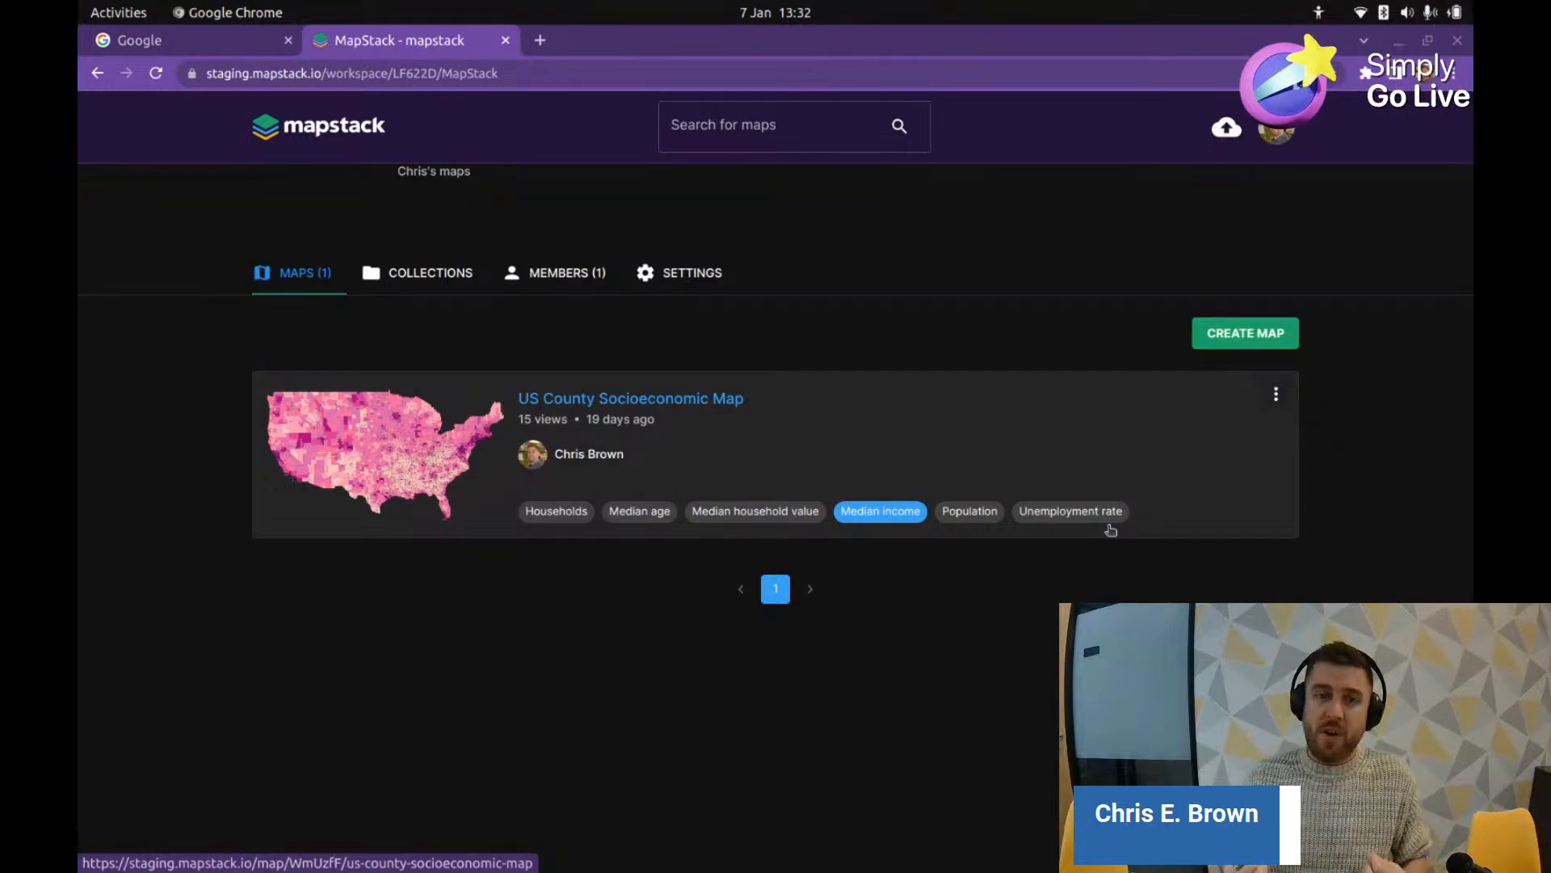
Step: Check the workspace members, then return to the MAPS (1) list with the US County Socioeconomic Map
click(575, 273)
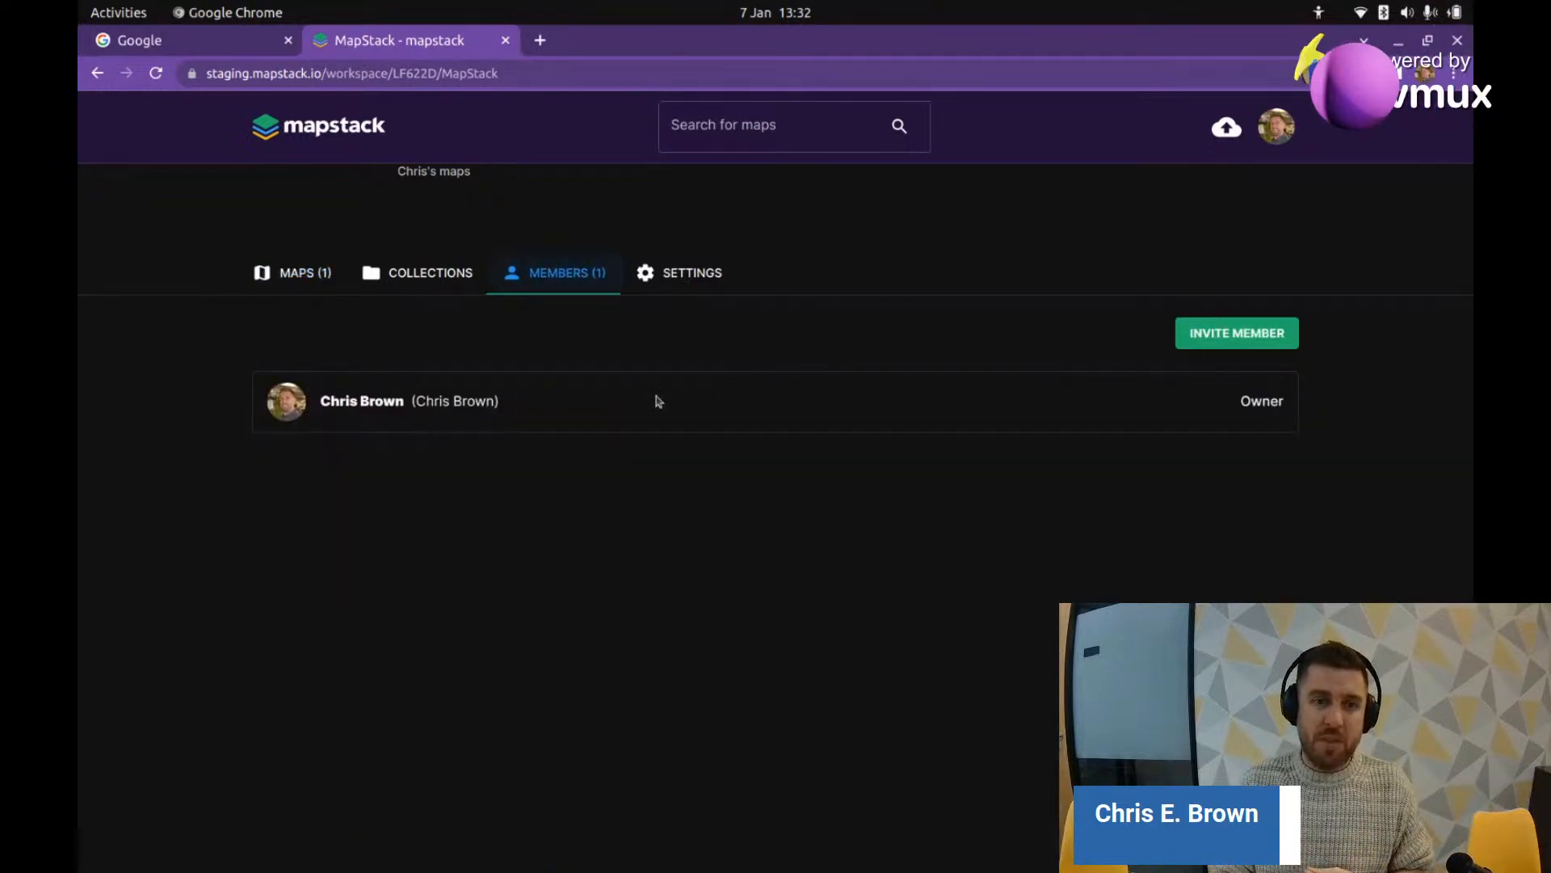
click(303, 282)
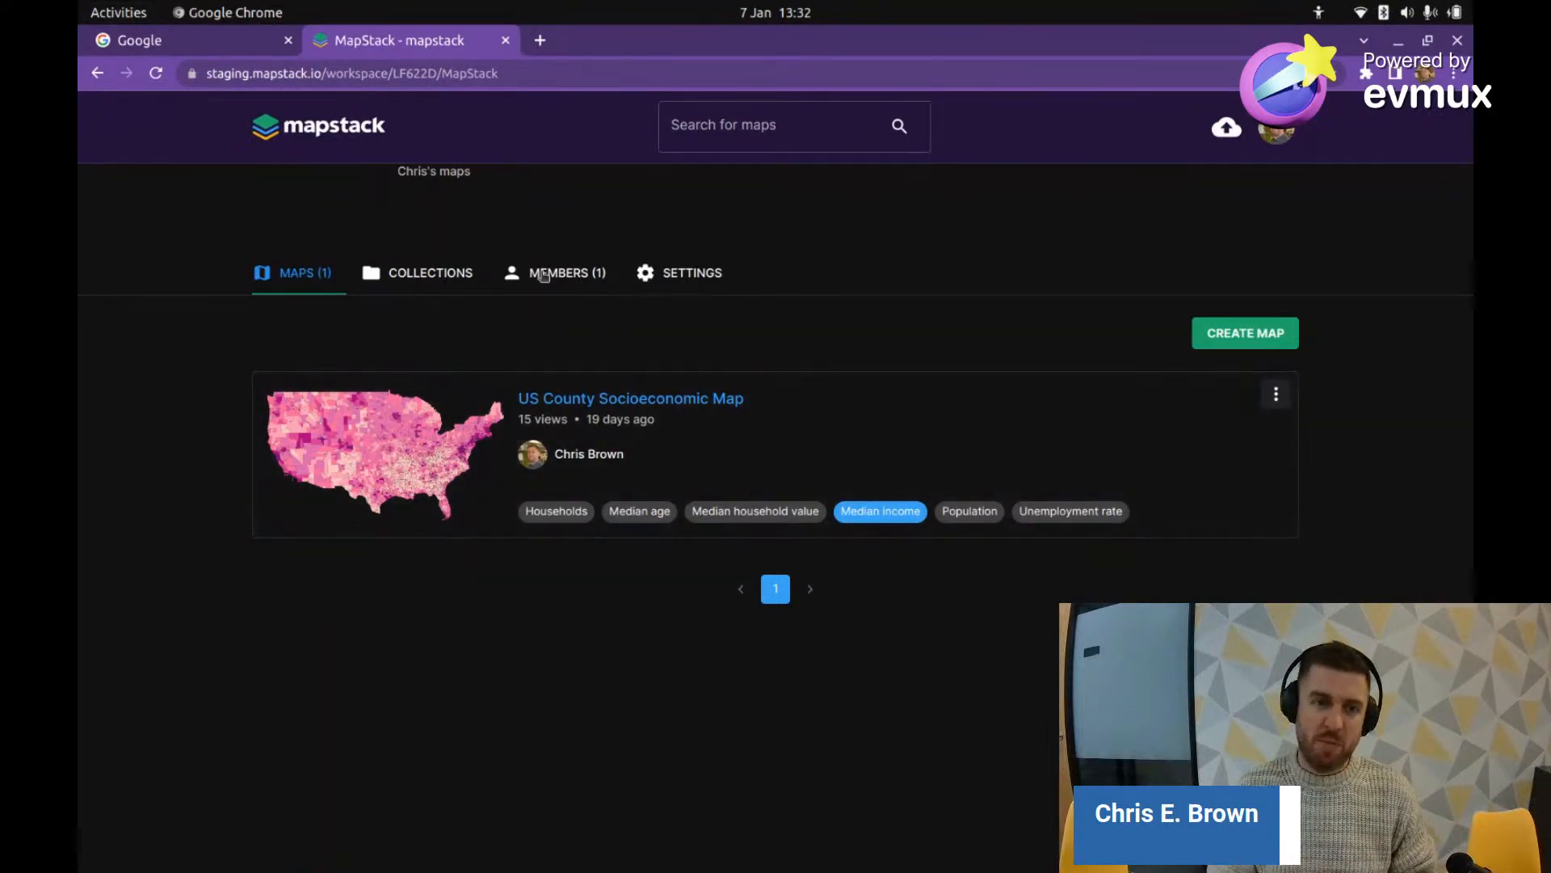
click(582, 277)
click(293, 273)
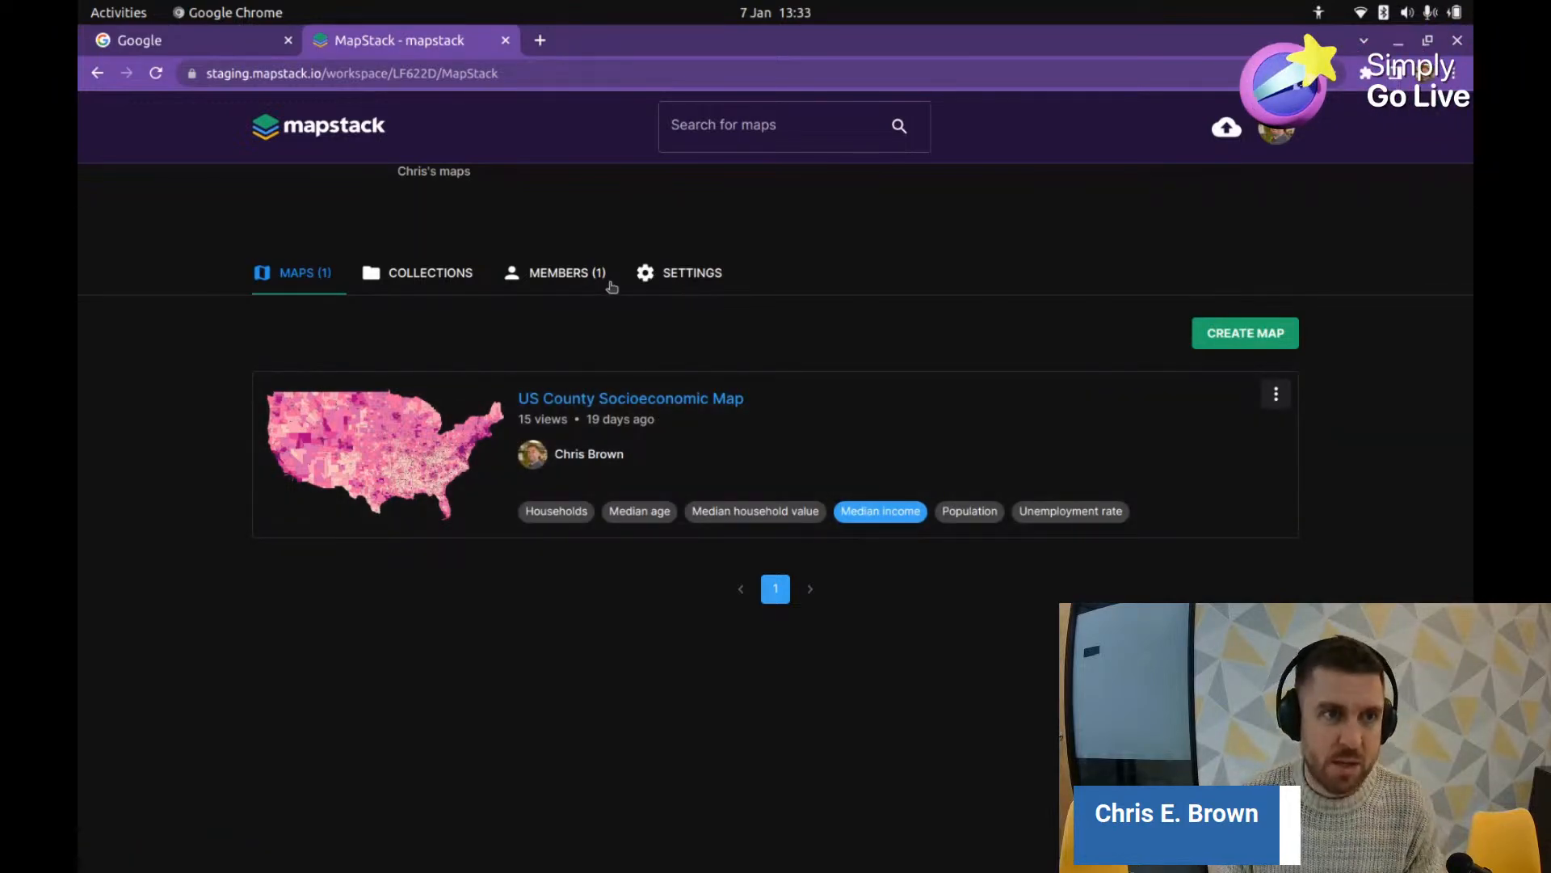
Step: Search Google for 'uk house price data' and open the GOV.UK 'UK House Price Index: reports' result
click(202, 42)
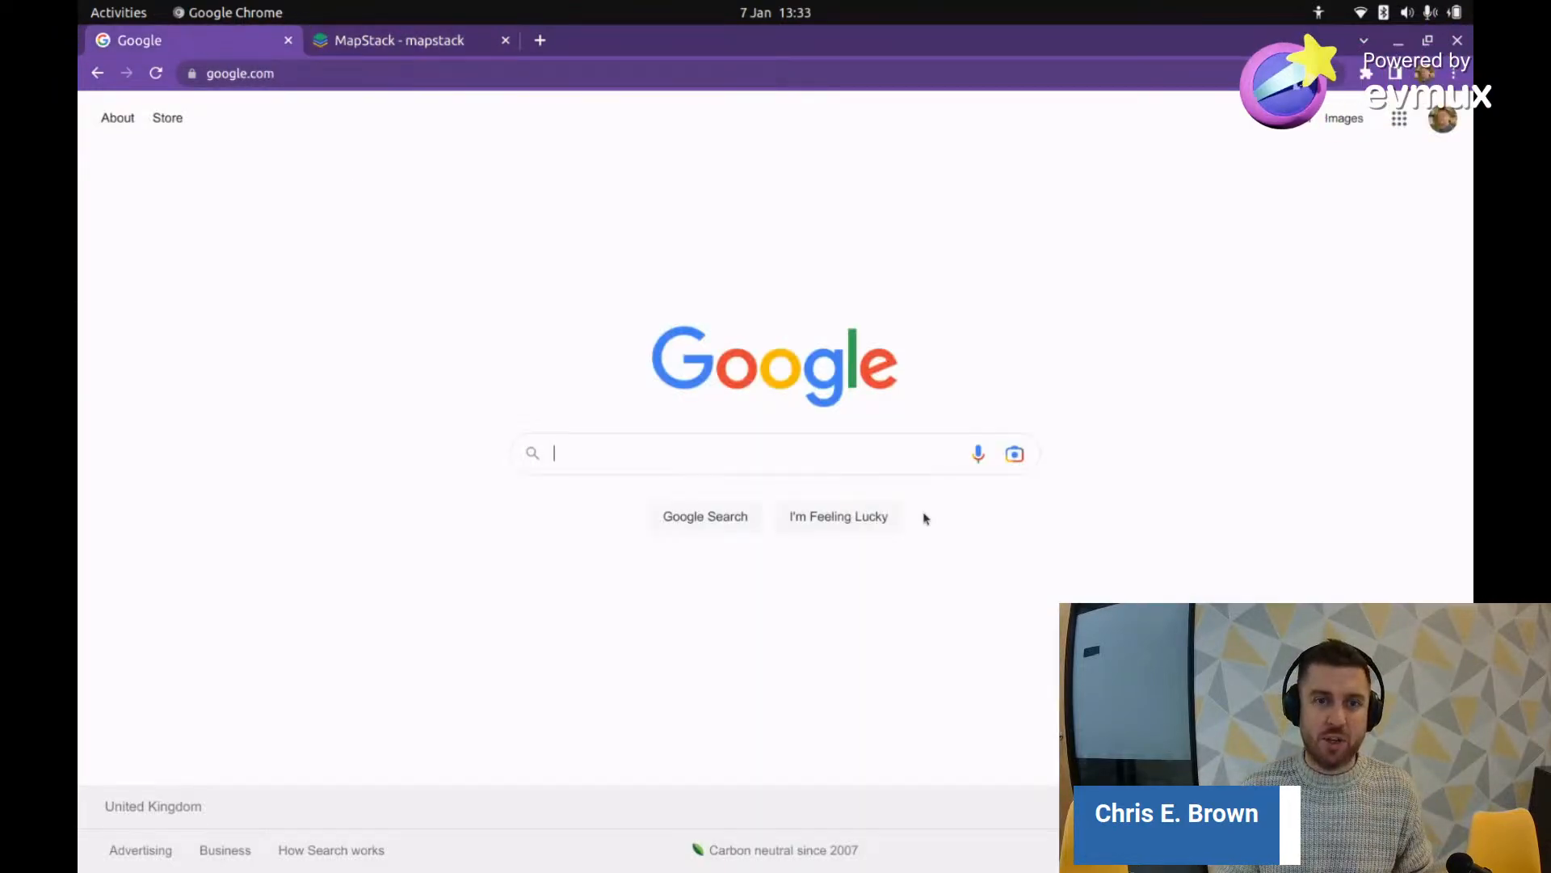
click(706, 454)
text(uk)
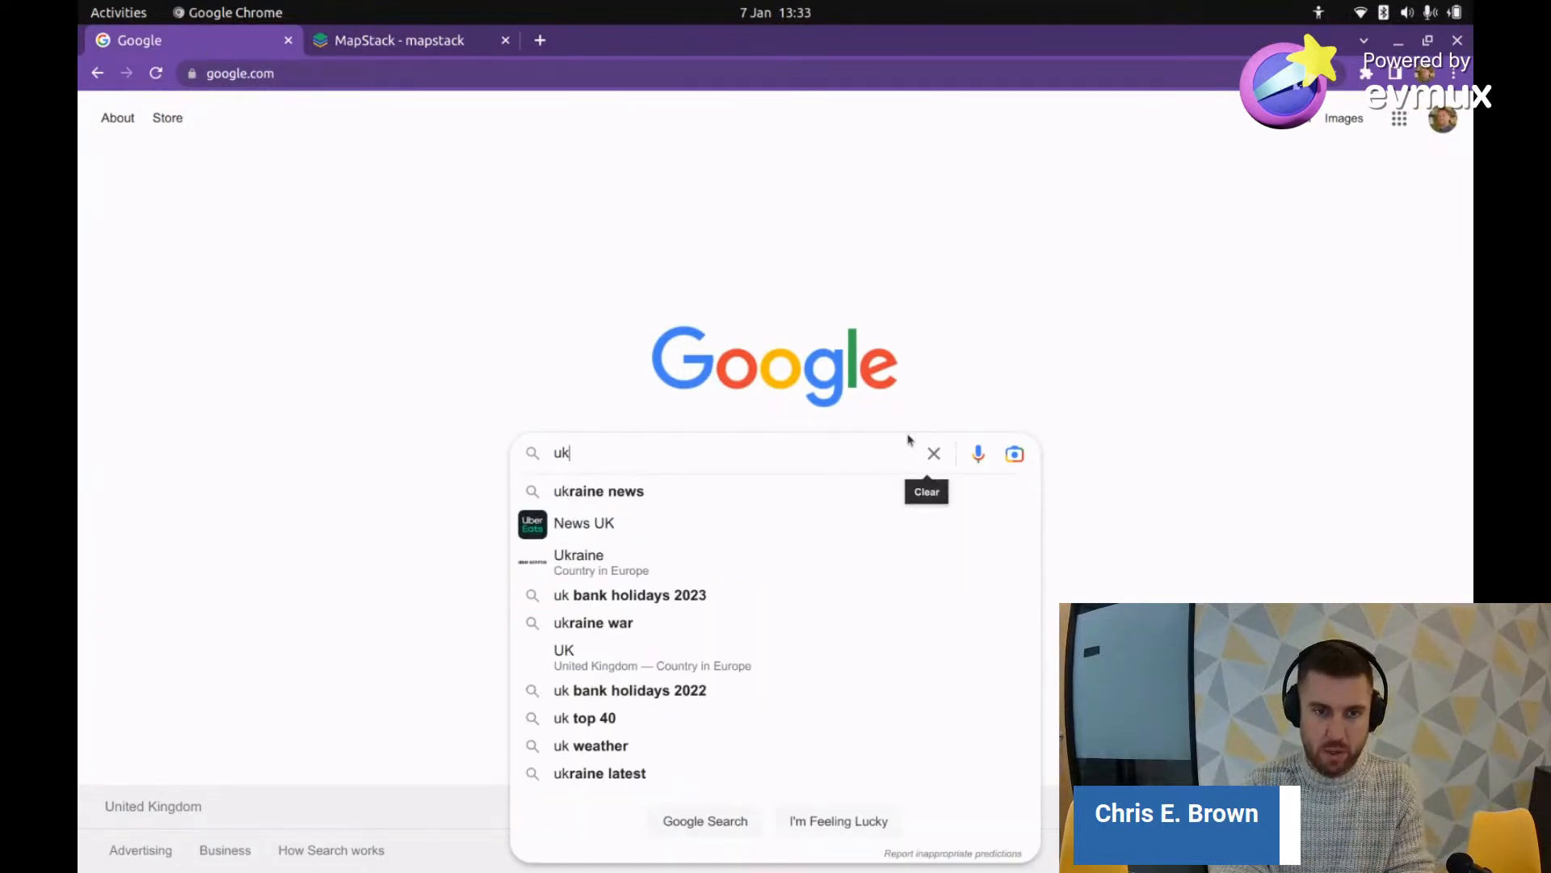
text( house price data)
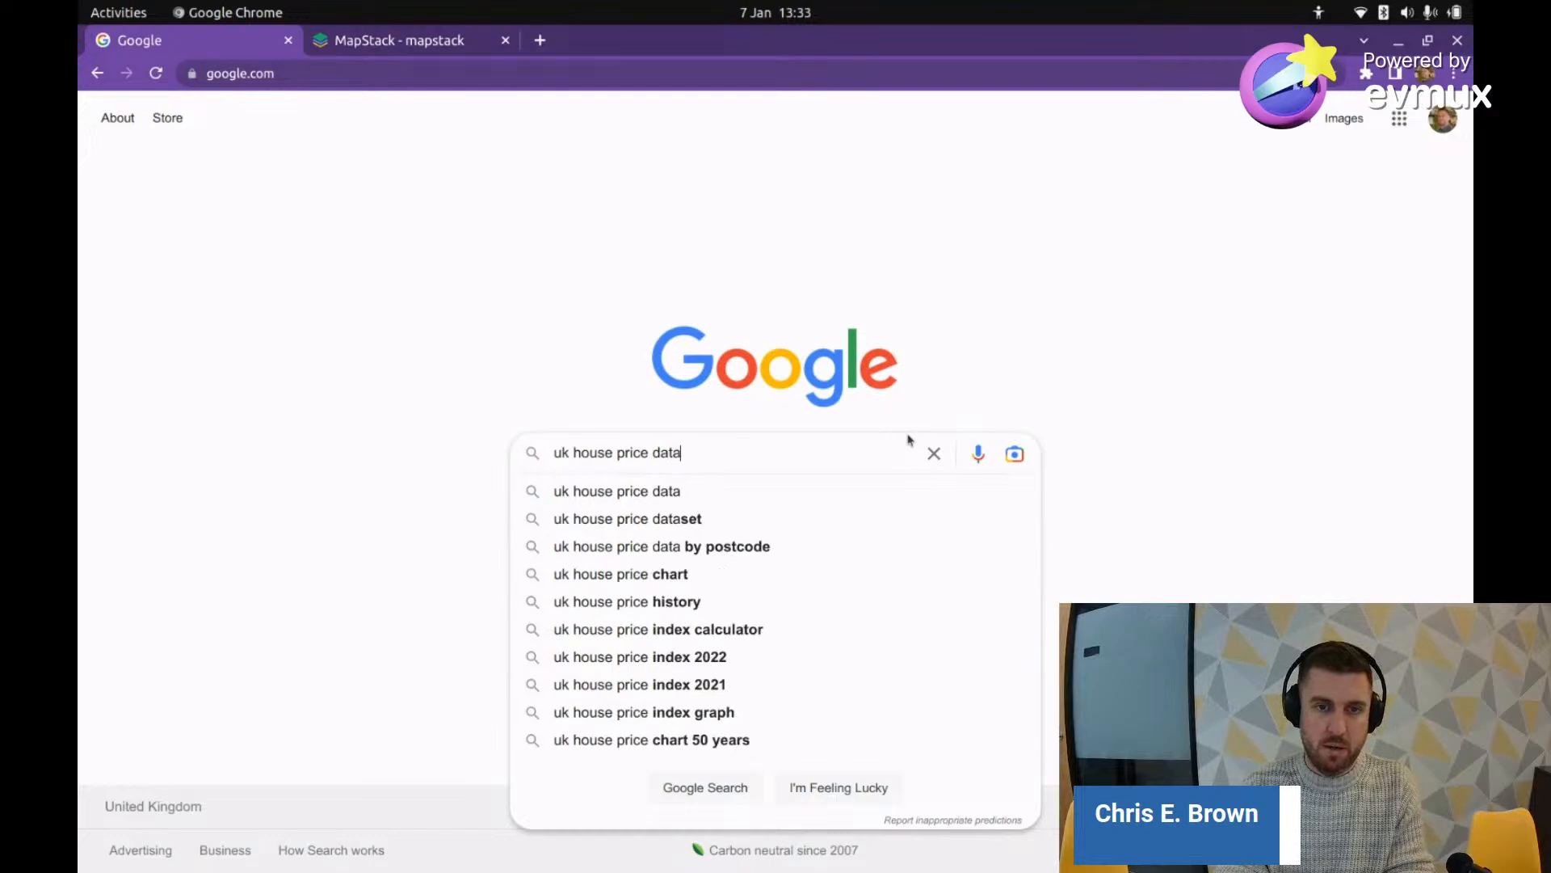
key(Return)
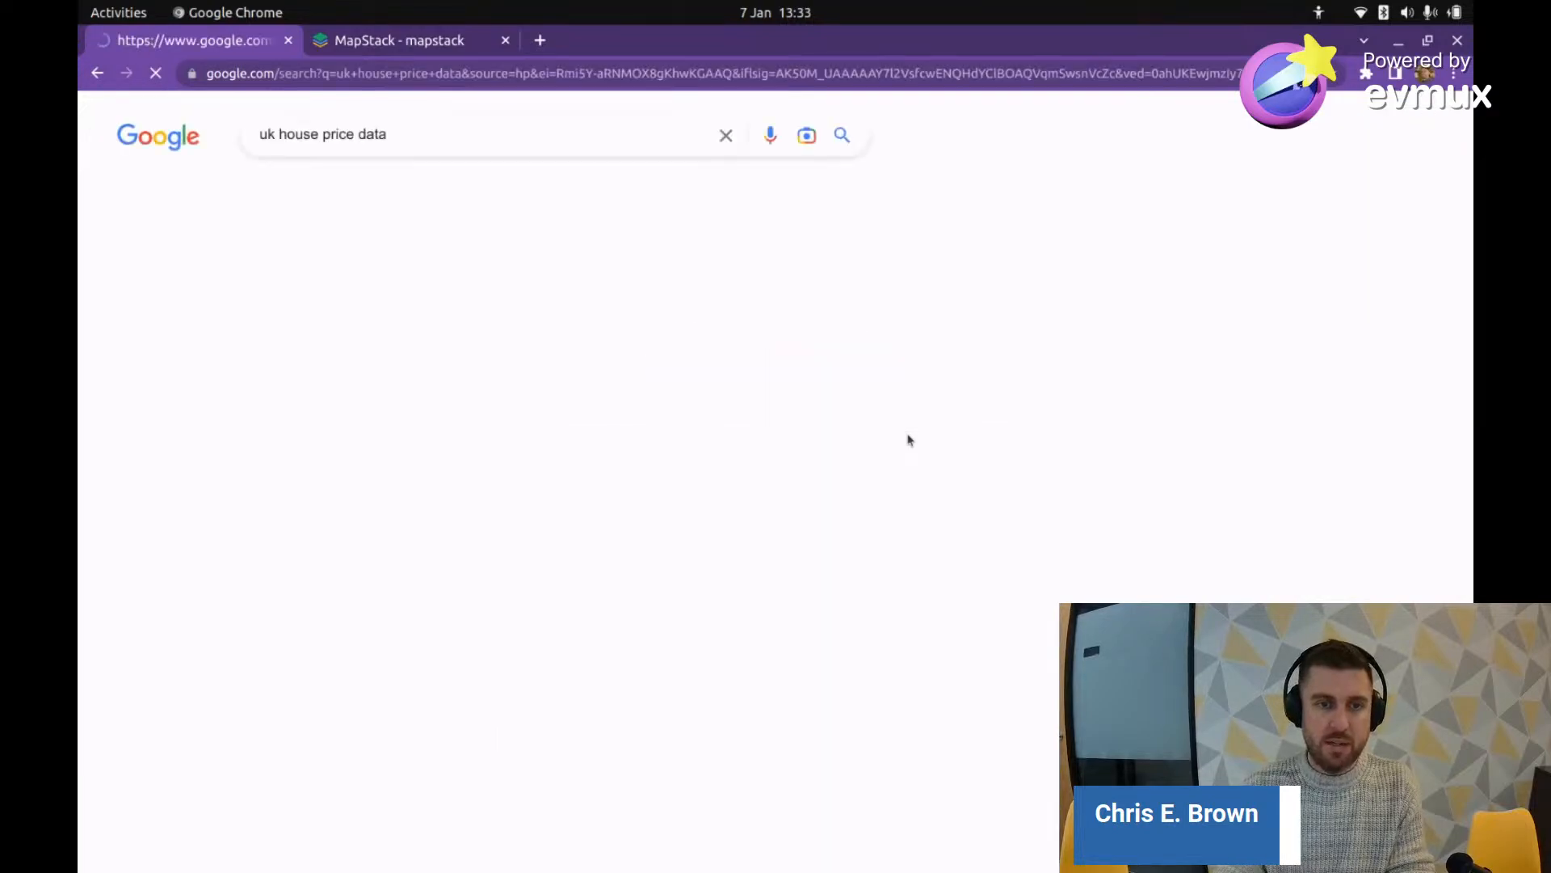
scroll(812, 374, down, 10)
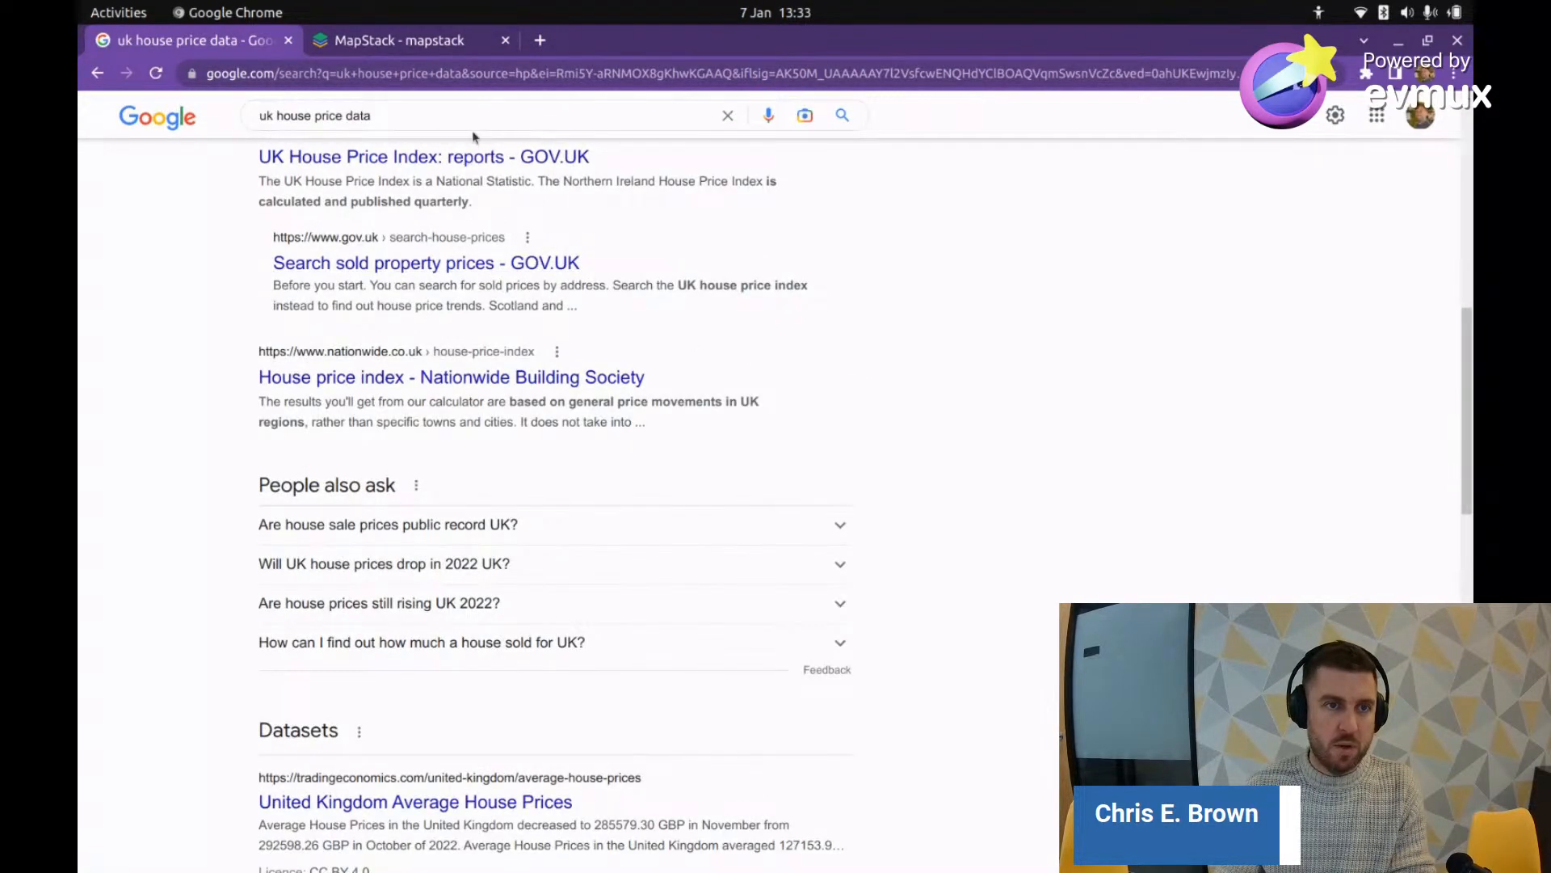
click(488, 159)
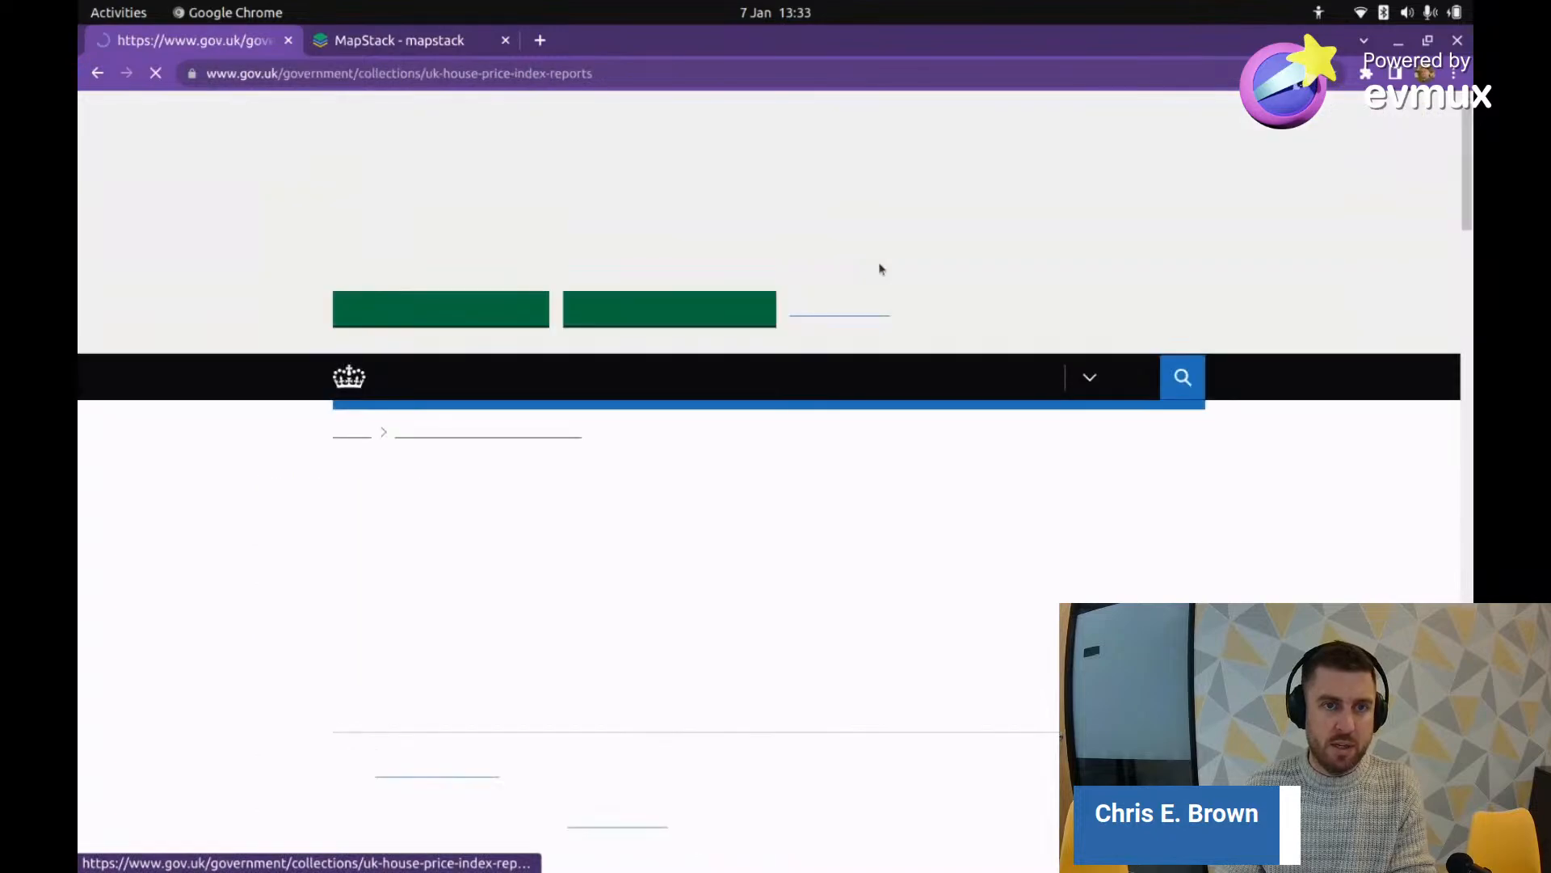
Step: Accept GOV.UK's additional cookies and open the 'UK House Price Index for October 2022' report
click(405, 308)
scroll(752, 327, down, 5)
scroll(752, 327, down, 9)
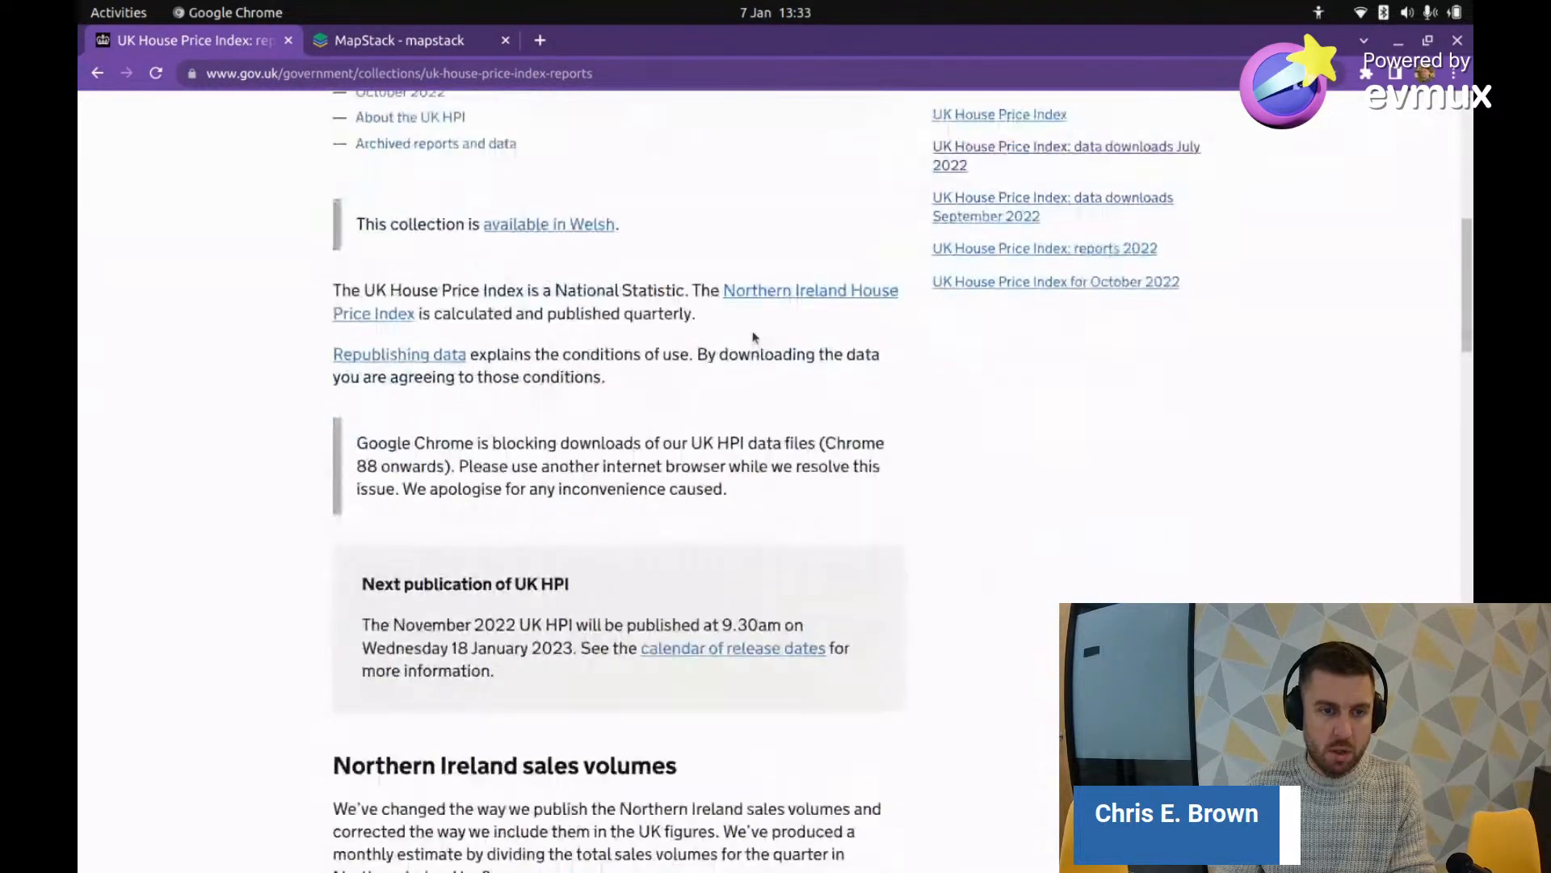
scroll(752, 338, up, 14)
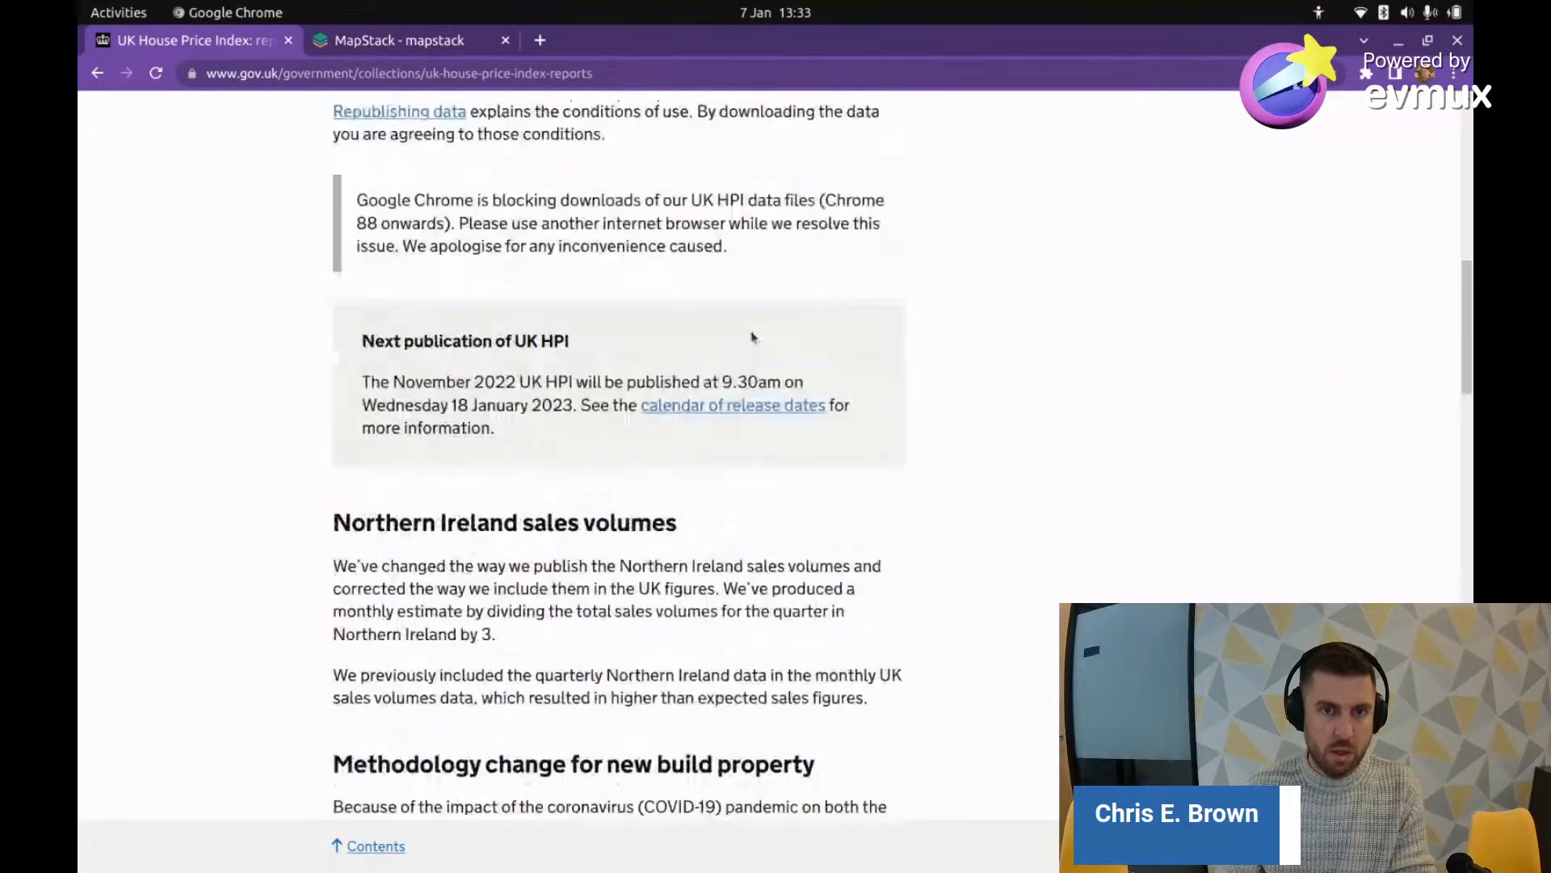
scroll(727, 336, down, 2)
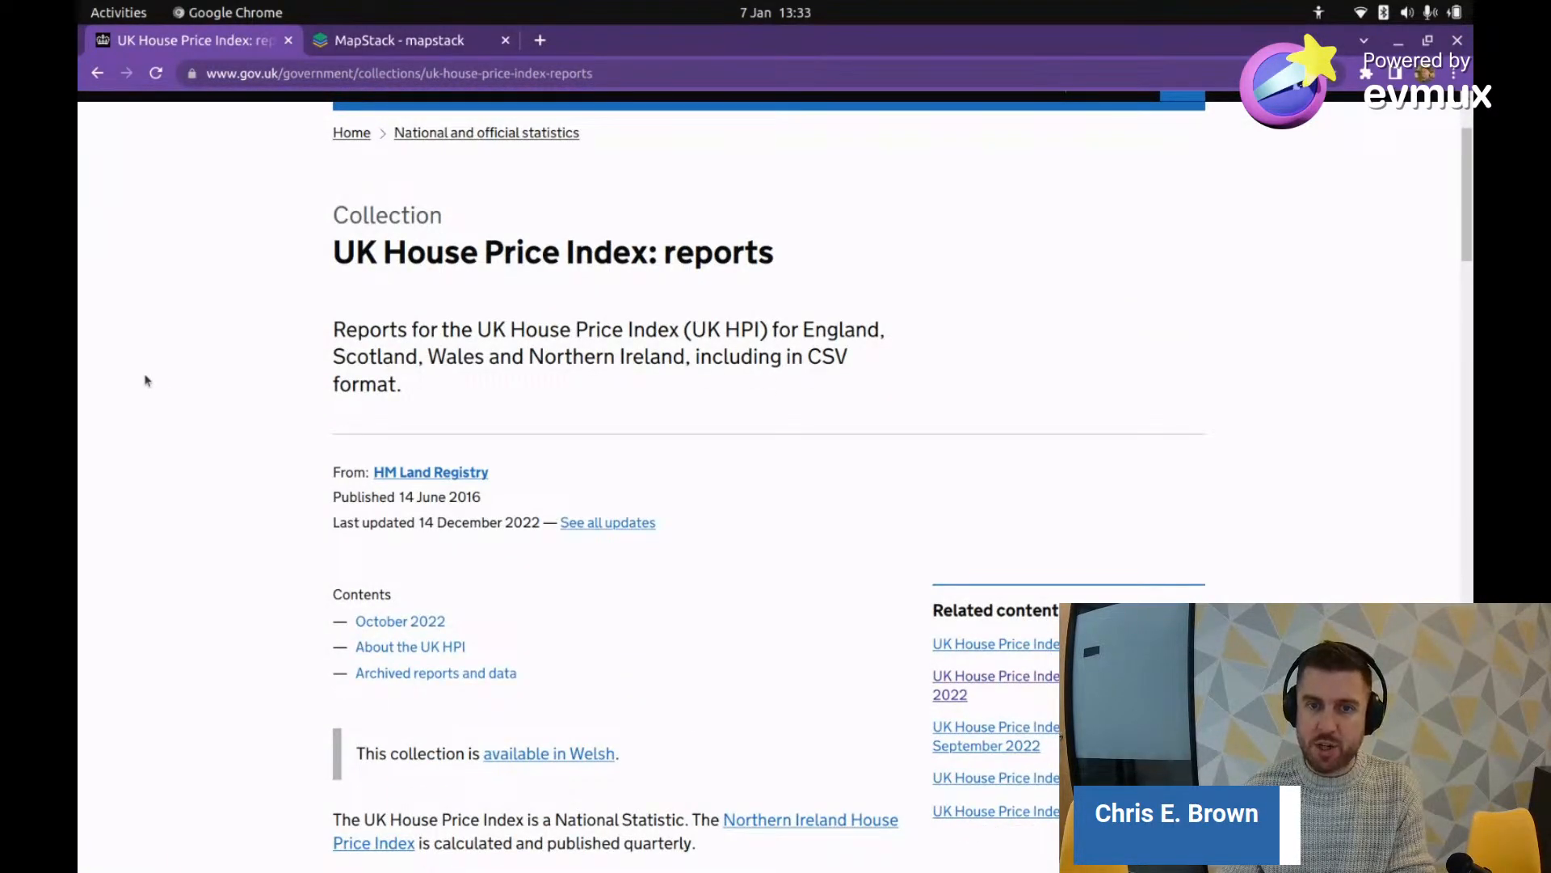
scroll(146, 381, down, 1)
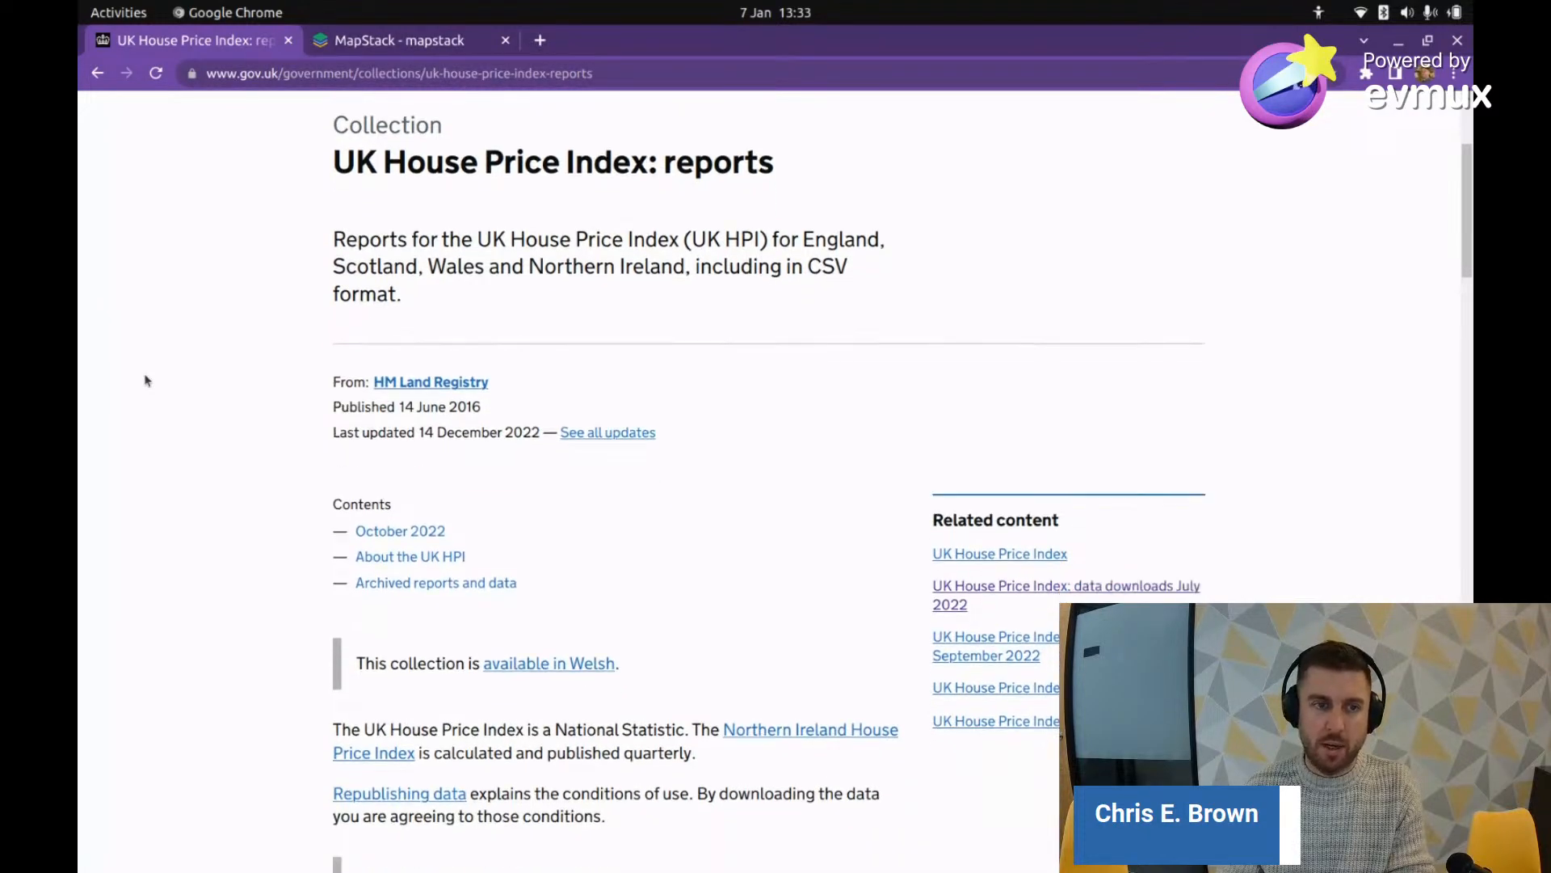
scroll(168, 396, down, 2)
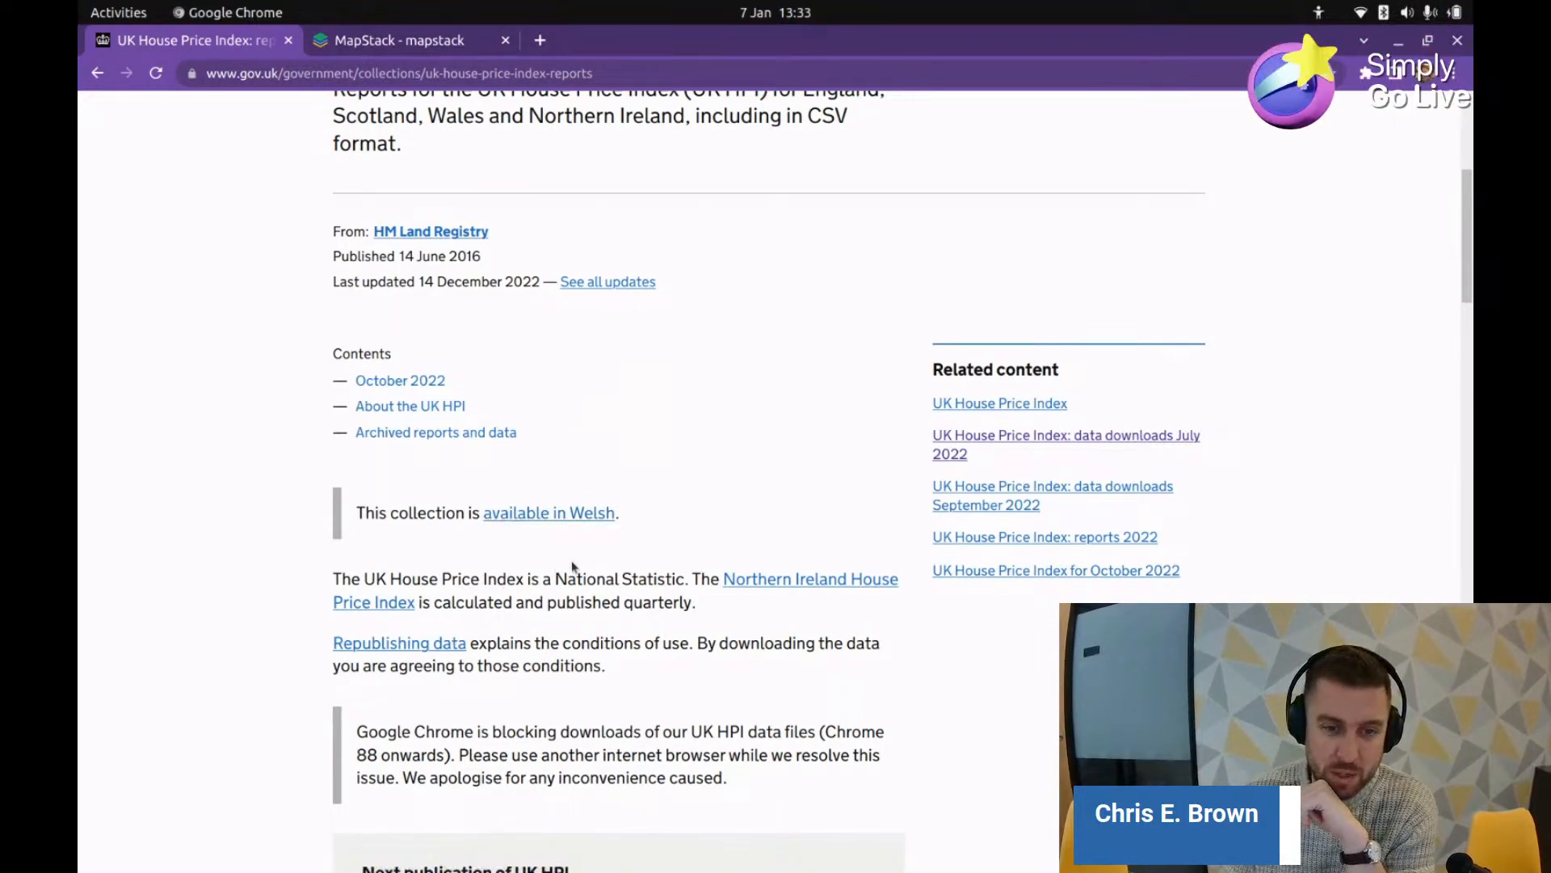
scroll(805, 617, down, 4)
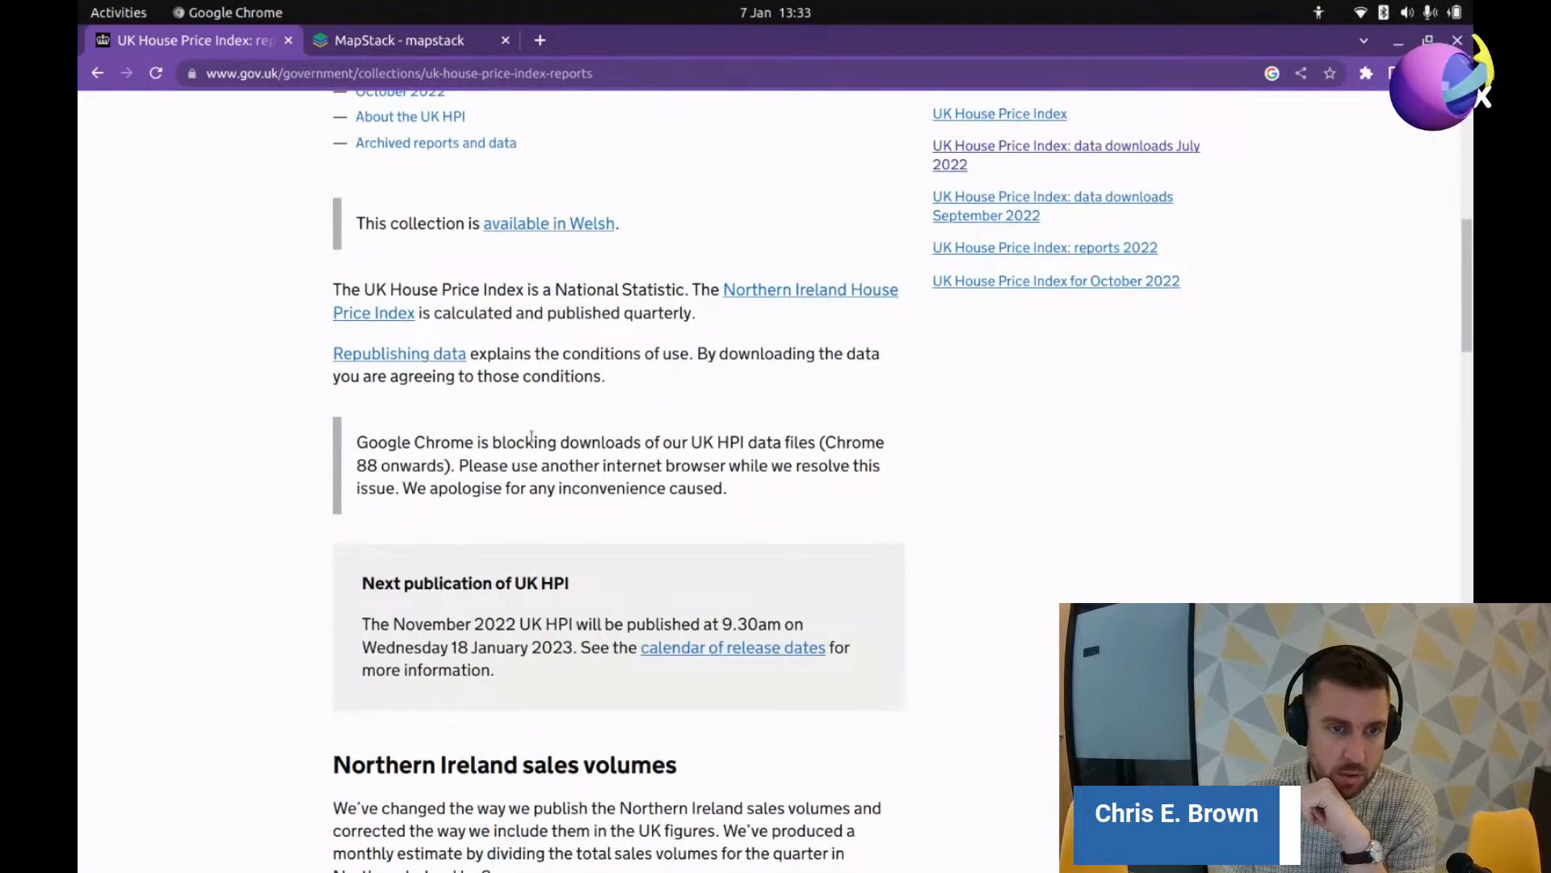
scroll(672, 556, down, 4)
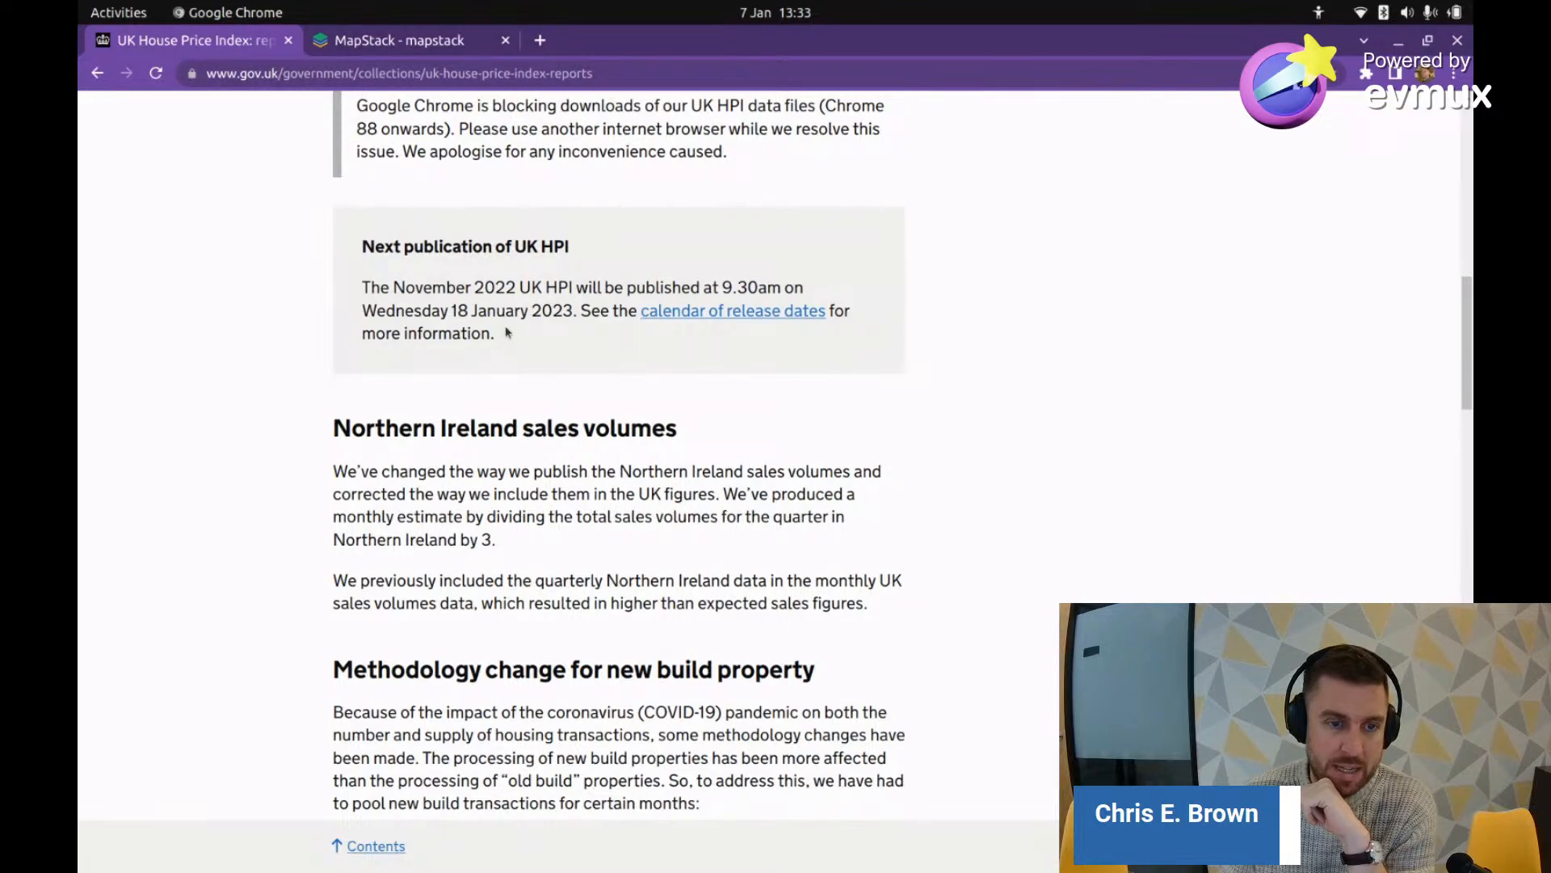
scroll(507, 332, down, 7)
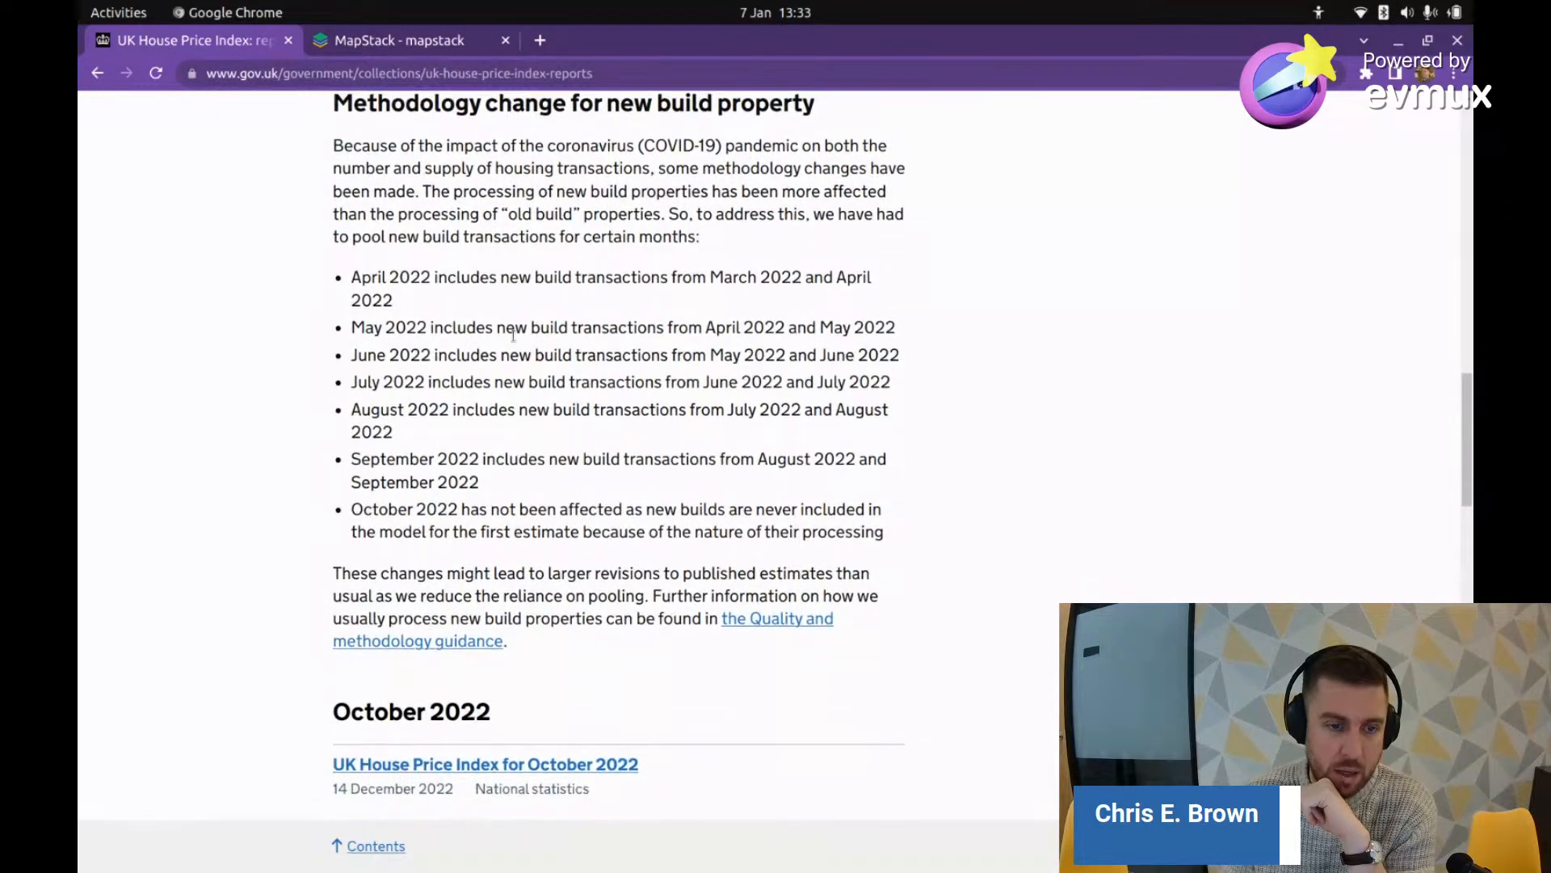
scroll(513, 334, down, 5)
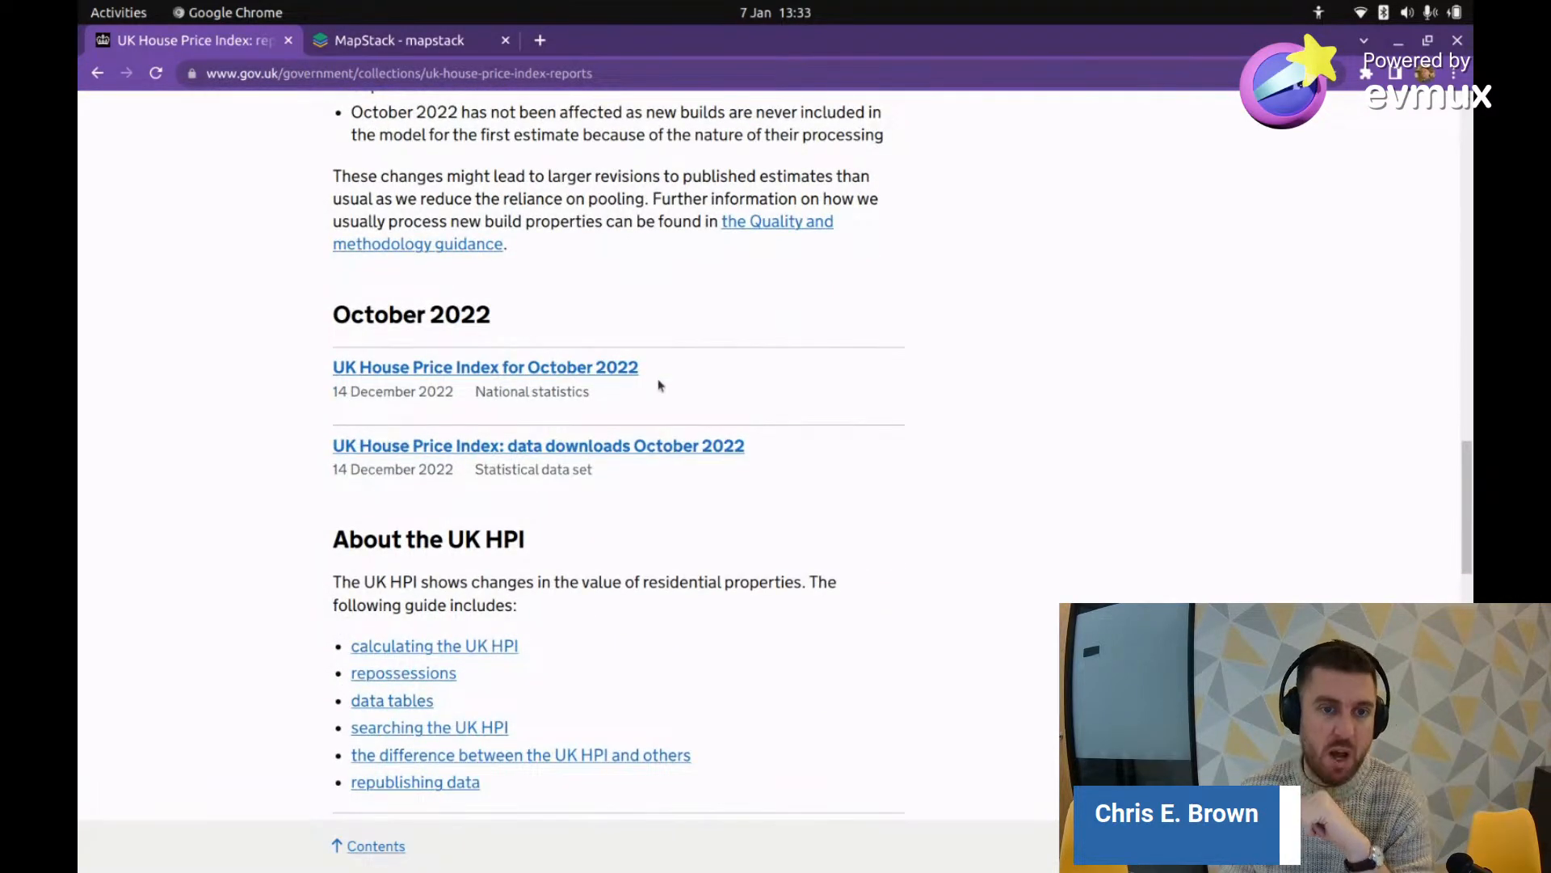
scroll(658, 386, up, 9)
scroll(767, 393, down, 10)
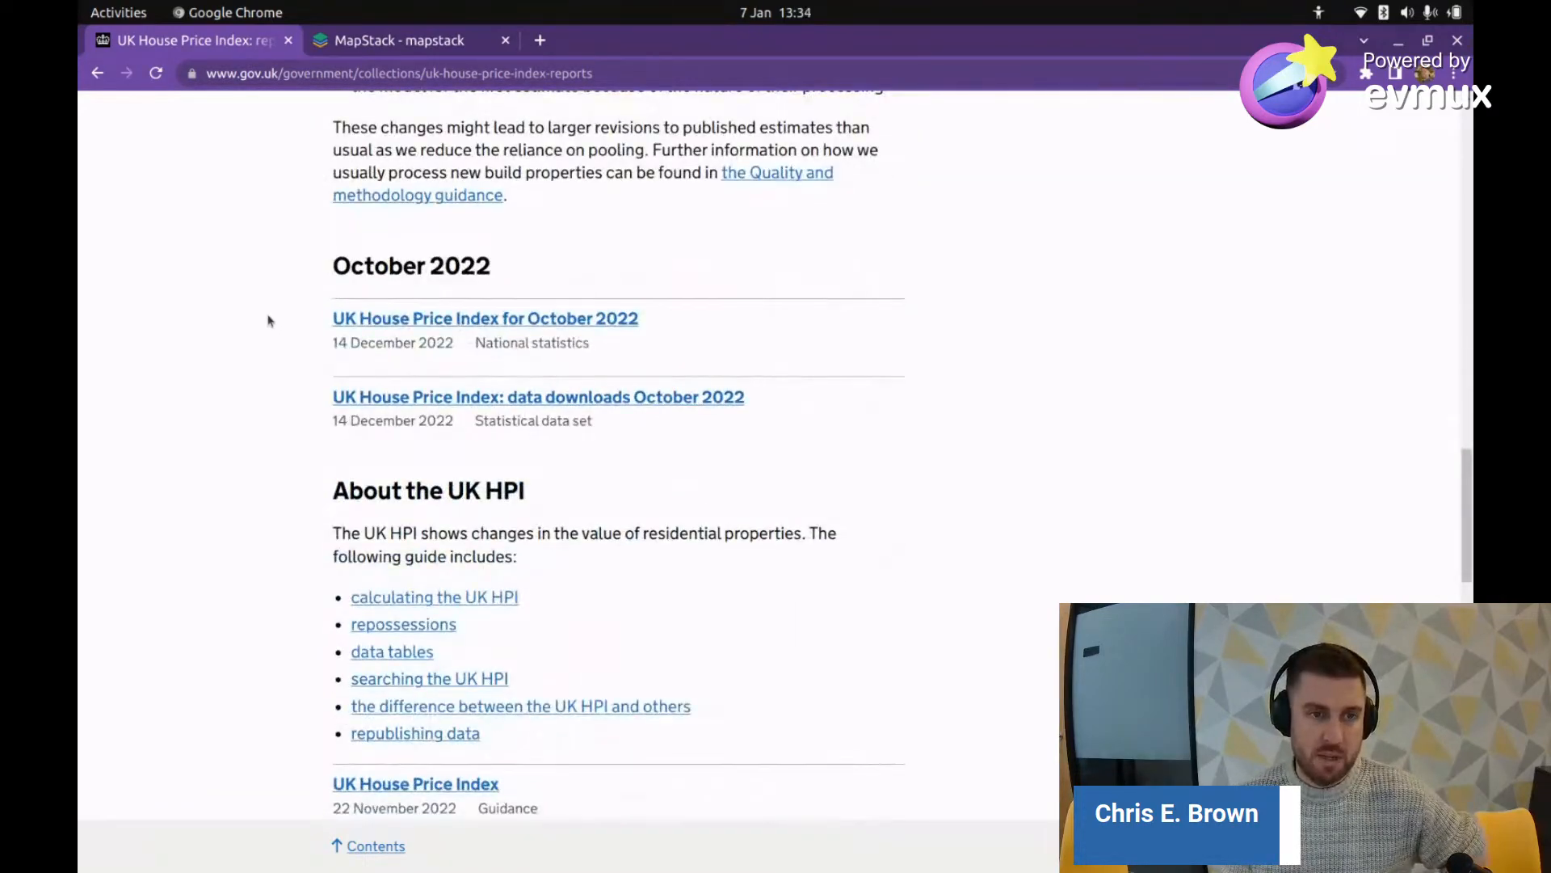
click(614, 320)
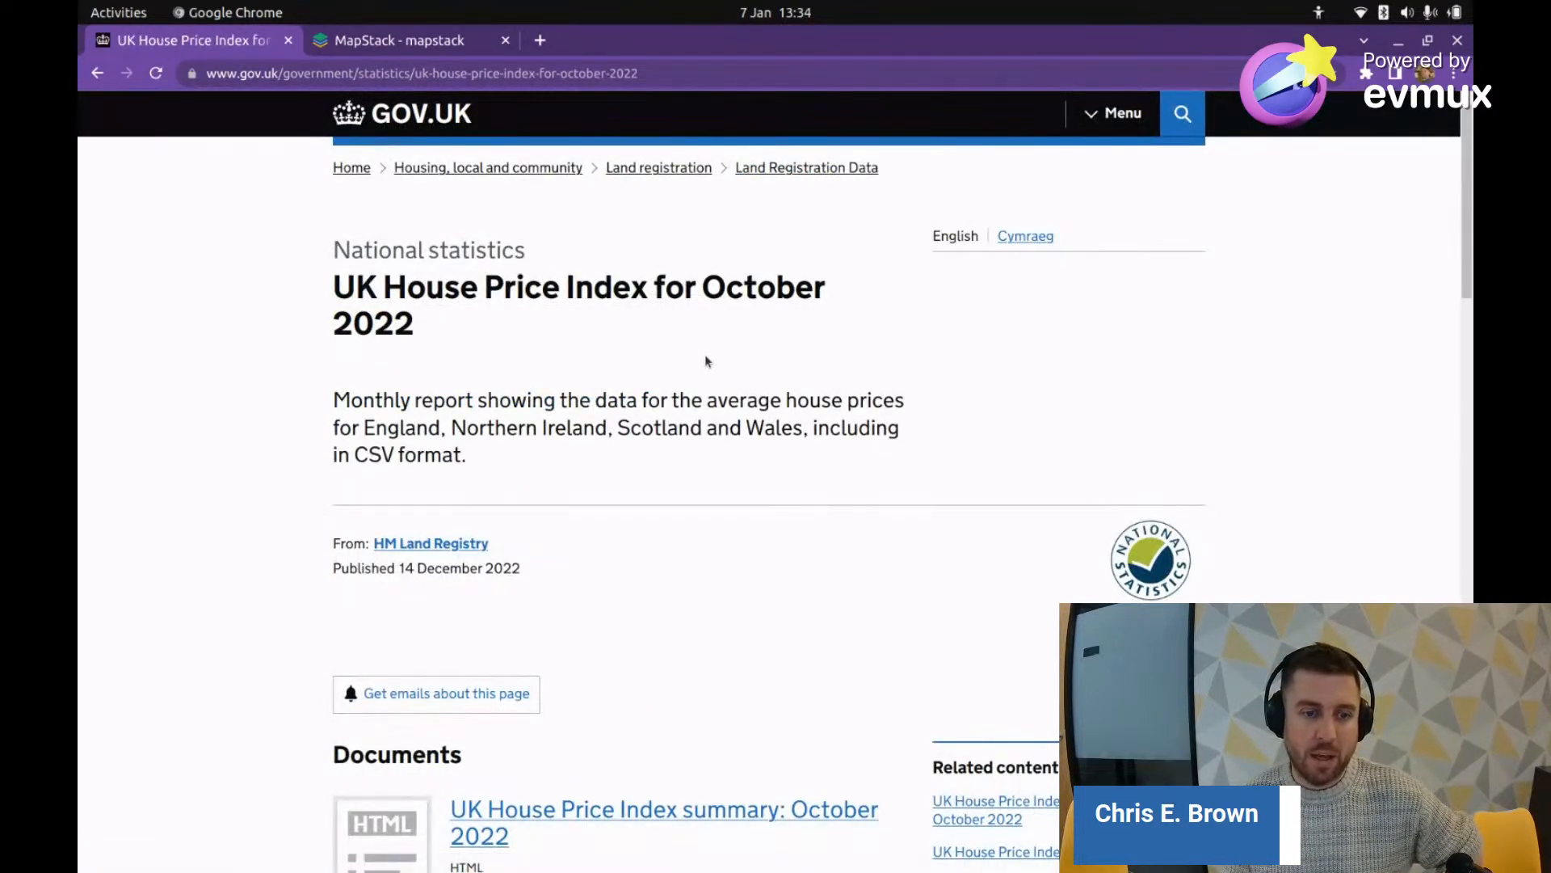
Step: Open the UK House Price Index summary for October 2022 from the report page
scroll(706, 361, down, 8)
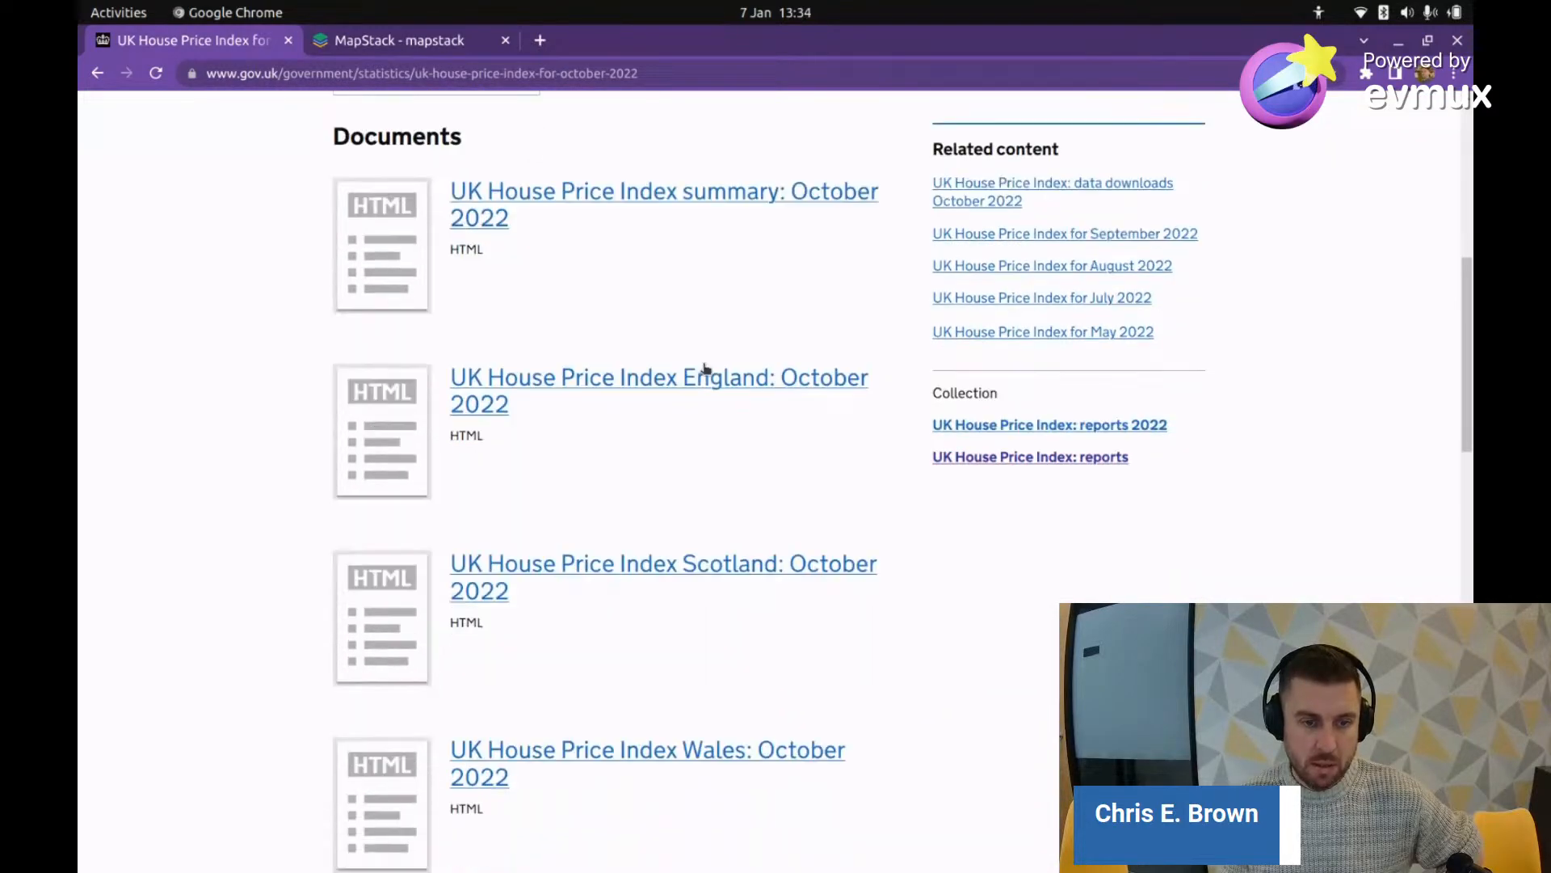
scroll(706, 368, down, 6)
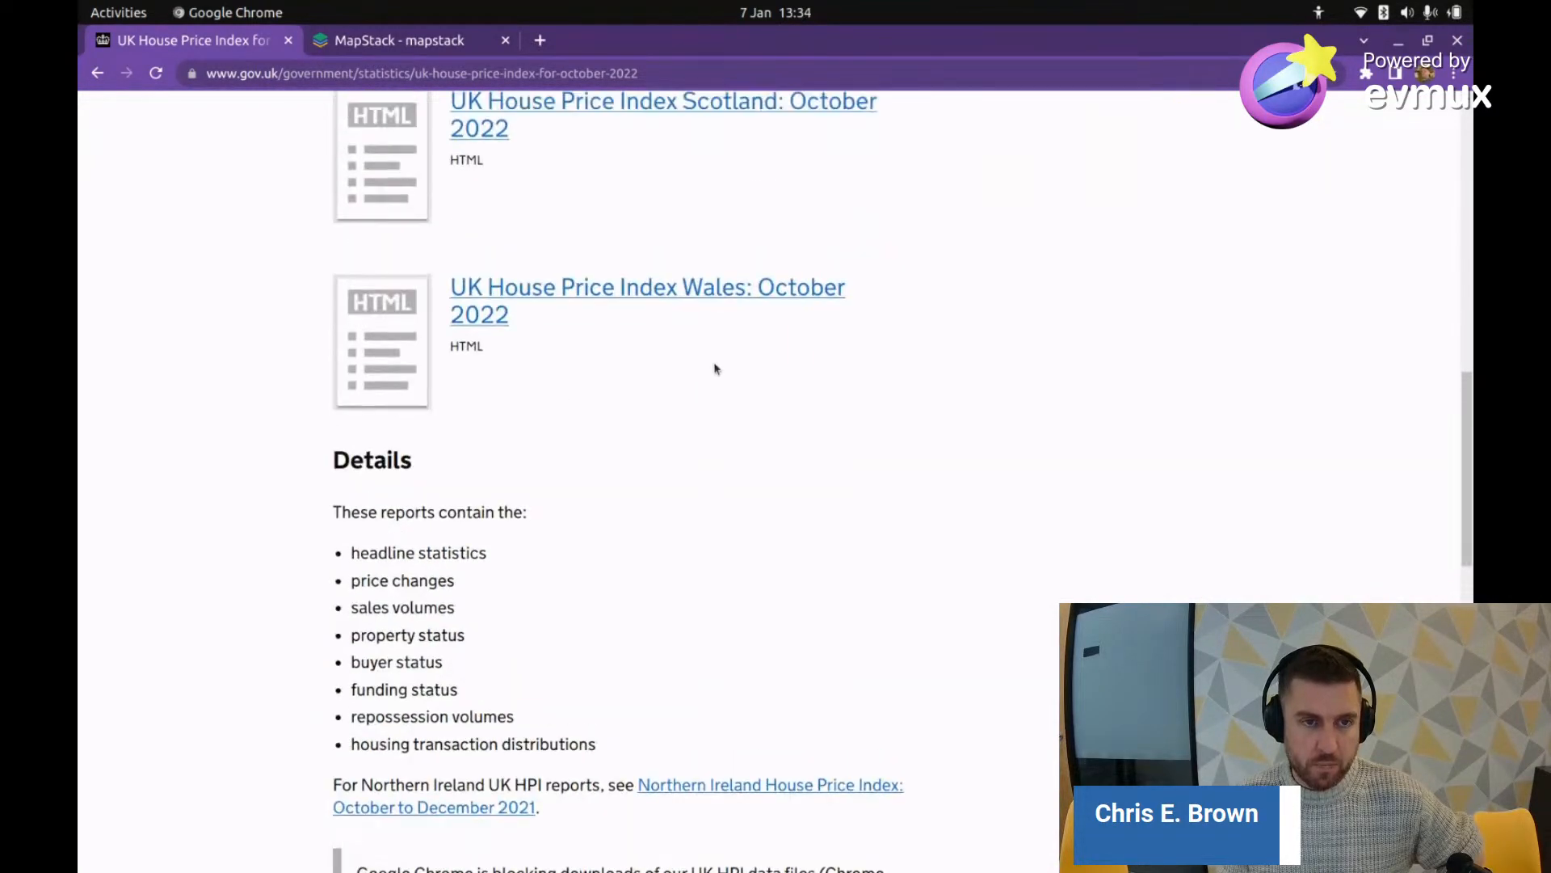
scroll(714, 368, up, 9)
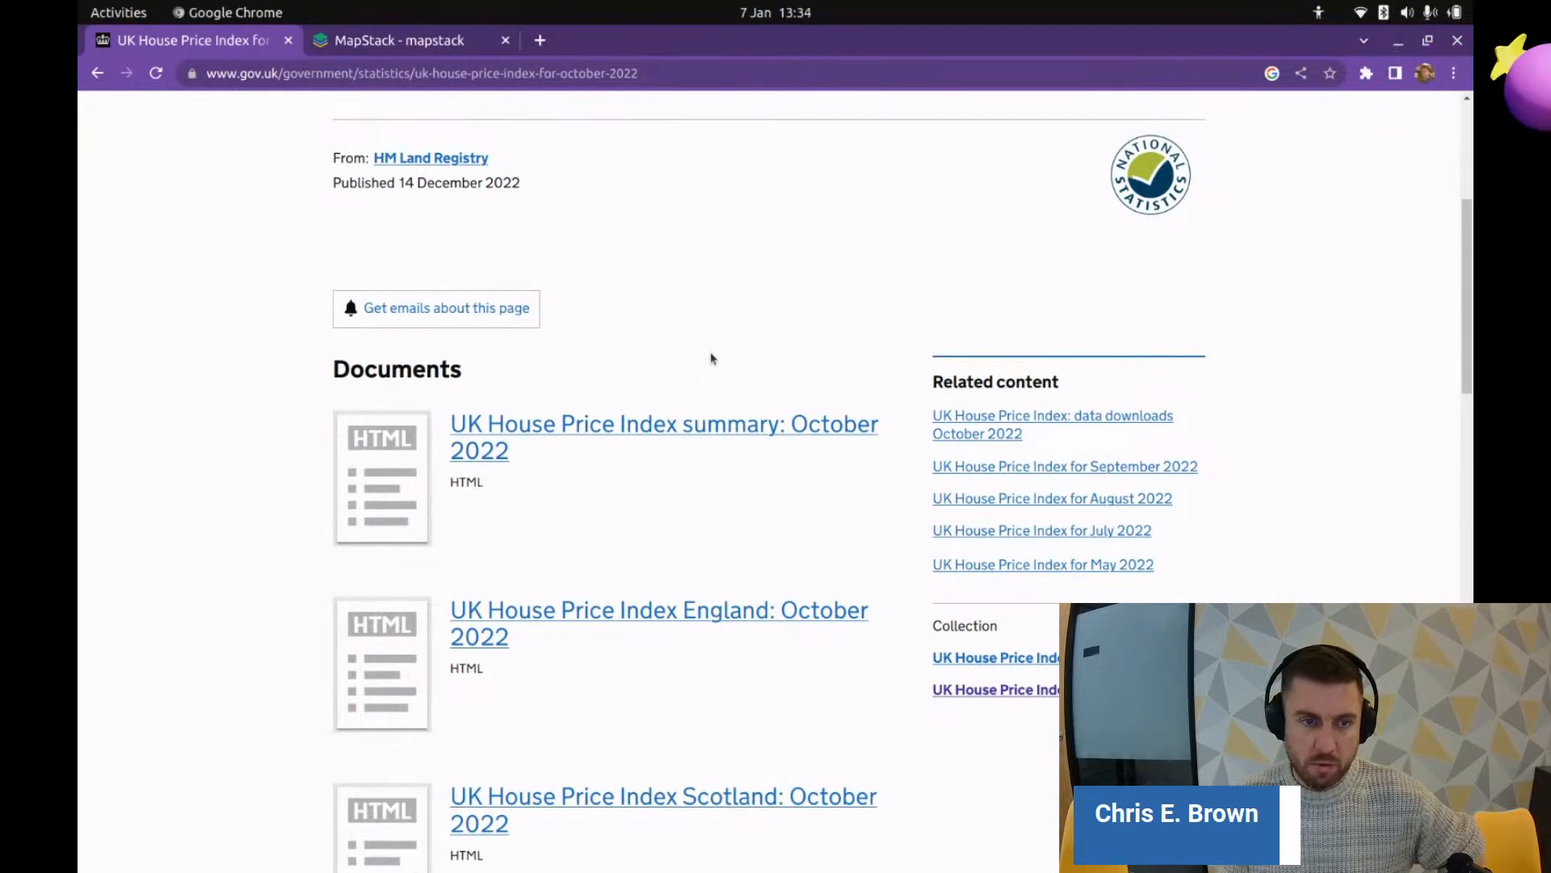
scroll(711, 362, down, 6)
scroll(708, 362, down, 6)
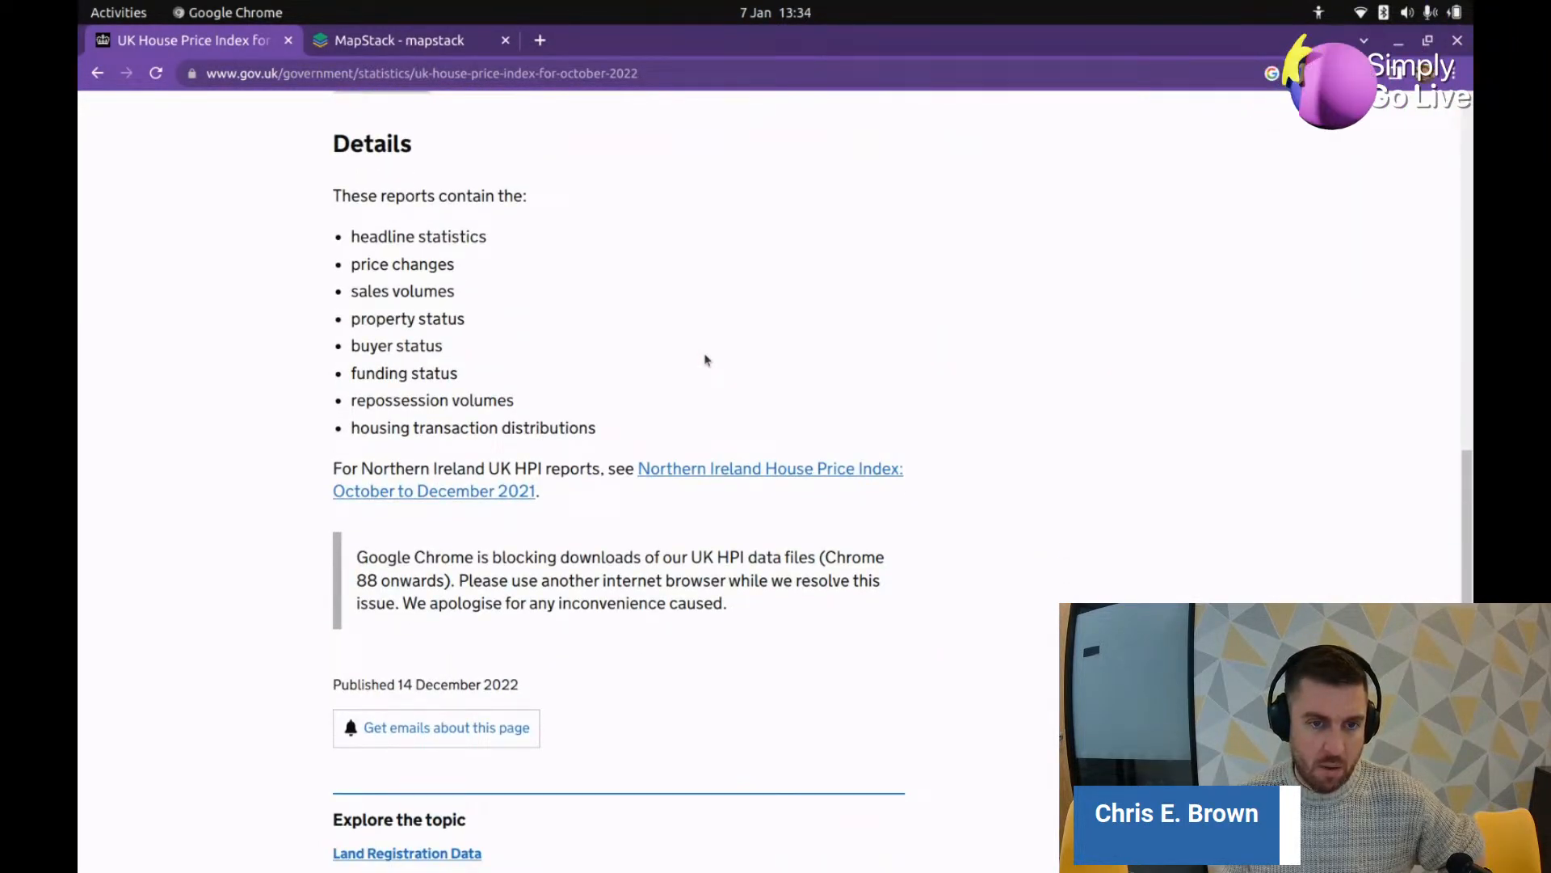
scroll(704, 362, up, 8)
scroll(701, 362, up, 3)
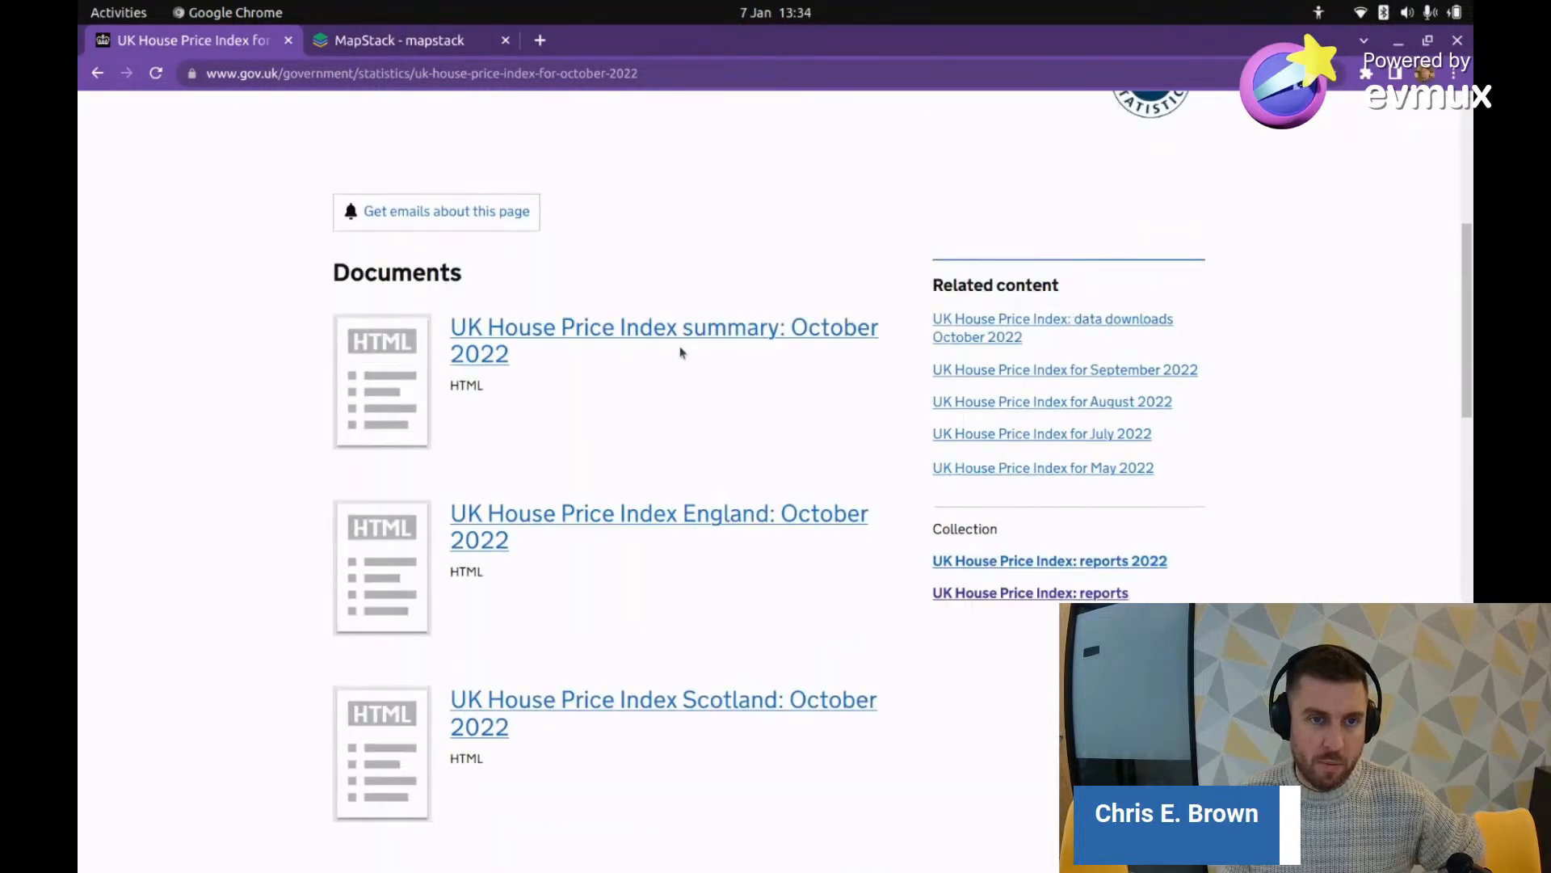
click(678, 350)
Step: Review the headline statistics, highlighting the 0.3% monthly price change and the 155.5 index figure
scroll(745, 404, down, 2)
scroll(746, 403, down, 7)
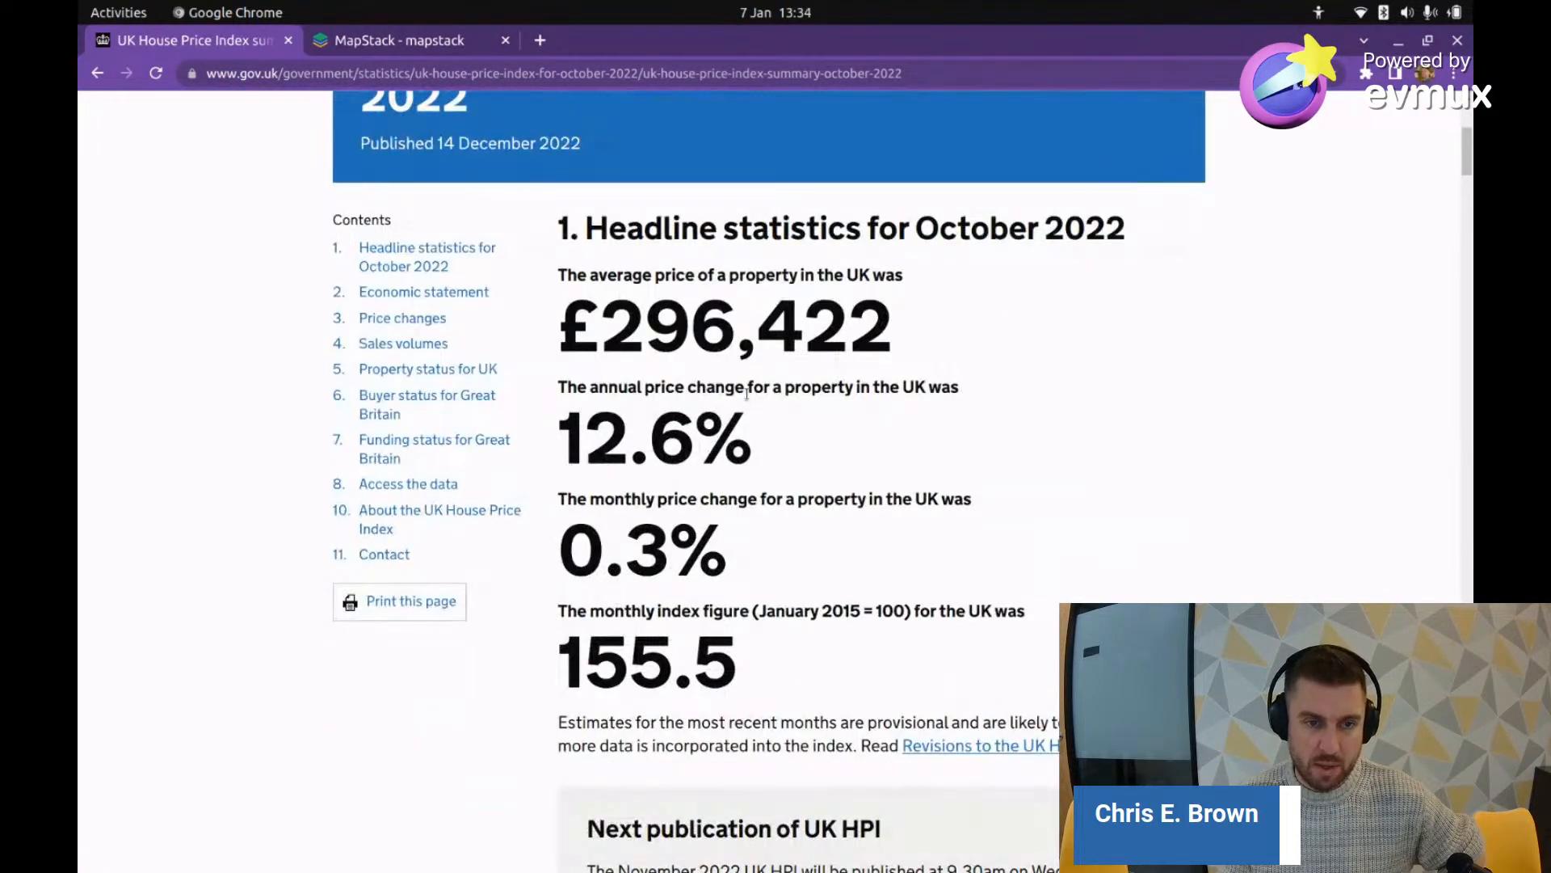
scroll(751, 401, up, 5)
scroll(755, 400, up, 2)
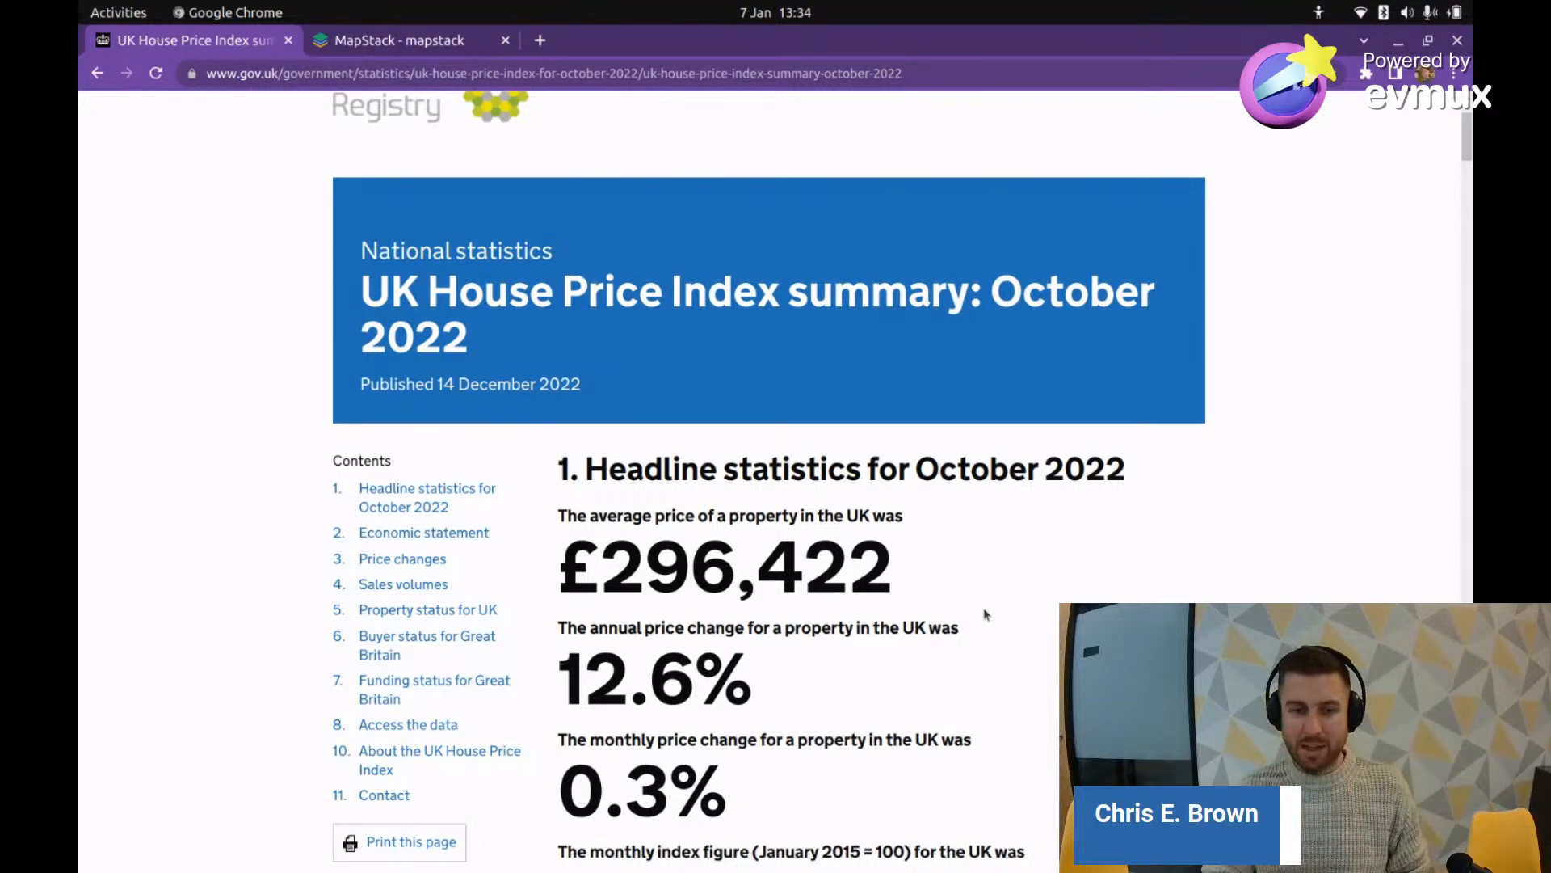
scroll(989, 594, down, 2)
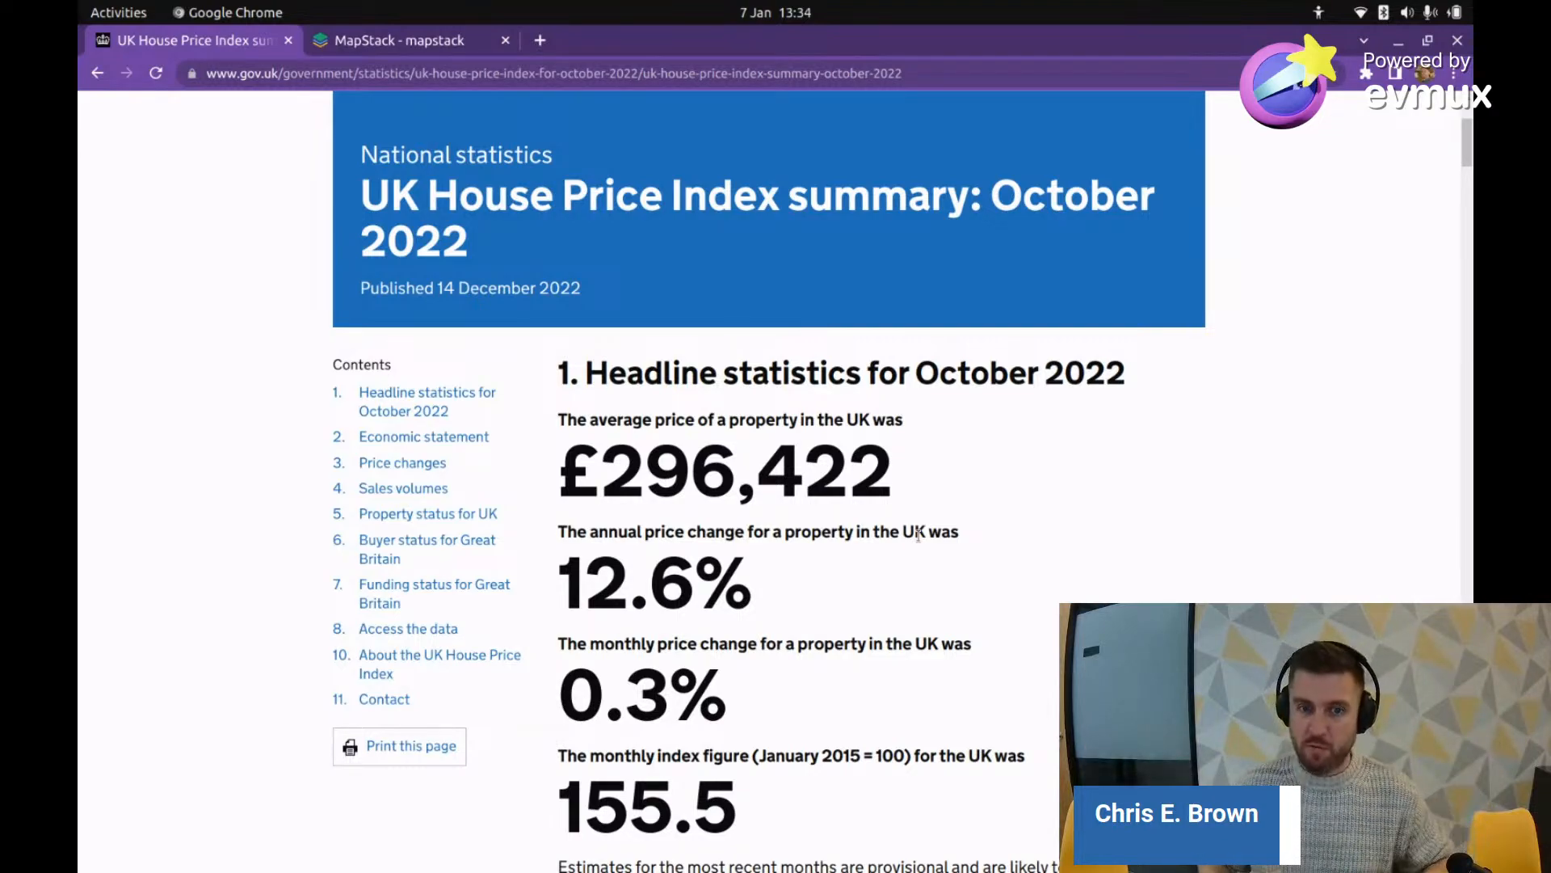
scroll(1050, 547, down, 3)
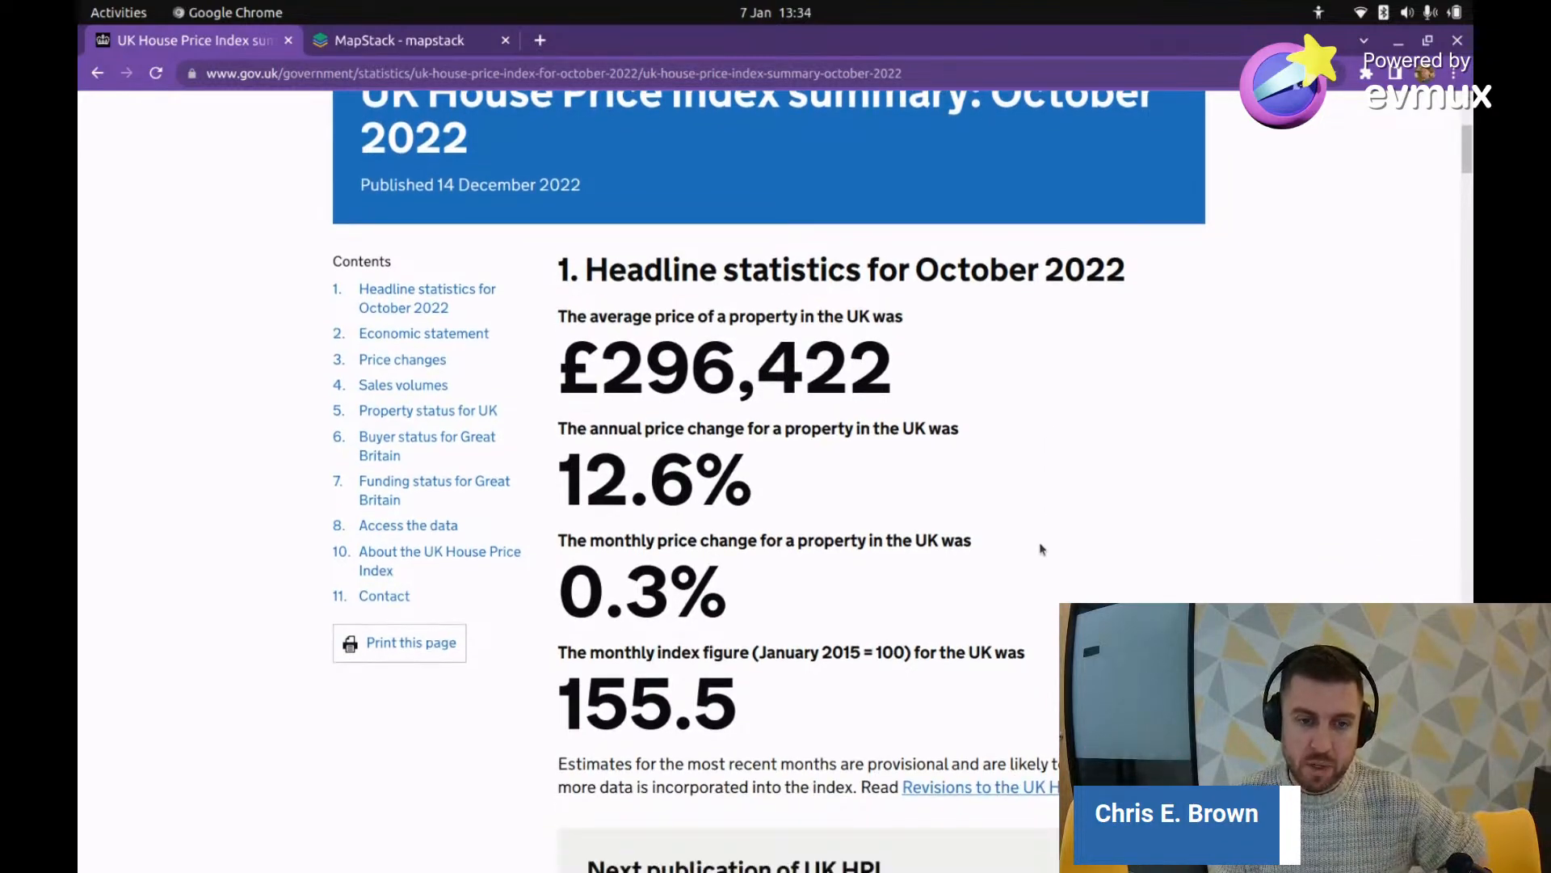
drag(717, 552, 560, 540)
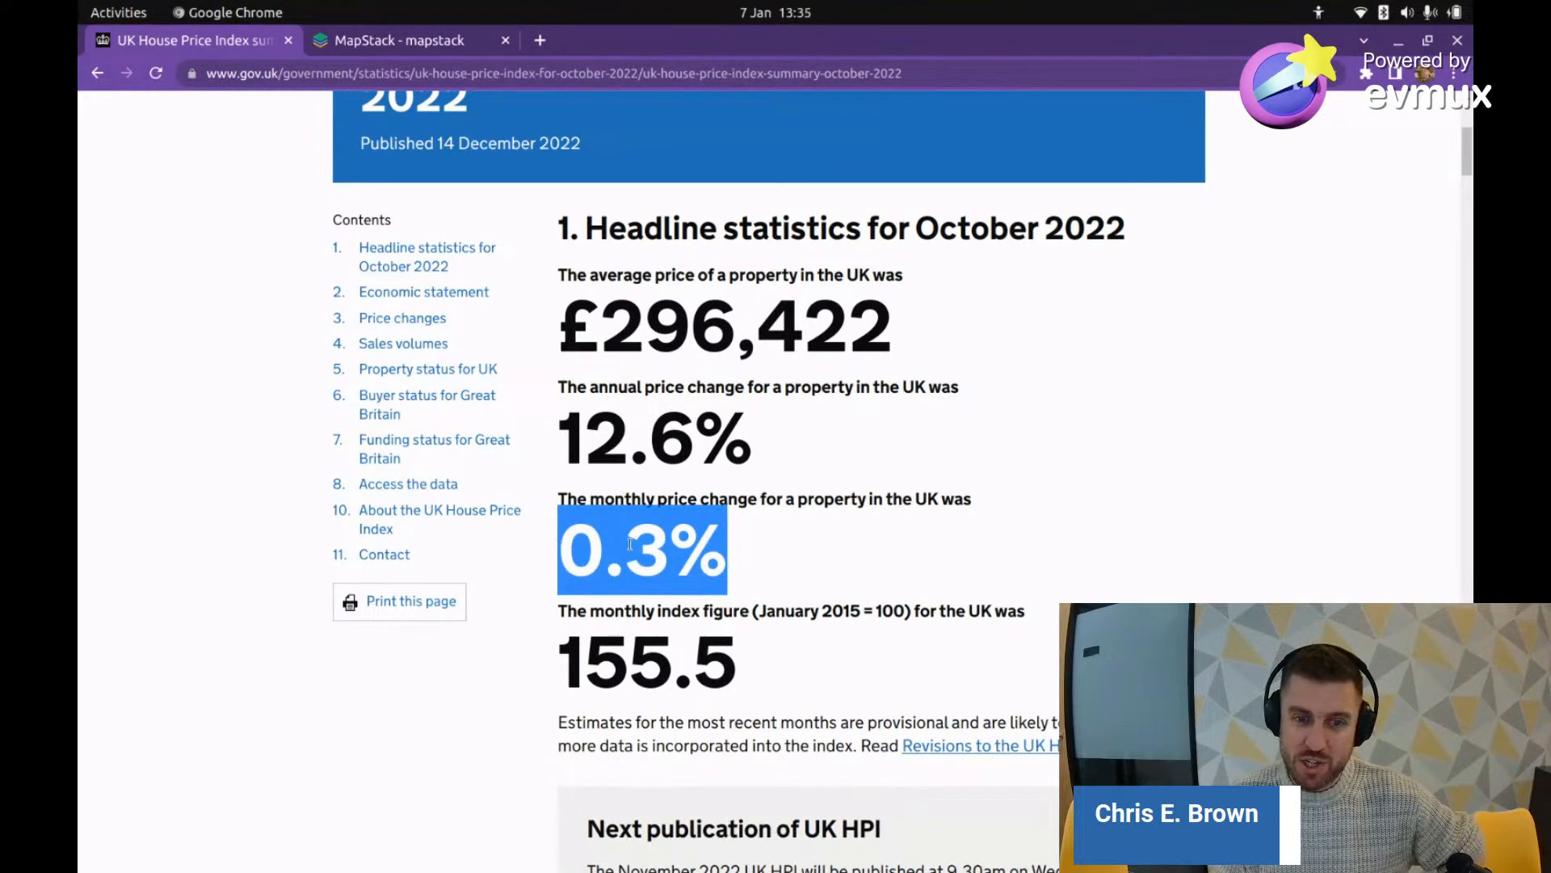
click(767, 508)
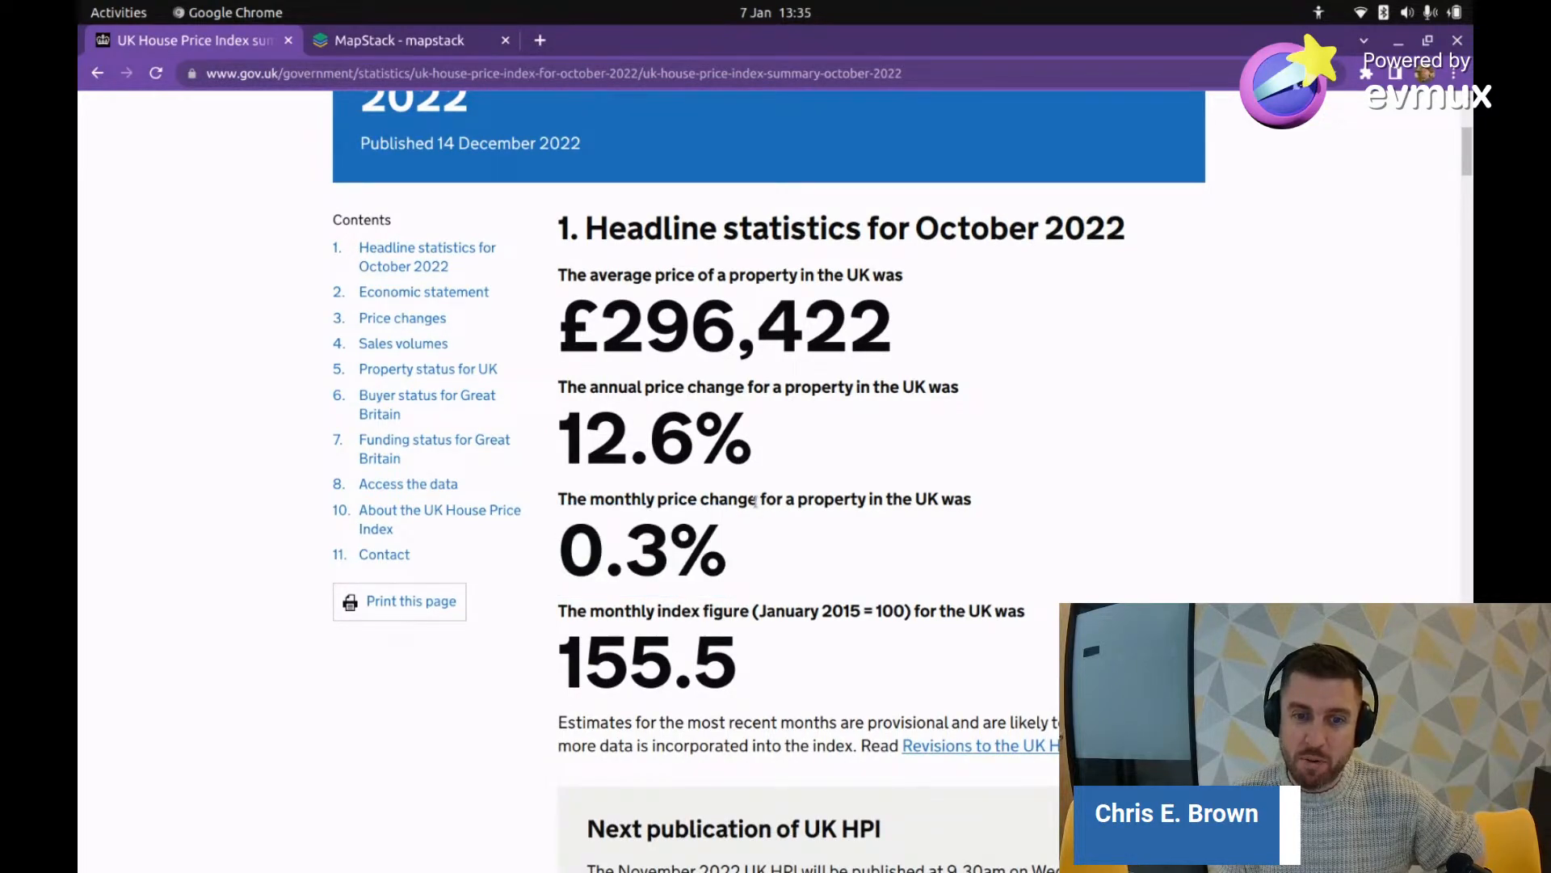
drag(740, 557, 575, 547)
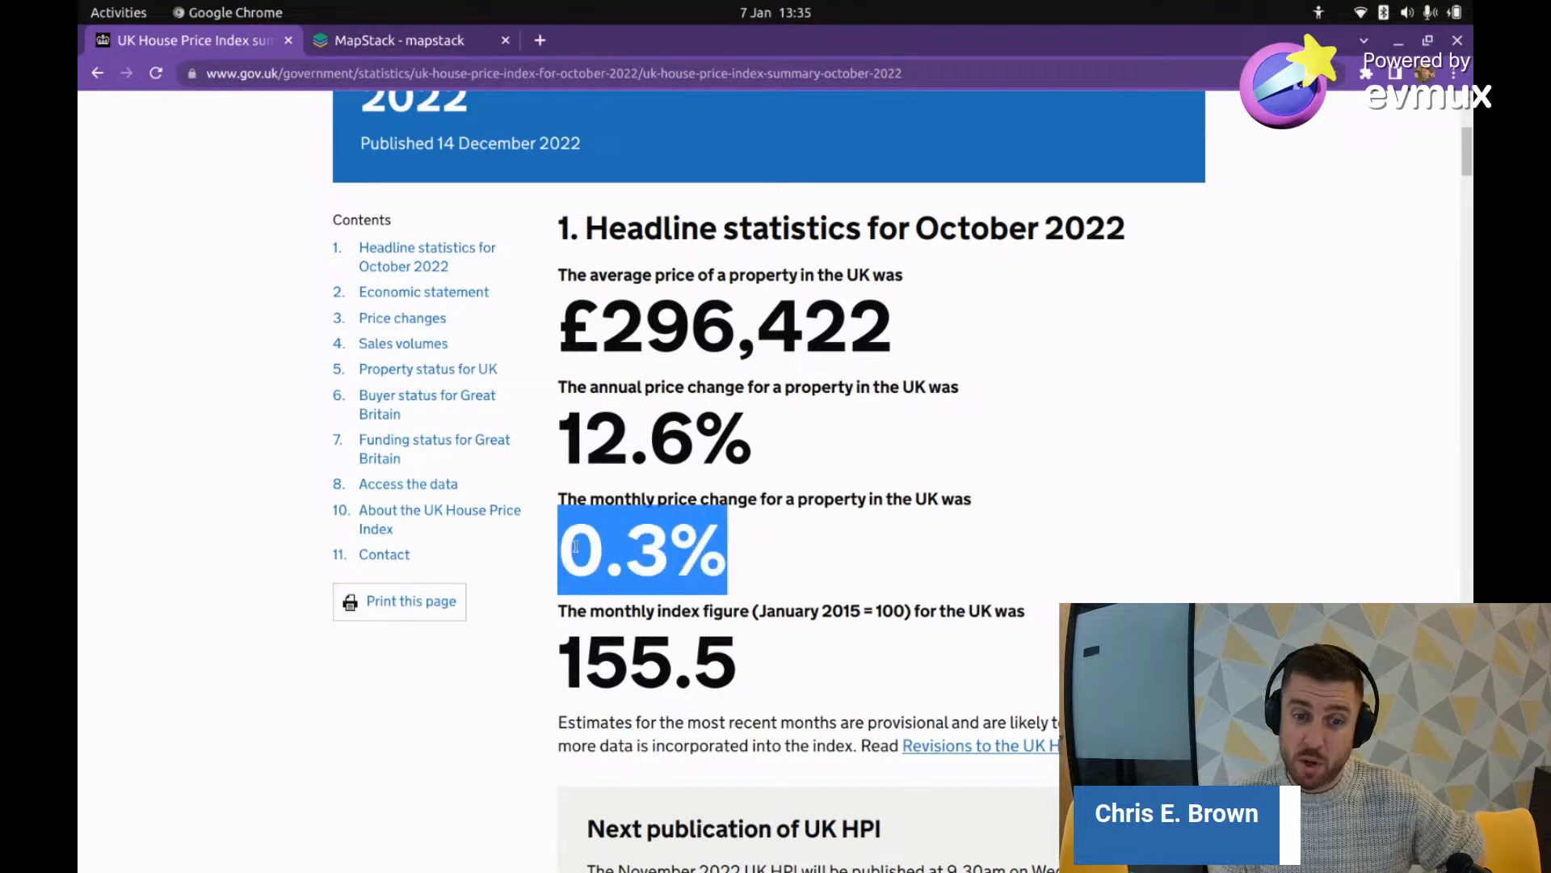
click(751, 557)
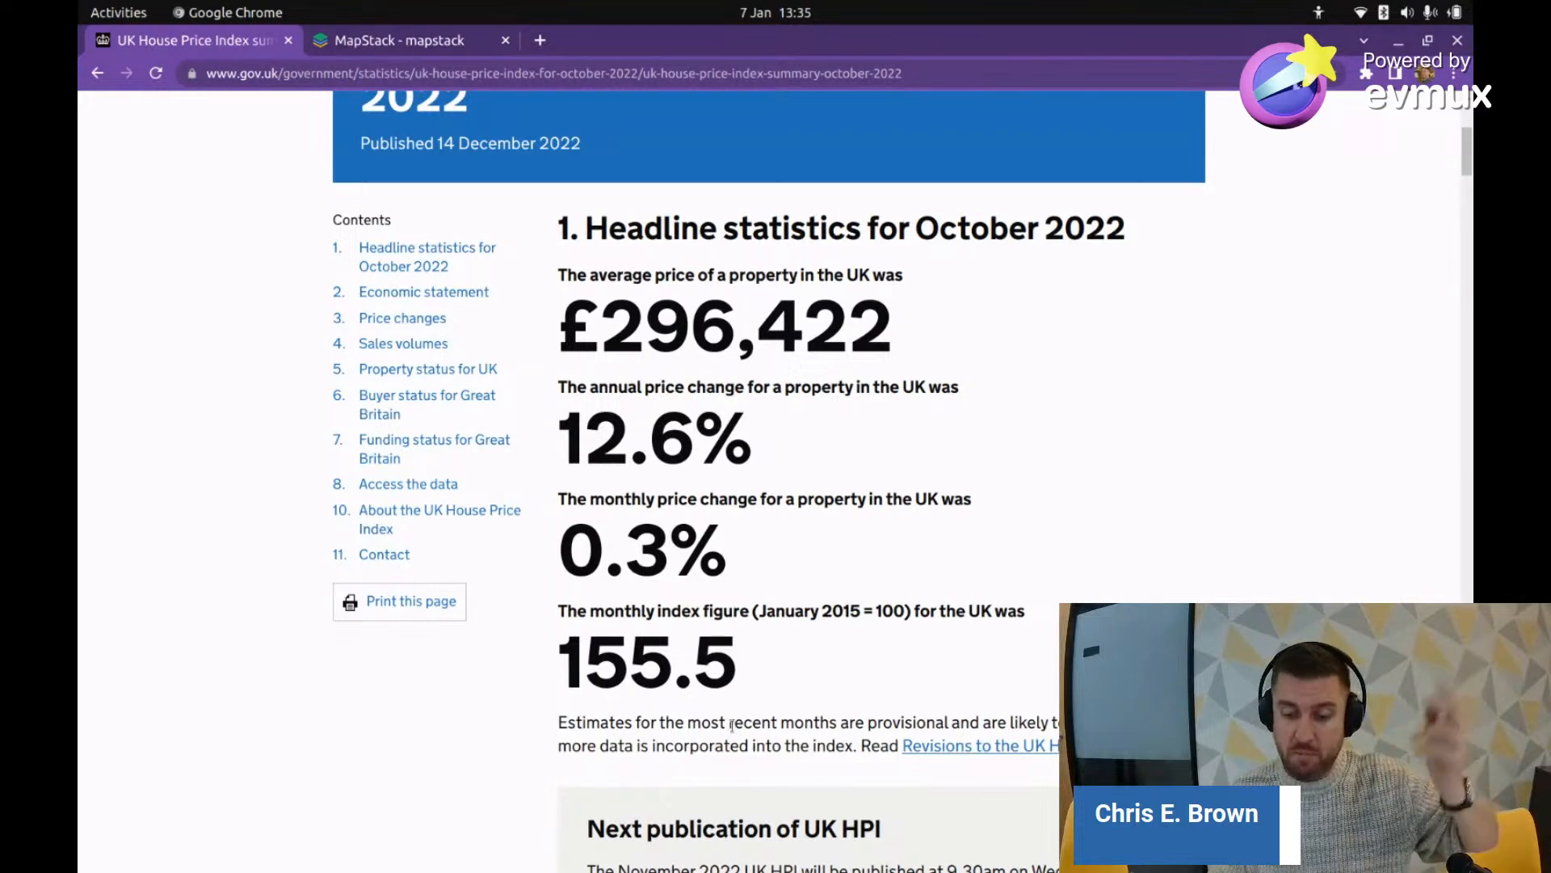
scroll(752, 707, down, 2)
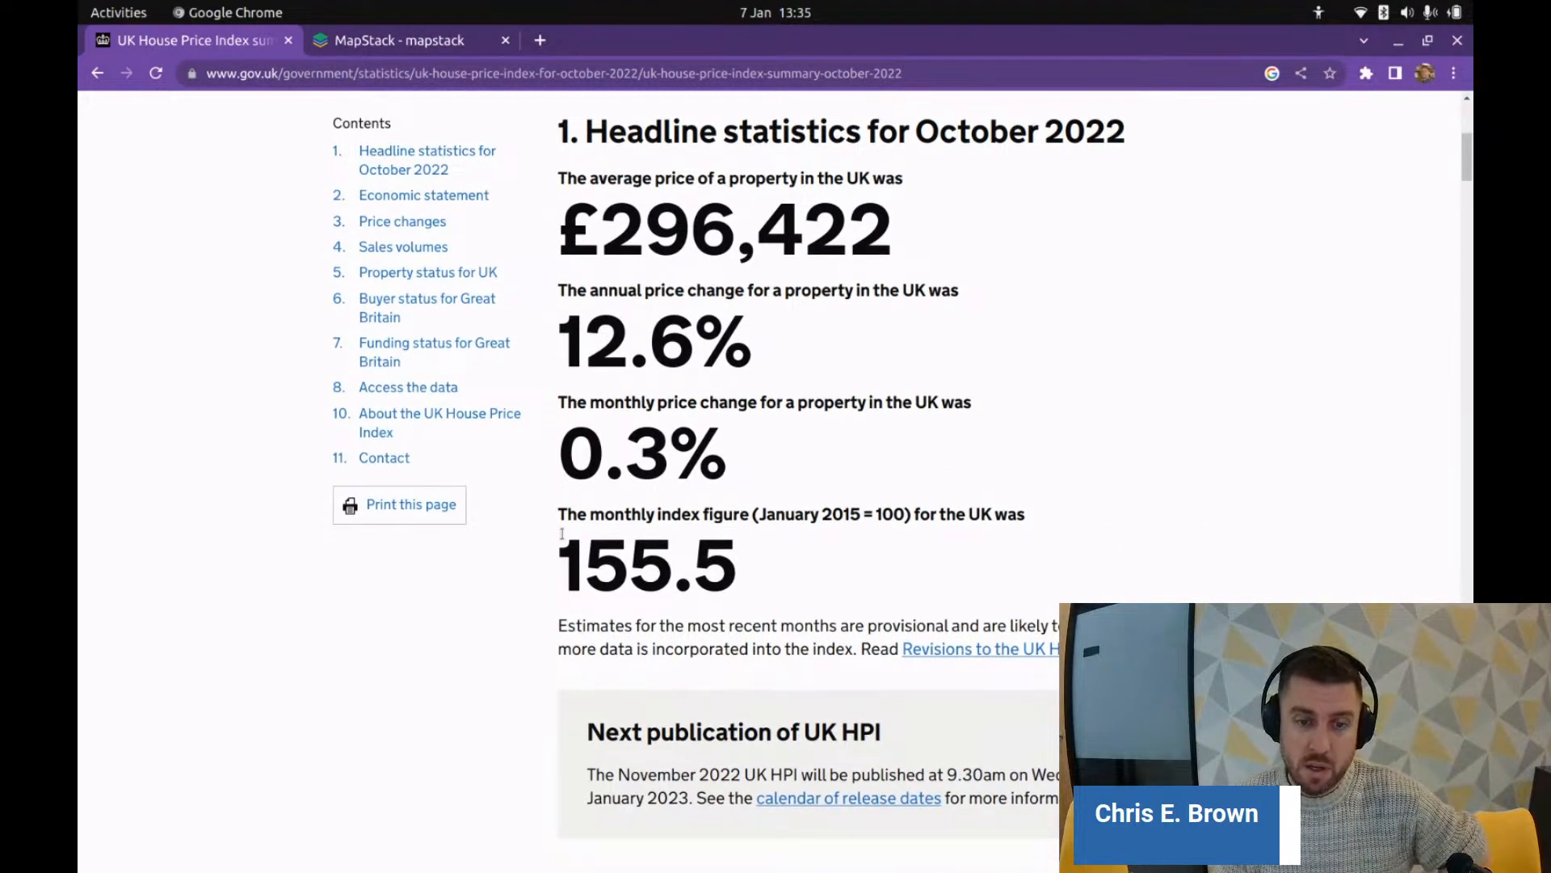
double_click(655, 560)
Step: Jump to section 8, 'Access the data', from the Contents list
scroll(879, 572, down, 5)
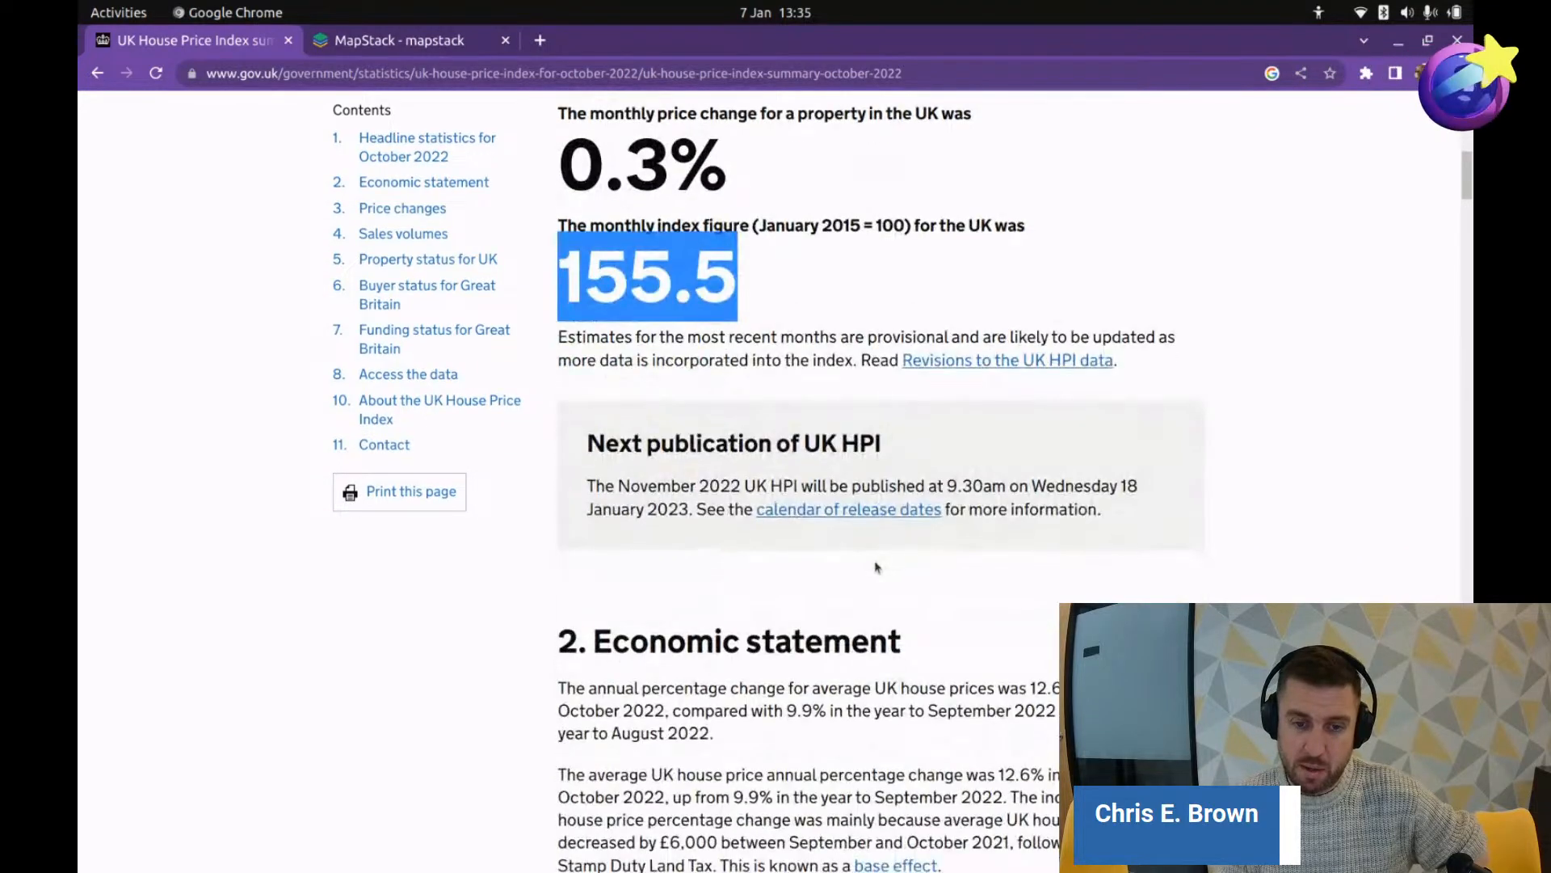
scroll(883, 576, down, 3)
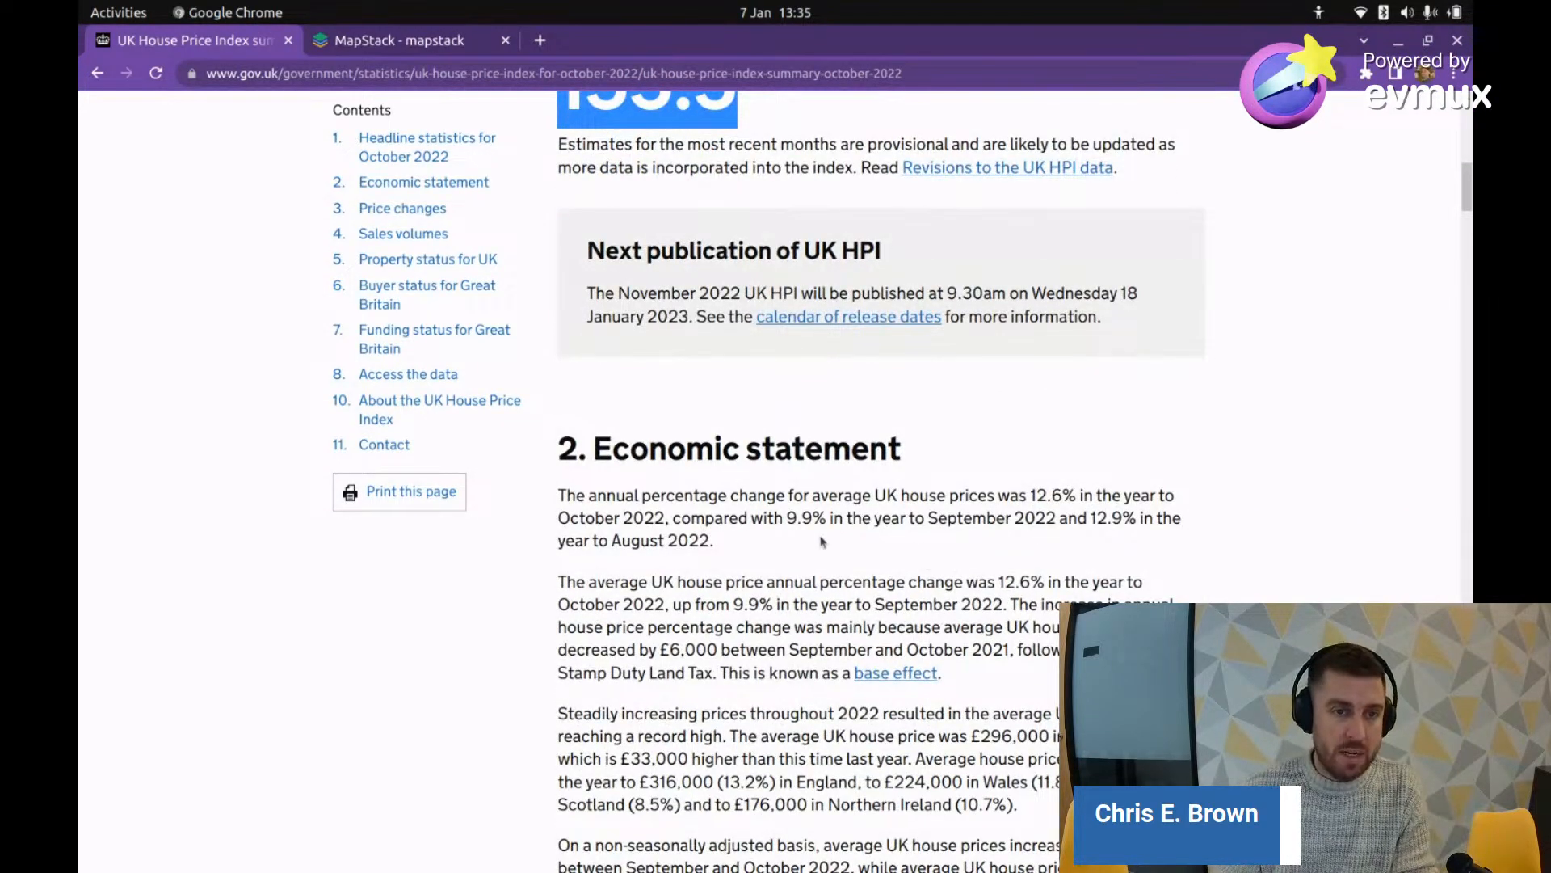
scroll(810, 543, down, 5)
scroll(372, 396, up, 2)
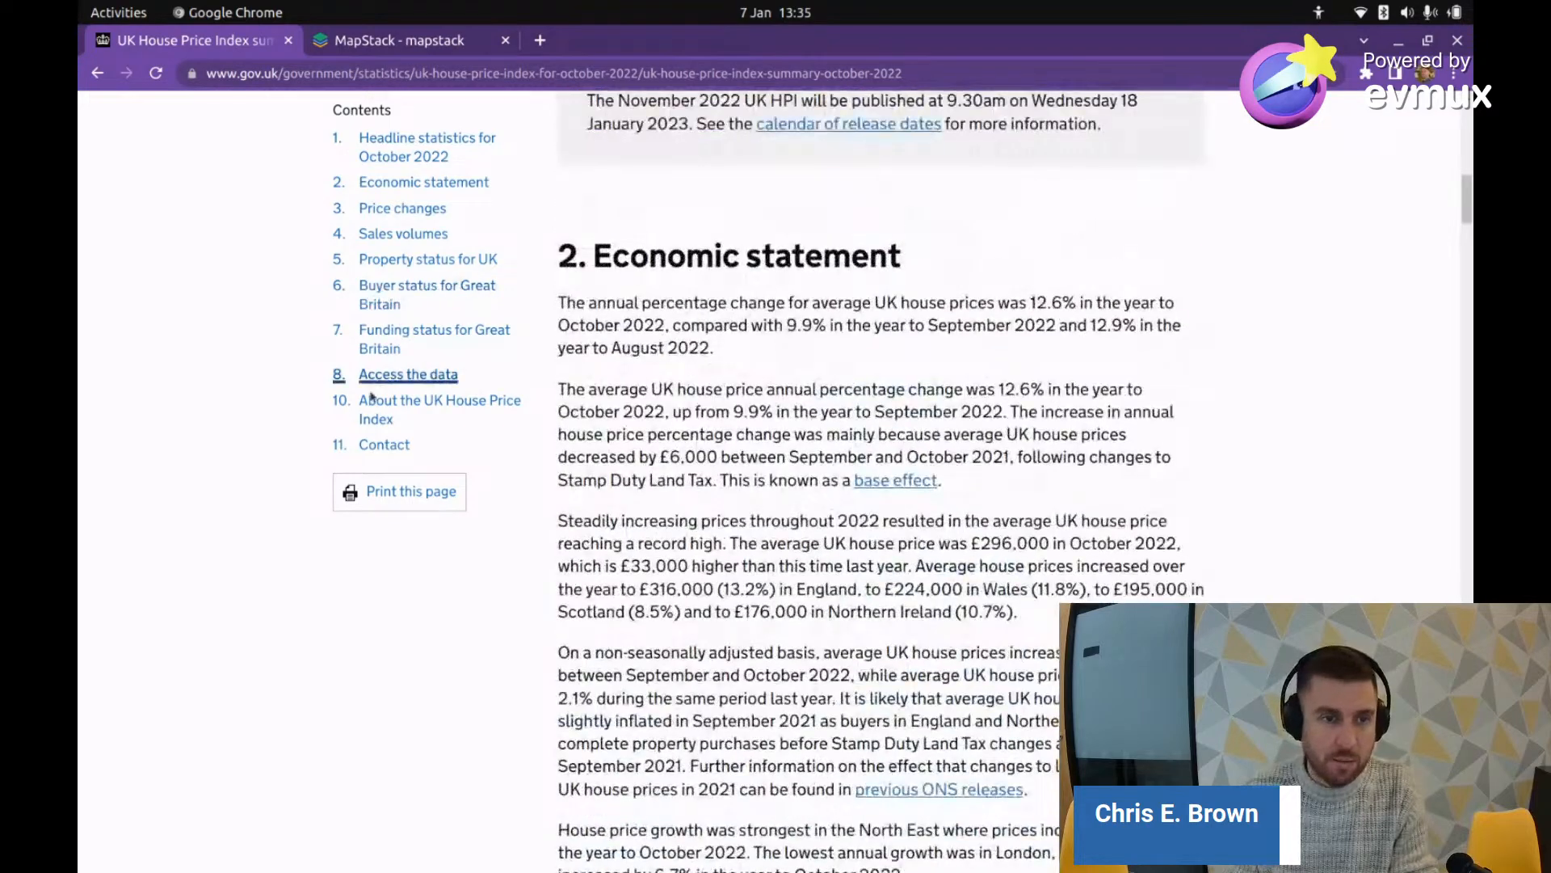
click(404, 376)
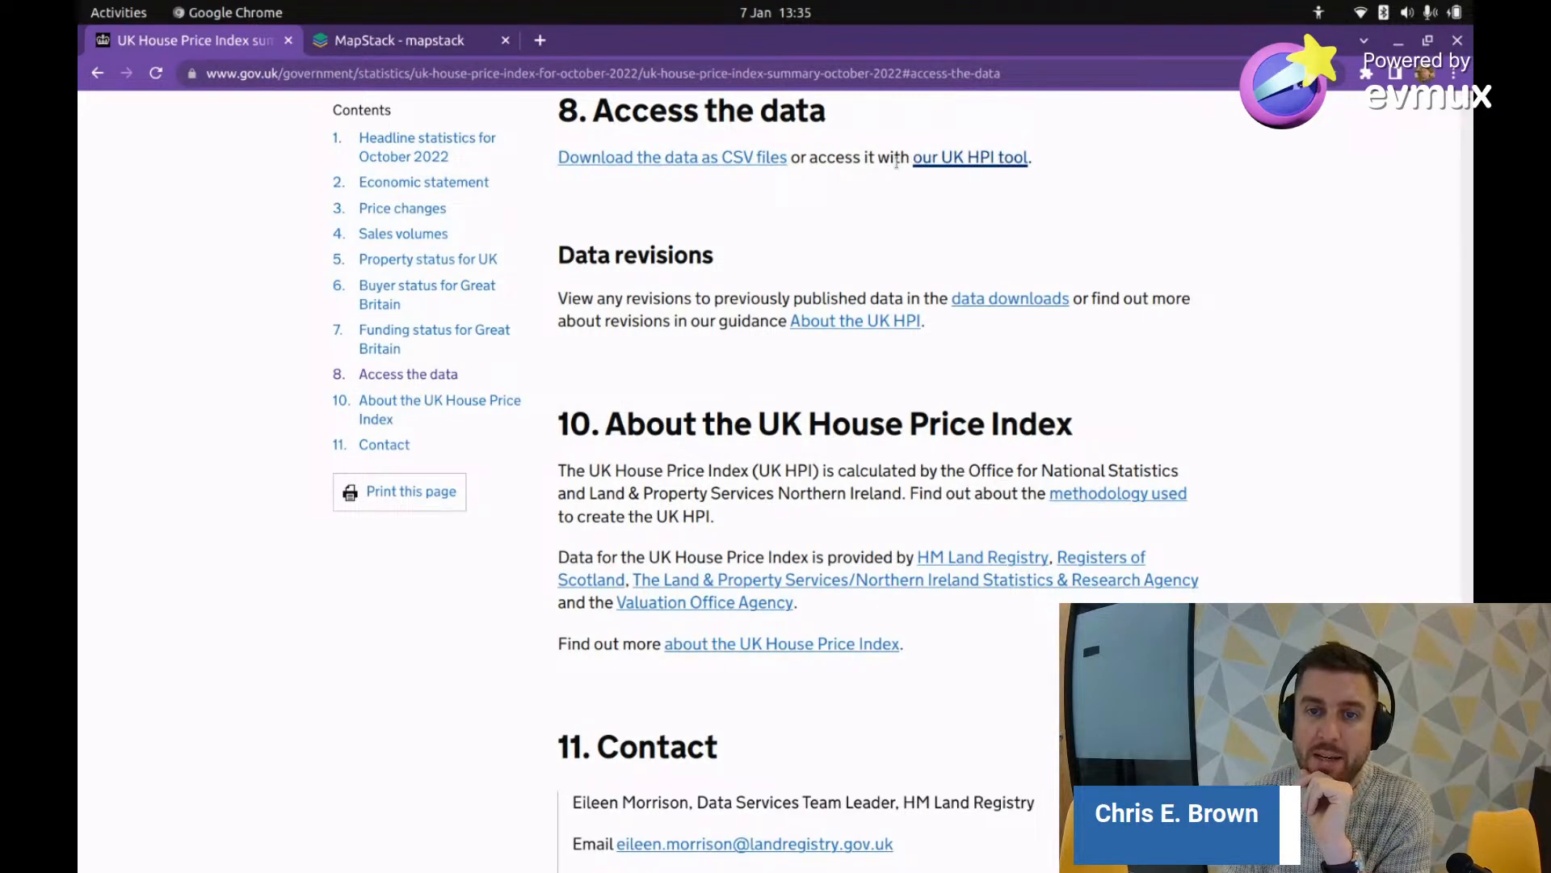
Step: Open the 'Download the data as CSV files' page for the October 2022 UK HPI
click(742, 160)
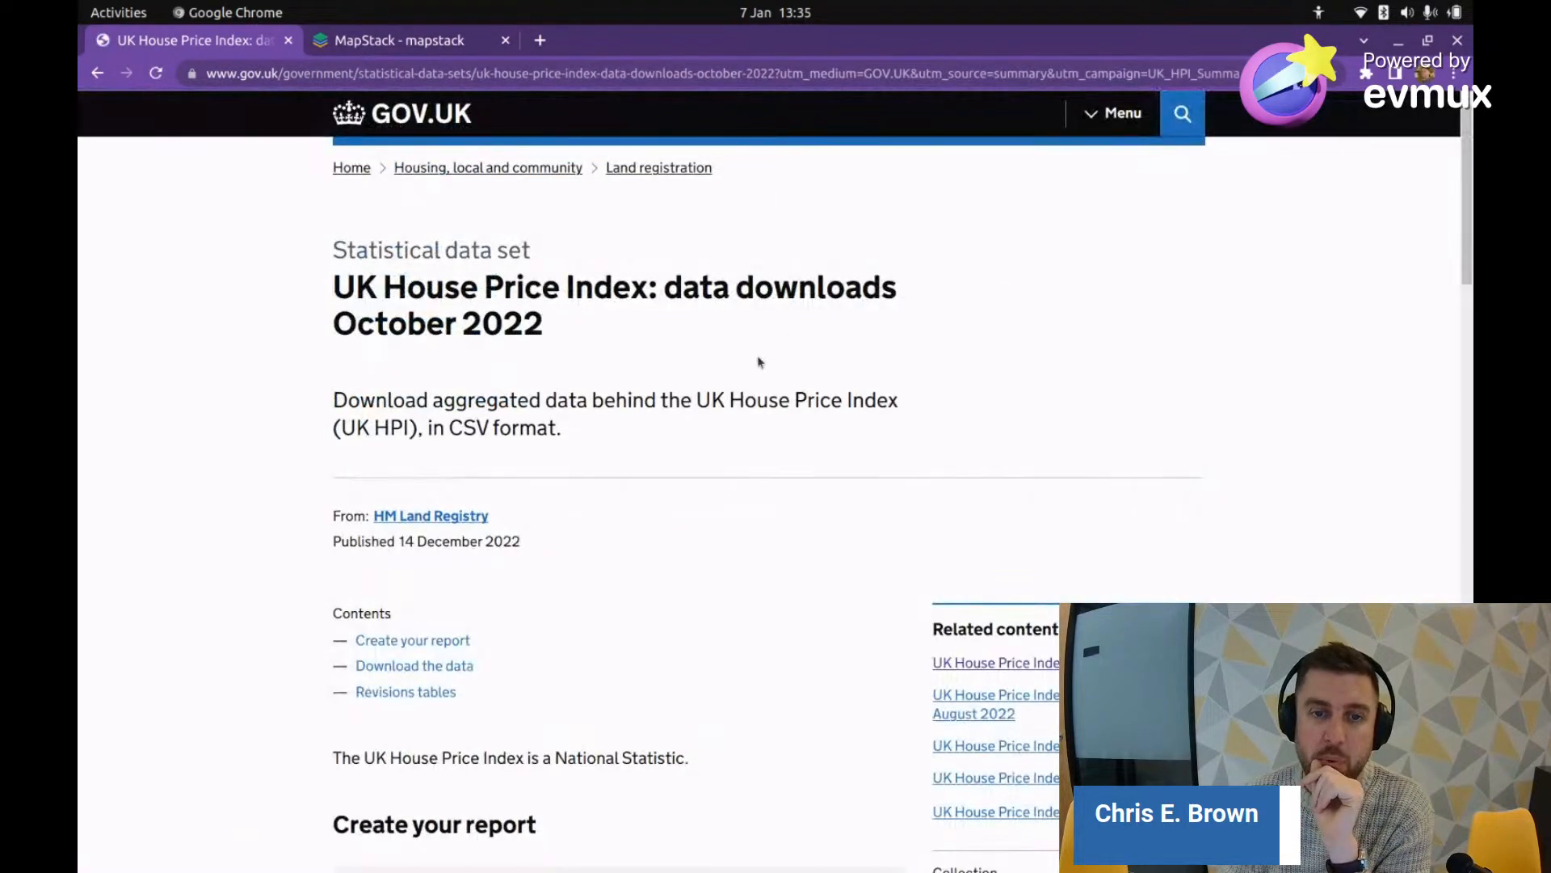
scroll(547, 385, down, 9)
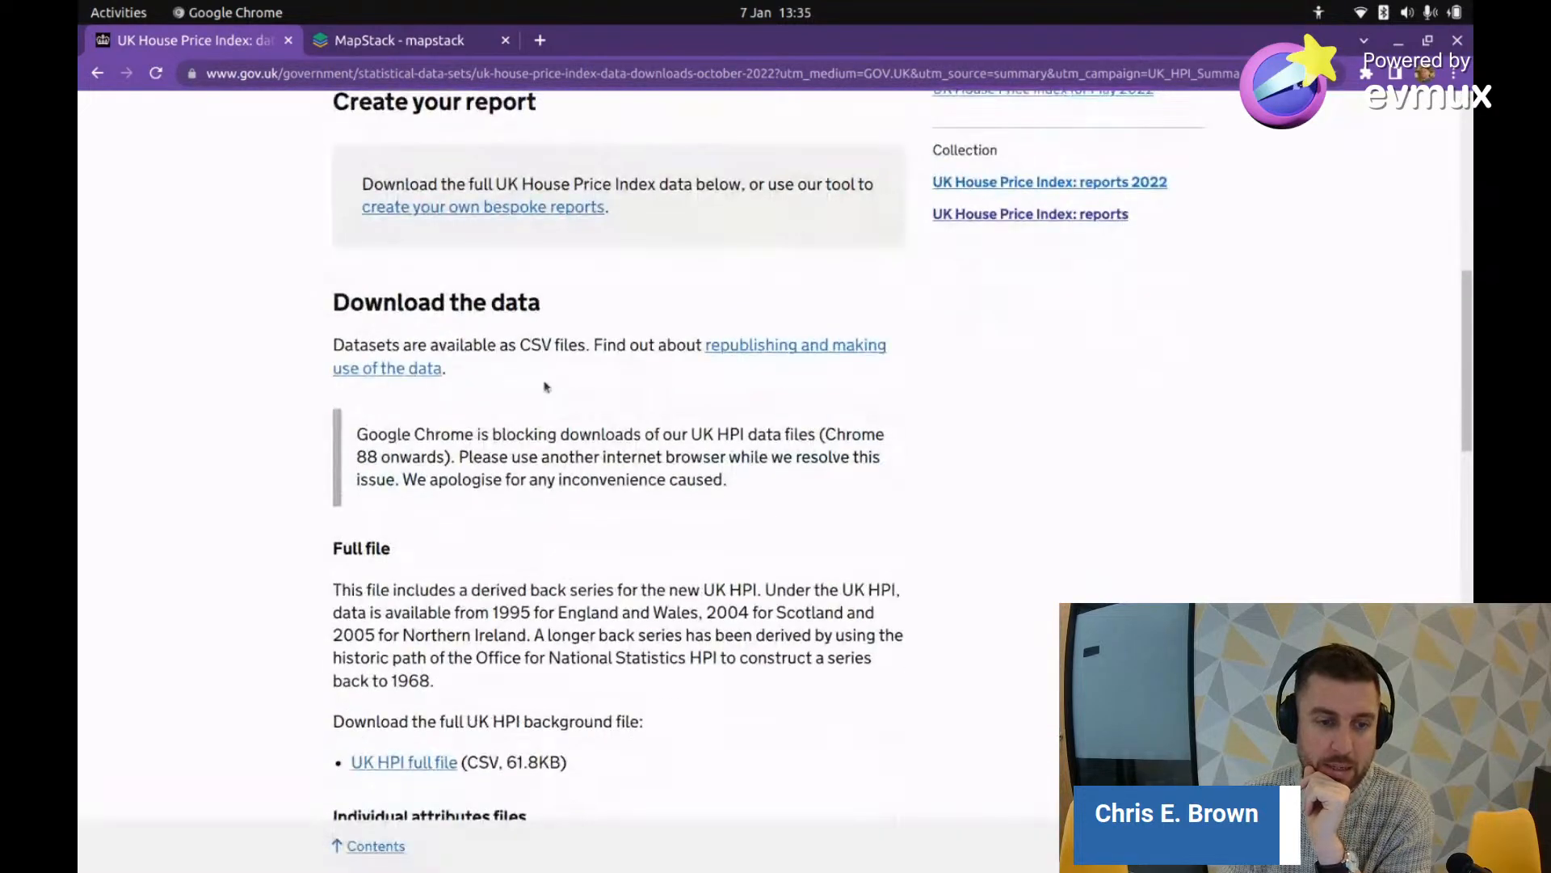
scroll(545, 390, down, 3)
scroll(588, 654, up, 12)
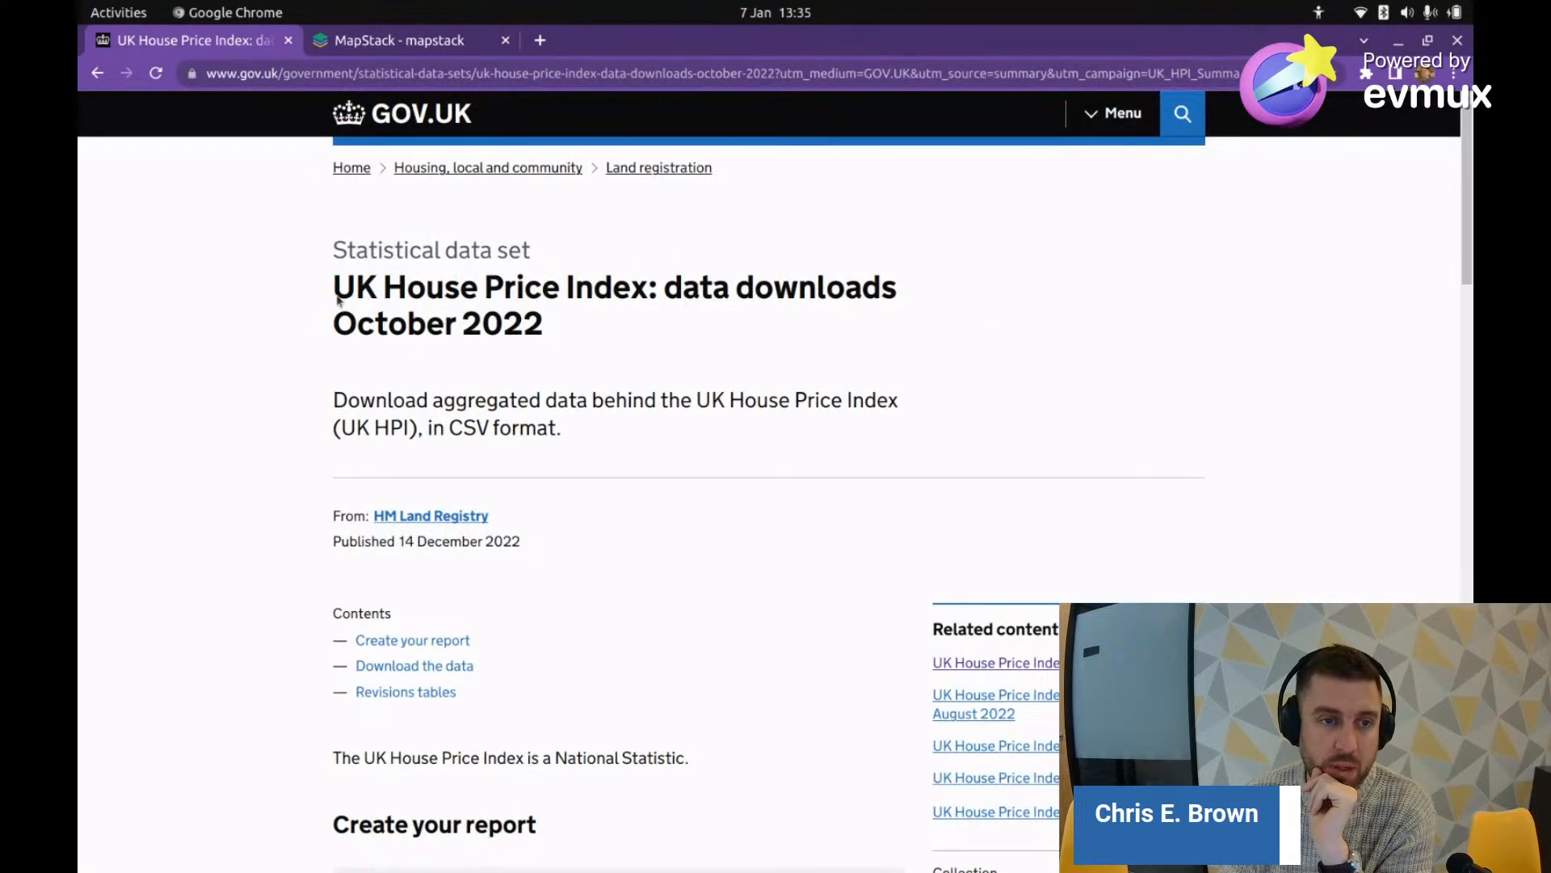
triple_click(526, 315)
scroll(207, 428, down, 7)
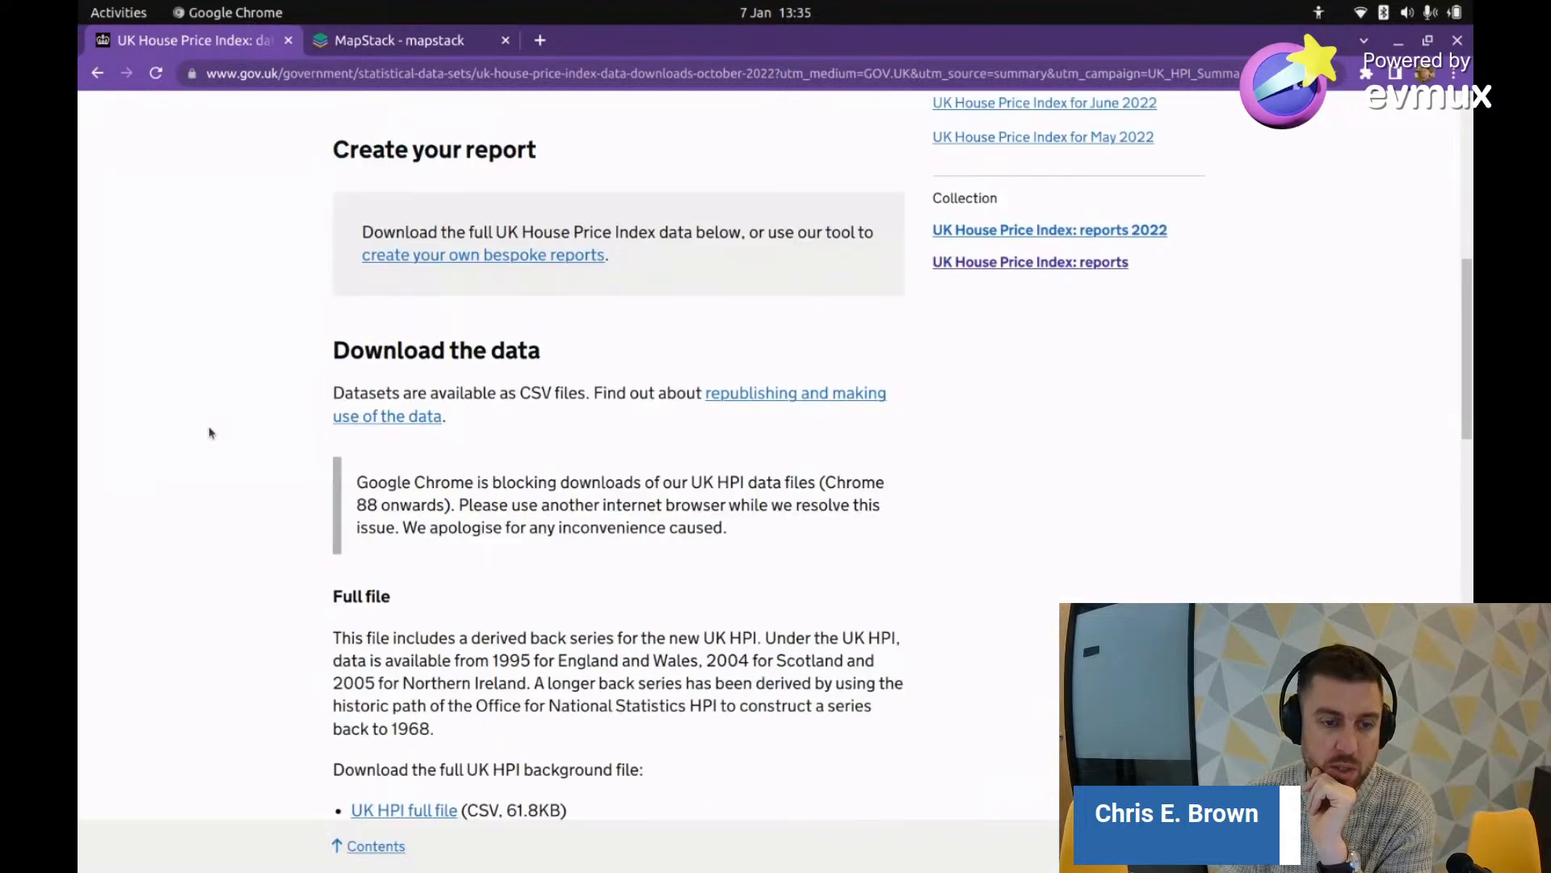
scroll(219, 423, down, 2)
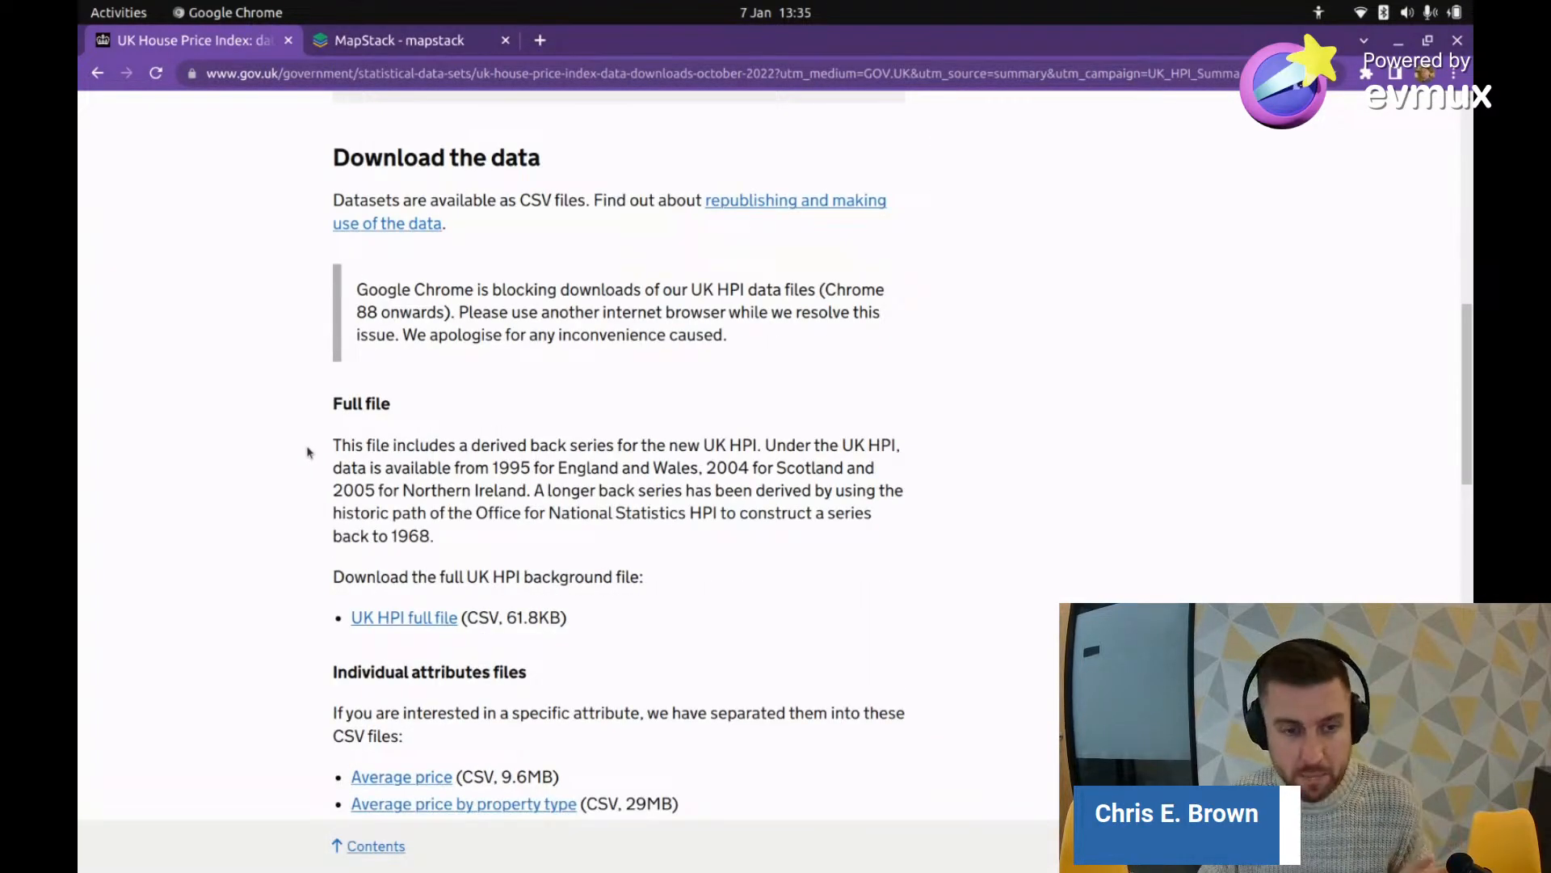
scroll(247, 481, up, 4)
scroll(247, 481, up, 5)
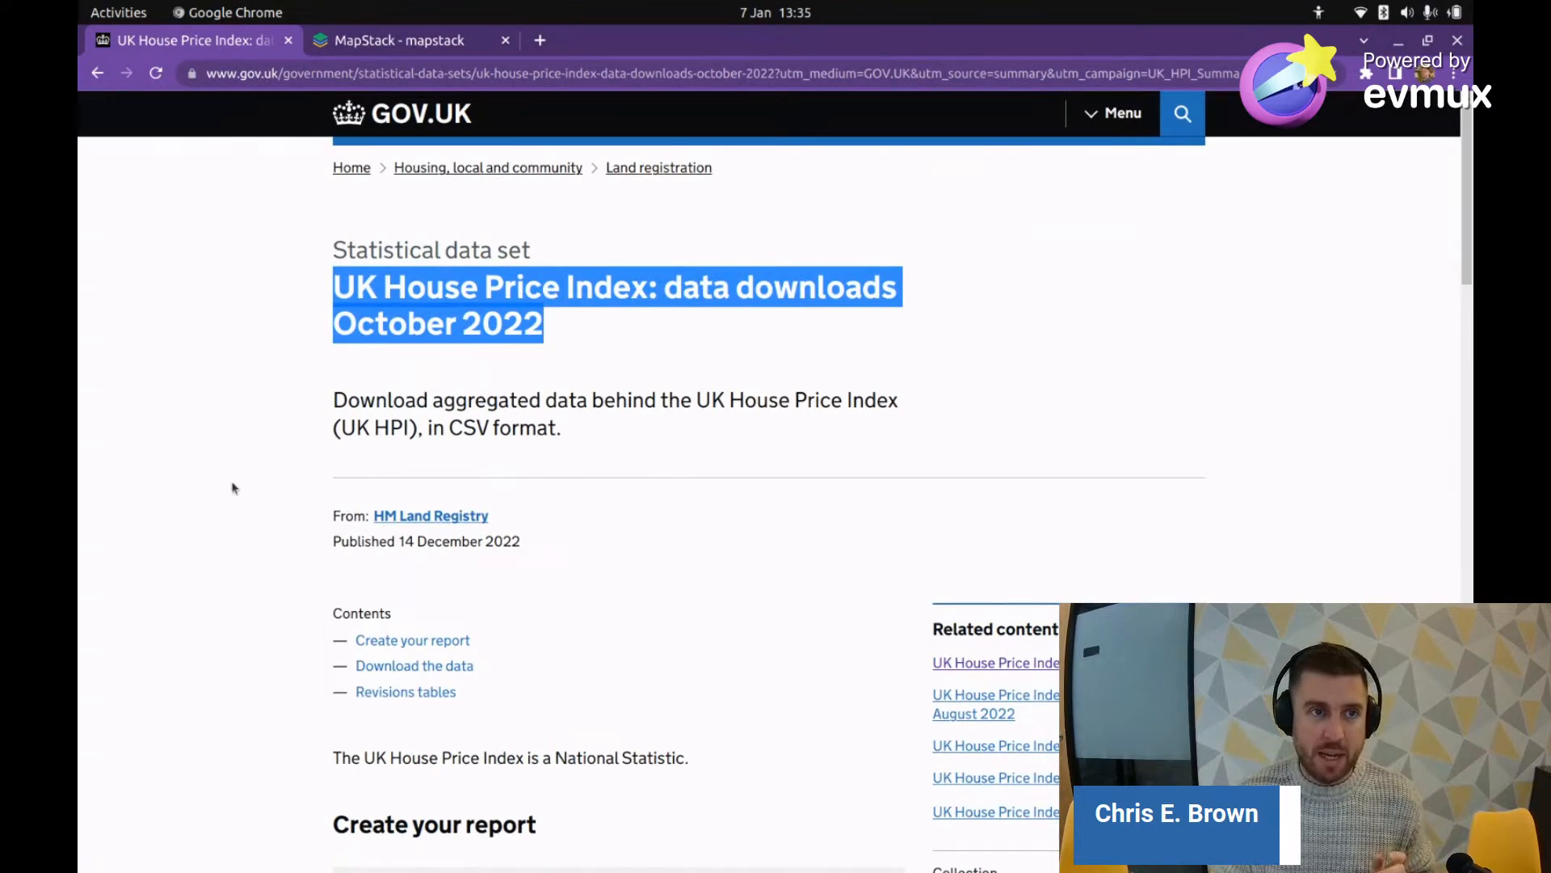
click(166, 310)
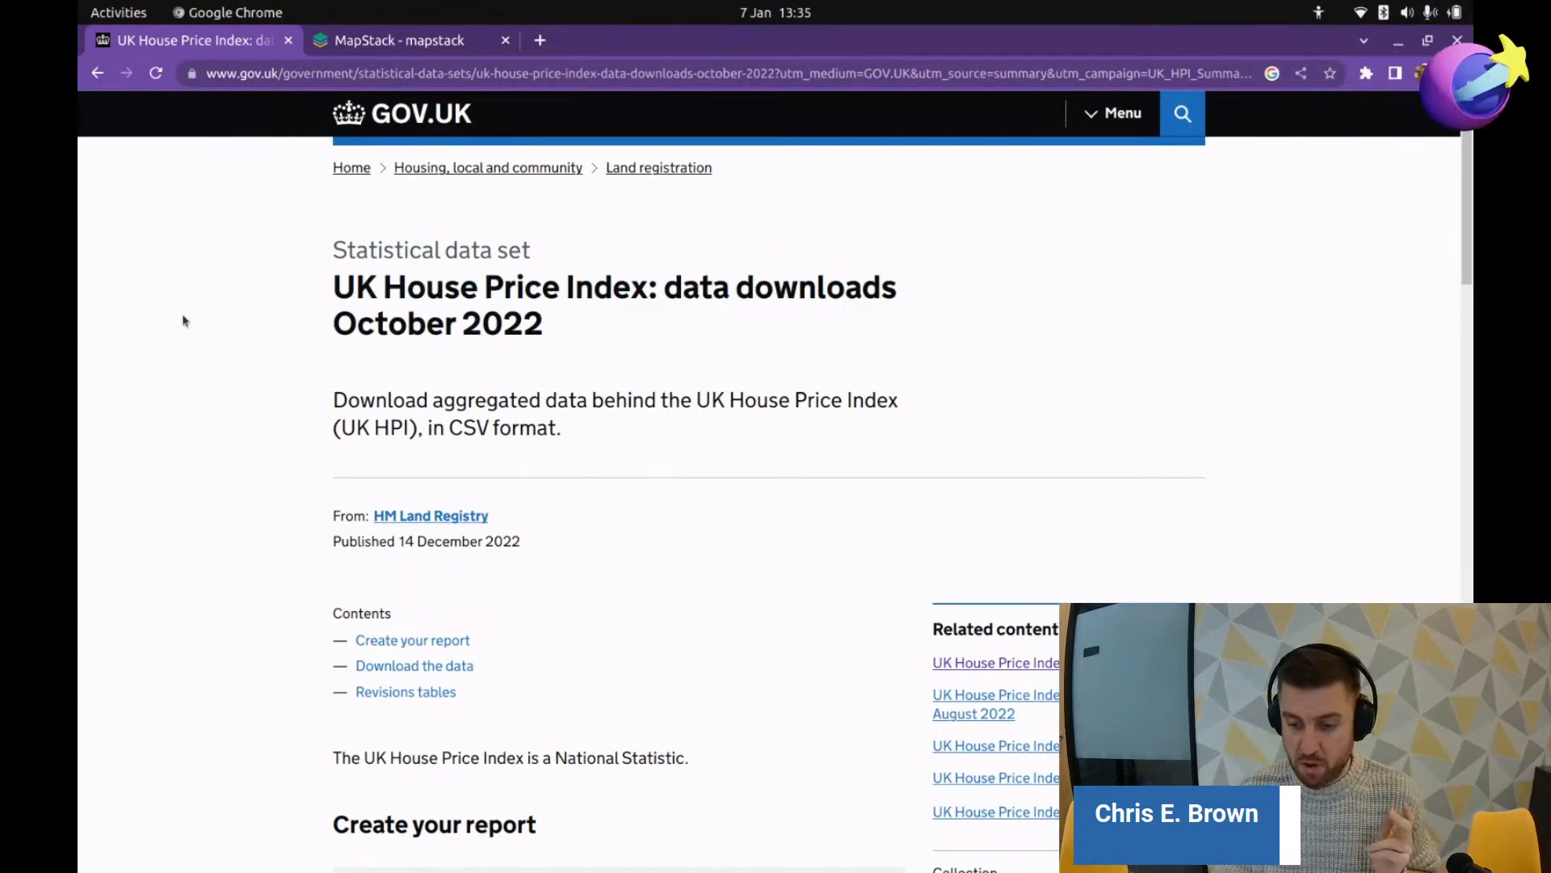
scroll(308, 481, down, 8)
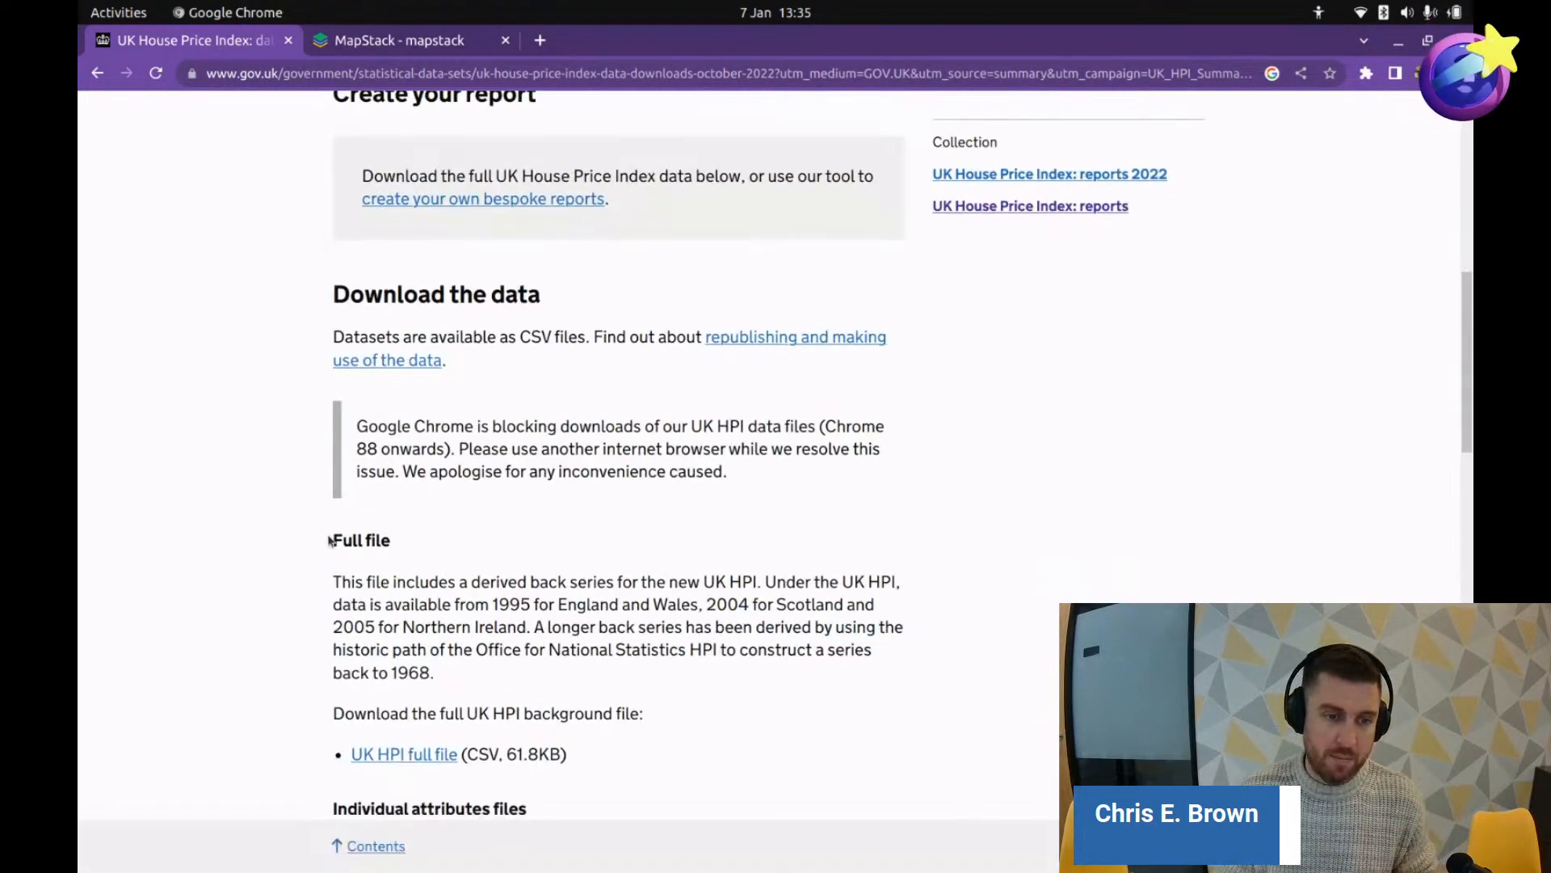
scroll(331, 540, down, 3)
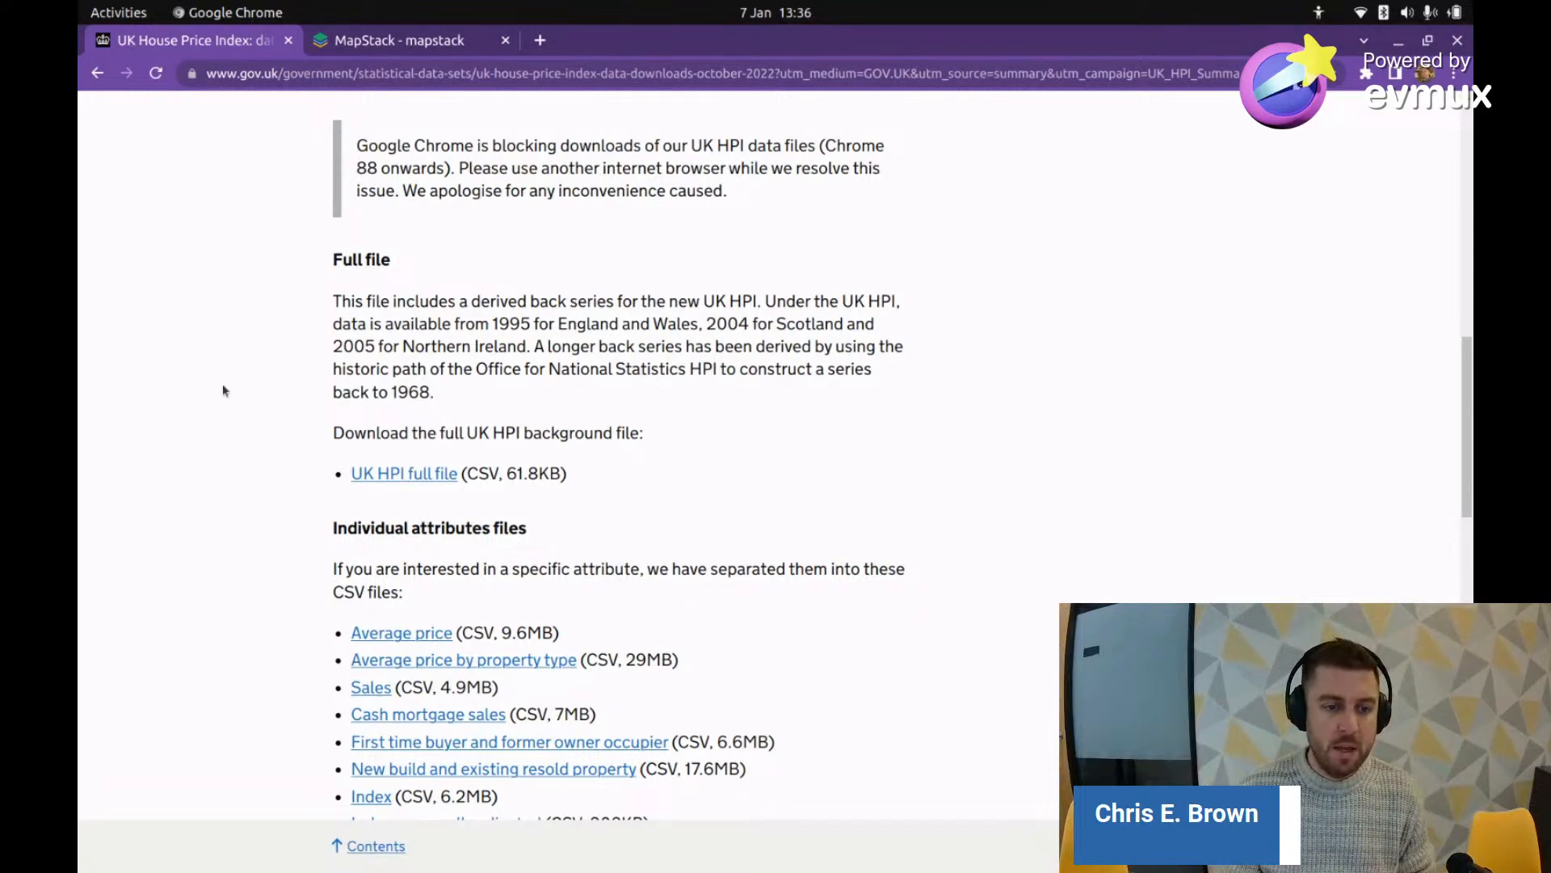
scroll(223, 391, down, 3)
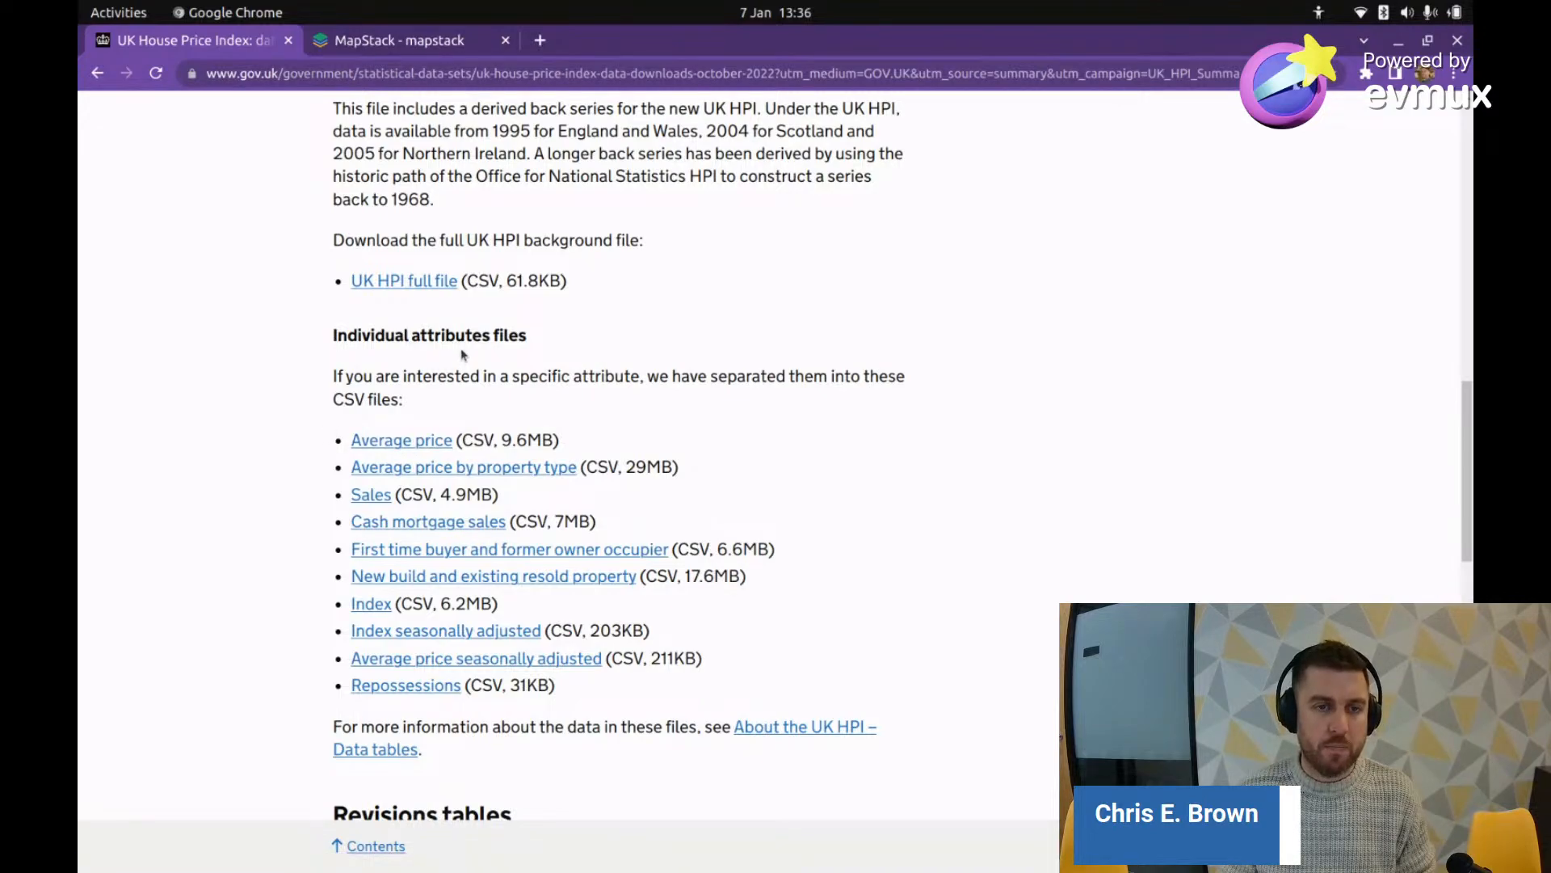
Step: Note the 61.8KB file size and repeatedly try downloading the UK HPI full file
drag(506, 278, 562, 281)
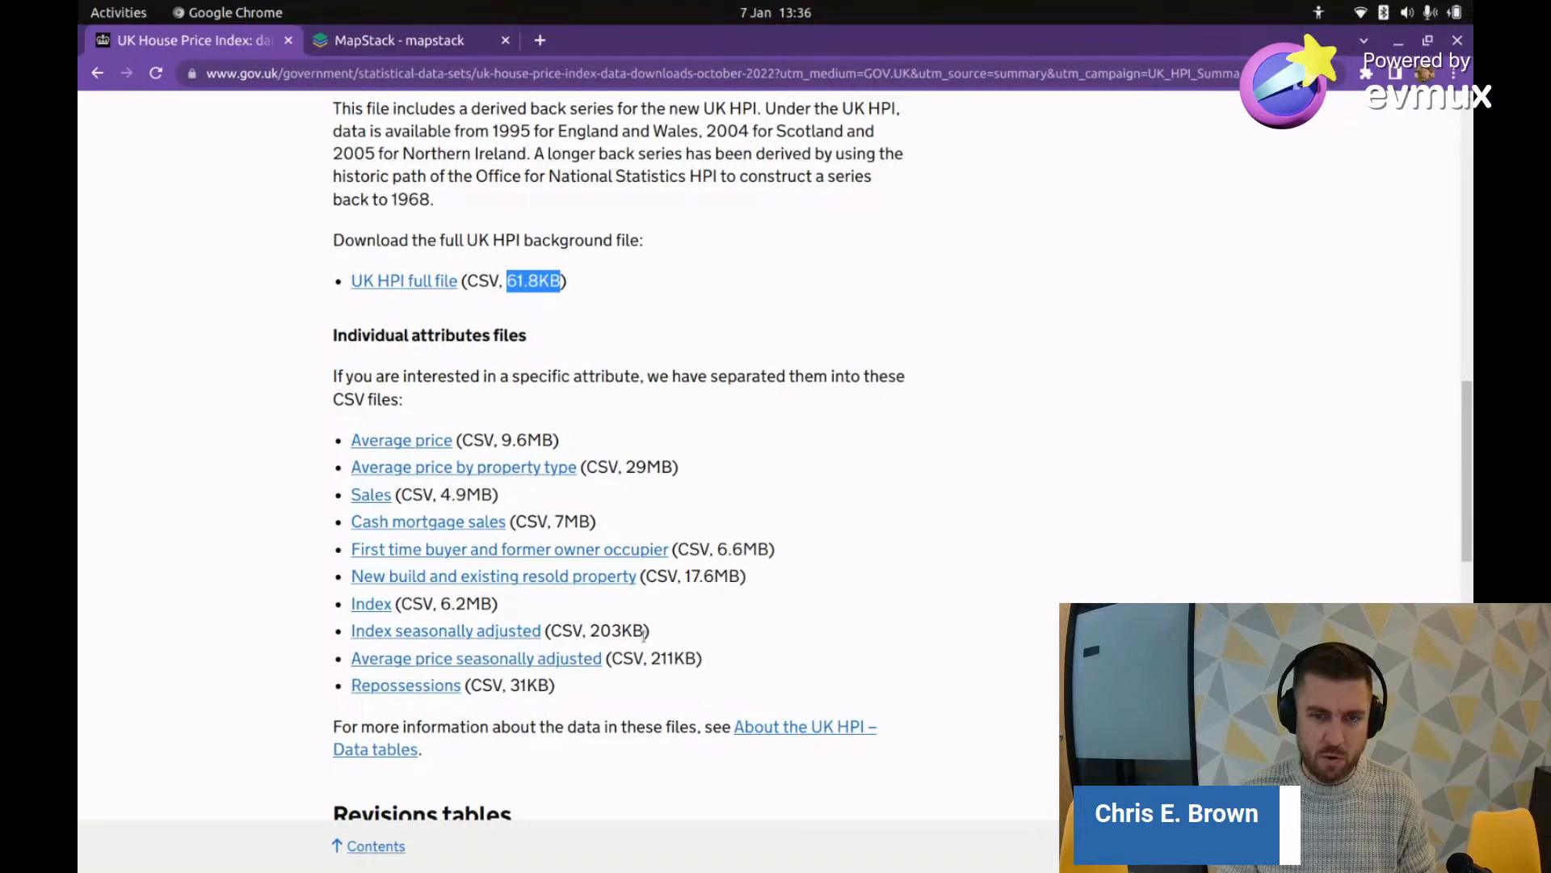
scroll(488, 612, down, 3)
scroll(452, 565, up, 6)
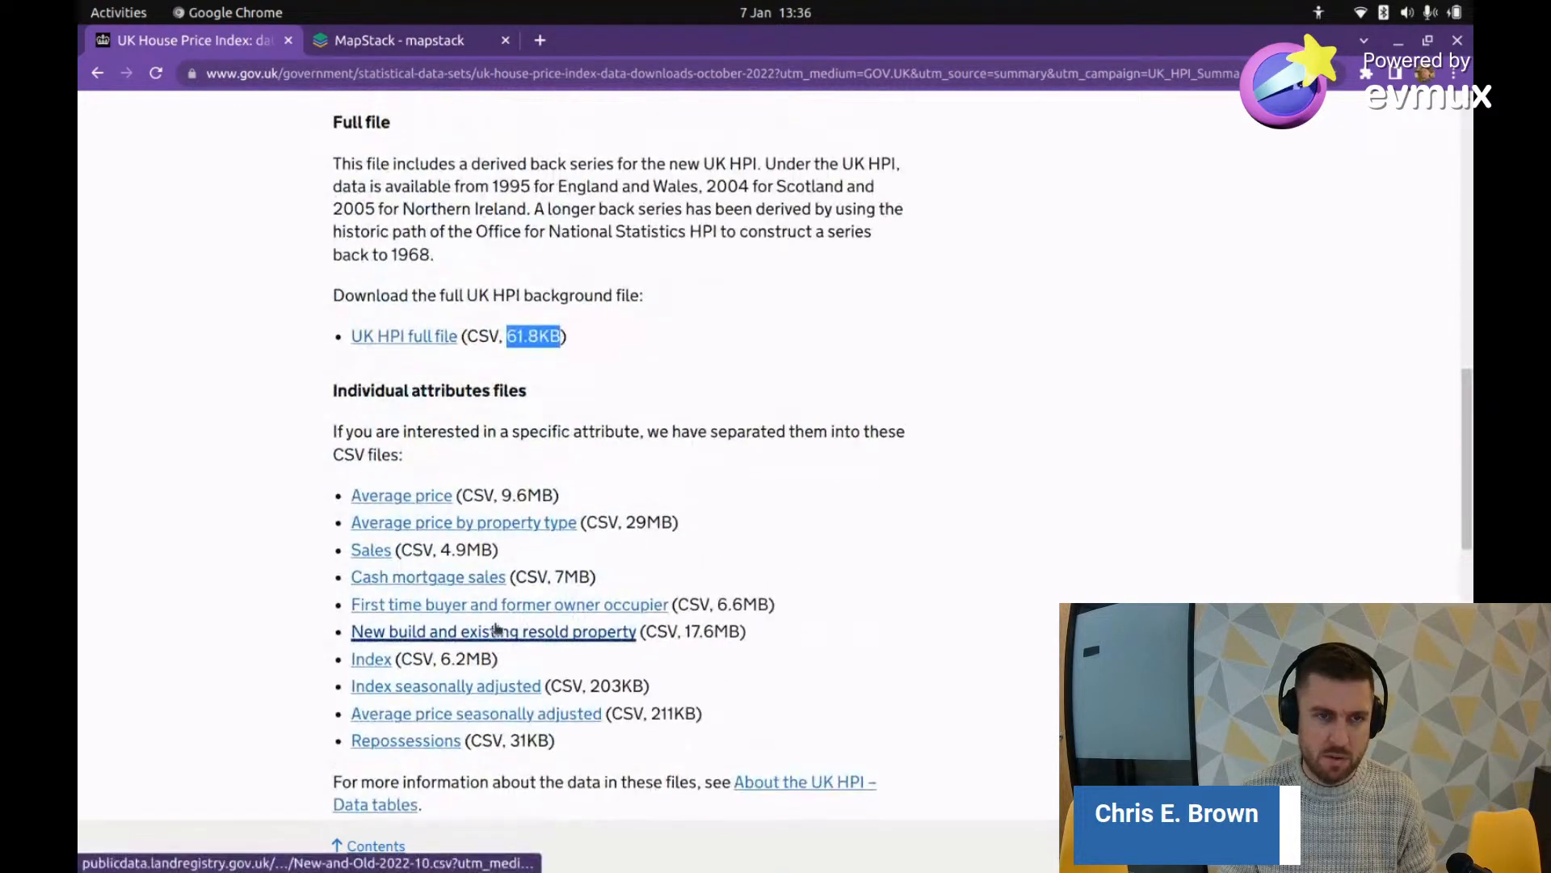
click(413, 527)
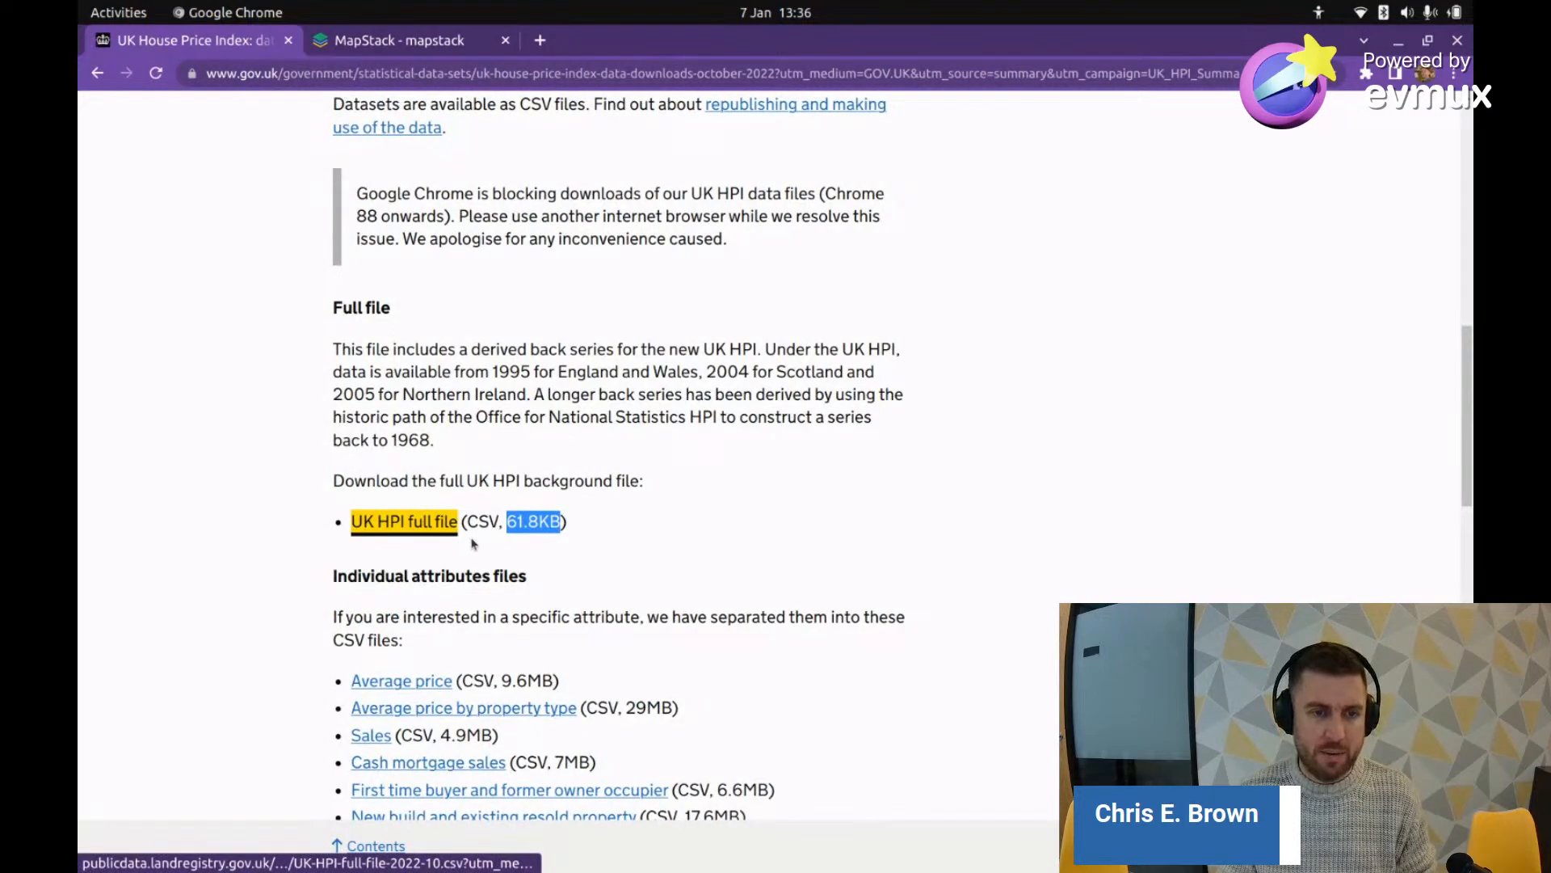
drag(298, 535, 277, 536)
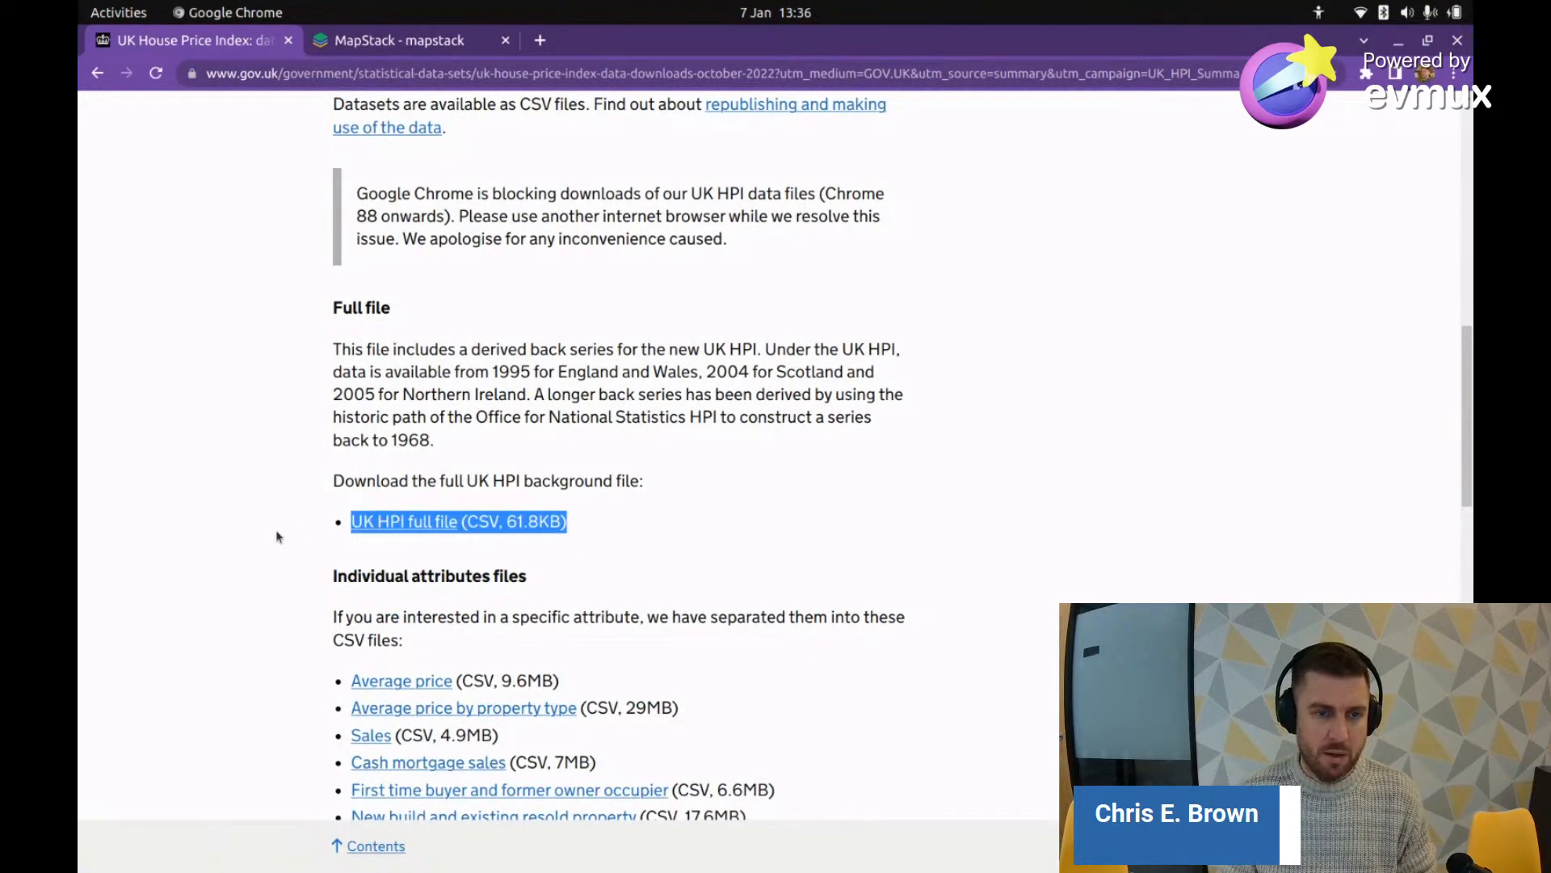
click(611, 465)
click(429, 527)
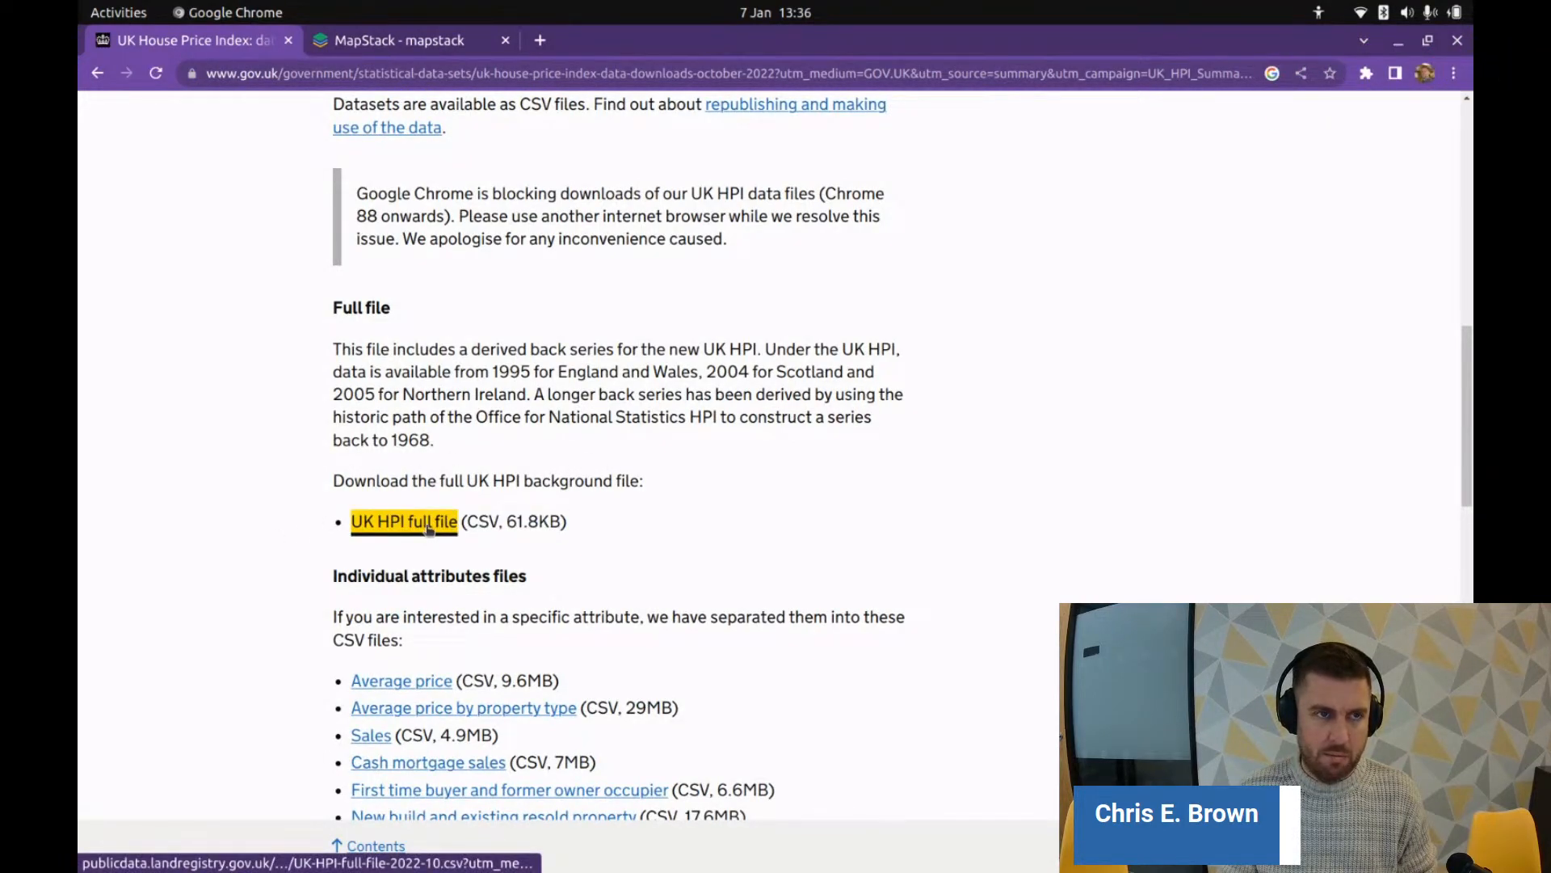
click(731, 513)
click(429, 527)
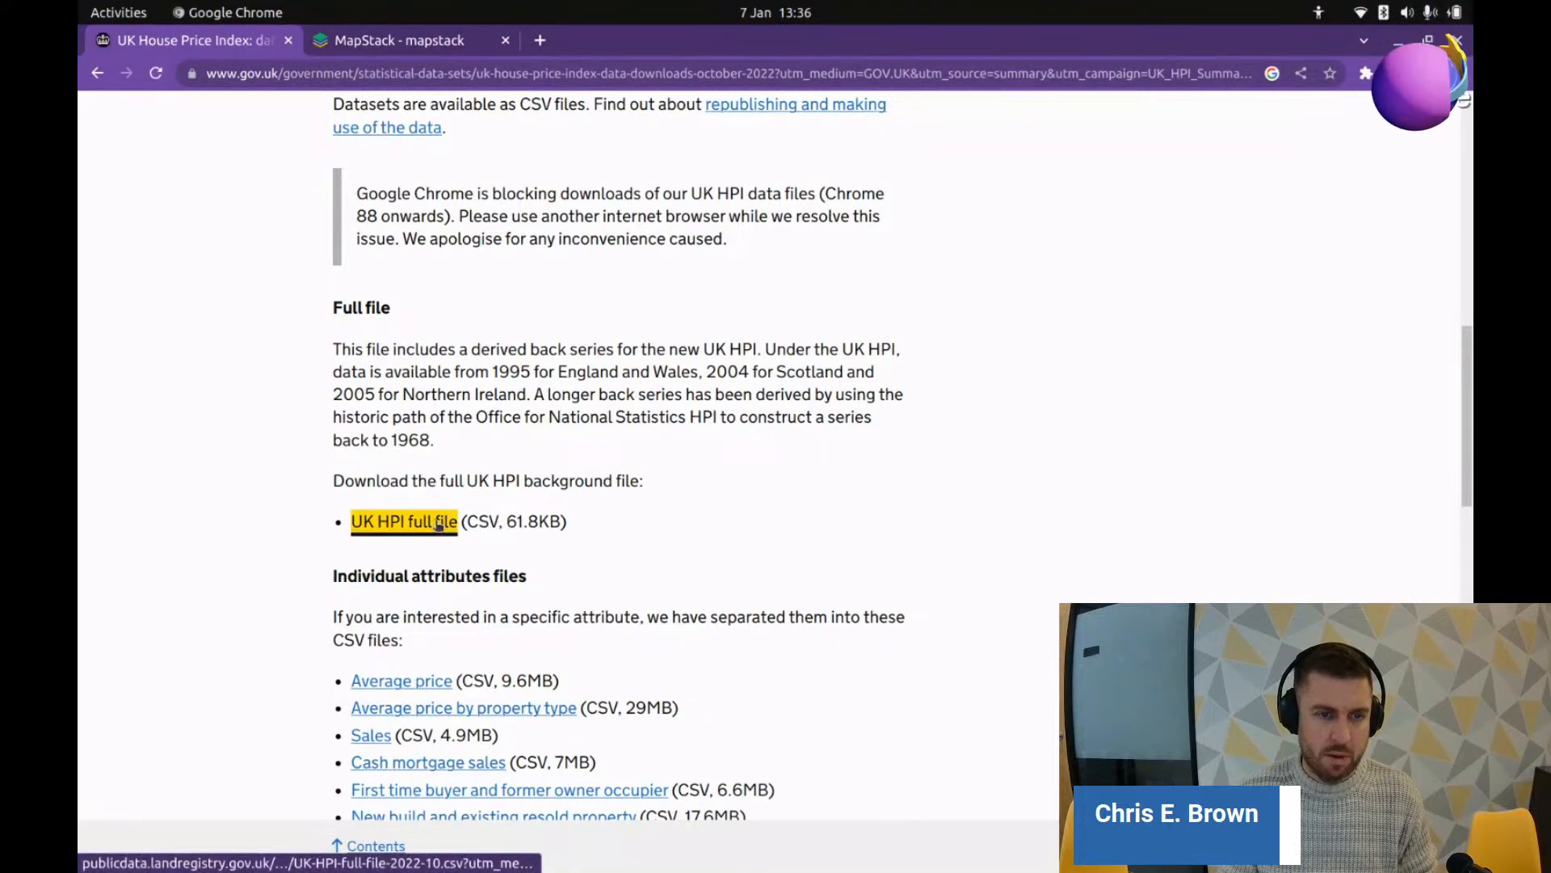
click(783, 512)
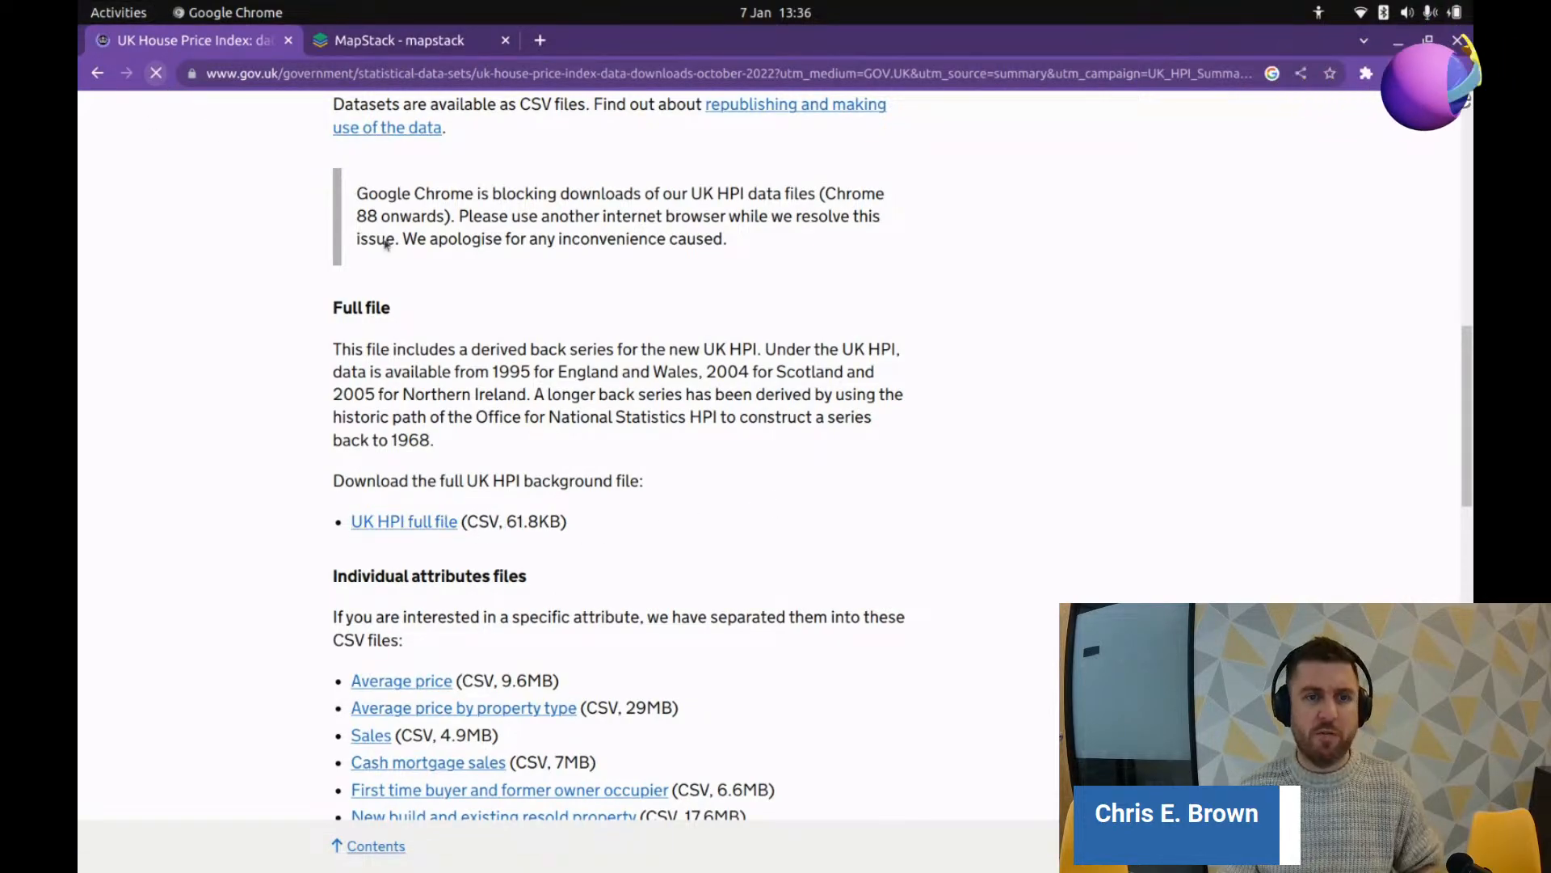
scroll(404, 485, down, 1)
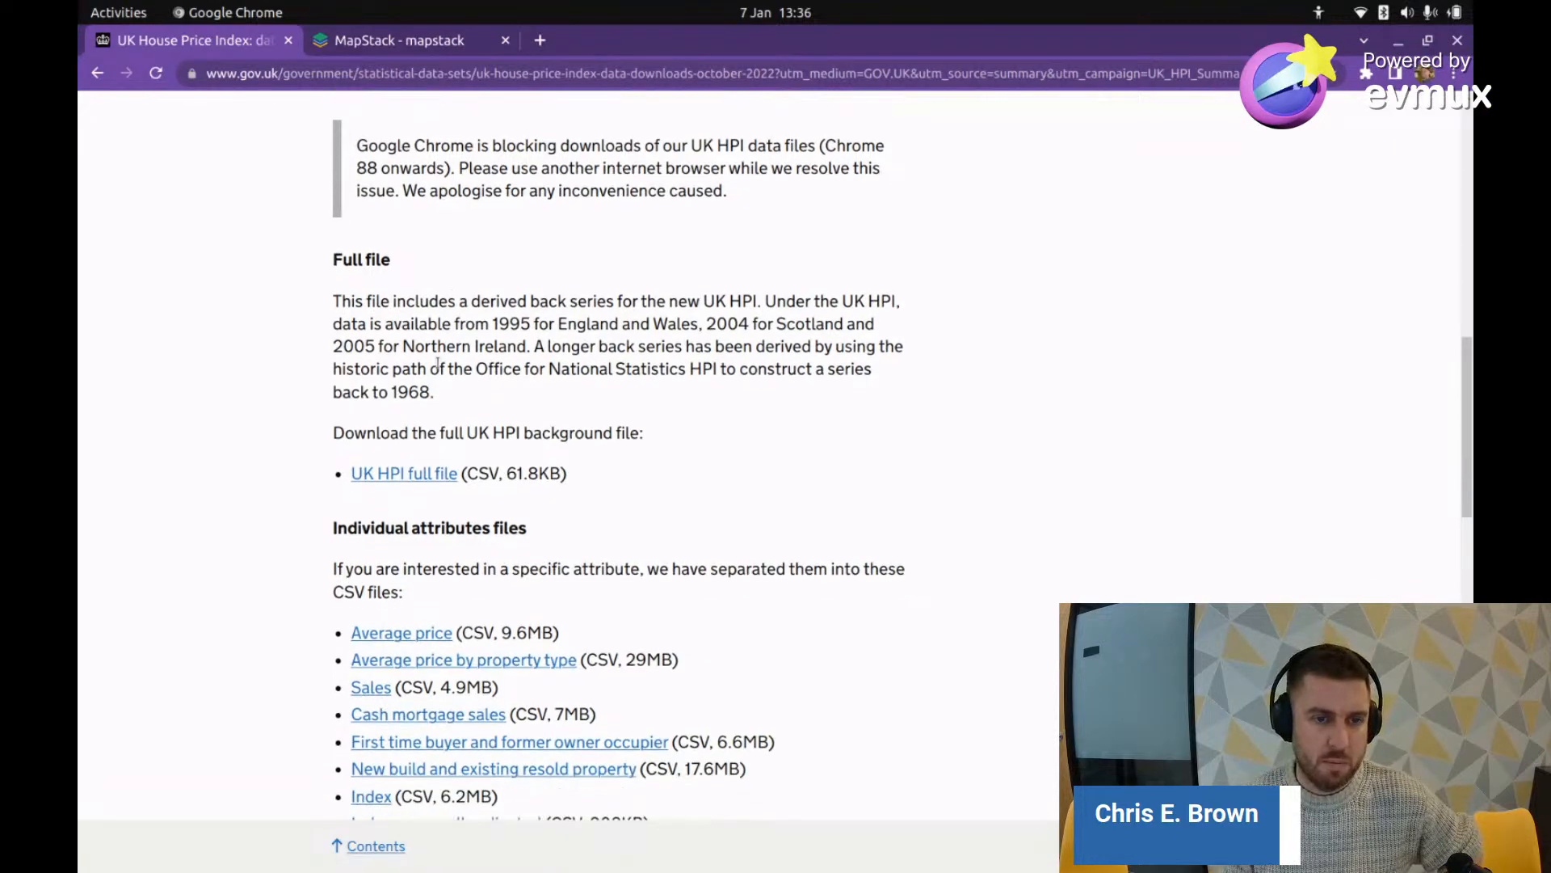
click(414, 481)
Step: Select the page's web address and scroll down to the individual attribute files
scroll(717, 491, down, 2)
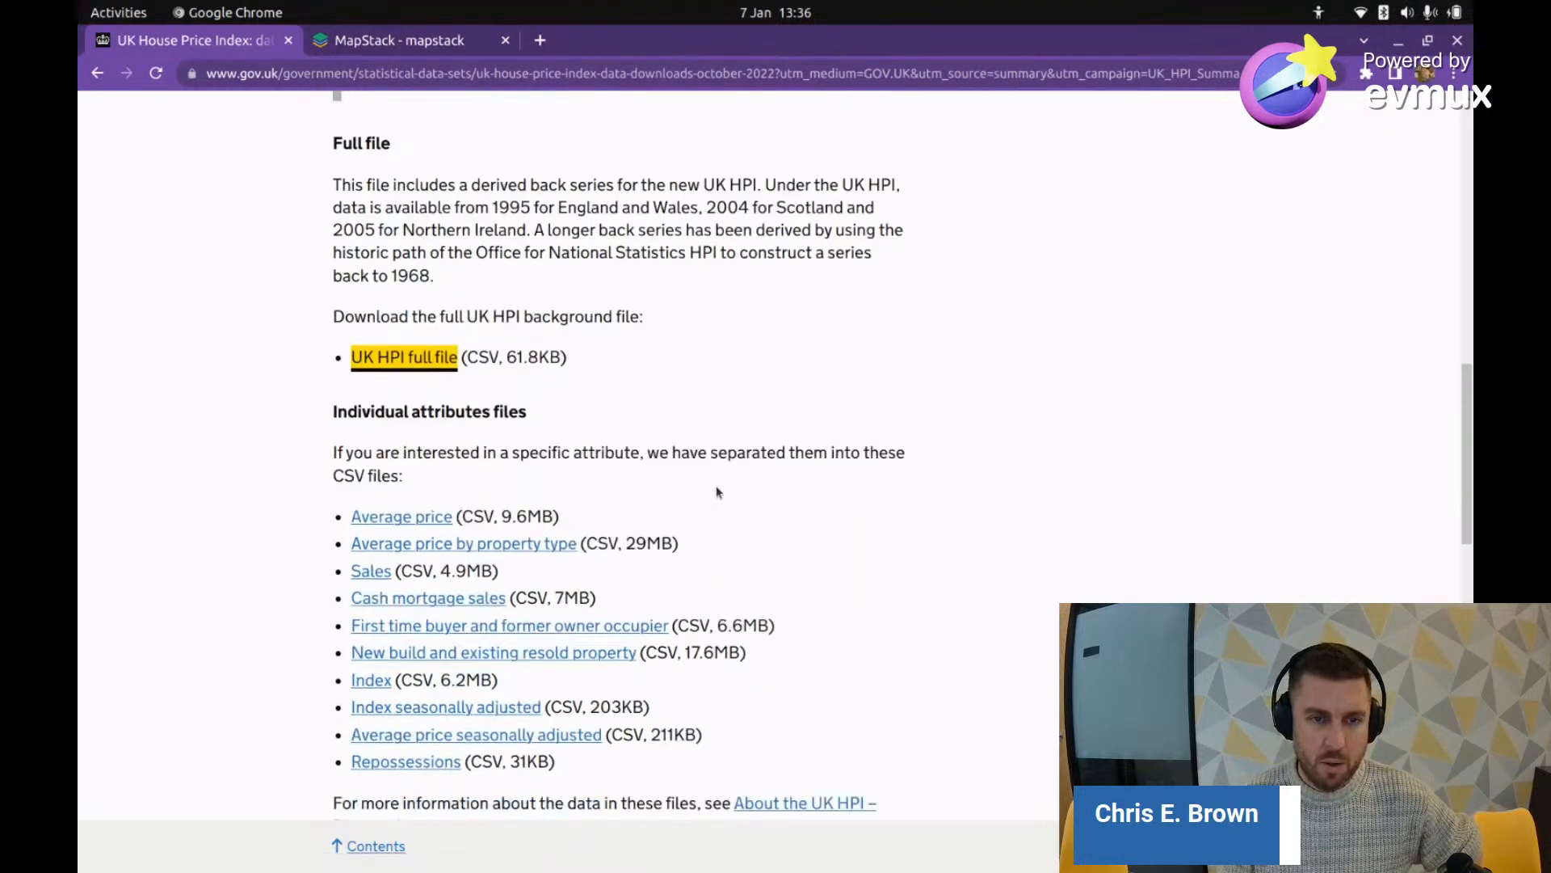
scroll(718, 491, up, 3)
scroll(718, 491, up, 5)
scroll(718, 491, down, 3)
scroll(717, 489, up, 1)
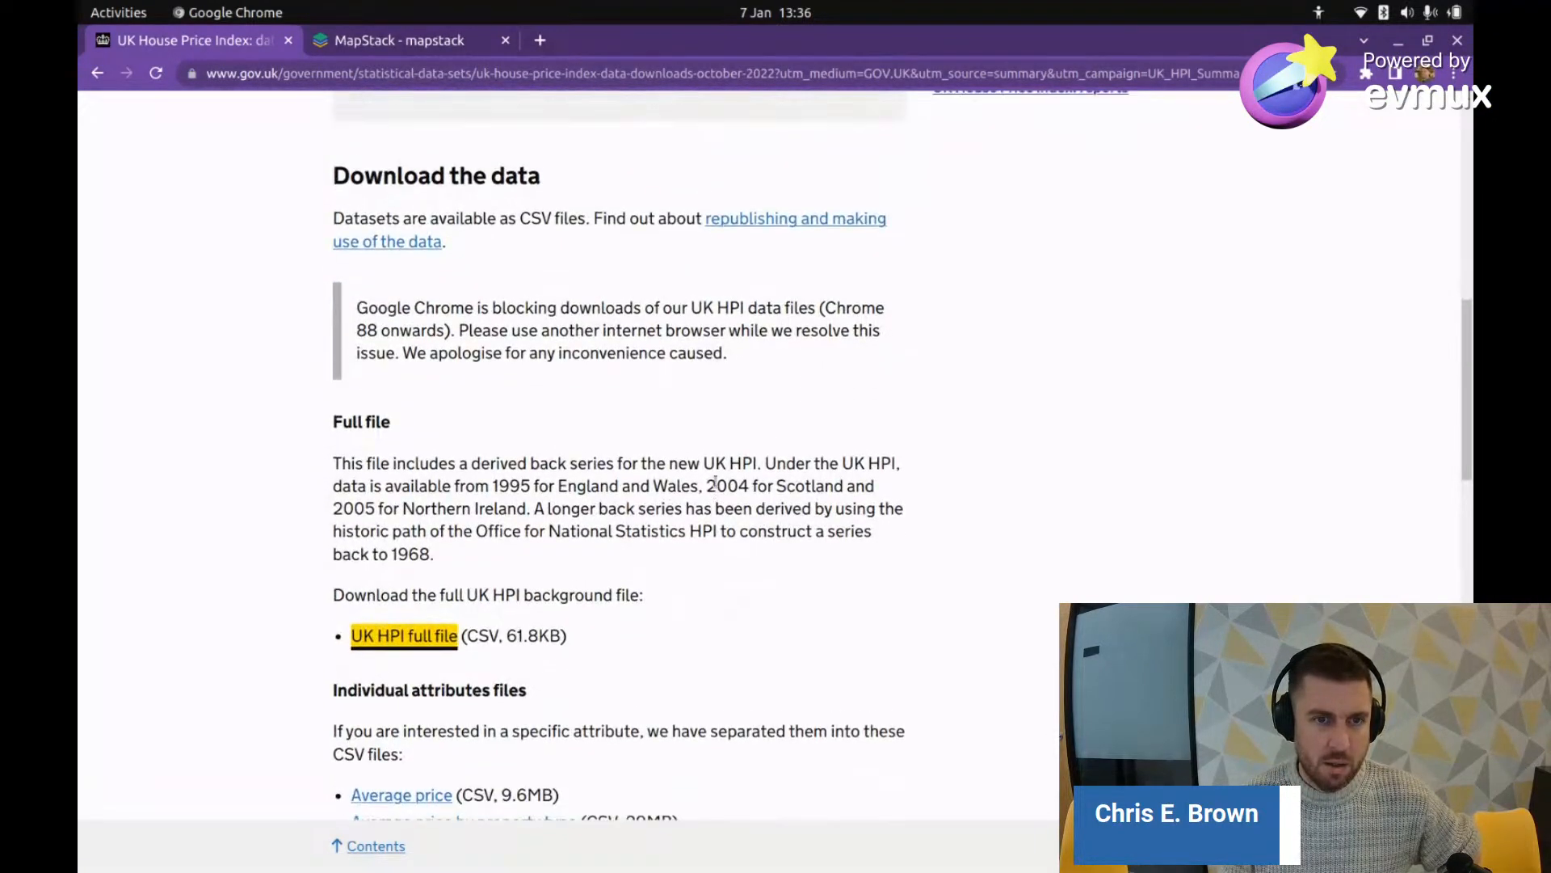
click(239, 218)
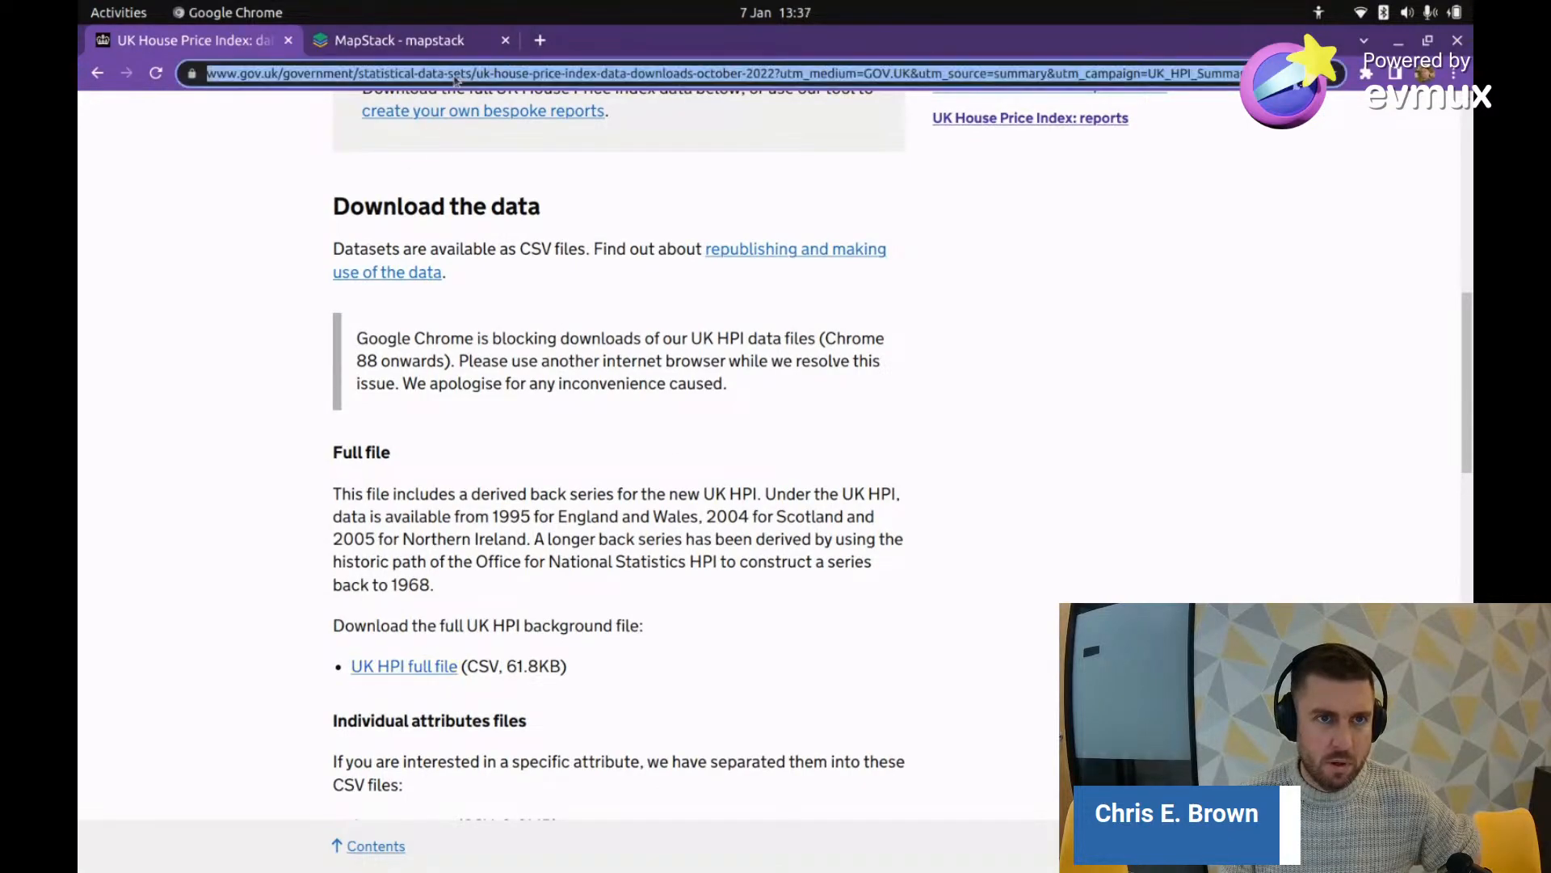
scroll(603, 621, down, 2)
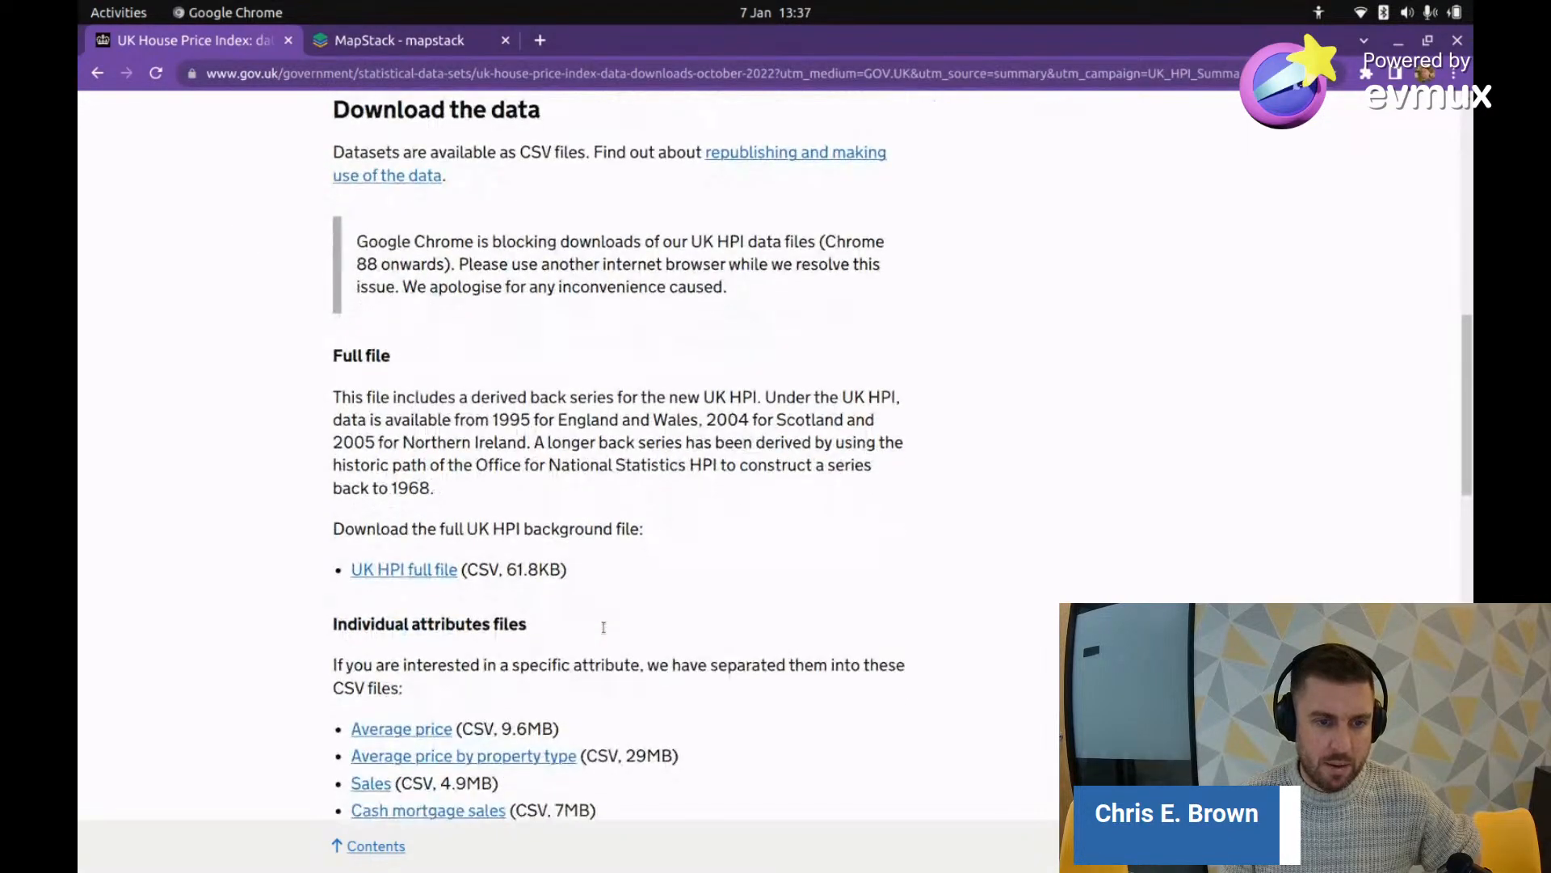
scroll(602, 629, down, 2)
scroll(553, 514, up, 3)
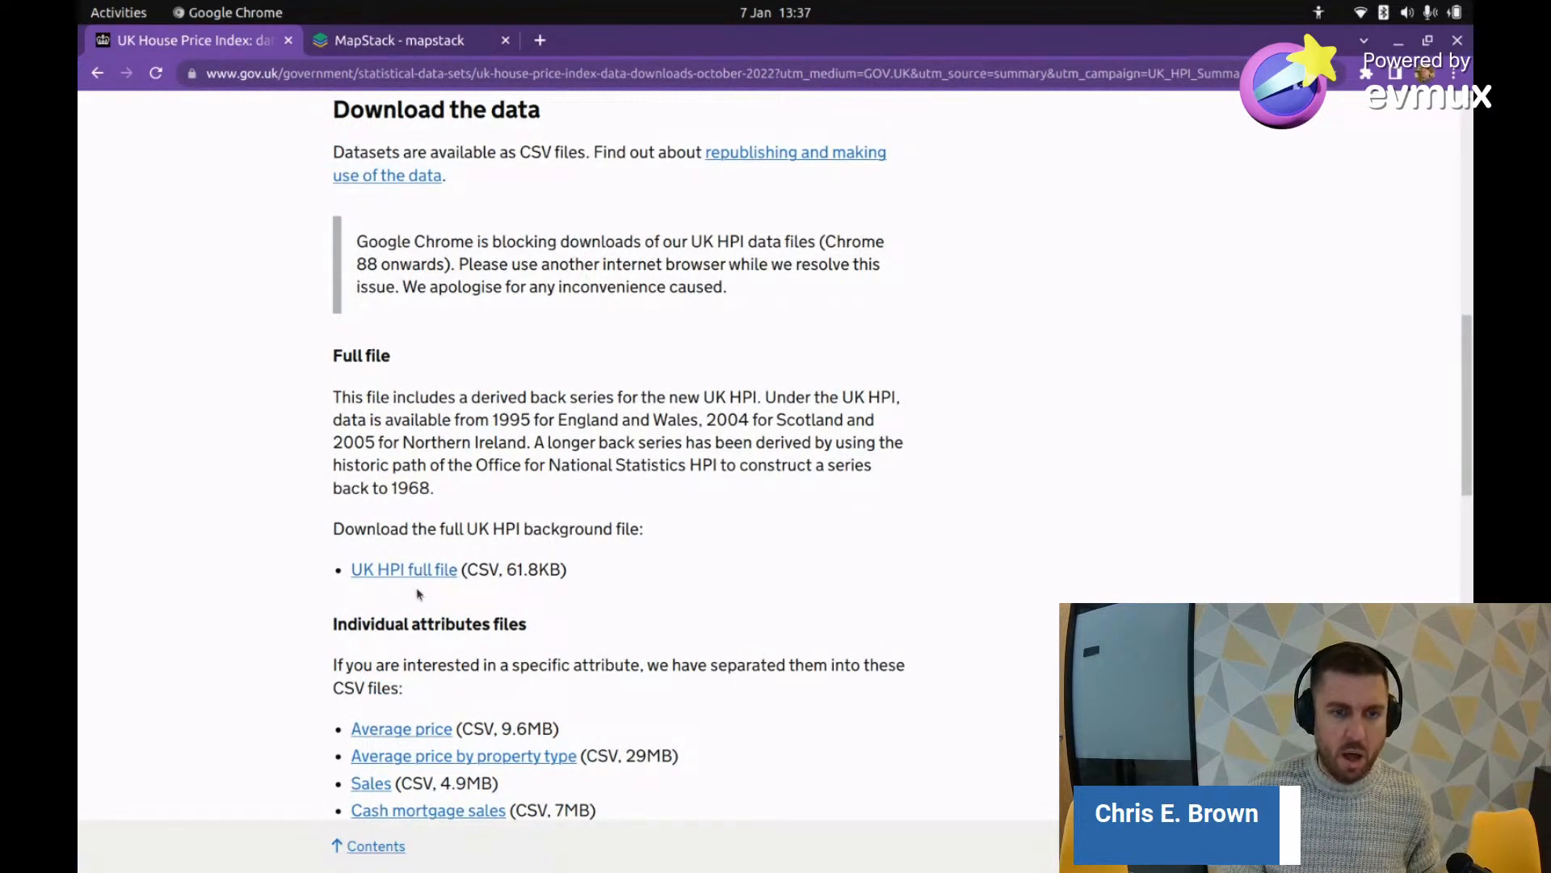
scroll(429, 582, down, 3)
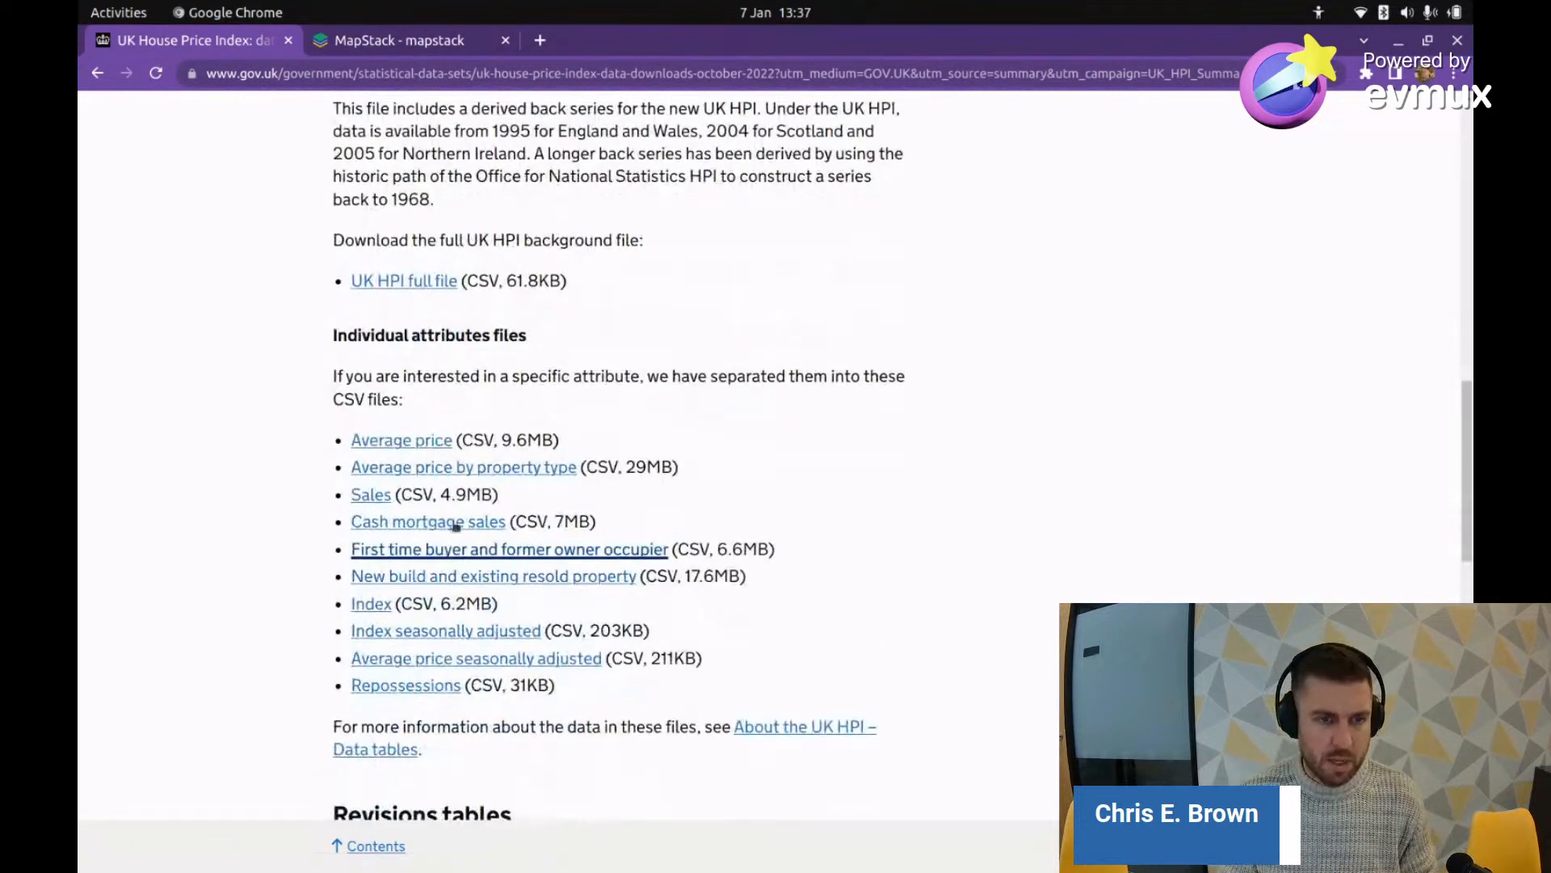
Step: Copy the link address of the Average price CSV file
click(416, 446)
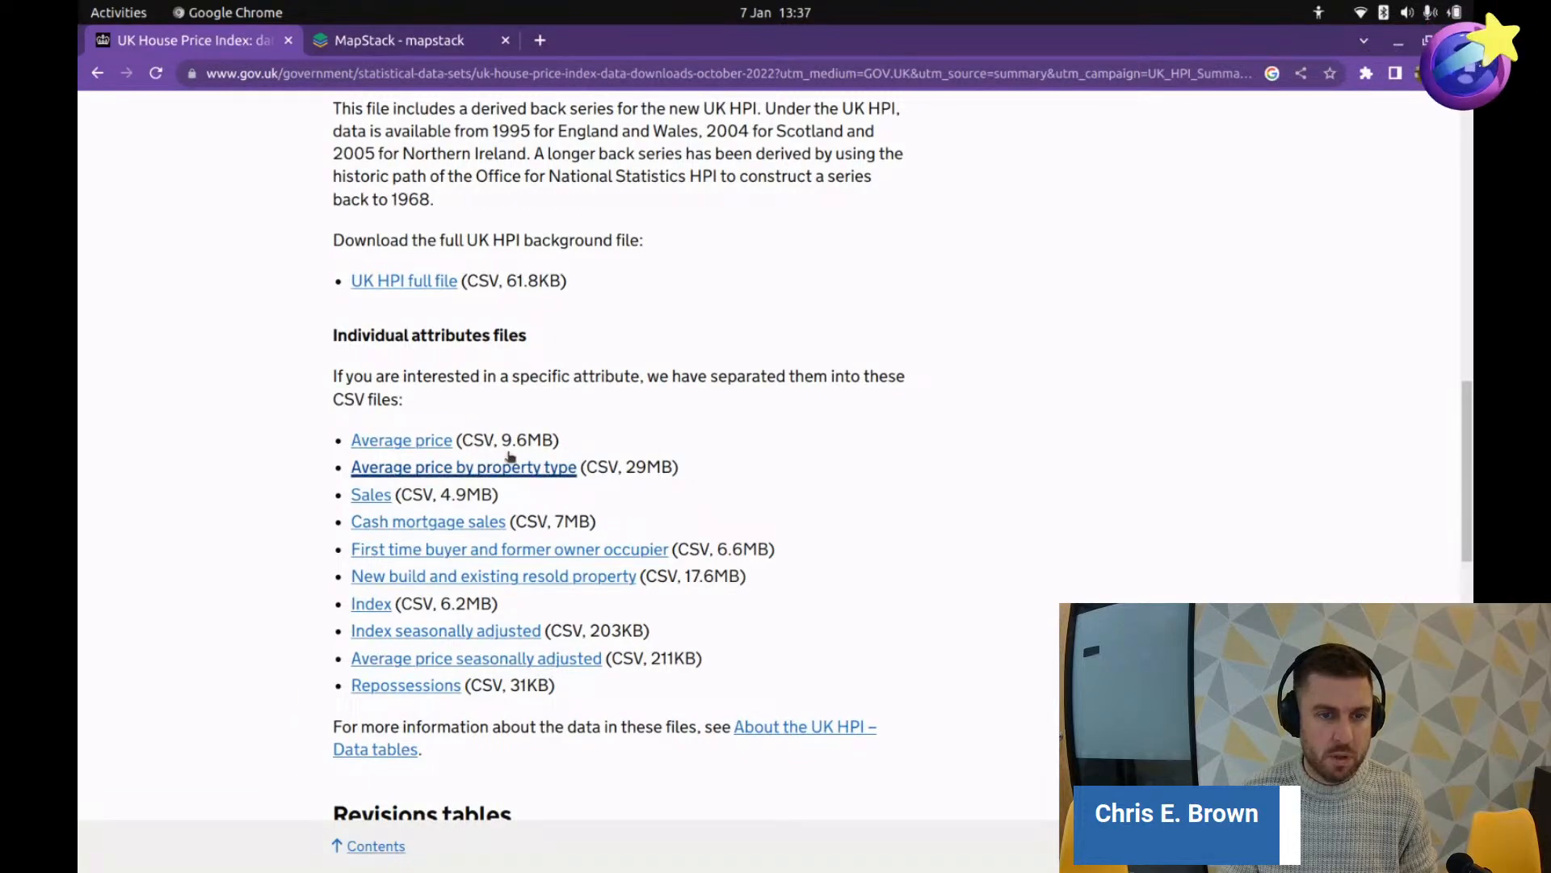
right_click(400, 440)
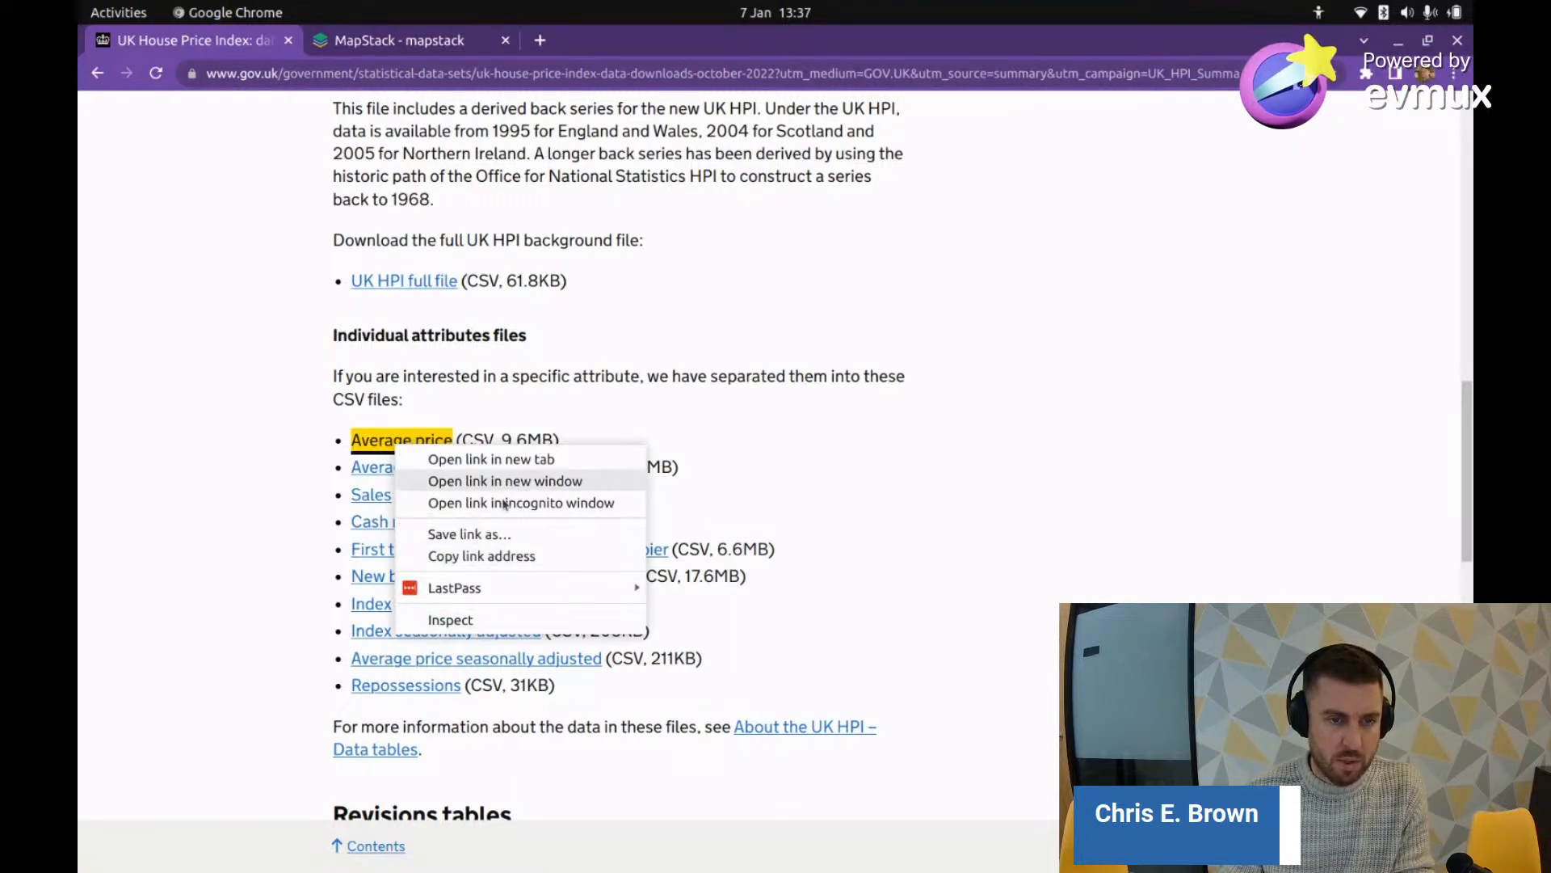
click(507, 558)
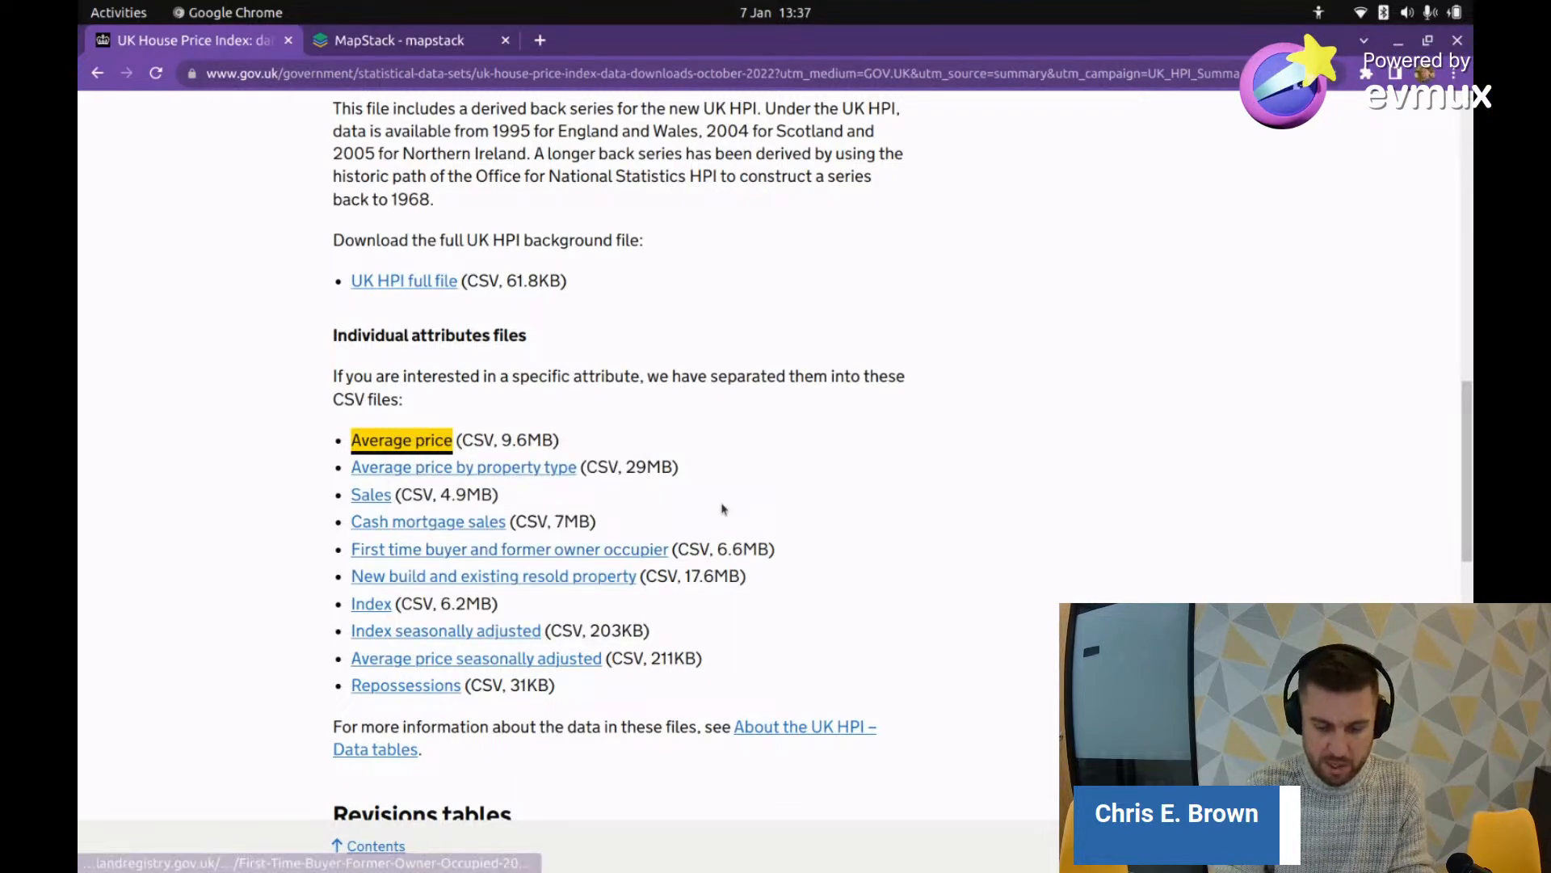
Step: Open a full-screen terminal, create the /tmp/prop-data folder and move into it
key(ctrl+alt+t)
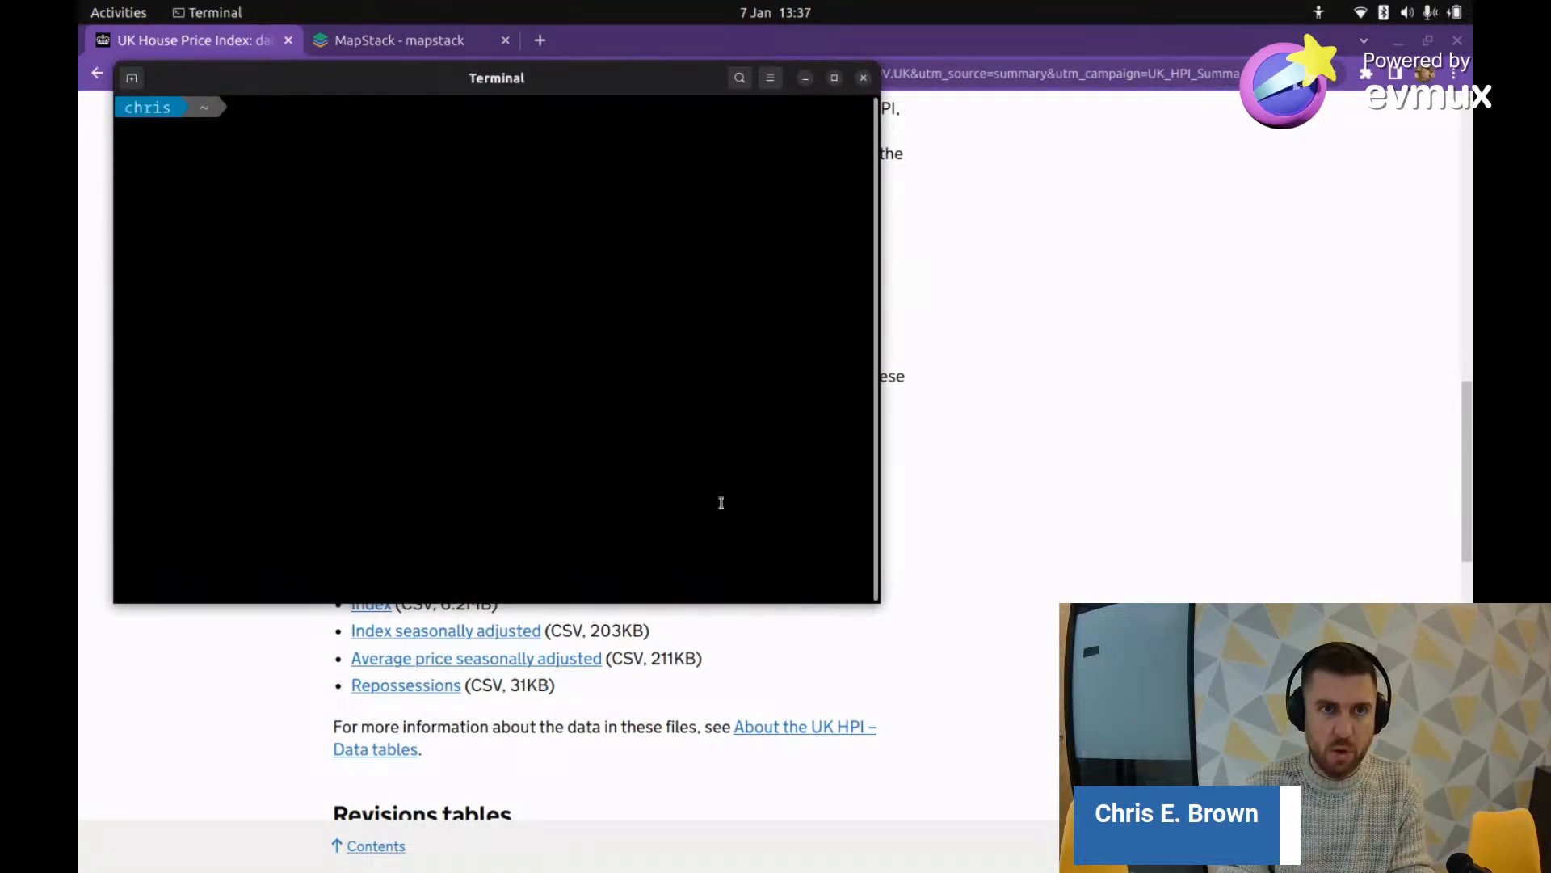
key(super+Up)
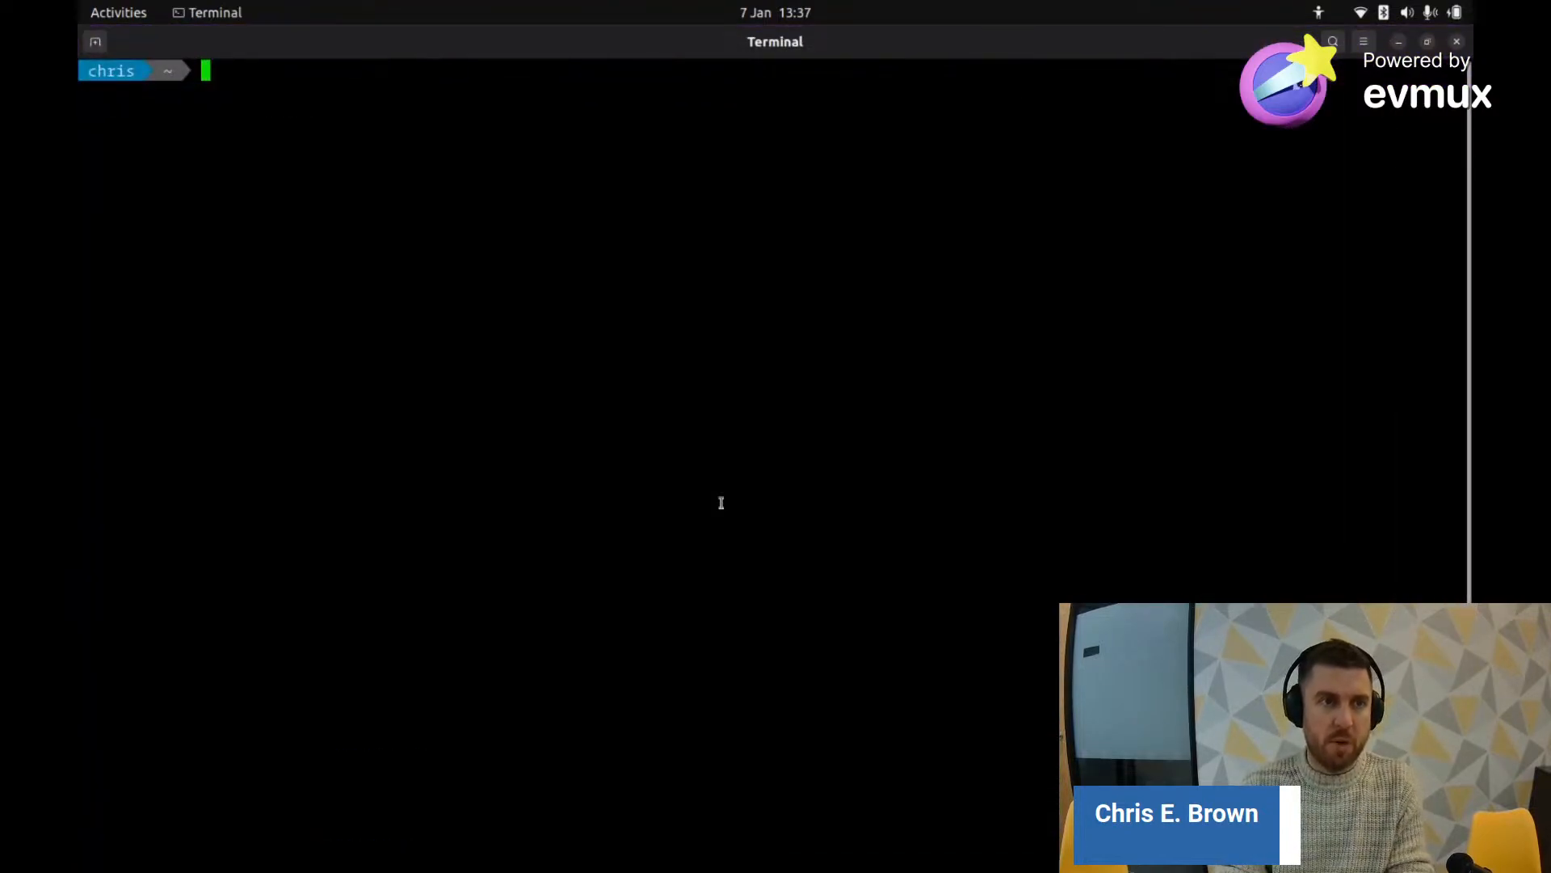
text(cd /tm/)
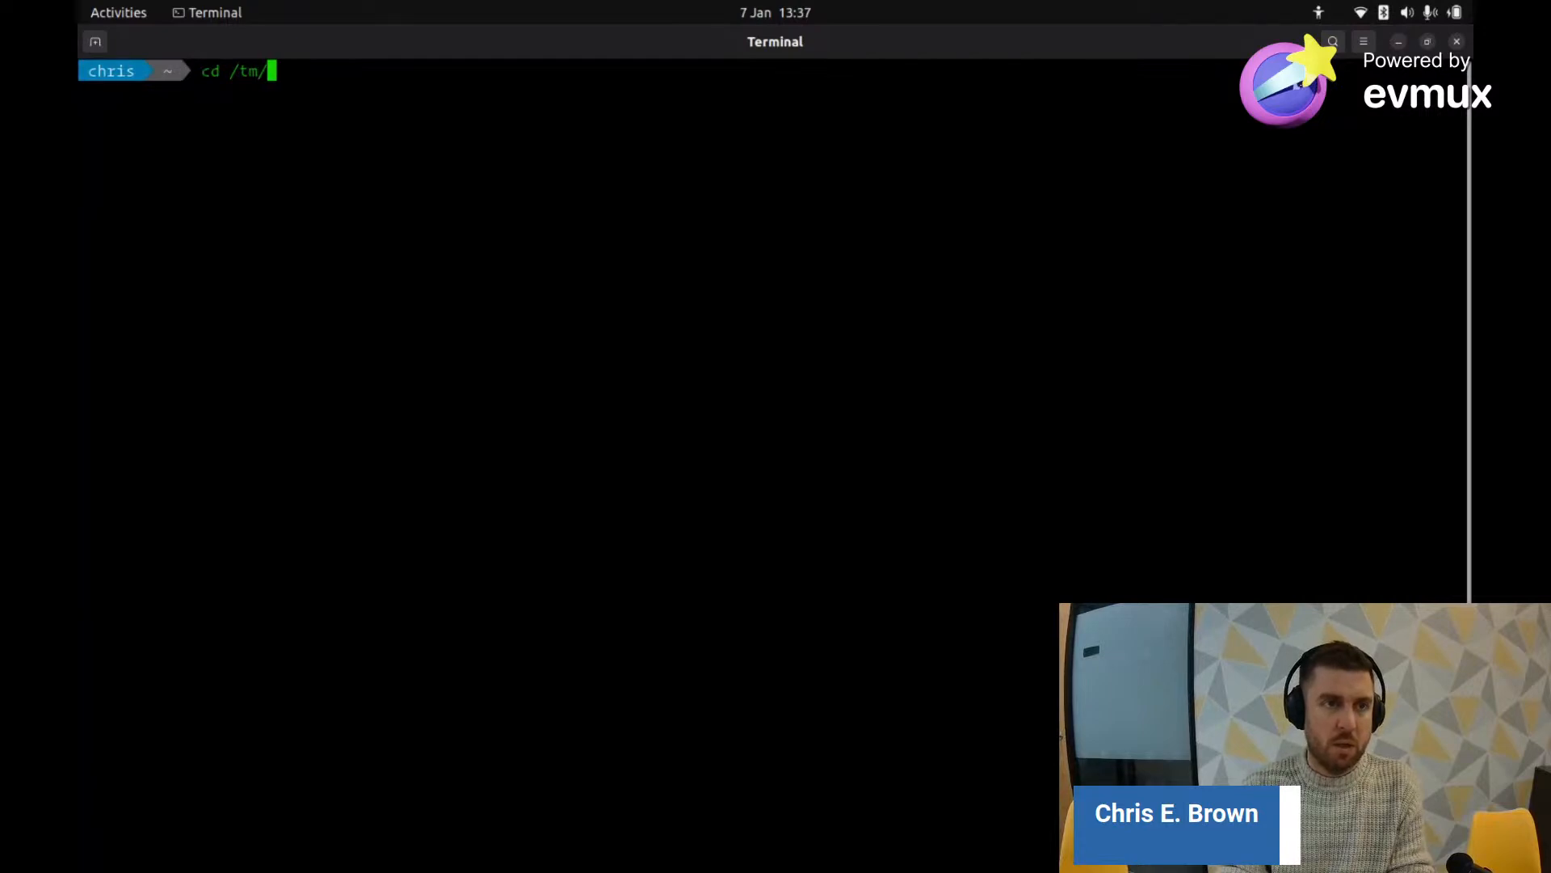
key(BackSpace)
text(p)
key(Return)
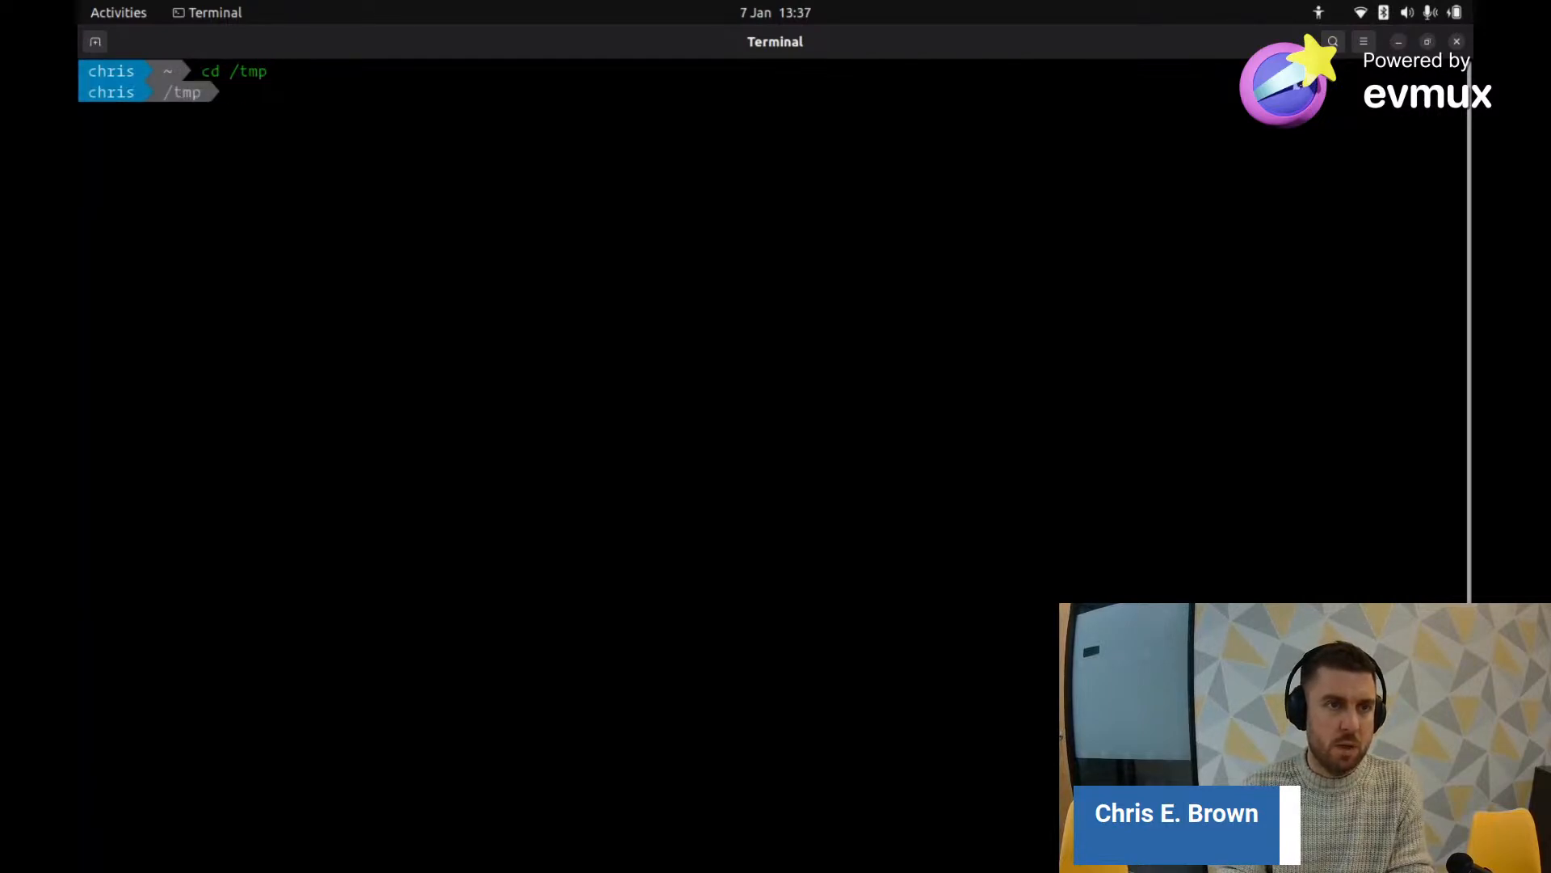
text(mkdir prop-data)
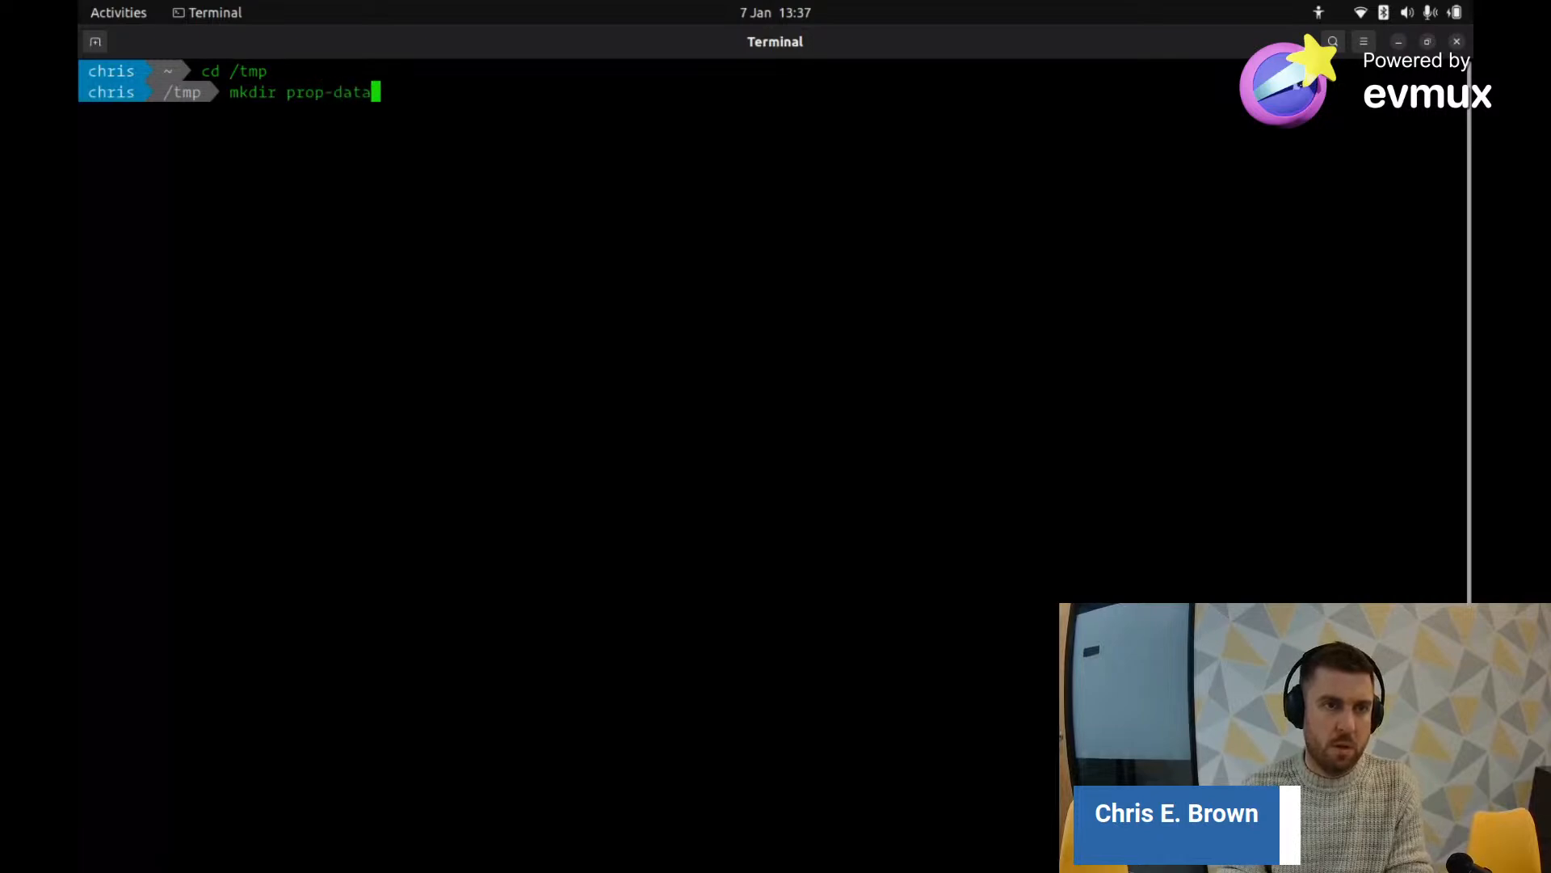
key(Return)
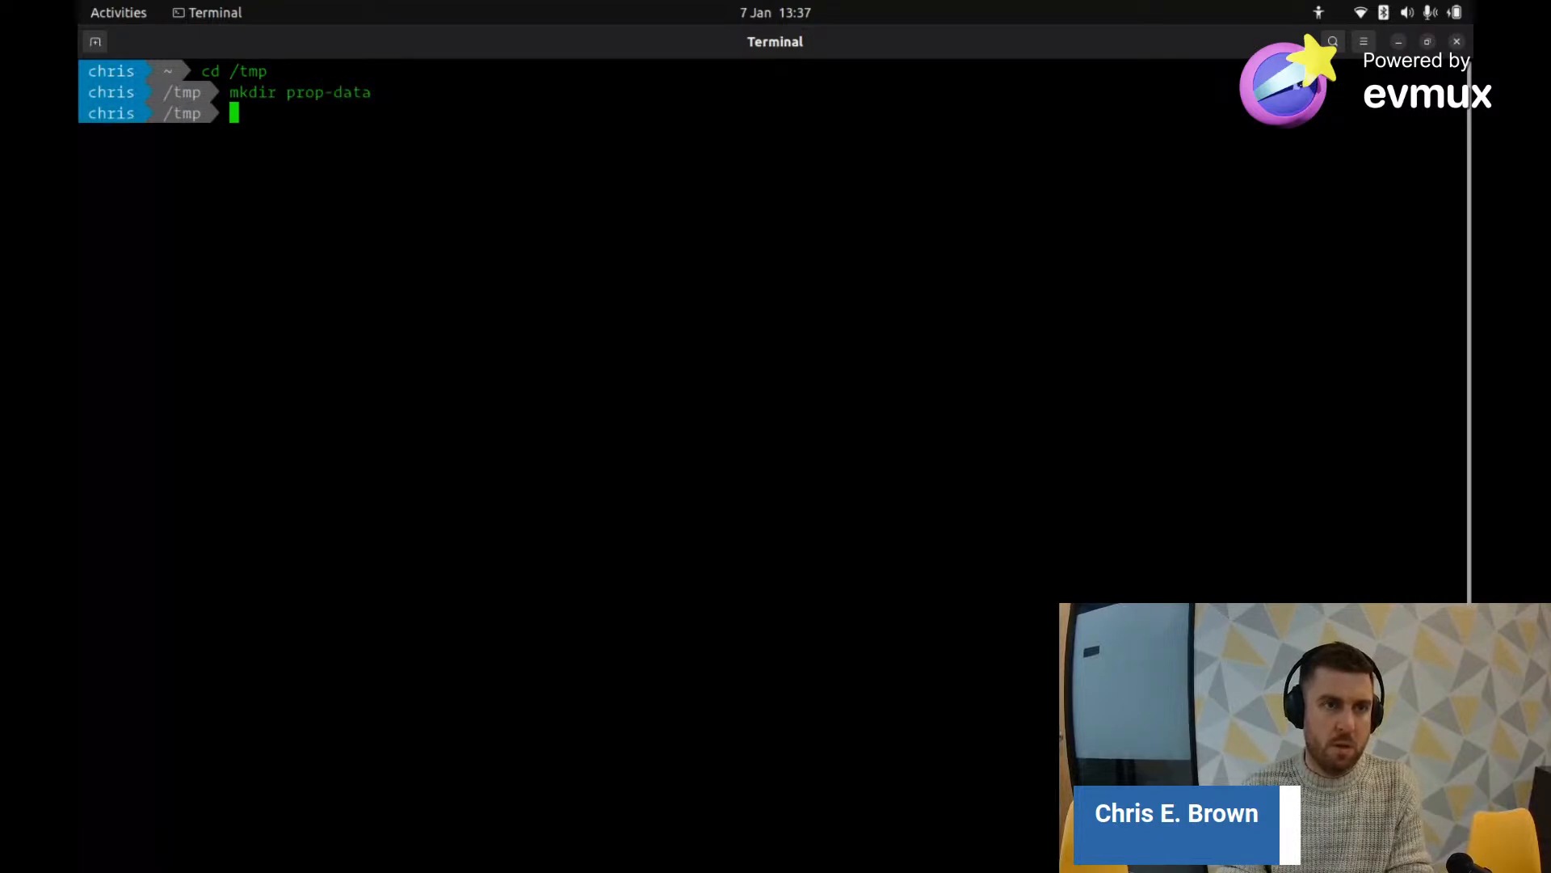
text(cd pro)
key(Tab)
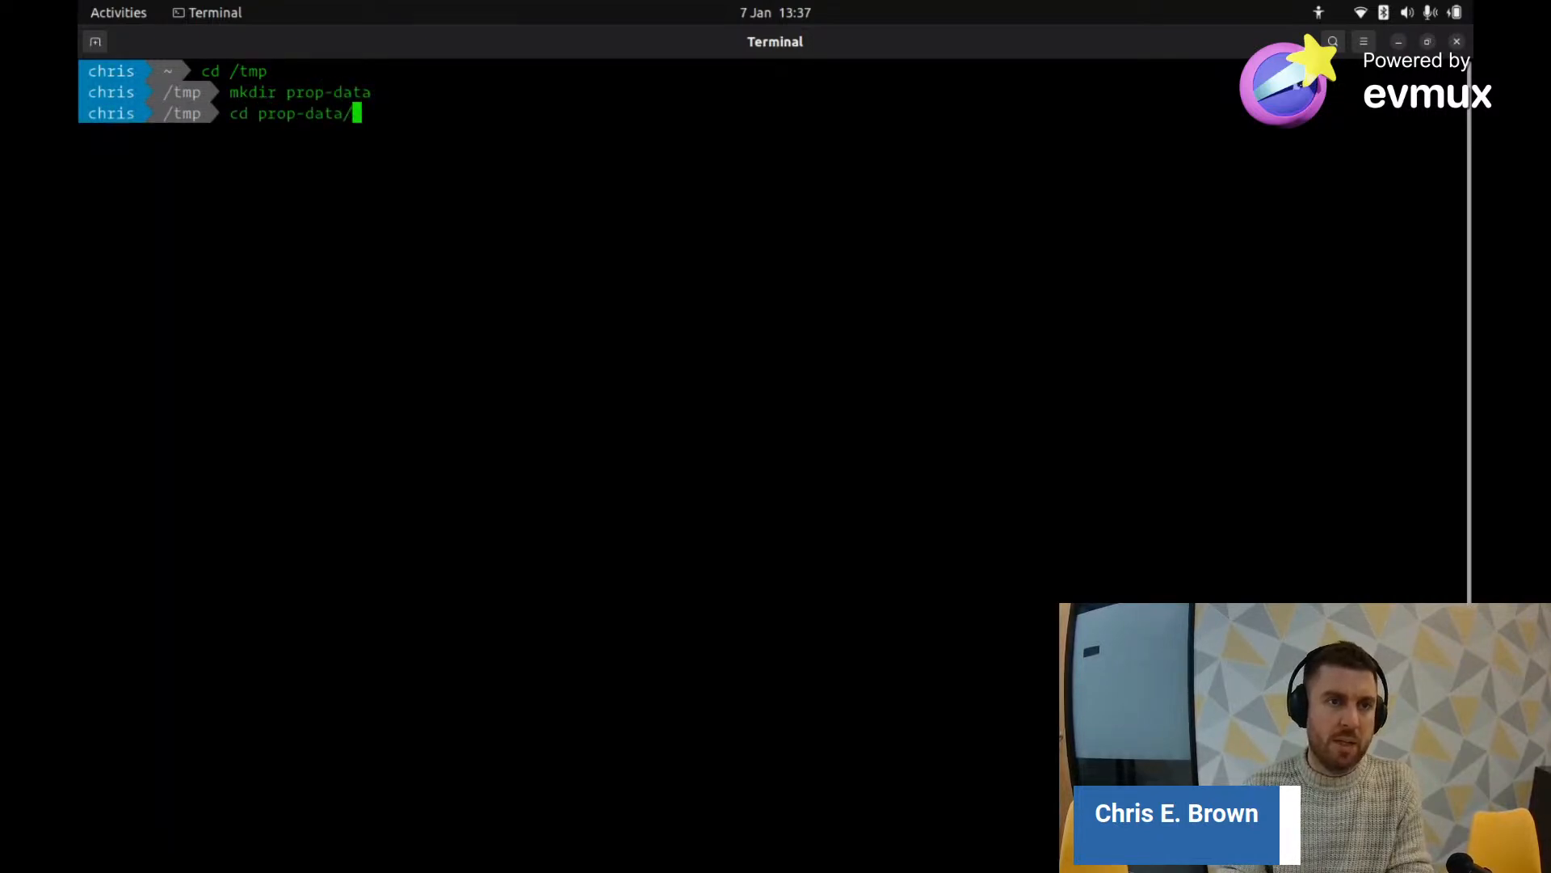
key(Return)
Step: Download the Average price CSV with wget, list the folder, print the CSV to check it, and clear the screen
text(wget)
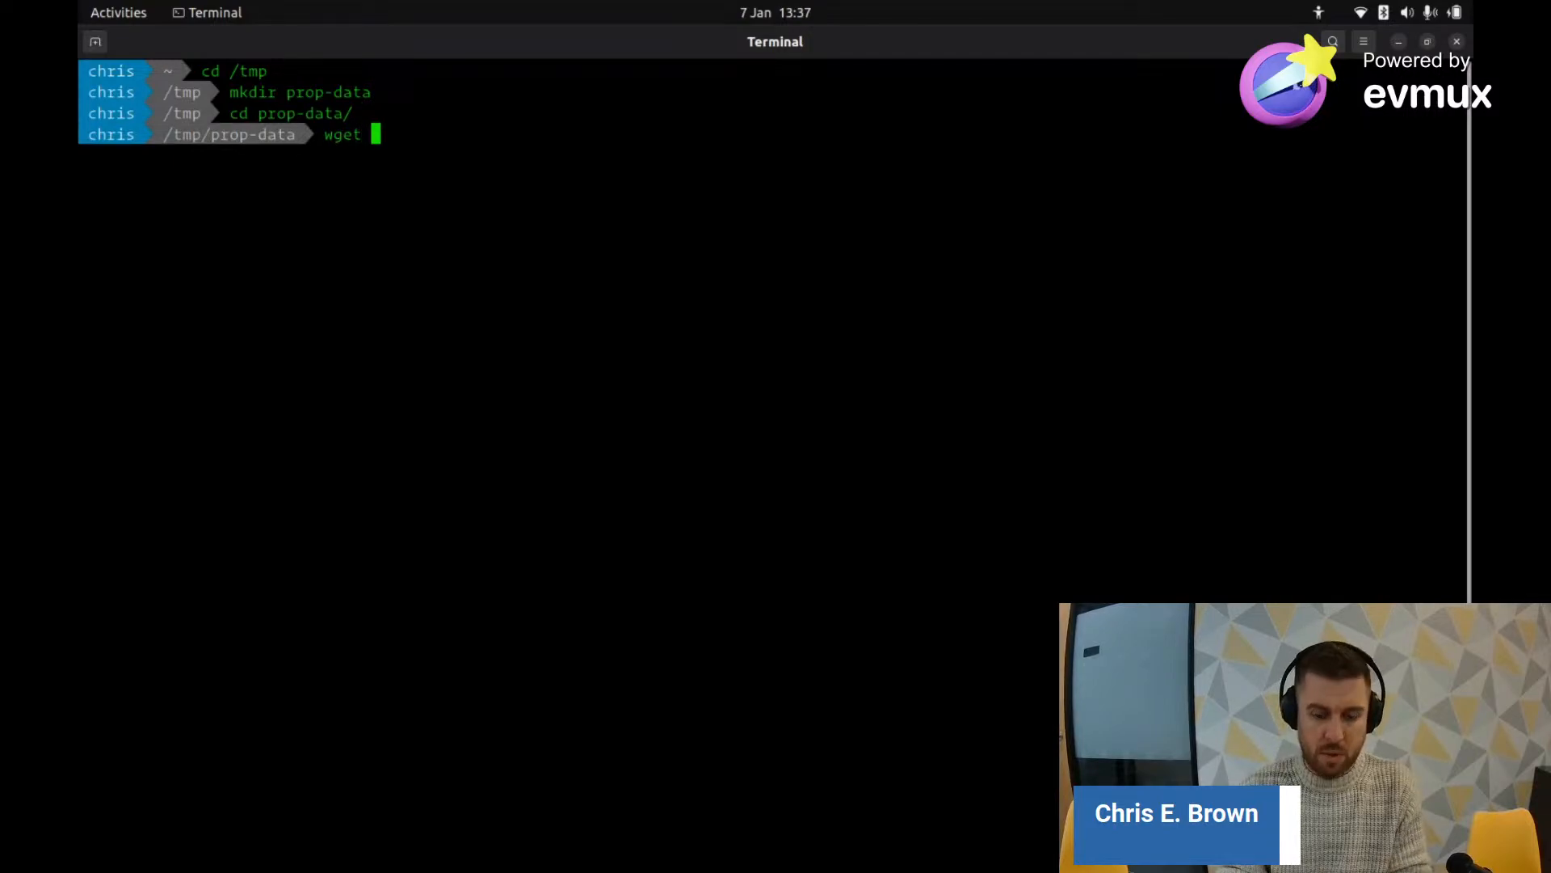
key(ctrl+shift+v)
key(Return)
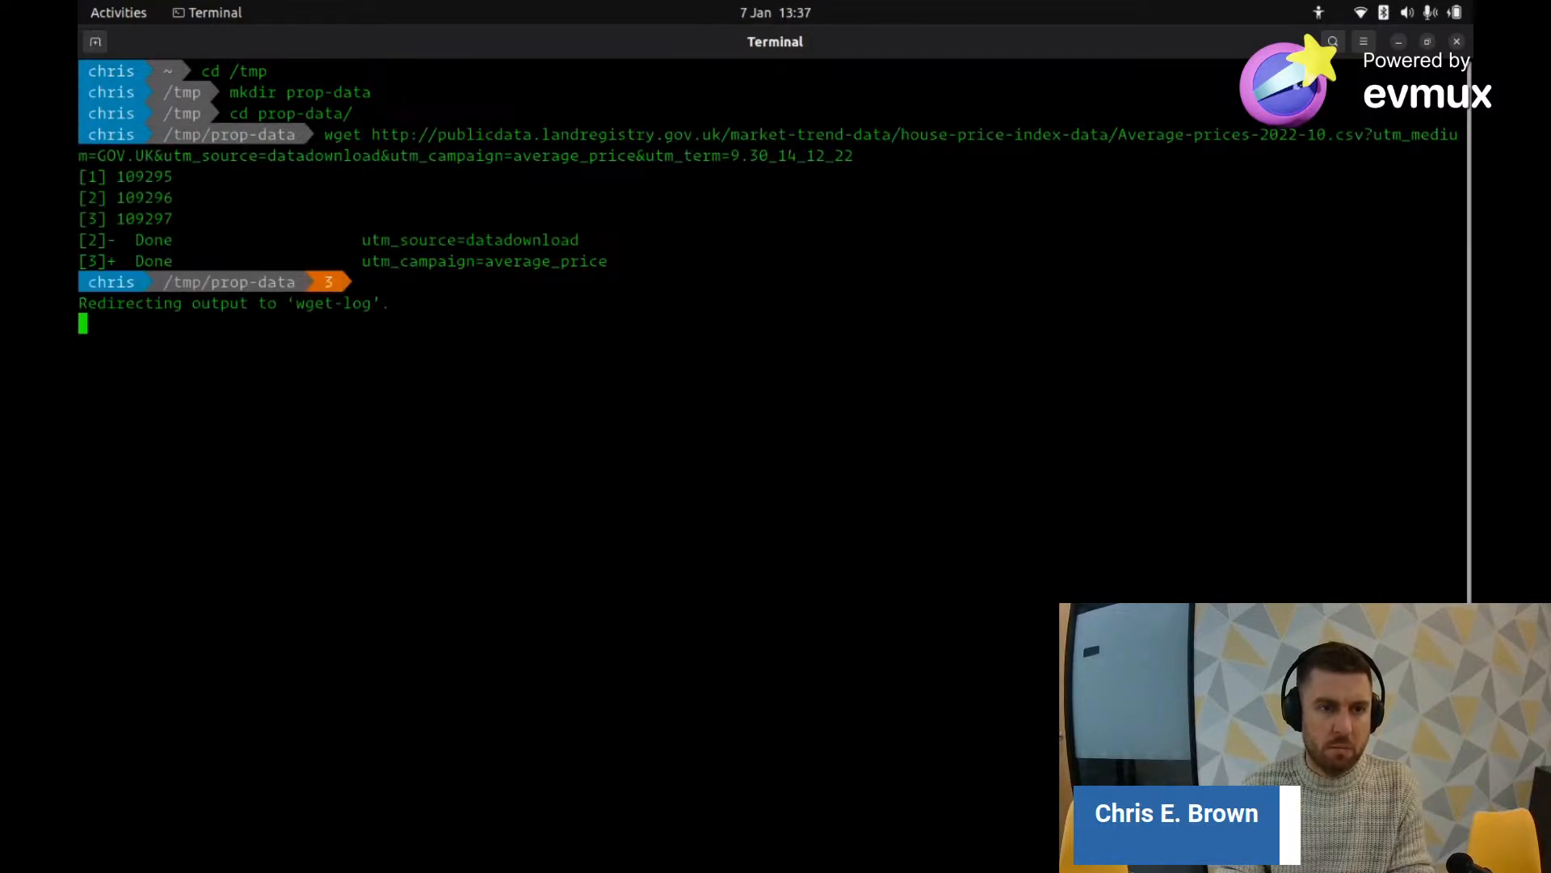
key(ctrl+c)
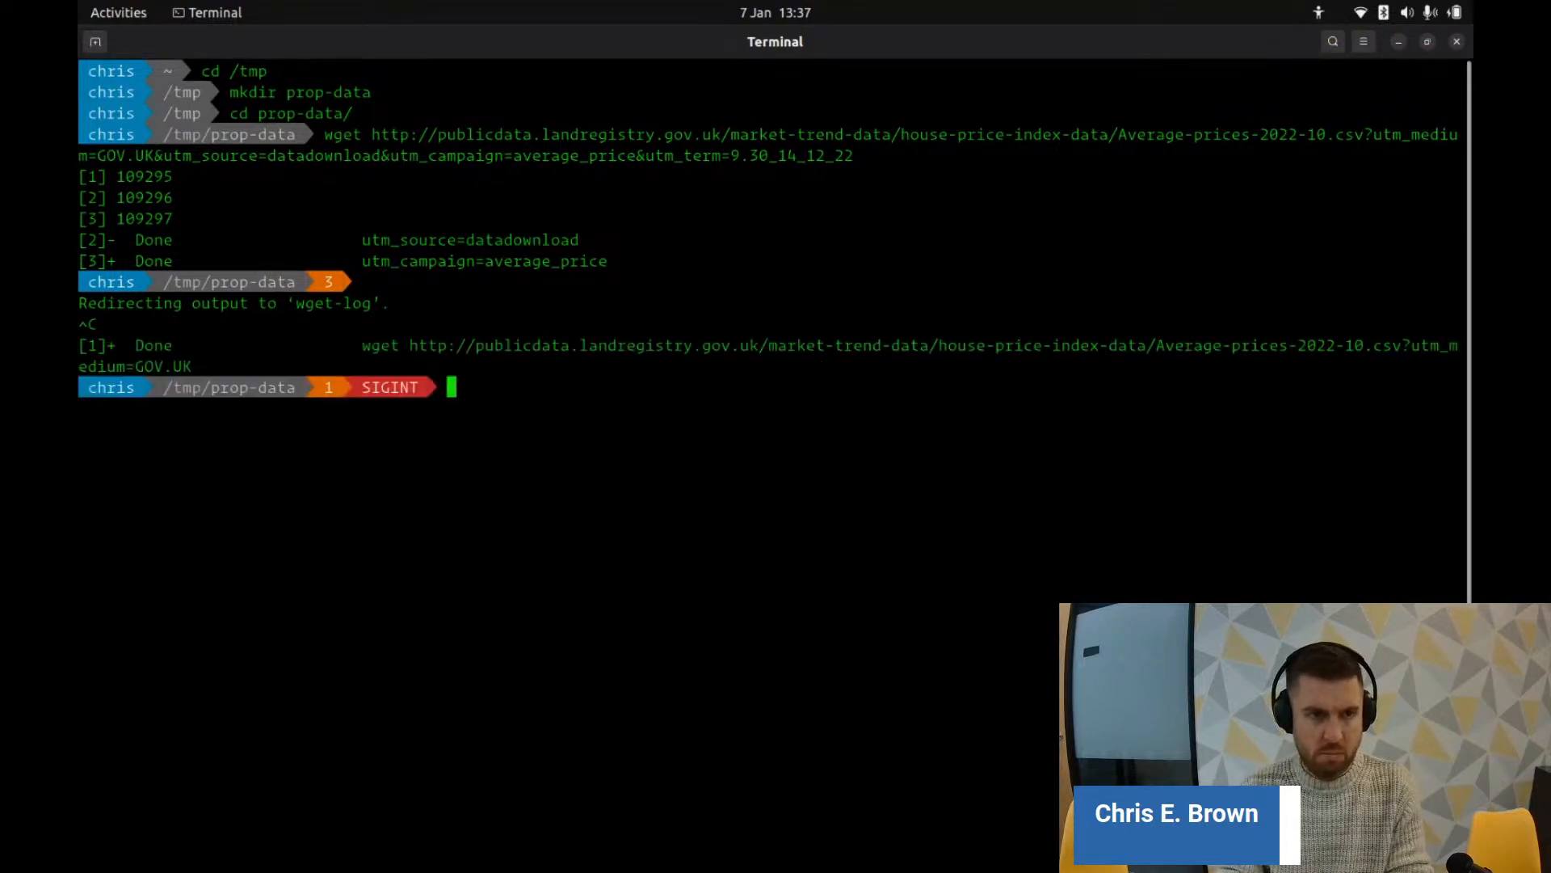
text(ls)
key(Return)
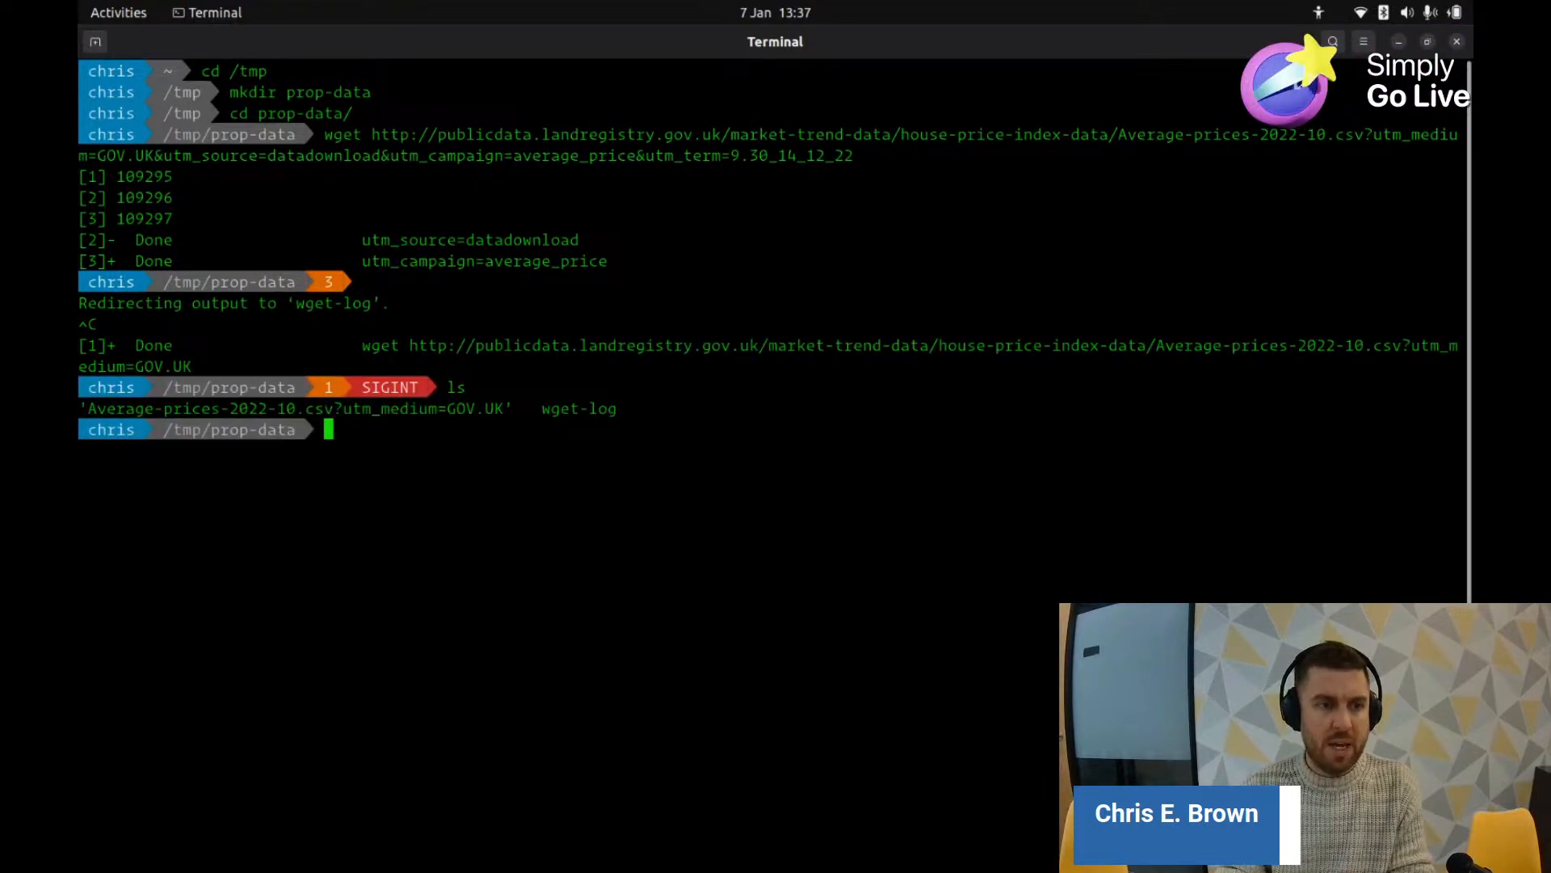
text(cat A)
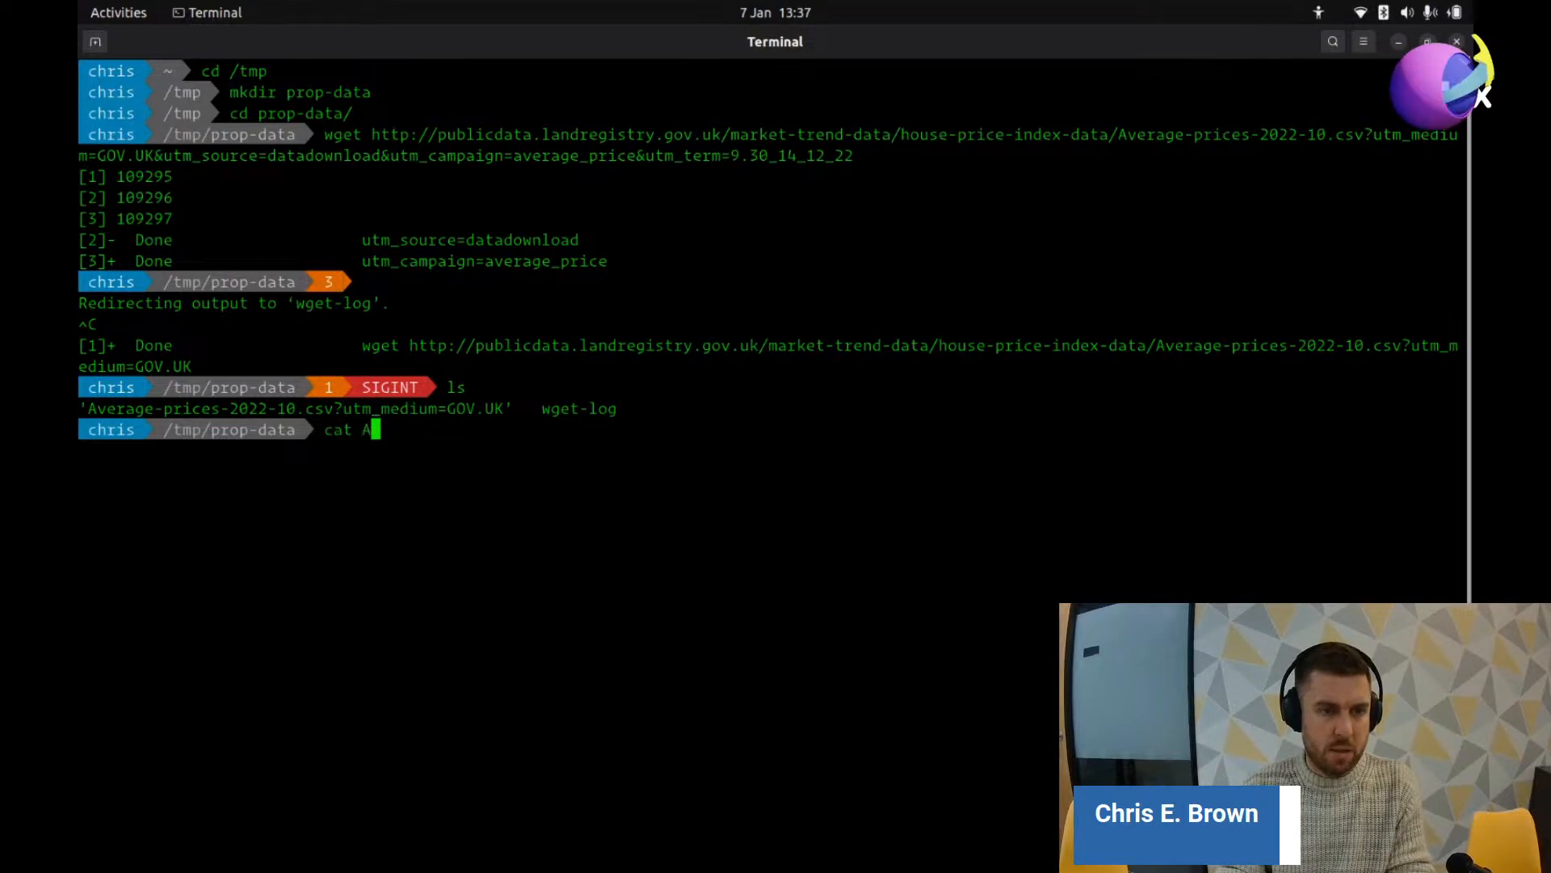
key(Tab)
key(Return)
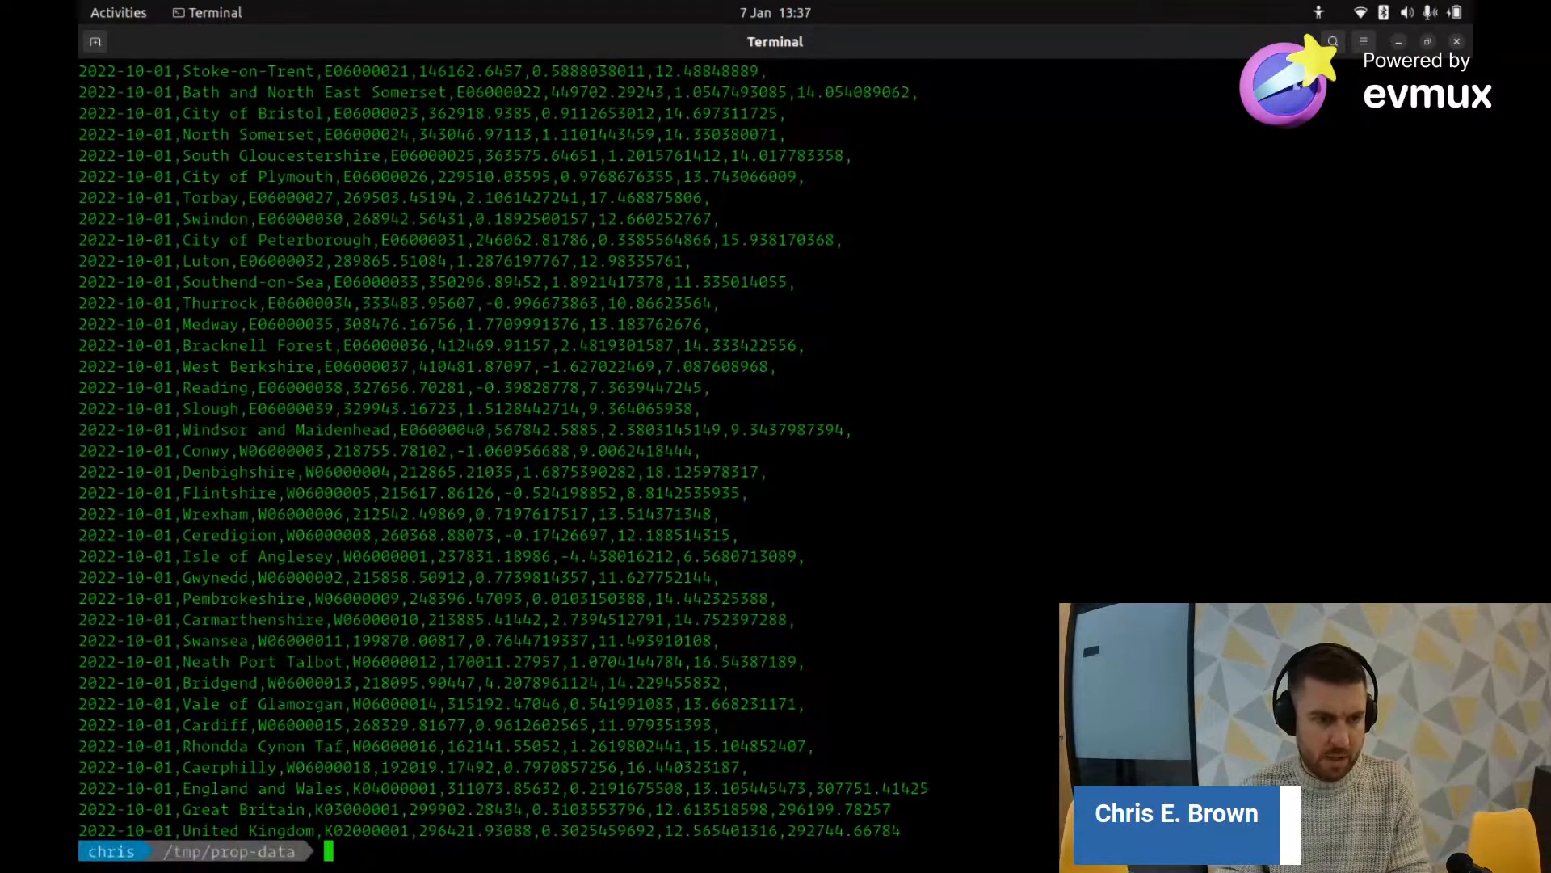
key(ctrl+c)
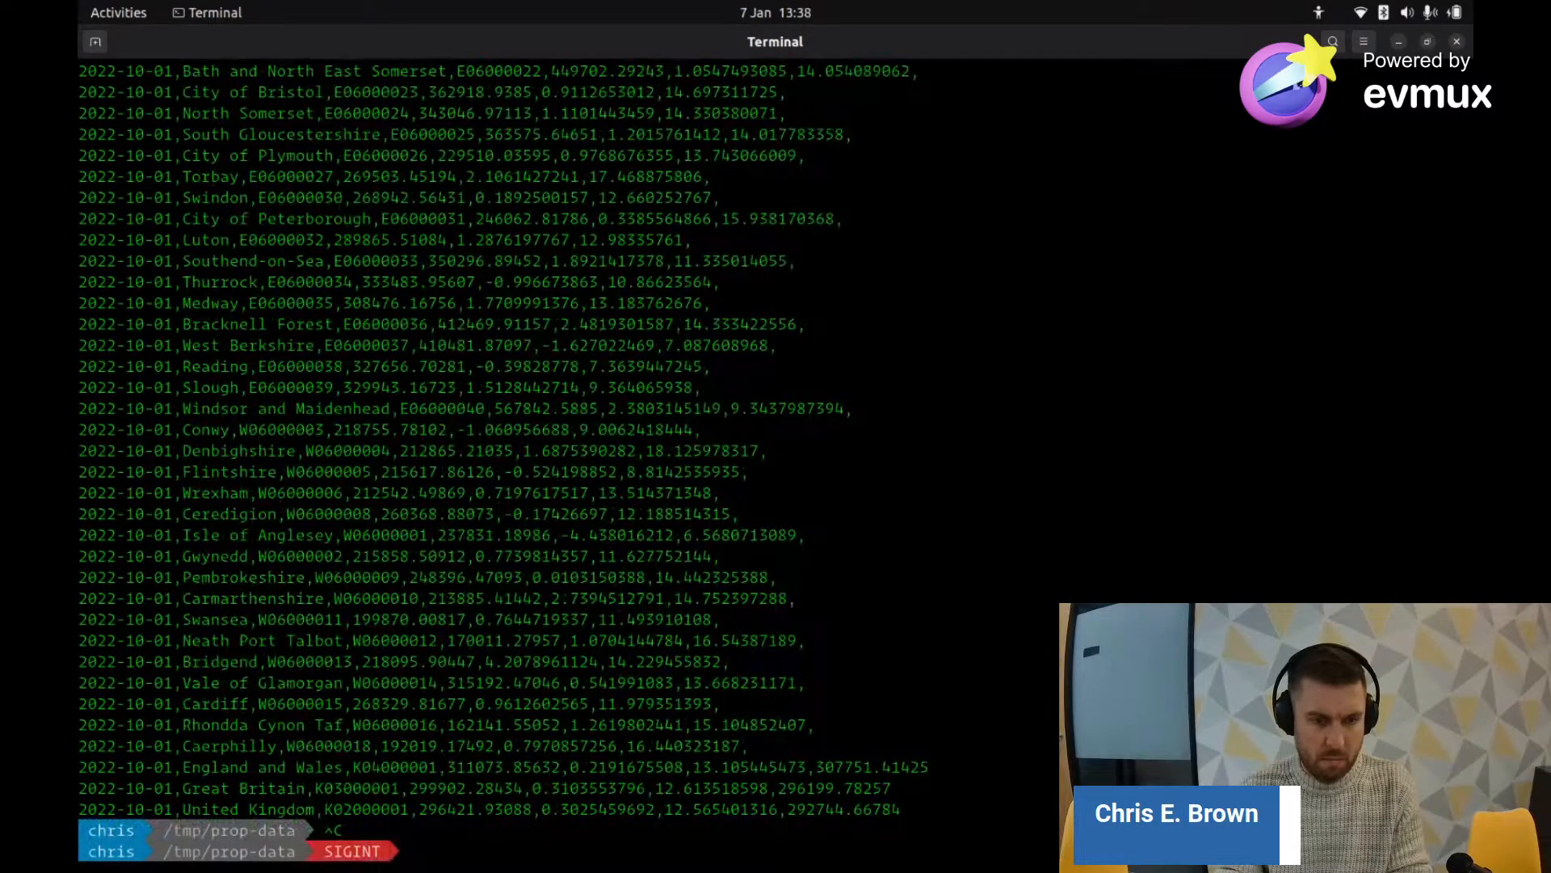
text(clear)
key(Return)
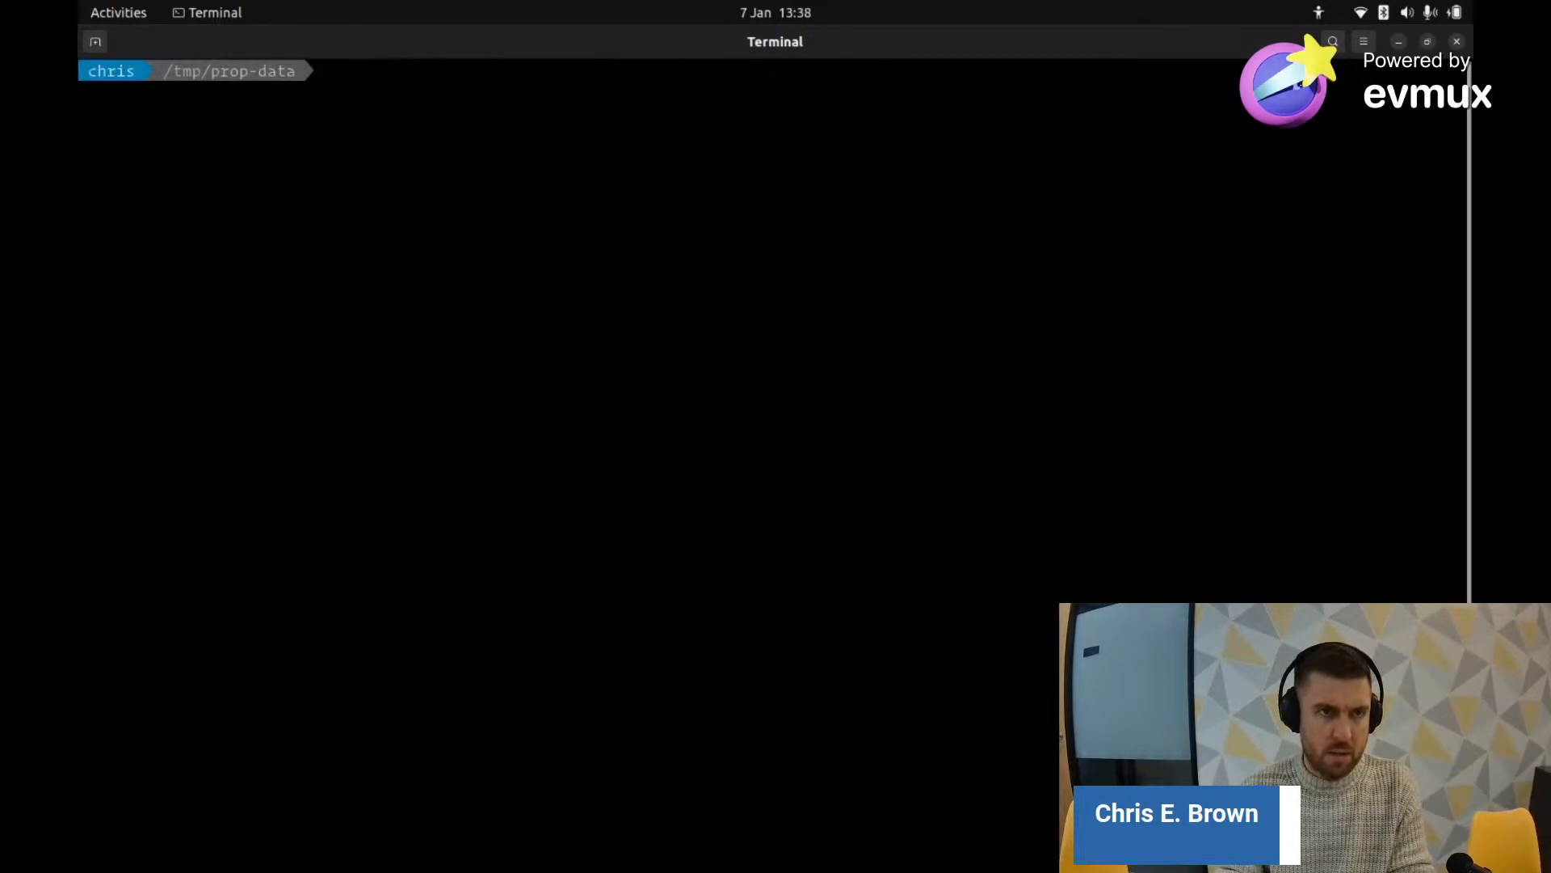
Step: Save the UK HPI full file link into Downloads as UK-HPI-full-file-2022-10.csv
key(alt+Tab)
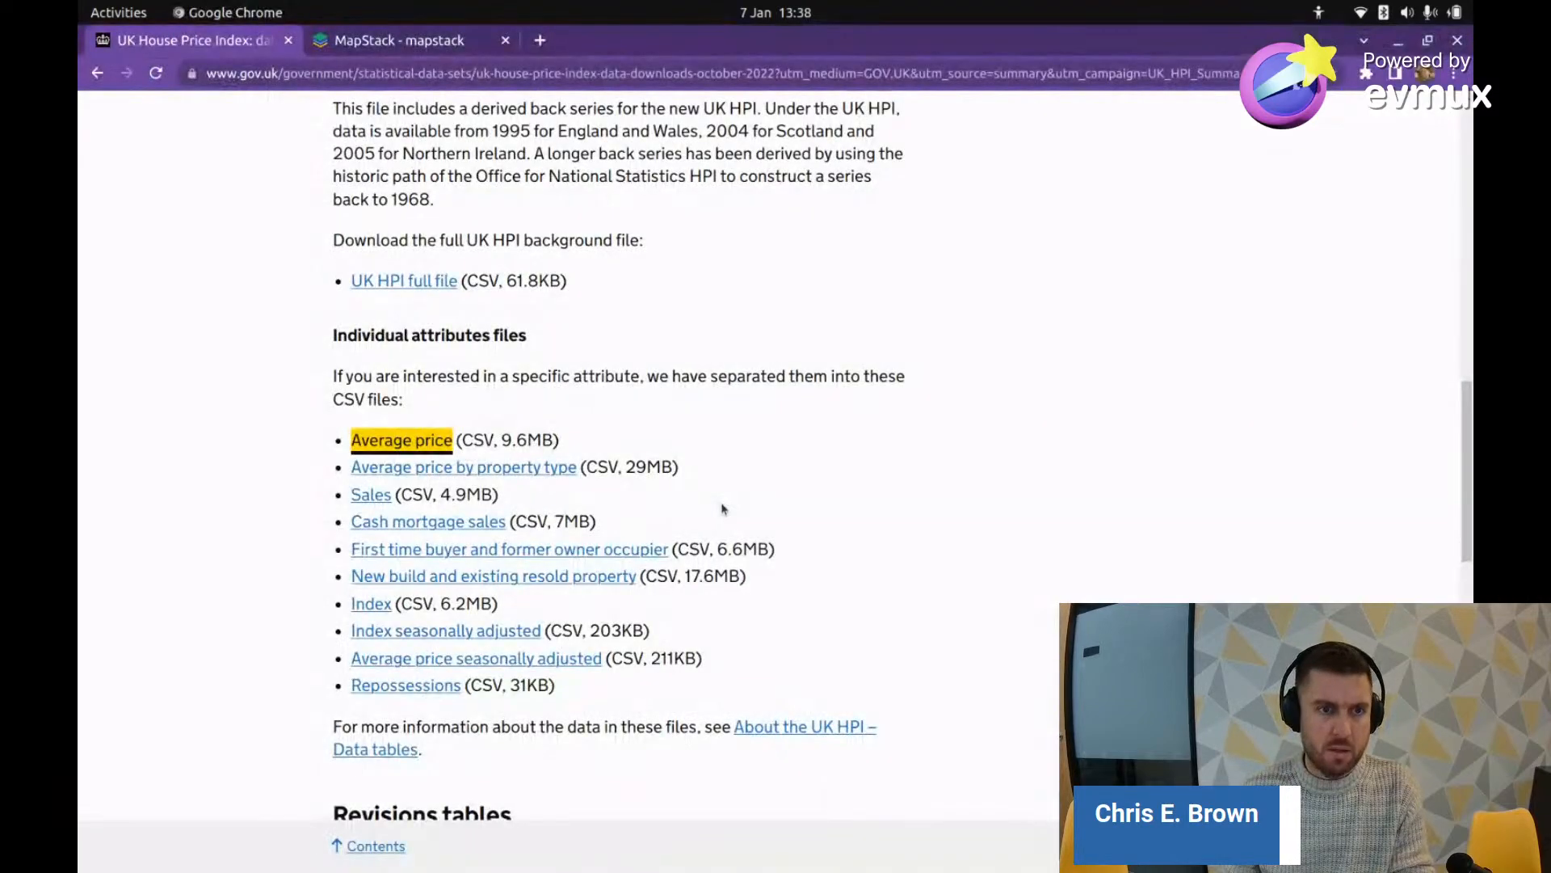
click(404, 280)
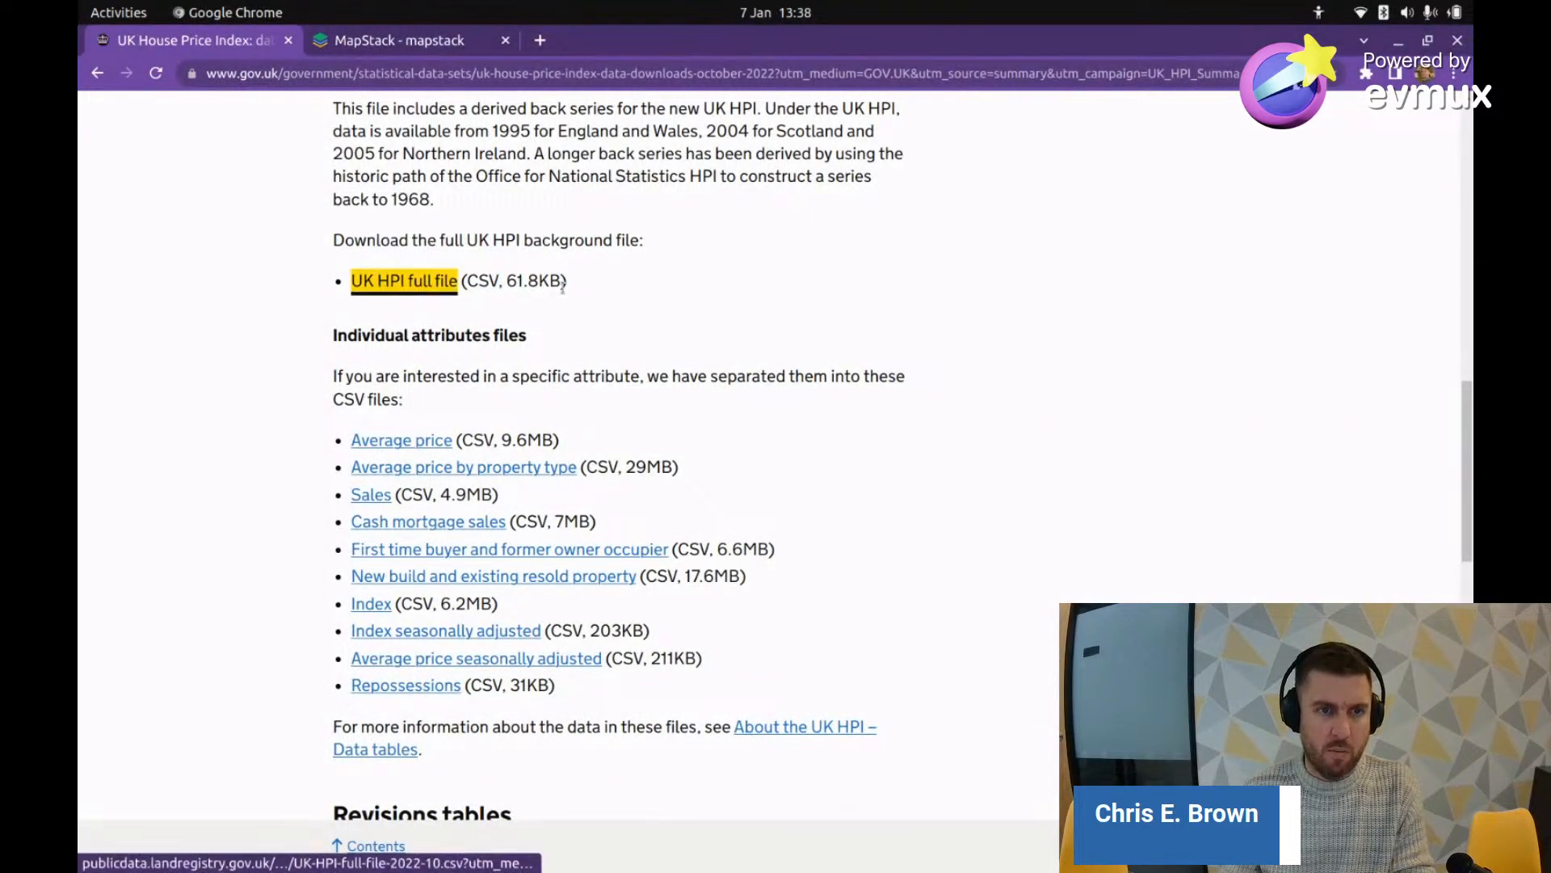
right_click(410, 281)
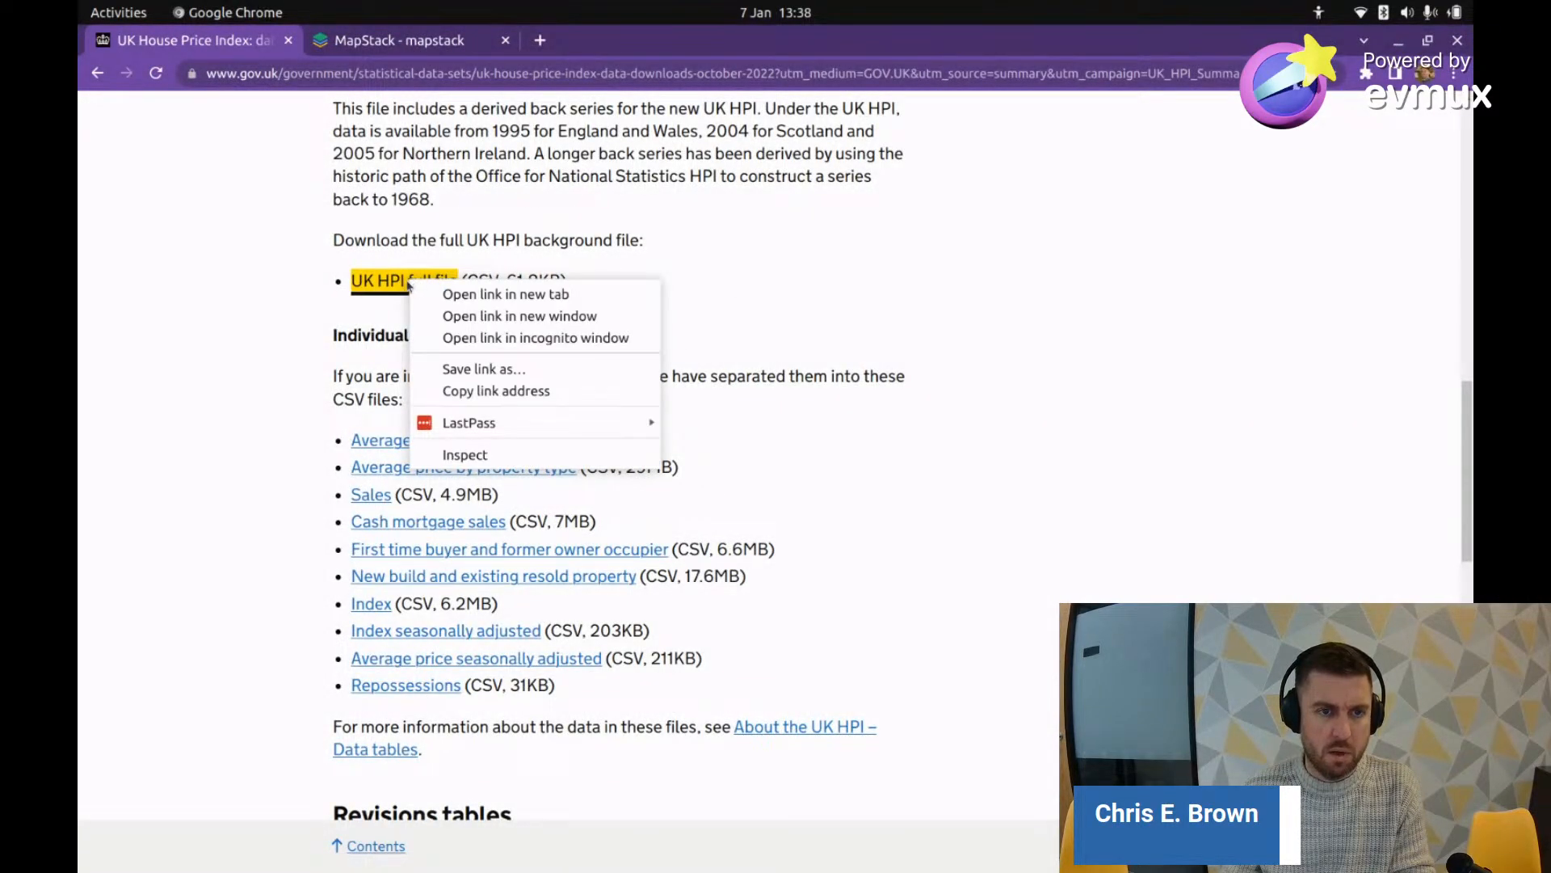
click(480, 370)
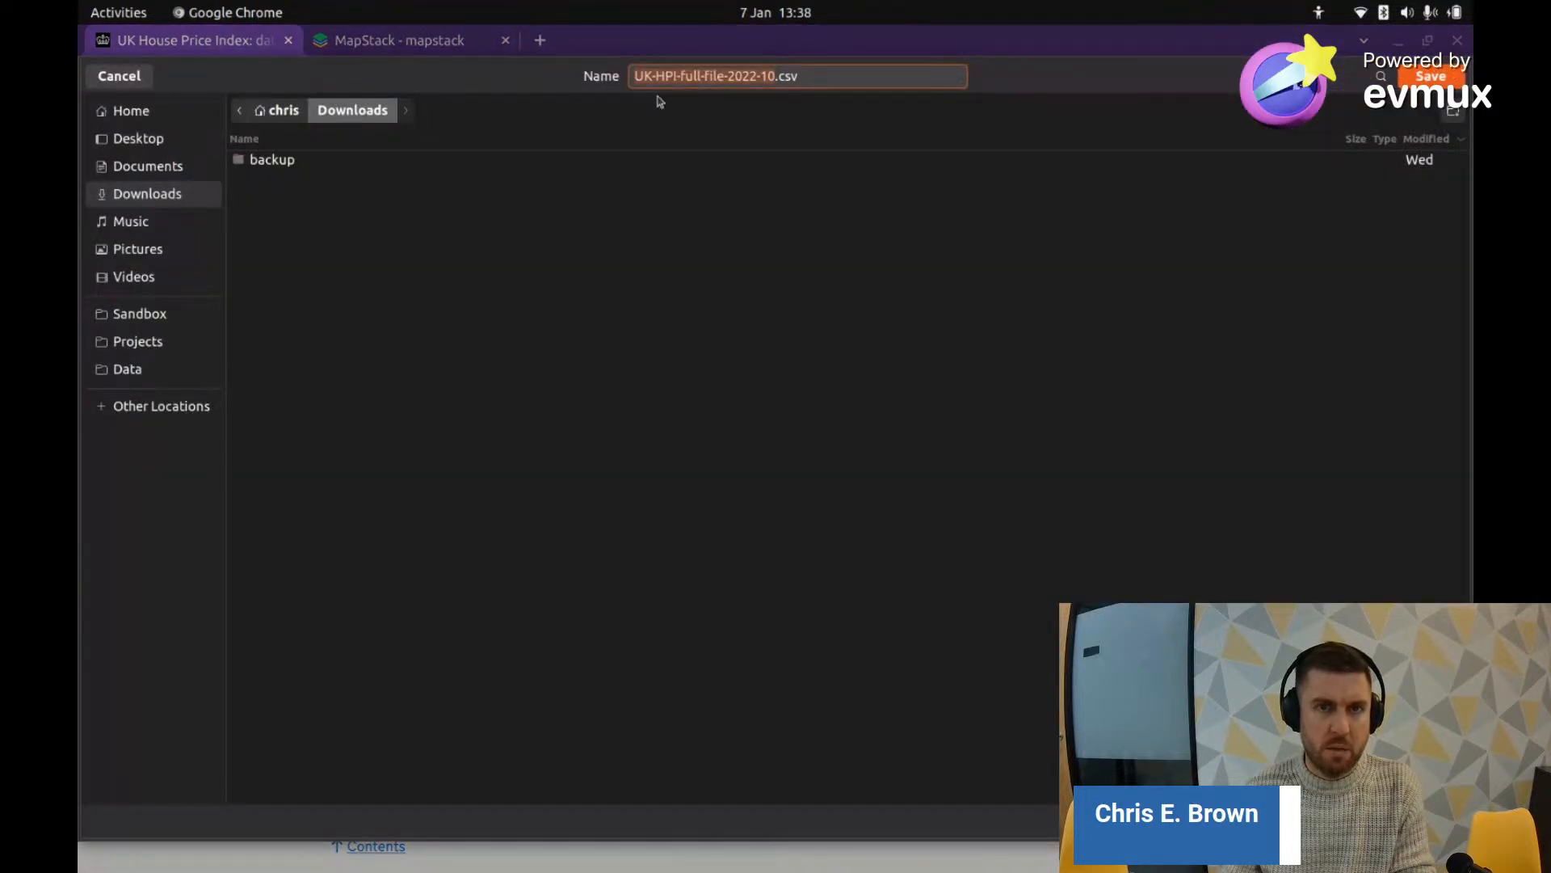
key(Return)
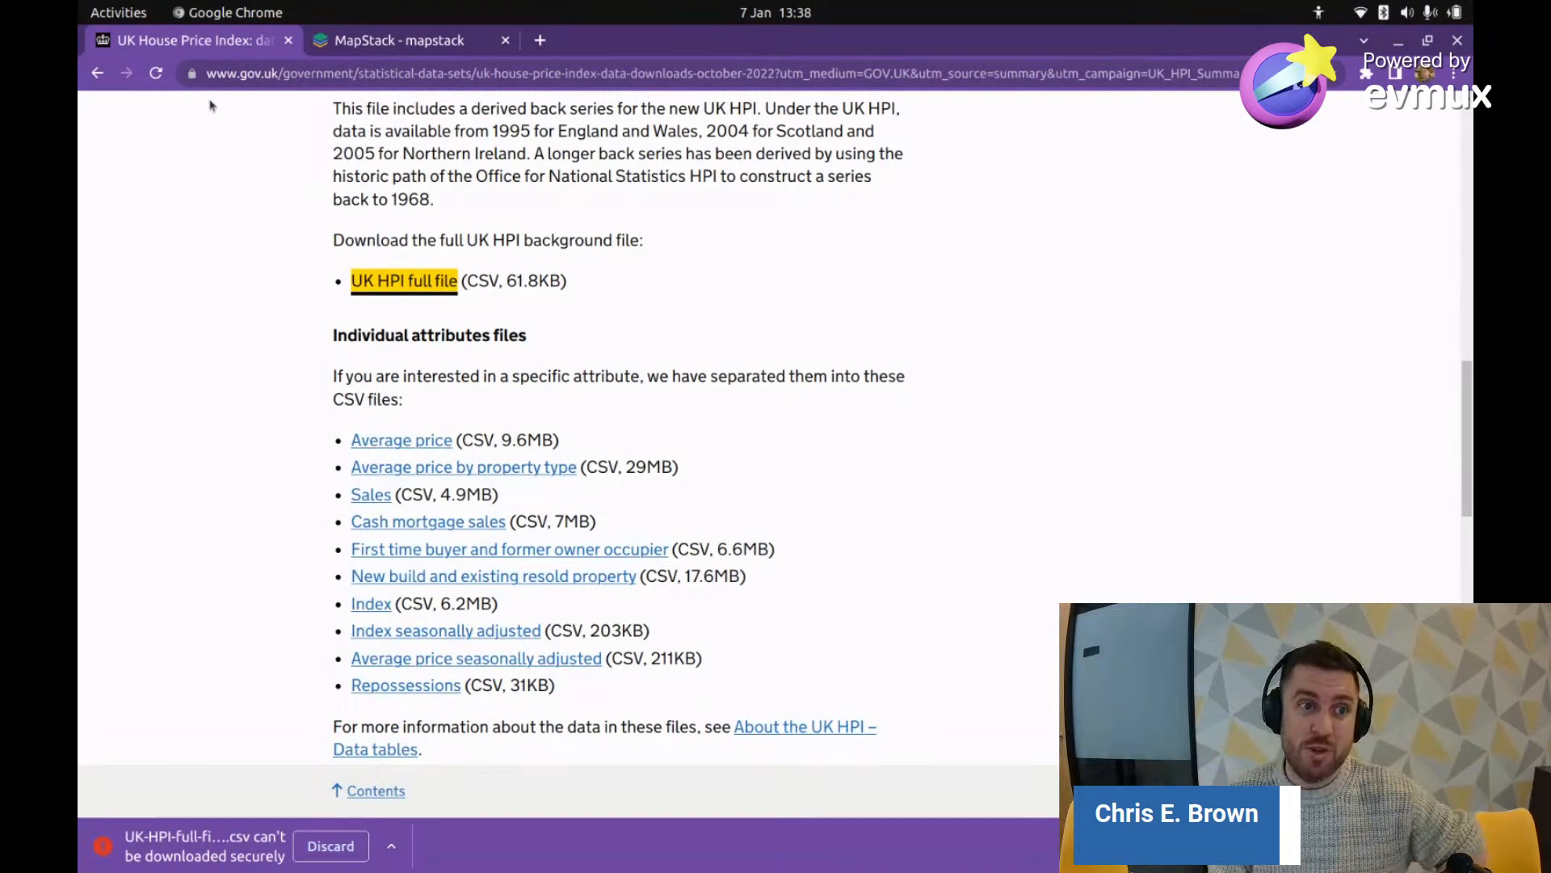
Step: Check the site's connection security, then choose Keep for the flagged UK HPI full file download
click(191, 74)
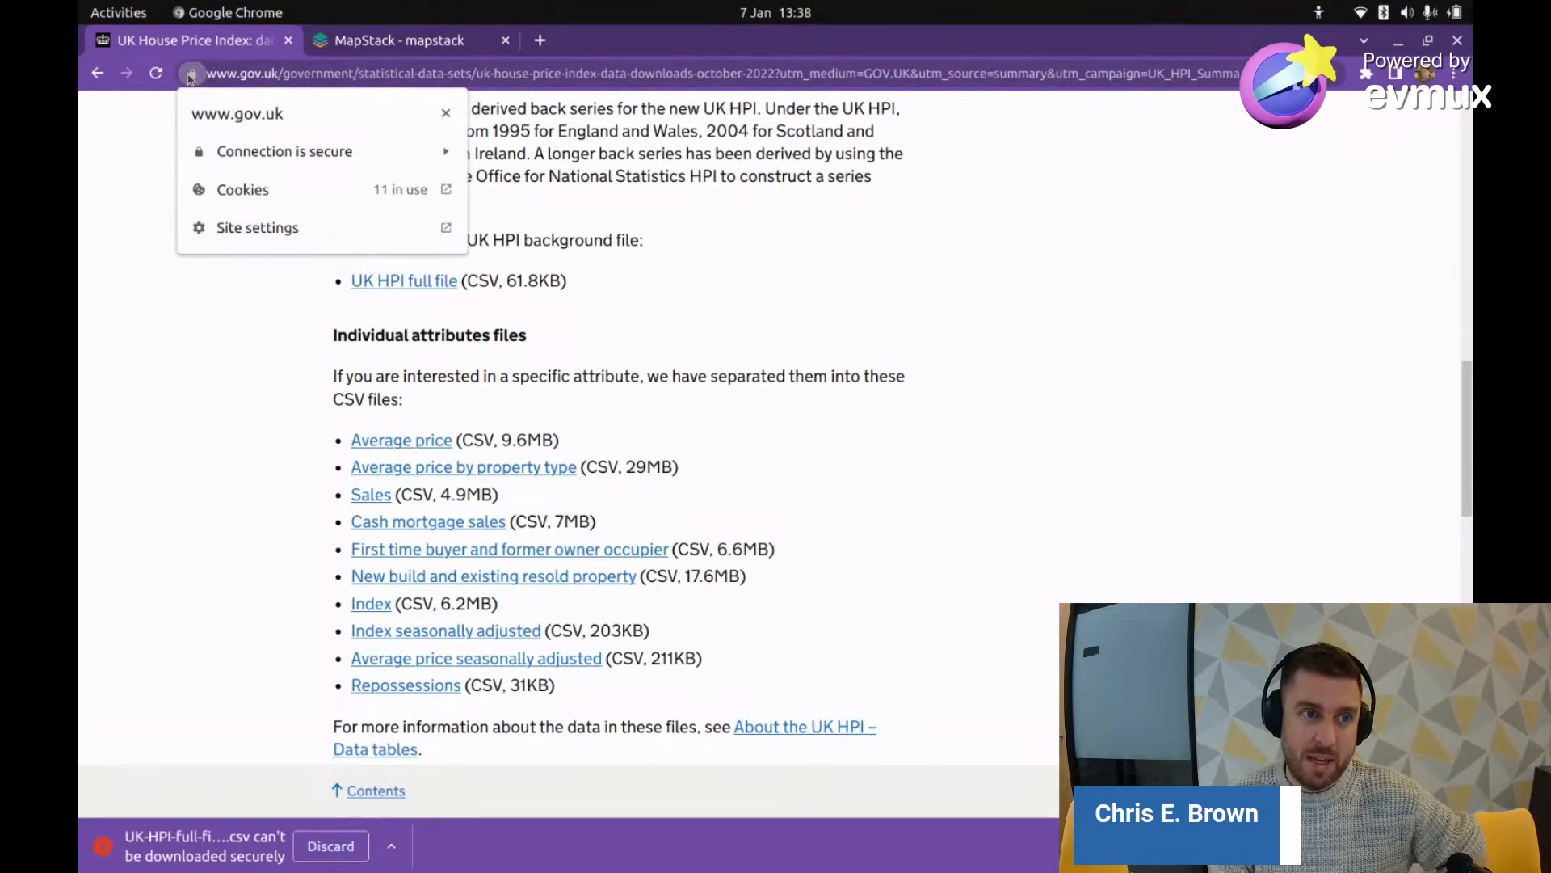
key(Escape)
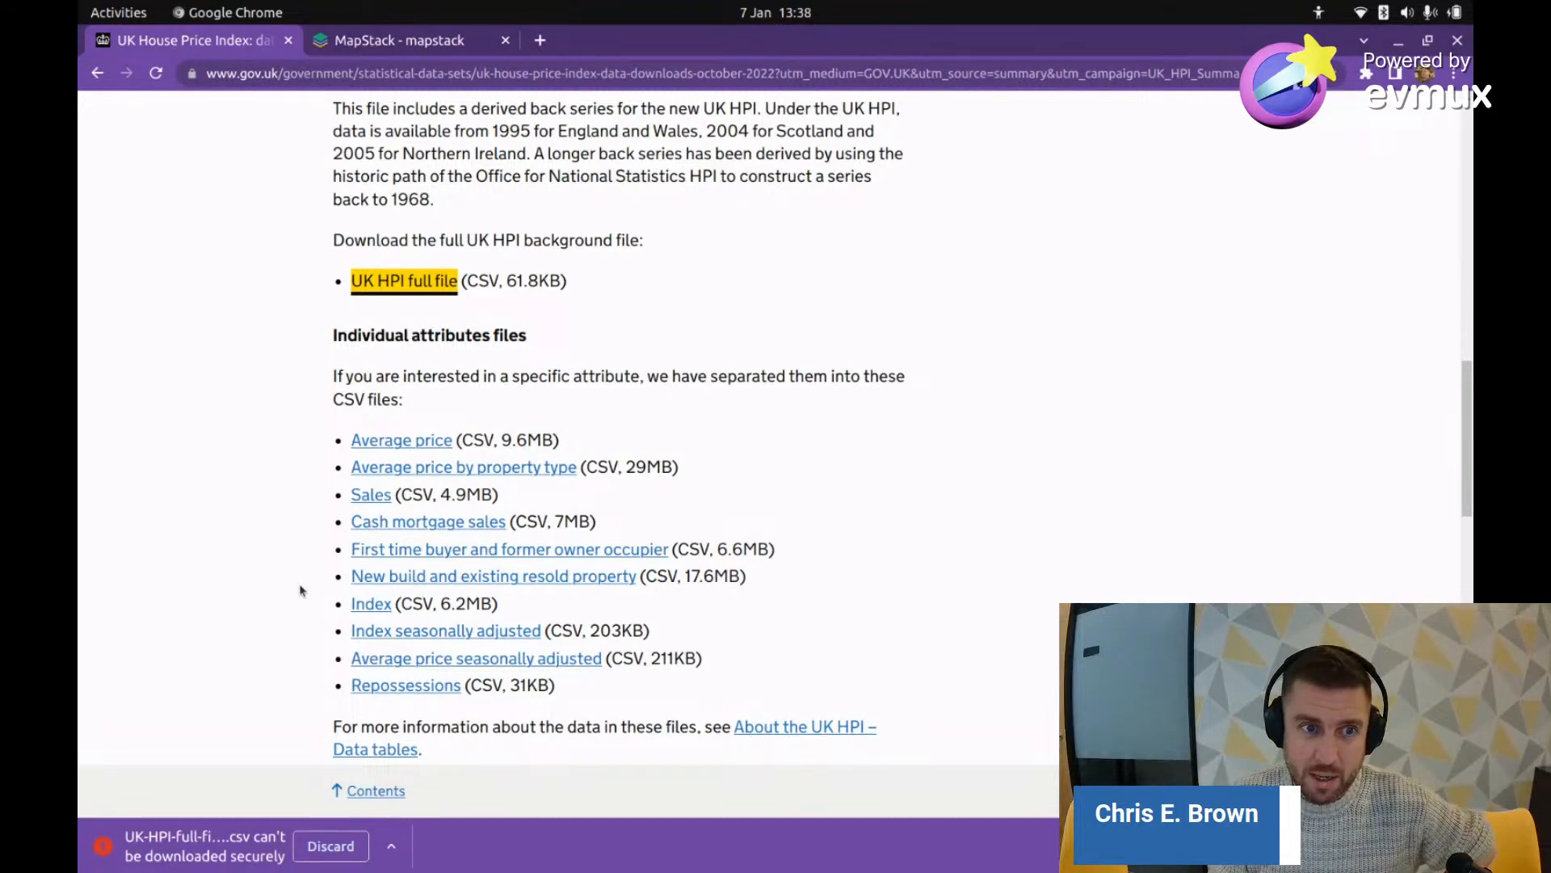
click(231, 455)
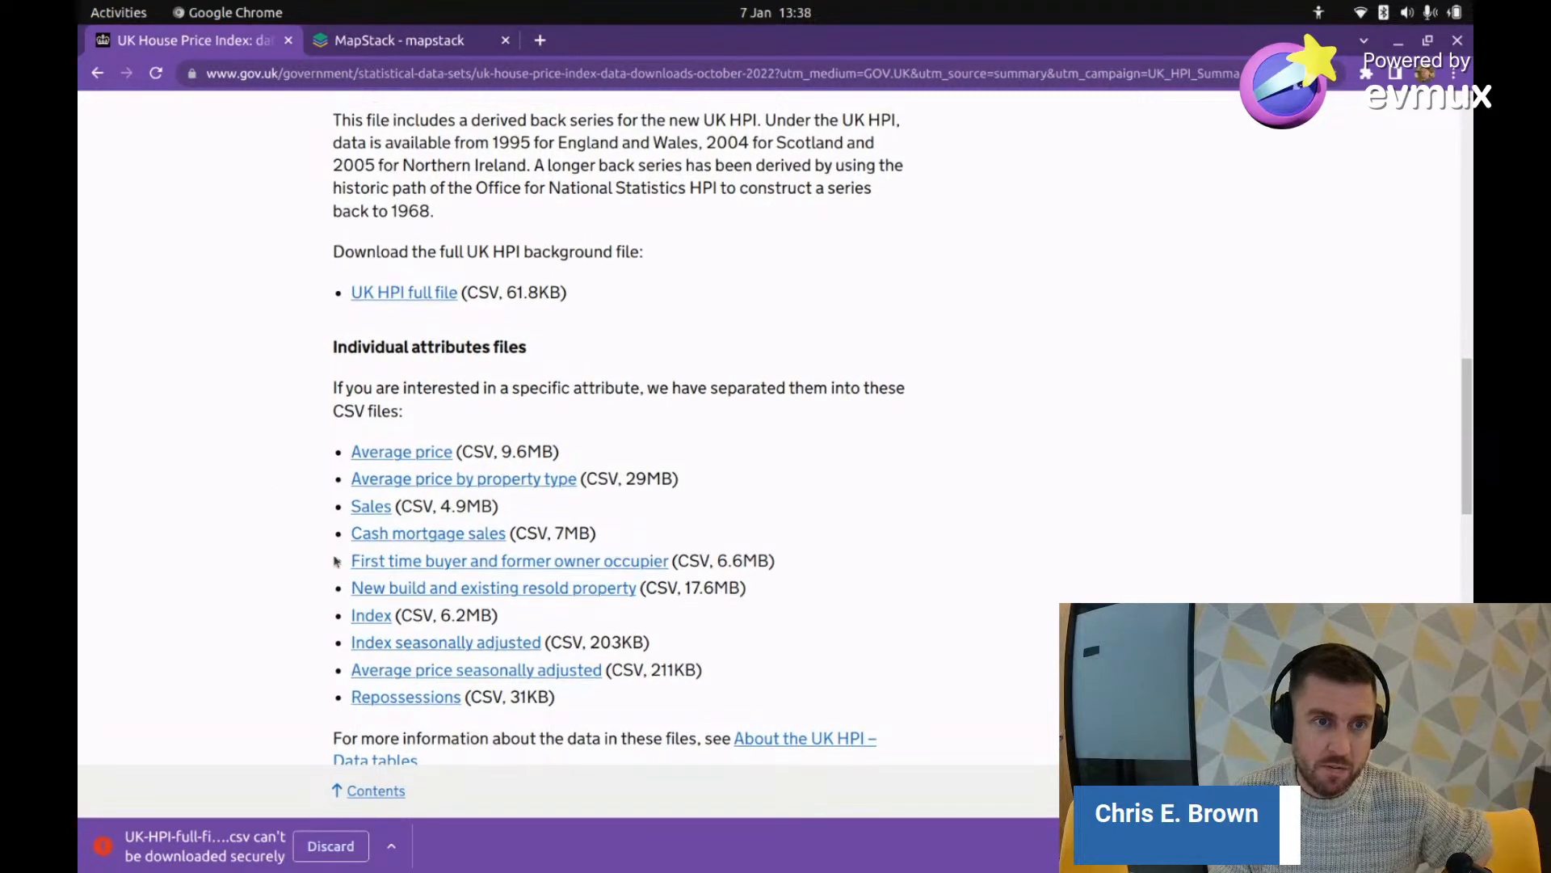
scroll(336, 566, up, 5)
scroll(328, 572, down, 5)
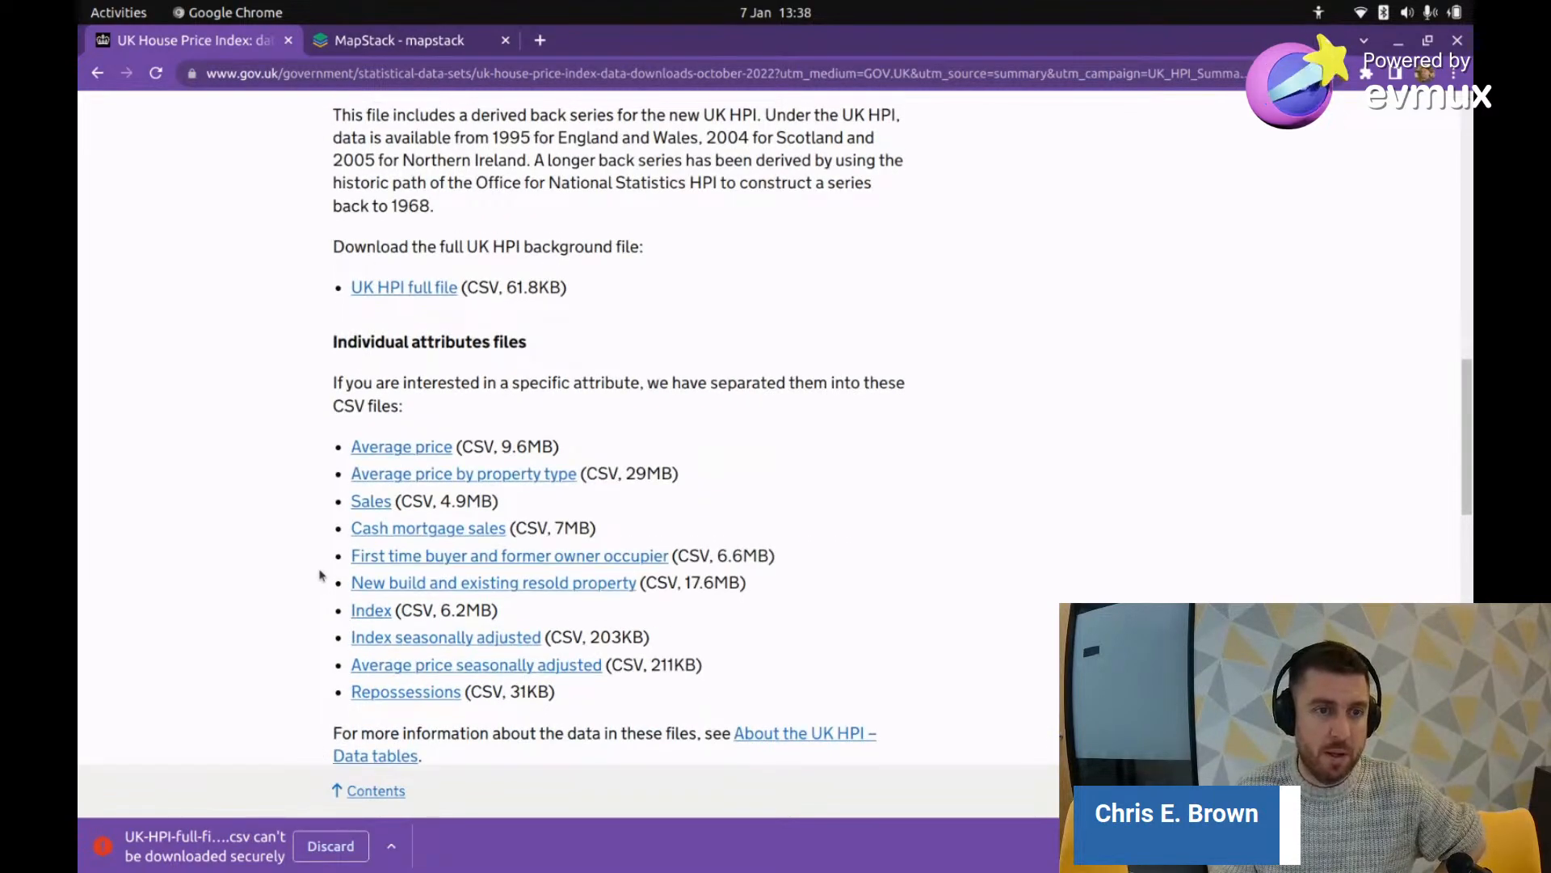
scroll(322, 576, up, 2)
scroll(321, 575, down, 1)
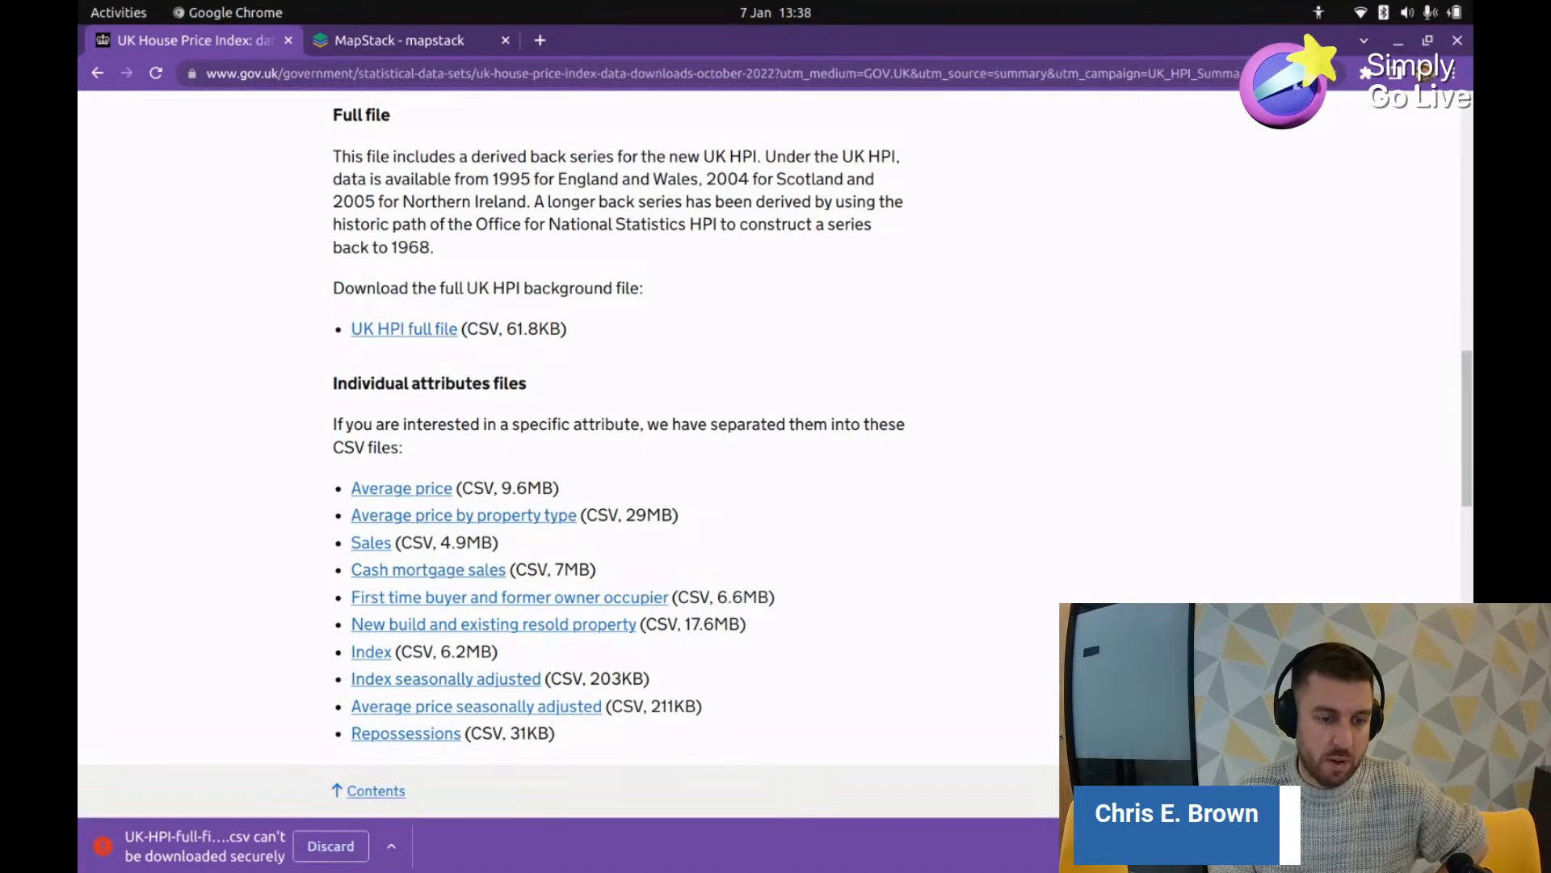
click(391, 846)
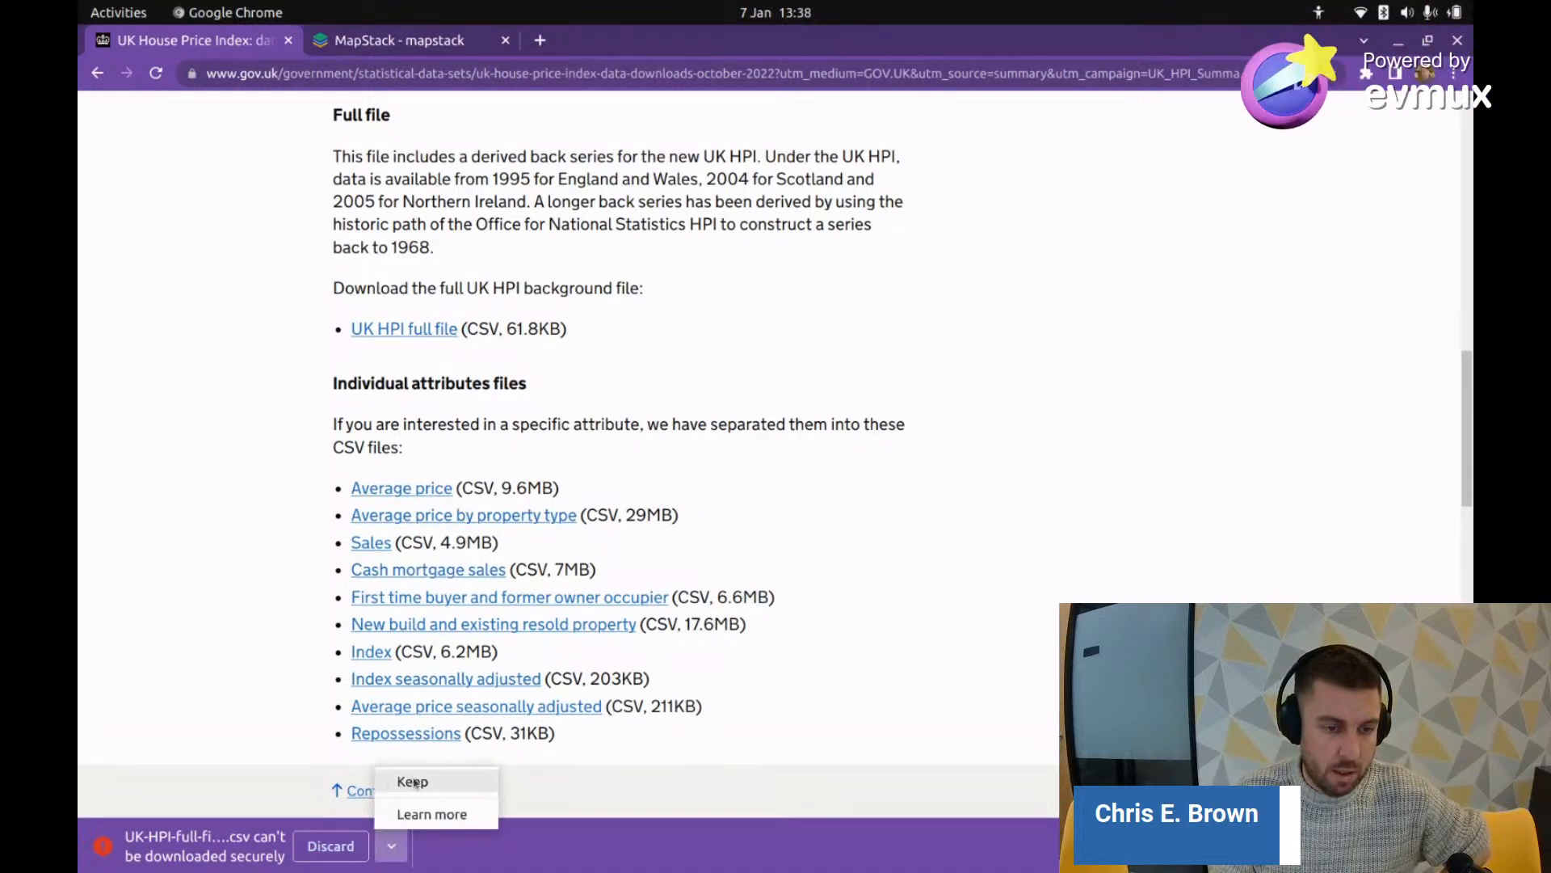
click(427, 784)
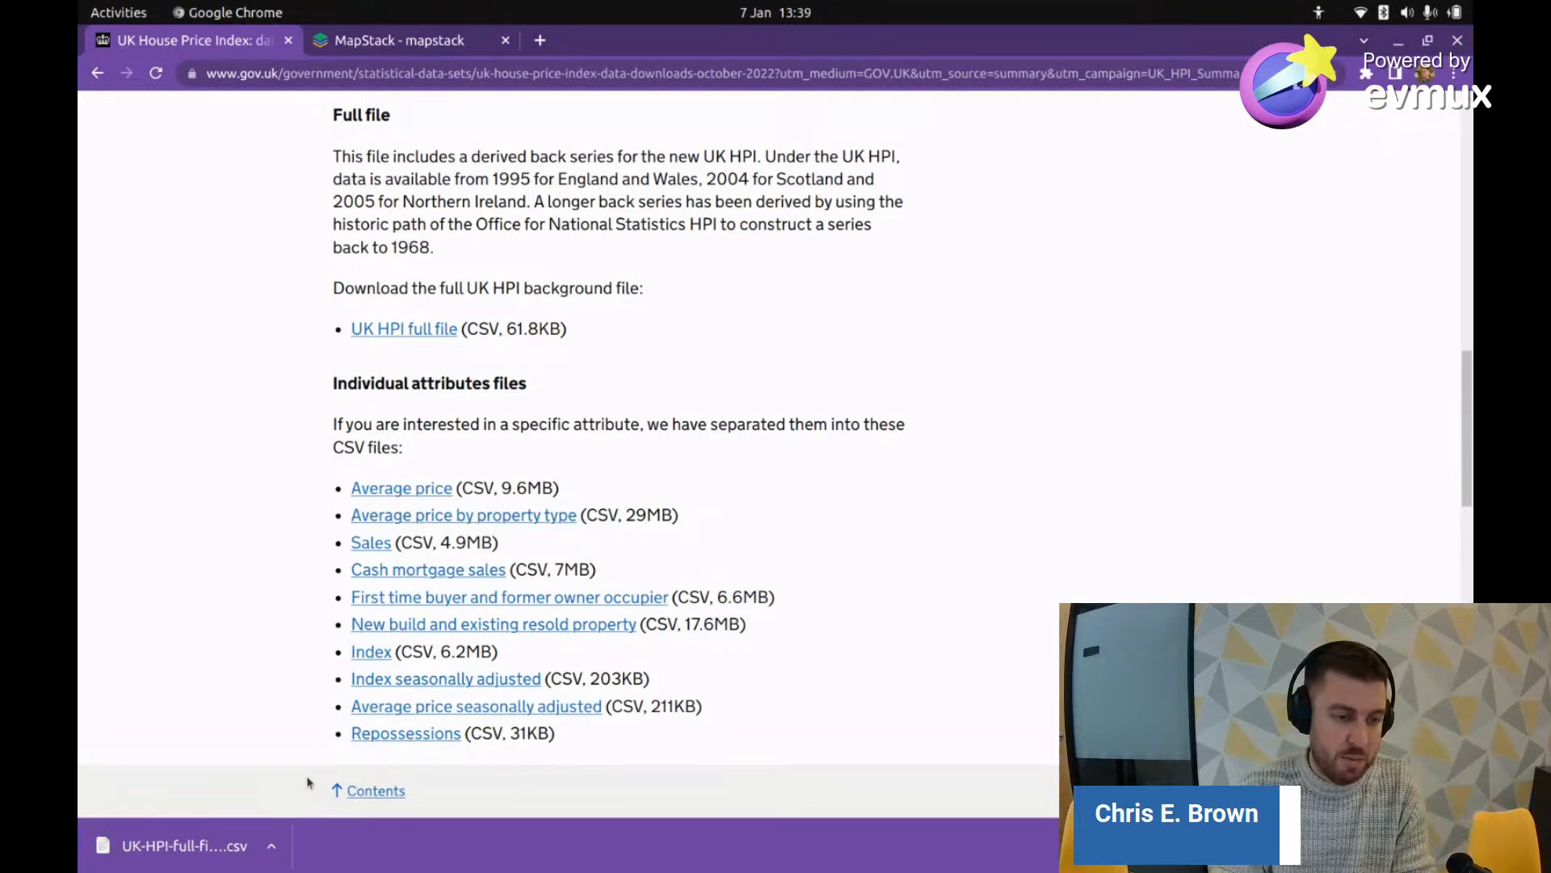
key(alt+Tab)
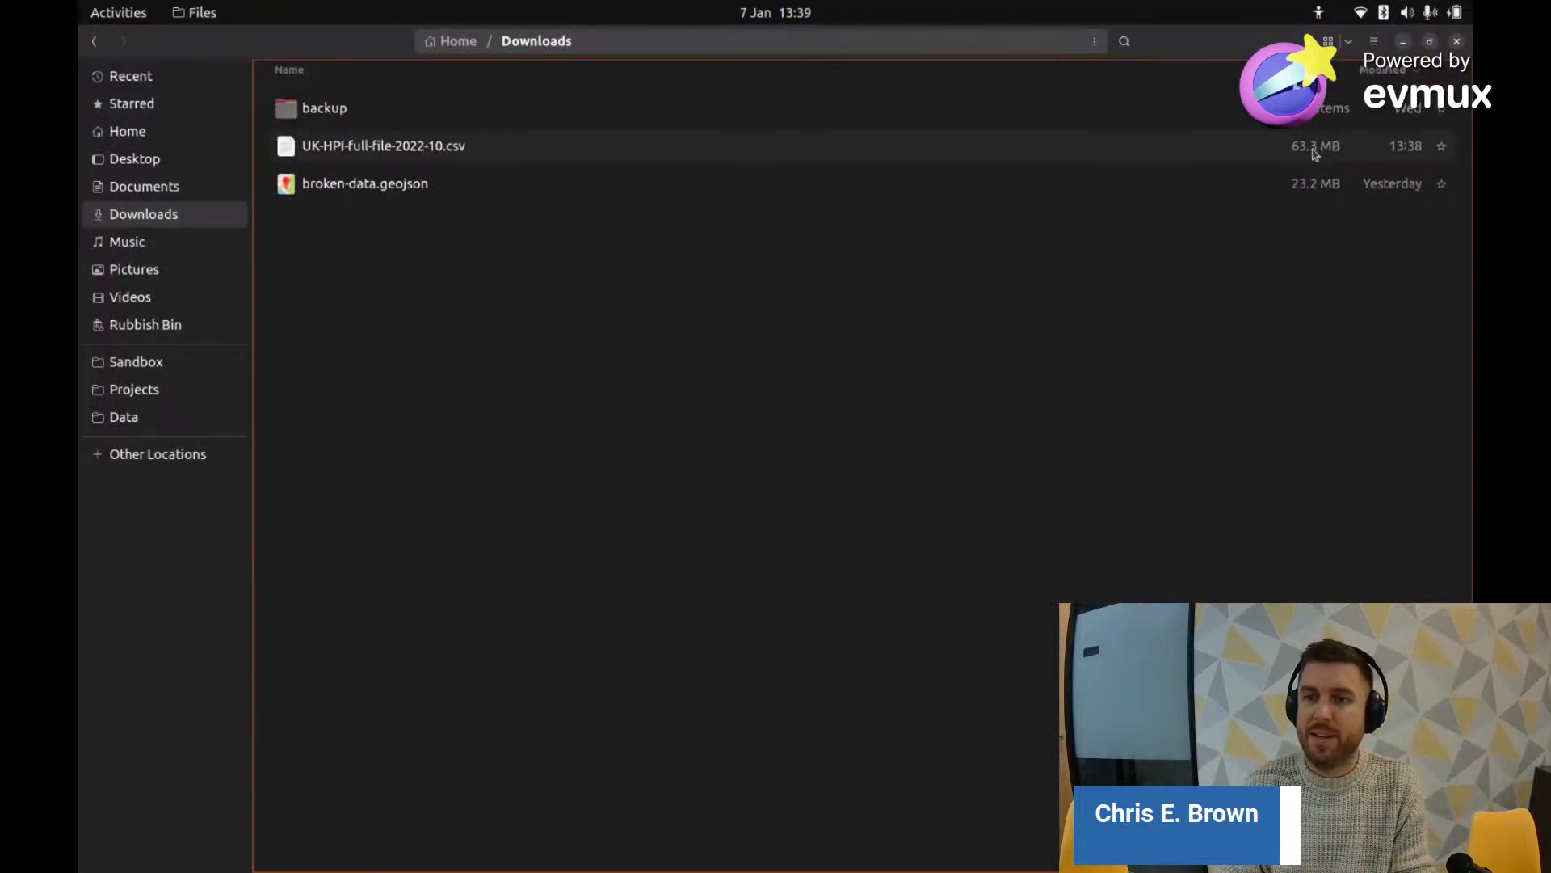
key(alt+Tab)
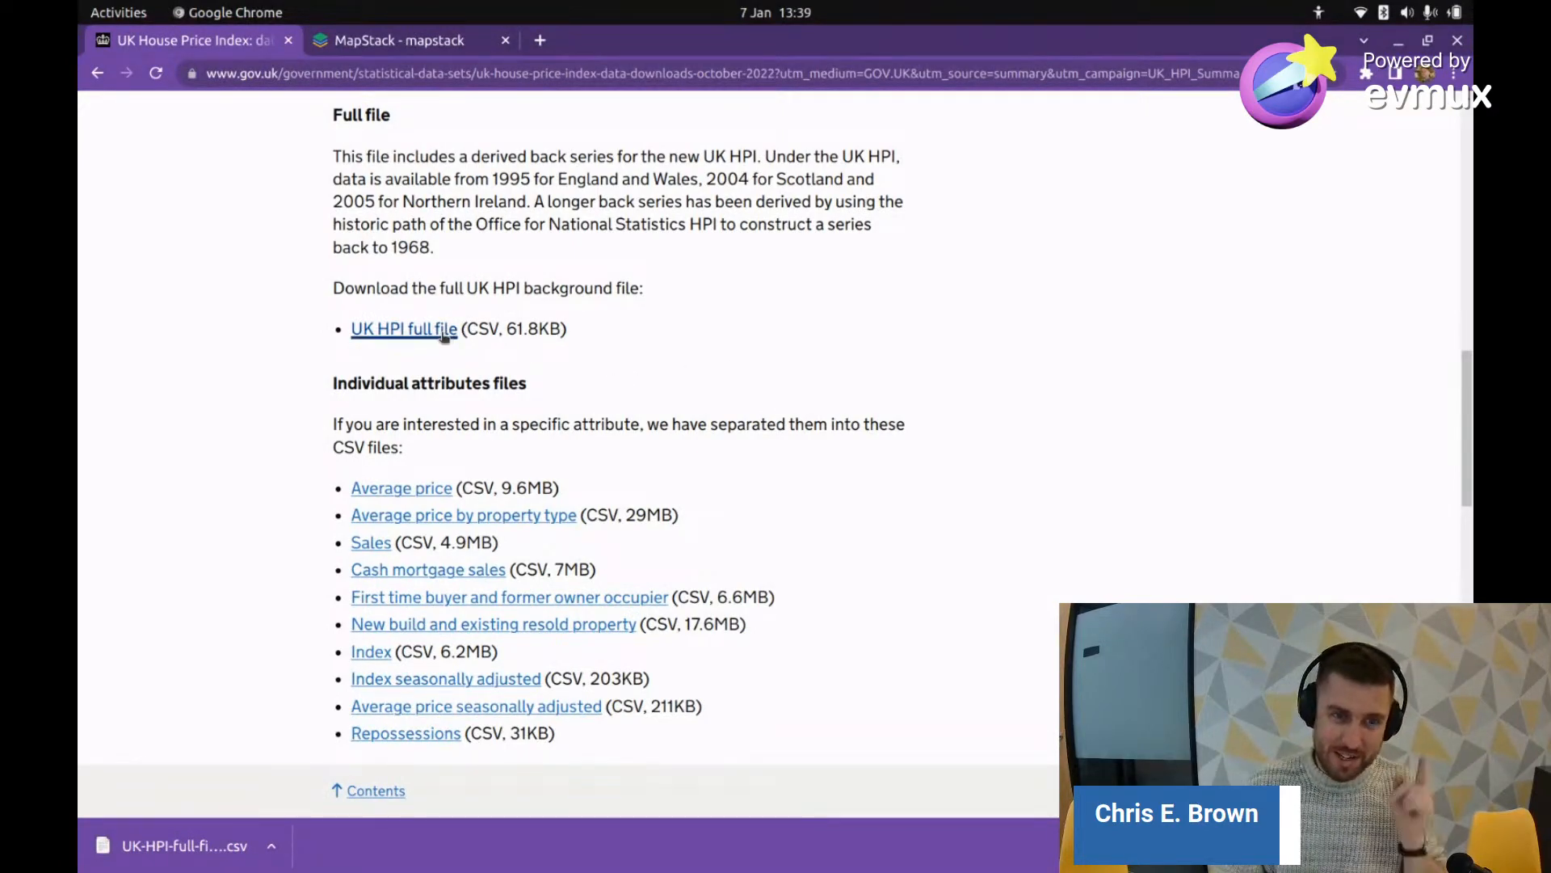
drag(467, 328, 561, 329)
double_click(552, 327)
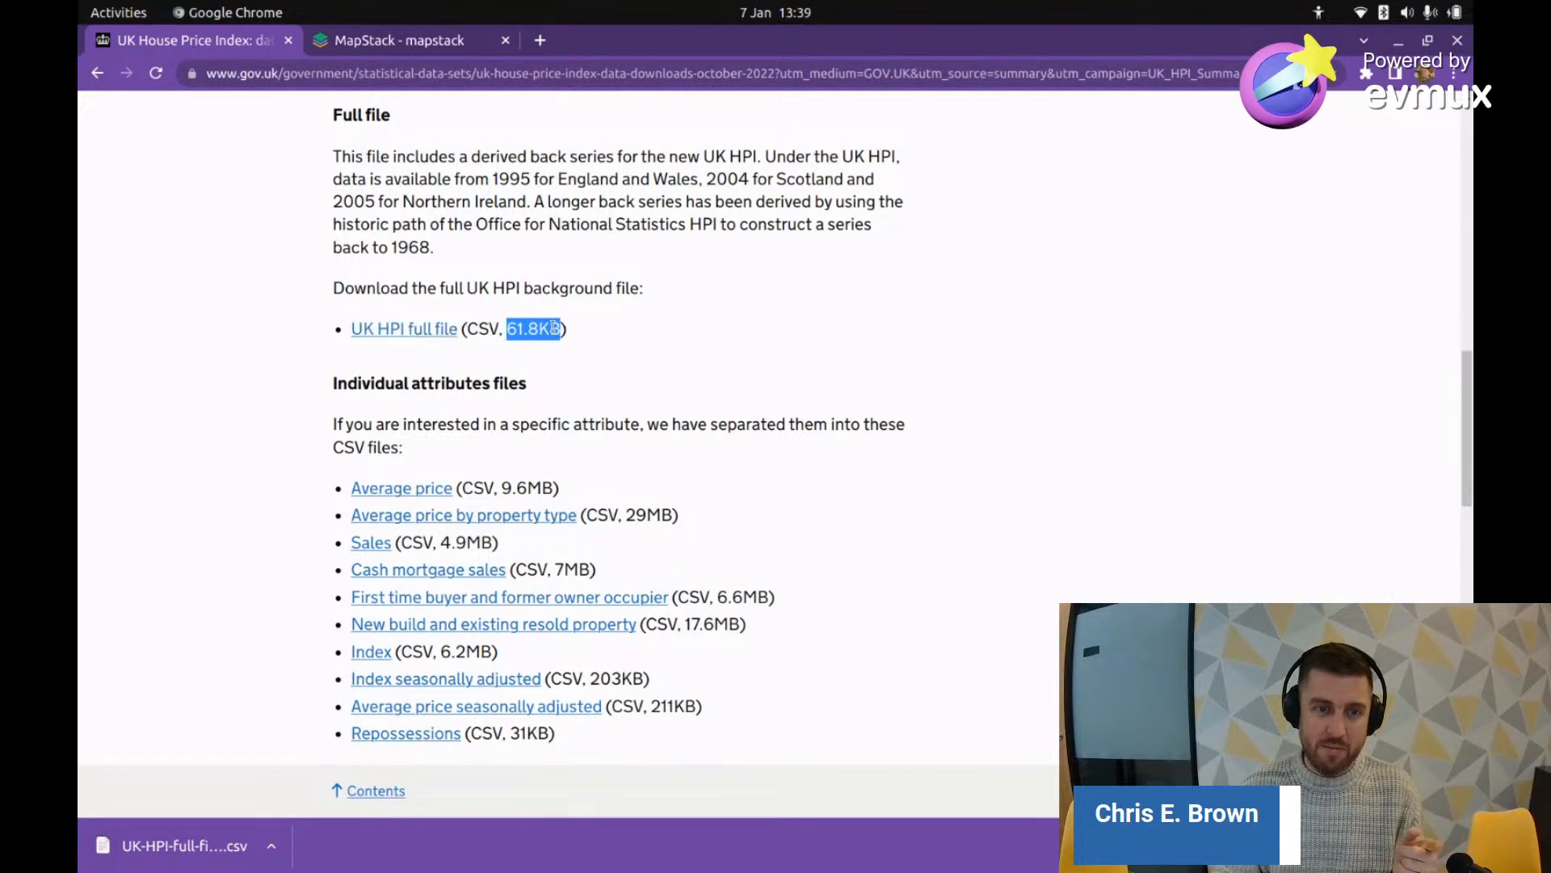
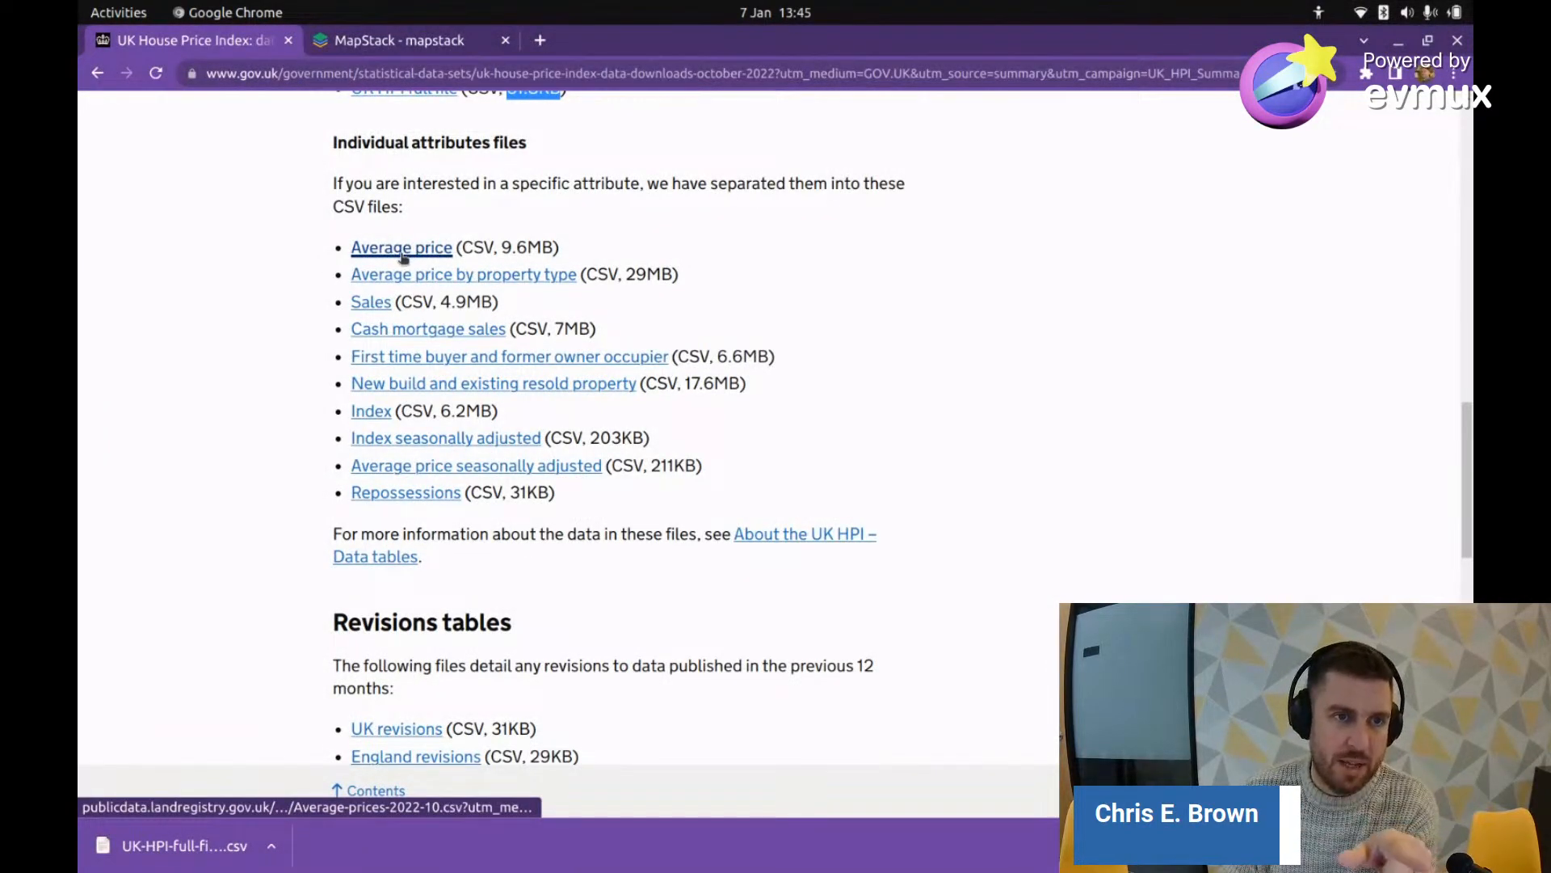
Step: Save the Average price CSV to Downloads as Average-prices-2022-10.csv and keep the flagged download
right_click(406, 256)
click(517, 341)
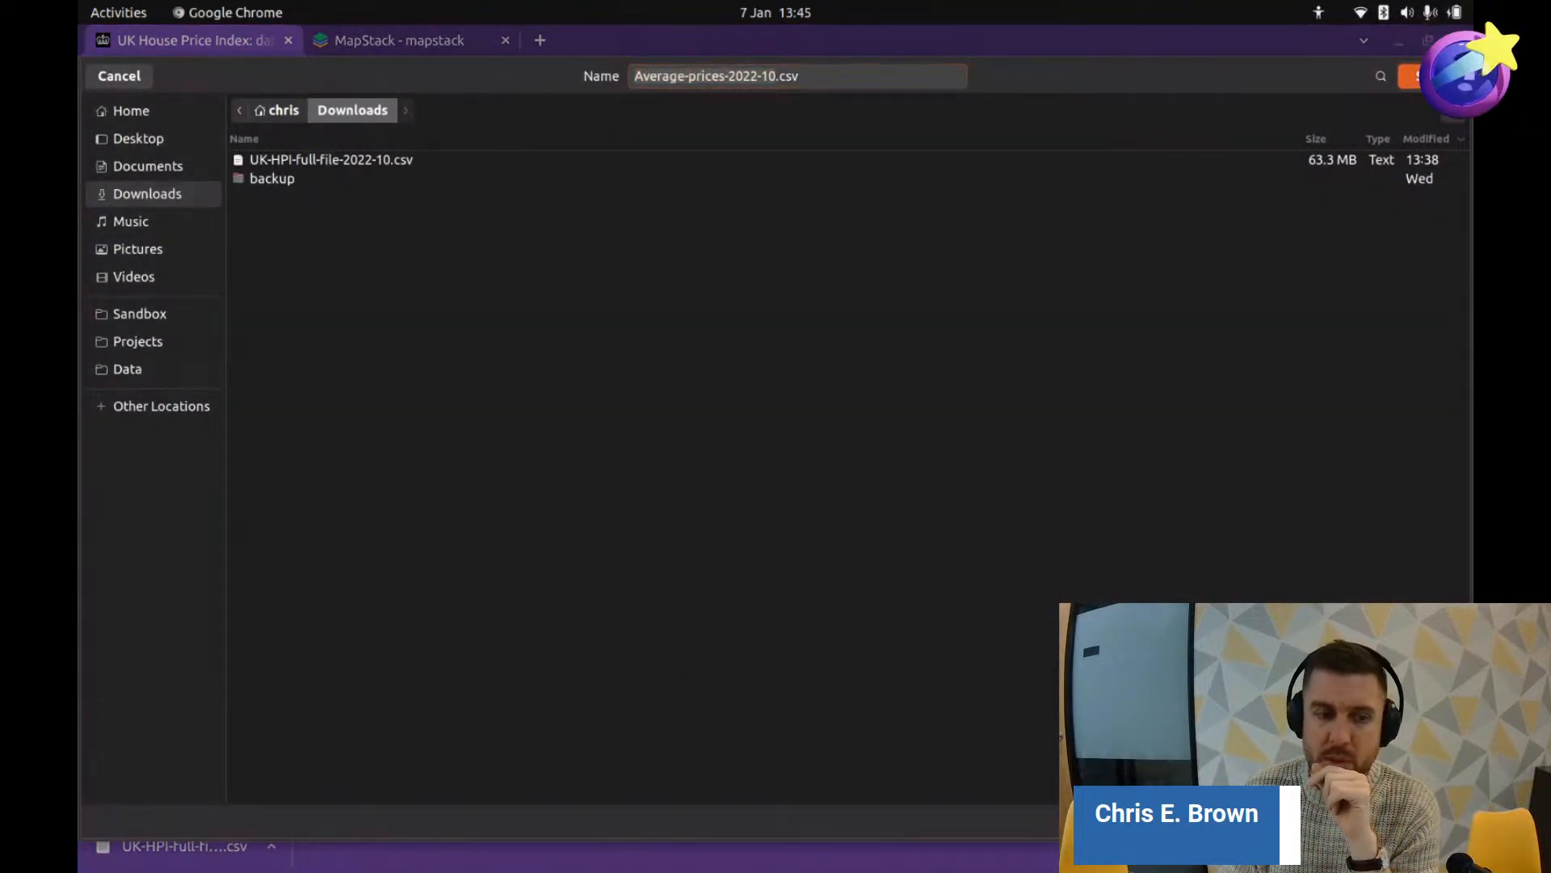
click(1430, 76)
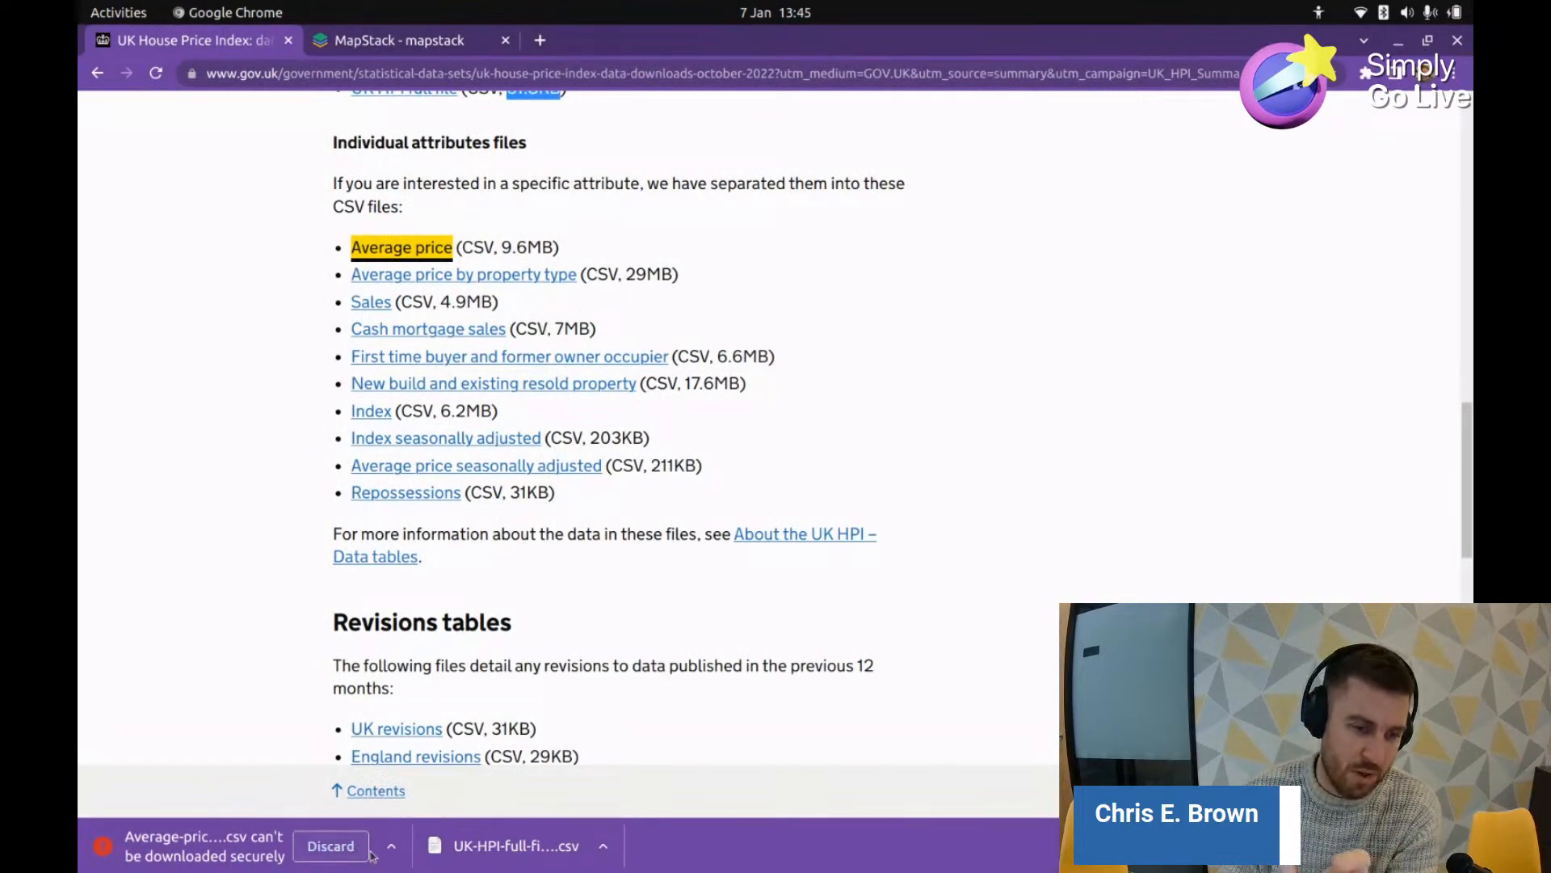
click(392, 847)
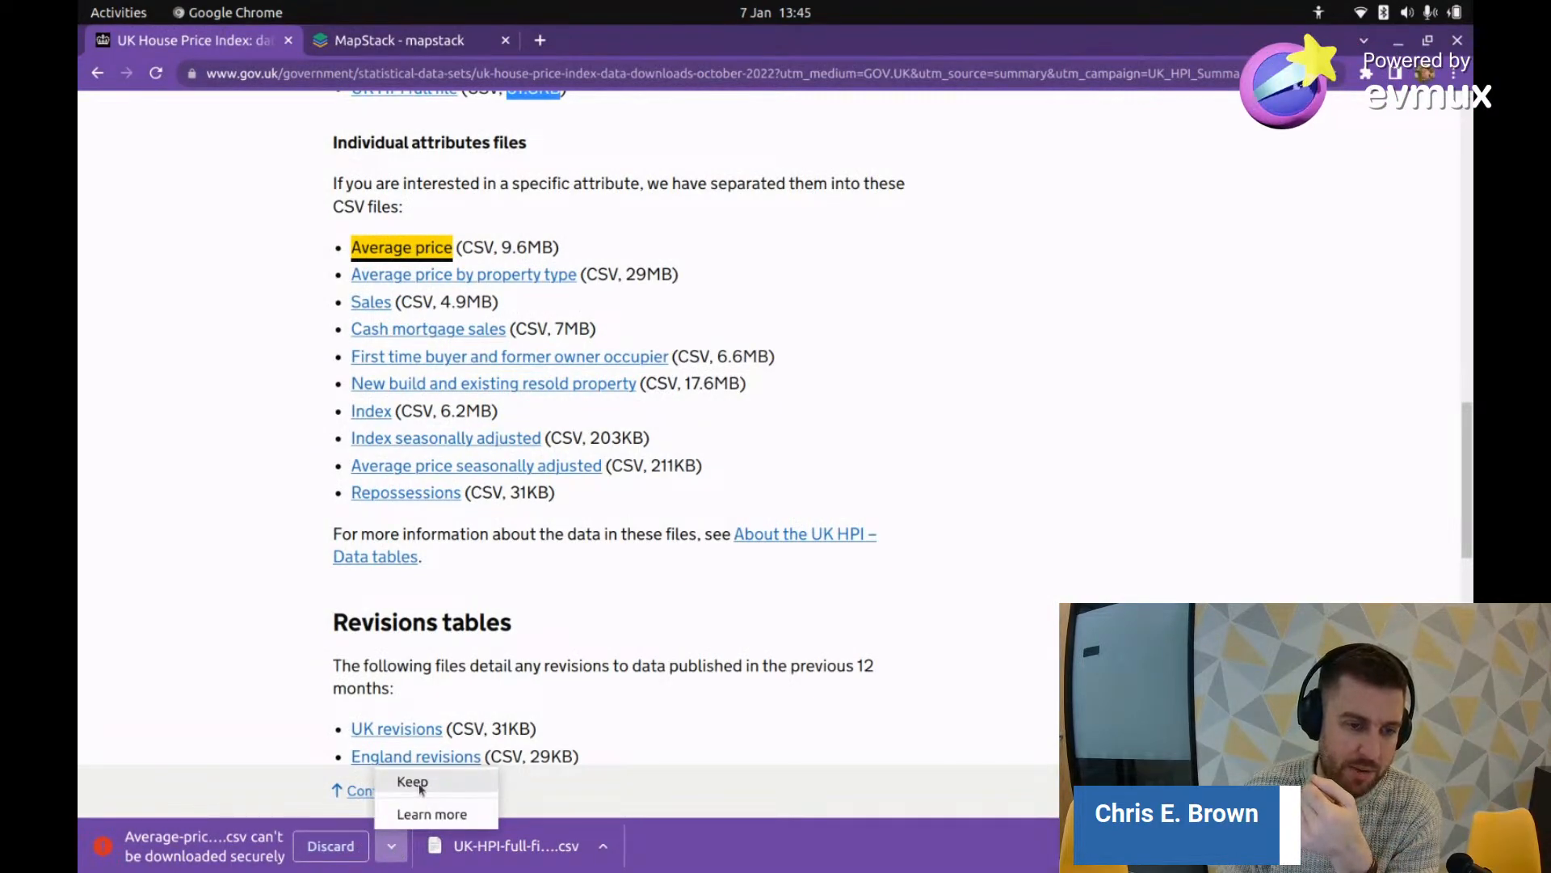
click(419, 789)
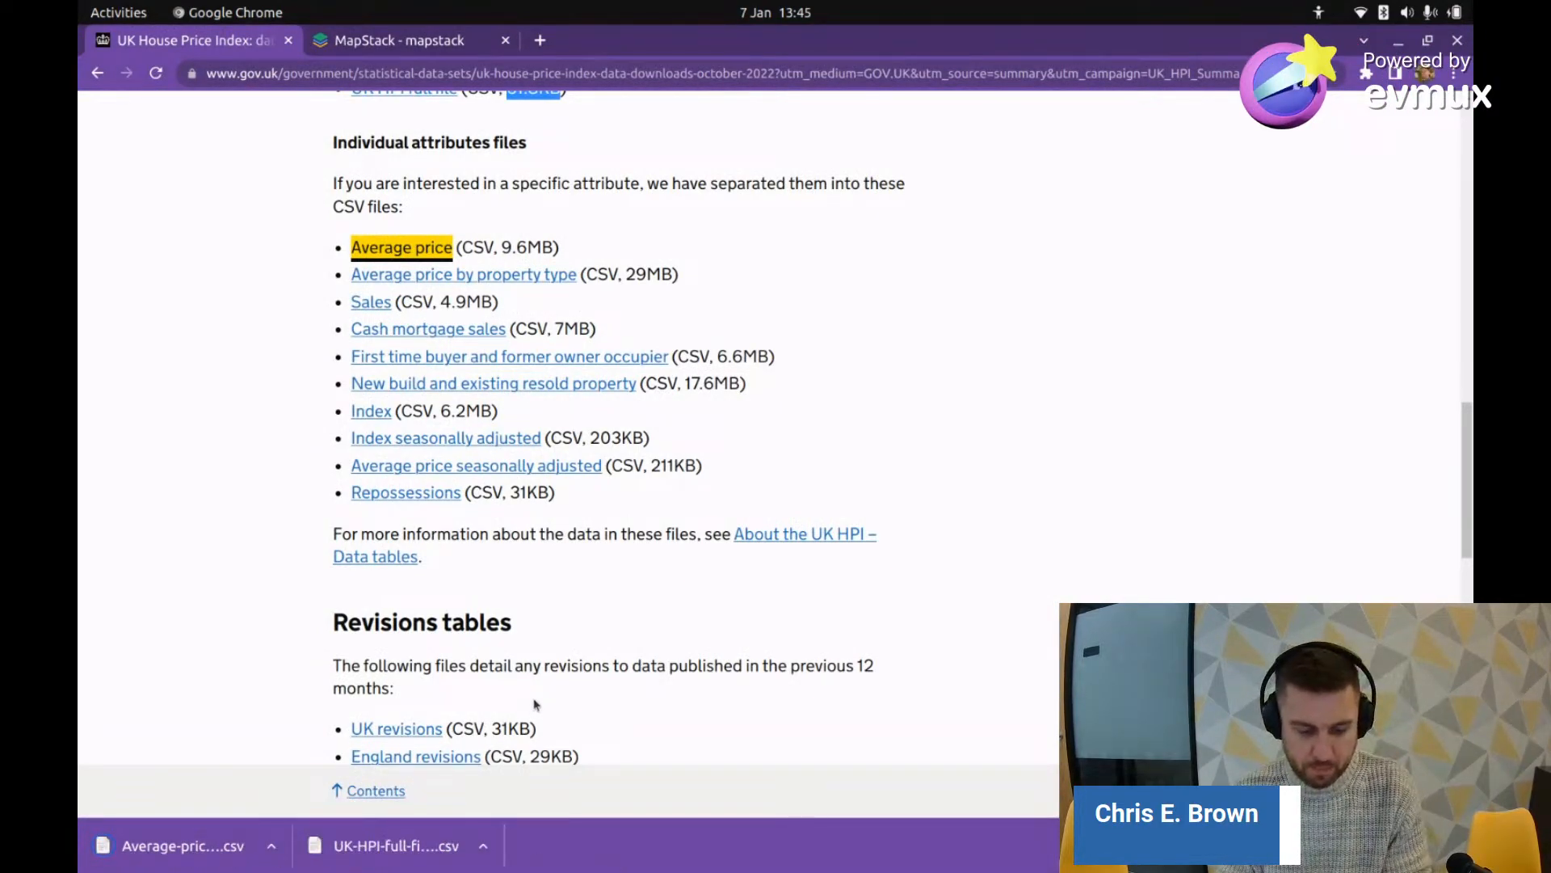
key(alt+Tab)
key(Escape)
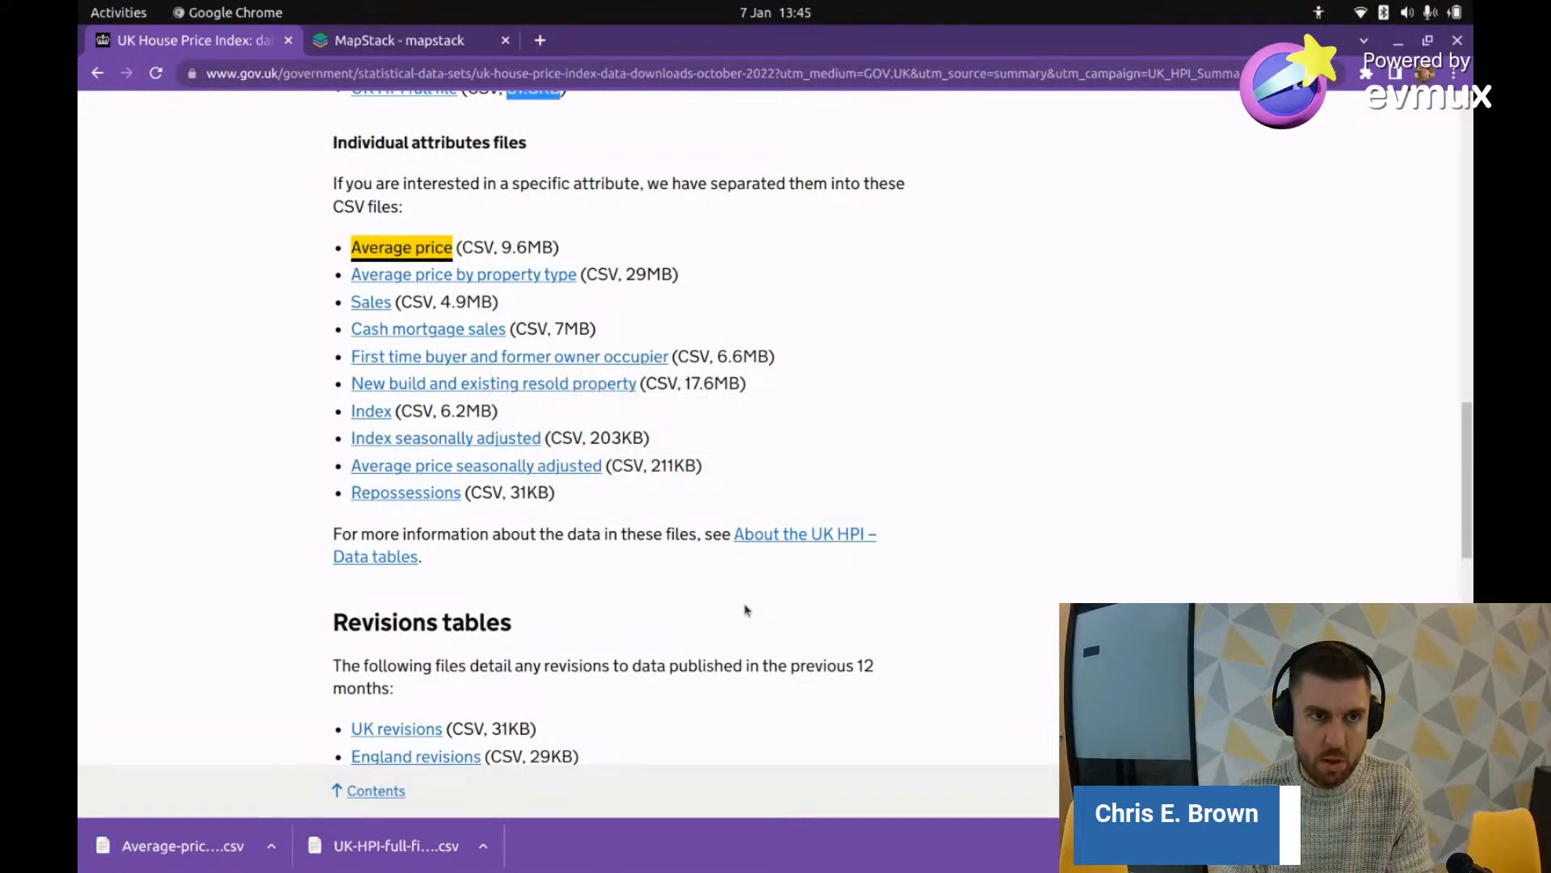
key(alt+Tab)
Step: Open Average-prices-2022-10.csv from Downloads in LibreOffice Calc with the default text import settings
right_click(413, 154)
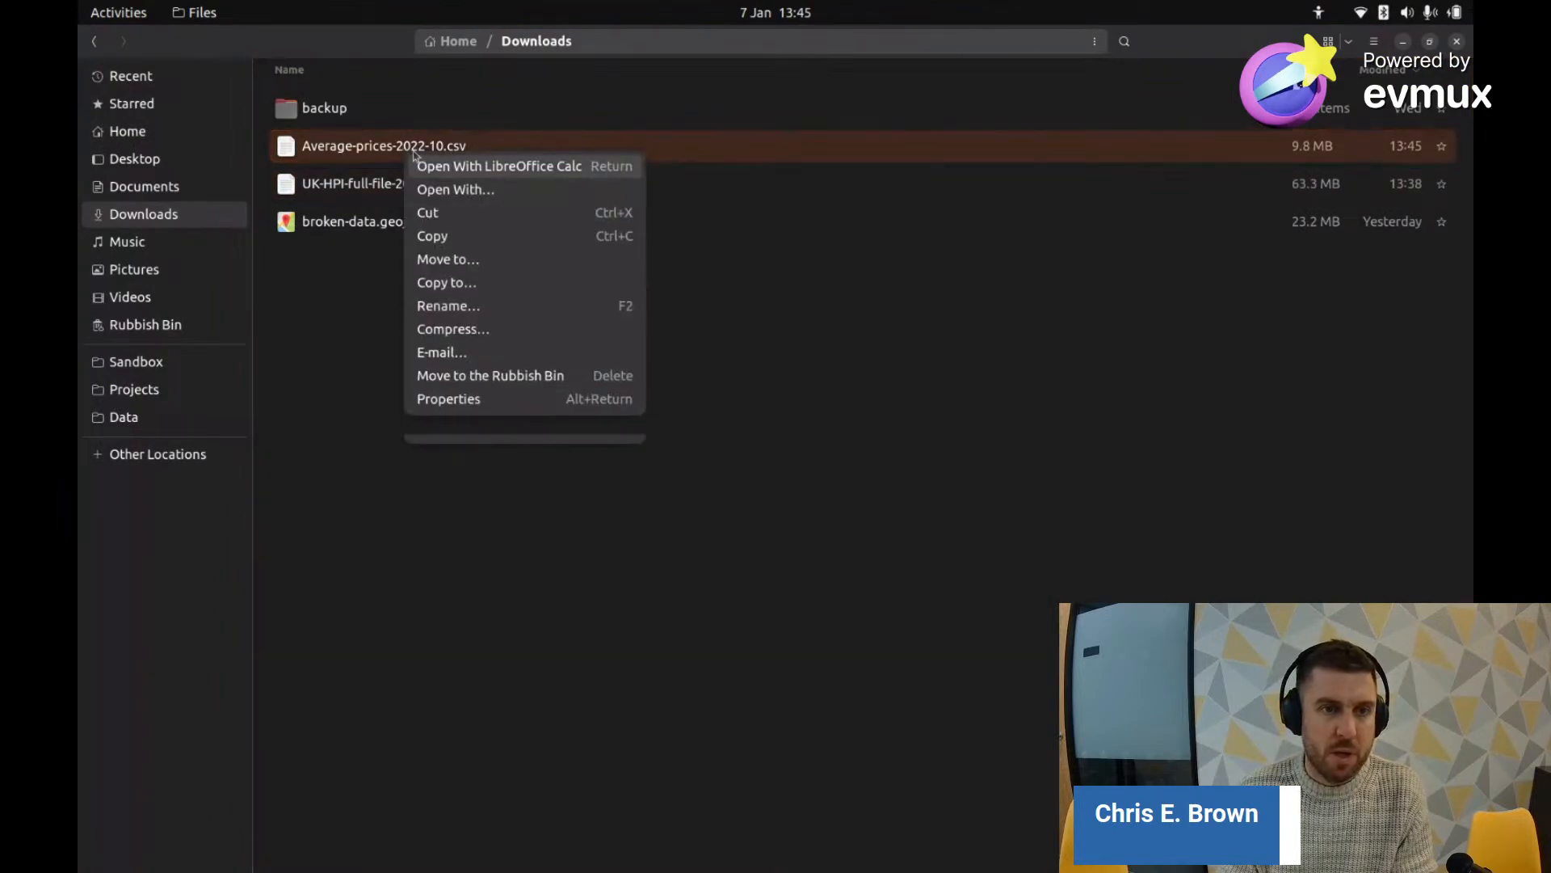
click(551, 169)
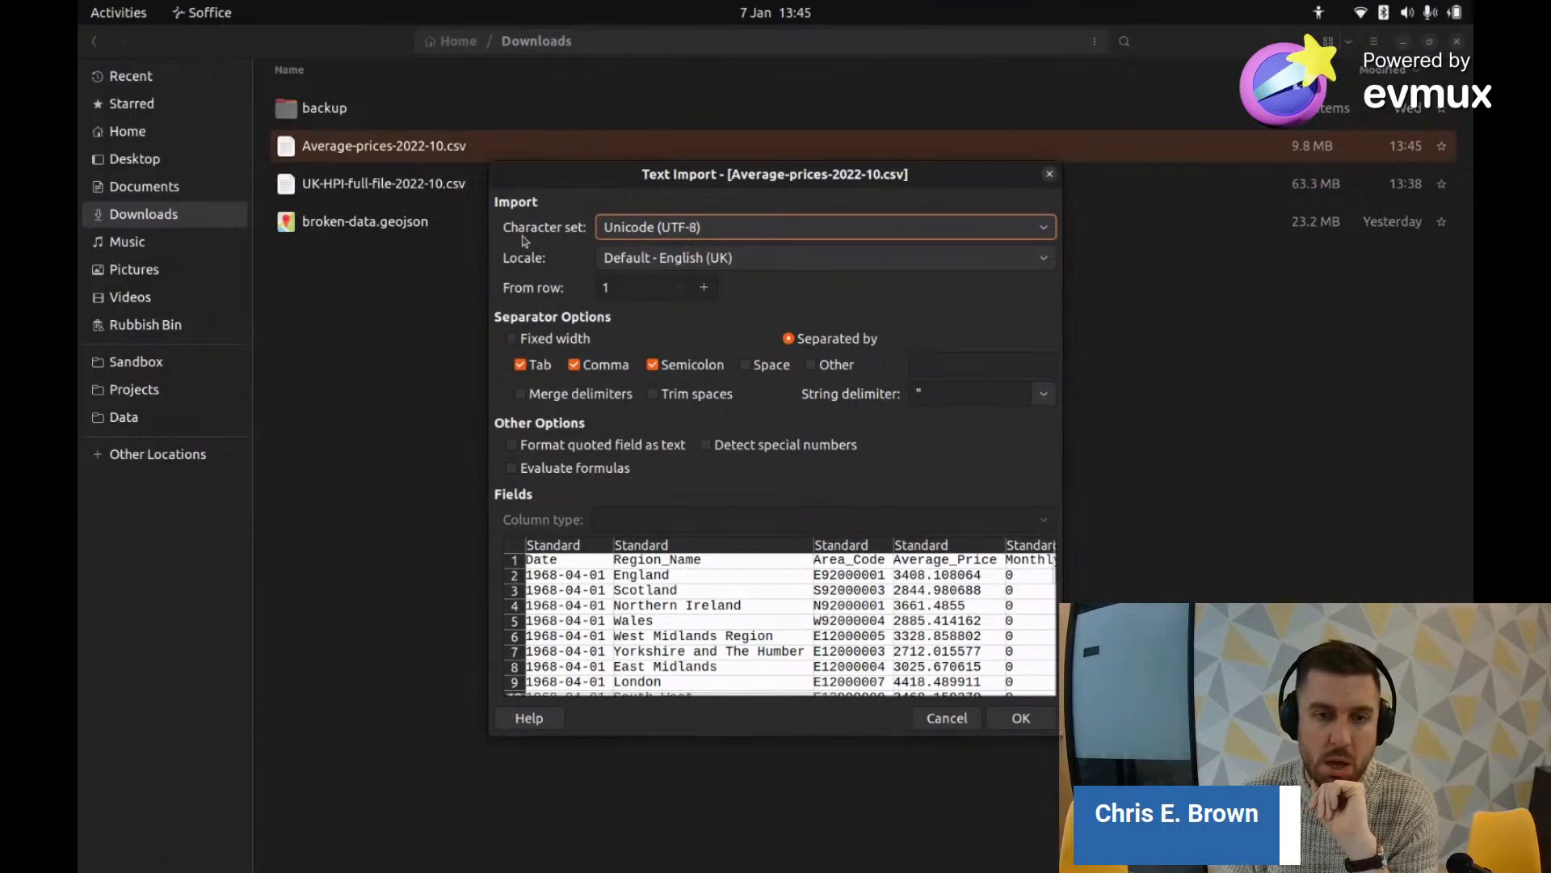
click(1004, 721)
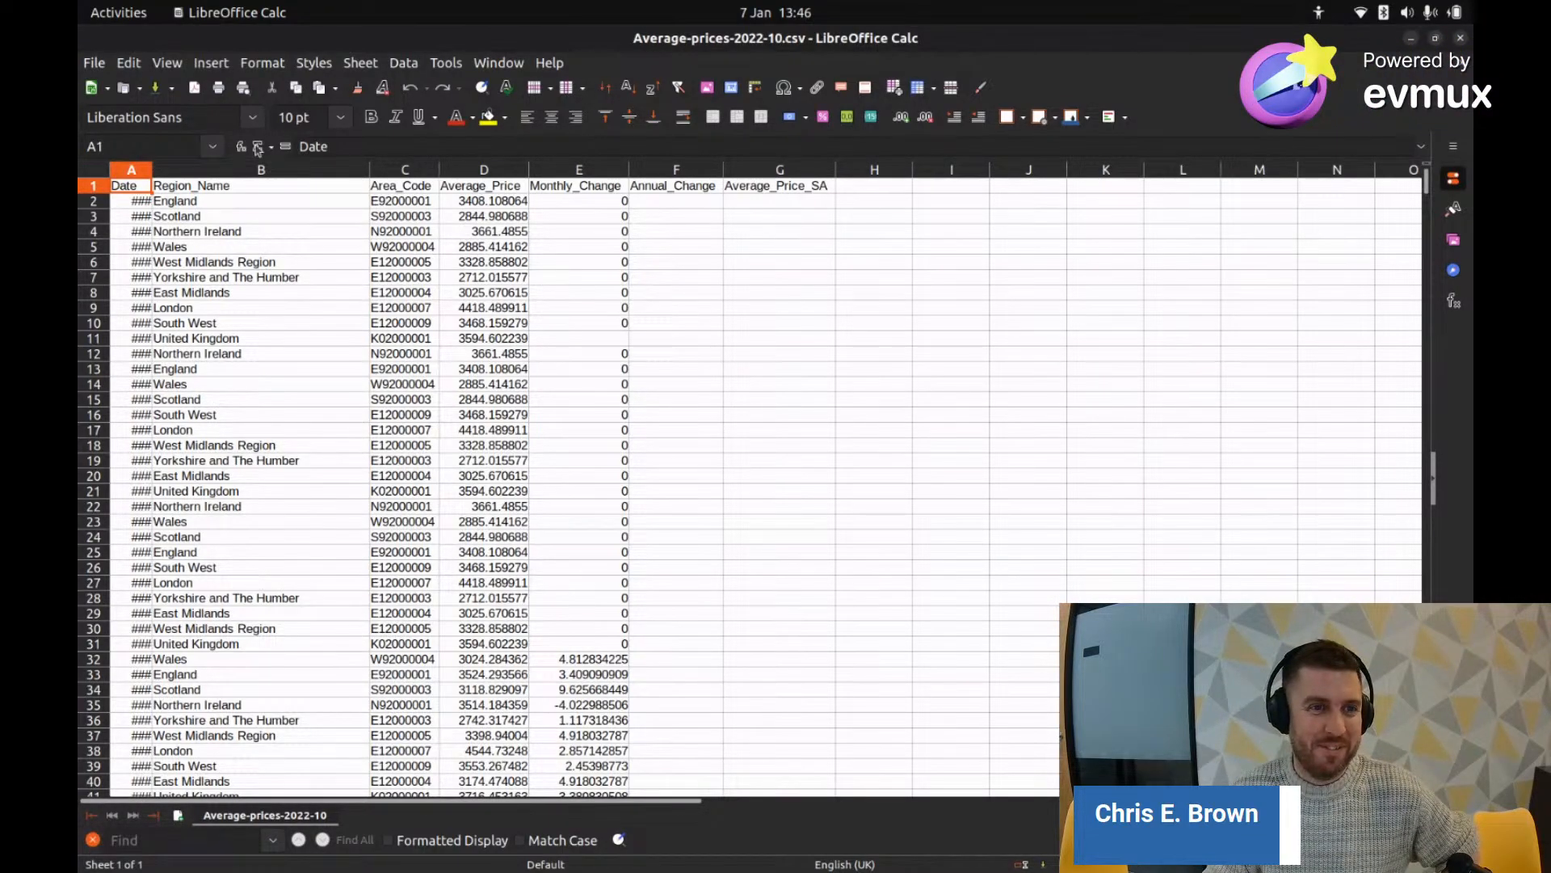
Step: Autofit column A to show full dates like 1968-04-01 and look over the 1968 price rows
double_click(151, 170)
drag(152, 170, 289, 170)
scroll(296, 172, down, 3)
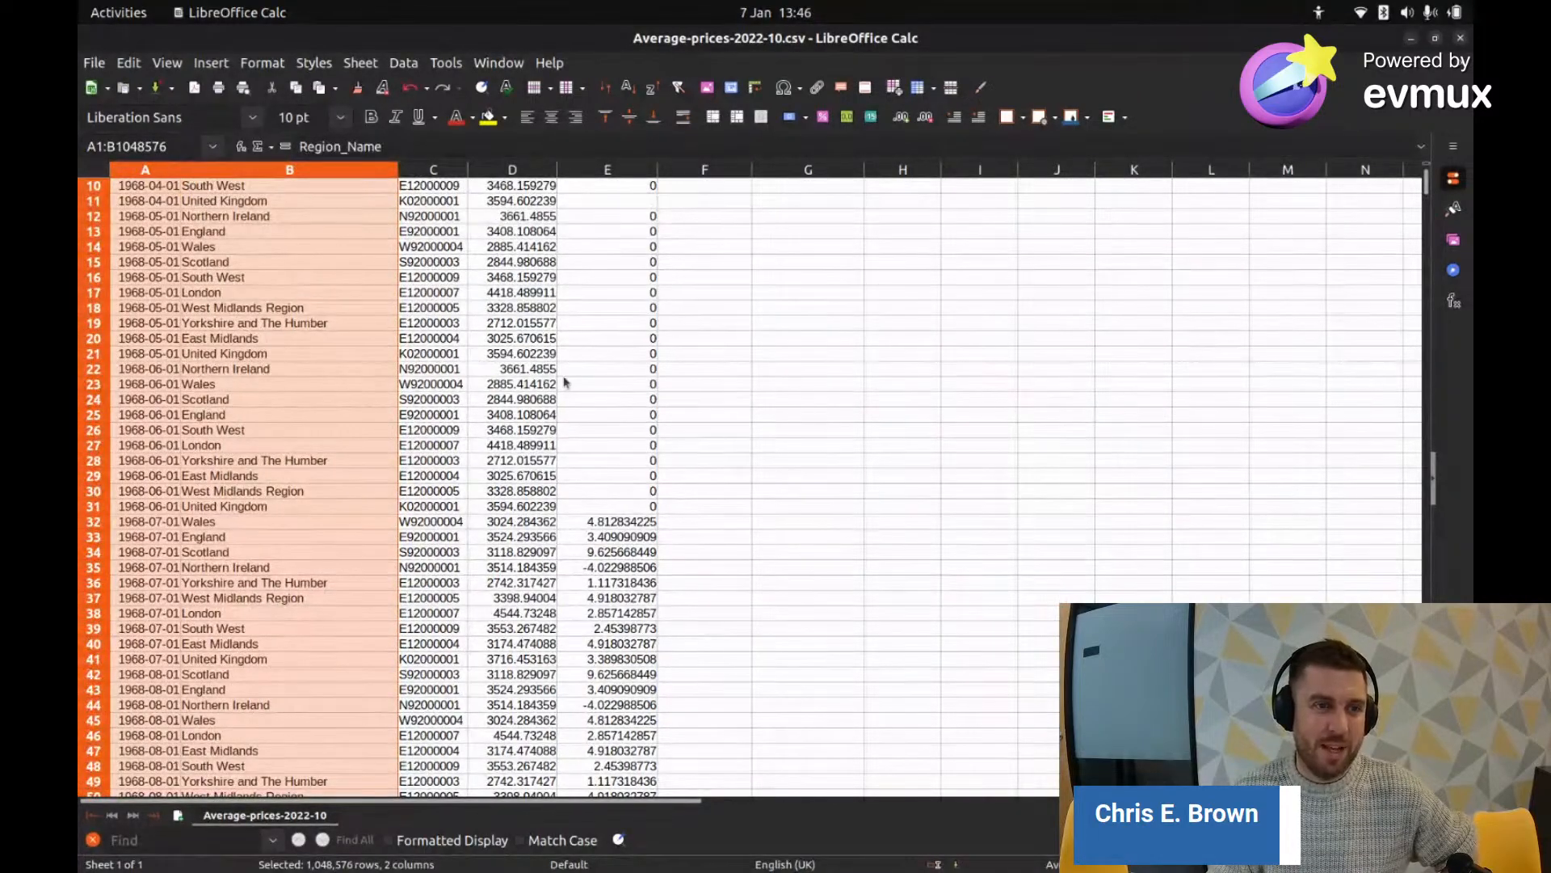
scroll(685, 417, up, 3)
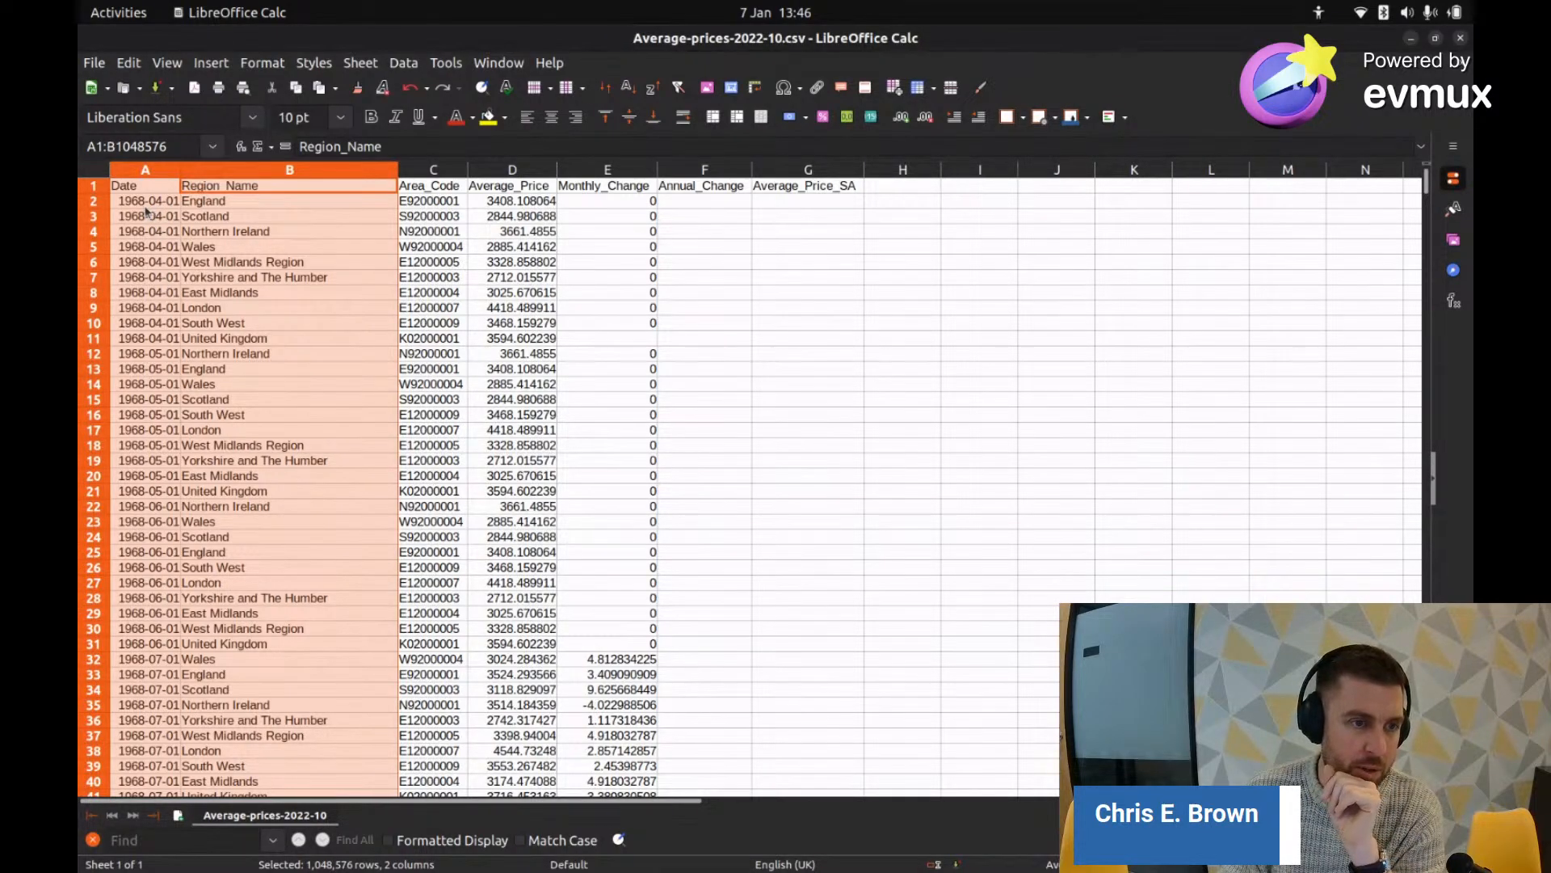
scroll(137, 277, down, 20)
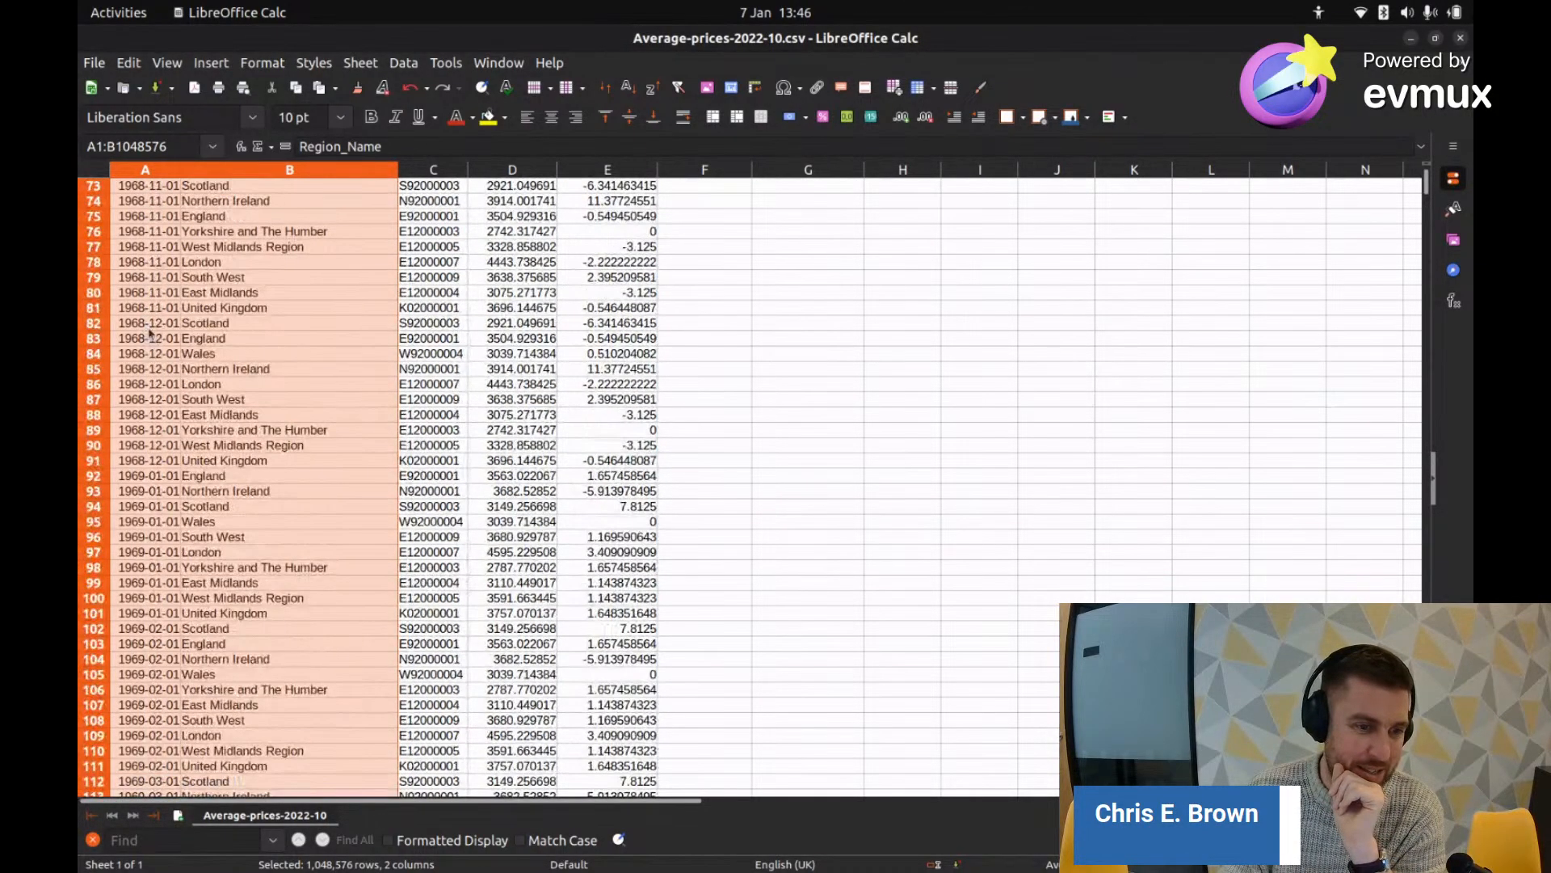
scroll(159, 358, down, 20)
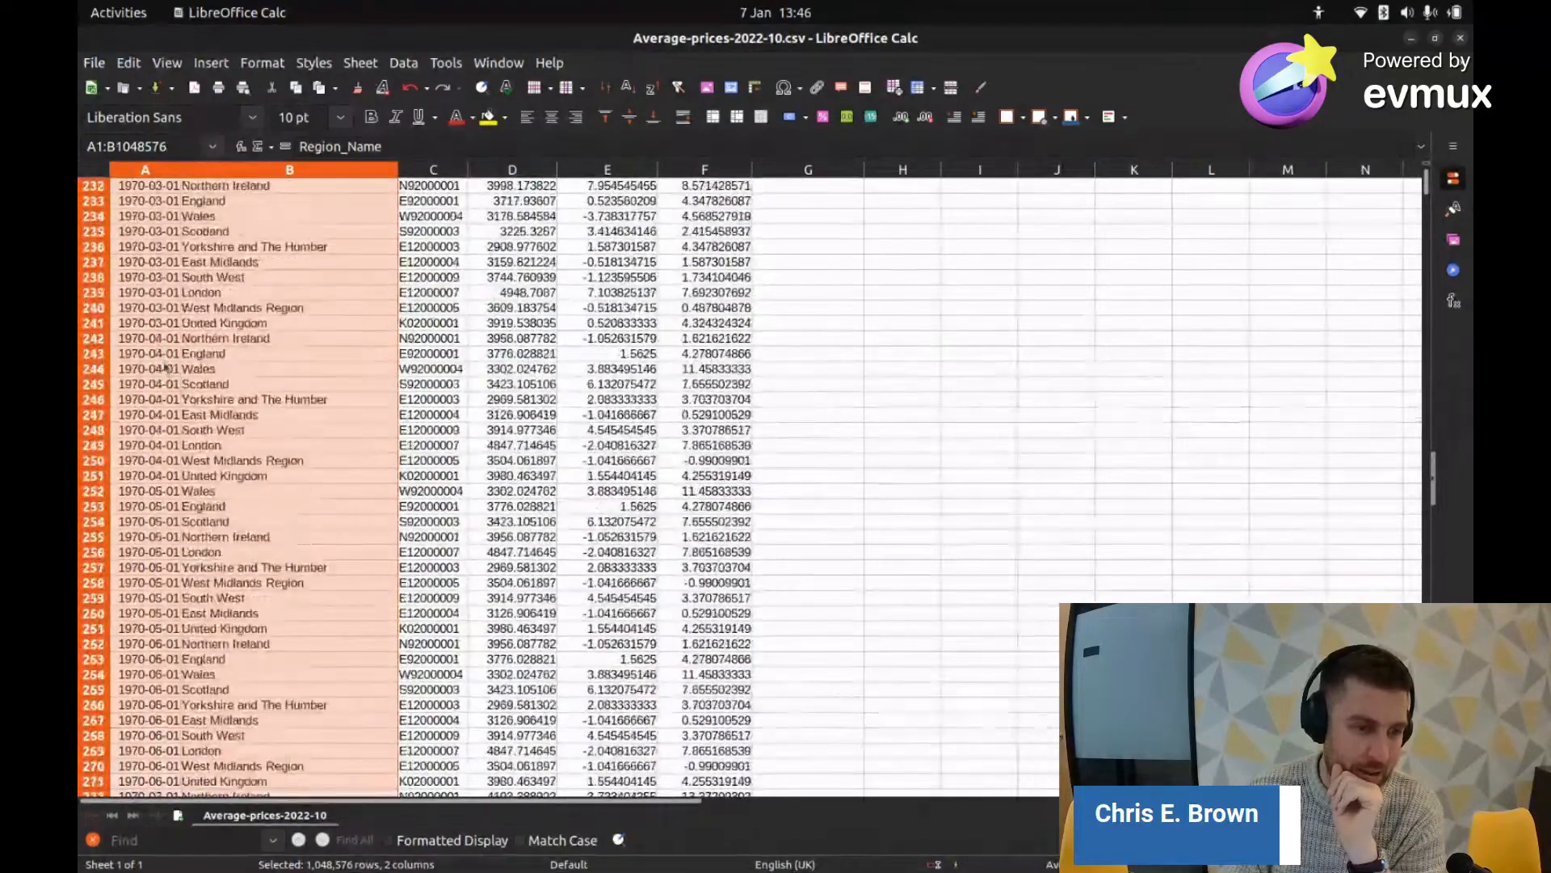
scroll(164, 359, down, 20)
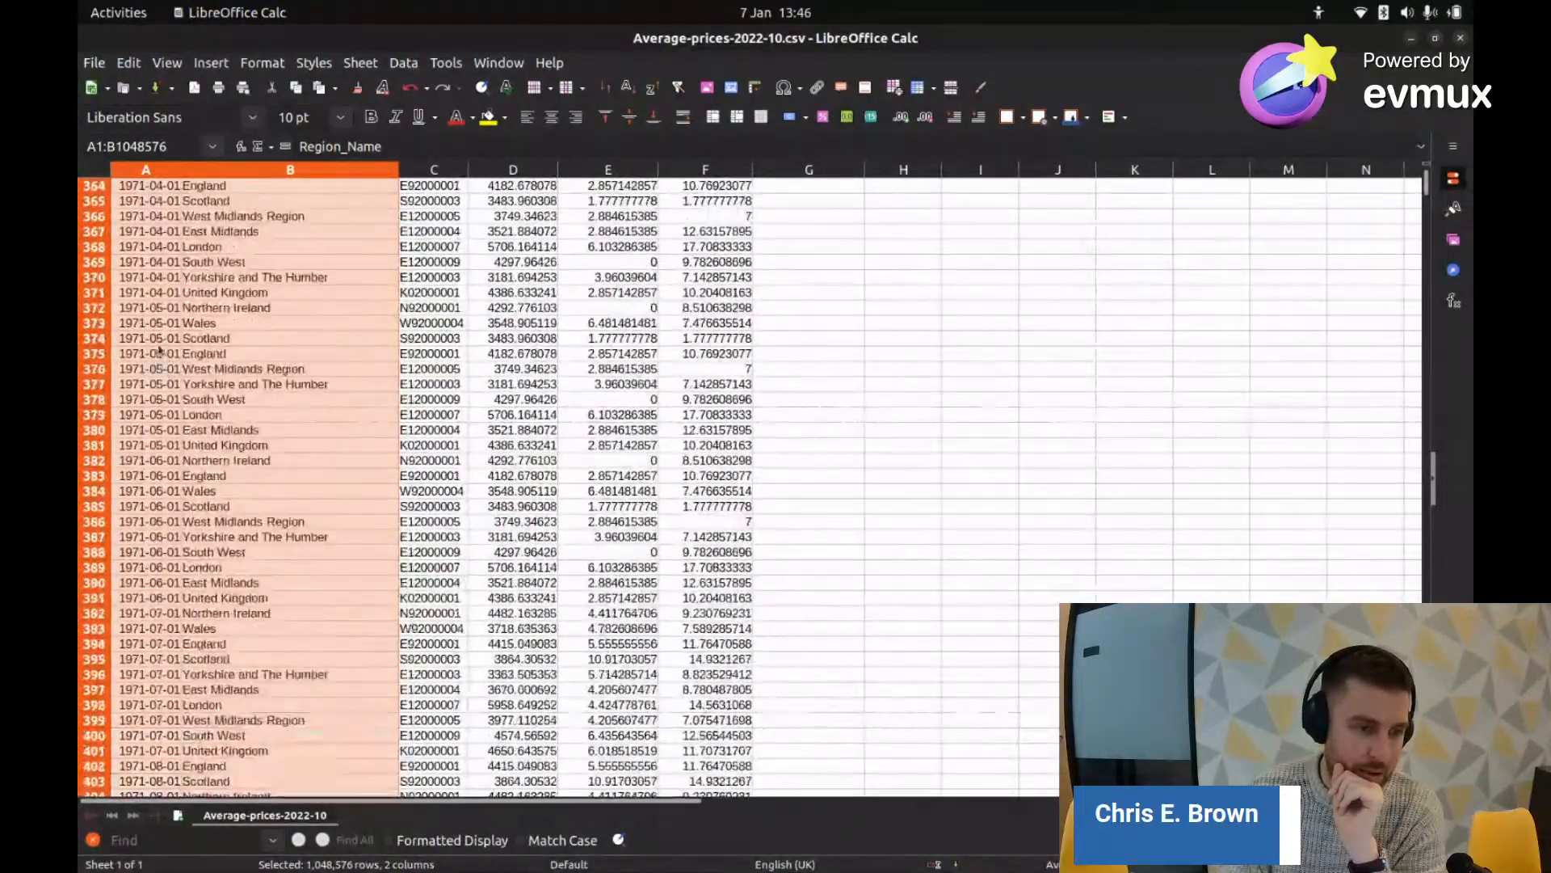
scroll(159, 353, up, 20)
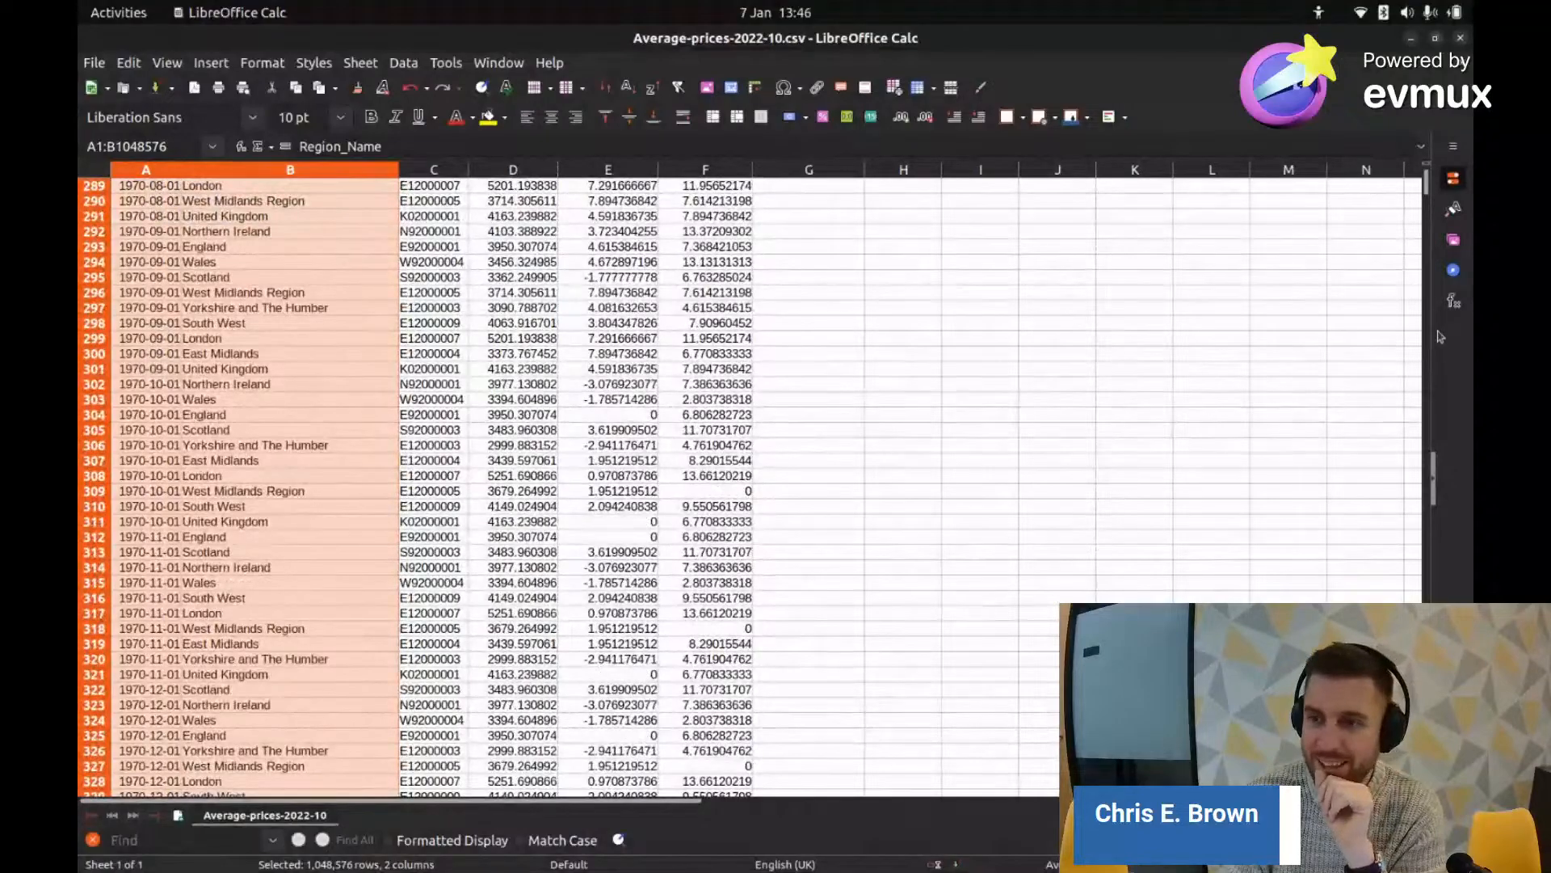
drag(1430, 176, 1424, 179)
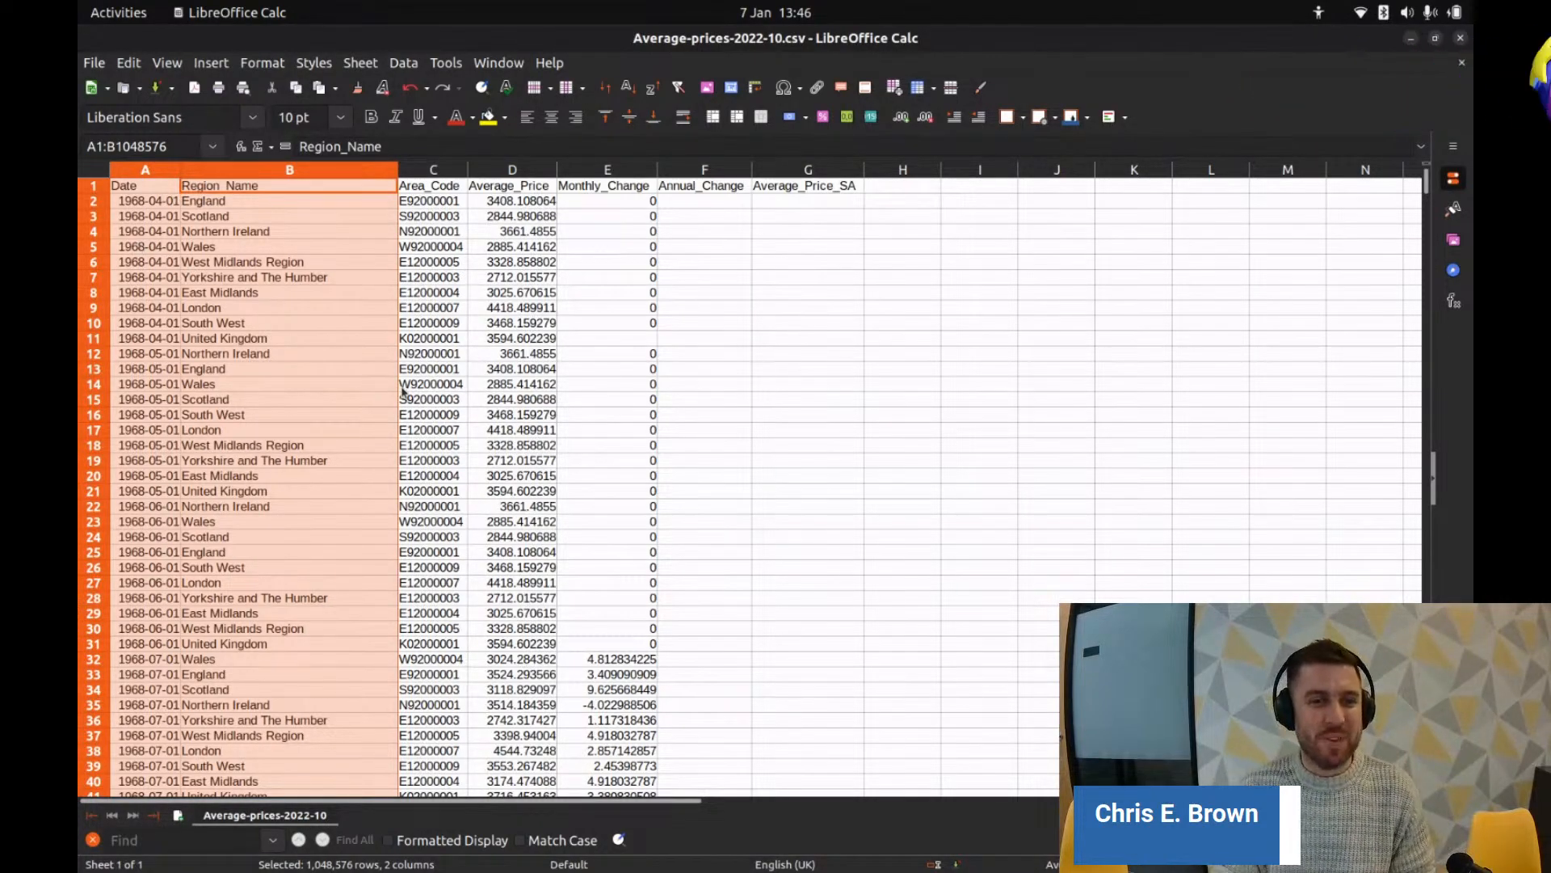
click(494, 206)
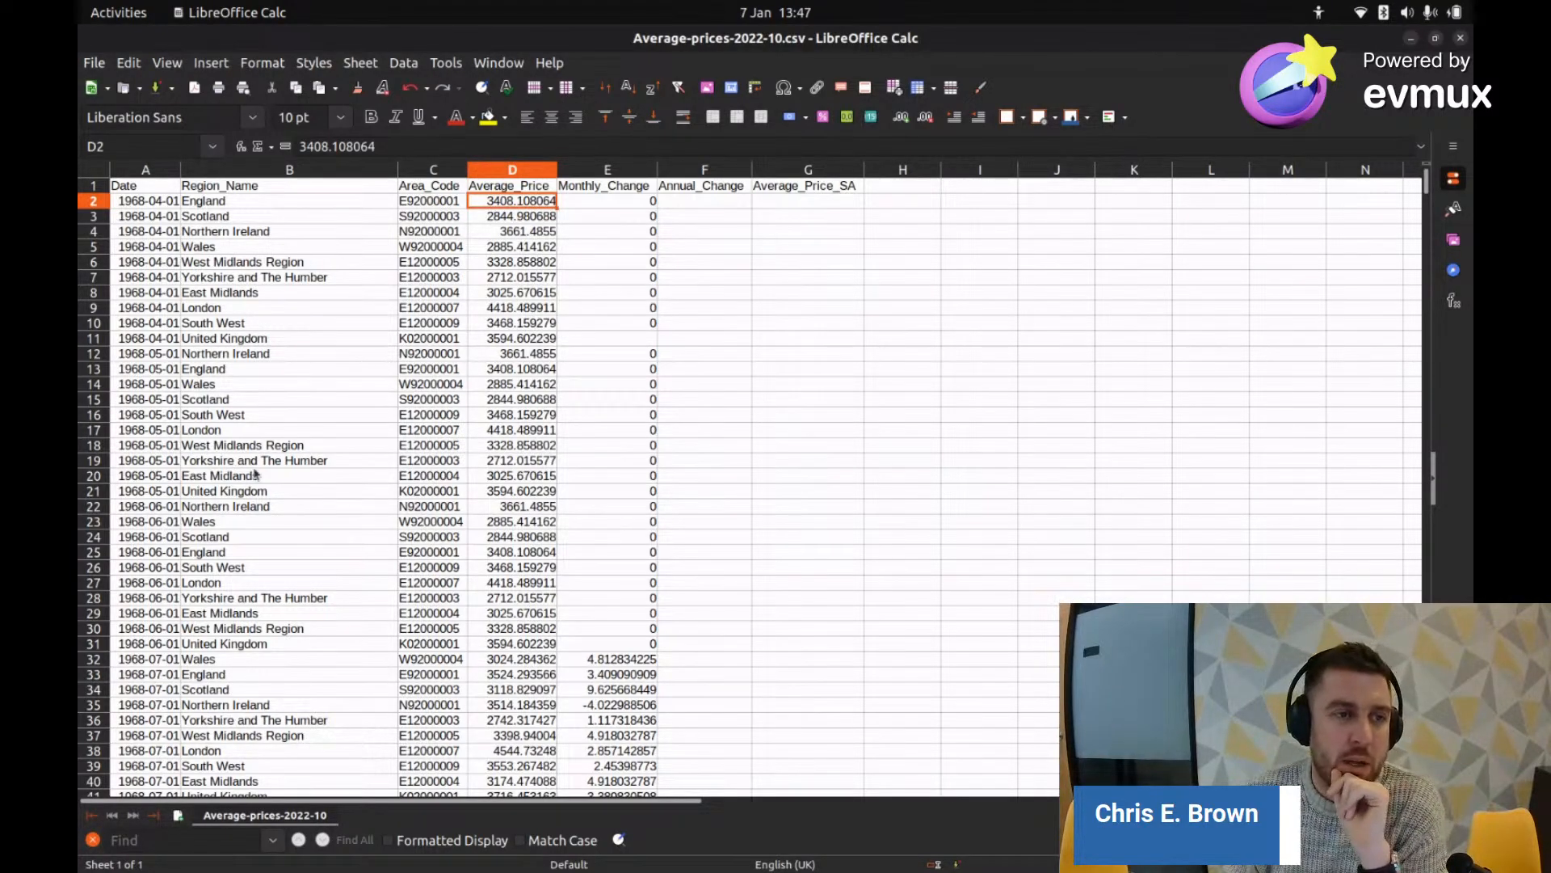
Step: Go to the end of the data and select the 2022-10-01 rows A138620:G139040
scroll(278, 452, down, 9)
scroll(283, 455, up, 9)
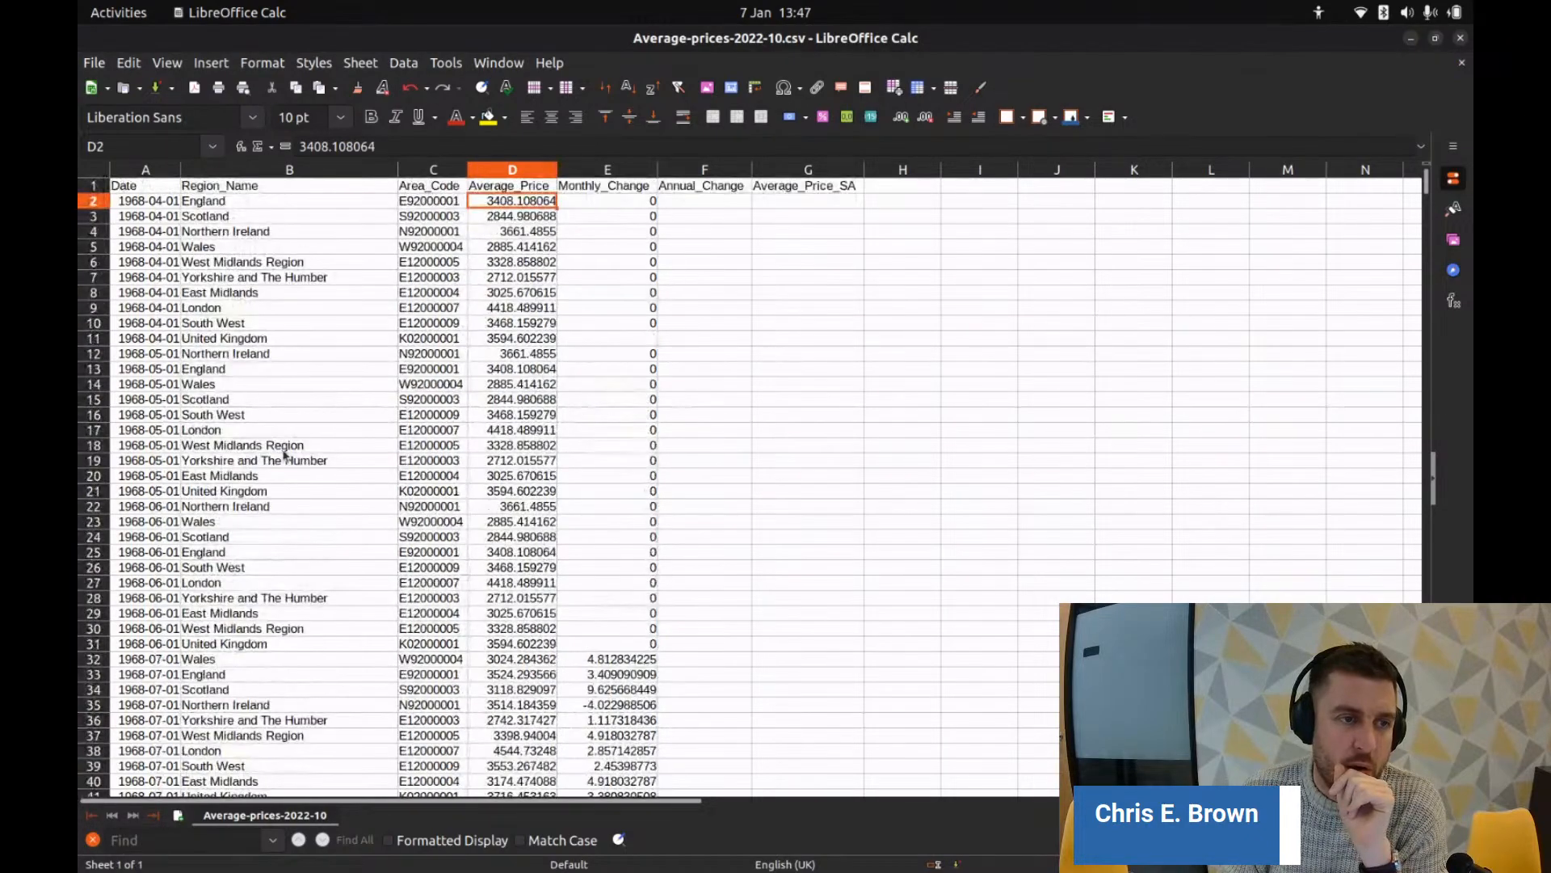
scroll(279, 449, down, 13)
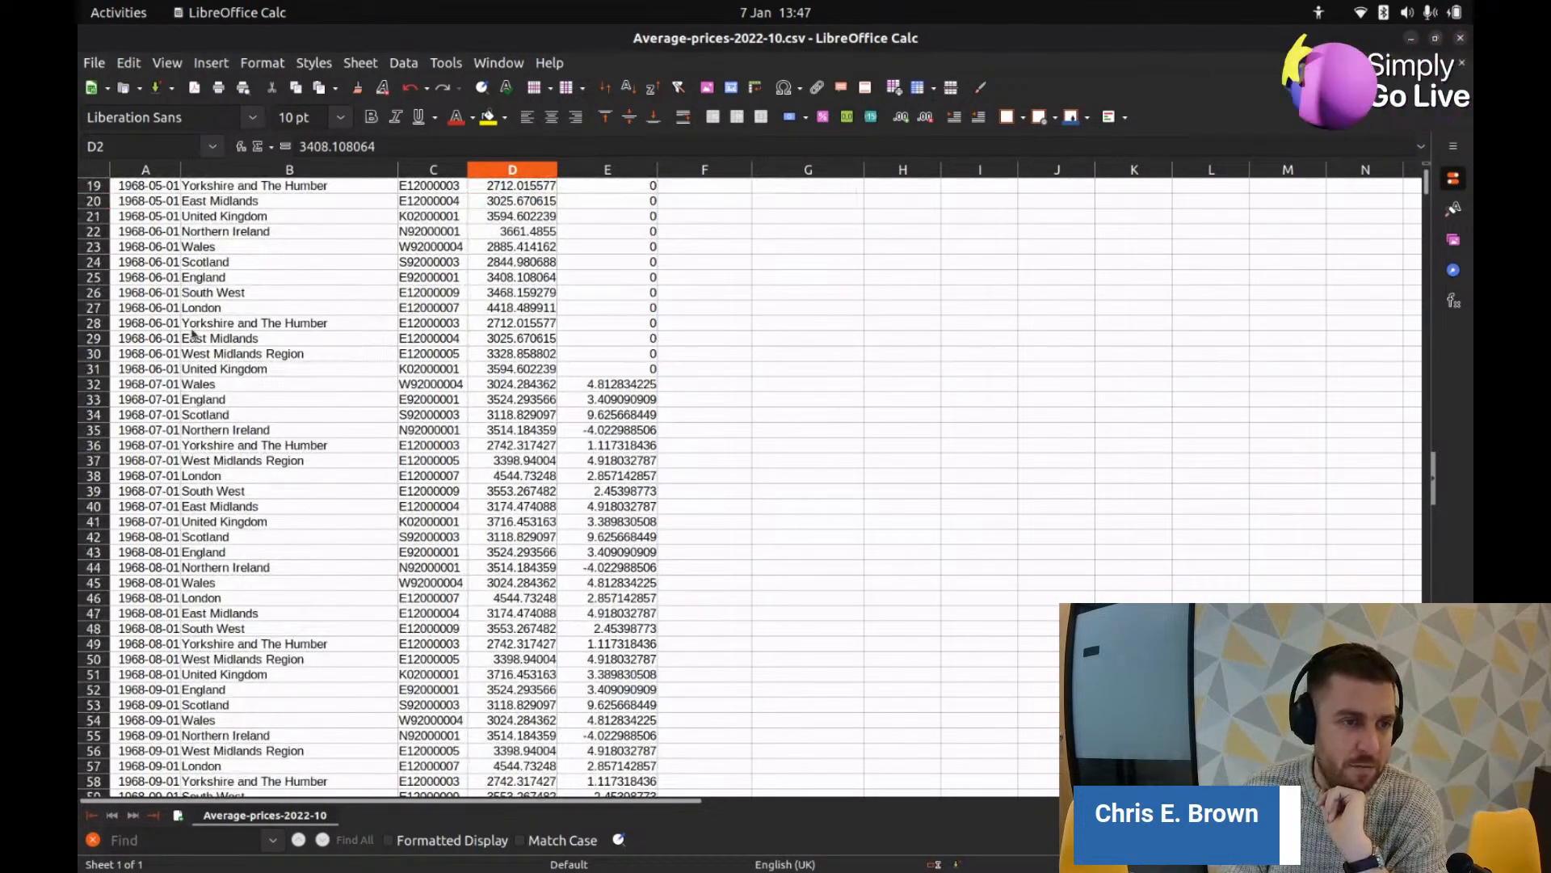
scroll(195, 341, down, 20)
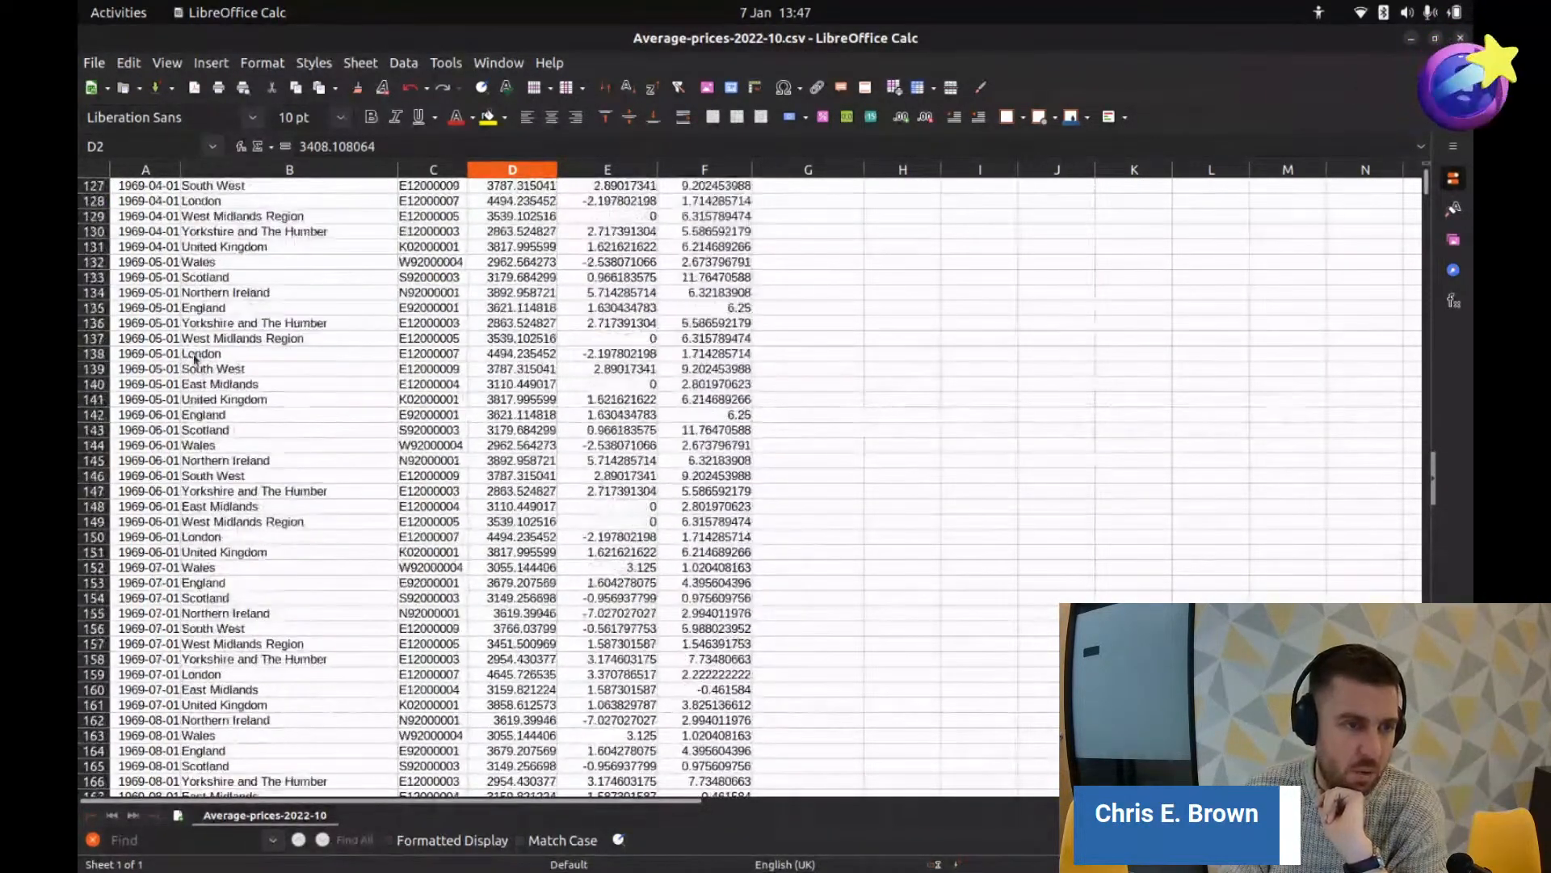
scroll(192, 360, down, 20)
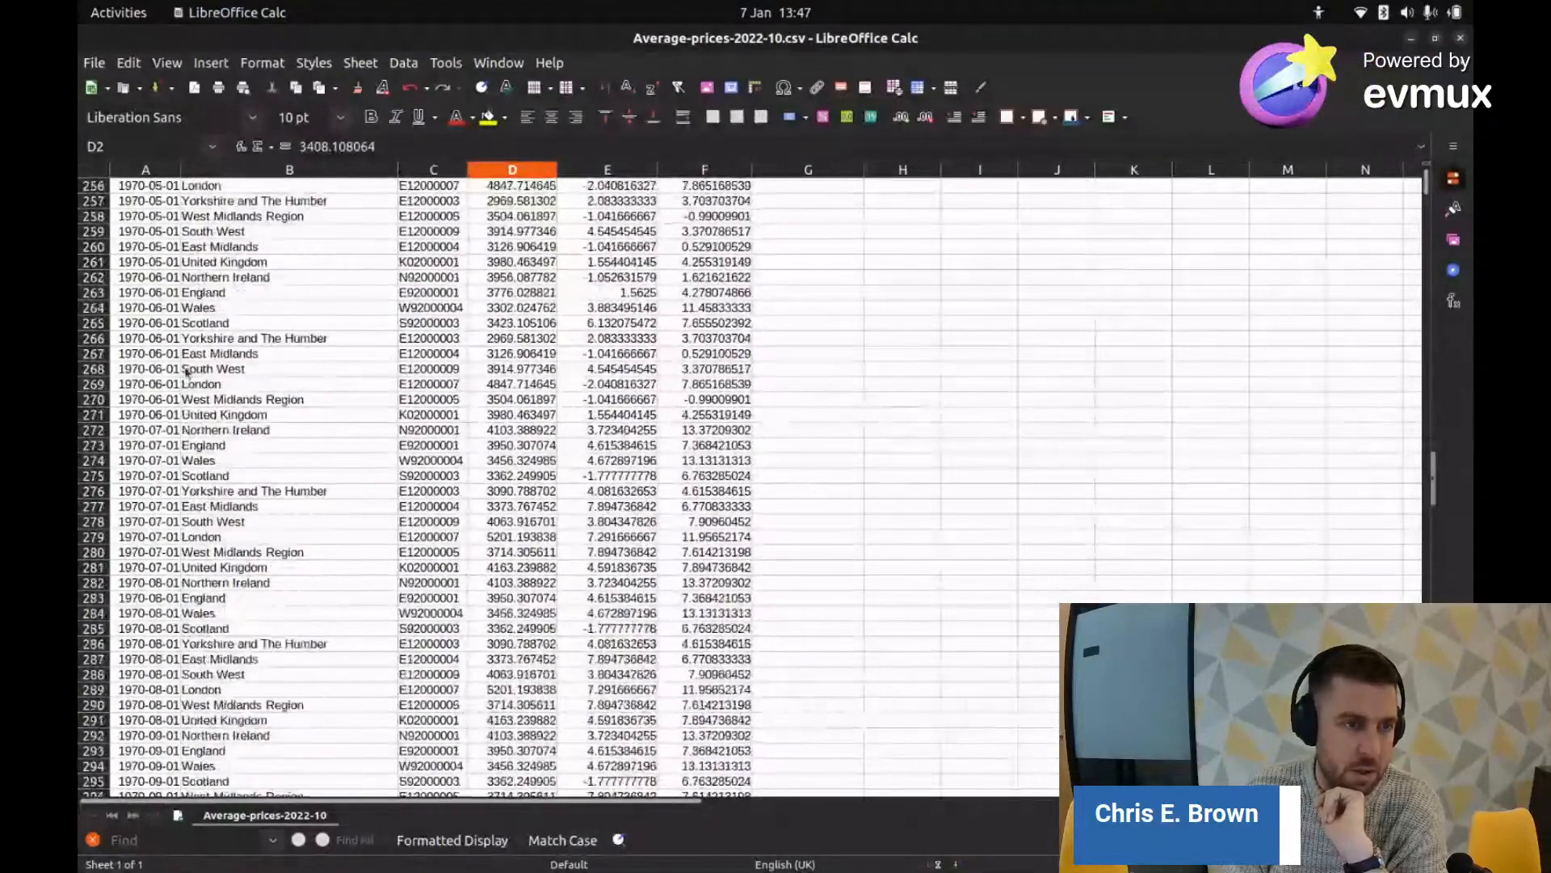
scroll(187, 372, up, 20)
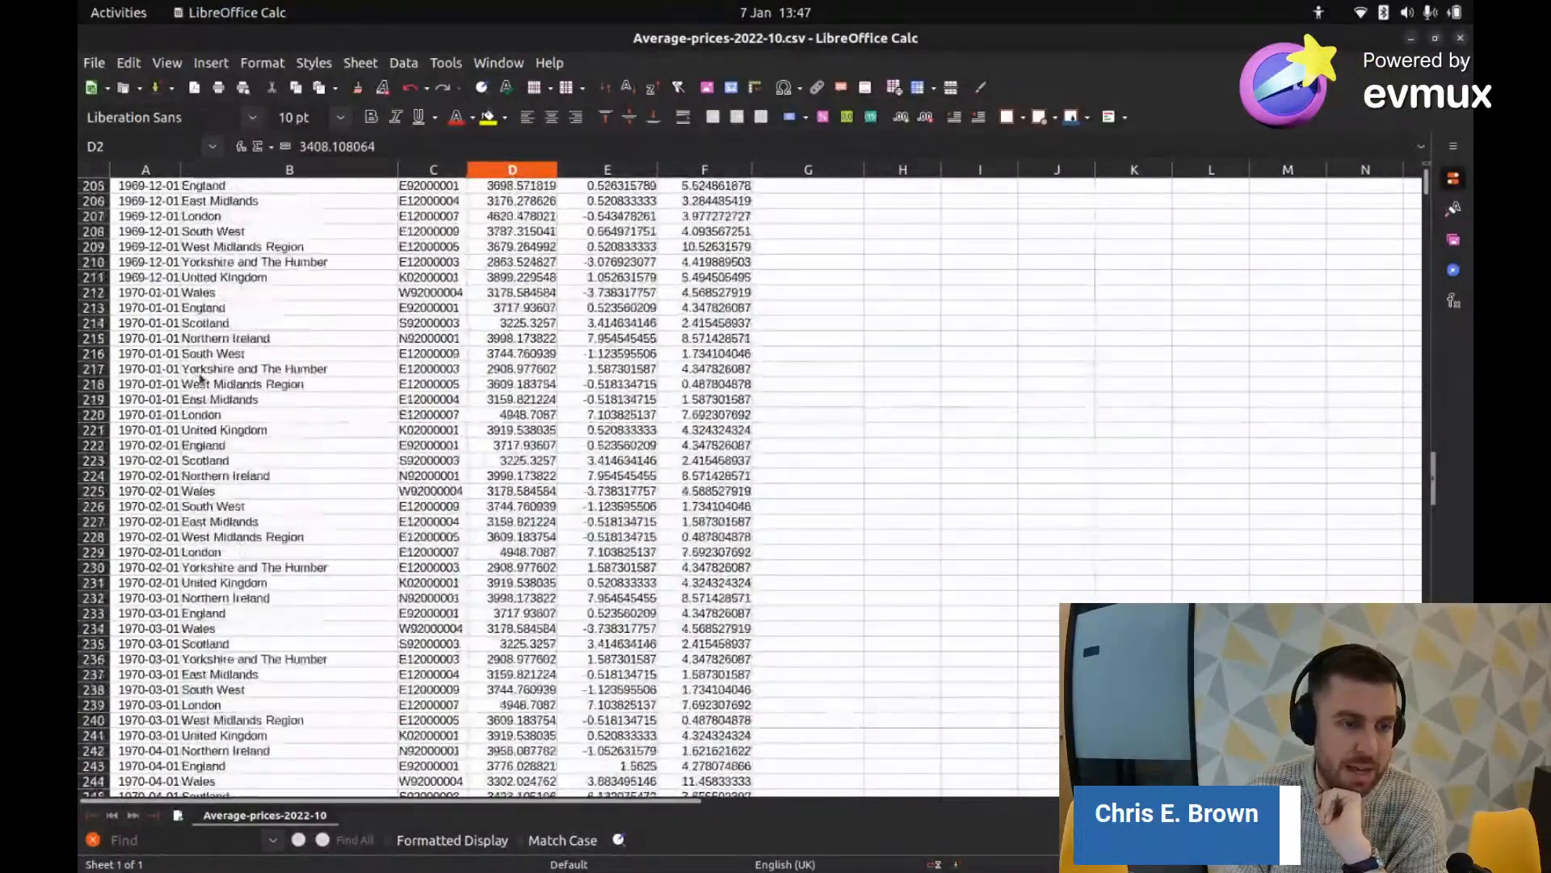
scroll(199, 383, up, 17)
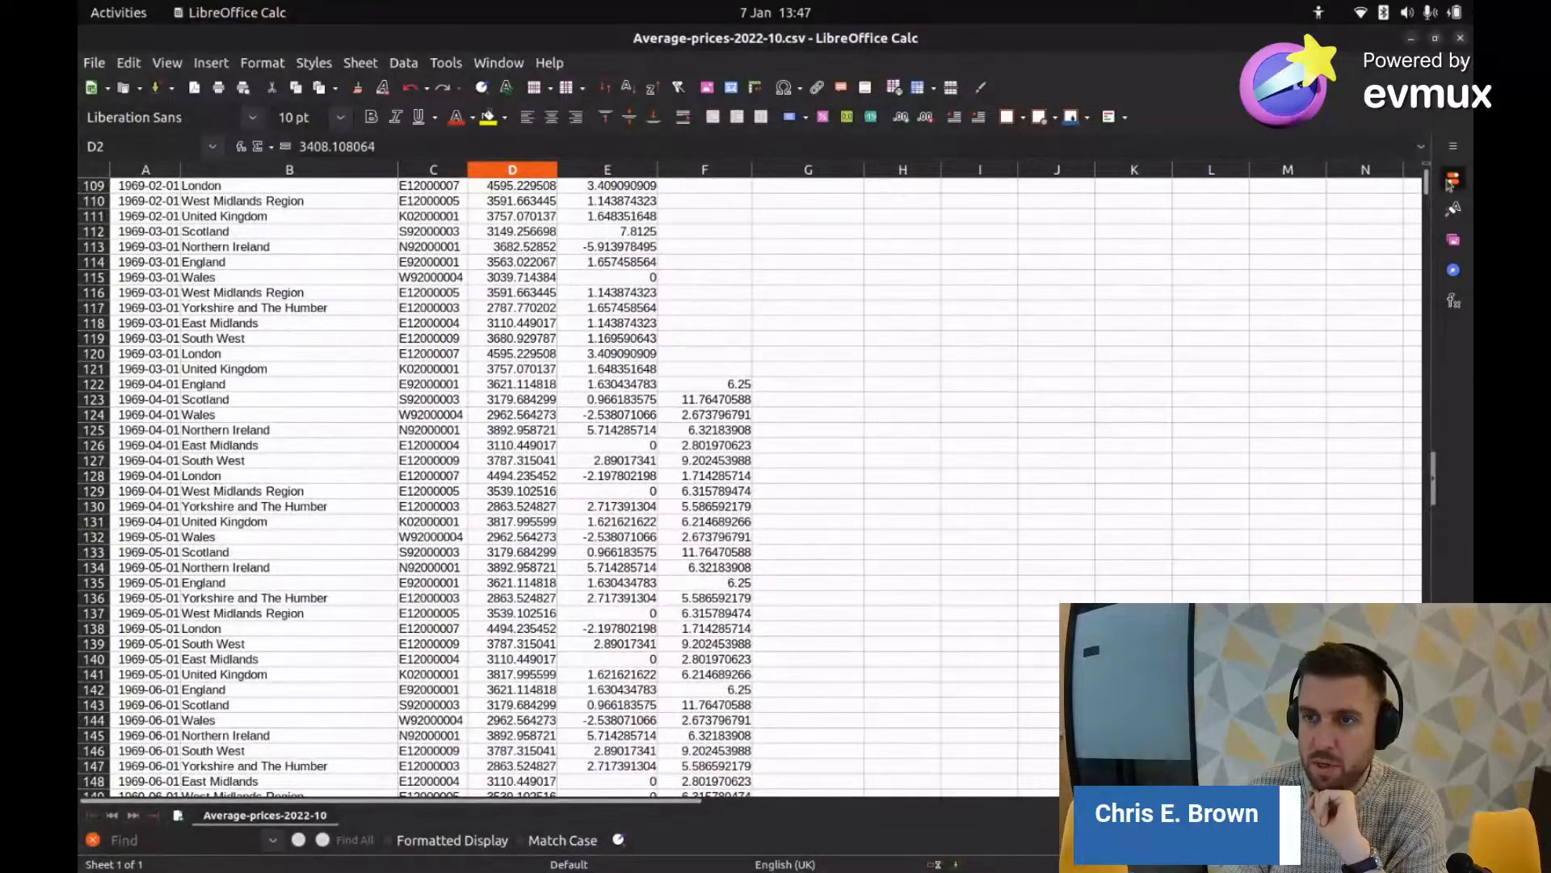
drag(1428, 173, 1428, 788)
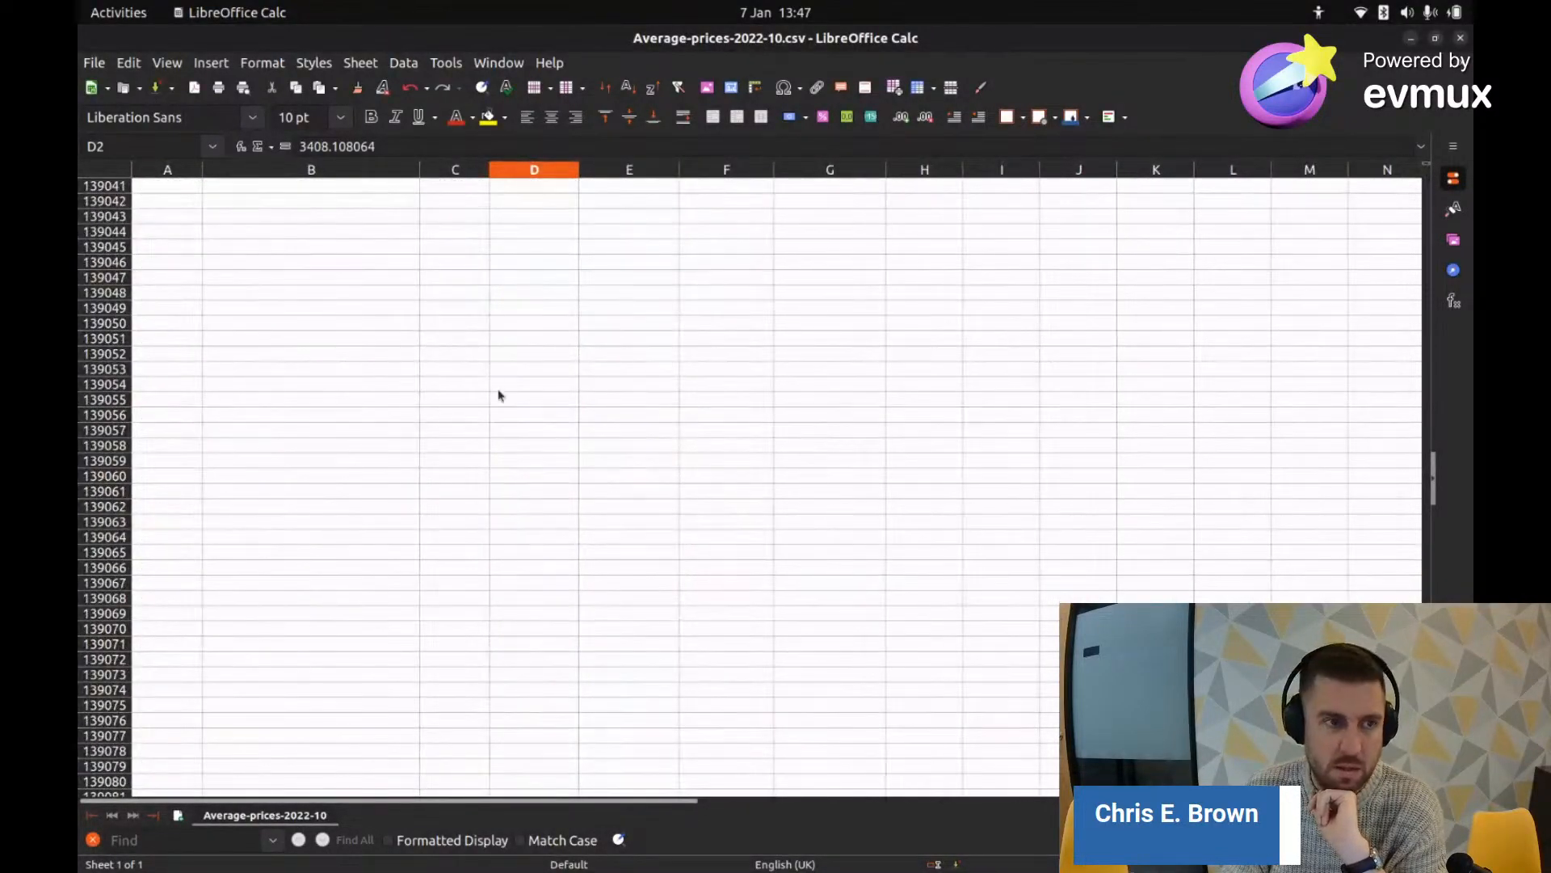
scroll(510, 412, up, 8)
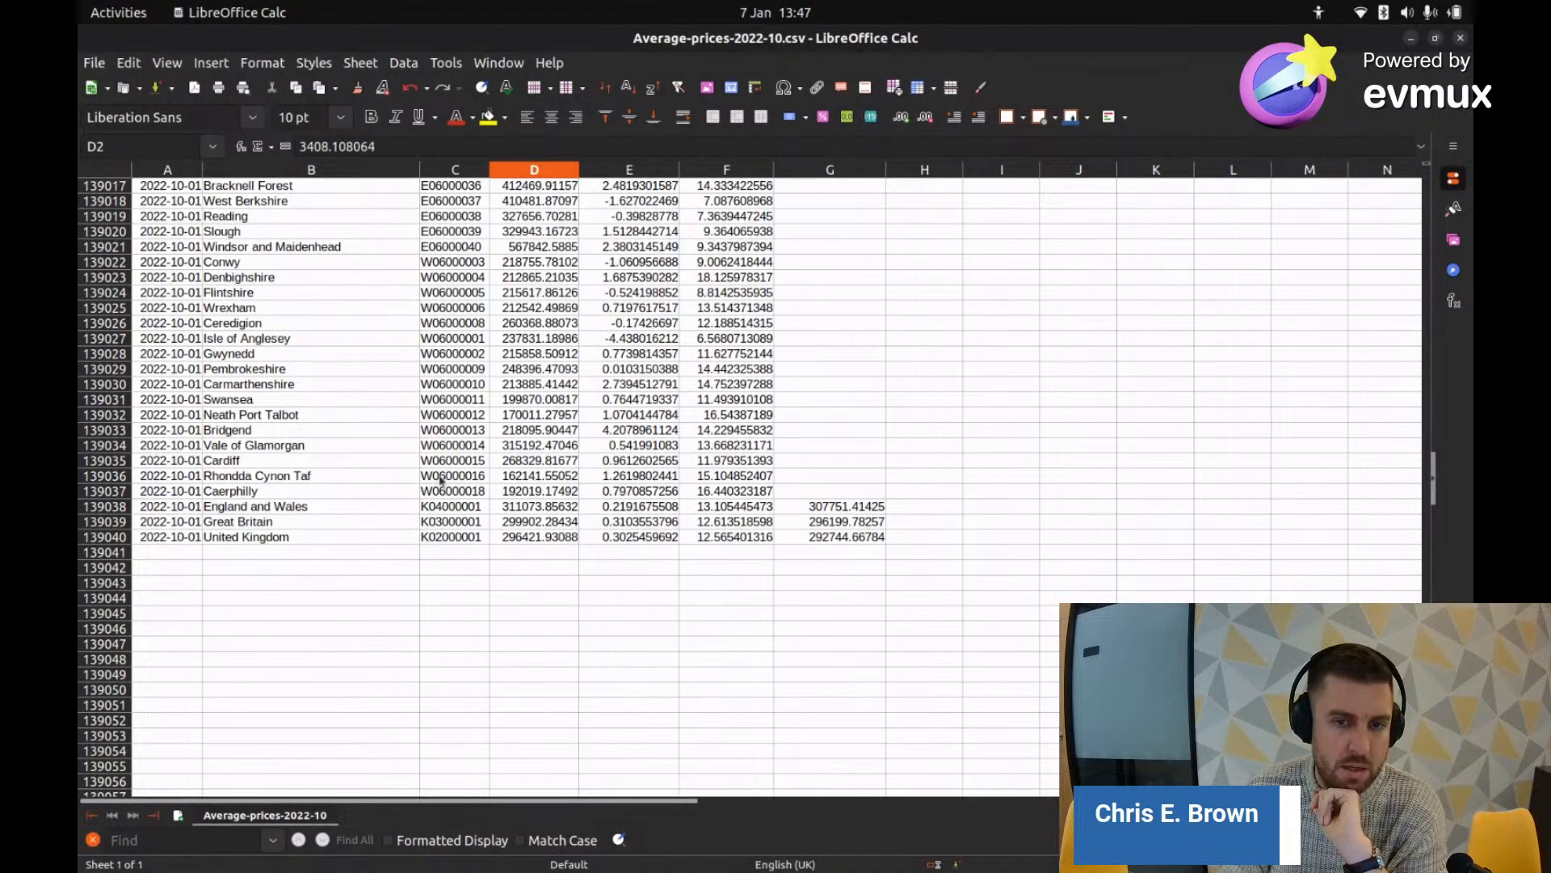
scroll(440, 480, up, 20)
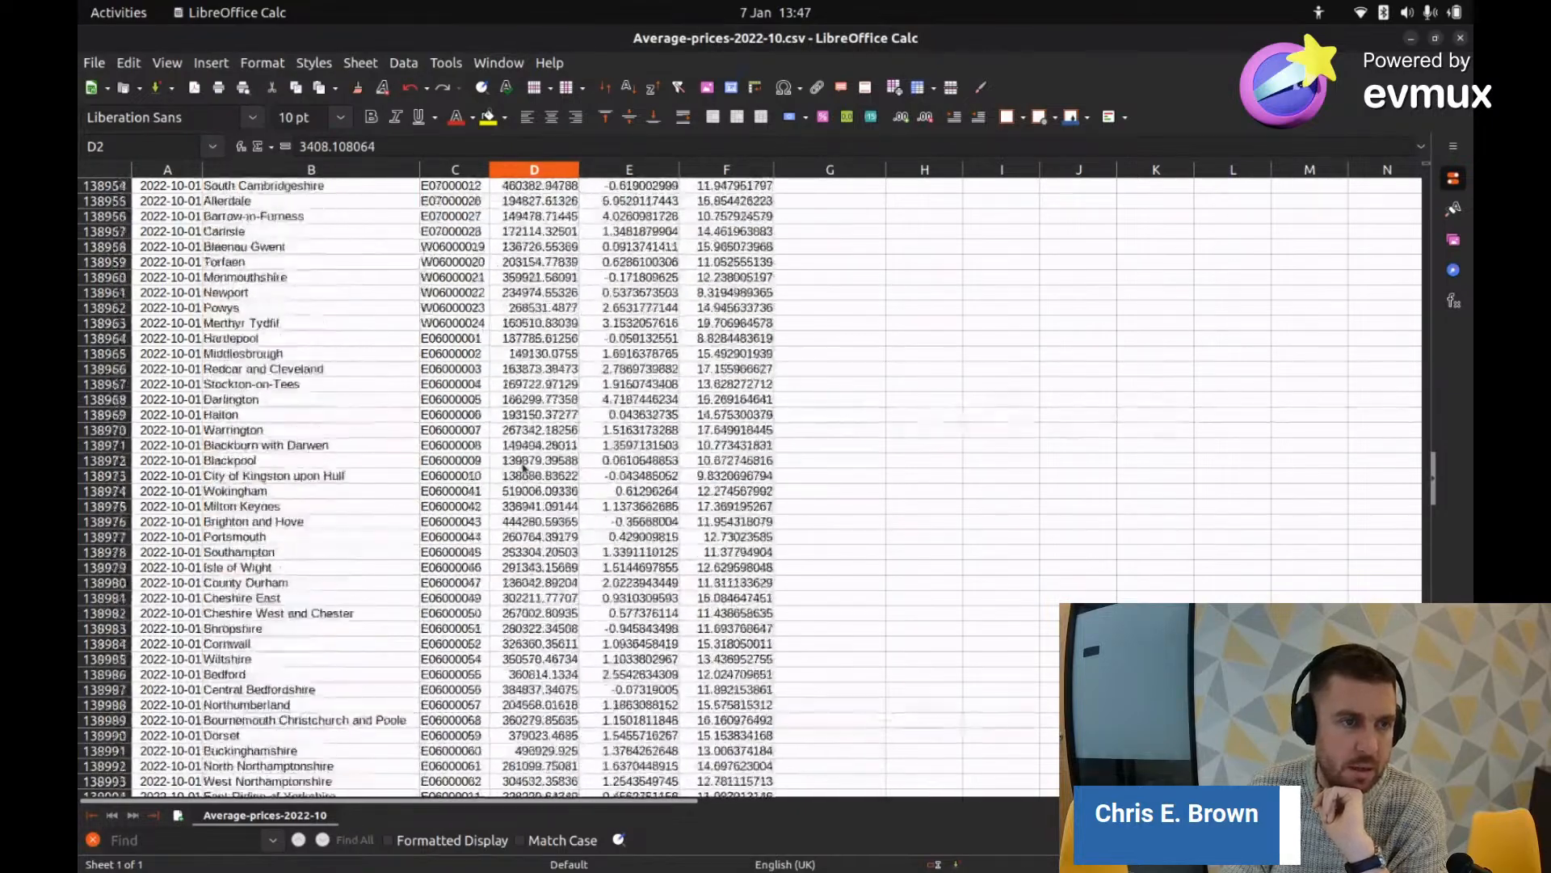
scroll(523, 467, up, 20)
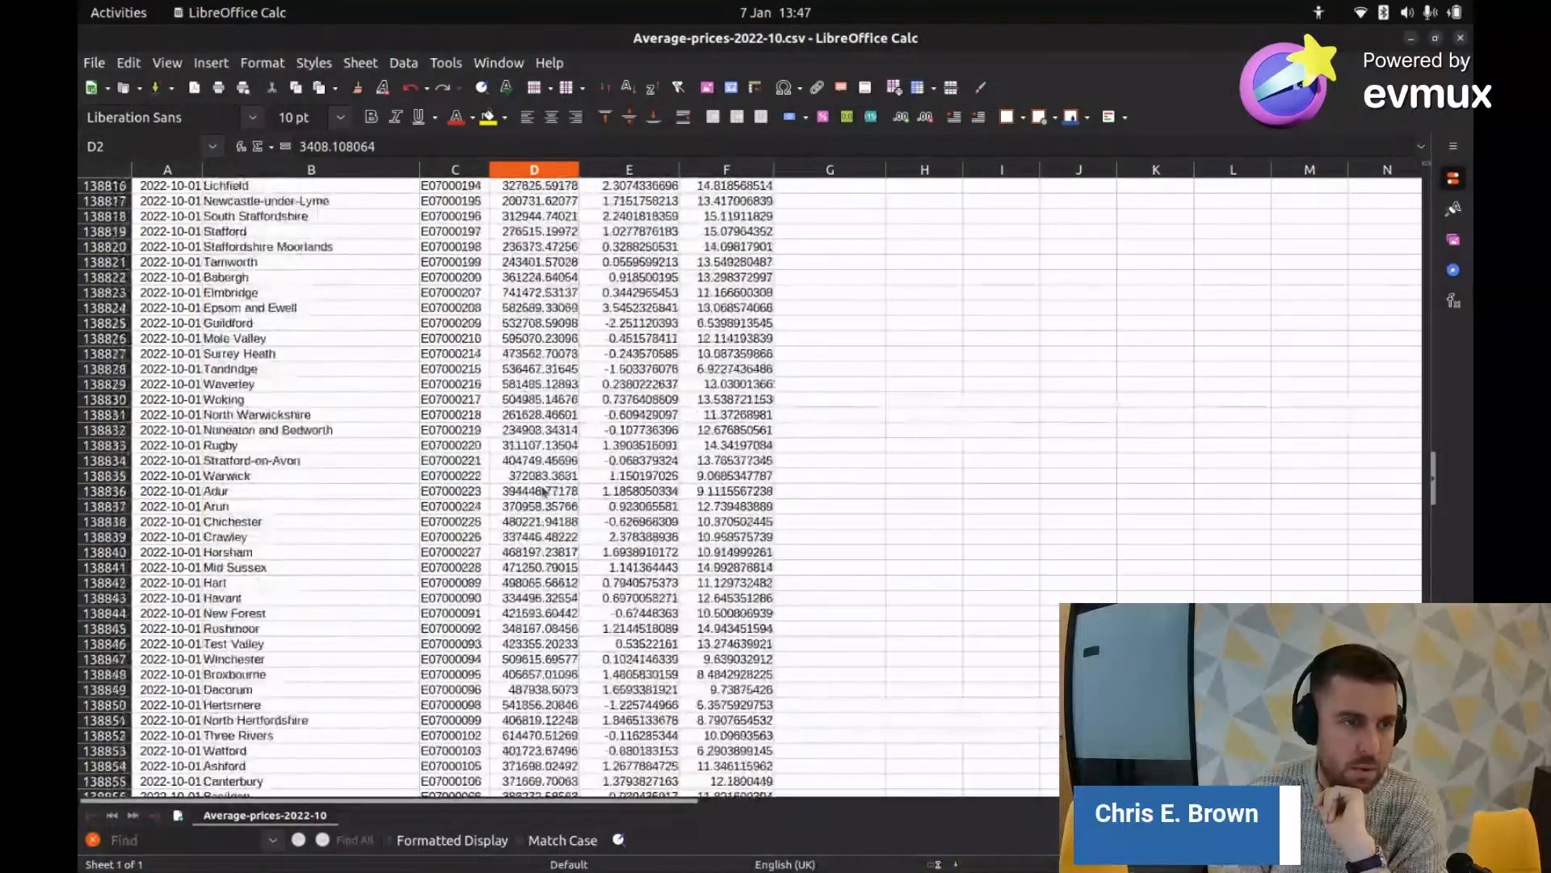
scroll(544, 491, up, 14)
scroll(555, 511, up, 20)
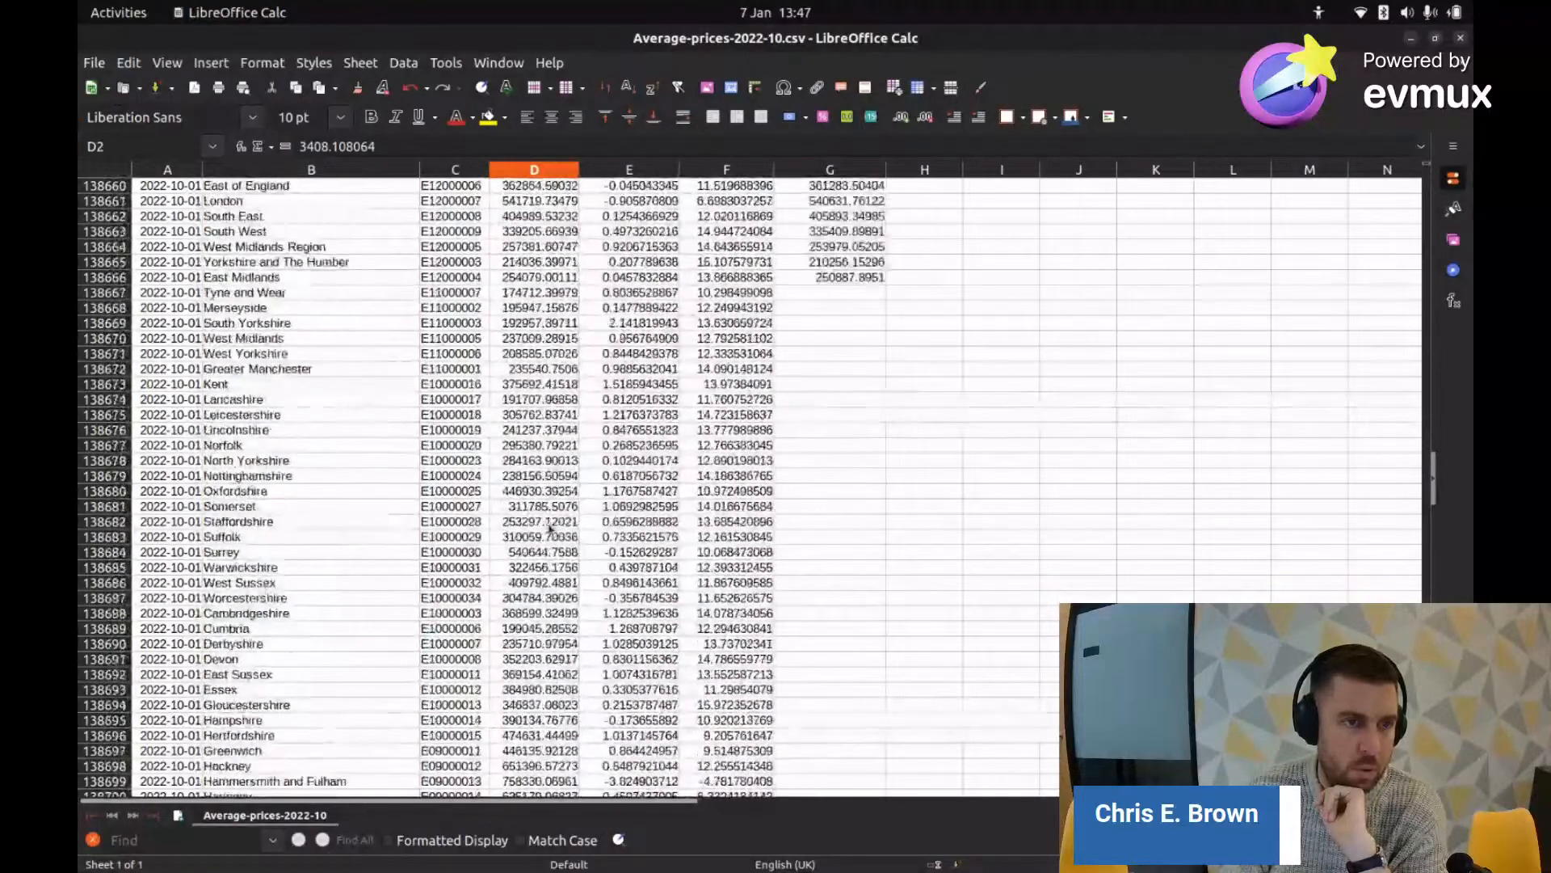
scroll(542, 679, up, 7)
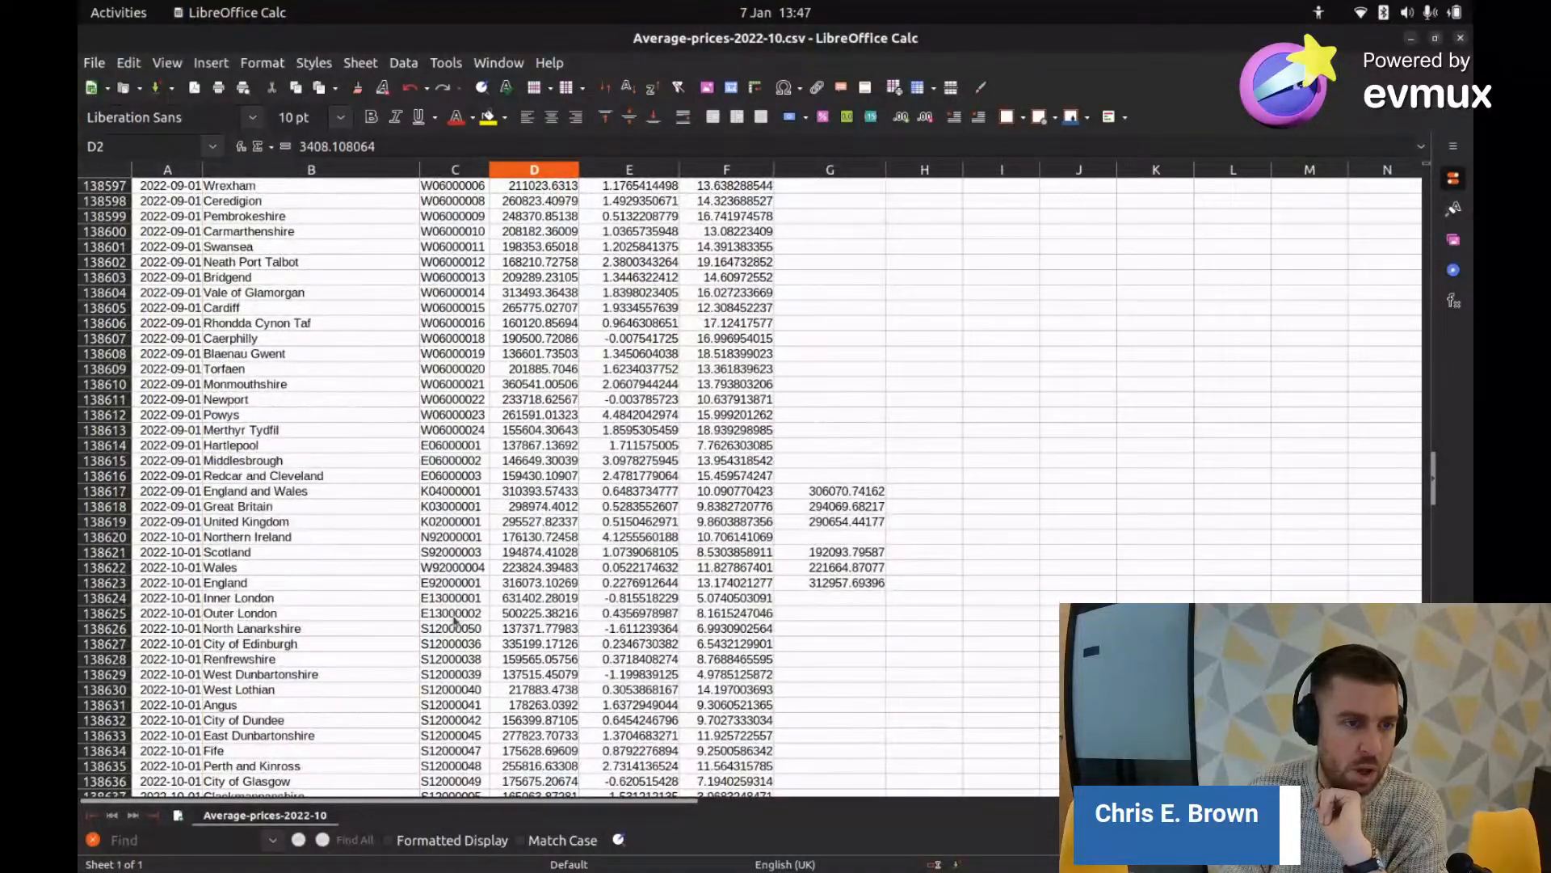
scroll(455, 621, down, 4)
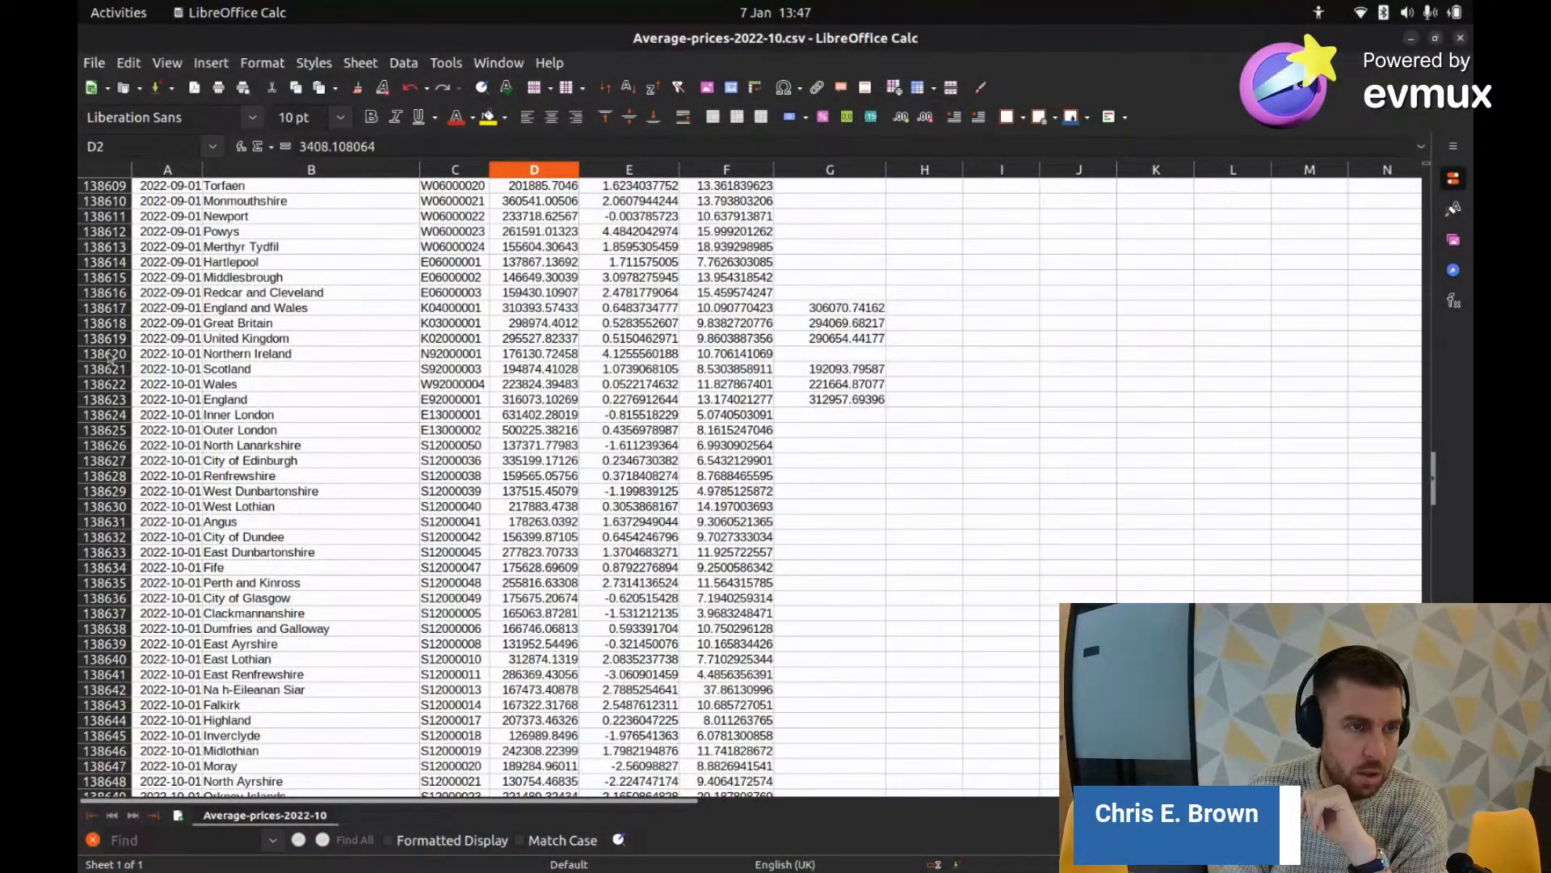
drag(147, 356, 881, 404)
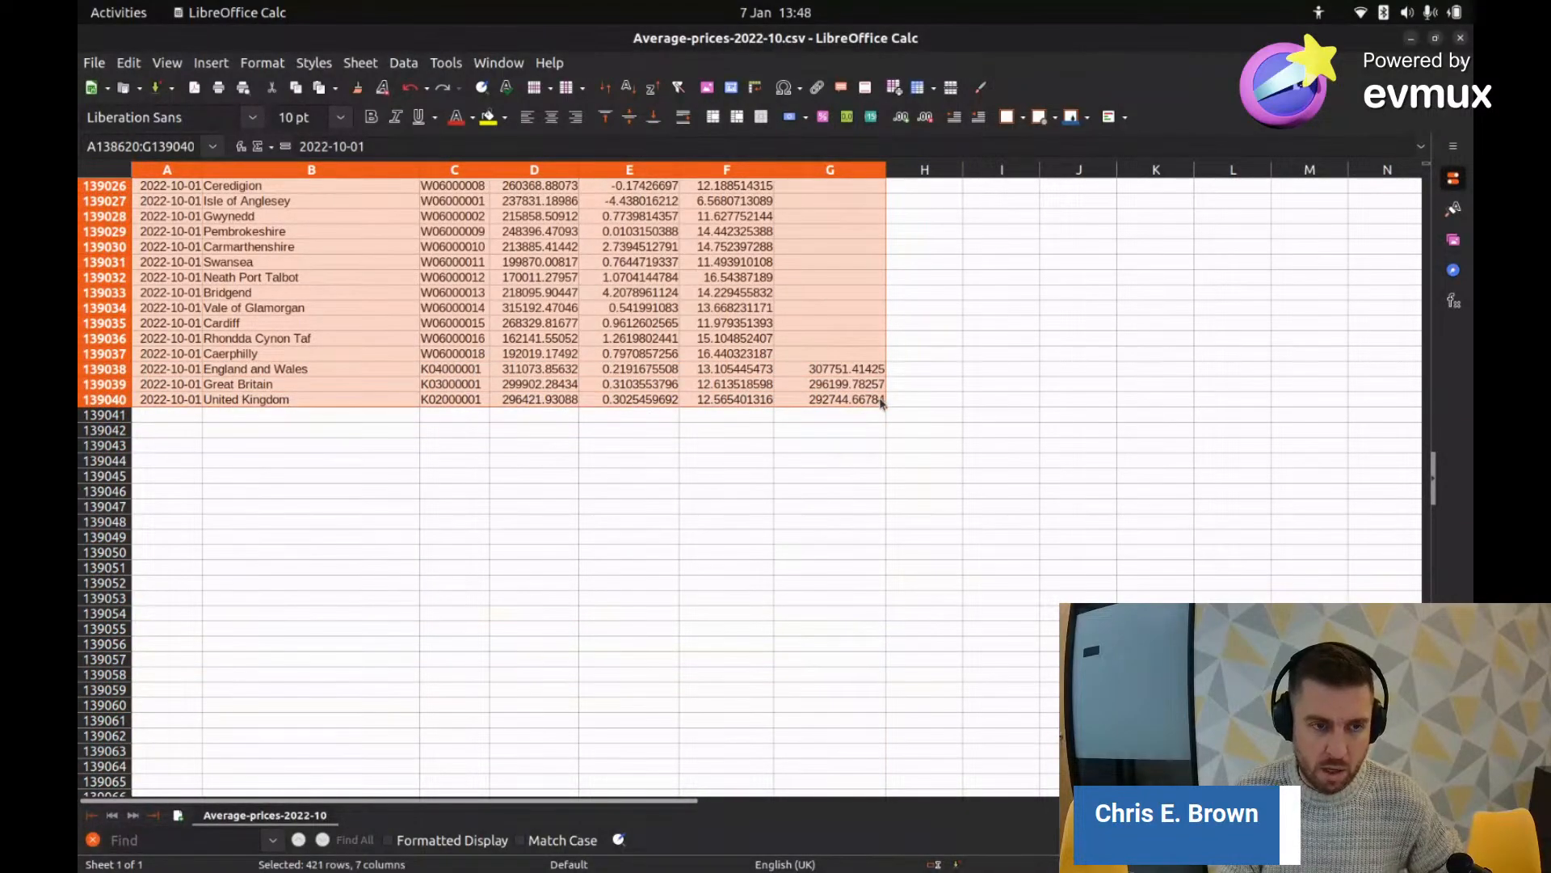
Step: Insert a new empty sheet after the current sheet
right_click(375, 814)
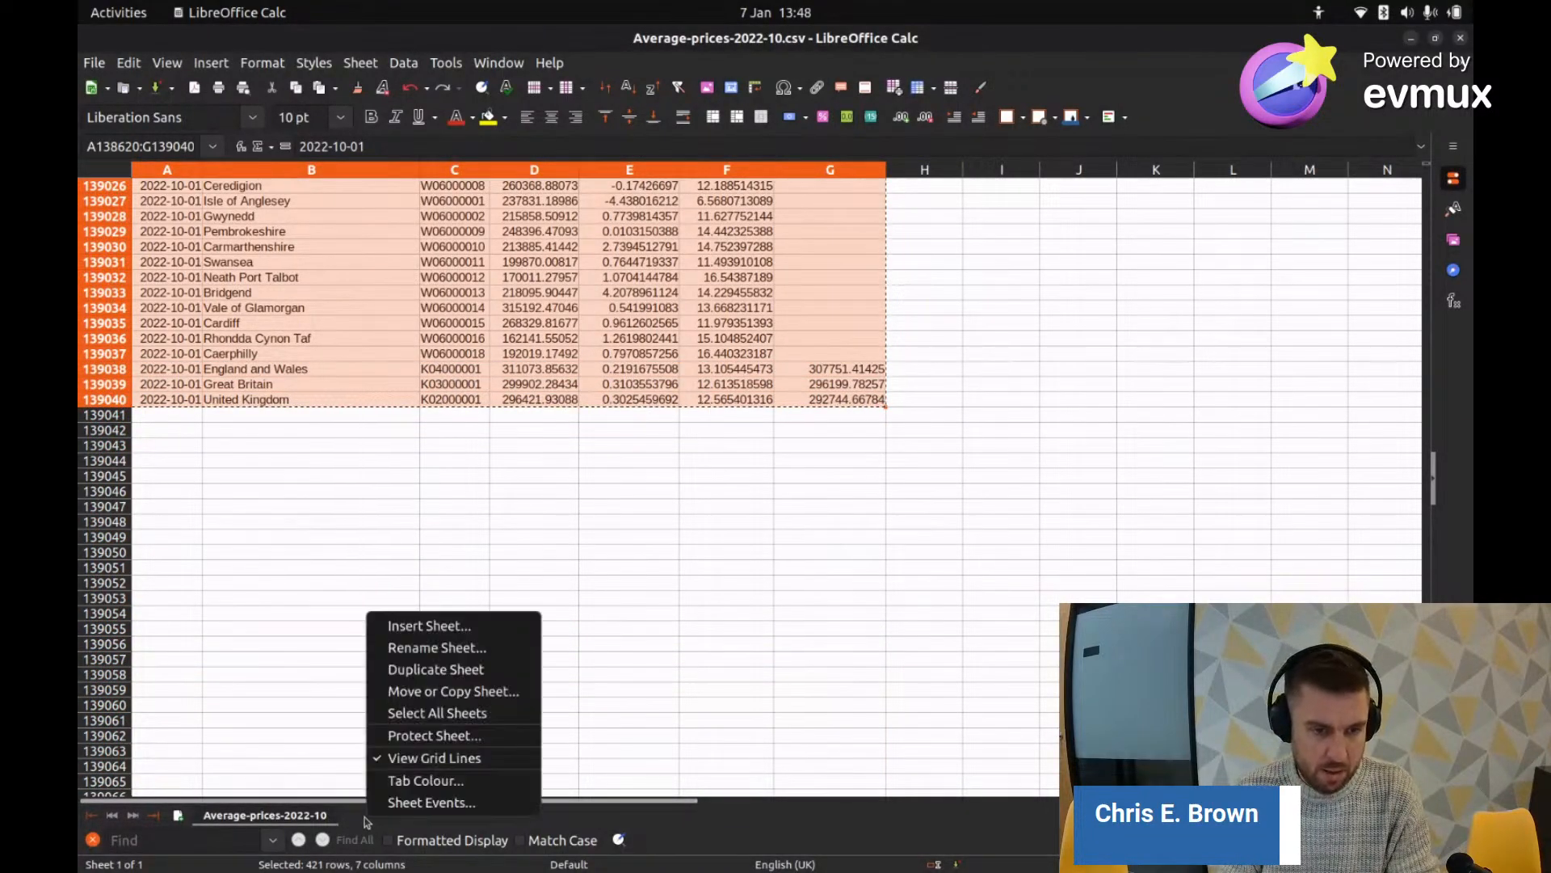
click(435, 625)
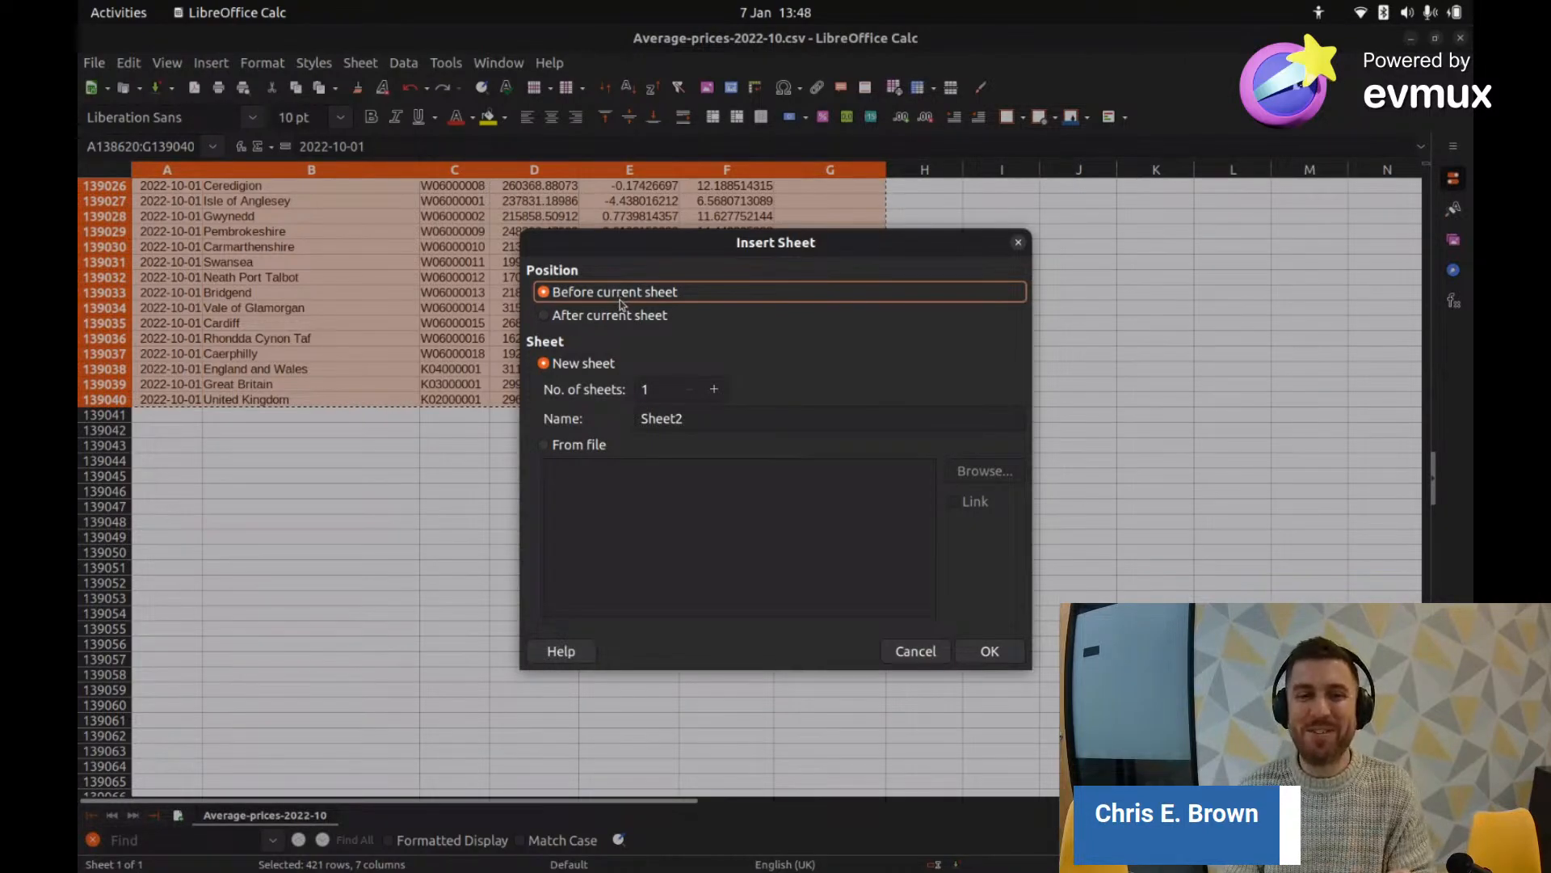
click(620, 318)
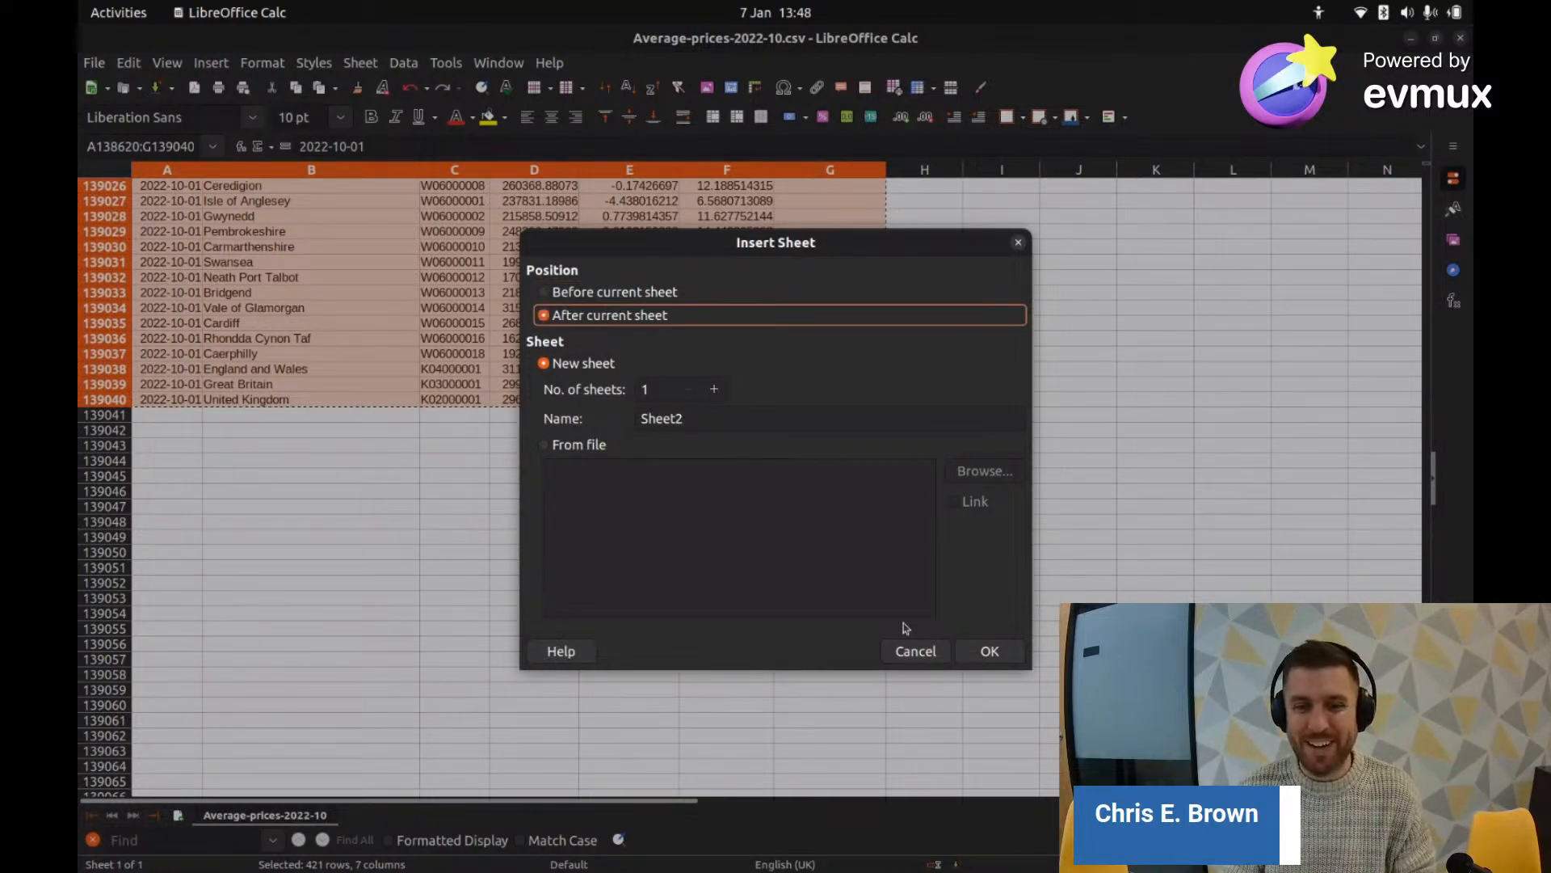
click(987, 651)
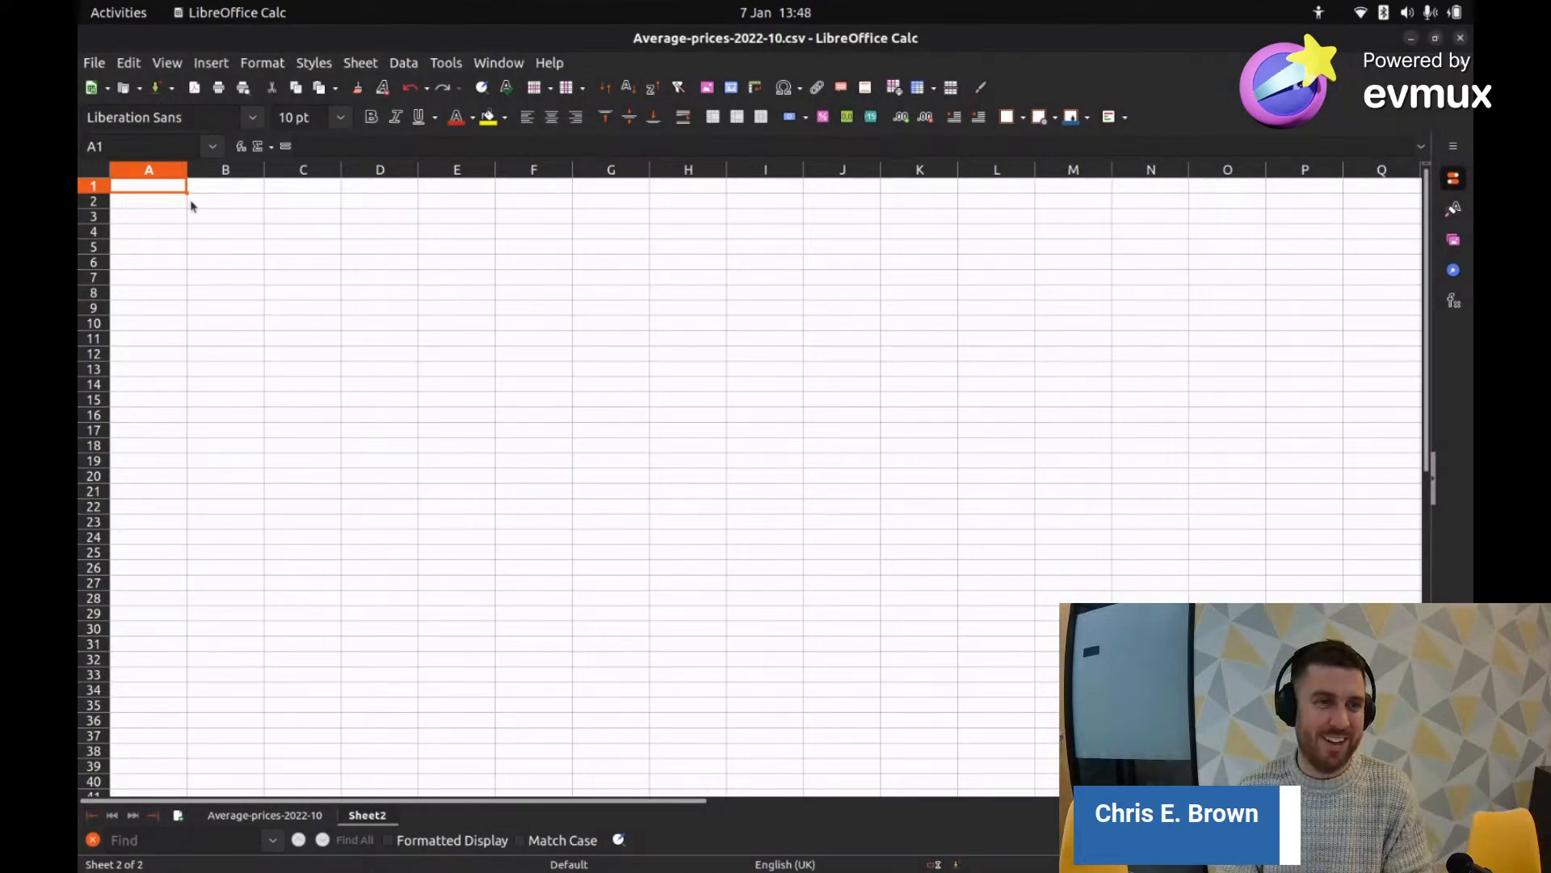
Step: Paste the October 2022 rows into the new sheet from A2, then return to the original sheet's top
click(142, 207)
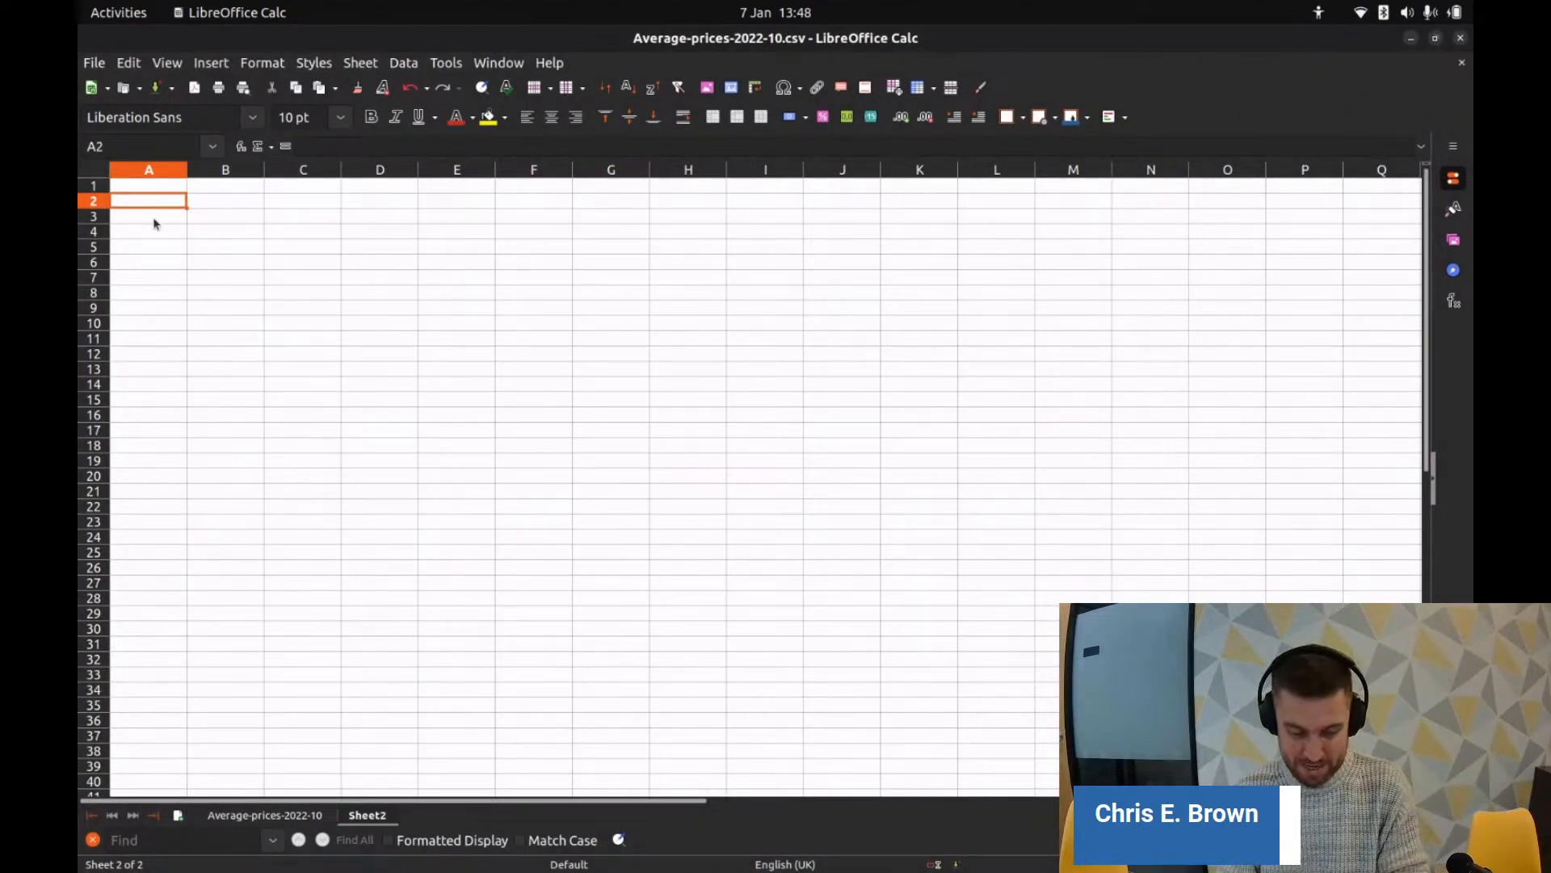
key(ctrl+v)
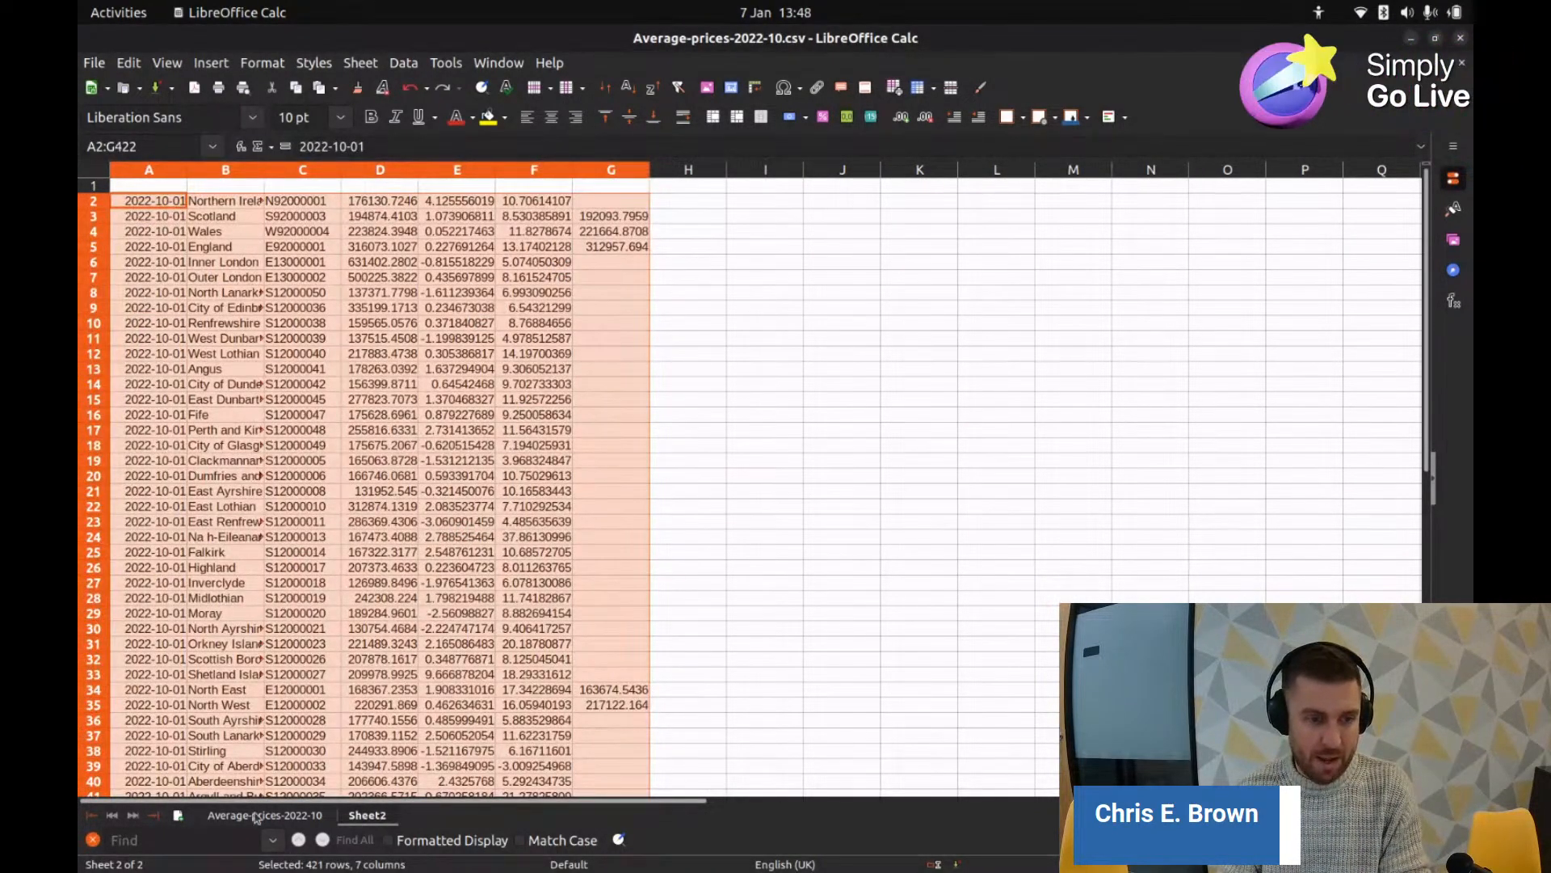
click(255, 816)
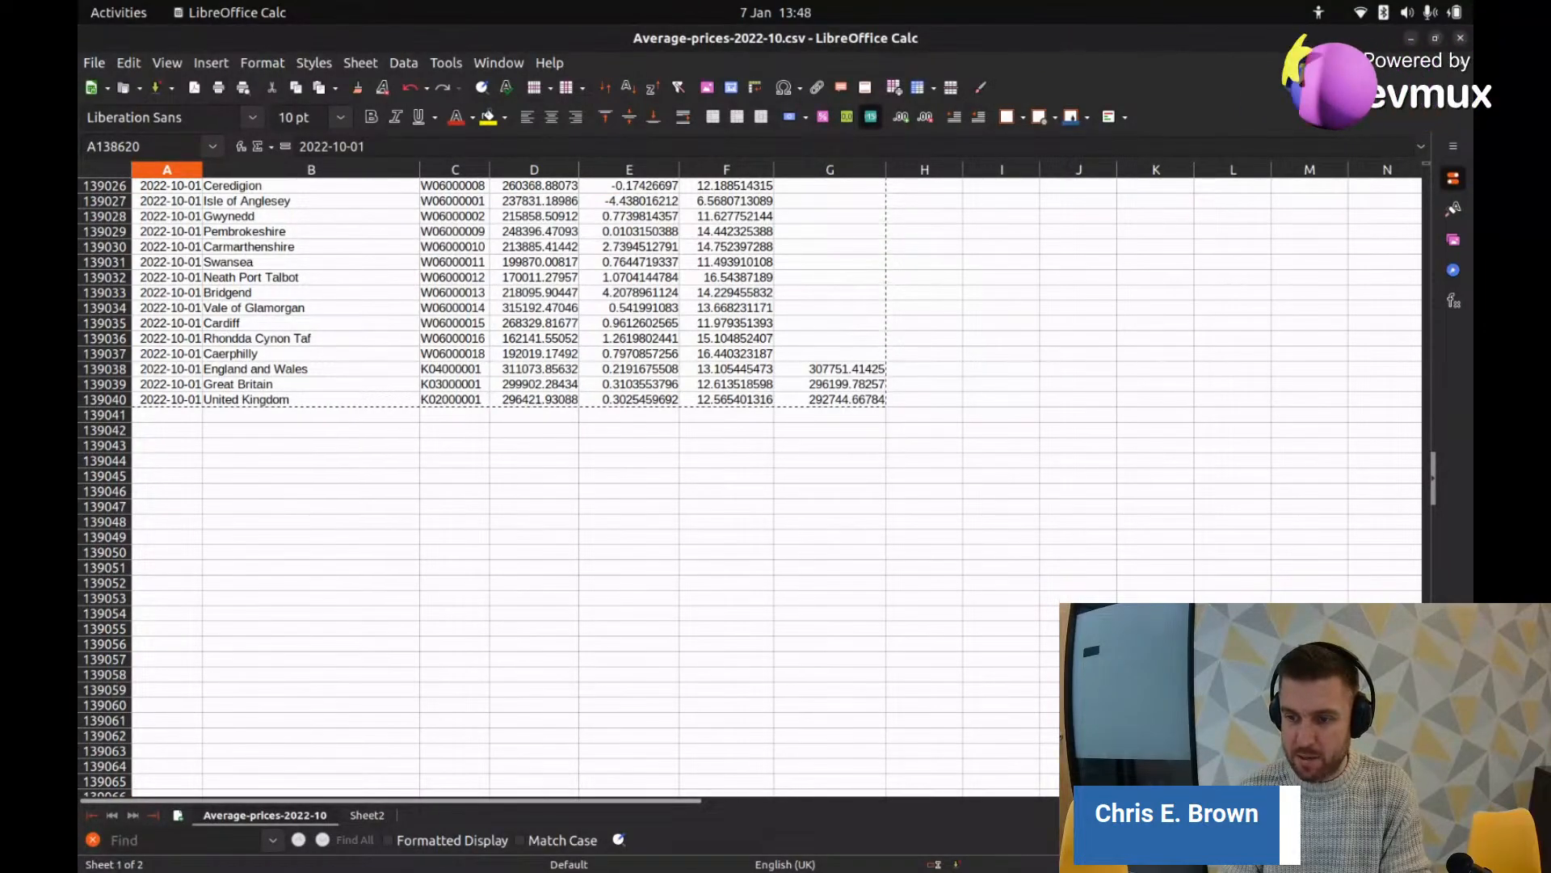
key(ctrl+Home)
Step: Copy the Date…Average_Price_SA header row into row 1 of the new sheet and autofit column G
click(93, 187)
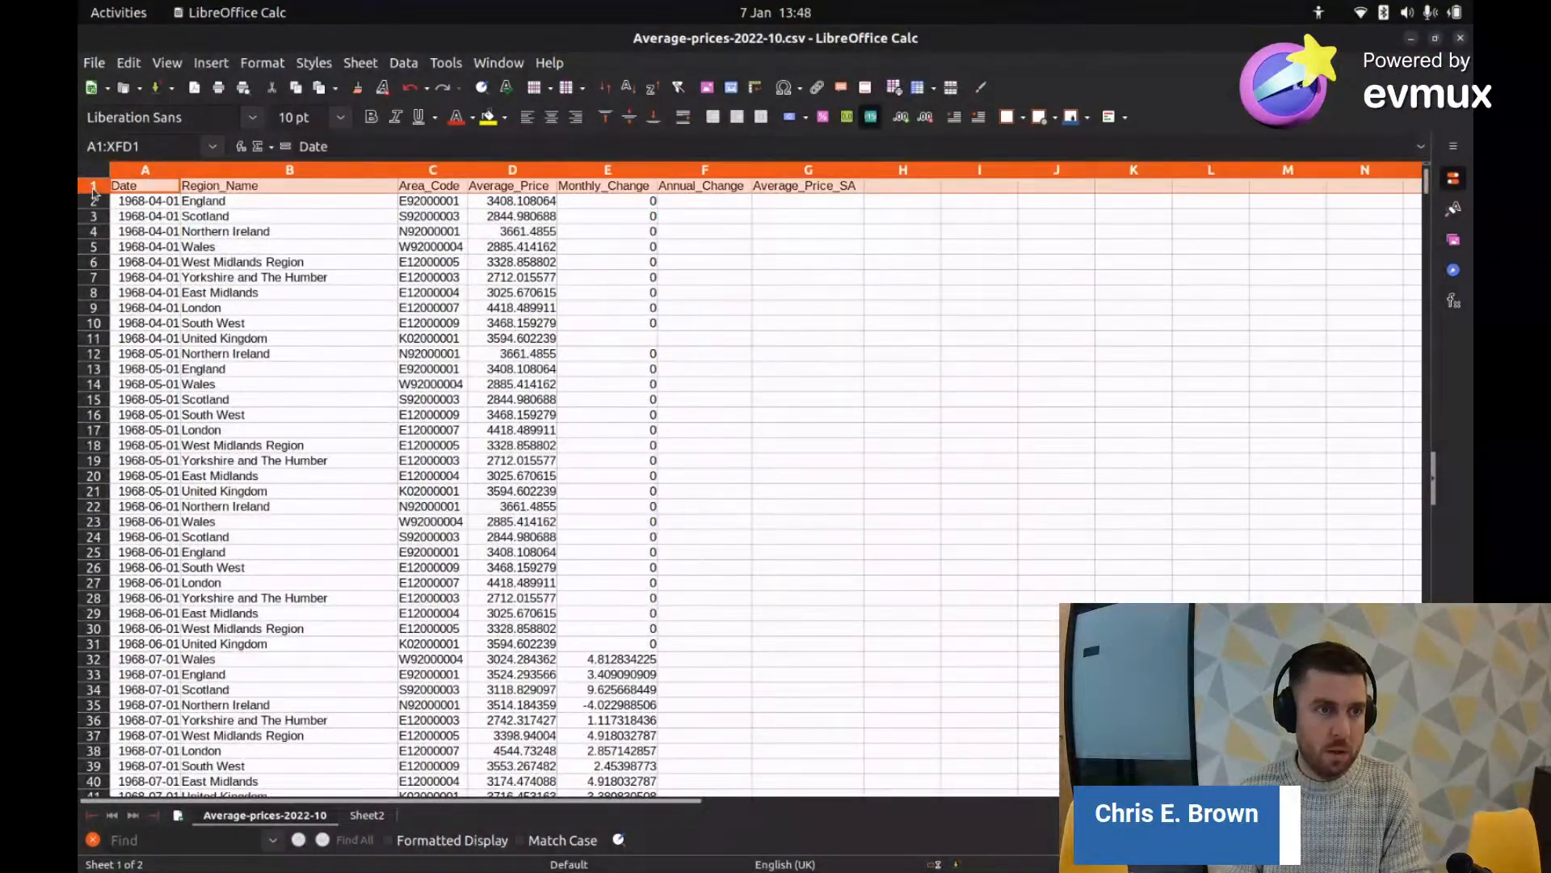
key(ctrl+c)
click(368, 815)
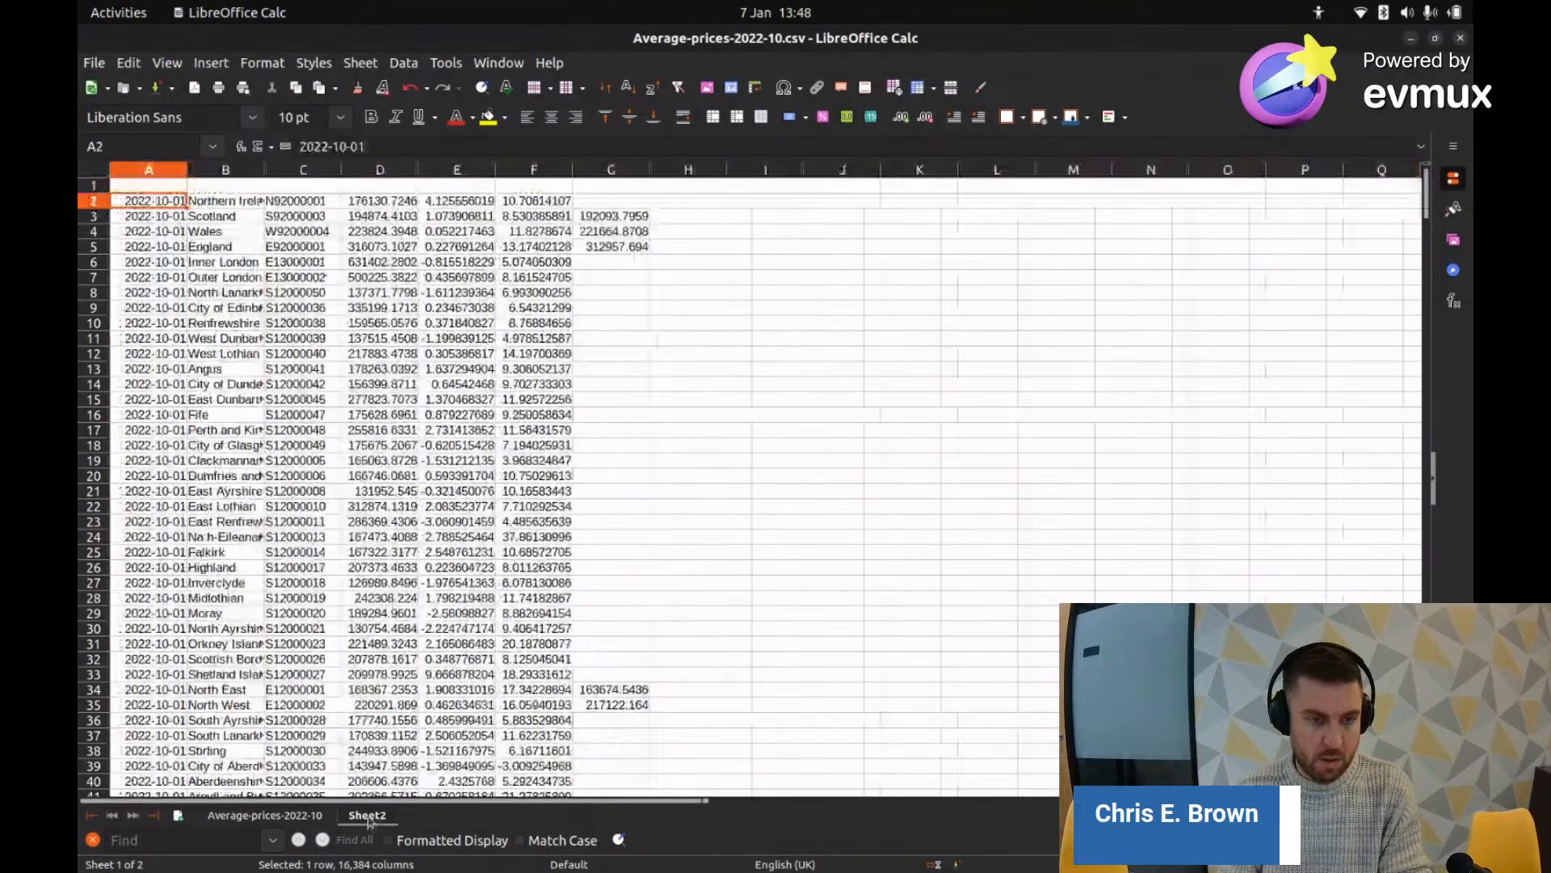
click(91, 185)
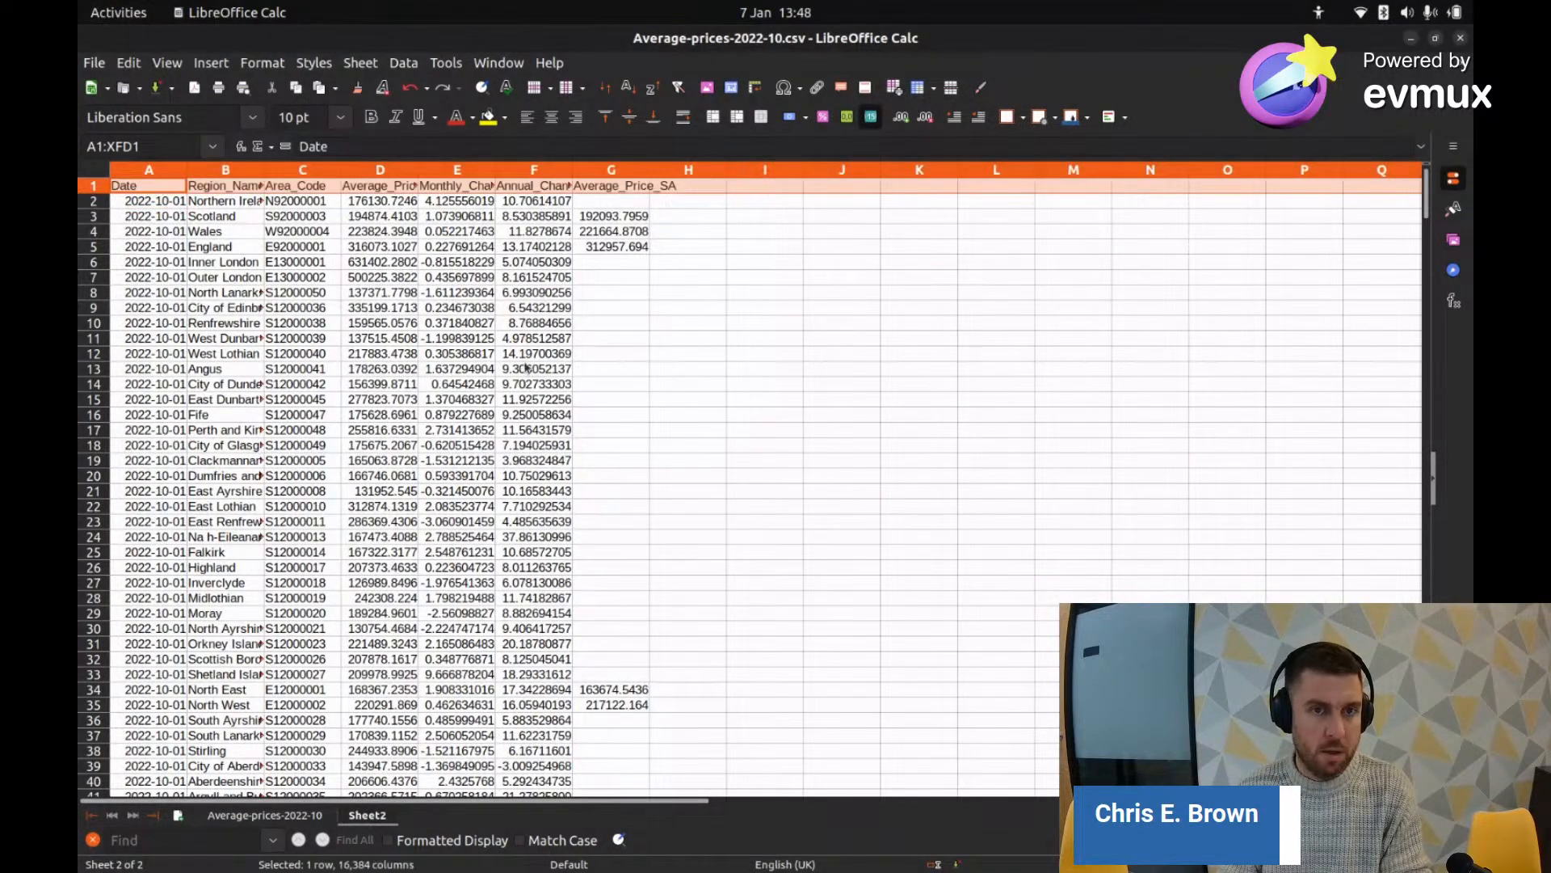
double_click(646, 170)
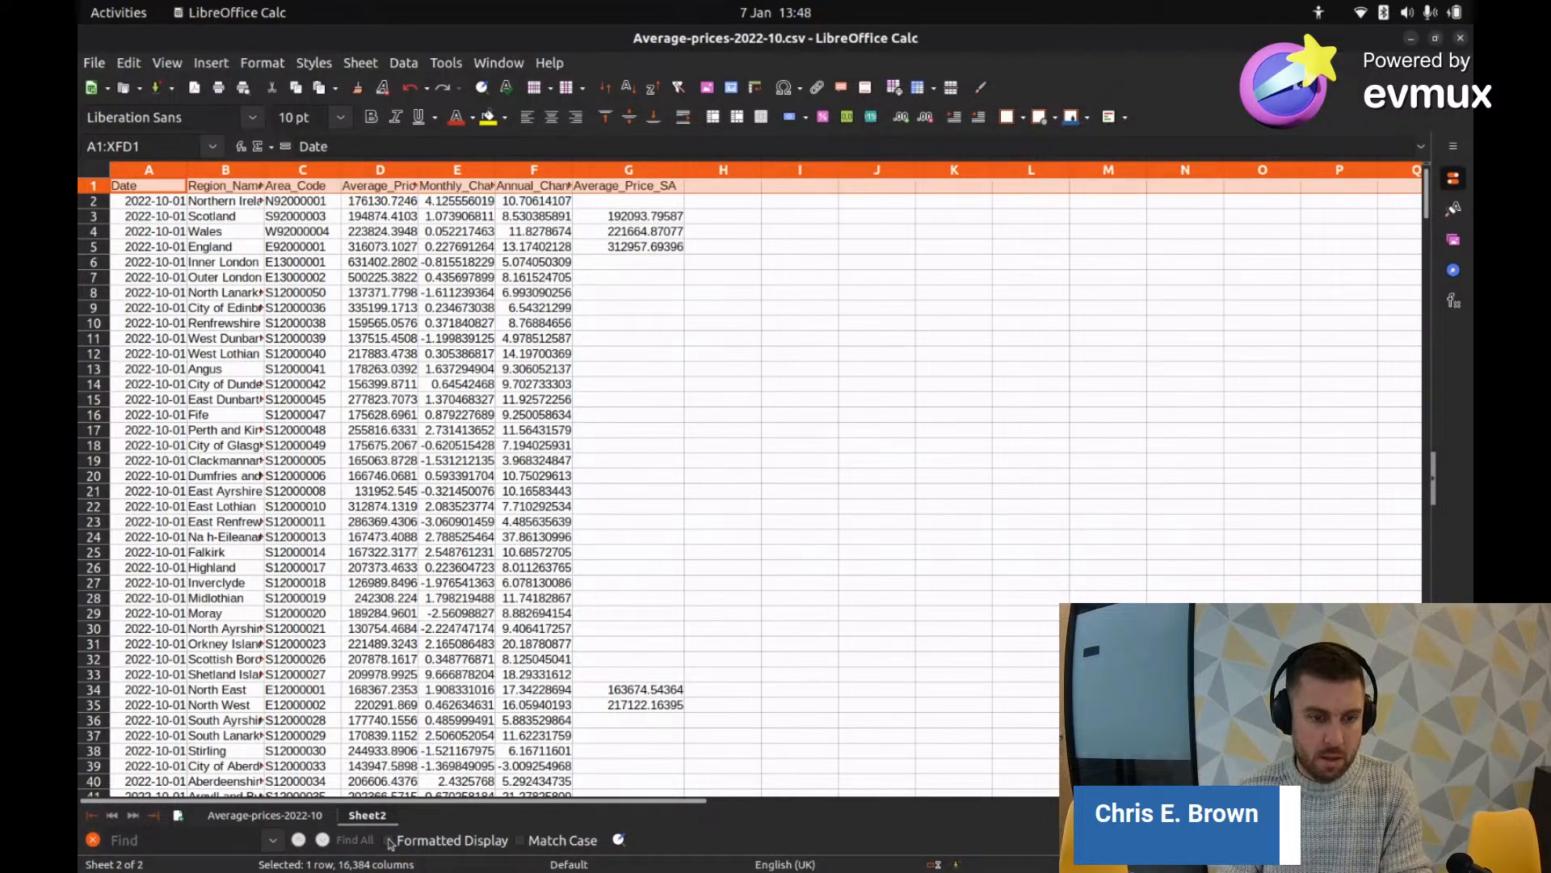
Step: Rename the new sheet to 'Average Prices 2022 October'
right_click(373, 816)
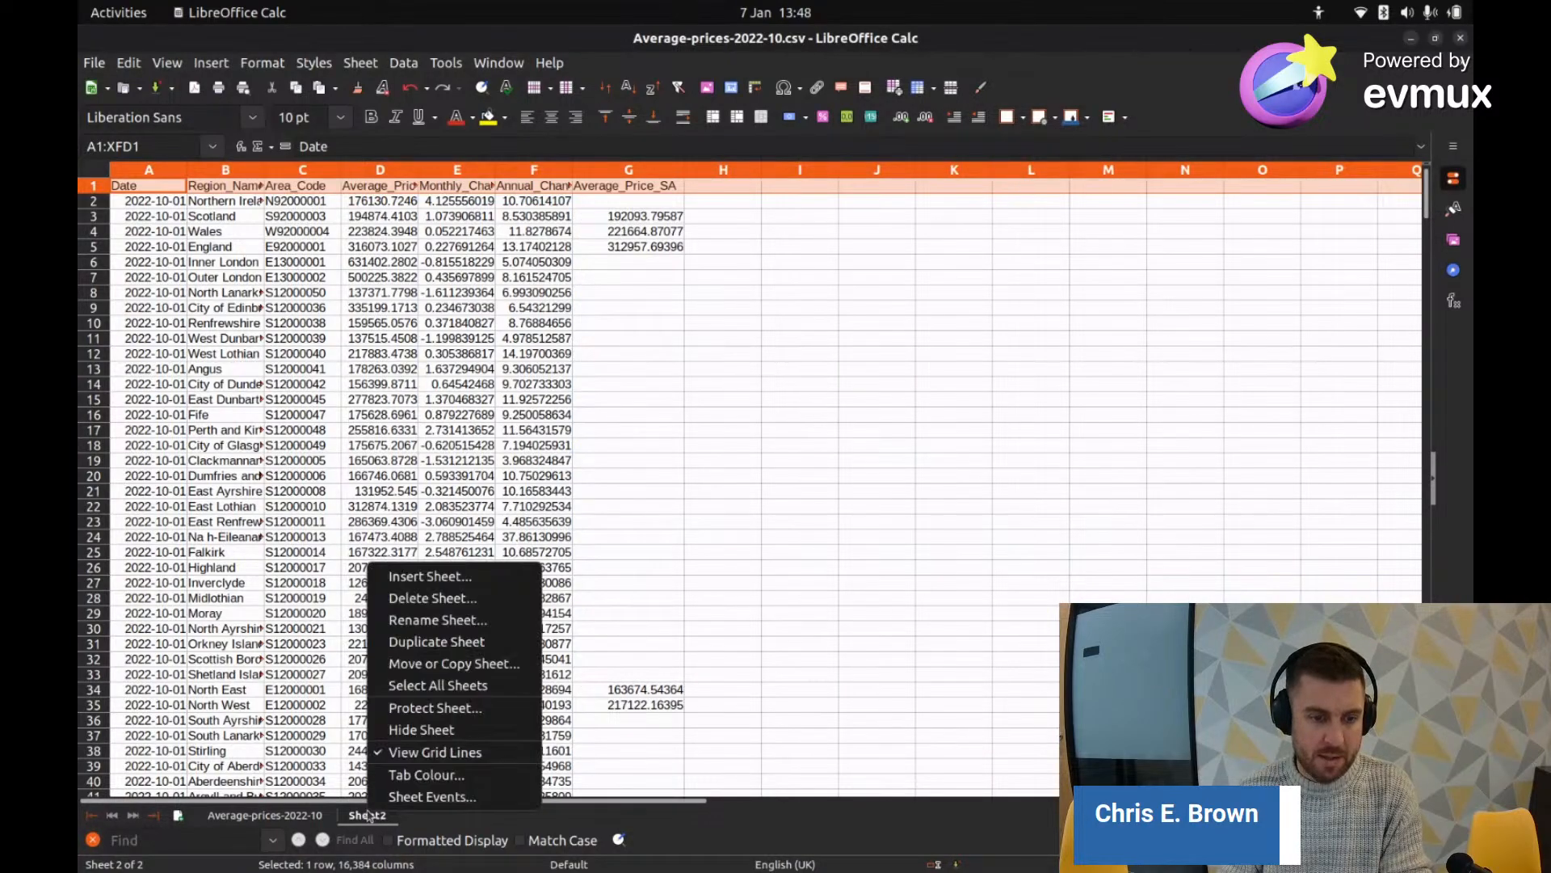
click(437, 619)
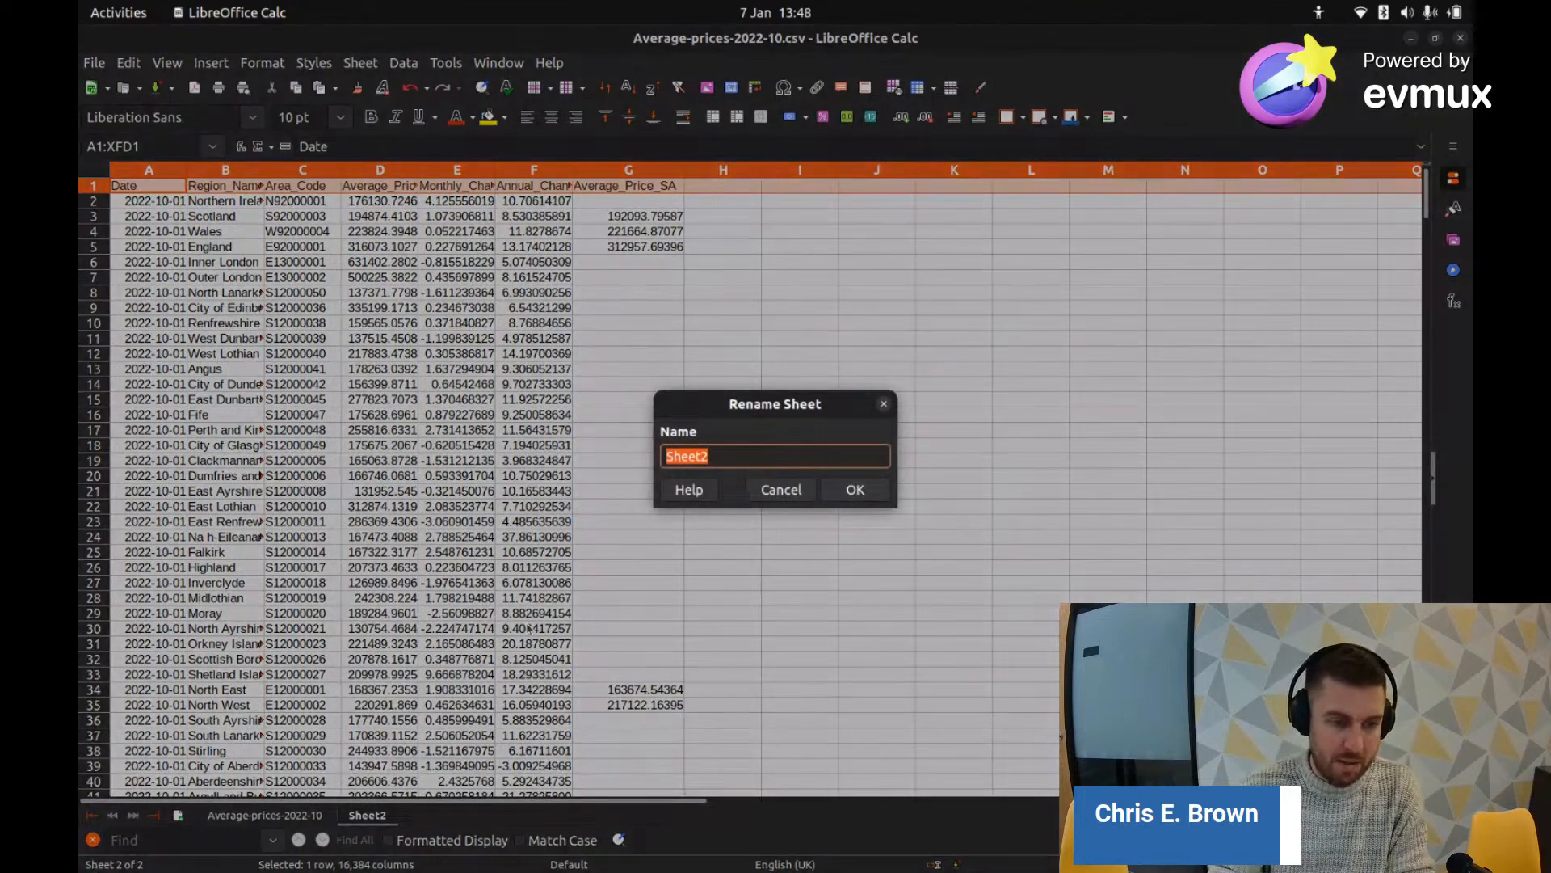
text(Average )
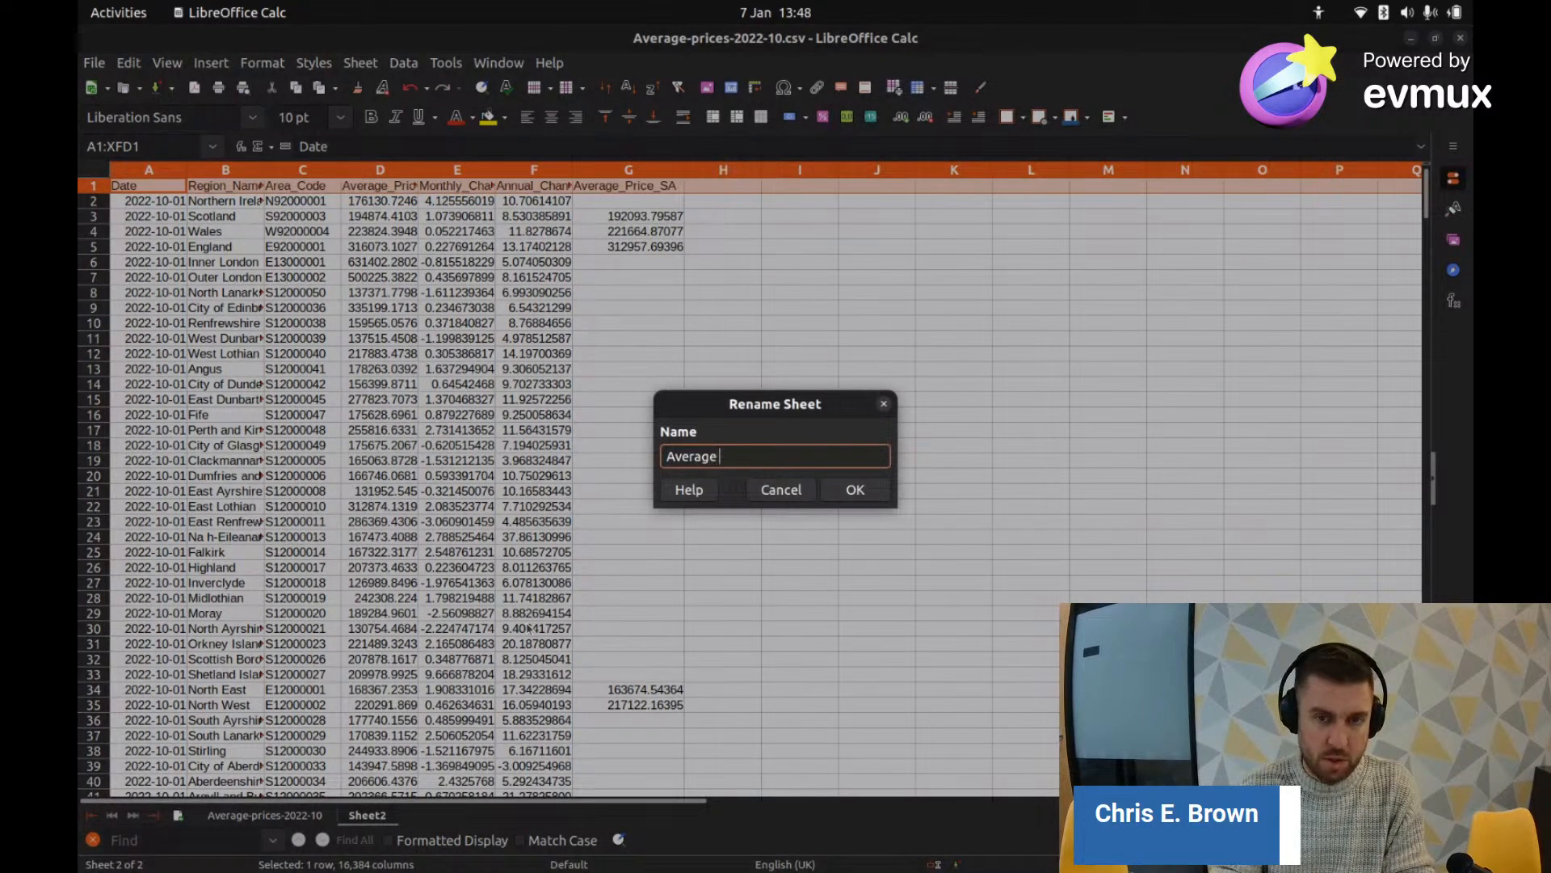
text(Prices 2022)
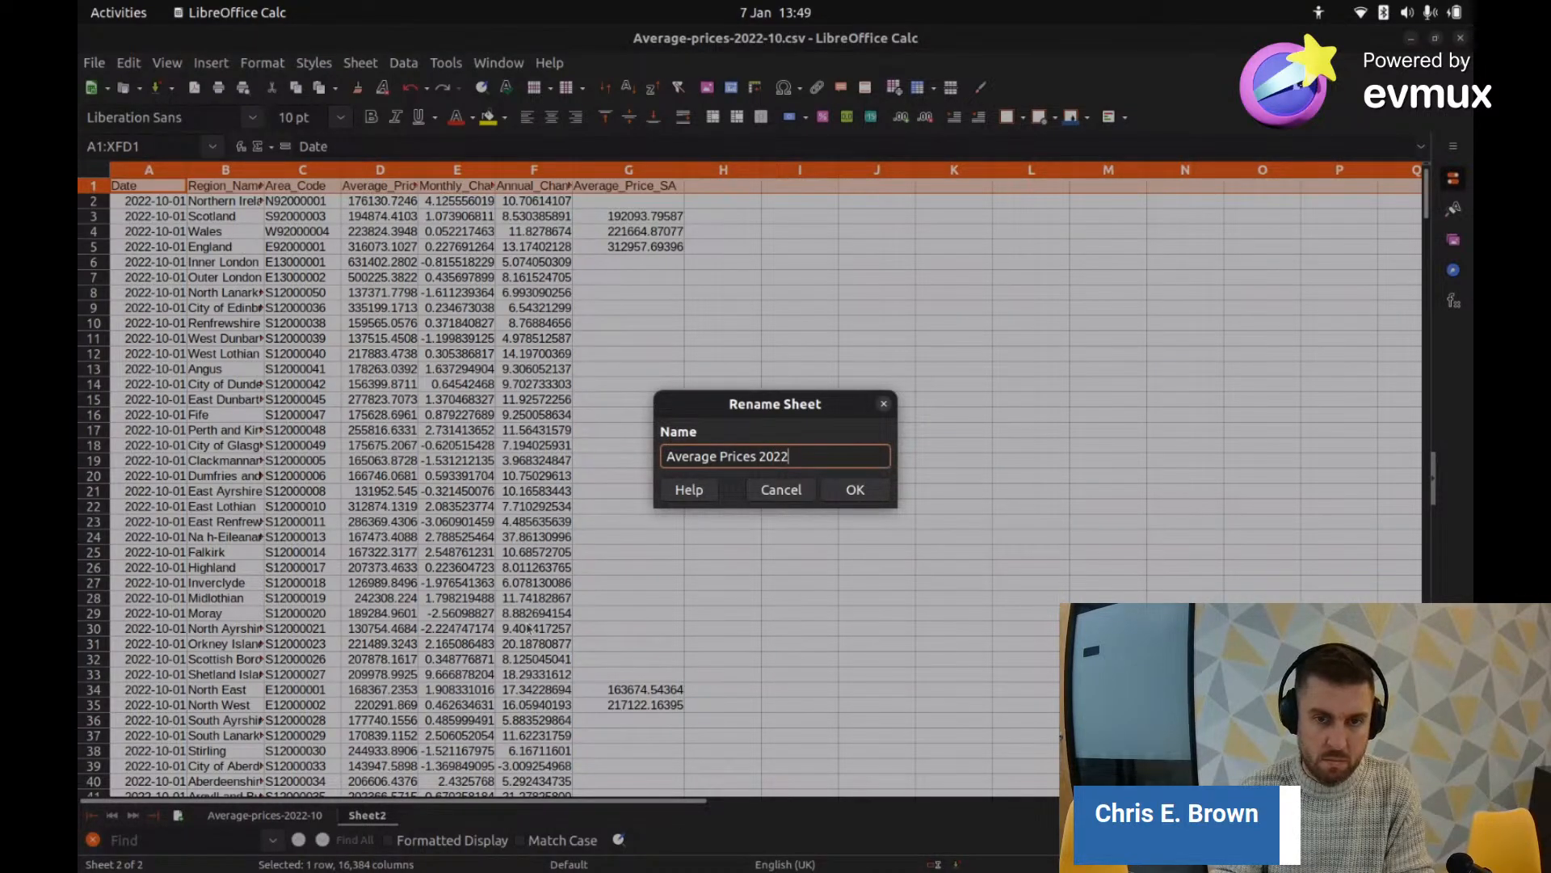
text( October)
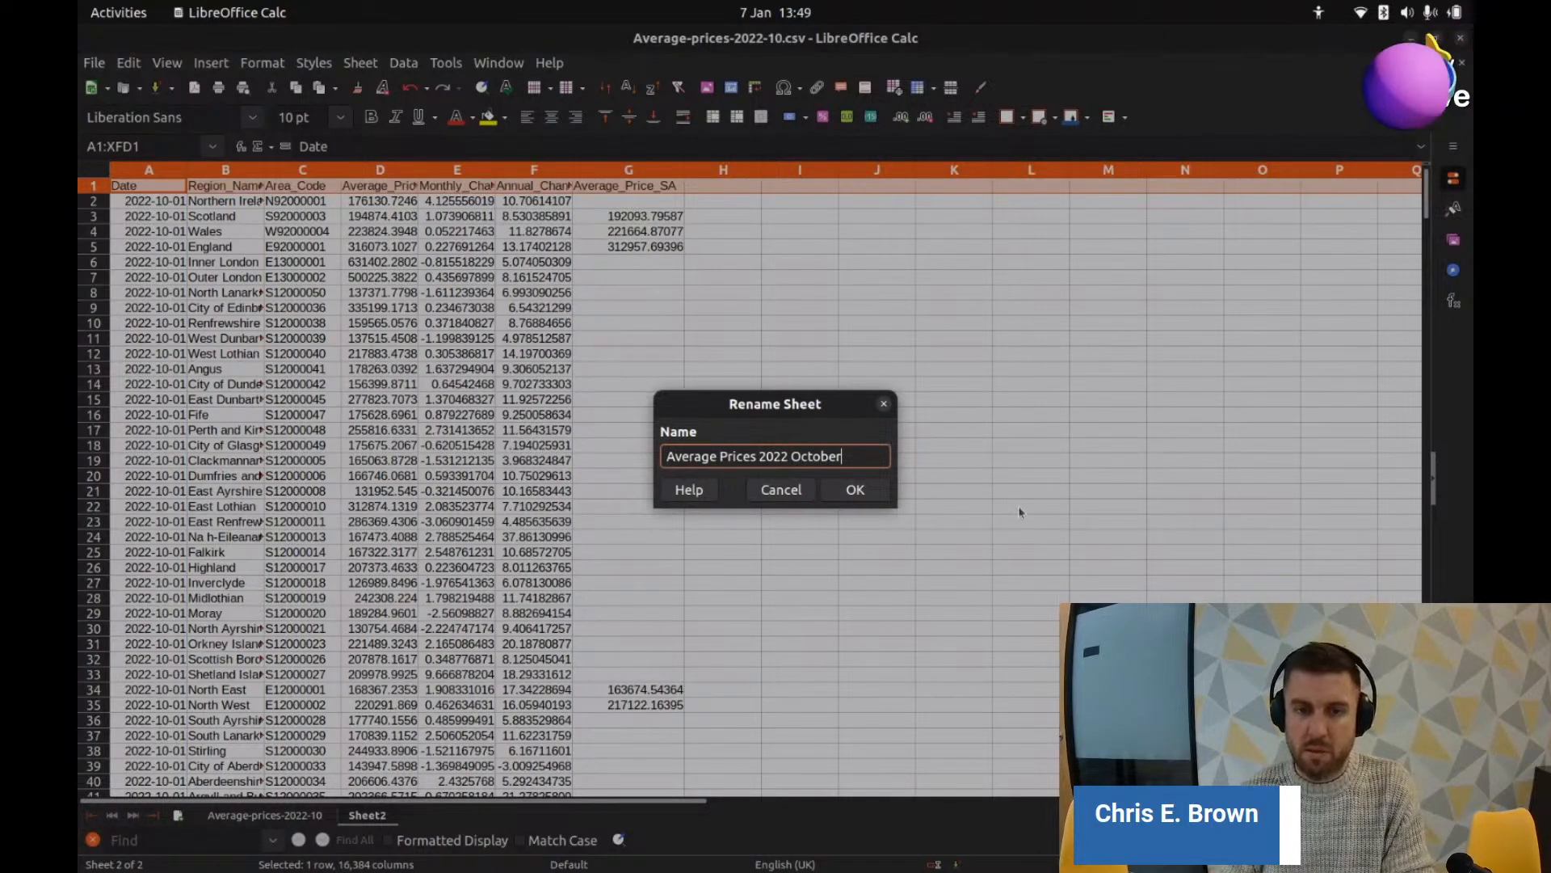
click(855, 491)
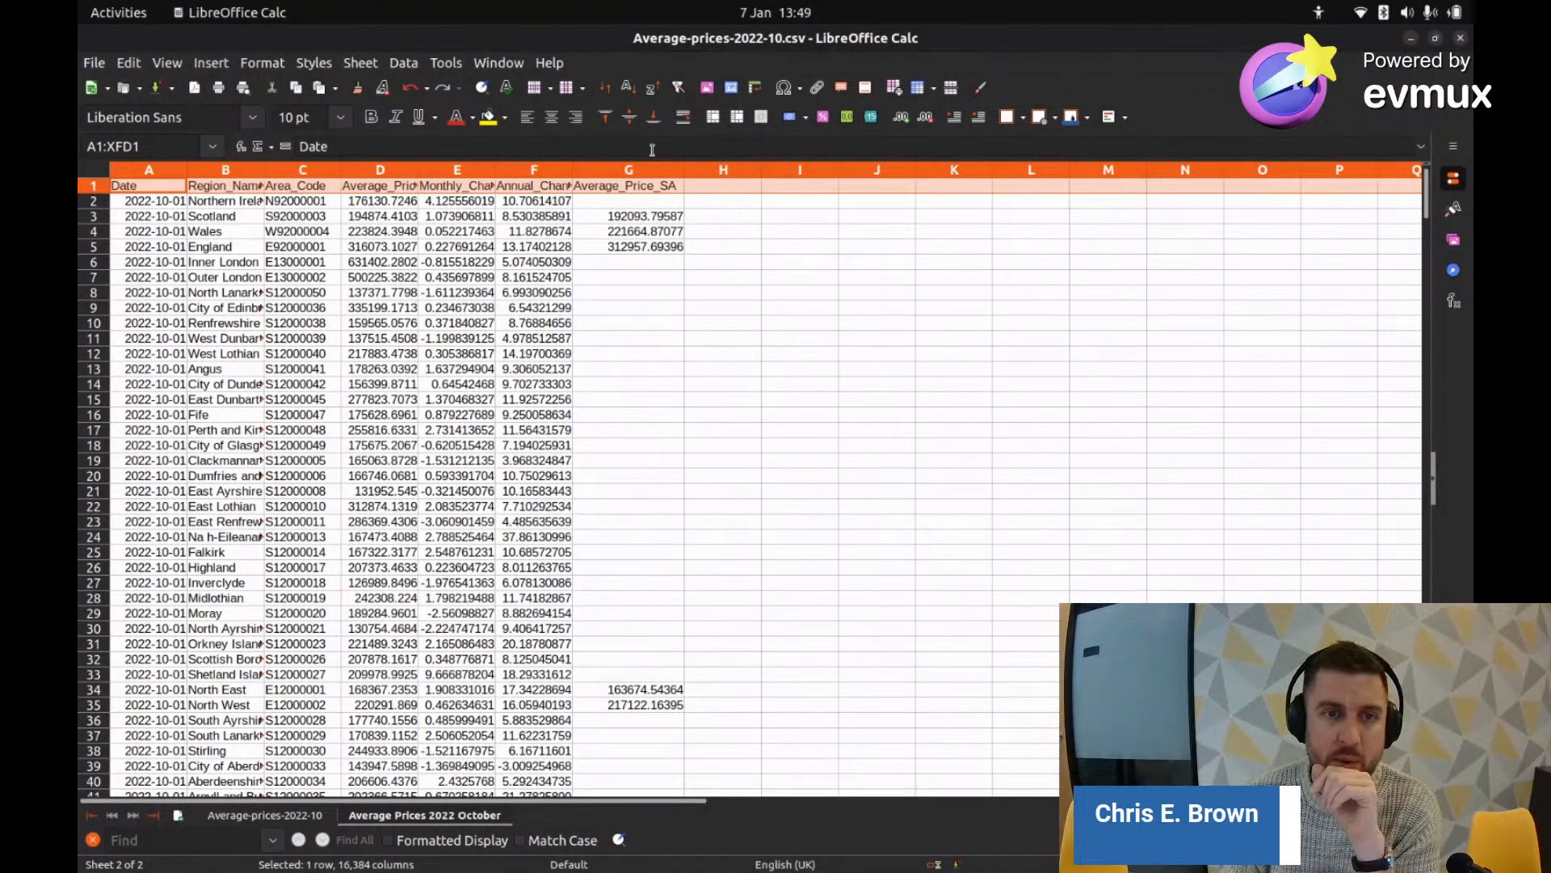
Step: Widen column F for Annual_Change values and column B for full region names
drag(570, 172, 609, 176)
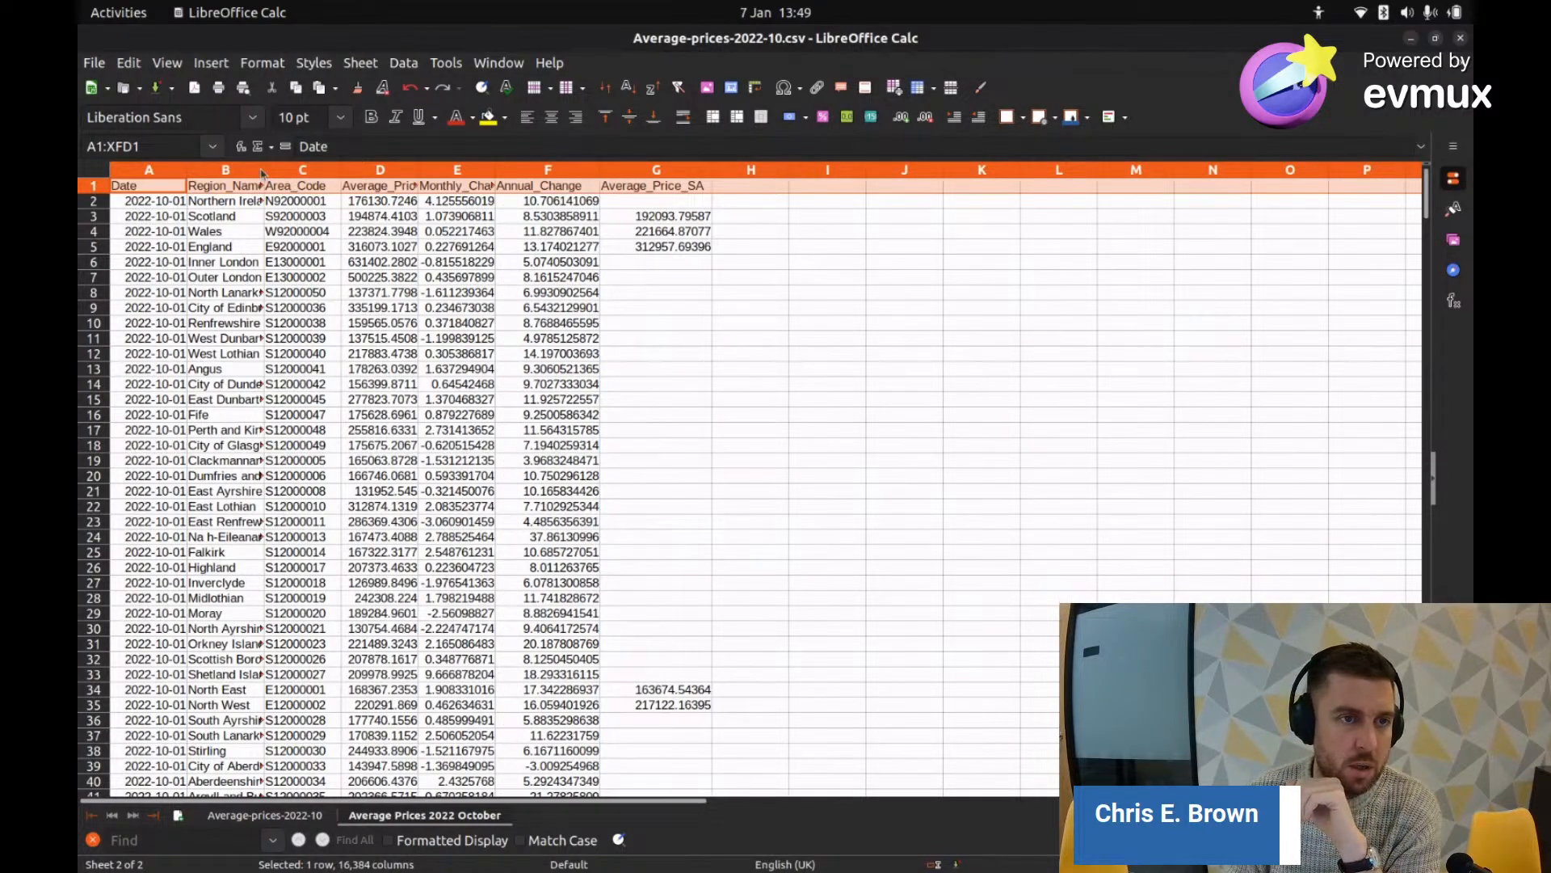
drag(262, 173, 307, 178)
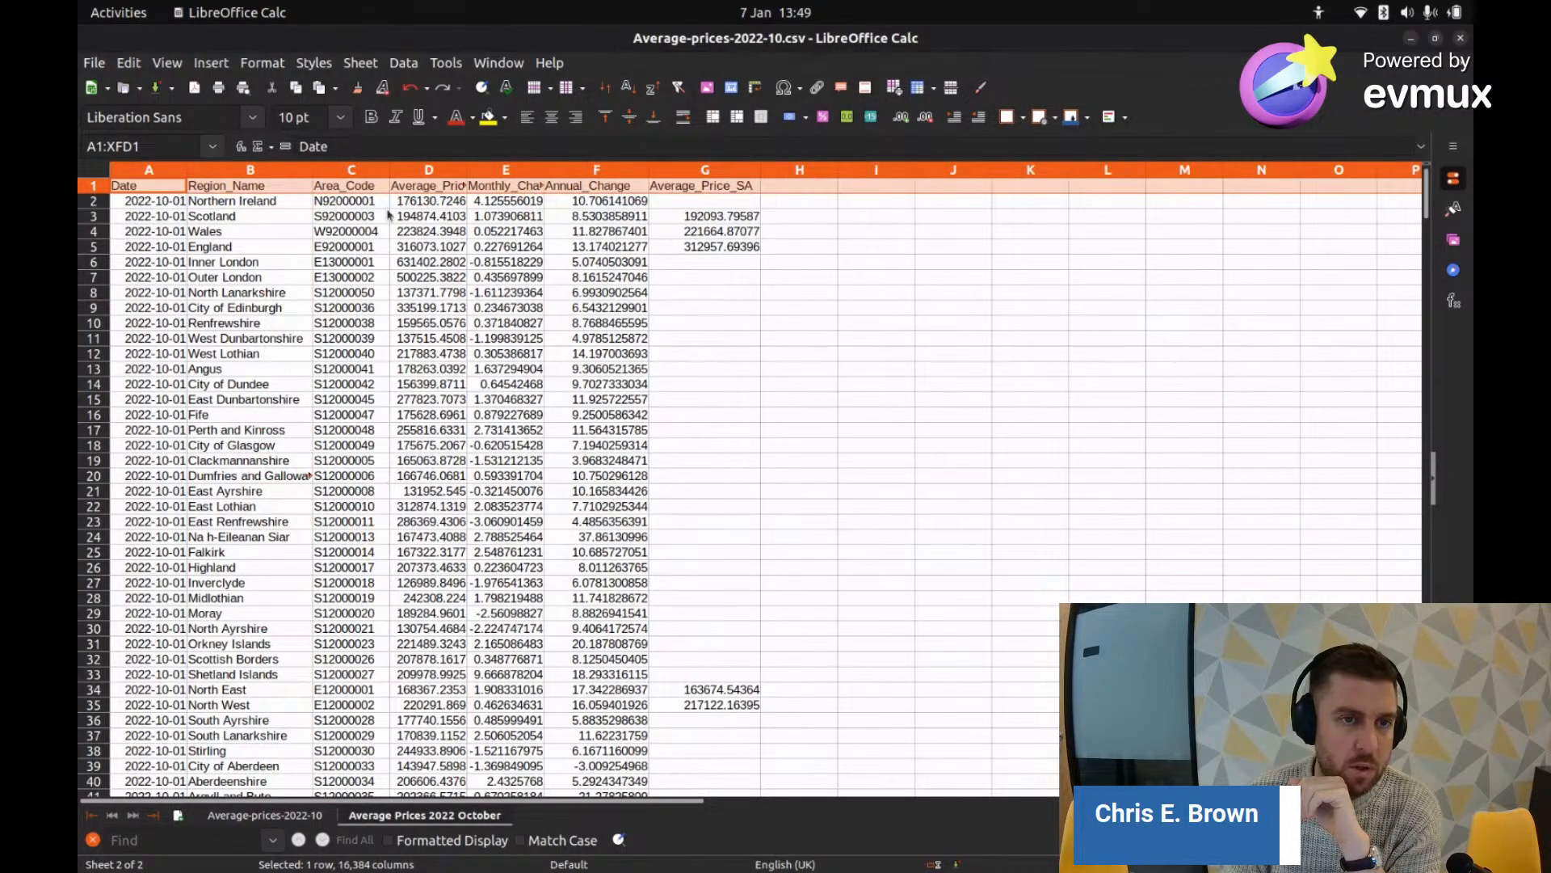
click(342, 189)
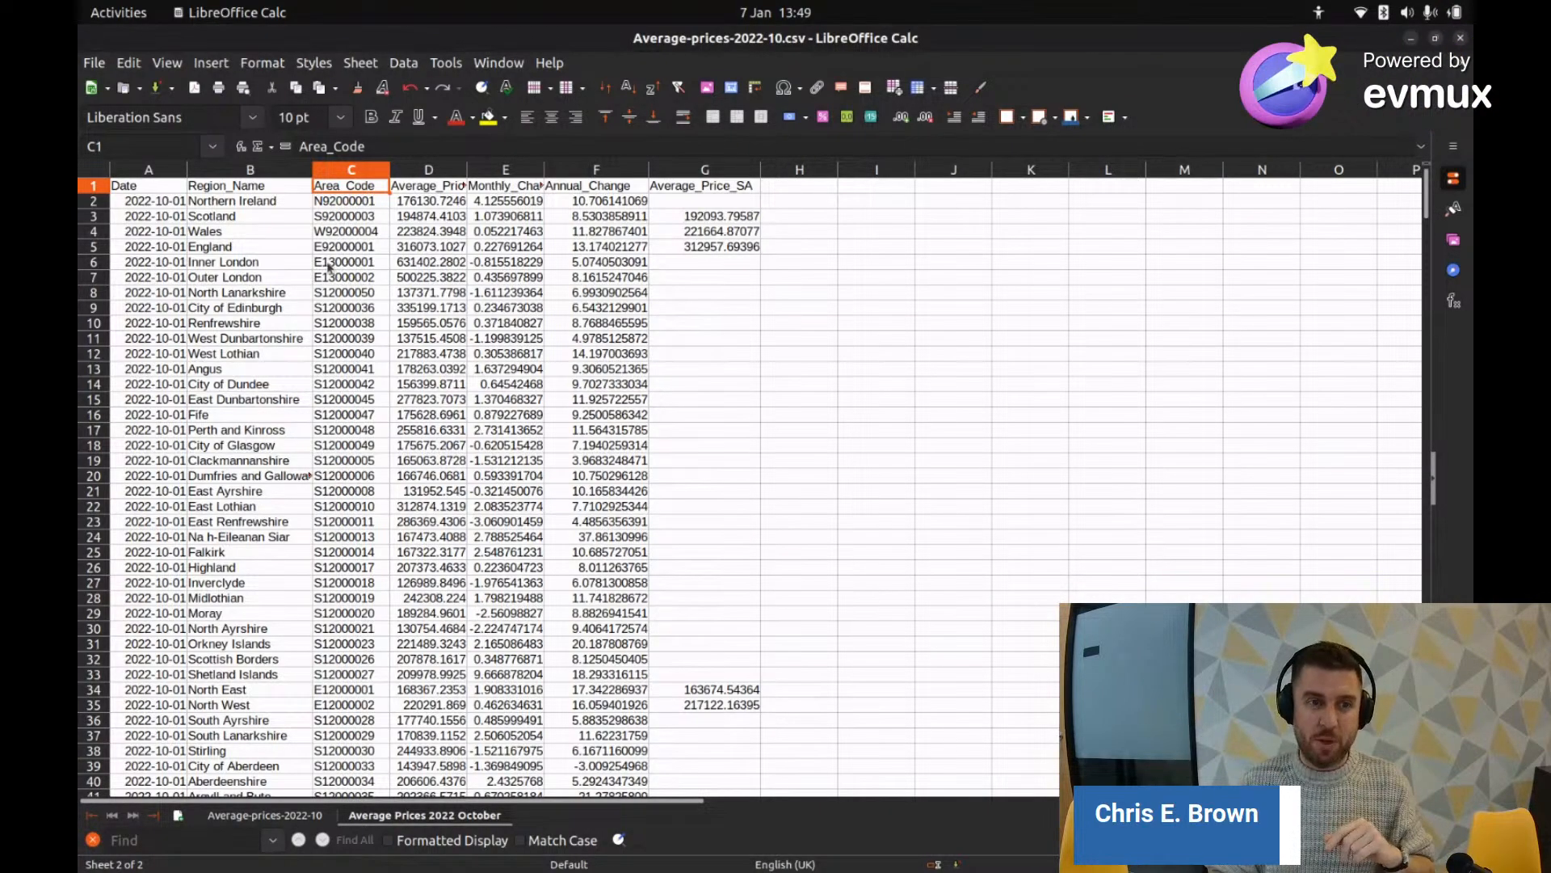
Step: Review the Area_Code values, such as E13000001, and compare with the original data sheet
click(328, 267)
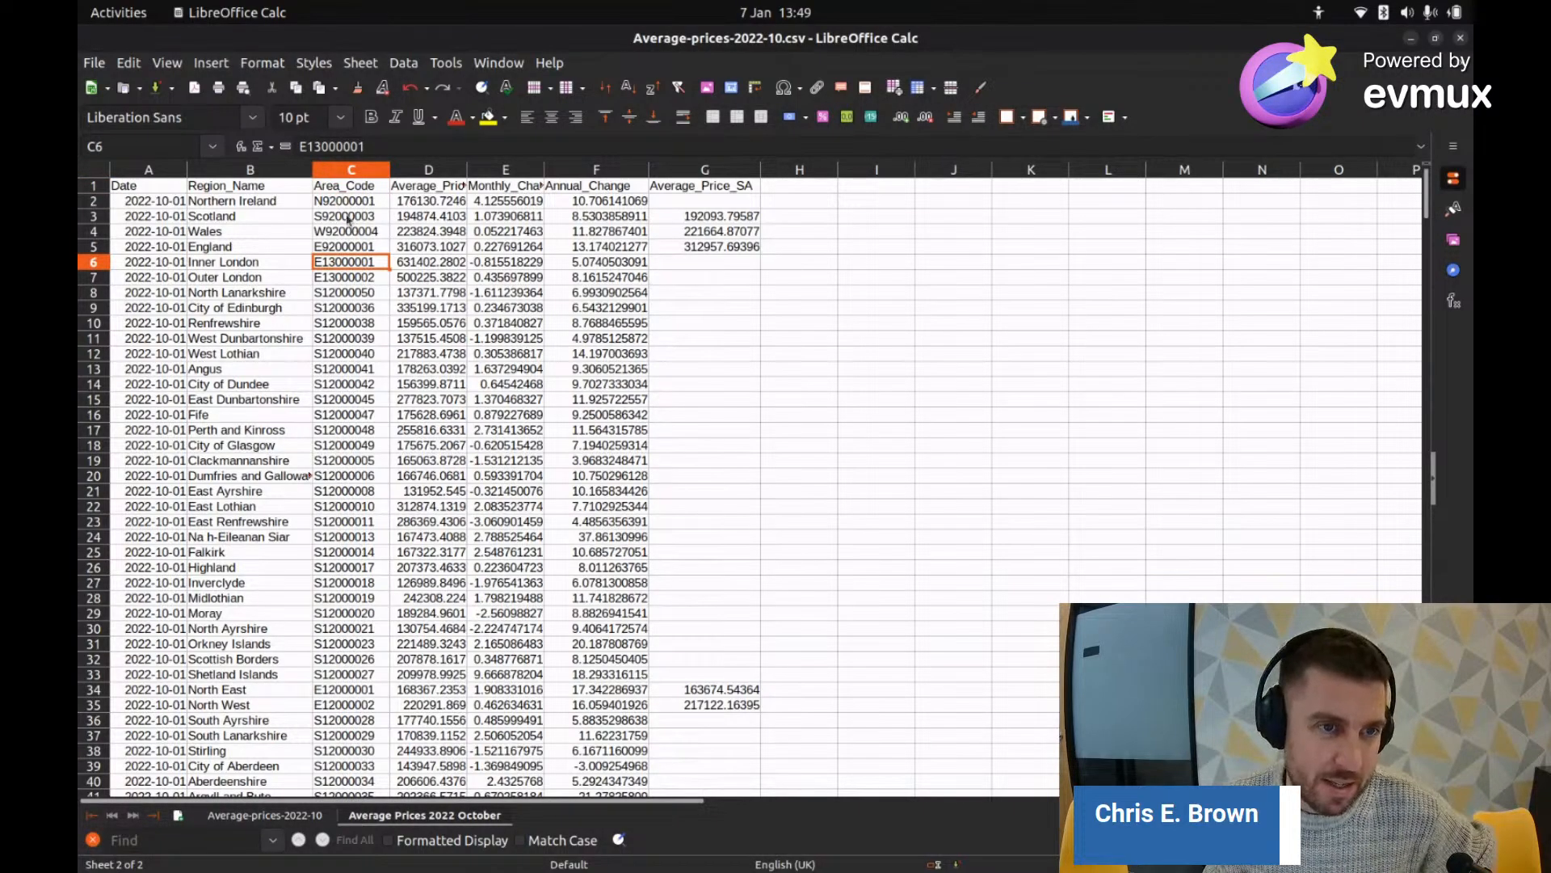
click(349, 170)
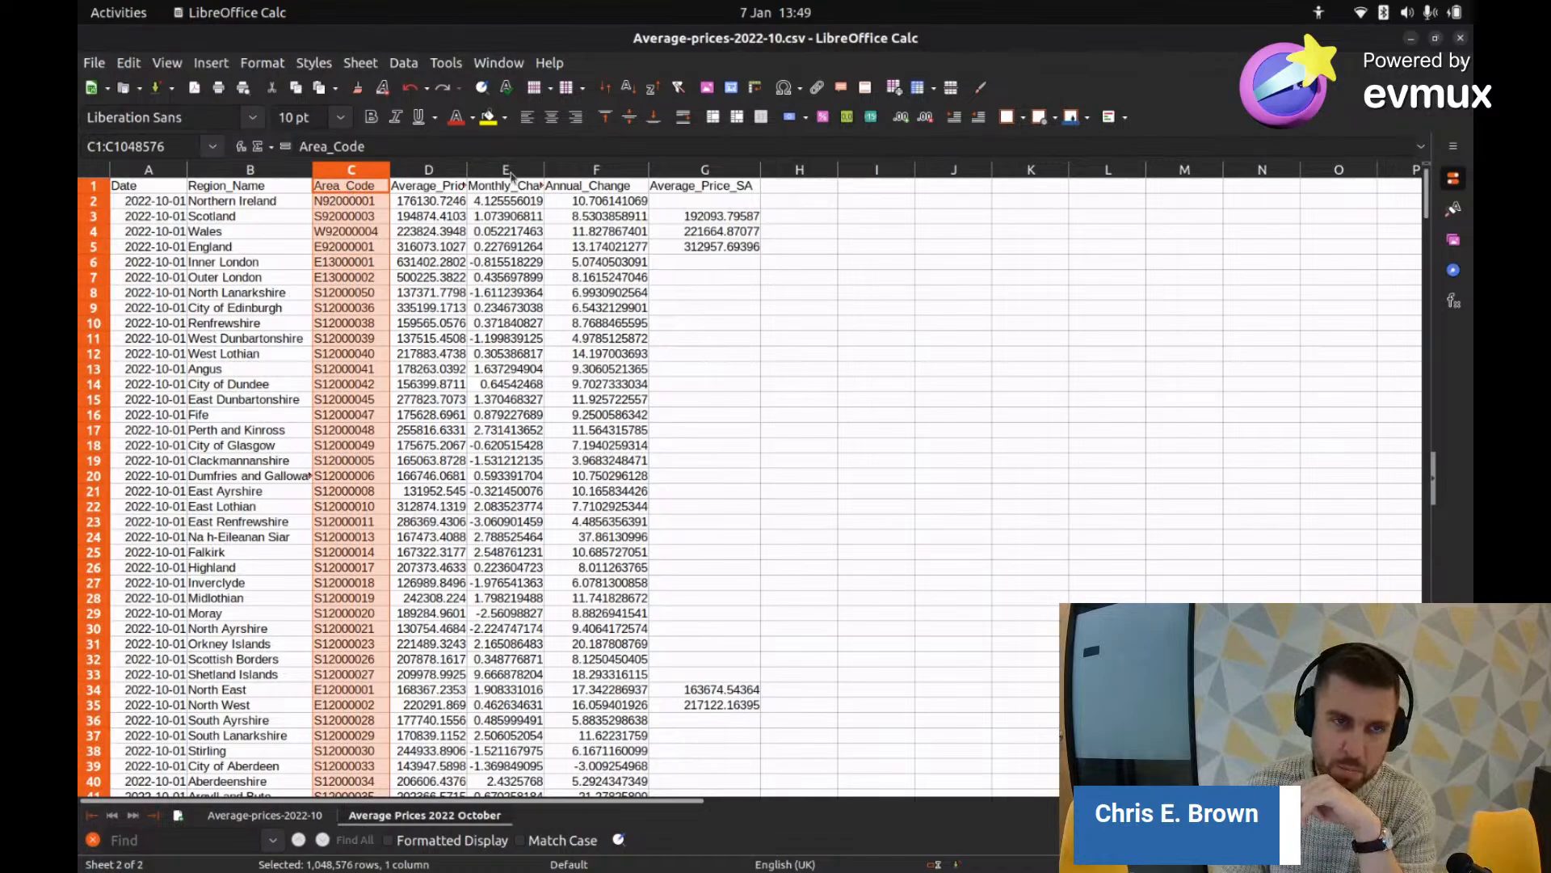
click(92, 170)
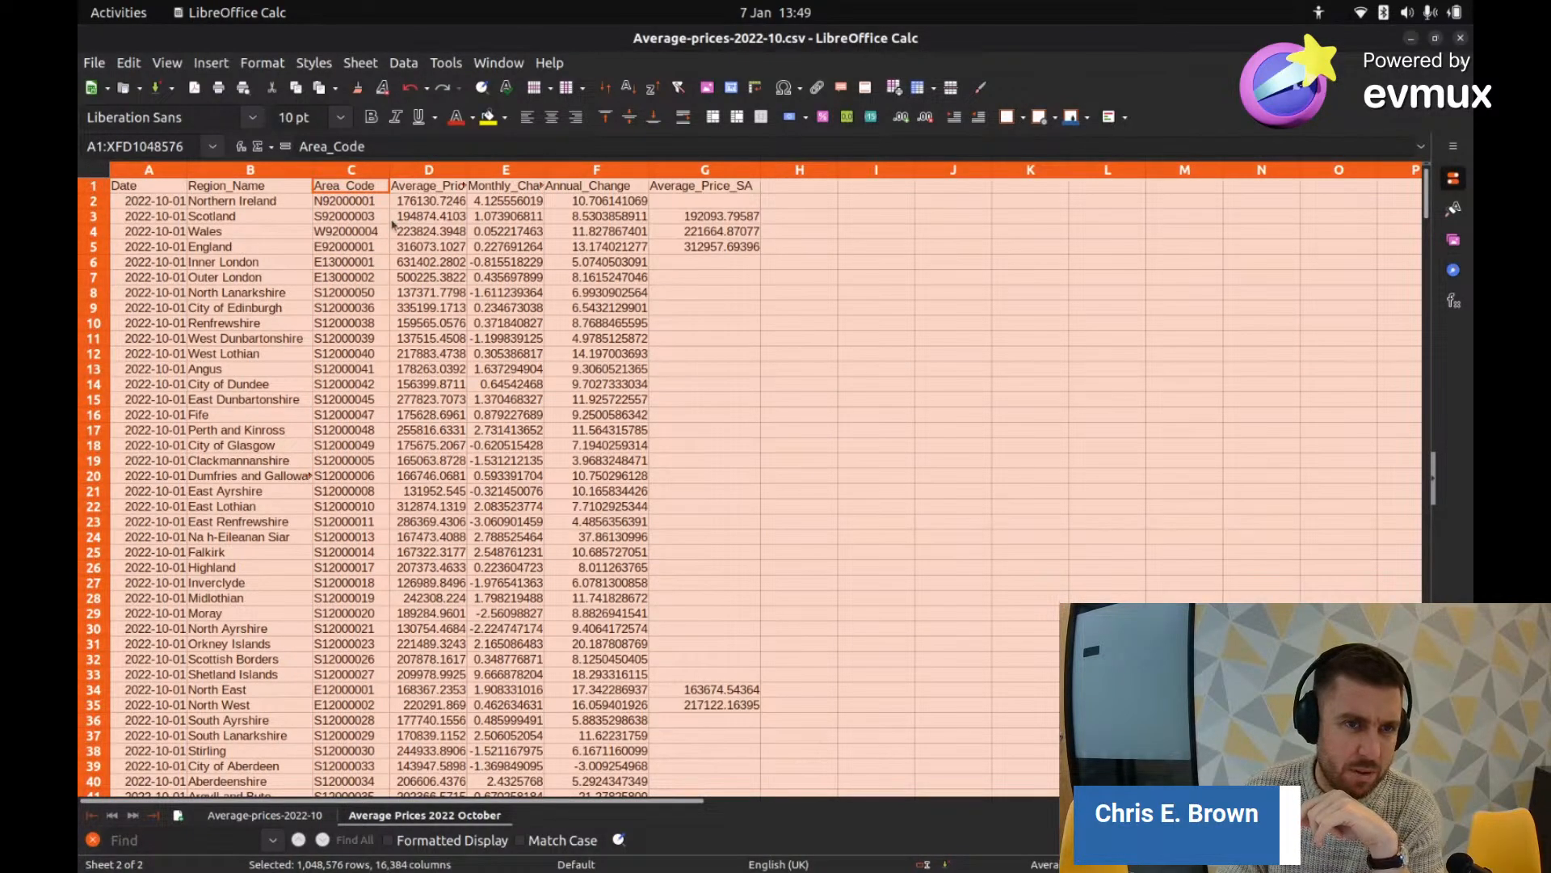
click(799, 201)
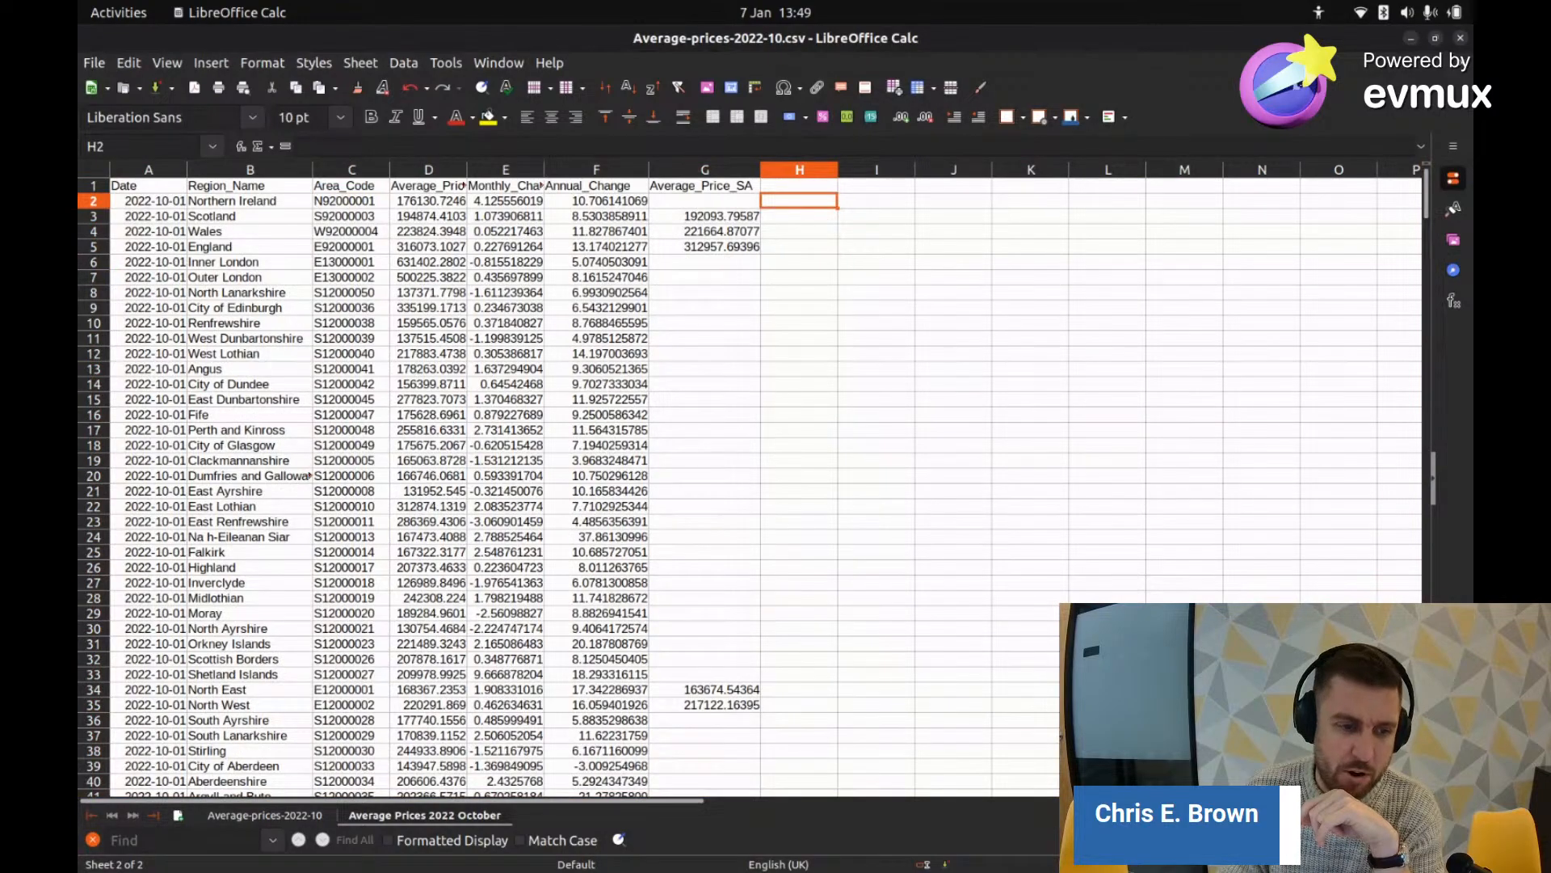
click(246, 818)
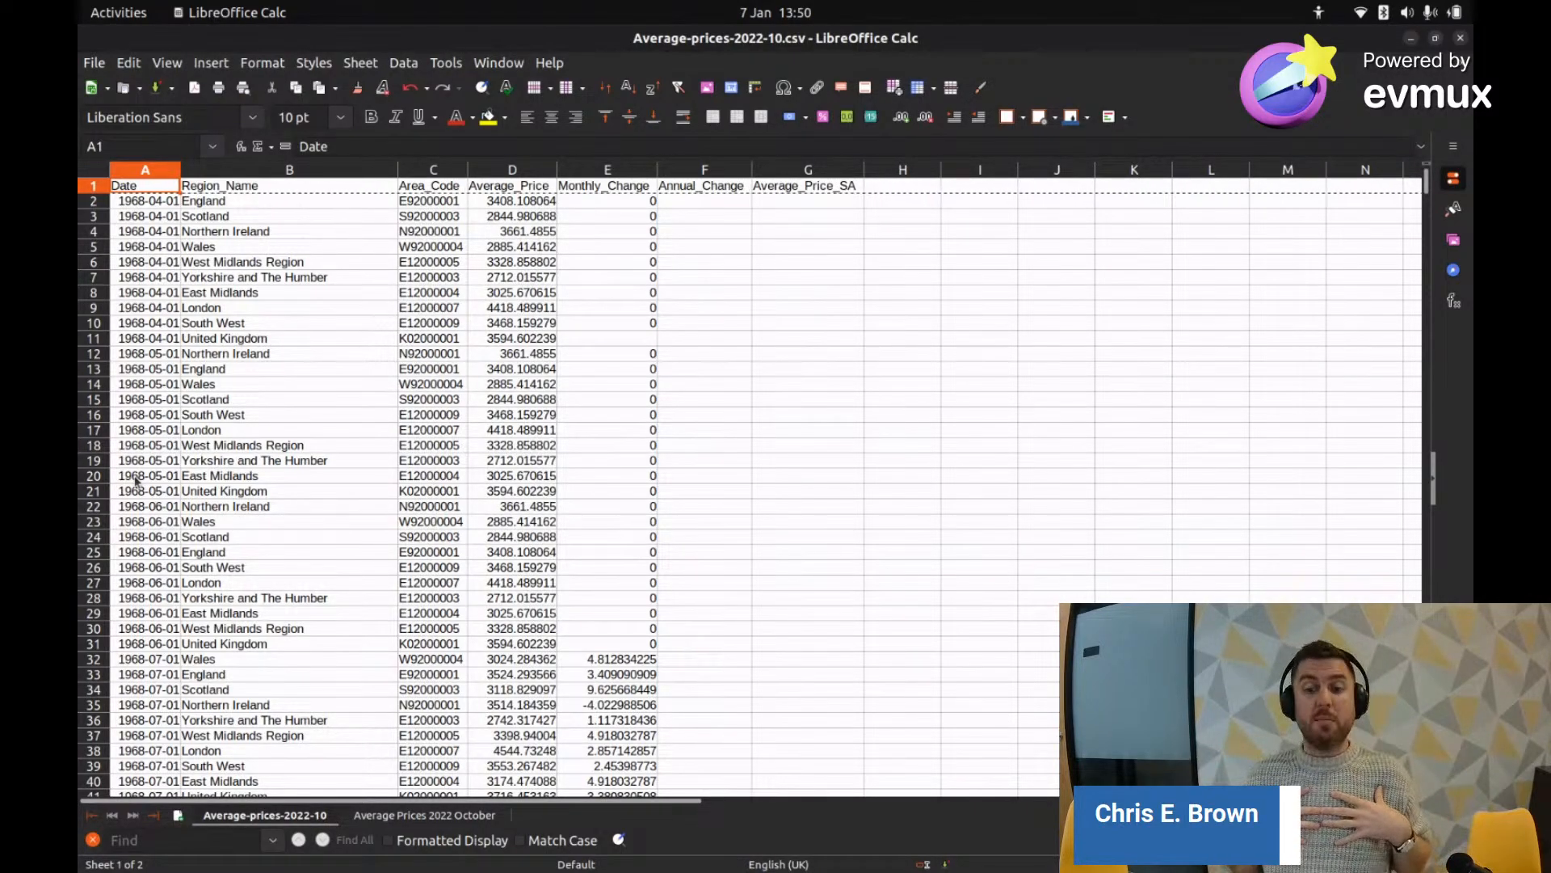
click(456, 814)
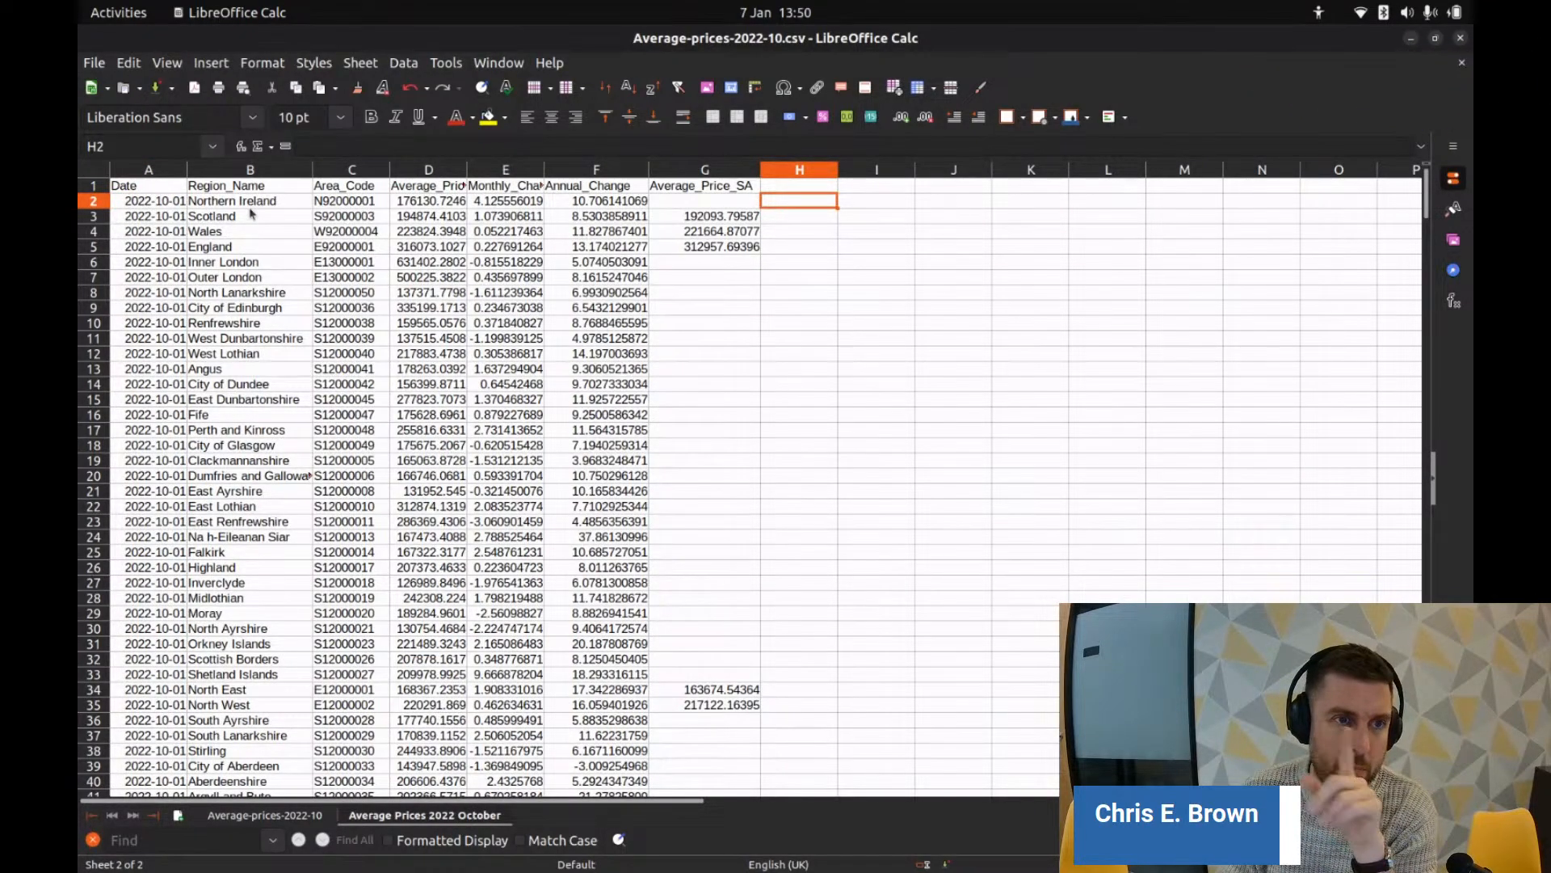
Step: Fill rows 2–5 (Northern Ireland, Scotland, Wales, England) with a red background
click(93, 202)
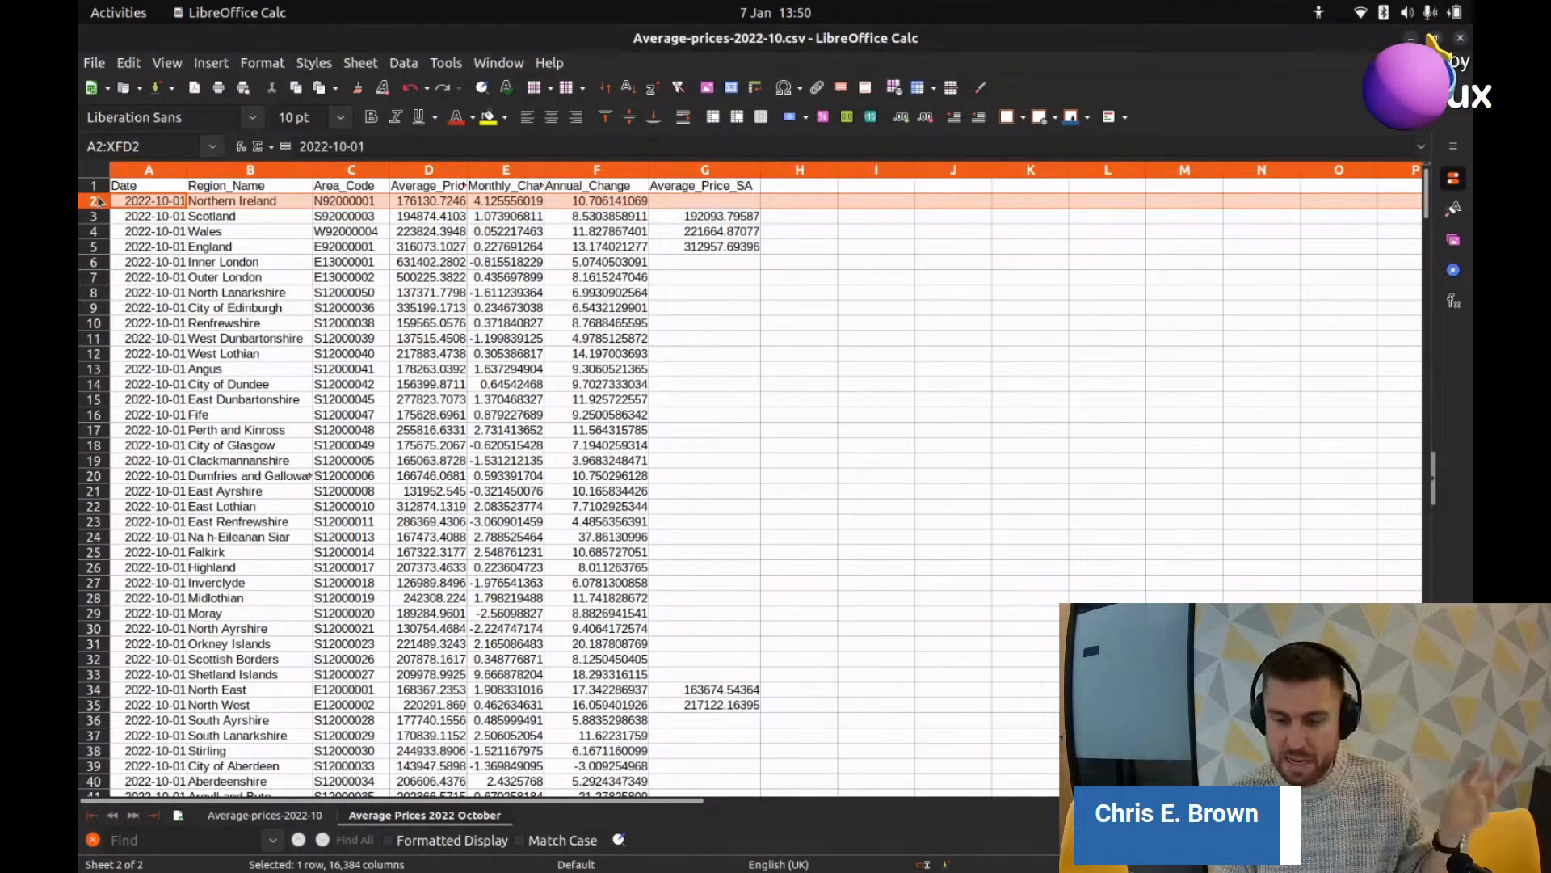
click(89, 216)
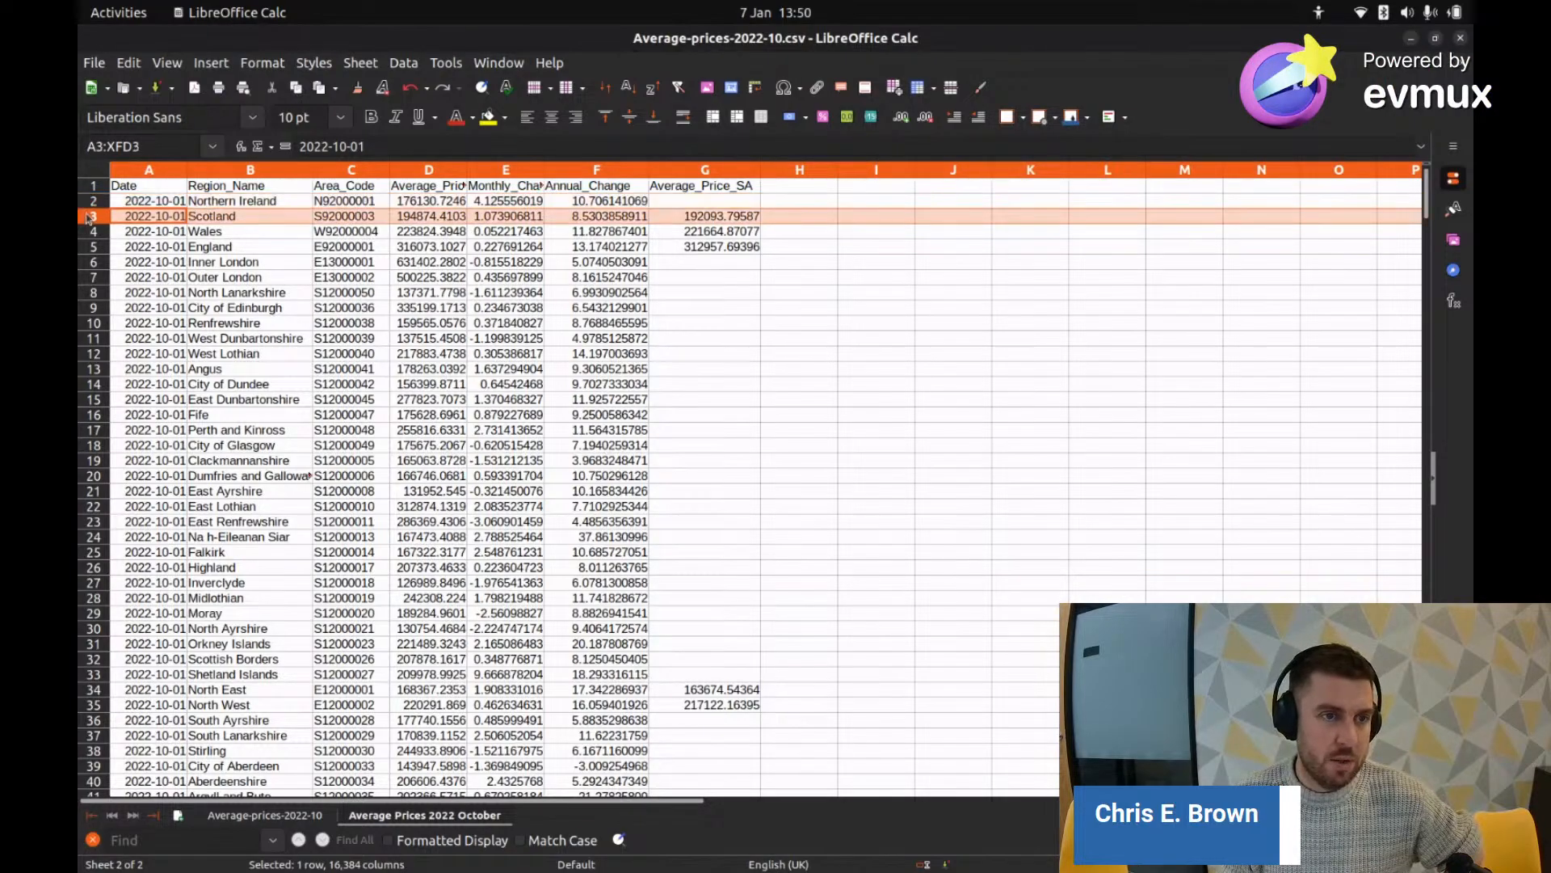
click(95, 232)
click(96, 247)
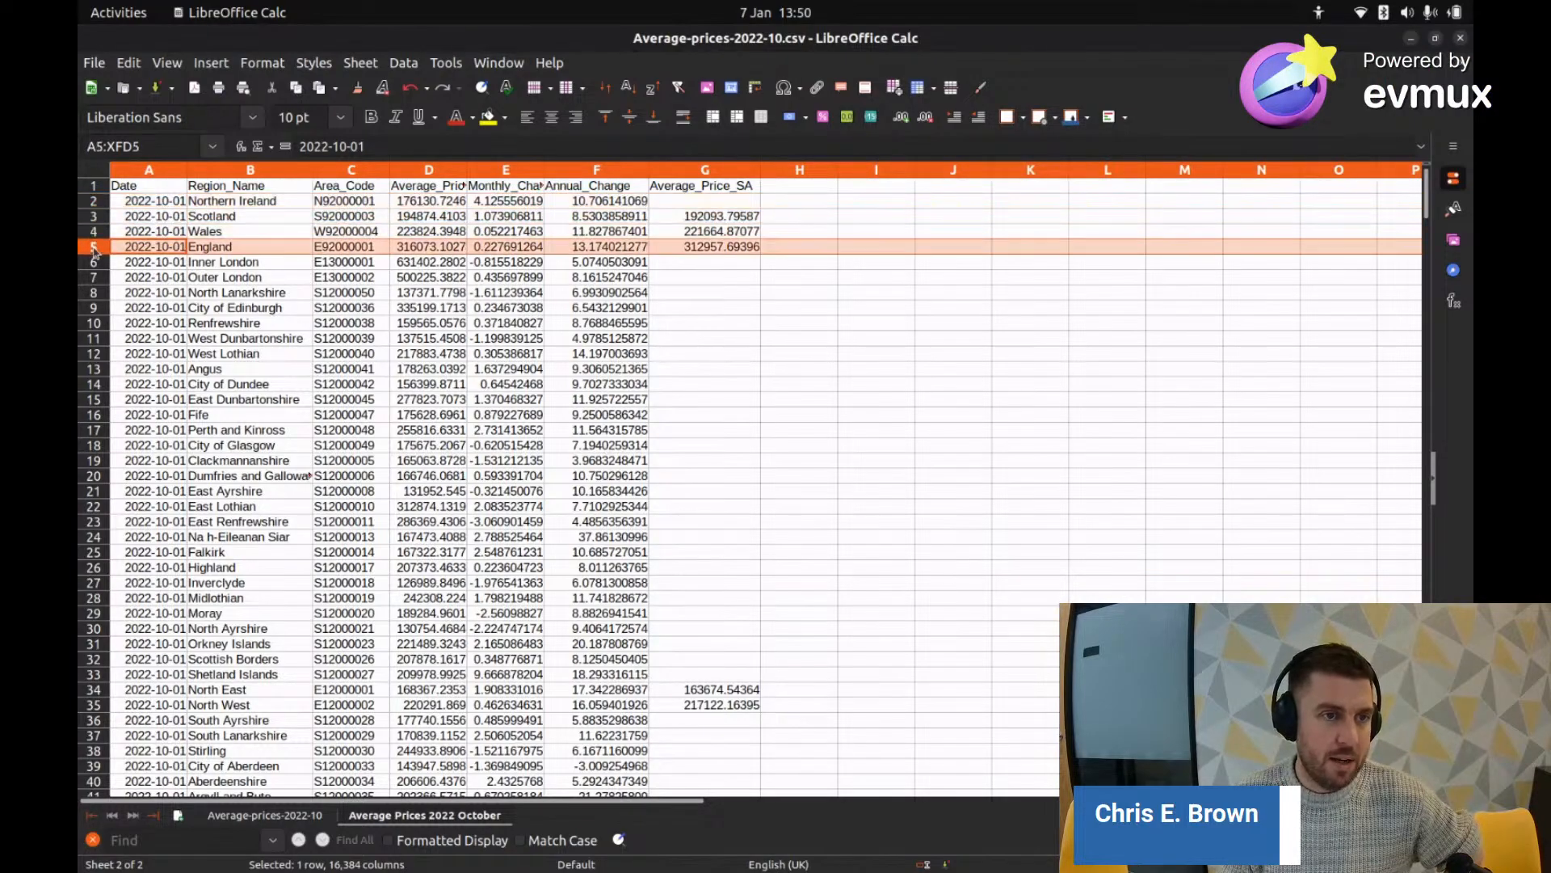
click(92, 202)
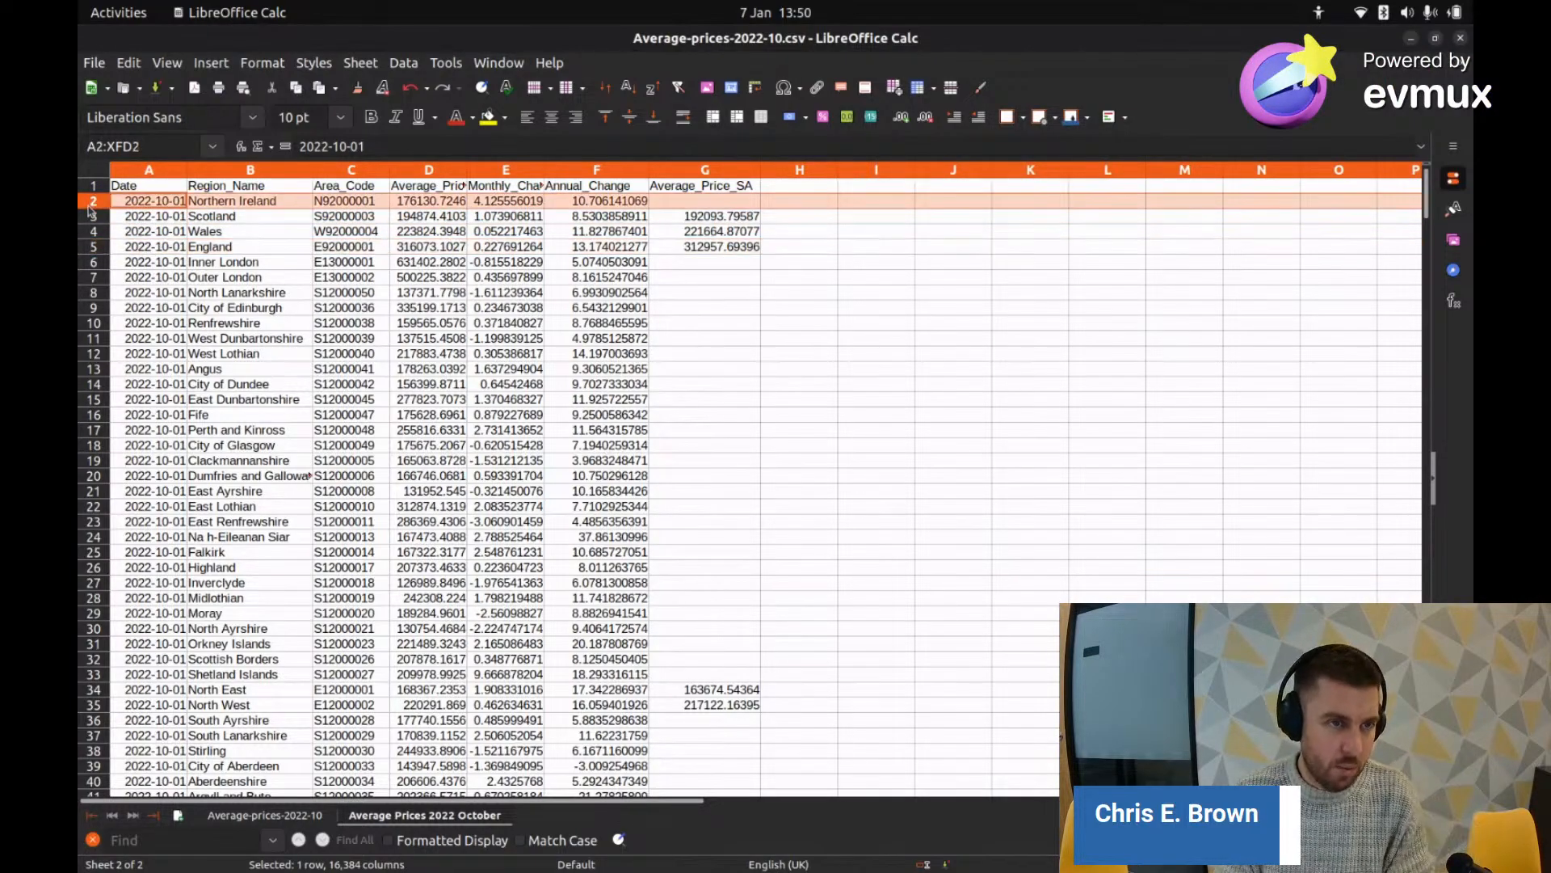
shift+click(94, 252)
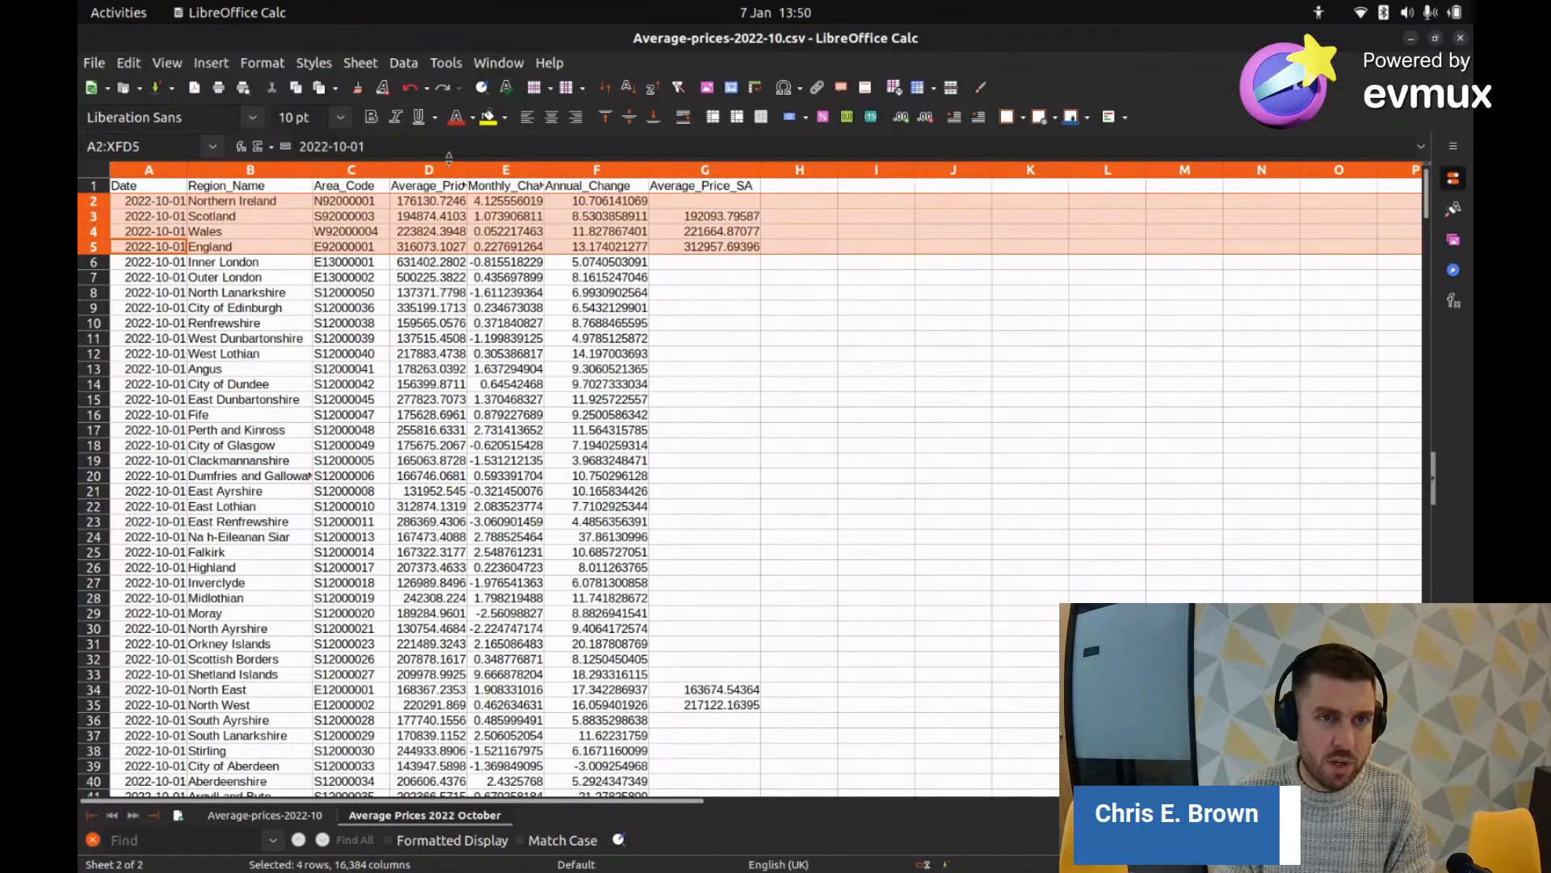
click(504, 118)
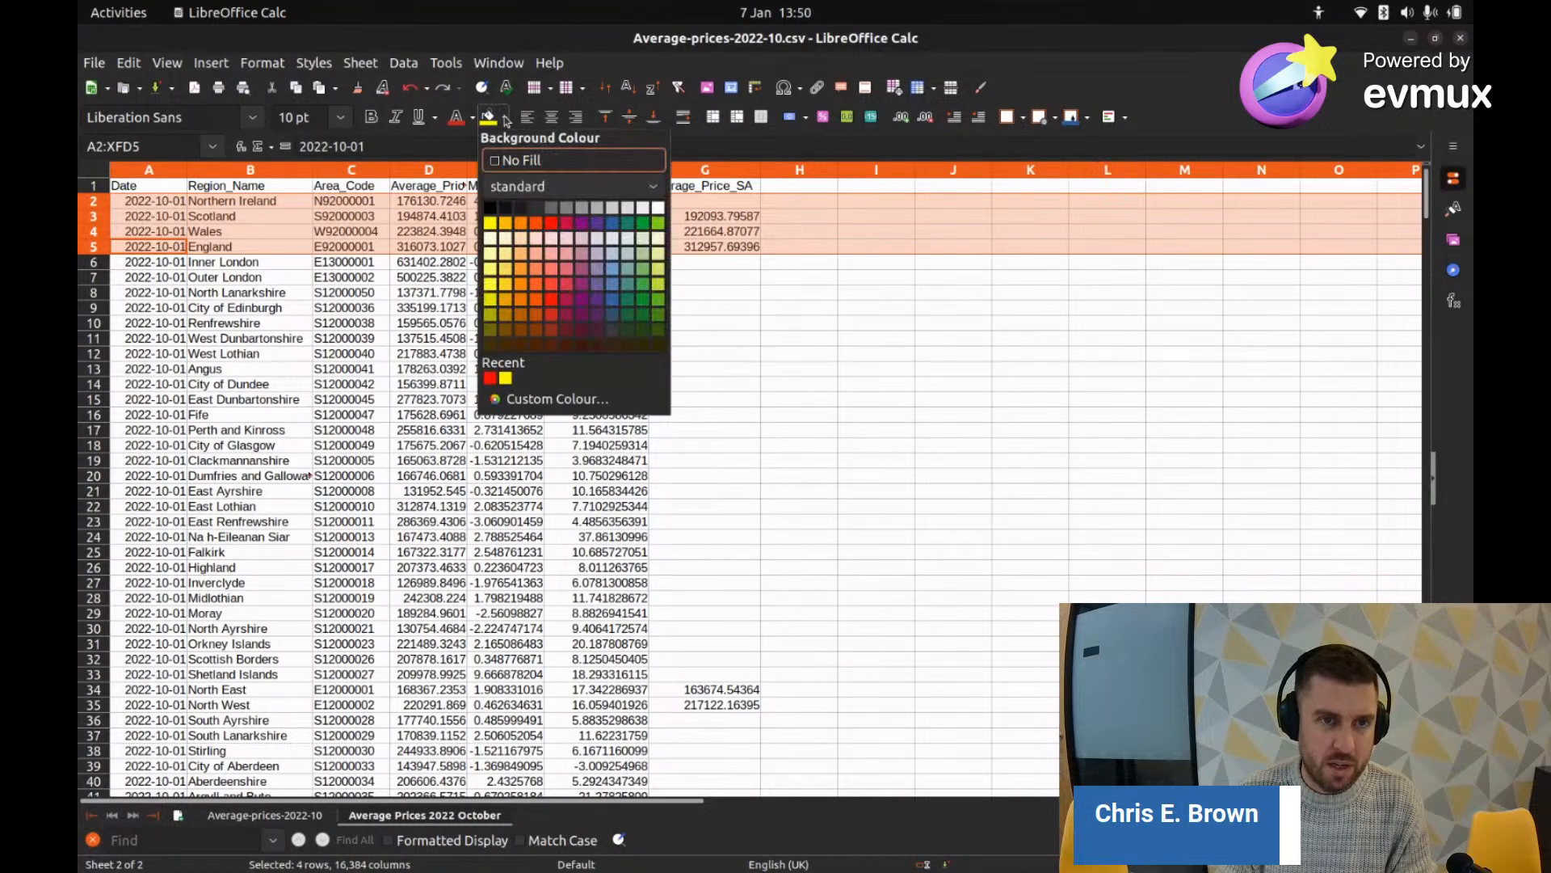
click(547, 229)
click(524, 282)
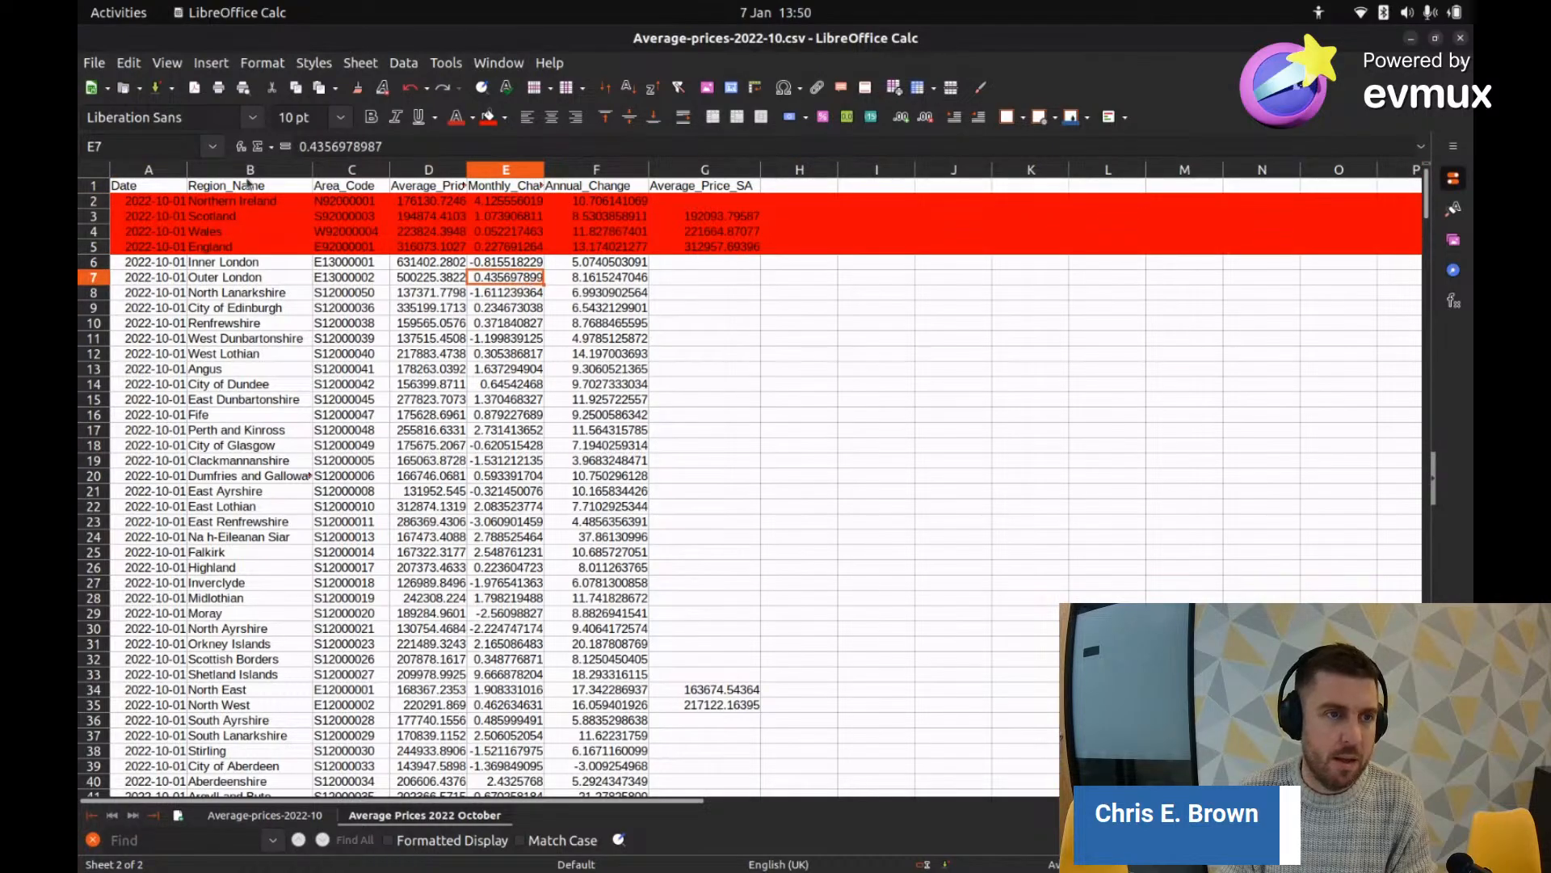
click(208, 278)
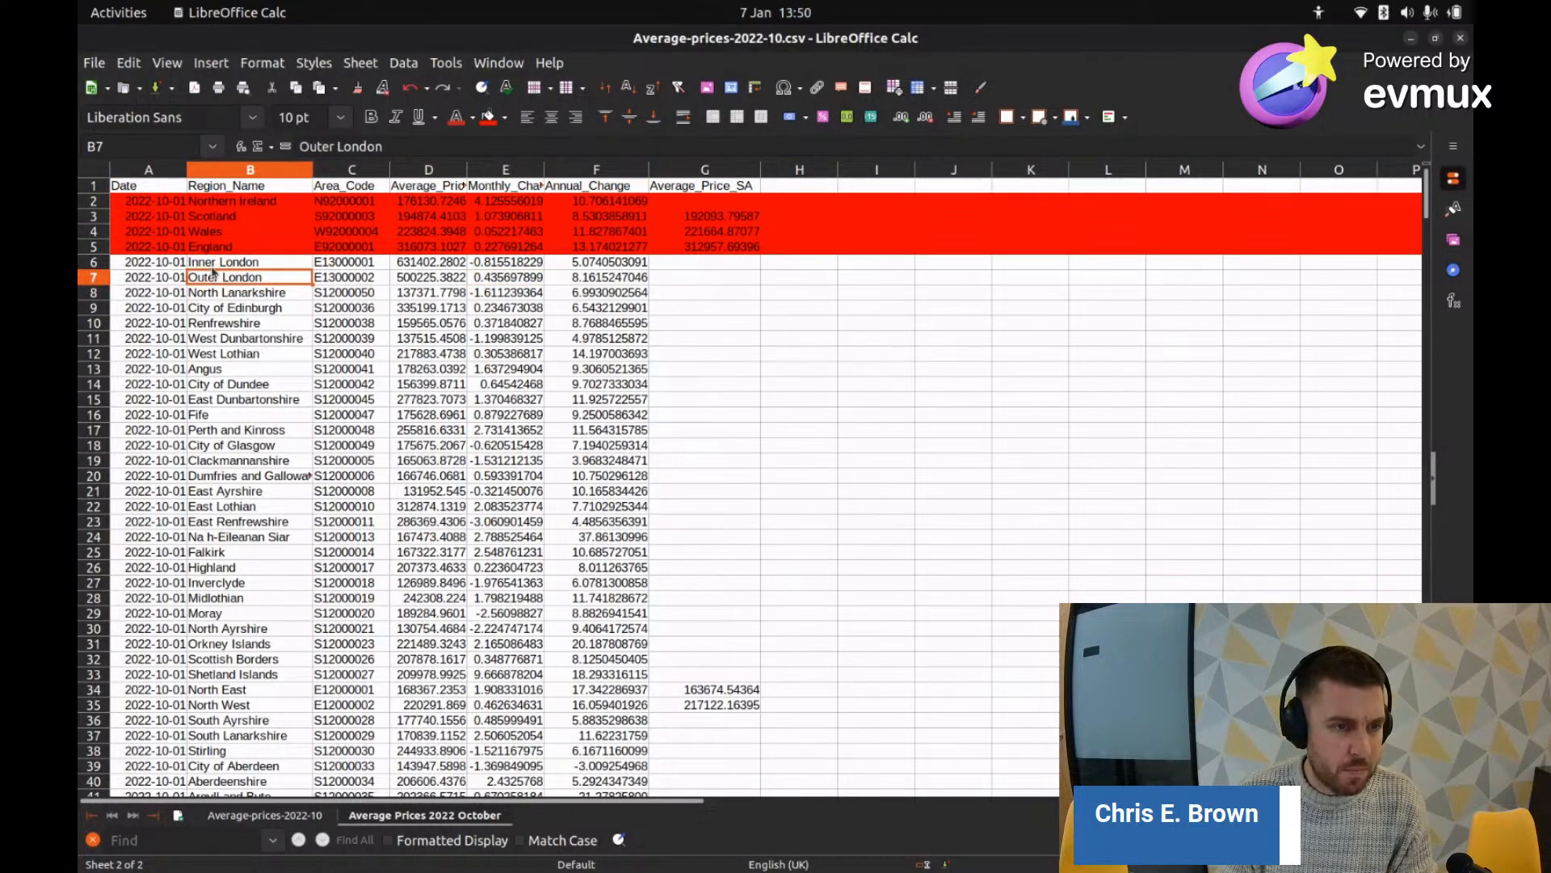
scroll(214, 273, down, 2)
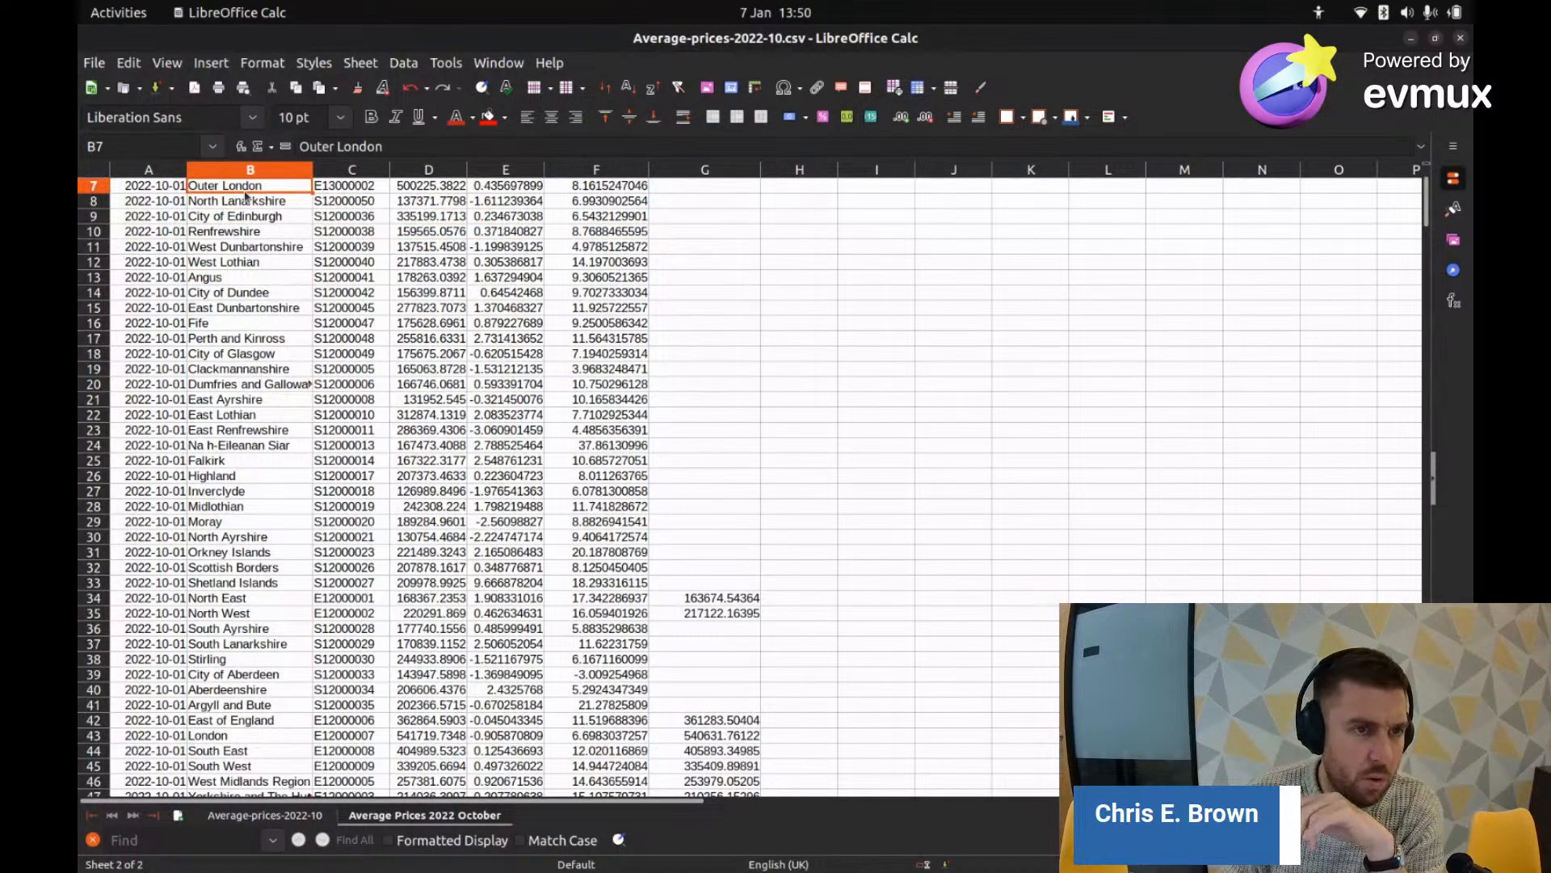
scroll(202, 295, up, 2)
click(93, 263)
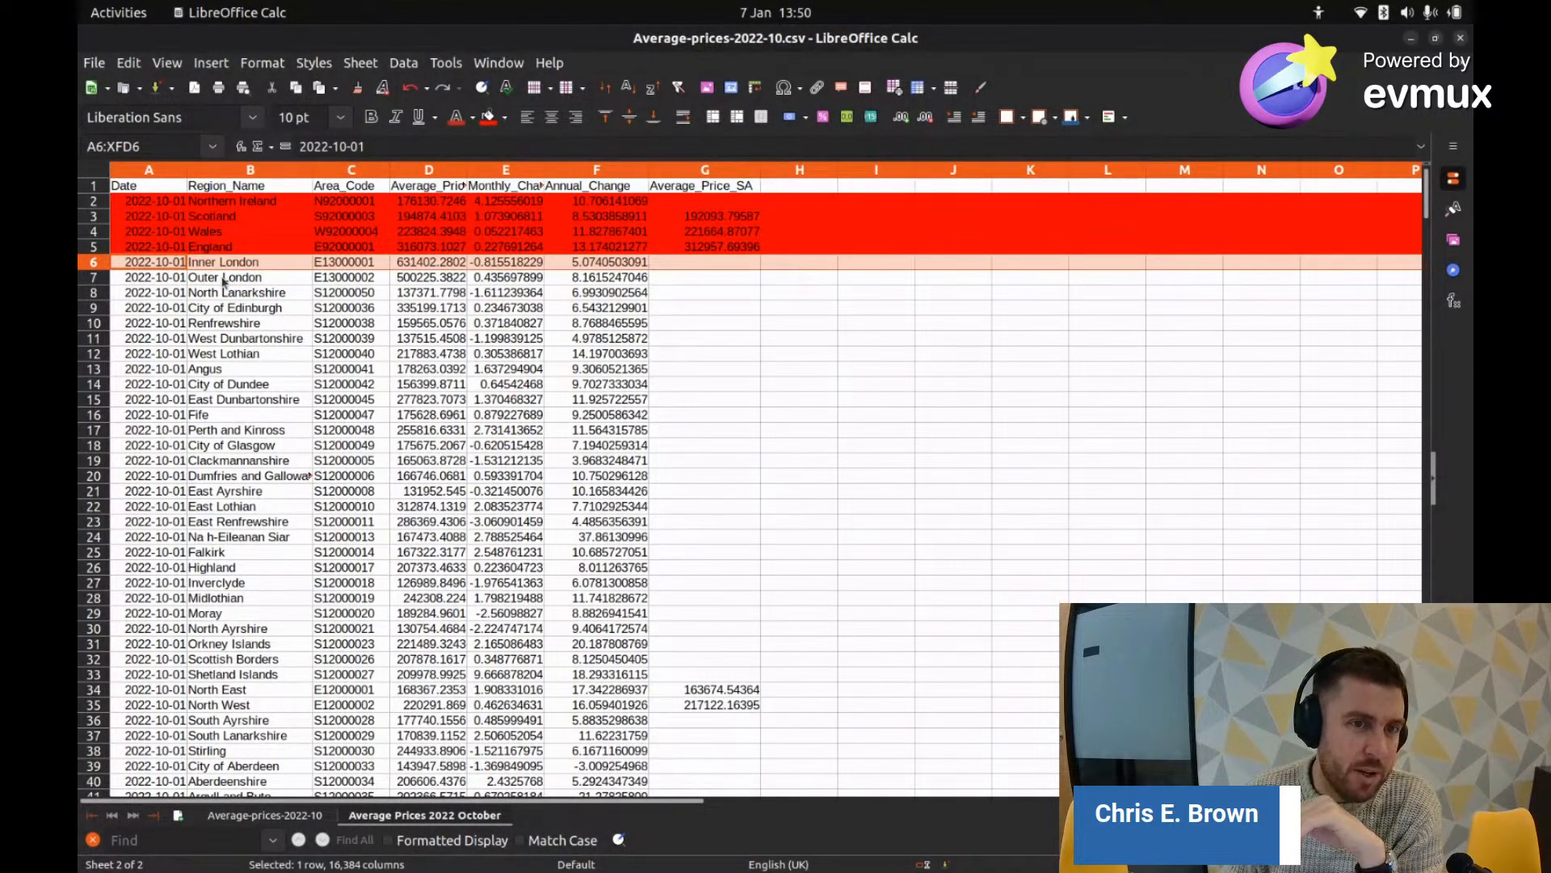
scroll(224, 280, down, 4)
scroll(224, 288, down, 5)
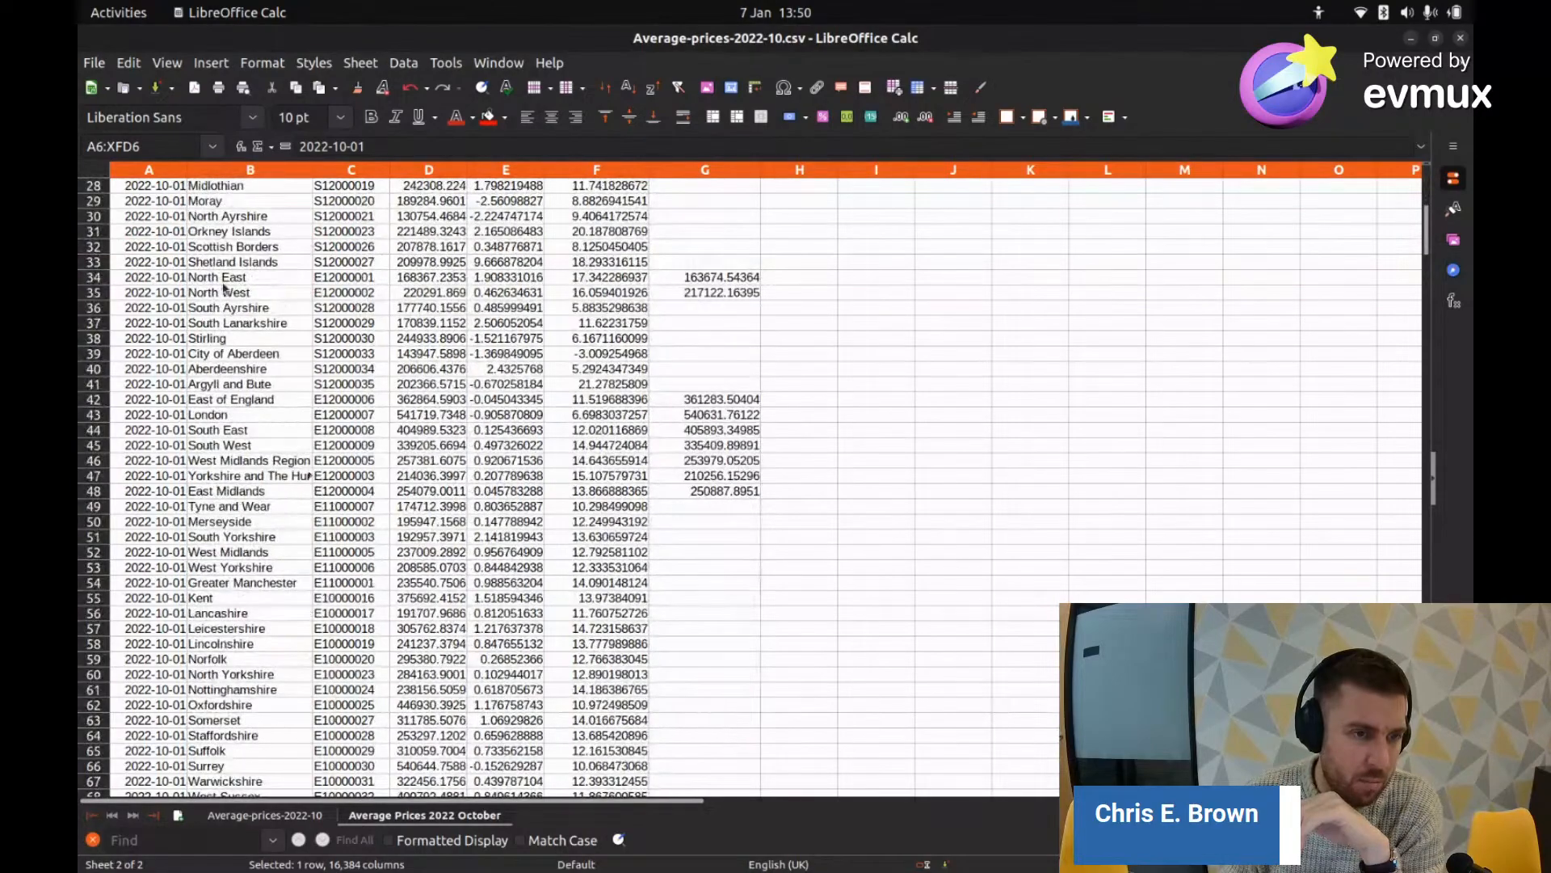
click(92, 431)
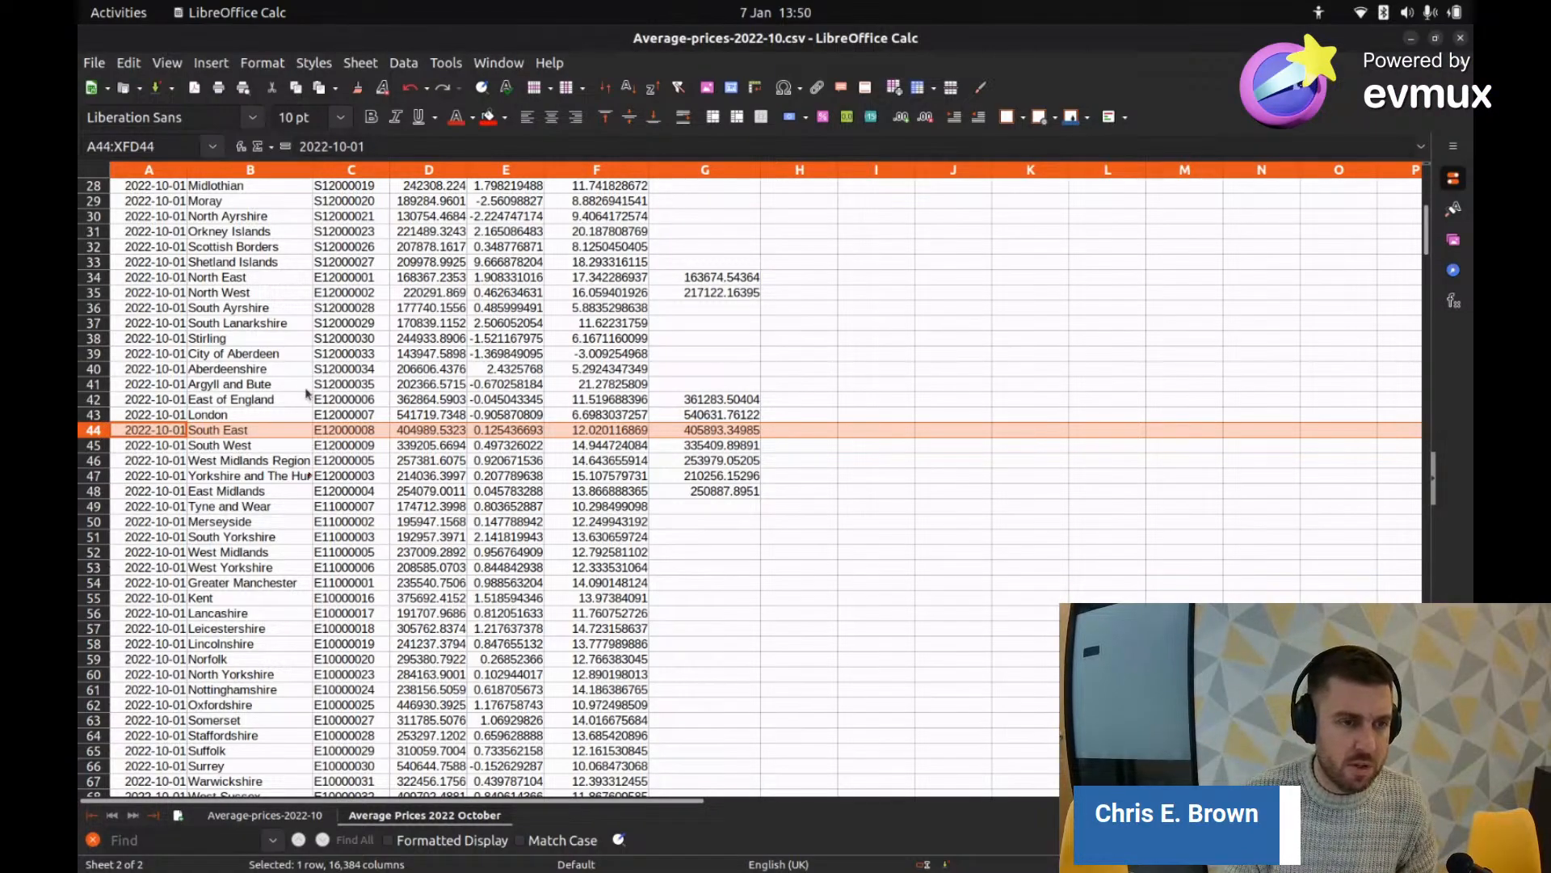
scroll(297, 400, up, 9)
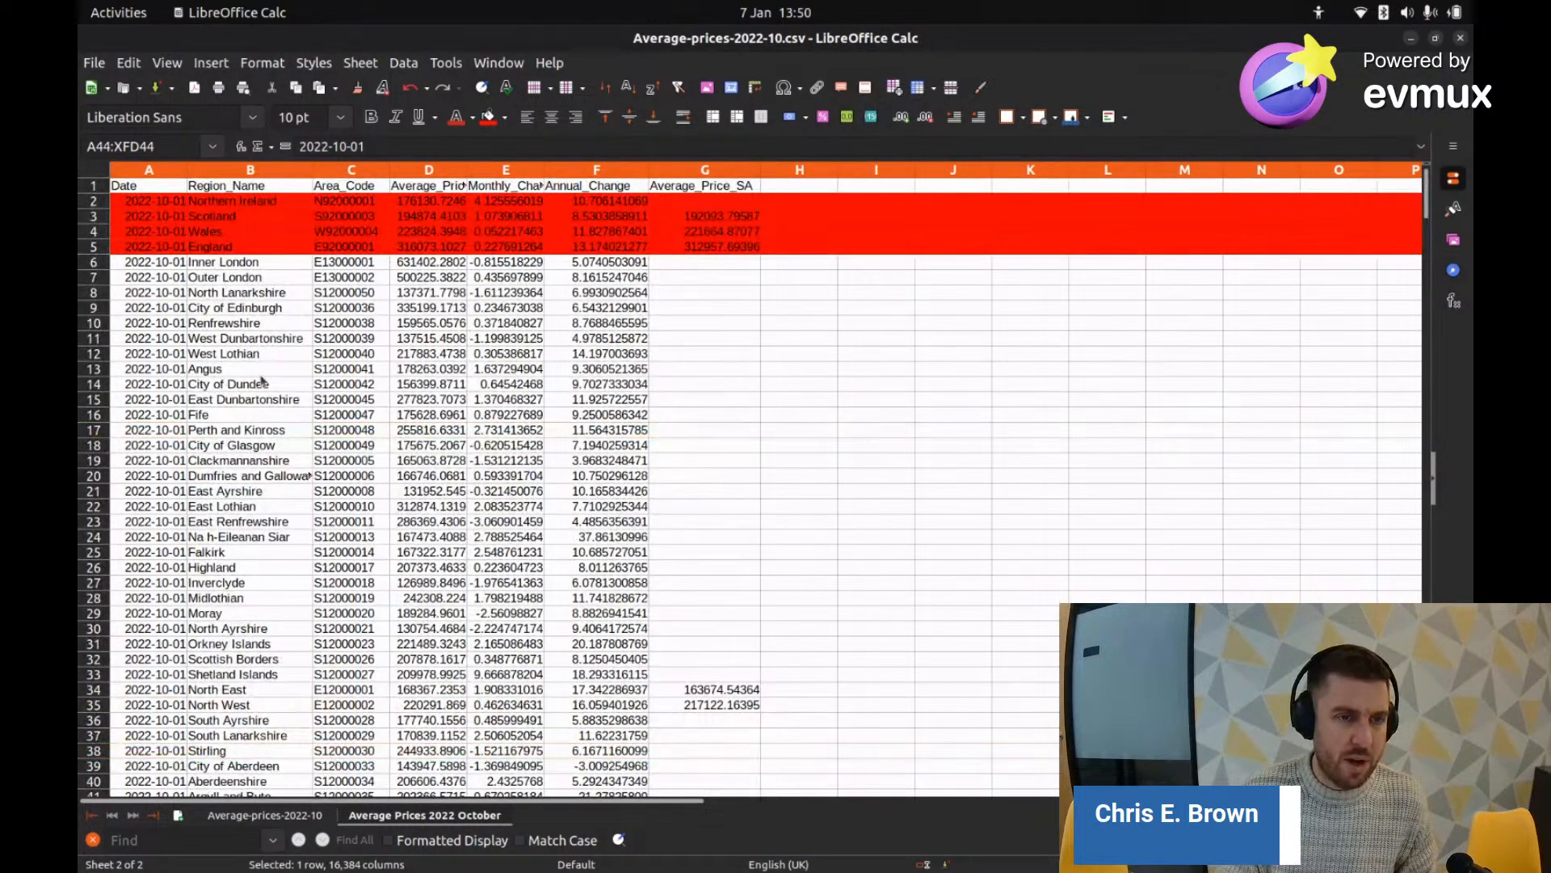
scroll(267, 391, down, 3)
scroll(267, 391, up, 3)
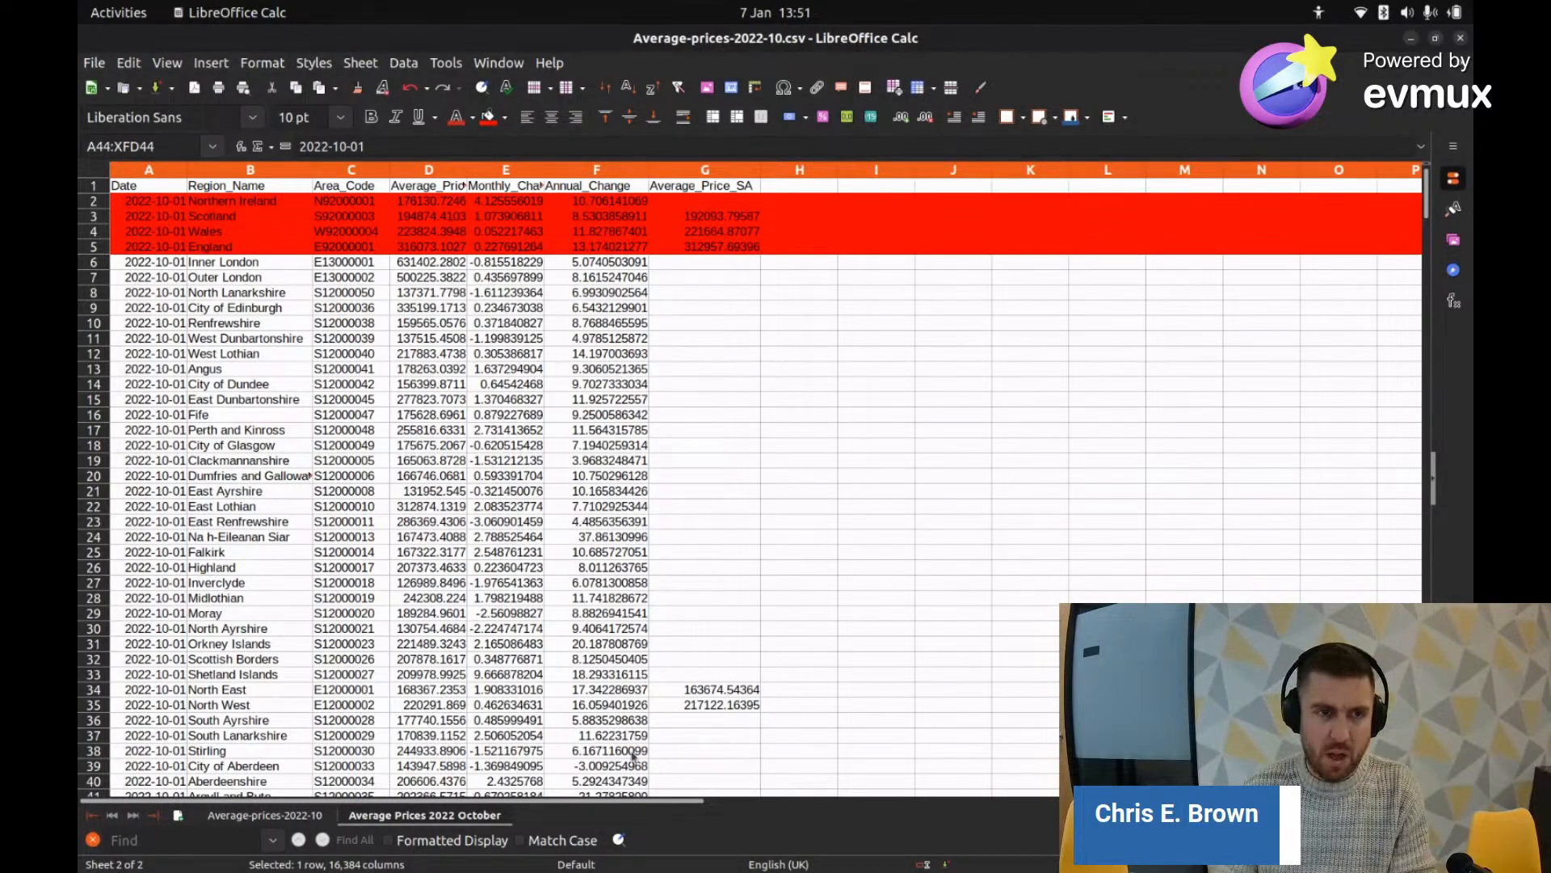
scroll(549, 323, down, 8)
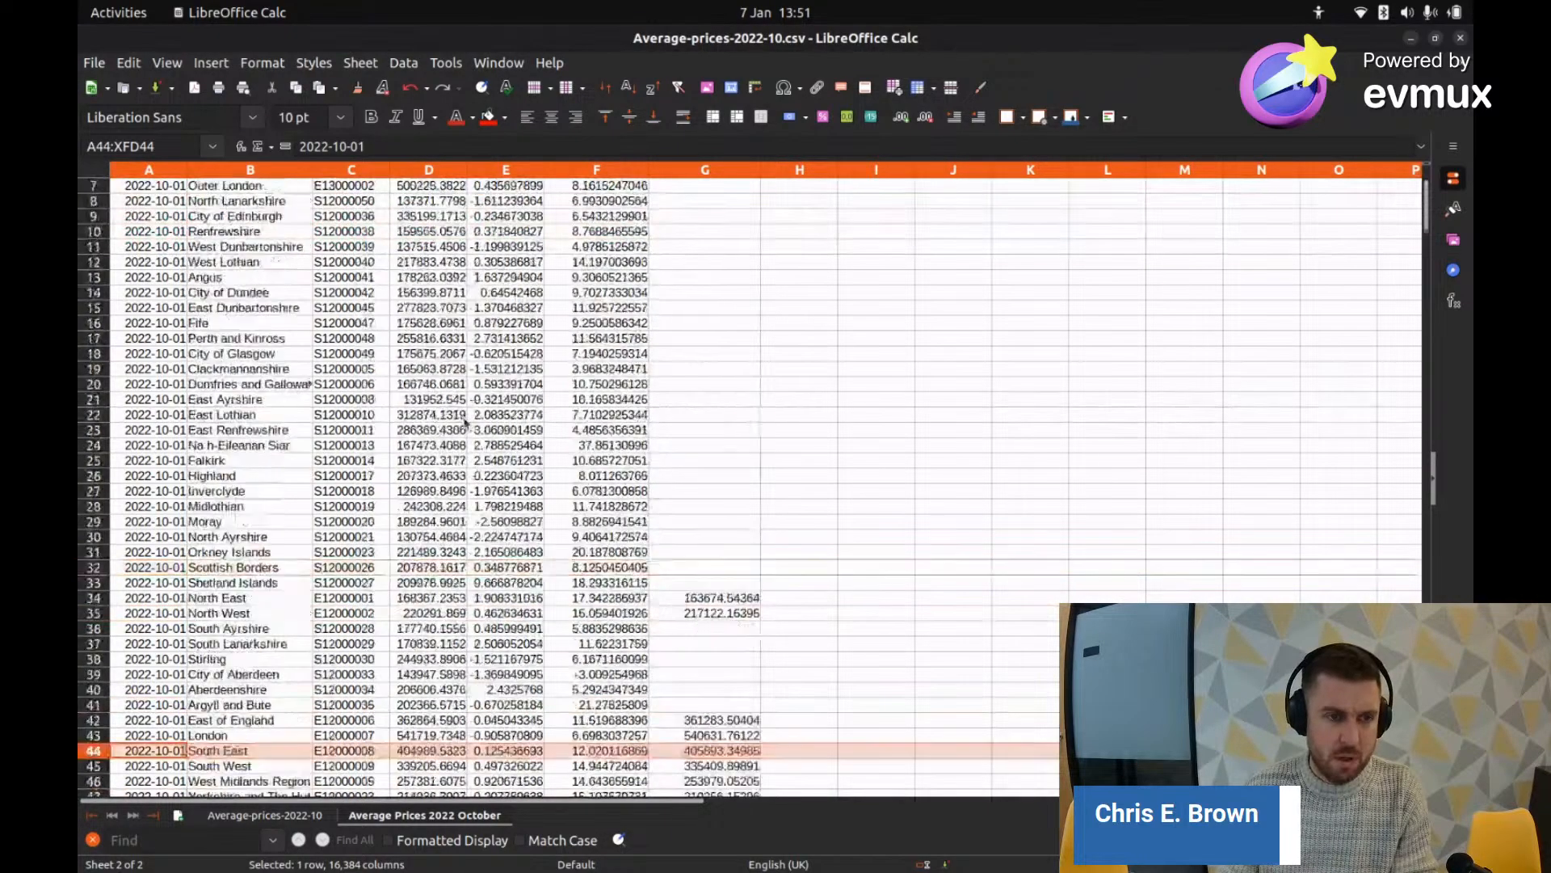
scroll(610, 243, up, 8)
click(98, 200)
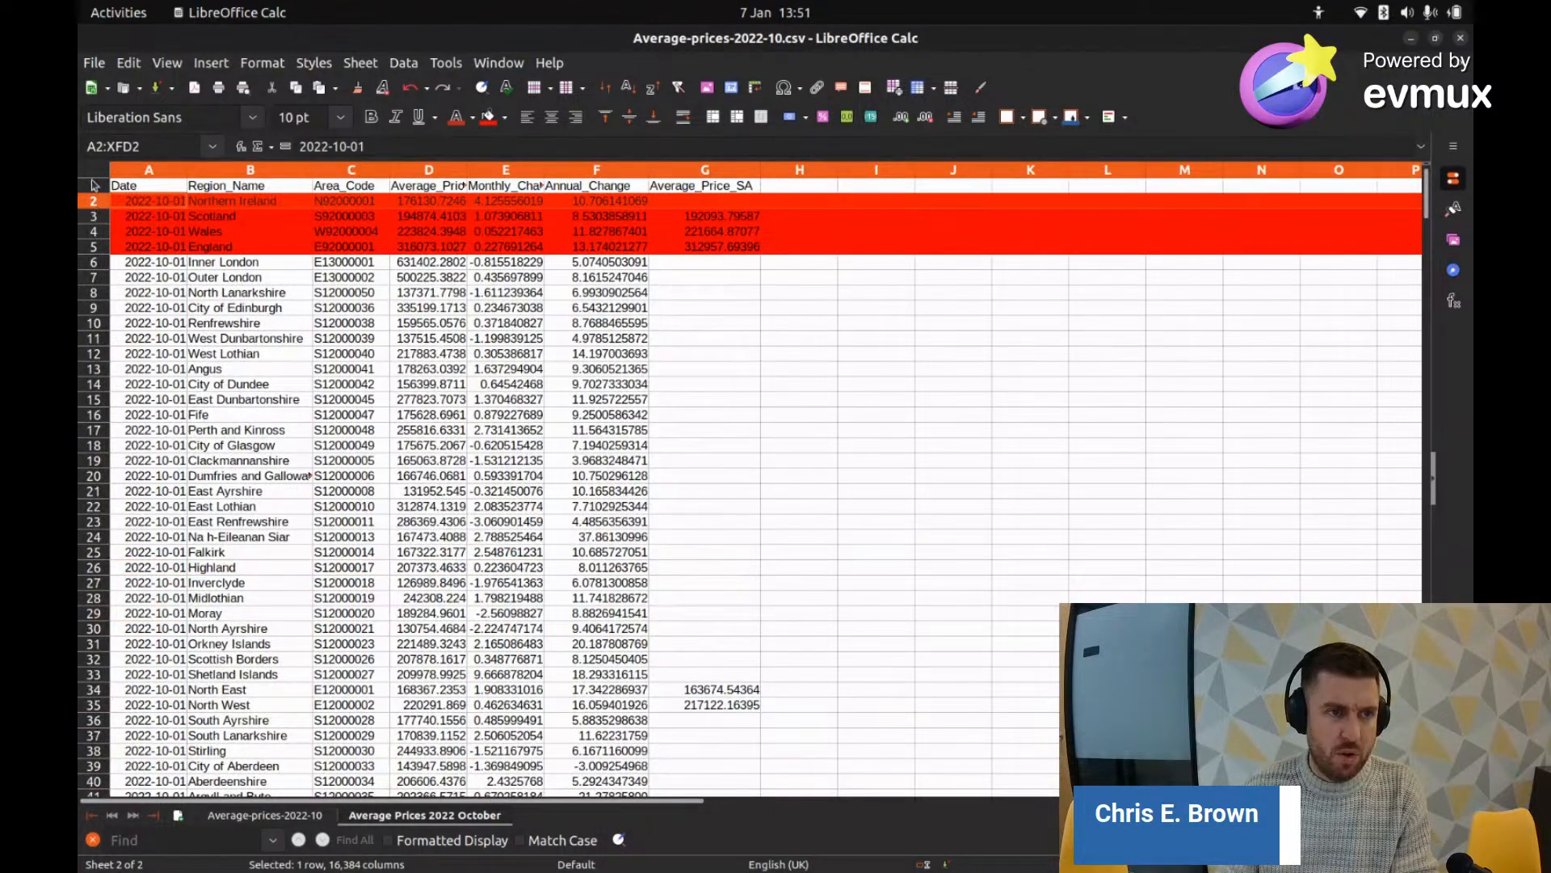
click(93, 185)
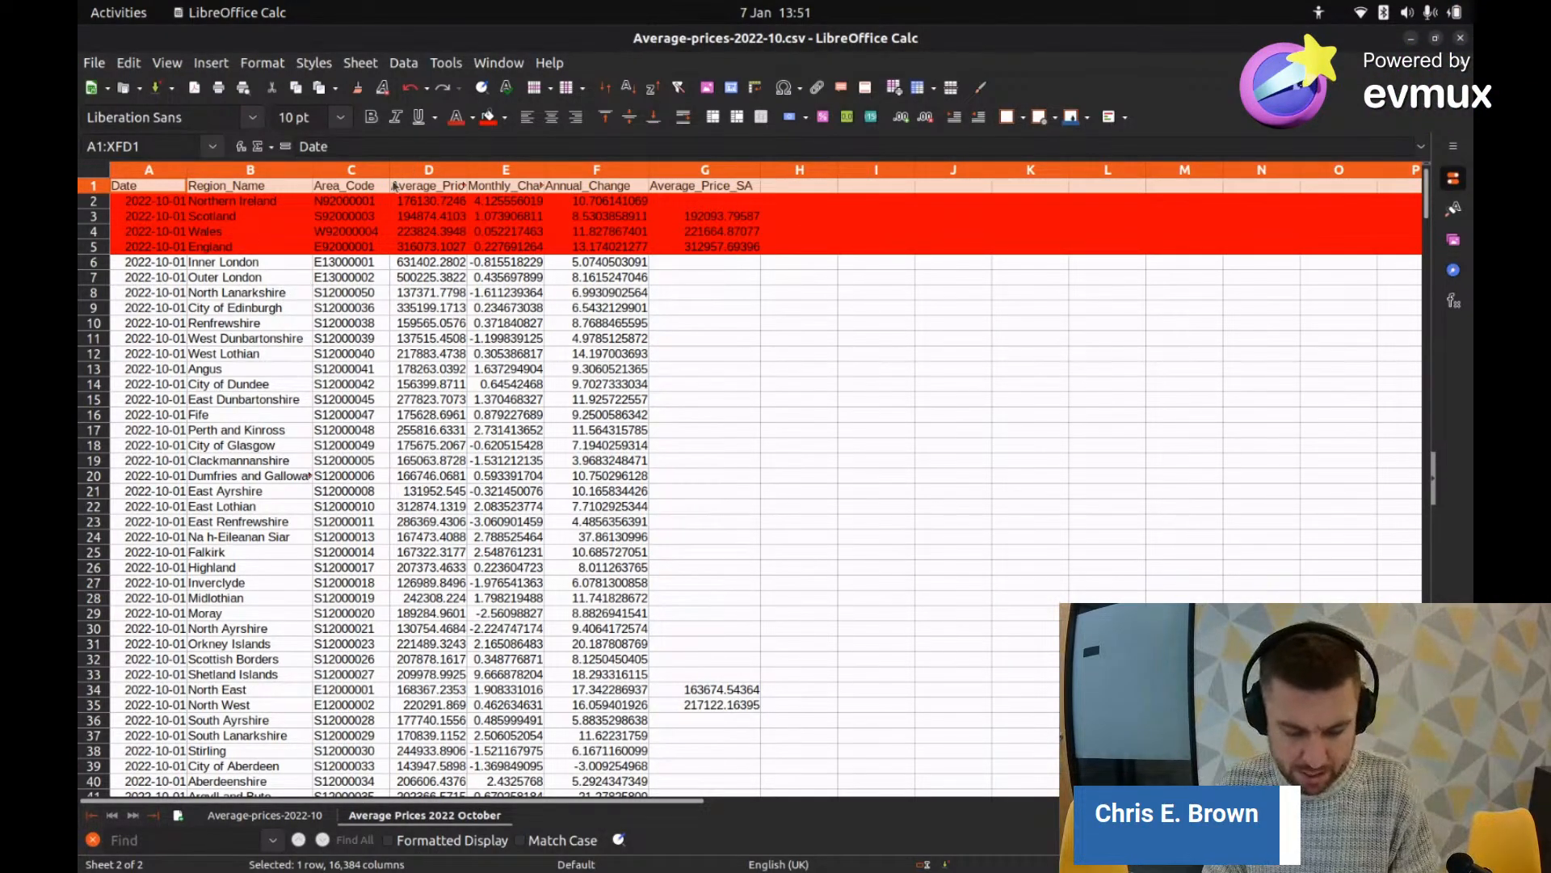
Step: Go back to the UK HPI October 2022 summary in Chrome, find the price-by-region table, then return to Calc
key(alt+Tab)
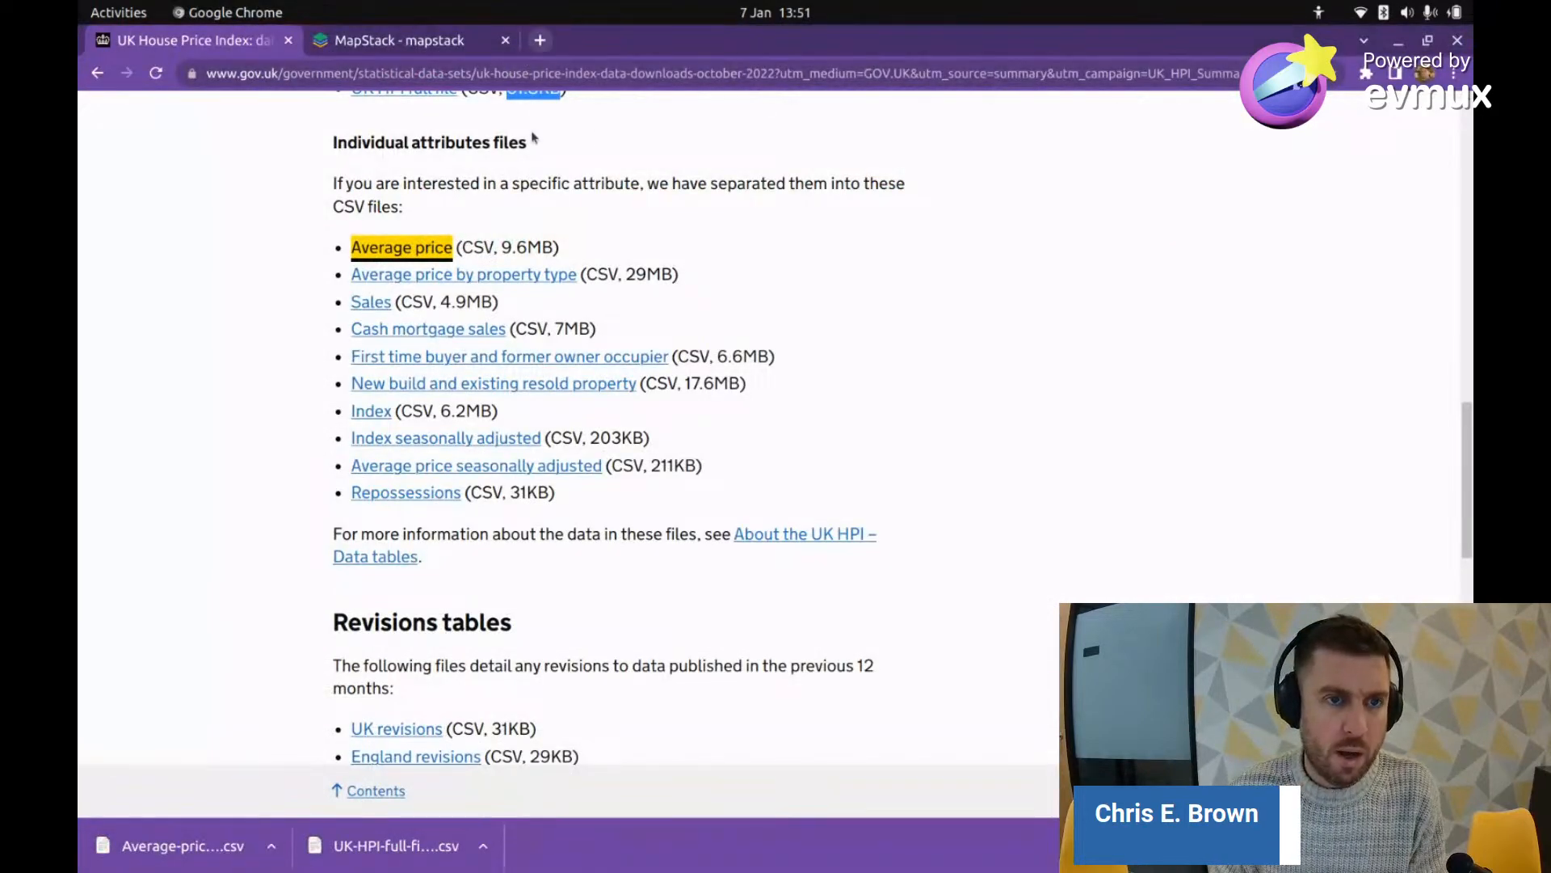
scroll(533, 139, up, 12)
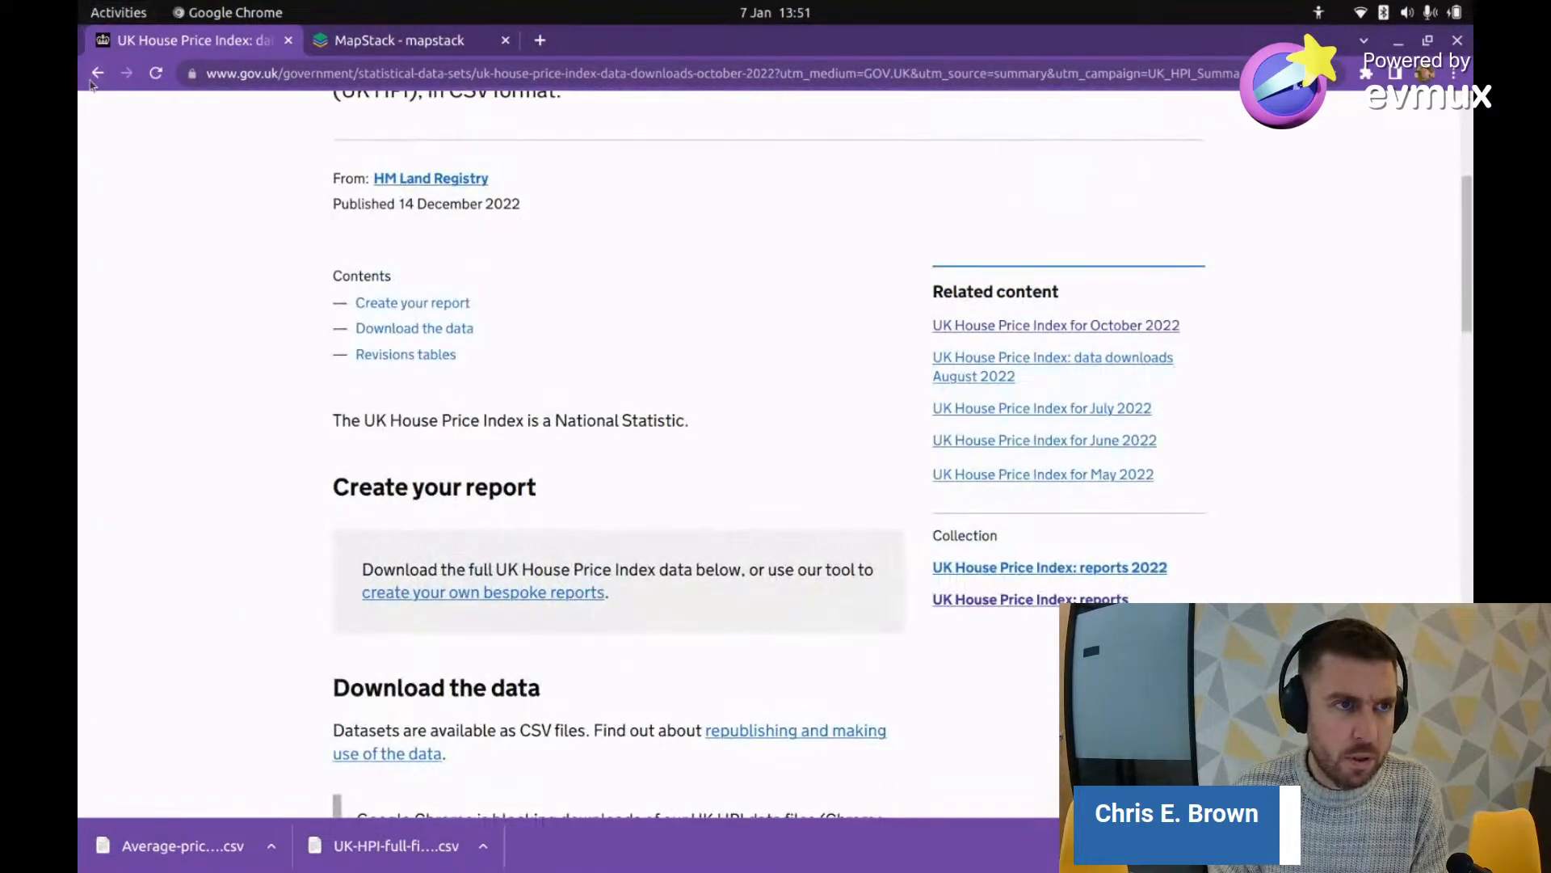
click(97, 74)
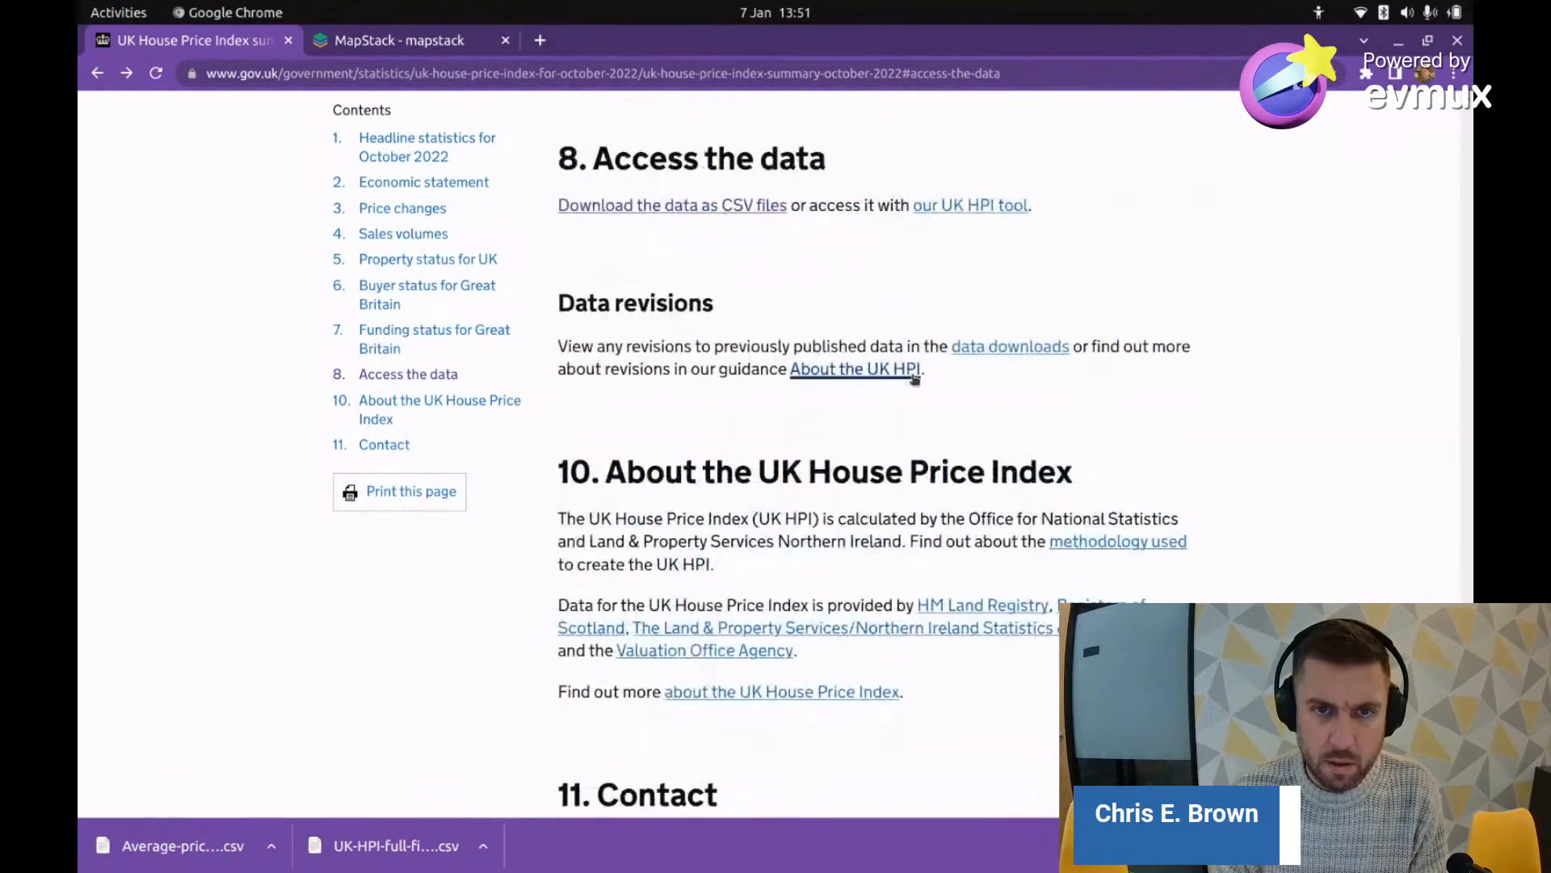
scroll(913, 382, up, 20)
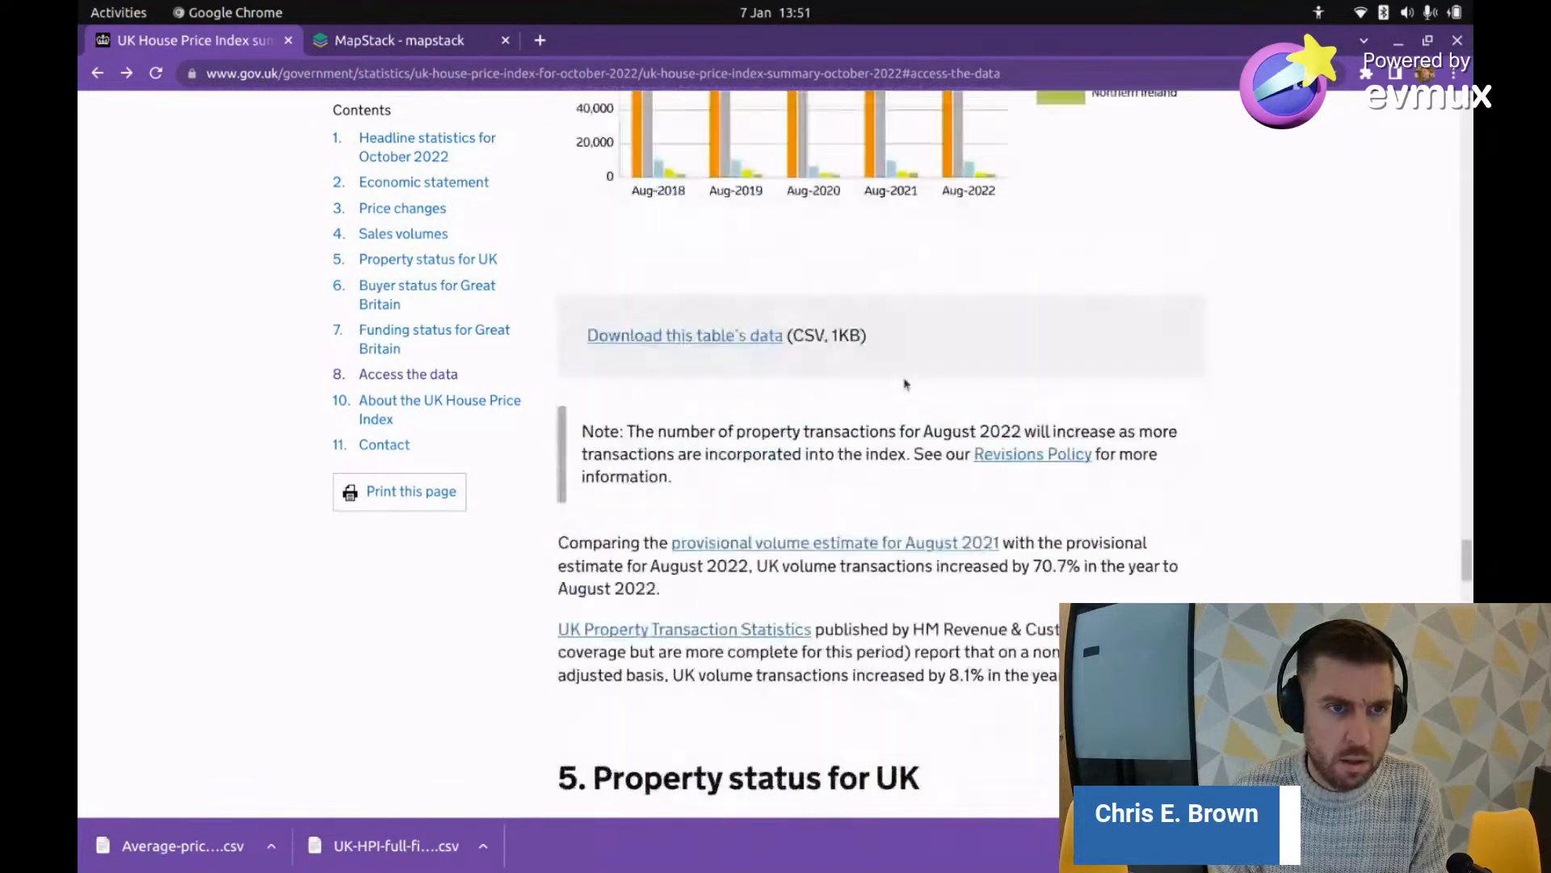
scroll(906, 385, up, 6)
scroll(986, 438, up, 10)
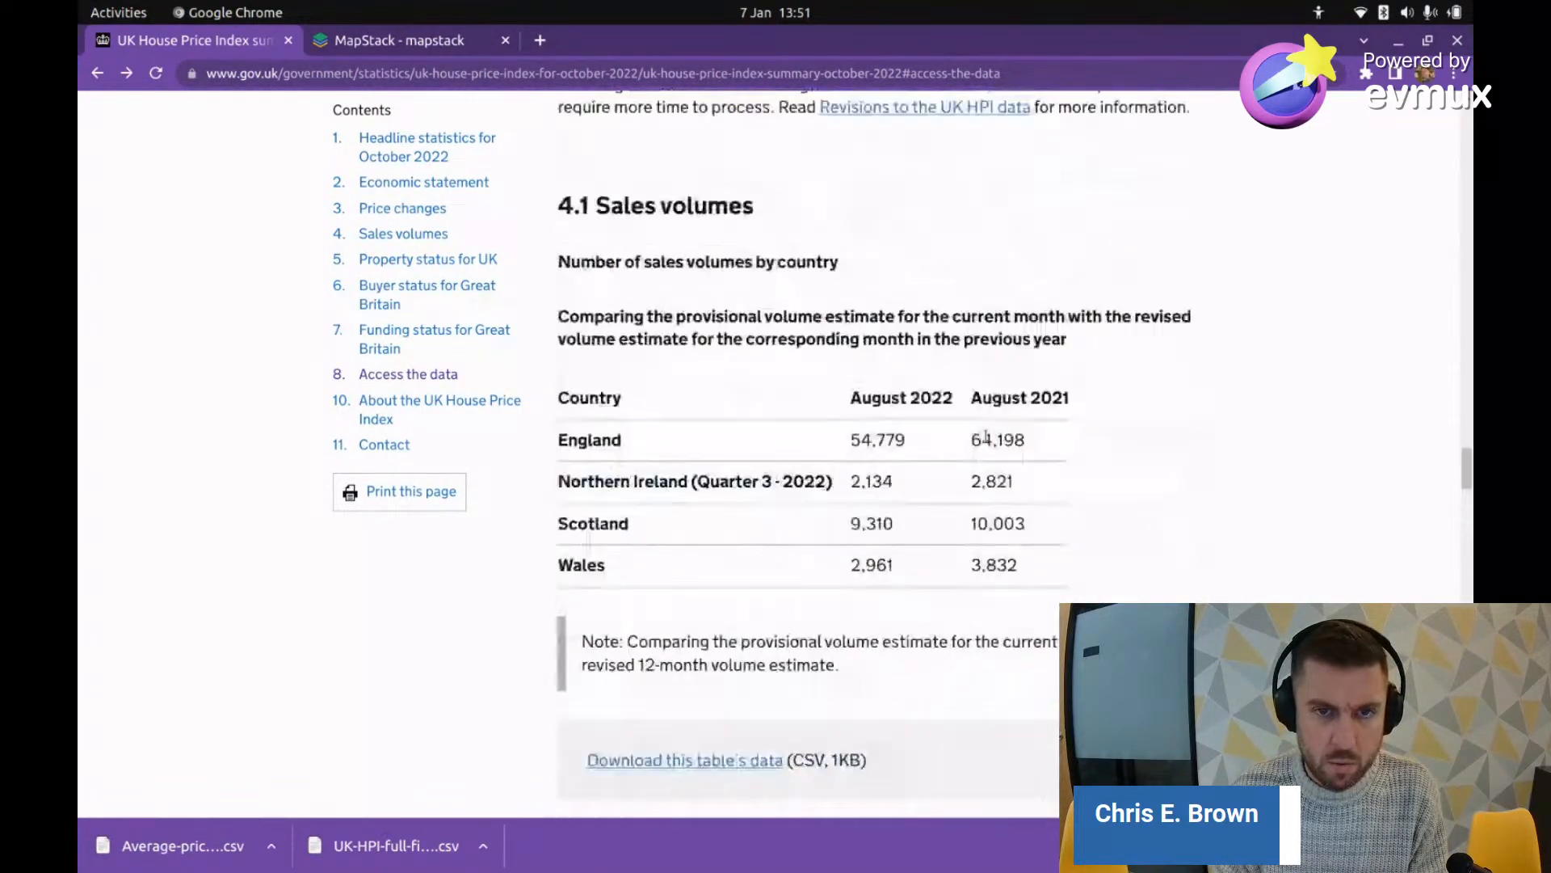
scroll(987, 439, up, 15)
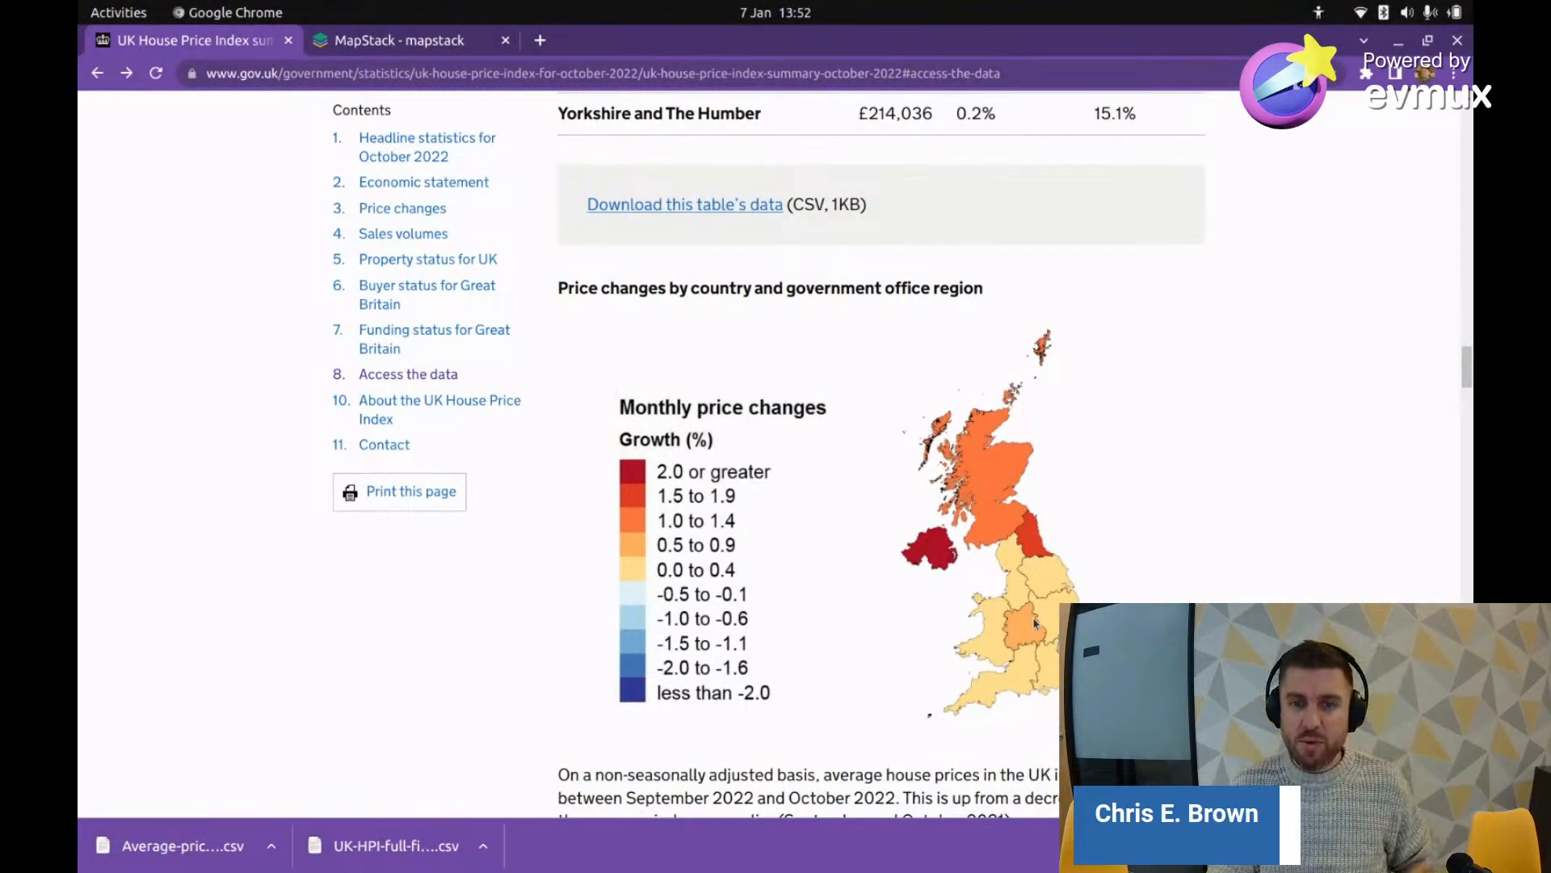
scroll(1034, 622, up, 3)
scroll(1031, 594, down, 7)
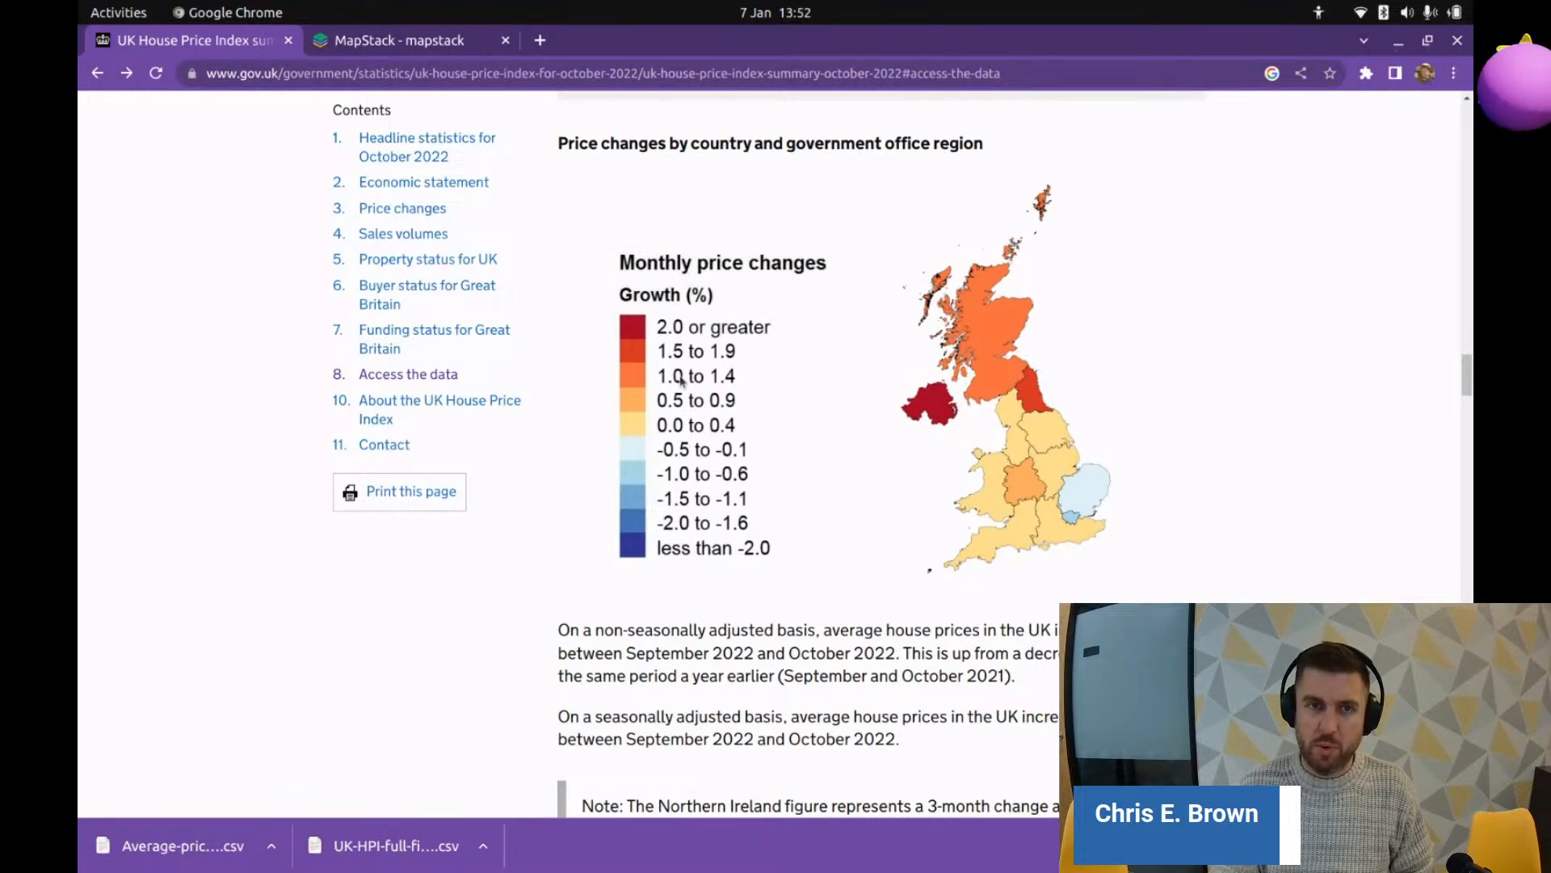
scroll(417, 107, up, 3)
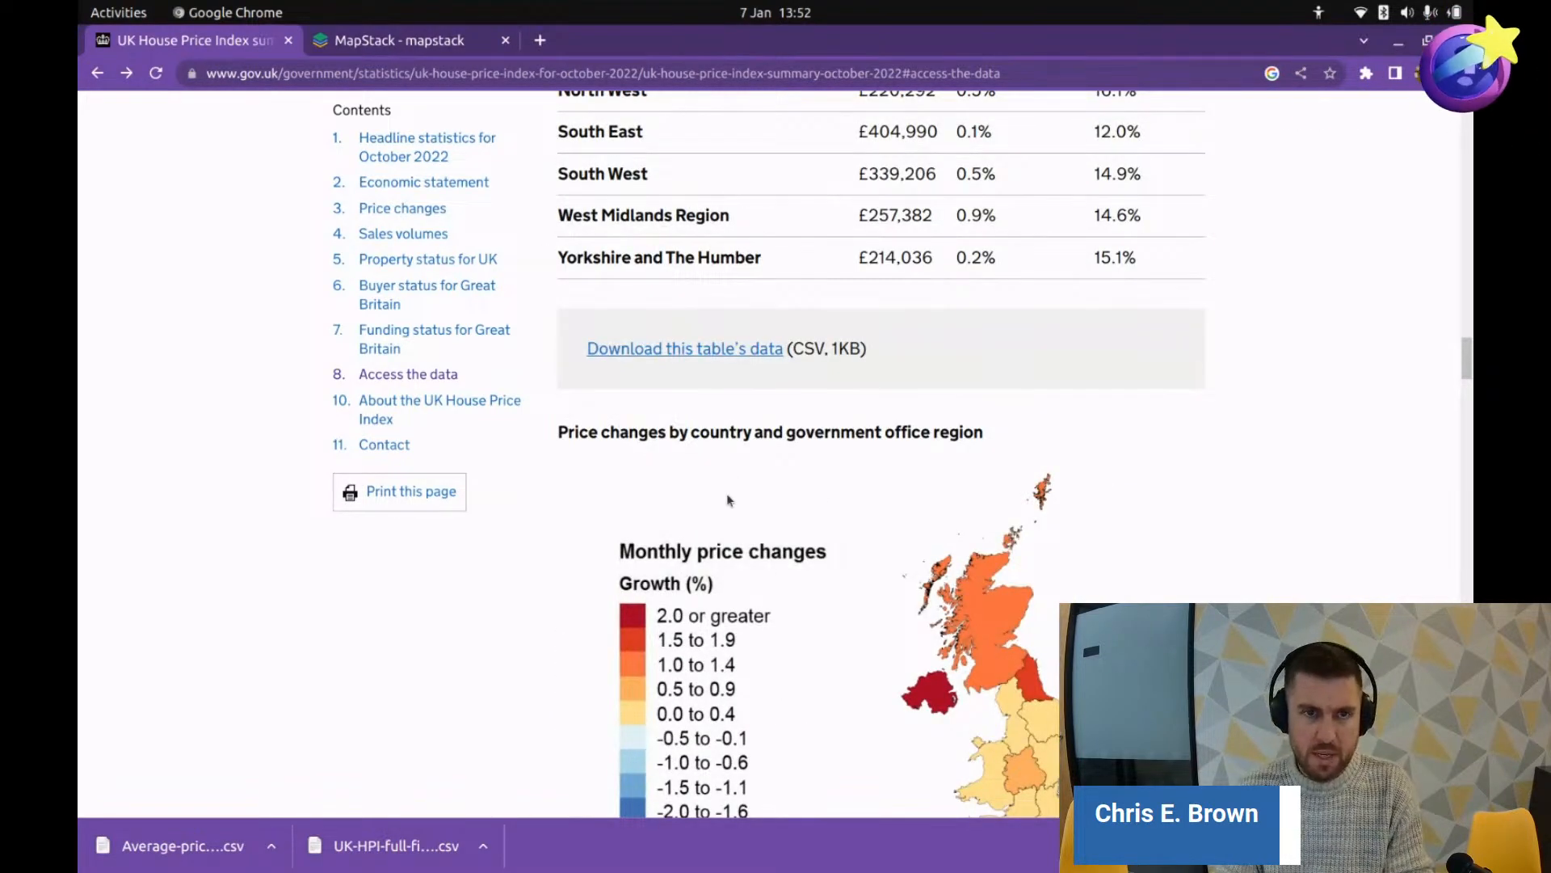
scroll(727, 489, up, 3)
scroll(691, 408, up, 2)
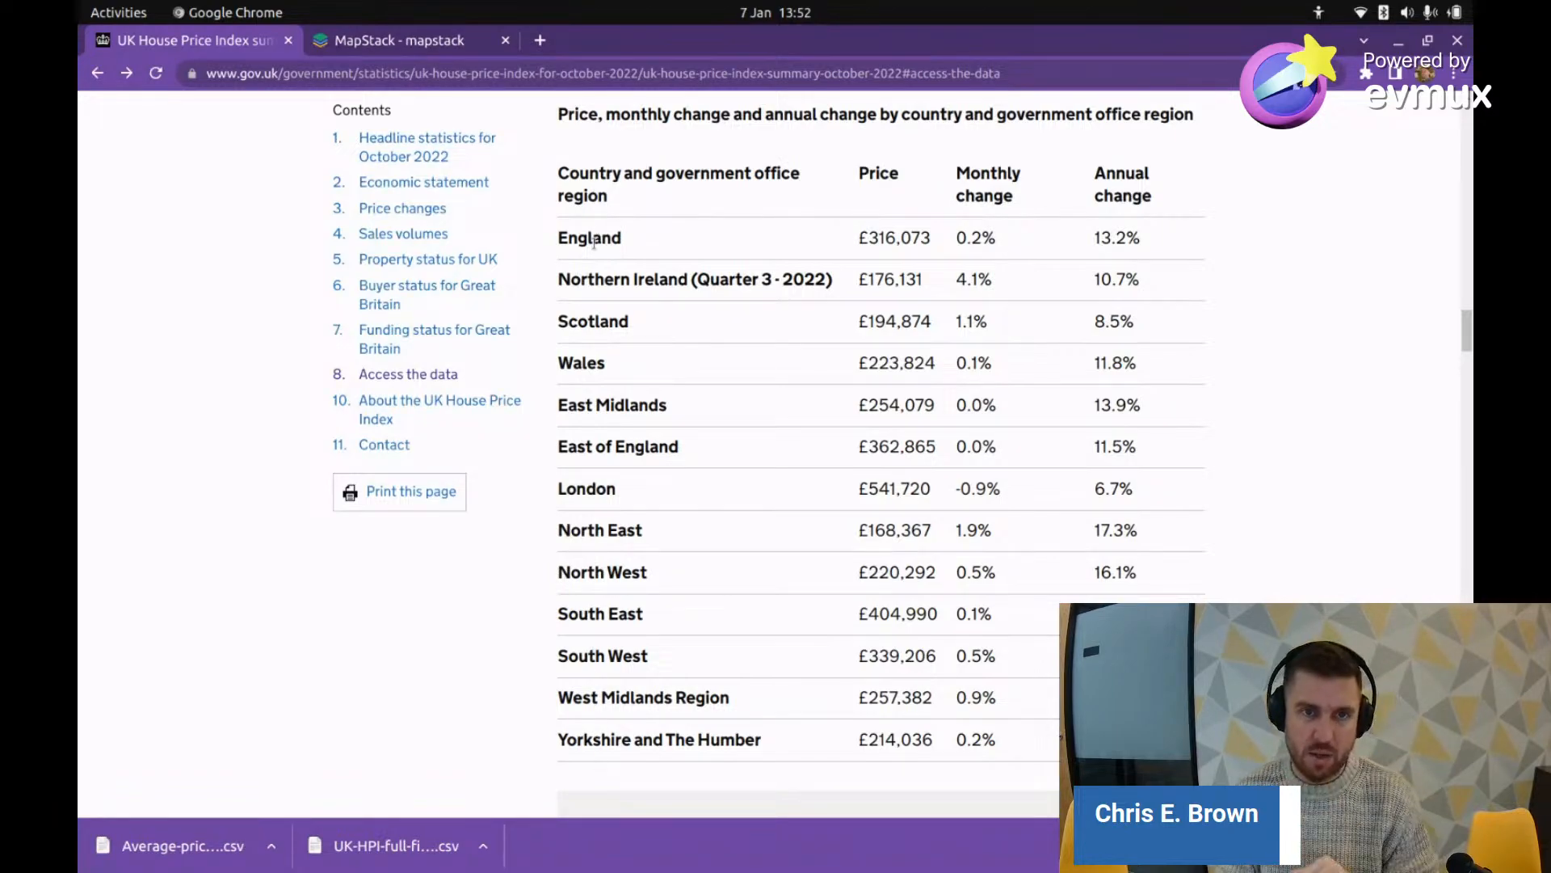
key(alt+Tab)
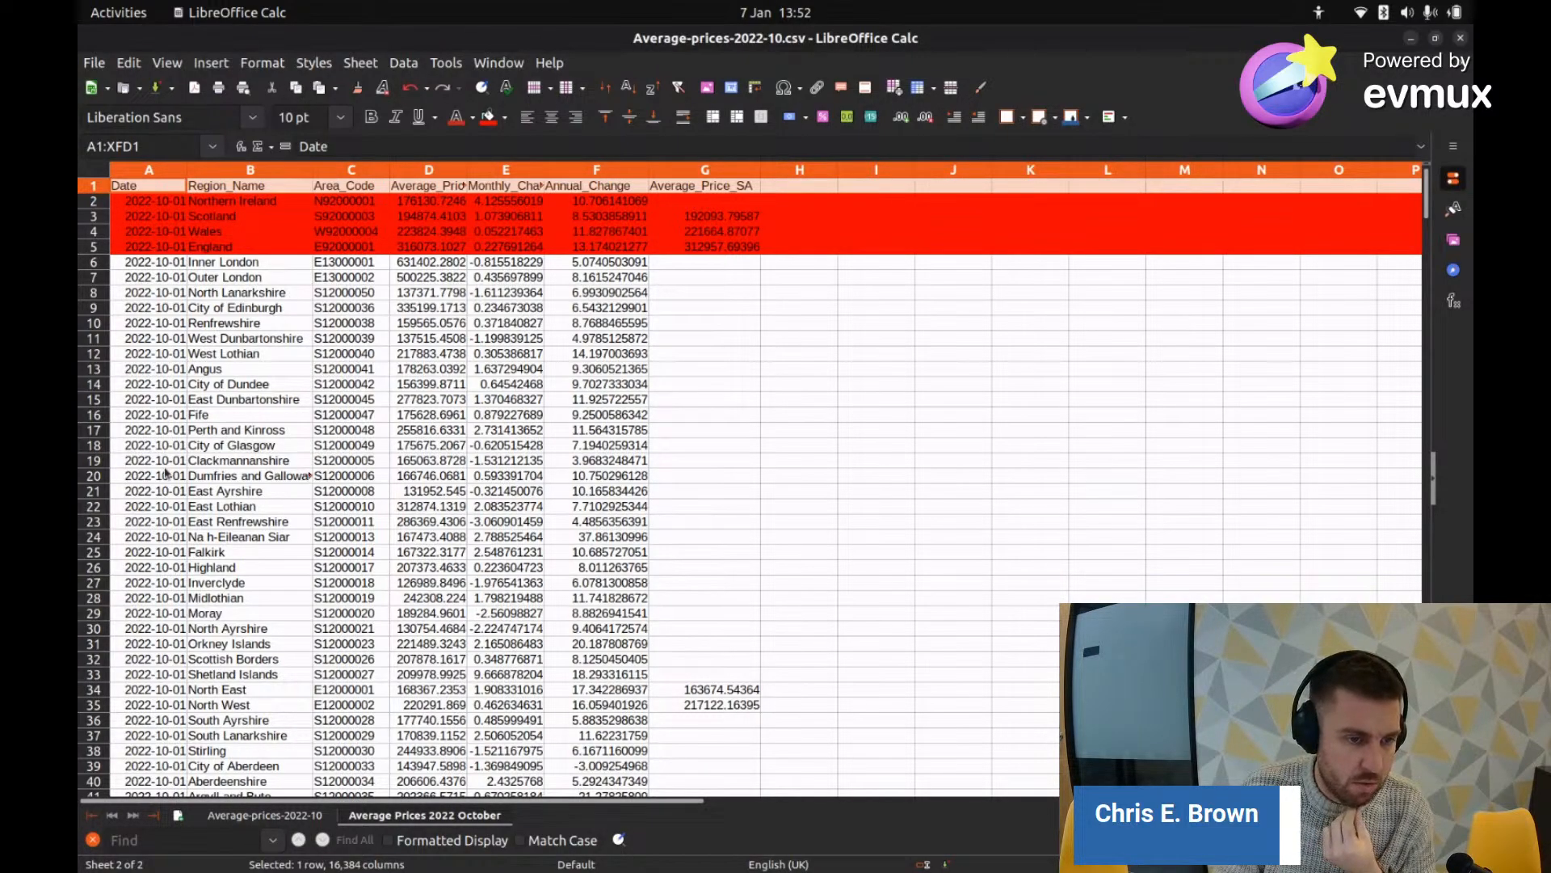
Step: Select the English region rows from East of England to Yorkshire and The Humber, plus North East and North West
scroll(166, 472, down, 4)
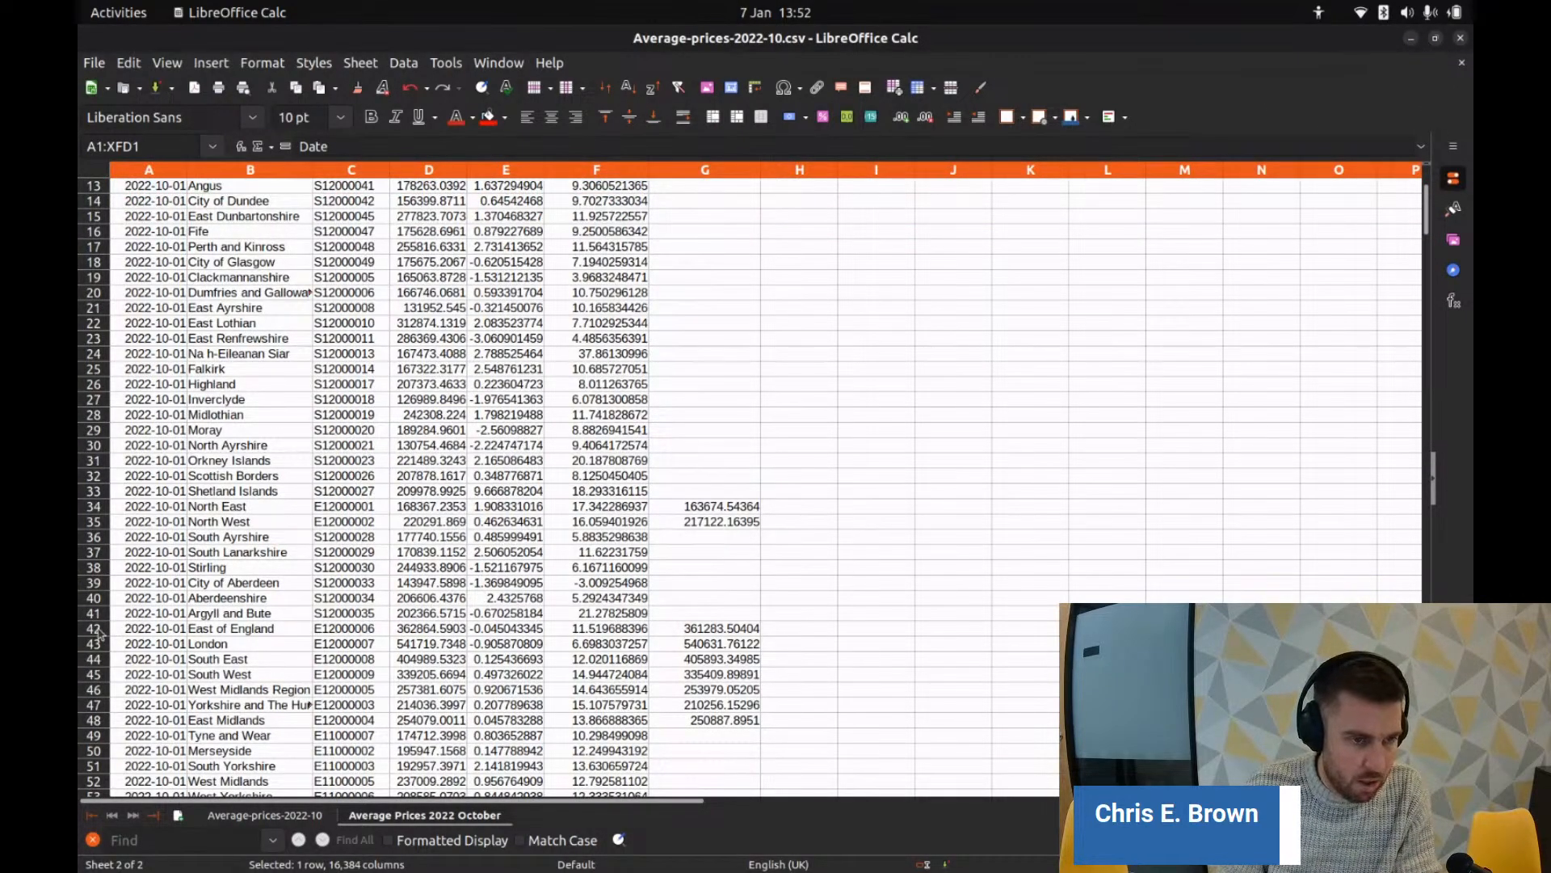
drag(96, 633, 95, 695)
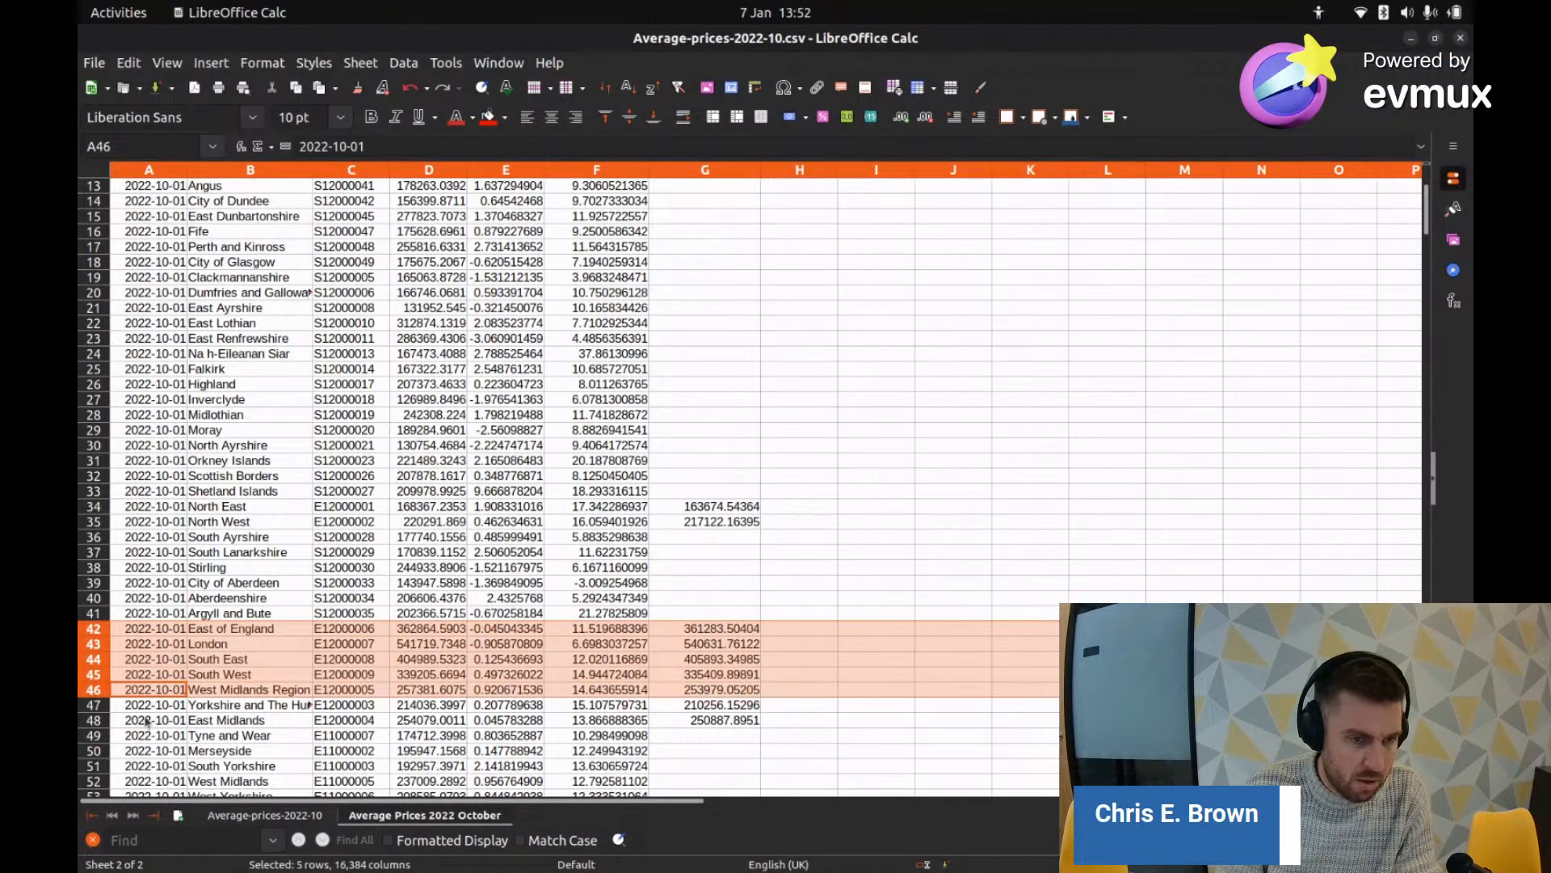
scroll(146, 722, down, 1)
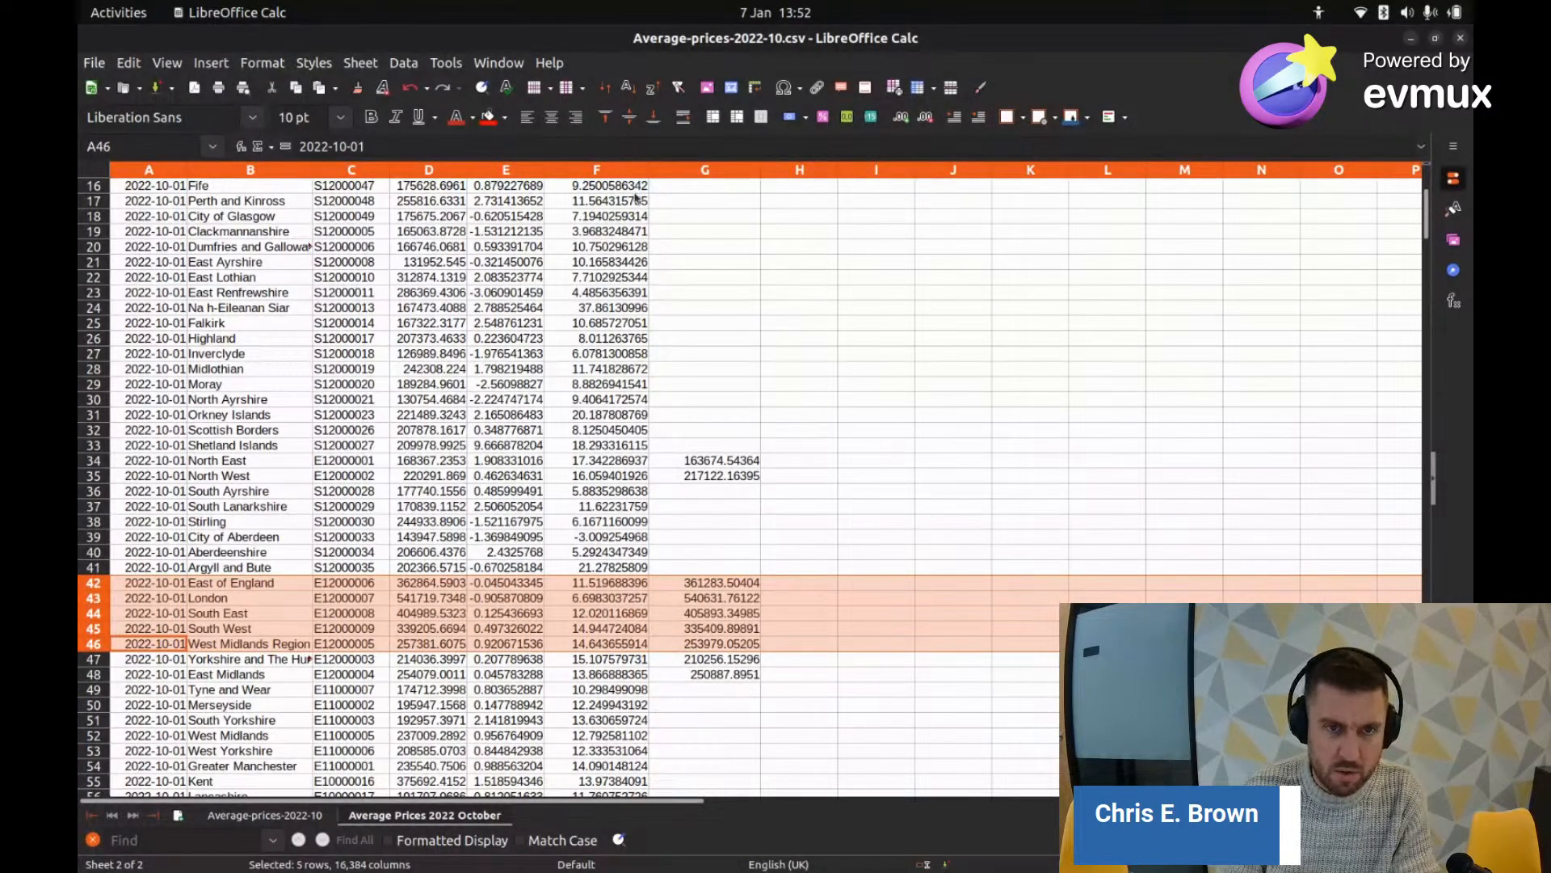
key(alt+Tab)
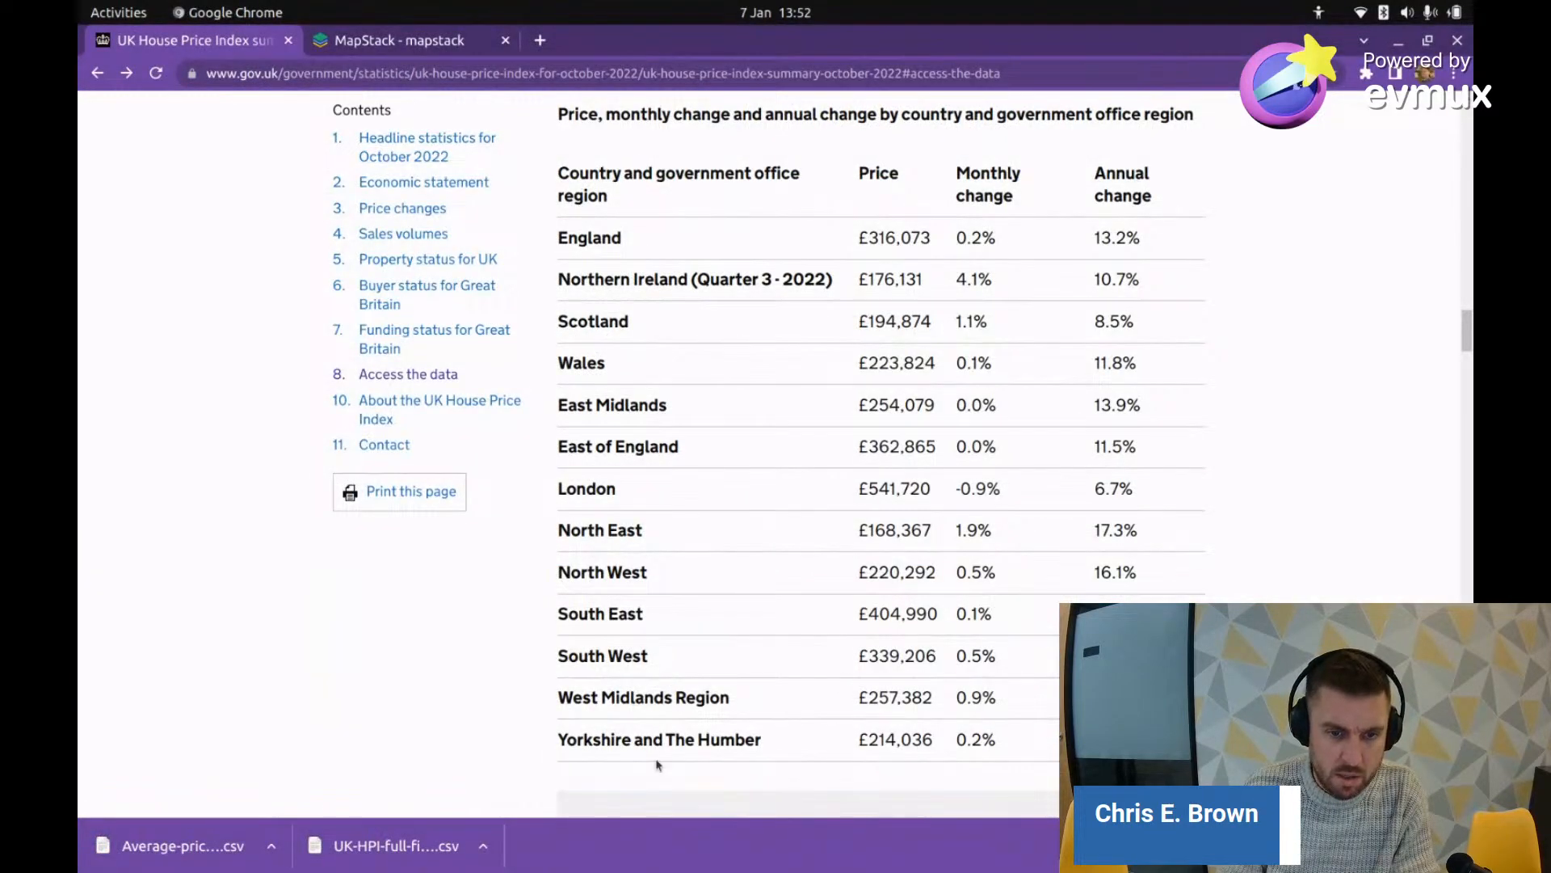
key(alt+Tab)
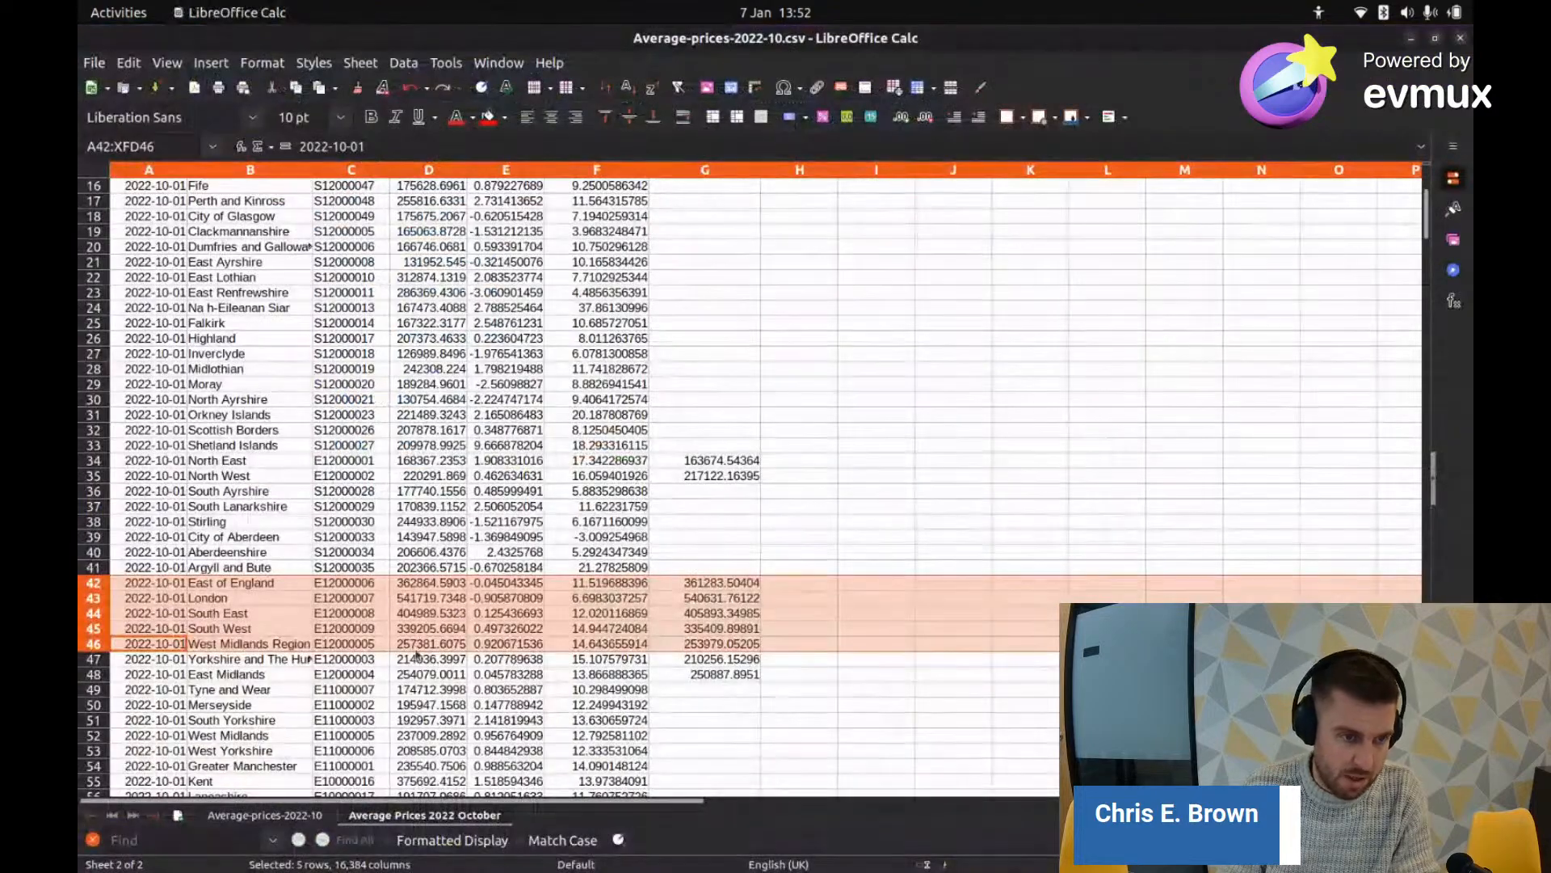
shift+click(91, 663)
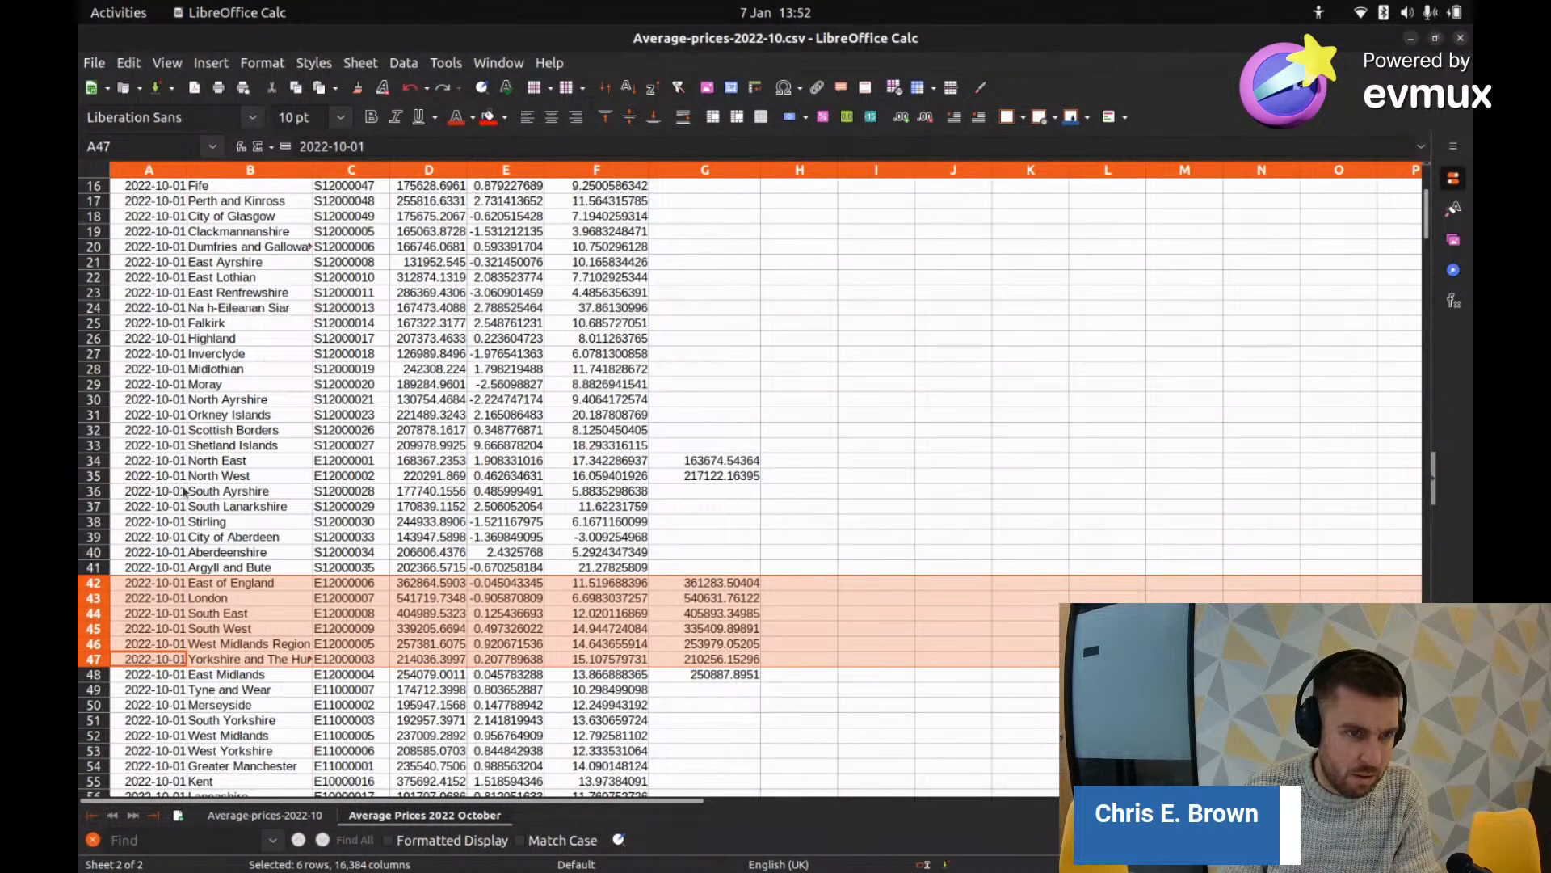
ctrl+click(94, 461)
ctrl+click(95, 476)
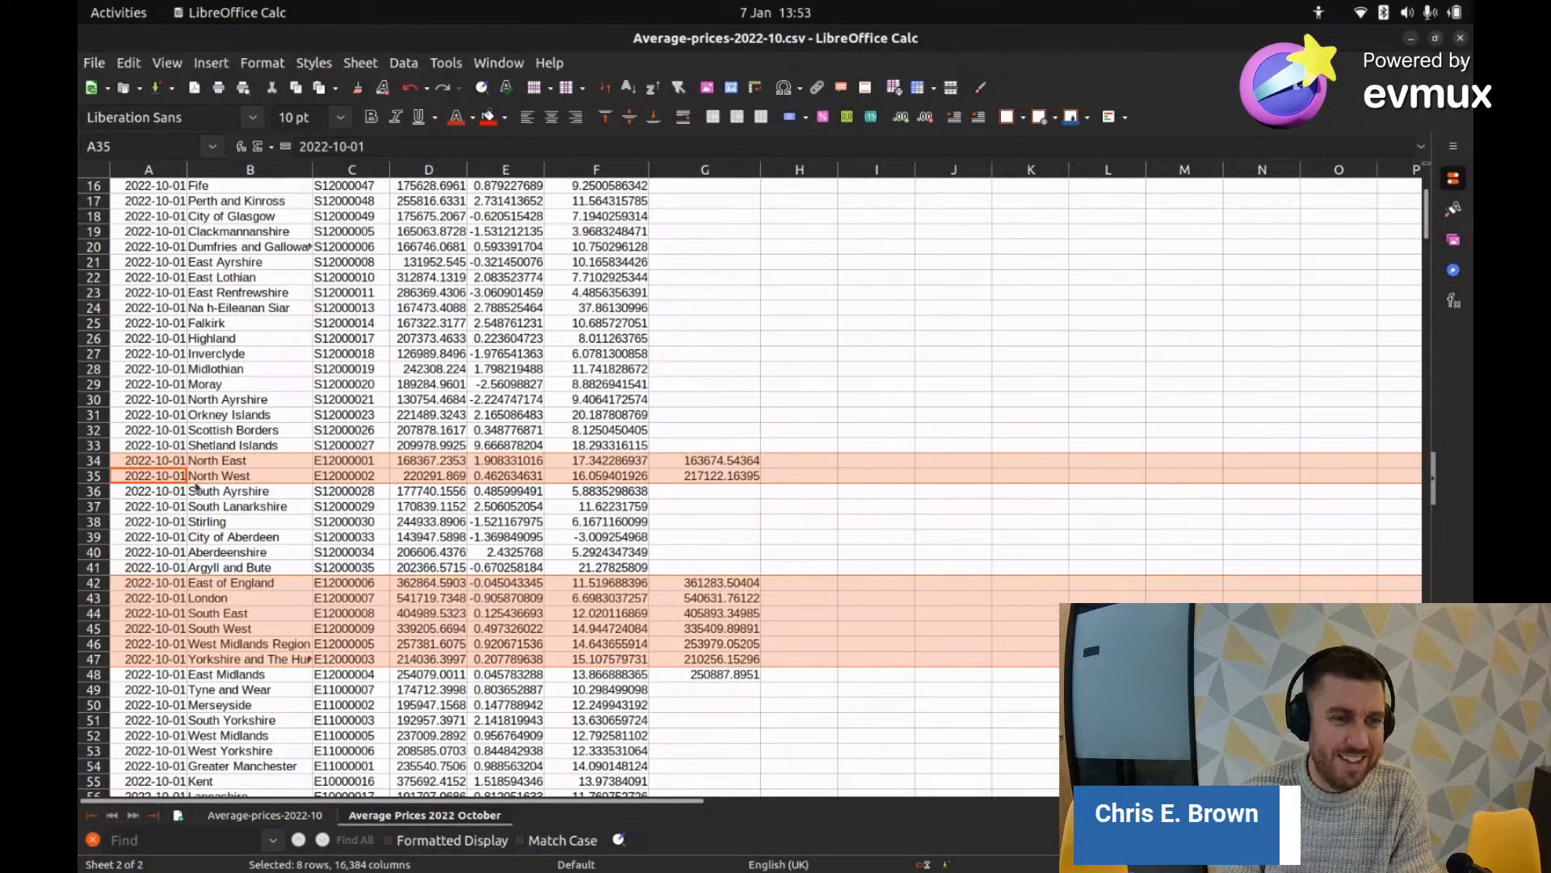
Step: Add East Midlands to the selection and fill the nine English region rows orange
scroll(242, 236, up, 4)
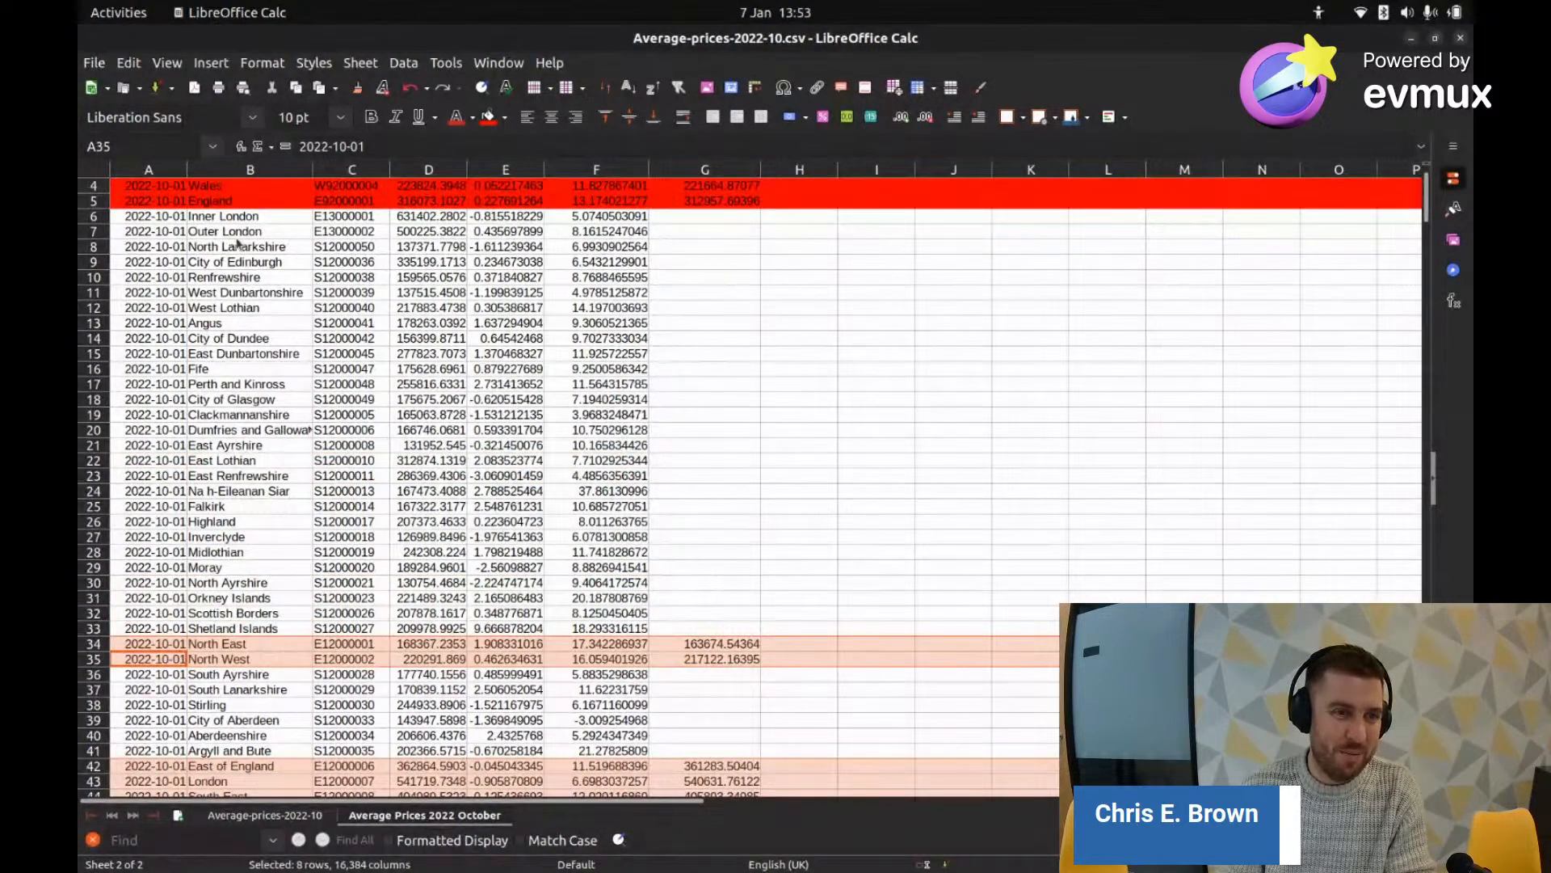
scroll(240, 533, down, 3)
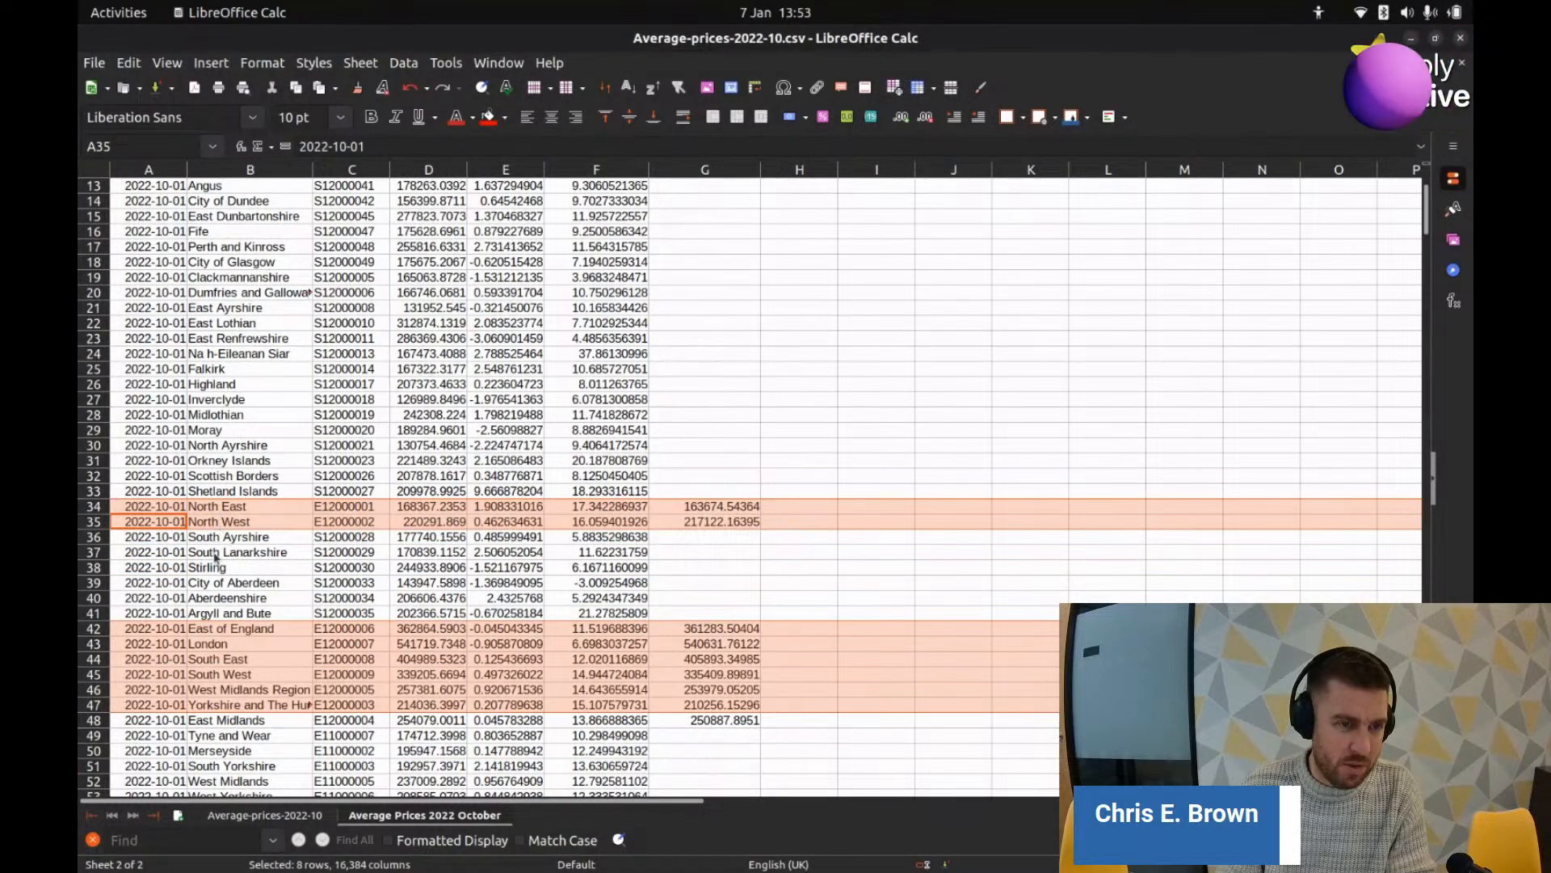
scroll(207, 664, down, 2)
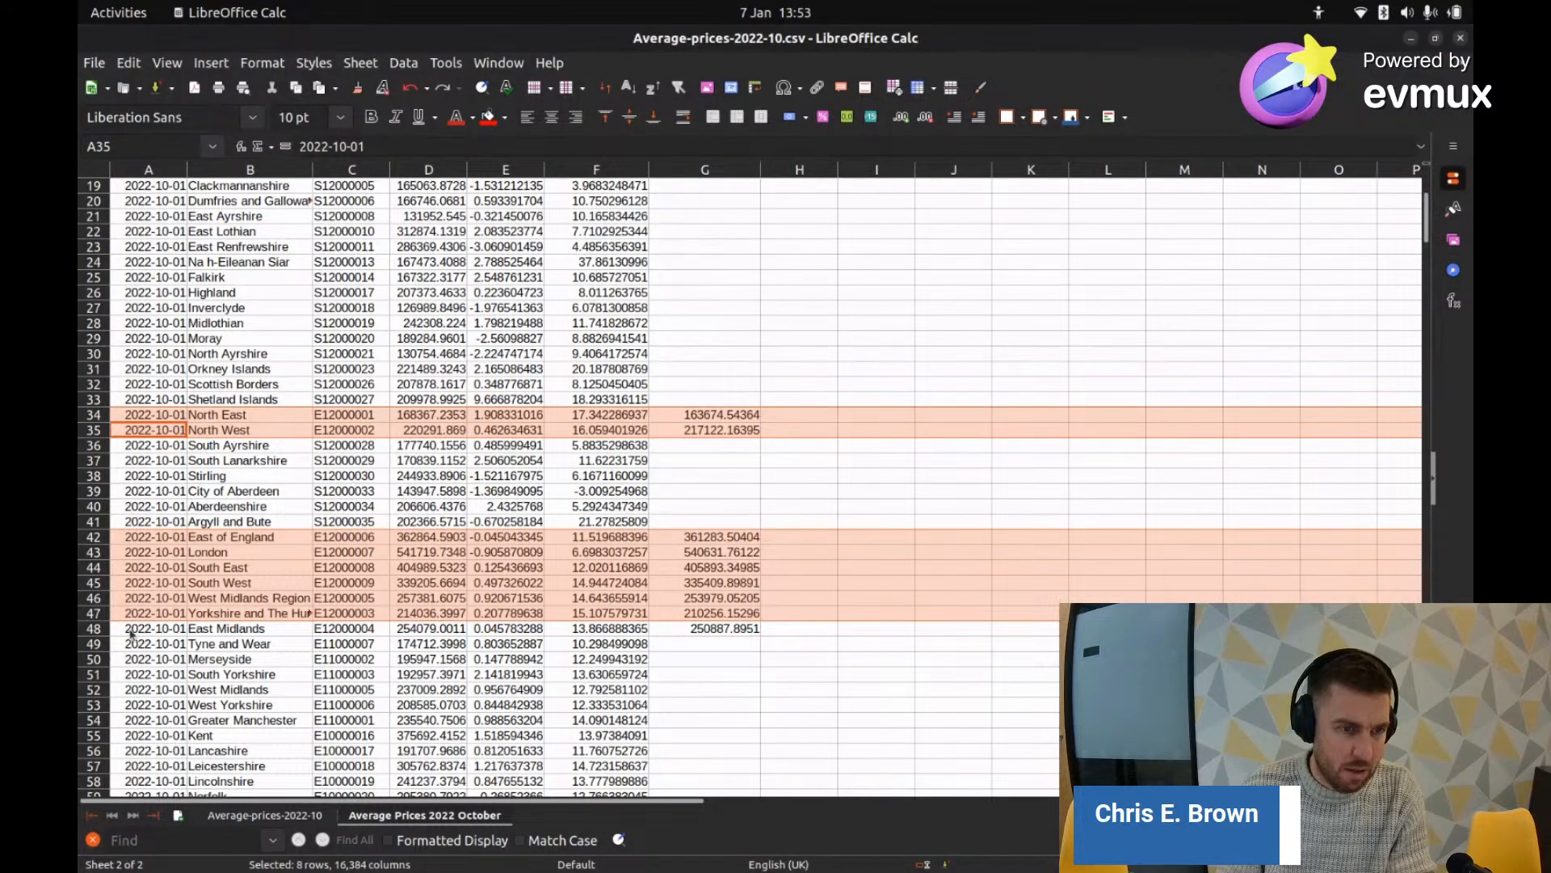
ctrl+click(94, 629)
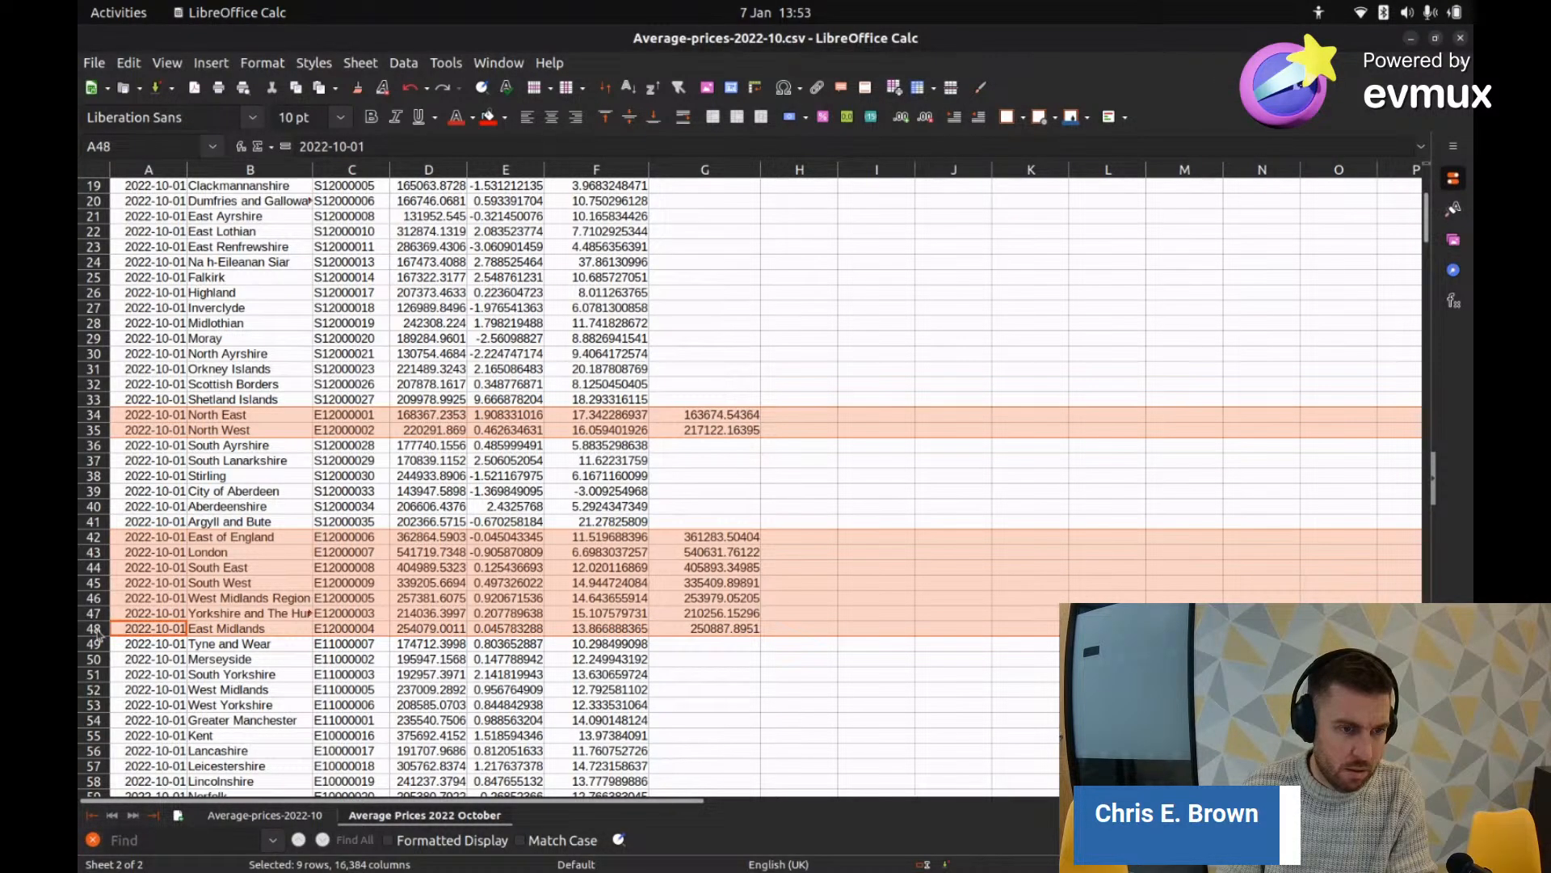
click(504, 118)
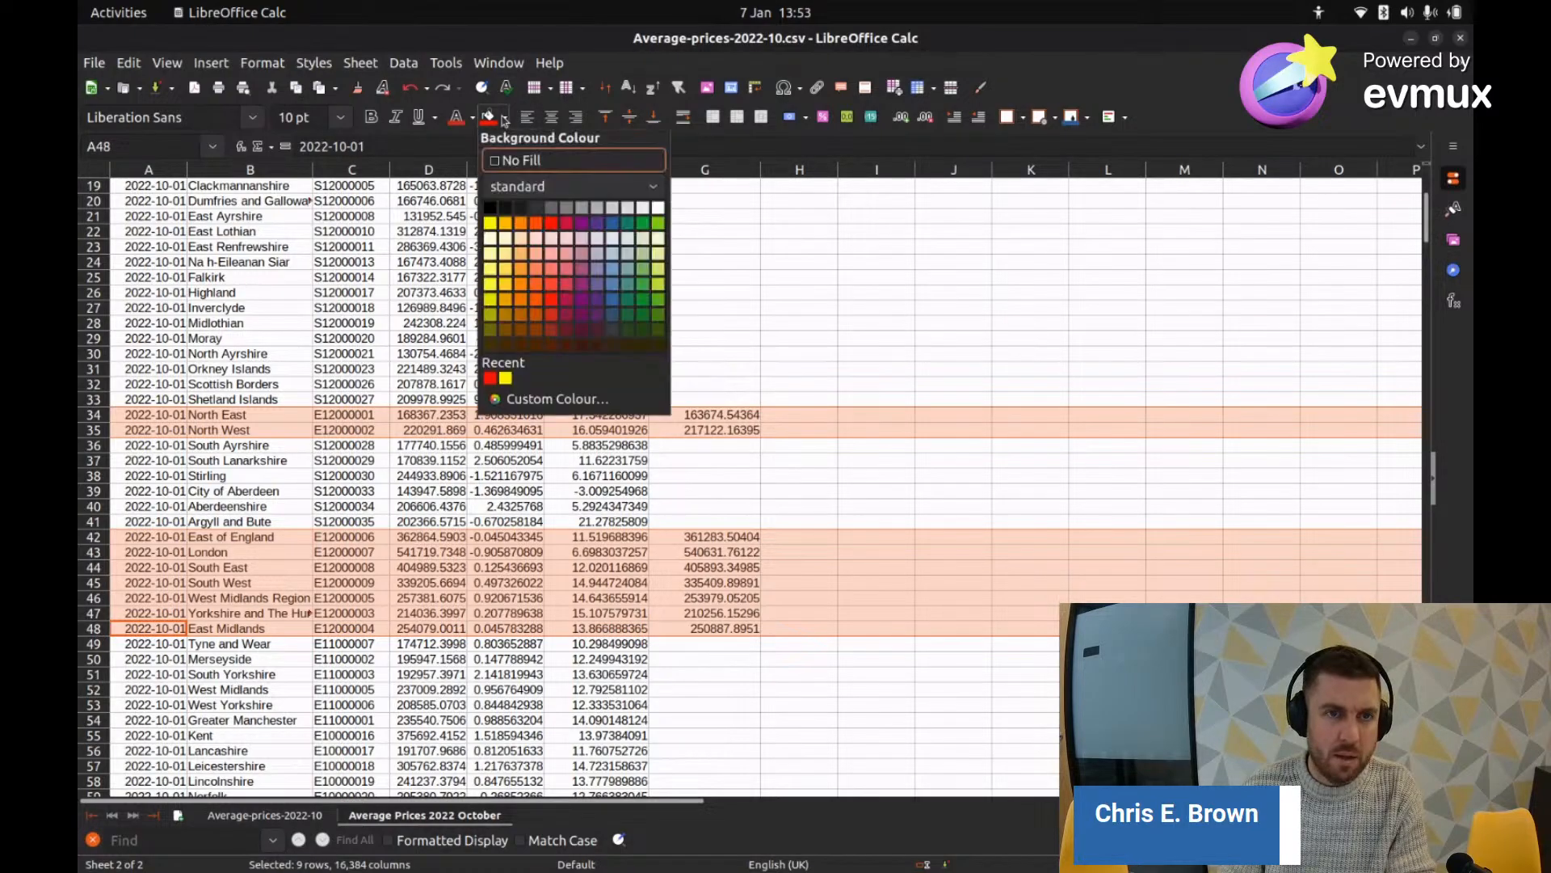
click(520, 223)
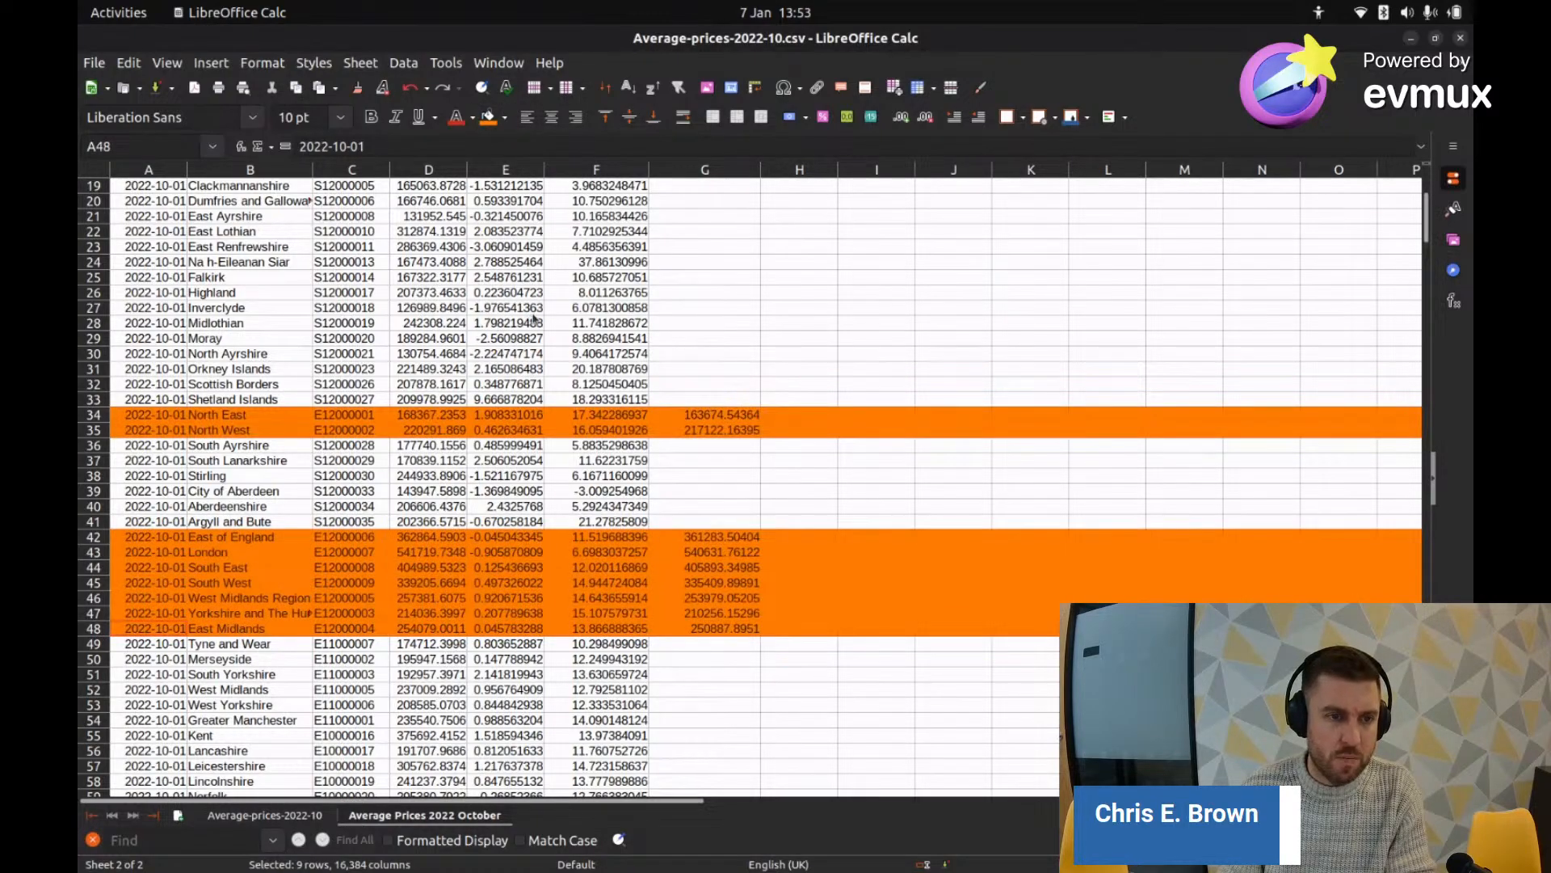
key(alt+Tab)
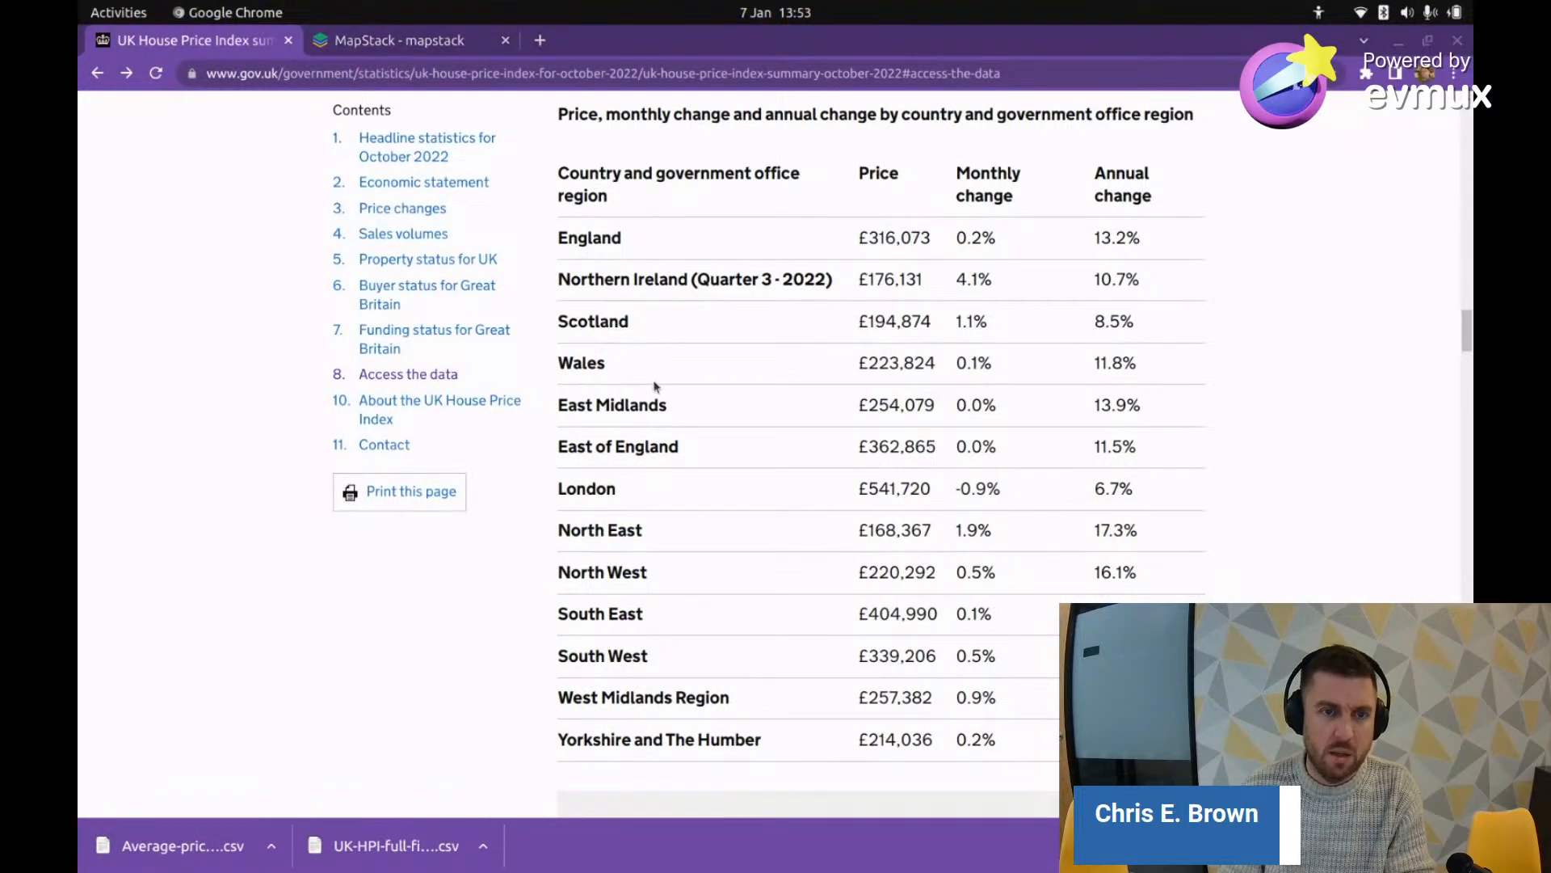
Step: Switch from Chrome back to the Average Prices 2022 October spreadsheet in LibreOffice Calc
key(alt+Tab)
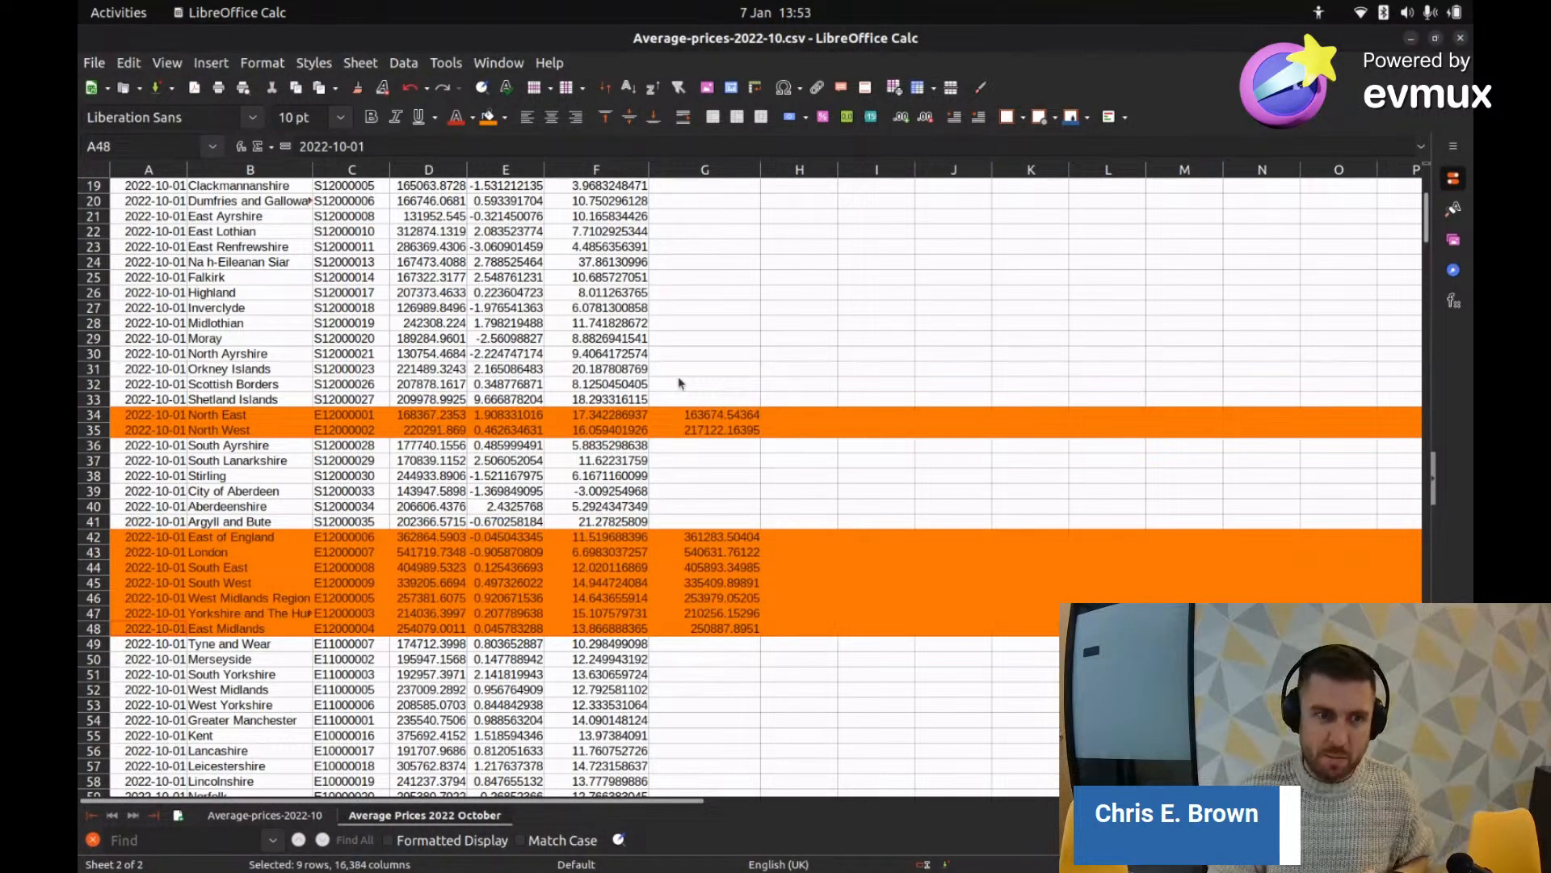
Step: Return to the top of the Average Prices 2022 October sheet and select all its cells
scroll(594, 409, down, 1)
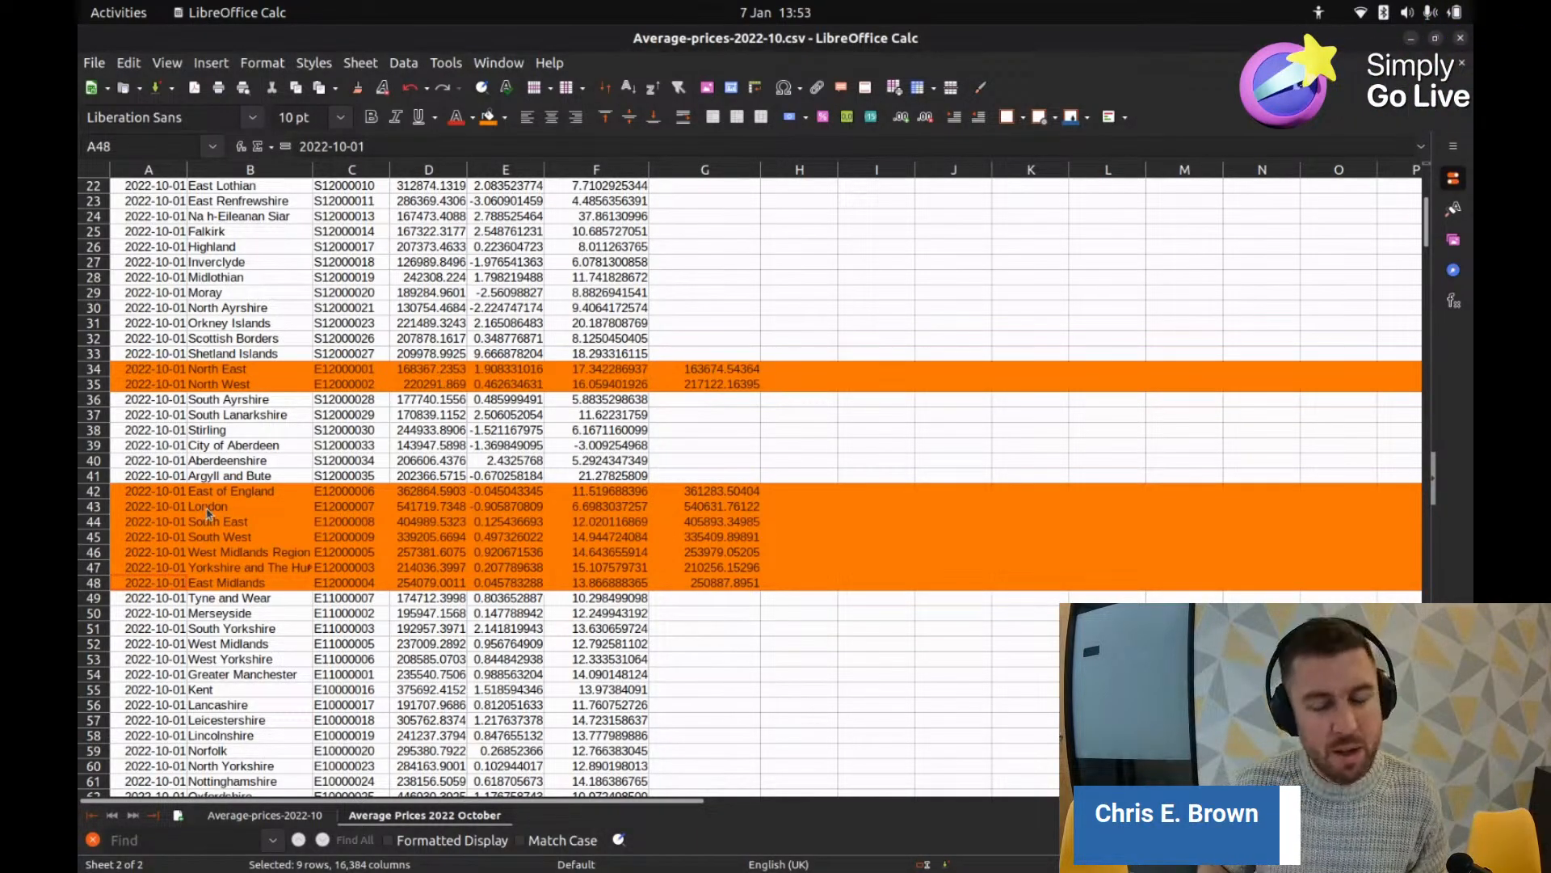
scroll(248, 478, up, 1)
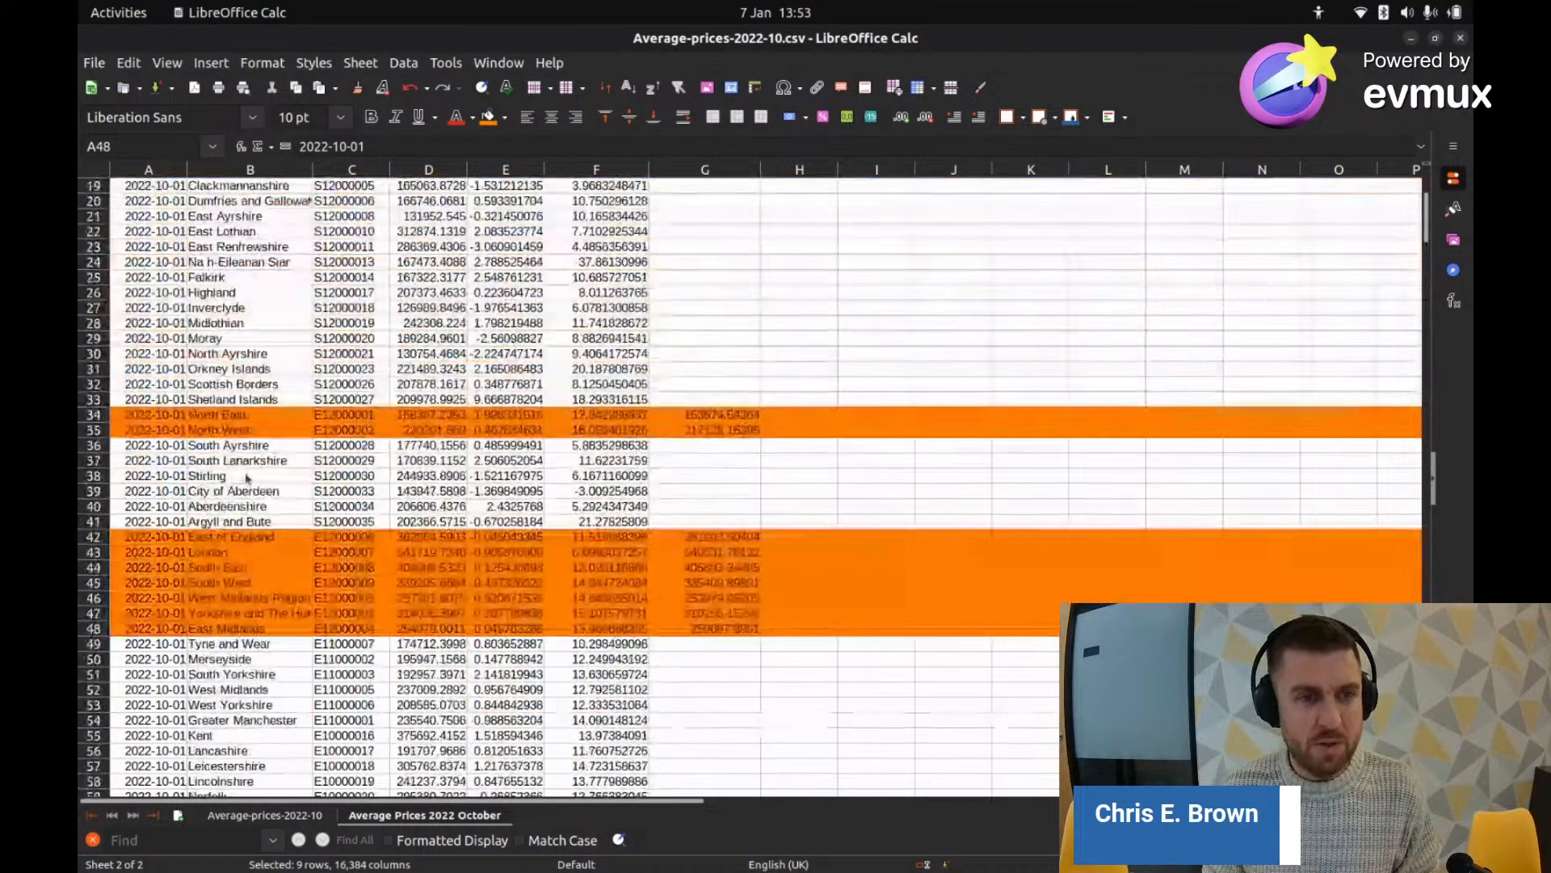
scroll(247, 478, up, 6)
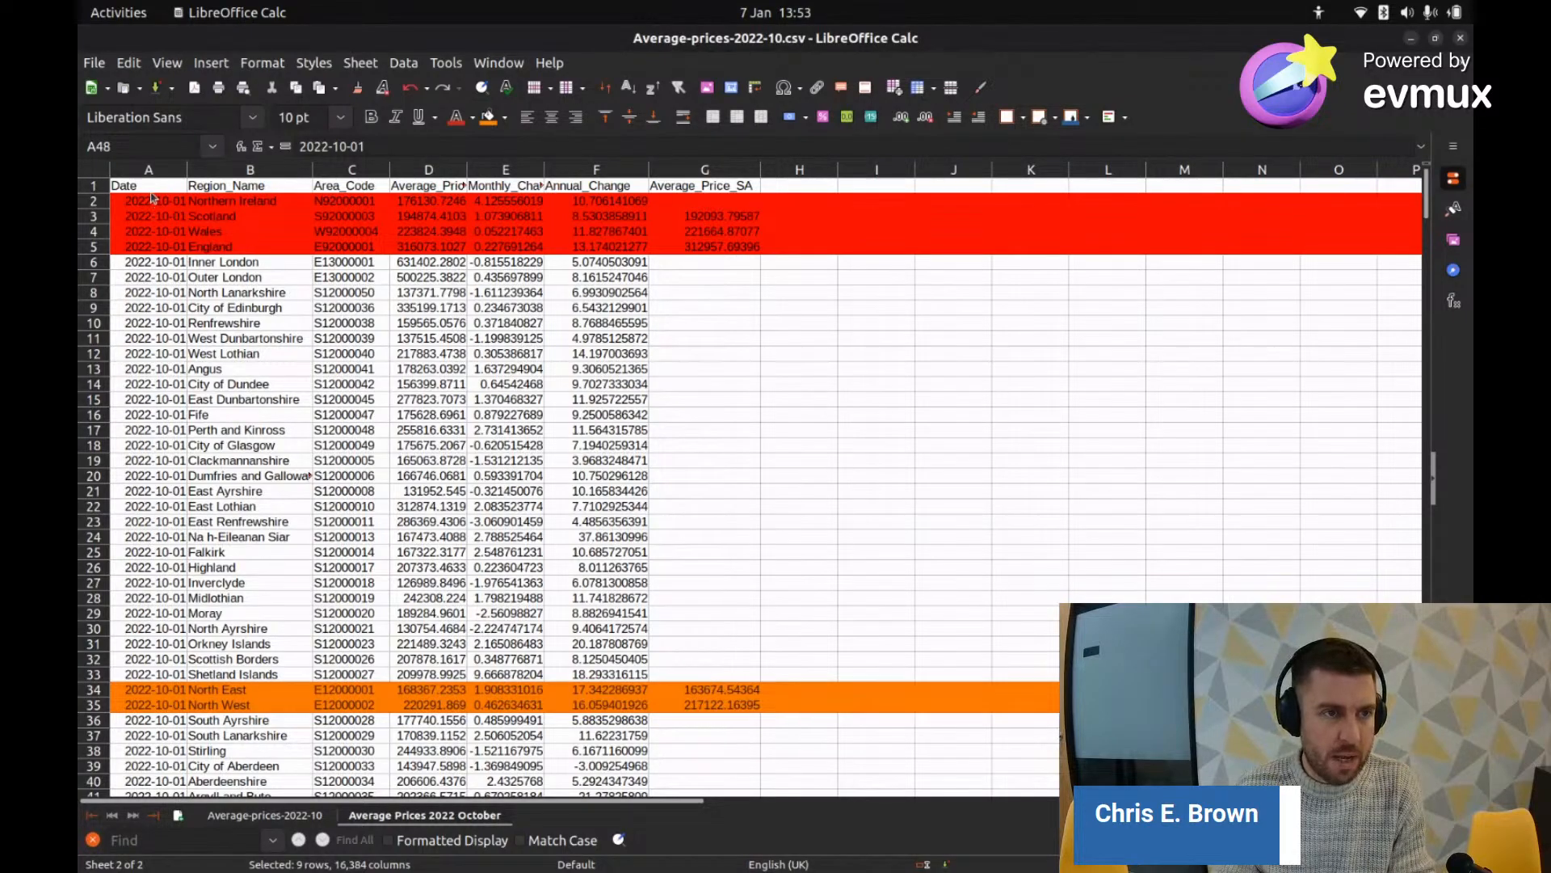
key(ctrl+a)
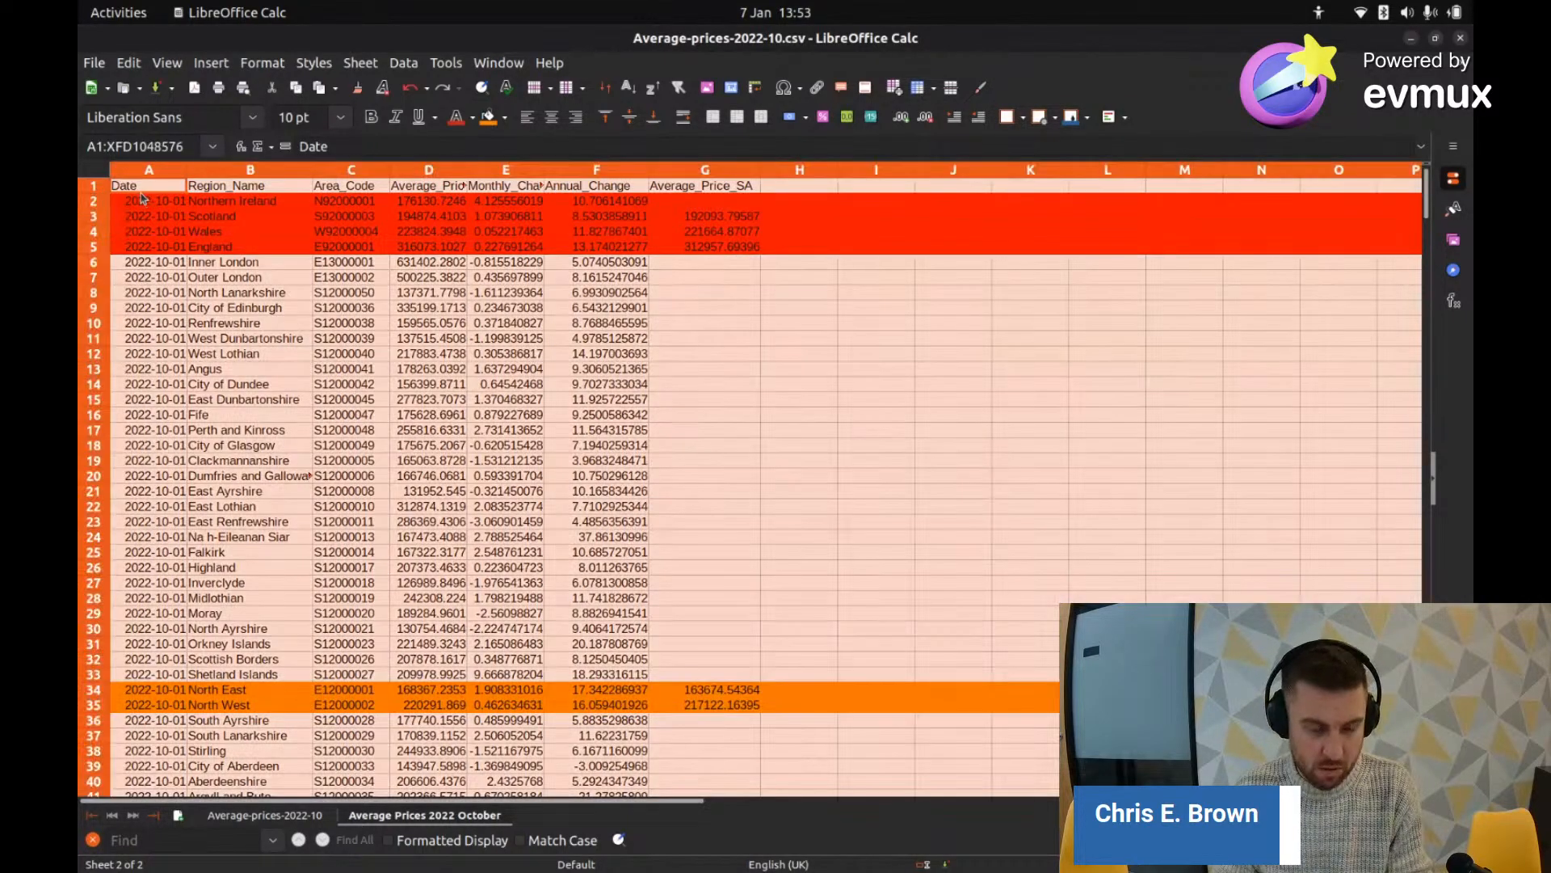
Step: Insert a new sheet after the current one and paste the copied price data into it
right_click(536, 817)
click(626, 584)
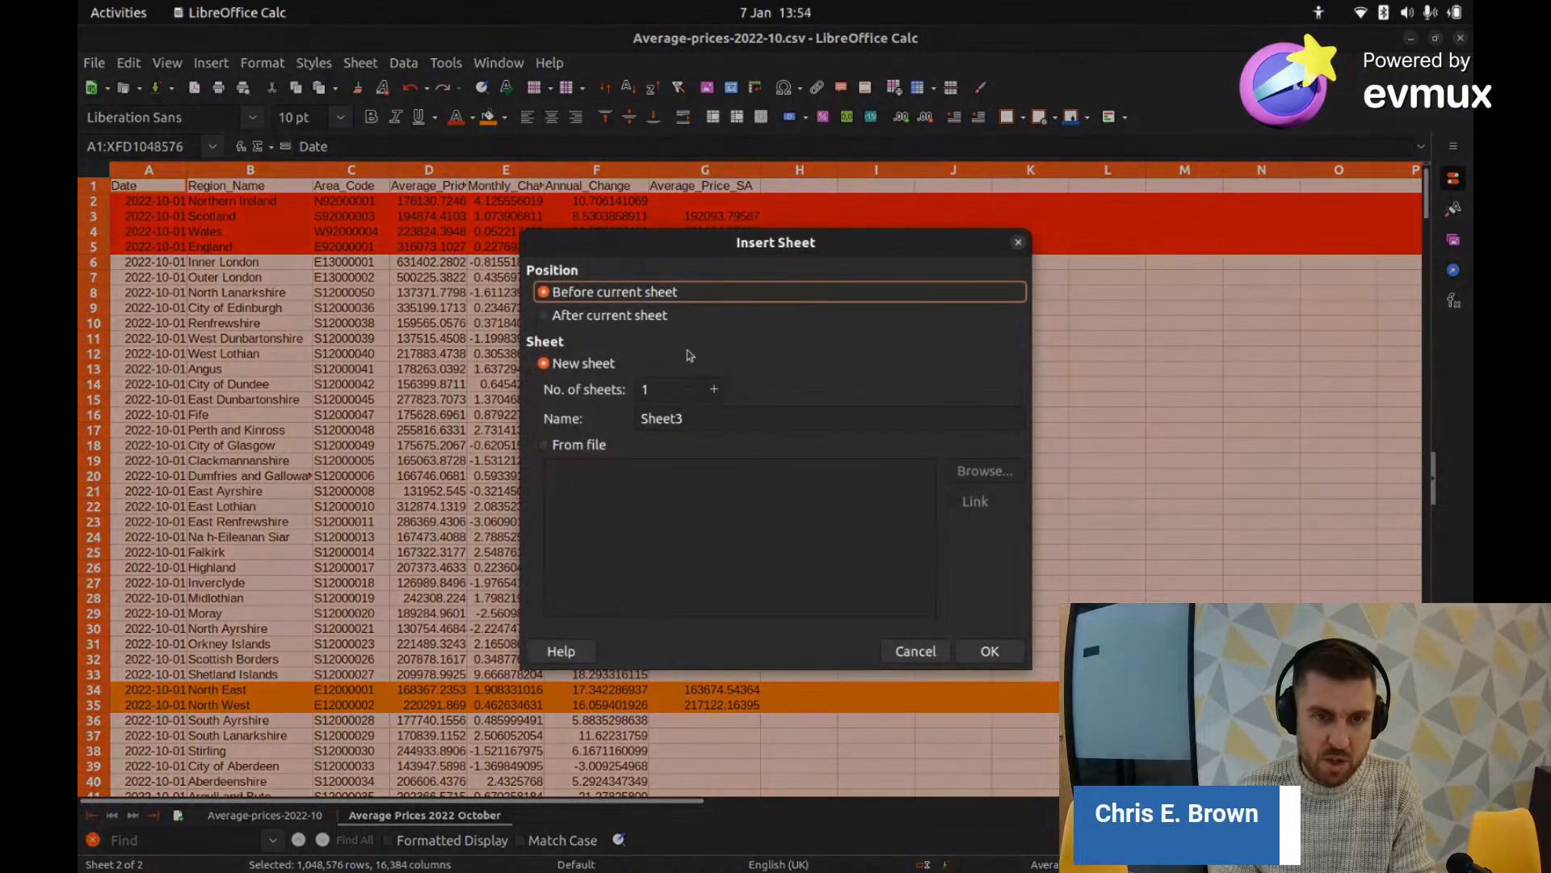
click(556, 315)
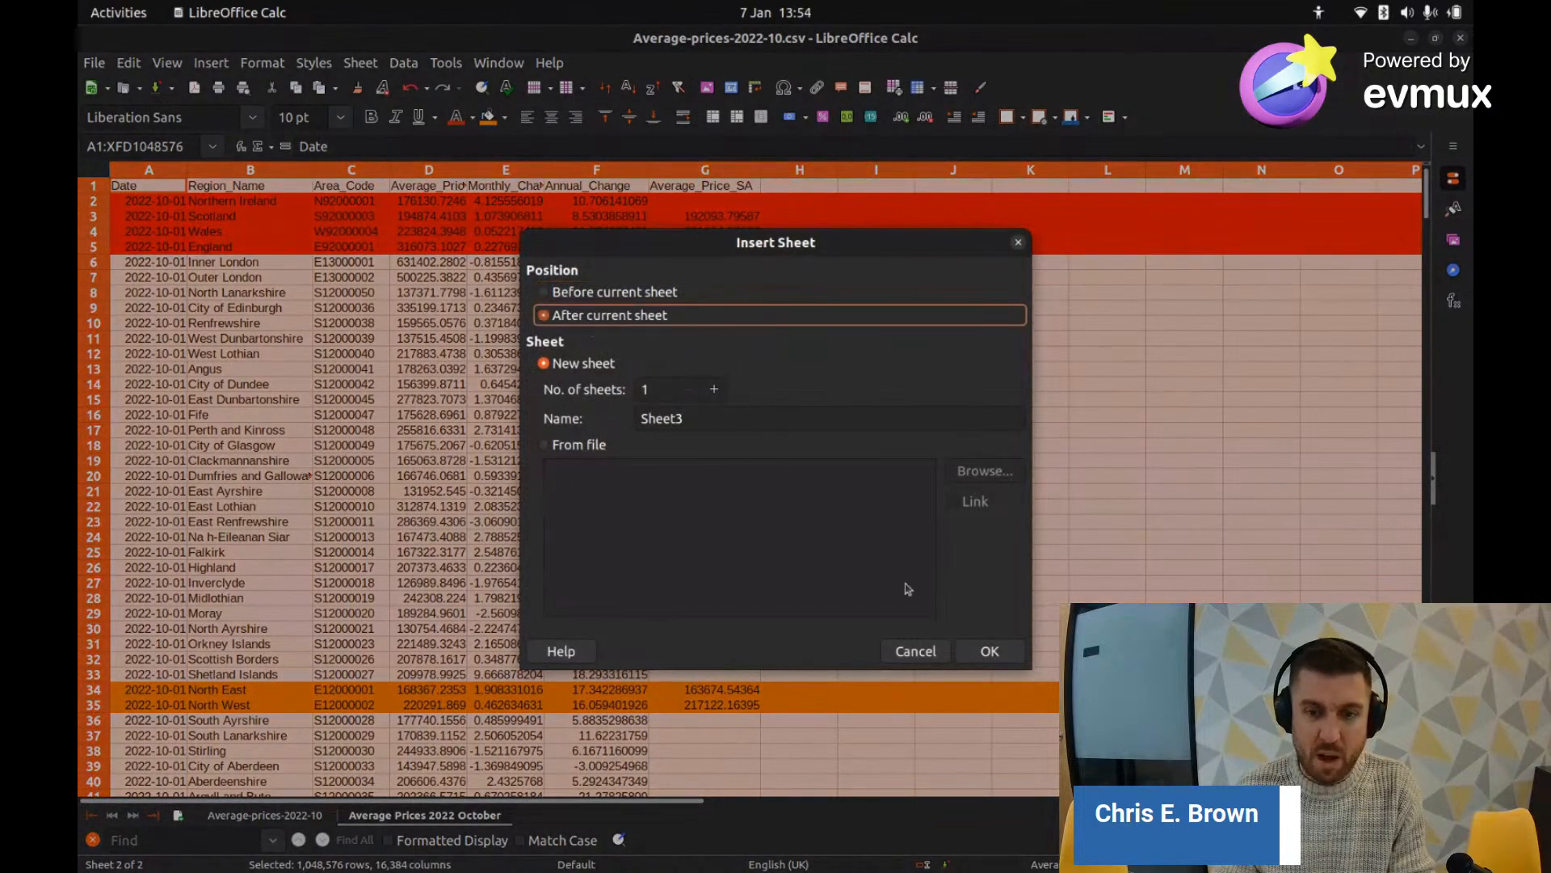
click(997, 651)
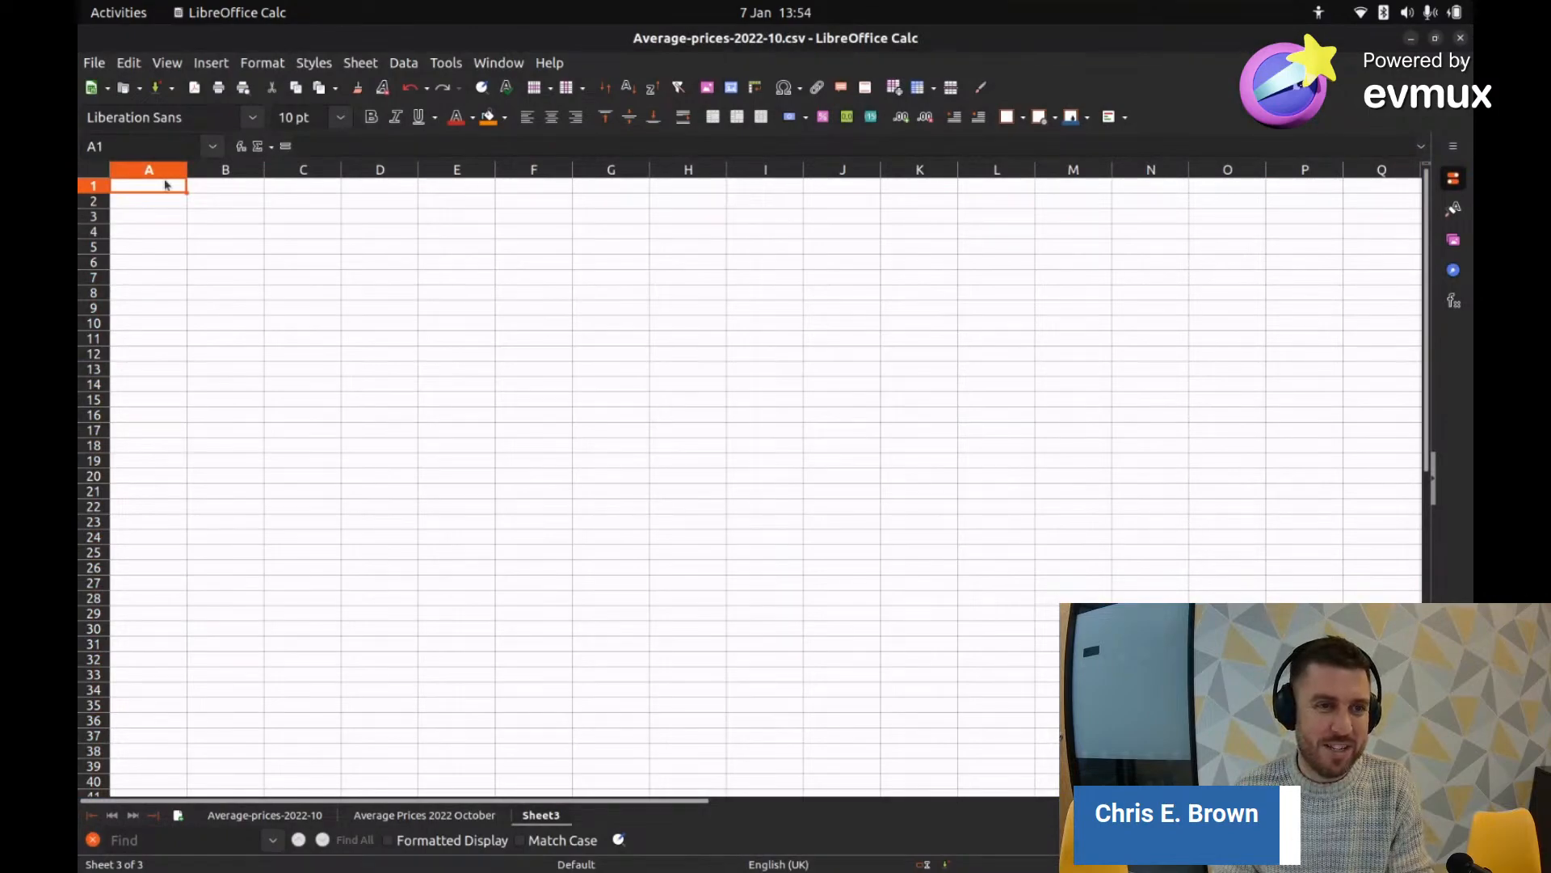
key(ctrl+v)
click(341, 327)
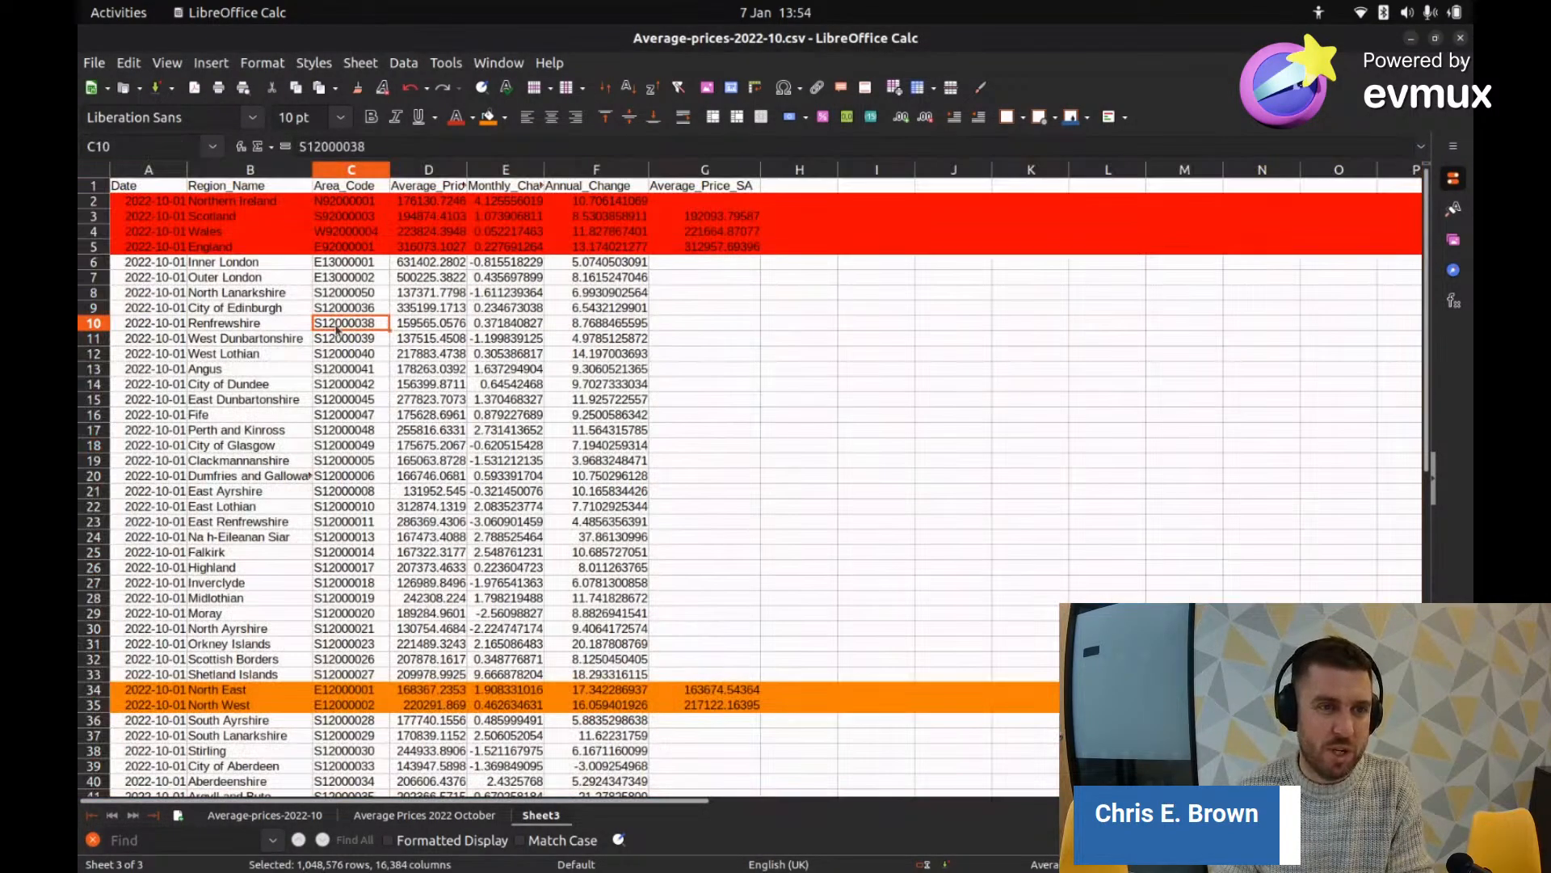
click(94, 201)
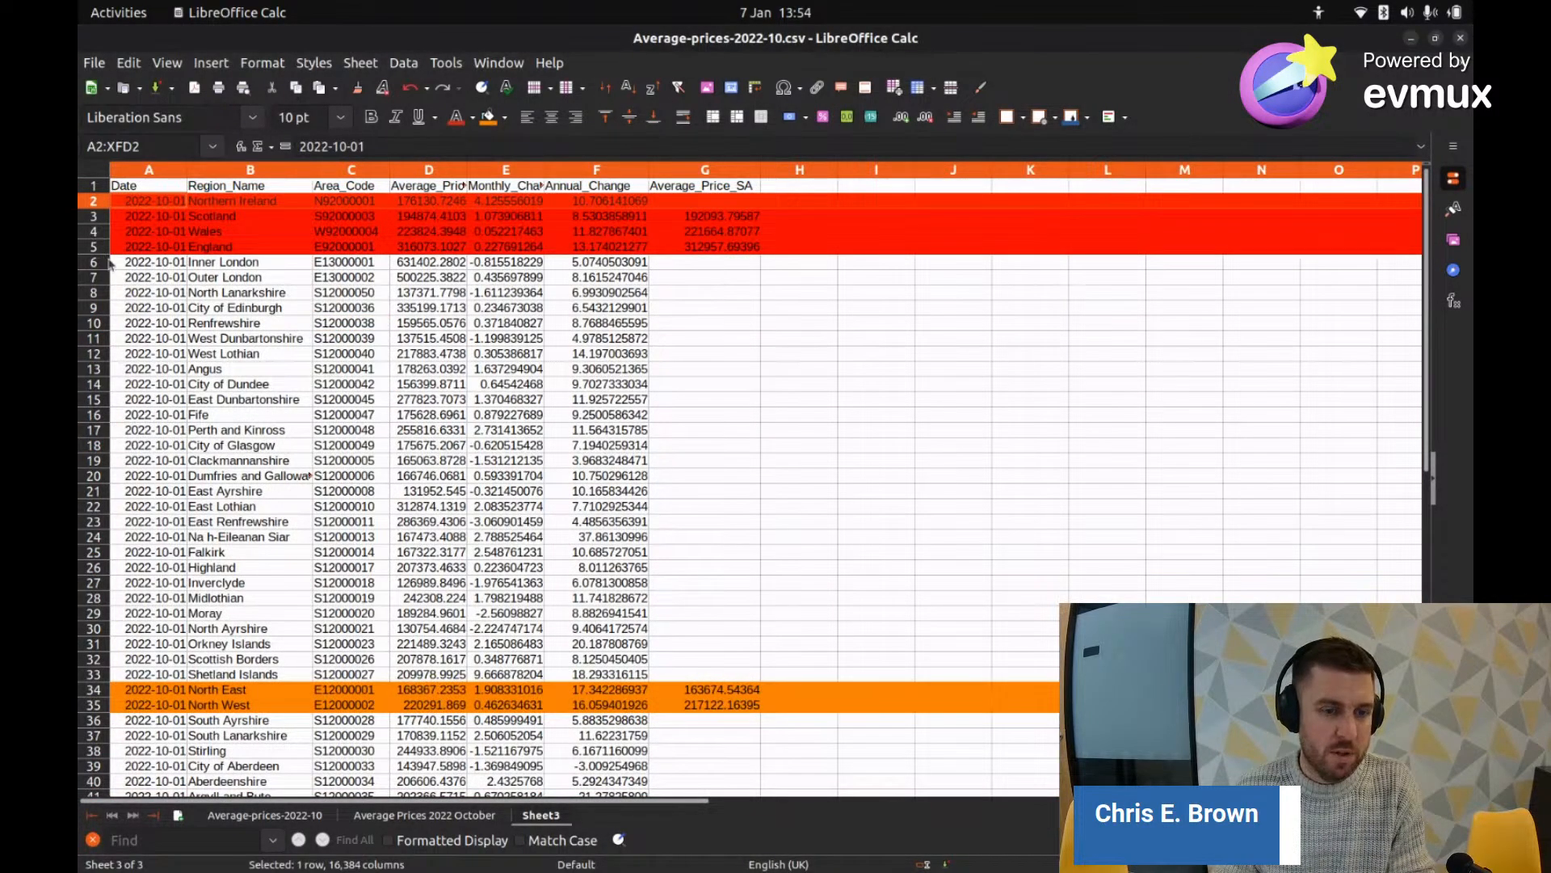
Step: Rename the new sheet to 'Average Prices 2022 October Areas'
right_click(541, 815)
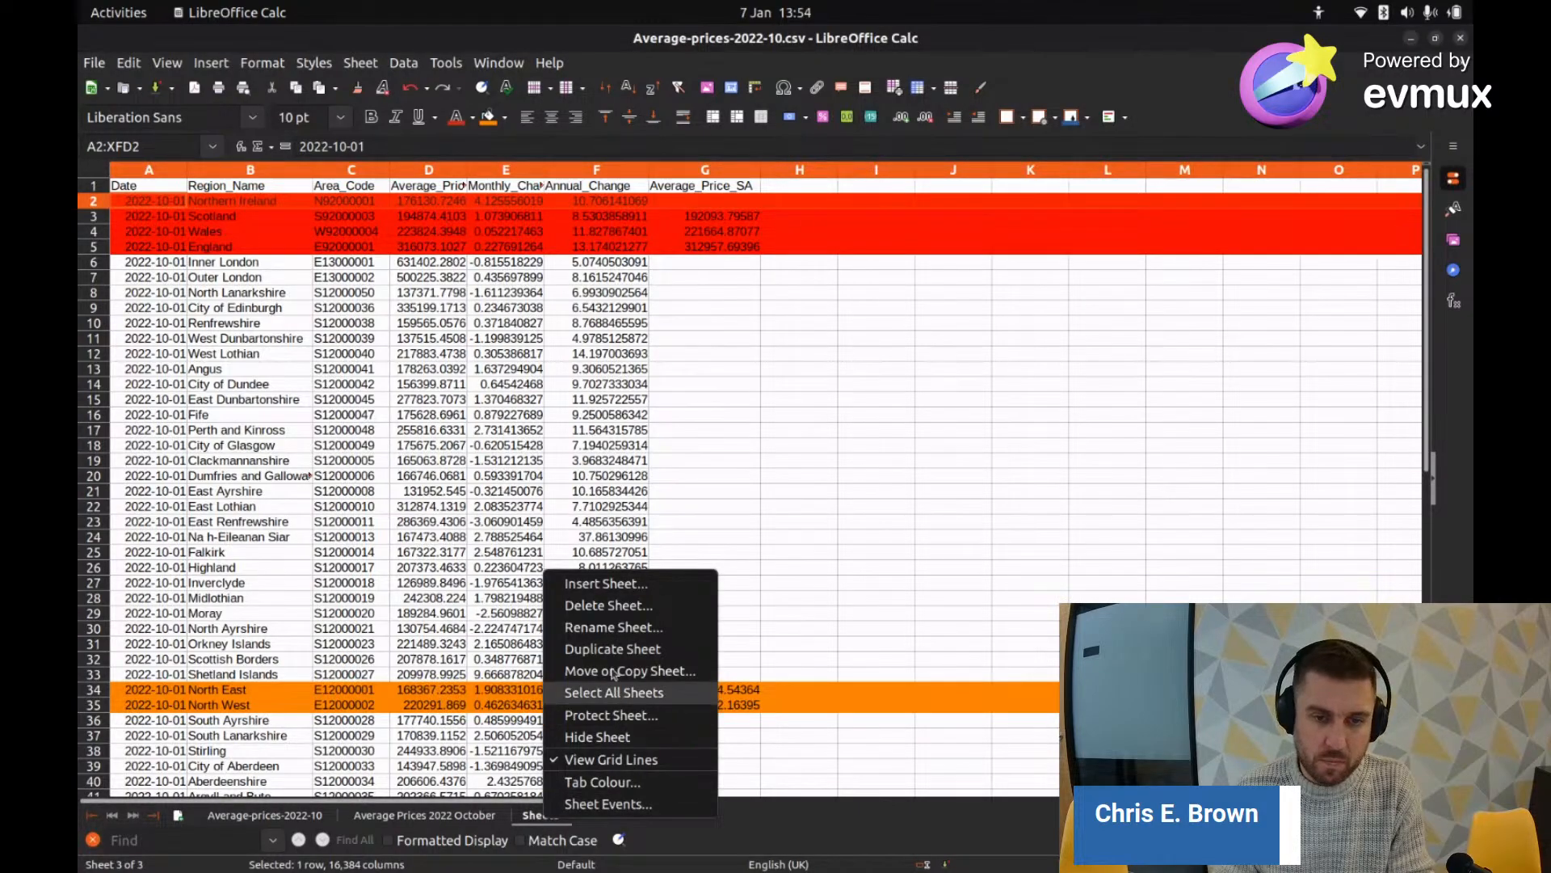
click(614, 627)
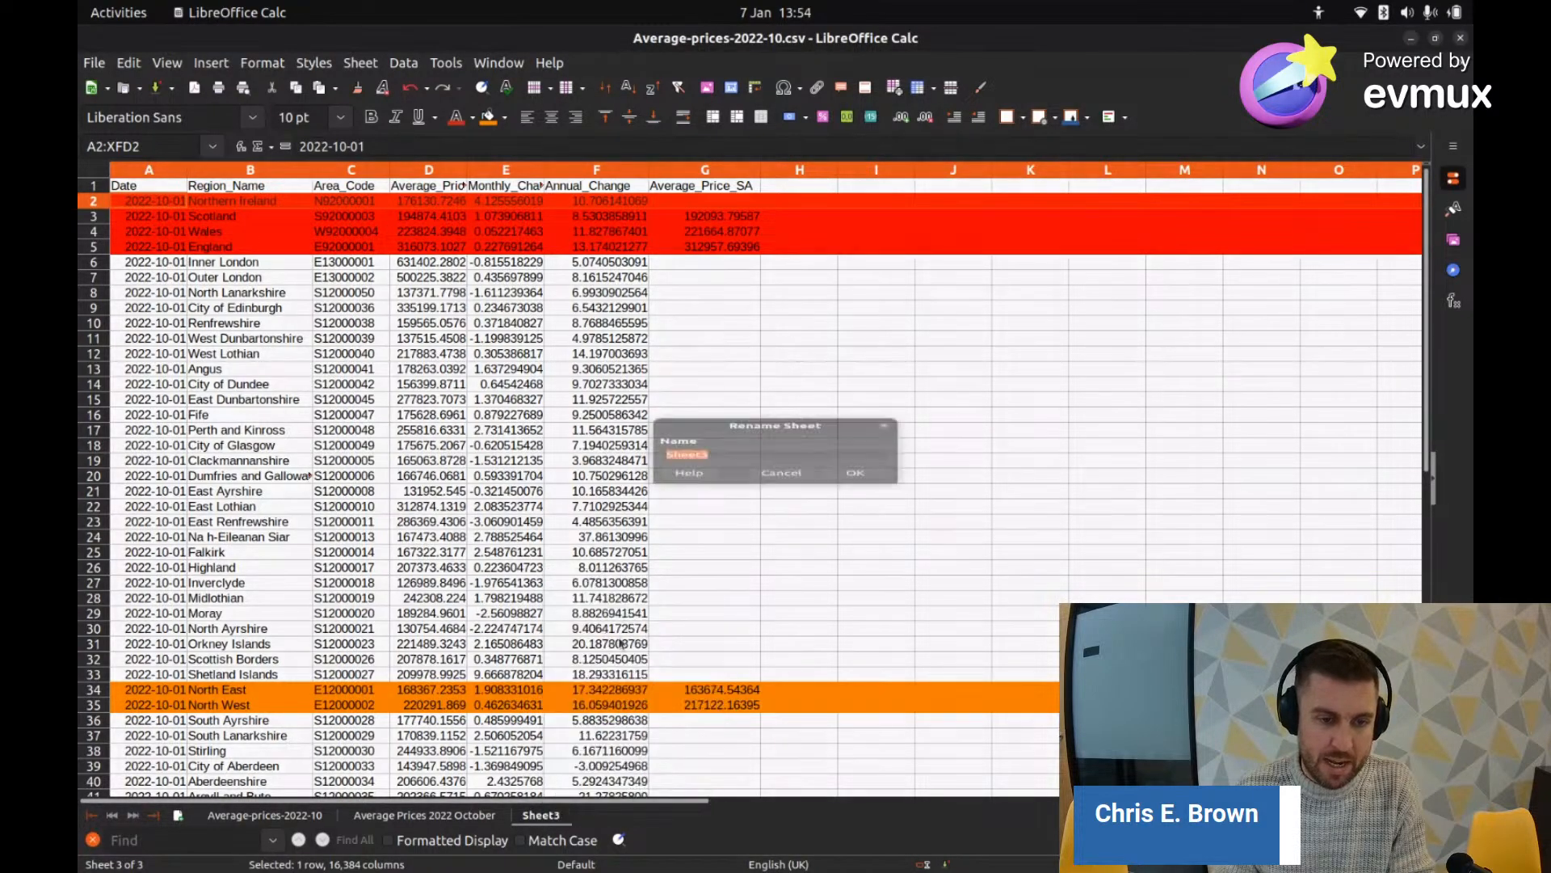
text(Averag)
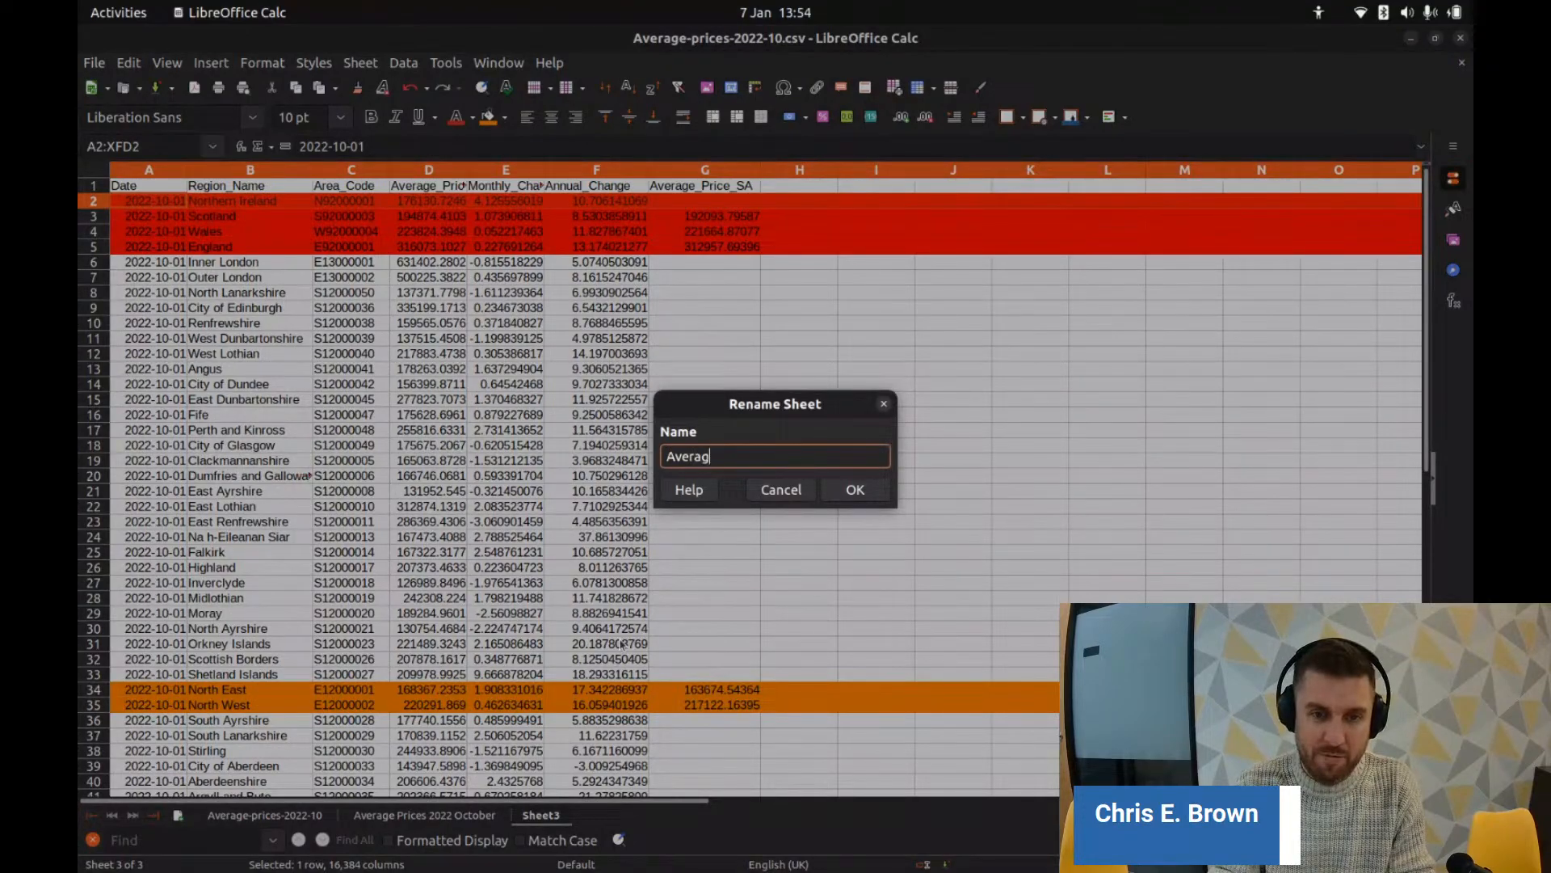
text(e Prices 2022 O)
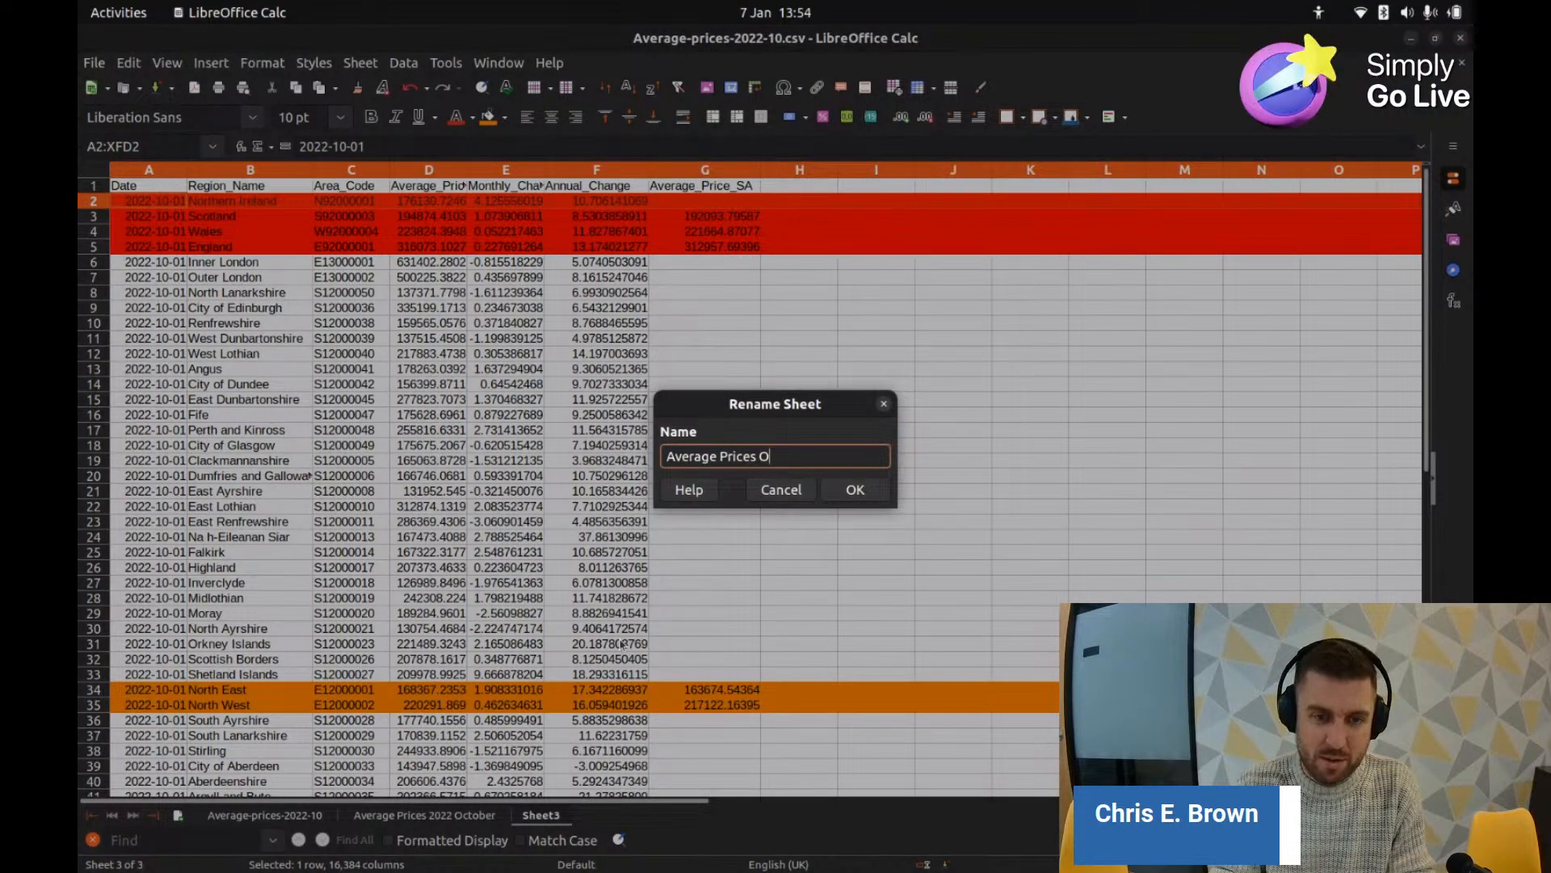
text(ctober)
key(BackSpace)
key(BackSpace)
key(BackSpace)
key(BackSpace)
key(BackSpace)
key(BackSpace)
key(BackSpace)
text(2)
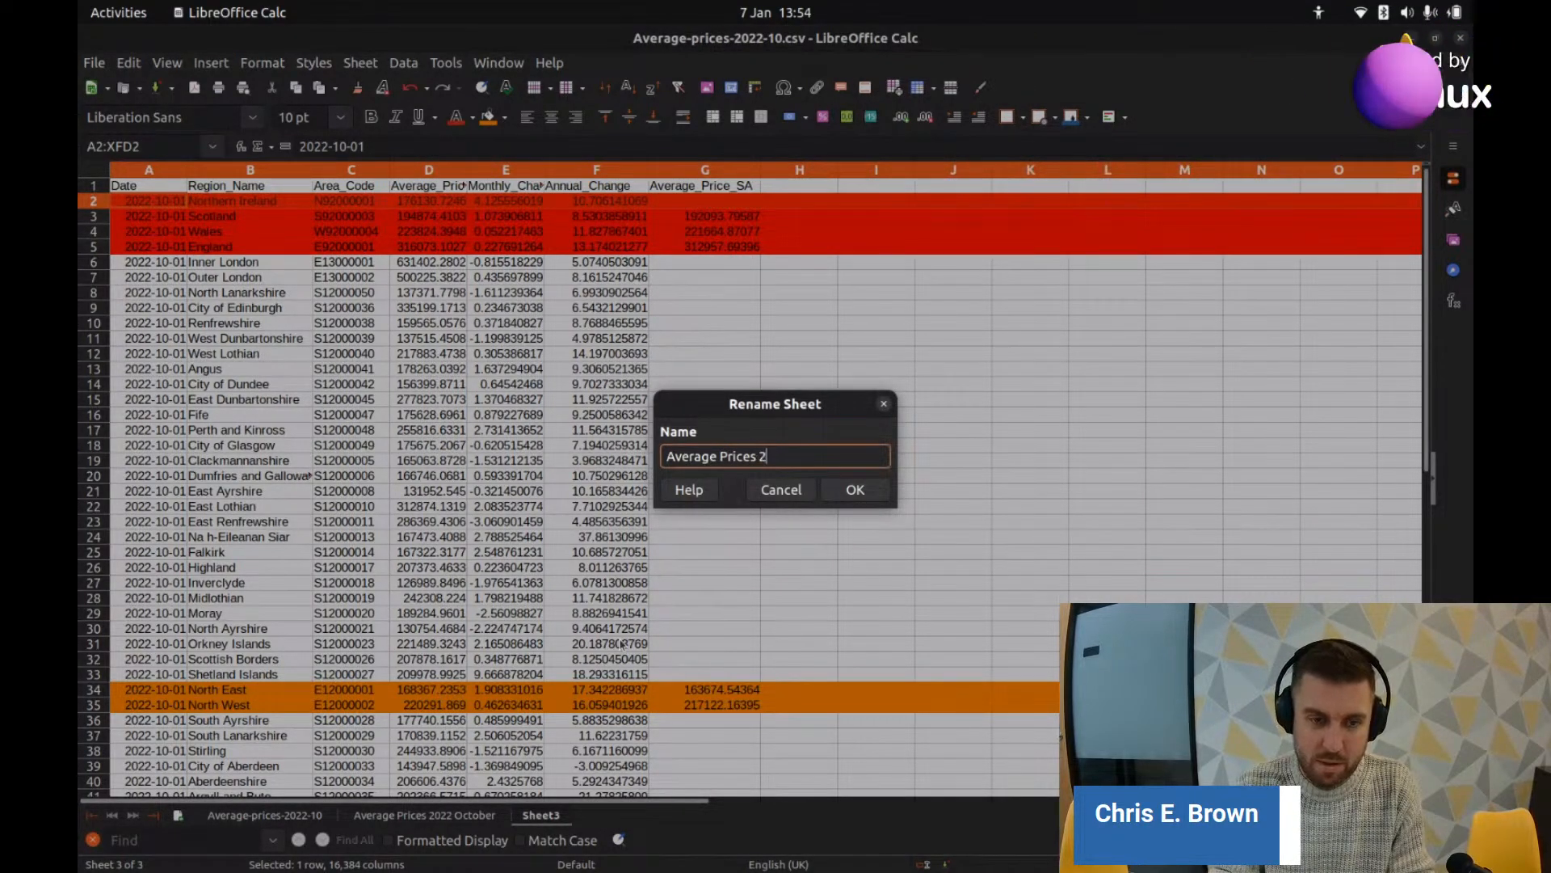
text(022)
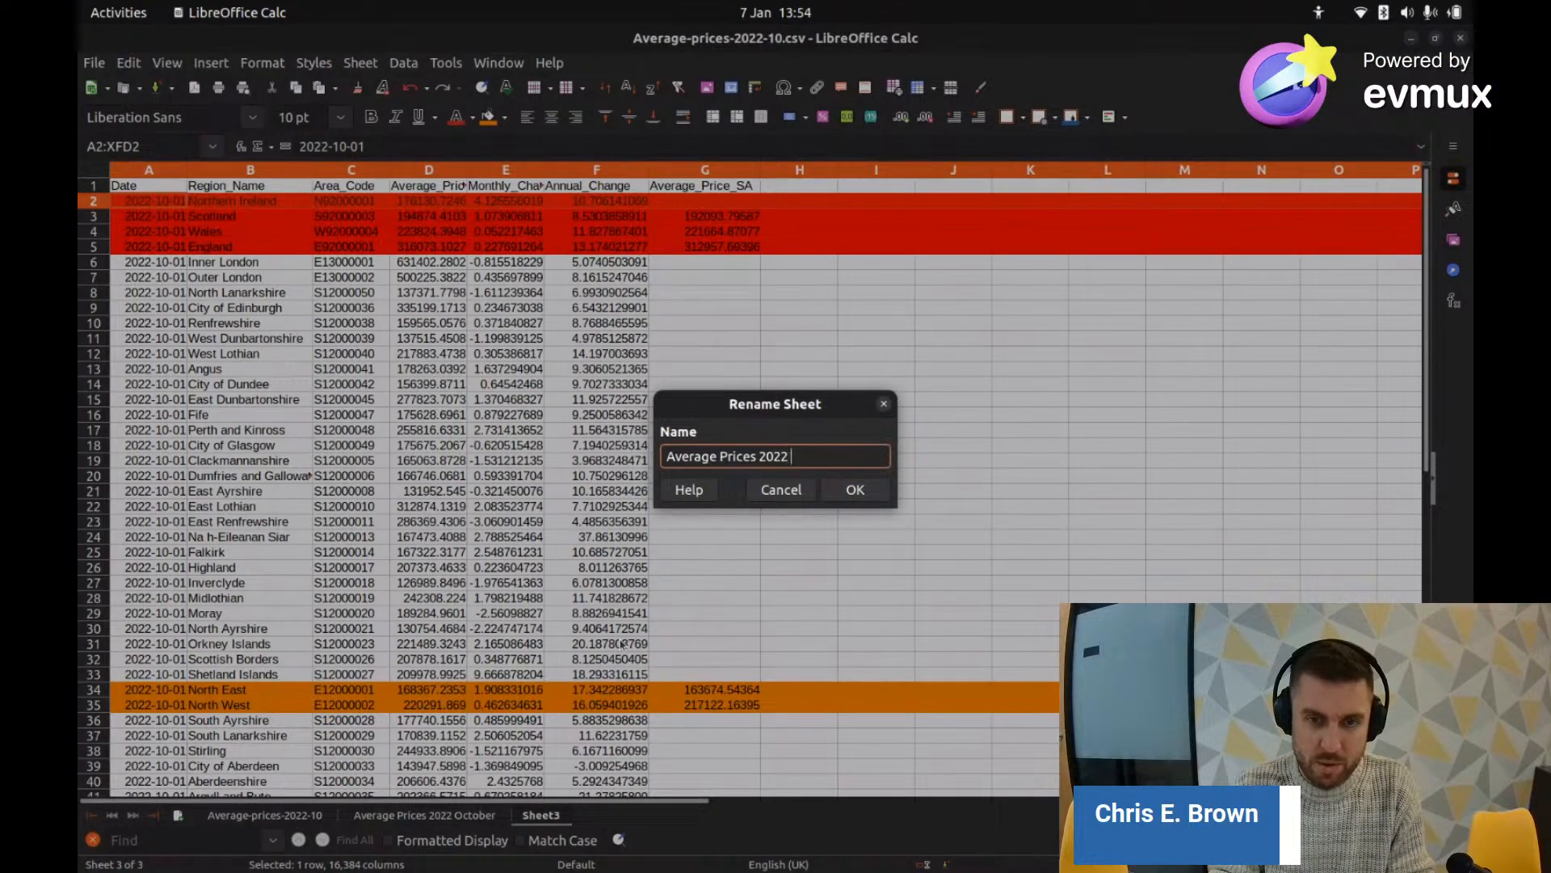
text( October)
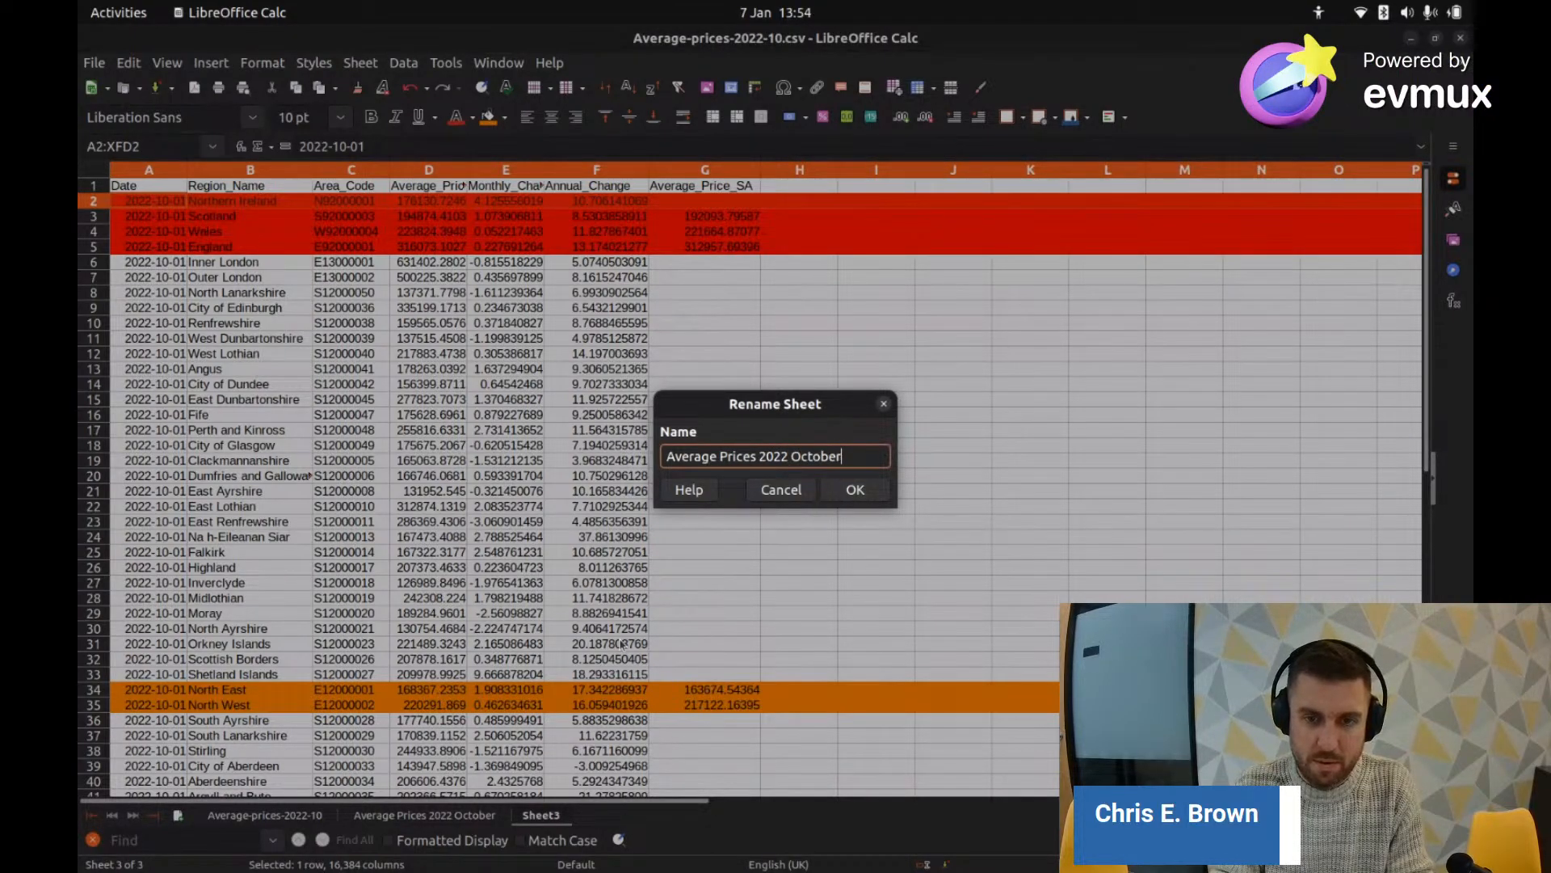
text( Area)
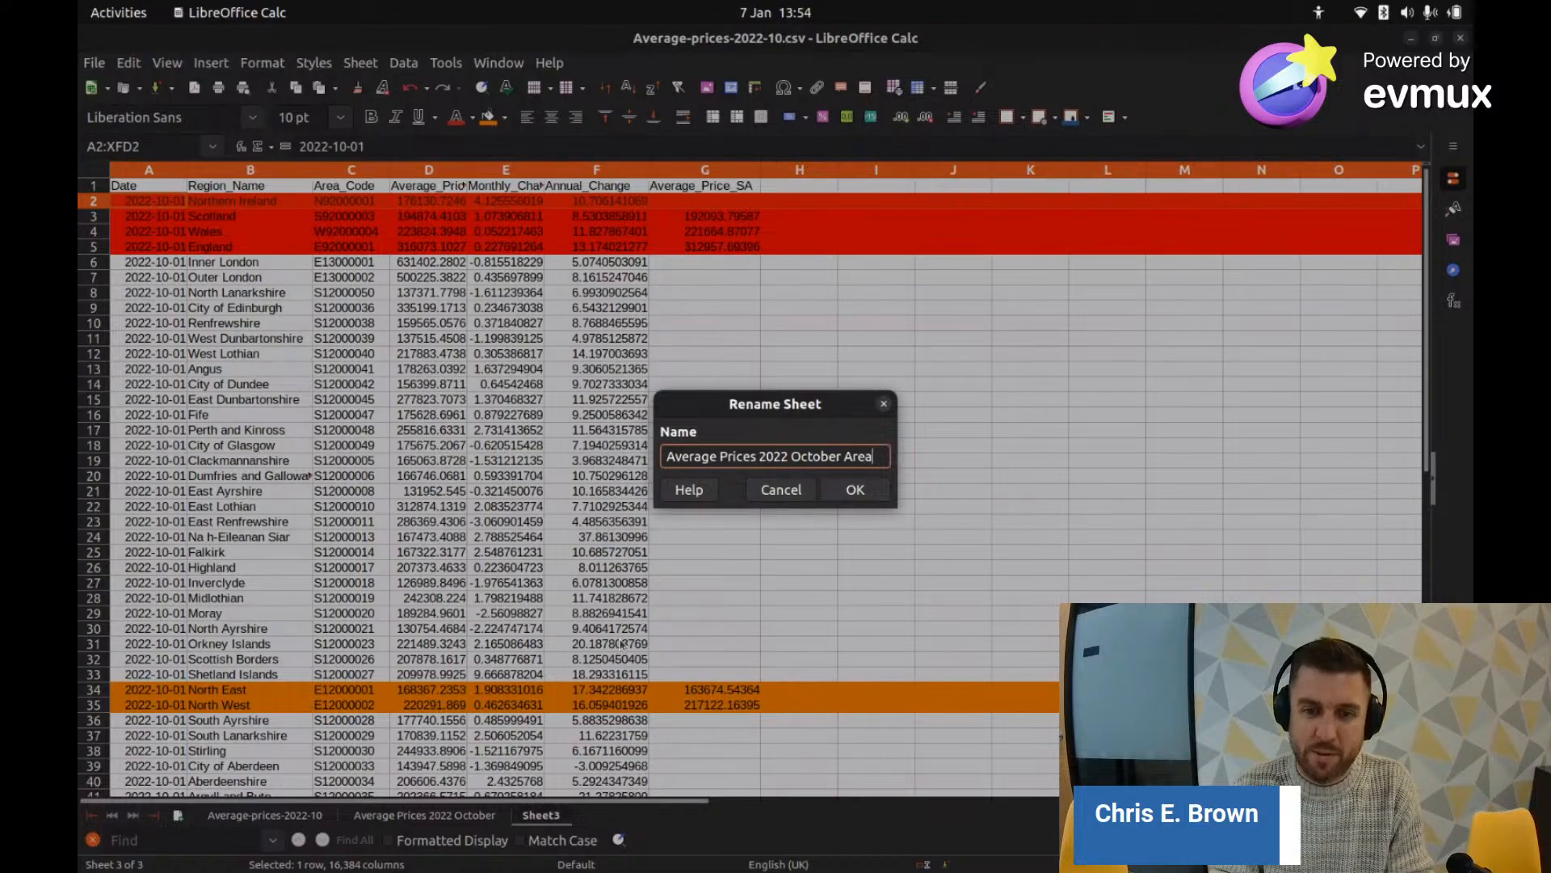
text(s)
key(Return)
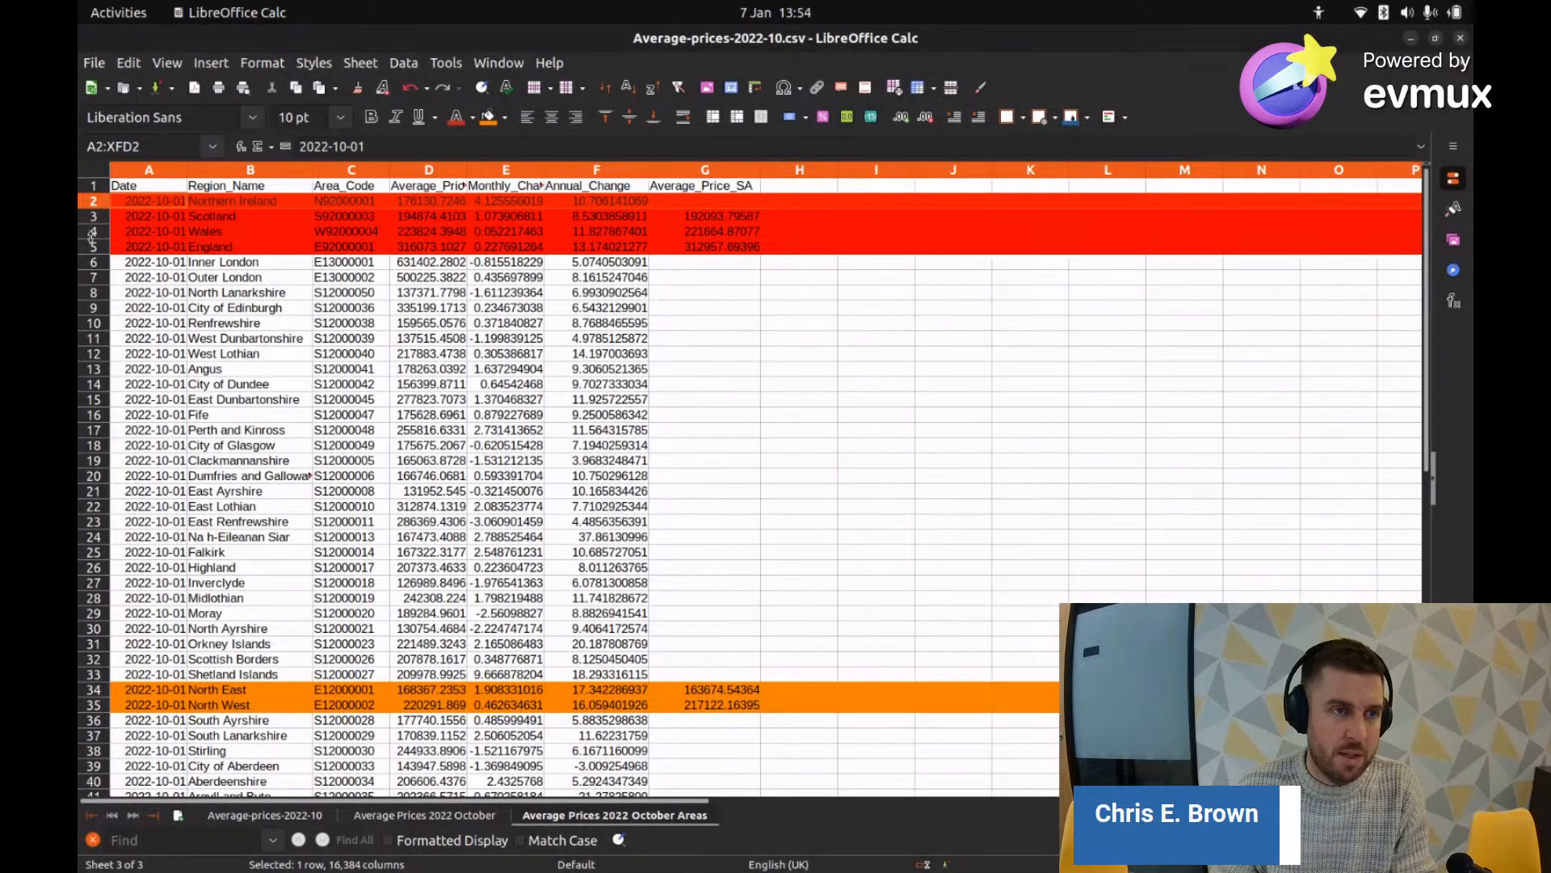
shift+click(93, 246)
Step: Delete the four country summary rows from the Areas sheet
right_click(93, 209)
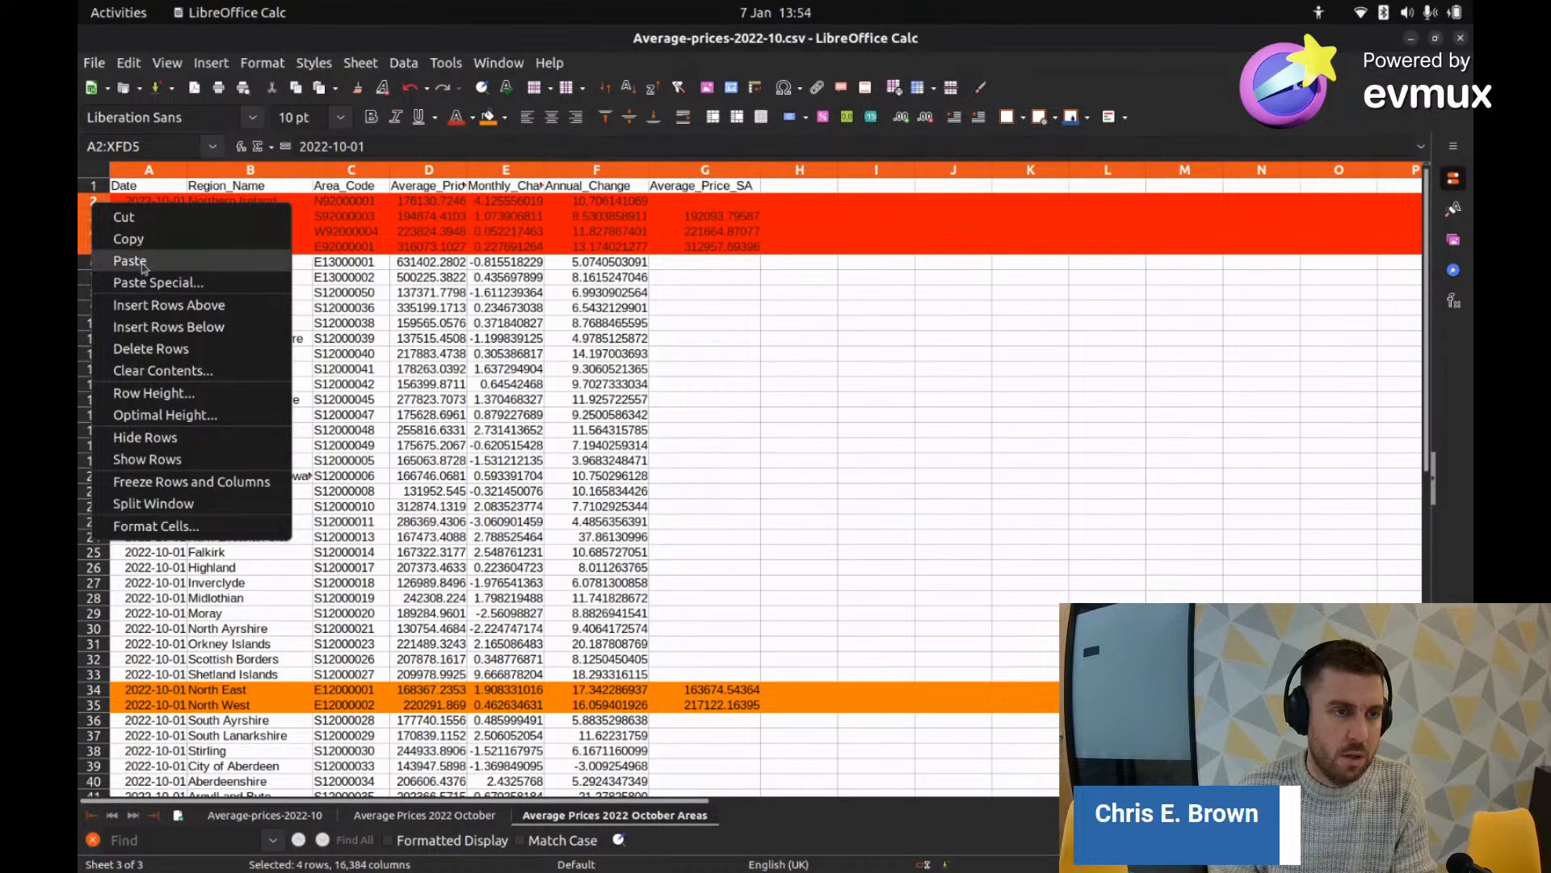
click(162, 349)
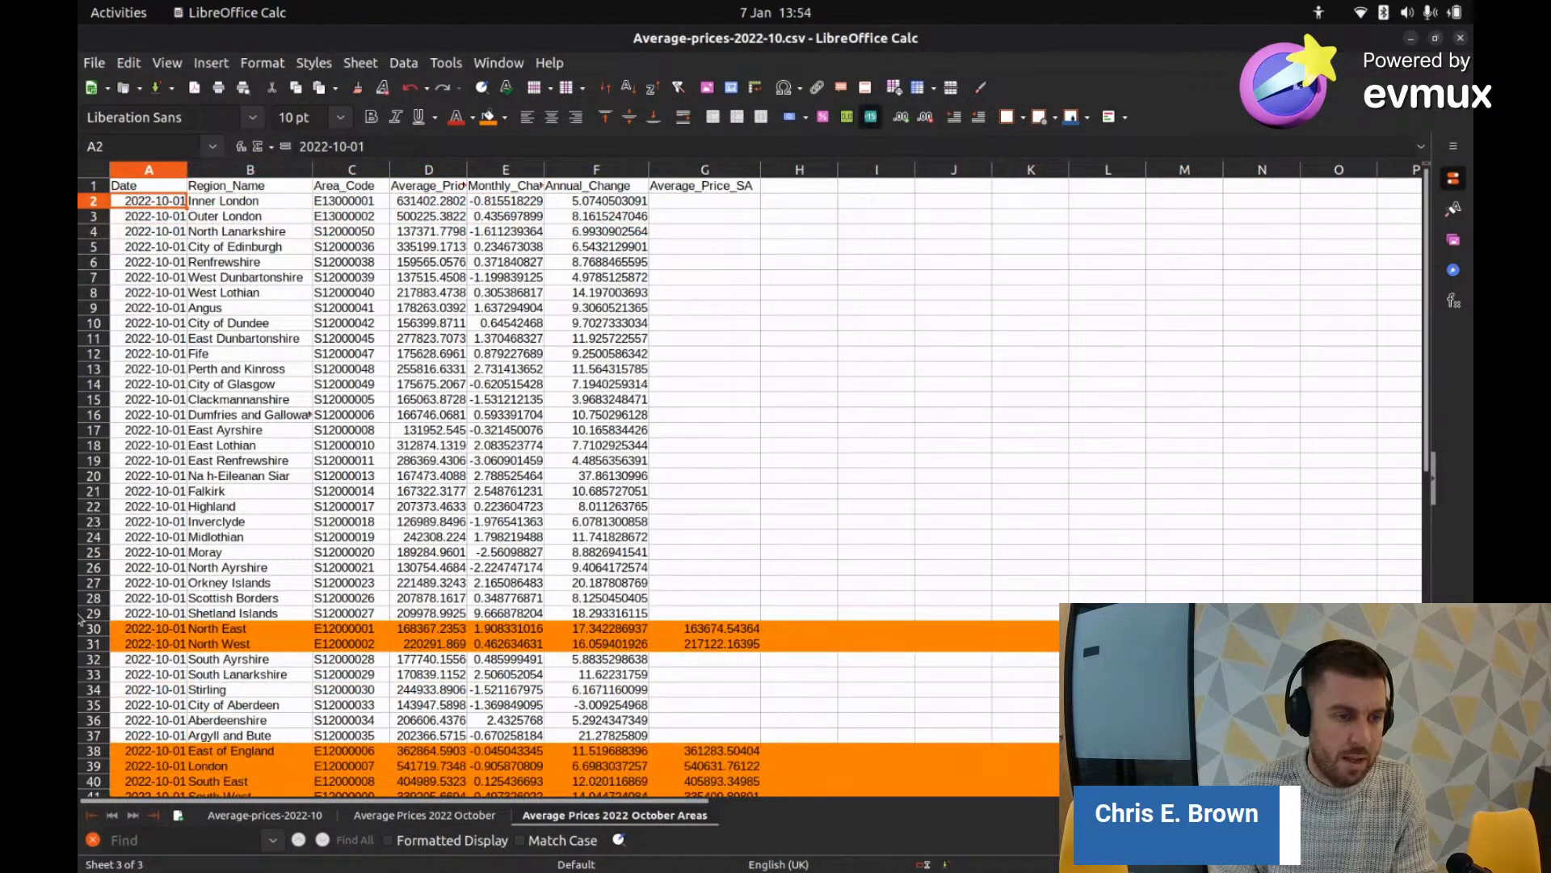
scroll(95, 521, down, 8)
scroll(101, 348, up, 2)
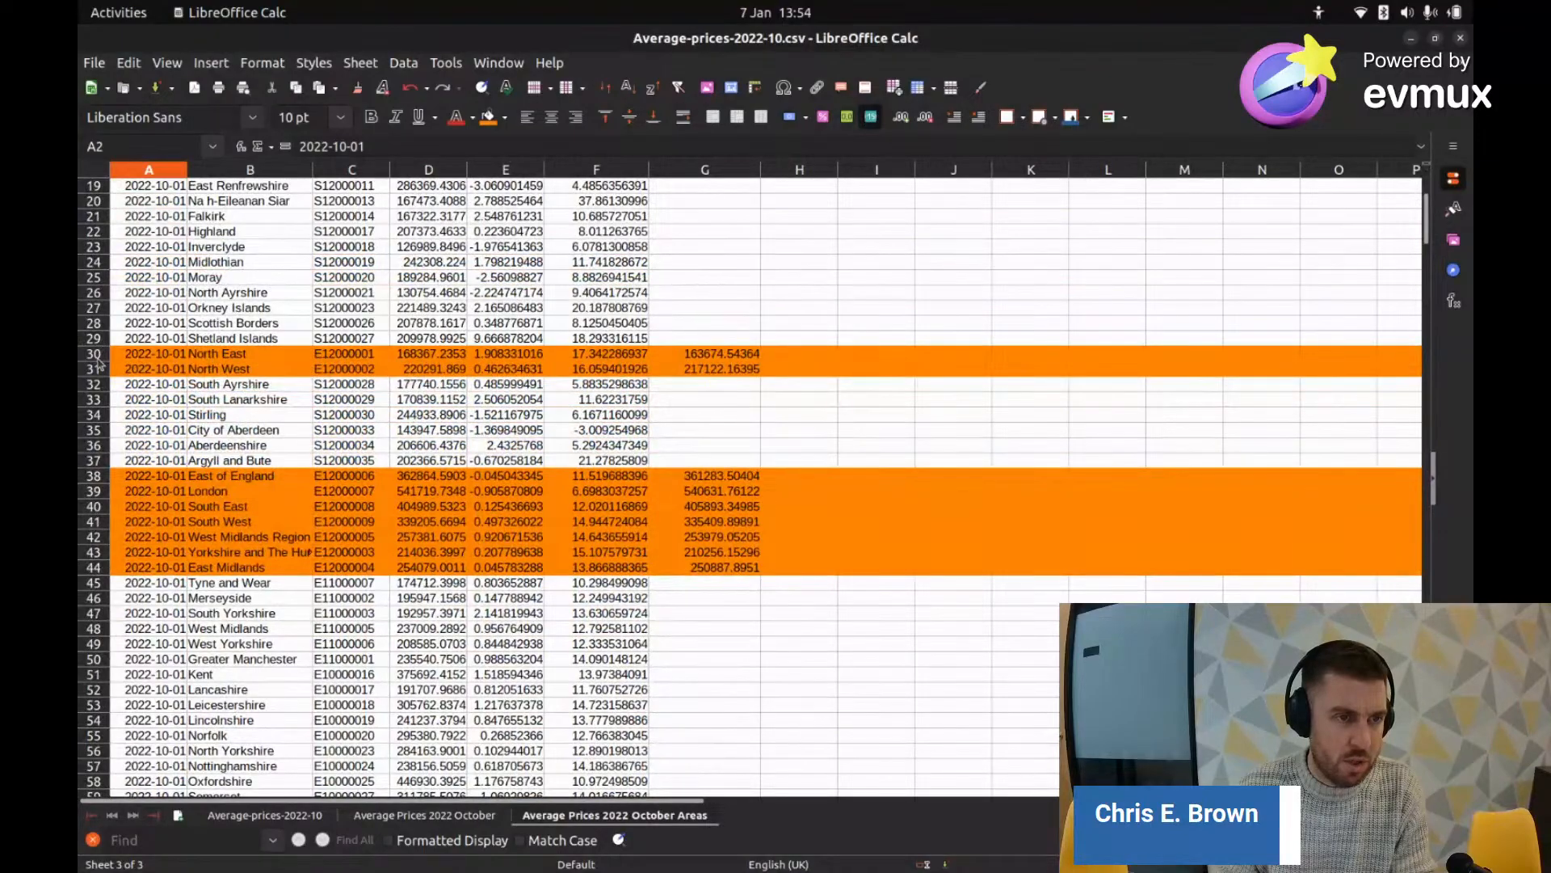
Step: Delete the English region rows: East of England through East Midlands, then North East and North West
mouse_move(101, 354)
mouse_down()
mouse_move(103, 387)
mouse_move(101, 369)
mouse_up()
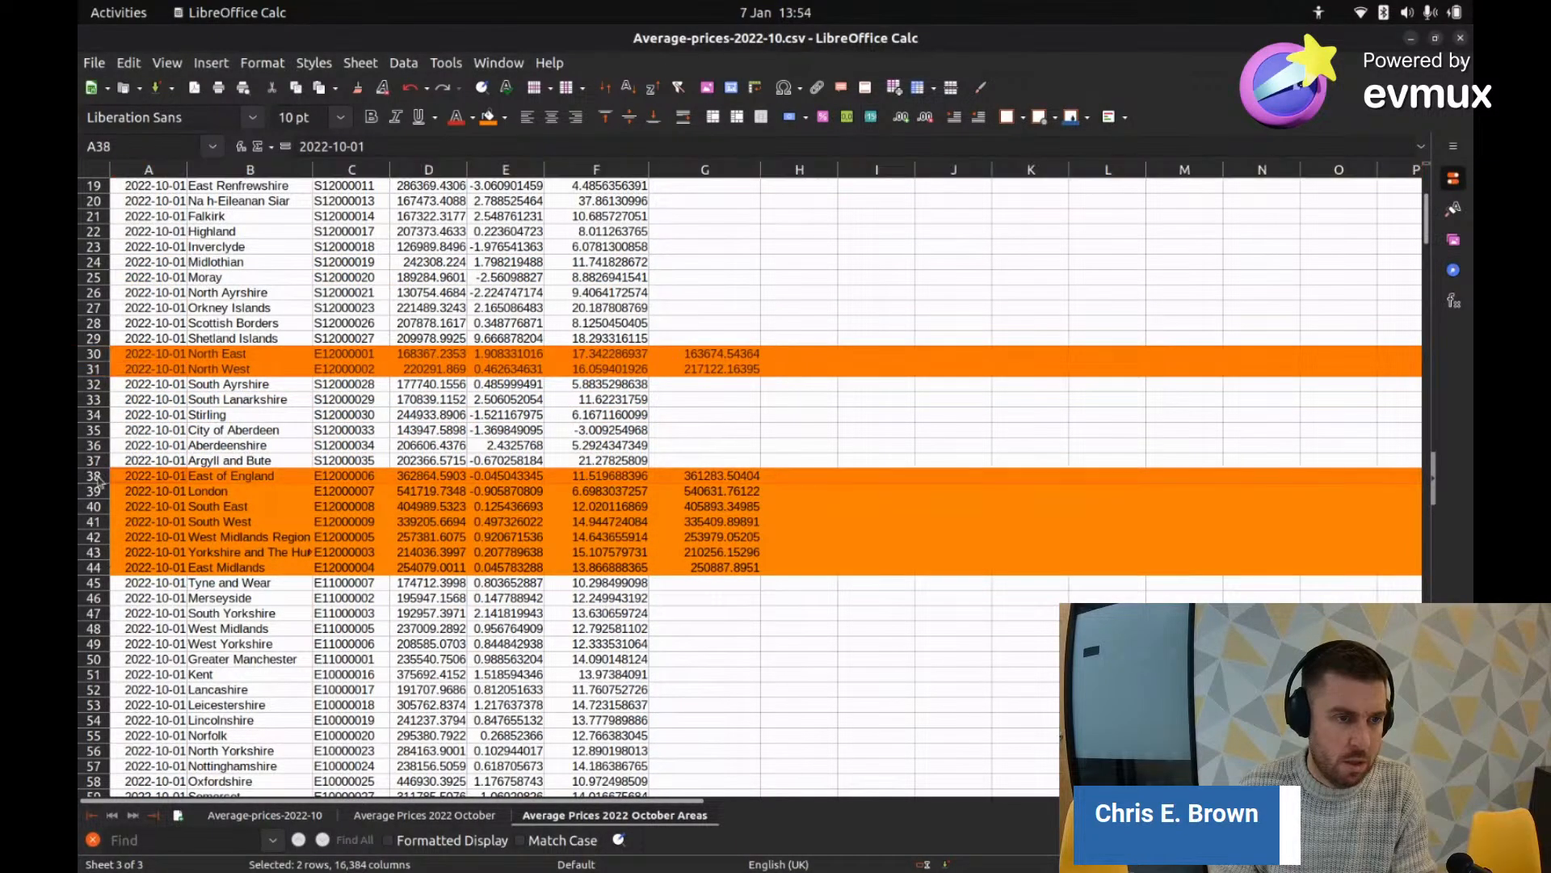
click(95, 355)
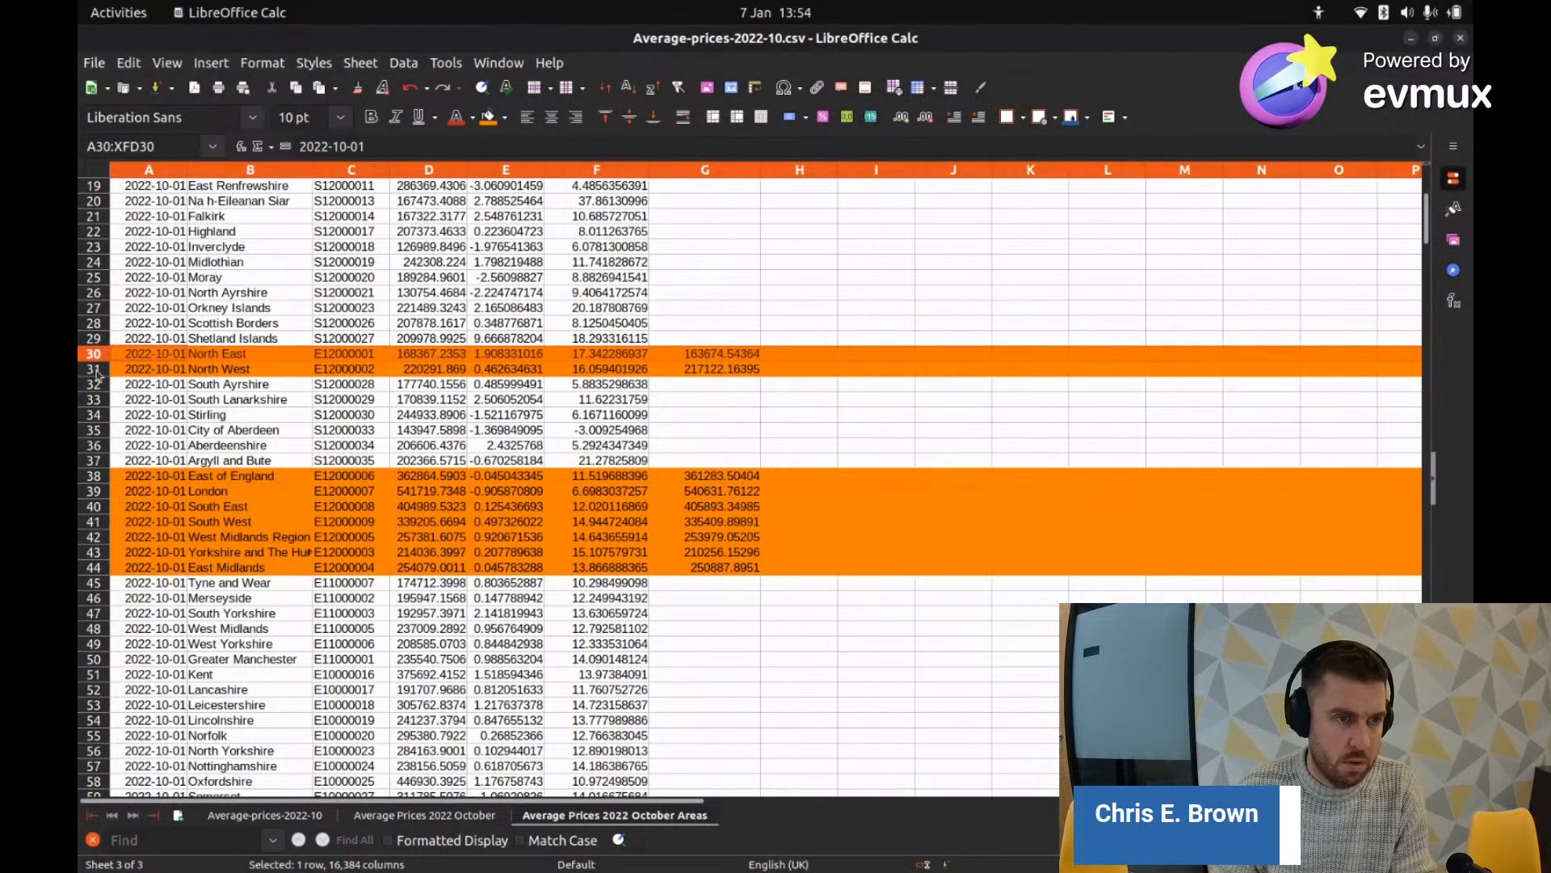
drag(96, 374, 95, 479)
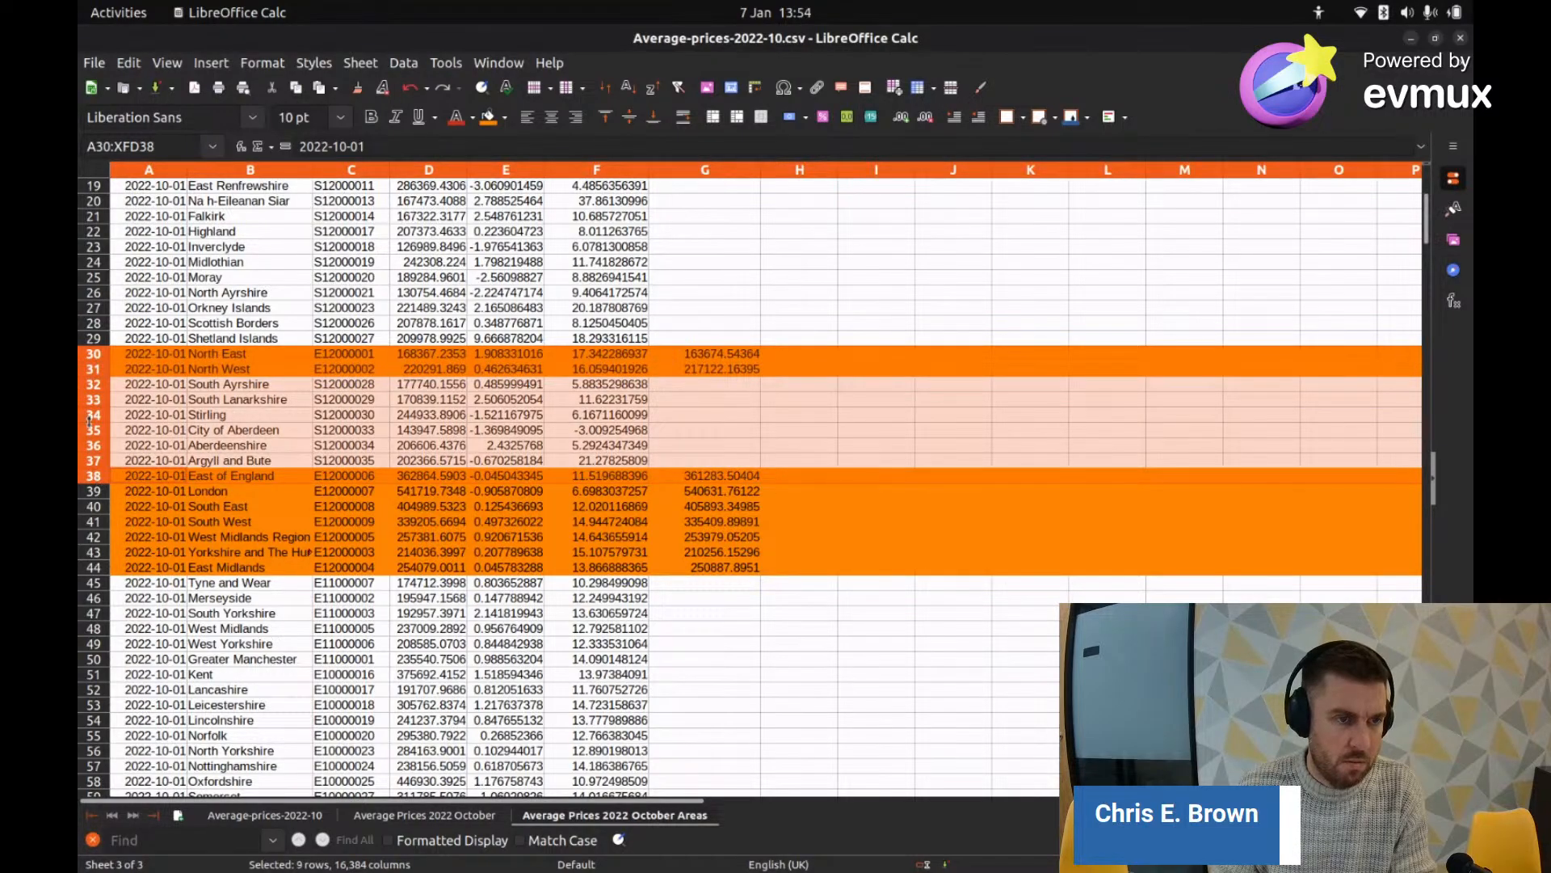
drag(91, 419, 100, 376)
ctrl+click(95, 490)
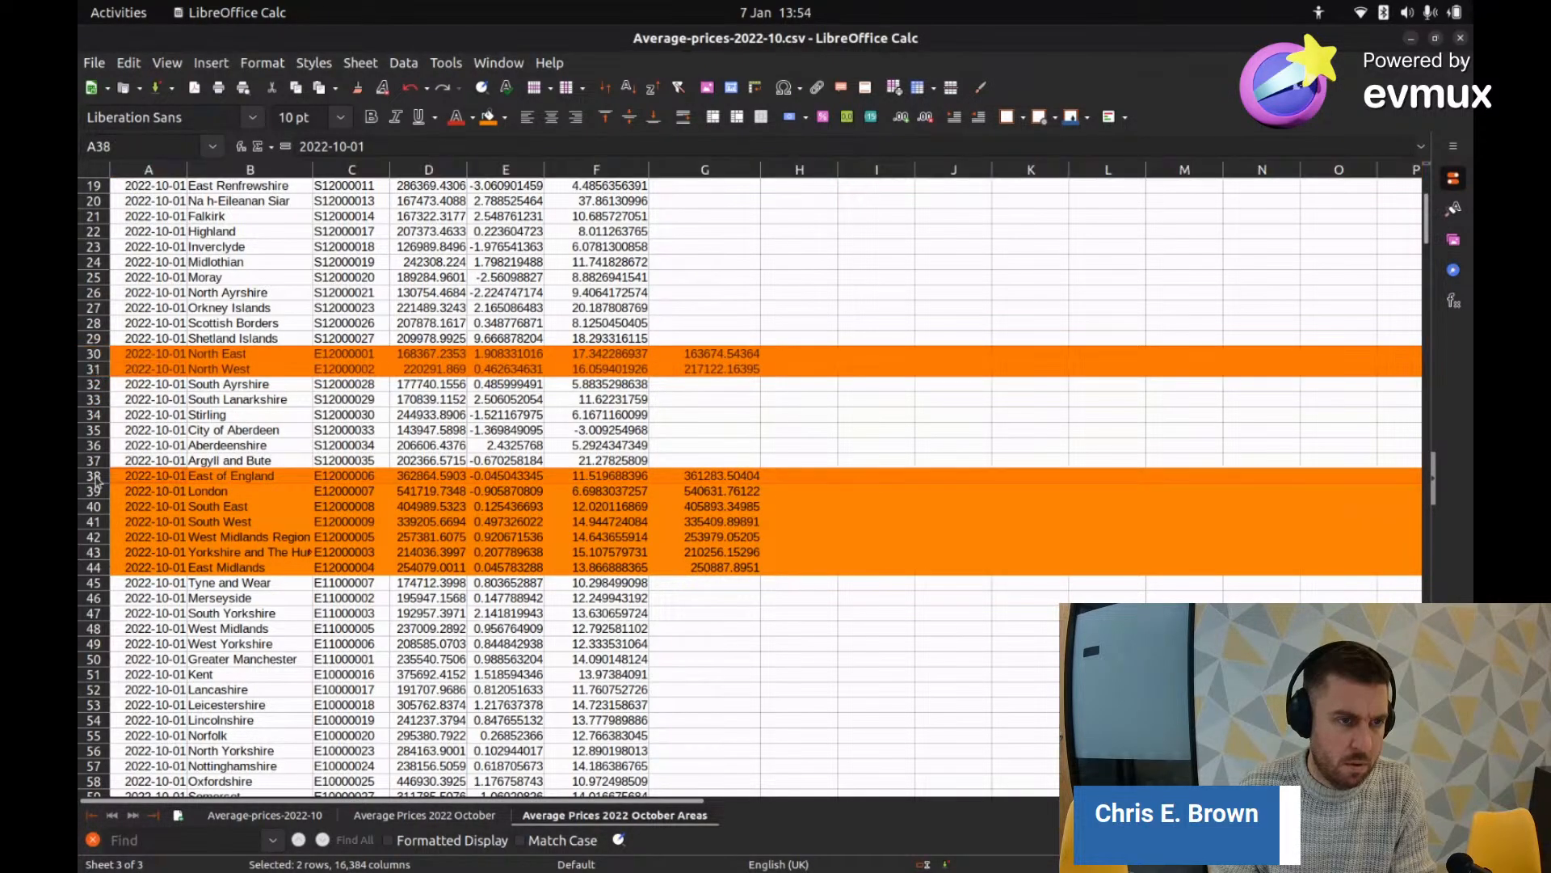
drag(95, 490, 96, 569)
right_click(95, 570)
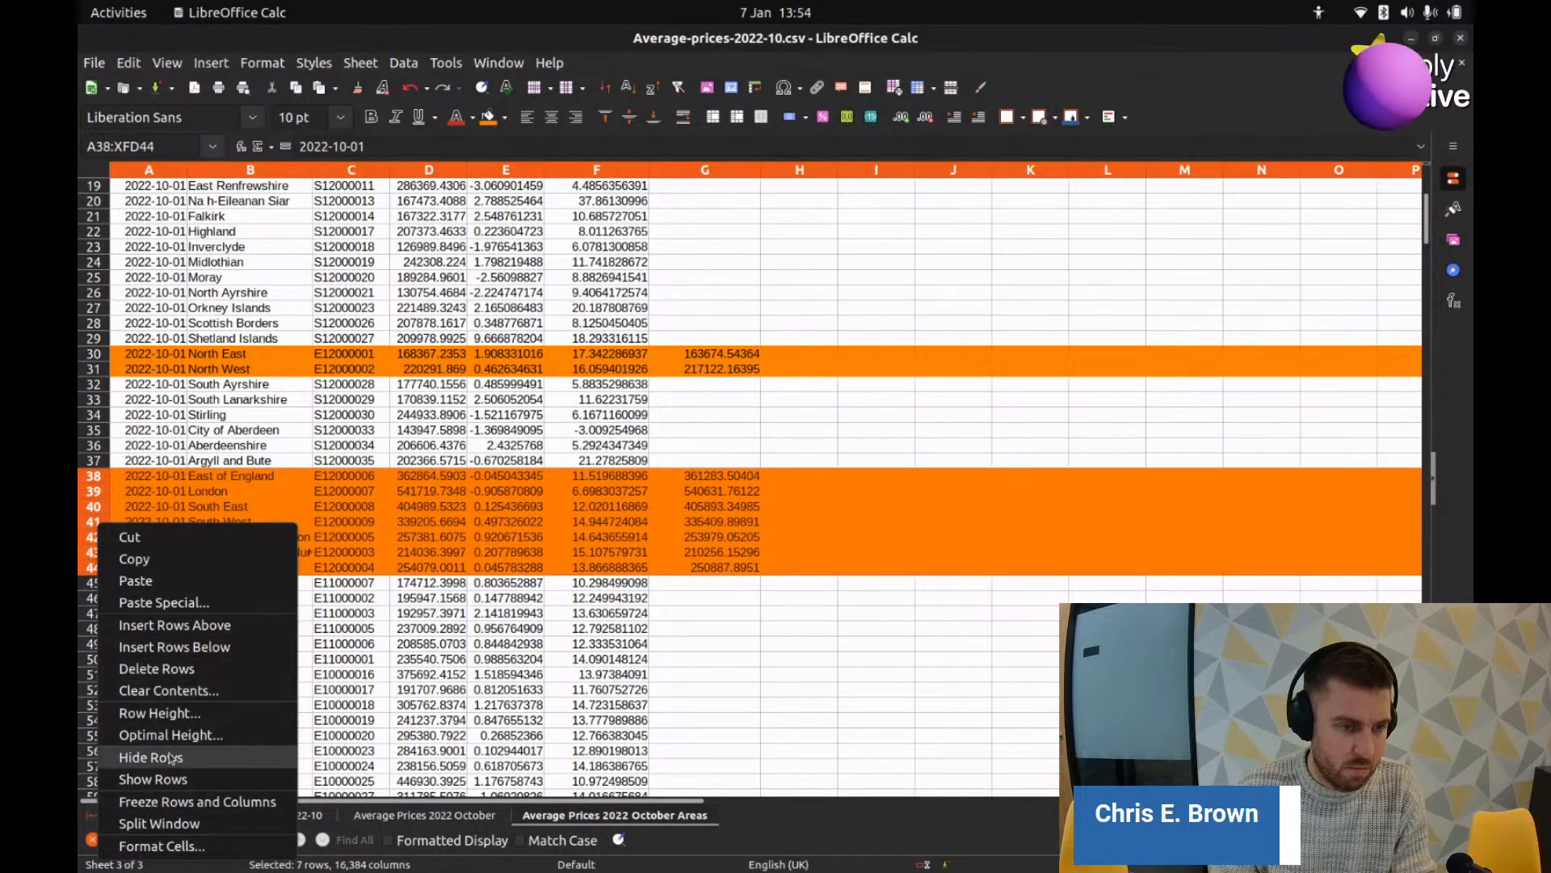
click(196, 670)
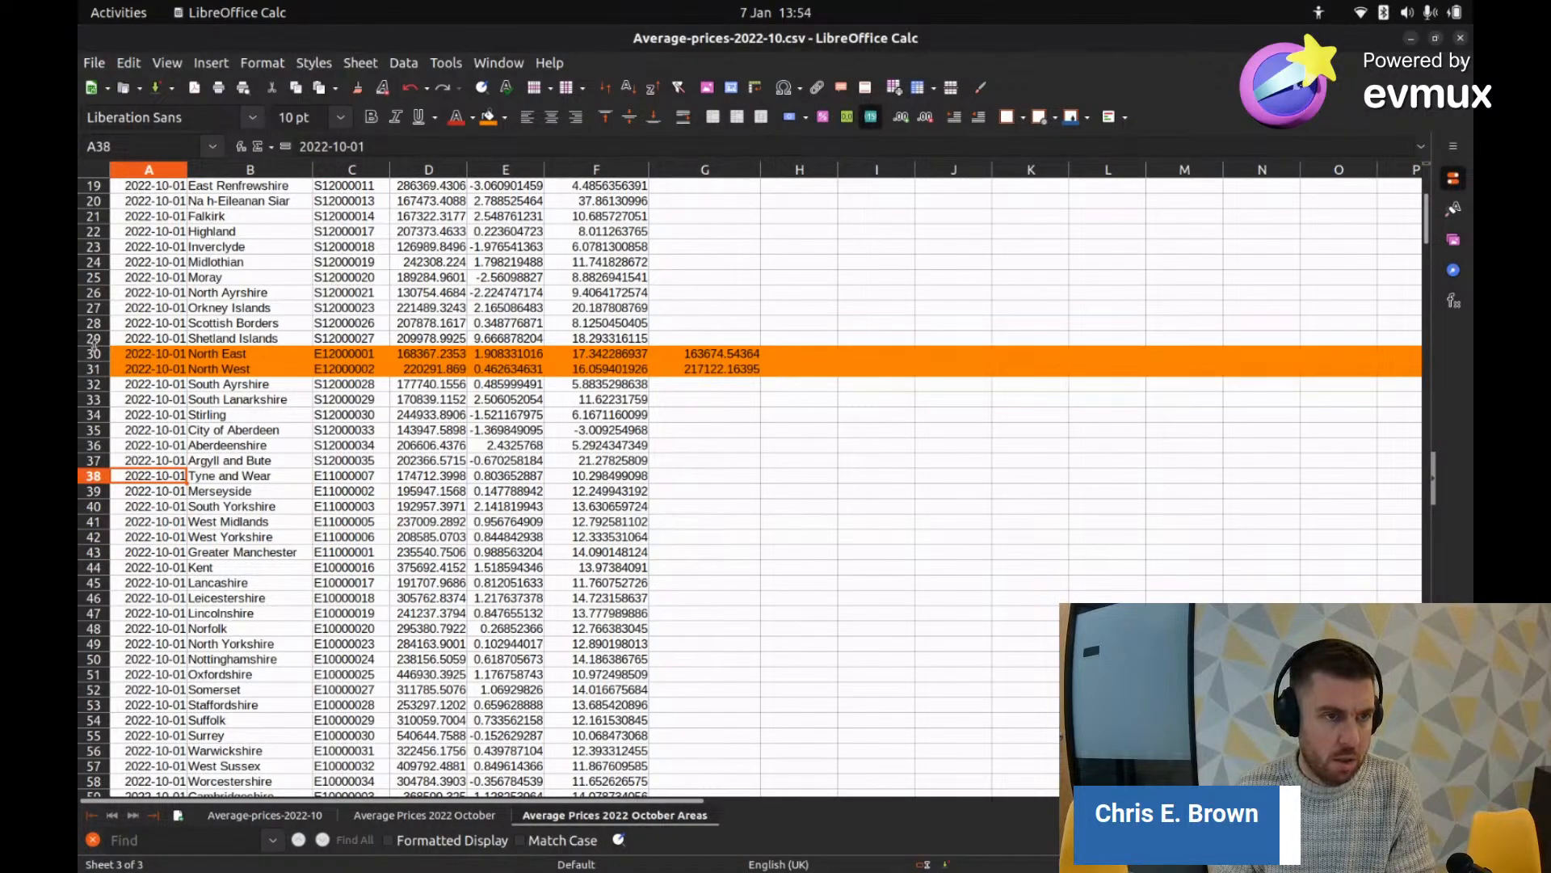
drag(93, 349, 97, 366)
right_click(95, 366)
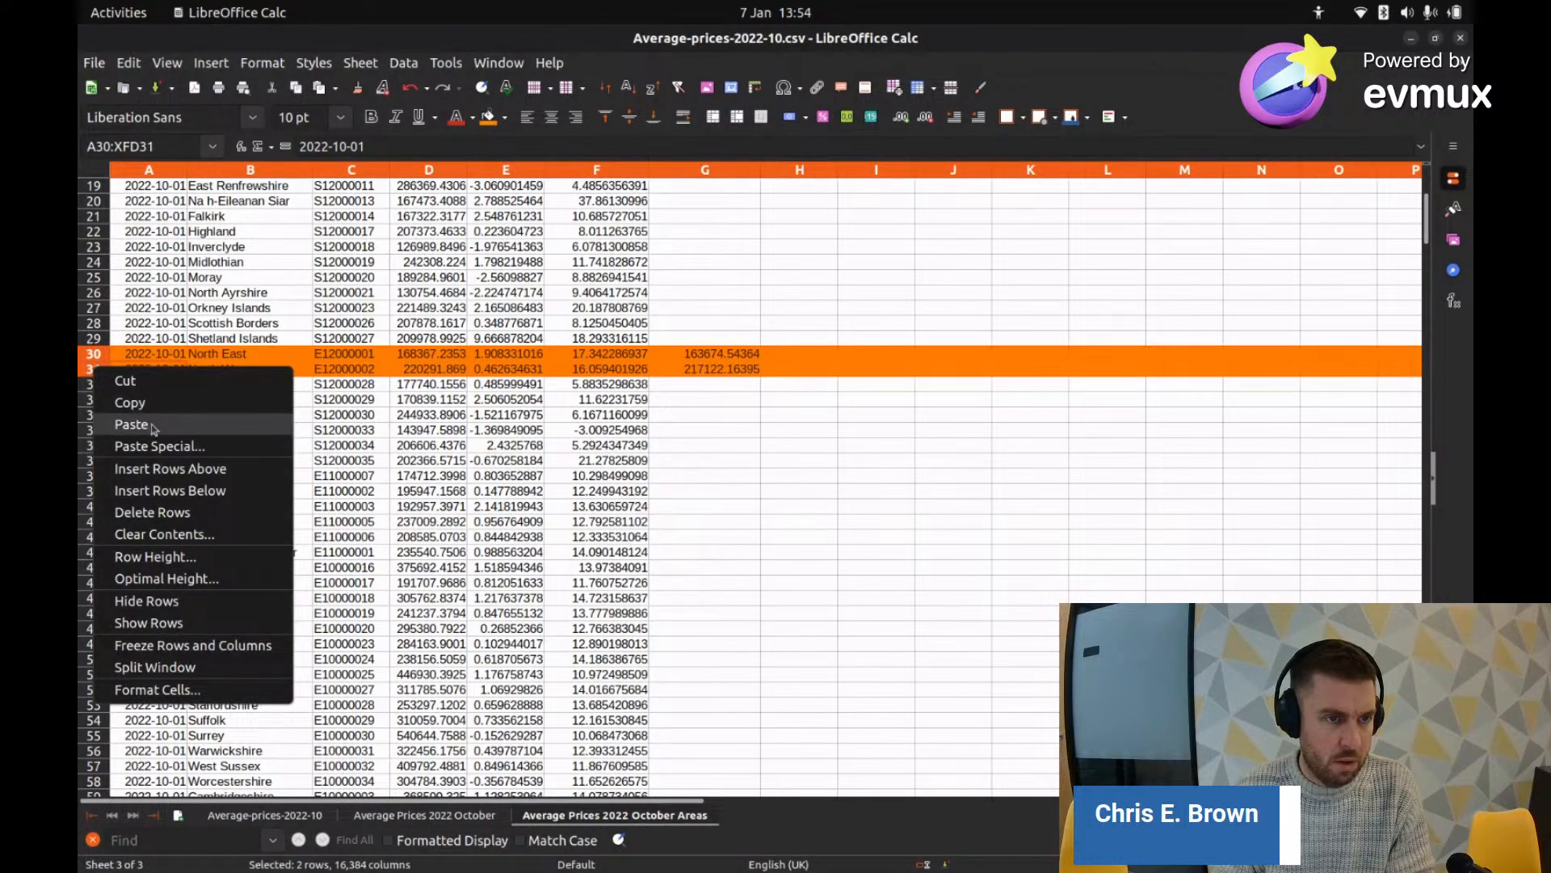
click(153, 513)
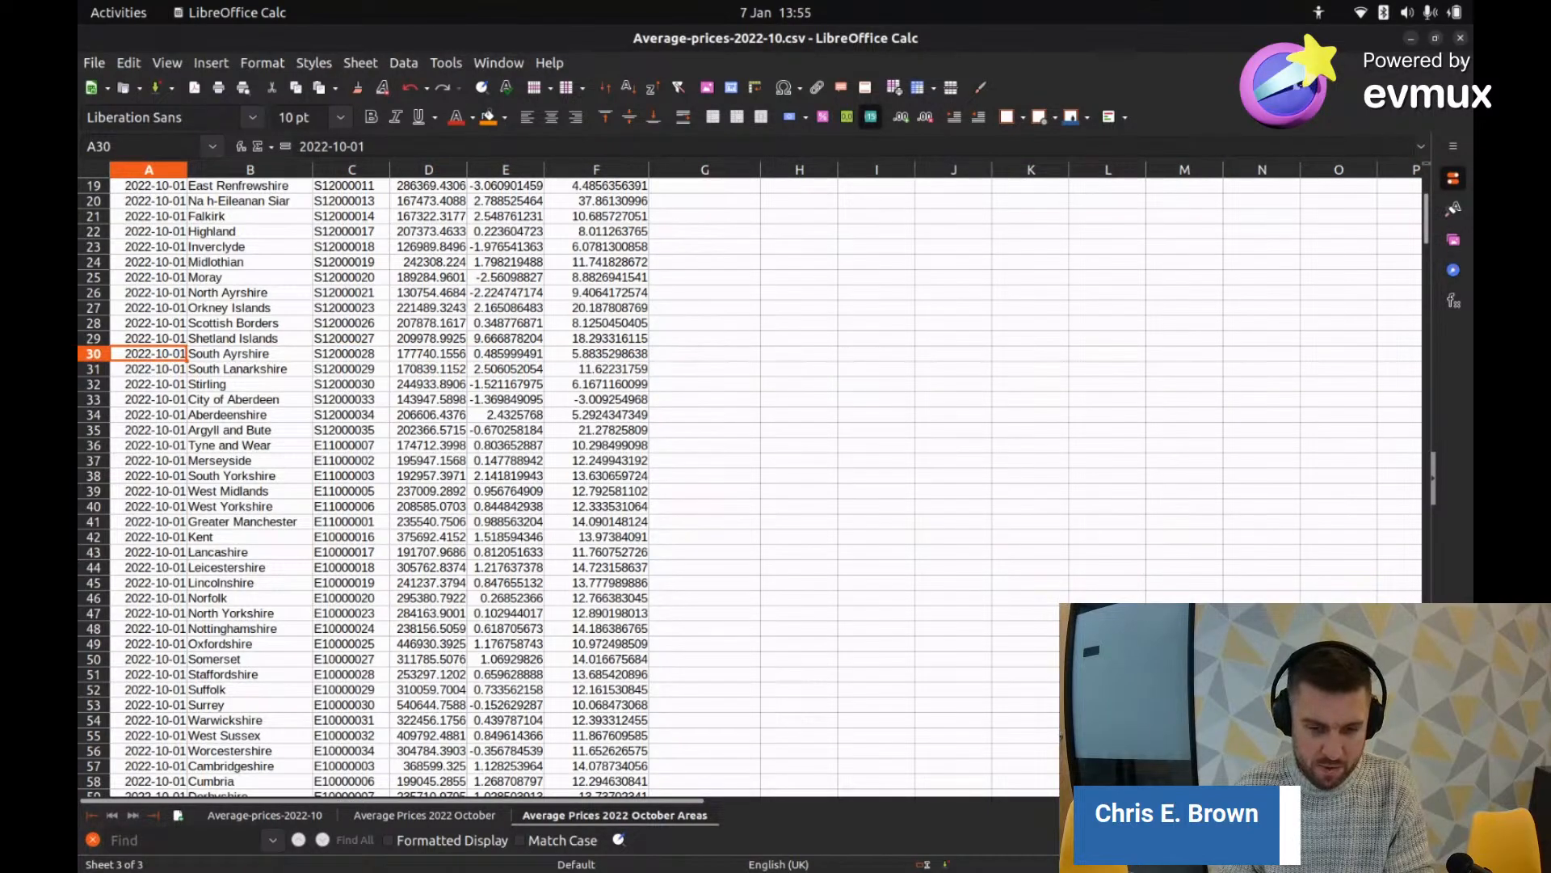
Step: Delete the Average_Price_SA column so Annual_Change becomes the last column
key(alt+Tab)
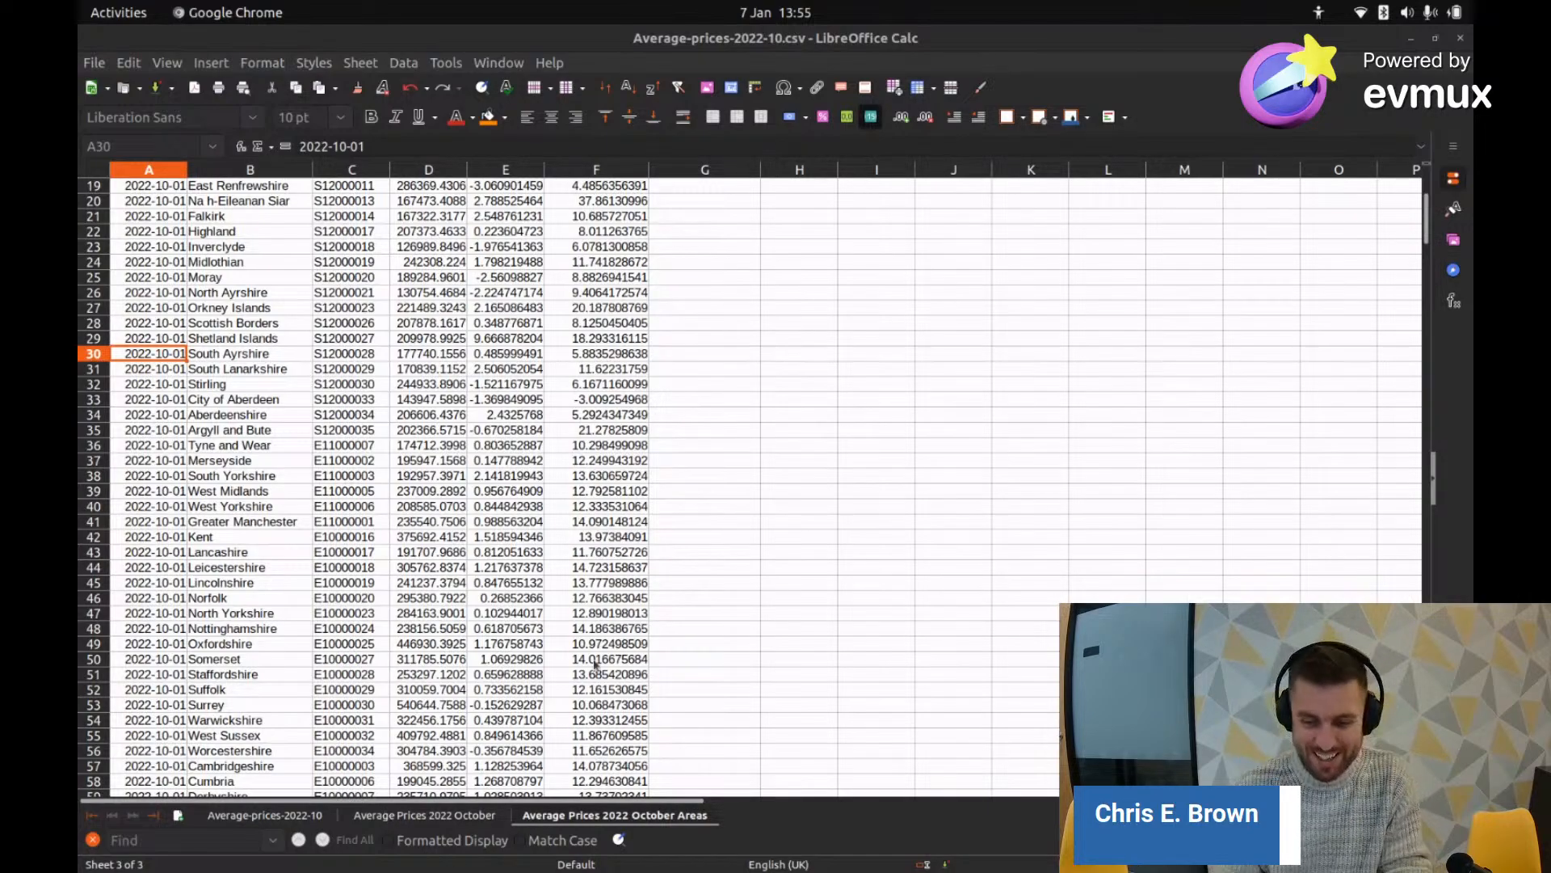
scroll(421, 450, down, 15)
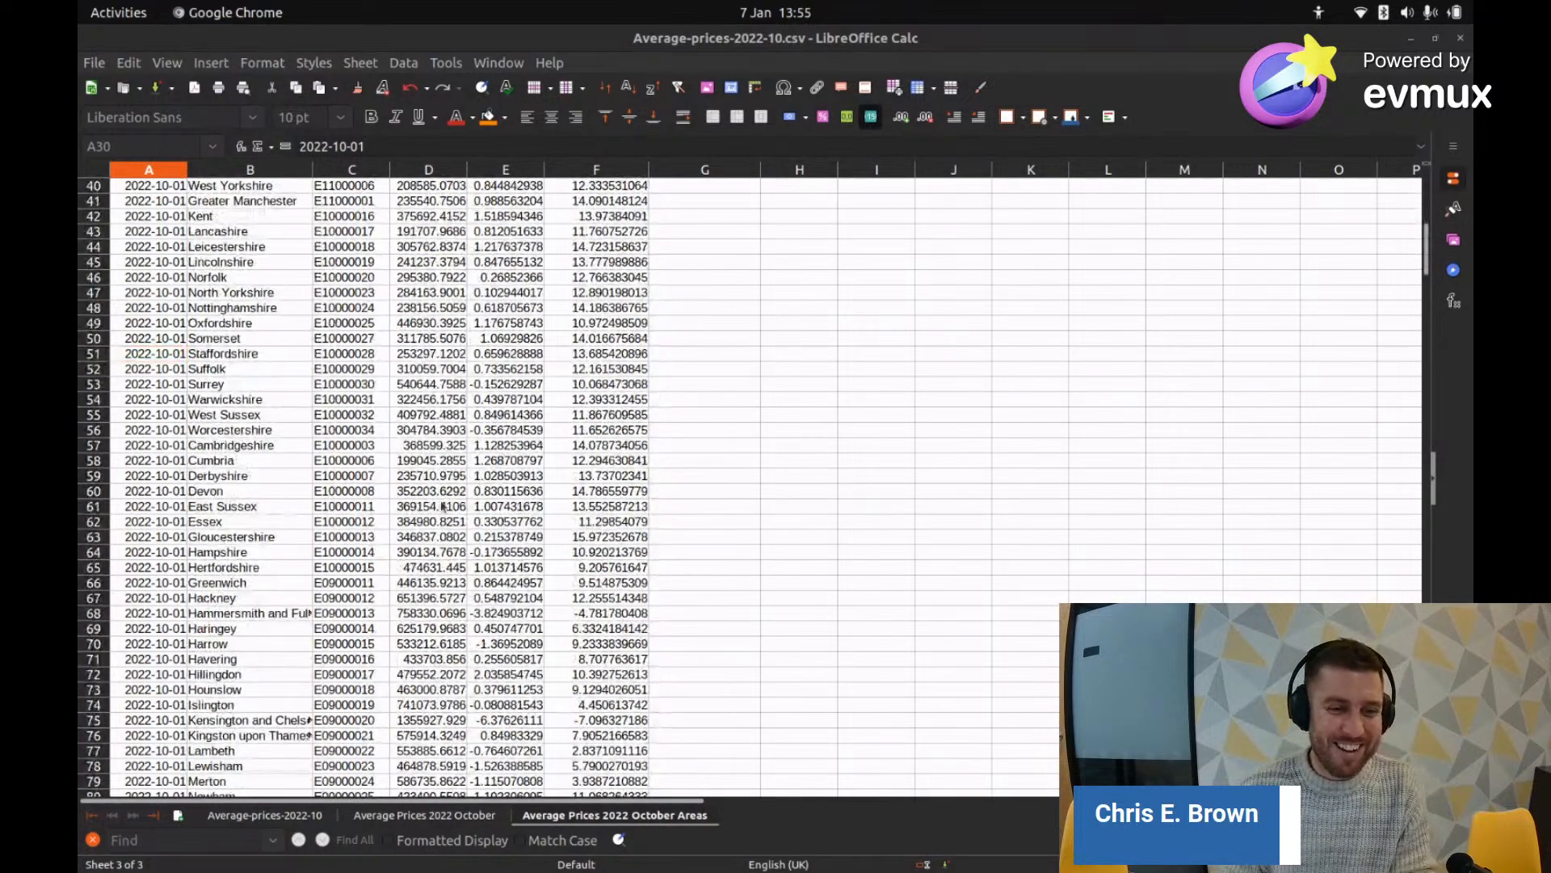
drag(1429, 281, 1431, 190)
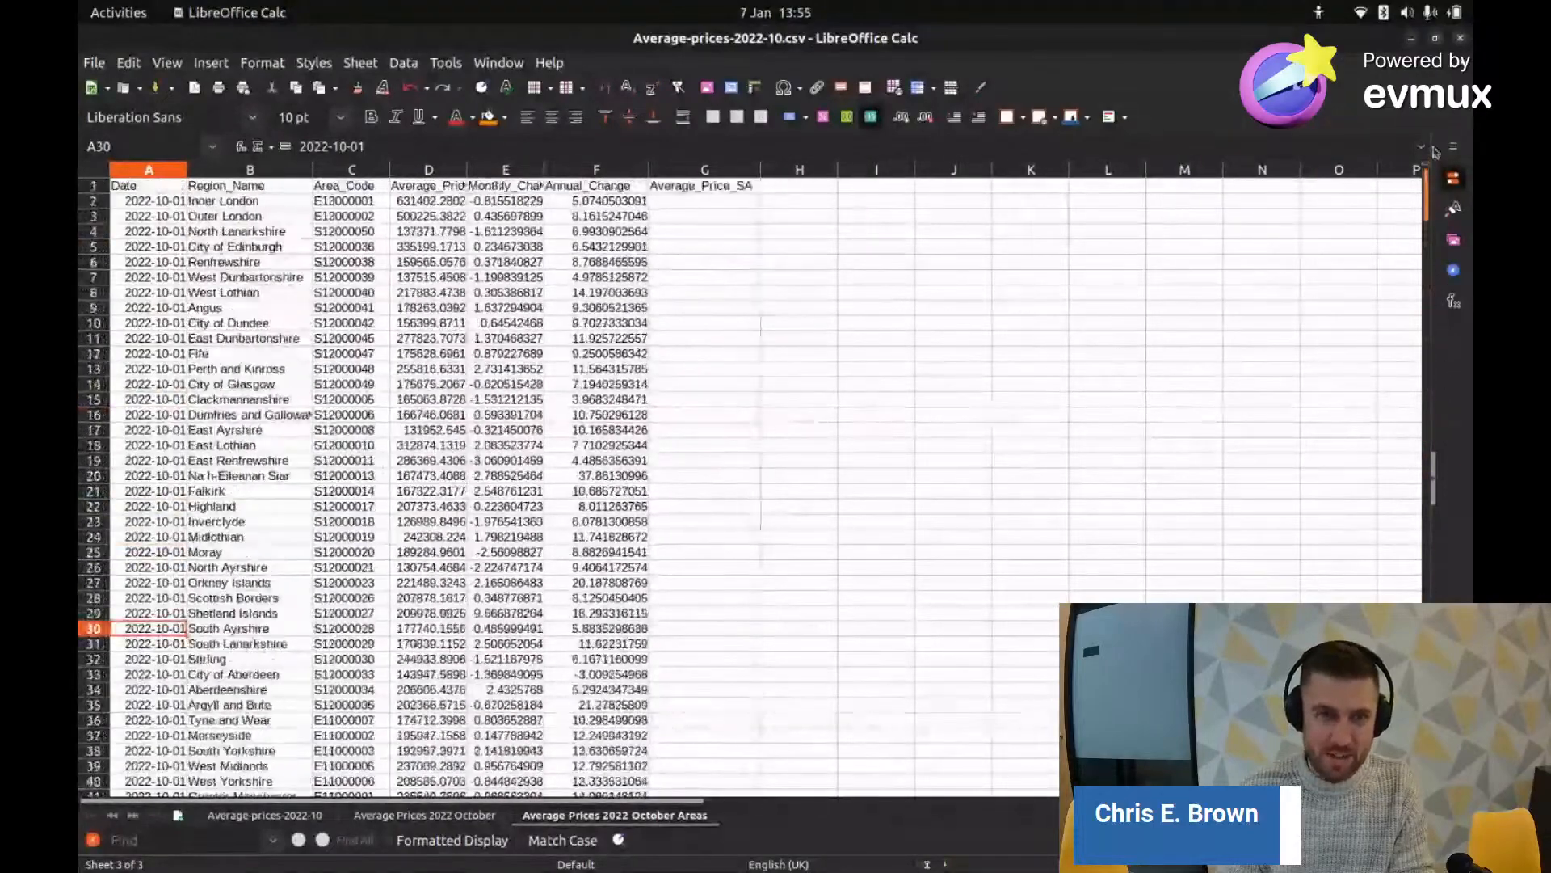
click(706, 170)
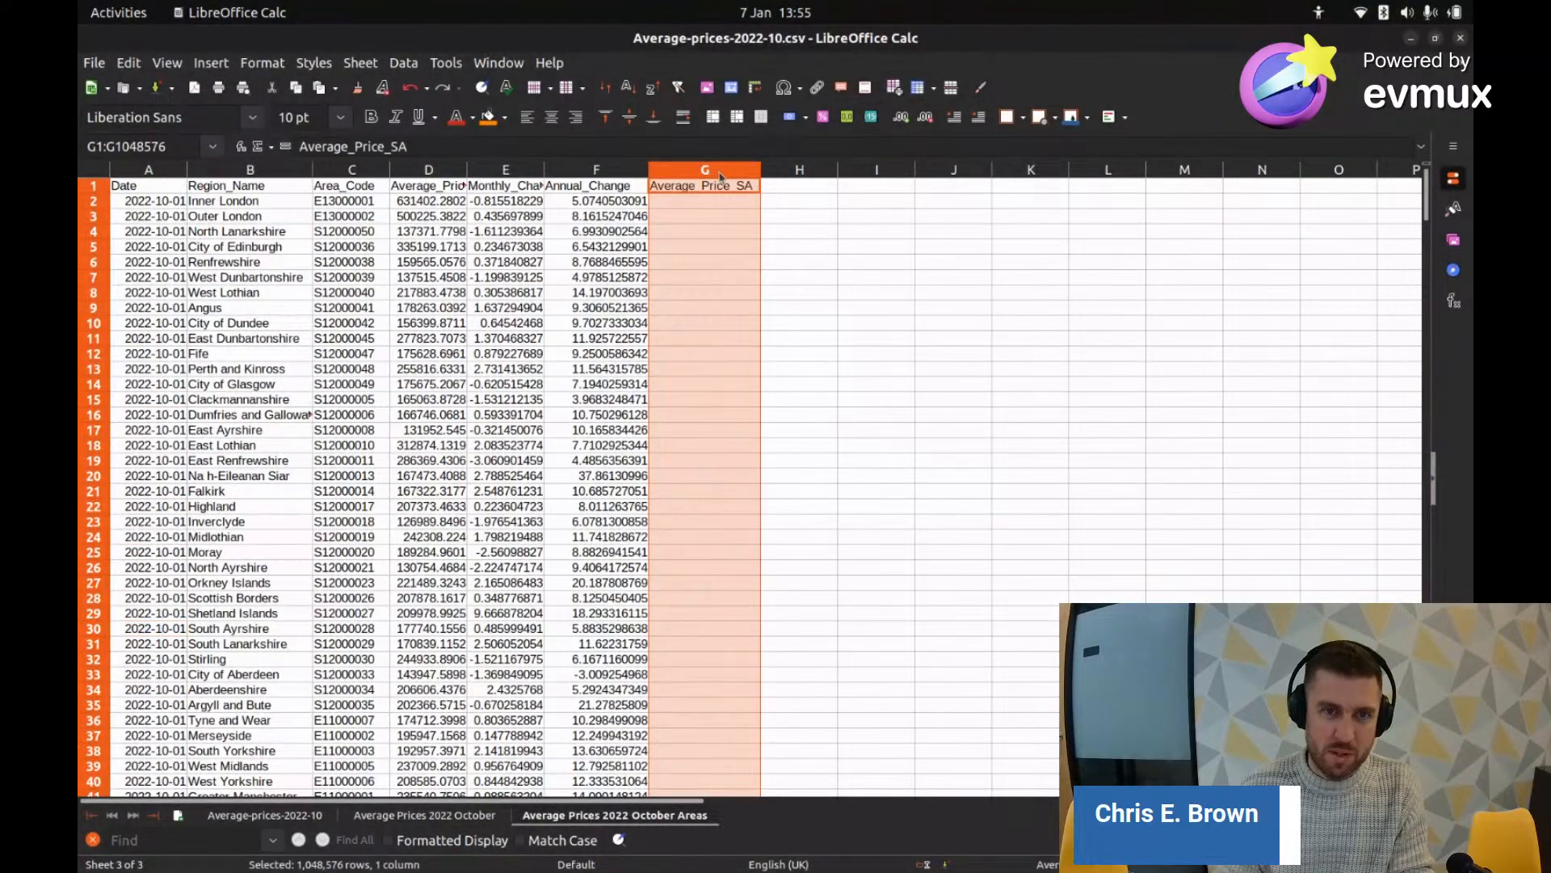
right_click(720, 176)
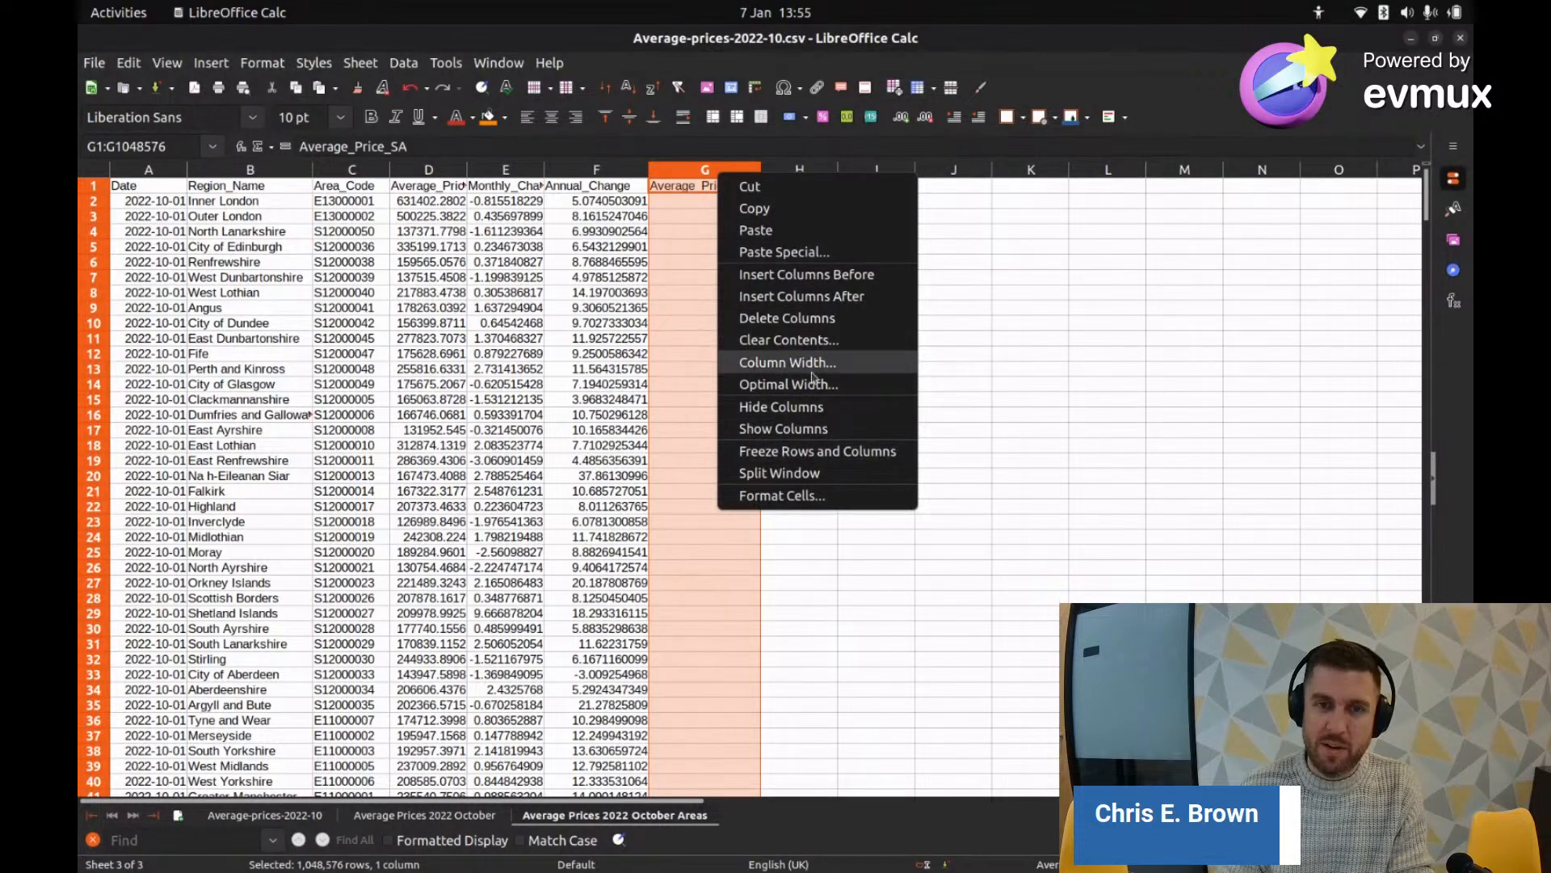
click(814, 317)
click(661, 189)
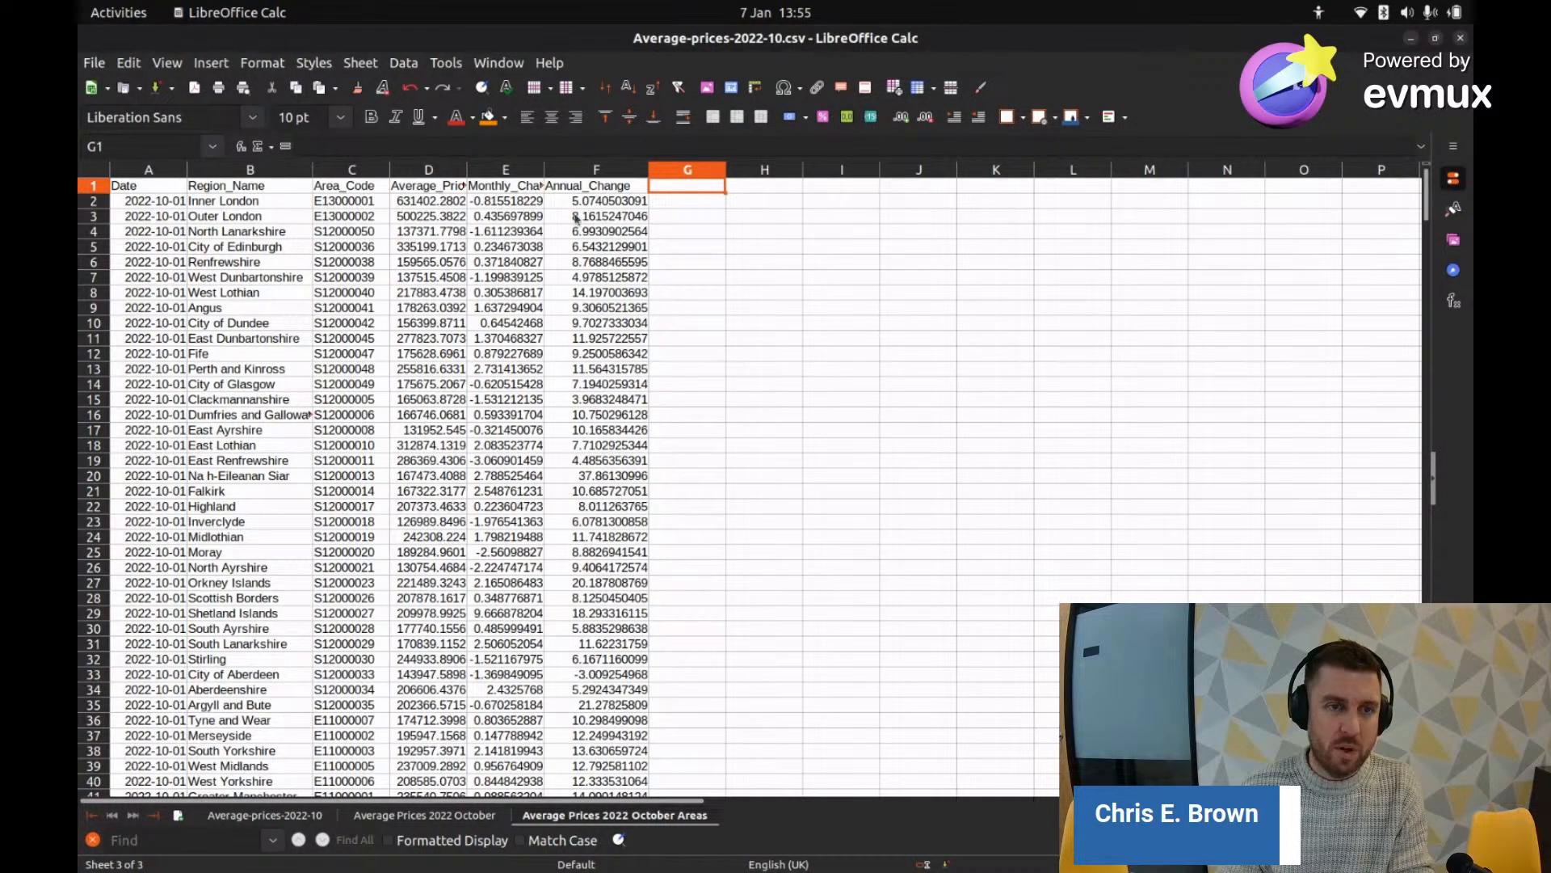
Step: Review the trimmed Areas sheet and dismiss the sheet tab menu
scroll(368, 274, down, 3)
scroll(368, 275, up, 3)
scroll(647, 470, down, 16)
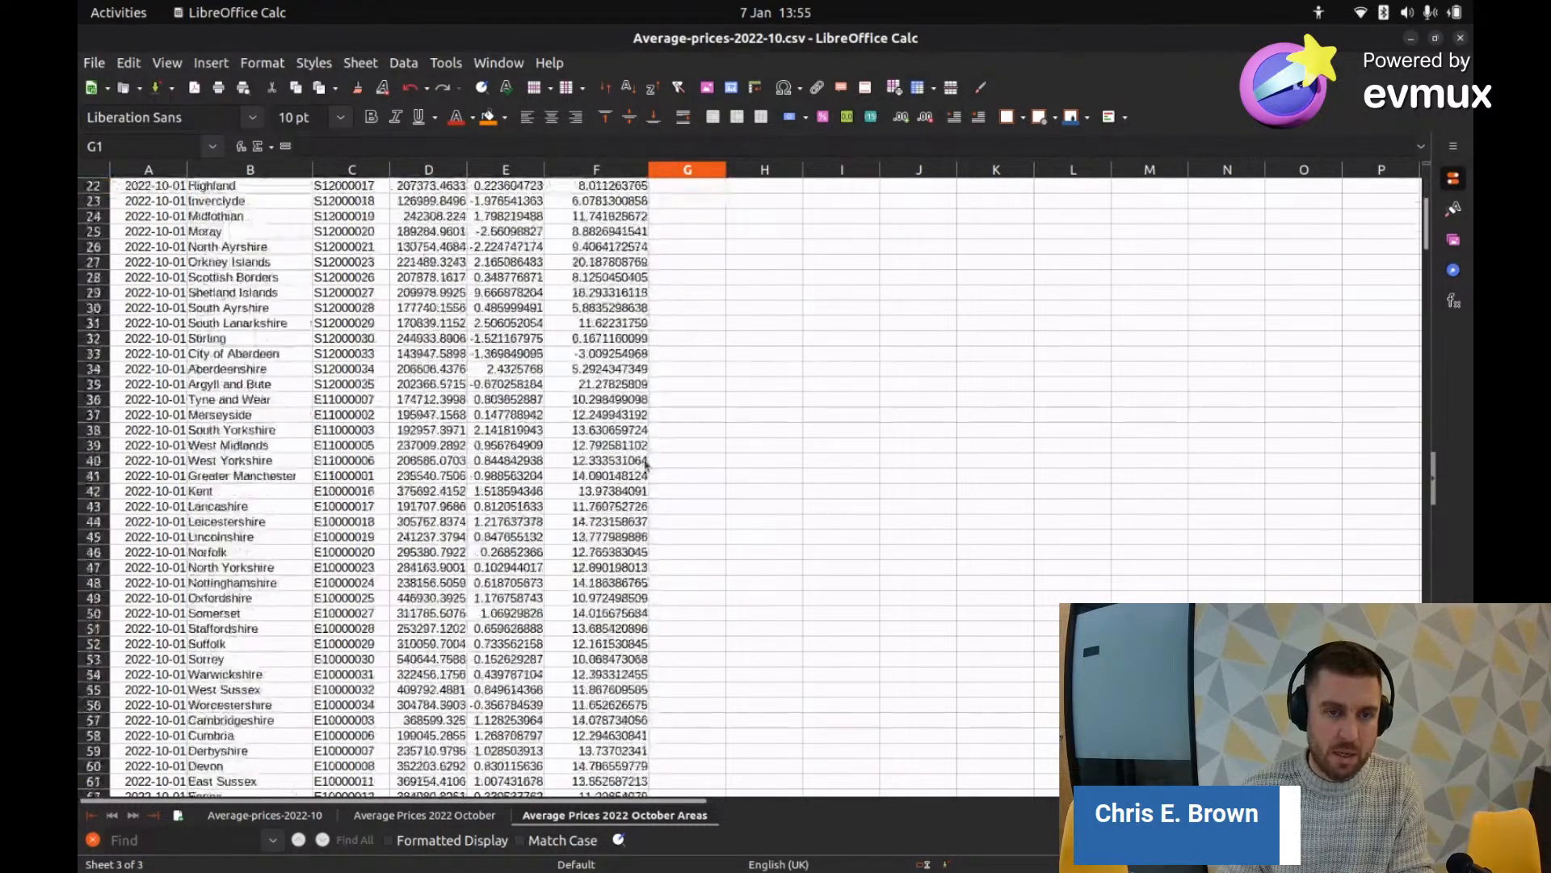
scroll(646, 470, up, 16)
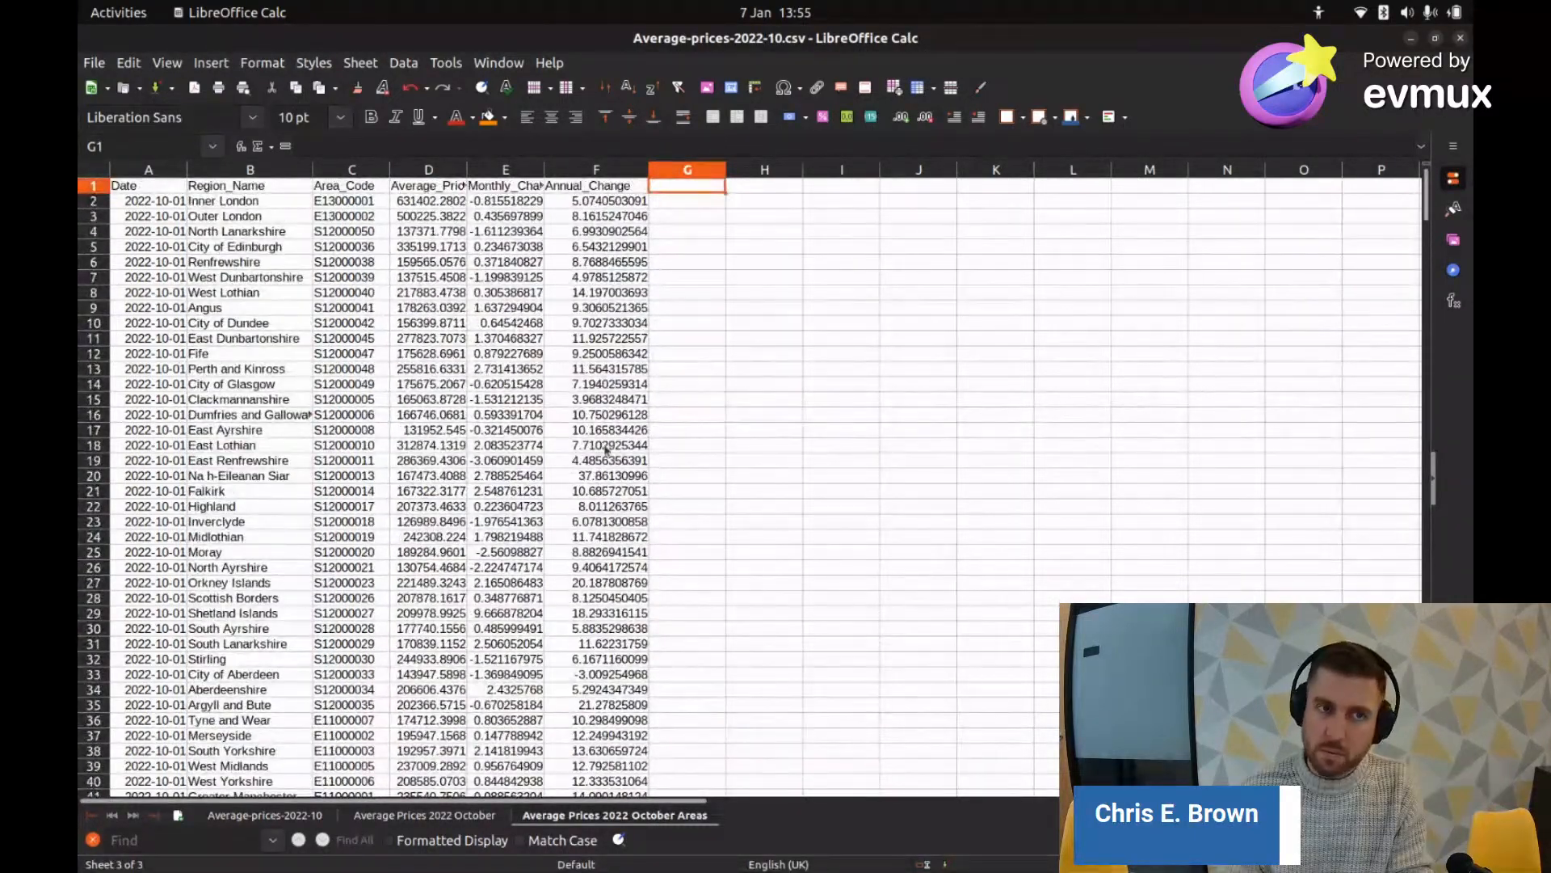
right_click(627, 815)
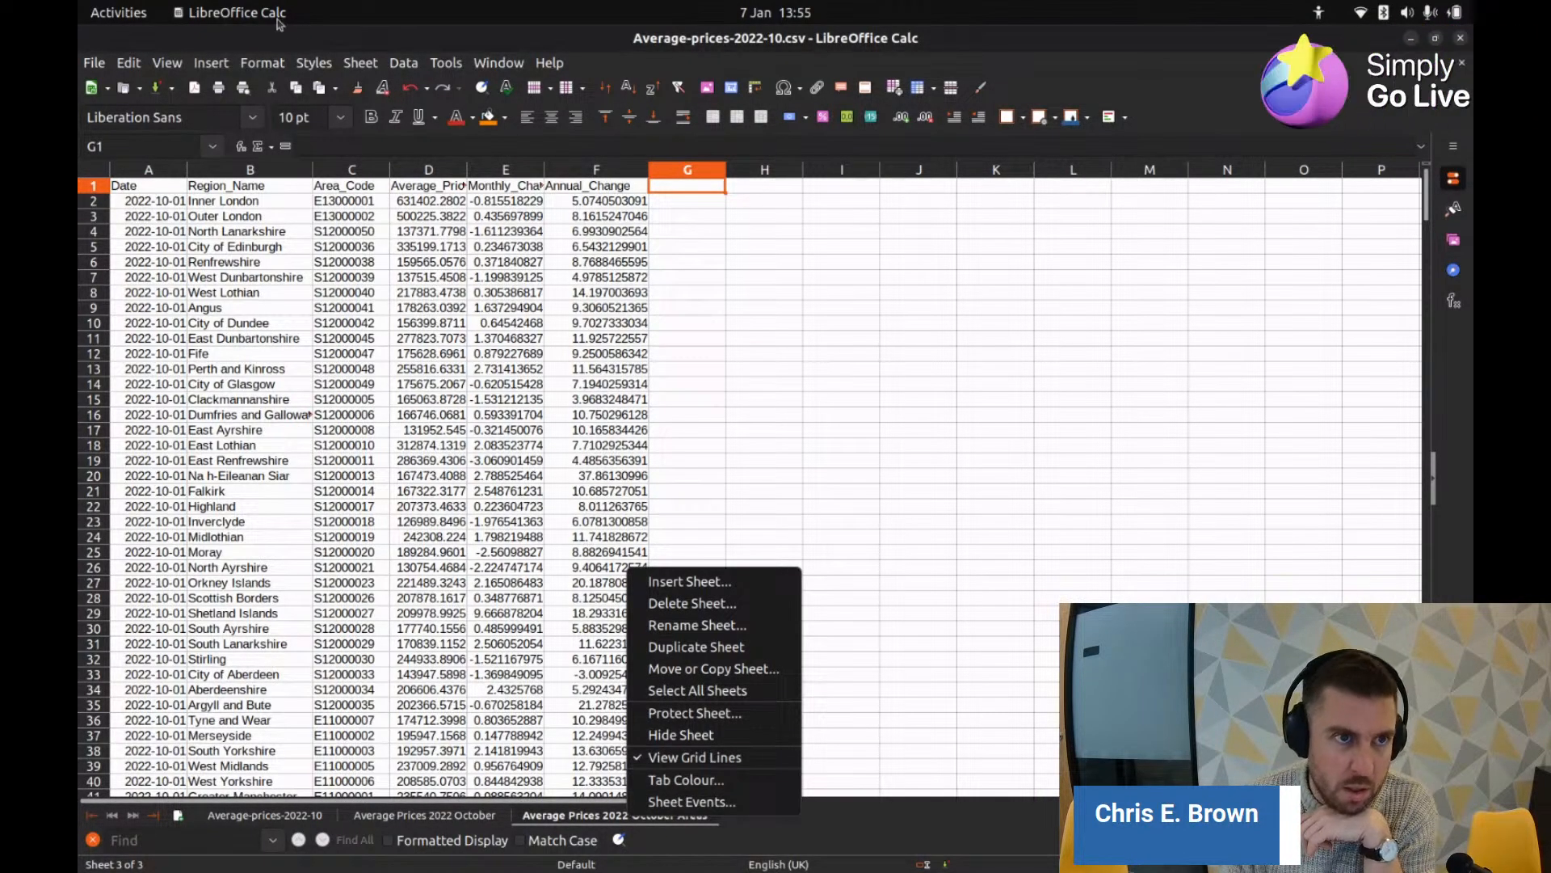
key(Escape)
Step: Save the sheet alone as Average-prices-2022-10-Areas.csv, keeping Text CSV format and accepting the single-sheet warning
click(94, 62)
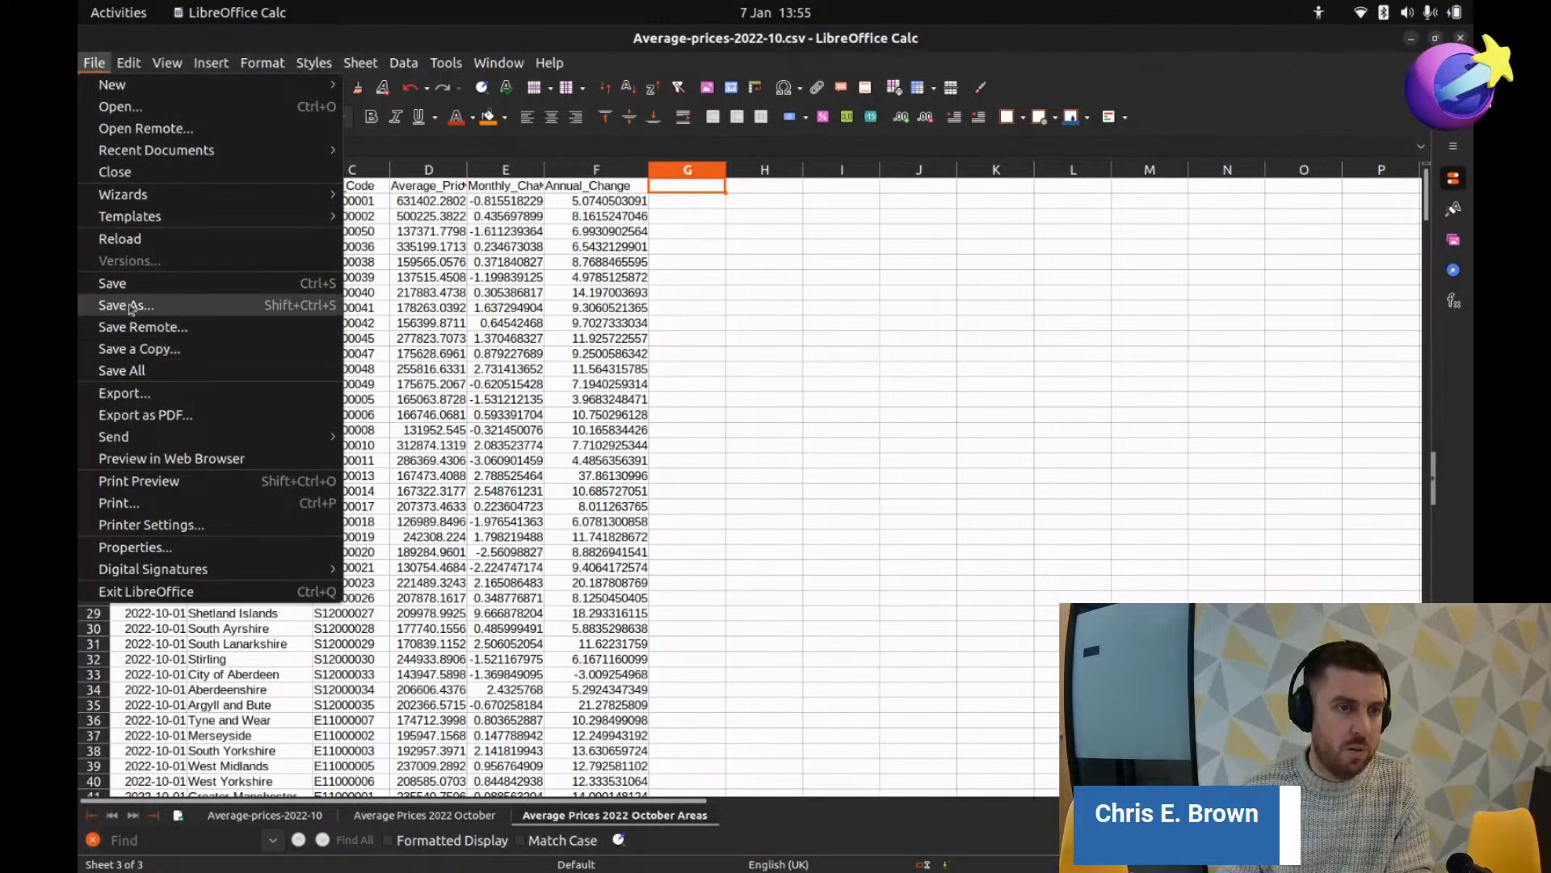
click(159, 398)
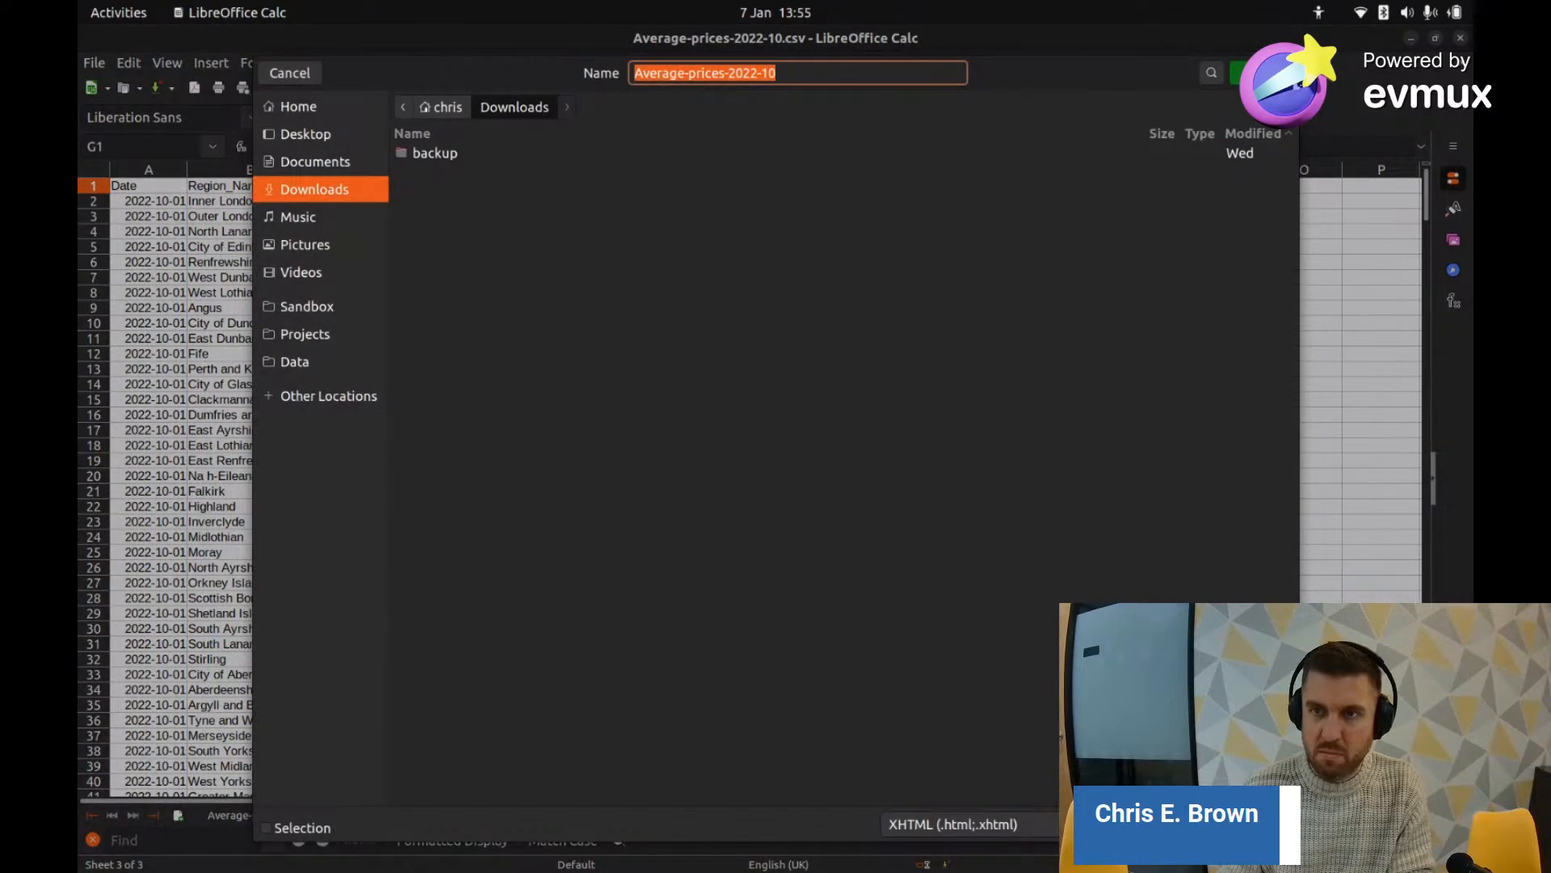
click(308, 77)
click(94, 62)
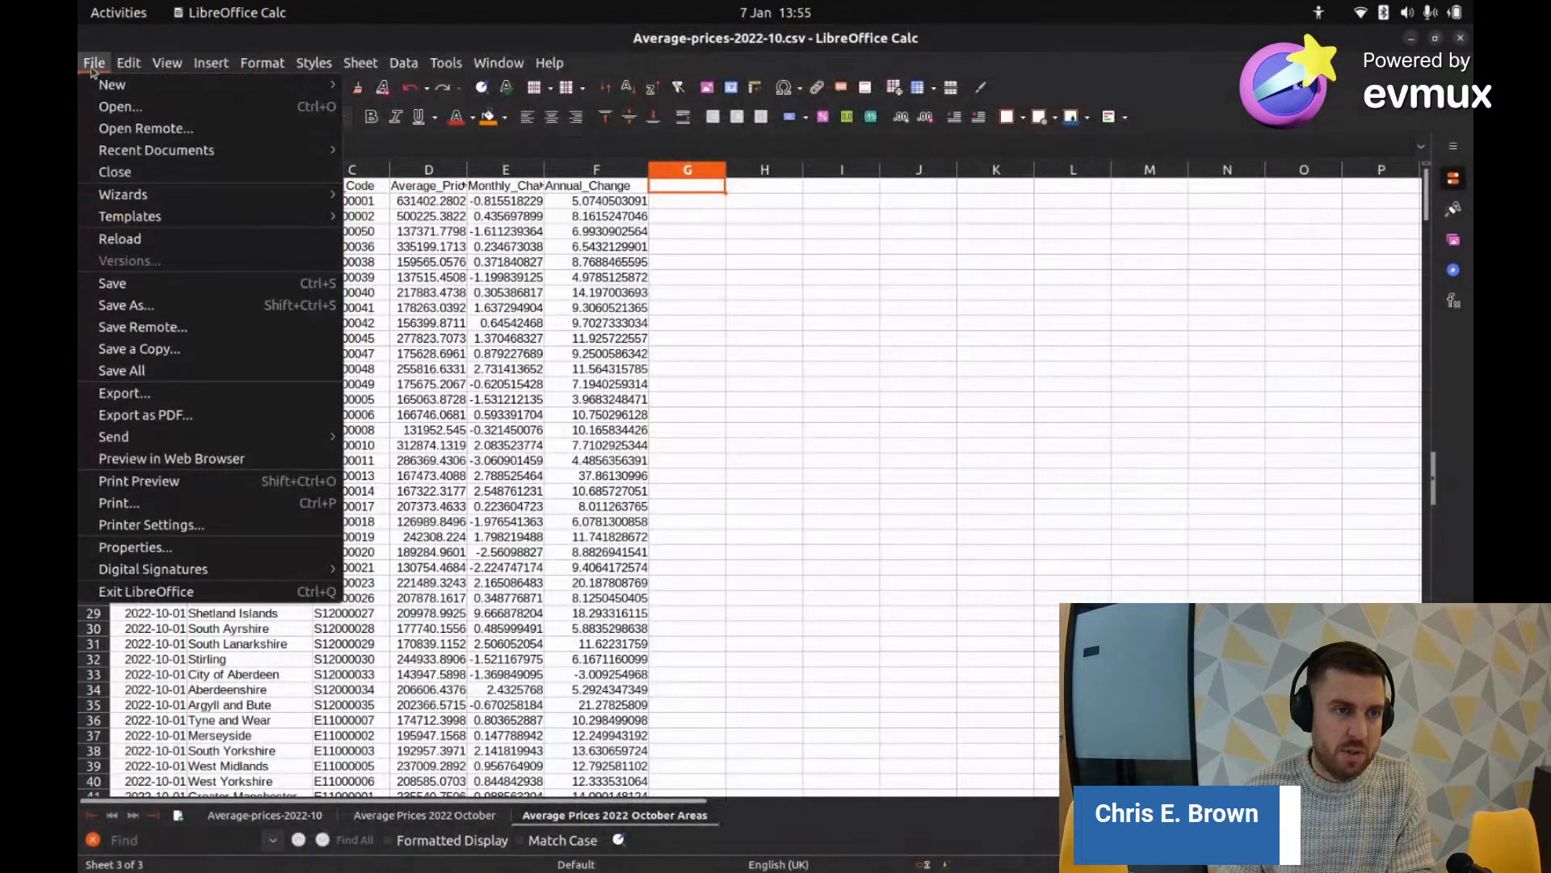
click(175, 314)
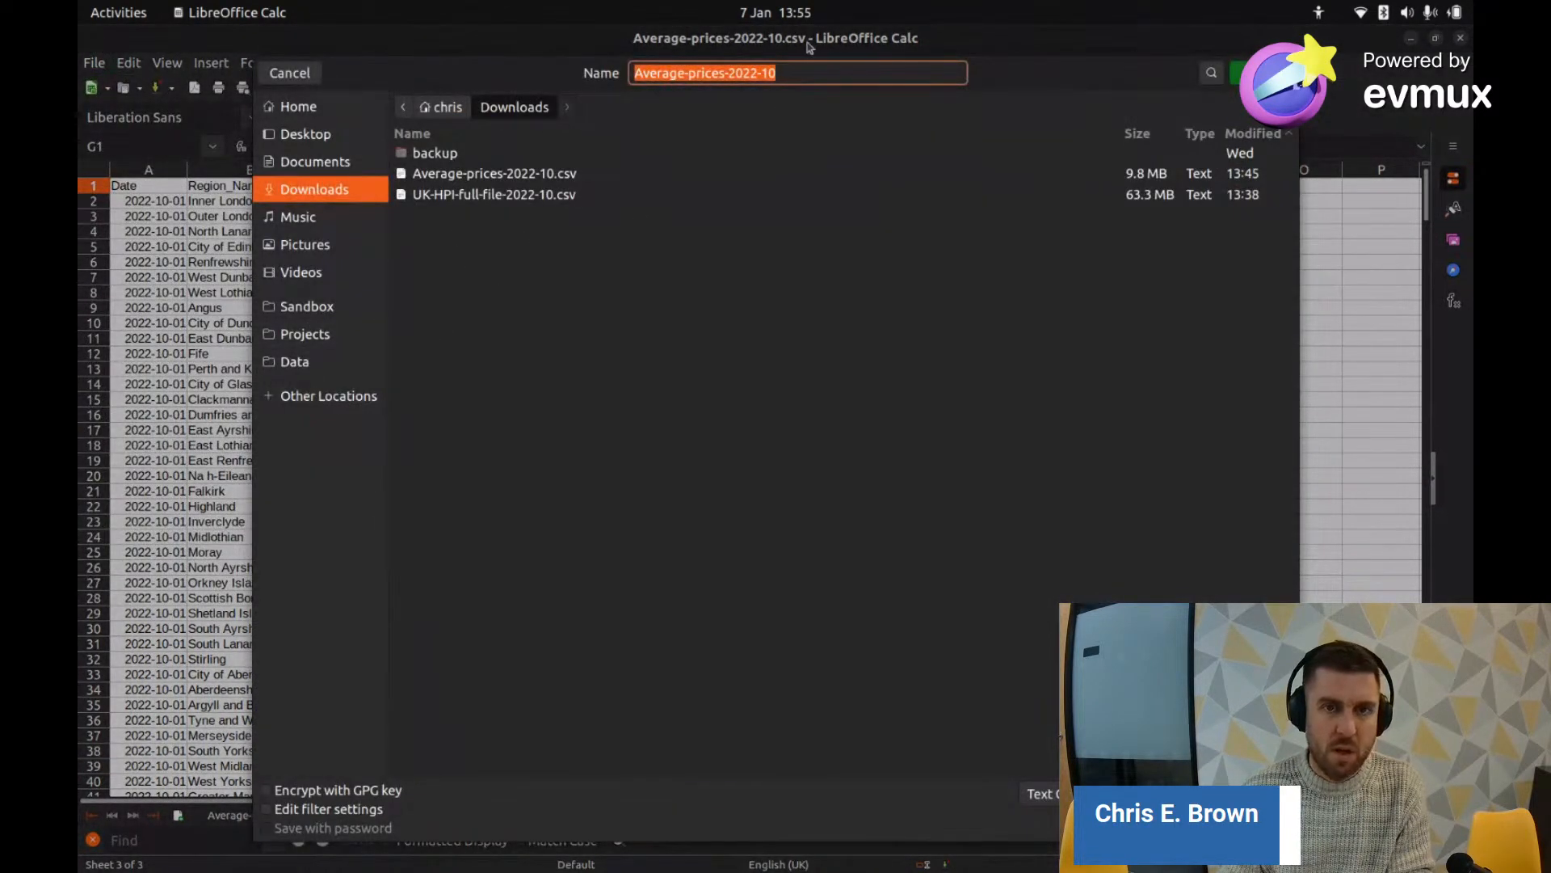
click(796, 75)
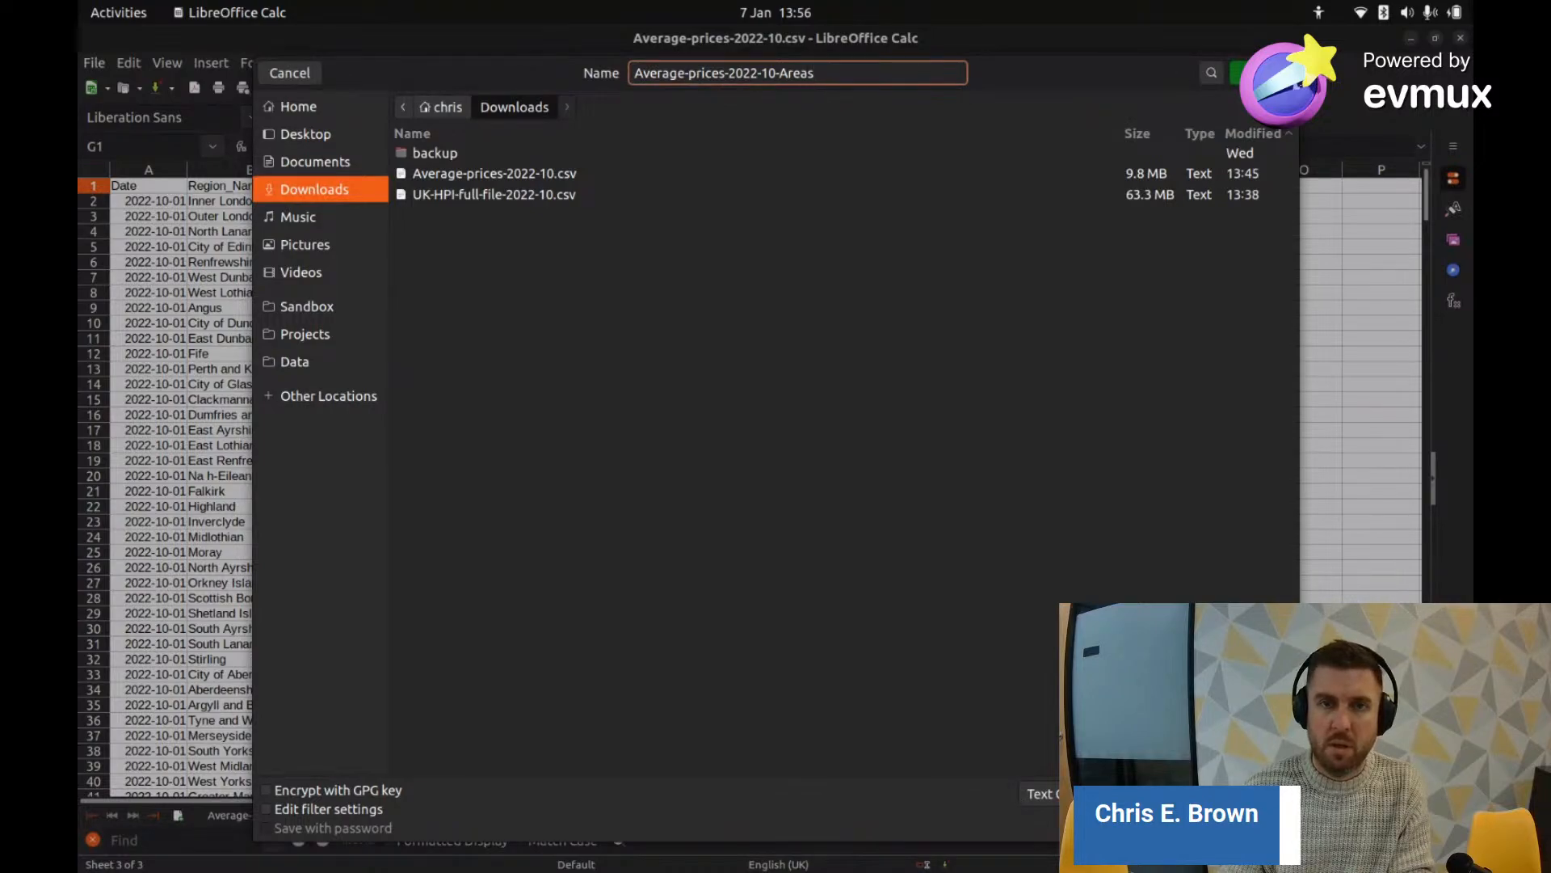
key(Return)
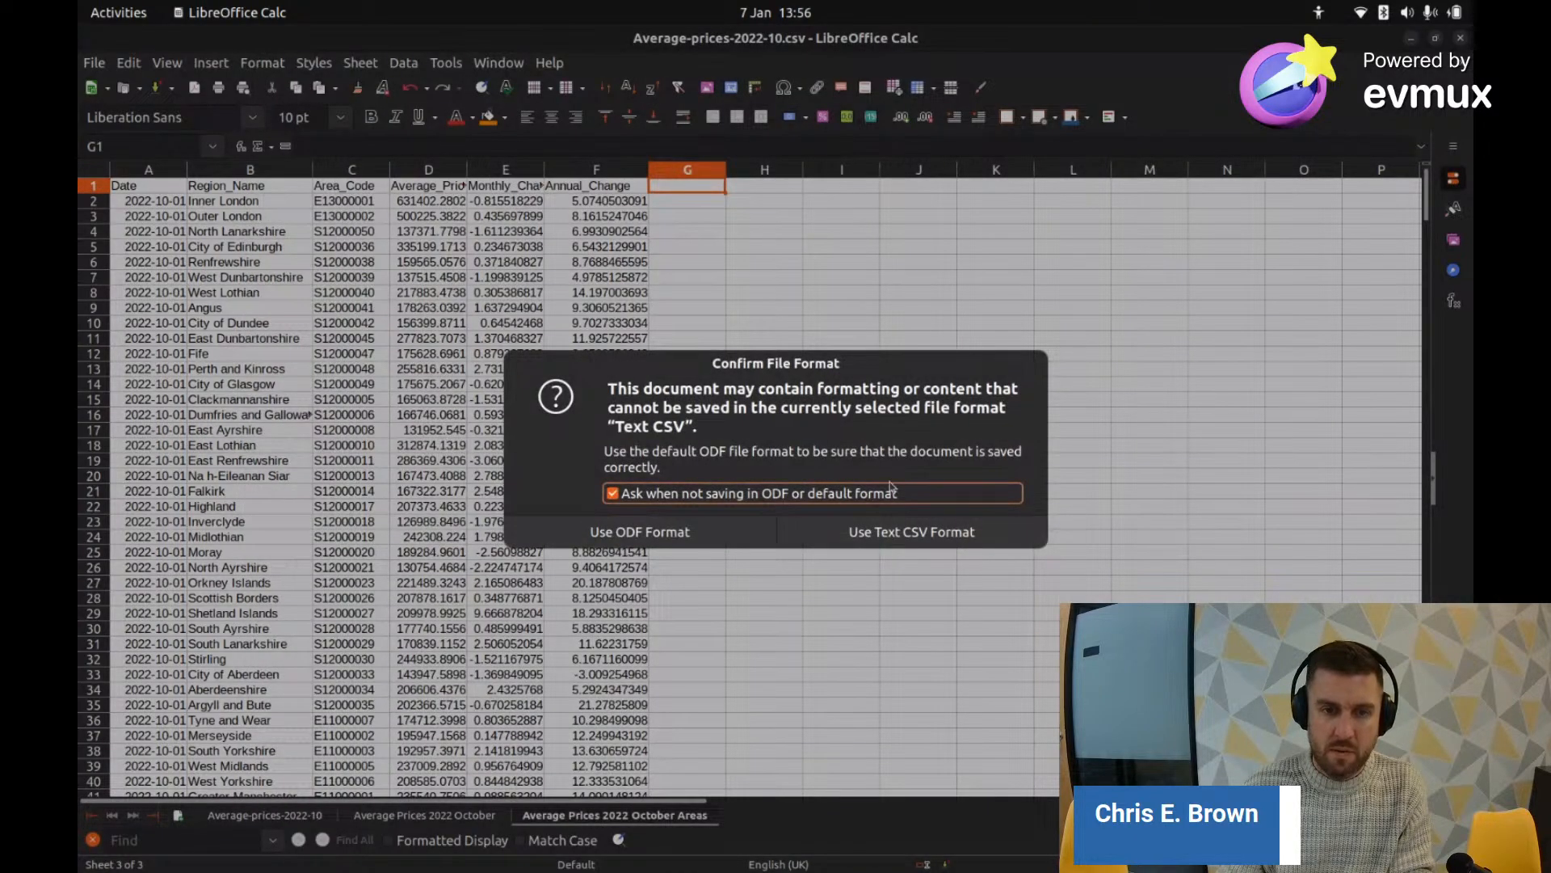
click(873, 532)
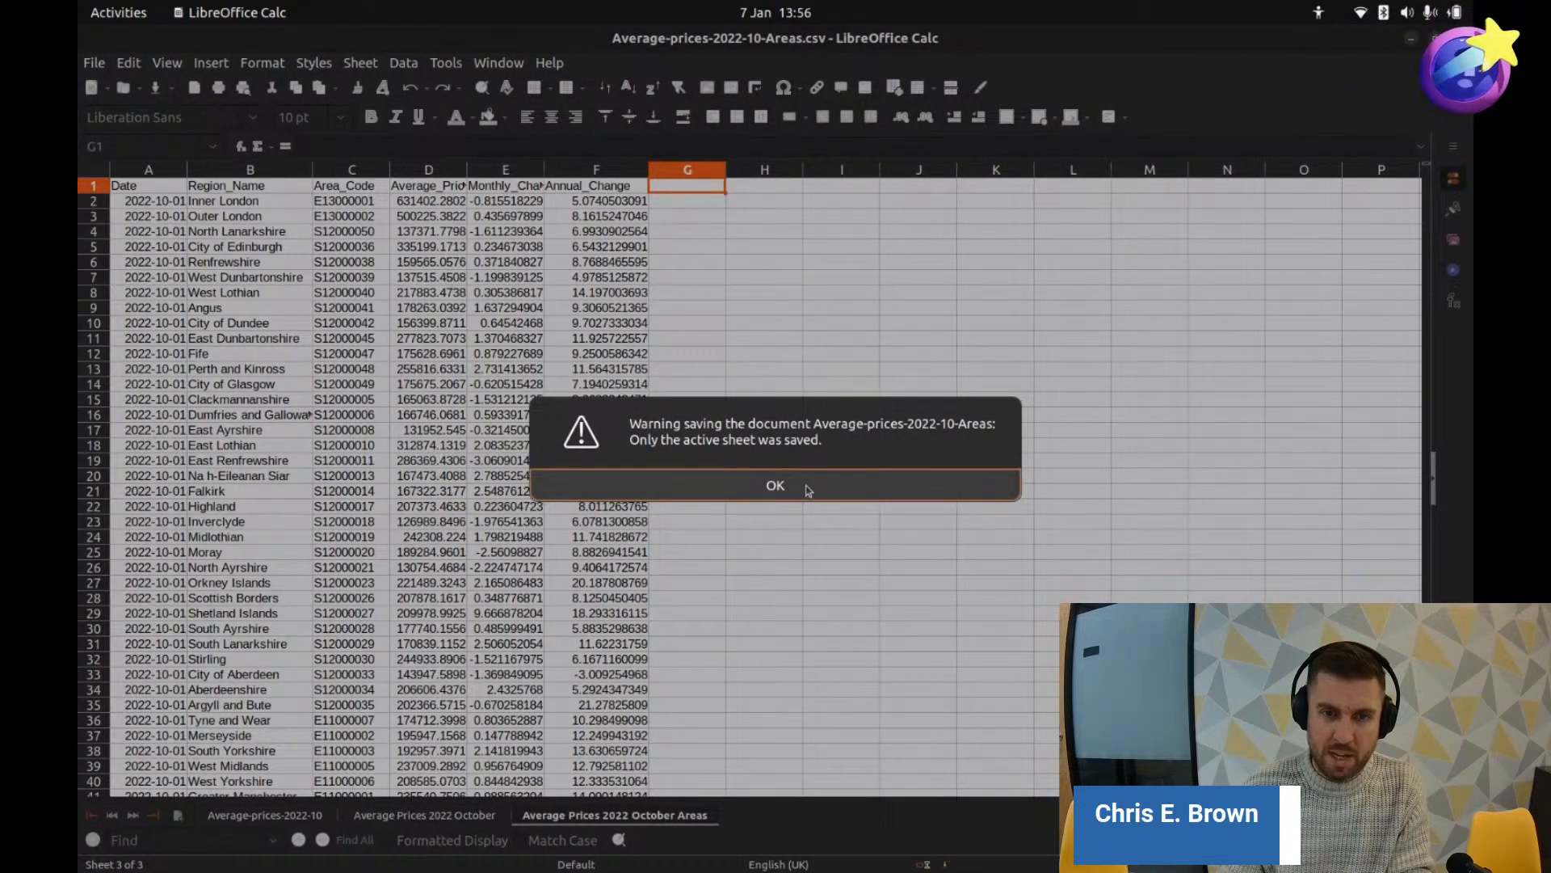
click(806, 490)
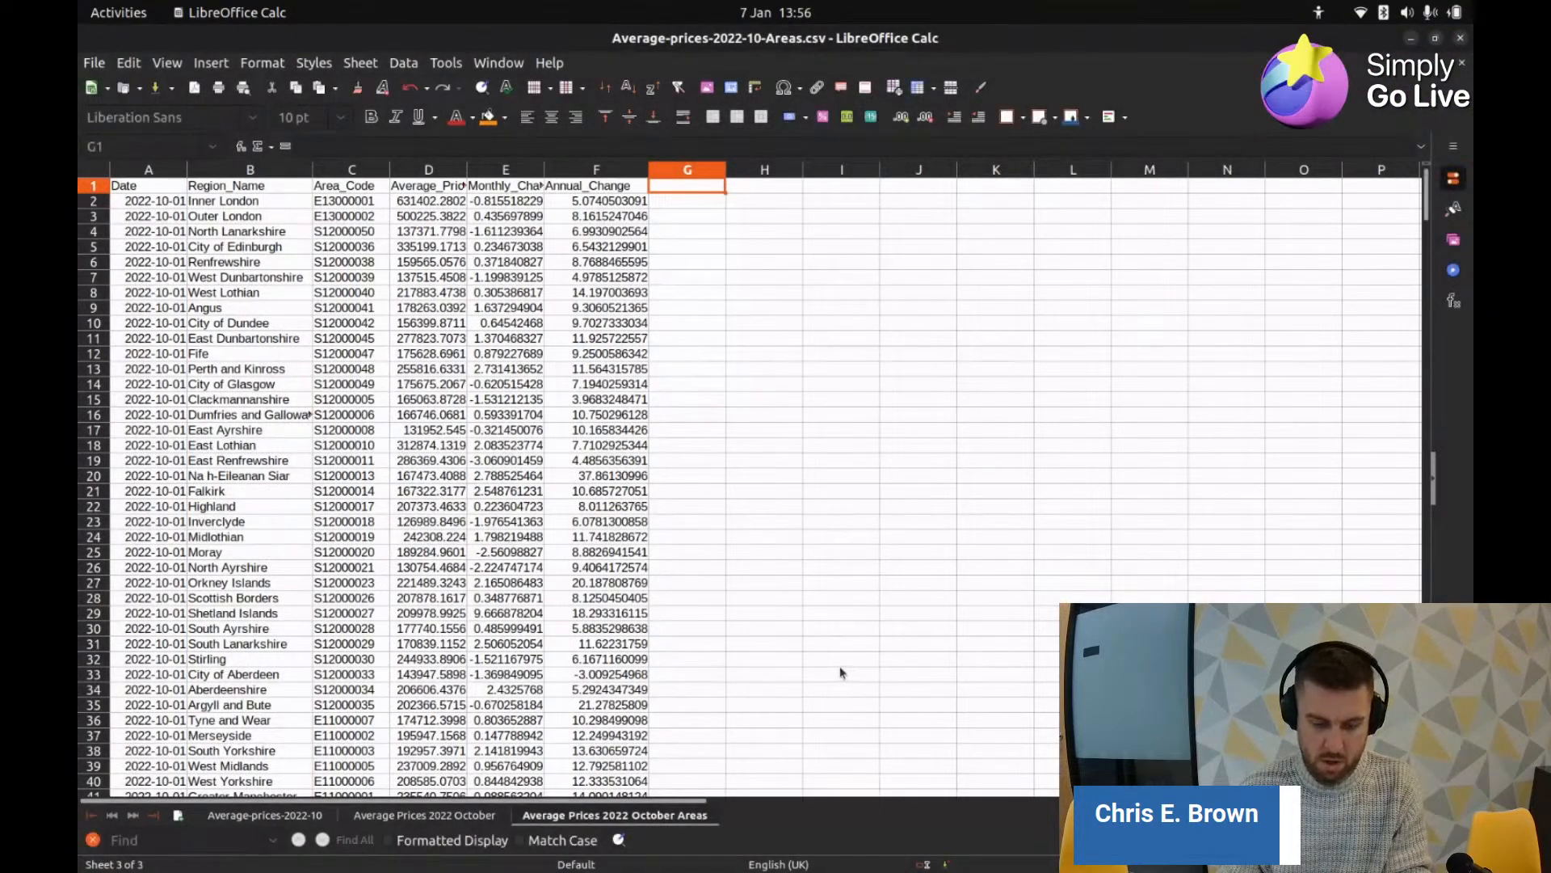
Step: In Files, select the new 29.5 kB Average-prices-2022-10-Areas.csv in Downloads
key(alt+Tab)
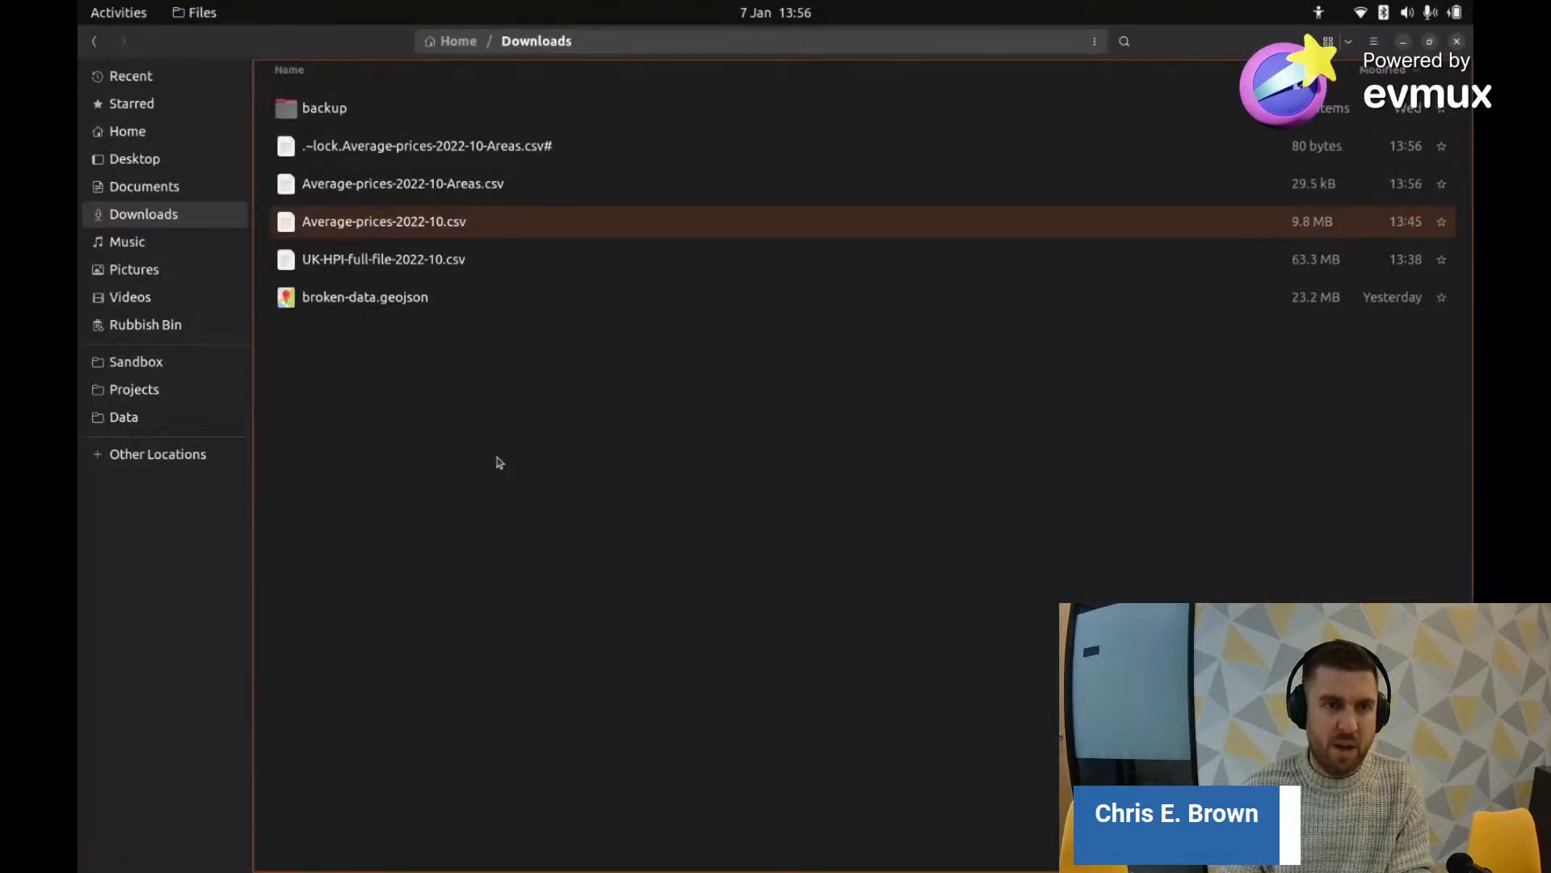
click(481, 183)
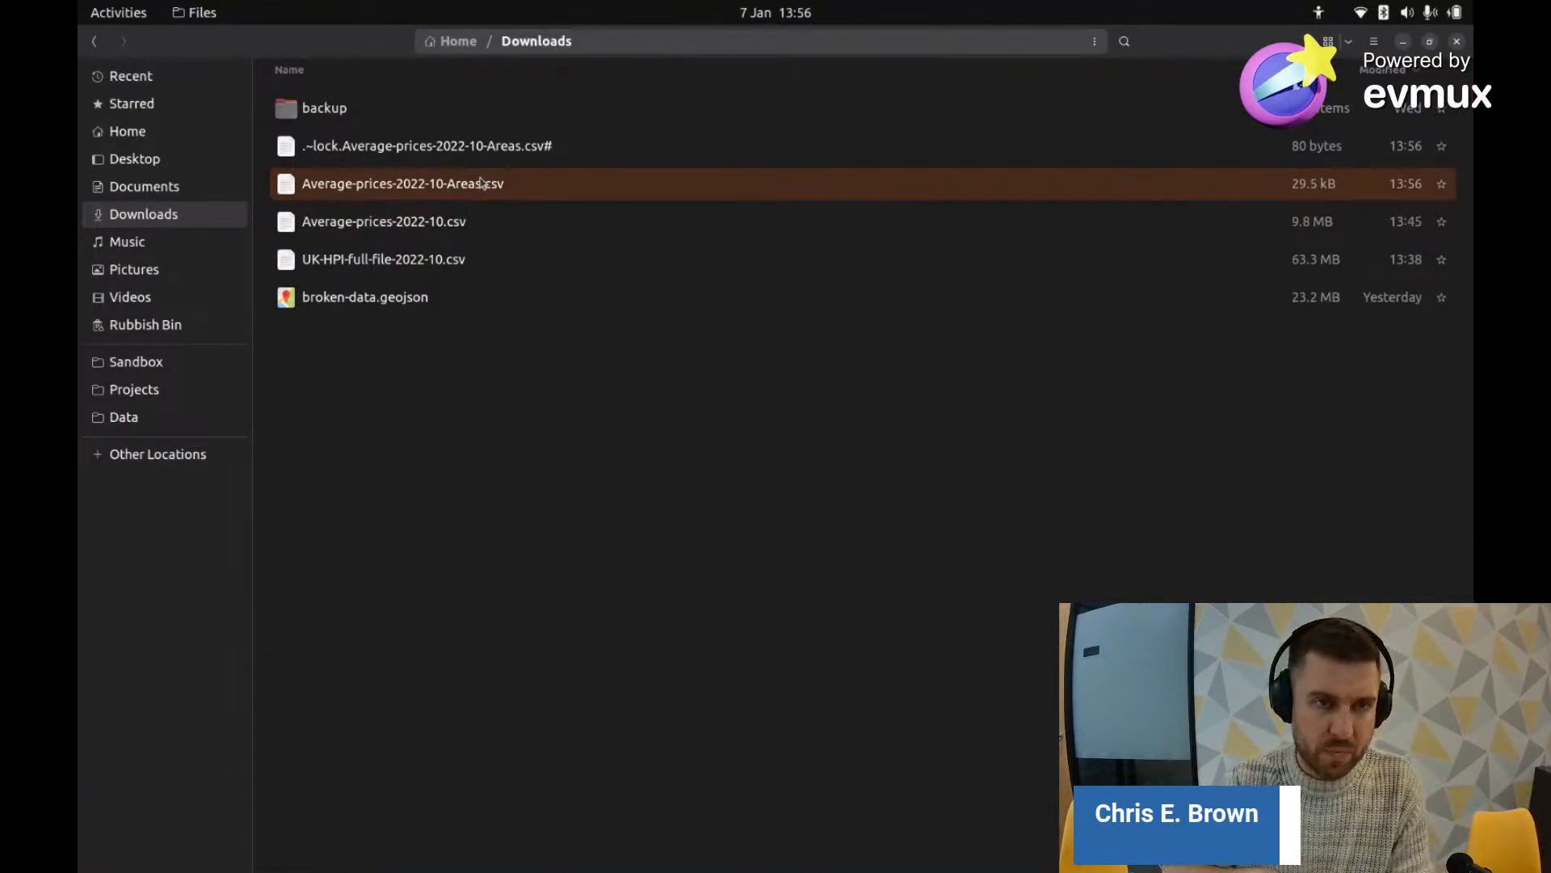
double_click(481, 183)
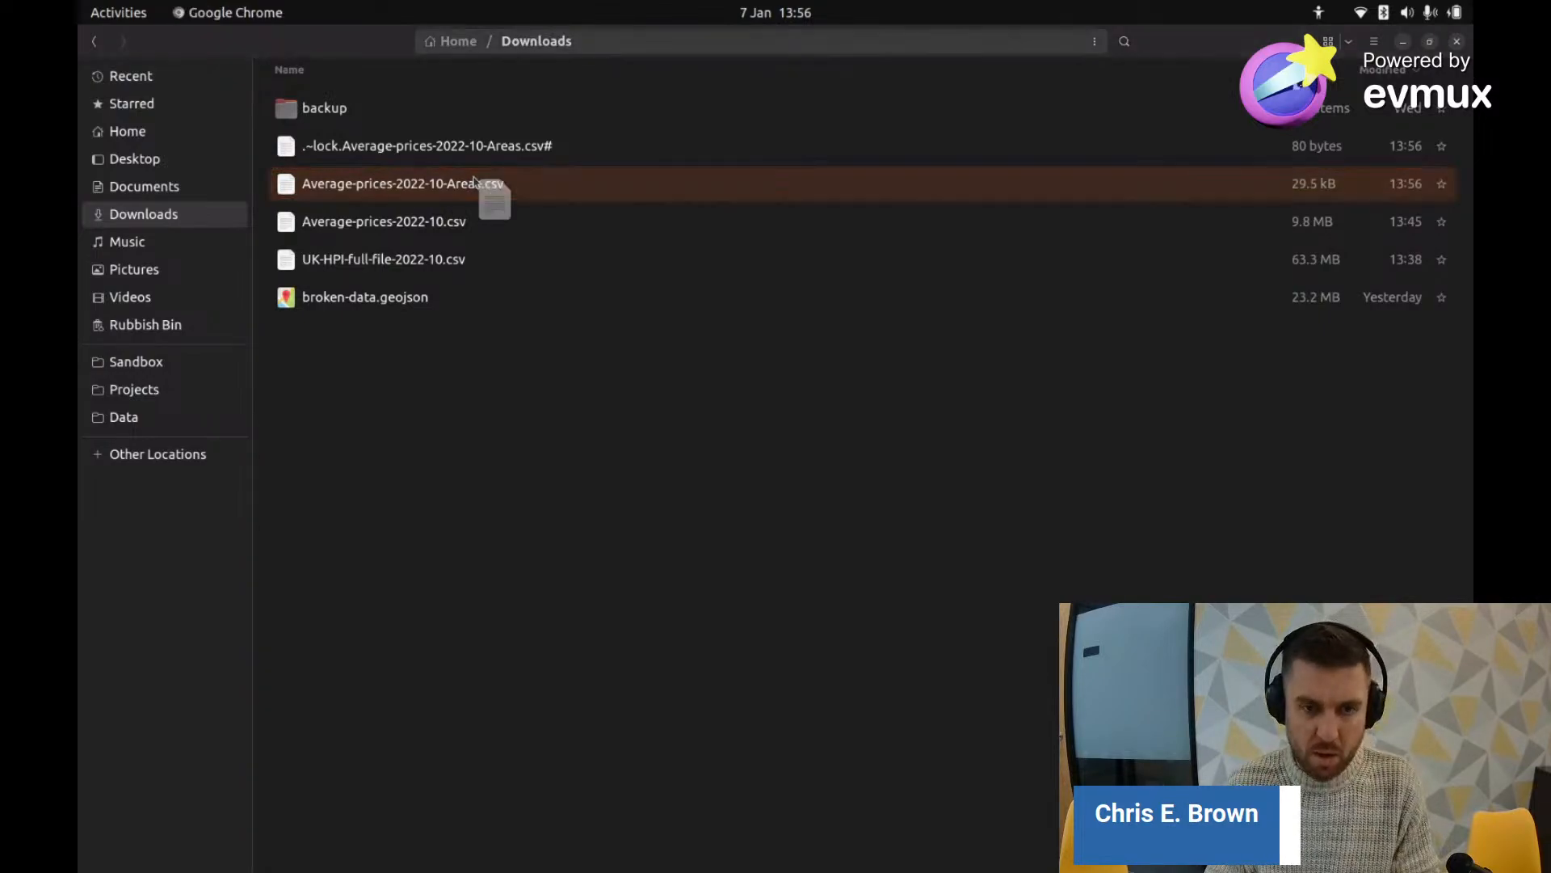
Step: Glance at the GOV.UK House Price Index page, then return to the Areas spreadsheet
key(alt+Tab)
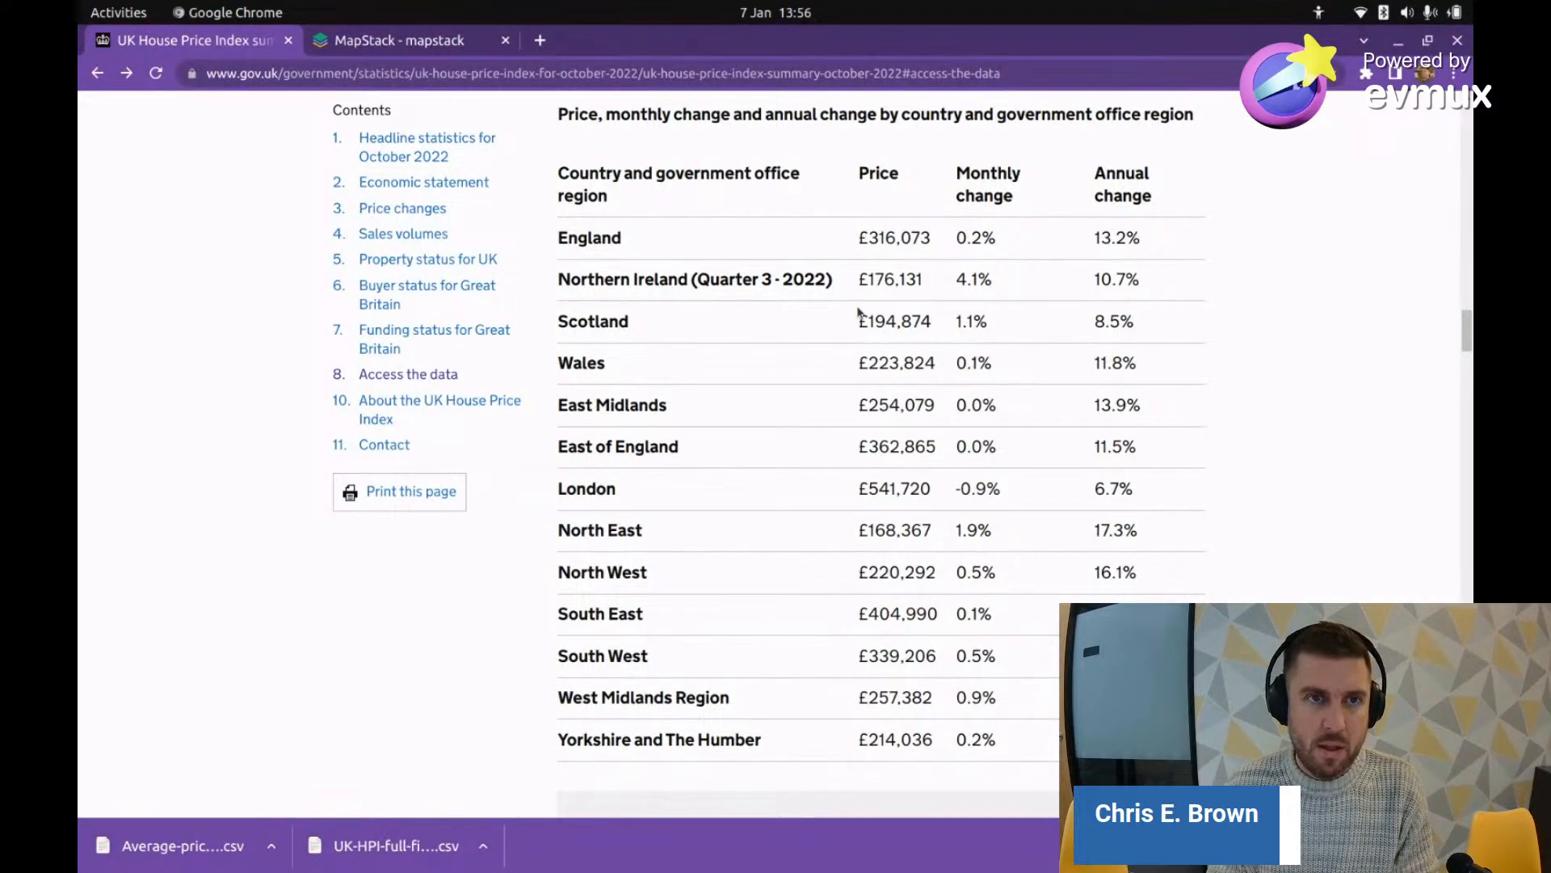
key(alt+Tab)
key(alt+Tab)
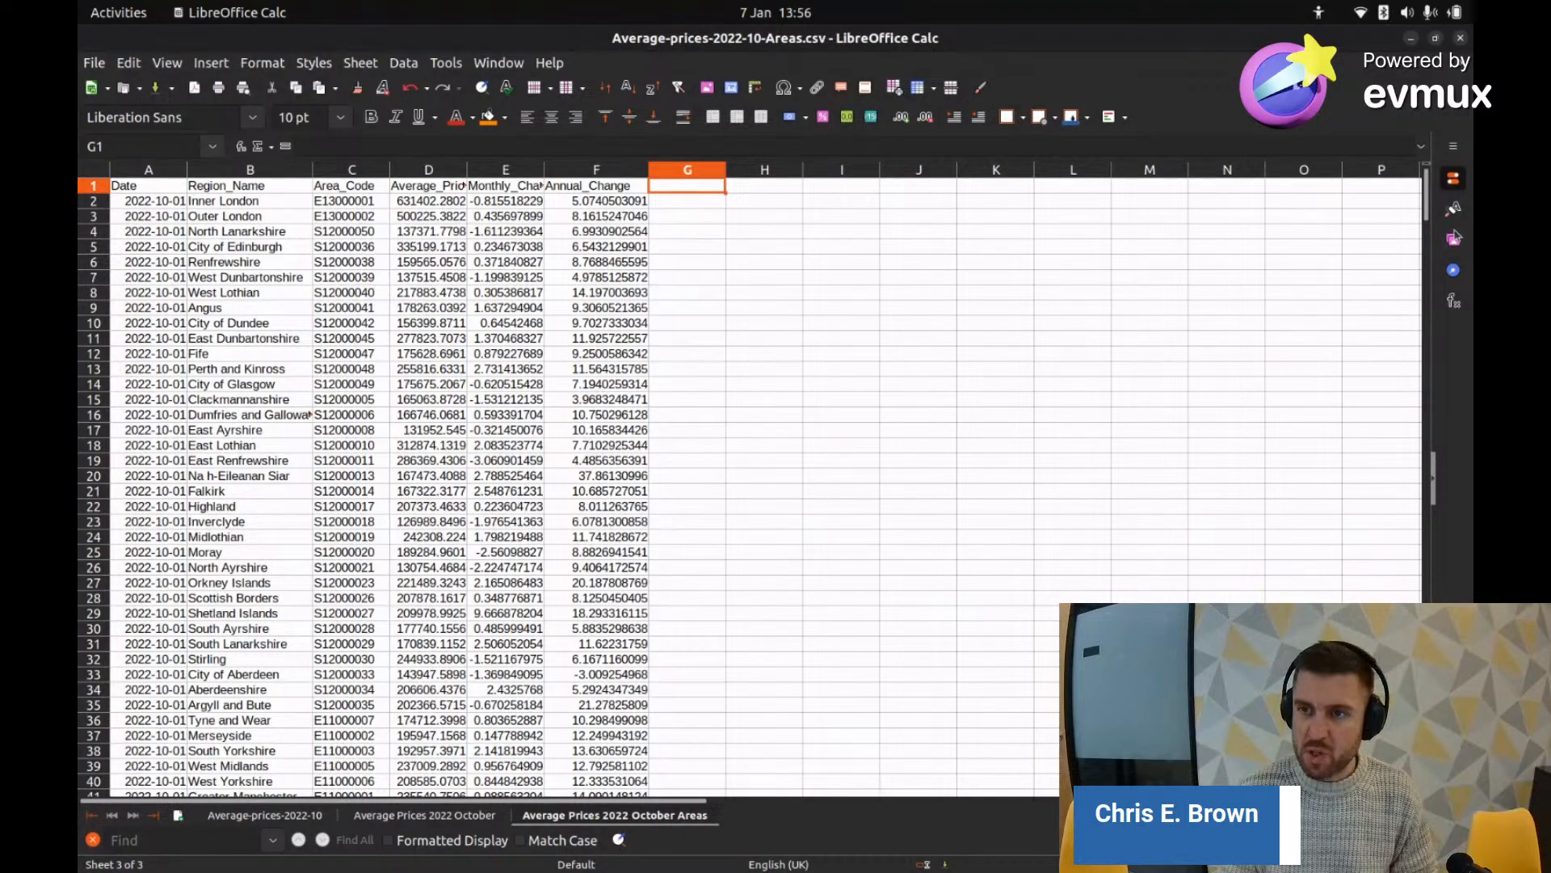
Step: Check the first area code, E13000001, in cell C2, then switch to Chrome
scroll(289, 546, down, 10)
scroll(289, 545, up, 10)
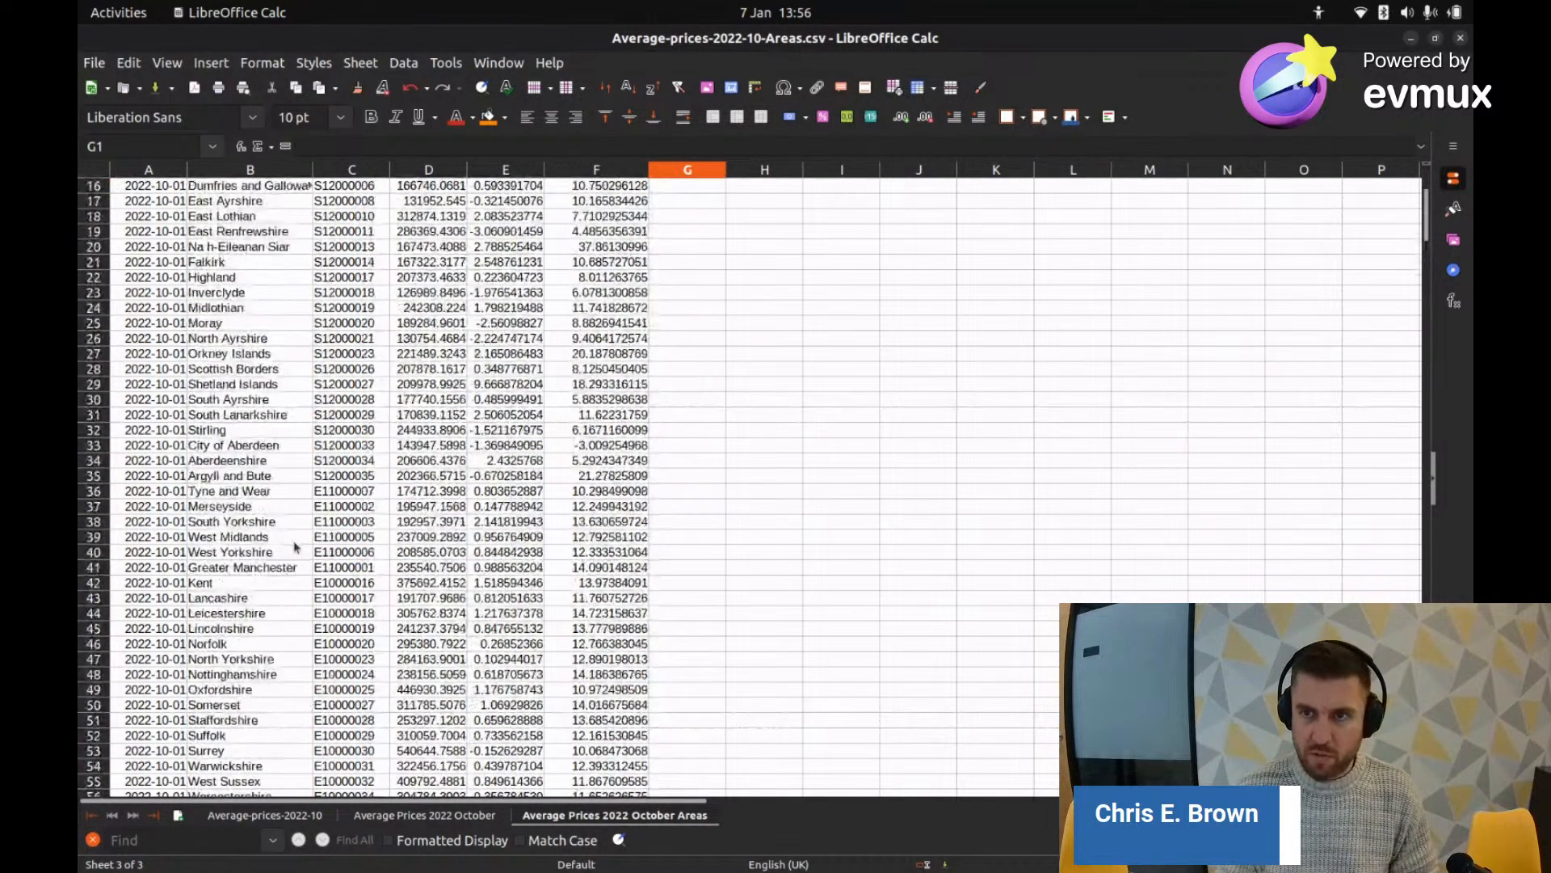
click(340, 202)
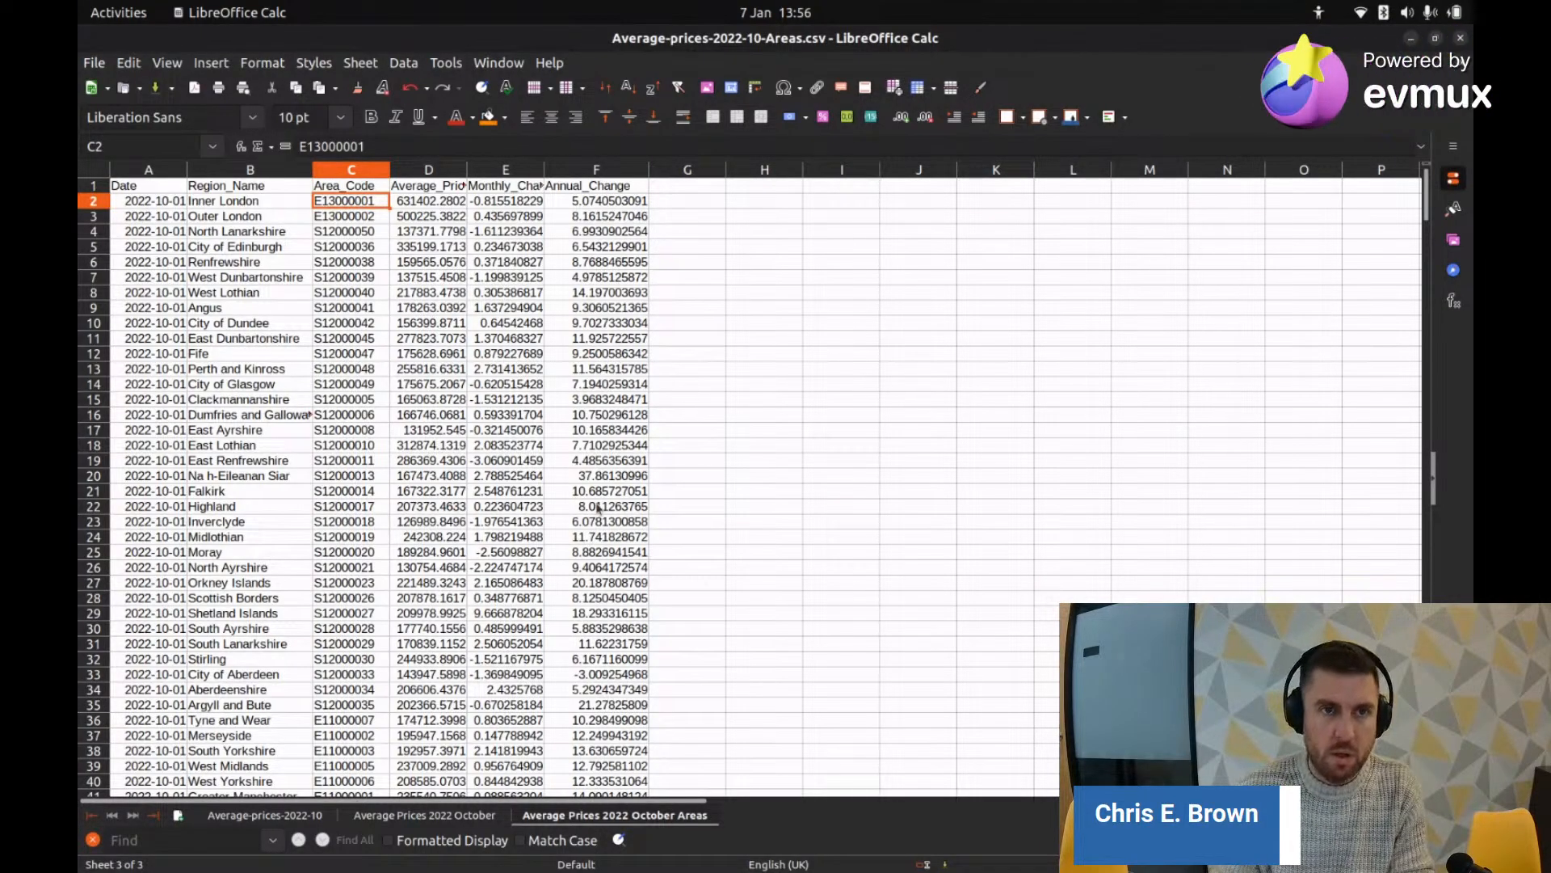
key(alt+Tab)
Step: Search Google for 'uk area code shapefile' and scroll through the results
click(534, 40)
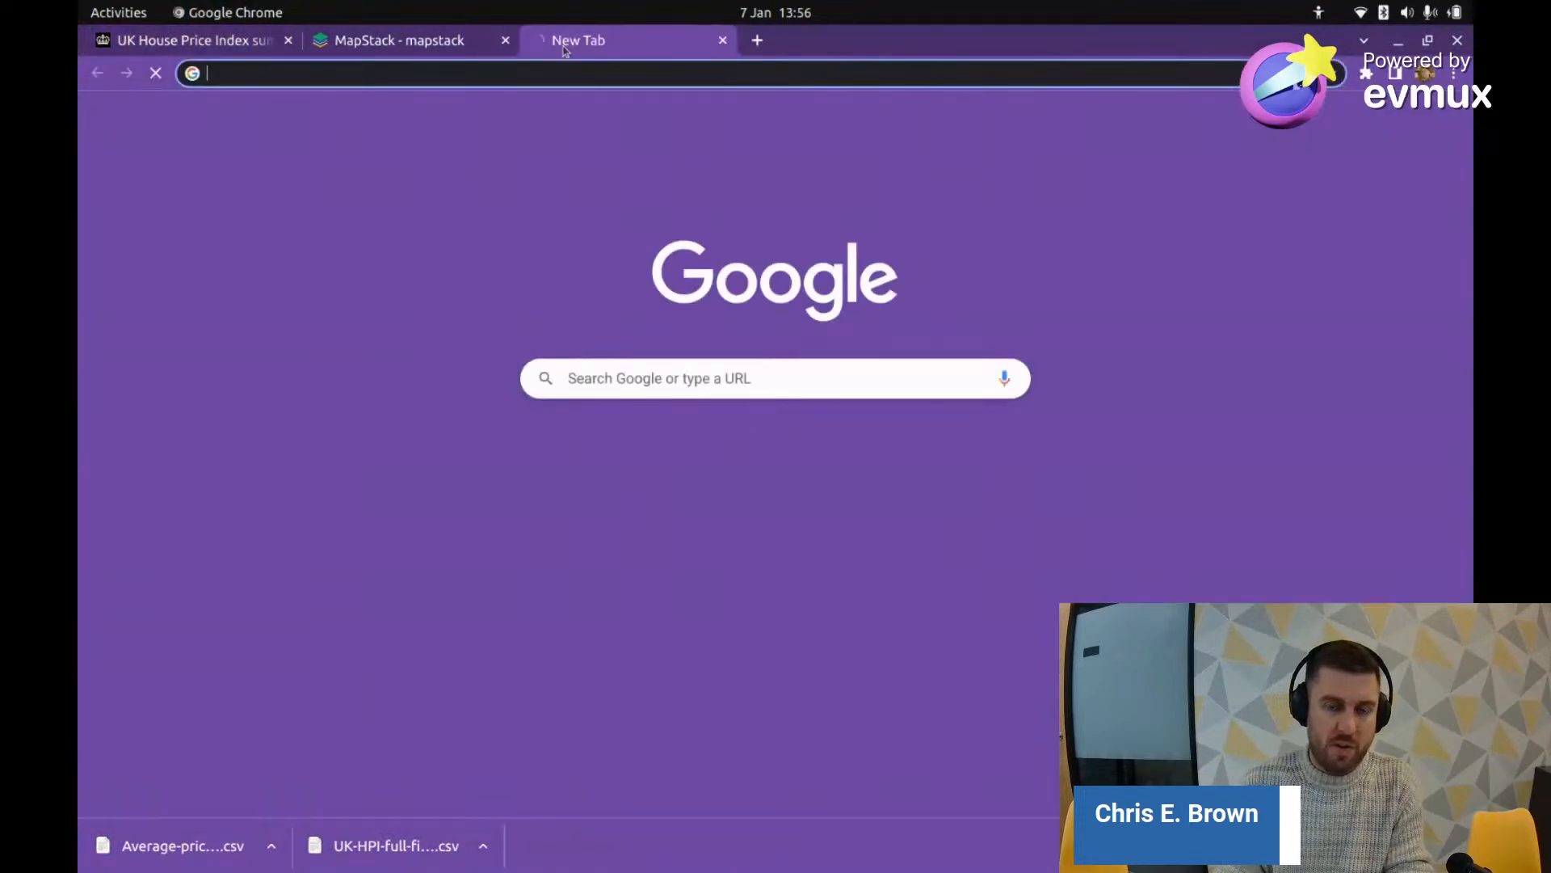
text(uk)
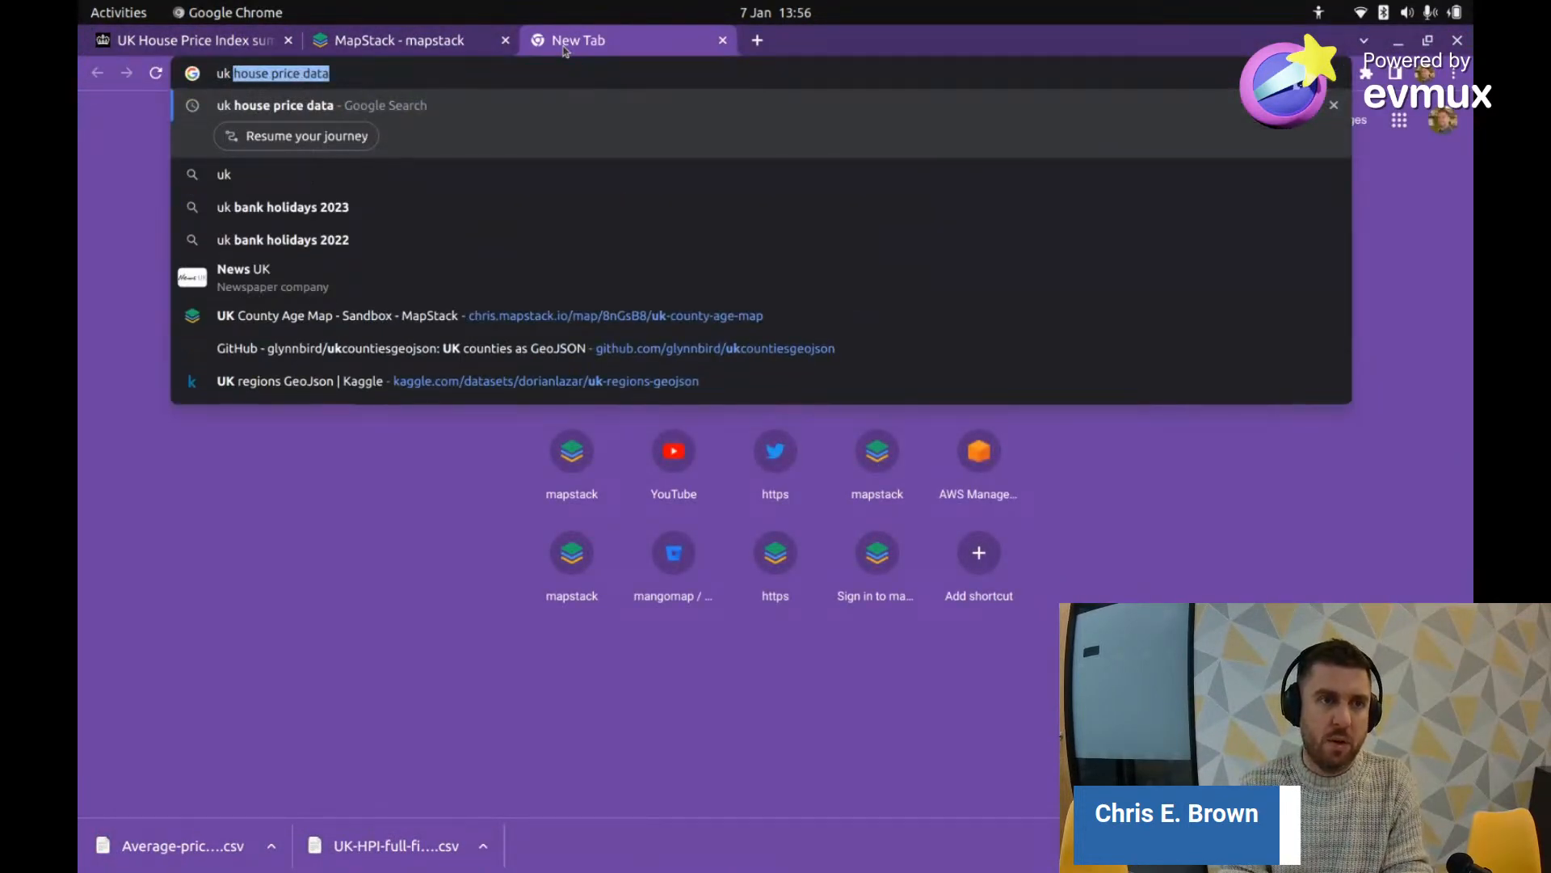
text( area code)
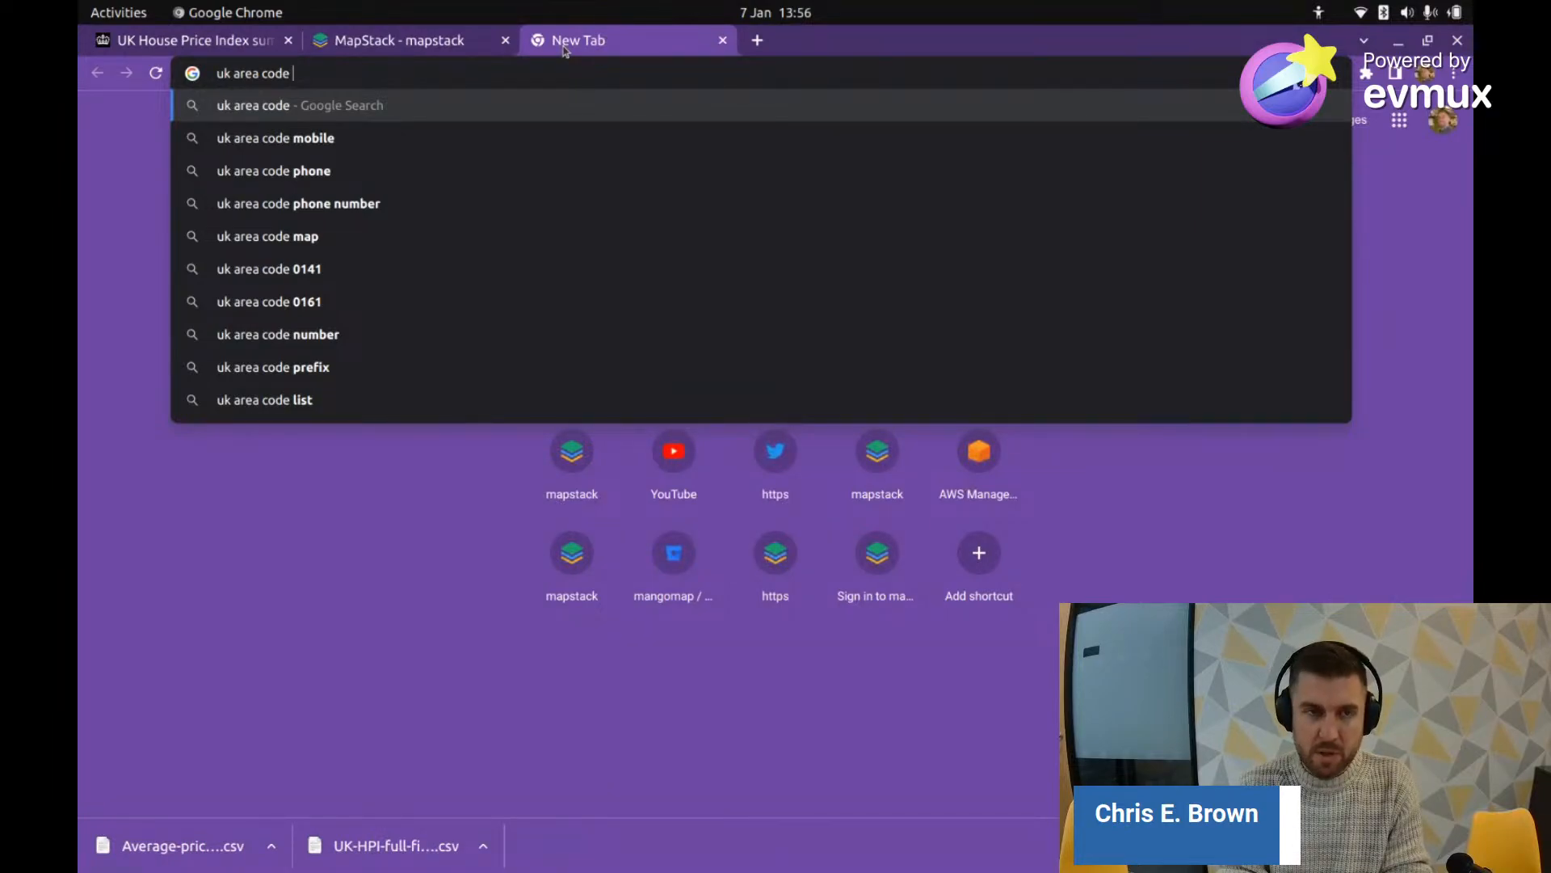
text( shape)
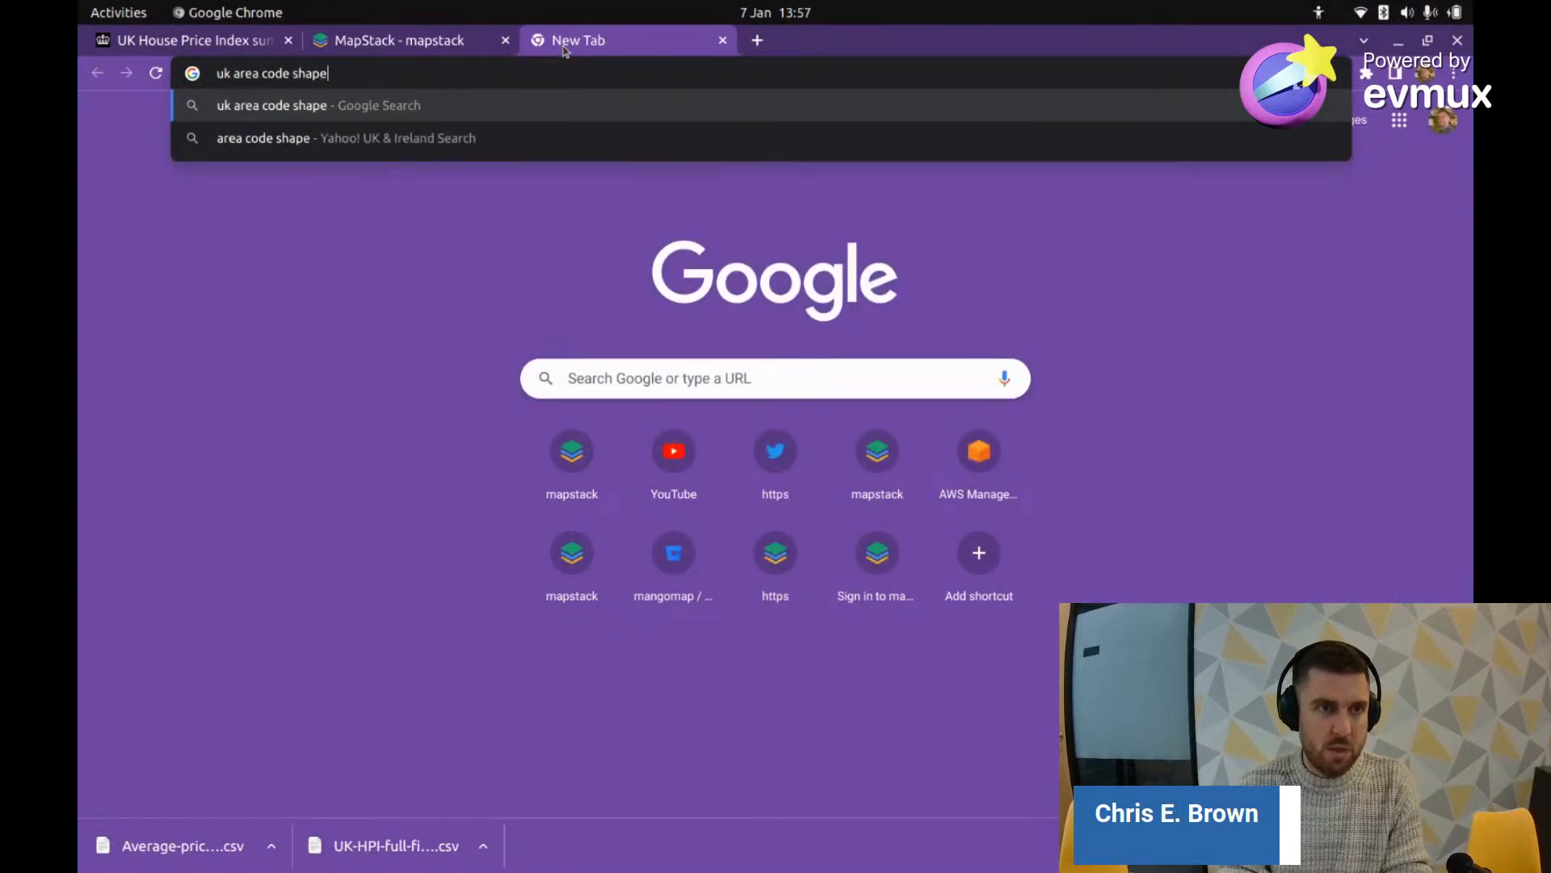
text(file)
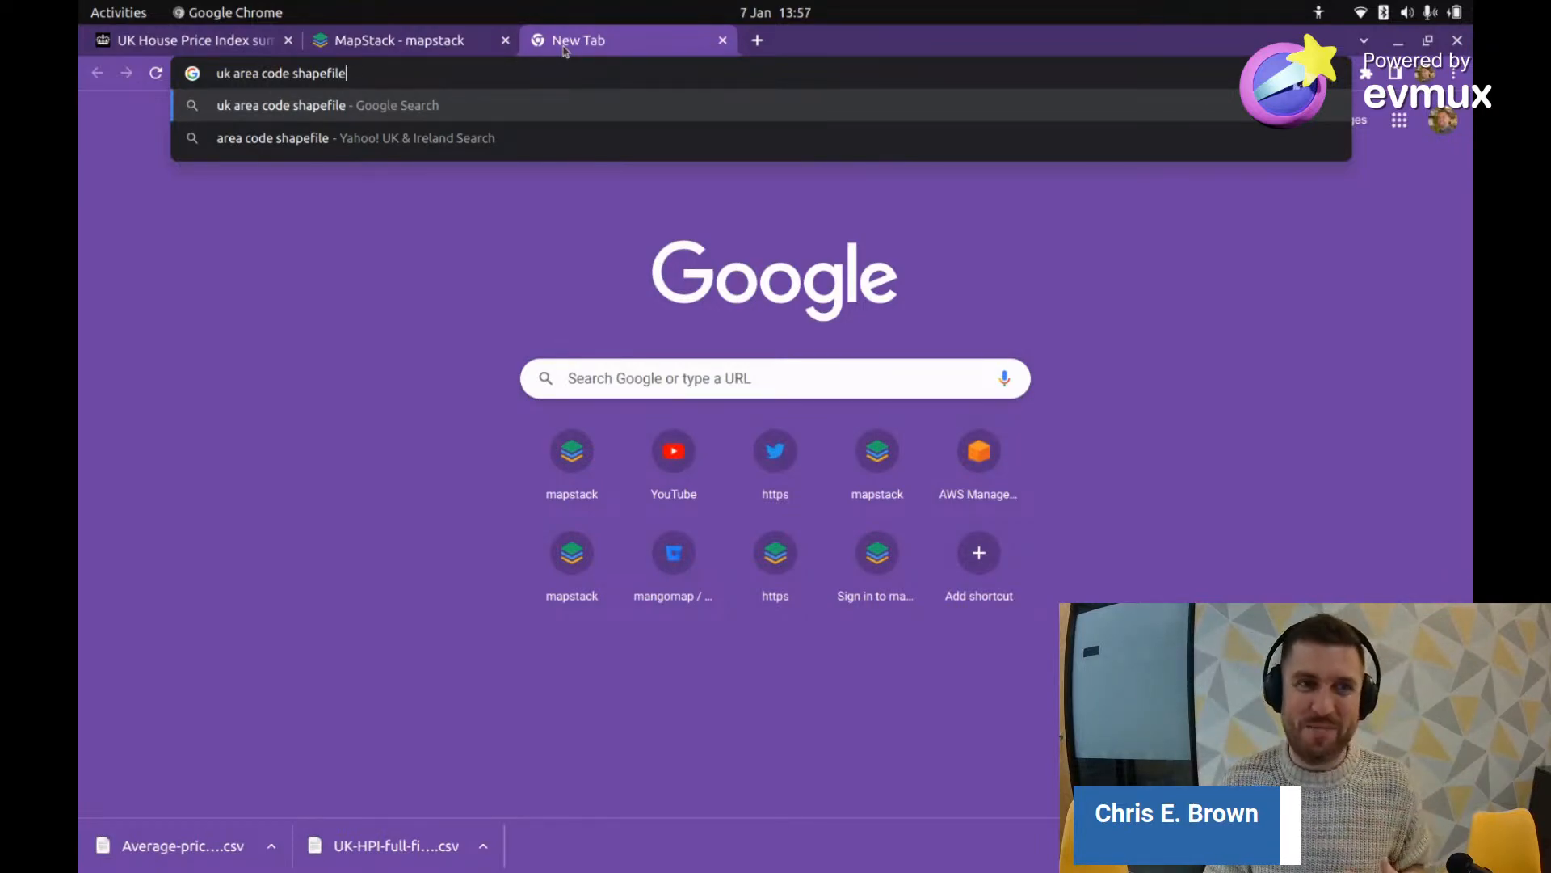
key(Return)
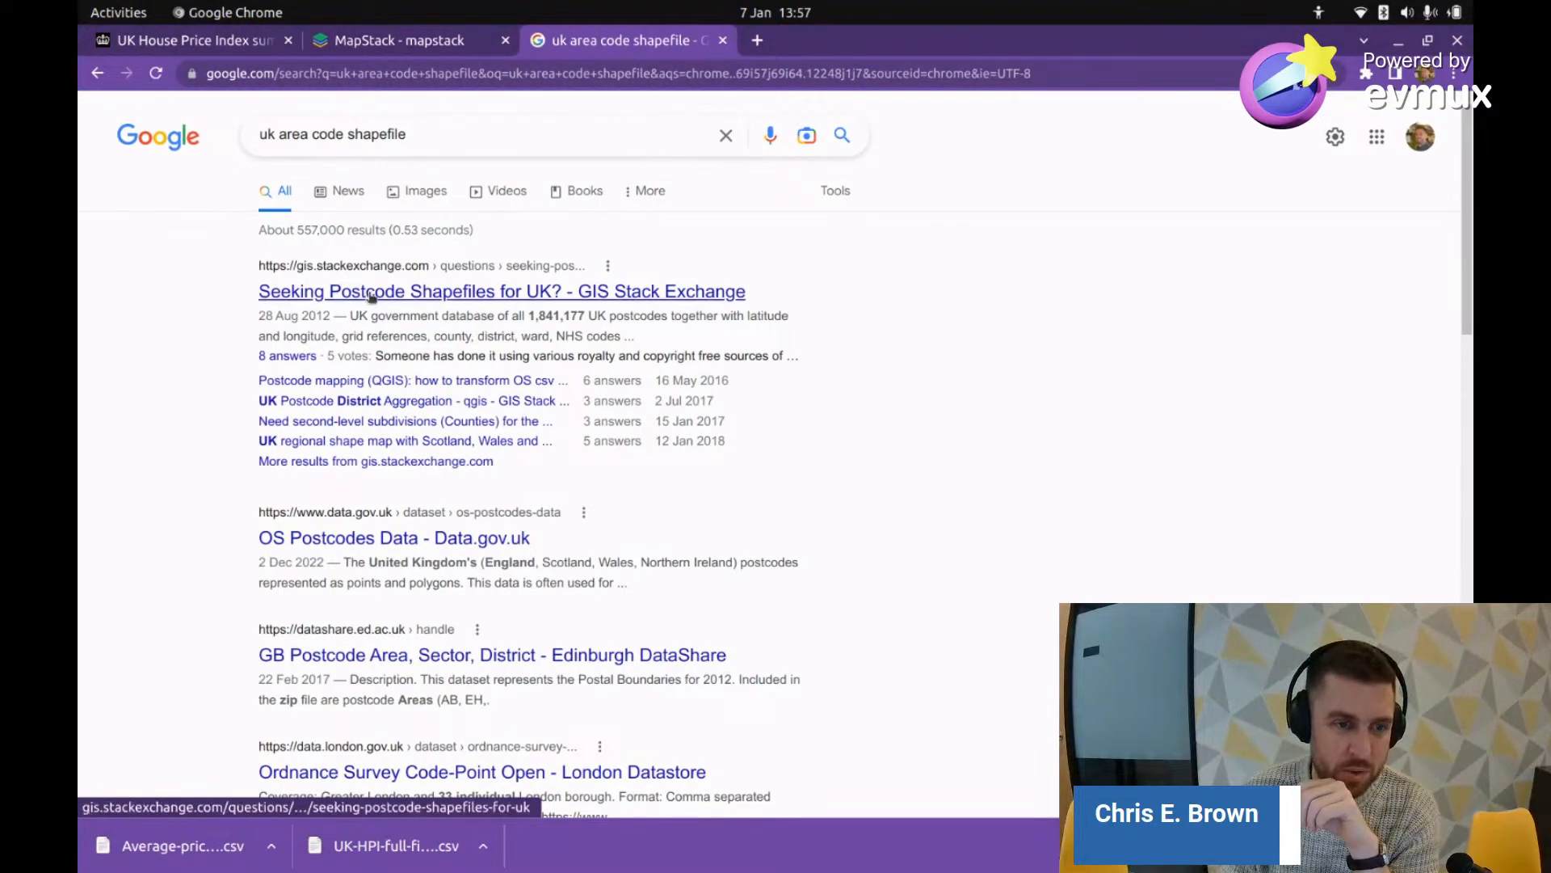
scroll(450, 584, down, 3)
scroll(449, 584, down, 7)
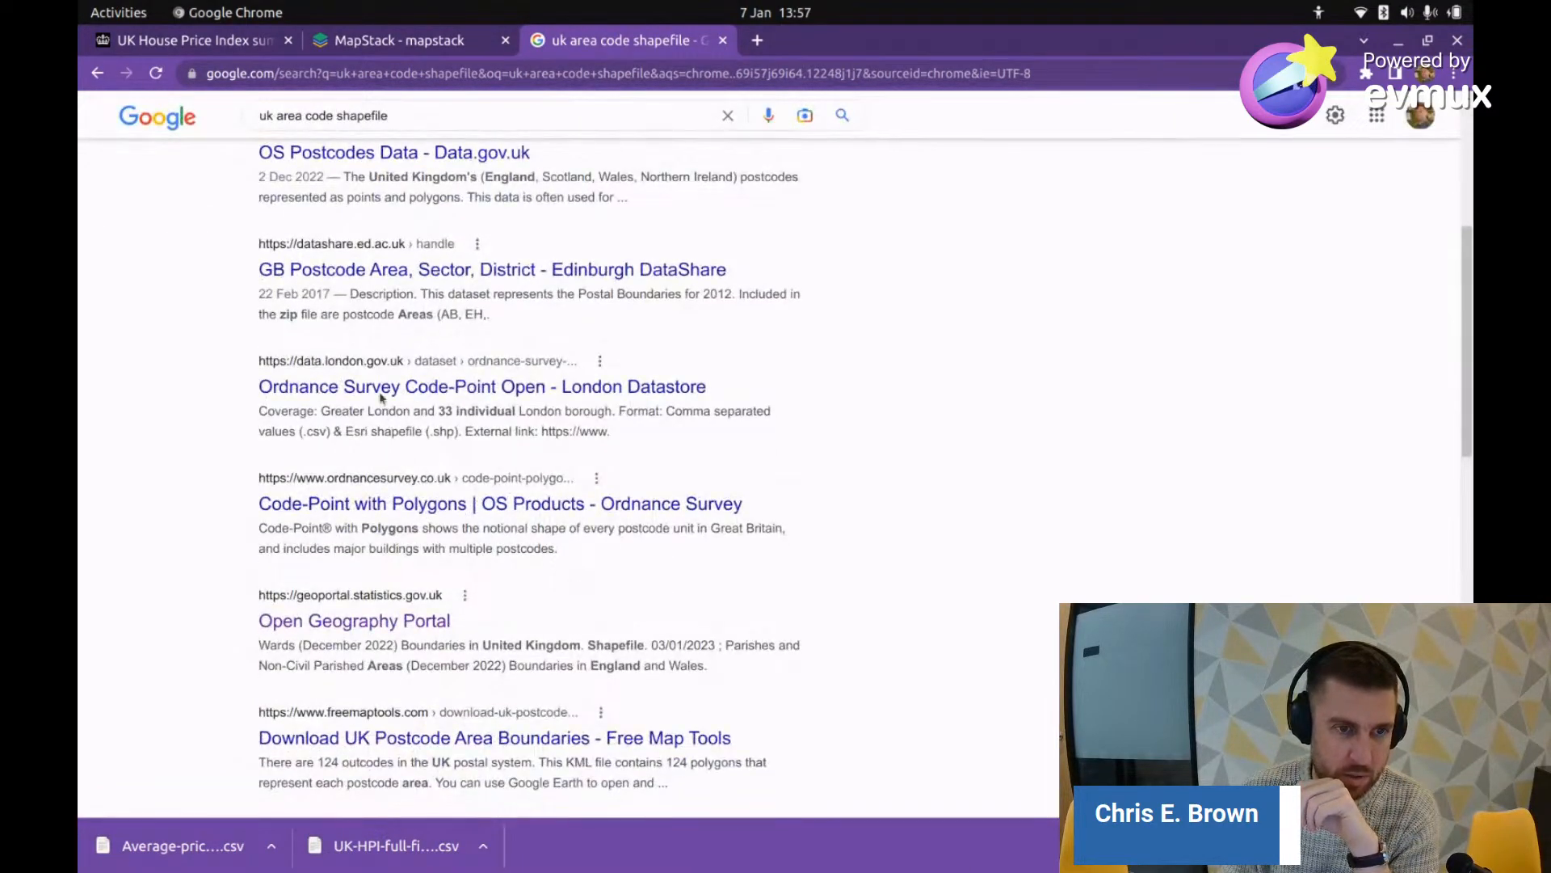
scroll(568, 411, down, 6)
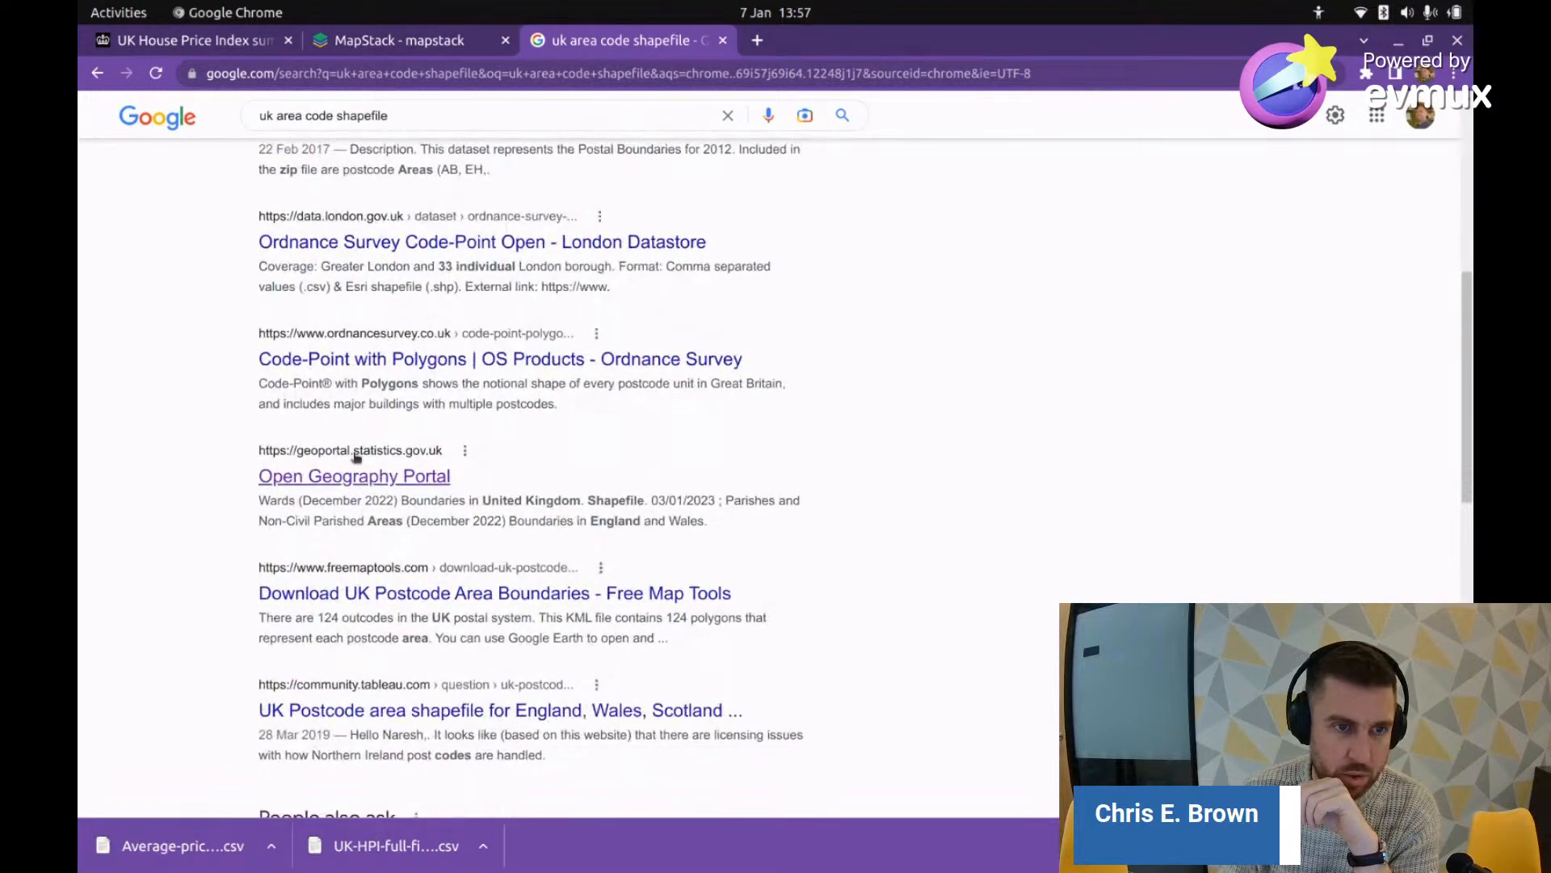
scroll(386, 468, down, 3)
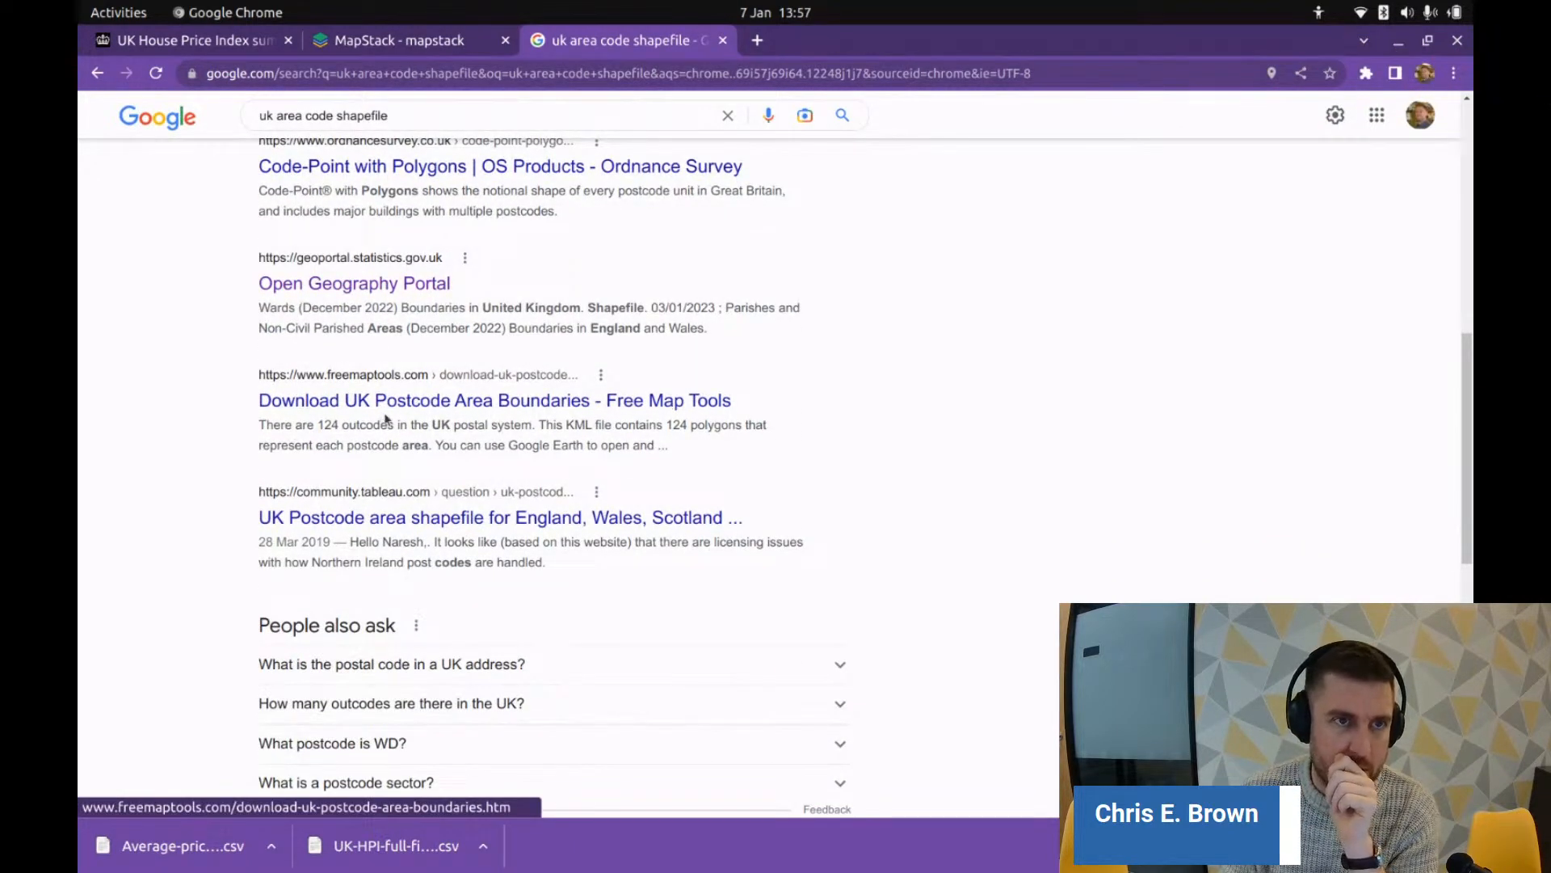
scroll(386, 418, up, 8)
scroll(386, 418, up, 10)
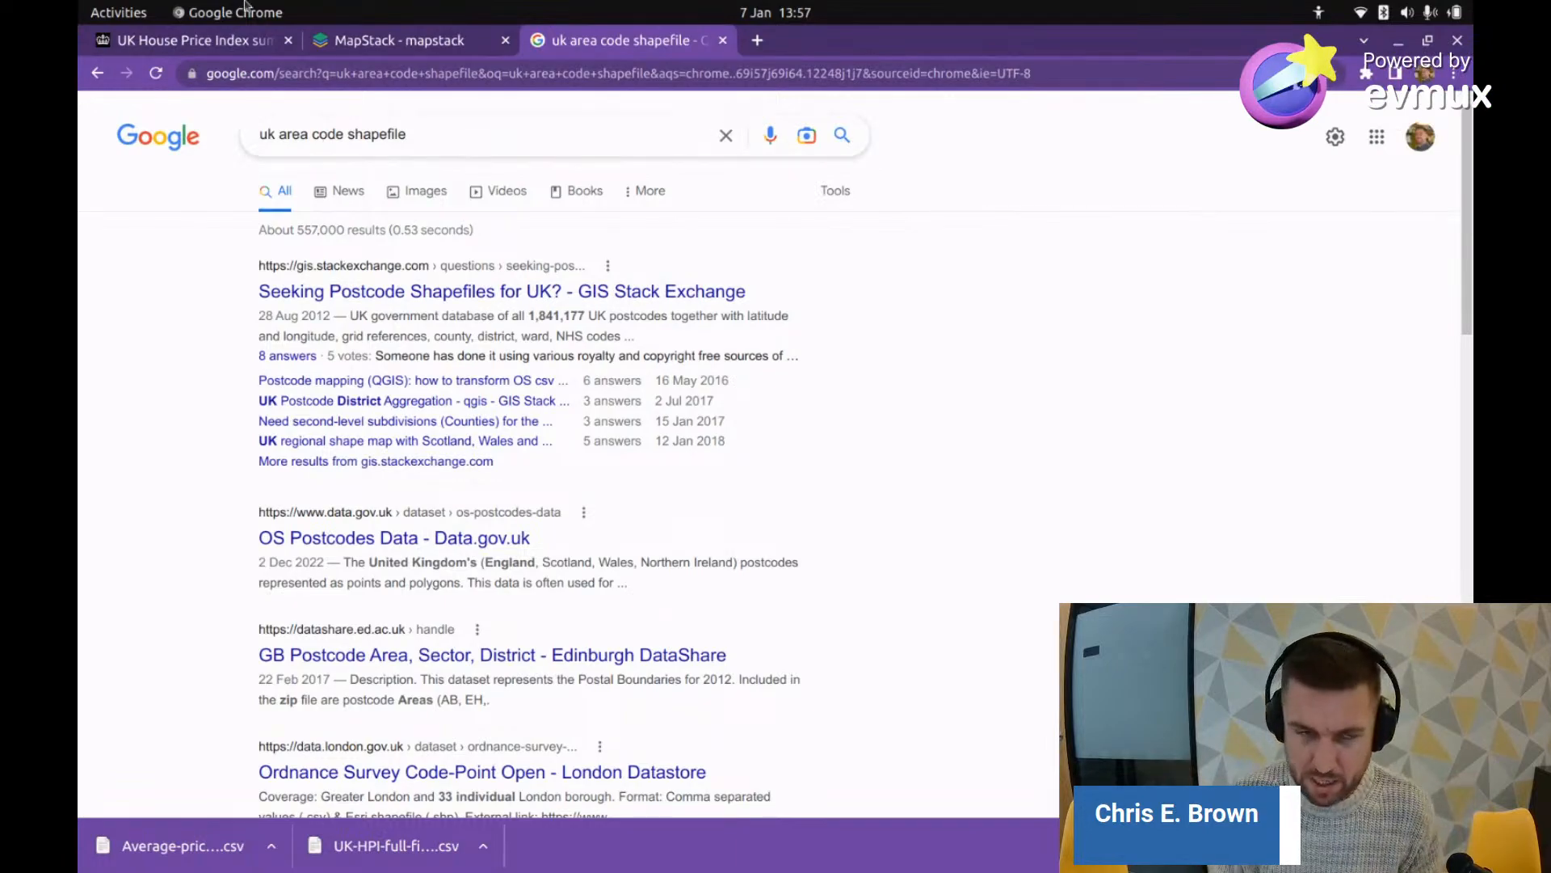
Step: Search Google for 'uk administrative boundary types', accepting the spelling correction
drag(282, 132, 544, 152)
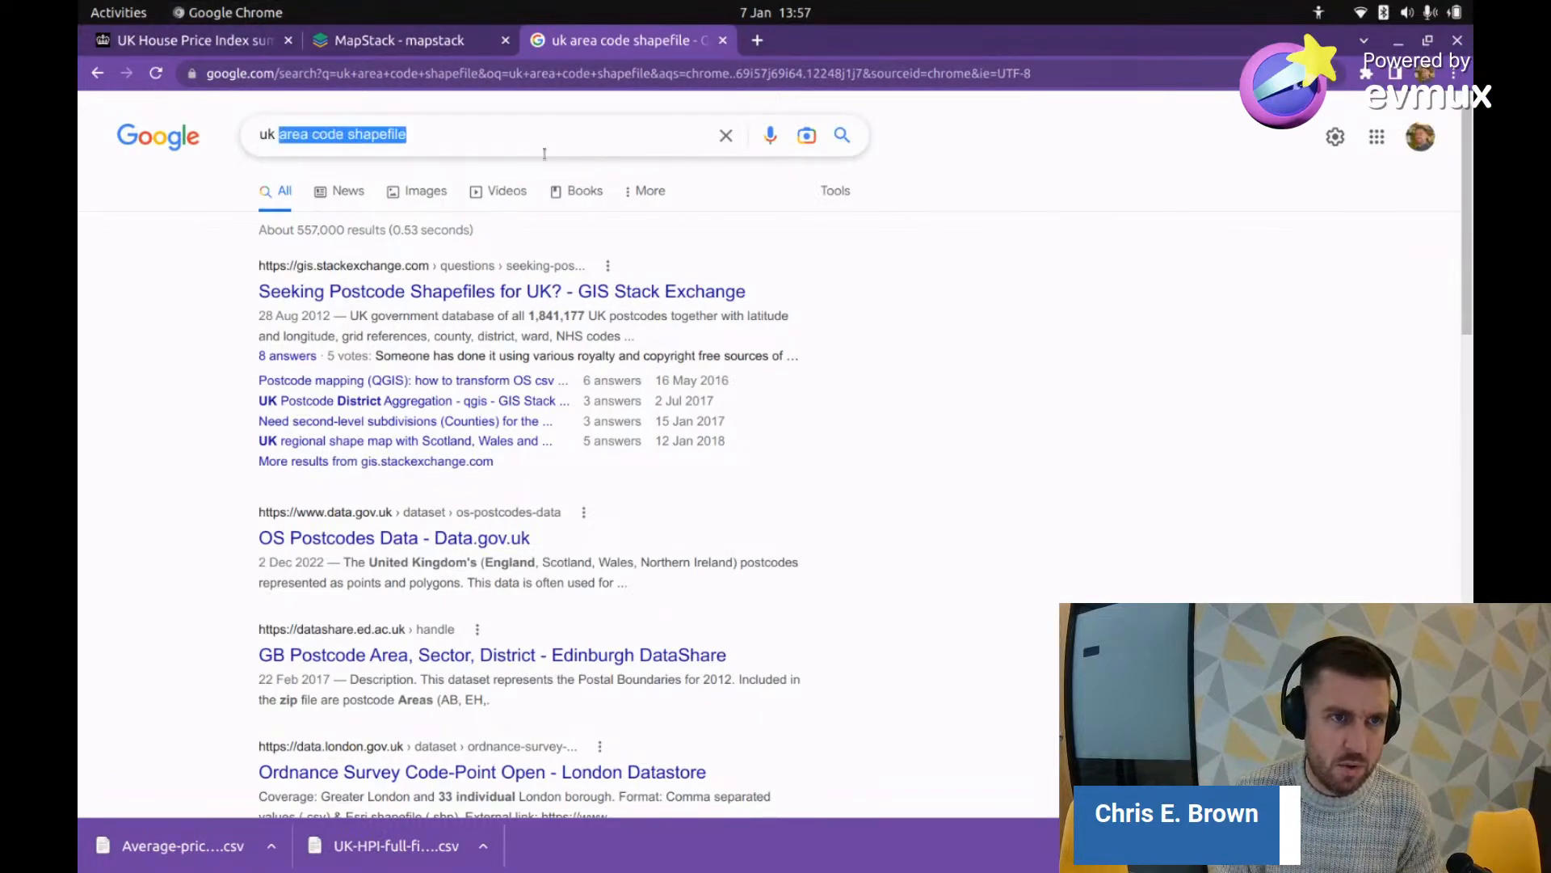
text(adm)
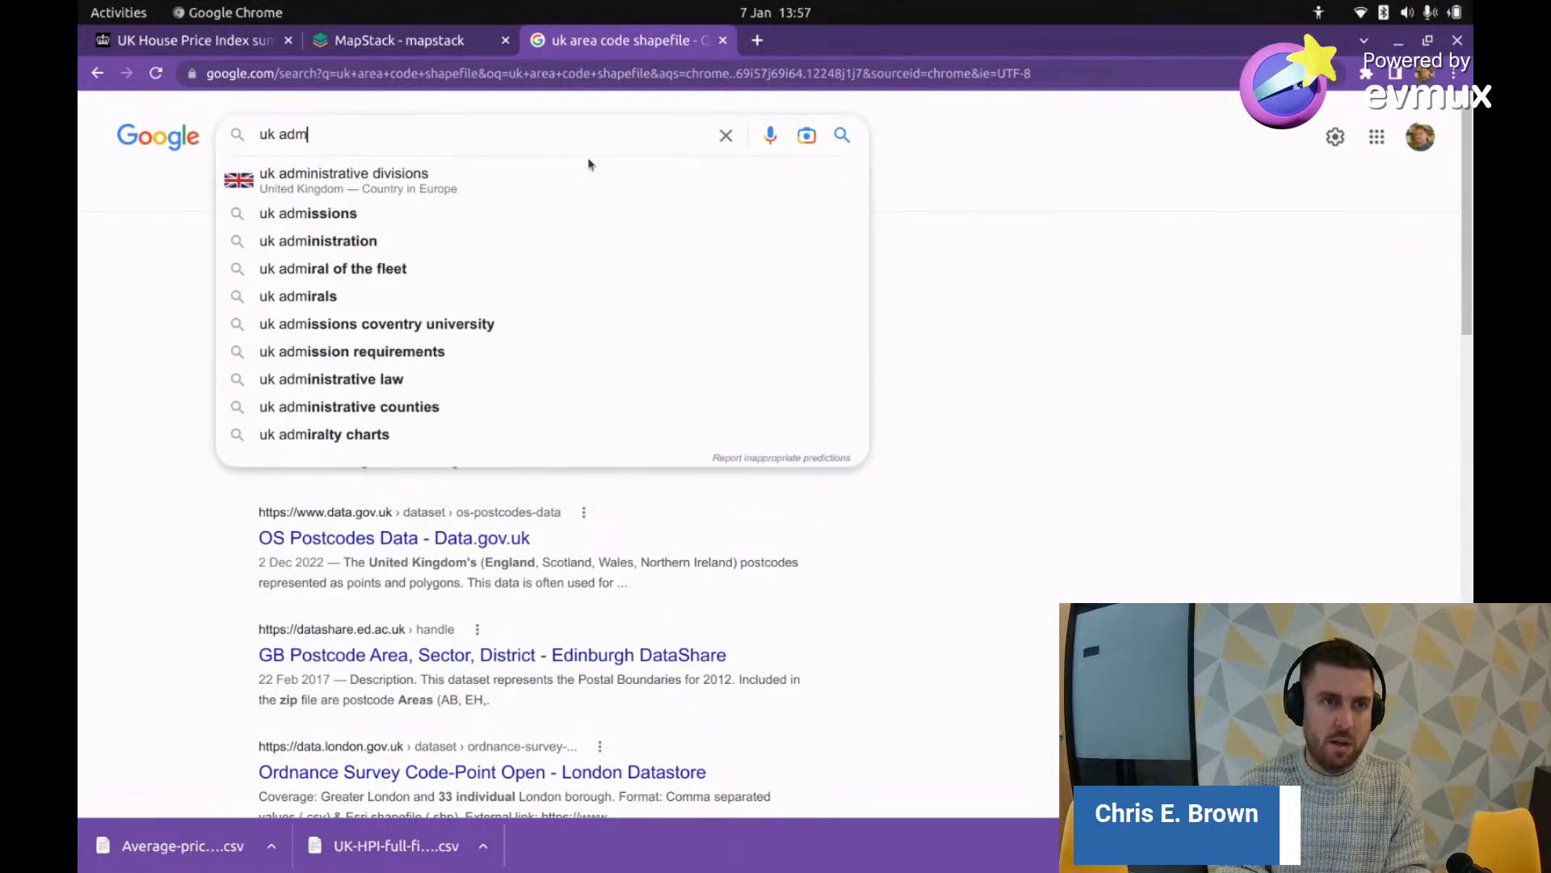
text(inistatie)
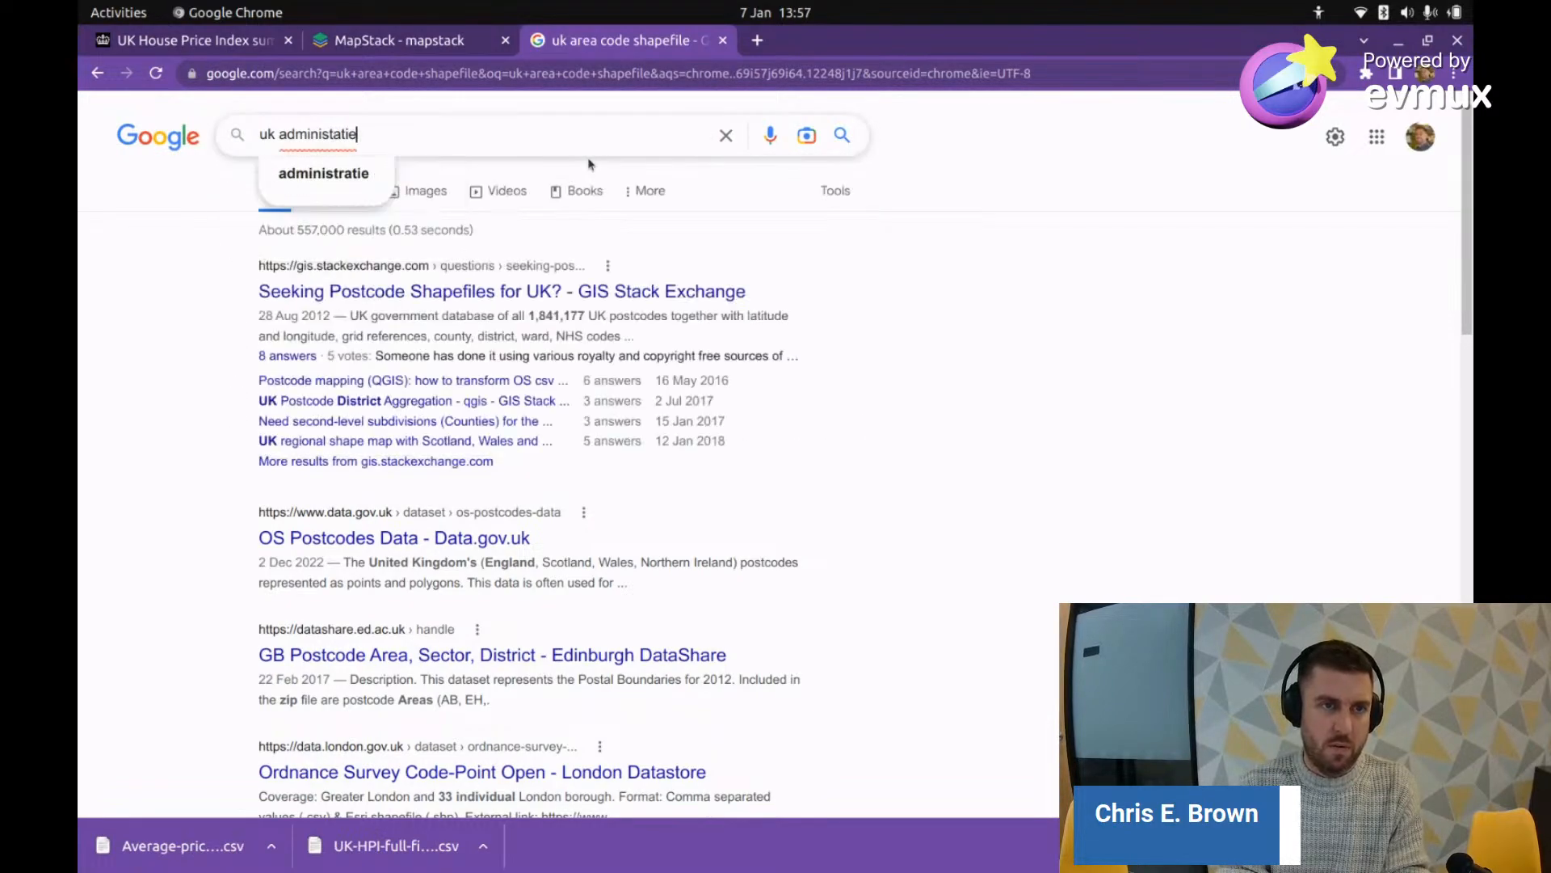
key(BackSpace)
text(ve bound)
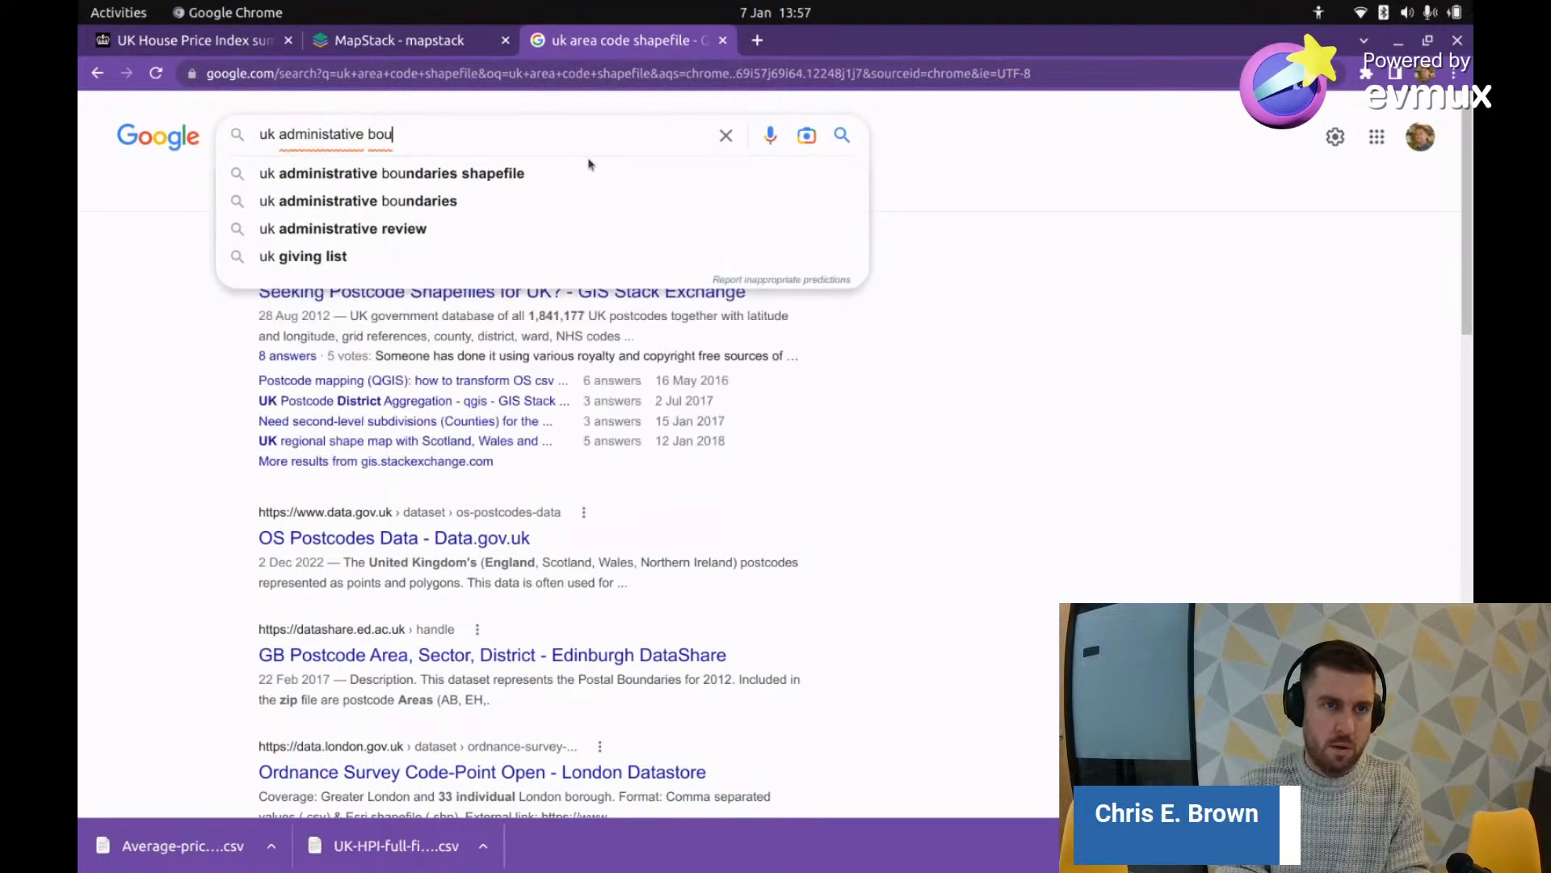
right_click(322, 130)
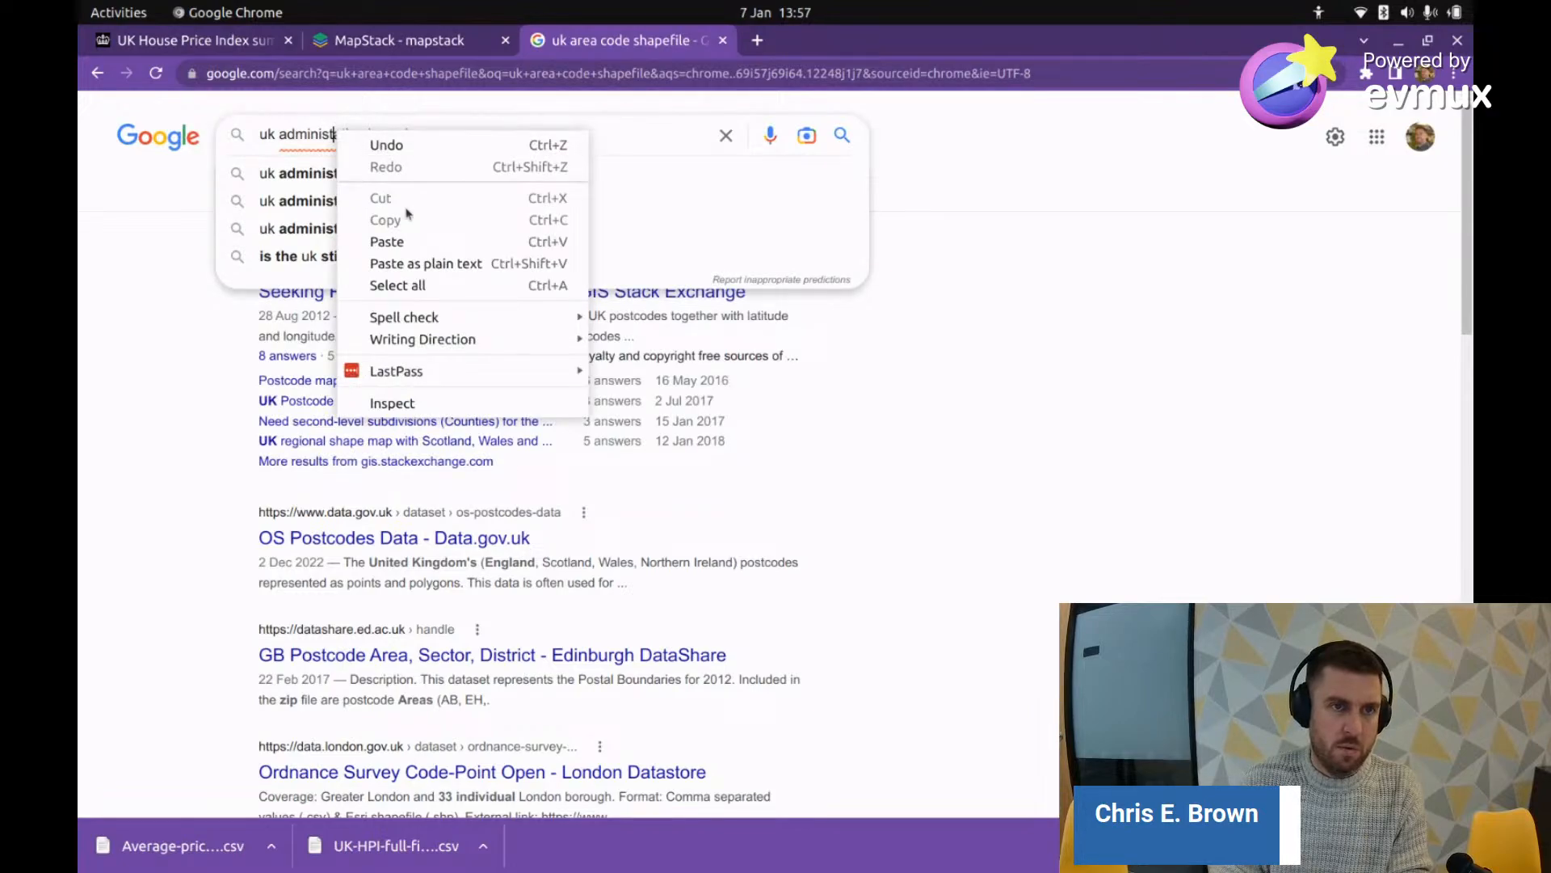
click(333, 146)
text(ative bounda)
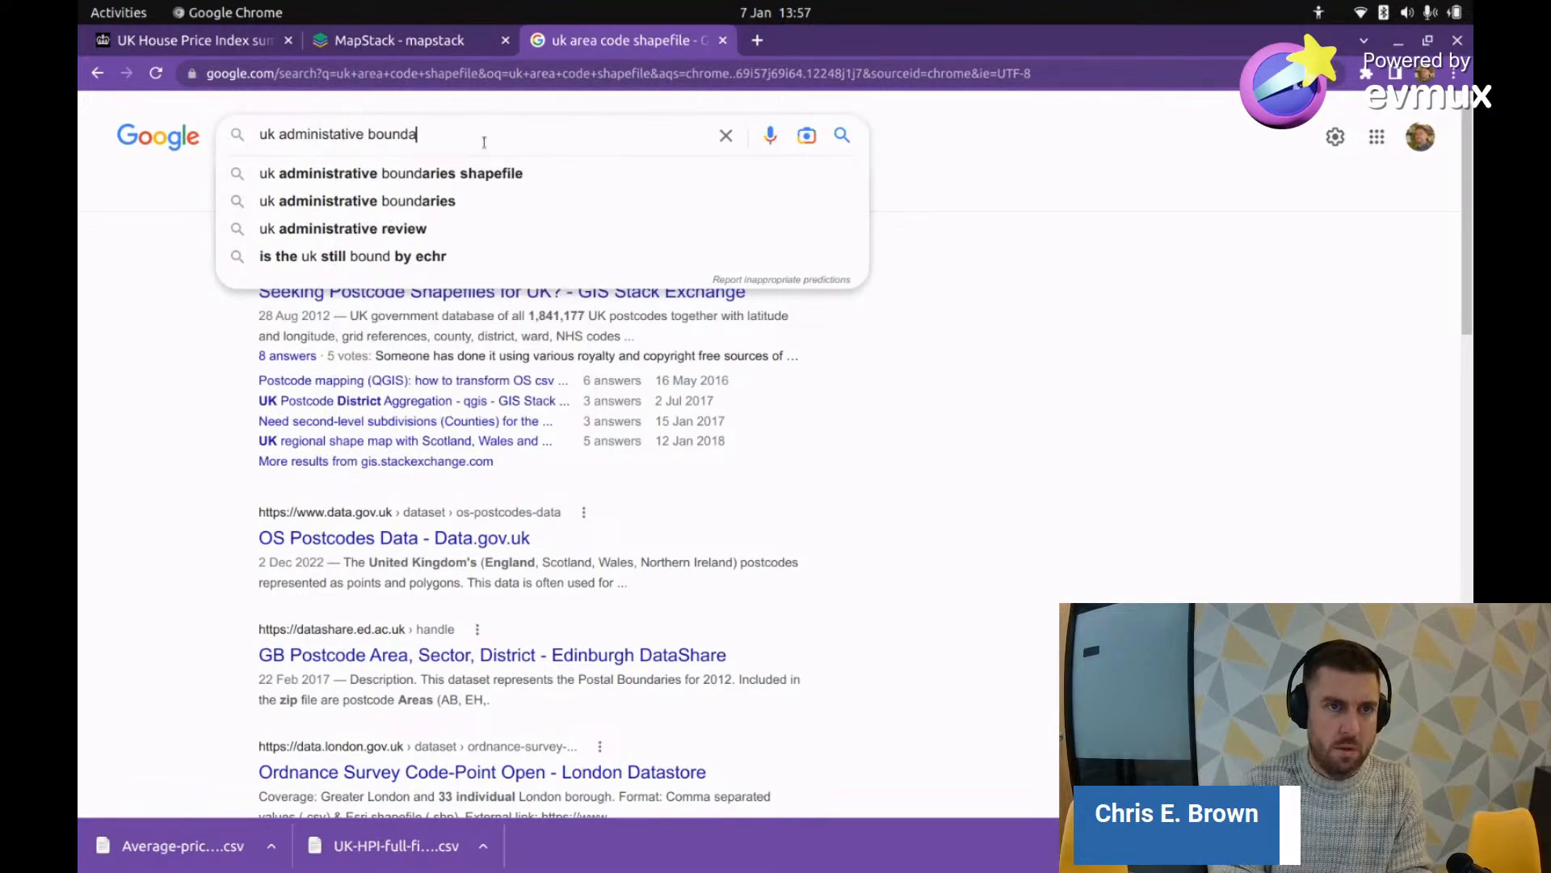
text(ry types)
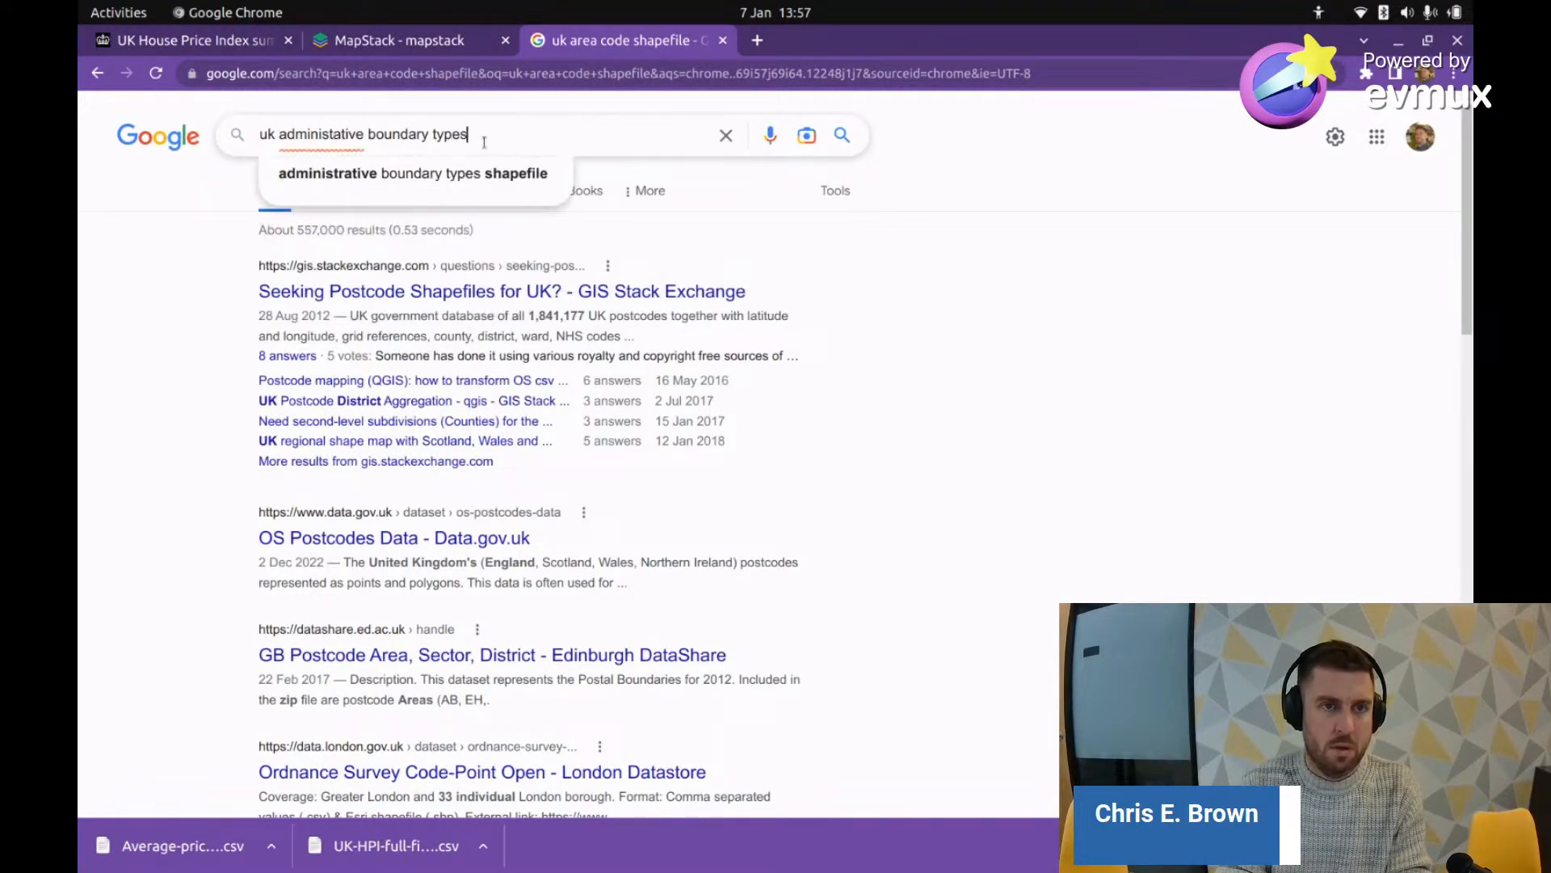
key(Return)
click(414, 271)
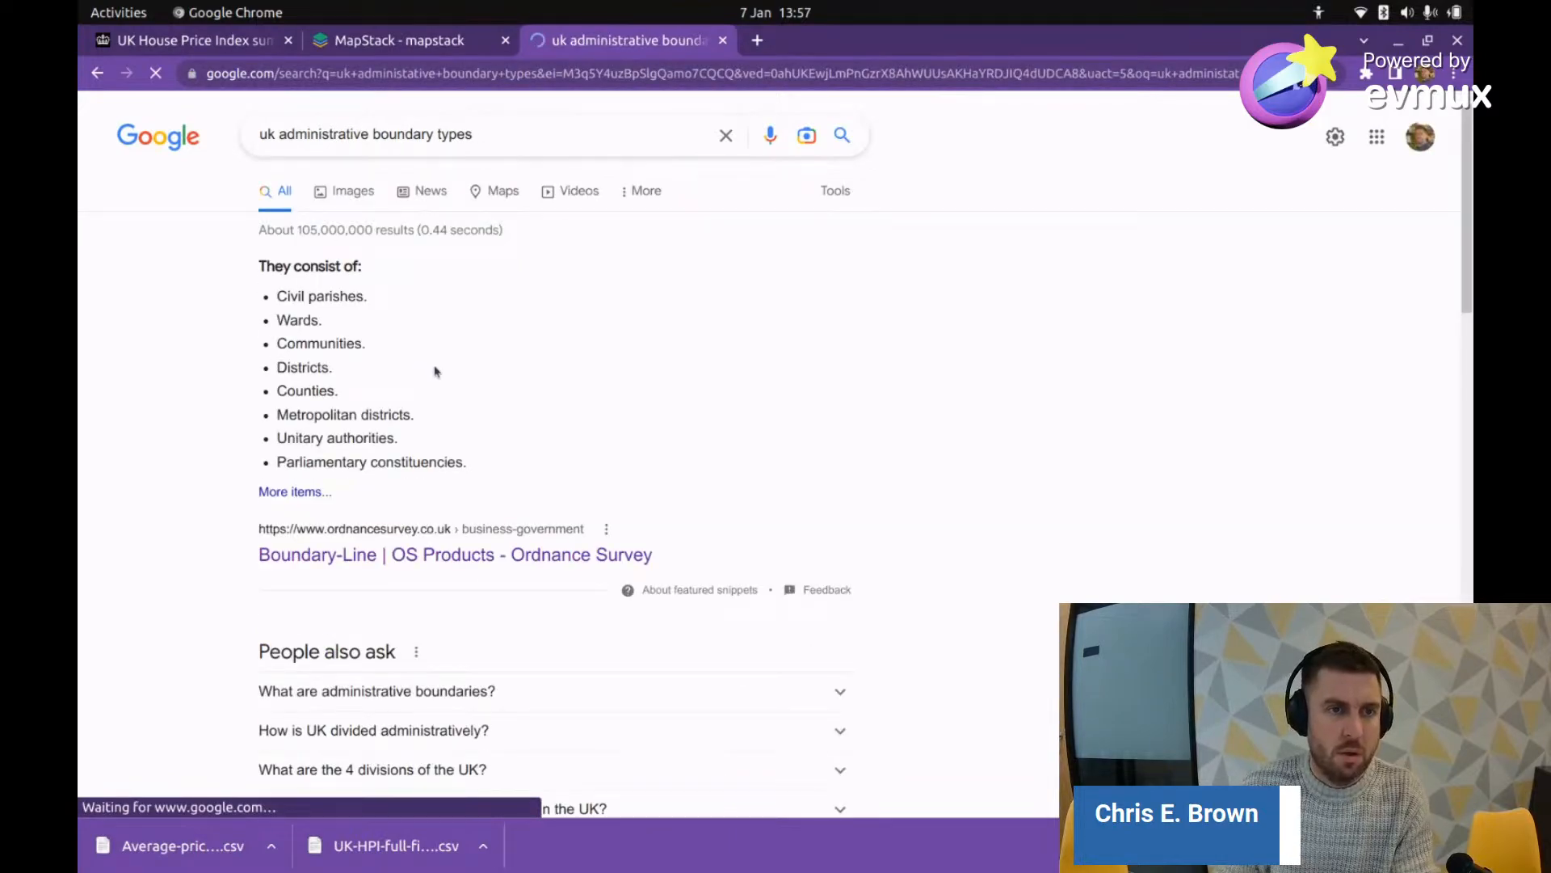
Step: Review the listed boundary types, then erase the trailing words from the query
scroll(385, 324, down, 7)
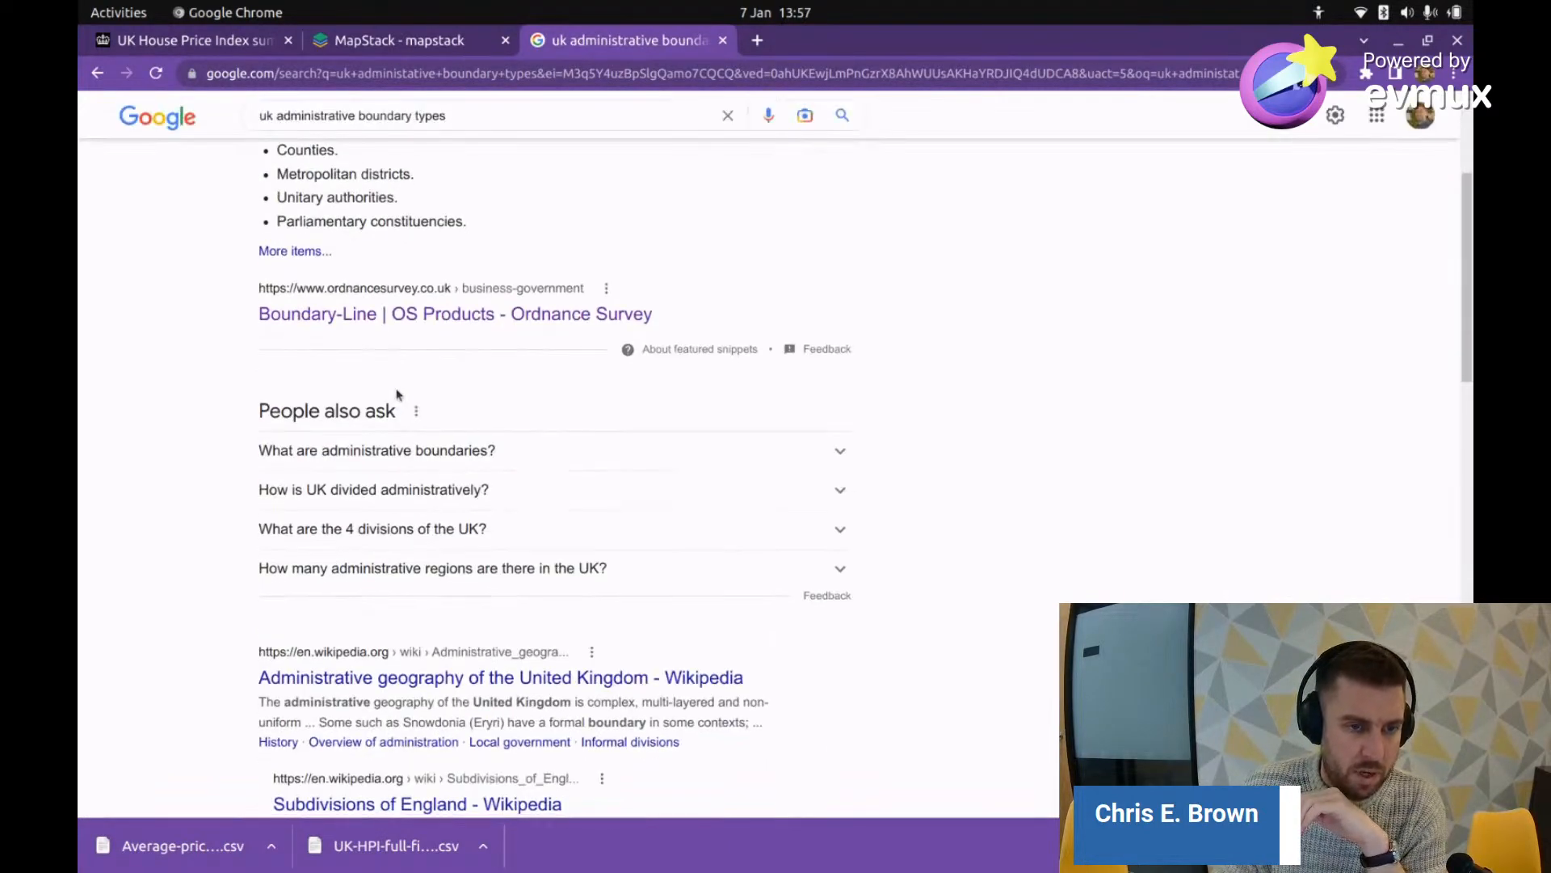
scroll(393, 394, down, 6)
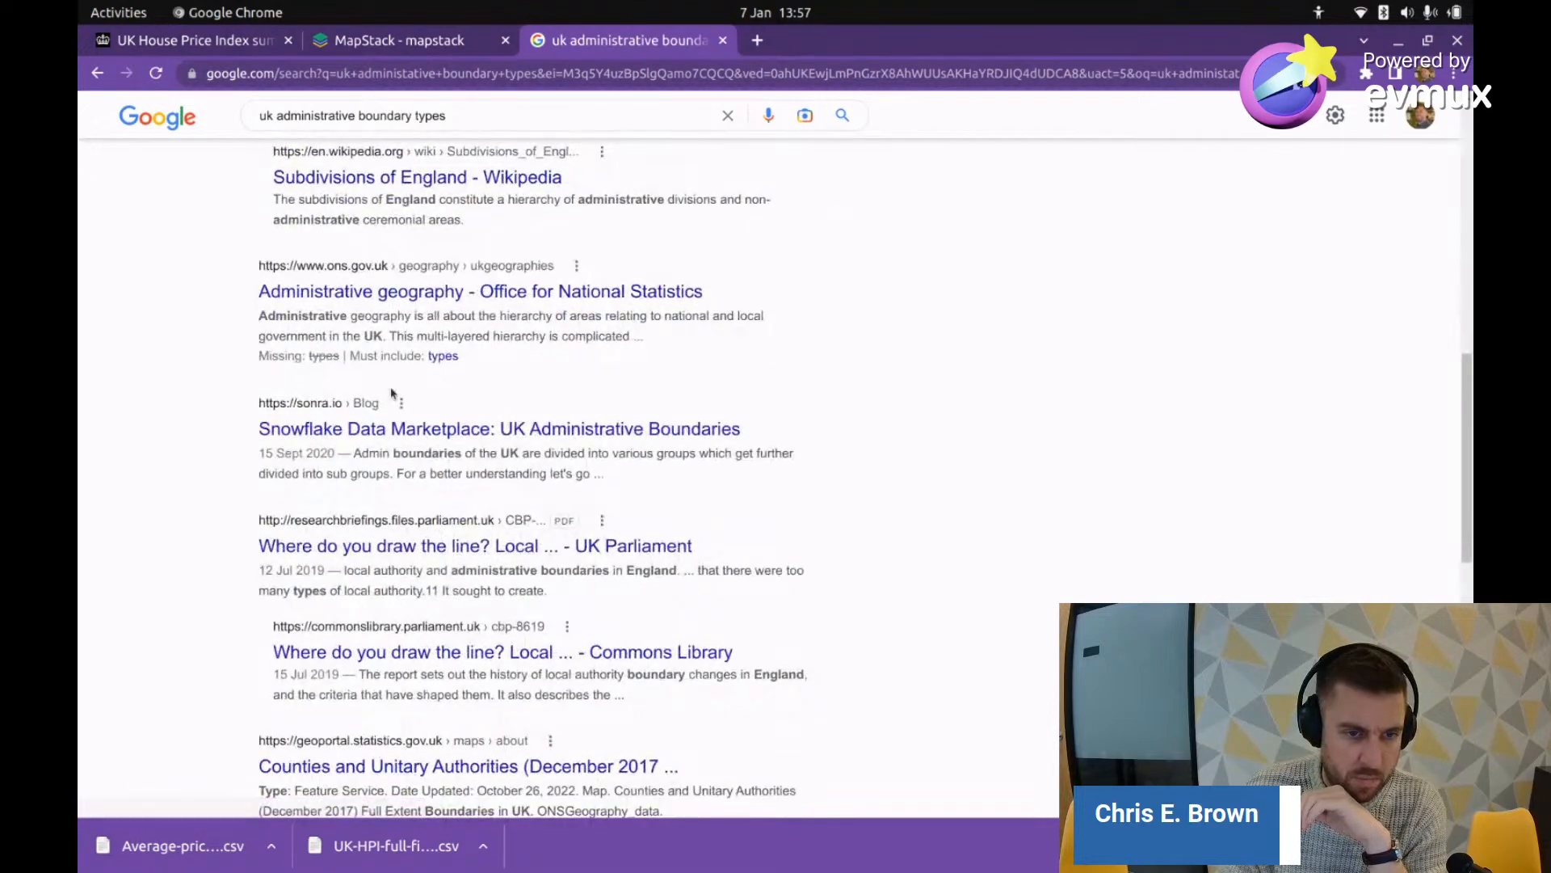
scroll(392, 391, up, 9)
scroll(406, 368, up, 3)
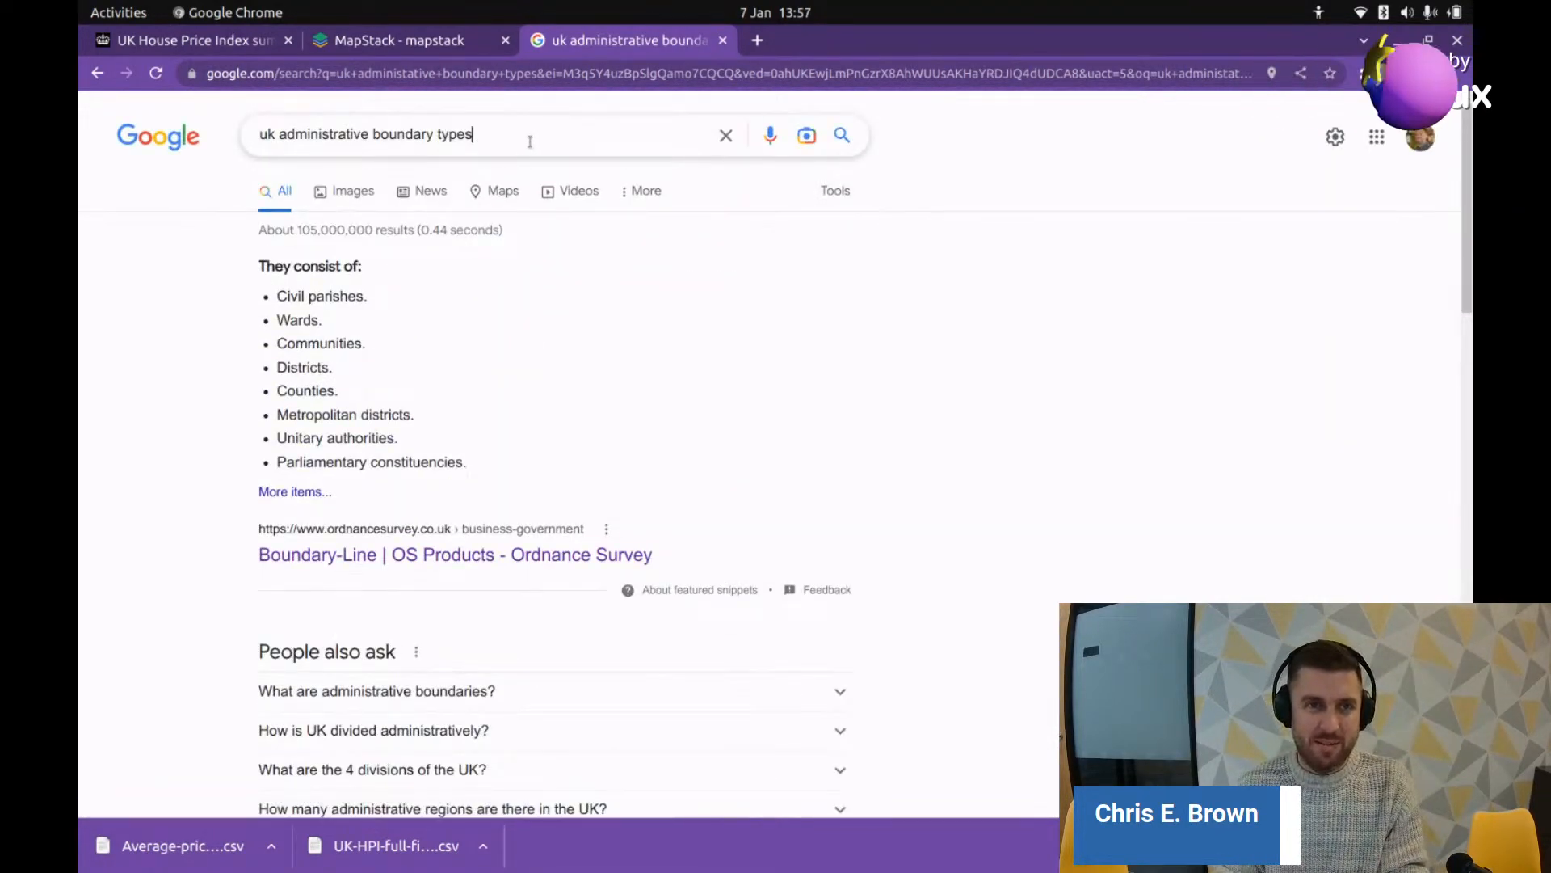
click(533, 140)
key(BackSpace)
key(BackSpace)
key(BackSpace)
key(BackSpace)
key(BackSpace)
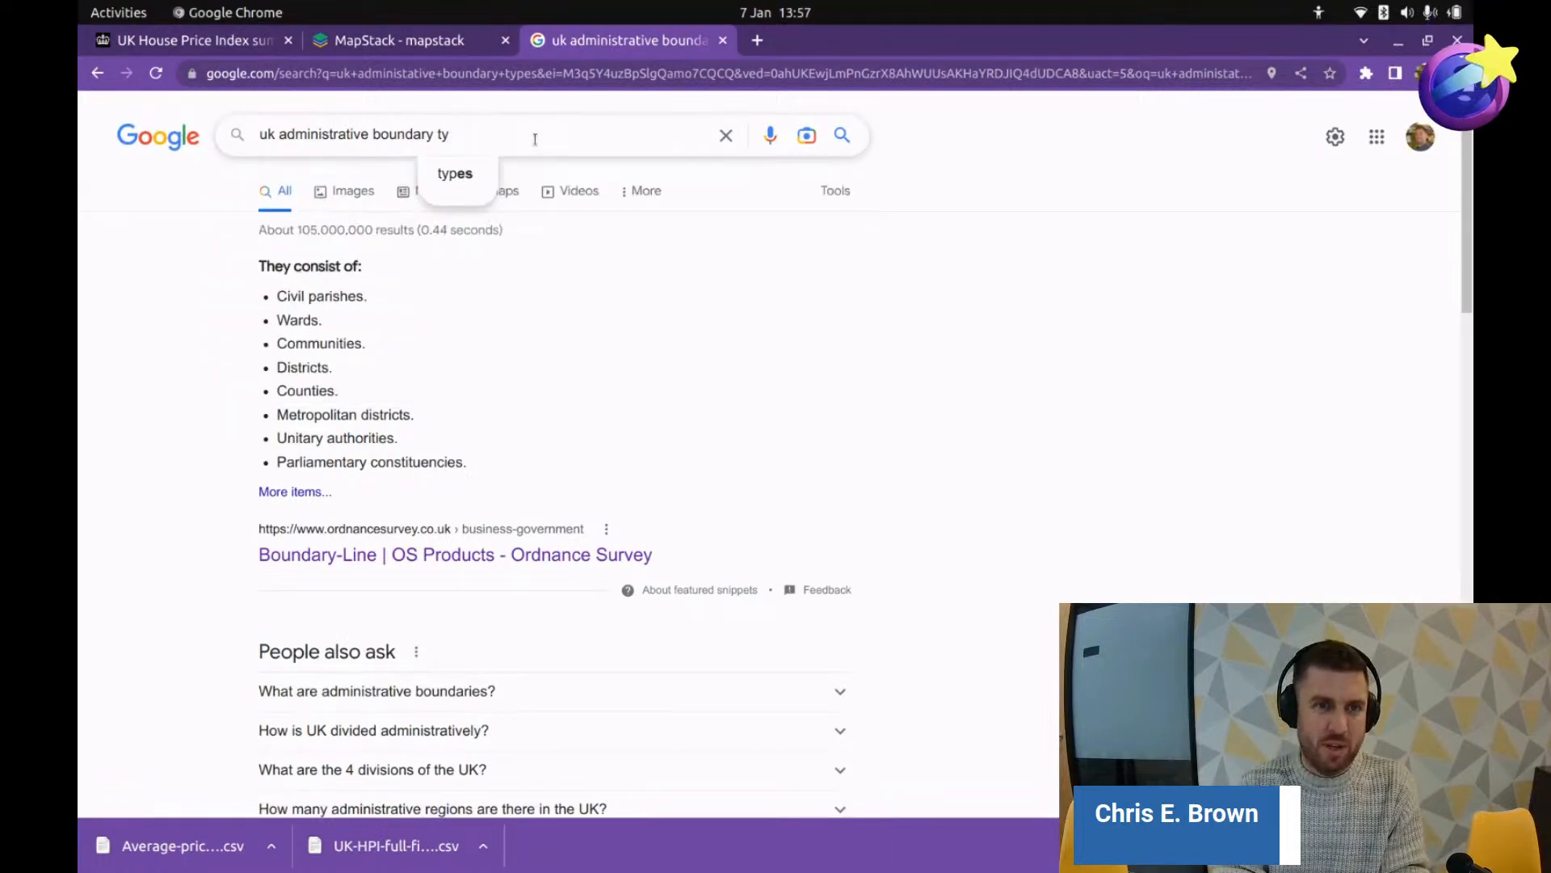
text(super)
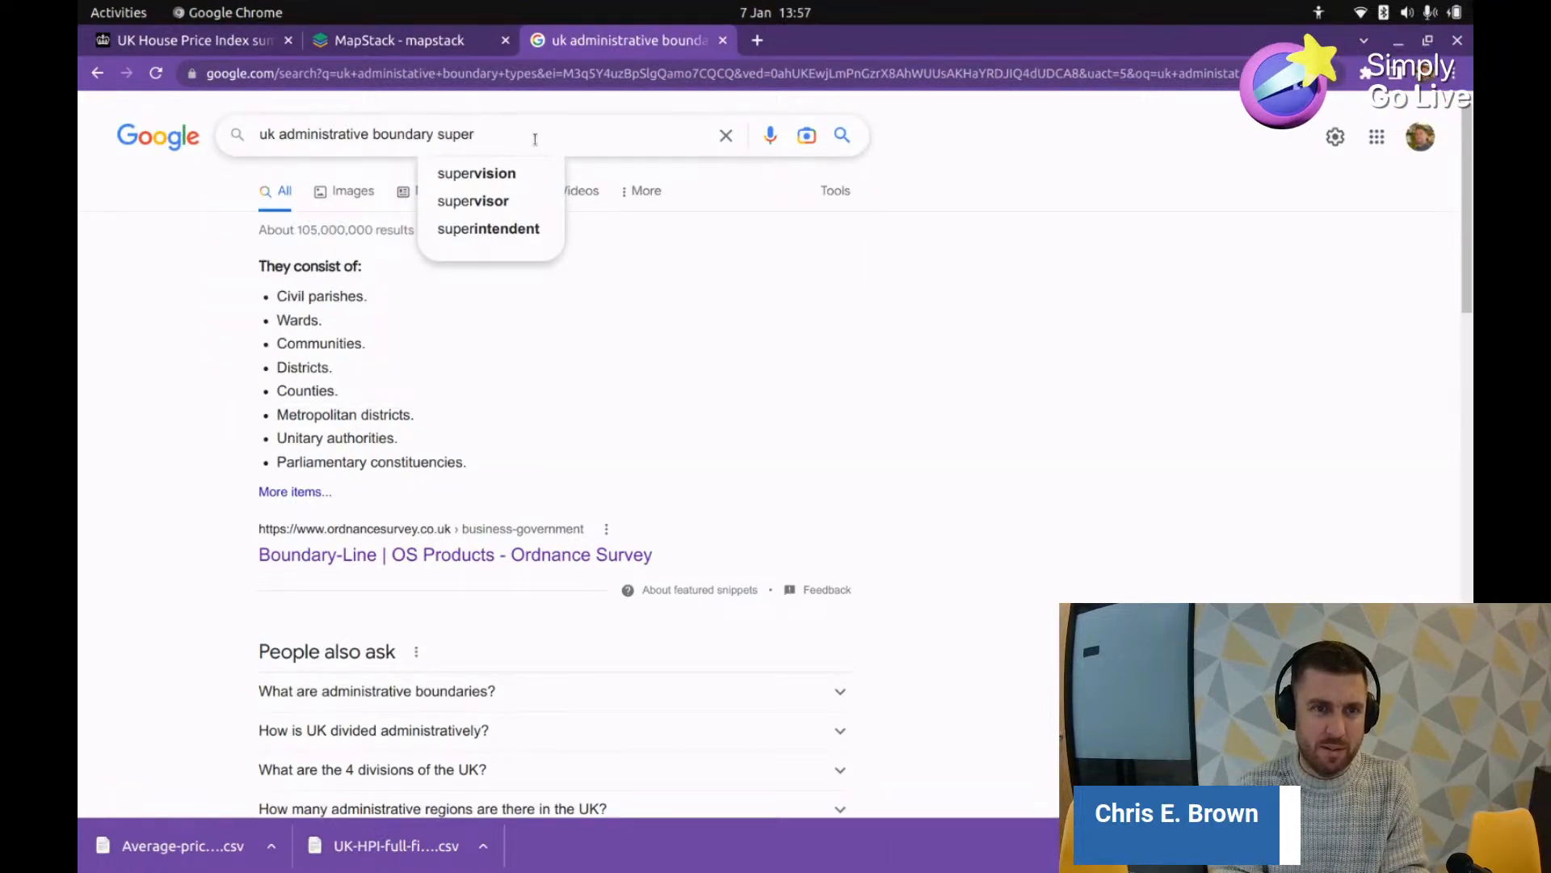
text( kda)
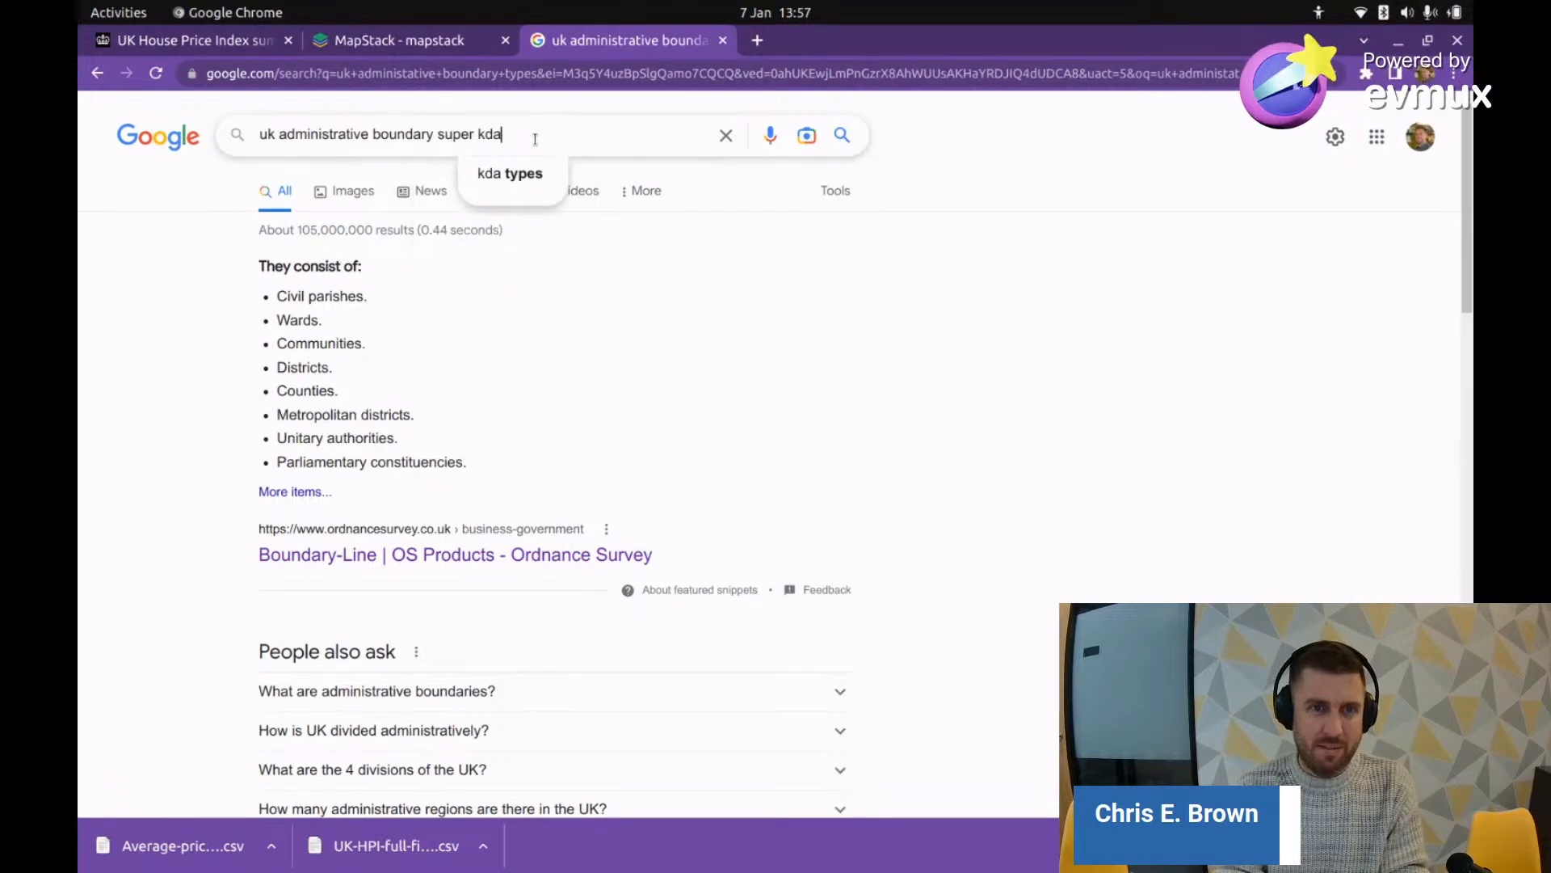
key(BackSpace)
key(BackSpace)
key(BackSpace)
key(BackSpace)
key(BackSpace)
key(BackSpace)
key(BackSpace)
key(BackSpace)
key(BackSpace)
key(BackSpace)
key(BackSpace)
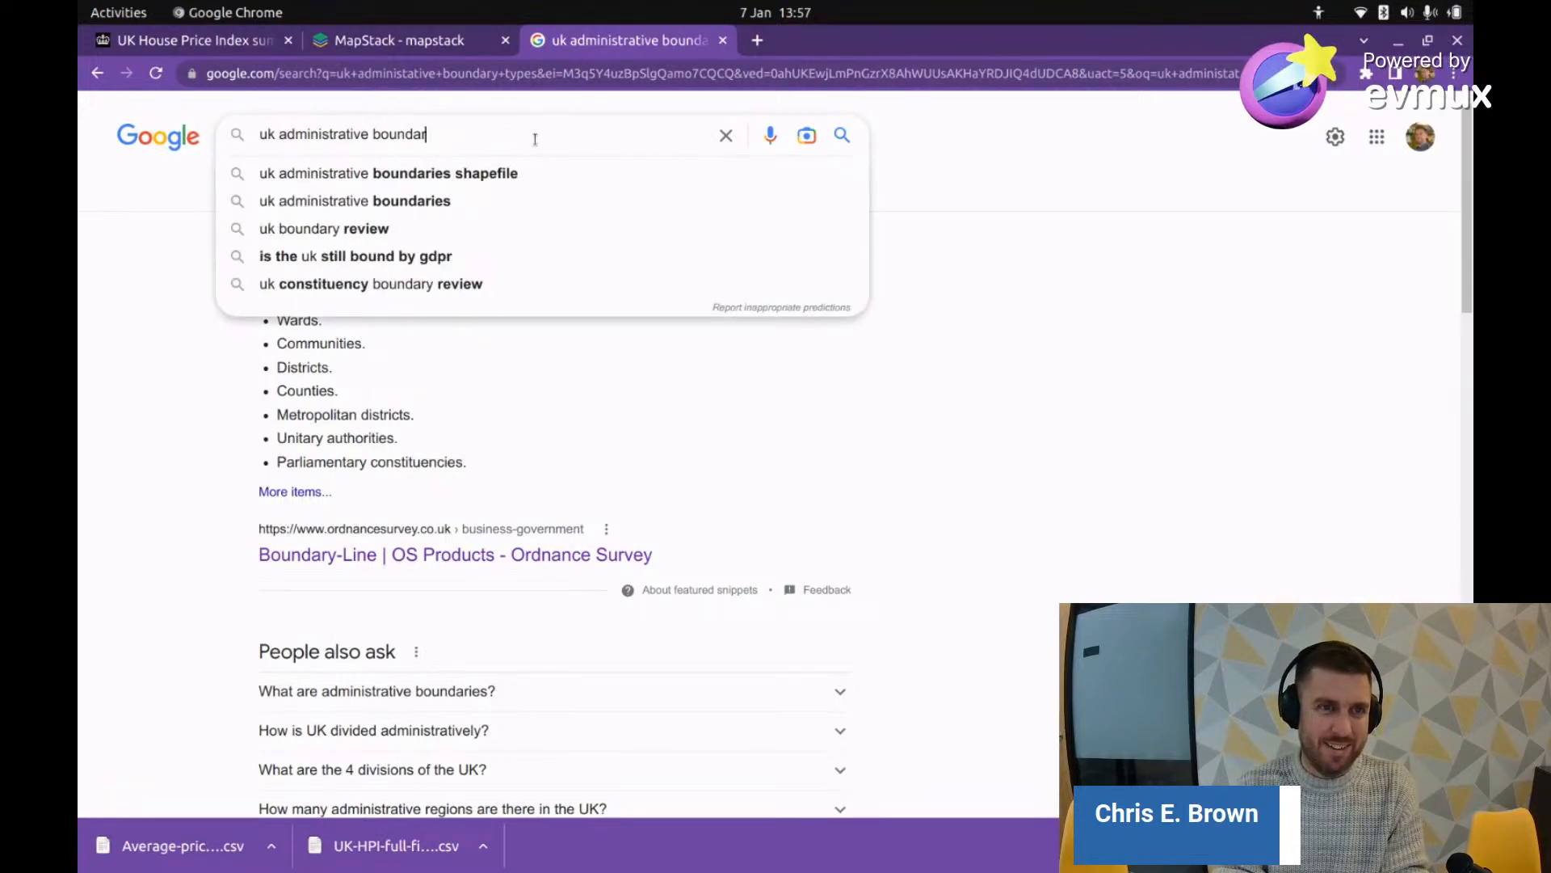
Step: Cut the query back to 'uk' and find the Bristol row in the spreadsheet
key(BackSpace)
key(BackSpace)
key(BackSpace)
key(BackSpace)
key(BackSpace)
key(BackSpace)
key(BackSpace)
key(BackSpace)
key(BackSpace)
key(BackSpace)
key(BackSpace)
key(BackSpace)
key(BackSpace)
key(BackSpace)
key(BackSpace)
key(BackSpace)
key(BackSpace)
key(BackSpace)
key(BackSpace)
key(BackSpace)
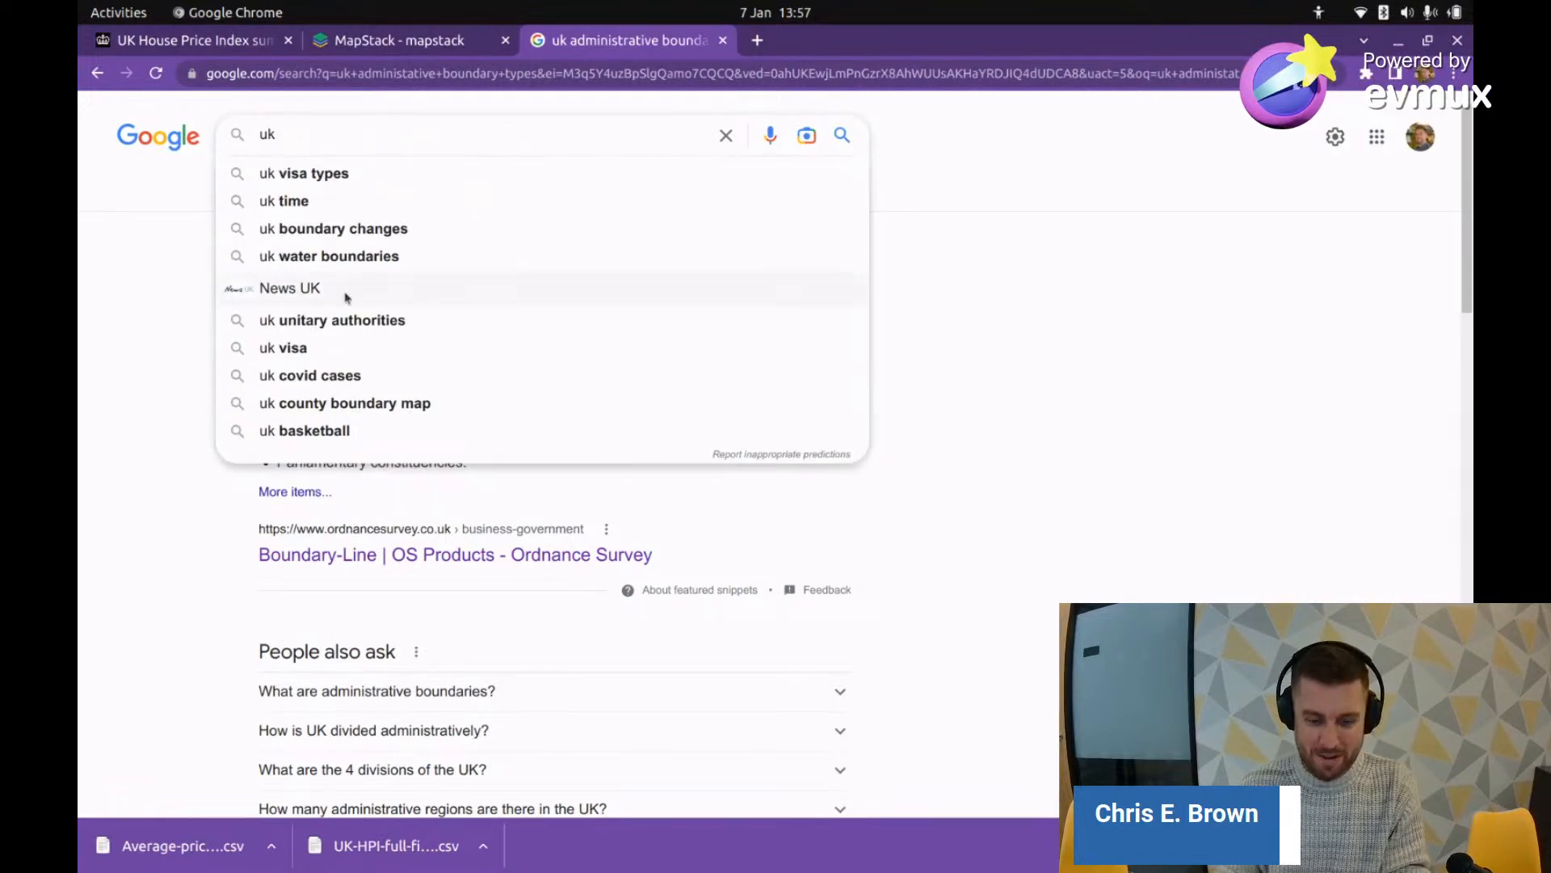
key(alt+Tab)
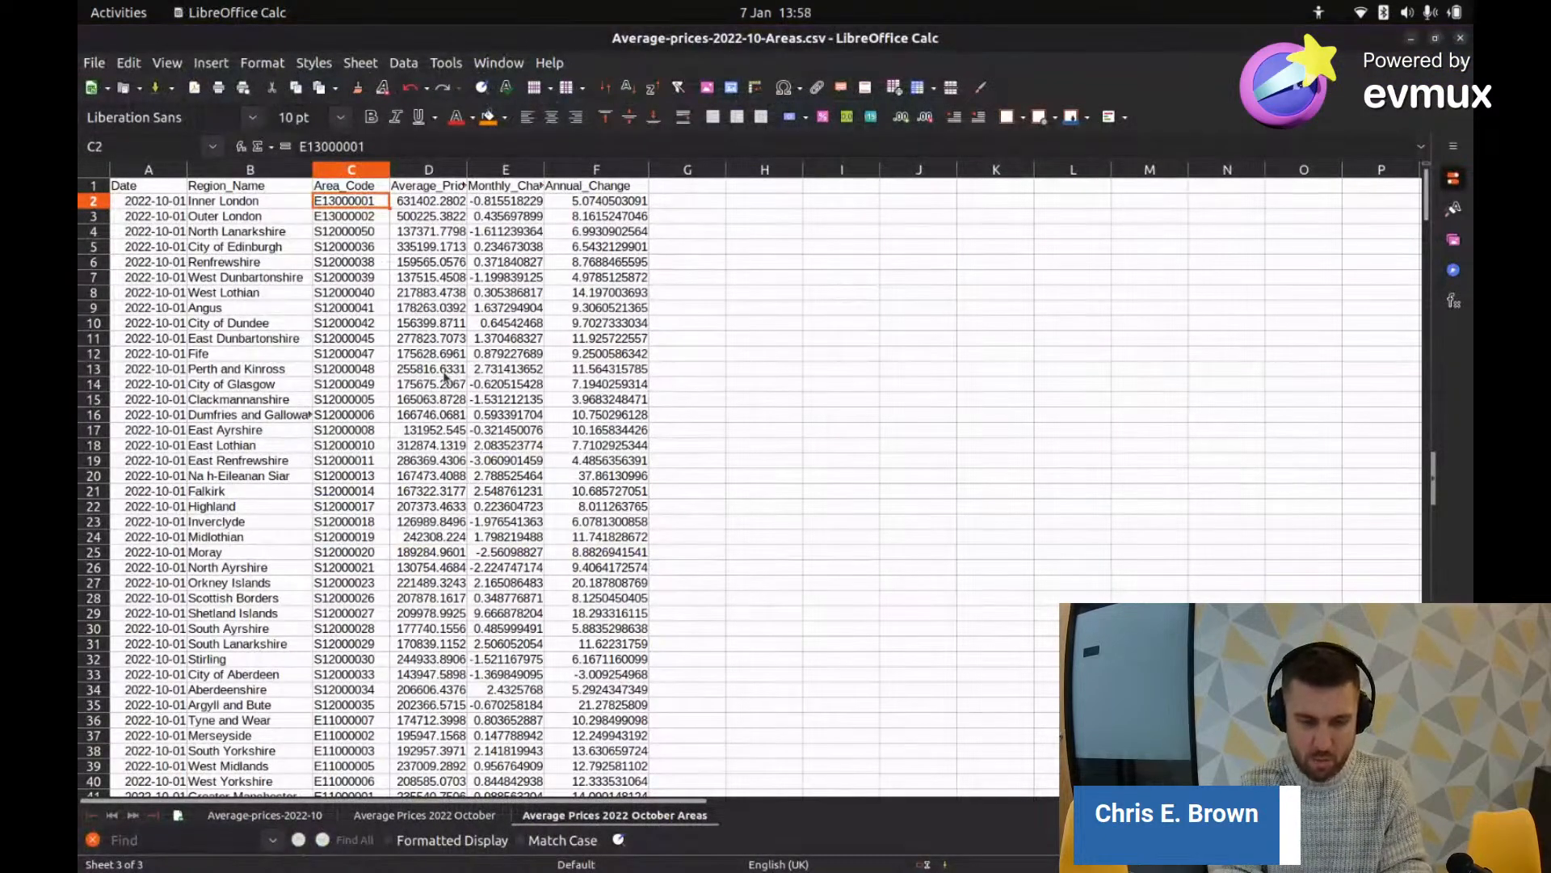
key(ctrl+f)
text(bristol)
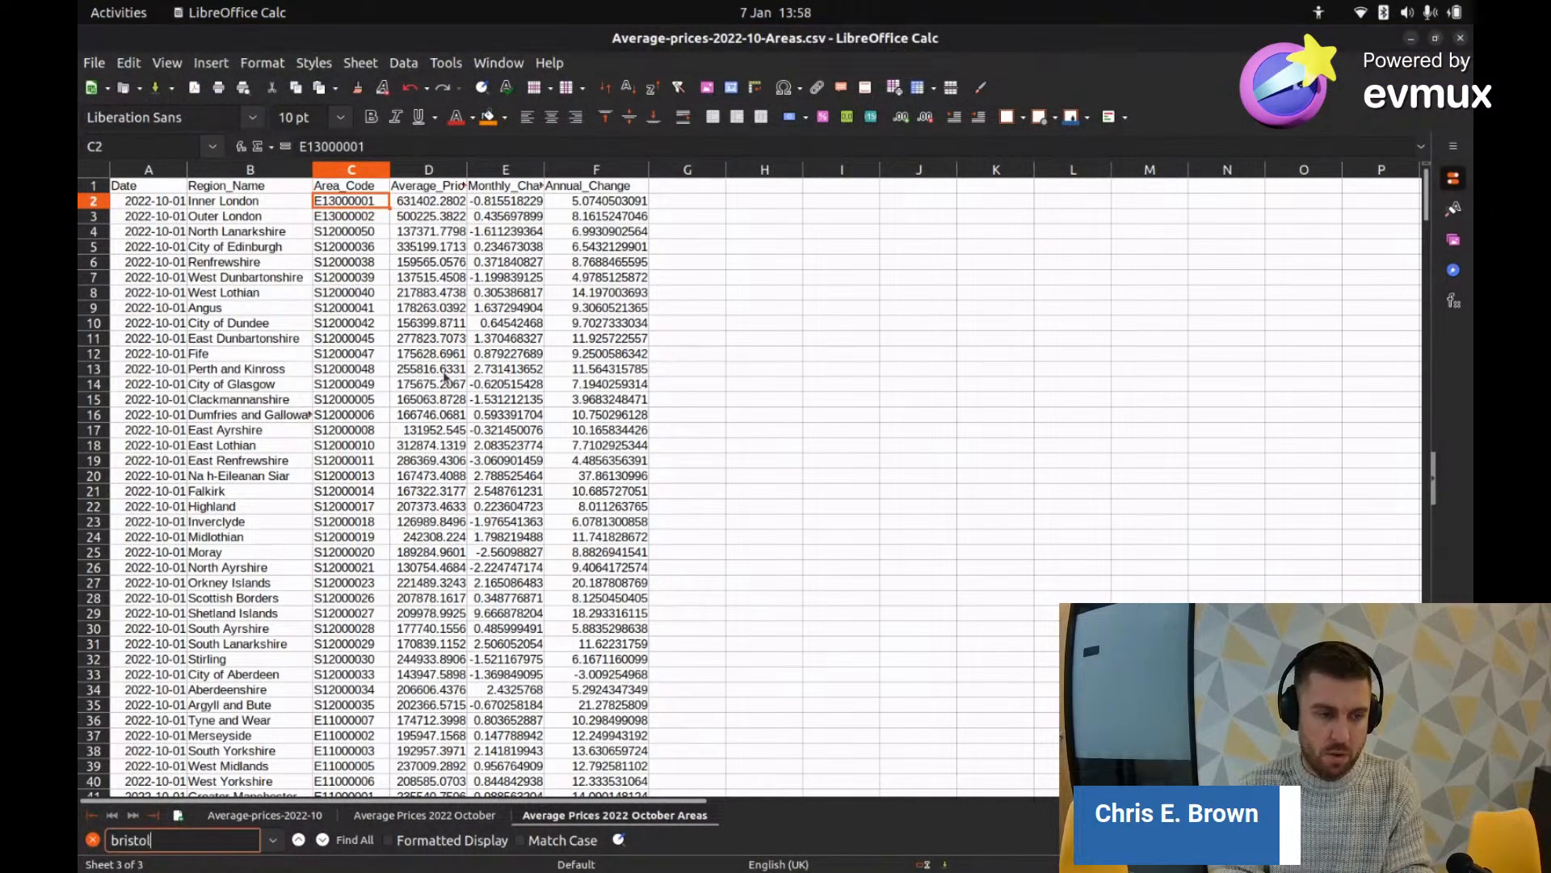
key(Return)
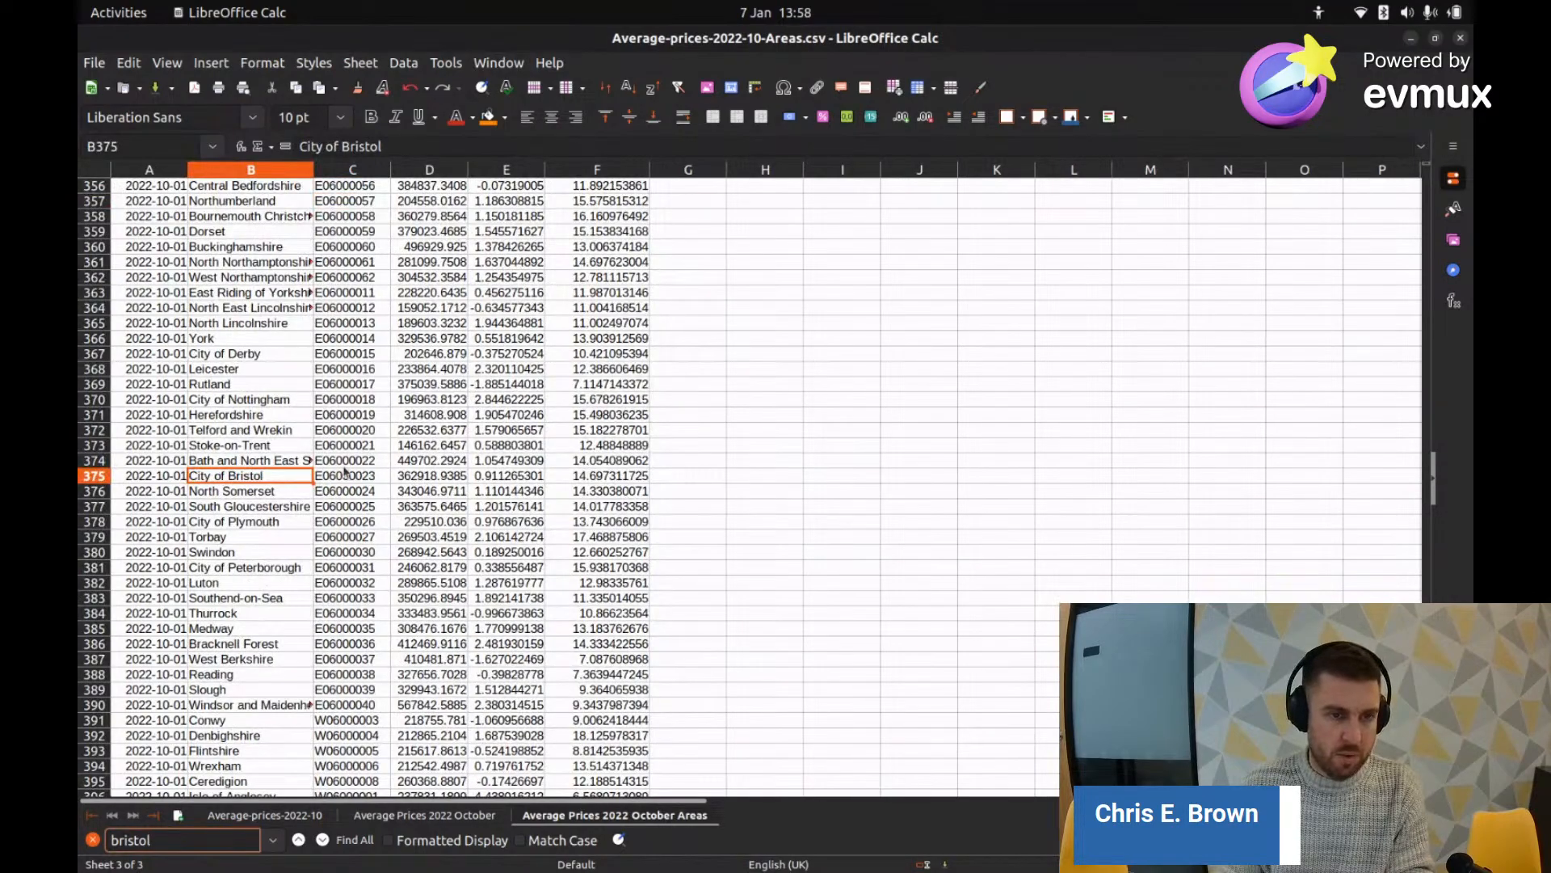
Step: Copy City of Bristol's area code E06000023 from cell C375 and return to Chrome
double_click(349, 478)
right_click(351, 479)
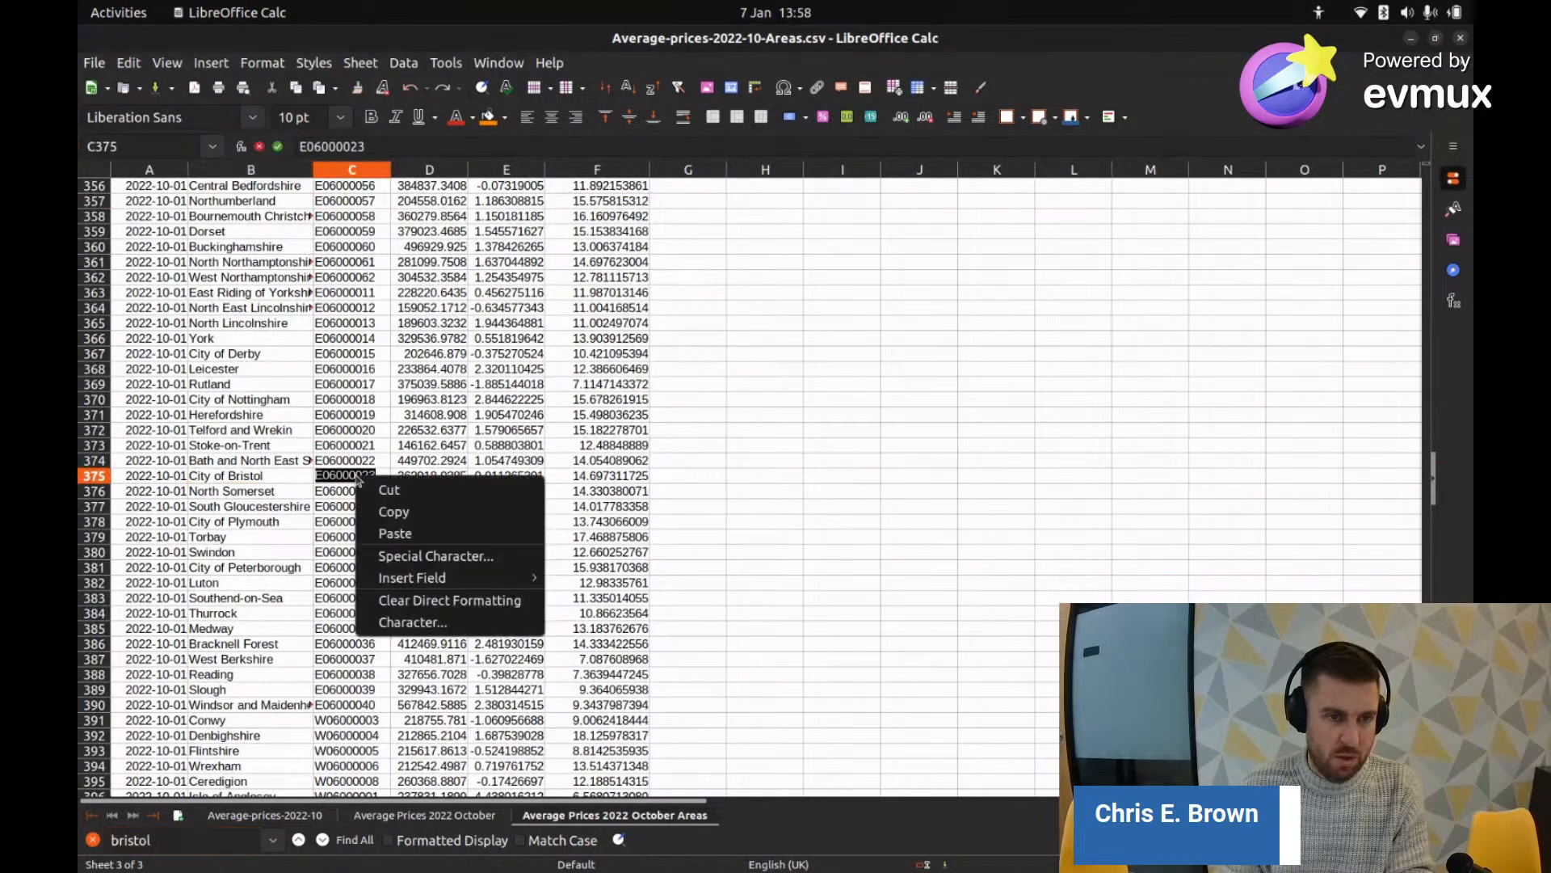
click(404, 508)
key(alt+Tab)
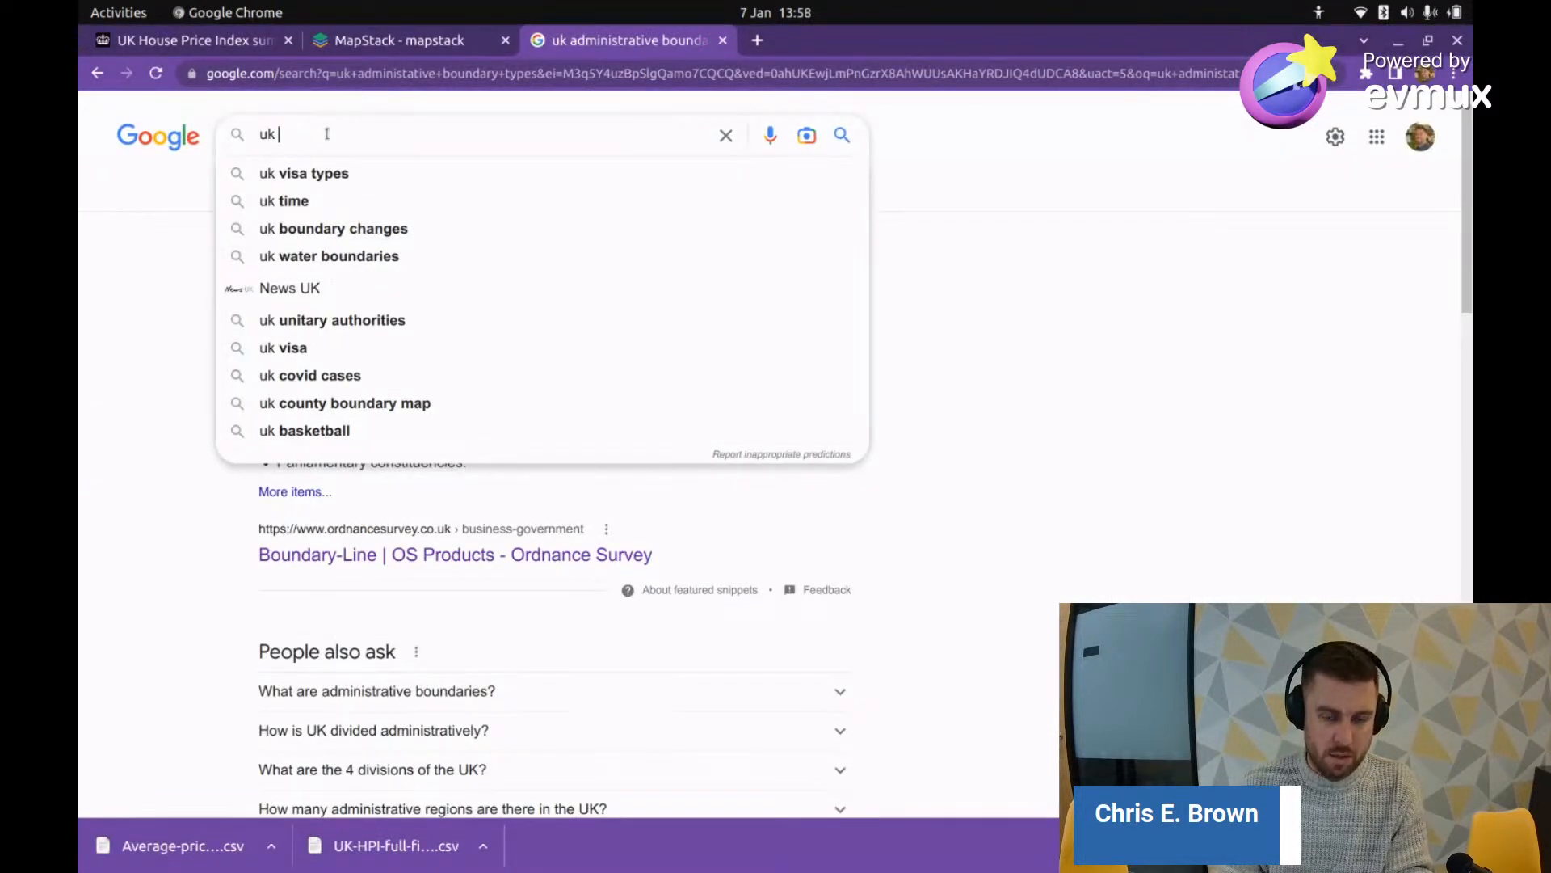
Step: Search Google for 'uk bristol E06000023' using the pasted area code
text(bristol)
key(ctrl+v)
key(Return)
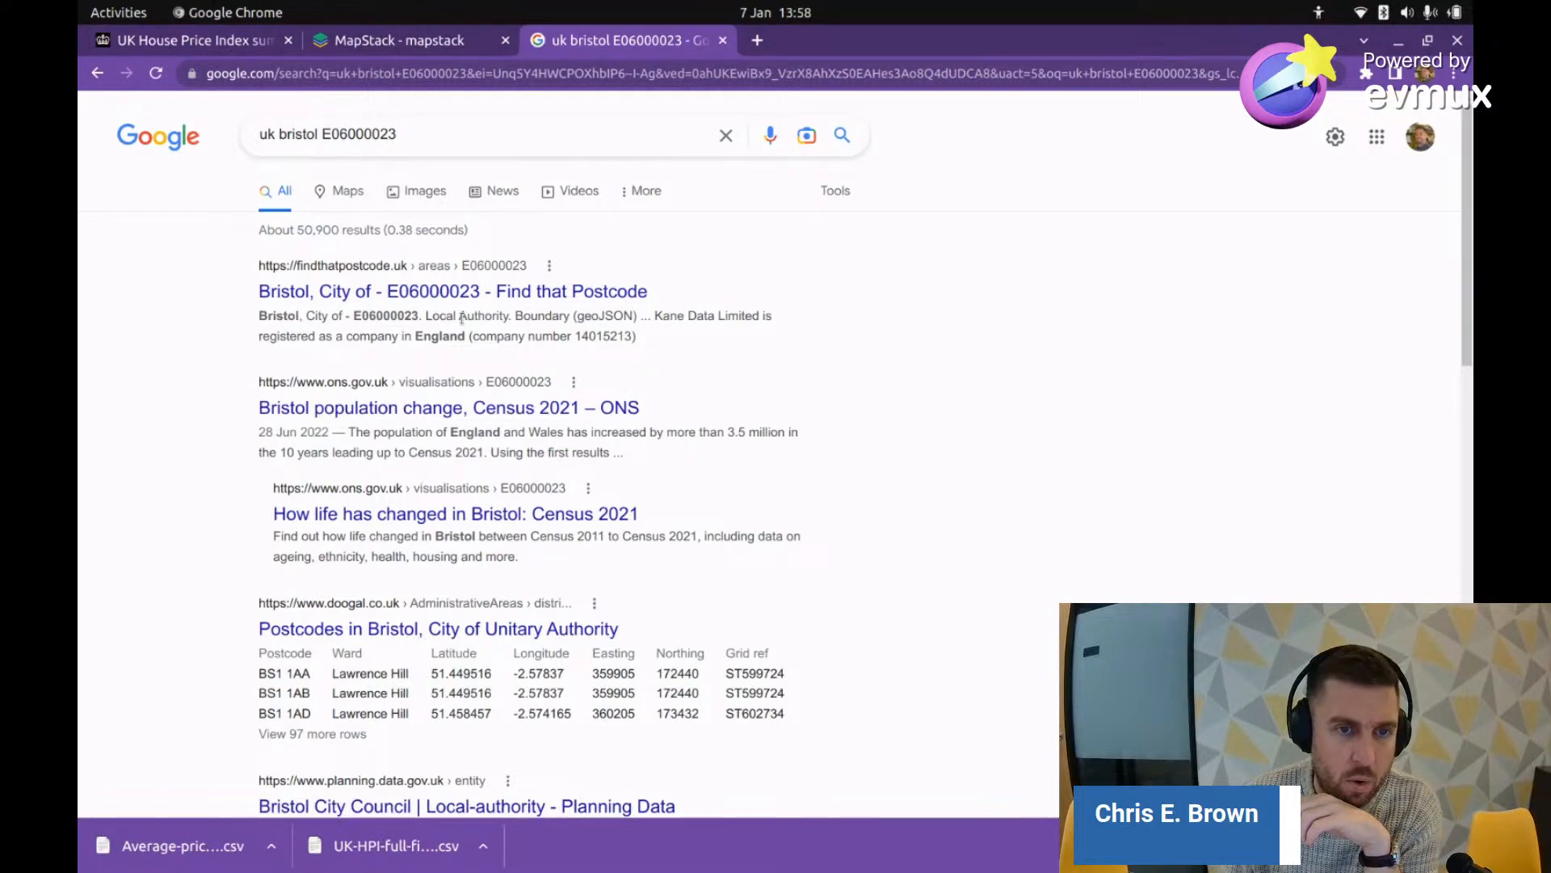
Step: Check the 'Local Authority' snippet and open the Find that Postcode page for Bristol
drag(426, 314, 501, 315)
scroll(453, 400, down, 5)
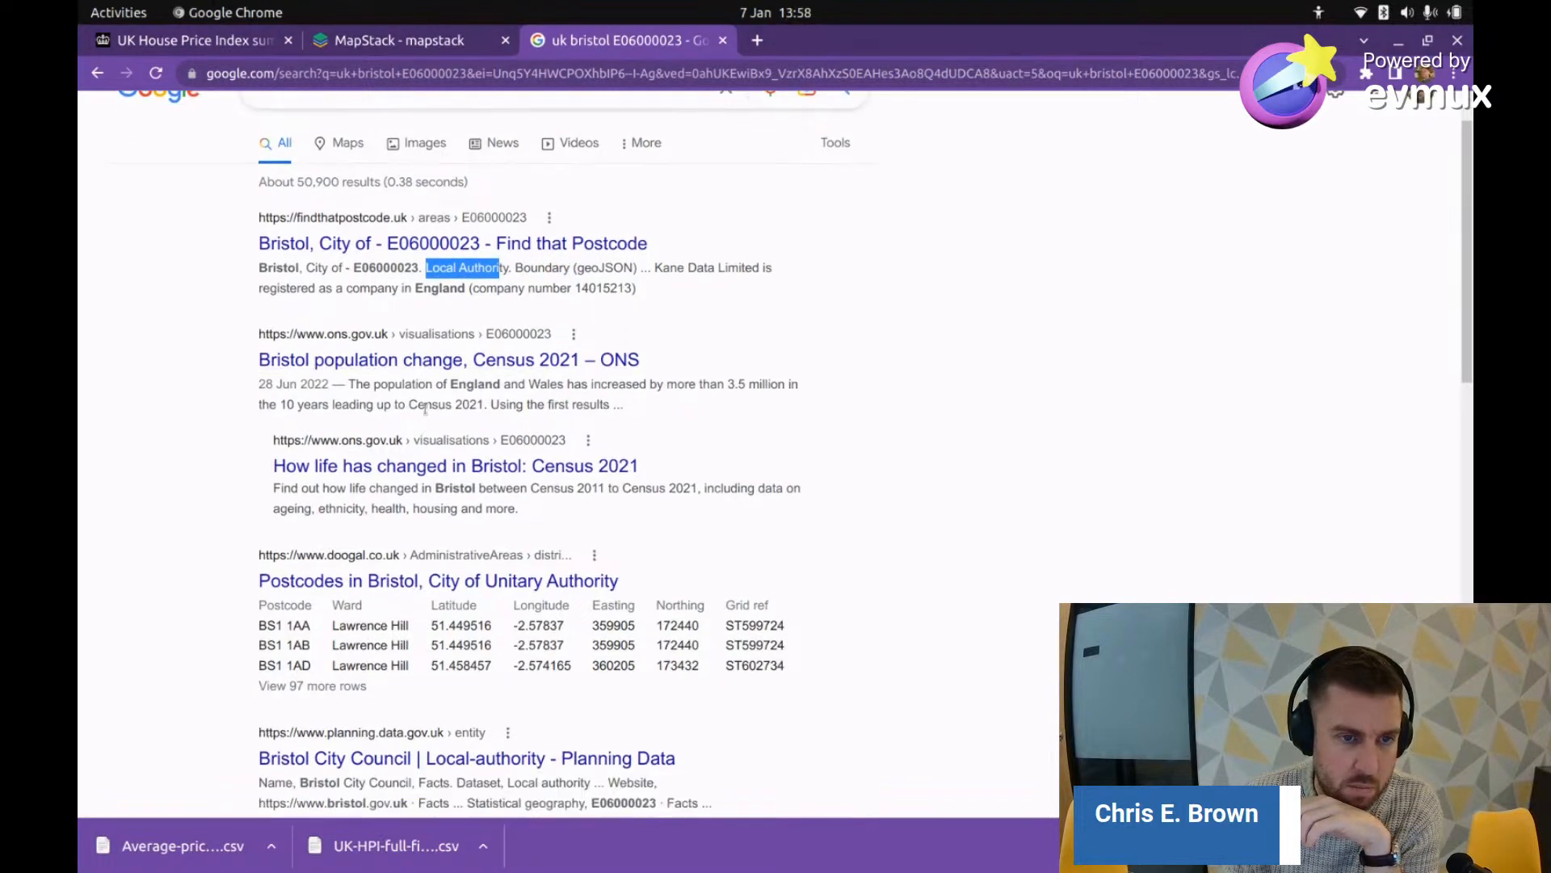
scroll(414, 455, down, 3)
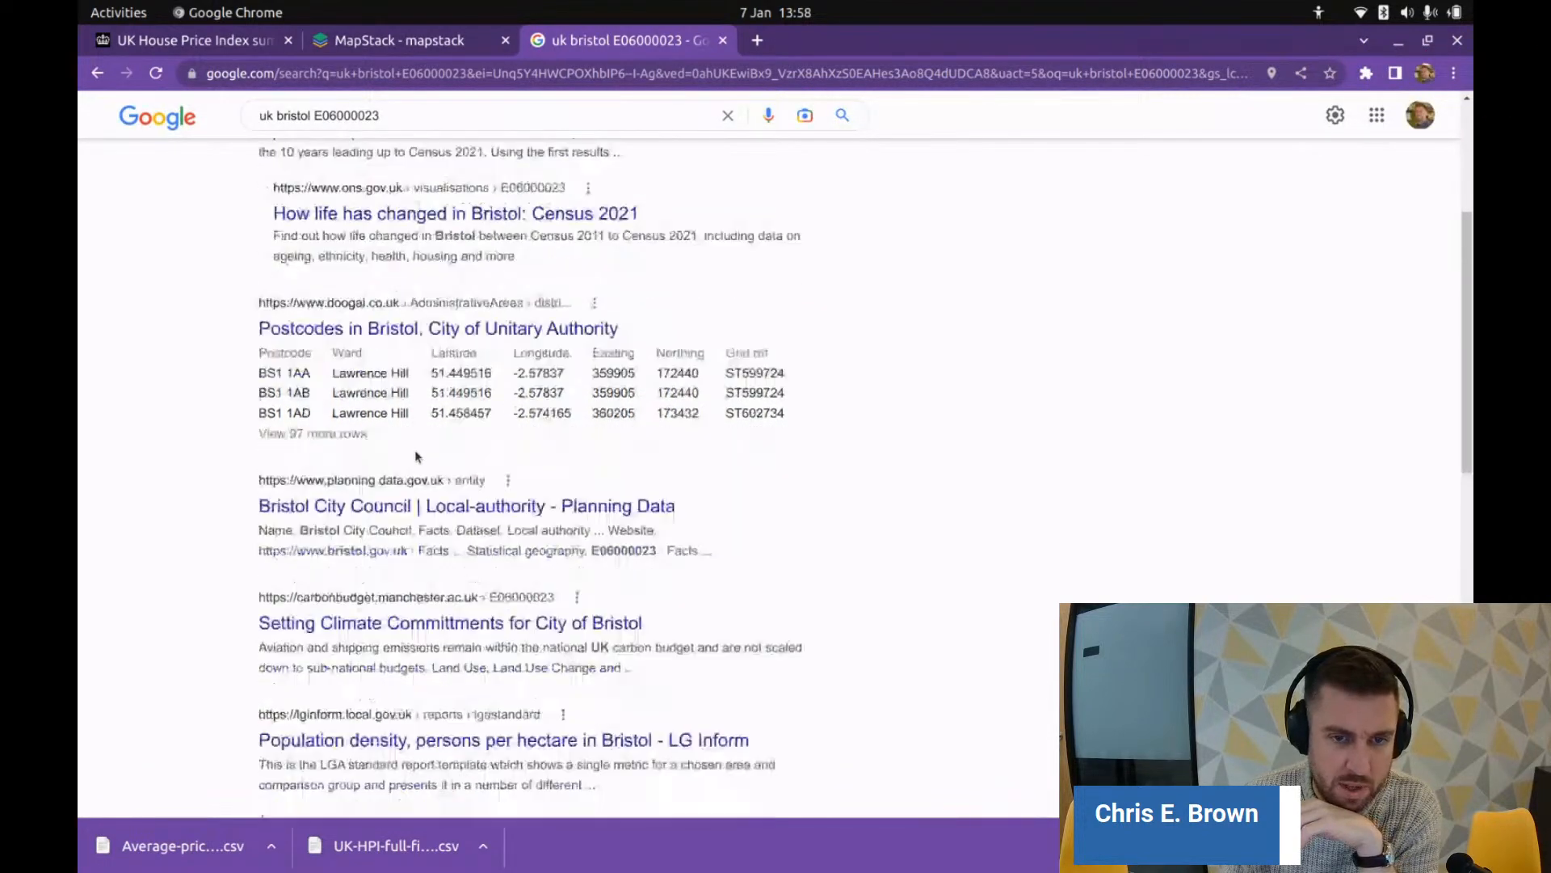
scroll(415, 457, down, 2)
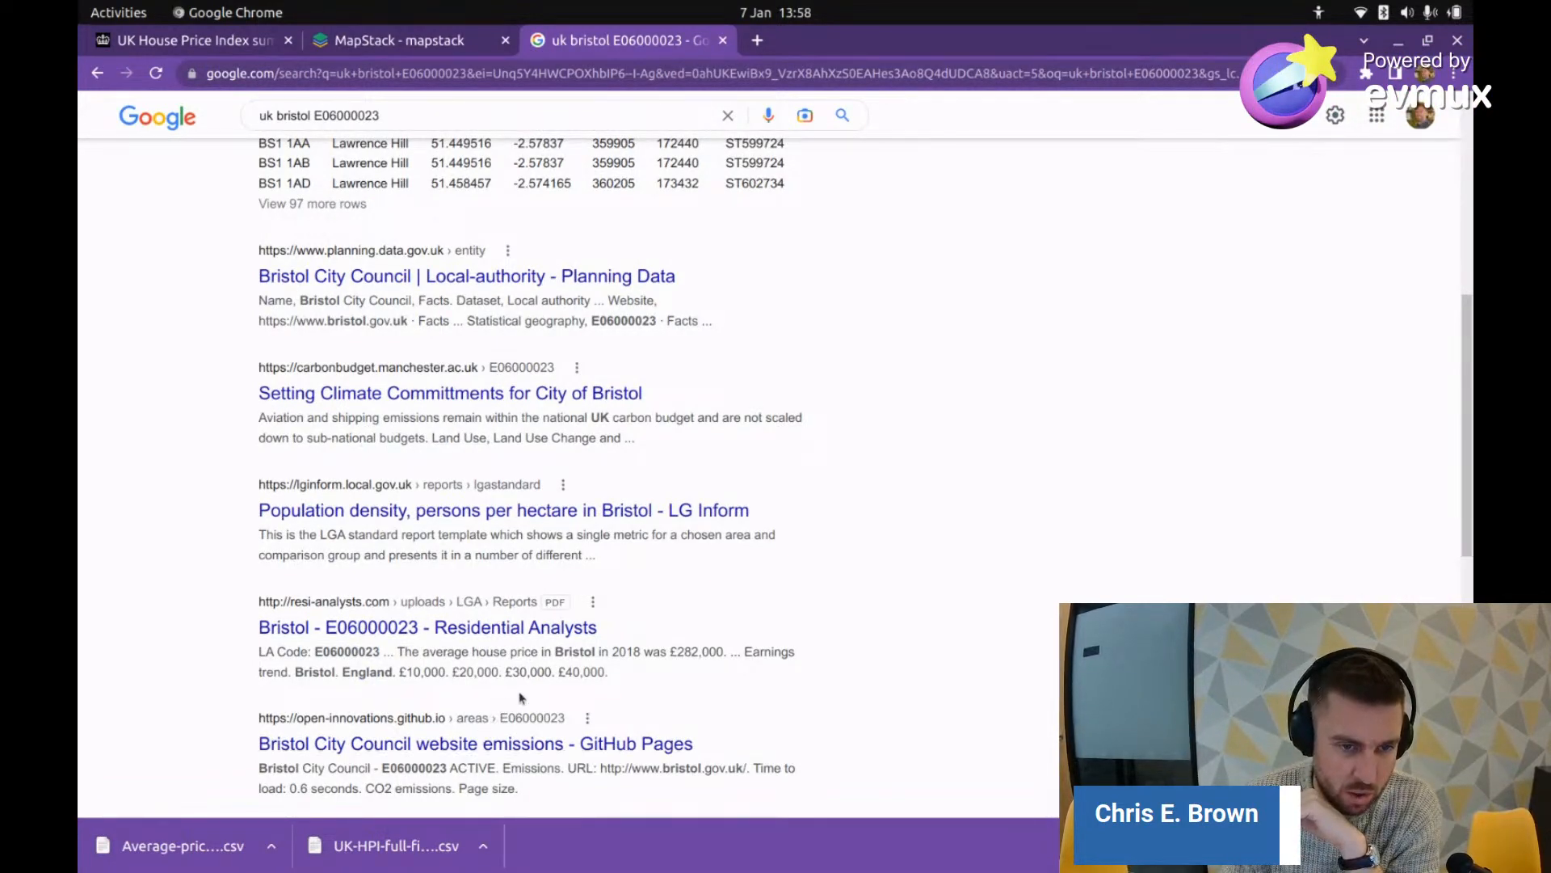
scroll(531, 697, up, 6)
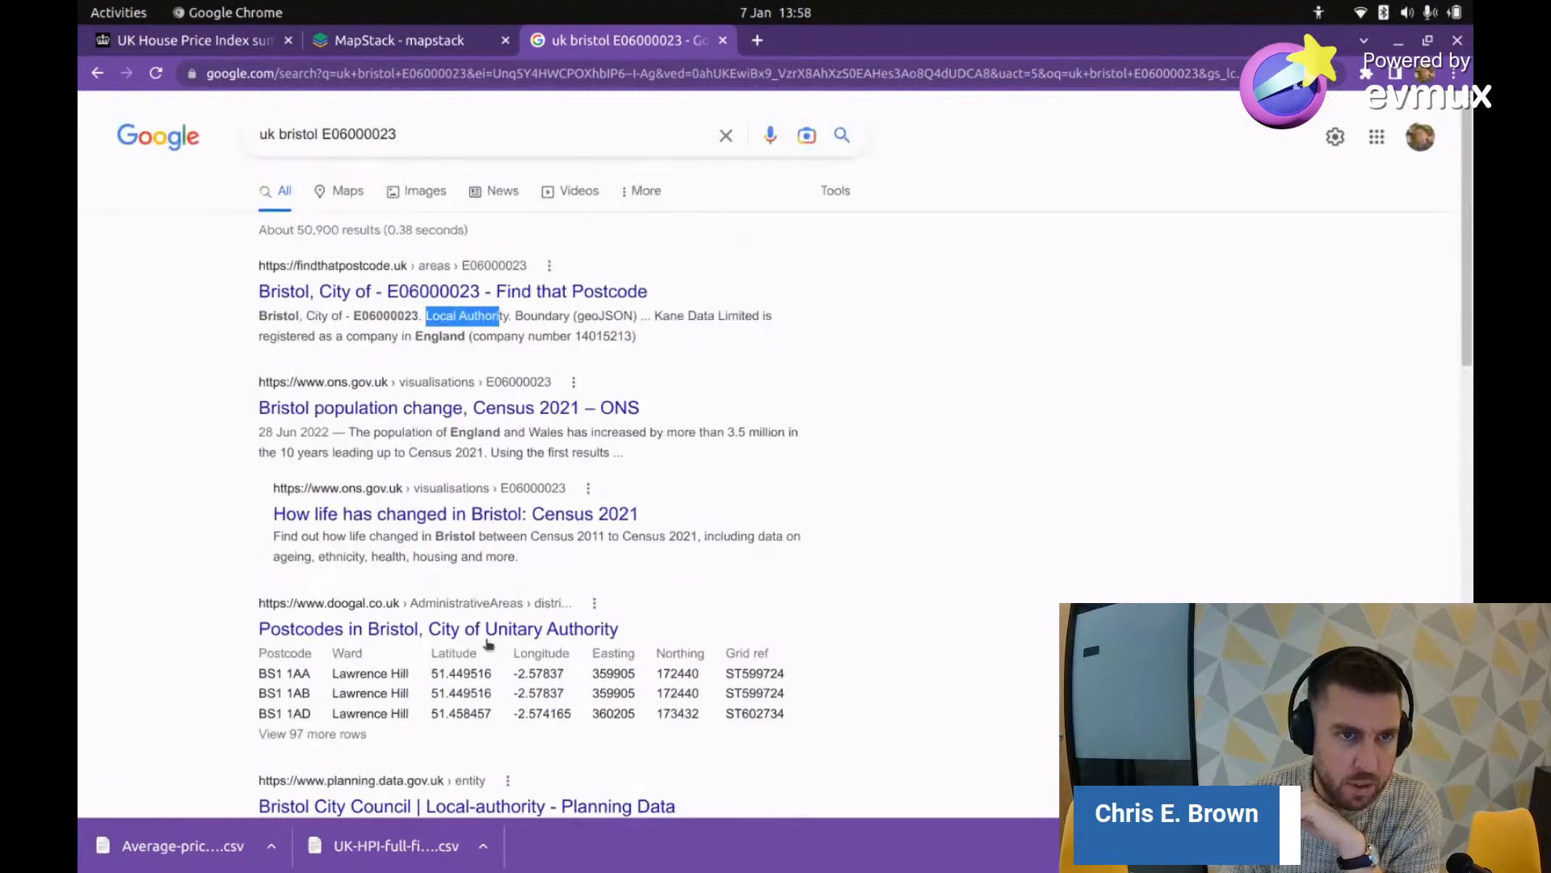
drag(427, 312, 472, 317)
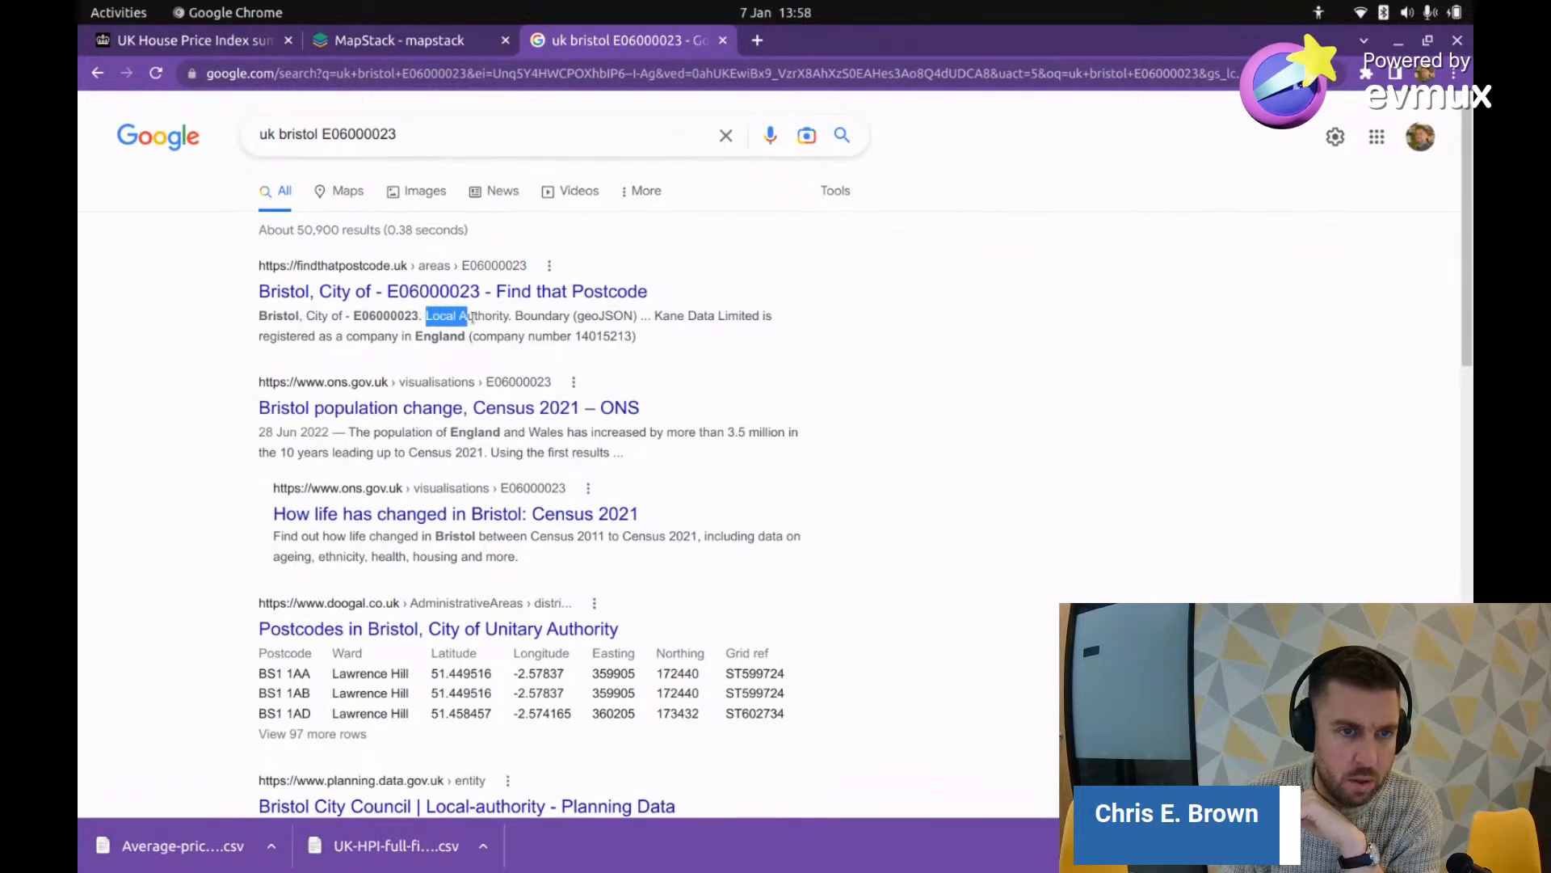
click(485, 292)
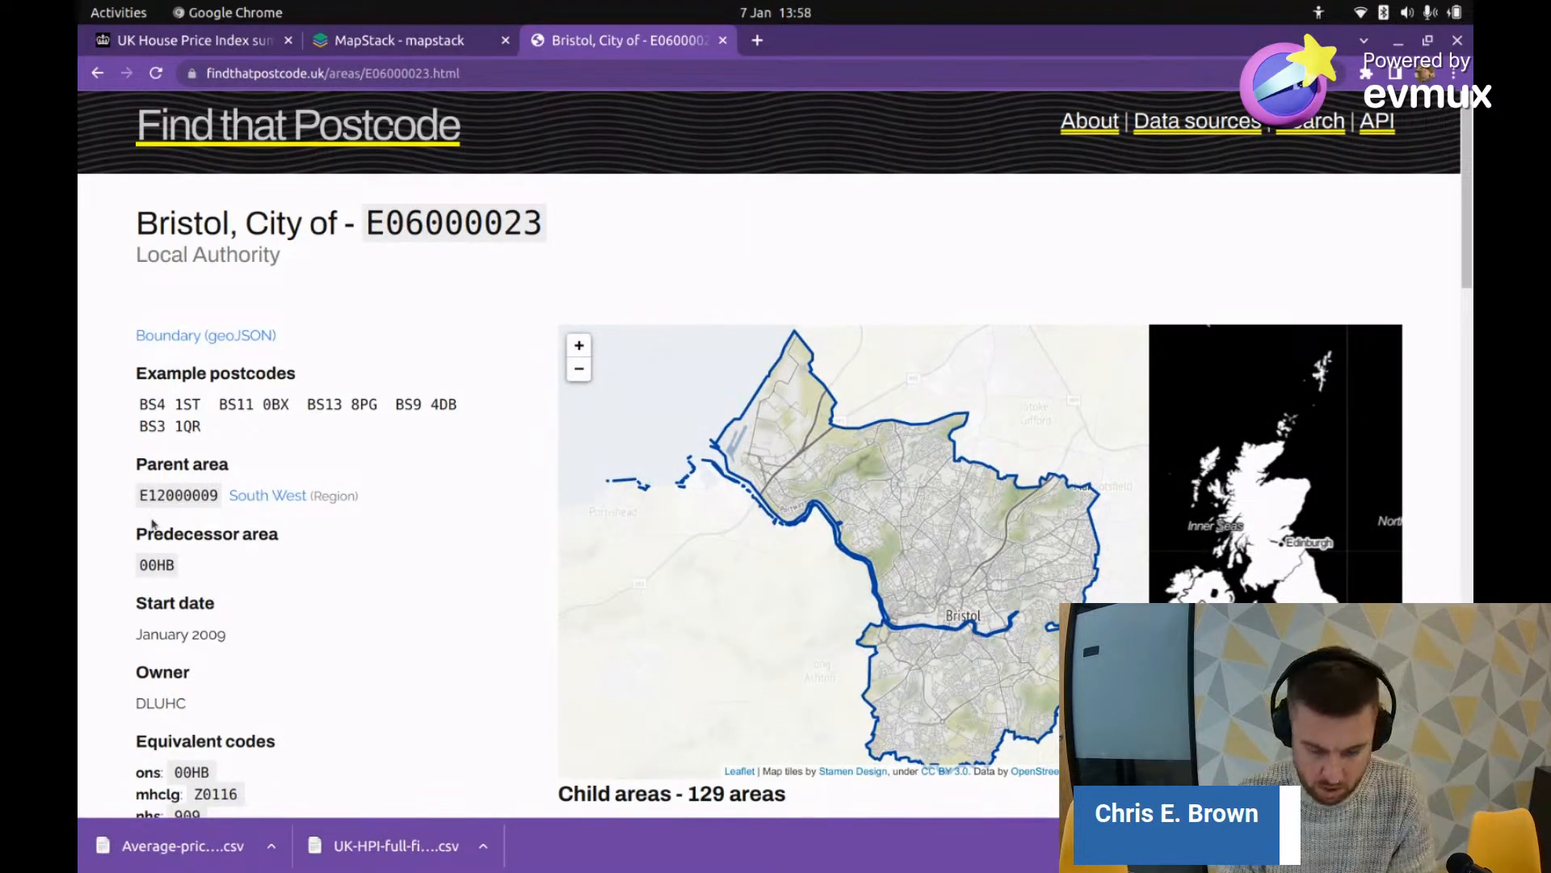
Step: Locate the occurrences of E06000023 on the Find that Postcode page
key(ctrl+f)
key(Return)
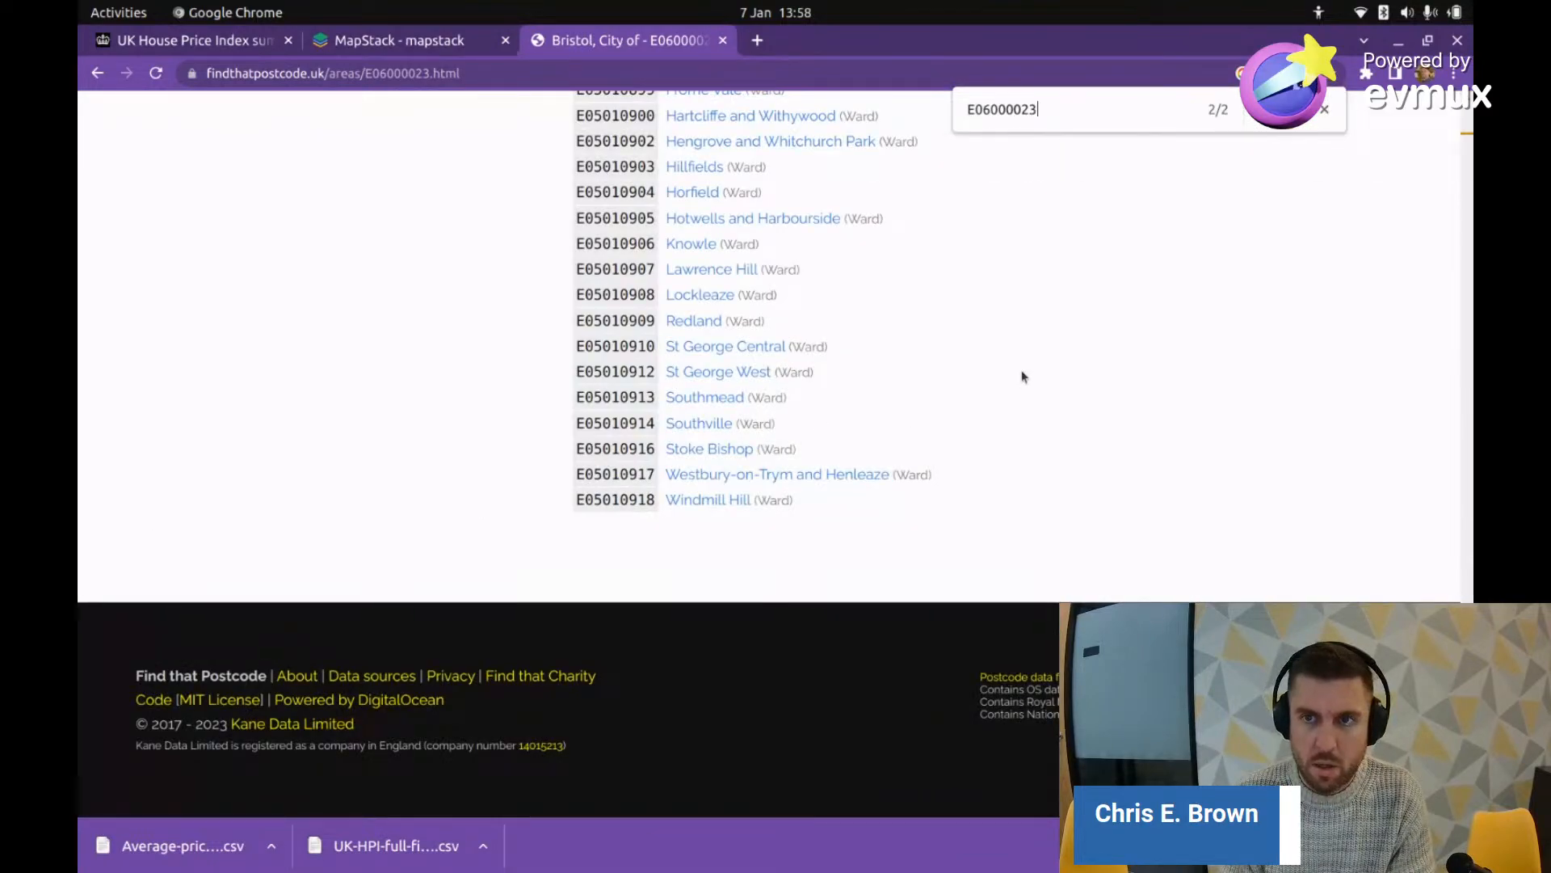
scroll(1107, 422, up, 15)
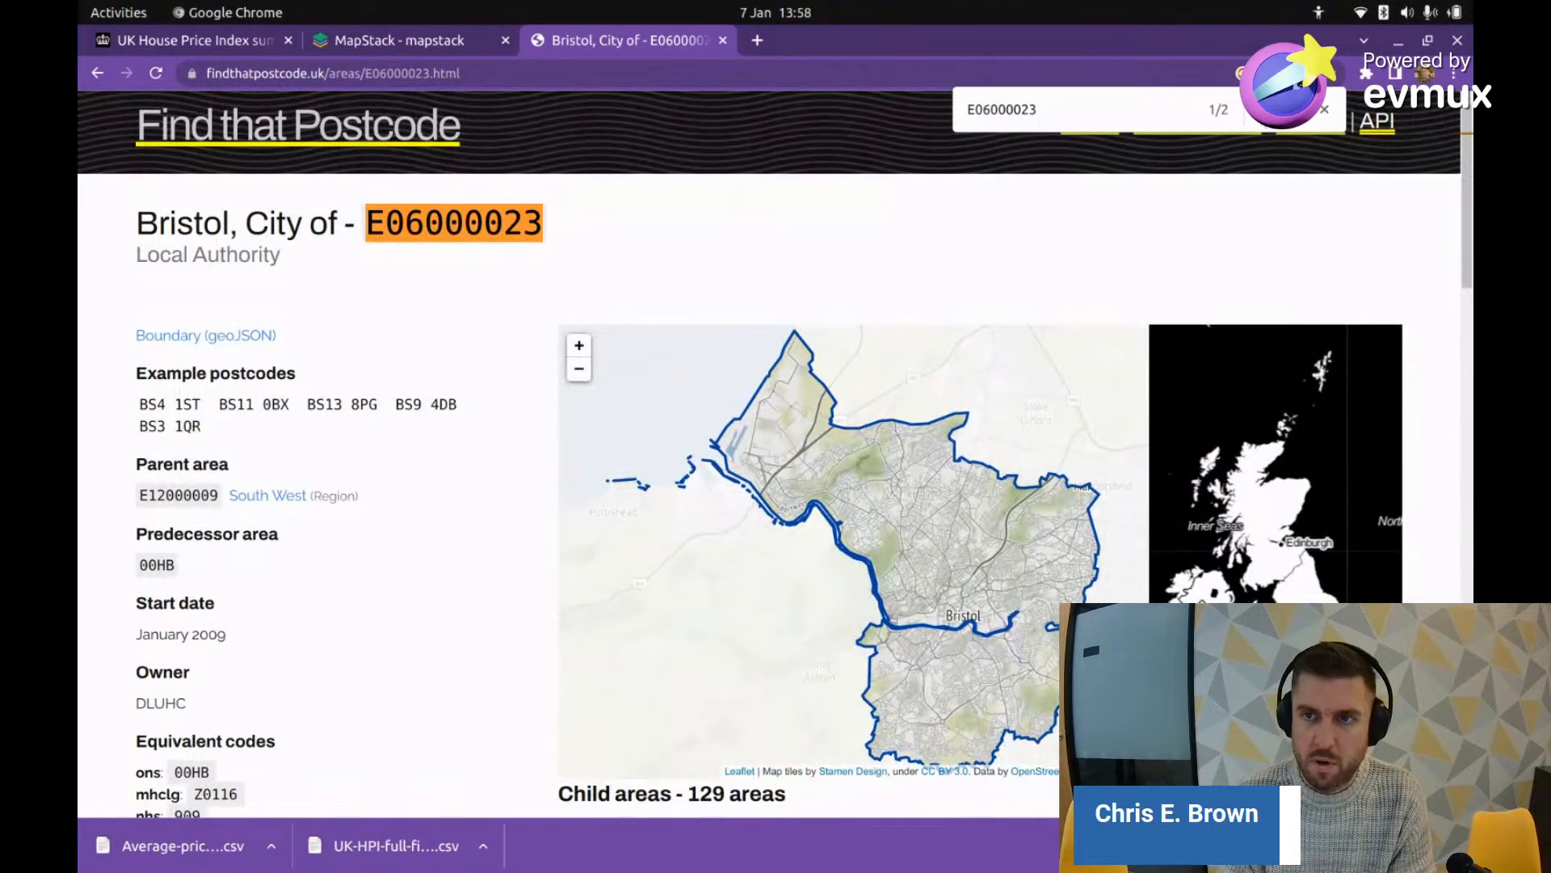
key(Return)
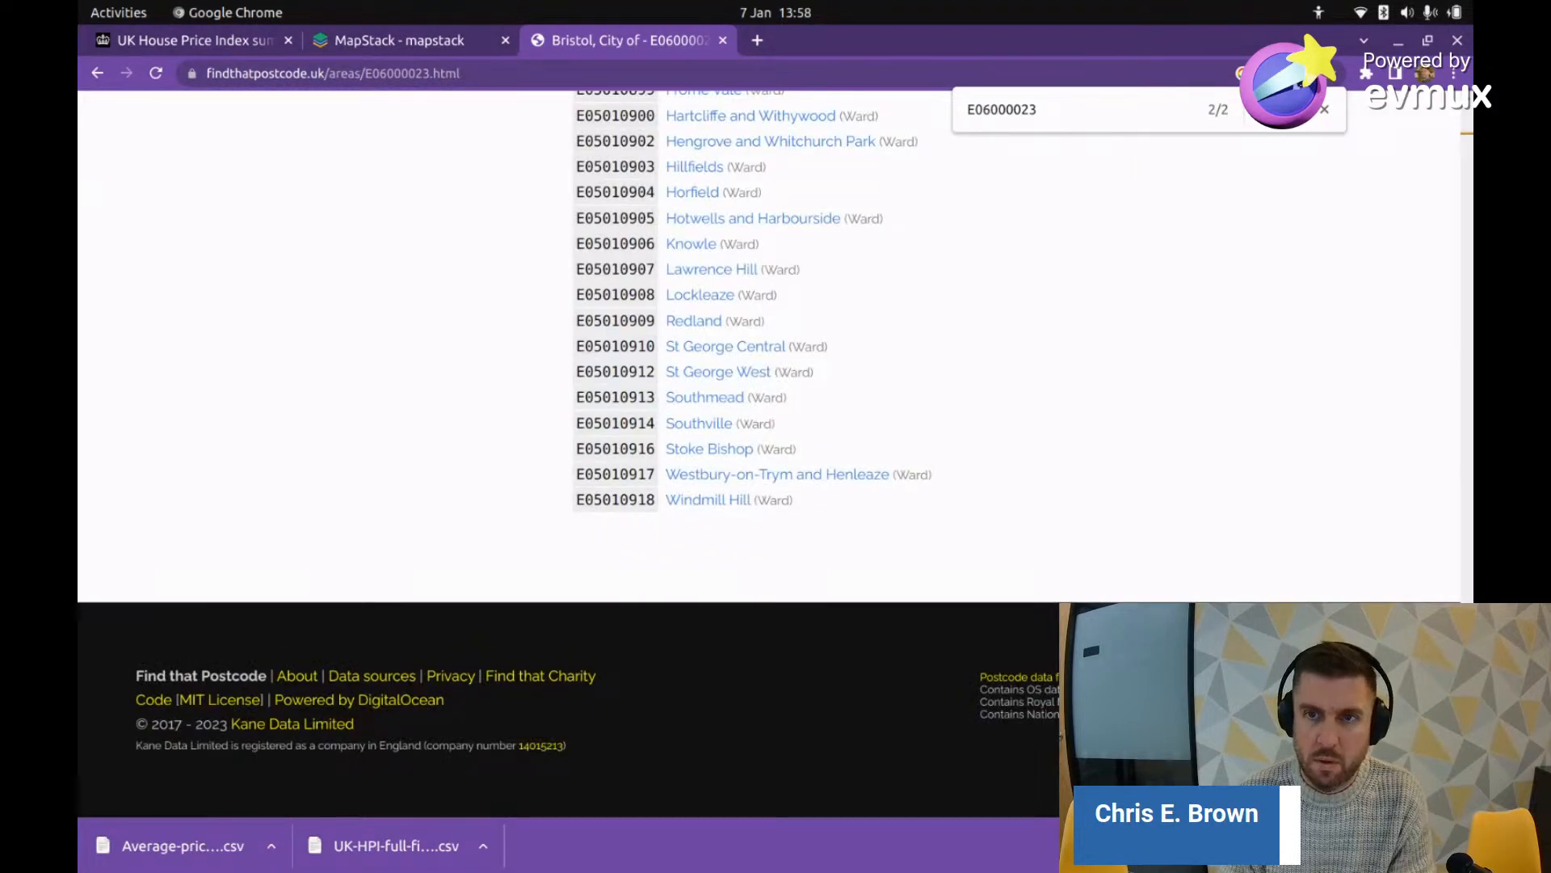
key(Return)
Step: Search Google for 'uk administative boundary local authority' from the address bar
click(502, 72)
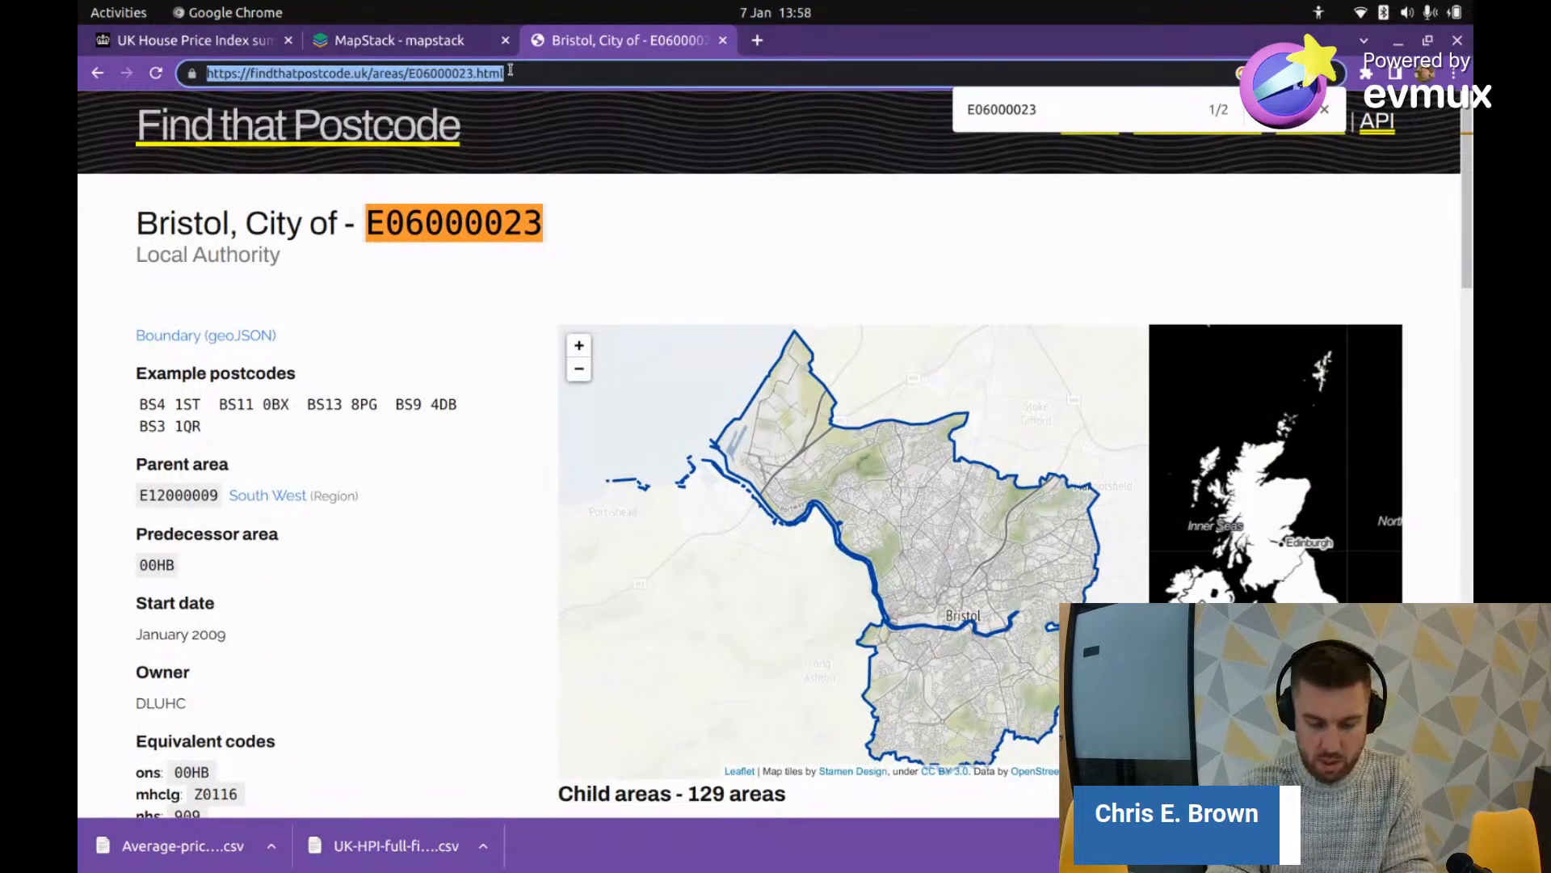
text(uk admin )
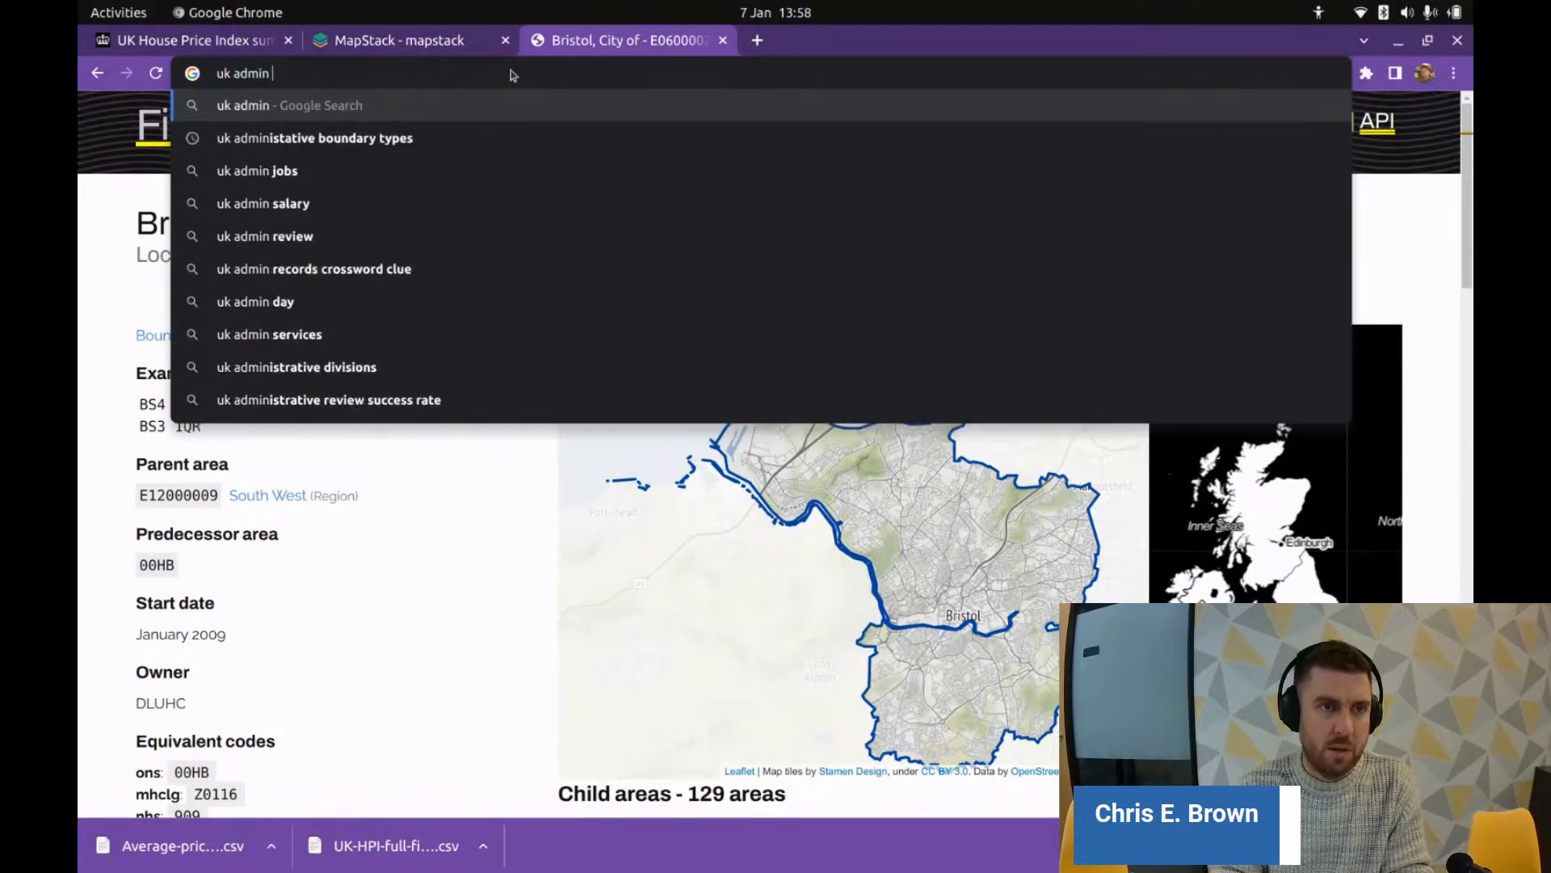
text(is)
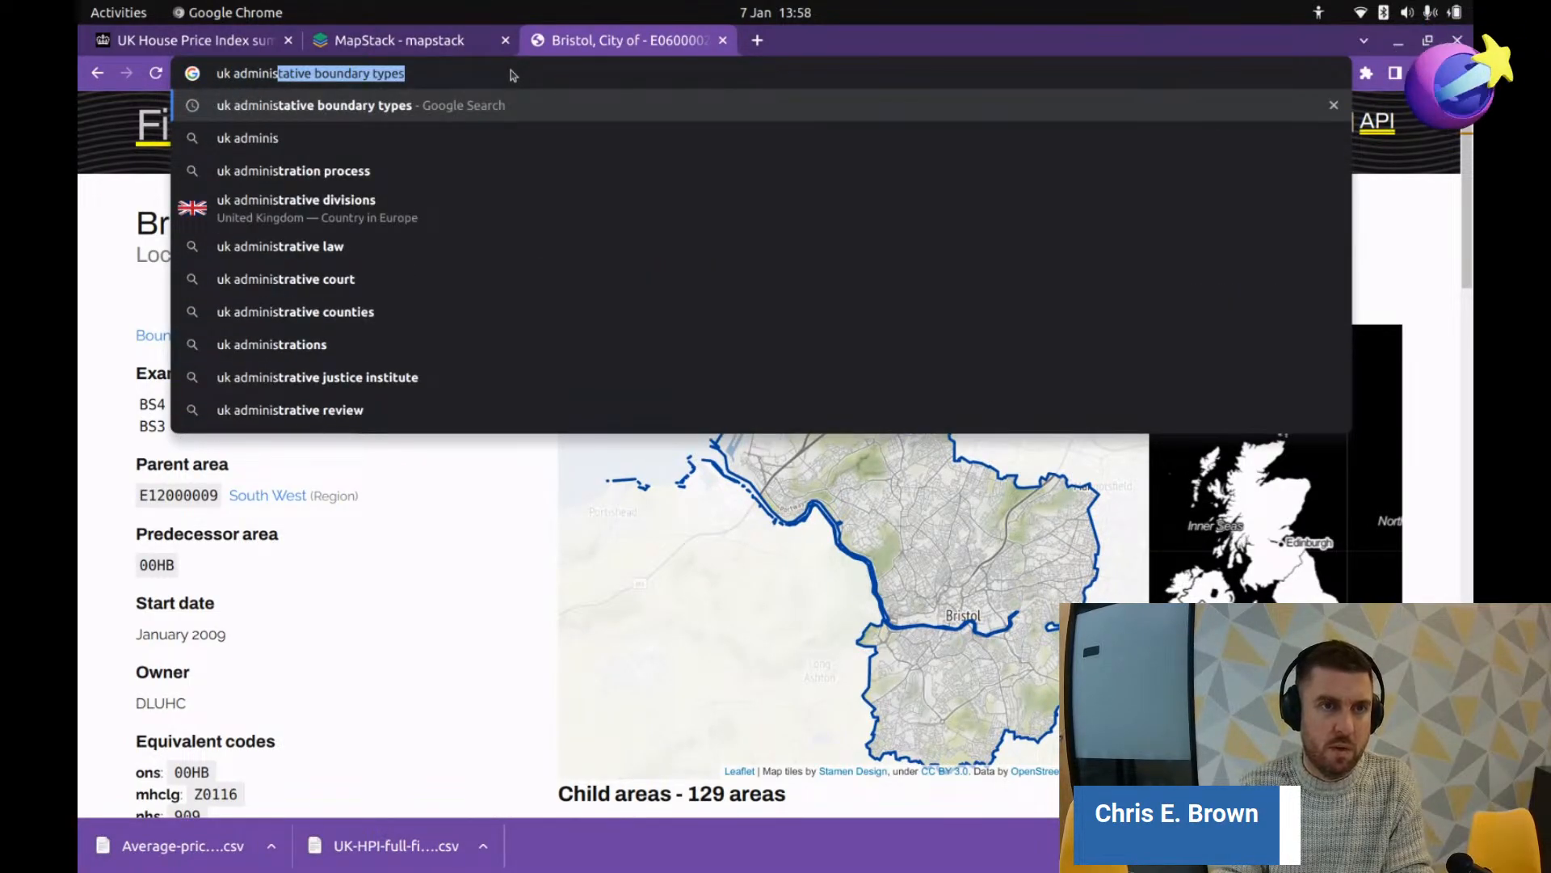
key(Right)
key(BackSpace)
key(BackSpace)
key(BackSpace)
key(BackSpace)
key(BackSpace)
key(BackSpace)
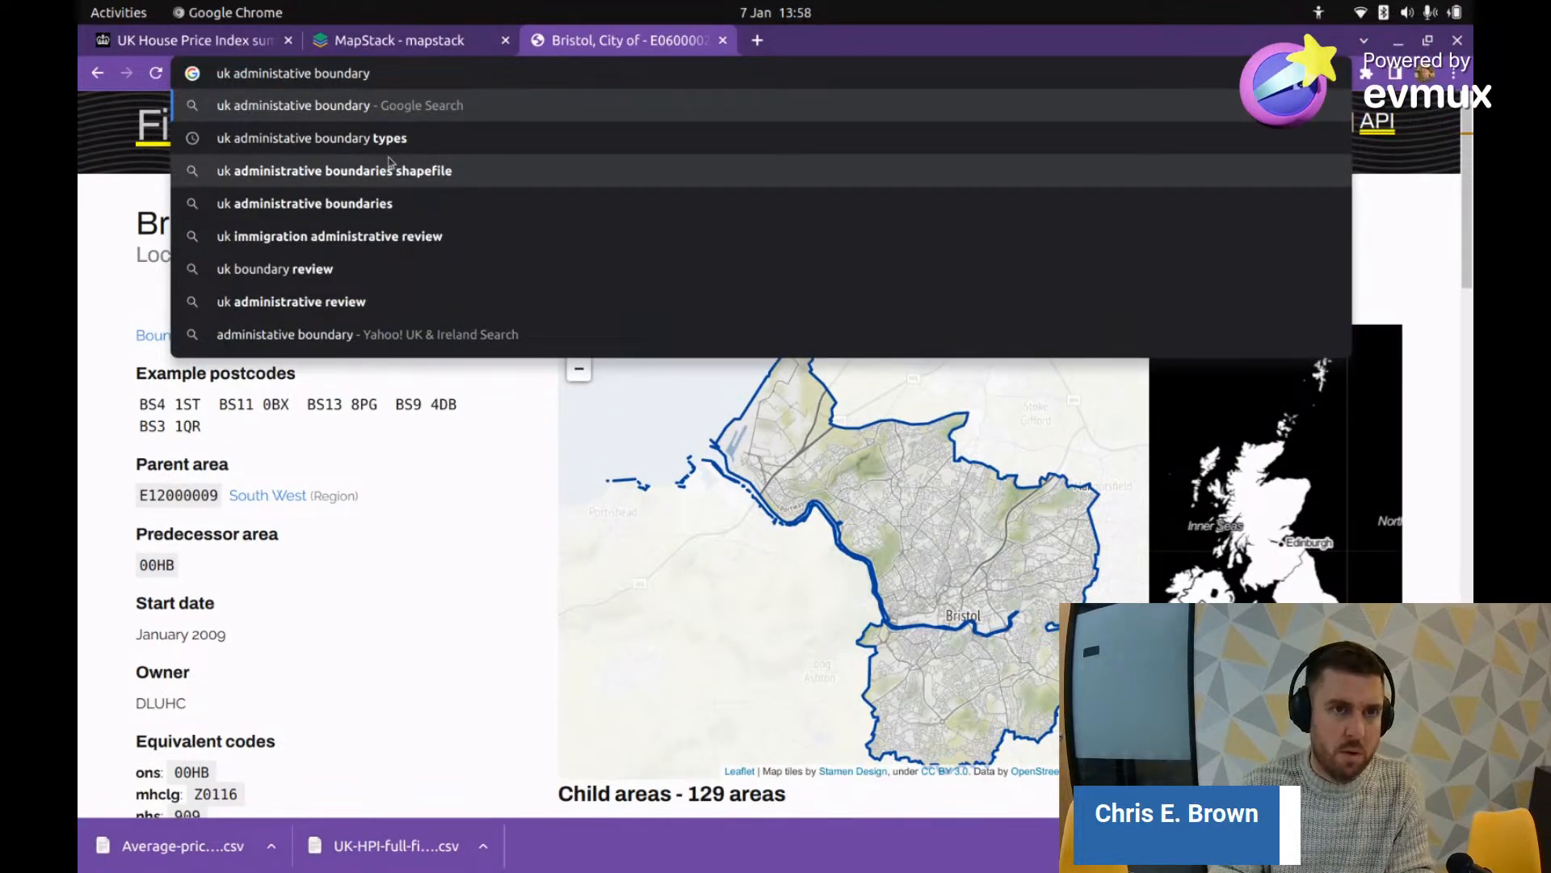
text(local authority)
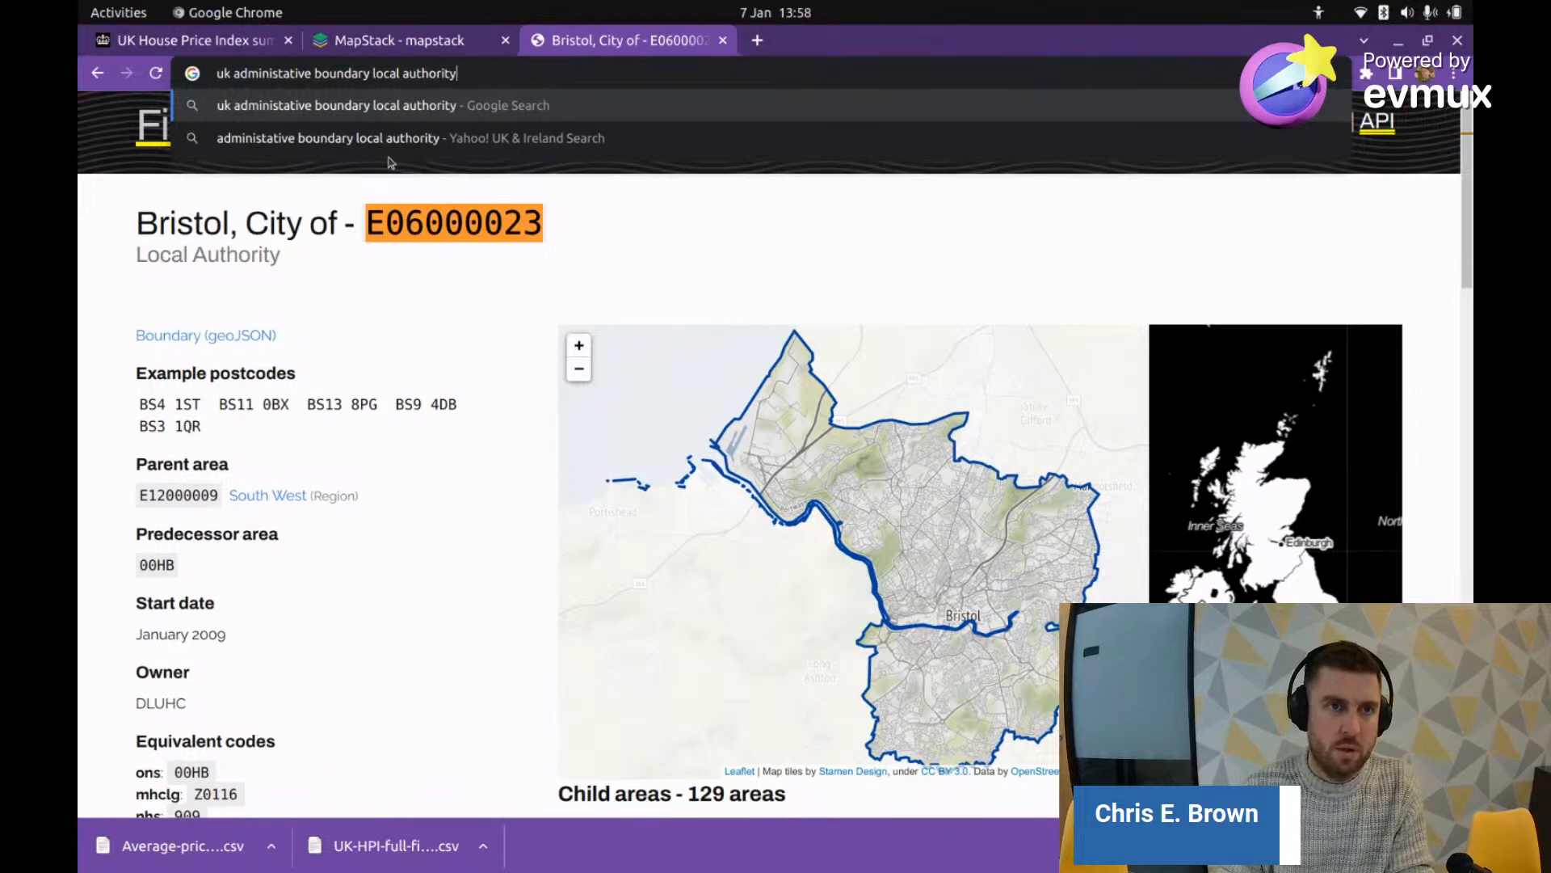
key(Return)
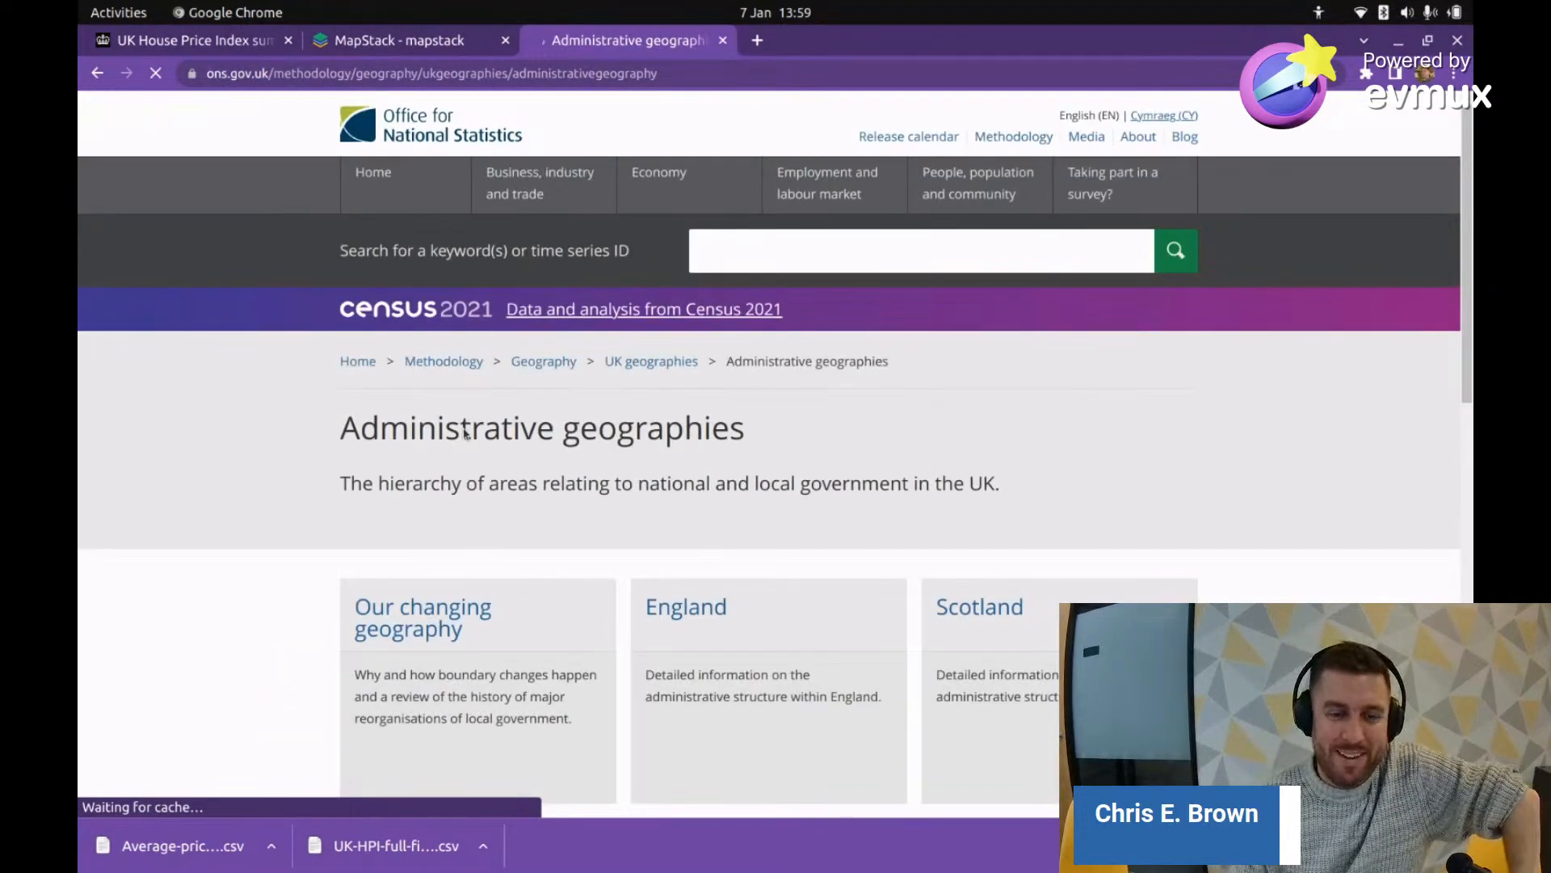
Step: Open the ONS England administrative geography page and jump to the metropolitan counties section
scroll(484, 452, down, 2)
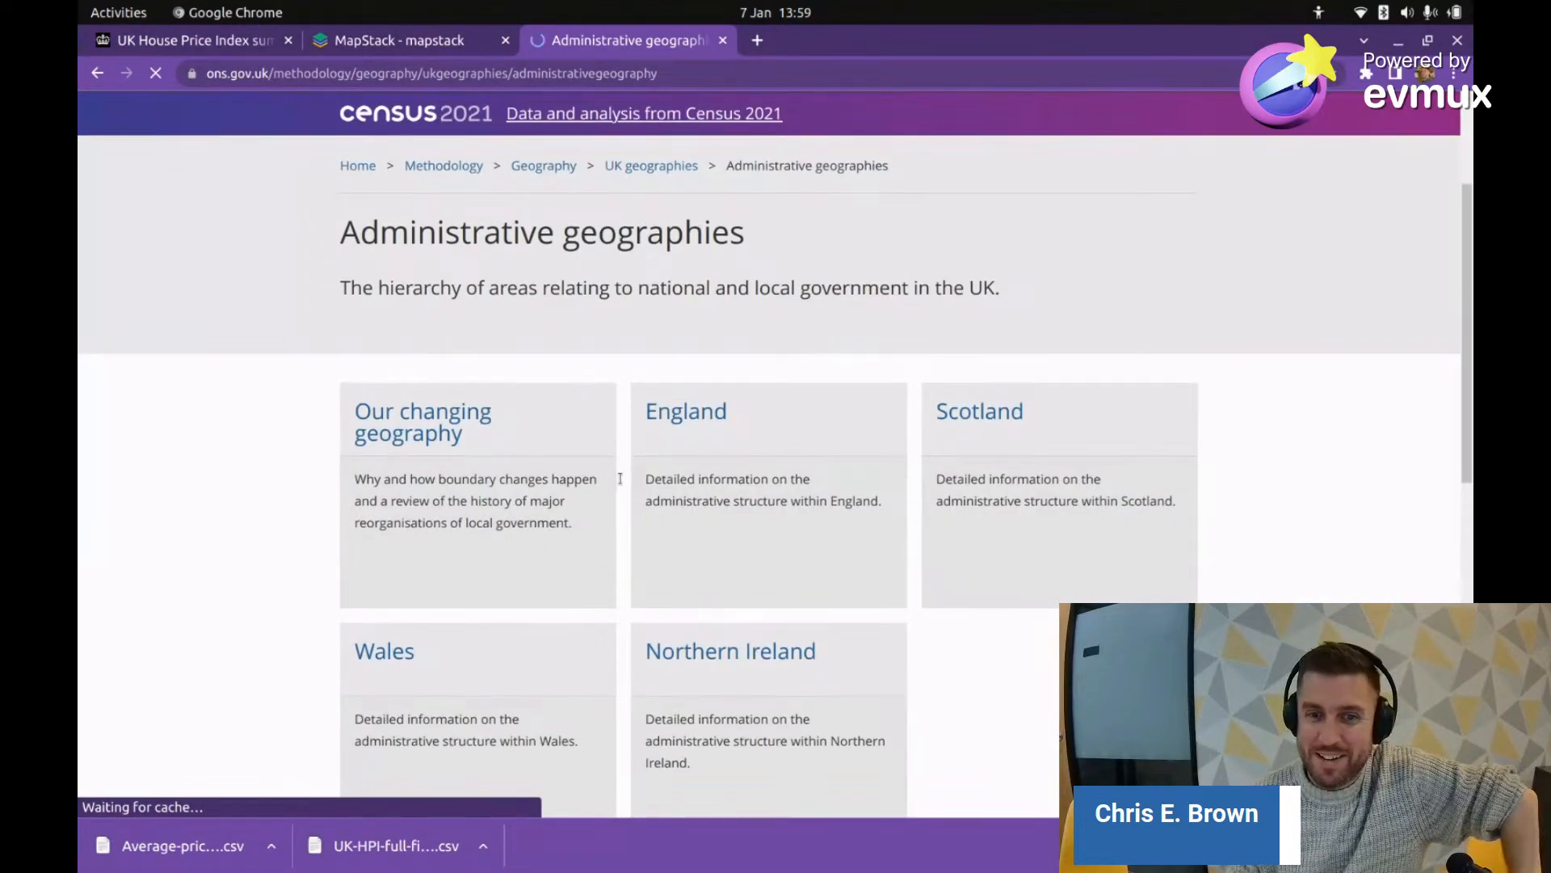
scroll(618, 493, up, 2)
scroll(617, 498, down, 5)
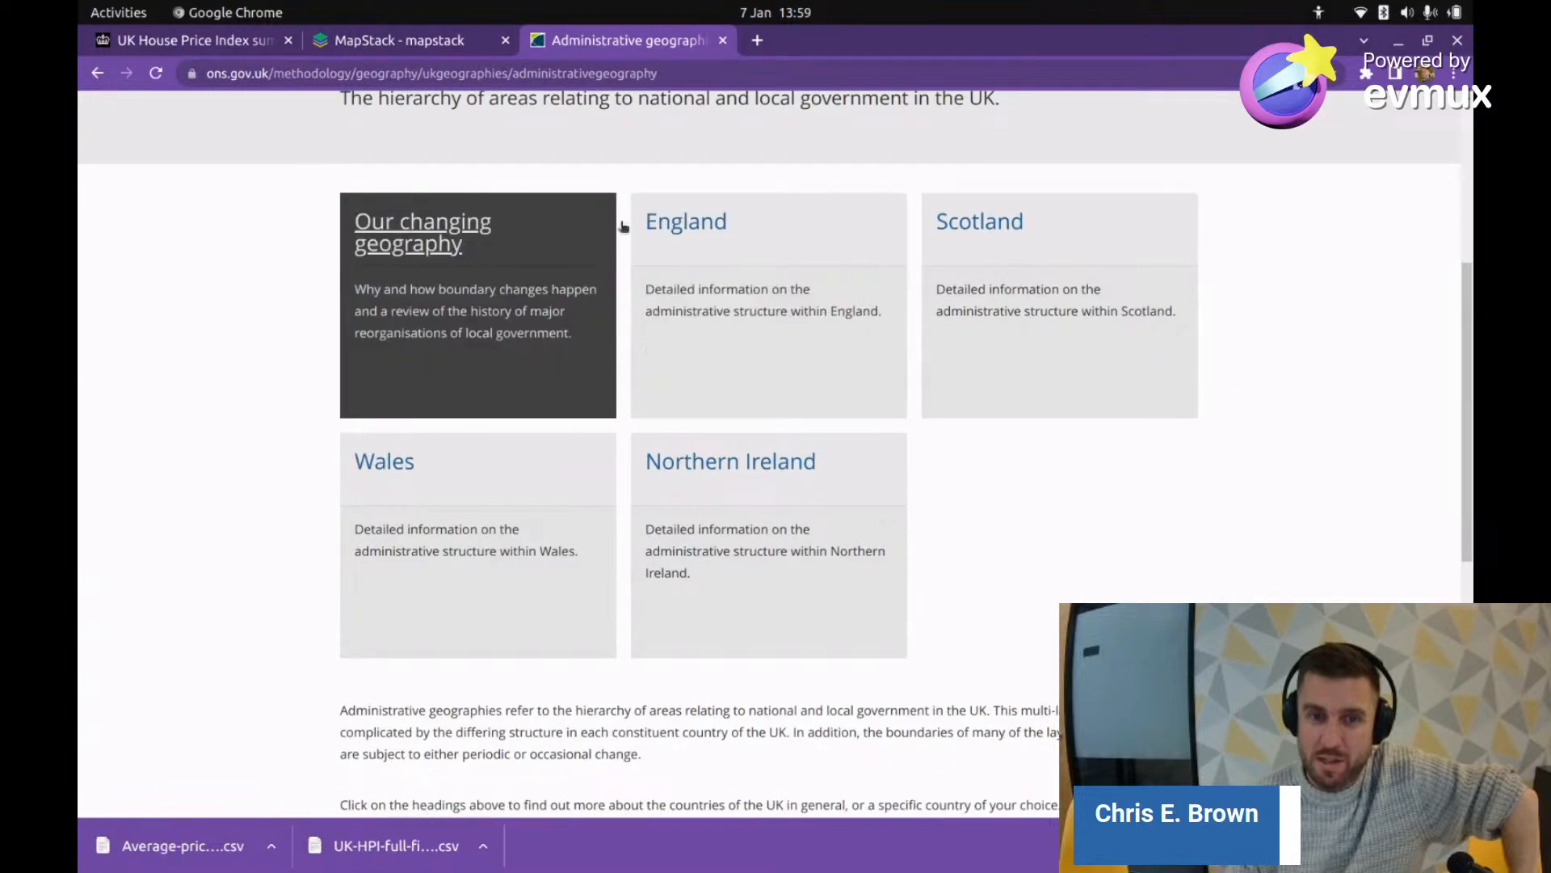
click(693, 235)
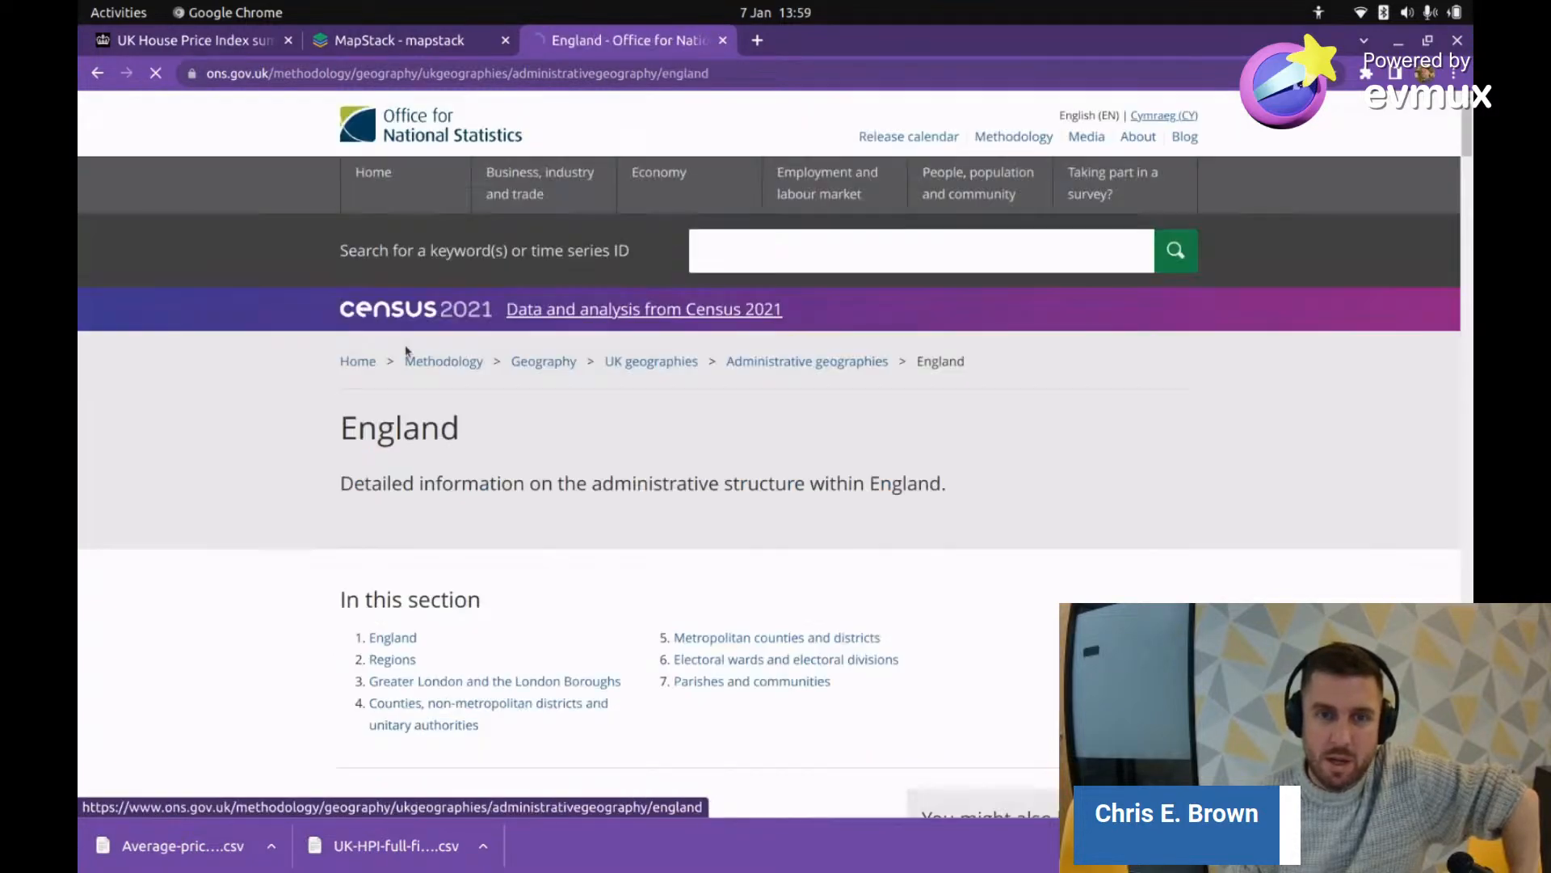
scroll(352, 359, down, 5)
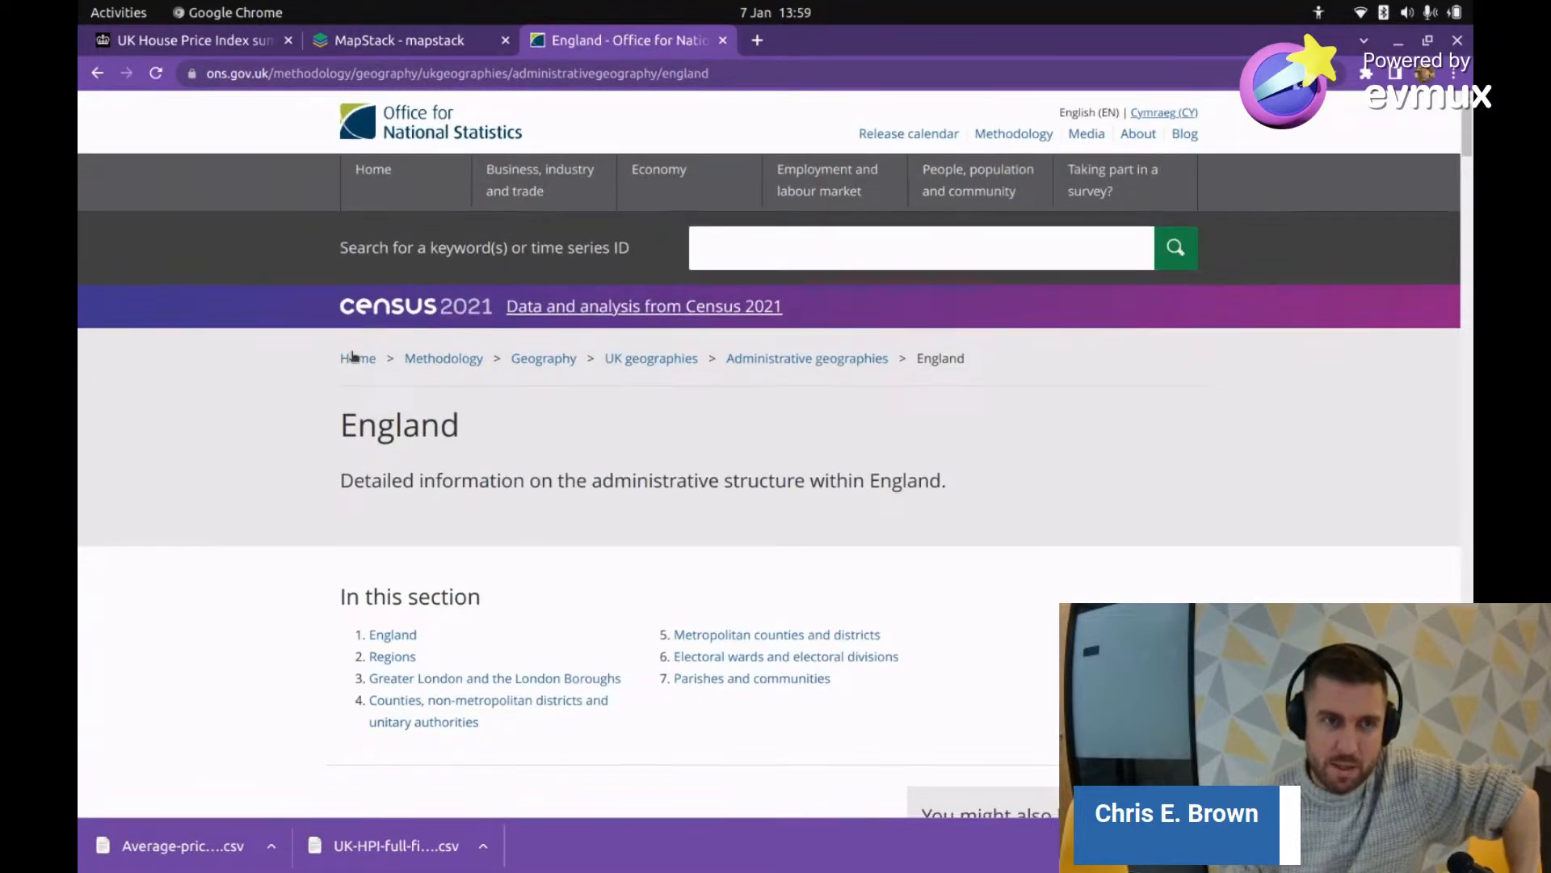
scroll(349, 383, up, 4)
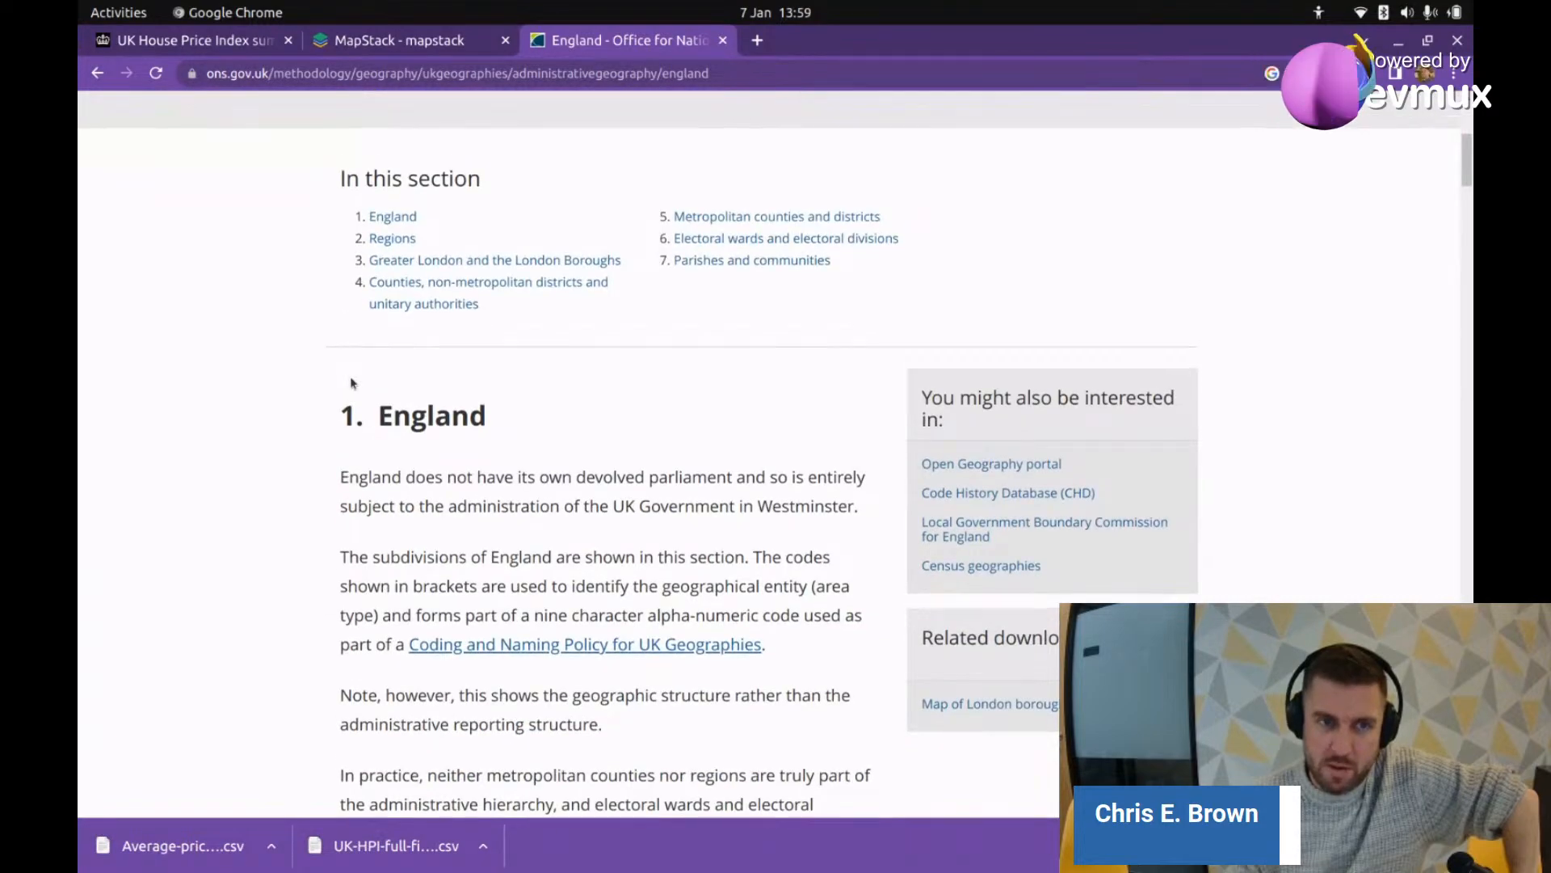
scroll(349, 384, down, 4)
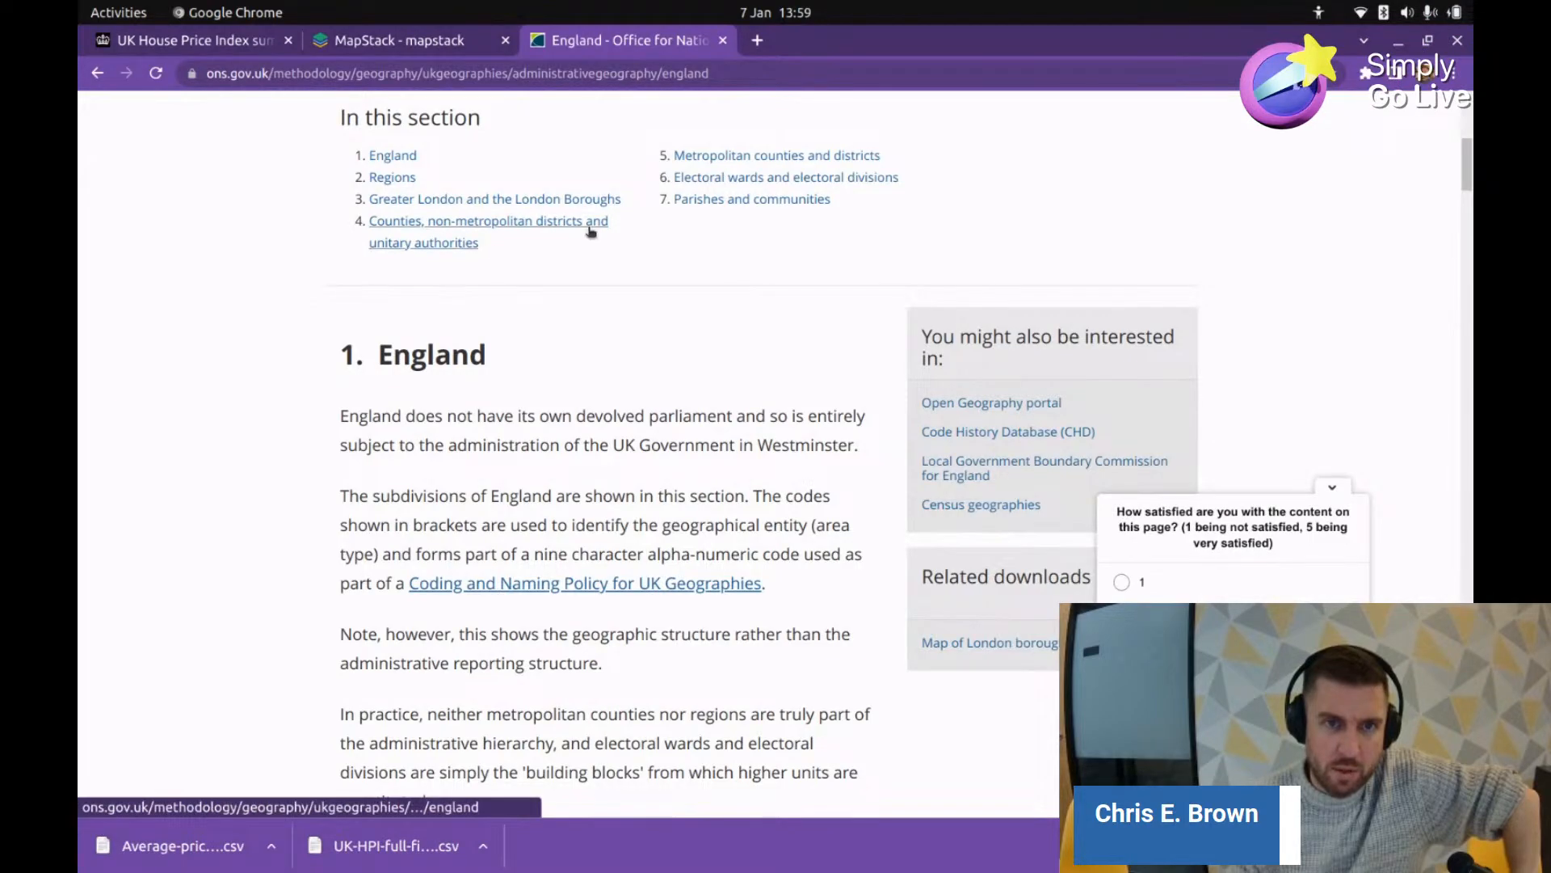
click(794, 159)
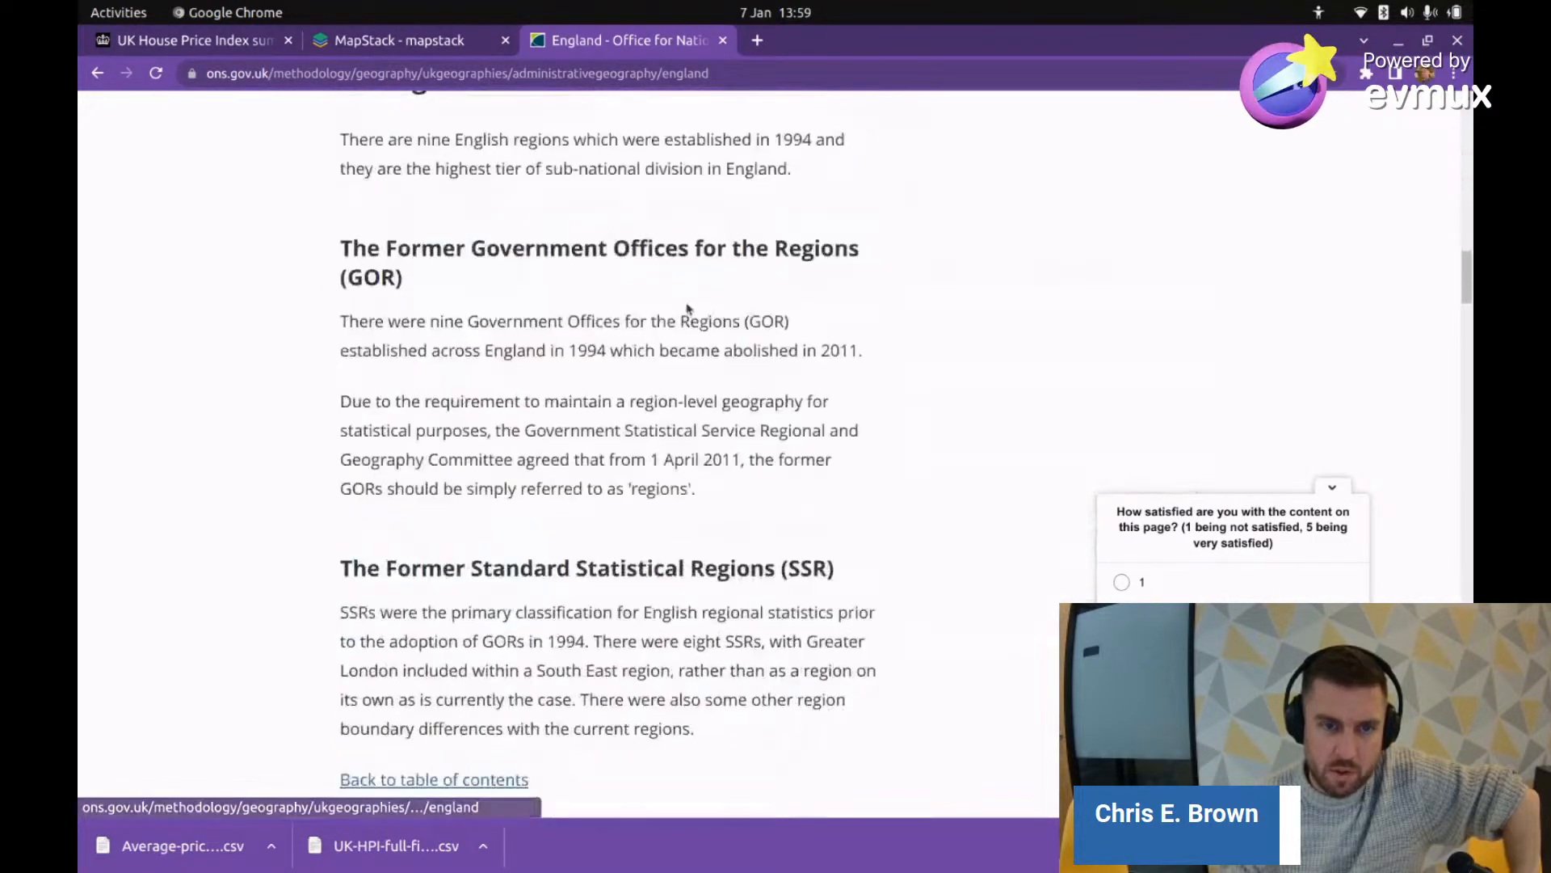
Step: Scroll the England page to the Regions (E12) list, dismissing the satisfaction survey
scroll(703, 339, up, 5)
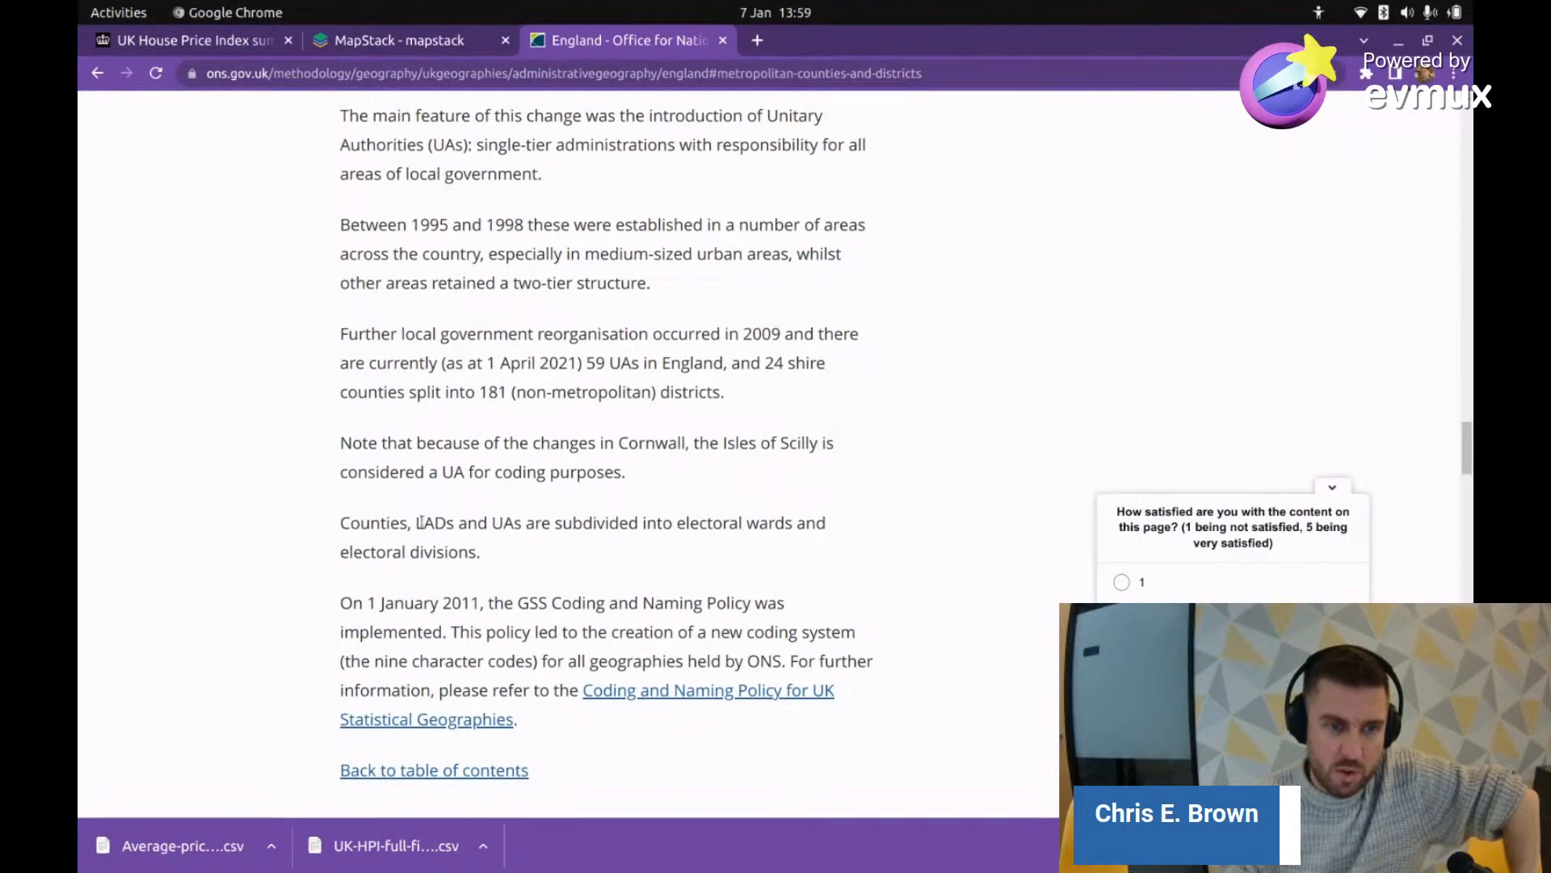
scroll(447, 523, up, 11)
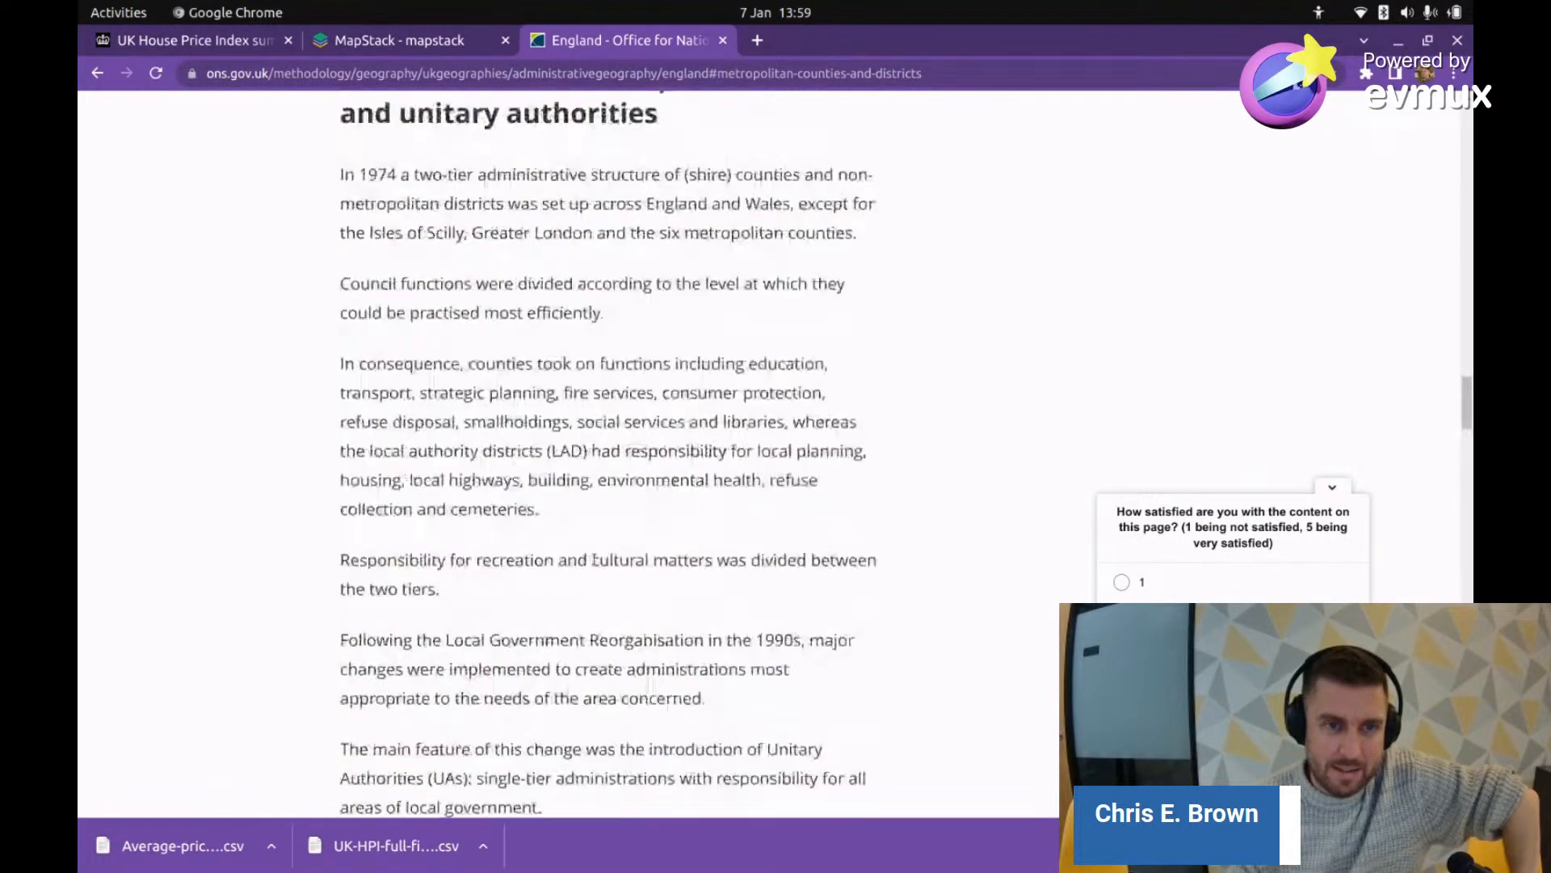
scroll(599, 556, down, 1)
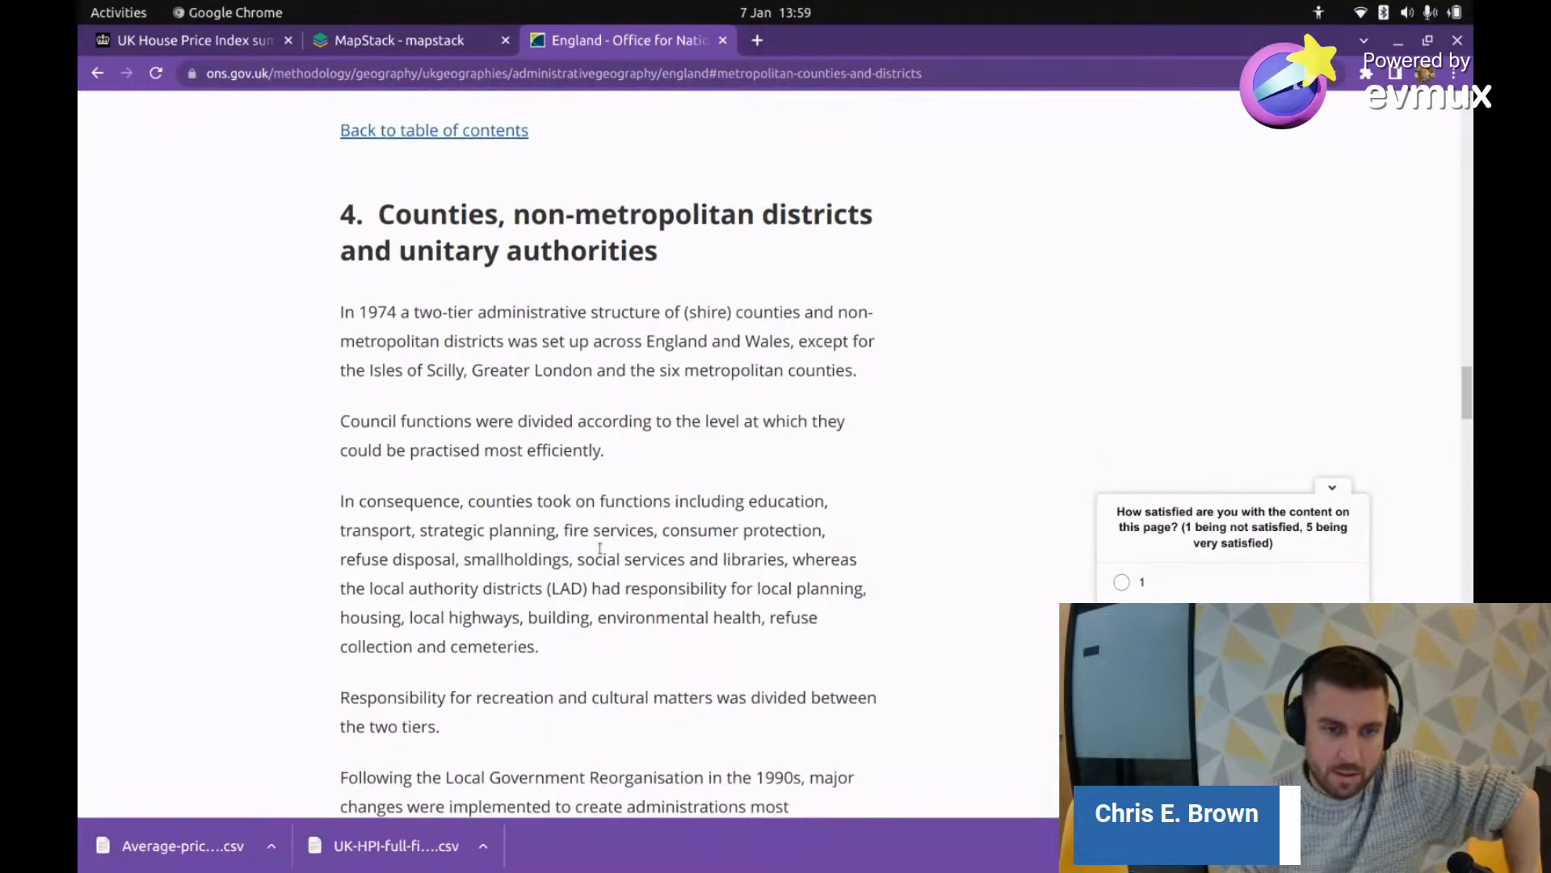
scroll(599, 553, up, 7)
scroll(596, 563, up, 9)
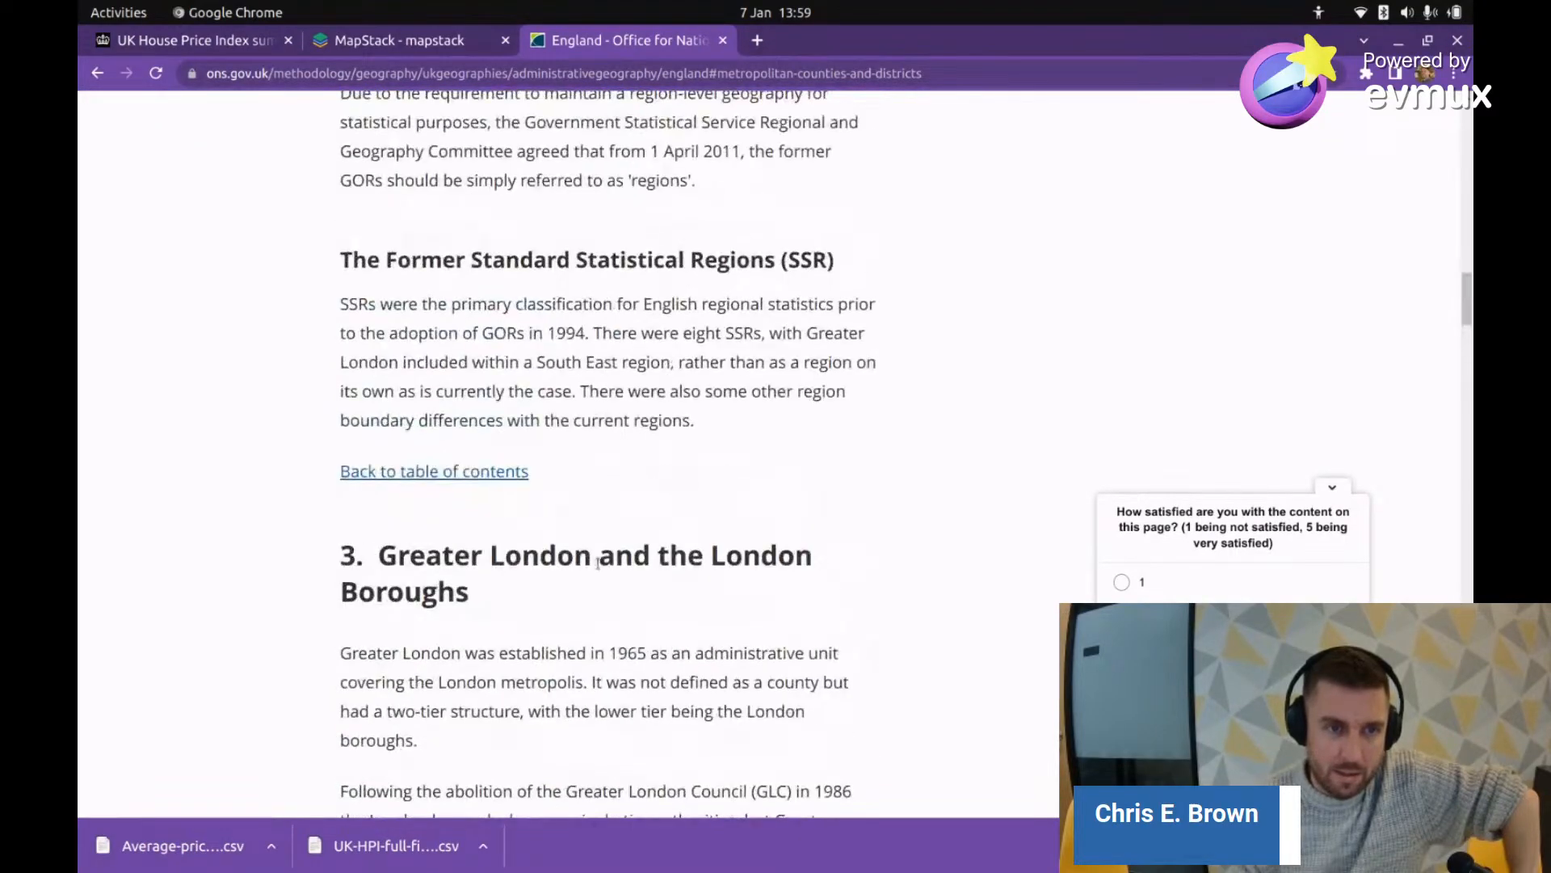
scroll(599, 560, up, 4)
scroll(594, 562, down, 3)
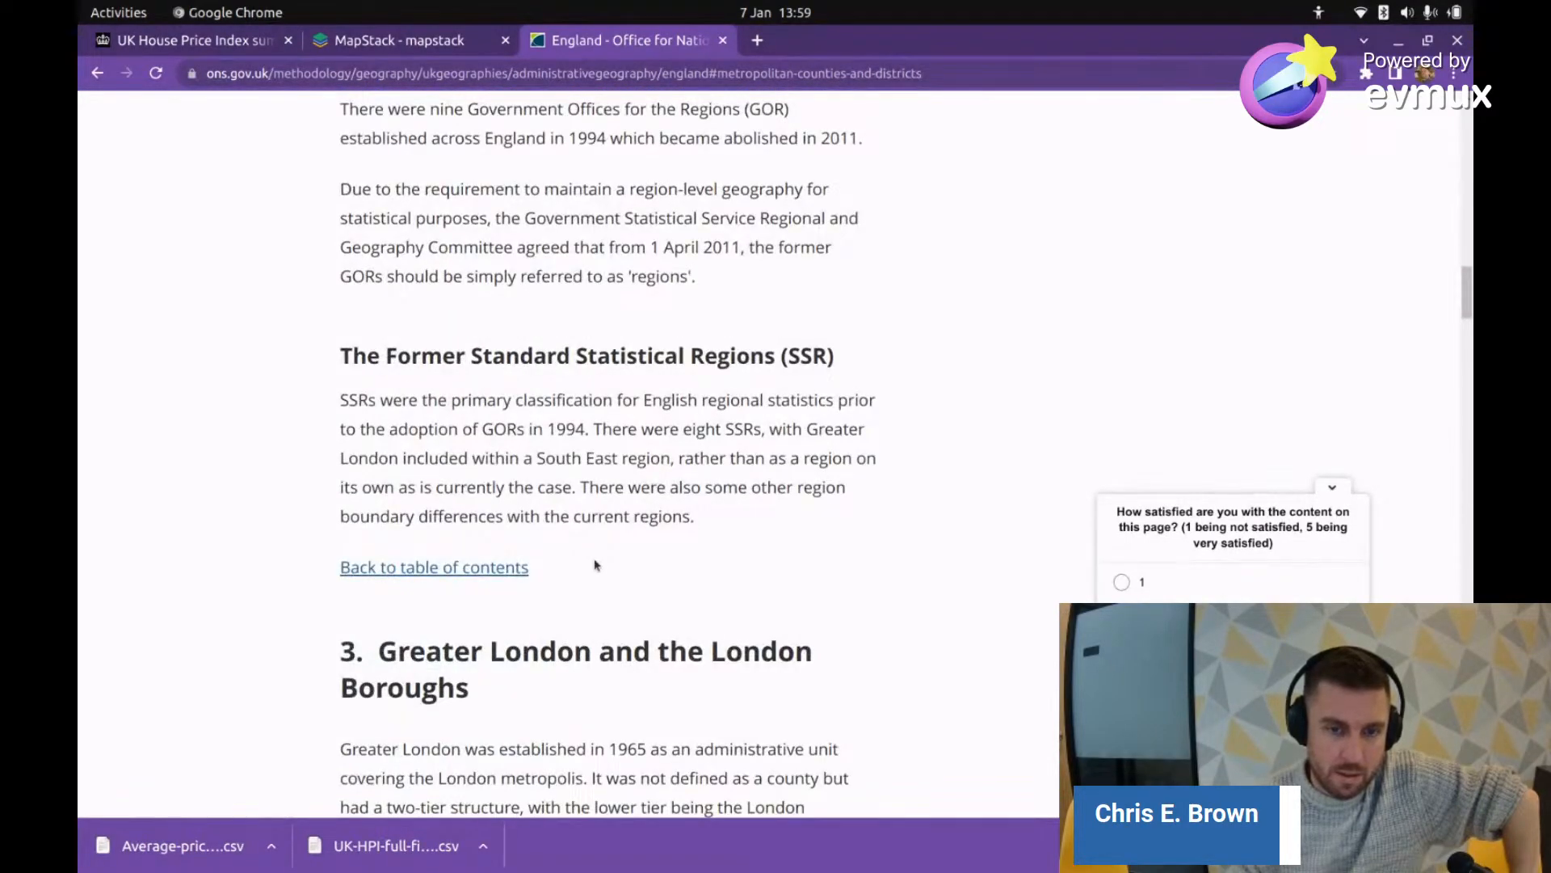
scroll(595, 564, down, 1)
scroll(595, 563, up, 15)
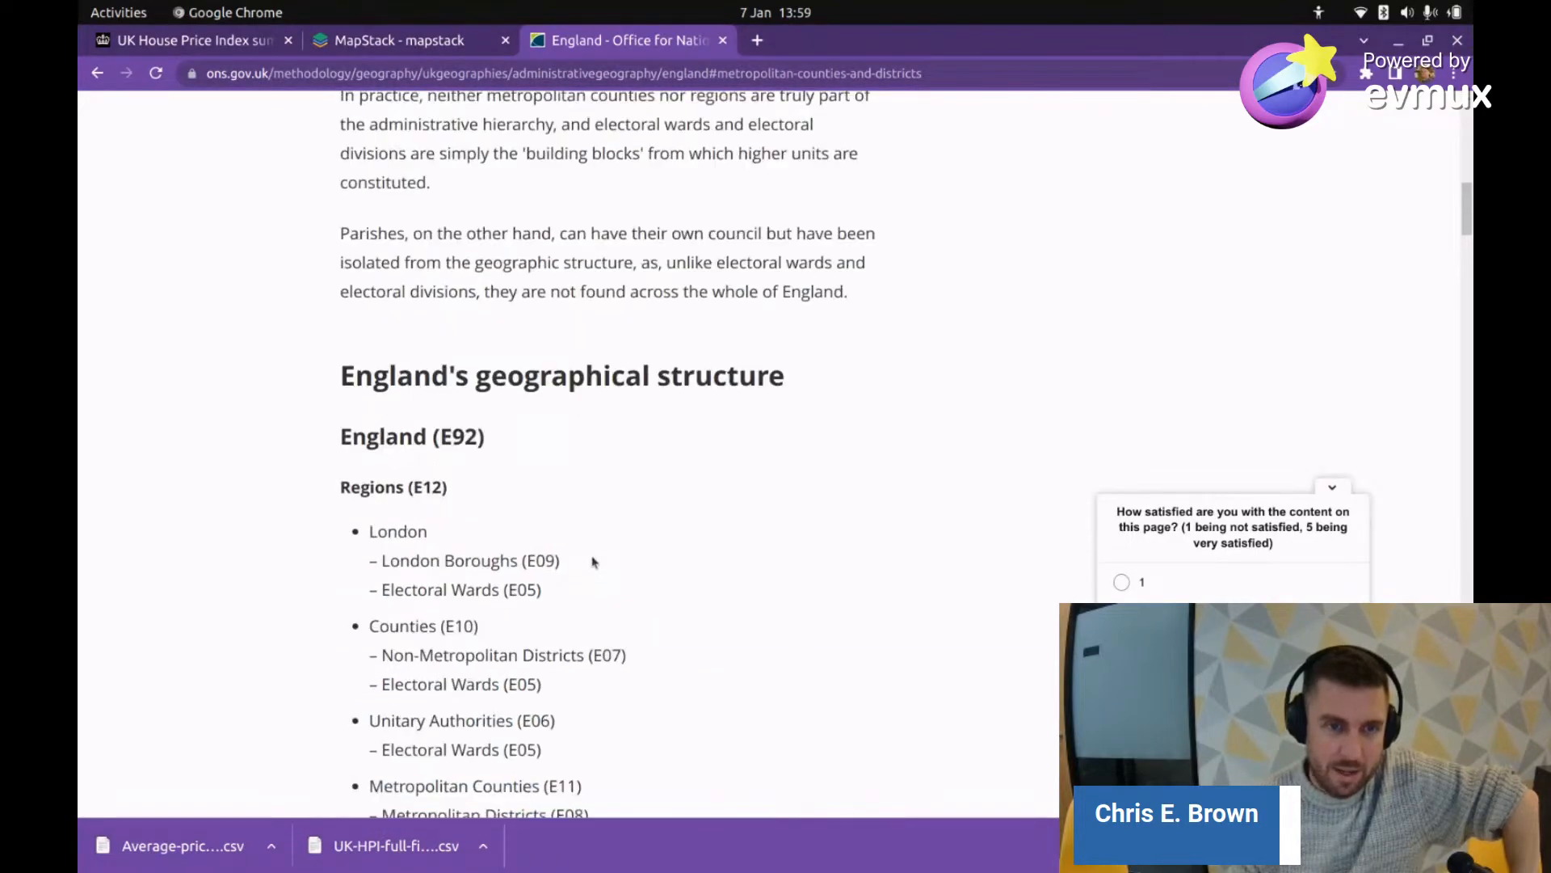
scroll(594, 563, up, 15)
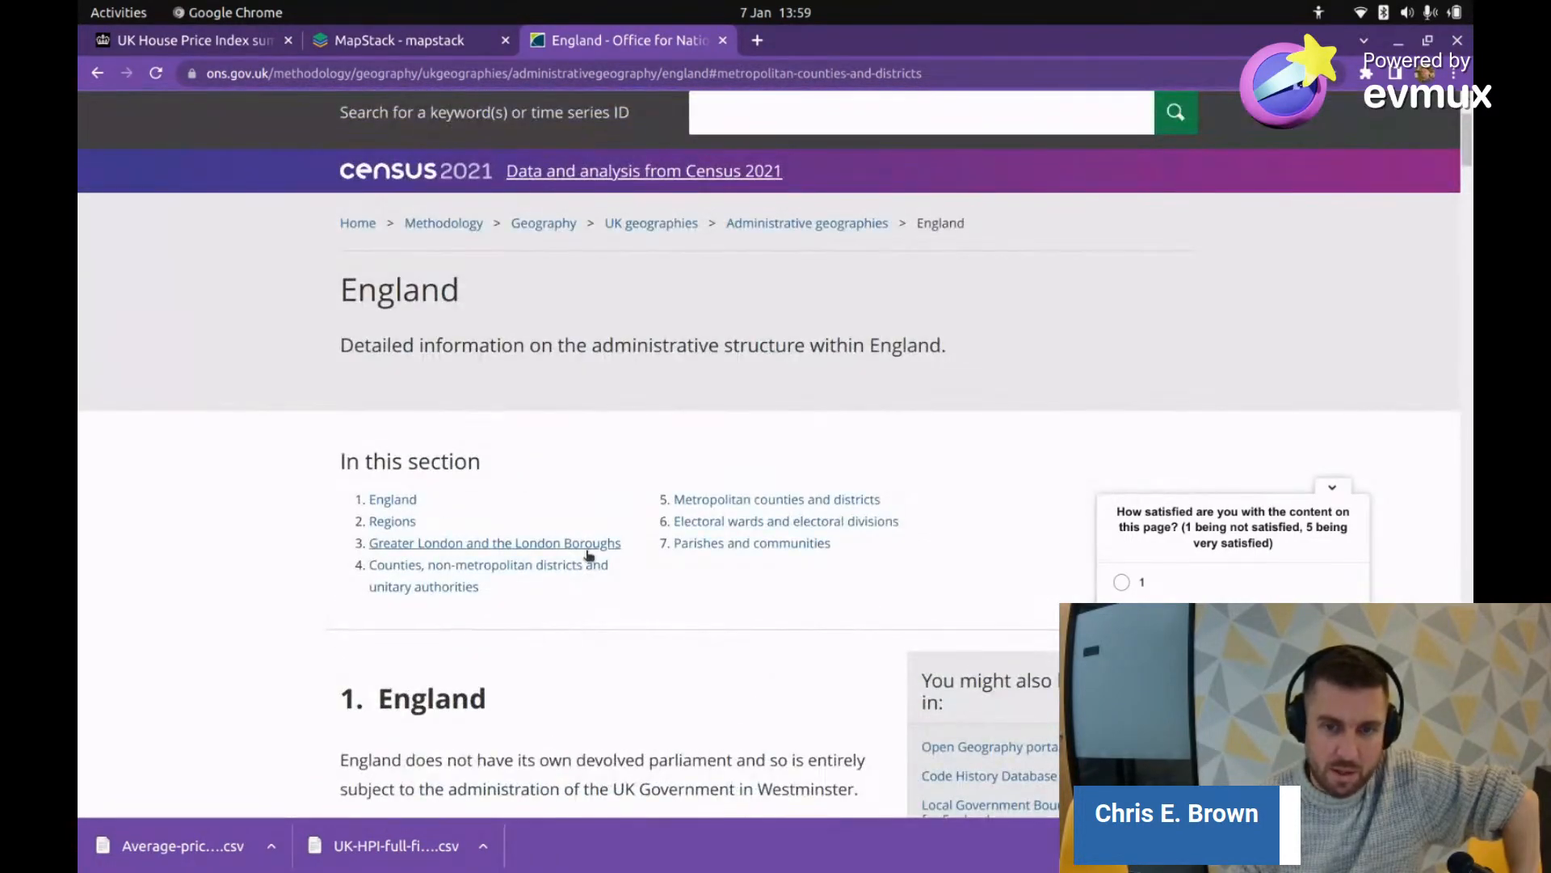
scroll(589, 554, down, 5)
click(1330, 491)
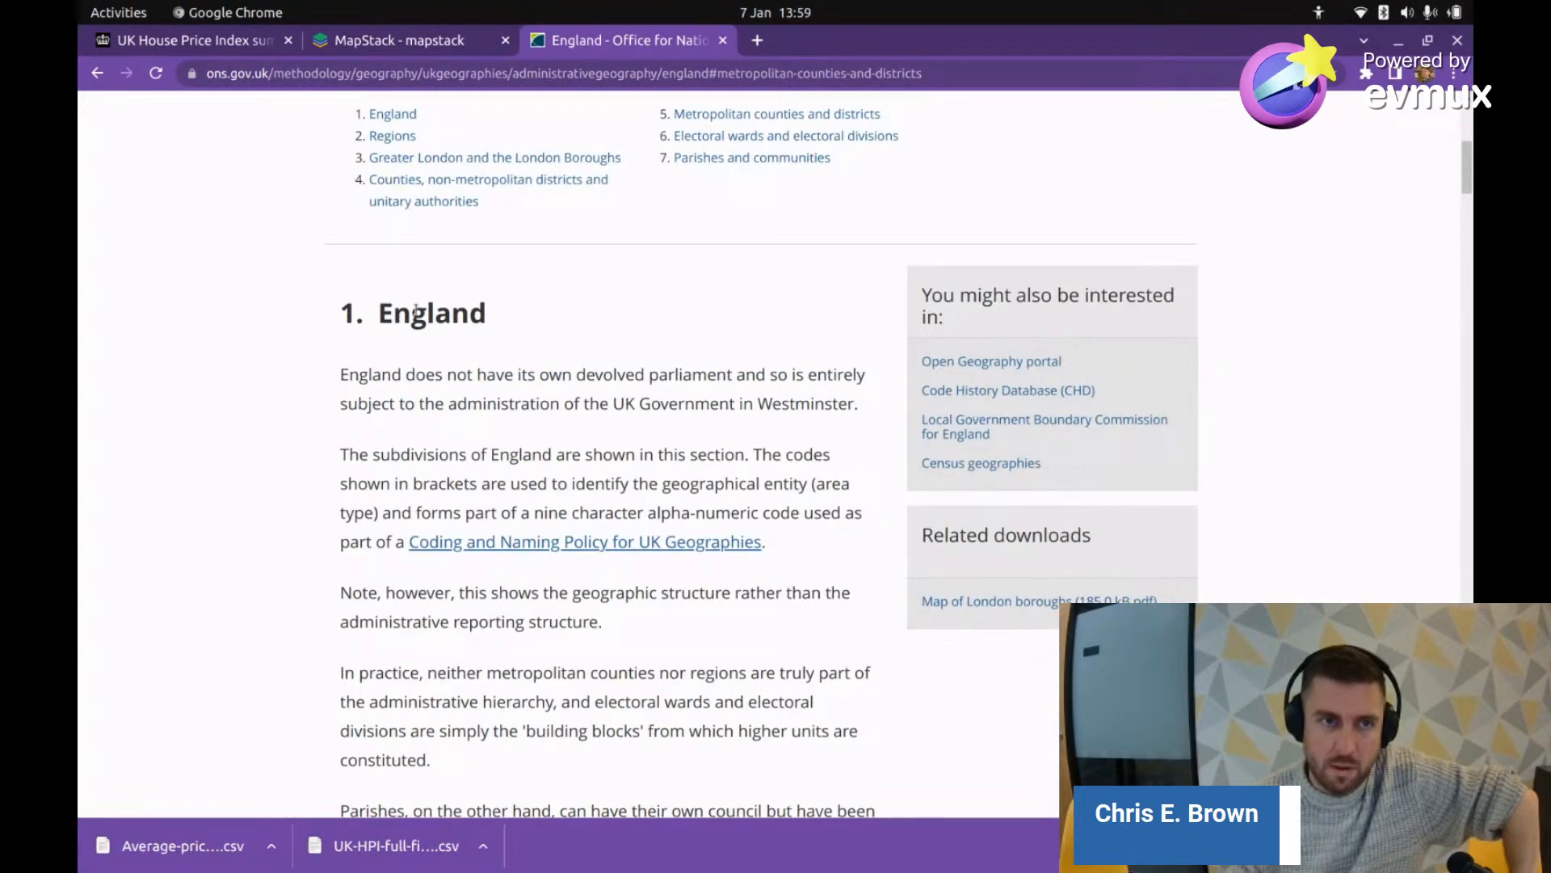
scroll(415, 309, up, 6)
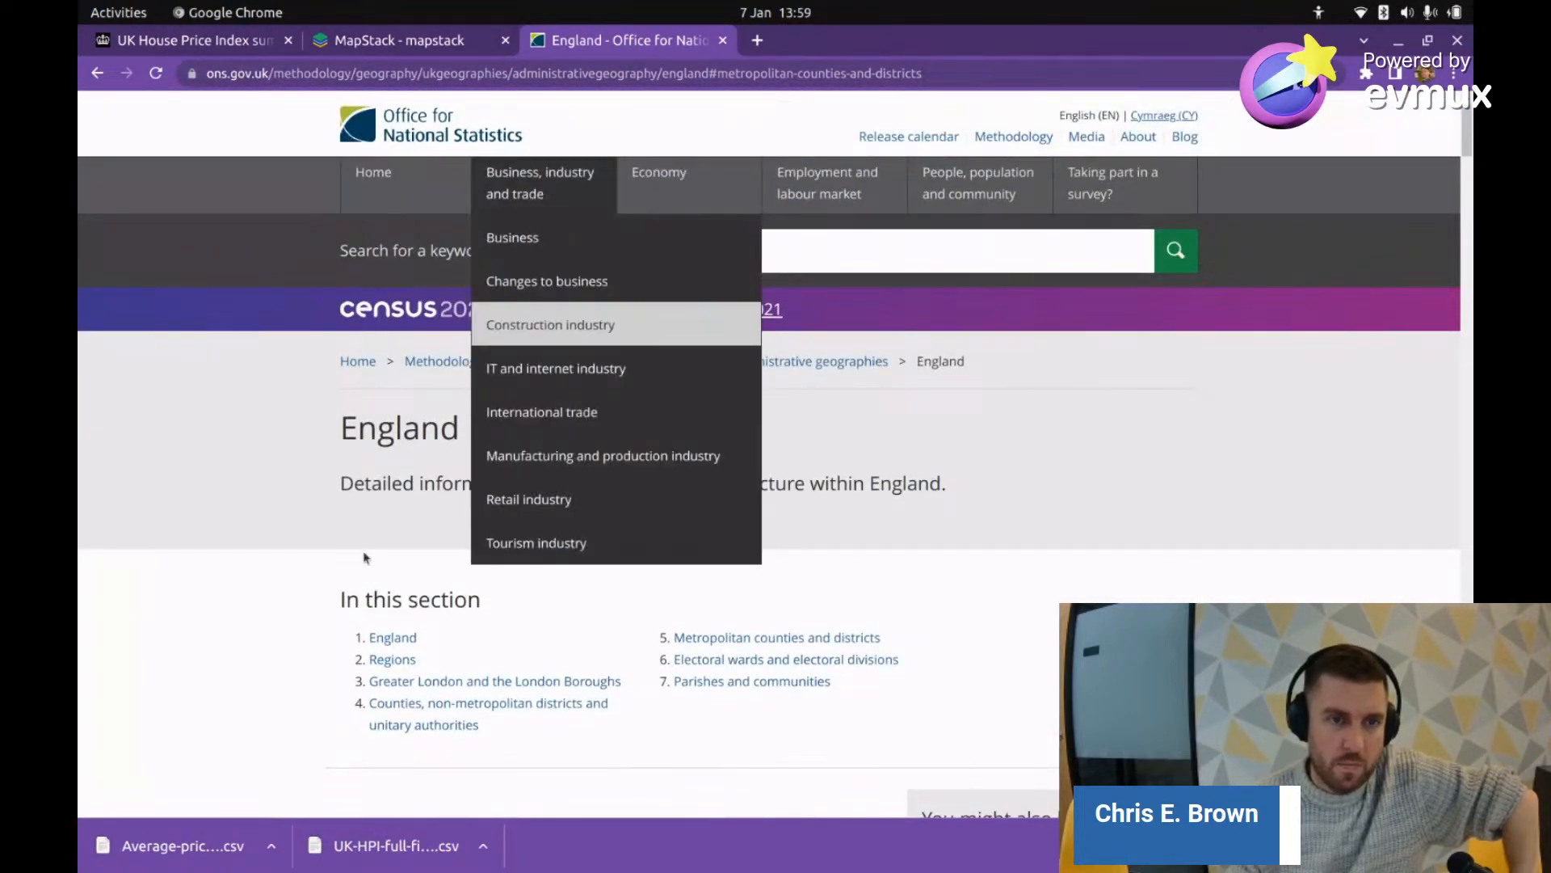
scroll(257, 687, down, 5)
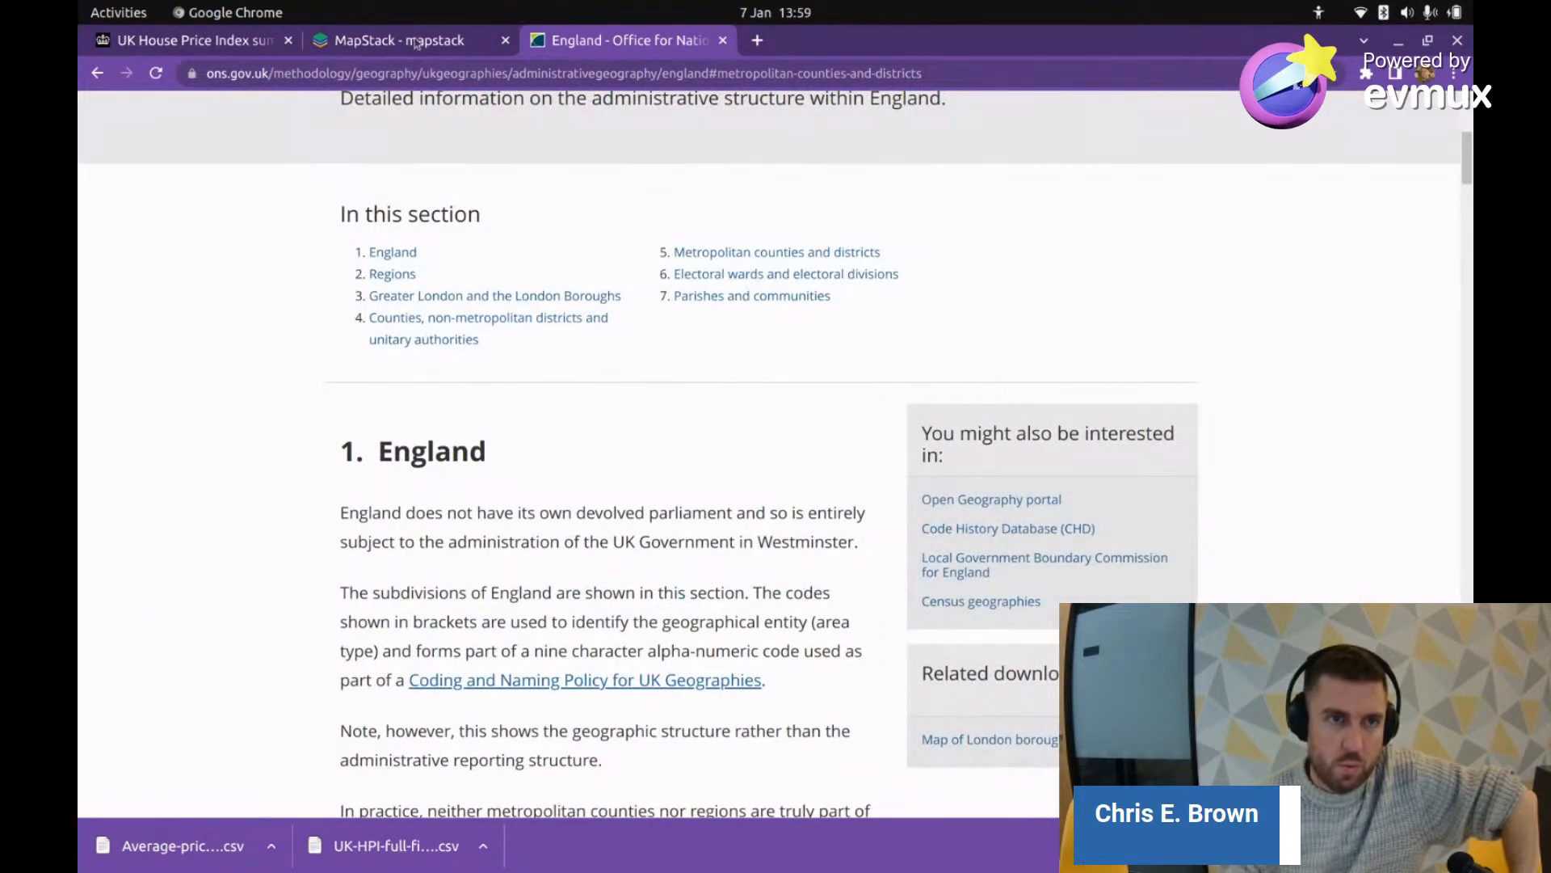
scroll(277, 380, down, 14)
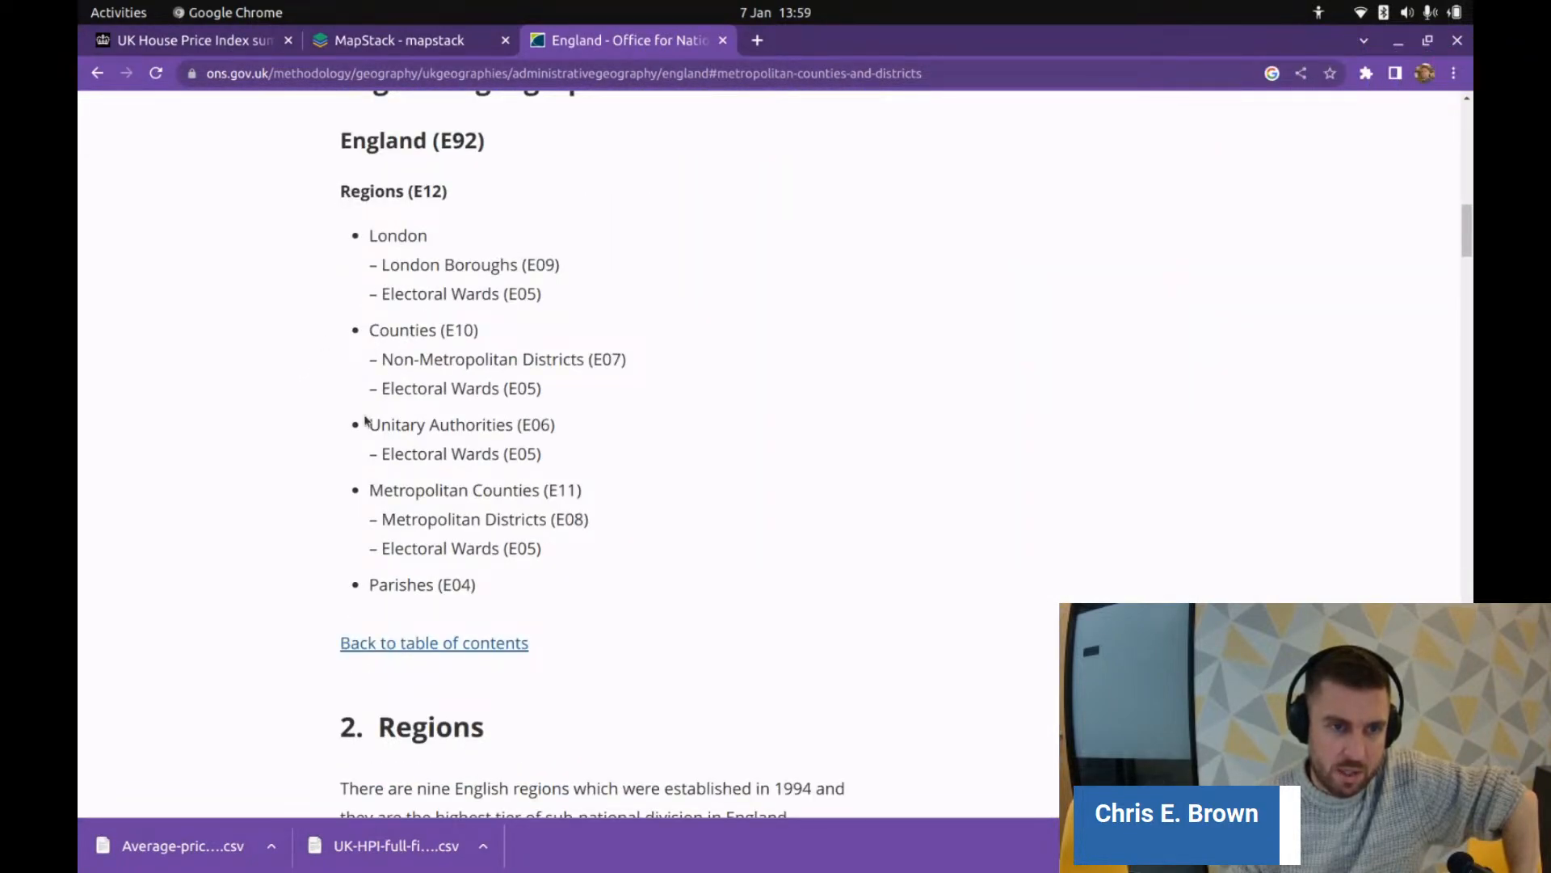
Step: Copy 'Unitary Authorities' and enter 'uk Unitary Authorities' in a new tab
drag(370, 428, 512, 432)
right_click(512, 432)
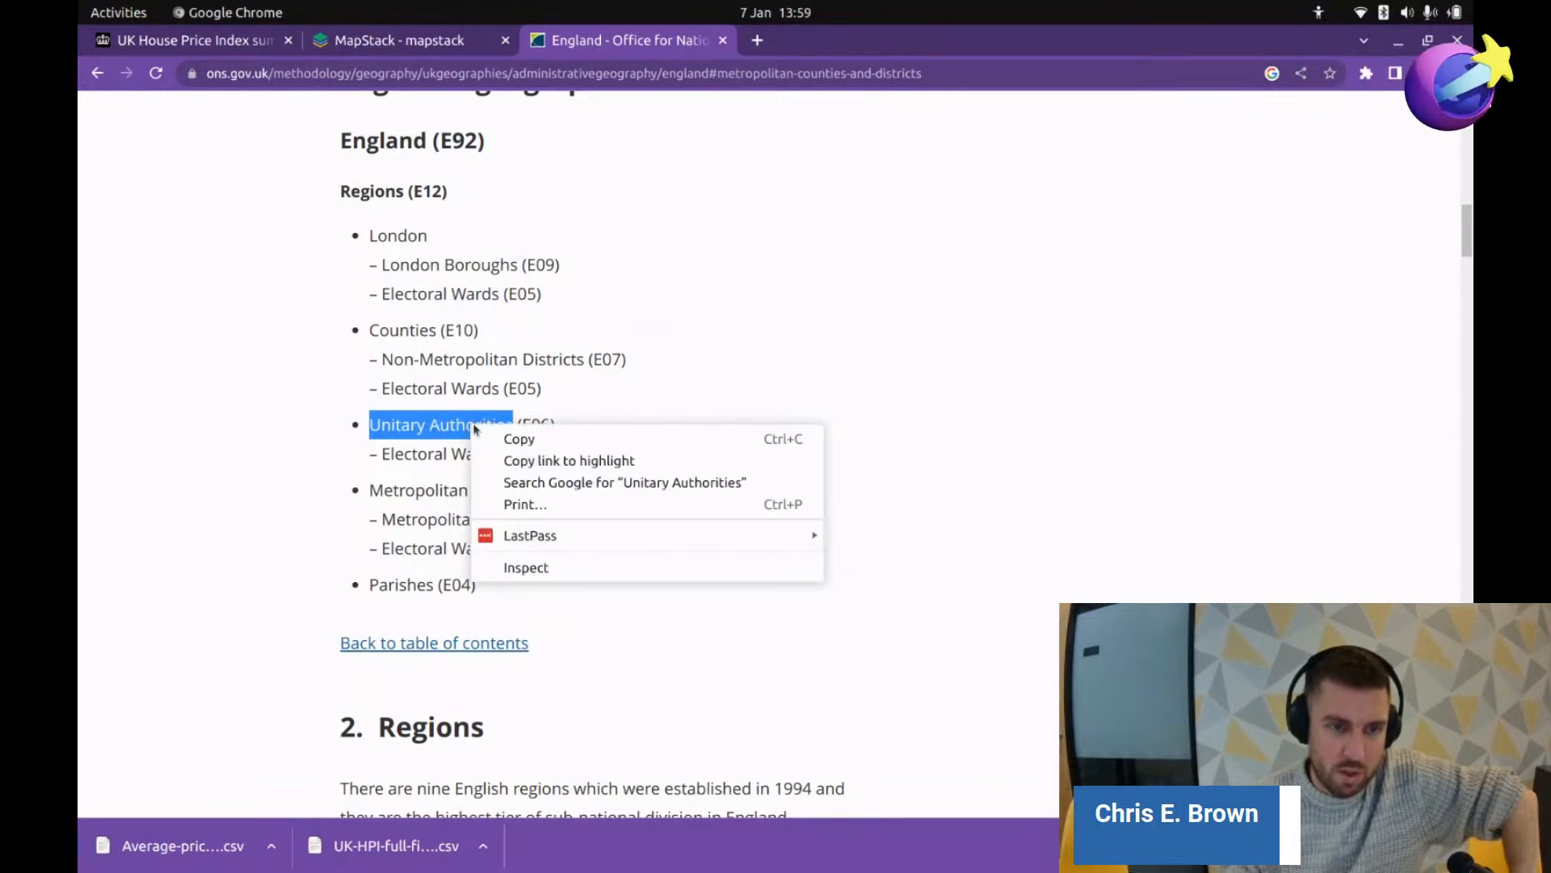
click(529, 437)
click(758, 37)
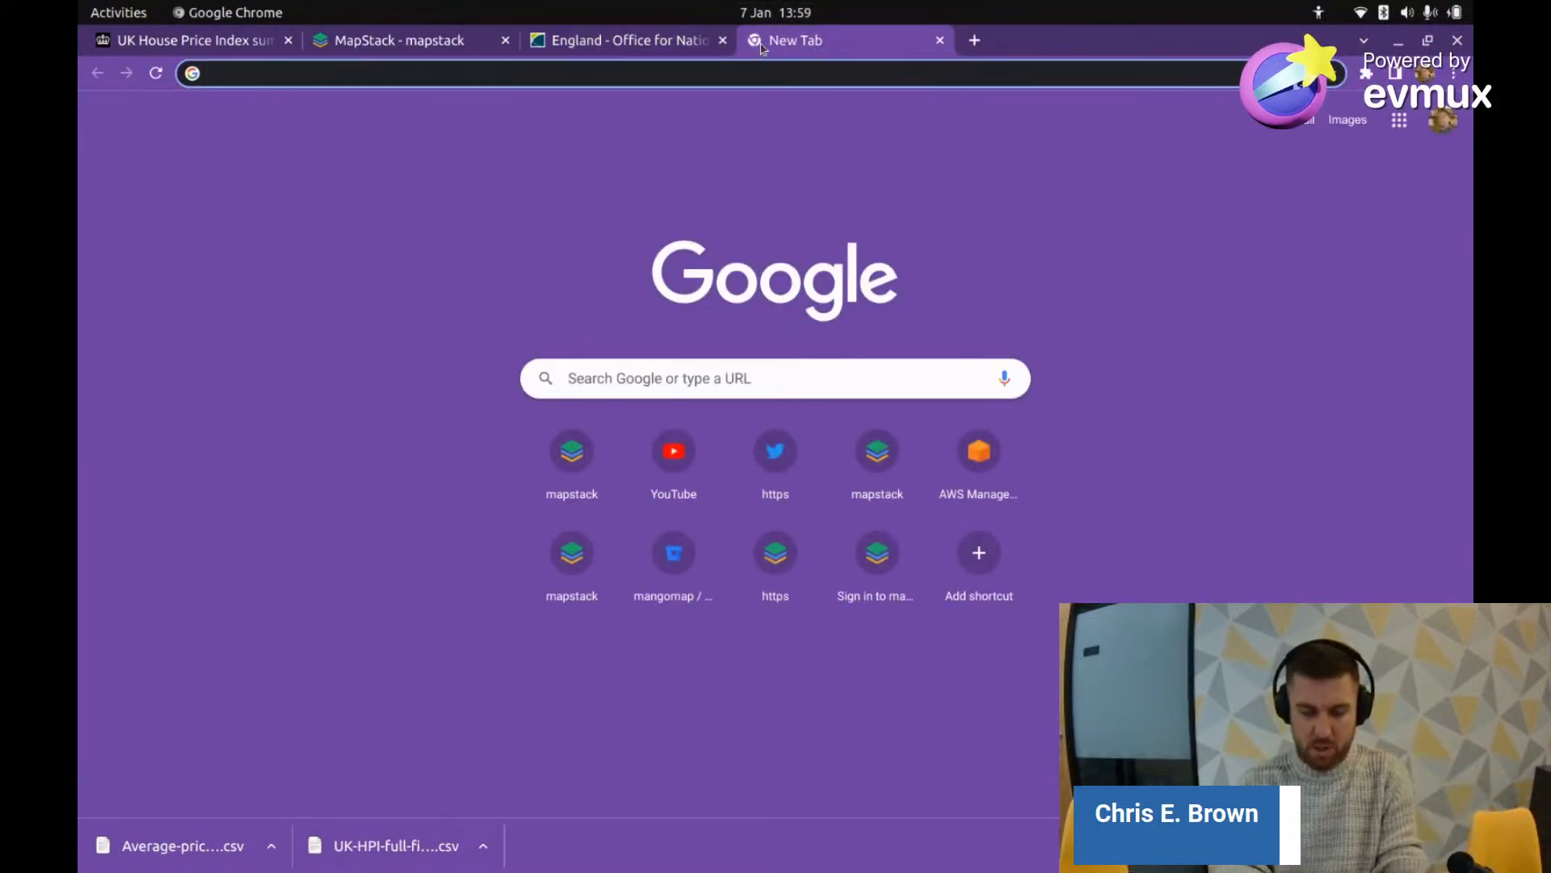
text(uk)
key(ctrl+v)
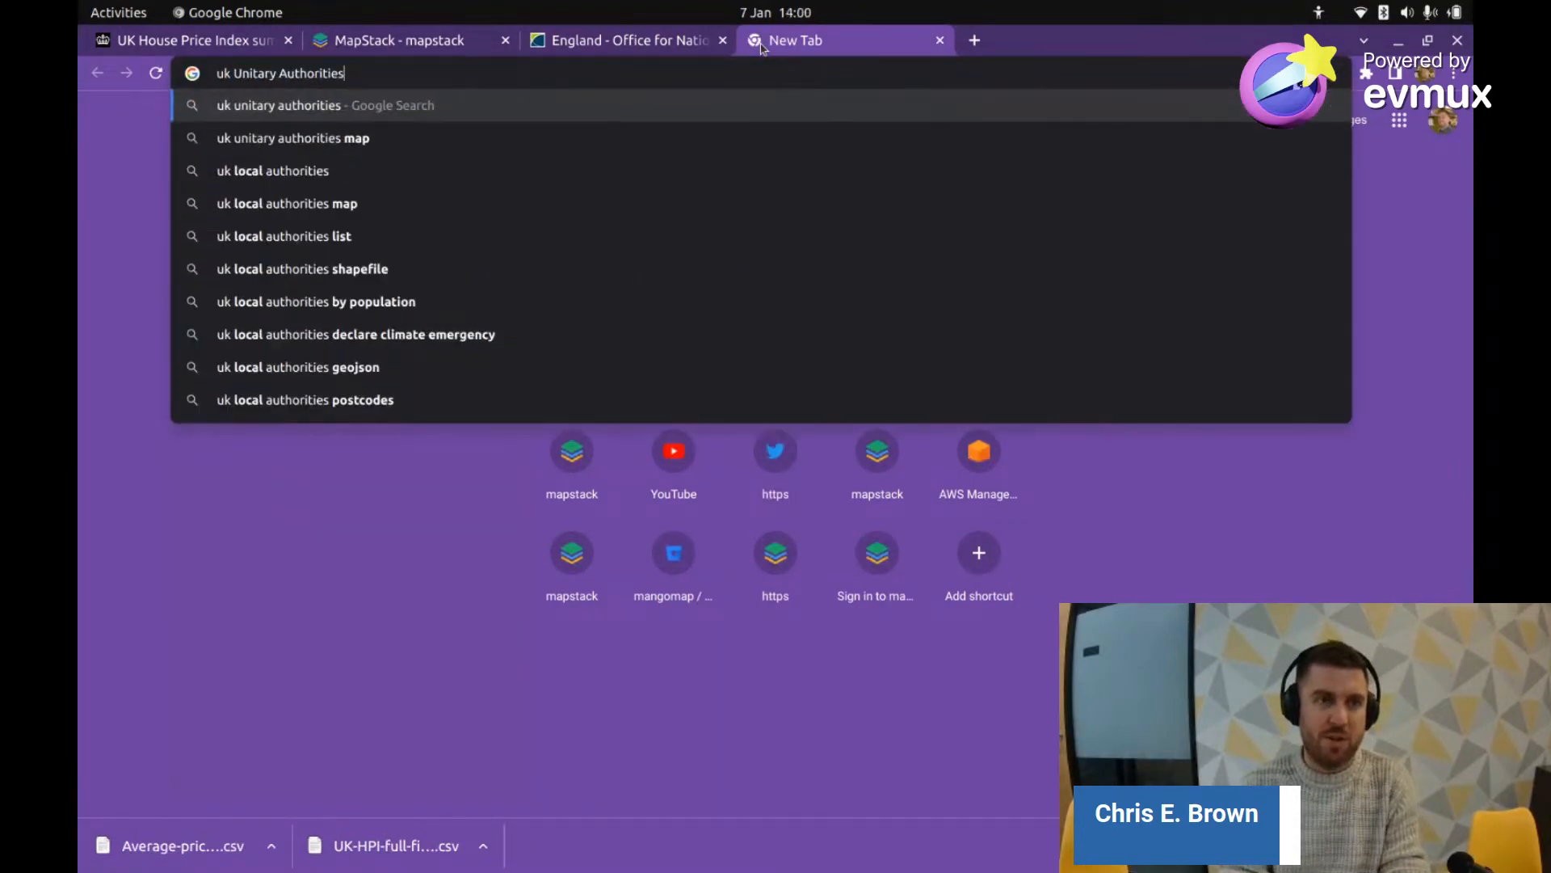
Step: Search Google for 'uk Unitary Authorities shapefile'
text(ahr)
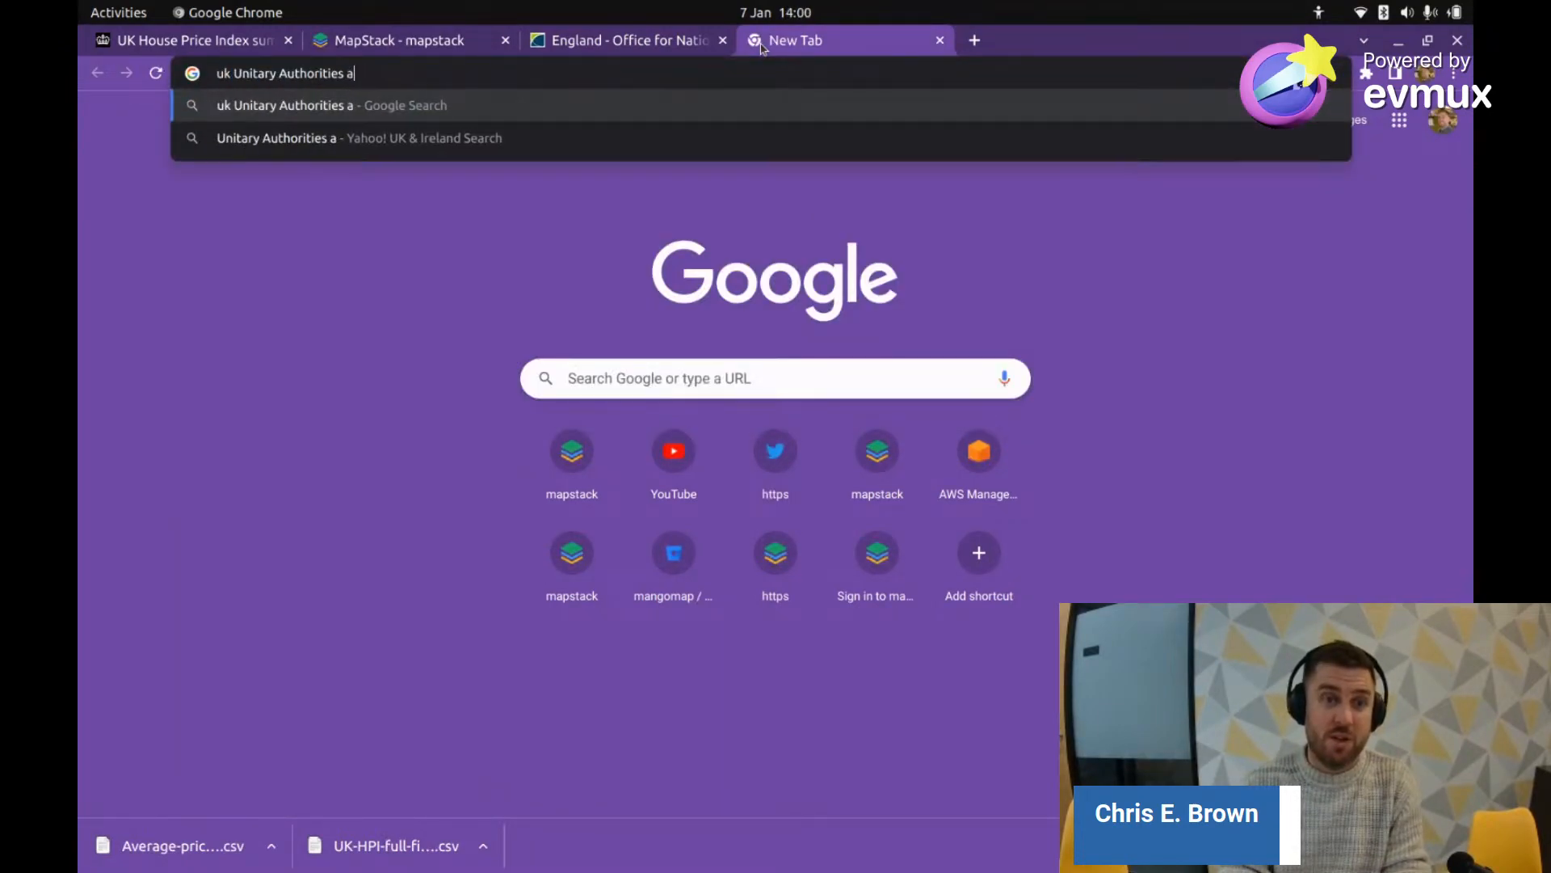
key(BackSpace)
text(shapefile)
key(Return)
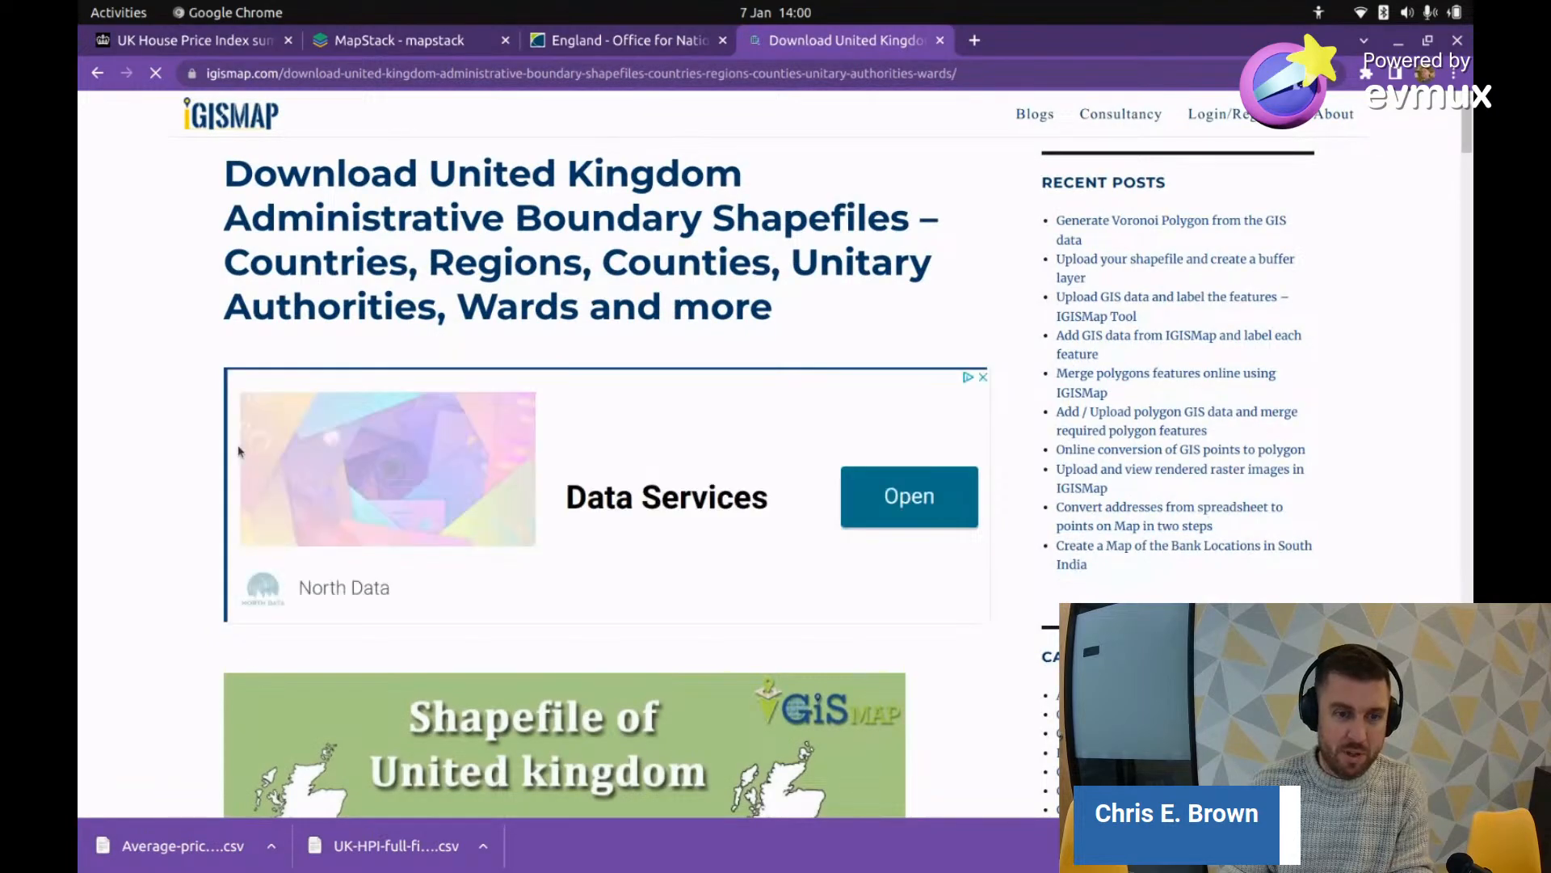
Step: Go back to the results and review the data.gov.uk Counties and Unitary Authorities datasets
scroll(239, 453, down, 15)
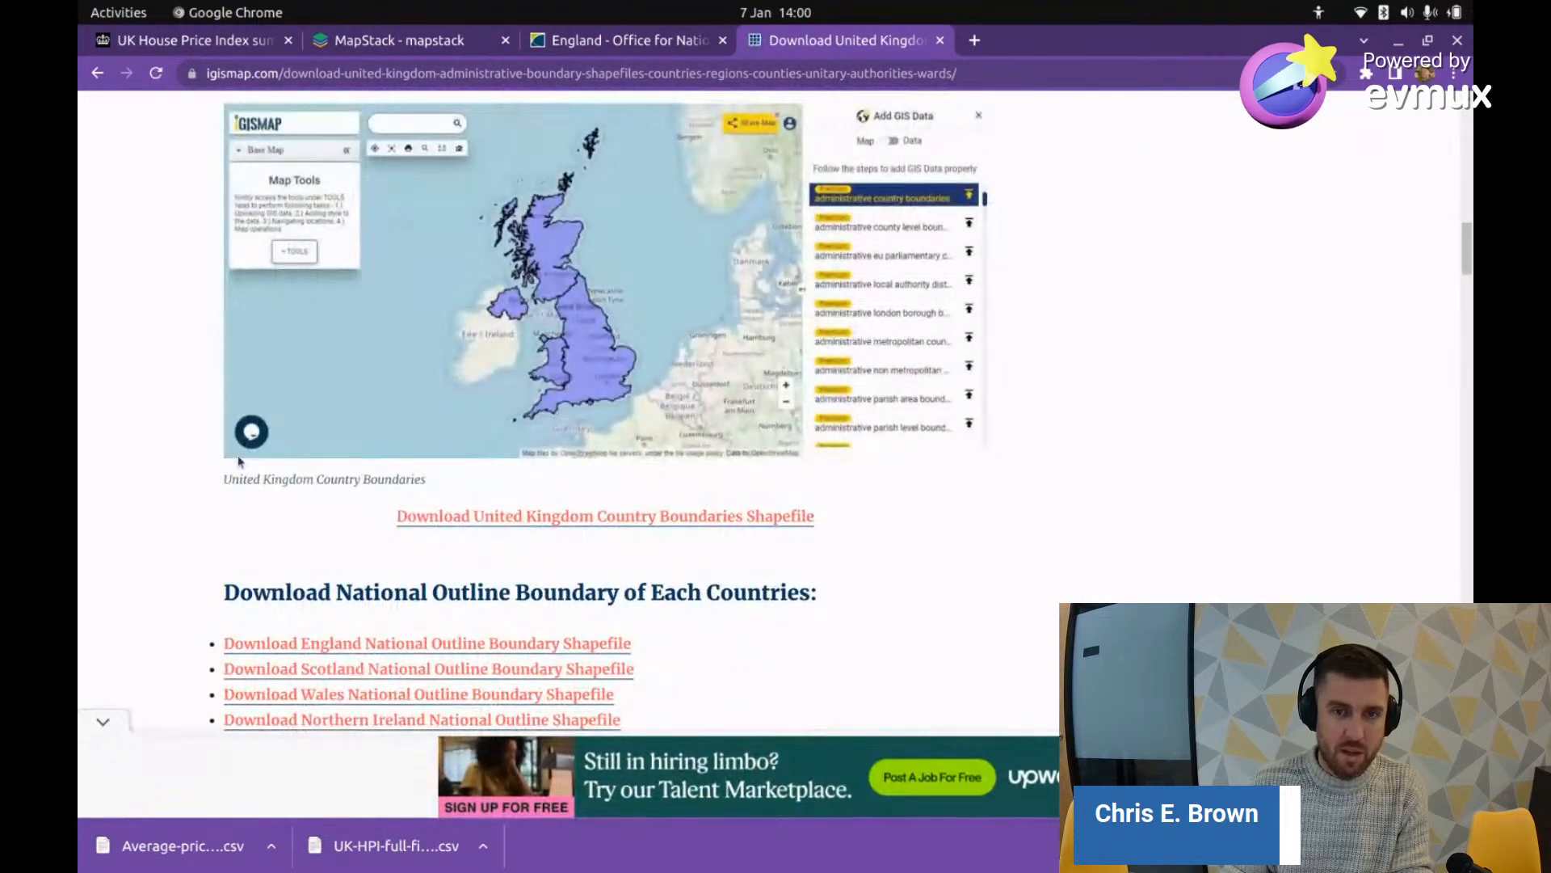
scroll(239, 460, up, 10)
click(97, 73)
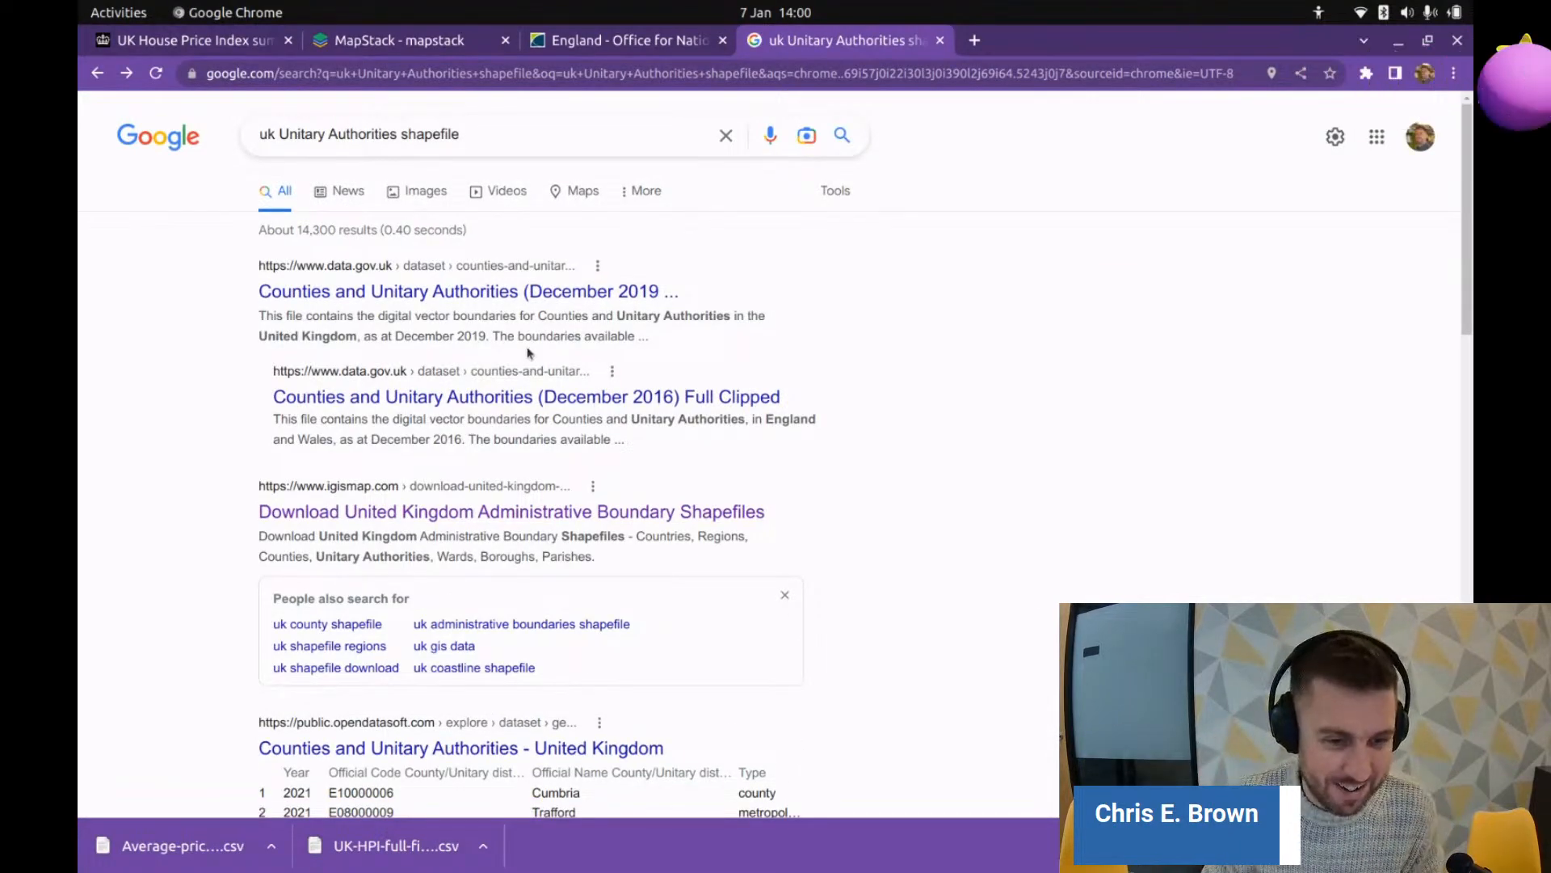
scroll(623, 448, down, 3)
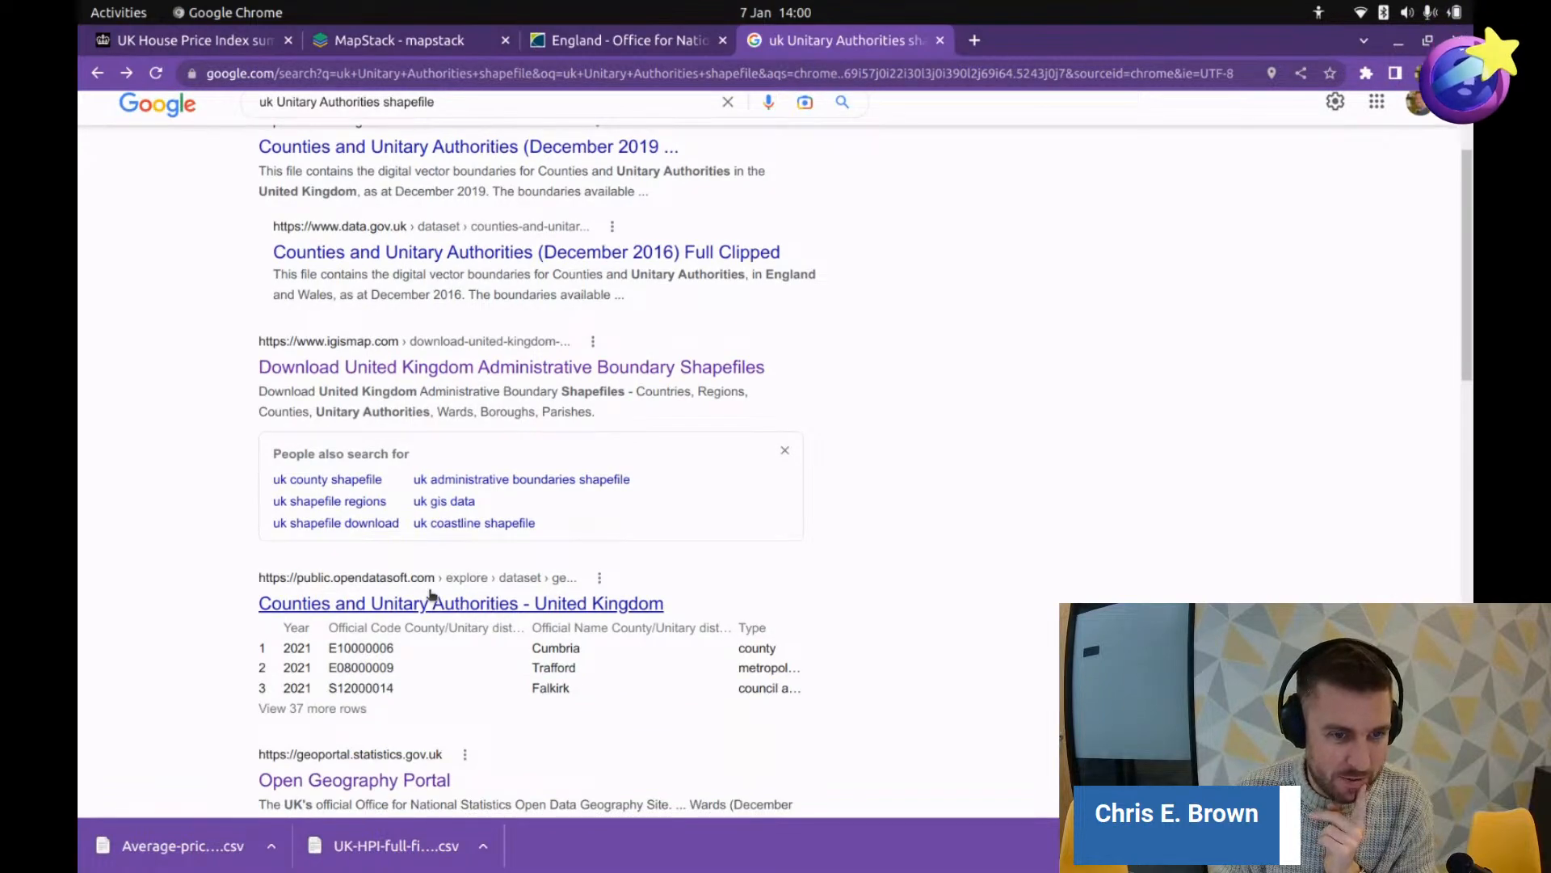
scroll(688, 392, up, 3)
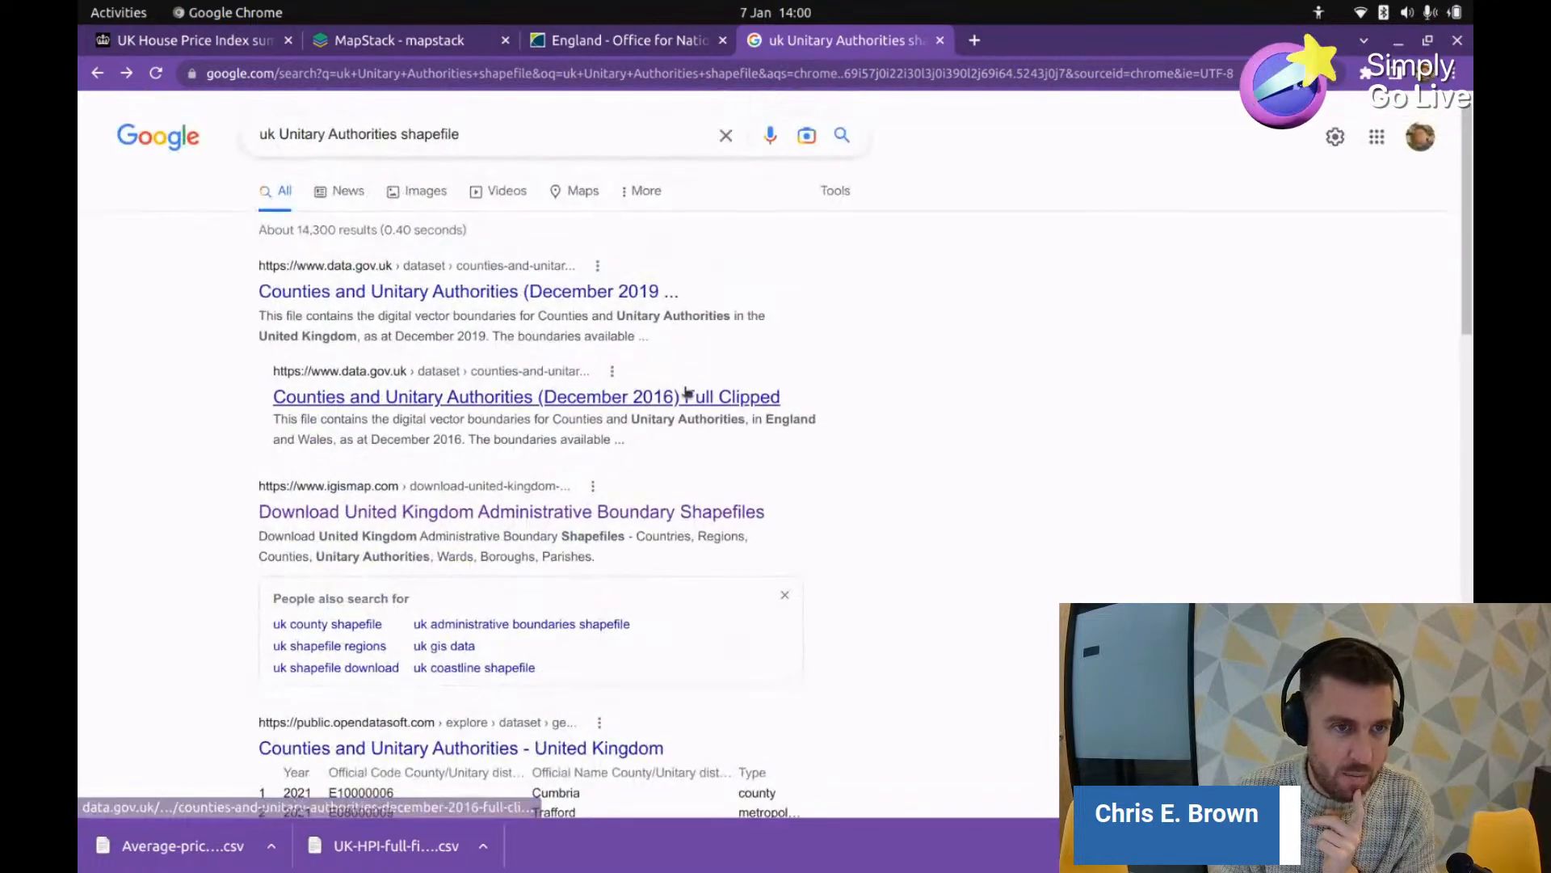
click(509, 292)
scroll(782, 380, down, 3)
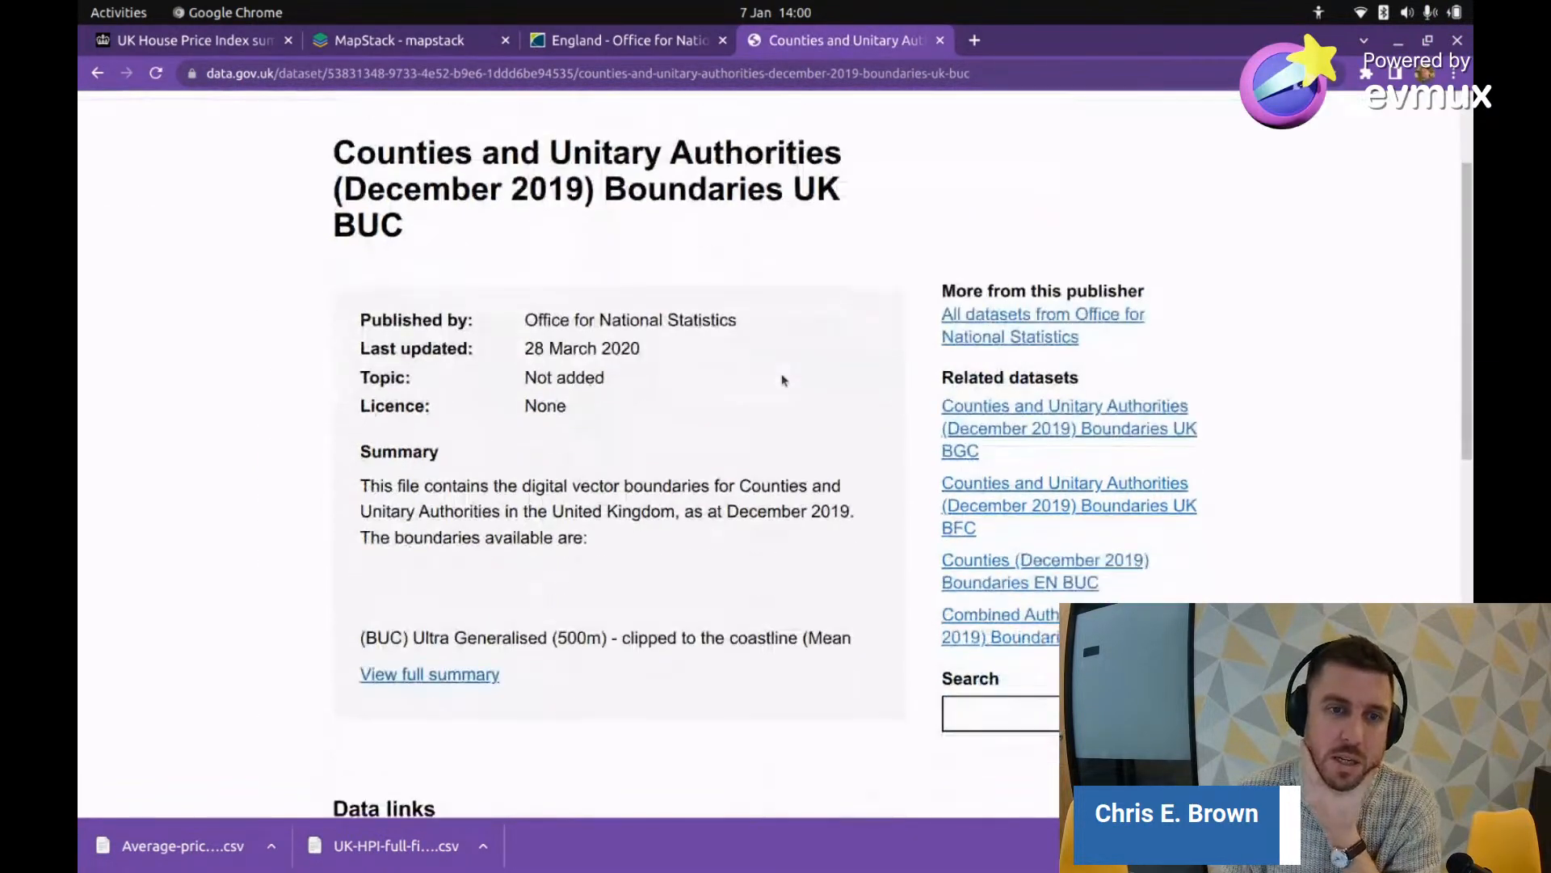
scroll(782, 380, down, 6)
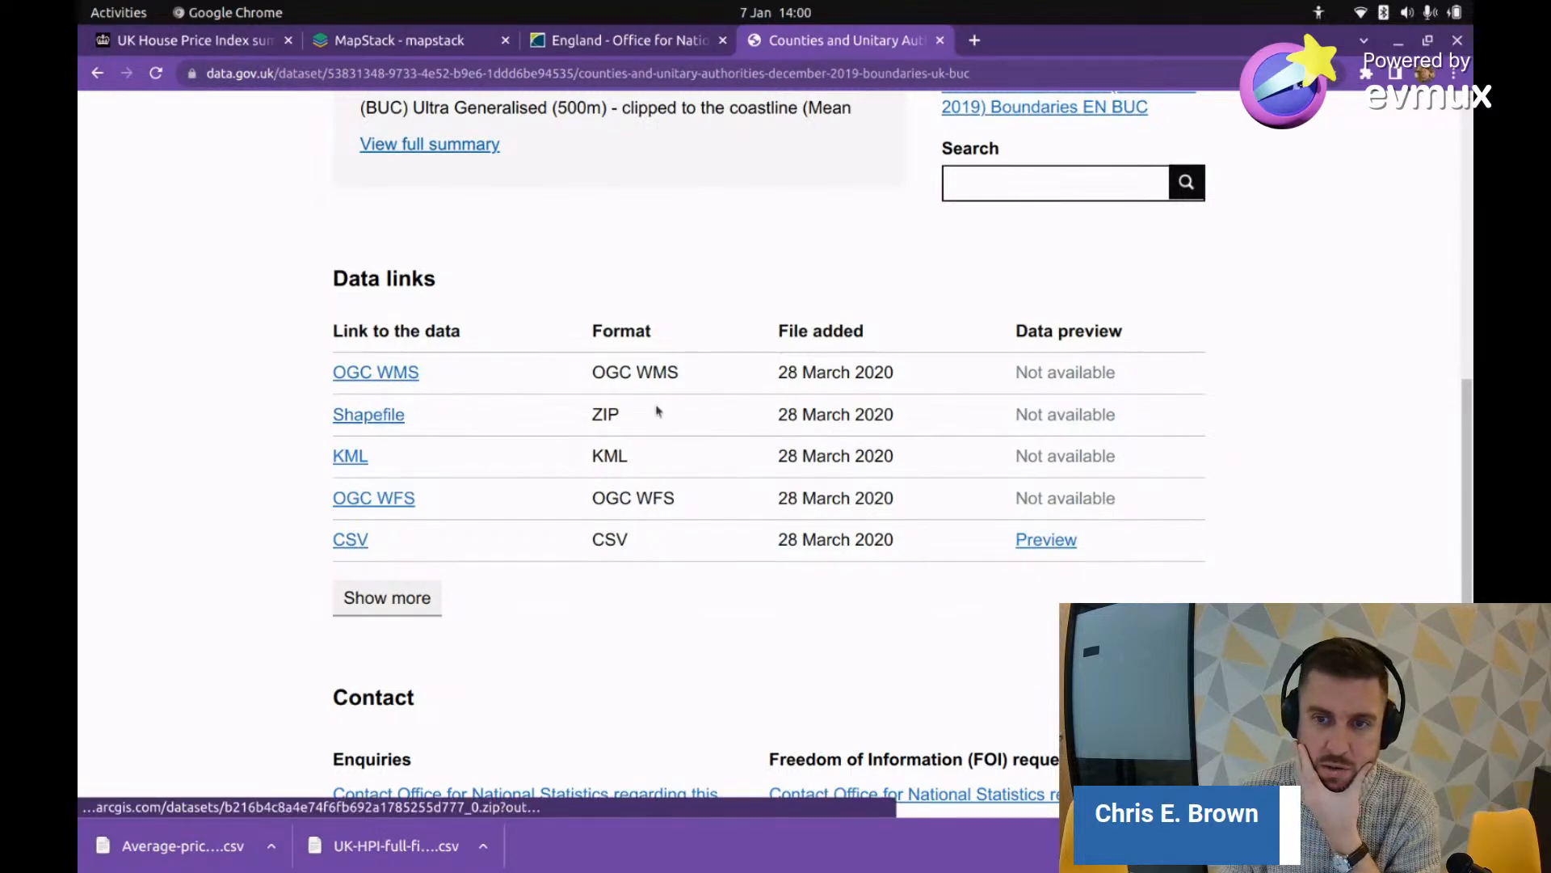
click(378, 416)
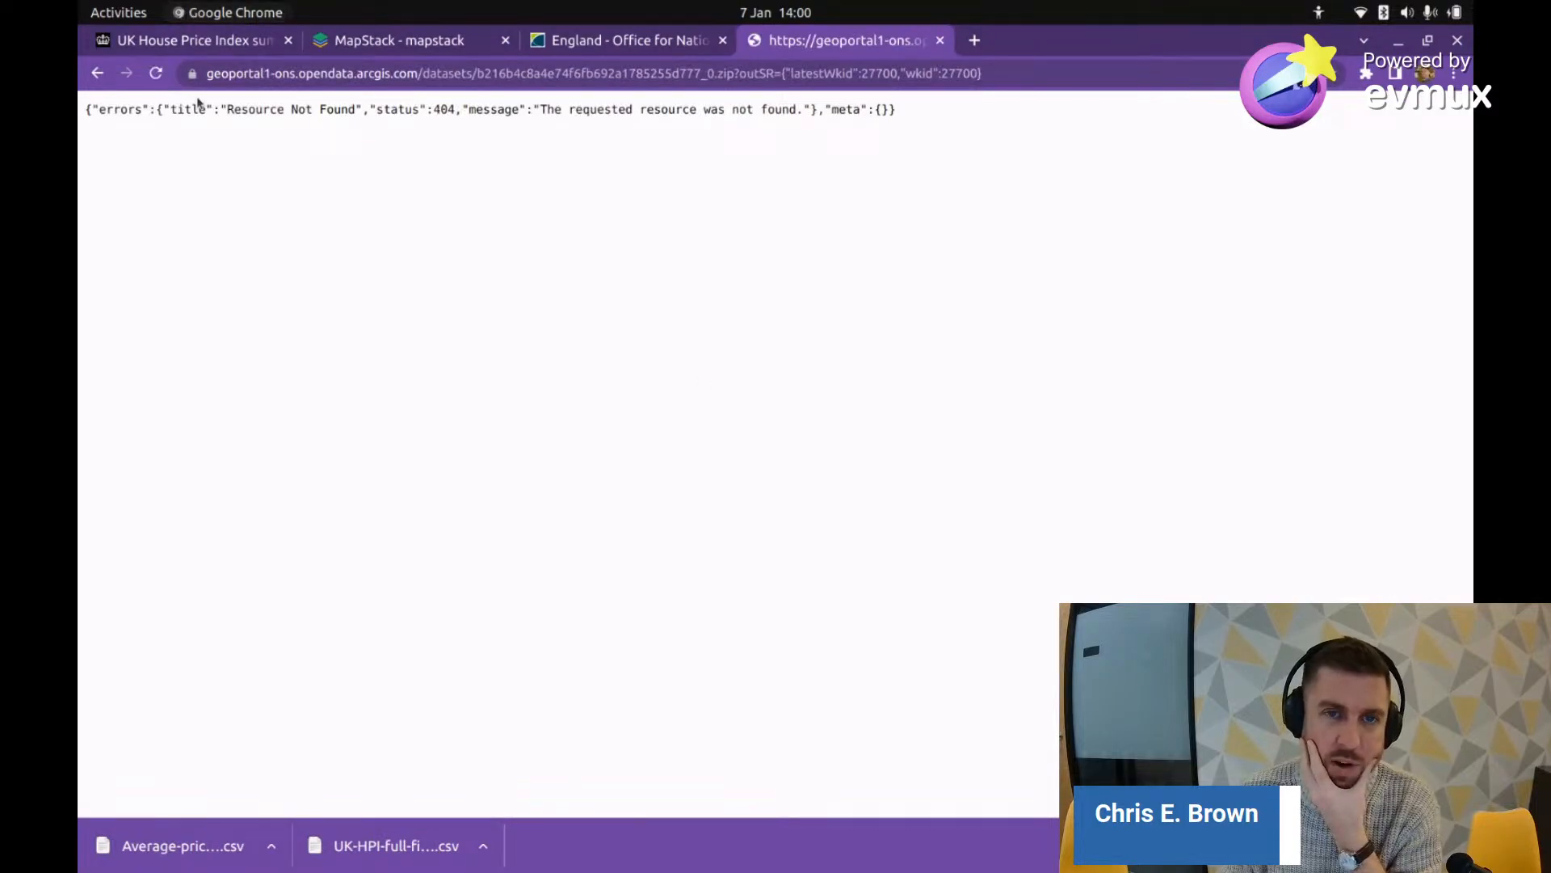
click(96, 73)
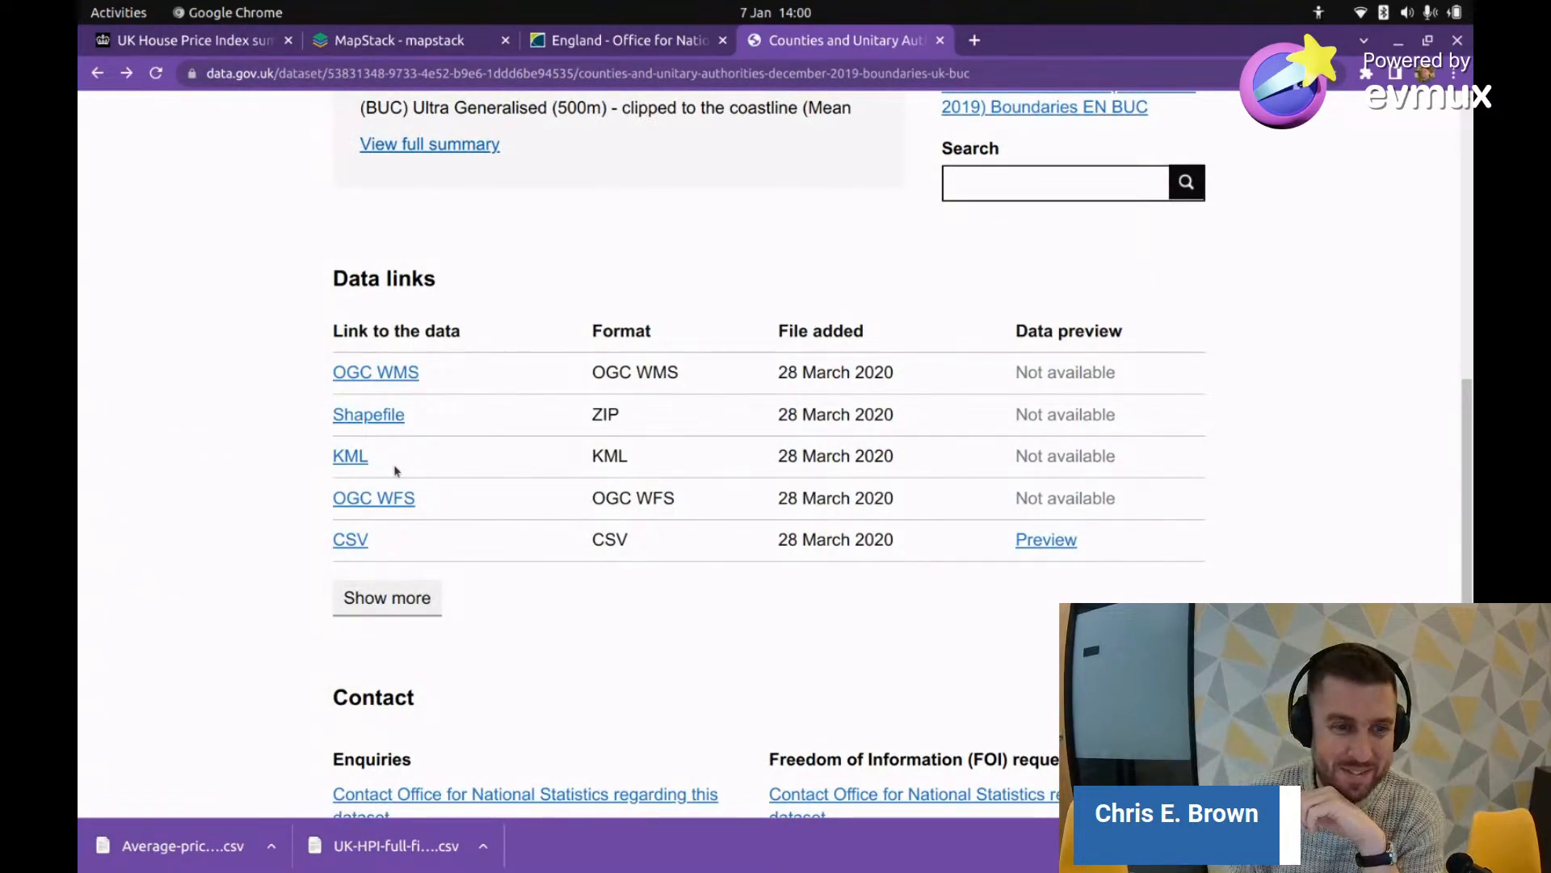
scroll(404, 550, down, 4)
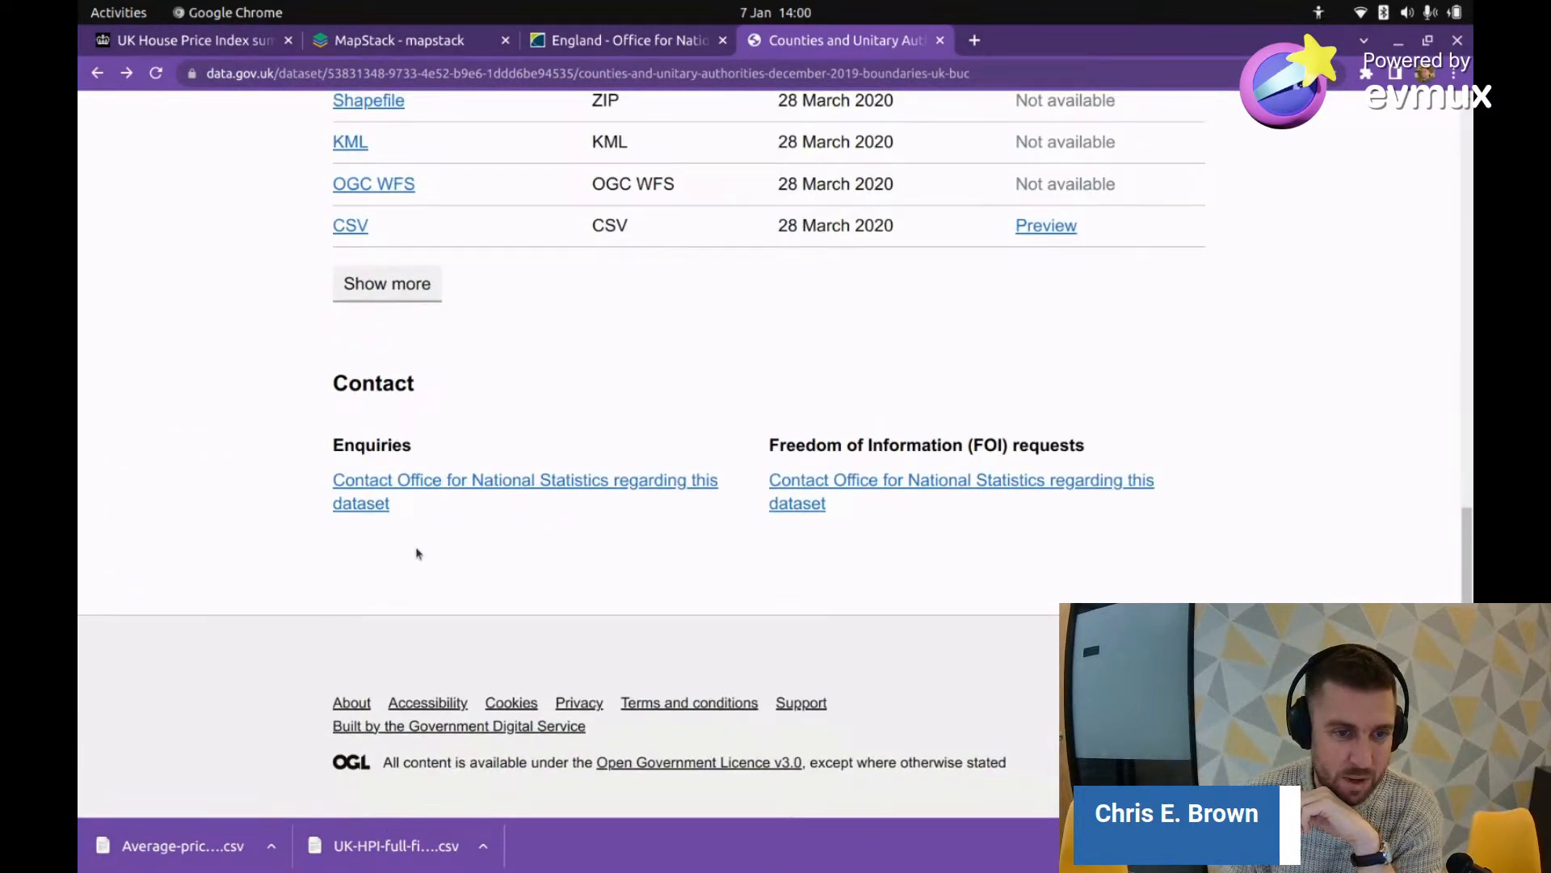
scroll(396, 525, up, 10)
scroll(368, 464, down, 3)
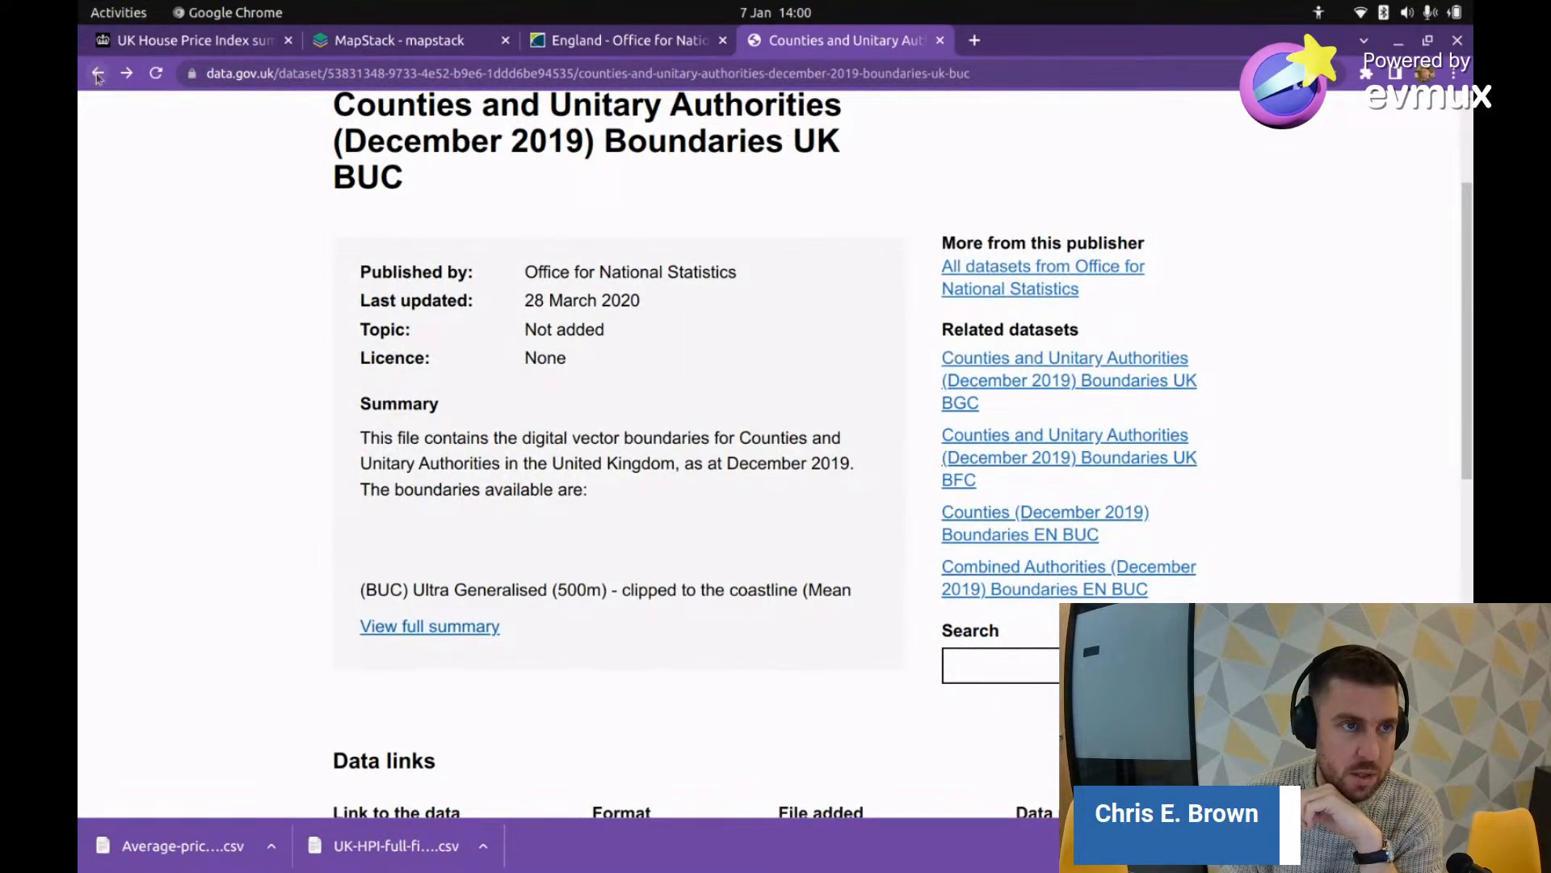
click(97, 74)
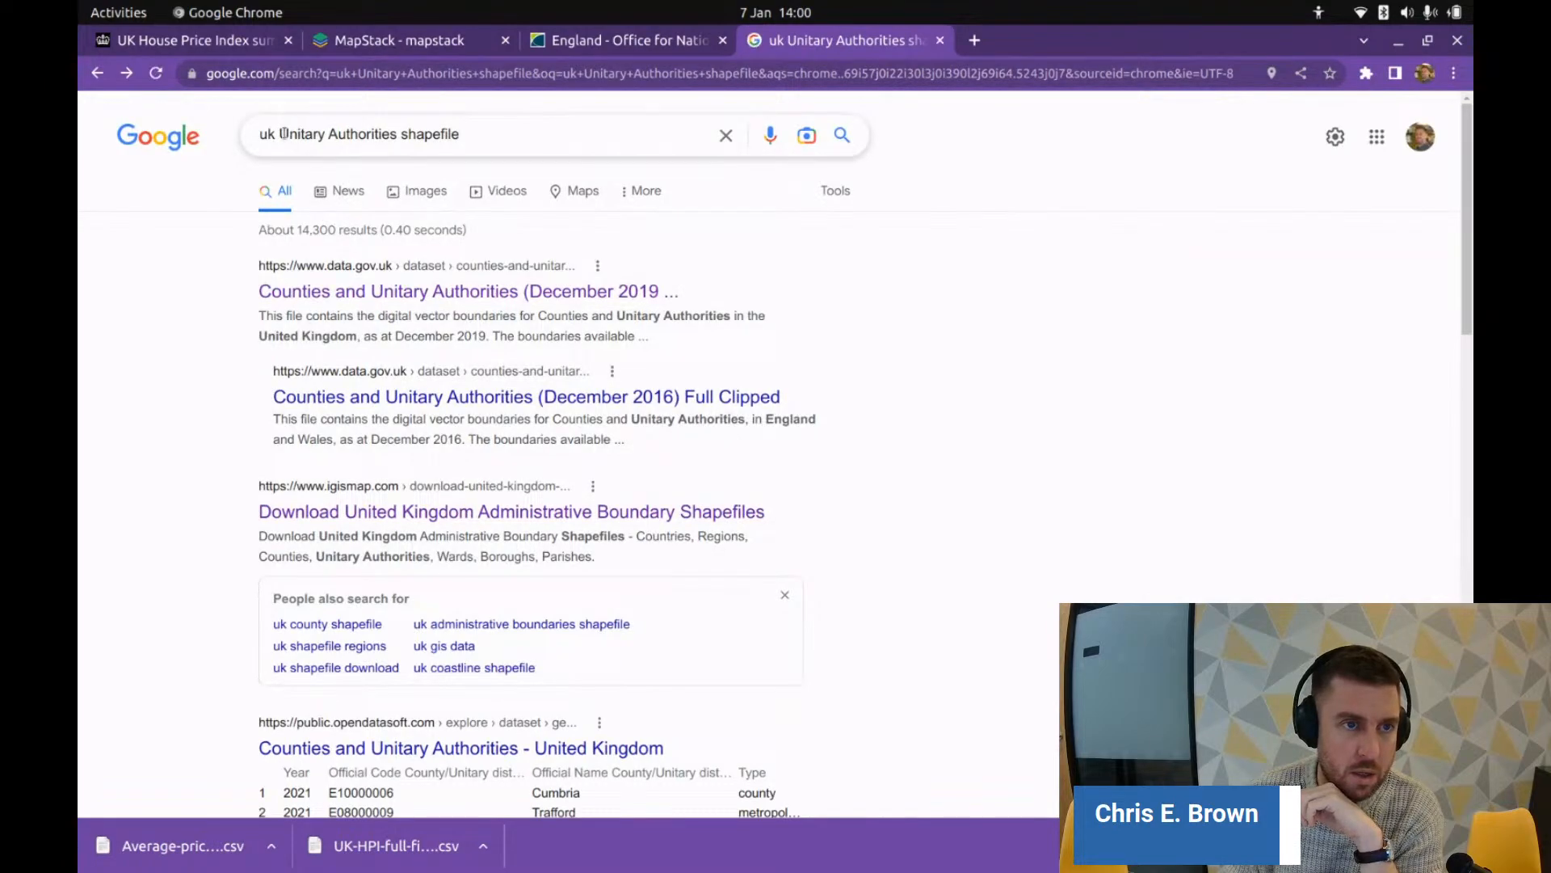
drag(283, 133, 460, 134)
Step: Search Google for 'uk admin boundaries shapefile'
key(BackSpace)
key(BackSpace)
key(BackSpace)
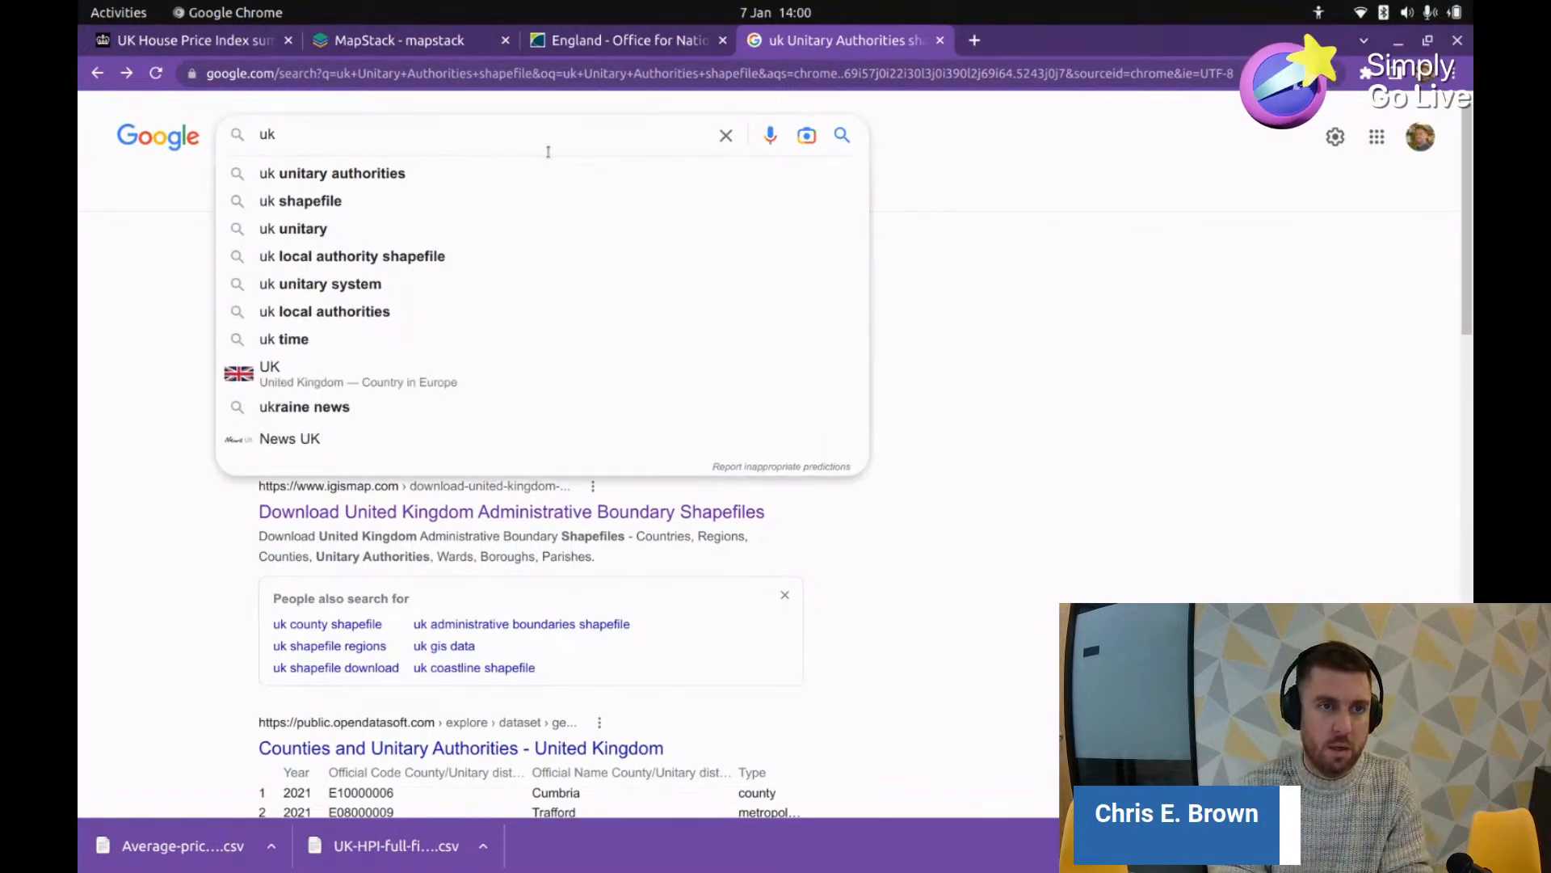
text(admin boun)
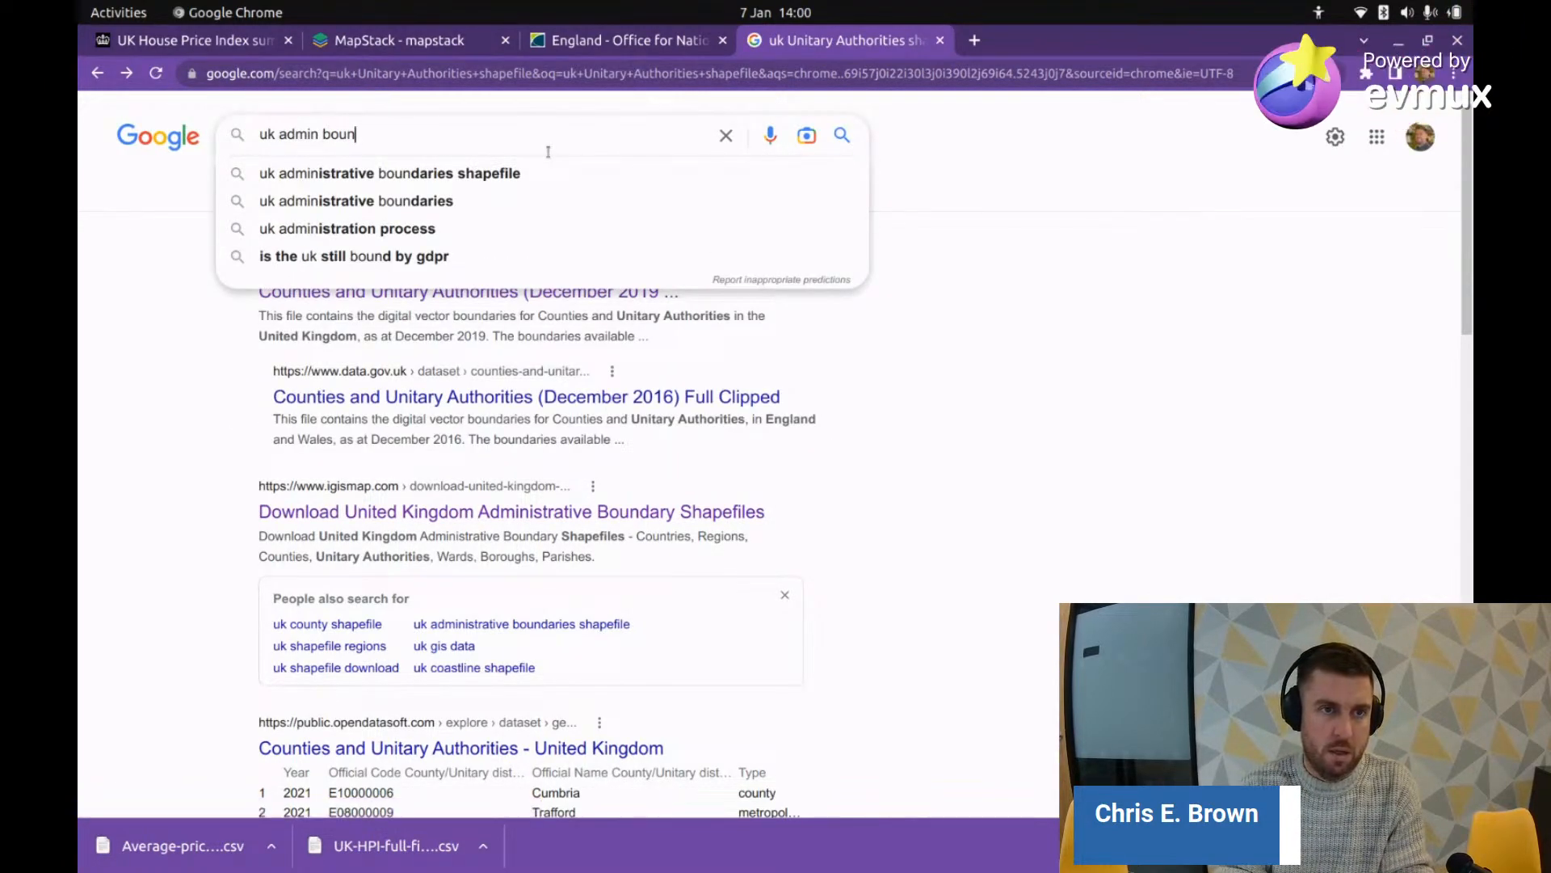
text(dar)
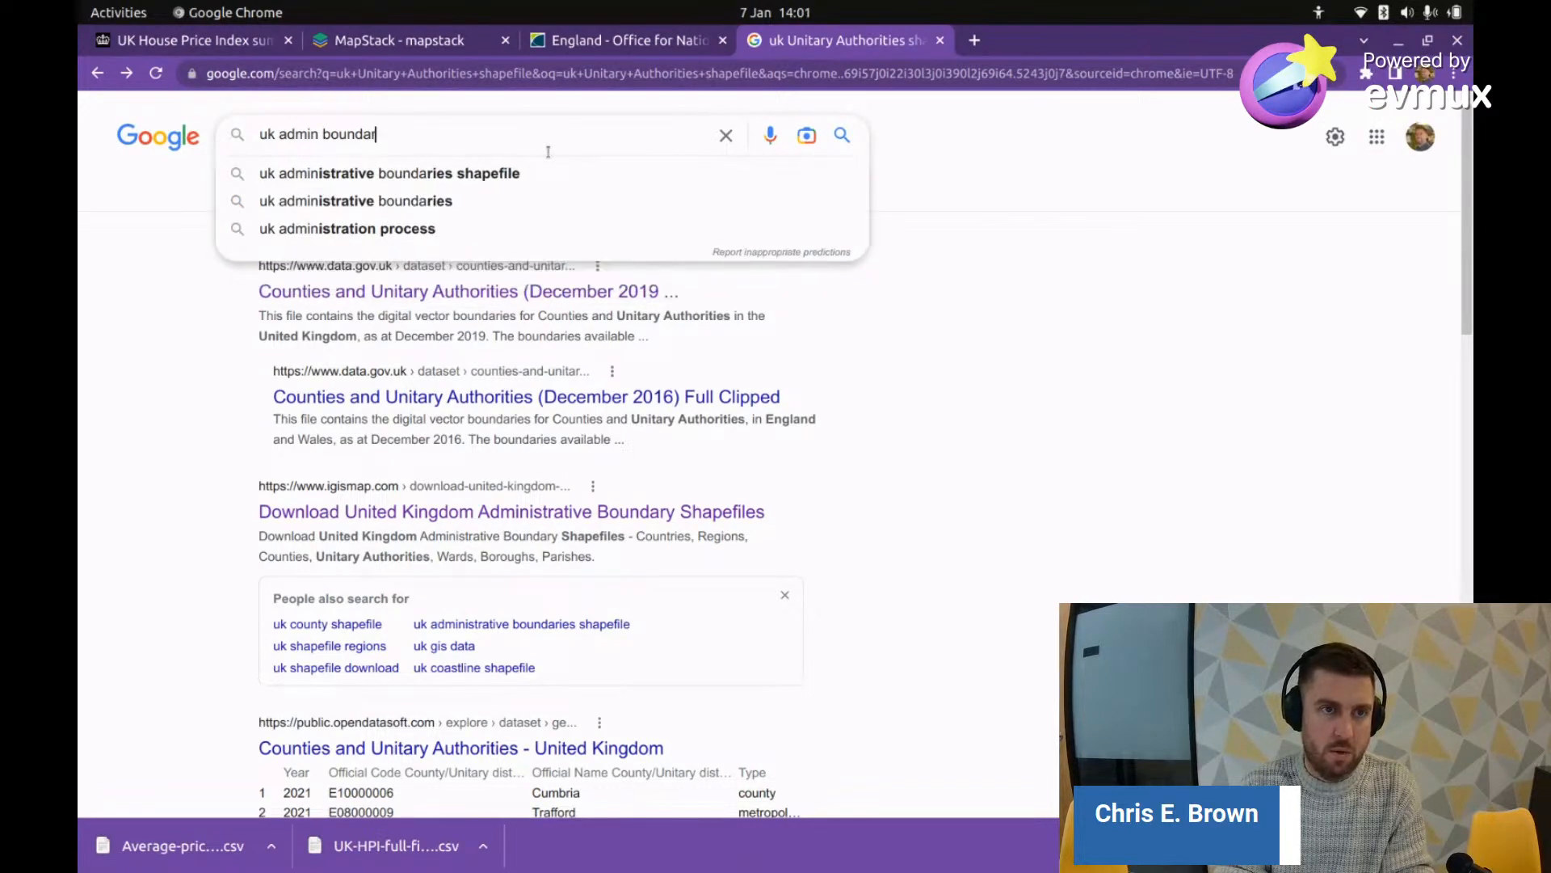
text(ies shapefile)
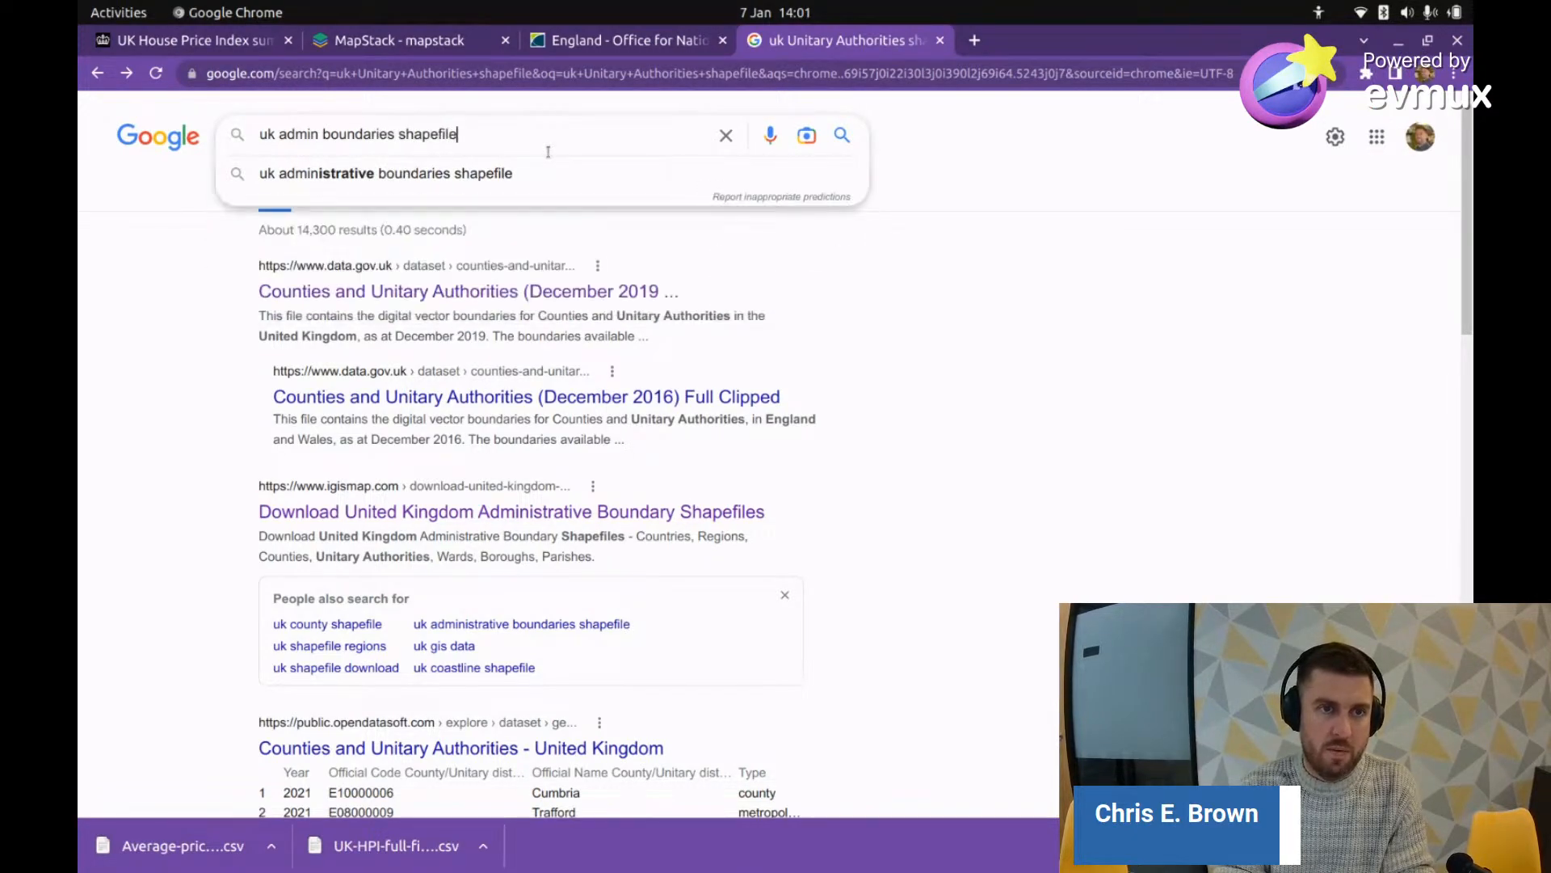
key(Return)
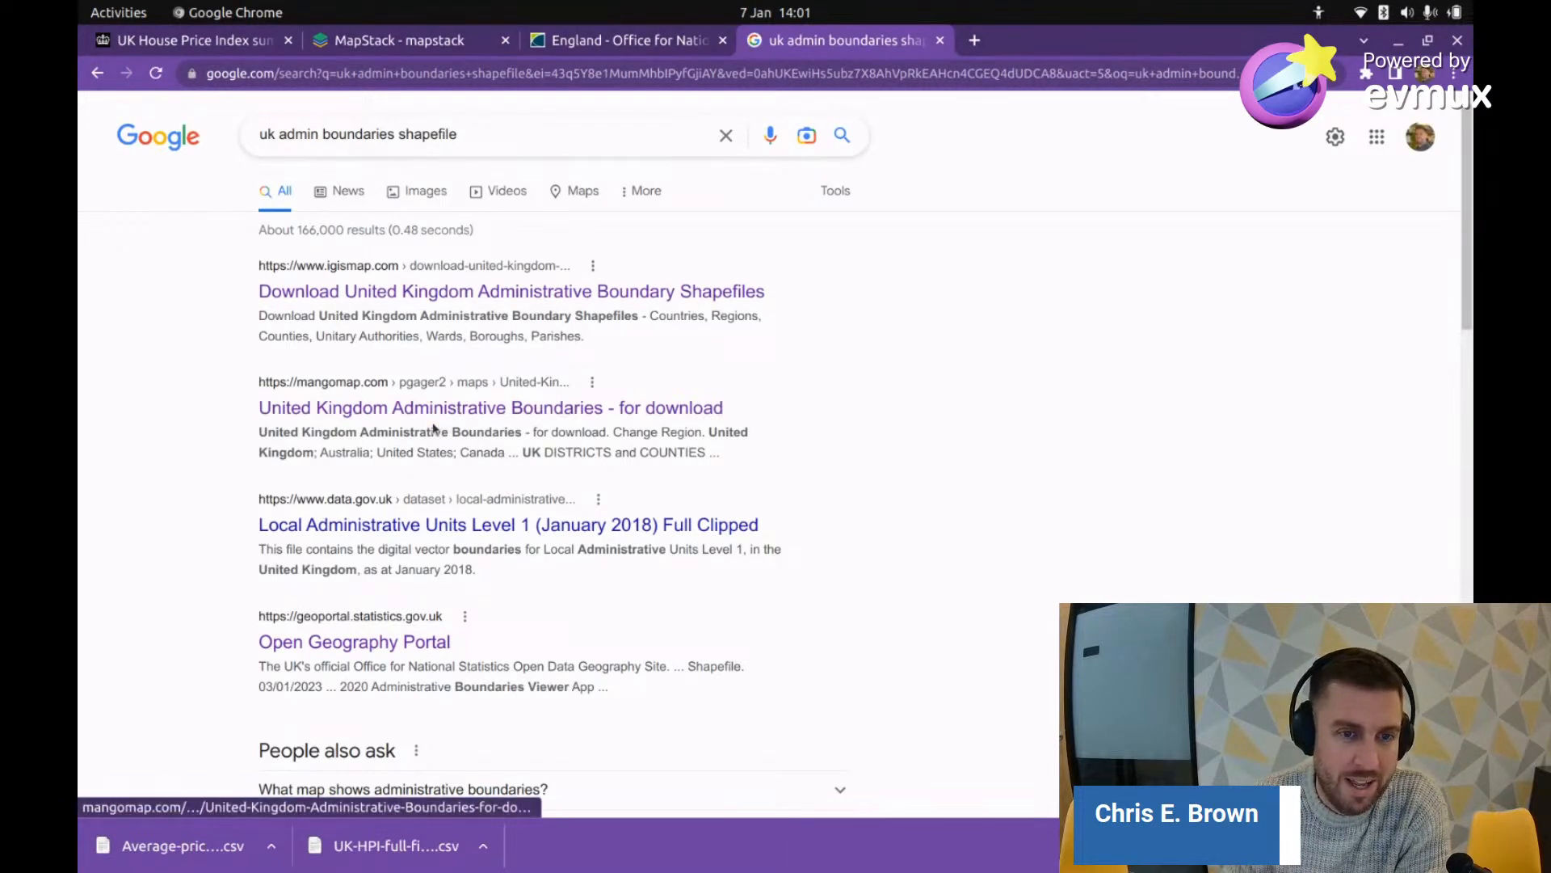
scroll(414, 451, down, 5)
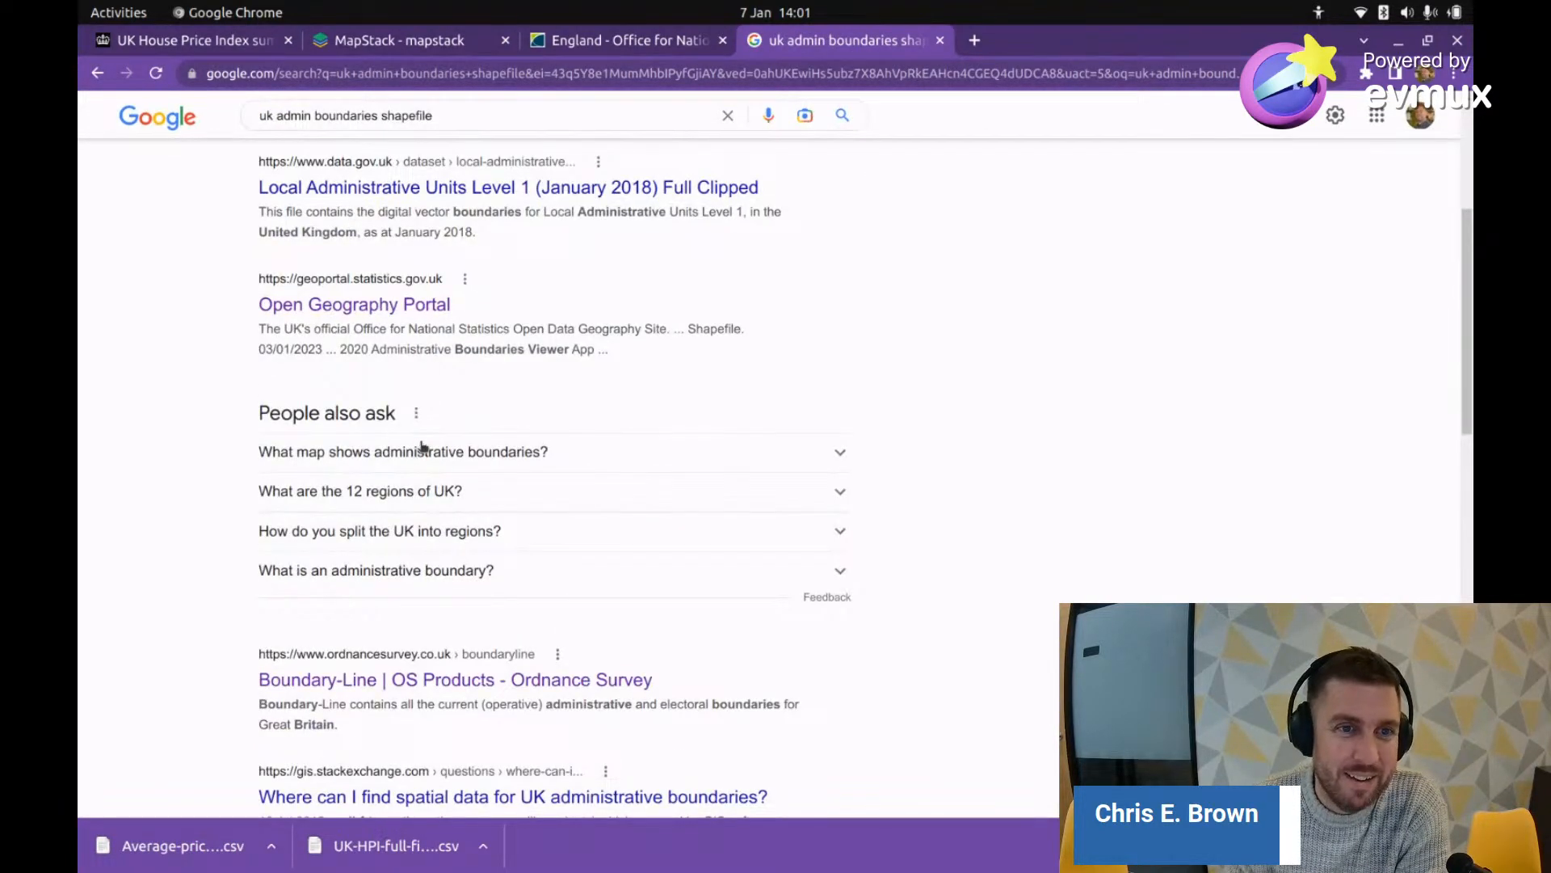
Step: Try the Local Administrative Units Level 1 Shapefile download, then return to results after the 404
click(469, 192)
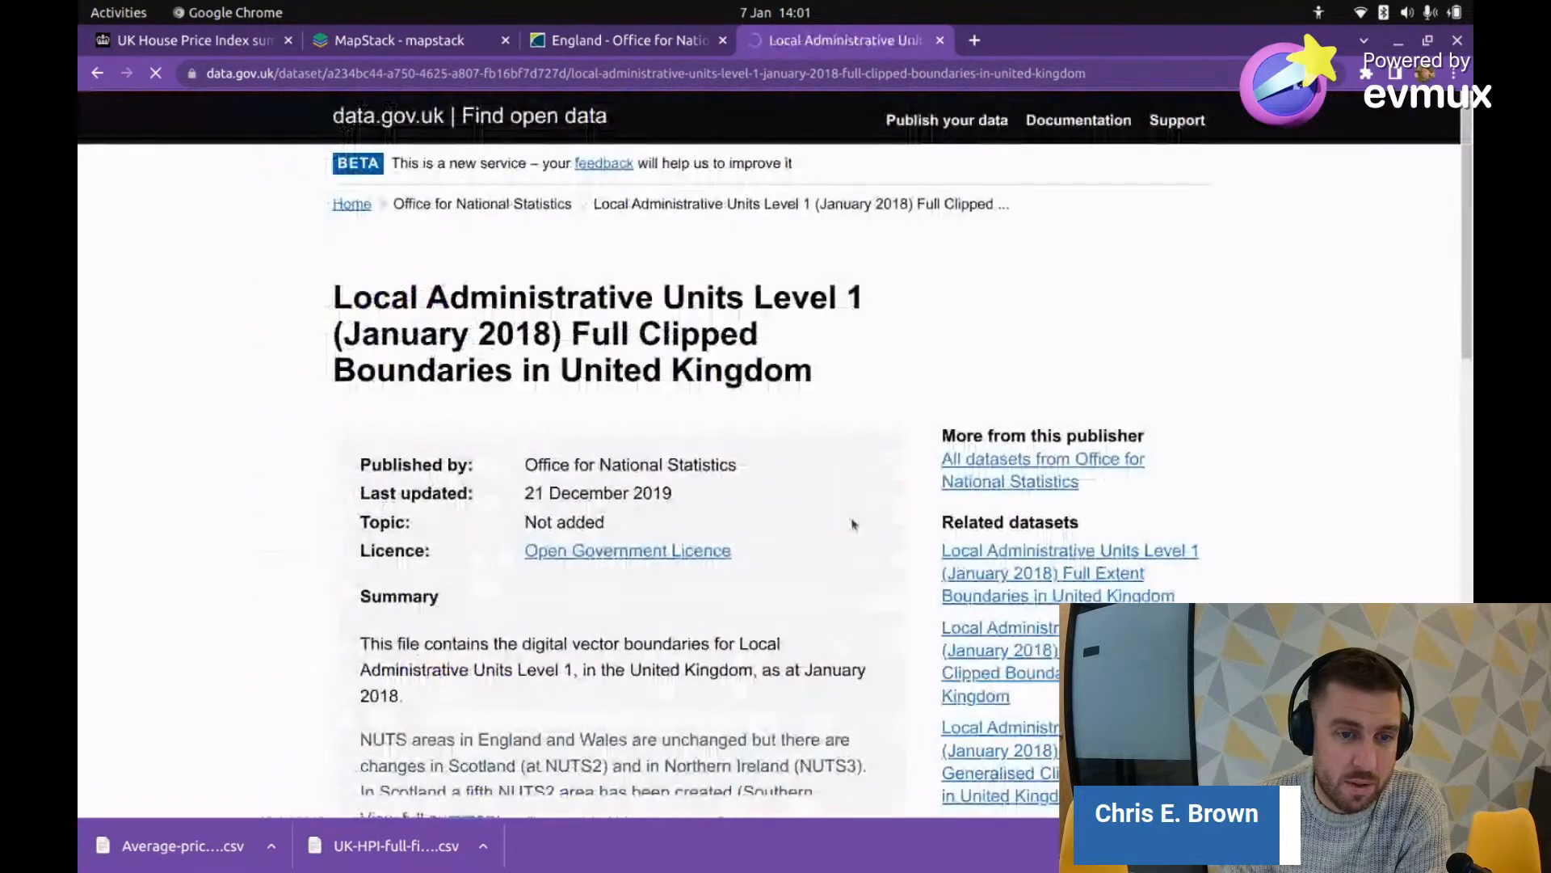
scroll(598, 594, down, 8)
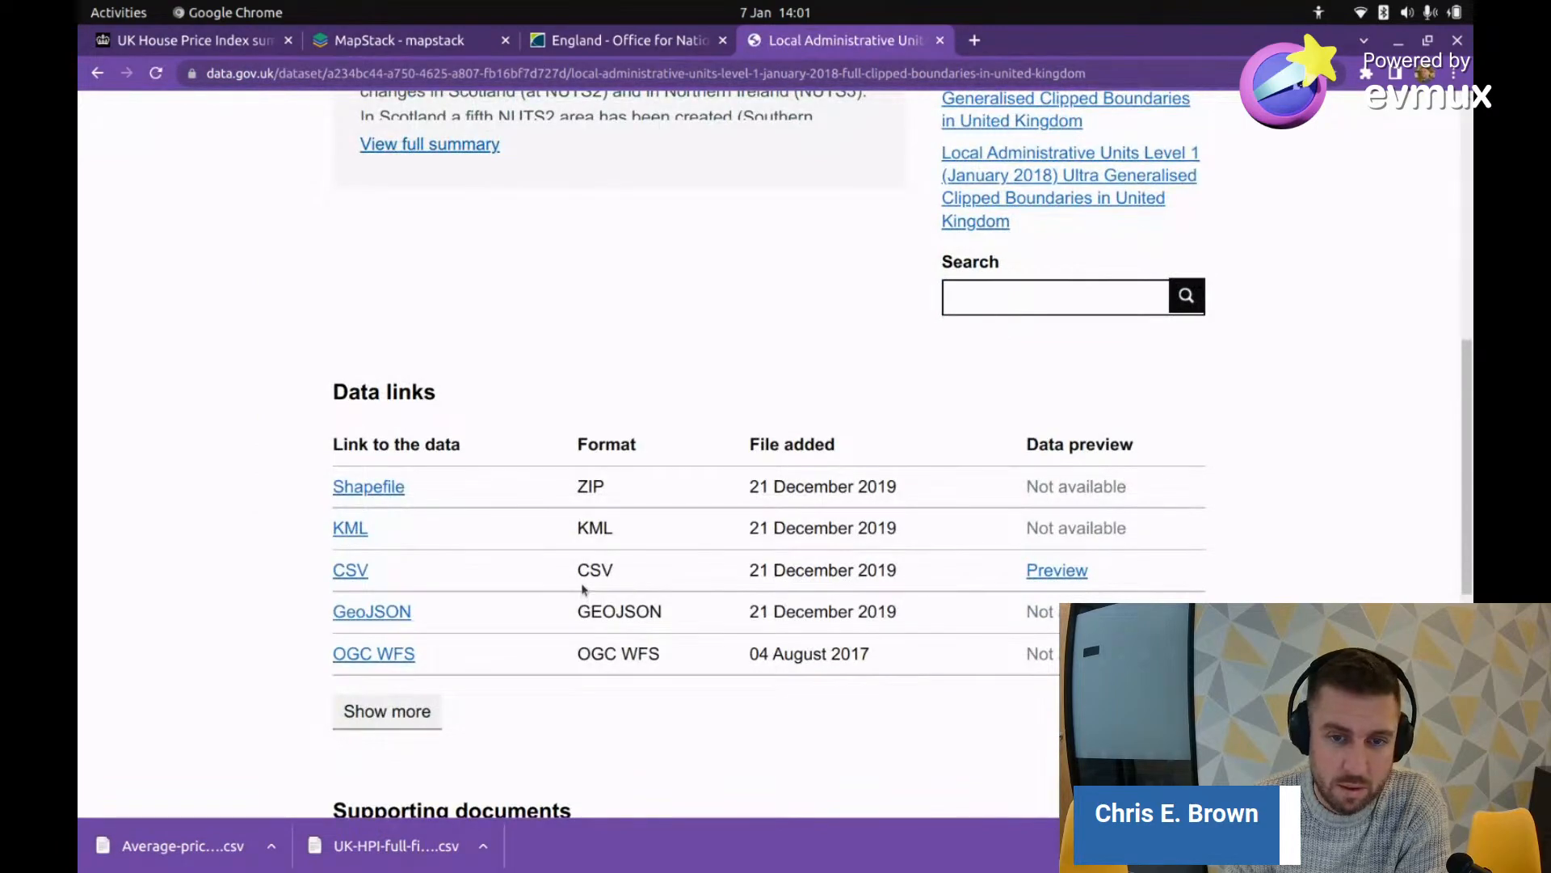
scroll(581, 587, up, 4)
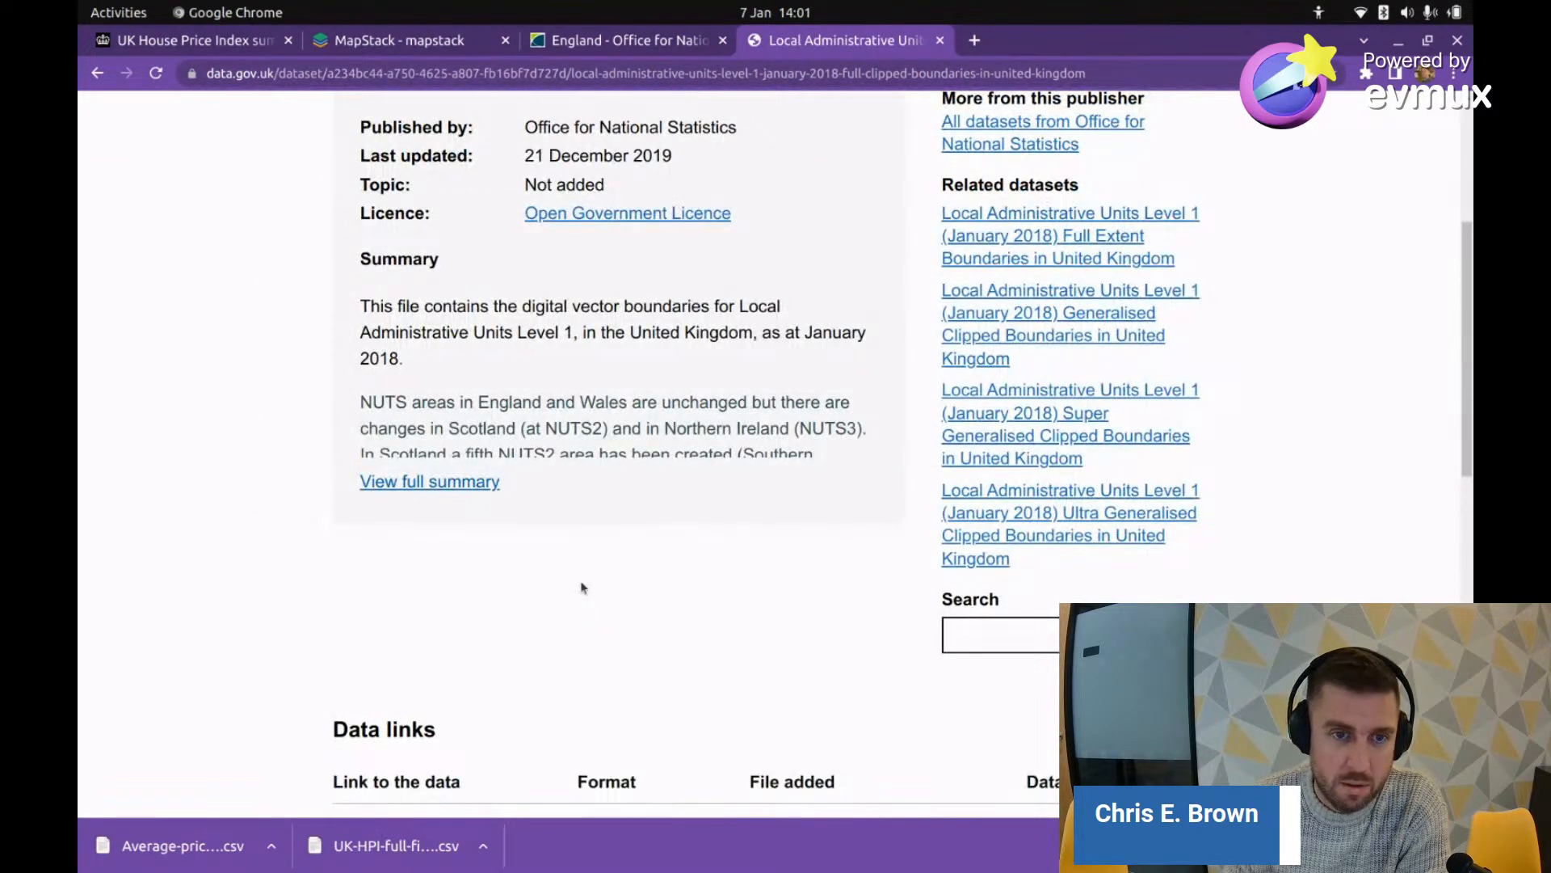
scroll(578, 588, down, 1)
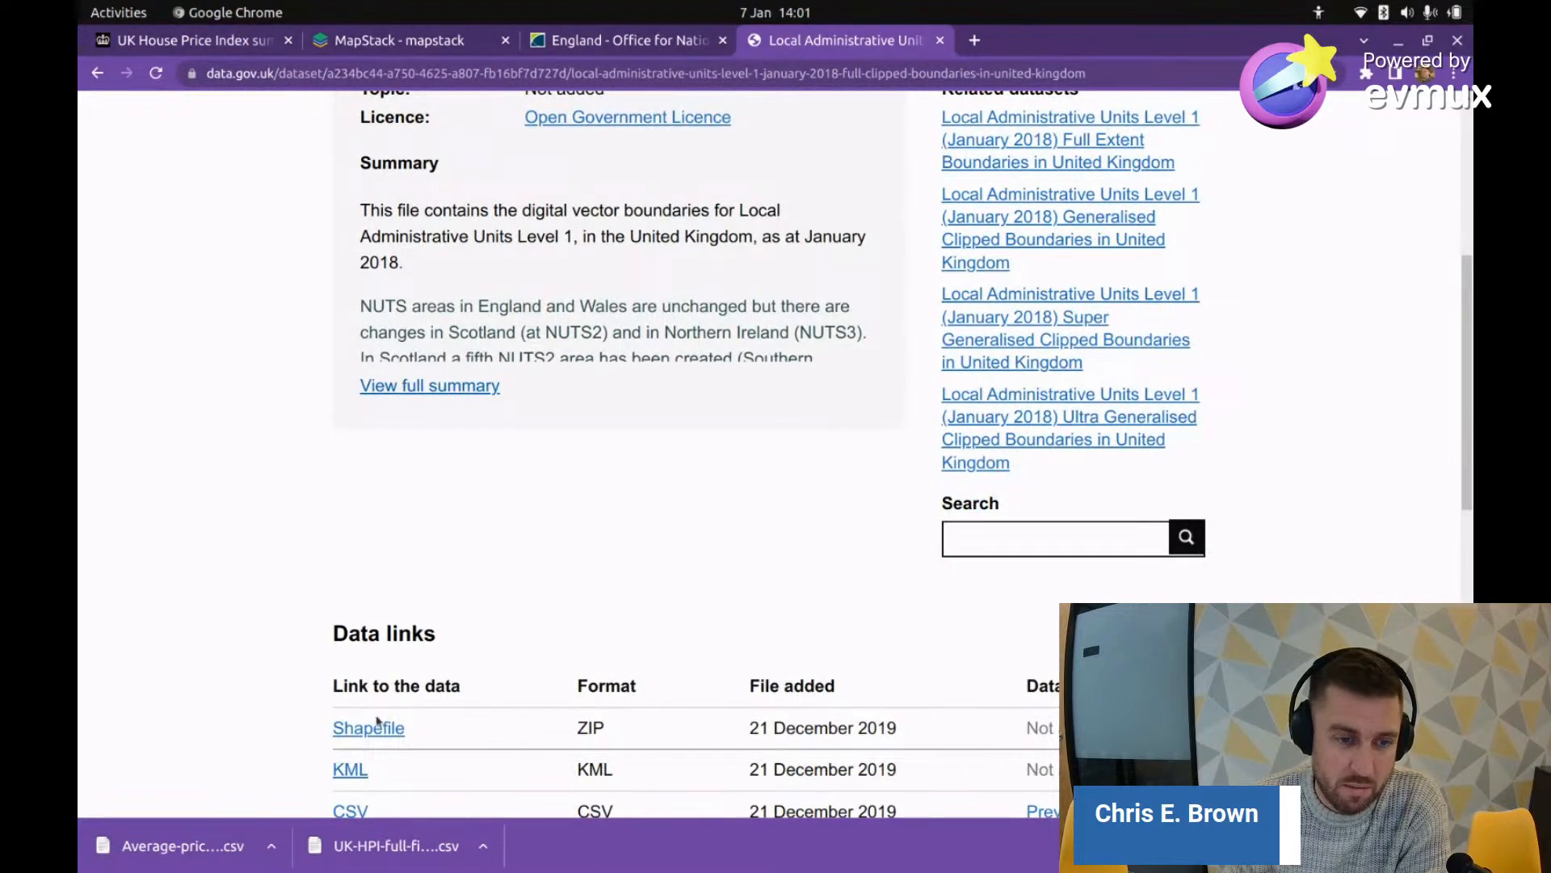
click(378, 725)
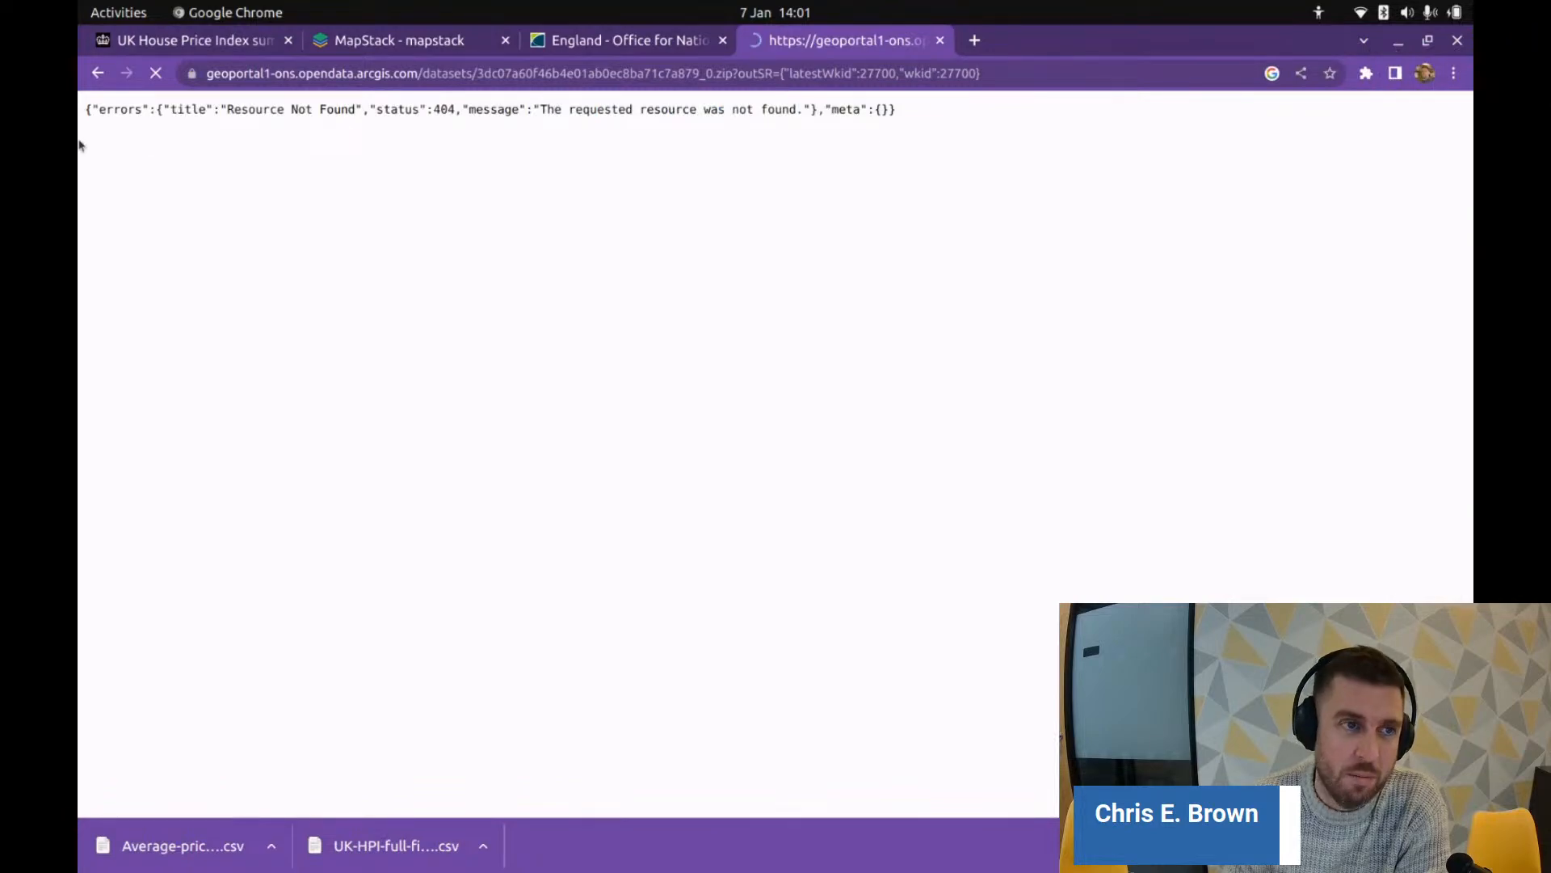
click(96, 76)
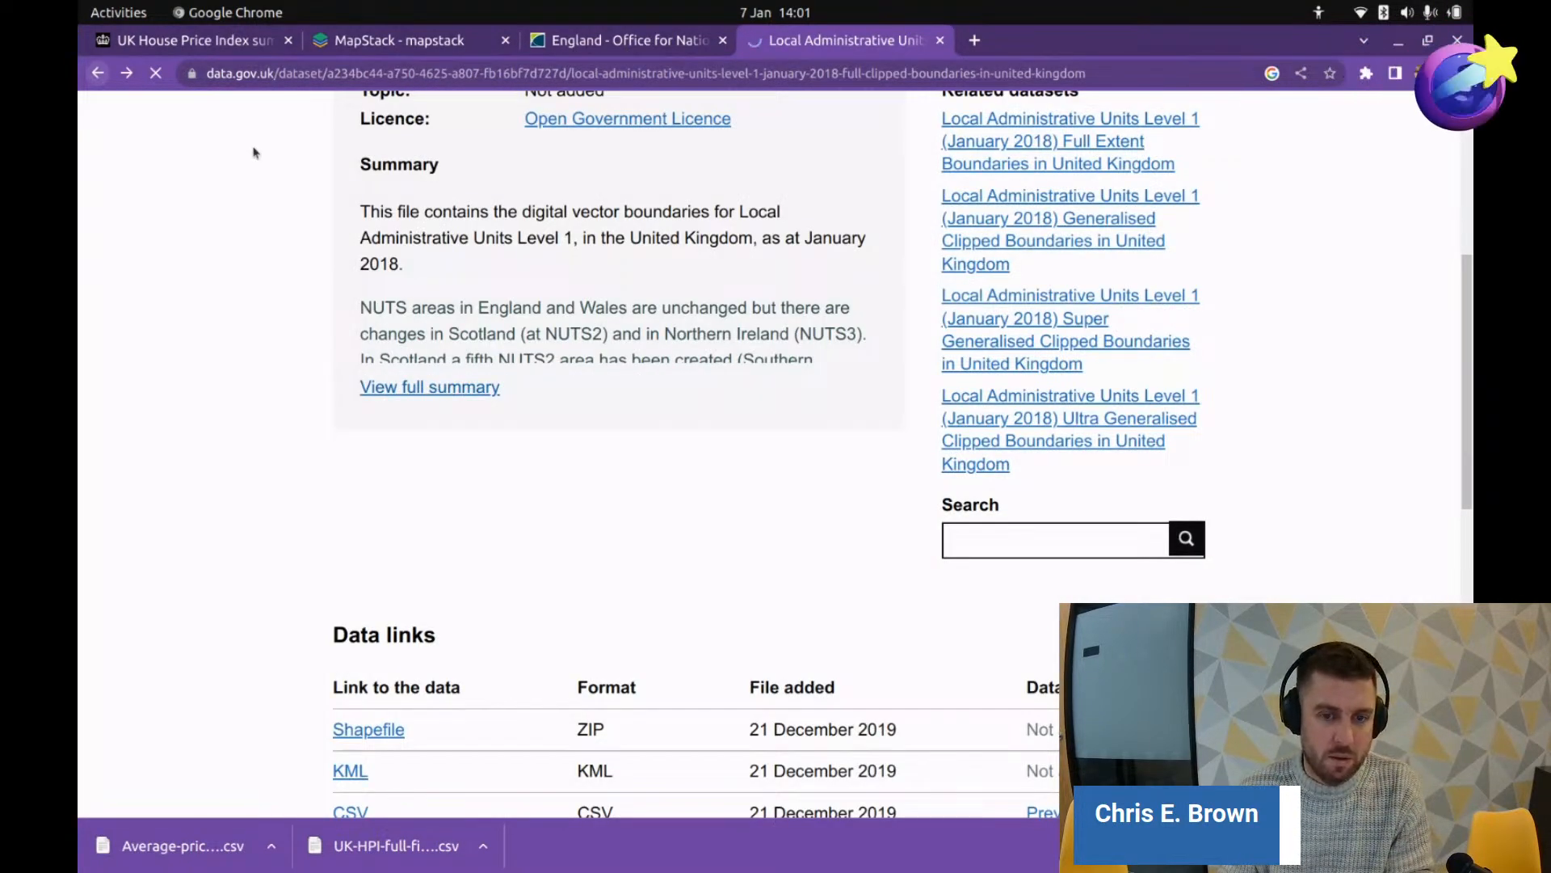
key(alt+Left)
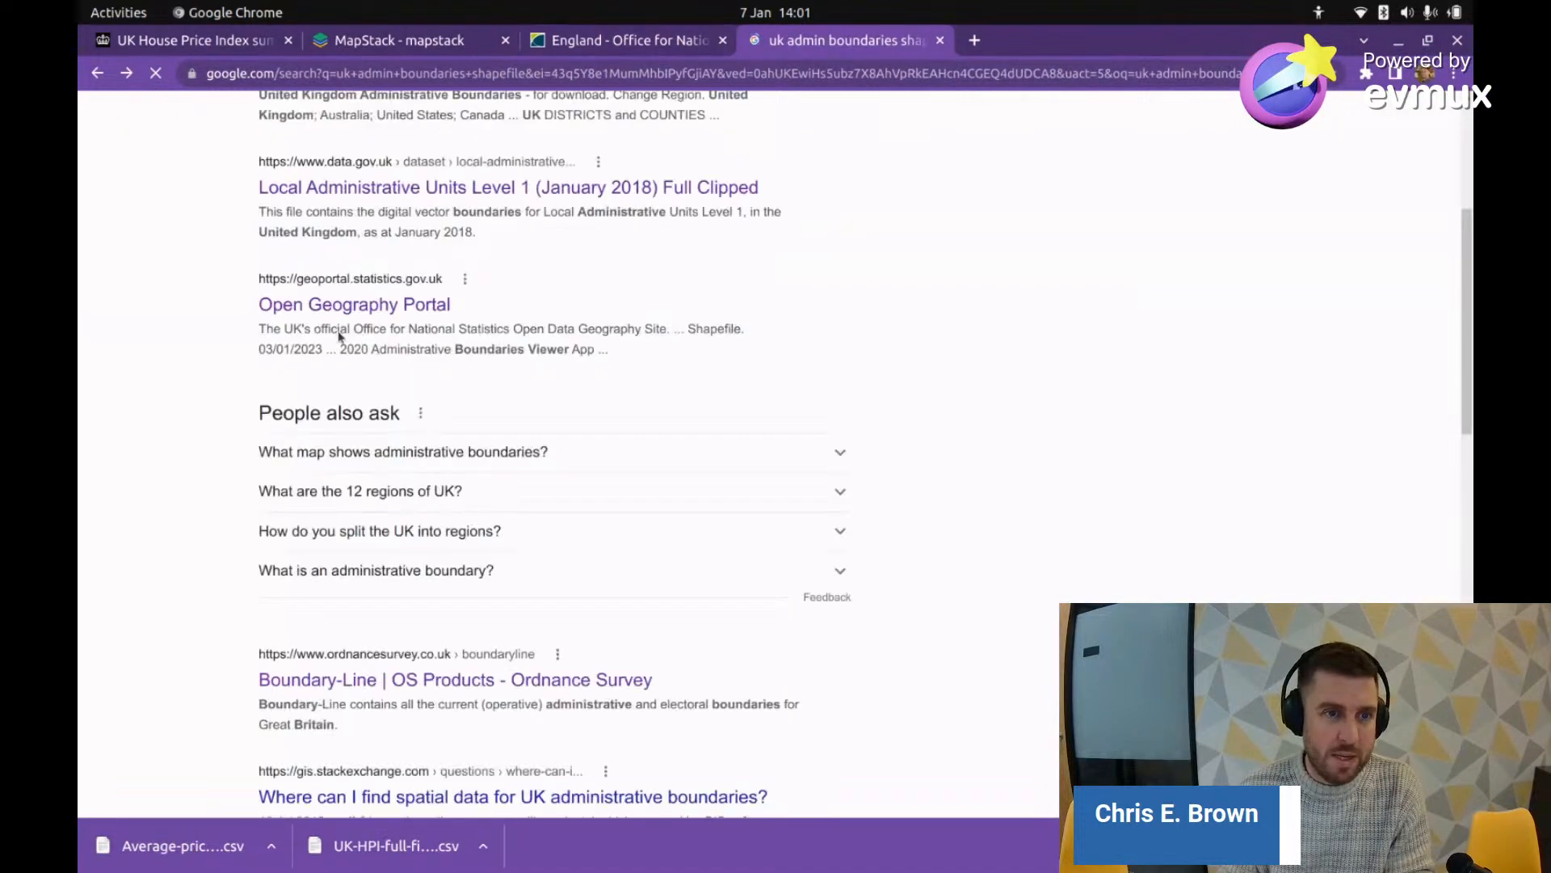
scroll(714, 589, down, 3)
scroll(714, 590, down, 3)
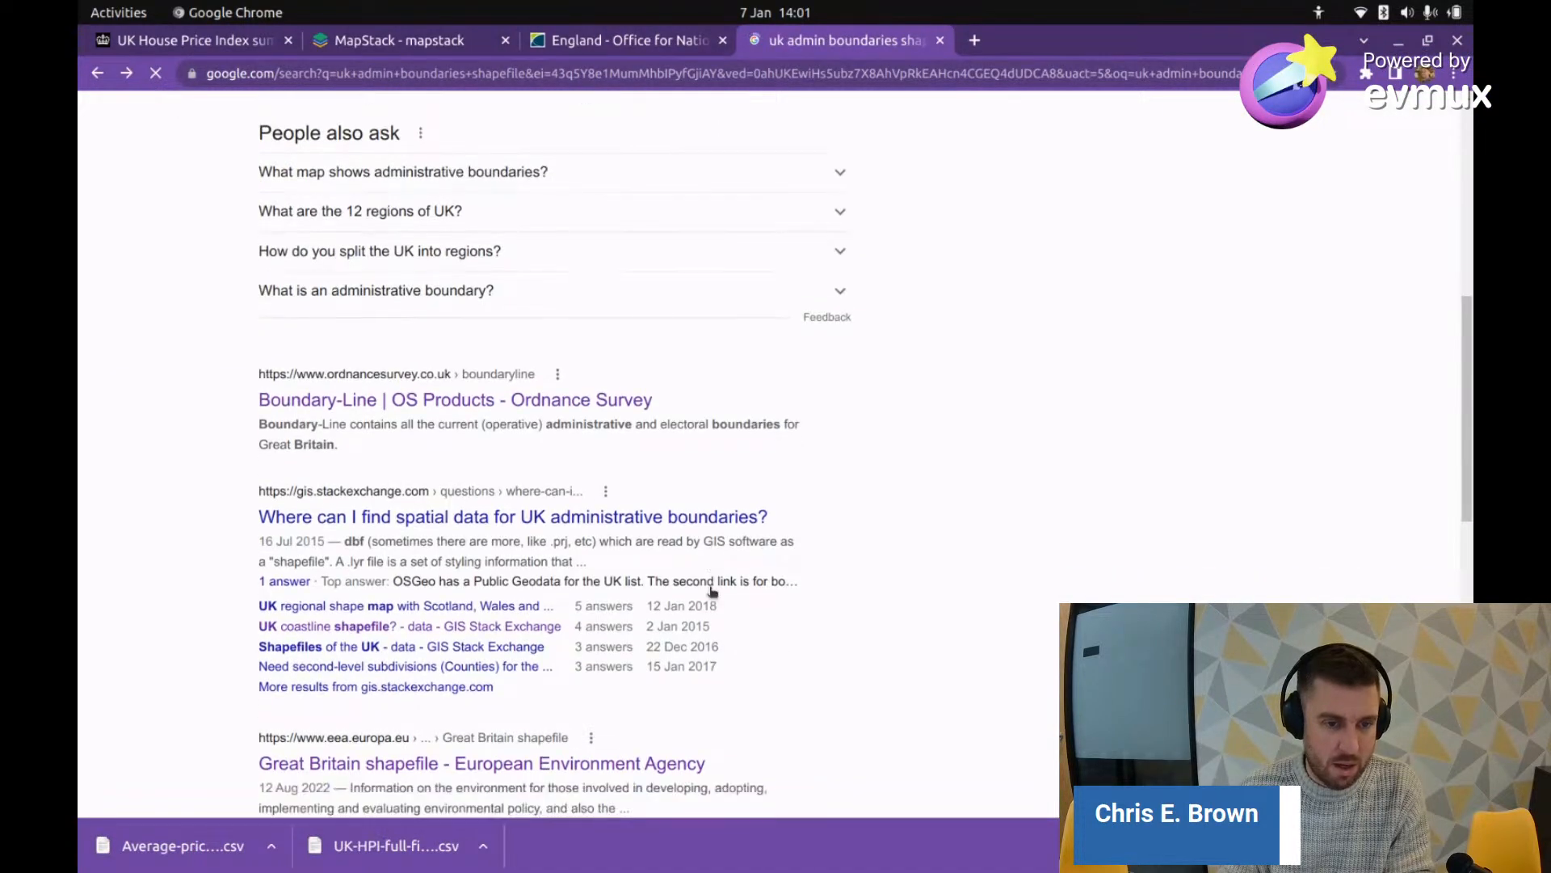
scroll(709, 586, up, 2)
scroll(568, 356, up, 8)
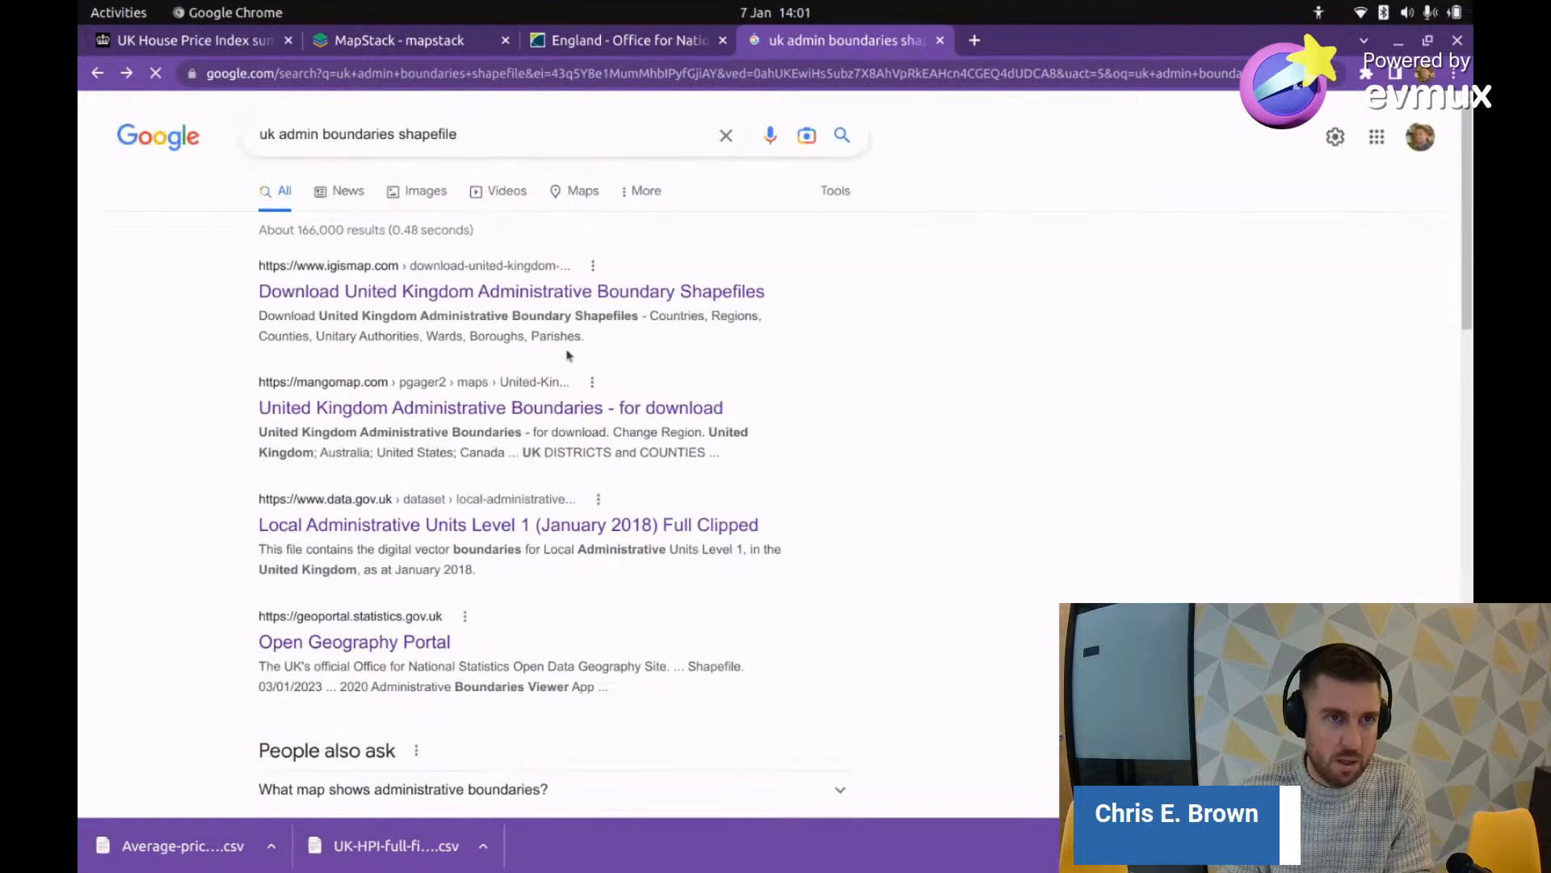
Step: Copy Bristol's area code E06000023 from Calc and switch back to Chrome
key(alt+Tab)
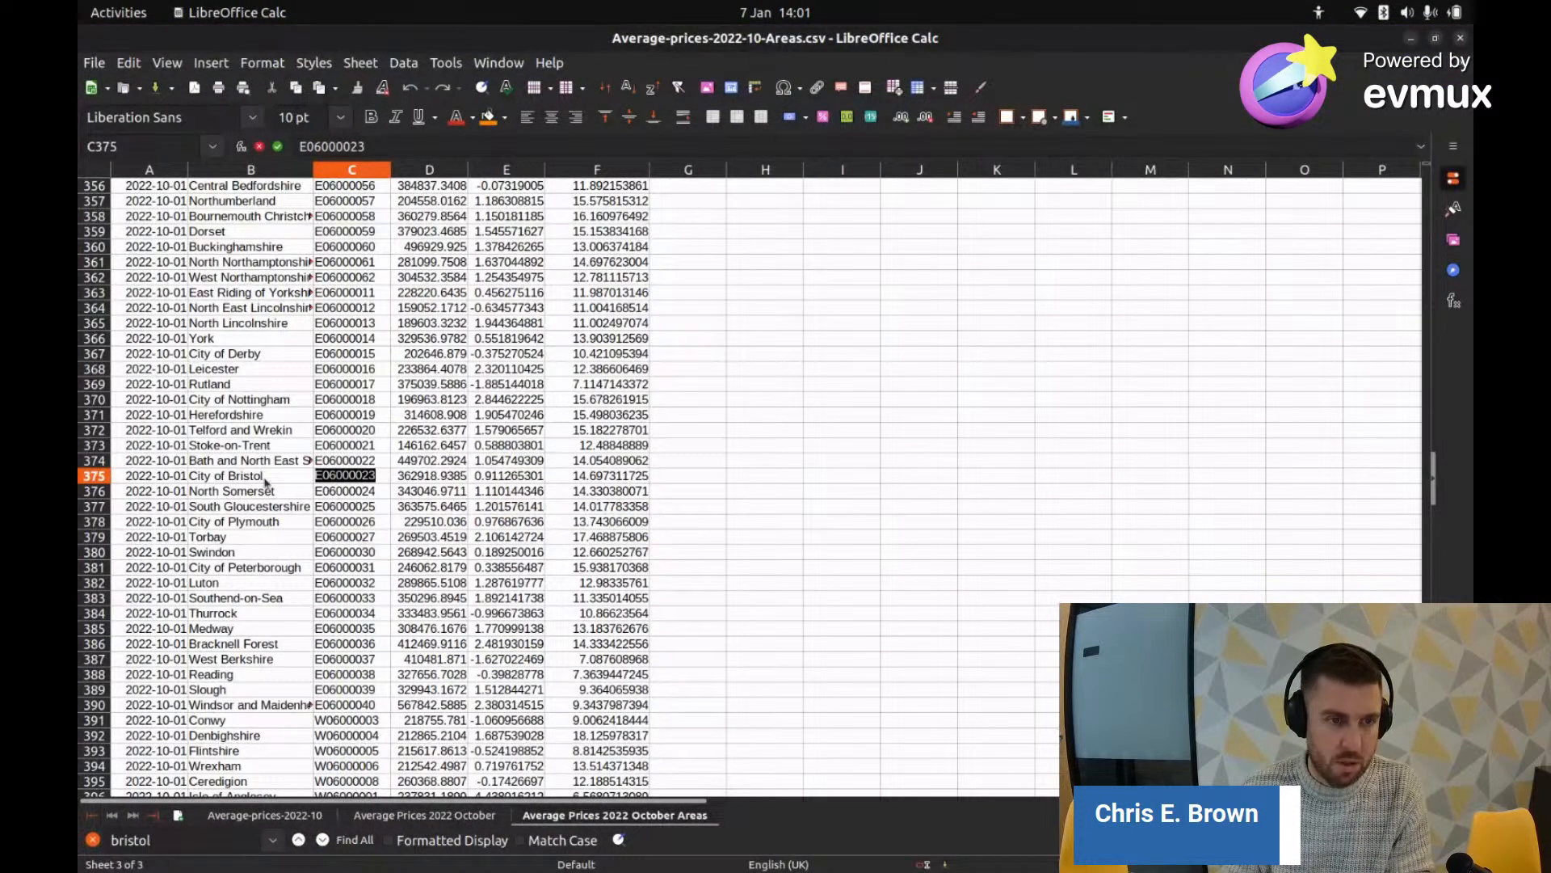
right_click(341, 477)
click(378, 515)
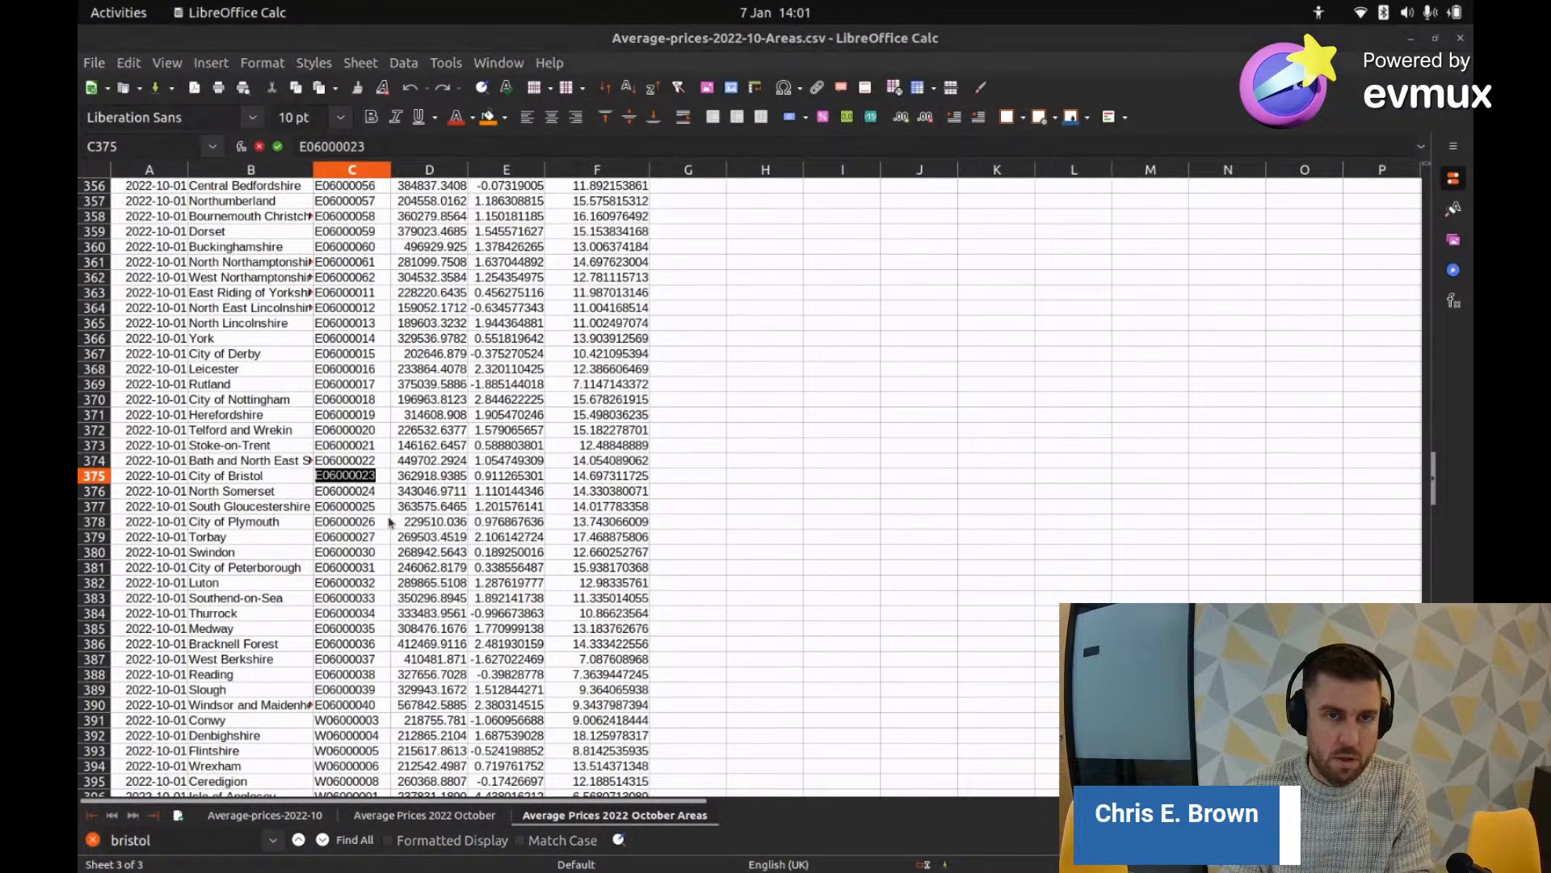
key(alt+Tab)
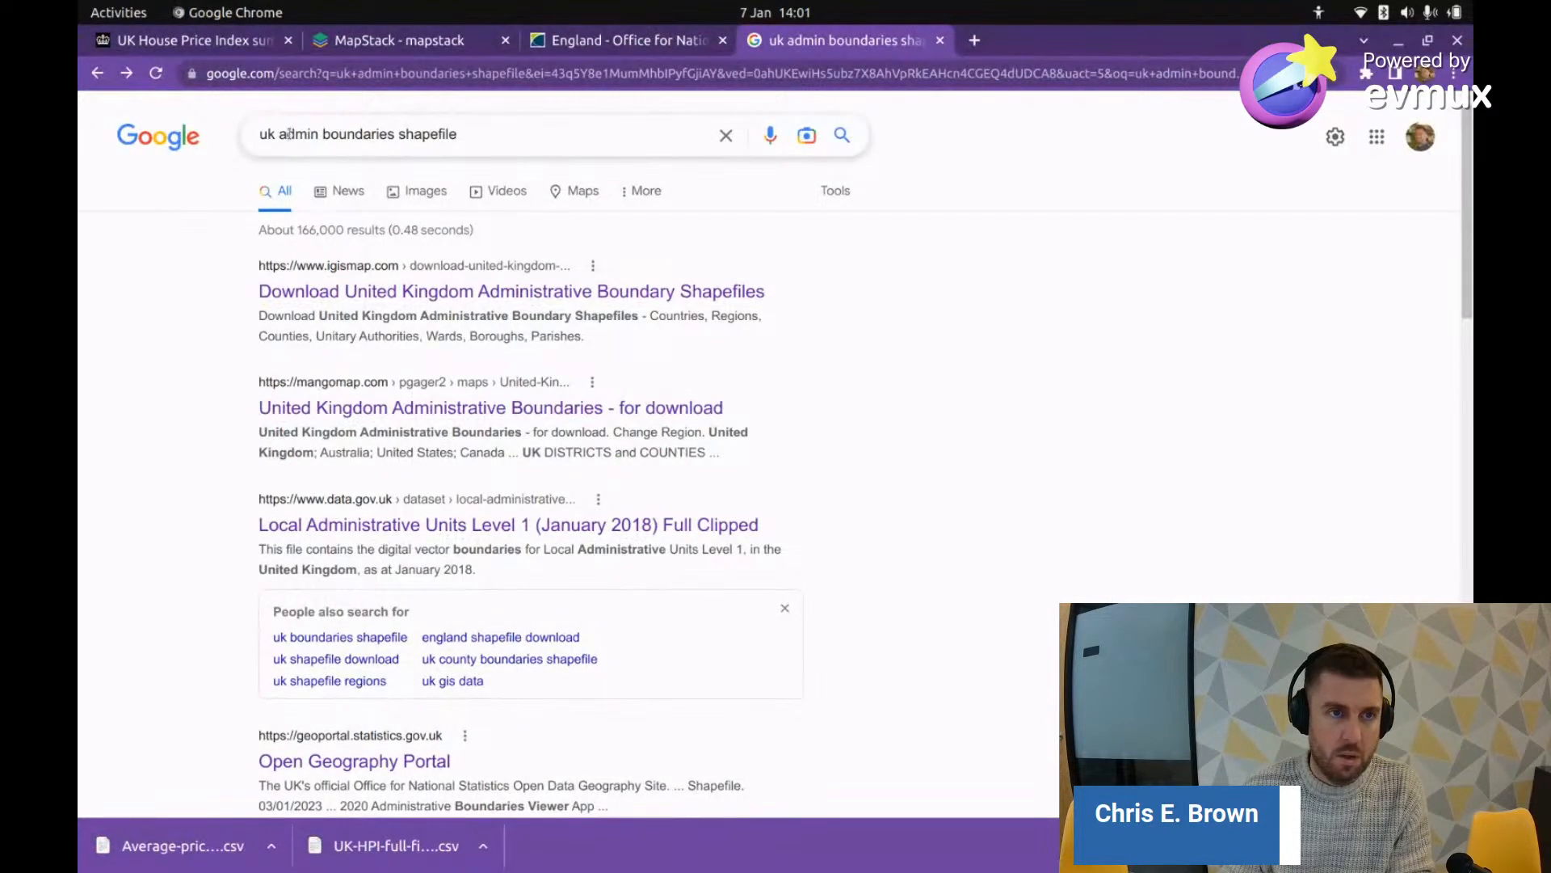
Step: Search Google for 'uk admin E06000023' with the pasted code
drag(488, 136, 615, 133)
text(uk a)
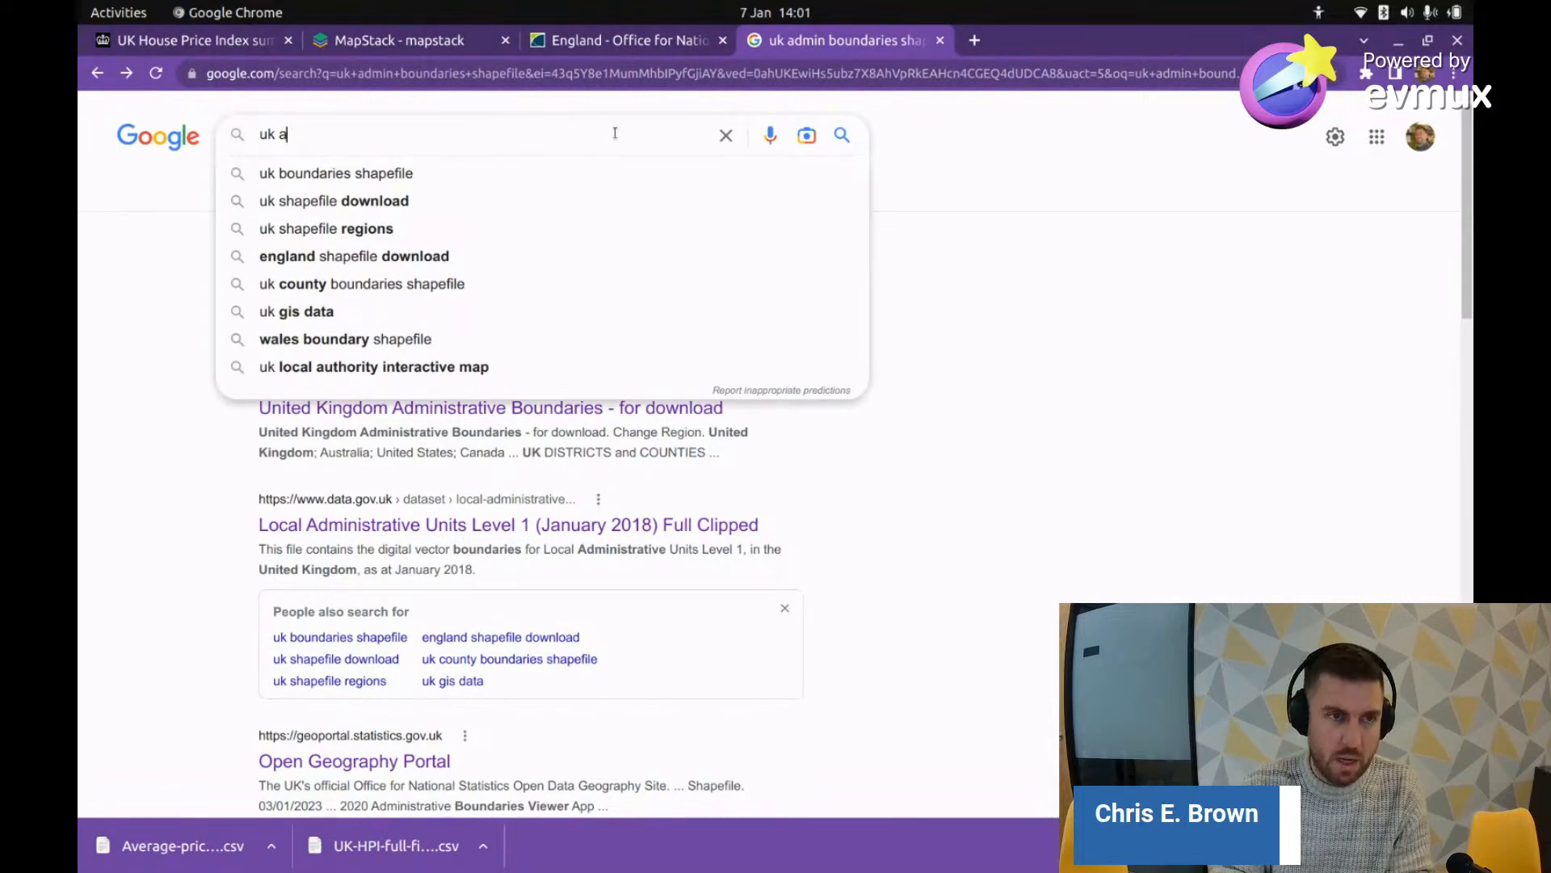
text(dmin)
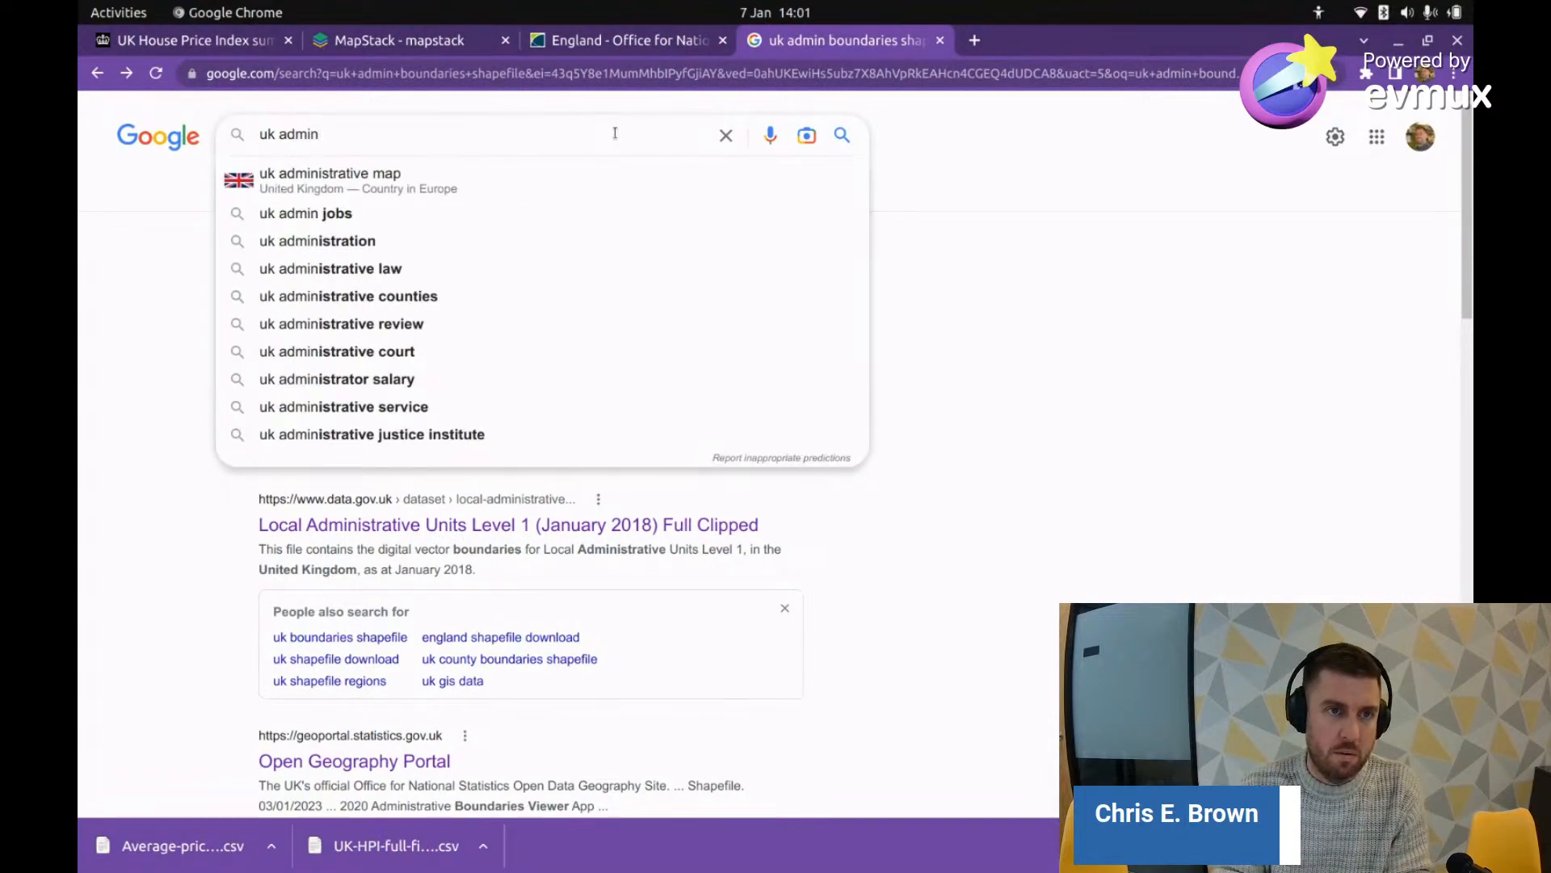
key(ctrl+v)
key(Return)
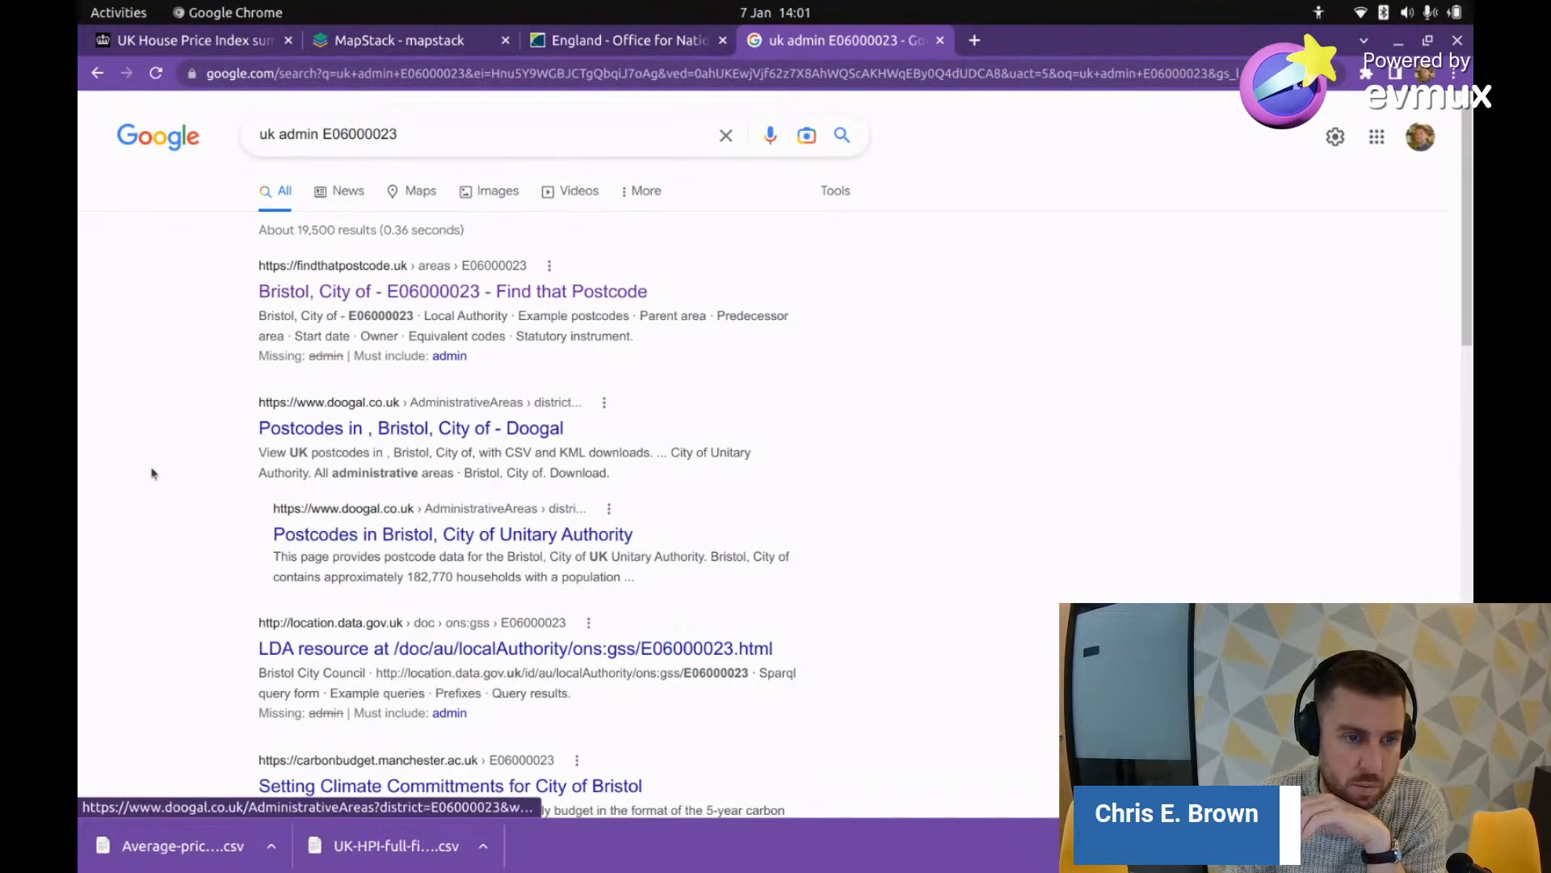
scroll(157, 495, down, 3)
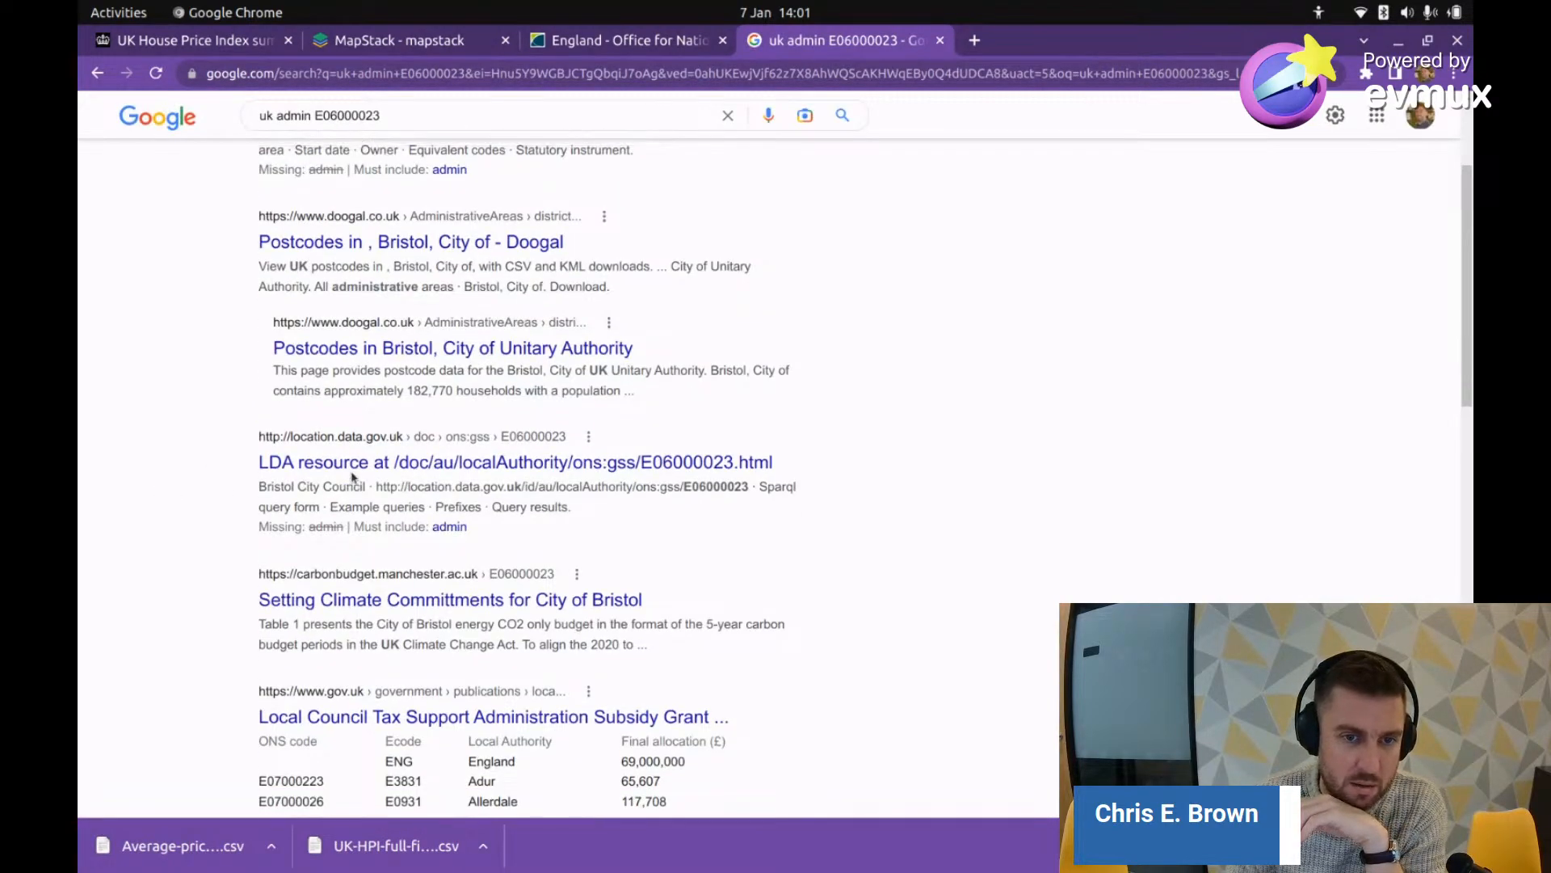
scroll(405, 171, up, 3)
Step: Search Google for 'uk lda shapefile'
text(uk lda ah)
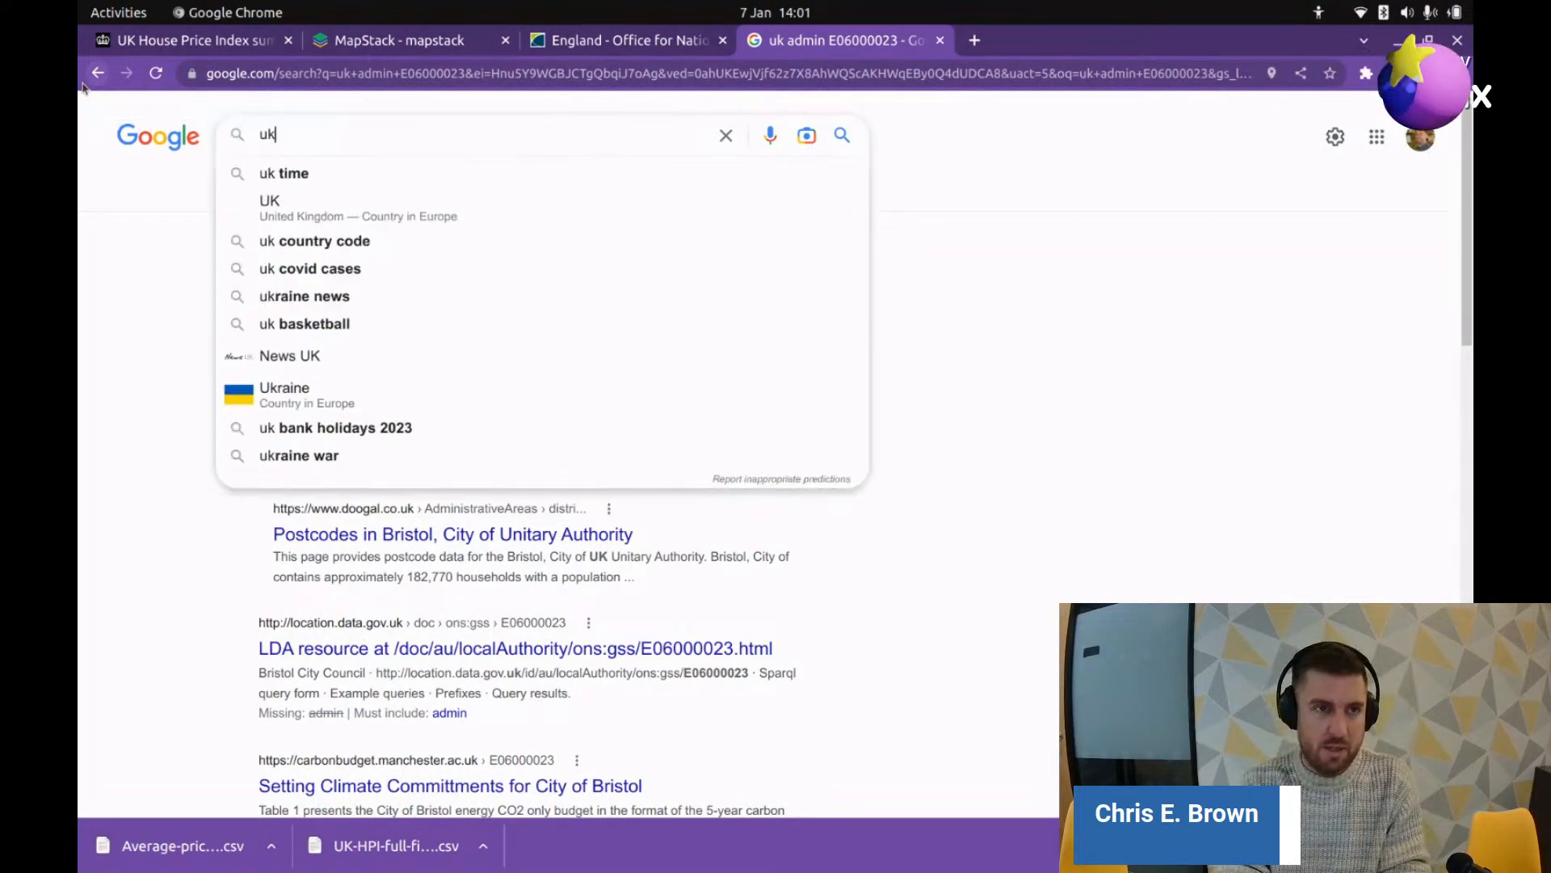
key(BackSpace)
key(BackSpace)
text(sahpe)
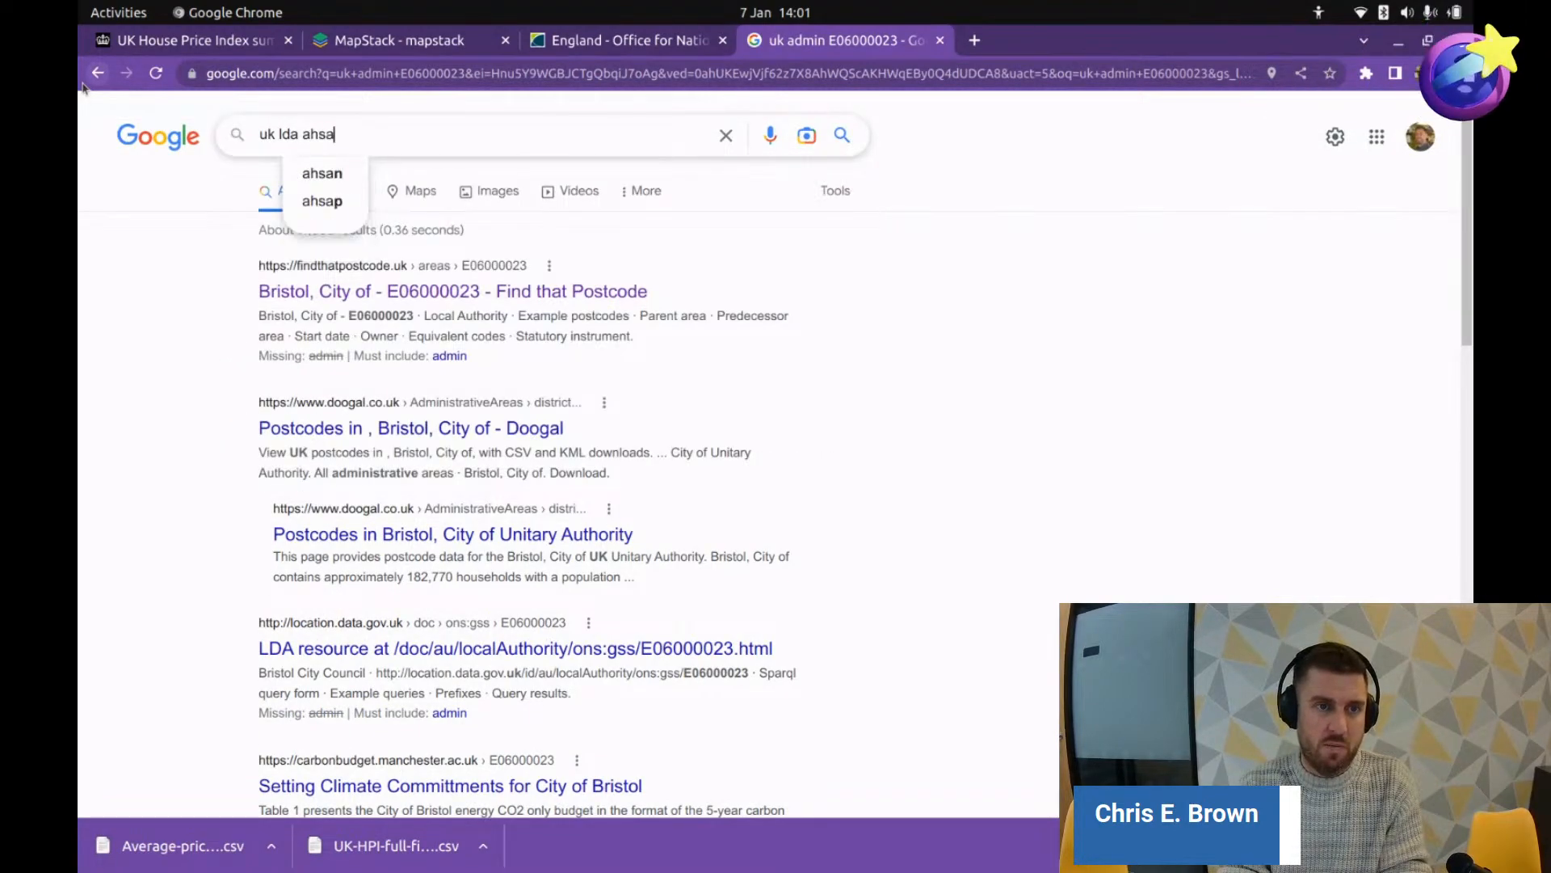
key(BackSpace)
key(BackSpace)
key(BackSpace)
key(BackSpace)
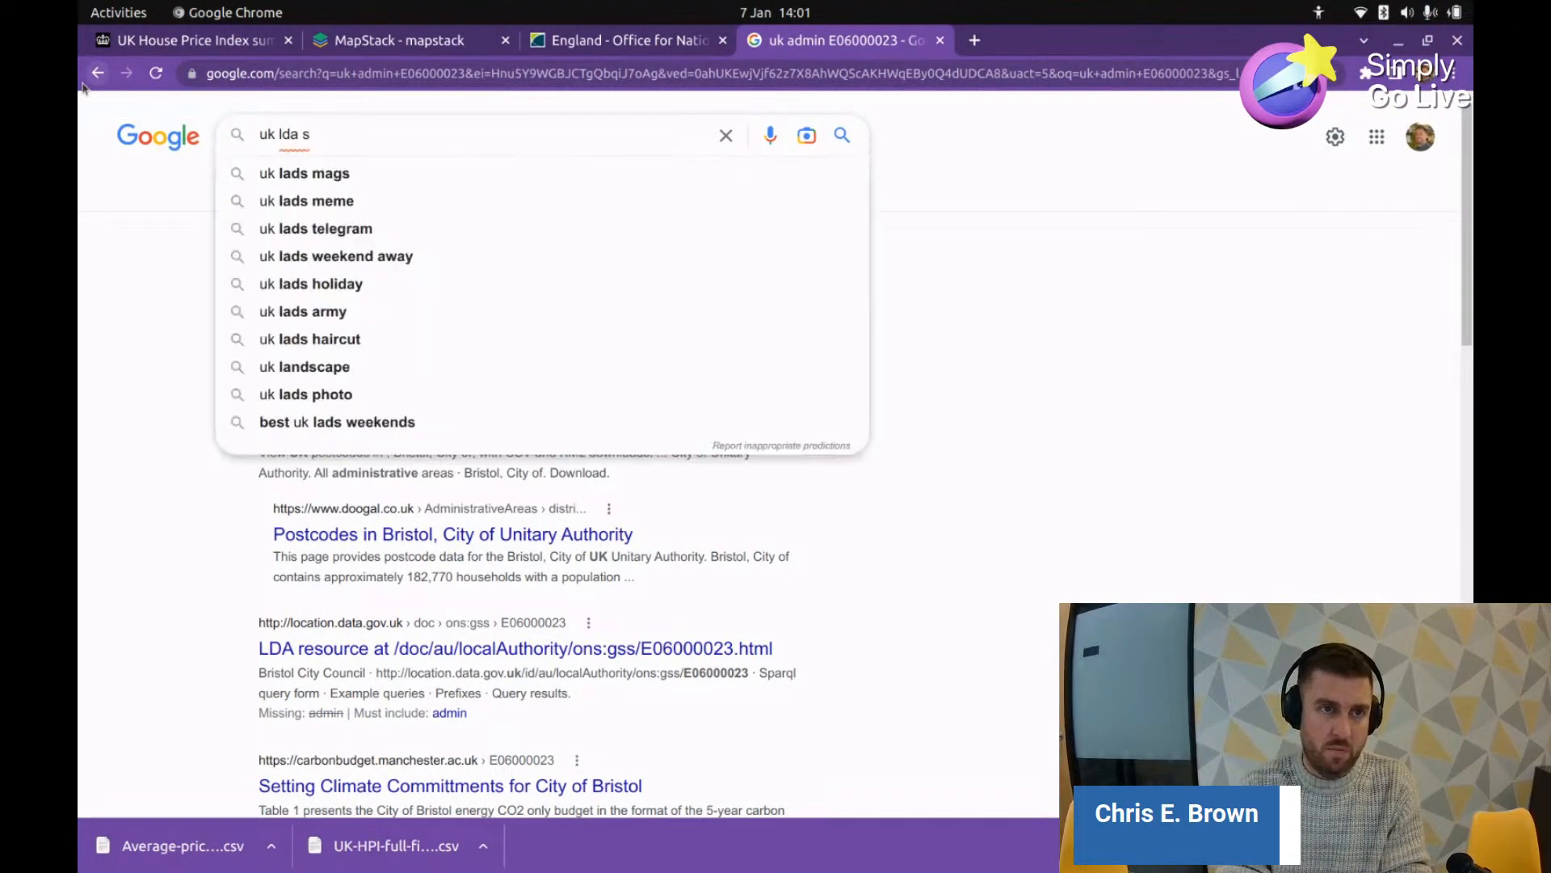
text(hapefile)
key(Return)
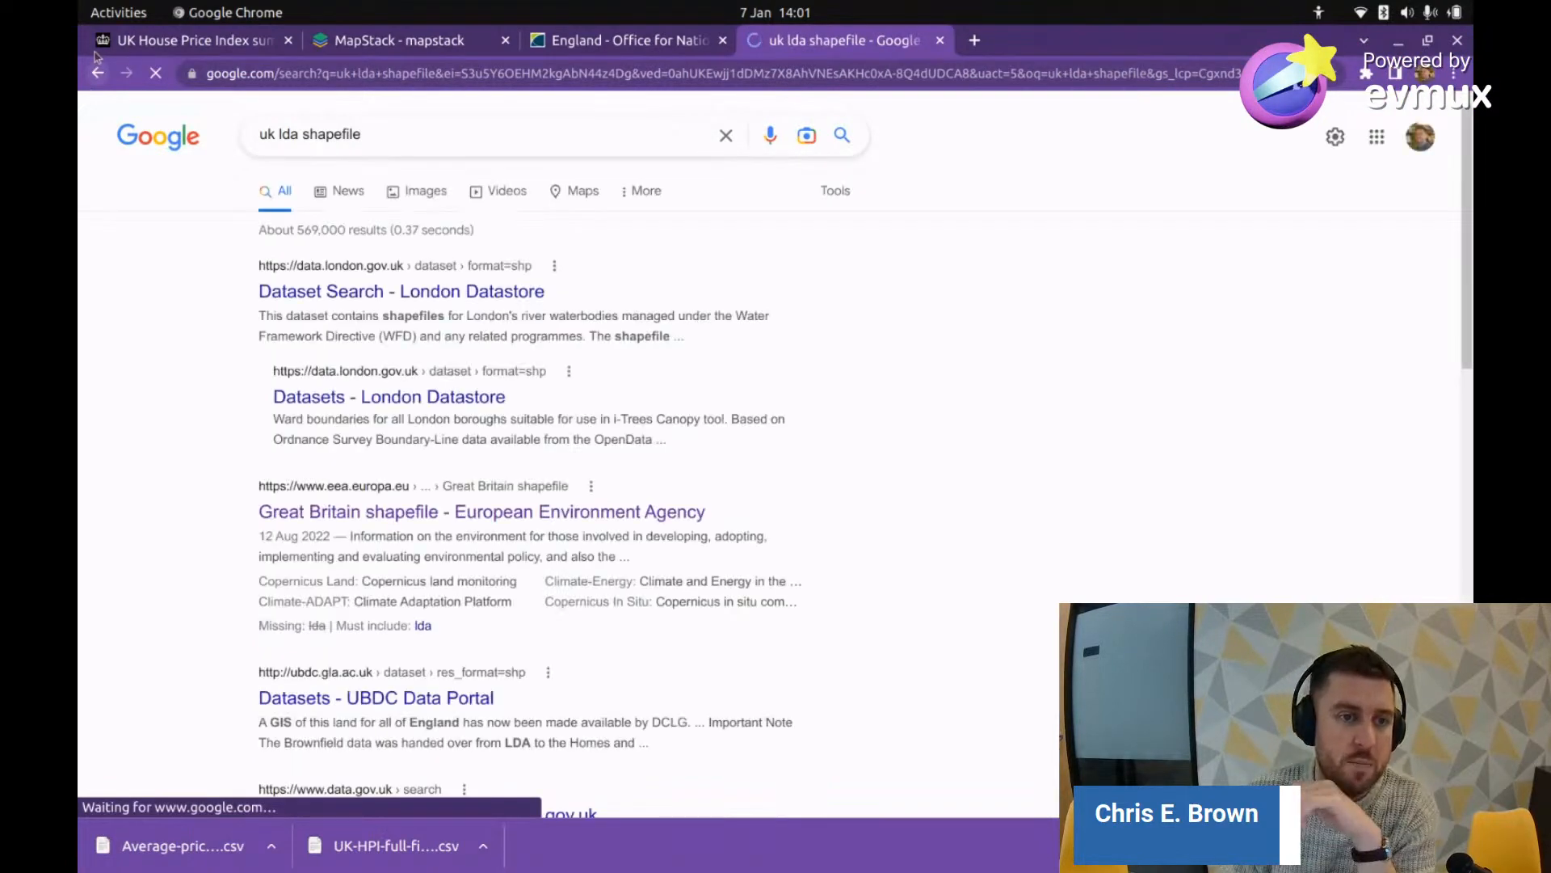
Step: Open the EEA Great Britain shapefile page offering Great_Britain_shapefile.zip
scroll(226, 506, down, 2)
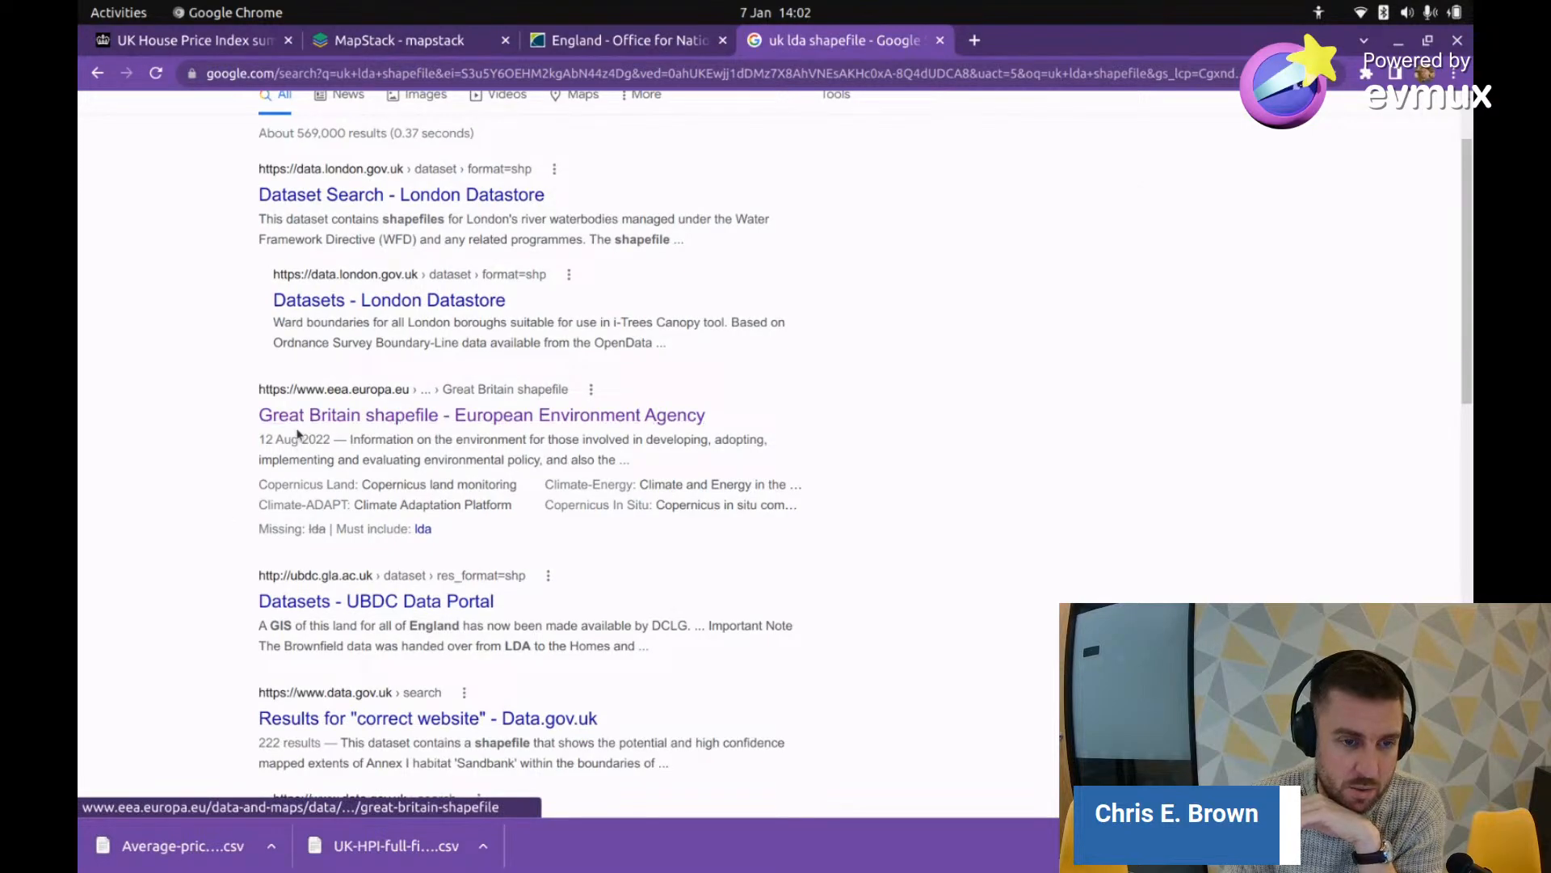
click(376, 414)
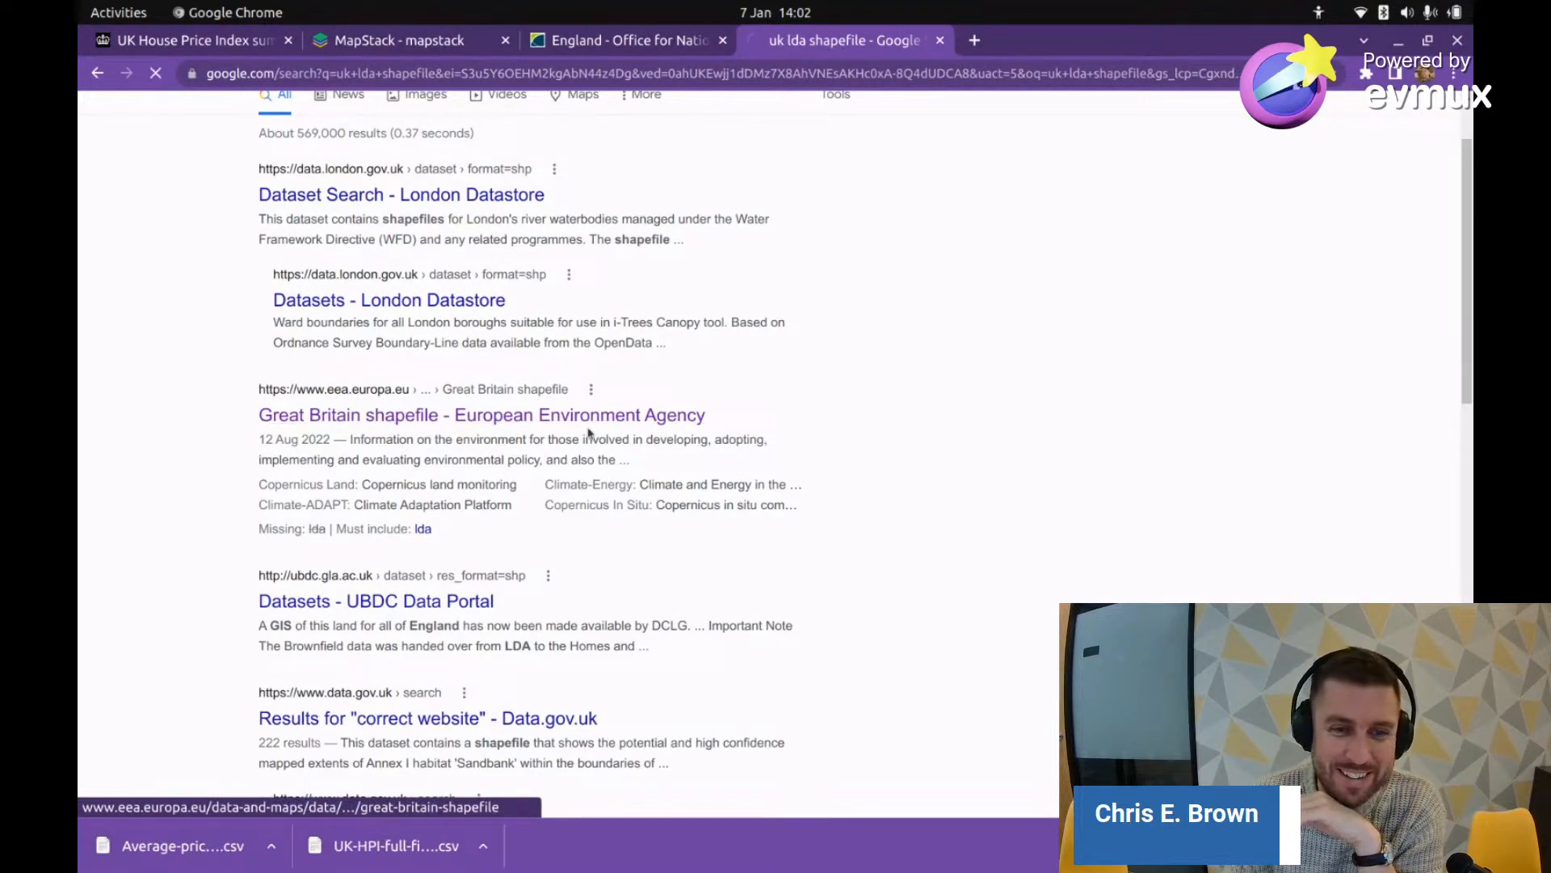
scroll(557, 428, down, 1)
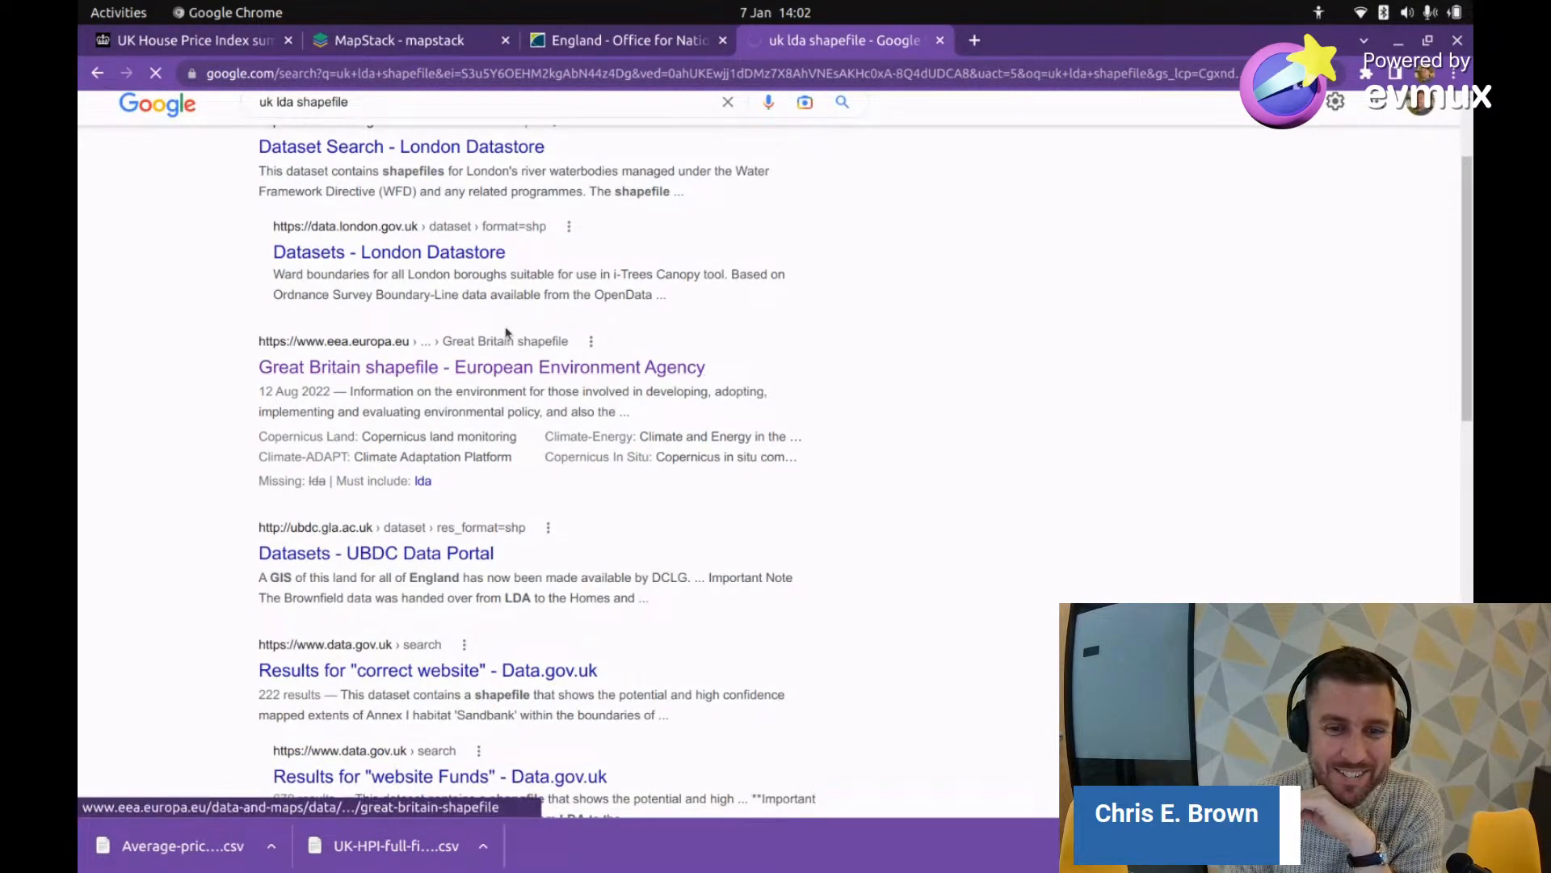
scroll(274, 537, down, 5)
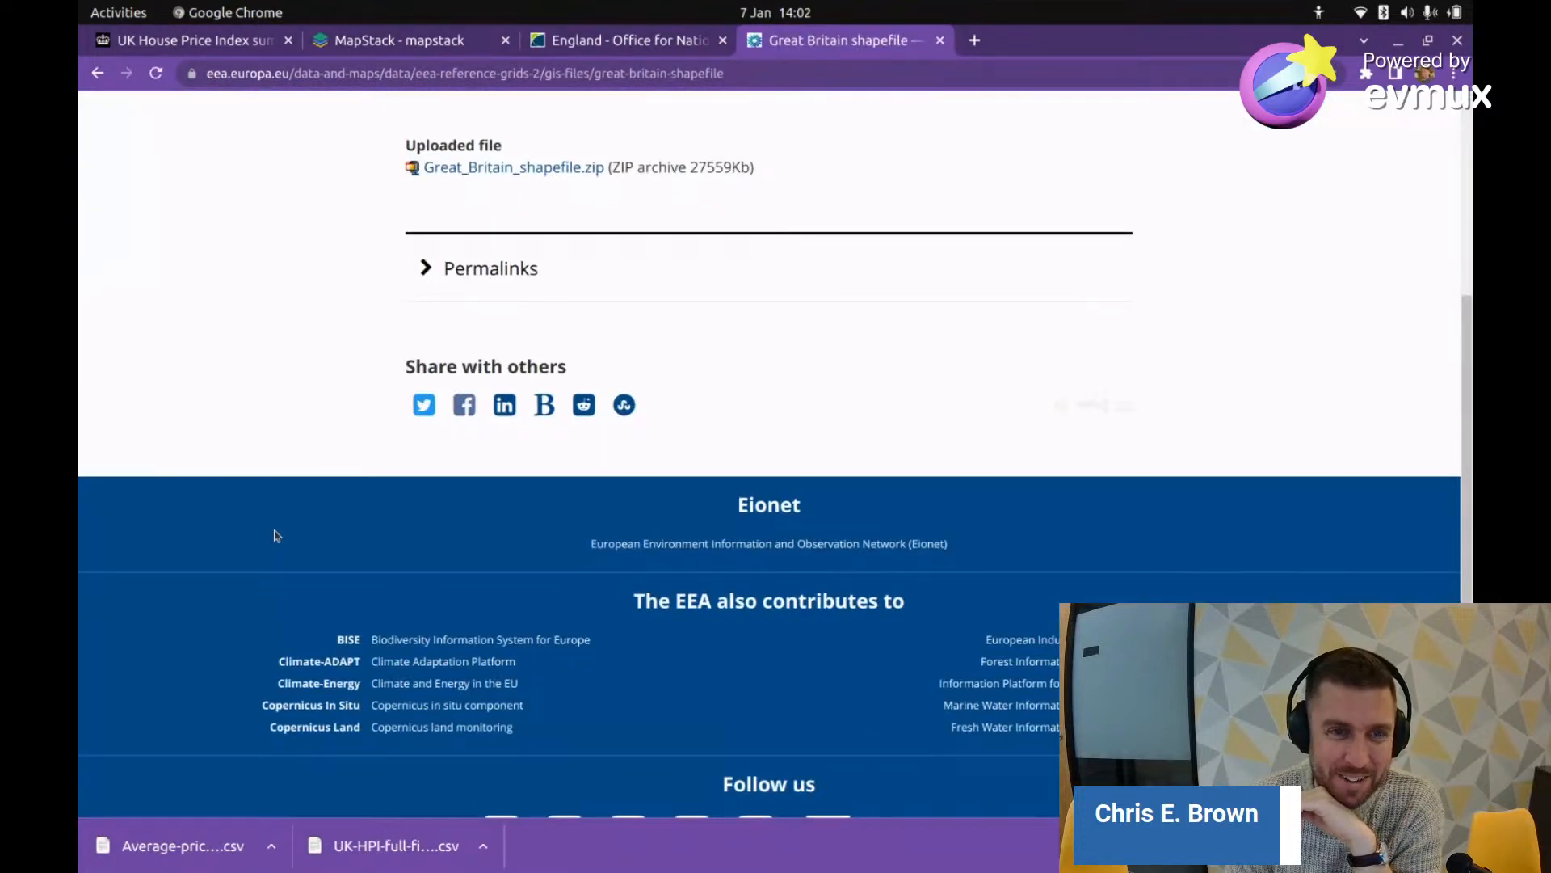
scroll(274, 536, up, 2)
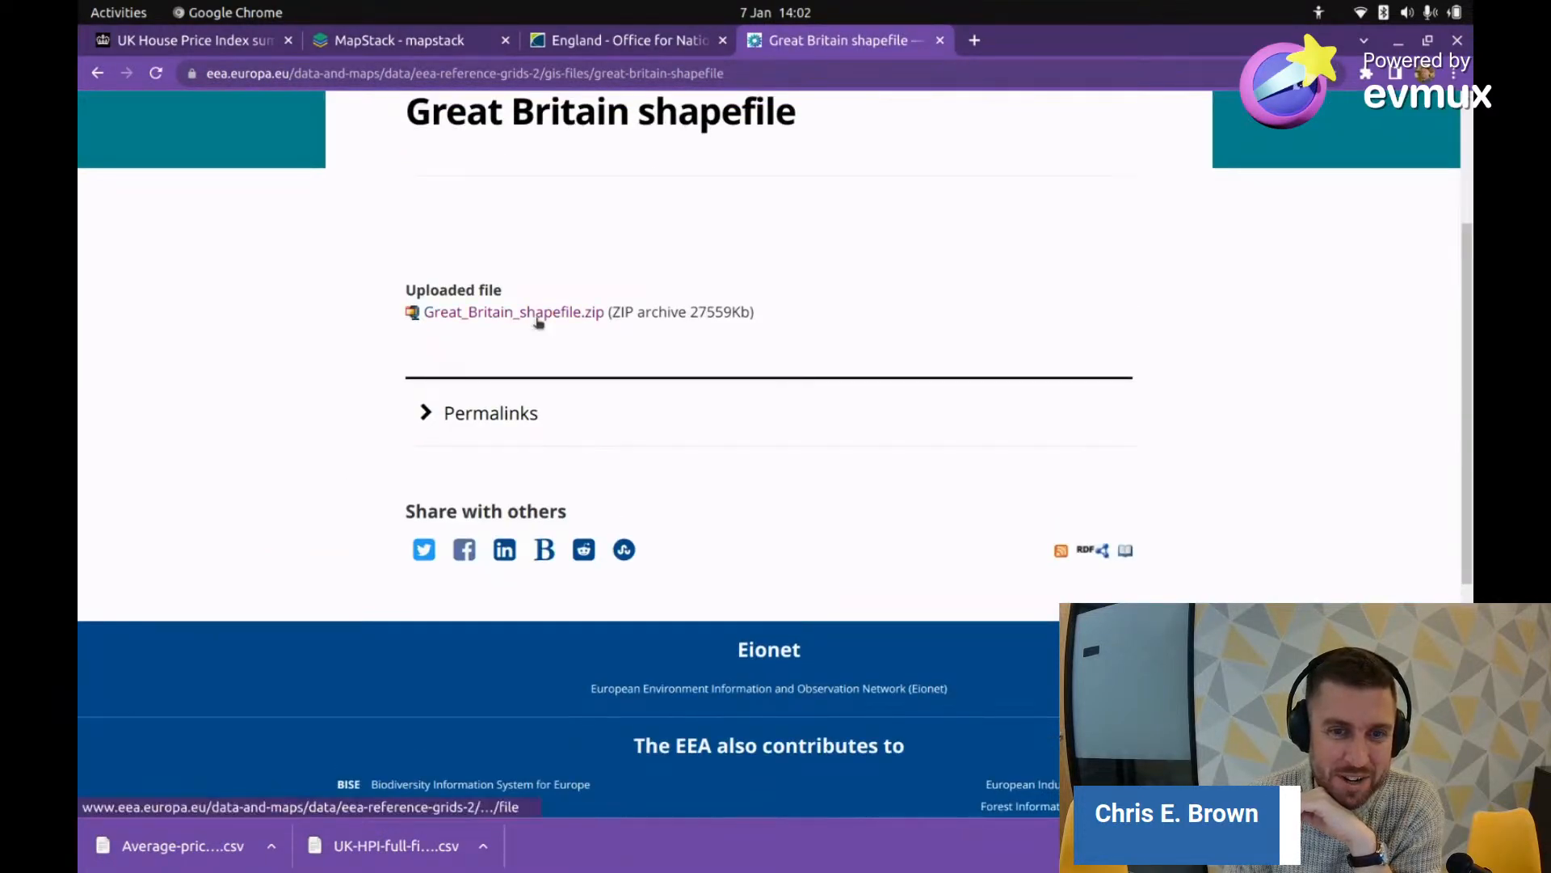
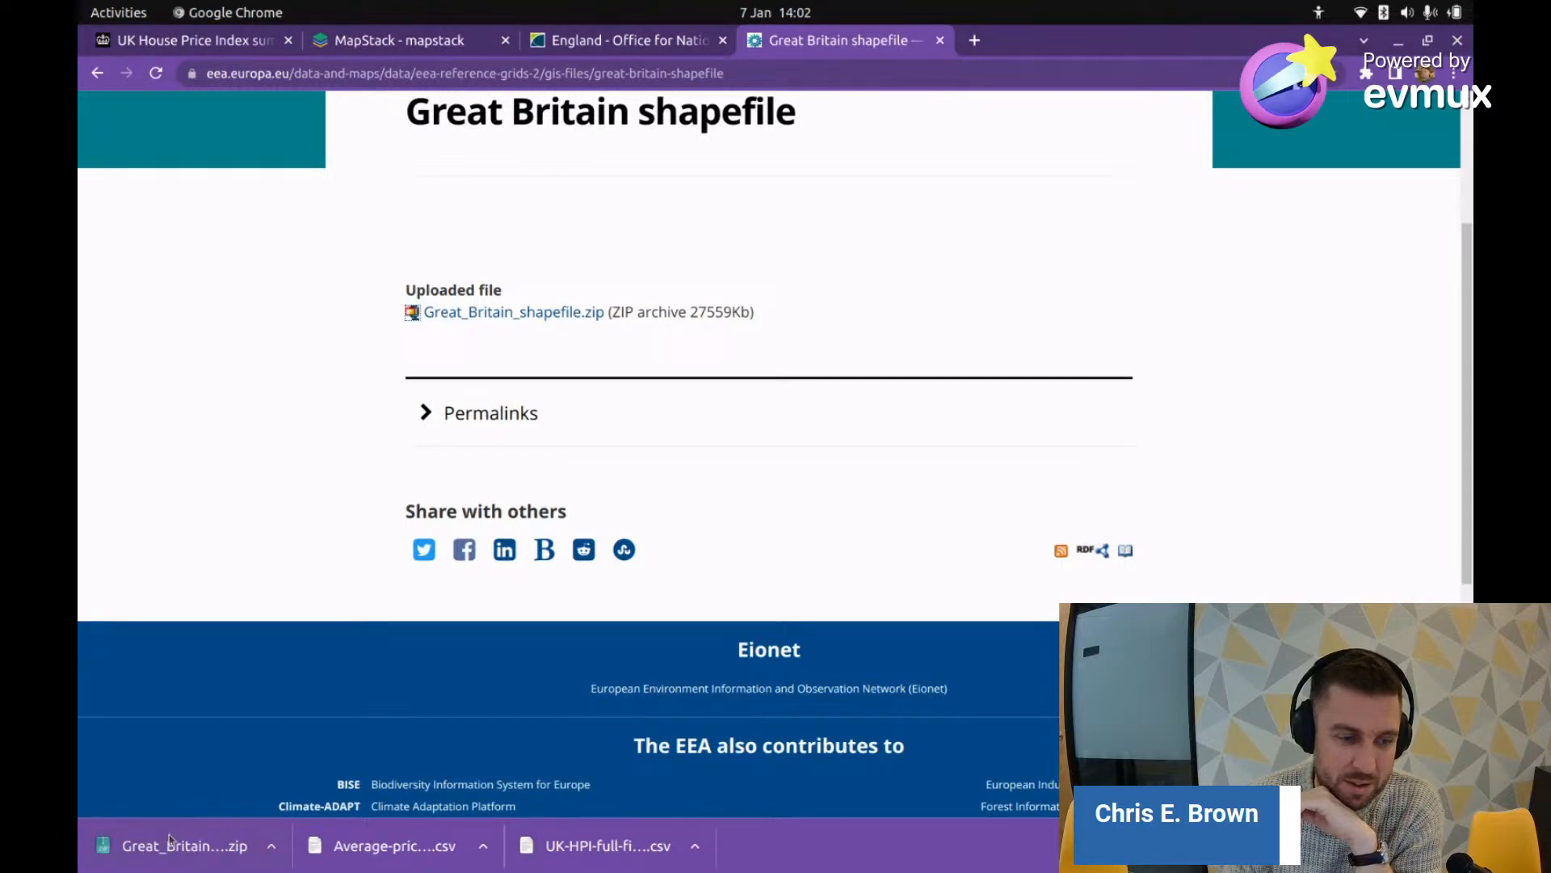
Step: Return to the October 2022 House Price Index summary and jump to its Access the data section
click(534, 41)
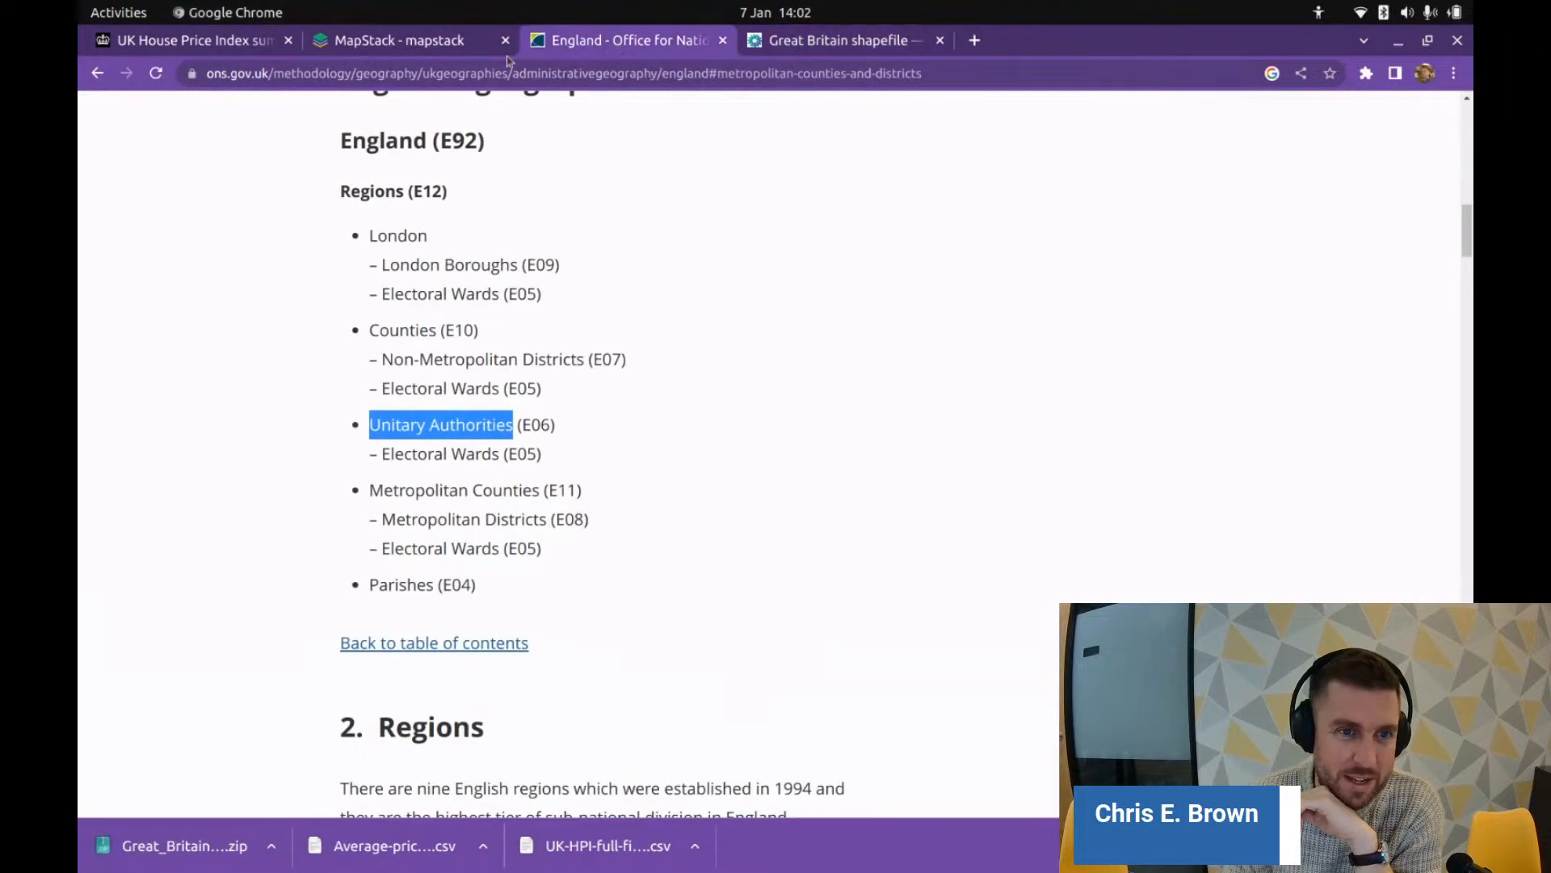
key(ctrl+1)
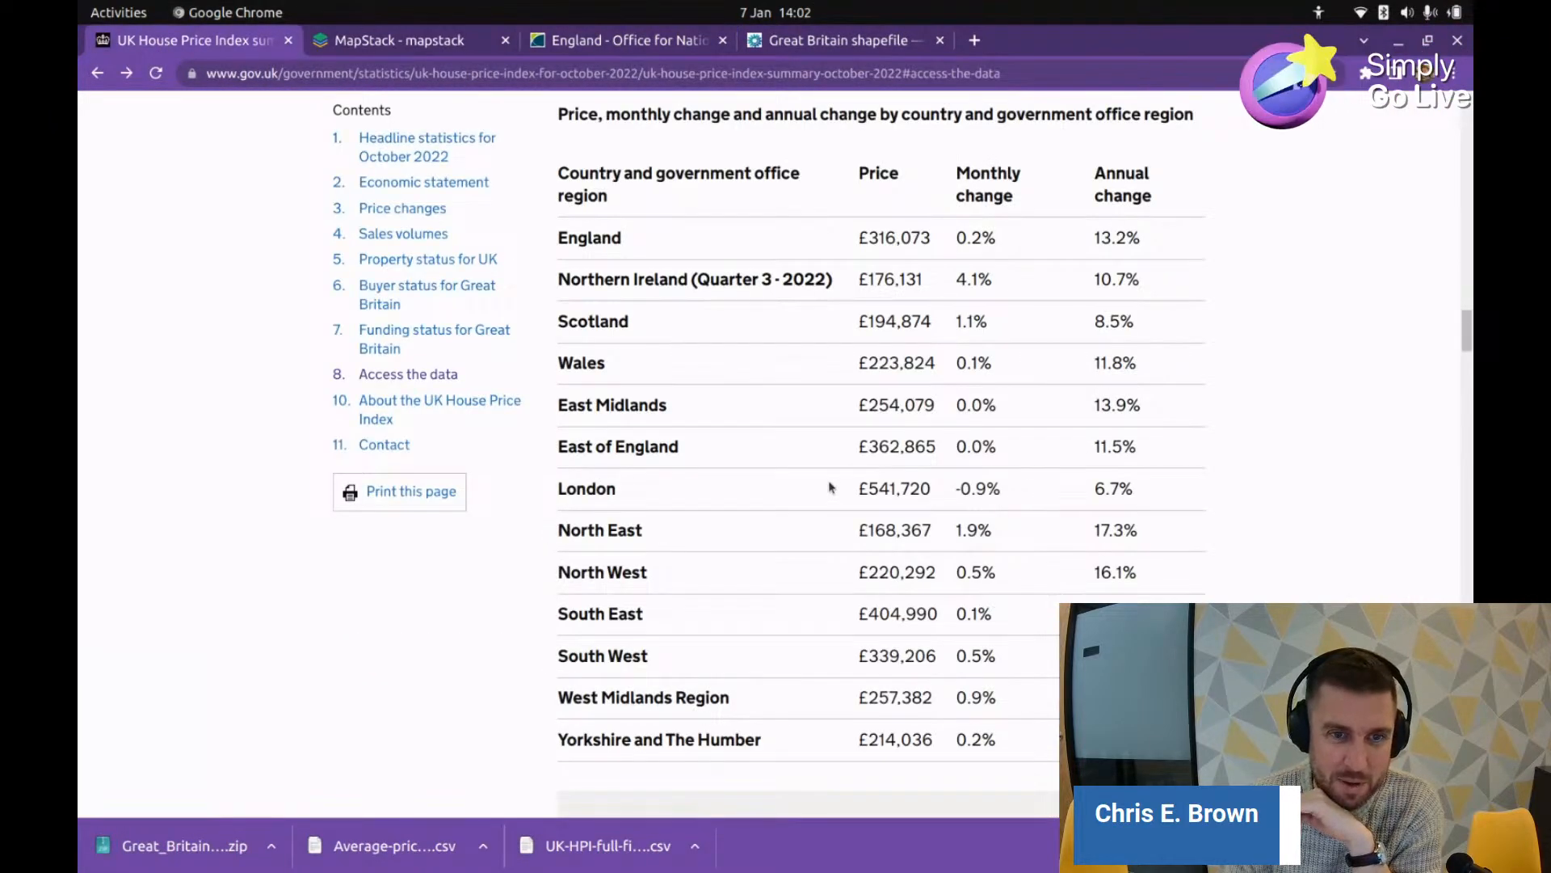
scroll(830, 487, down, 3)
click(432, 373)
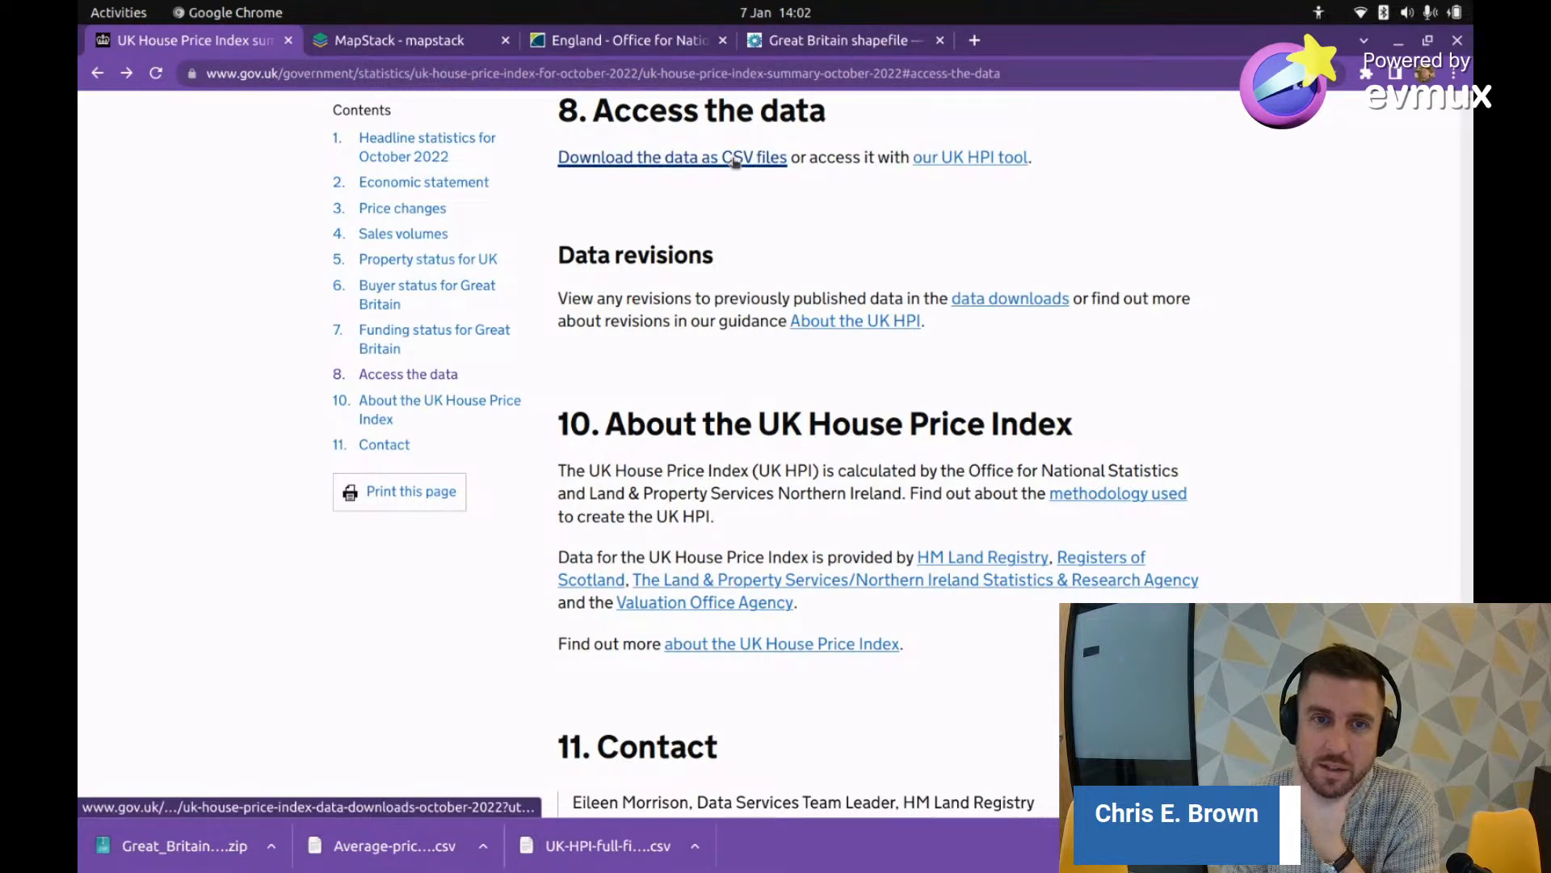
Step: Open the CSV data downloads page and review the full file, per-attribute CSVs and revisions tables
click(782, 158)
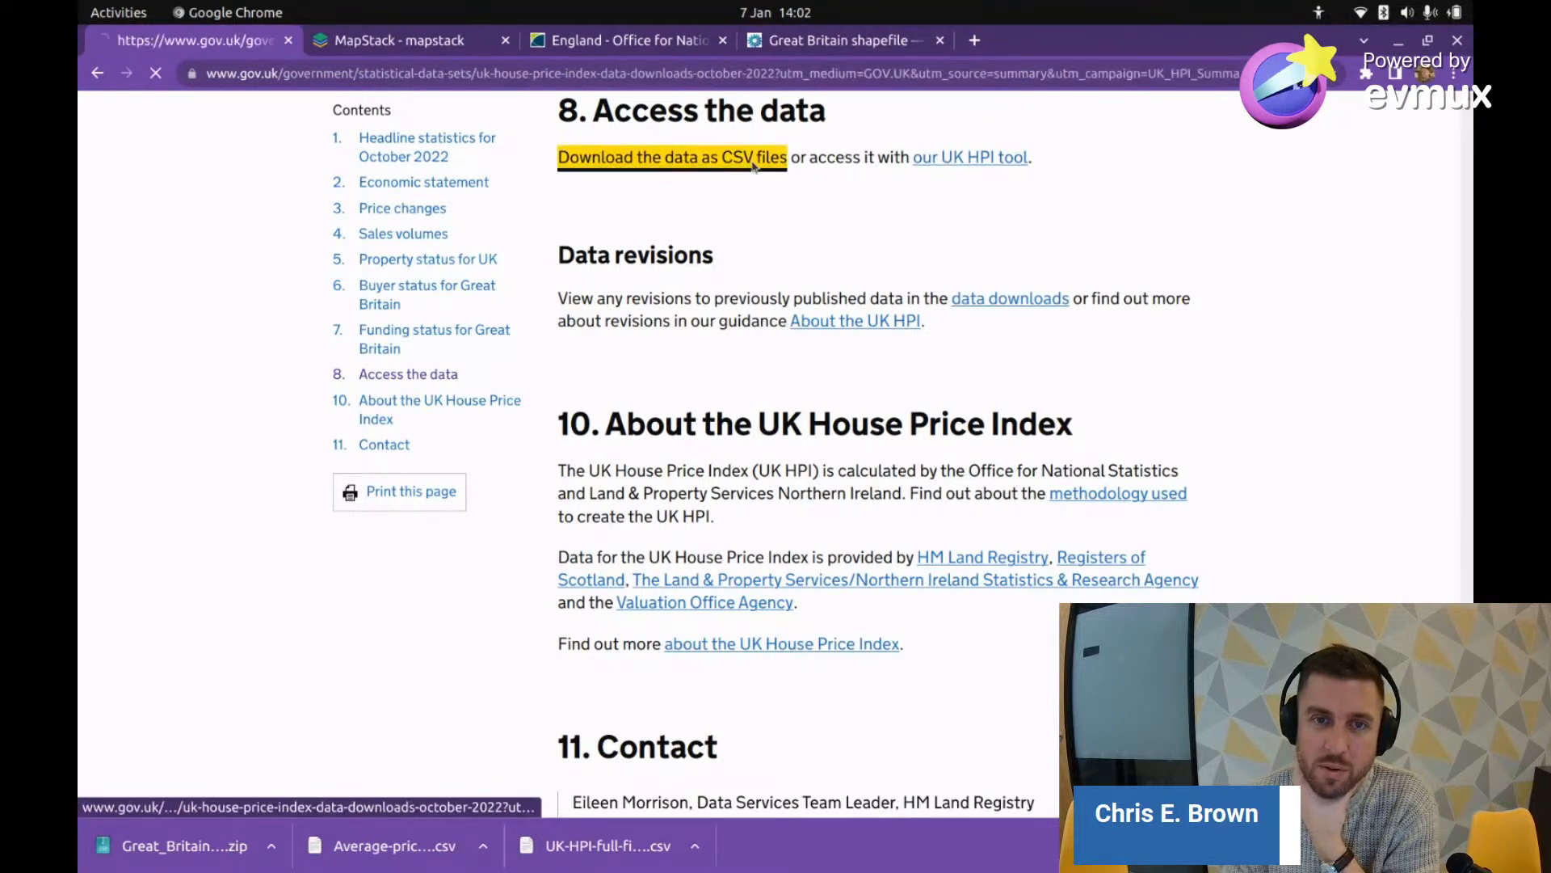
scroll(606, 420, down, 5)
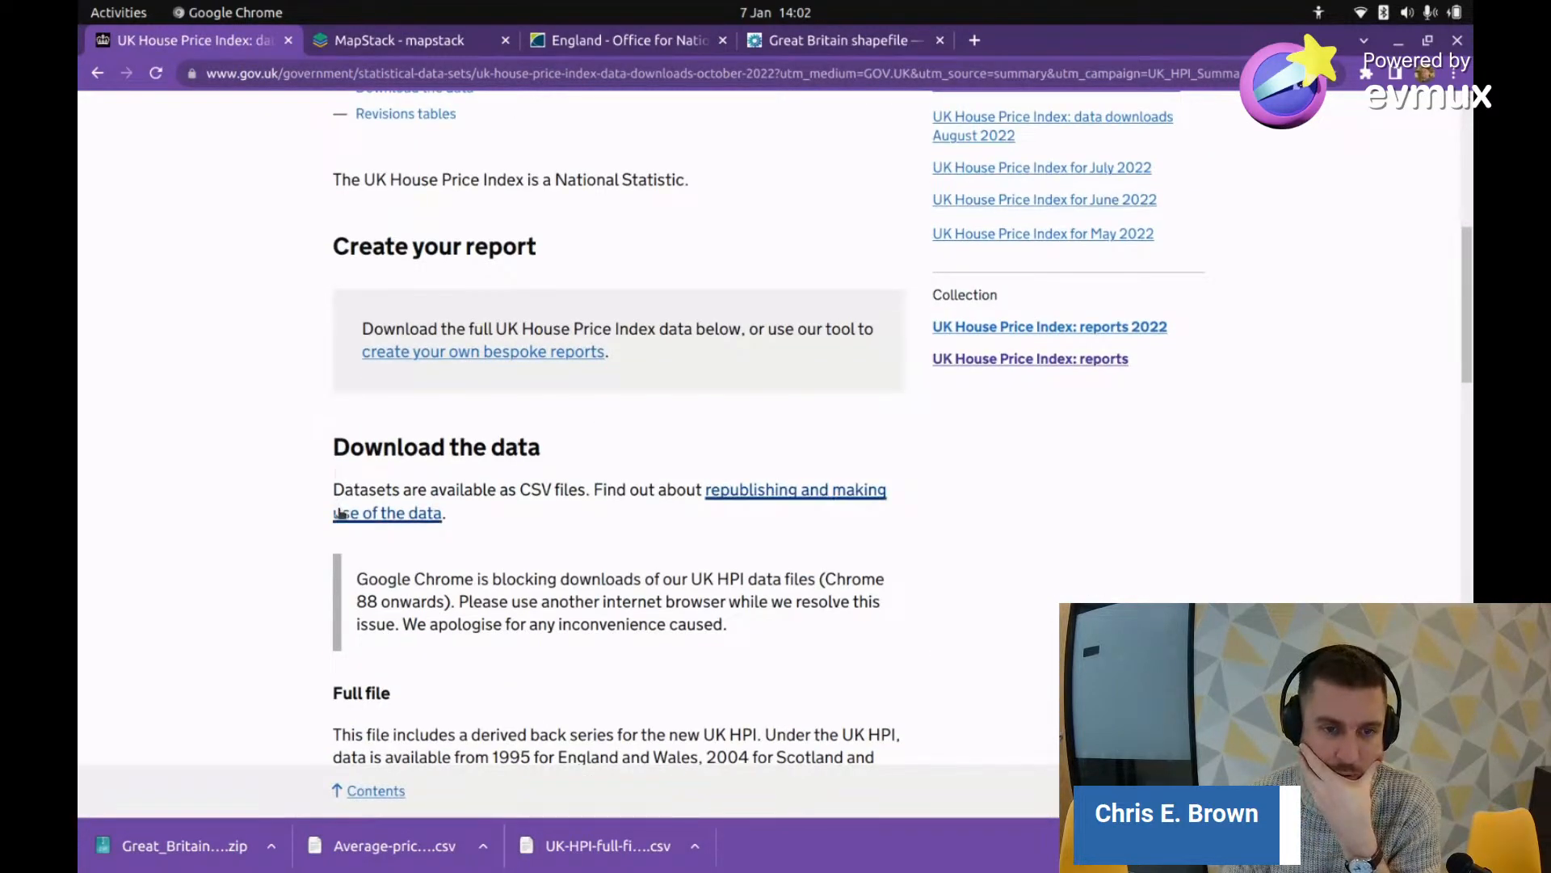
scroll(356, 486, down, 3)
scroll(355, 486, down, 2)
scroll(375, 389, down, 3)
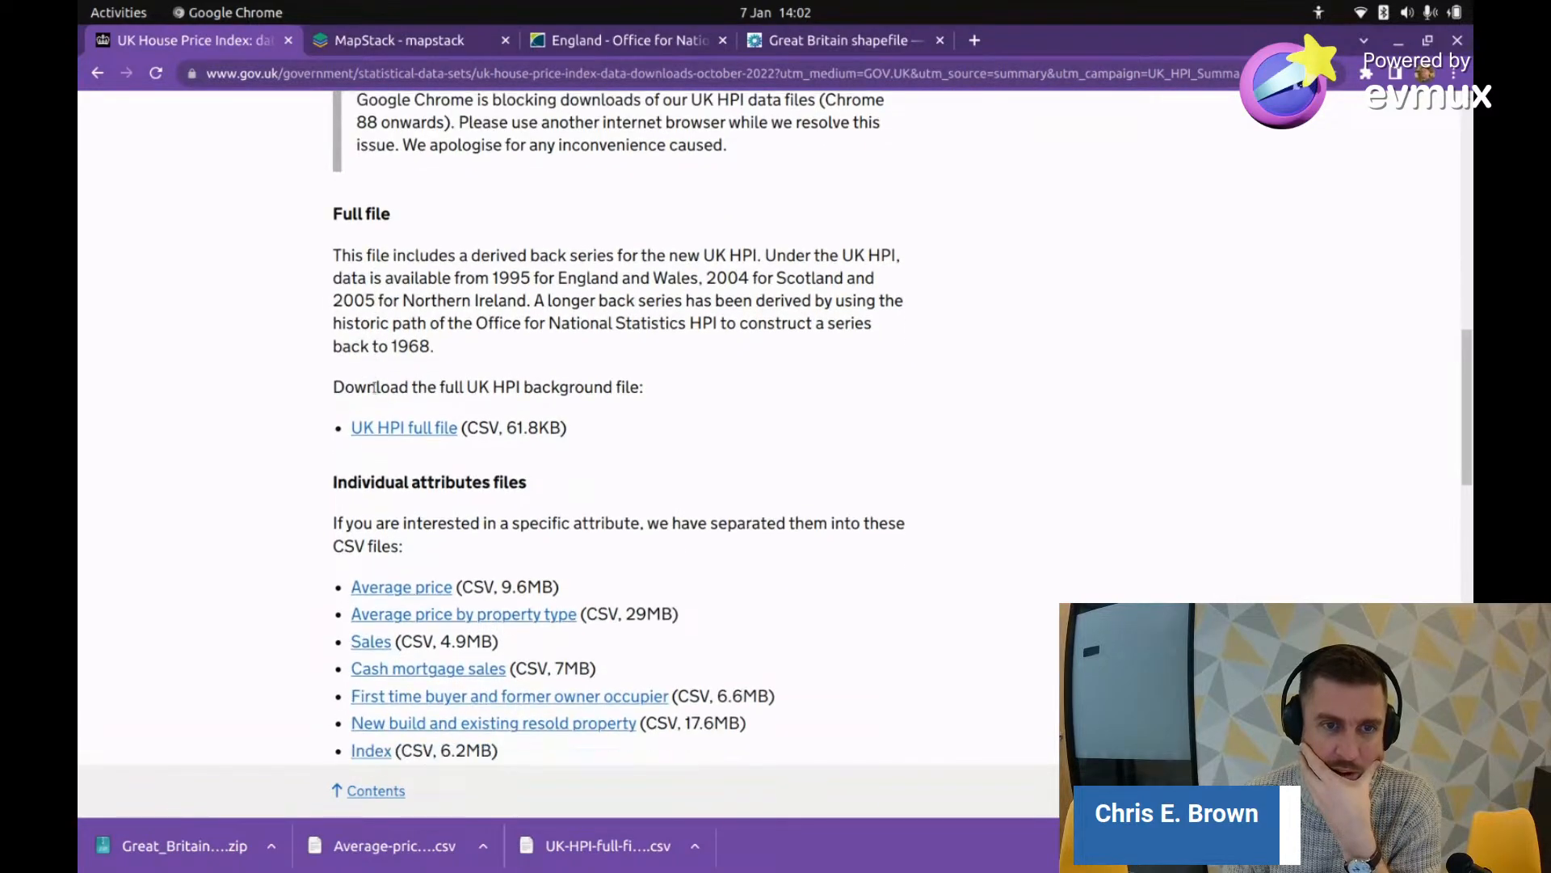
scroll(557, 250, down, 1)
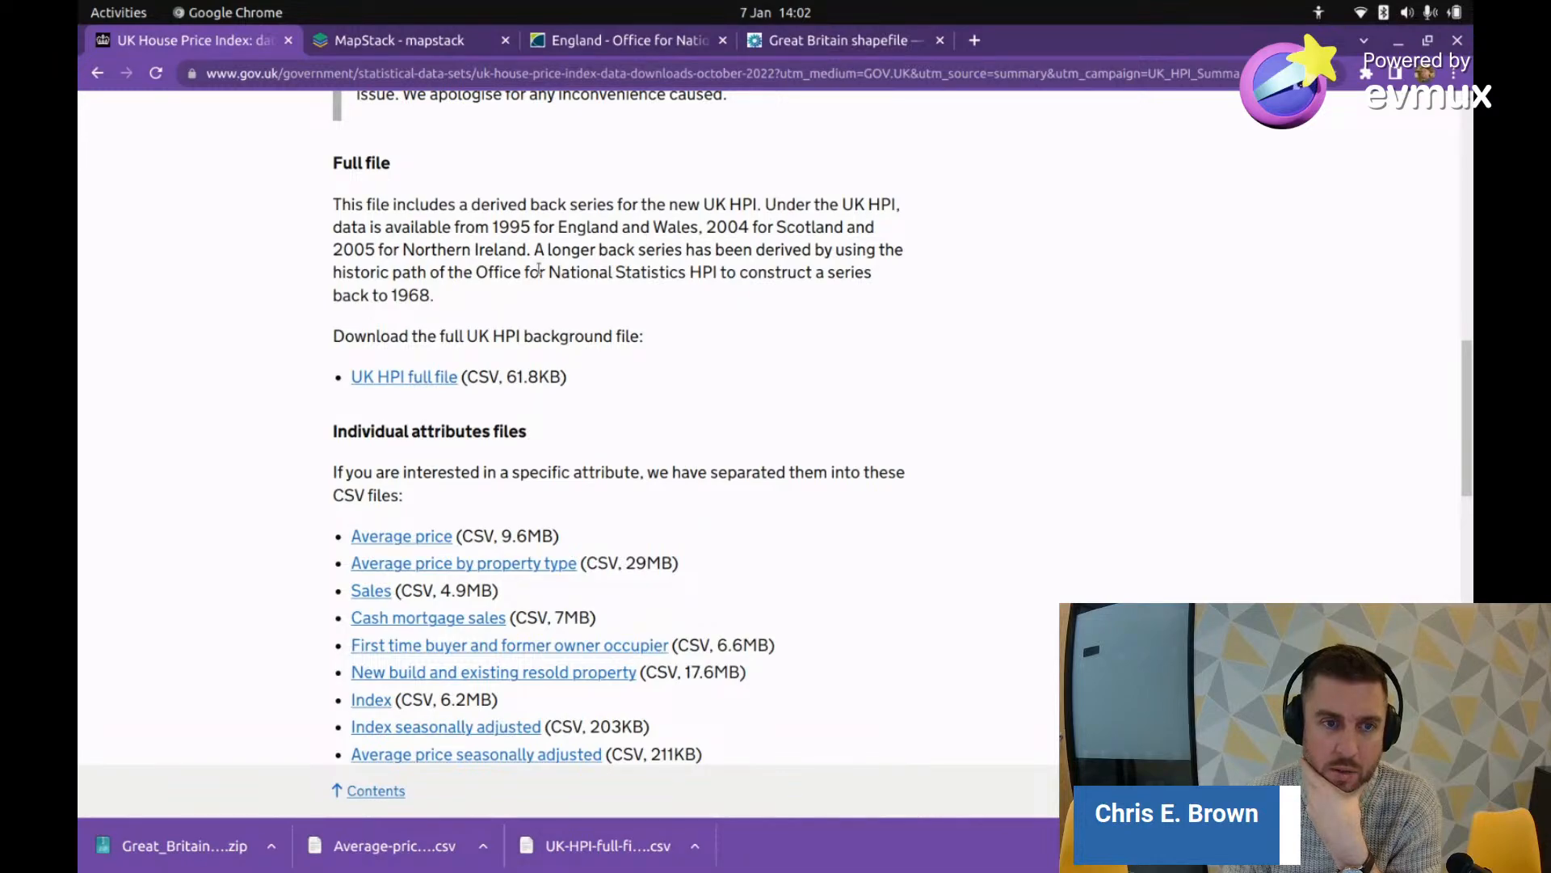
scroll(215, 406, down, 6)
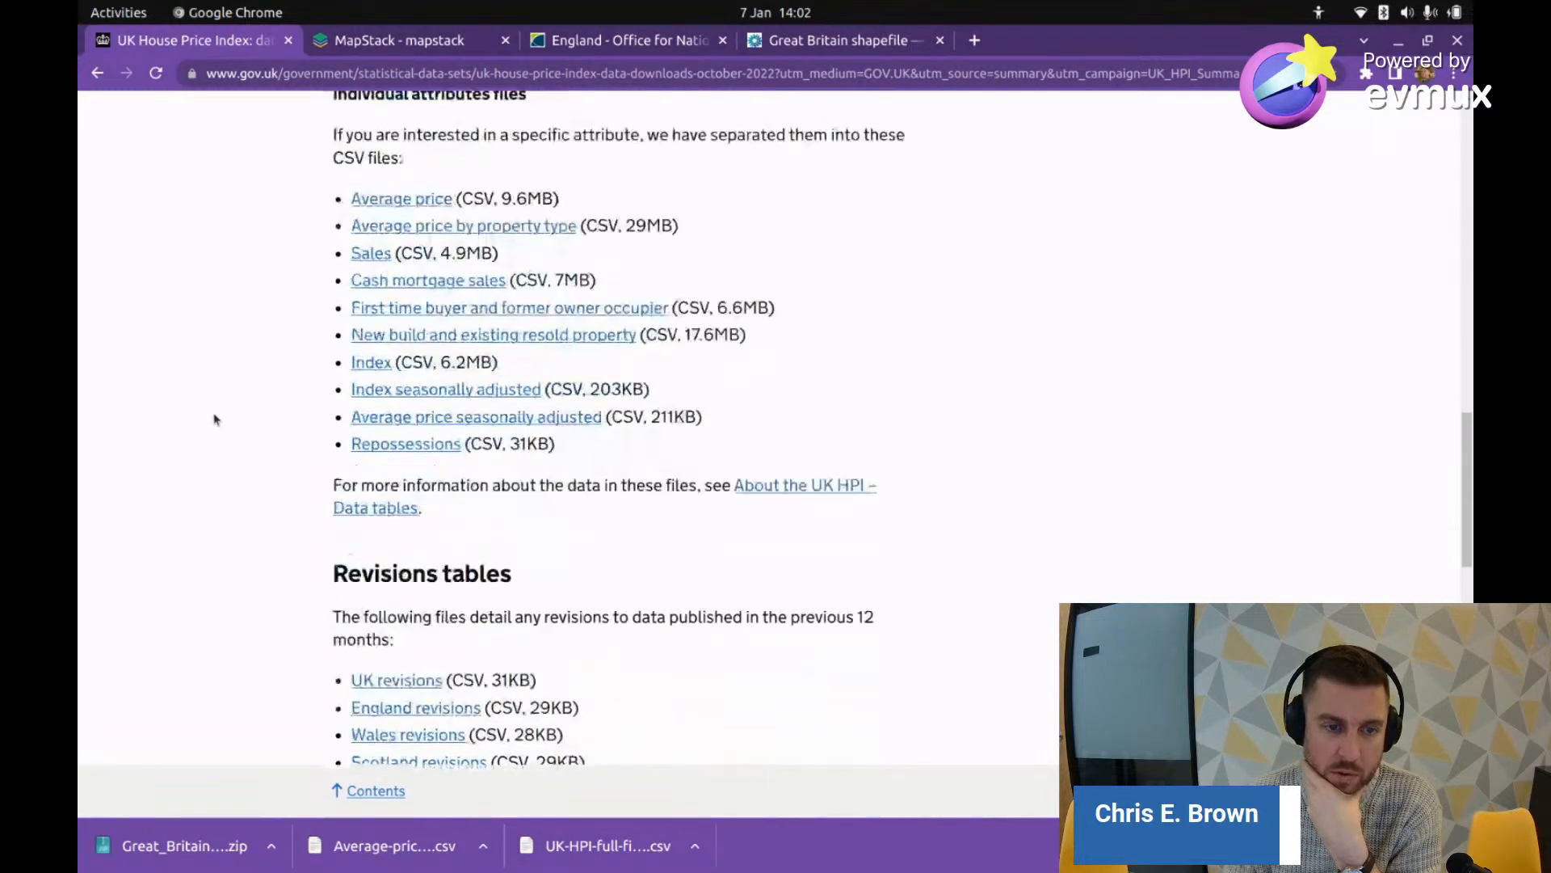
scroll(215, 412, down, 3)
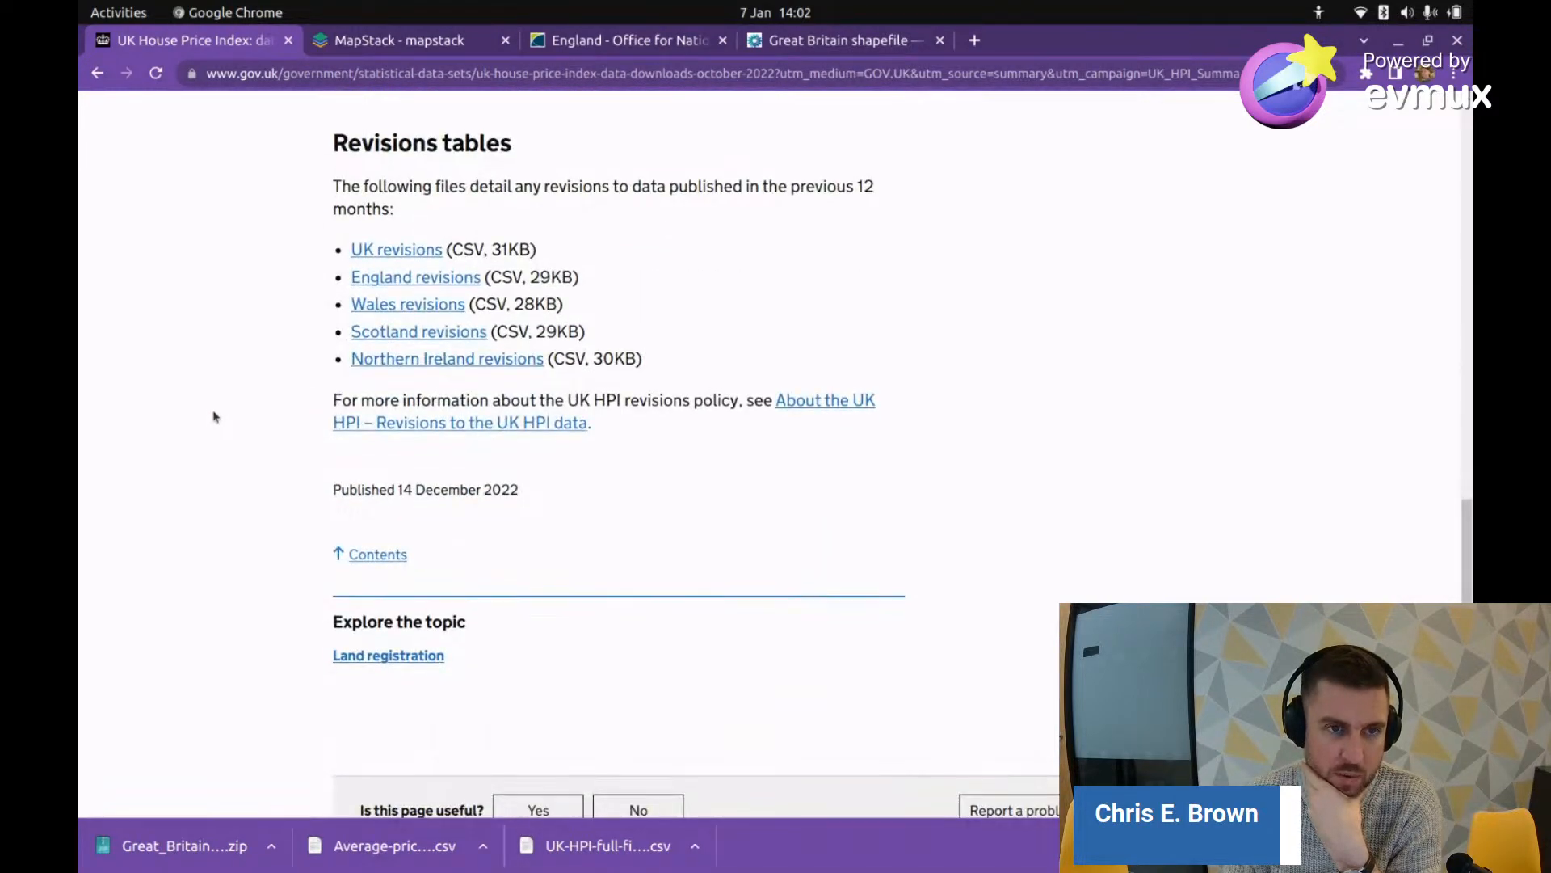
scroll(209, 417, up, 4)
scroll(183, 432, up, 20)
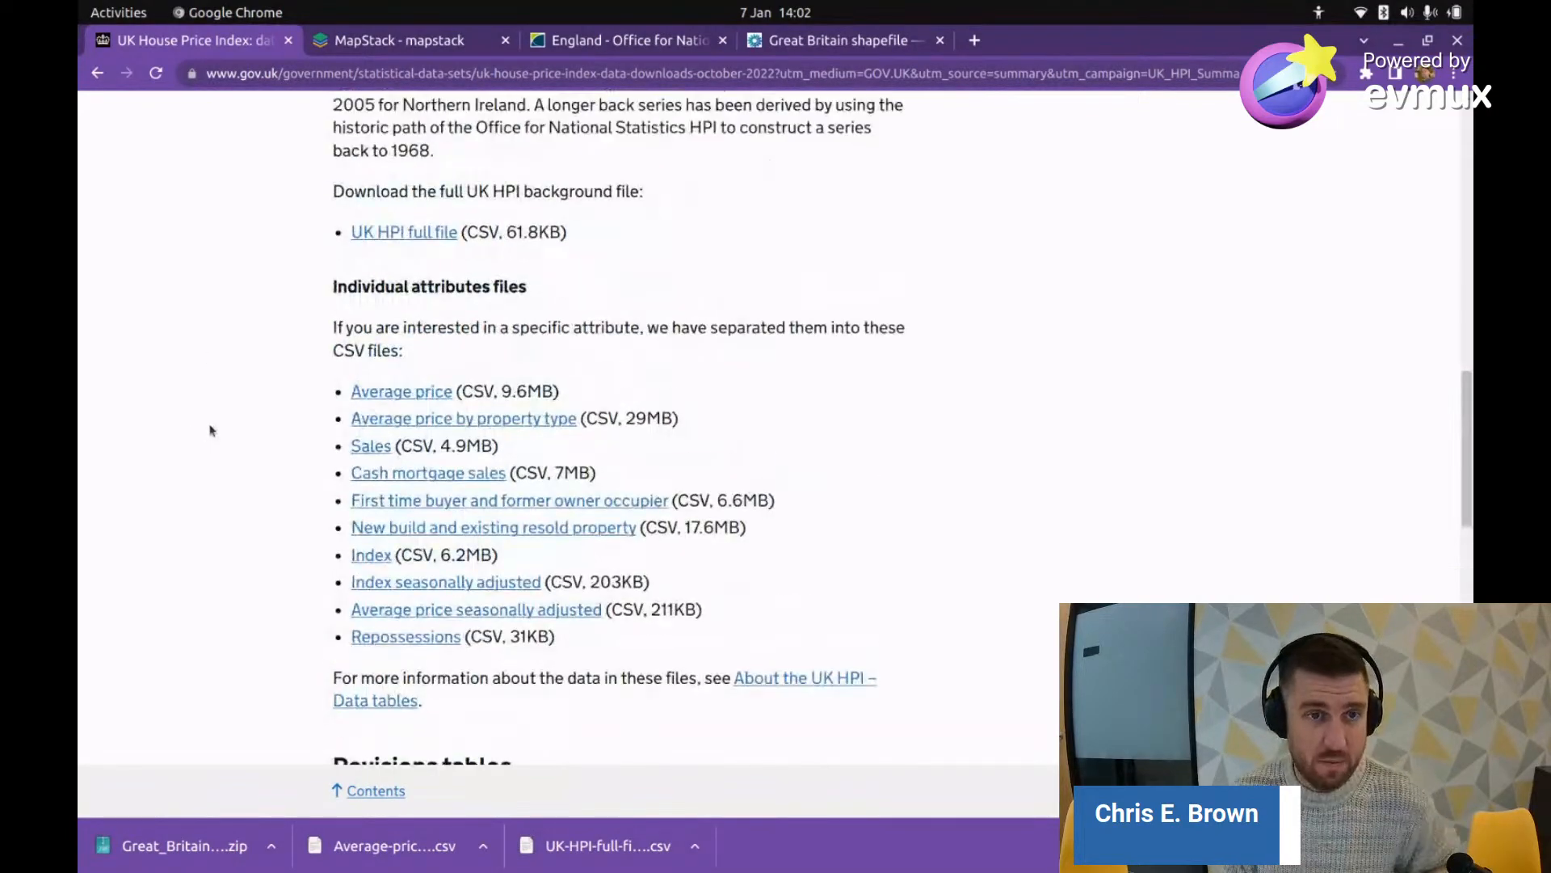
scroll(231, 402, up, 1)
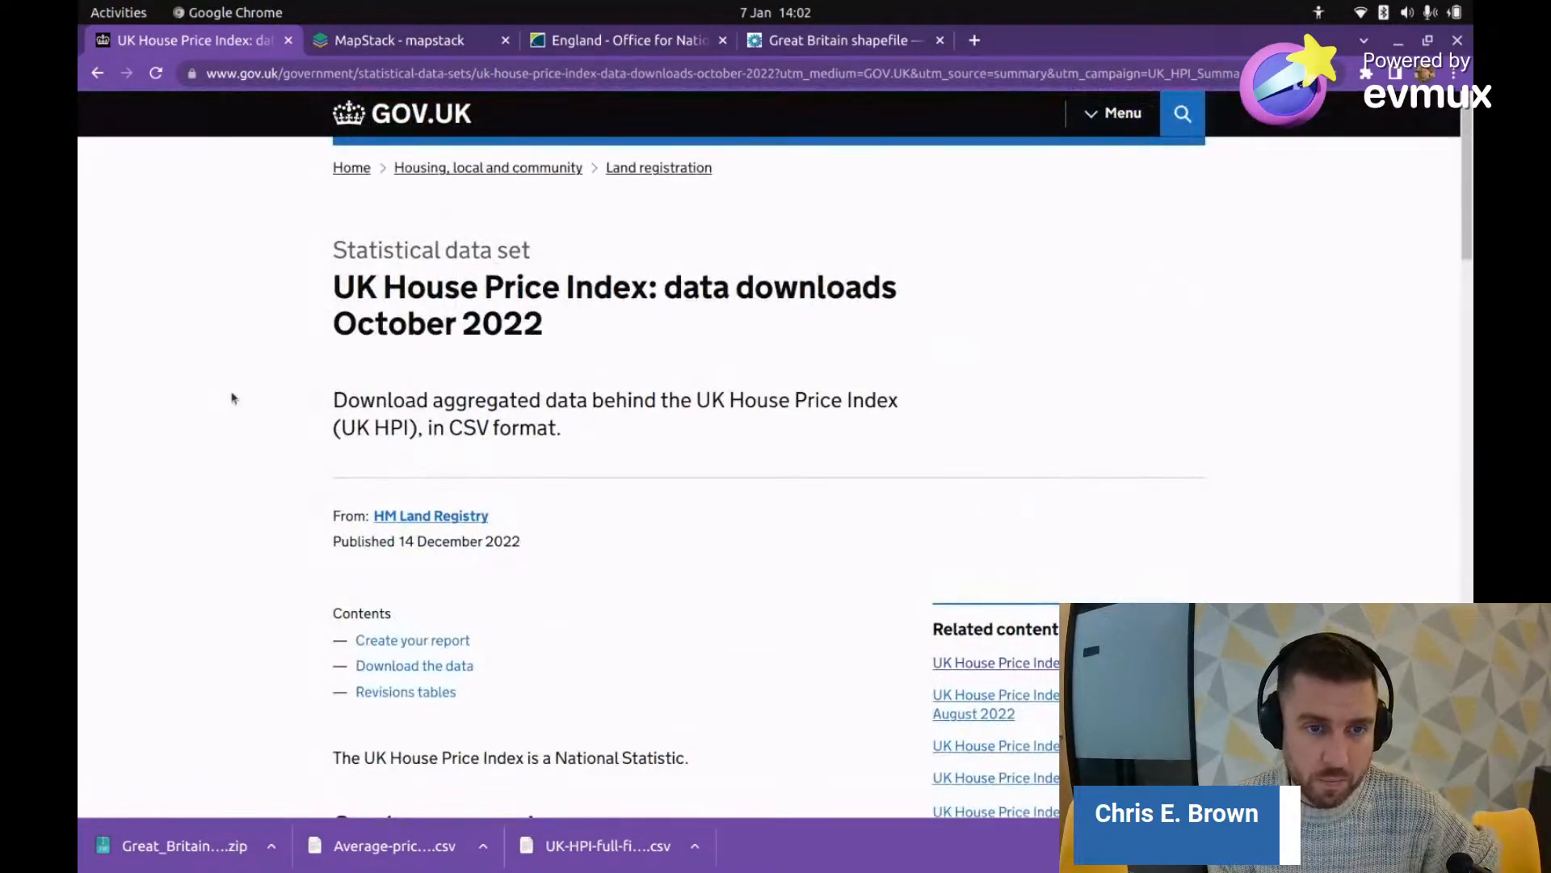
scroll(327, 440, down, 8)
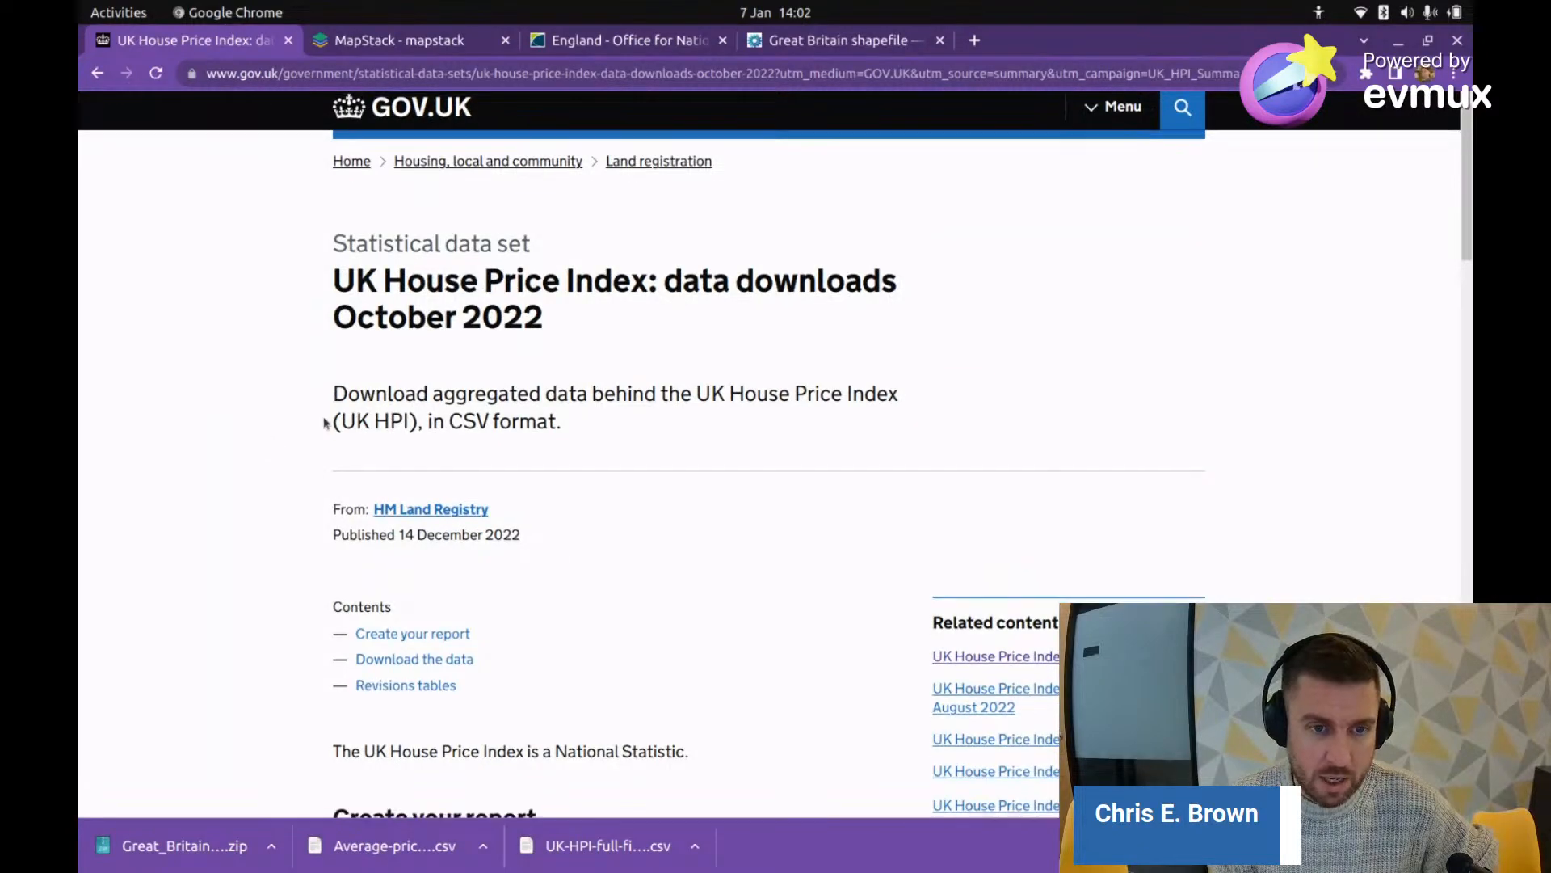
scroll(311, 432, down, 9)
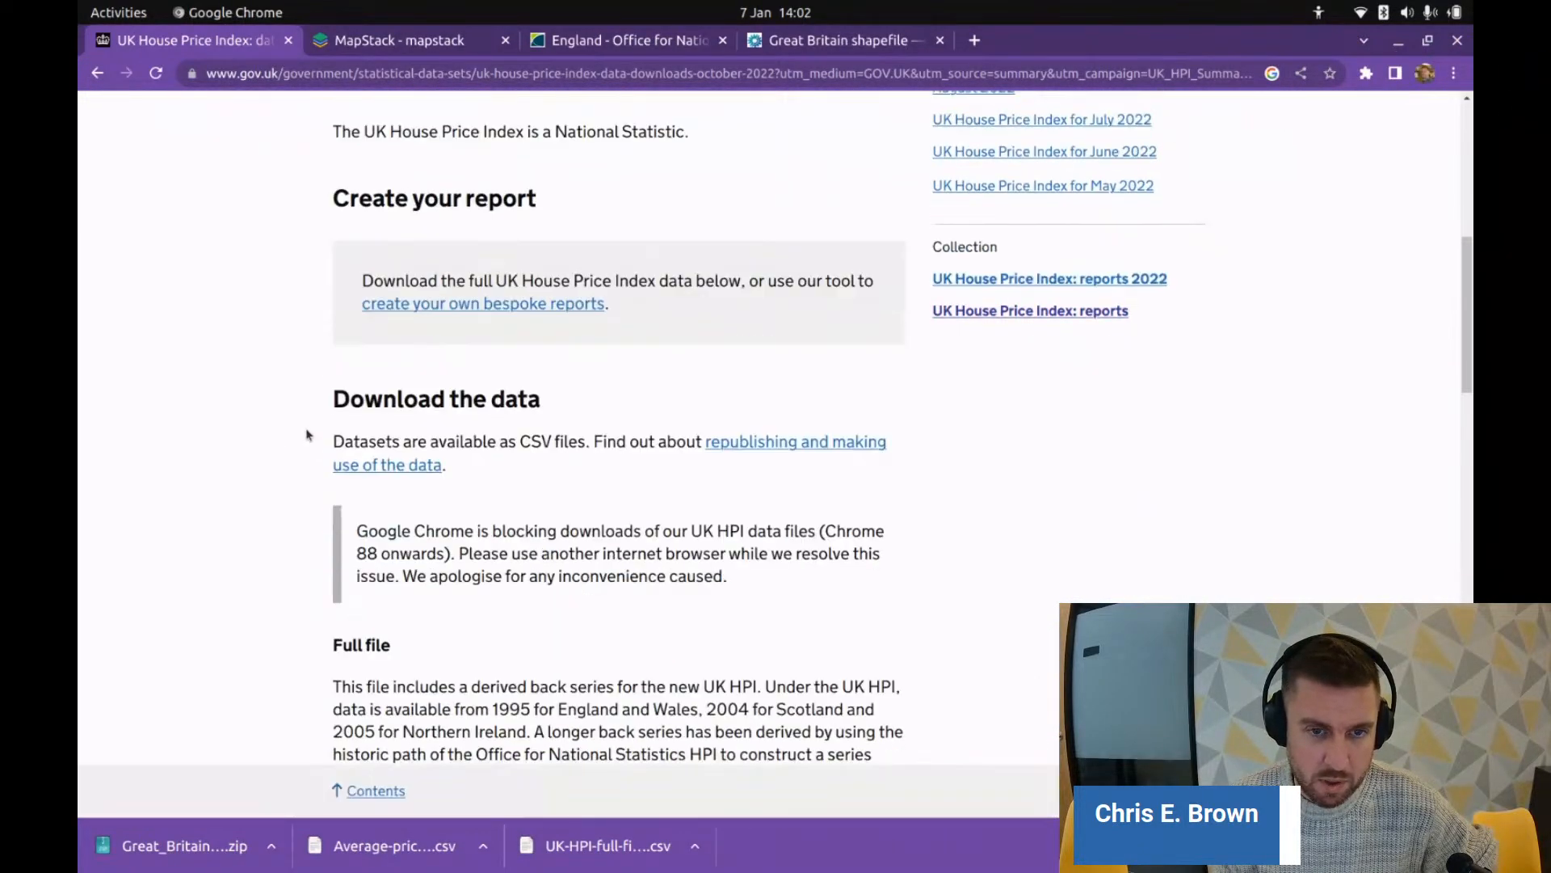
scroll(306, 435, down, 5)
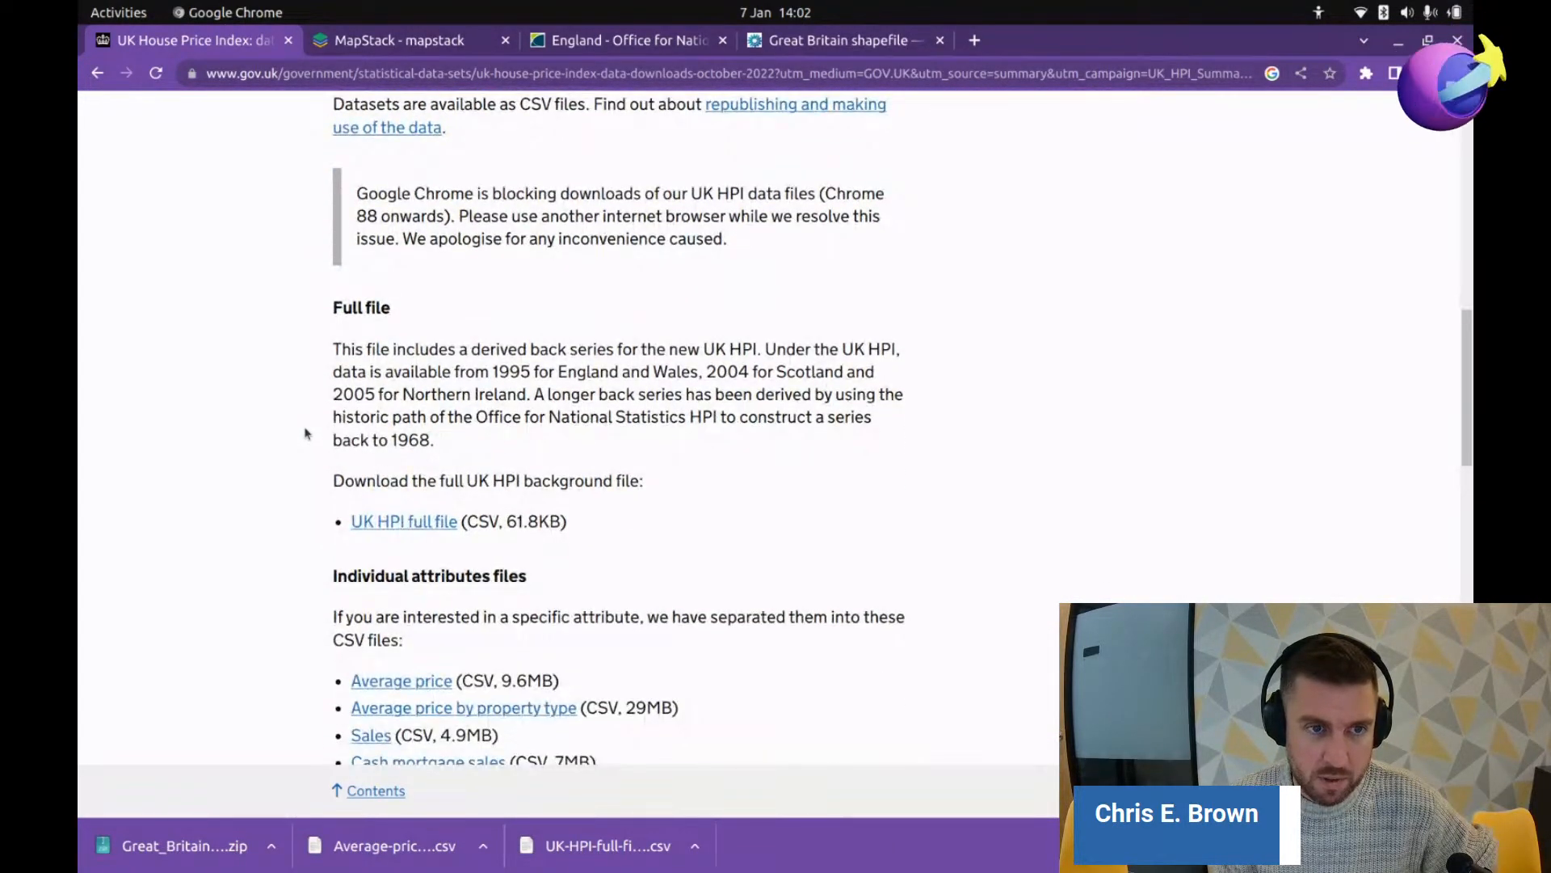
scroll(304, 434, up, 5)
scroll(303, 437, down, 6)
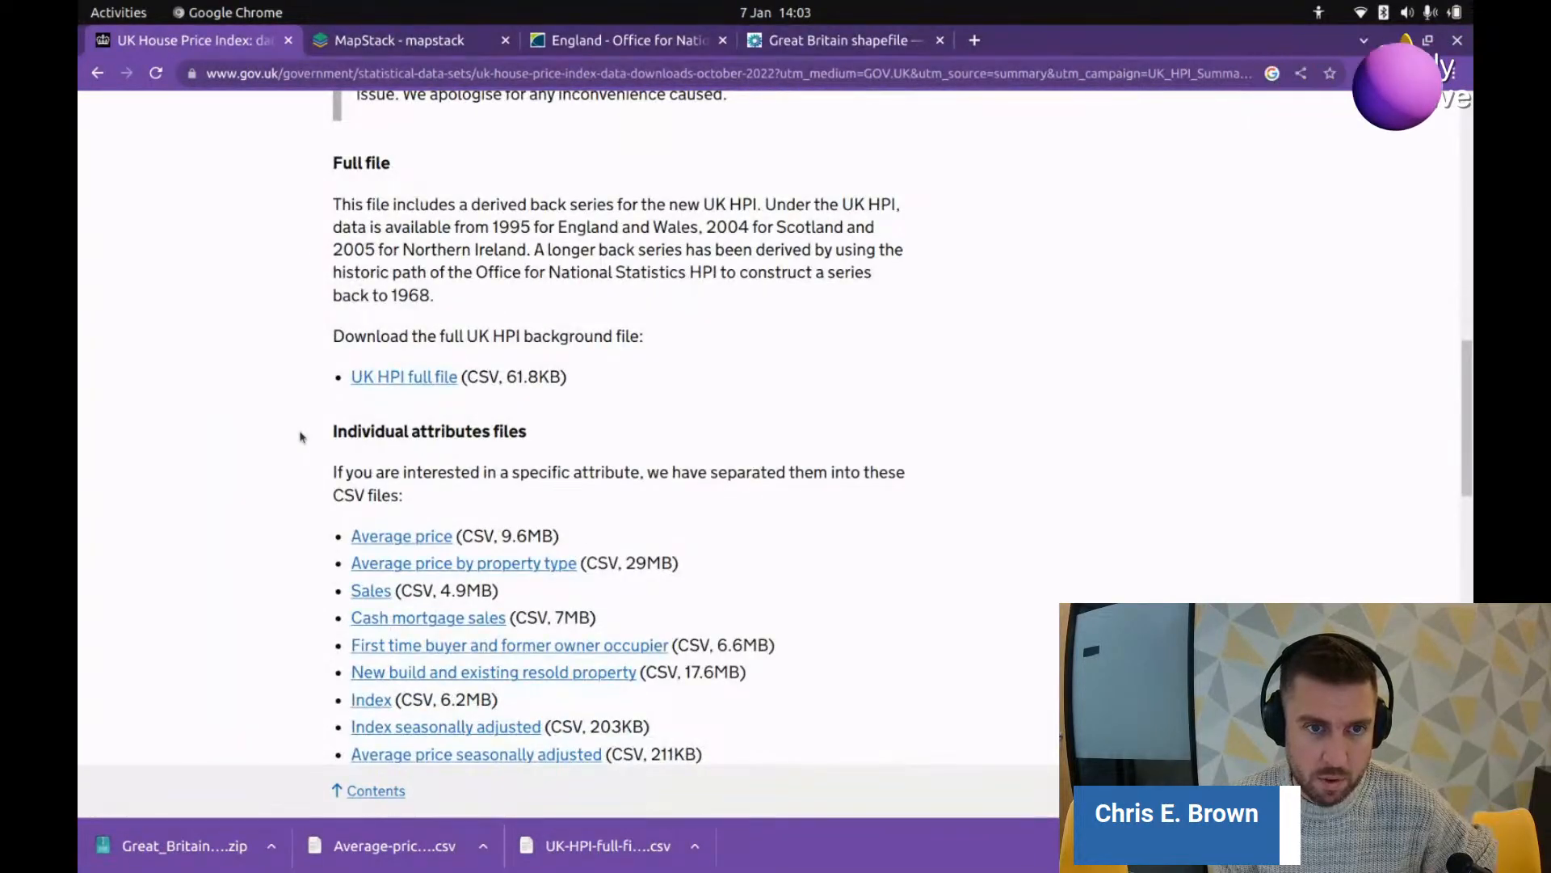
scroll(299, 437, down, 1)
scroll(299, 437, down, 1)
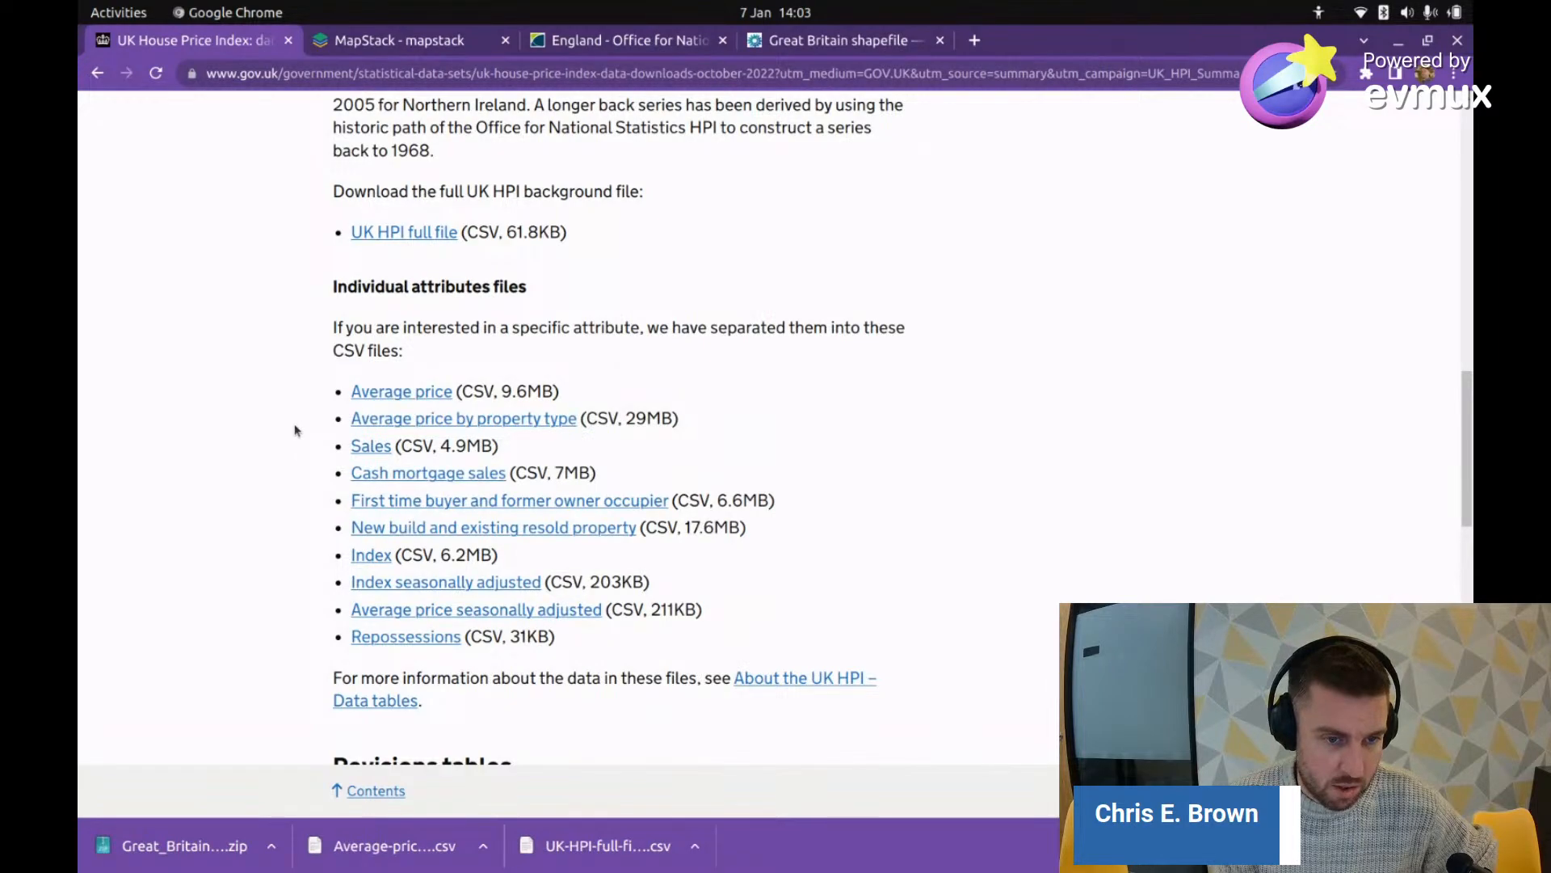
scroll(305, 416, down, 2)
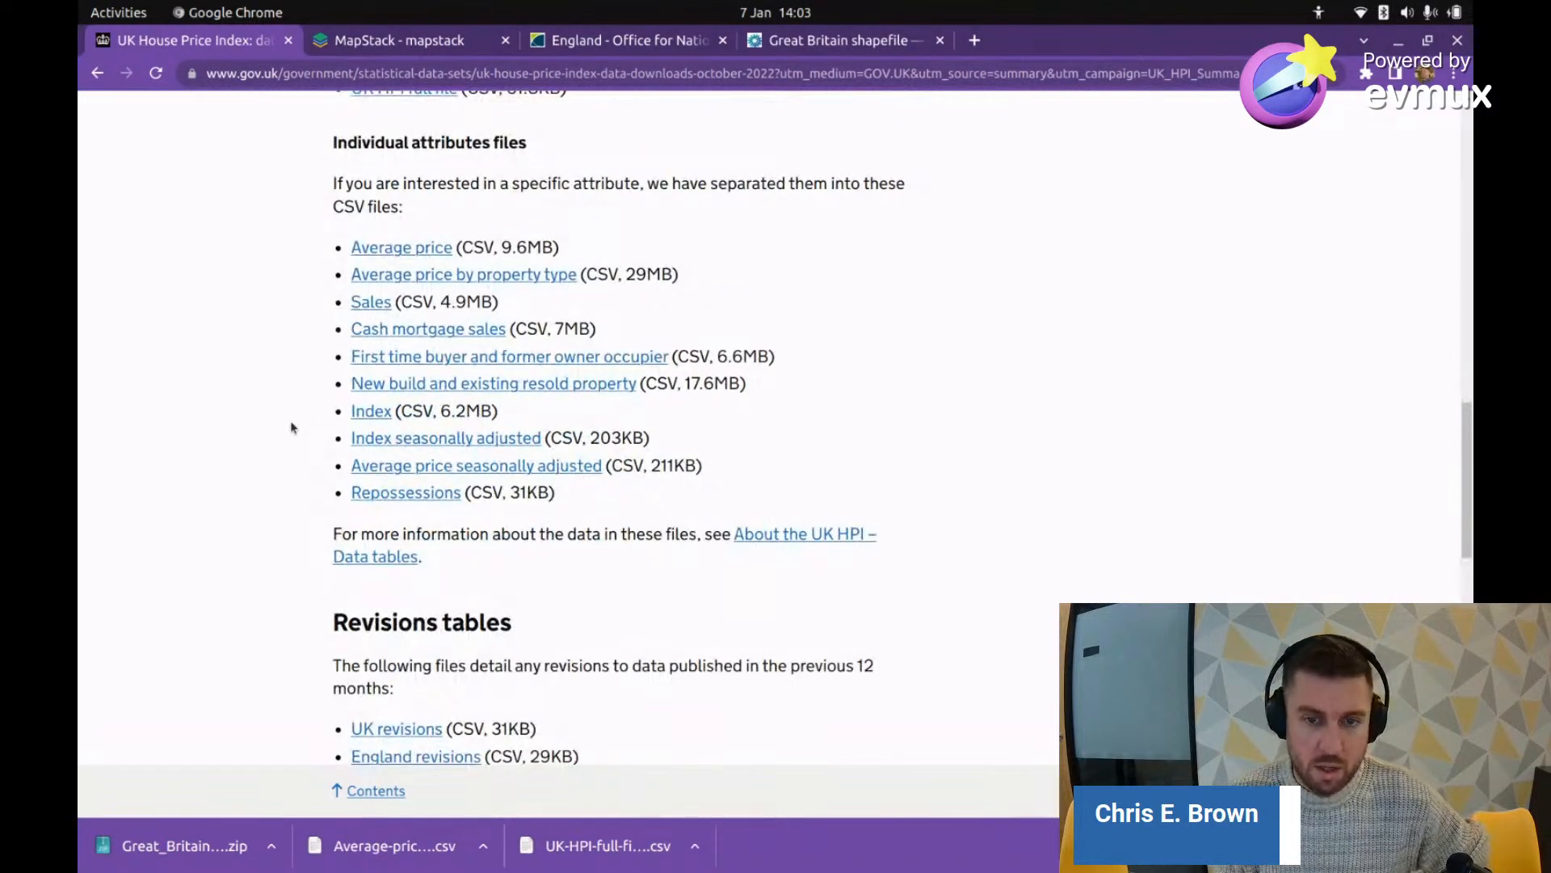
Step: Open the About the UK HPI data tables page and scroll to the data format section
click(818, 535)
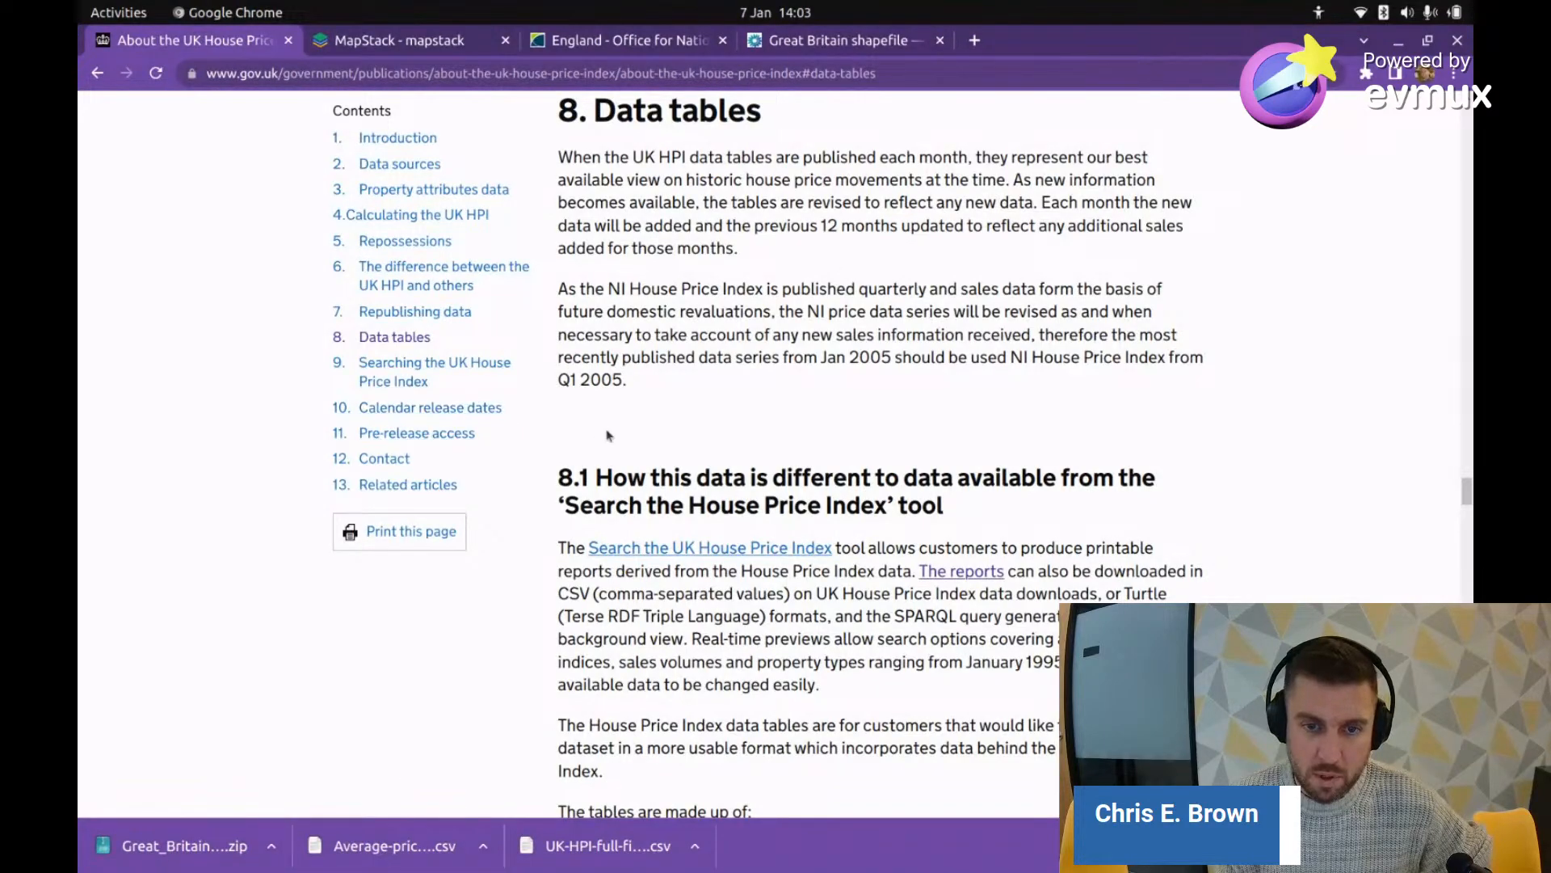
scroll(722, 541, down, 8)
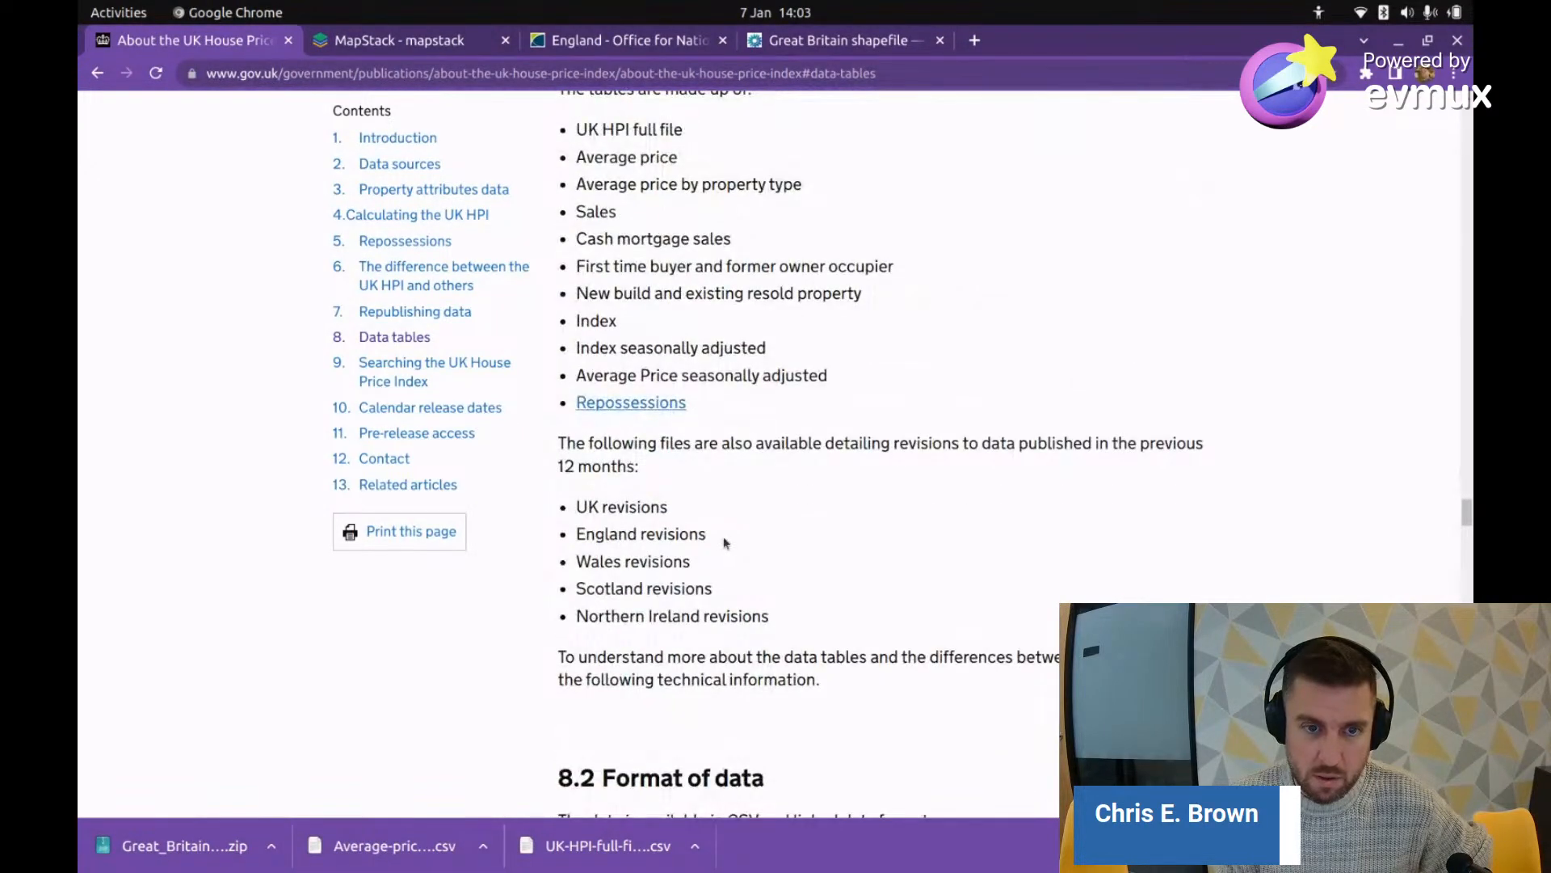
scroll(722, 541, down, 6)
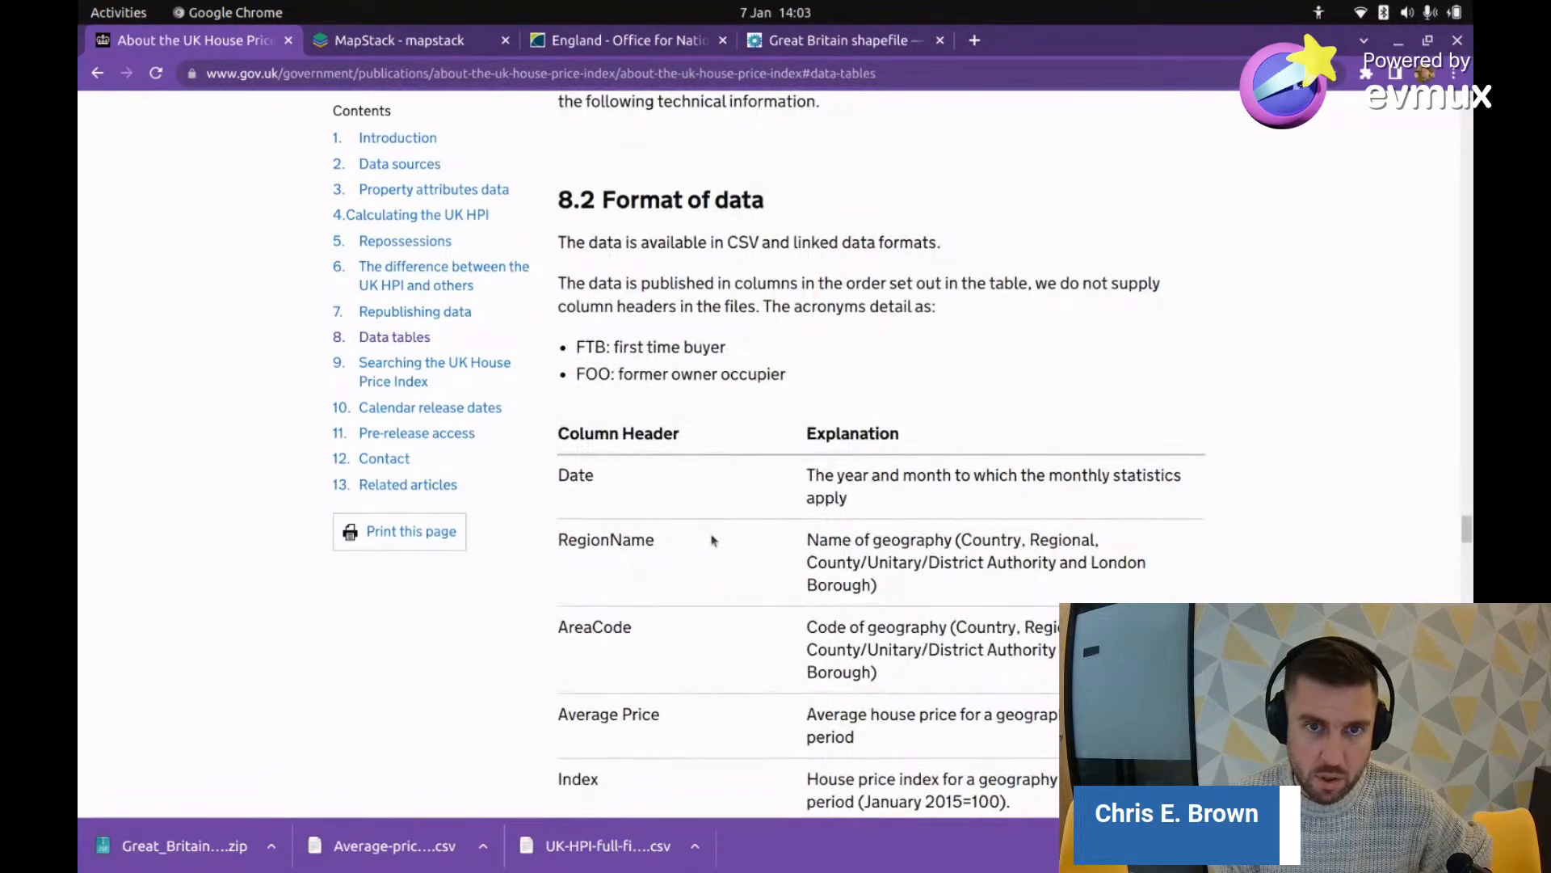
scroll(711, 540, down, 2)
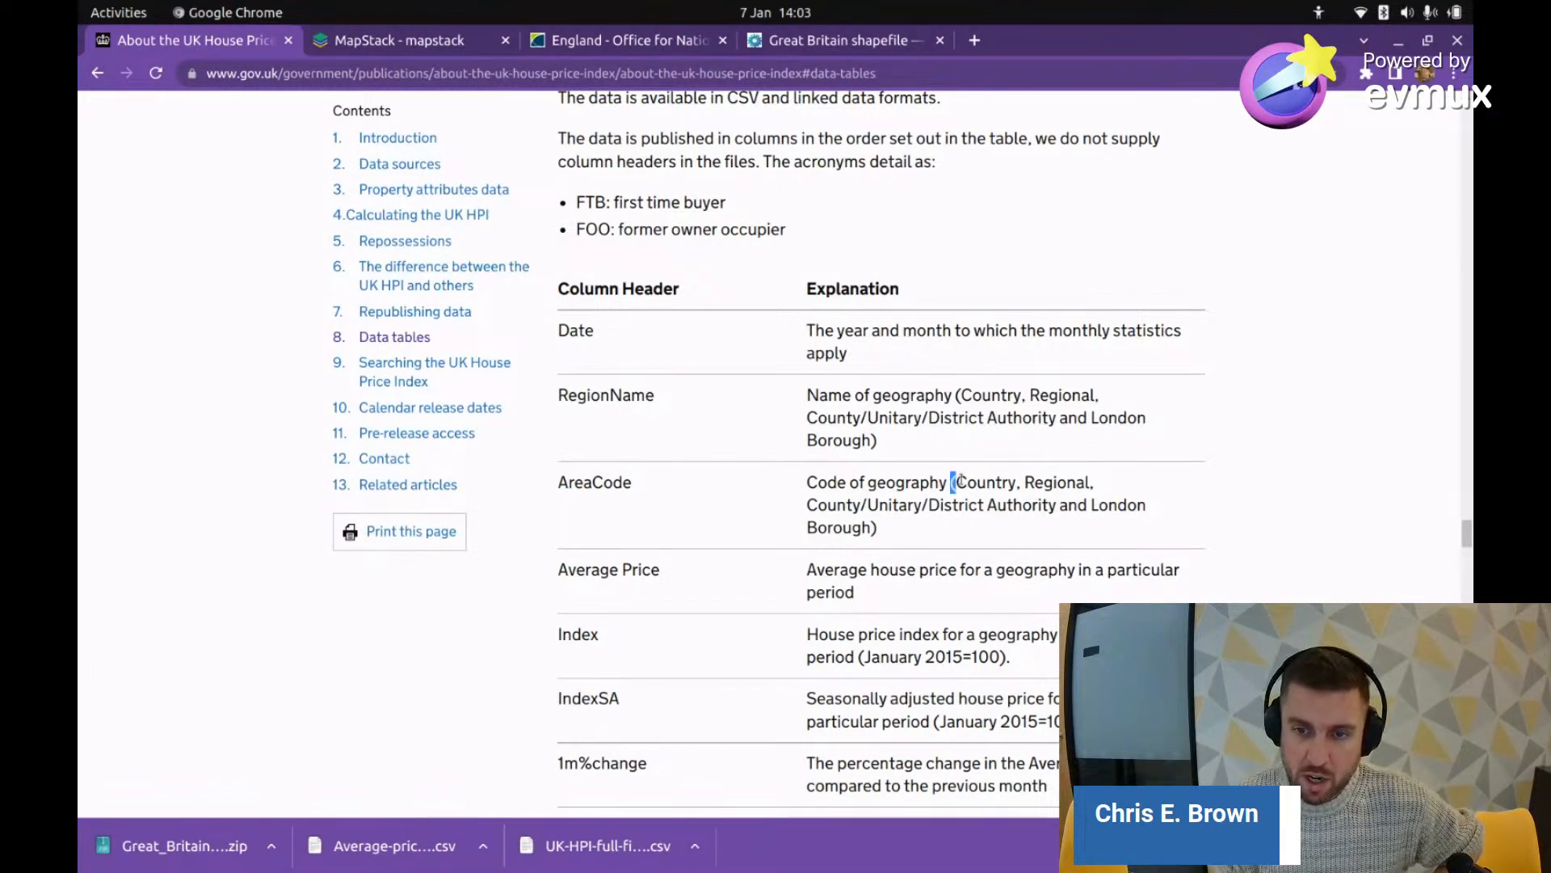
Step: Copy the AreaCode wording 'Unitary/District Authority and London Borough'
drag(957, 483, 855, 506)
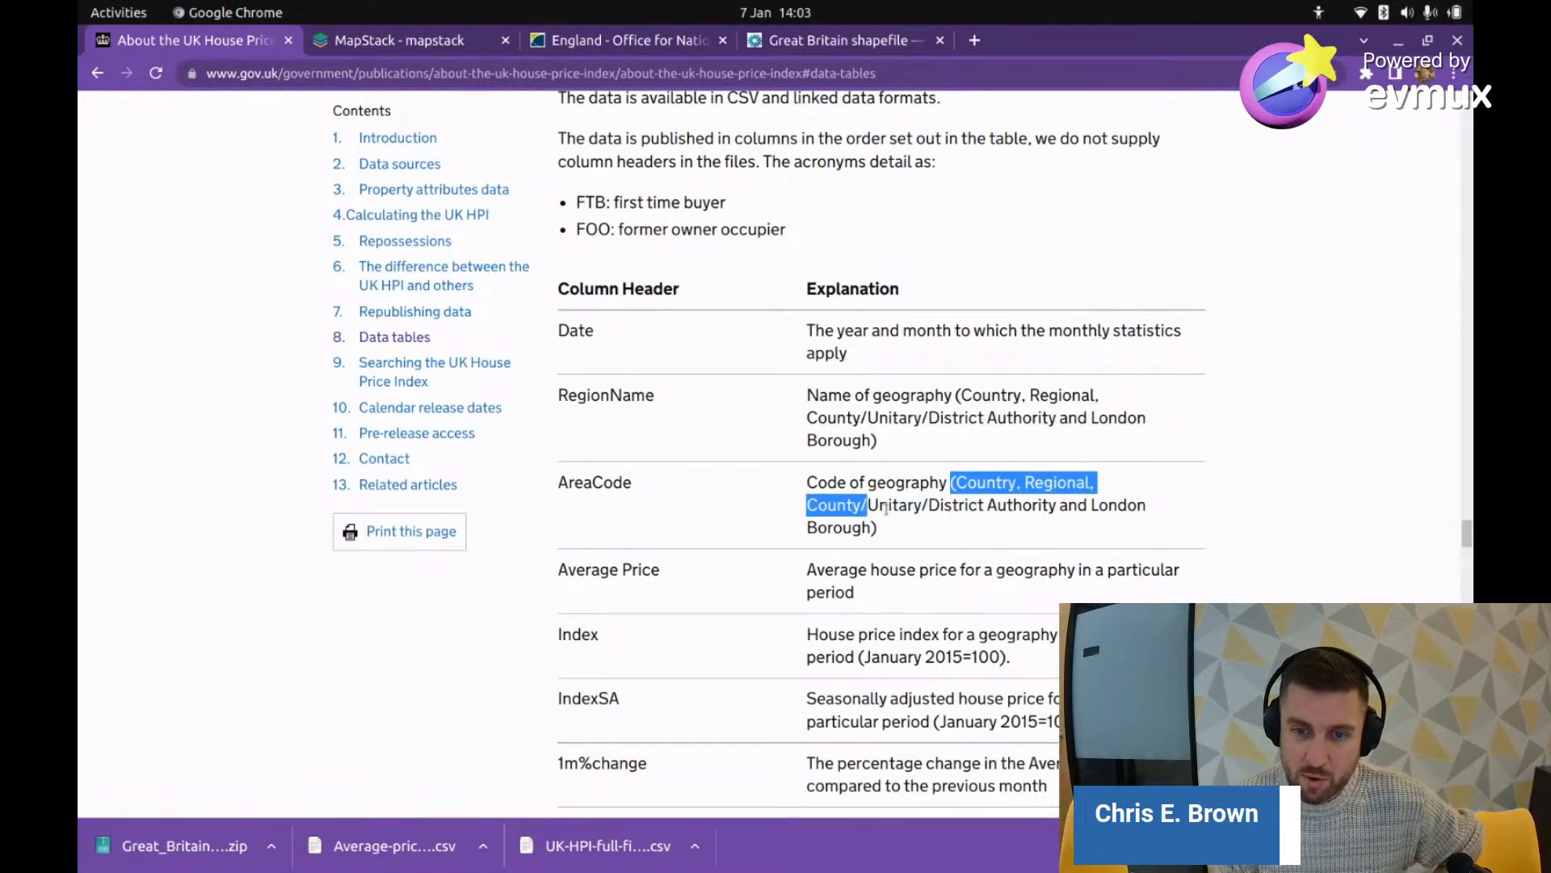
click(871, 502)
mouse_move(868, 506)
mouse_down()
mouse_move(957, 506)
mouse_move(881, 532)
mouse_up()
right_click(881, 529)
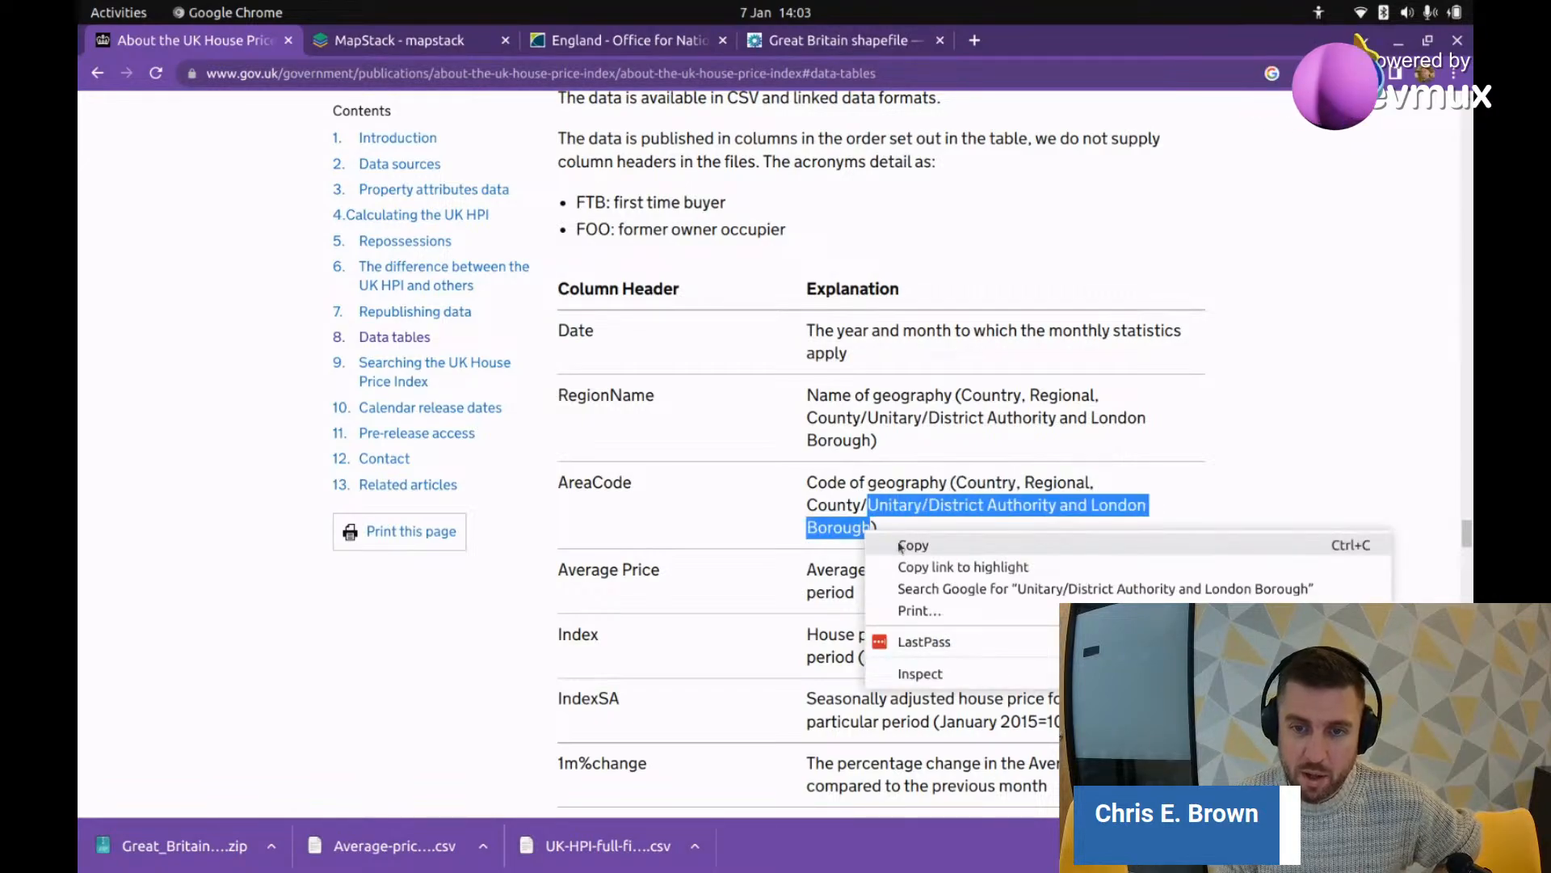
click(911, 544)
Step: In a new tab, search Google for 'shapefile'
click(981, 42)
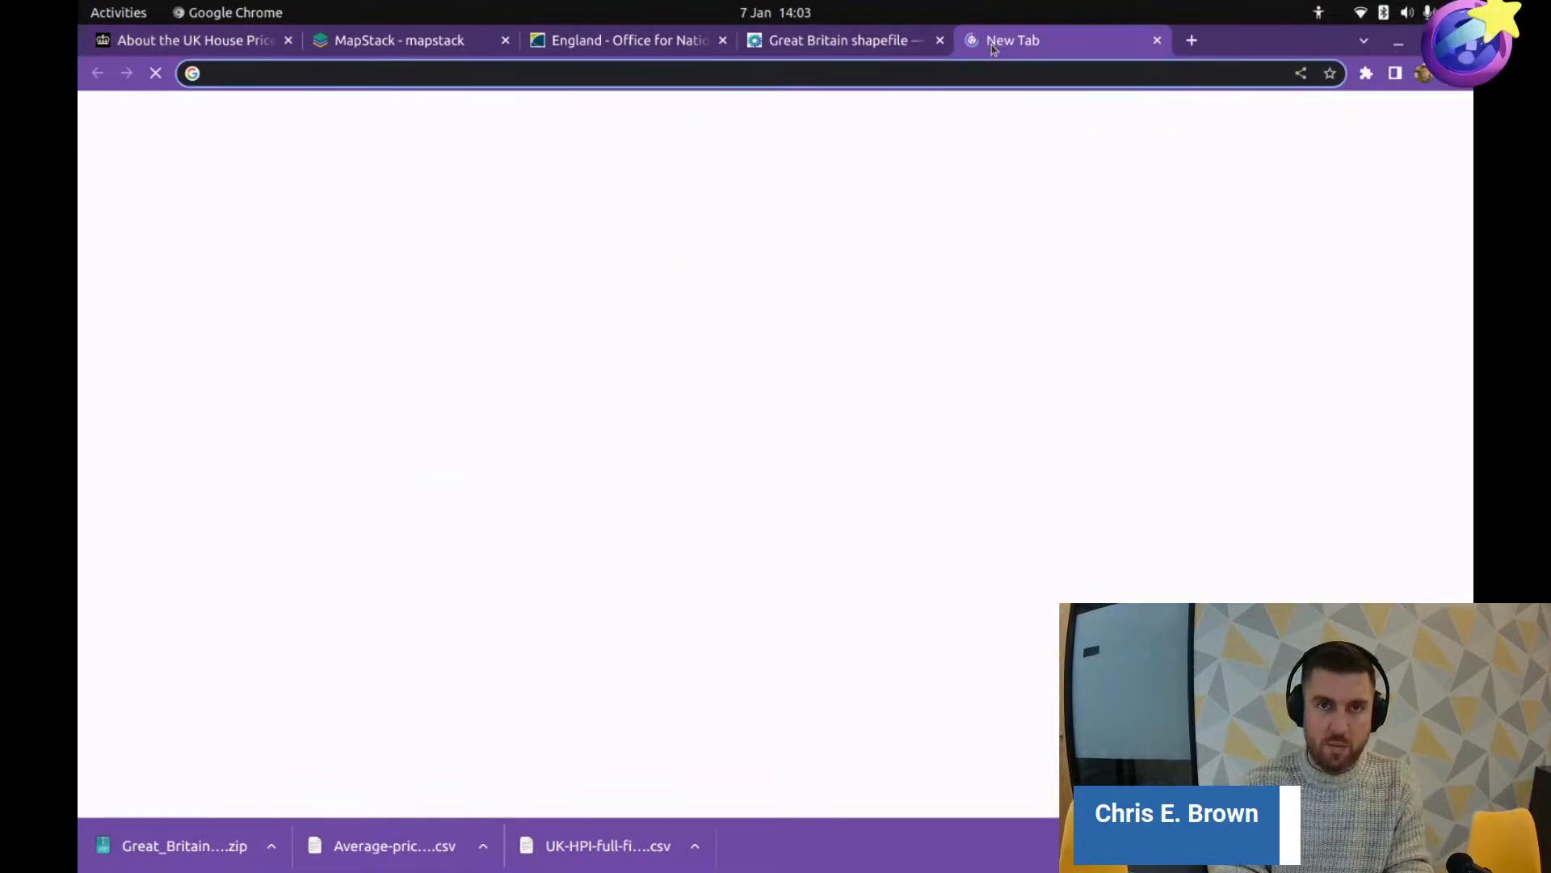
text(shape)
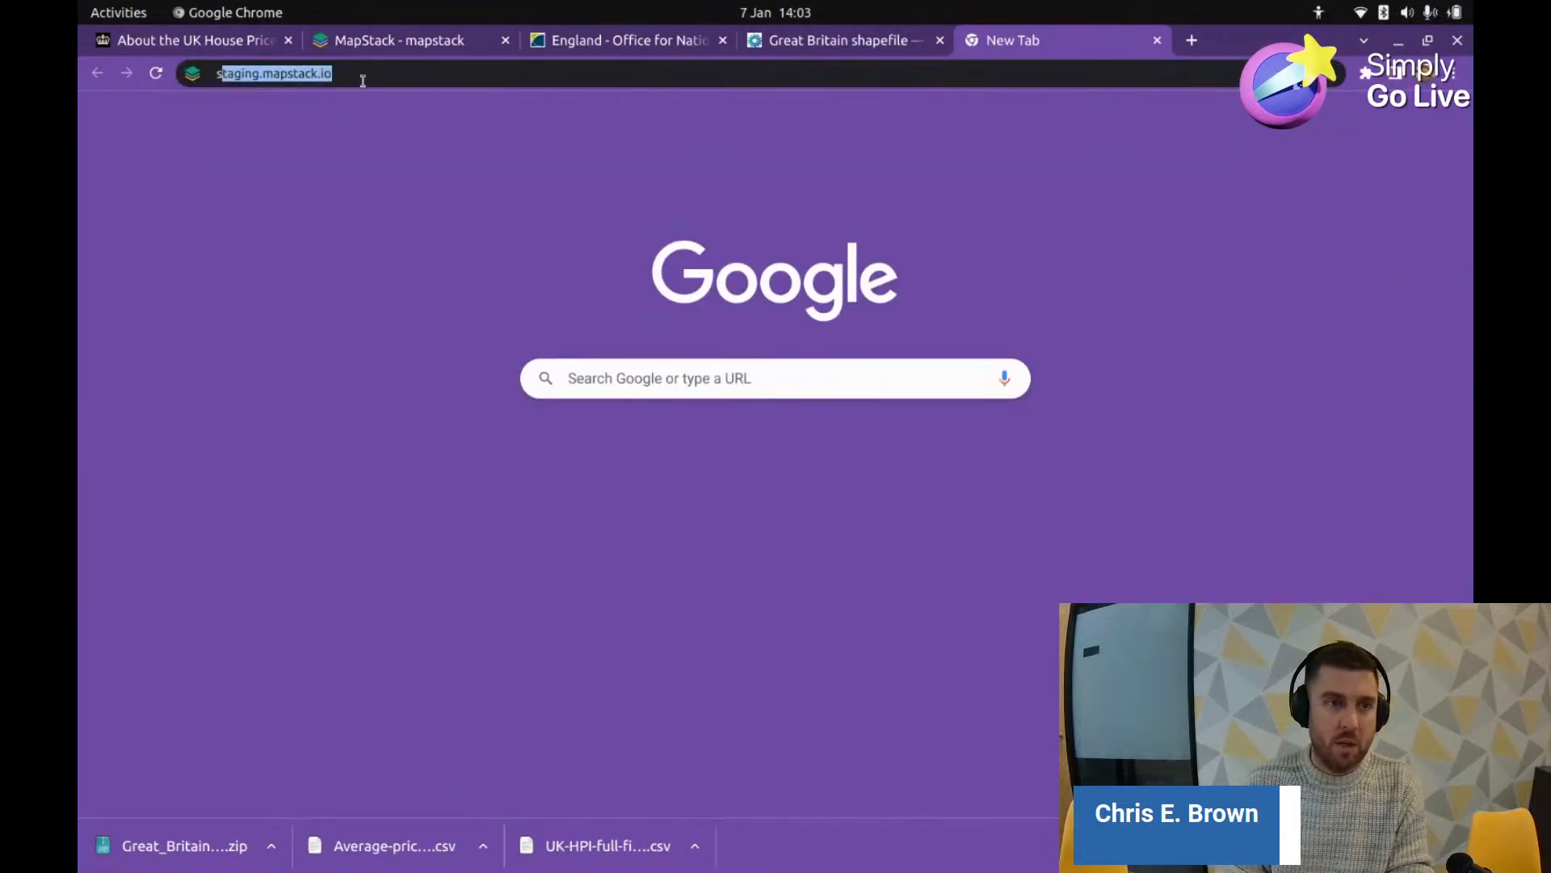
double_click(357, 77)
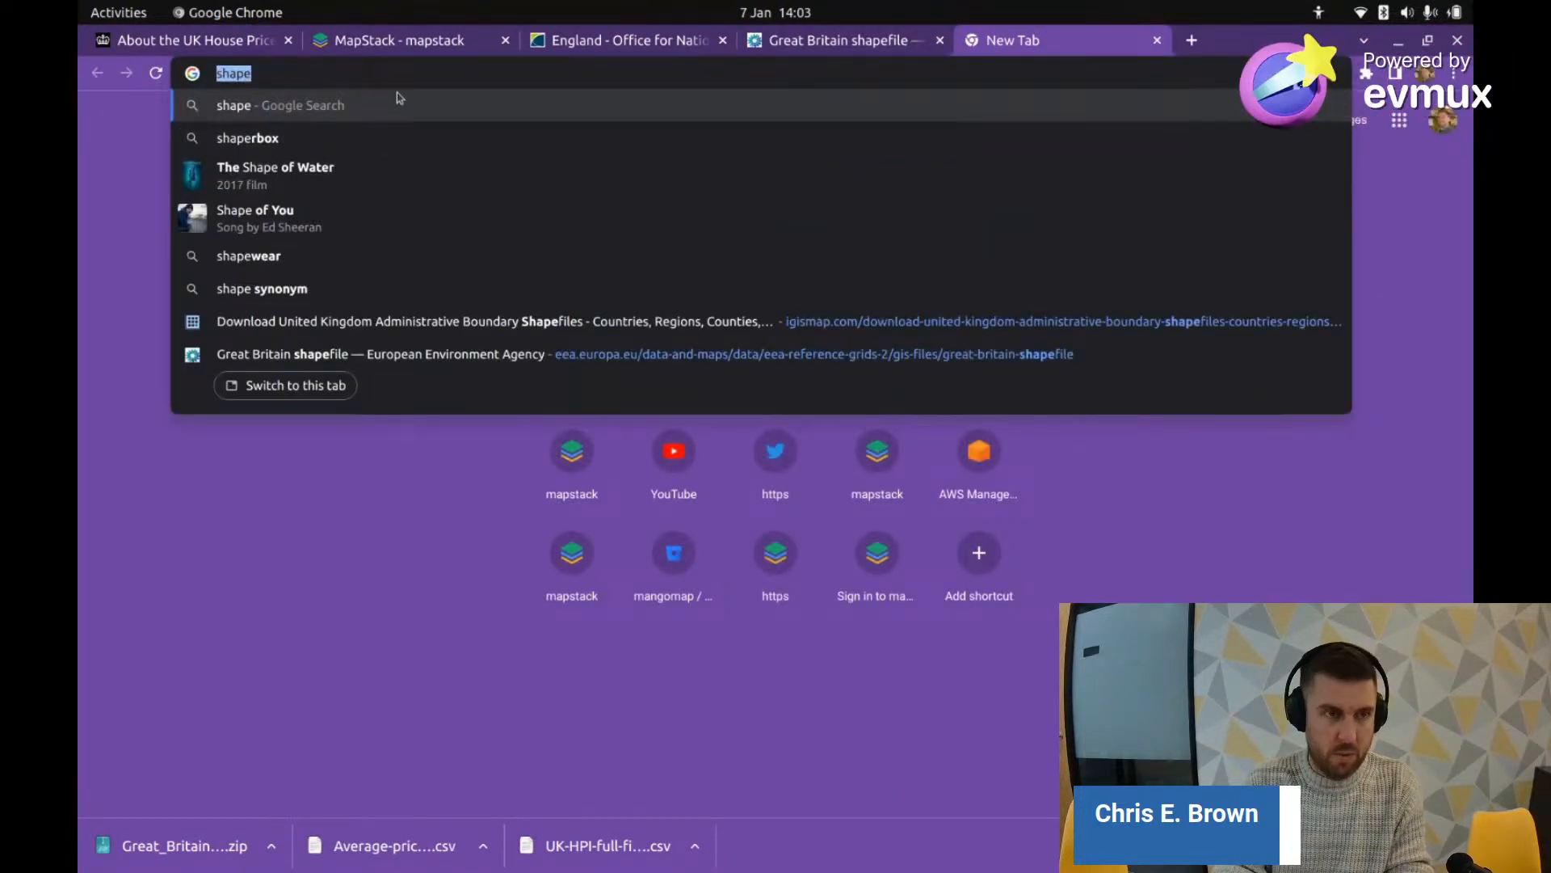
text(shapef)
key(BackSpace)
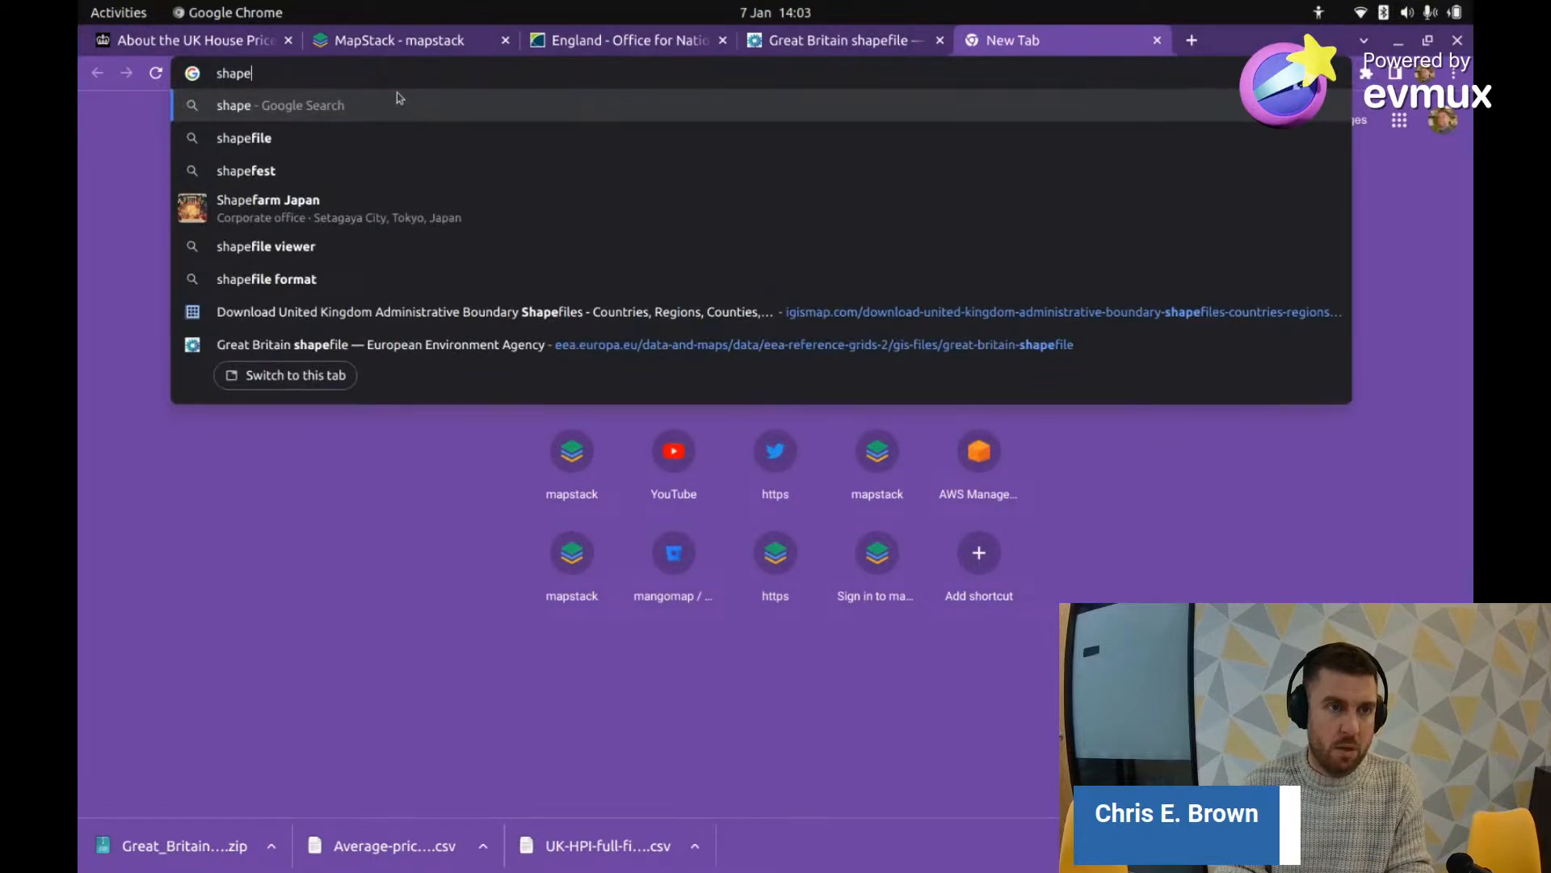
text(file)
key(Return)
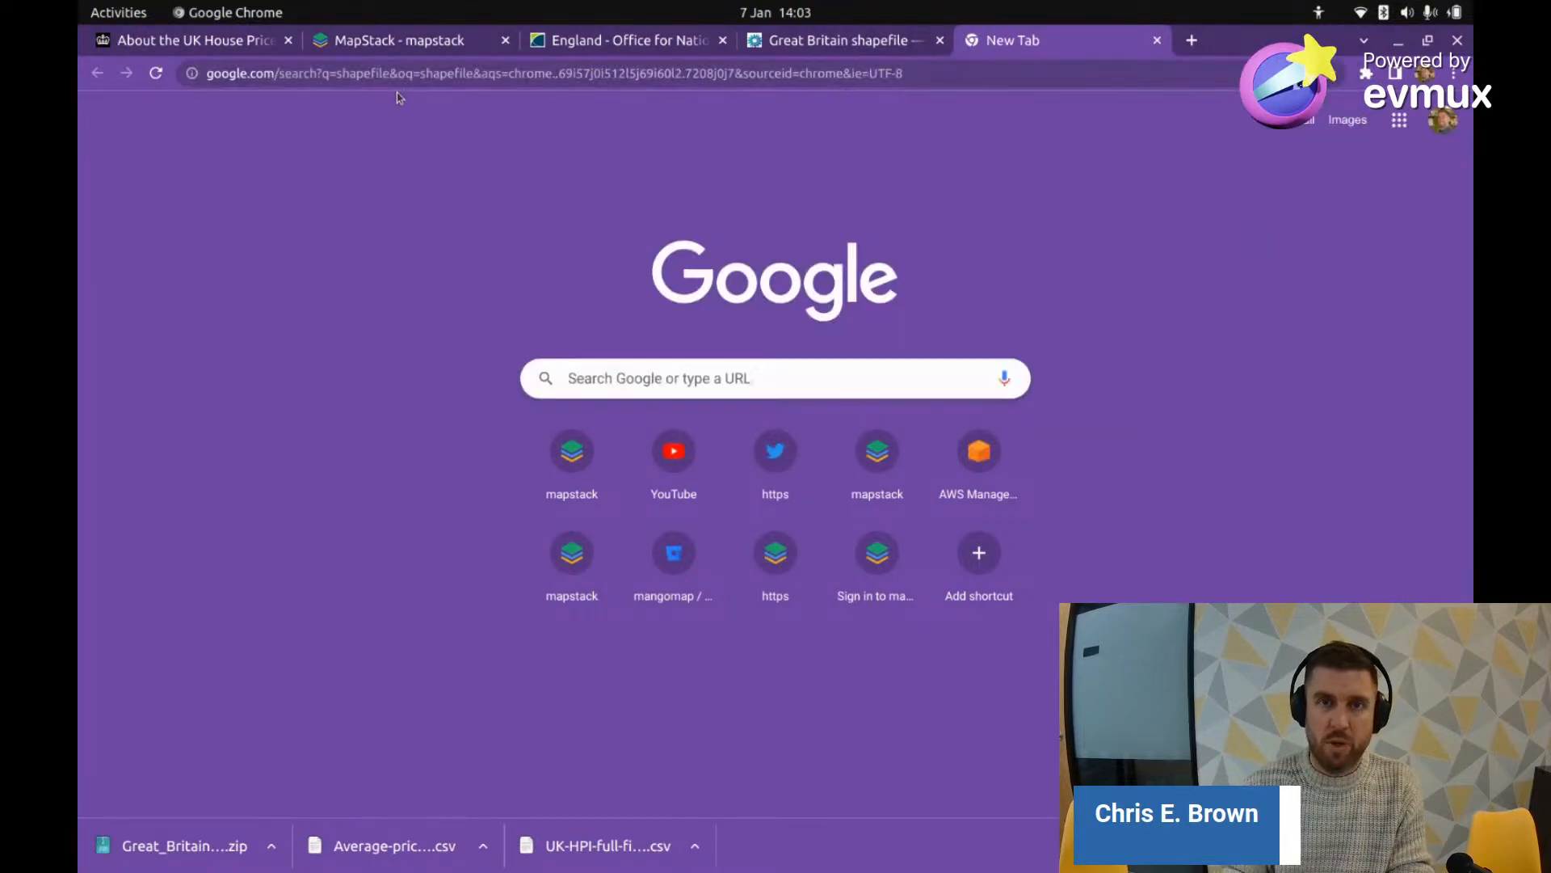
Step: Close the Great Britain shapefile page and extend the search with the pasted authority wording
click(940, 39)
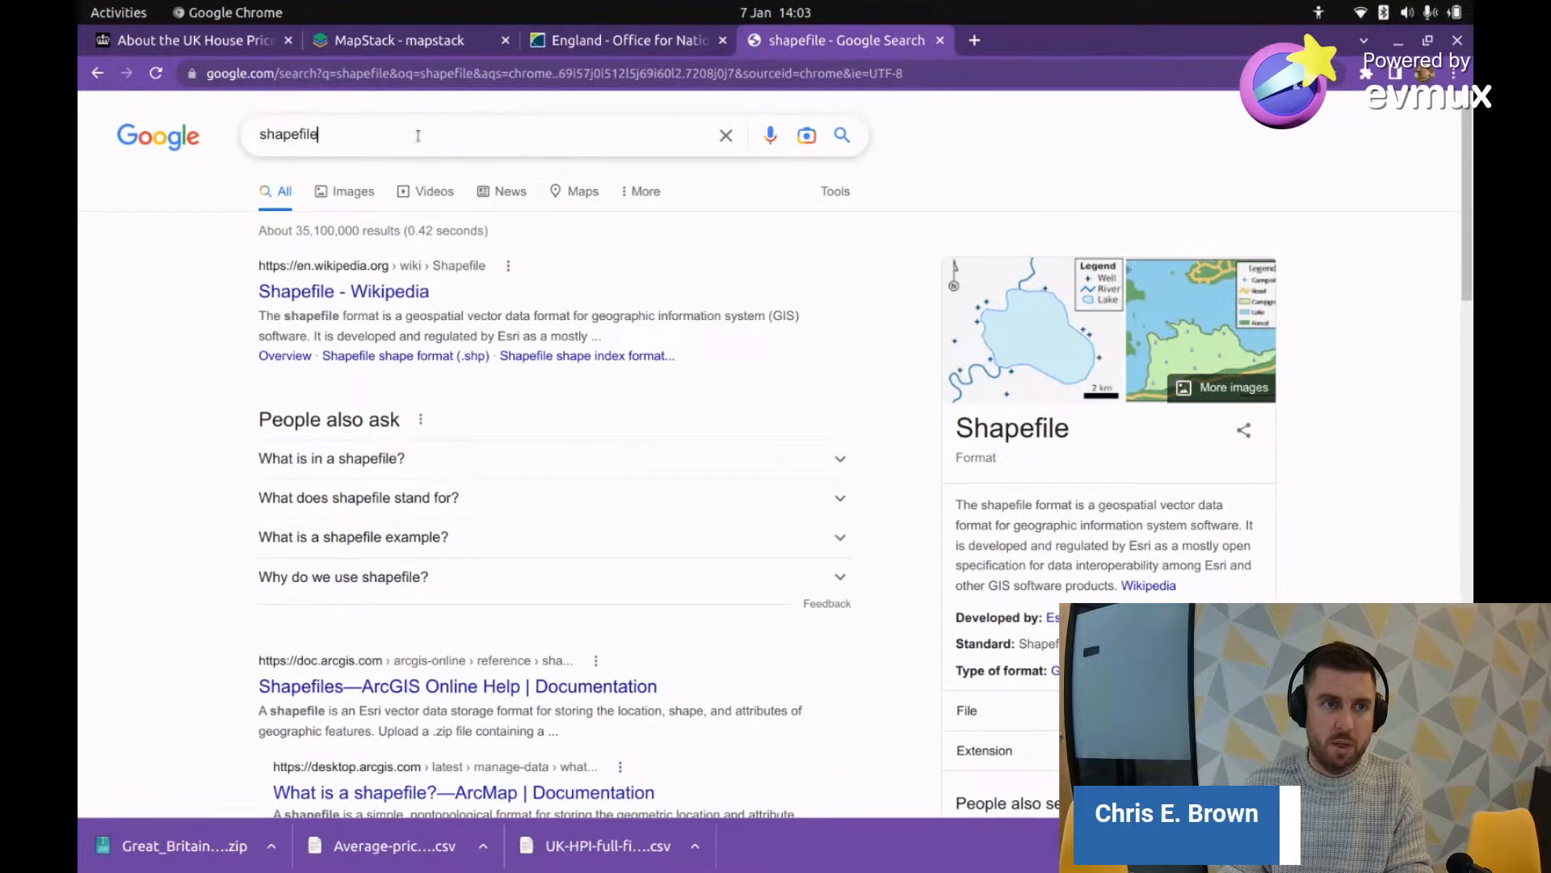
key(ctrl+v)
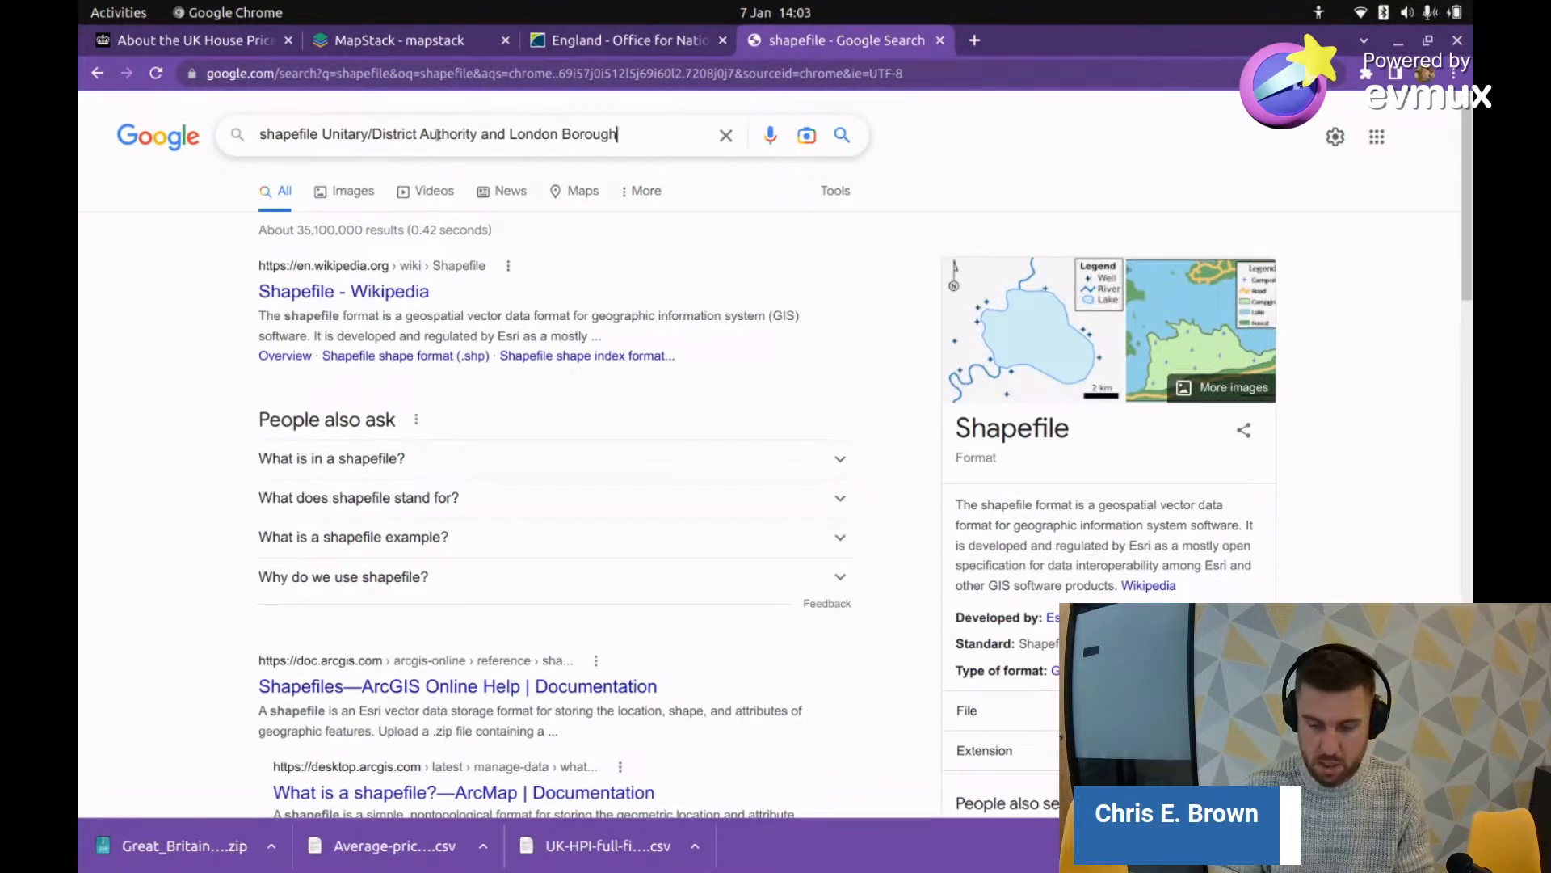
key(Return)
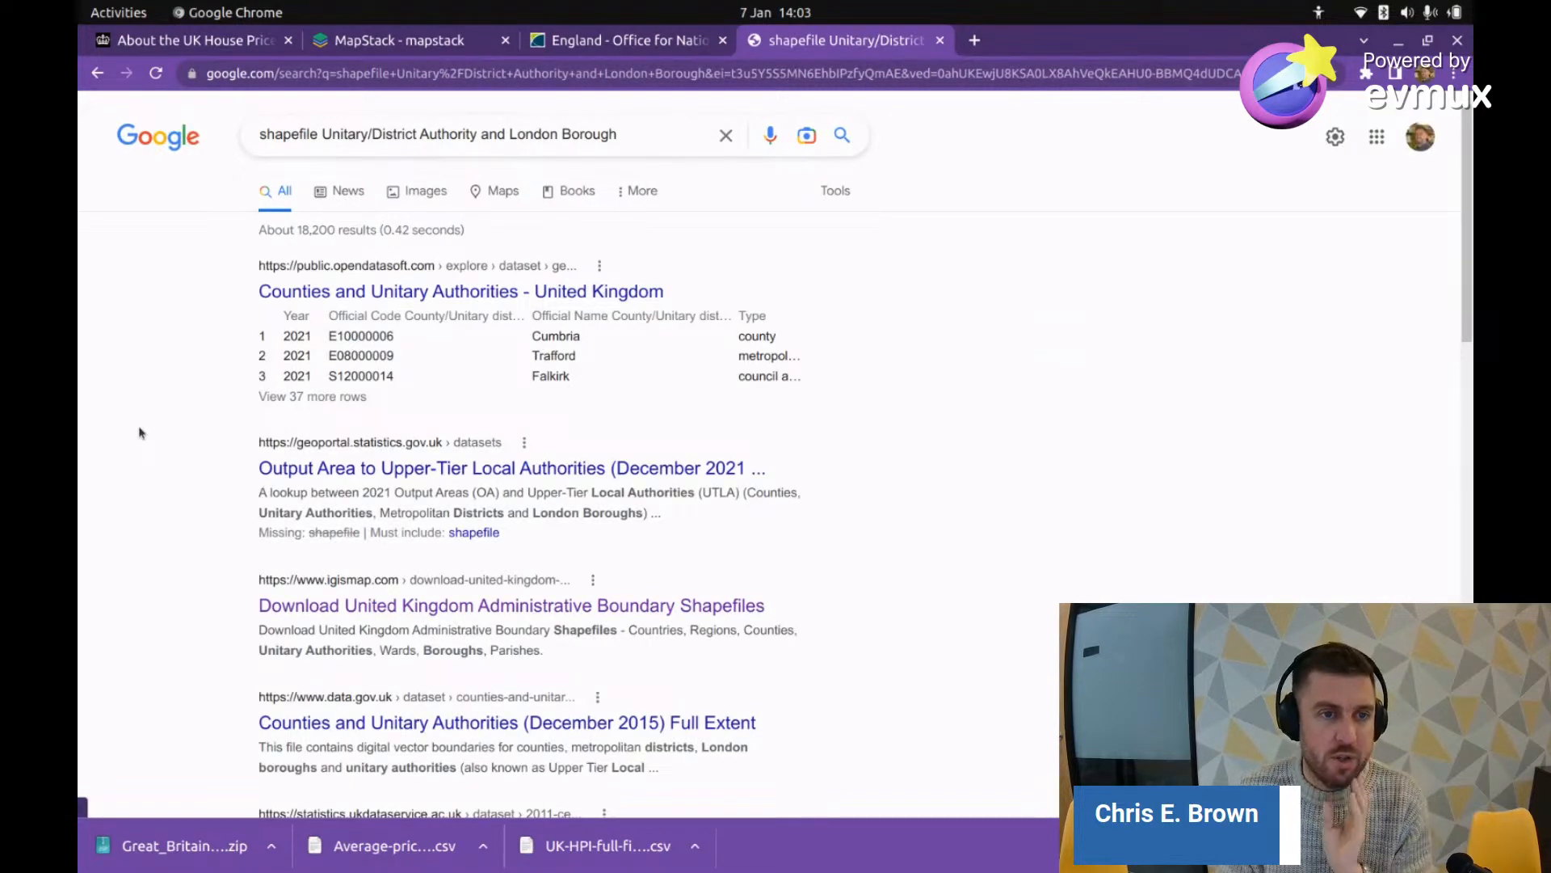
Step: Open the Output Area to Upper-Tier Local Authorities result and browse the related Output Area to Region (December 2021) dataset
click(409, 476)
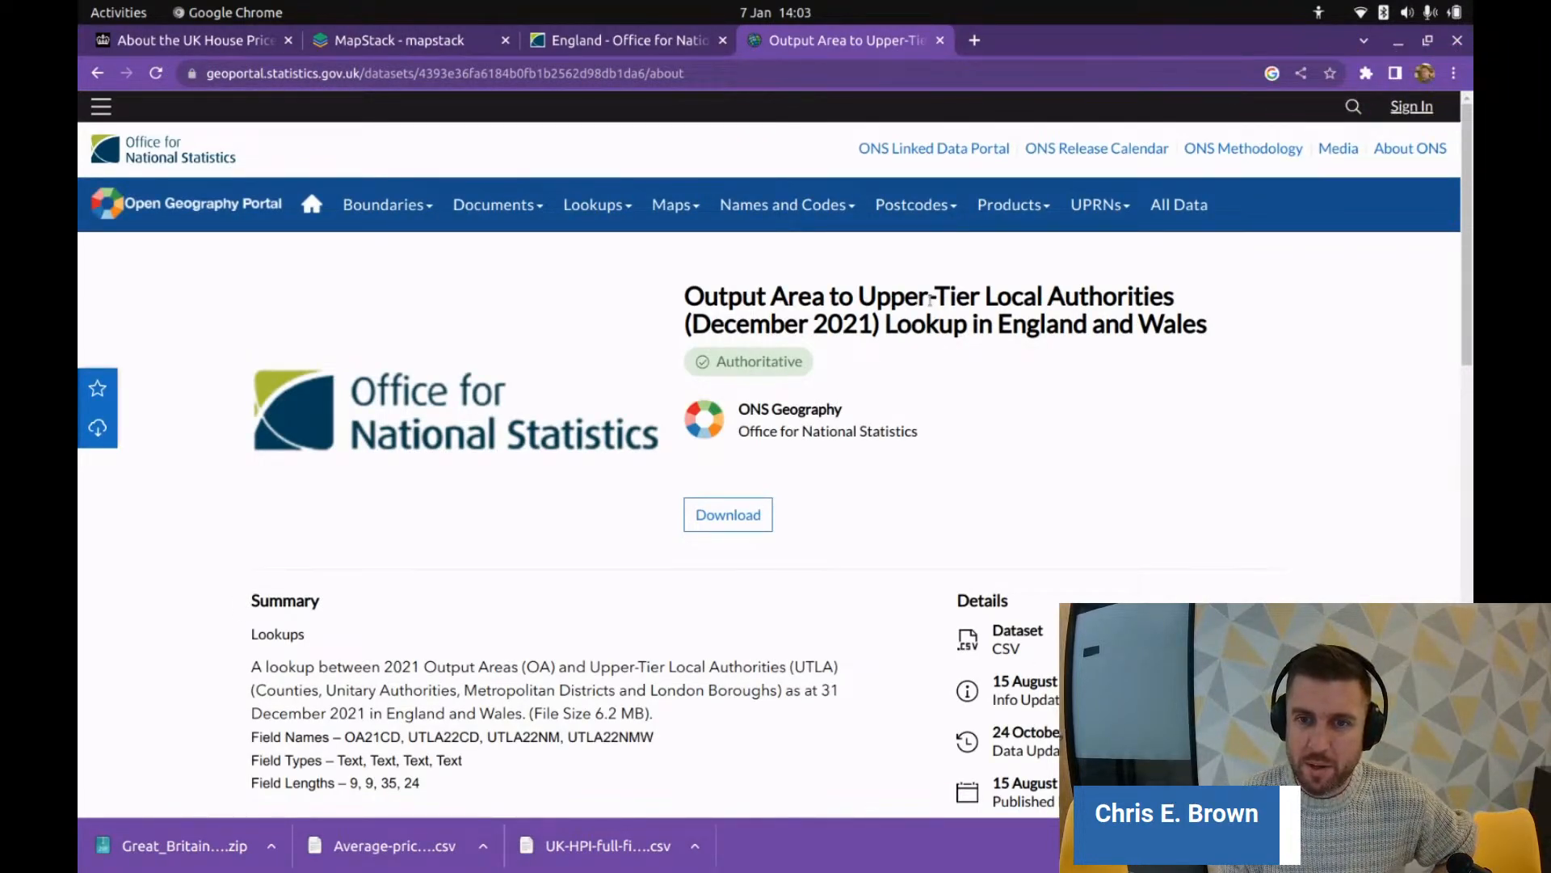
scroll(954, 335, down, 6)
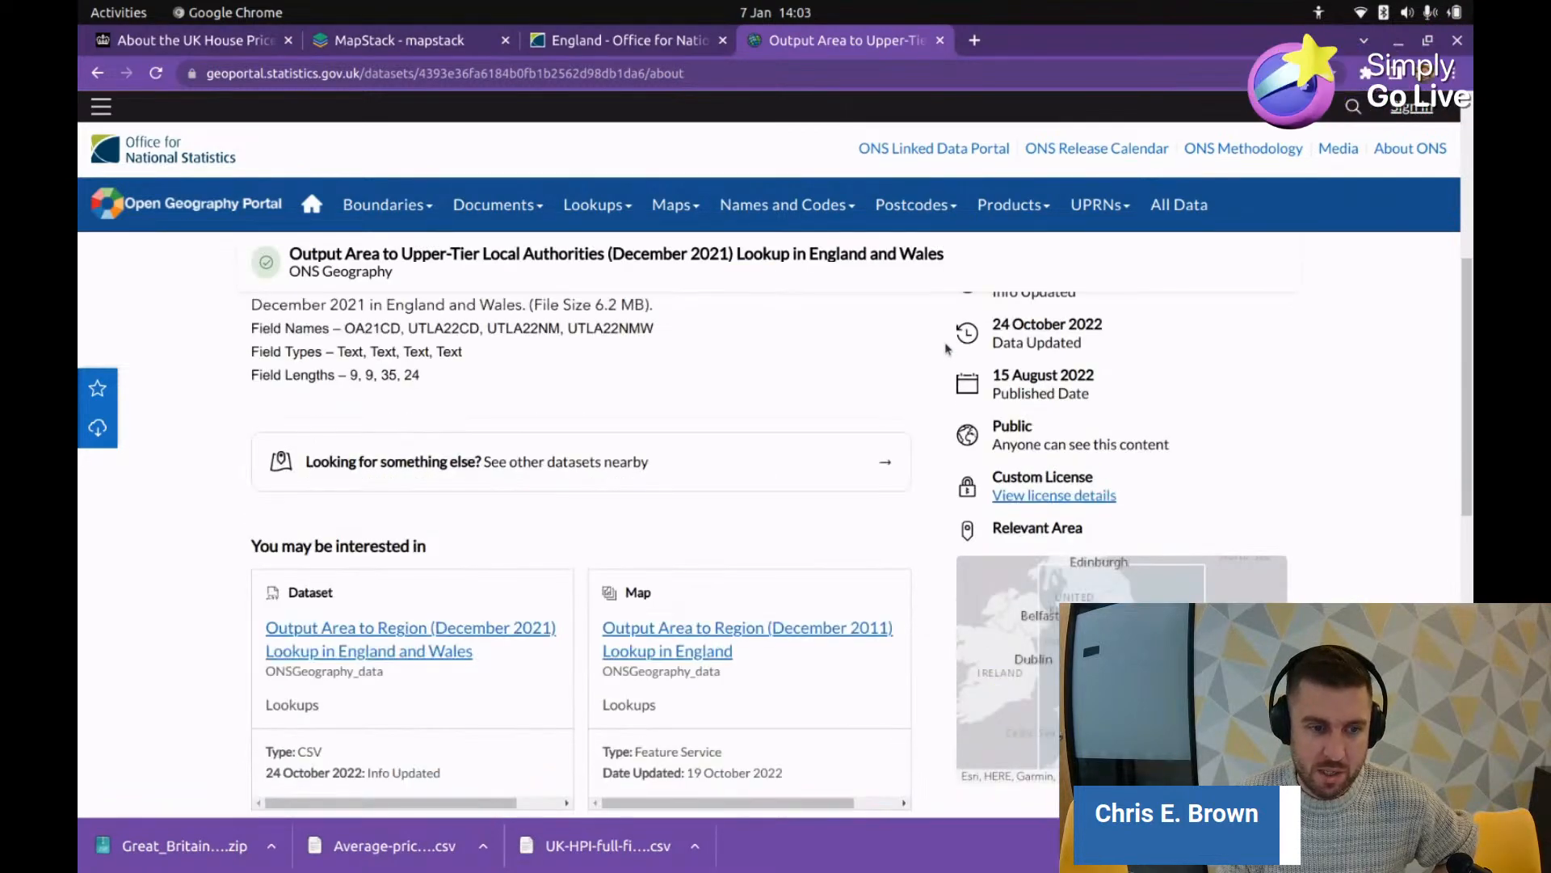
scroll(947, 348, down, 2)
click(388, 499)
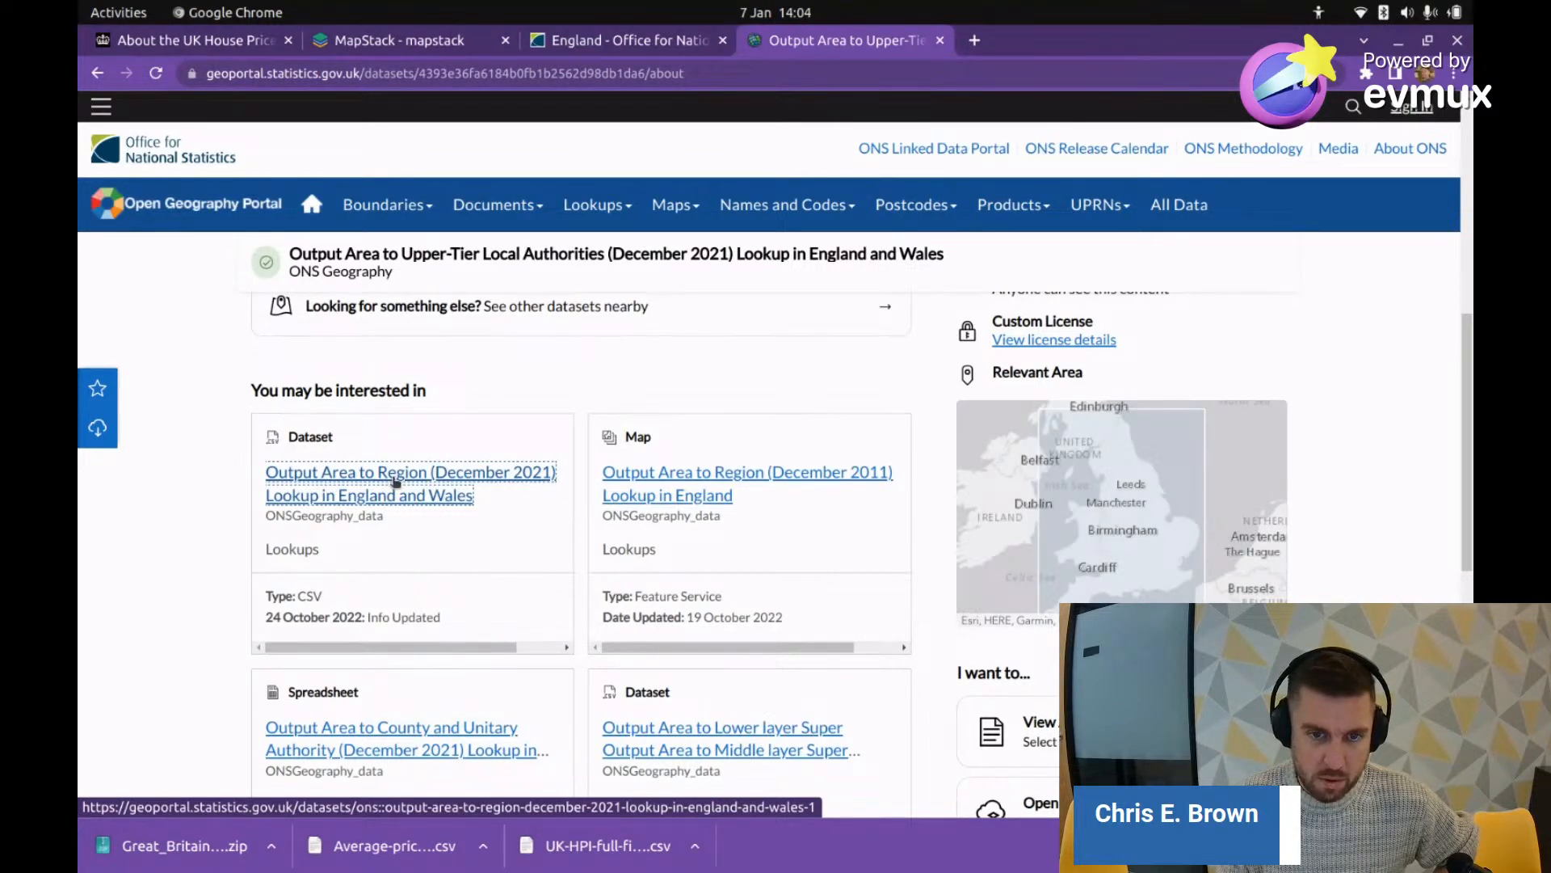
scroll(395, 482, down, 5)
scroll(395, 482, up, 5)
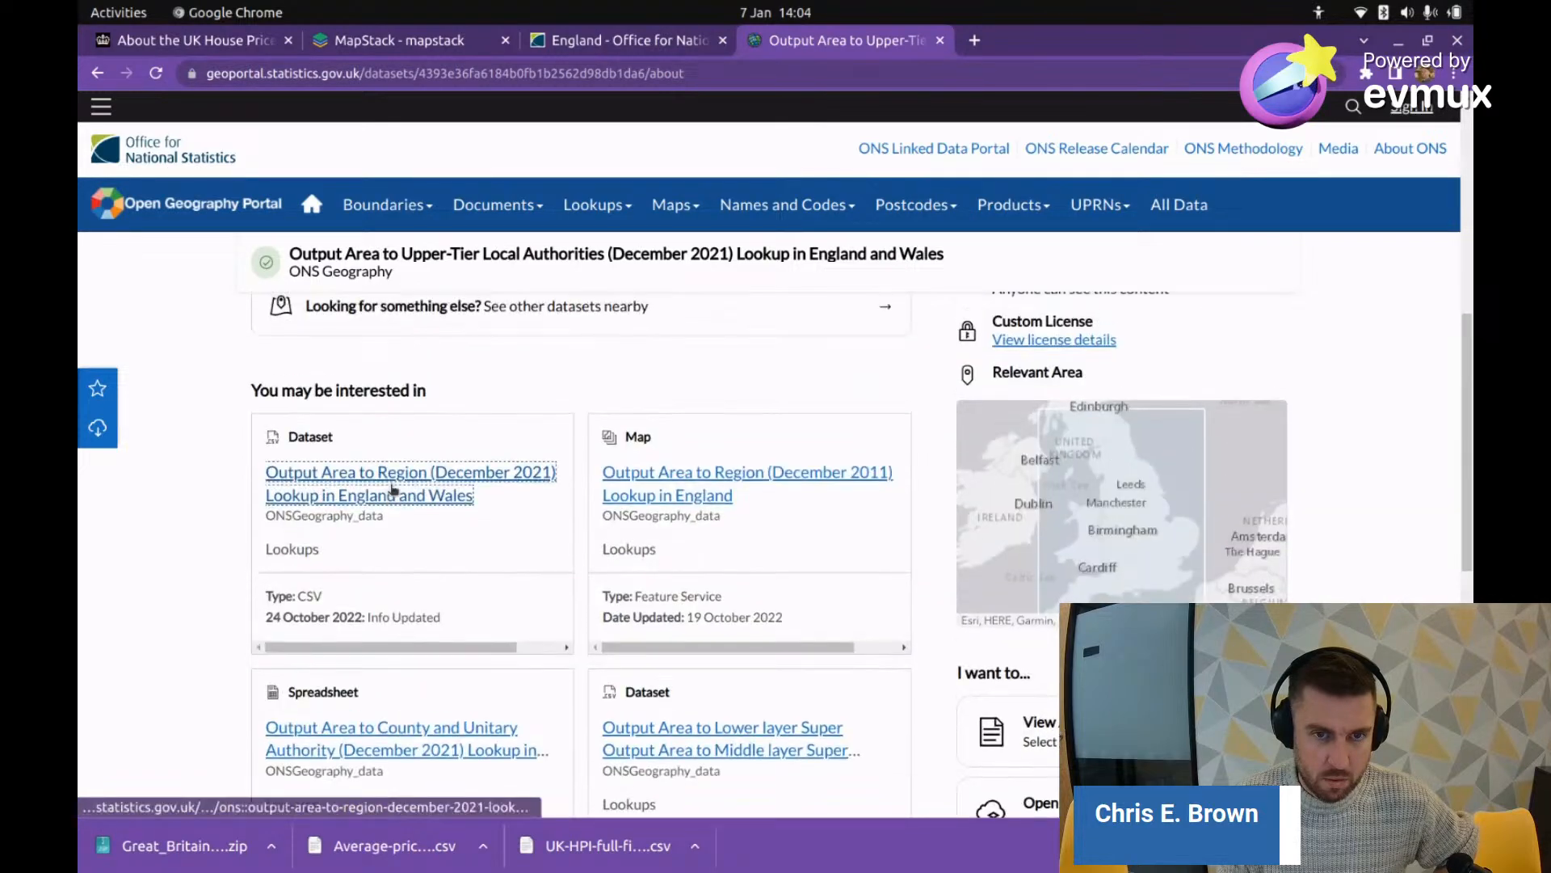
scroll(668, 495, down, 10)
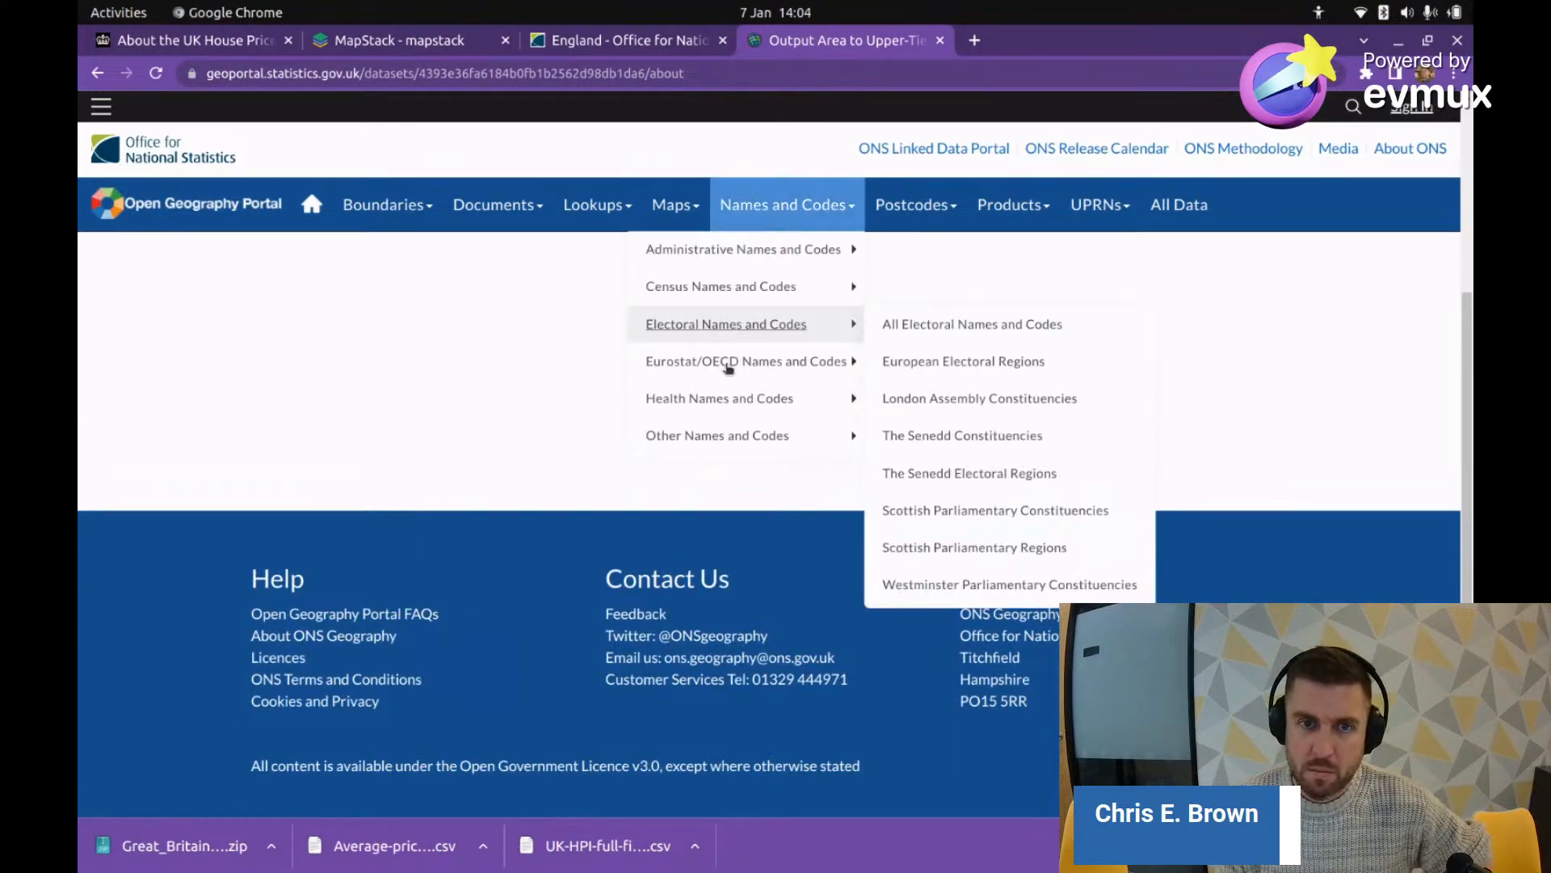
Step: Check the Output Area to Region (December 2011) data table and its download options
click(97, 73)
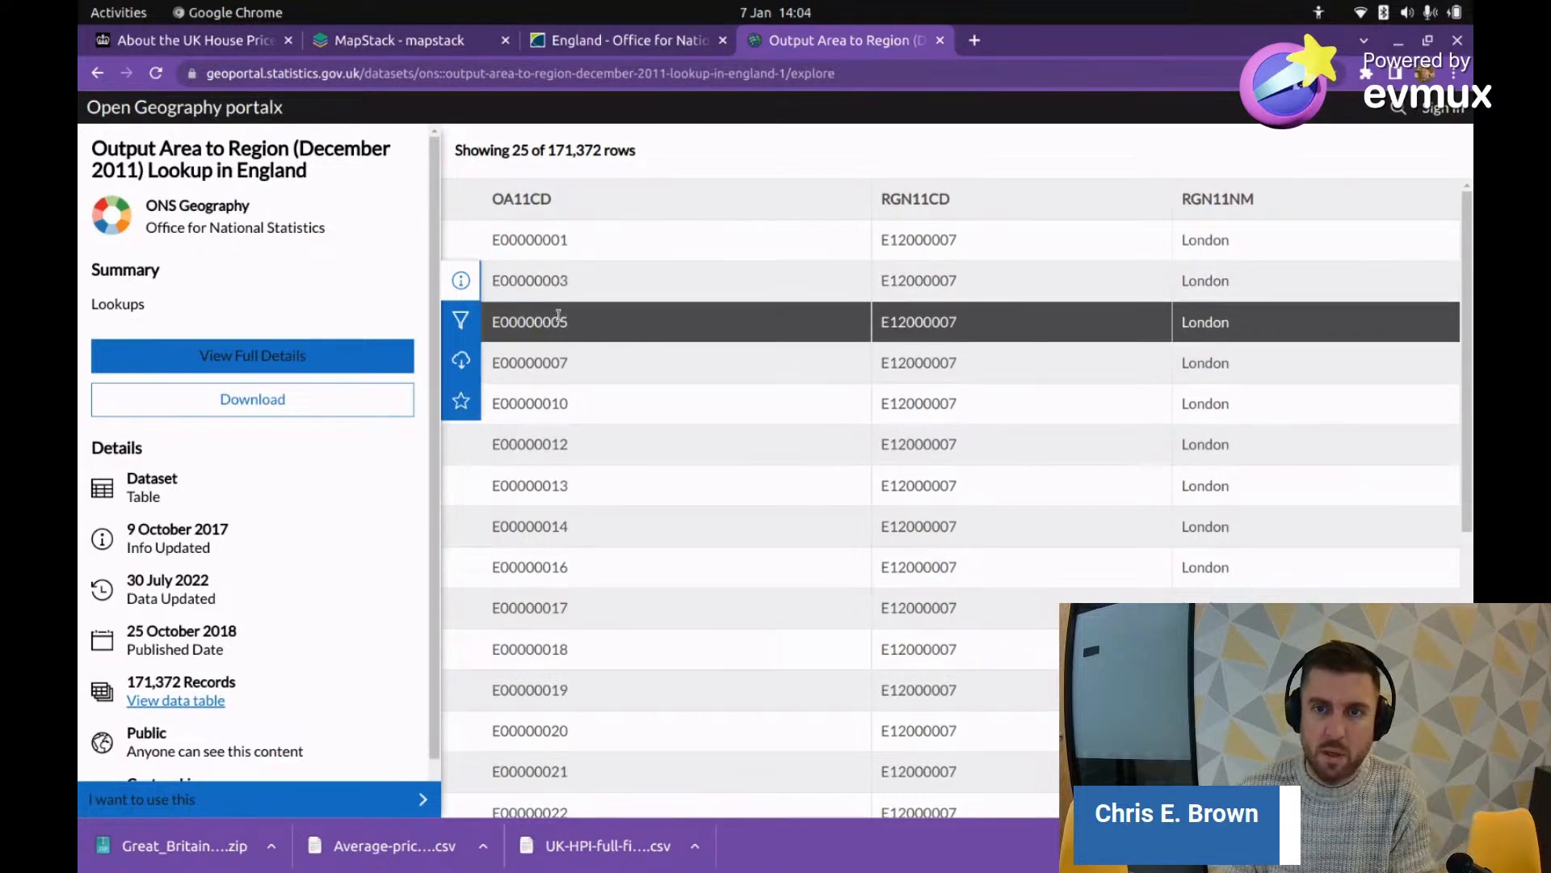
scroll(656, 480, down, 7)
scroll(644, 485, up, 7)
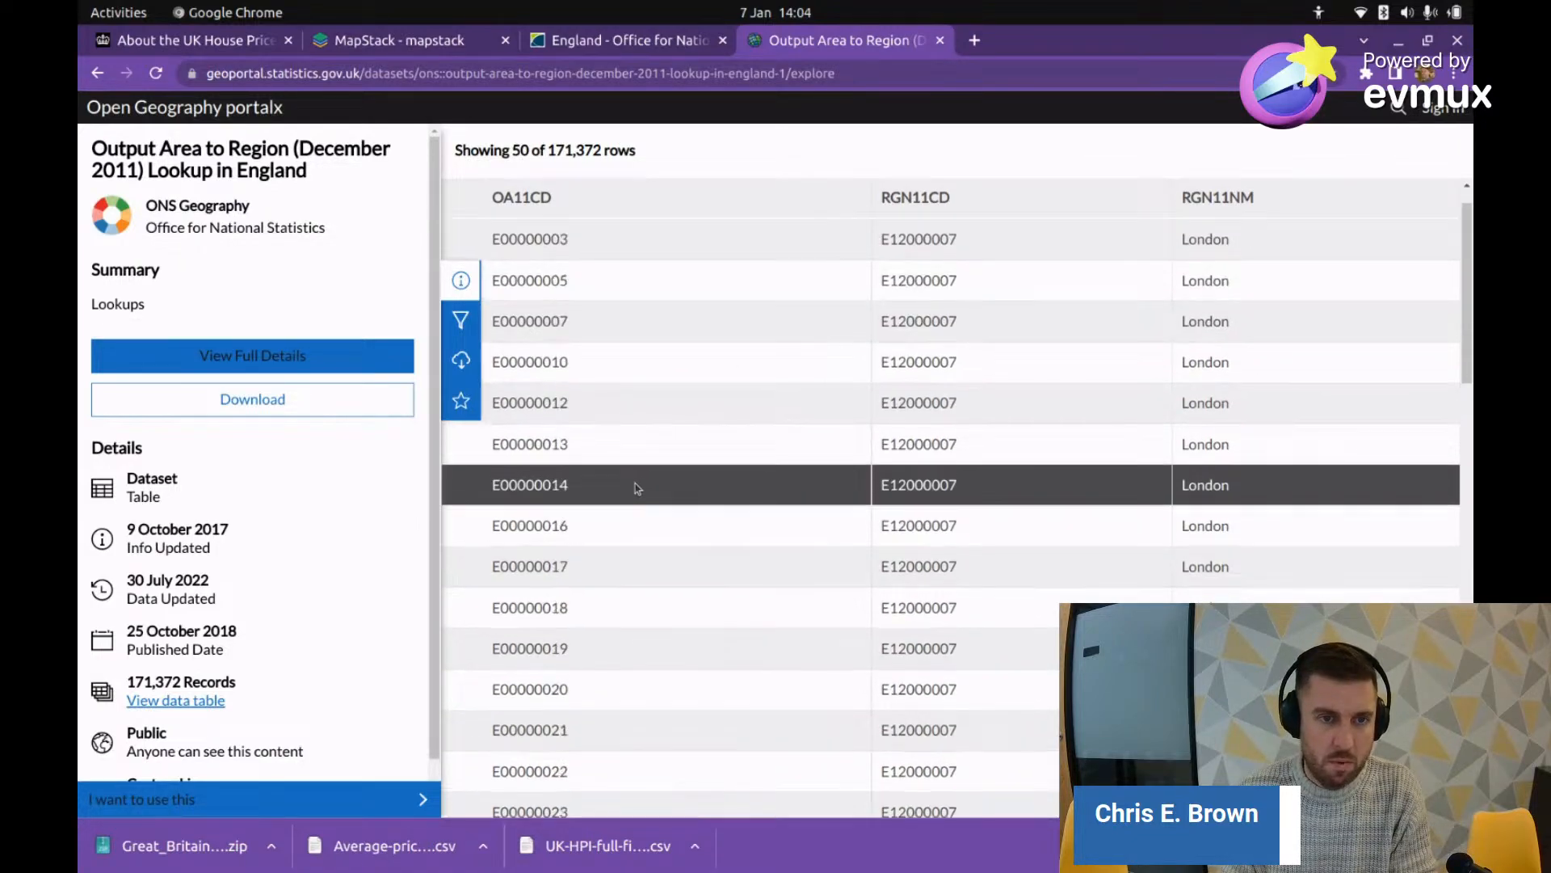
scroll(635, 484, down, 8)
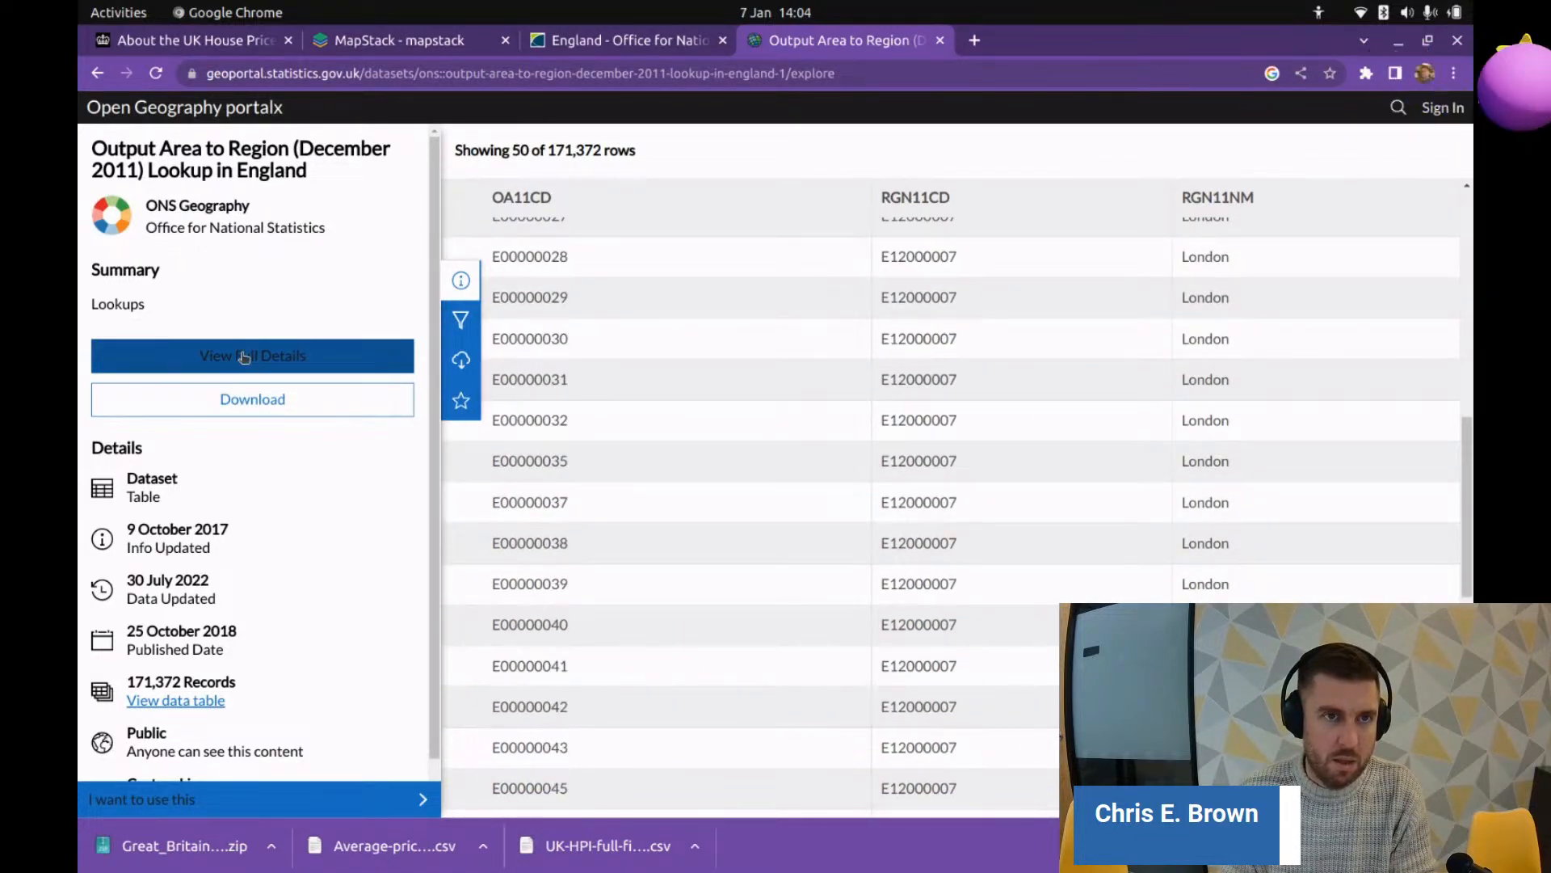
click(258, 399)
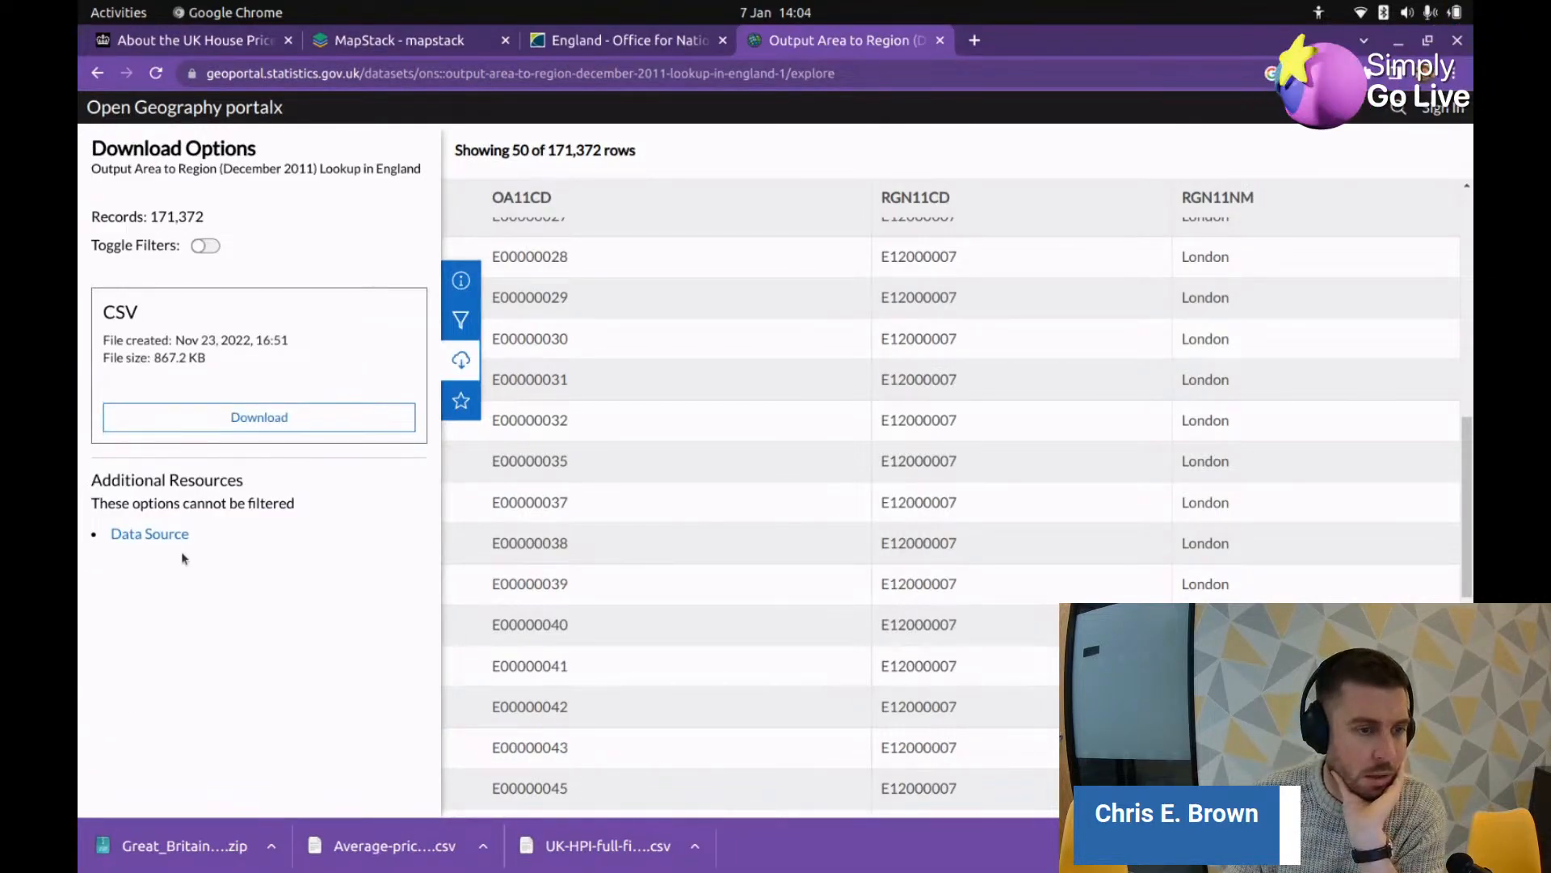
Step: From the original data source page, download the Output Area to Upper-Tier Local Authorities lookup as CSV
click(166, 546)
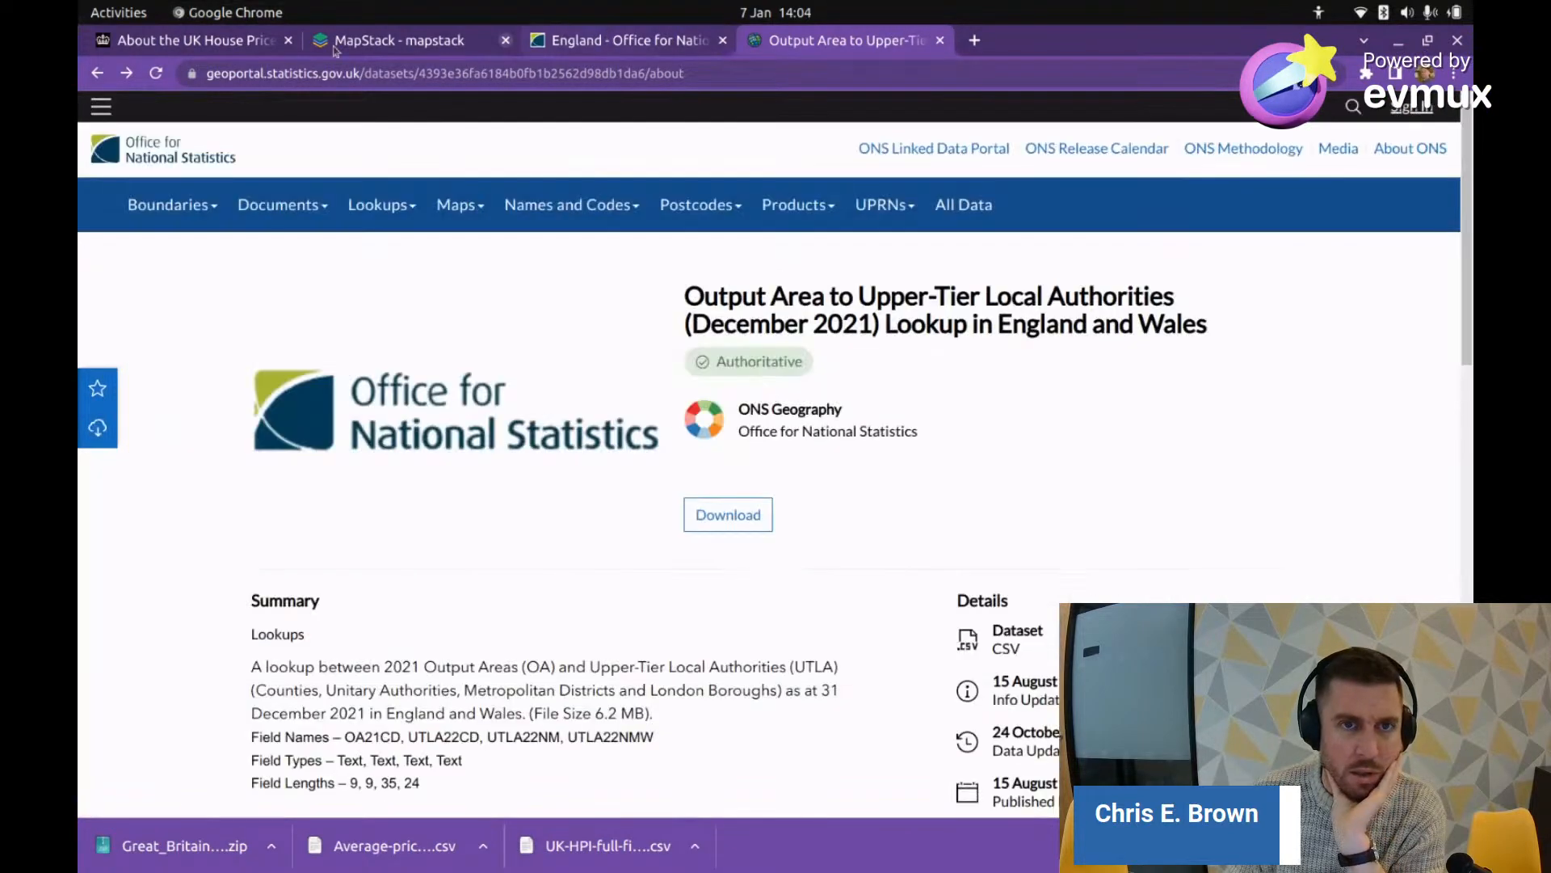
scroll(422, 417, down, 3)
scroll(422, 418, down, 5)
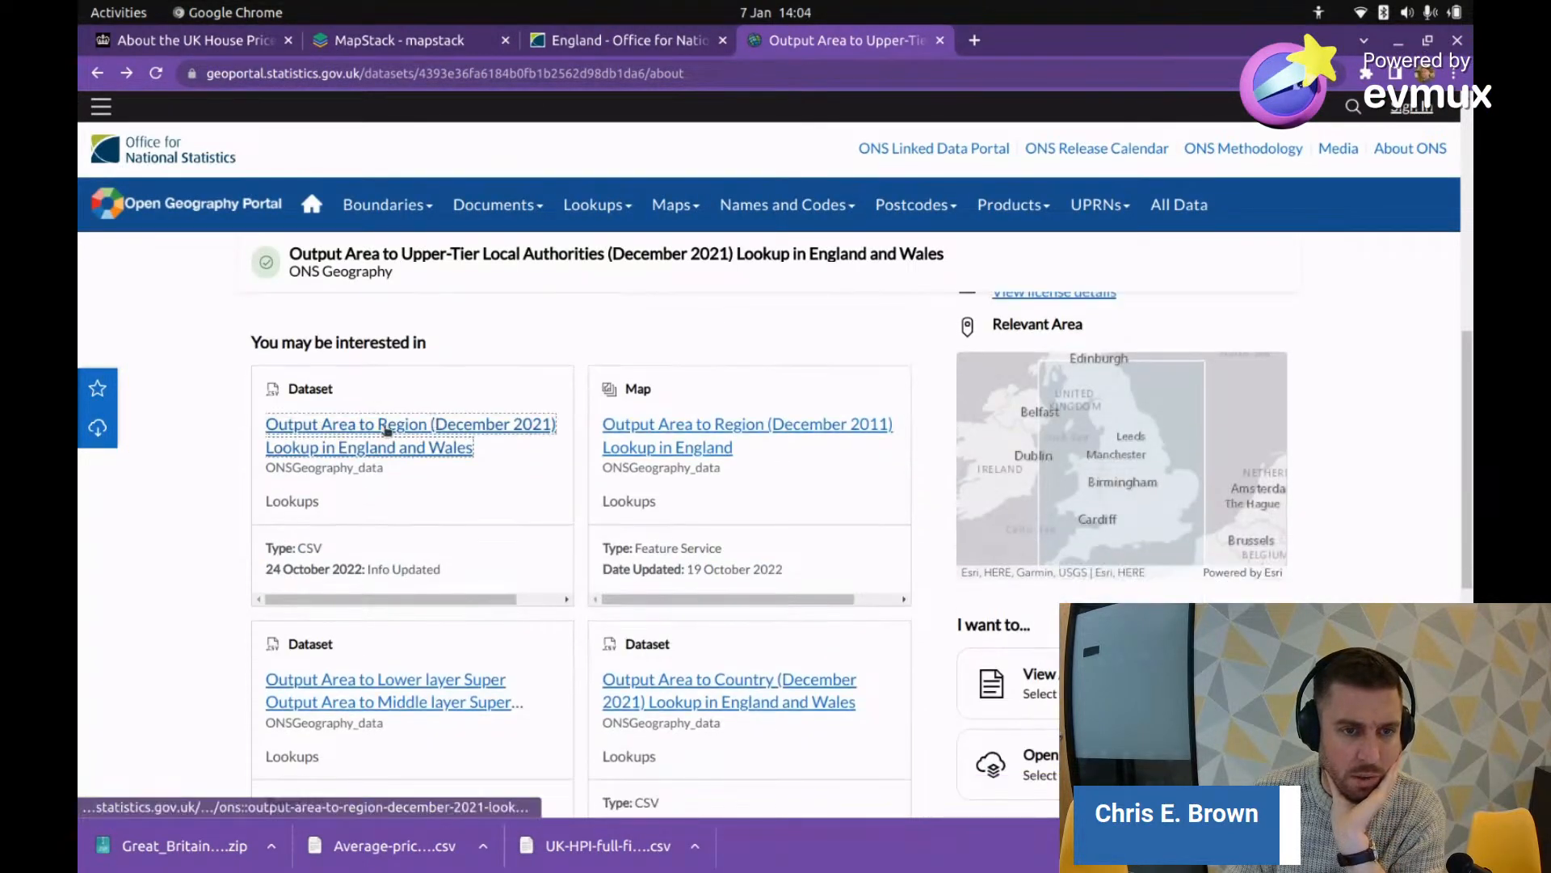
scroll(368, 433, down, 3)
scroll(368, 432, down, 3)
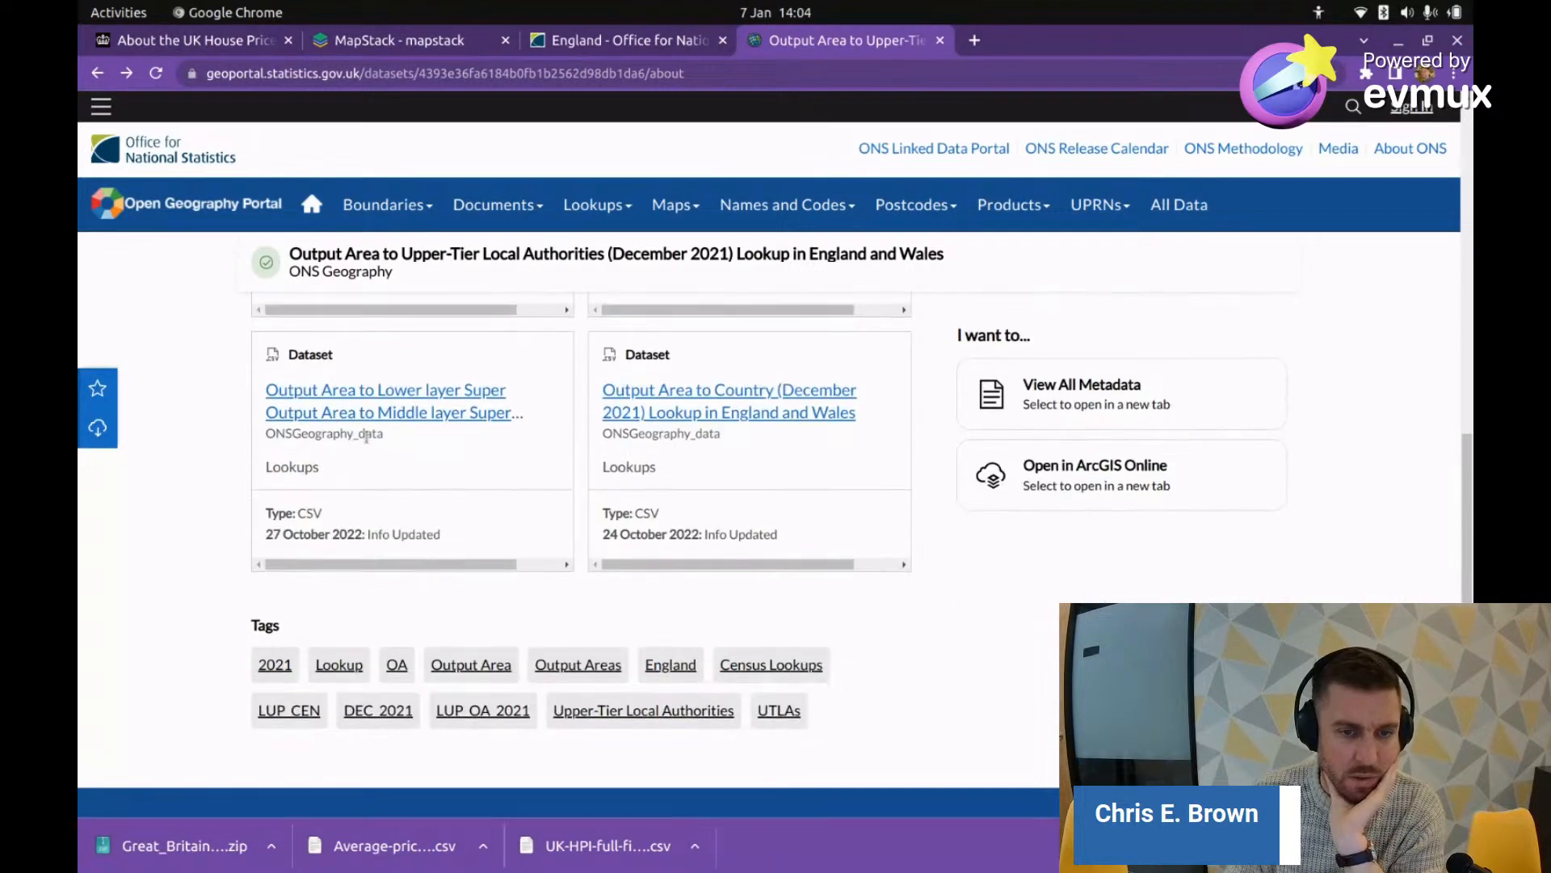
scroll(368, 436, up, 4)
scroll(368, 440, up, 3)
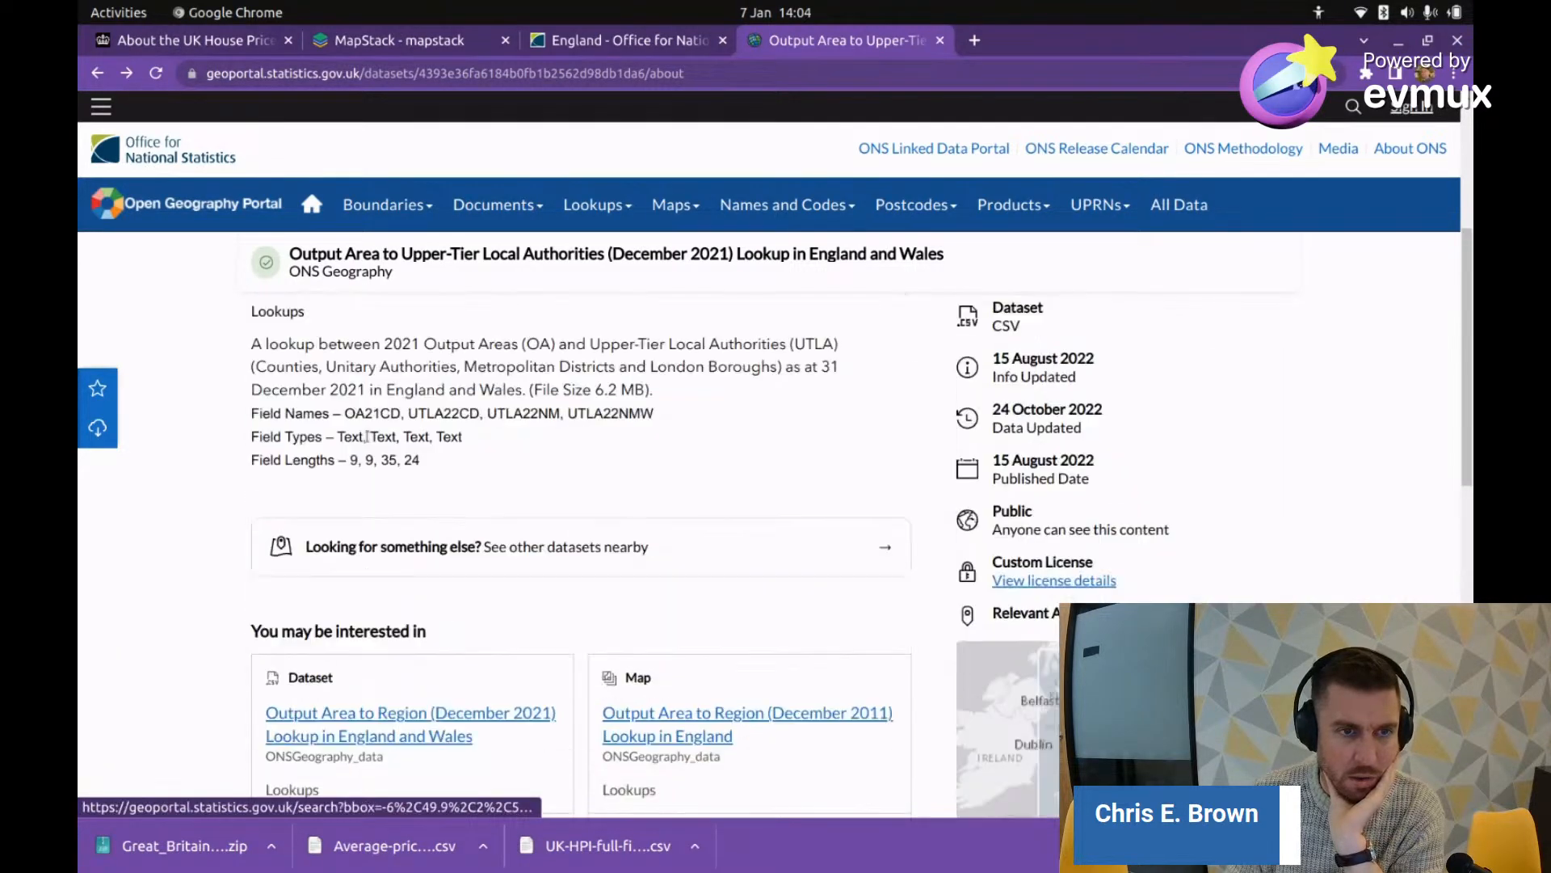
scroll(368, 436, up, 3)
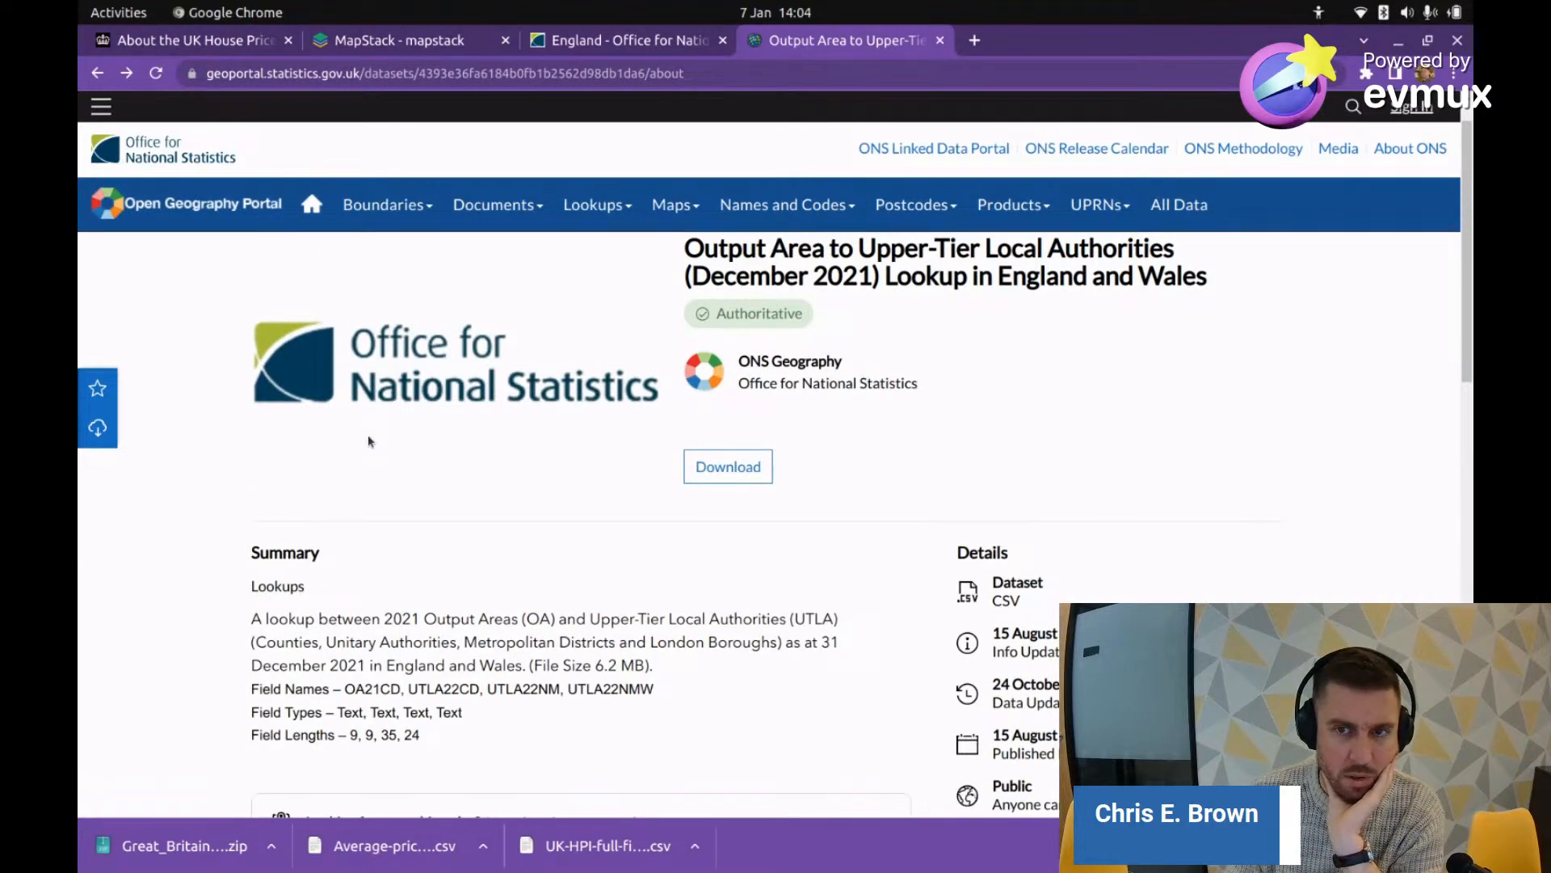
scroll(369, 442, down, 3)
scroll(370, 445, up, 4)
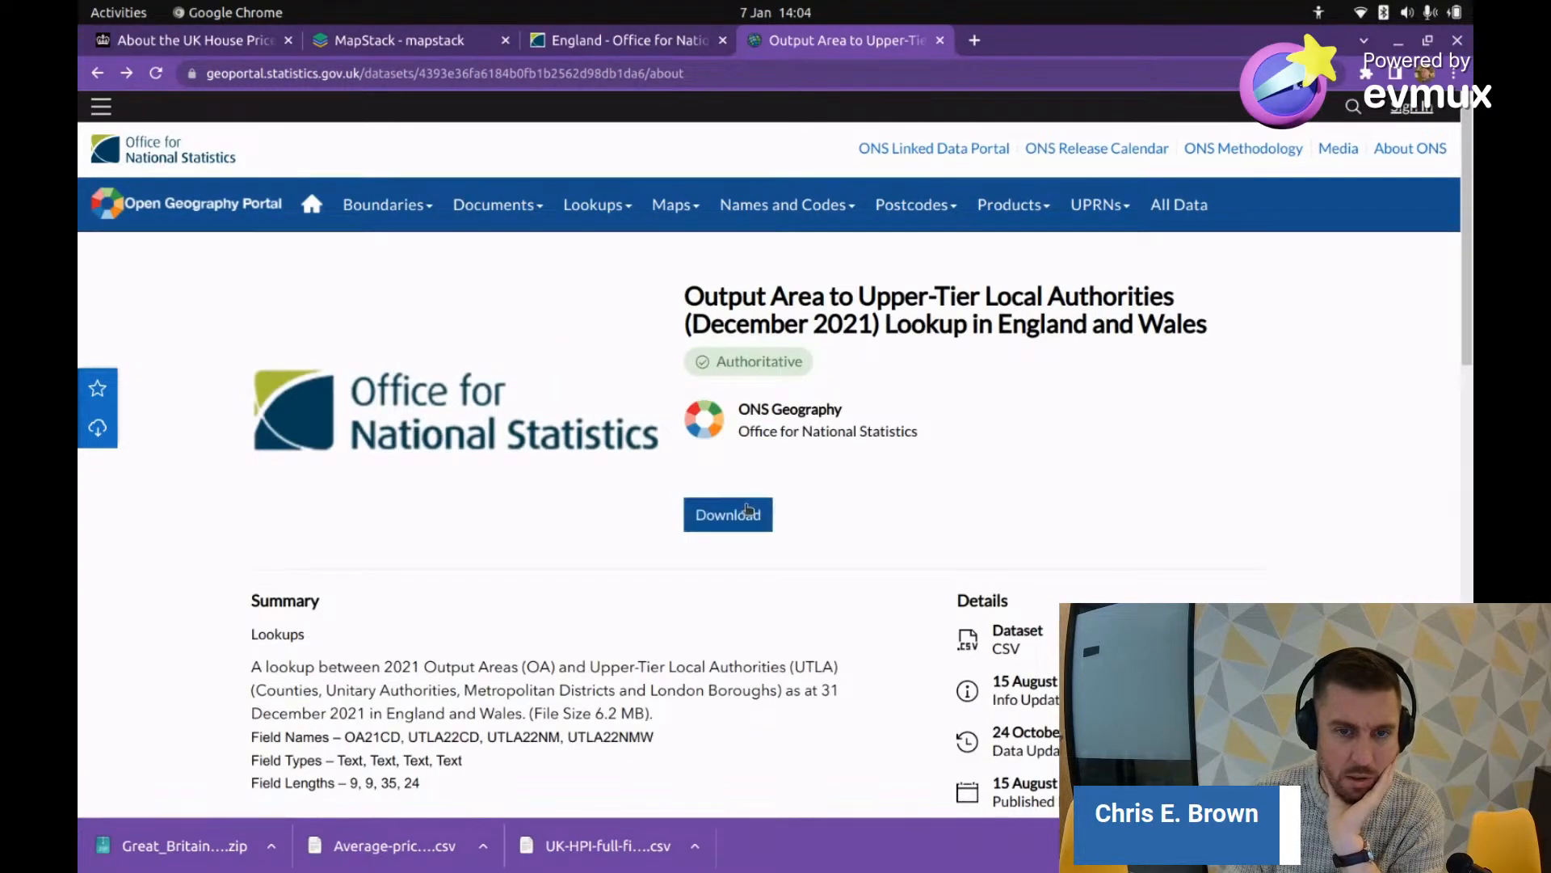
click(748, 510)
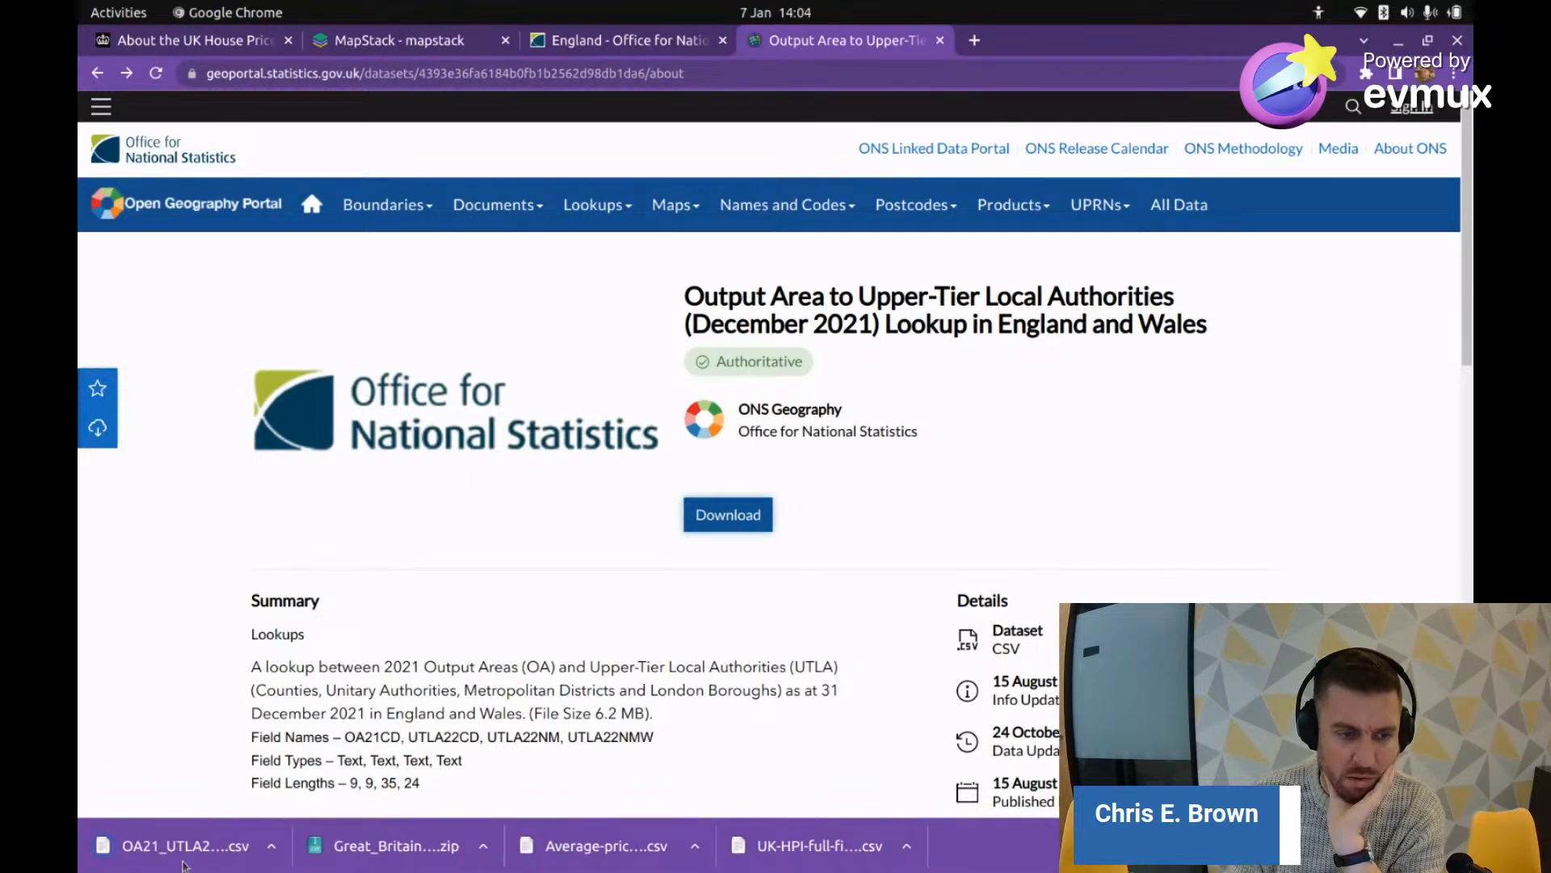
scroll(536, 550, down, 8)
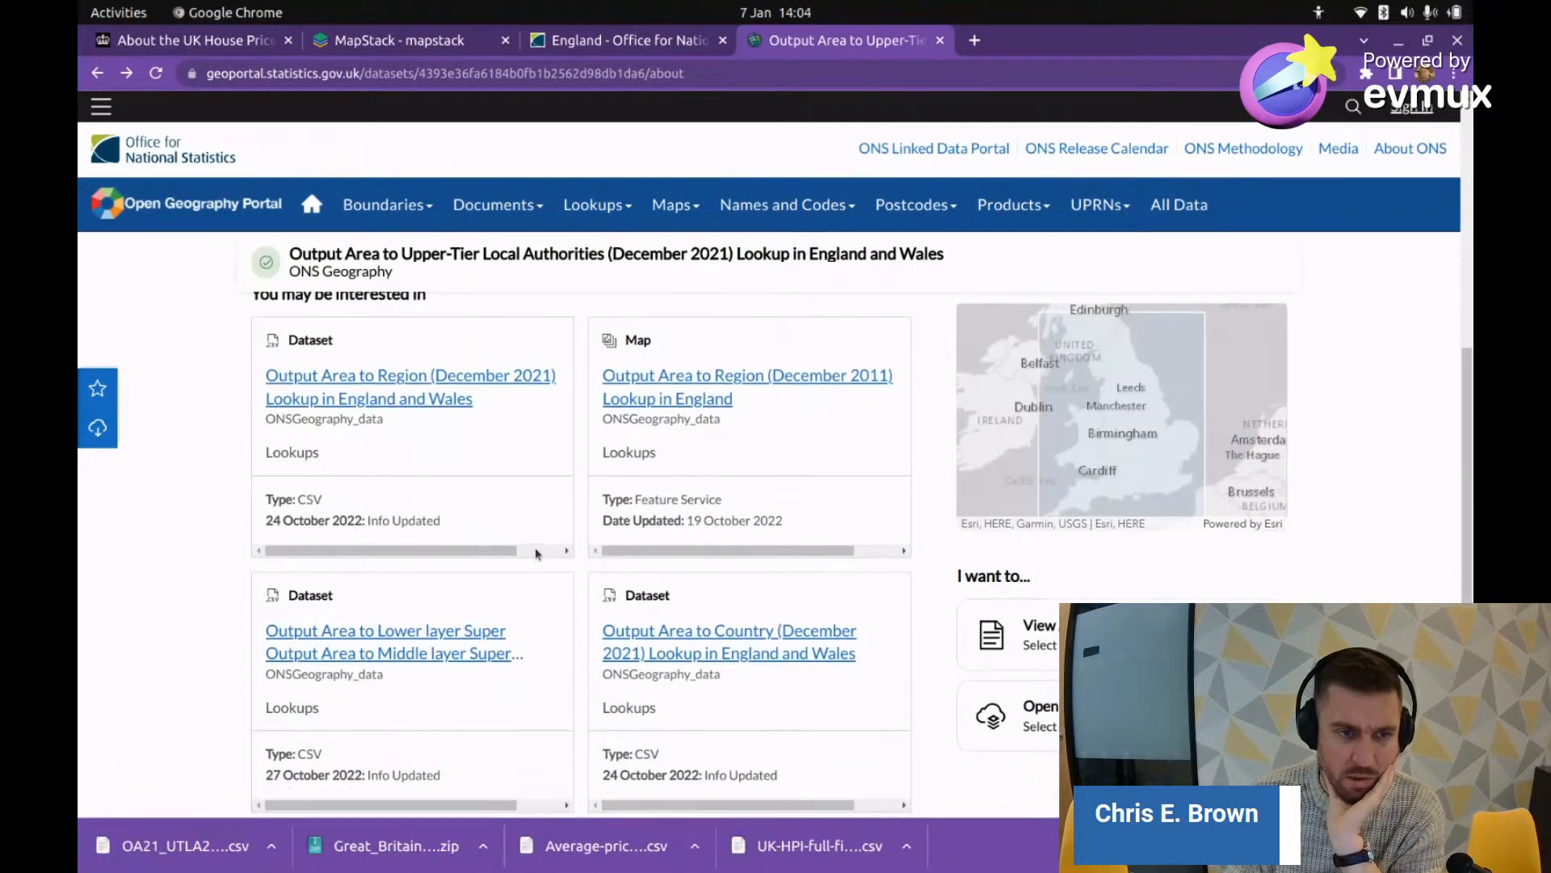
scroll(660, 429, down, 1)
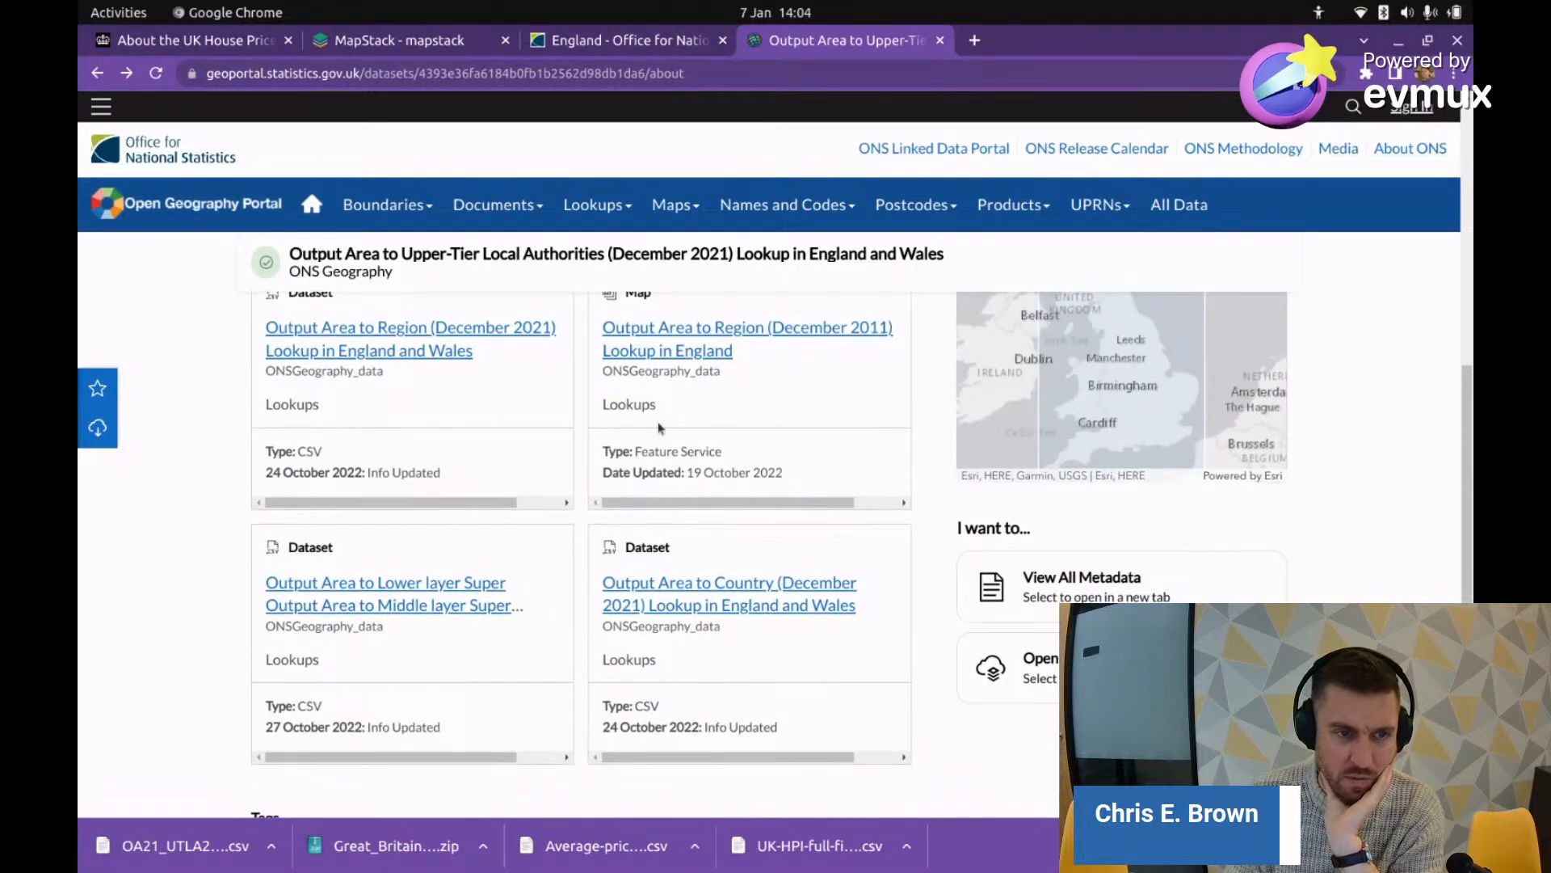
scroll(733, 452, up, 9)
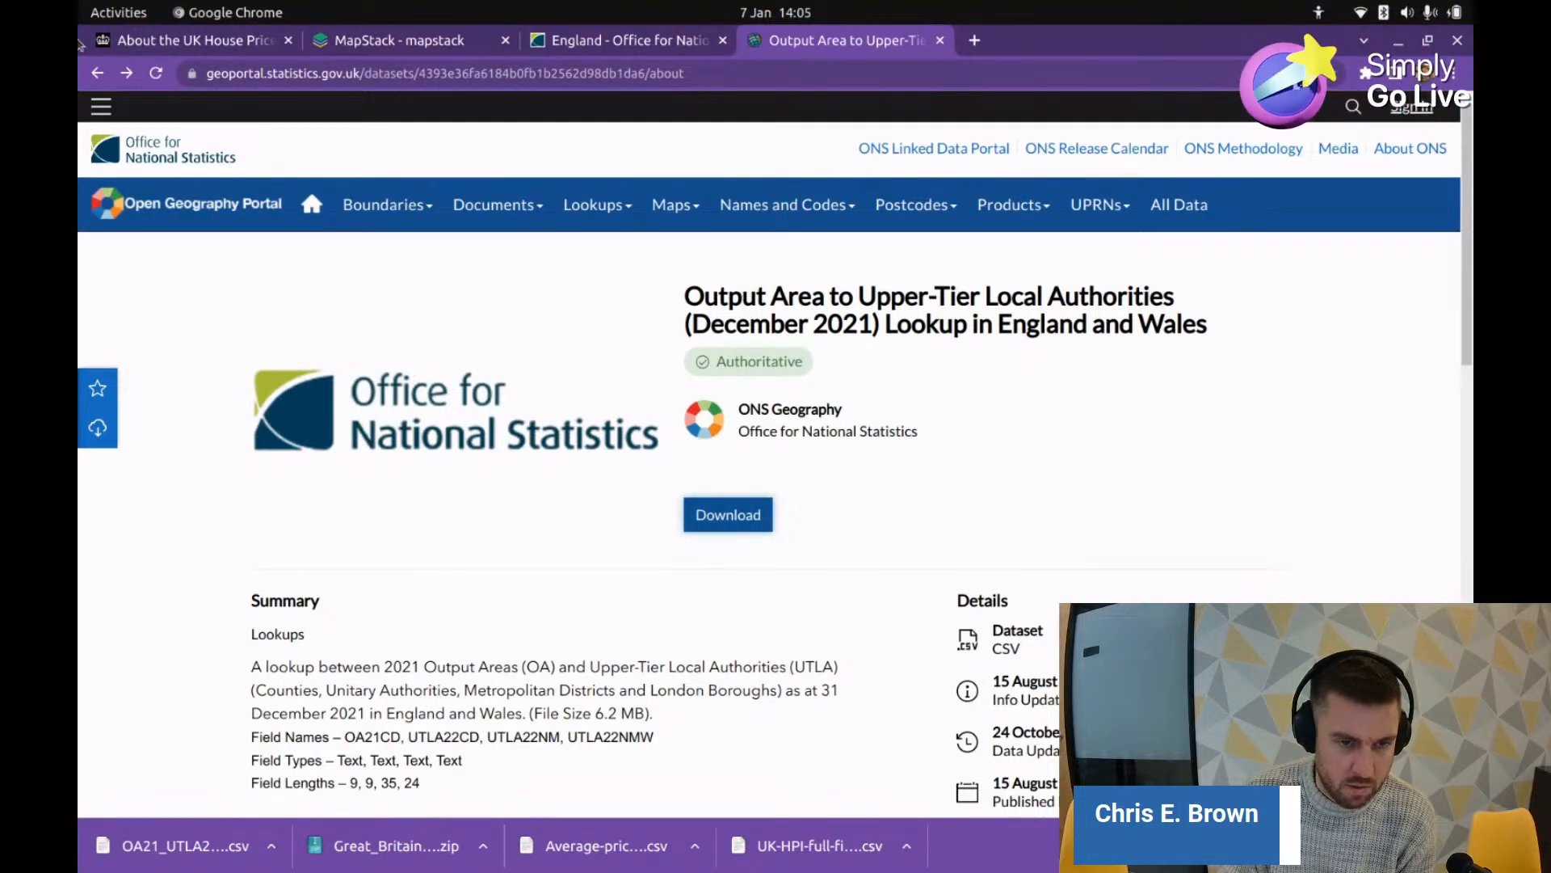
Step: Preview opendatasoft's Counties and Unitary Authorities dataset and its boundary map, then go back
click(97, 73)
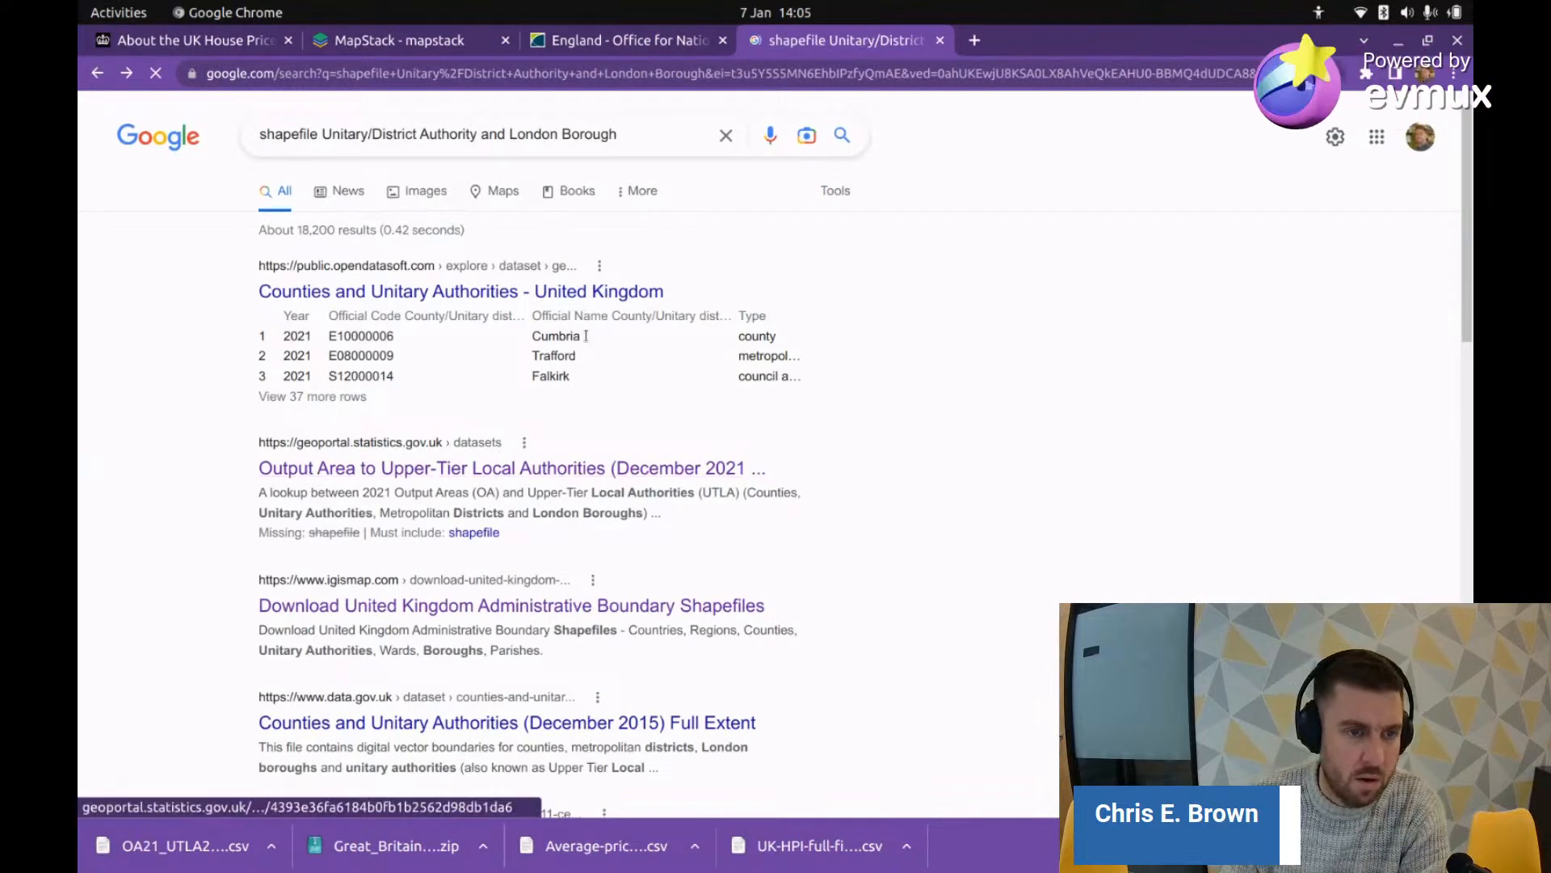
click(443, 294)
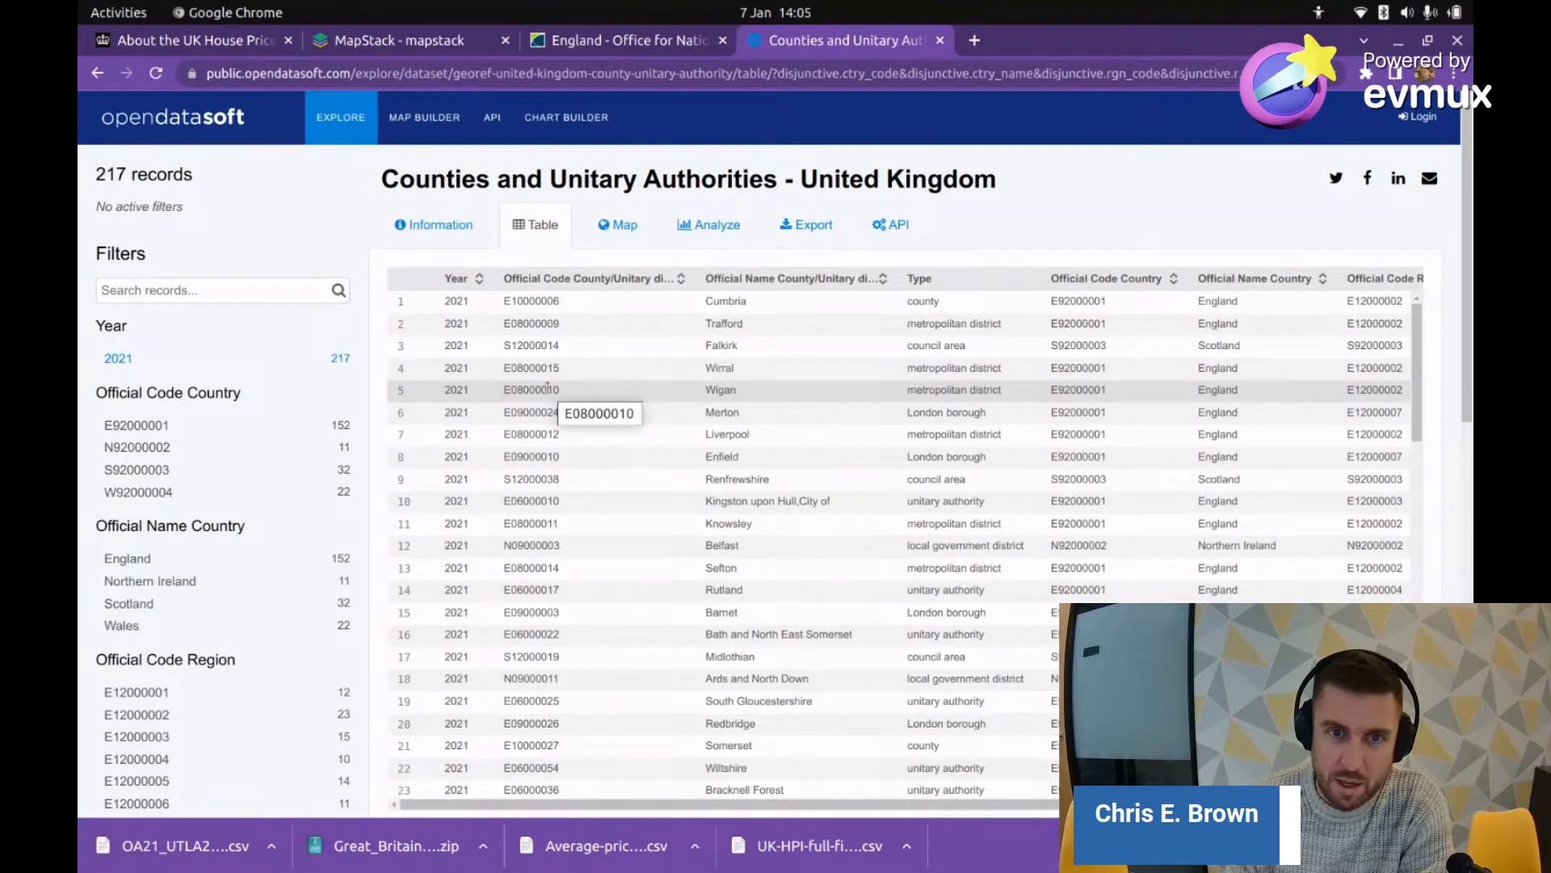
click(621, 225)
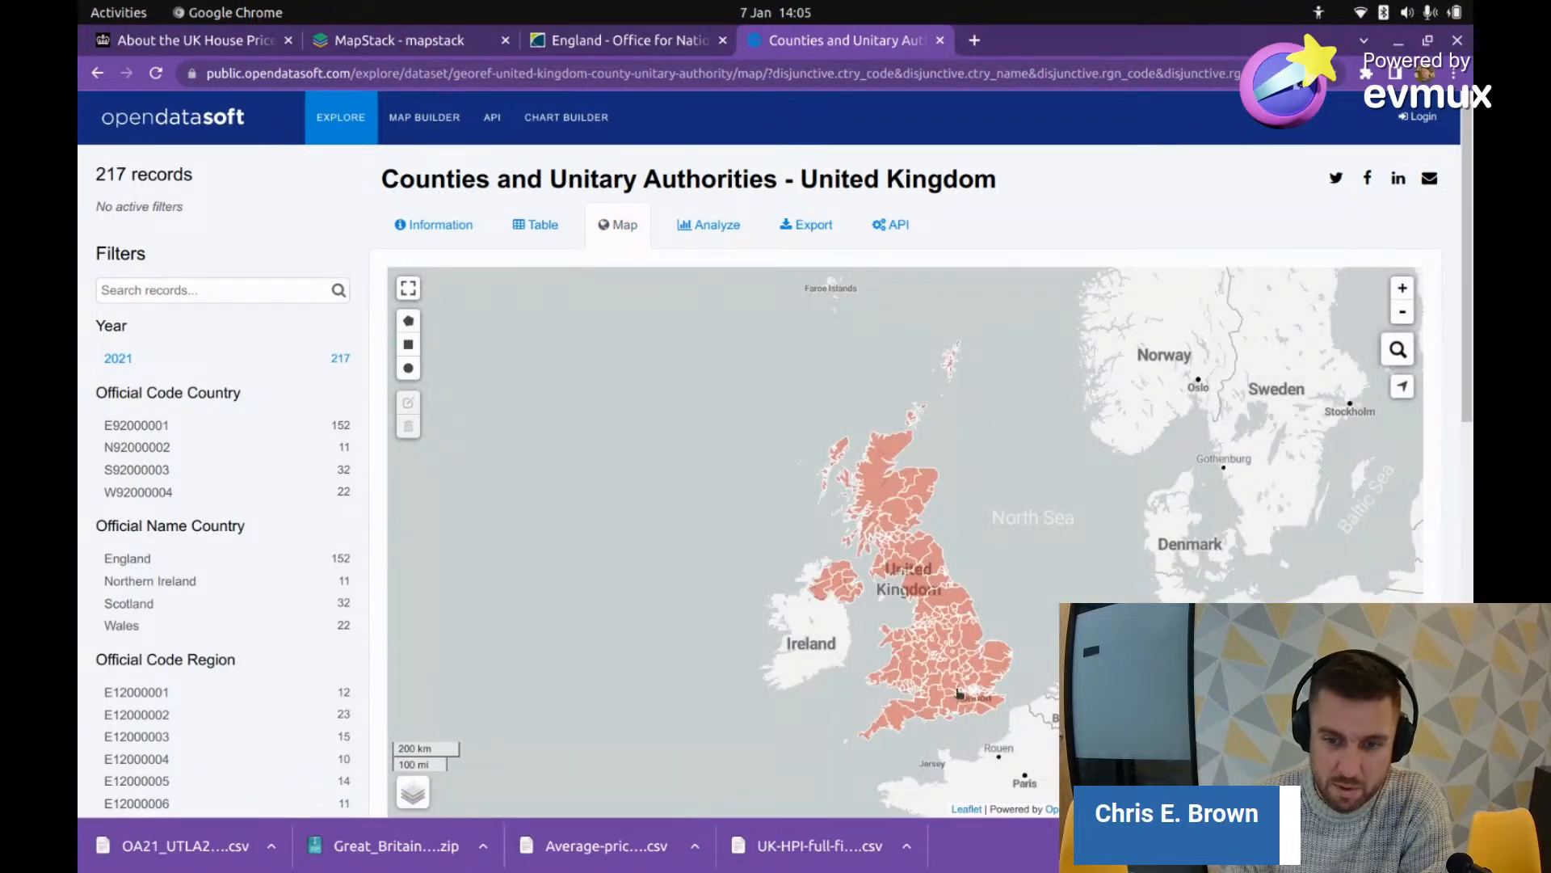
scroll(959, 693, up, 2)
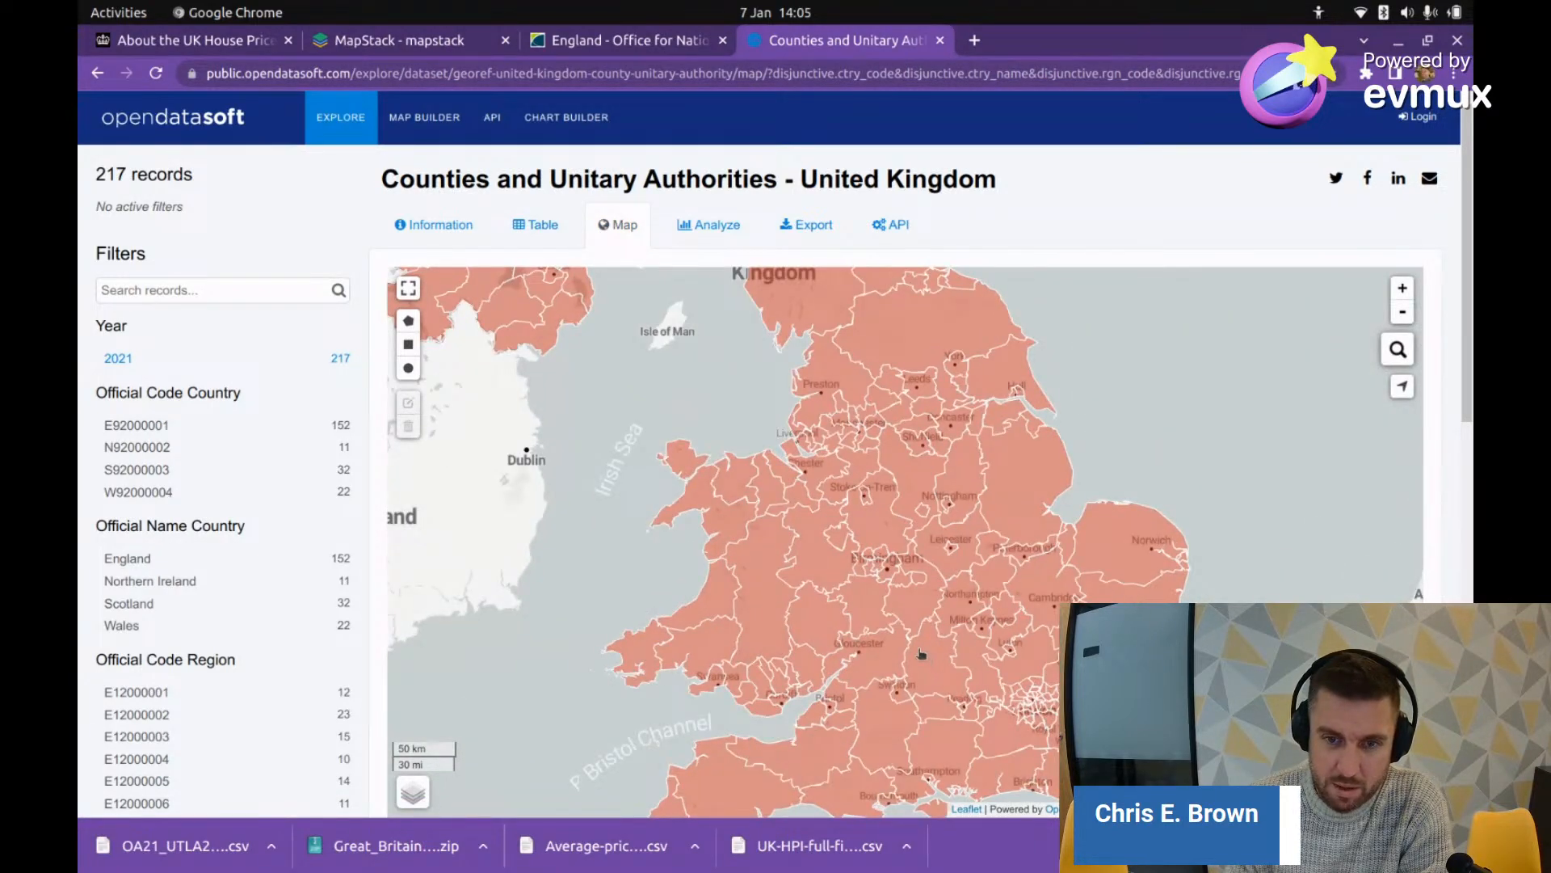
scroll(921, 654, down, 2)
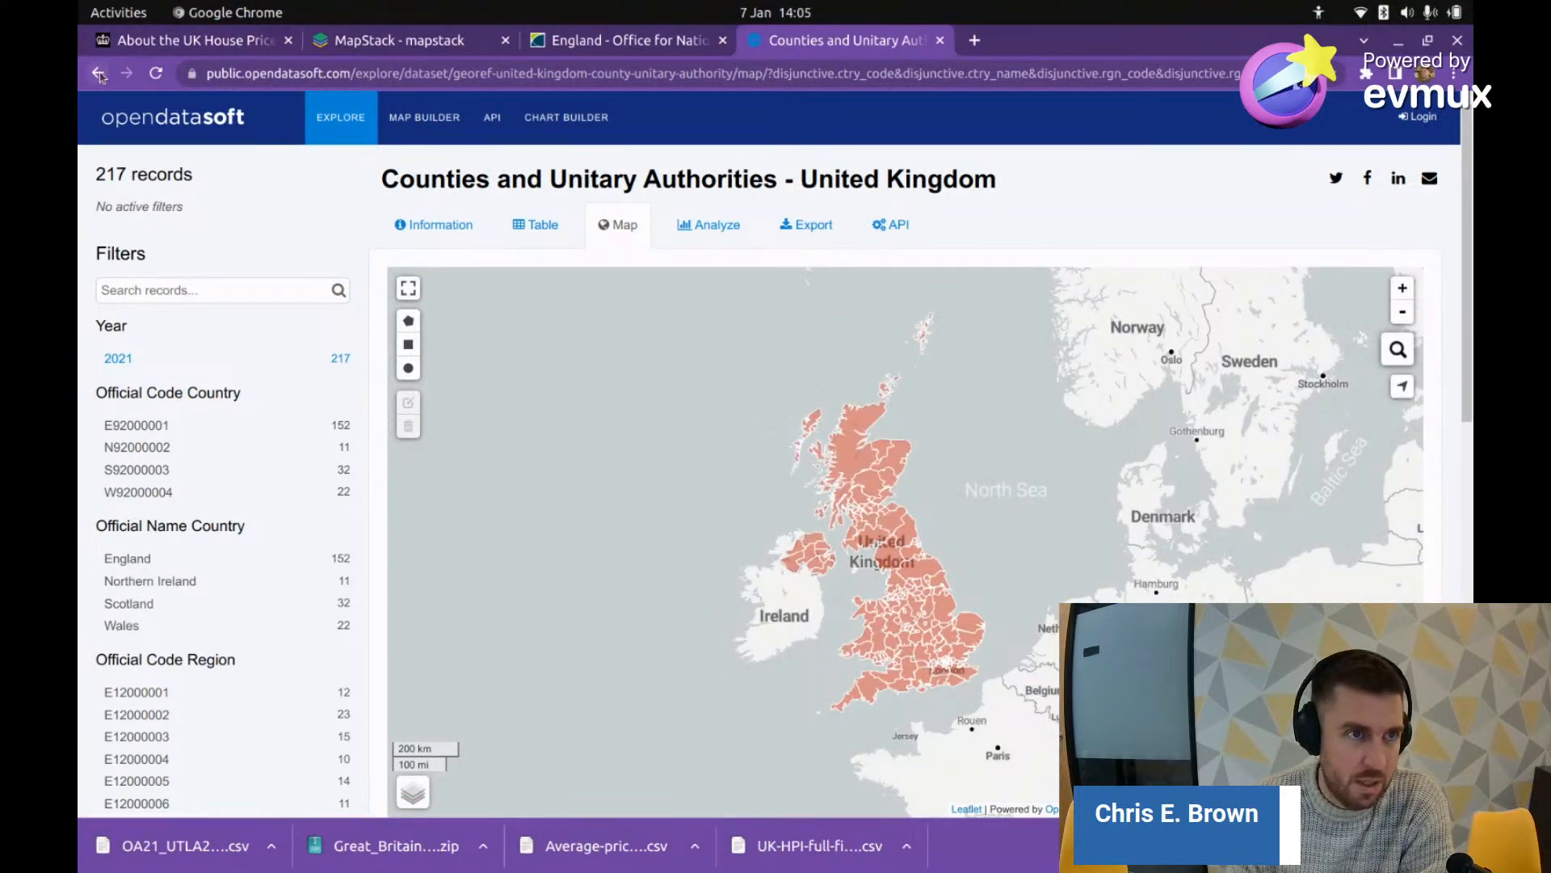
click(99, 73)
Step: Try downloading the 2015 county boundaries shapefile, then back out of the not-found page
click(95, 74)
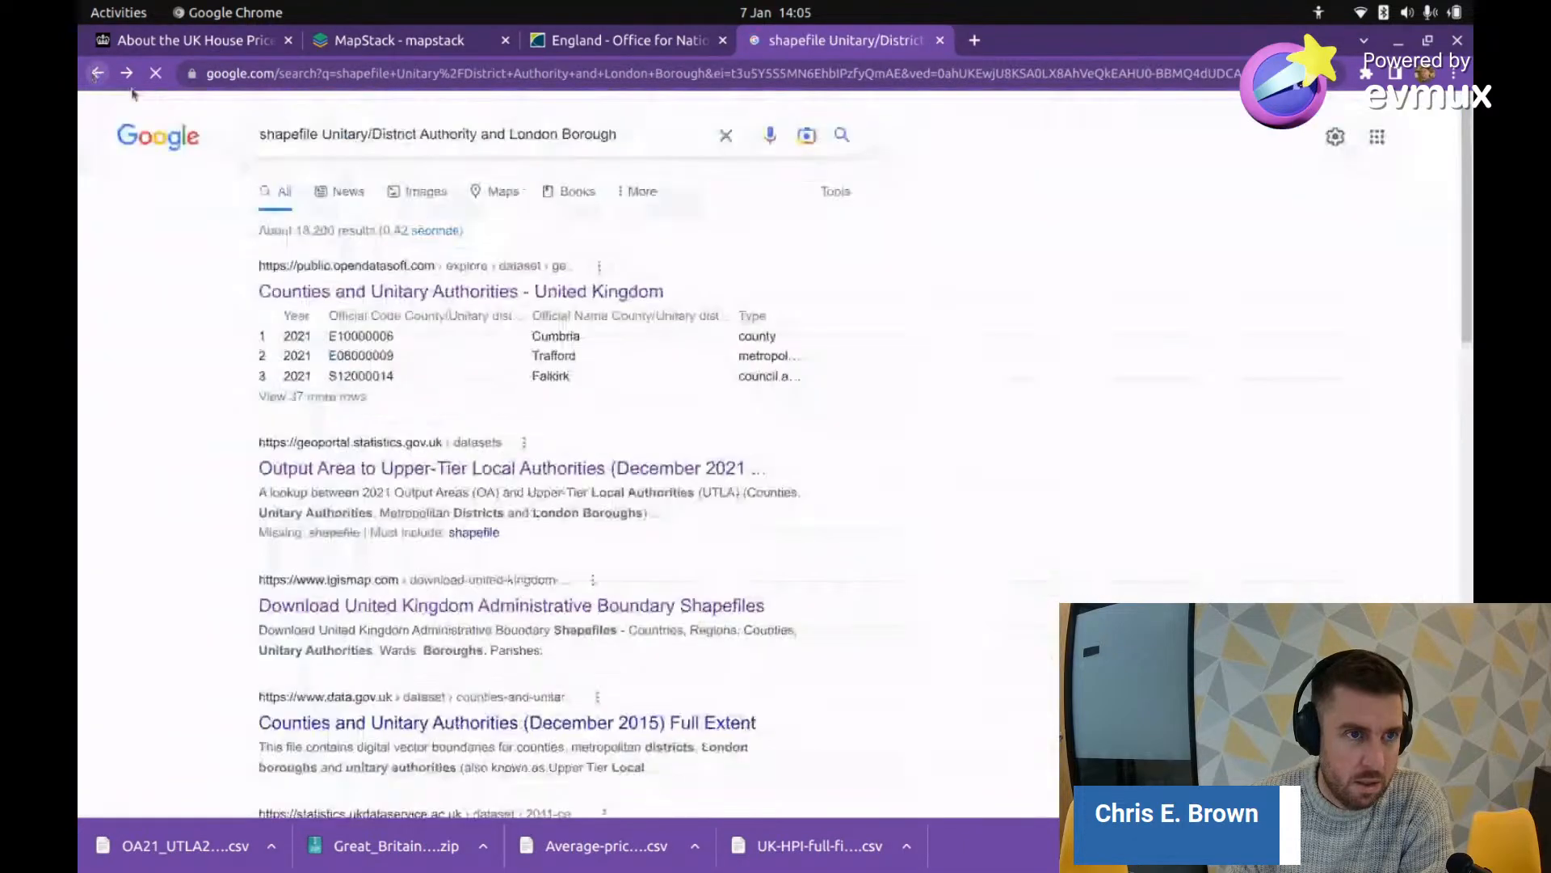
scroll(598, 497, down, 3)
scroll(565, 513, down, 1)
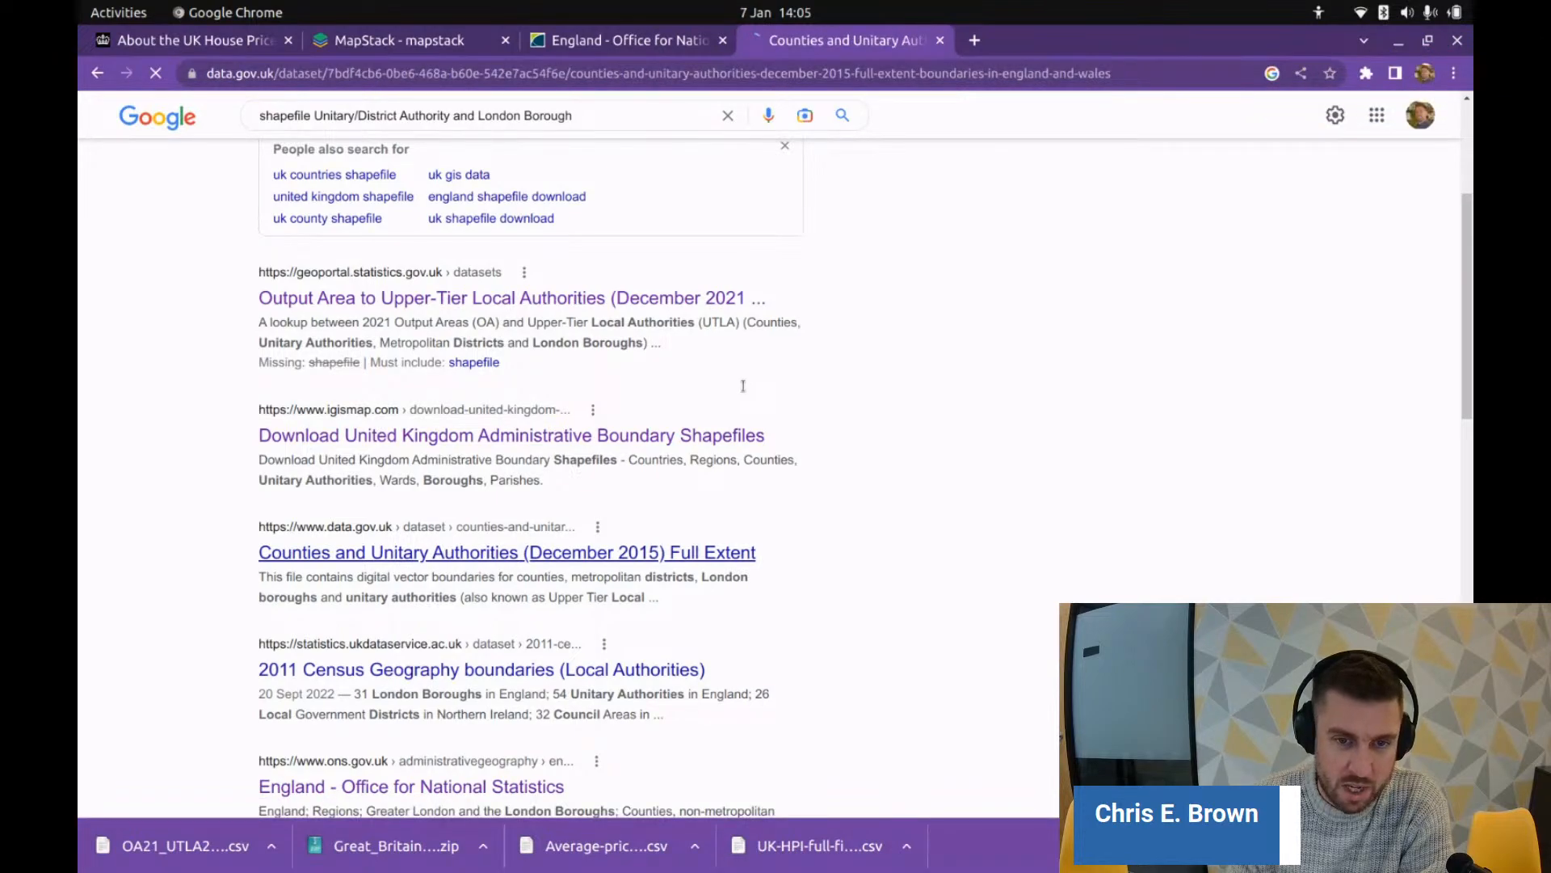
scroll(727, 404, down, 6)
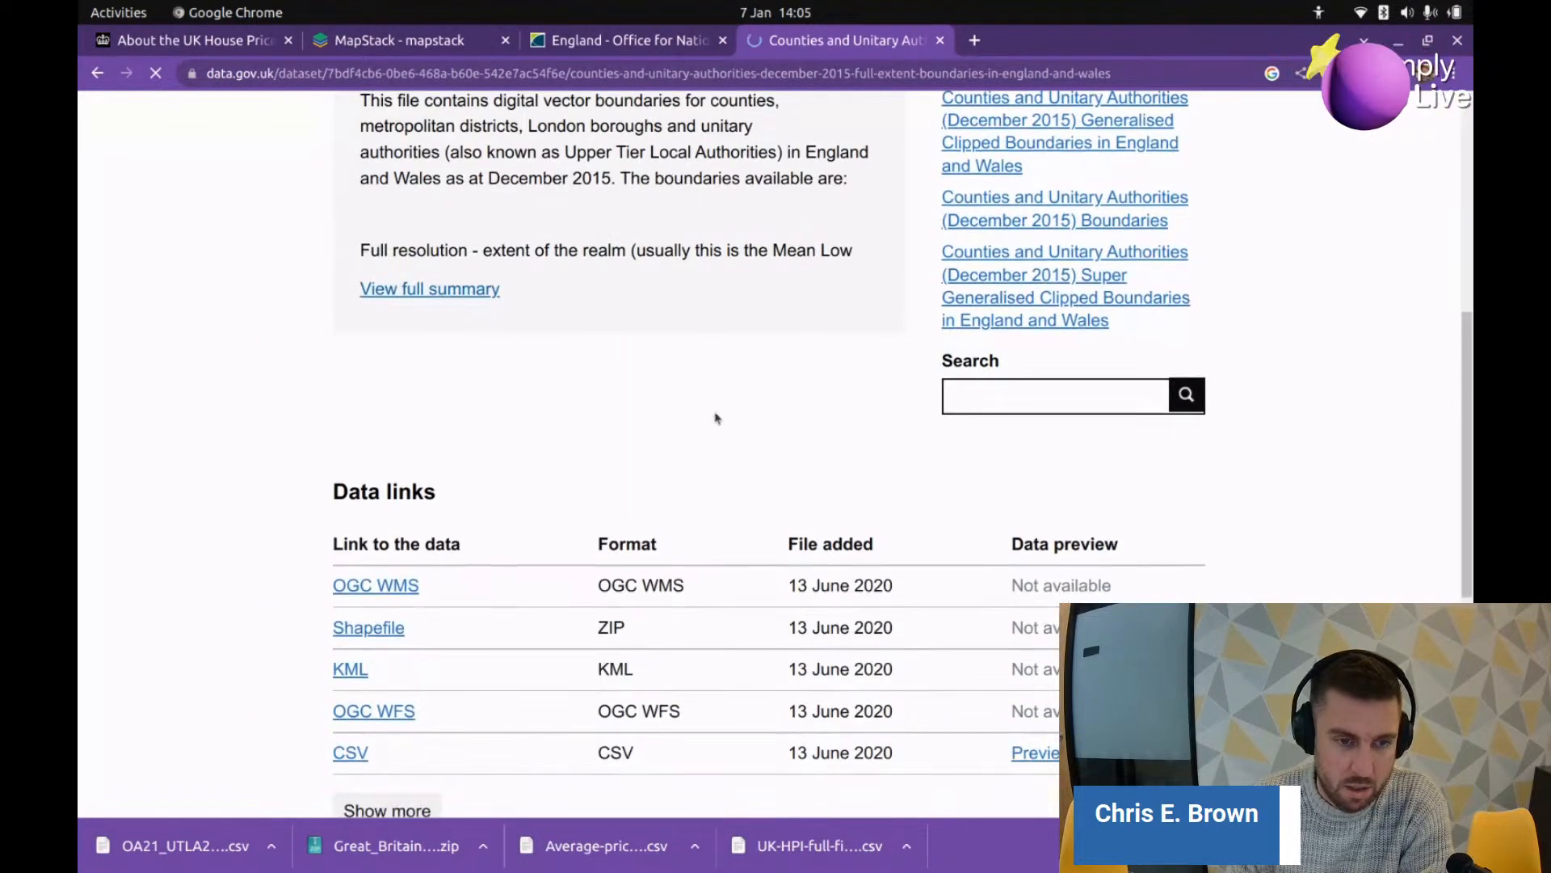
click(370, 630)
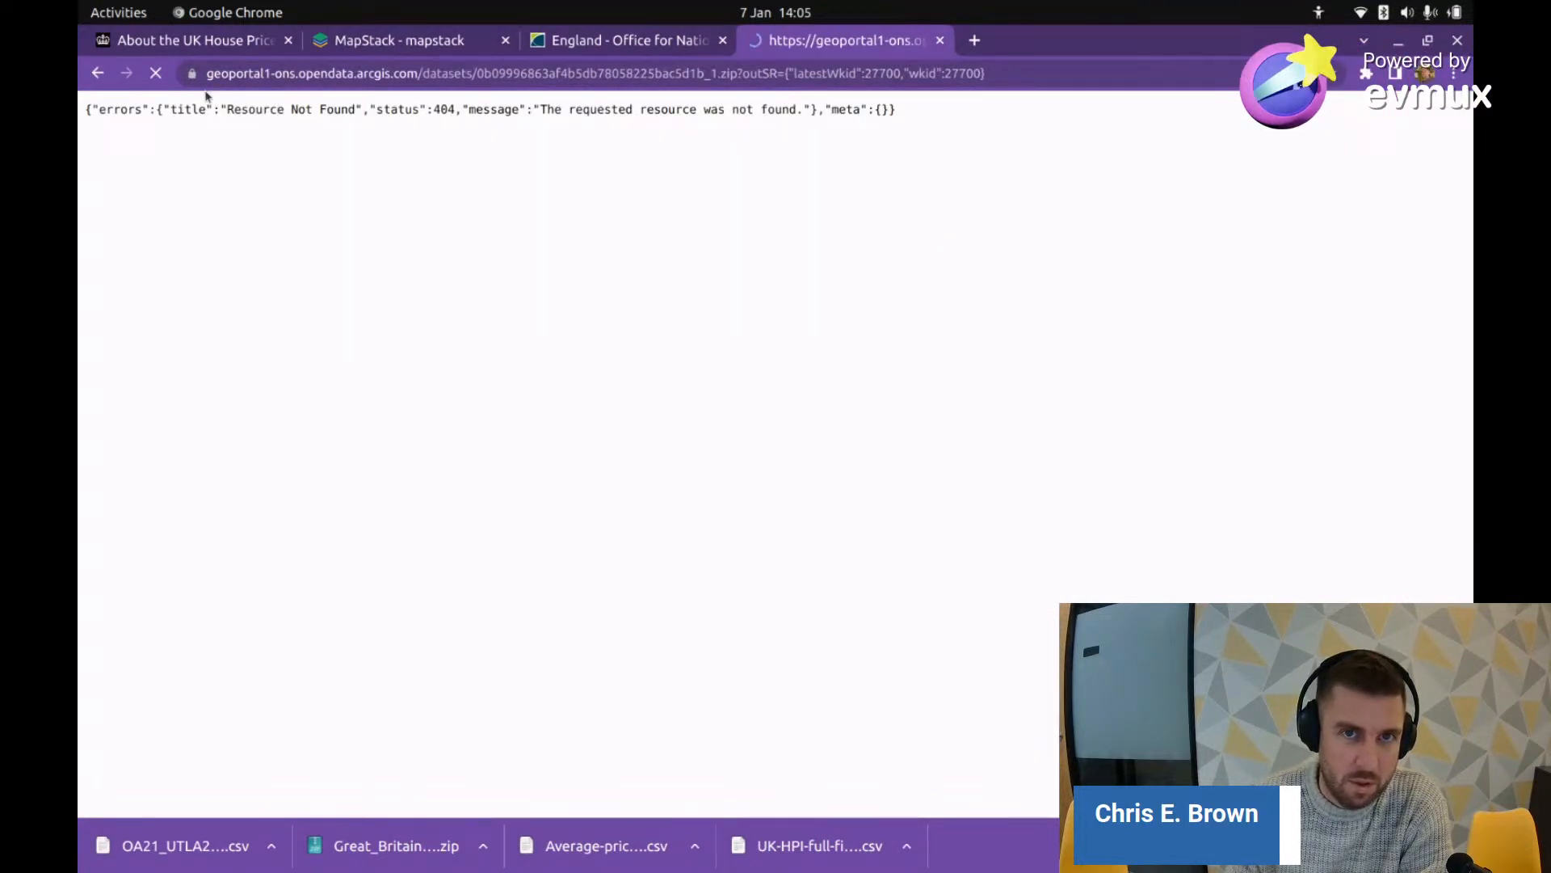
key(alt+Left)
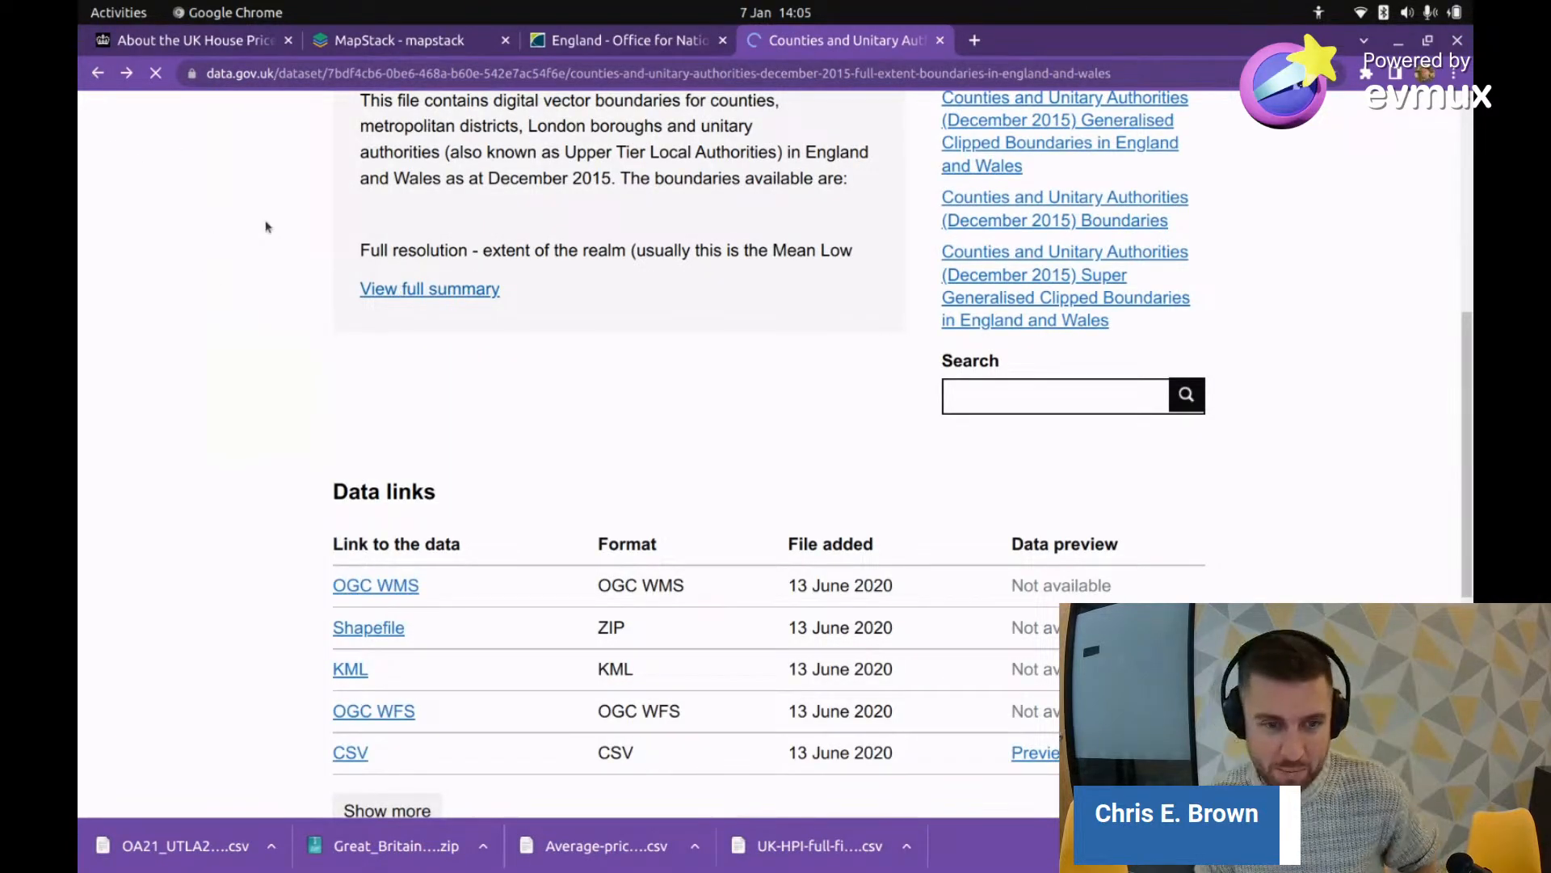
key(alt+Left)
Step: Look at the 'uk gis data' related search and return to the shapefile results
scroll(473, 583, down, 5)
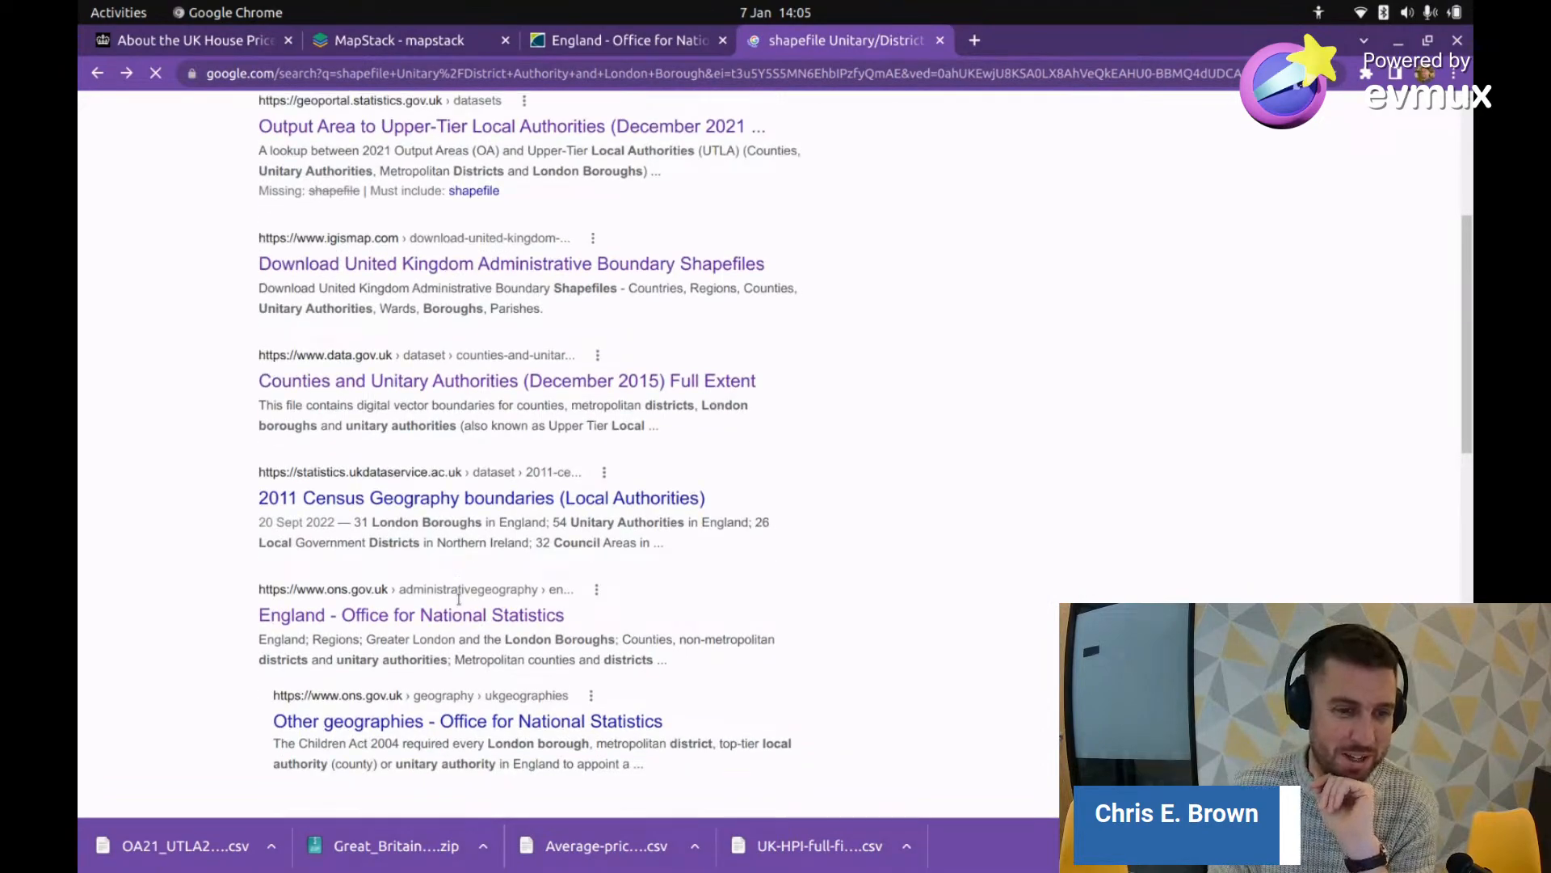
scroll(476, 575, down, 5)
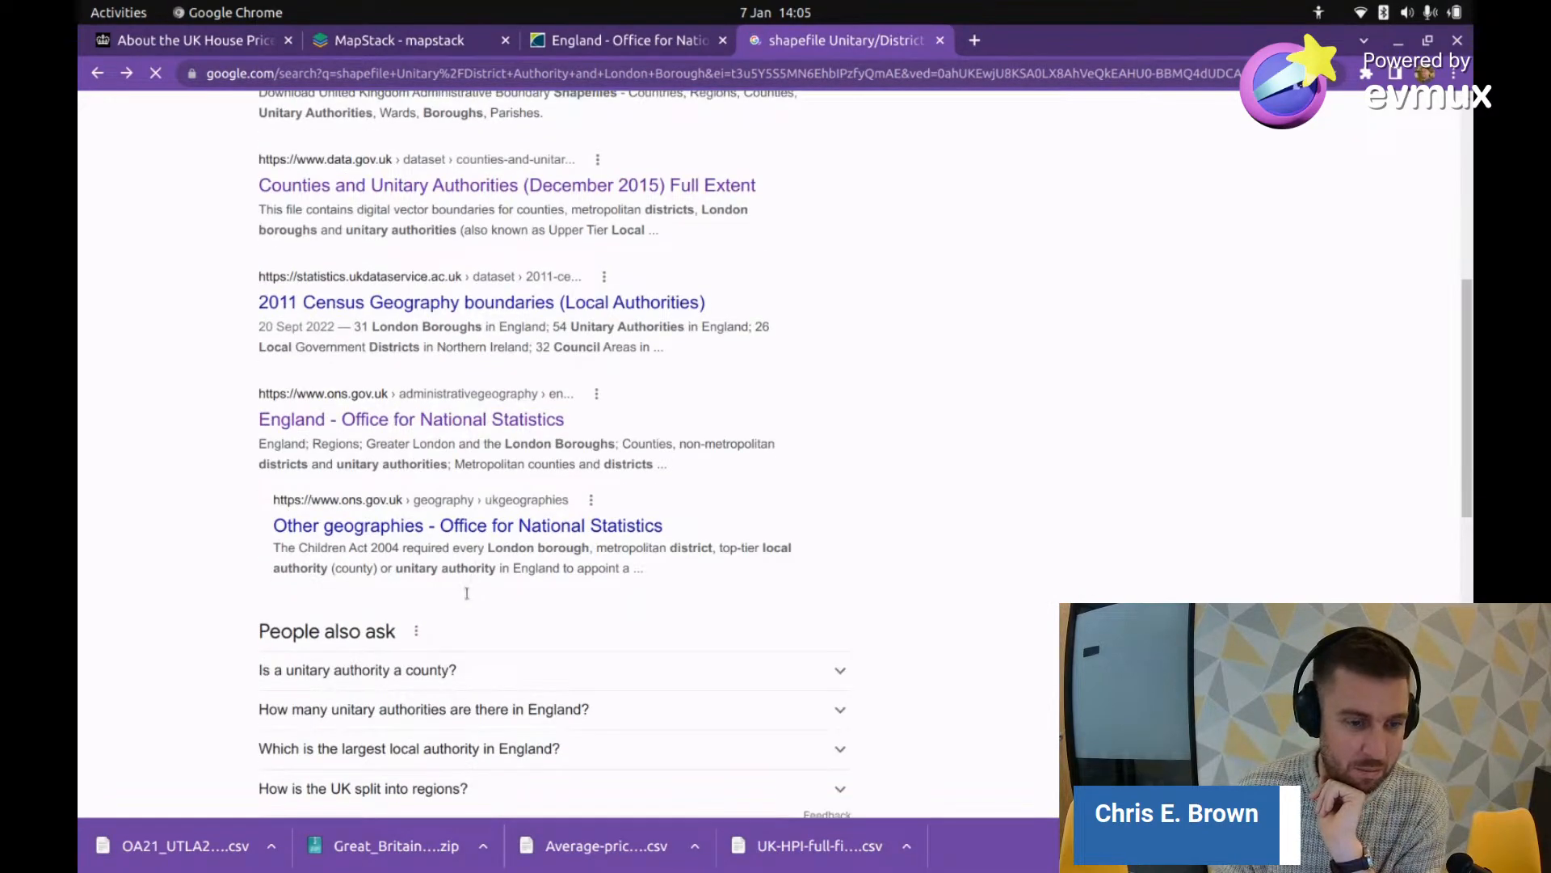
scroll(465, 596, up, 4)
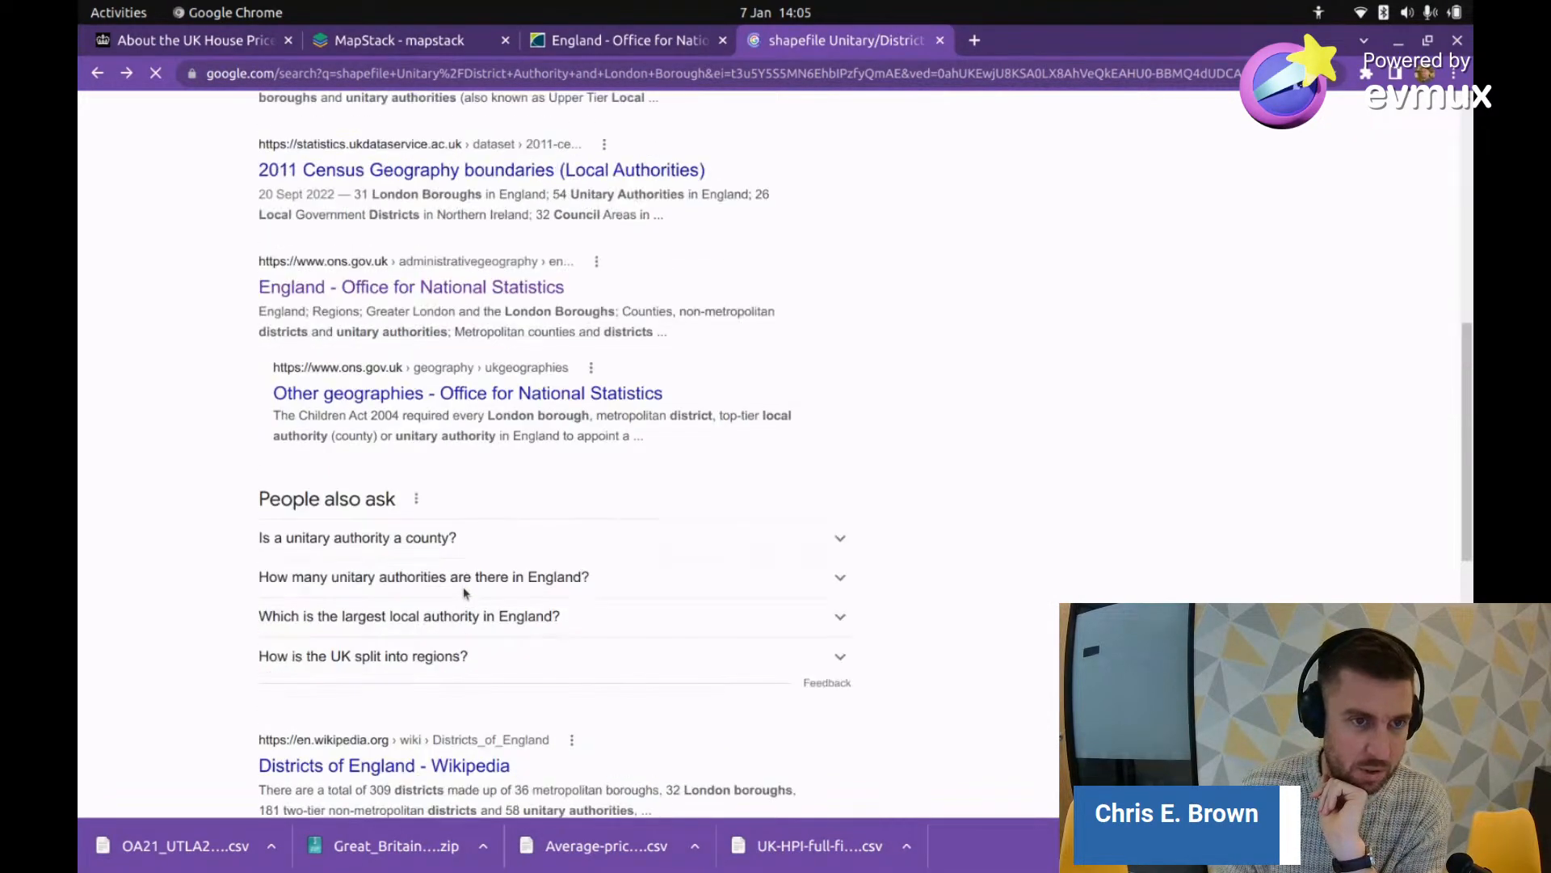
scroll(465, 502, up, 2)
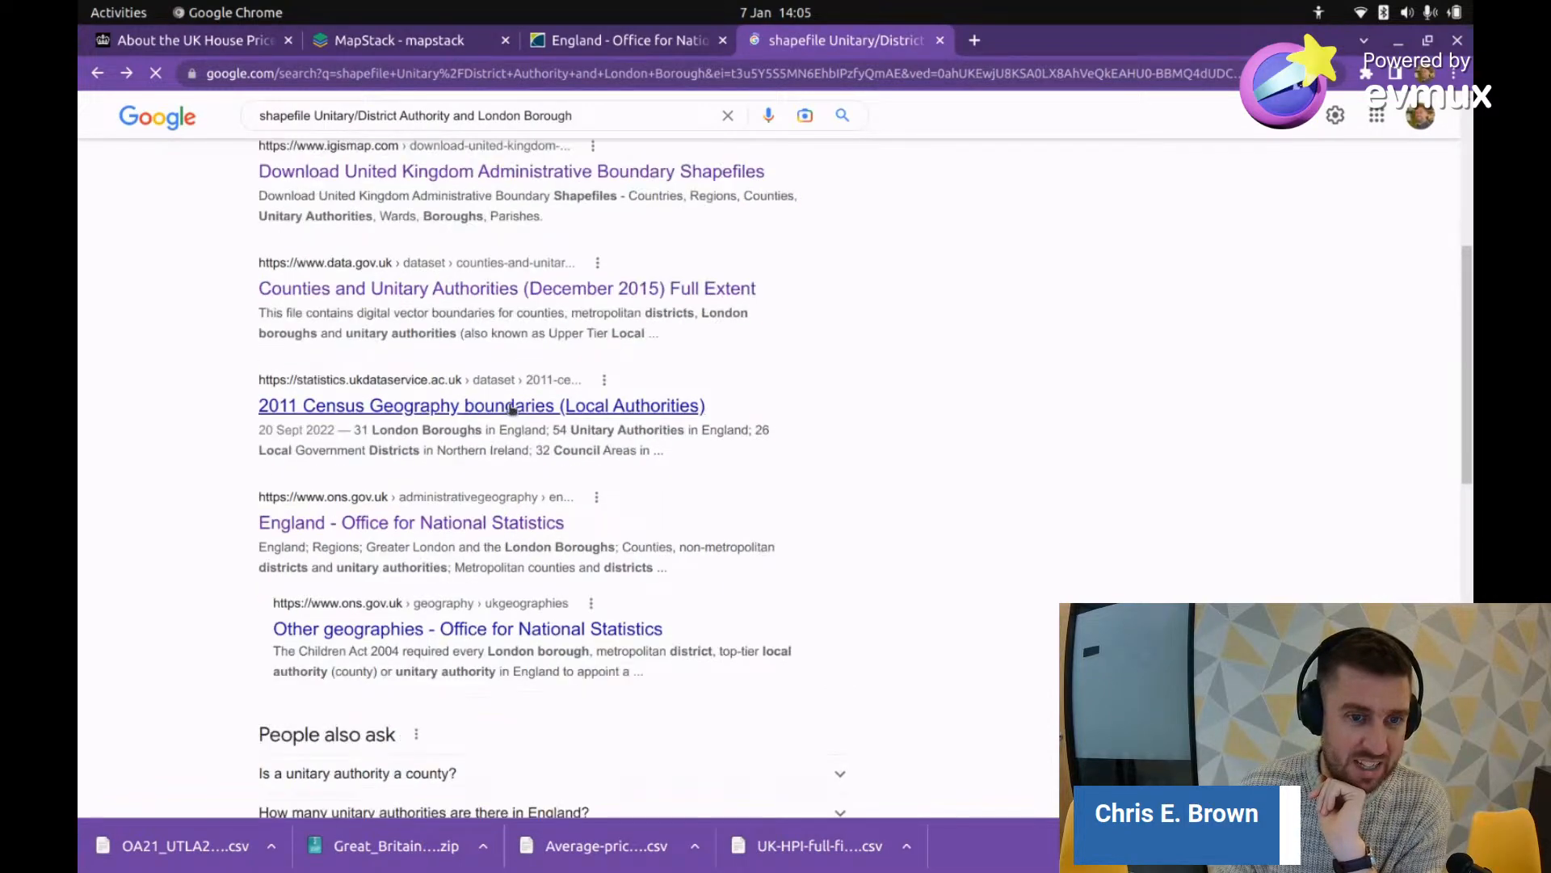
click(462, 395)
click(97, 73)
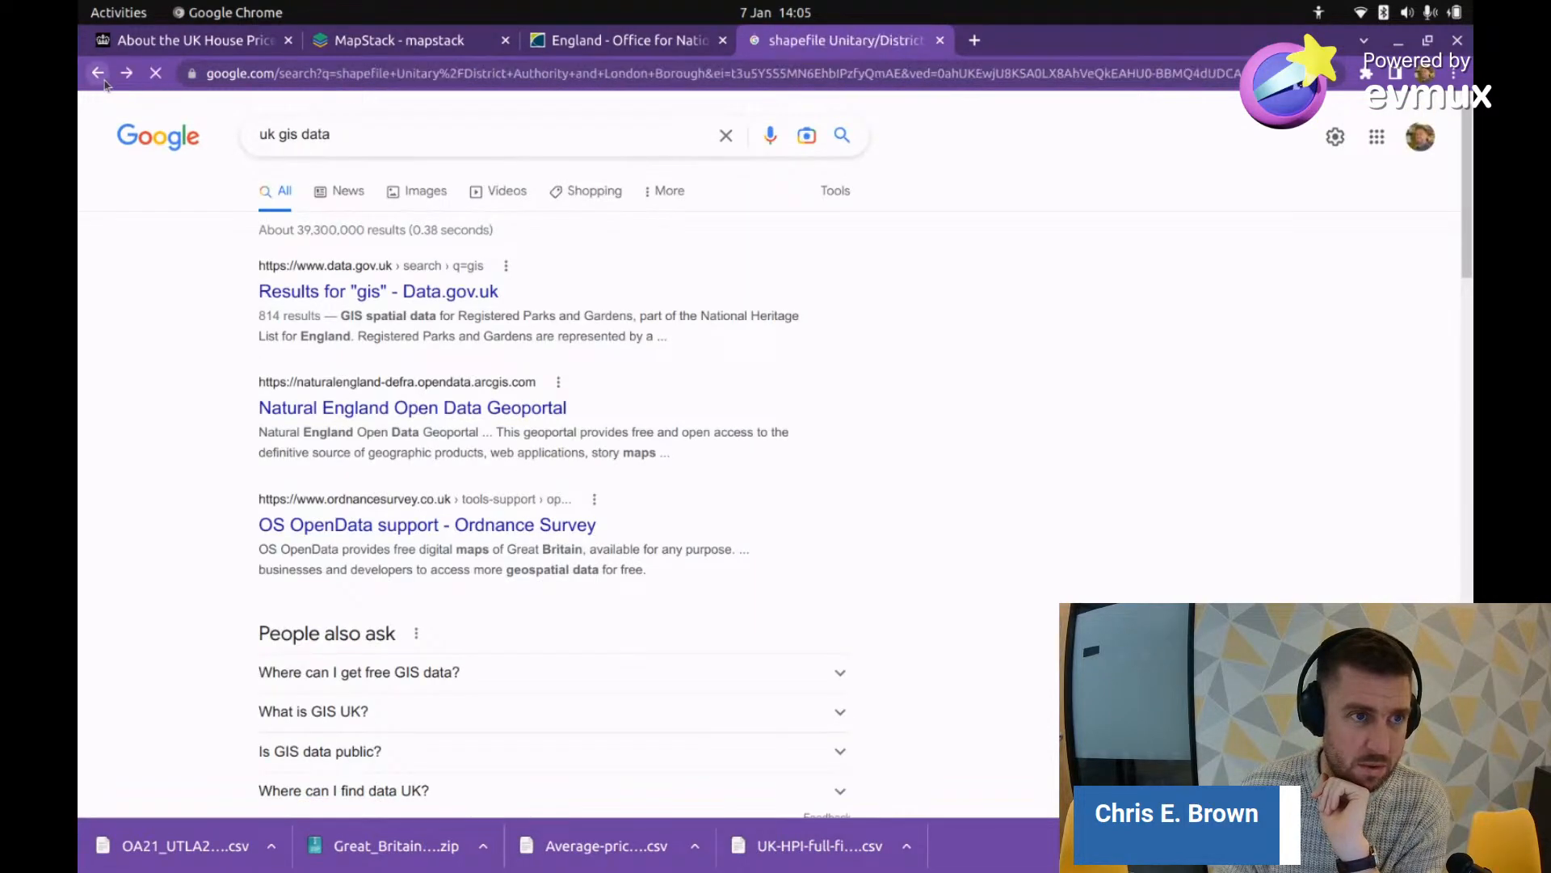
scroll(493, 602, down, 2)
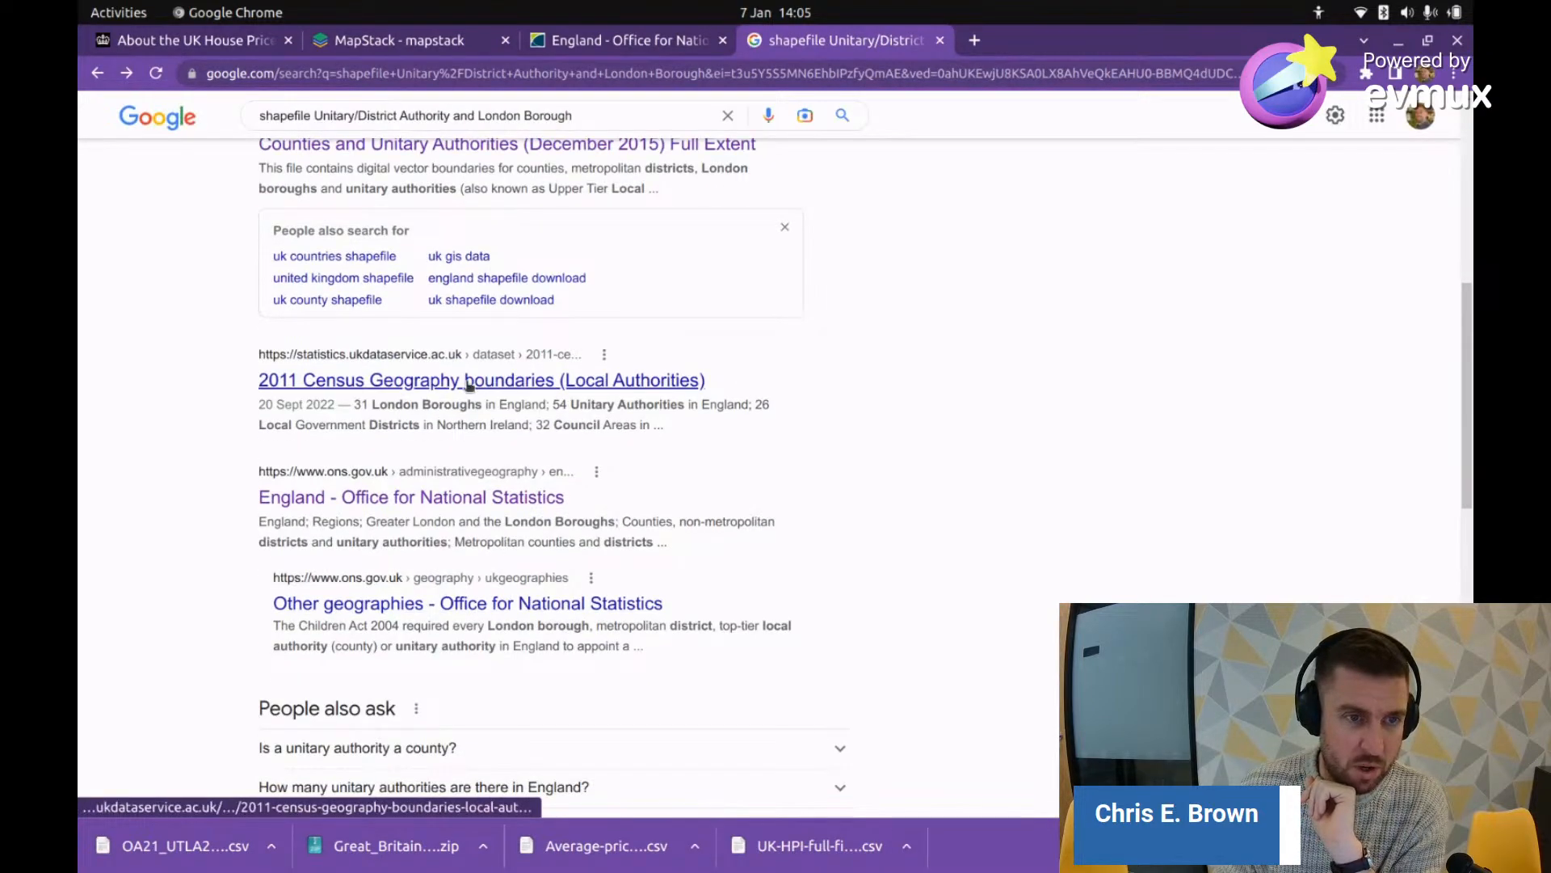
Step: Download the 2011 Census local authority boundaries shapefile infuse_dist_lyr_2011.zip and open it
click(465, 381)
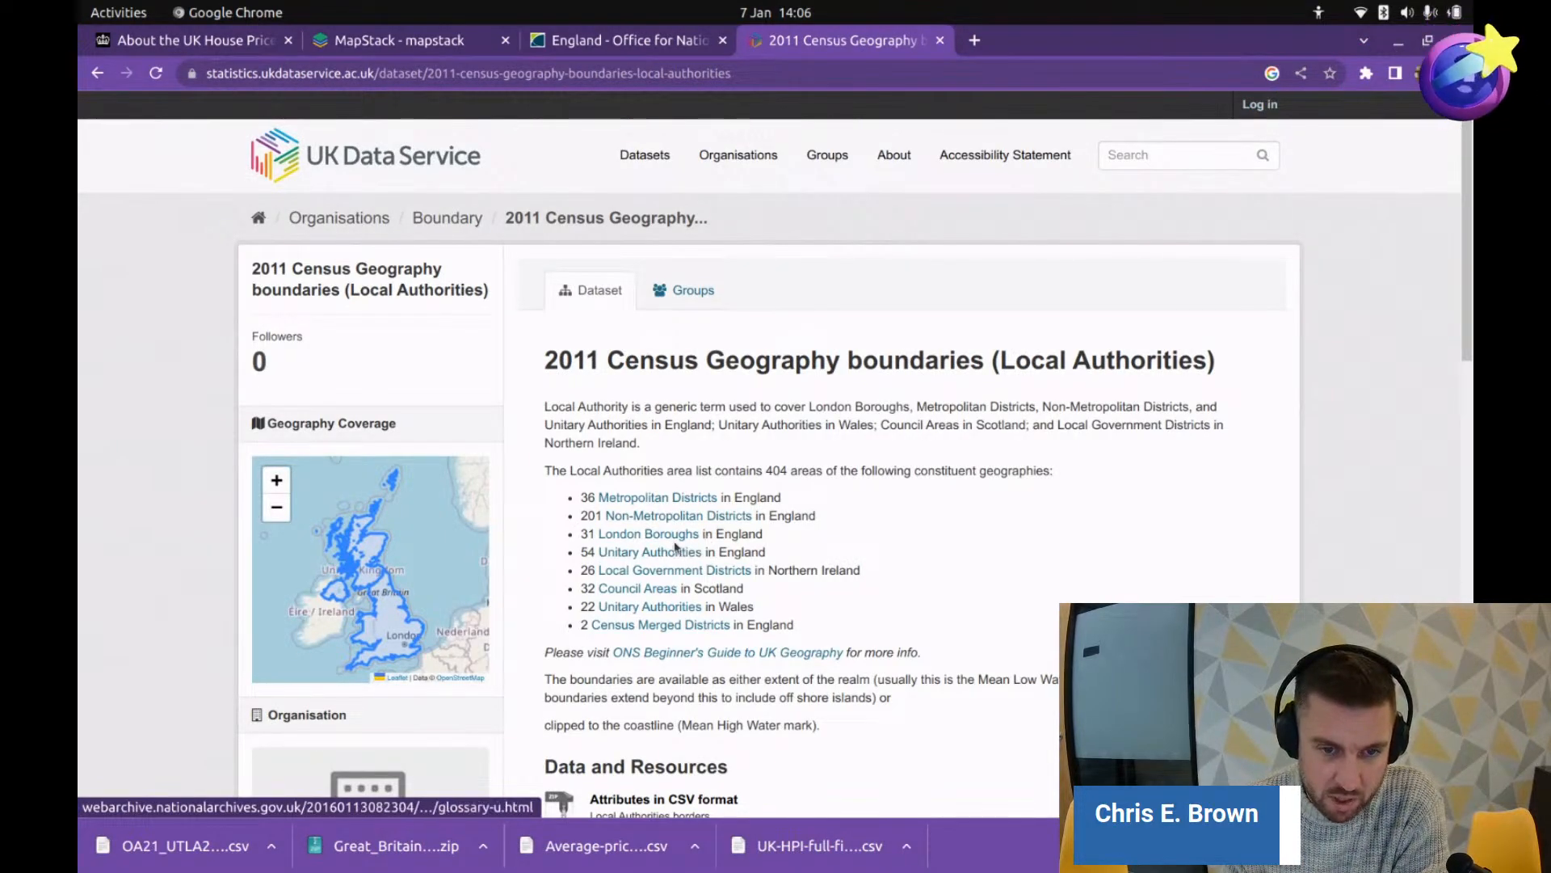
scroll(772, 569, down, 4)
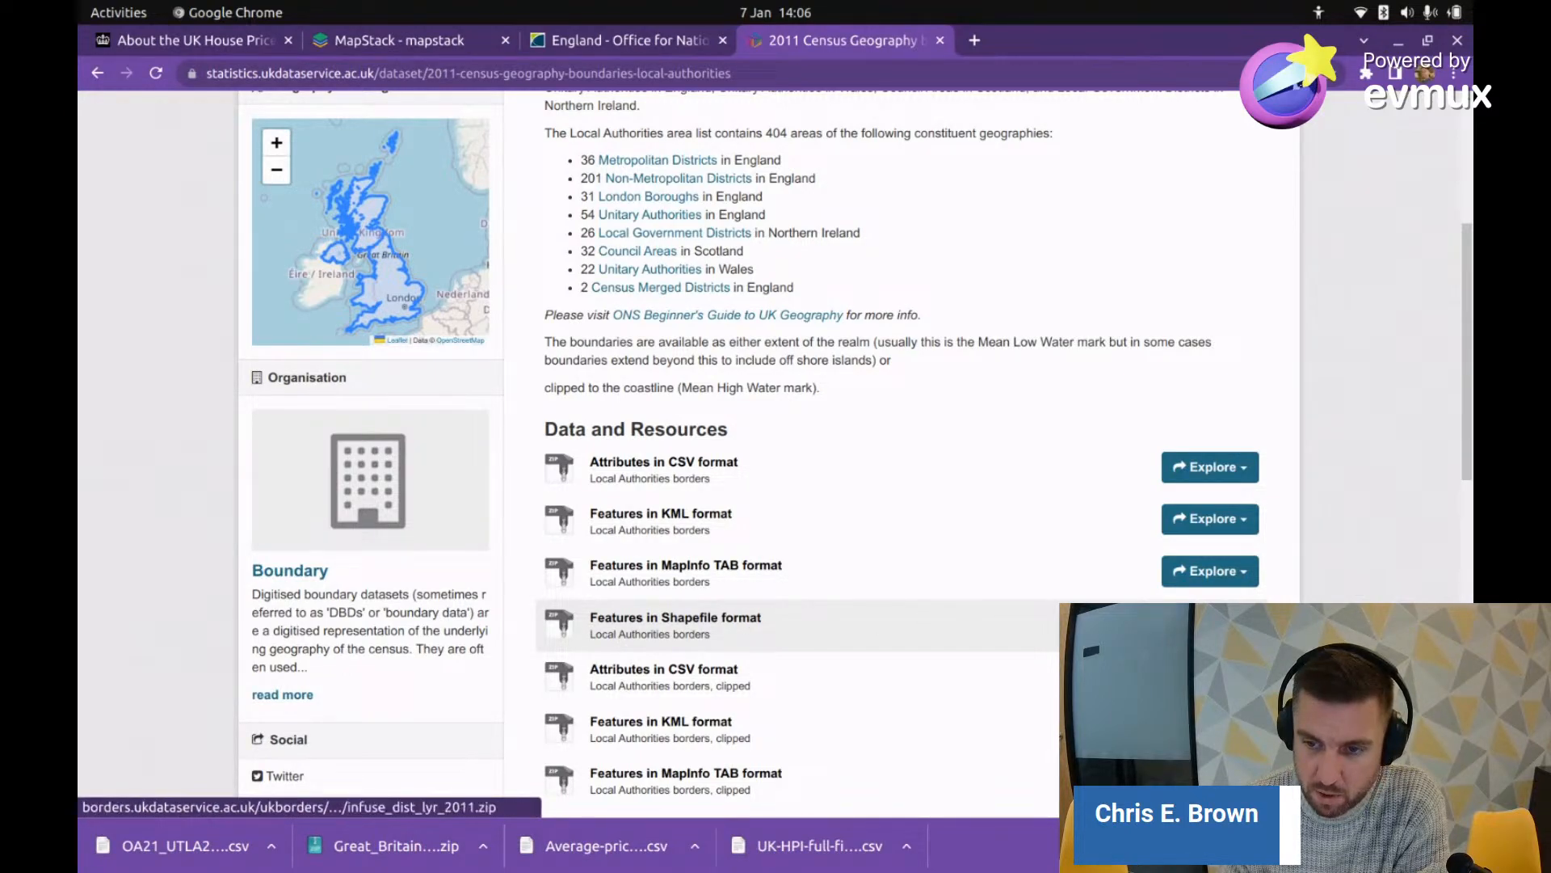
click(1211, 622)
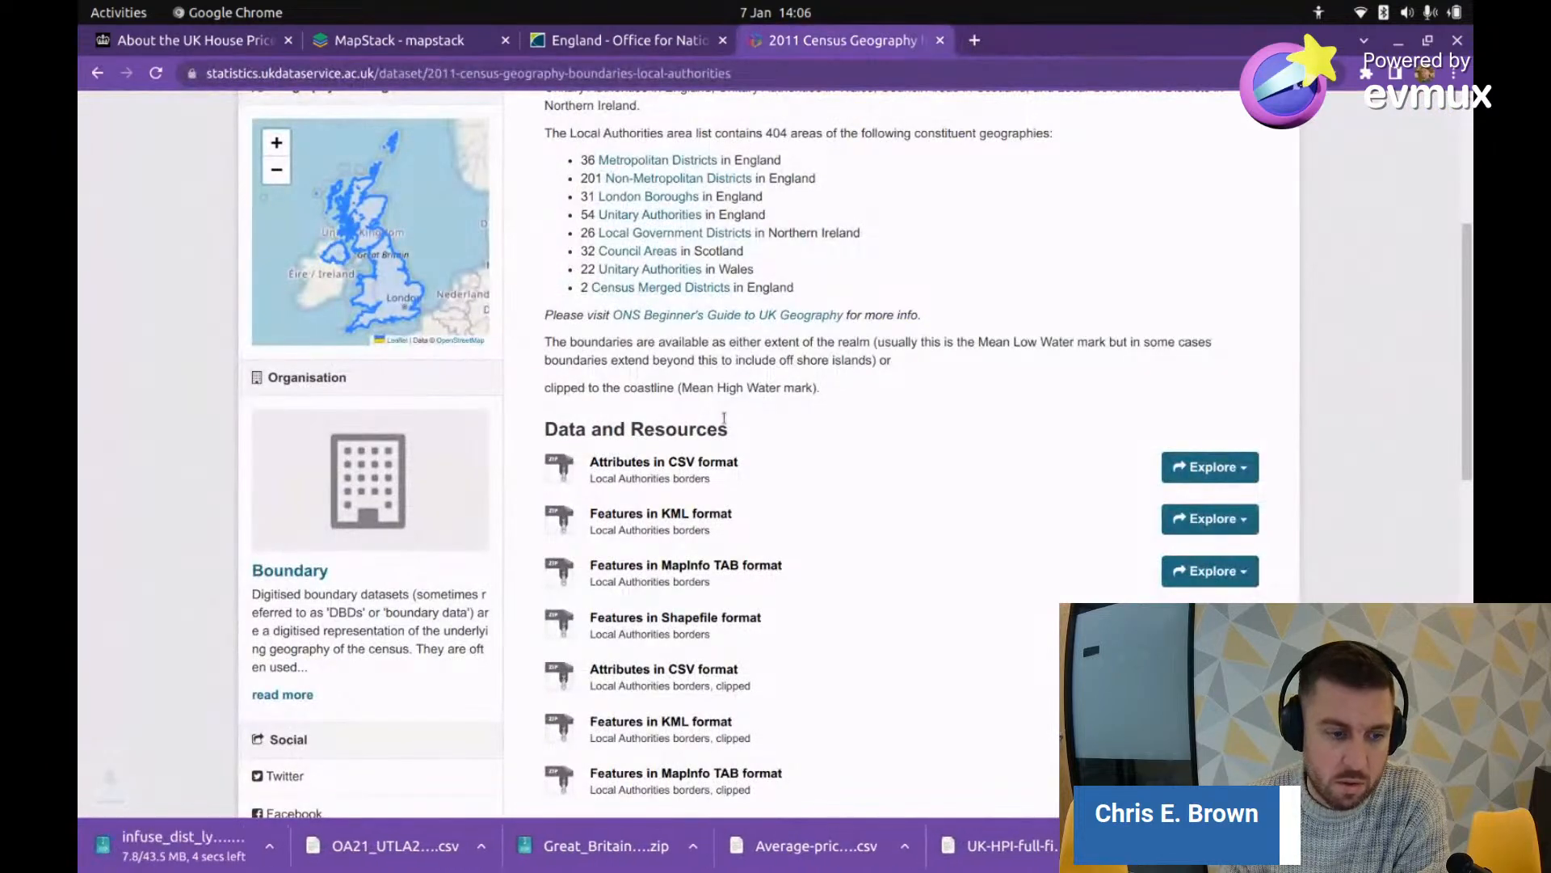
click(172, 848)
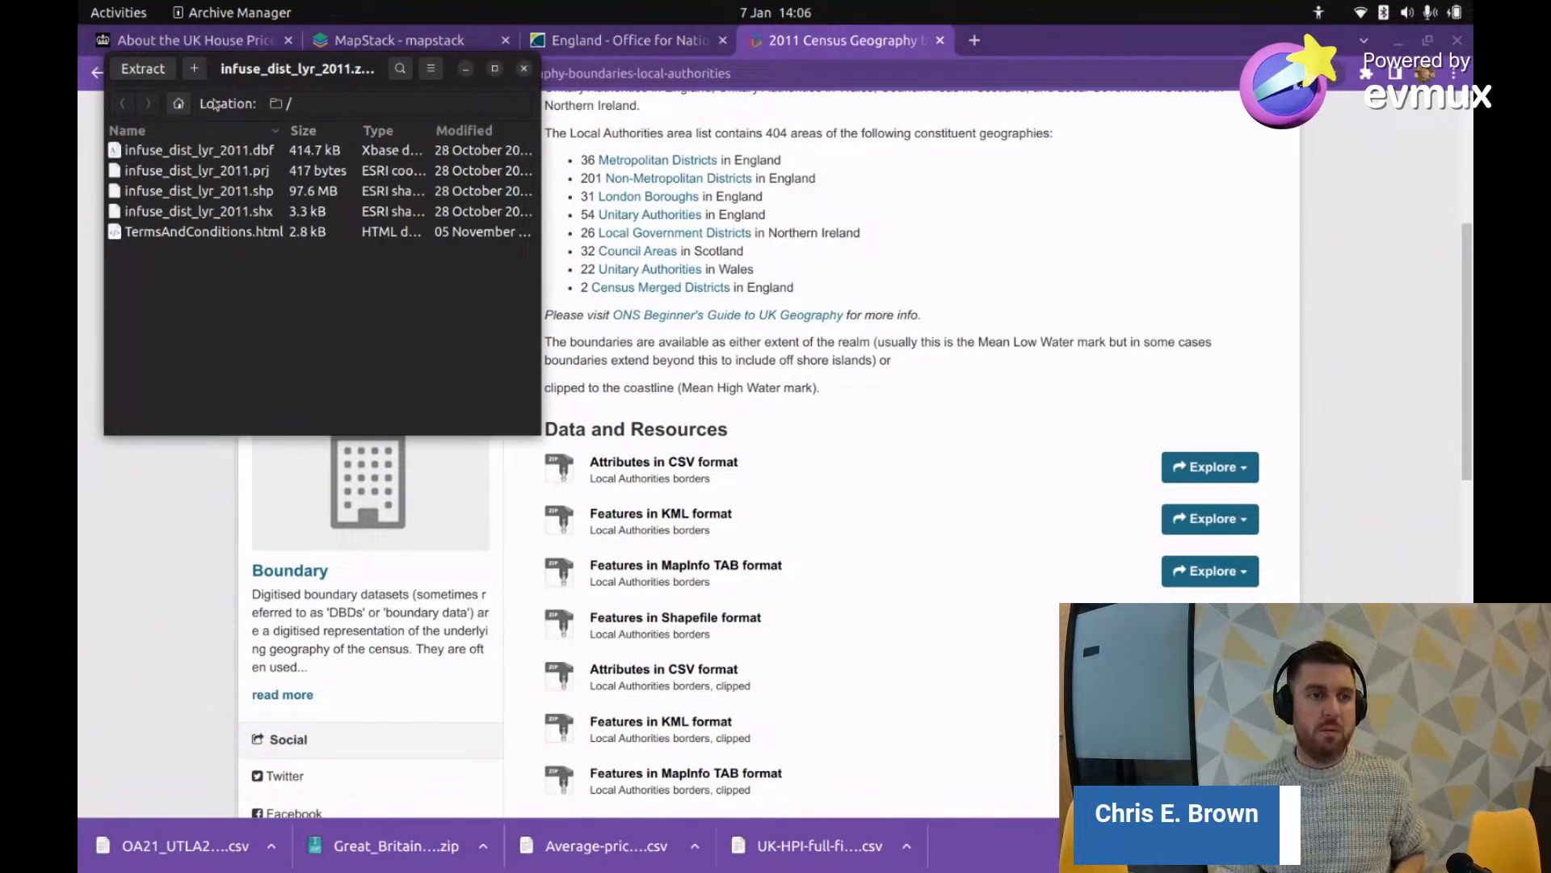
Step: Extract the infuse_dist_lyr_2011 archive into Downloads and show the extracted files
click(143, 70)
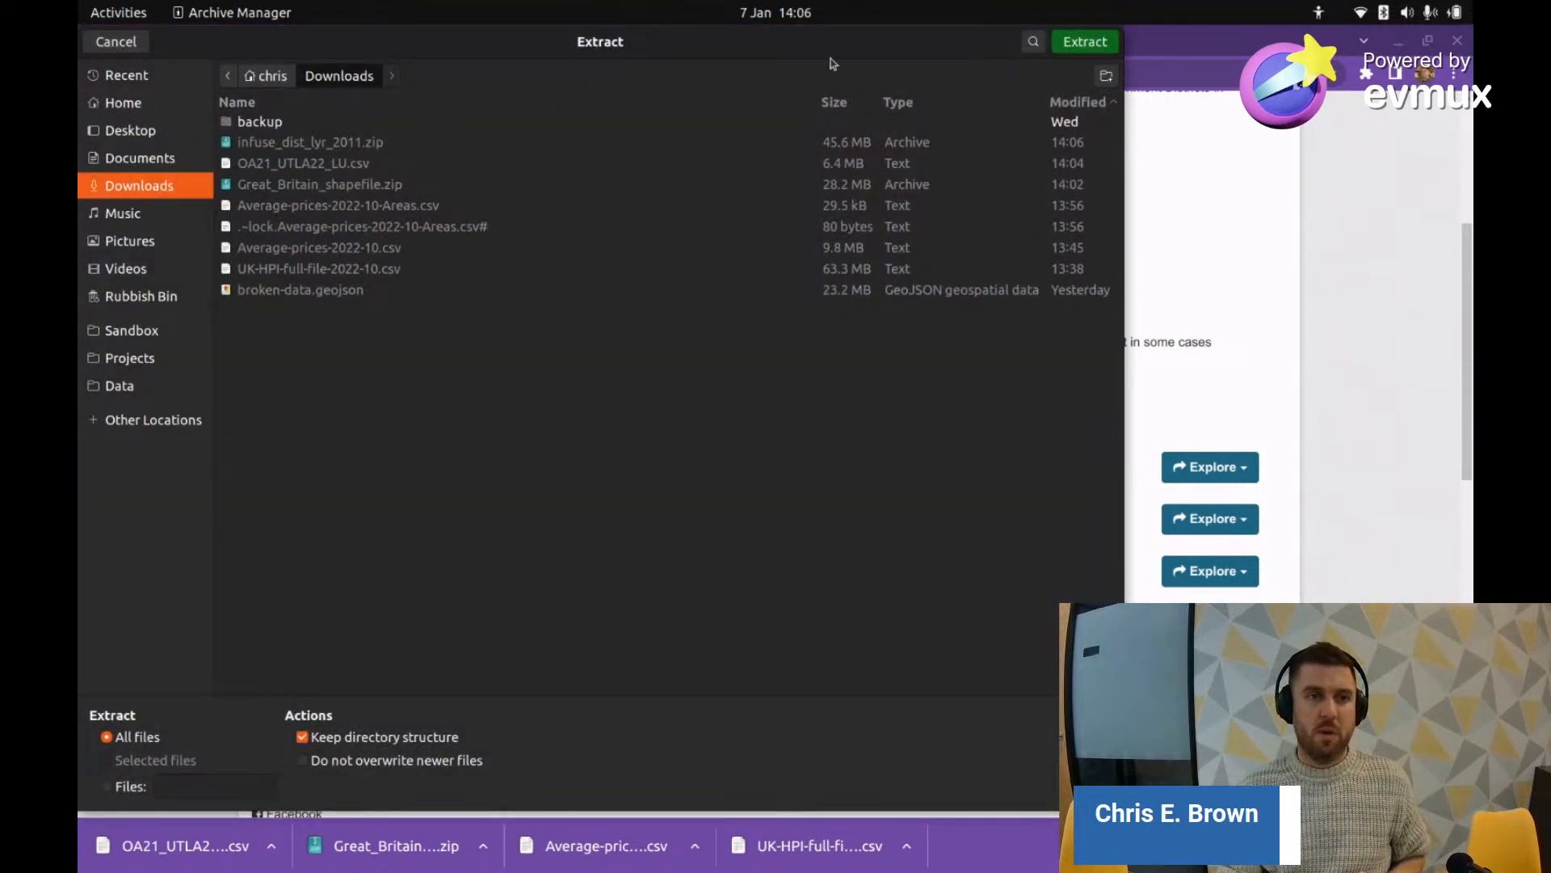
click(1083, 42)
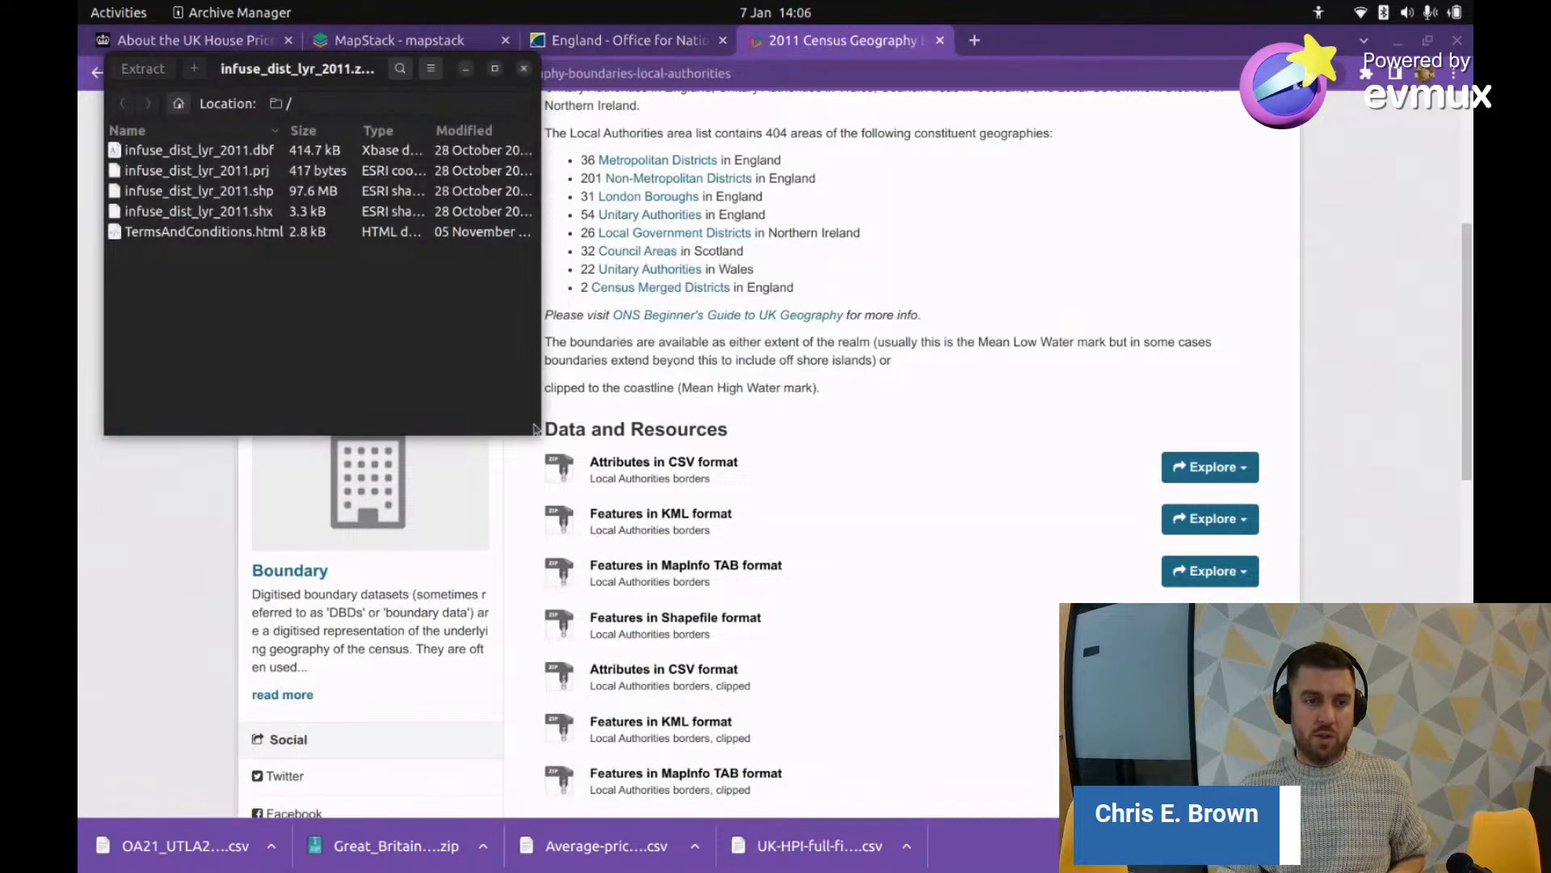
click(388, 266)
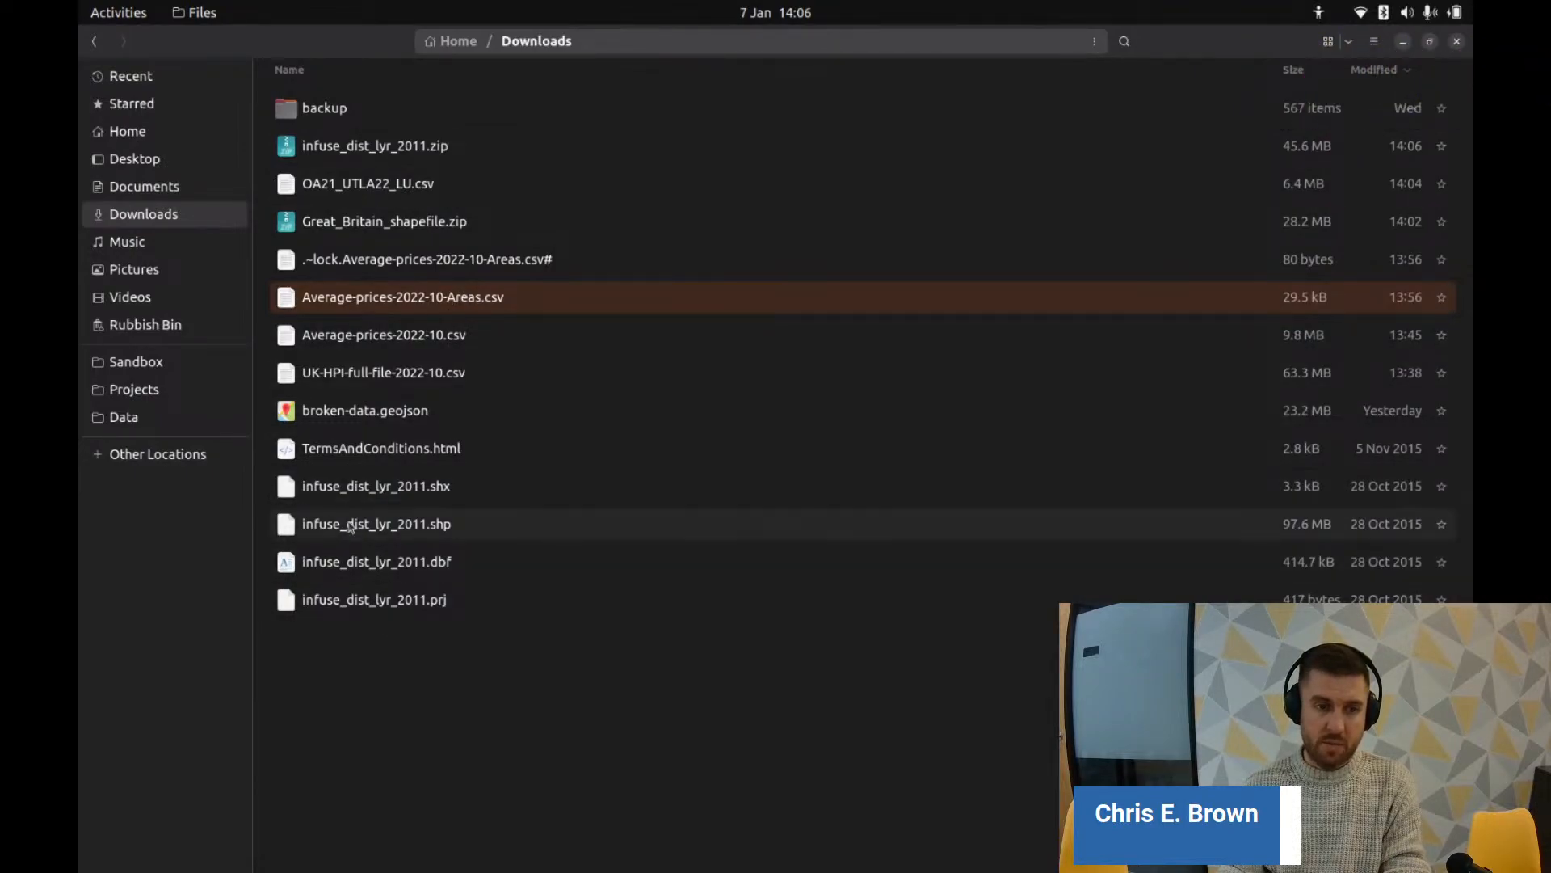
right_click(397, 527)
click(505, 542)
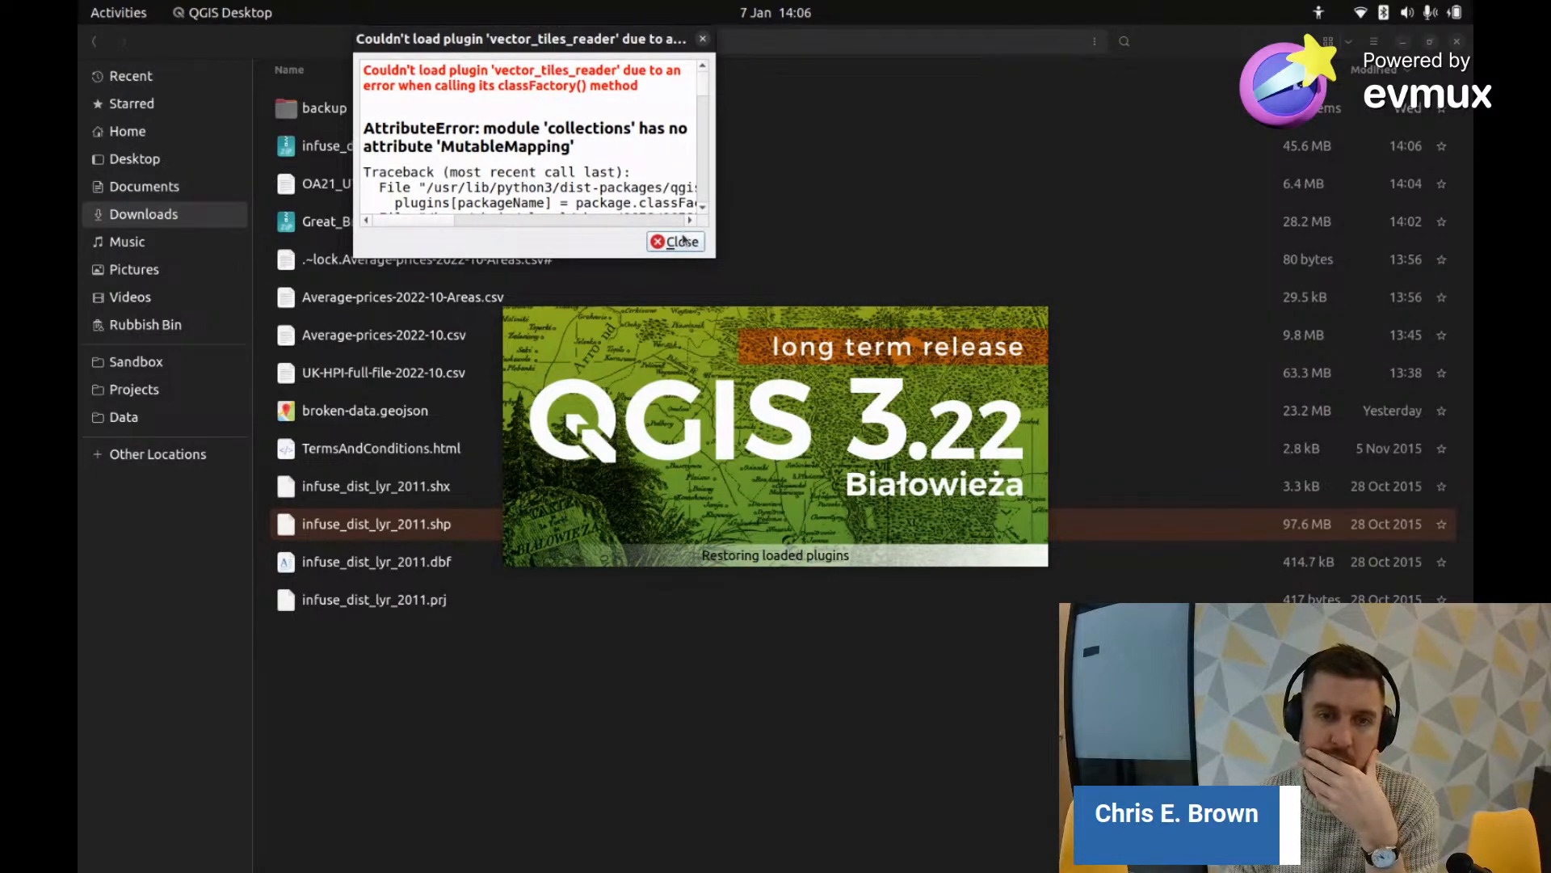
click(684, 240)
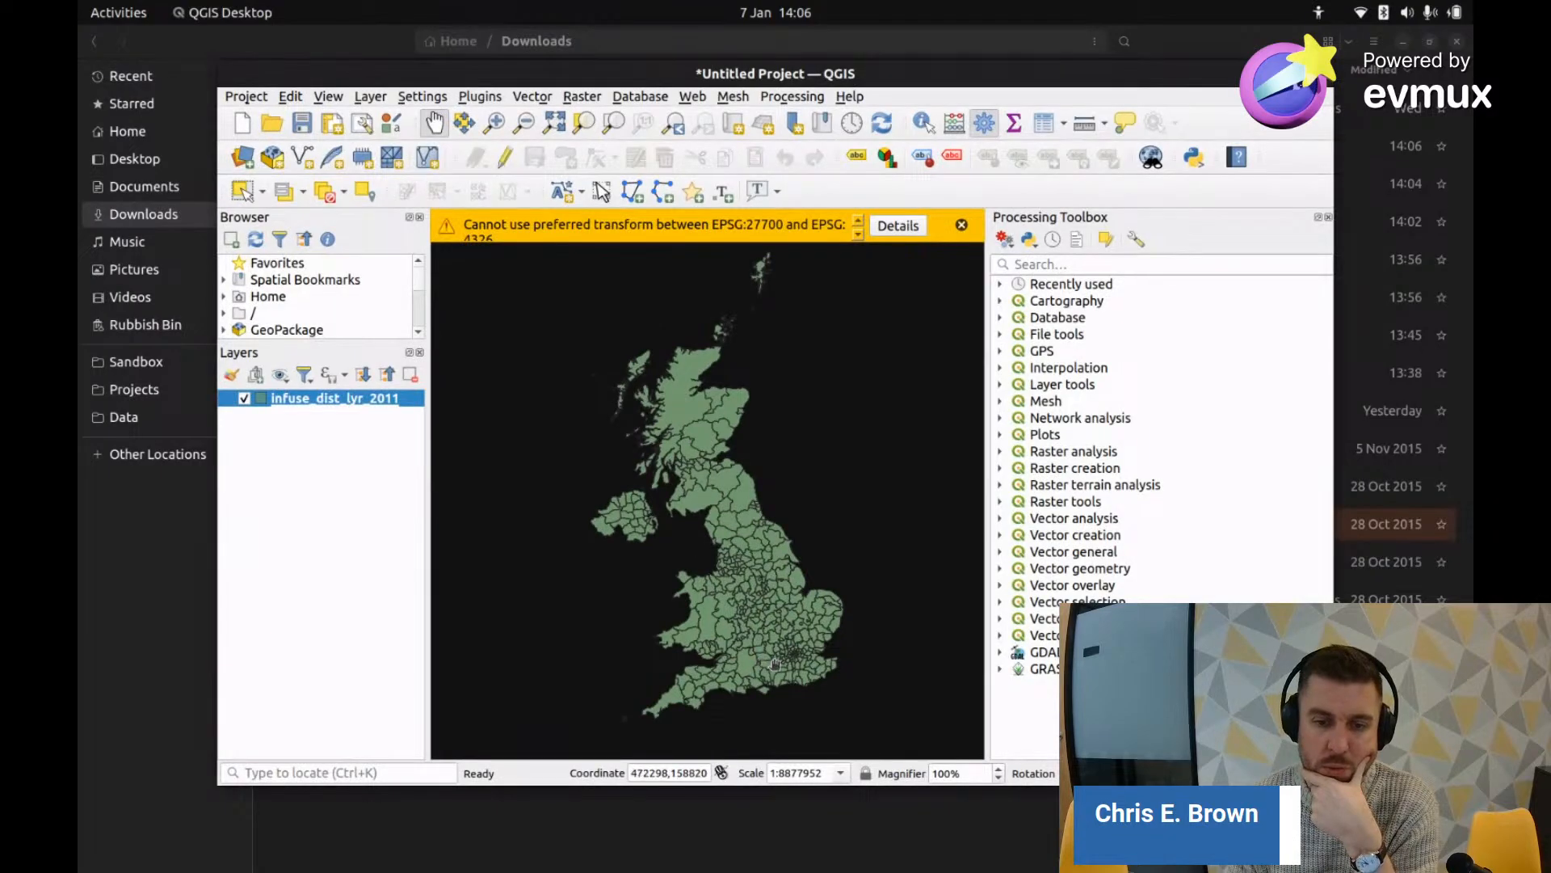
scroll(774, 664, up, 2)
scroll(779, 664, up, 2)
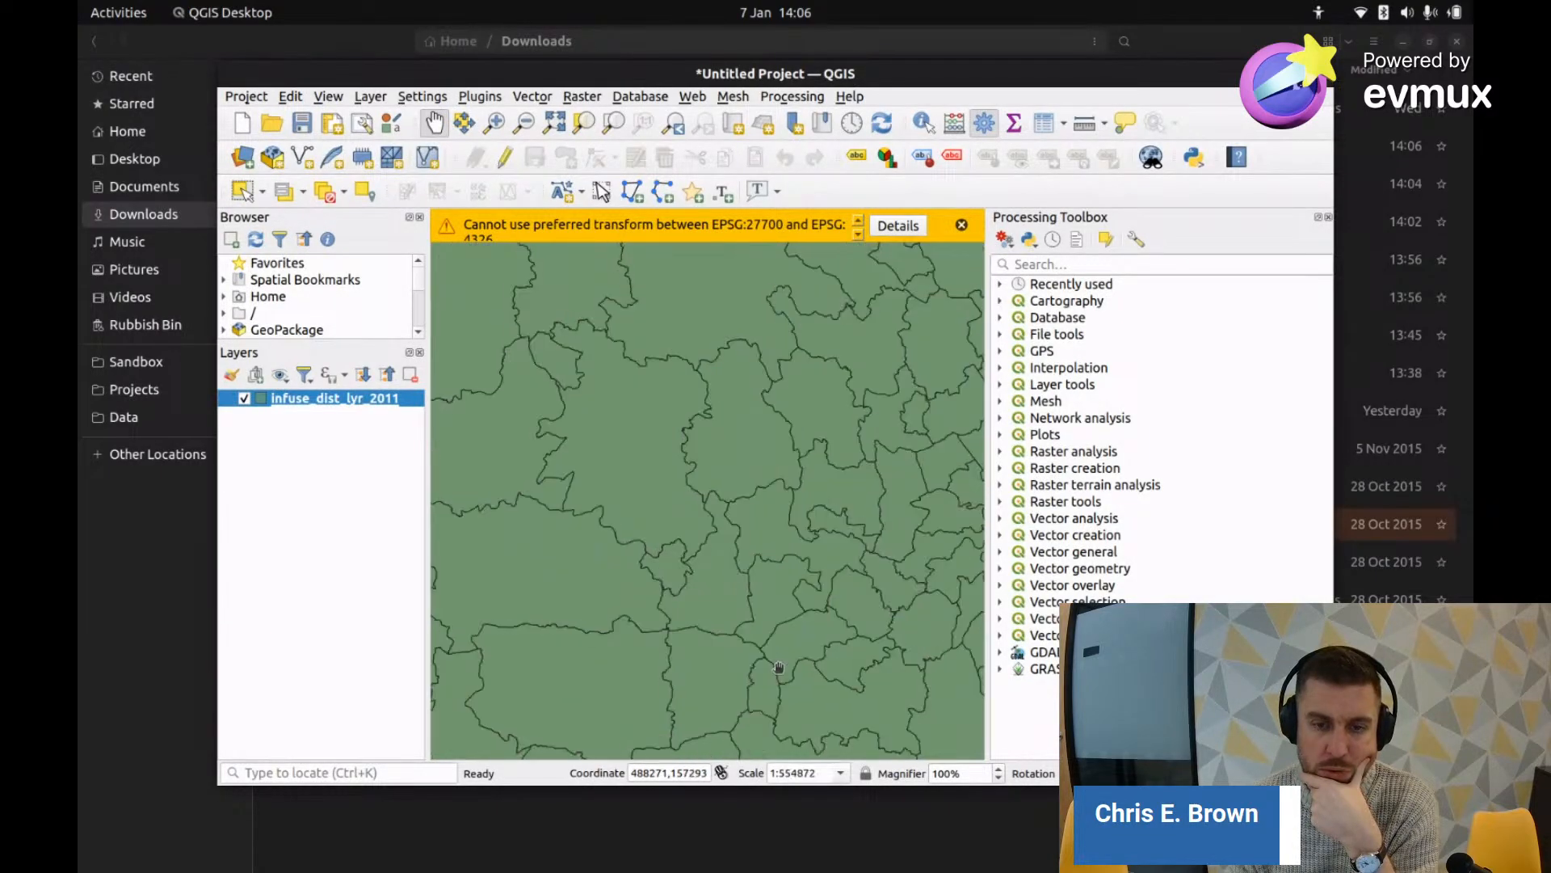
scroll(779, 667, down, 4)
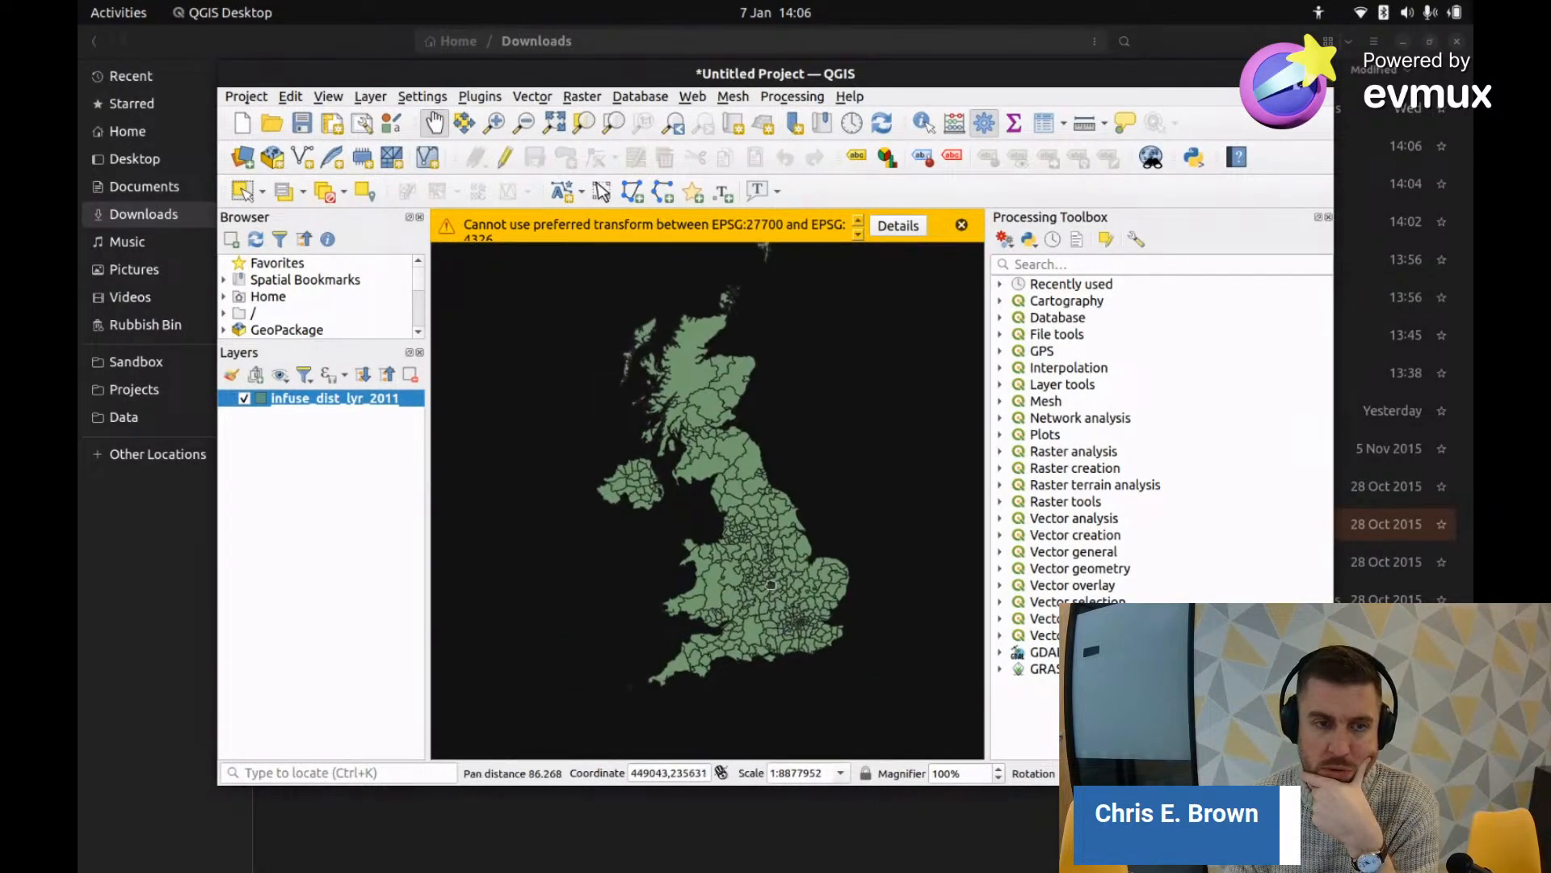
right_click(352, 401)
click(442, 643)
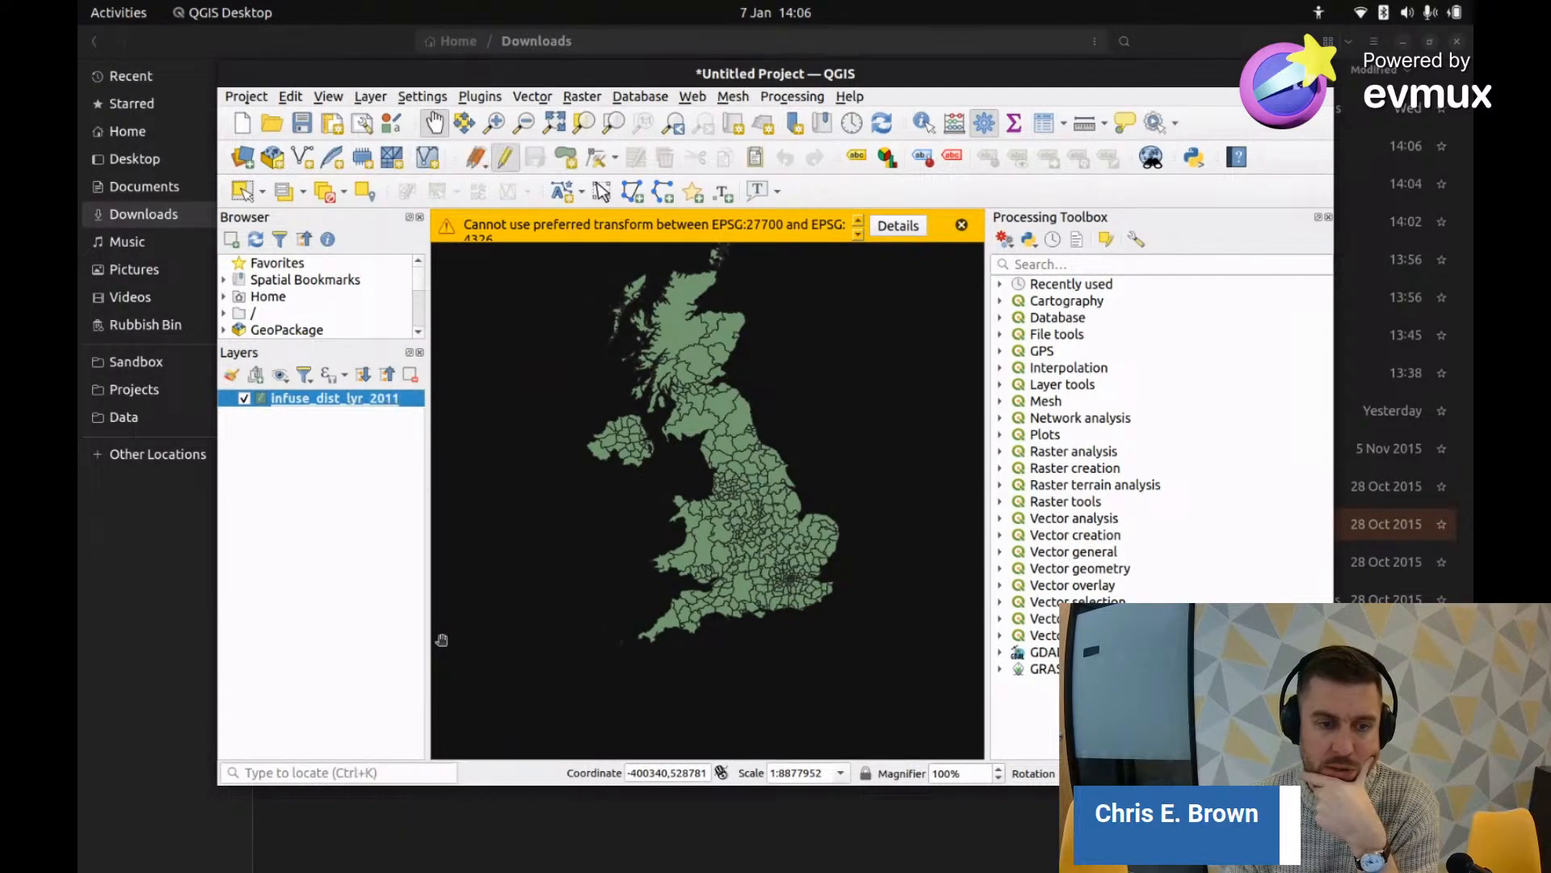
right_click(344, 402)
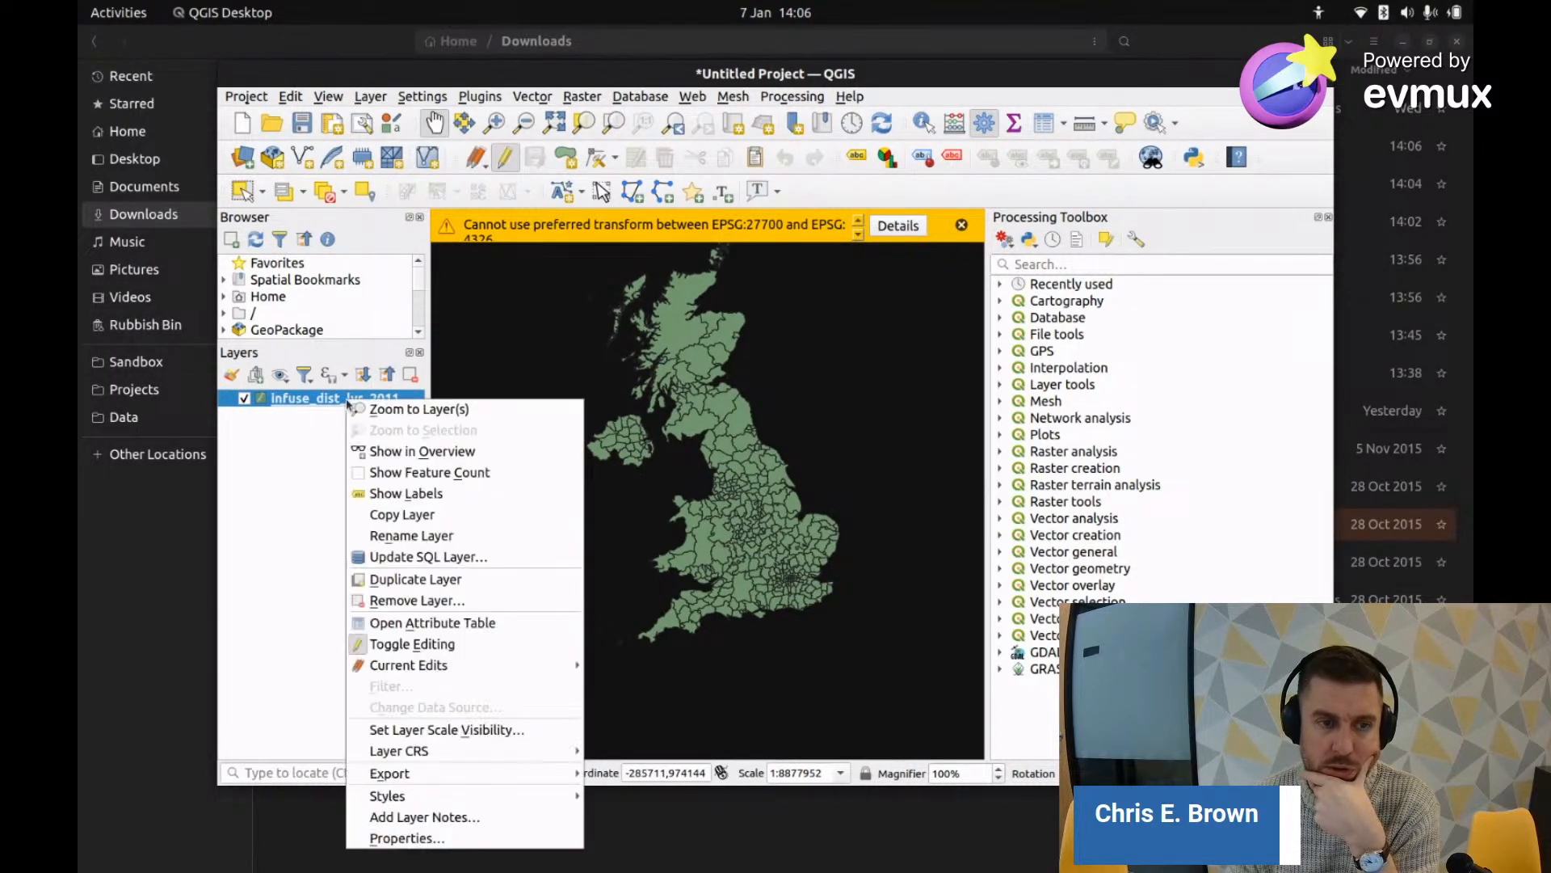
click(443, 623)
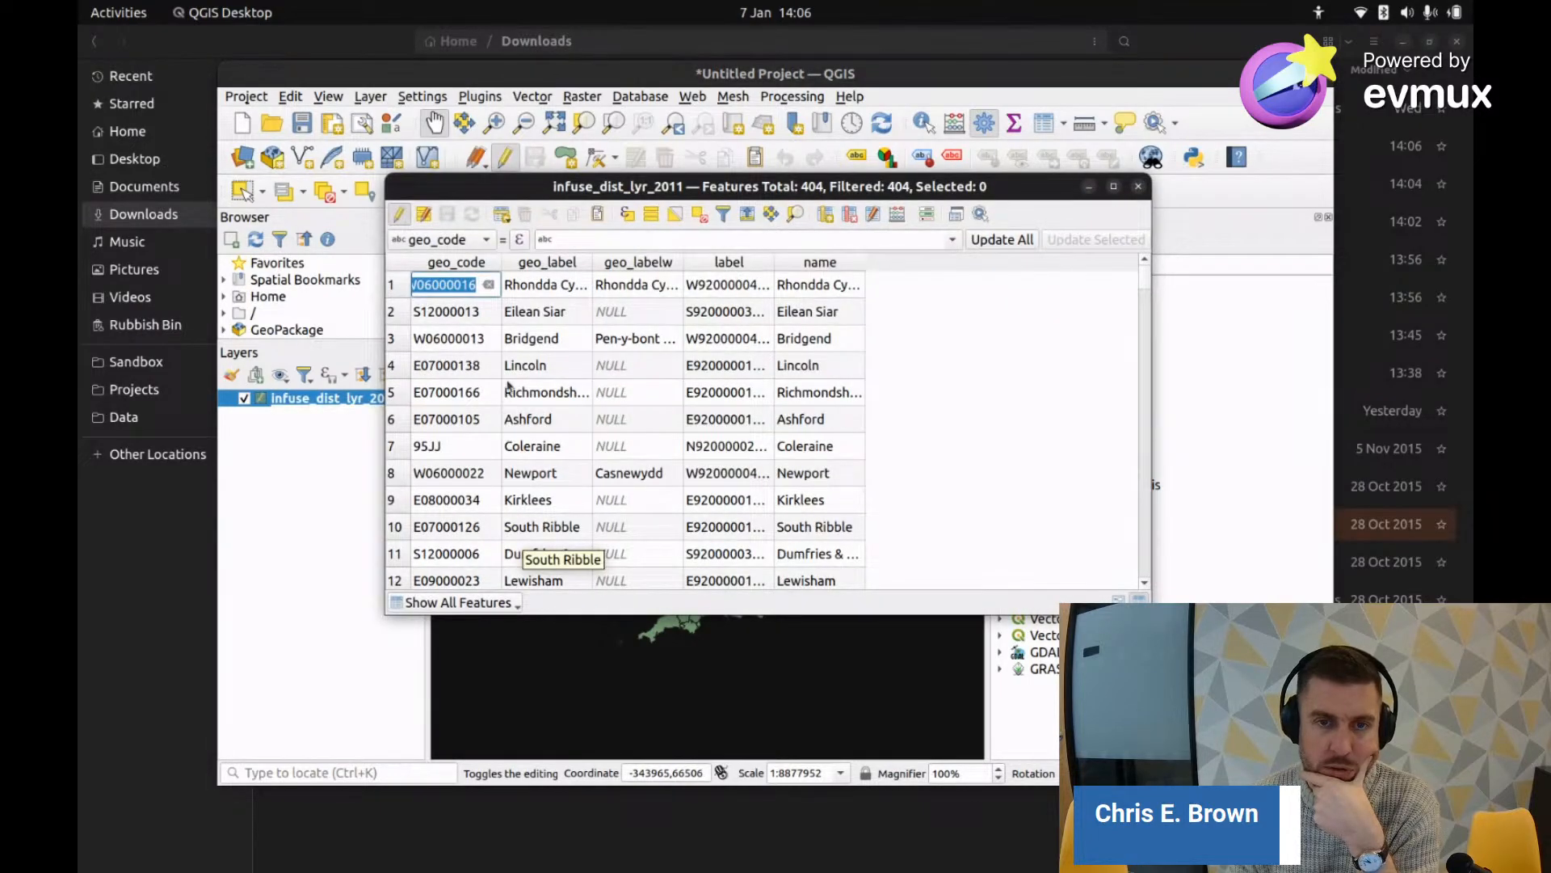
scroll(507, 386, down, 20)
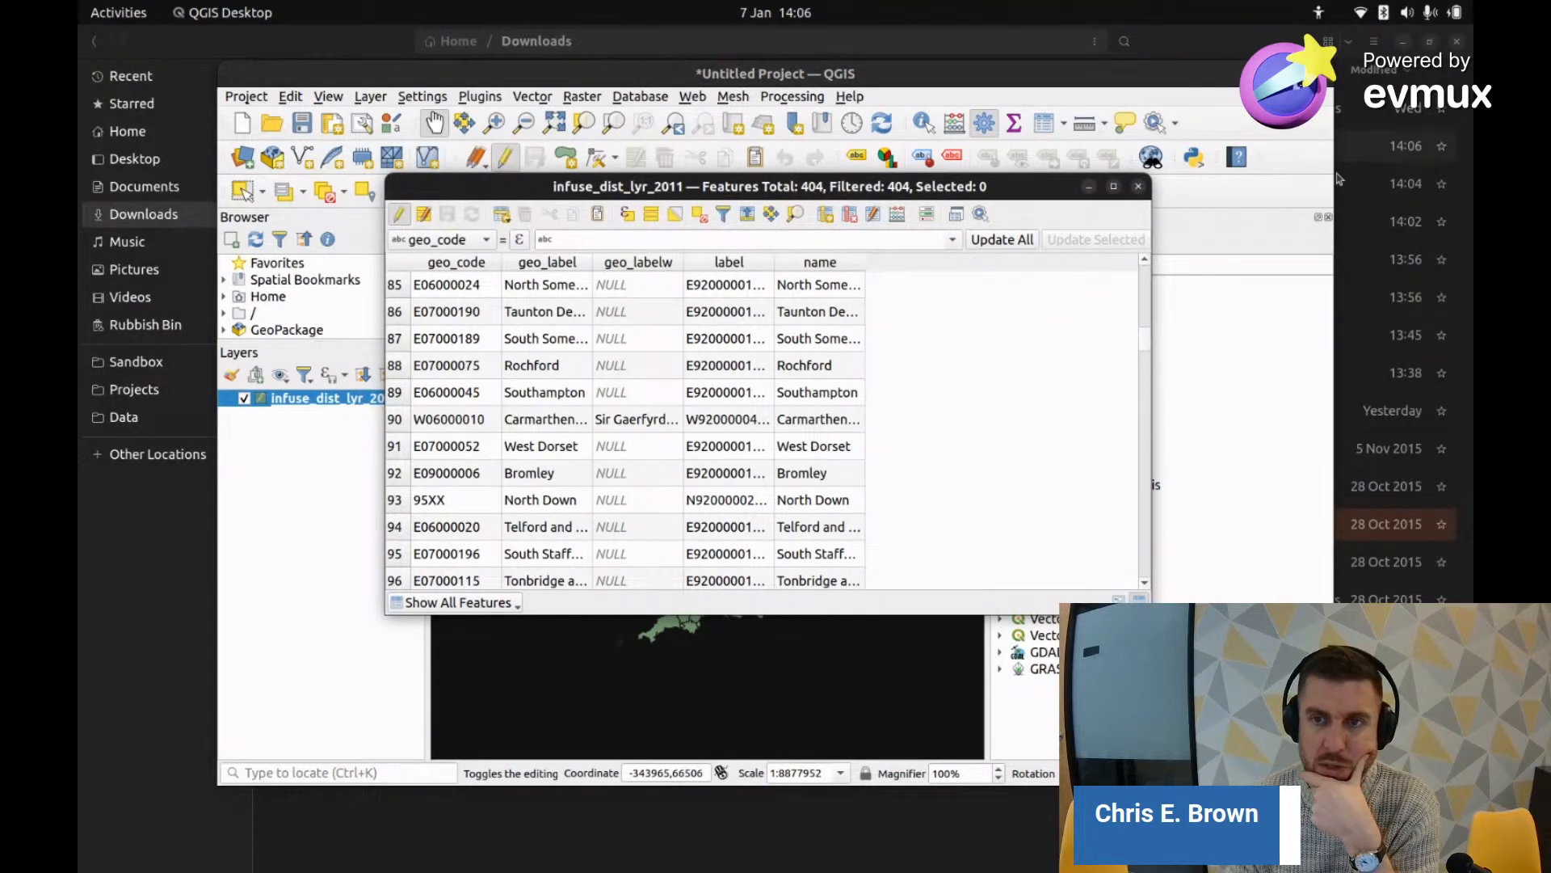
click(1139, 188)
key(ctrl+q)
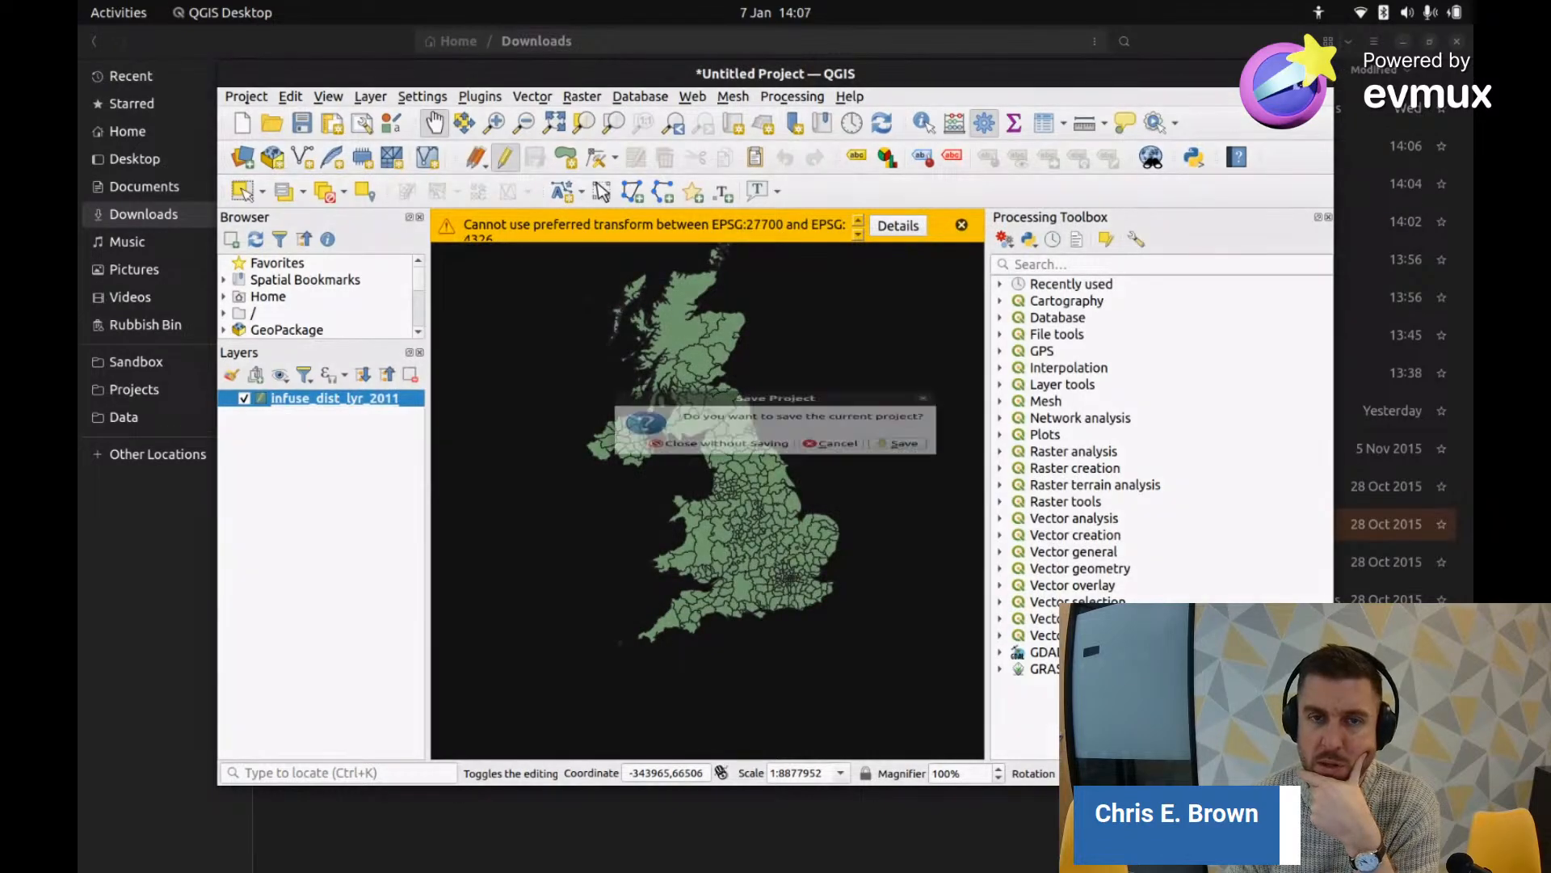
click(741, 461)
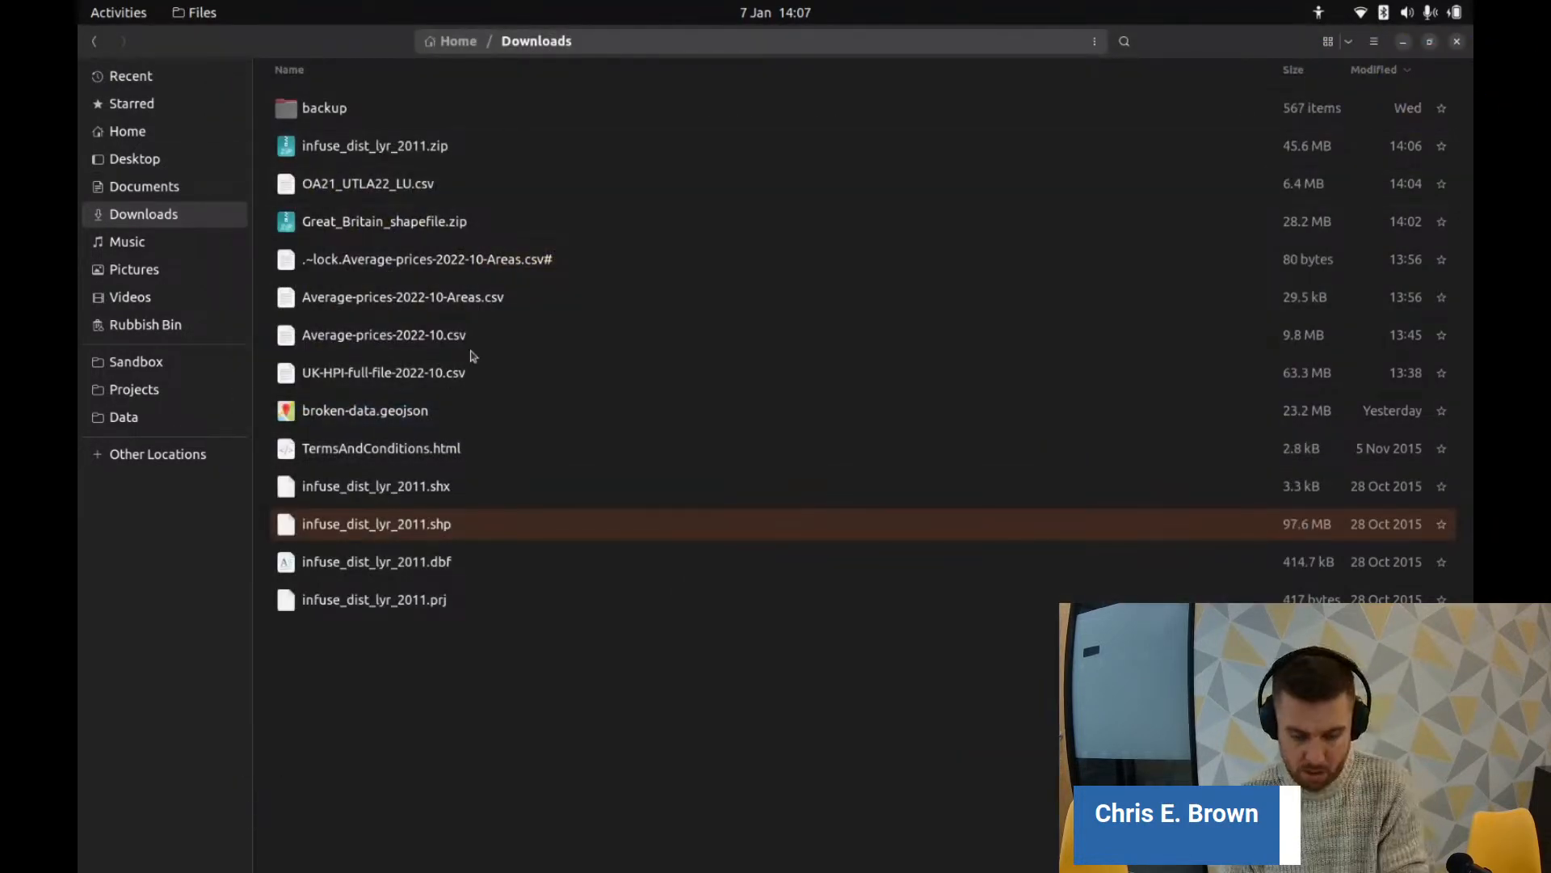
key(alt+Tab)
Step: Return to the shapefile results and check Ordnance Survey's Boundary-Line product page
key(alt+Left)
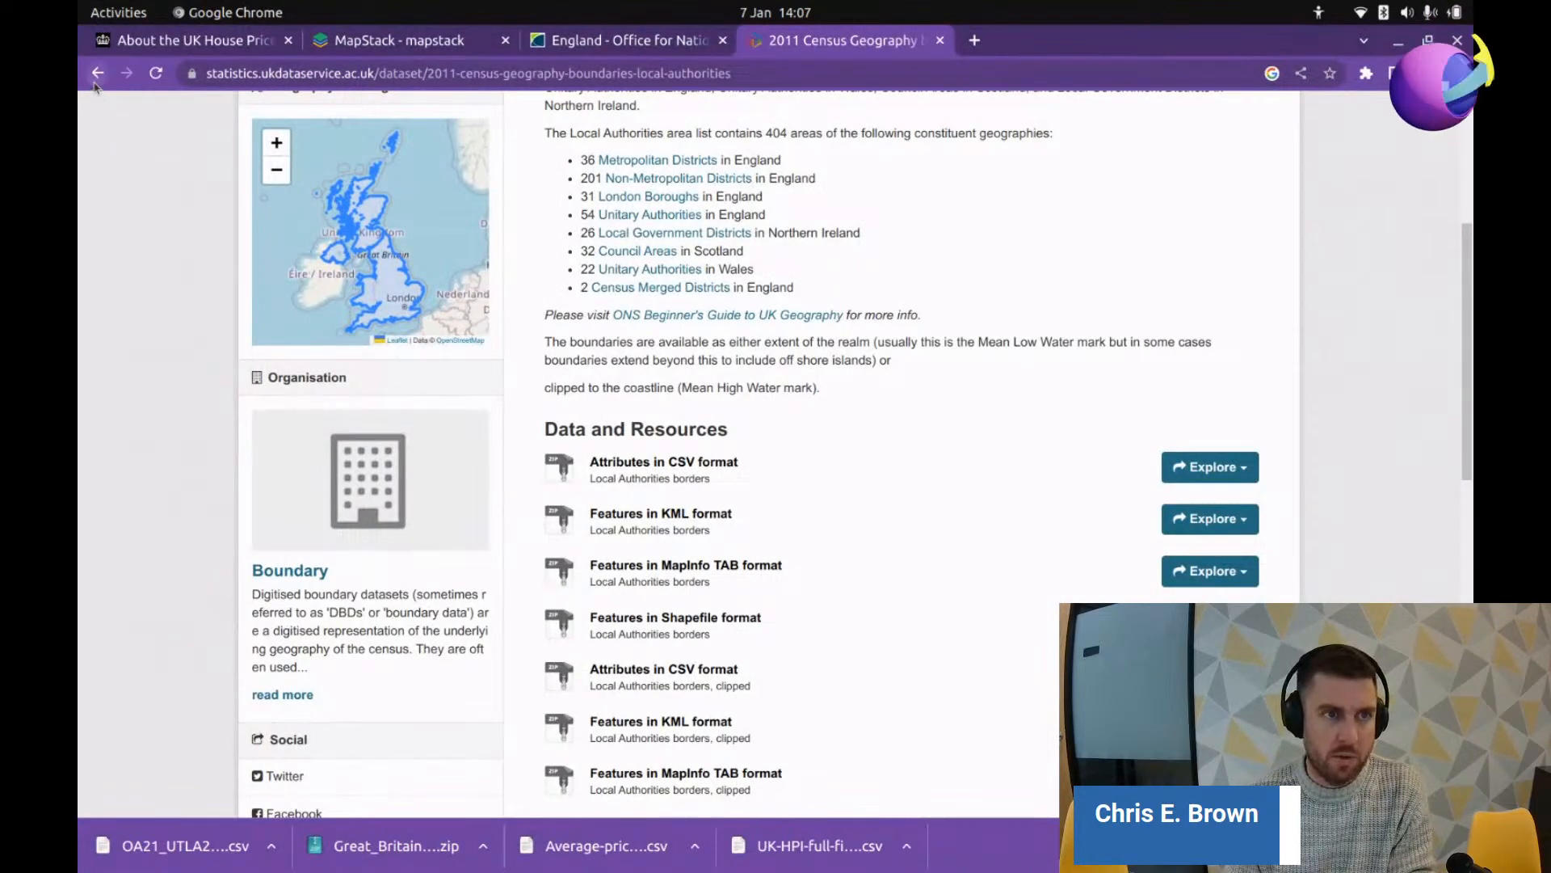
scroll(671, 409, down, 5)
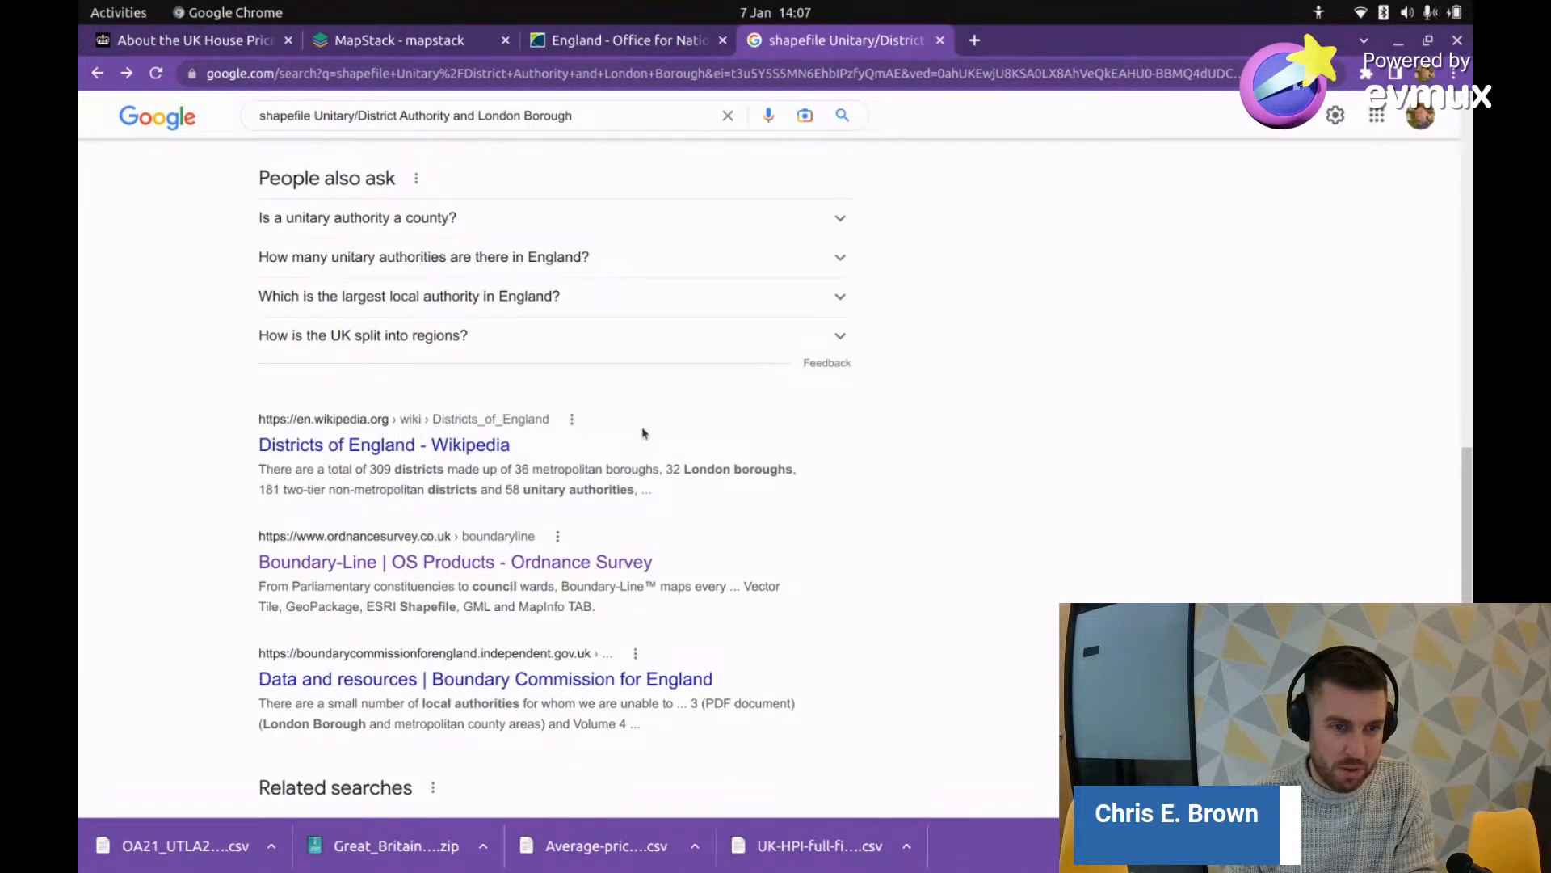
scroll(643, 434, down, 2)
click(485, 466)
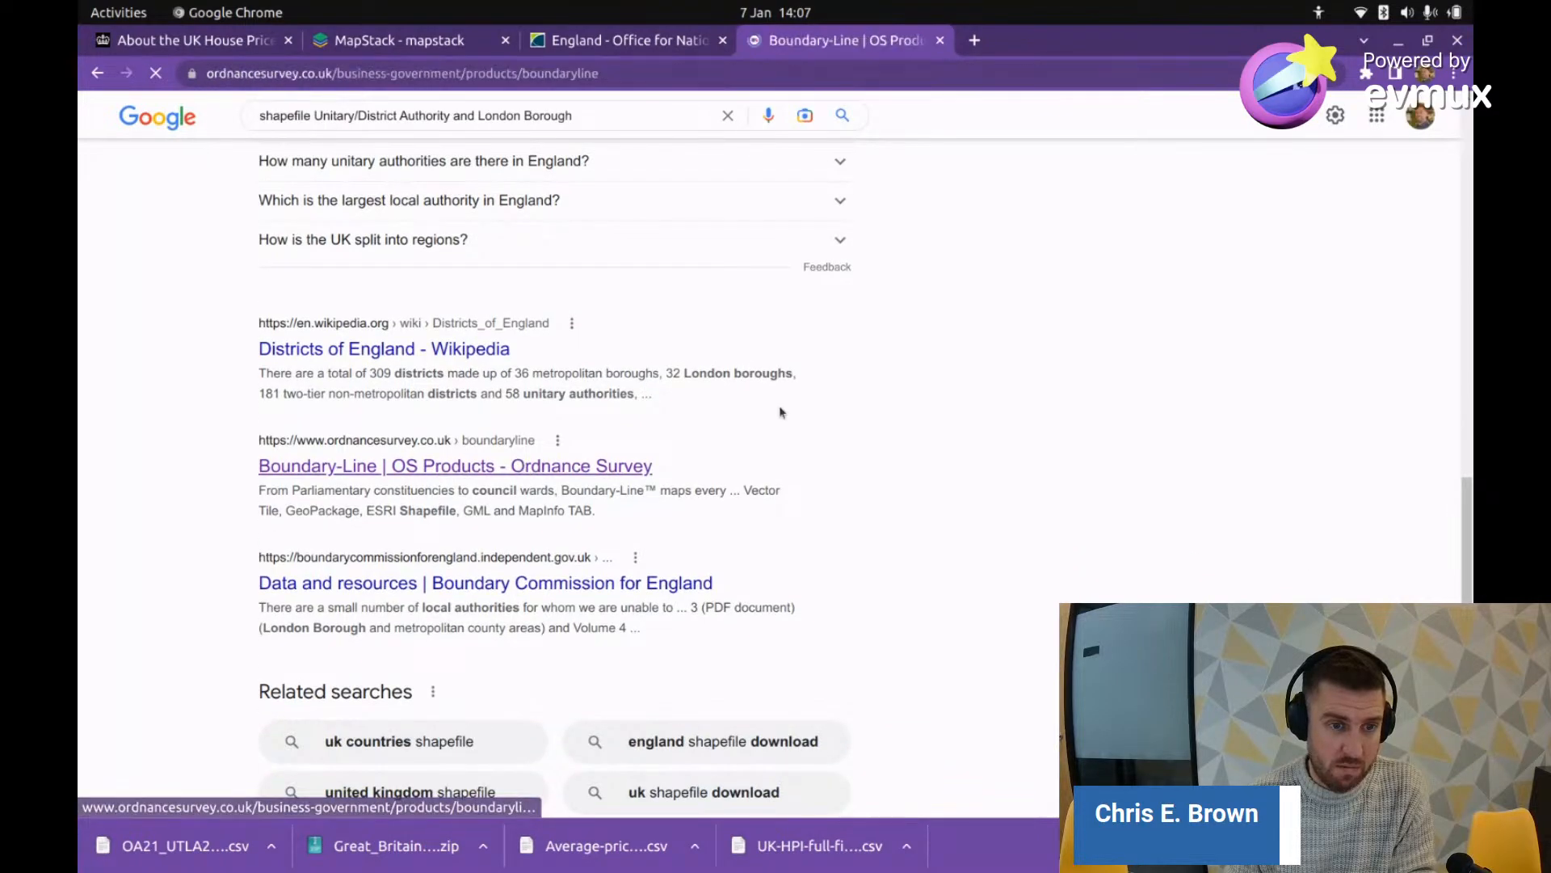
scroll(710, 448, down, 5)
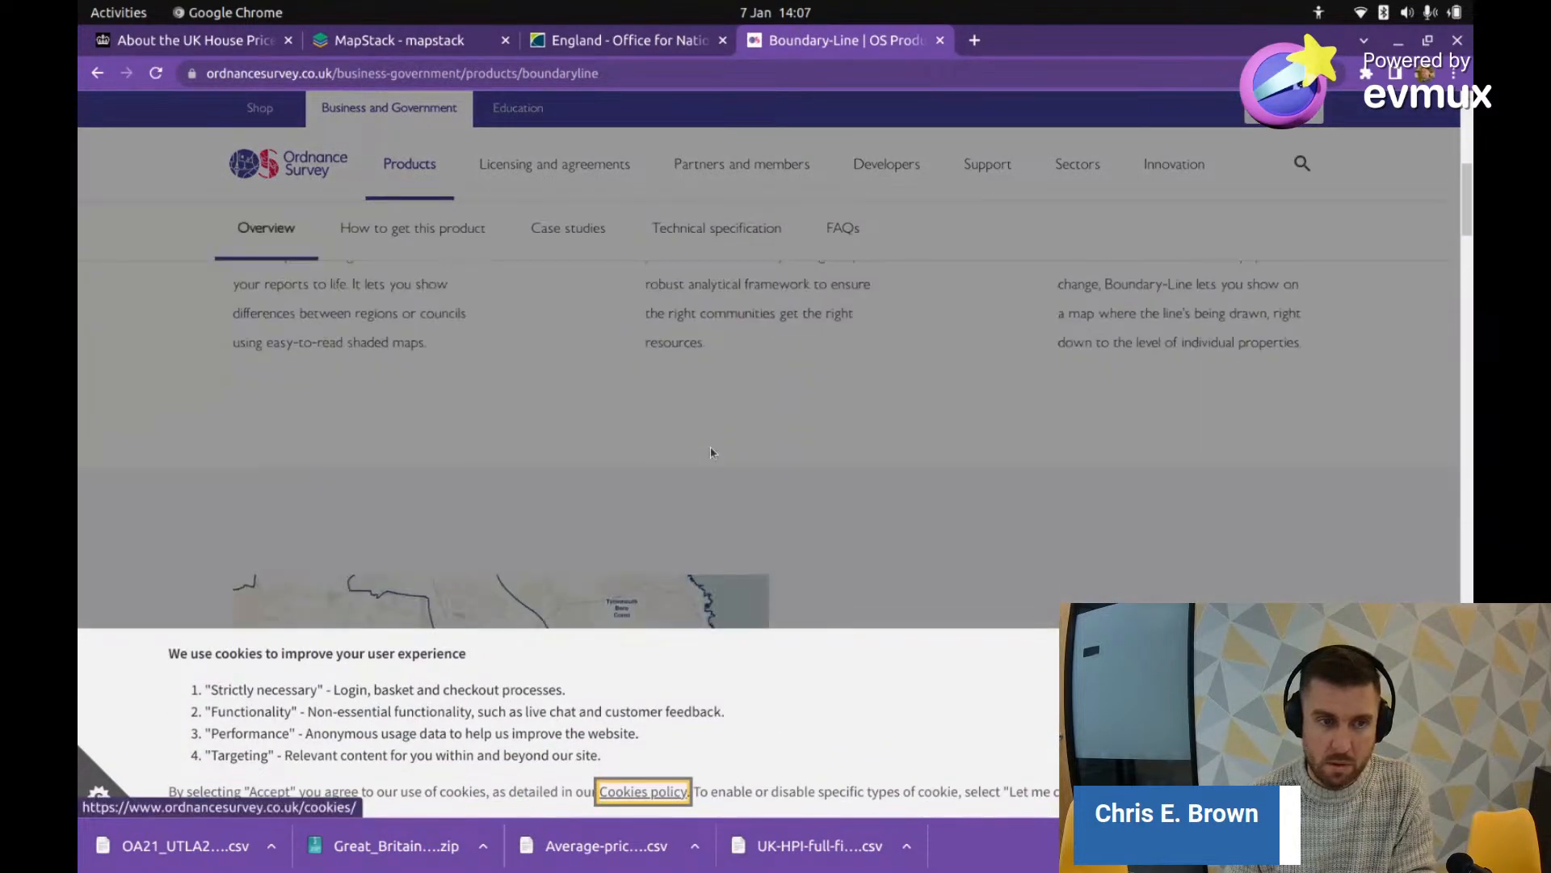
scroll(710, 446, down, 3)
scroll(609, 401, up, 4)
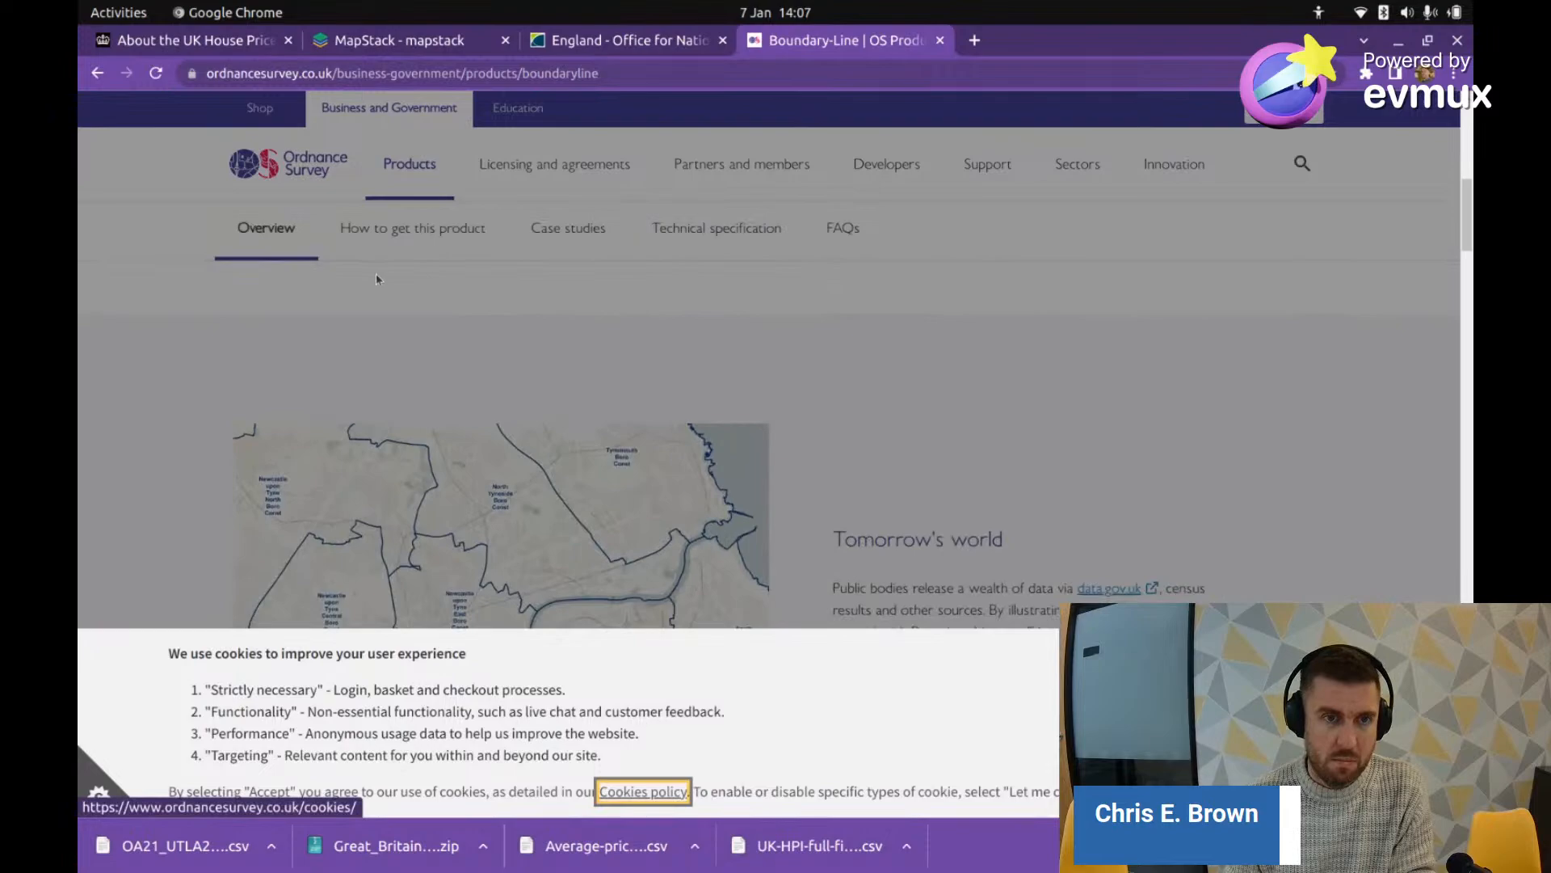
Step: Back on the Google results, put the cursor in the search query to edit it
click(97, 71)
scroll(565, 364, up, 10)
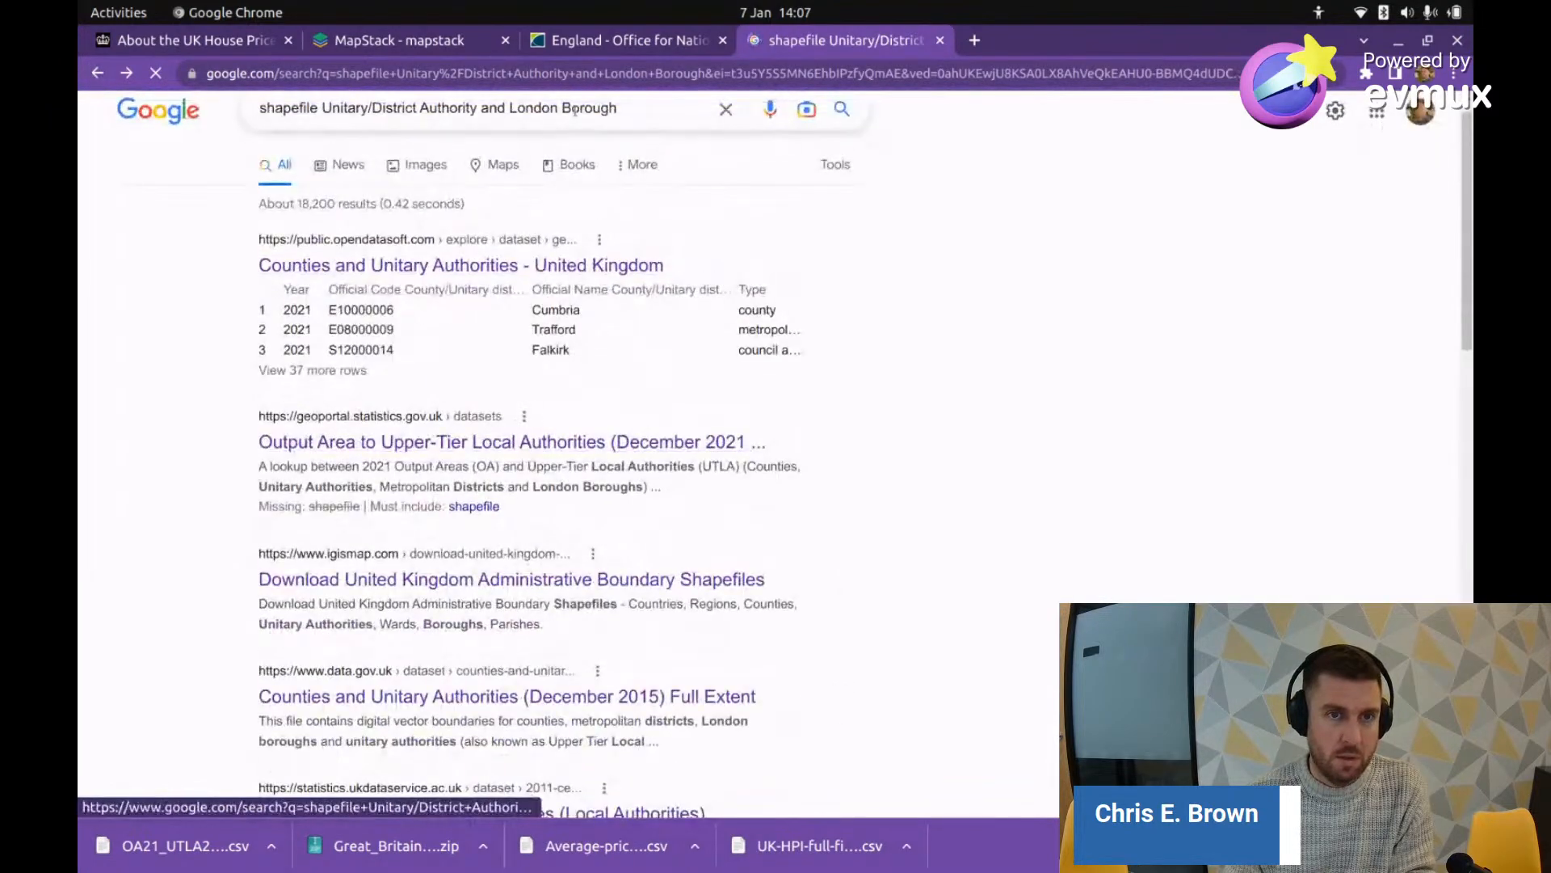
scroll(525, 122, up, 1)
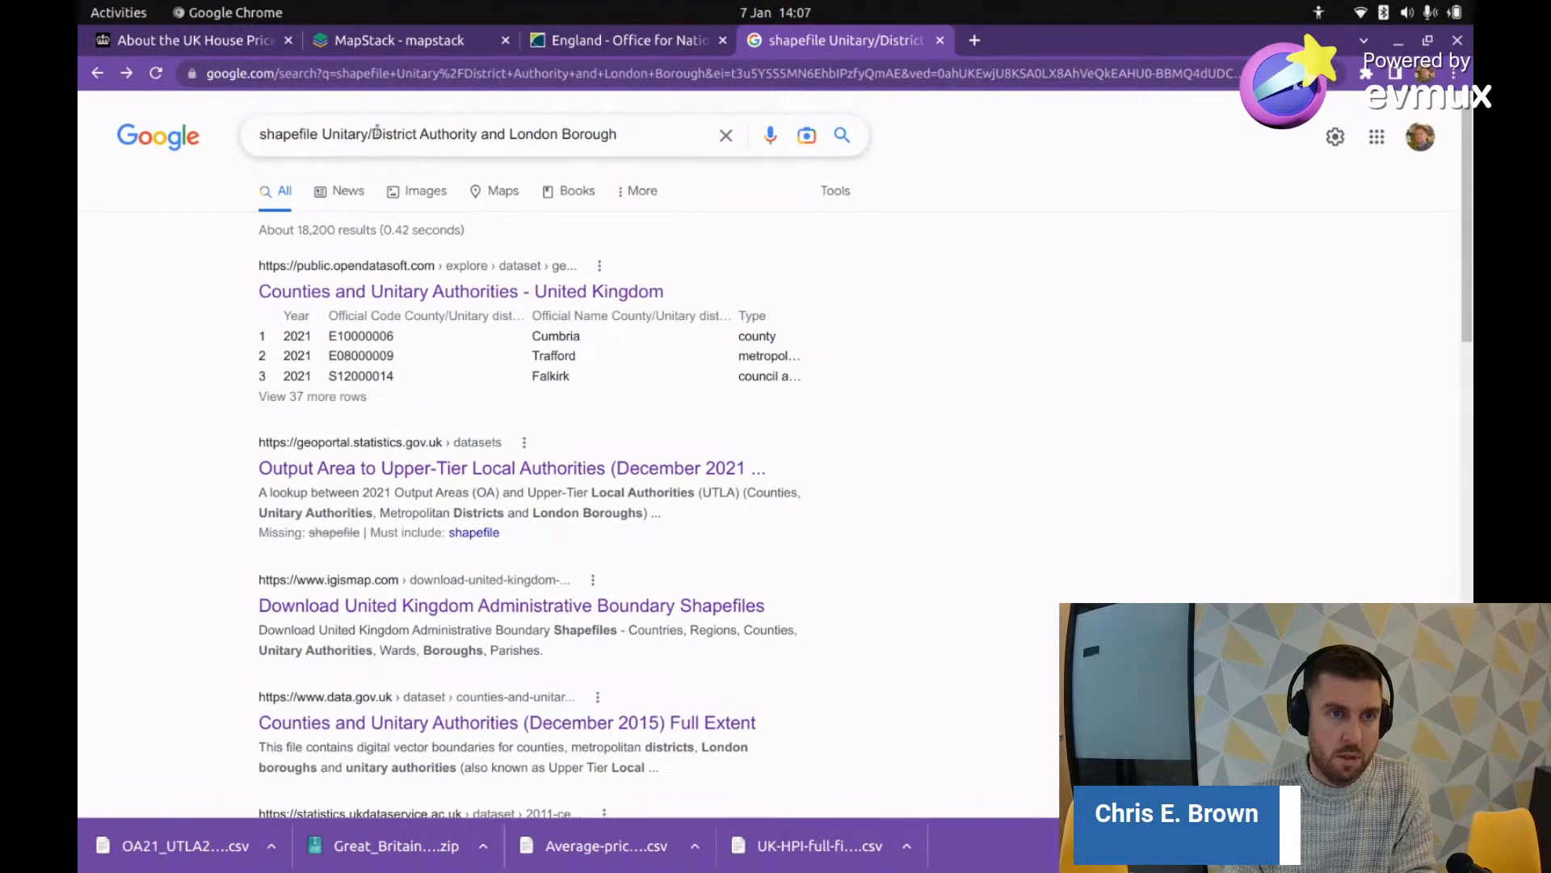
click(376, 132)
Step: Search Google for 'shapefile Unitary District Authority generalised'
key(BackSpace)
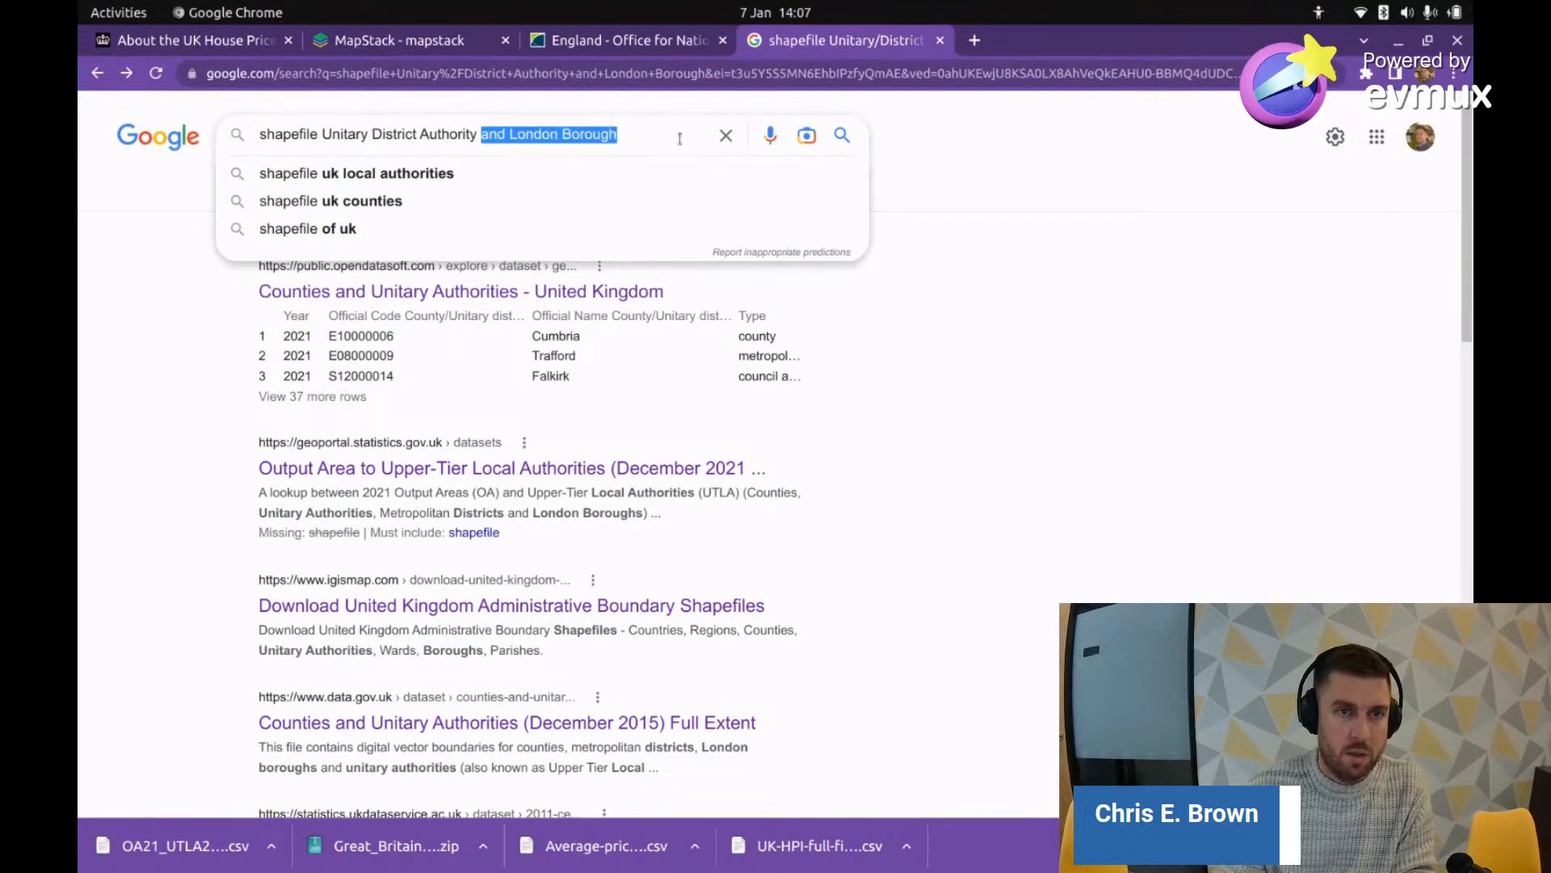
text(generali)
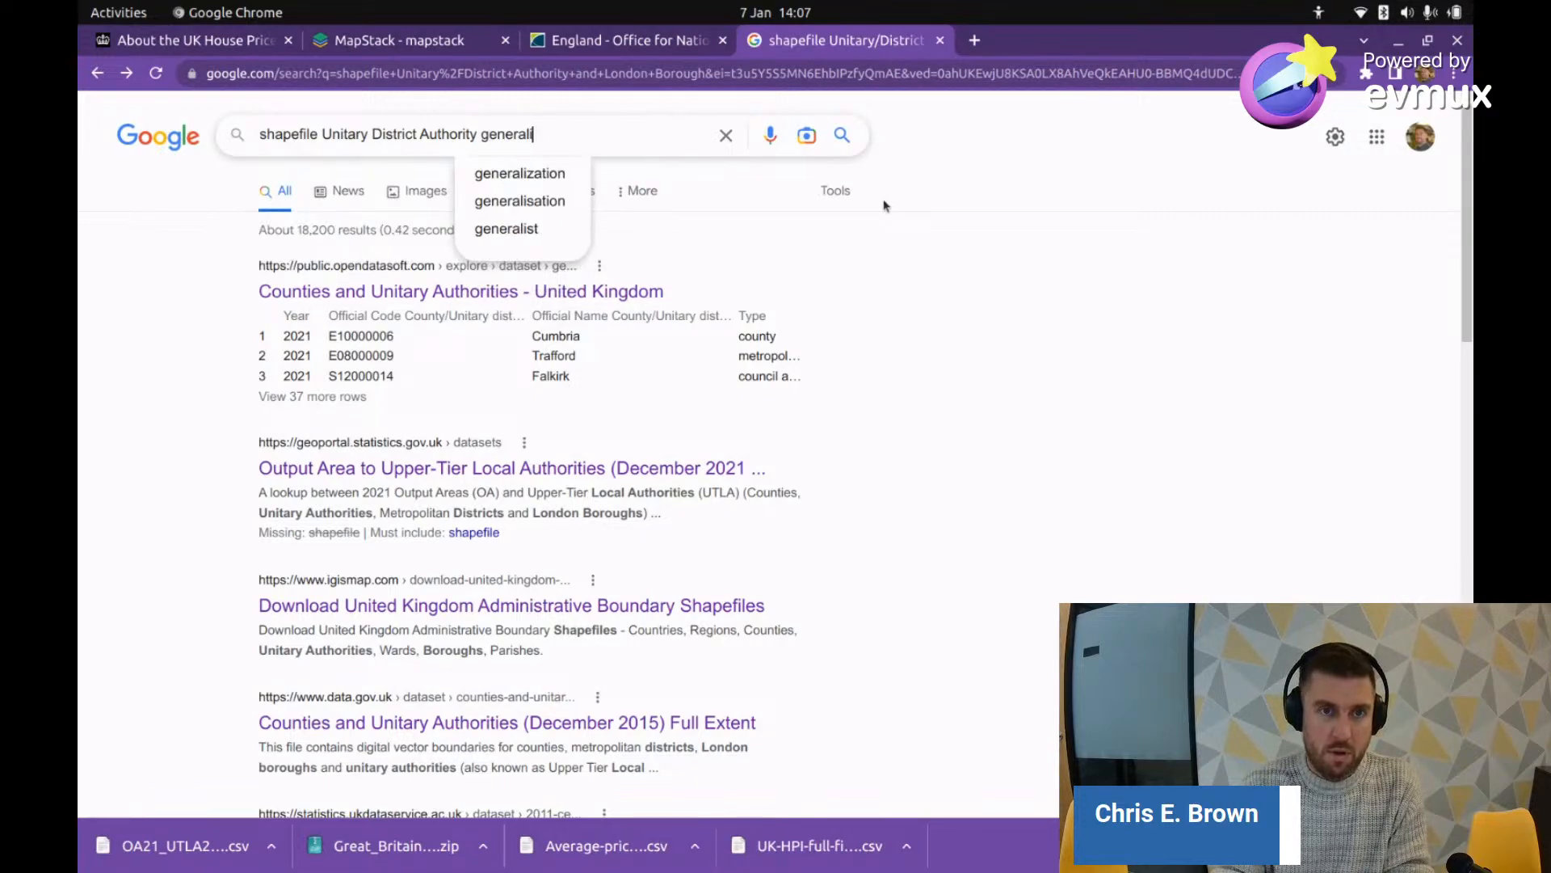
text(sed)
key(Return)
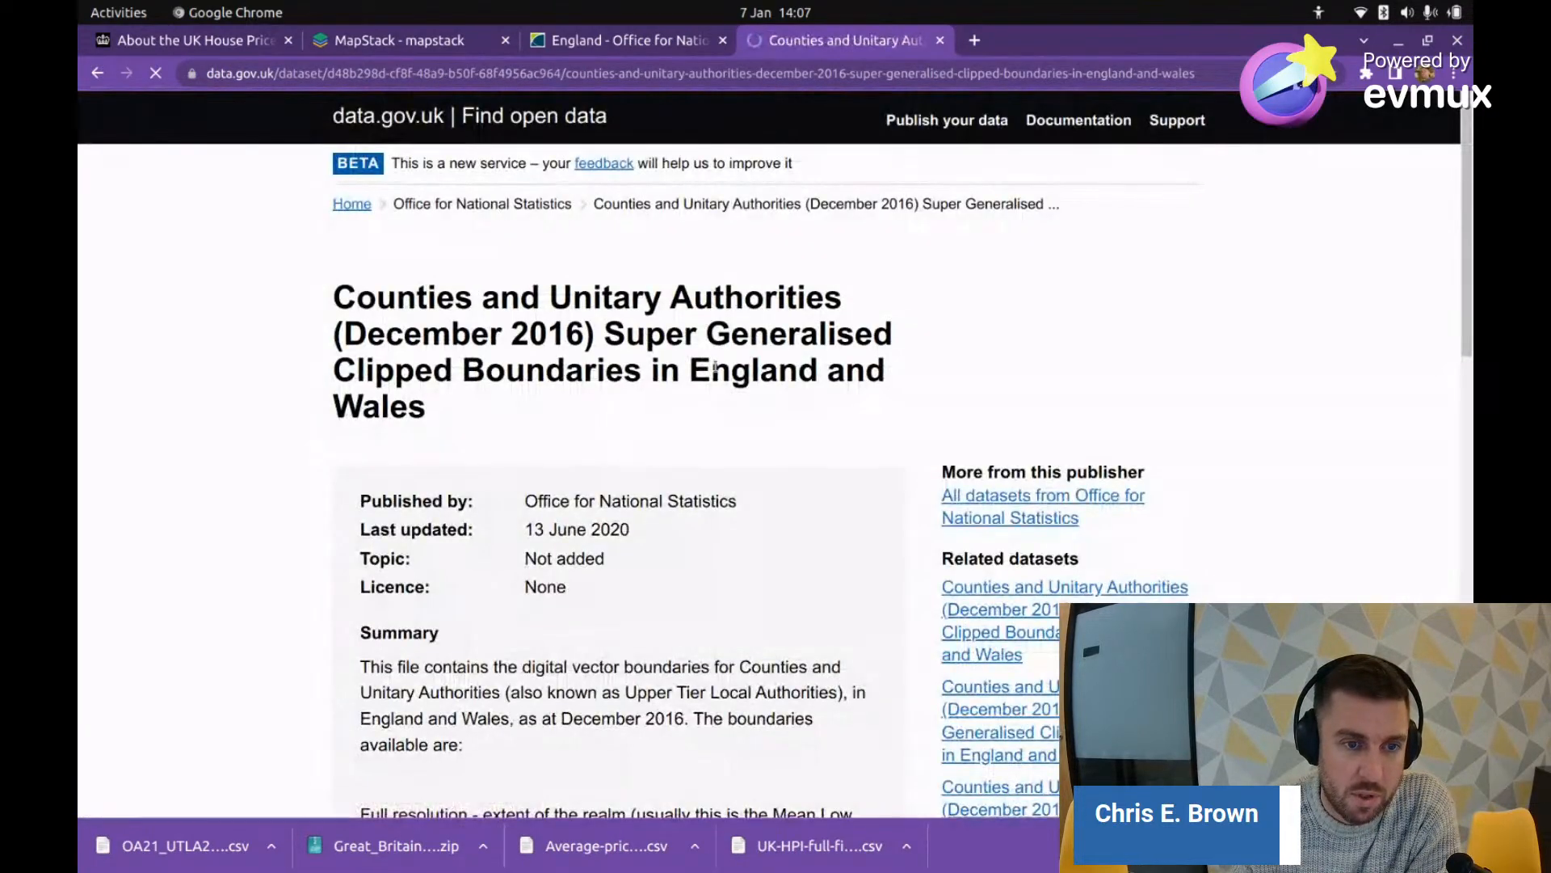
Step: Check the data.gov.uk December 2016 counties dataset's GeoJSON data link, then select the query's Unitary District Authority wording
scroll(368, 478, down, 8)
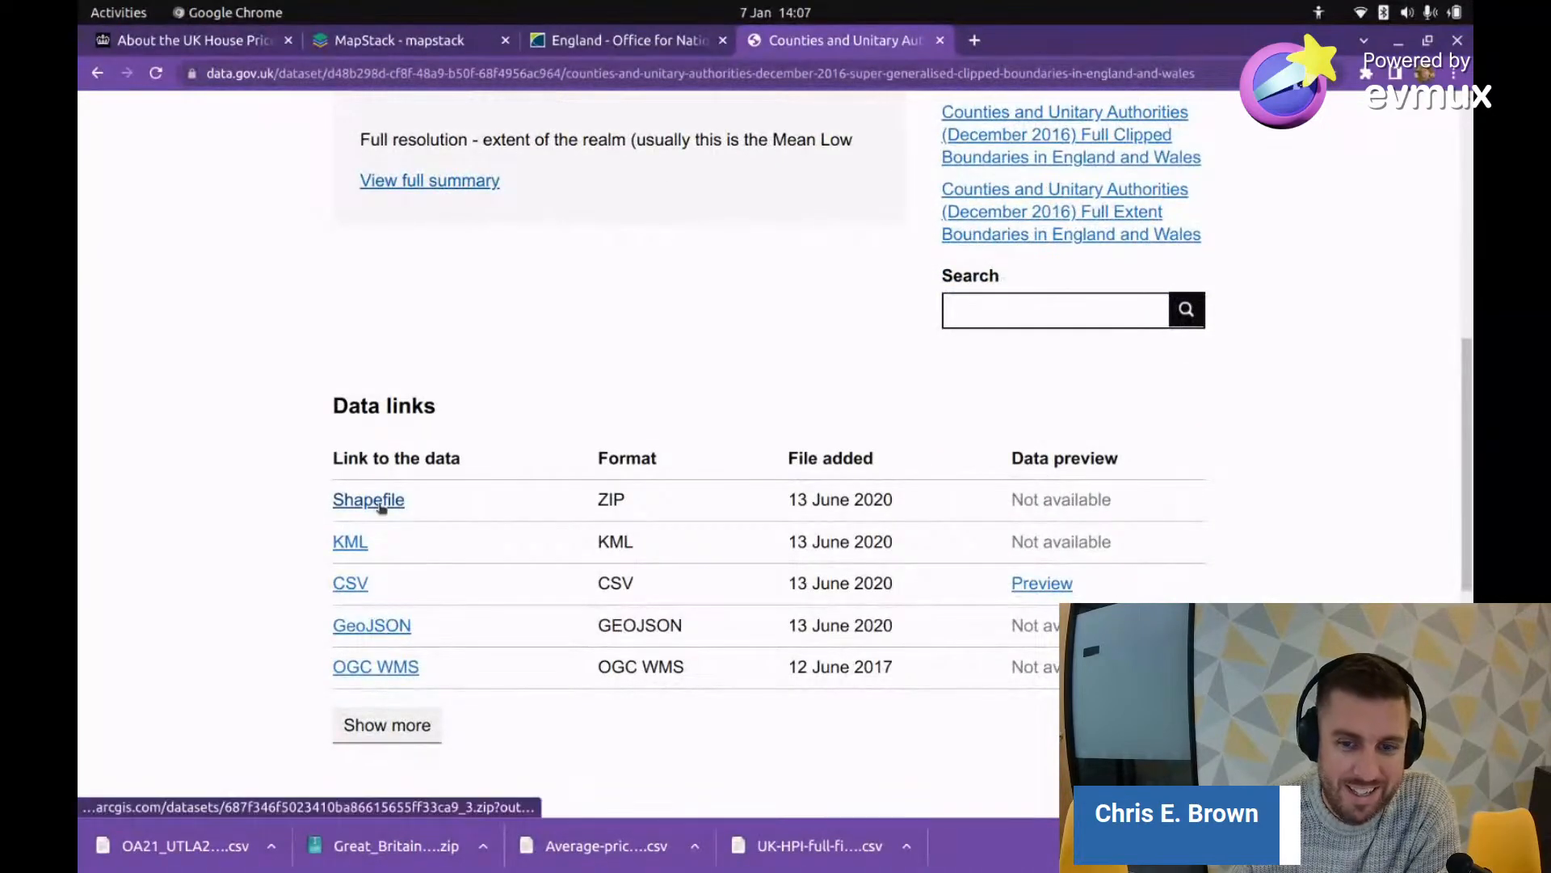
click(367, 630)
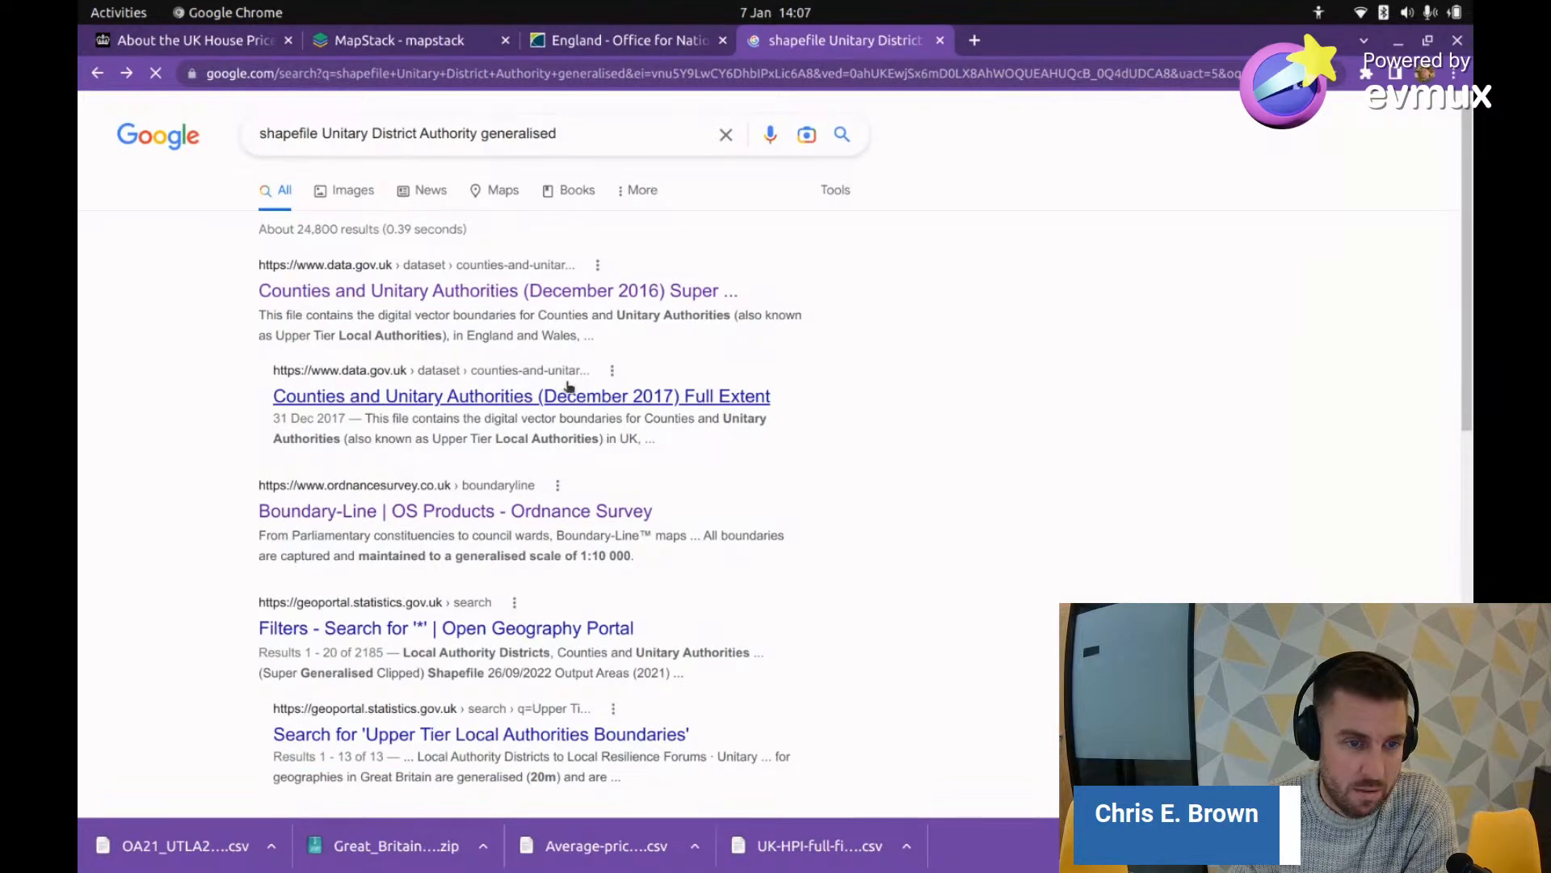
scroll(568, 387, down, 3)
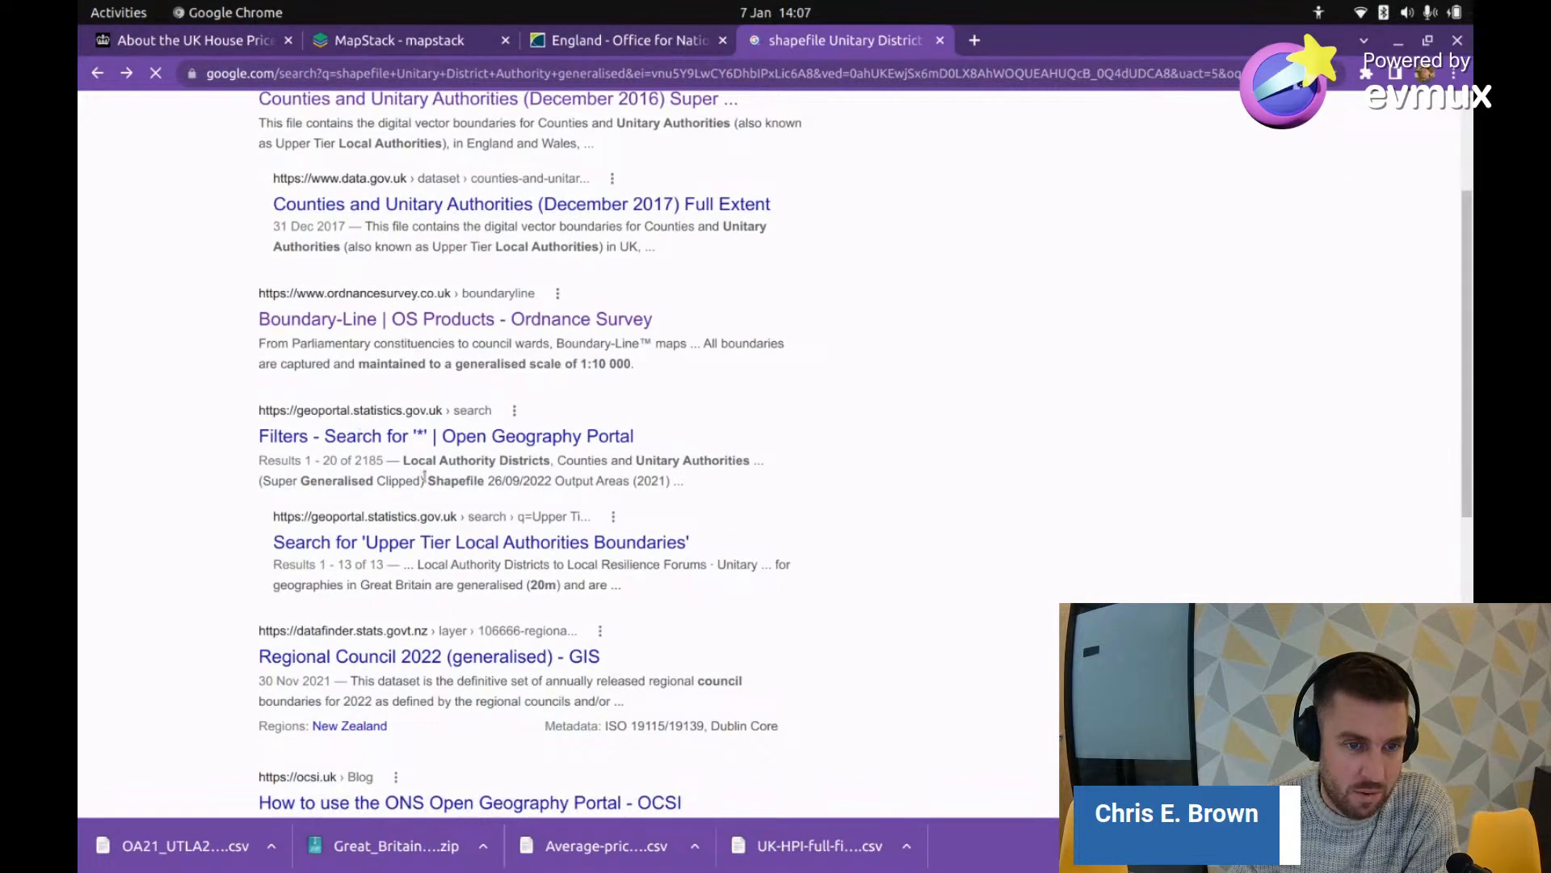
scroll(380, 483, down, 2)
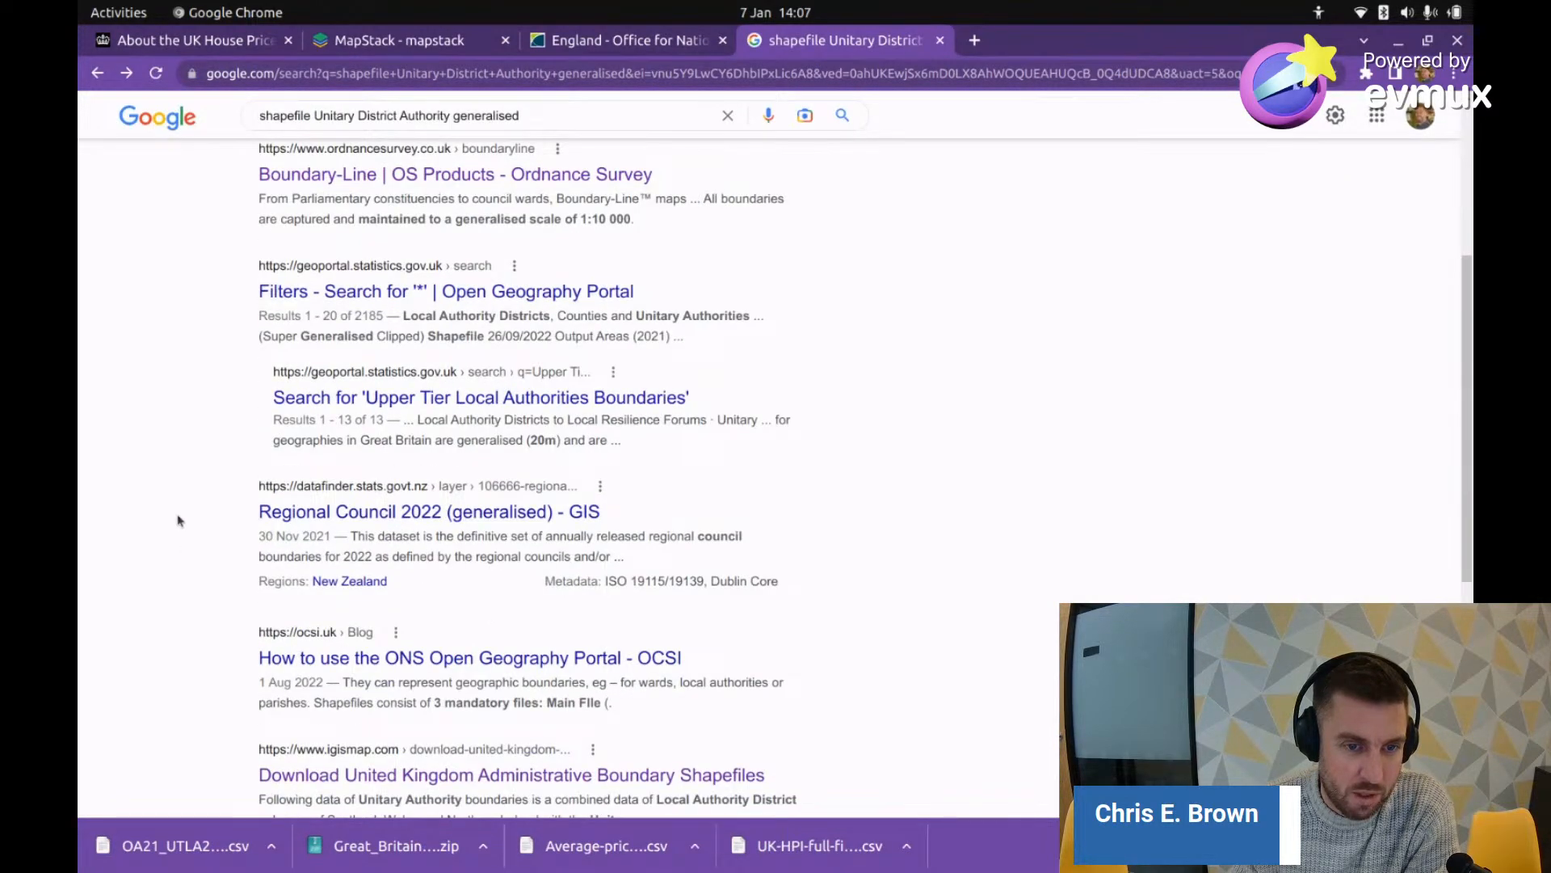
scroll(178, 520, down, 1)
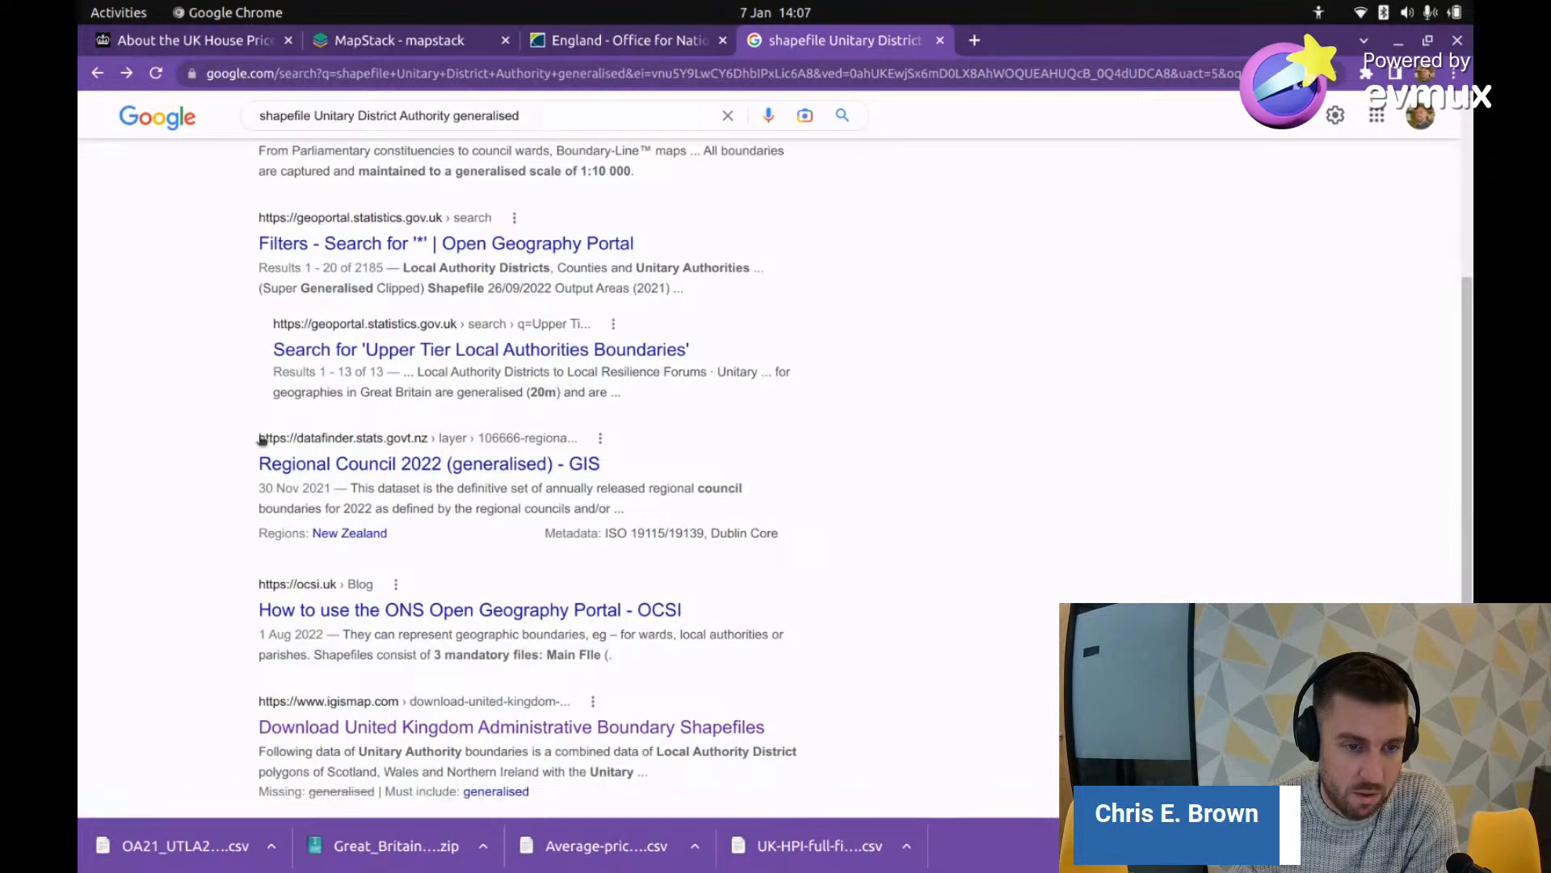
scroll(261, 440, down, 3)
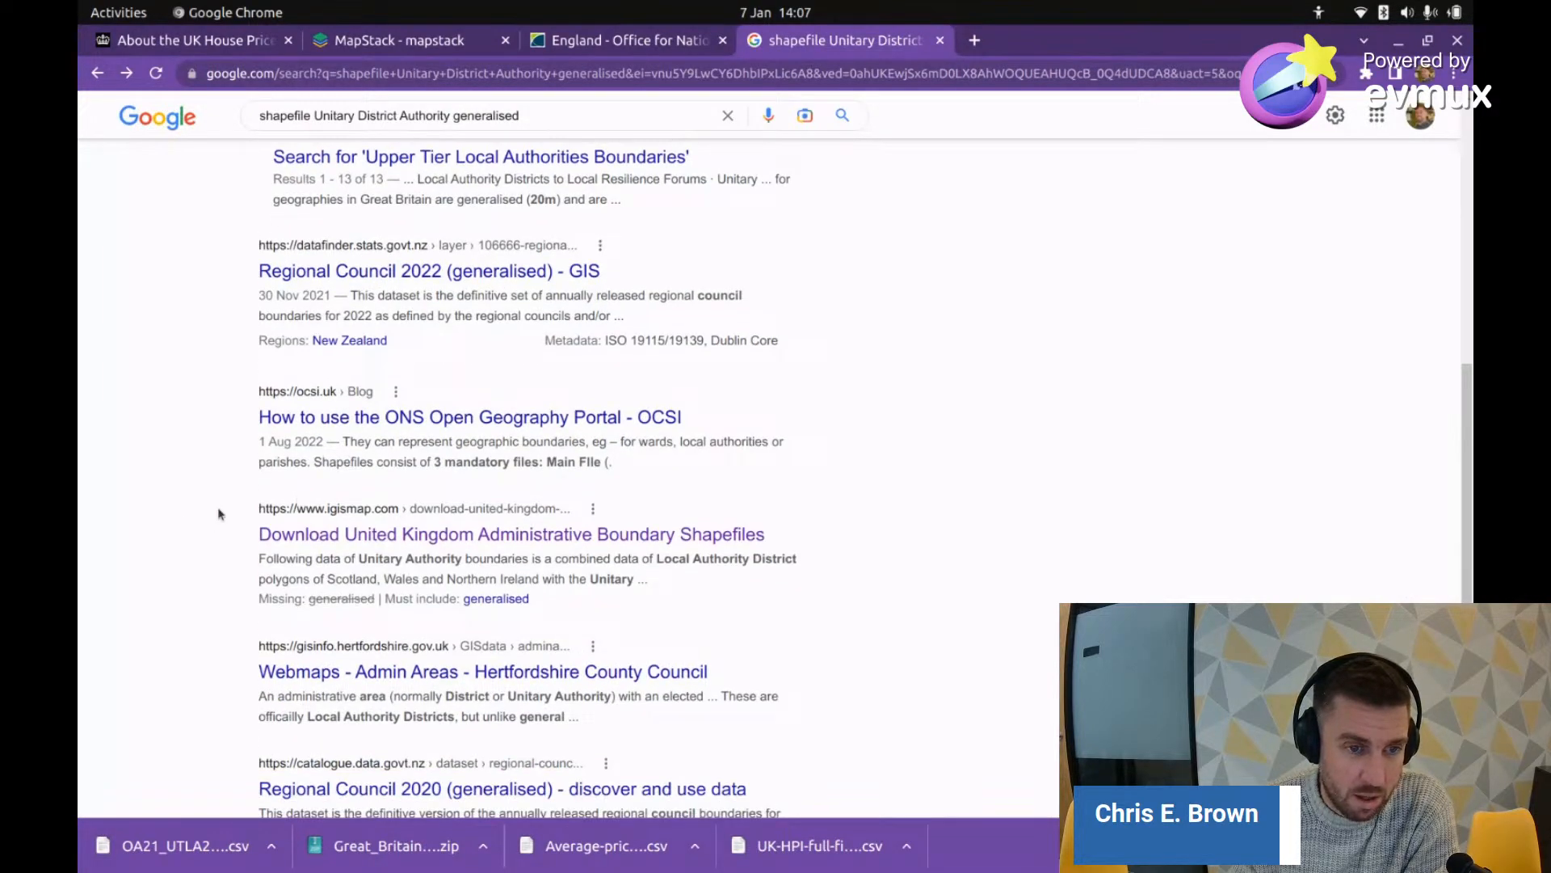
scroll(218, 514, down, 1)
scroll(243, 514, down, 2)
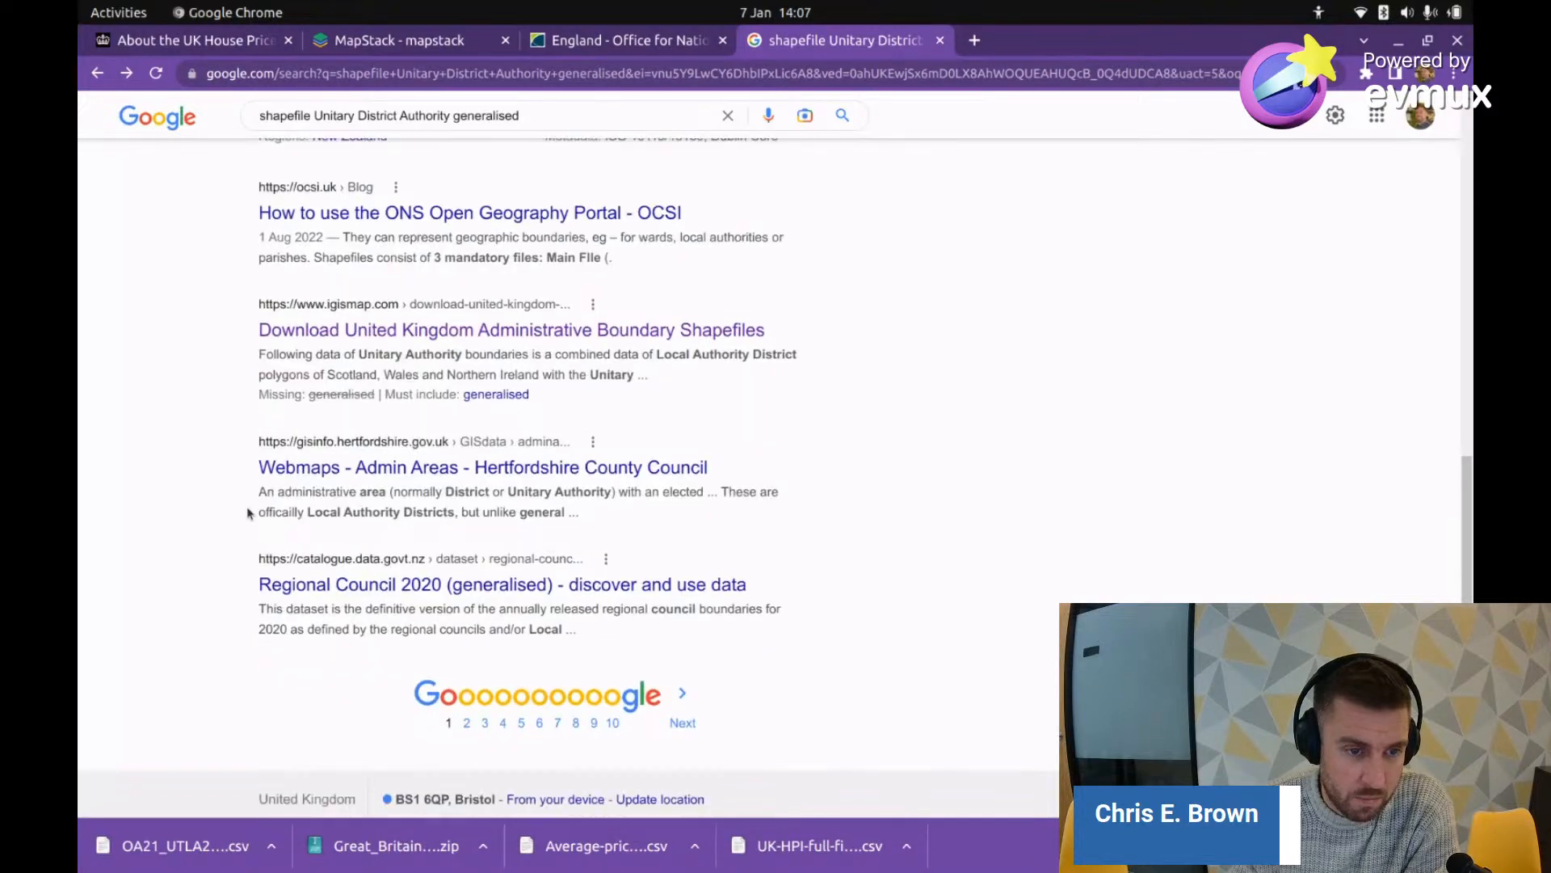
scroll(250, 513, down, 1)
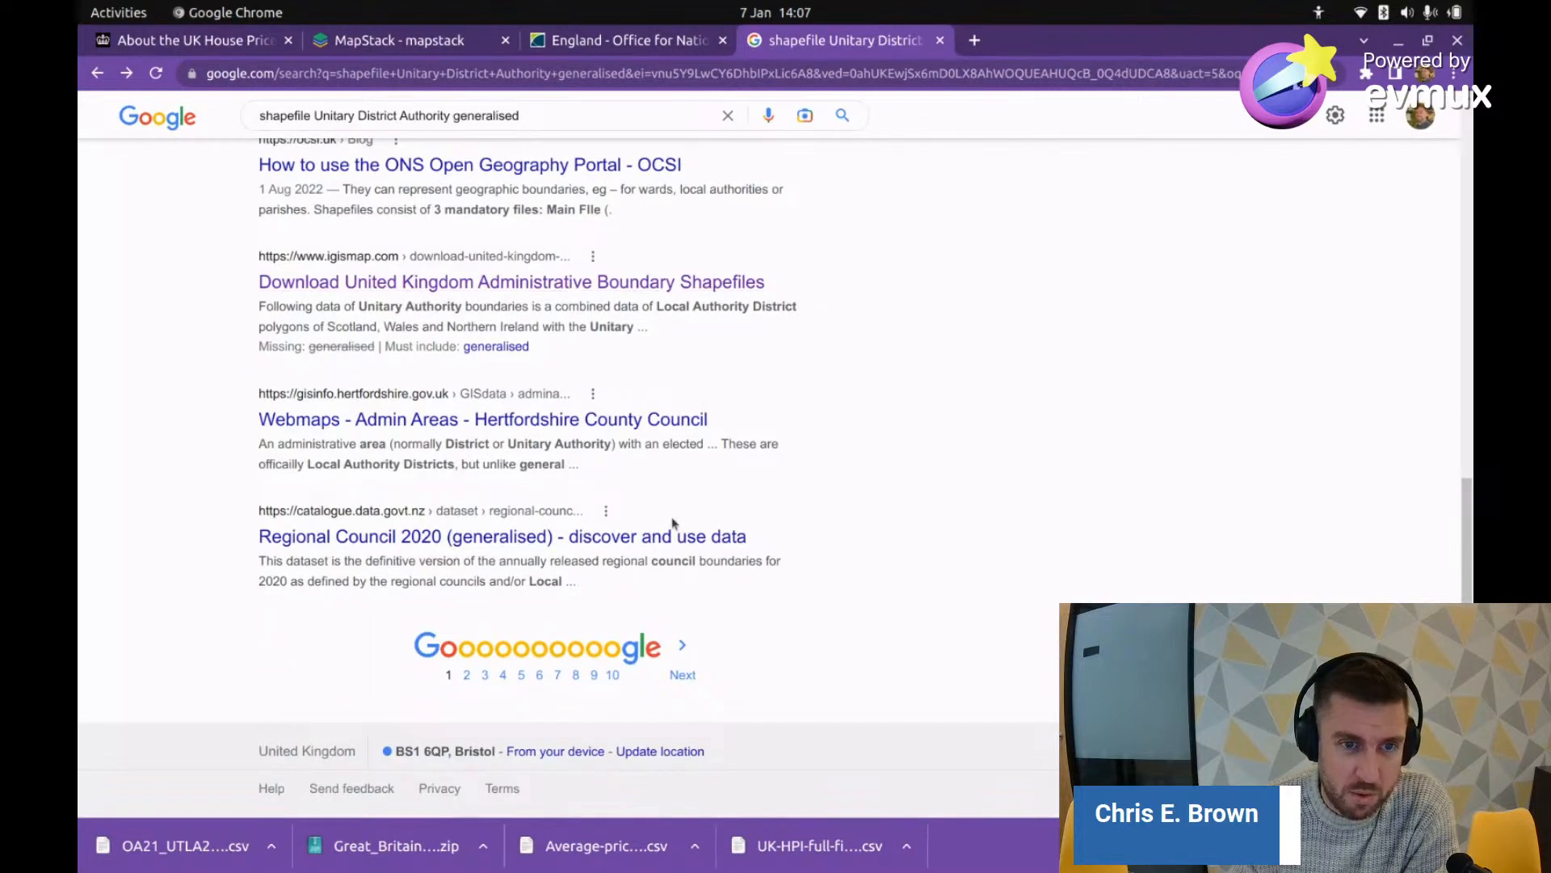
scroll(673, 523, up, 10)
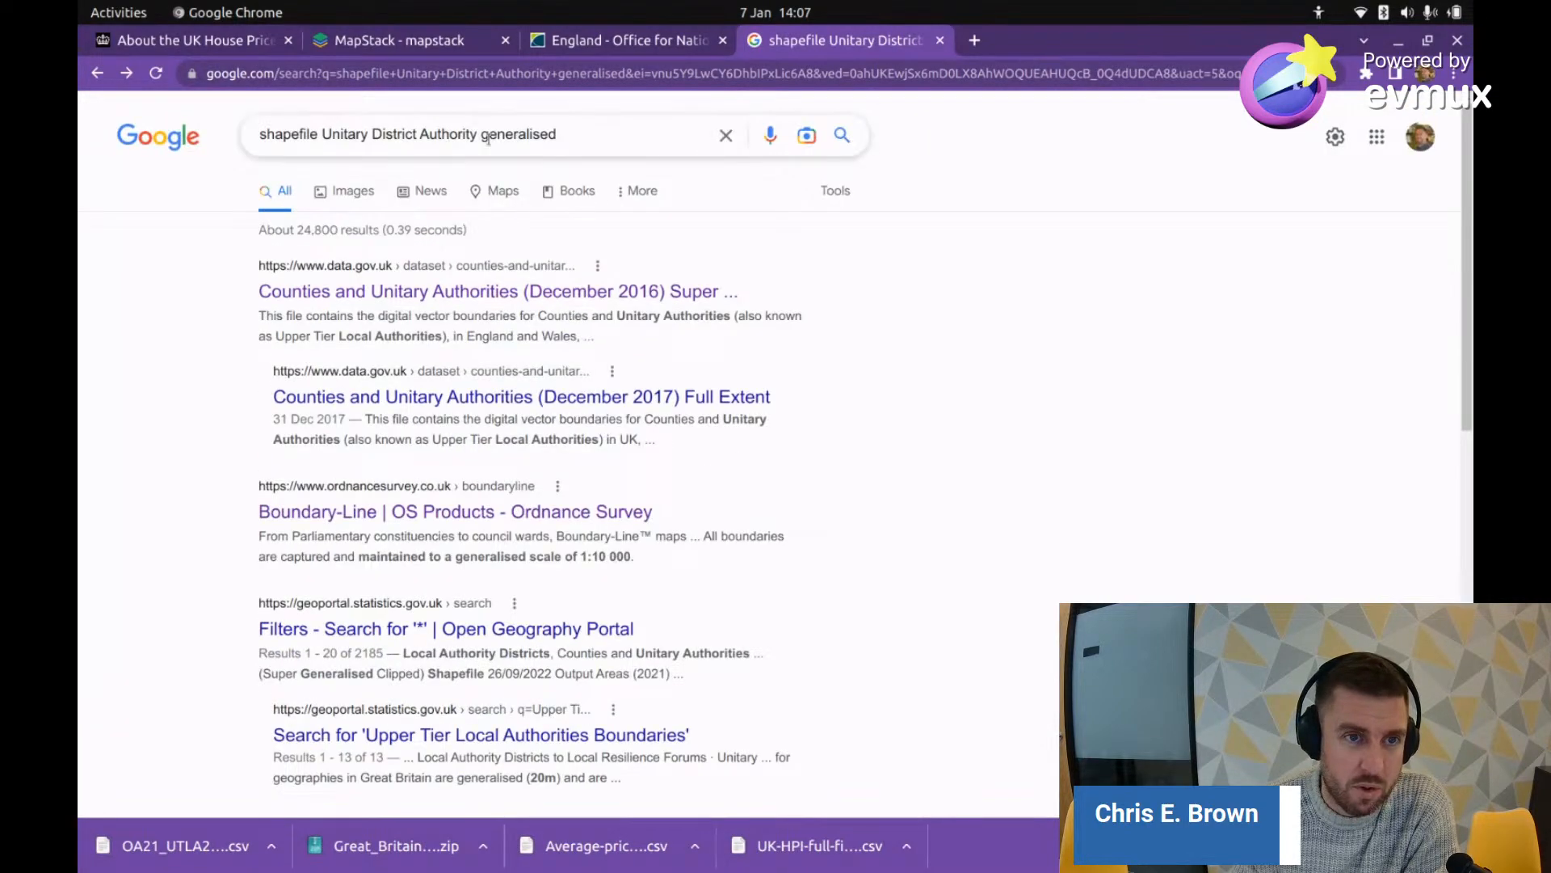
drag(475, 134, 332, 134)
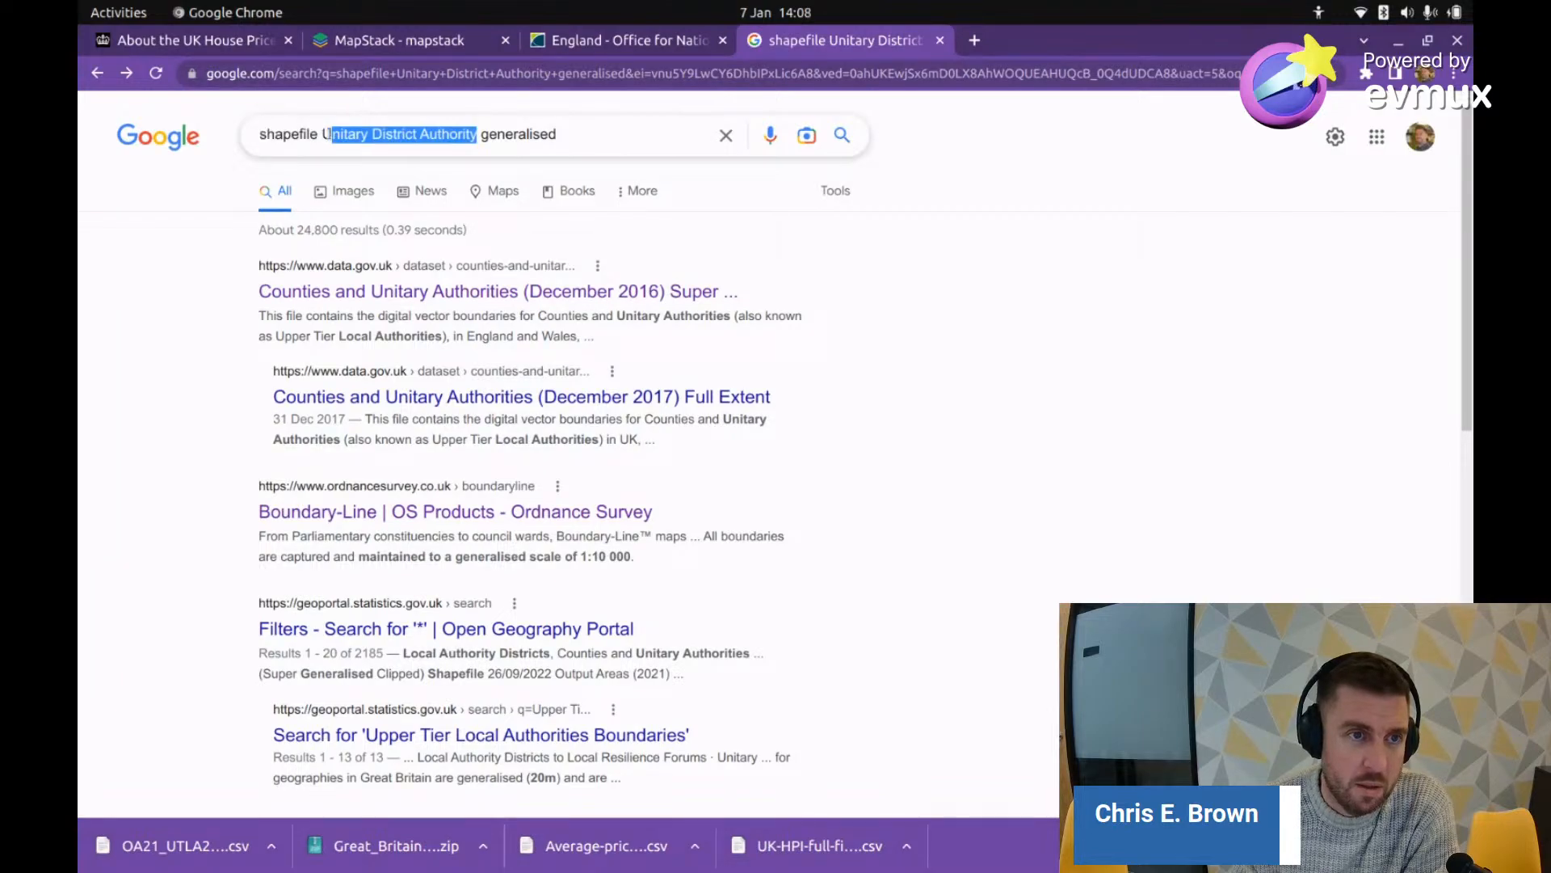
Step: Search Google for 'shapefile UK areas generalised'
key(BackSpace)
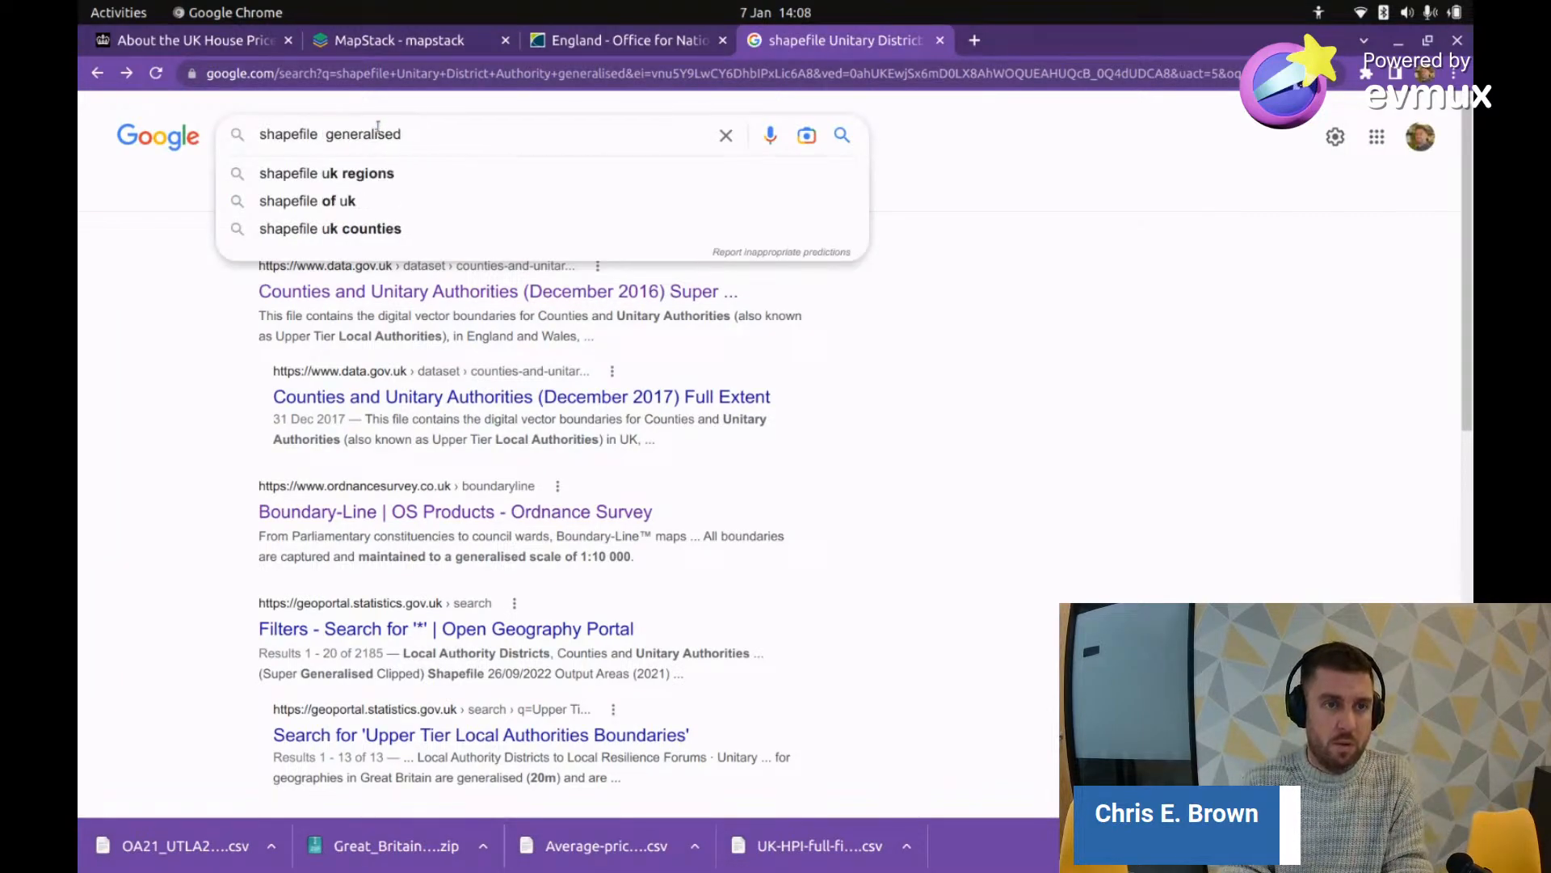
text(K ar)
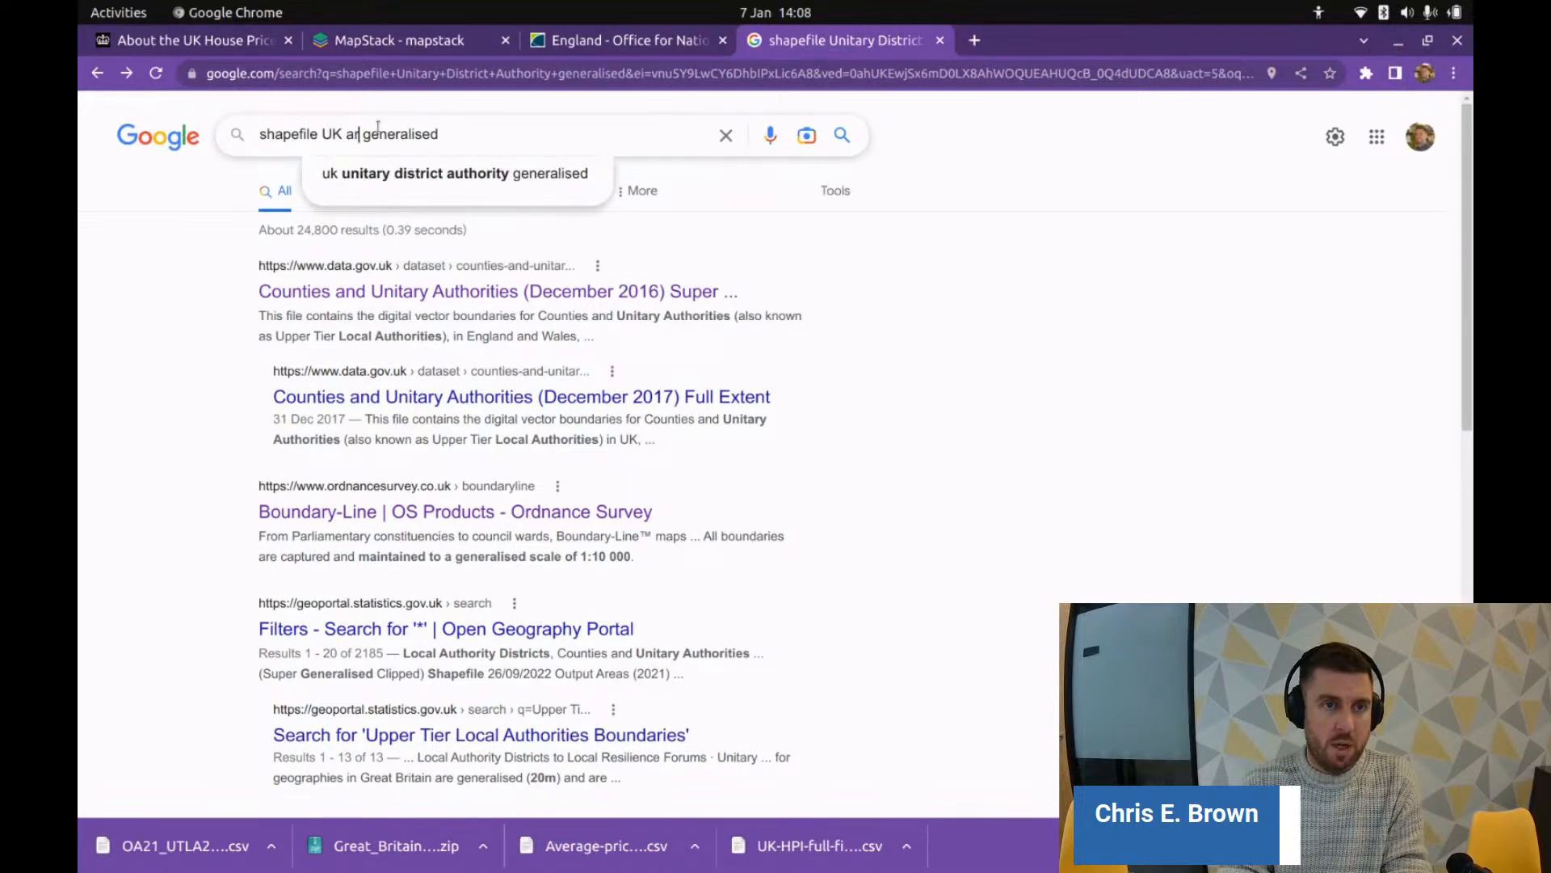
text(eas)
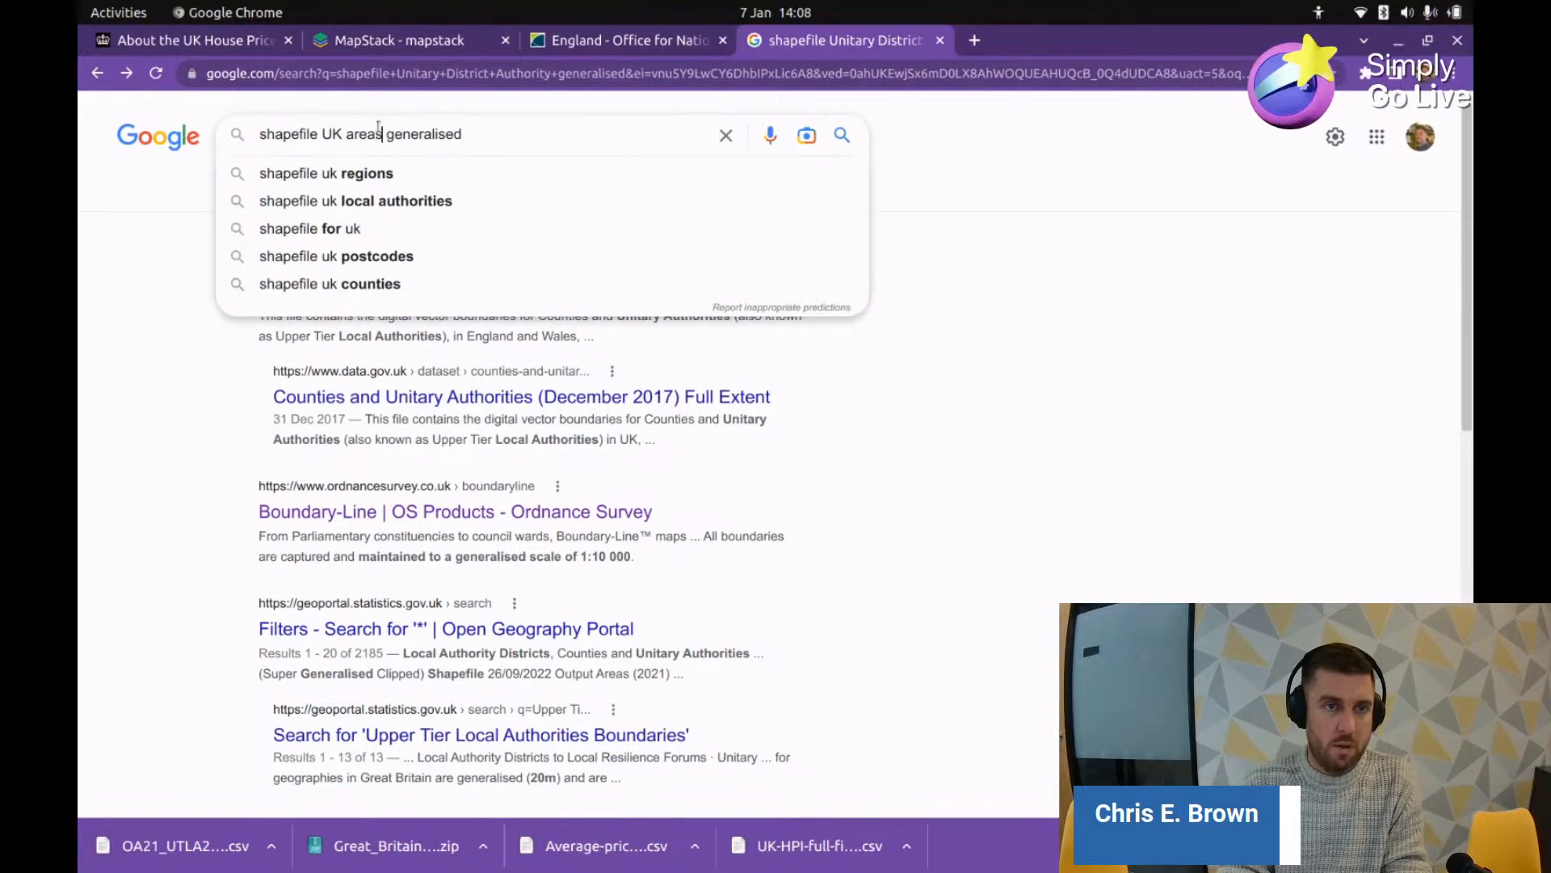
key(Return)
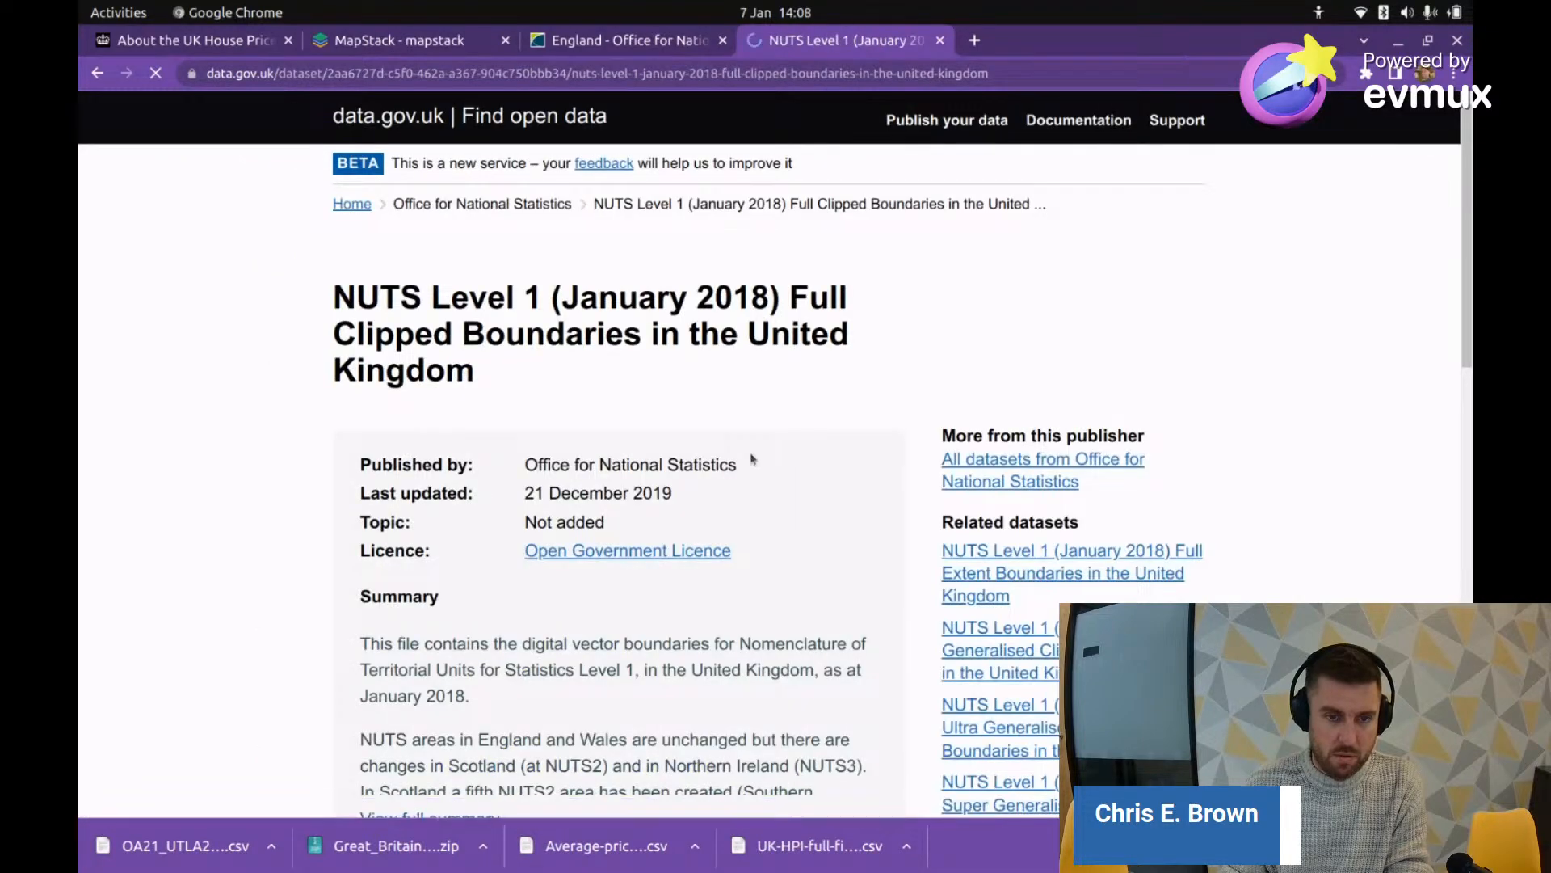
Step: Try the NUTS Level 1 shapefile download, which returns 404, and return to the results
scroll(415, 713, down, 5)
click(386, 754)
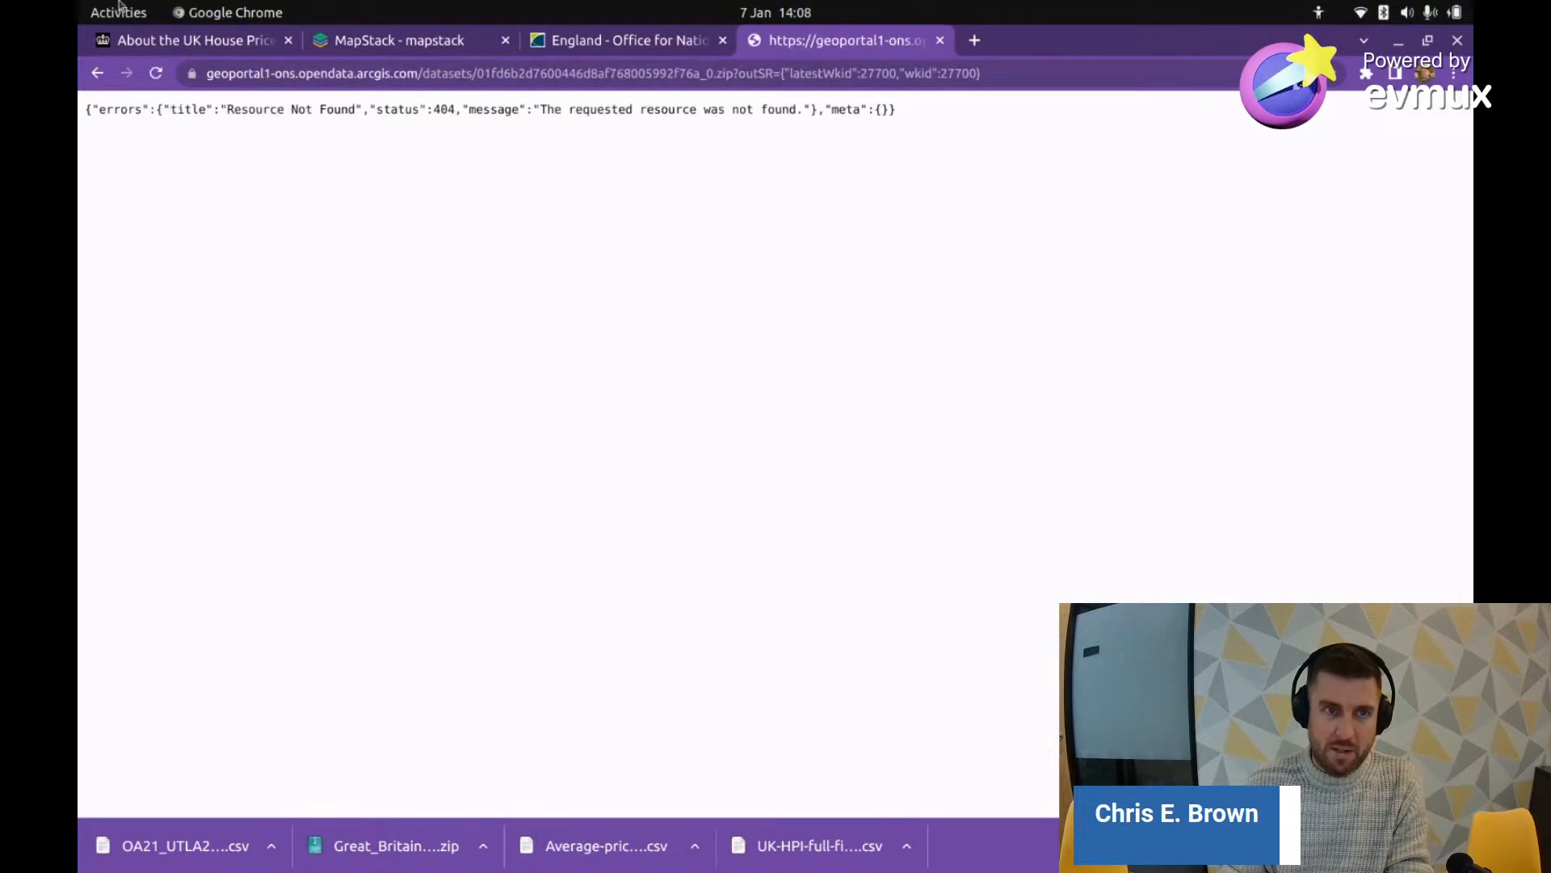
click(99, 74)
scroll(807, 551, down, 3)
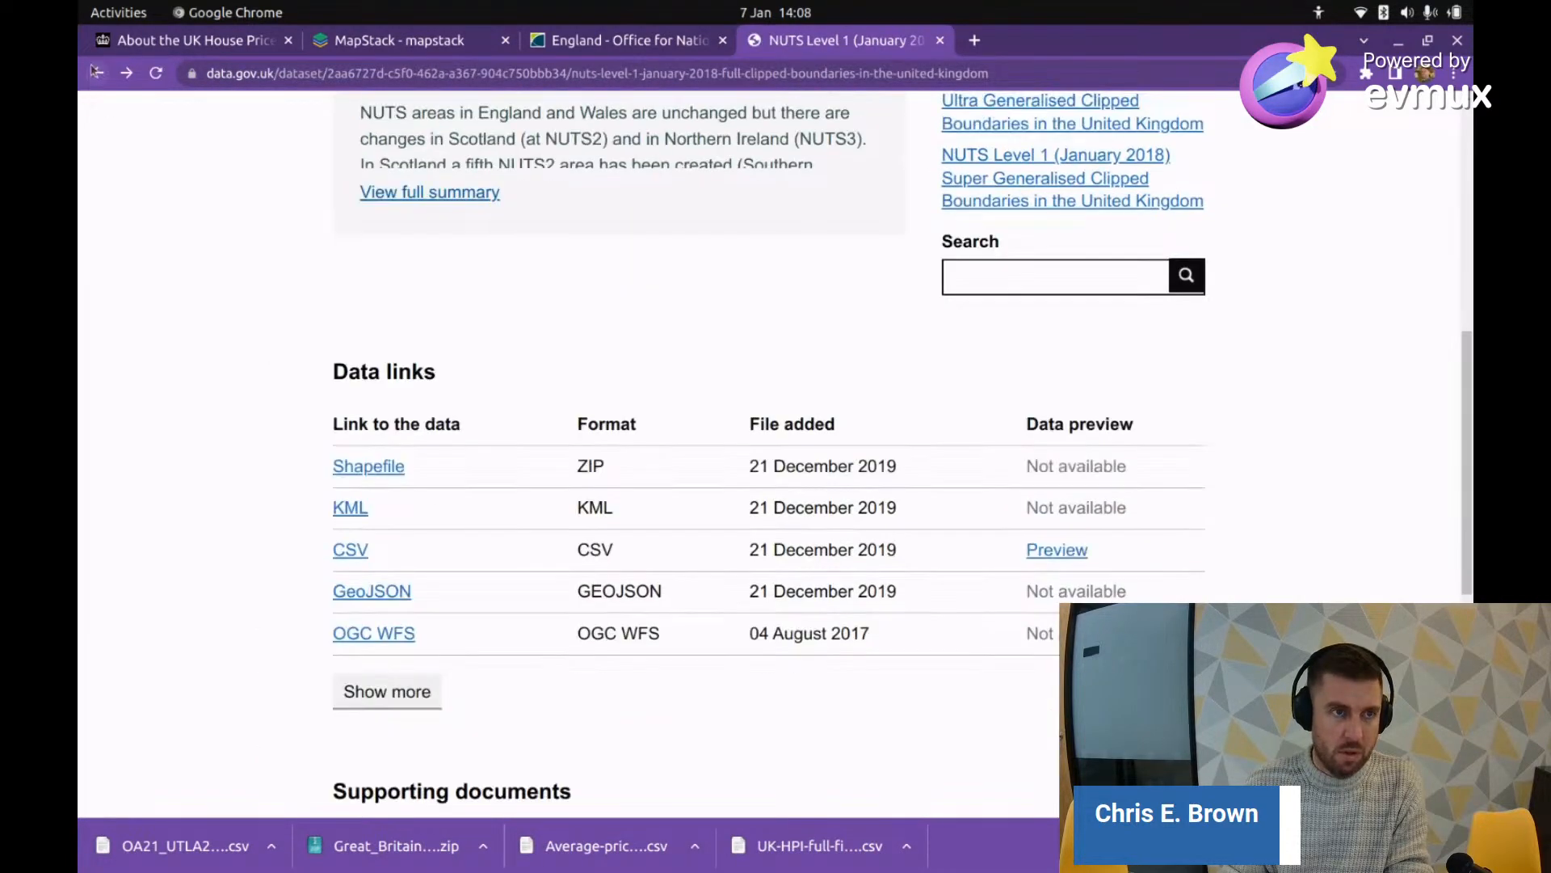
click(98, 74)
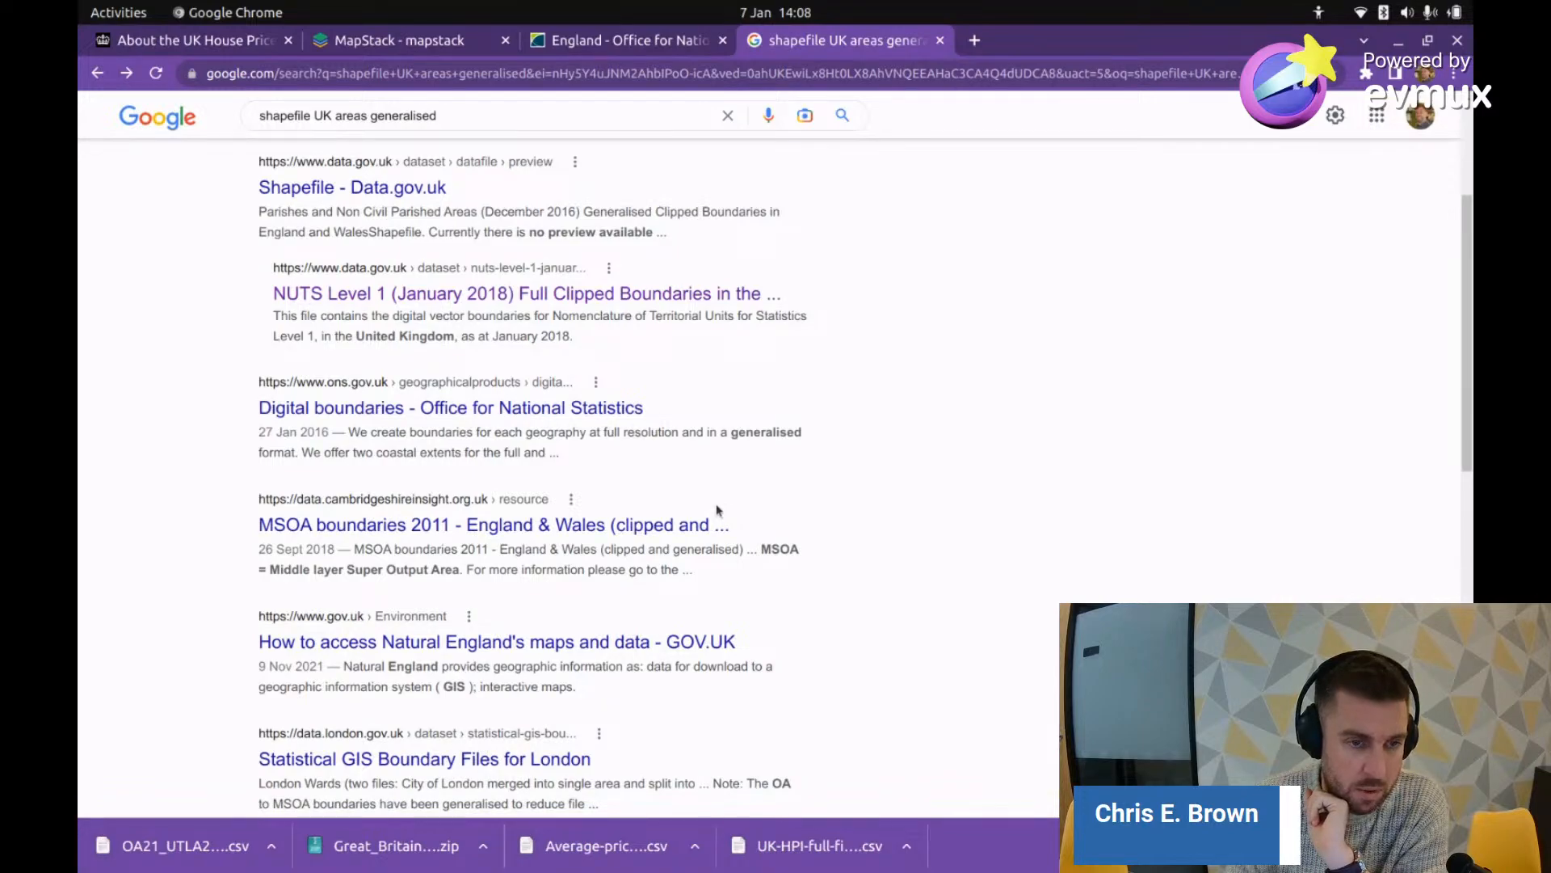
scroll(765, 417, down, 2)
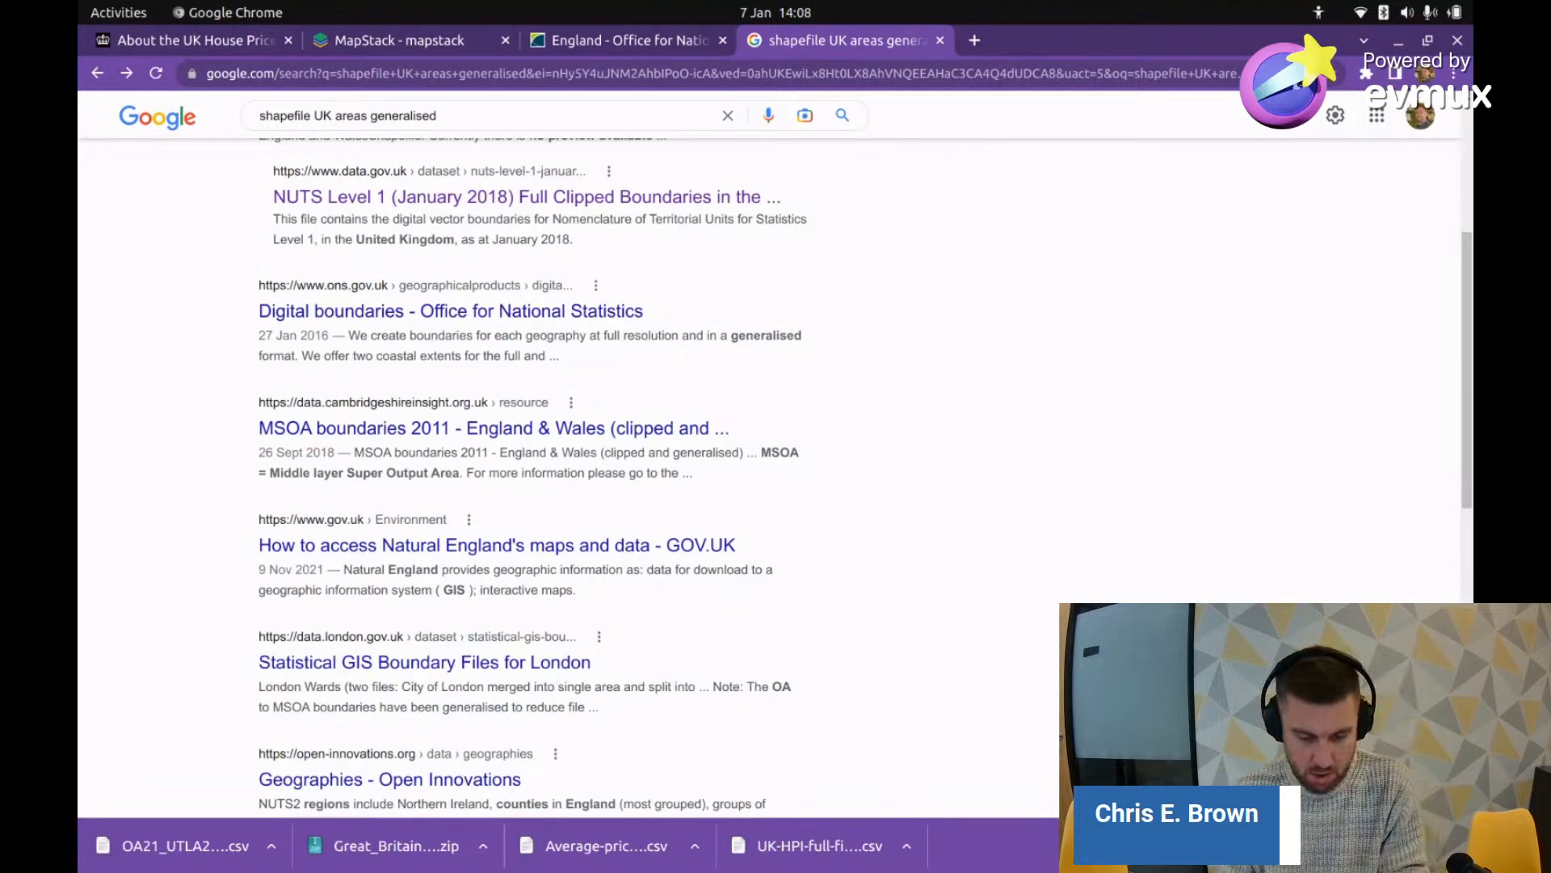
key(alt+Tab)
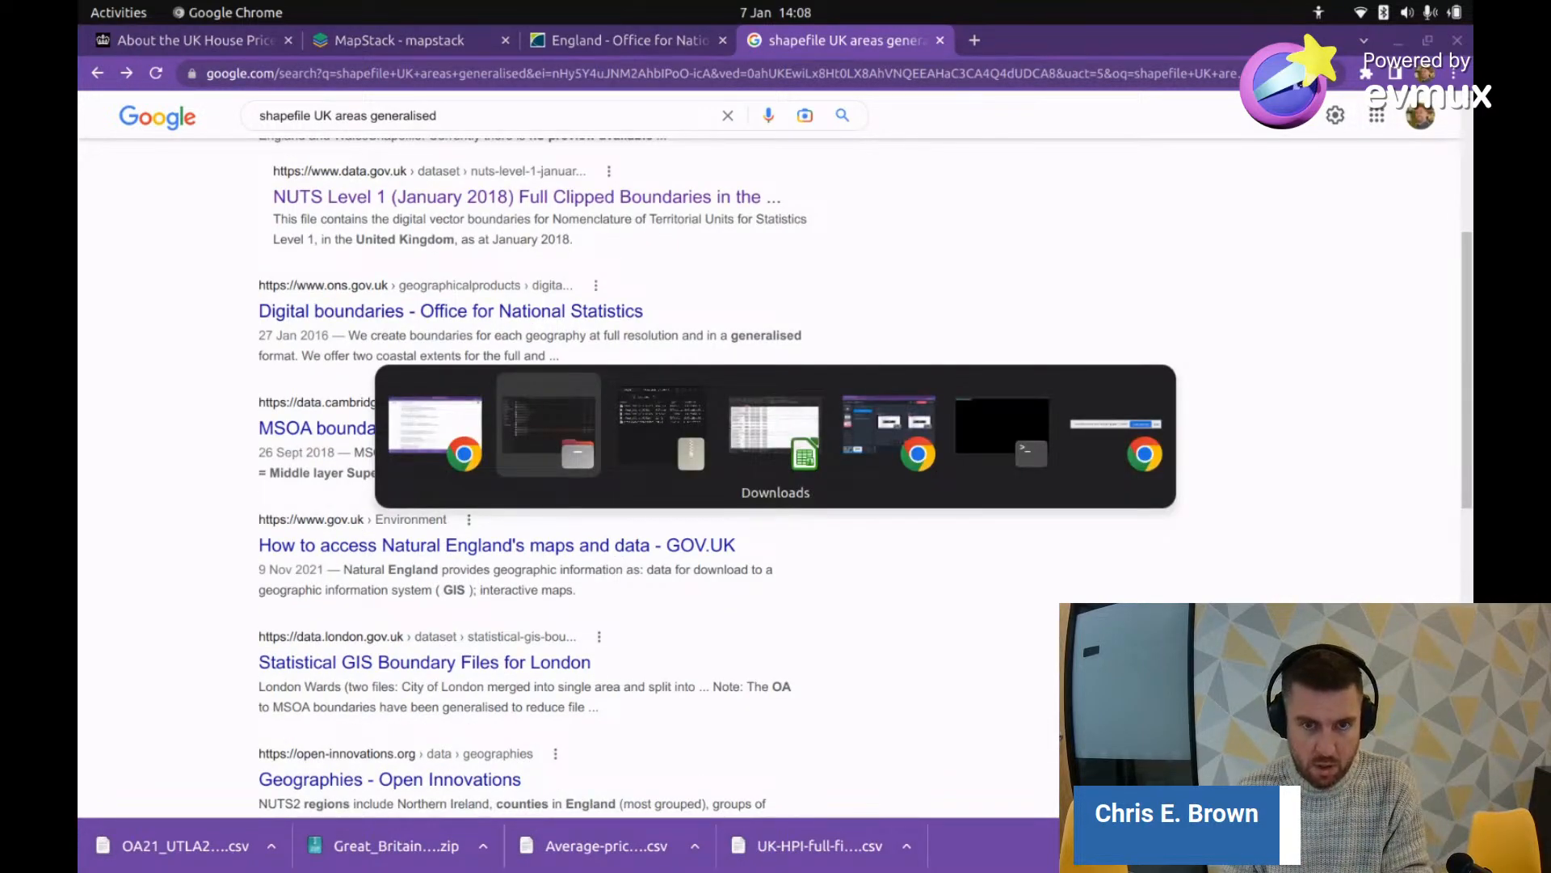
key(alt+Tab)
key(alt+shift+Tab)
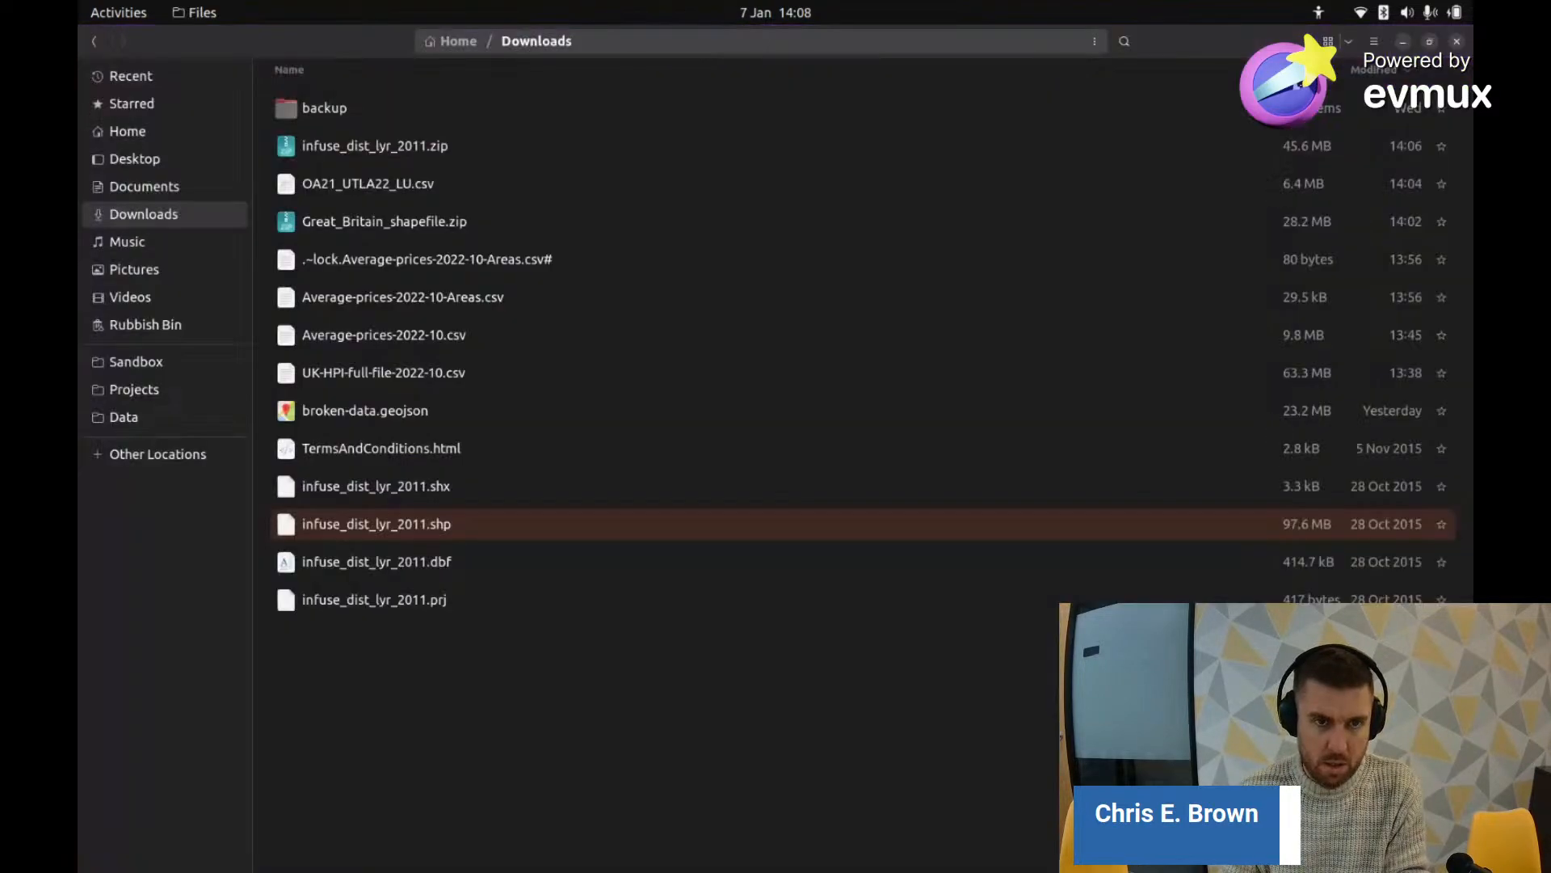
key(super)
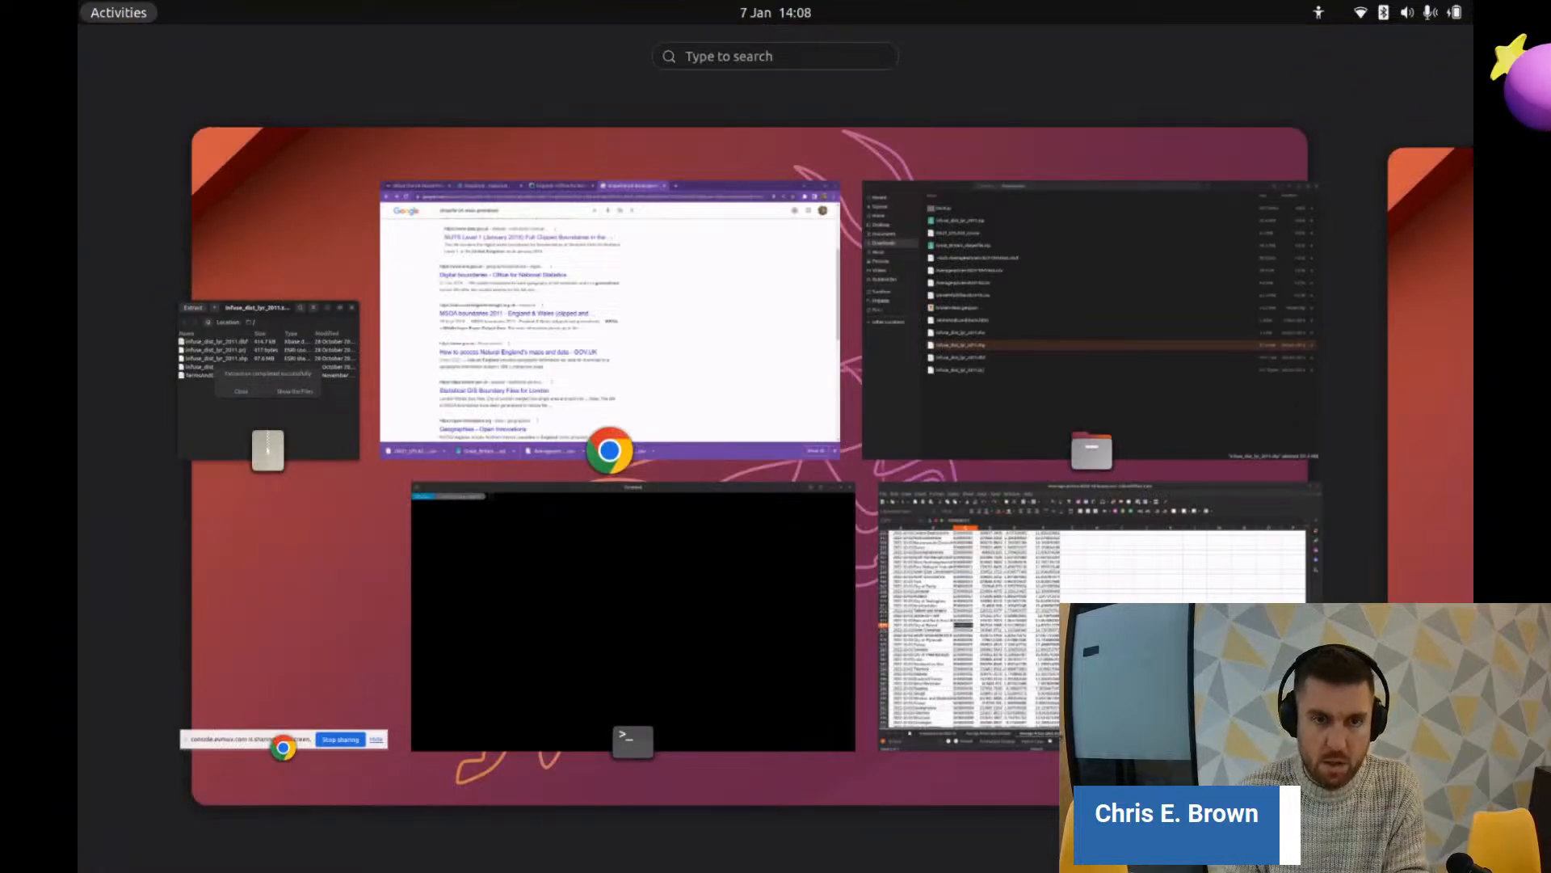
key(super)
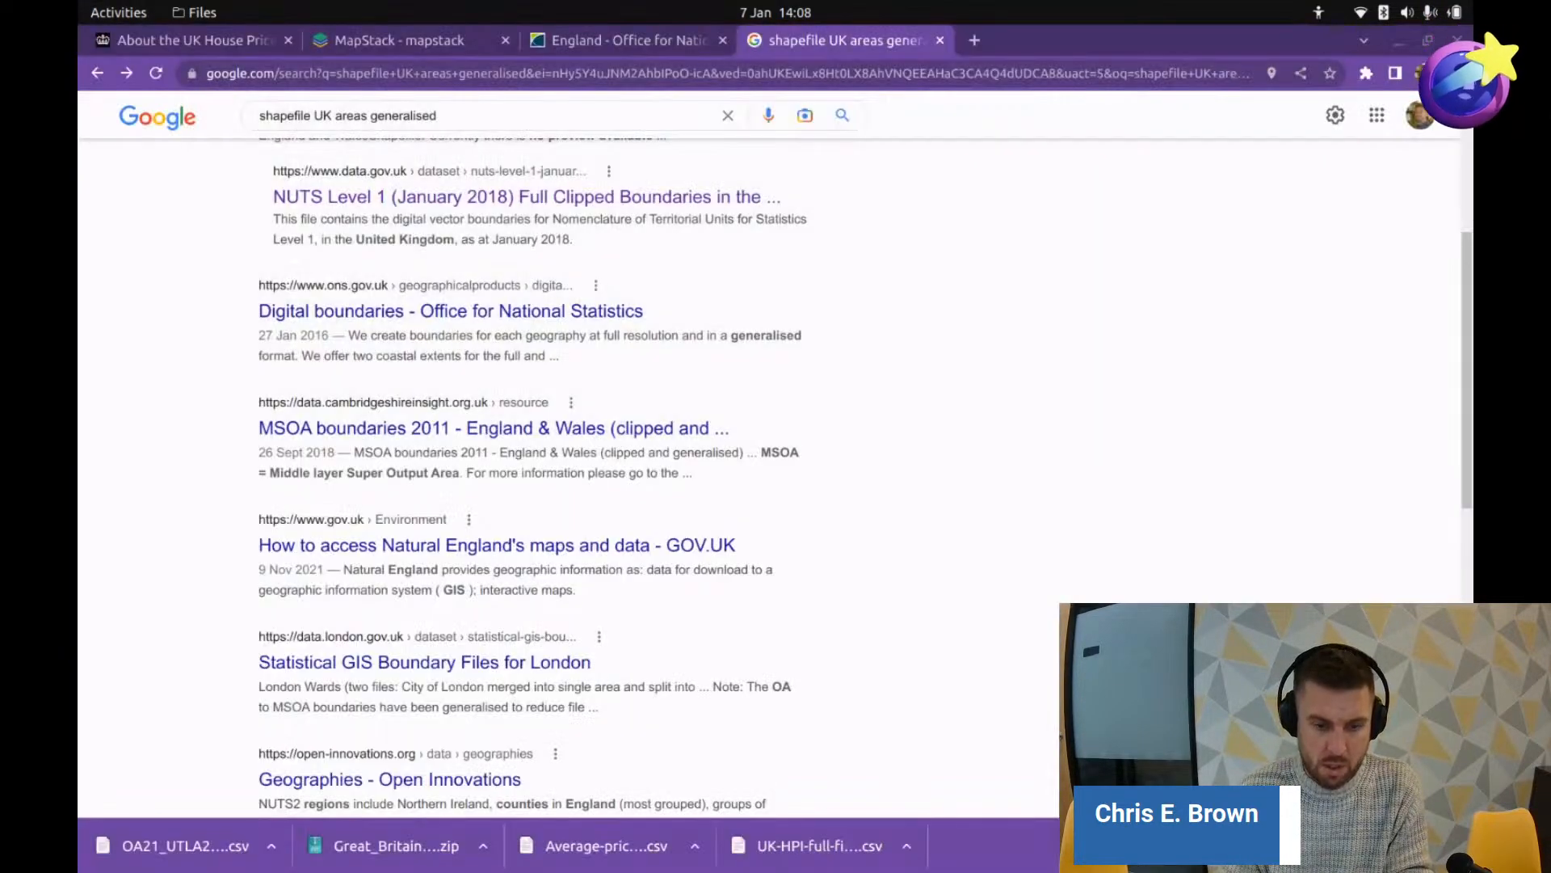
key(alt+Tab)
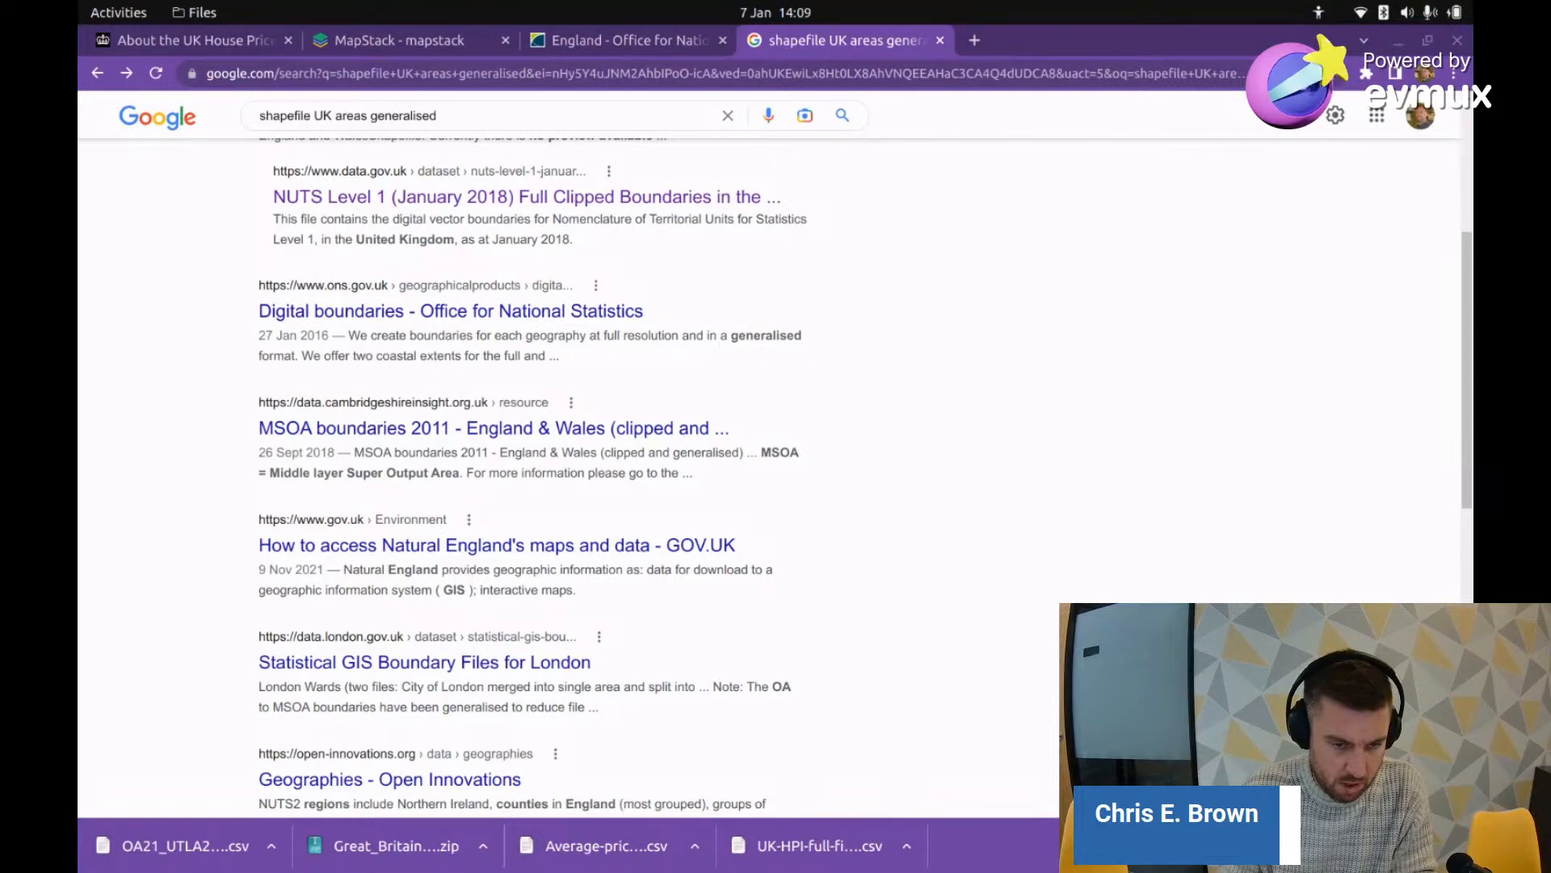
click(654, 524)
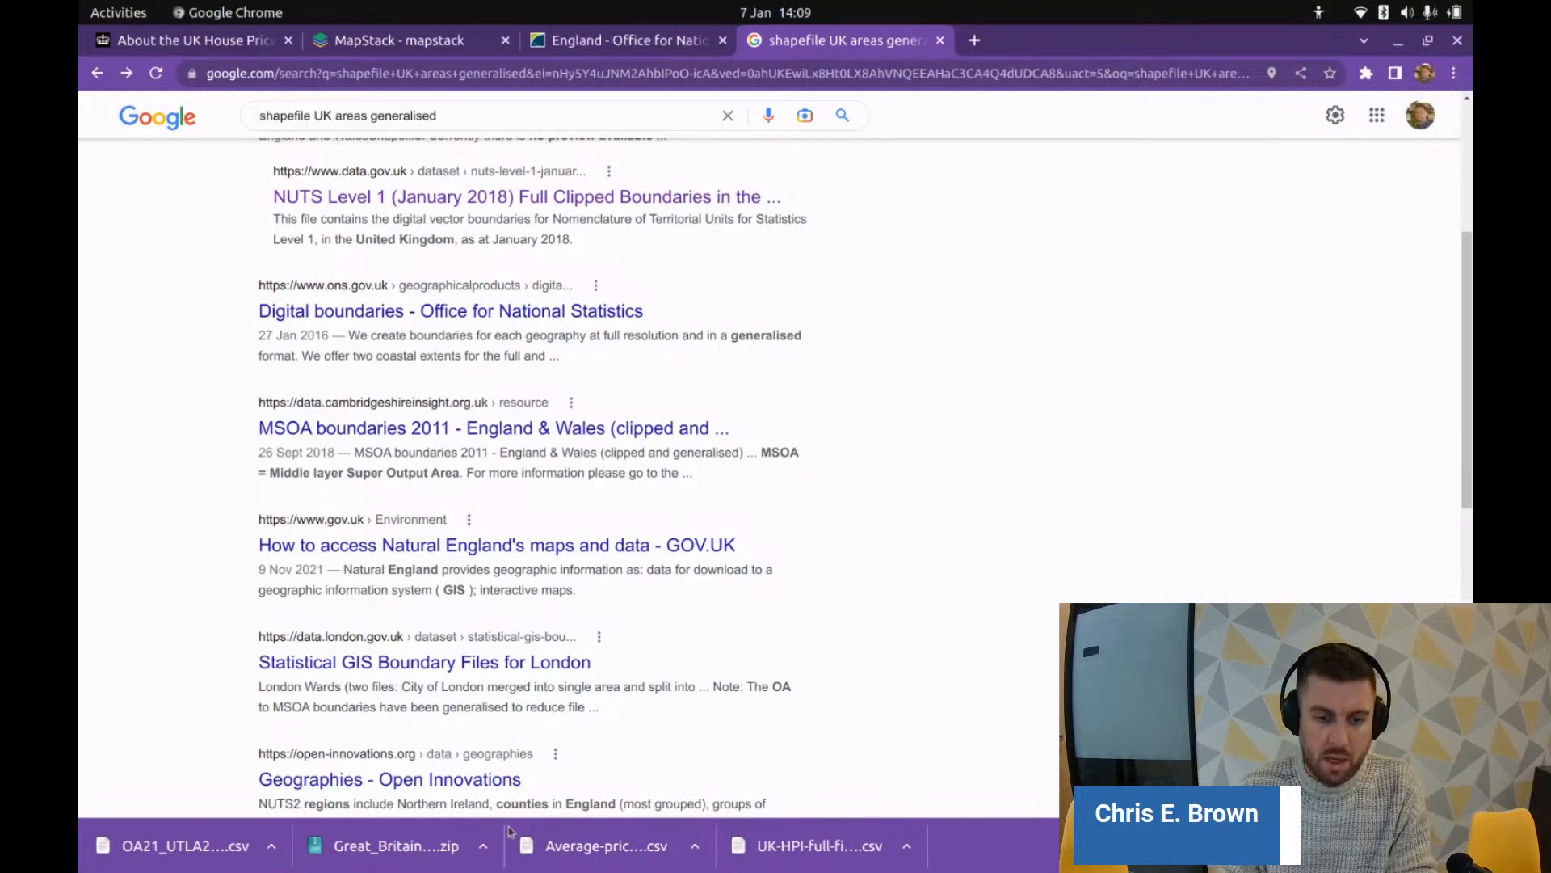
key(alt+Tab)
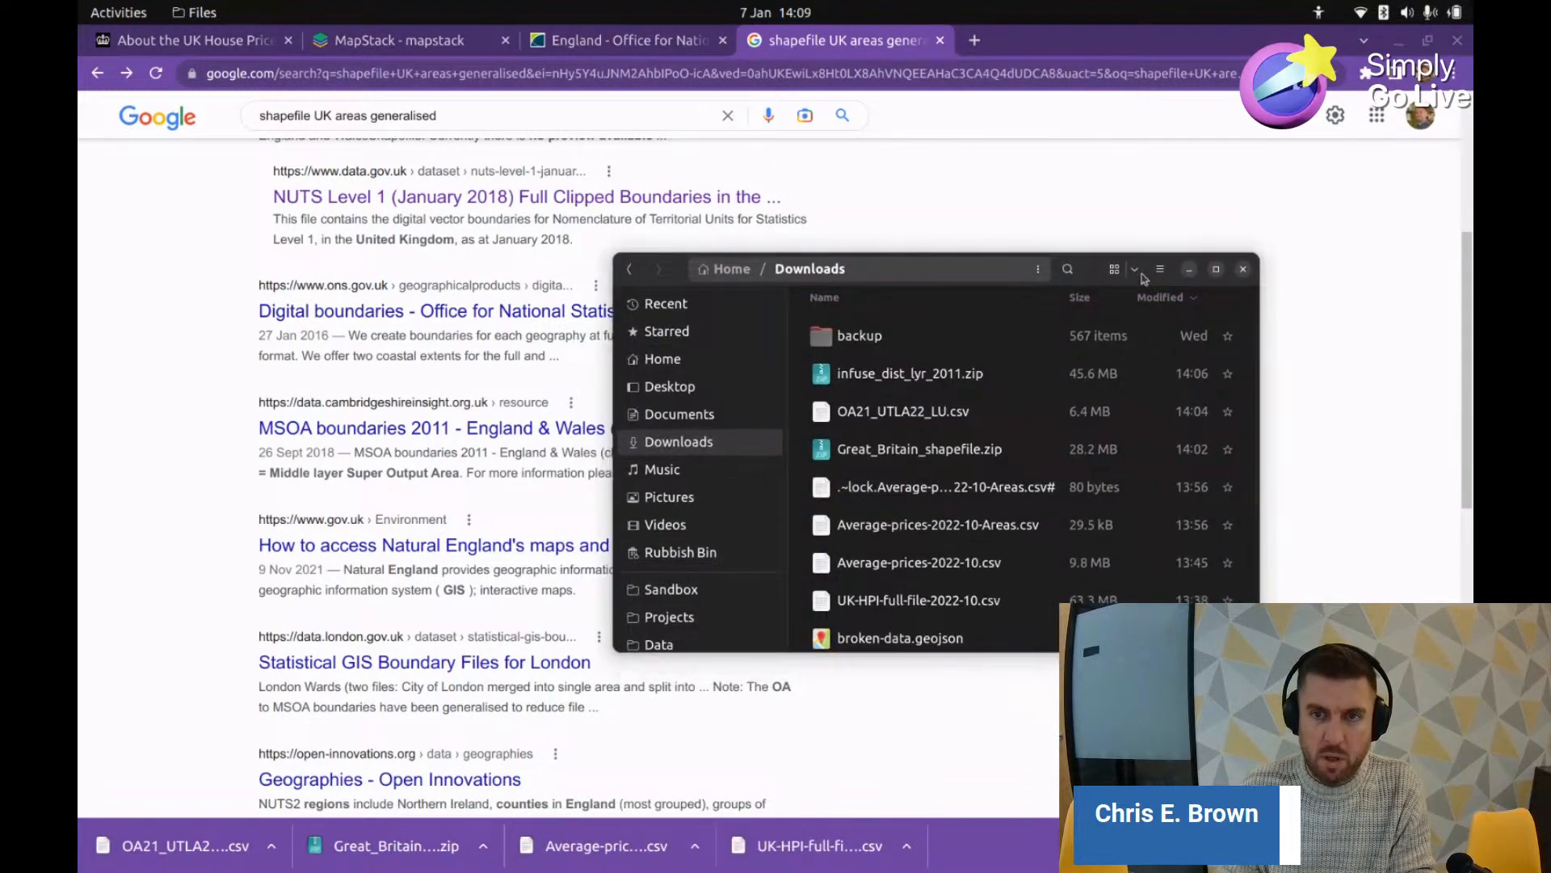
double_click(1156, 287)
key(alt+Tab)
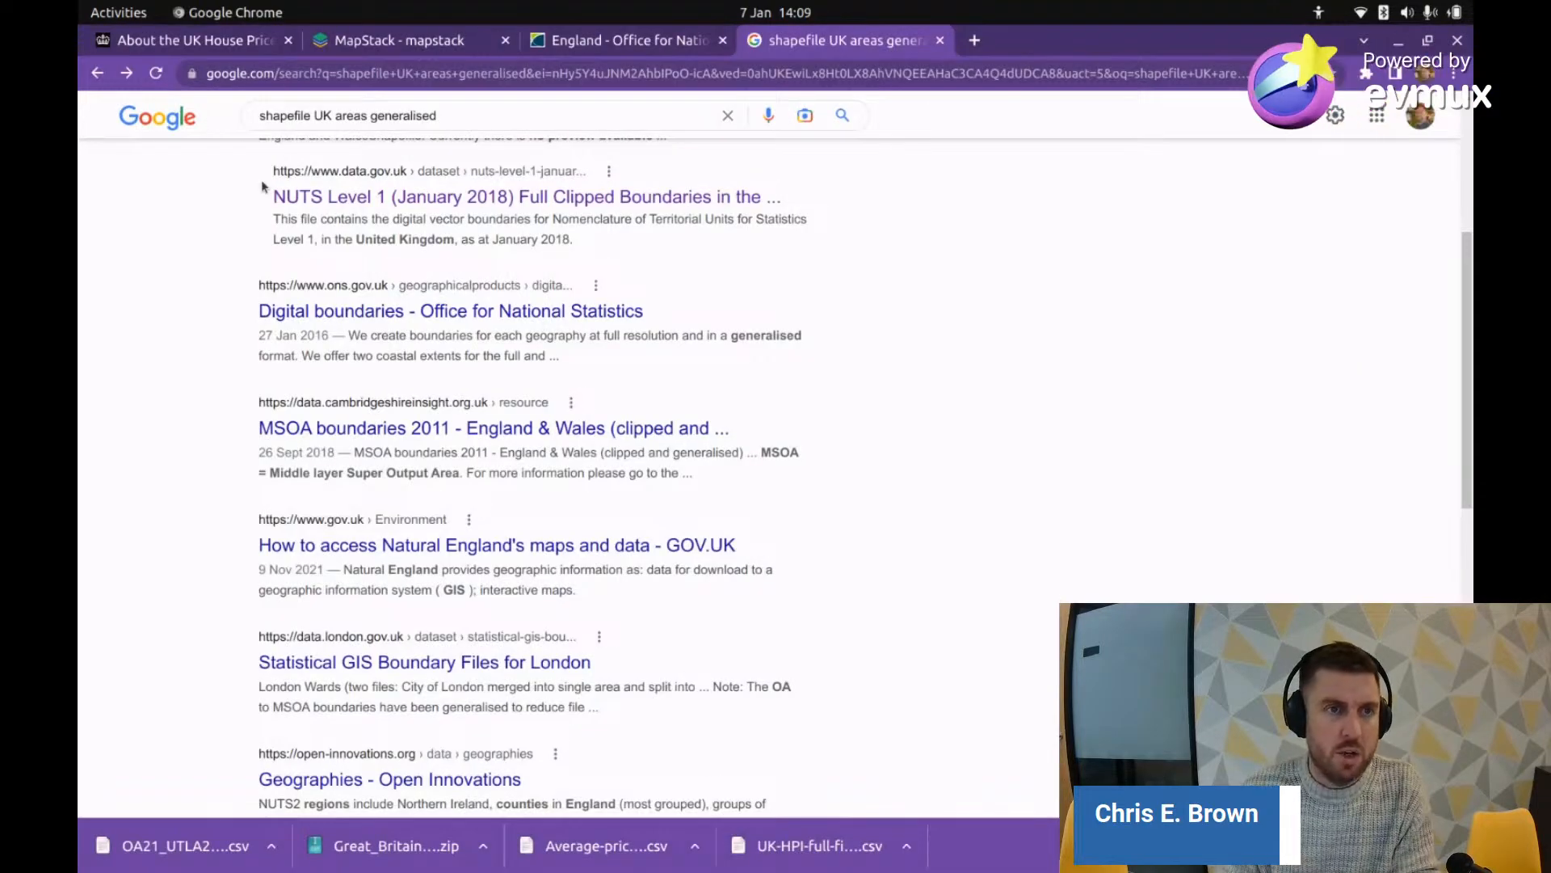
Step: Open the ONS 'Digital boundaries' page and follow its link to the Open Geography portal
scroll(279, 650, up, 3)
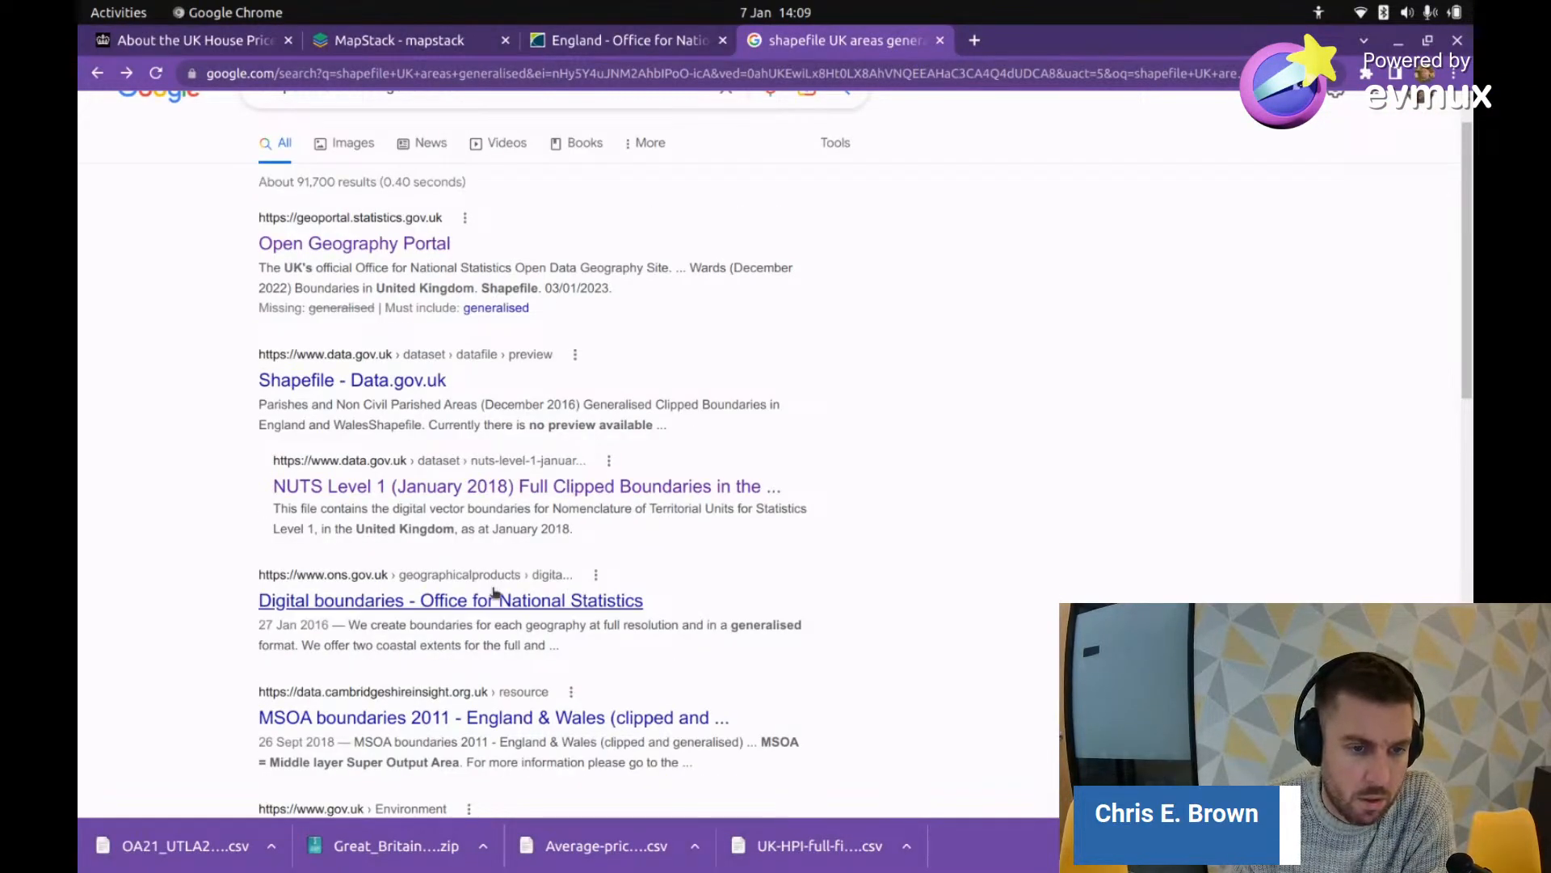
click(495, 601)
scroll(467, 571, down, 8)
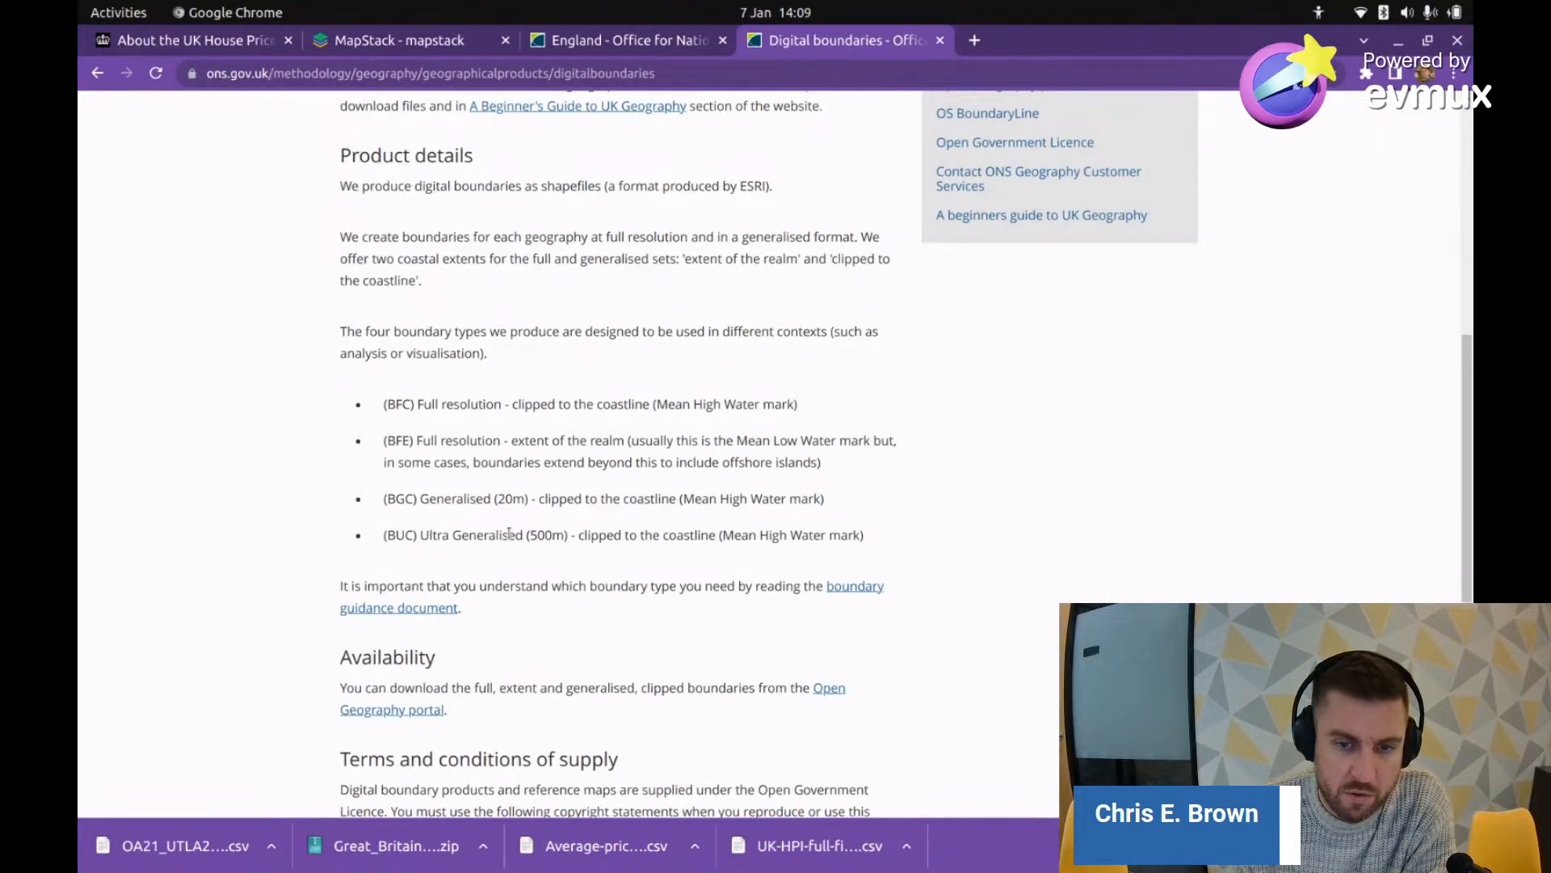
scroll(509, 533, down, 4)
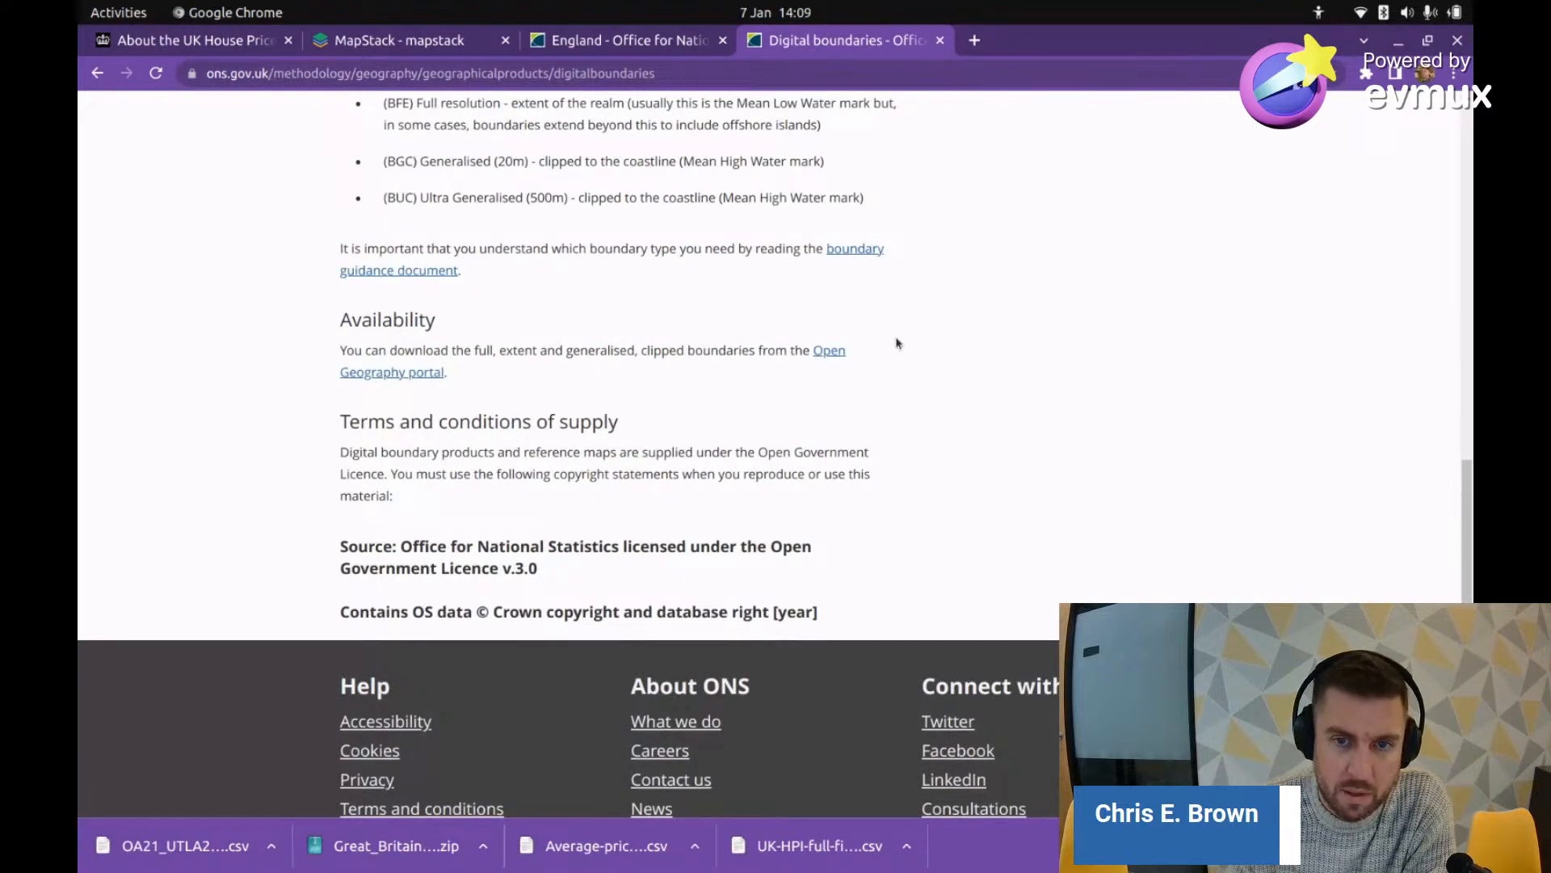
click(830, 350)
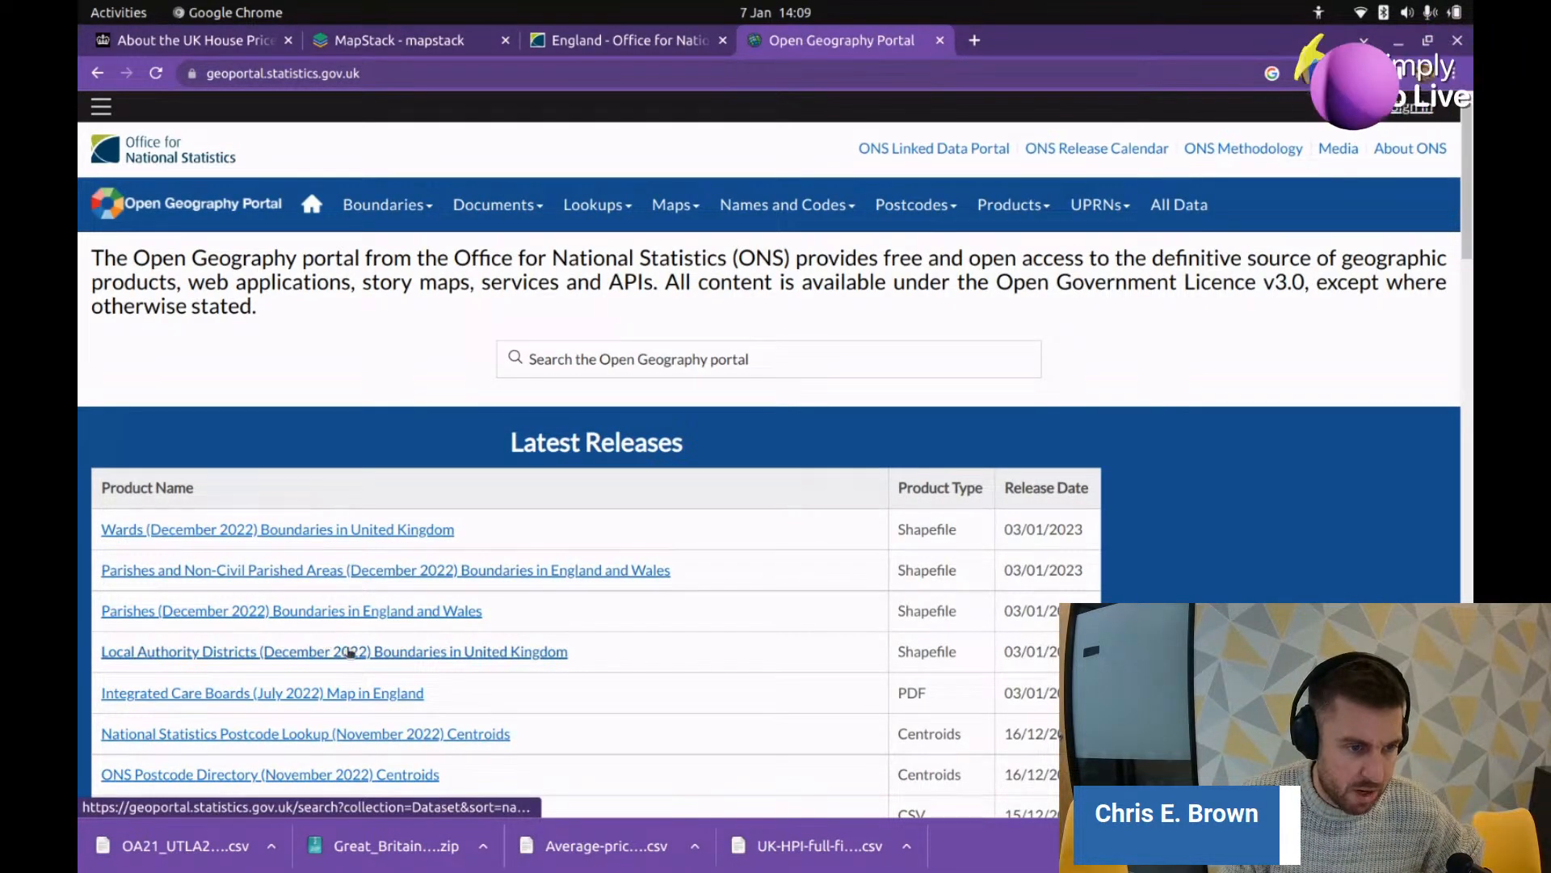
Step: Open the Local Authority Districts (December 2022) Boundaries release and browse its BFC, BFE, BGC, BUC datasets
scroll(363, 630, down, 1)
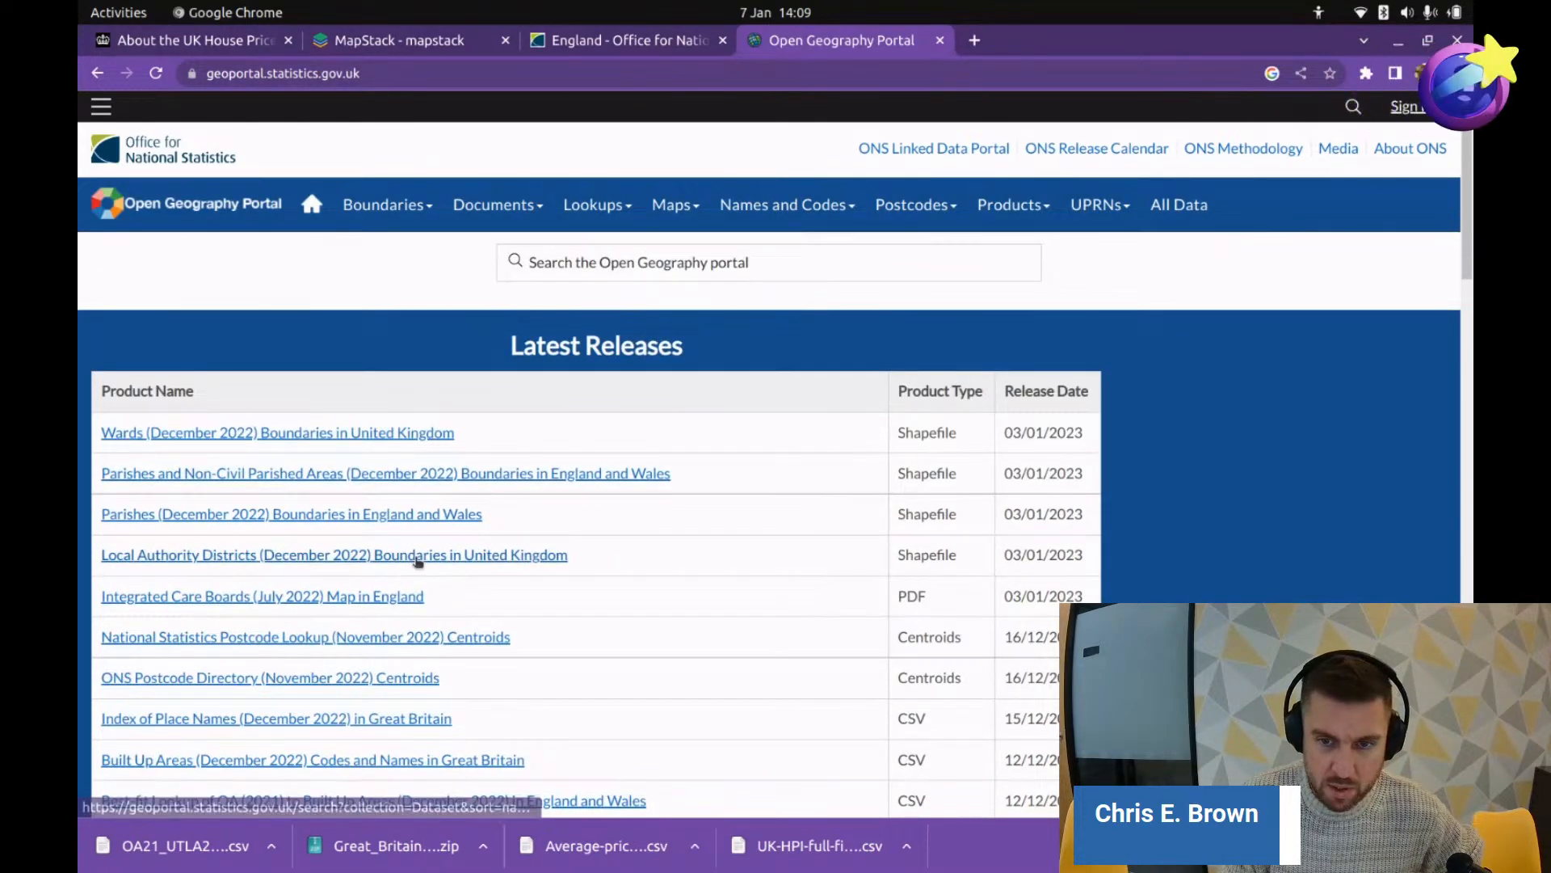
click(416, 558)
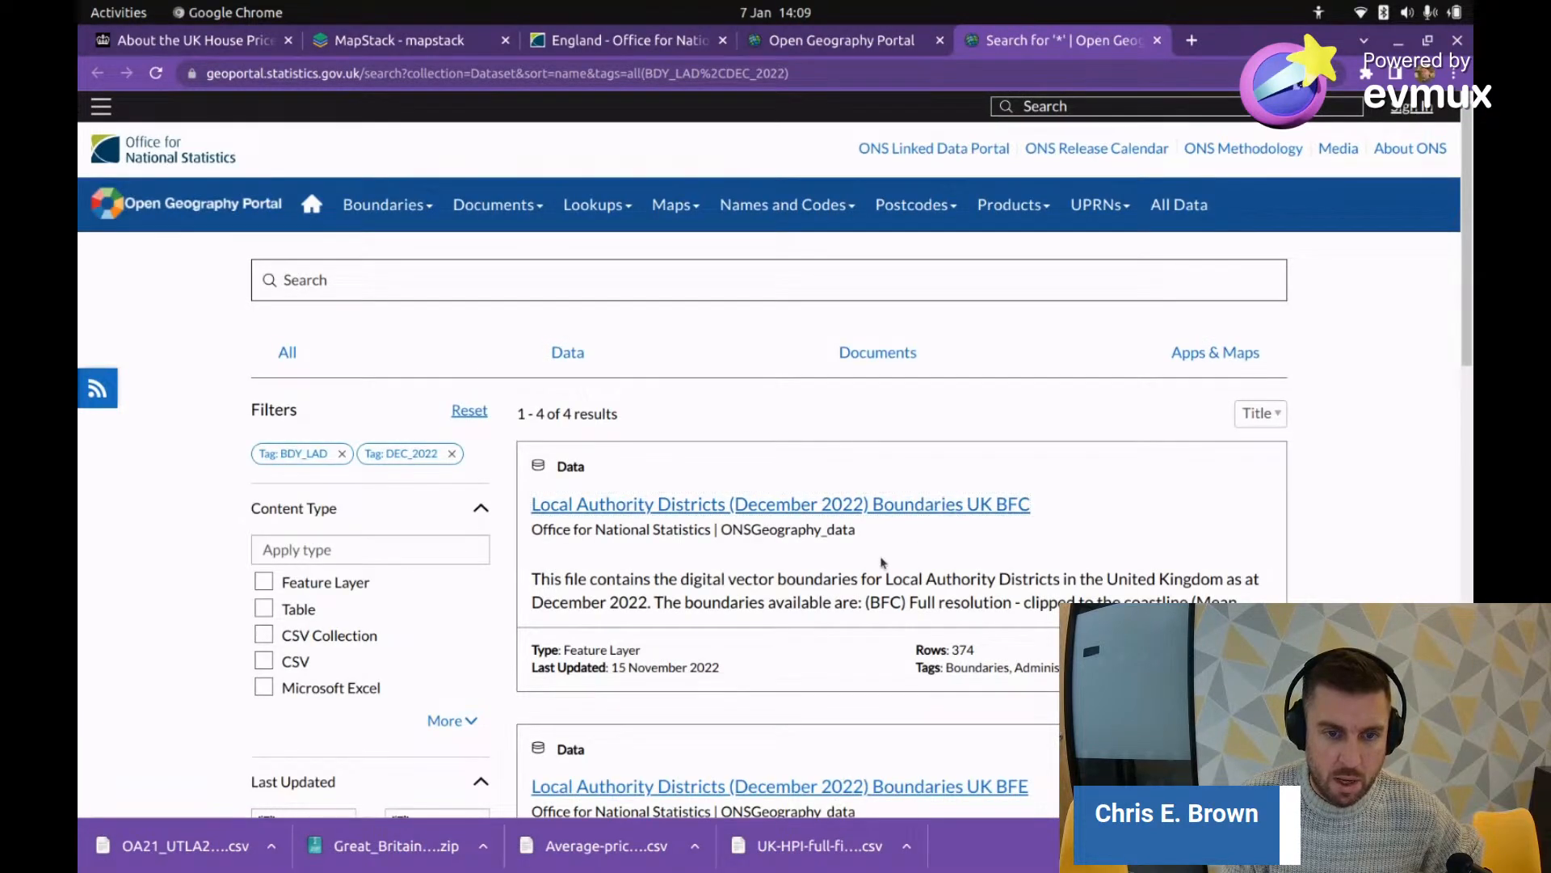
scroll(861, 572, down, 3)
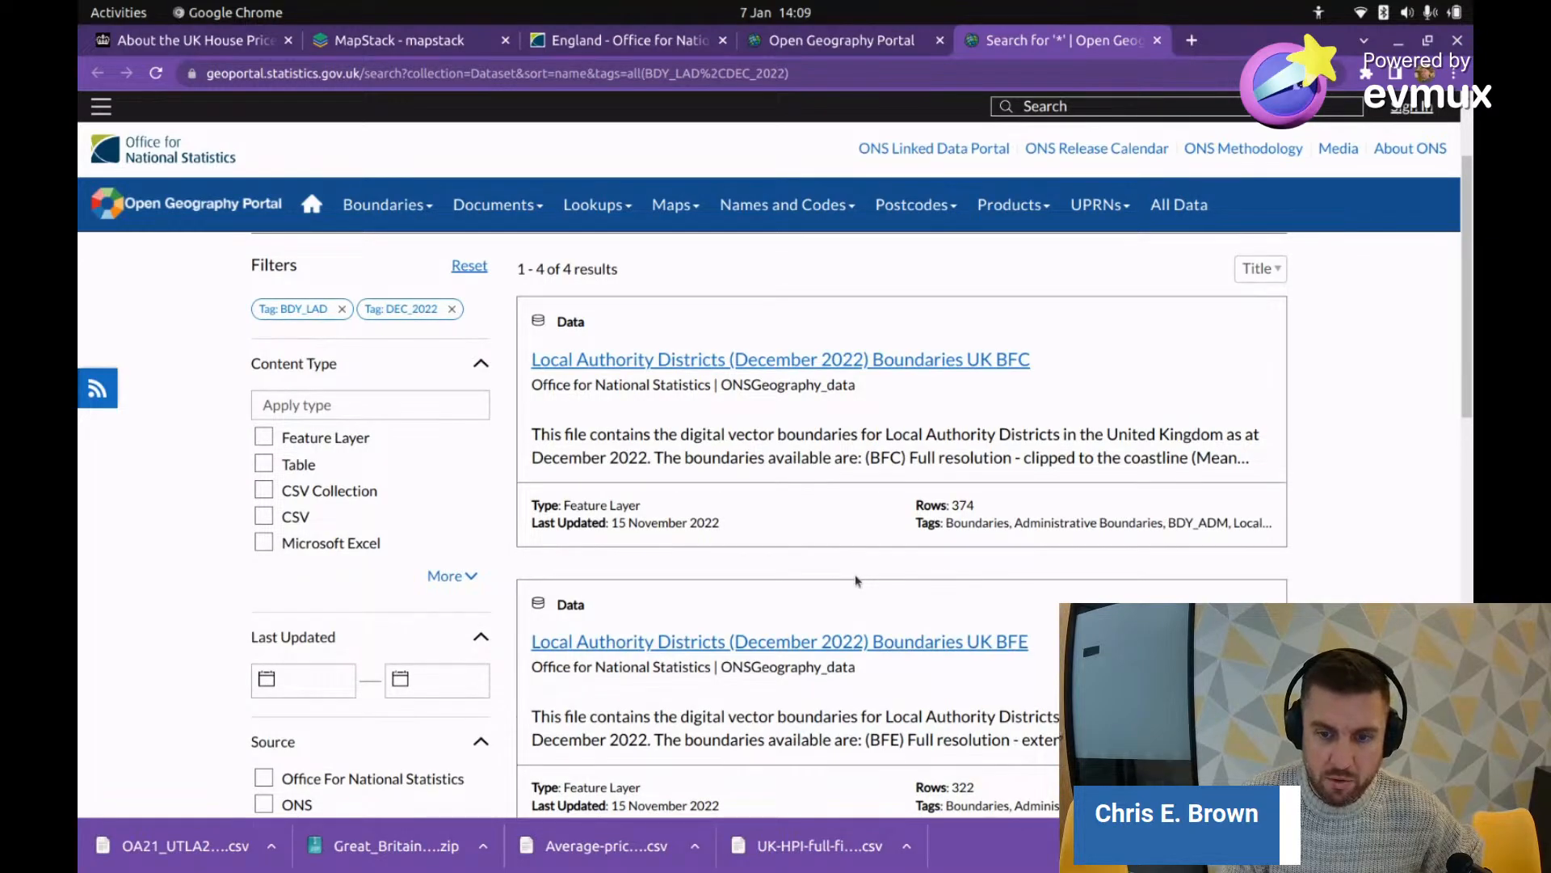
scroll(856, 580, down, 1)
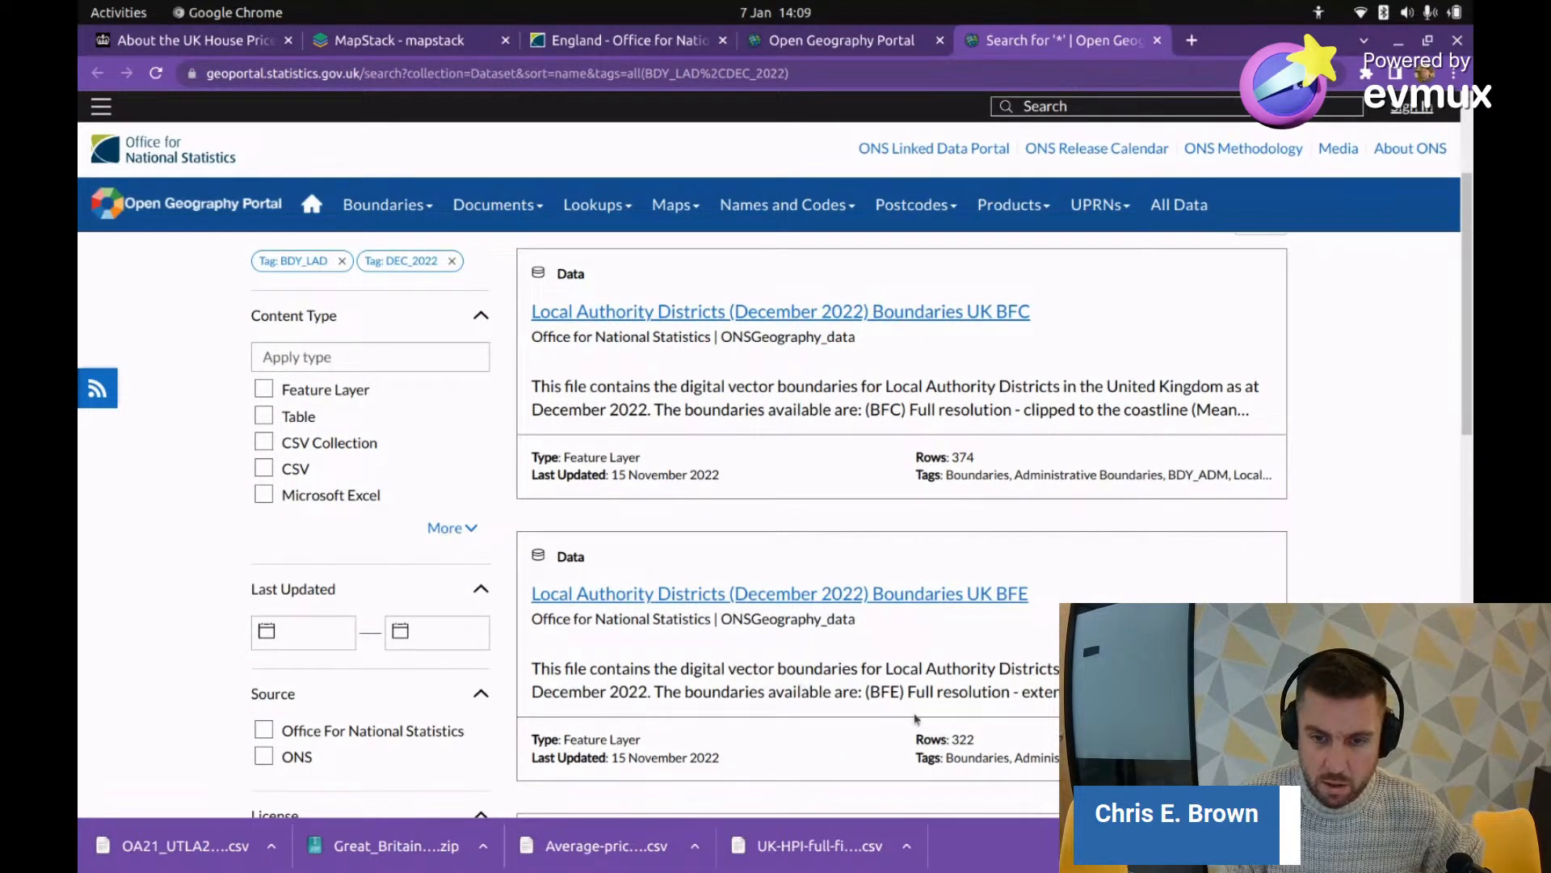
scroll(954, 566, down, 5)
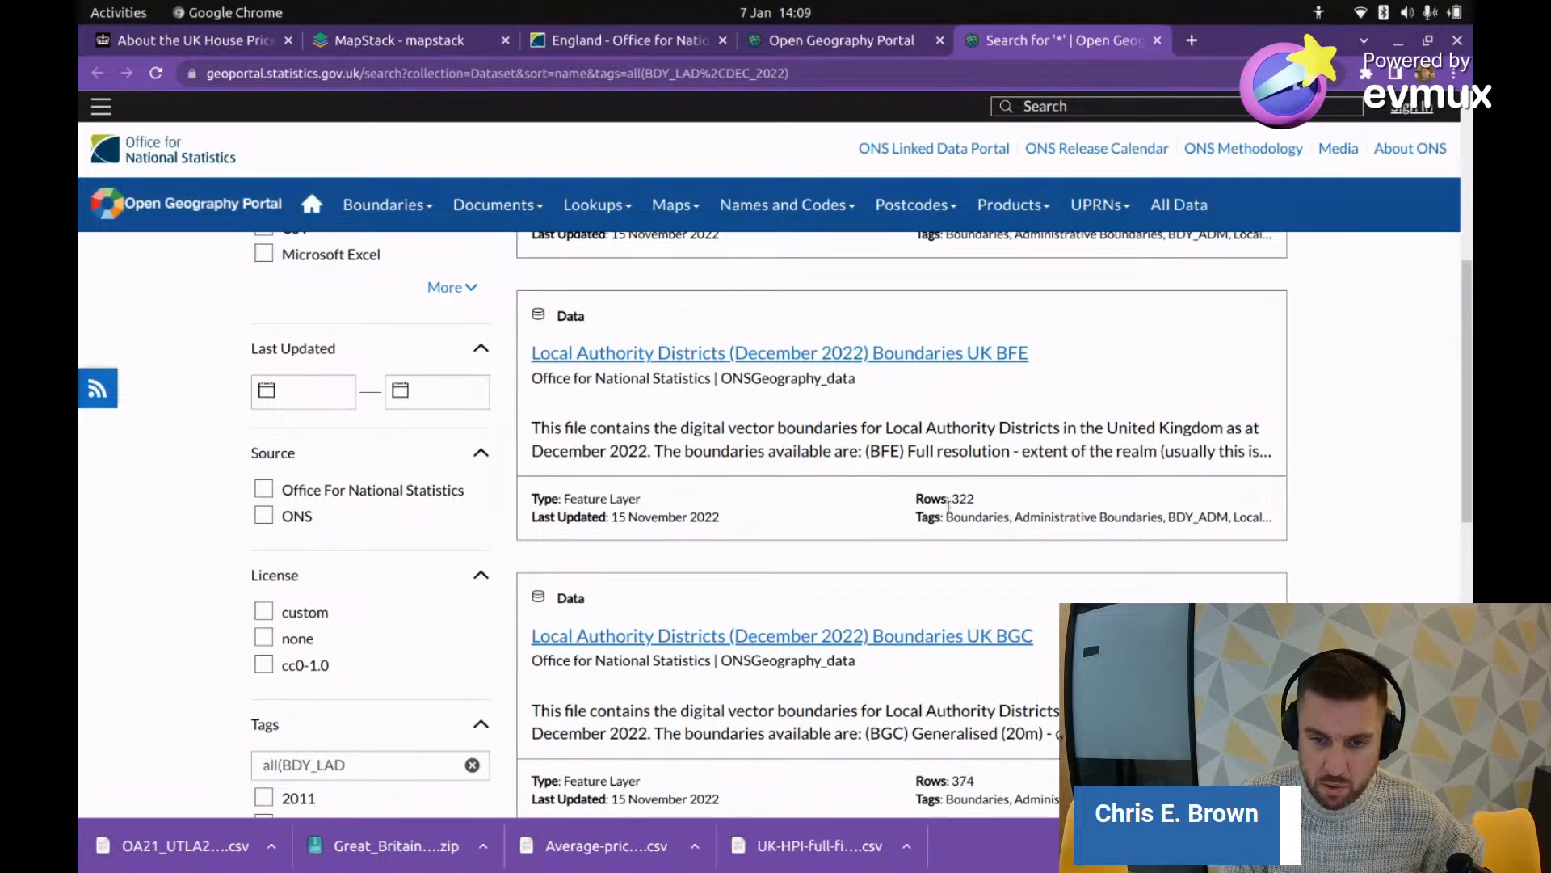
scroll(949, 505, down, 3)
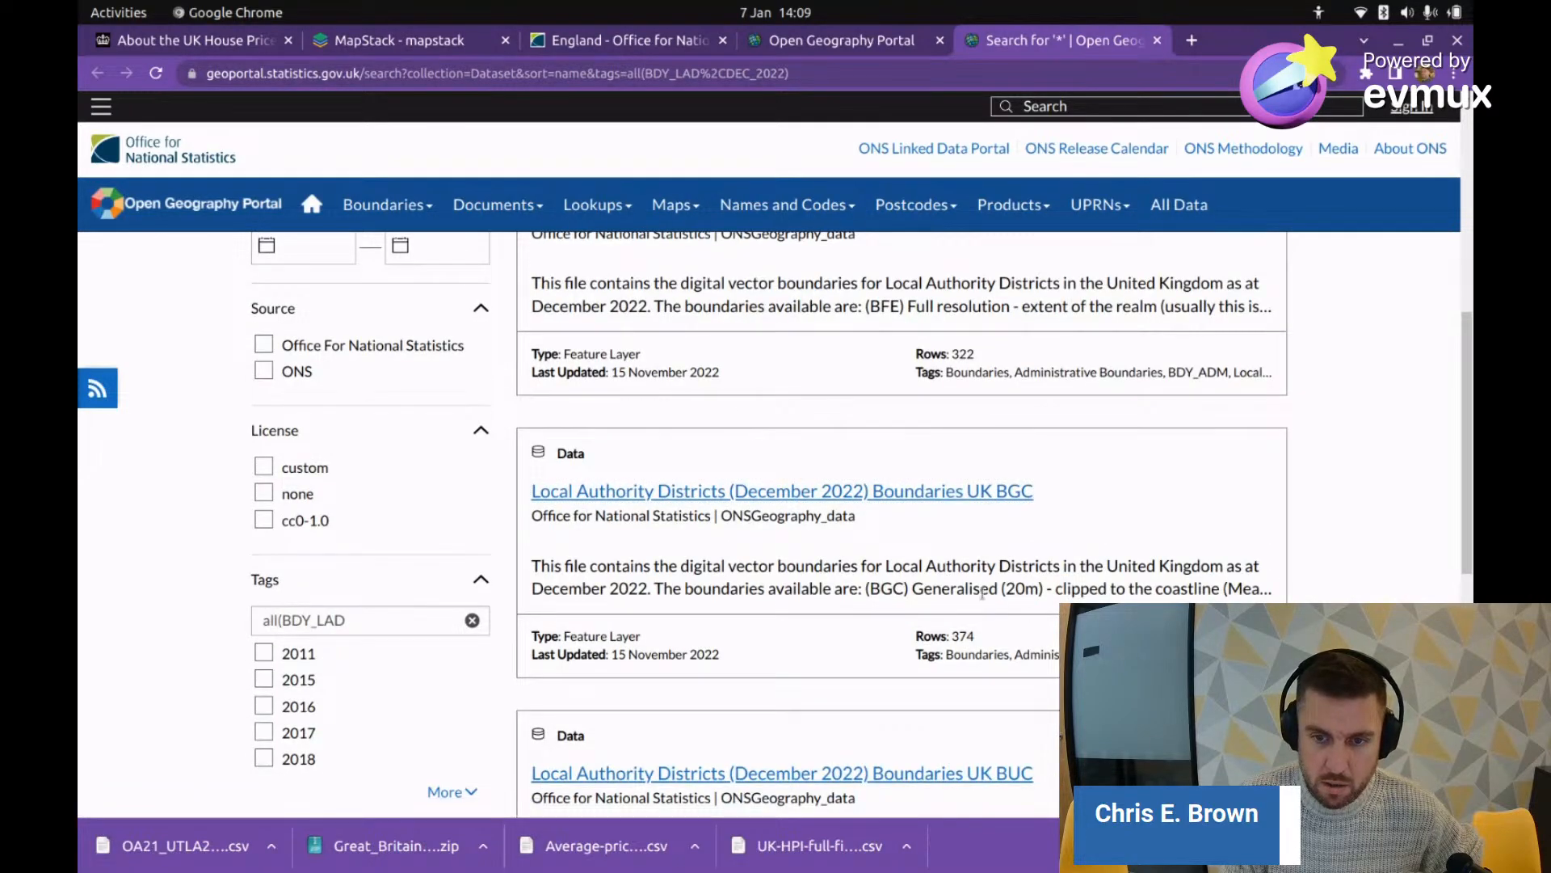
scroll(979, 593, down, 1)
scroll(978, 592, up, 2)
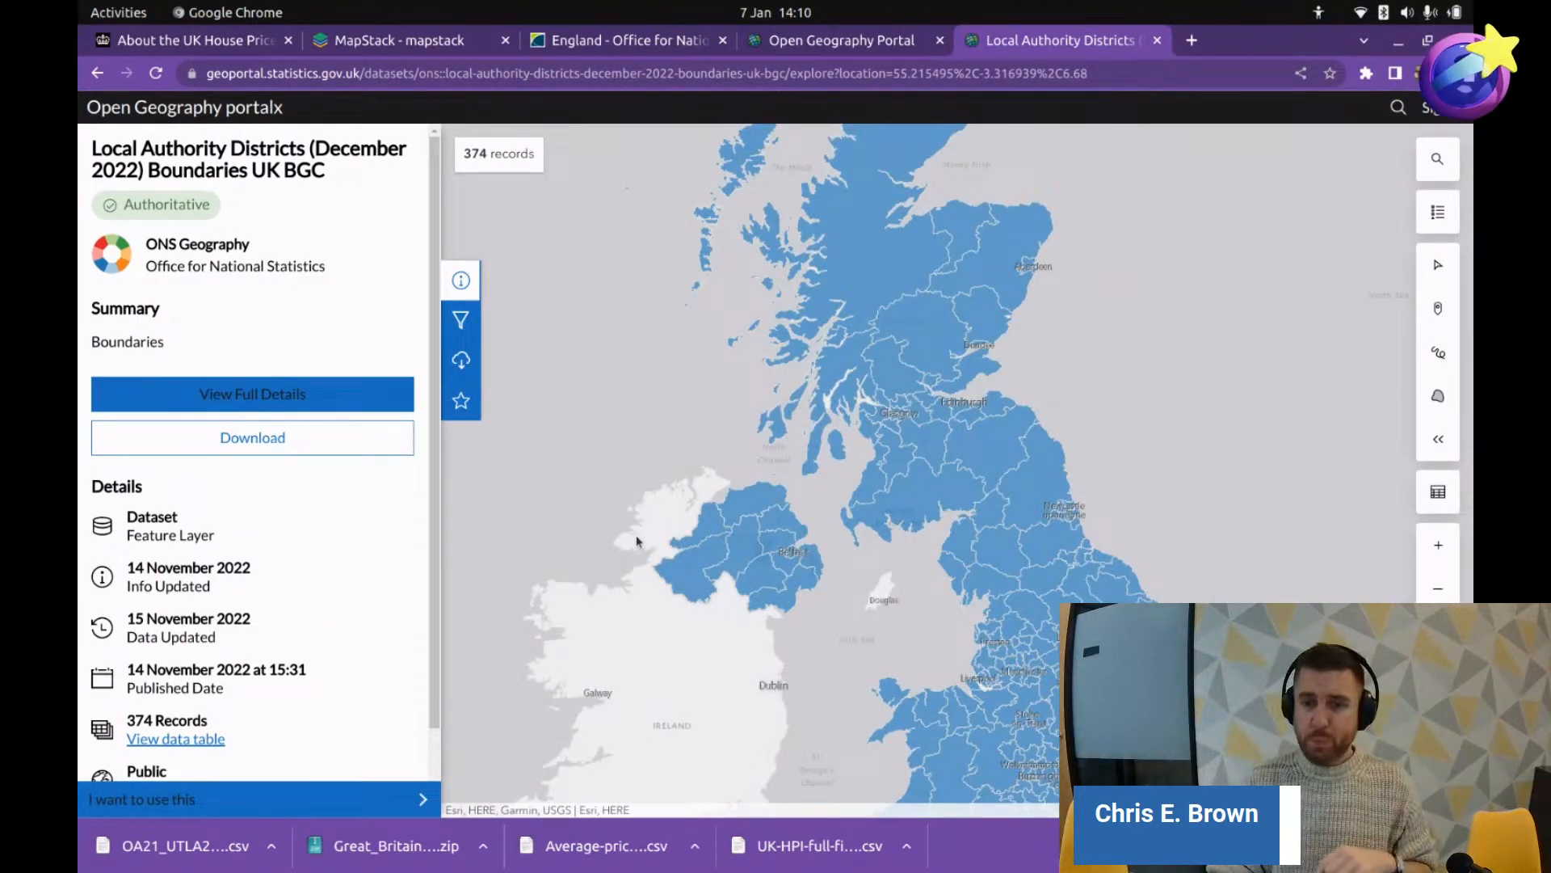
Step: Pan and zoom the BGC district map, confirming code E06000023 is City of Bristol in the prices CSV
drag(1019, 630, 921, 410)
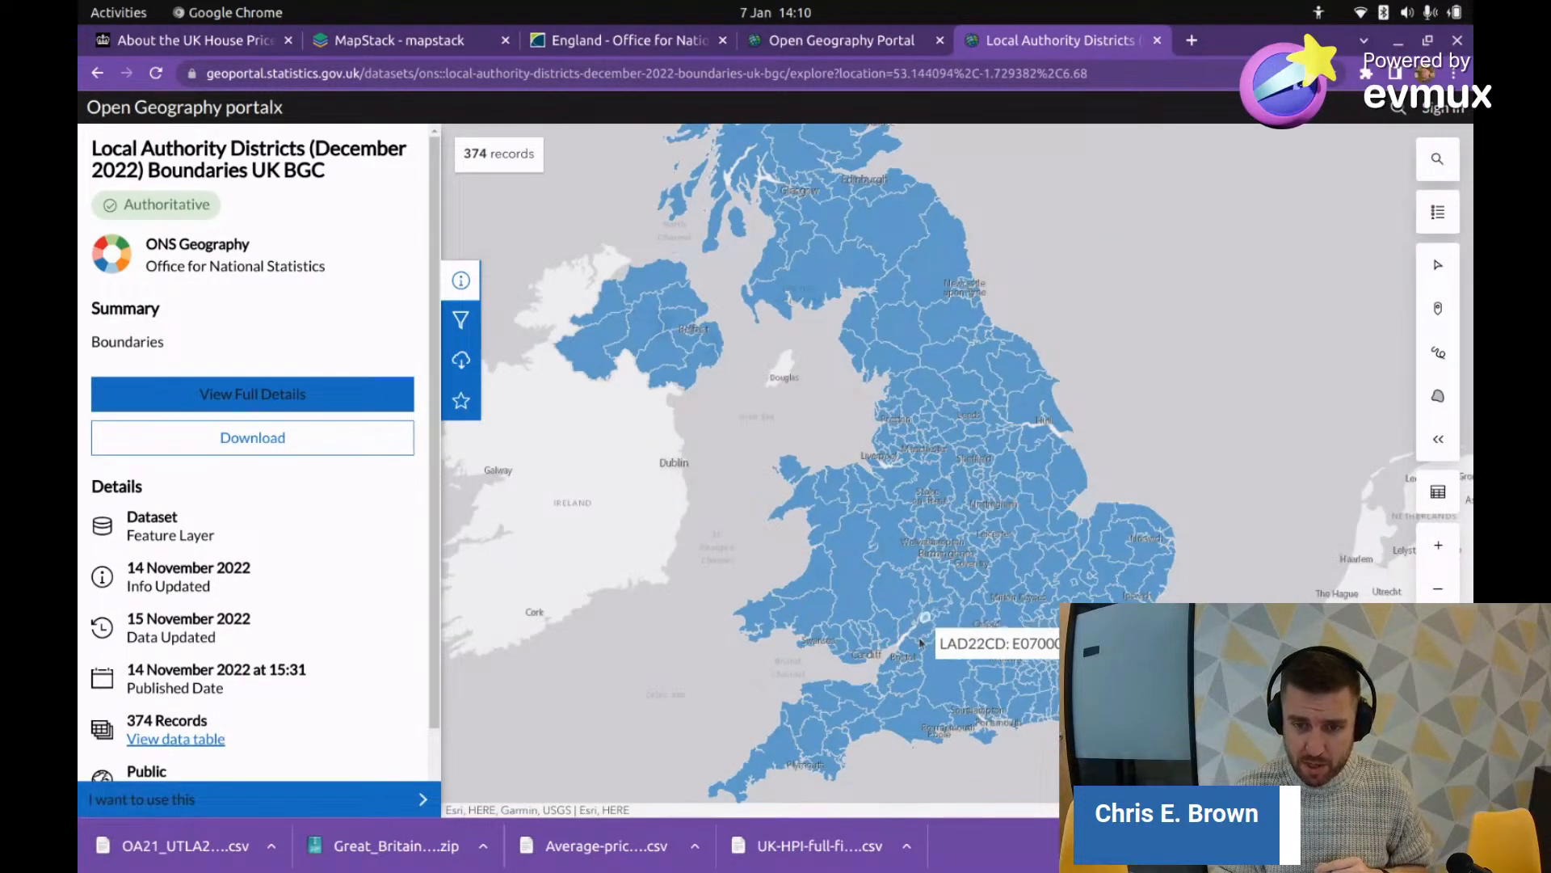
scroll(929, 618, up, 5)
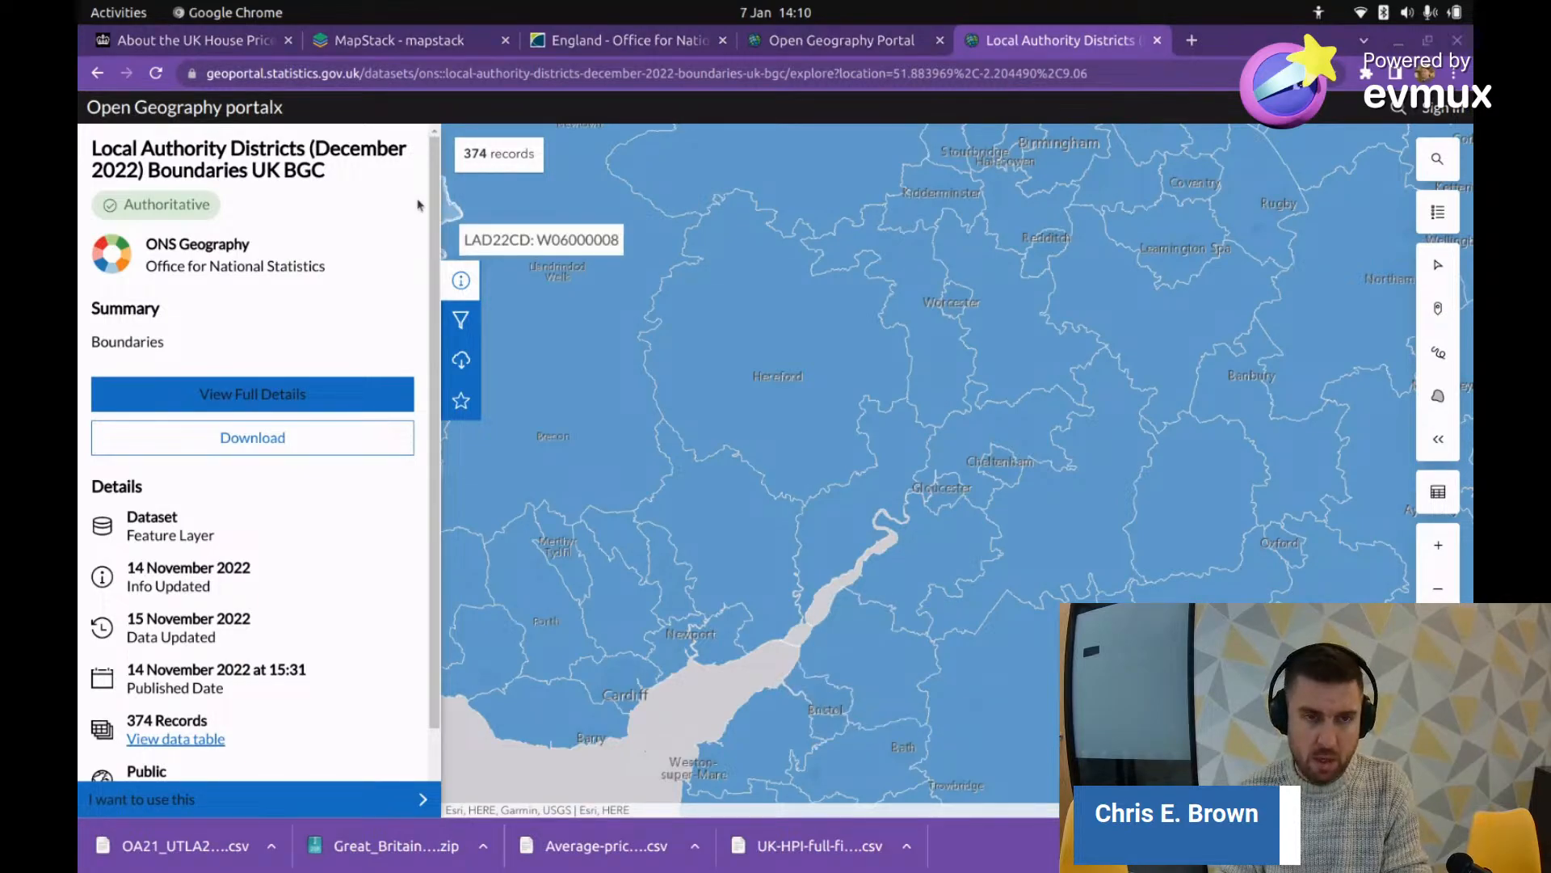
key(alt+Tab)
key(alt+Tab)
key(alt+Tab)
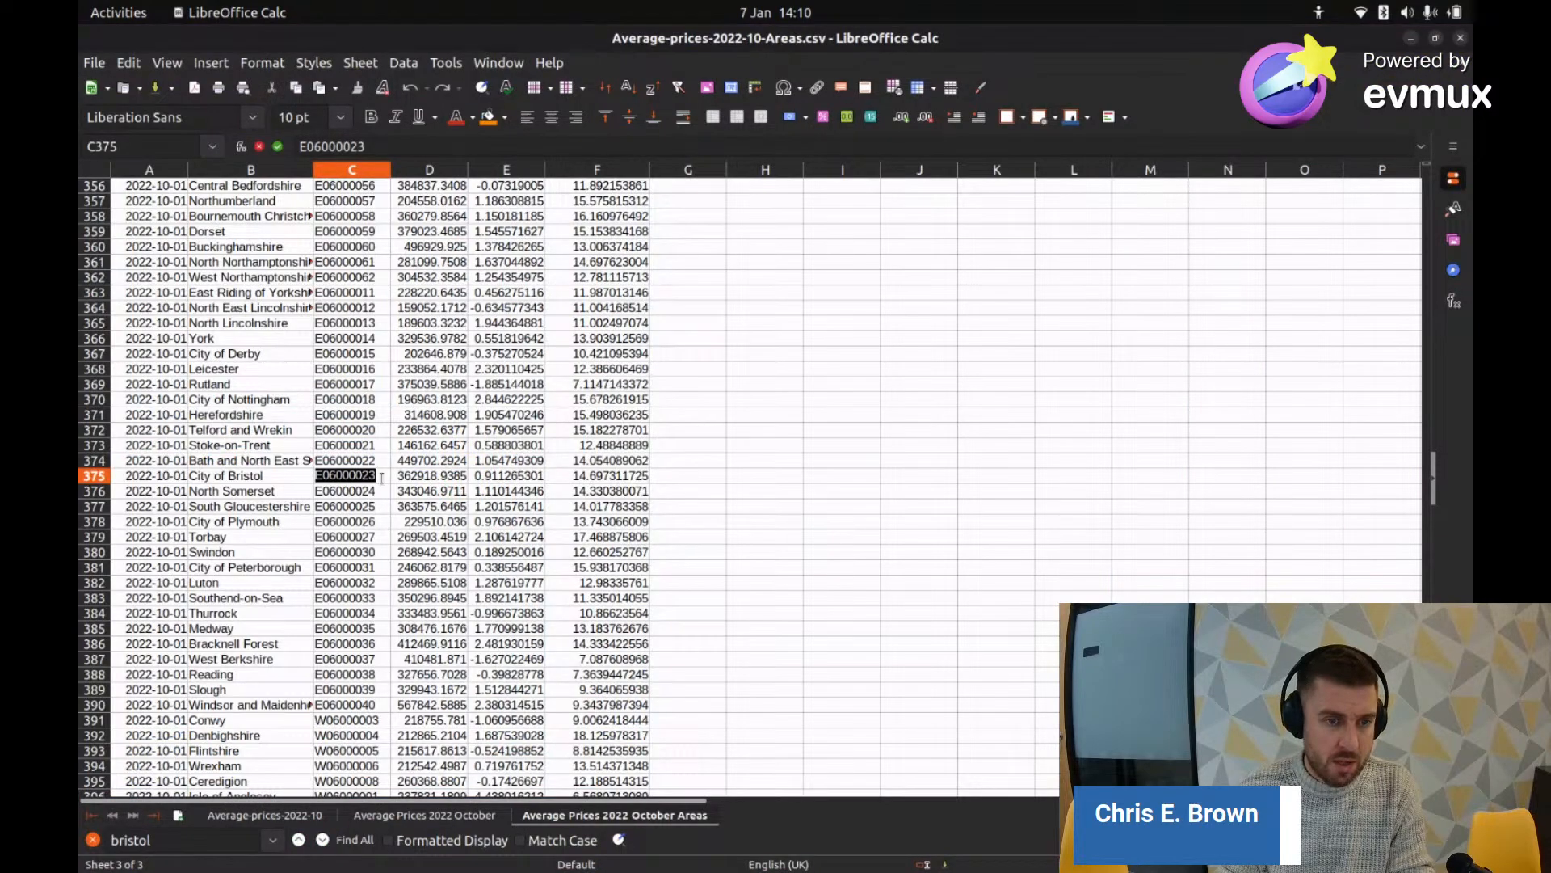
key(alt+Tab)
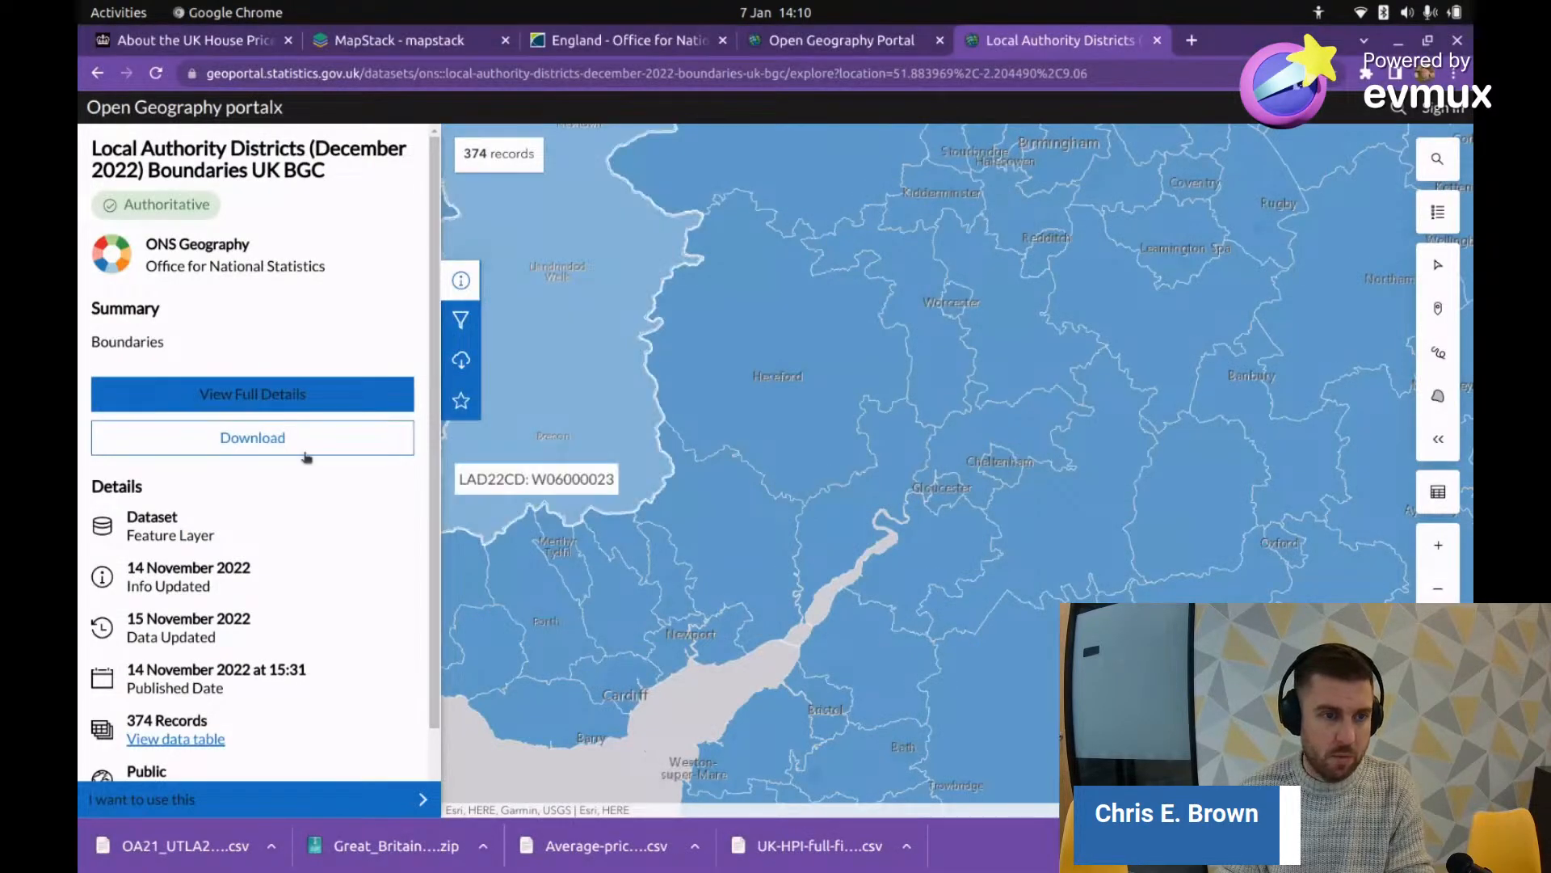
Step: Download the December 2022 BGC district boundaries as a Shapefile zip archive
click(301, 449)
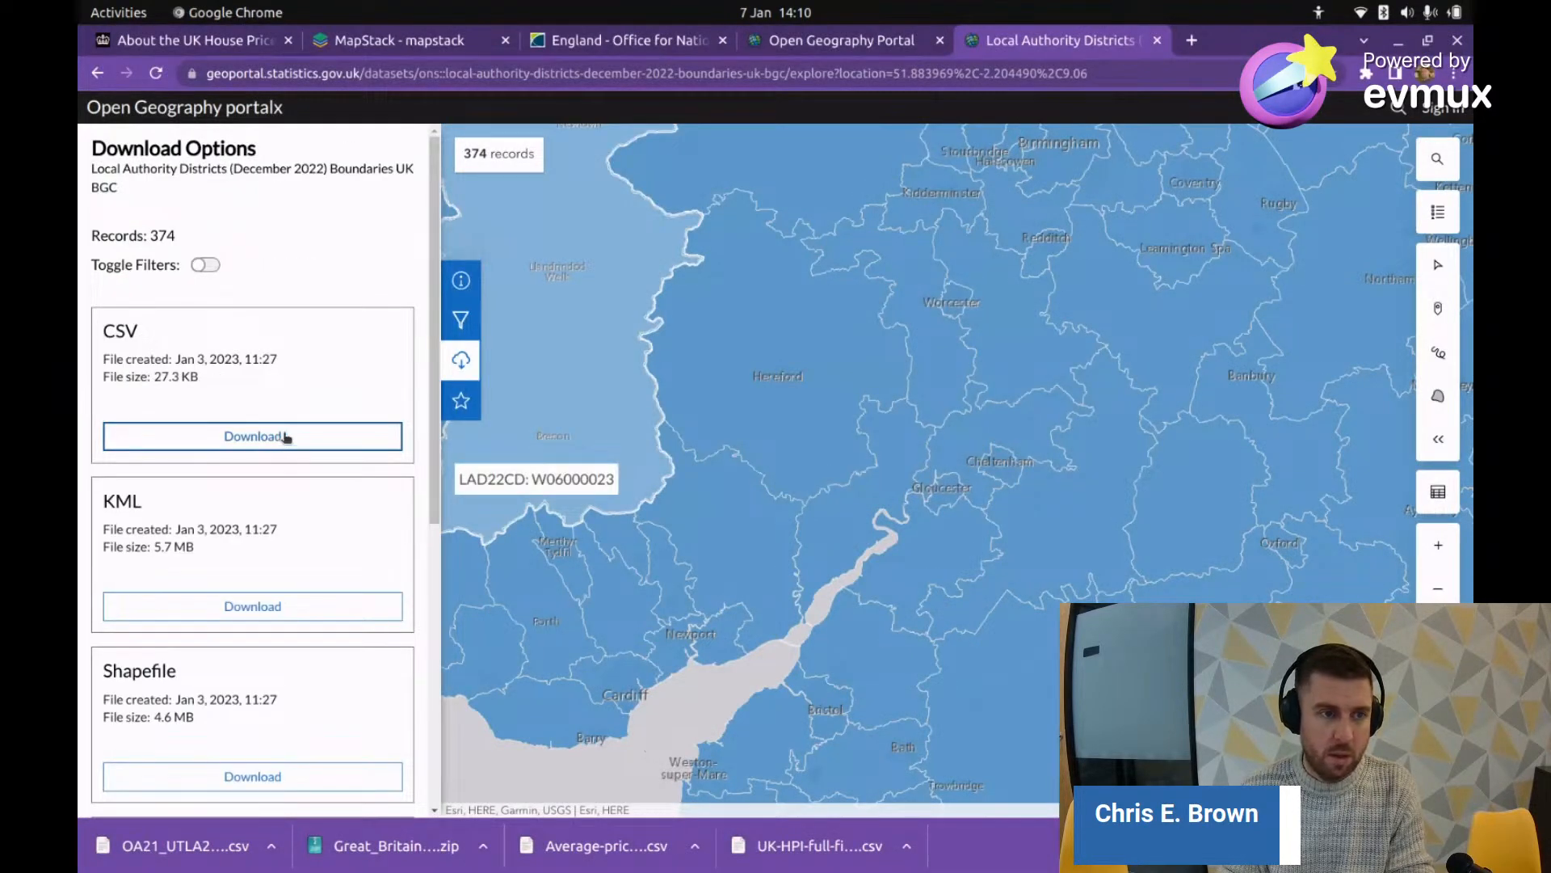
scroll(277, 414, down, 3)
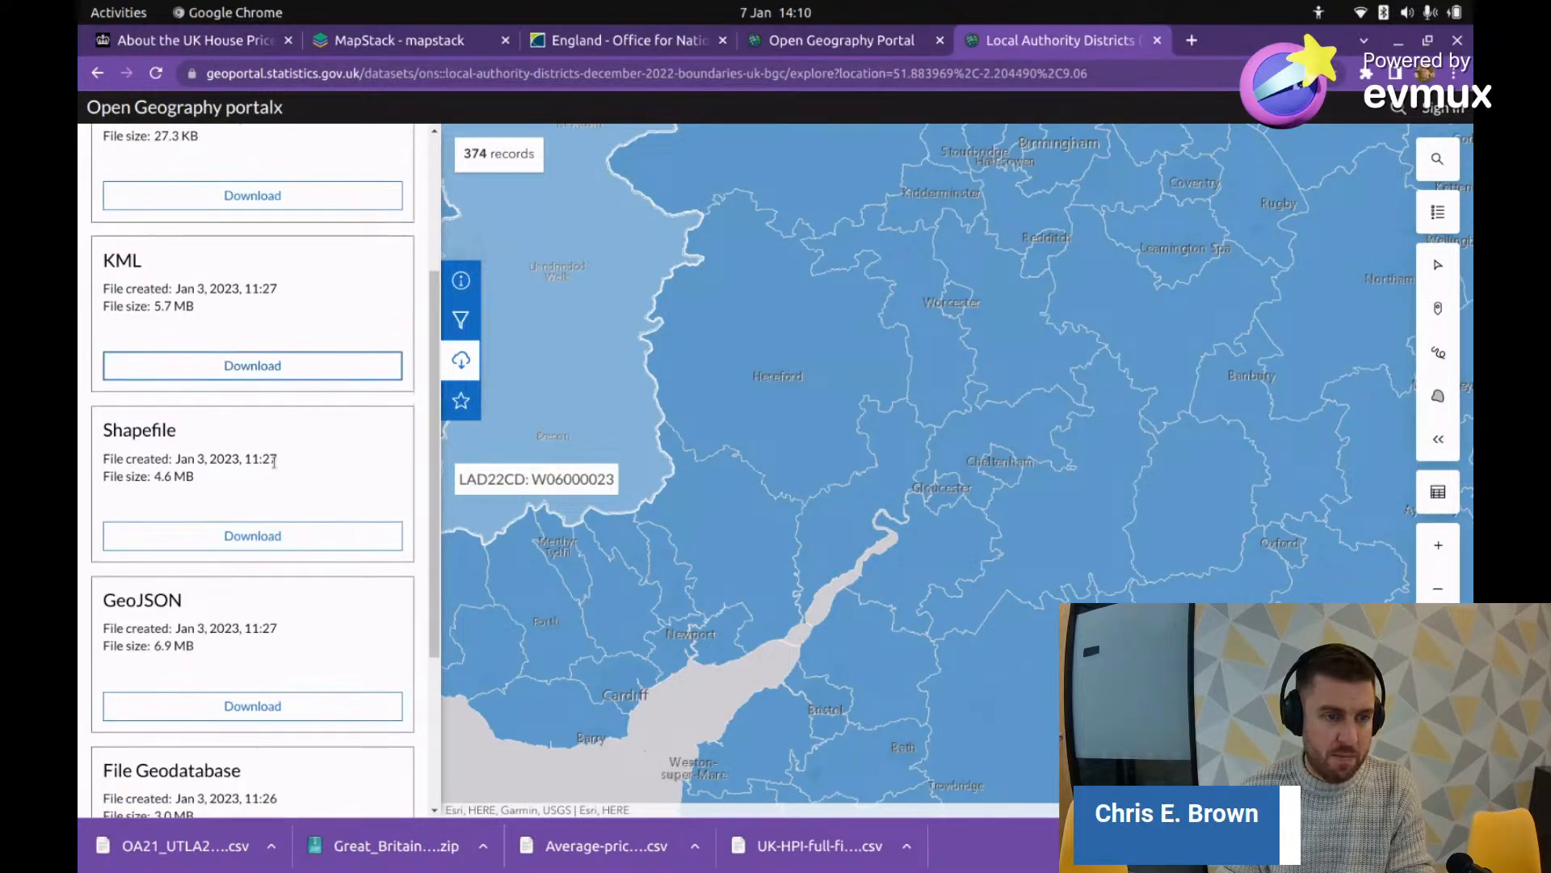
scroll(271, 533, down, 1)
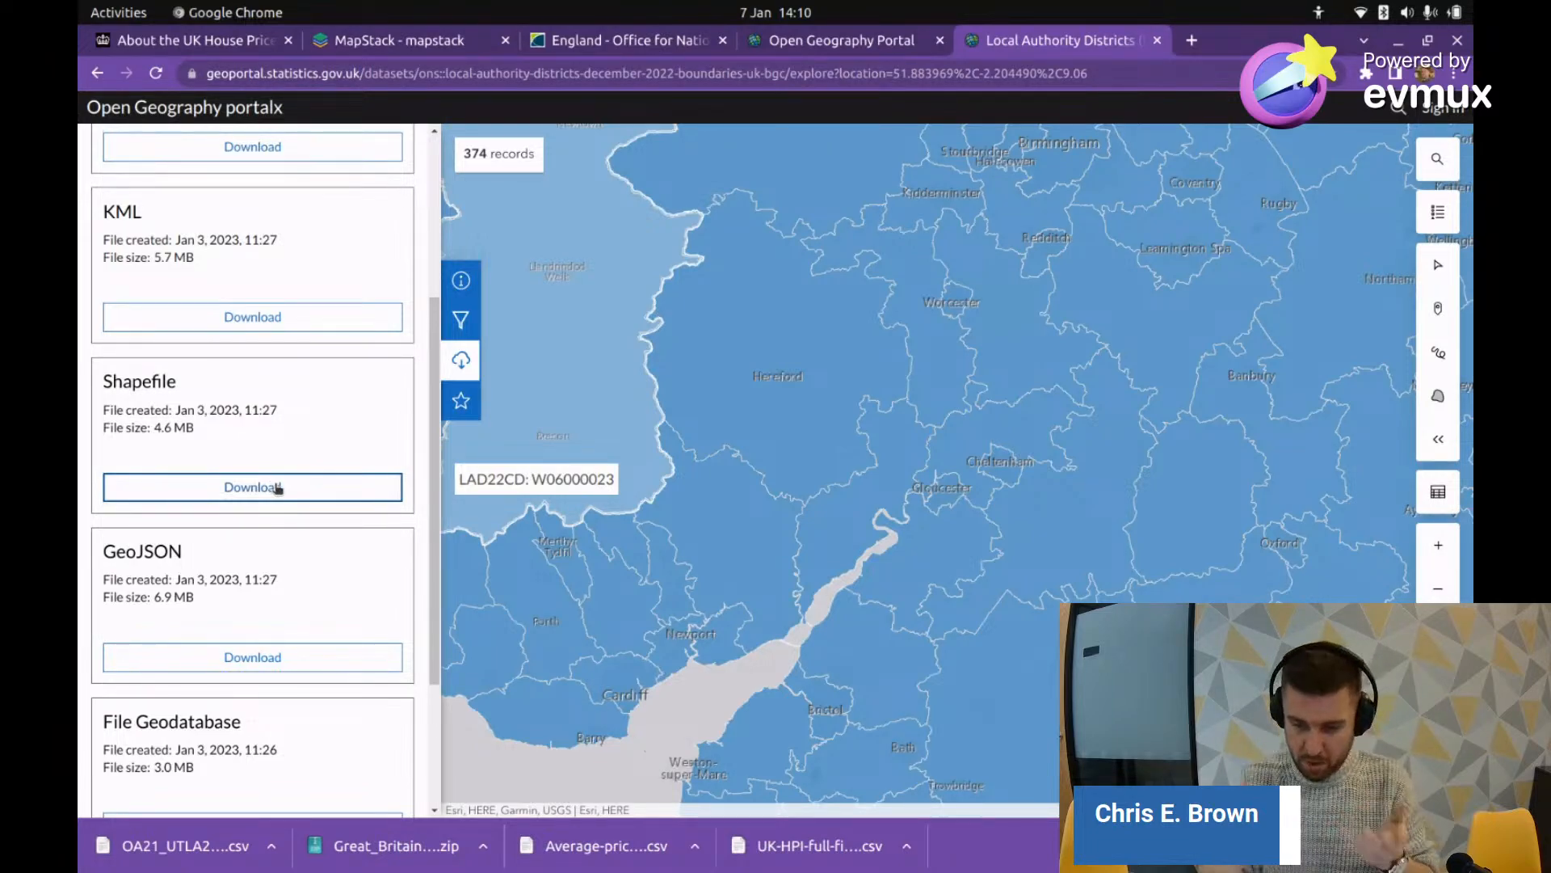
click(277, 489)
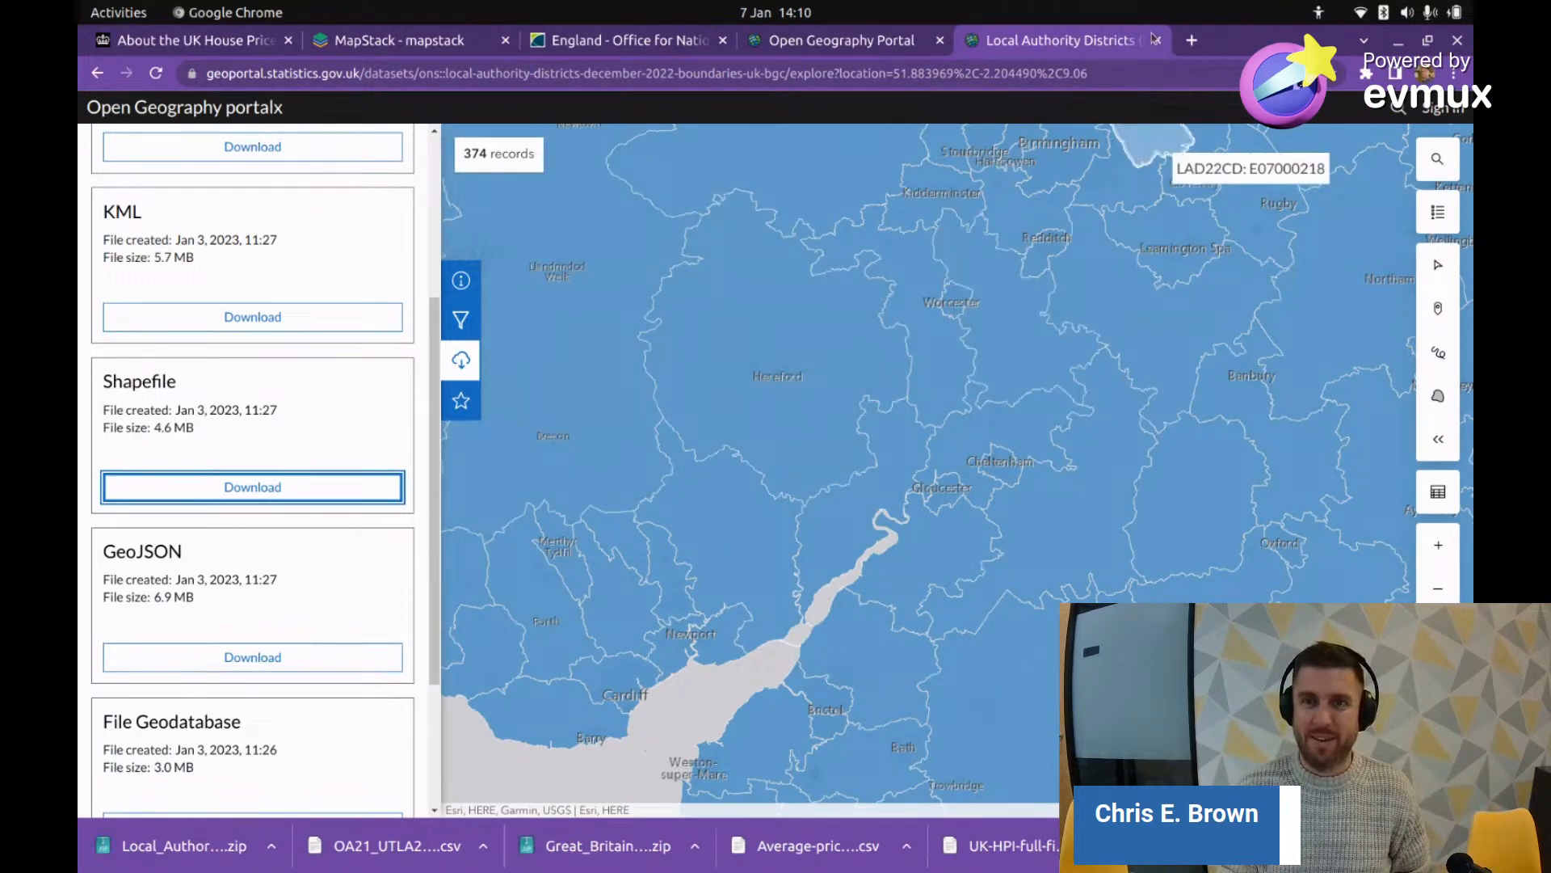
Step: Extract the boundaries zip into a new 'the-data' folder in Downloads and show it in Files
click(198, 846)
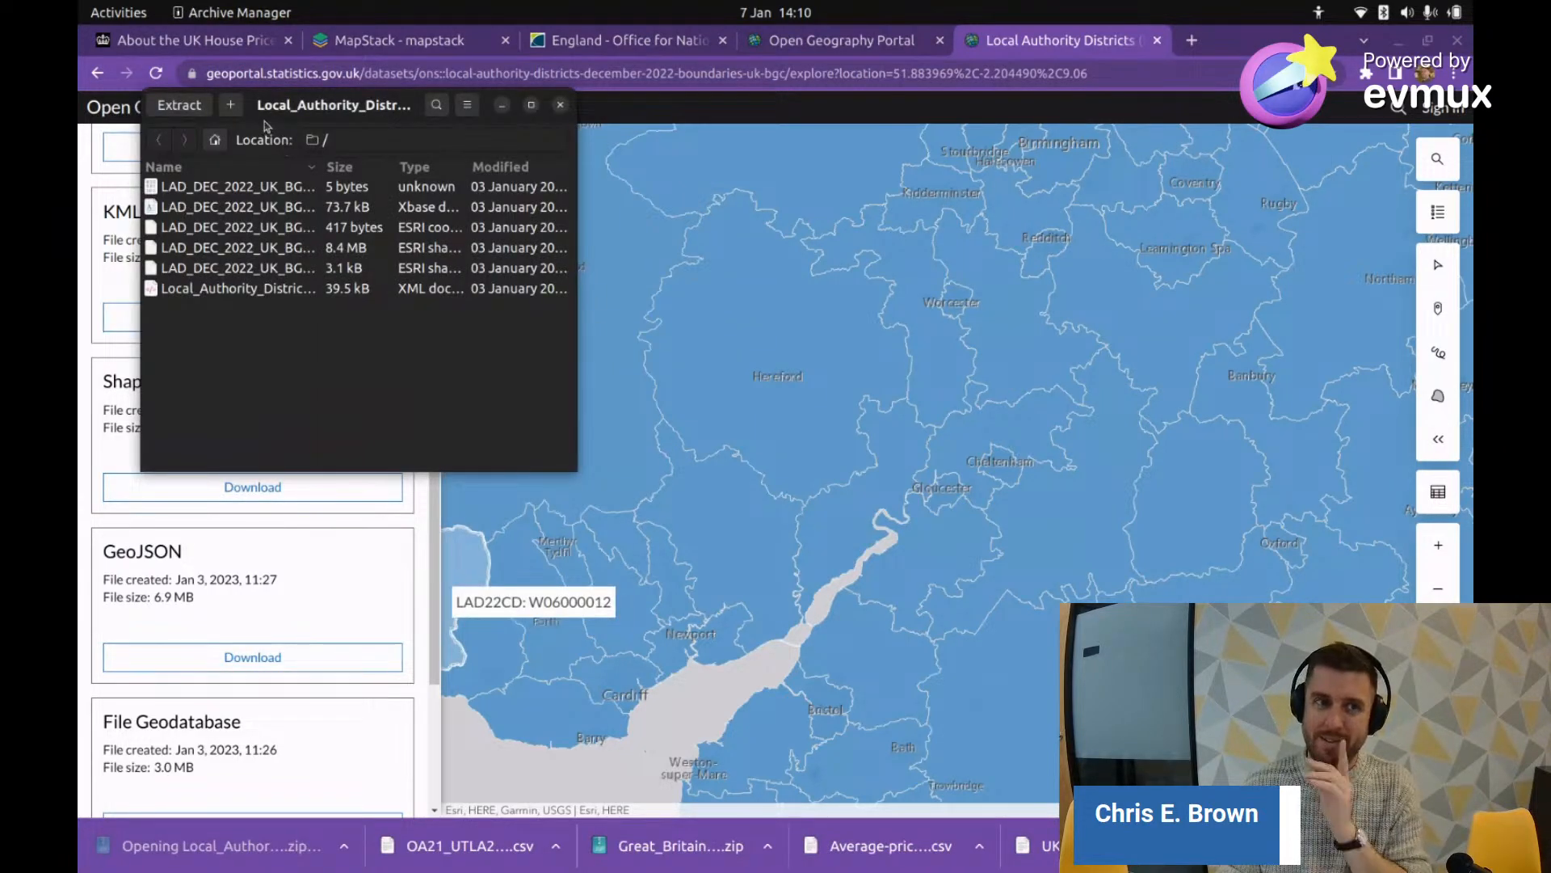
click(172, 107)
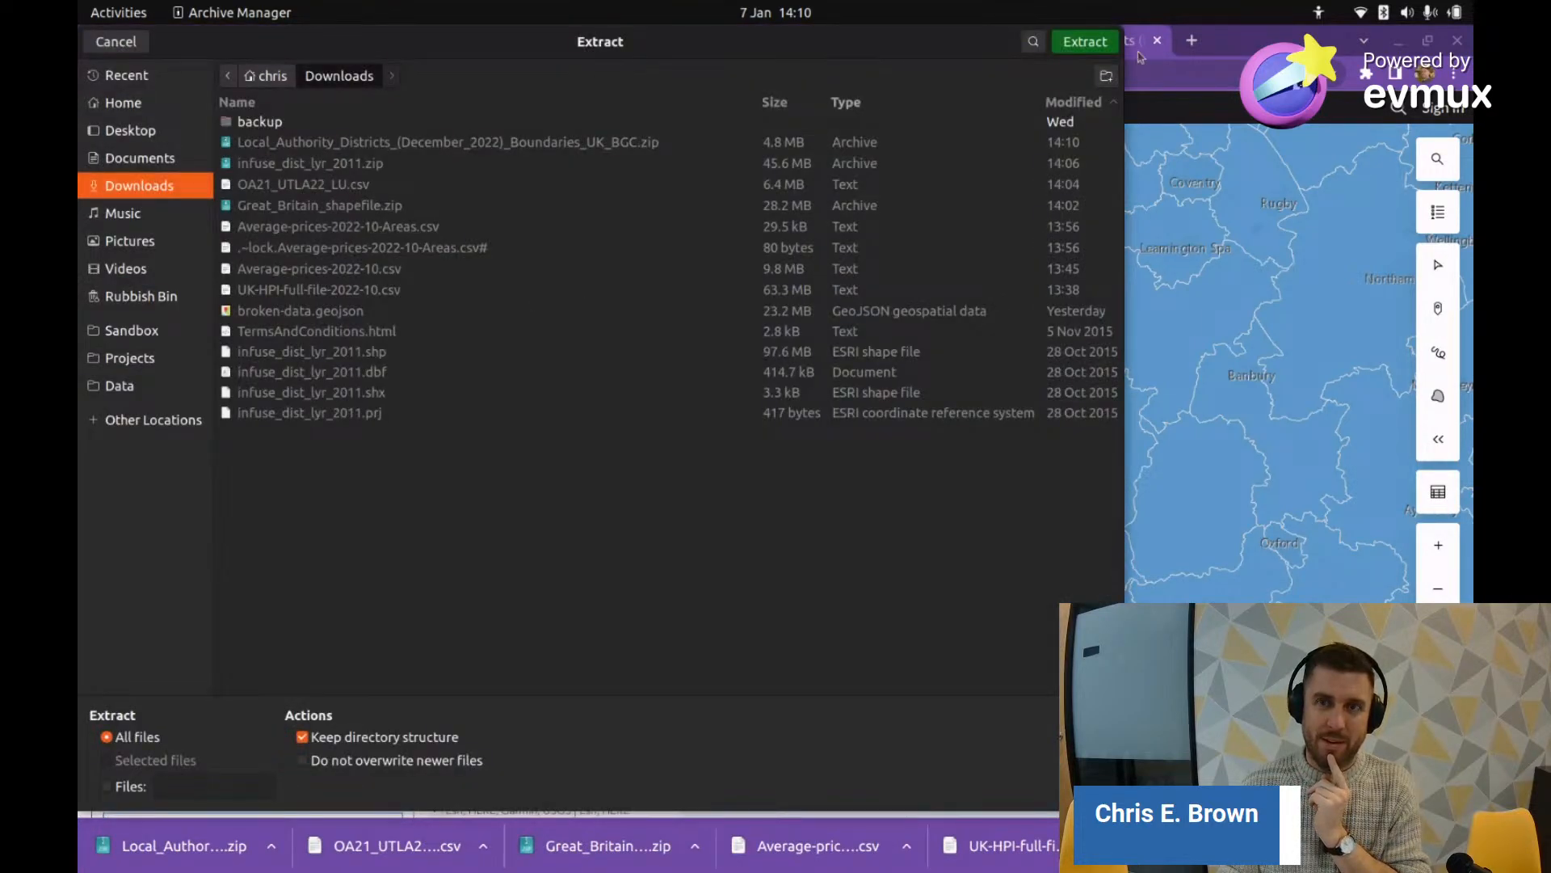
click(1106, 75)
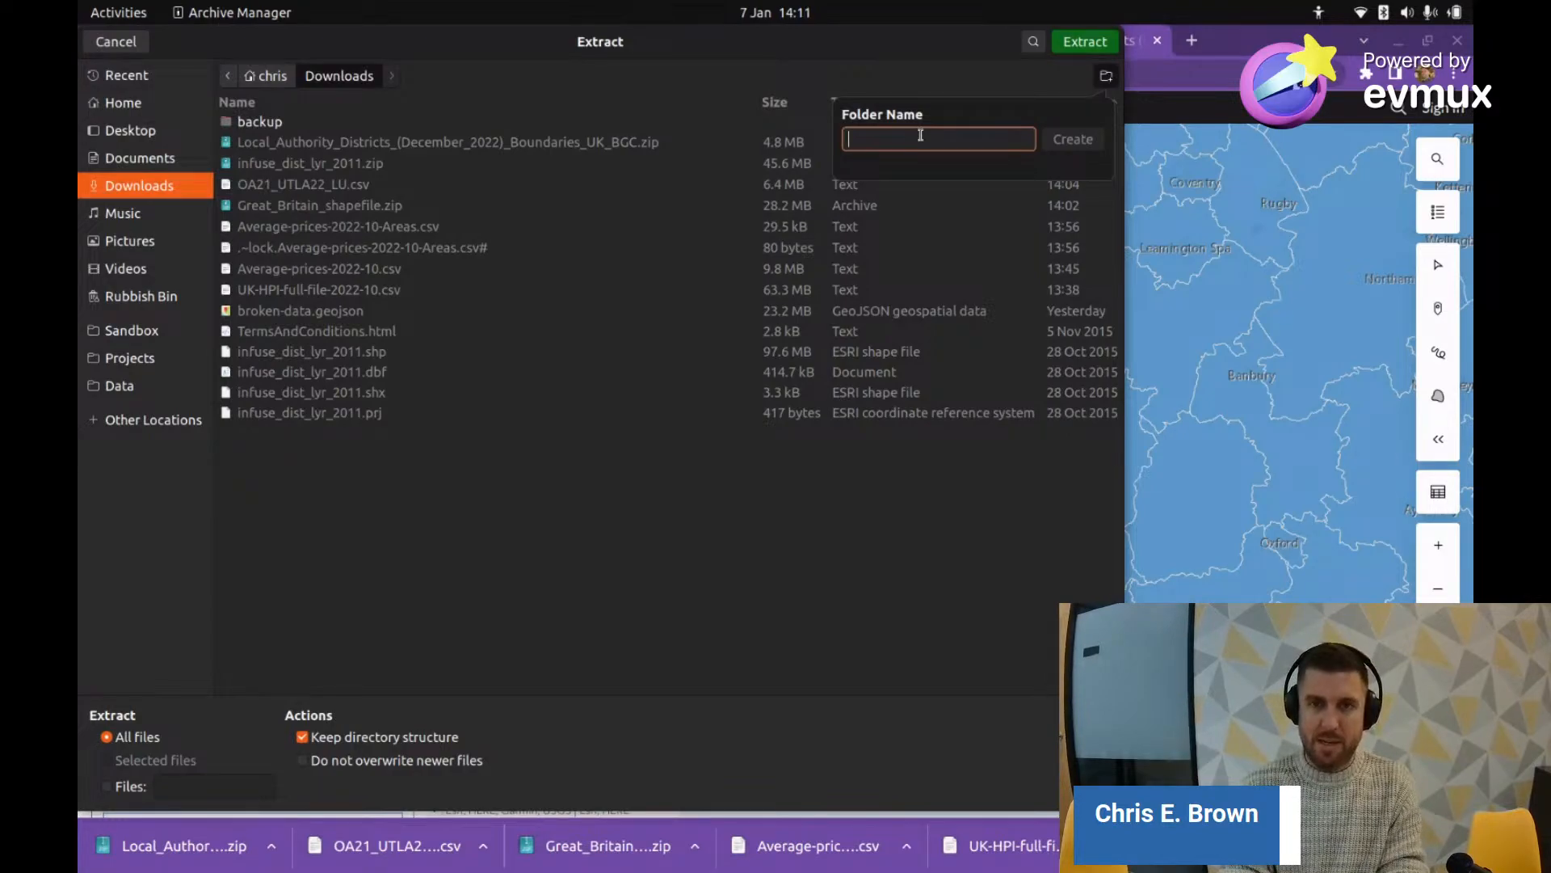
text(the-)
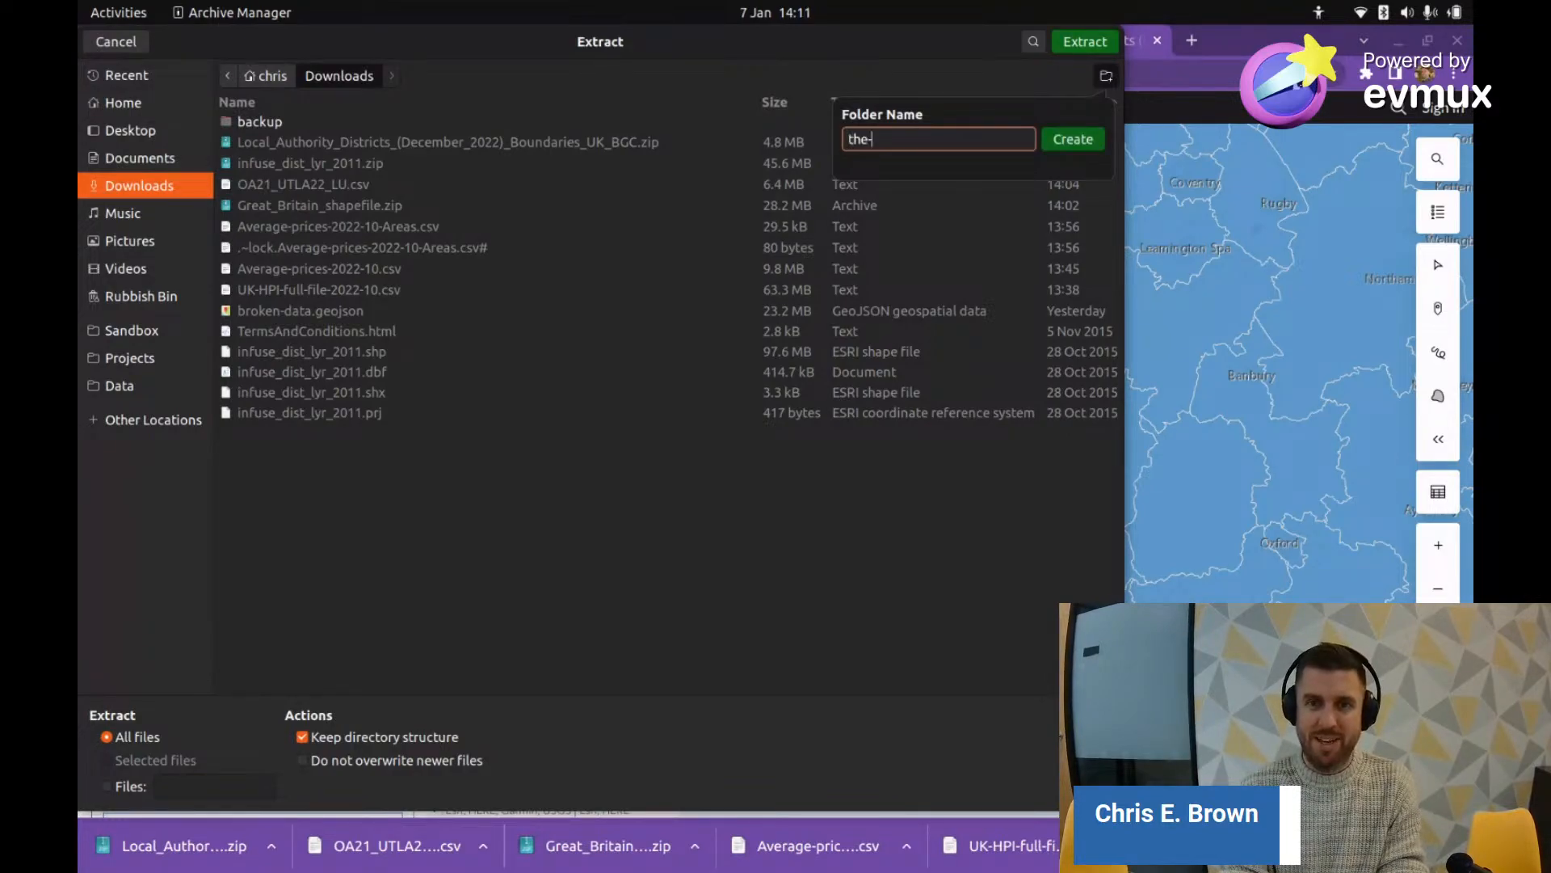
text(data)
key(Return)
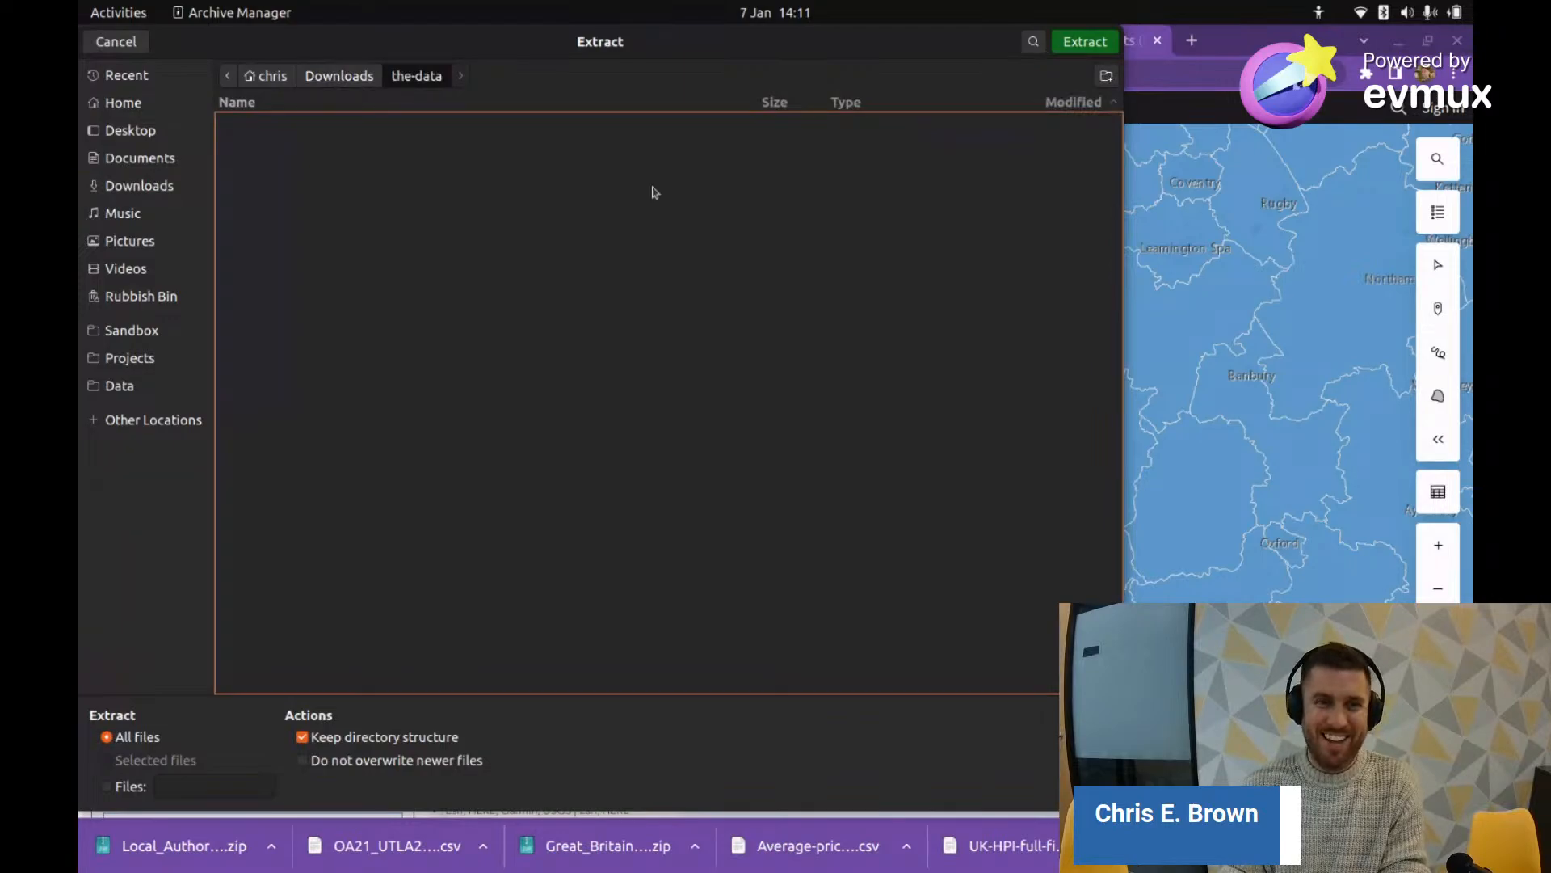
click(1078, 47)
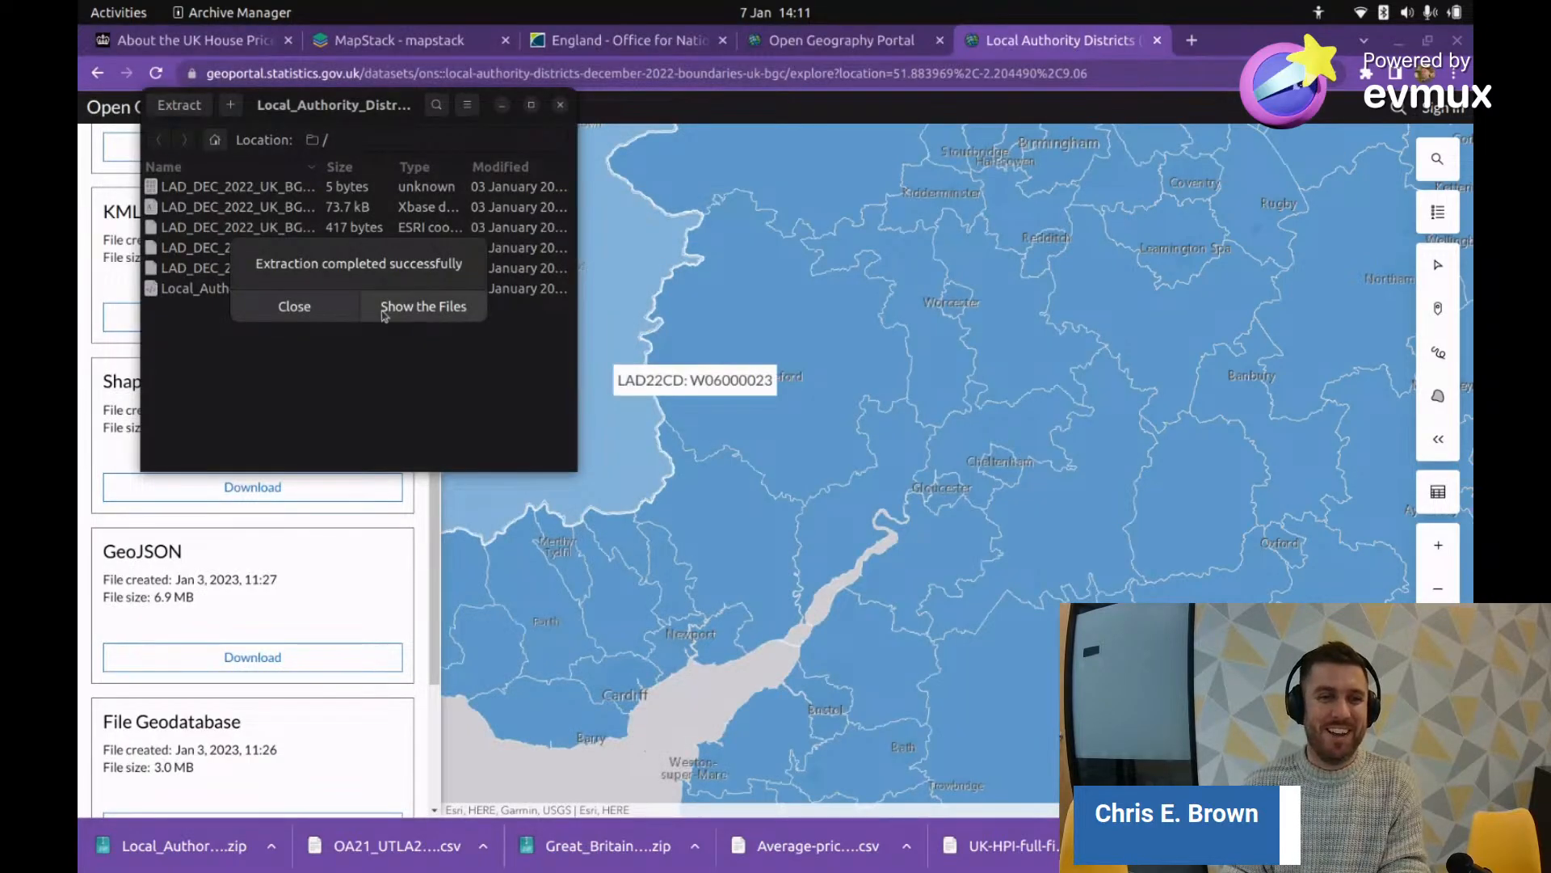
click(452, 309)
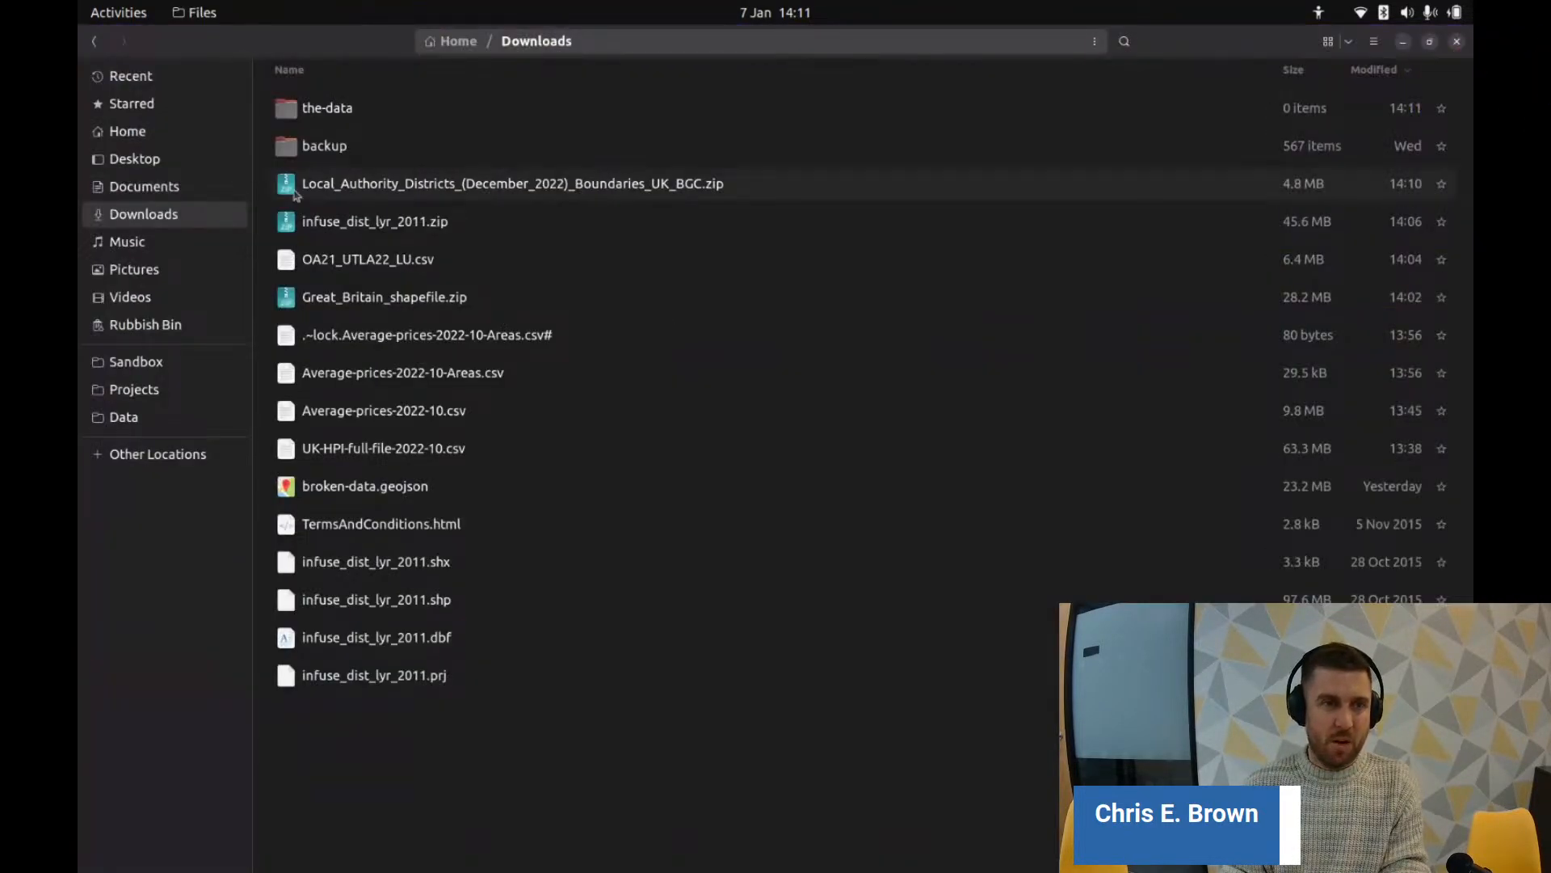
Step: Open LAD_DEC_2022_UK_BGC.shp from the-data folder with QGIS Desktop
double_click(329, 123)
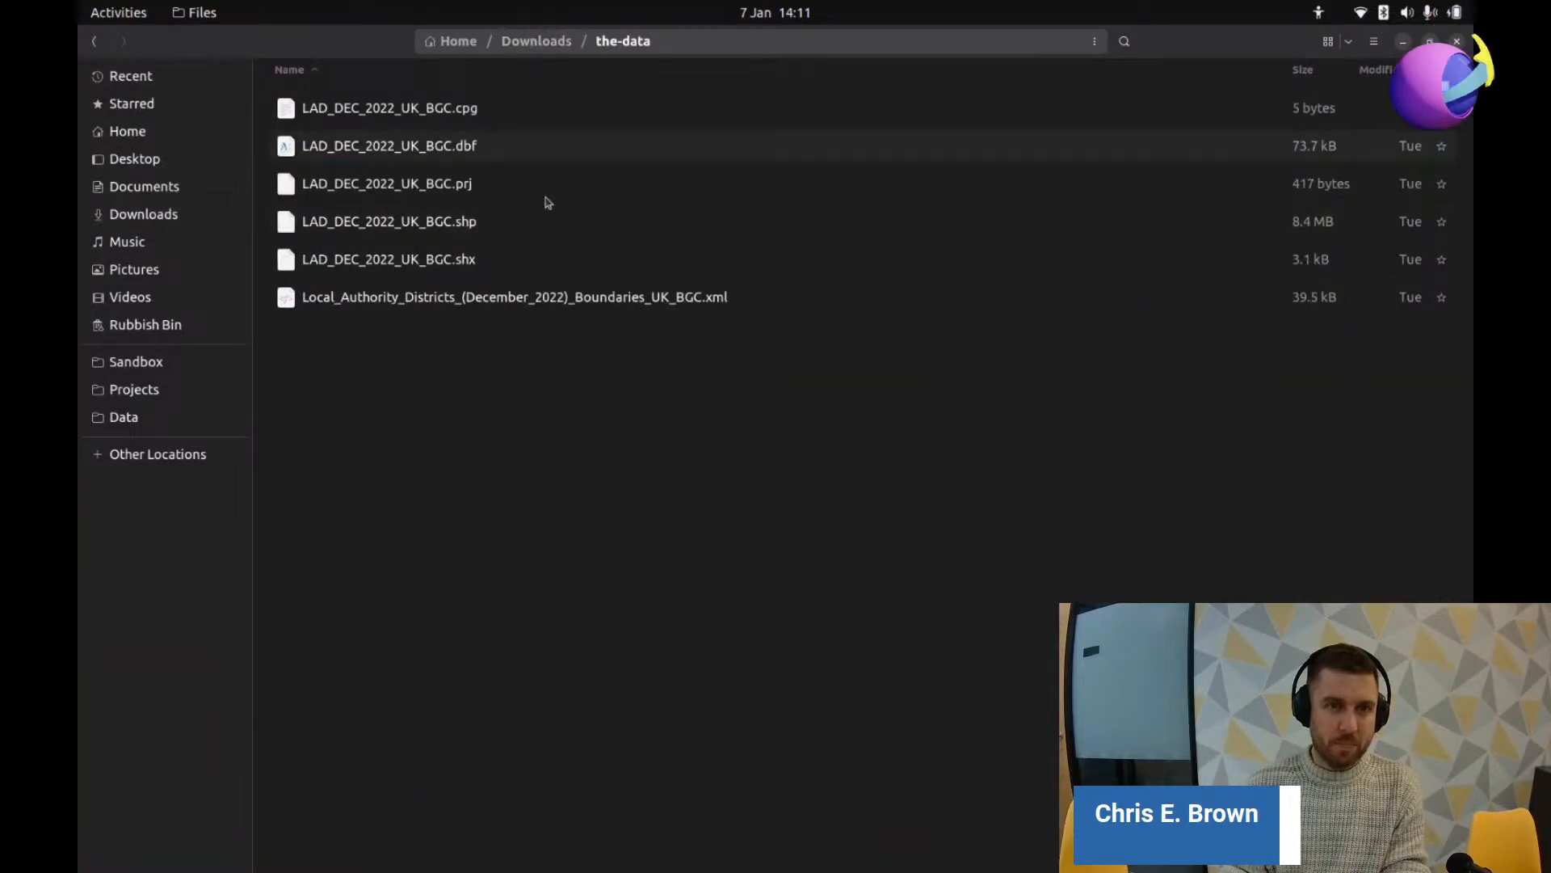
right_click(422, 223)
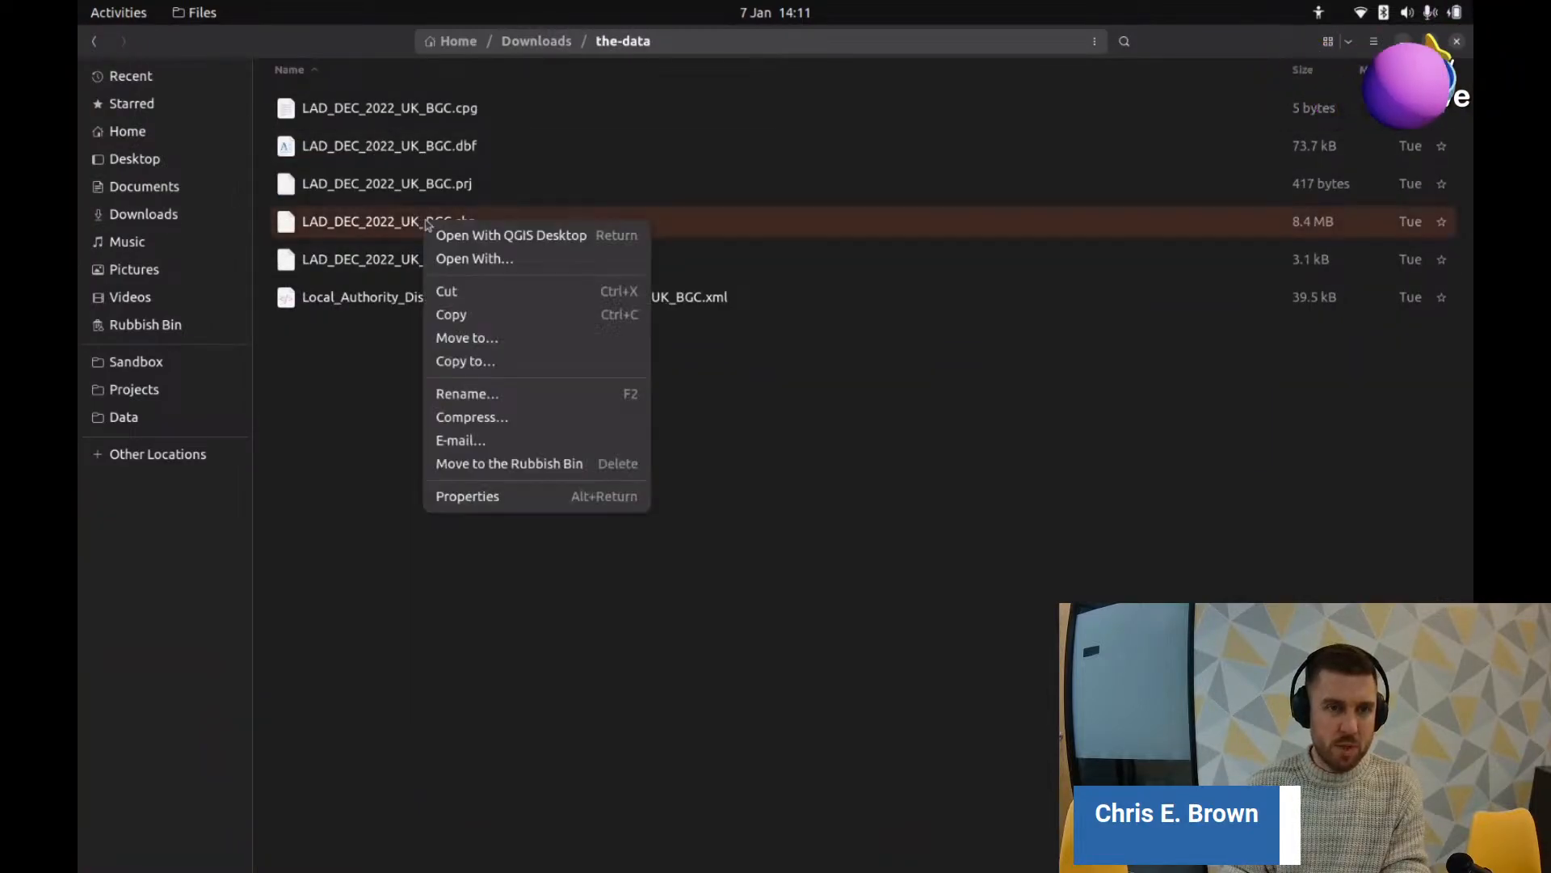
click(514, 236)
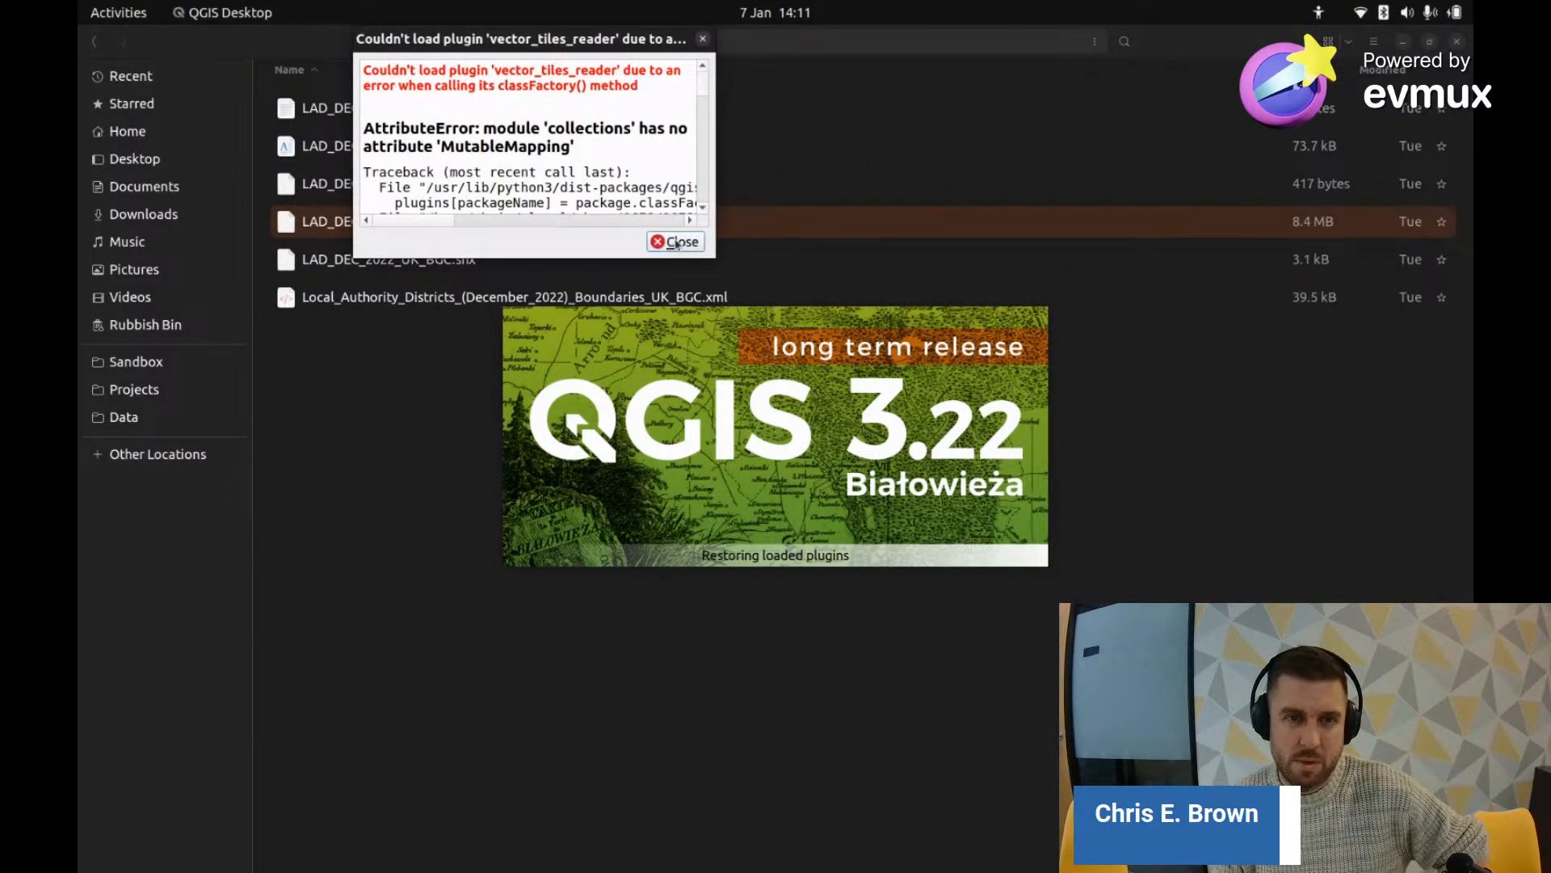
Step: Close the 'Couldn't load plugin vector_tiles_reader' error dialog
click(677, 242)
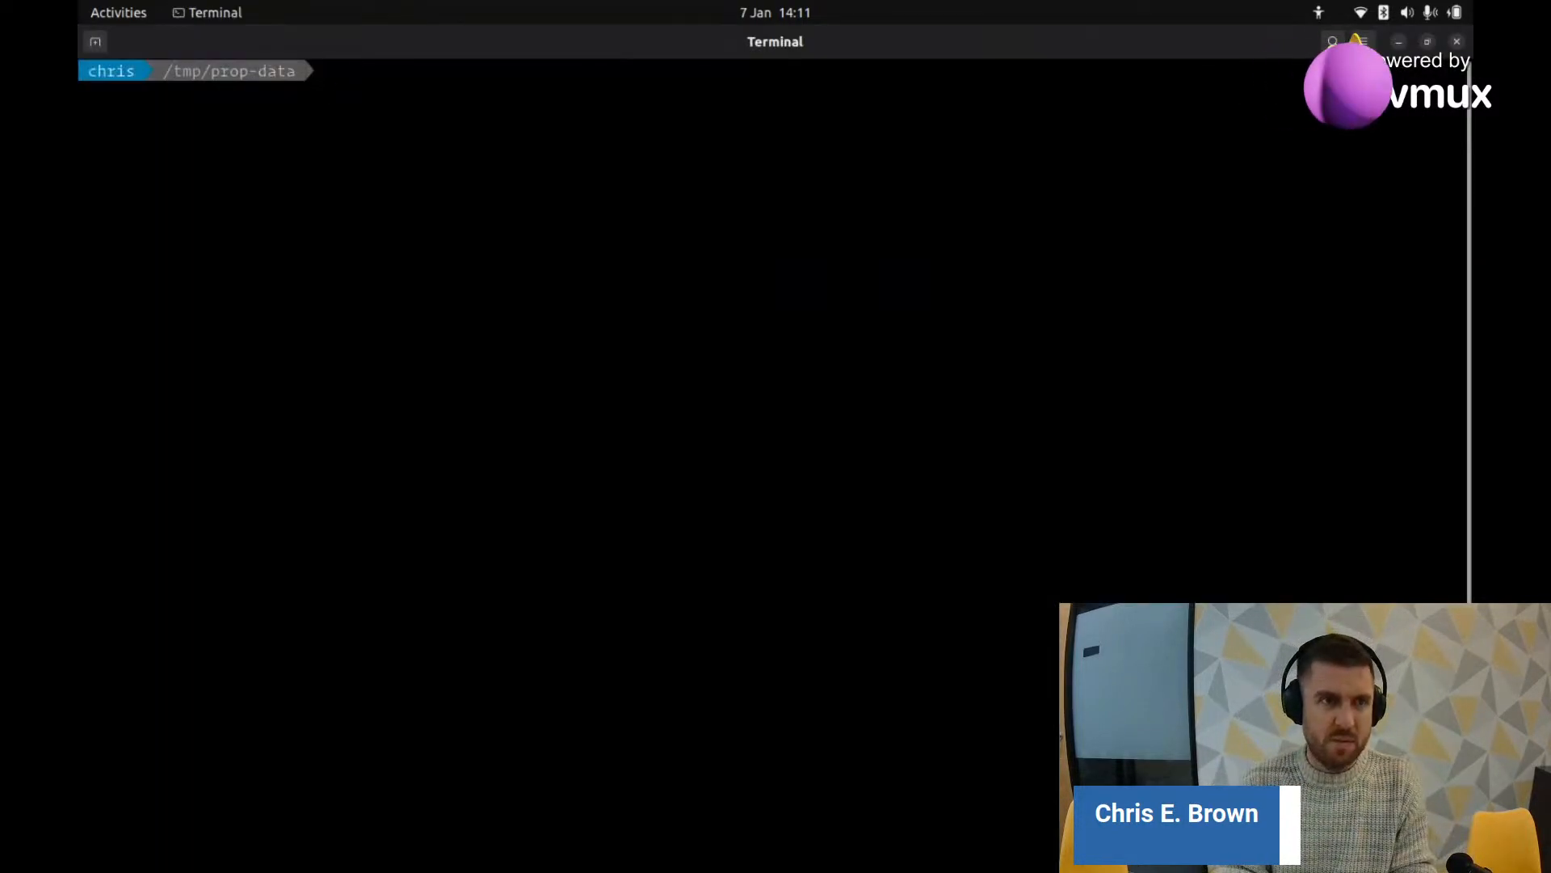
Step: Run htop in Terminal, then return to the QGIS window showing the LAD_DEC_2022_UK_BGC layer
text(htop)
key(Return)
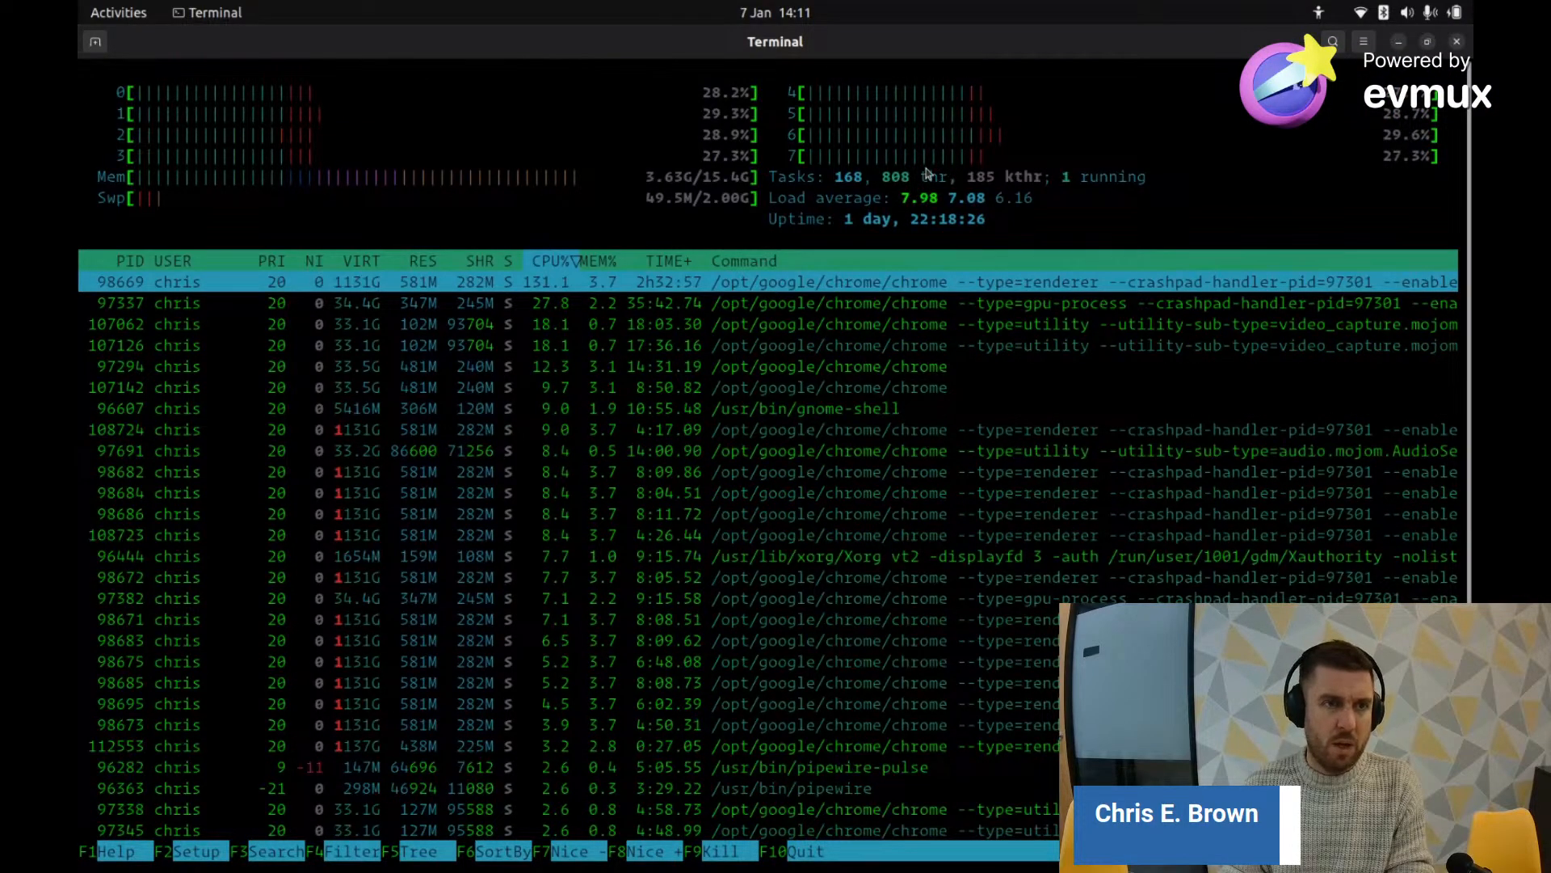
key(alt+Tab)
key(Tab)
key(Tab)
key(Tab)
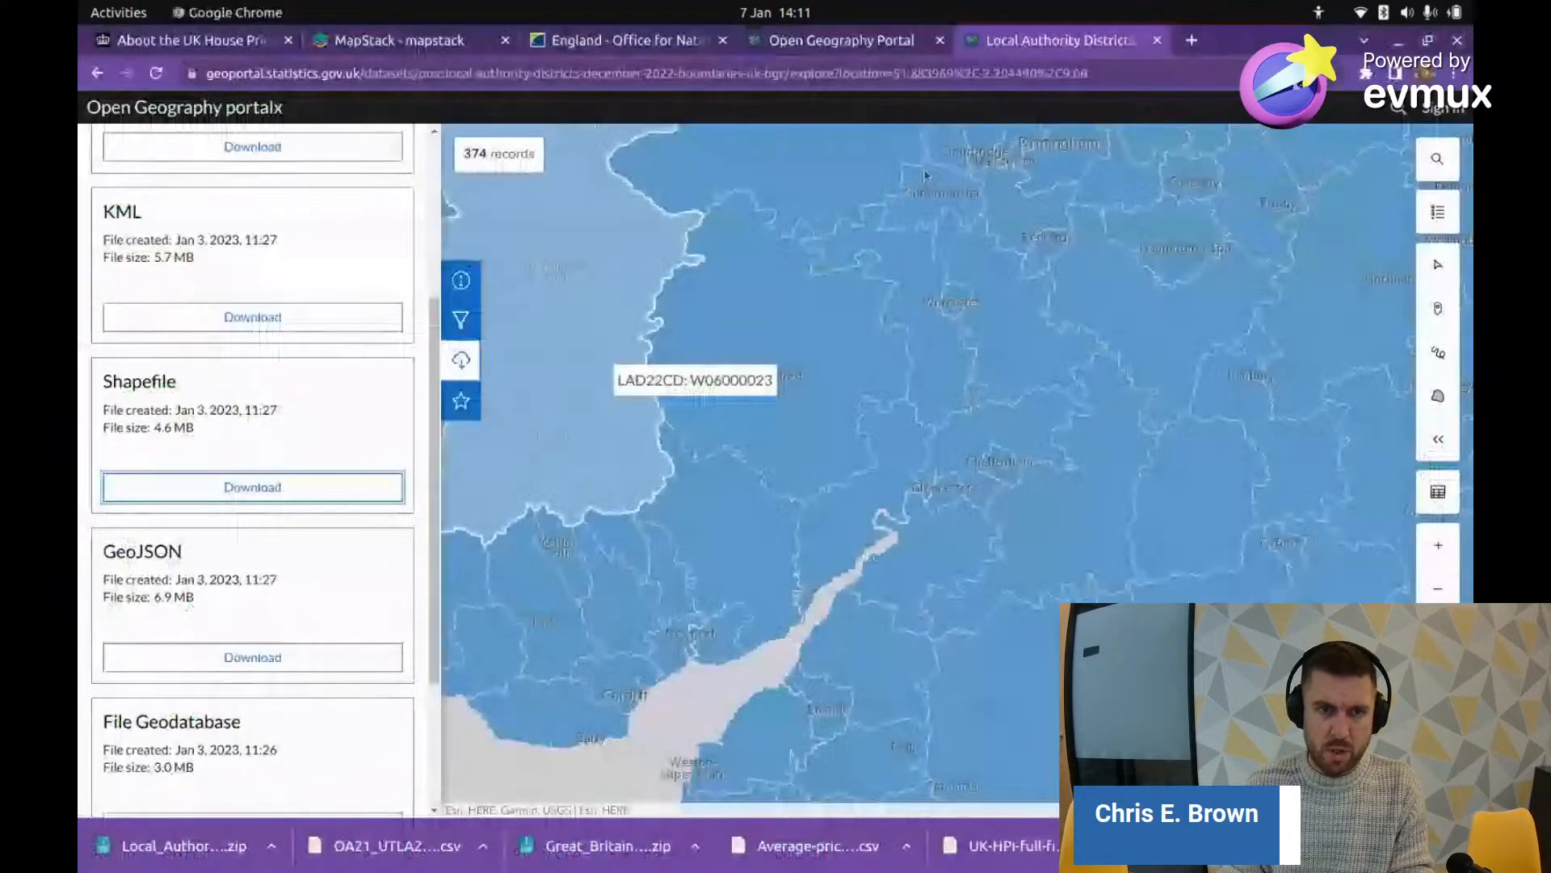
key(alt+Tab)
key(Tab)
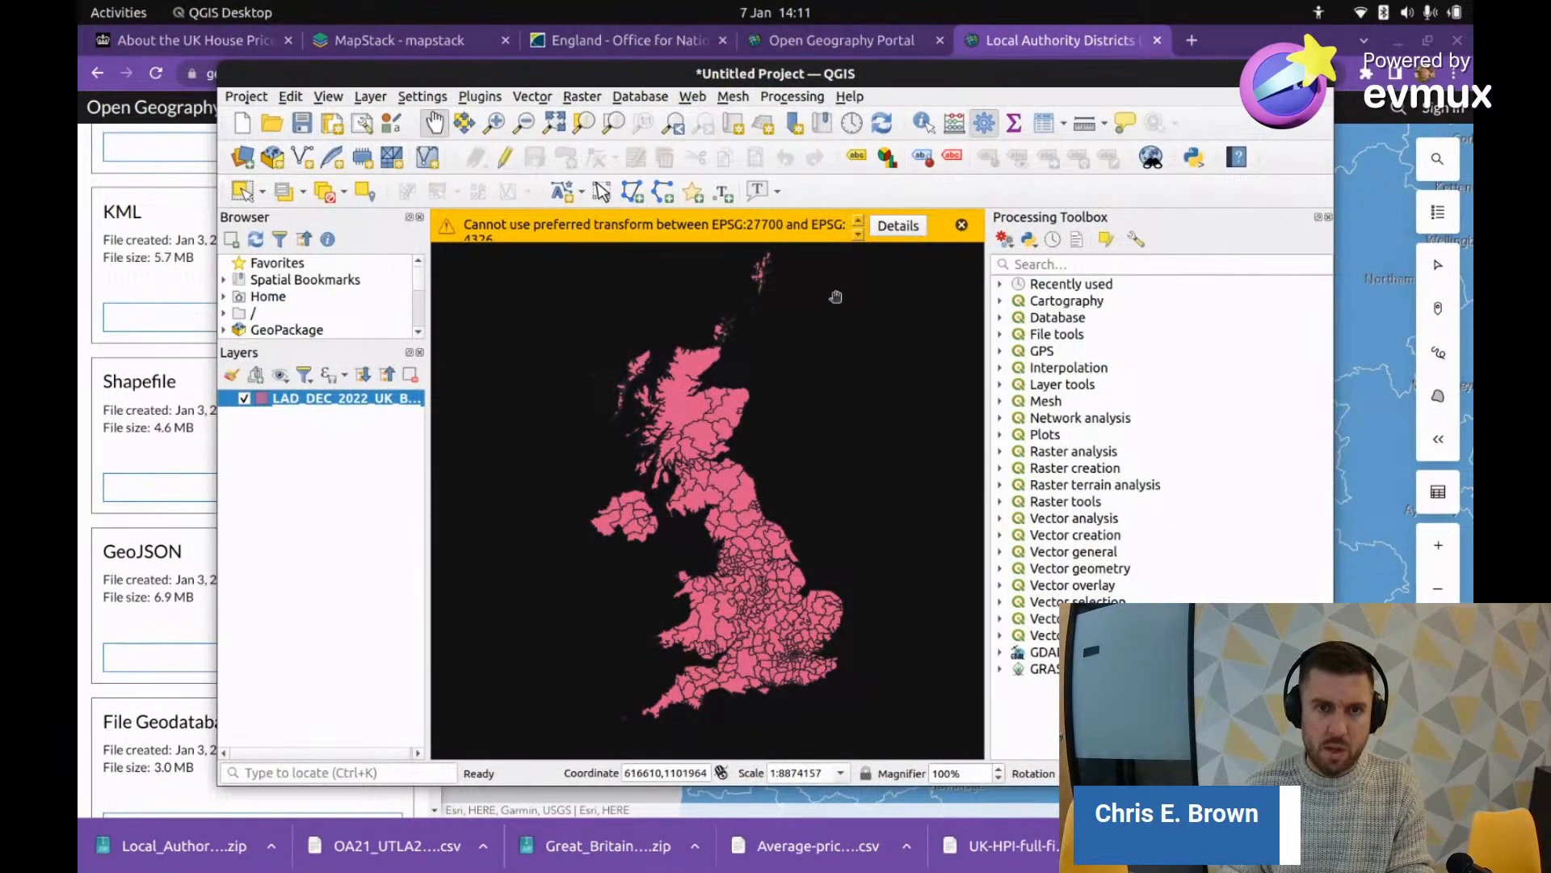
Step: Dismiss the coordinate transform warning, maximize QGIS and recentre the UK district map
click(961, 226)
double_click(930, 74)
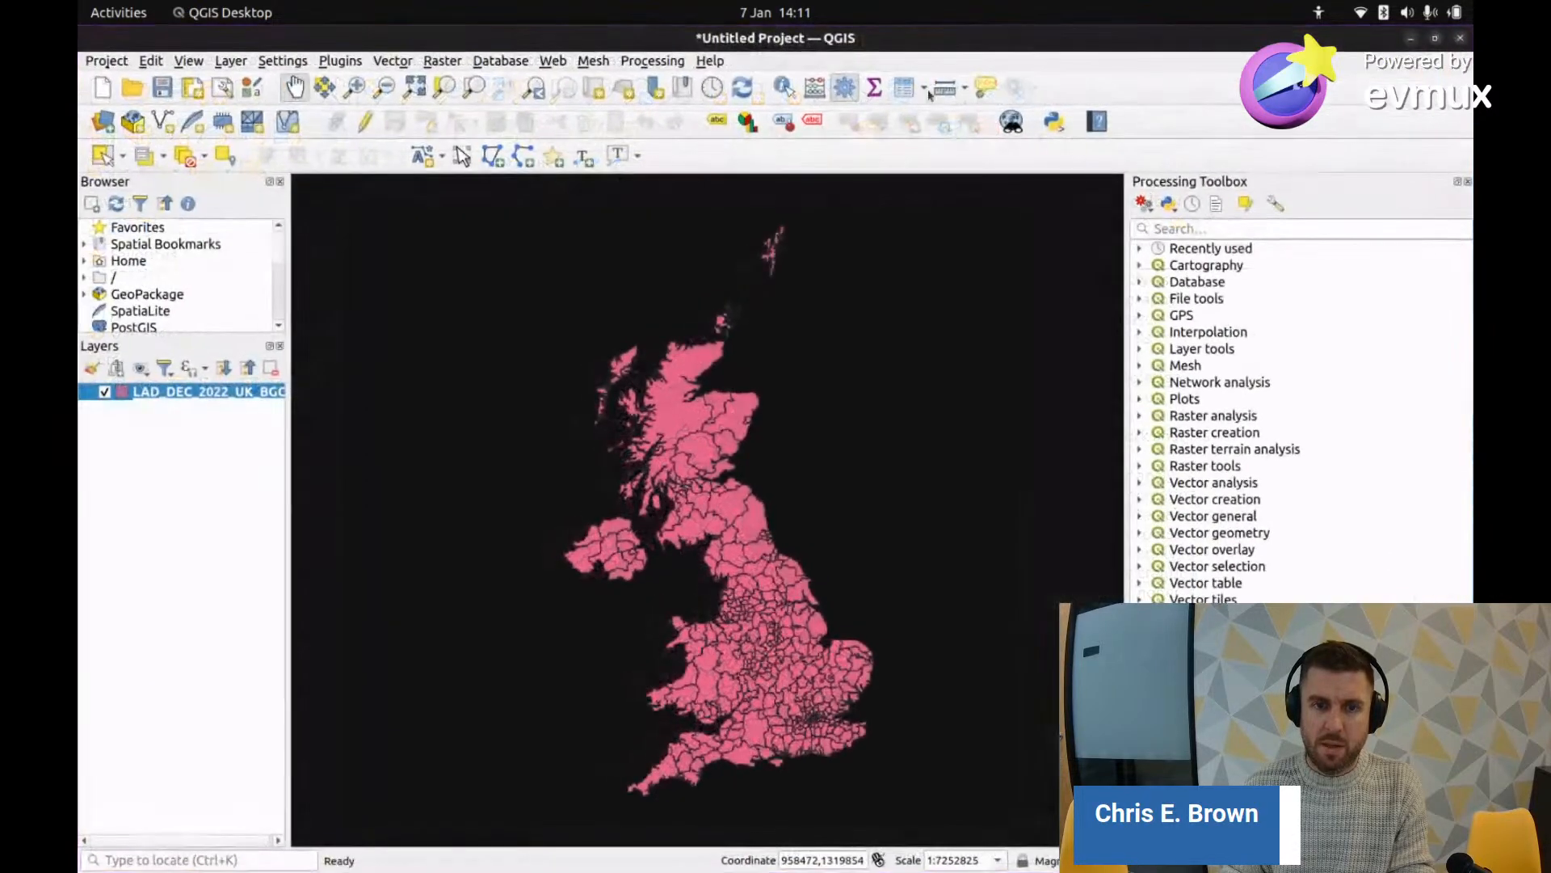
drag(776, 488, 754, 482)
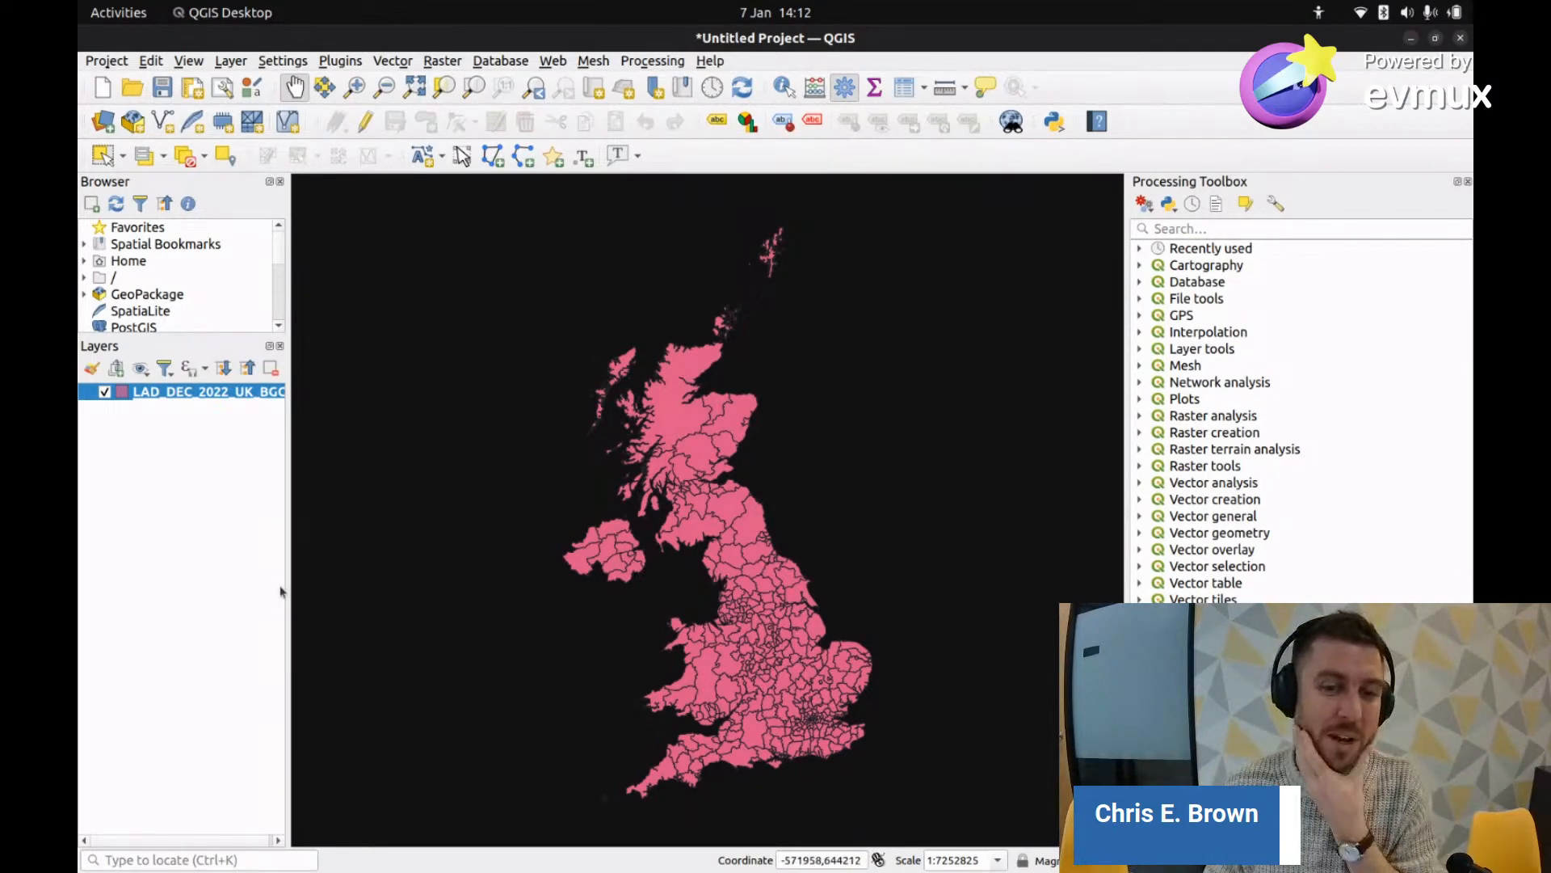
drag(761, 700, 734, 646)
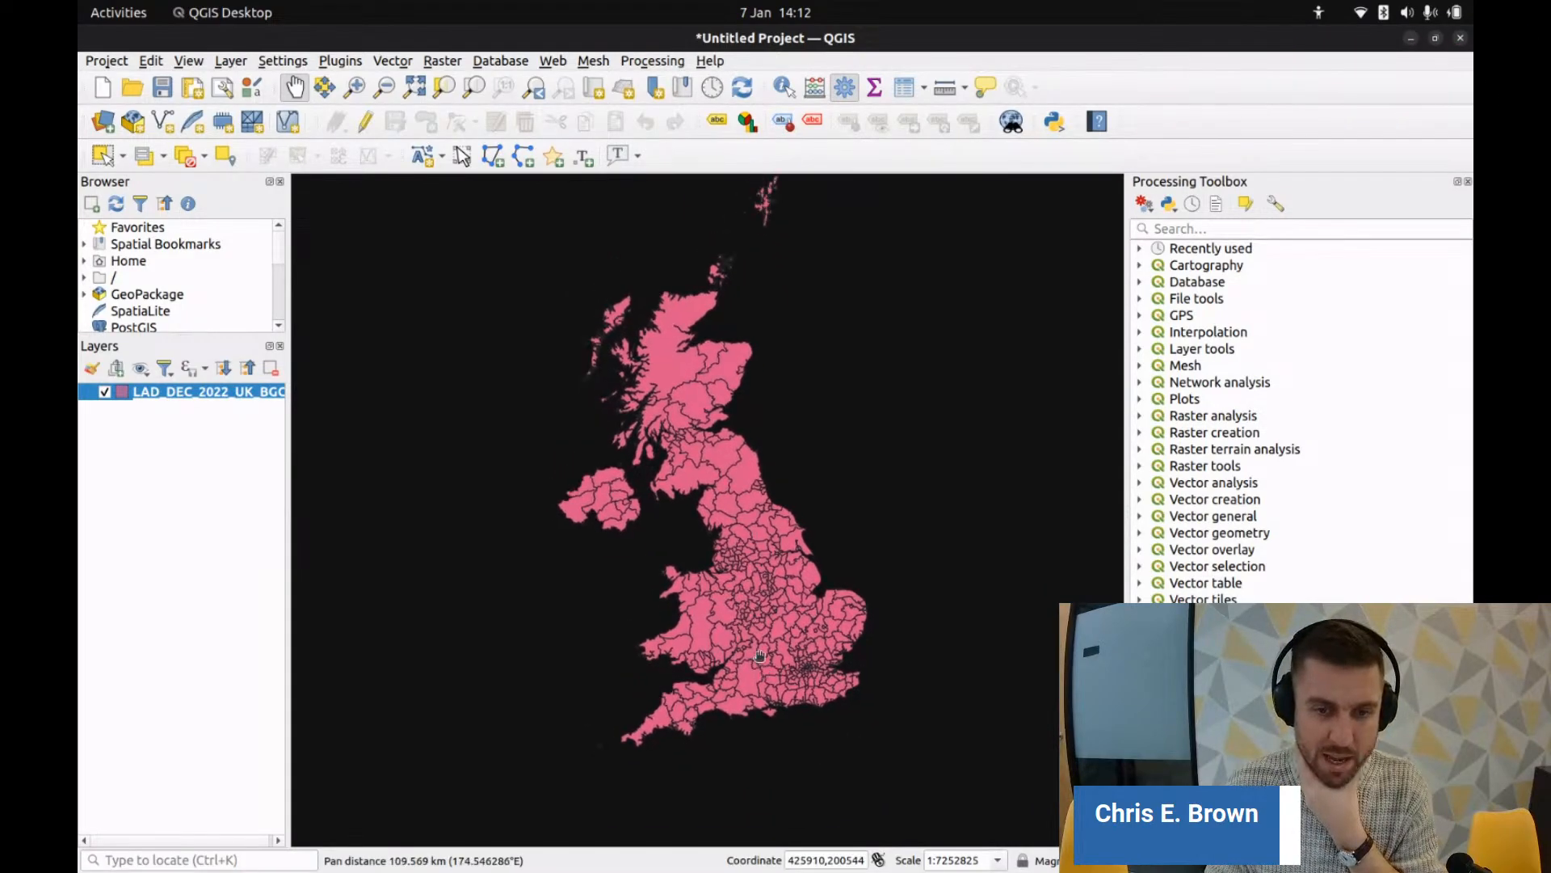
scroll(734, 643, up, 3)
scroll(735, 643, down, 3)
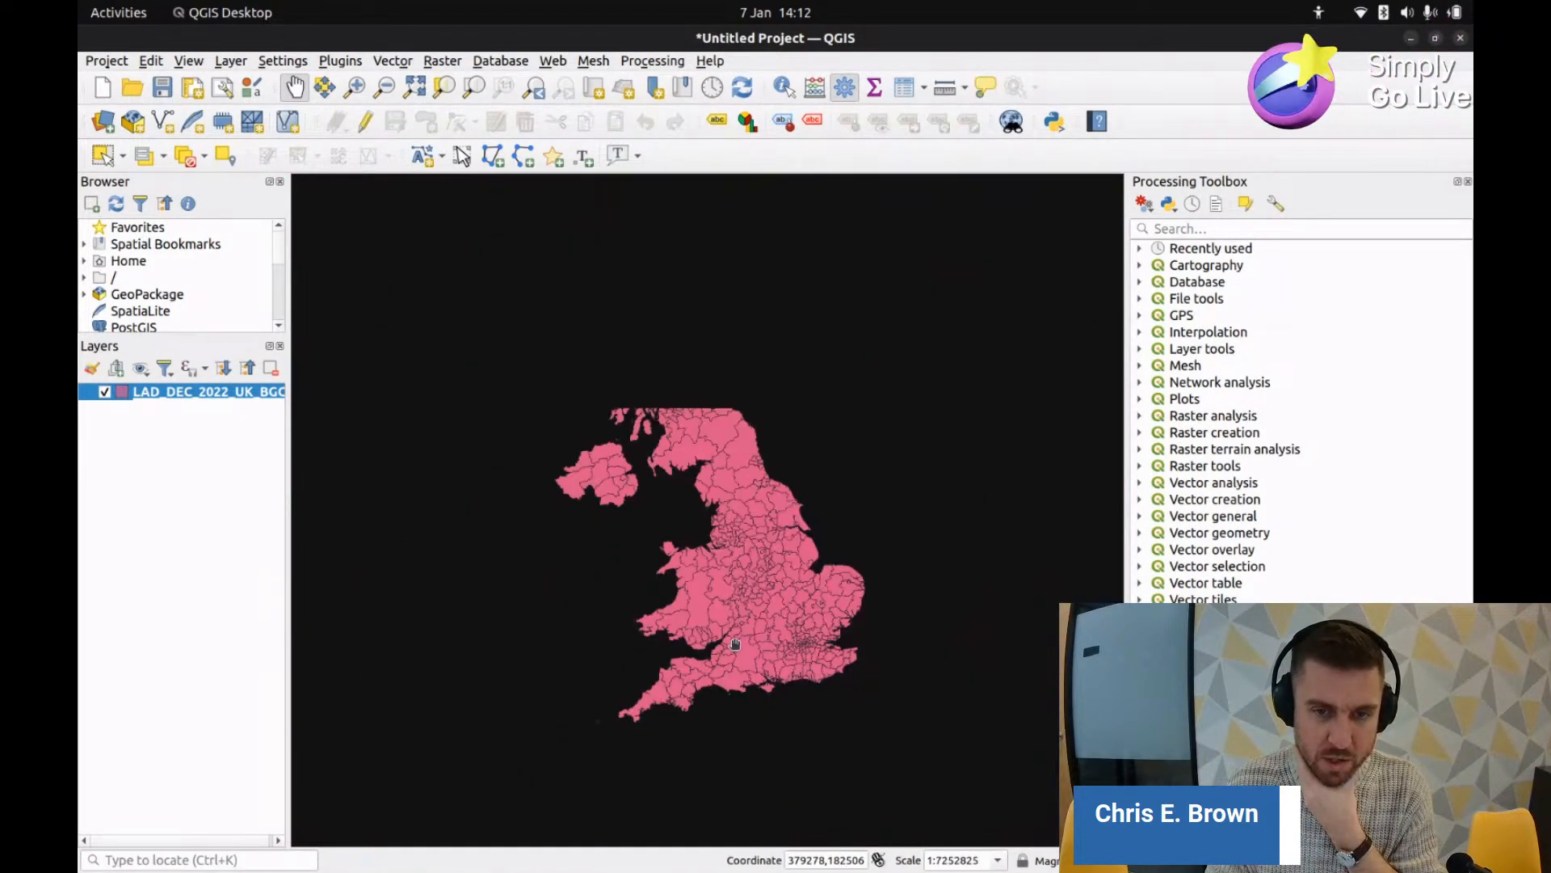
drag(755, 597, 758, 618)
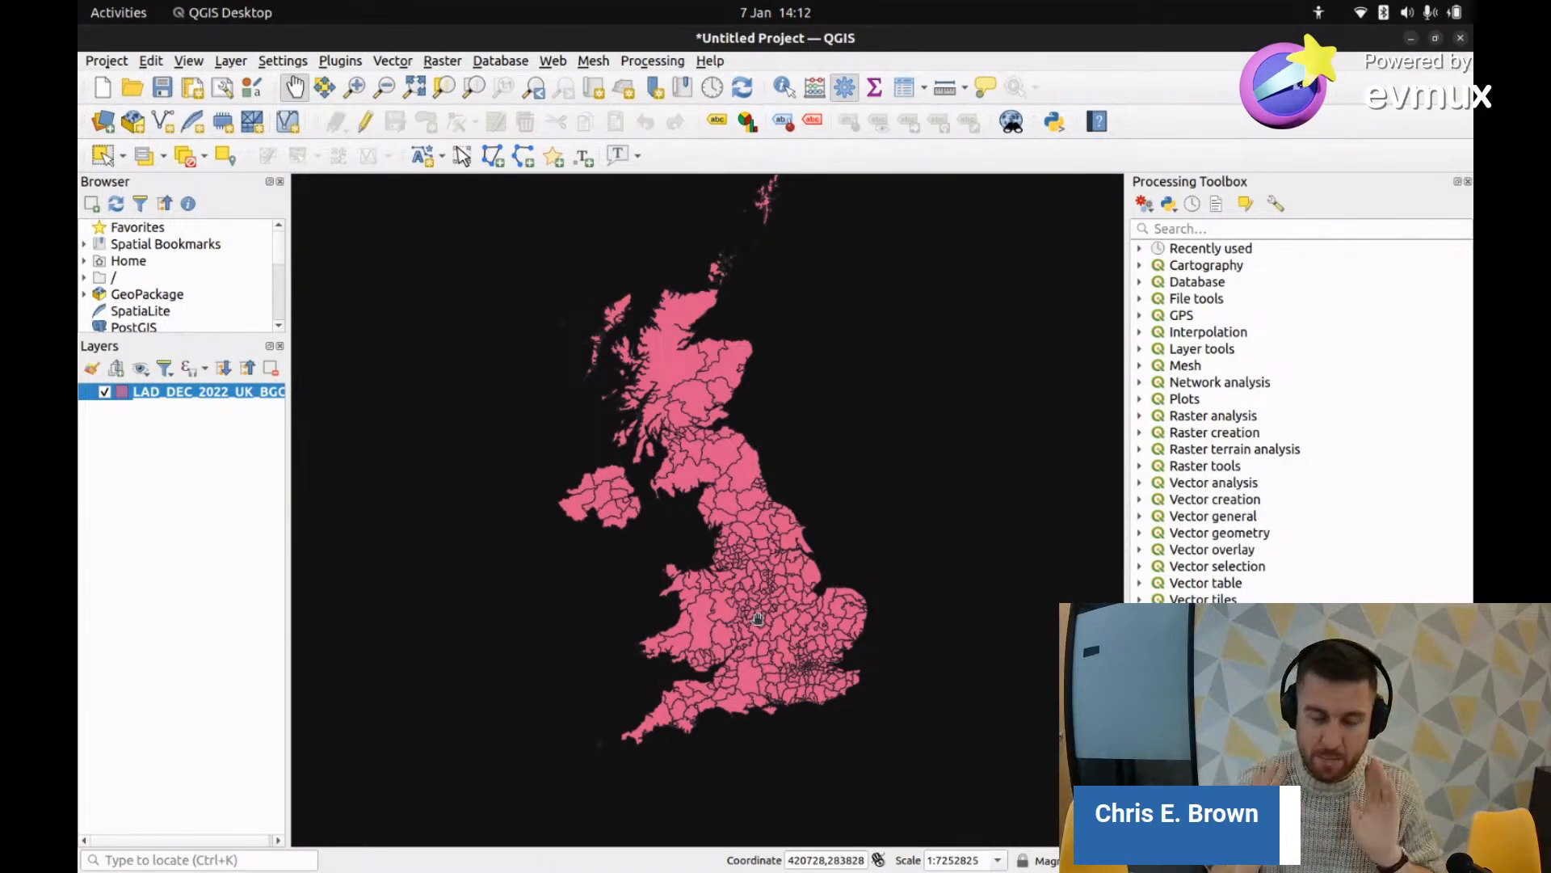
Step: Zoom into the Severn estuary and identify district E06000023 (Bristol)
scroll(715, 622, up, 1)
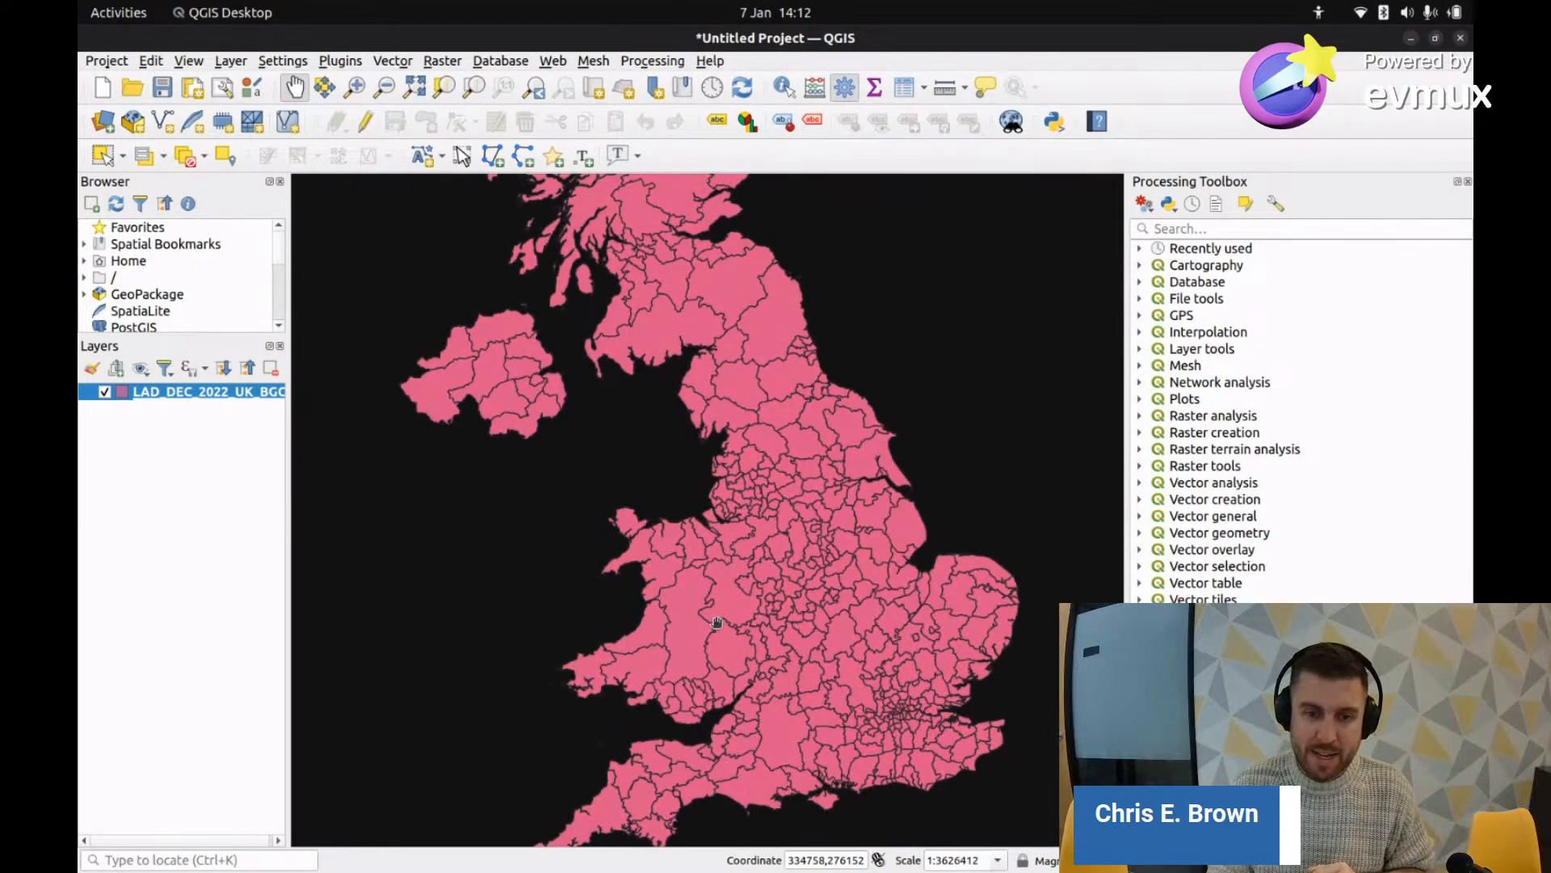
scroll(808, 709, up, 2)
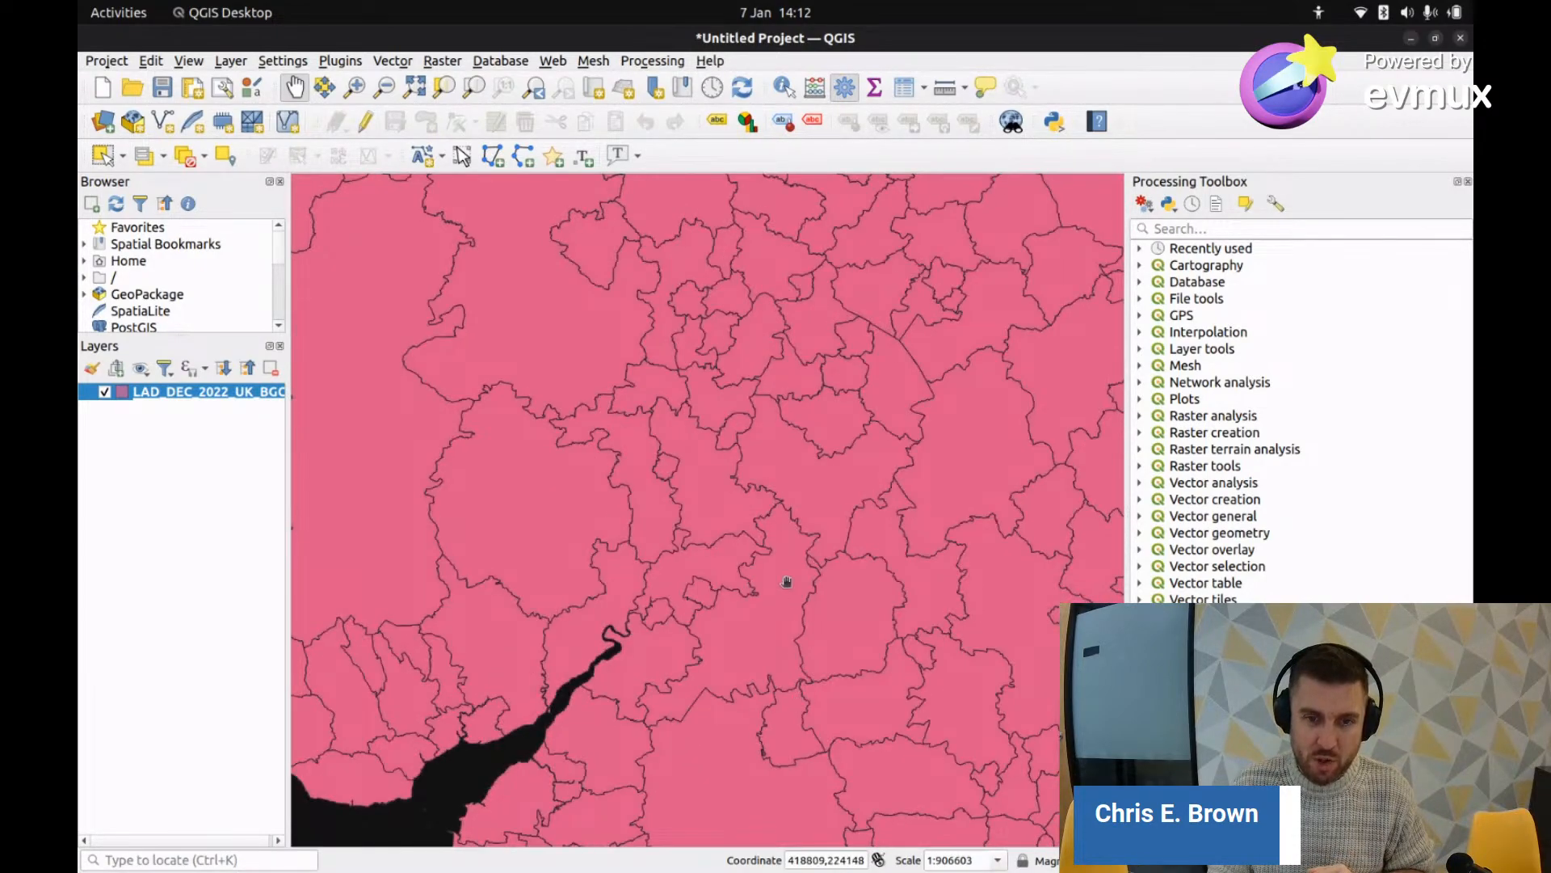
drag(683, 743, 807, 588)
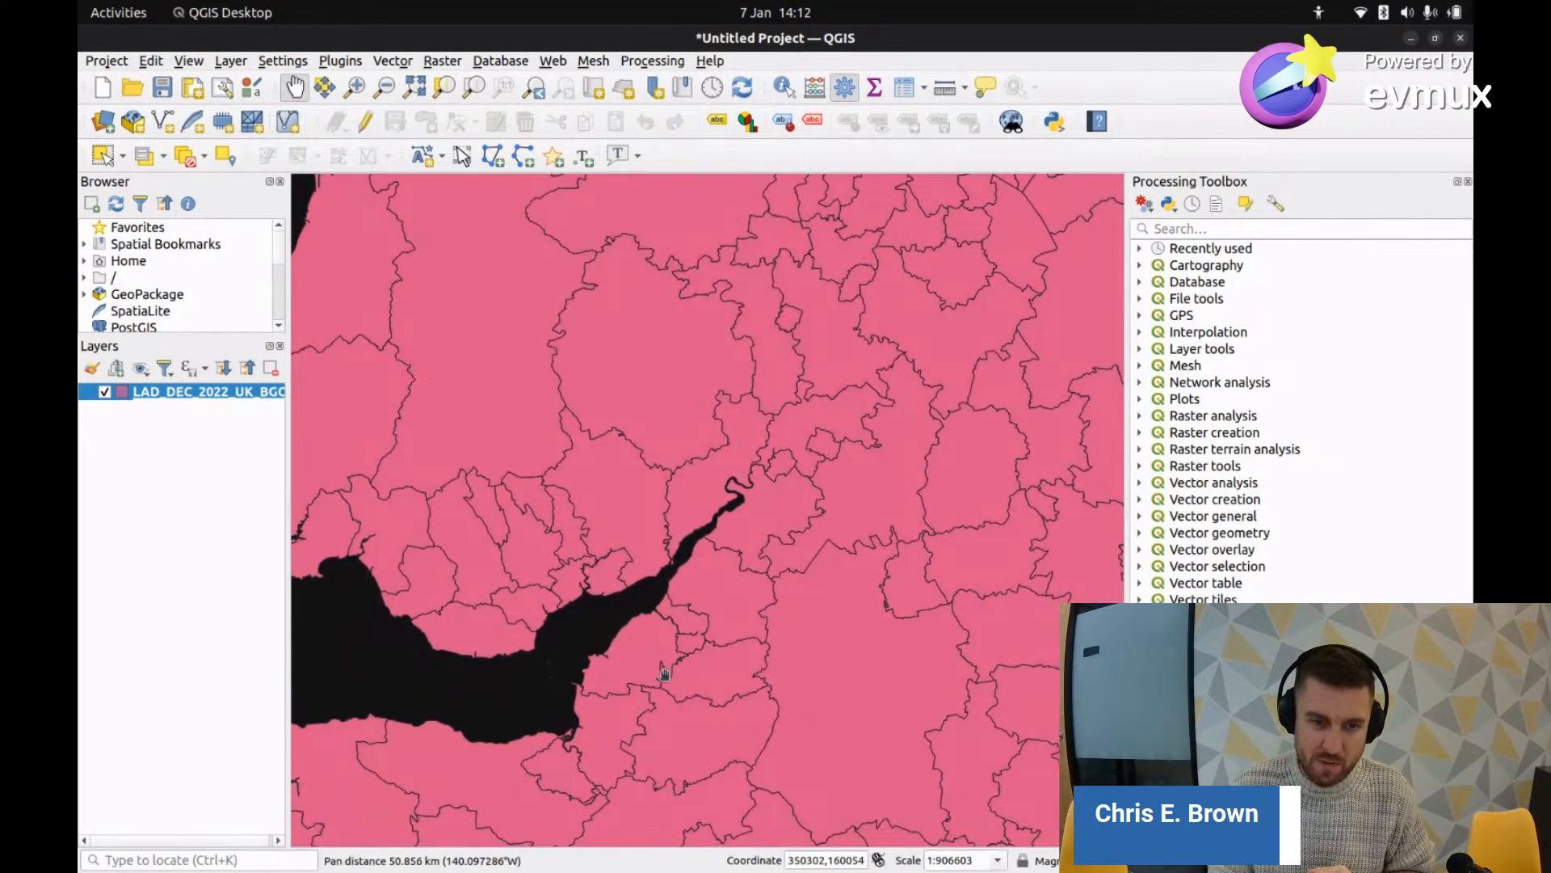
drag(669, 732, 689, 622)
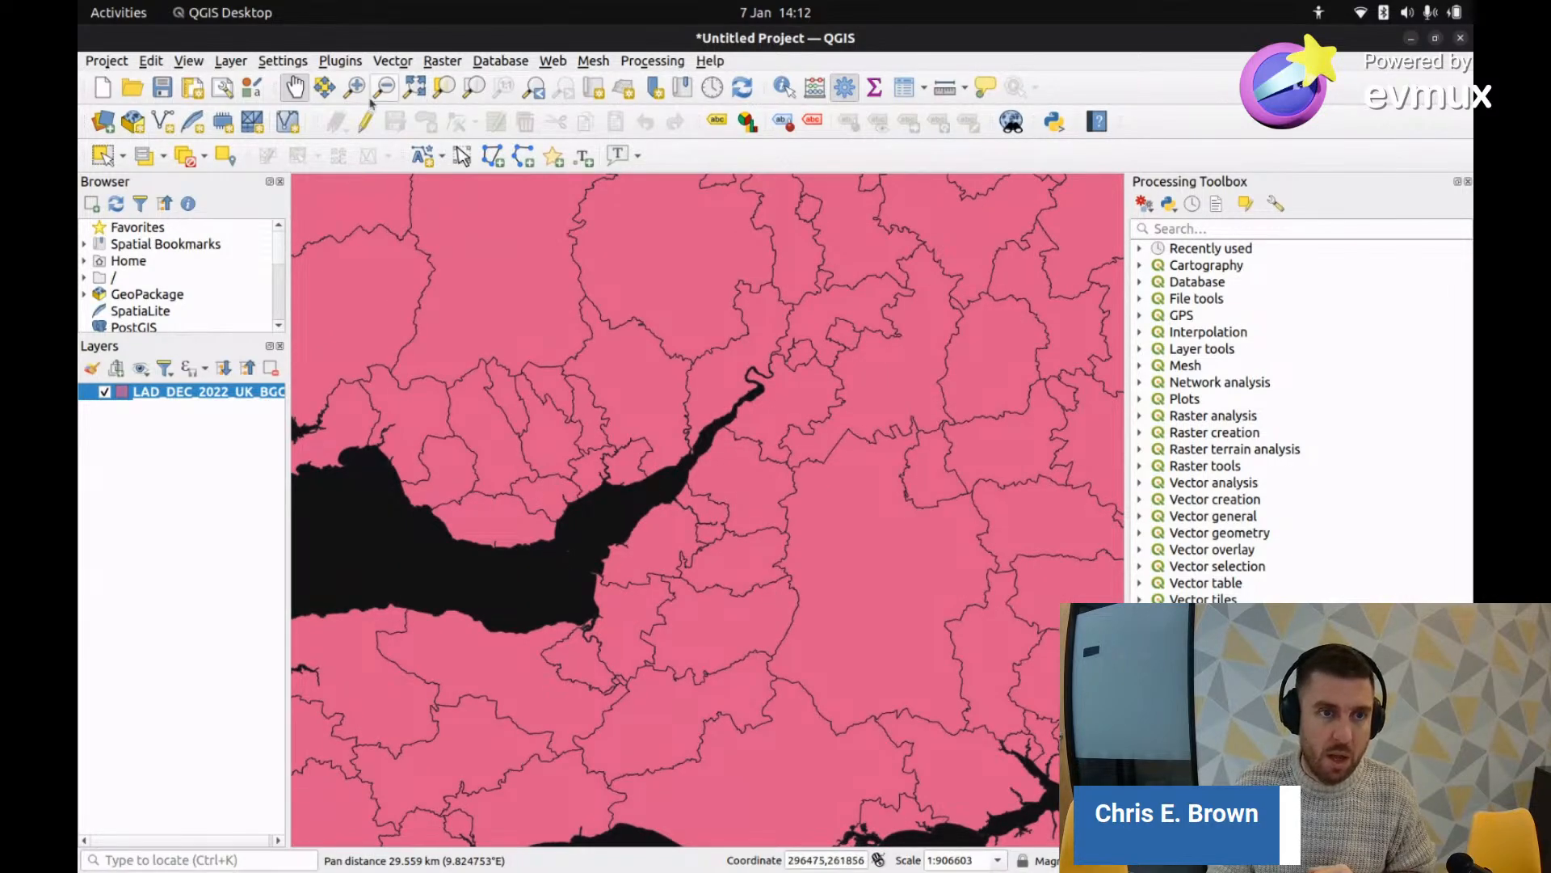
click(782, 95)
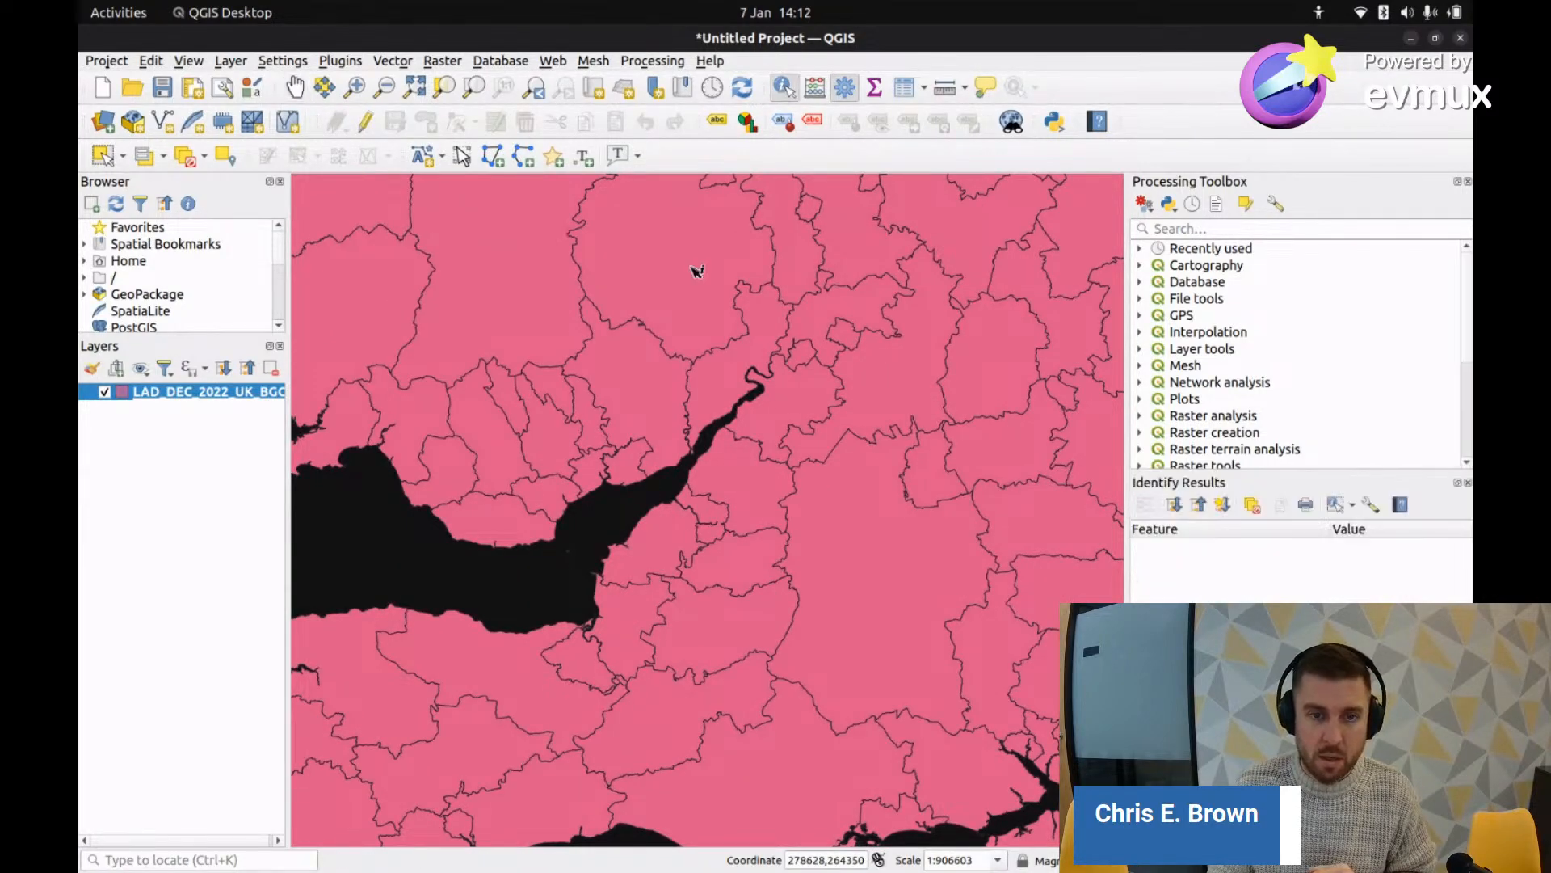
click(711, 512)
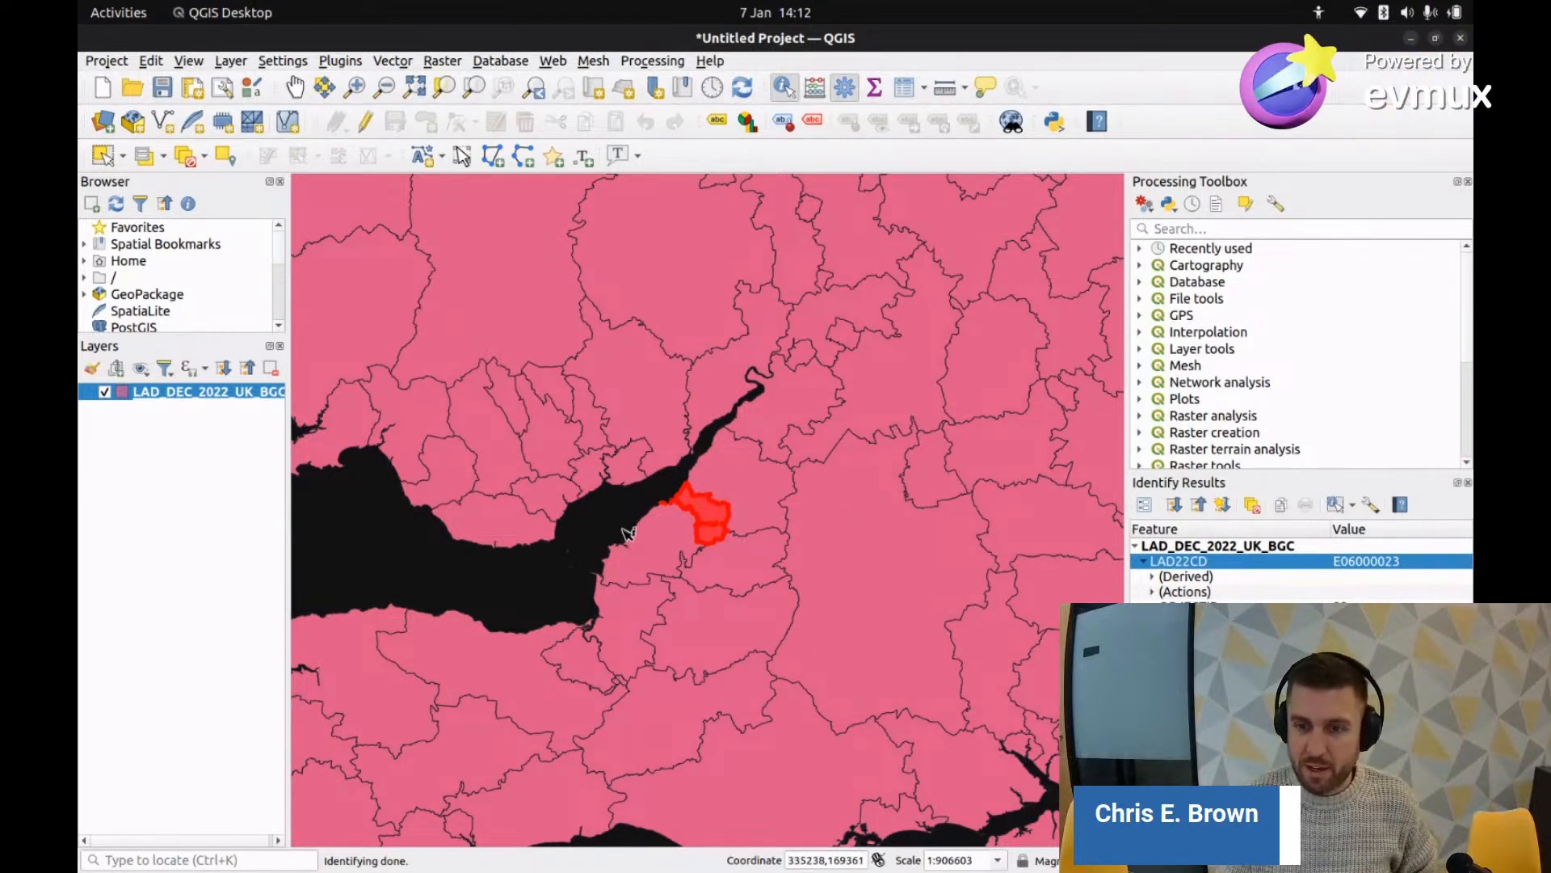
Step: Open the LAD_DEC_2022_UK_BGC attribute table full-screen, browse its 374 districts, then switch to Chrome
right_click(147, 392)
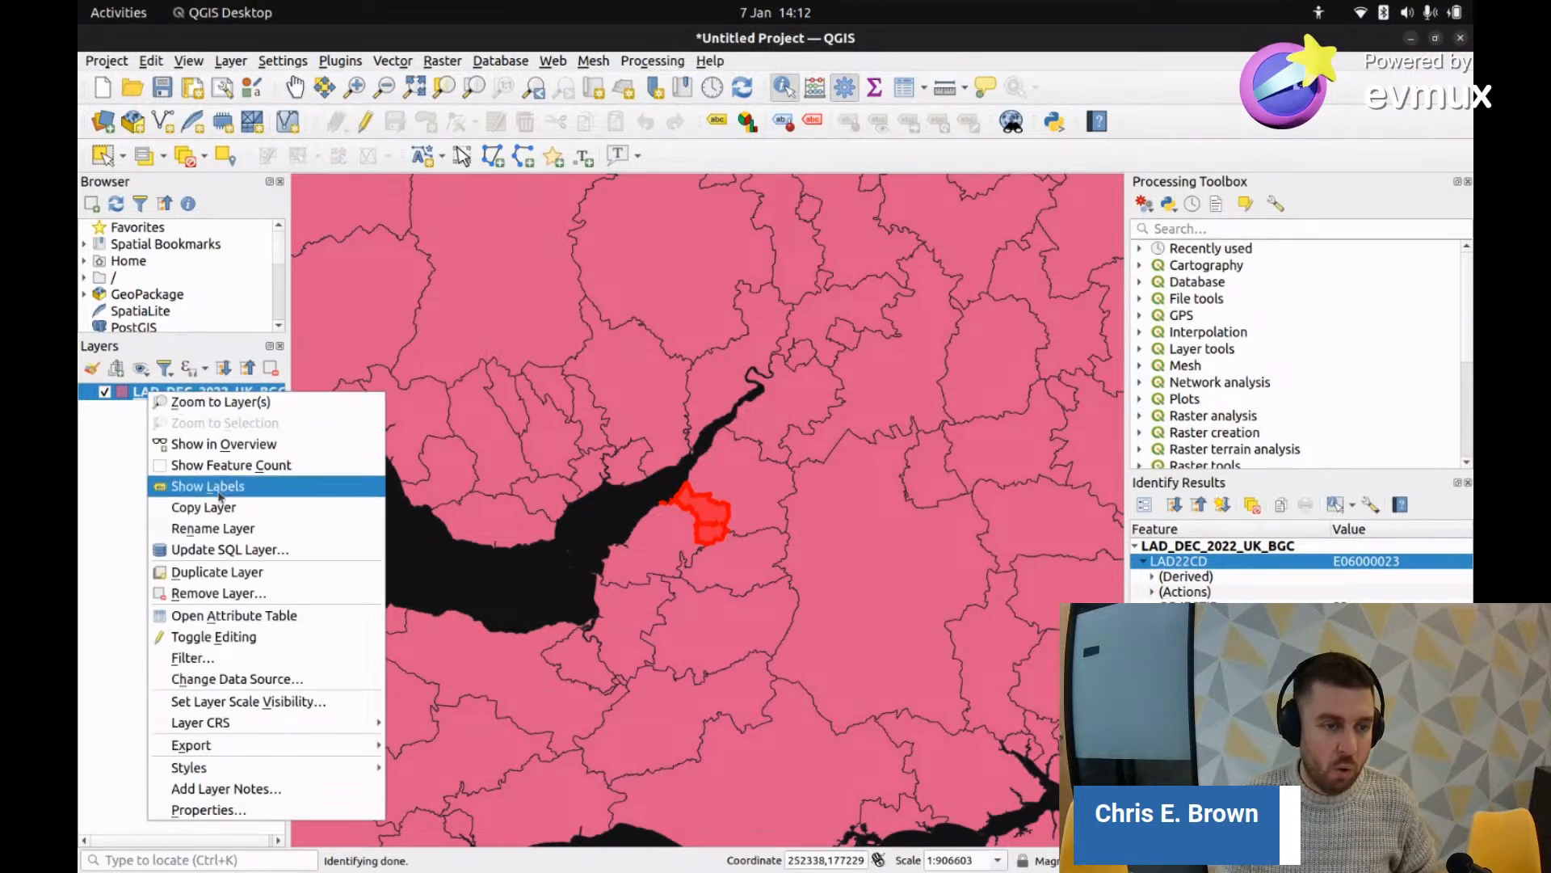
click(234, 614)
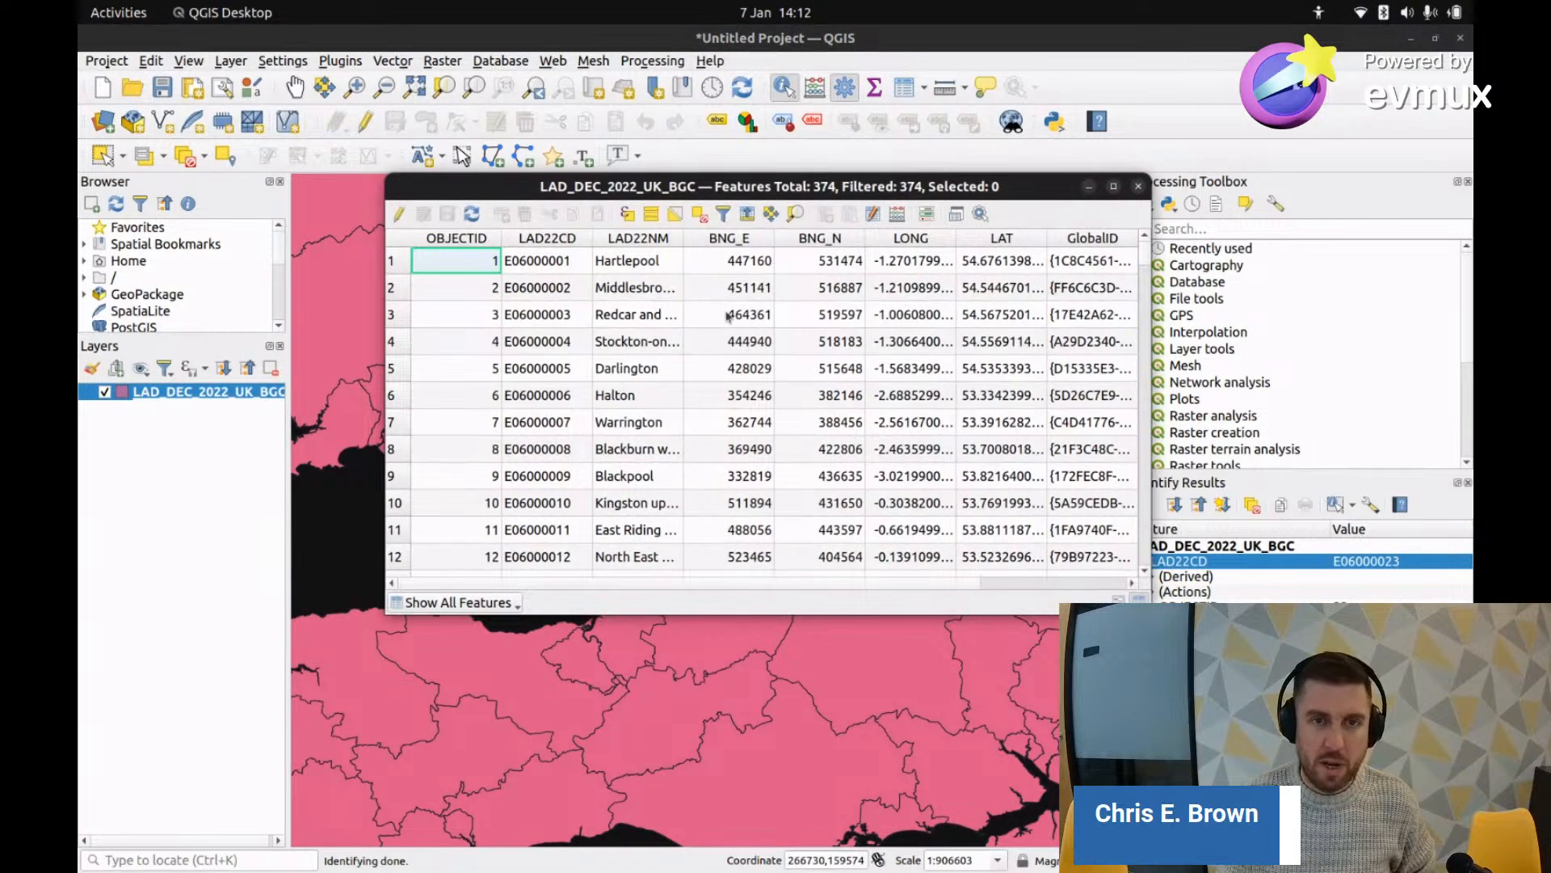
double_click(970, 188)
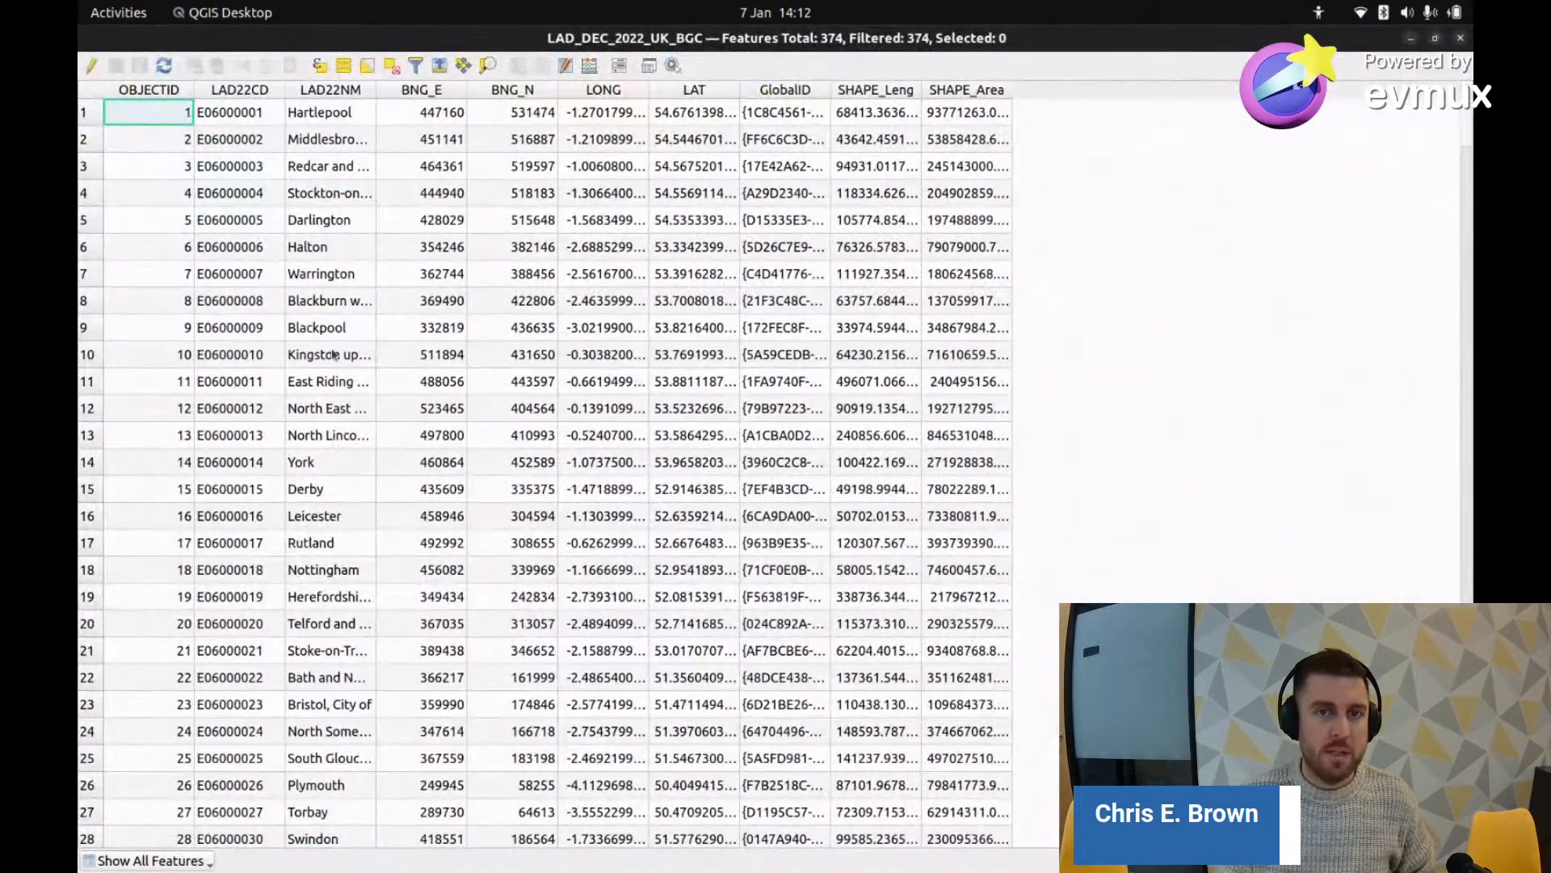
scroll(374, 396, down, 3)
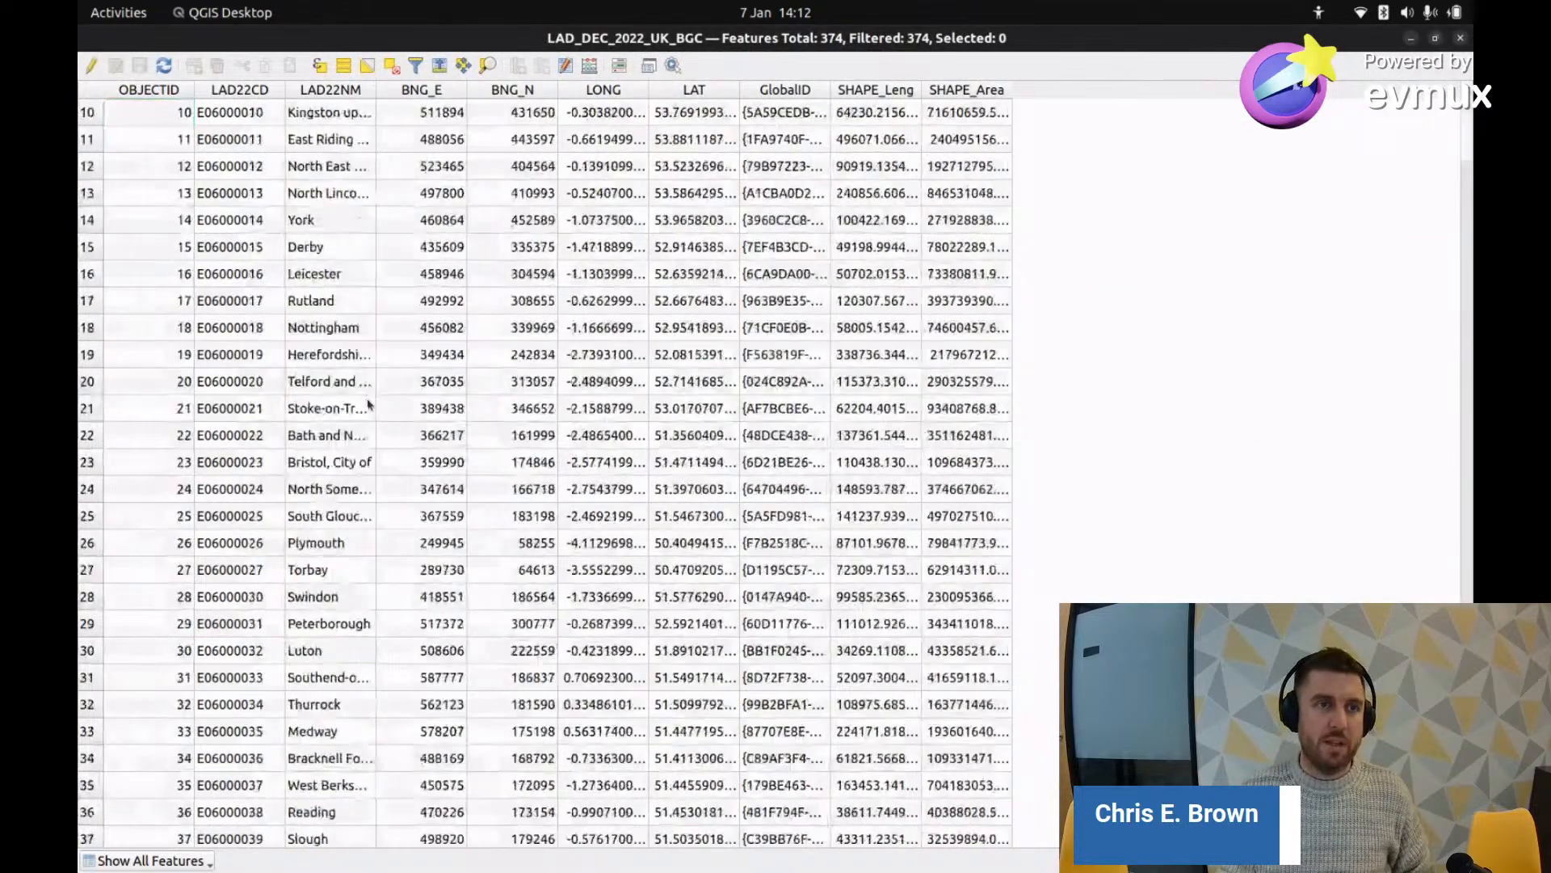
scroll(374, 396, up, 3)
scroll(374, 396, down, 8)
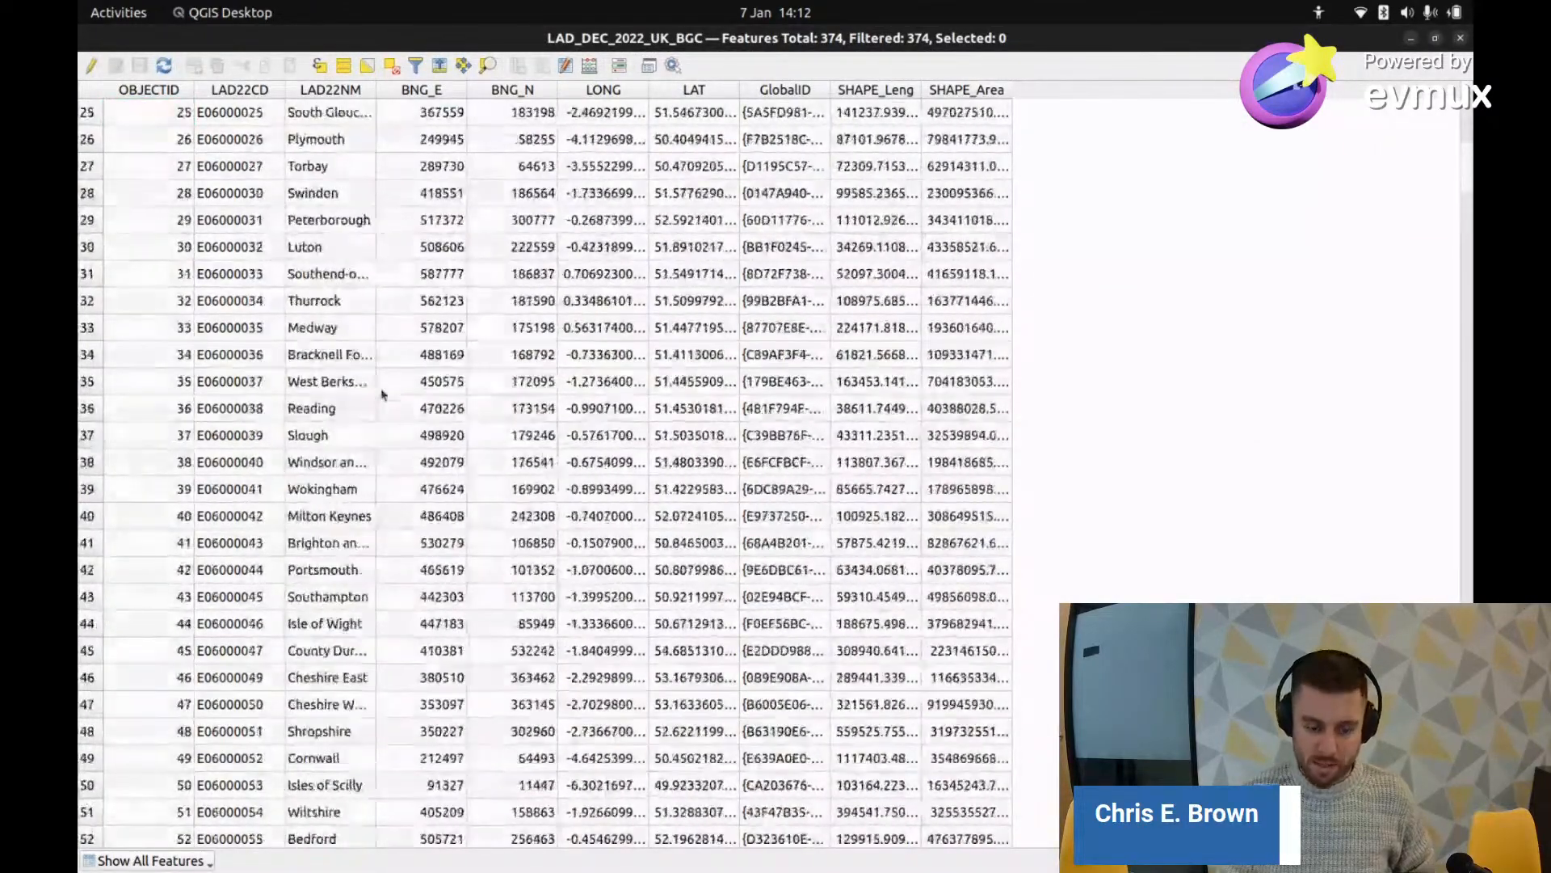
scroll(374, 396, up, 6)
key(alt+Tab)
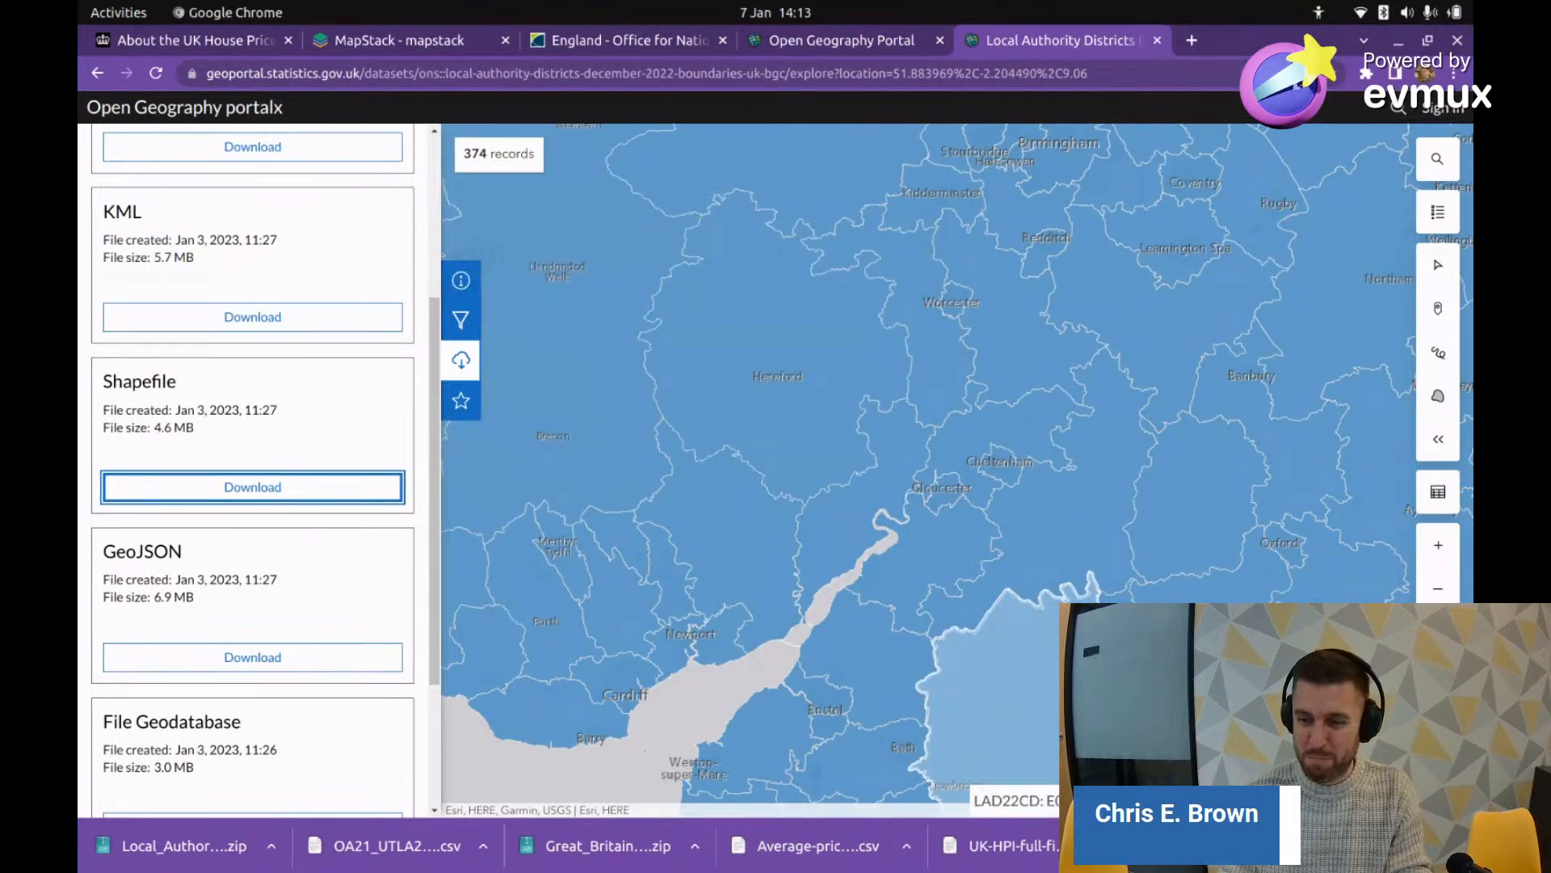
Step: Close Chrome's downloads bar and return to the QGIS LAD_DEC_2022_UK_BGC attribute table
click(1456, 846)
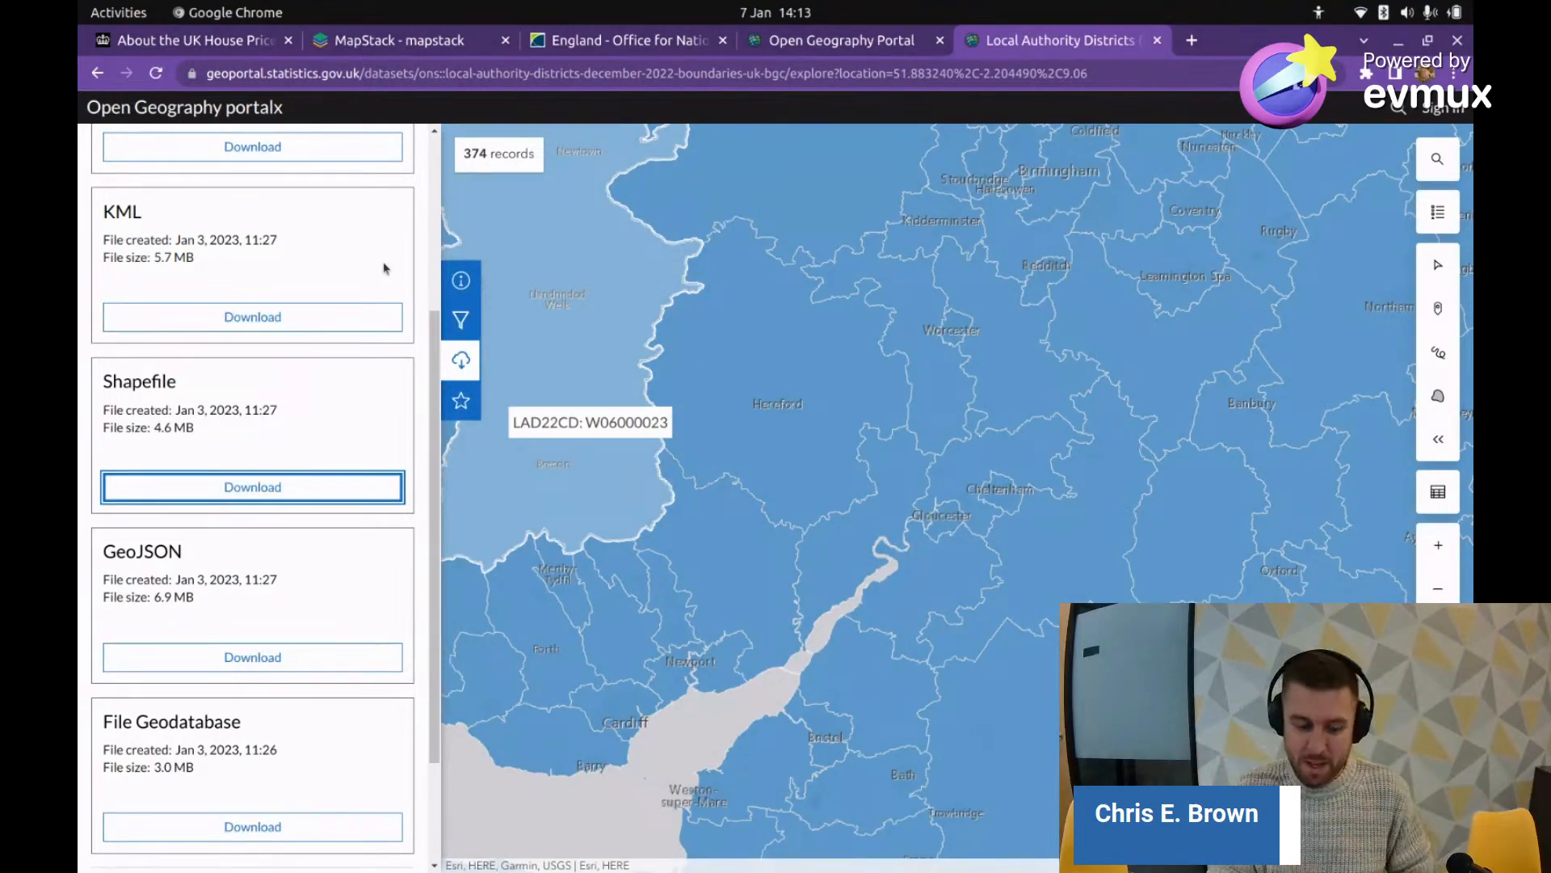
key(alt+Tab)
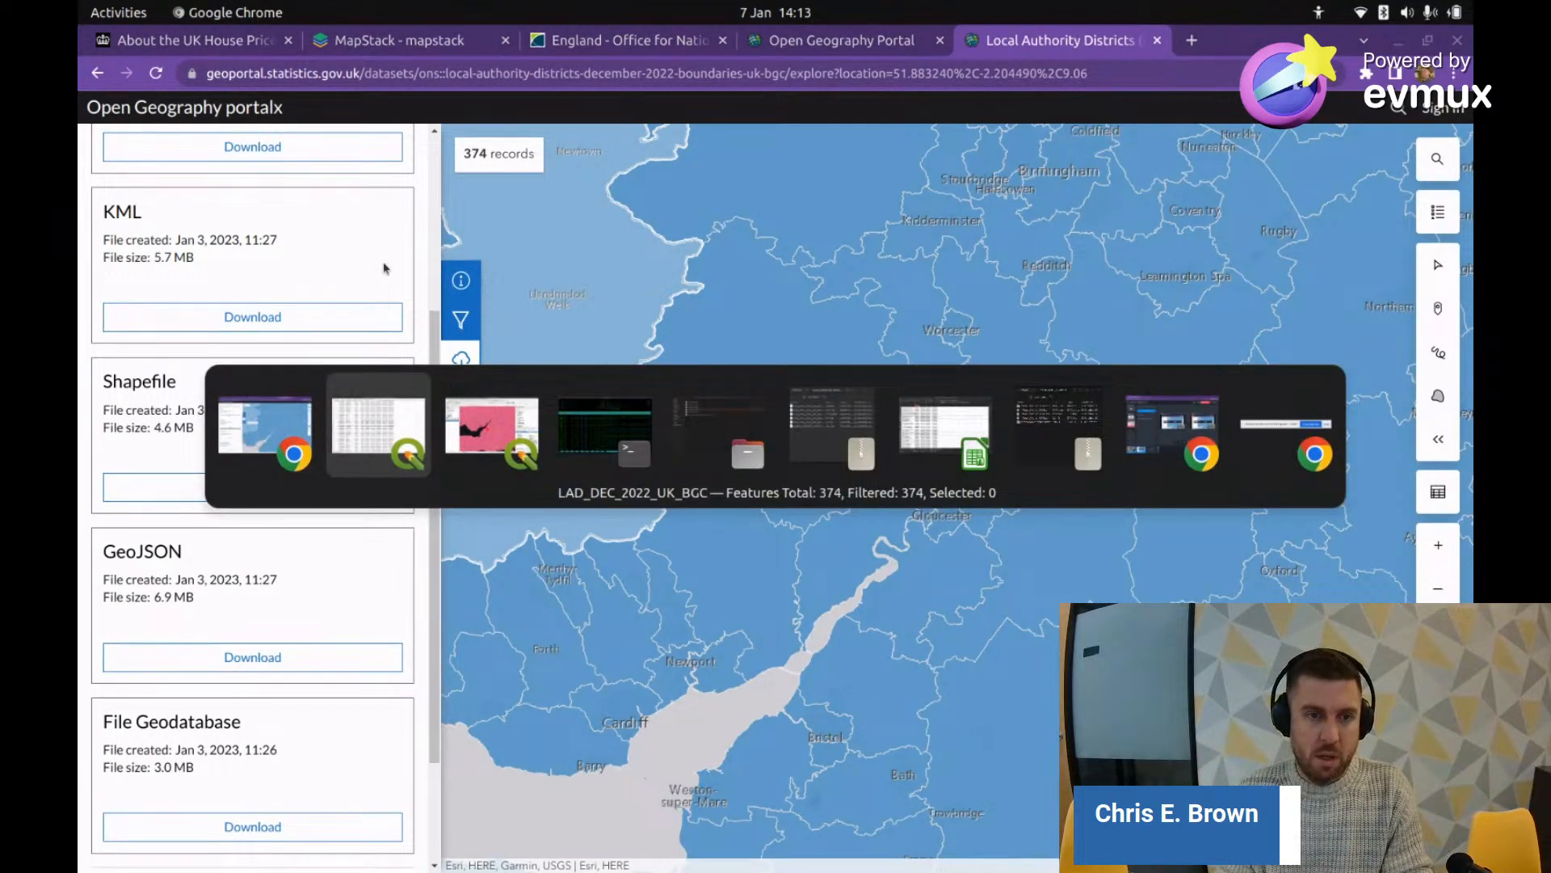
key(Tab)
key(alt+Tab)
key(Tab)
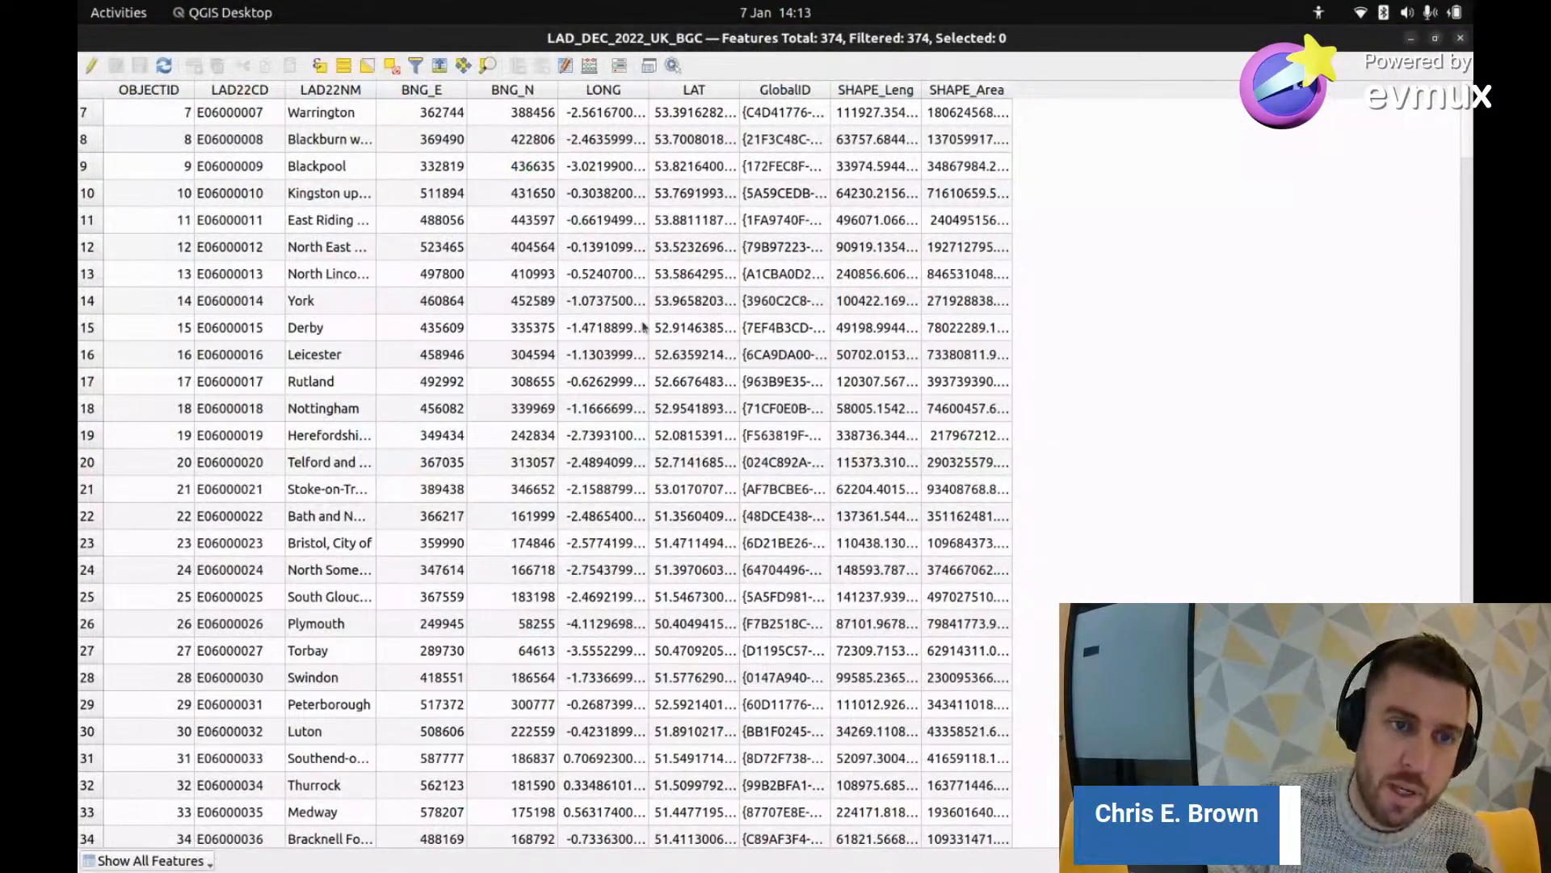
Step: Sort the district table by LAD22CD, then by LAD22NM, and bring up the house-price CSV
scroll(491, 430, up, 2)
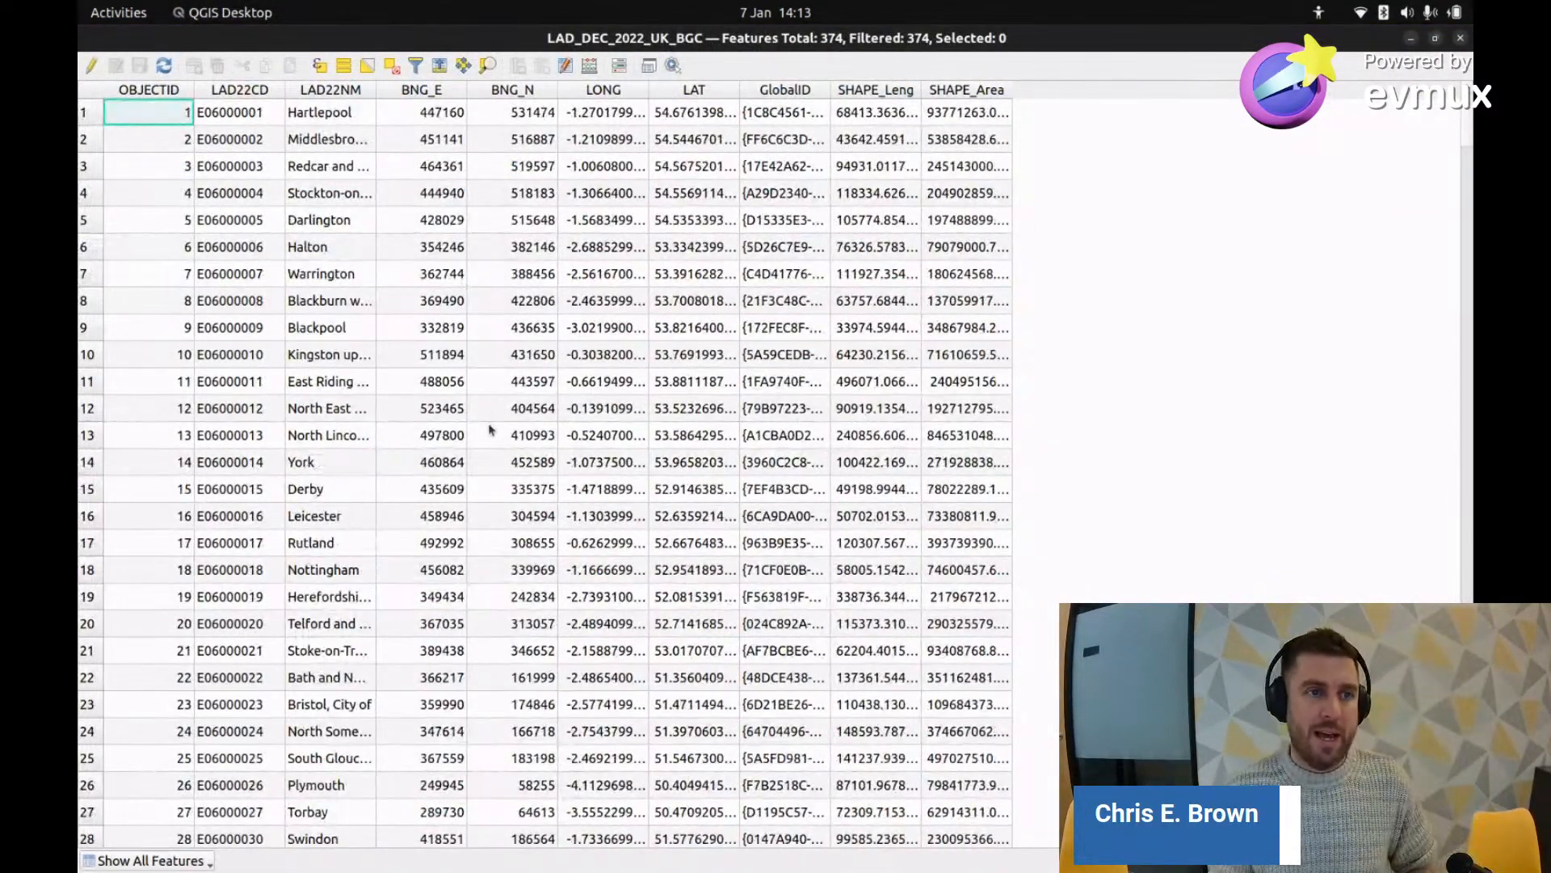
click(235, 93)
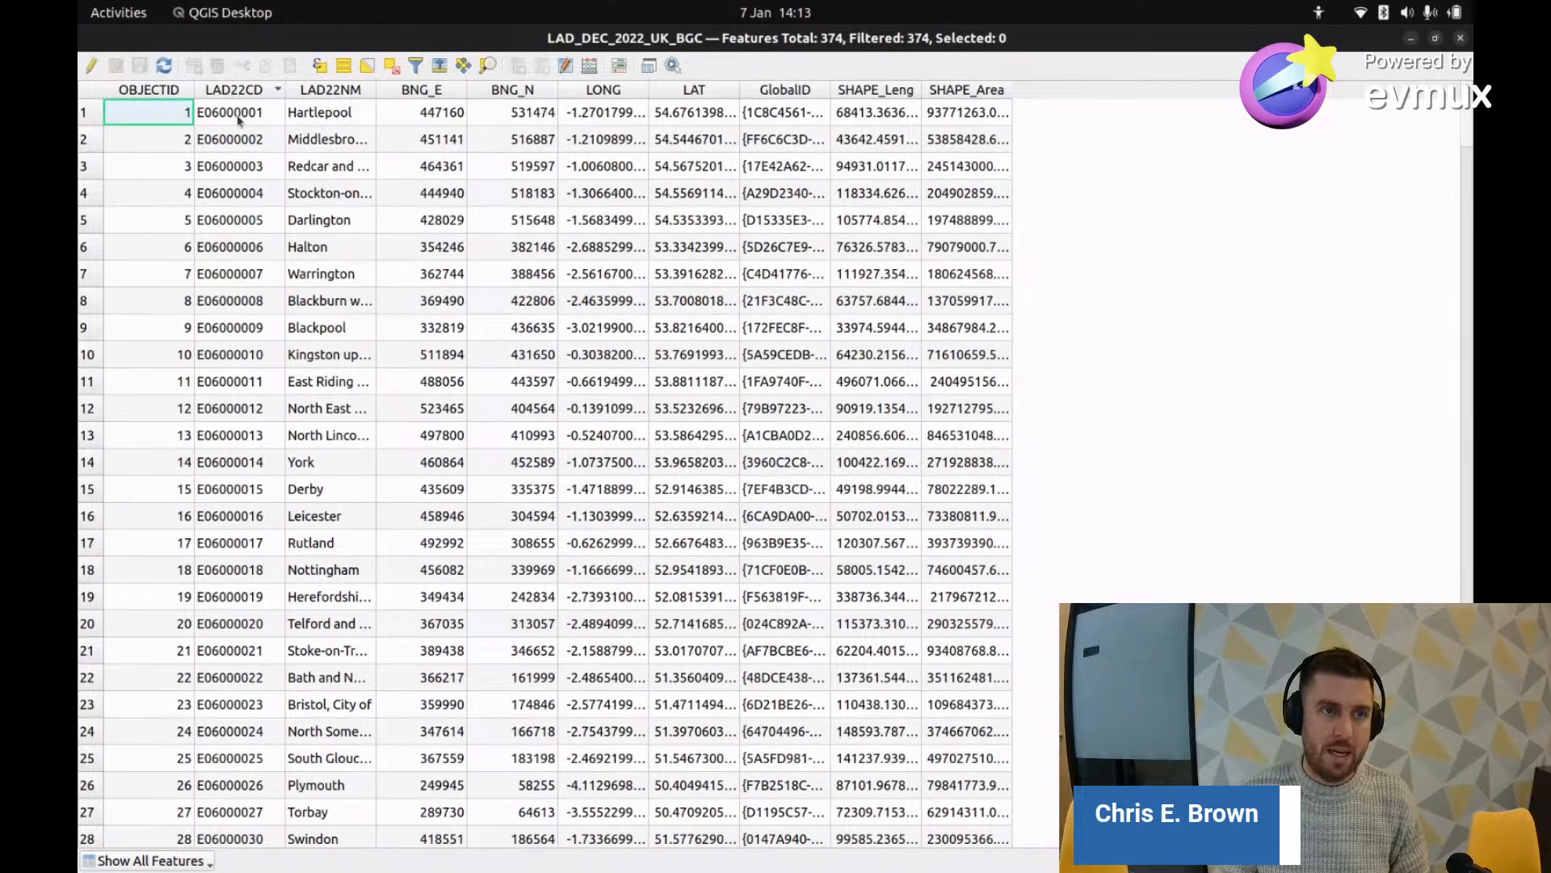
click(239, 98)
click(243, 94)
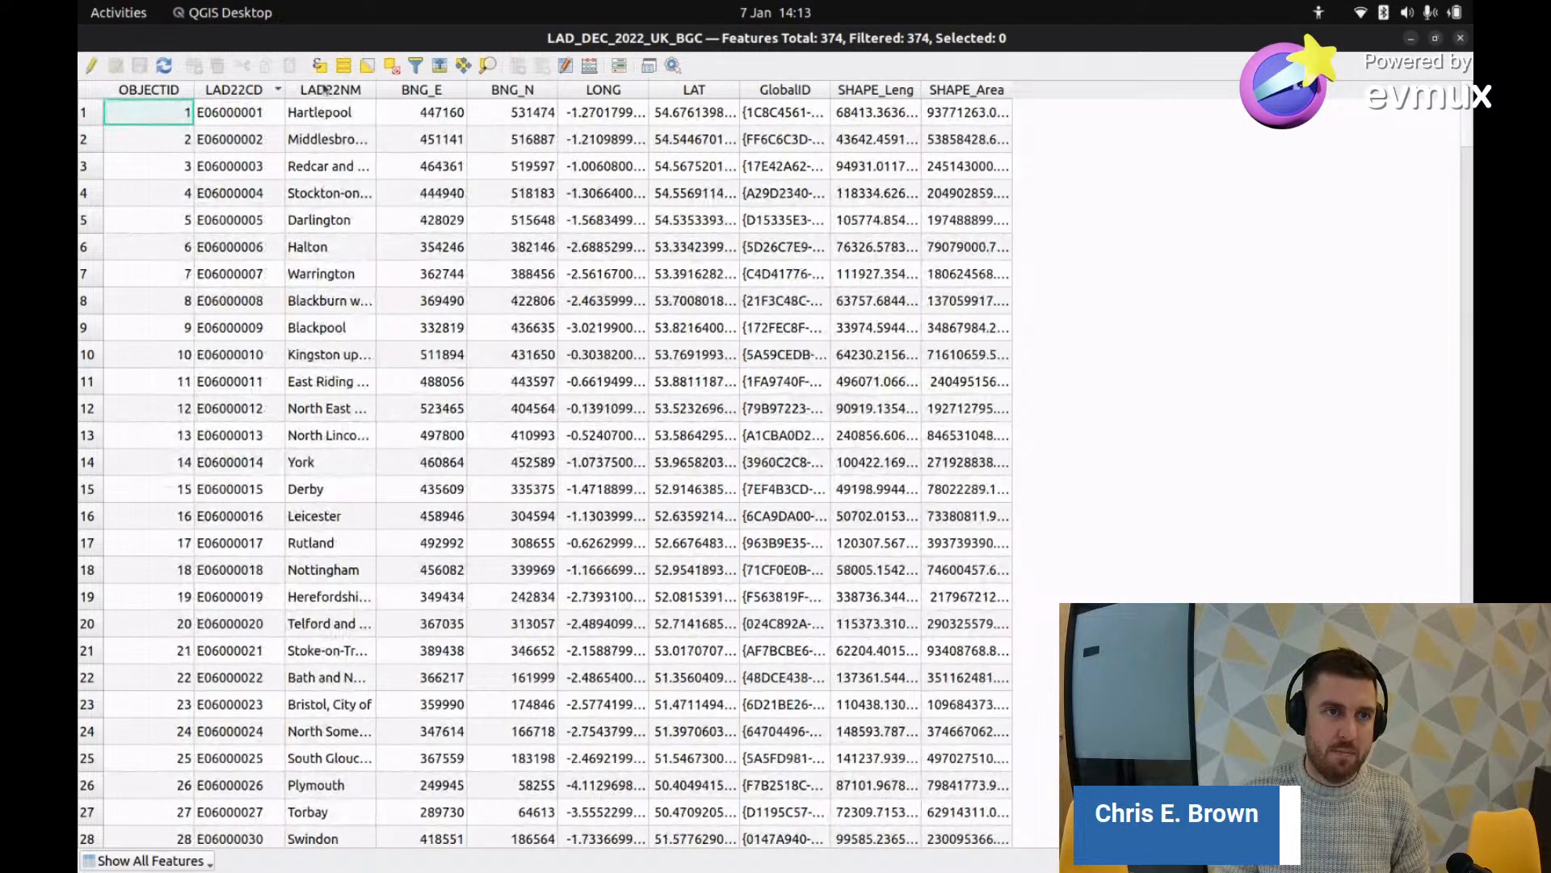
click(327, 94)
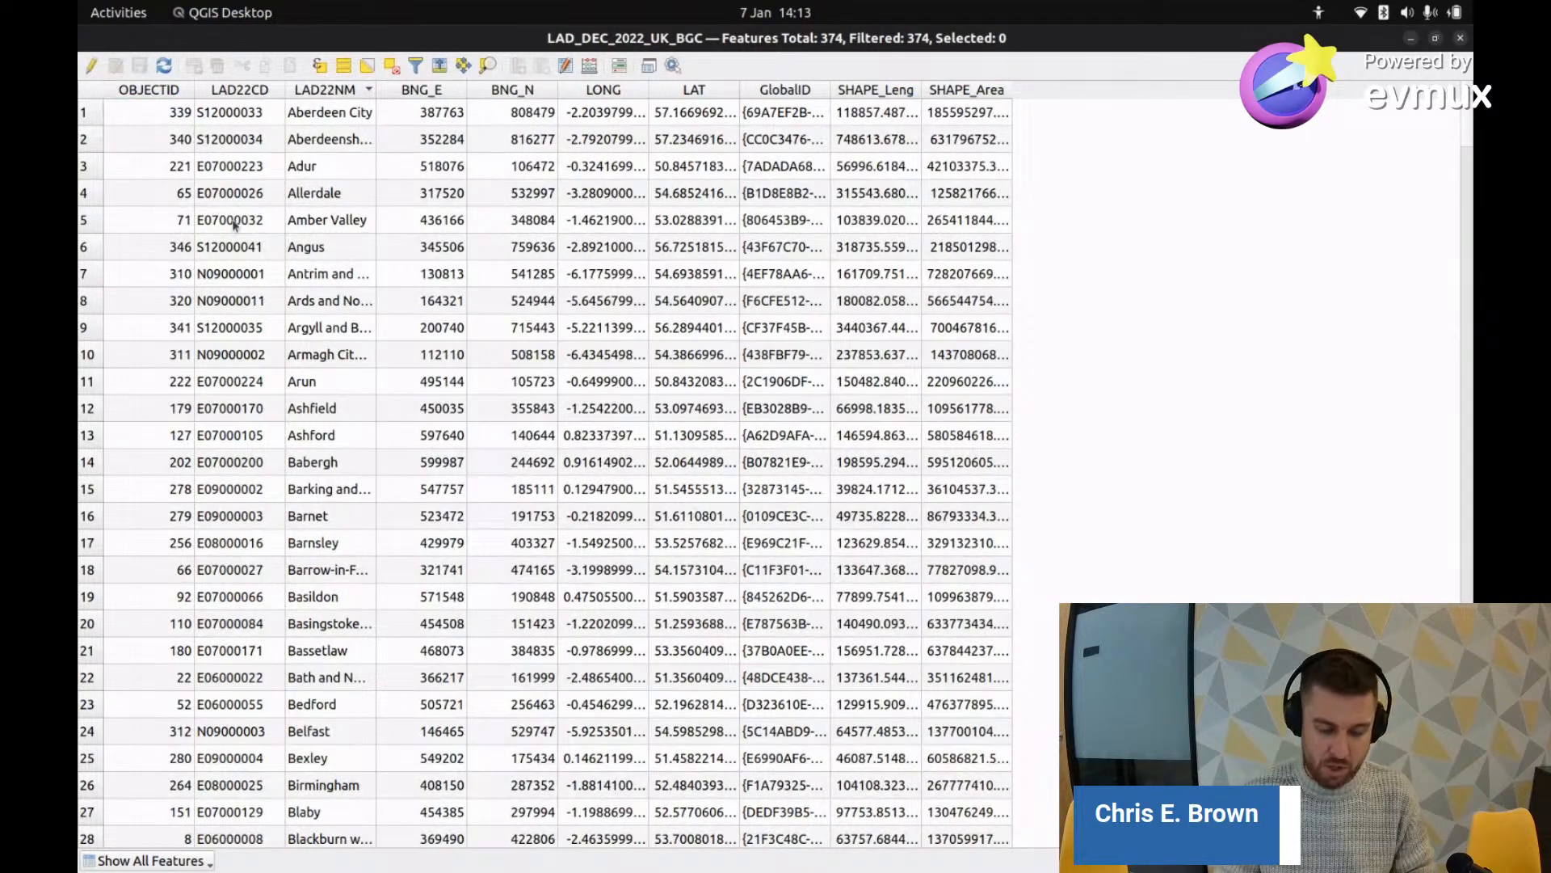
key(alt+Tab)
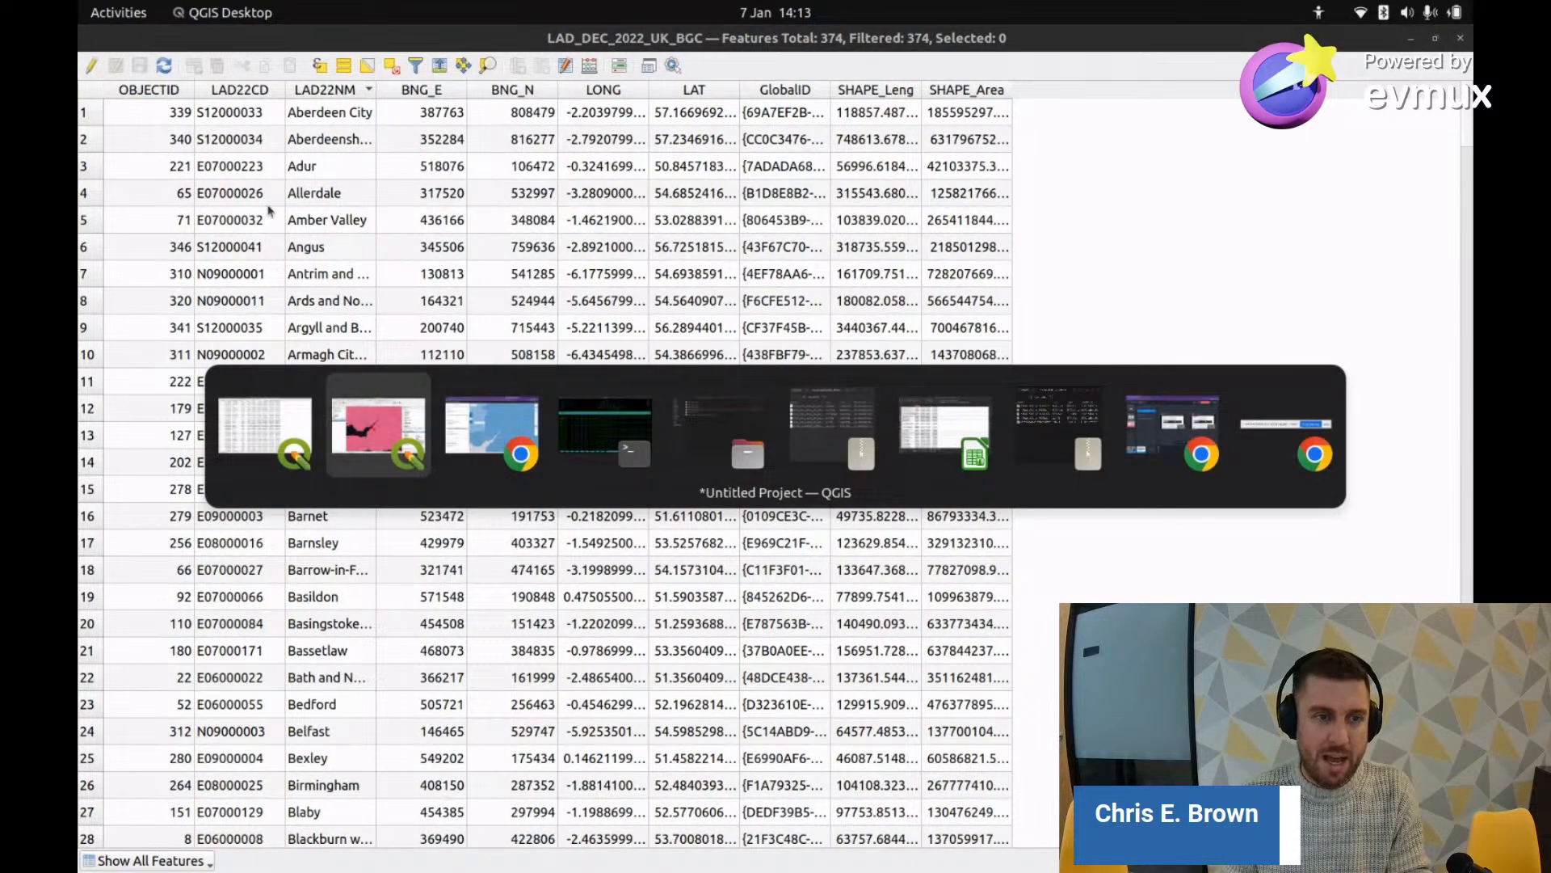
key(alt+Tab)
key(alt+Tab)
key(alt+Tab)
key(alt+Tab)
key(alt+Tab)
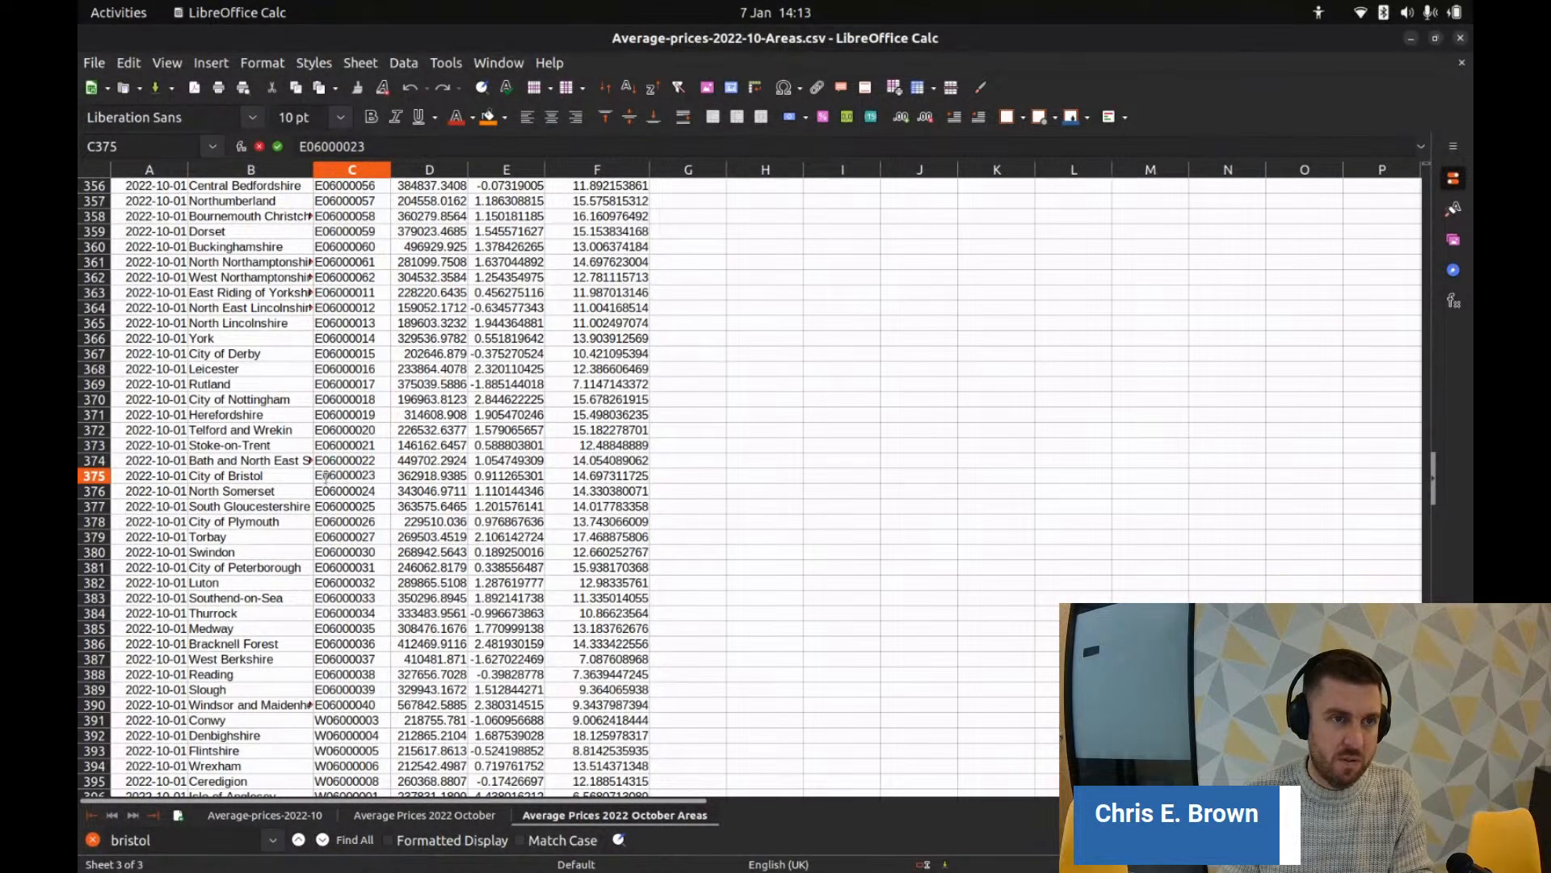
Step: Compare the spreadsheet's area codes against the QGIS district attribute table
scroll(340, 489, up, 1)
scroll(340, 490, up, 8)
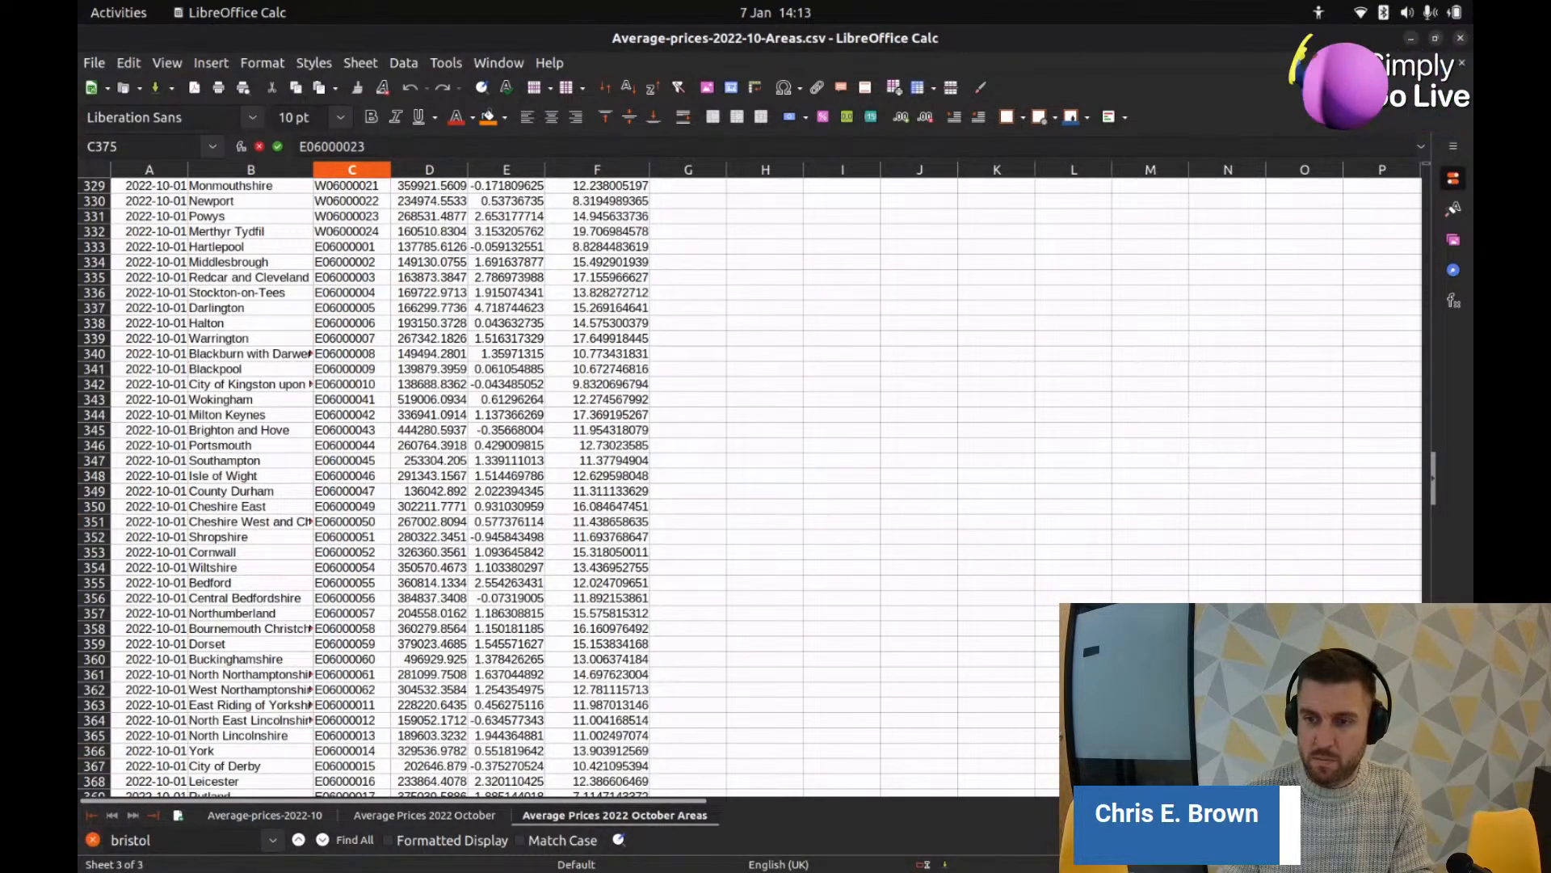
scroll(1082, 326, up, 20)
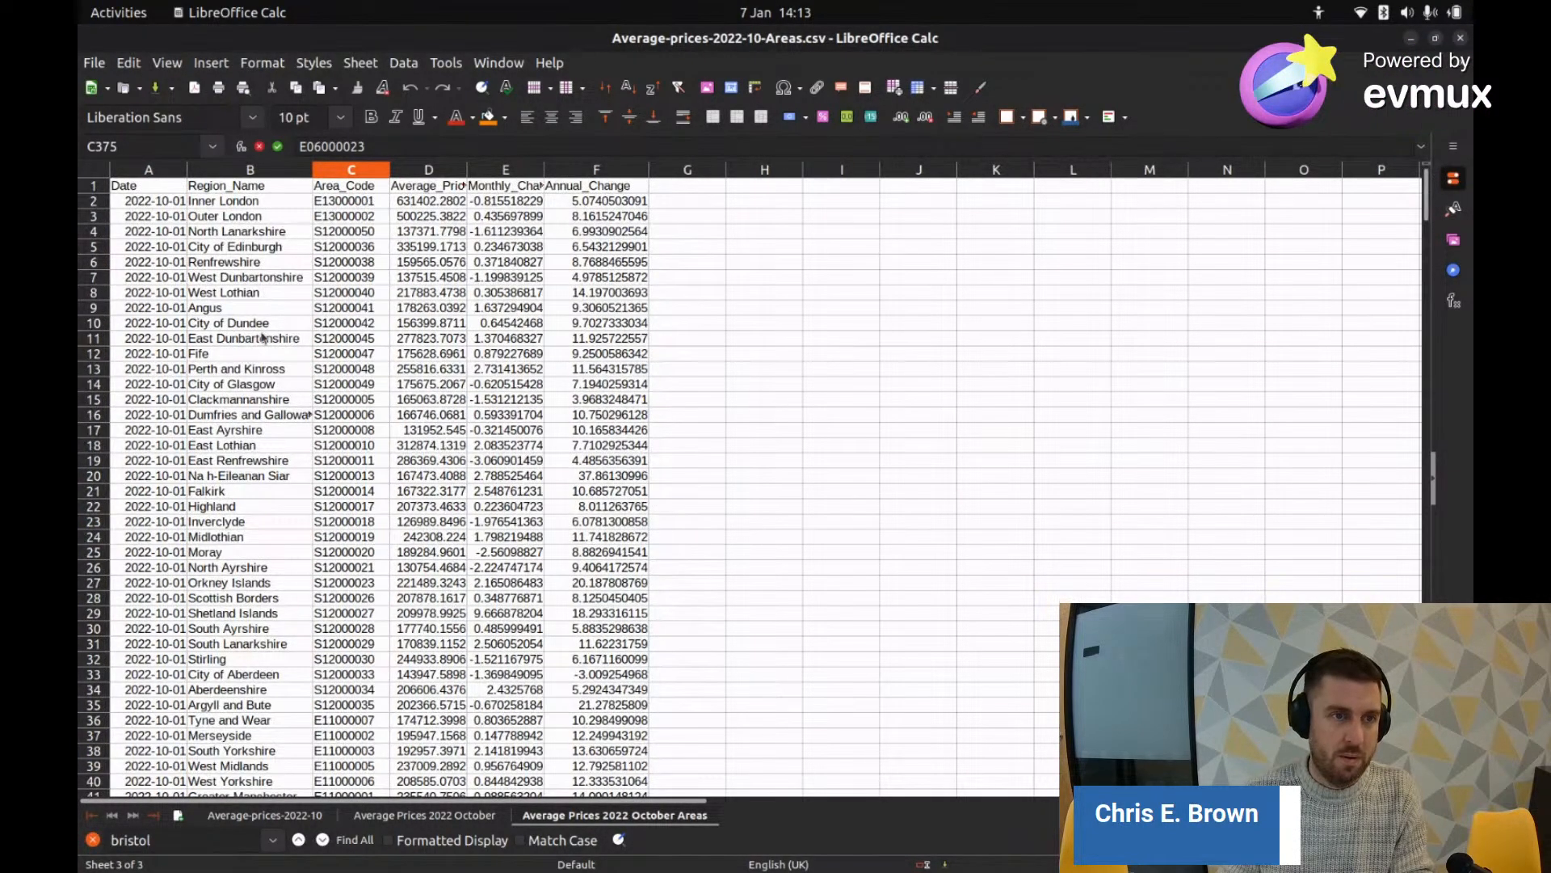
key(alt+Tab)
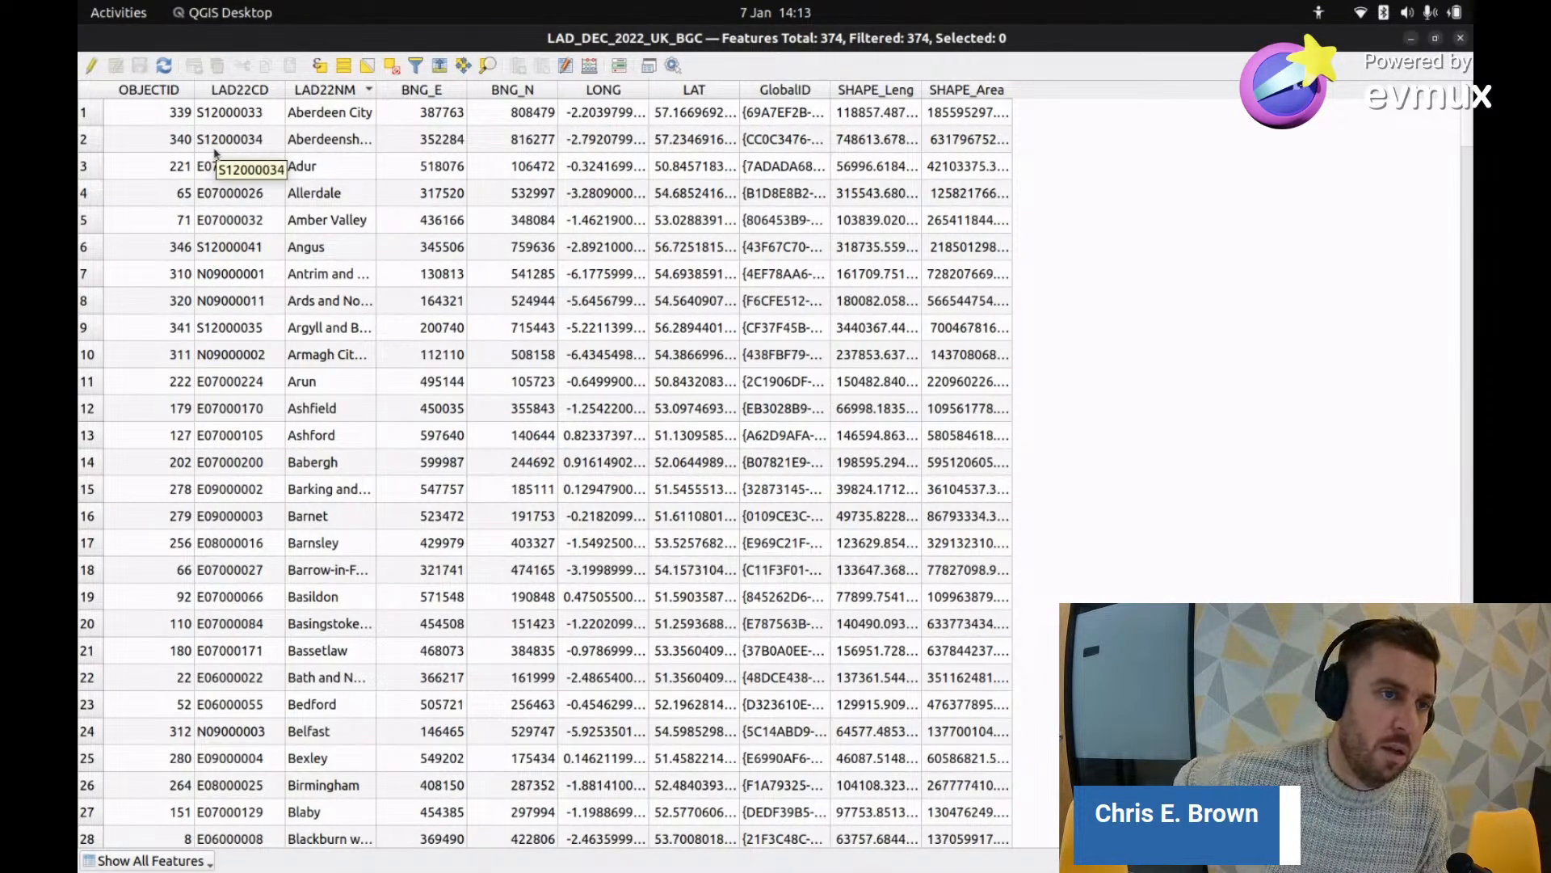
key(alt+Tab)
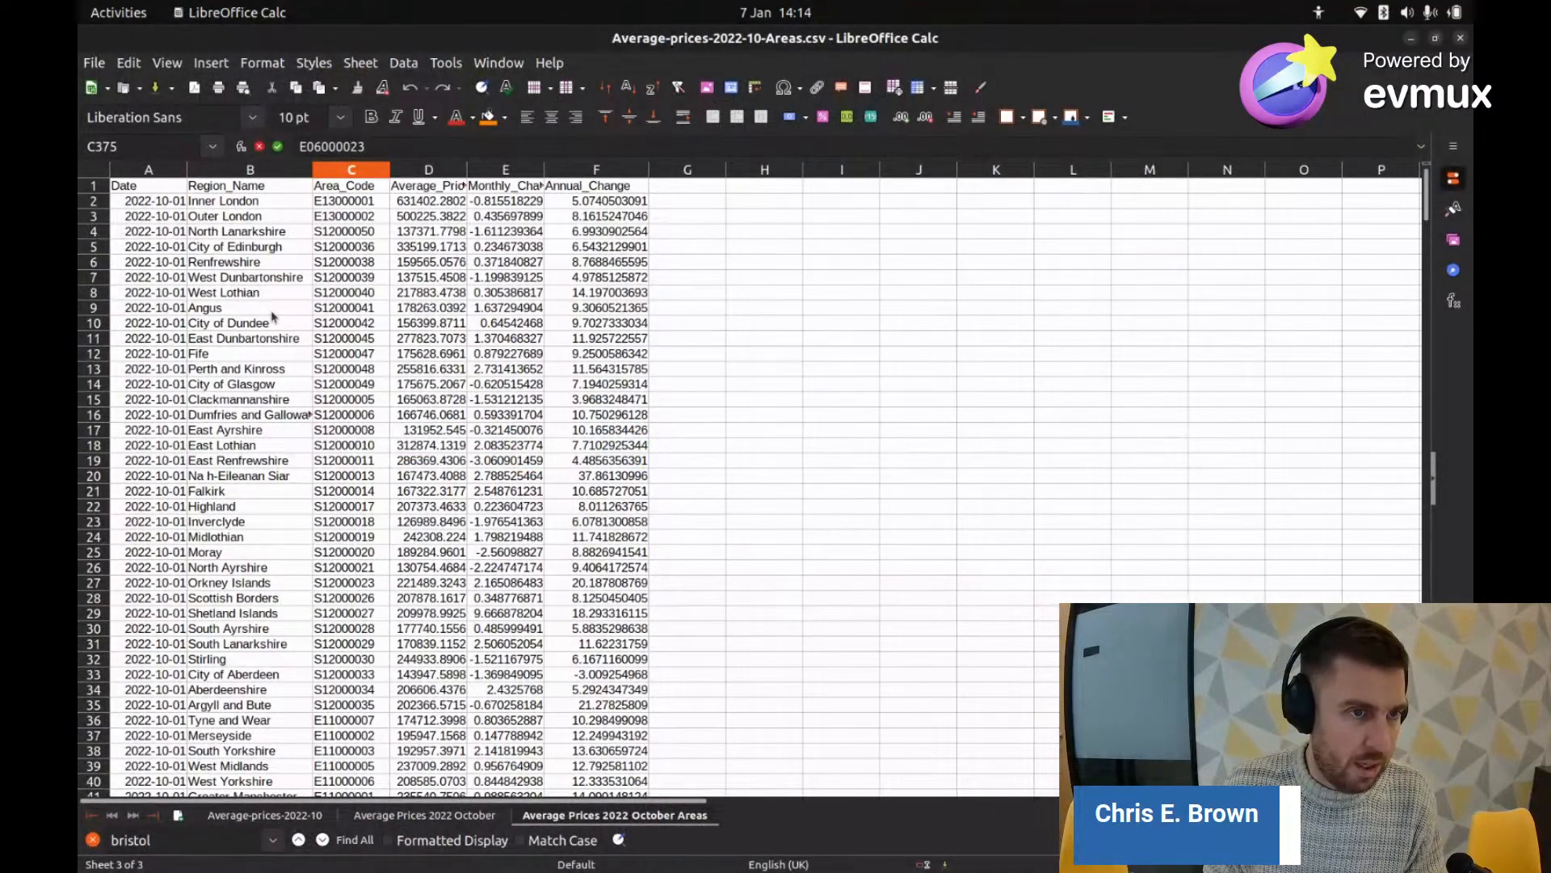
scroll(256, 284, down, 1)
scroll(255, 284, down, 4)
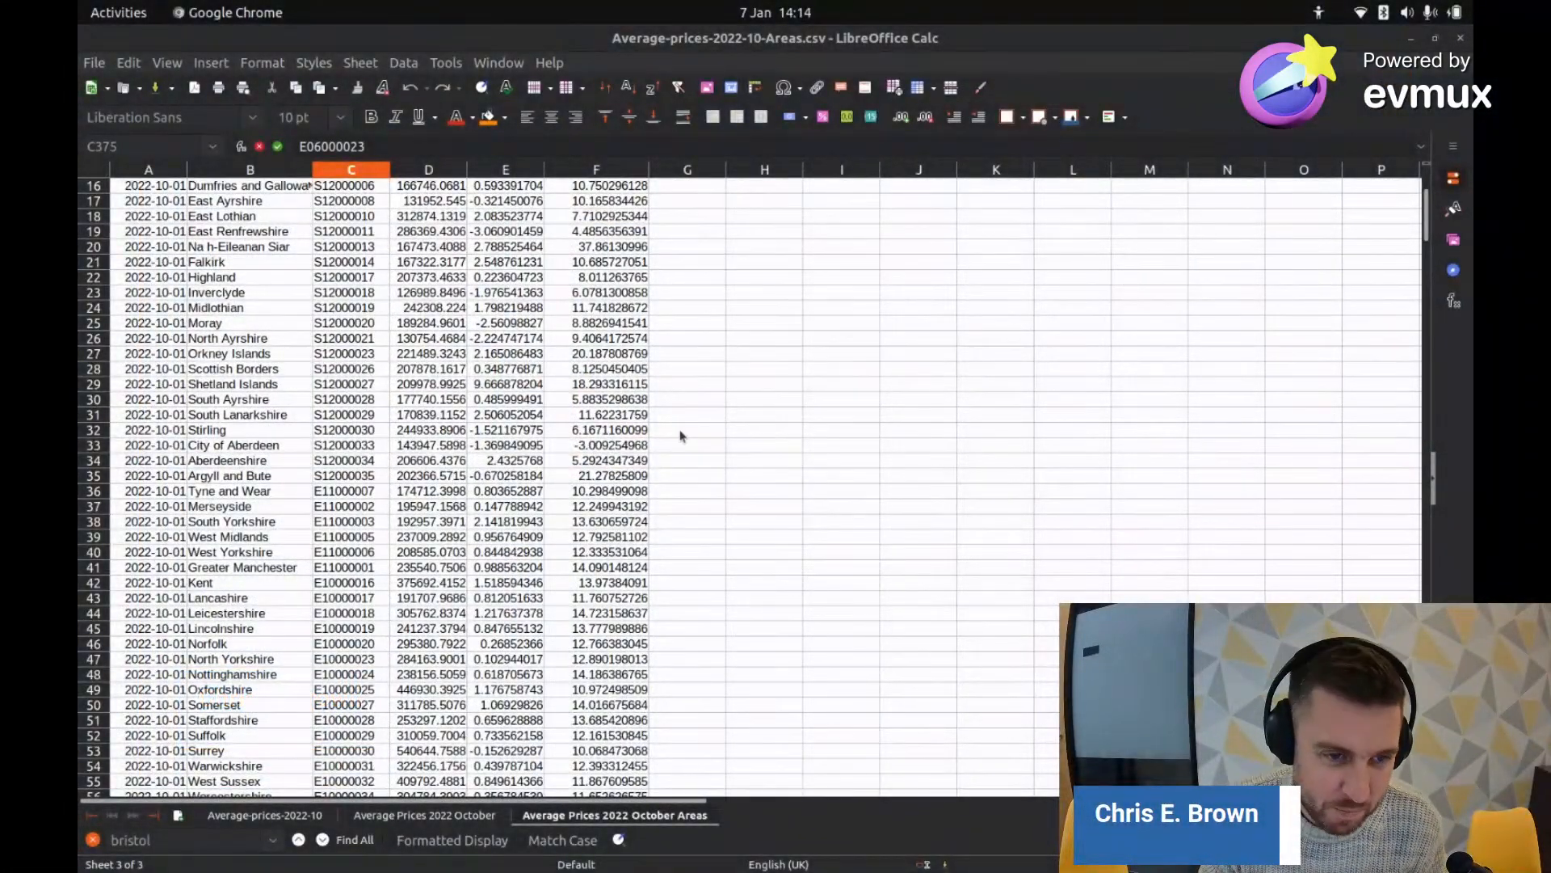
Step: Review the house-price sheet once more, then return to the QGIS project map window
scroll(670, 417, up, 5)
scroll(668, 427, down, 15)
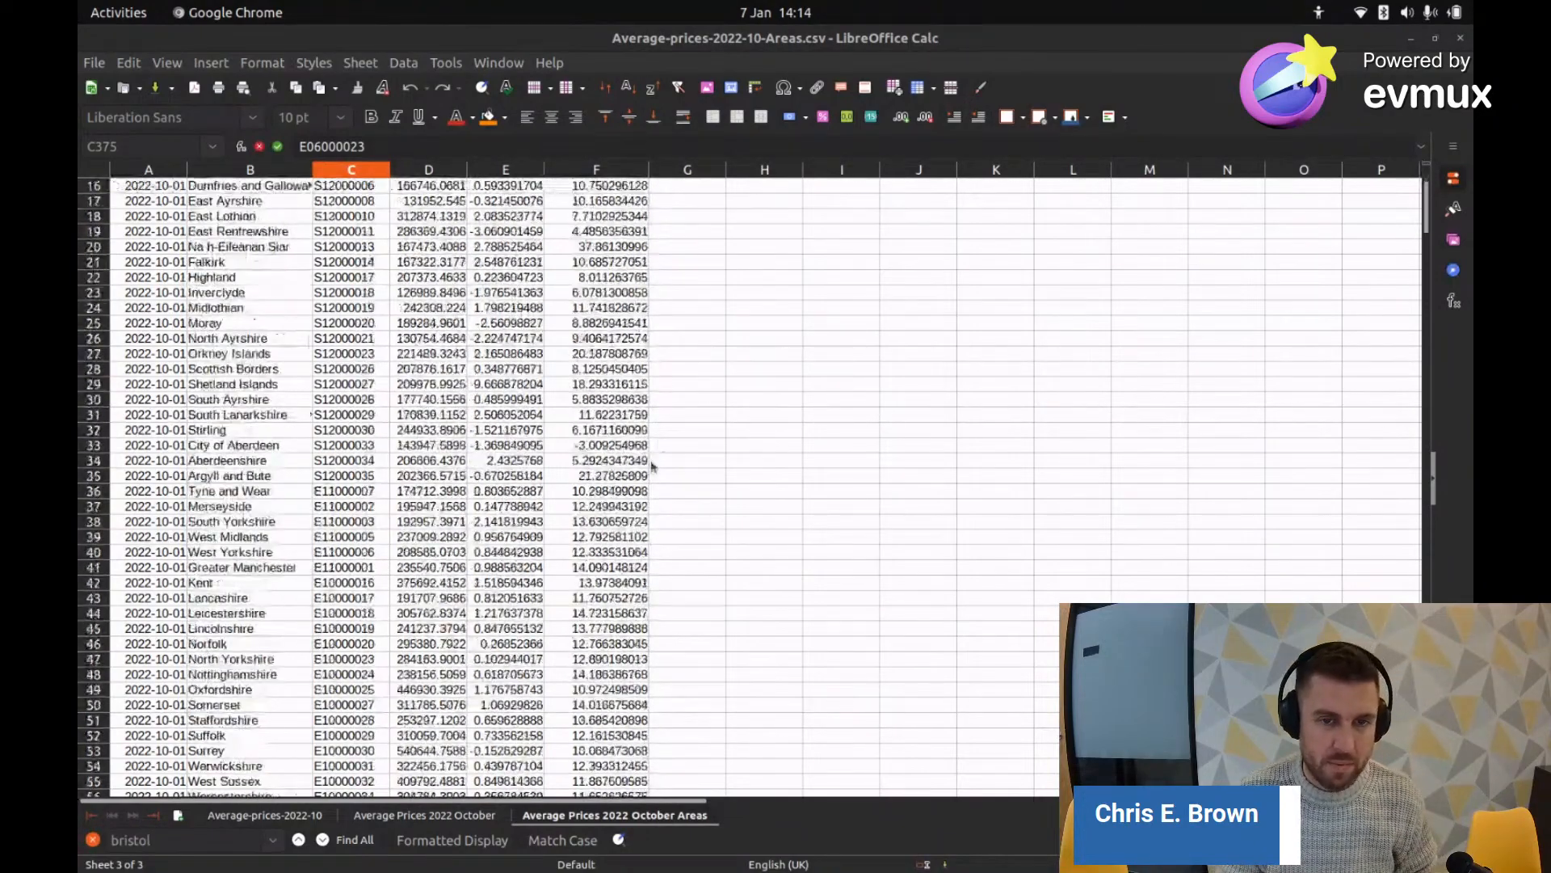
scroll(650, 483, up, 15)
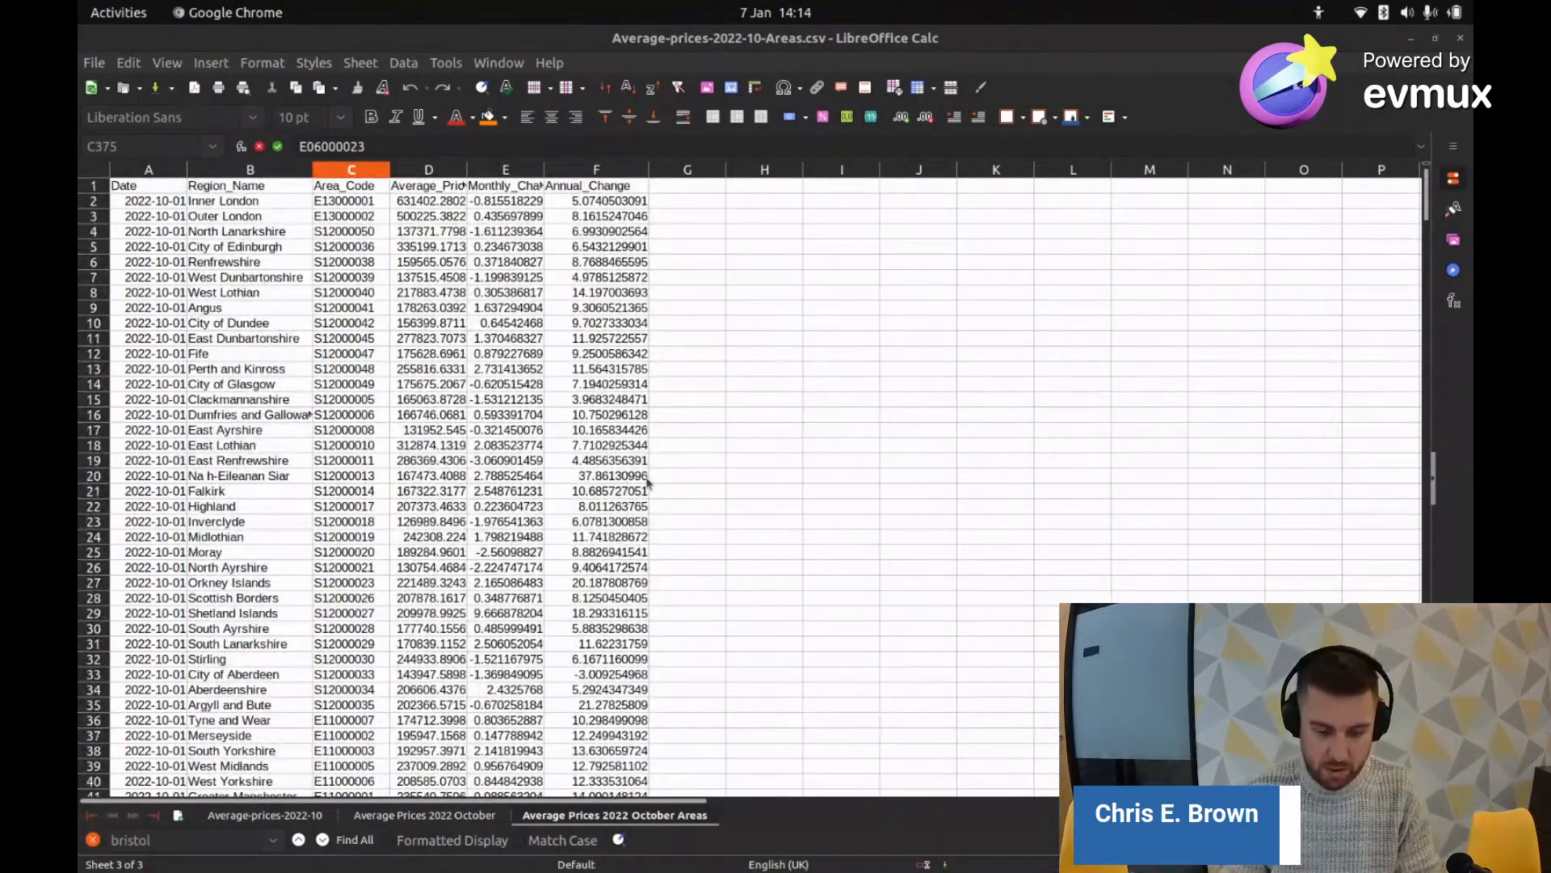
key(alt+Tab)
key(alt+Tab)
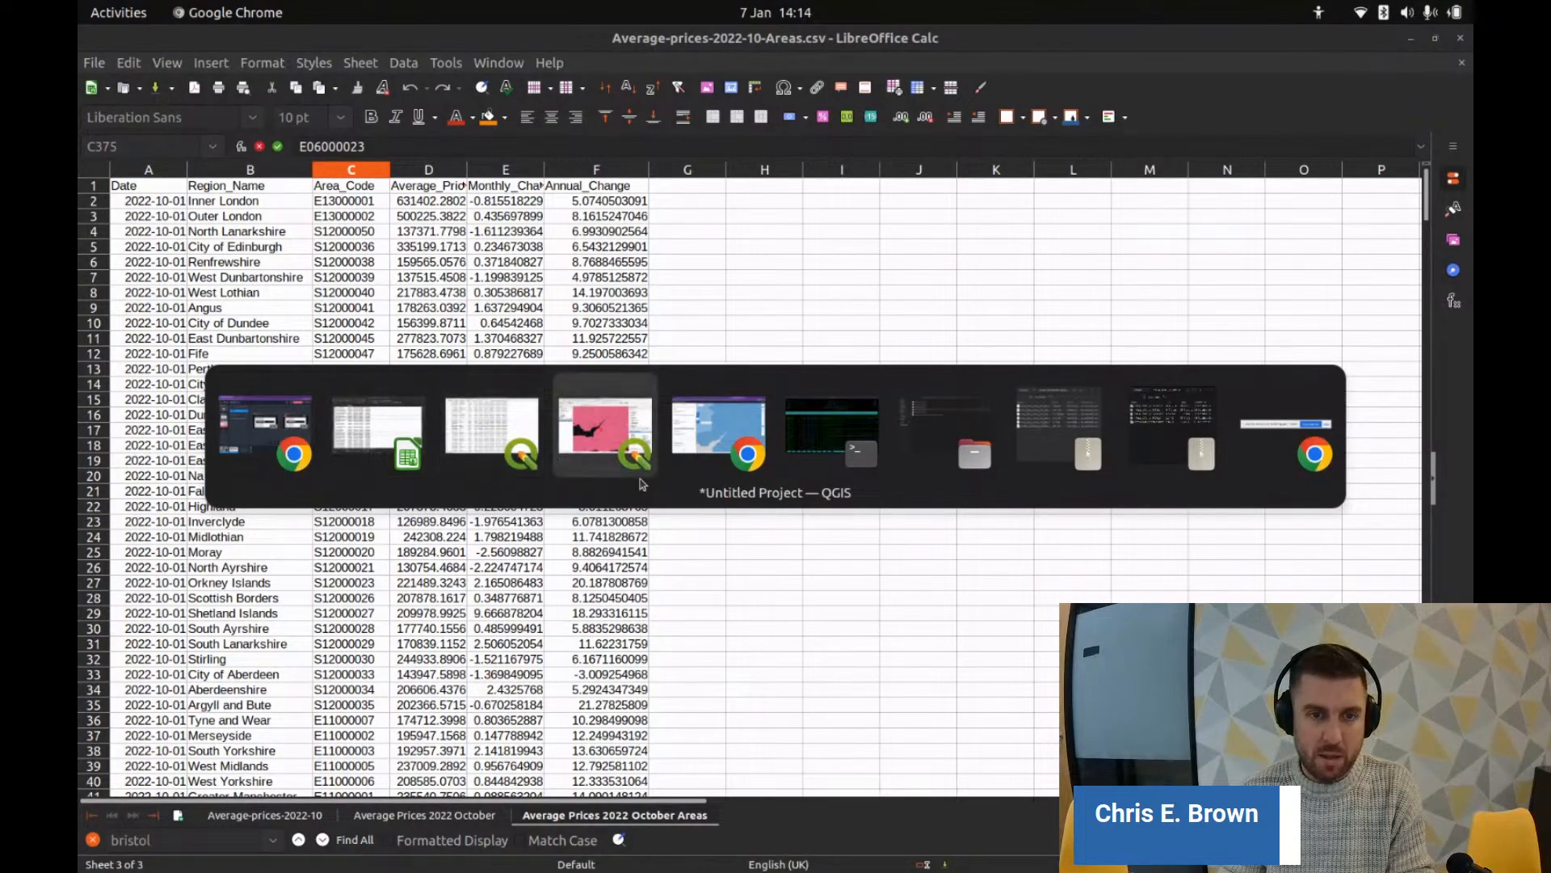
key(alt+shift+Tab)
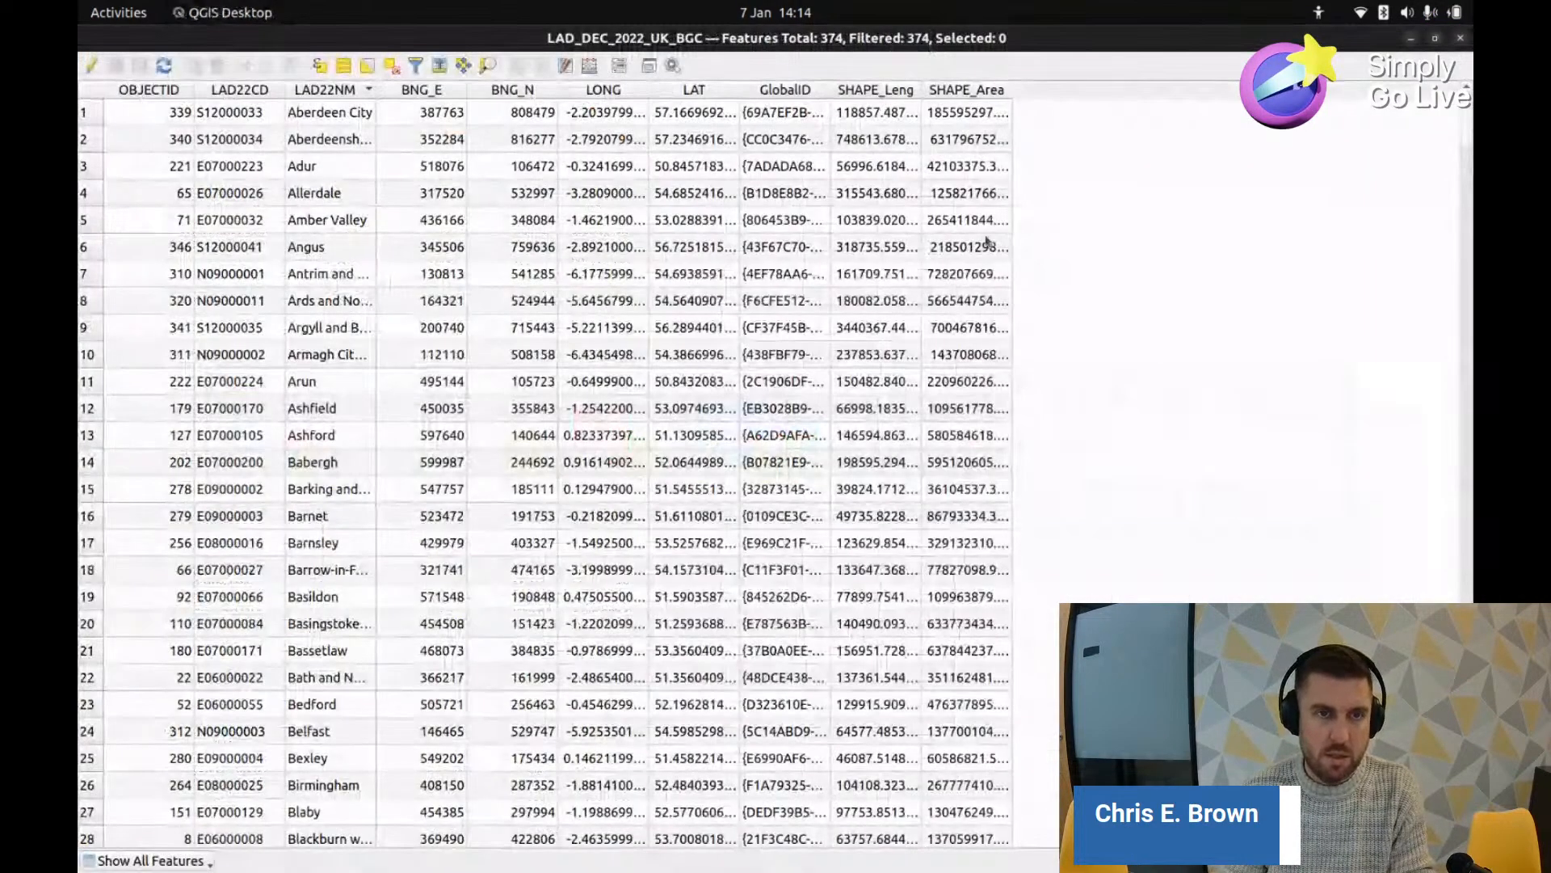
key(alt+Tab)
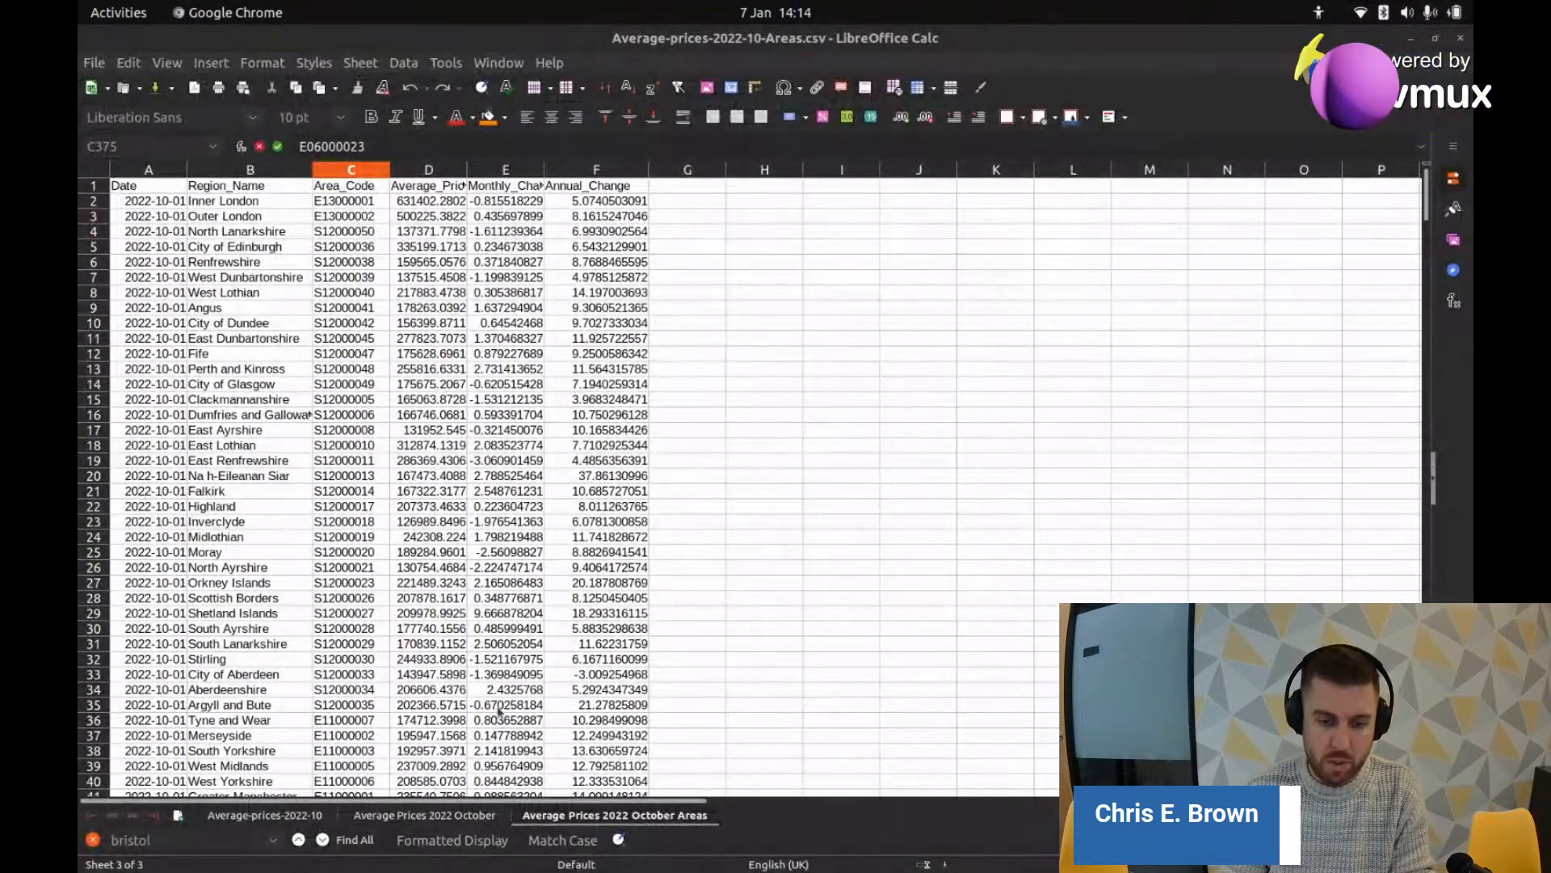
key(alt+Tab)
key(alt+Tab)
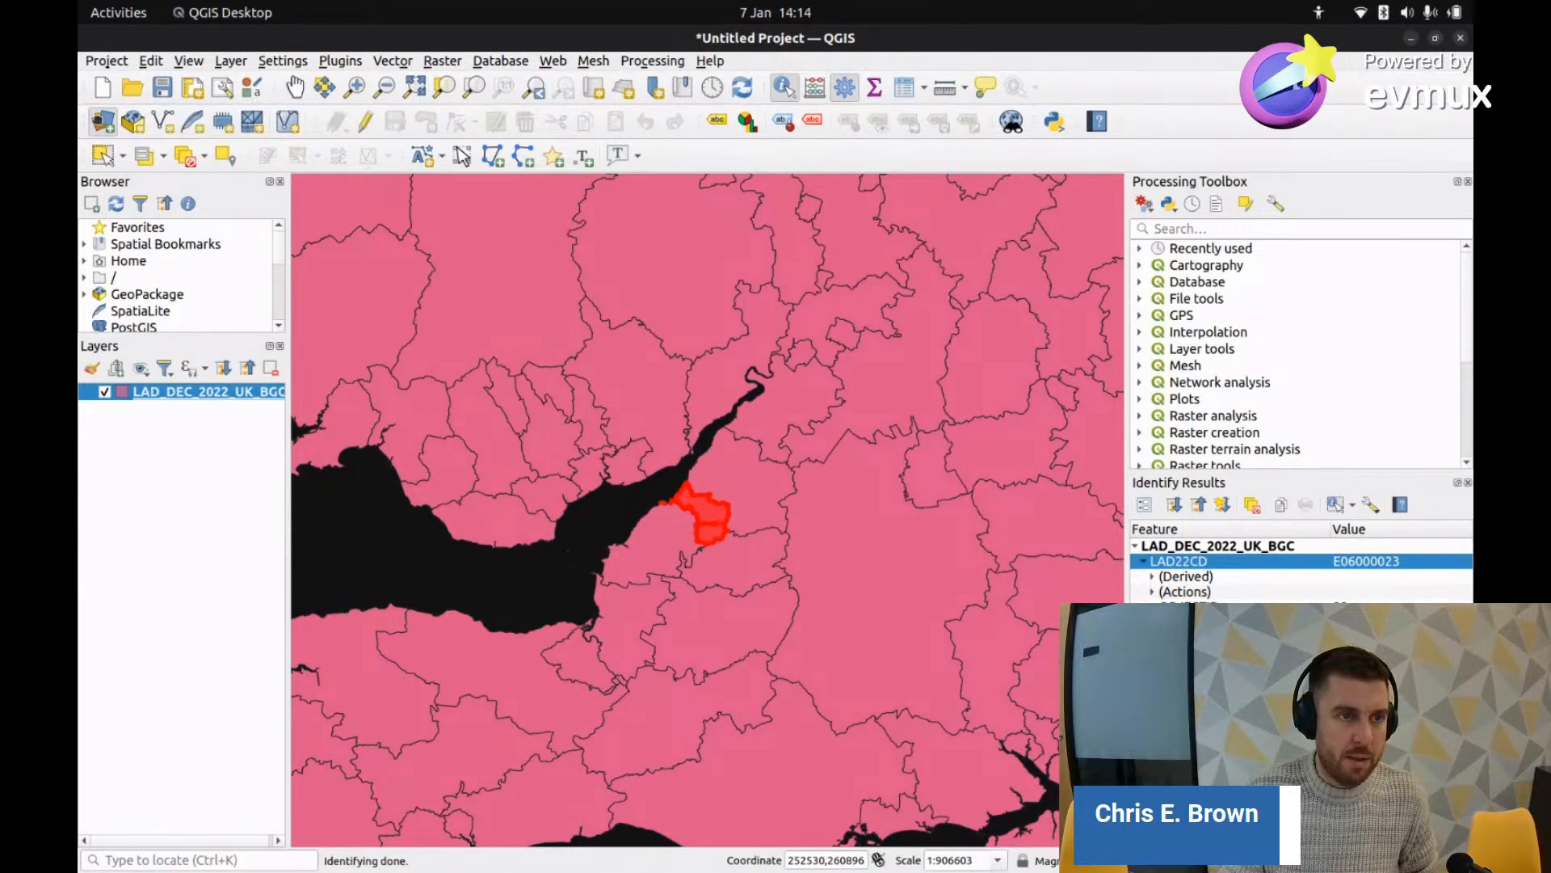
Step: Add Average-prices-2022-10-Areas.csv as a No geometry delimited-text layer and clear the identify highlight
click(104, 122)
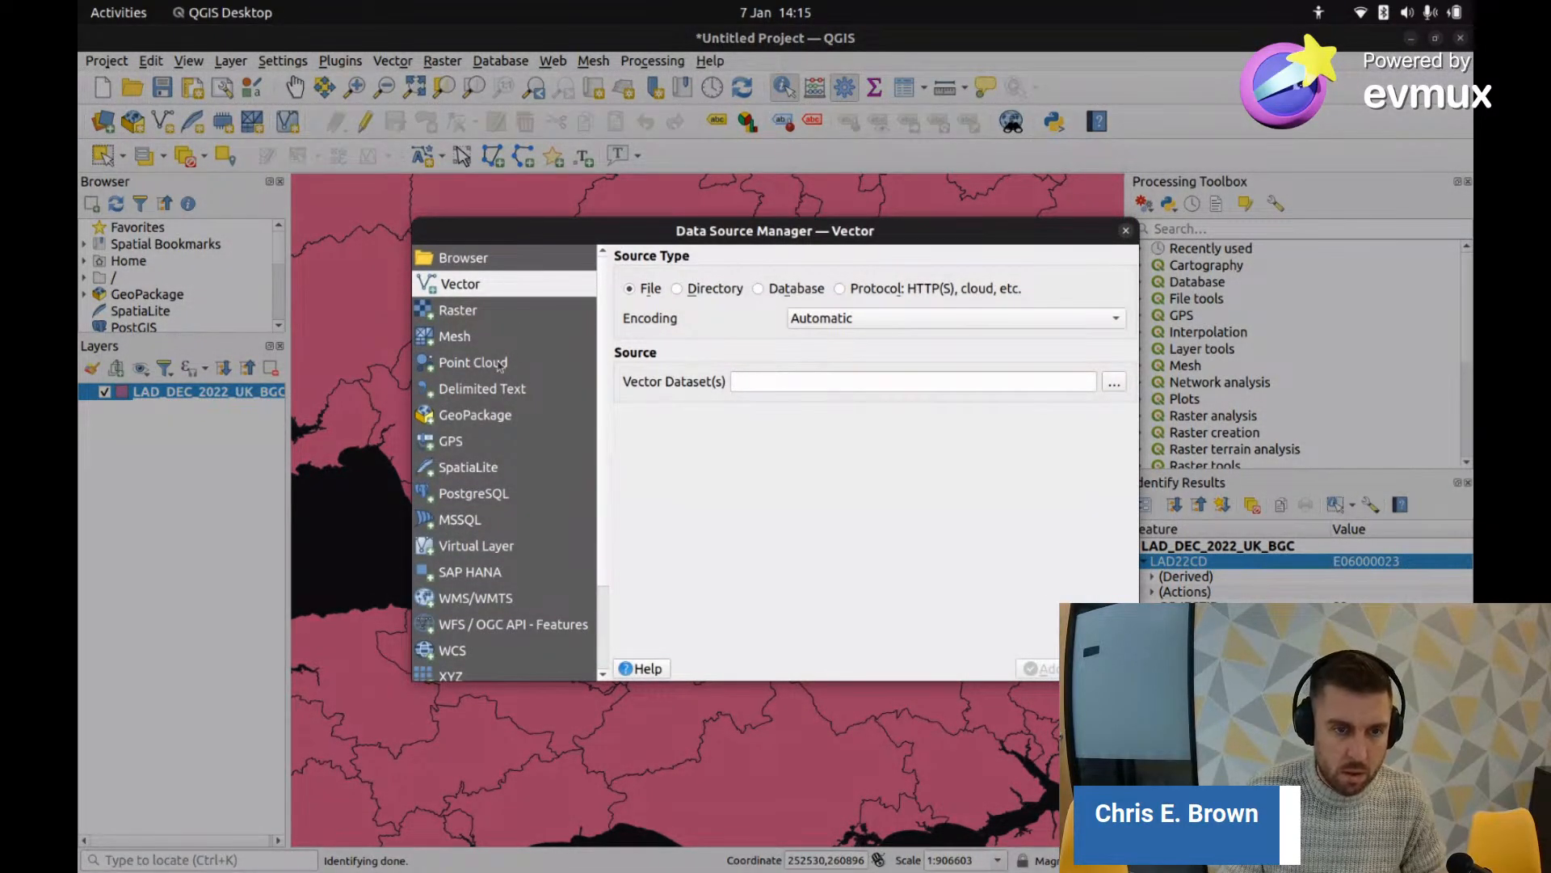
click(505, 390)
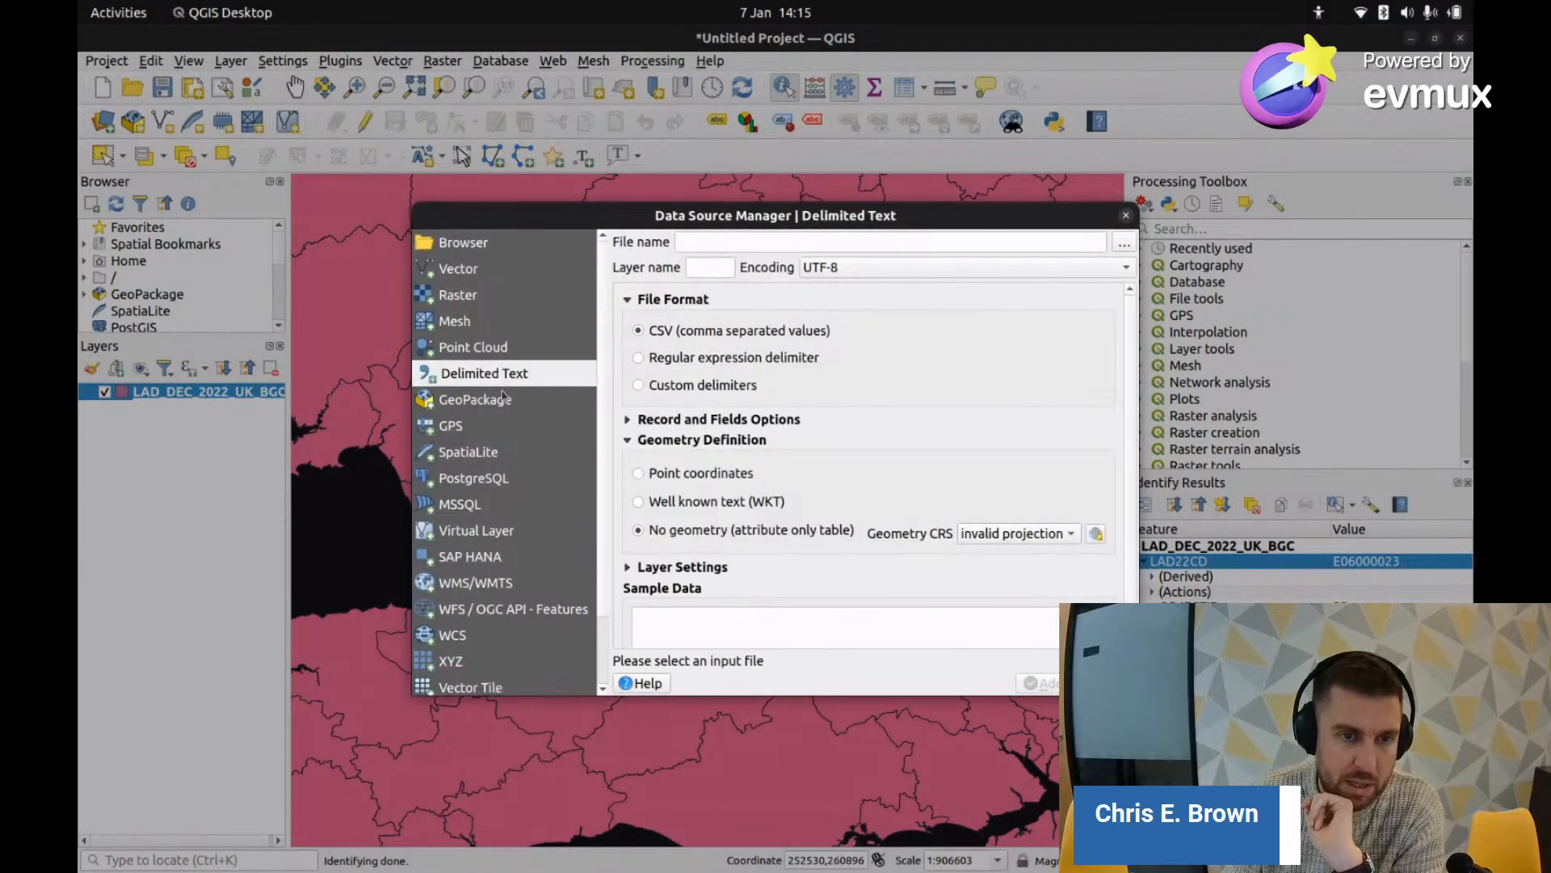
click(1124, 245)
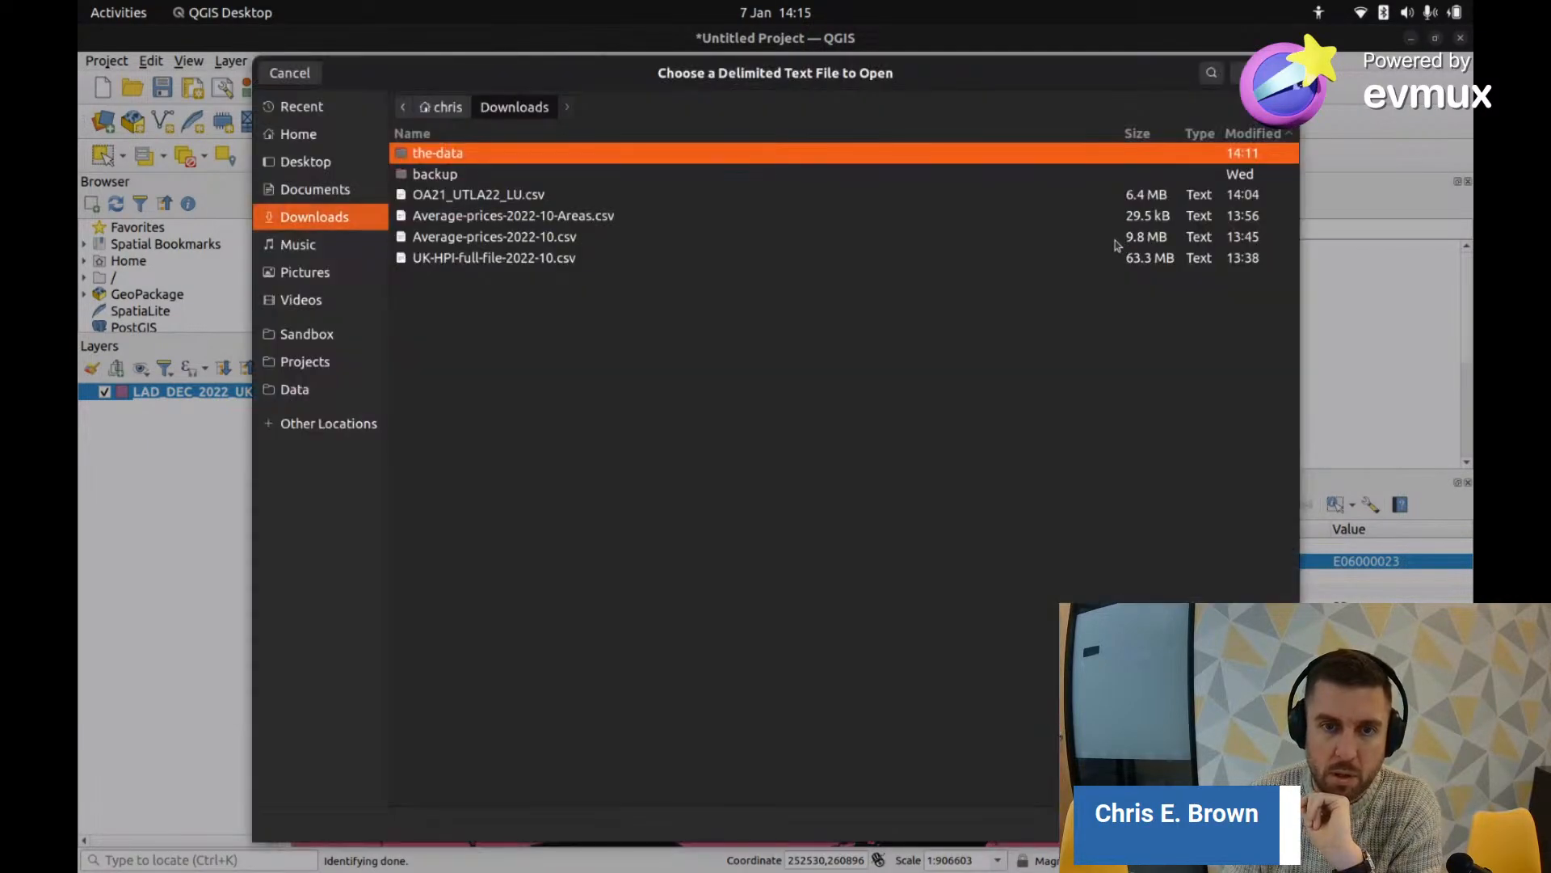
click(576, 223)
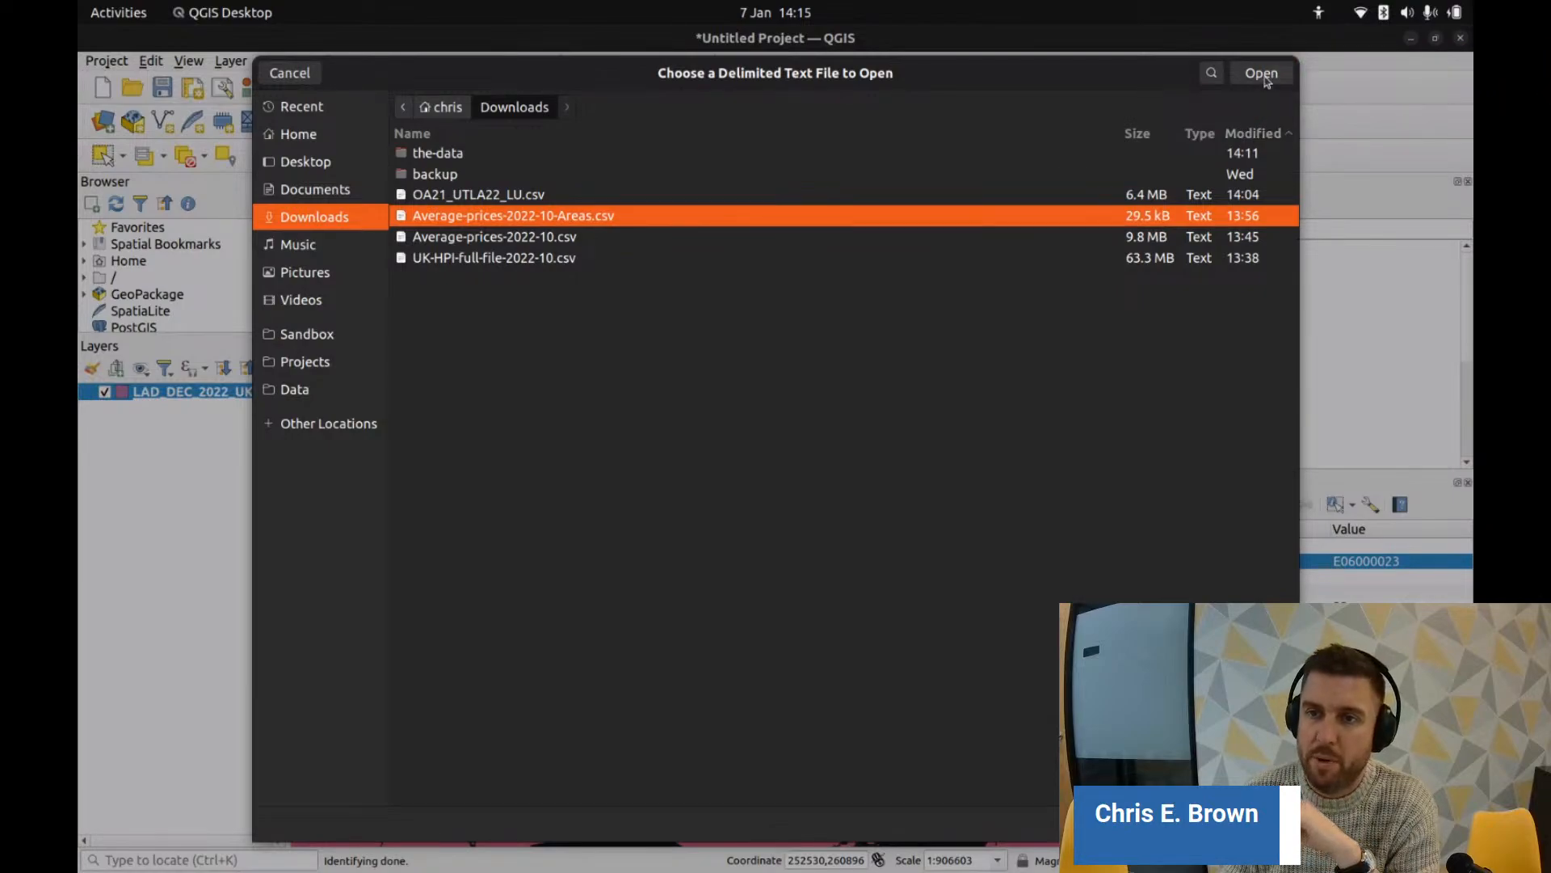
click(1262, 69)
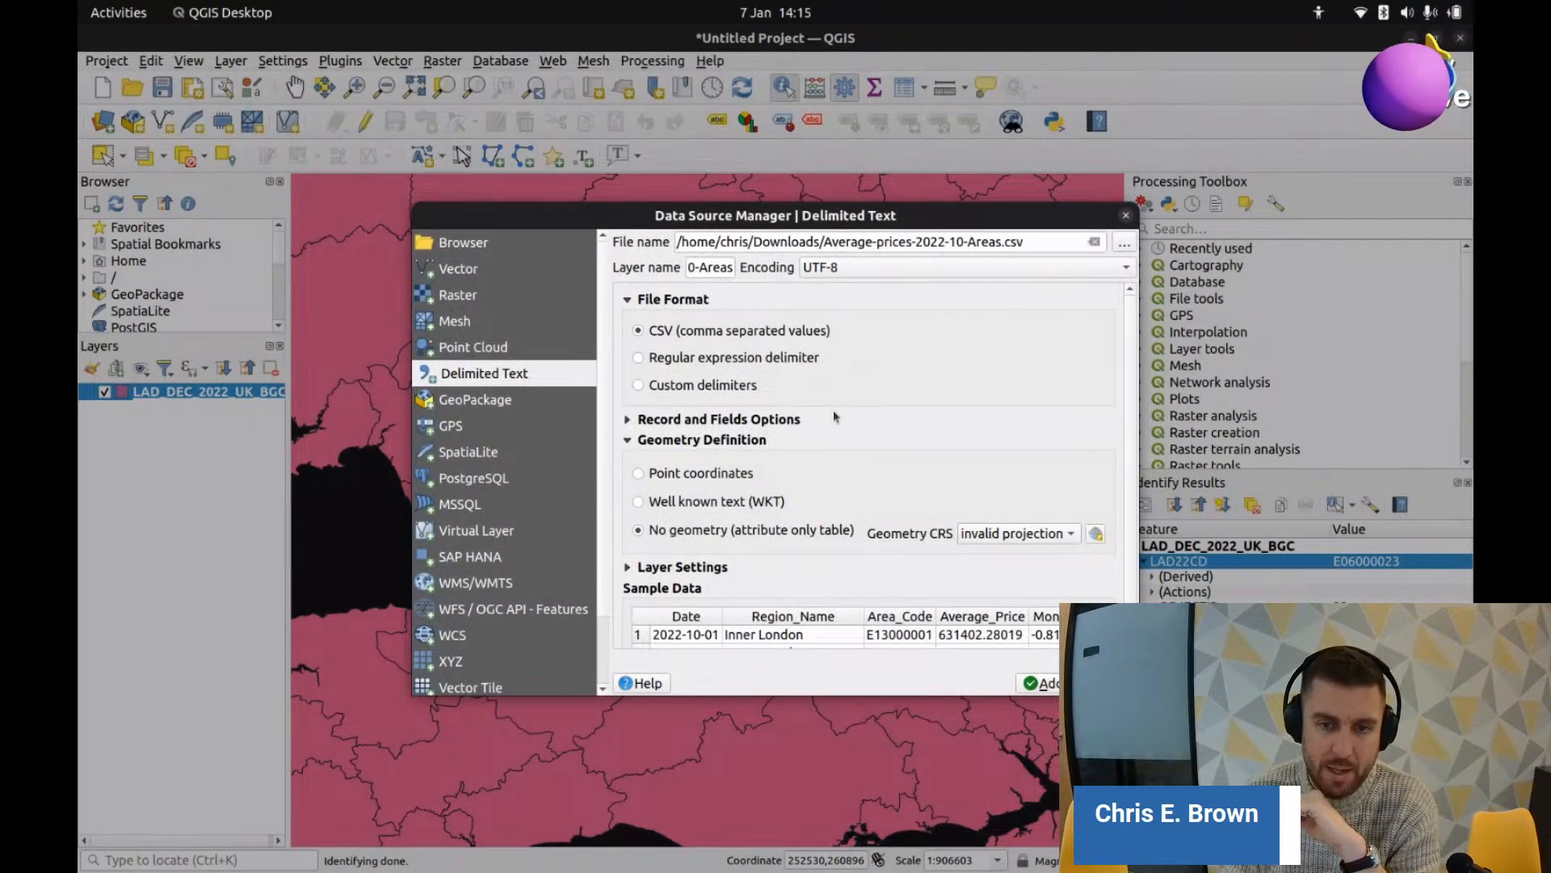
scroll(850, 431, down, 1)
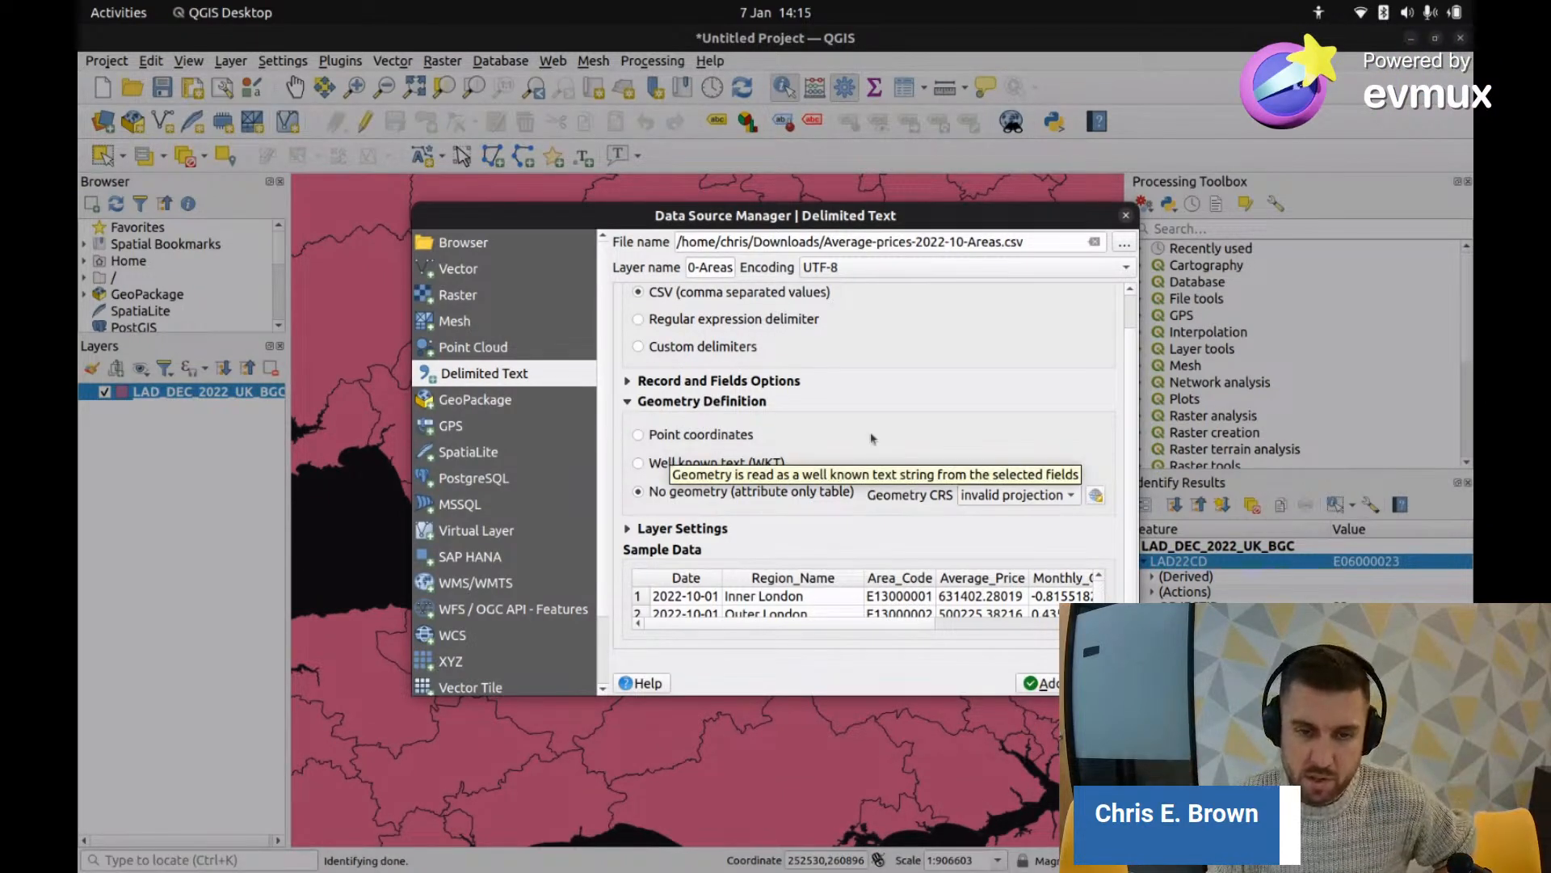
click(638, 492)
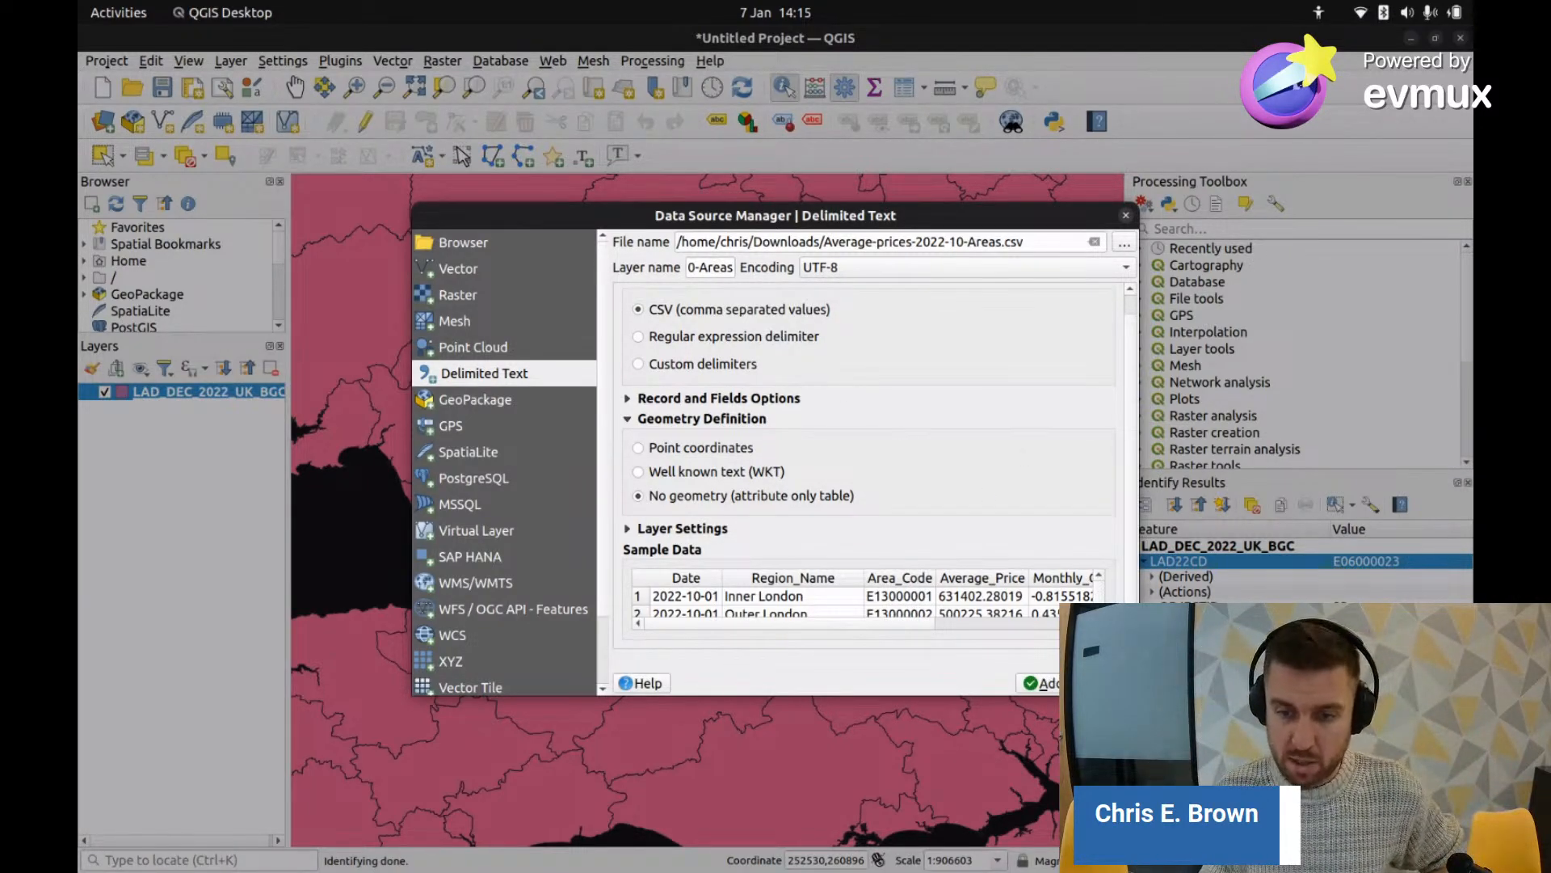
click(1040, 680)
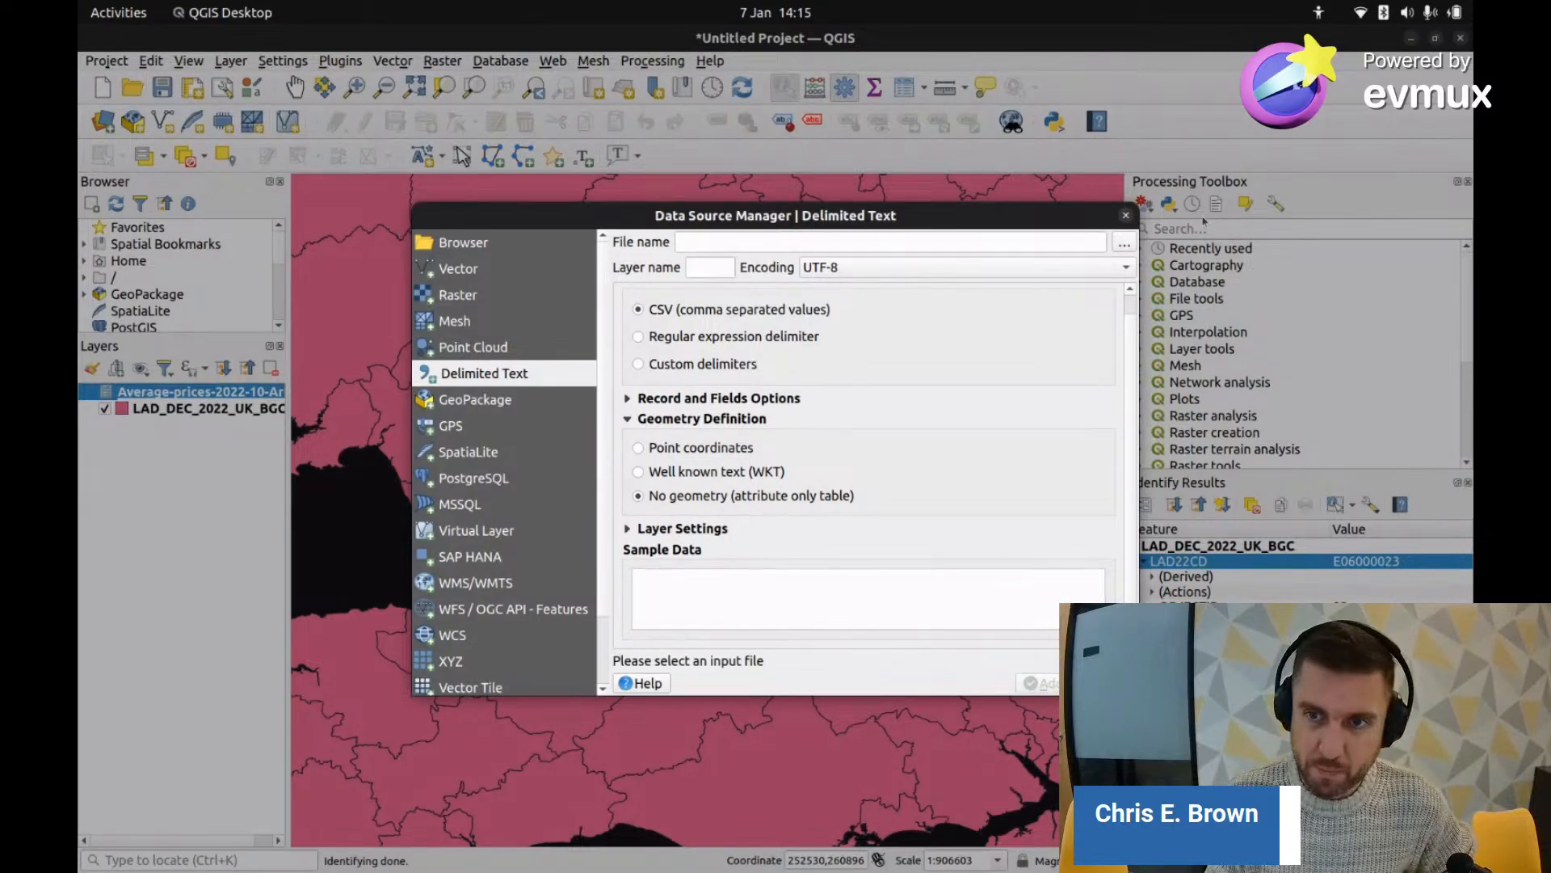
click(1126, 216)
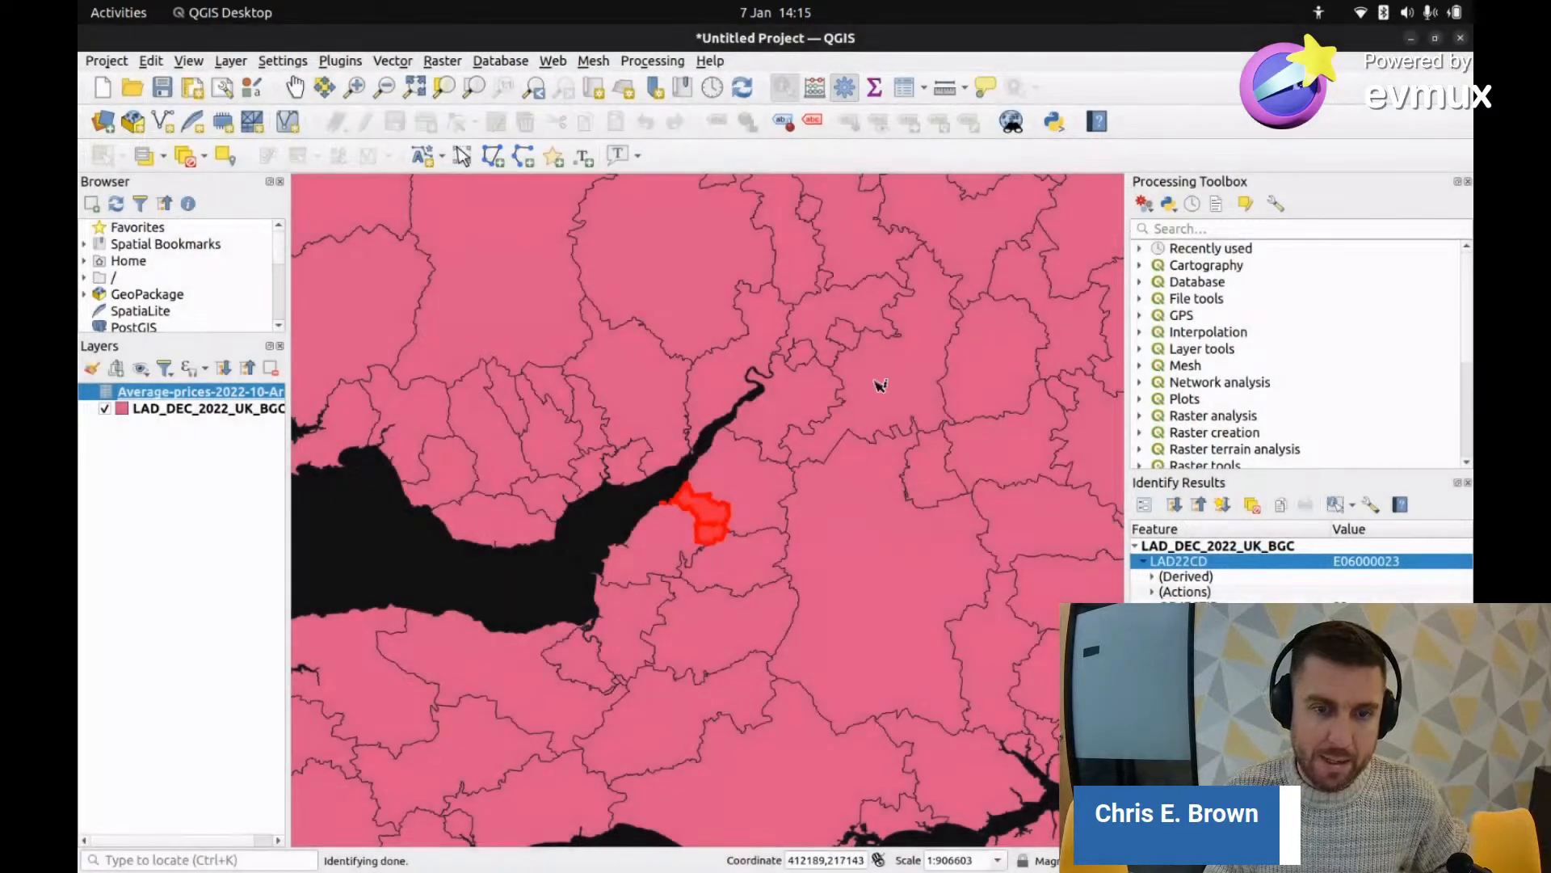
click(824, 497)
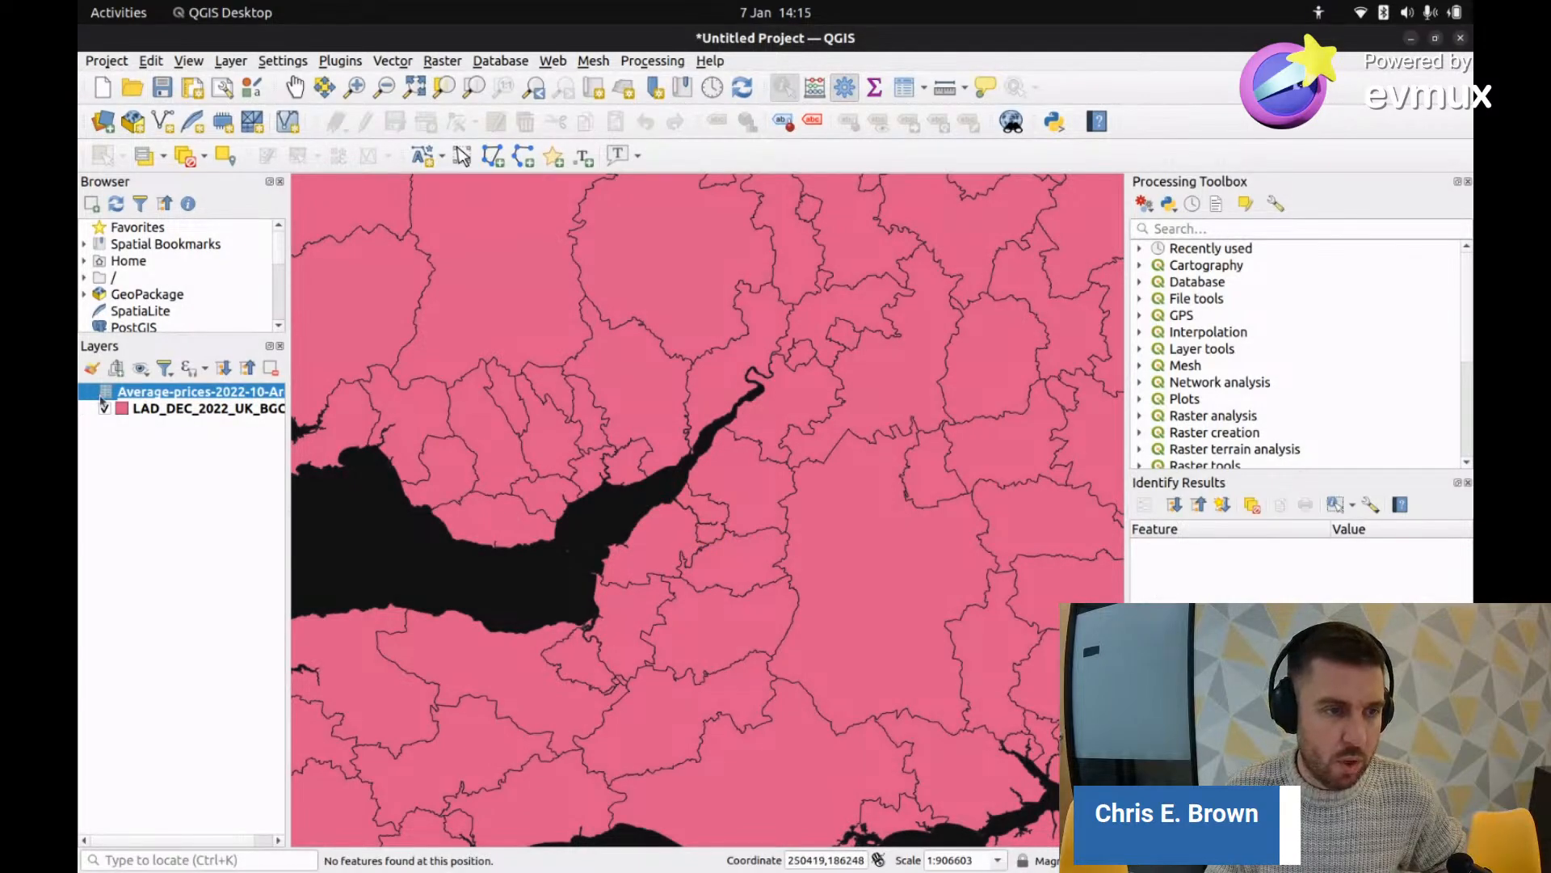
Step: Select the LAD_DEC_2022_UK_BGC layer and look through its options menu
click(168, 409)
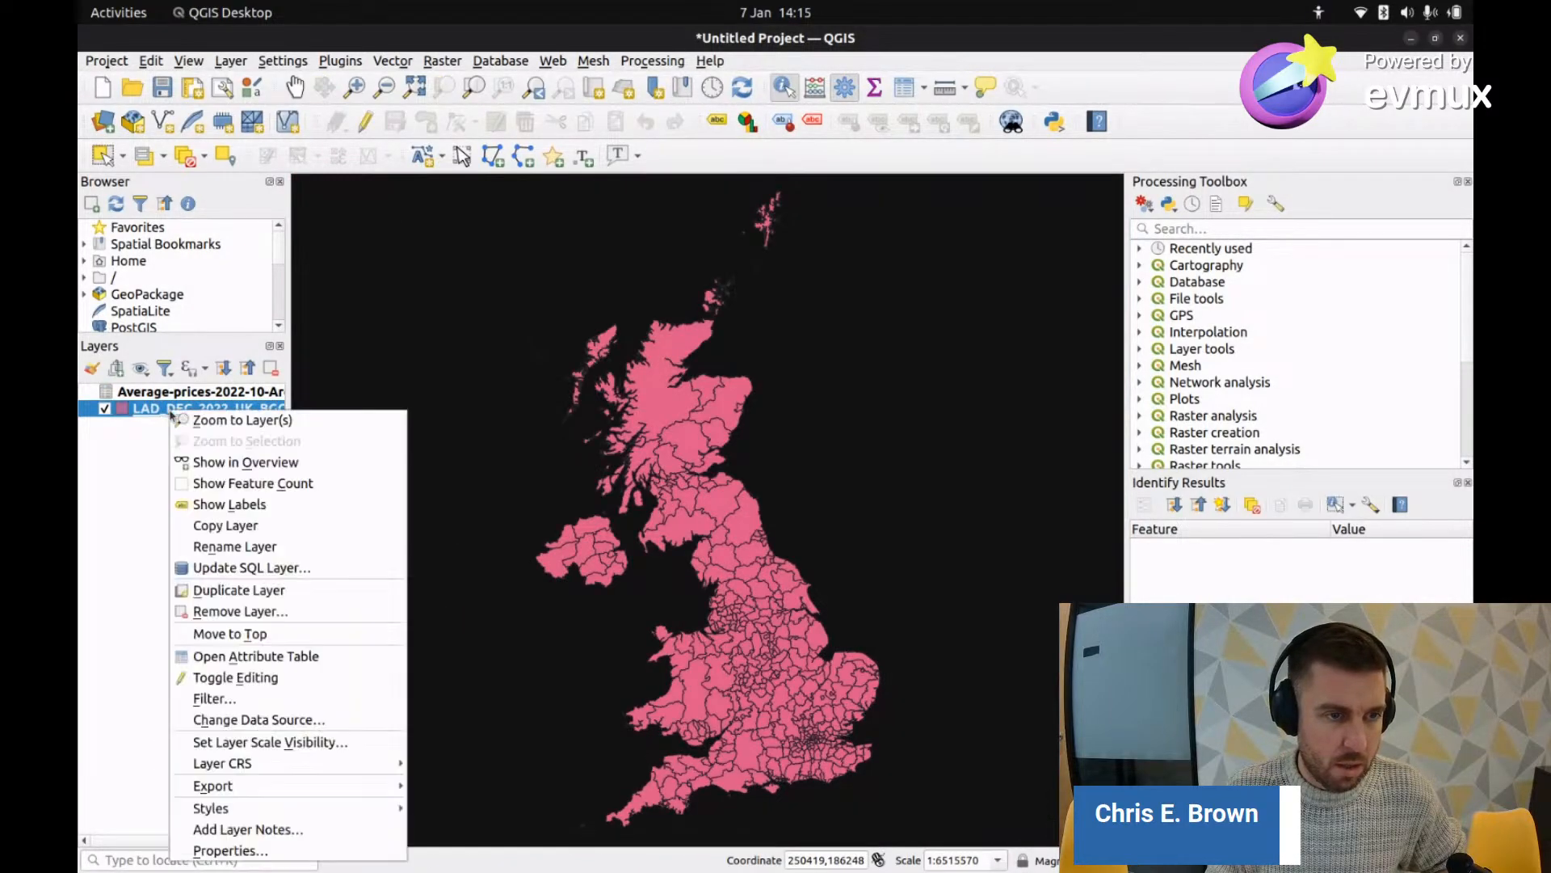
right_click(170, 411)
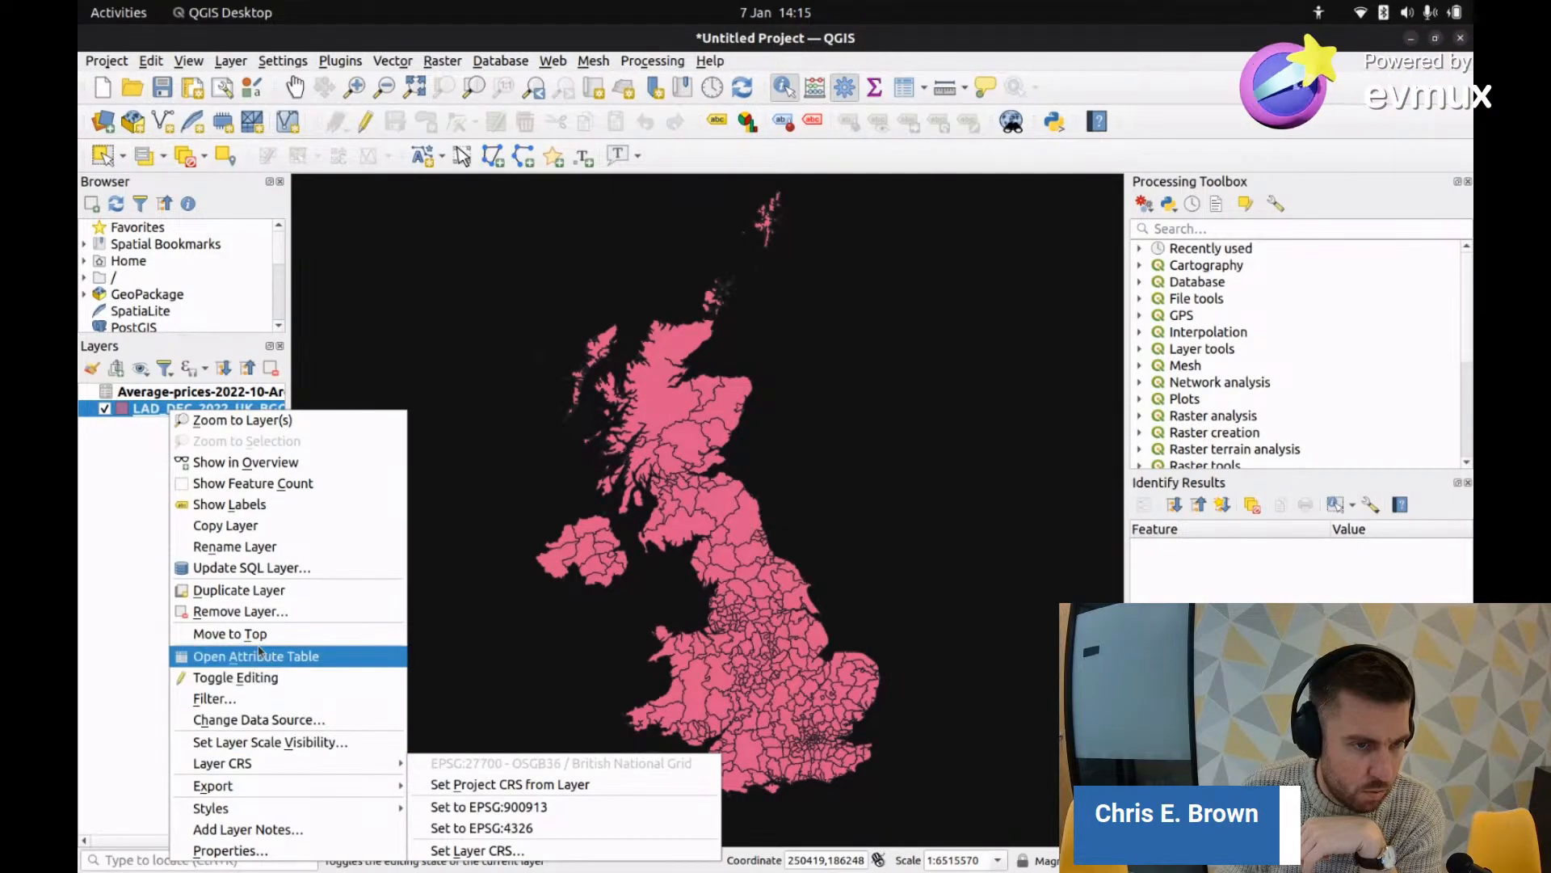
click(89, 508)
Step: Browse the Layer and Vector menus, then bring up the district layer's options menu
click(229, 62)
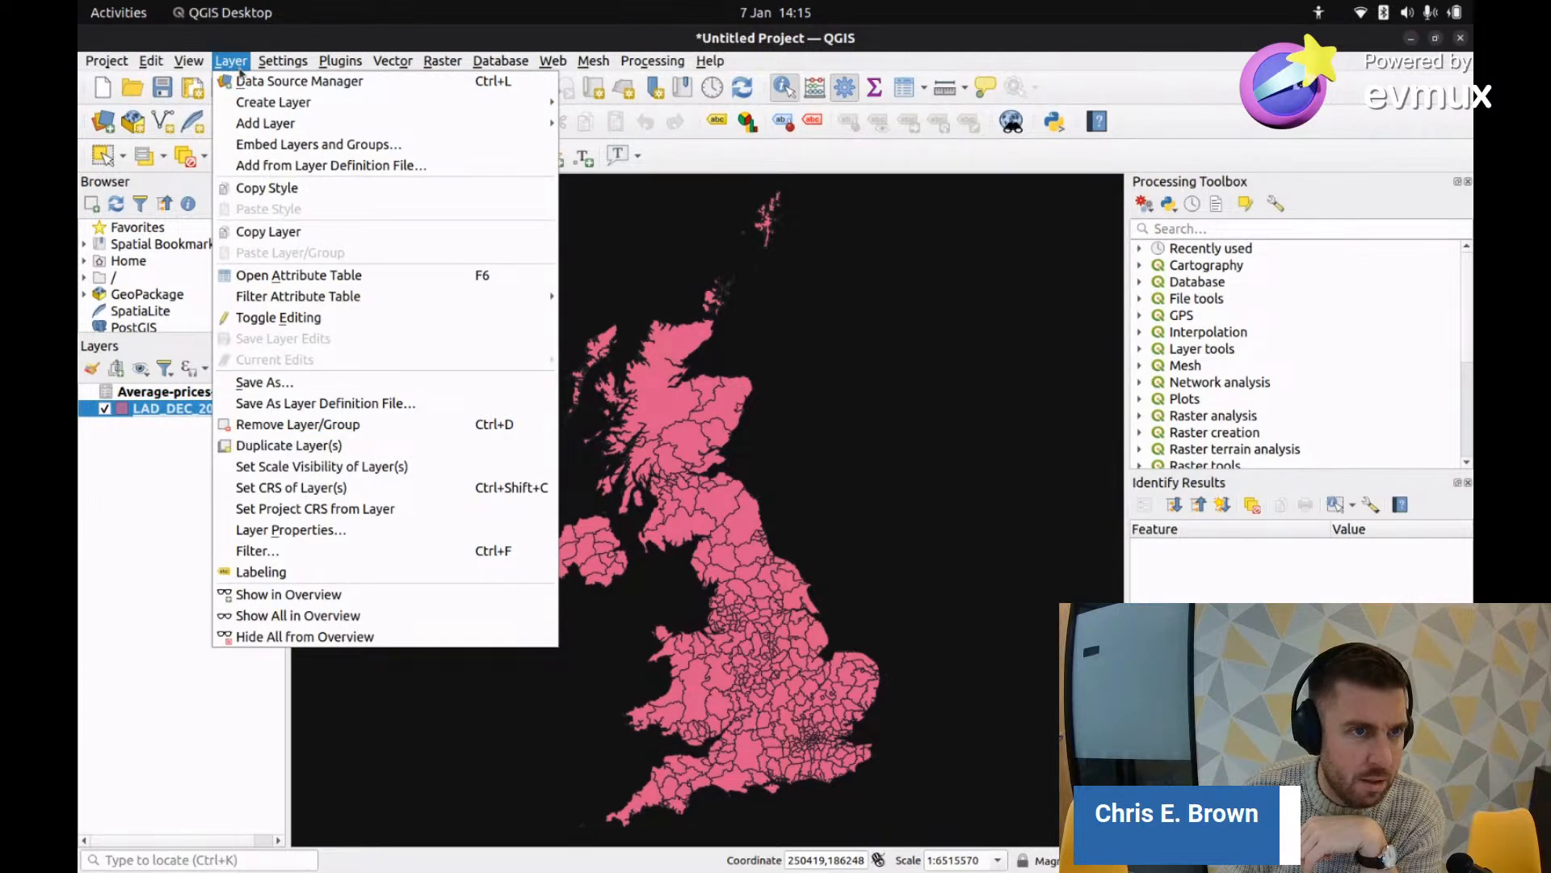
mouse_move(402, 63)
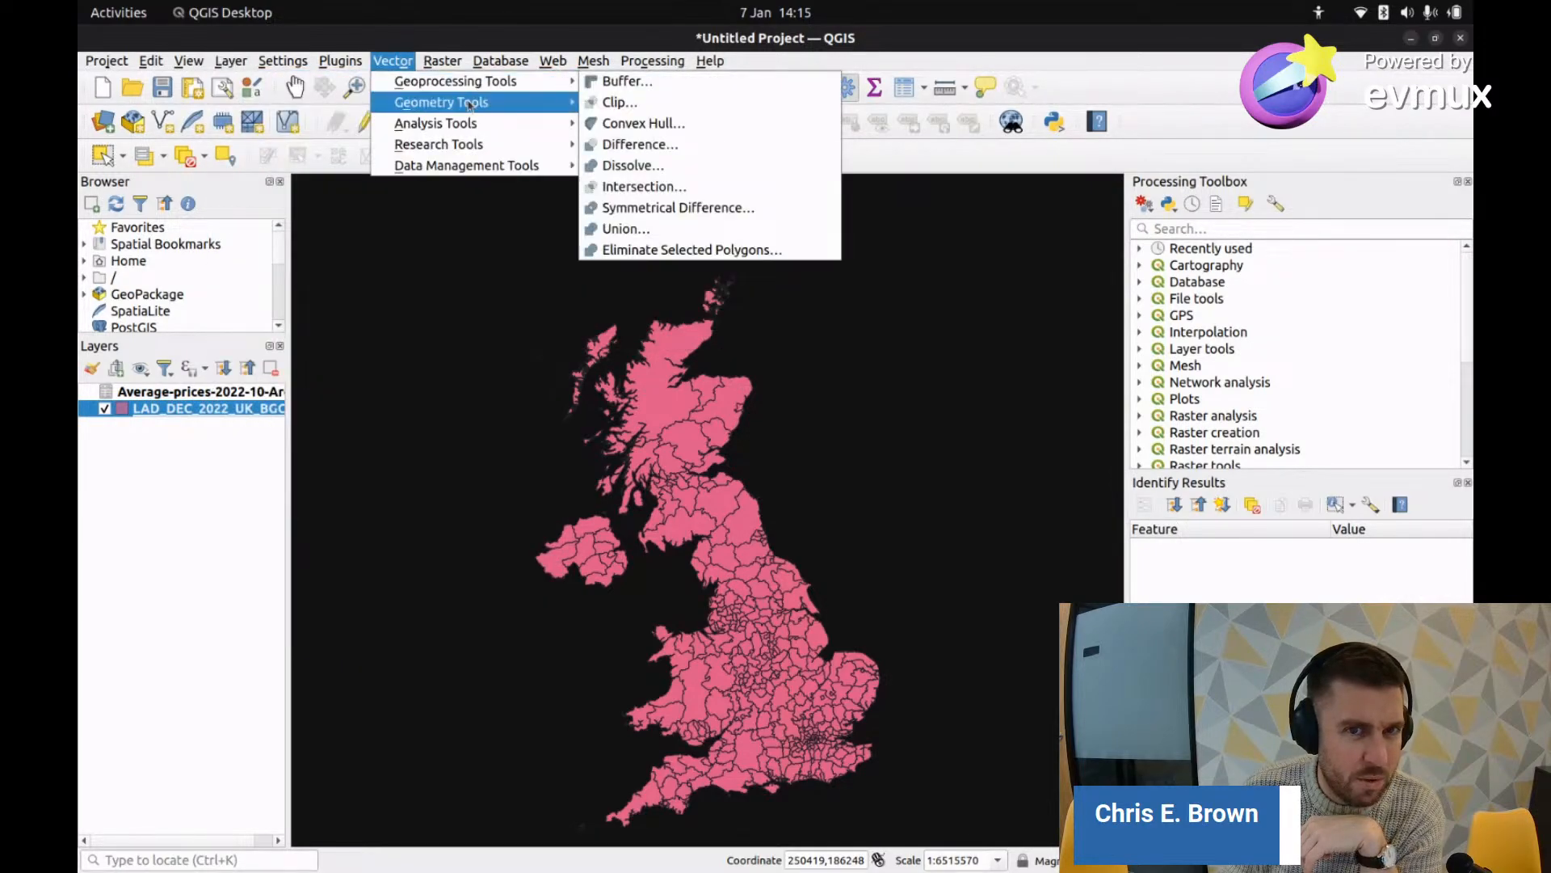
mouse_move(467, 107)
click(136, 499)
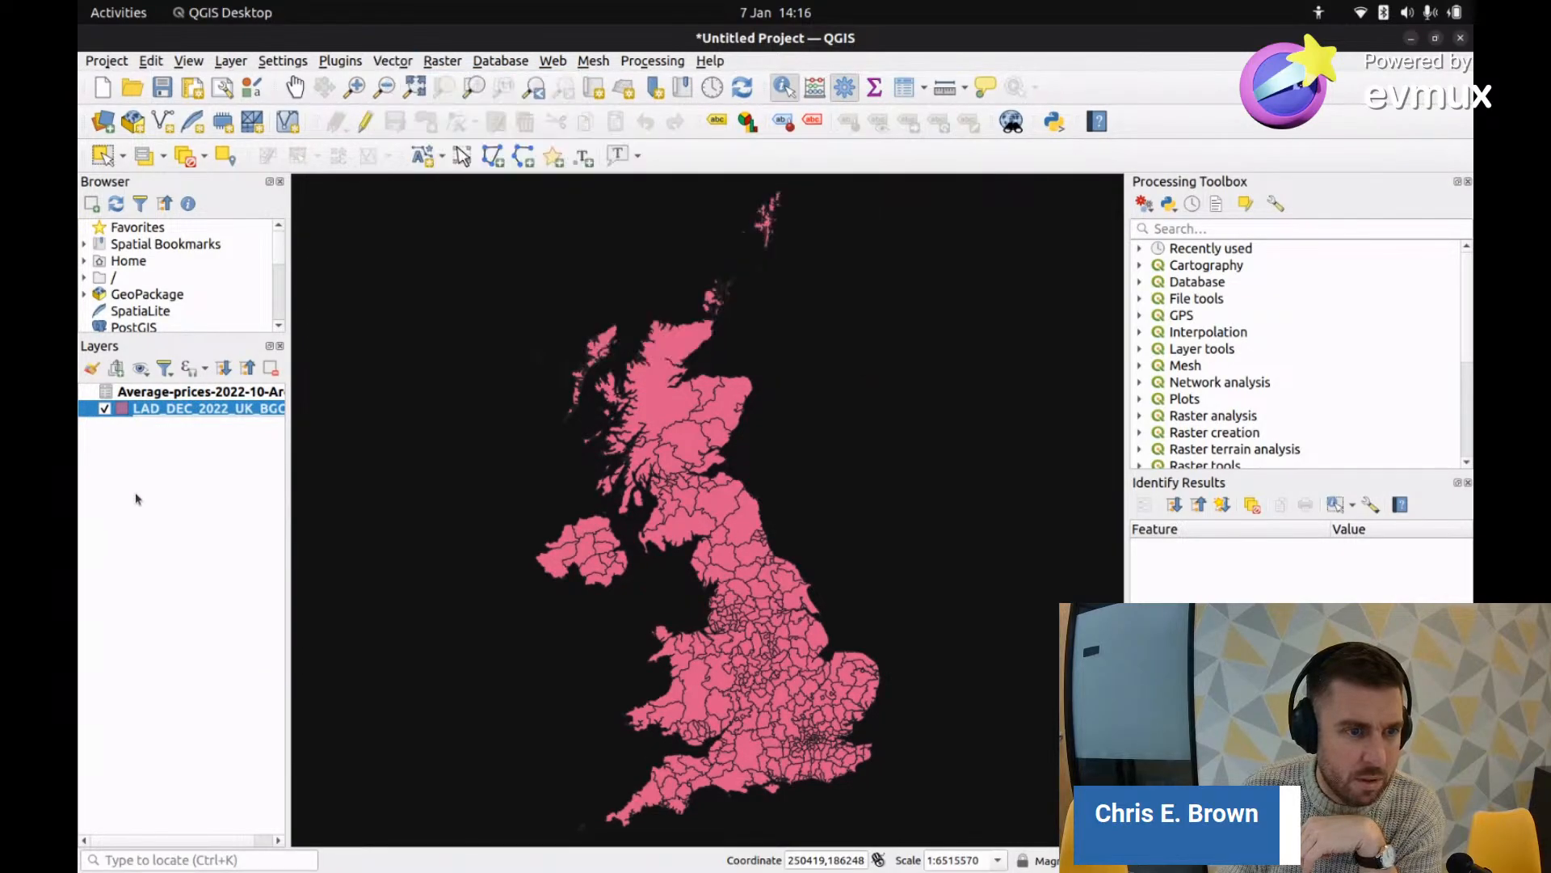
right_click(174, 410)
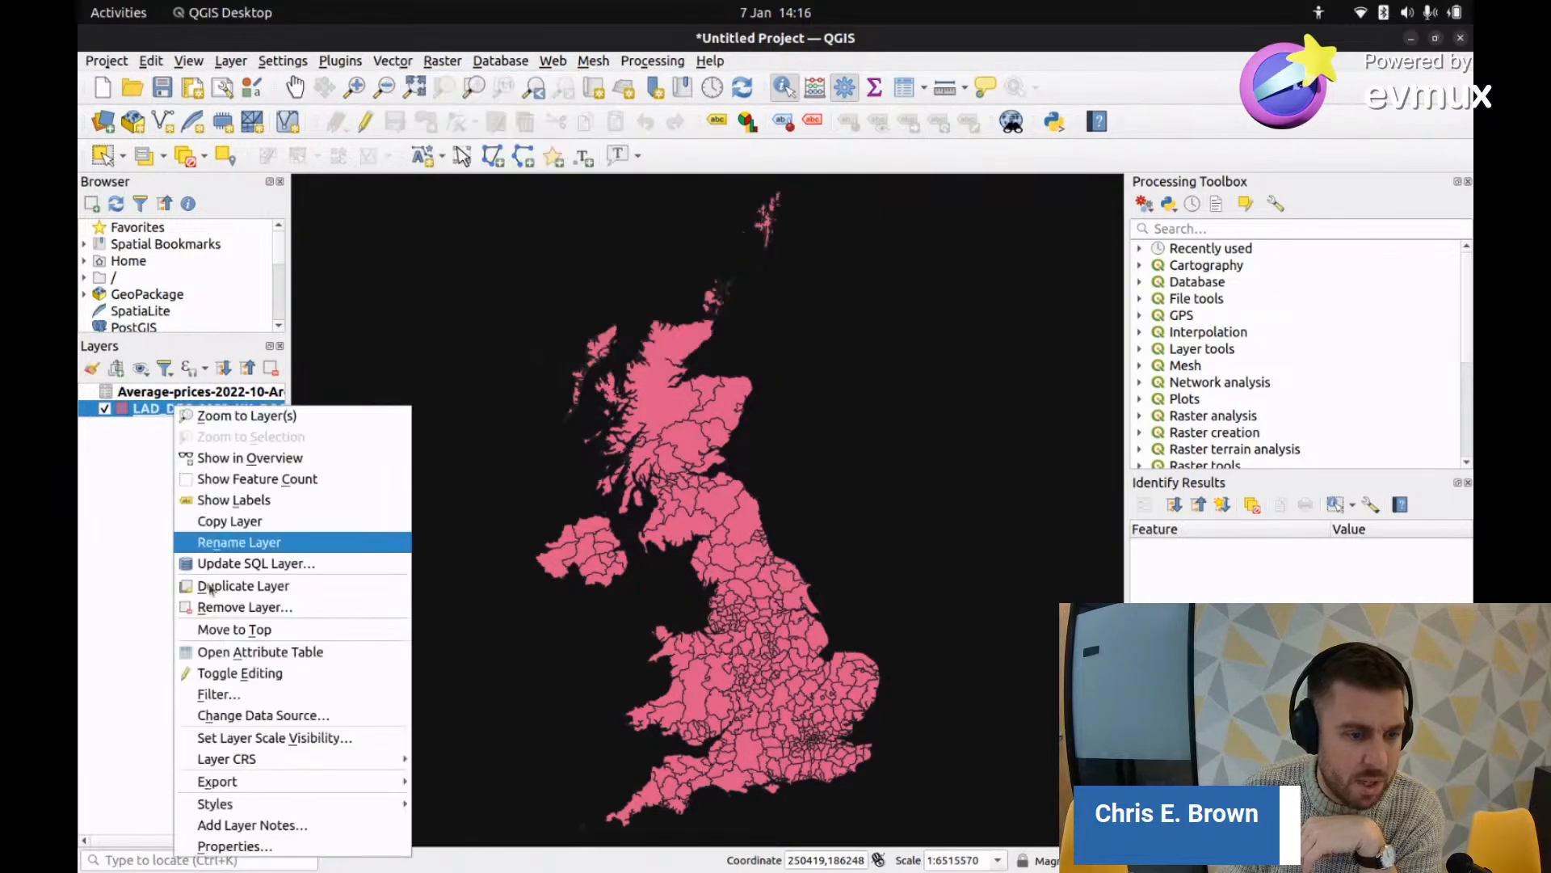
Step: In the district layer's Joins properties, start a join with the house-price table
click(247, 845)
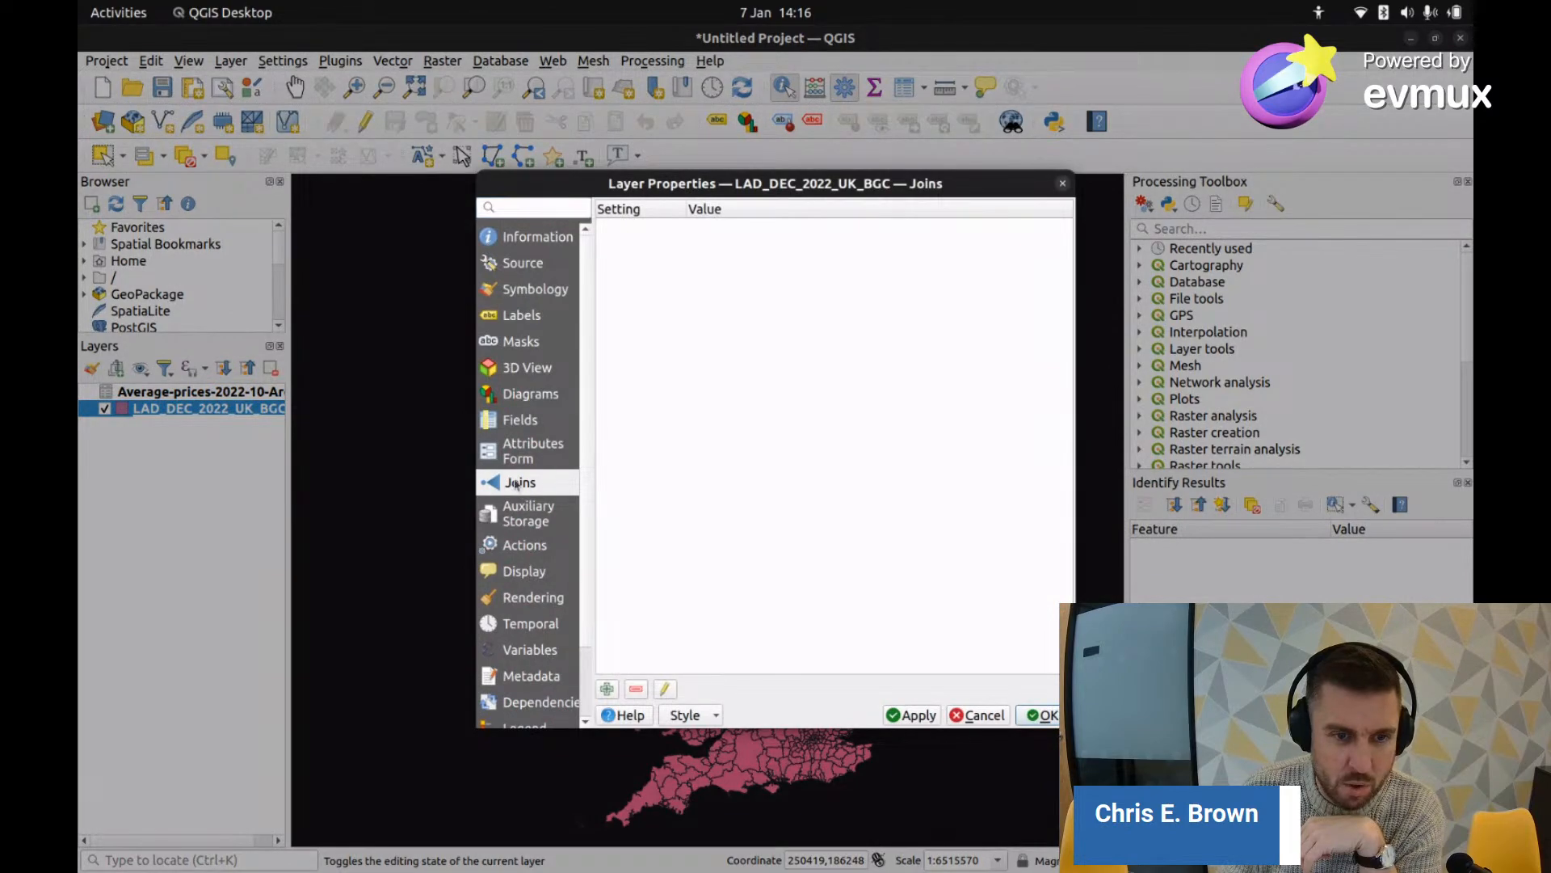
click(521, 455)
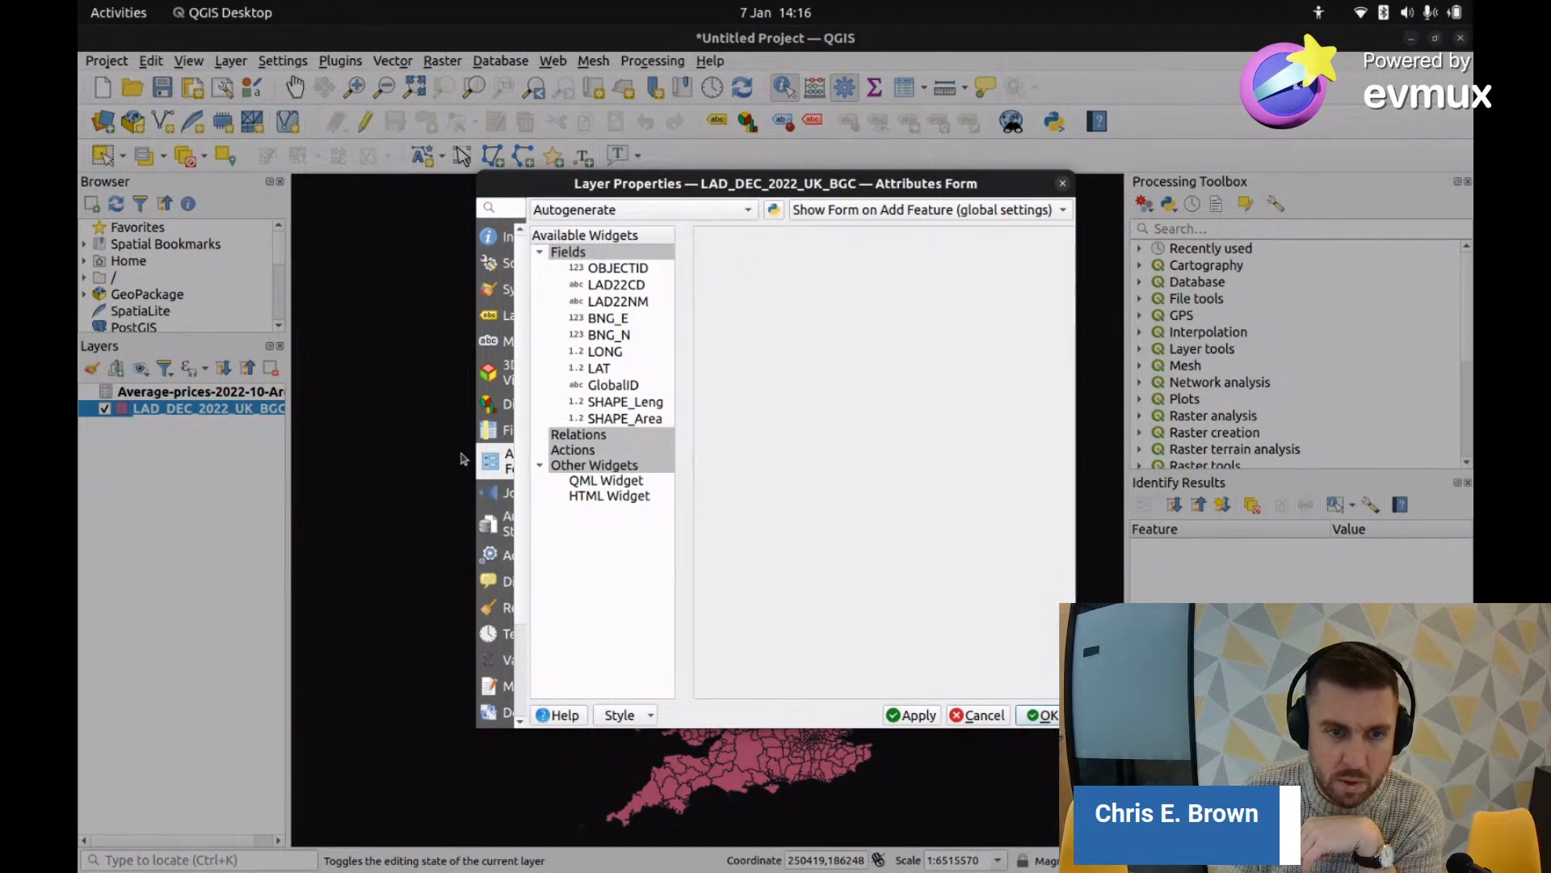
click(491, 494)
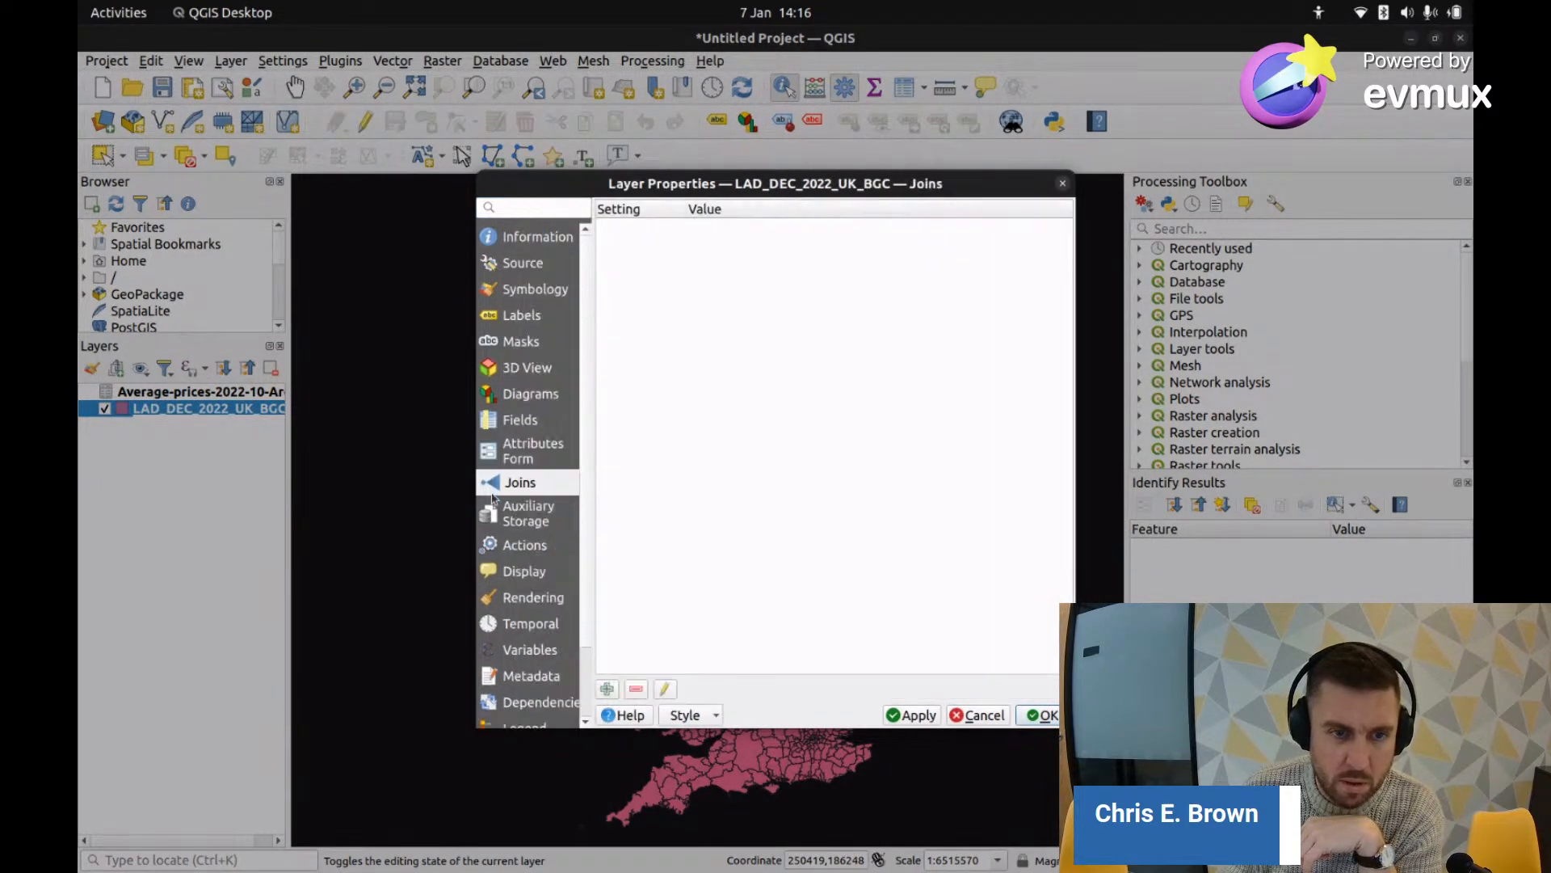
click(607, 688)
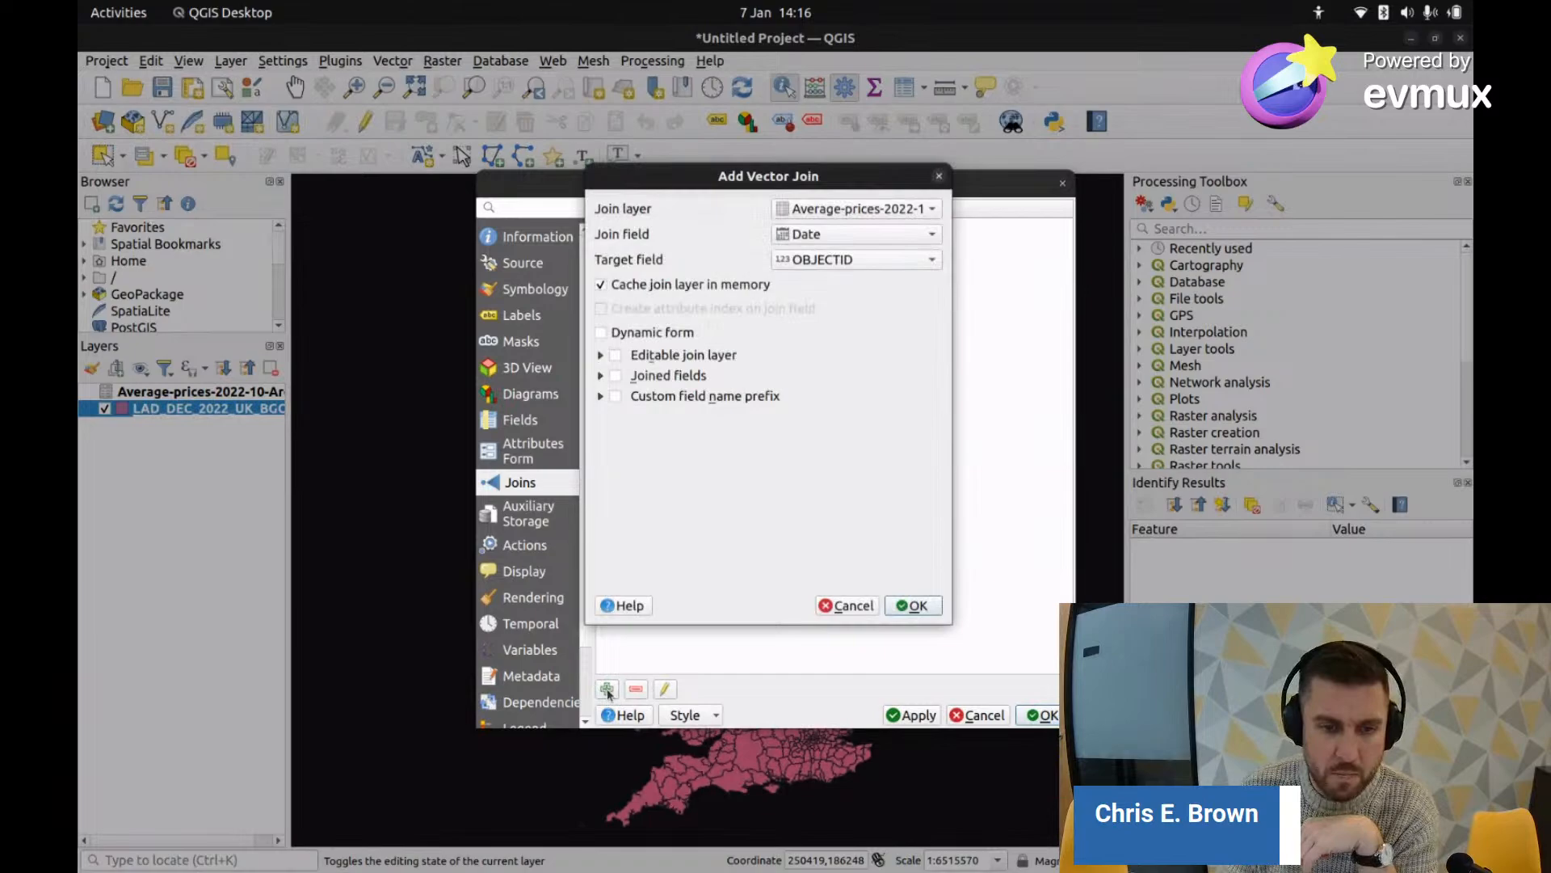
click(871, 205)
click(873, 206)
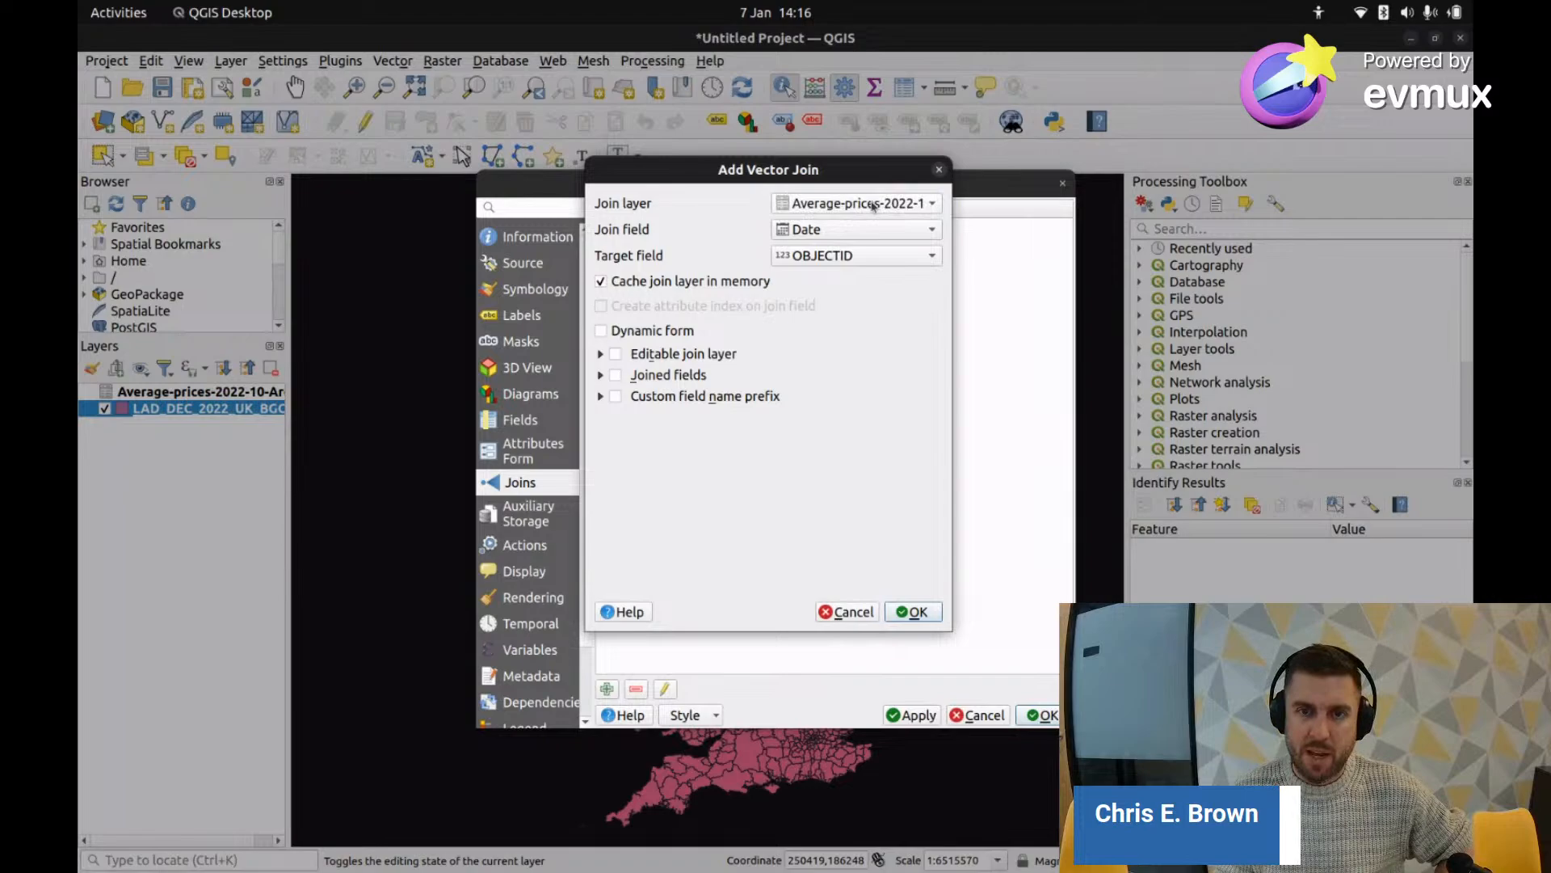
Step: Set the join field to Area_Code, inspect target fields, then cancel the join and properties
click(840, 232)
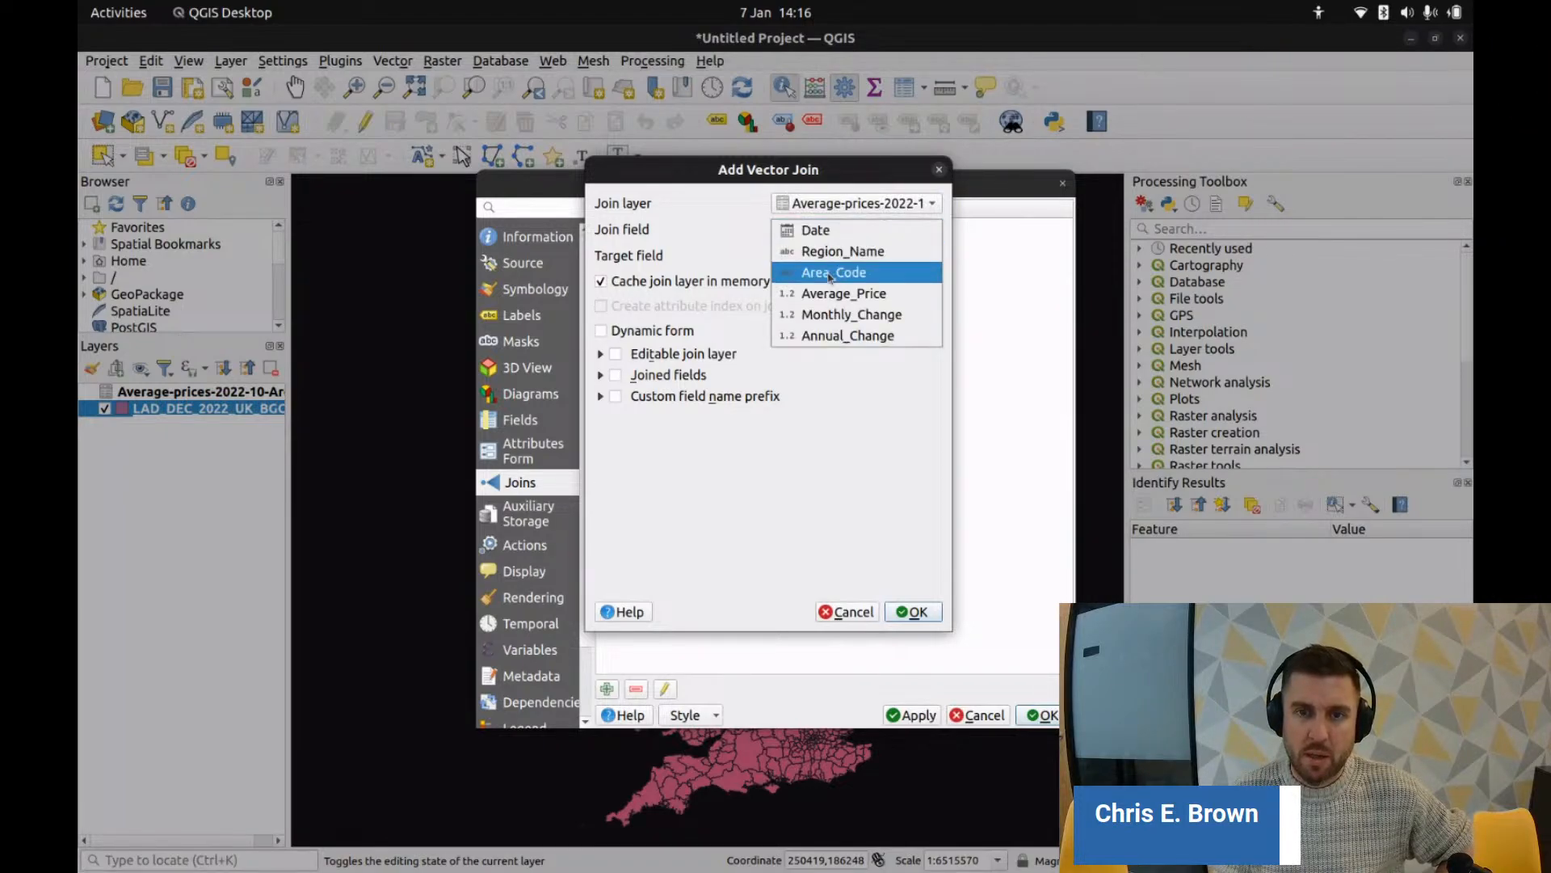
click(836, 271)
click(835, 264)
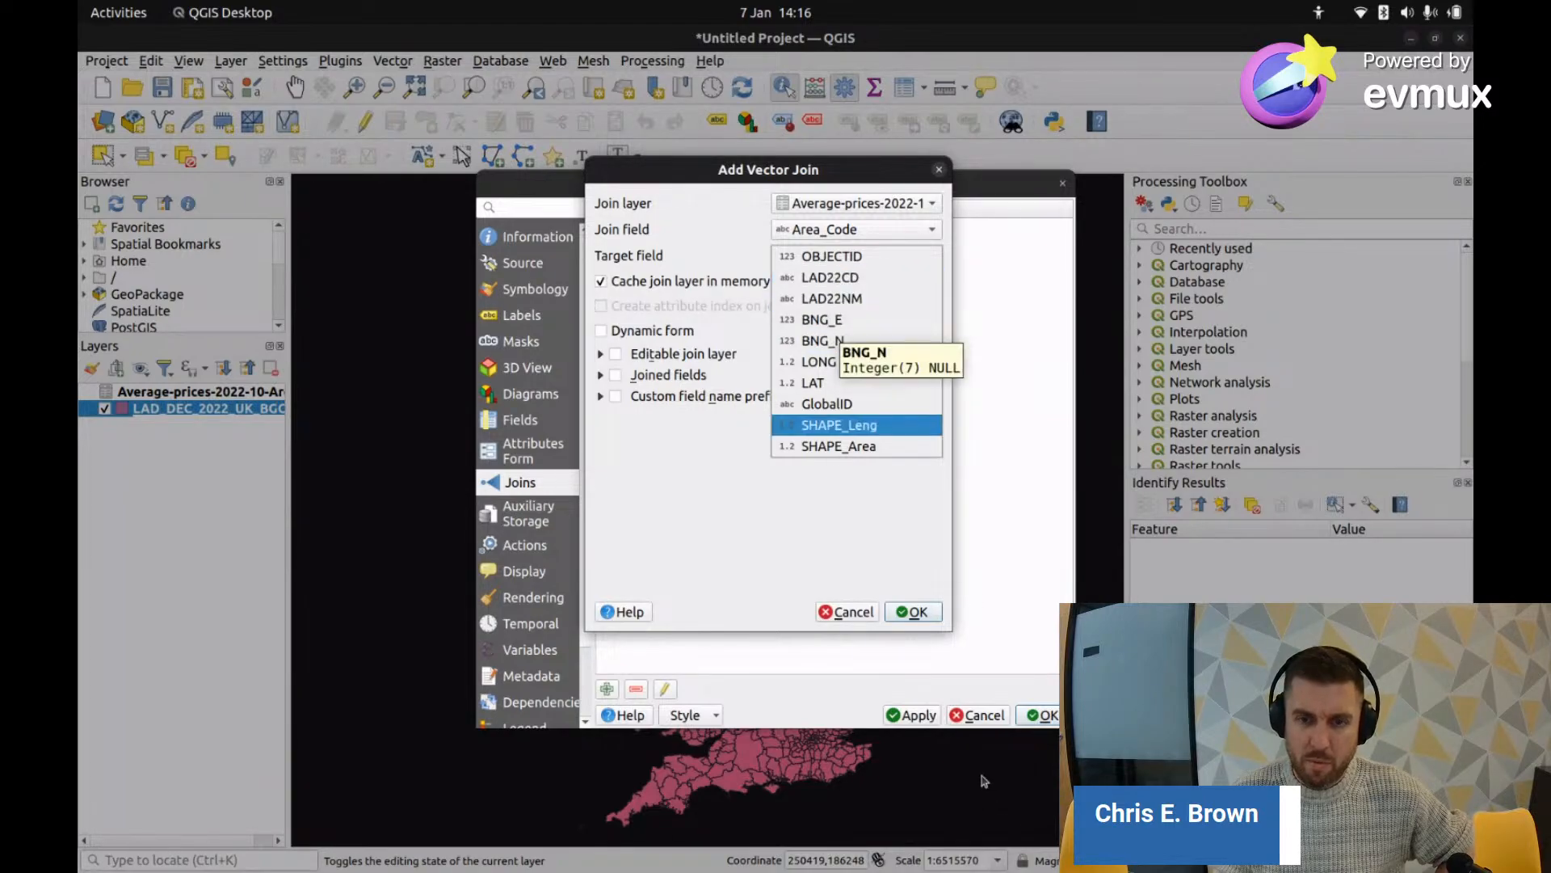
click(841, 613)
click(843, 612)
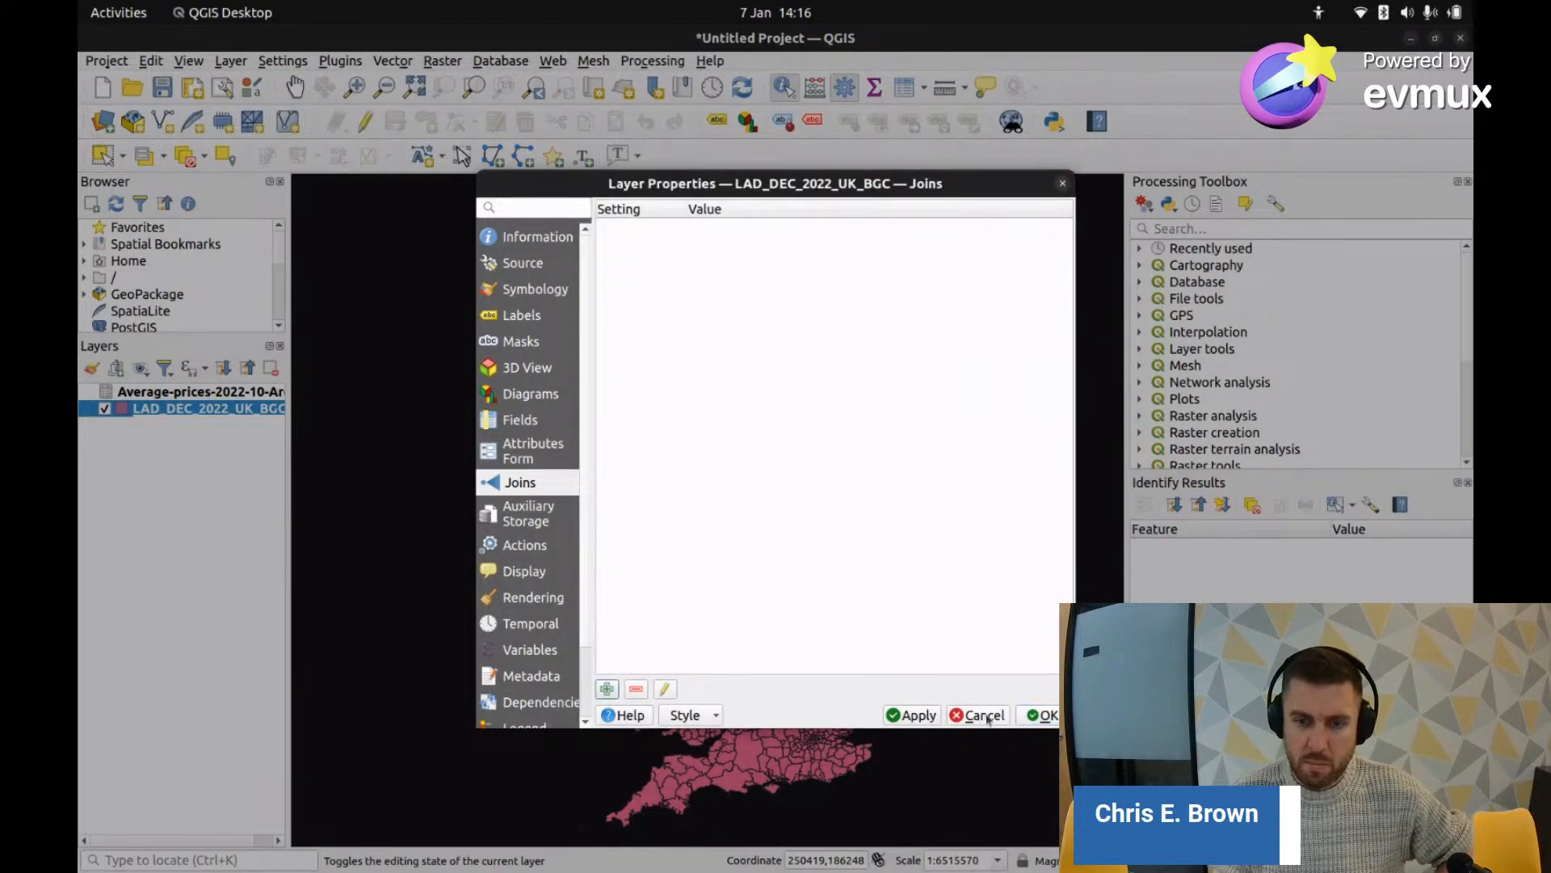
click(985, 716)
Step: Reopen the district attribute table, sort it by LAD22CD then LAD22NM, and switch to Calc
right_click(210, 408)
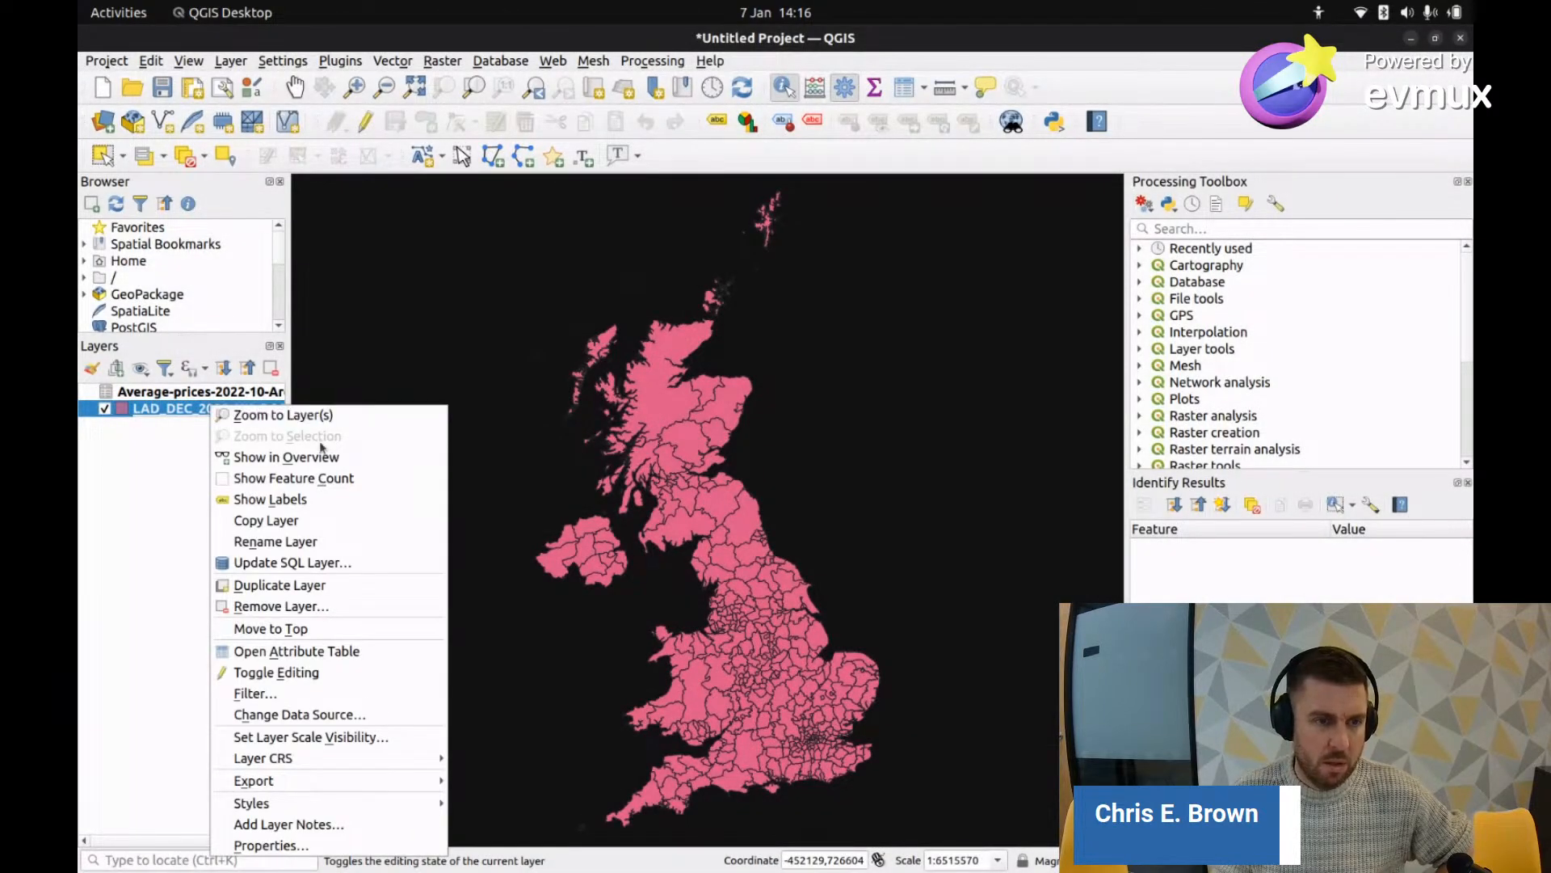
click(313, 653)
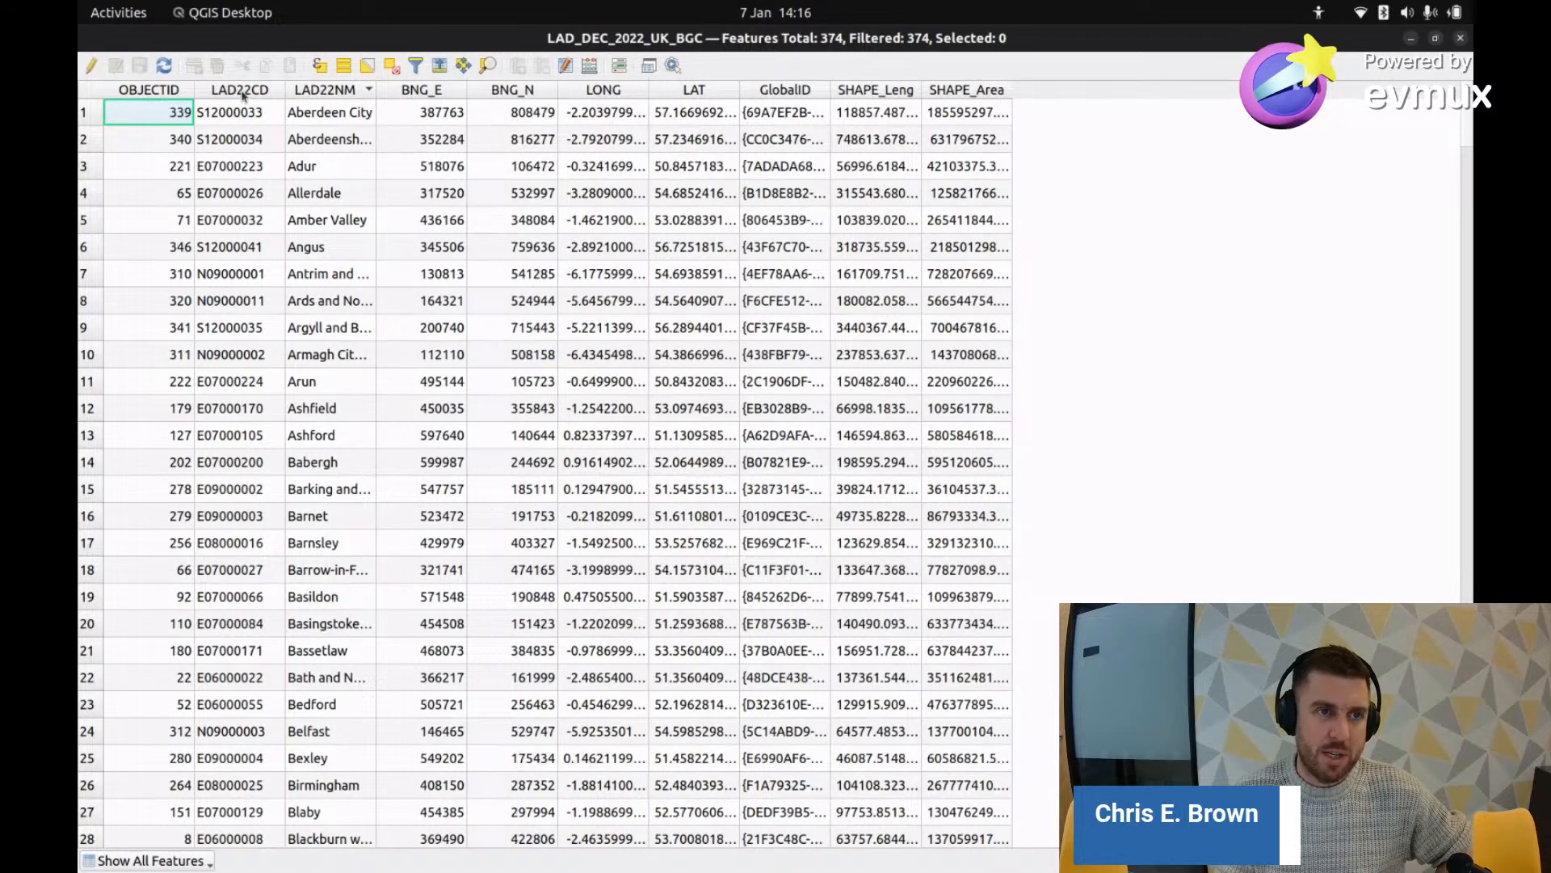
click(243, 91)
click(242, 90)
click(323, 90)
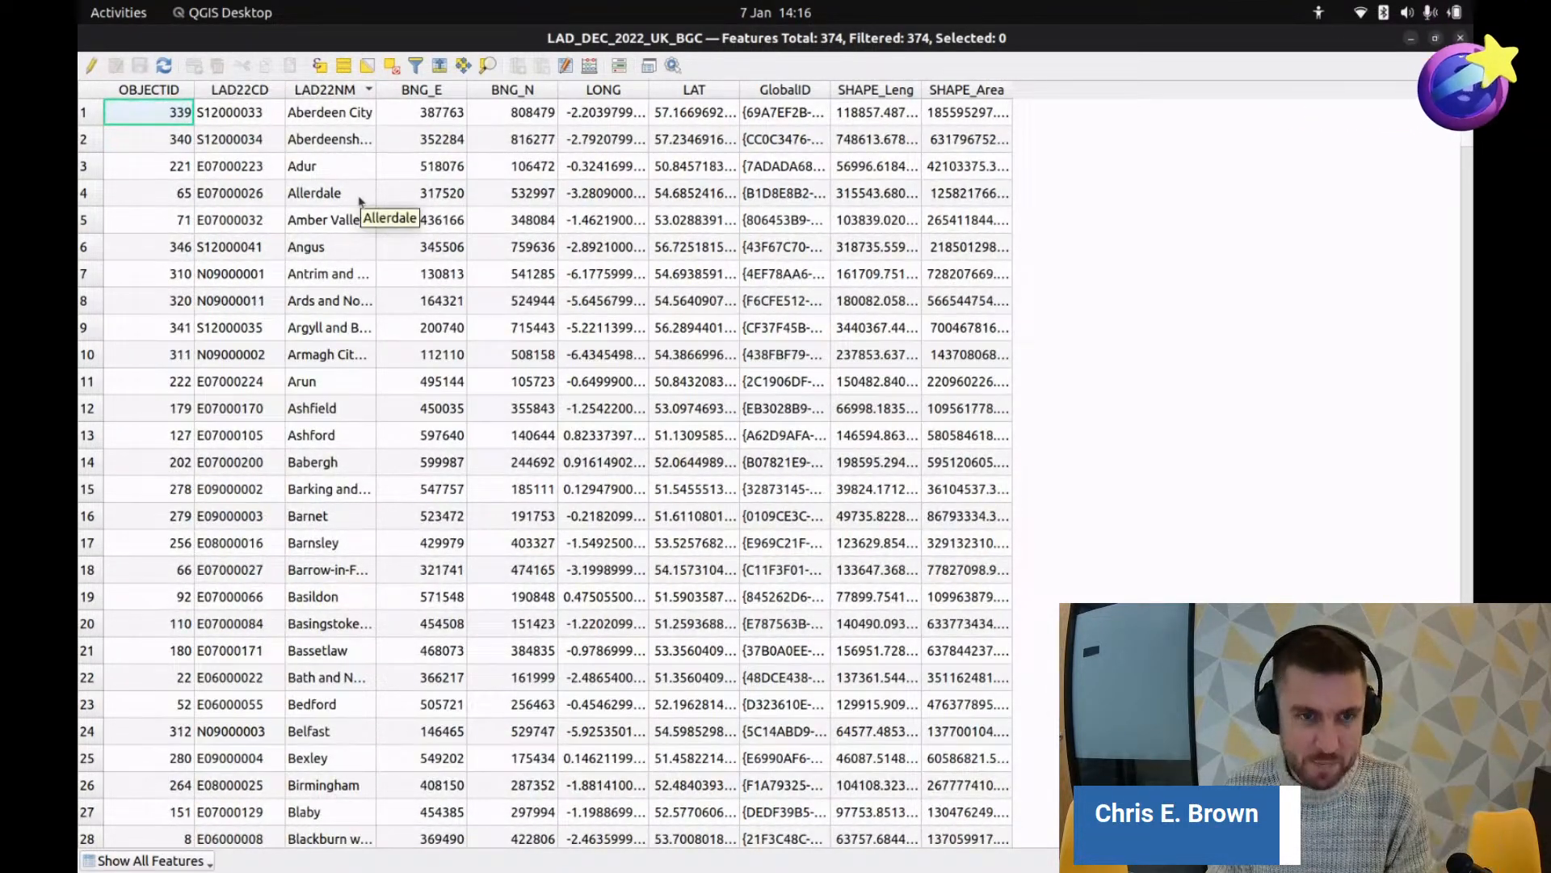
key(alt+Tab)
key(alt+Tab)
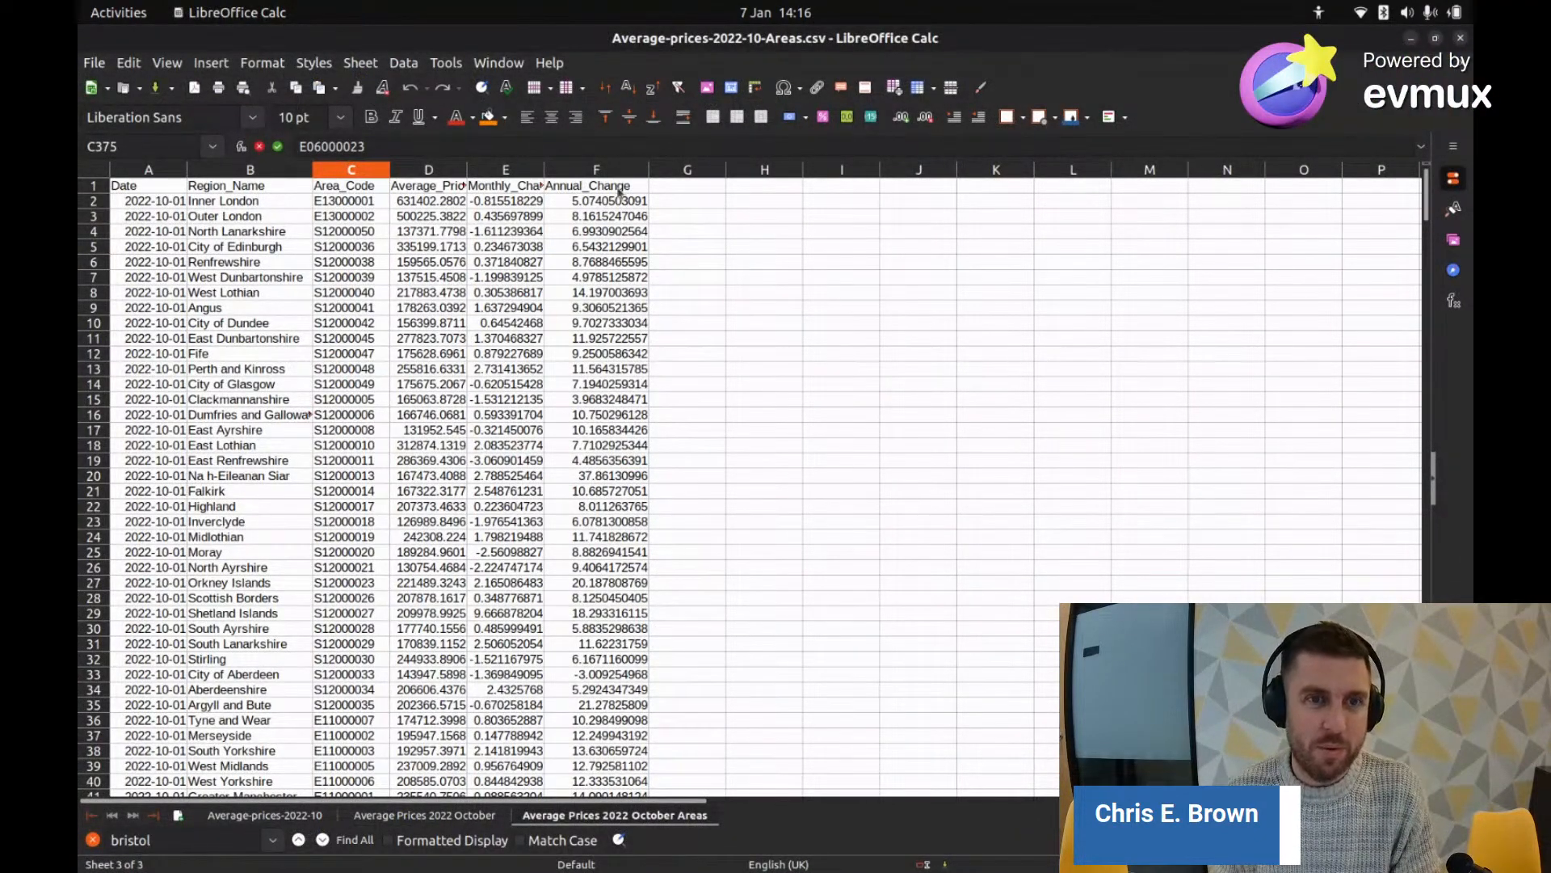
Step: Return from the house-price sheet to the QGIS LAD_DEC_2022_UK_BGC attribute table
key(alt+Tab)
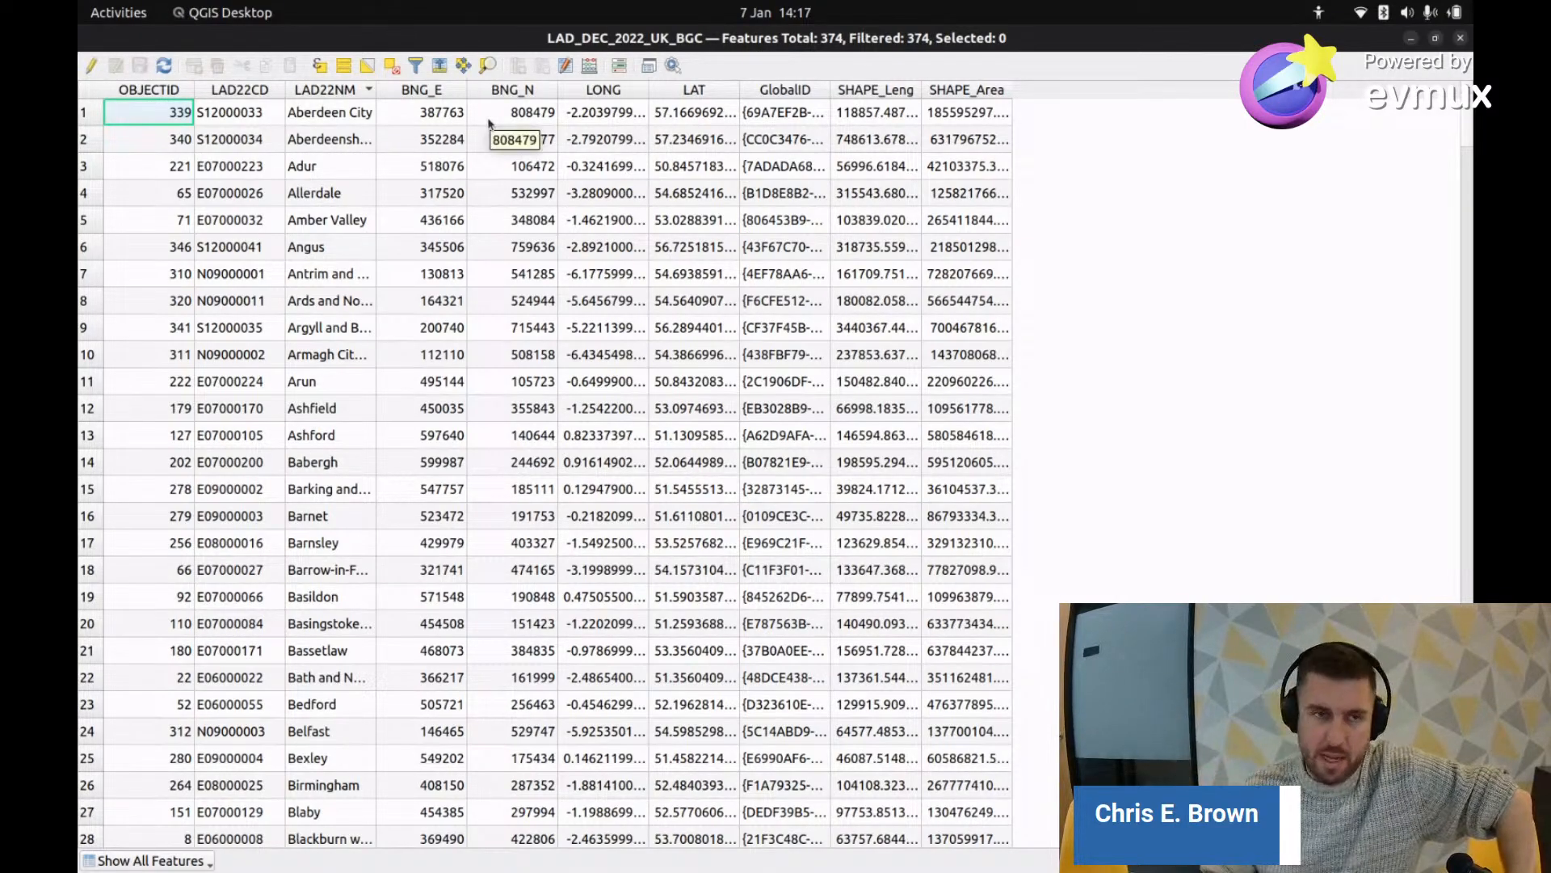
Step: Sort the district table by LAD22CD, glance at the house-price spreadsheet, then return to the QGIS map
click(255, 95)
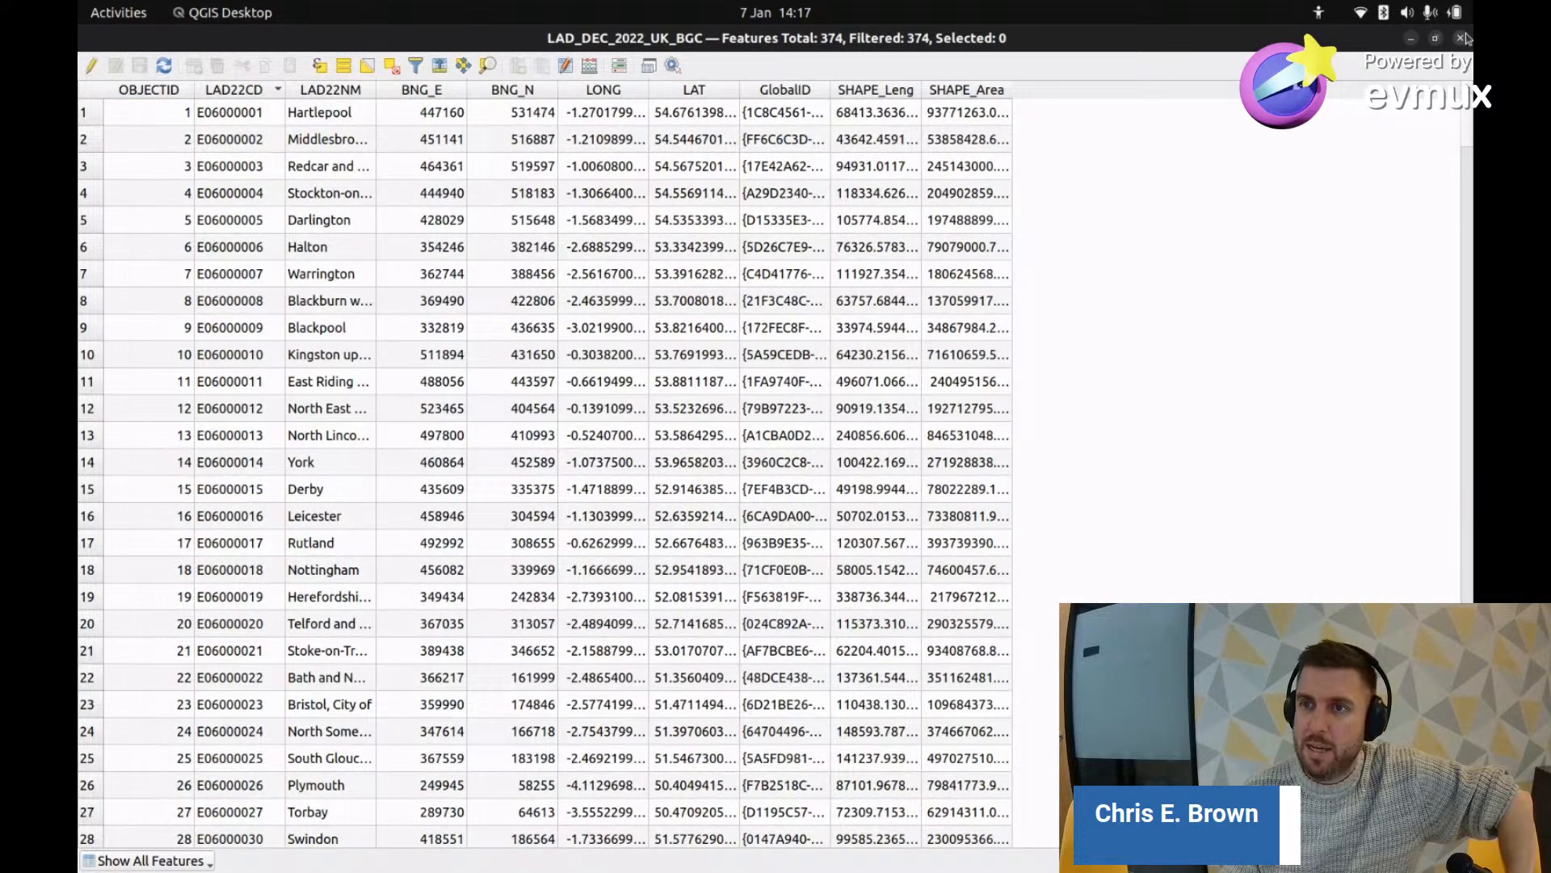
key(alt+Tab)
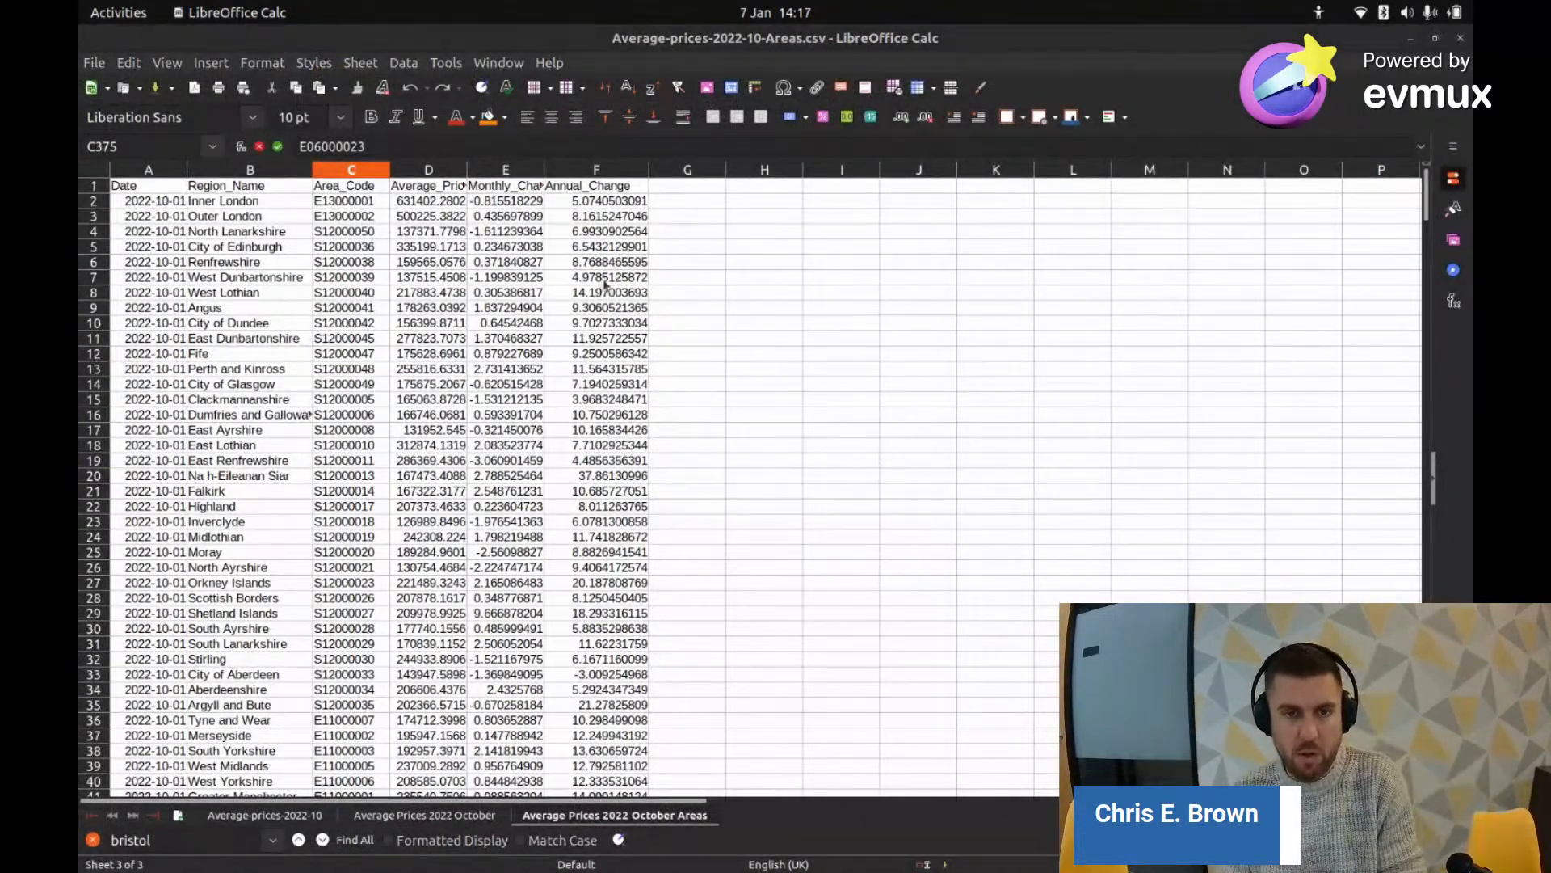
key(alt+Tab)
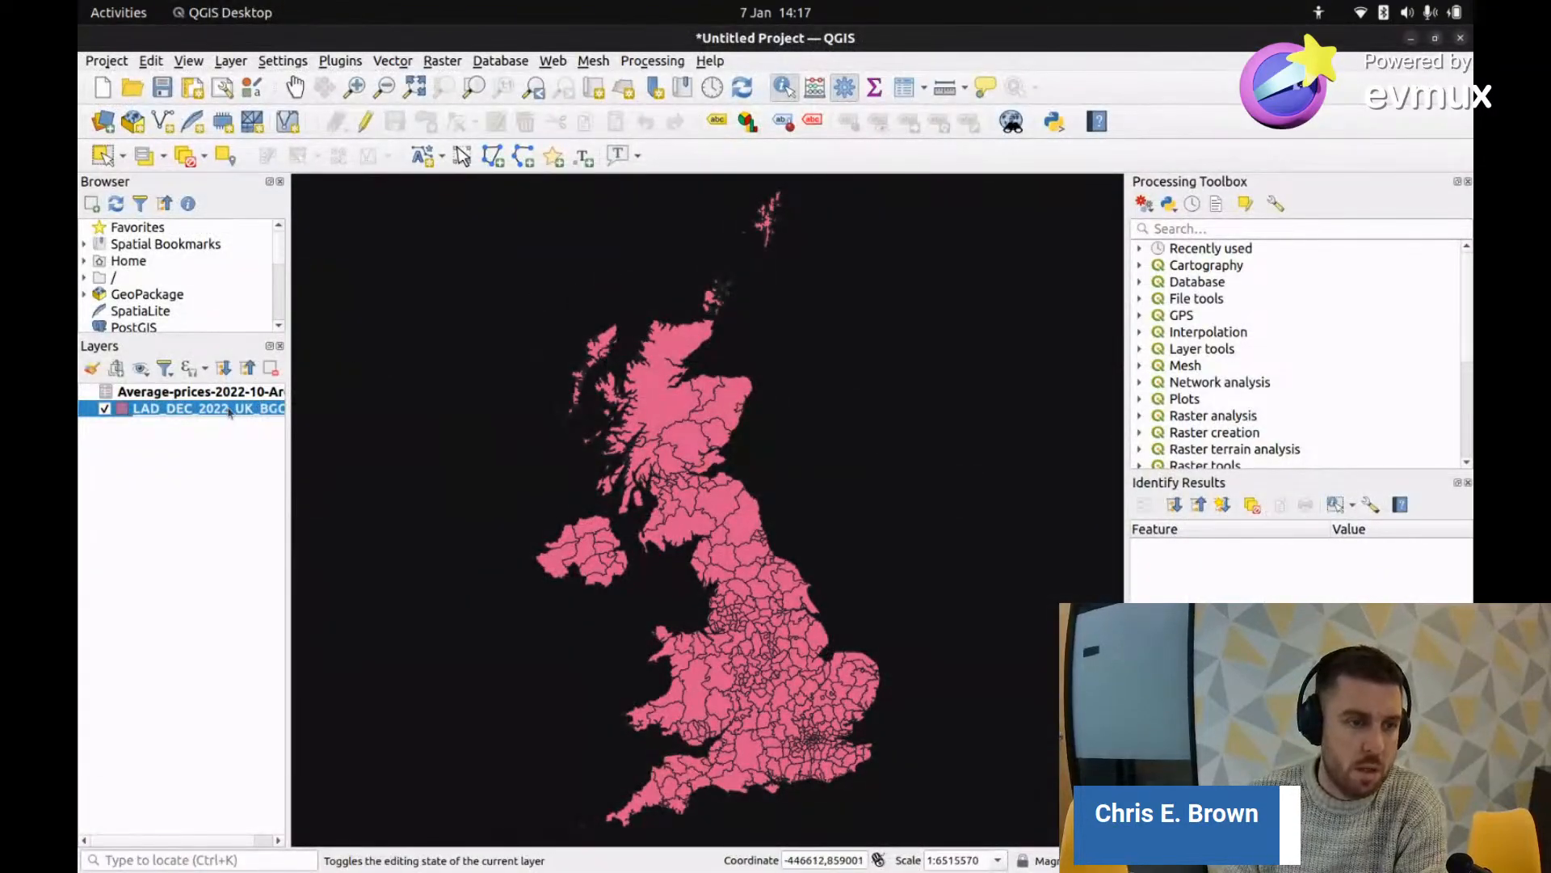
Step: Add a vector join to the district layer matching Area_Code to LAD22CD, with a custom field prefix enabled
right_click(215, 409)
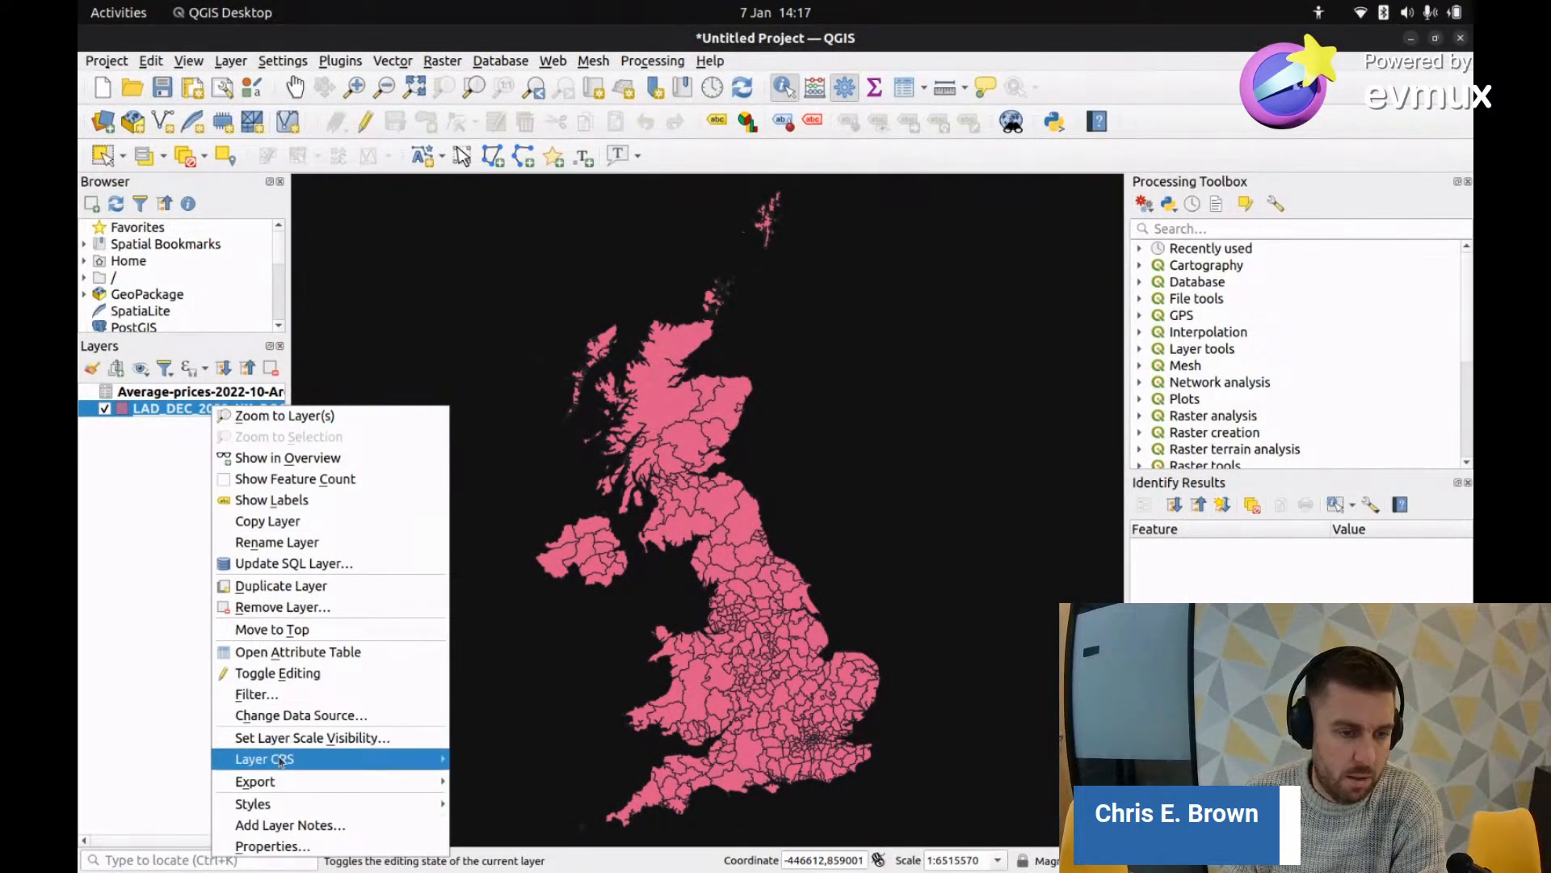
click(283, 845)
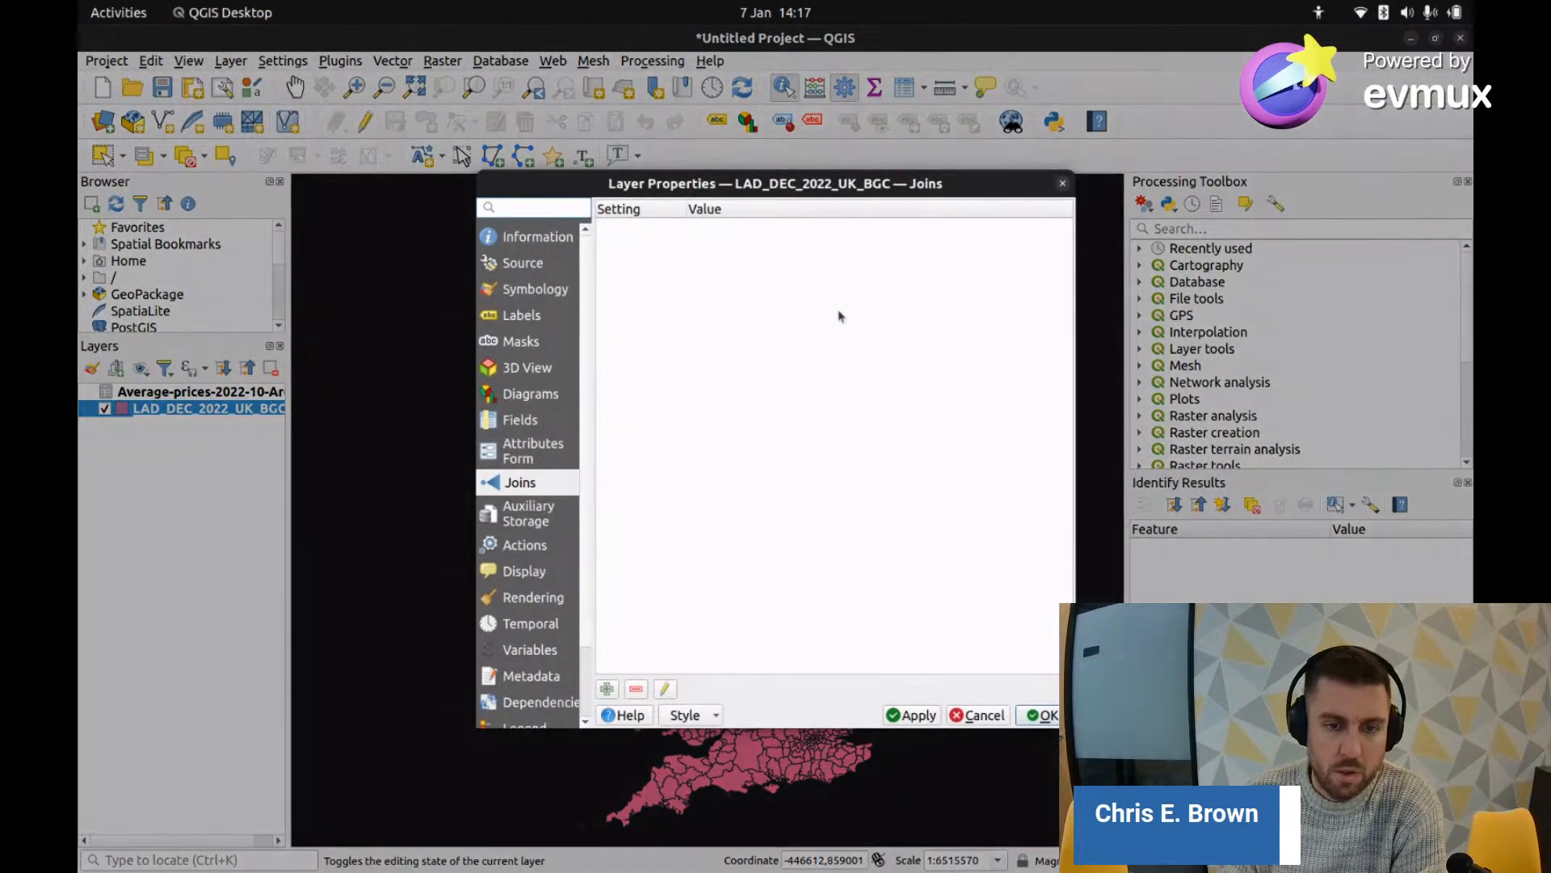
click(608, 689)
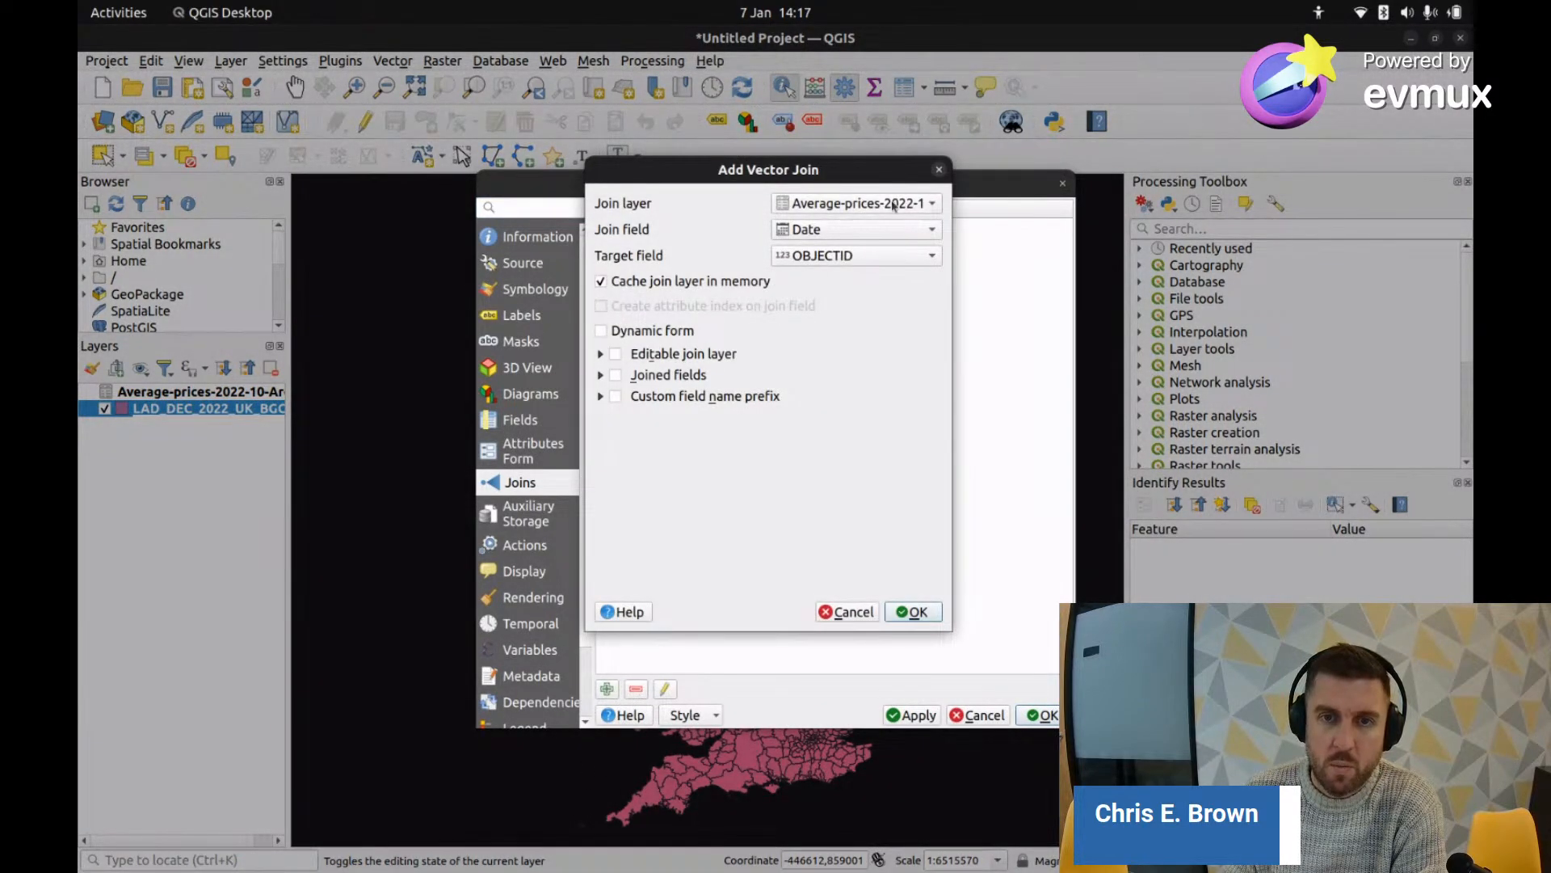
click(849, 230)
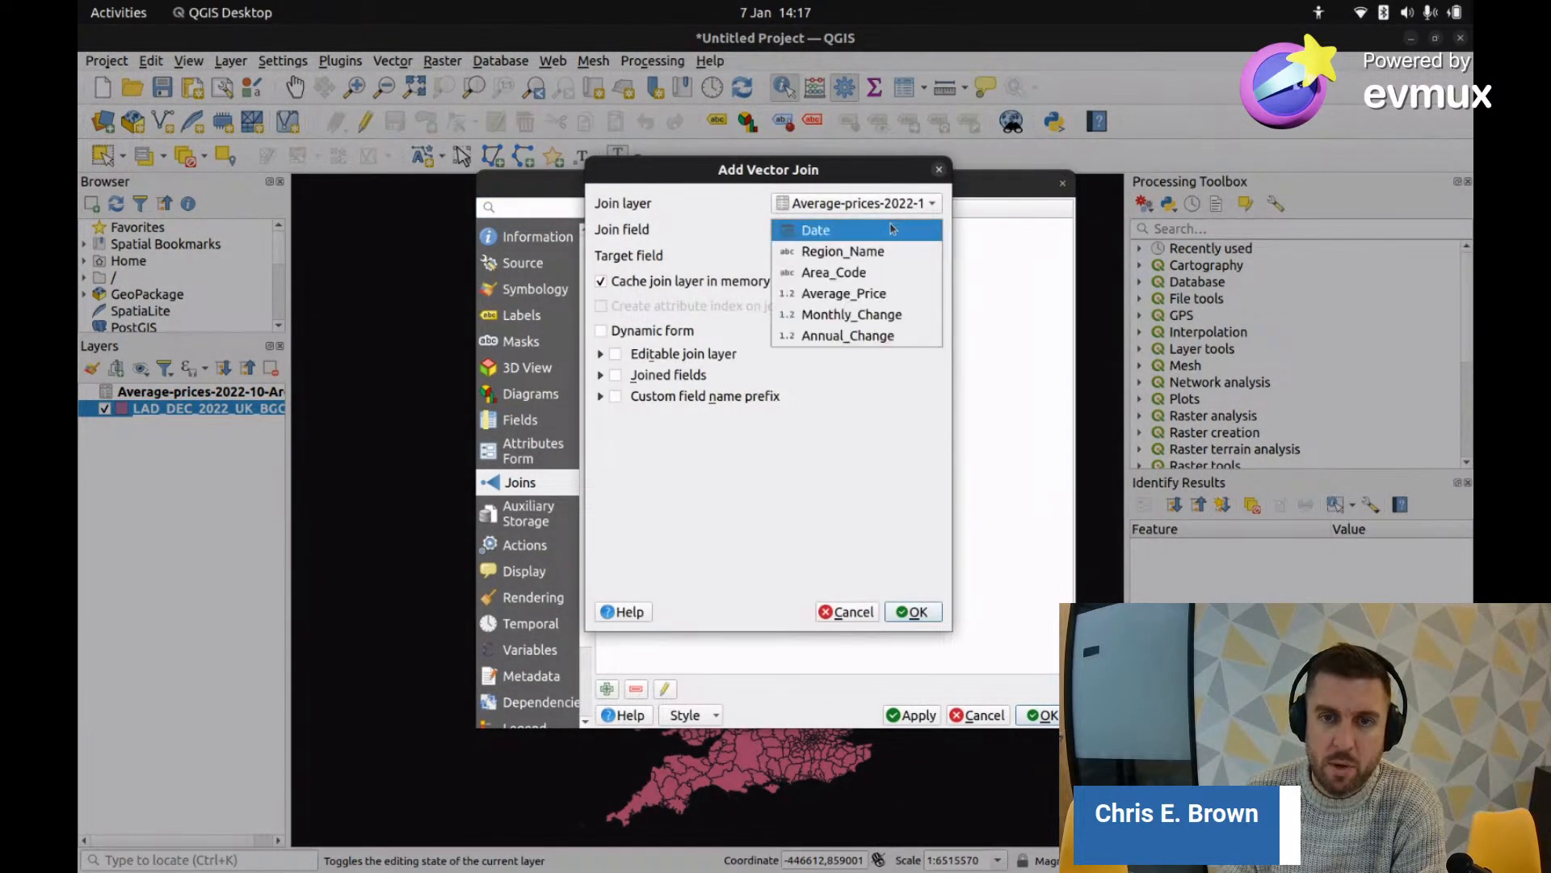
click(857, 276)
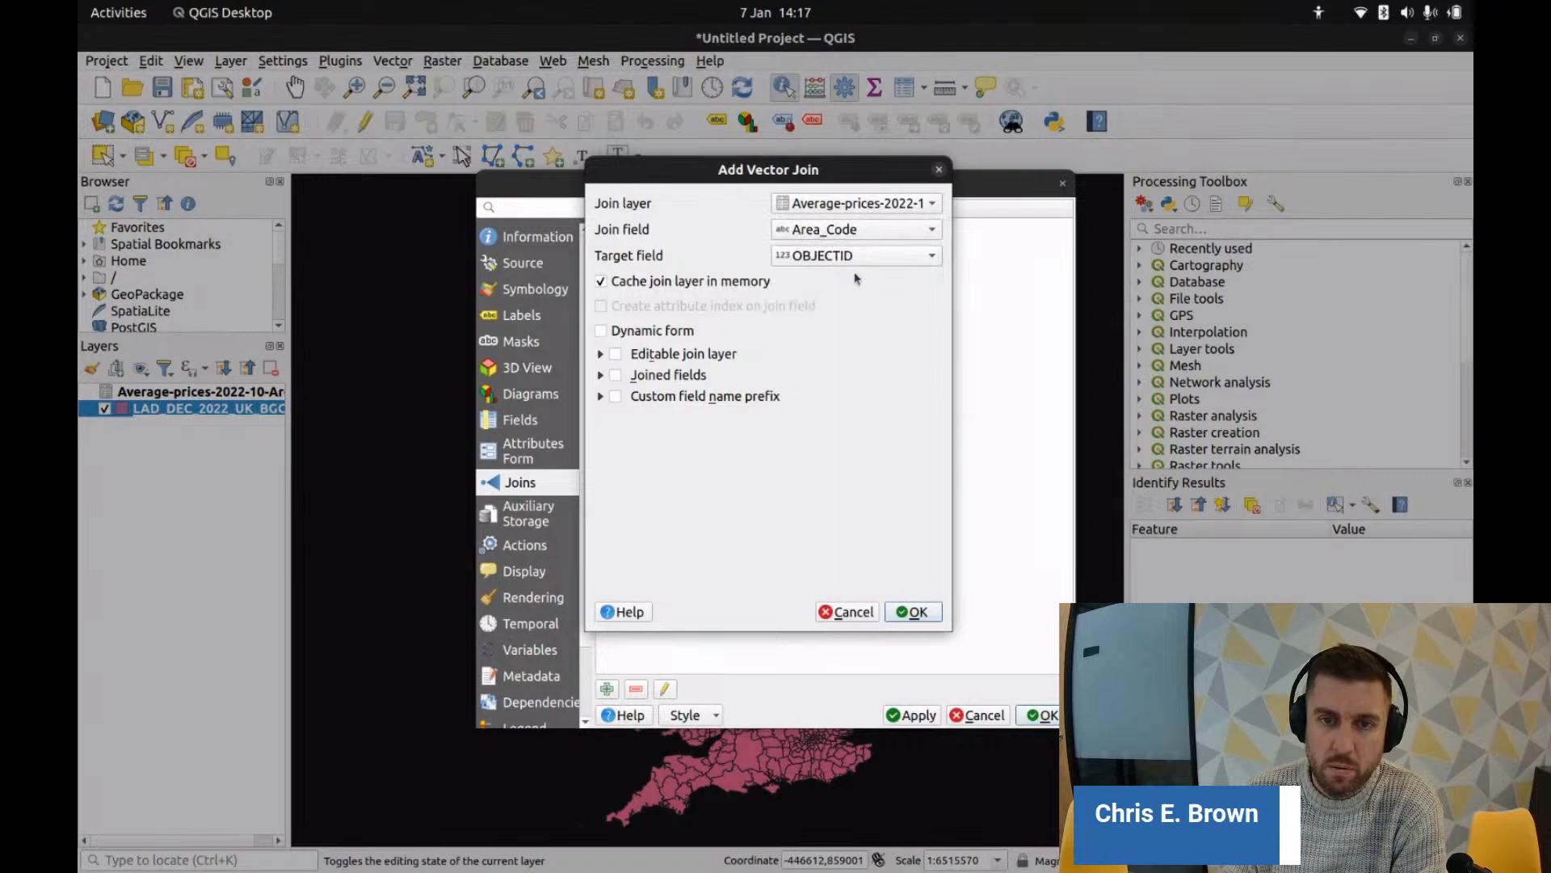
click(903, 257)
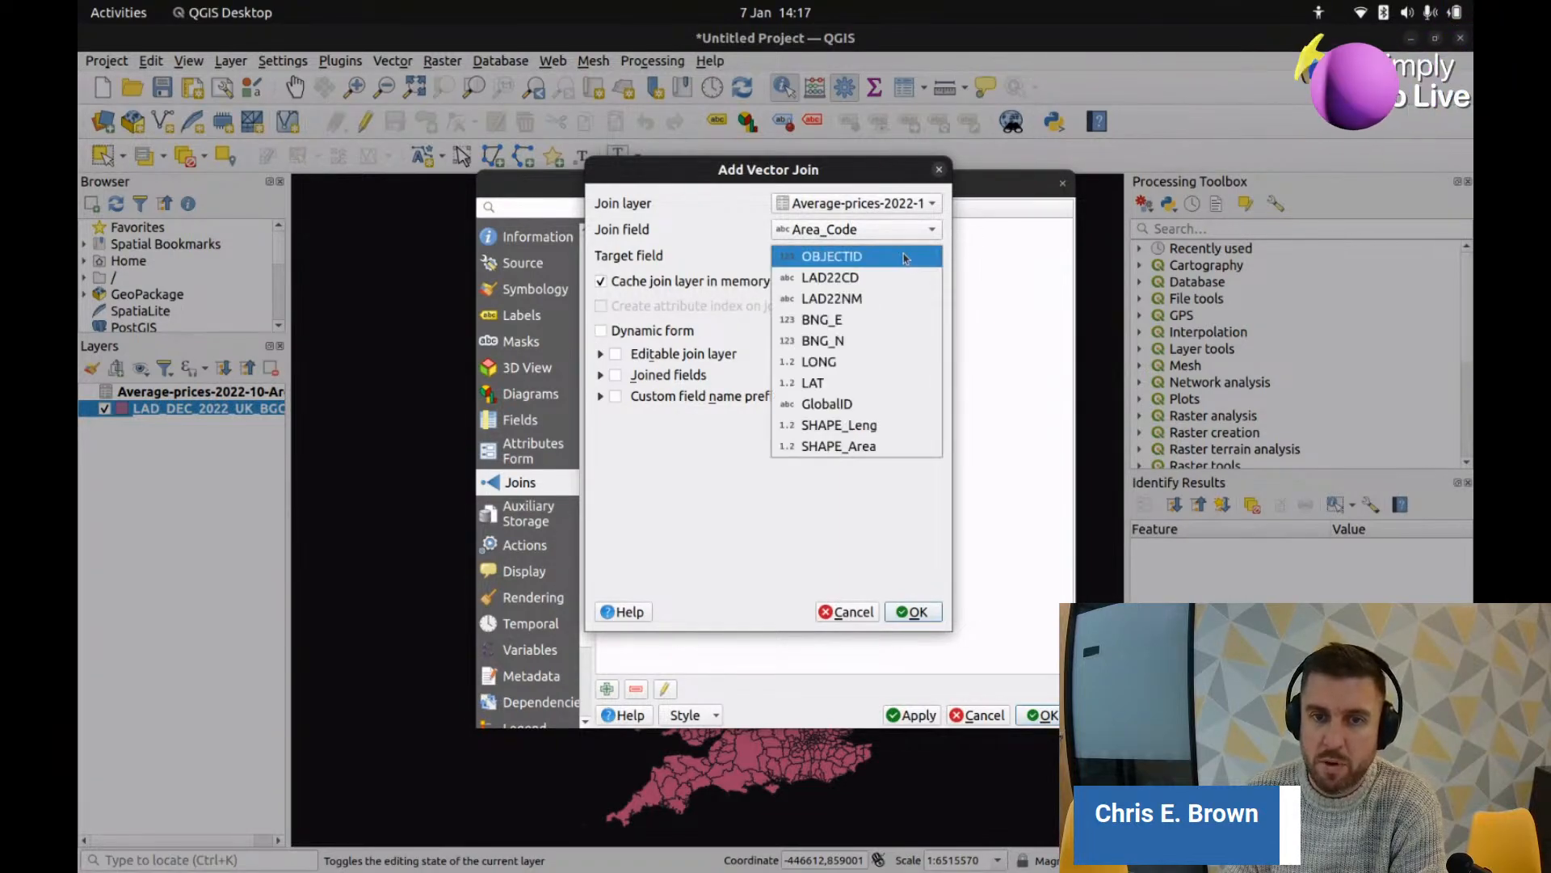
click(862, 279)
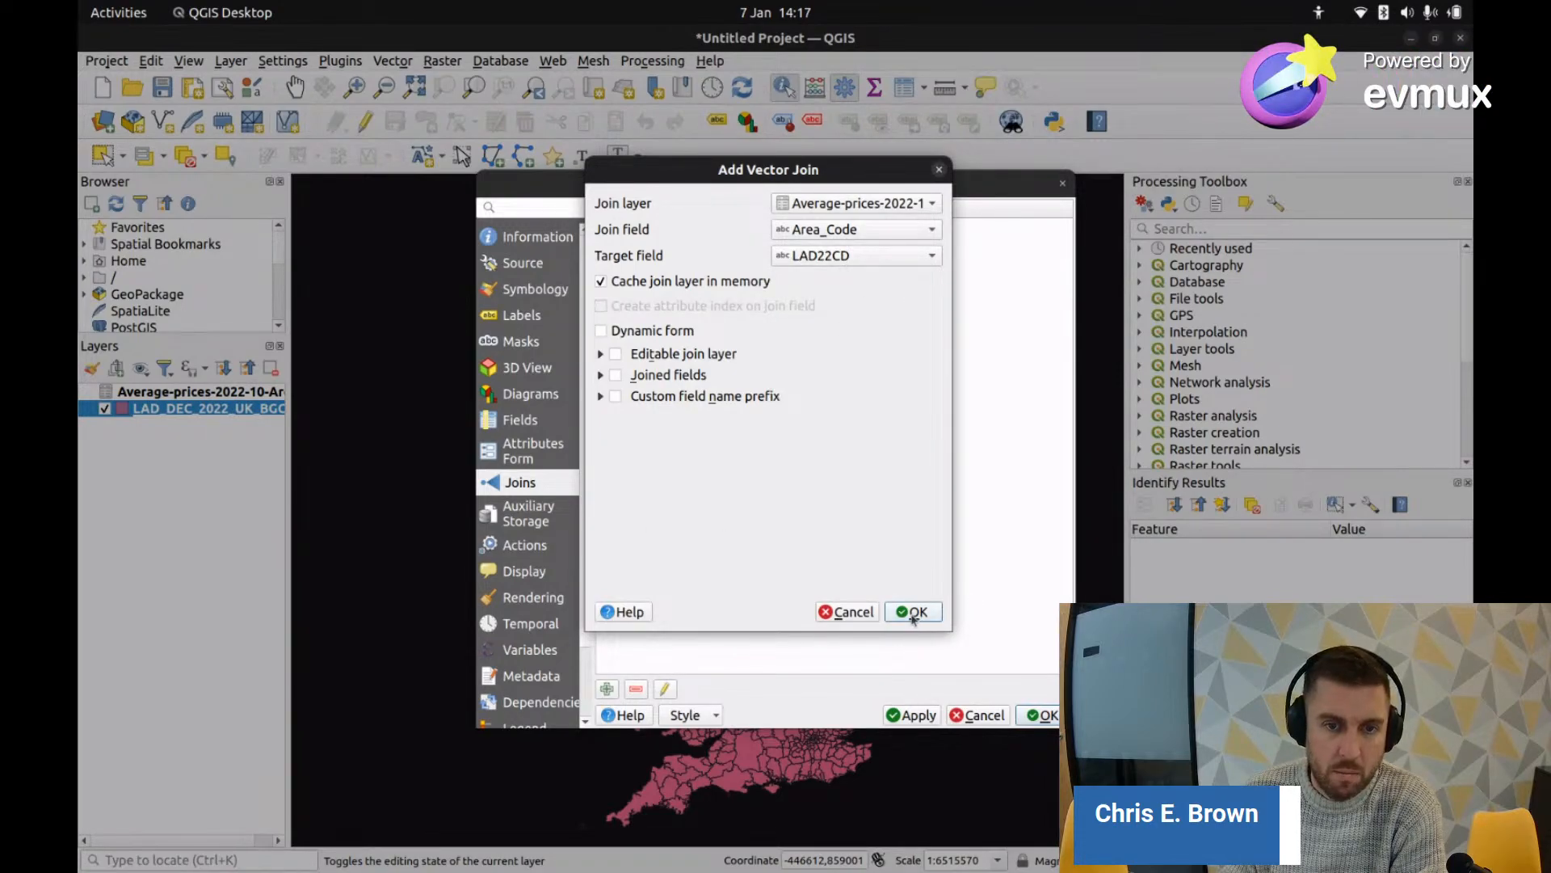
click(617, 397)
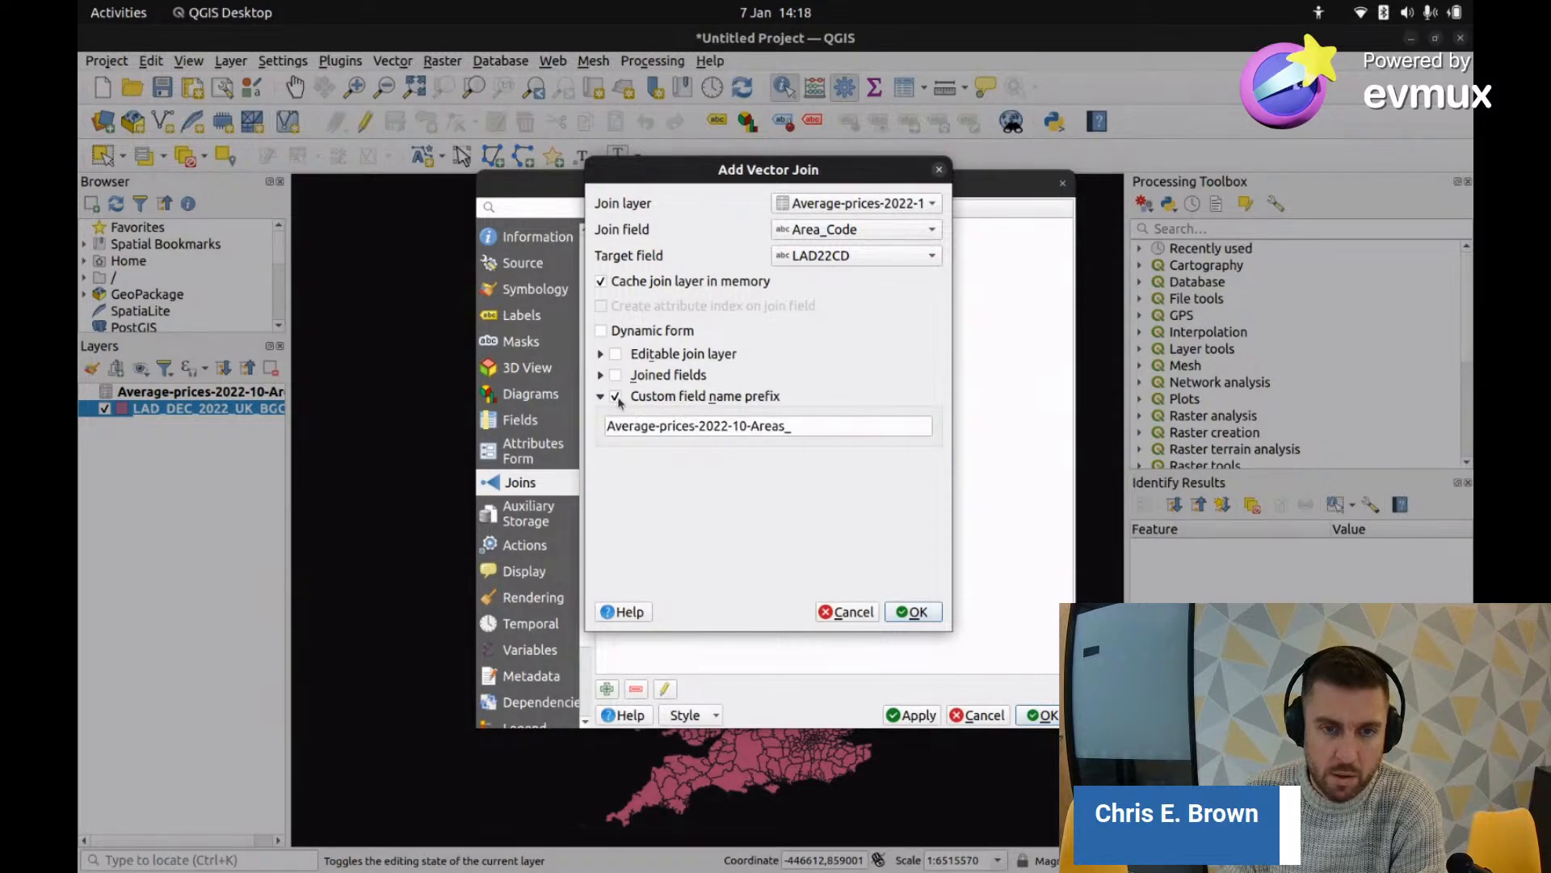
Step: Replace the default 'Average-prices-2022-10-Areas_' prefix with join_ and confirm the join
click(615, 397)
click(601, 396)
click(615, 397)
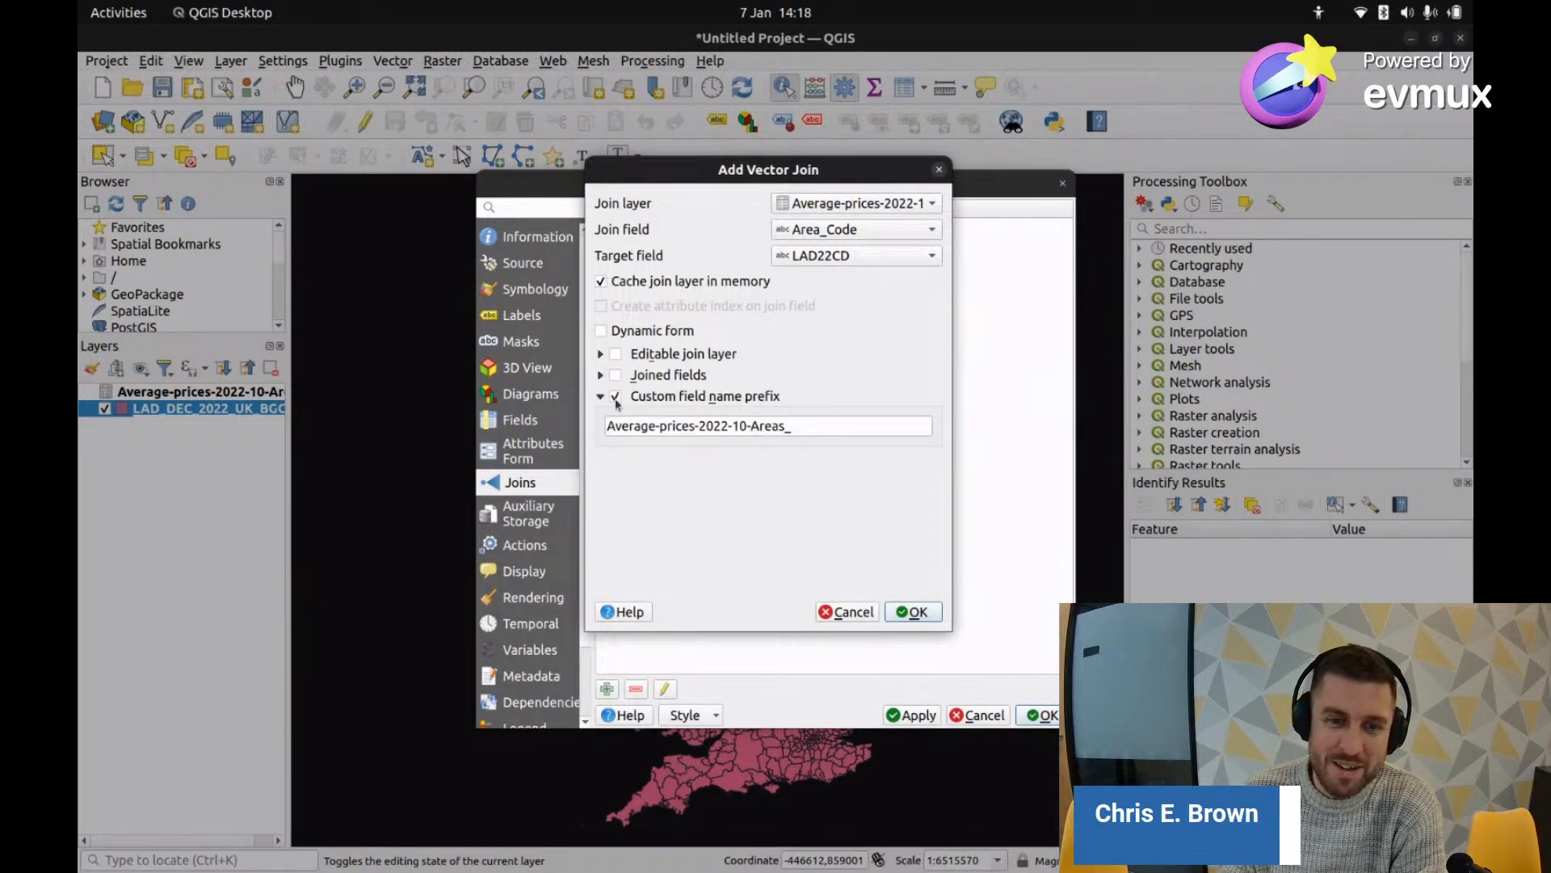
triple_click(744, 417)
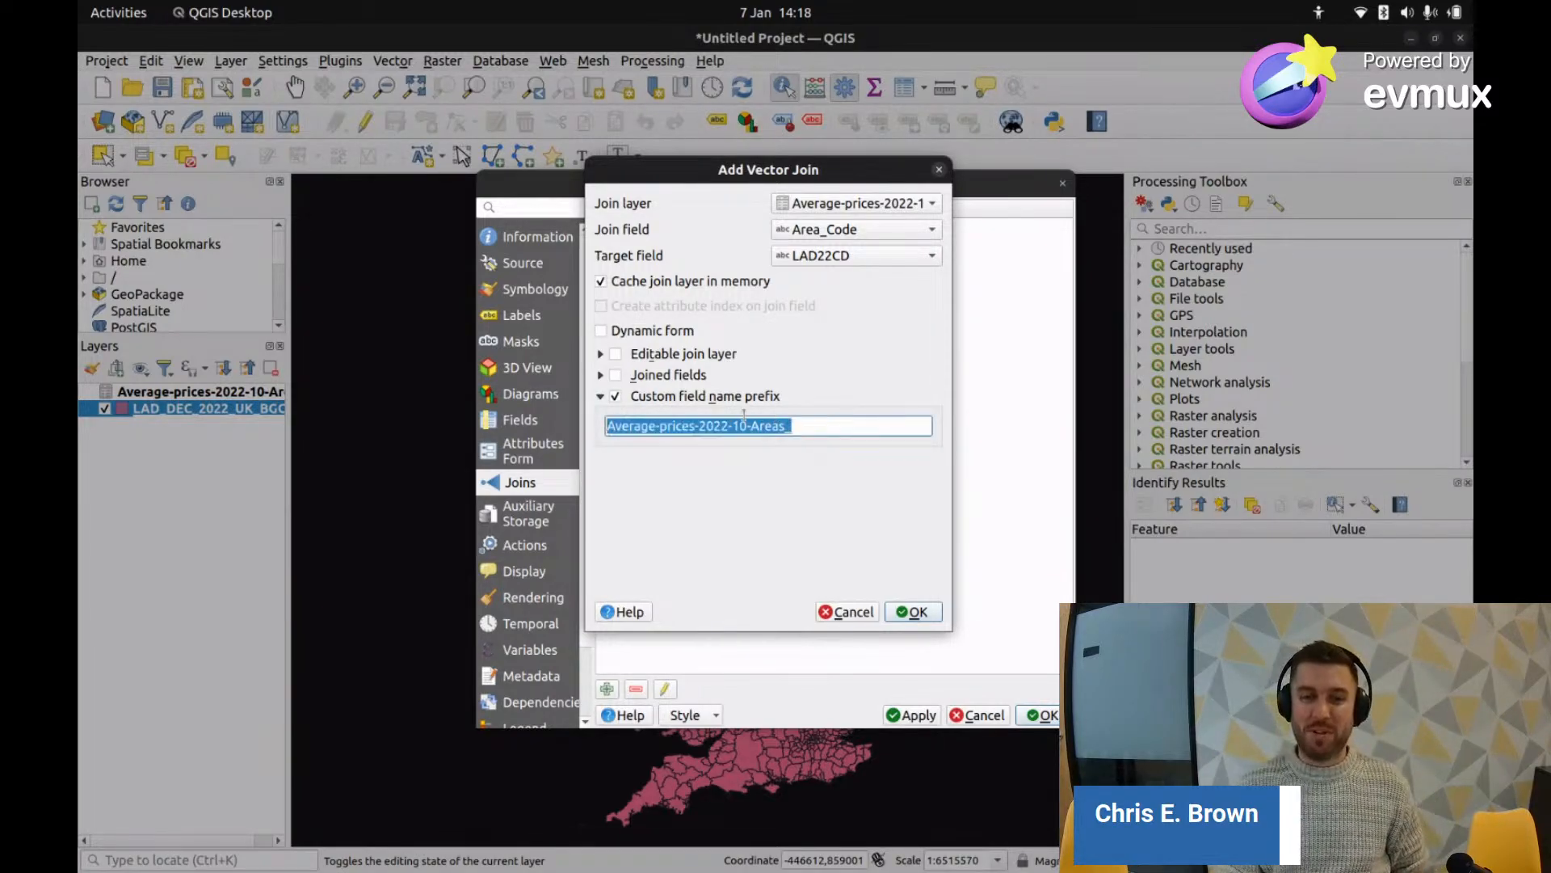
drag(612, 426, 604, 432)
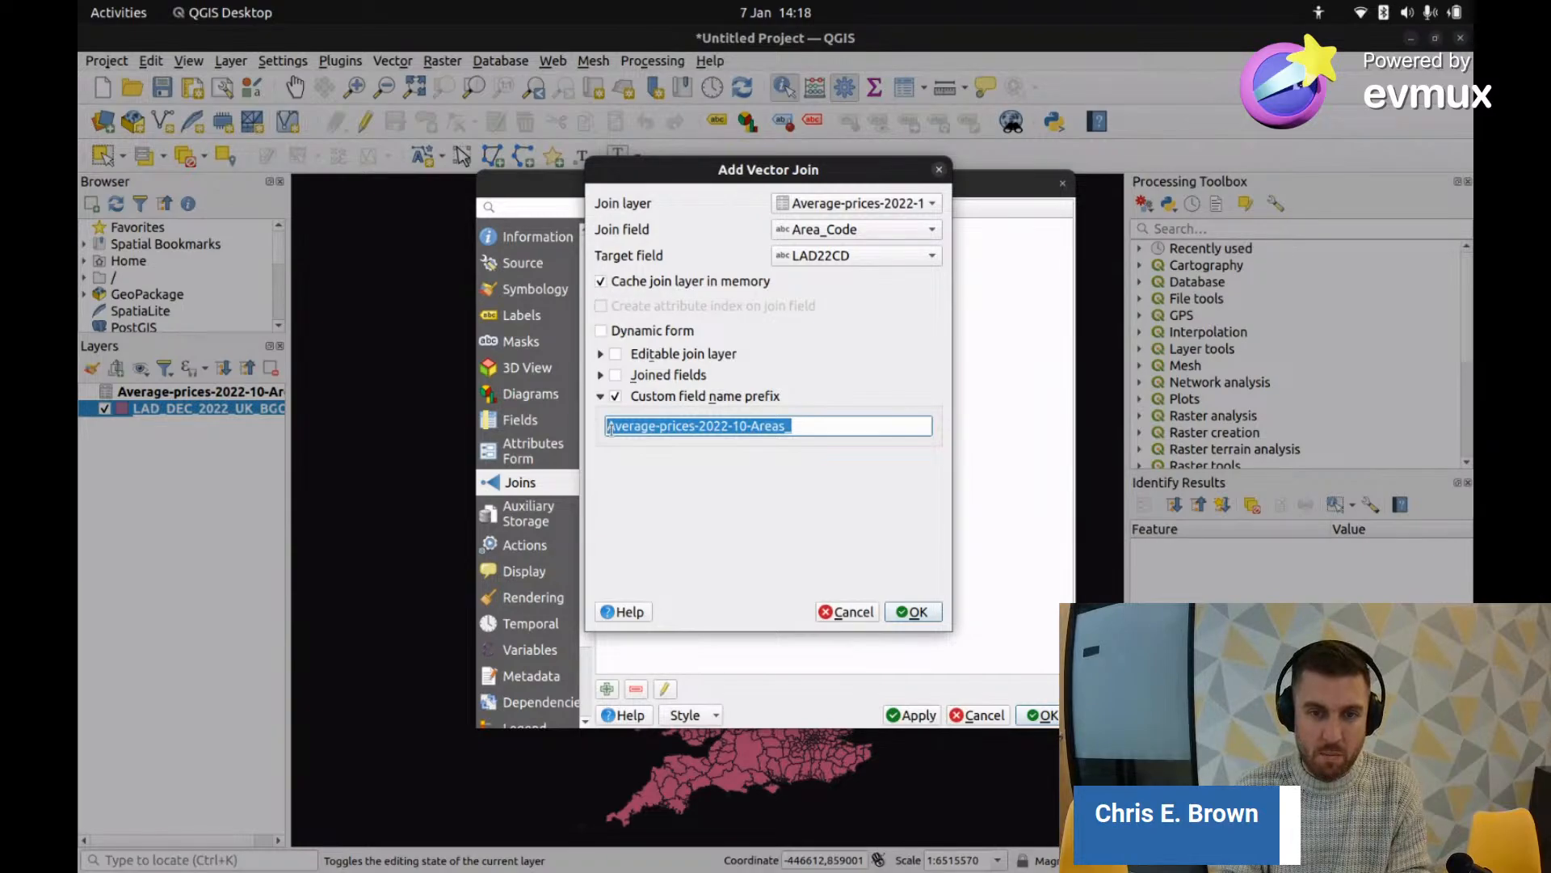
key(BackSpace)
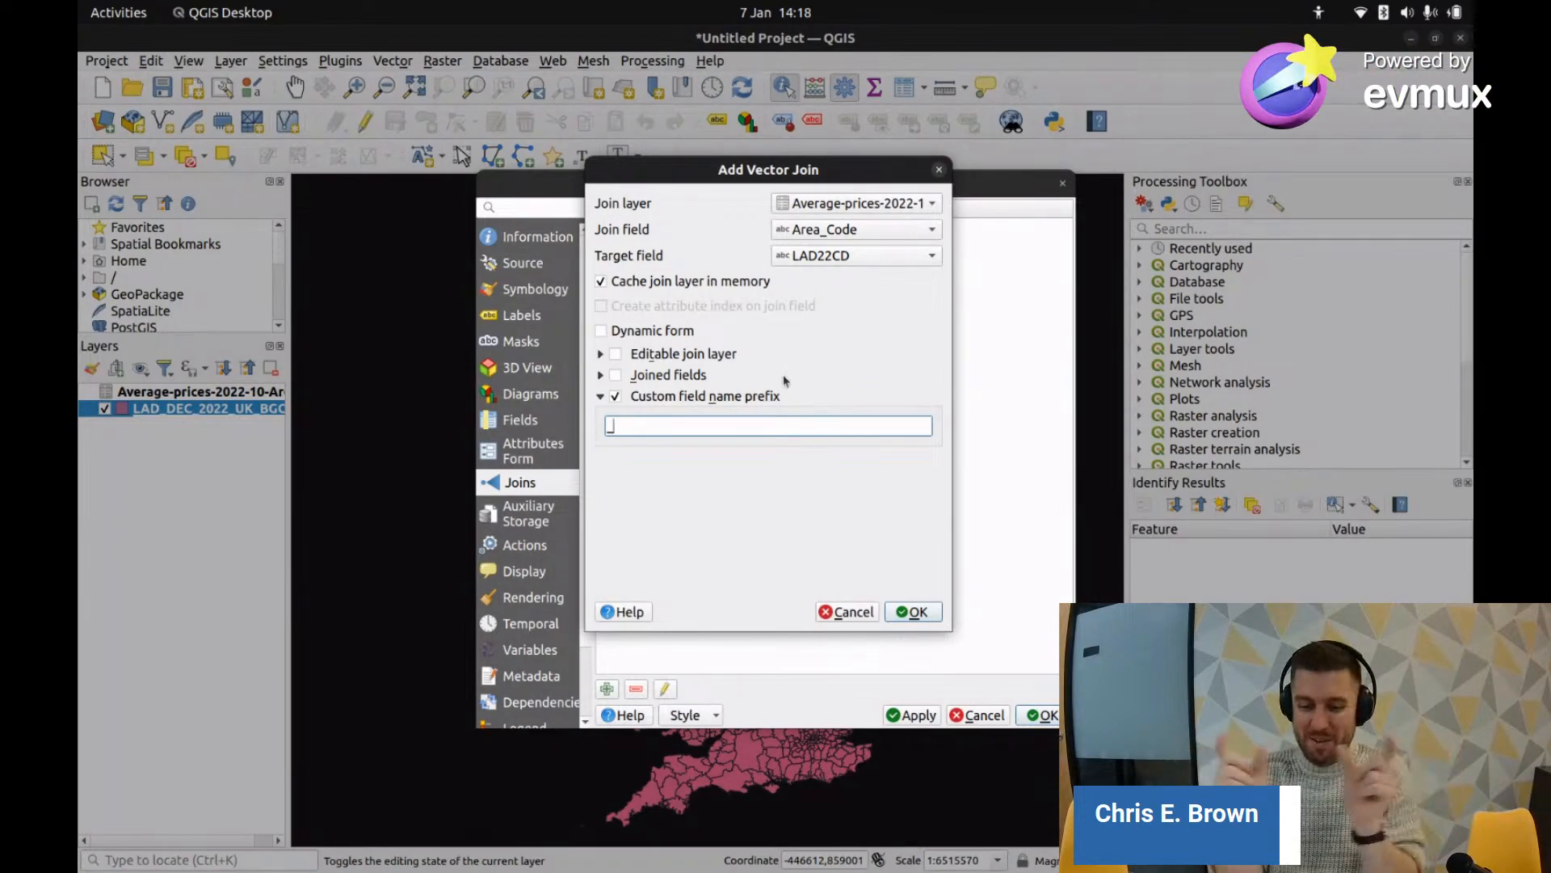
text(j)
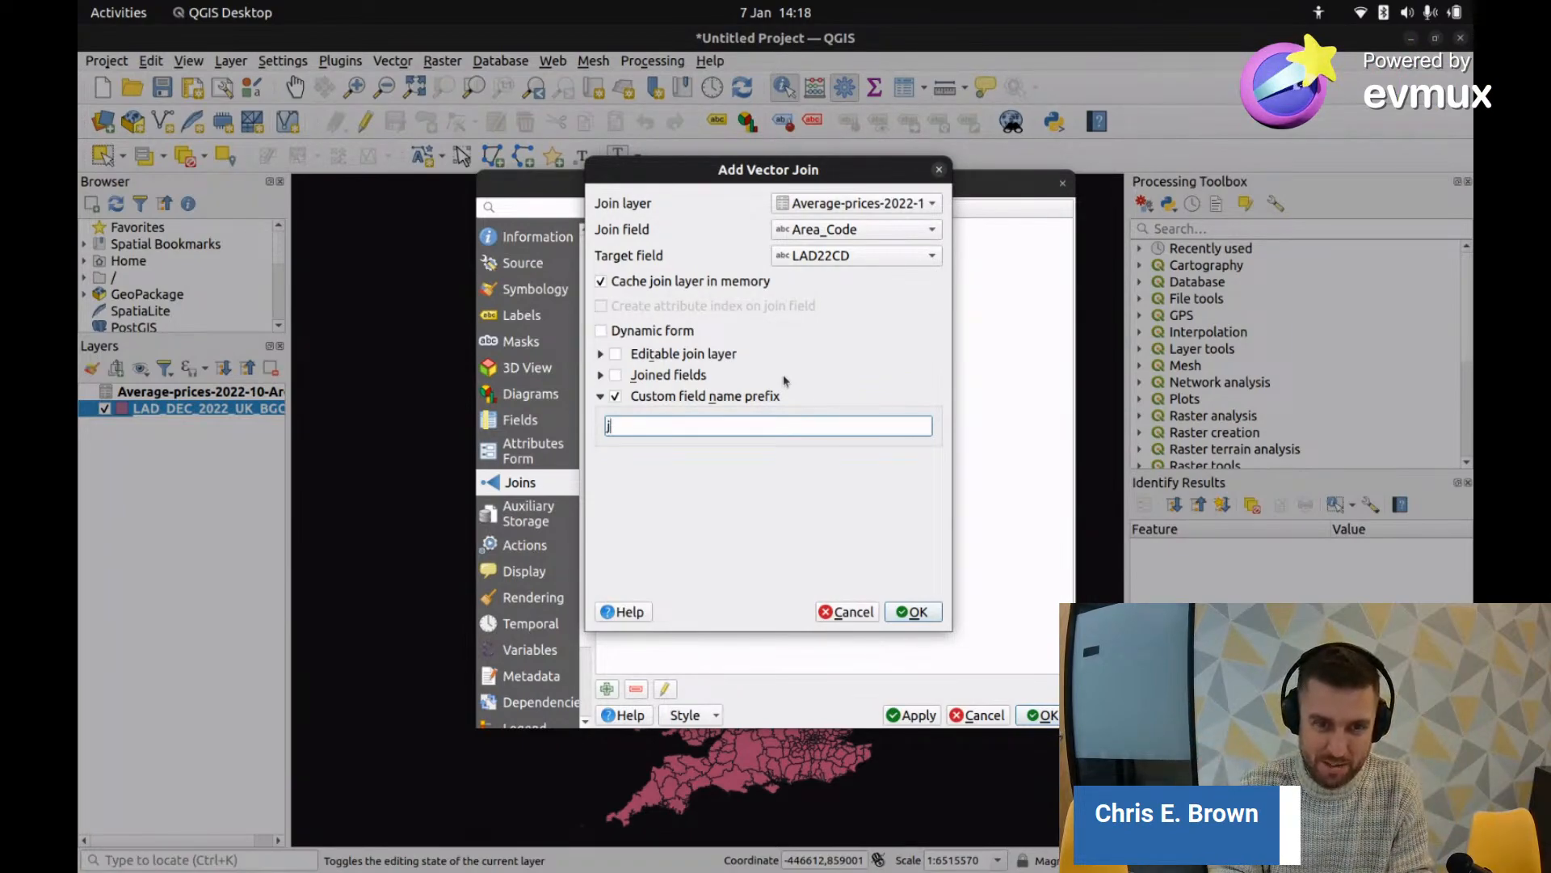
text(oin-)
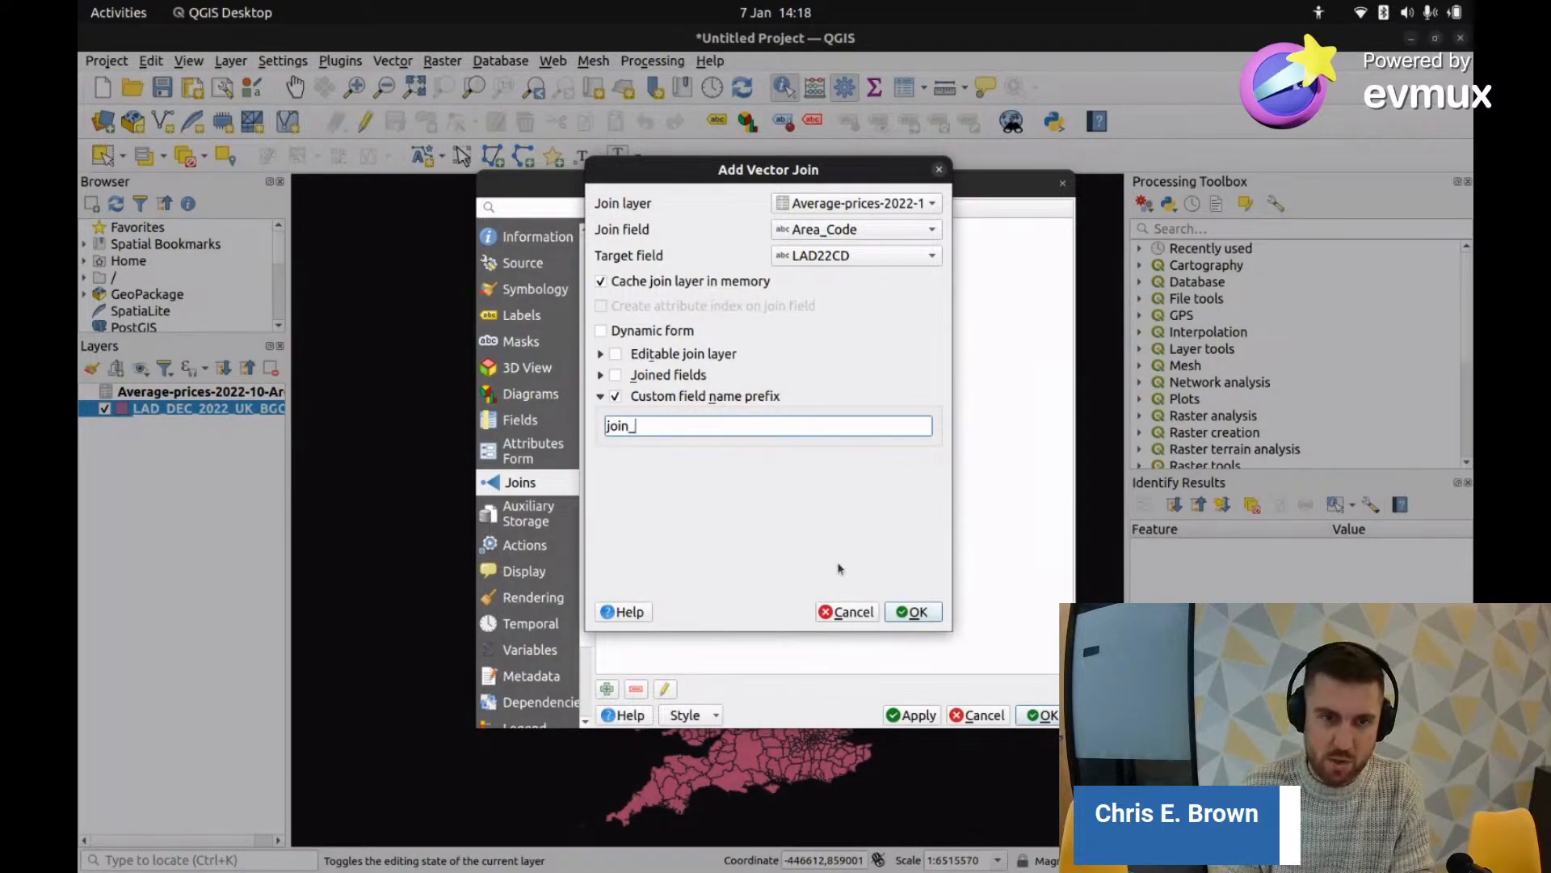
click(917, 614)
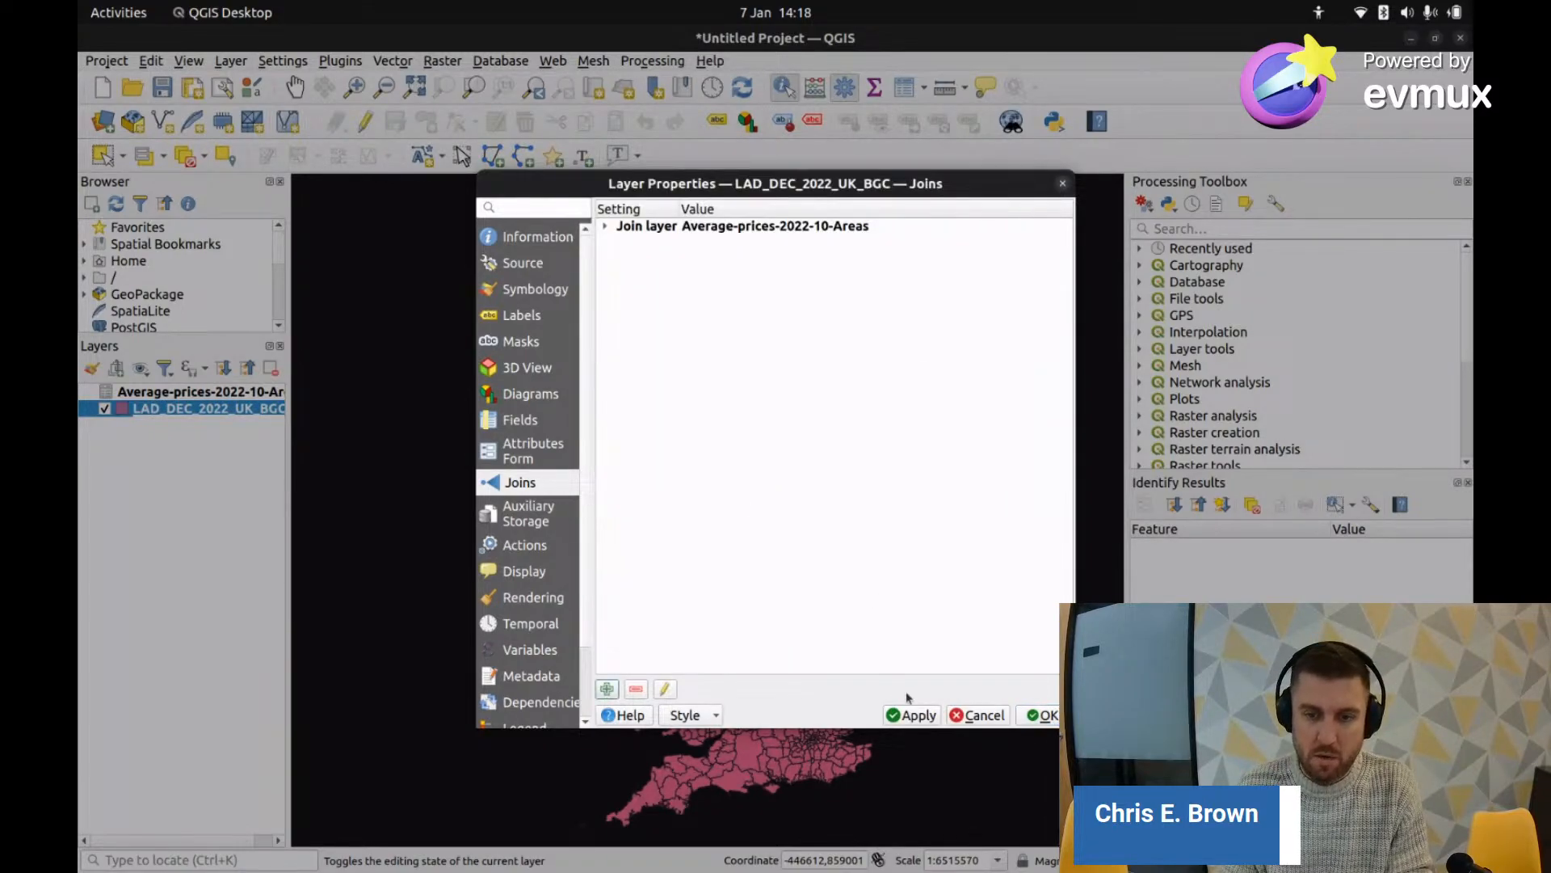
Step: Apply the Average-prices join, check its settings, and close the district layer properties
click(912, 716)
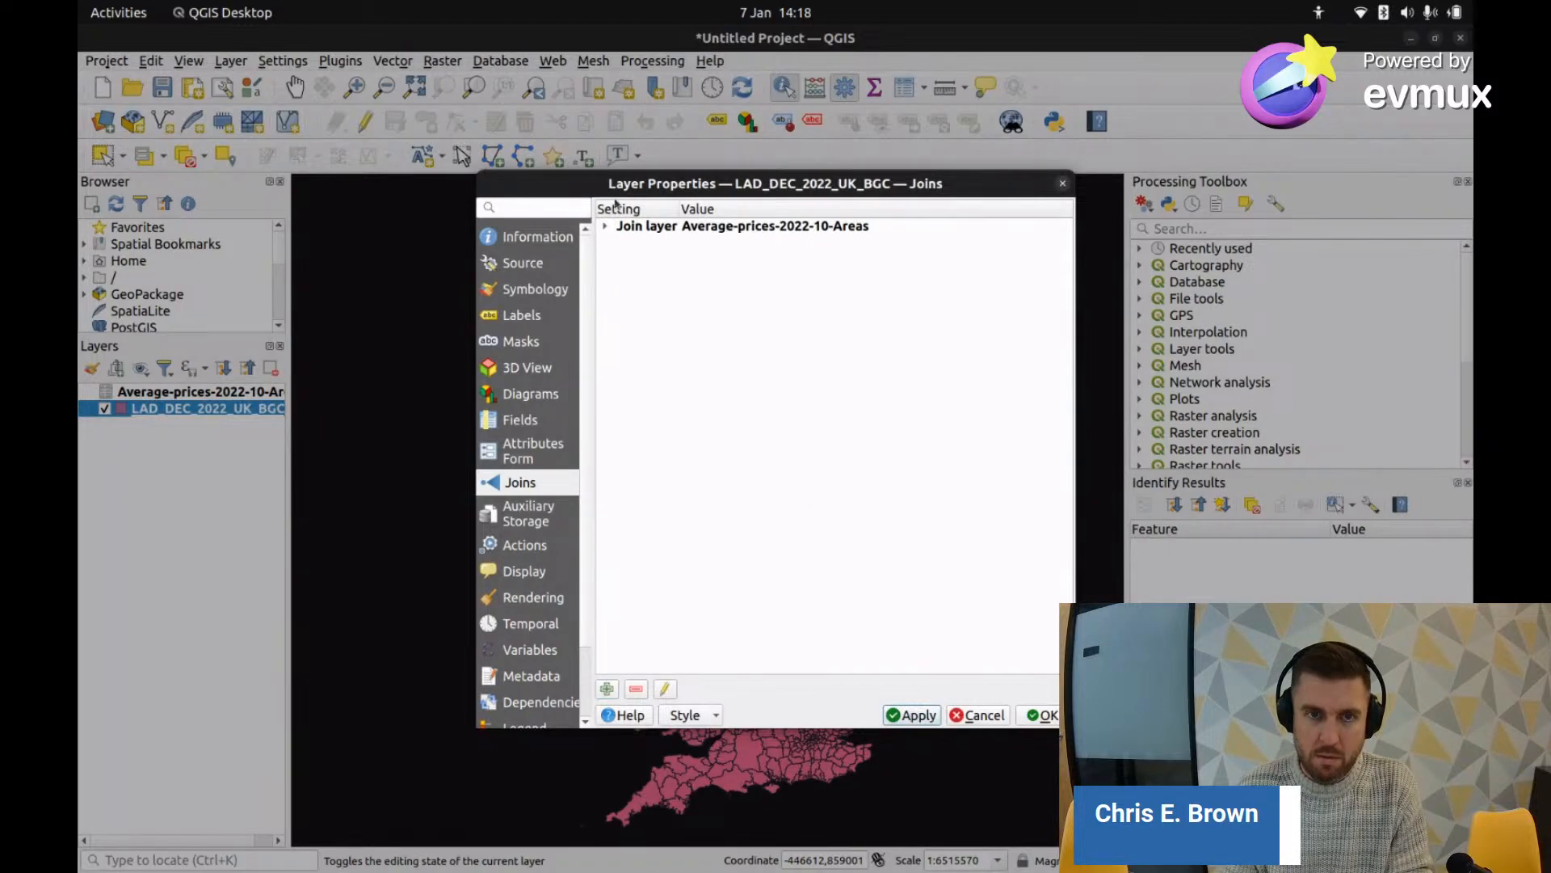
click(603, 227)
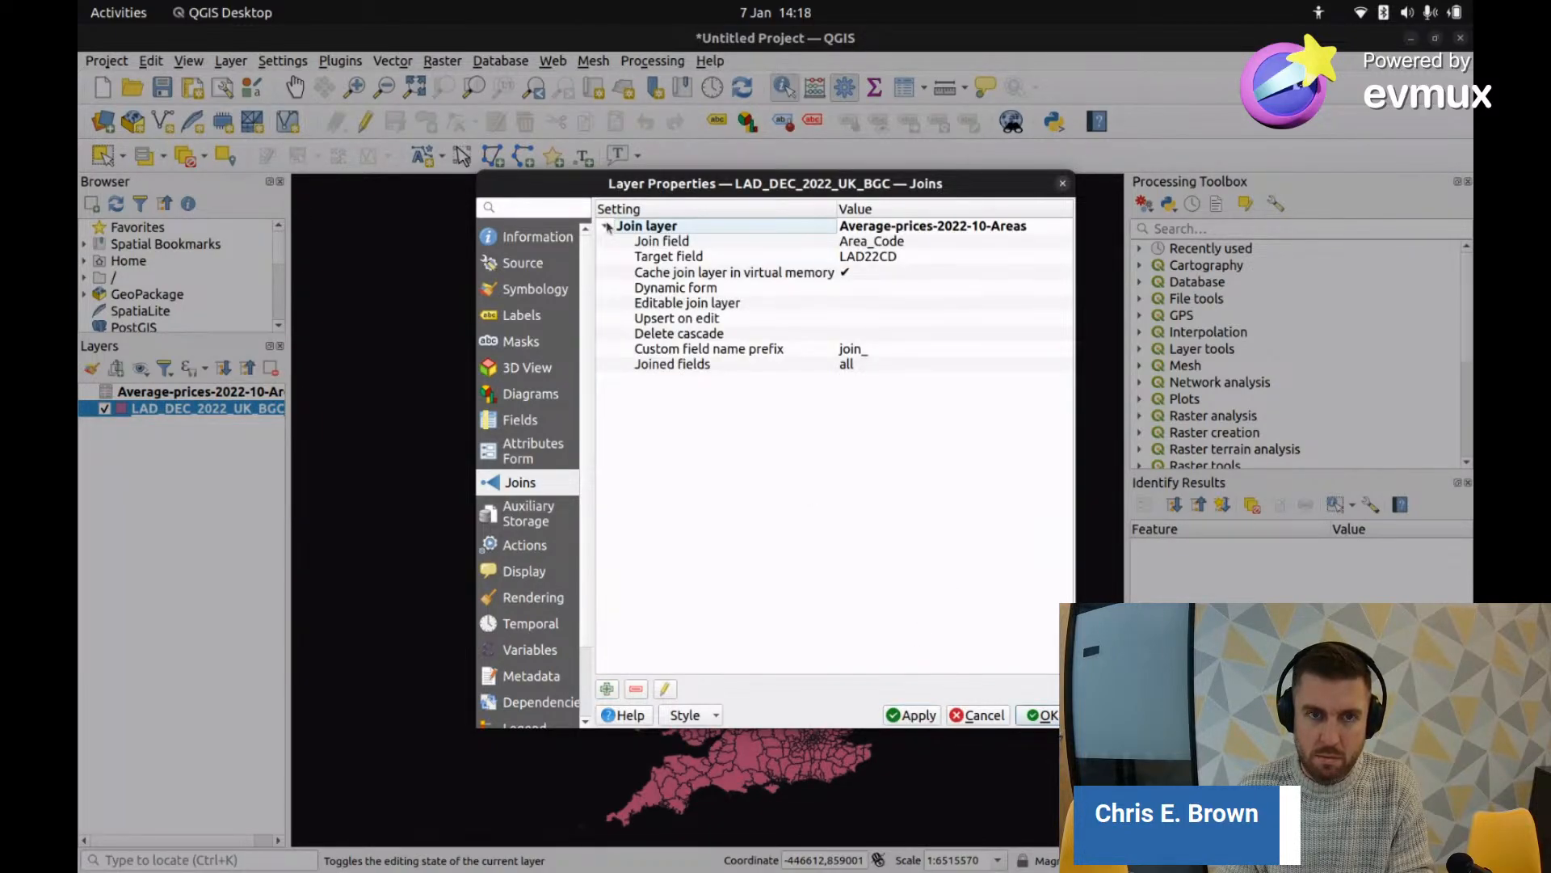
click(607, 227)
click(1039, 713)
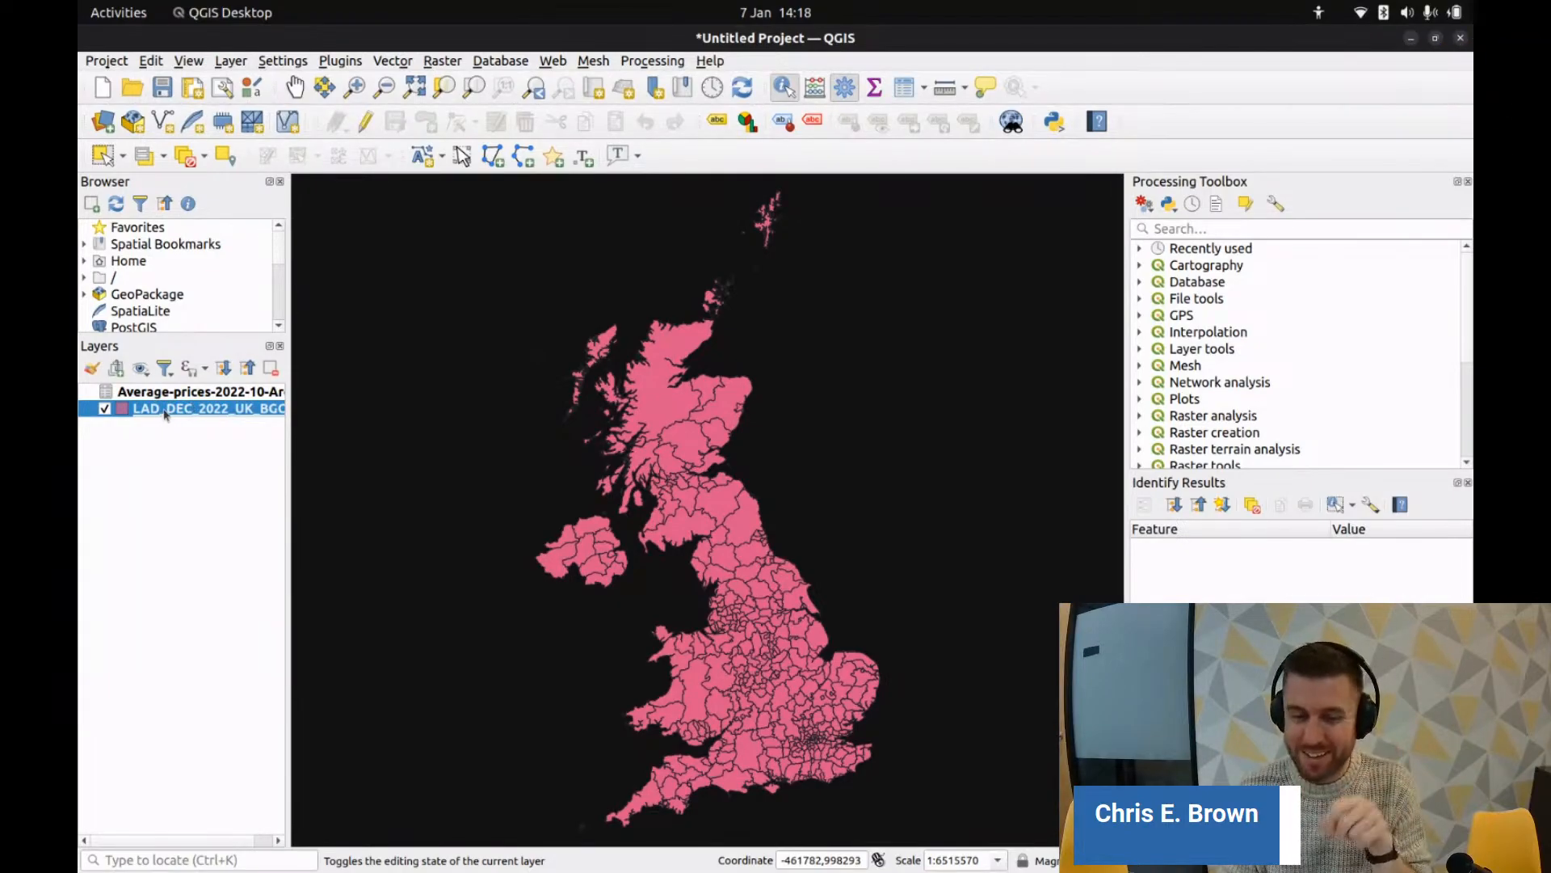
Step: Open the district attribute table and widen a column to view the joined join_Date to Annual_Change fields
right_click(164, 414)
click(305, 653)
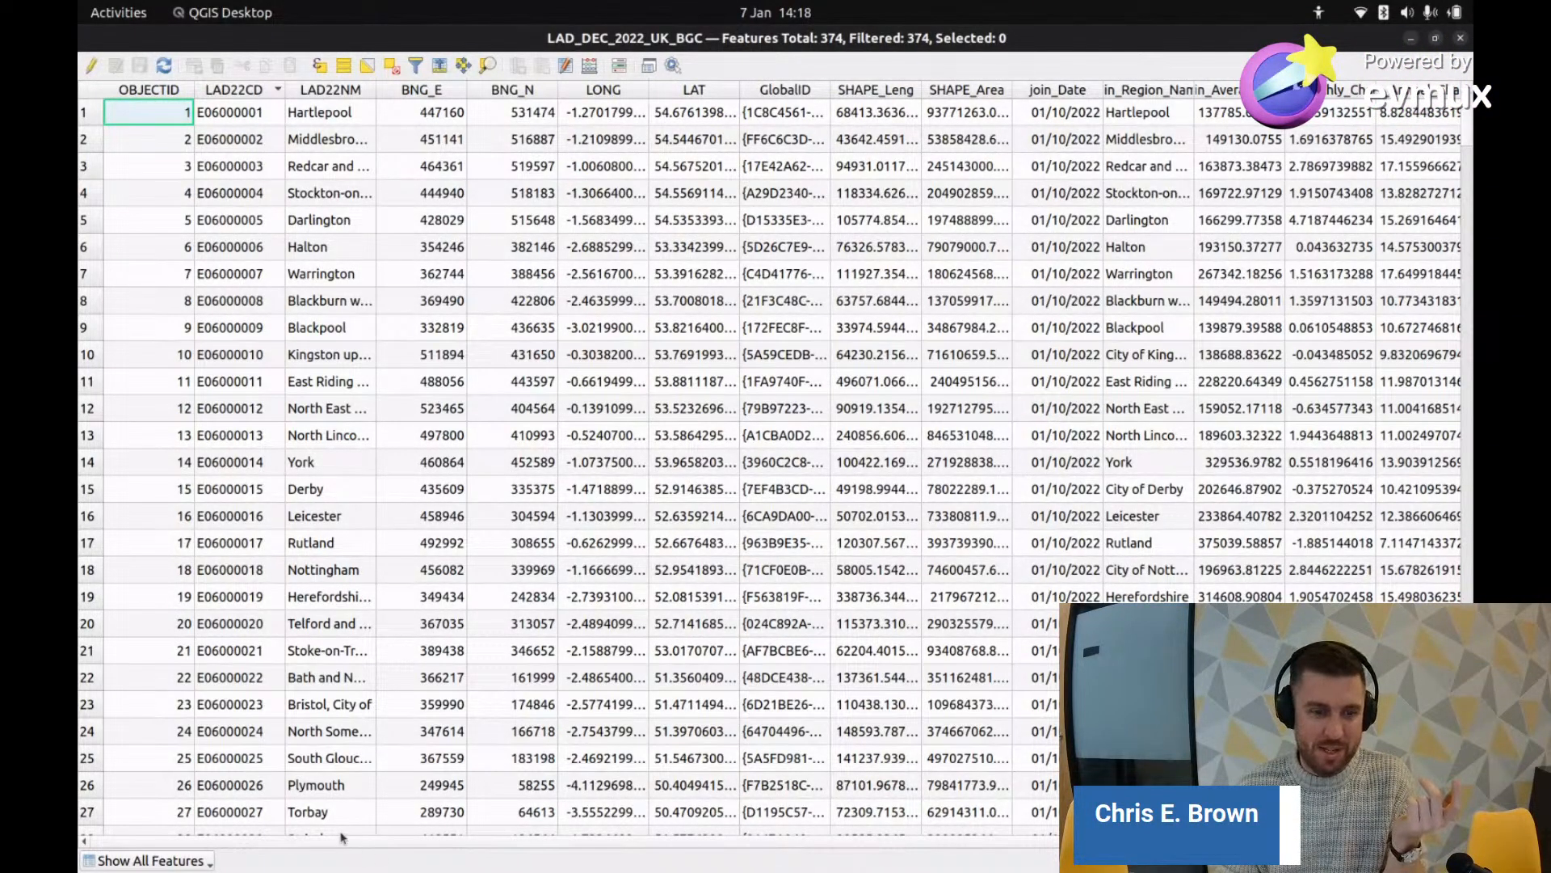
scroll(348, 844, right, 1)
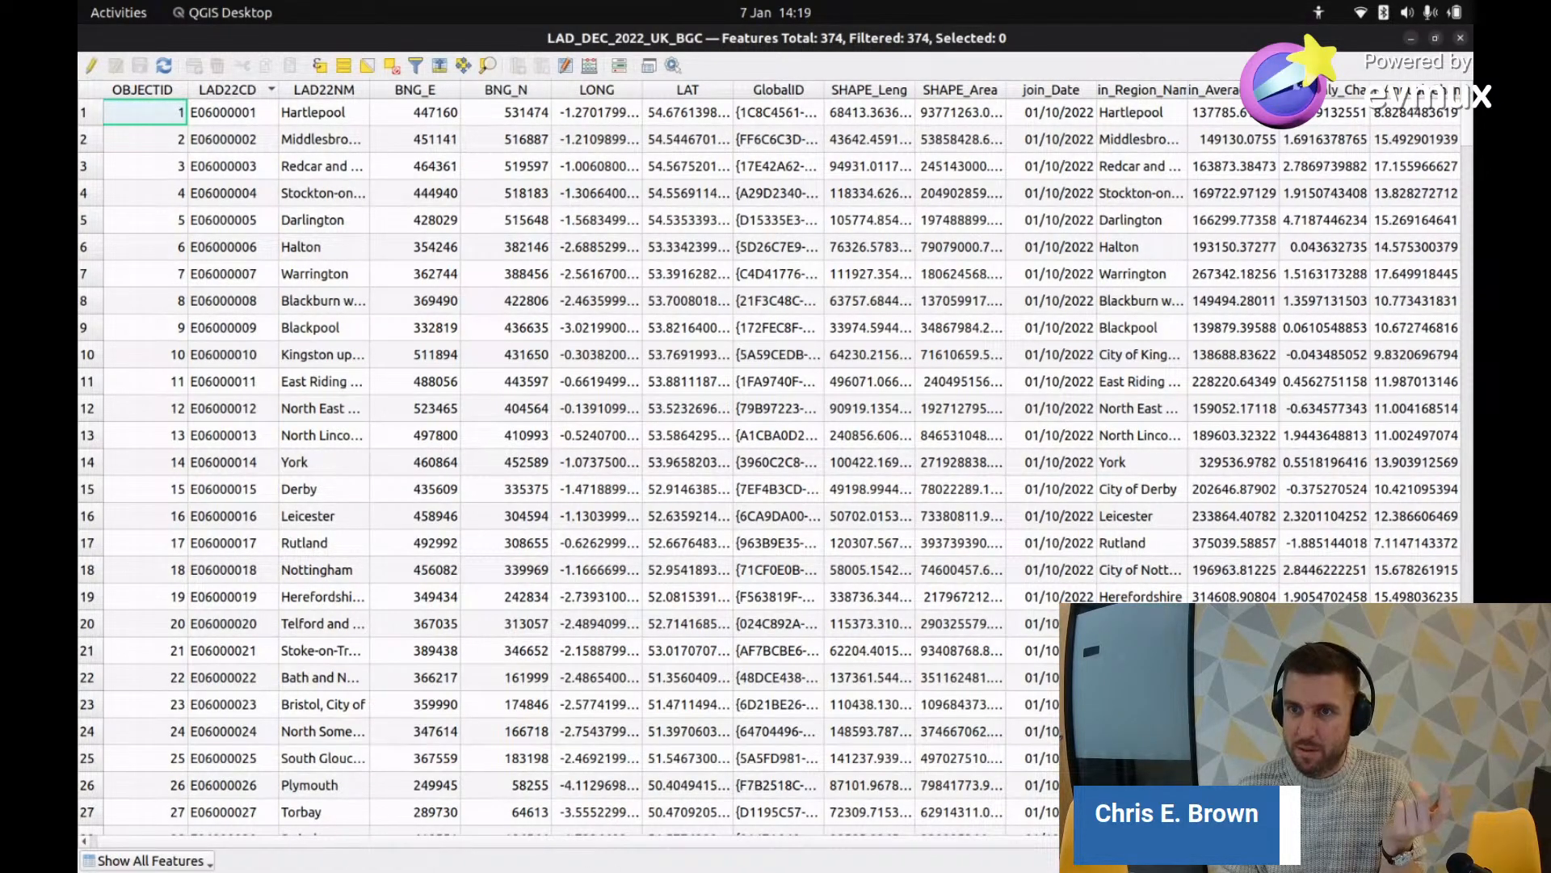
drag(1279, 90, 1289, 89)
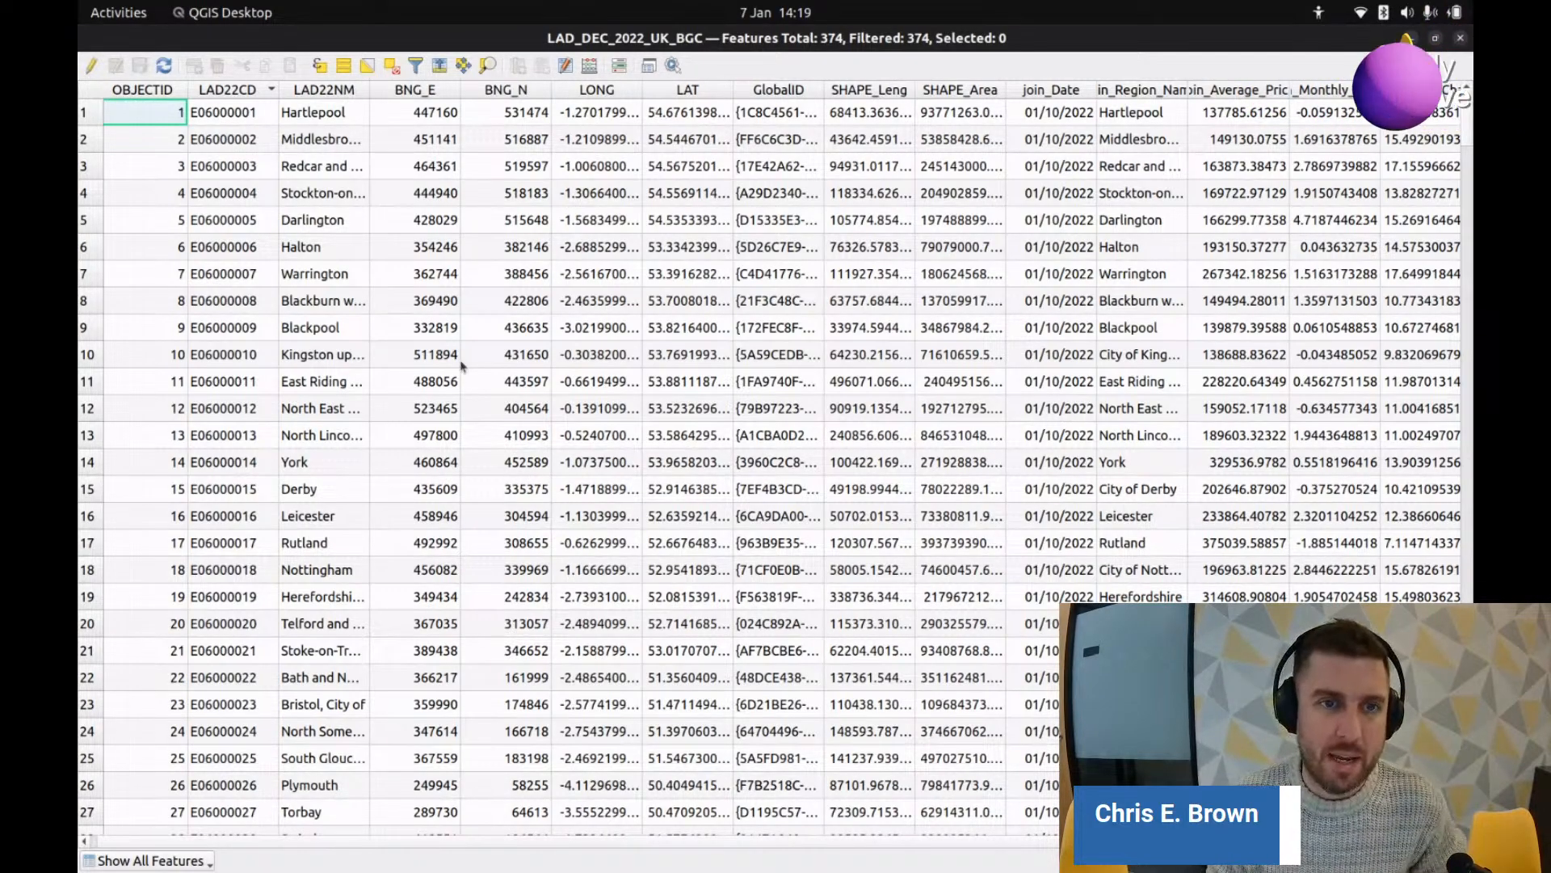
scroll(503, 390, down, 1)
scroll(503, 390, down, 1)
scroll(364, 259, up, 2)
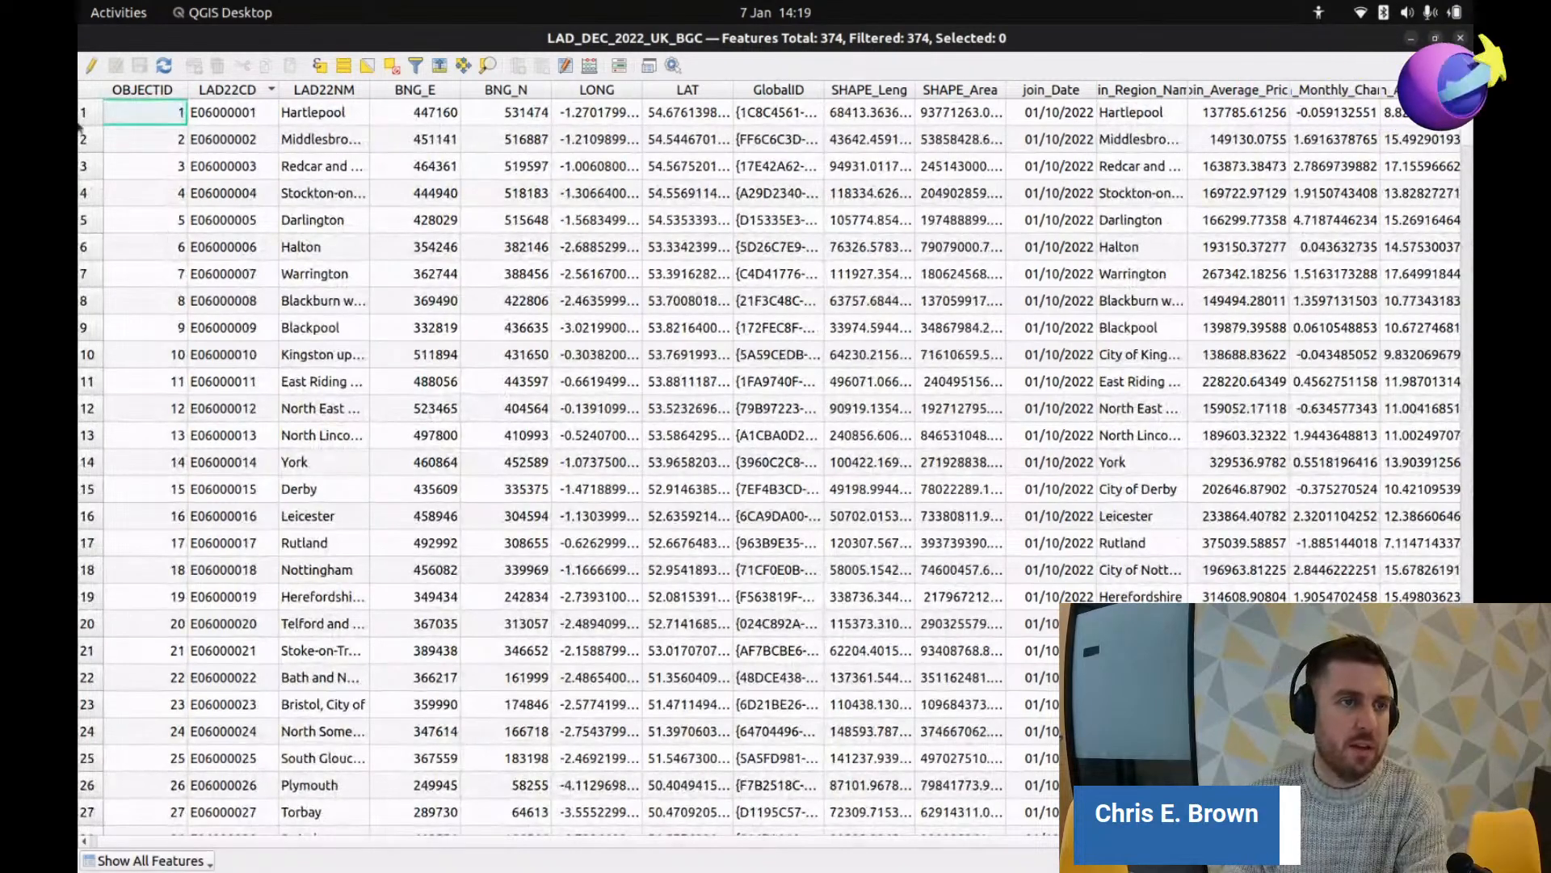
click(93, 67)
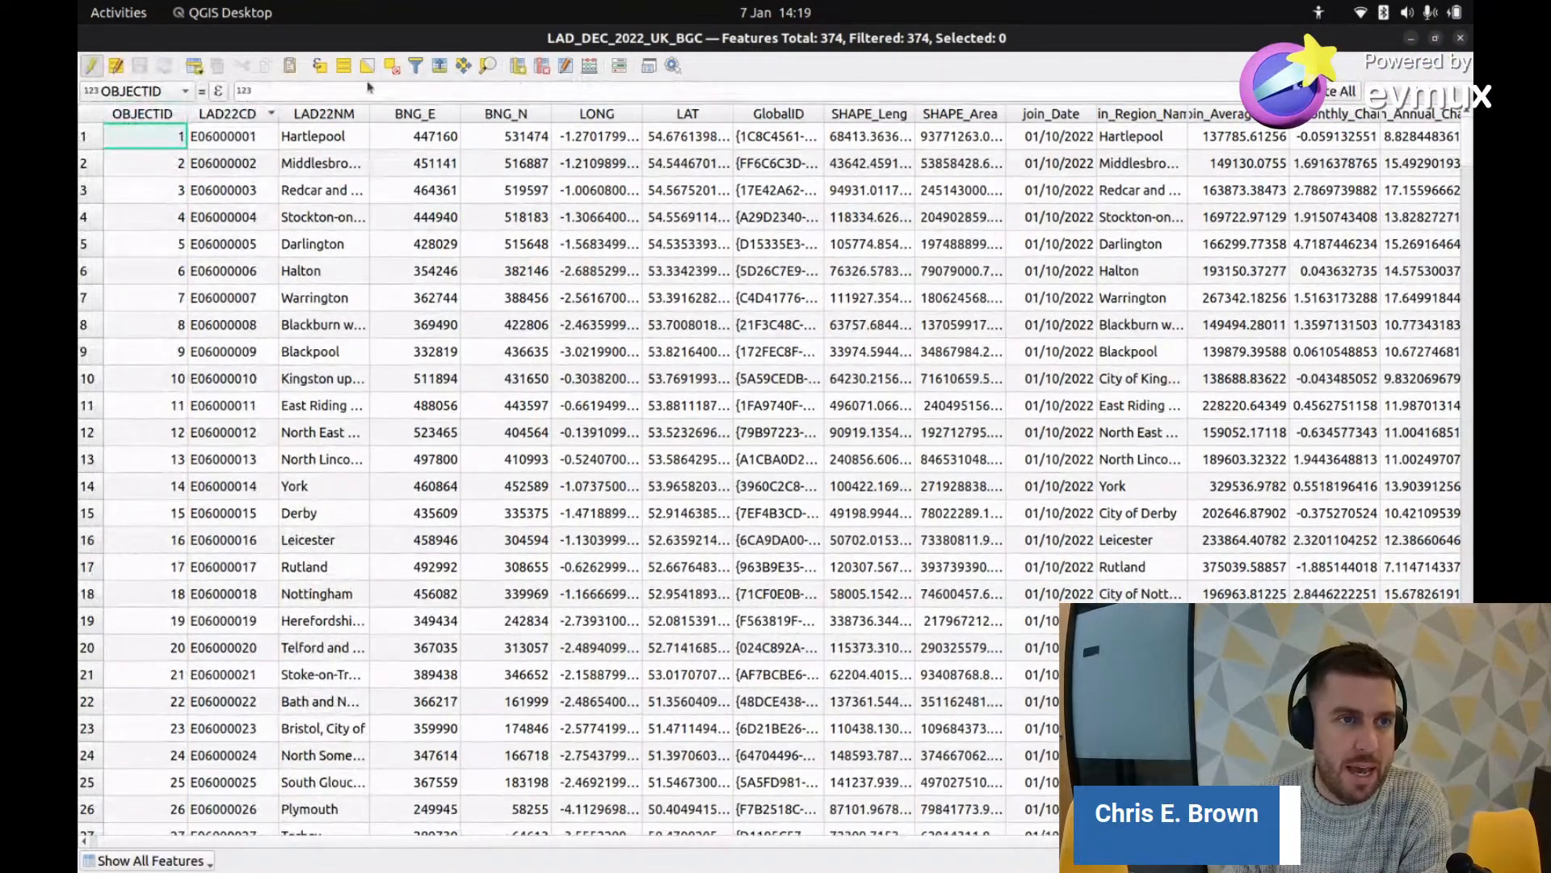
click(540, 67)
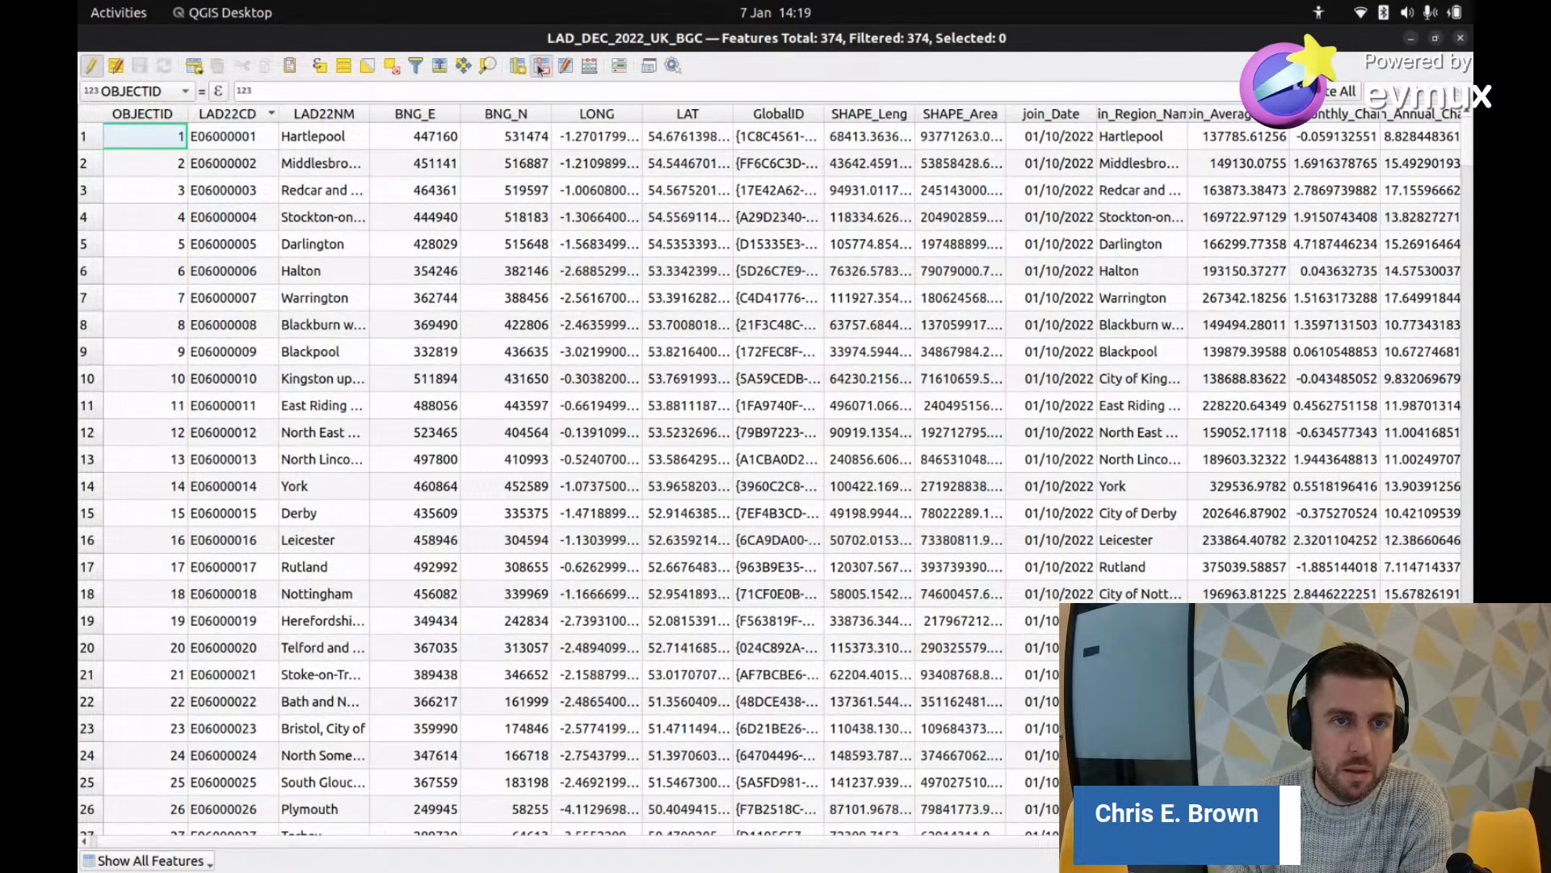
click(657, 323)
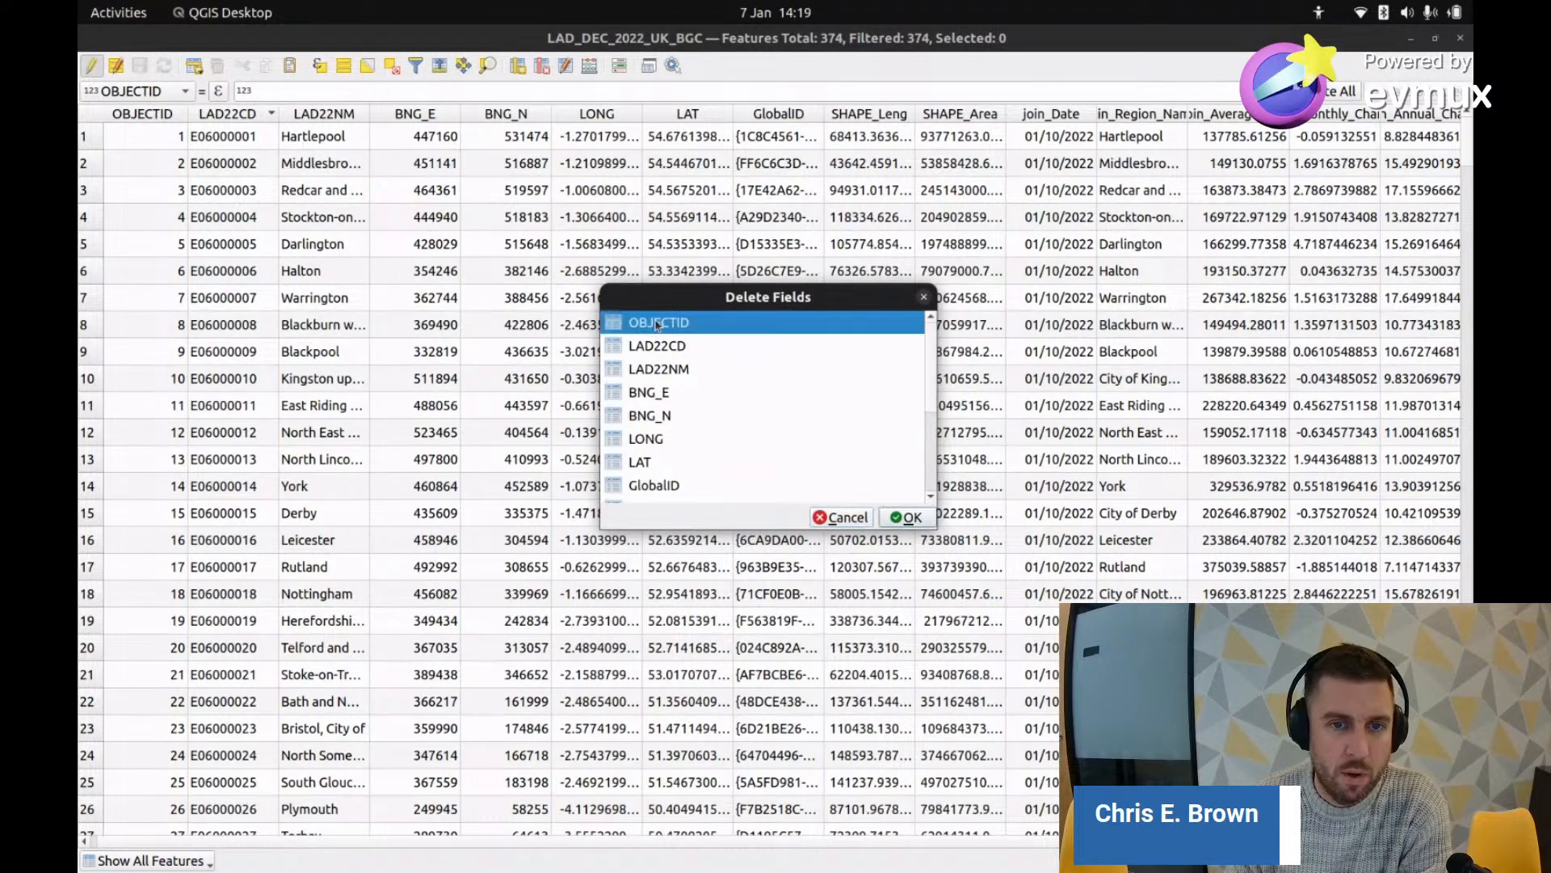
ctrl+click(661, 371)
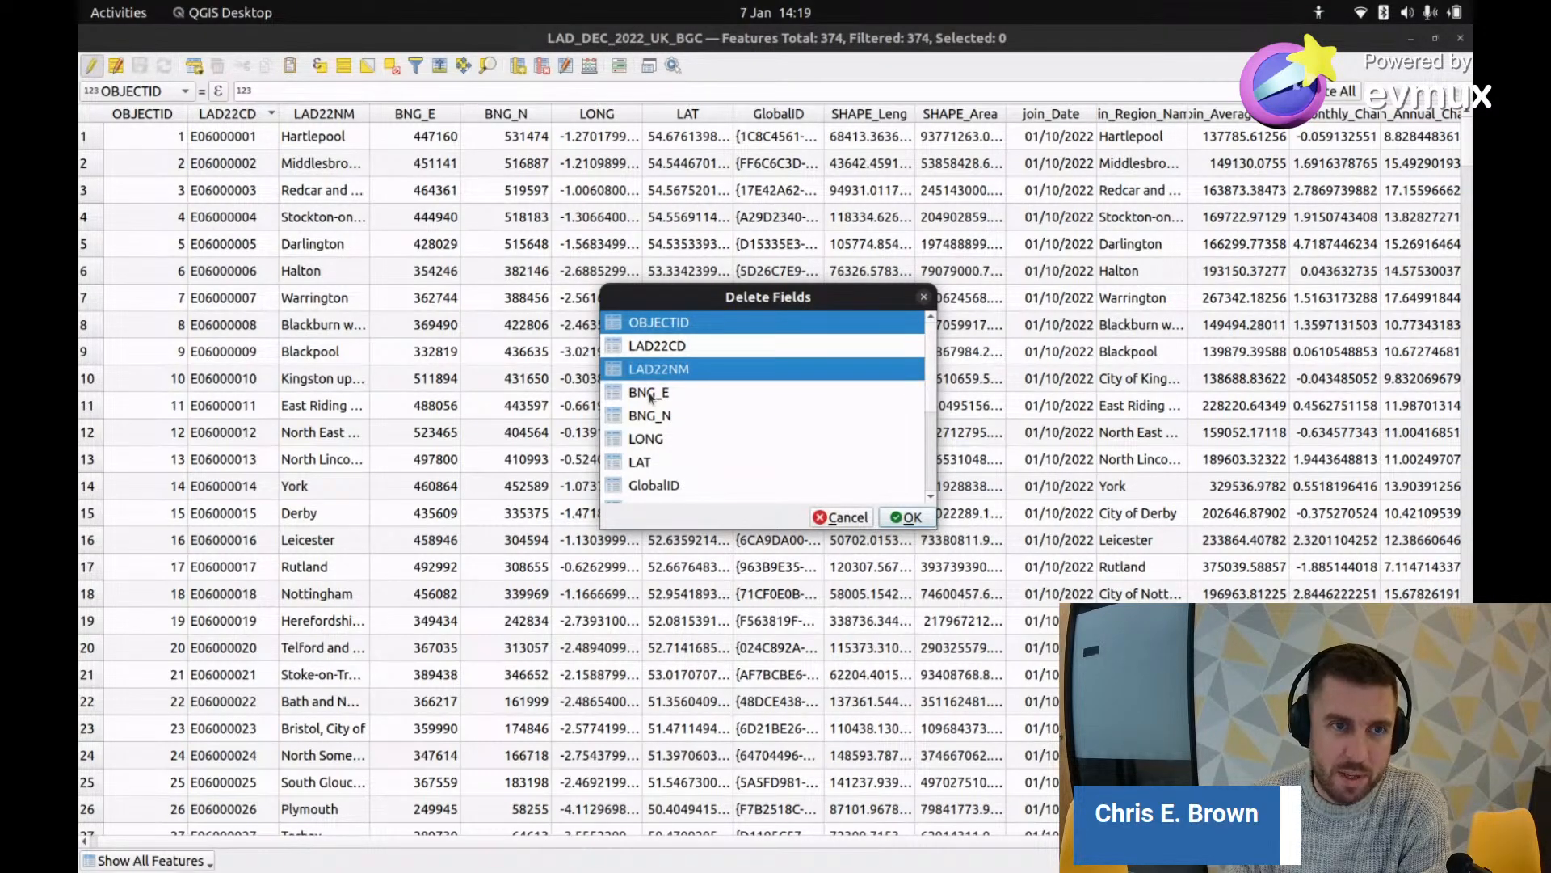
ctrl+click(651, 395)
ctrl+click(656, 416)
ctrl+click(654, 440)
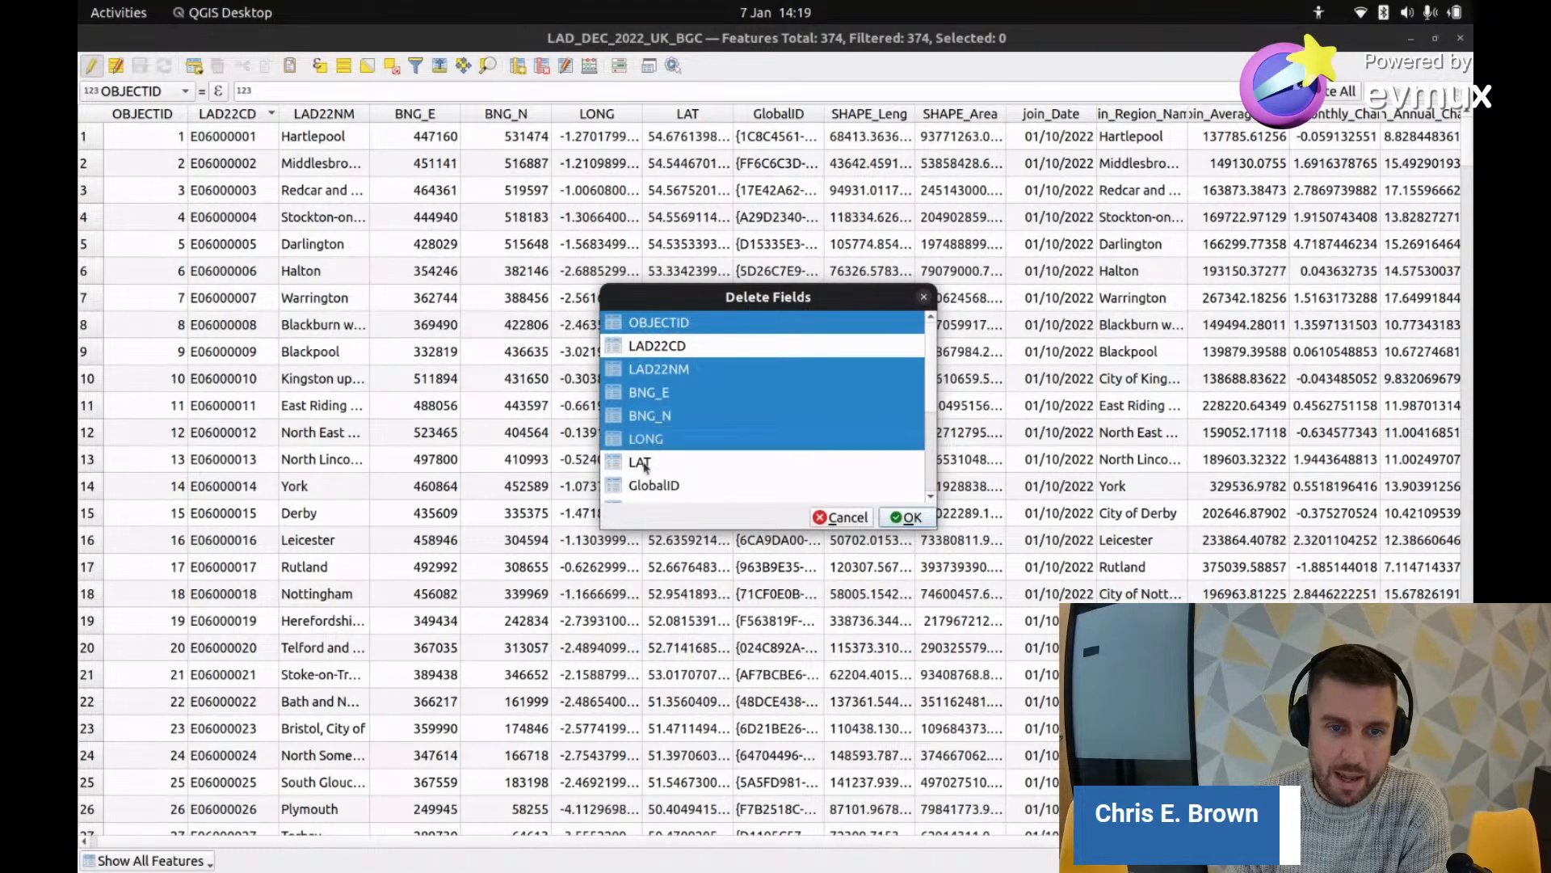
ctrl+click(661, 460)
scroll(661, 460, down, 2)
ctrl+click(659, 347)
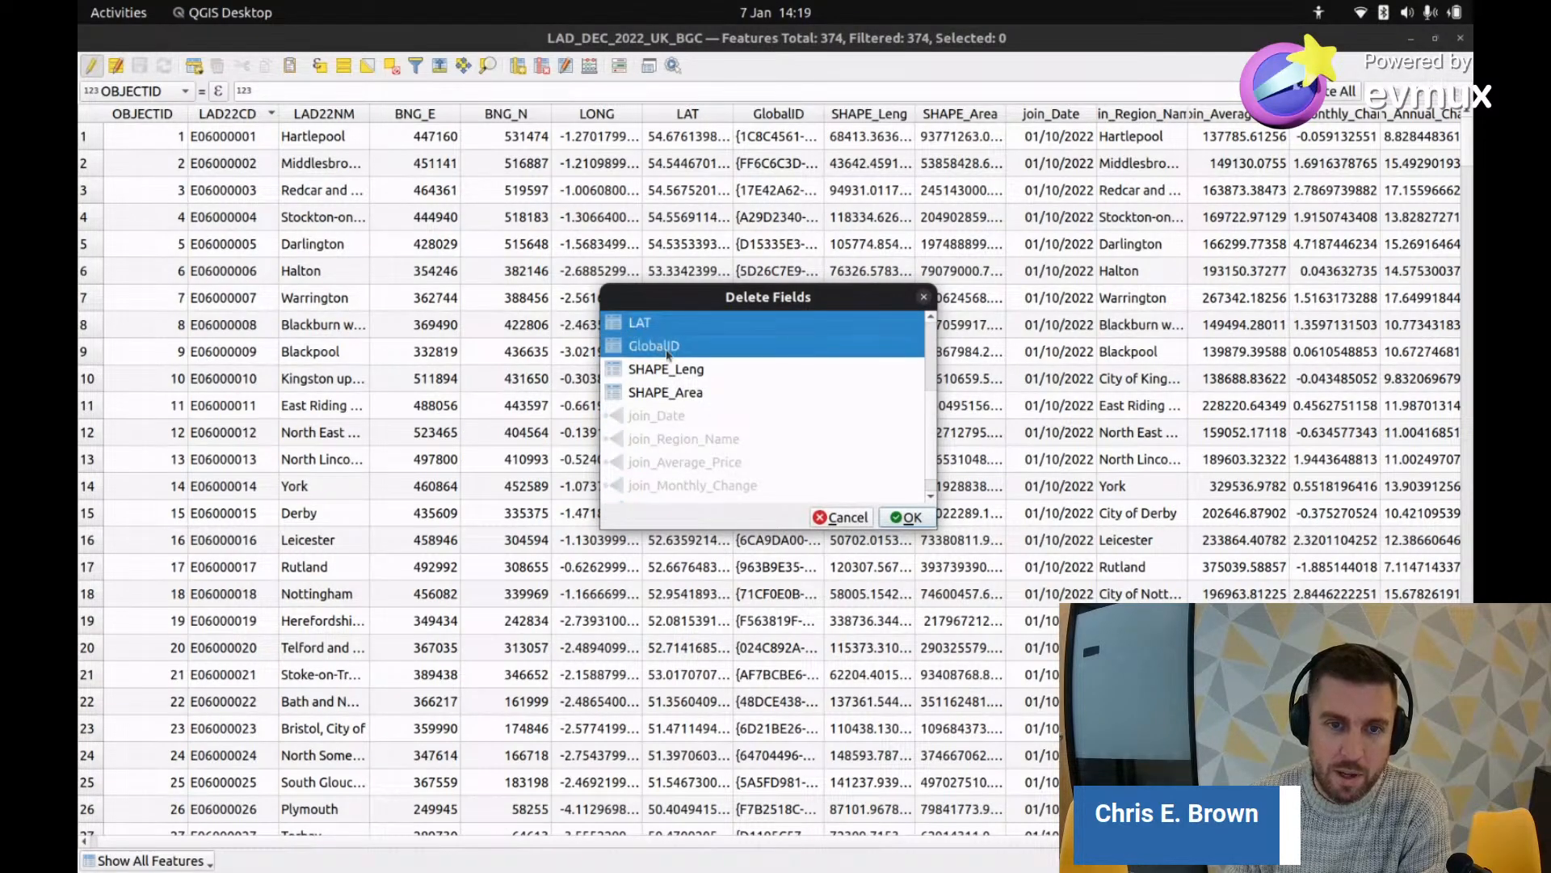
ctrl+click(674, 372)
ctrl+click(681, 394)
scroll(687, 393, down, 1)
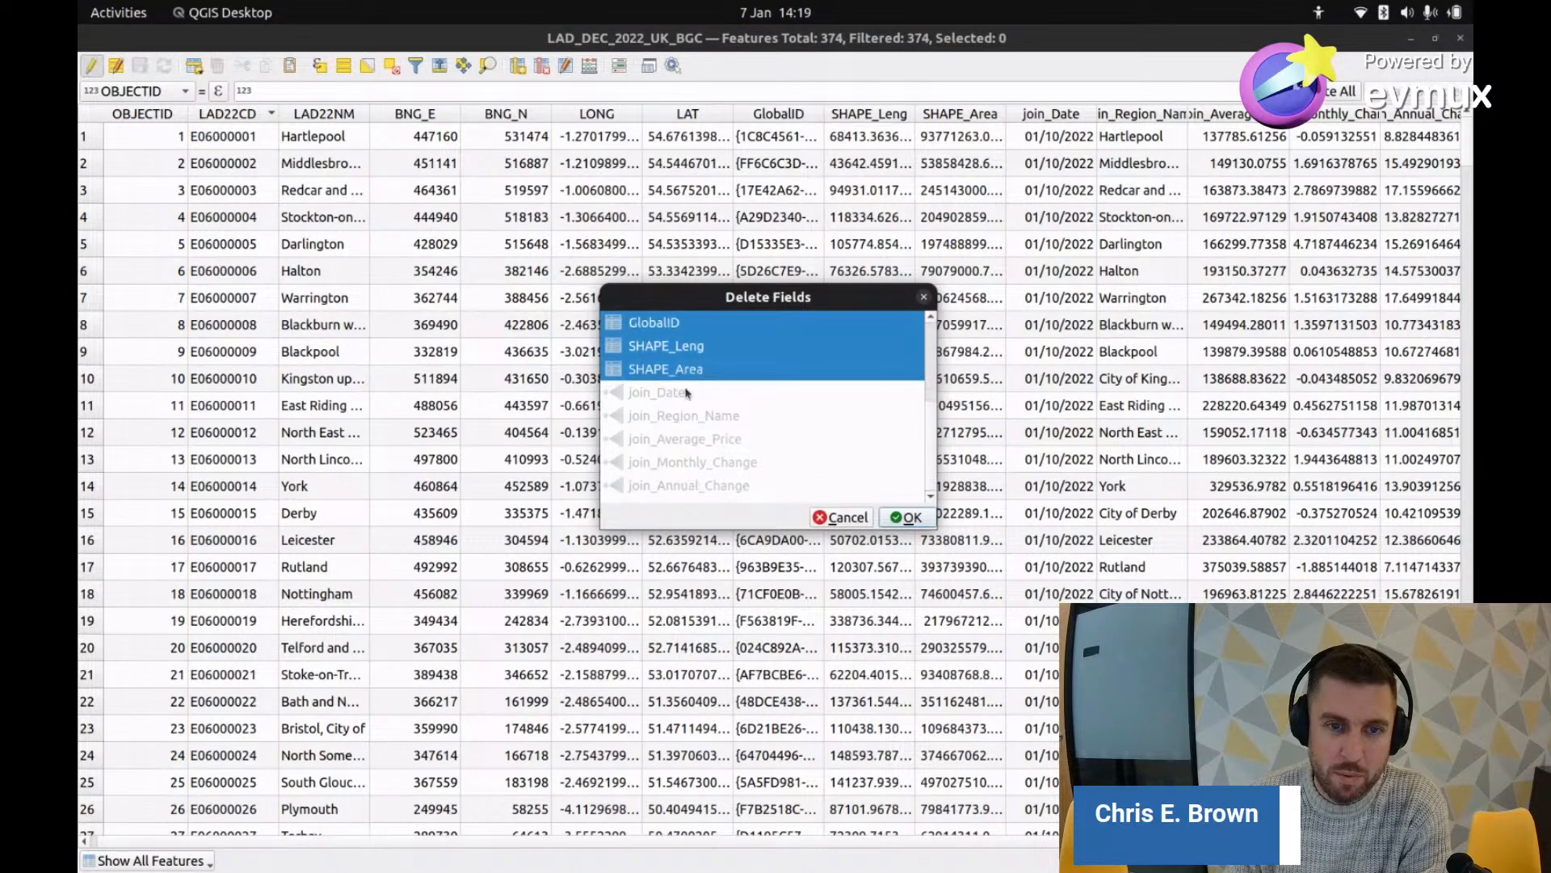
scroll(687, 394, up, 3)
scroll(687, 394, down, 3)
scroll(687, 395, up, 3)
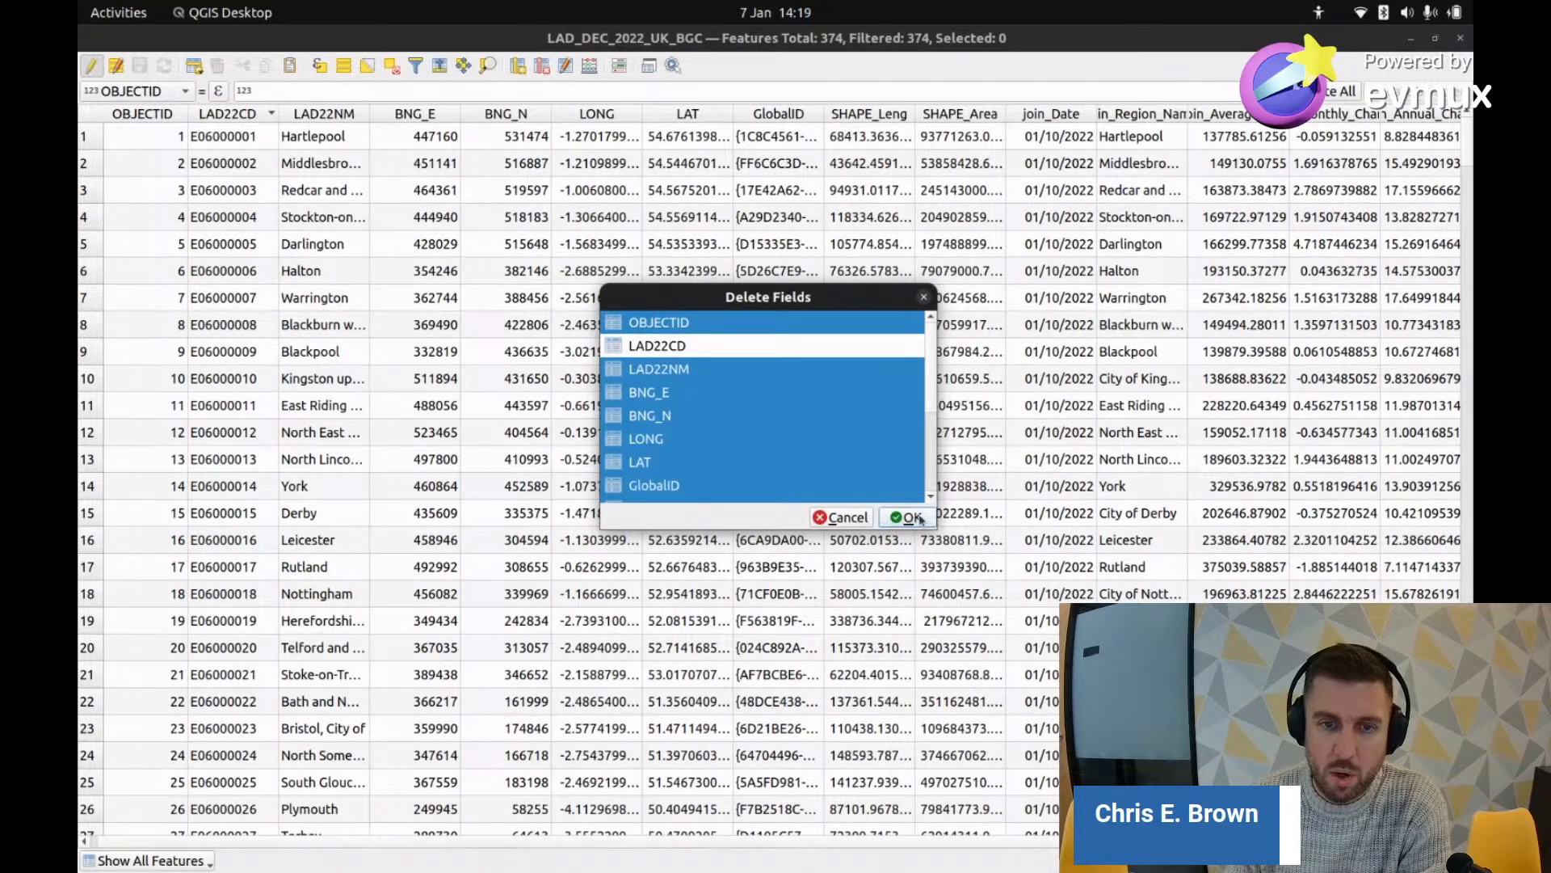
scroll(604, 410, down, 3)
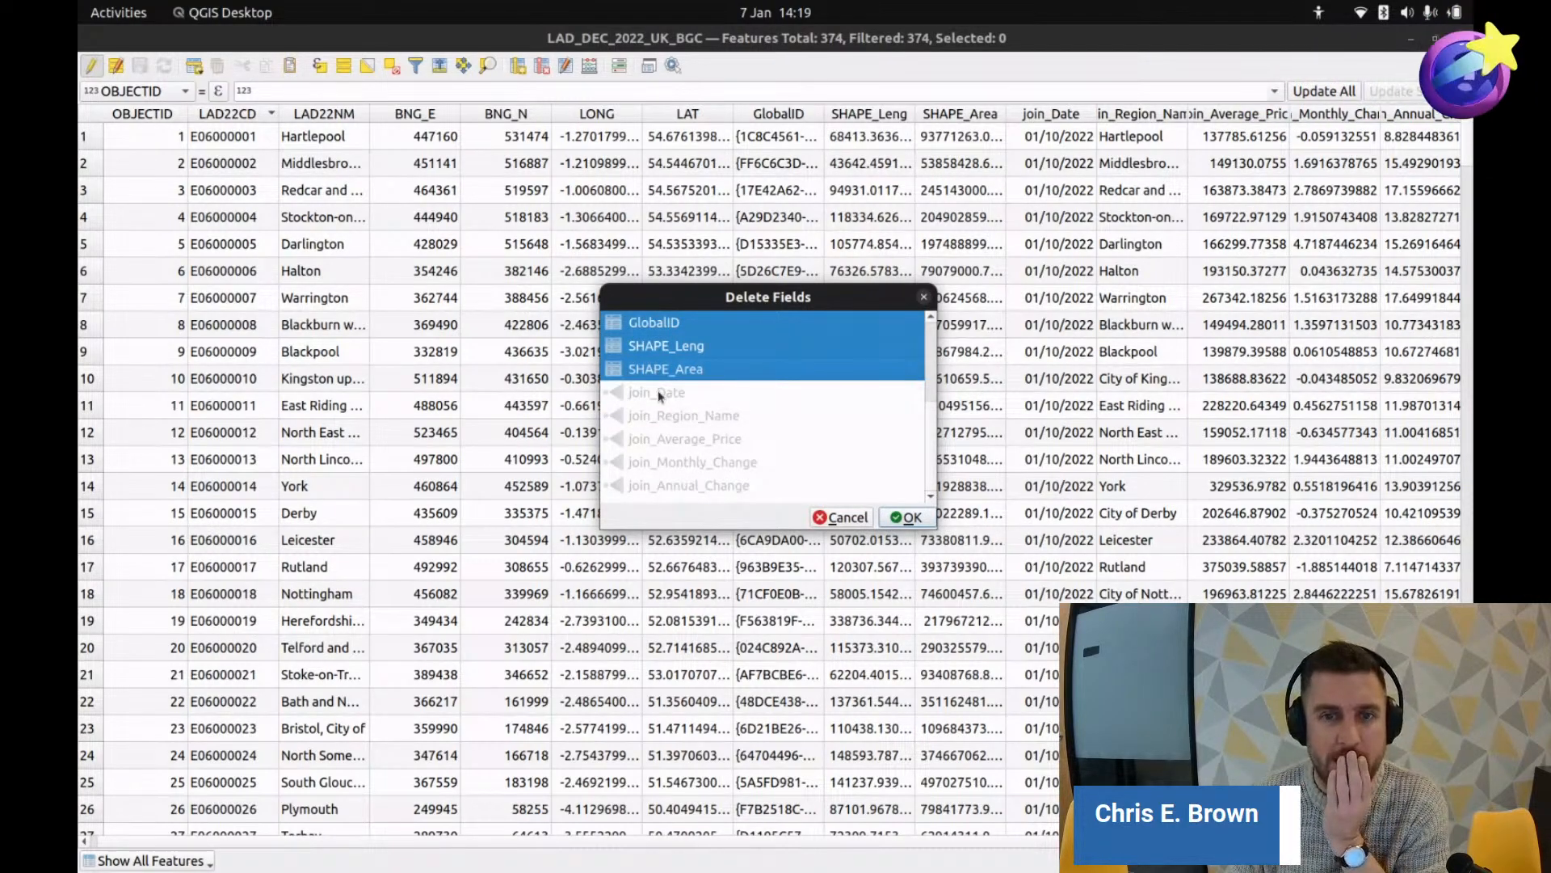
click(848, 516)
click(1459, 38)
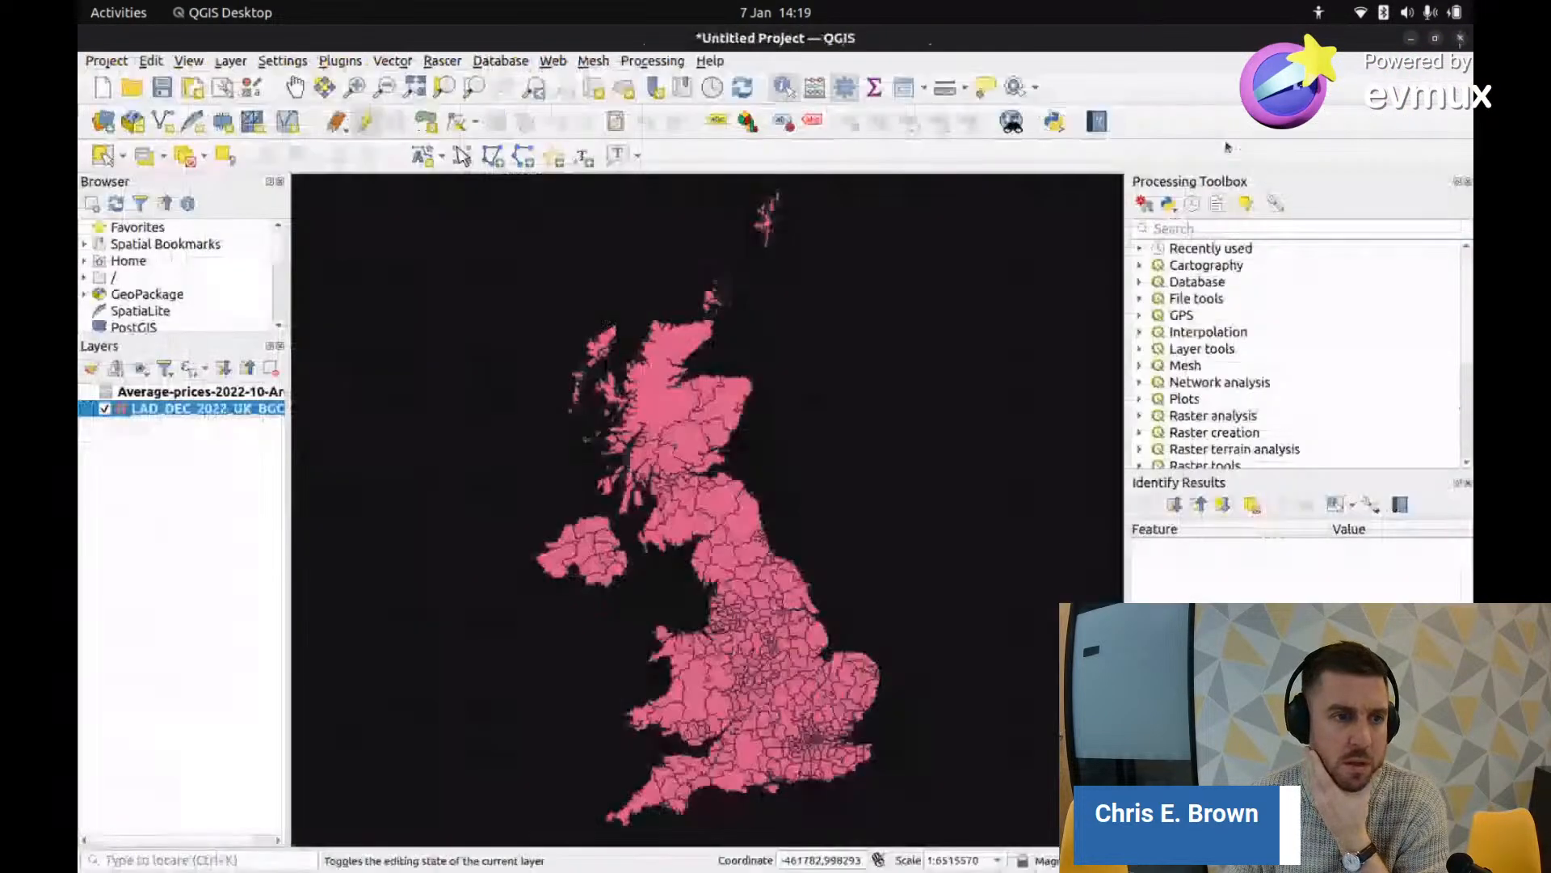
click(130, 496)
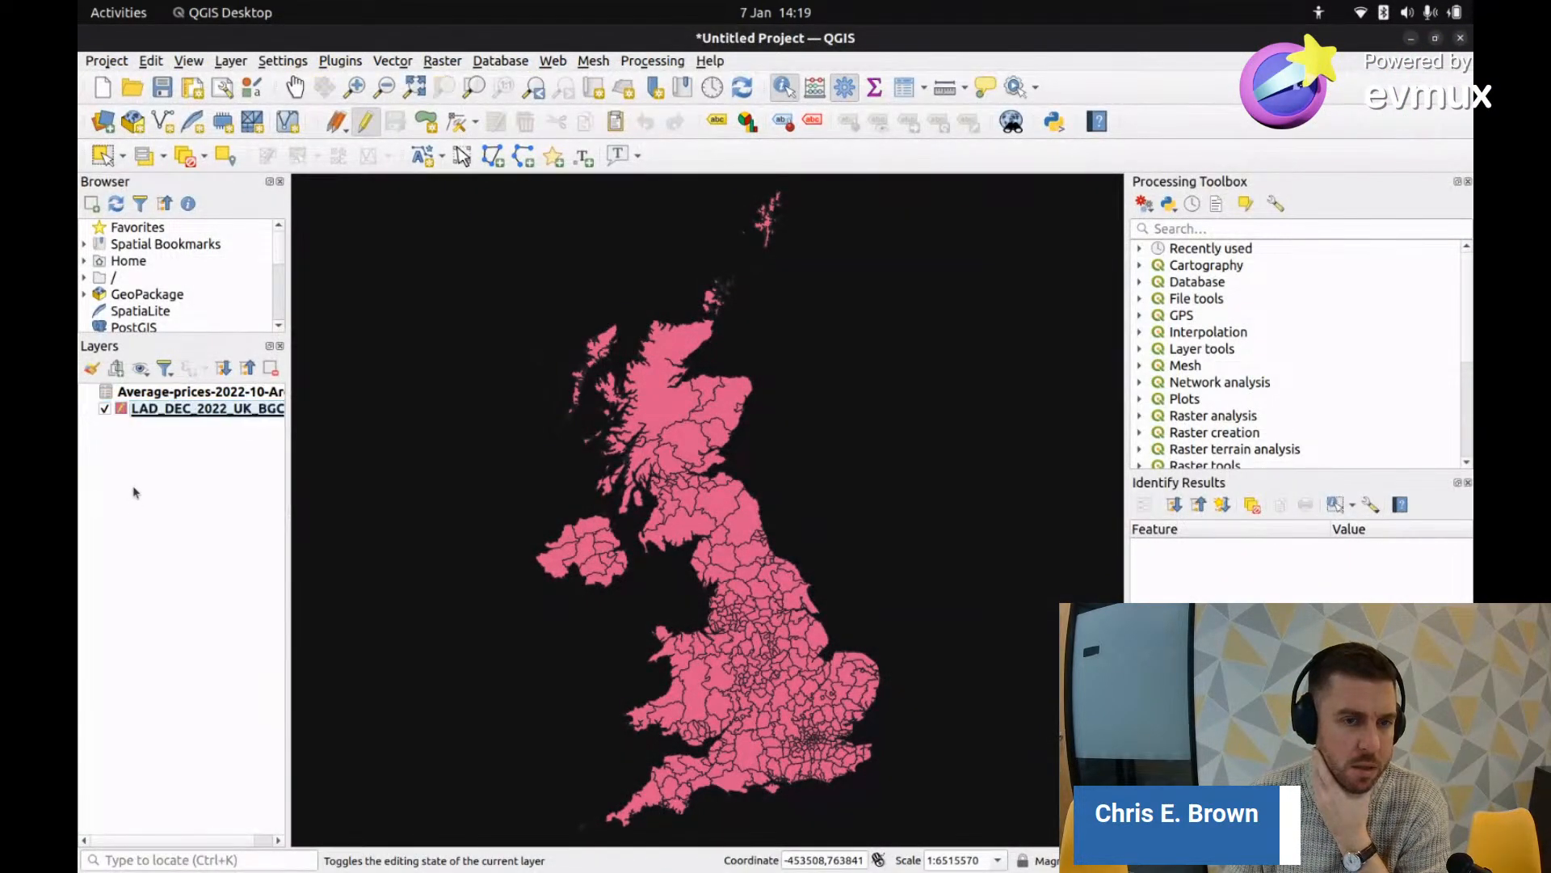
click(129, 413)
right_click(156, 418)
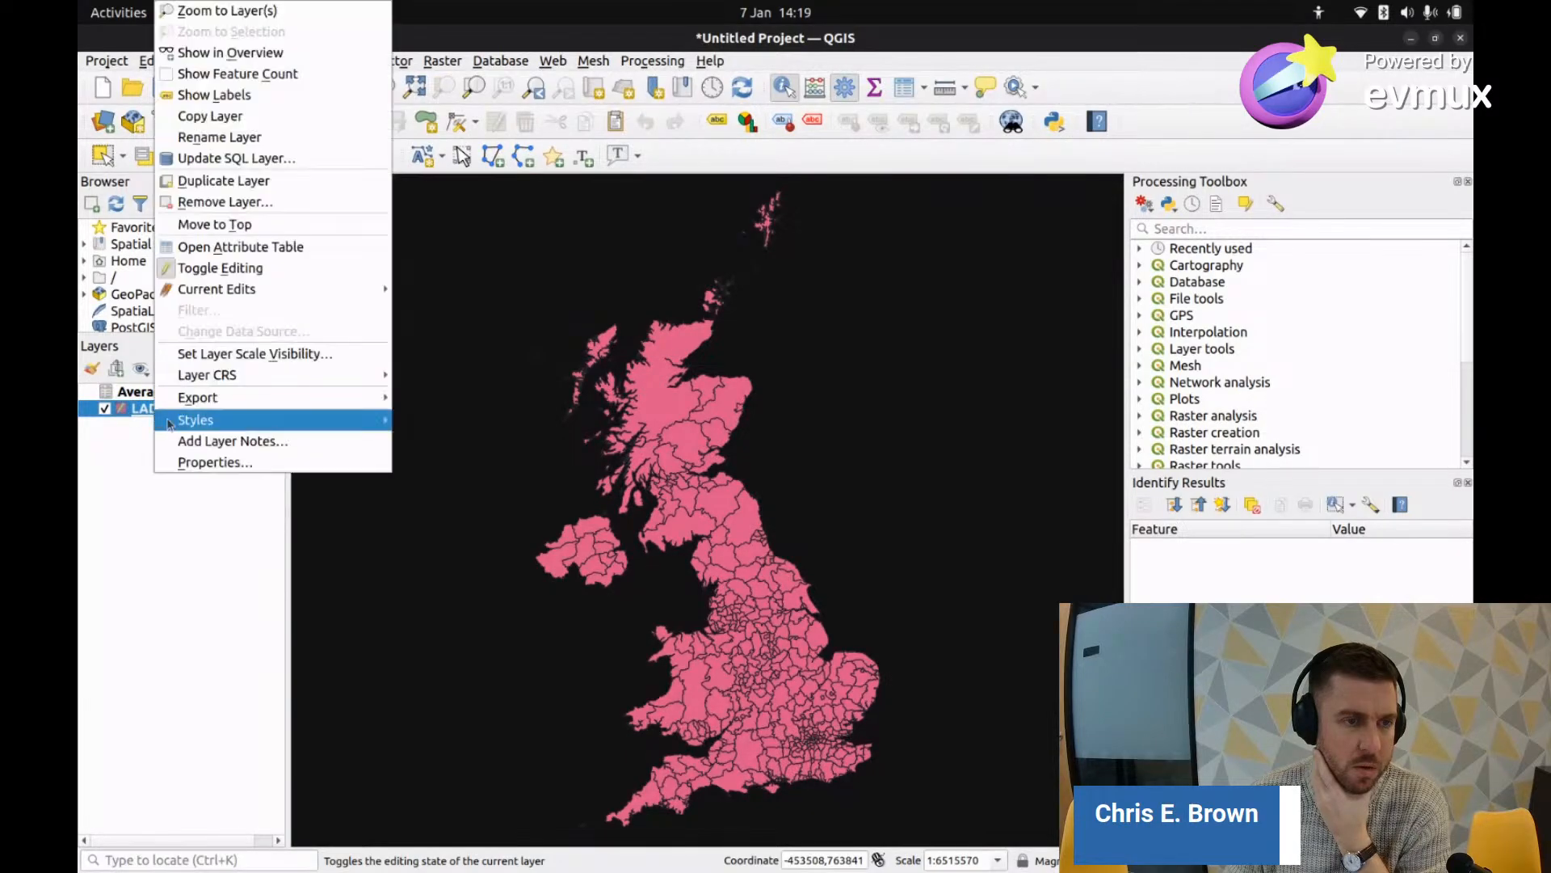
click(269, 249)
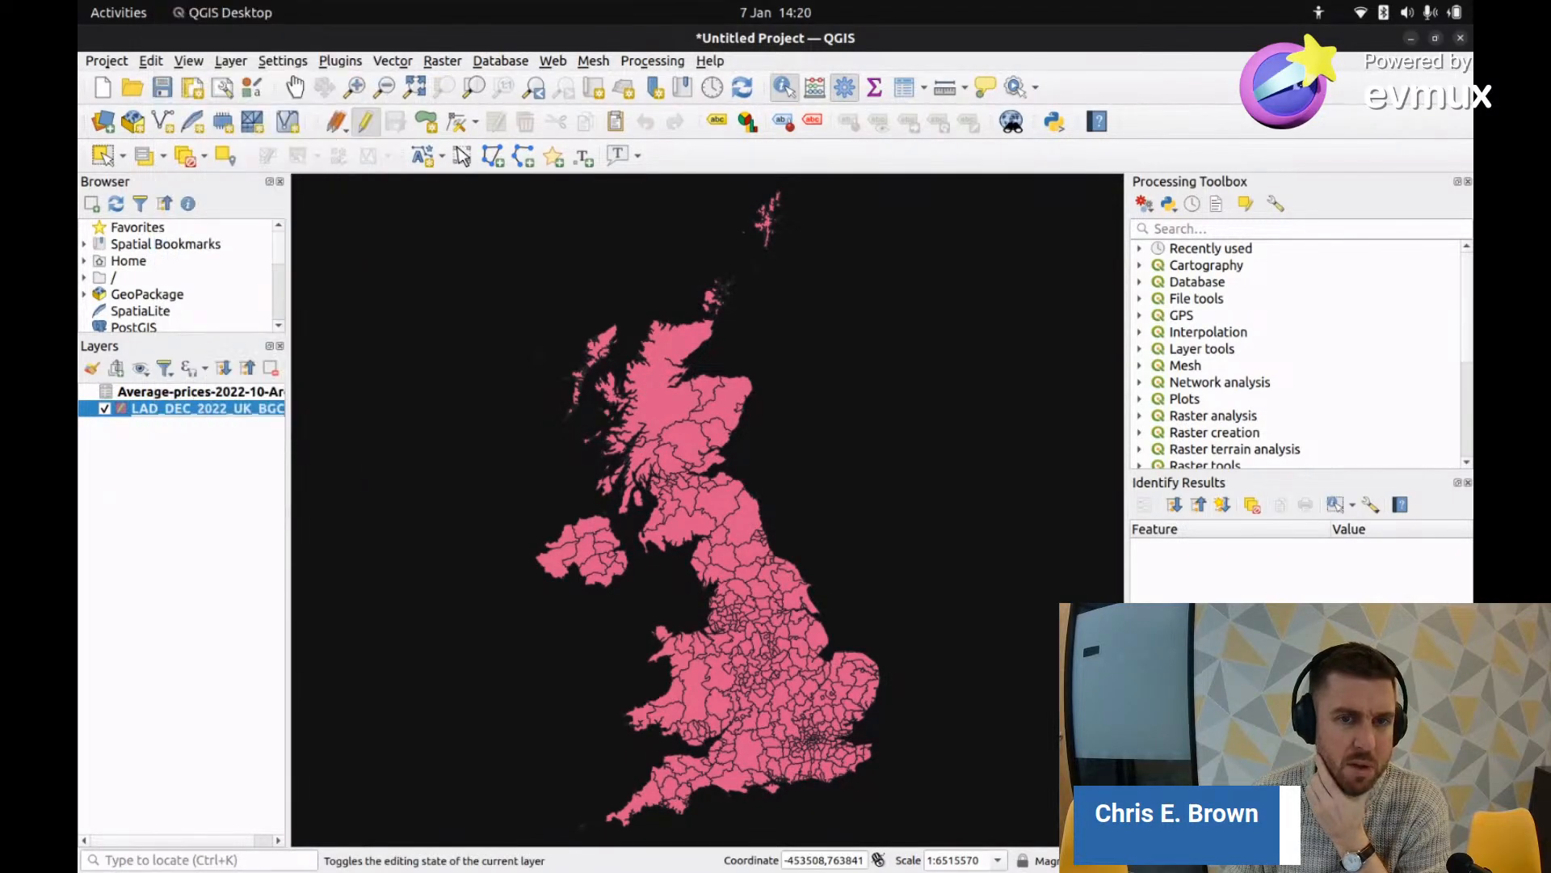
click(92, 66)
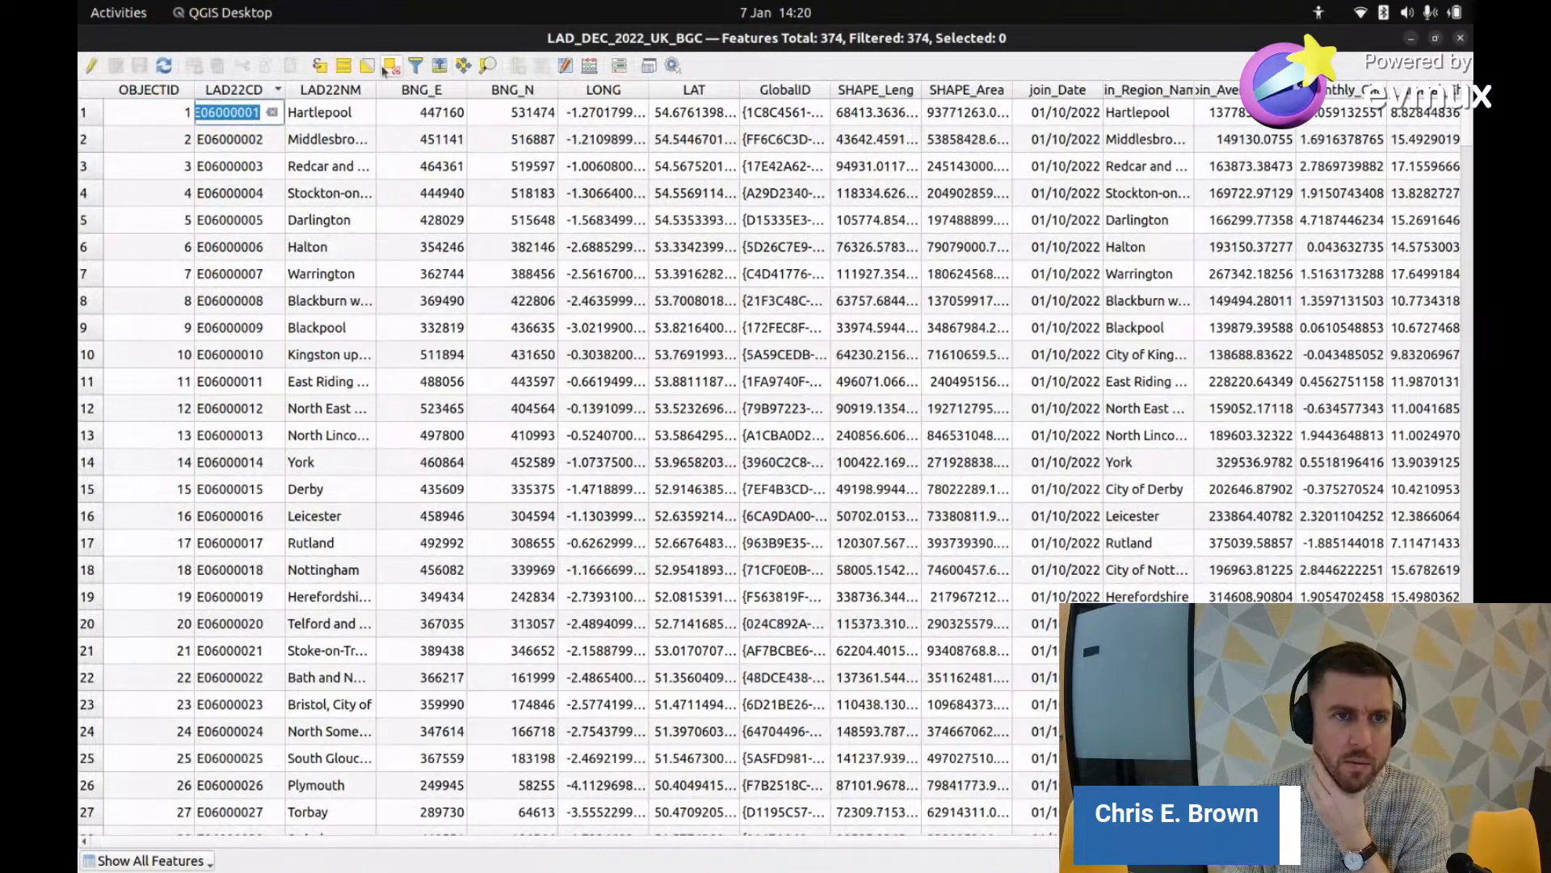
click(92, 67)
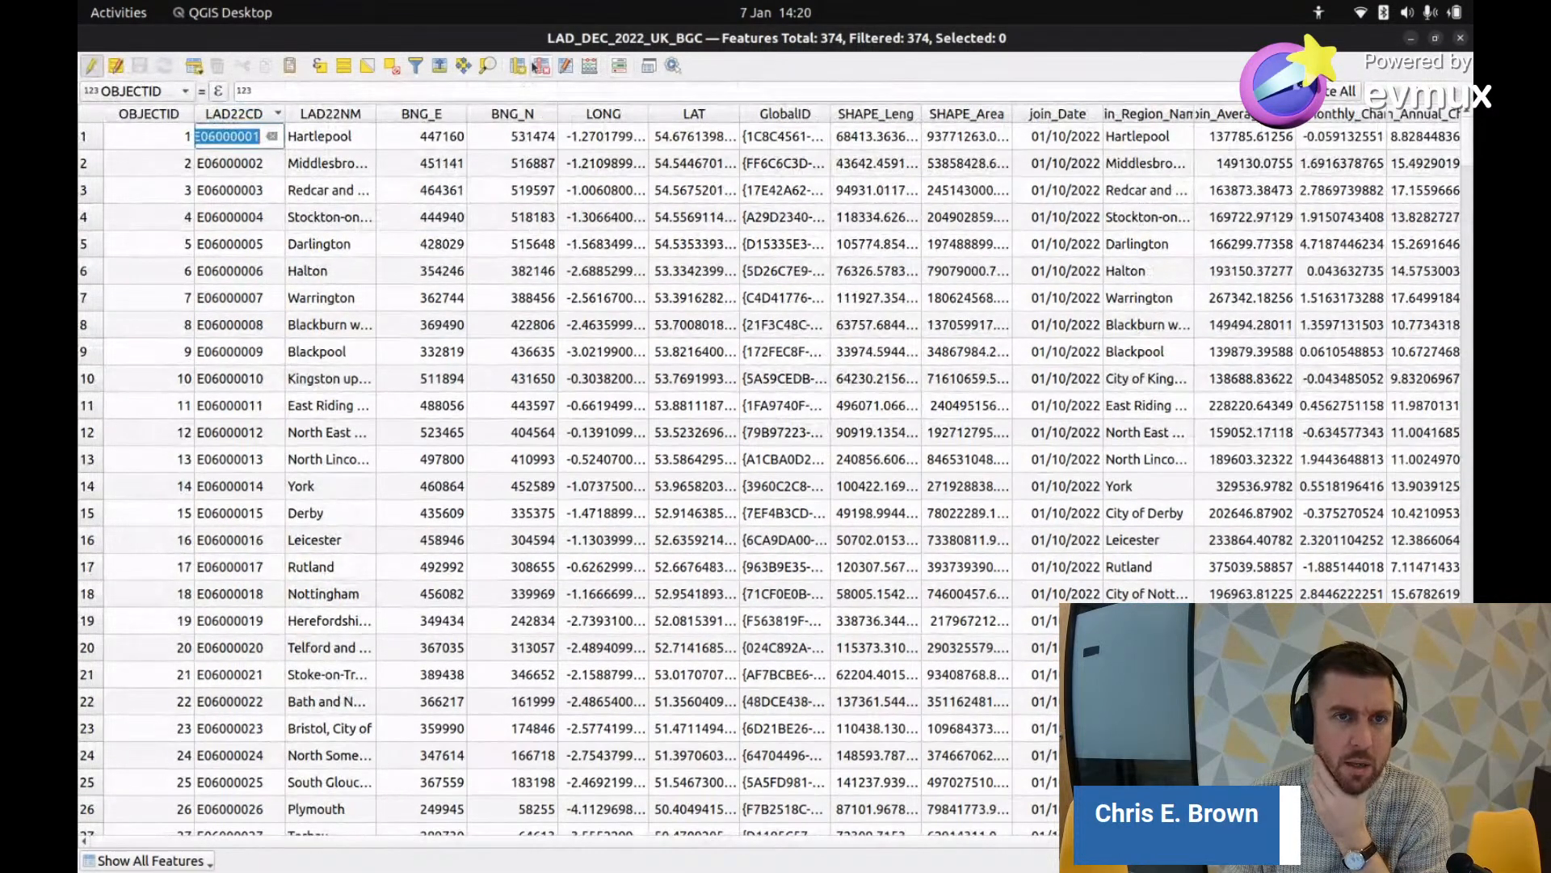
click(541, 65)
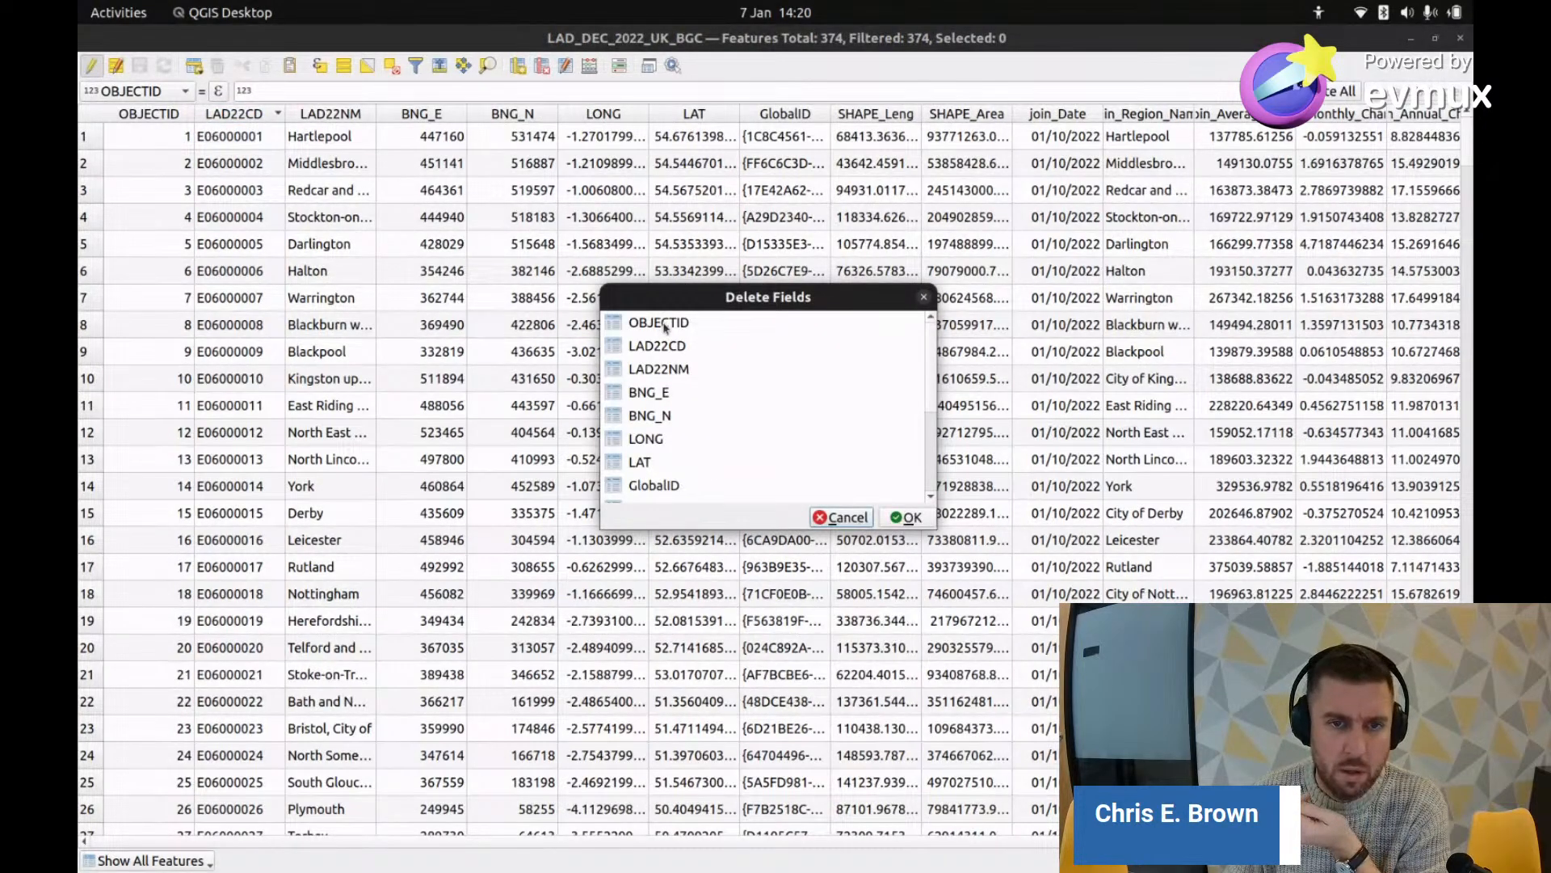
click(664, 327)
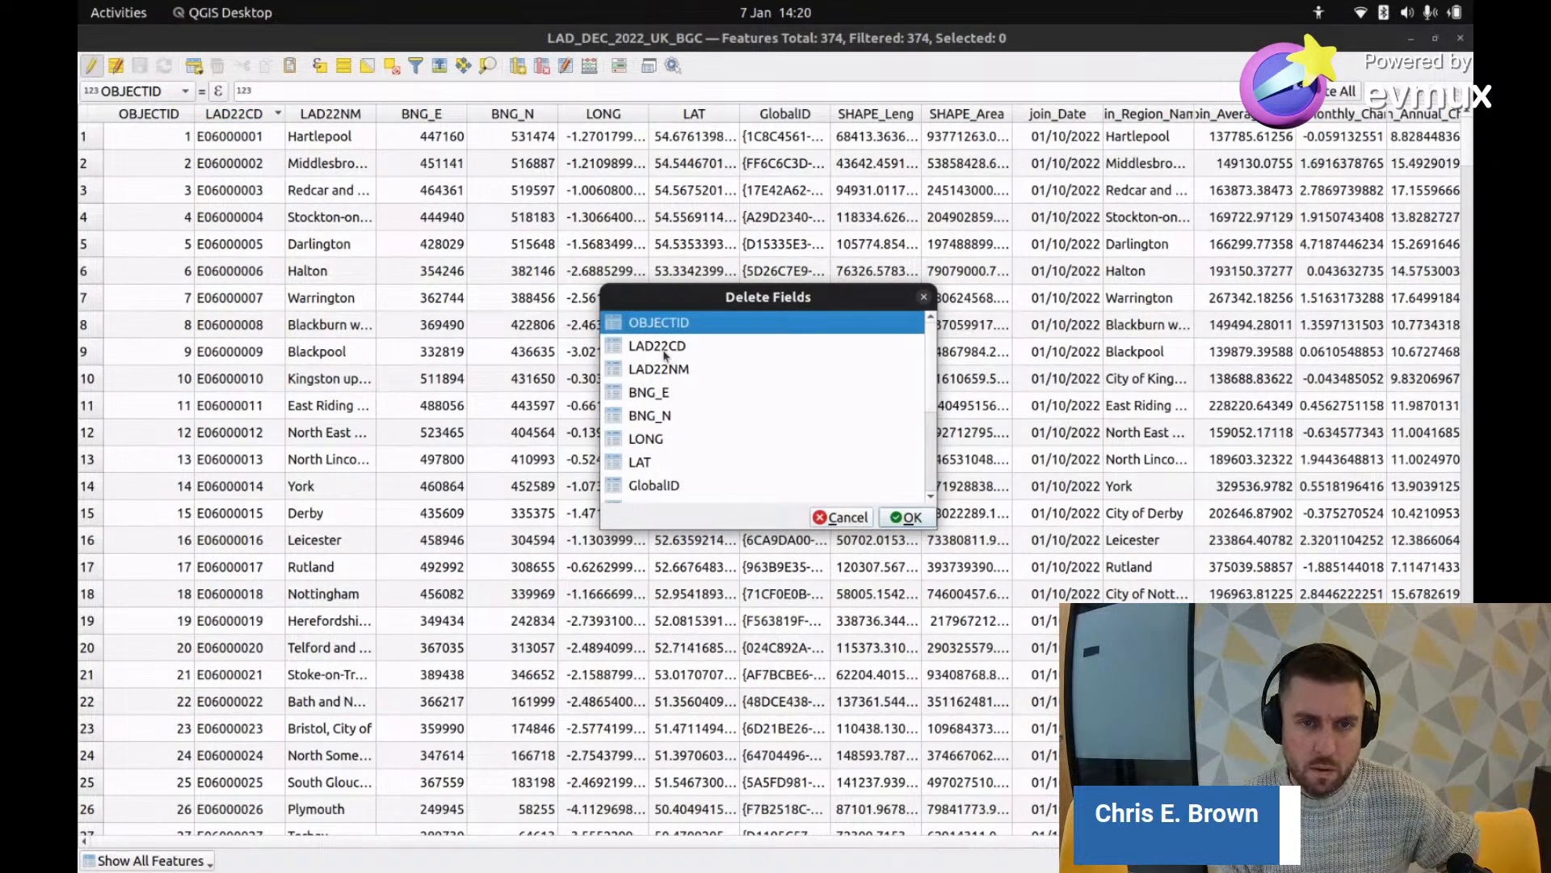
ctrl+click(661, 348)
ctrl+click(663, 370)
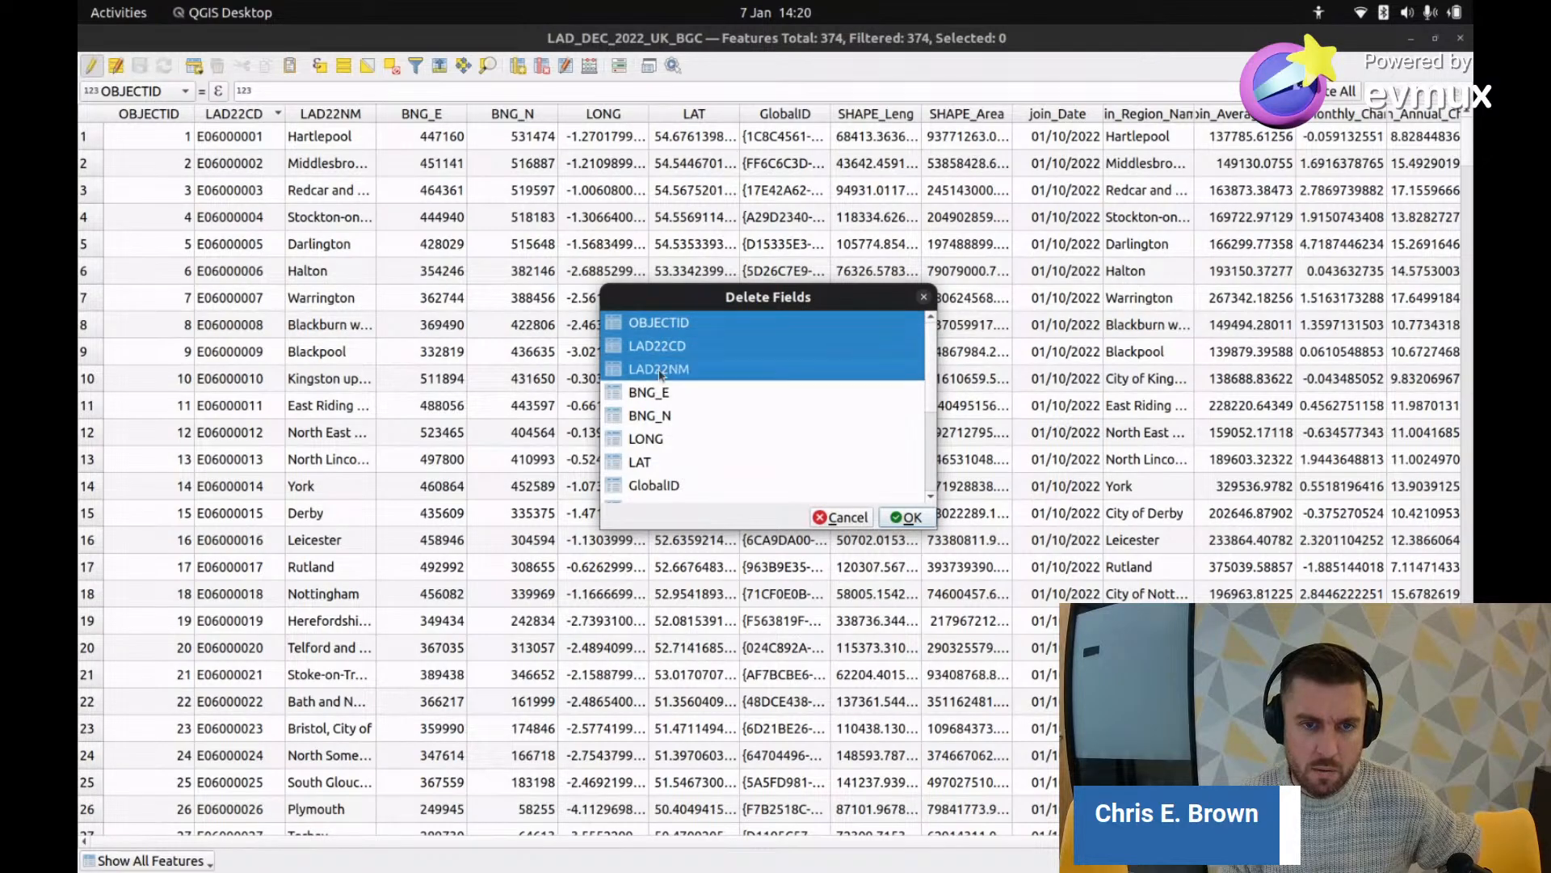
ctrl+click(659, 395)
ctrl+click(656, 416)
ctrl+click(653, 440)
ctrl+click(654, 467)
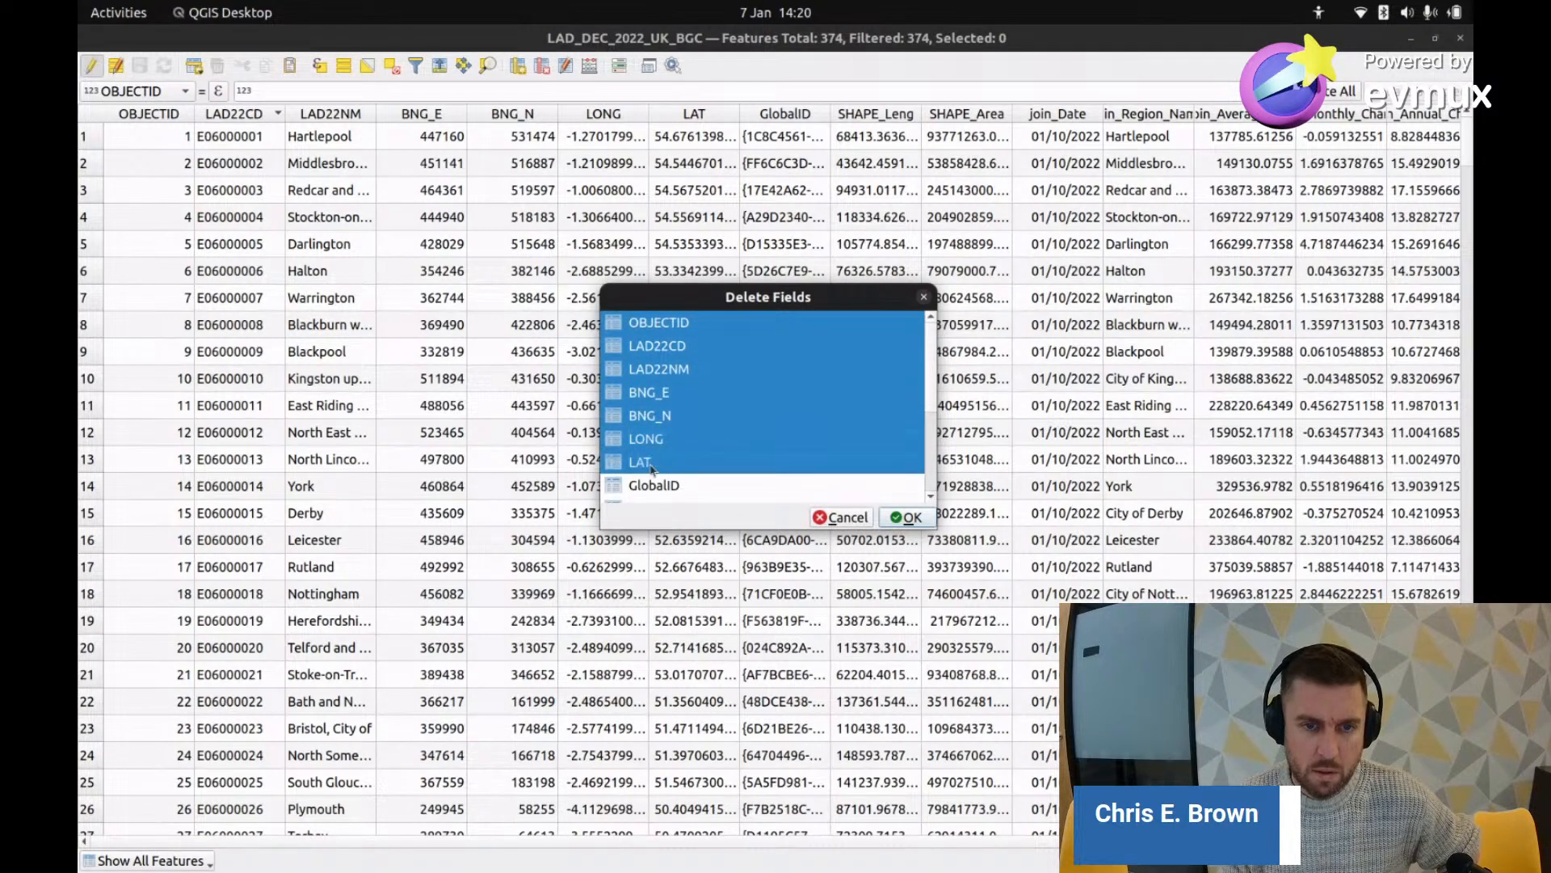
scroll(652, 457, down, 2)
ctrl+click(662, 348)
ctrl+click(659, 372)
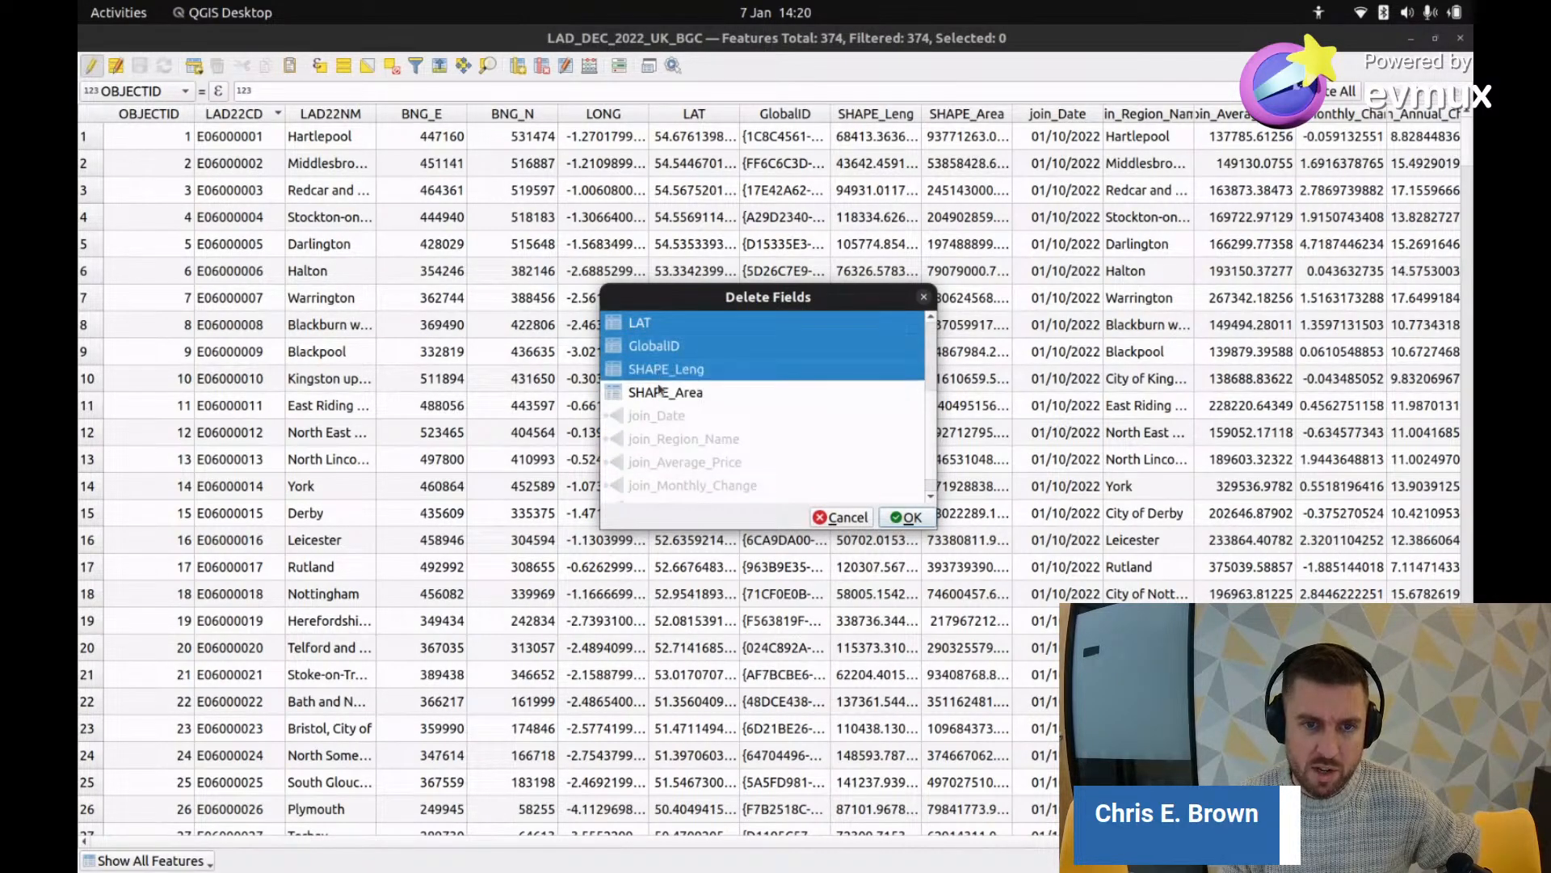
ctrl+click(658, 393)
scroll(677, 393, up, 2)
scroll(677, 393, down, 2)
scroll(677, 394, up, 2)
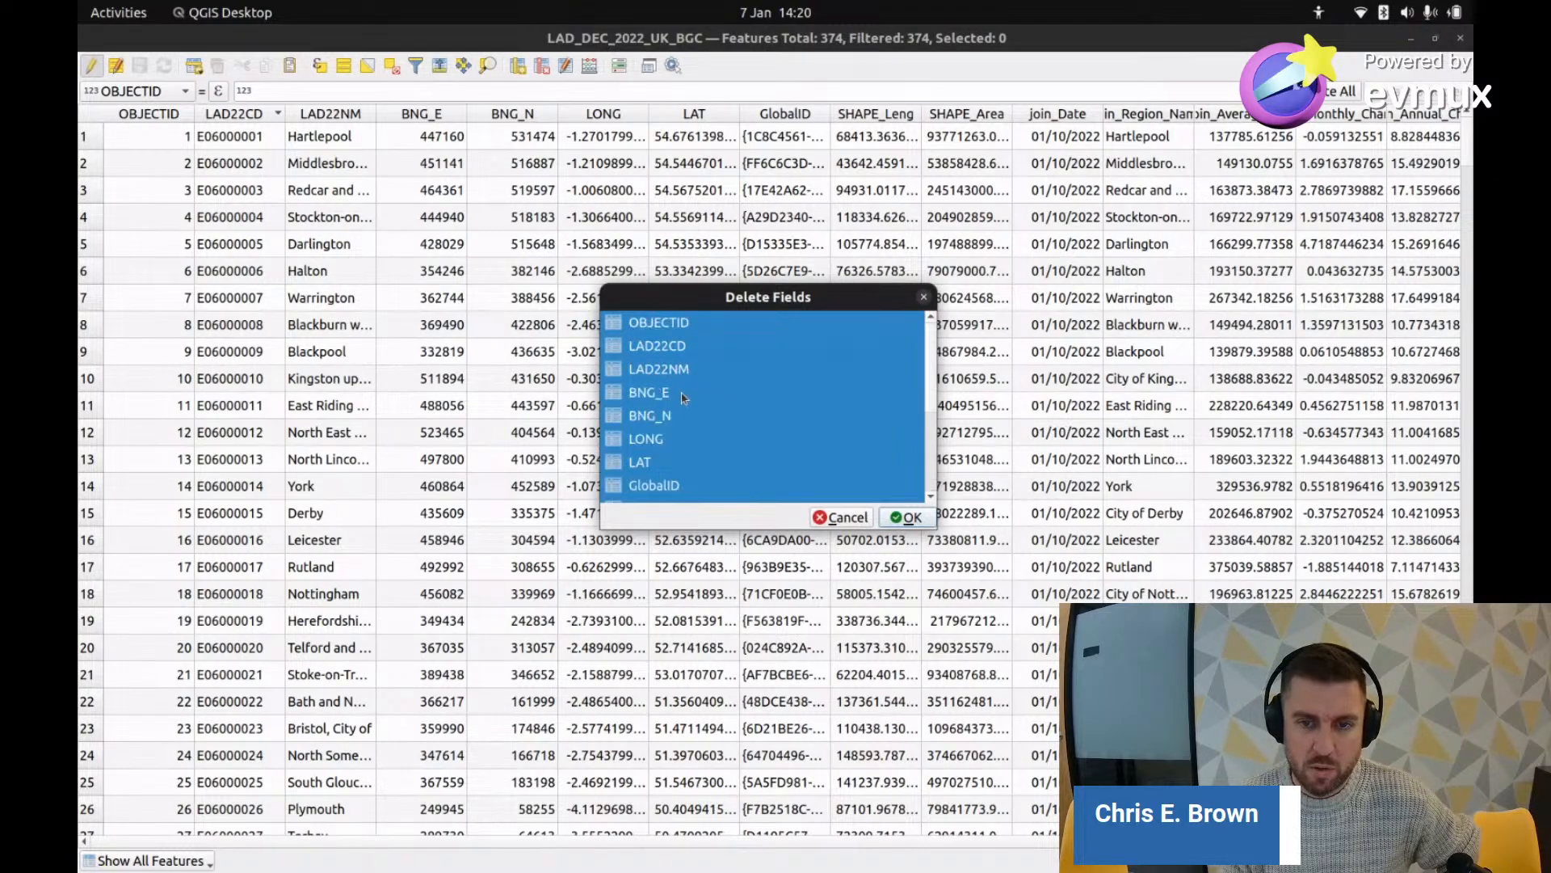
scroll(677, 393, down, 2)
click(909, 518)
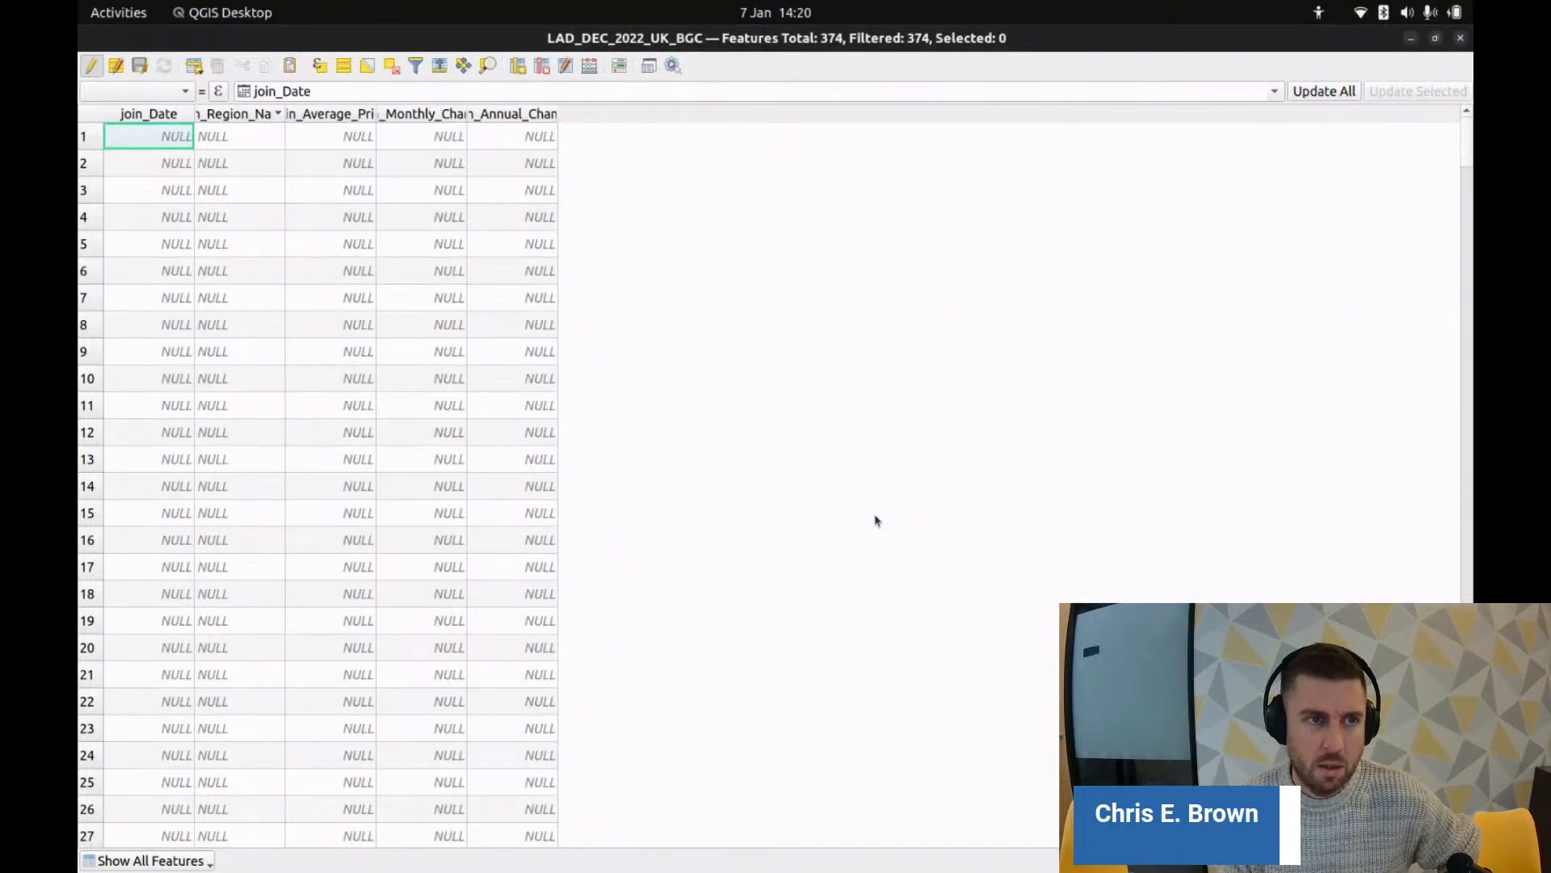
scroll(441, 437, down, 7)
scroll(440, 437, up, 7)
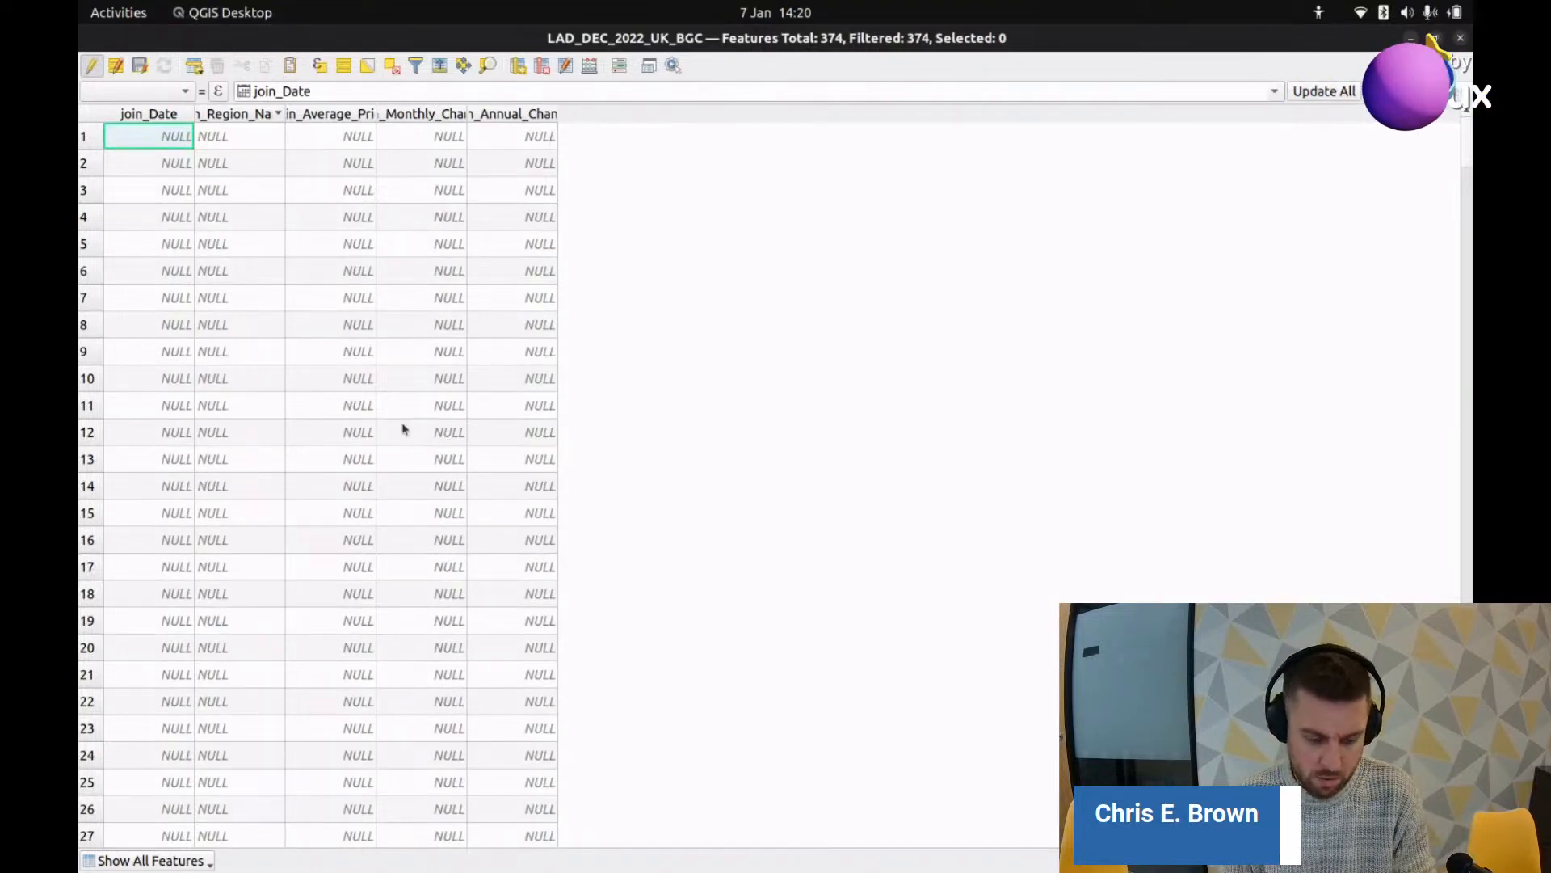
click(186, 93)
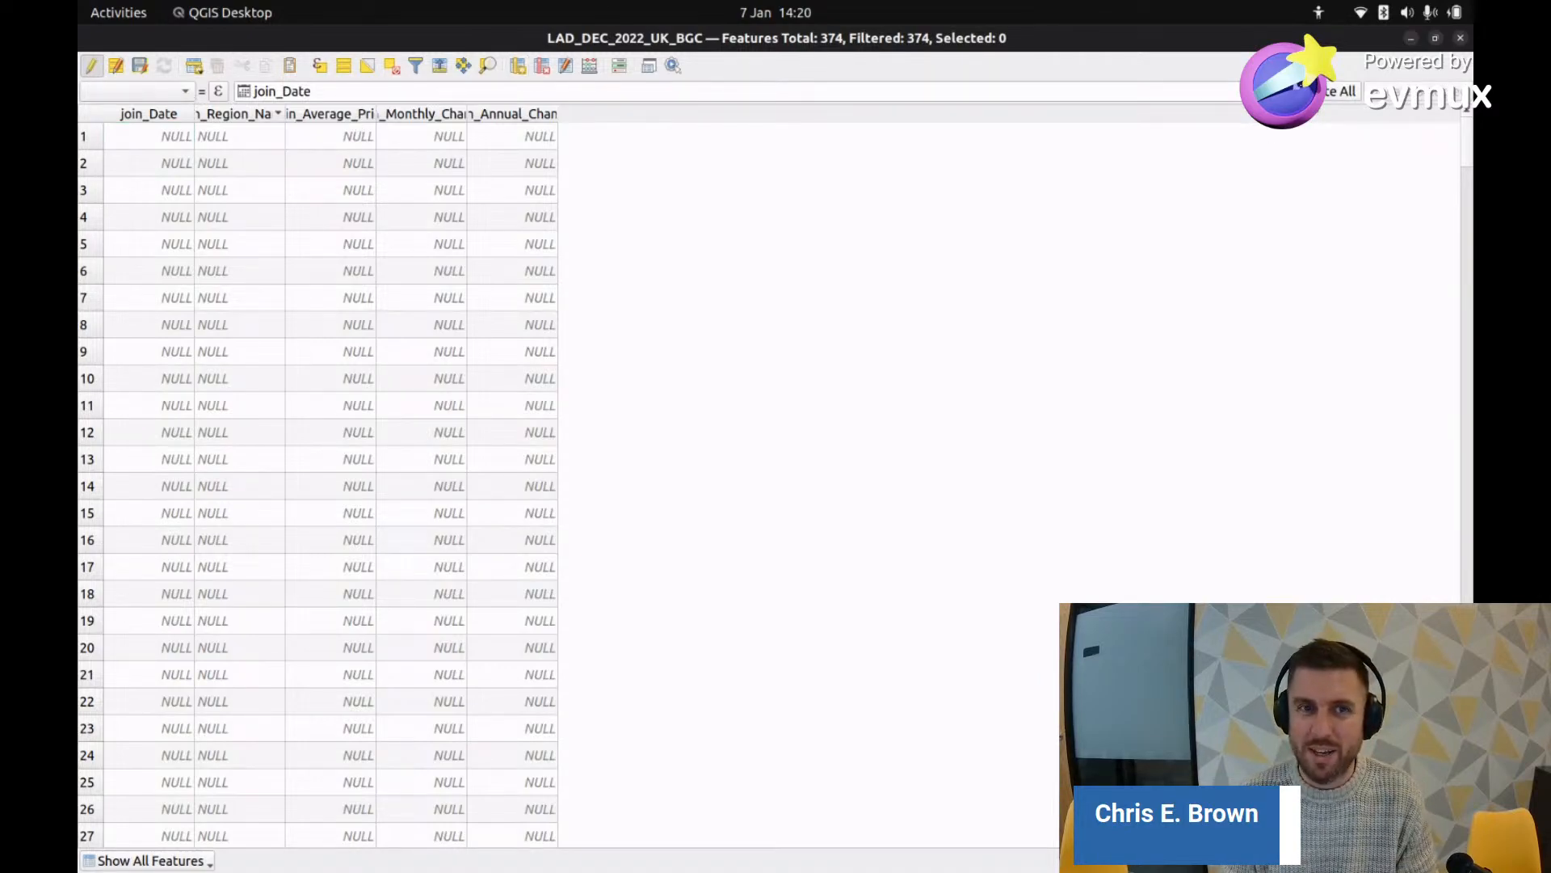
click(90, 65)
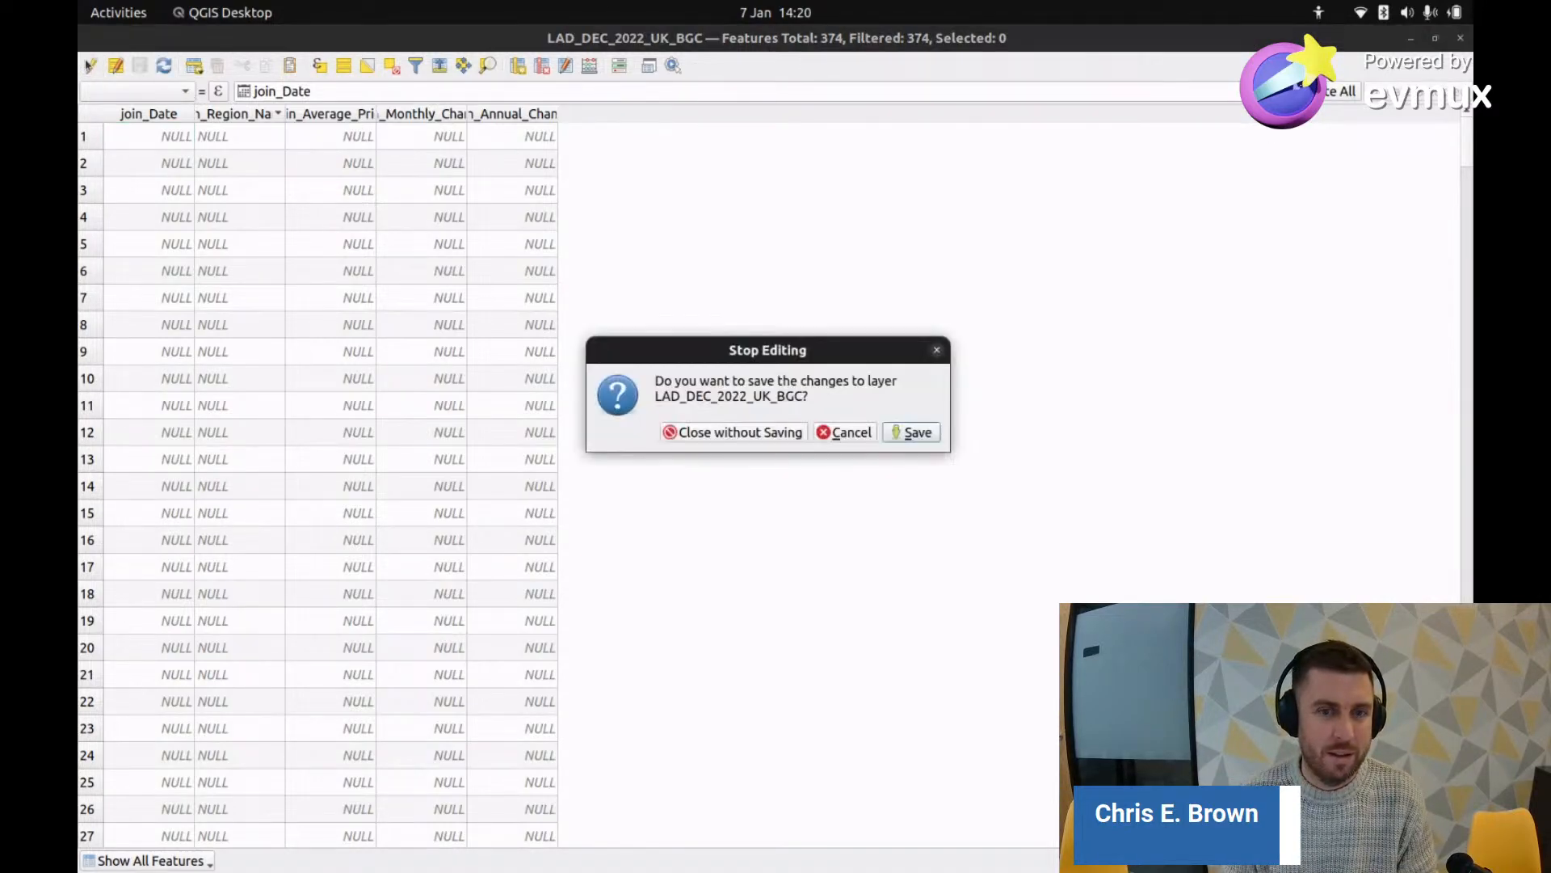
click(764, 436)
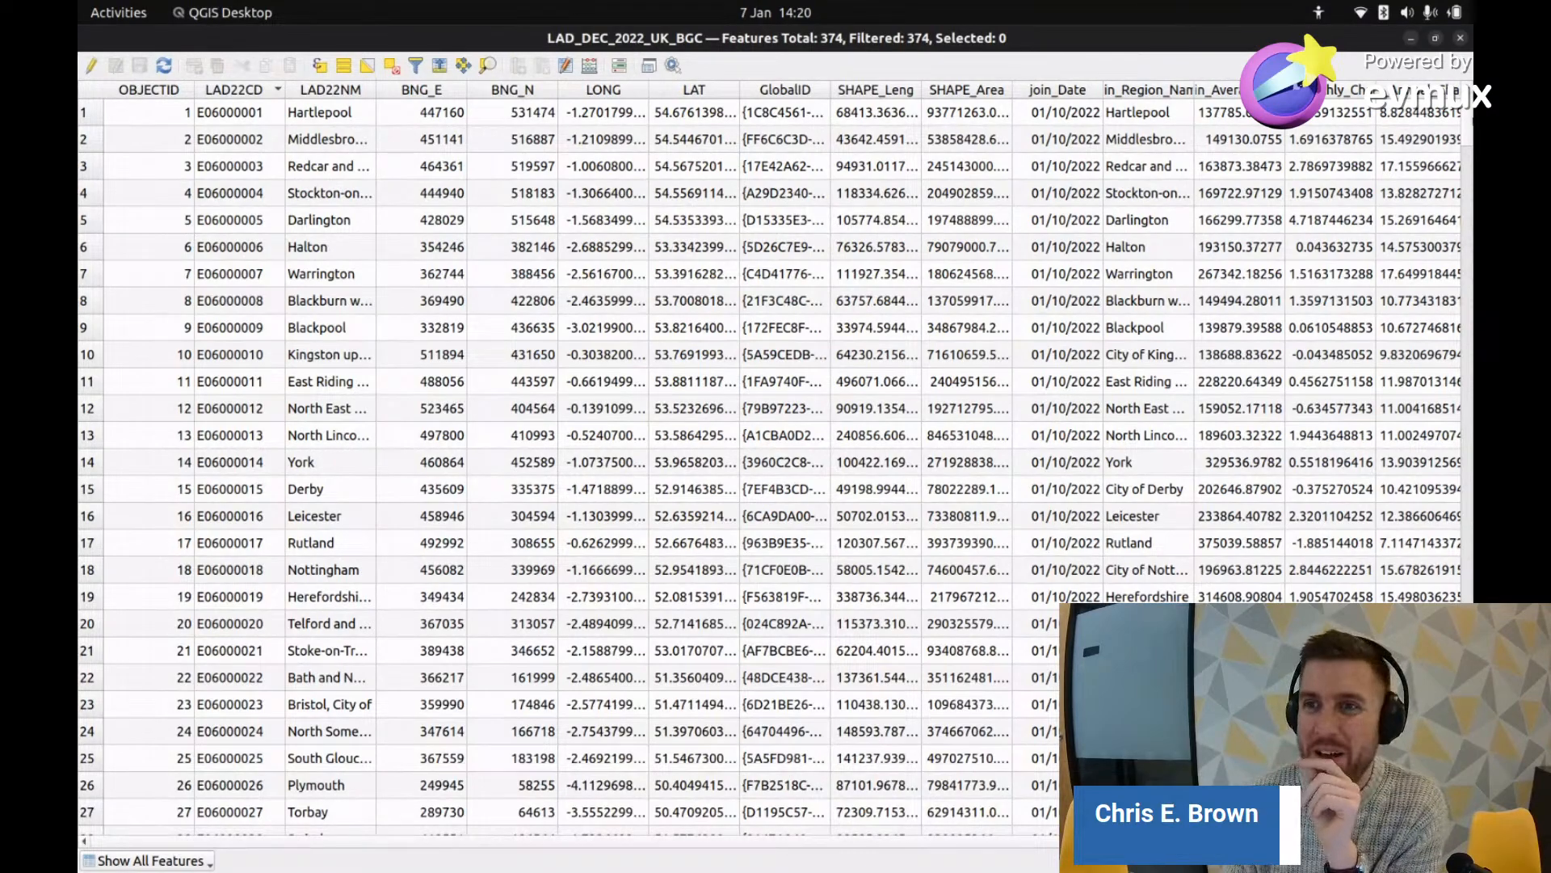
click(1460, 38)
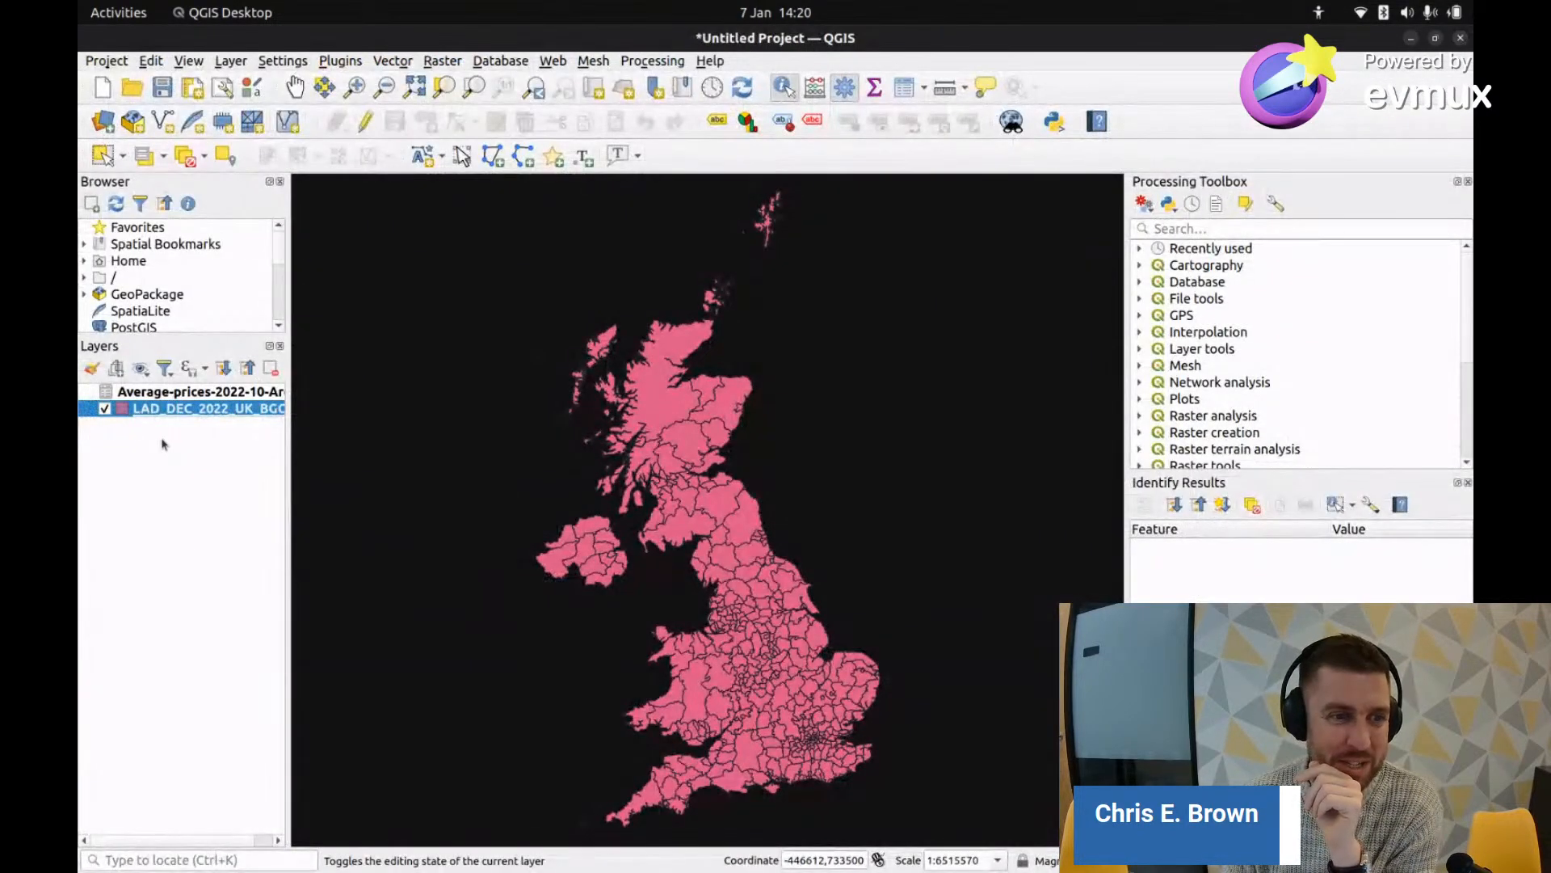
Step: Export the joined district layer as GeoJSON to Downloads as uk-area-house-price-2022-10.geojson
right_click(171, 410)
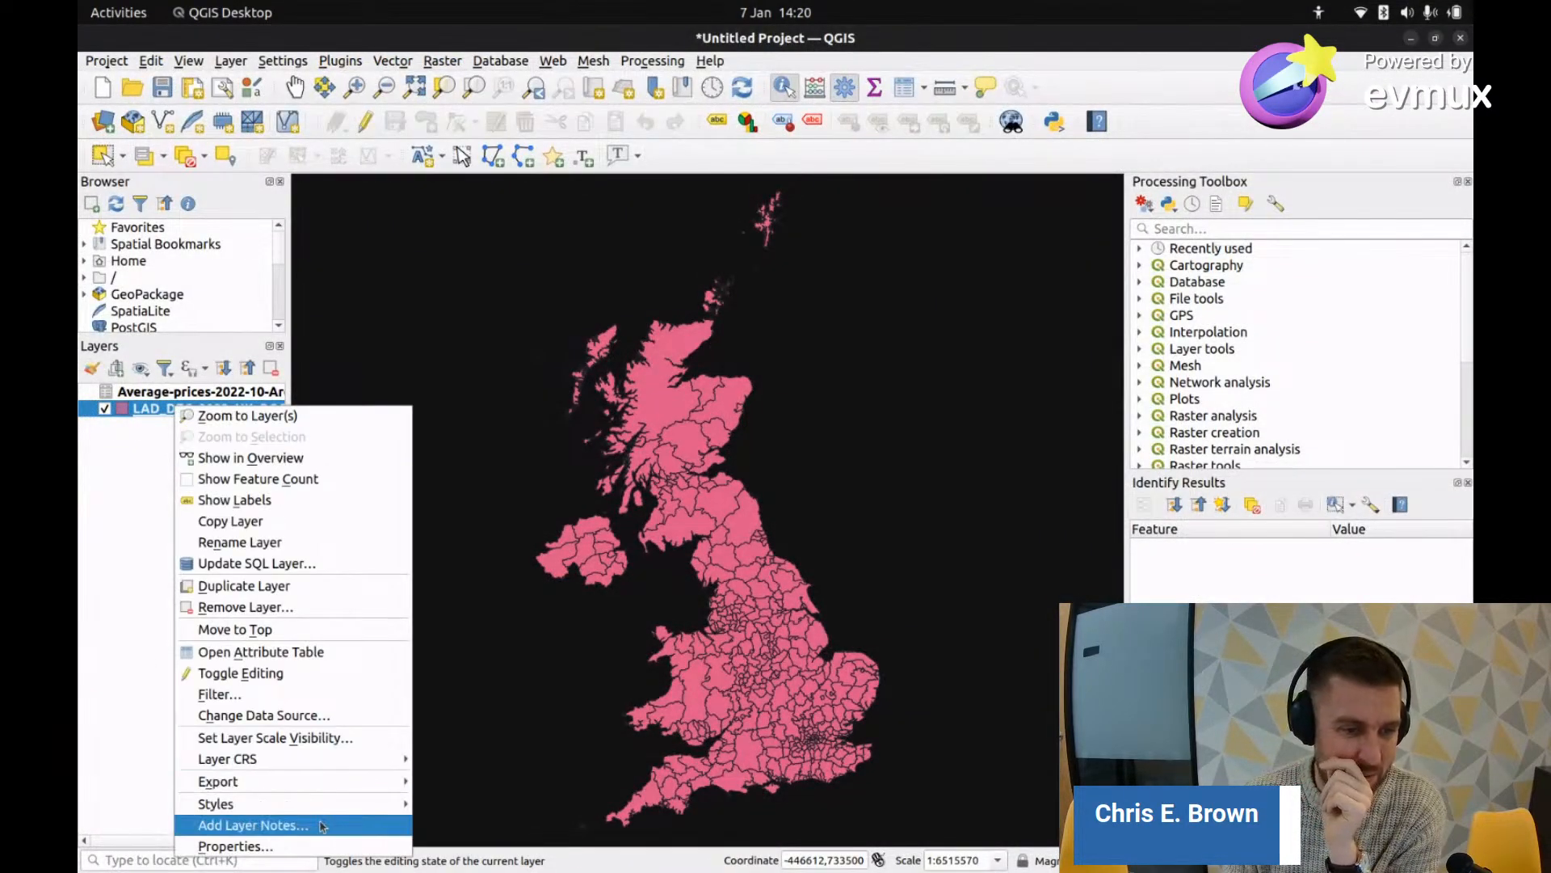
mouse_move(281, 783)
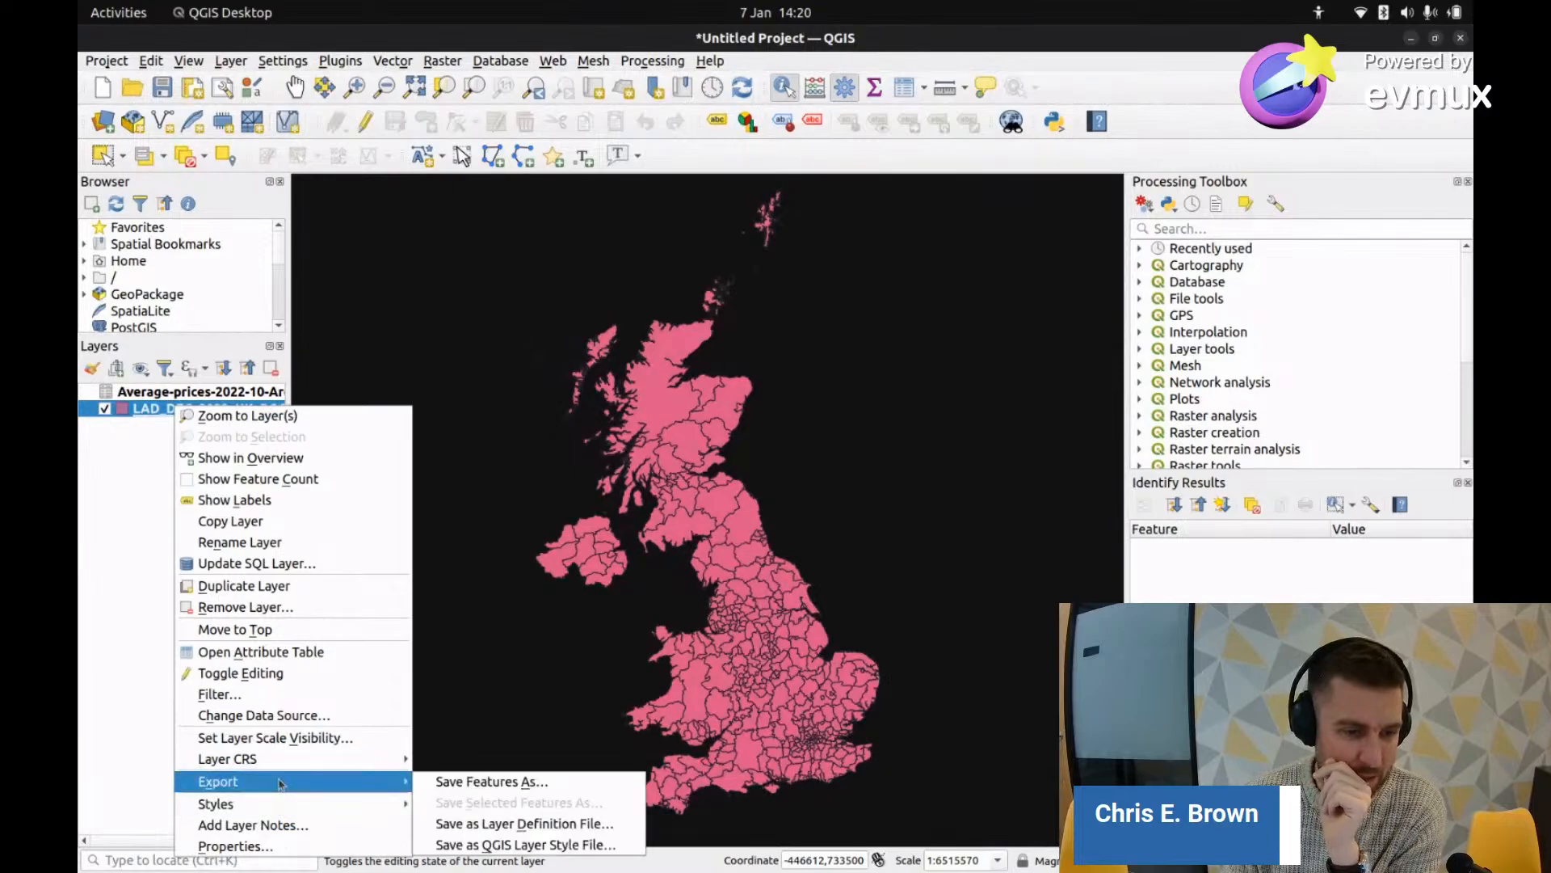
click(492, 782)
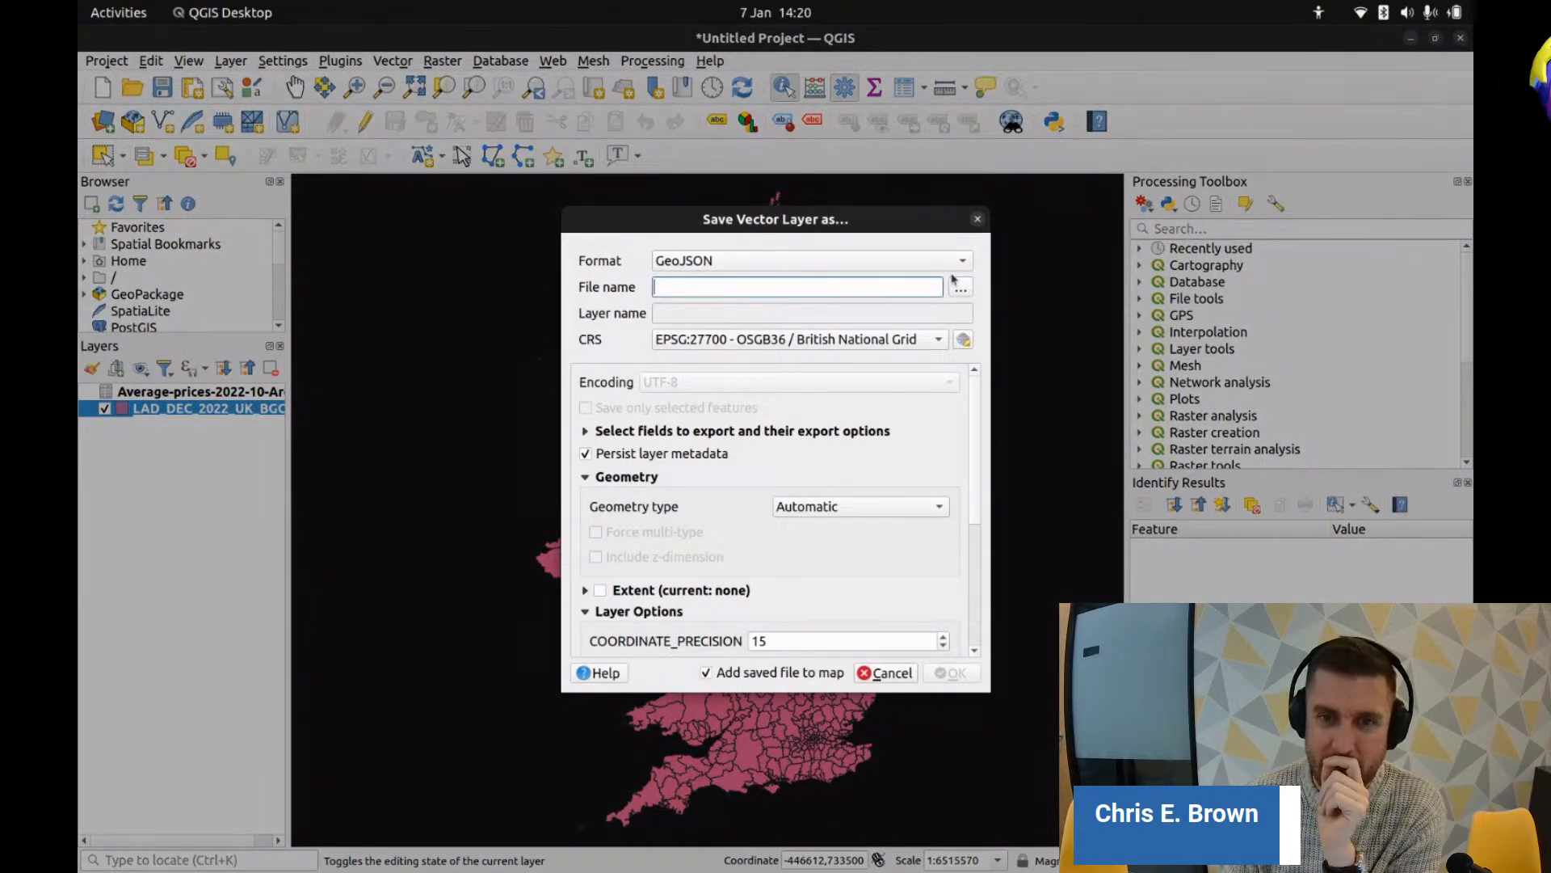
click(935, 263)
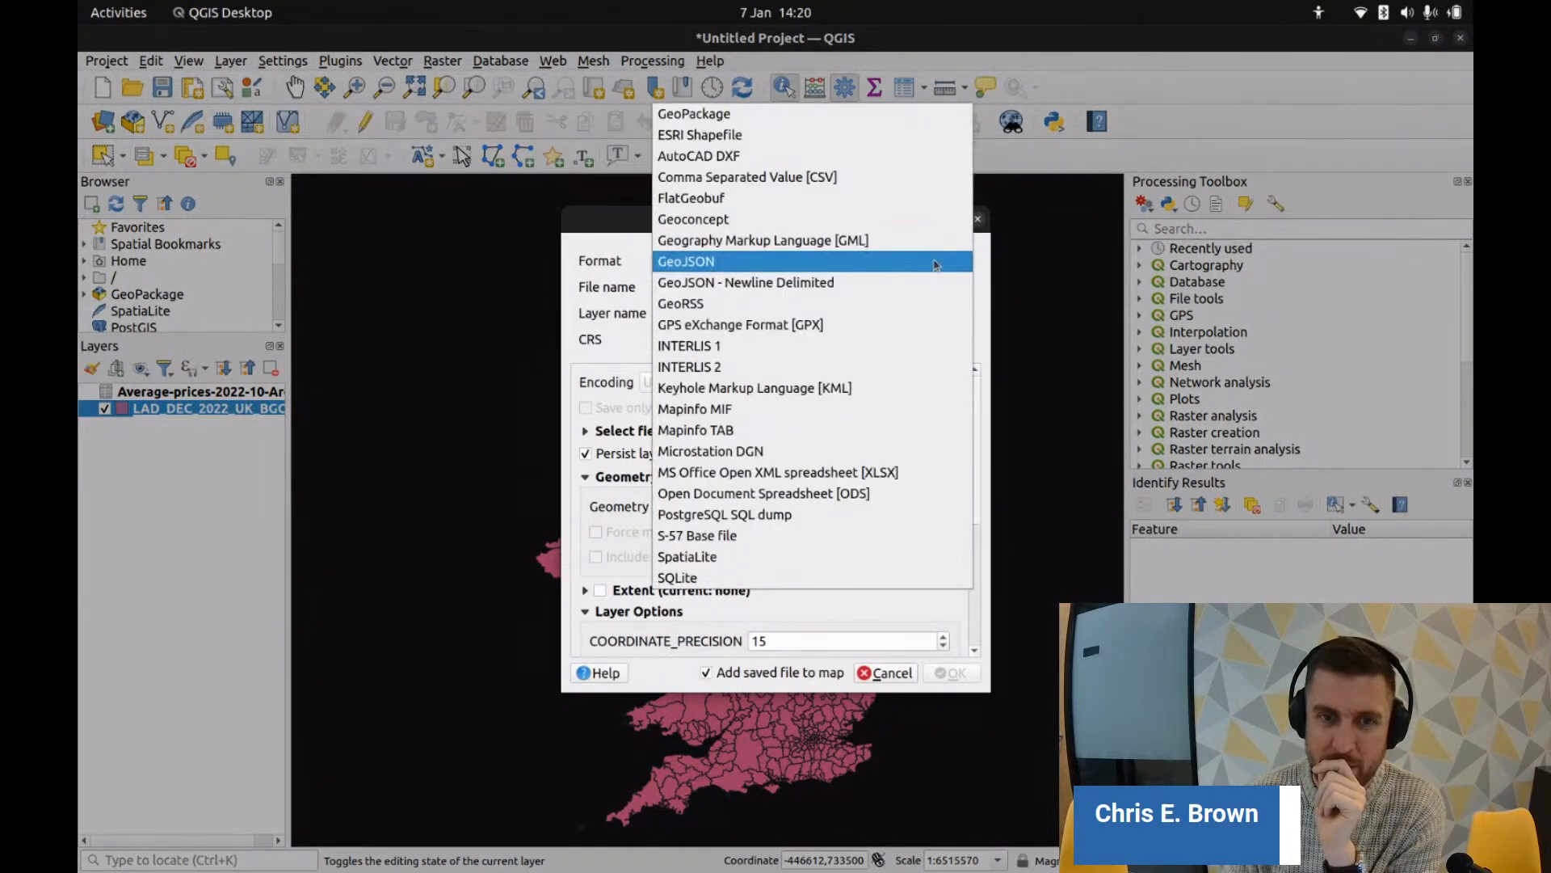
click(812, 261)
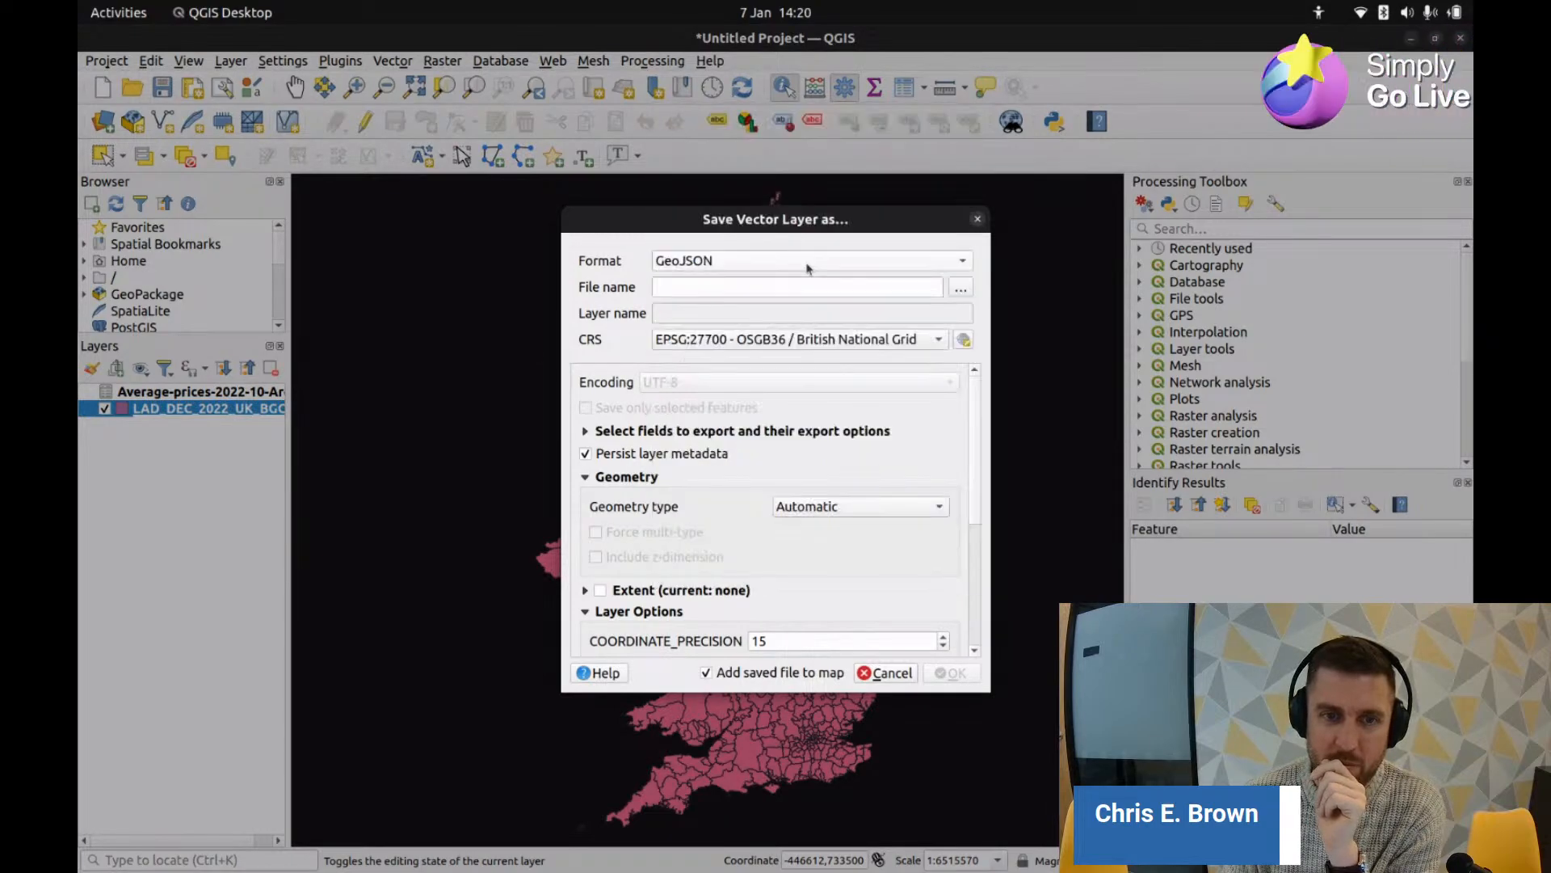
click(960, 289)
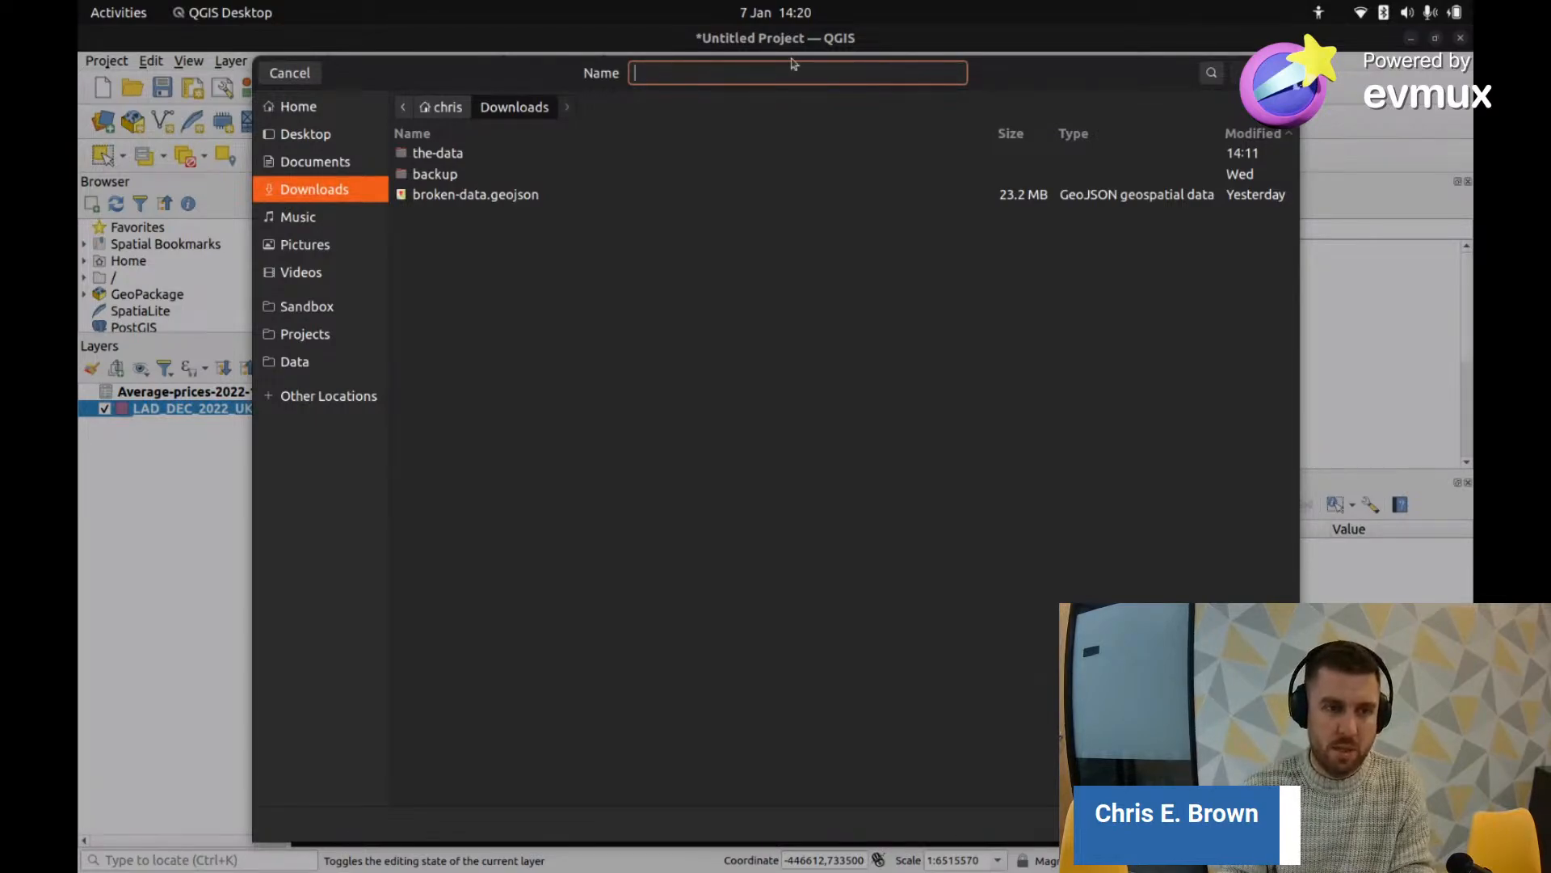
text(uk-)
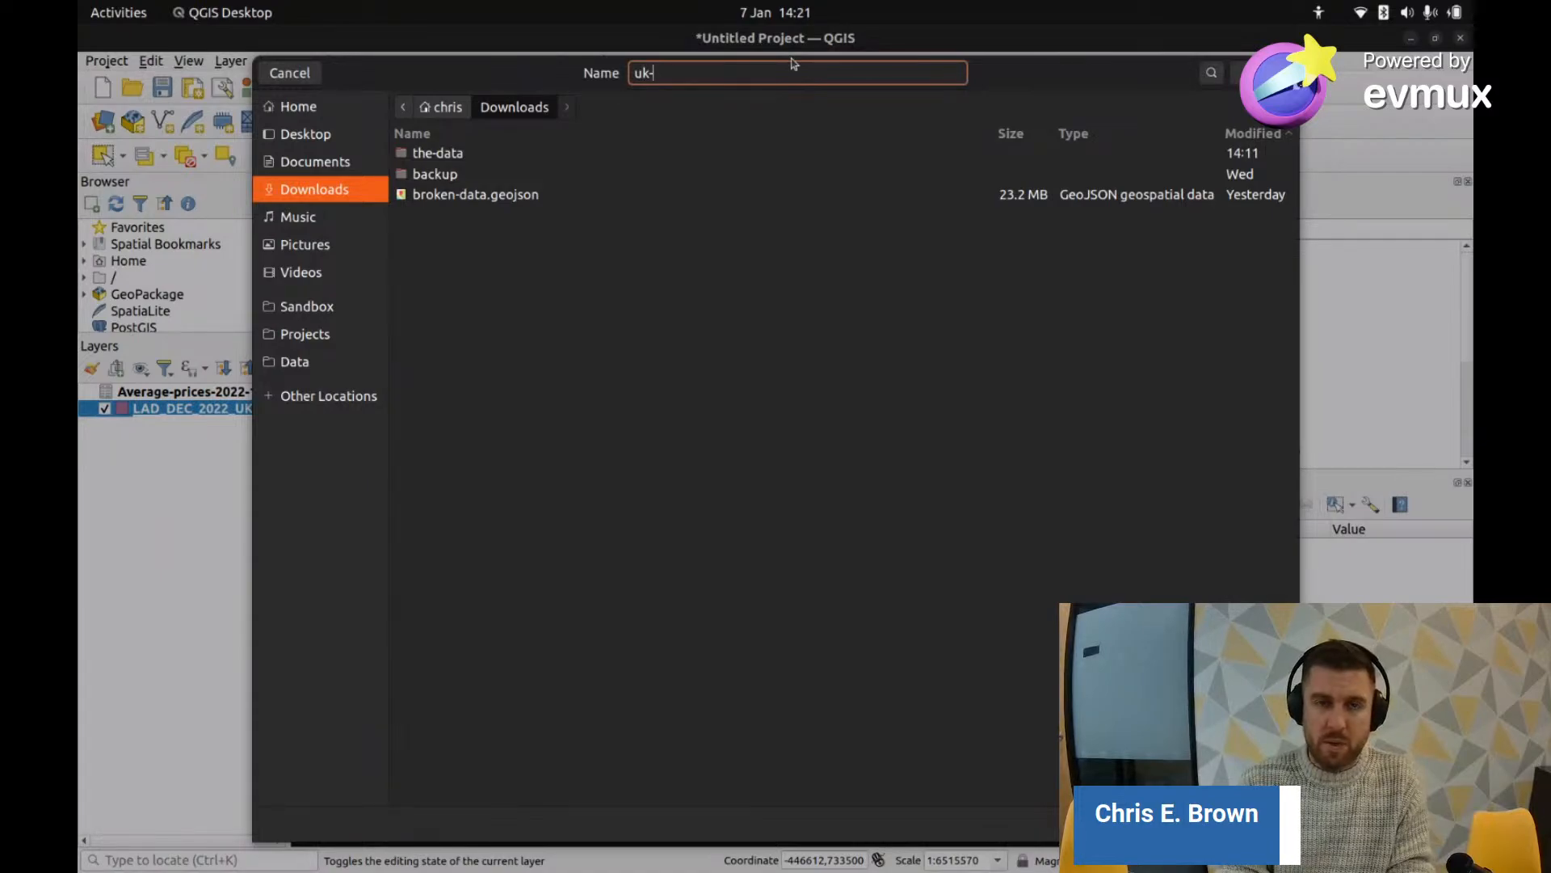
text(house)
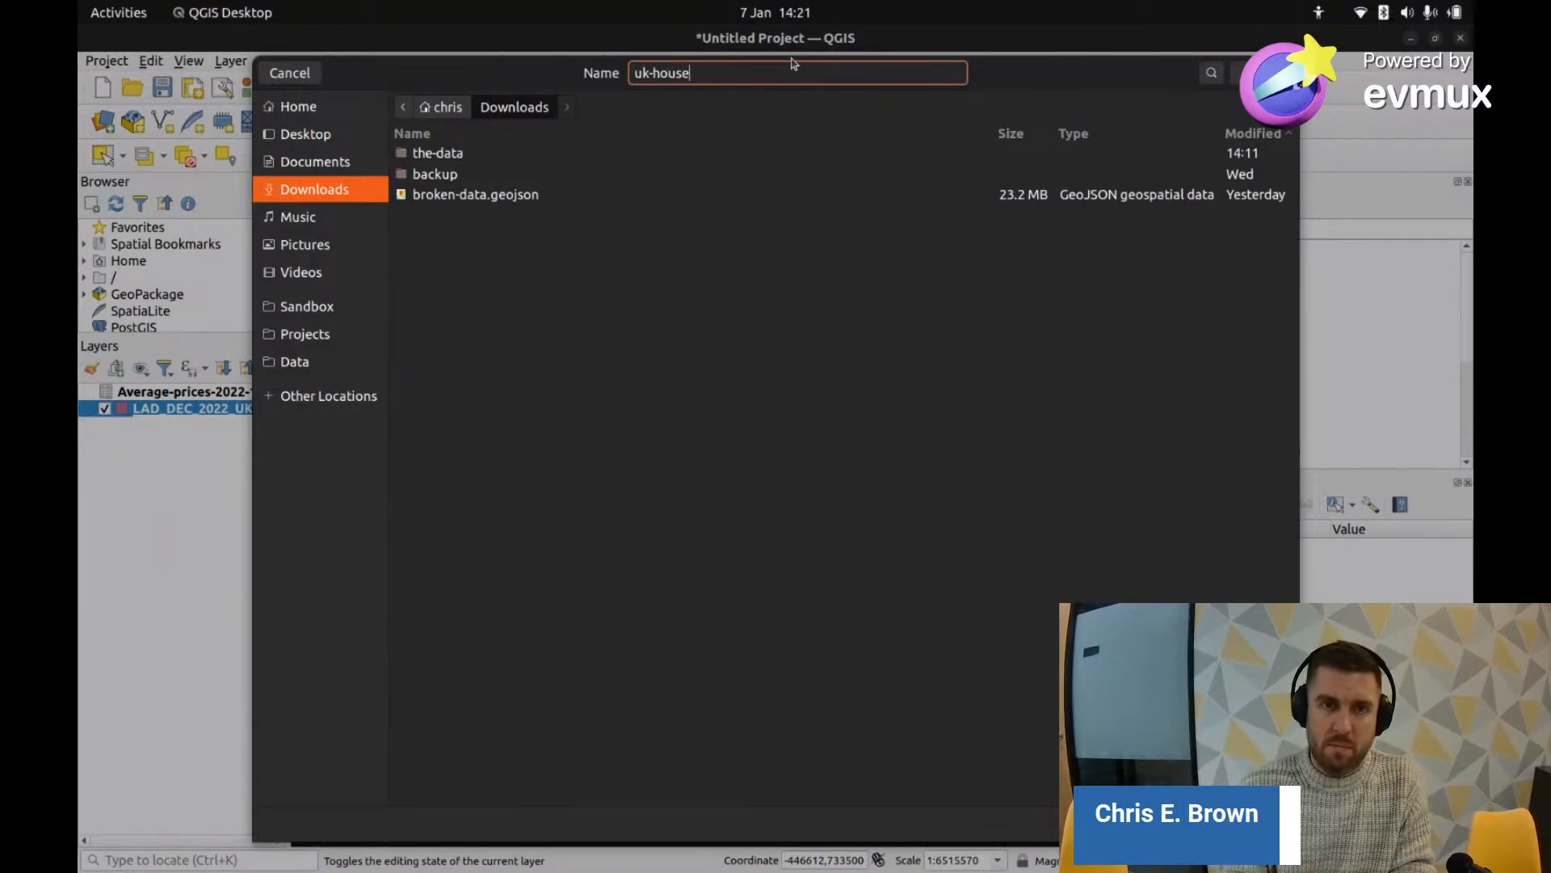
text(-pri)
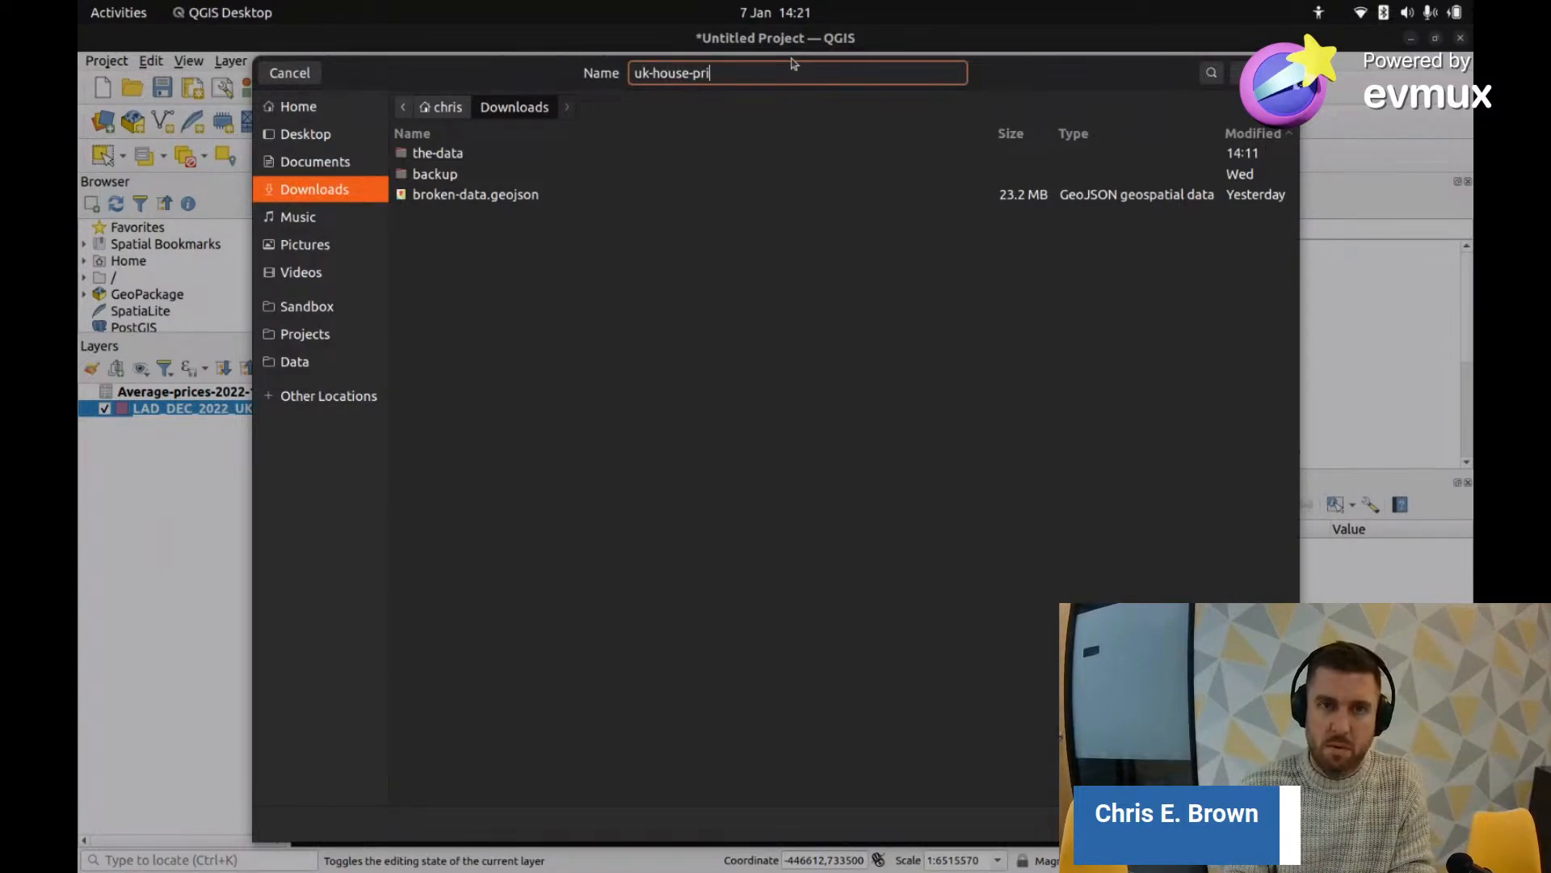
key(BackSpace)
key(BackSpace)
key(BackSpace)
key(BackSpace)
key(BackSpace)
key(BackSpace)
key(BackSpace)
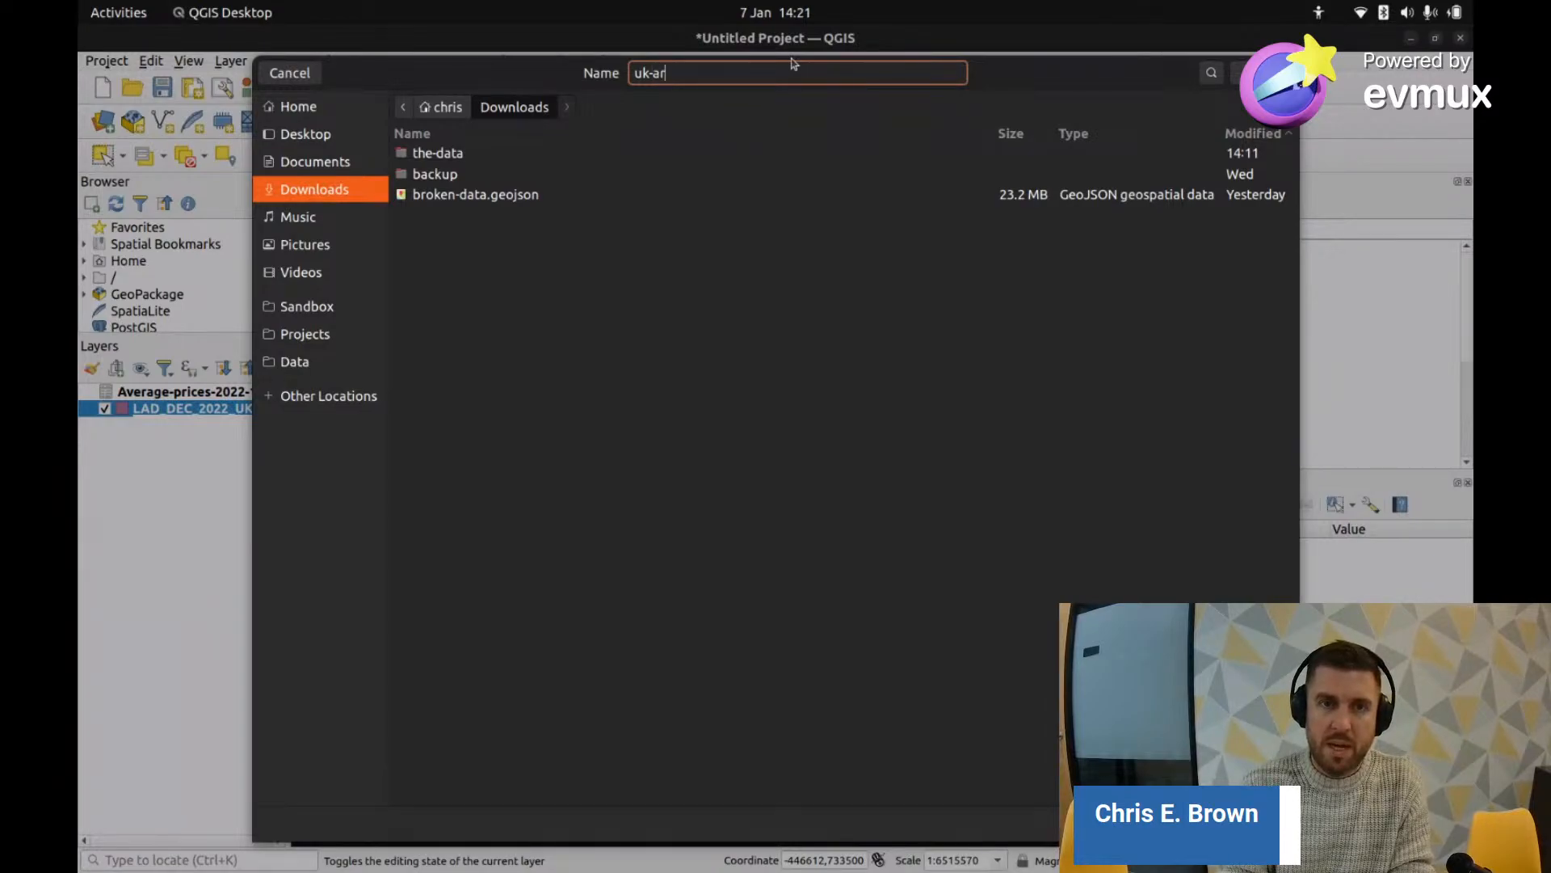
text(area-house-)
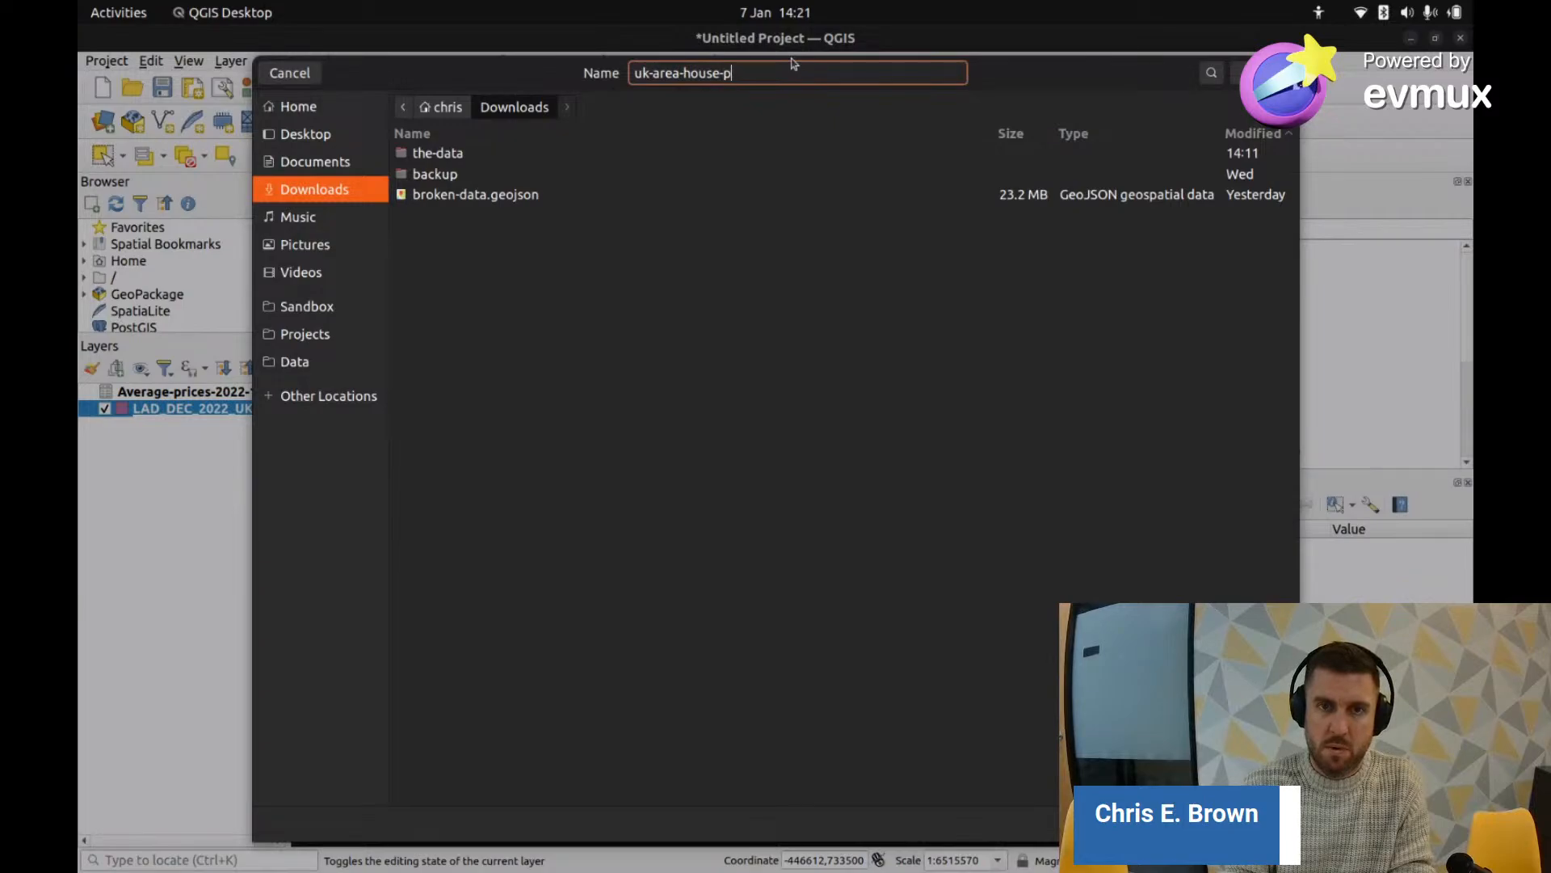
text(price-20)
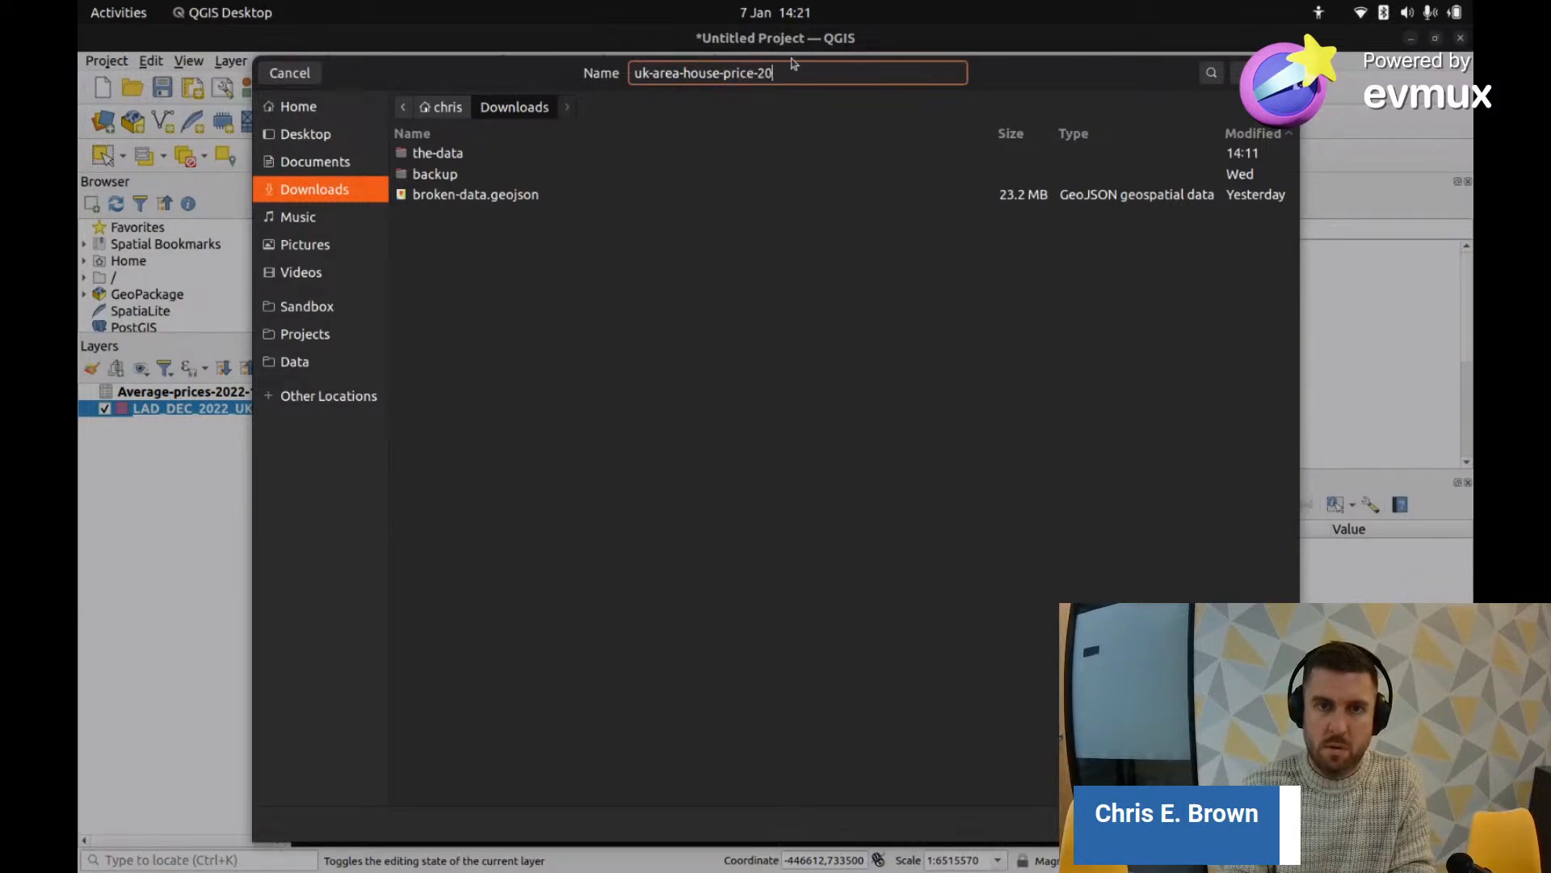
text(22-10)
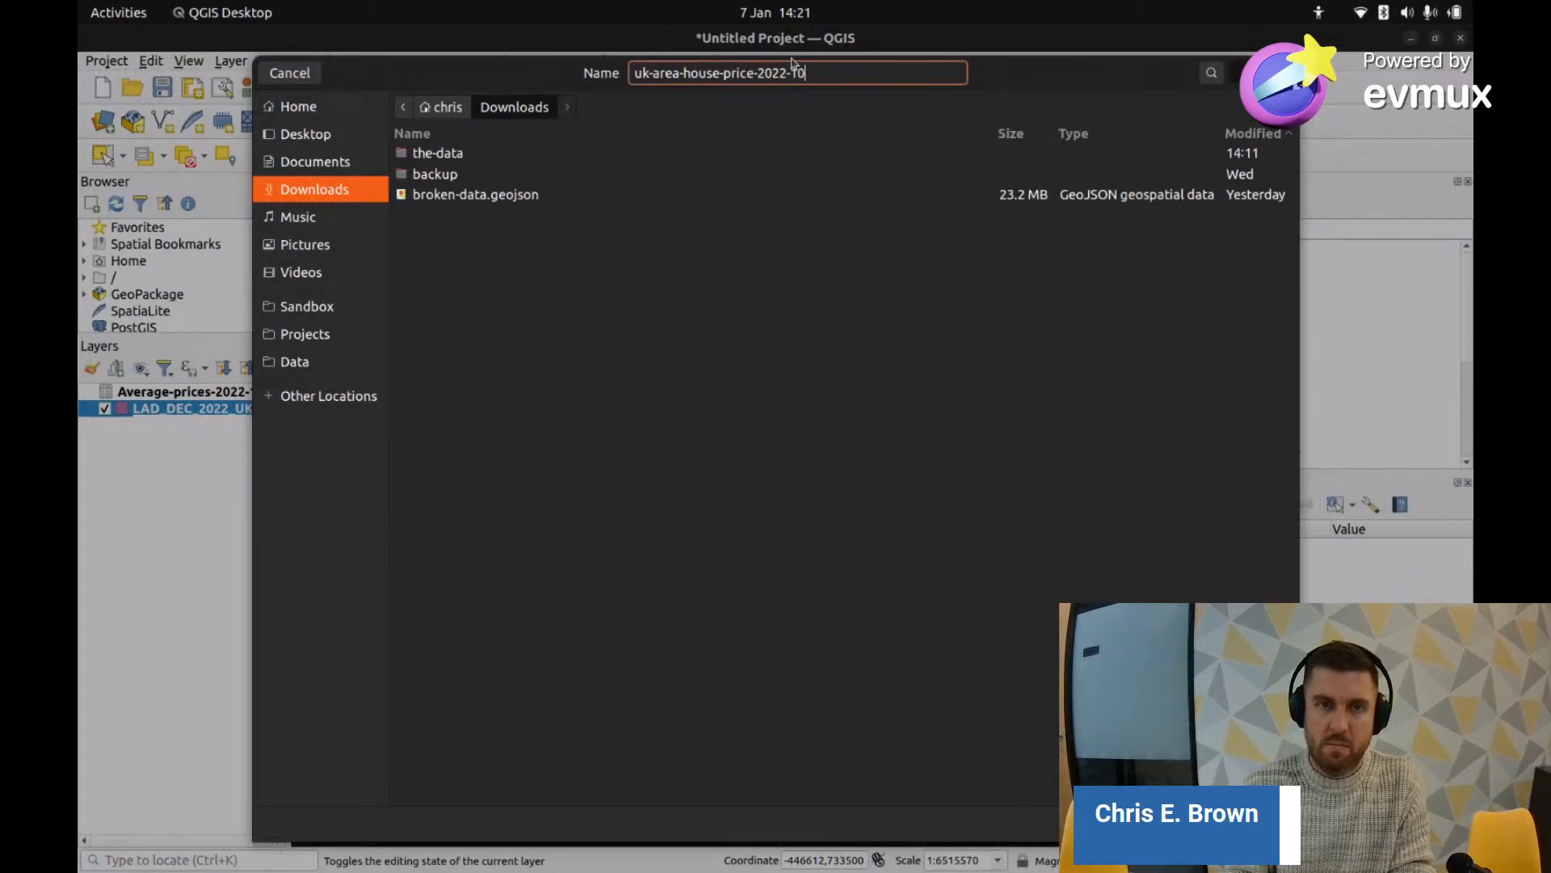
key(Return)
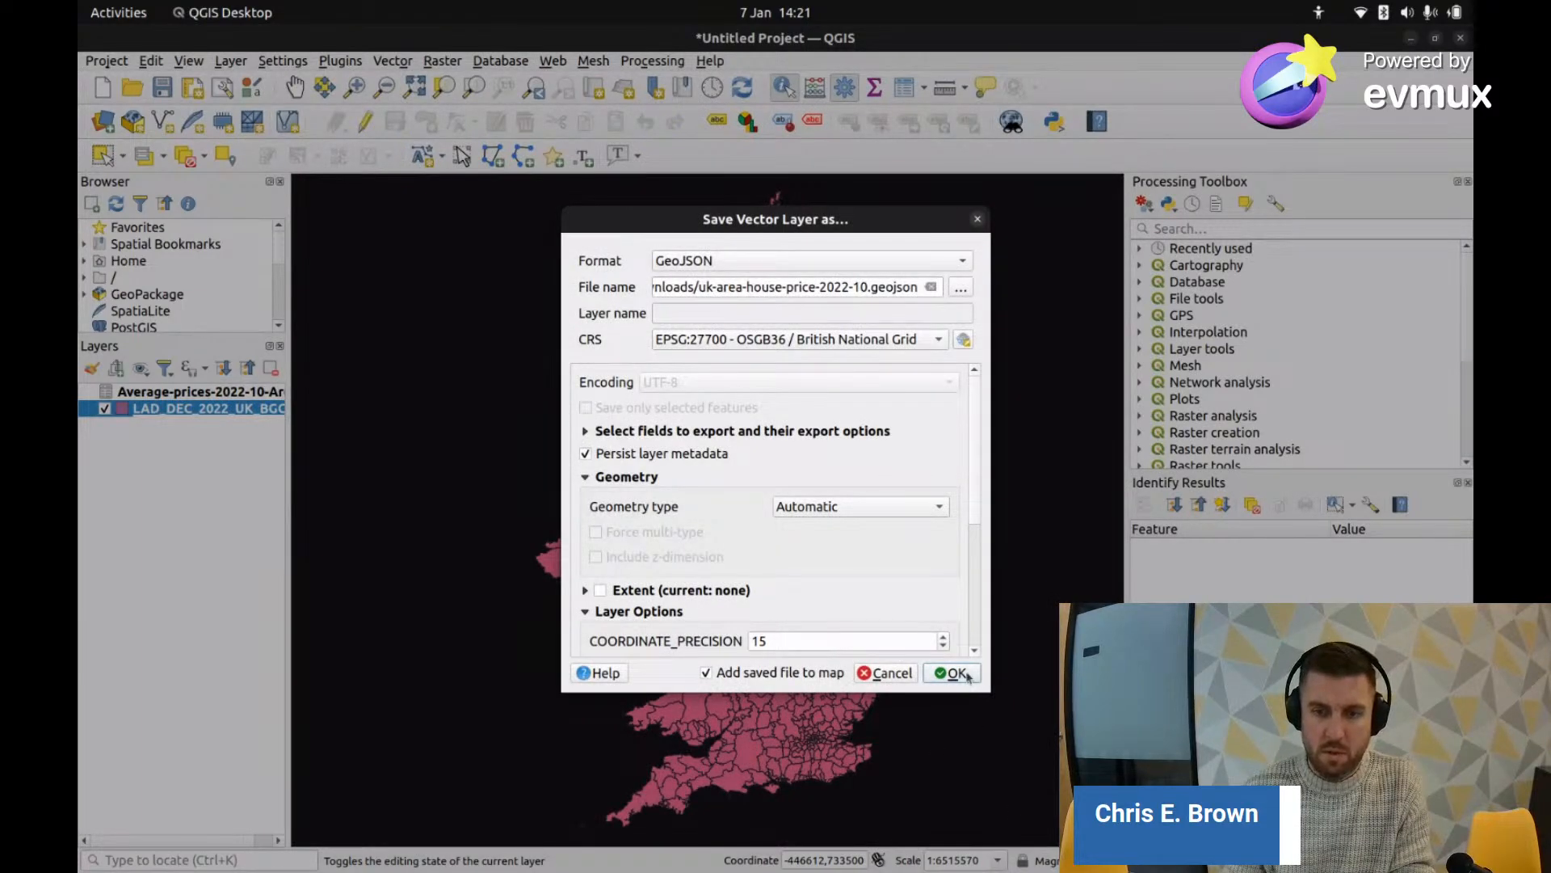
click(968, 675)
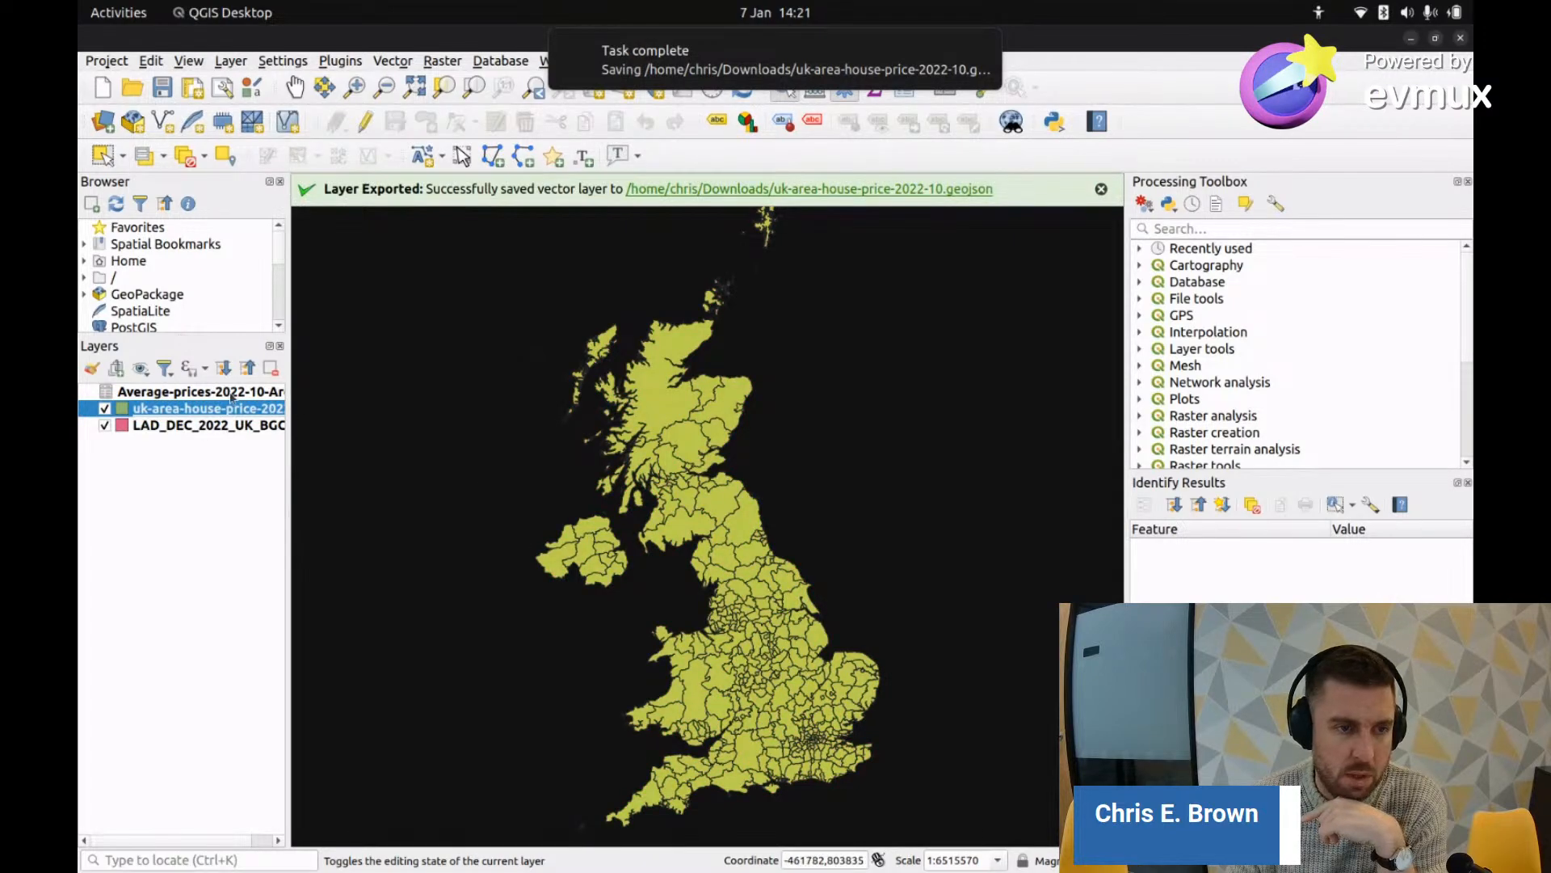
Step: Open the exported uk-area-house-price-2022-10 layer's attribute table and turn on editing
right_click(200, 410)
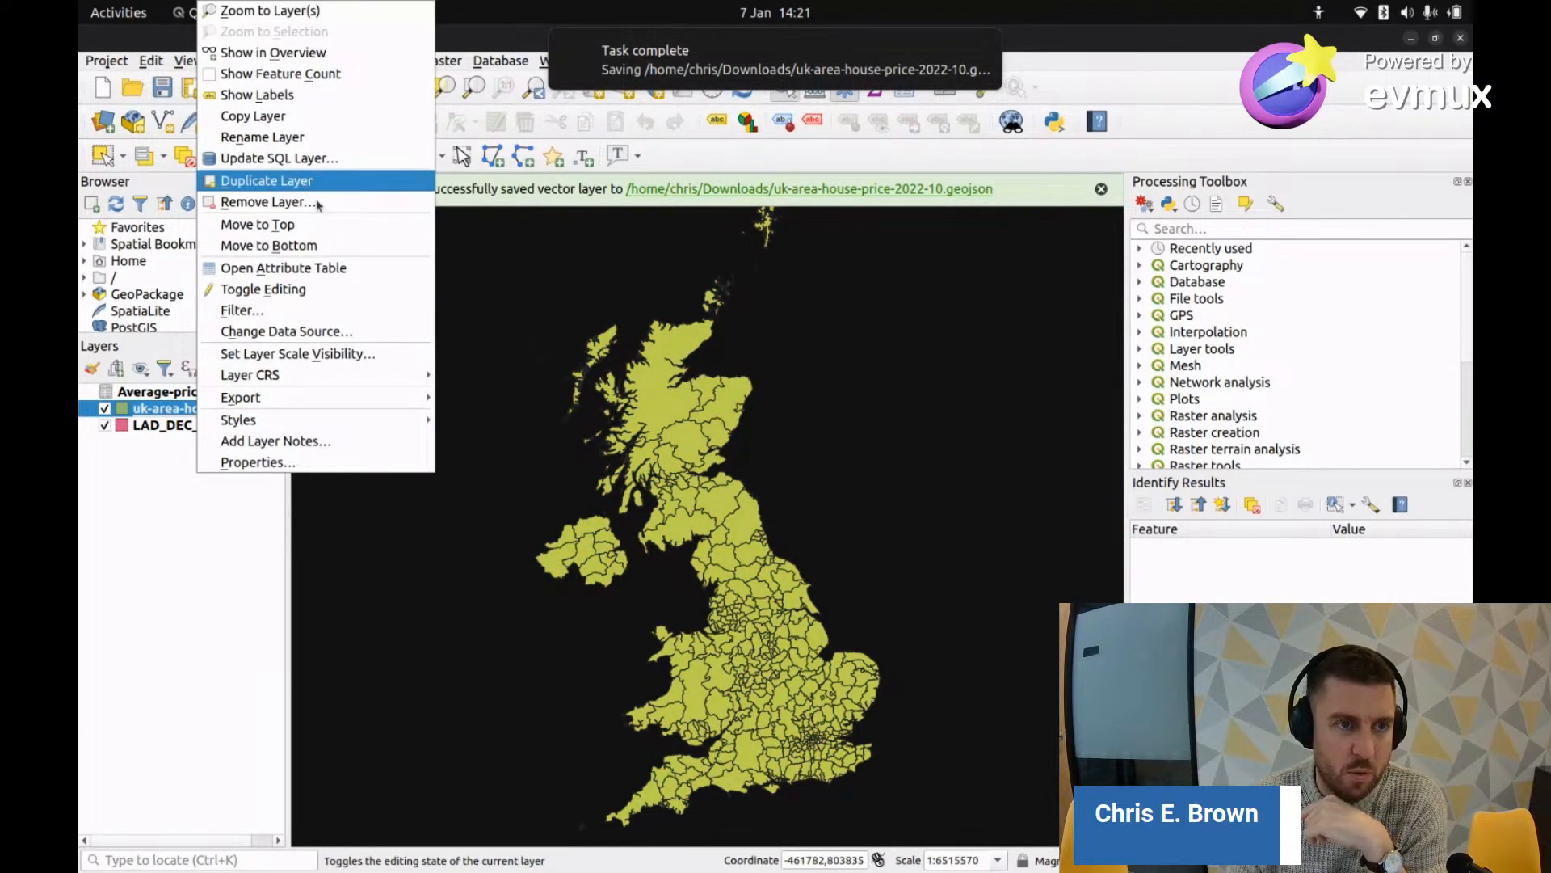
click(330, 268)
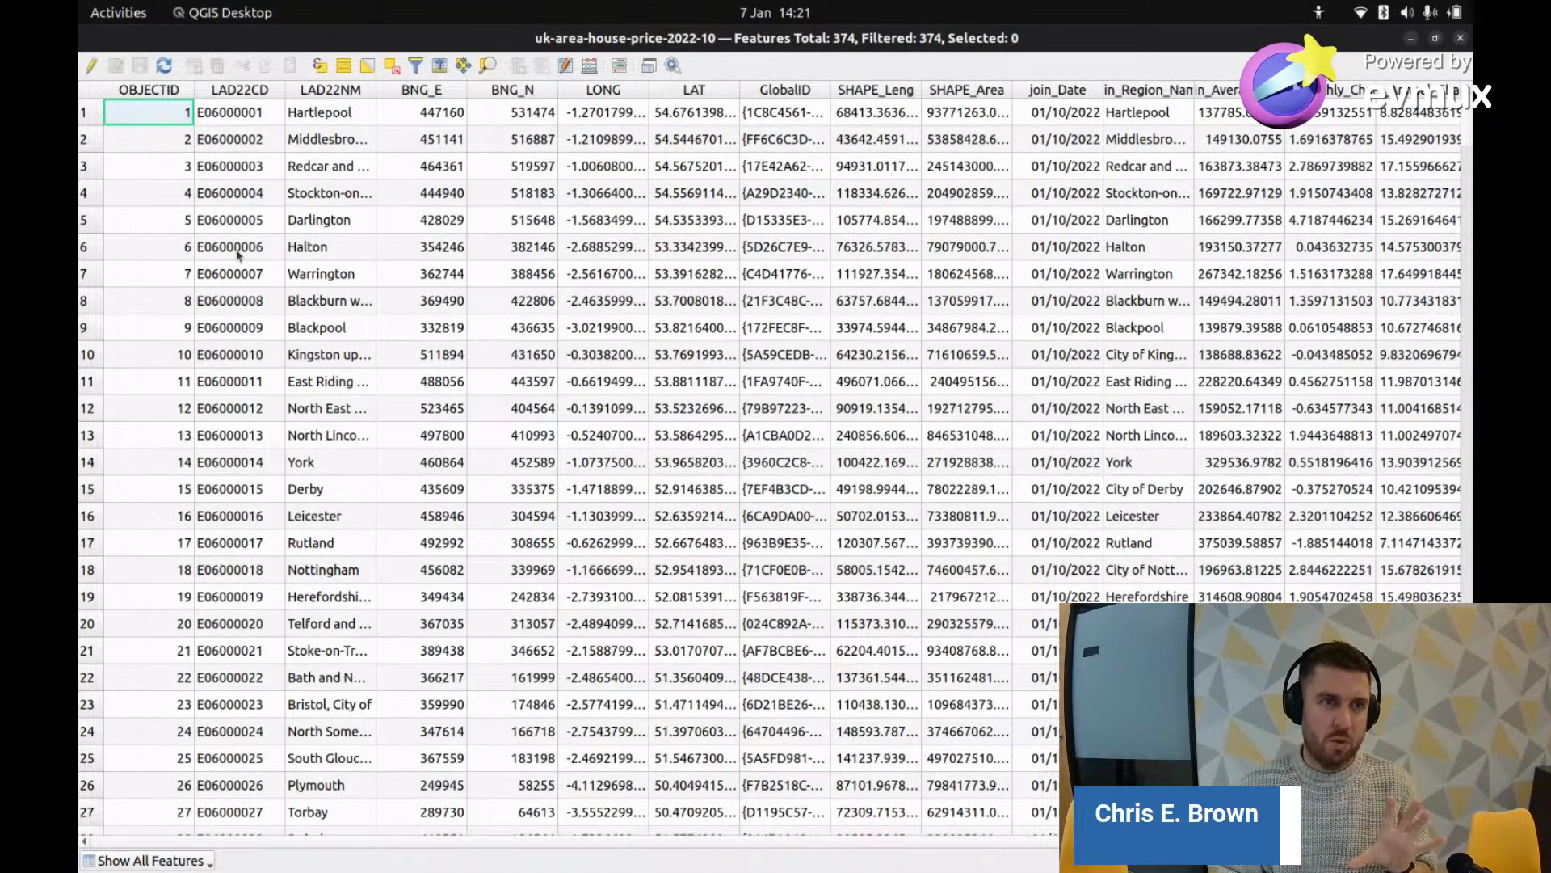
click(91, 65)
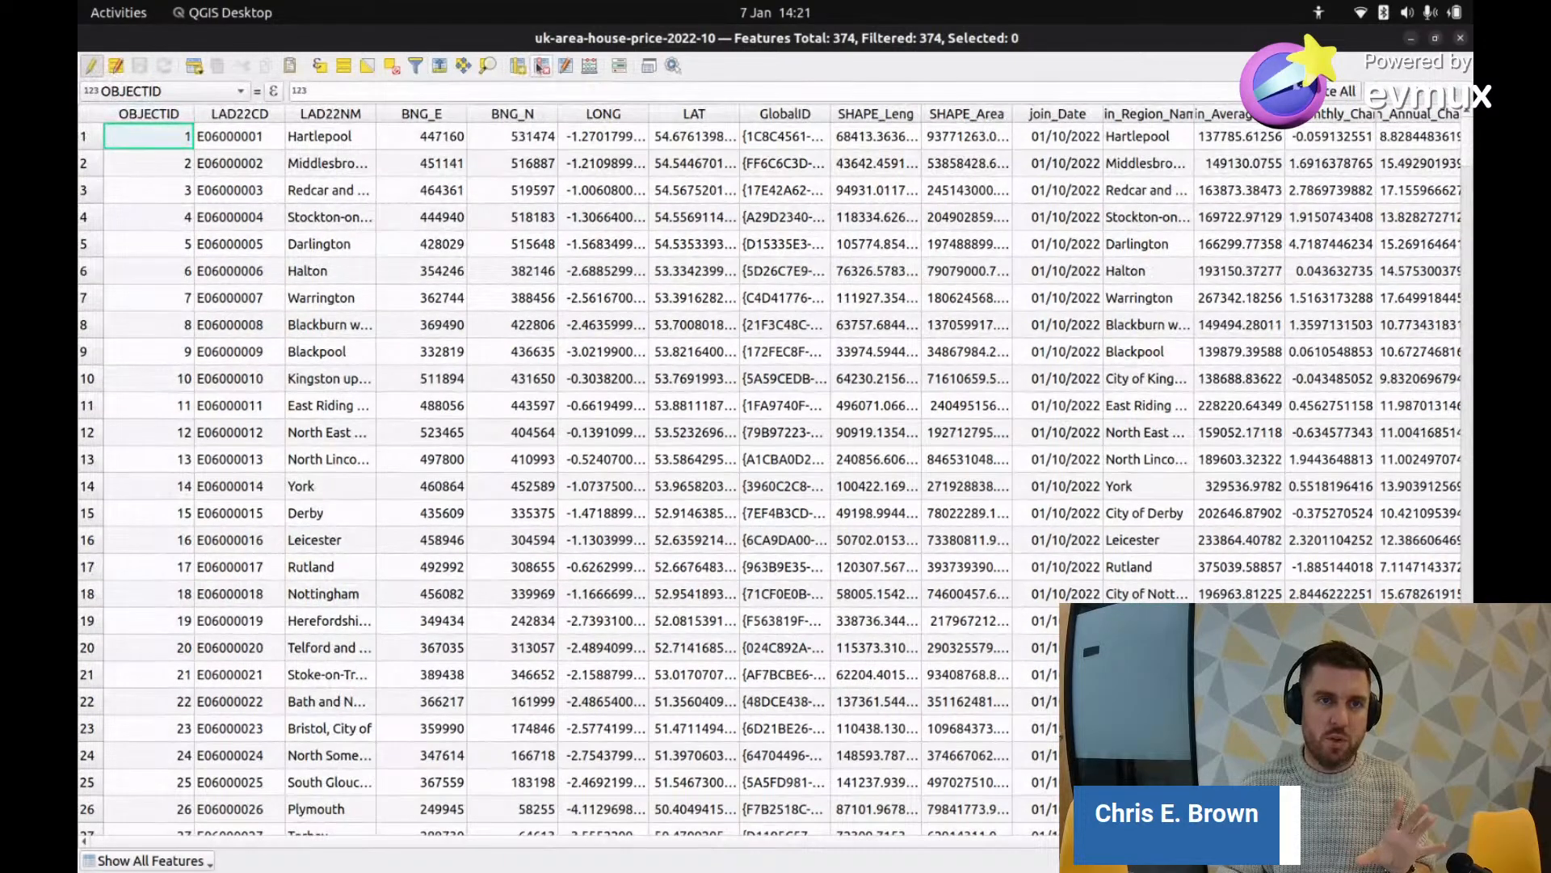
Step: Mark OBJECTID, LAD22NM and BNG_E through LAT for deletion and confirm
click(542, 68)
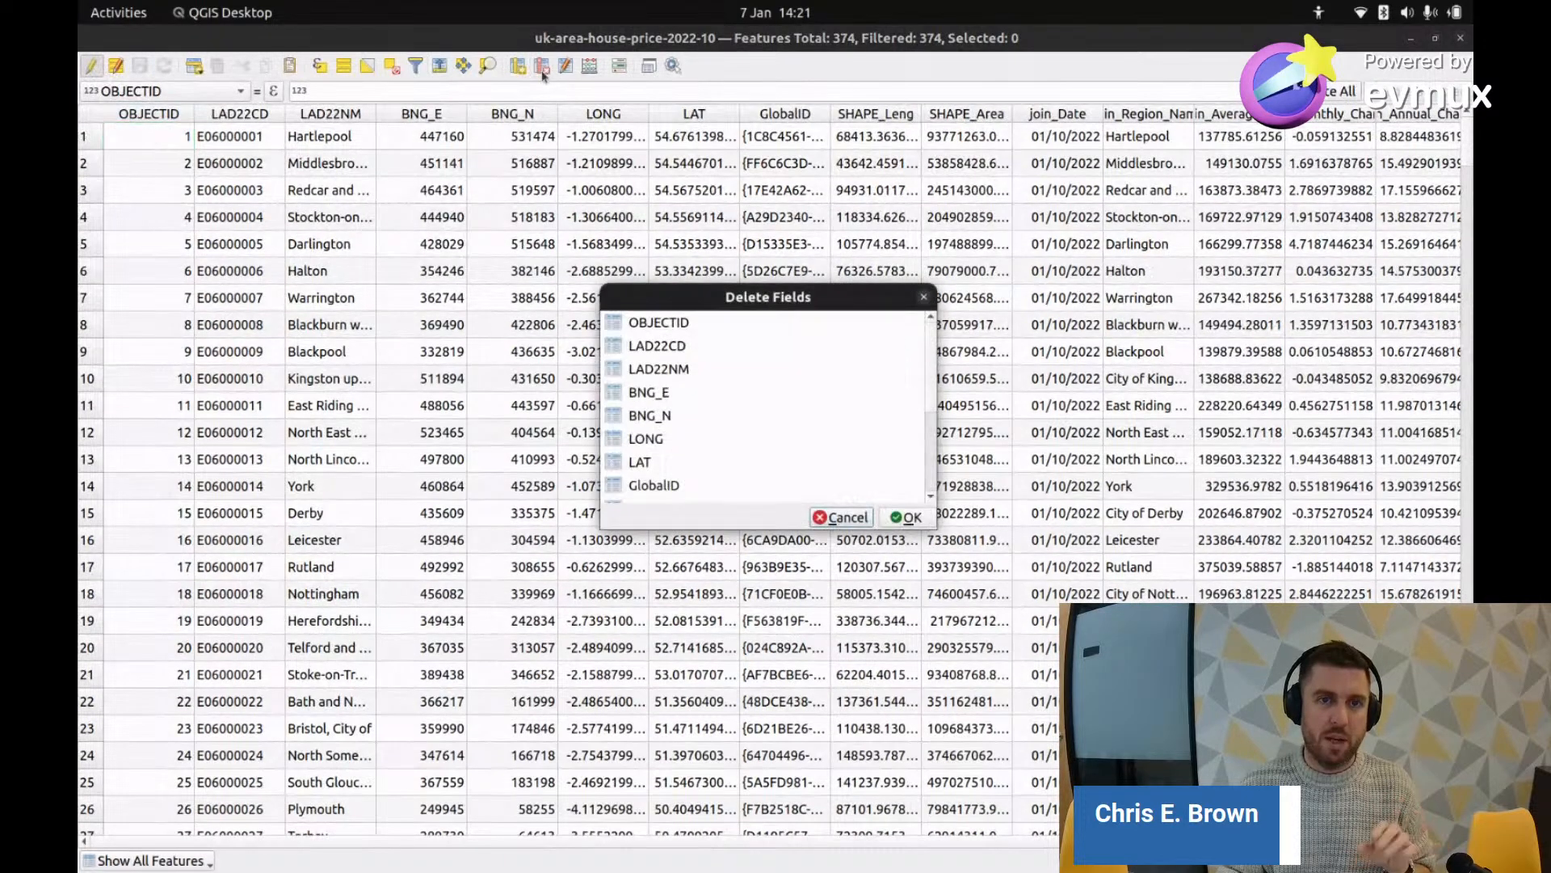
click(671, 323)
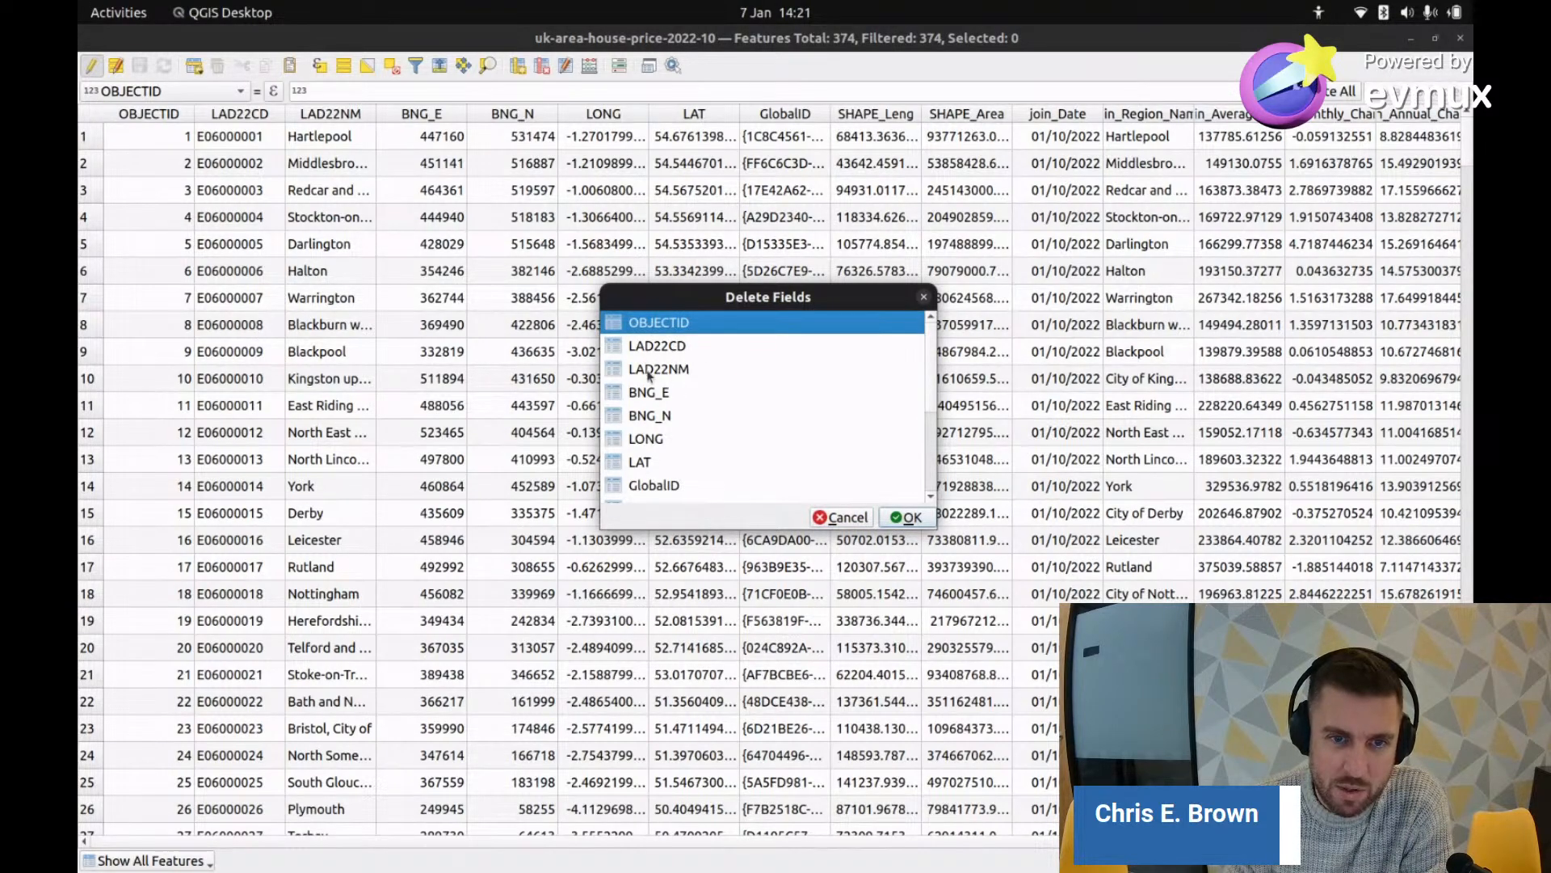
click(654, 372)
mouse_move(654, 393)
mouse_down()
mouse_move(662, 428)
mouse_move(644, 469)
mouse_move(659, 333)
mouse_move(668, 421)
mouse_move(677, 401)
mouse_up()
scroll(659, 462, down, 2)
scroll(674, 414, down, 1)
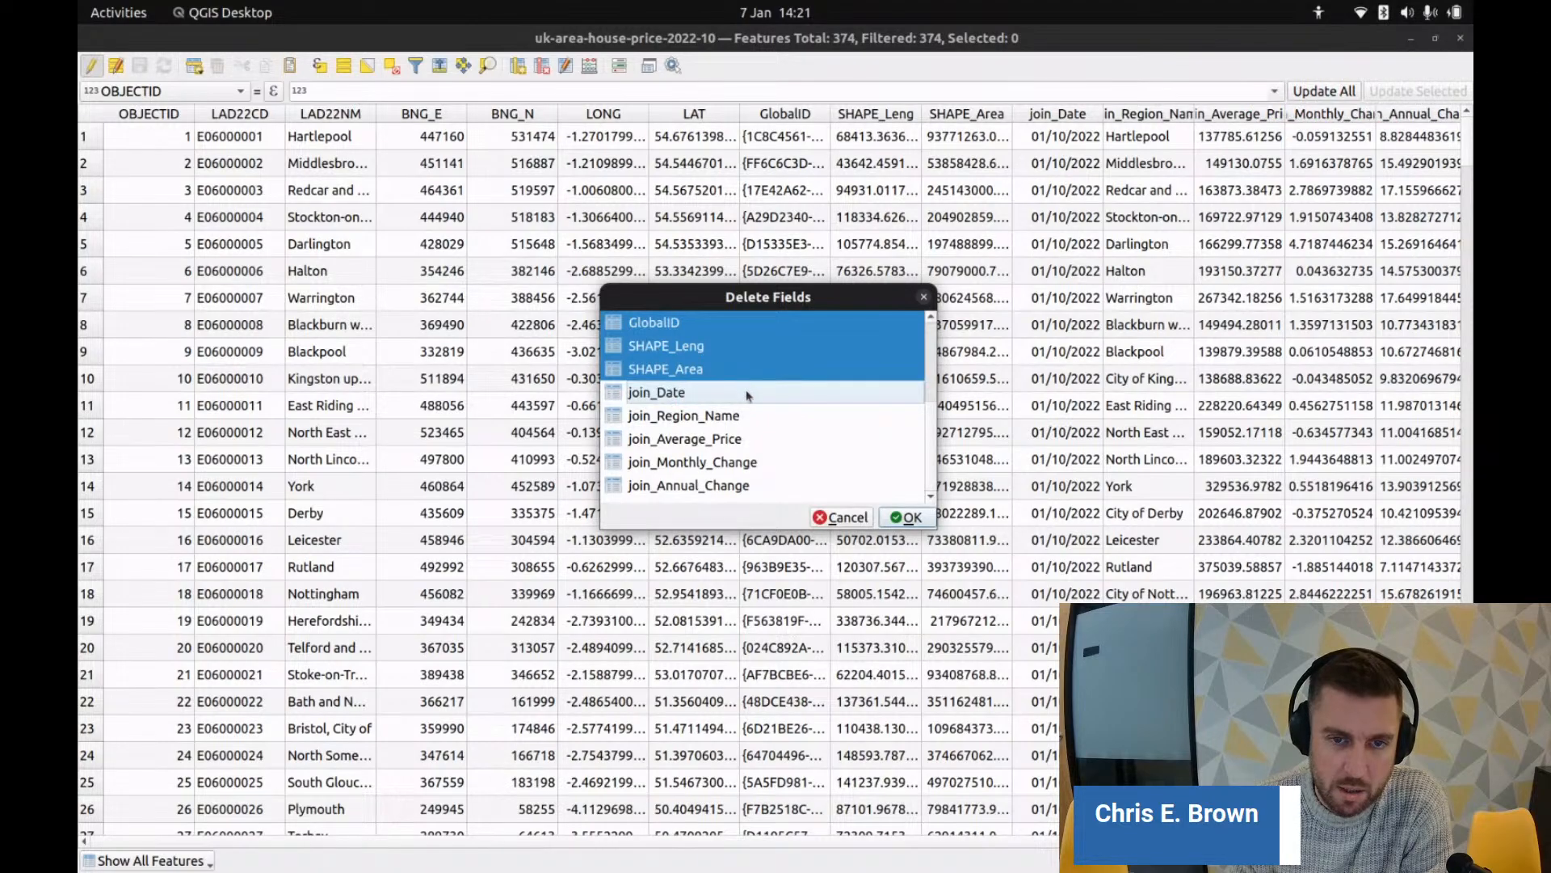
click(910, 518)
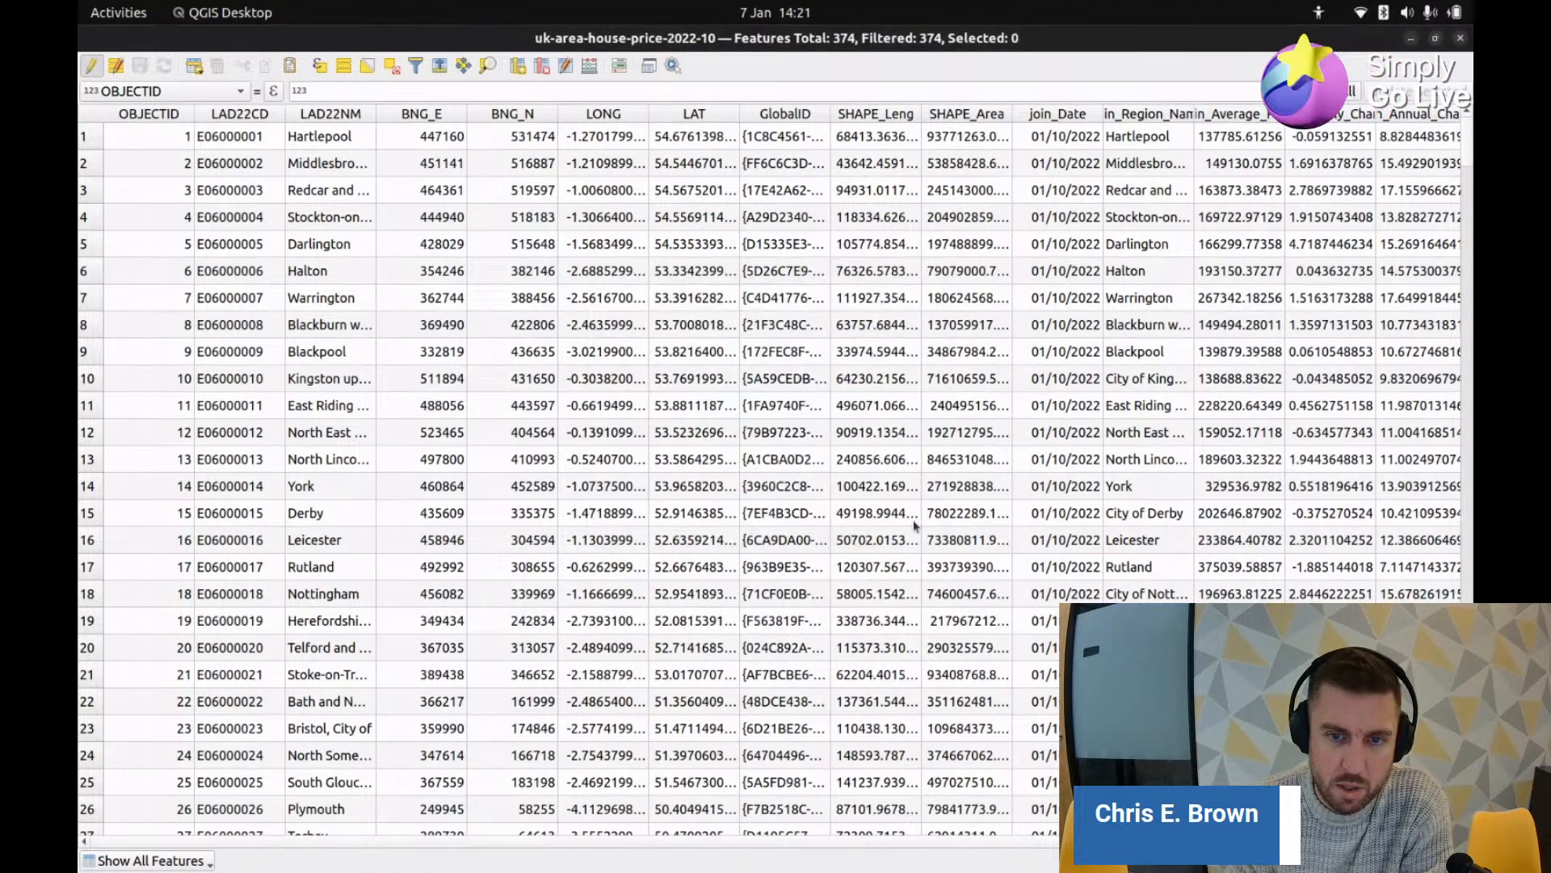
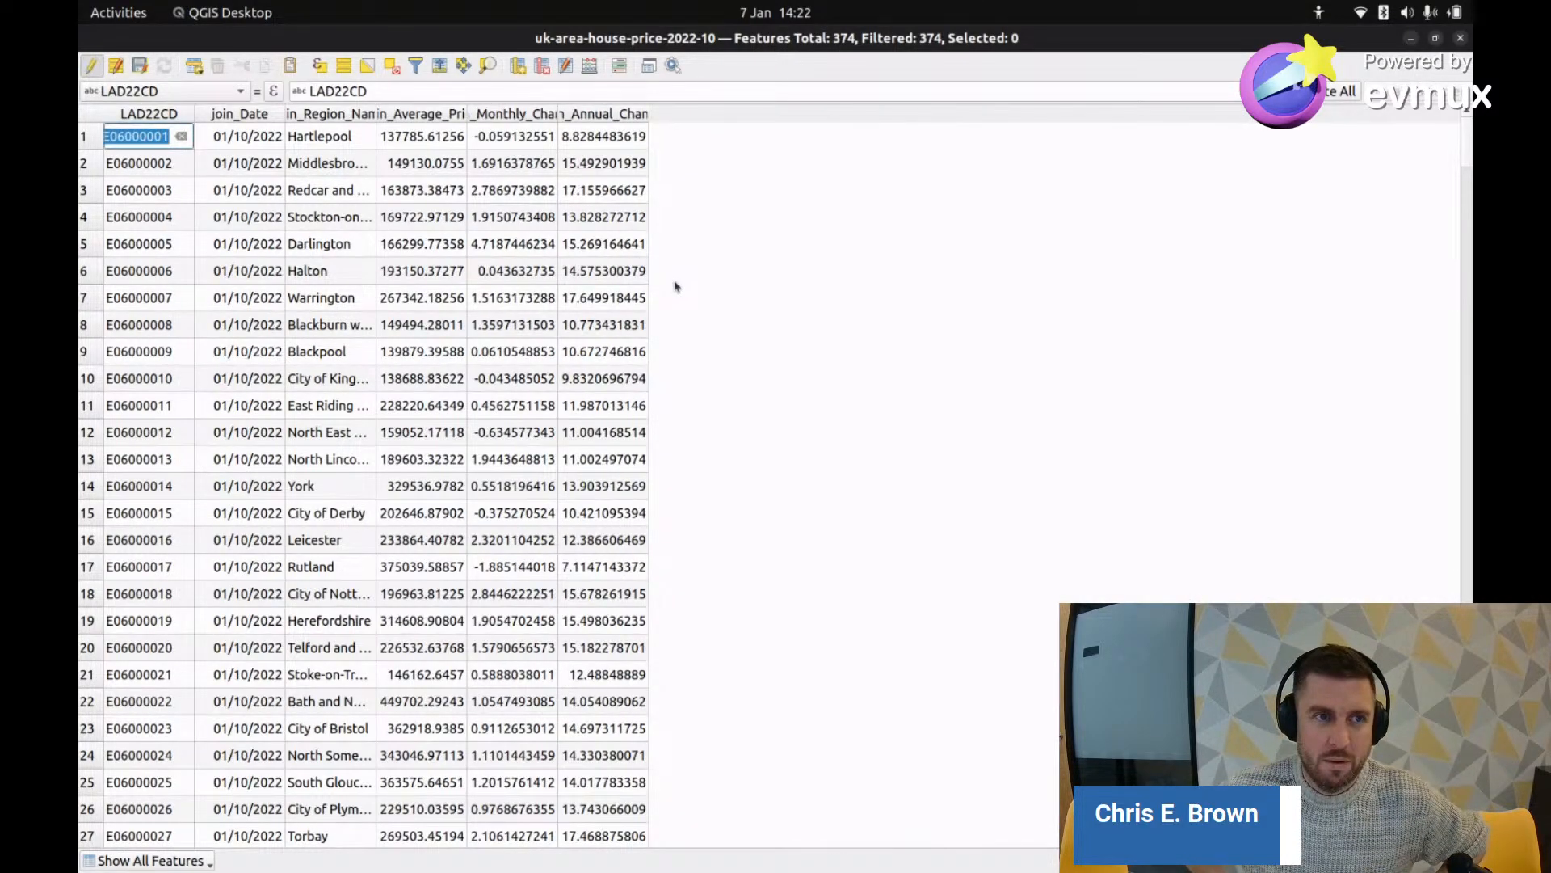
Step: Stop editing the uk-area-house-price-2022-10 layer and save the column deletions
click(1247, 438)
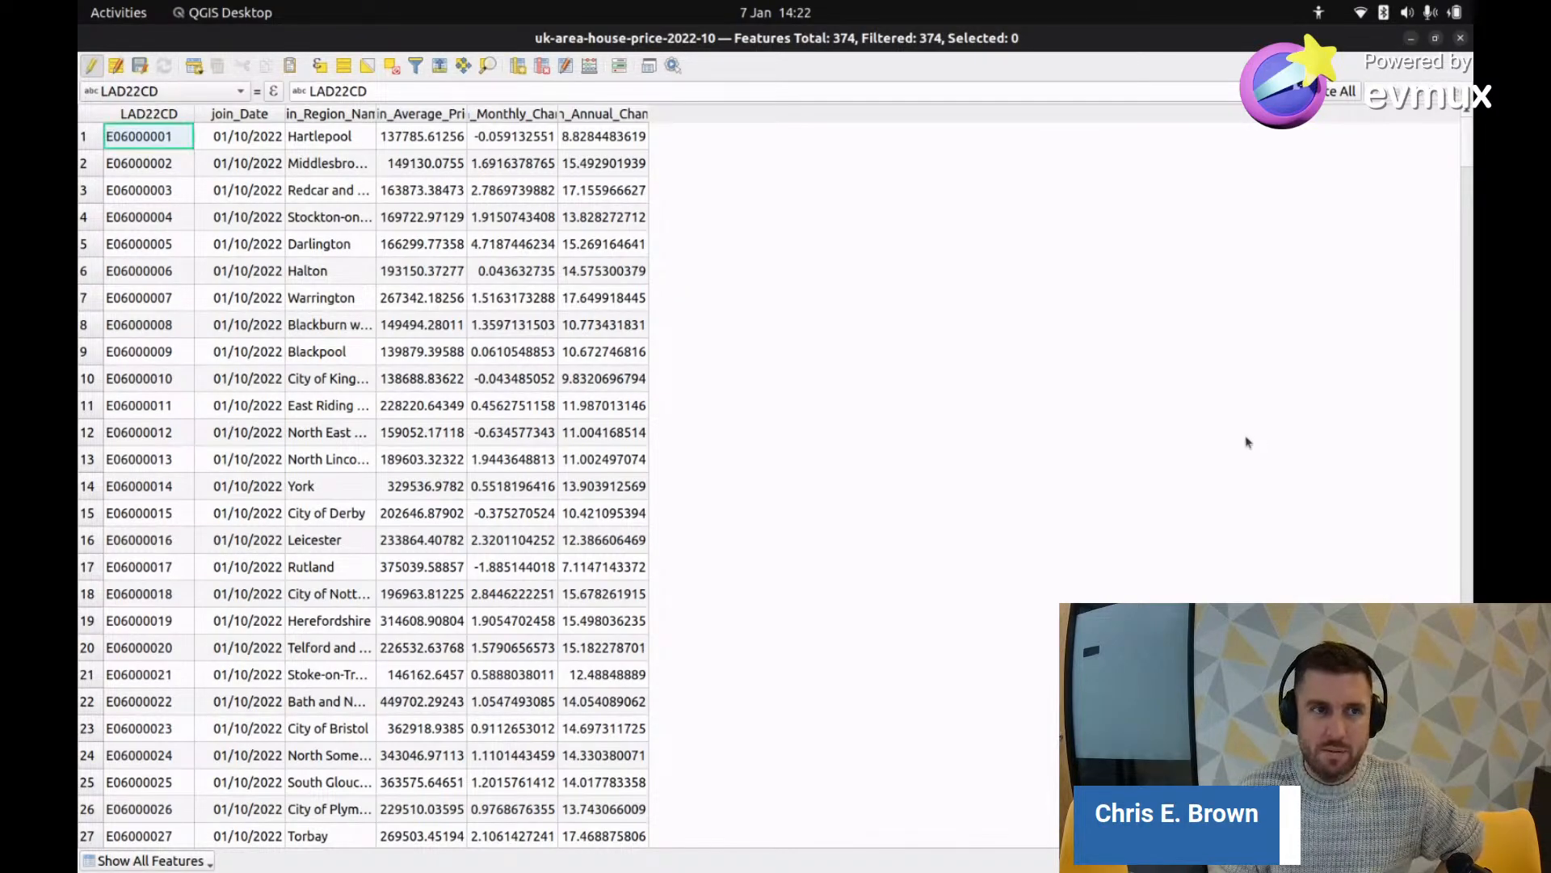
click(92, 66)
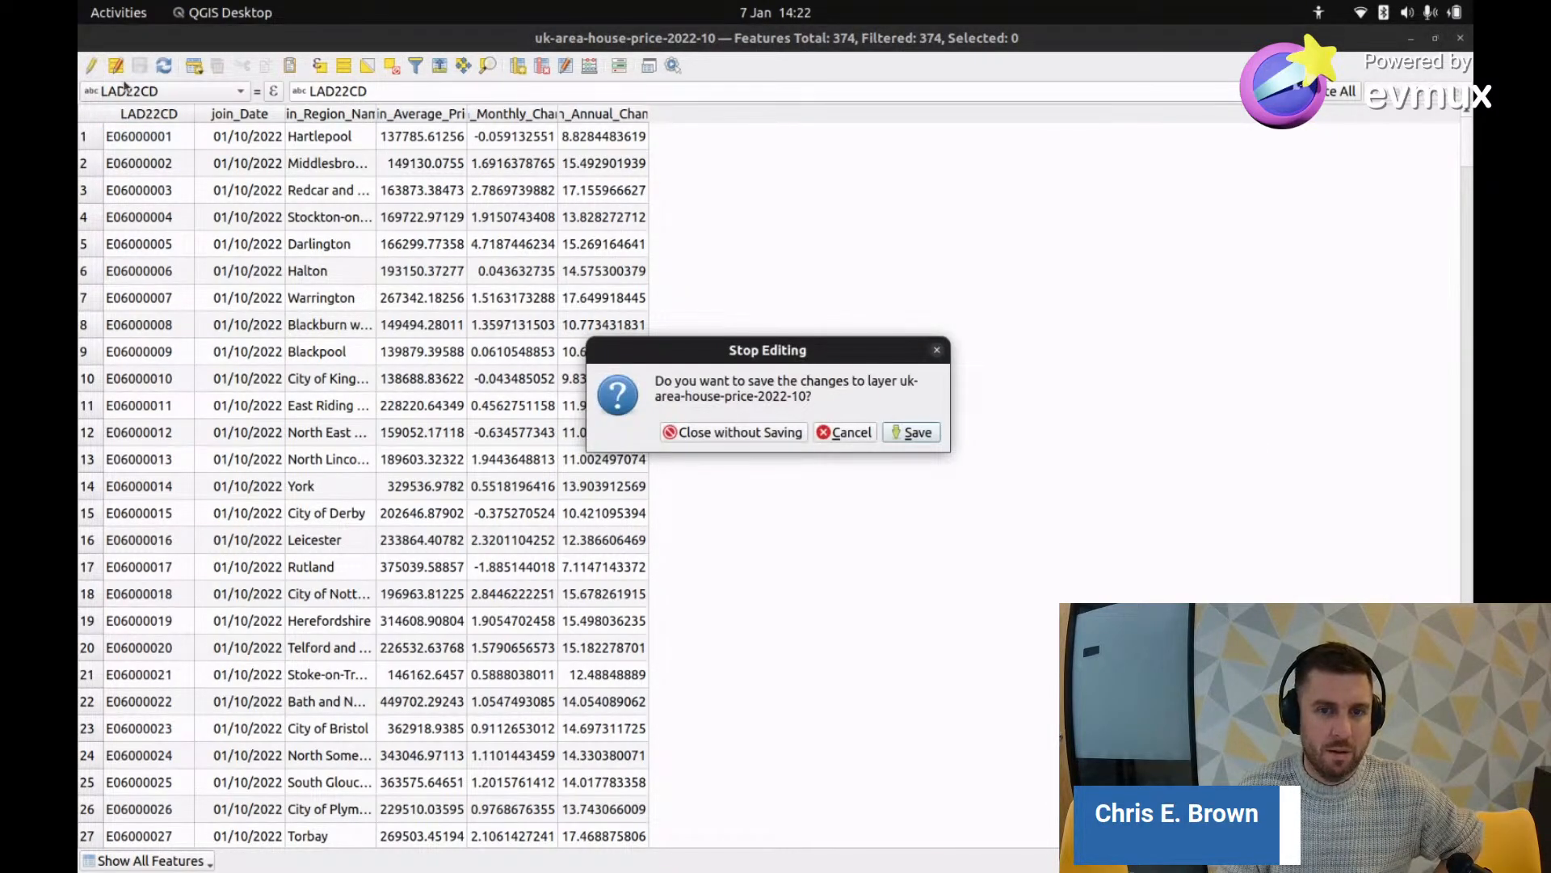
click(928, 428)
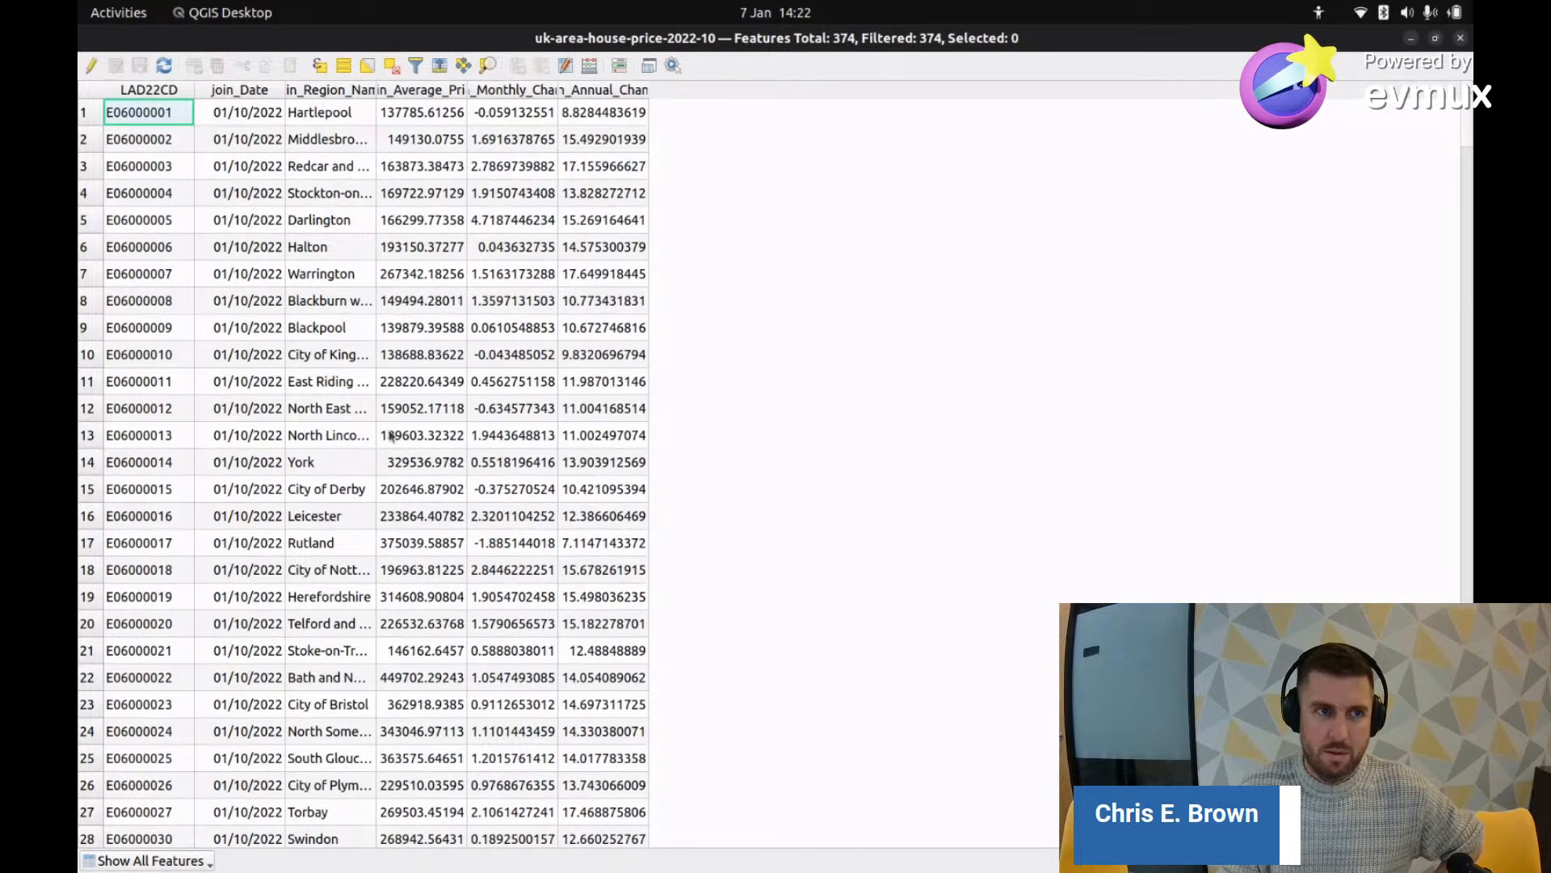
Step: Review the attribute table and select row 50, the E06000053 record with NULL price fields
scroll(391, 436, down, 7)
scroll(388, 440, up, 7)
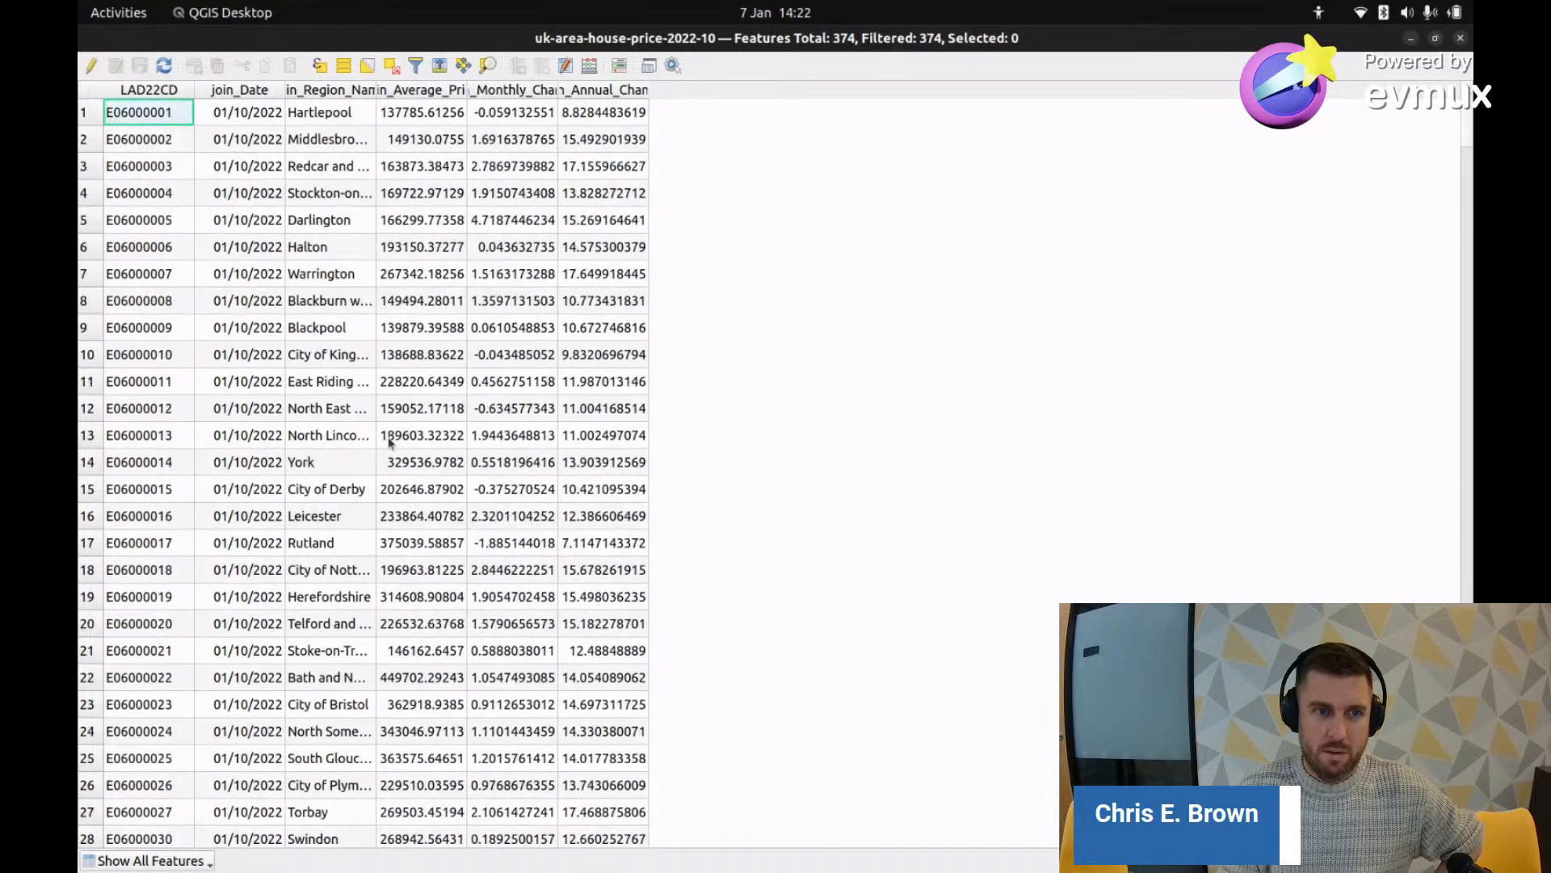
scroll(389, 441, down, 15)
scroll(388, 437, up, 3)
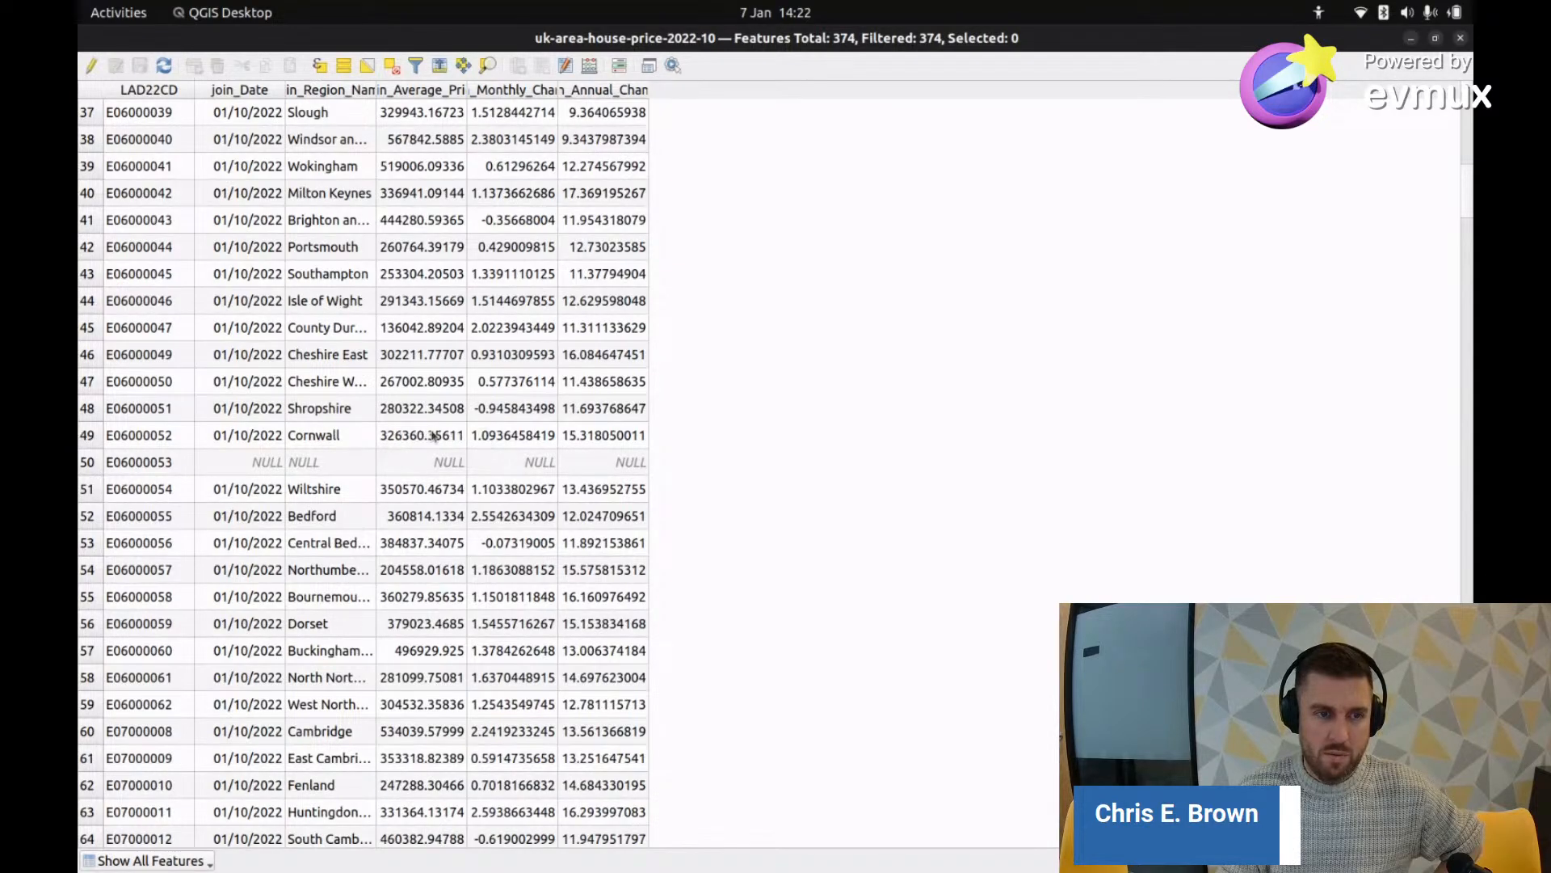
scroll(420, 440, down, 7)
scroll(429, 446, down, 15)
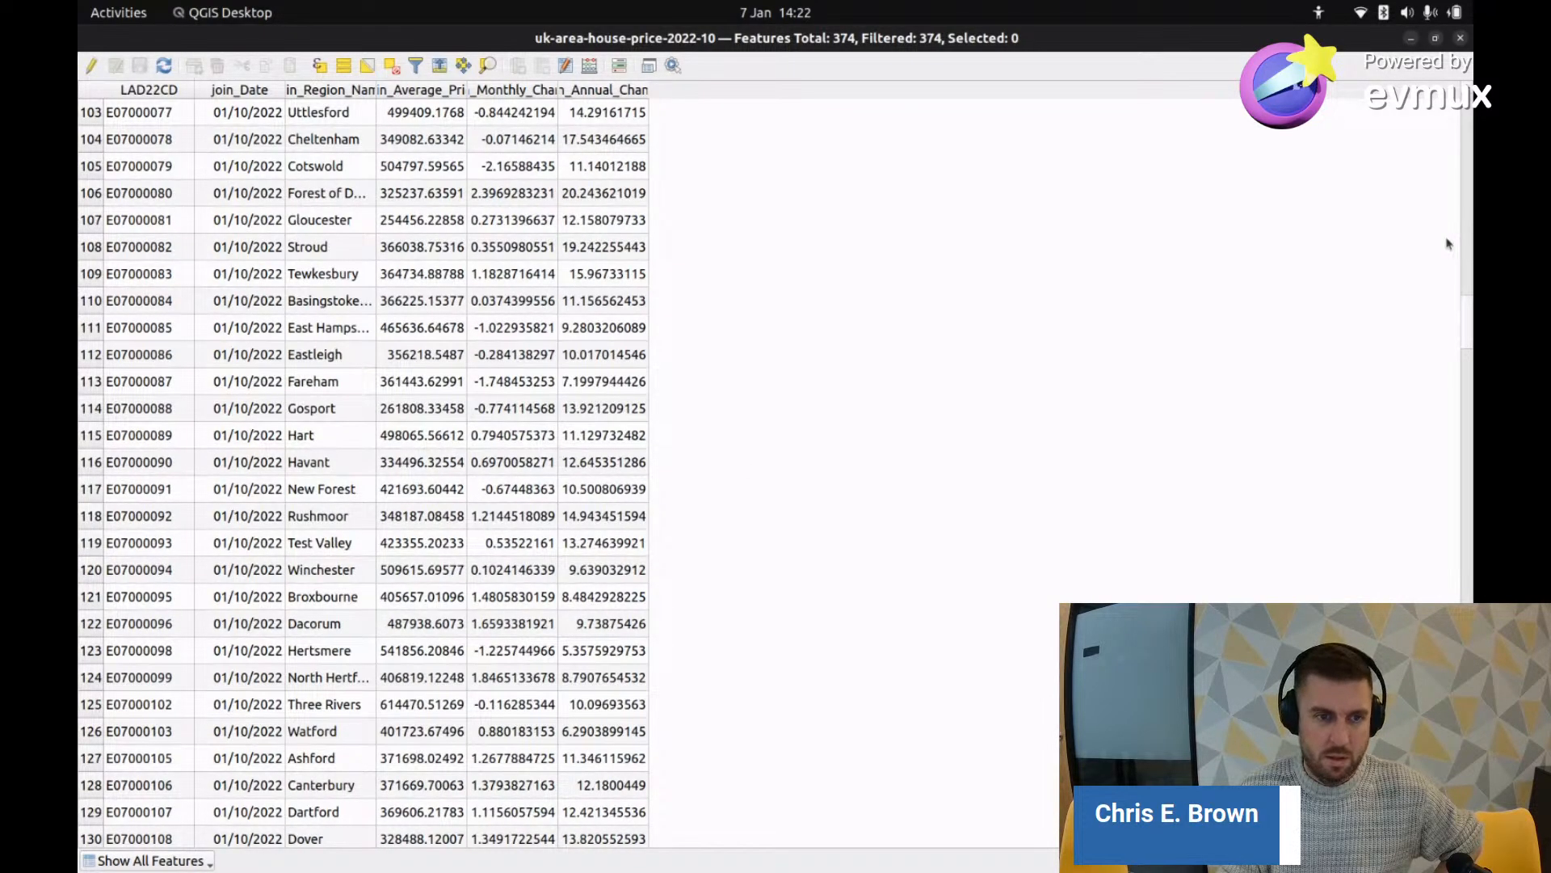
scroll(1465, 308, down, 20)
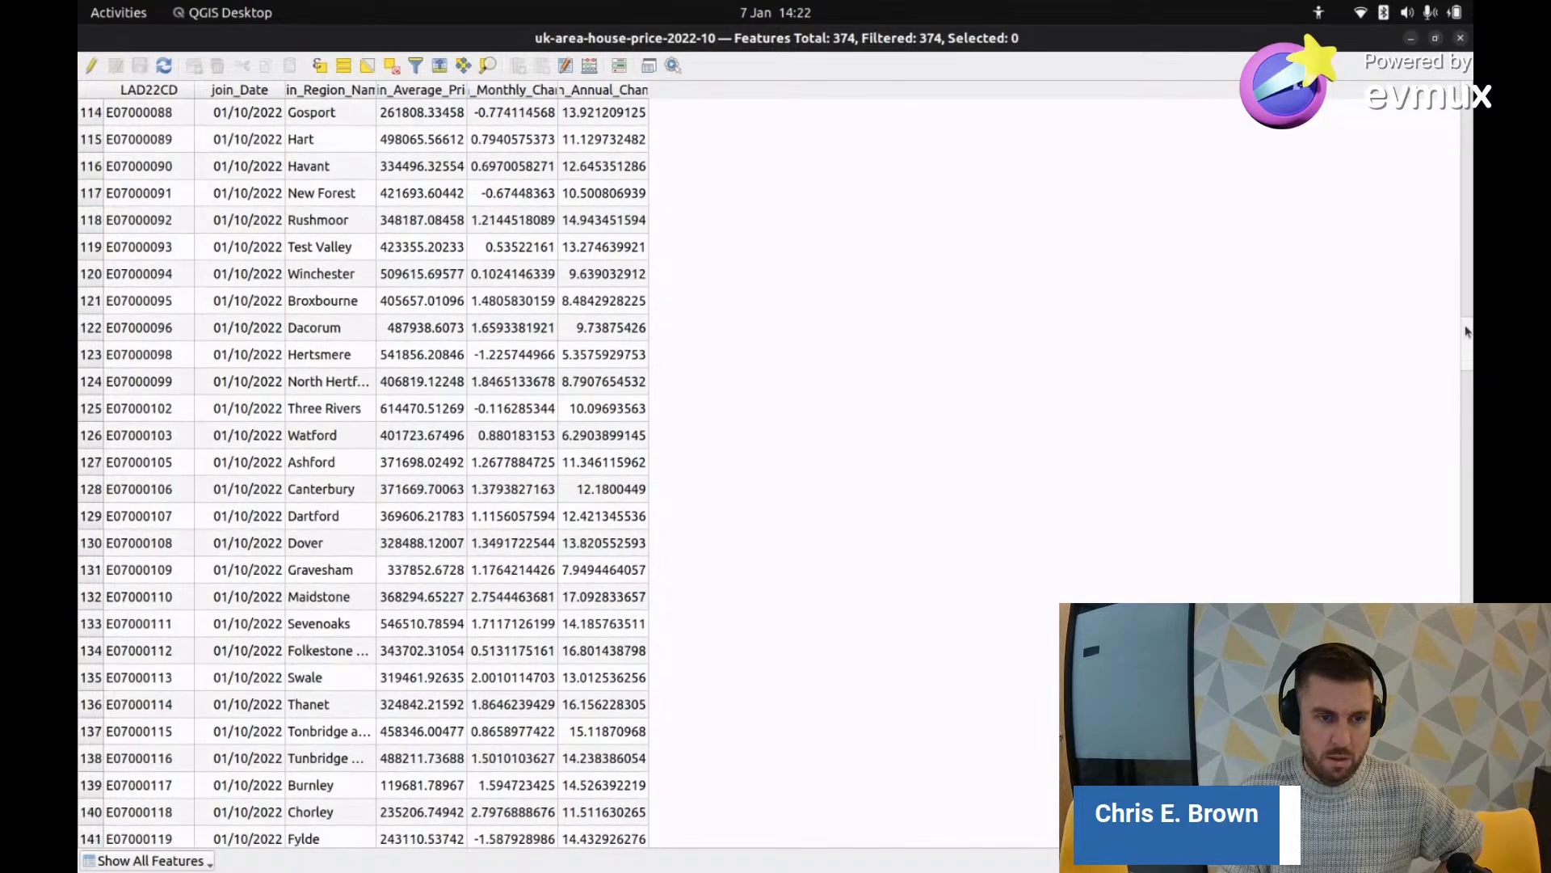
scroll(1450, 414, up, 20)
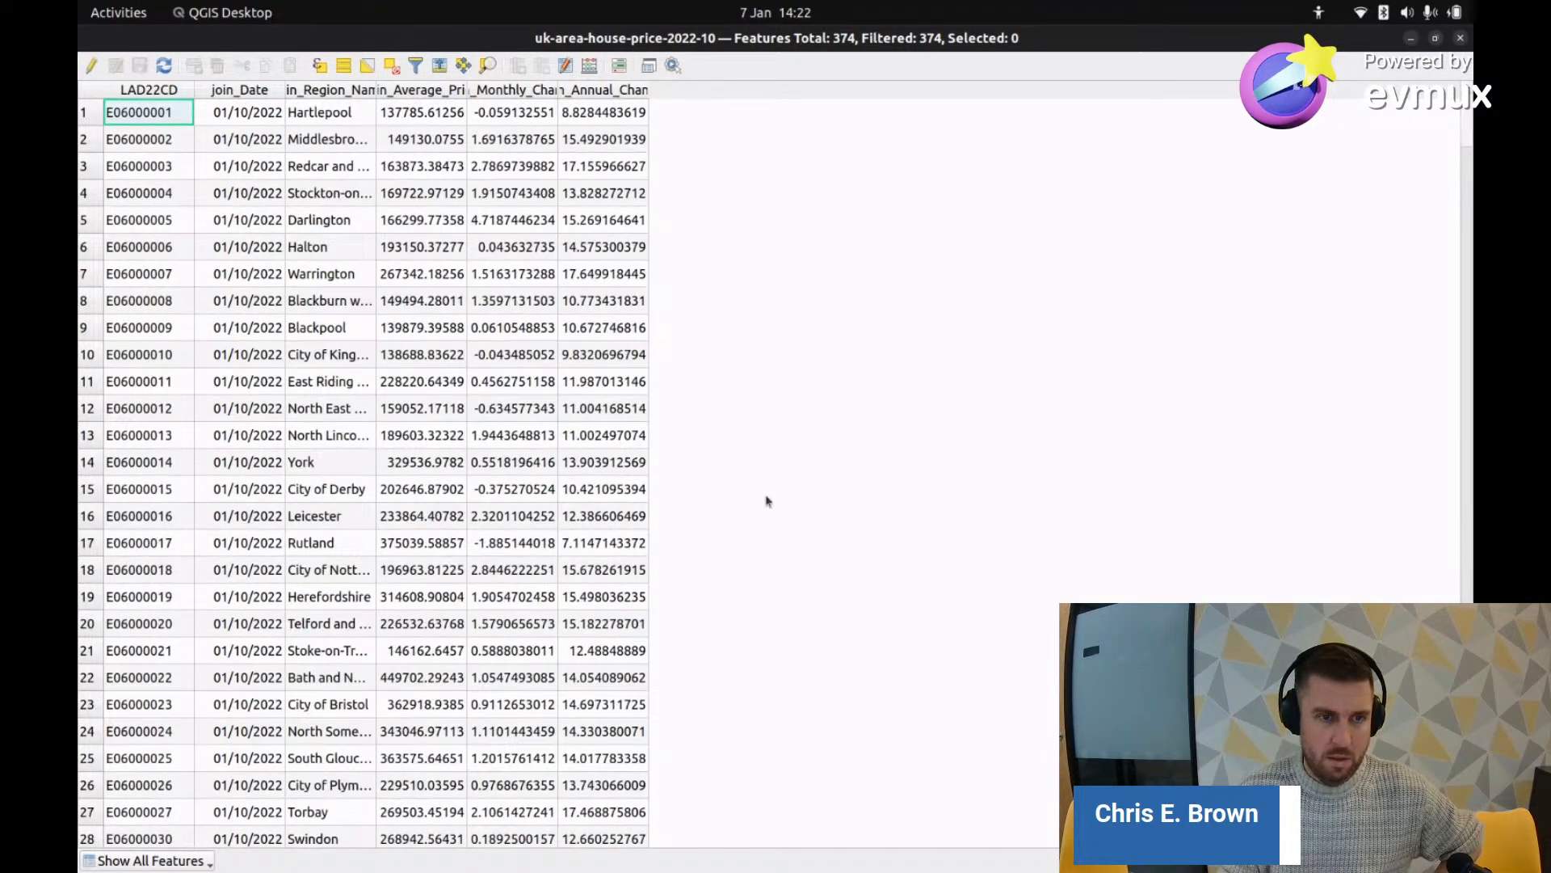
scroll(755, 538, down, 19)
scroll(356, 231, up, 4)
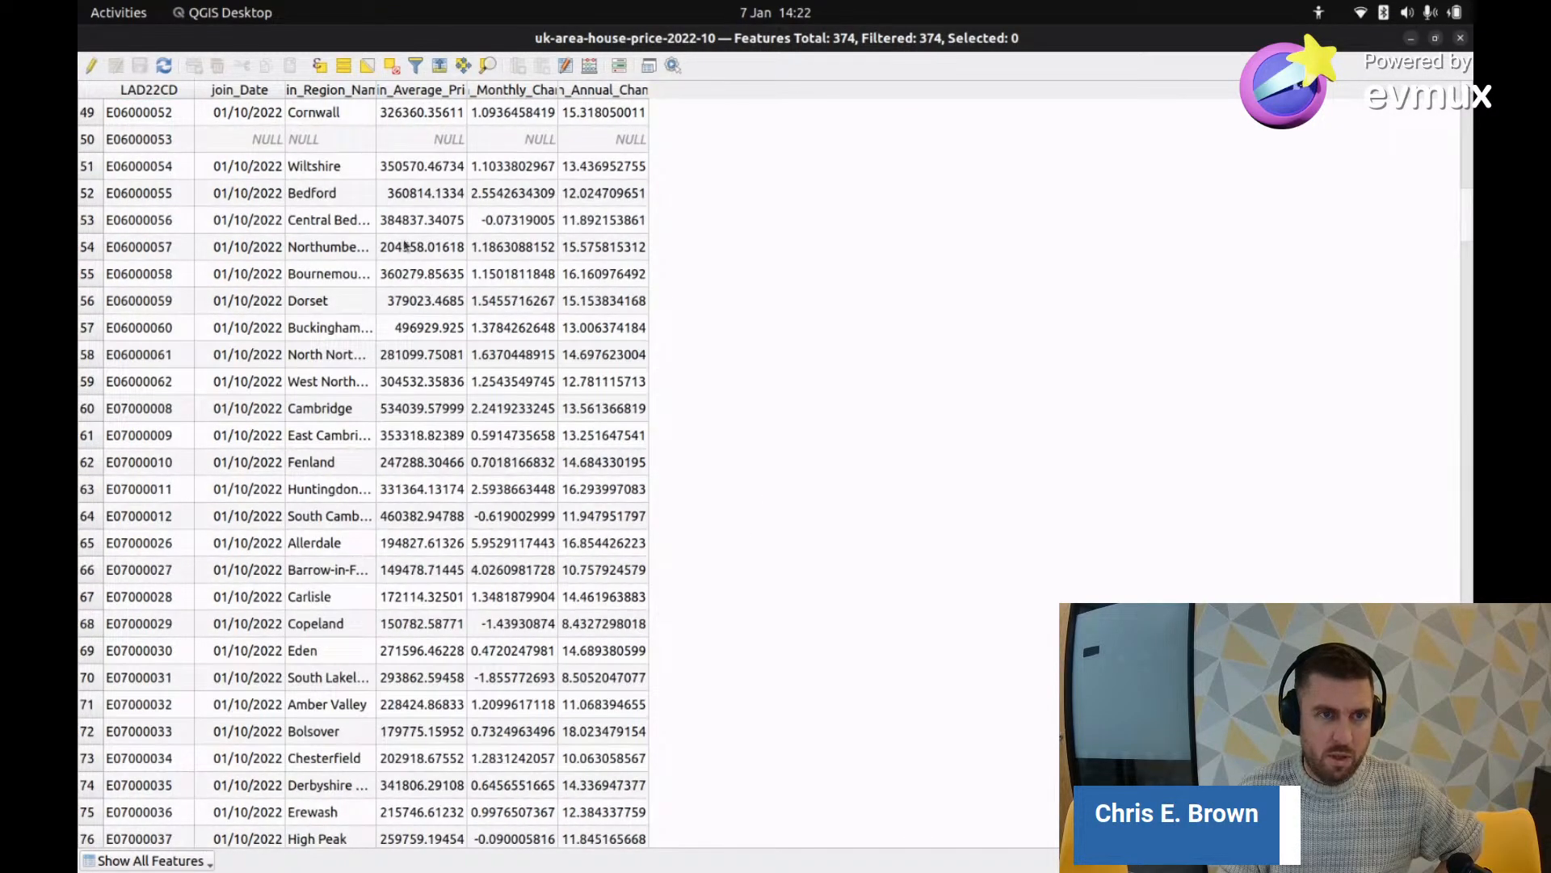
scroll(261, 234, up, 2)
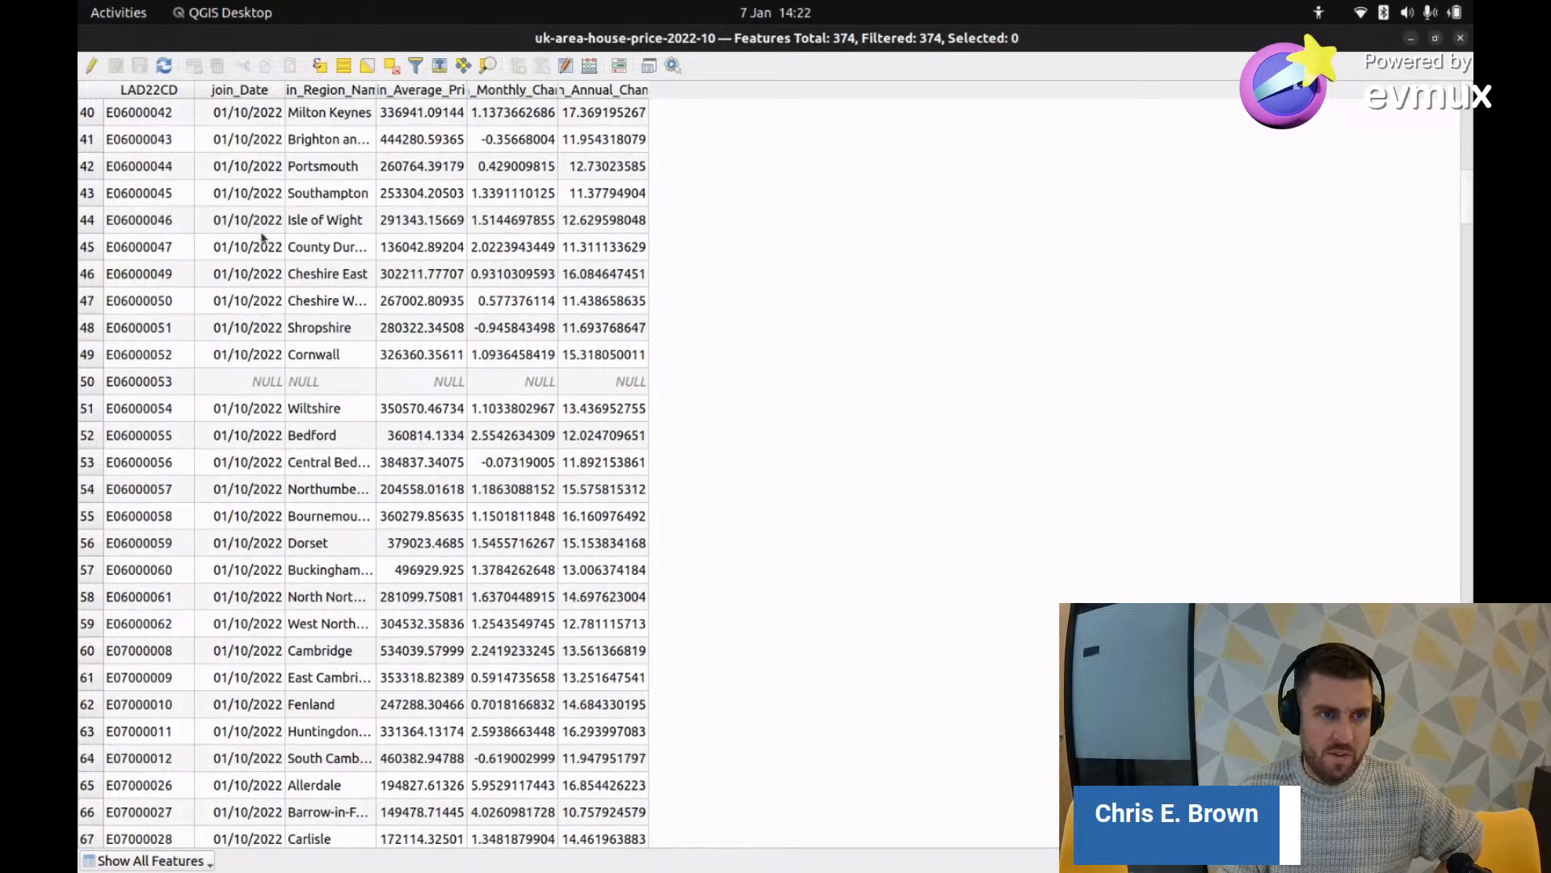
click(238, 388)
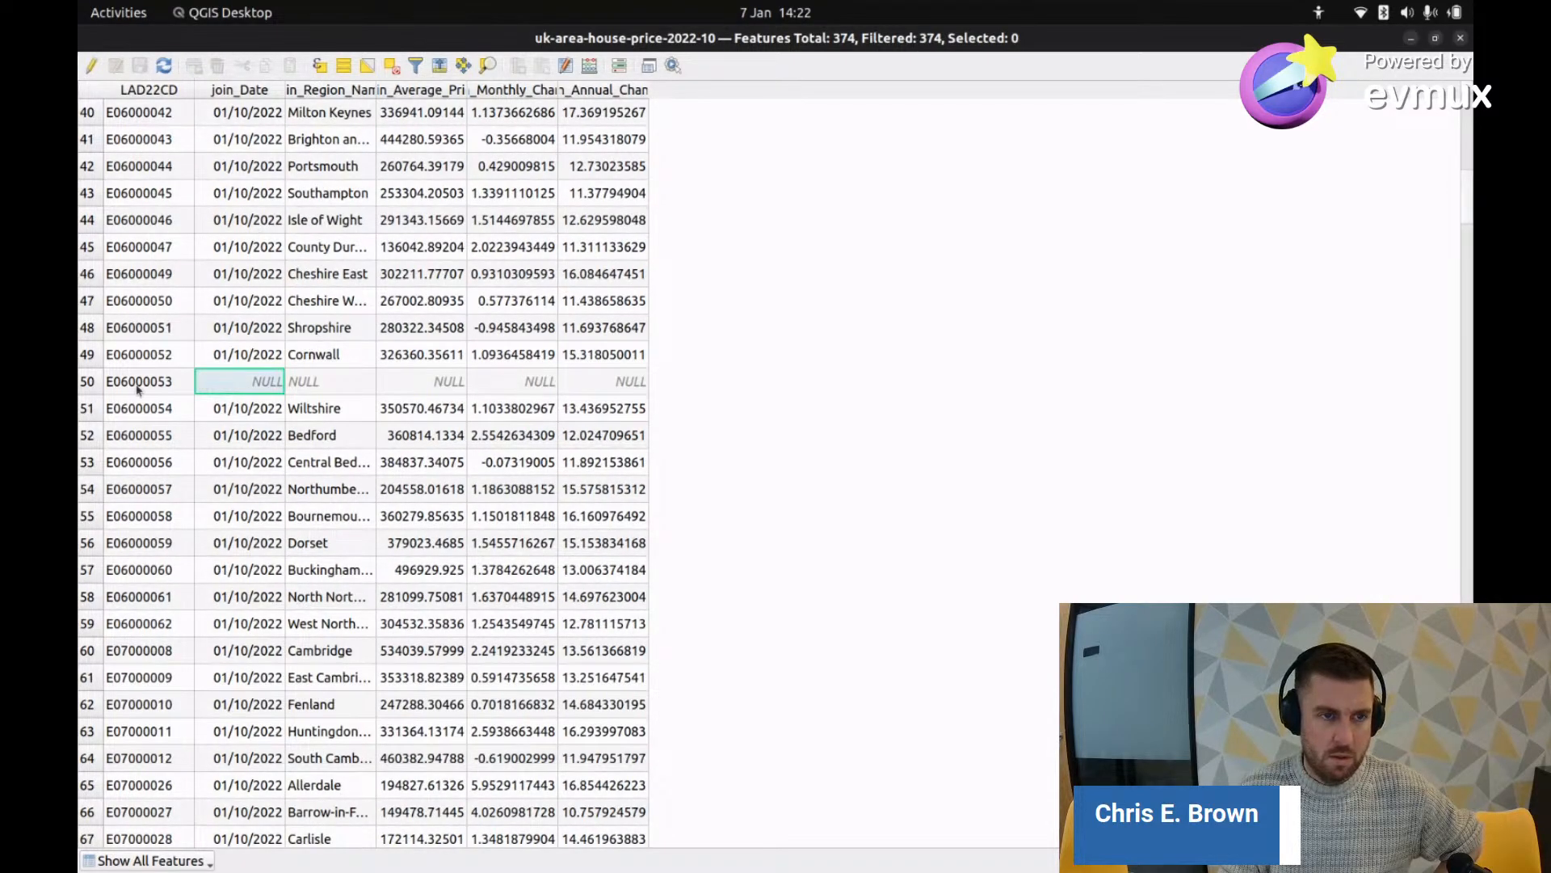
click(95, 386)
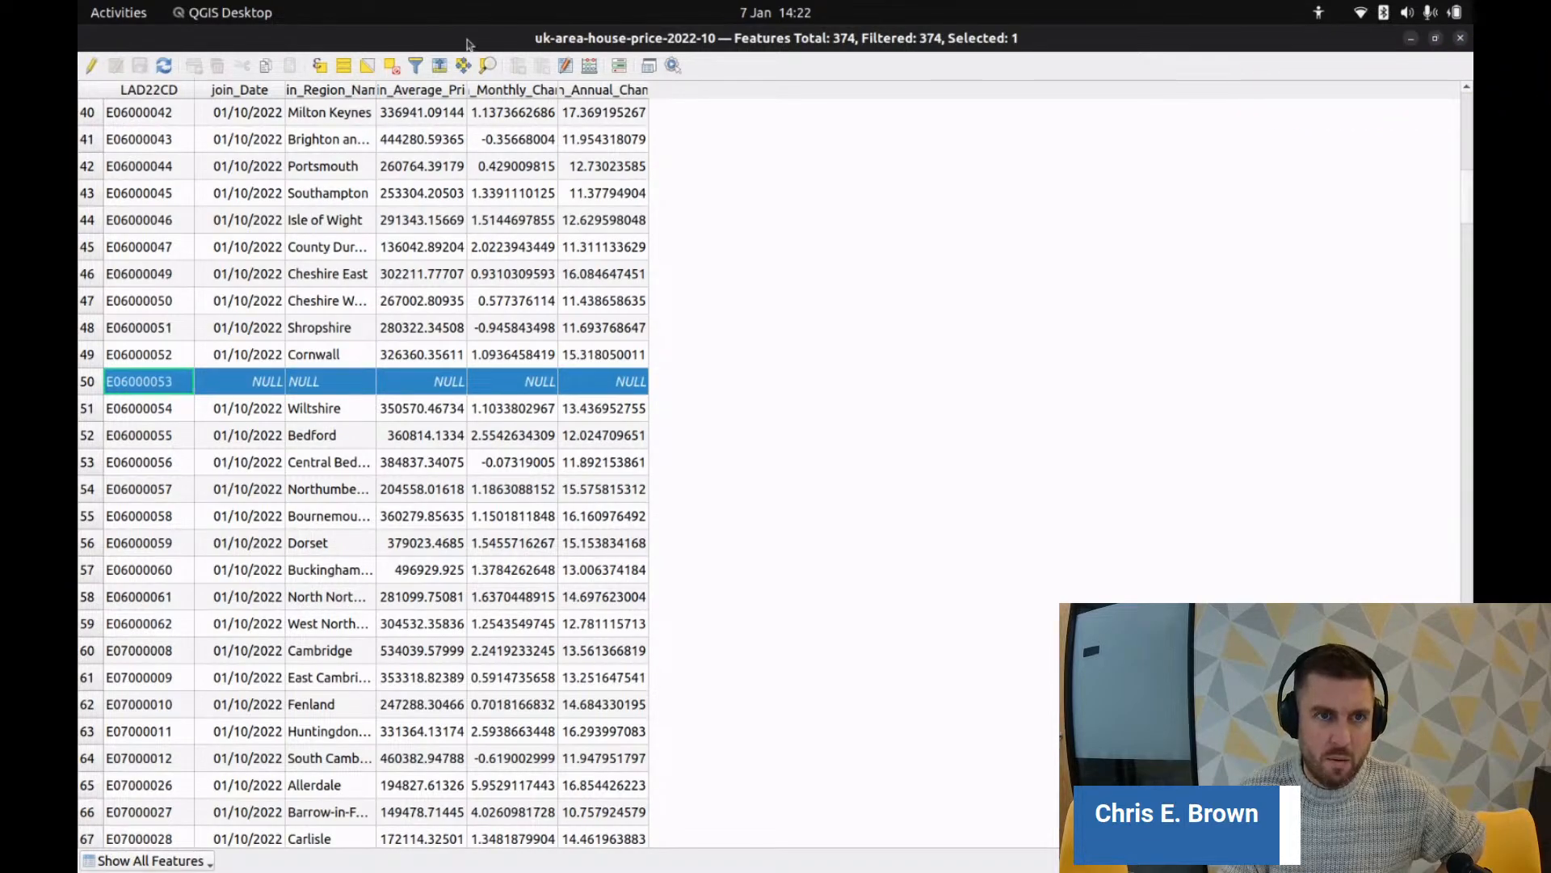
Step: Select all 374 features in the attribute table
key(ctrl+a)
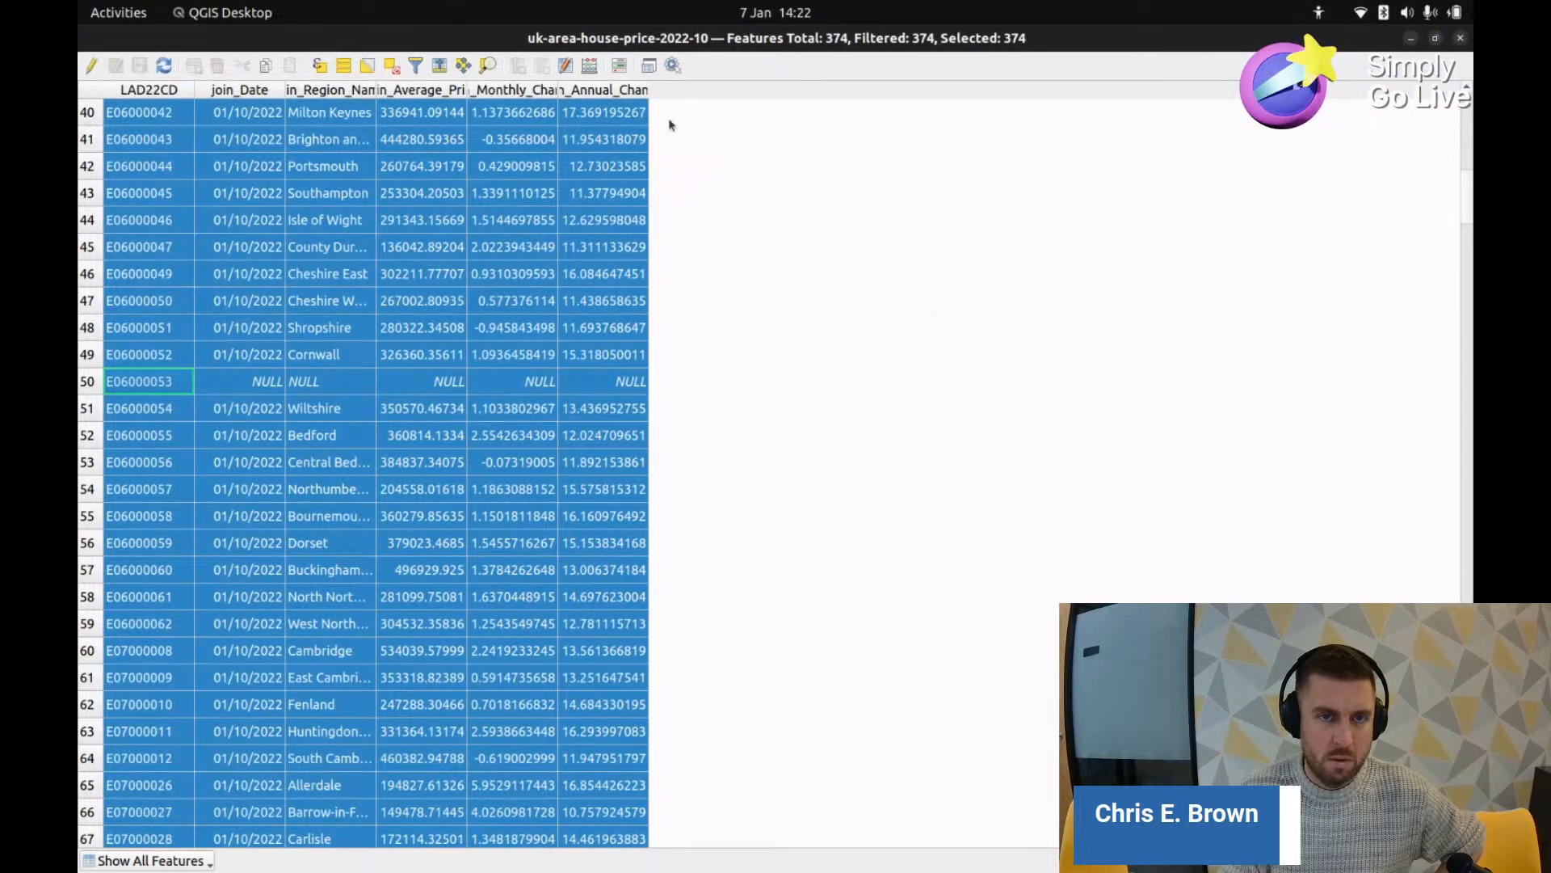
scroll(226, 137, up, 3)
scroll(412, 242, down, 4)
click(604, 276)
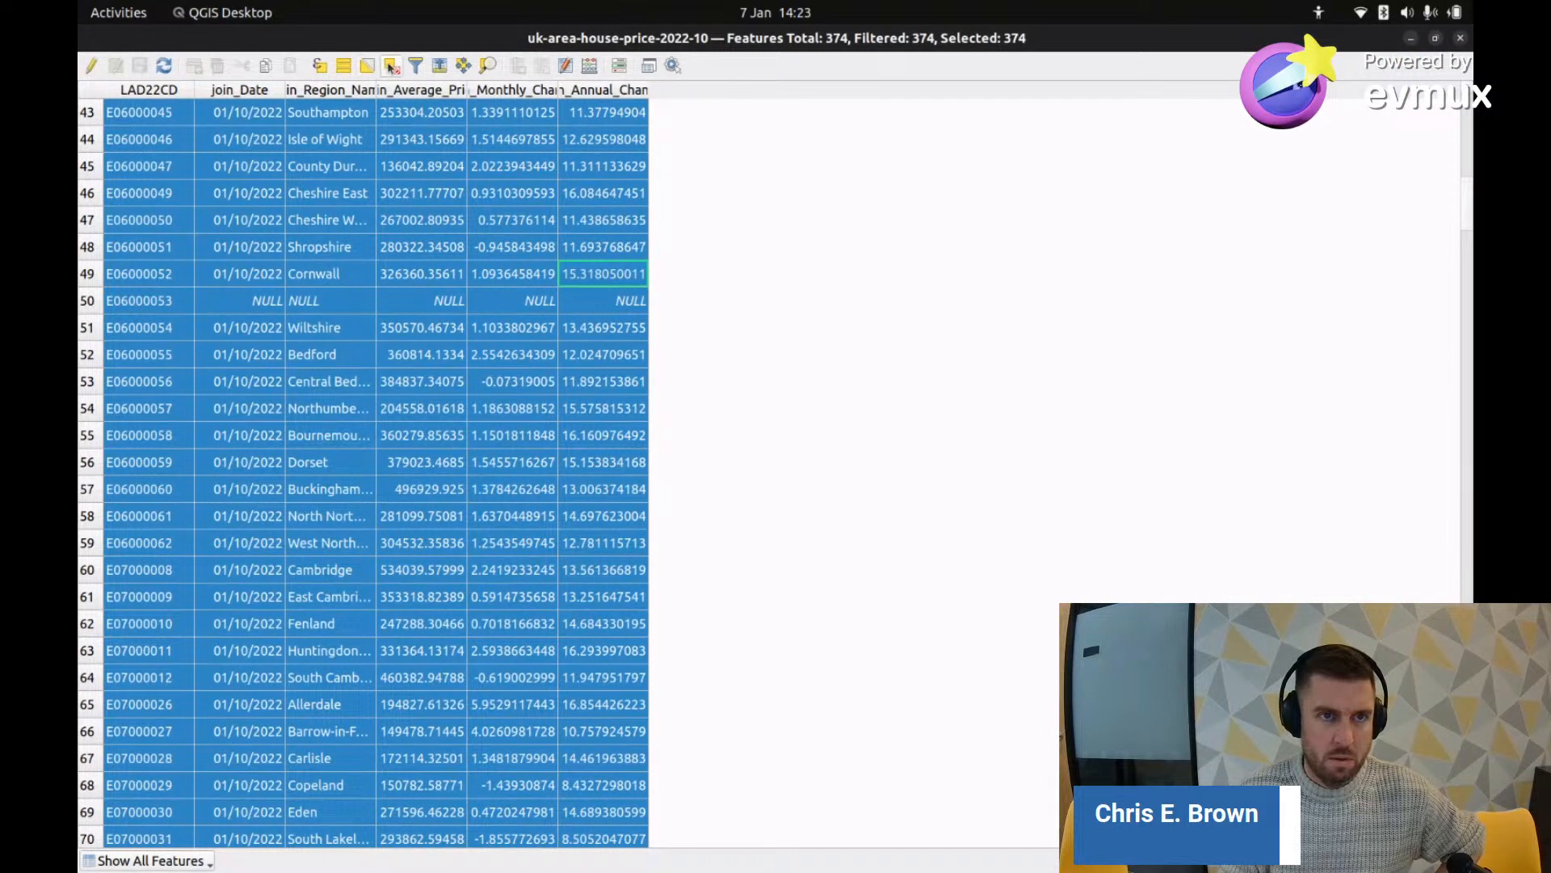
Step: Close the attribute table, identify City of Derby on the map, then switch to Chrome
click(1460, 39)
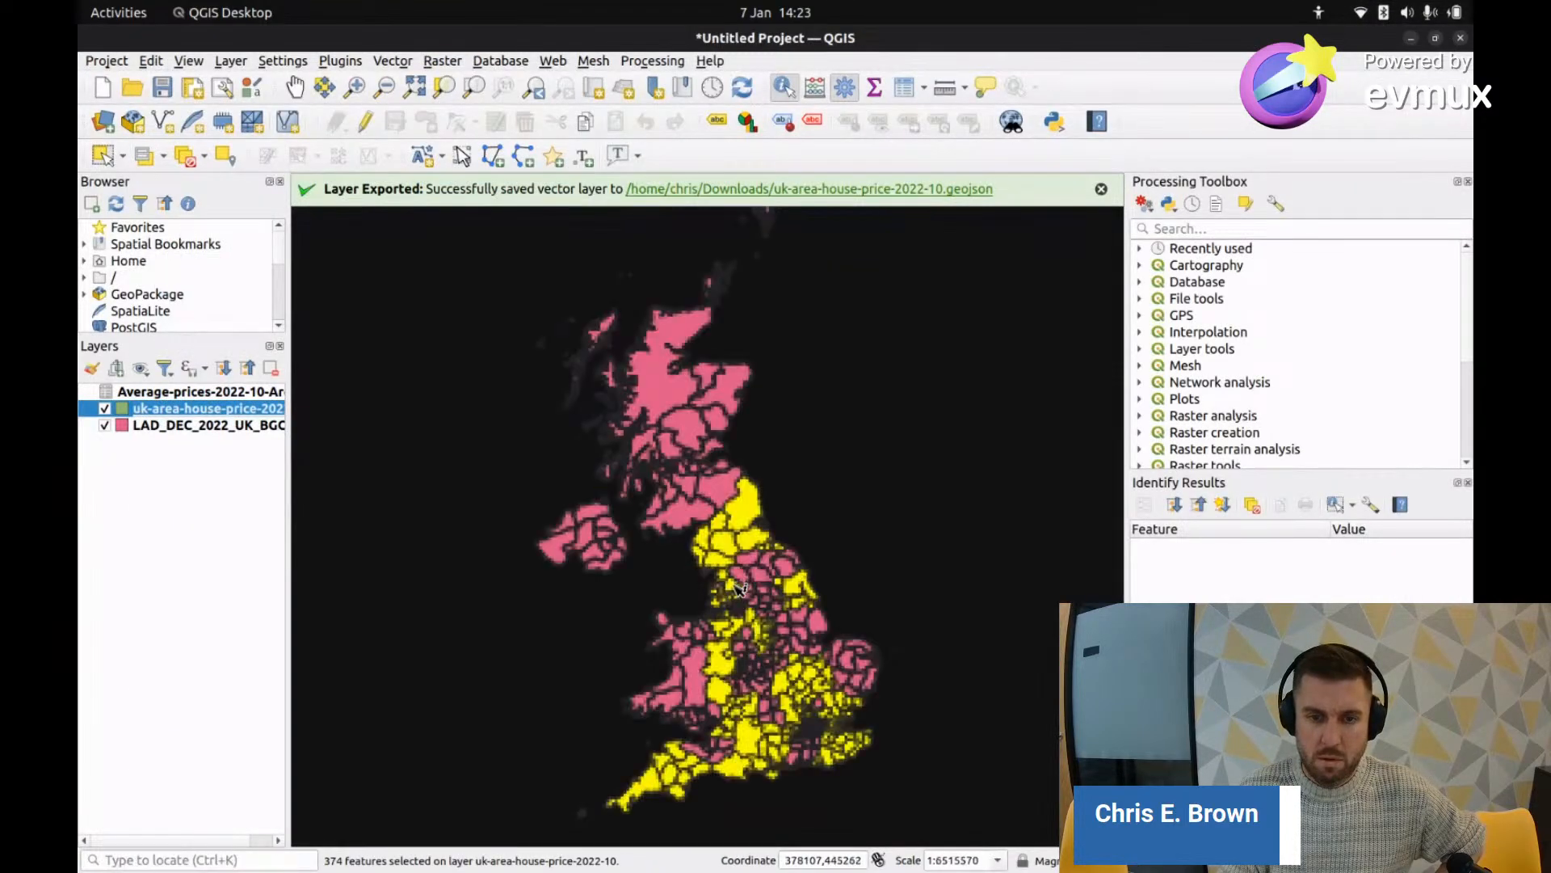
click(761, 635)
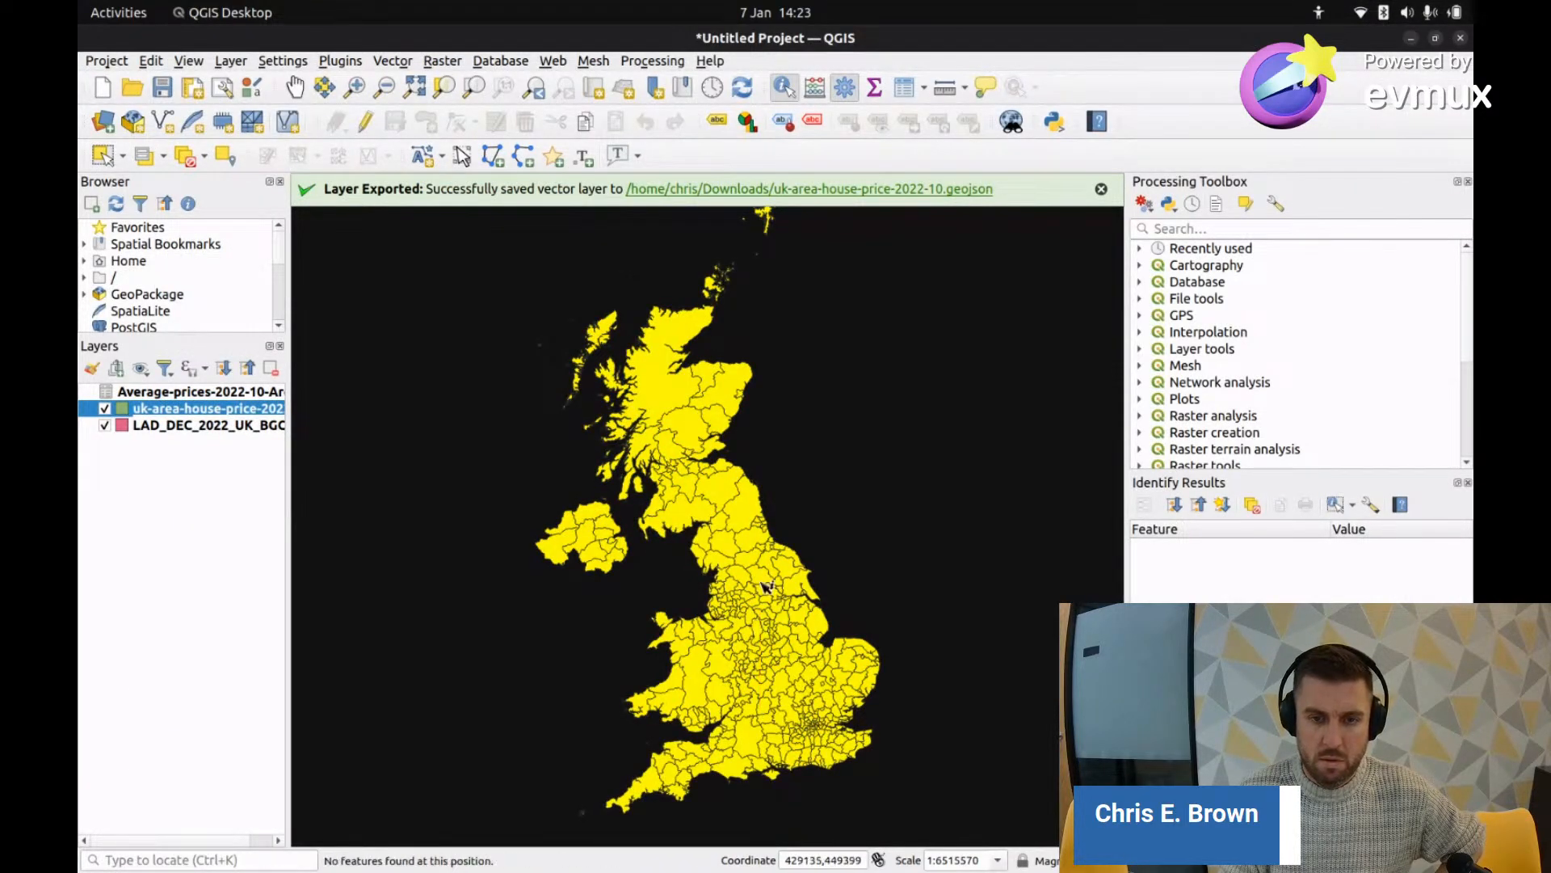
click(774, 649)
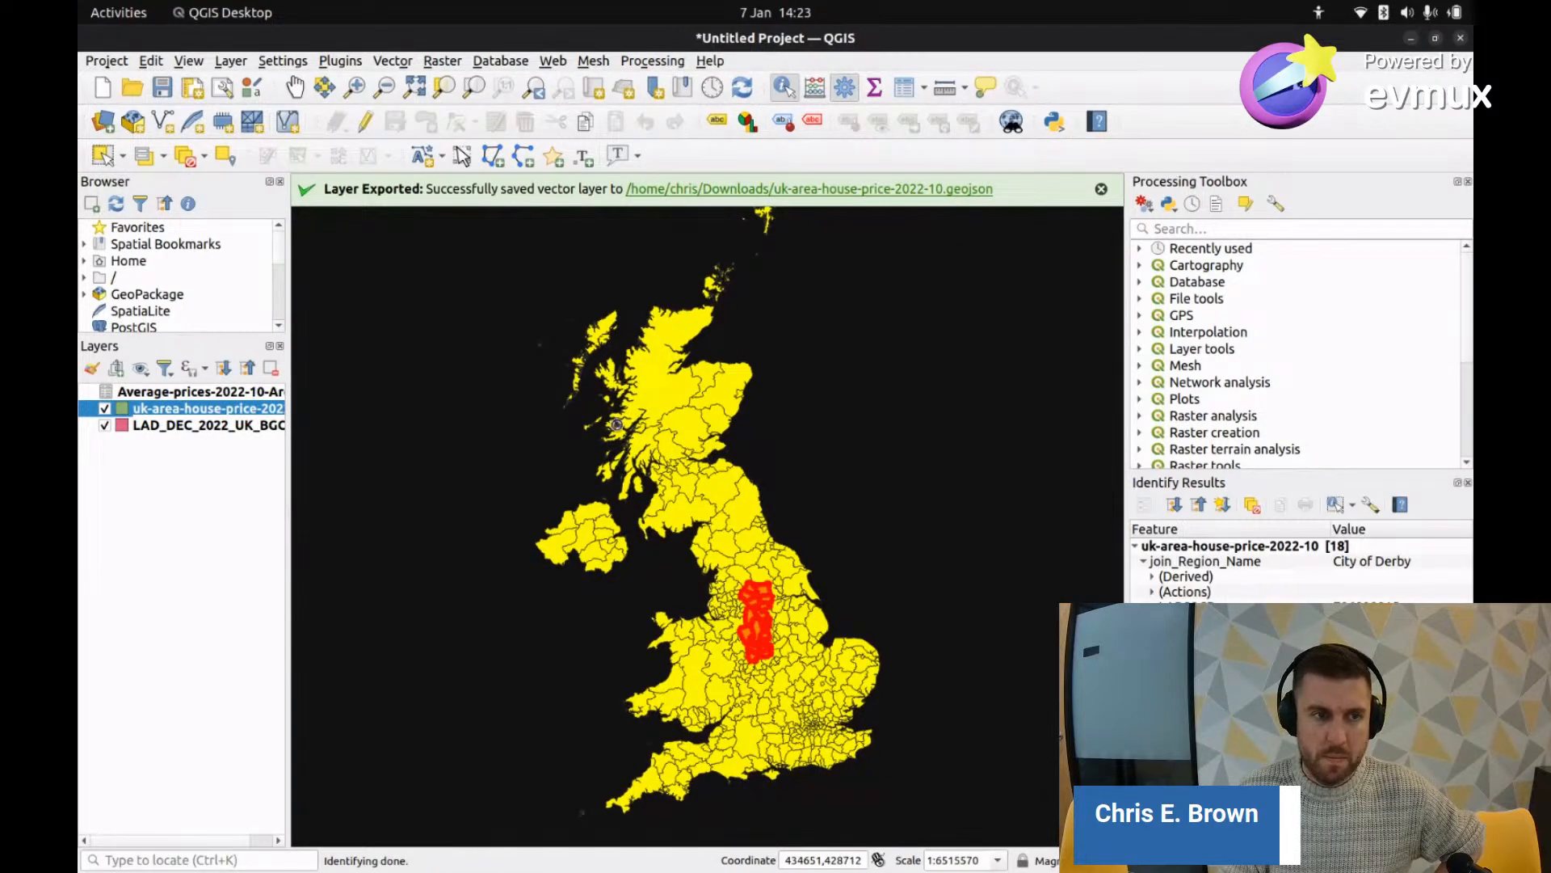
click(485, 424)
click(182, 398)
click(183, 408)
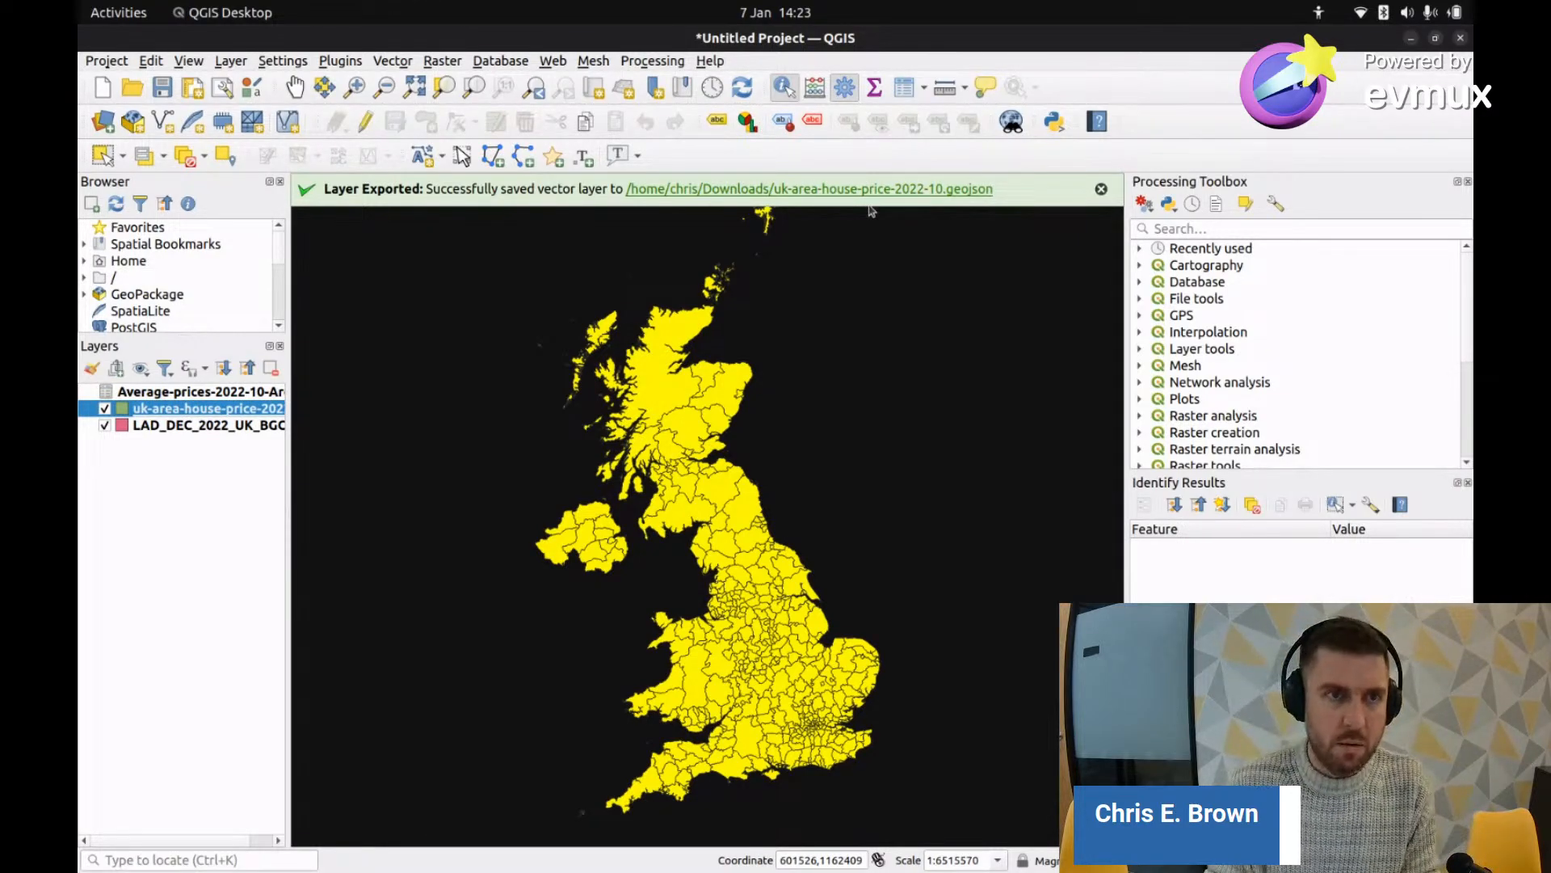
key(alt+Tab)
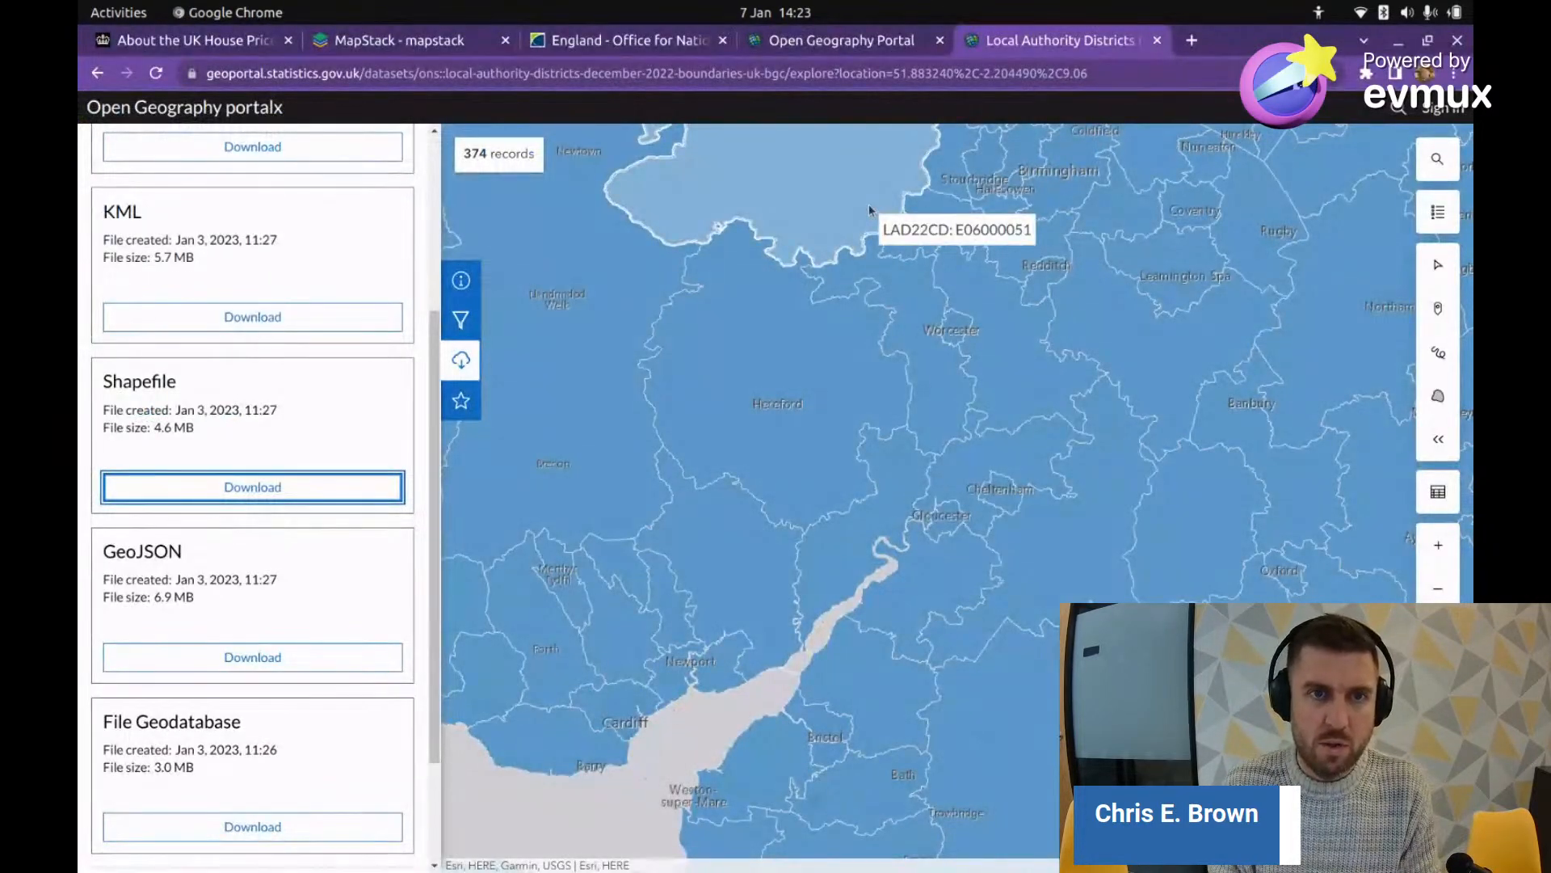
Step: Close the Local Authority Districts and England ONS reference tabs in Chrome
click(1156, 41)
key(ctrl+w)
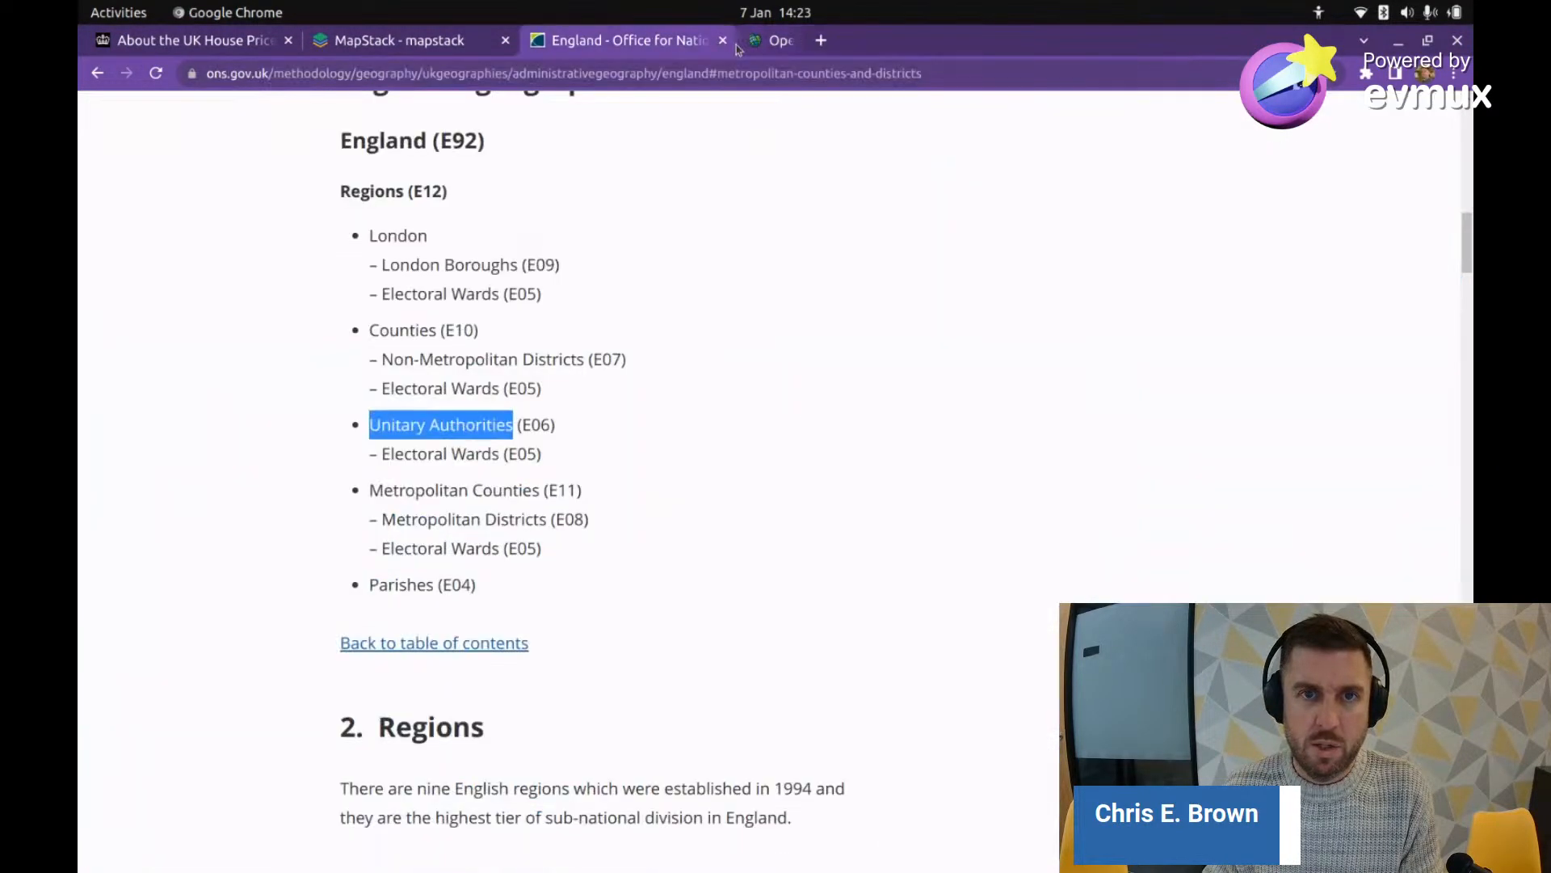
click(722, 40)
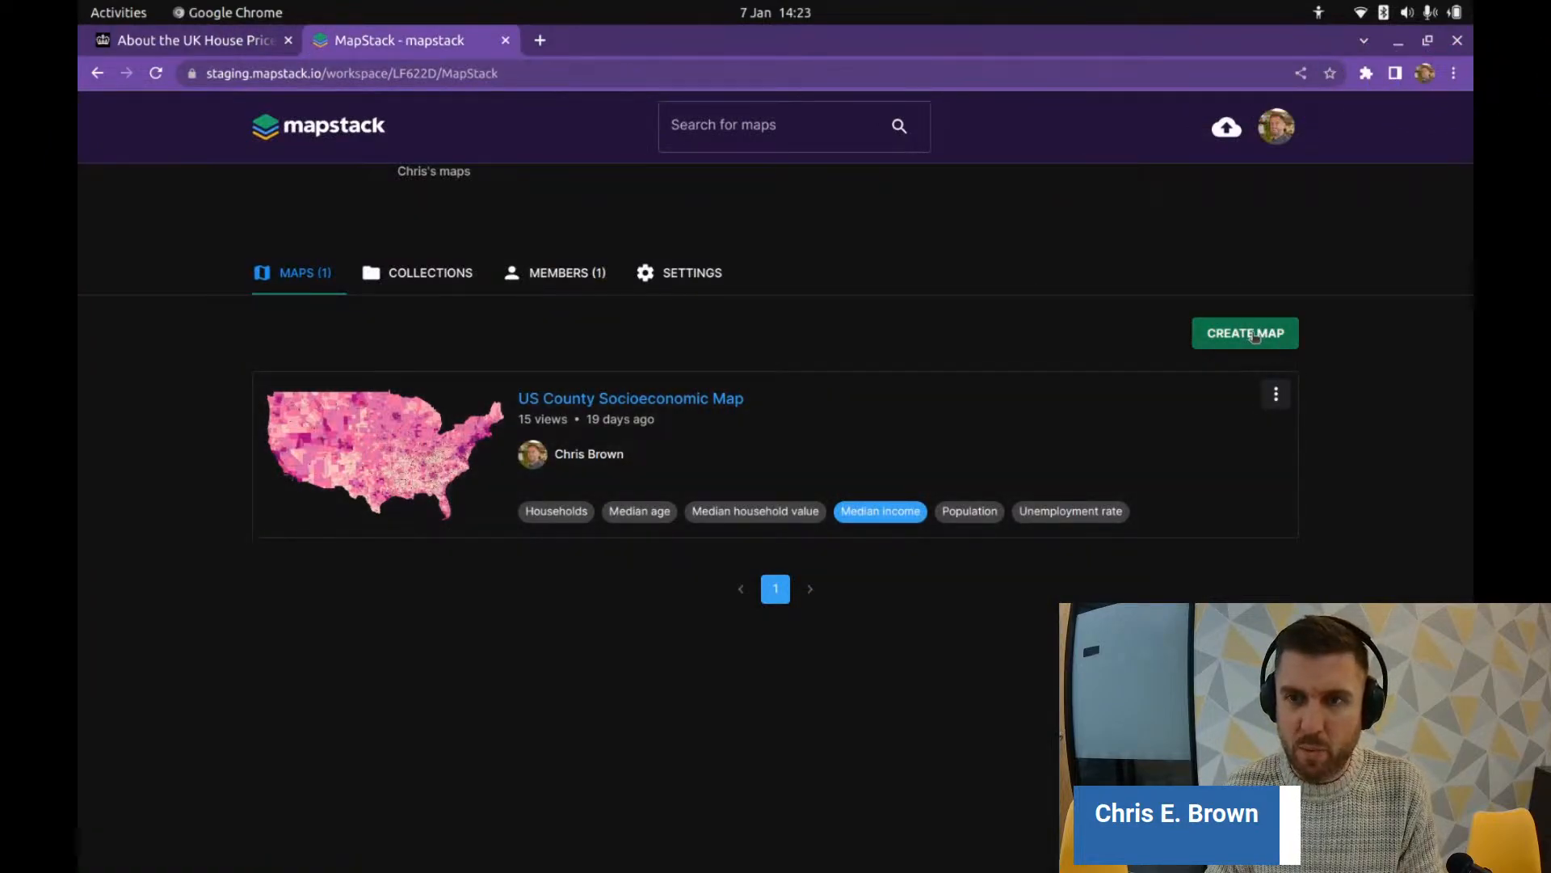
Step: Start a new map from the MapStack workspace via CREATE MAP
click(1277, 127)
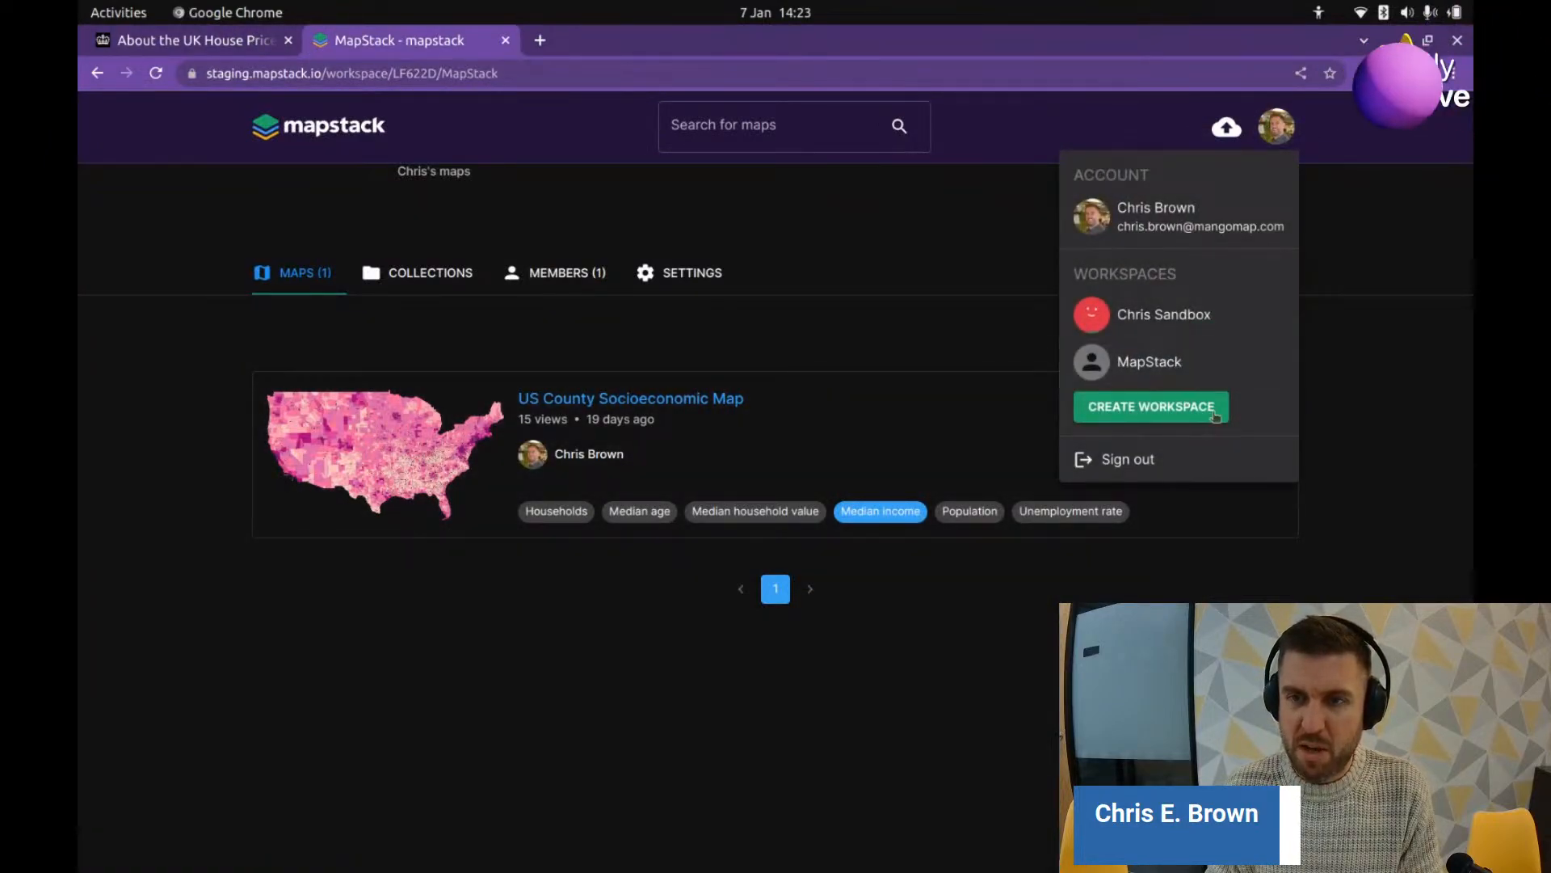
click(1275, 130)
click(1244, 333)
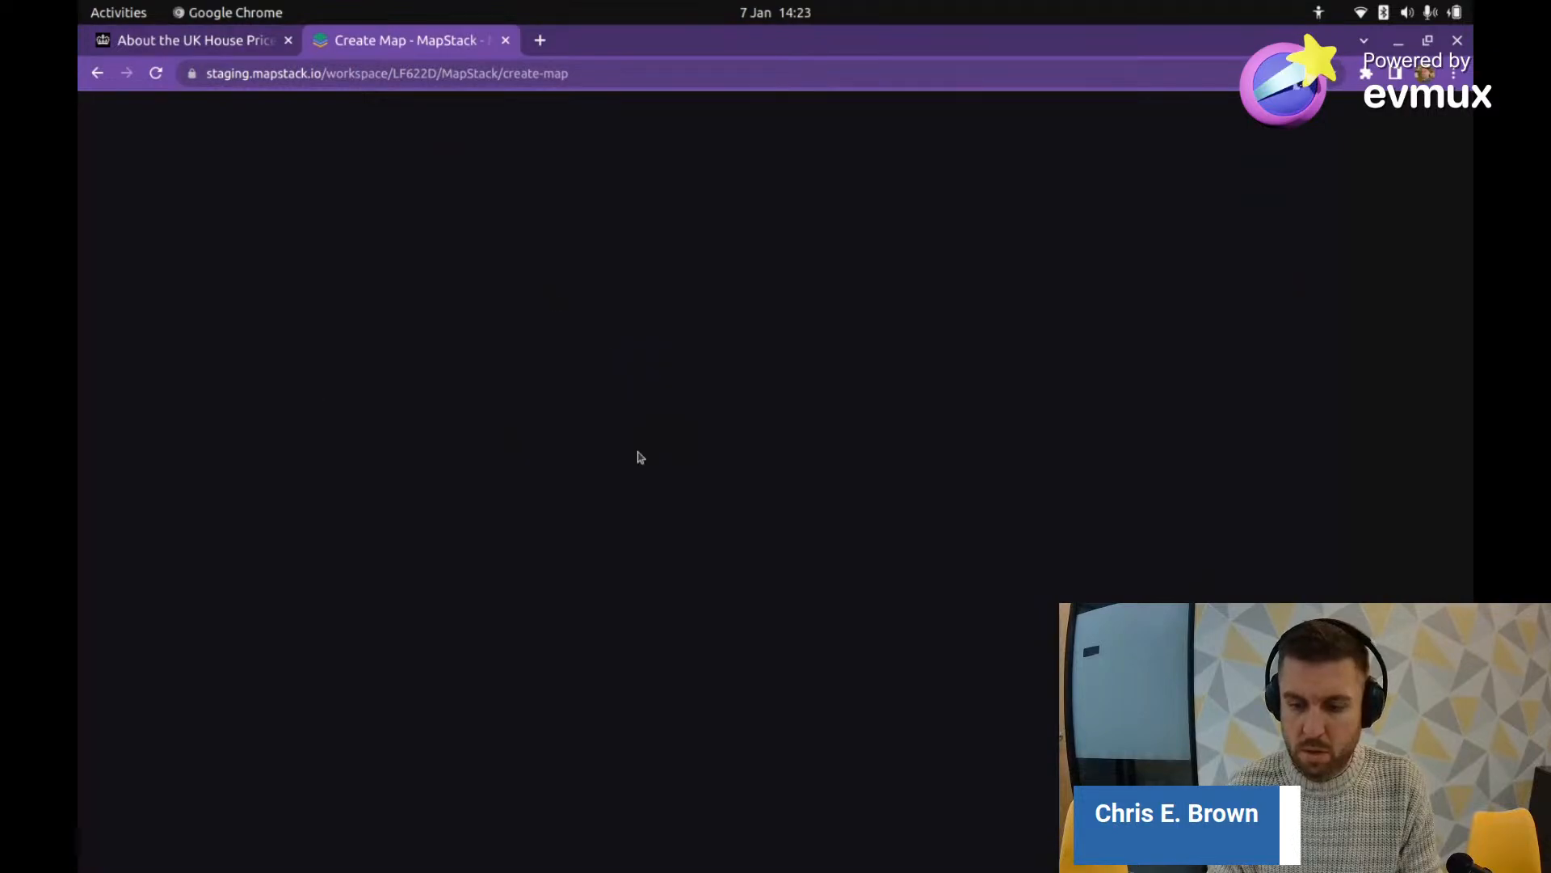
Step: Reload the Create Map page and sign back in to MapStack with Google
click(539, 40)
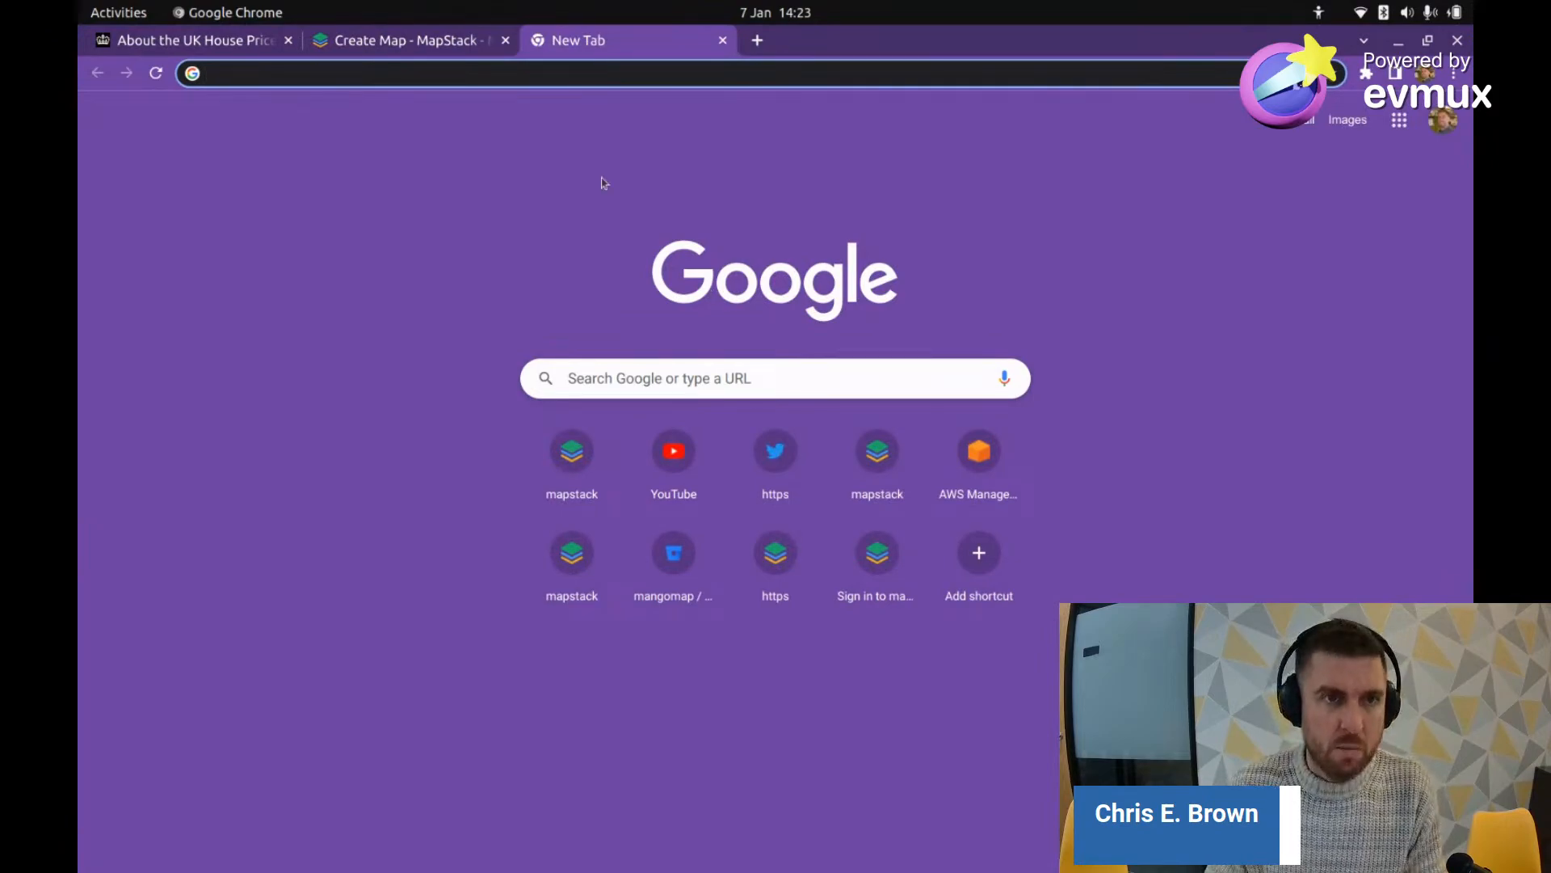
click(413, 42)
key(ctrl+r)
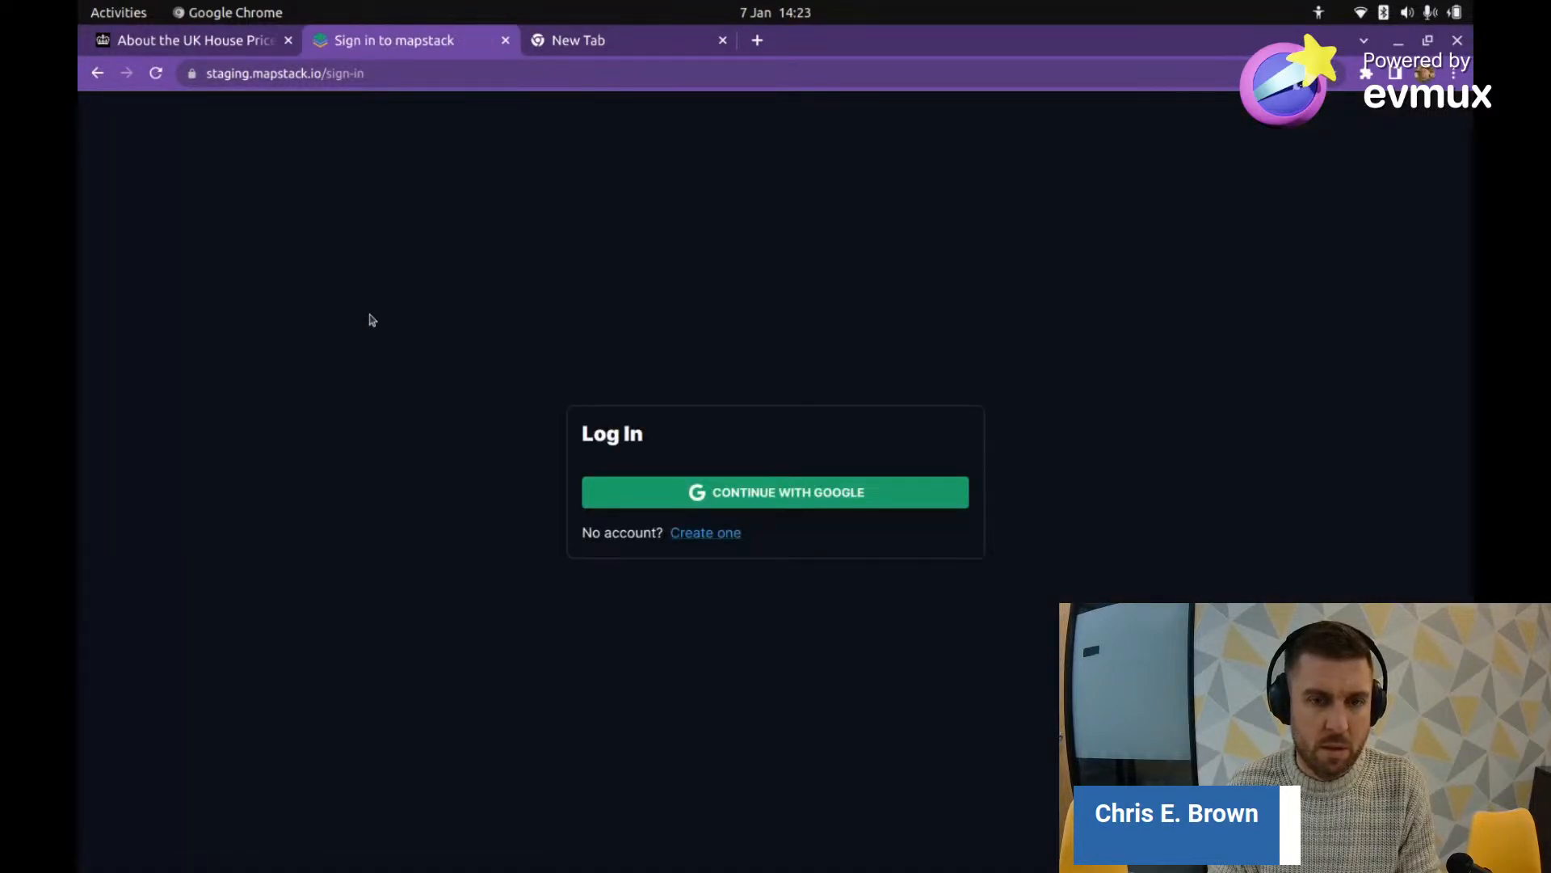
click(711, 489)
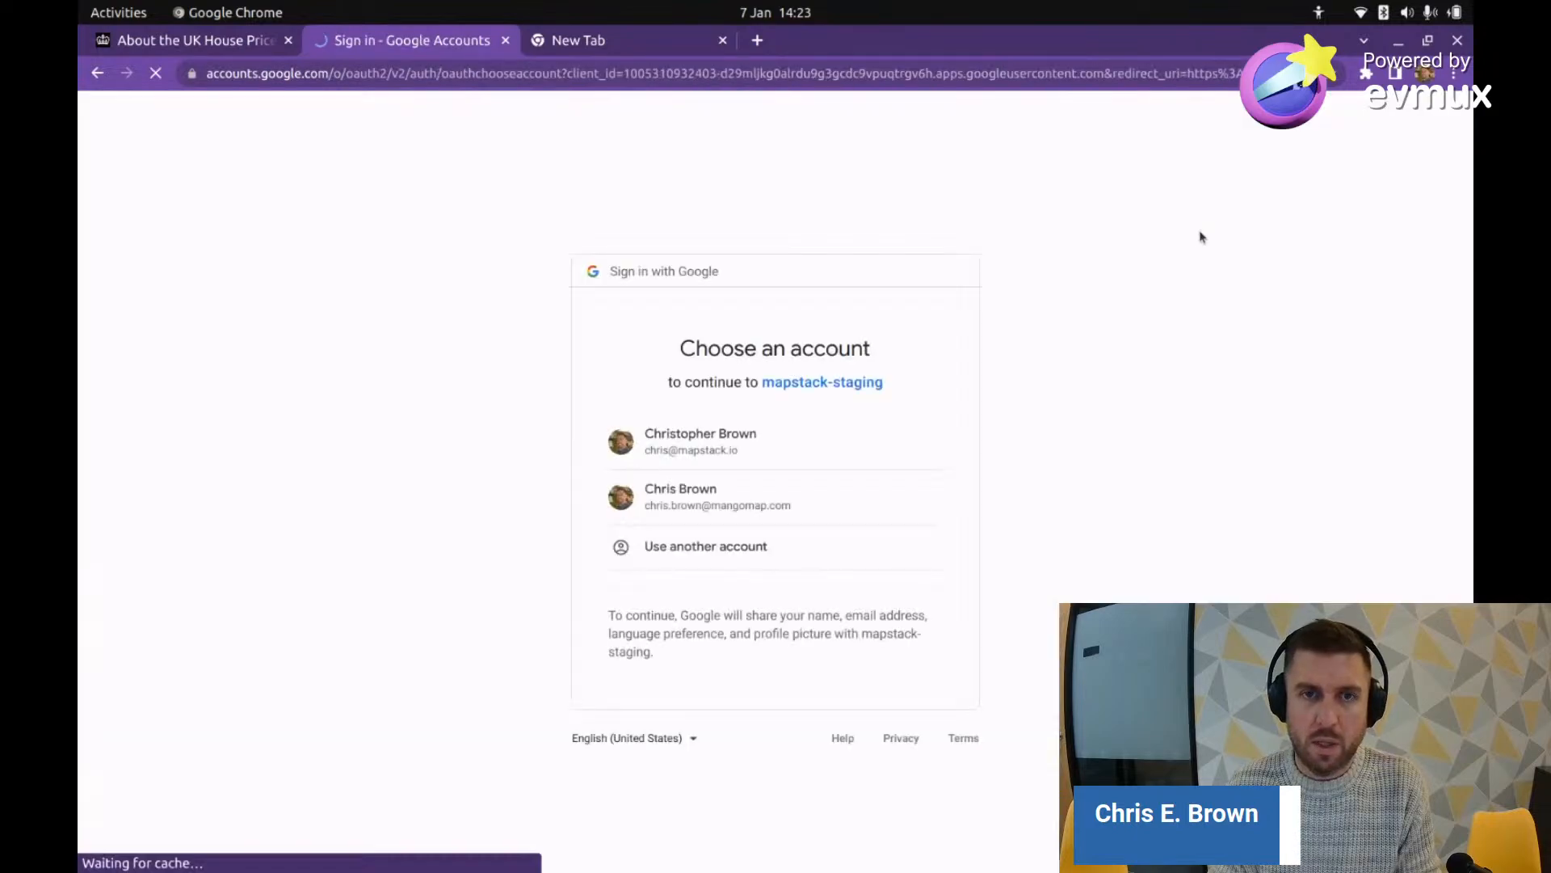
click(723, 490)
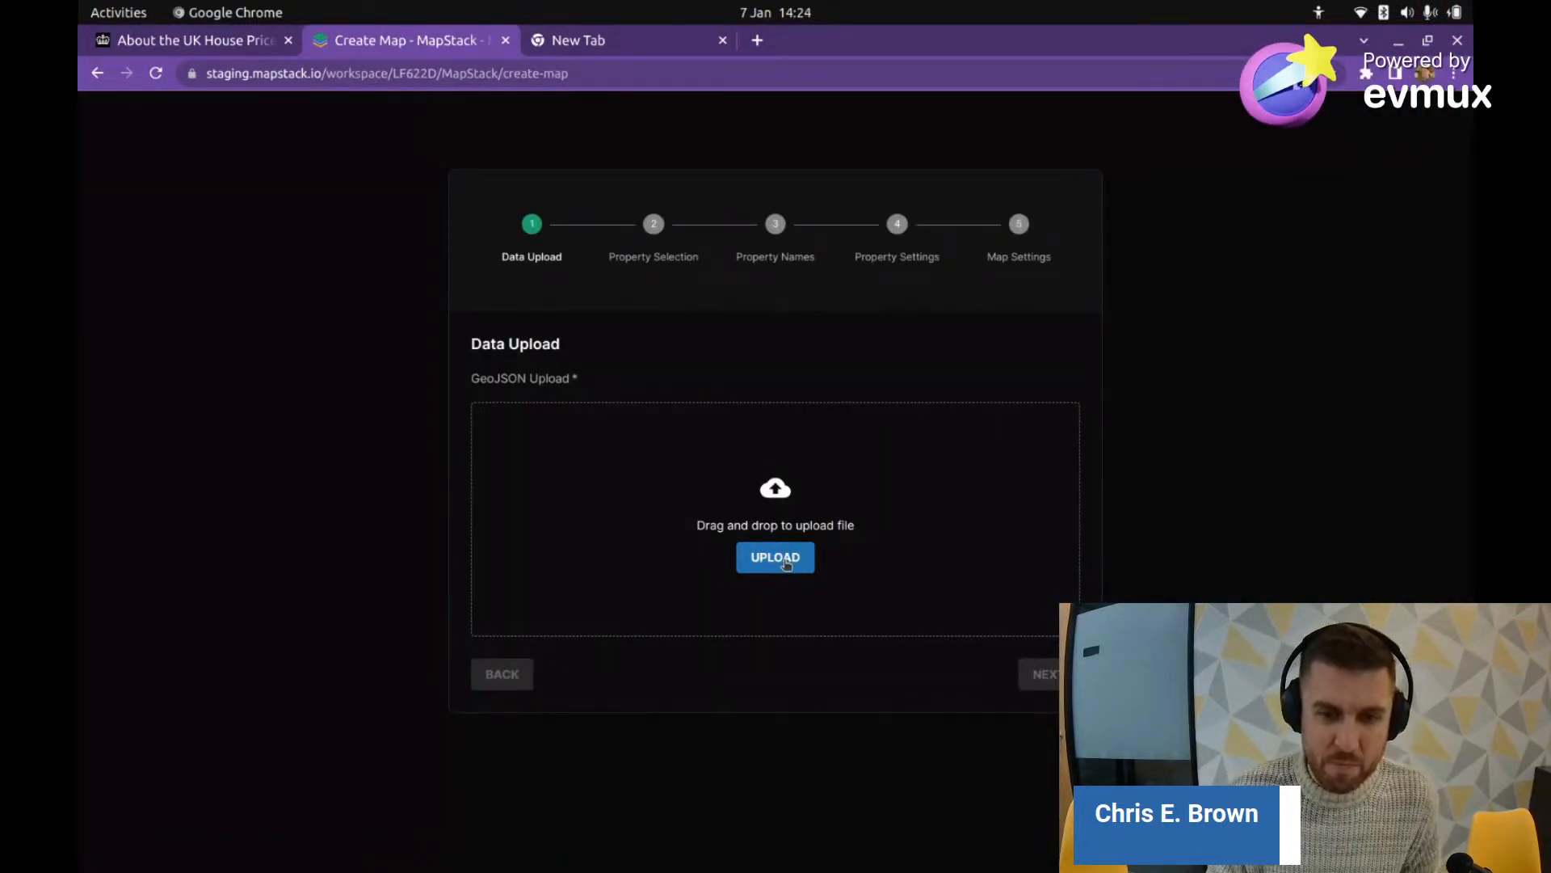
Step: Upload uk-area-house-price-2022-10.geojson from Downloads; it fails with 'Feature has no numeric property'
click(769, 559)
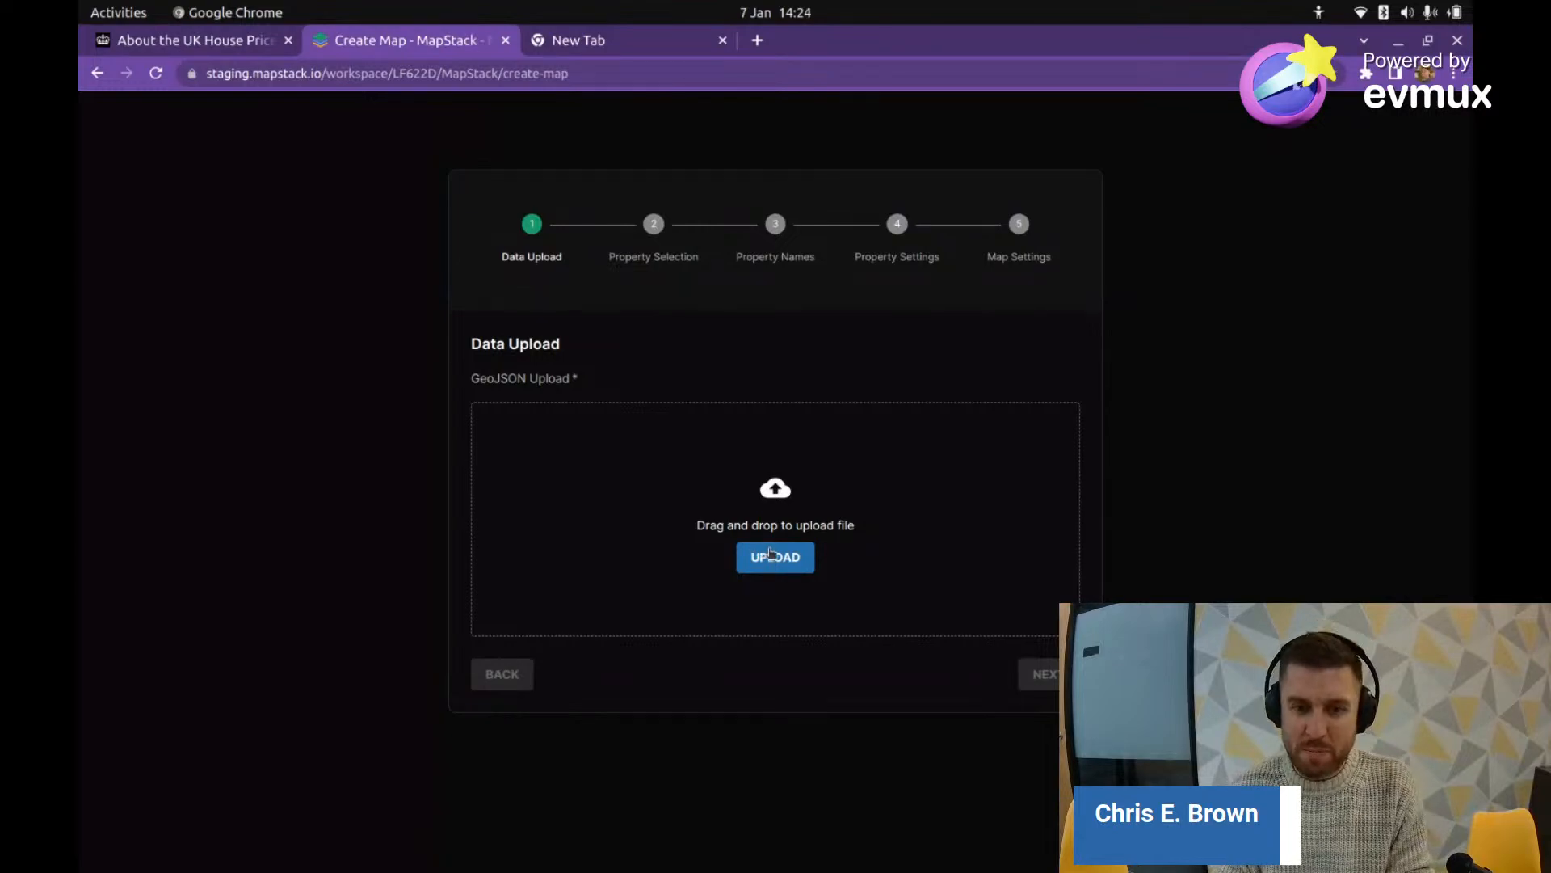
click(795, 565)
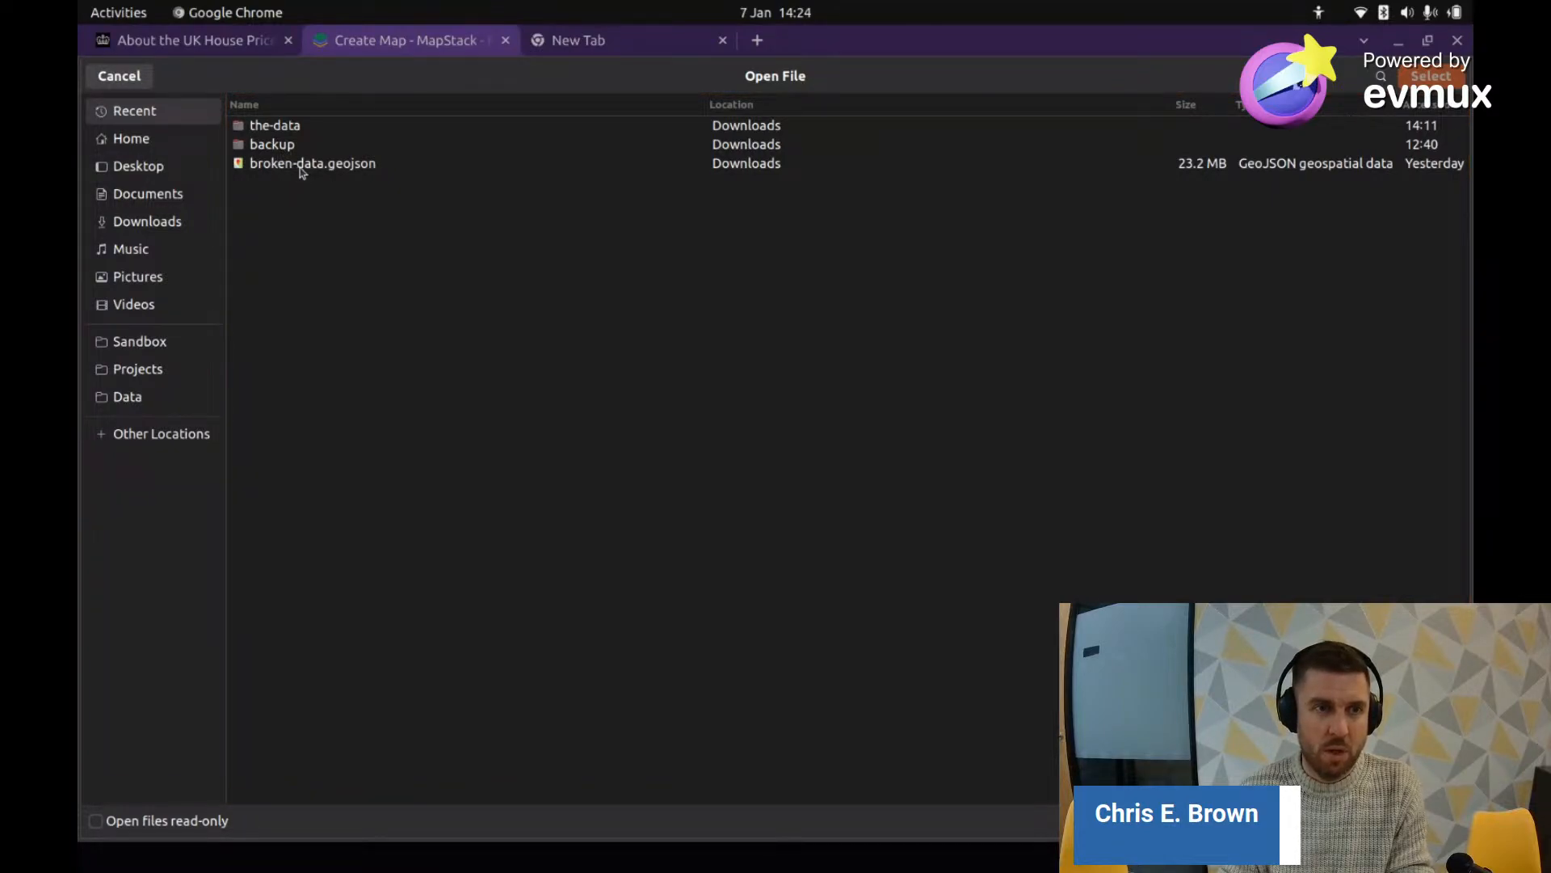
double_click(275, 127)
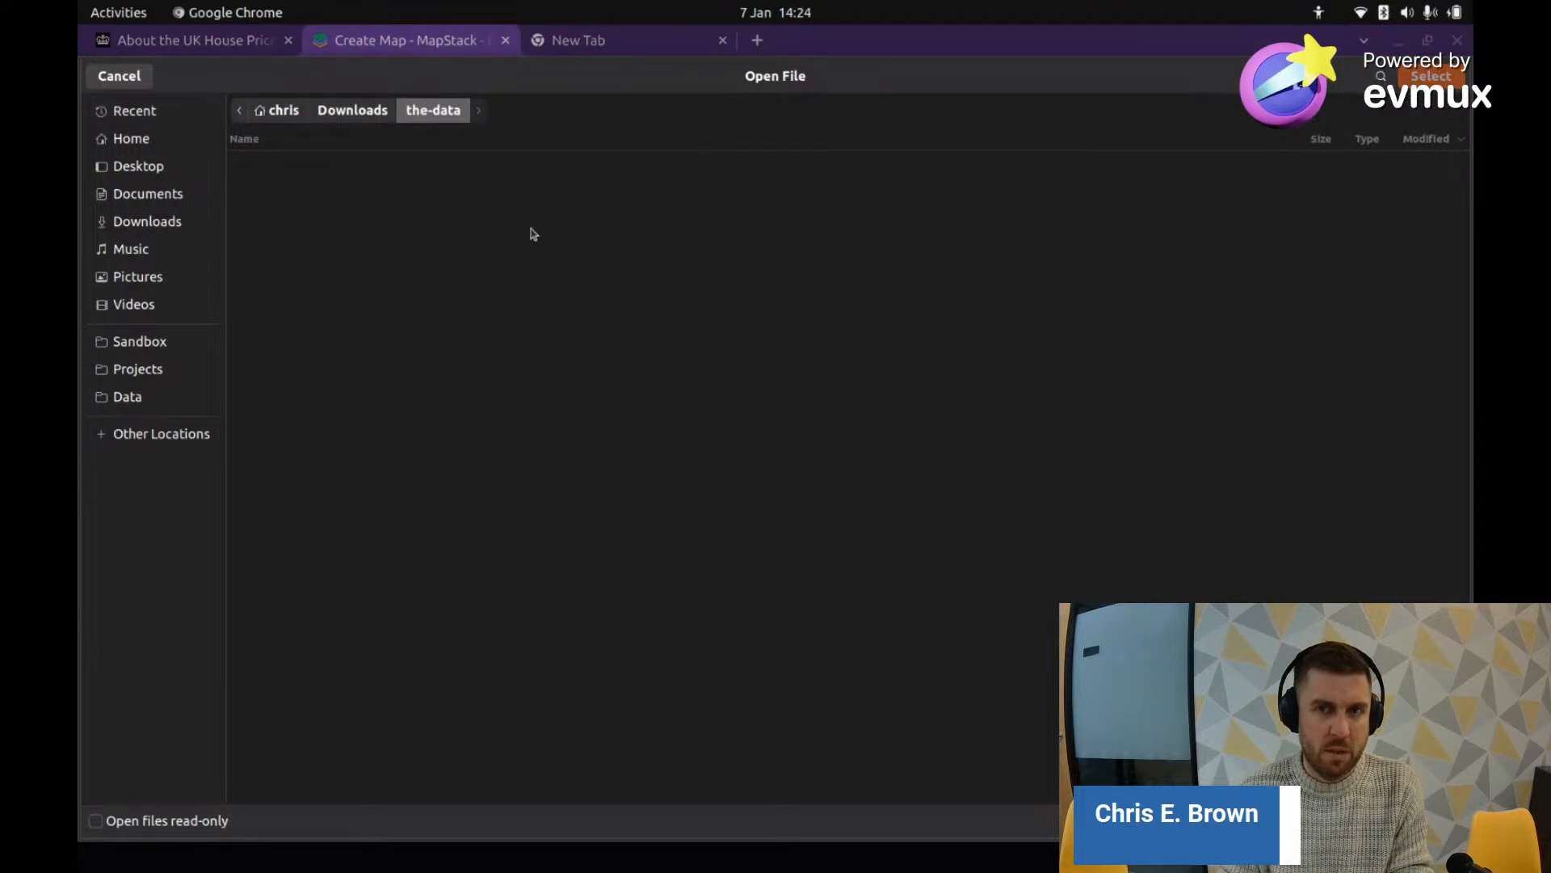
click(330, 113)
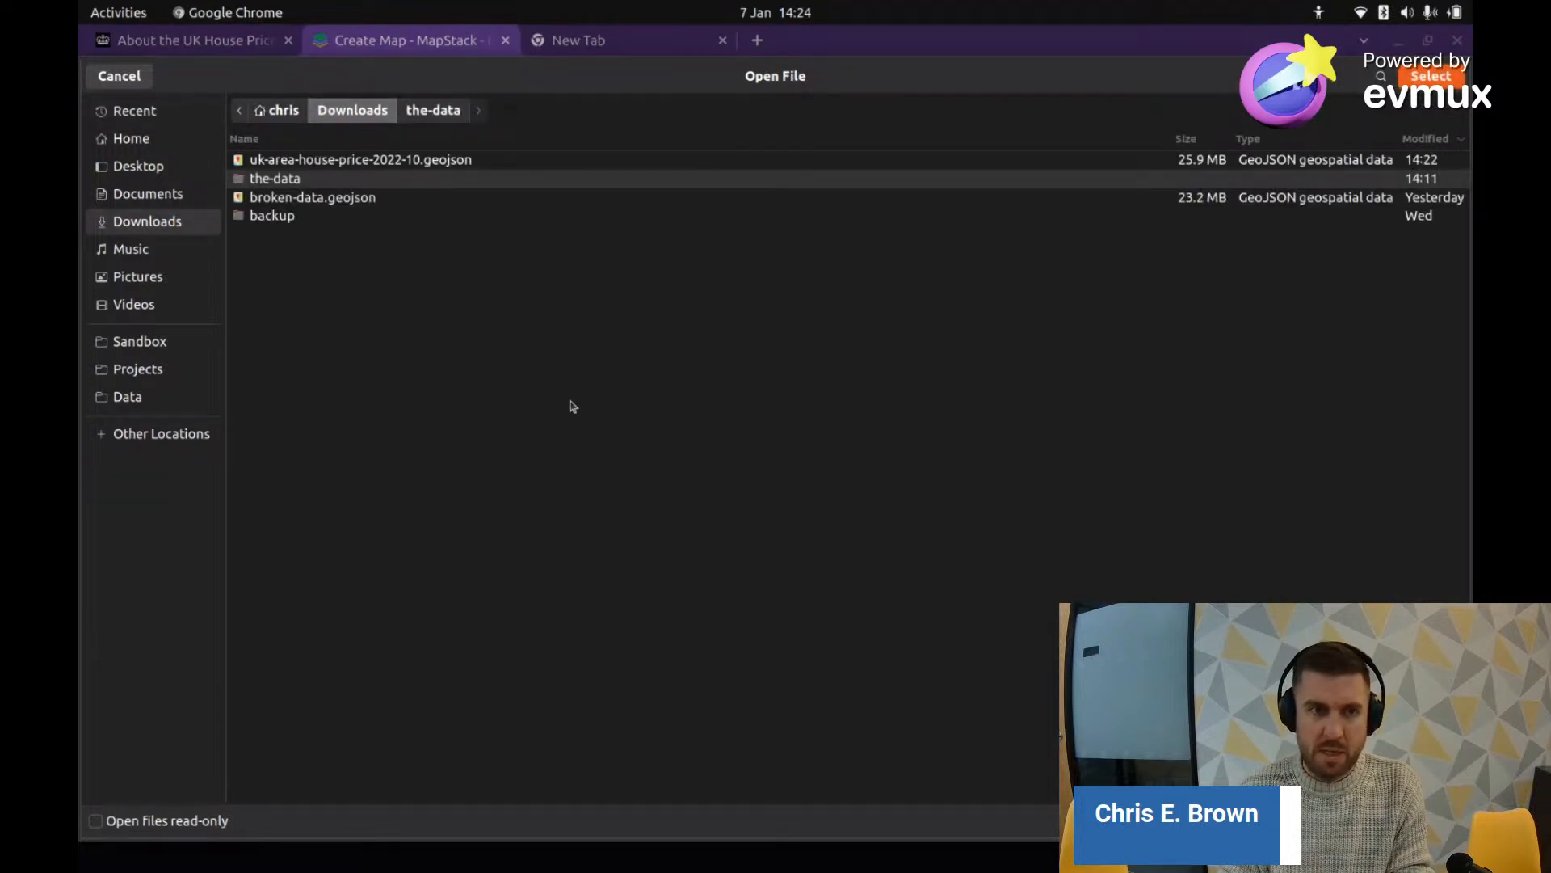
click(386, 166)
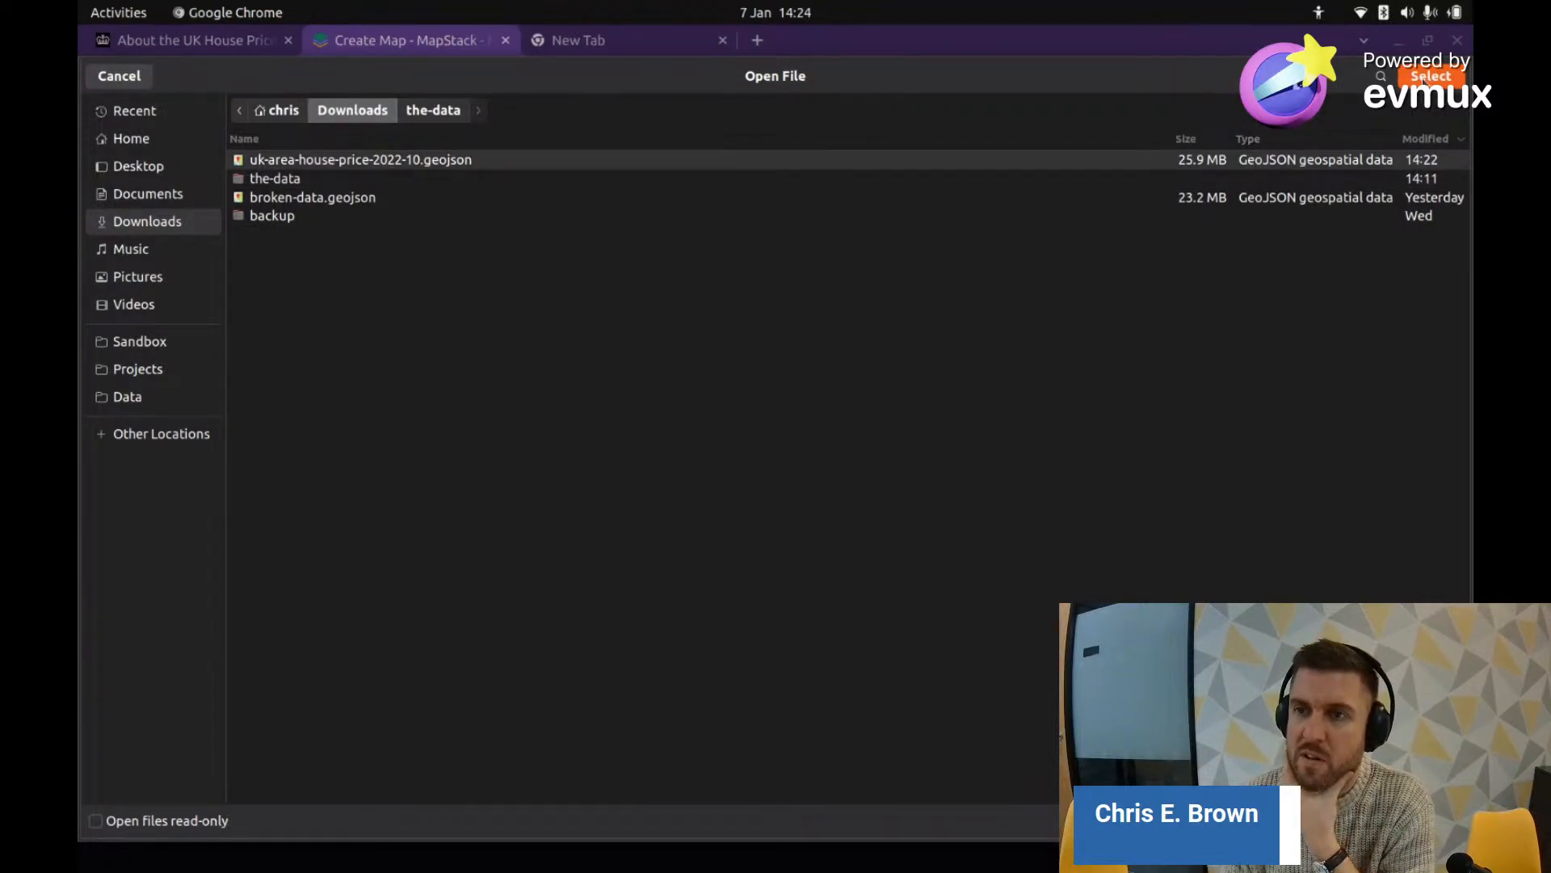
click(1429, 76)
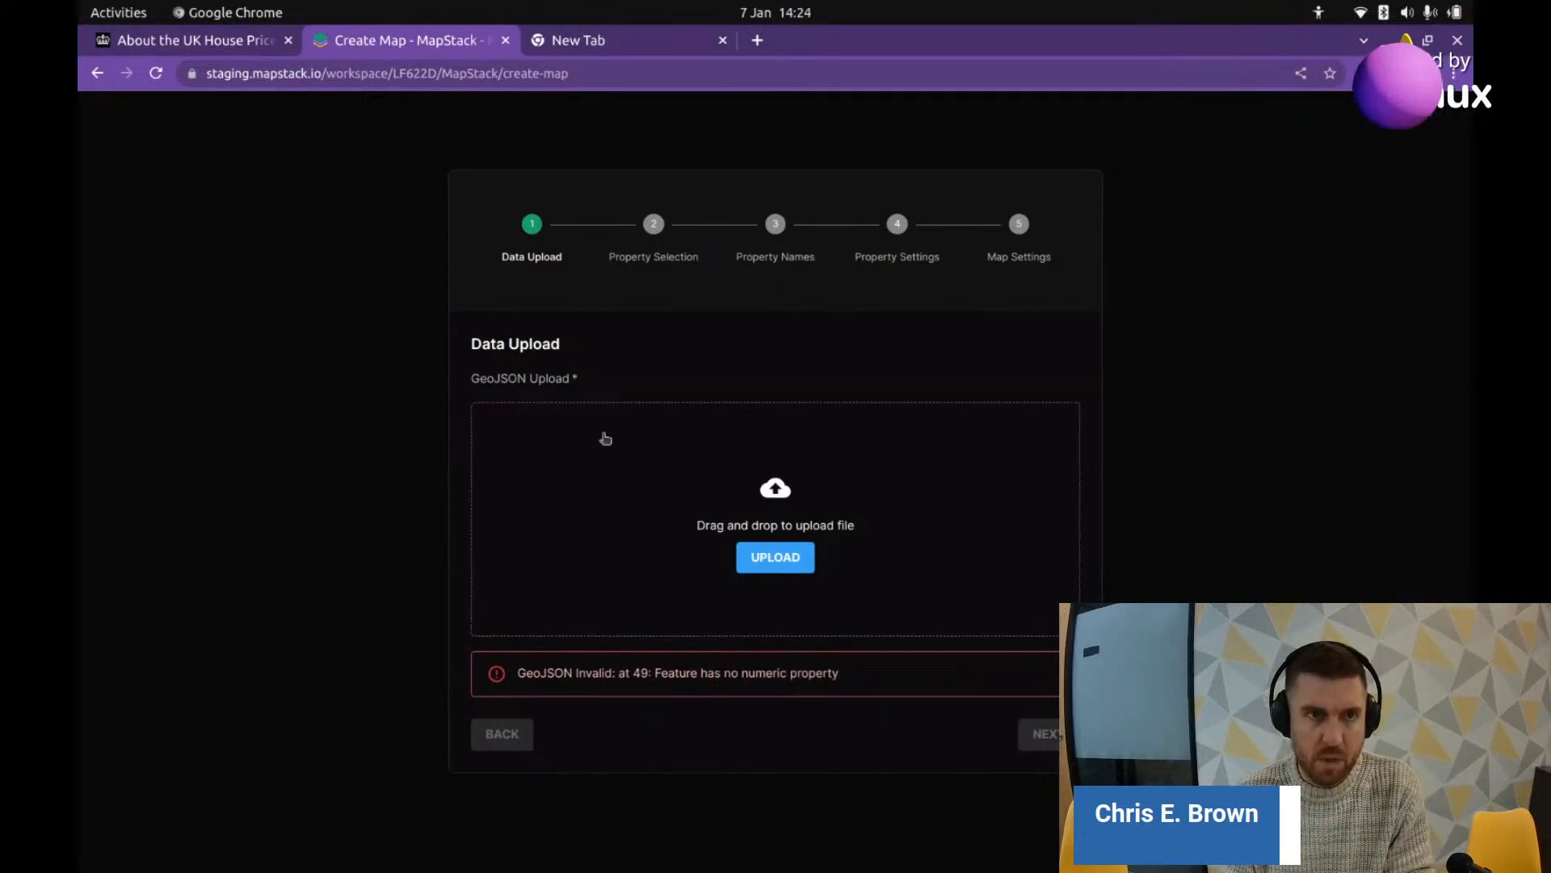
Step: In QGIS, hide LAD_DEC_2022_UK_BGC and open the uk-area-house-price-2022-10 attribute table
key(alt+Tab)
key(alt+Tab)
key(alt+Tab)
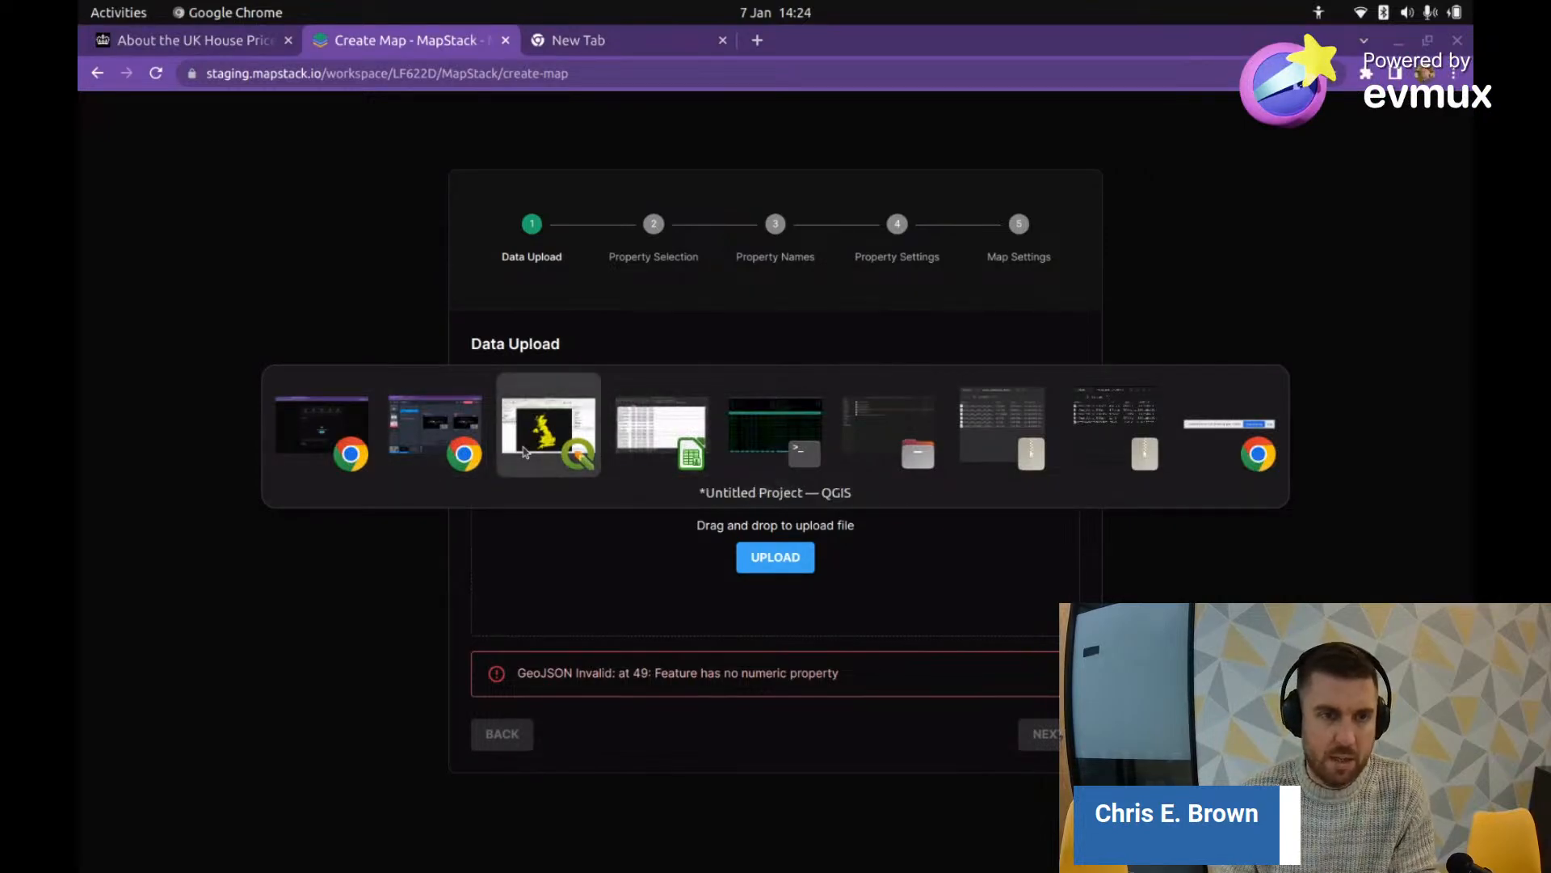
click(524, 451)
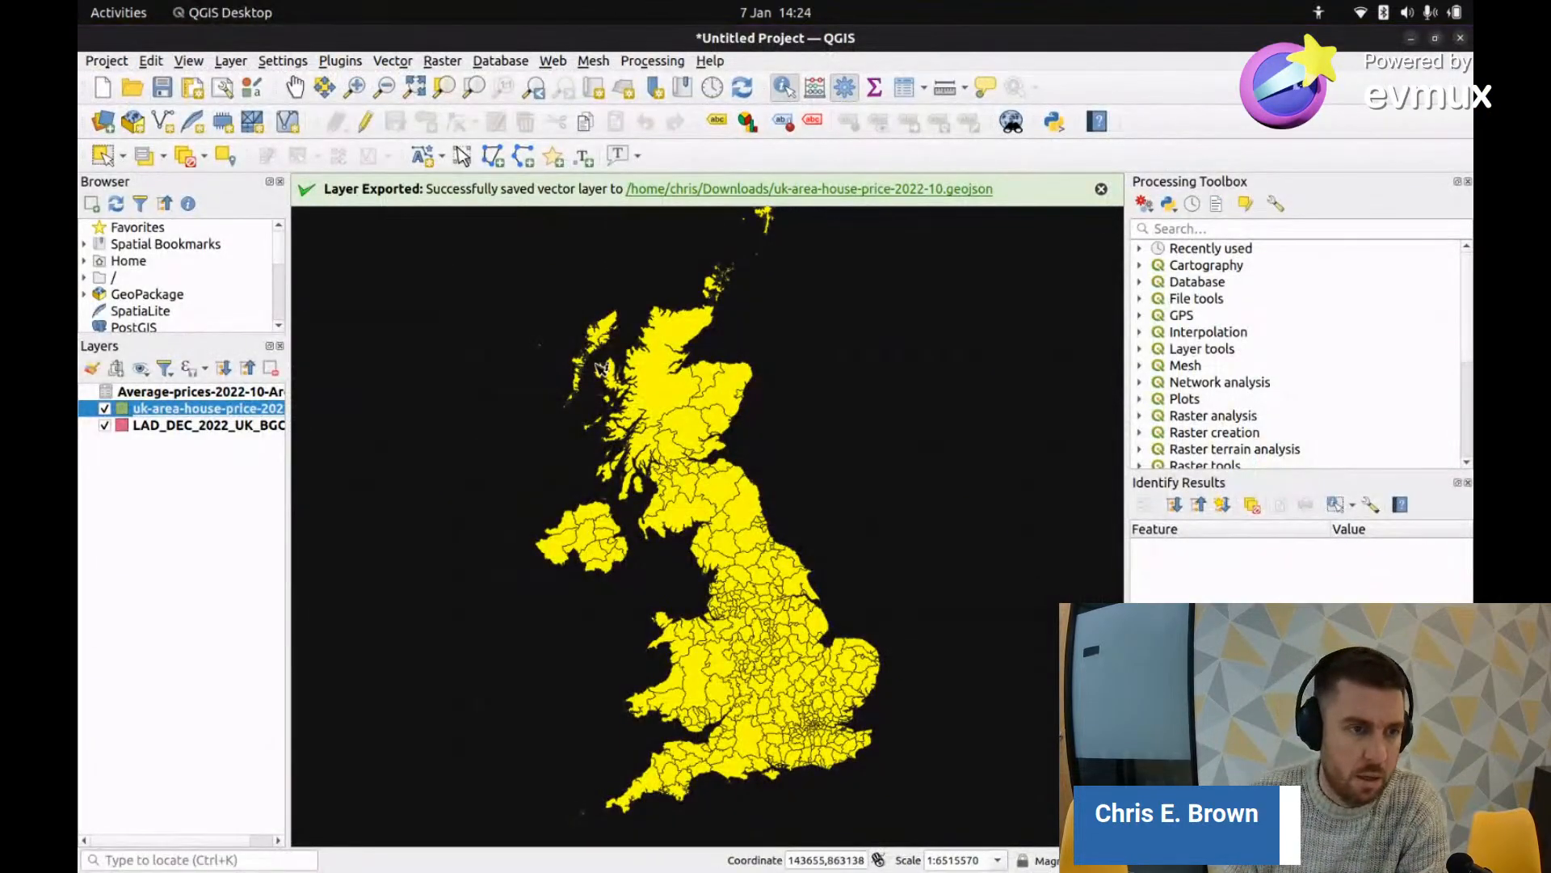
click(104, 426)
right_click(128, 410)
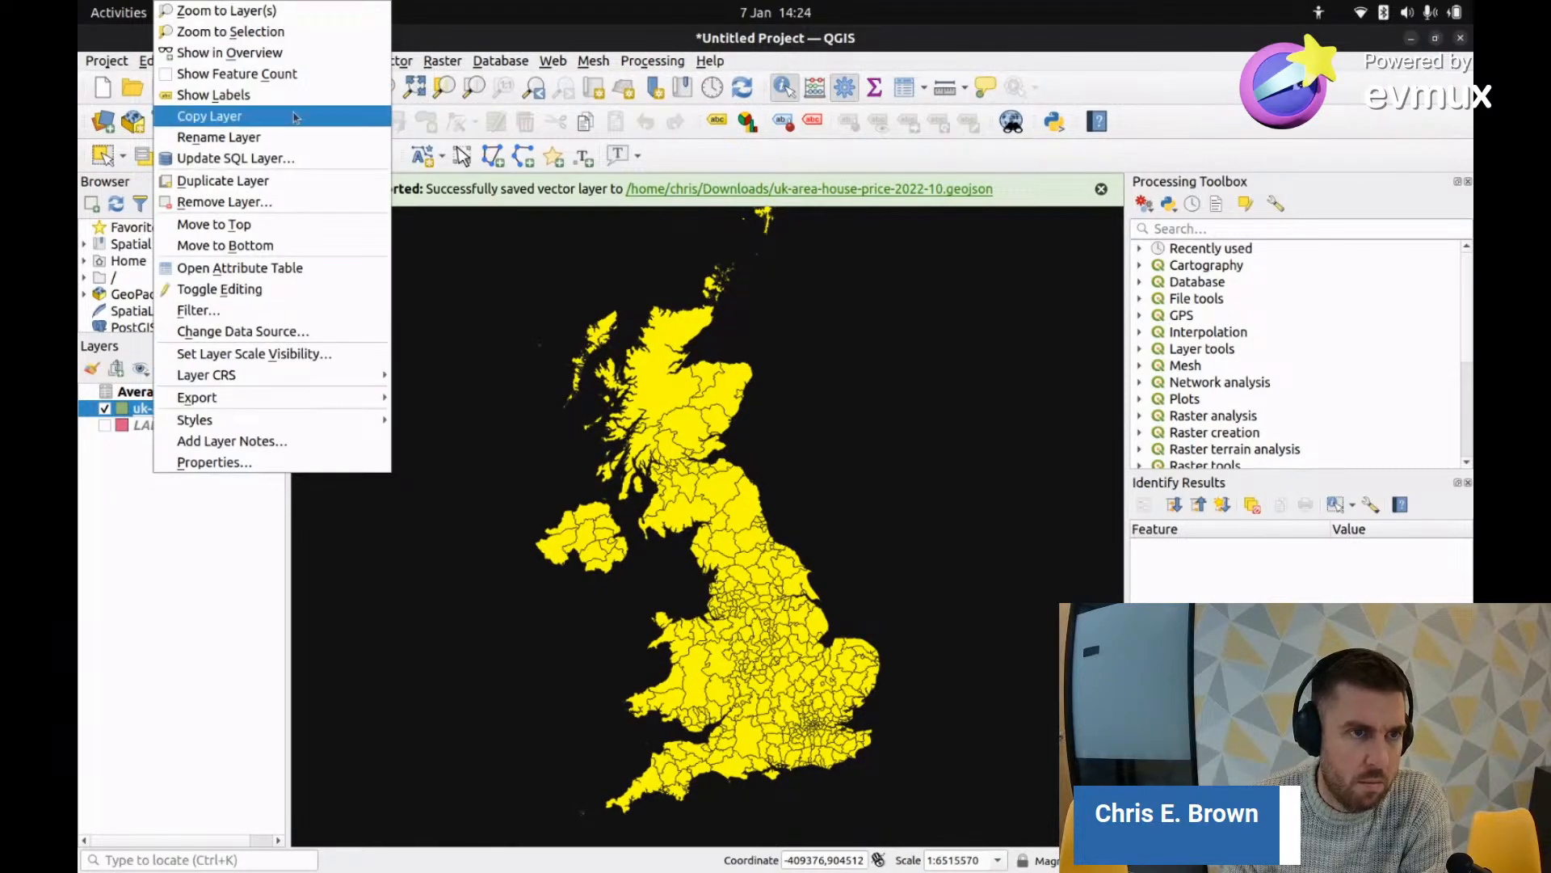
click(253, 271)
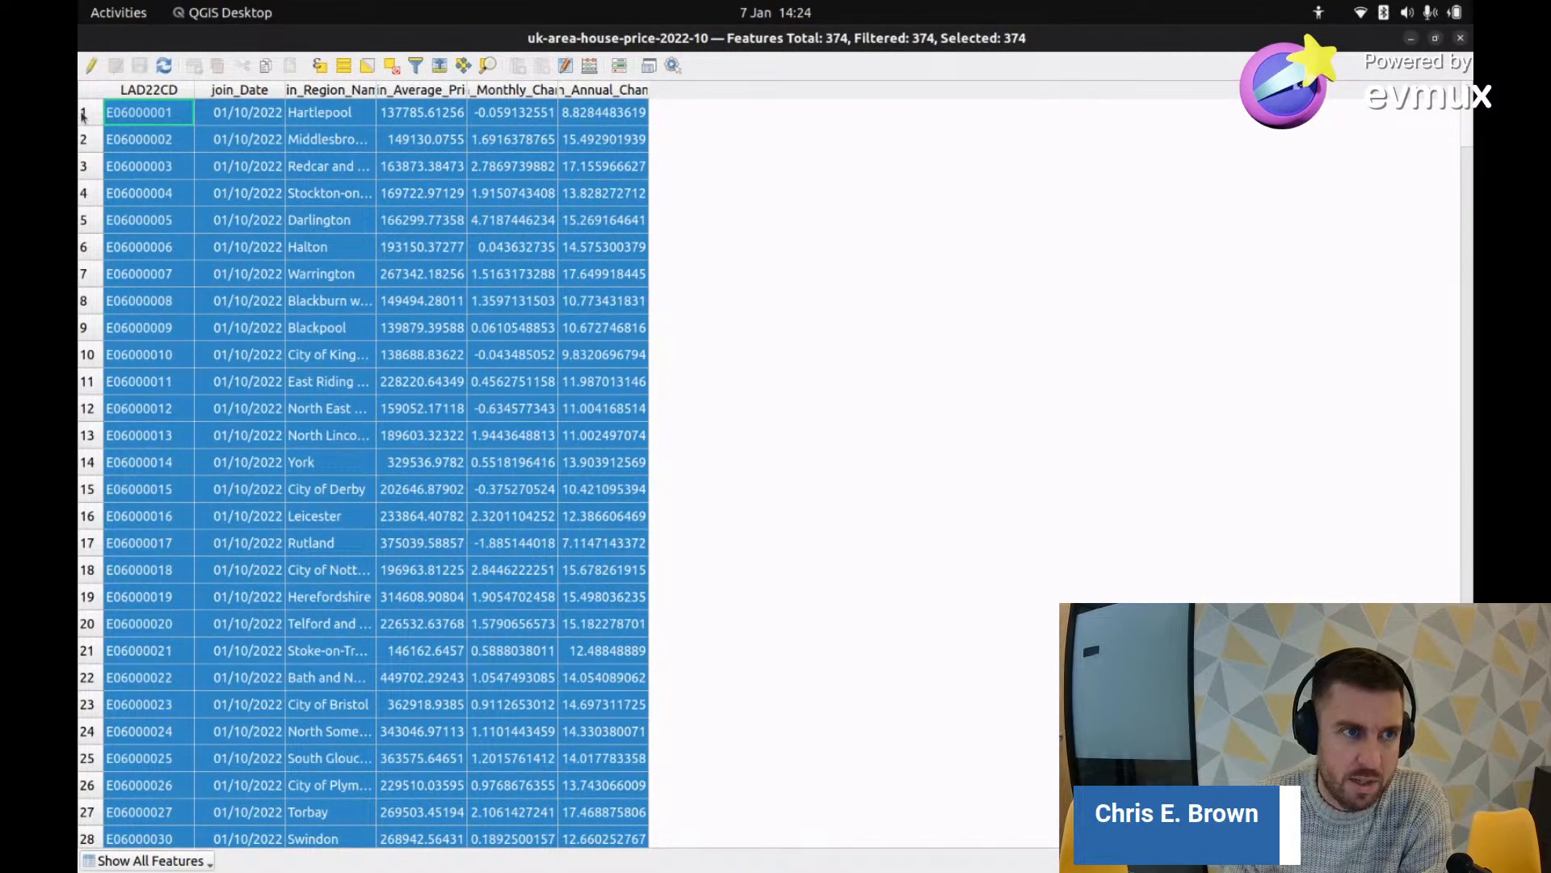
Step: Select row 50, the all-NULL E06000053 feature
click(403, 113)
scroll(747, 472, down, 18)
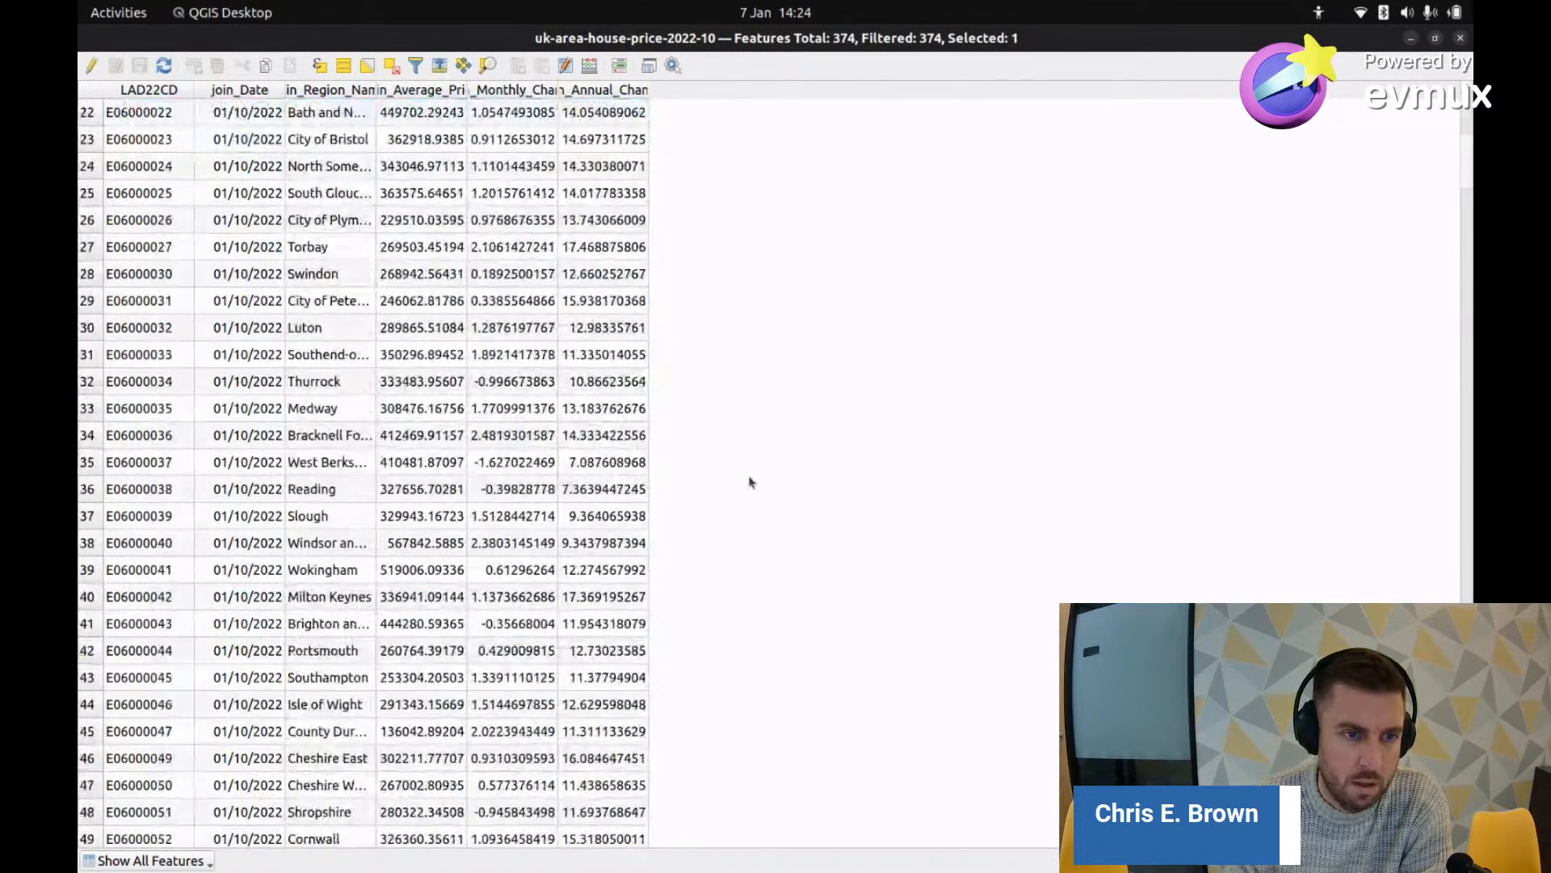
scroll(727, 469, up, 4)
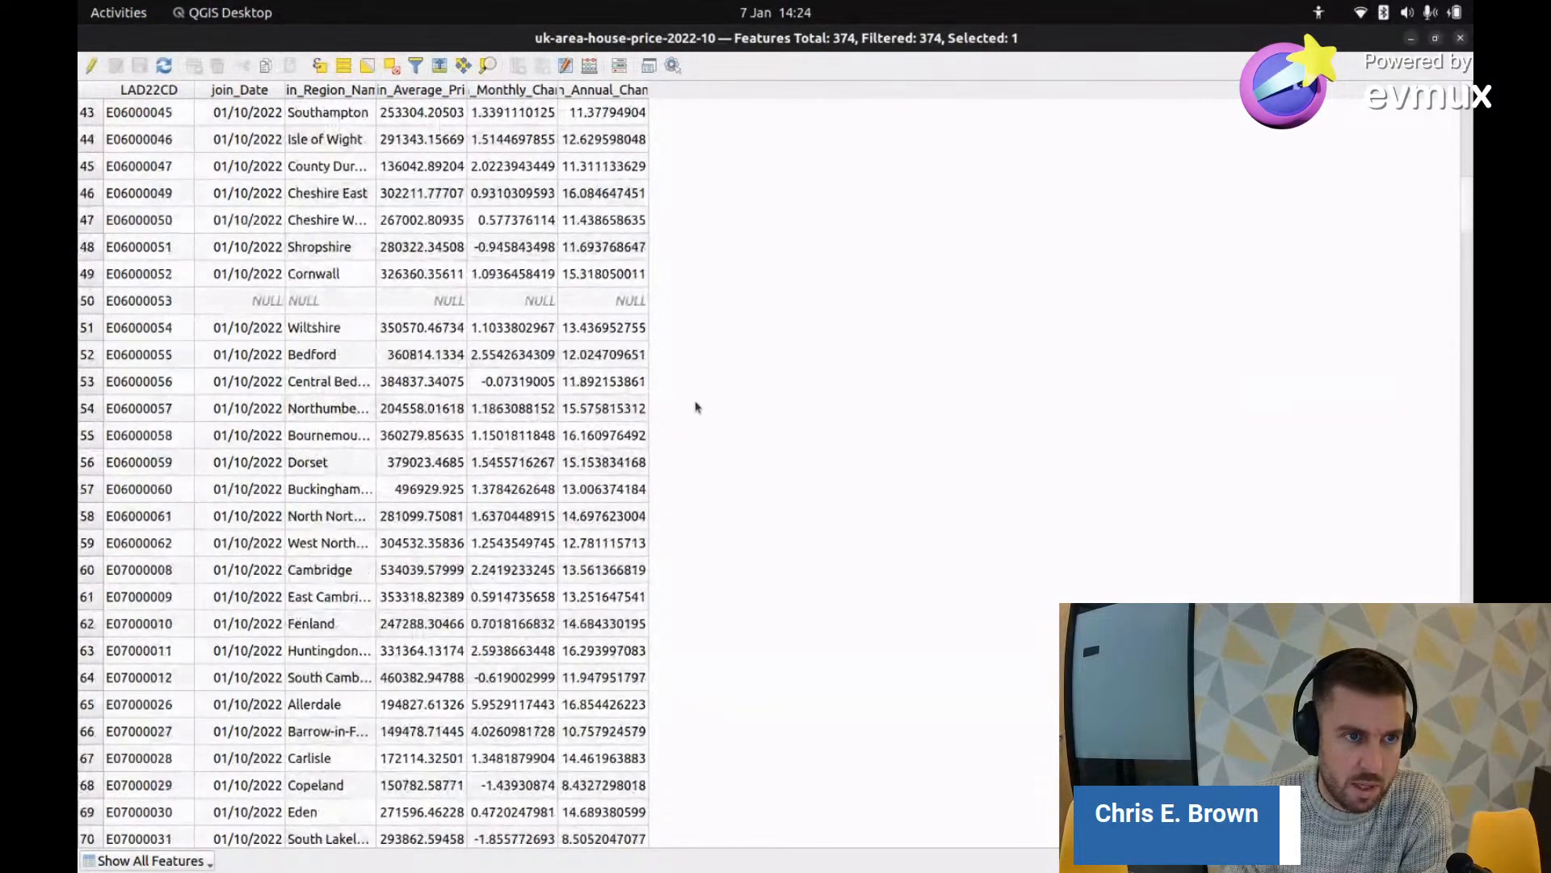
click(89, 302)
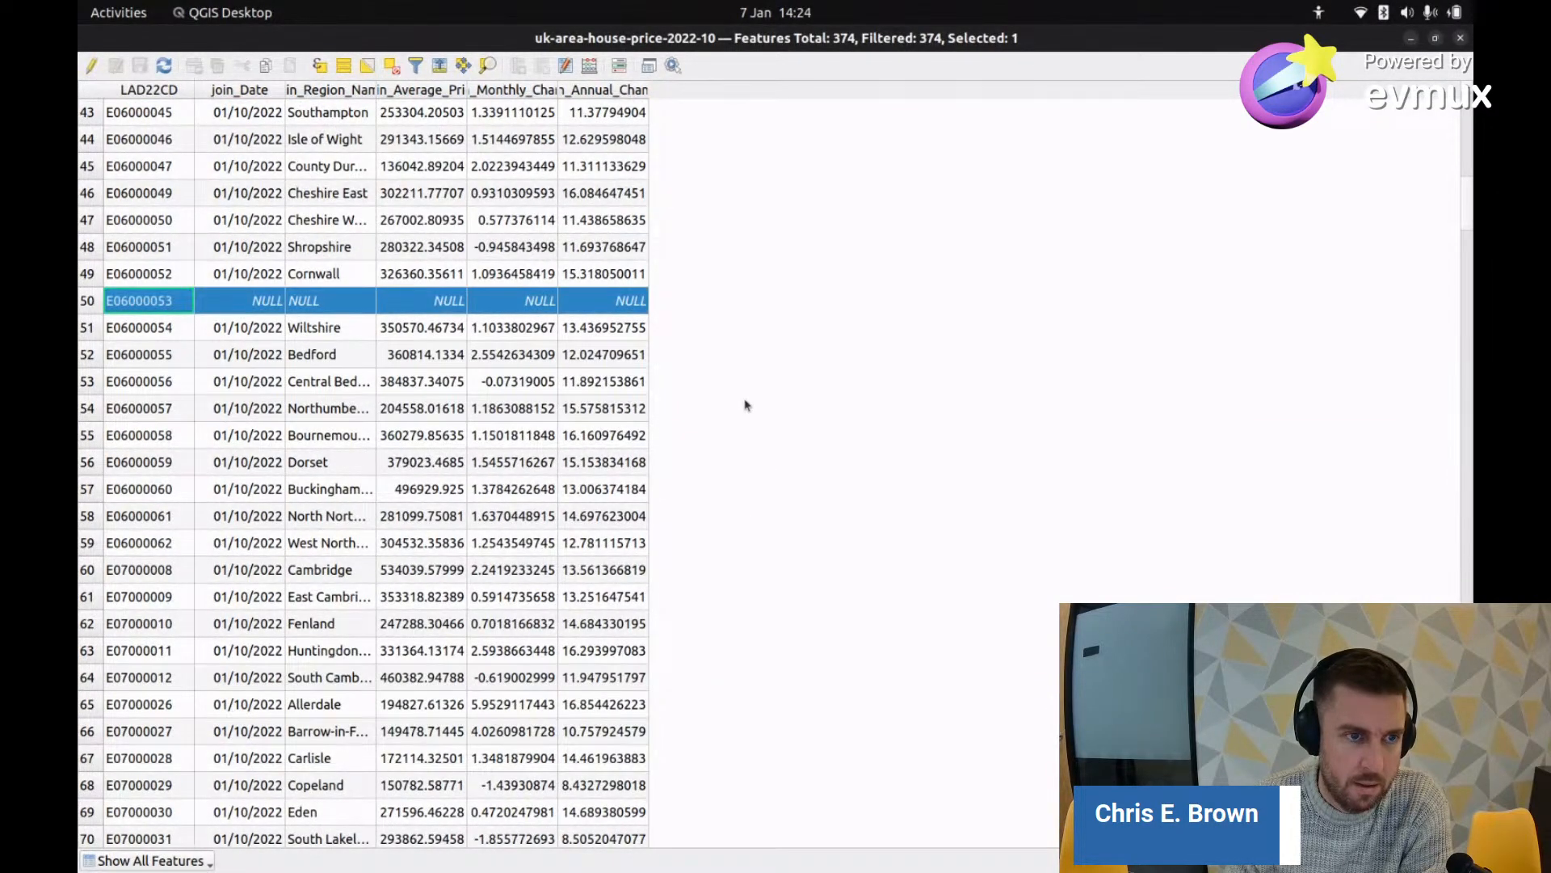
scroll(746, 405, up, 4)
scroll(711, 380, down, 2)
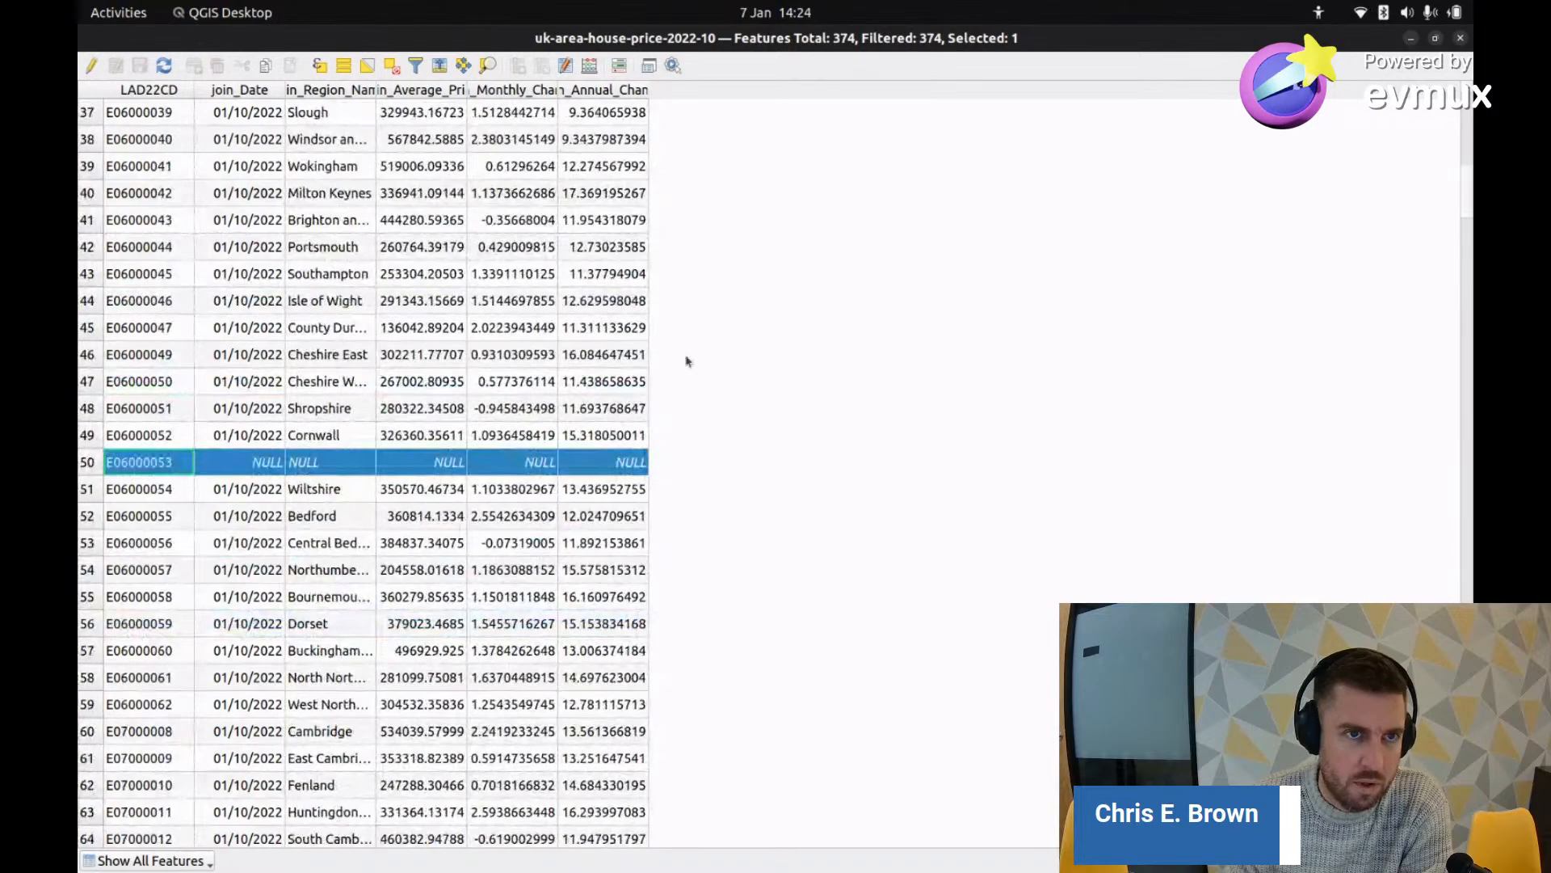
Step: Delete the selected feature and save the edit, leaving 373 features
click(91, 67)
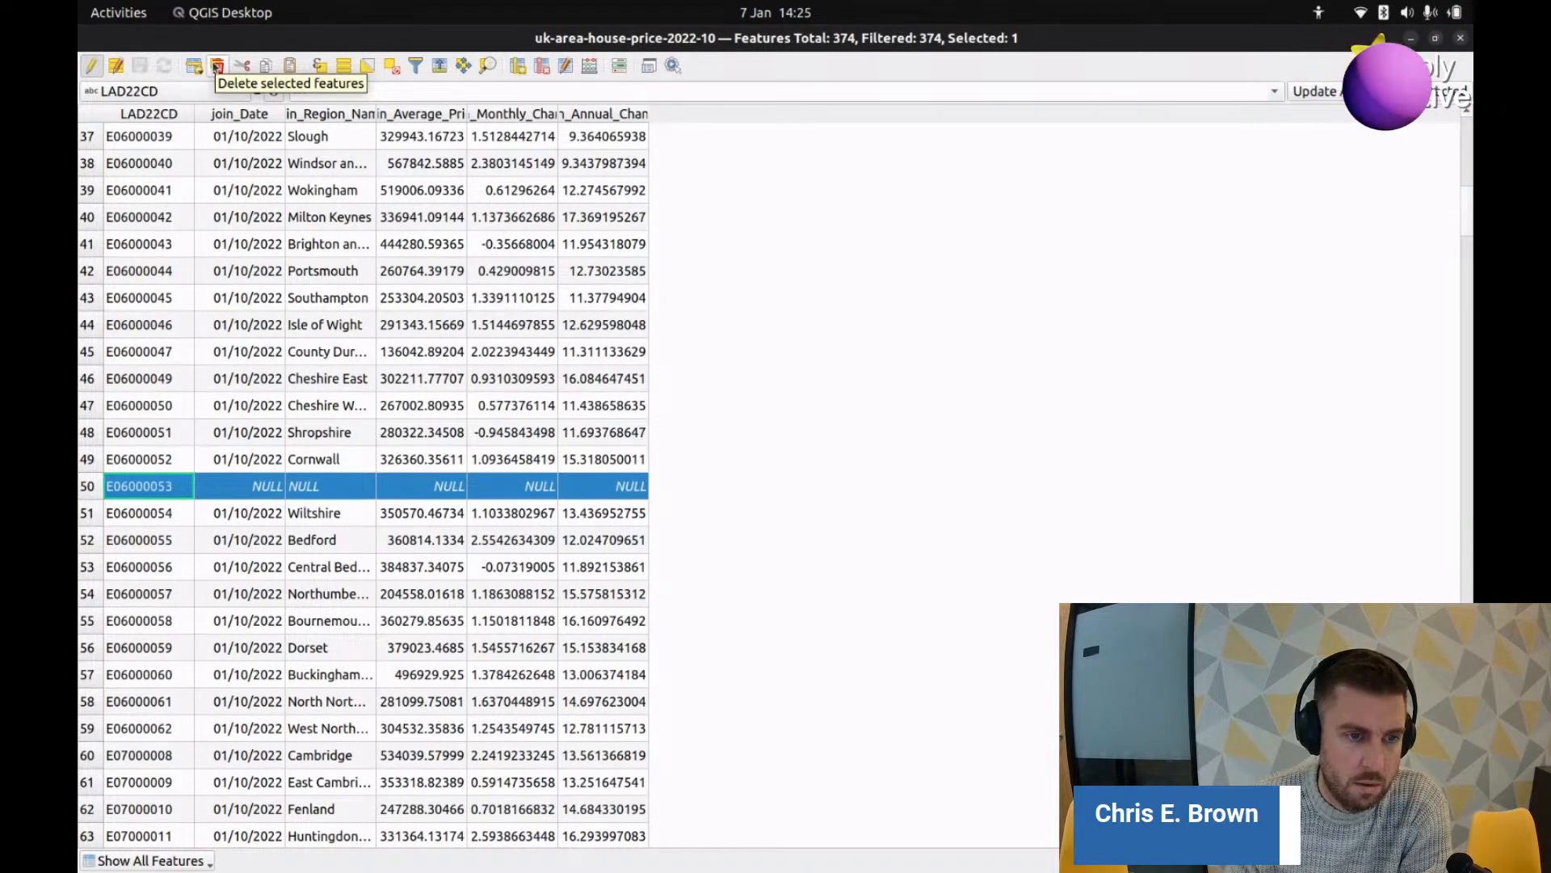
click(217, 66)
click(857, 498)
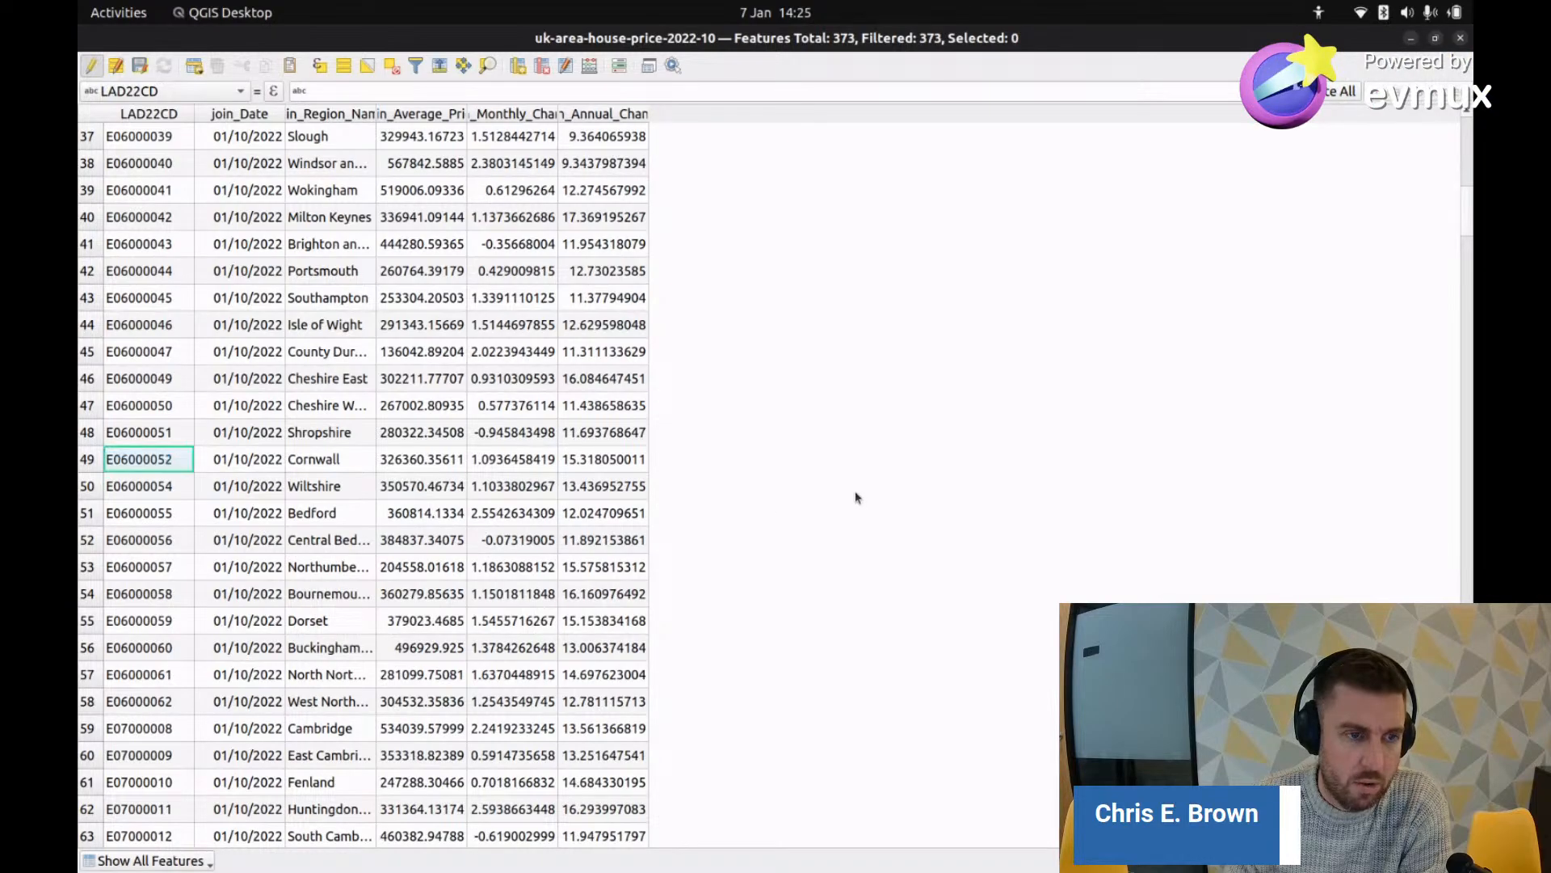
click(91, 66)
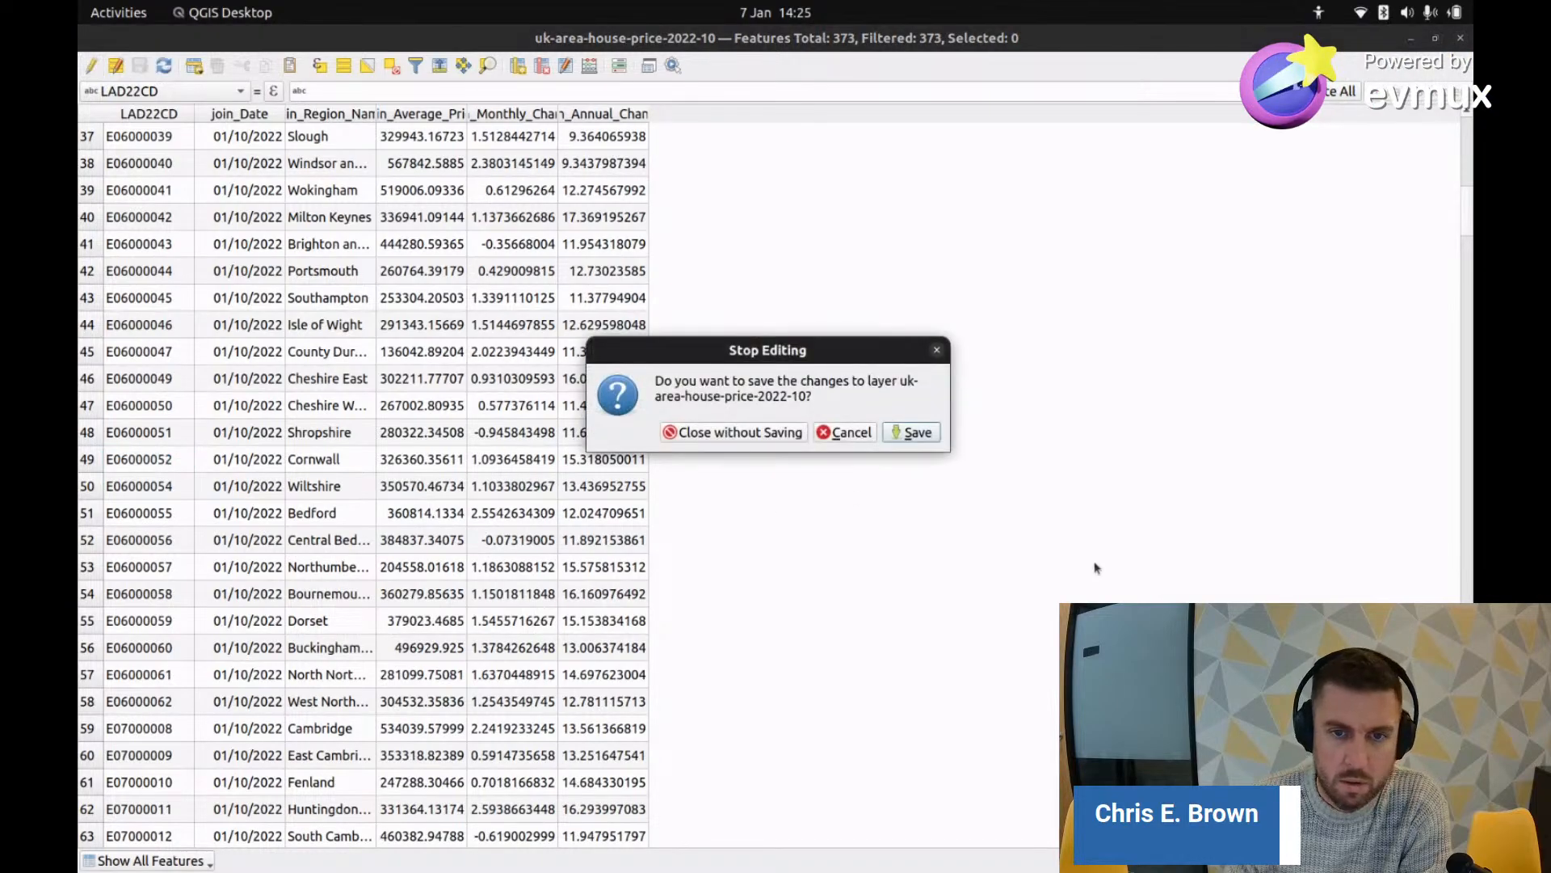
click(911, 430)
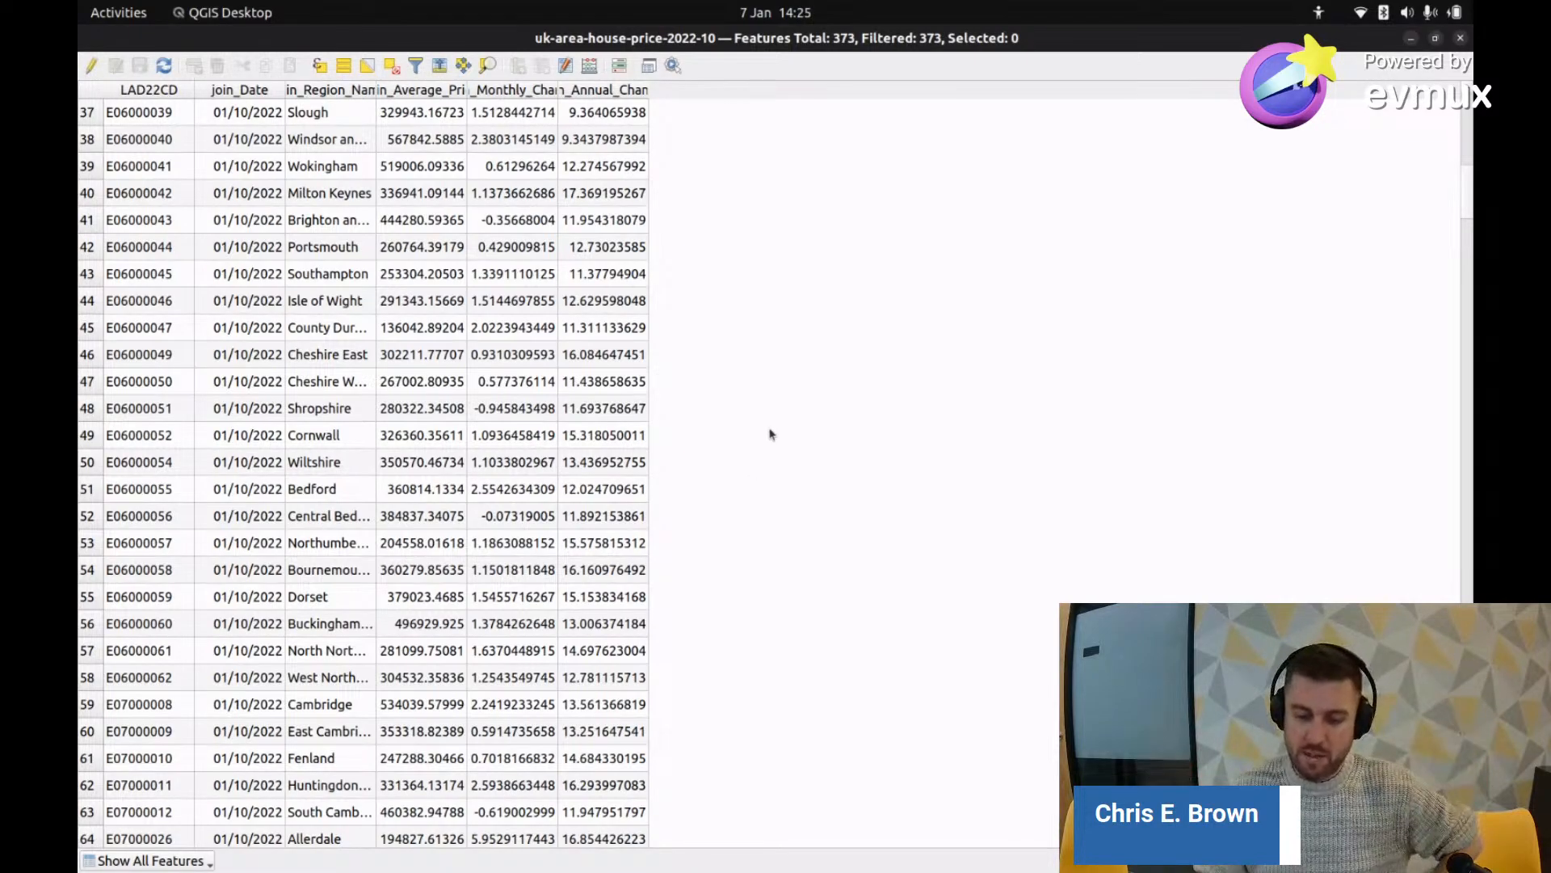
Step: Scroll through the saved 373-feature table, then return to MapStack in Chrome
scroll(921, 504, down, 19)
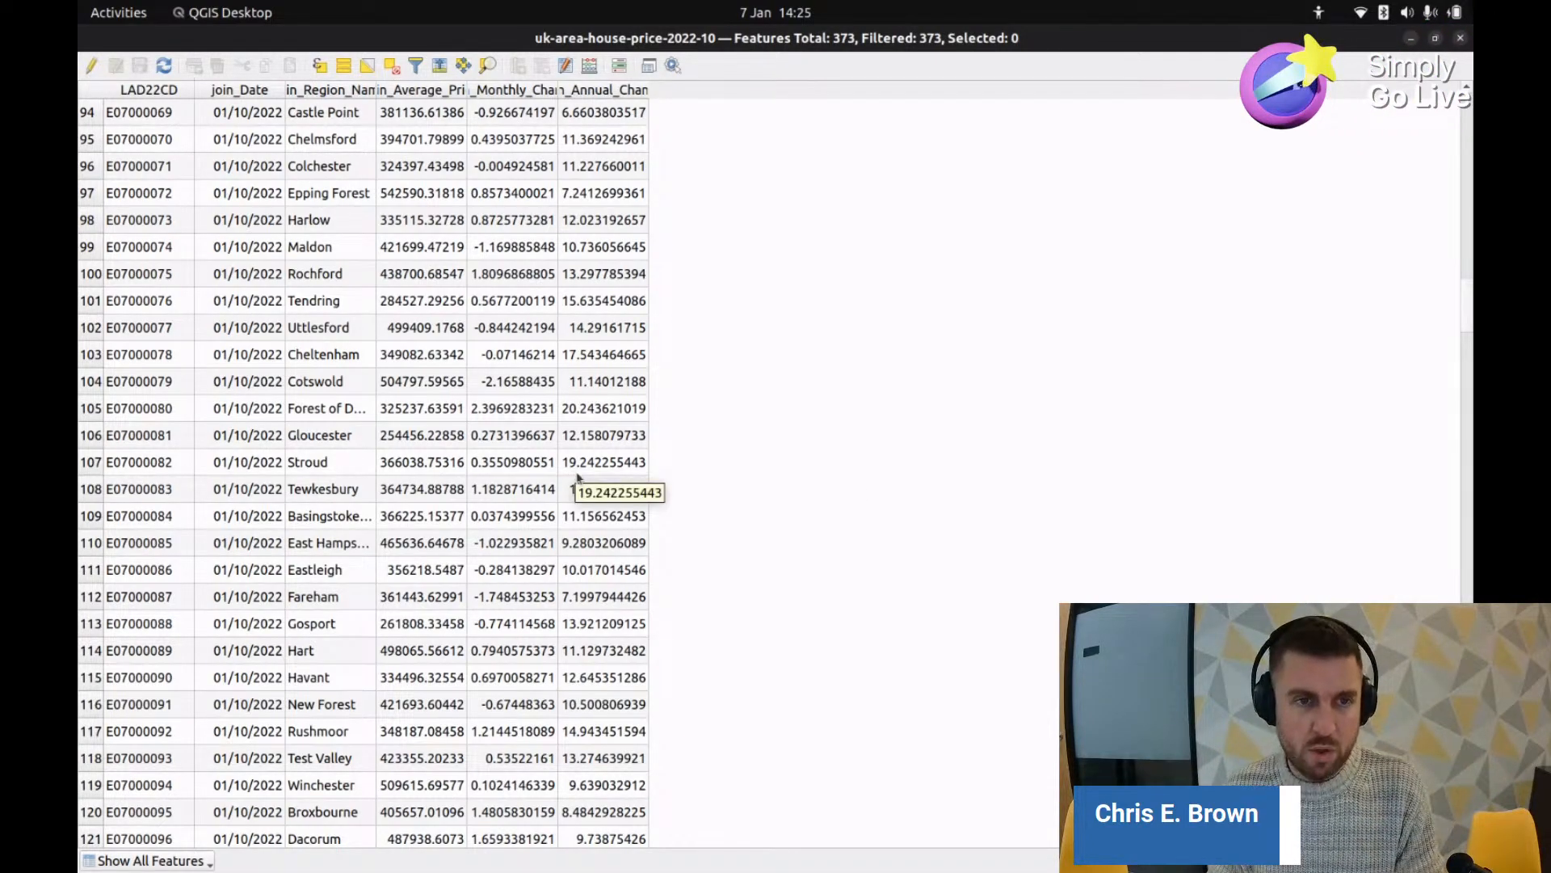
key(alt+Tab)
Step: Upload the cleaned 24.6 MB uk-area-house-price-2022-10.geojson and continue to property selection
click(775, 557)
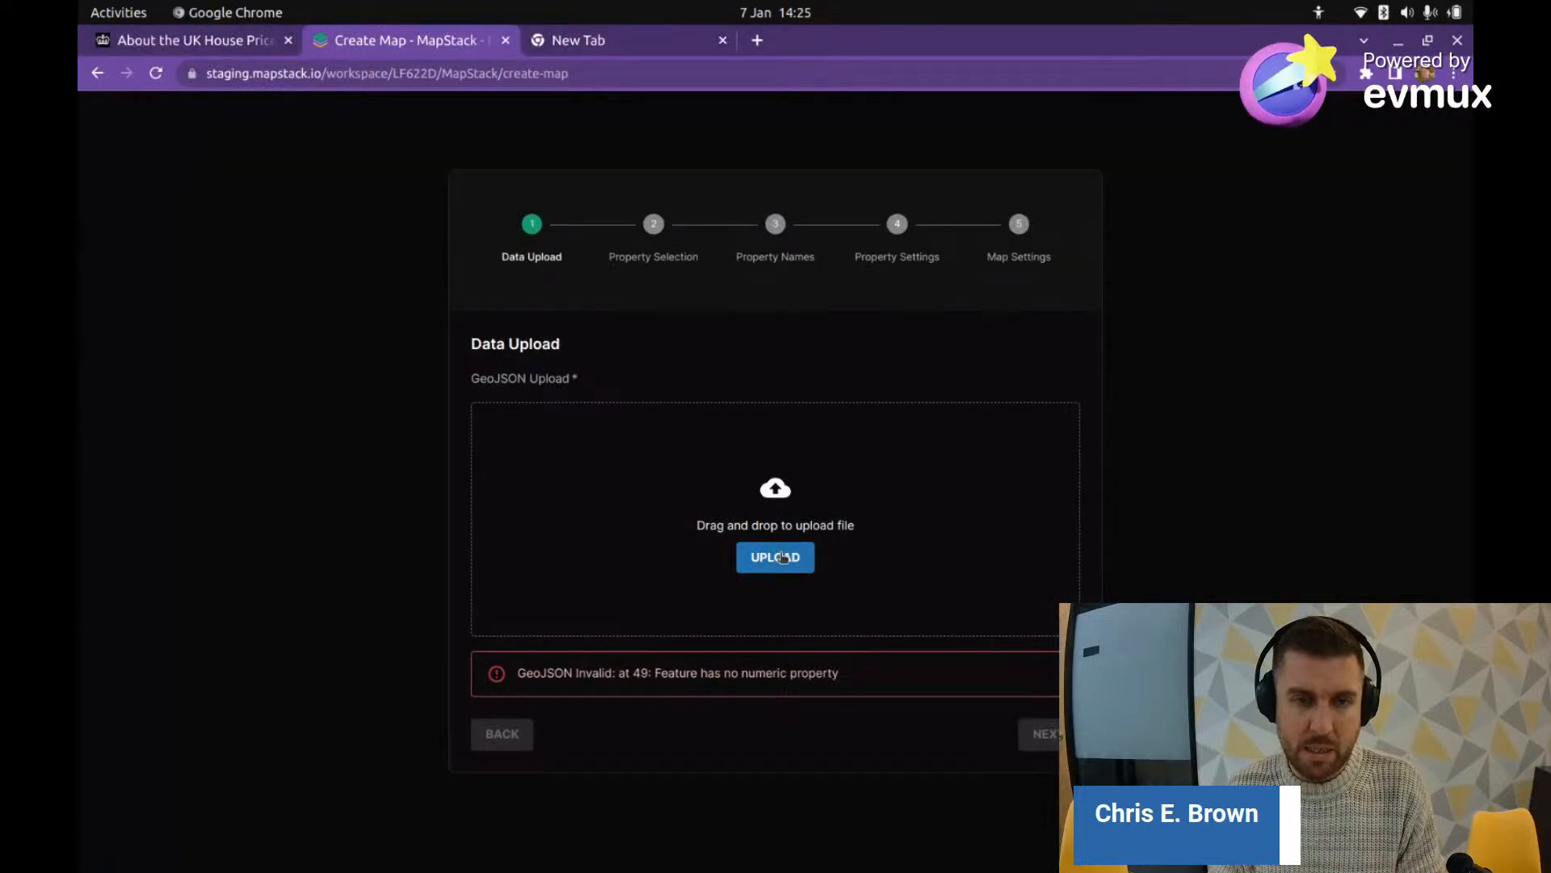
click(426, 127)
click(1431, 75)
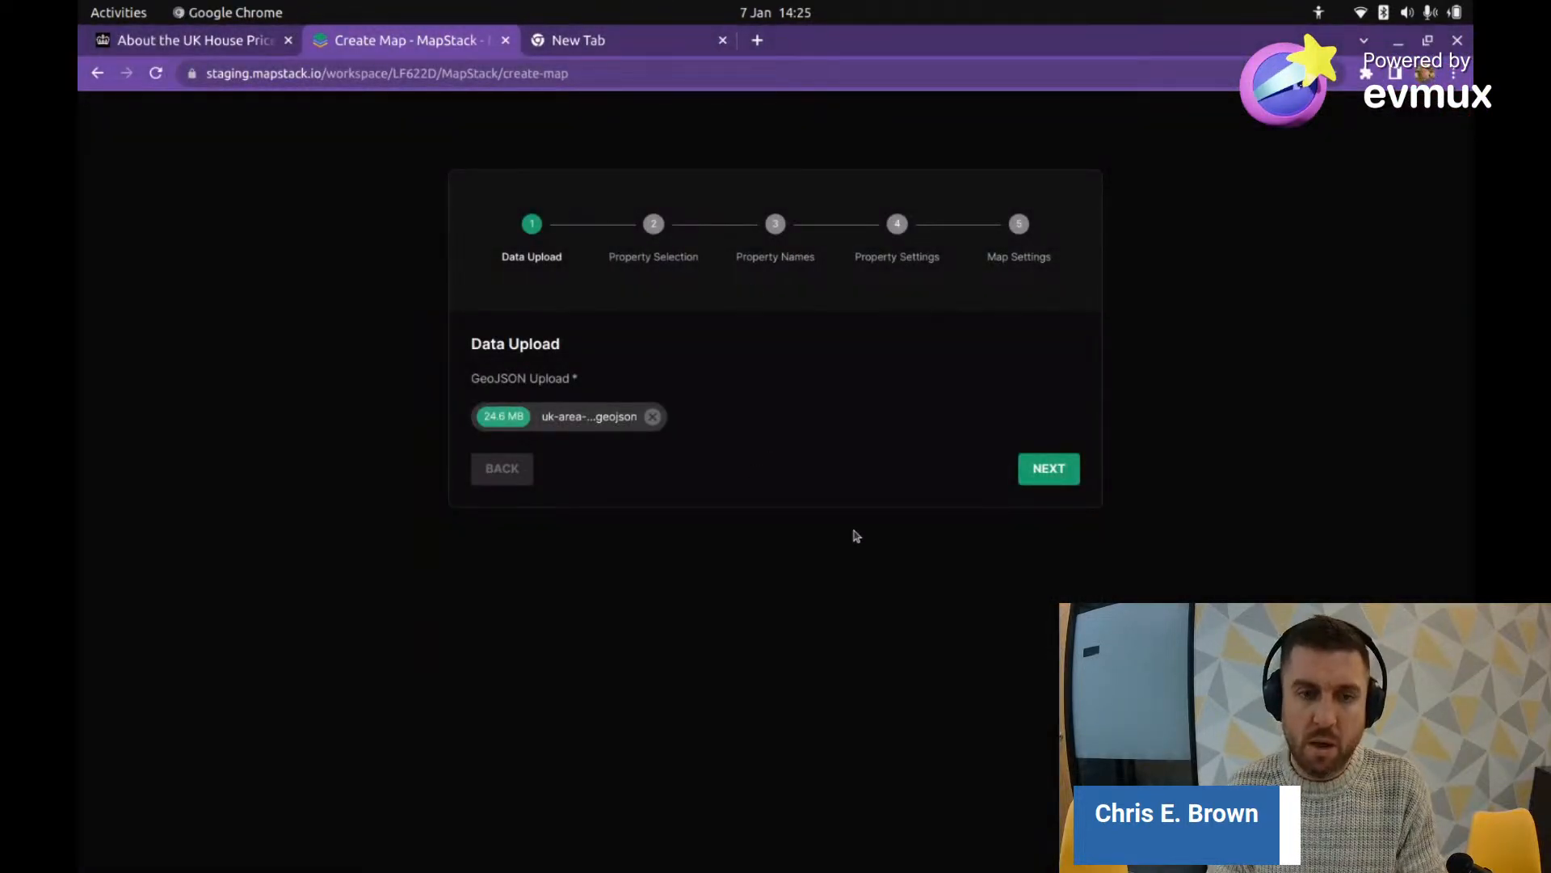
click(1043, 471)
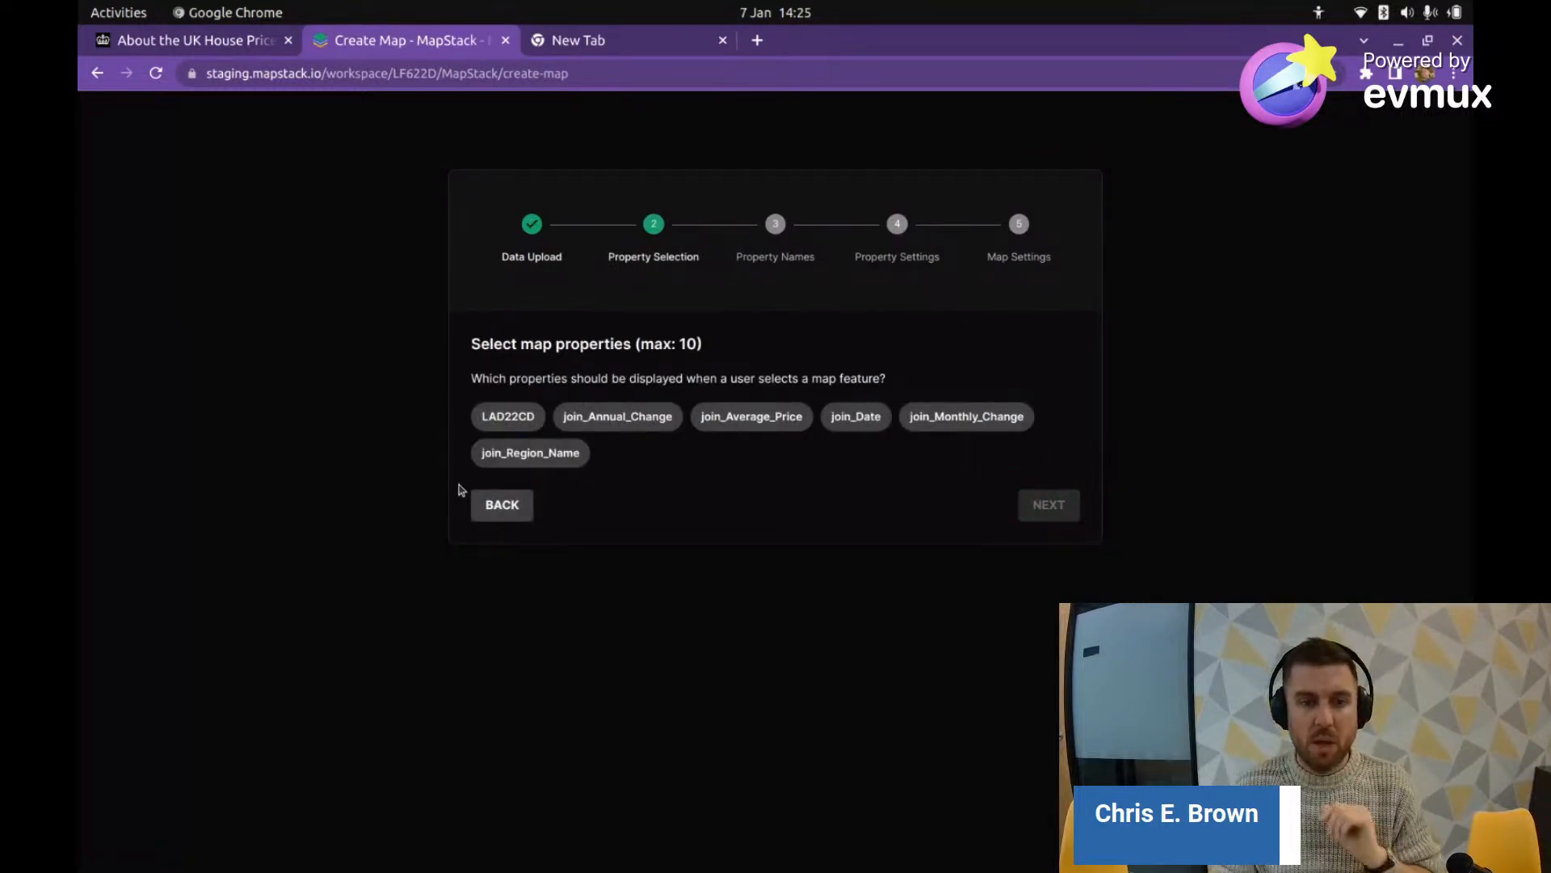
Step: Choose all six properties, LAD22CD through join_Region_Name, for display and continue
click(526, 416)
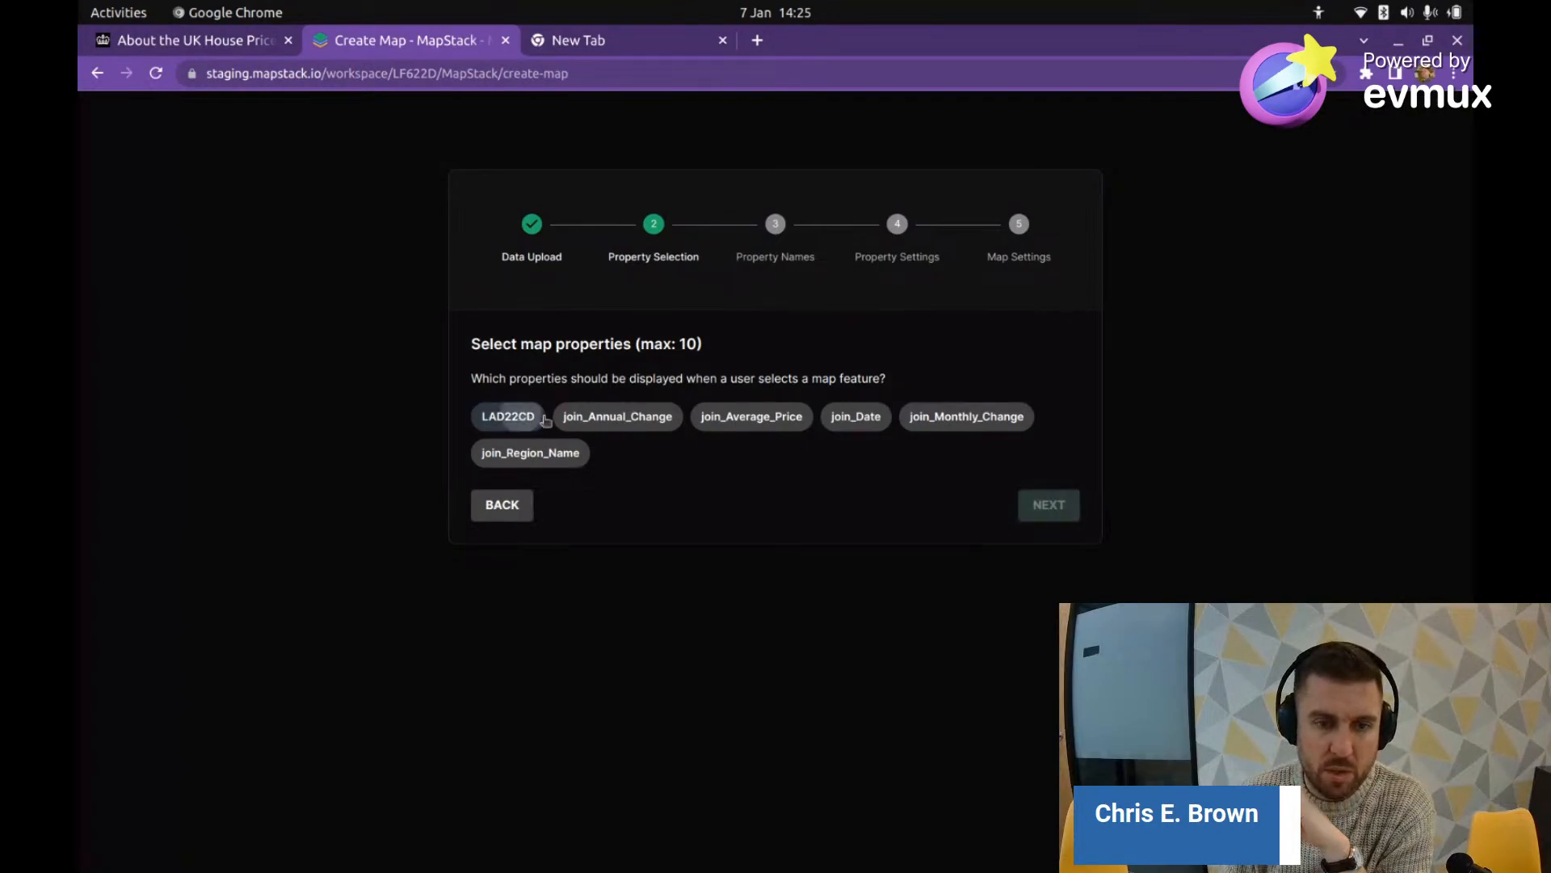
click(631, 422)
click(725, 419)
click(844, 417)
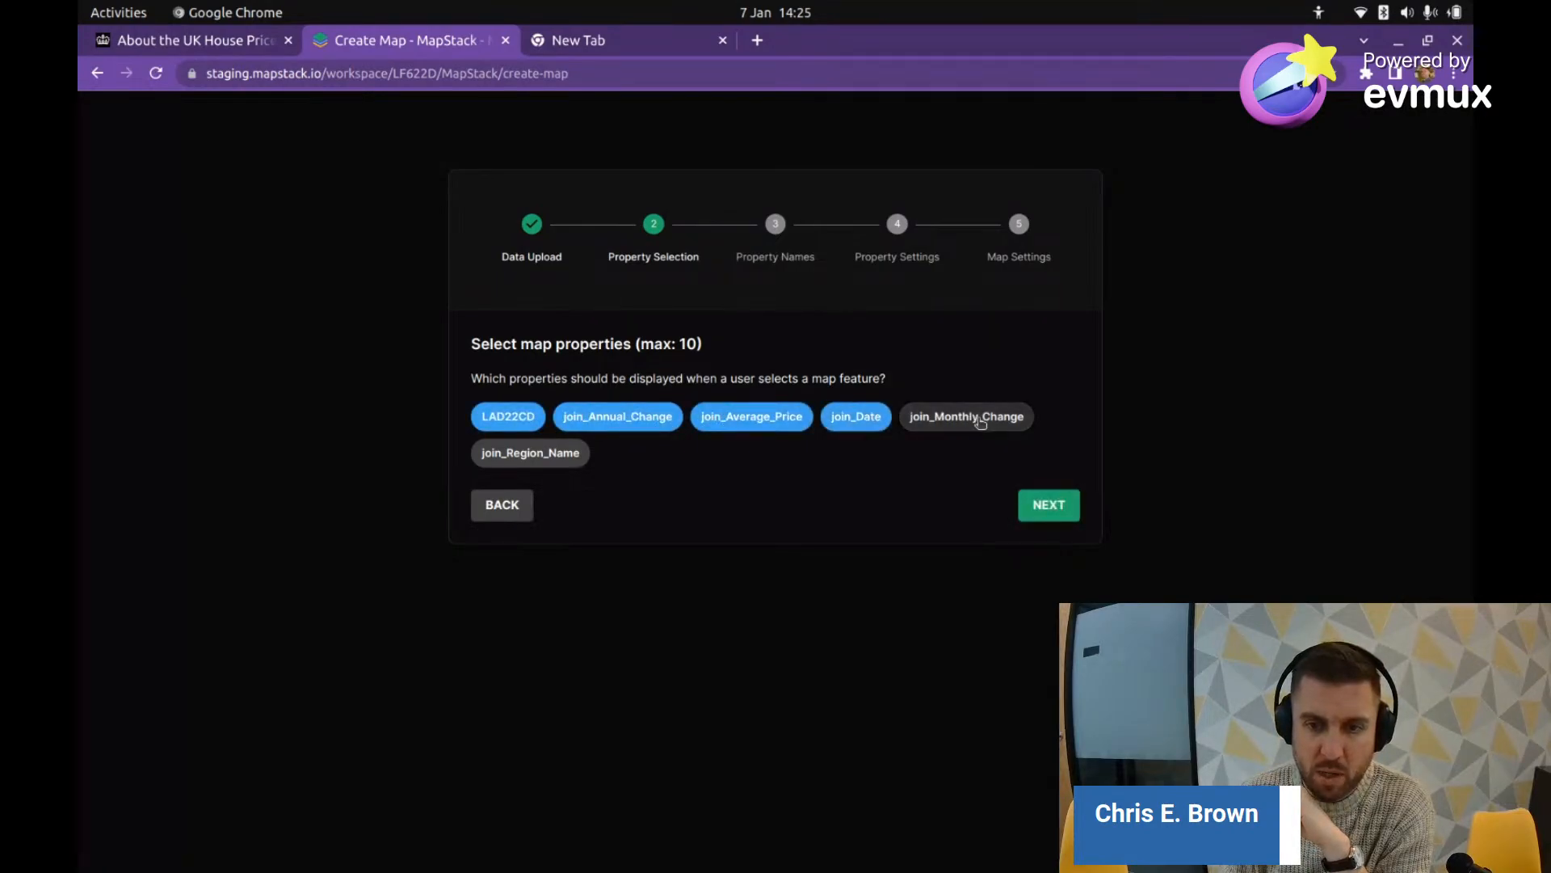
click(974, 417)
click(510, 456)
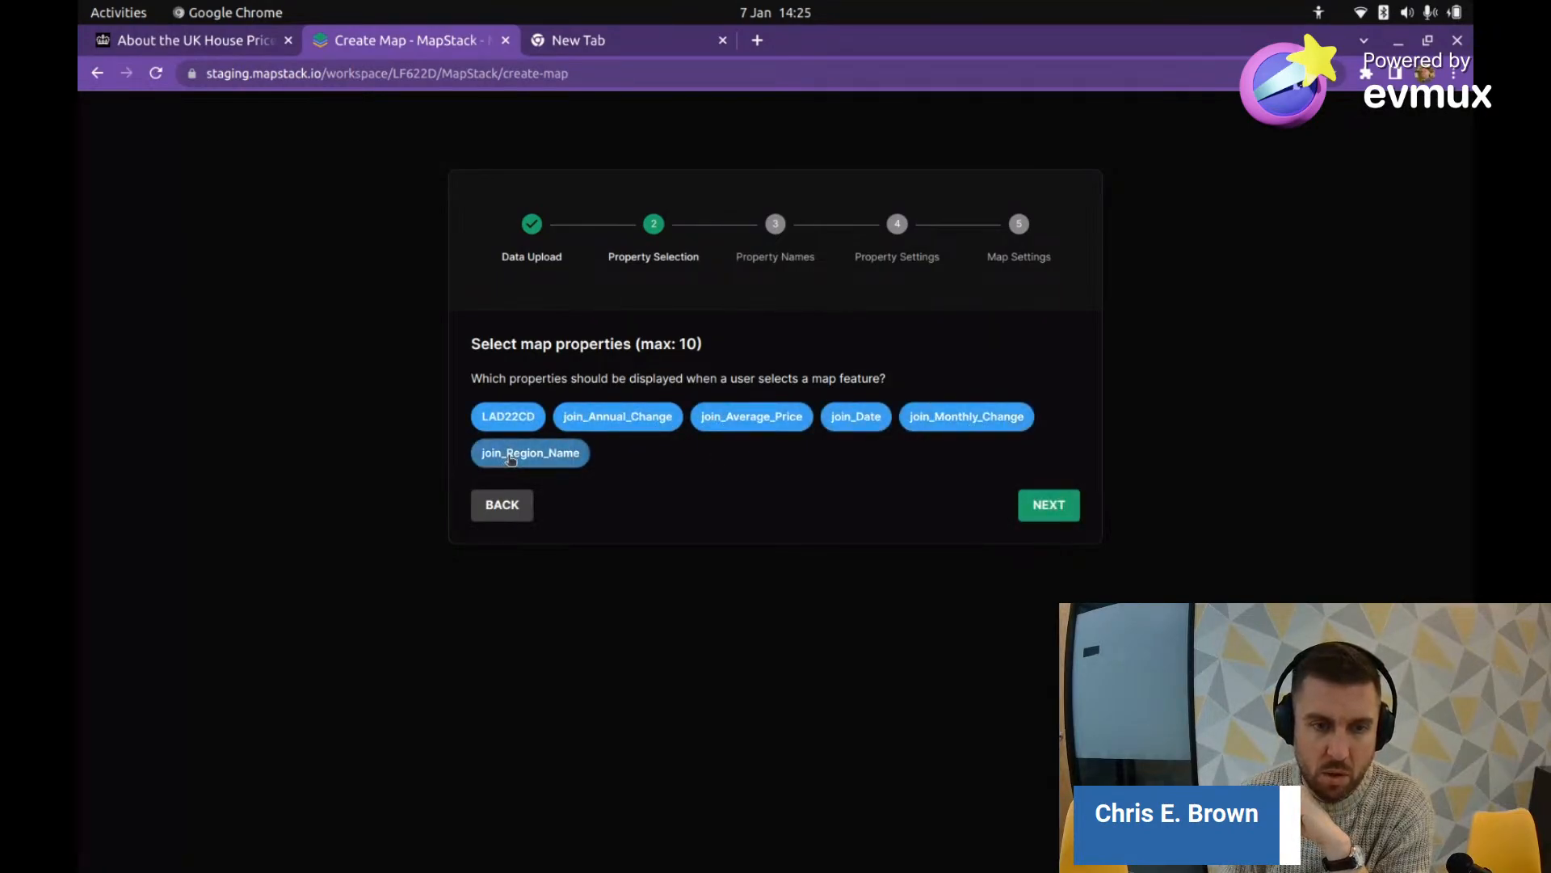
click(1040, 509)
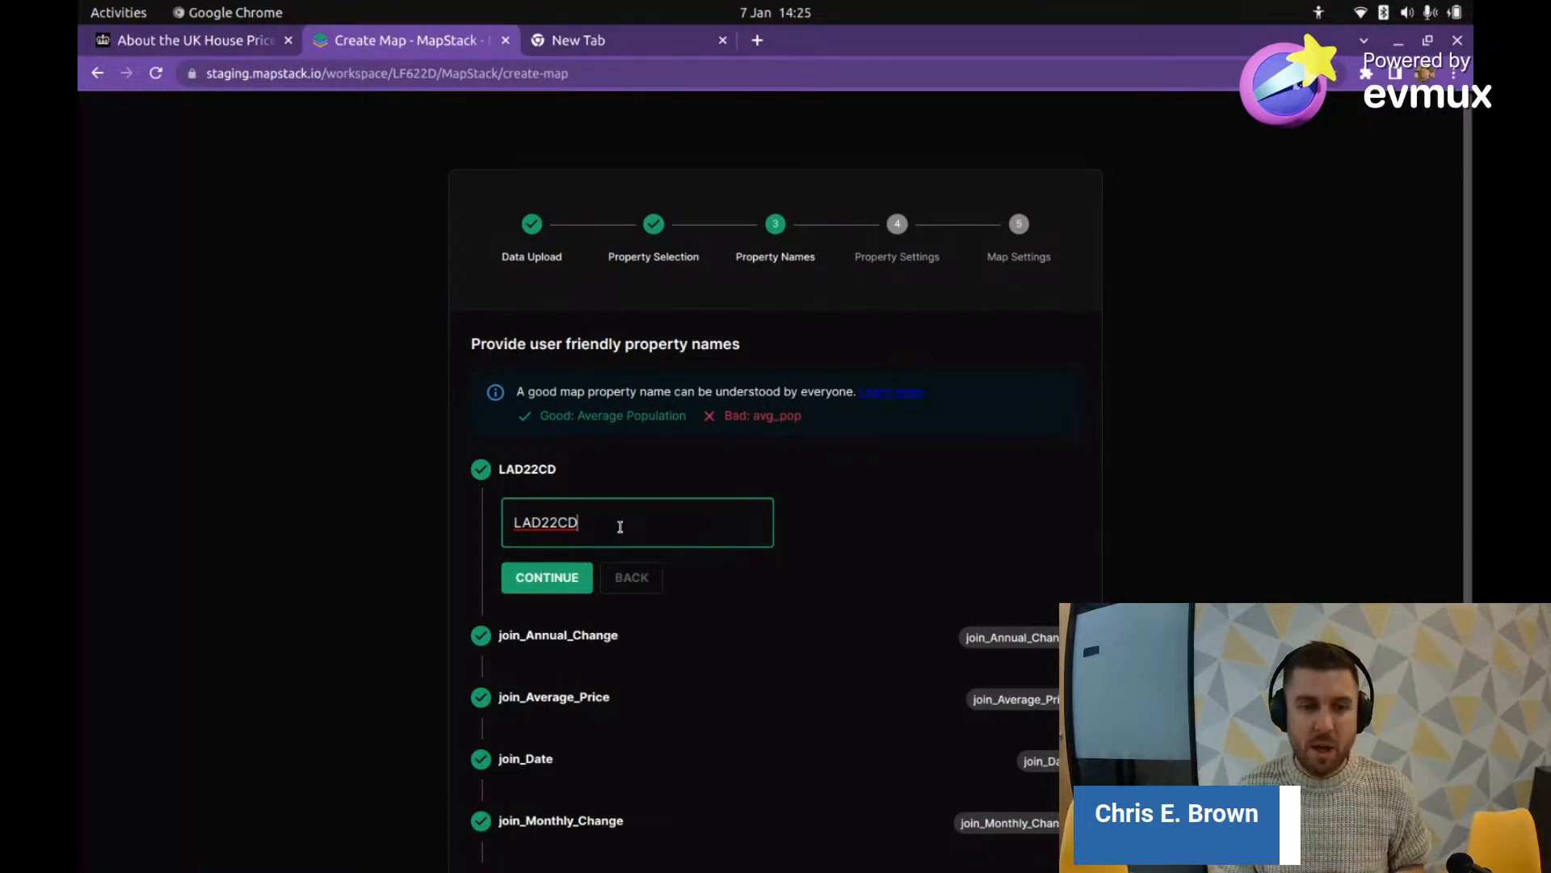
Step: Rename LAD22CD to 'Area Code' and join_Annual_Change to 'Annual Change'
drag(619, 526, 485, 510)
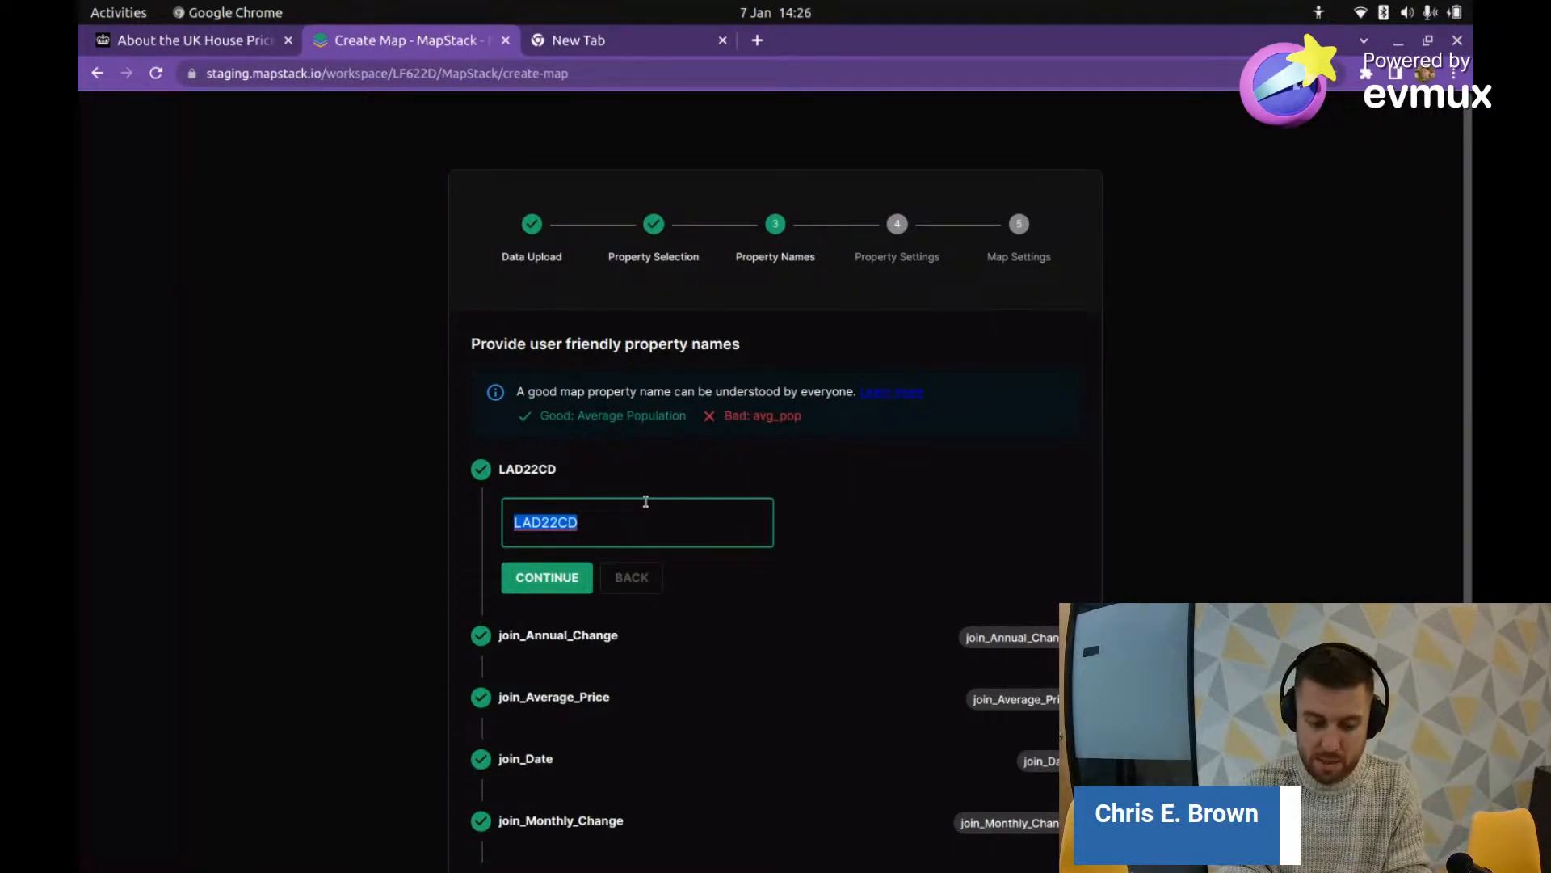
text(Area Code)
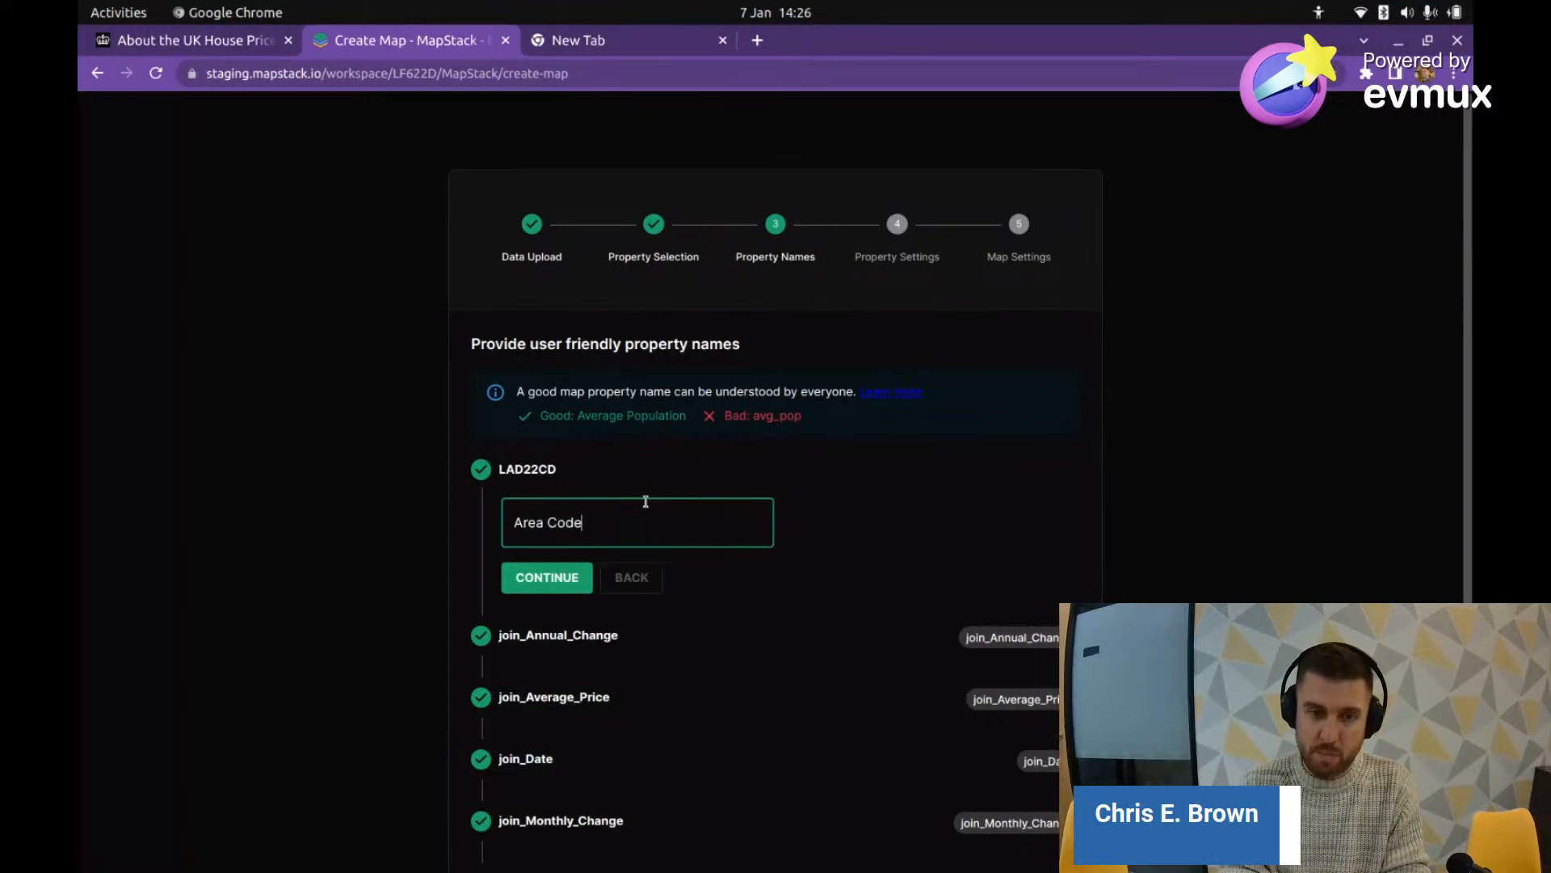
key(Return)
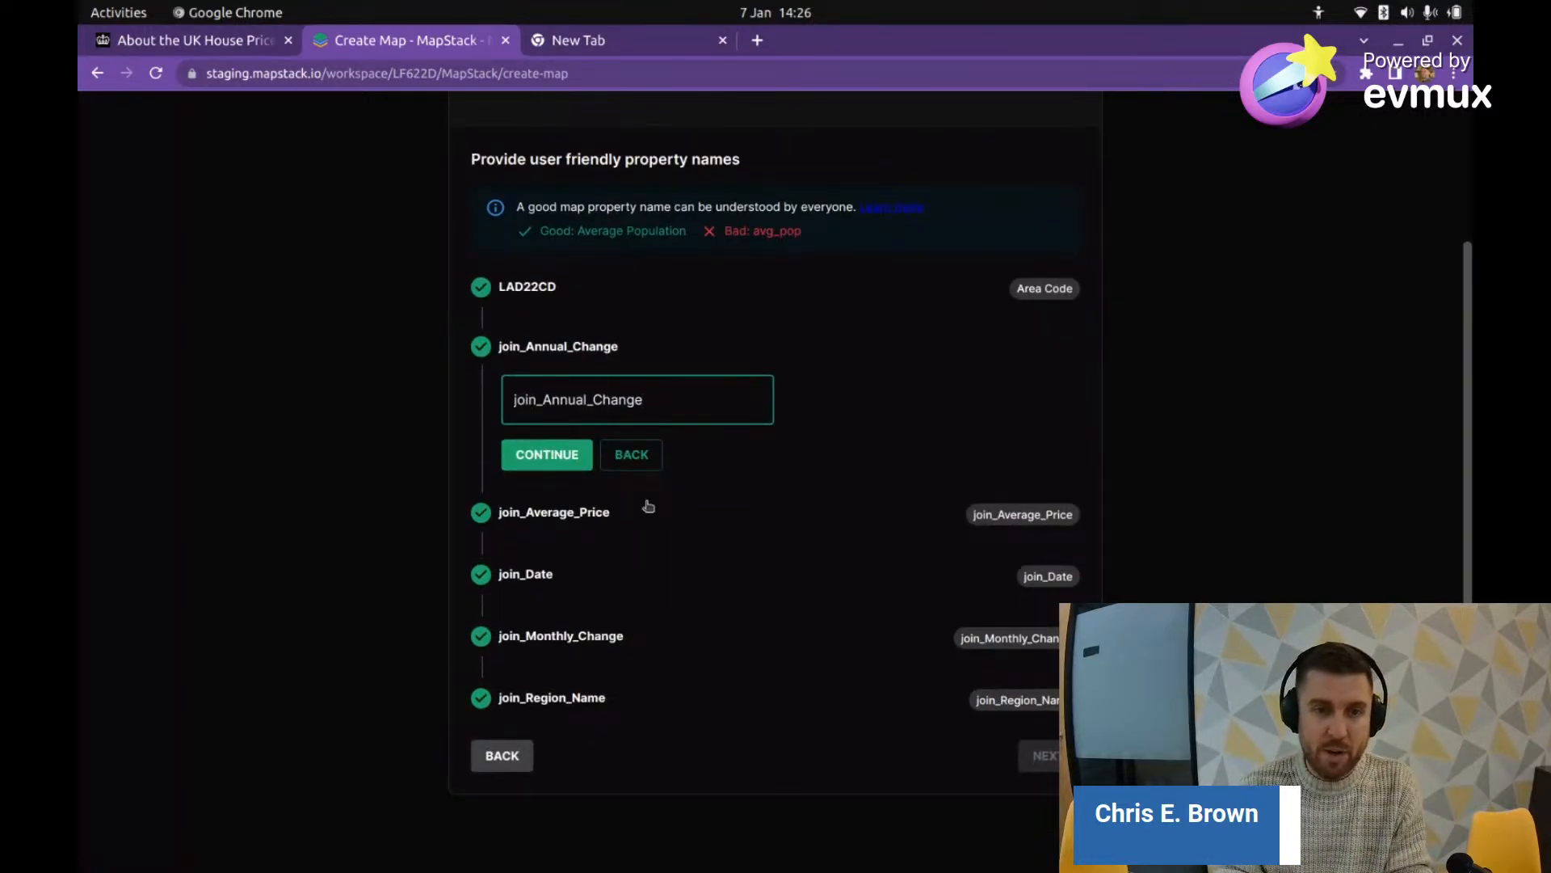
key(Left)
key(BackSpace)
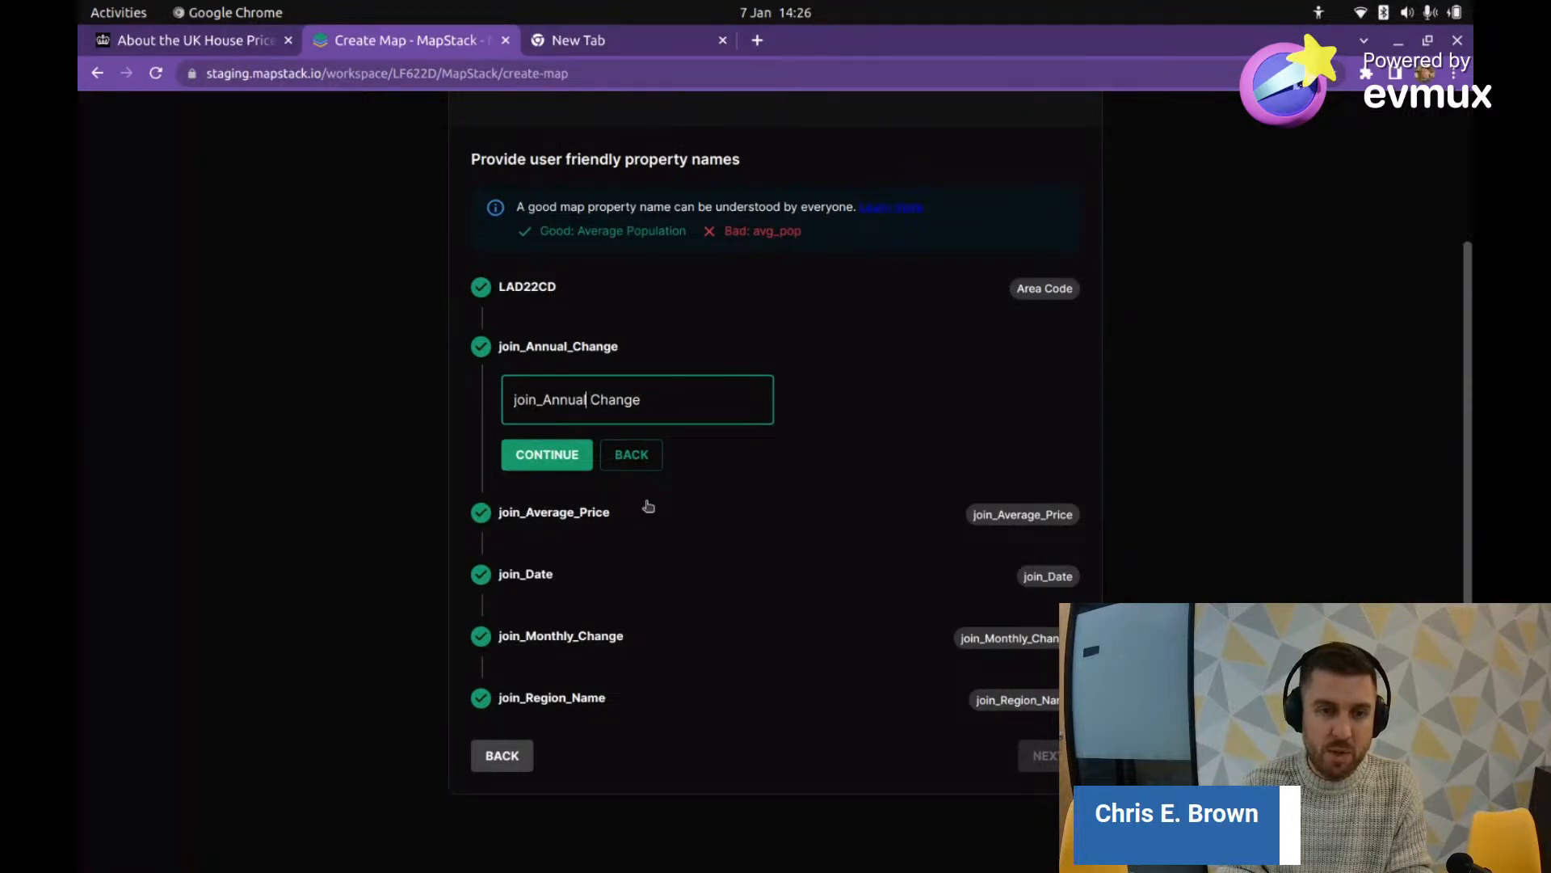
key(BackSpace)
key(BackSpace)
key(BackSpace)
key(BackSpace)
key(BackSpace)
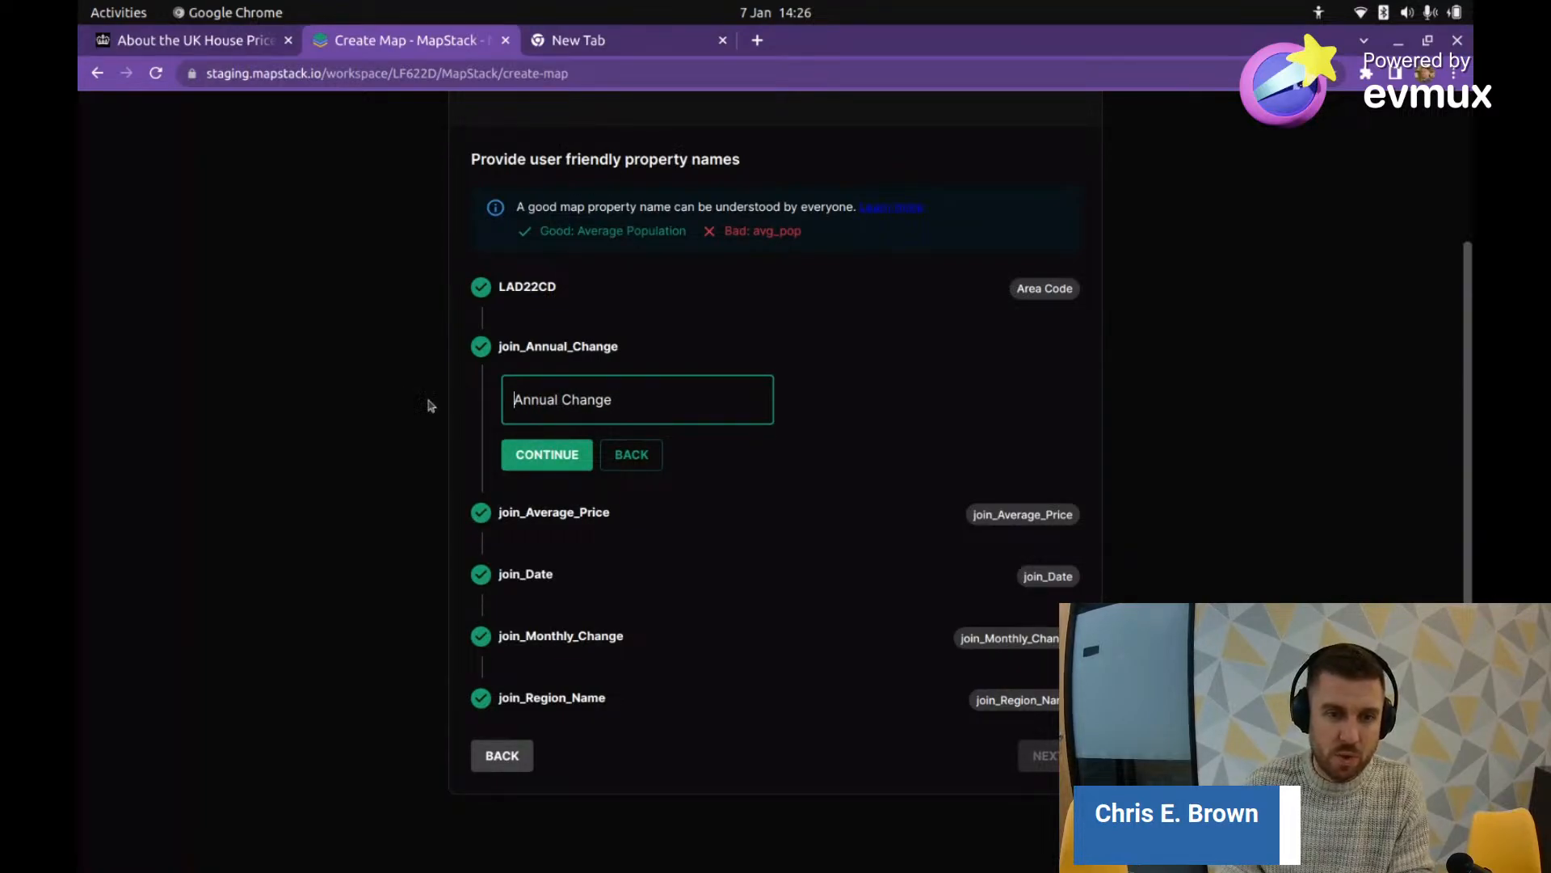
click(544, 460)
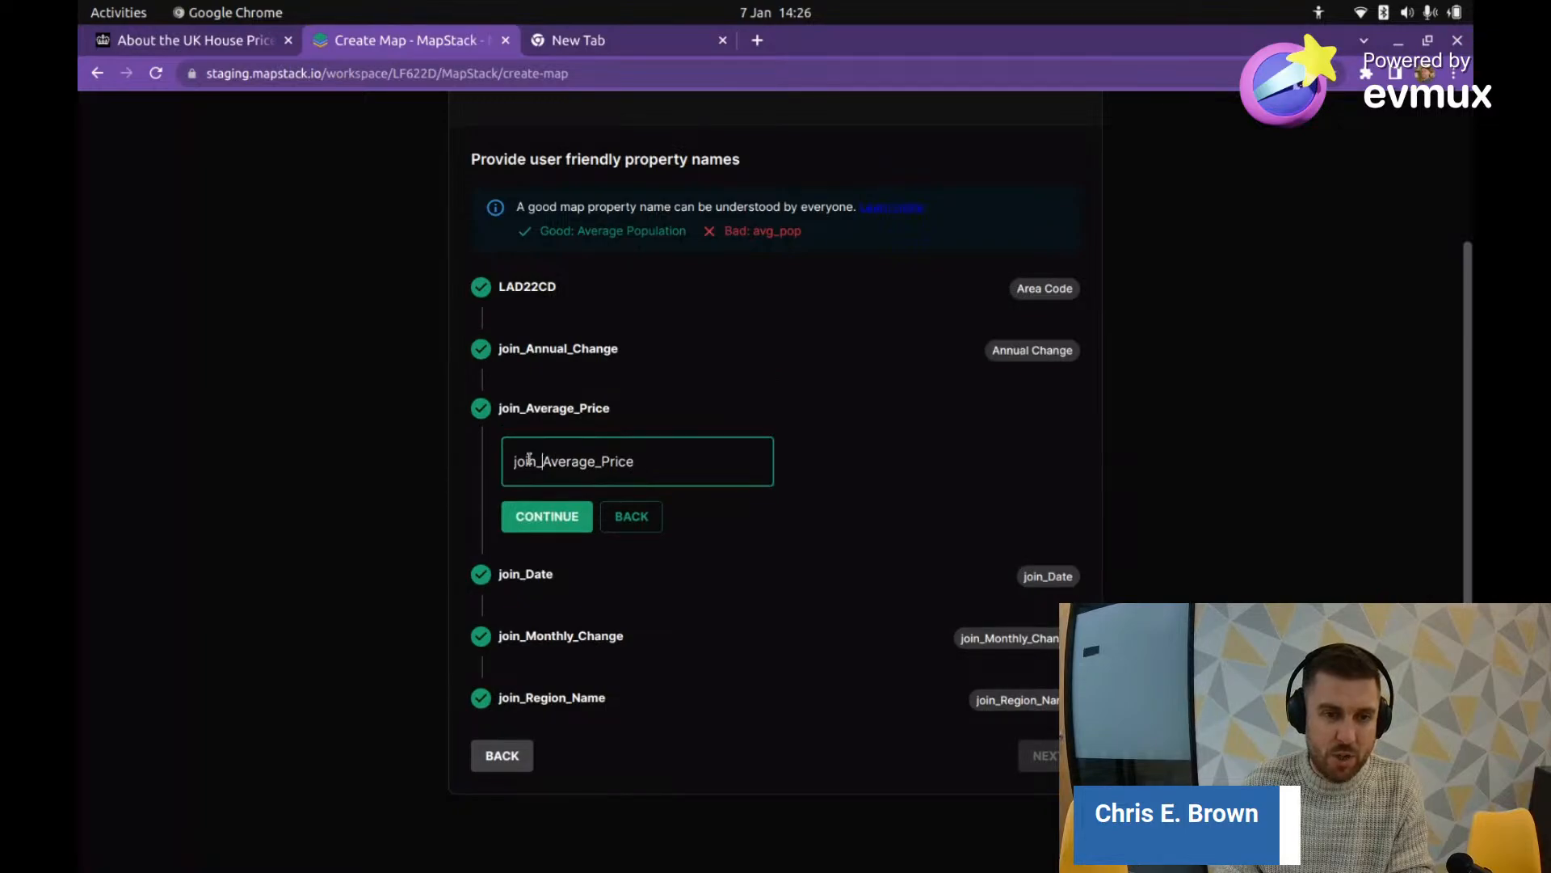
Step: Rename join_Average_Price to 'Average Price' and join_Date to 'Date'
drag(541, 460, 461, 444)
key(BackSpace)
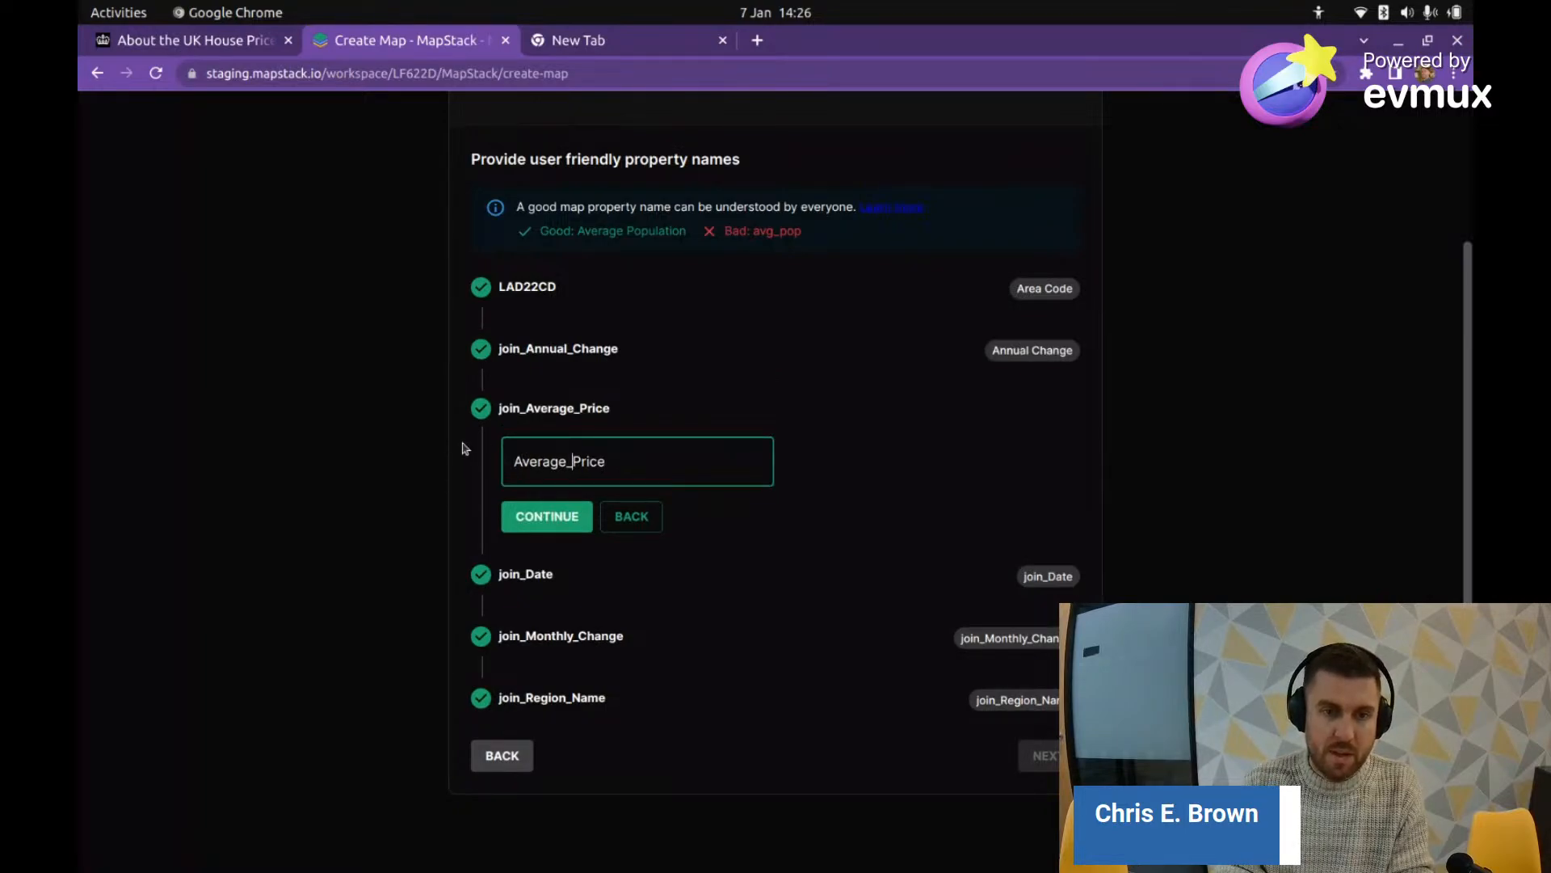
key(BackSpace)
click(544, 516)
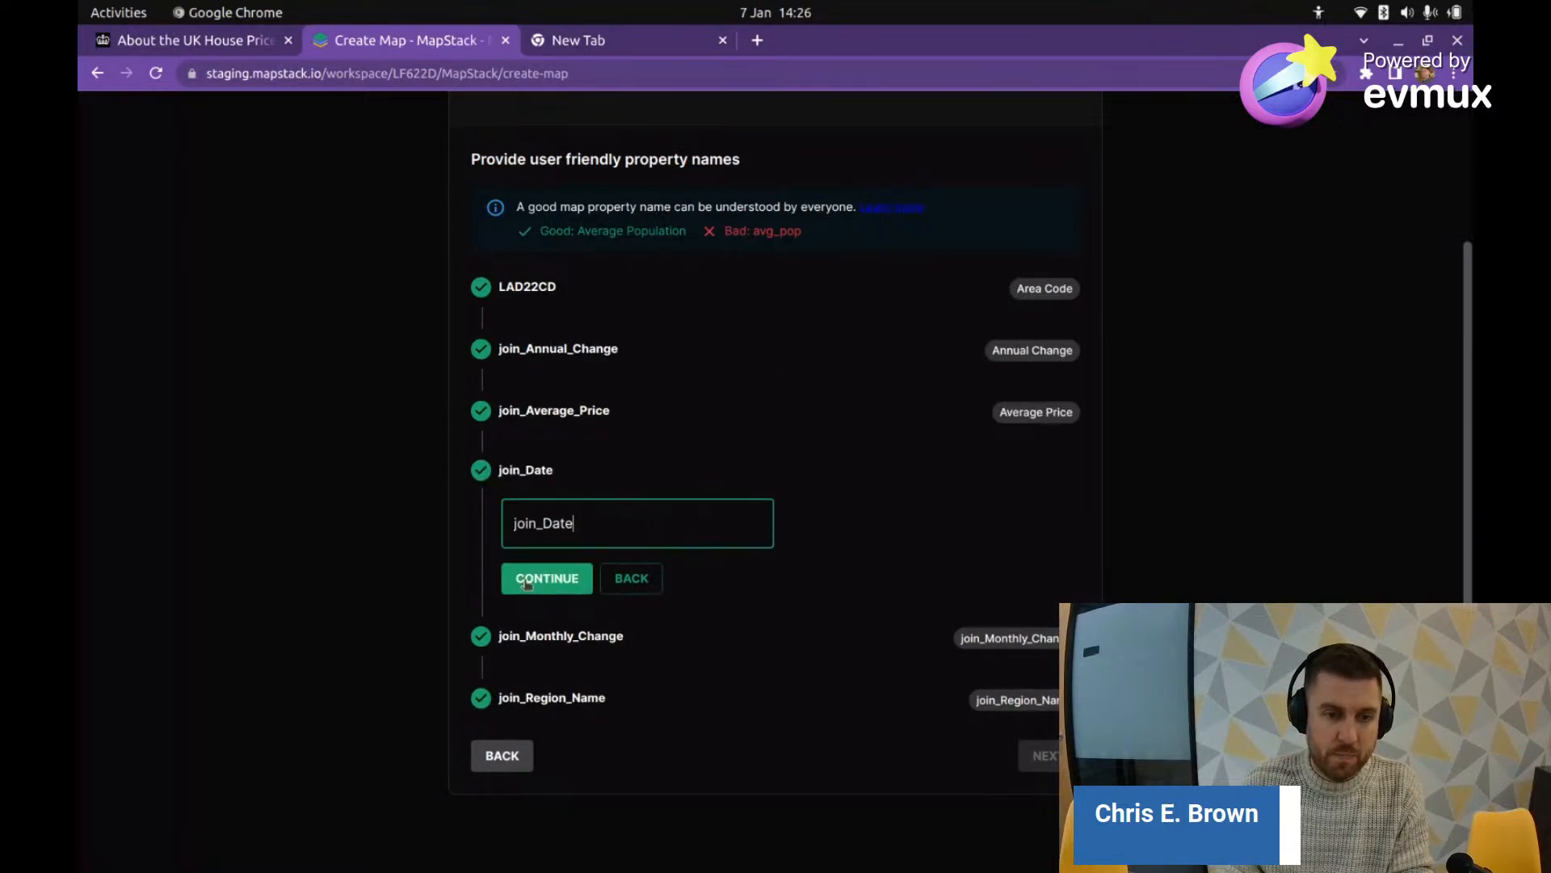
drag(545, 521, 420, 506)
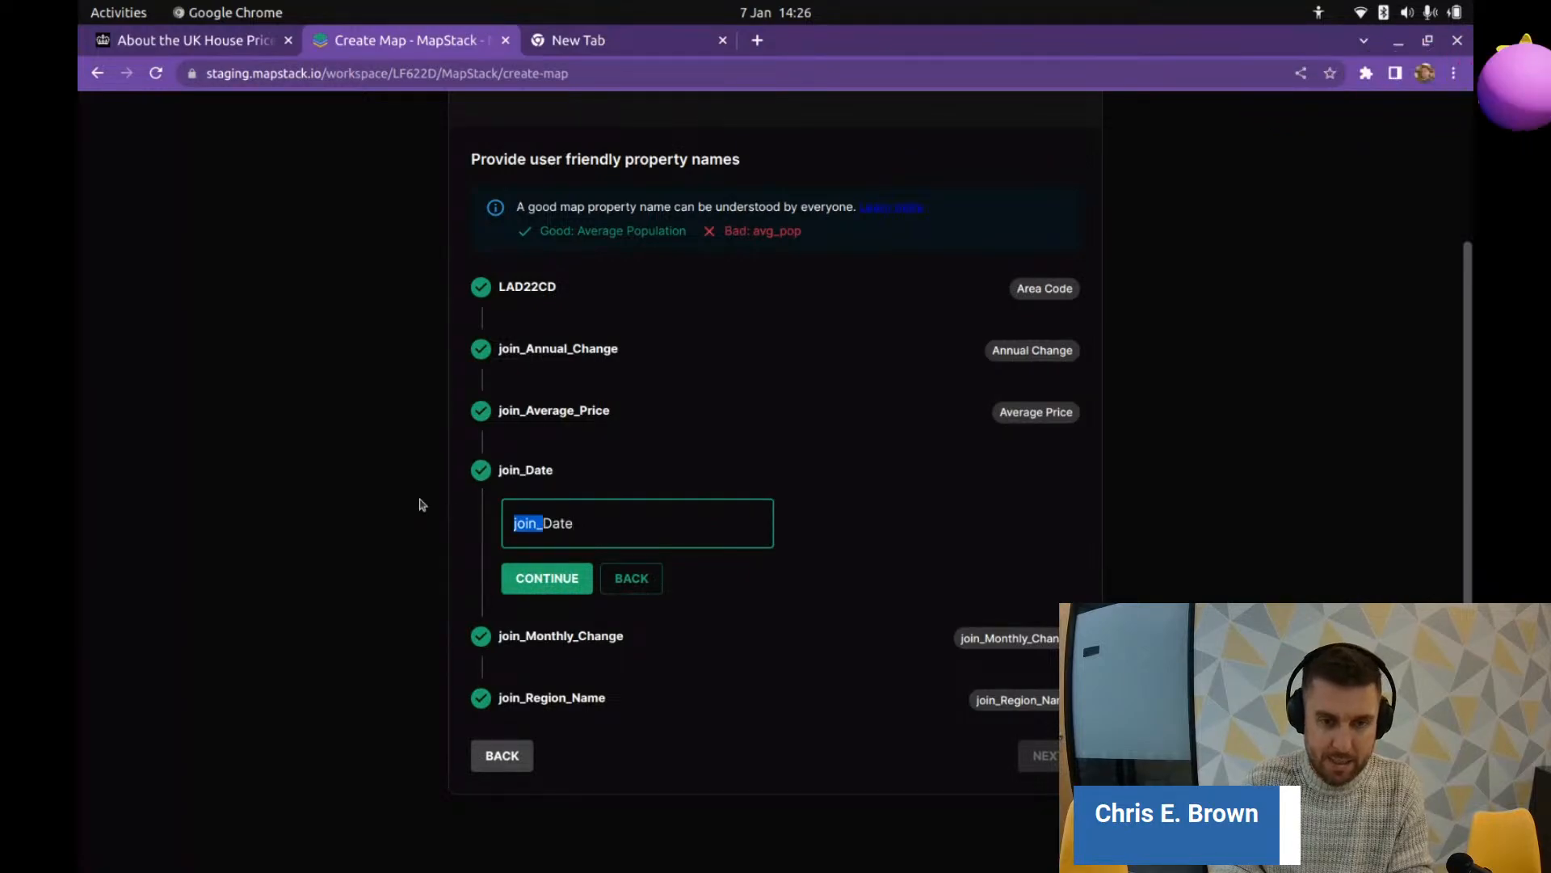
key(BackSpace)
click(548, 587)
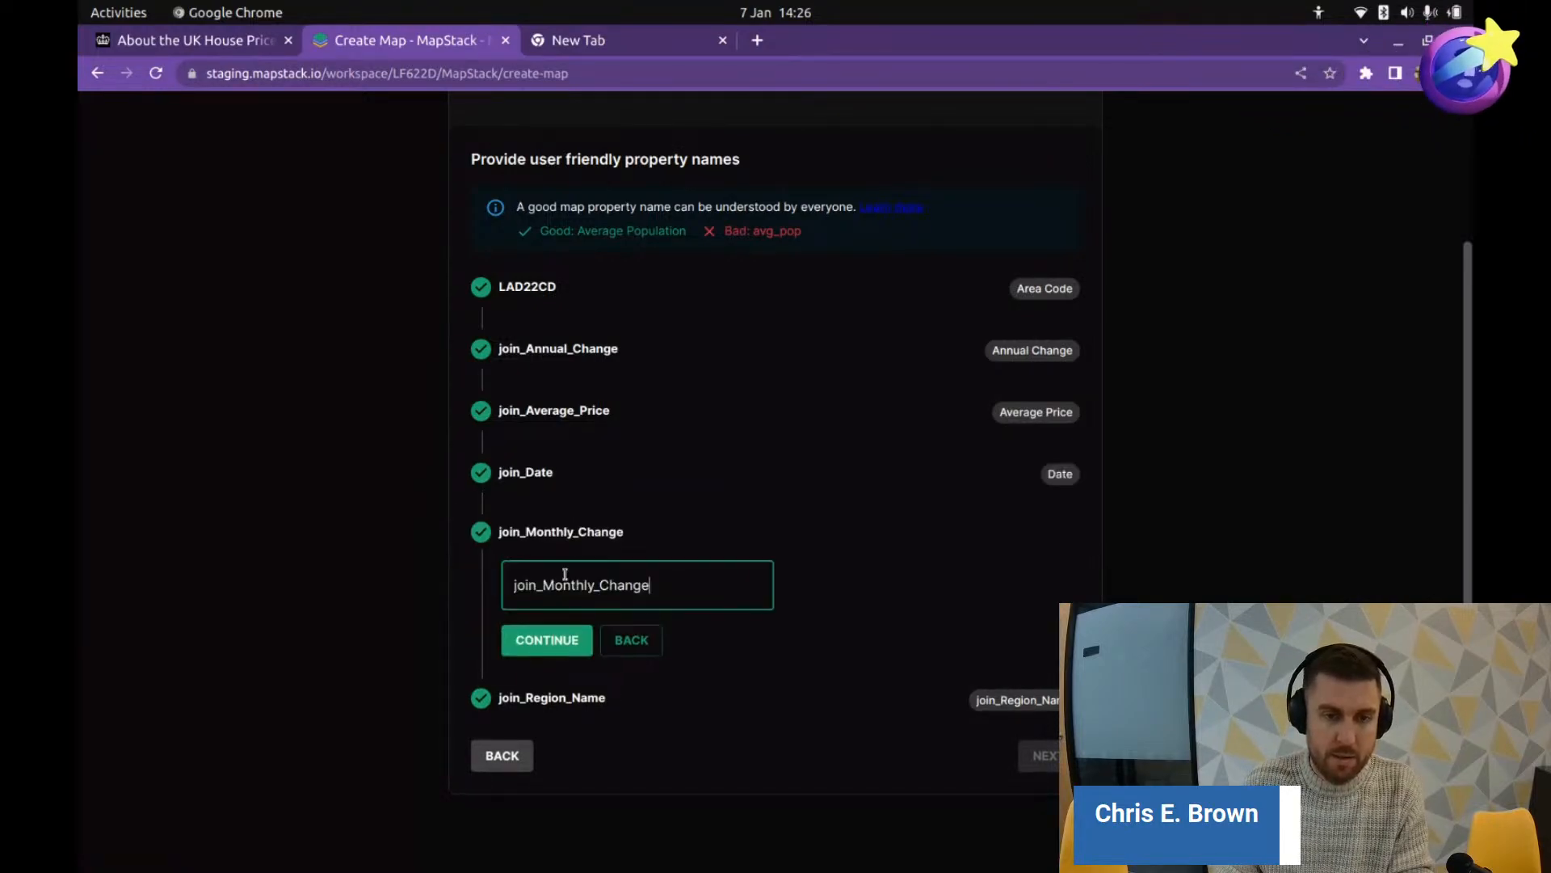
Step: Rename join_Monthly_Change to 'Monthly Change' and join_Region_Name to 'Area Name'
drag(543, 585, 484, 585)
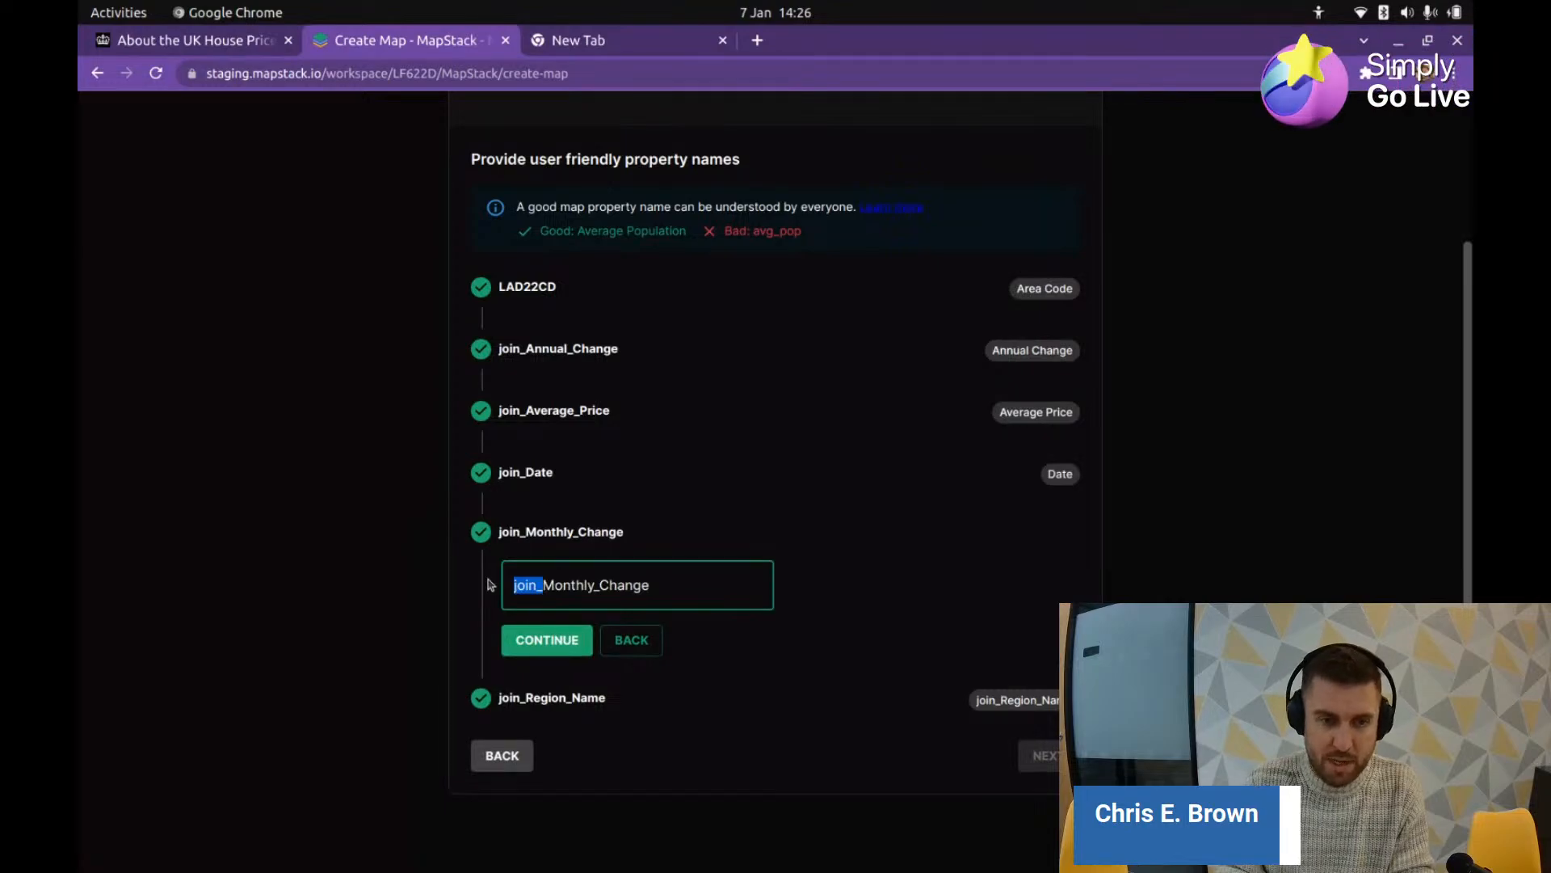
key(BackSpace)
key(Right)
key(Right)
key(Right)
key(Right)
key(Right)
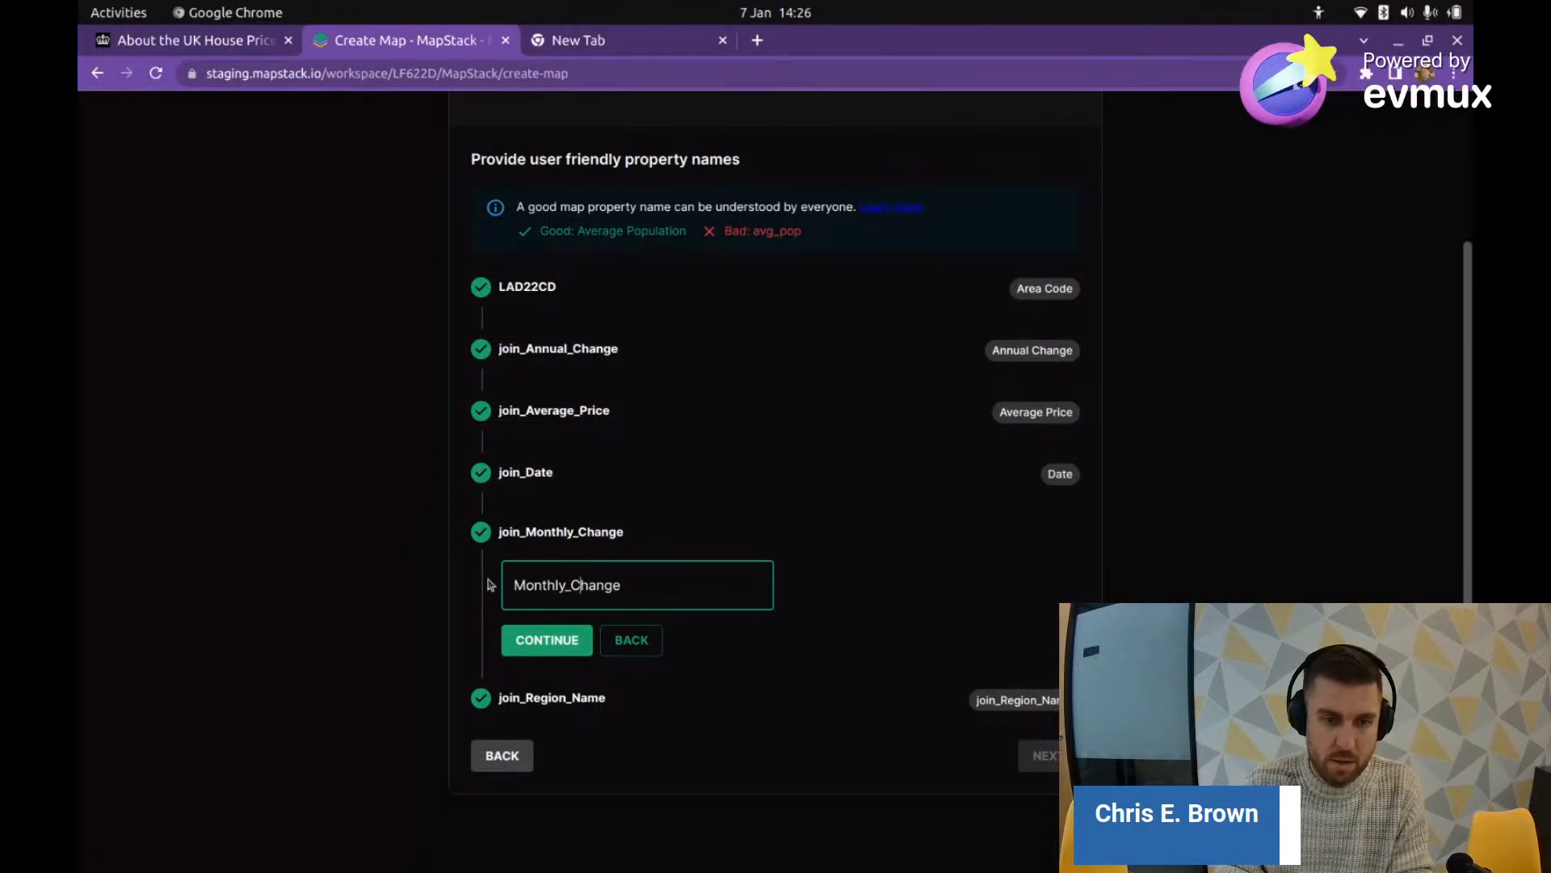
key(BackSpace)
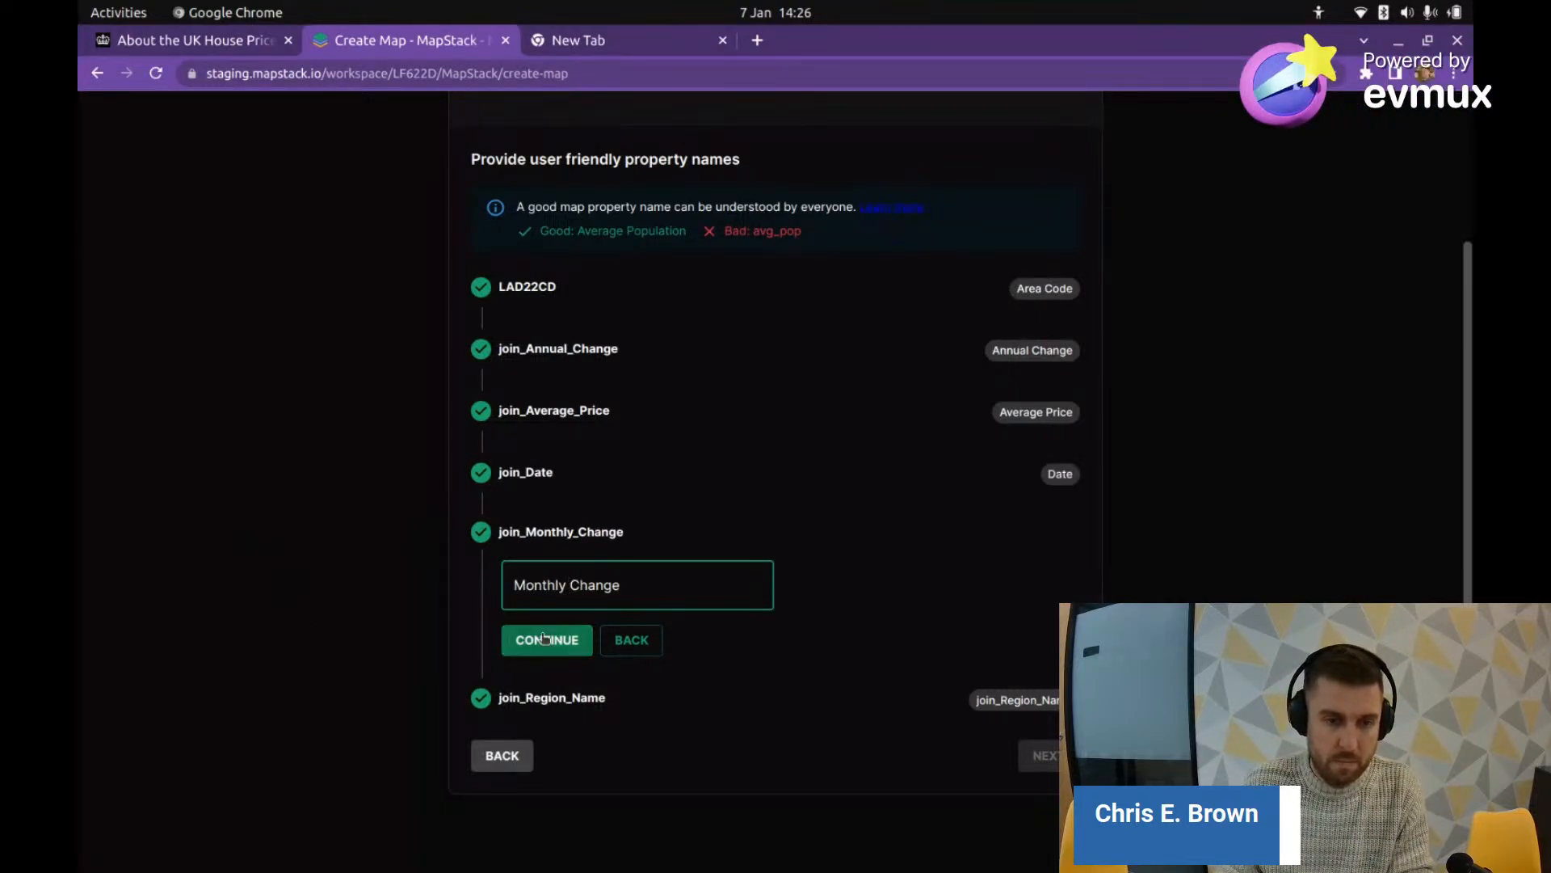
click(544, 638)
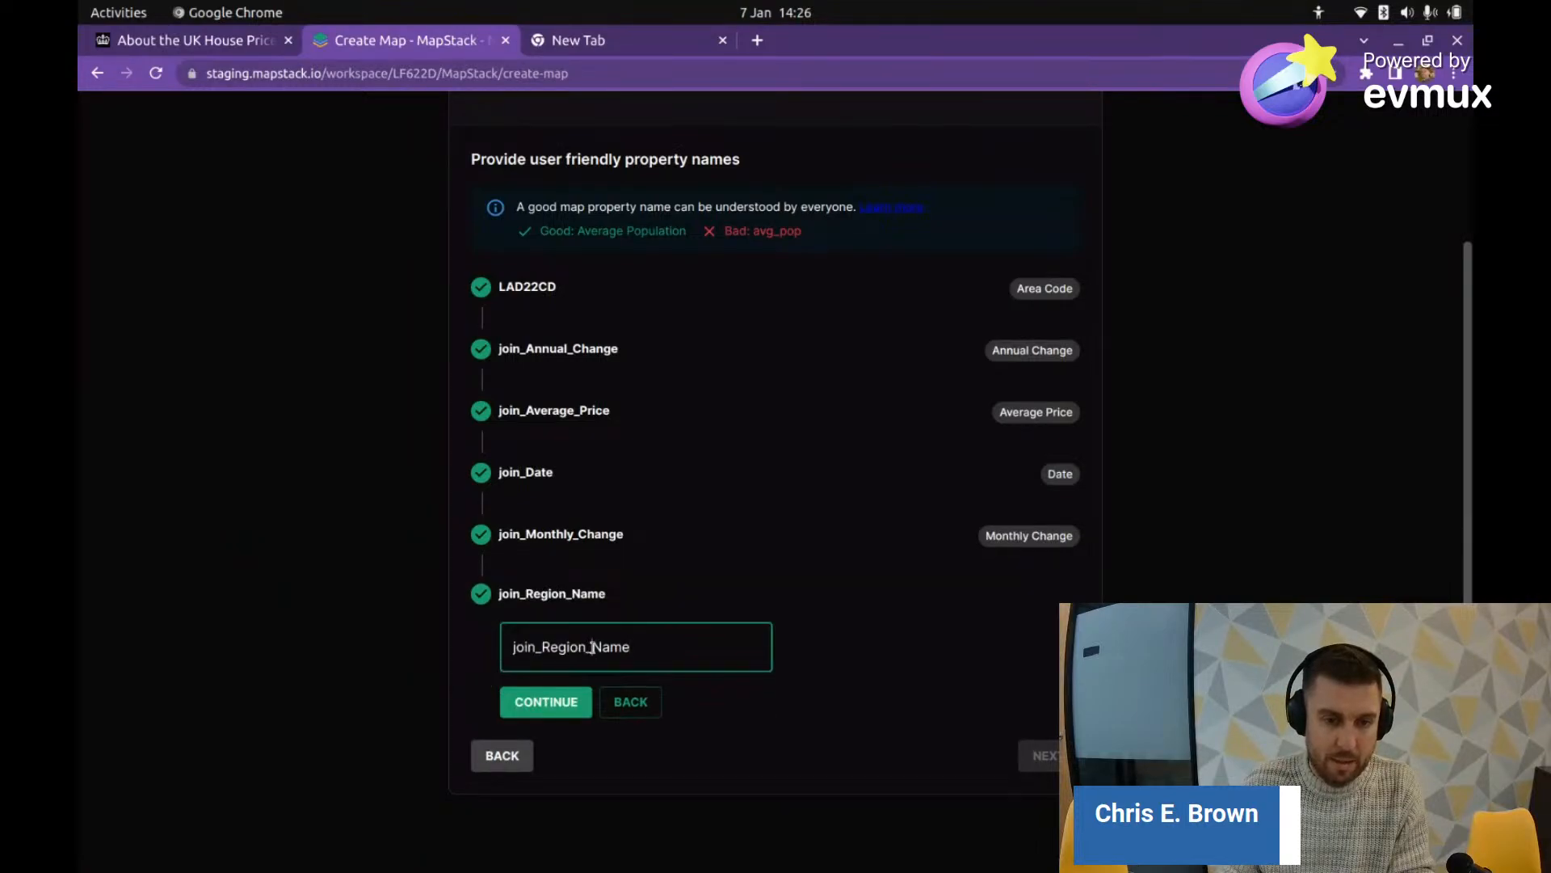
drag(592, 646, 497, 636)
text(A)
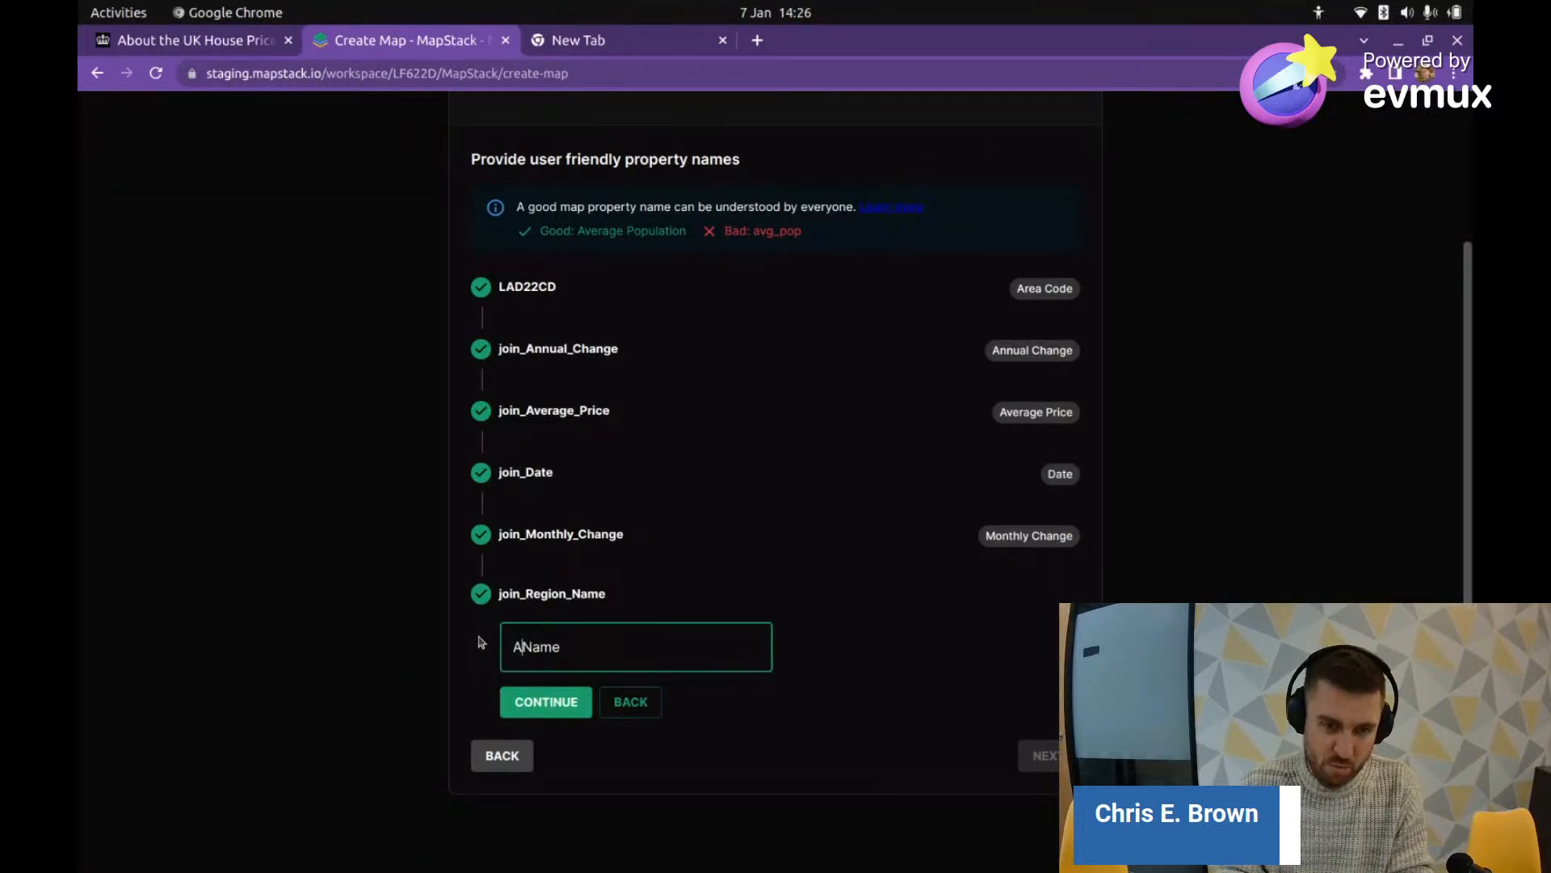
text(rea)
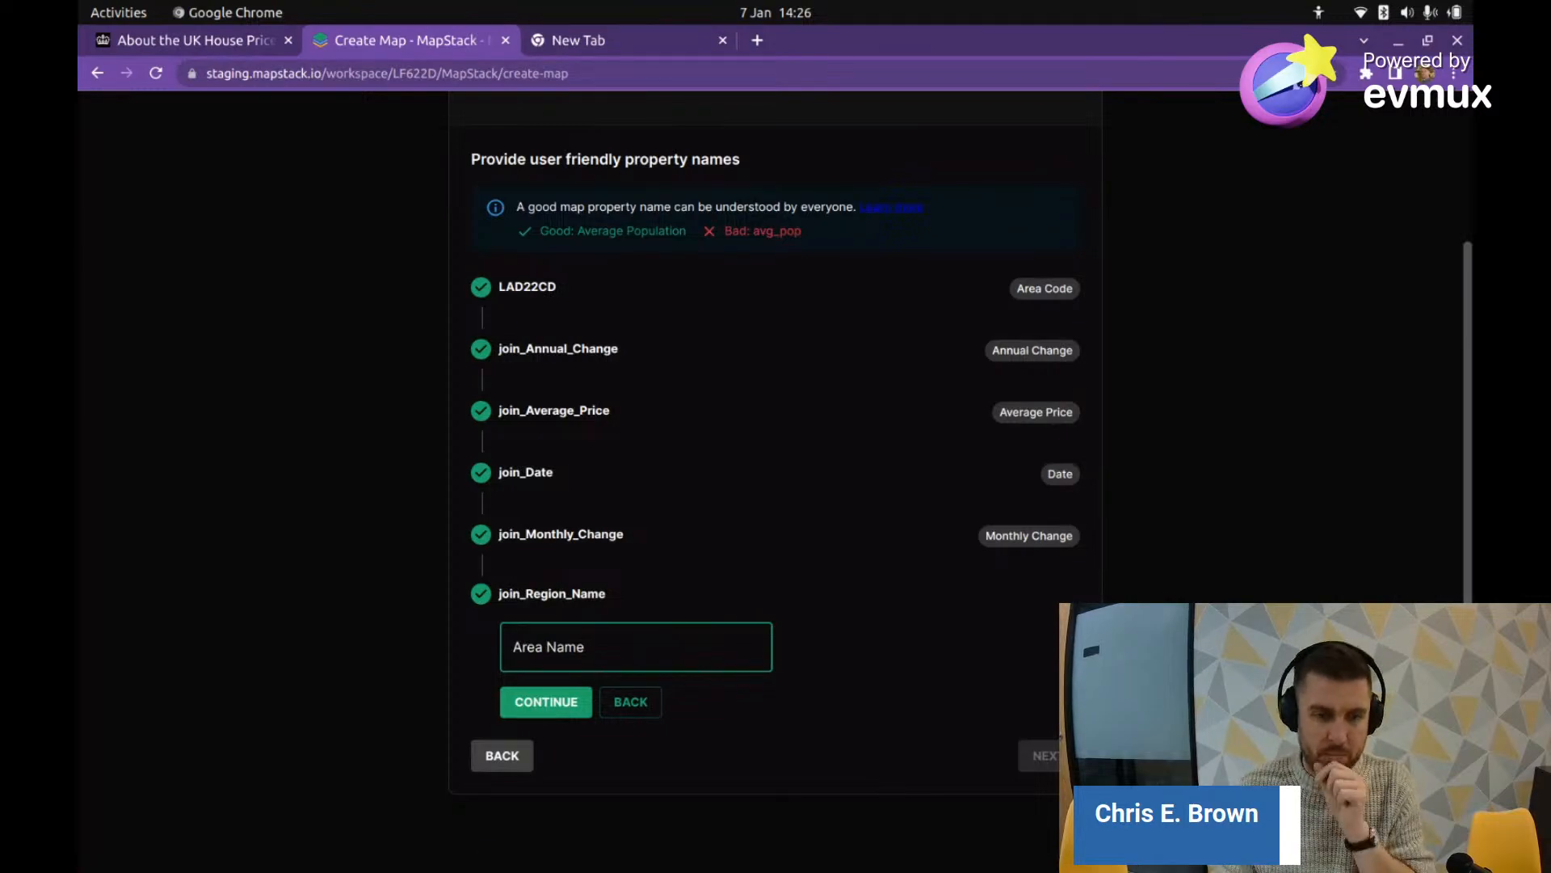
click(563, 711)
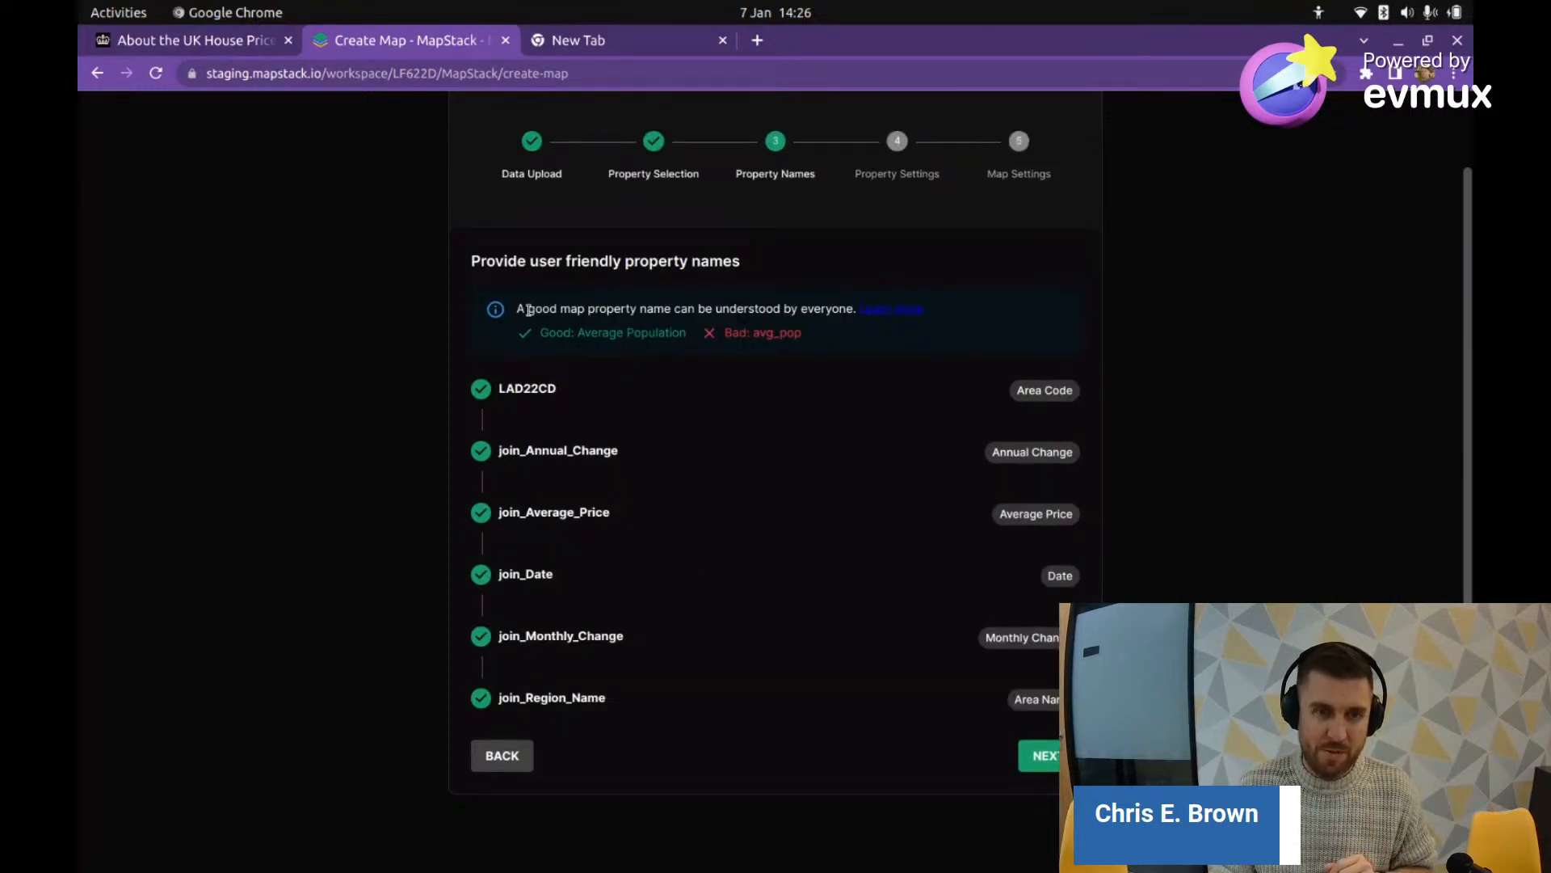
Step: Highlight the naming guidance and its 'Average Population' versus 'avg_pop' examples
drag(517, 309, 822, 310)
click(652, 330)
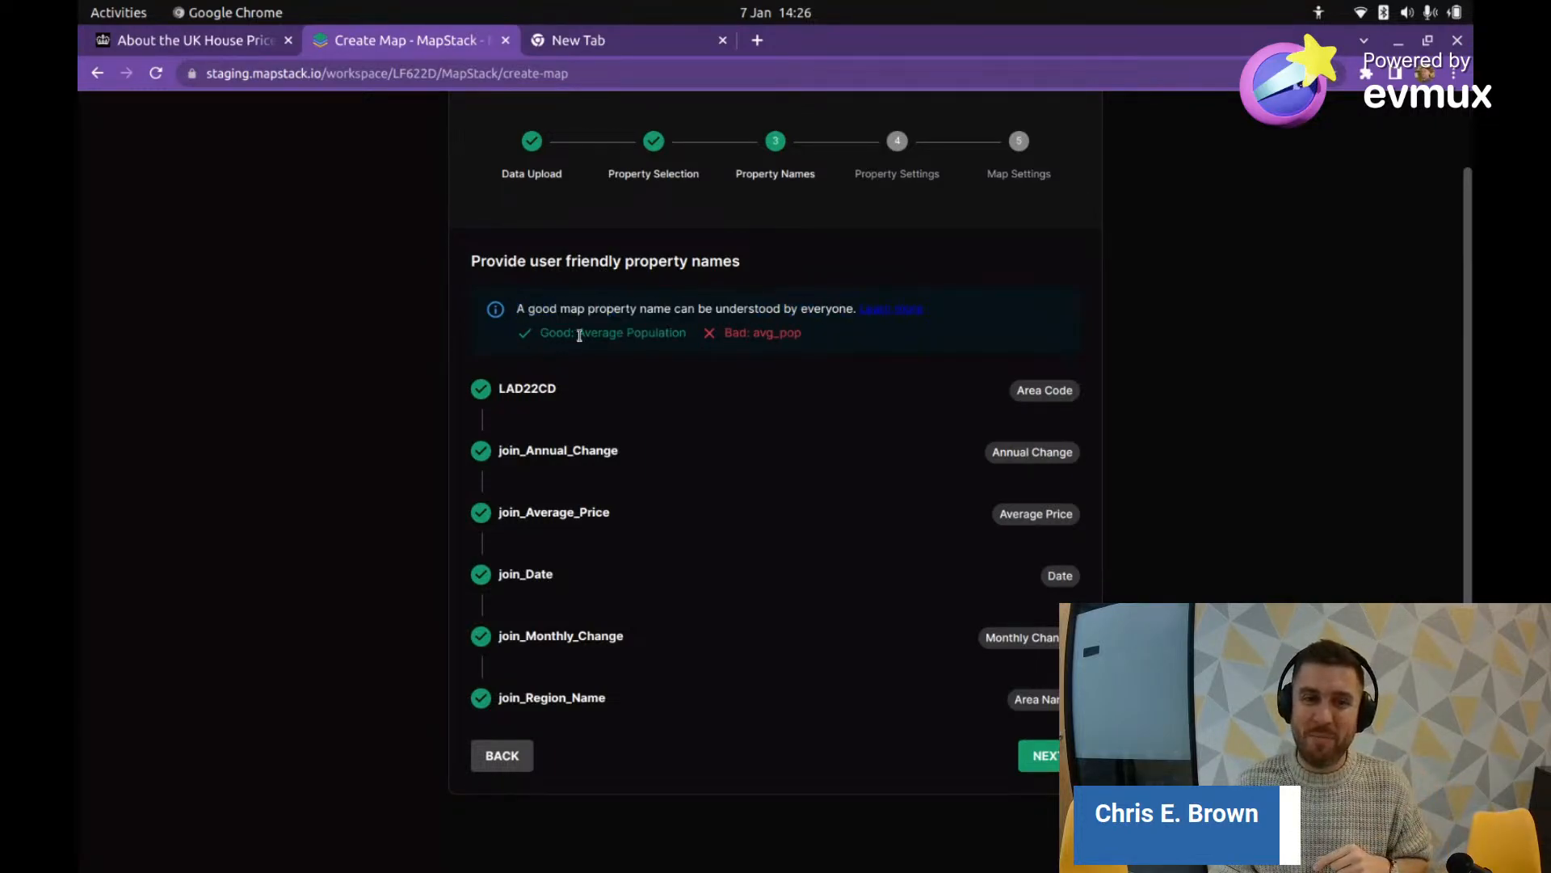
drag(578, 335, 776, 336)
click(699, 345)
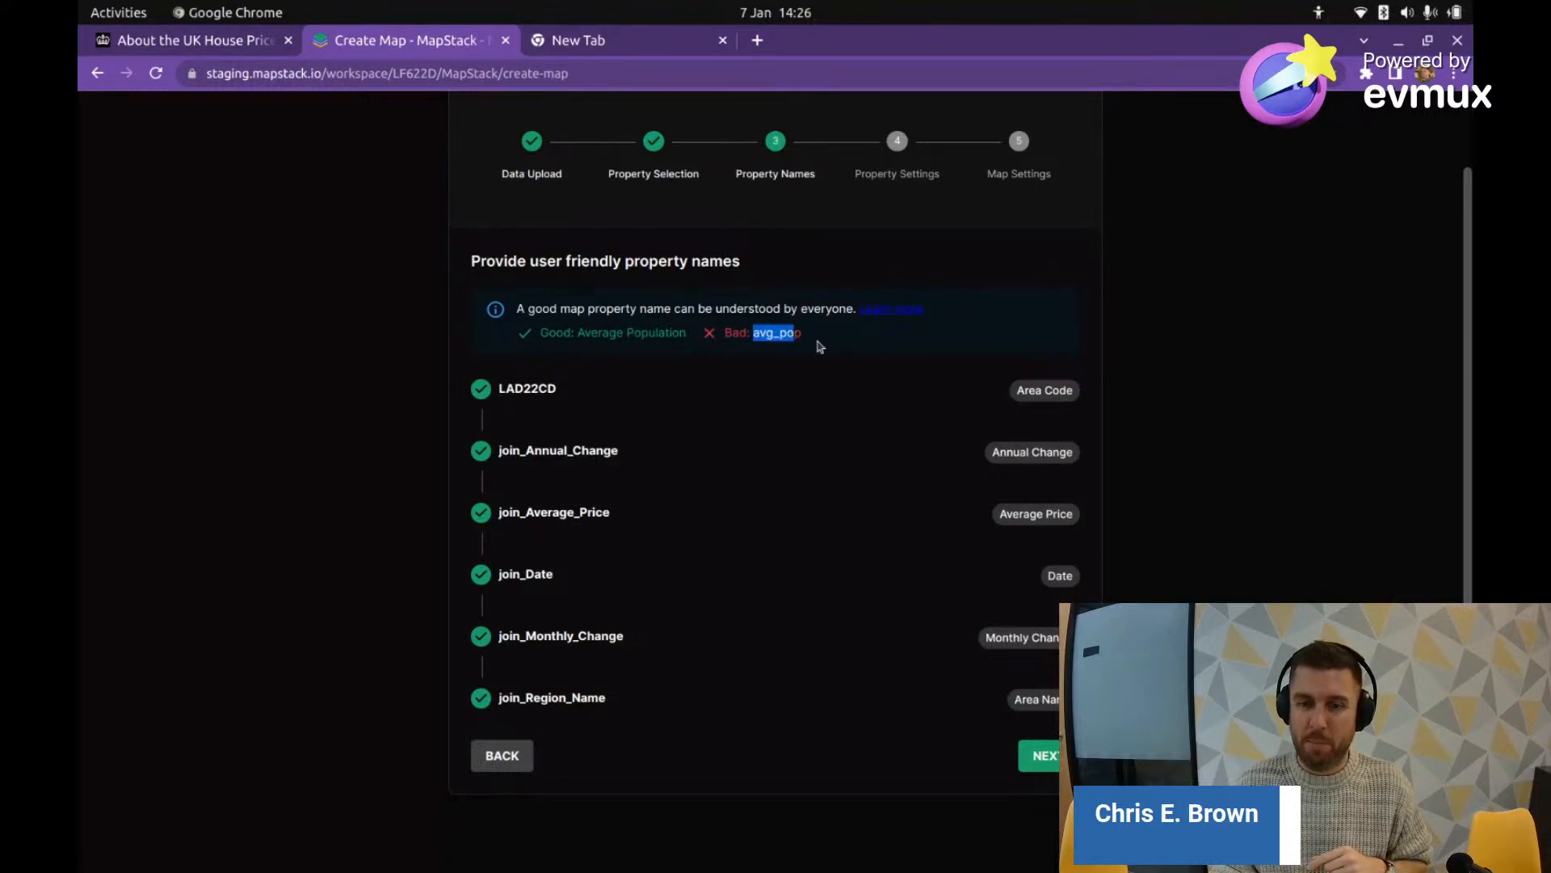
Step: In Property Settings, choose Area Name as title property and Average Price as average property
click(1037, 756)
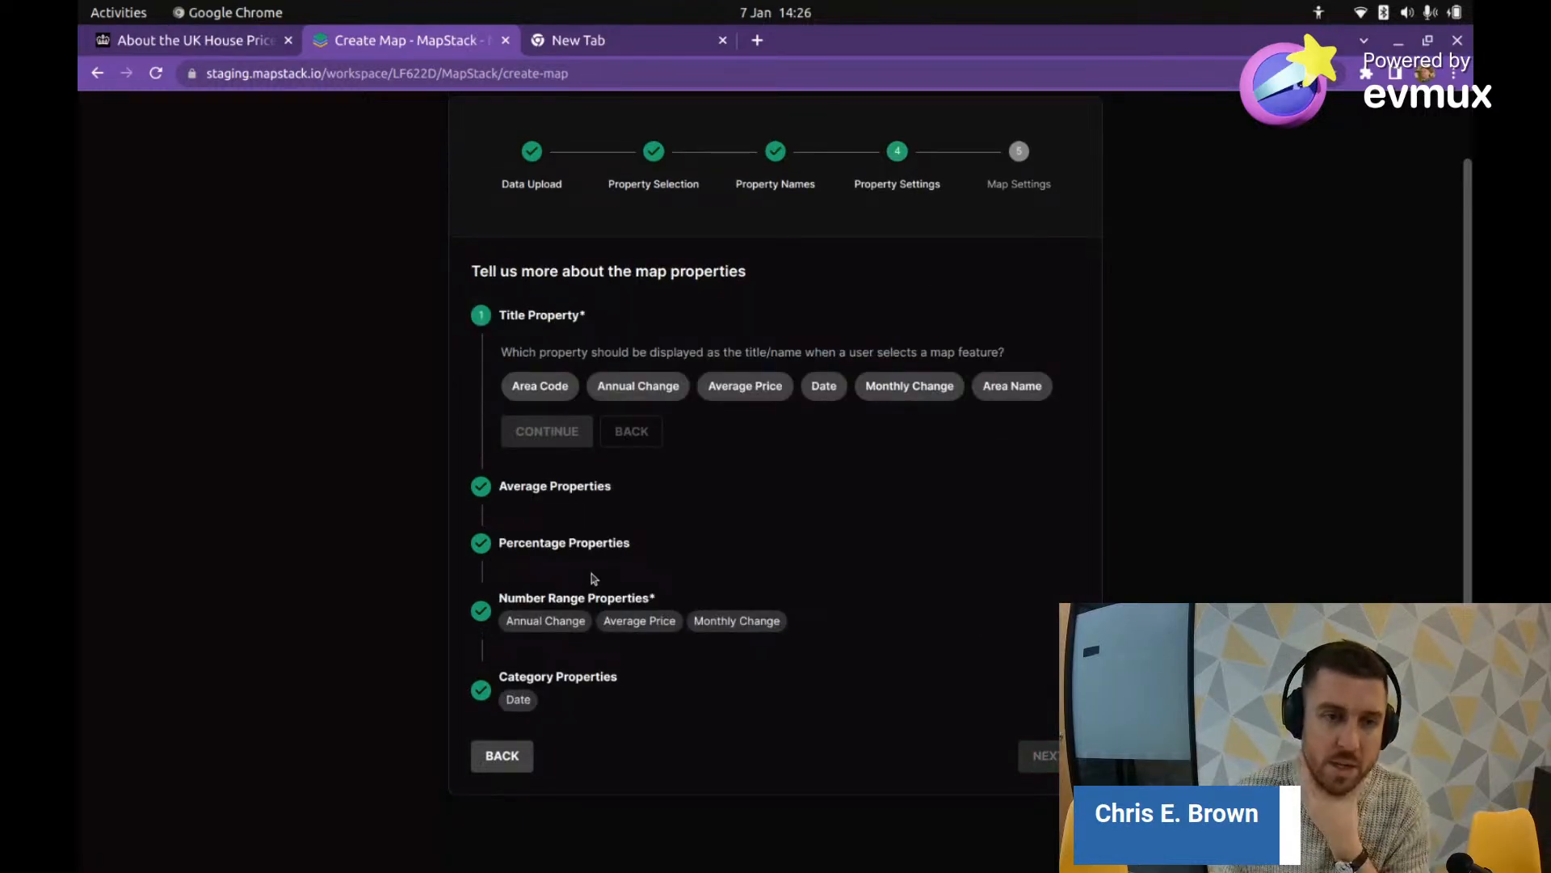
click(1012, 385)
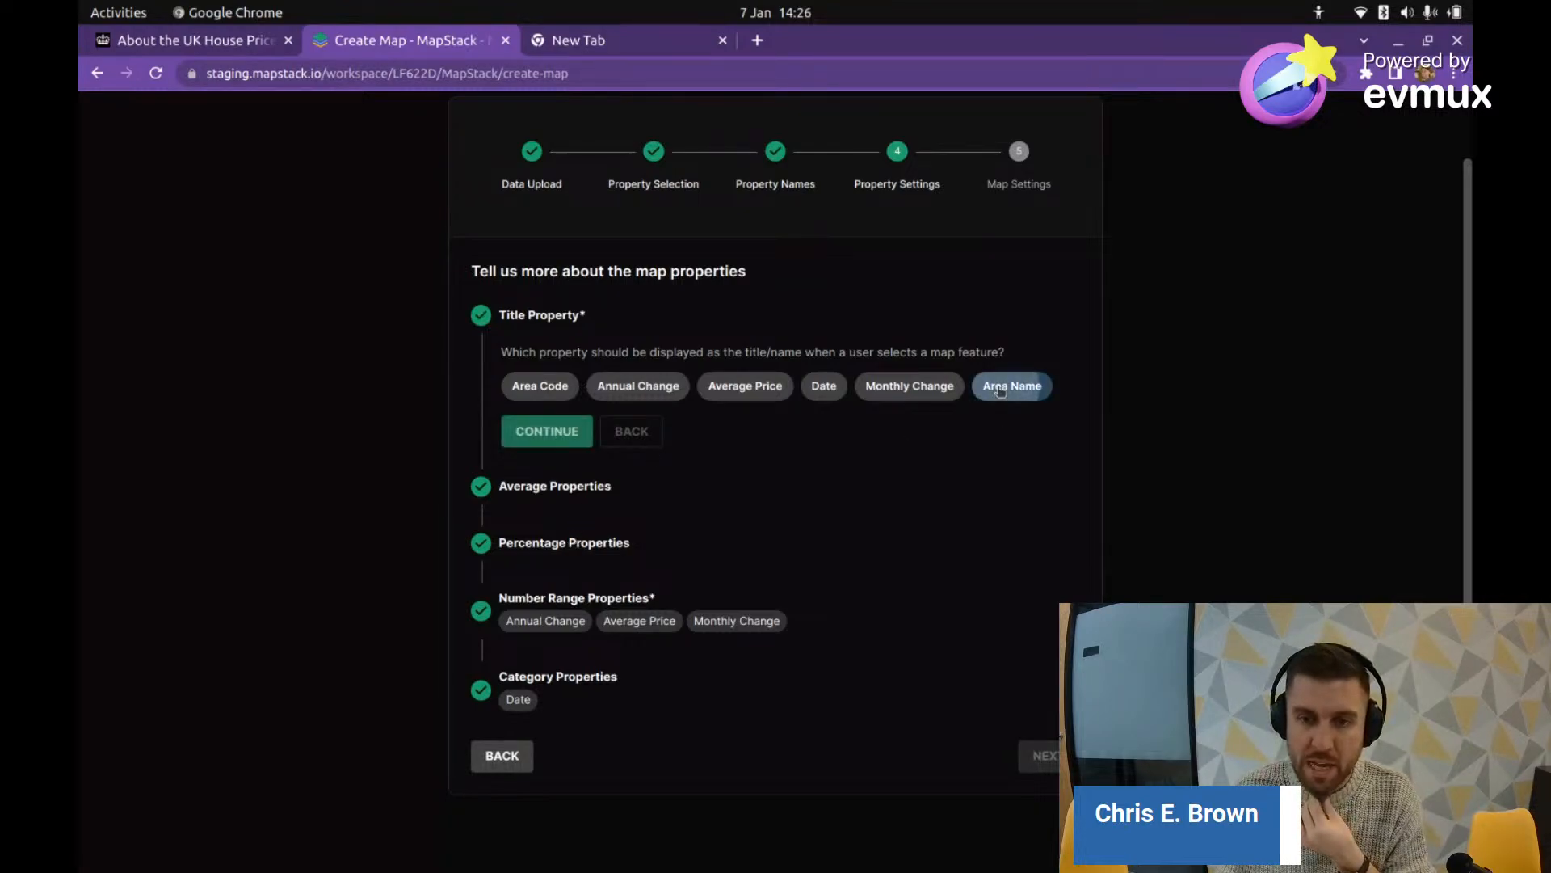
click(570, 447)
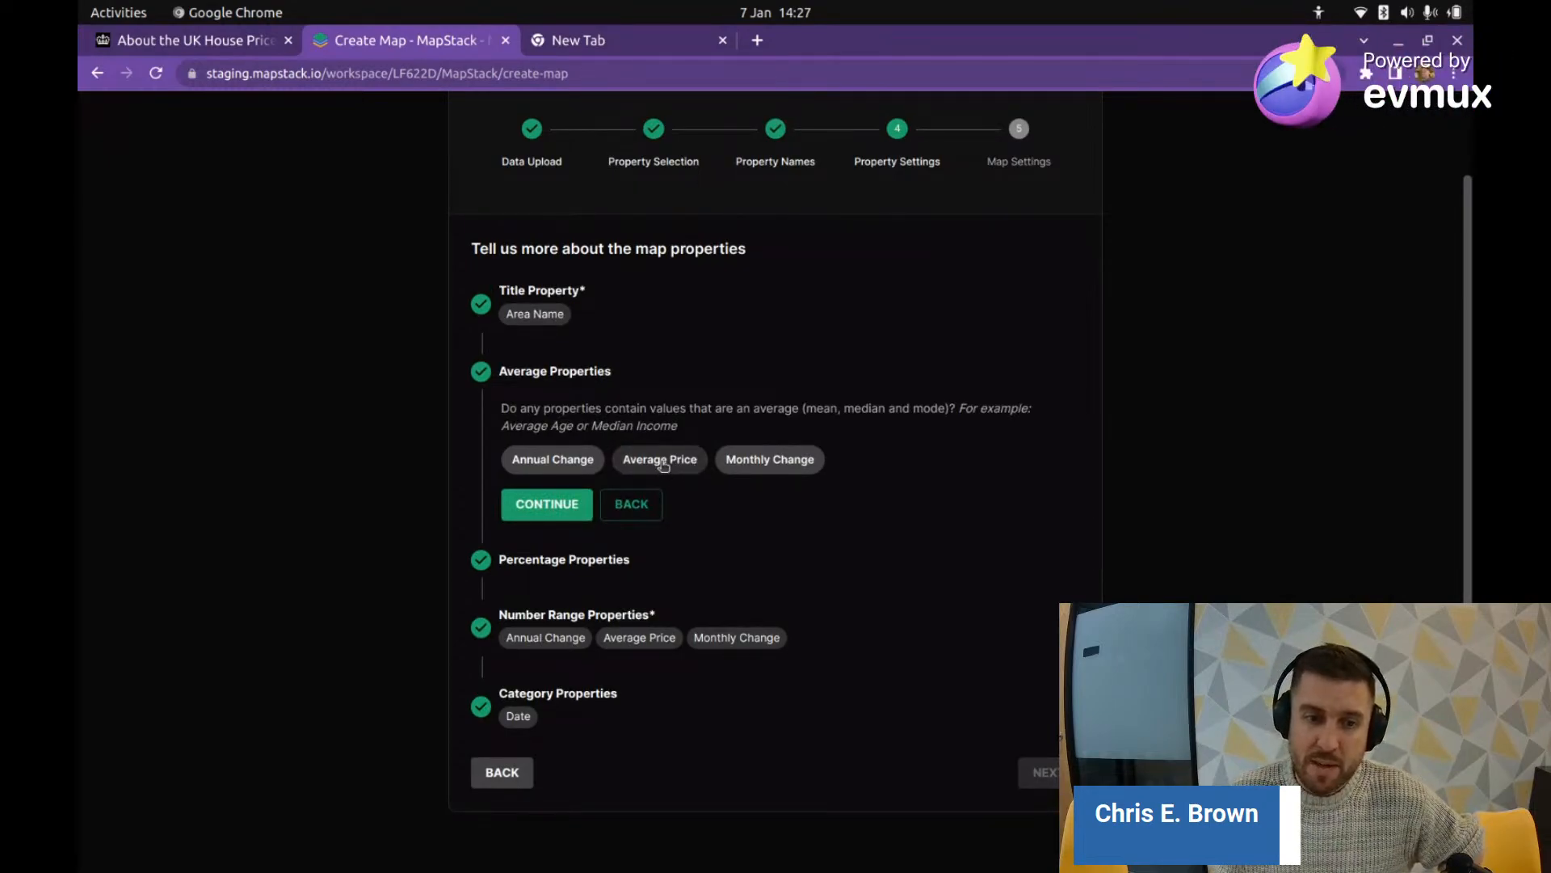
click(659, 462)
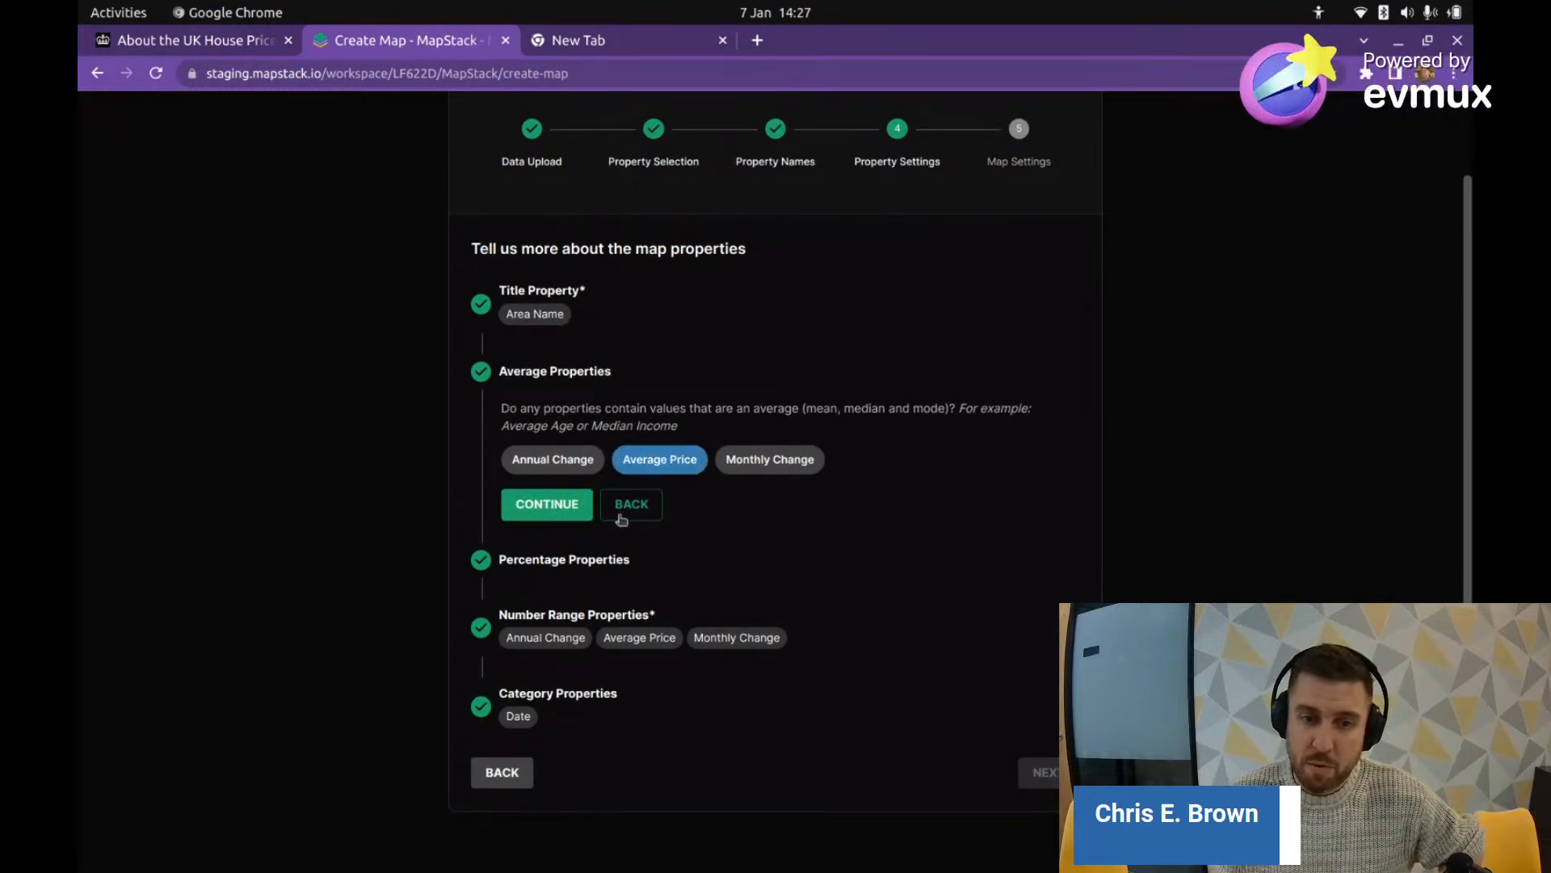
click(568, 509)
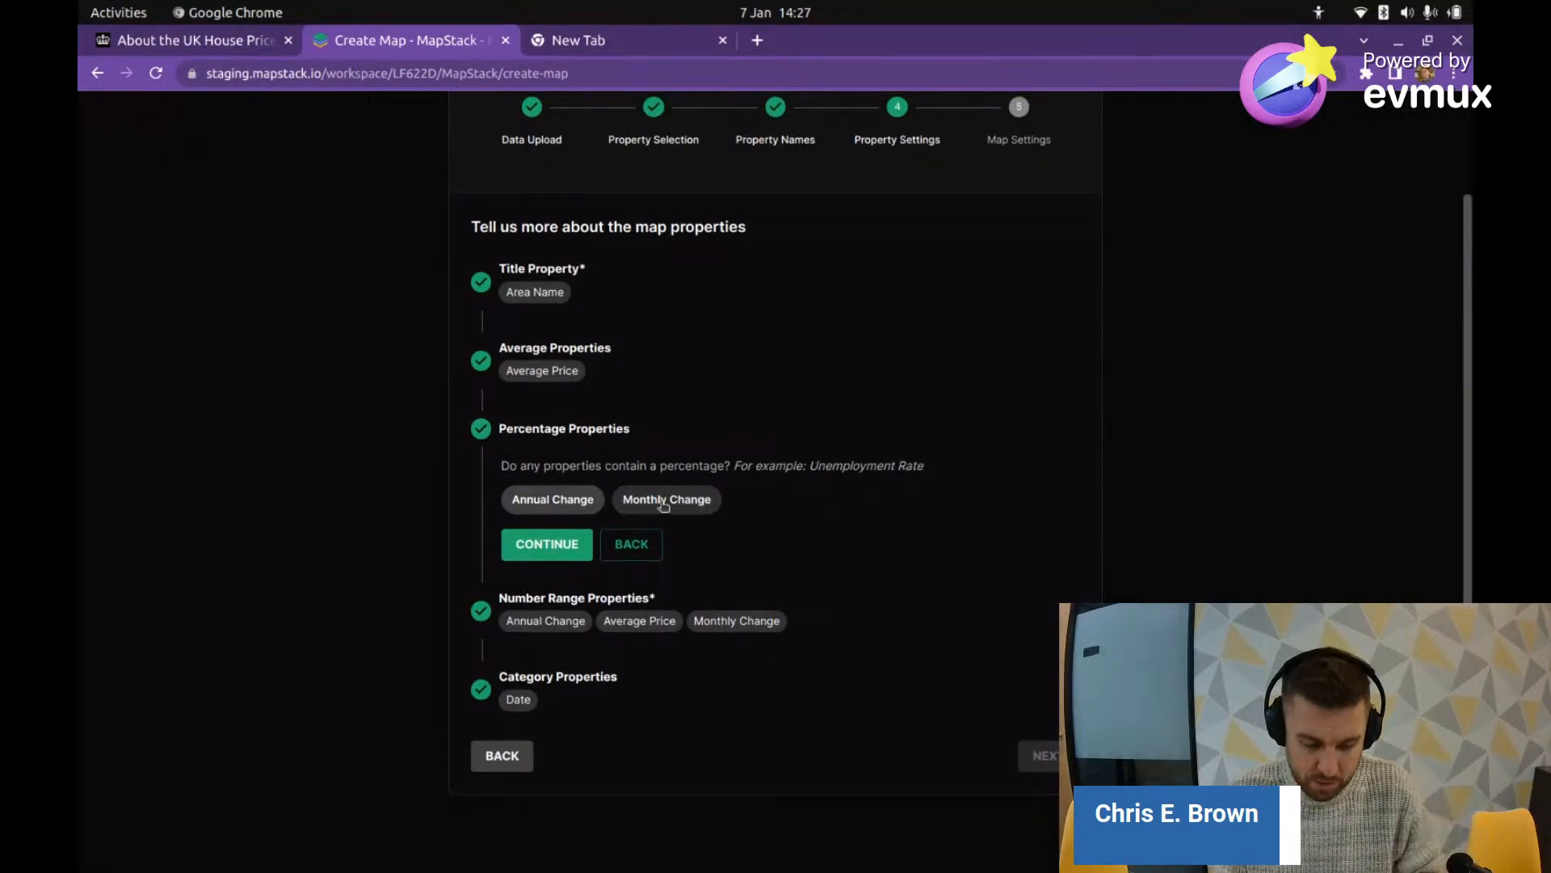
key(alt+Tab)
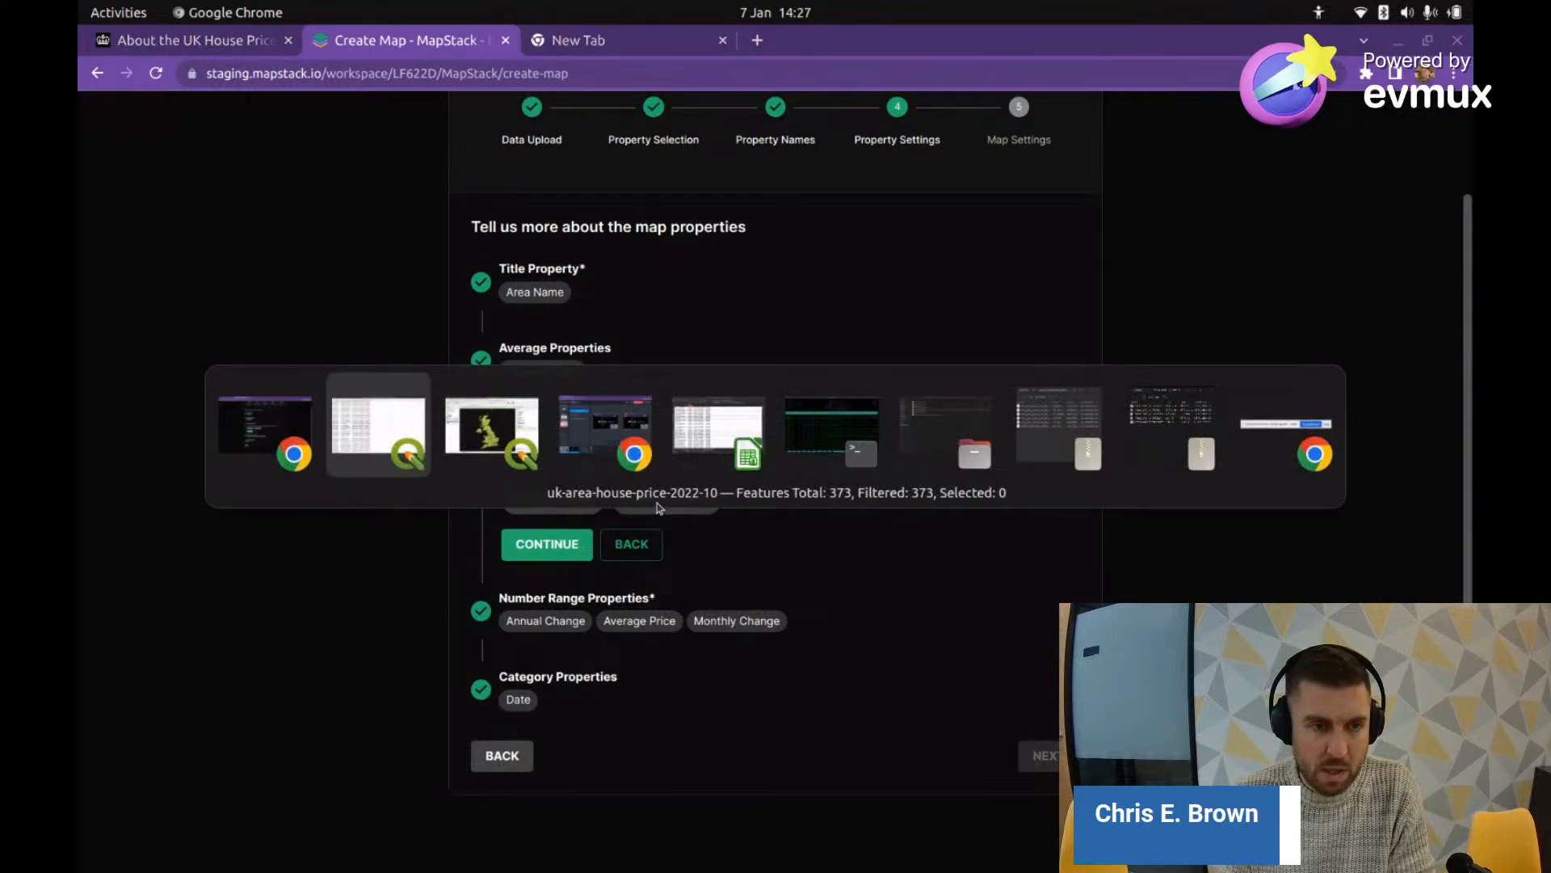
scroll(574, 371, up, 5)
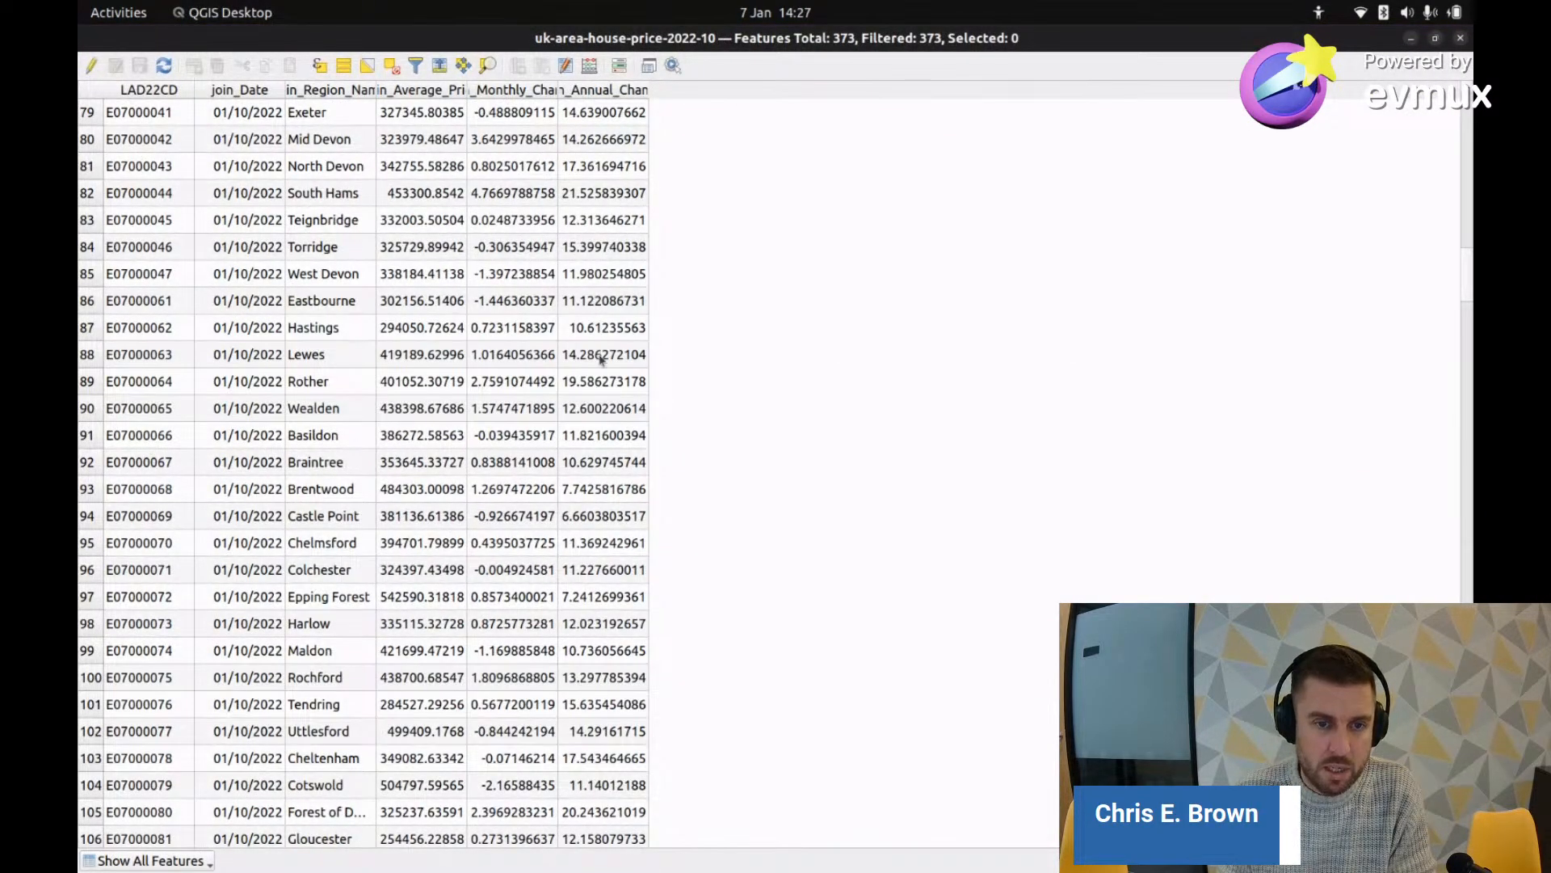
scroll(601, 359, down, 15)
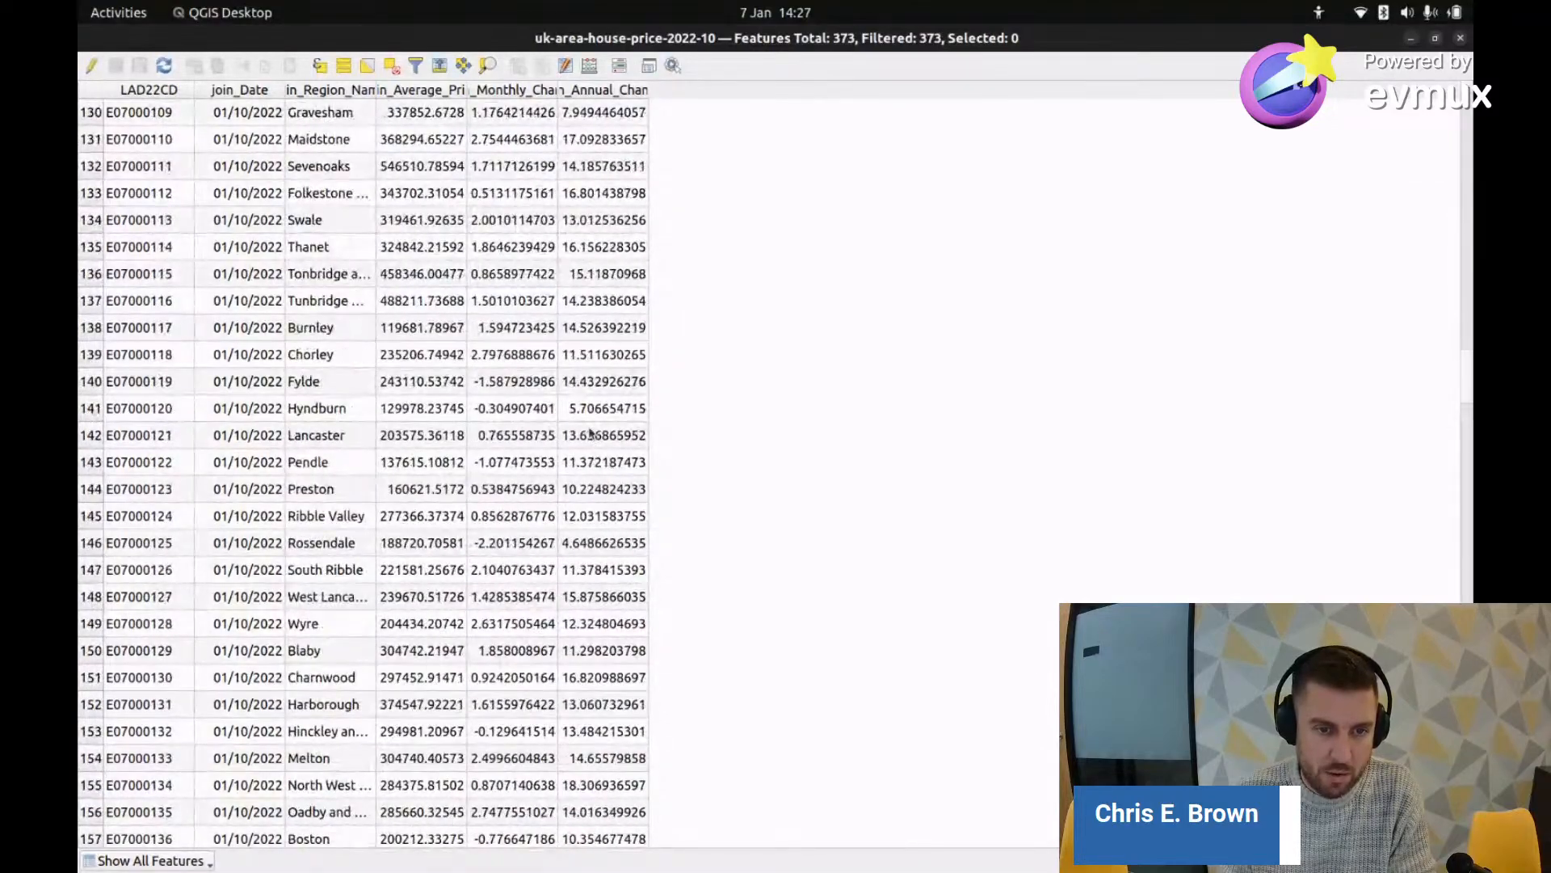
scroll(591, 434, up, 15)
key(alt+Tab)
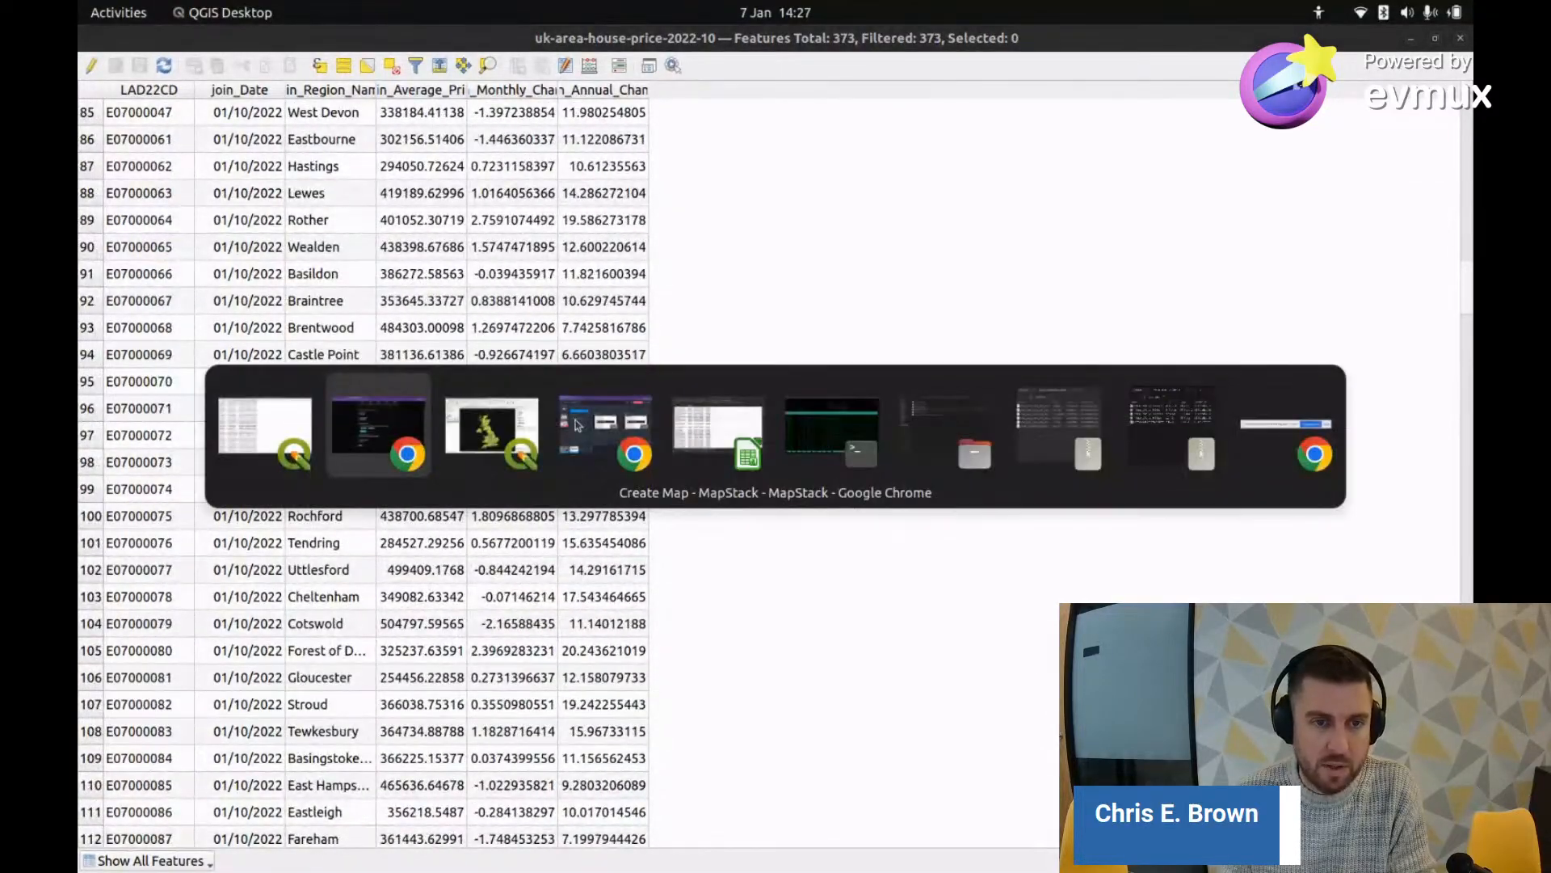
key(alt+Tab)
key(alt+Tab)
key(alt+Tab)
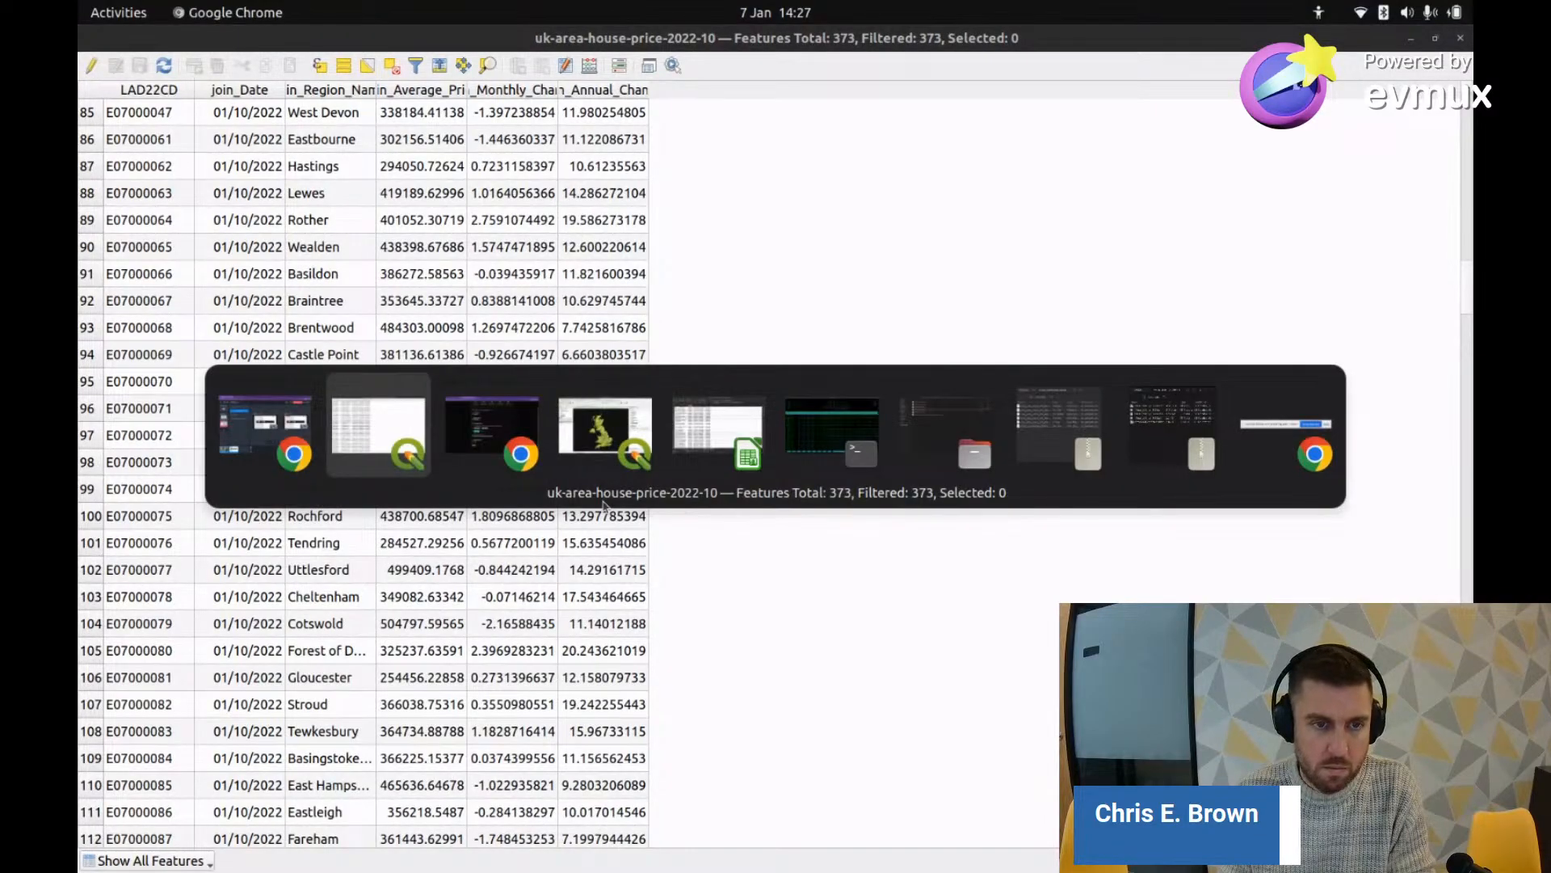
Step: Mark Annual and Monthly Change as percentages, keep the number ranges, and deselect Date as category
click(566, 501)
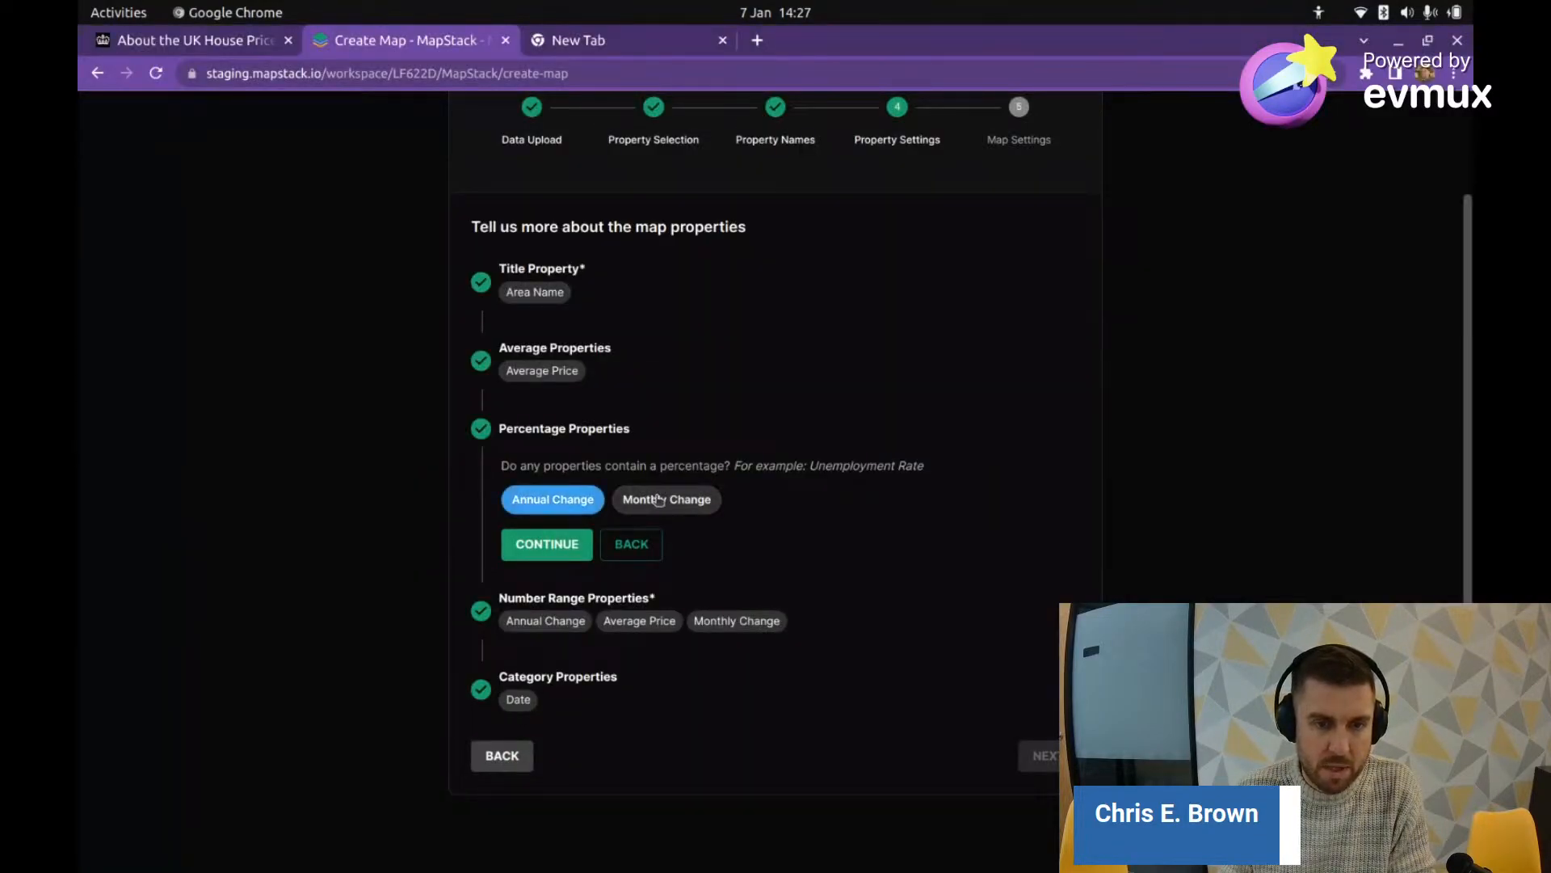
click(666, 500)
click(547, 544)
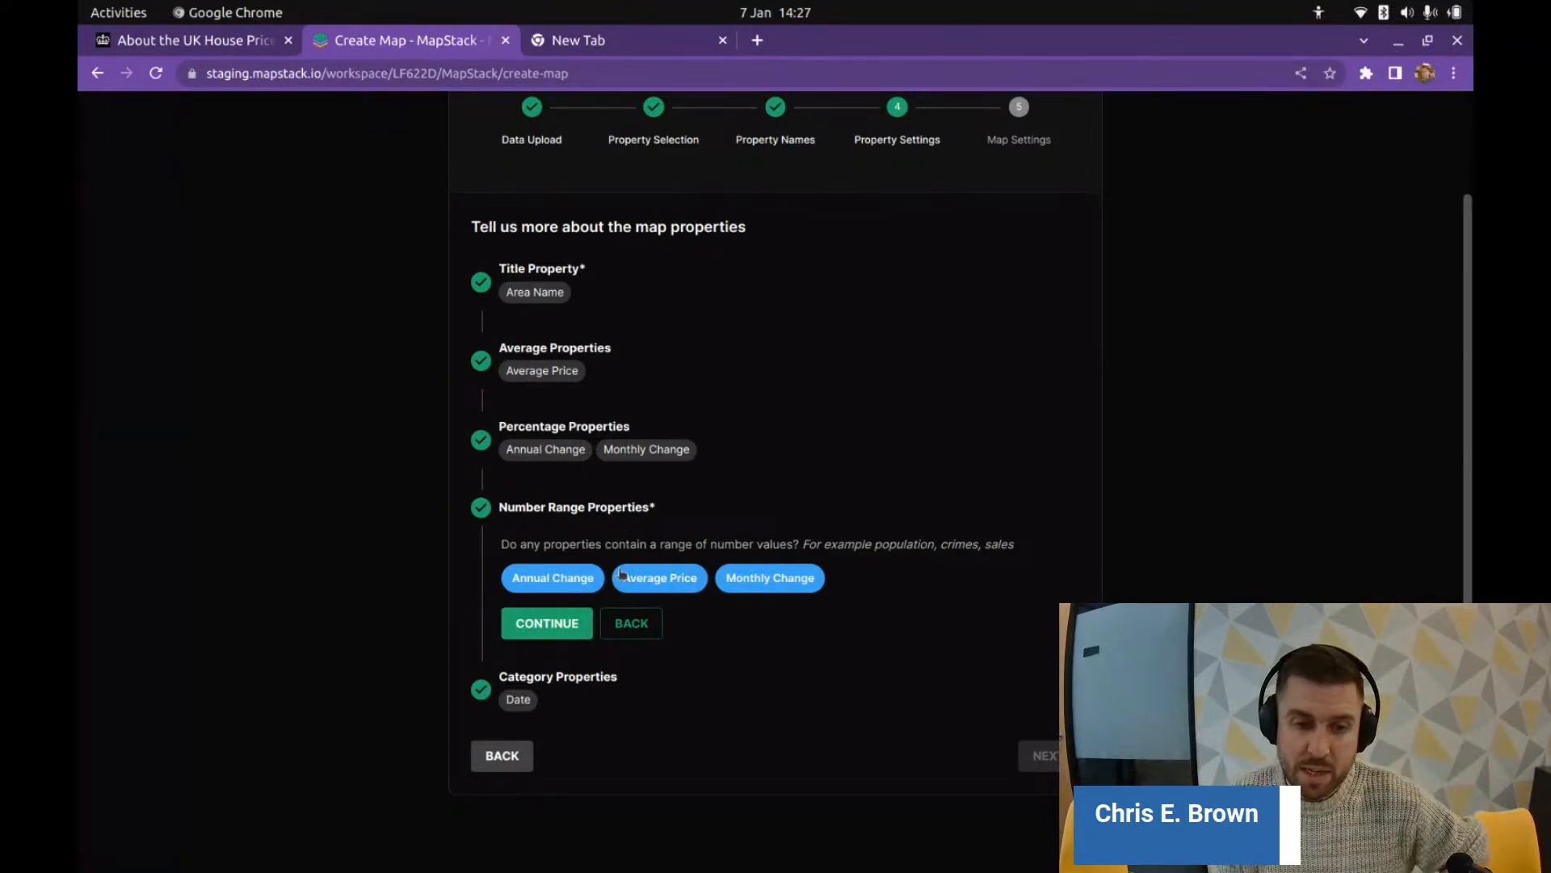
click(537, 622)
click(529, 673)
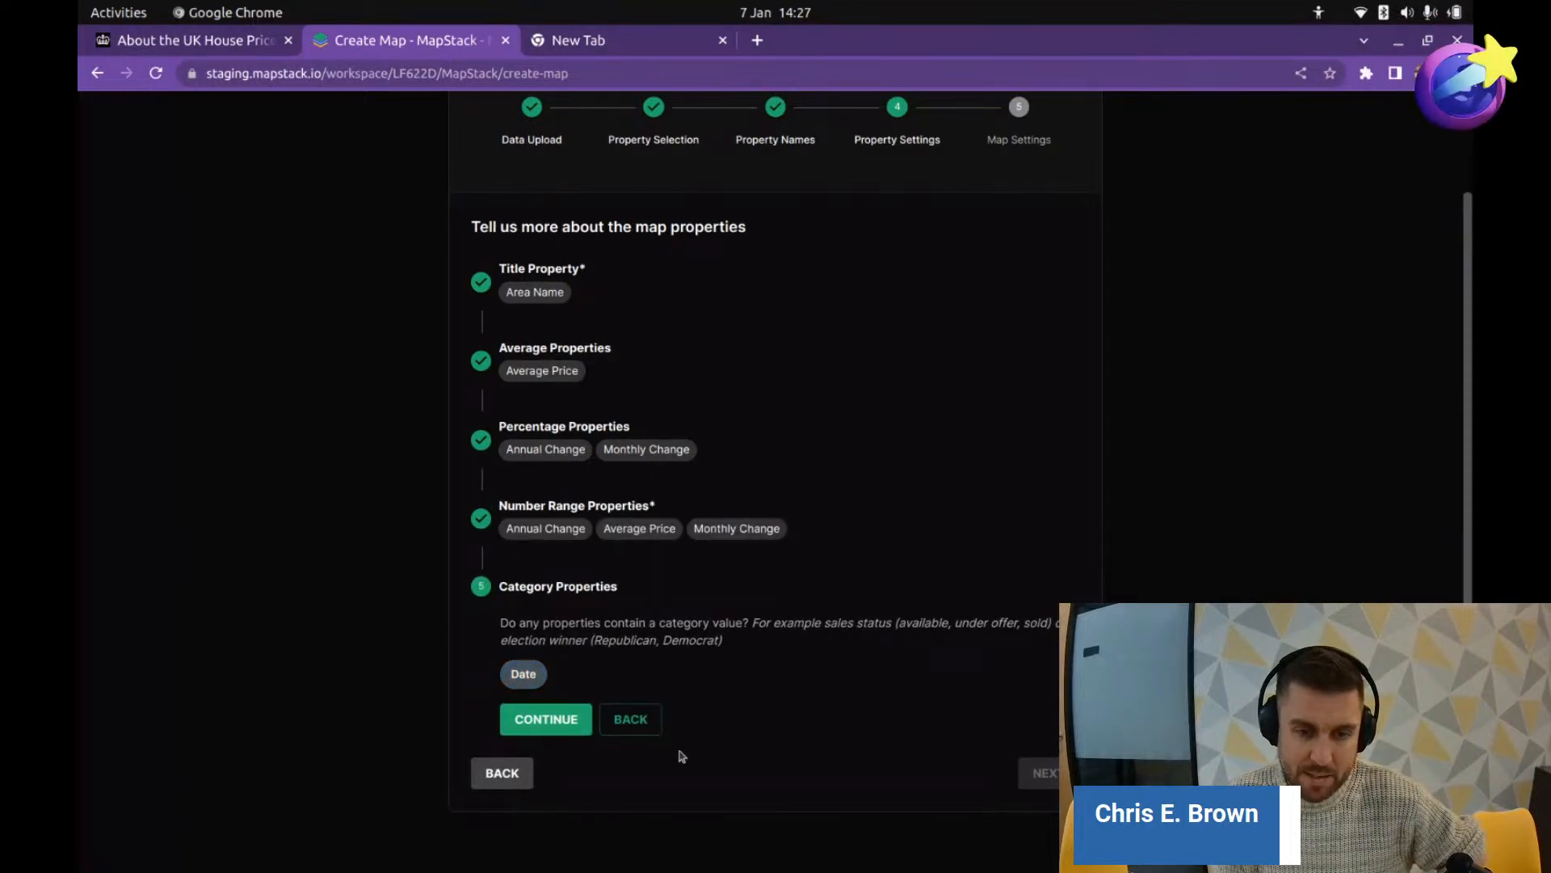
click(543, 718)
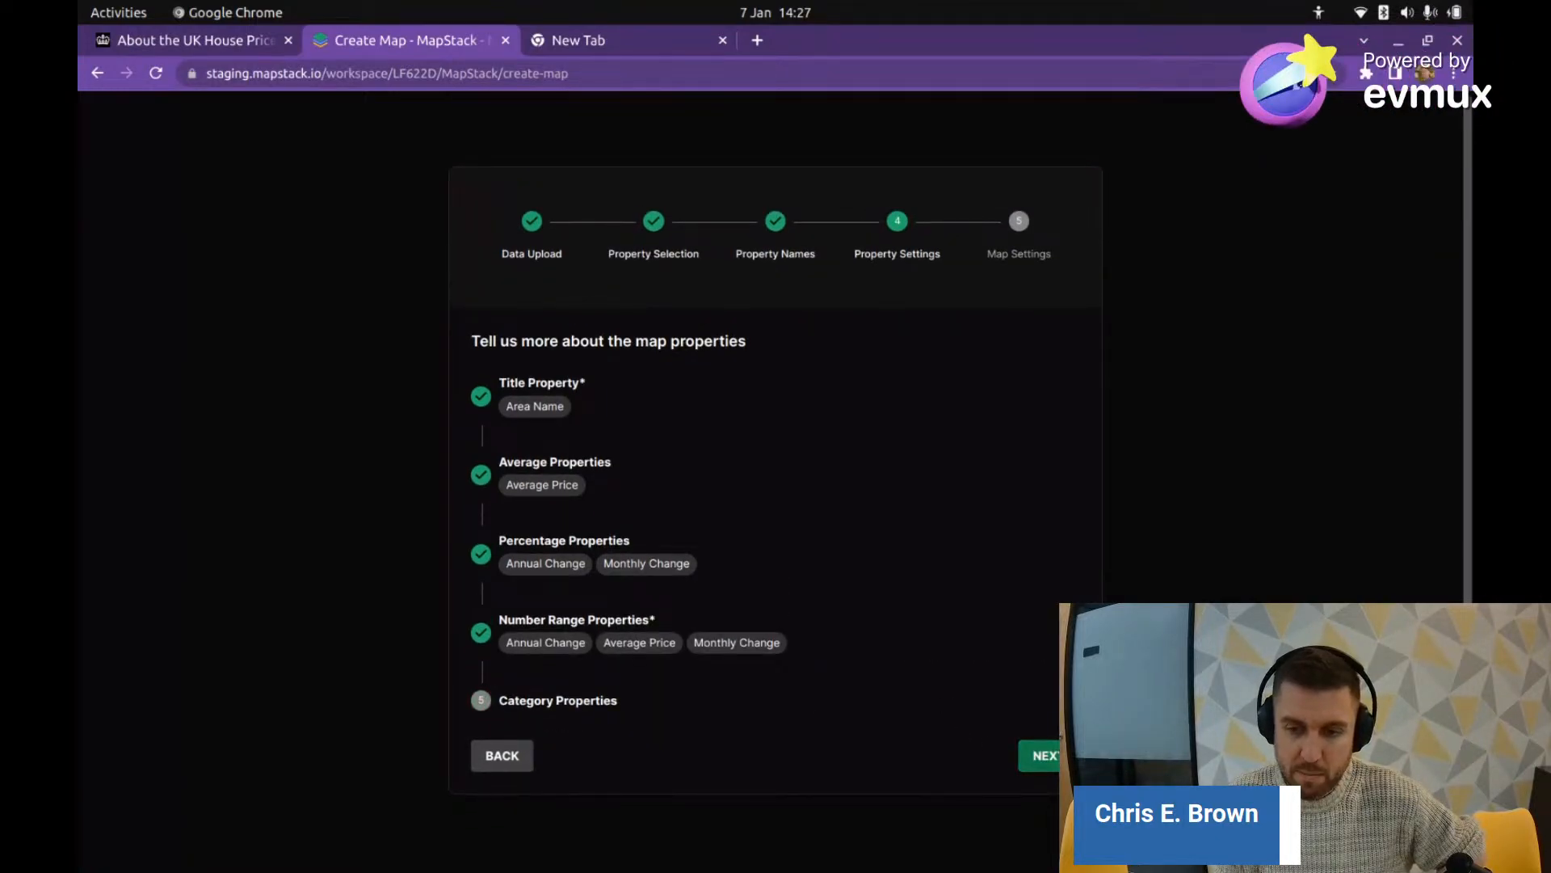
click(1046, 761)
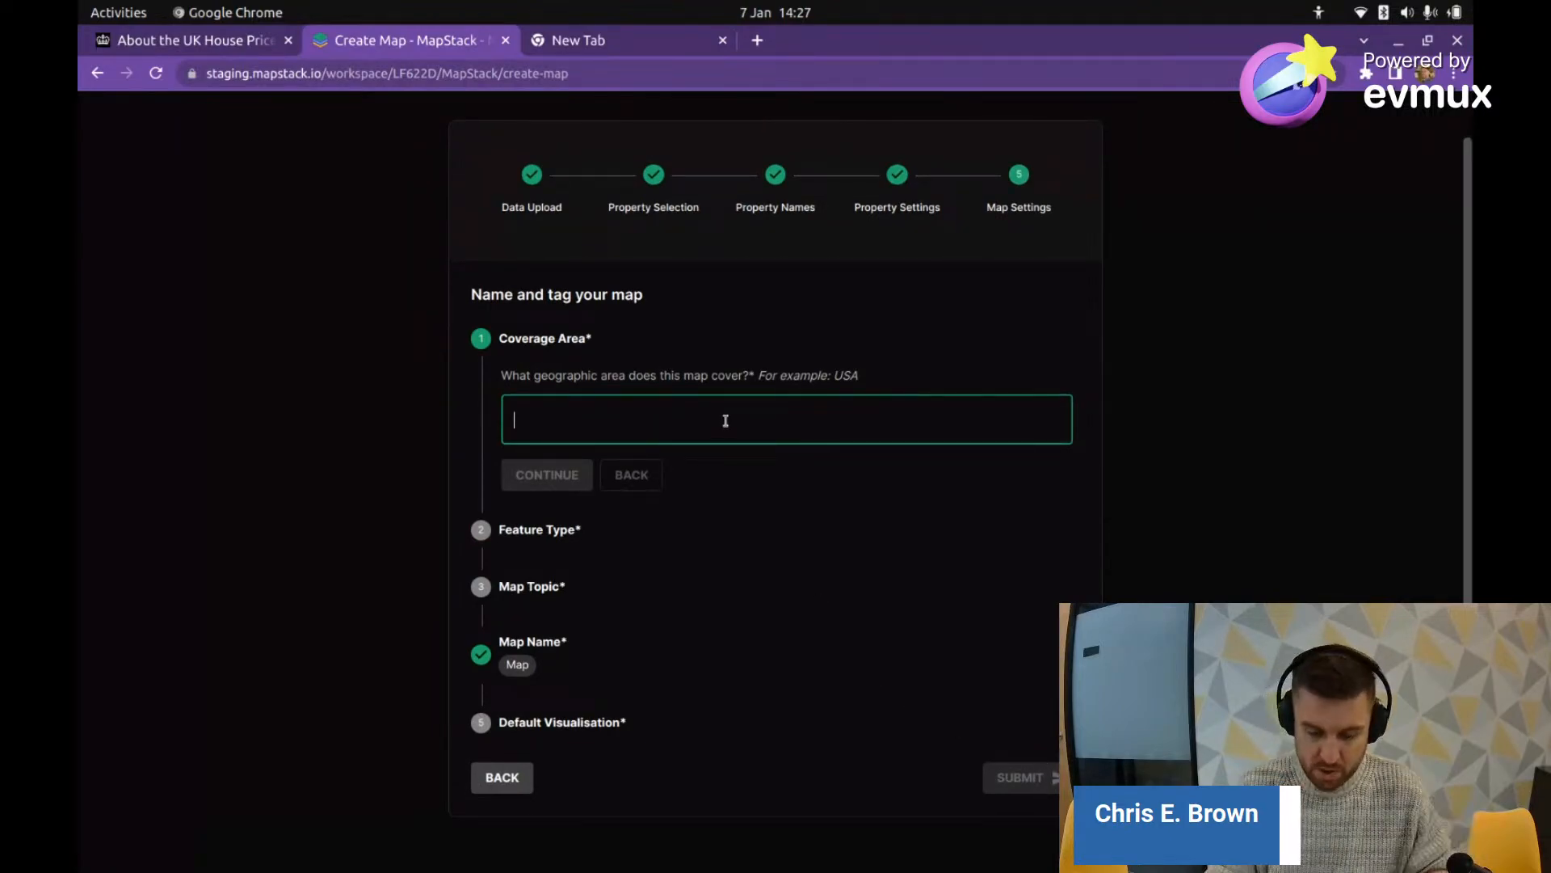
Step: Set coverage area to UK, feature type to Area, and map topic to Property Price
text(UK)
key(Return)
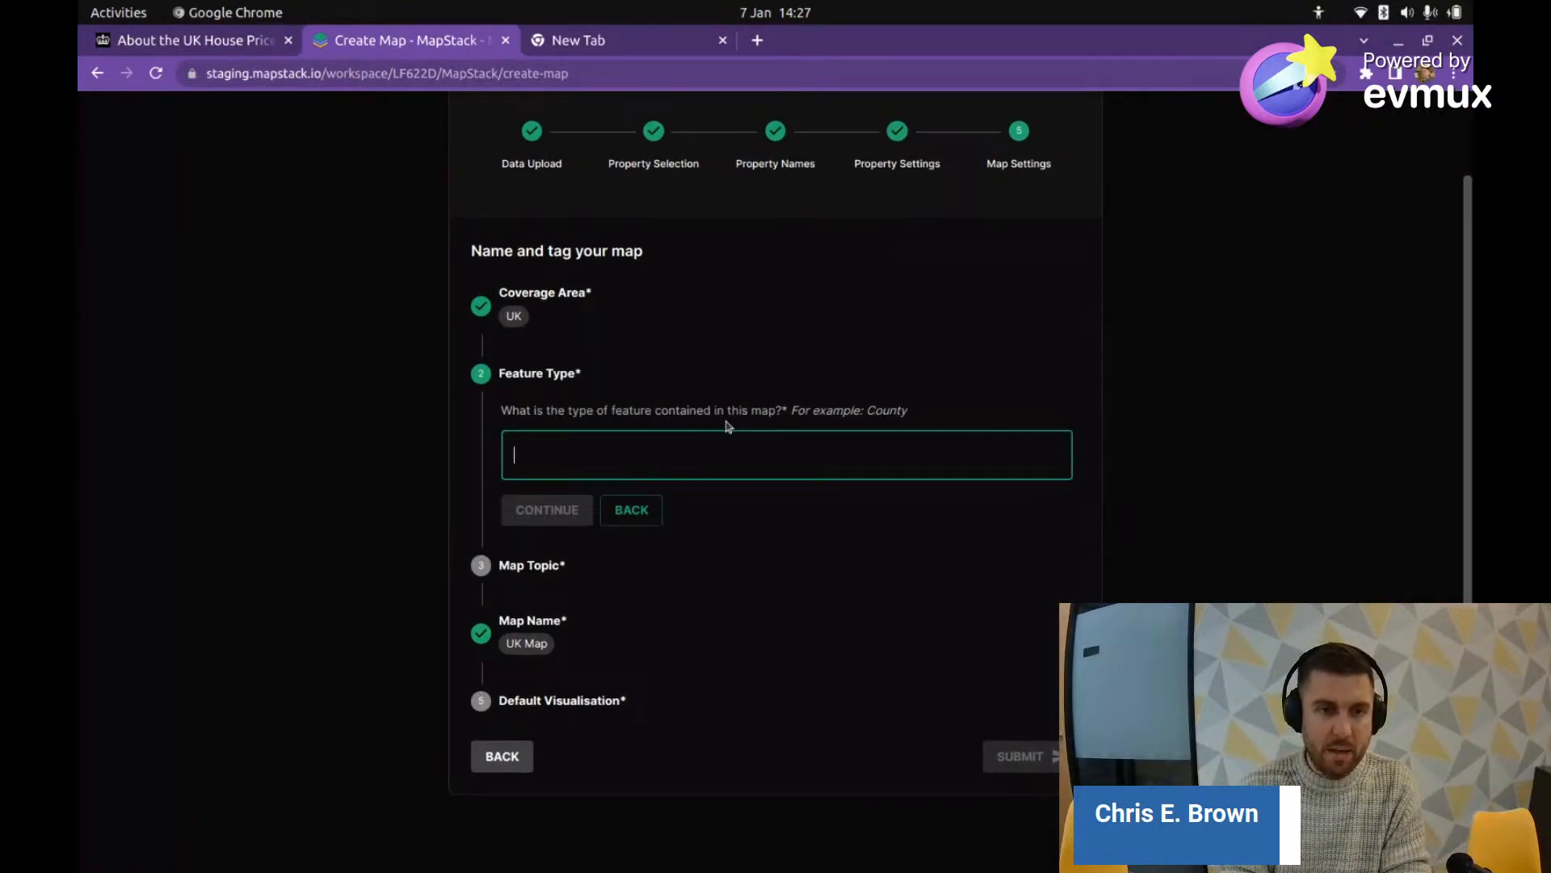
text(Area)
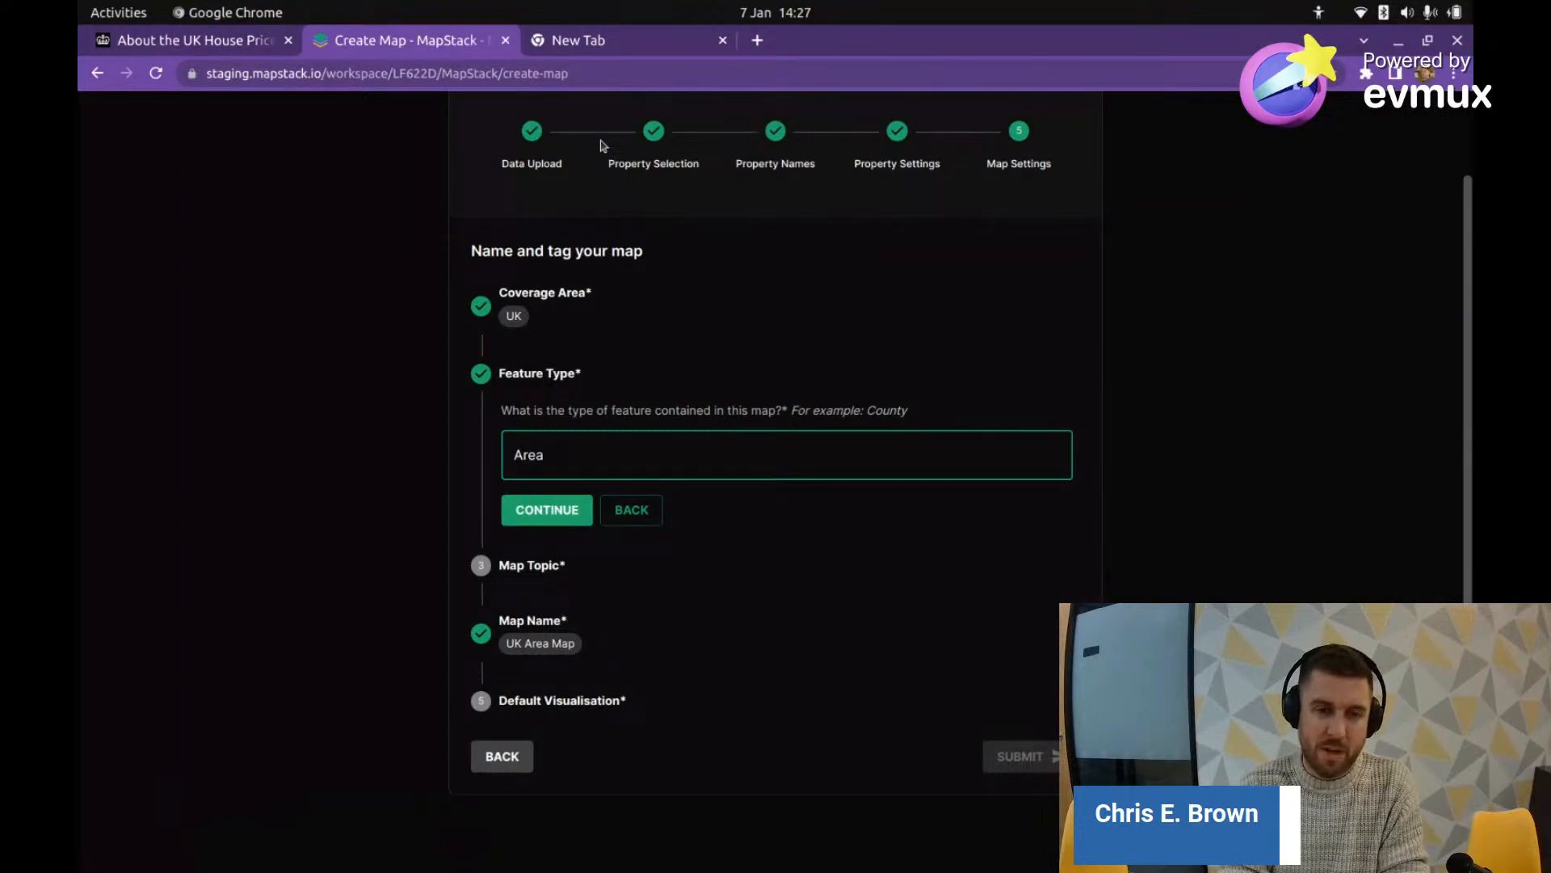
key(Return)
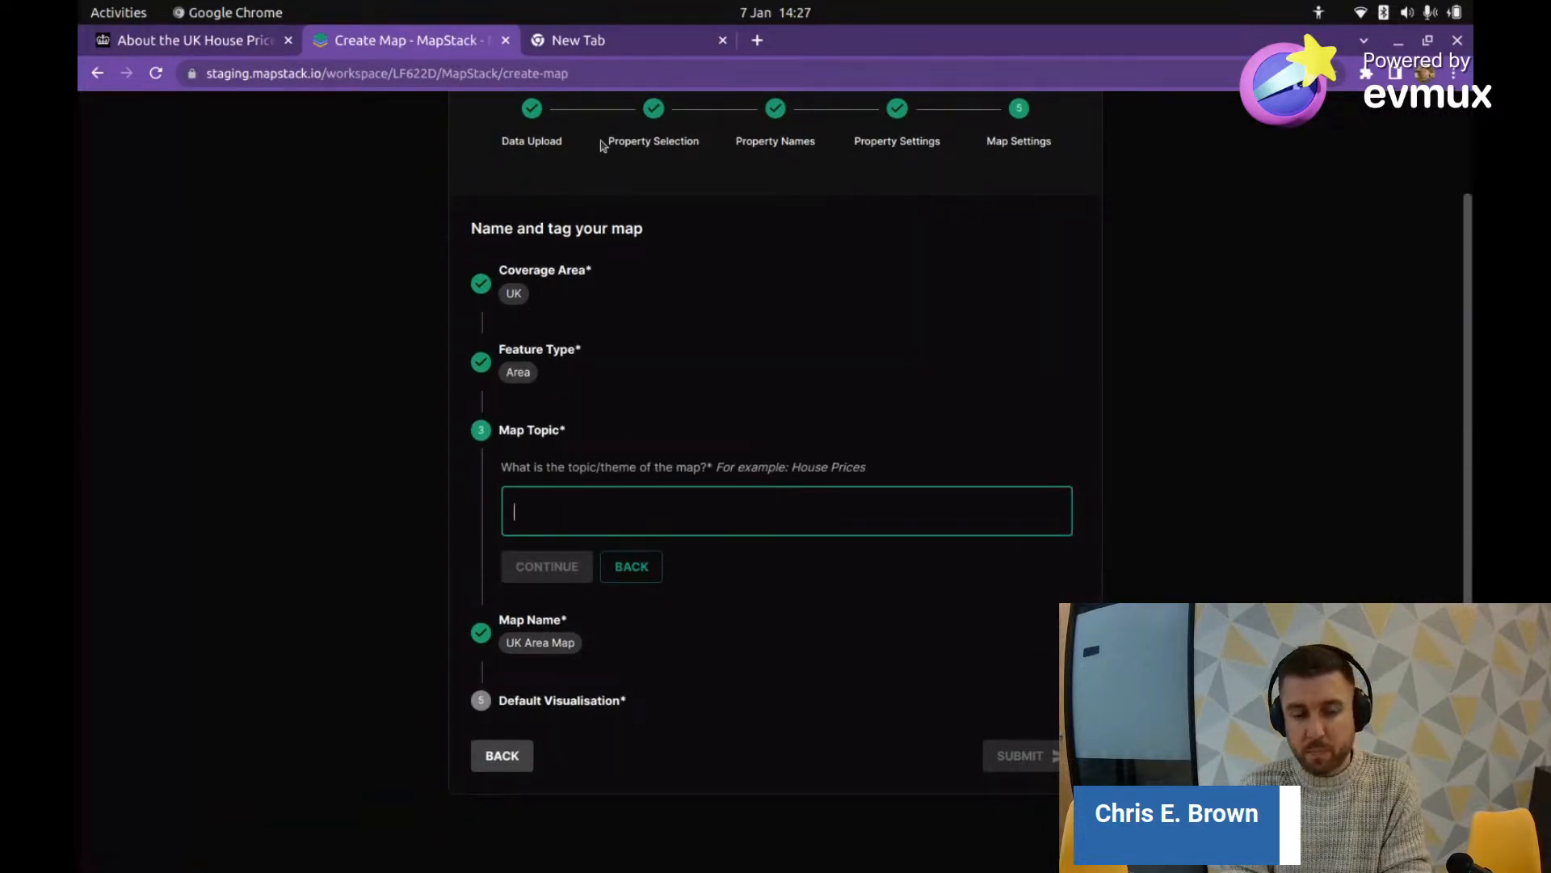
text(Hou)
key(BackSpace)
key(BackSpace)
key(BackSpace)
text(P)
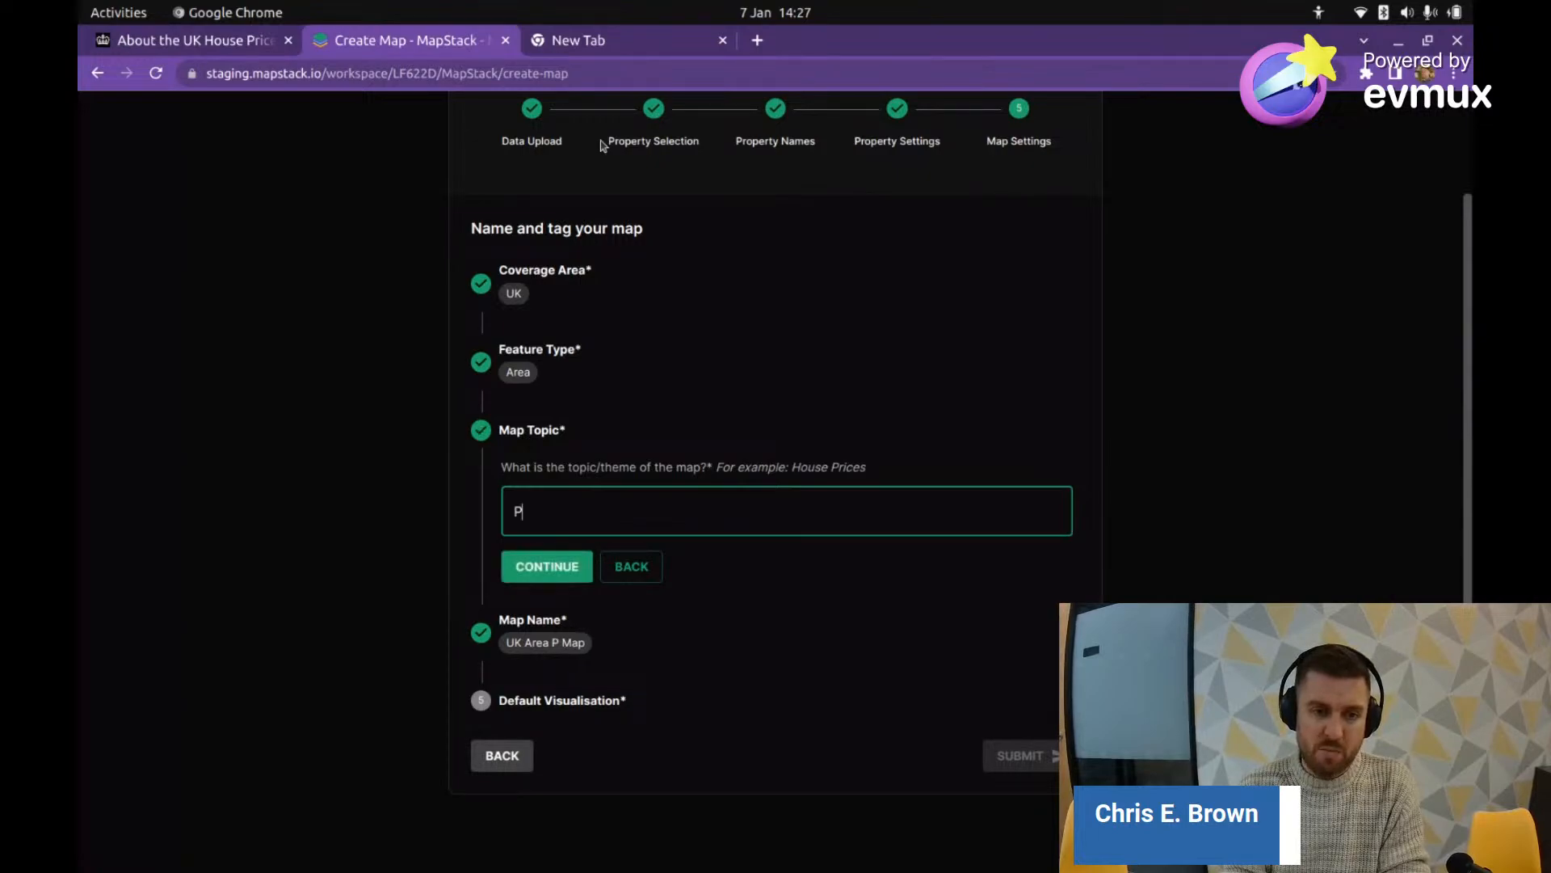
text(roperty)
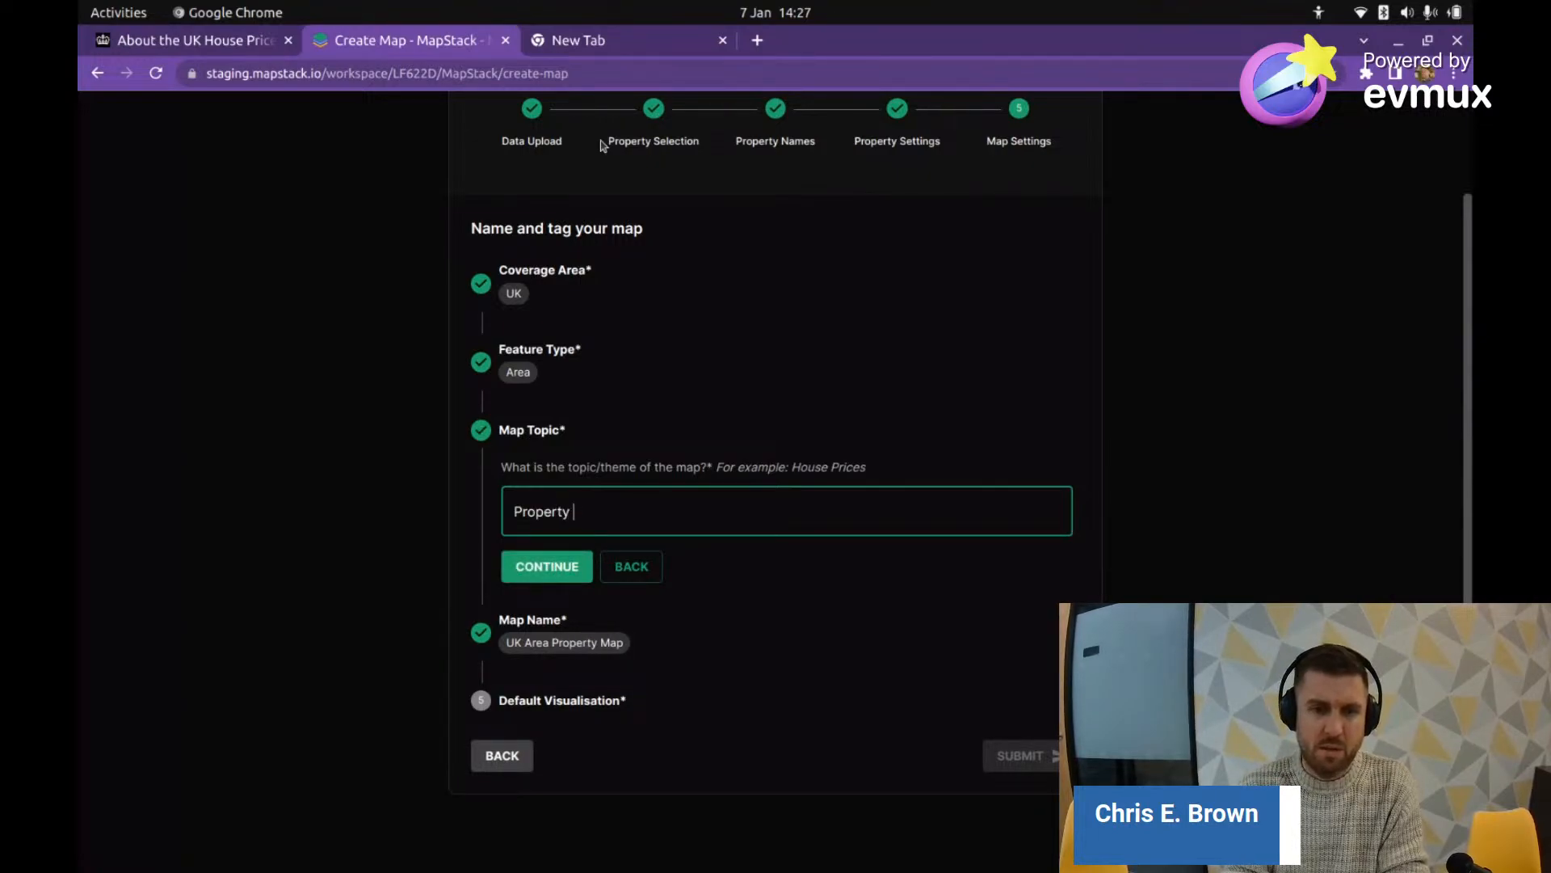
text( Price)
key(Return)
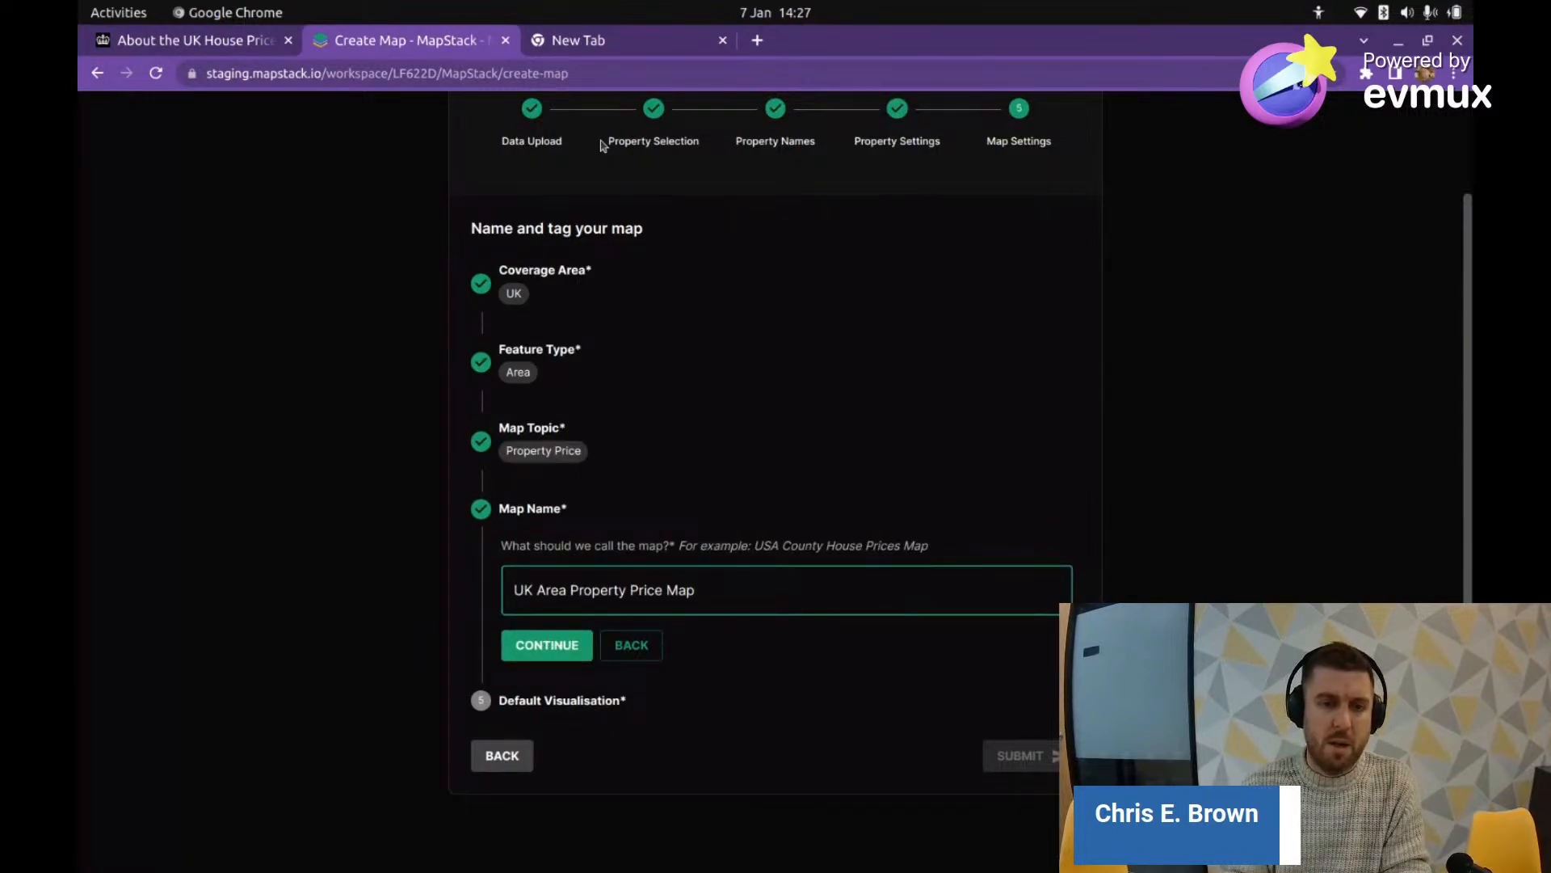
Step: Accept the name 'UK Area Property Price Map', default to Average Price, and submit
click(543, 643)
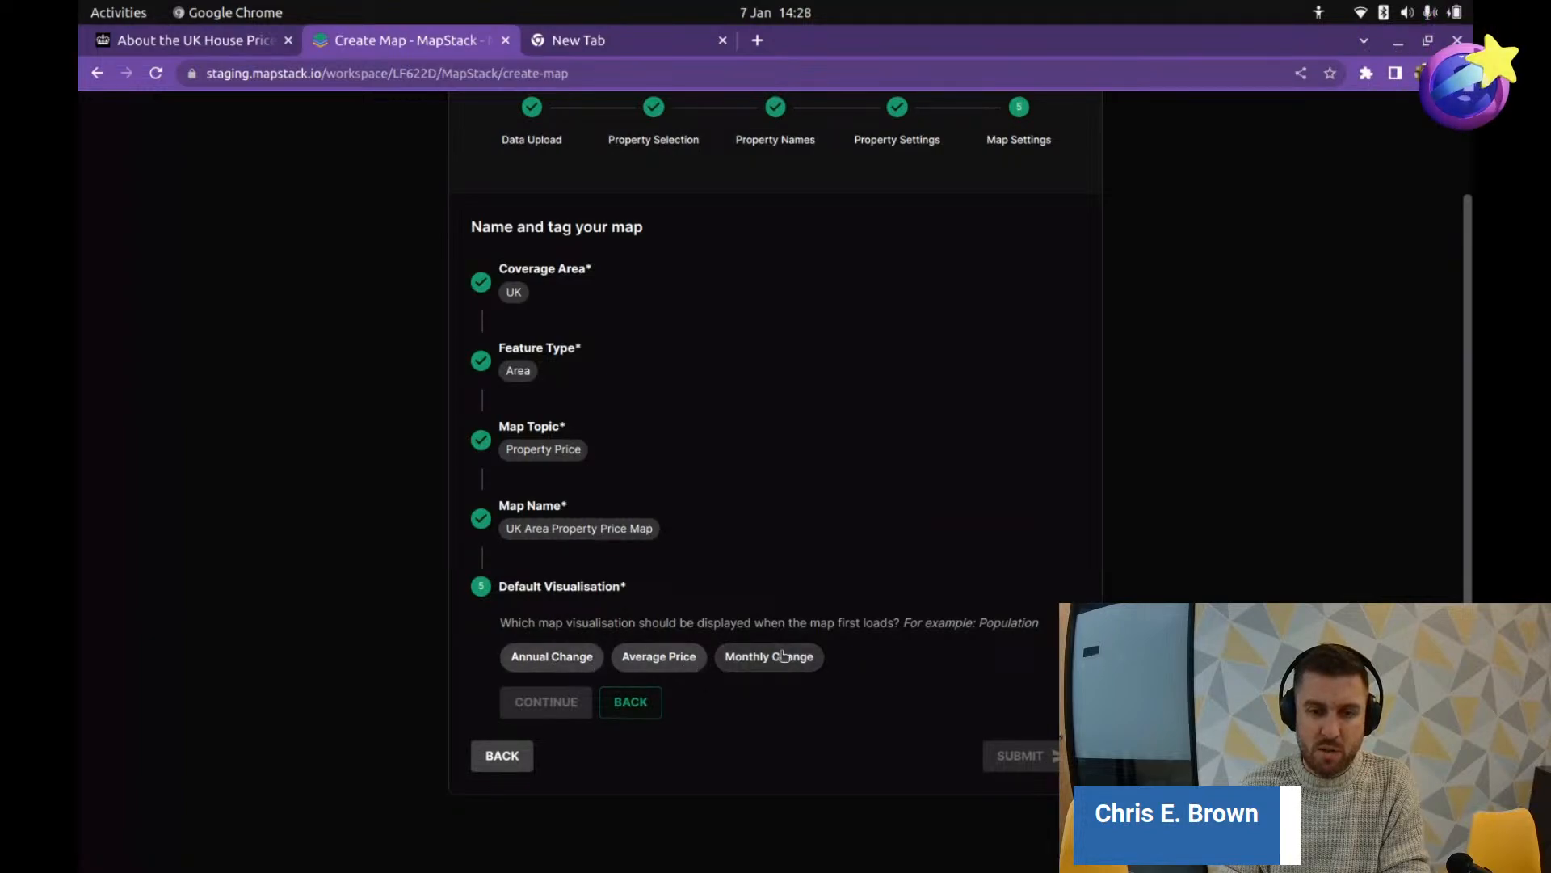
click(647, 657)
click(578, 699)
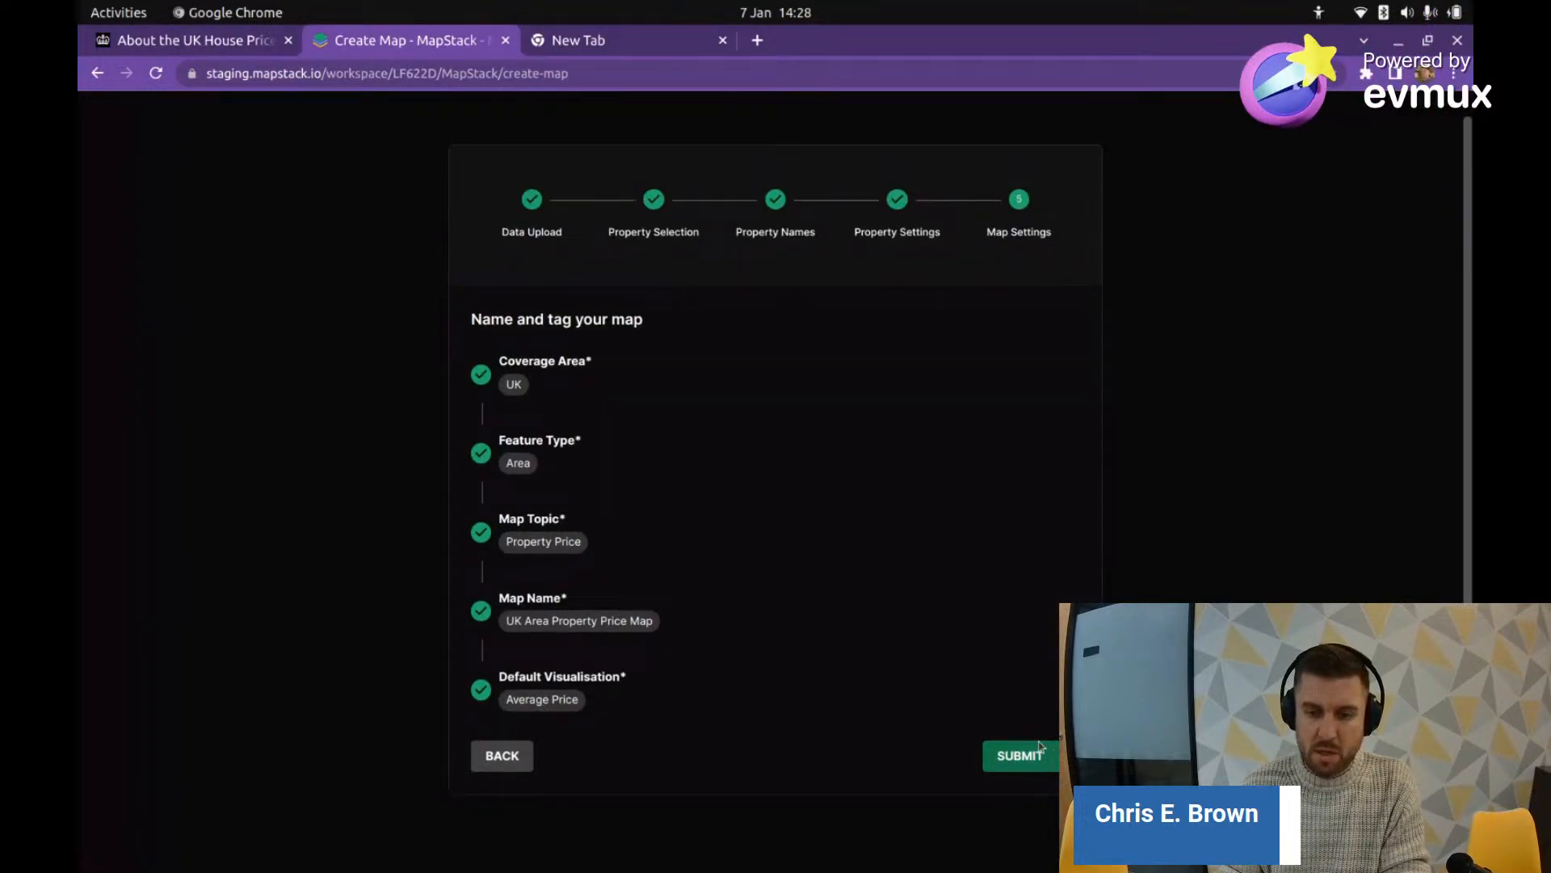
click(1028, 592)
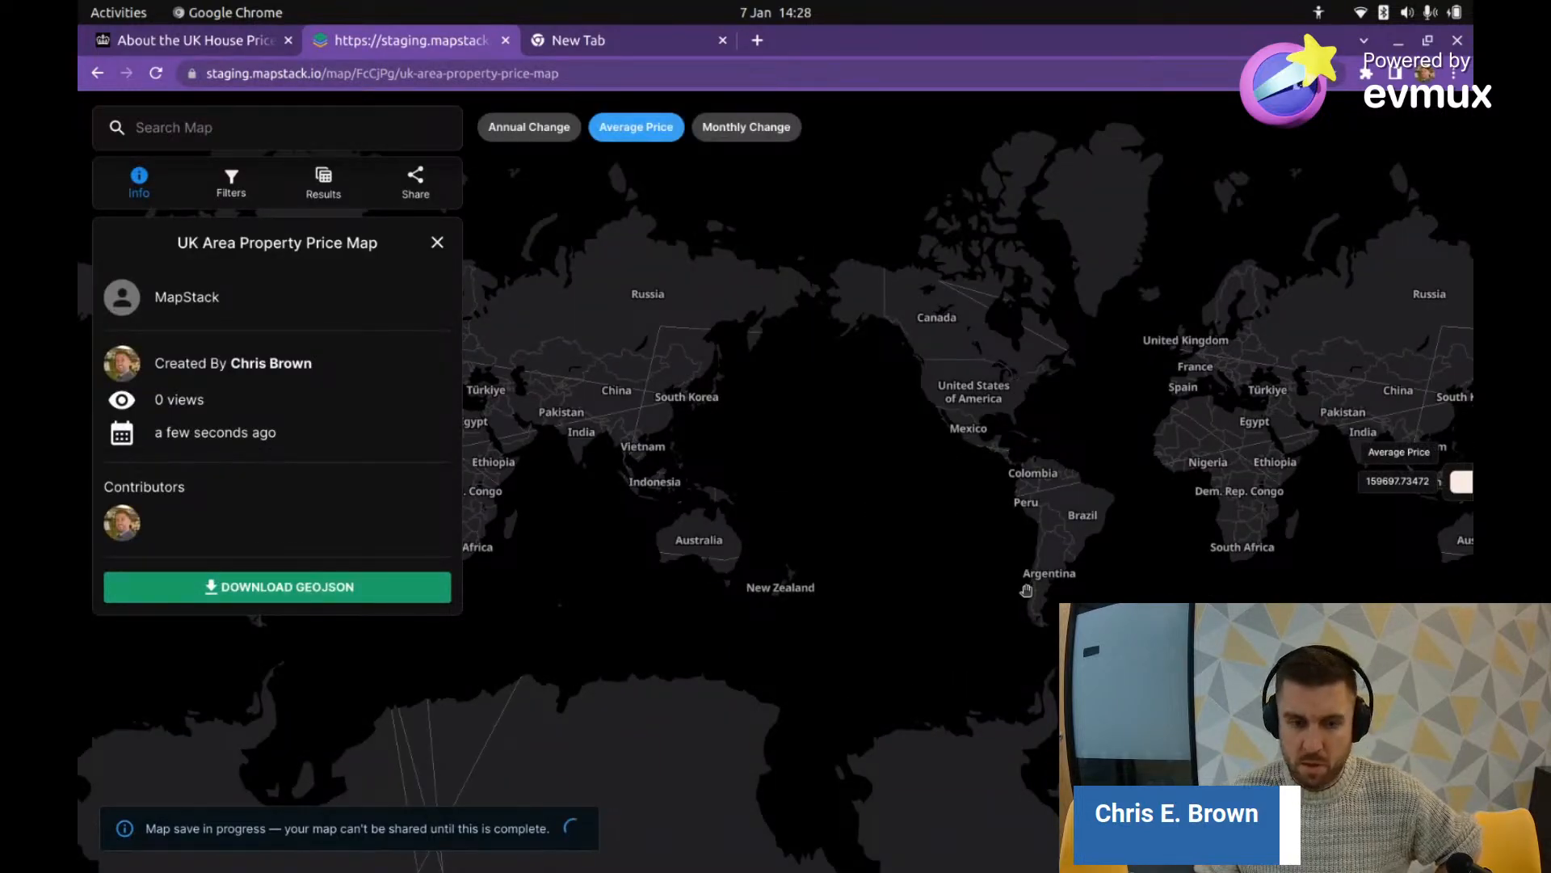
Step: Pan the world map across Europe, Africa and the Americas, then reload the map page
drag(1026, 591, 655, 633)
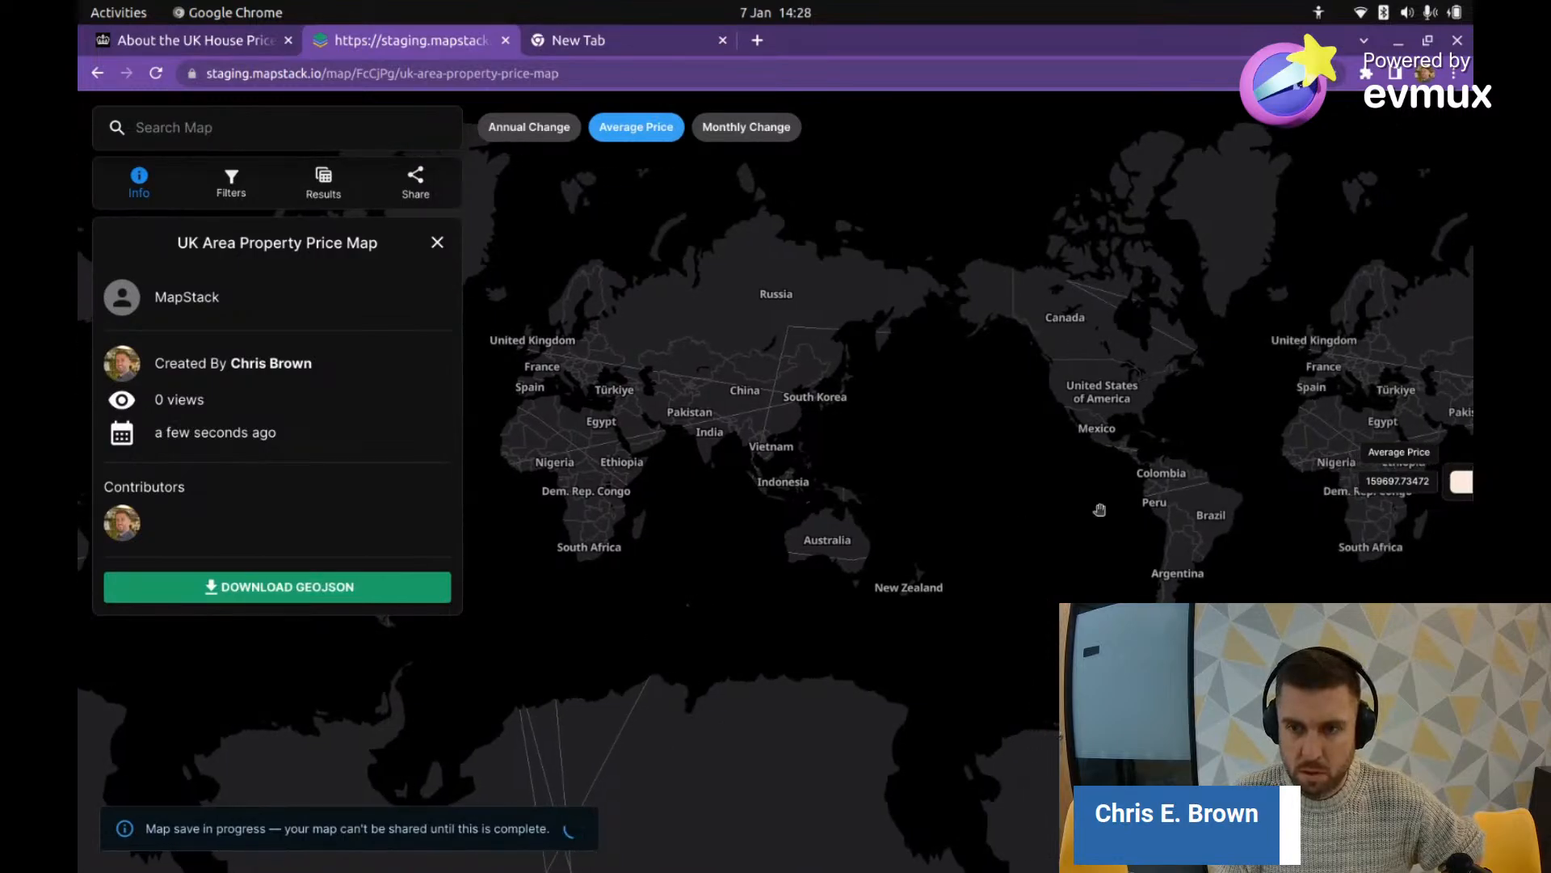
drag(776, 428, 984, 427)
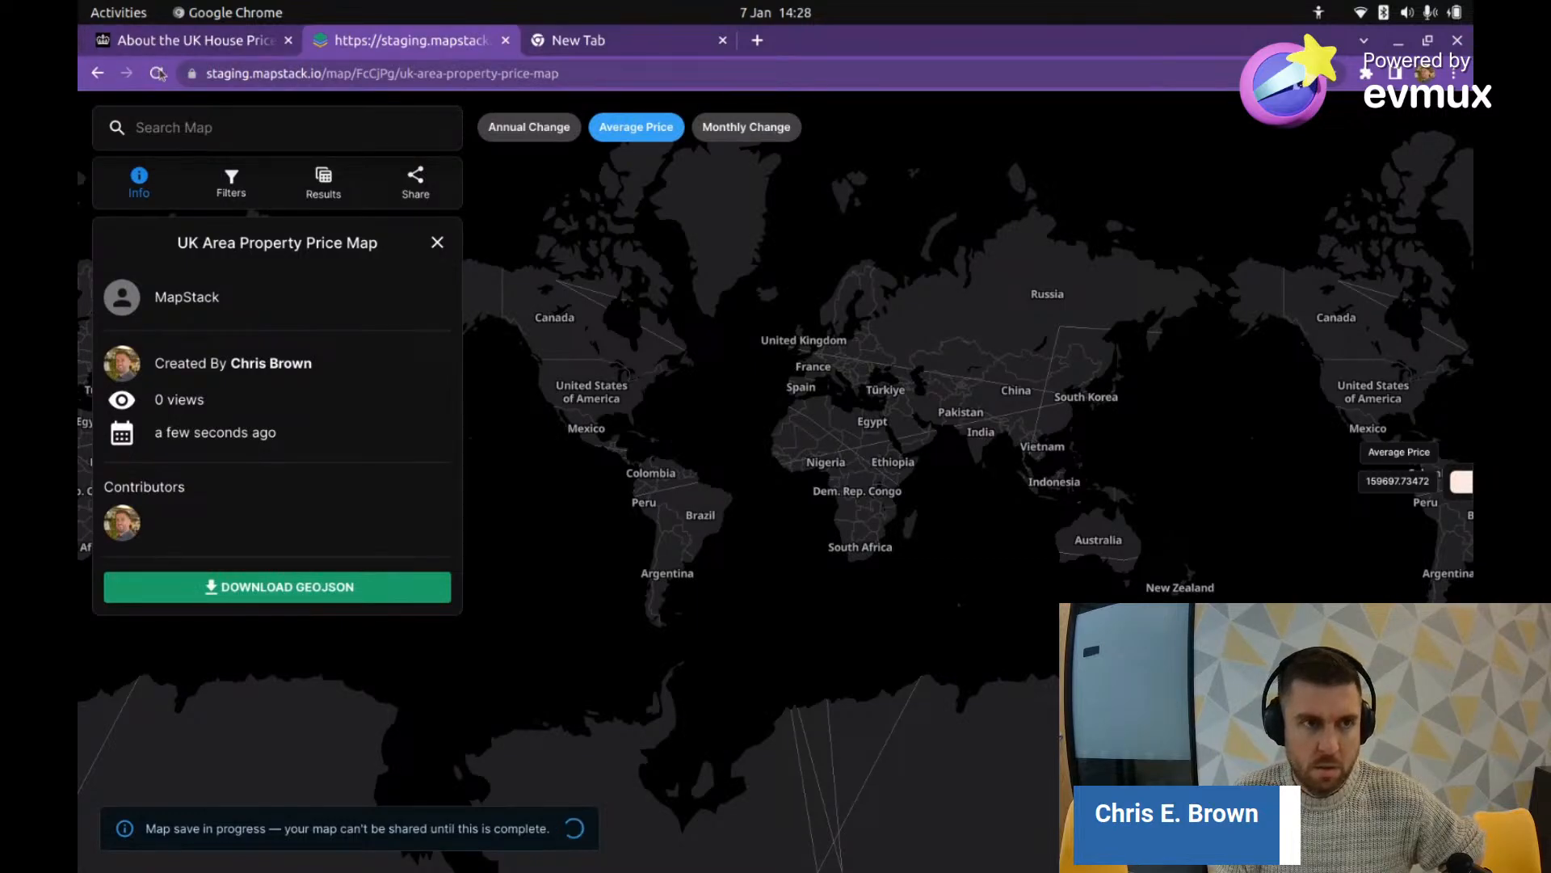
click(157, 74)
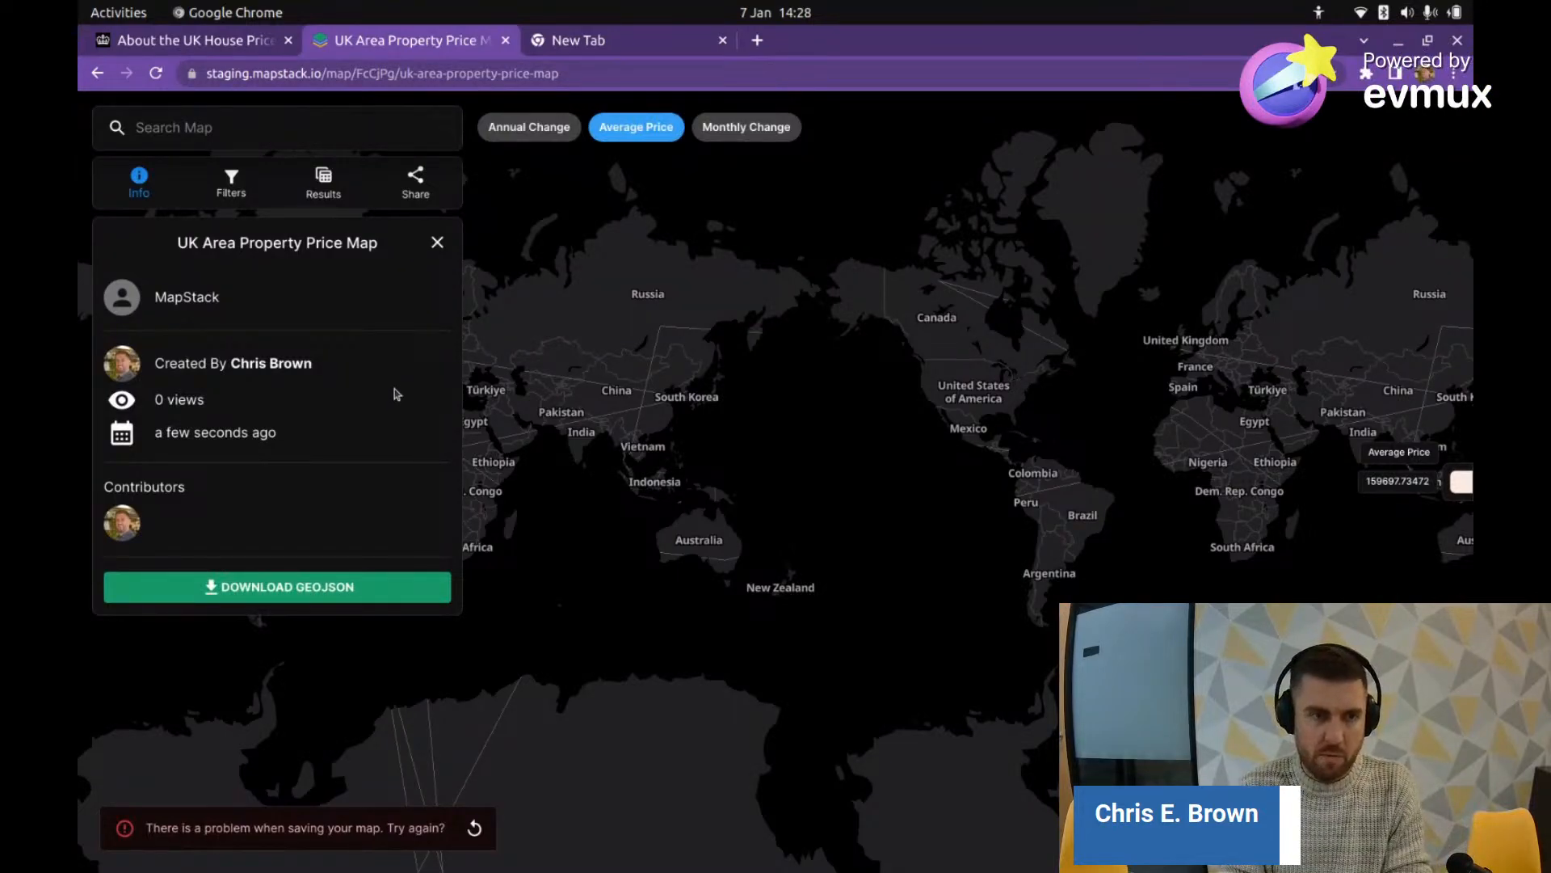
Step: In Downloads, bring up Open With for uk-area-house-price-2022-10.geojson, then cancel it
key(alt+Tab)
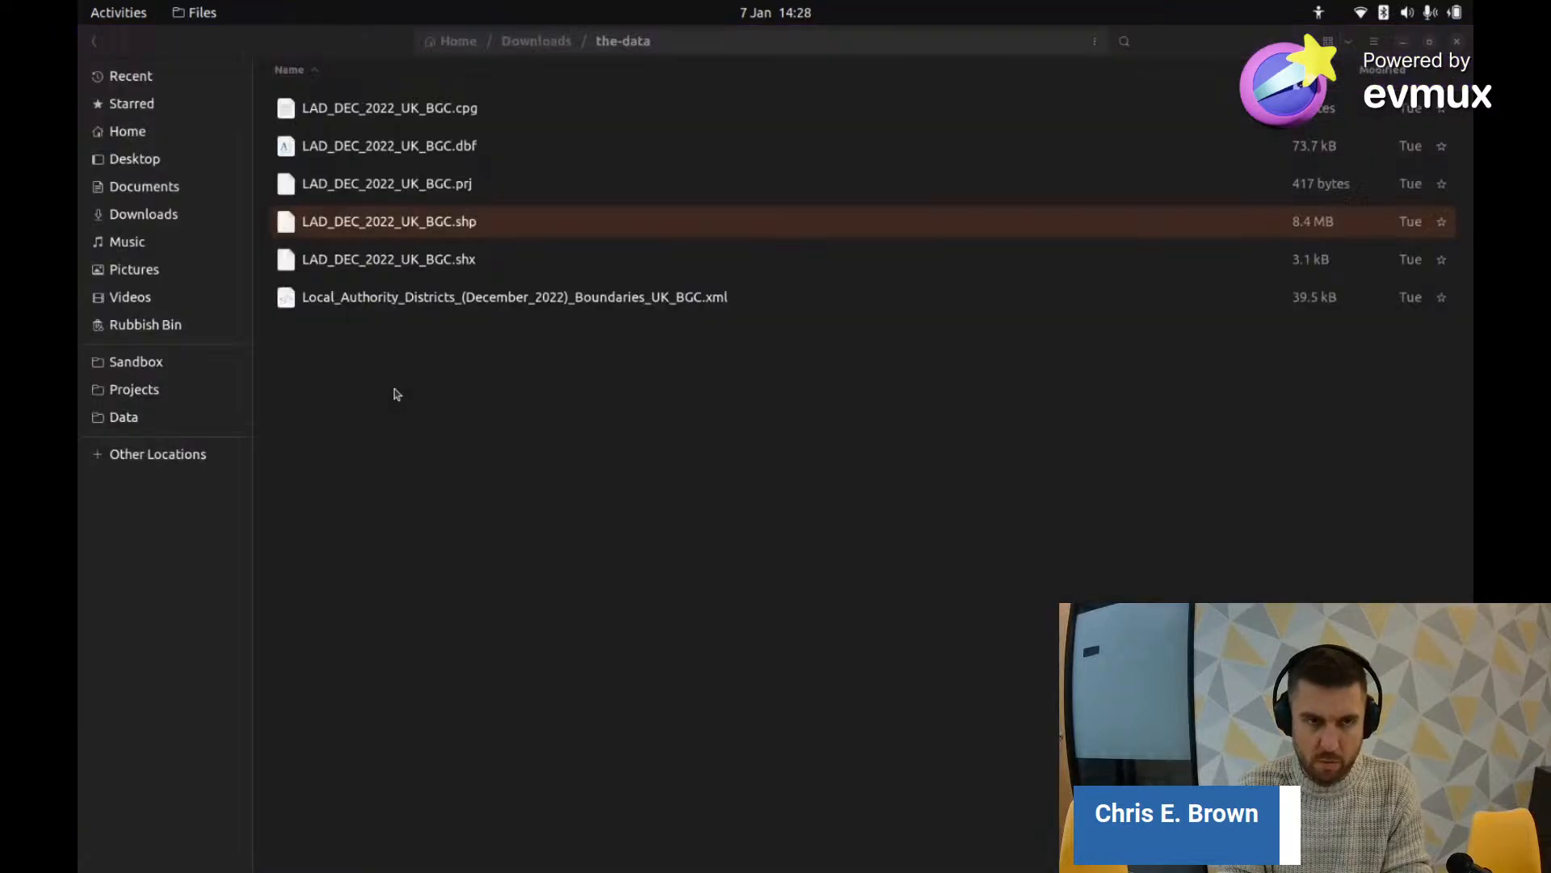
click(535, 41)
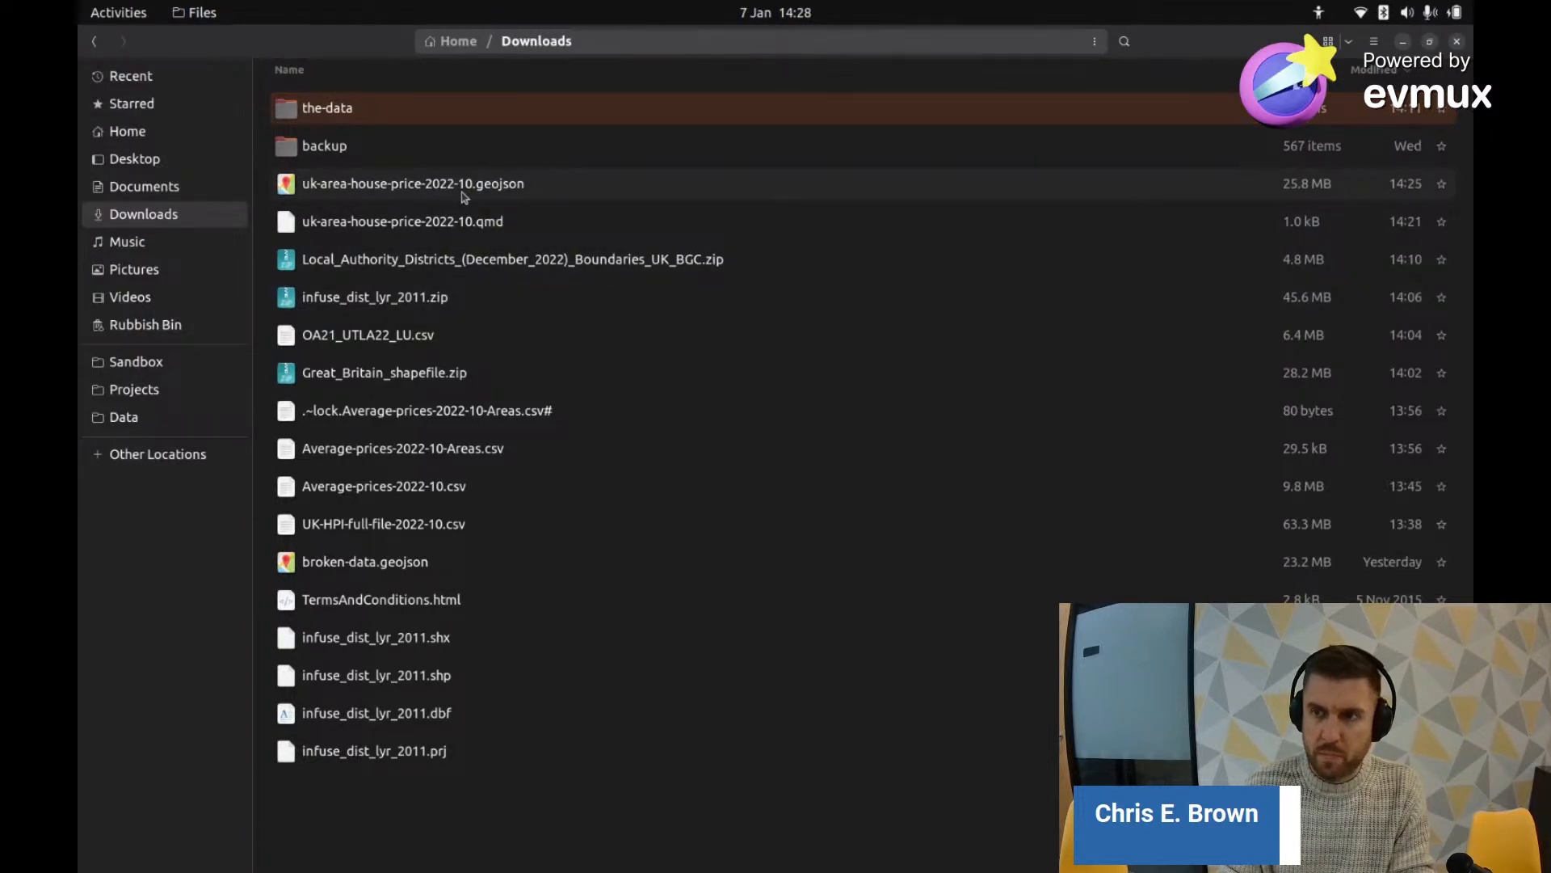
click(455, 189)
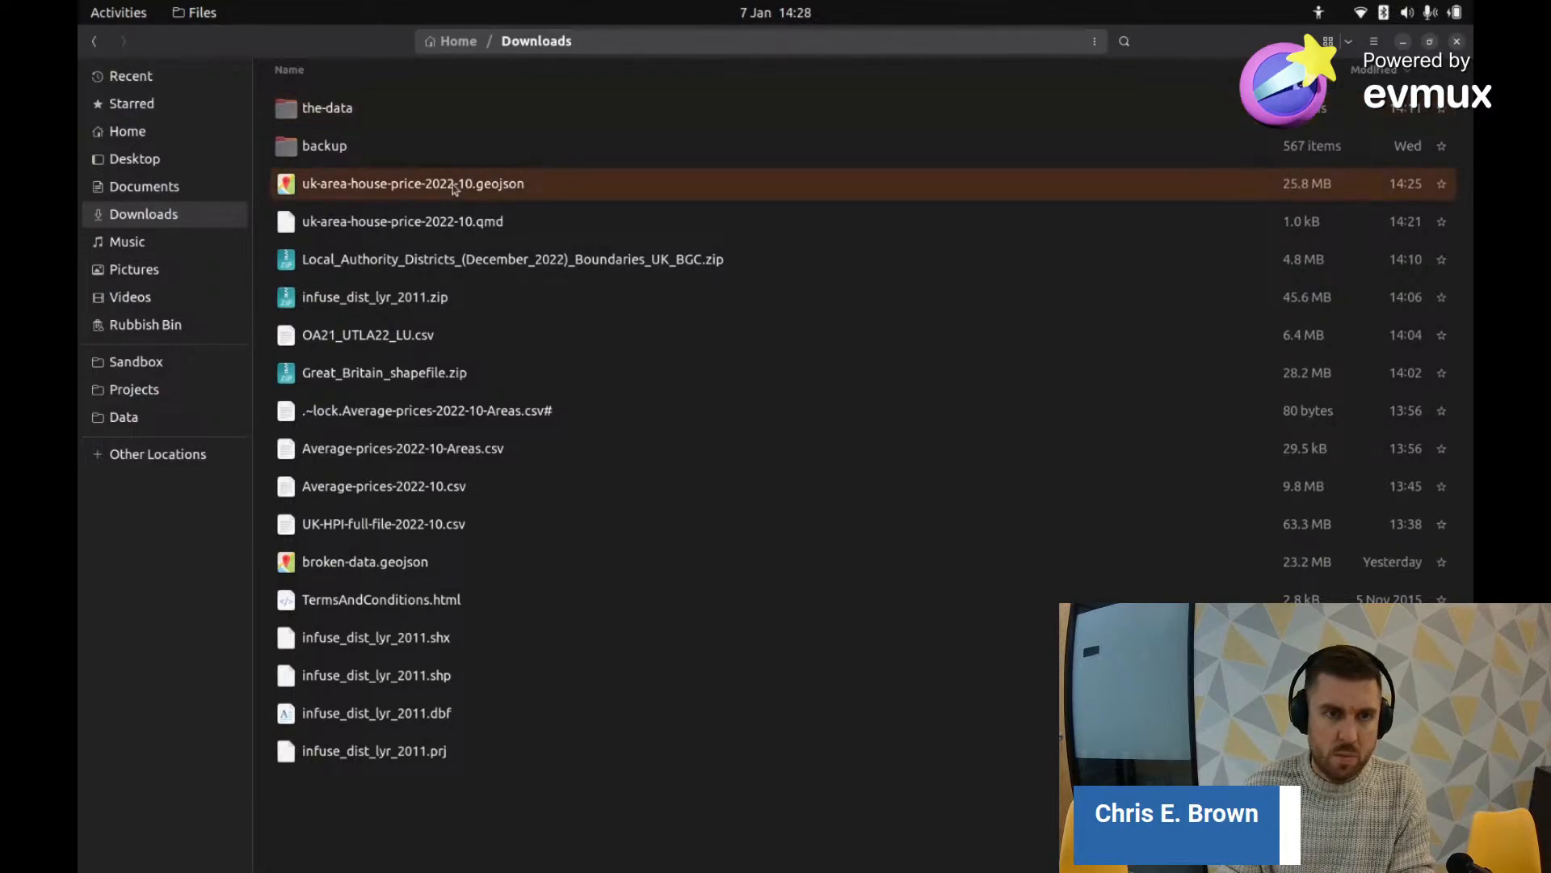
right_click(456, 189)
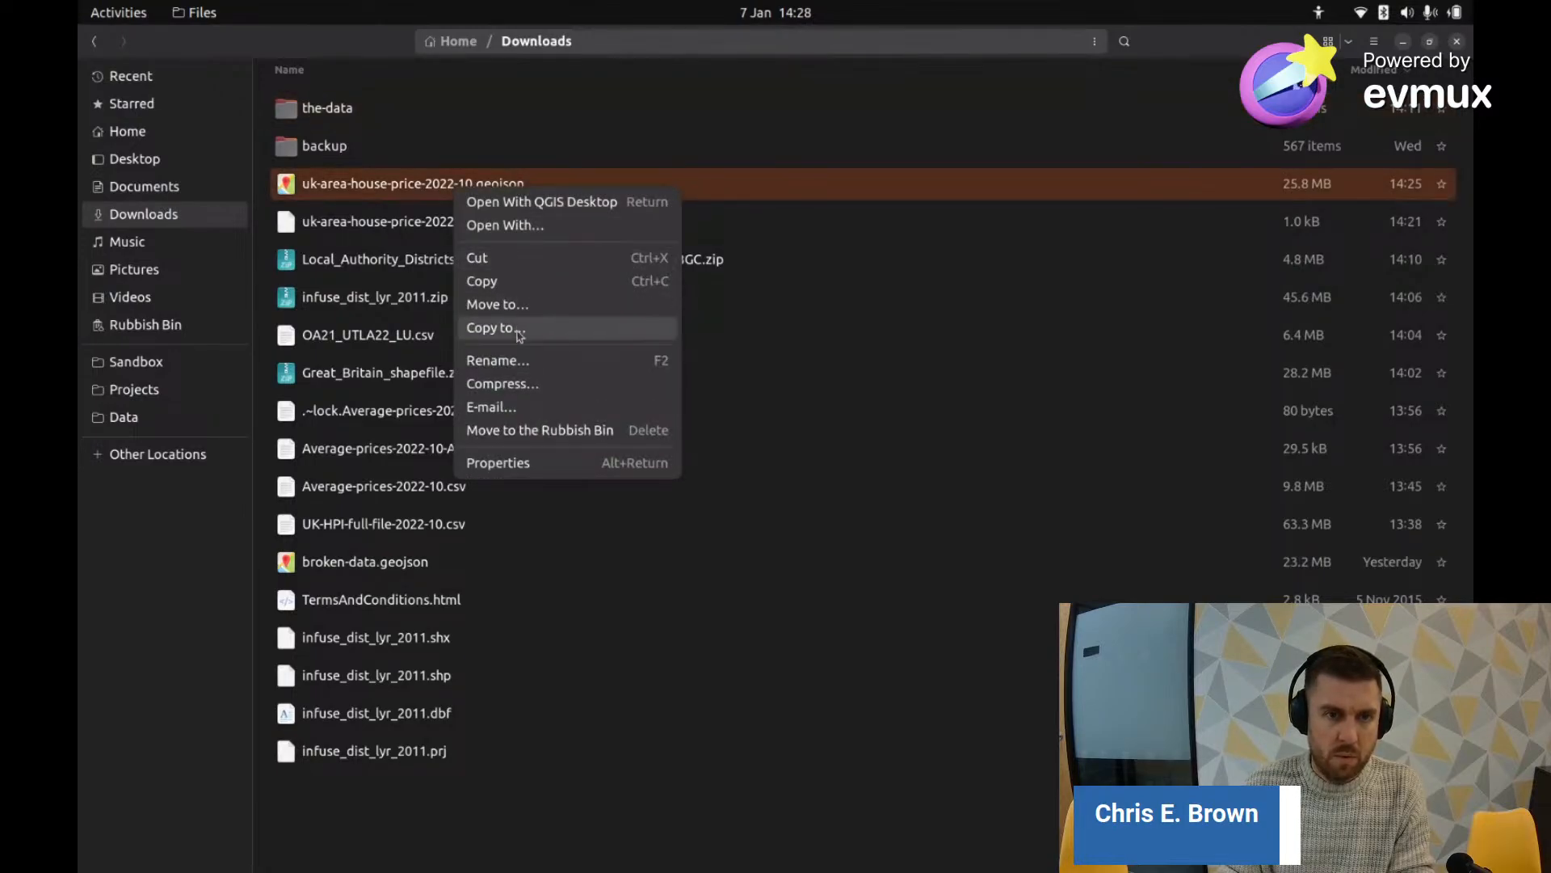
click(555, 231)
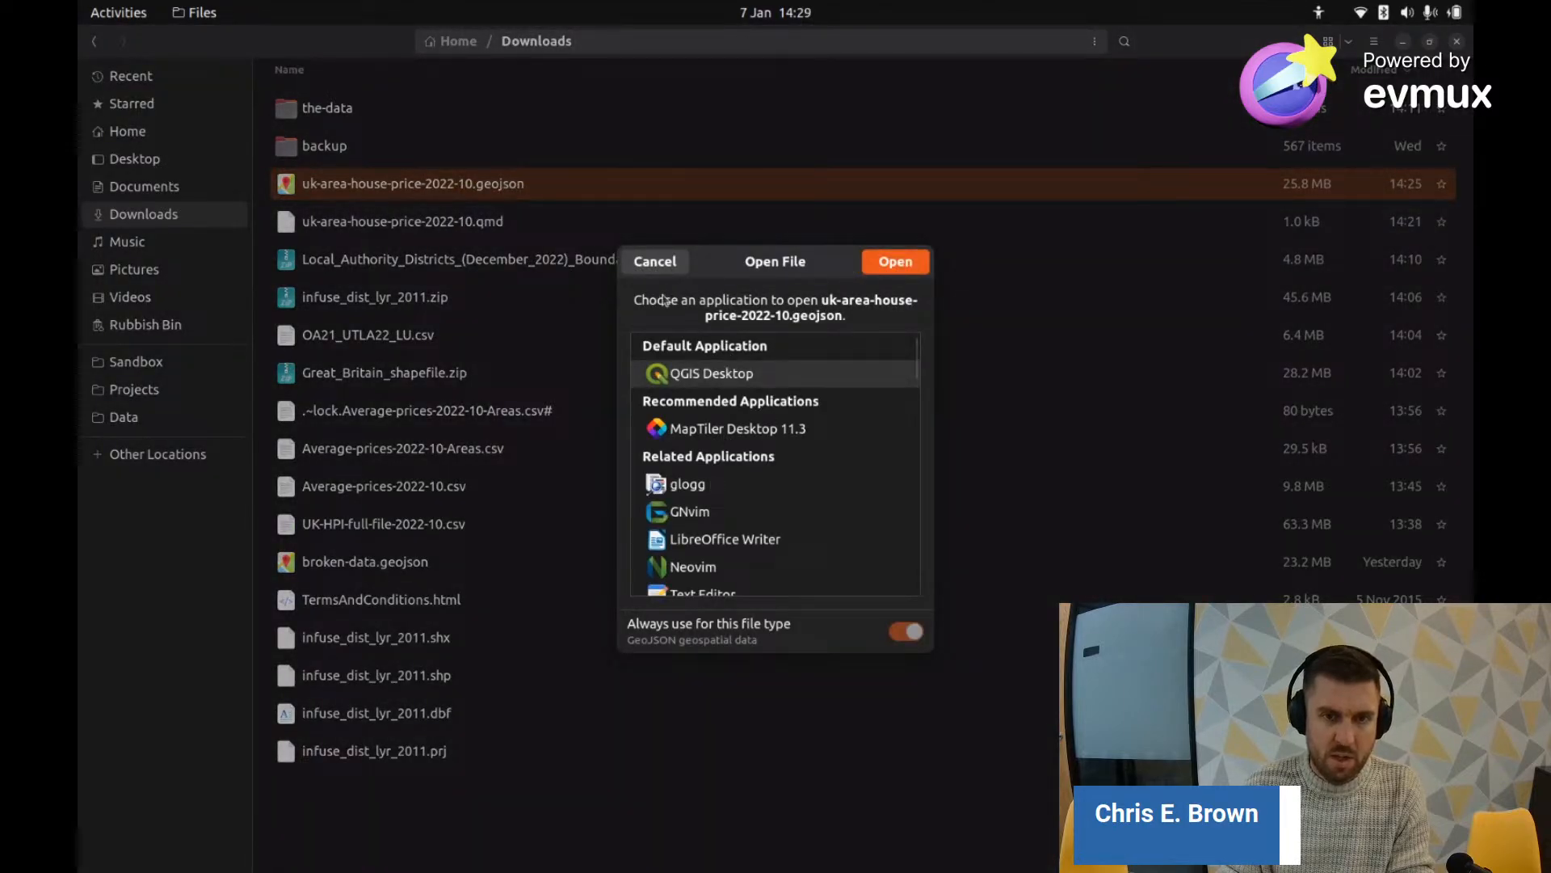
click(656, 261)
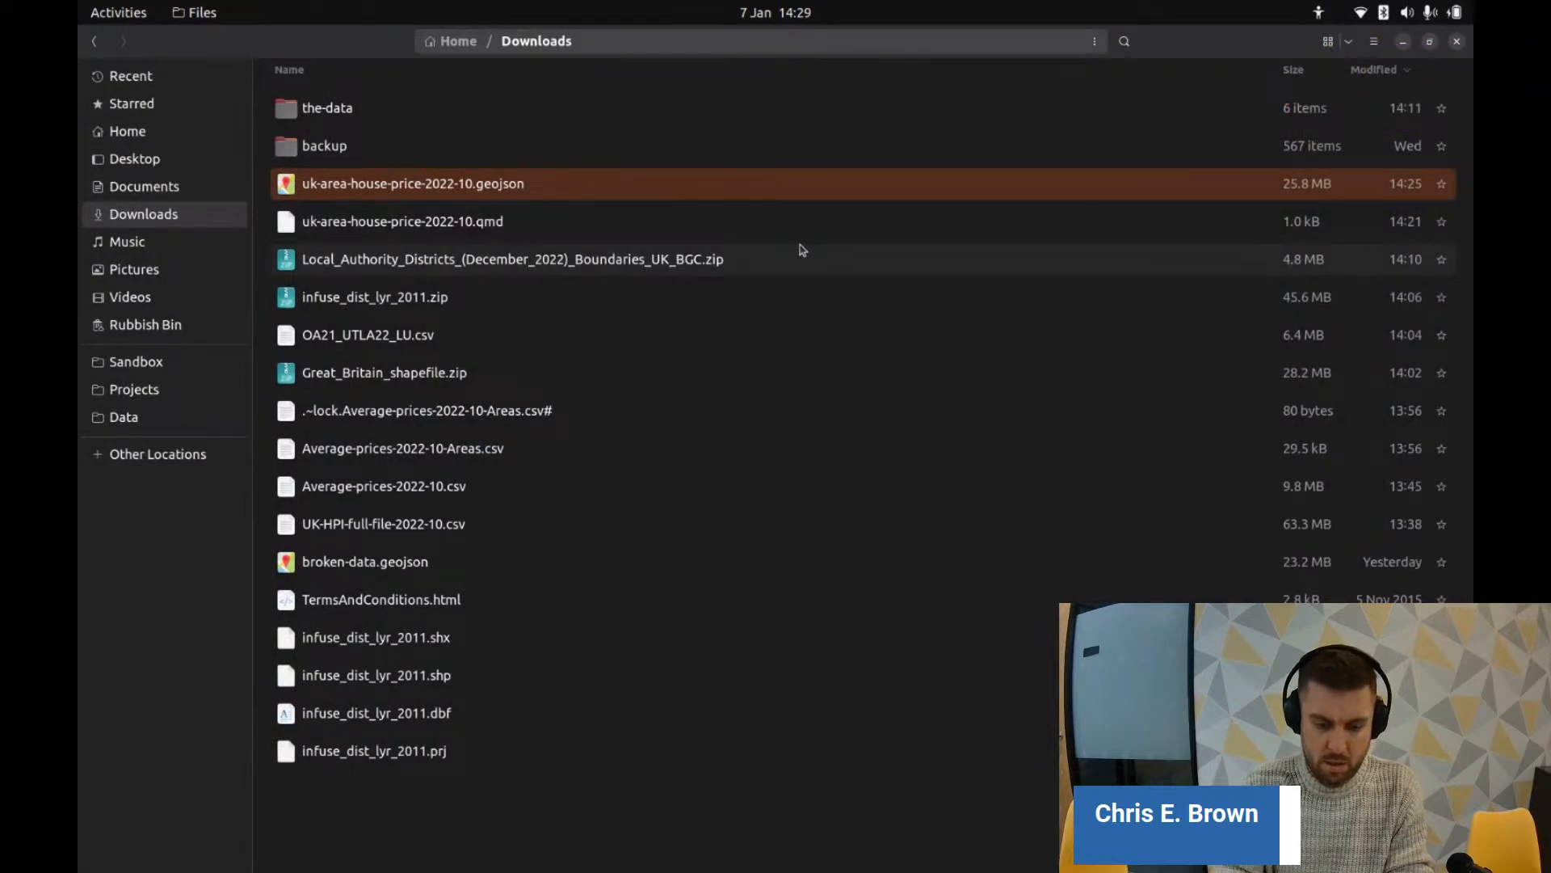
Step: Quit htop in Terminal, change to ~/Downloads and list its files
key(alt+Tab)
key(q)
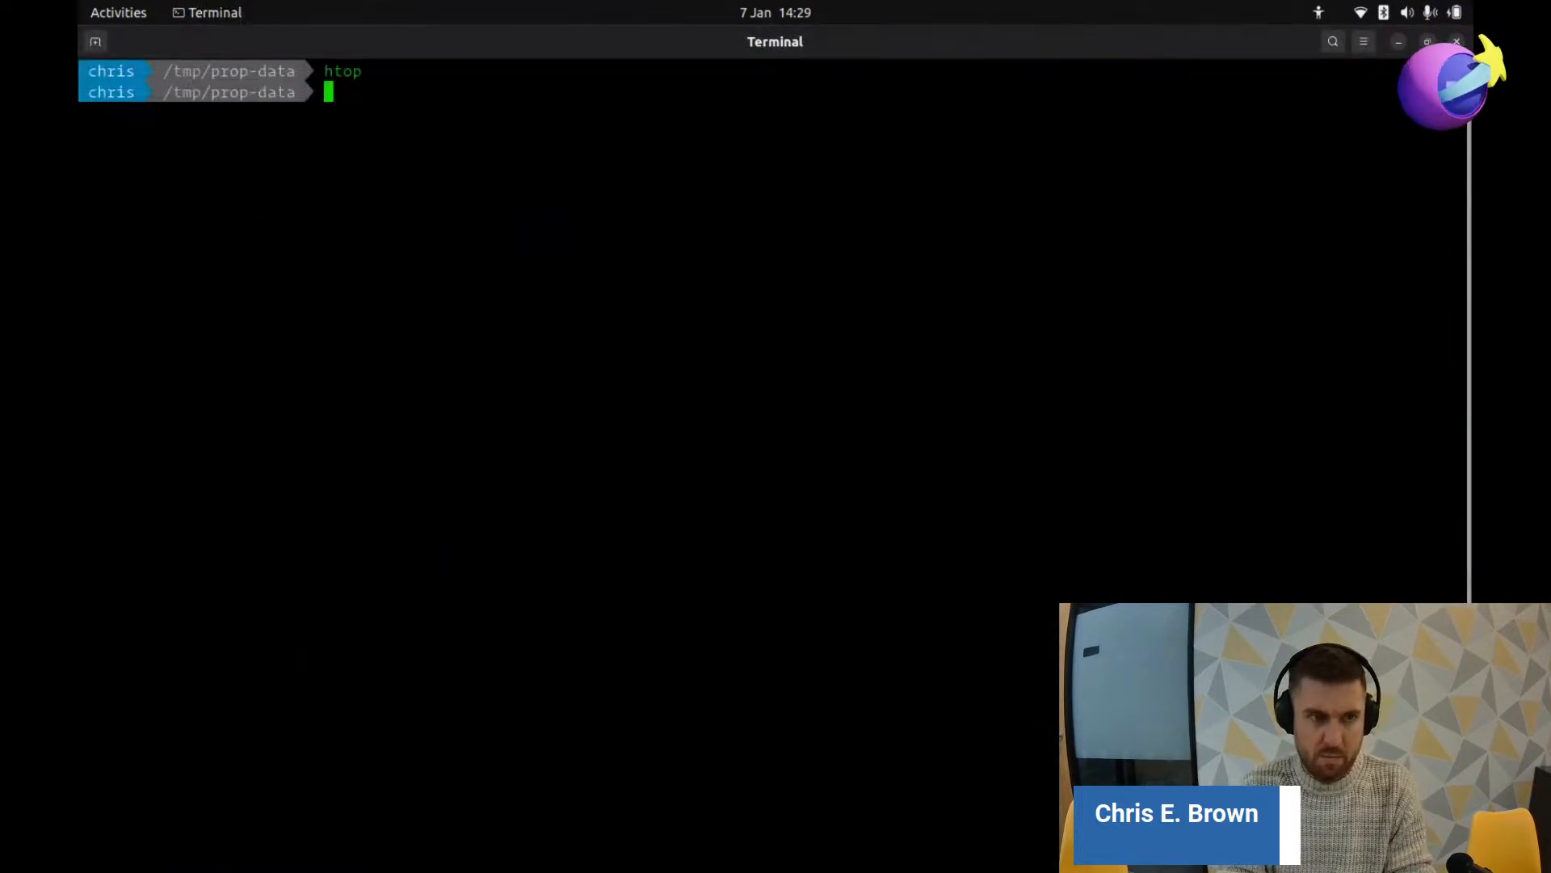
text(c)
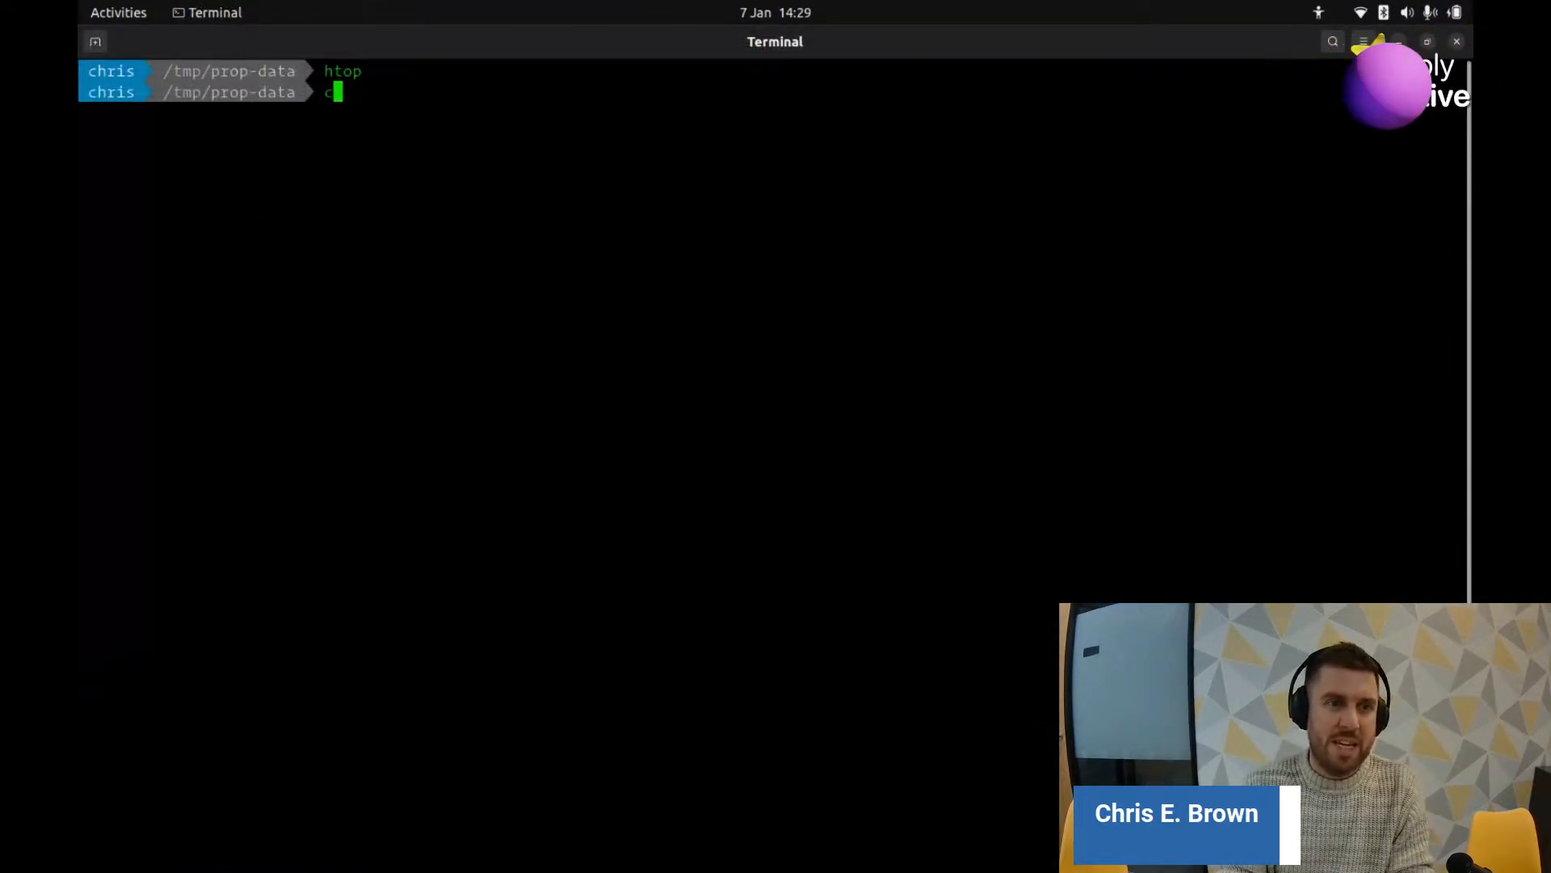
text(d ~/D)
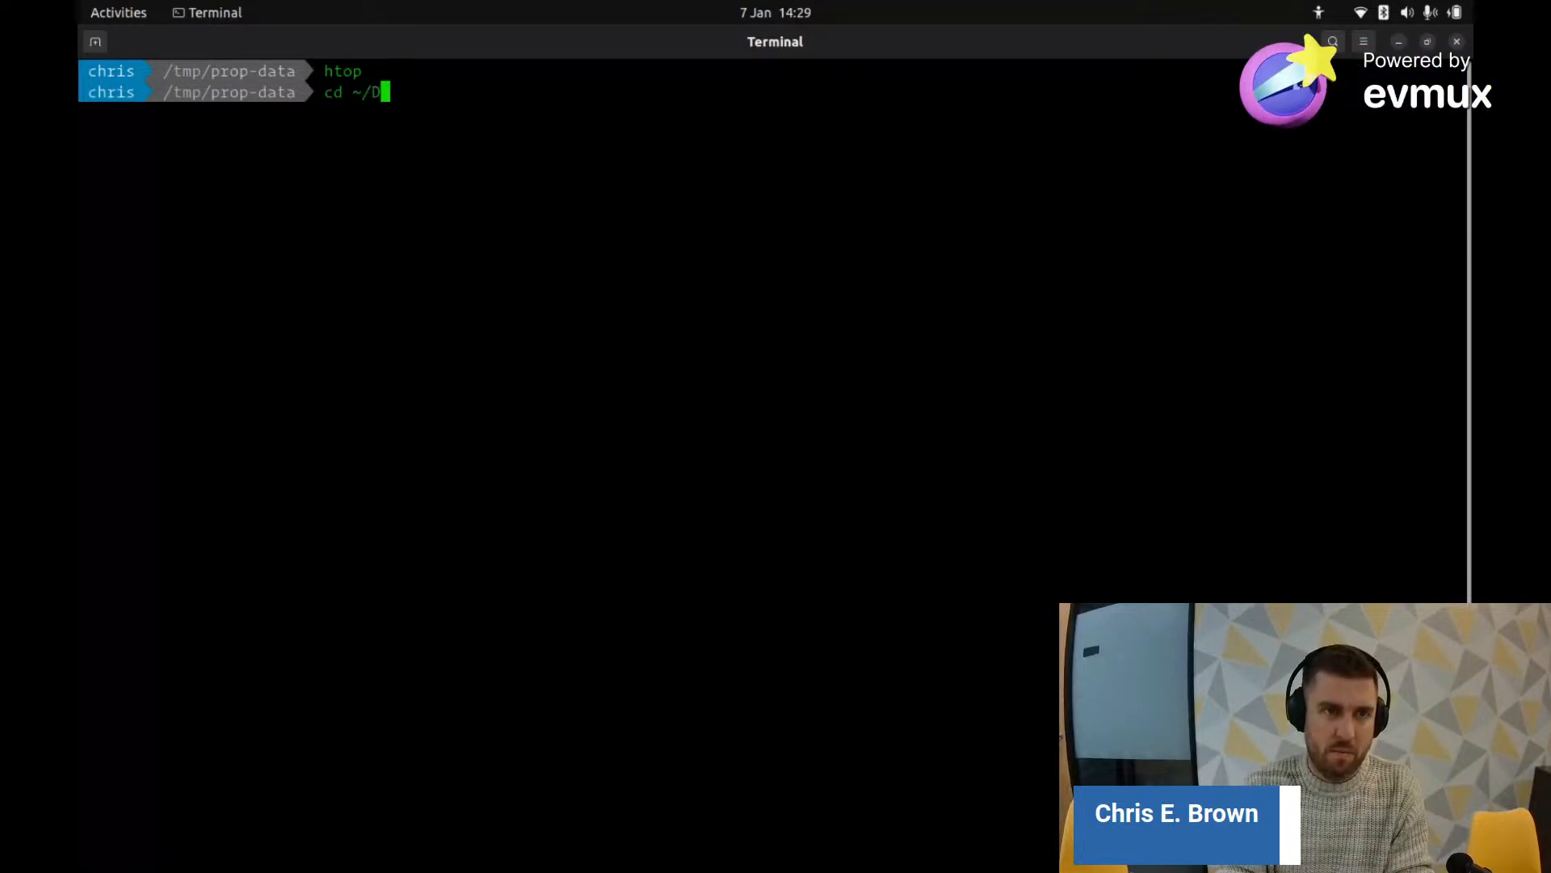
text(own)
key(Tab)
key(Return)
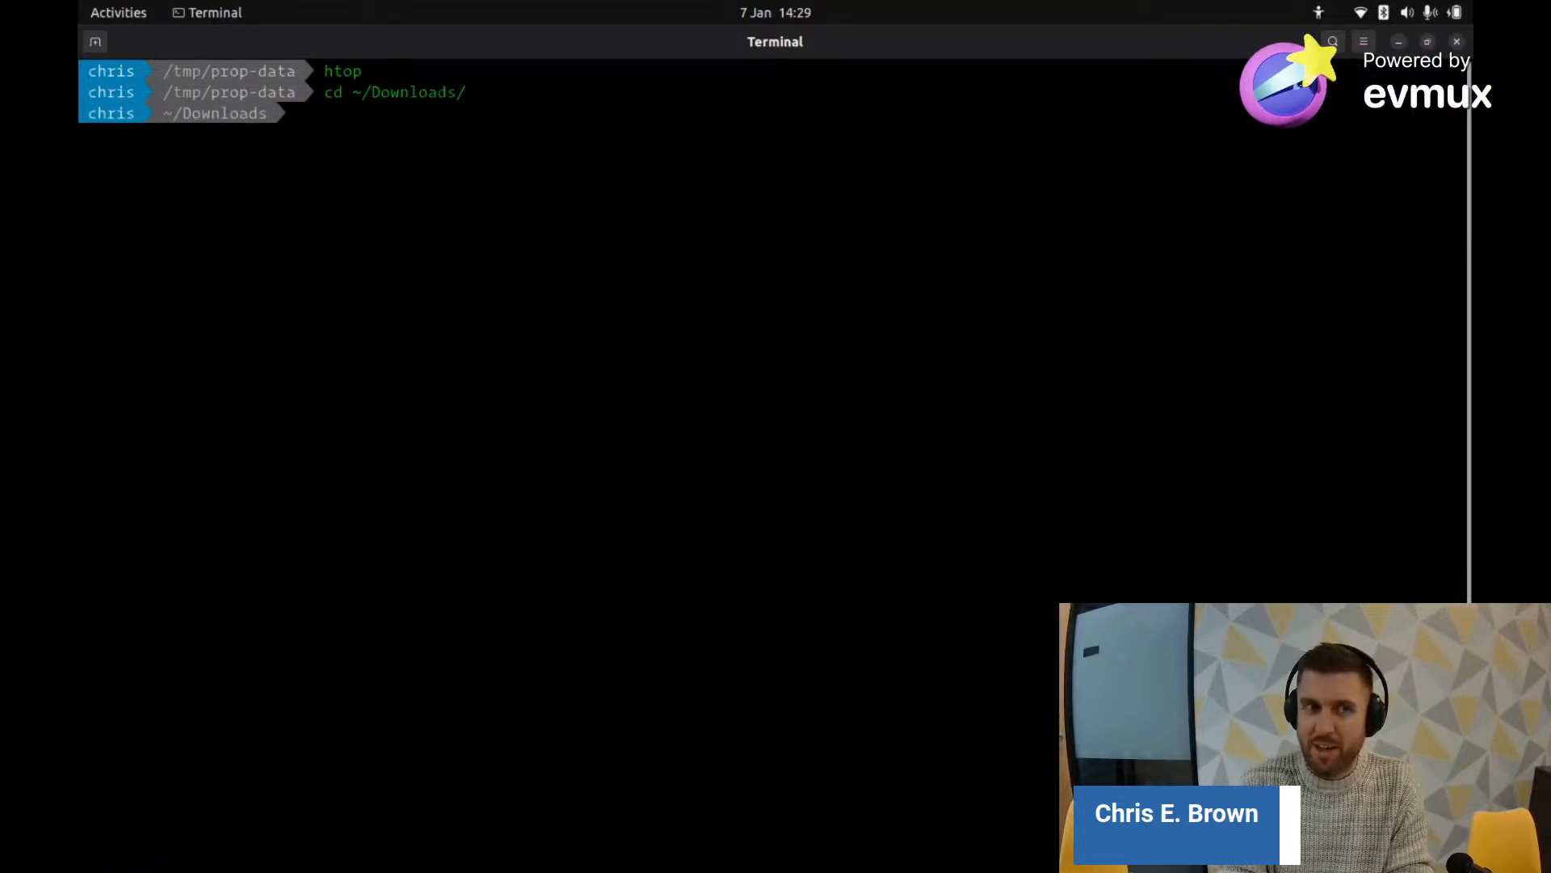
text(ls)
key(Return)
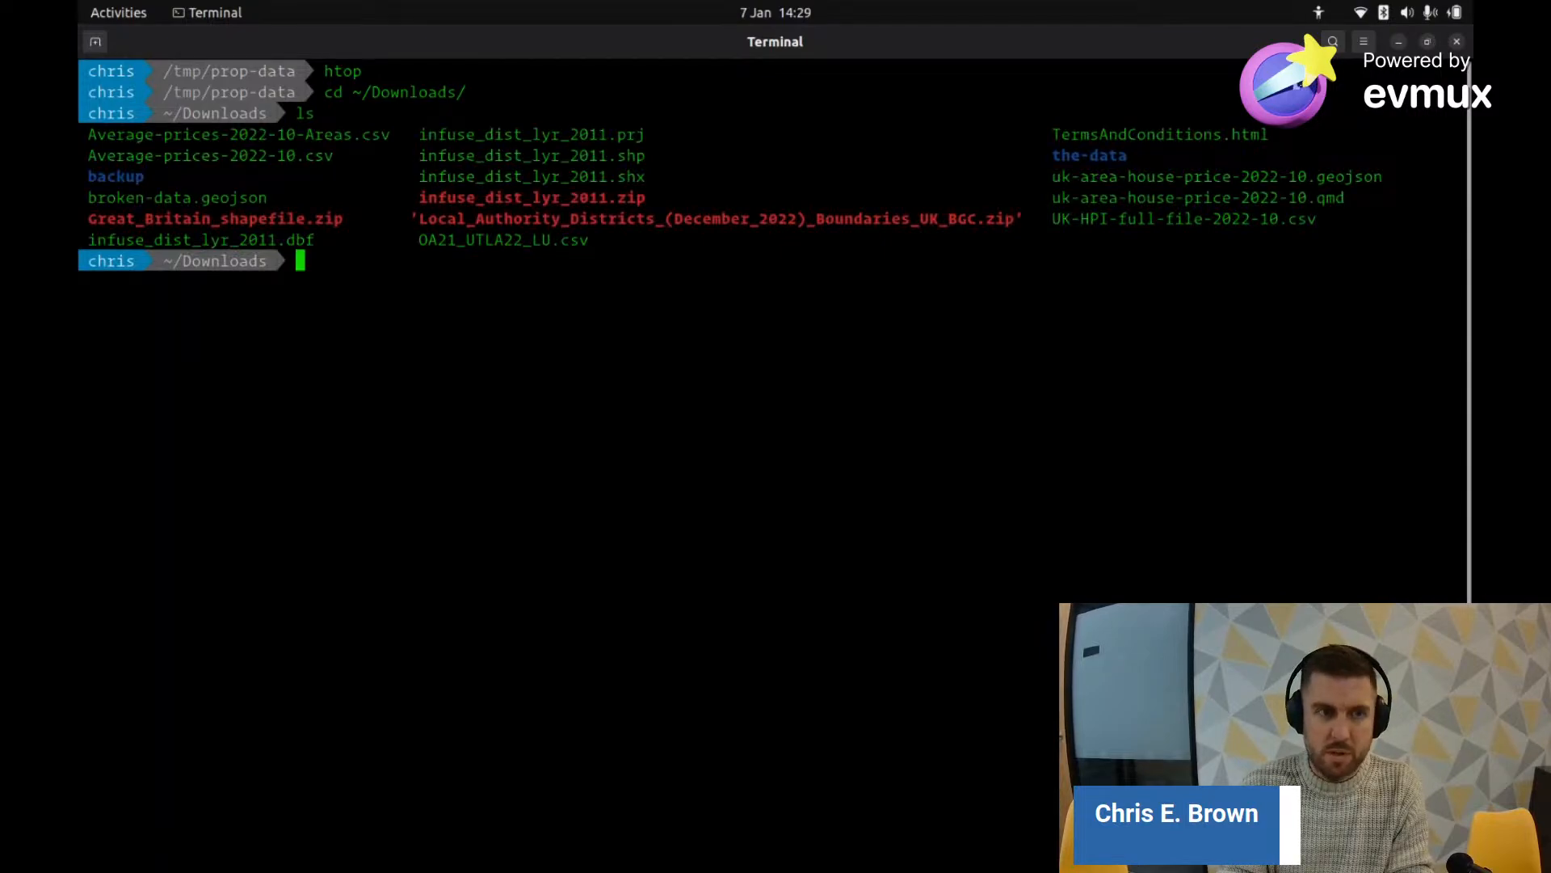
key(alt+Tab)
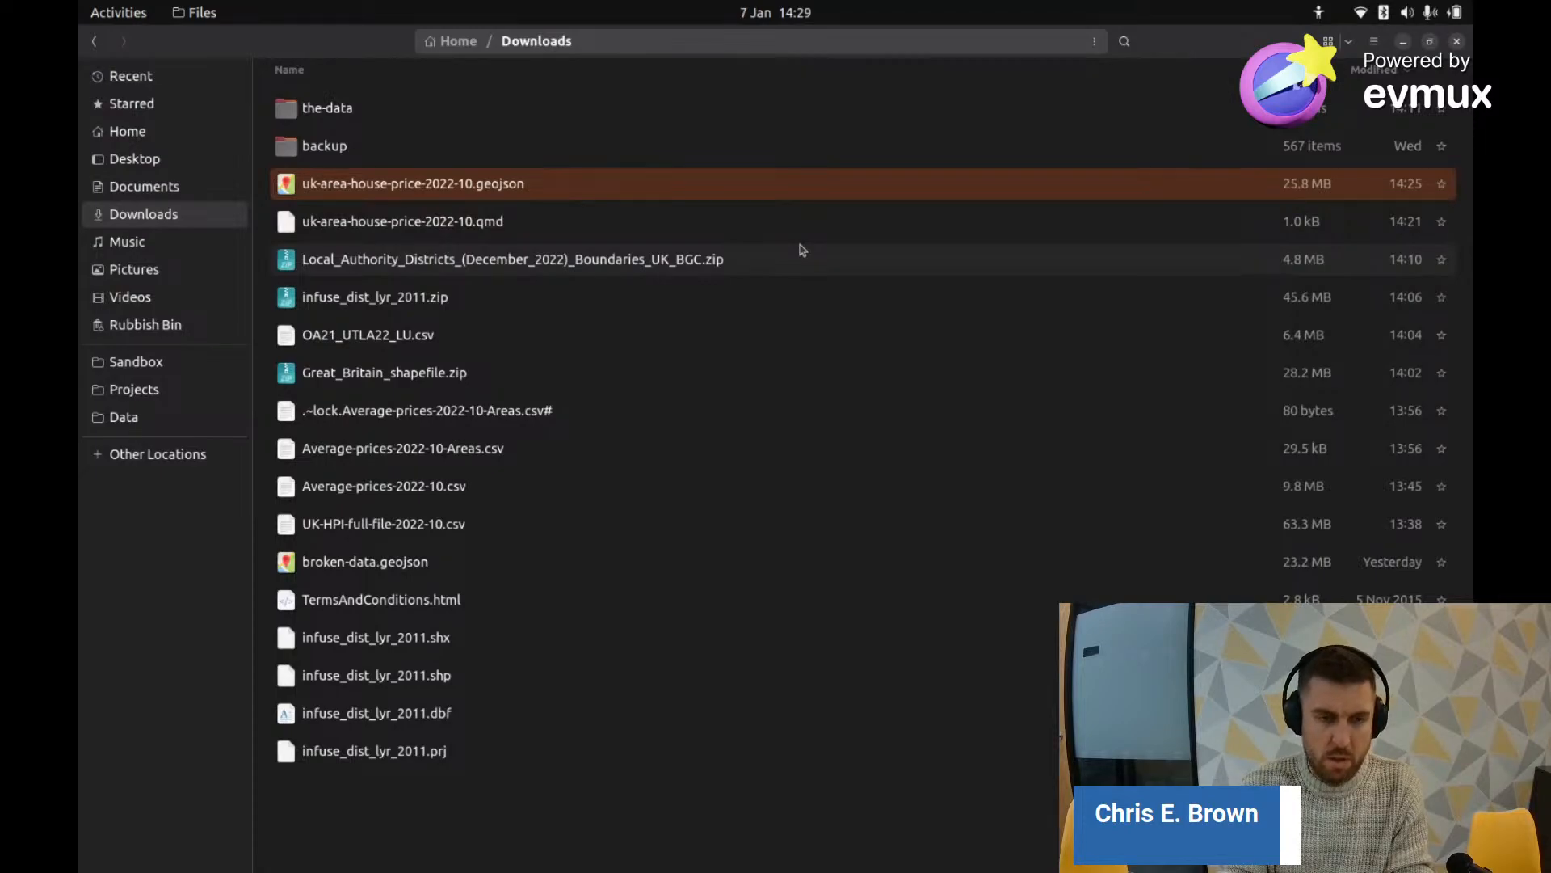
key(alt+Tab)
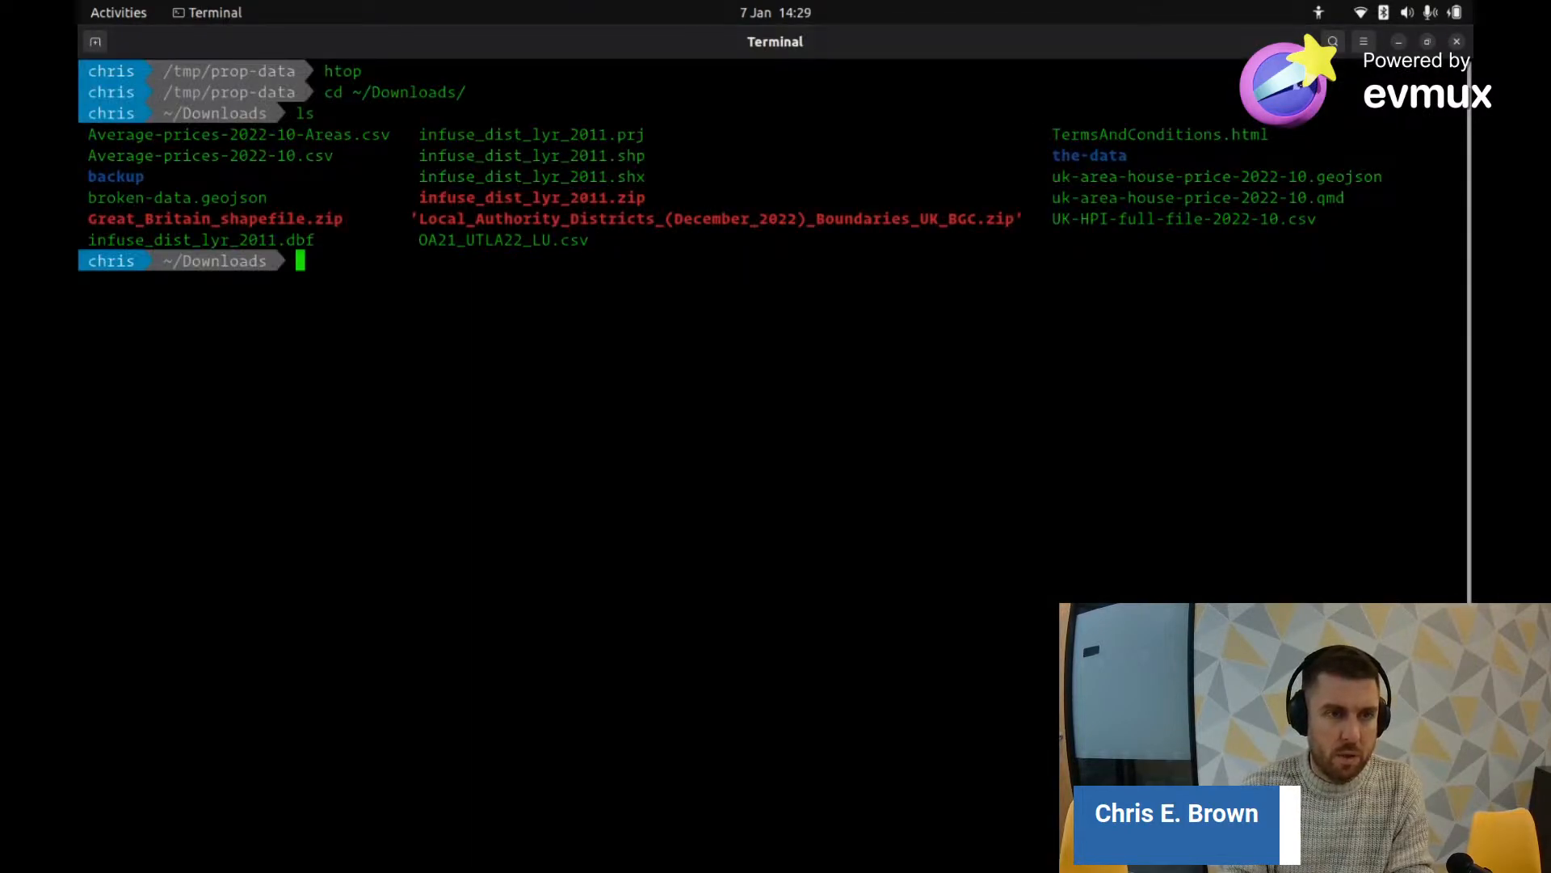
Step: Print the last 100 lines of uk-area-house-price-2022-10.geojson and select a coordinate value
text(tail )
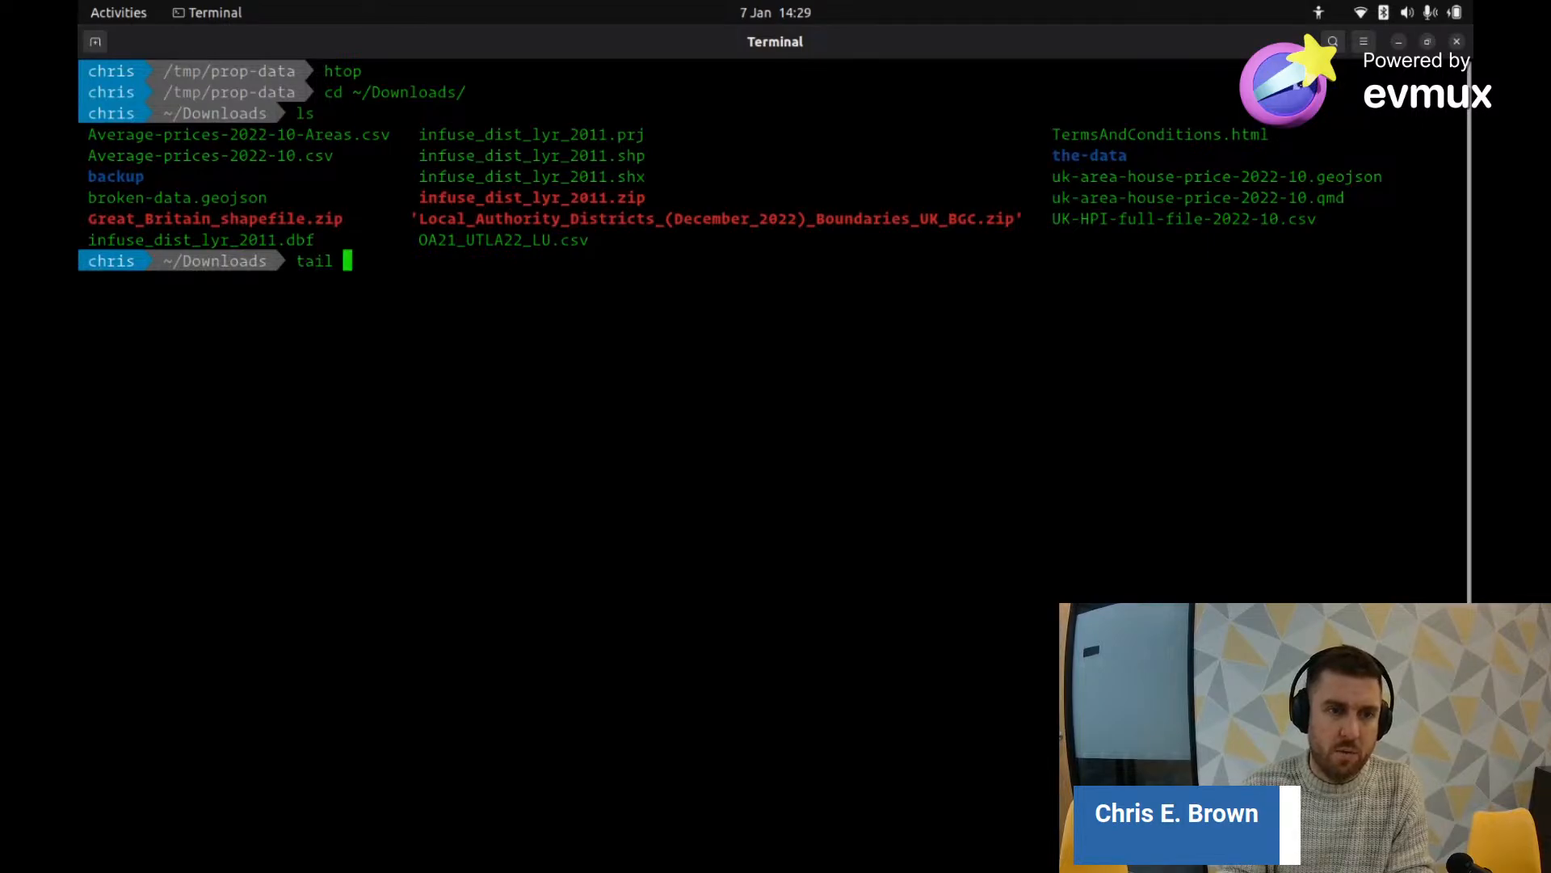
text(- )
text( 100)
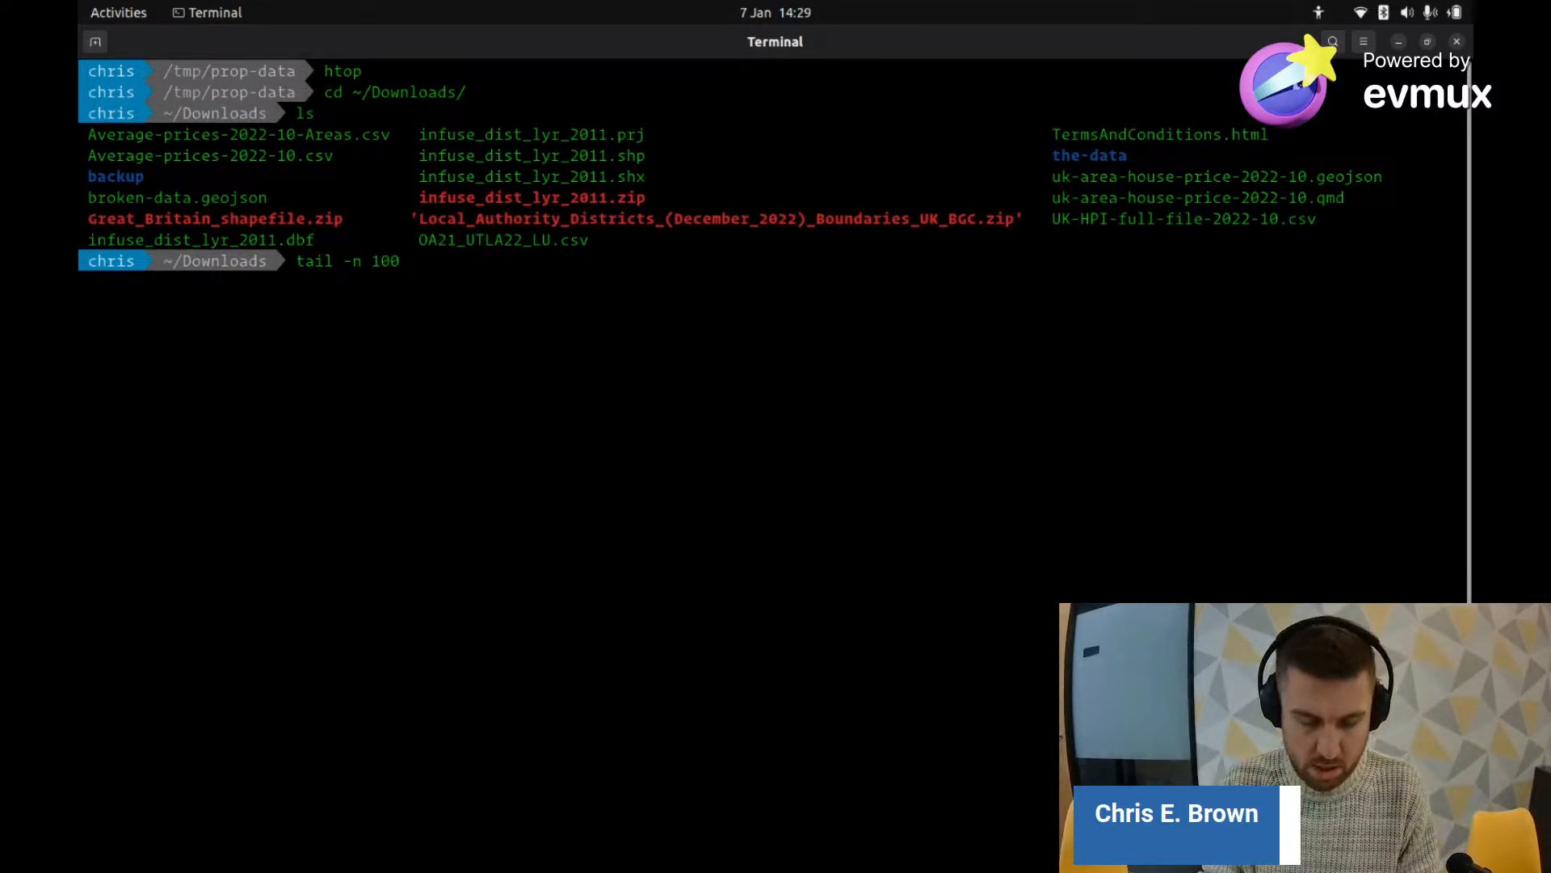
text(uk)
key(Tab)
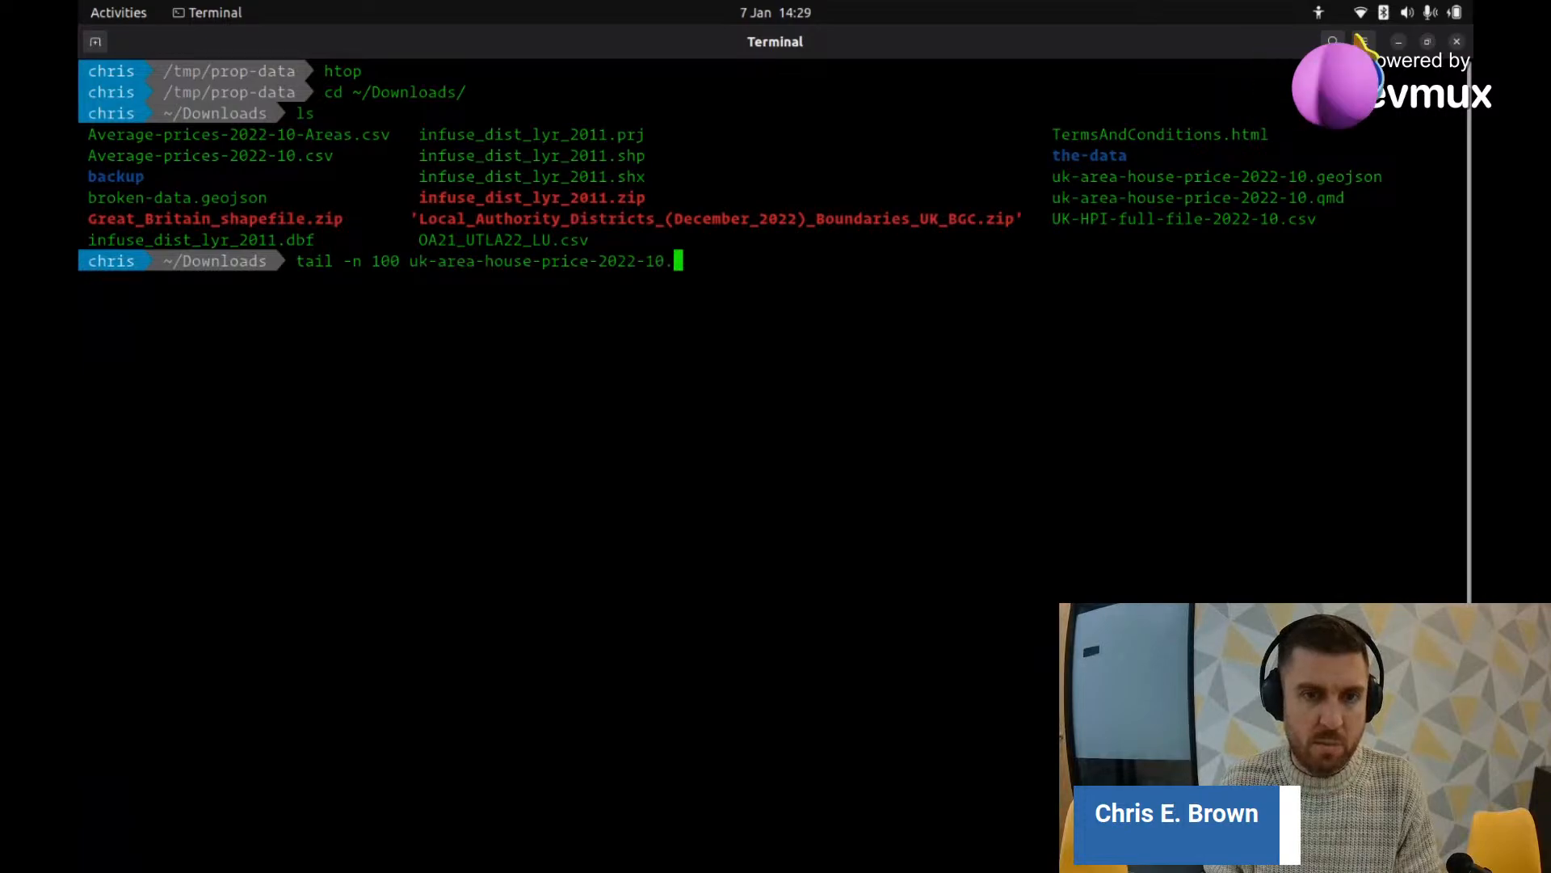
key(Tab)
text(g)
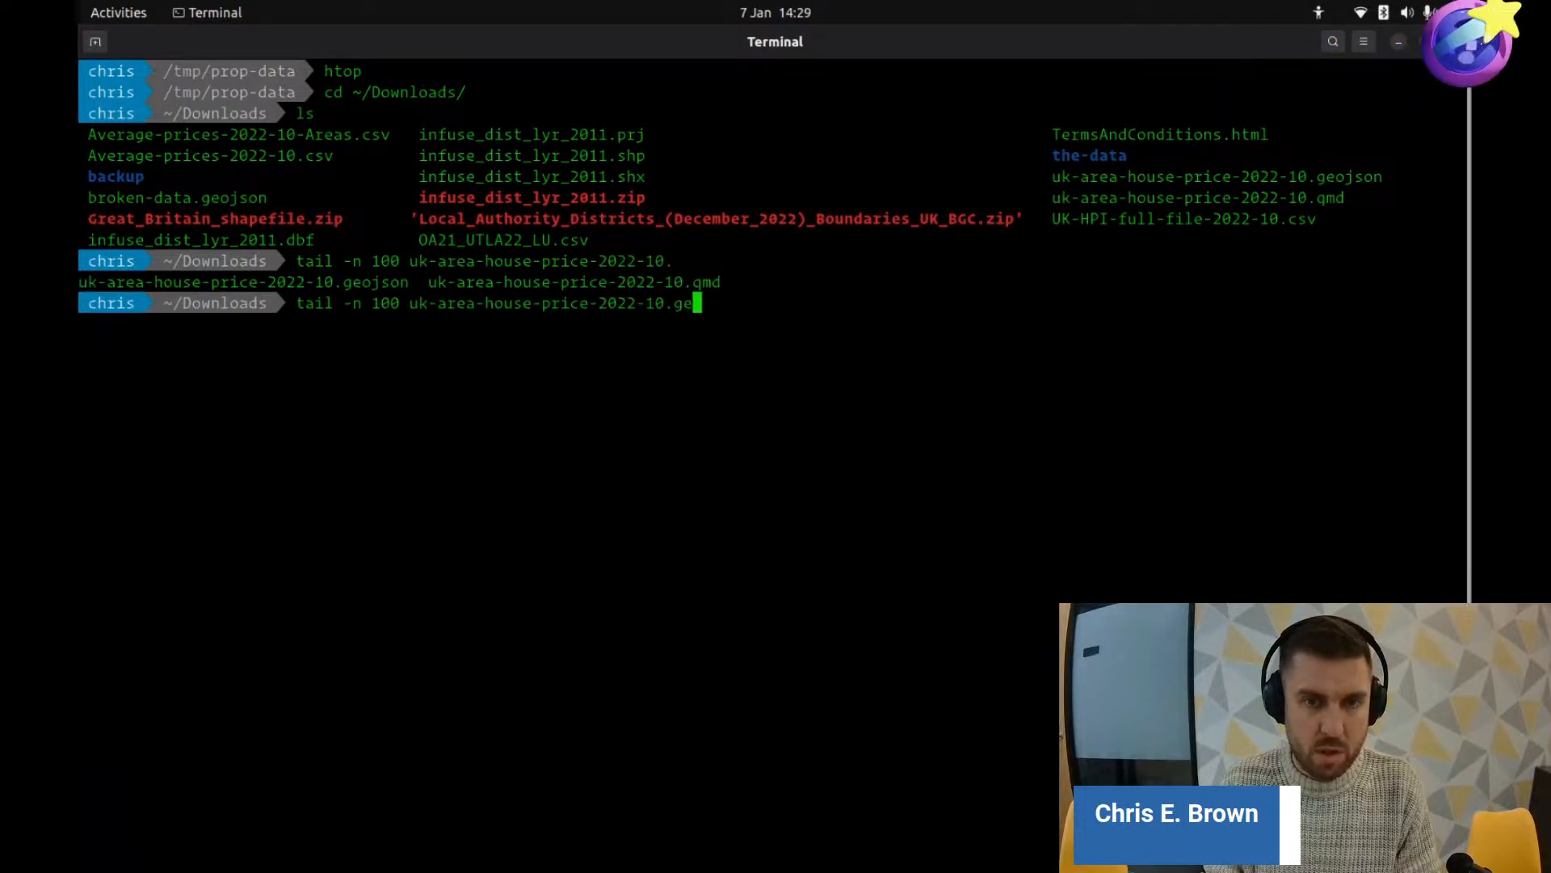
key(Tab)
key(Return)
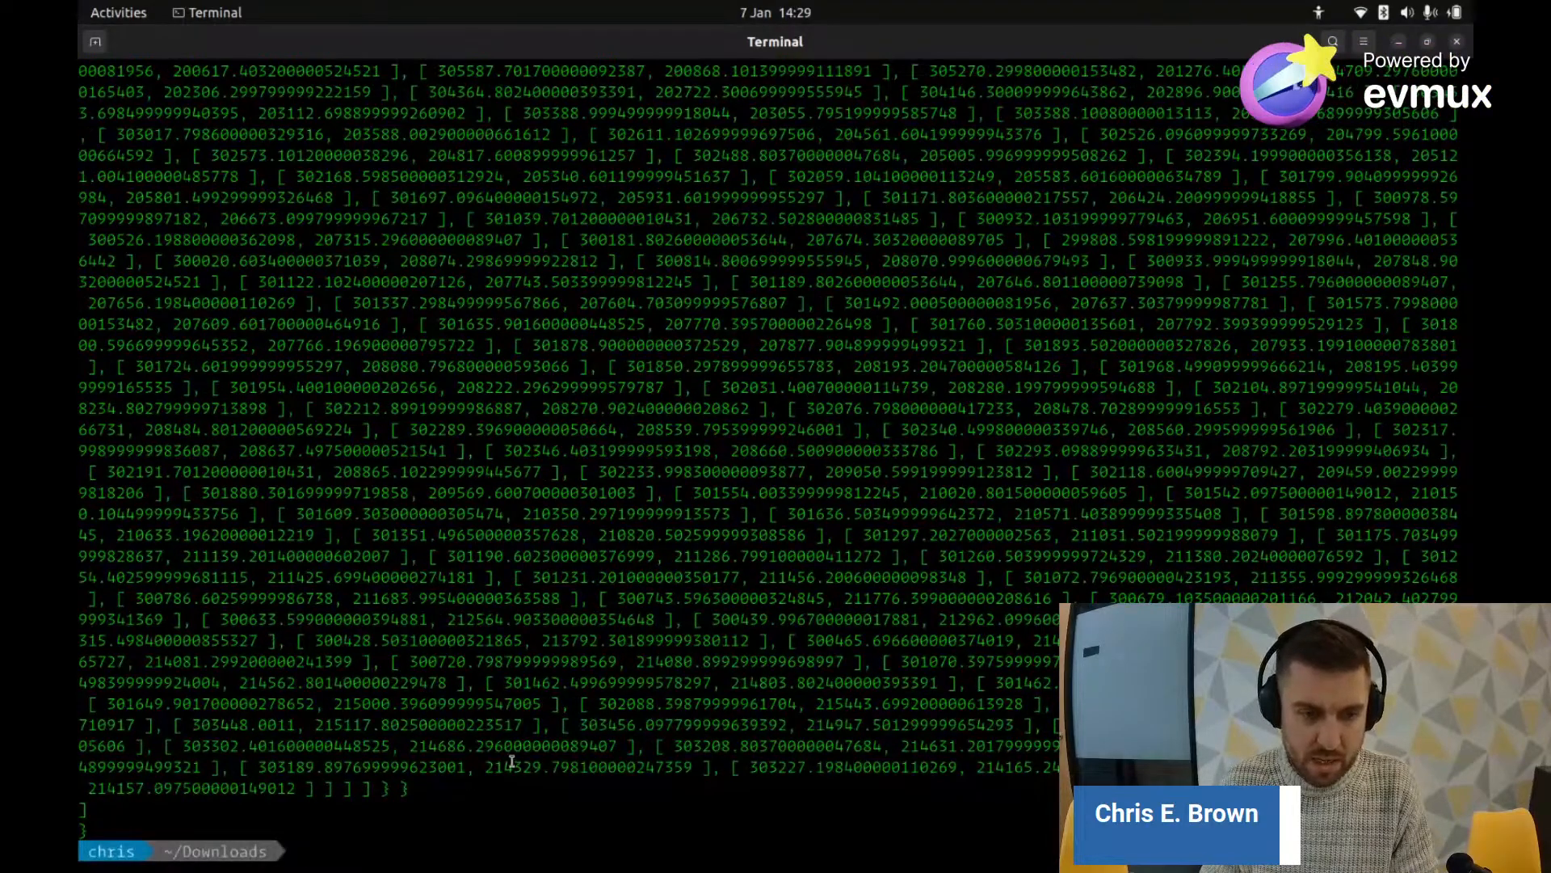
mouse_move(494, 766)
mouse_down()
mouse_move(543, 765)
mouse_move(517, 766)
mouse_up()
double_click(514, 766)
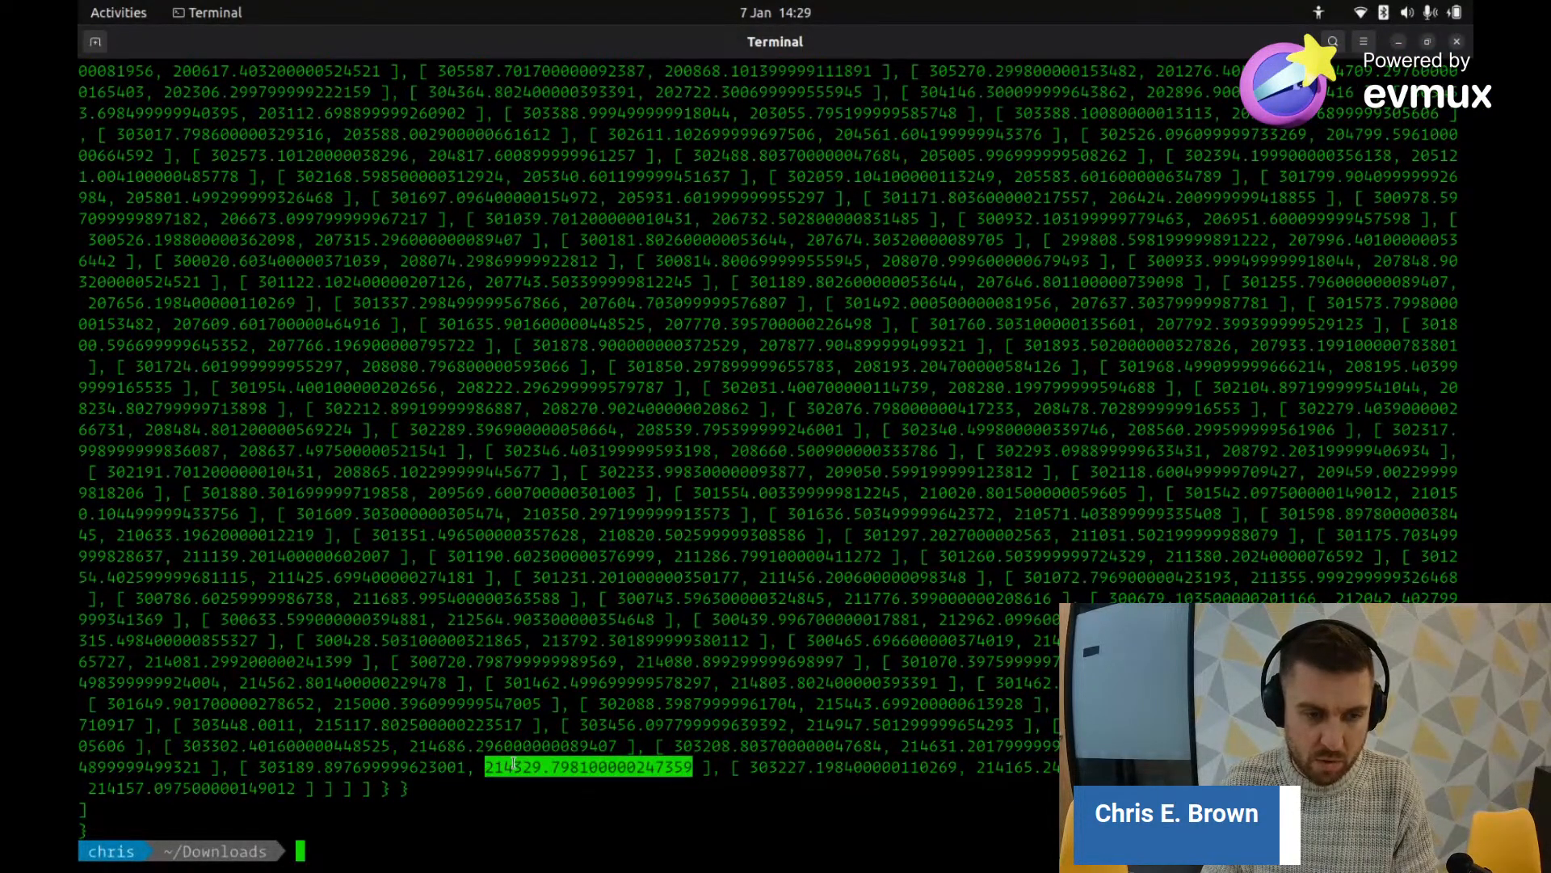
key(alt+Tab)
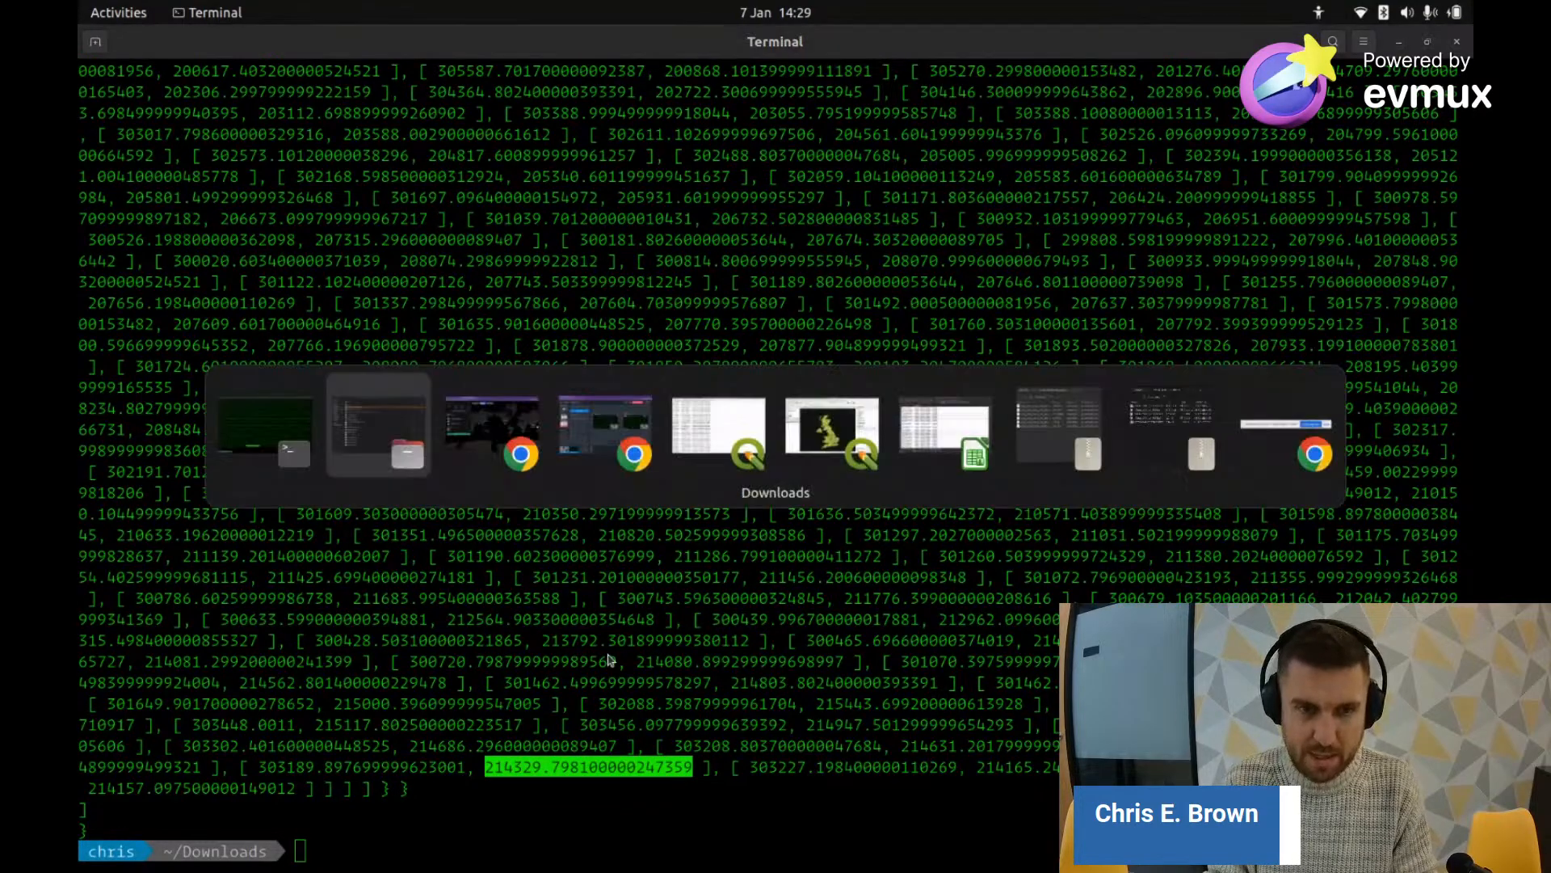
Step: Set the QGIS project CRS to WGS 84 (EPSG:4326), accepting the suggested transformation
key(alt+Tab)
key(alt+Tab)
key(alt+Tab)
key(alt+Tab)
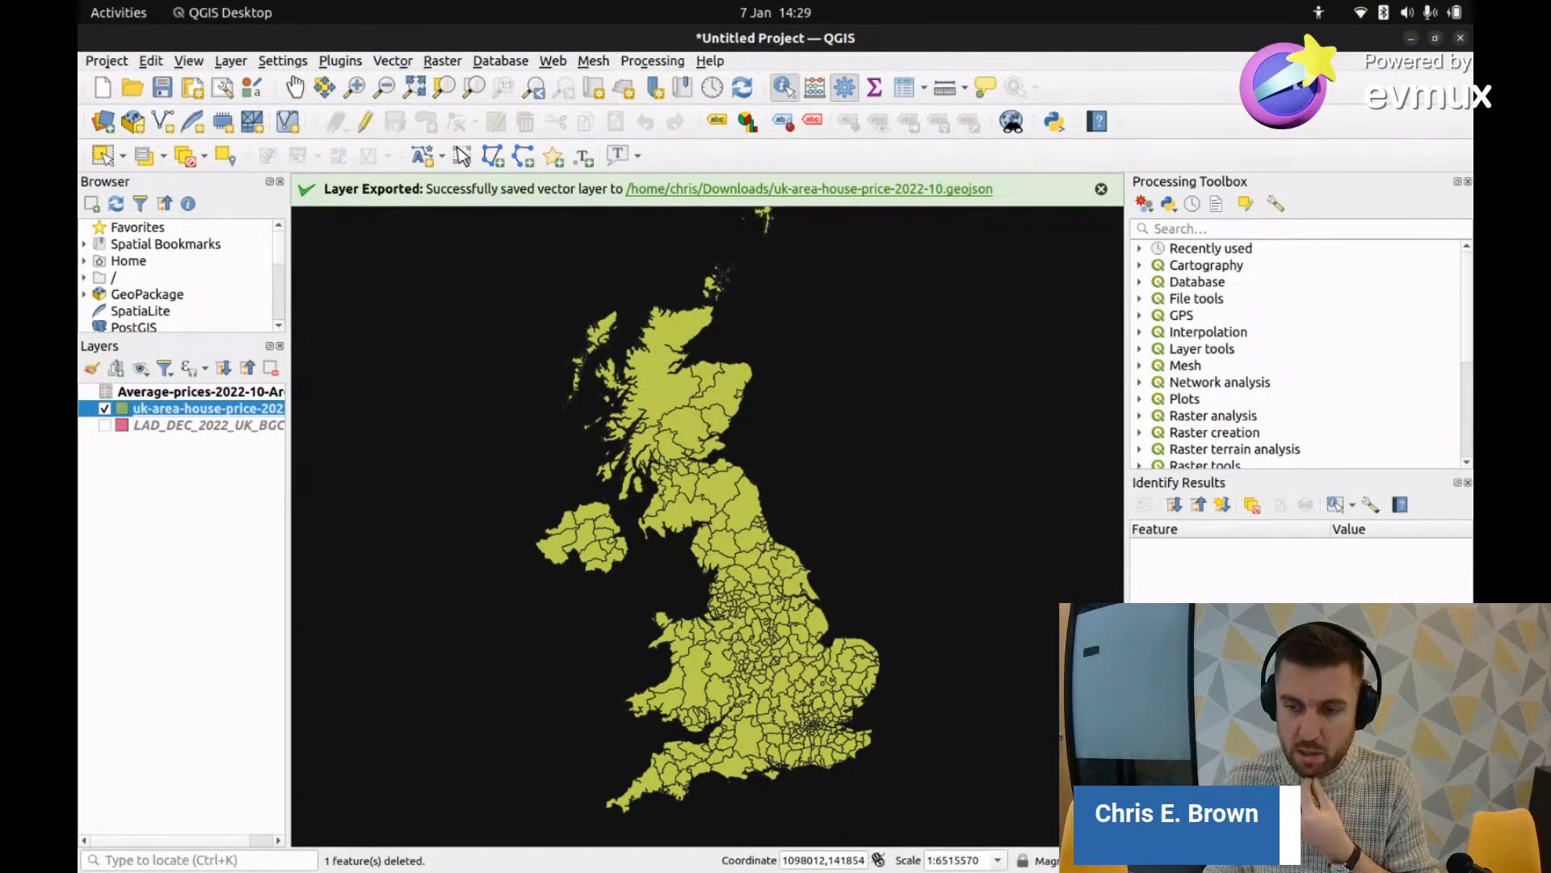
click(1402, 861)
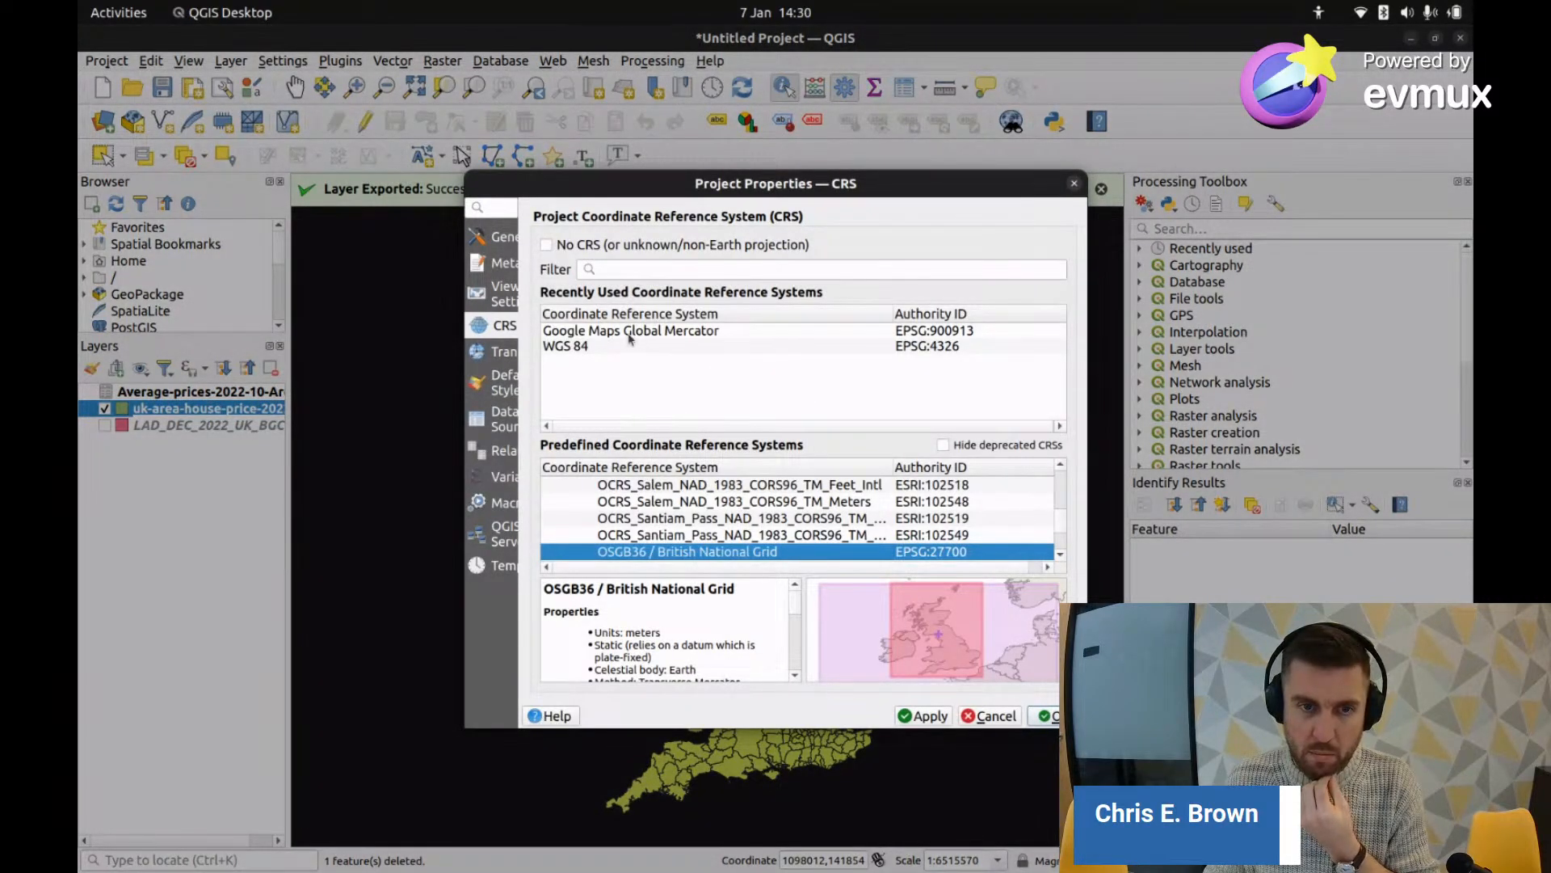
click(579, 348)
click(1050, 716)
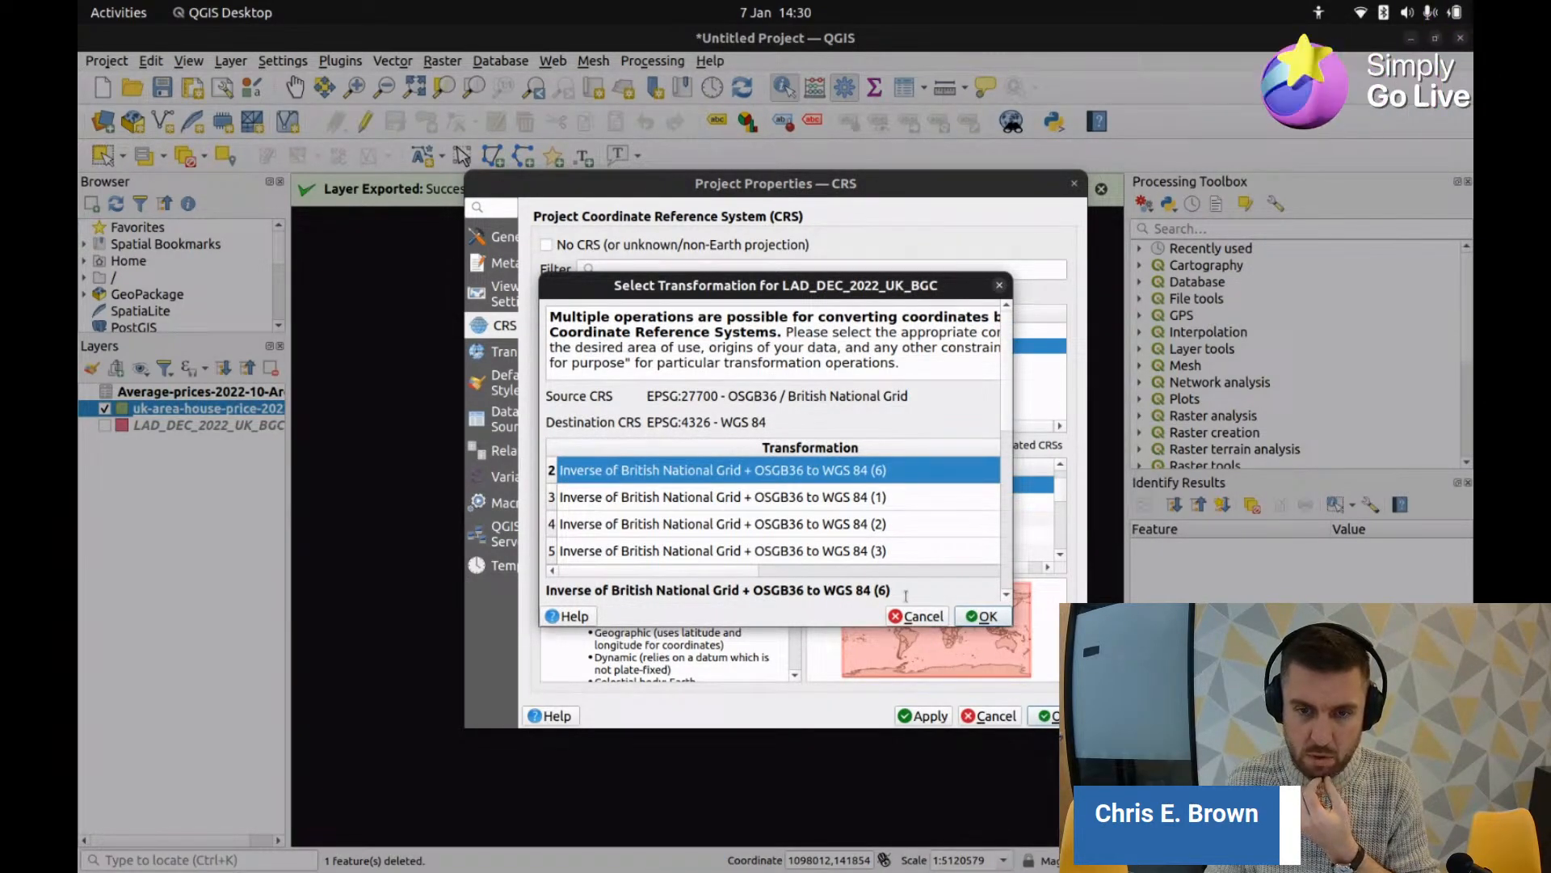
click(983, 616)
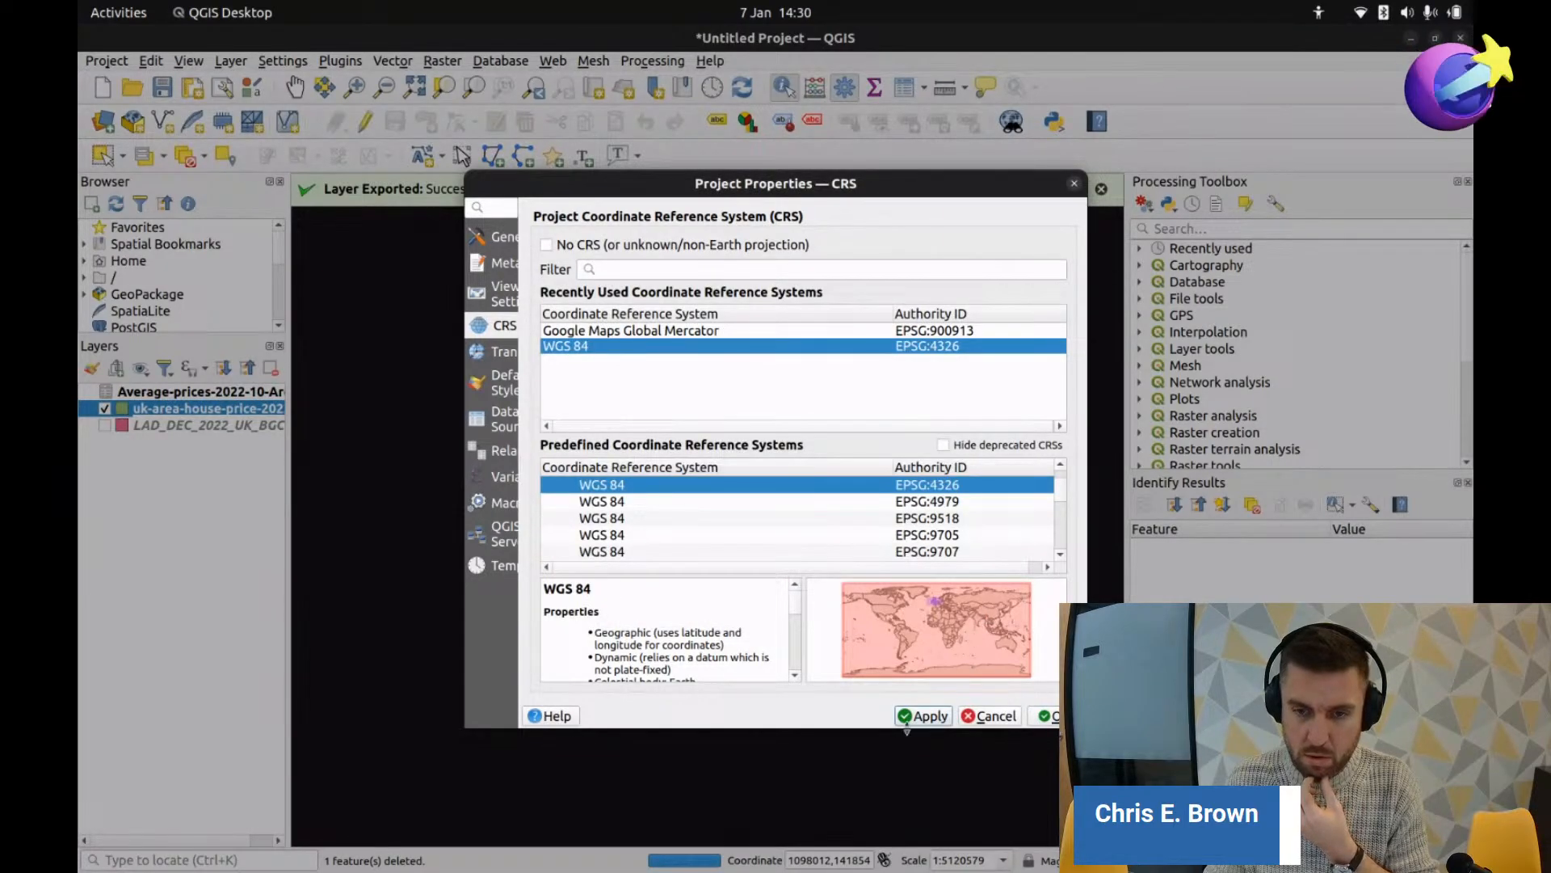
click(1047, 716)
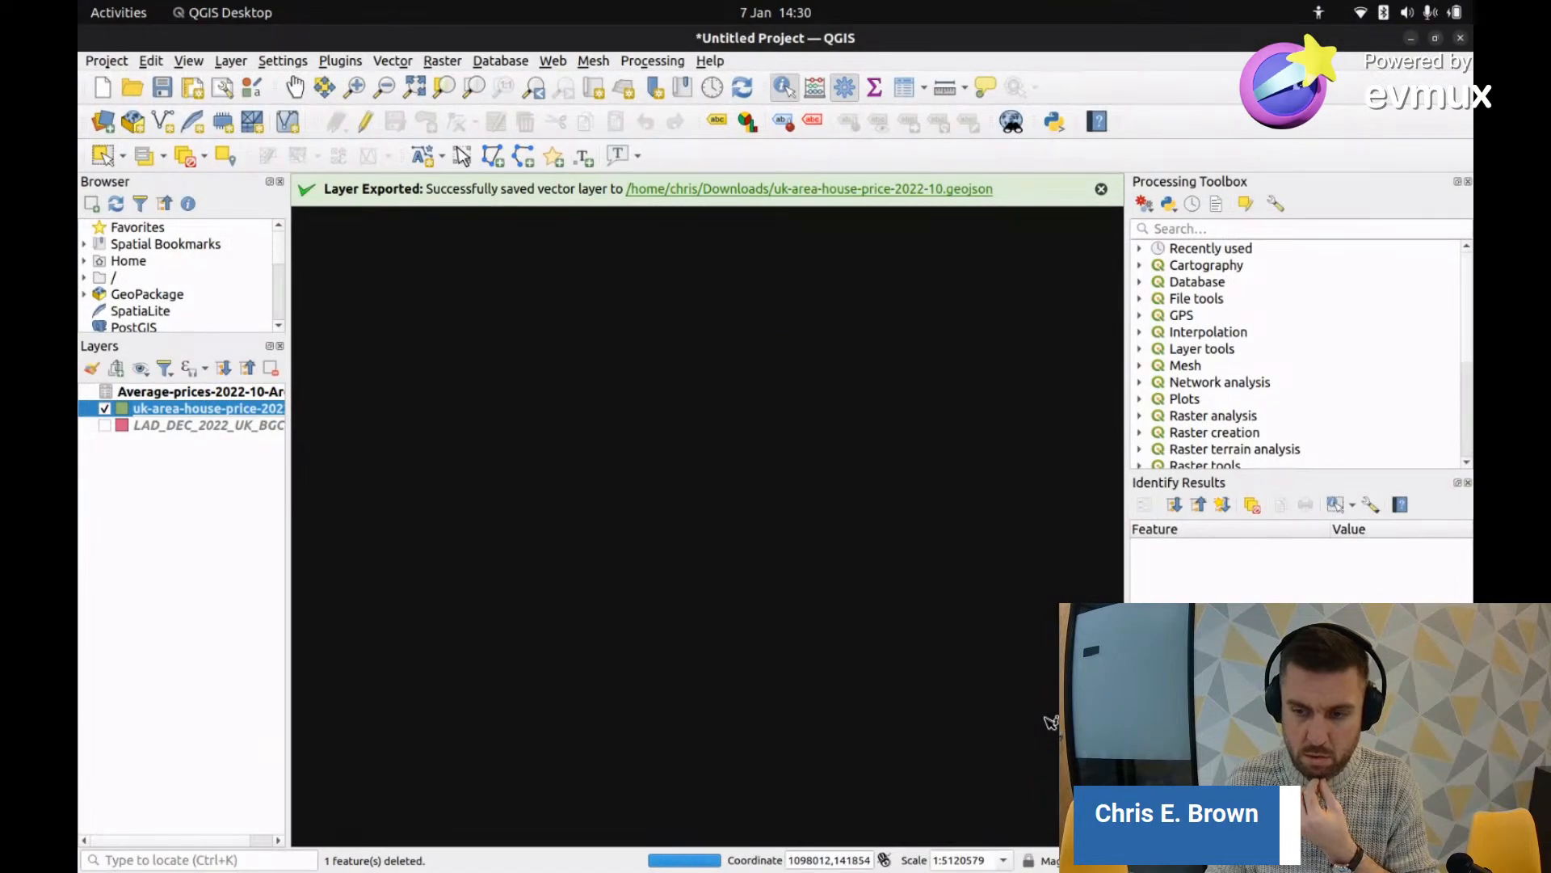
scroll(762, 557, up, 2)
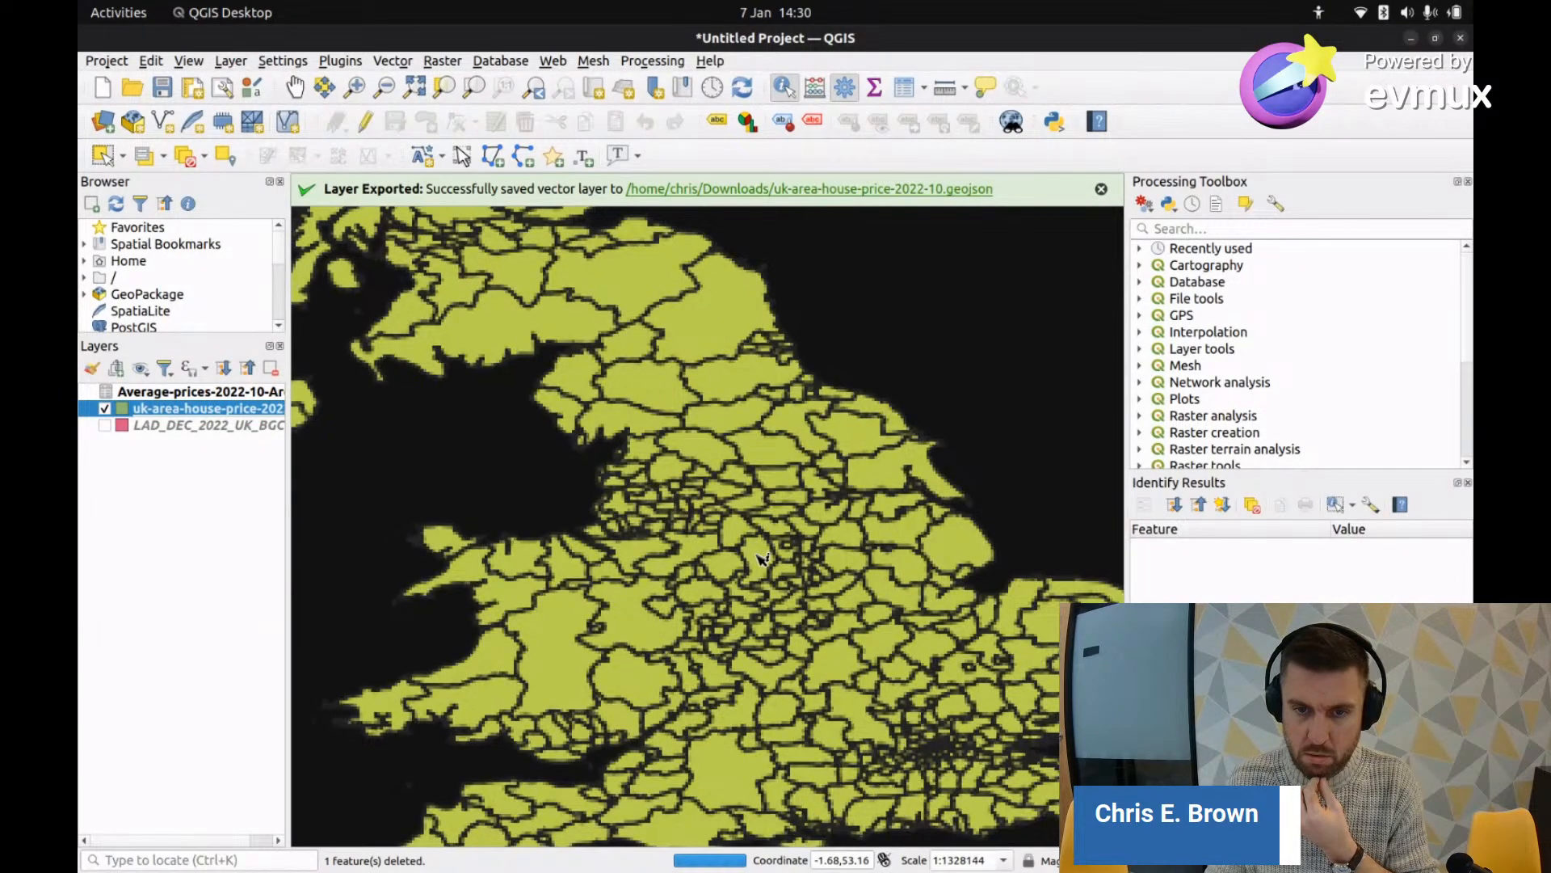
scroll(761, 557, down, 2)
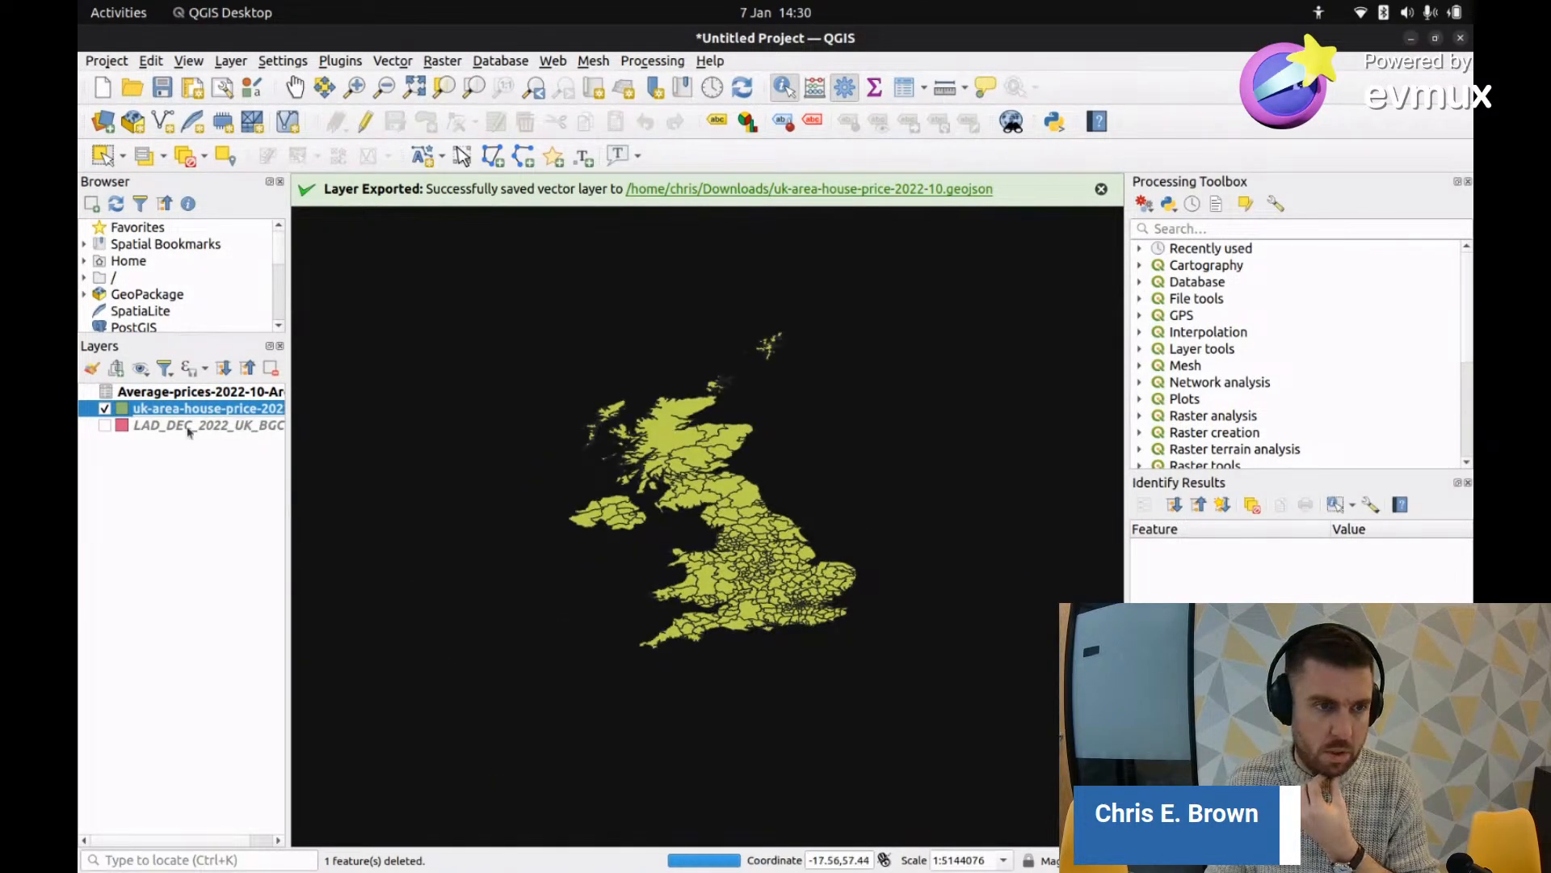
Step: Start Save Features As for the house-price layer with the project CRS WGS 84
right_click(179, 408)
mouse_move(273, 412)
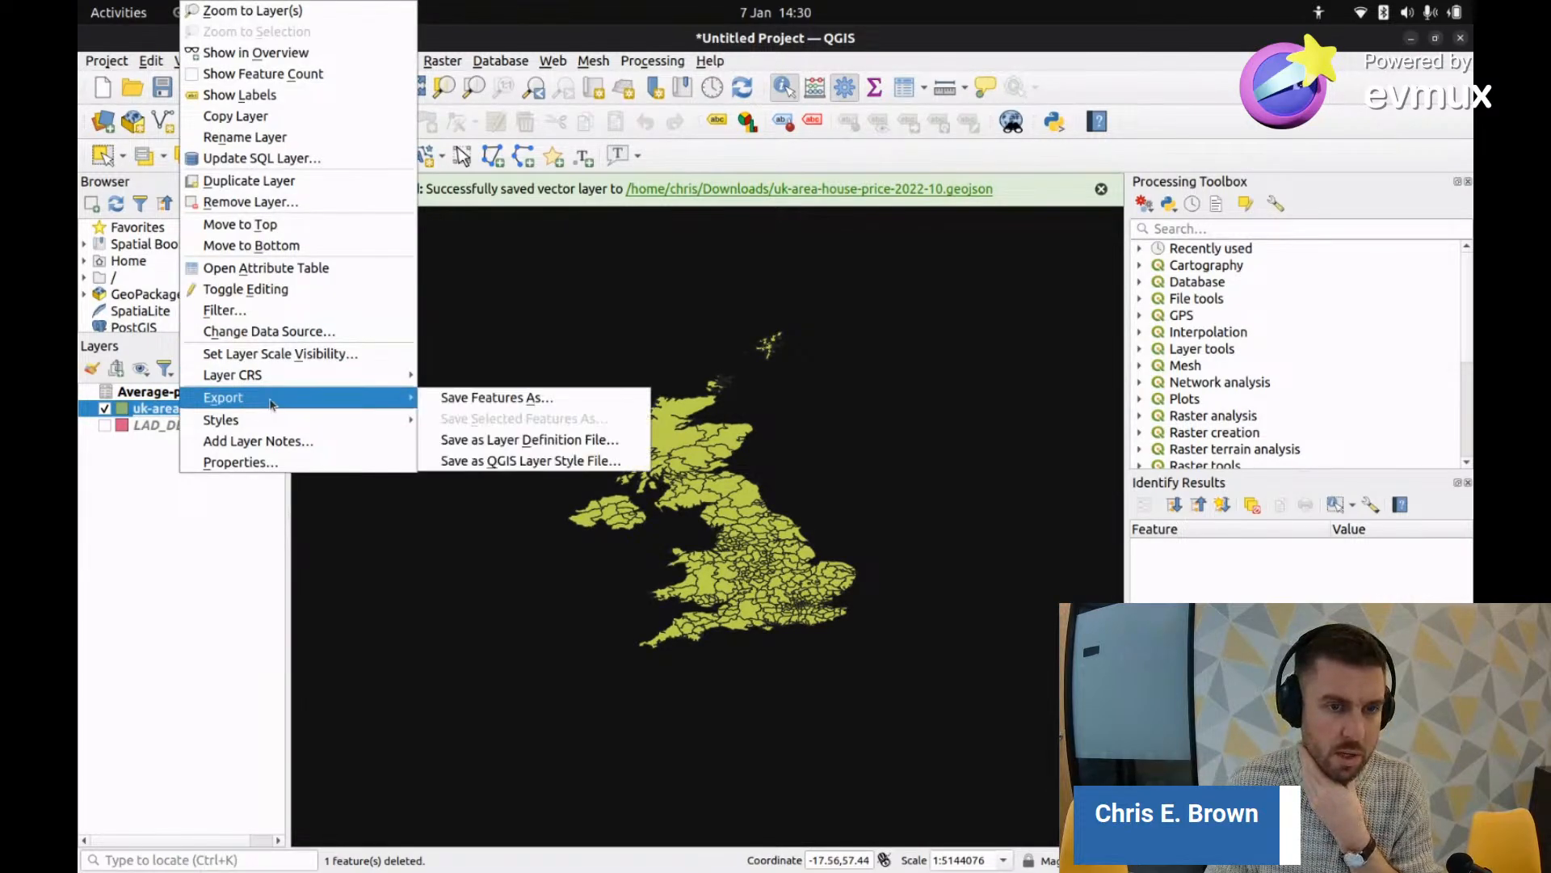
click(497, 398)
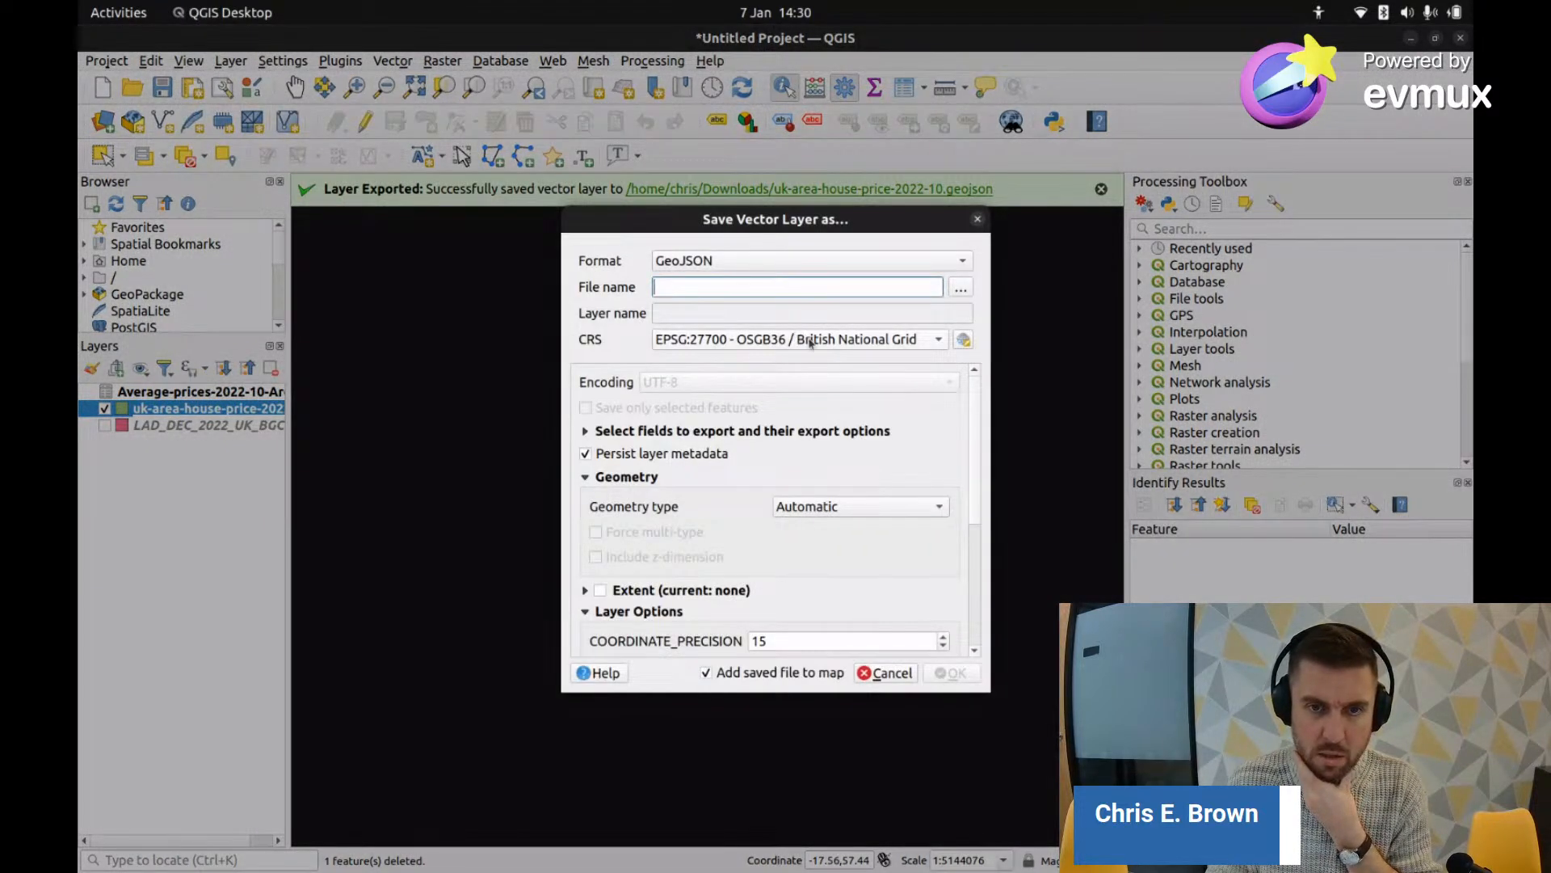
click(812, 339)
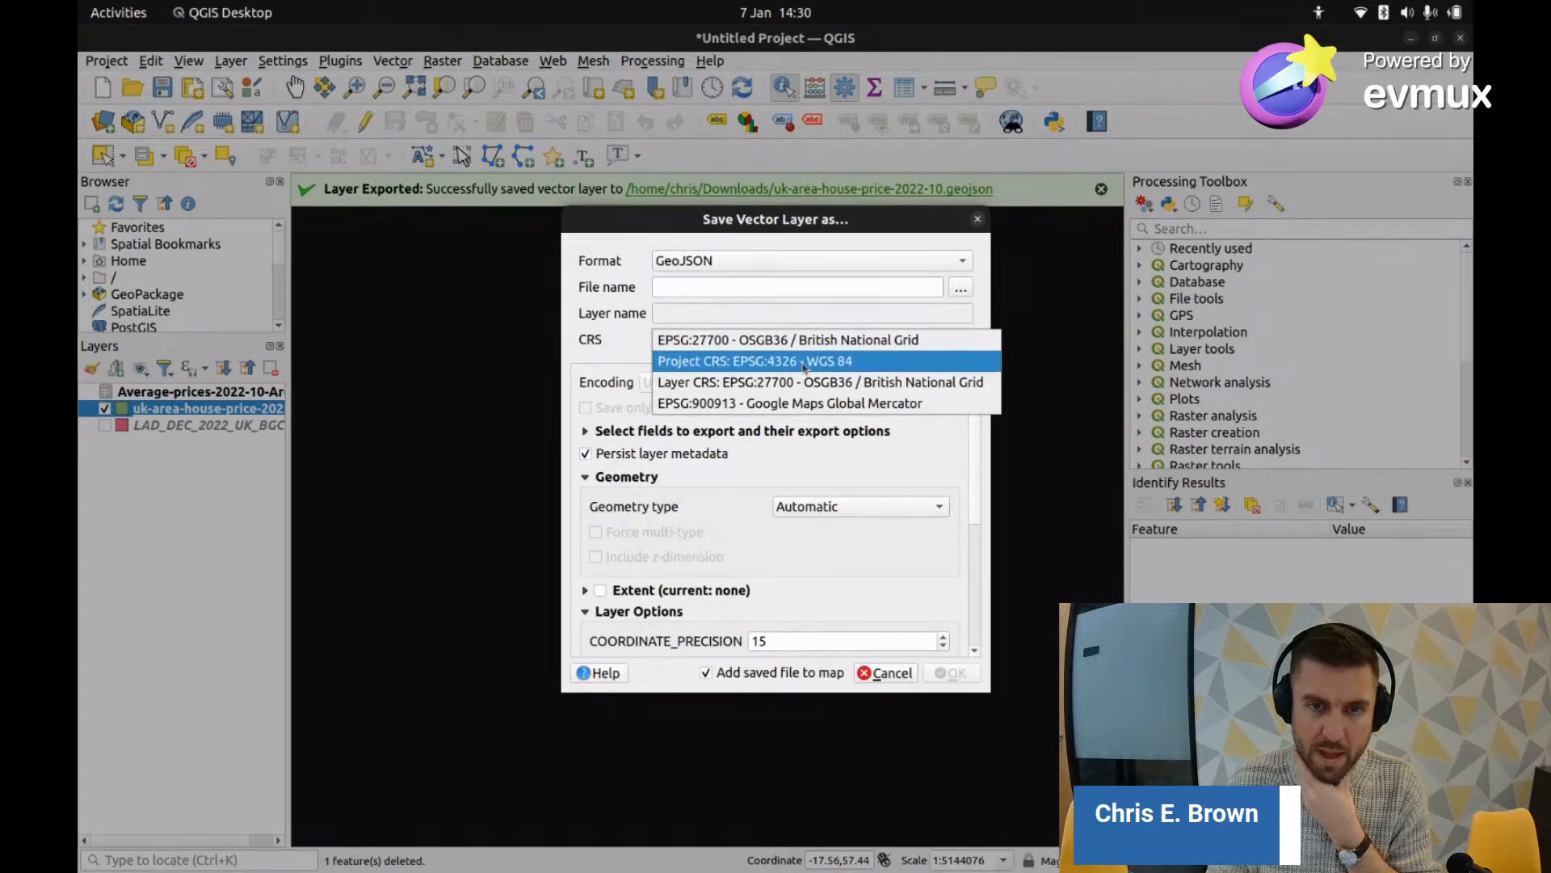
click(805, 362)
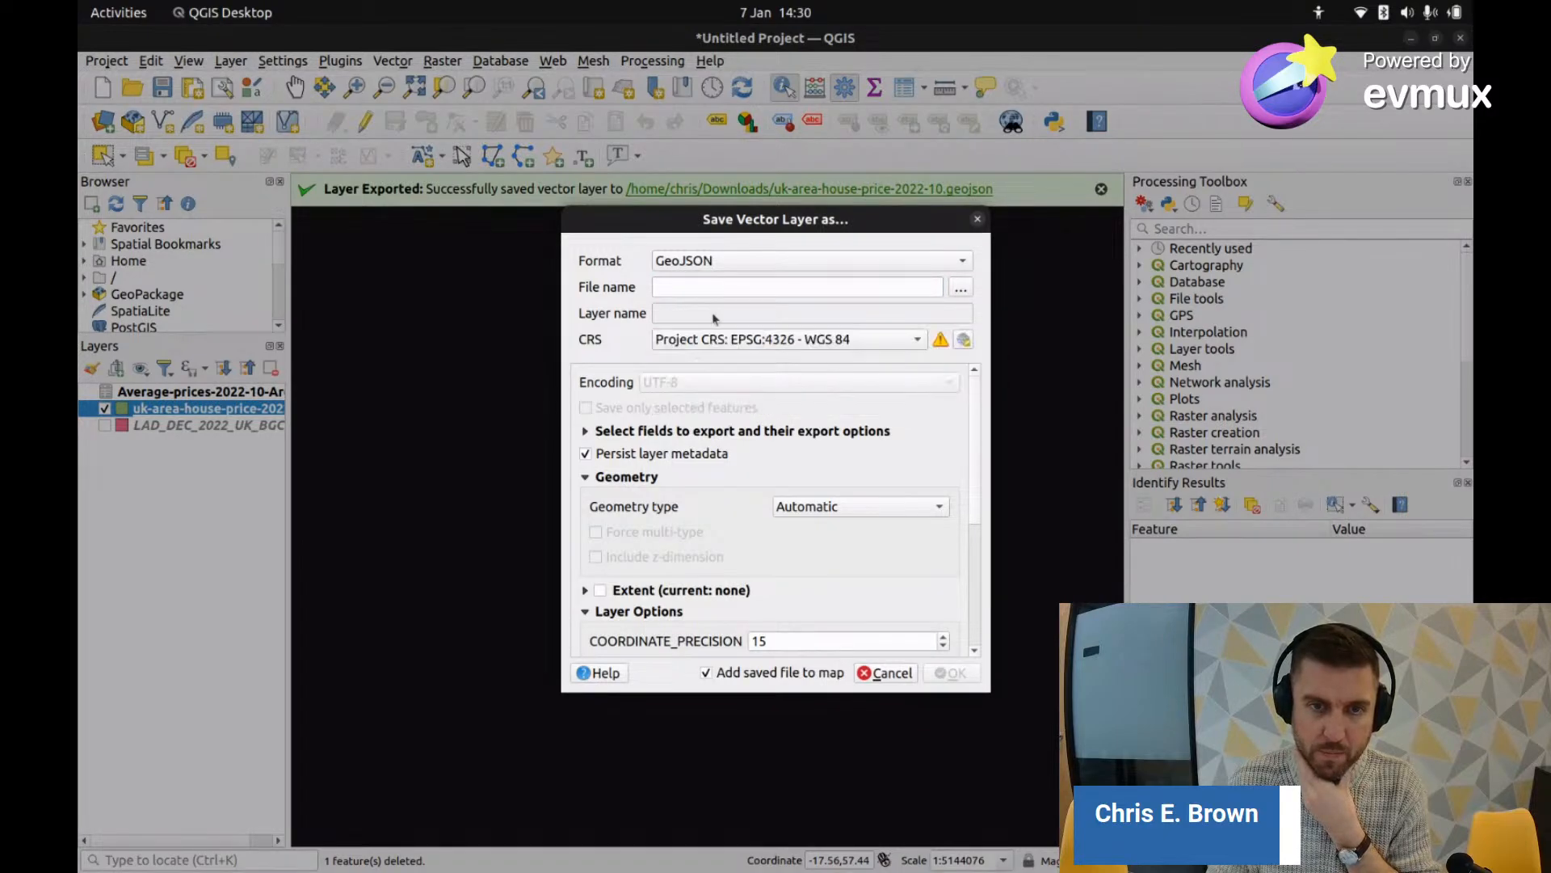
Step: Name the export file uk-area-house-price-2022-10_2.geojson
click(961, 290)
click(604, 202)
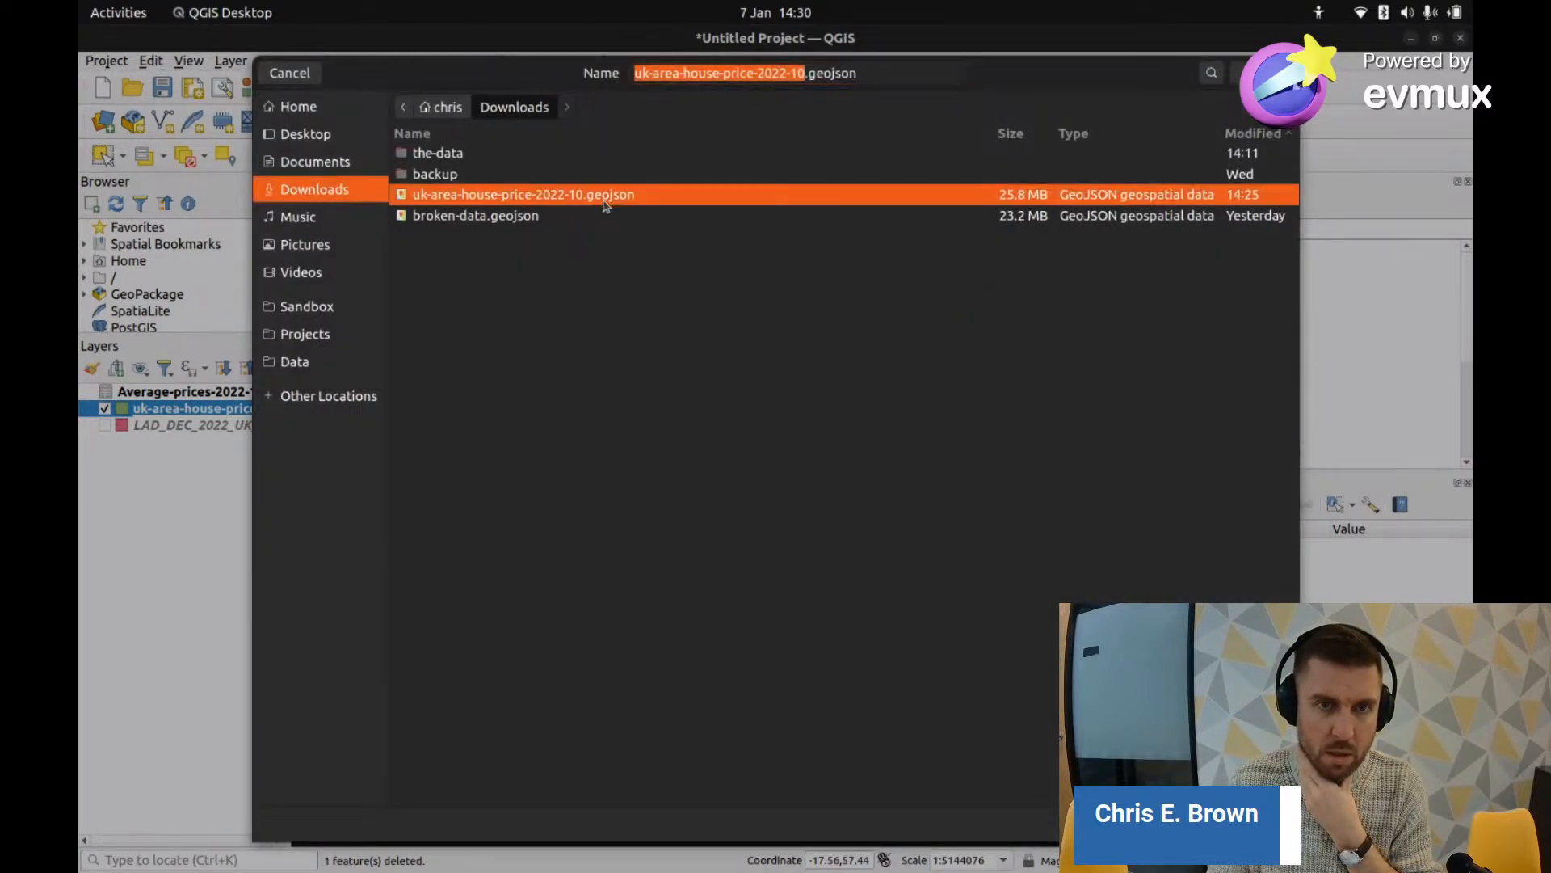
click(810, 73)
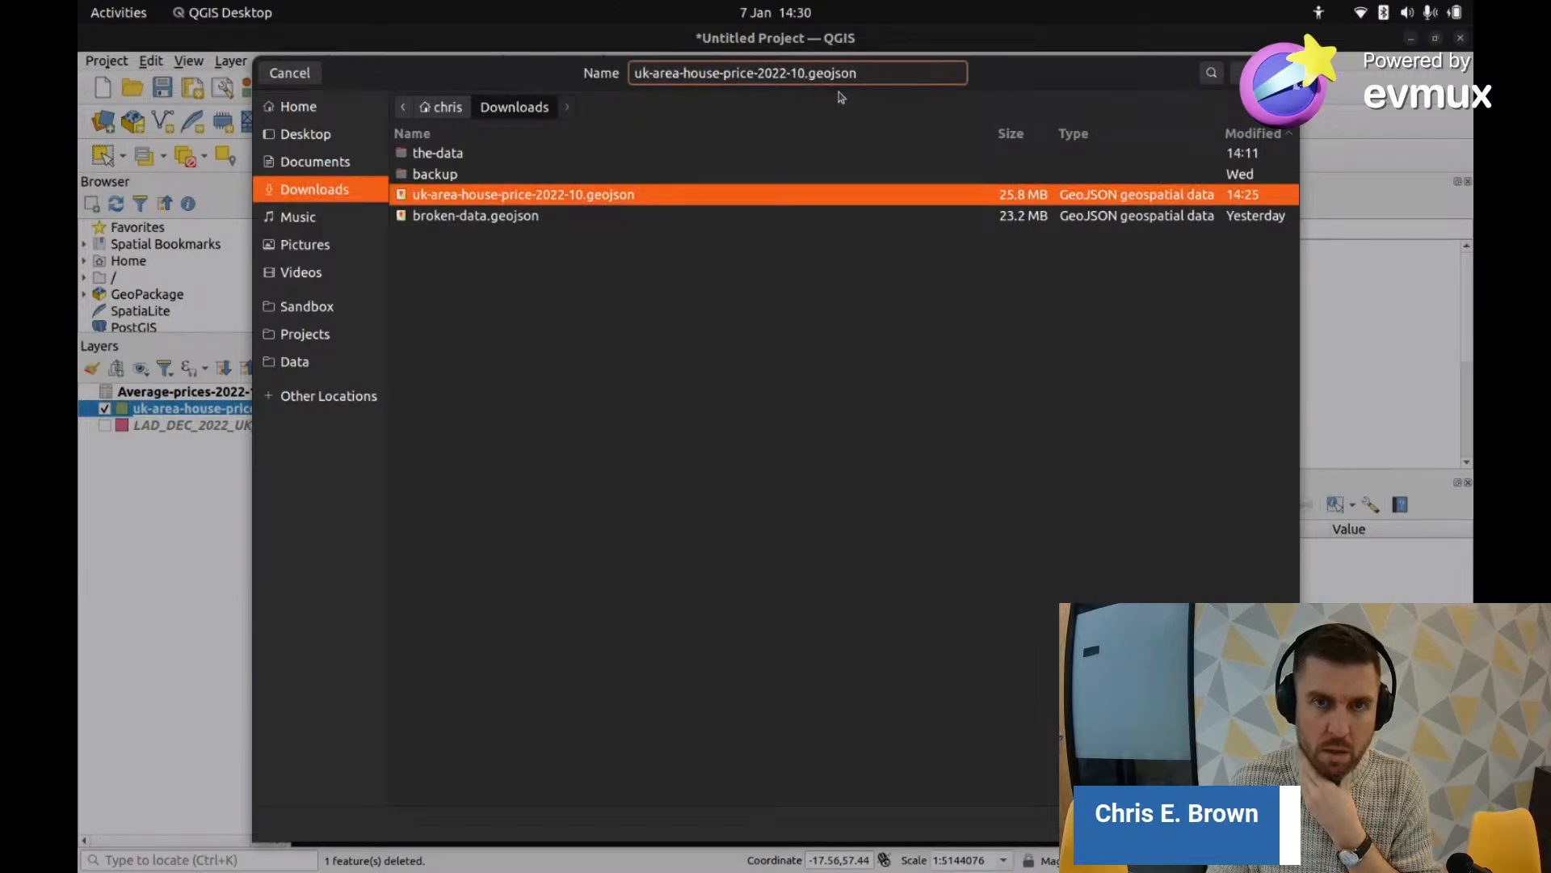
key(BackSpace)
text(-)
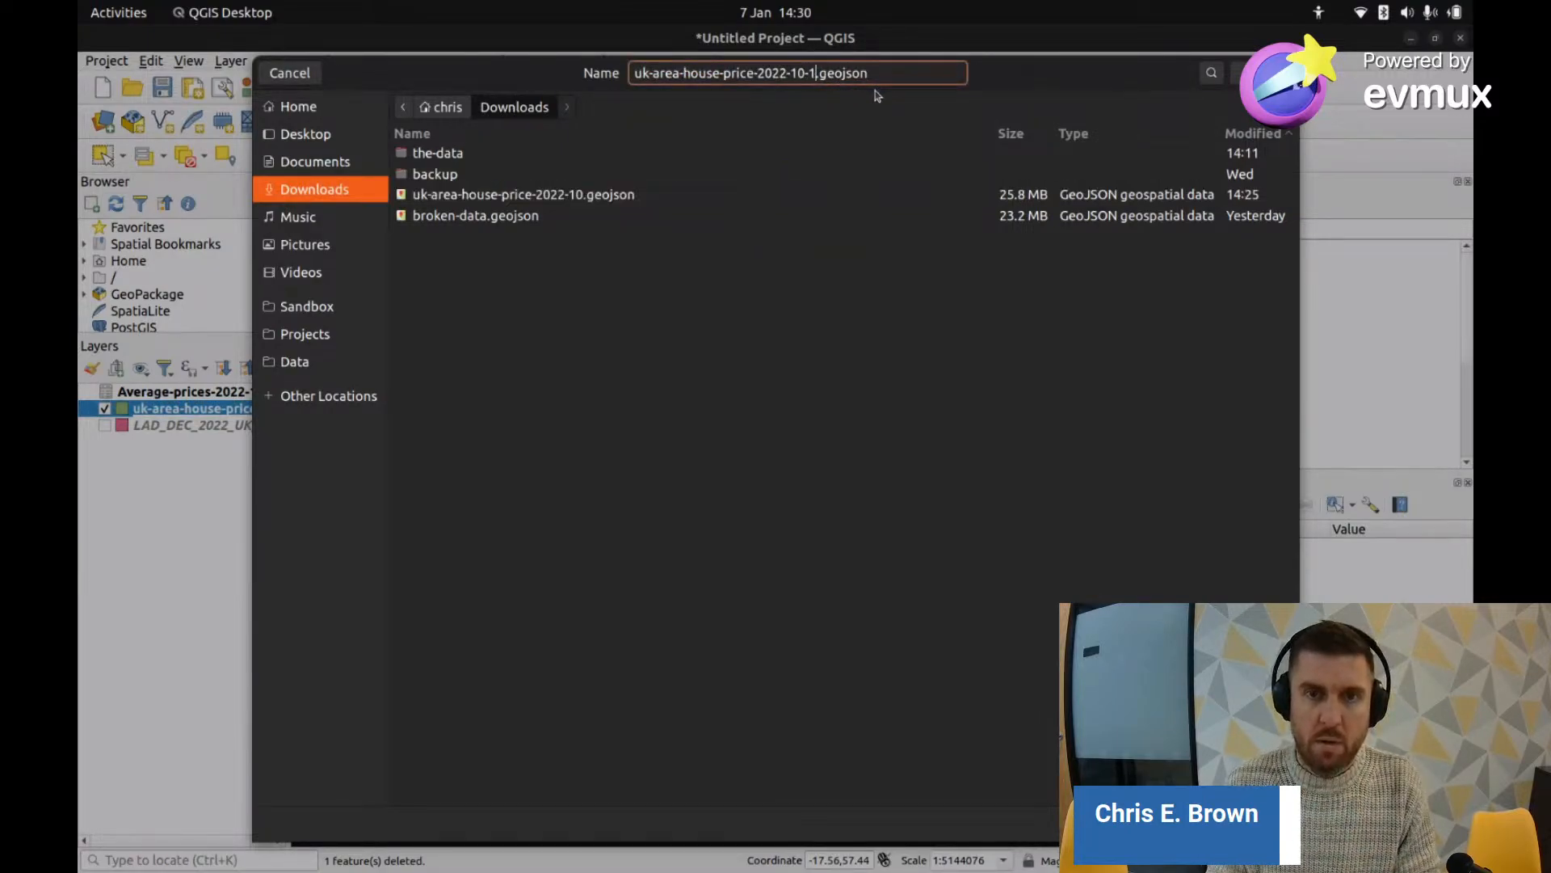
key(BackSpace)
text(.)
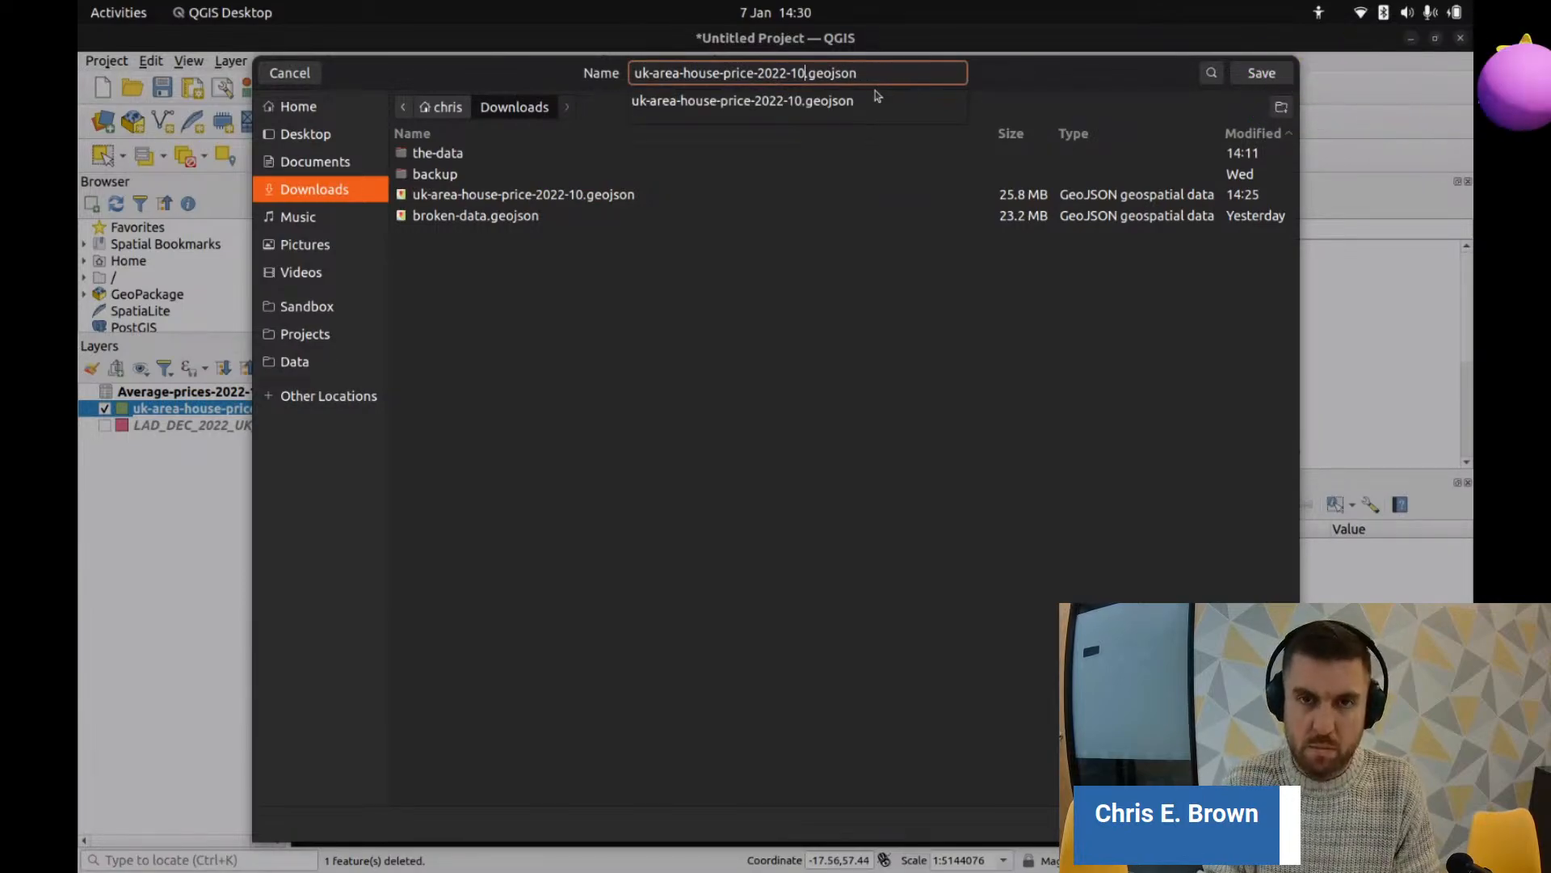
text(_2)
key(BackSpace)
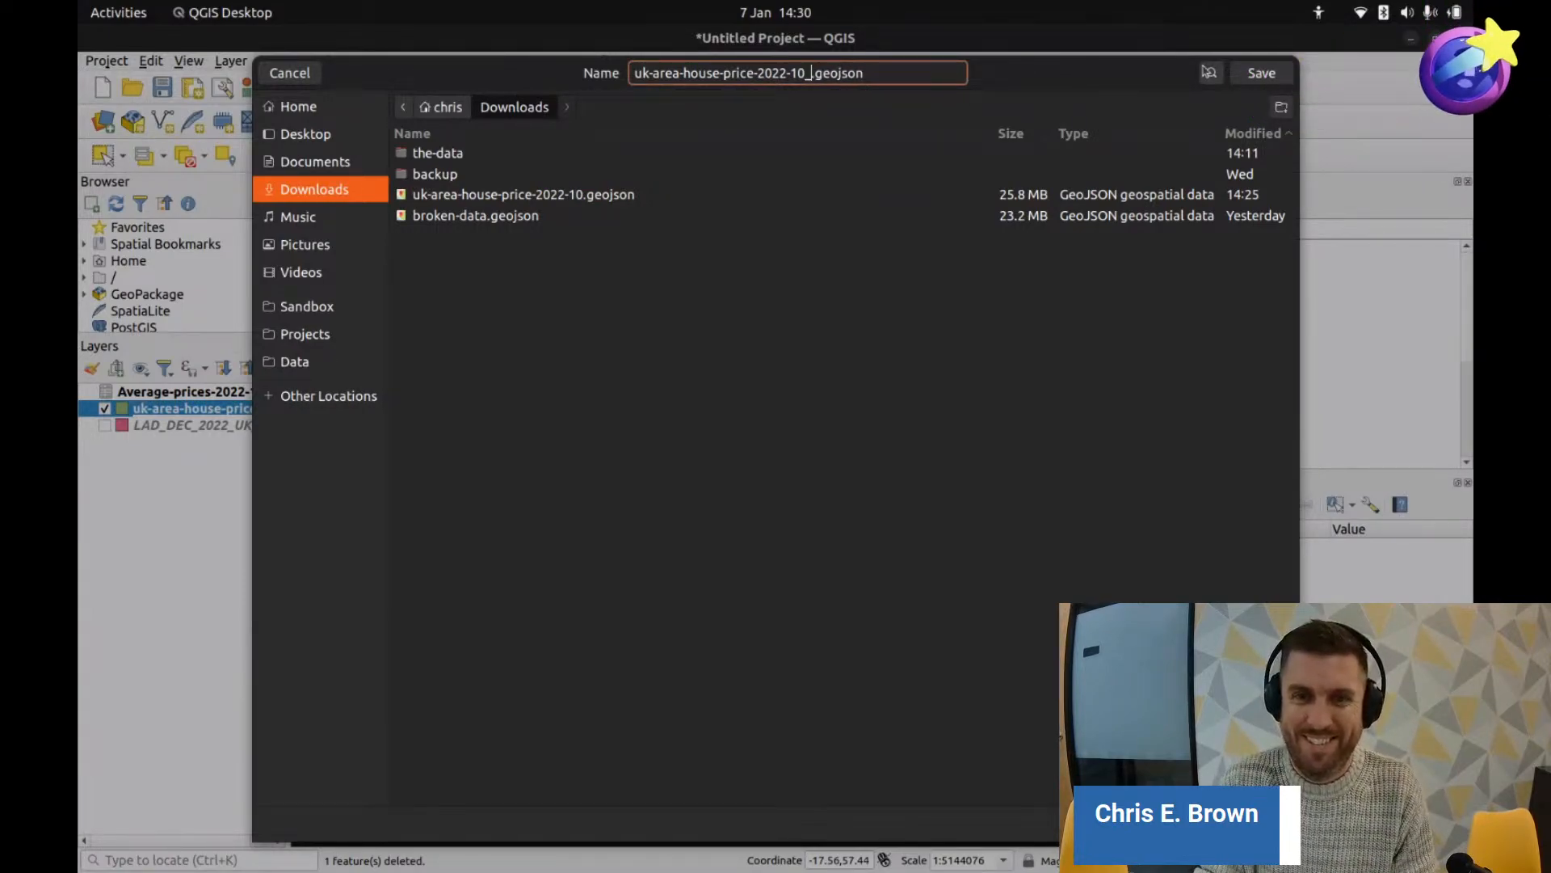
text(2)
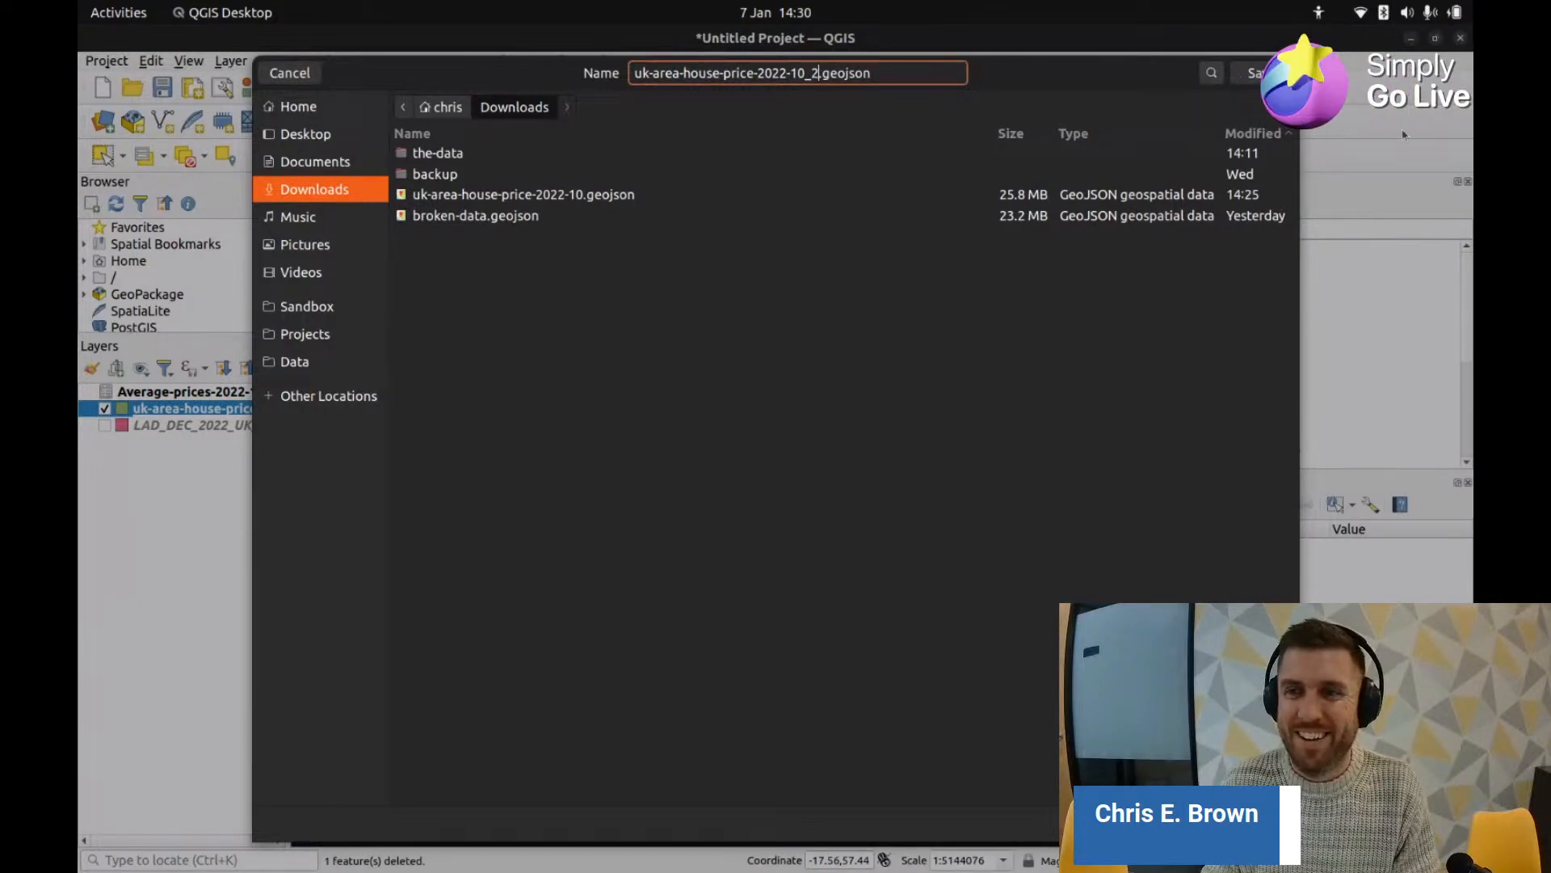
key(Return)
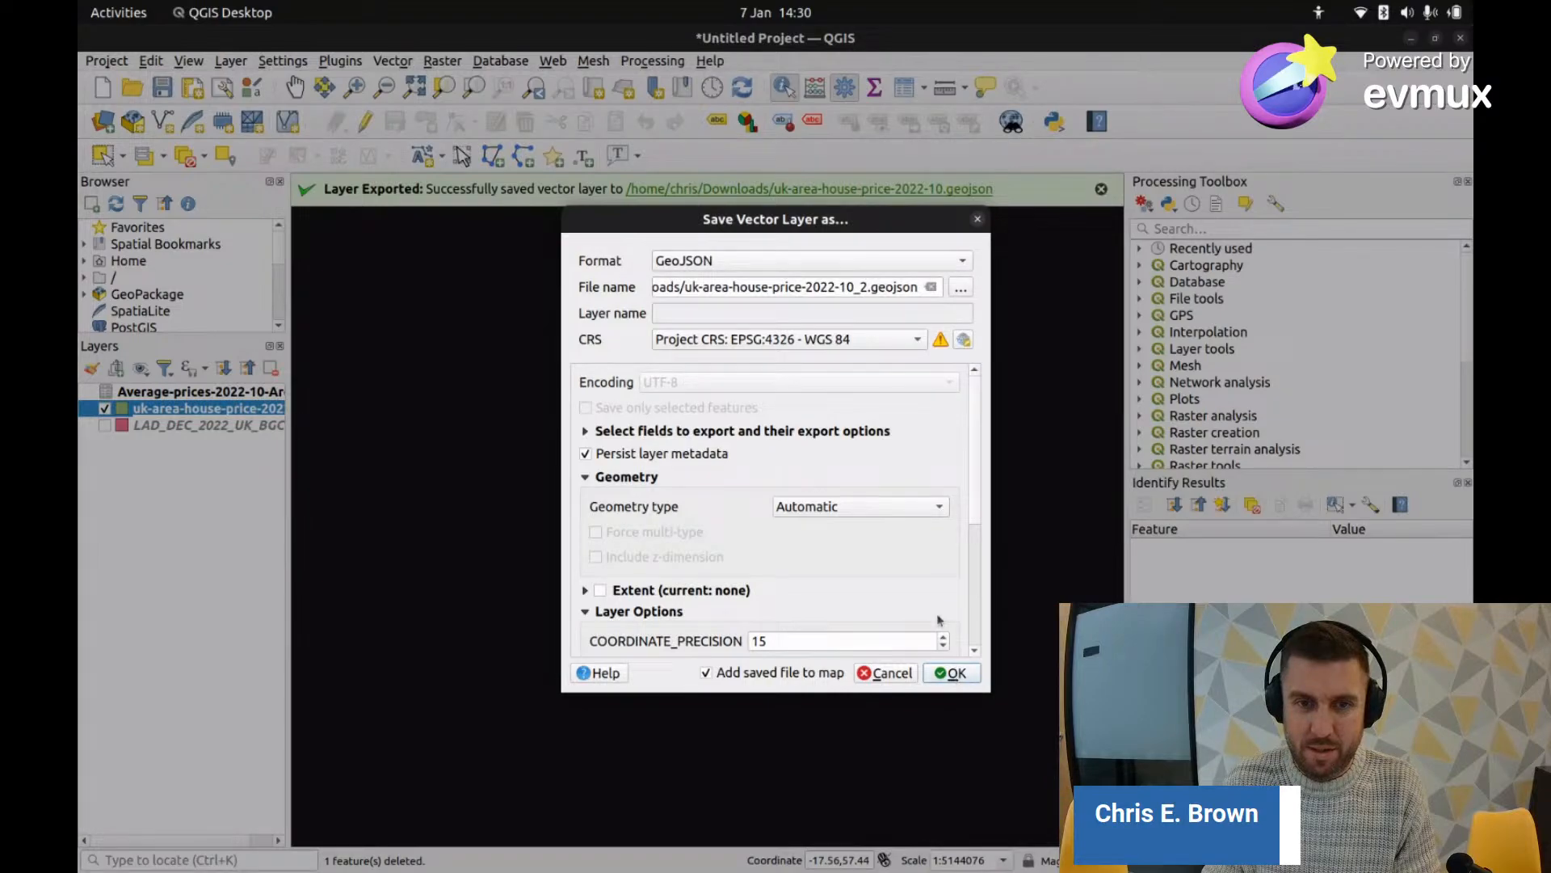
Step: Keep WGS 84 as export CRS, run the export, and accept the datum transformation
click(964, 340)
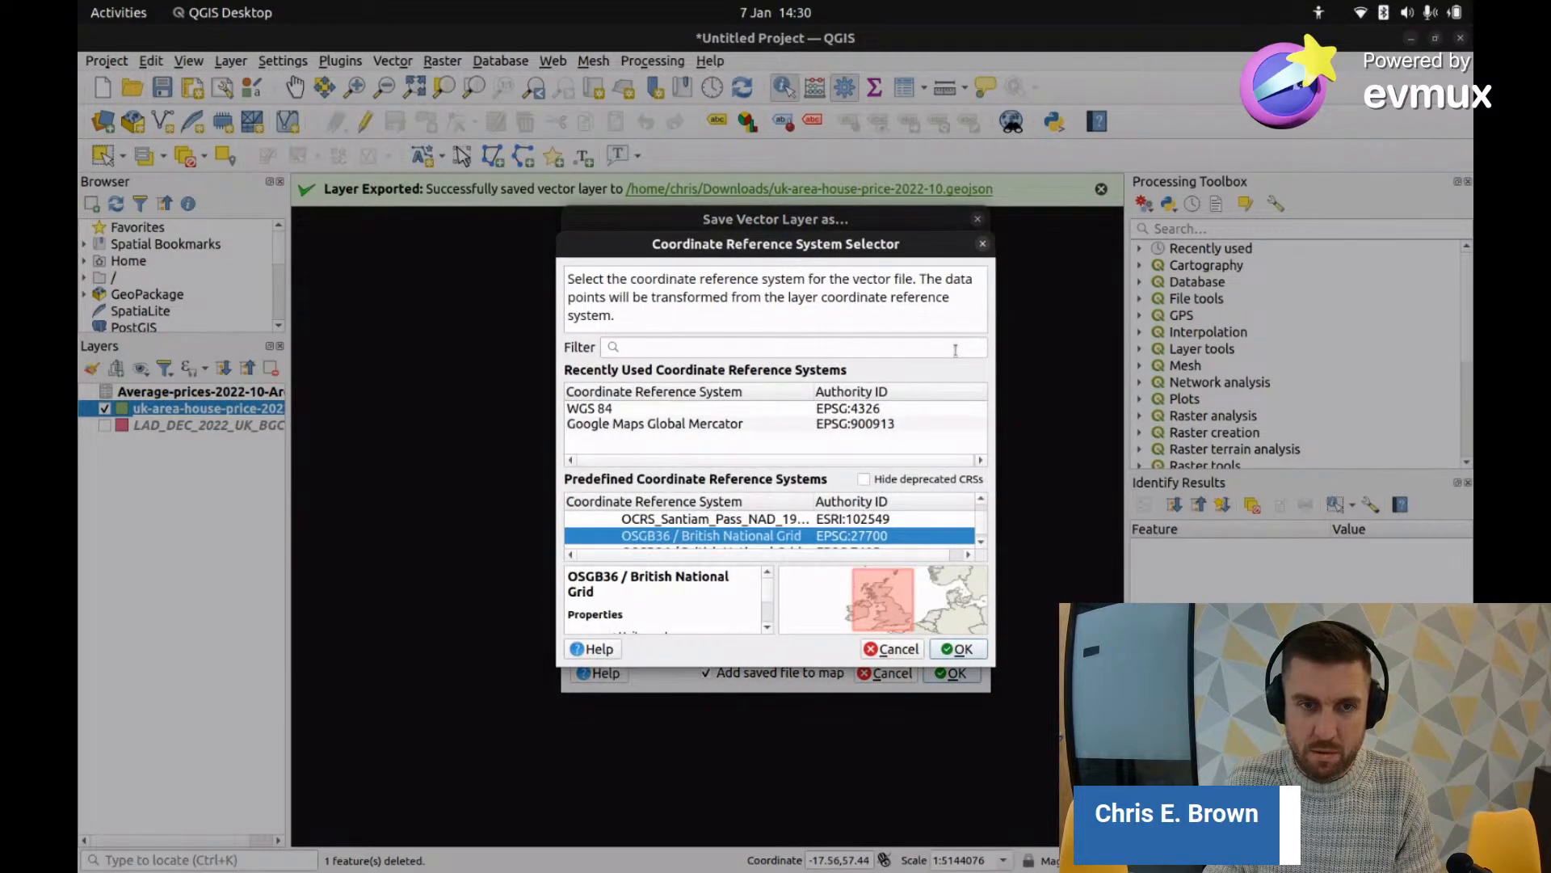
click(957, 649)
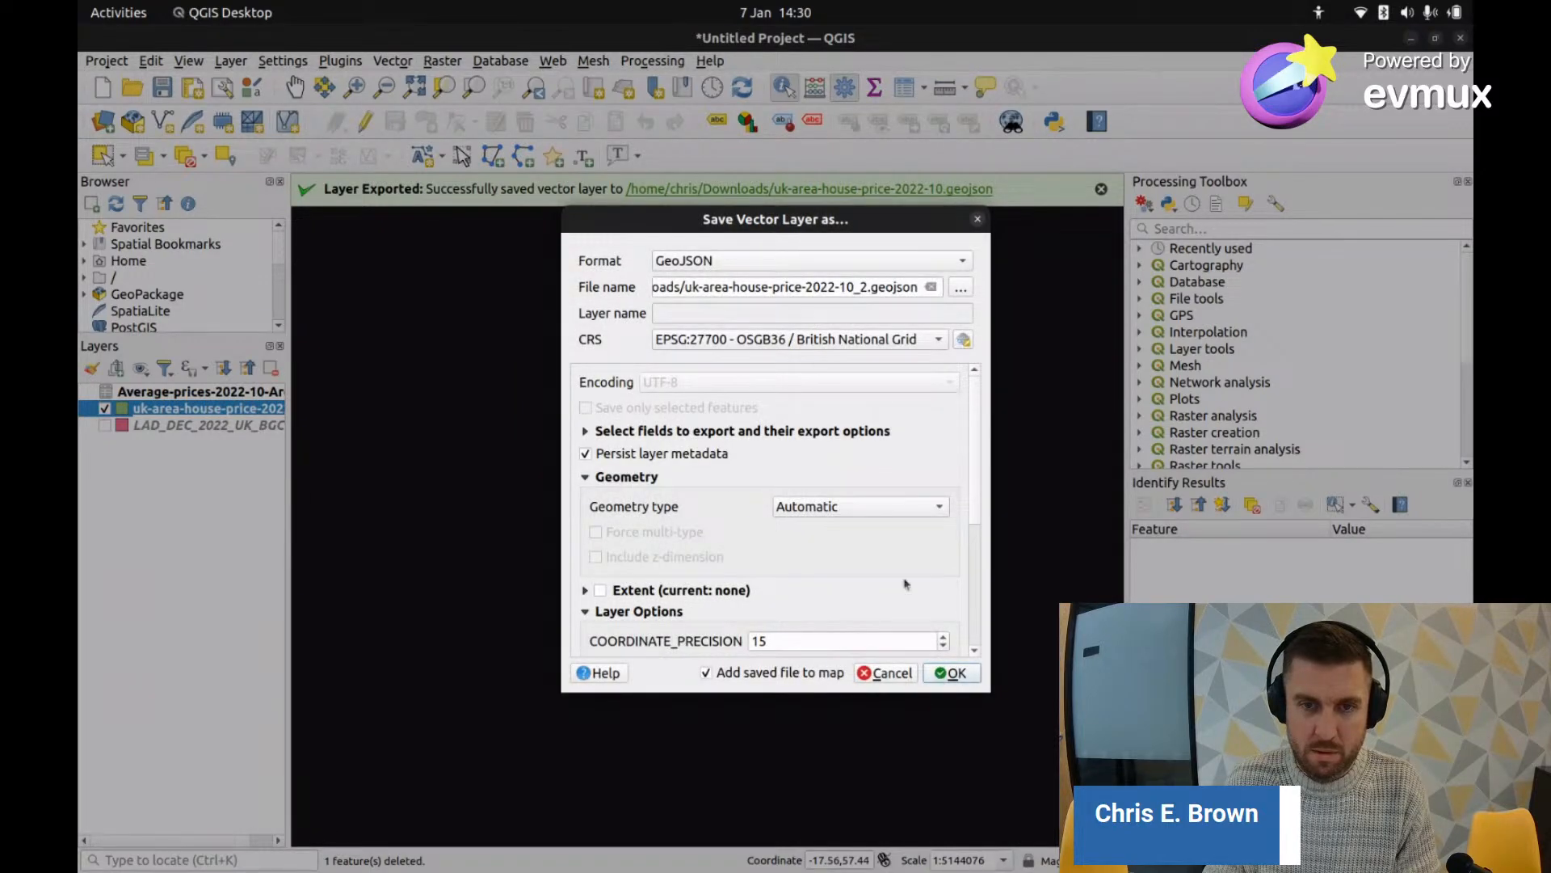
click(813, 346)
click(807, 358)
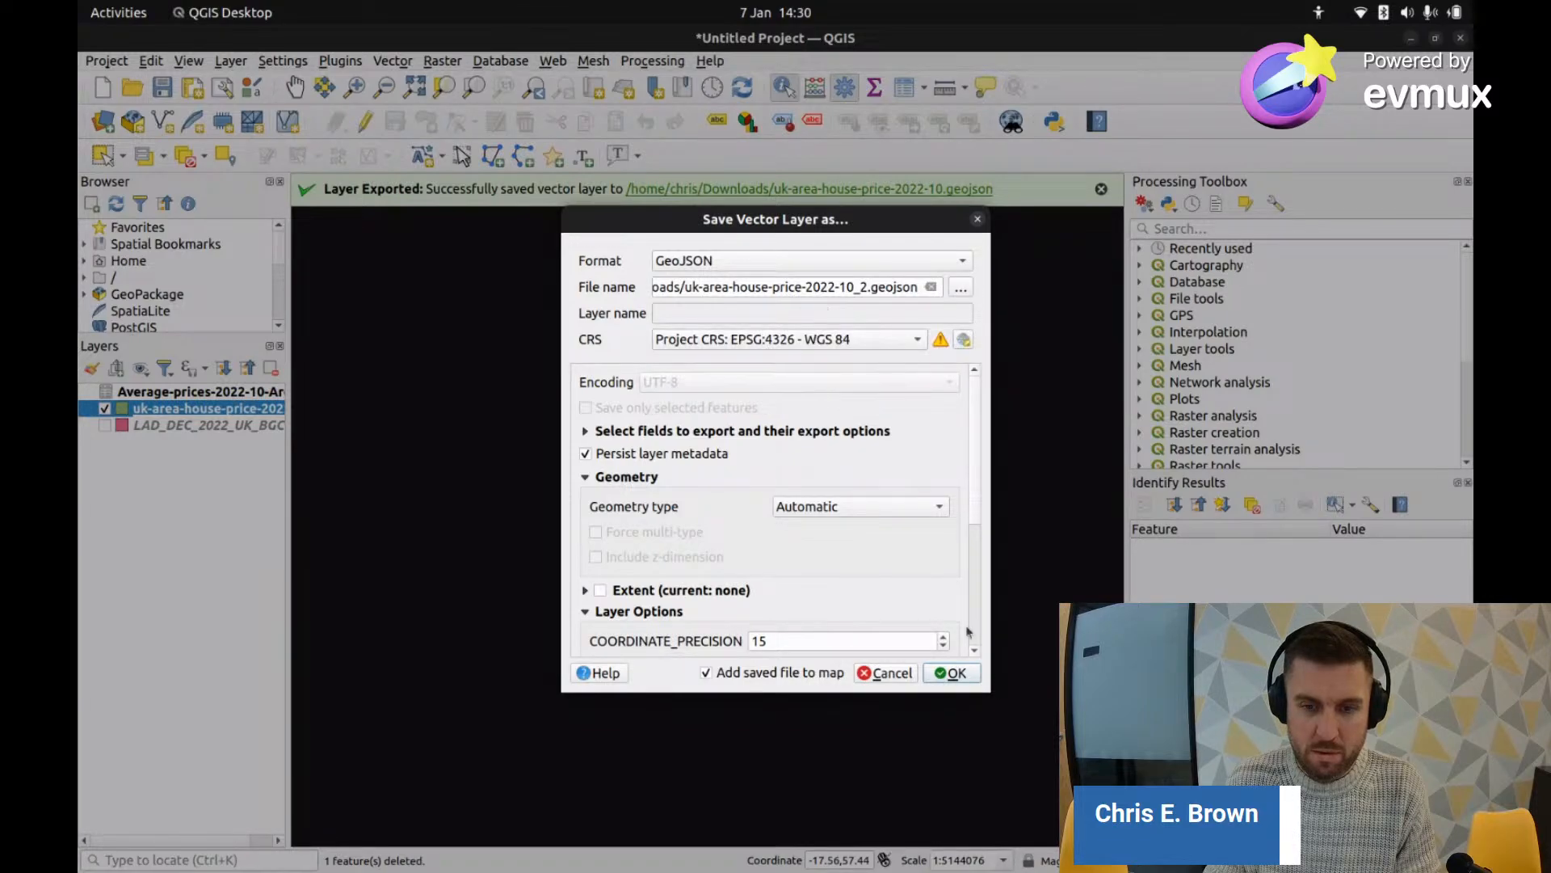
click(950, 673)
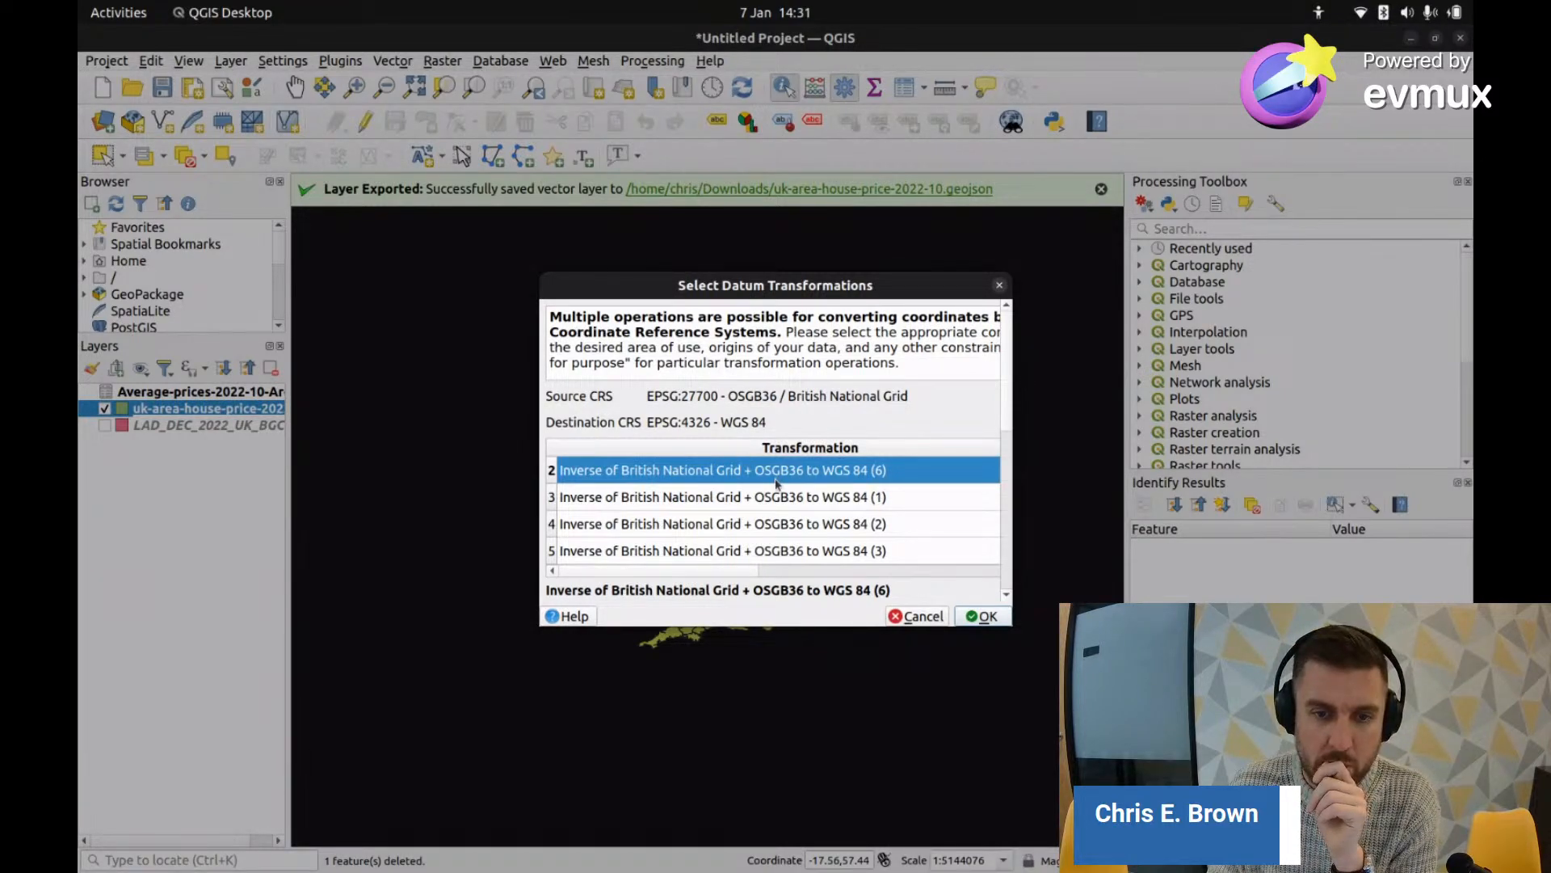
click(984, 618)
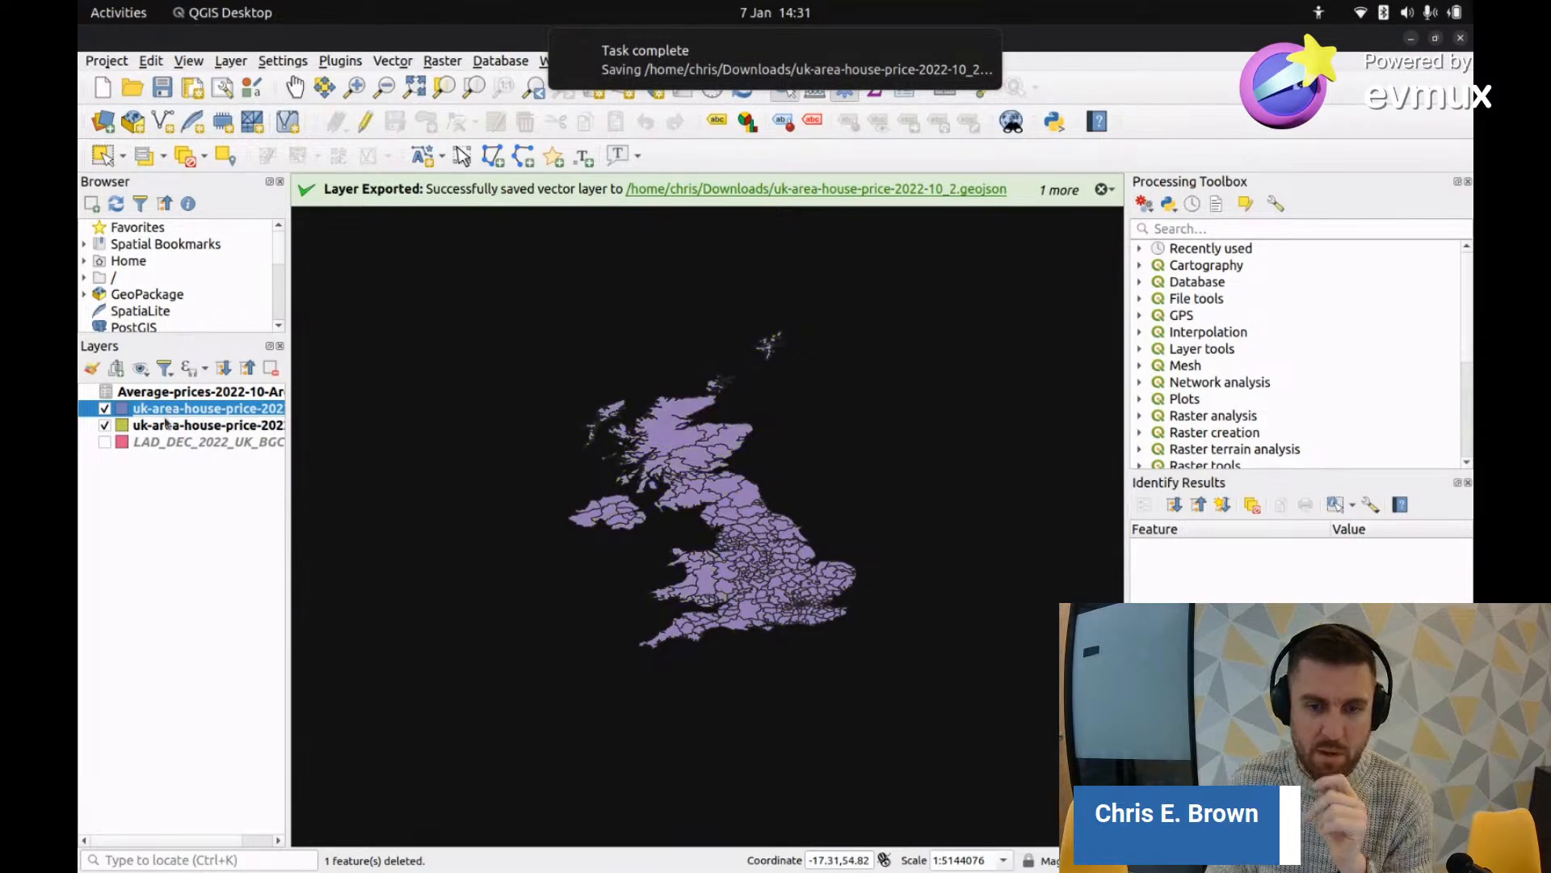
Step: Print the last 100 lines of the _2 GeoJSON file, then return to the browser map
key(alt+Tab)
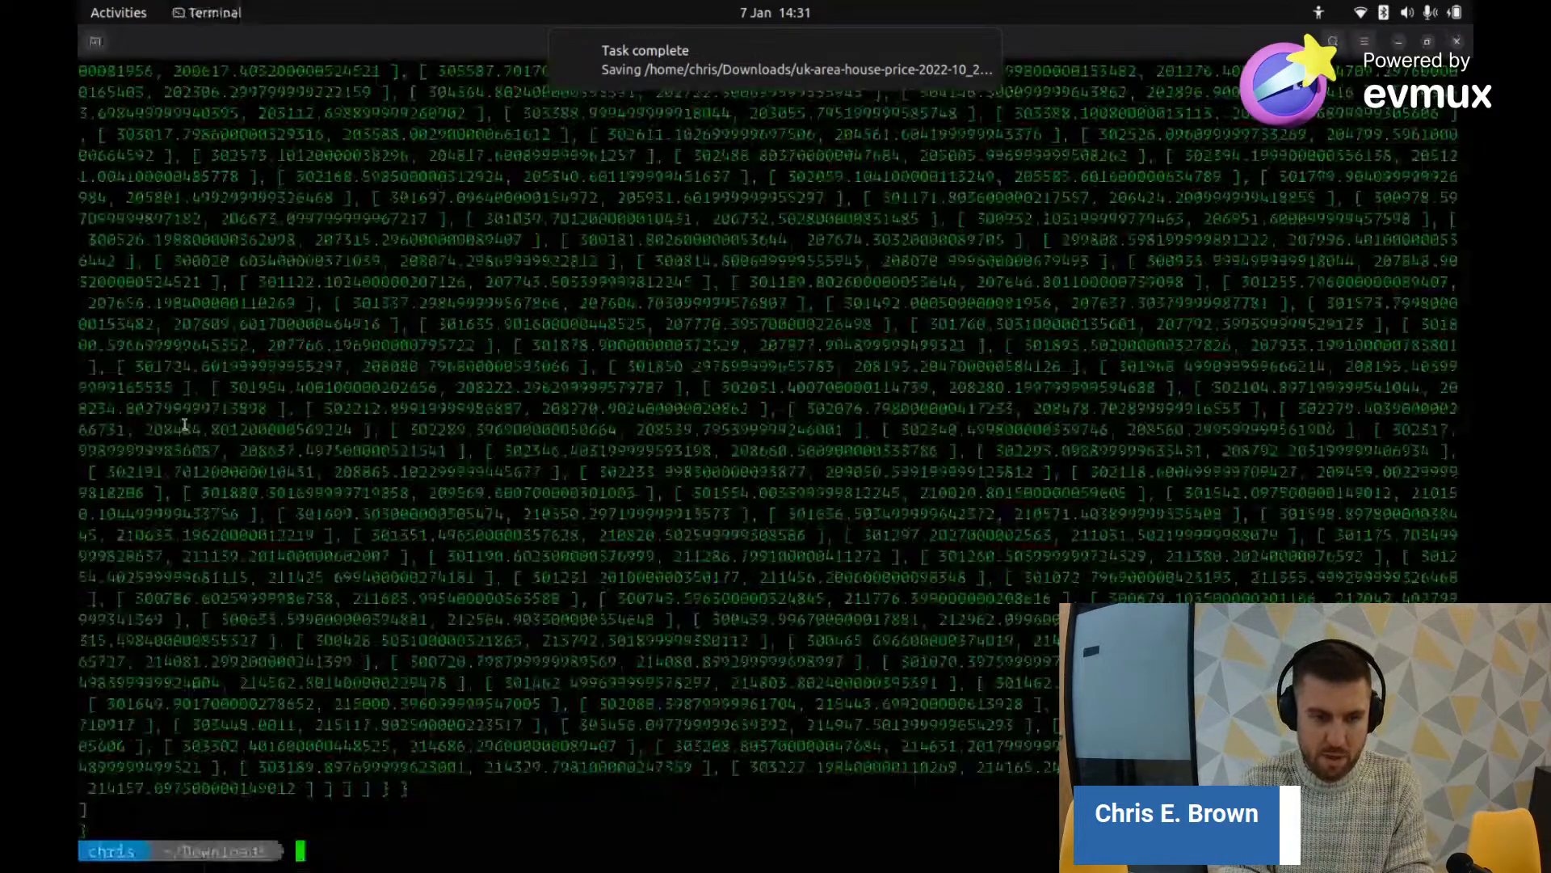
text(ls)
key(Return)
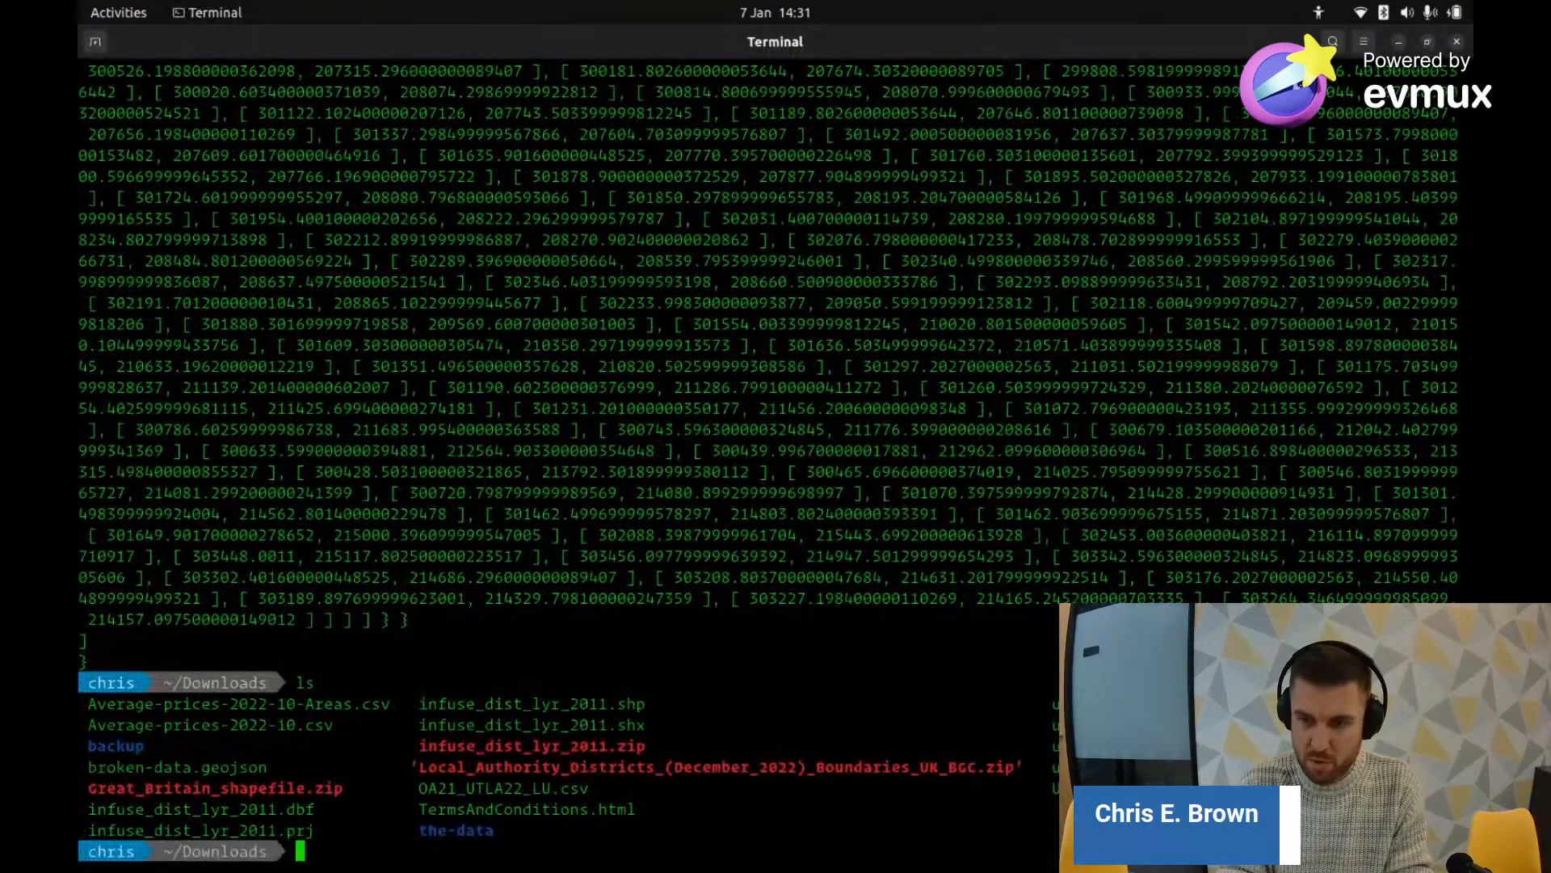
key(Up)
key(Up)
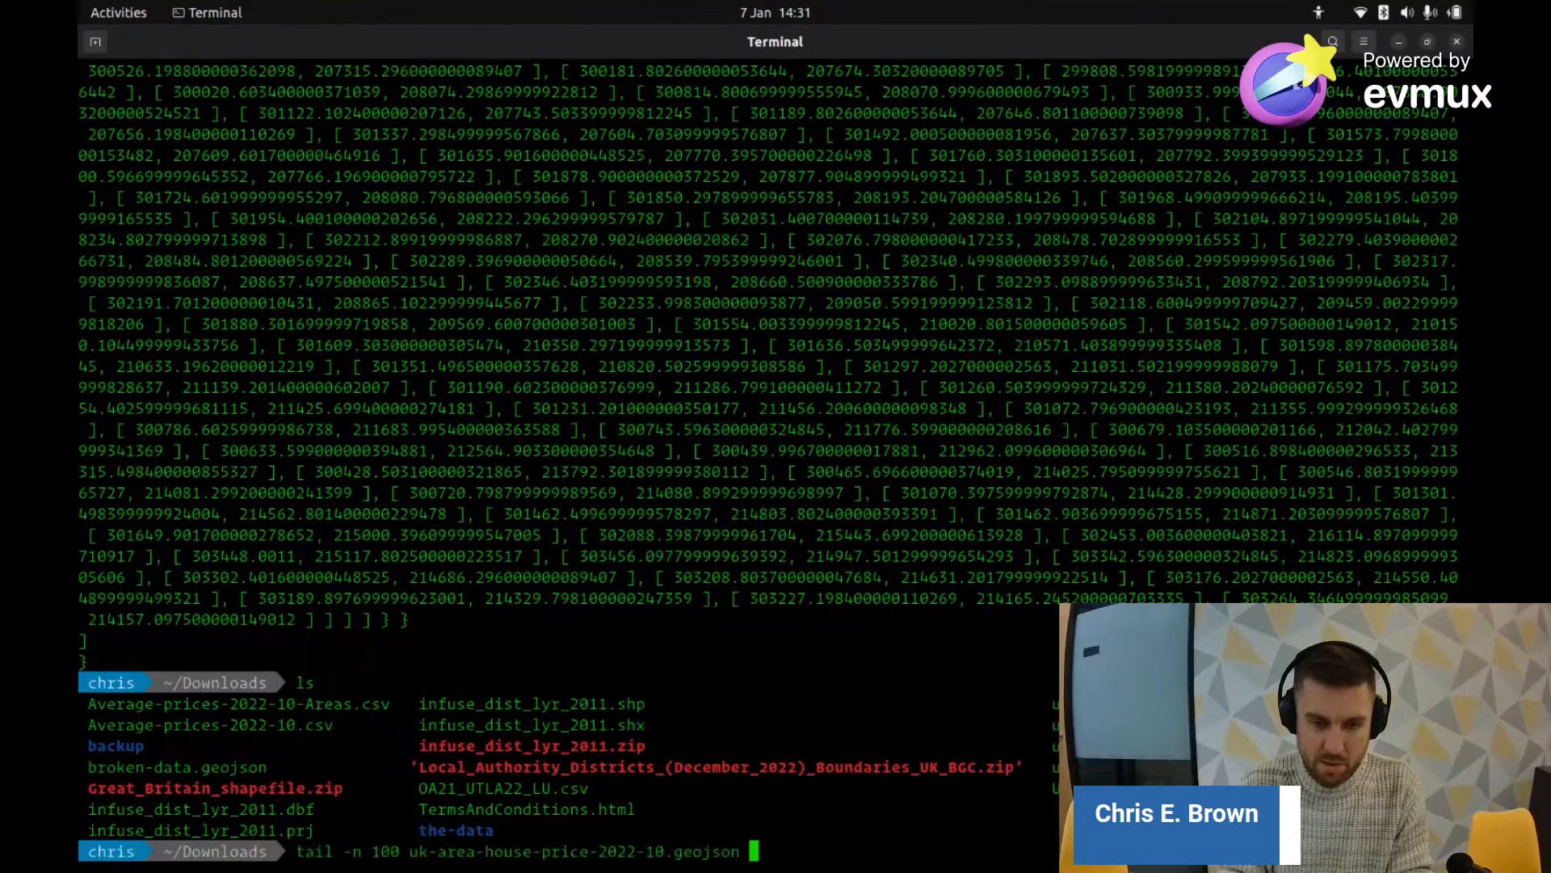
key(Left)
key(Left)
key(Left)
key(Left)
key(Left)
key(Left)
key(Left)
key(Left)
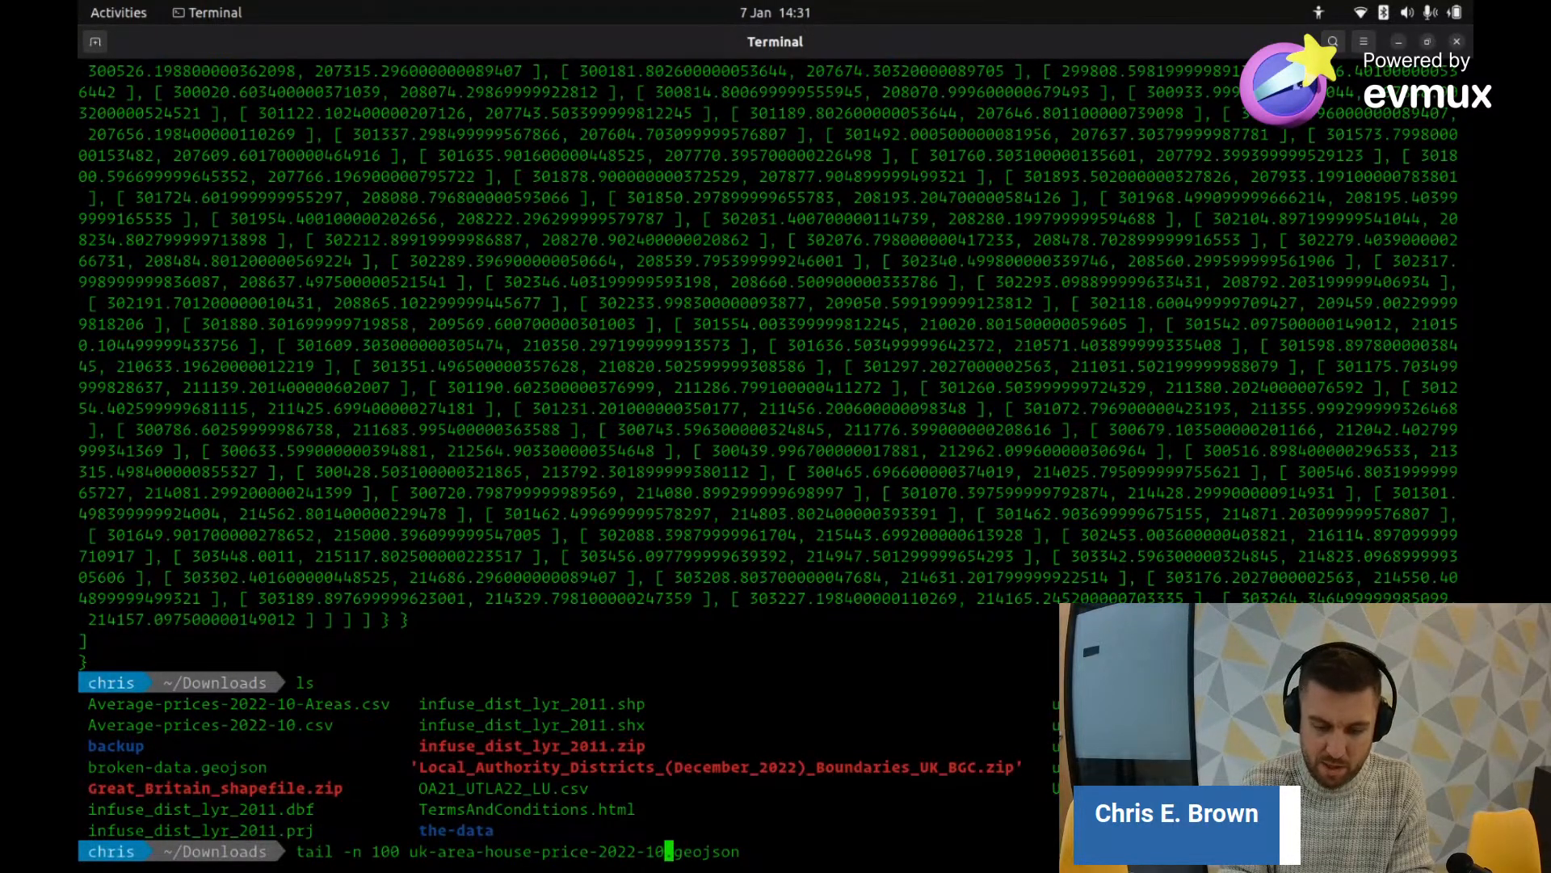
text(_2)
key(Return)
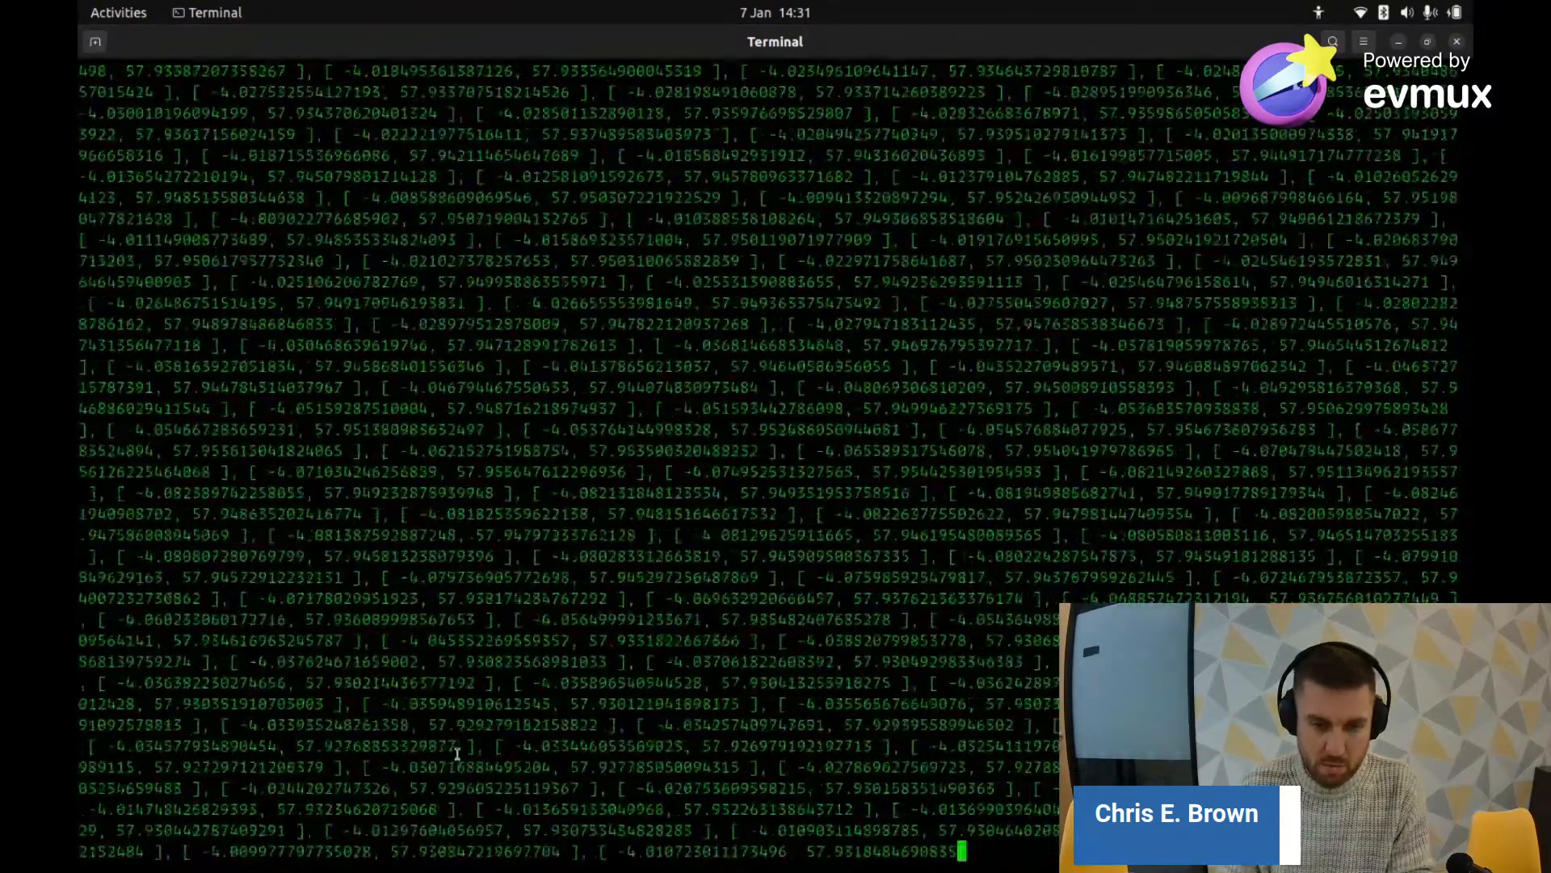
key(ctrl+c)
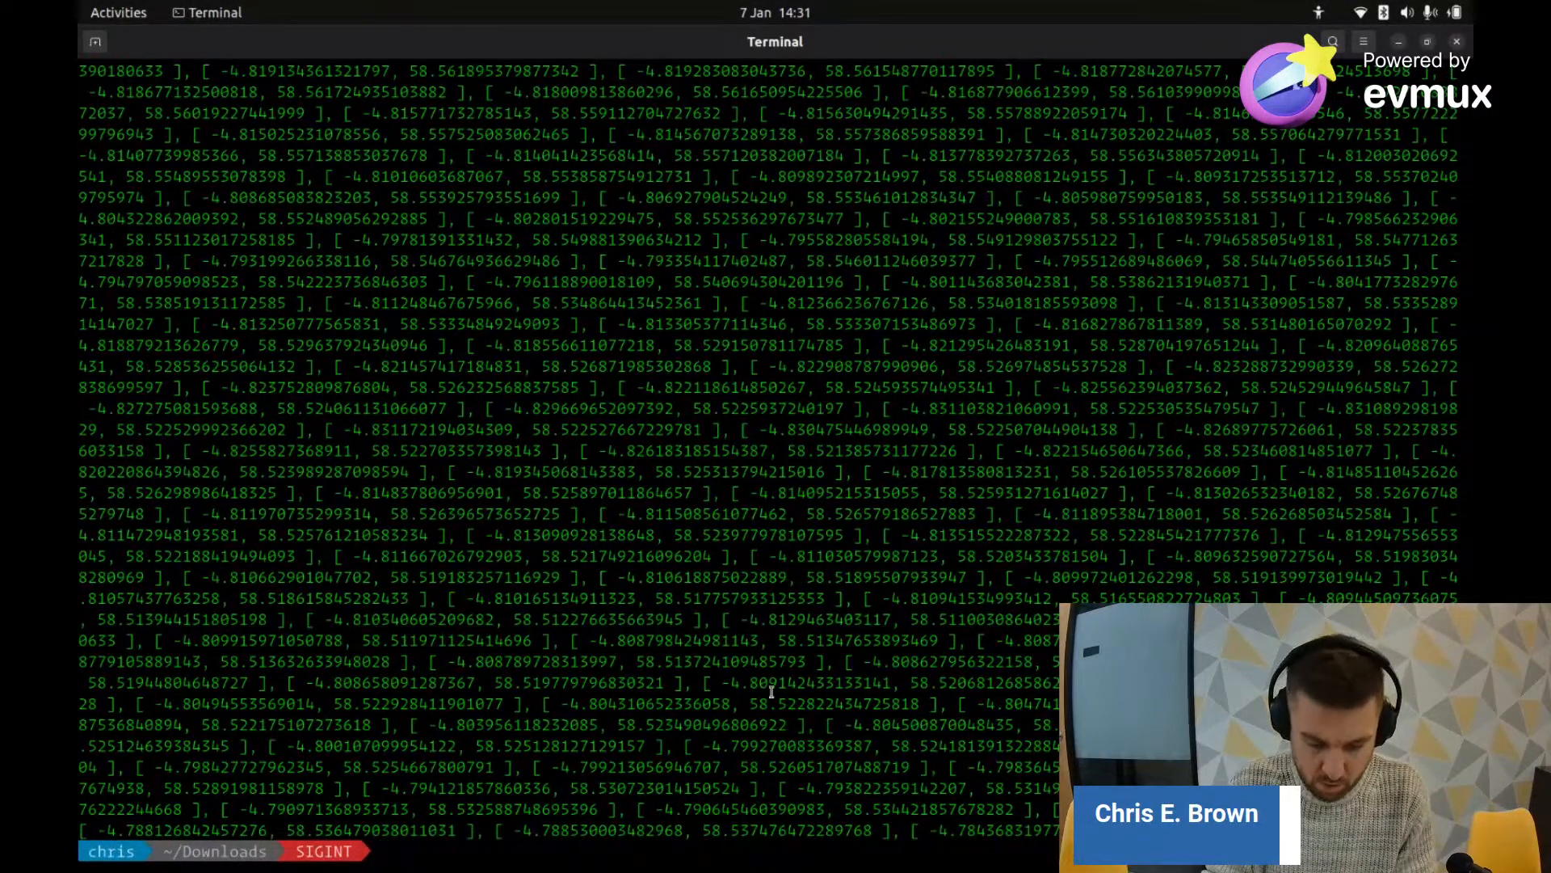
key(alt+Tab)
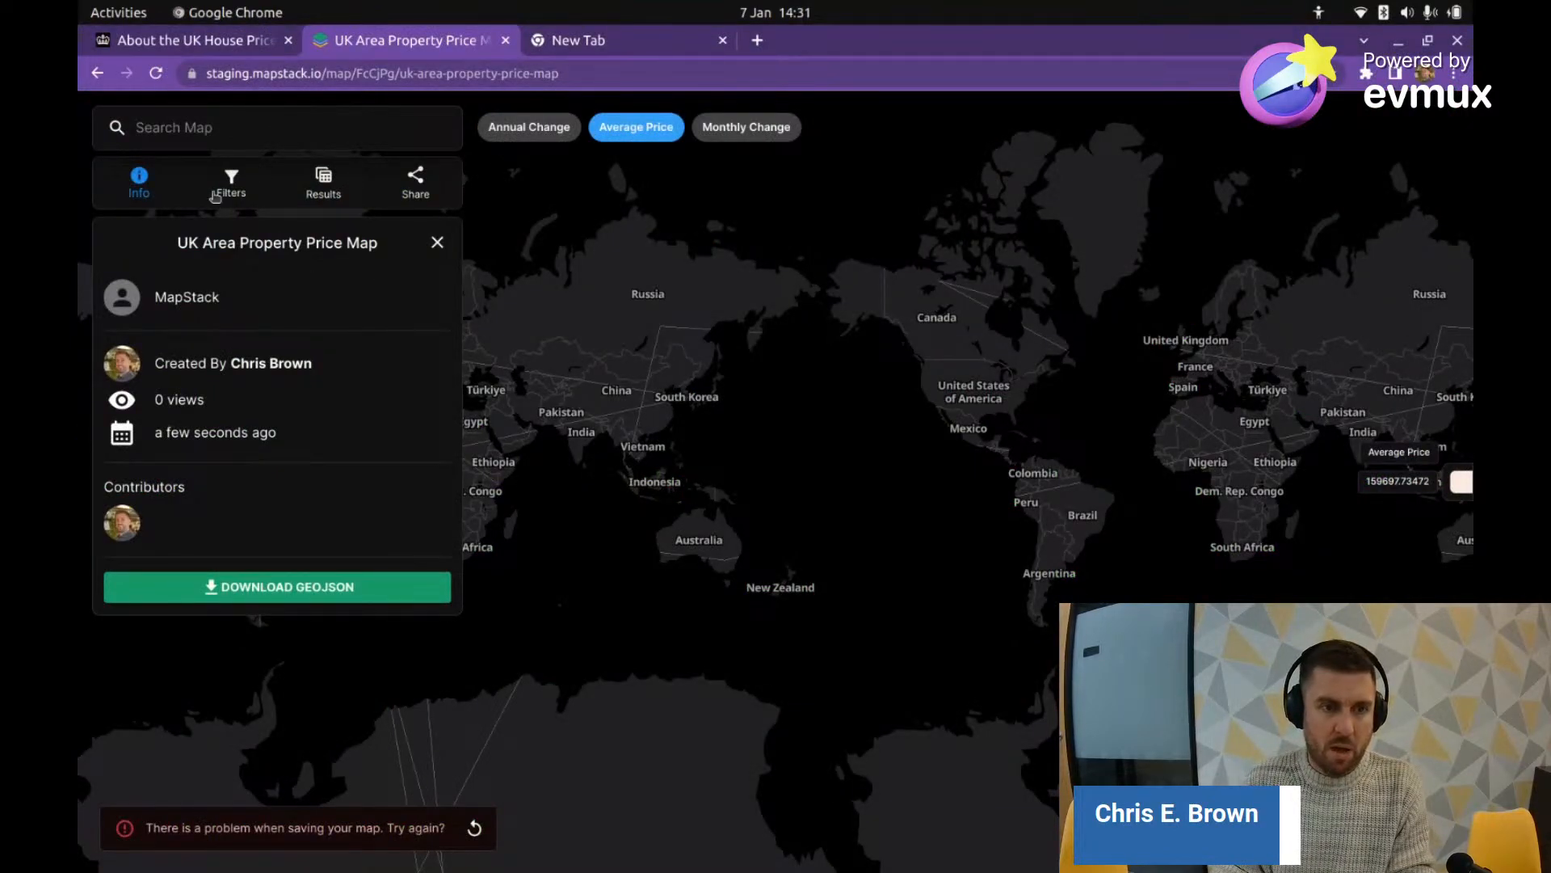
Step: Start a new MapStack map and upload uk-area-house-price-2022-10_2.geojson
click(97, 73)
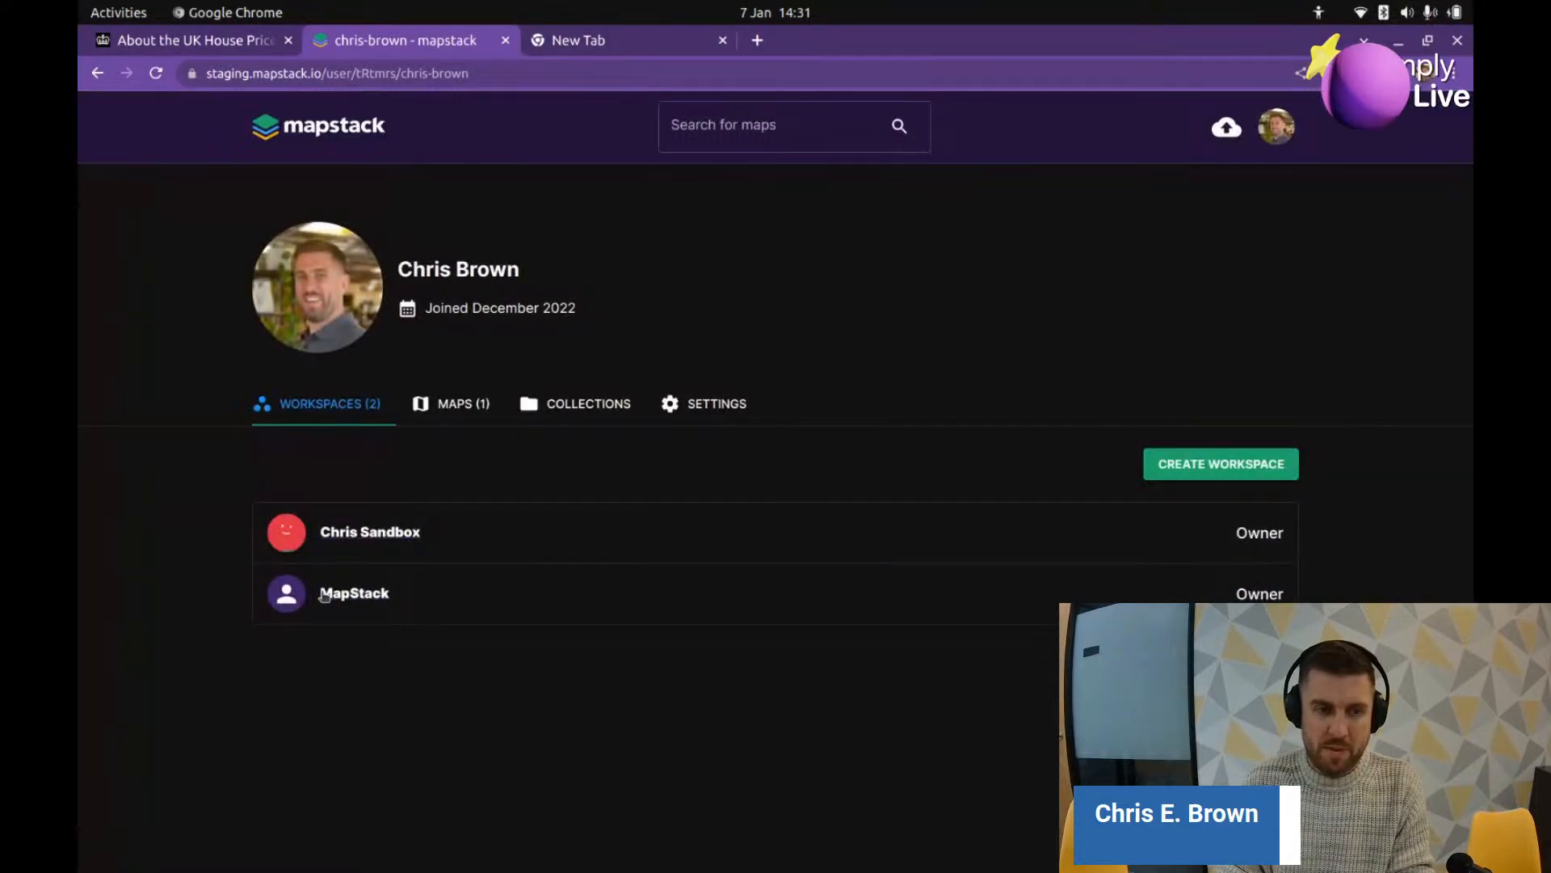
click(324, 595)
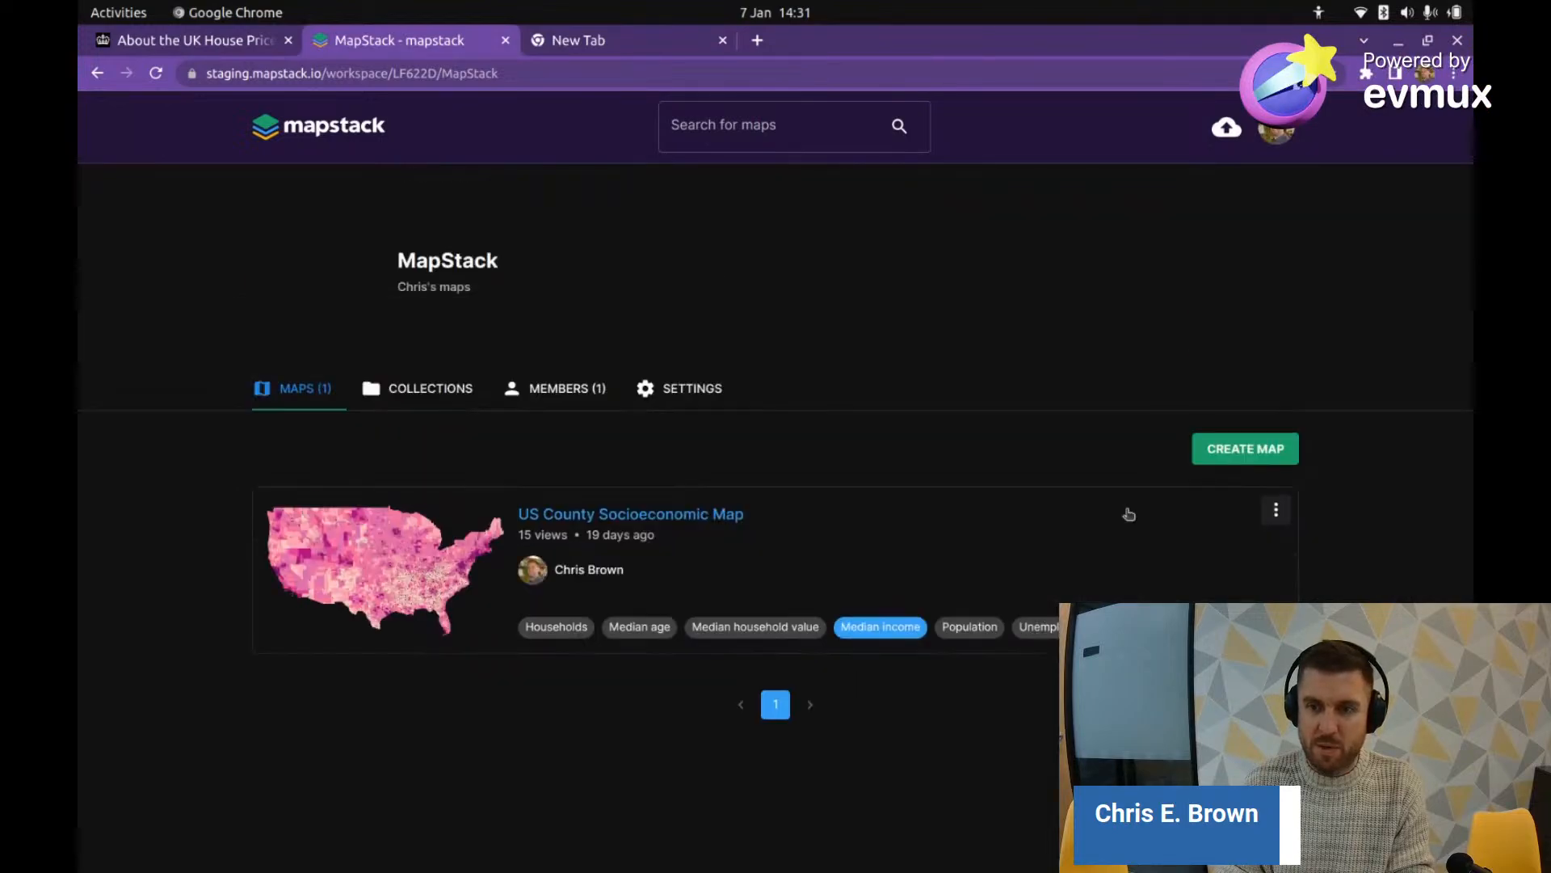
click(1245, 463)
click(775, 557)
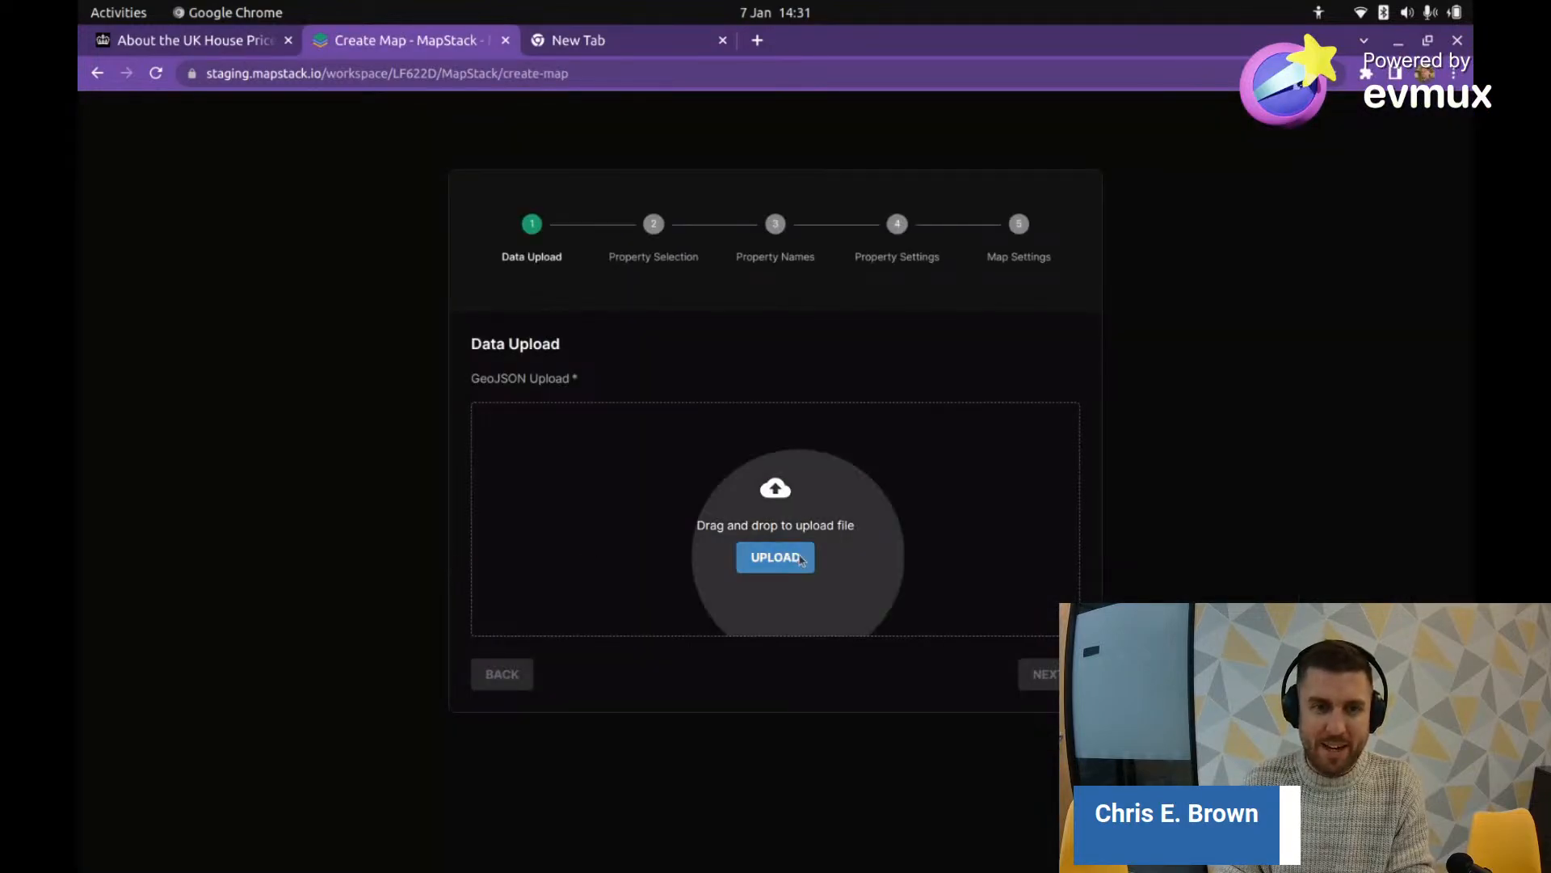
double_click(447, 129)
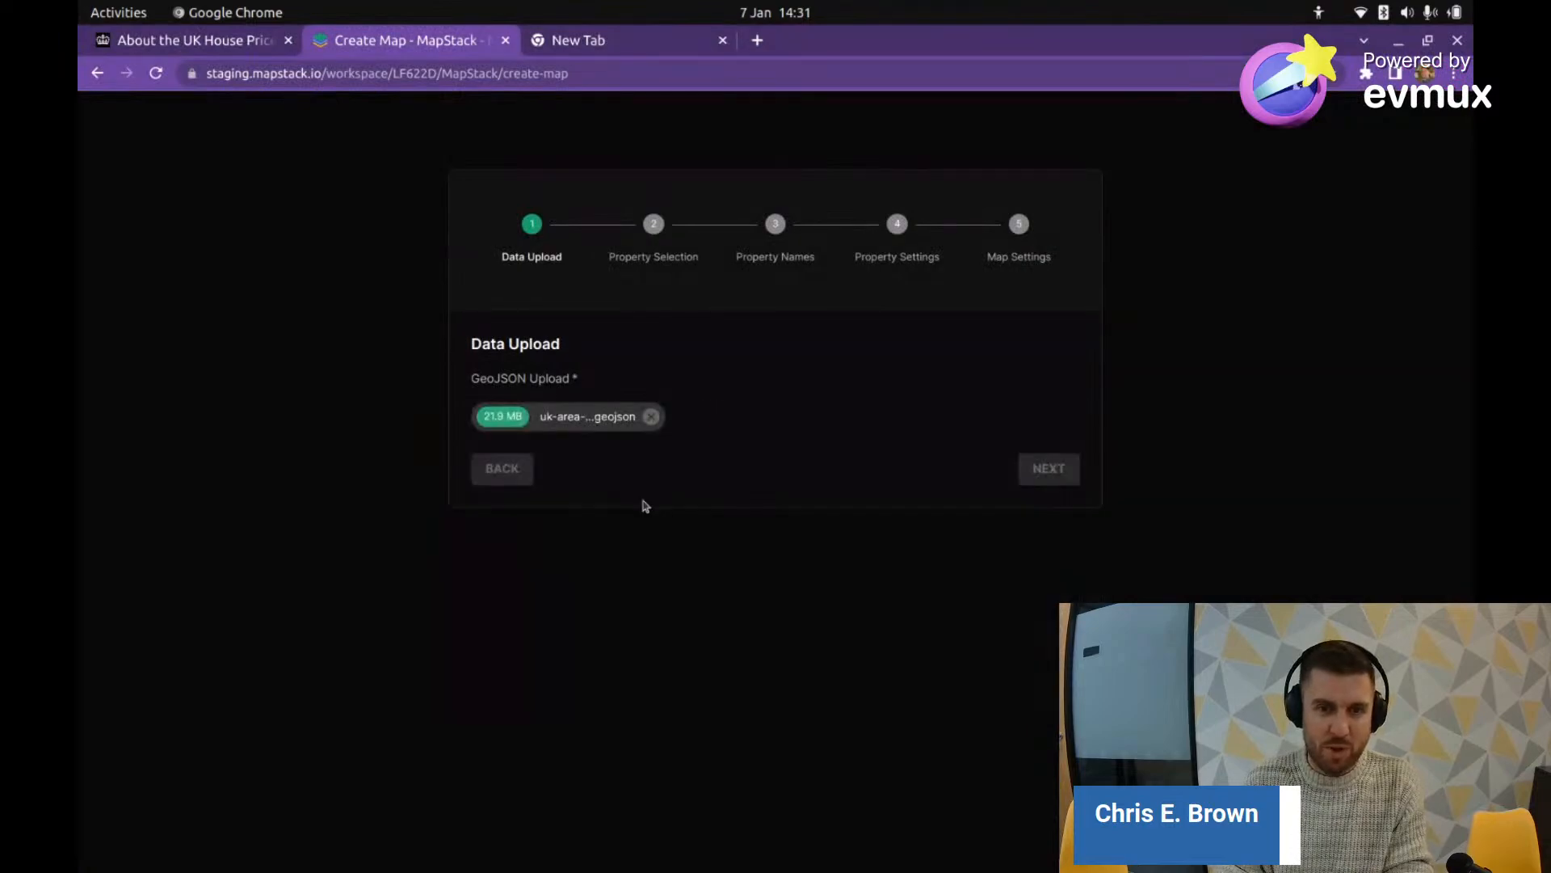
click(1046, 467)
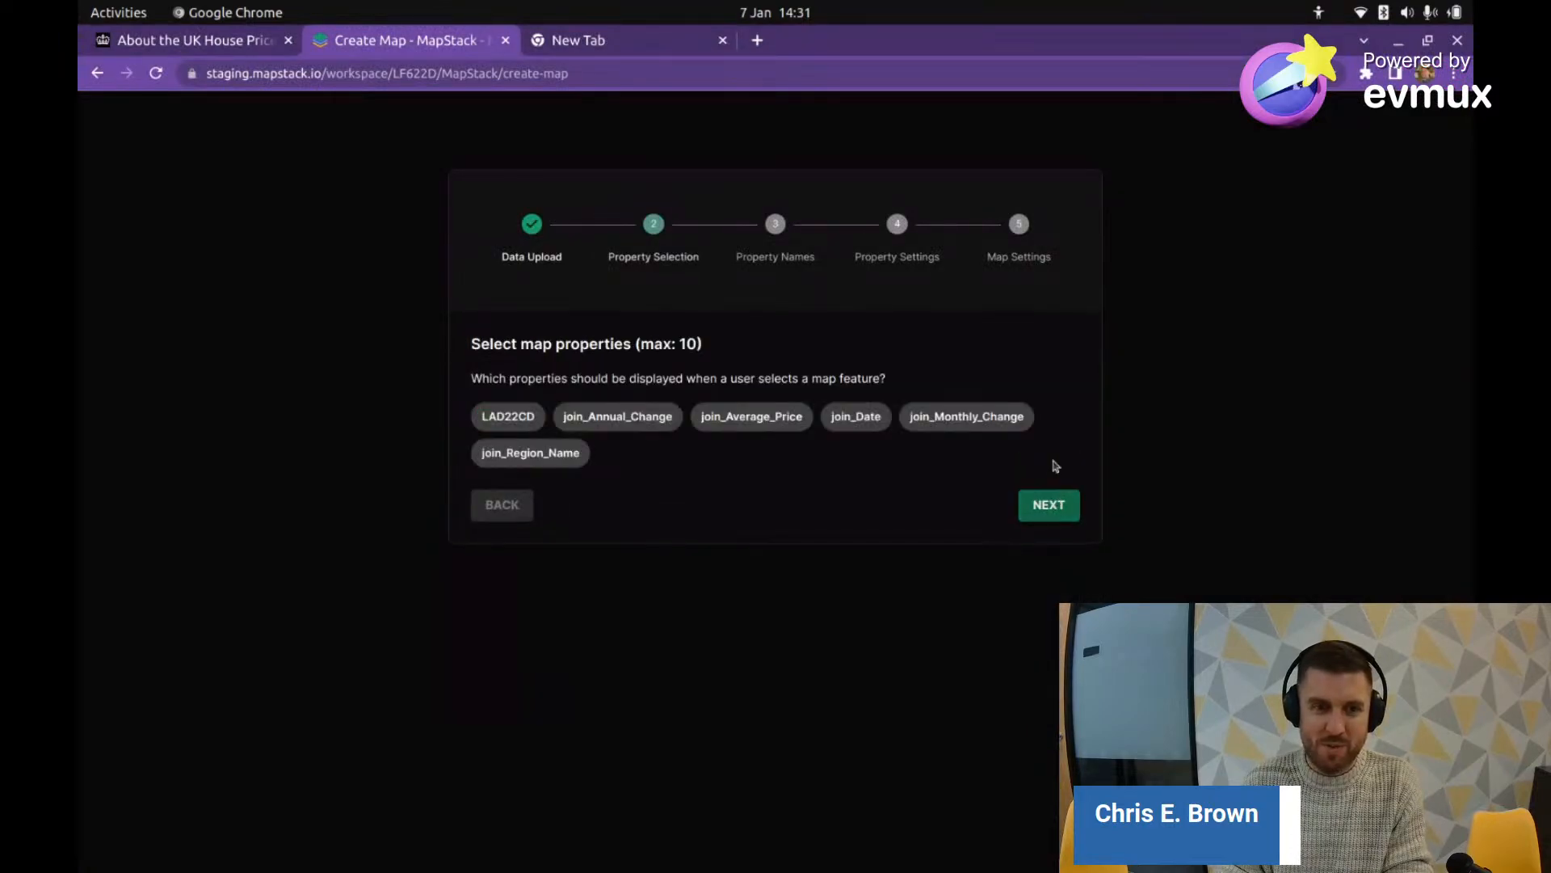
Step: Select LAD22CD, join_Annual_Change, join_Average_Price, join_Date and join_Monthly_Change as display properties
click(538, 419)
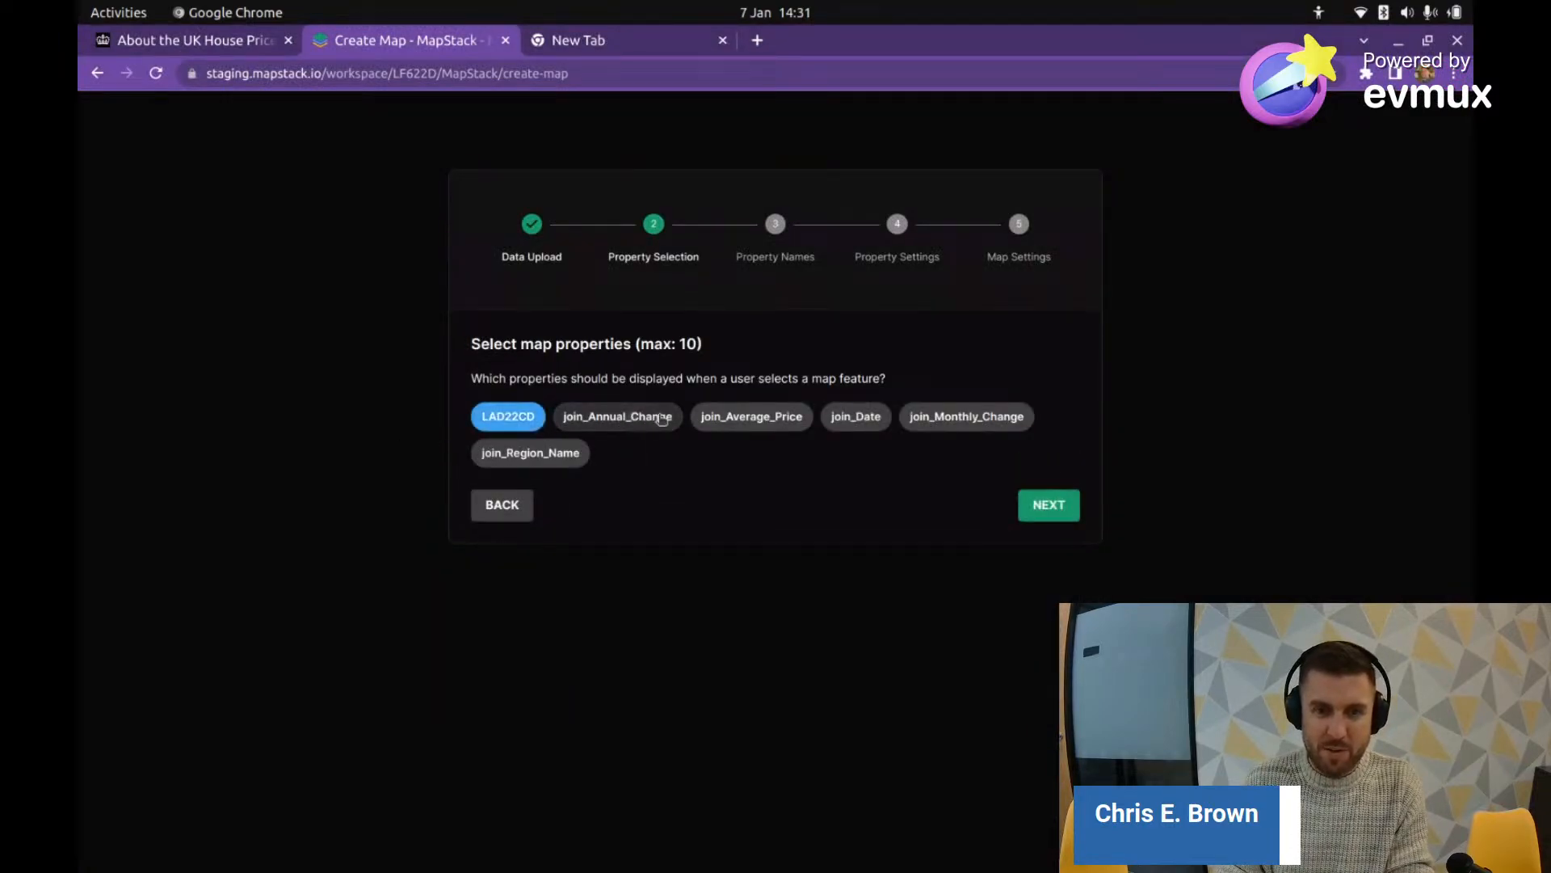
click(617, 416)
click(751, 416)
click(855, 416)
click(967, 416)
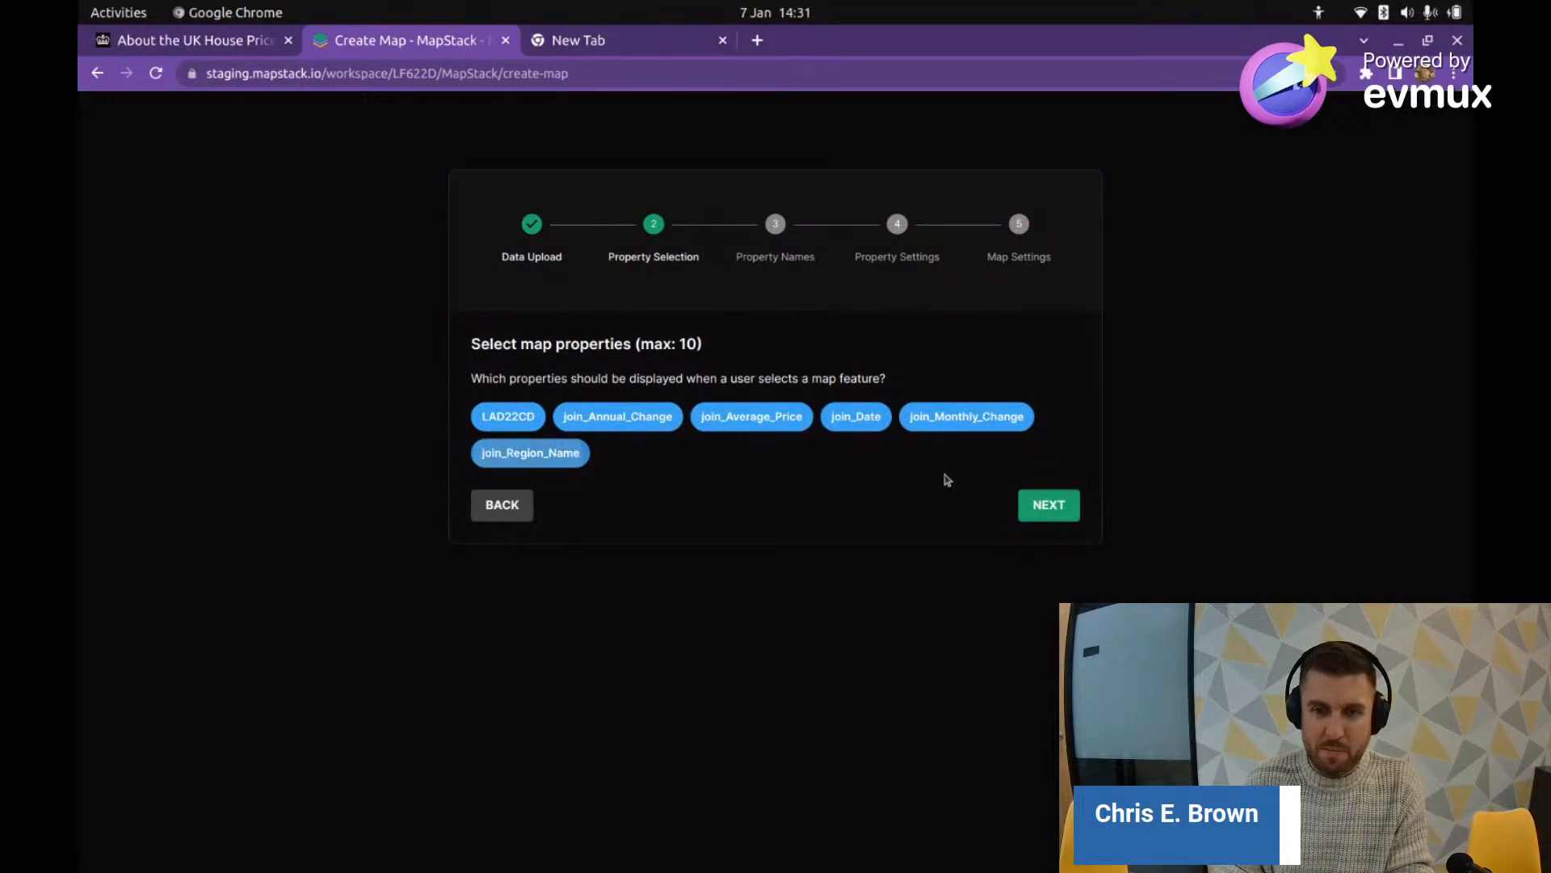
Step: Rename the first two properties to Area Code and Annual Change
click(1043, 503)
drag(592, 534, 464, 495)
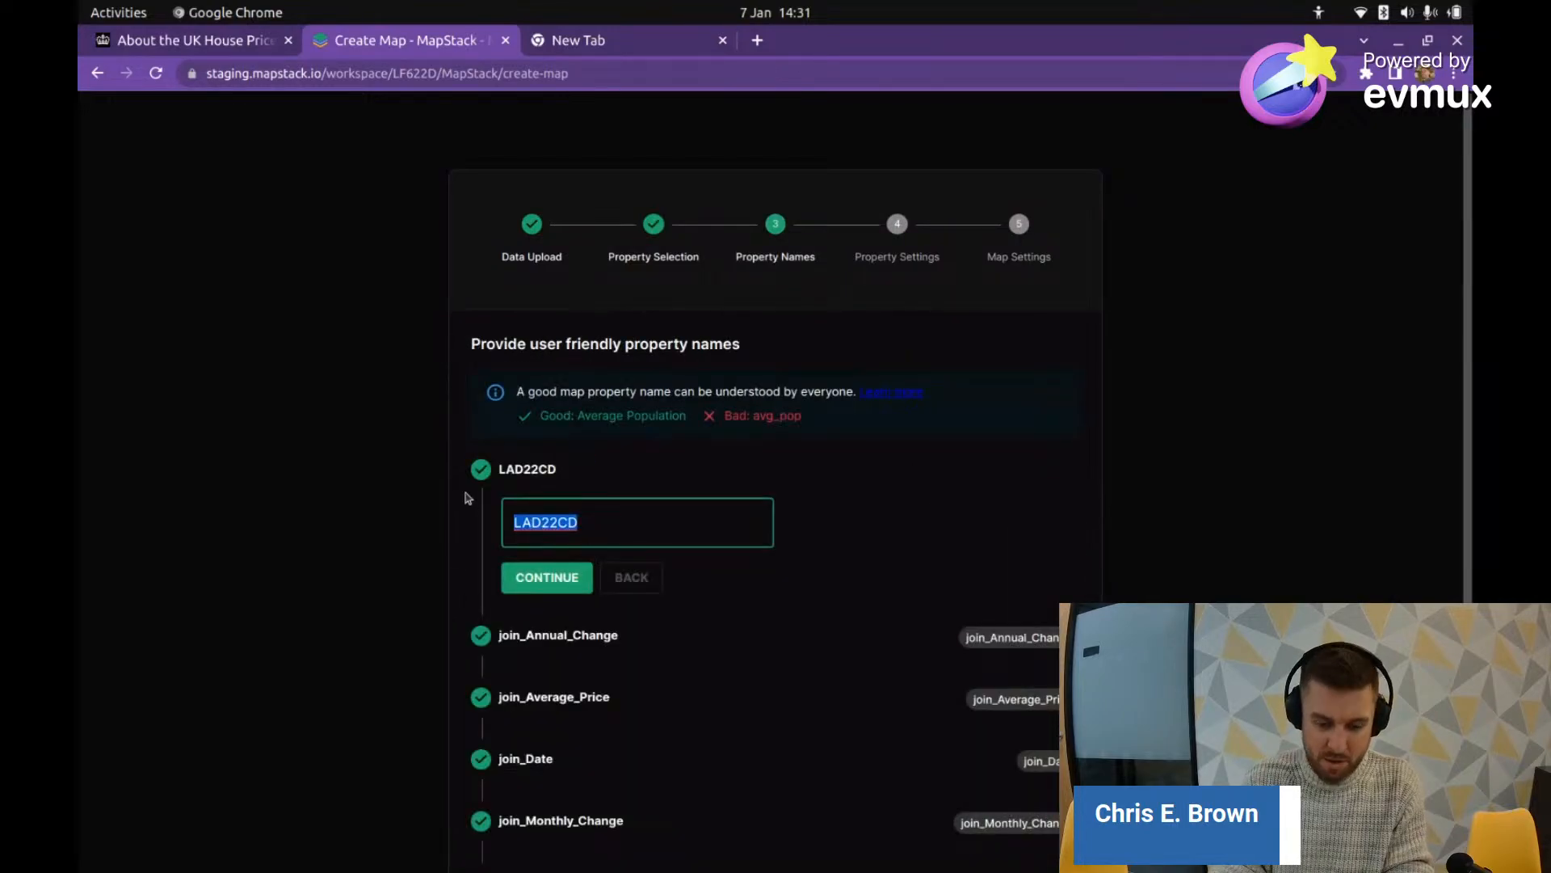
text(AR)
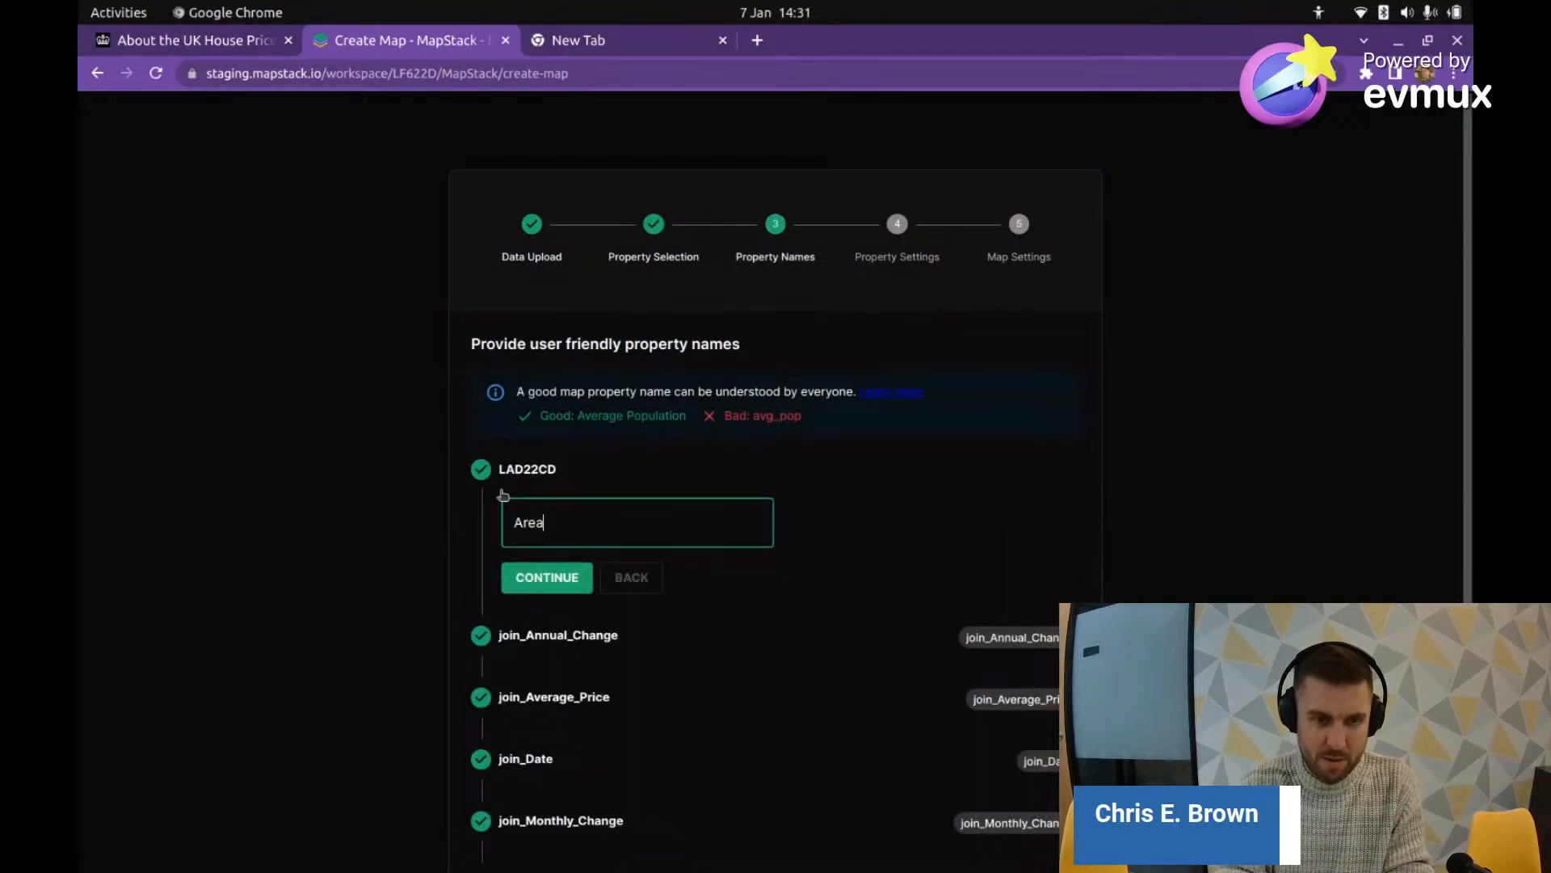
text(ea Code)
key(Return)
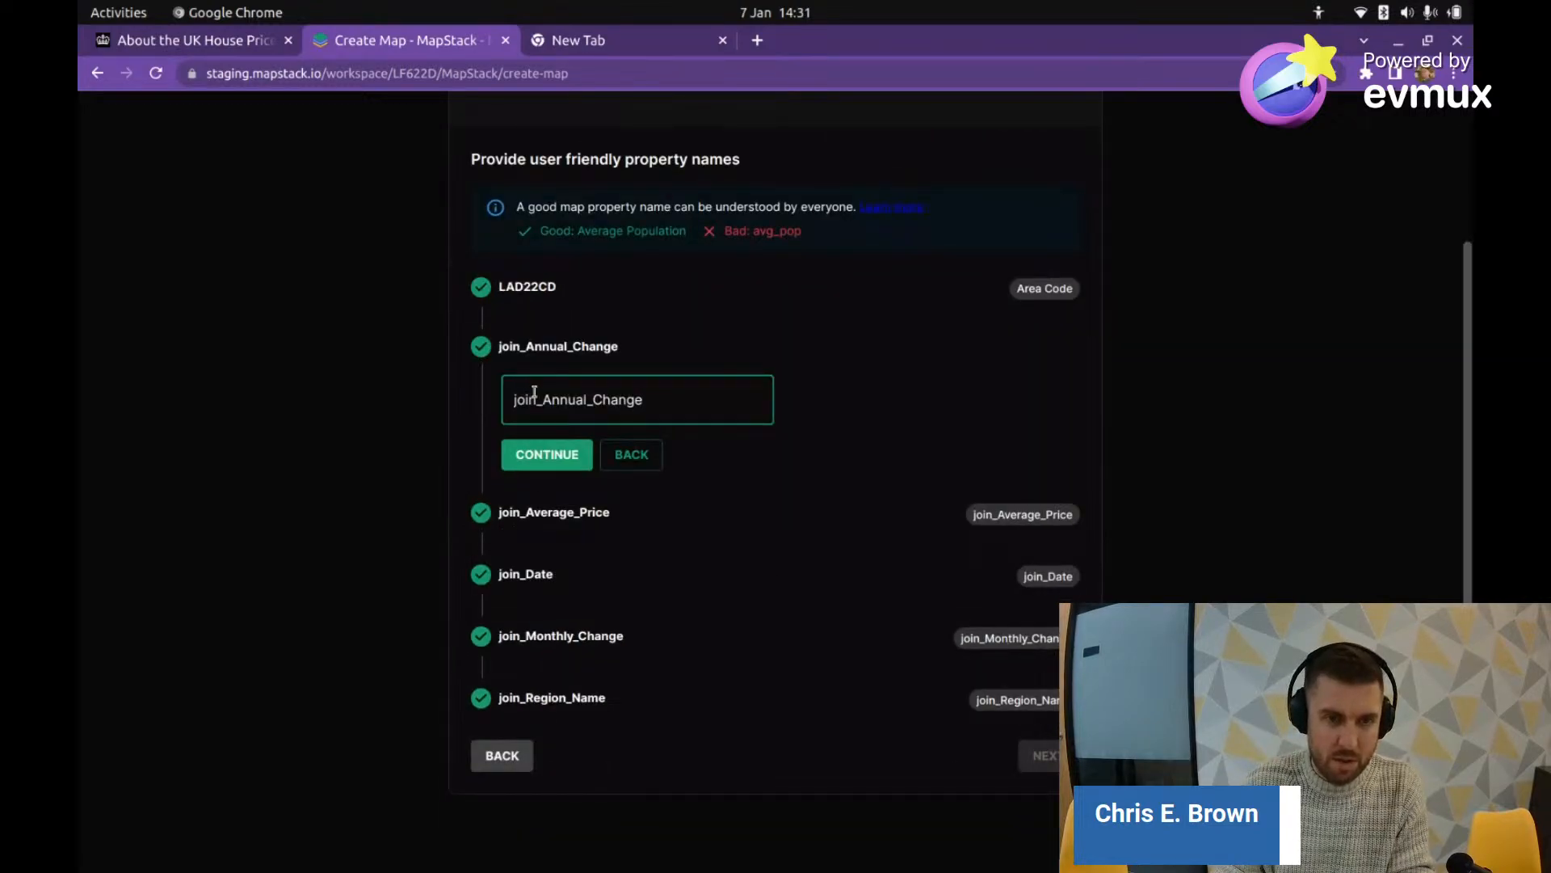
drag(543, 399, 495, 401)
key(BackSpace)
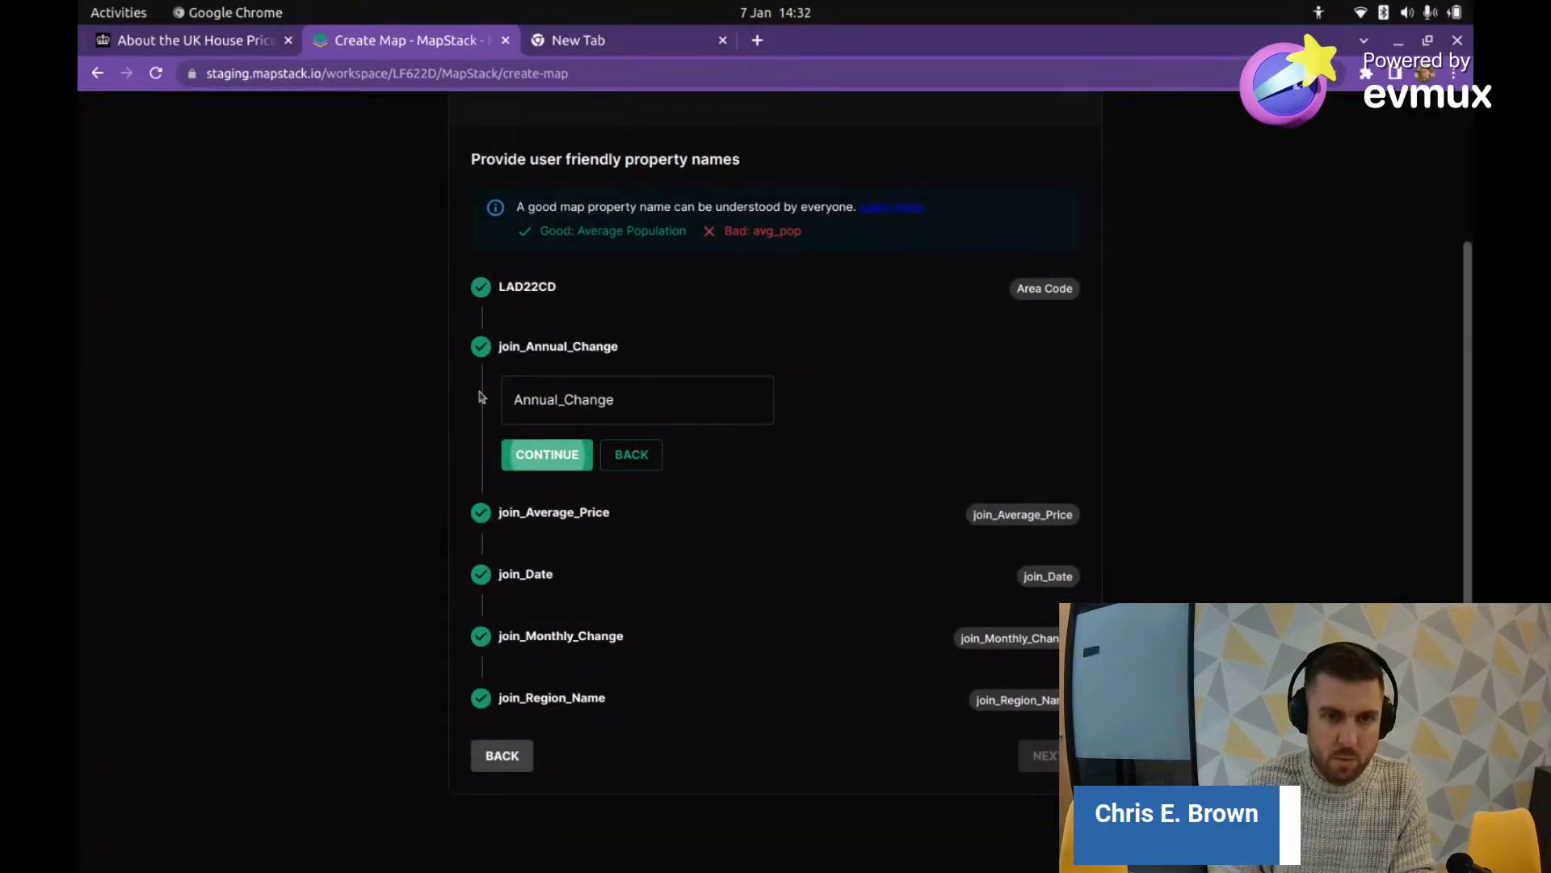
click(569, 402)
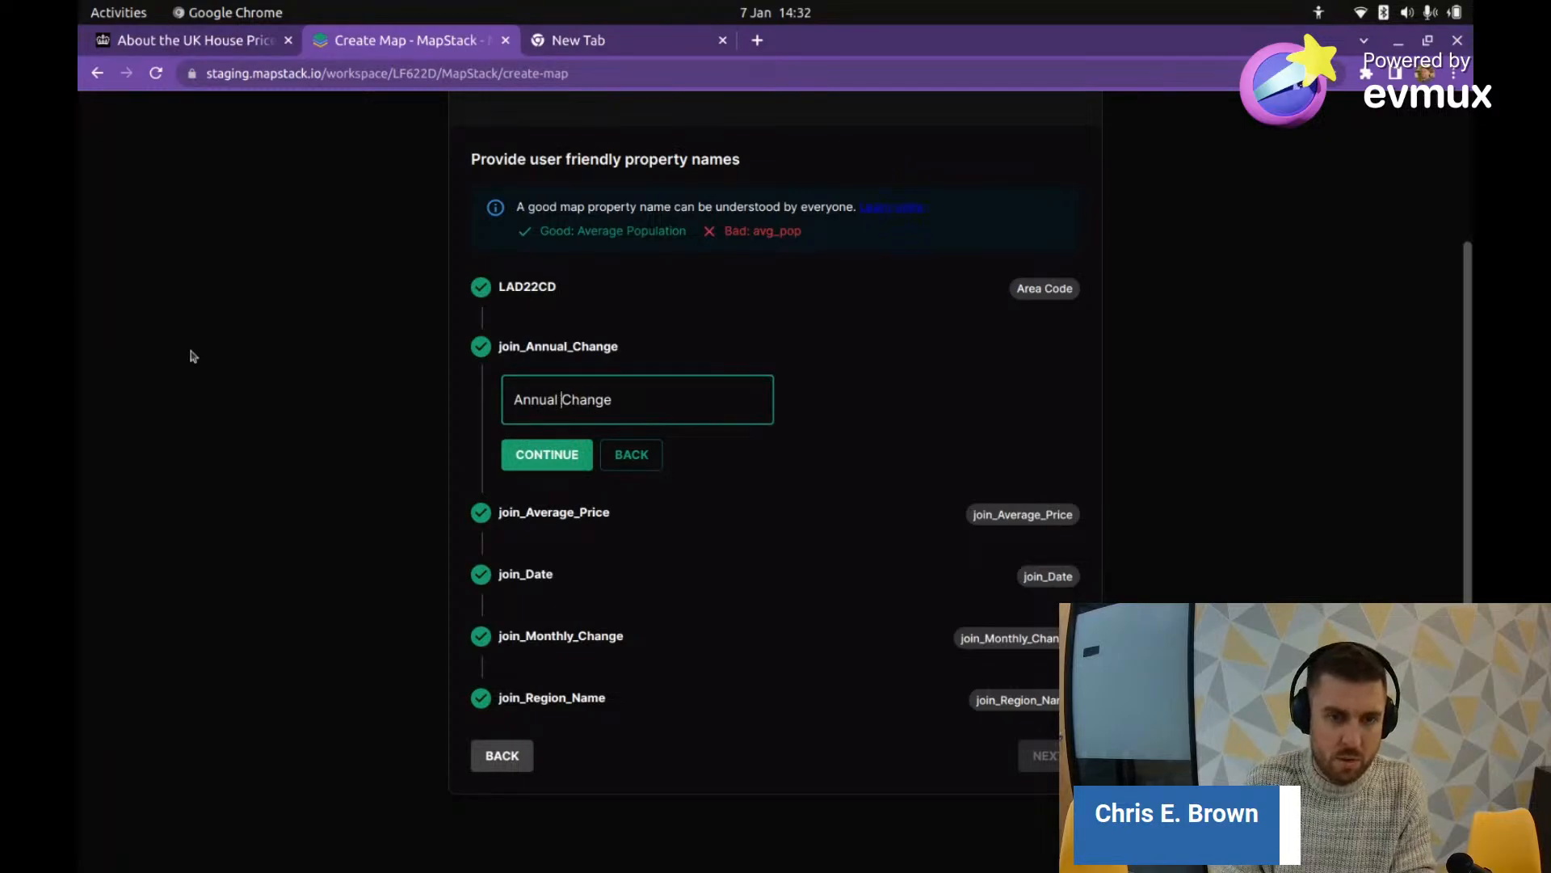
click(547, 468)
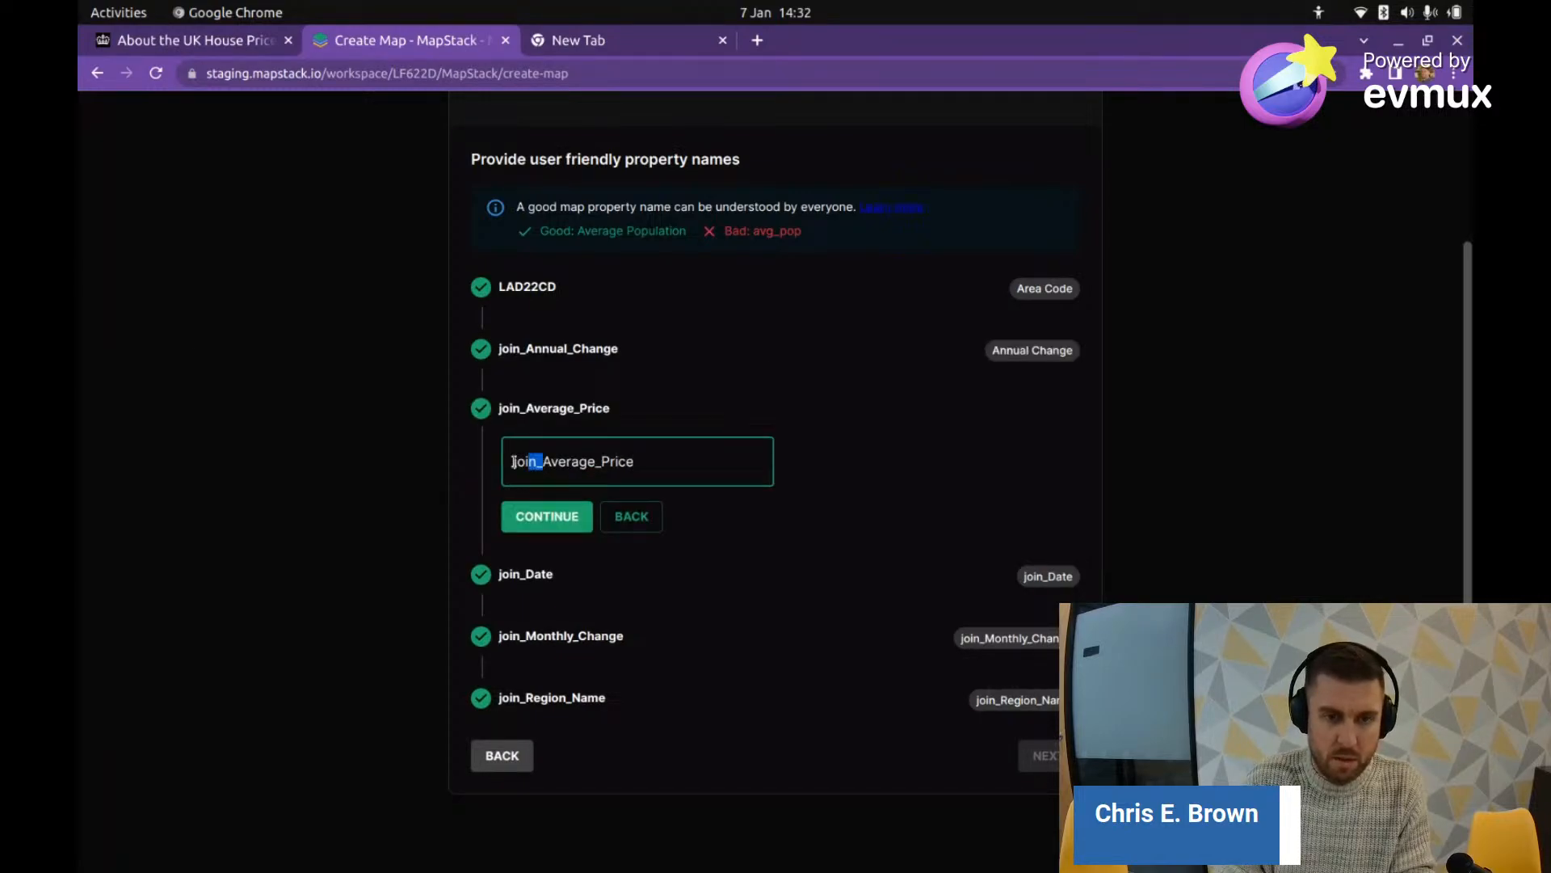
Step: Rename join_Average_Price and join_Date to Average Price and Date
drag(514, 461, 482, 457)
key(BackSpace)
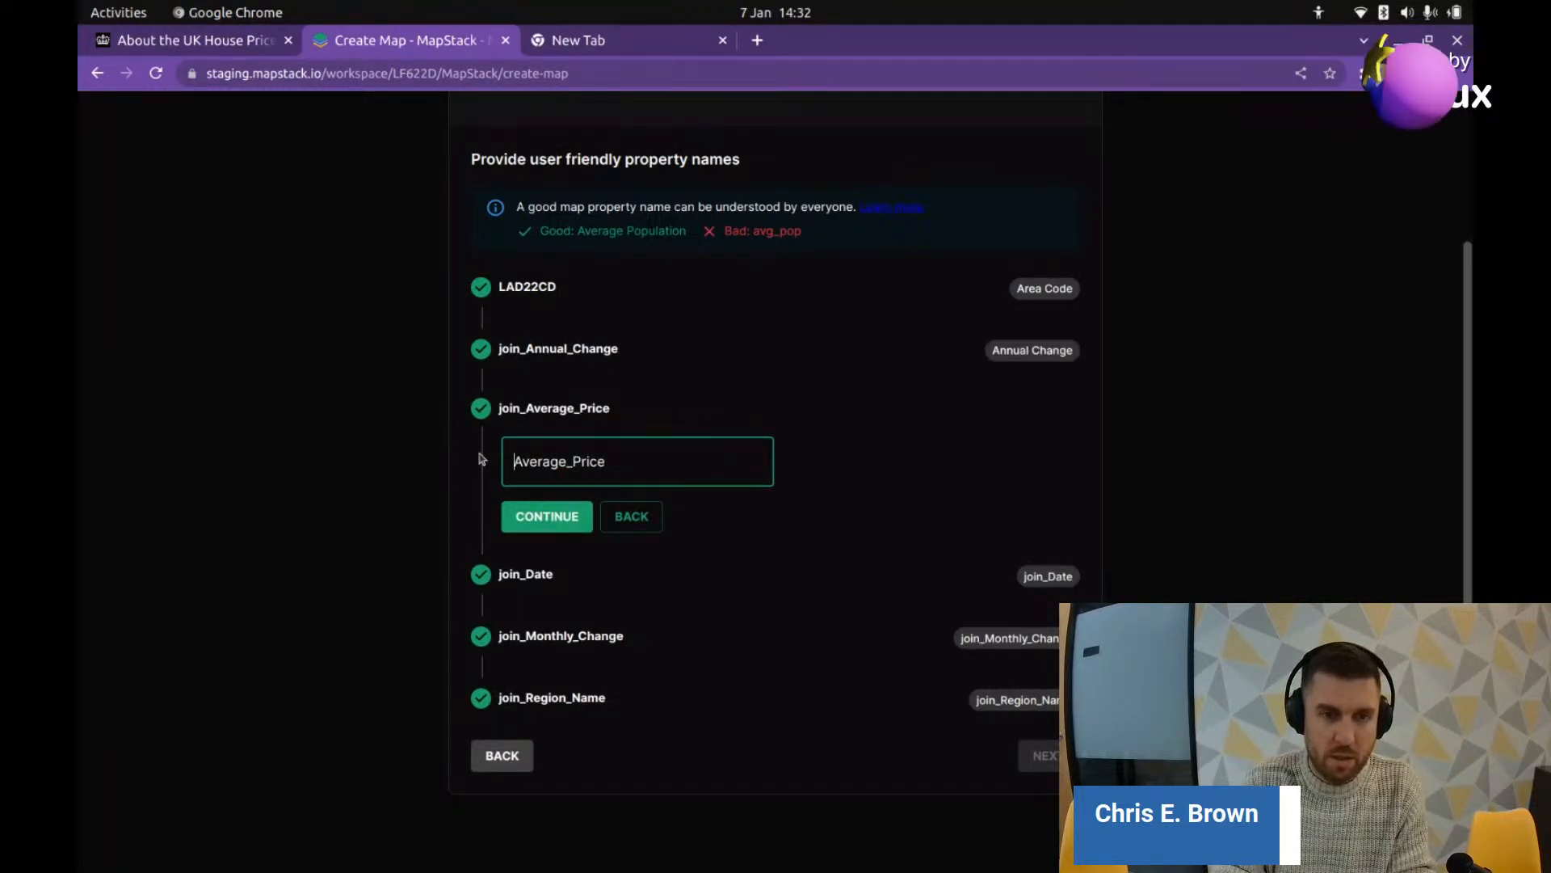
key(Right)
key(Right)
key(BackSpace)
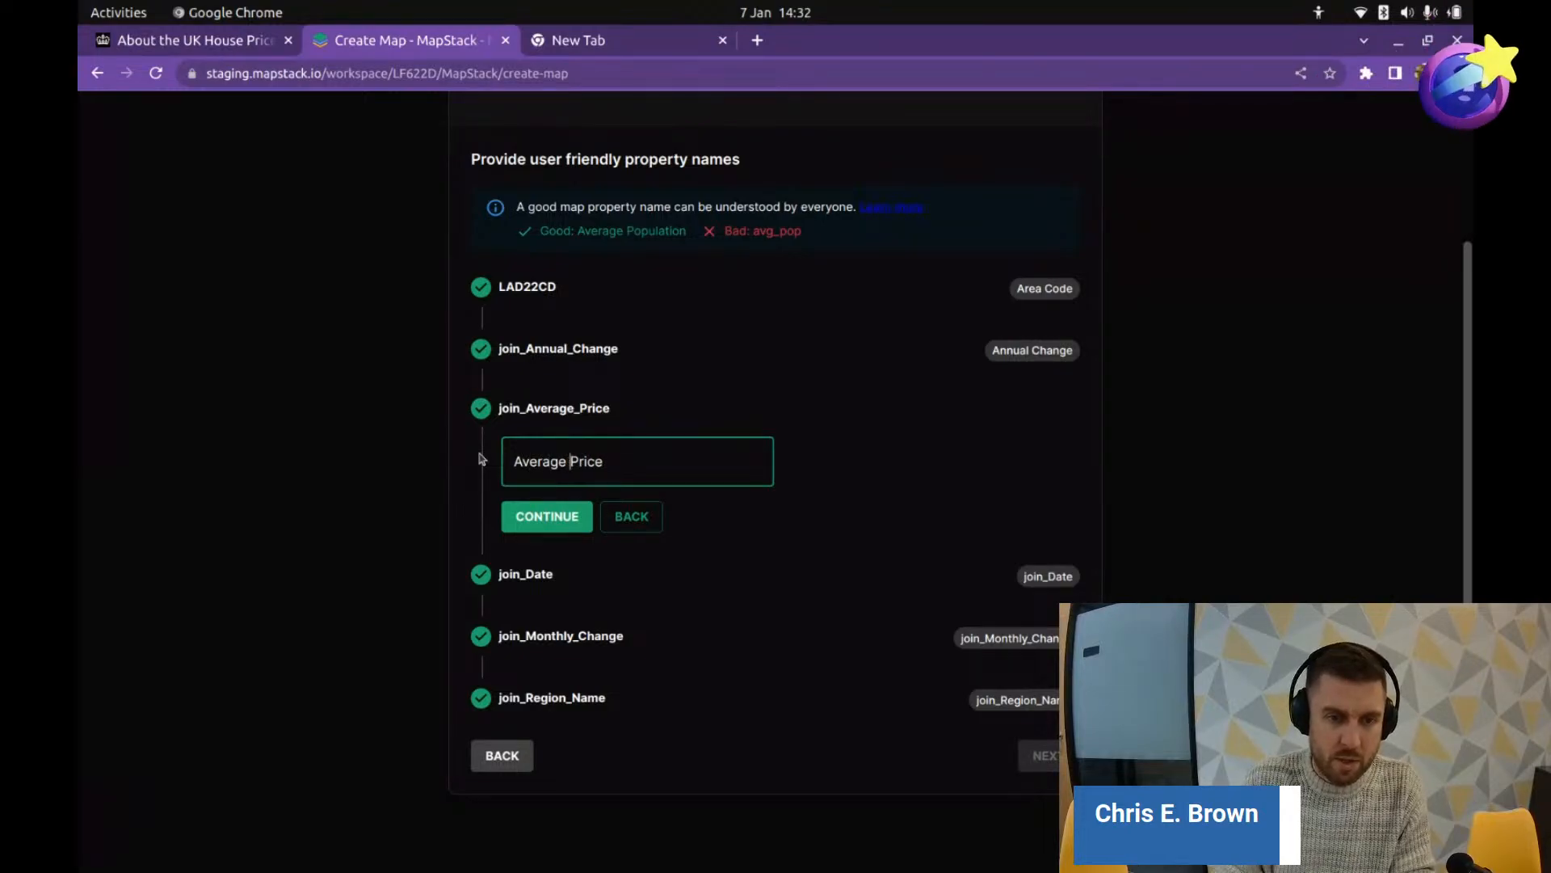
click(547, 517)
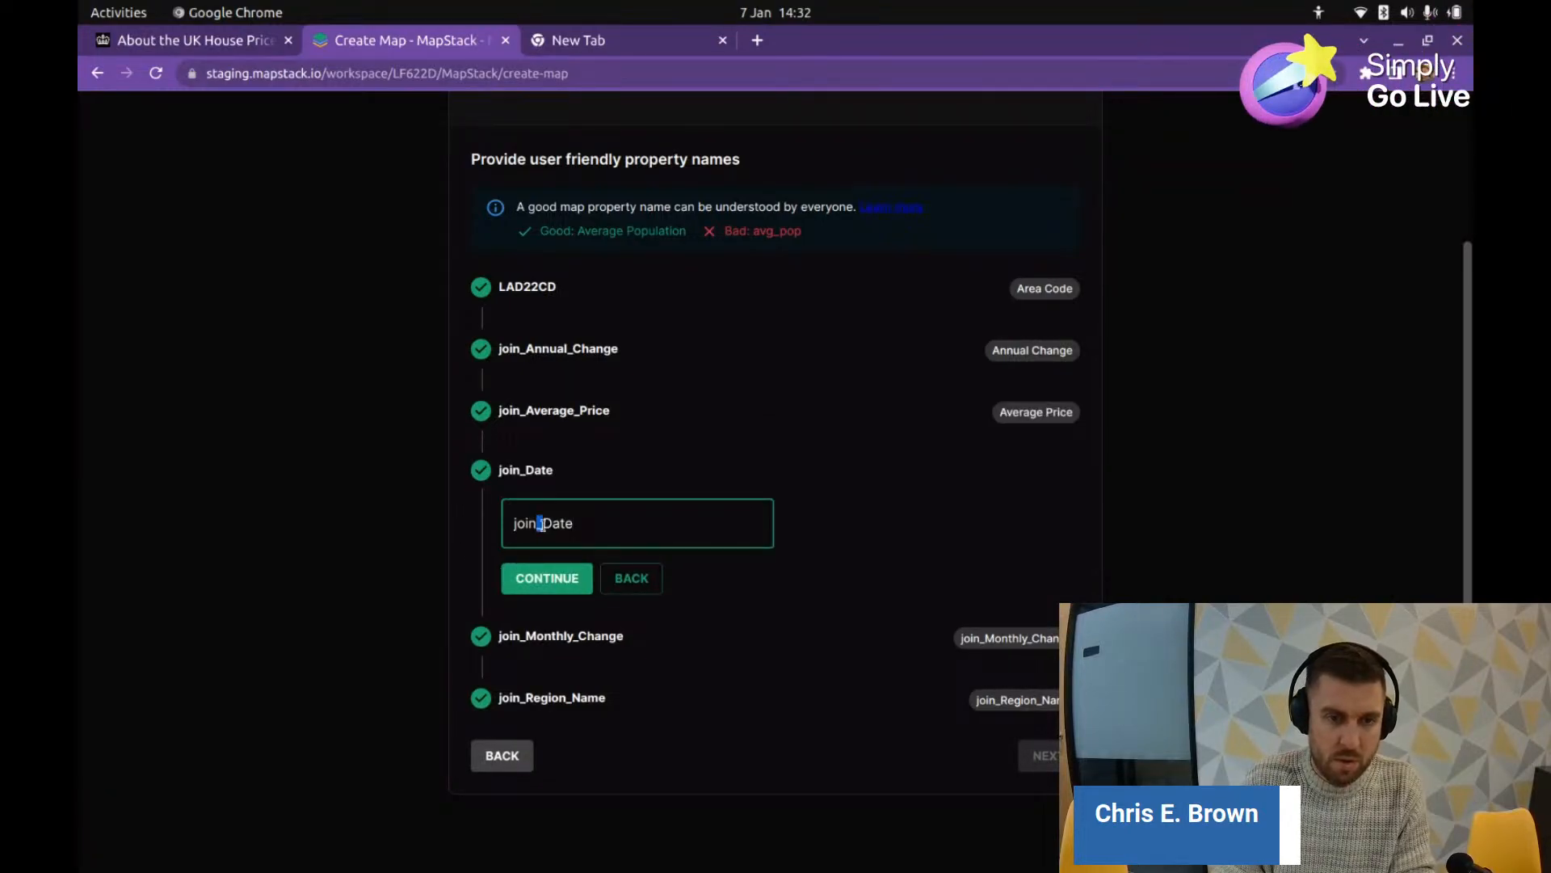
drag(541, 525, 483, 511)
key(BackSpace)
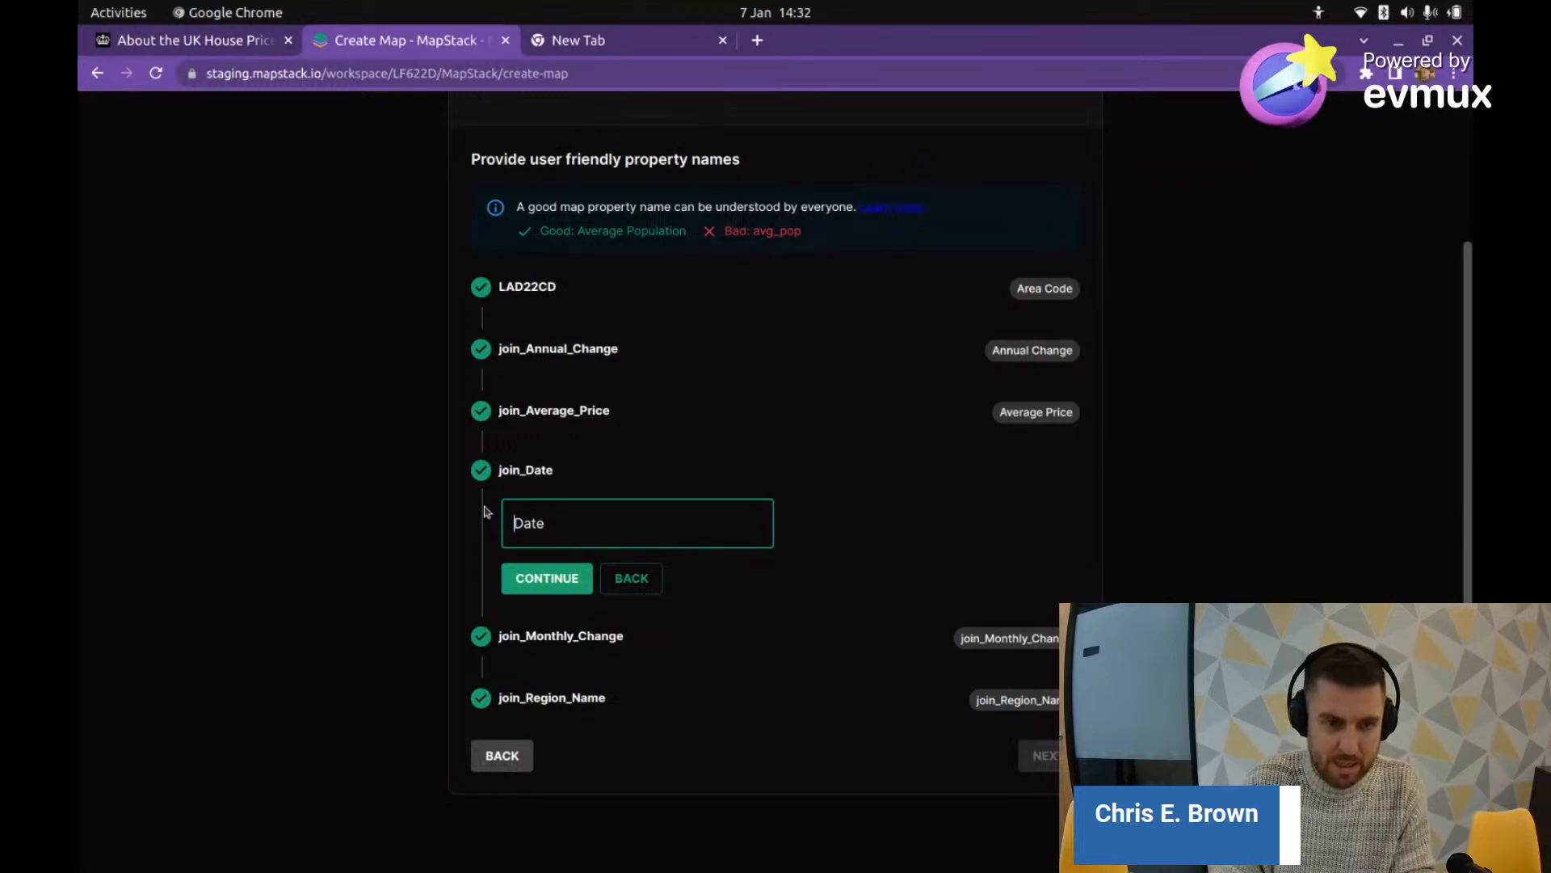
click(547, 578)
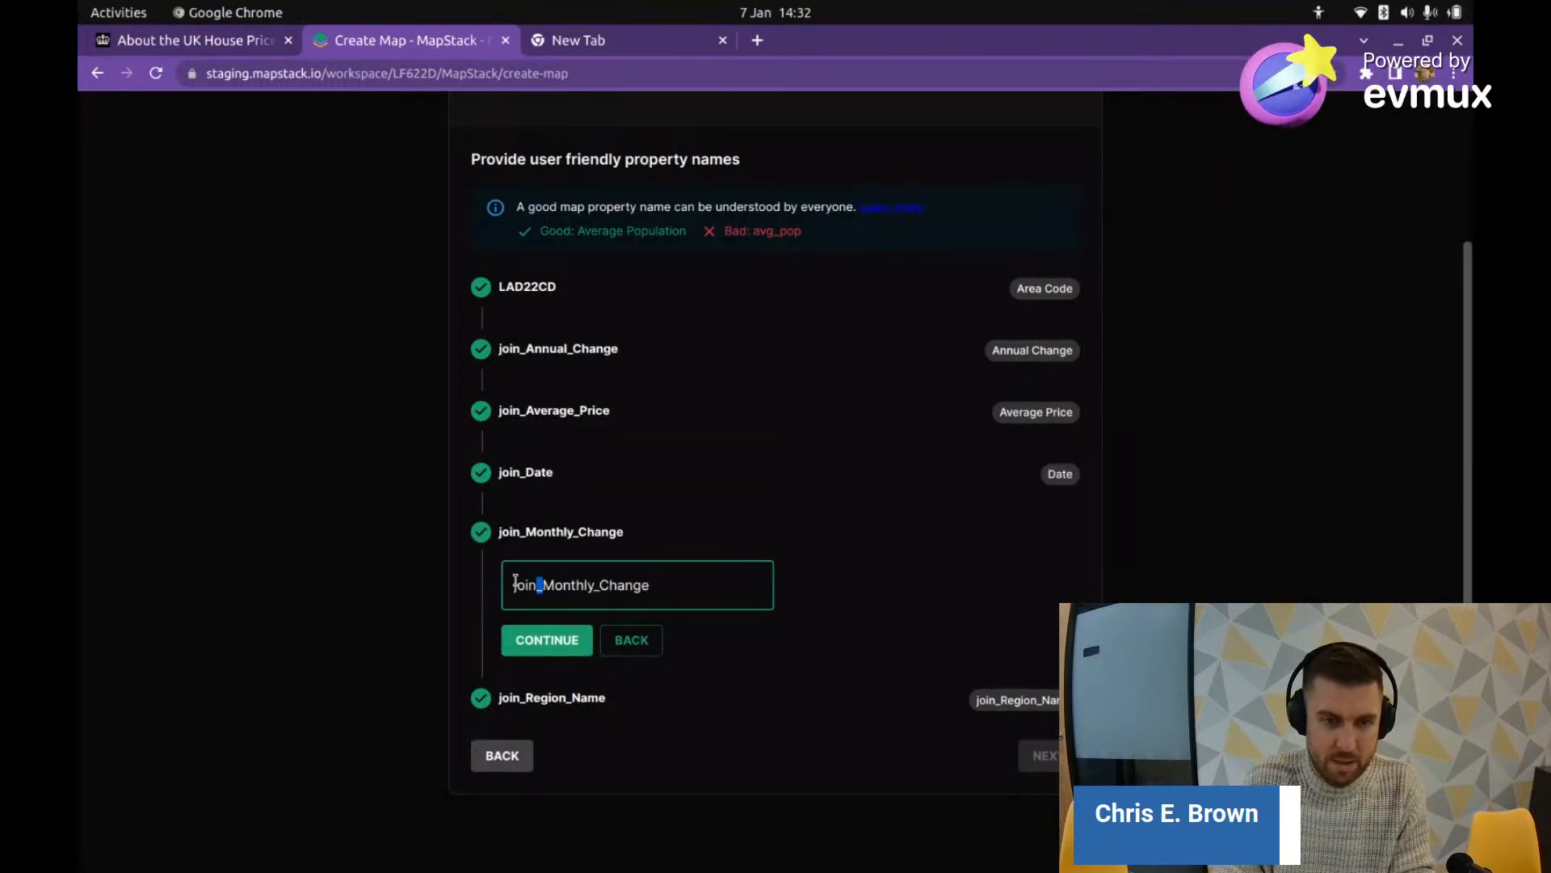
Step: Rename the last two properties to Monthly Change and Region Name, then proceed to Property Settings
drag(514, 581, 509, 588)
key(BackSpace)
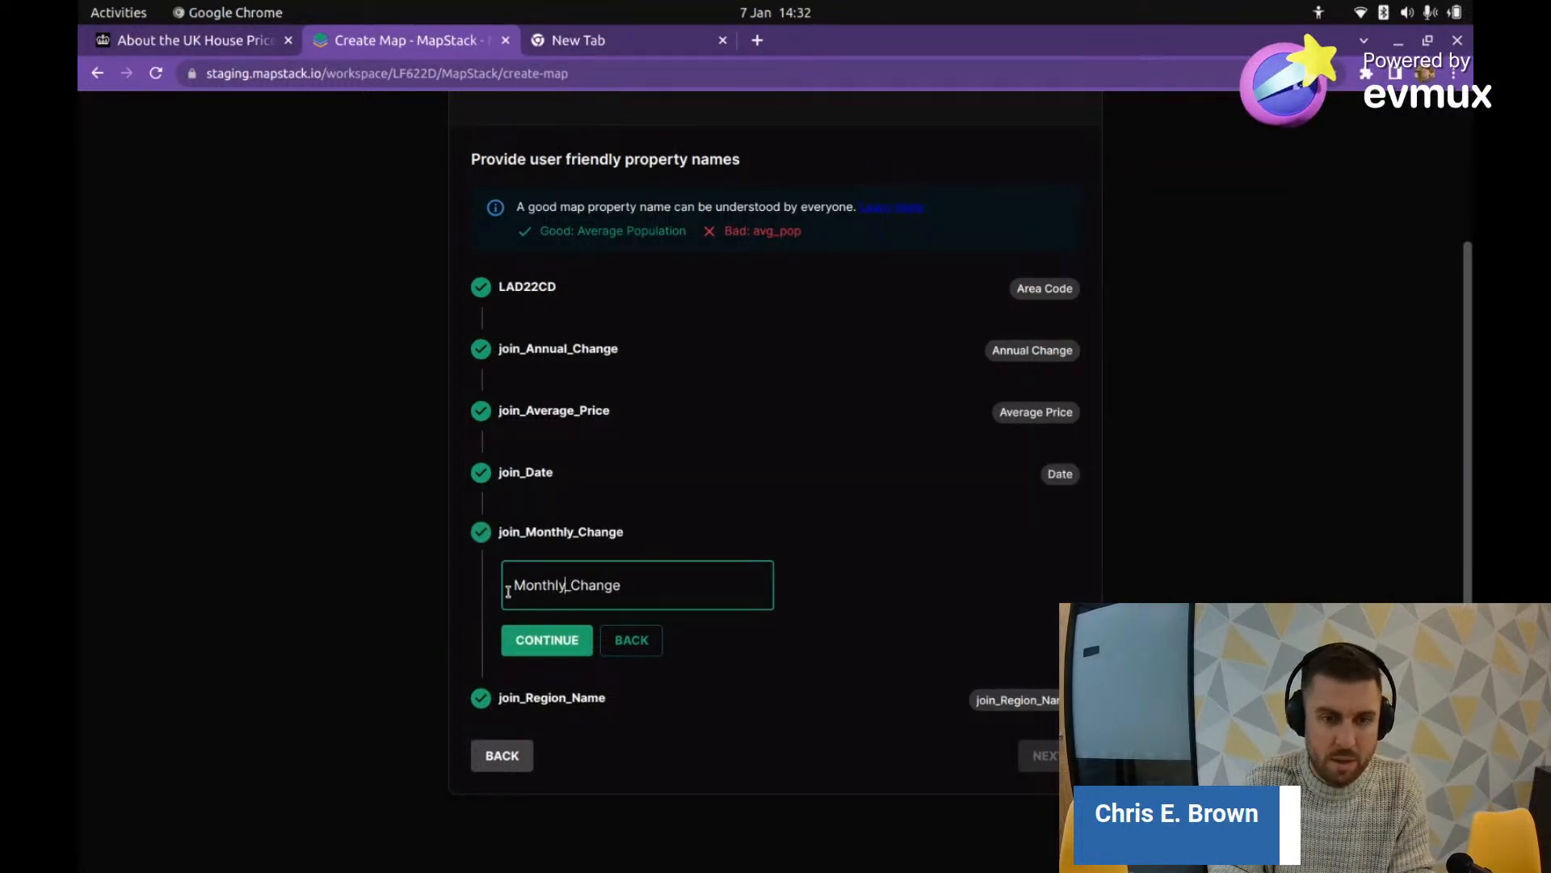
key(BackSpace)
key(Return)
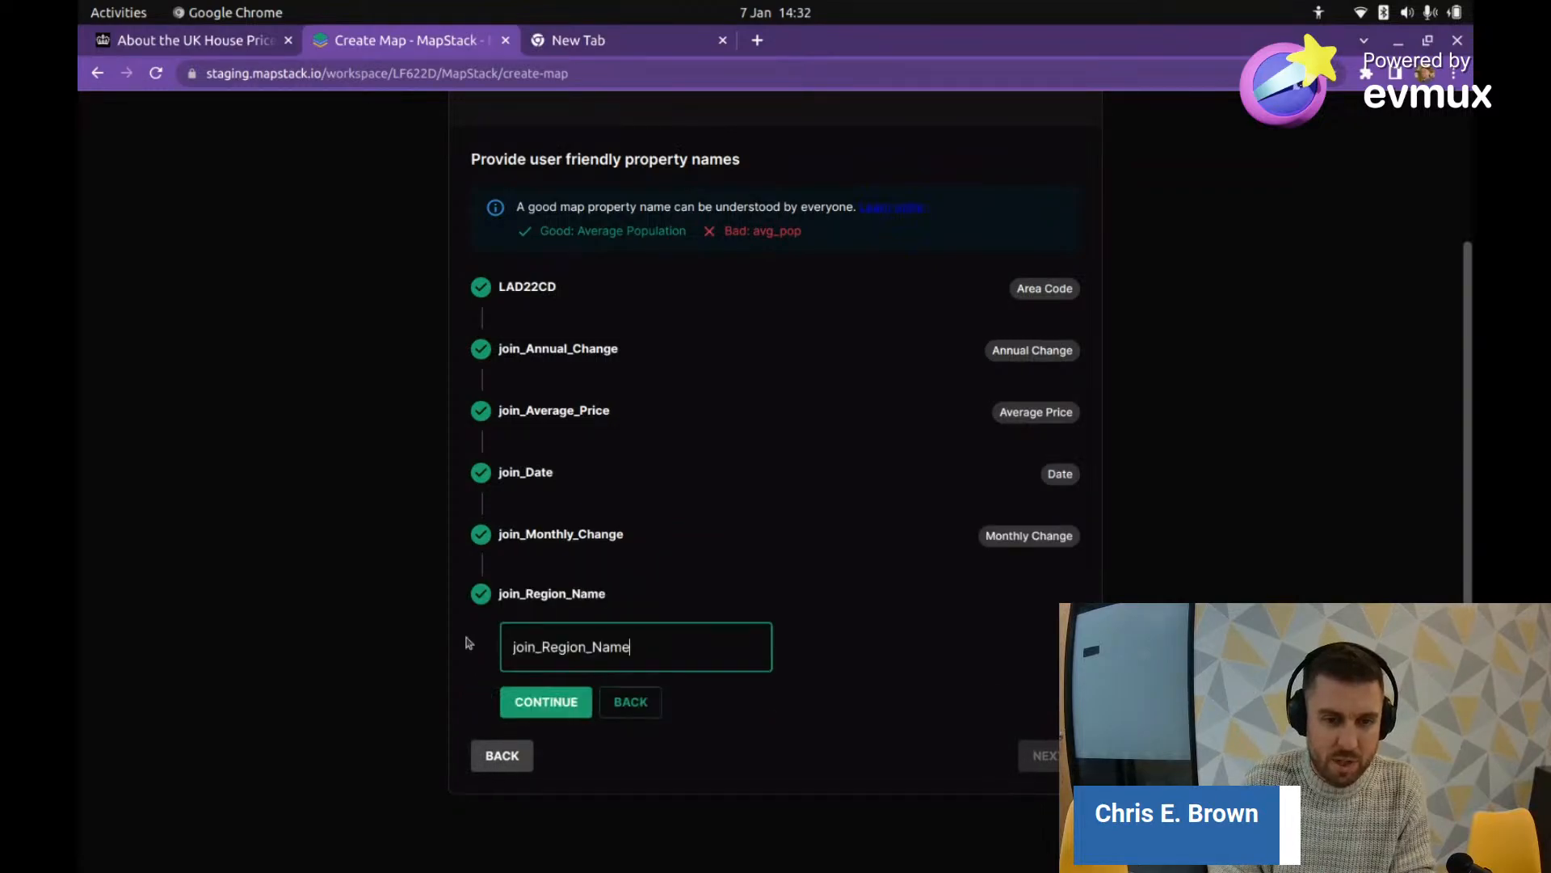
drag(546, 647, 463, 647)
key(BackSpace)
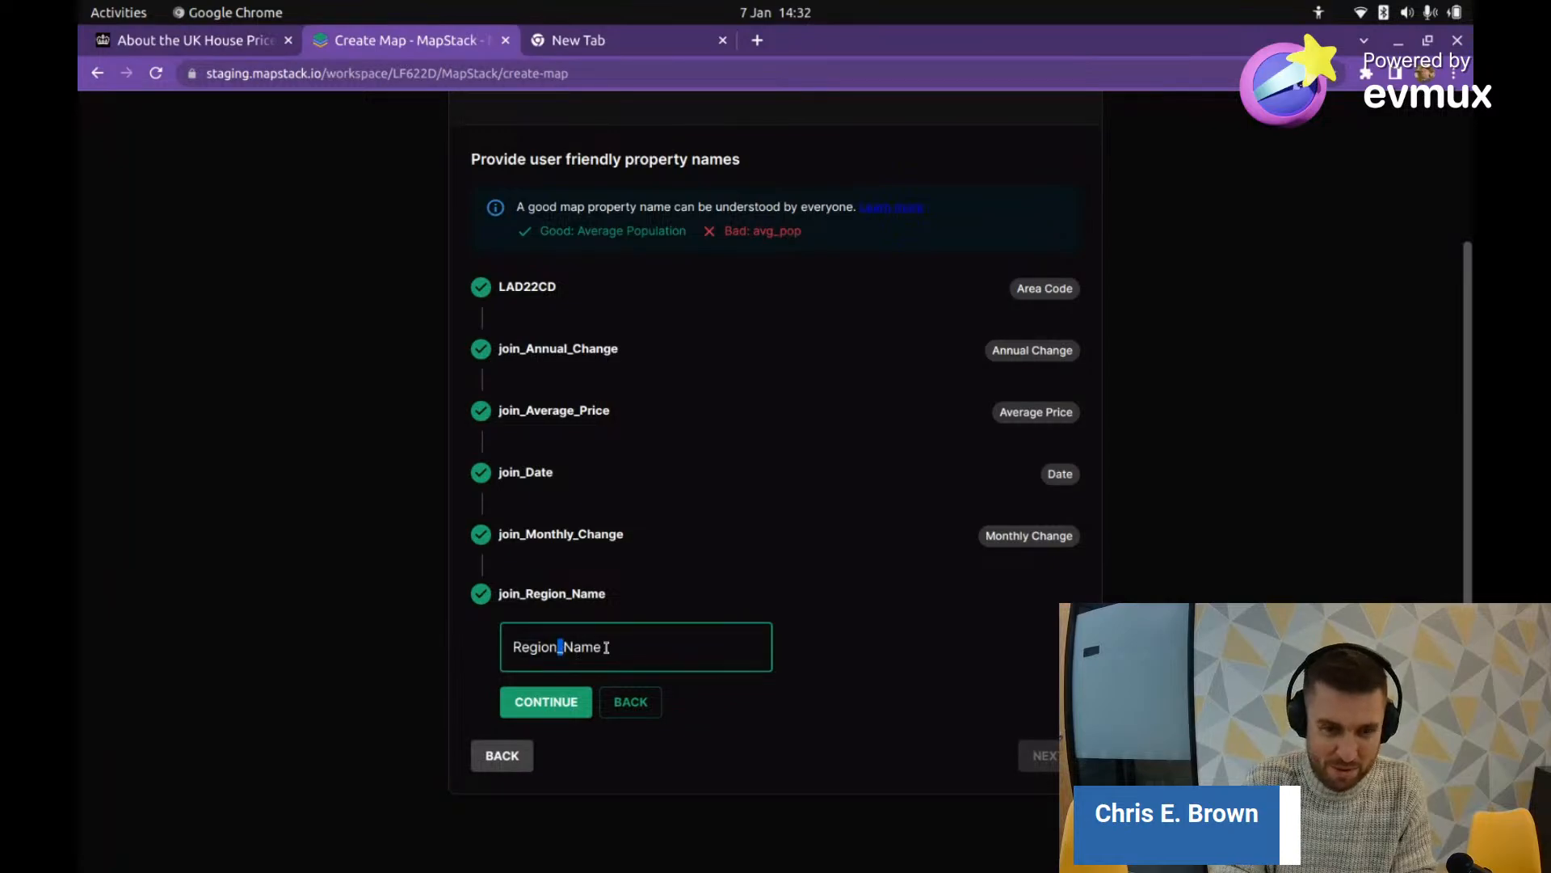
click(568, 711)
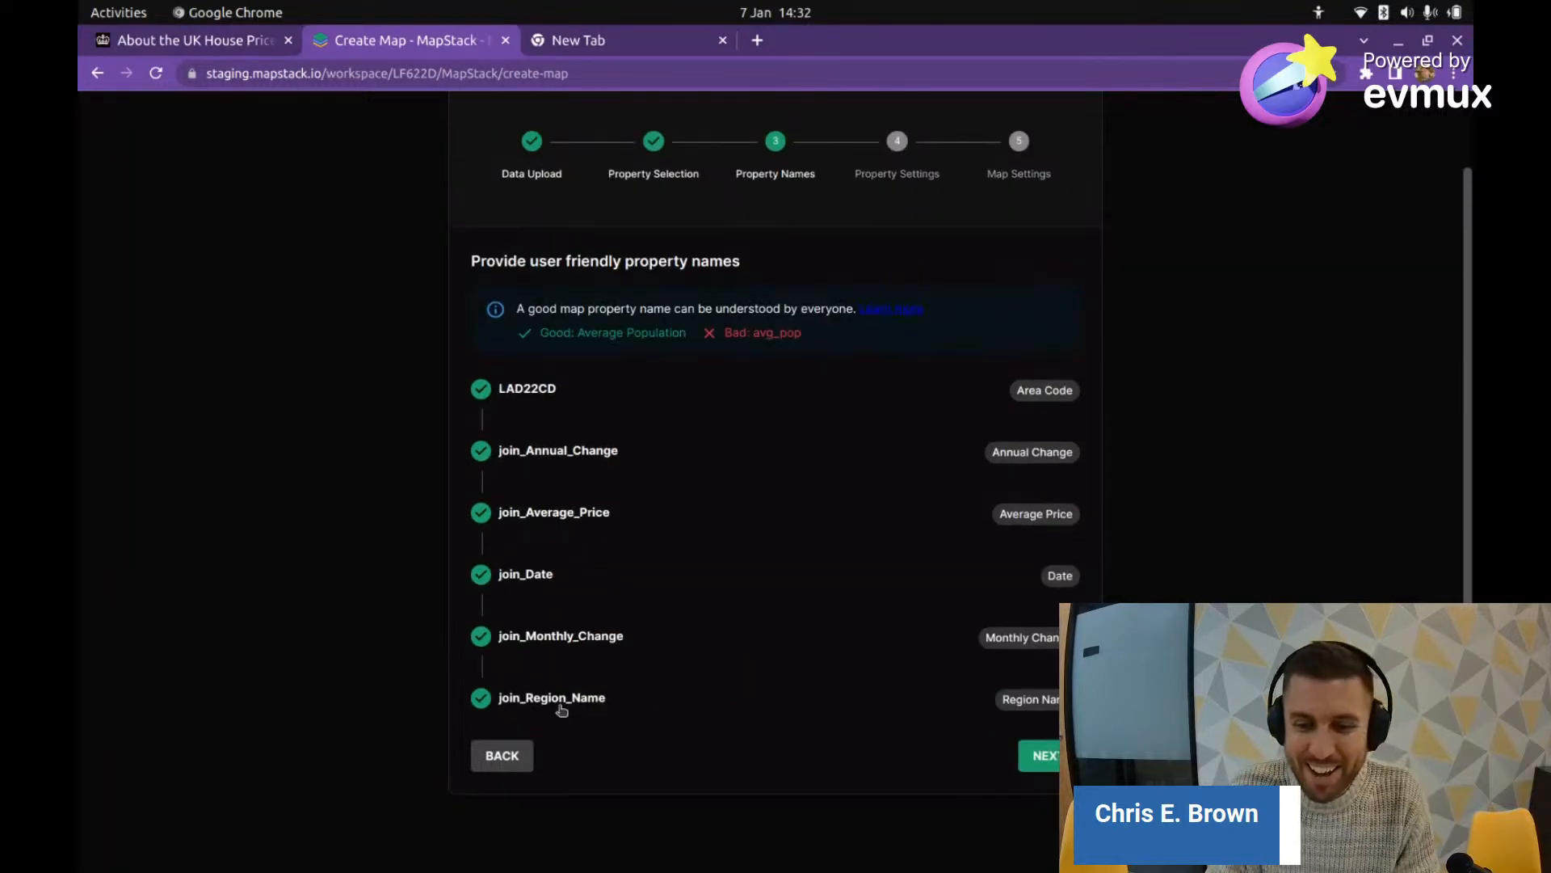
click(1038, 755)
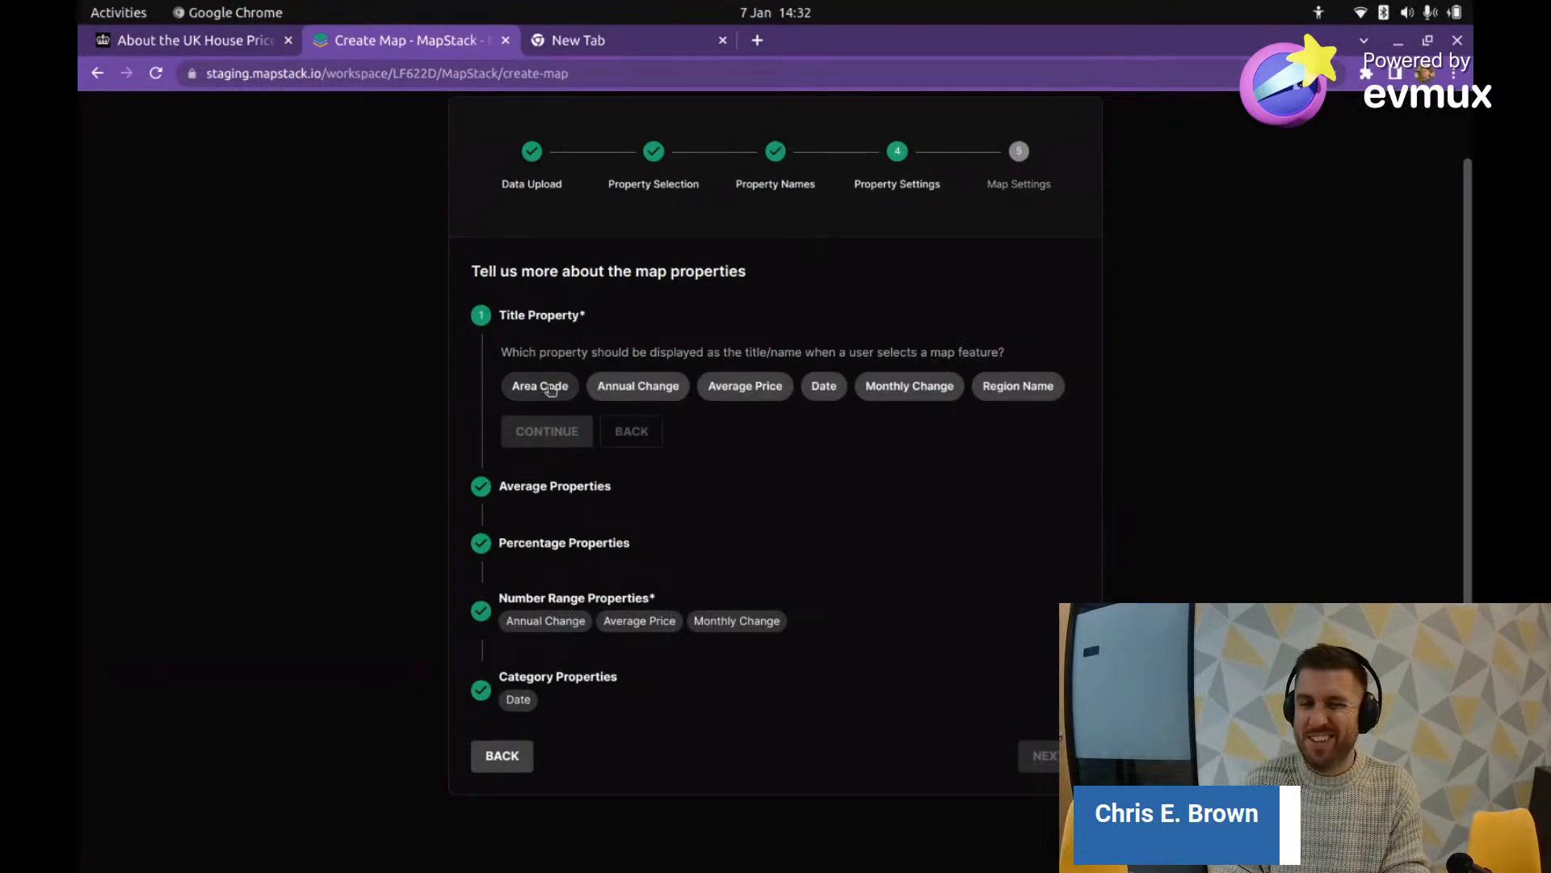
Step: Rename the Region Name property to Area Name so it can serve as the title
click(557, 388)
click(638, 386)
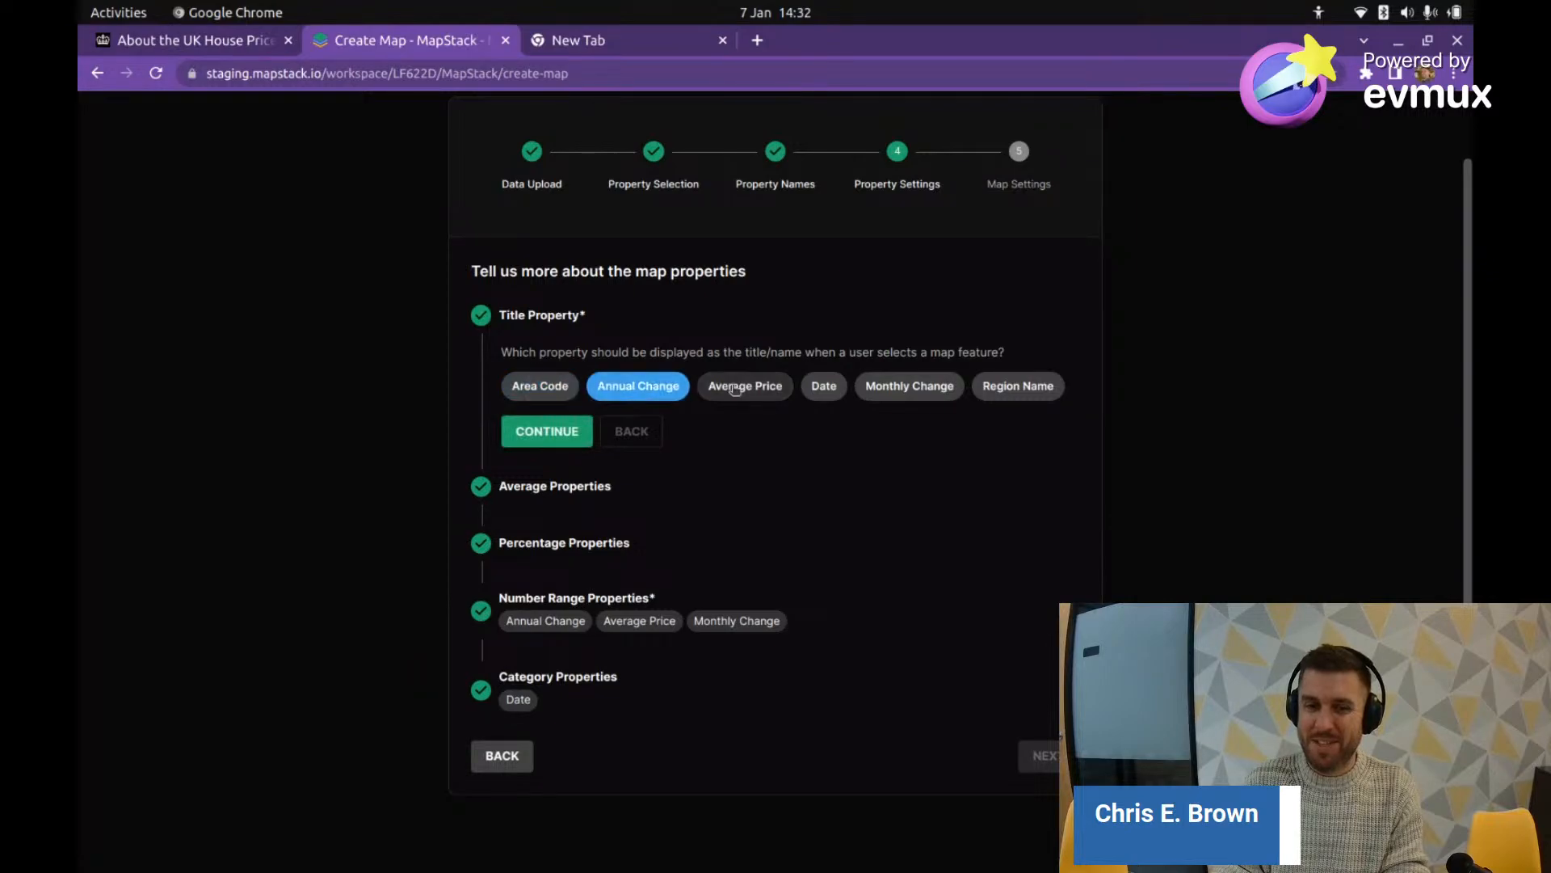
click(744, 386)
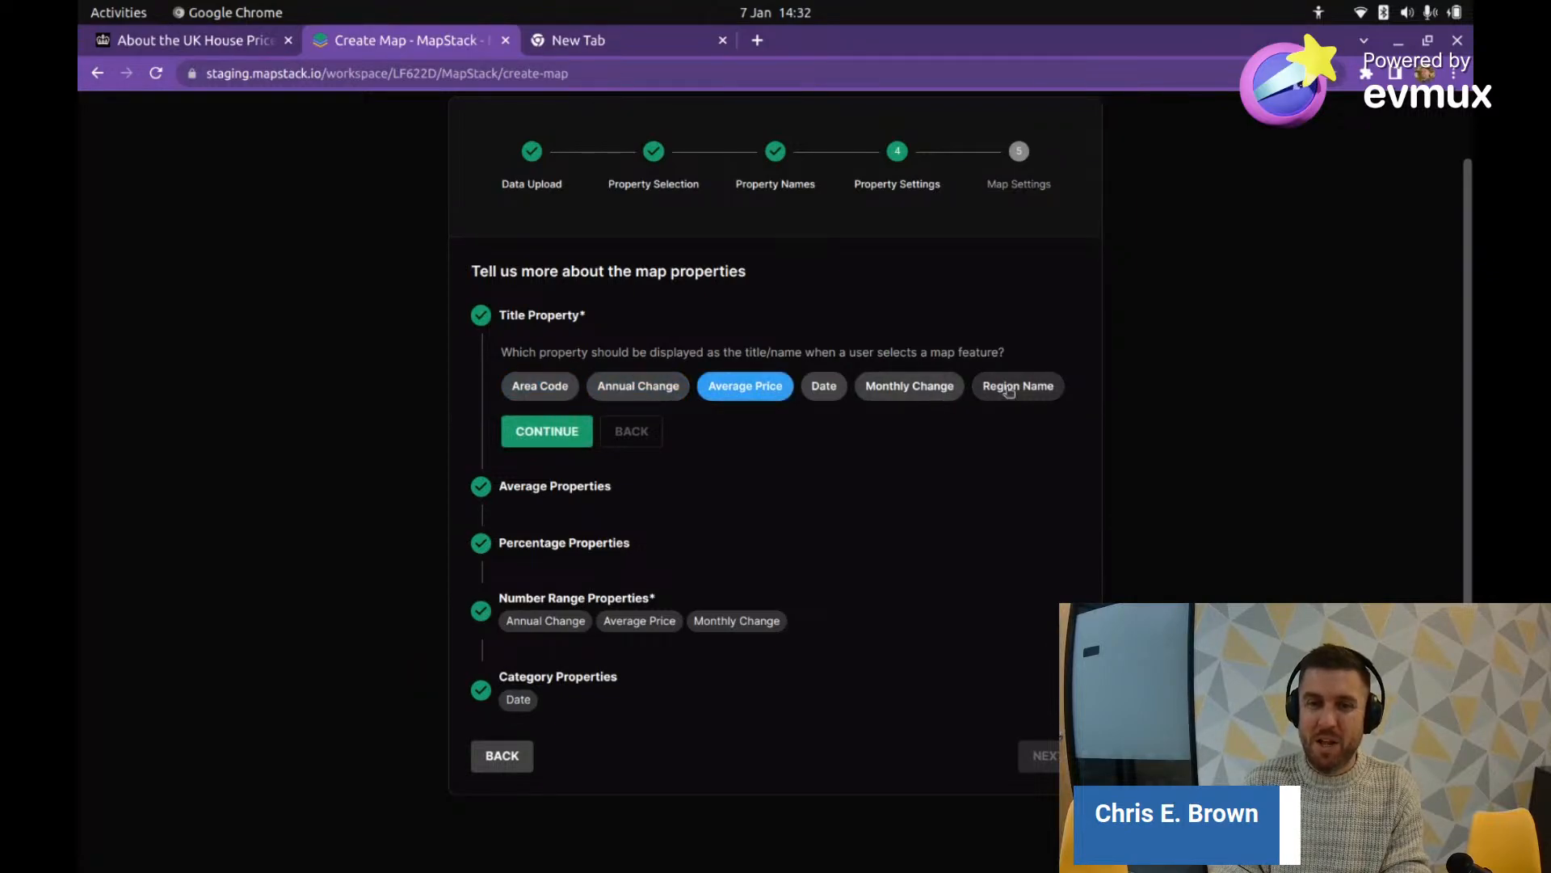
click(1002, 388)
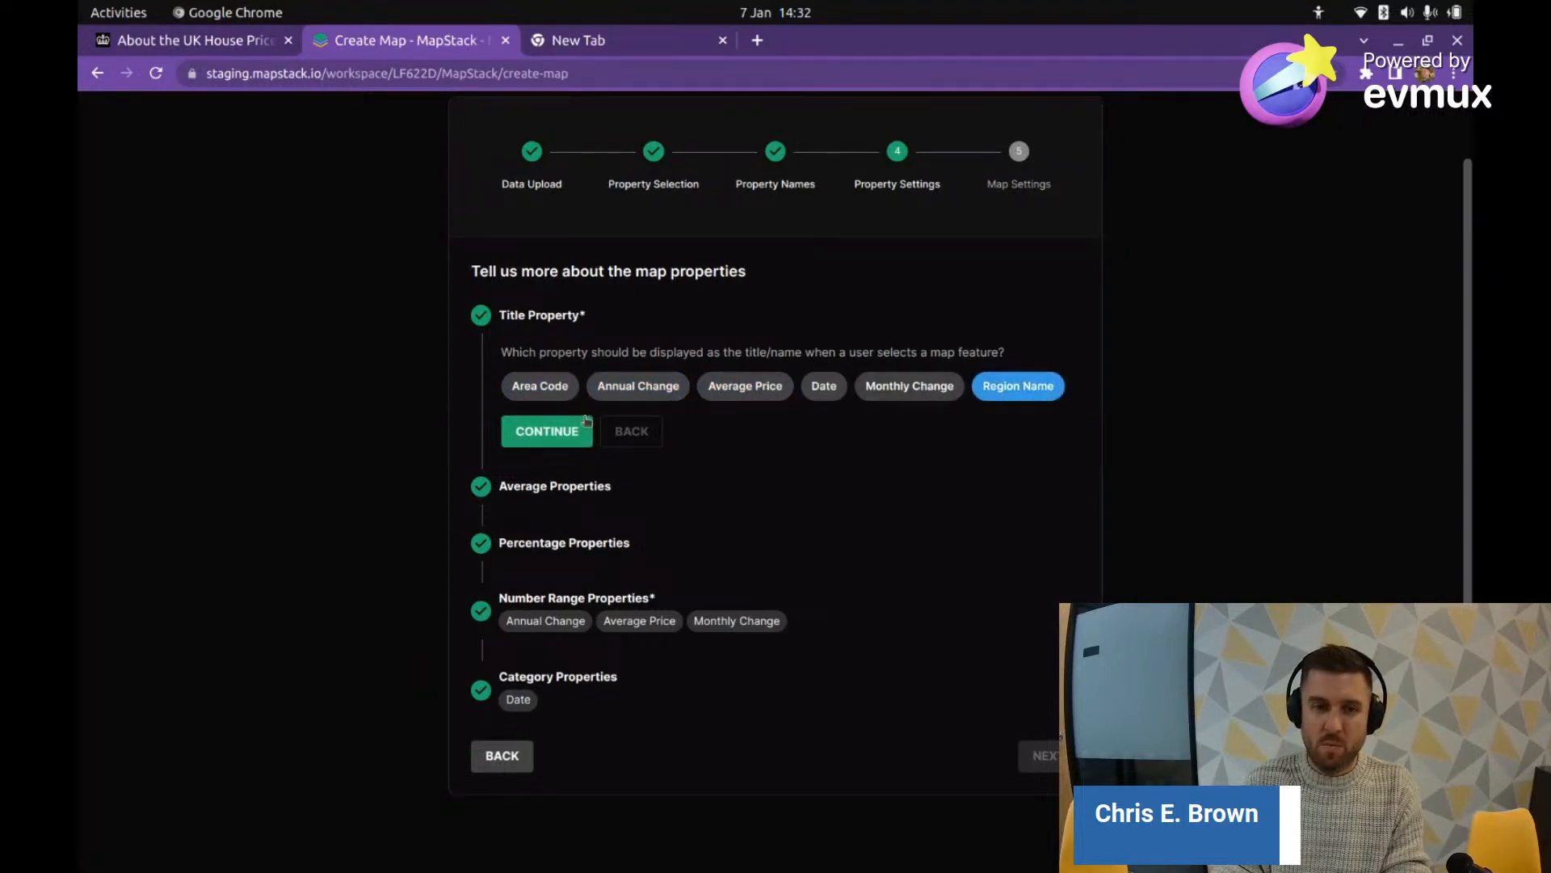
click(502, 757)
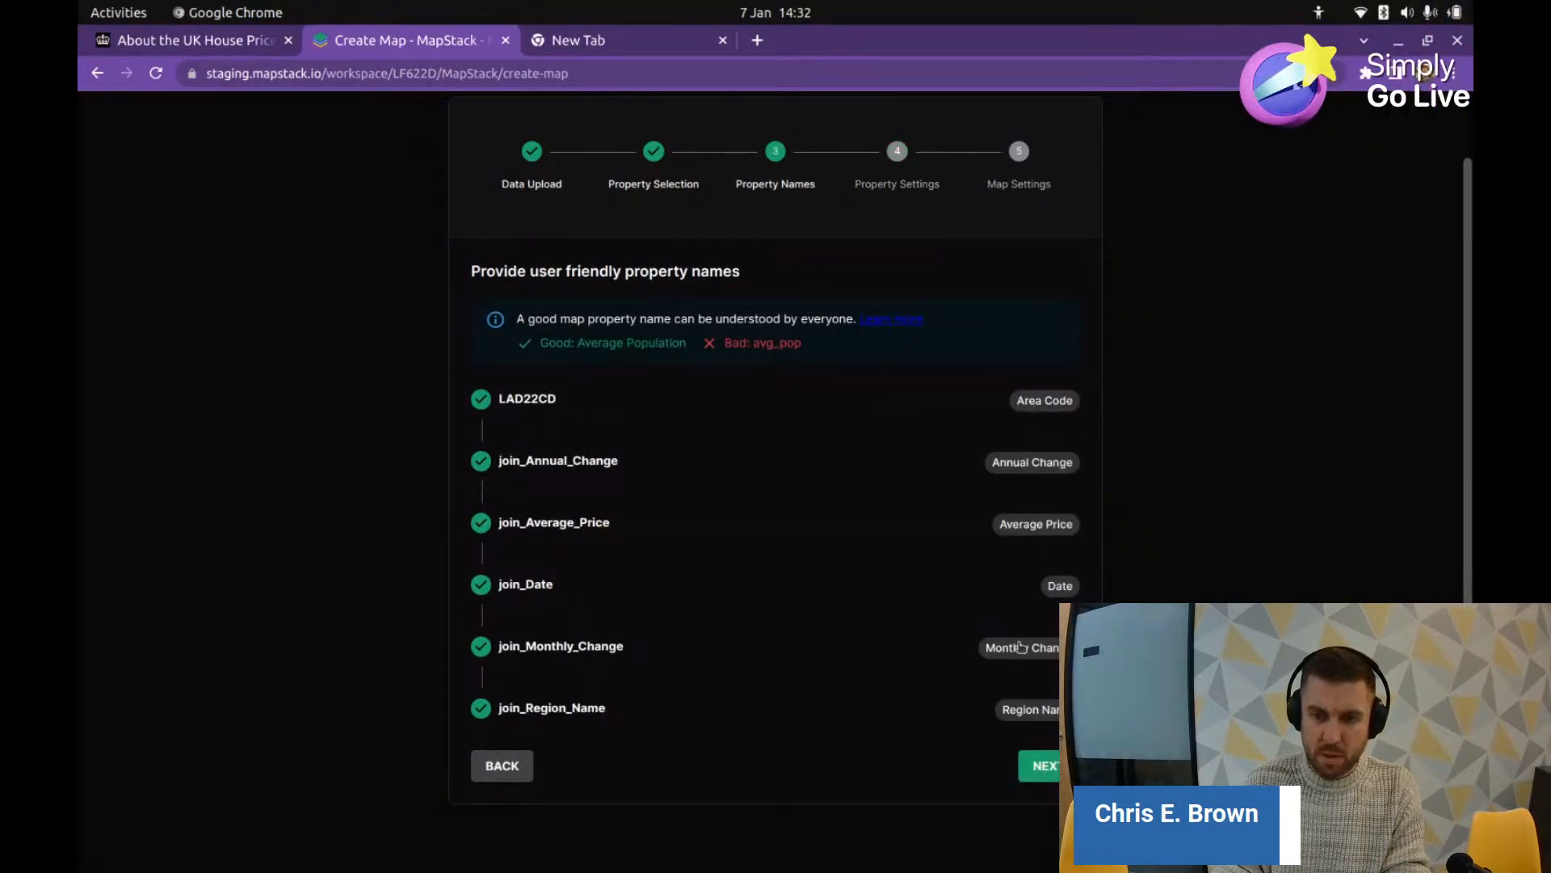
click(1024, 711)
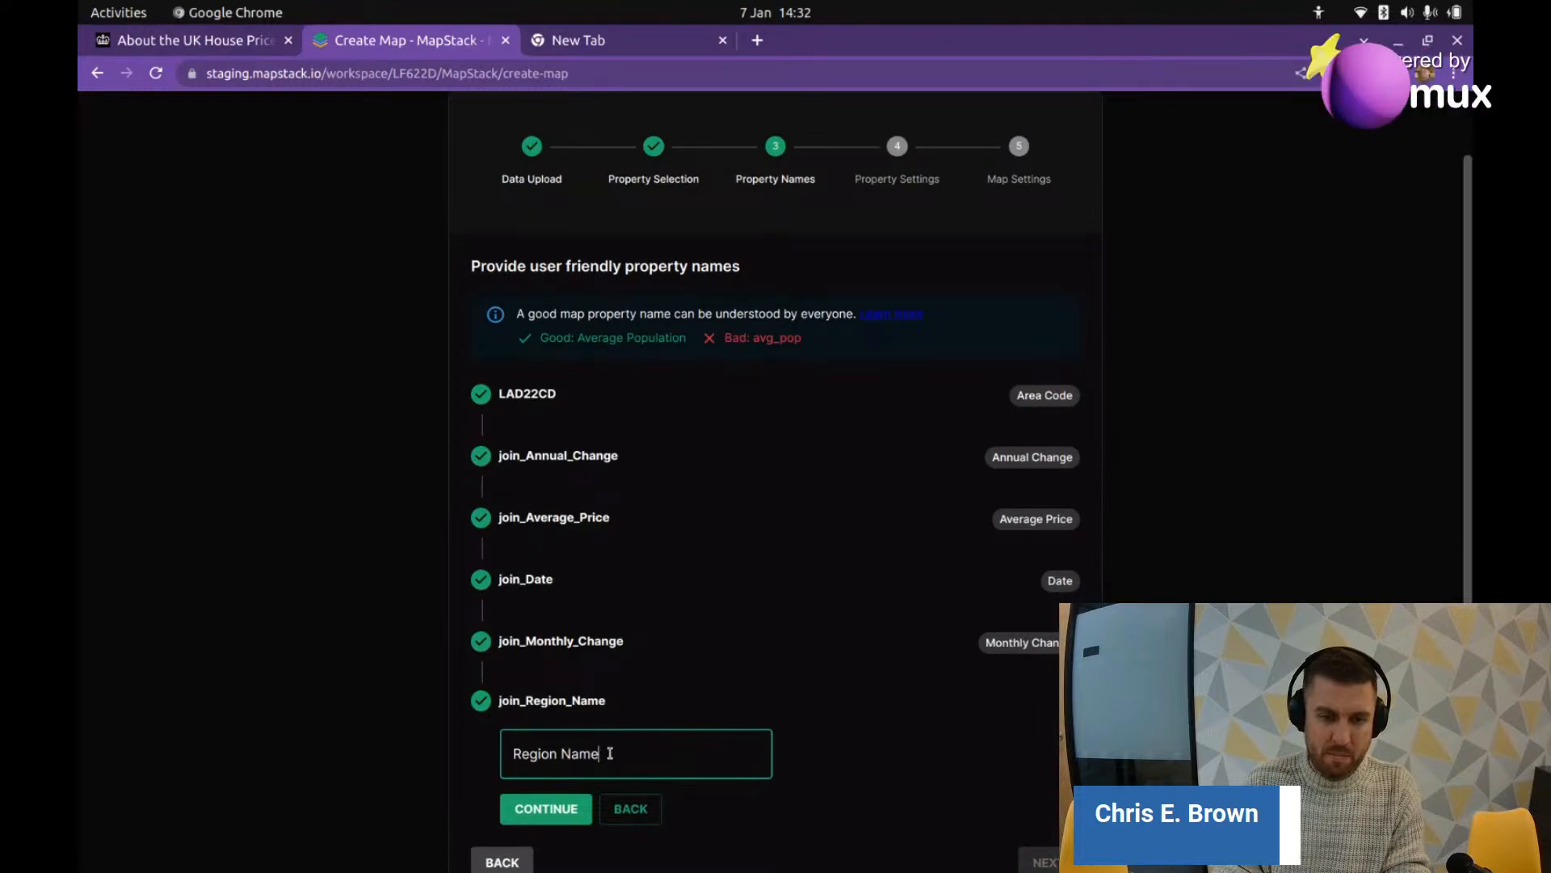
key(ctrl+a)
text(Area )
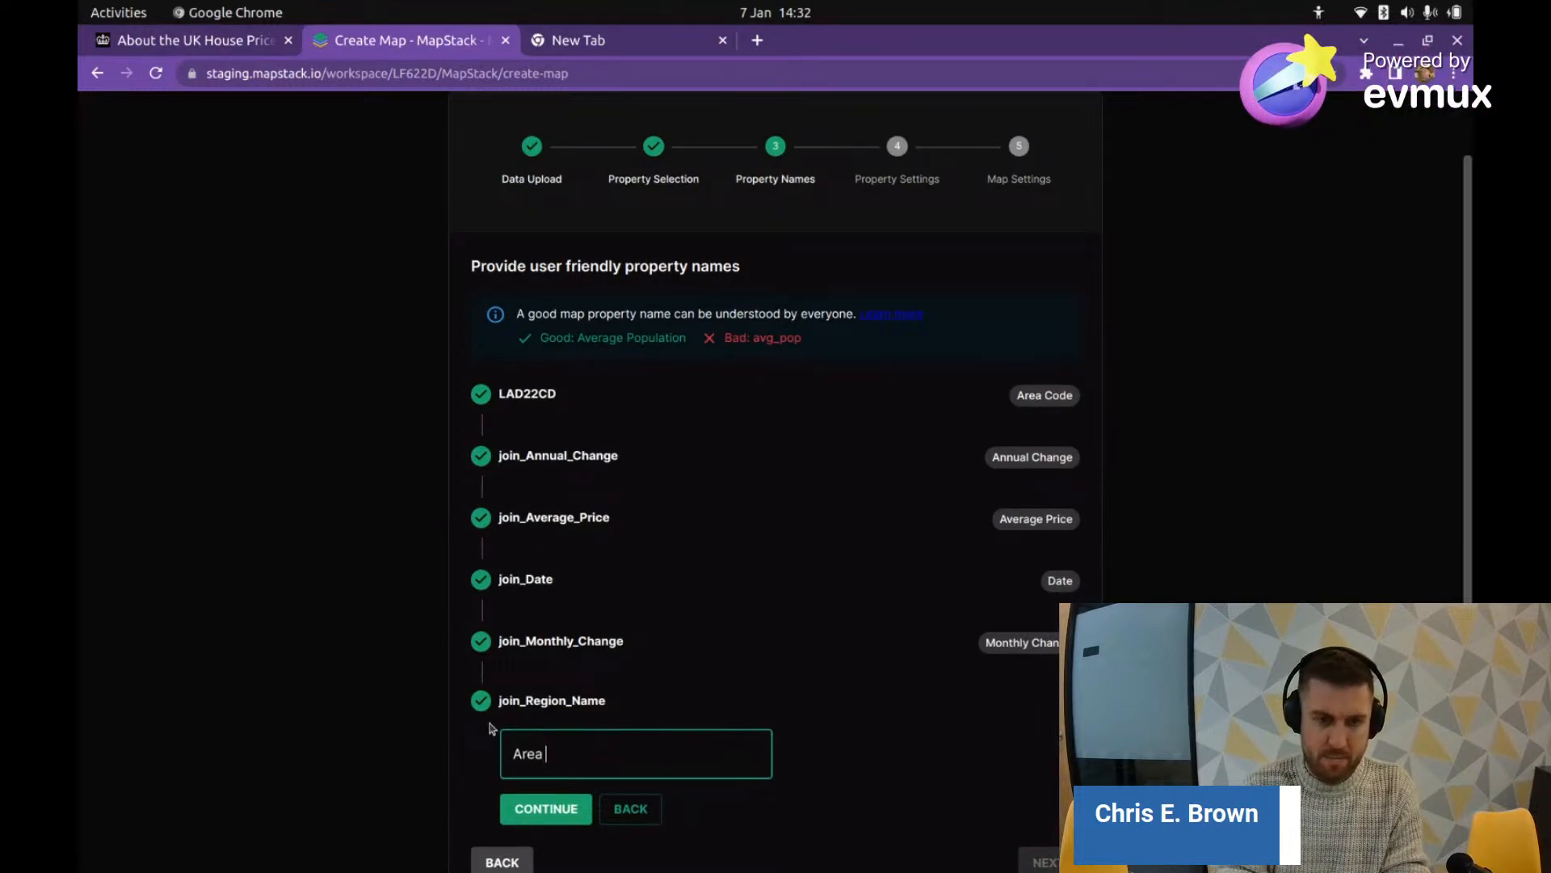
text(Name)
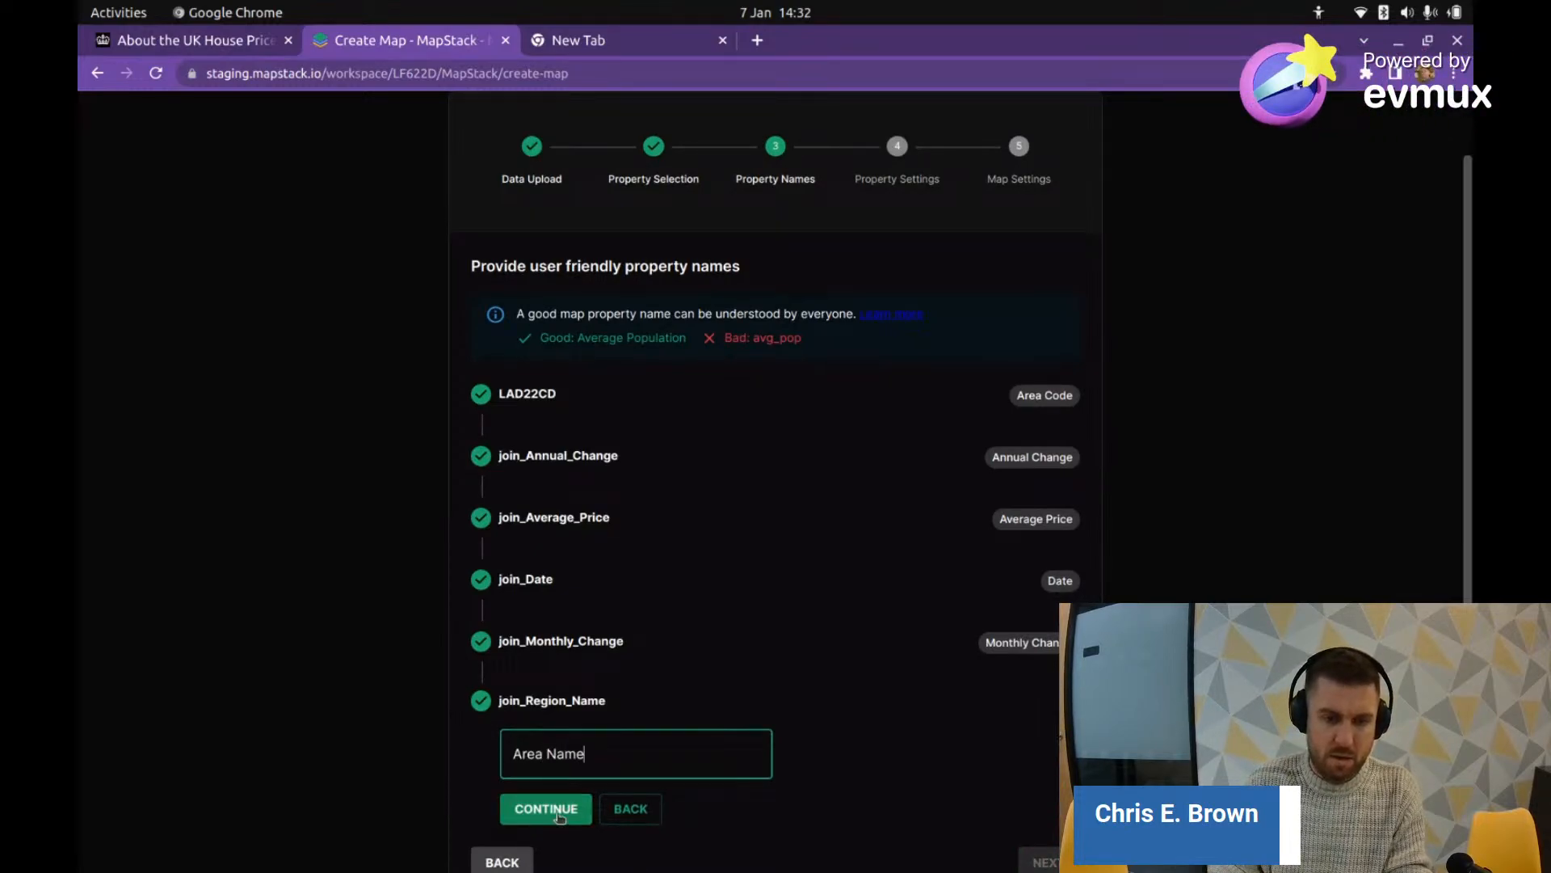
click(556, 809)
click(1047, 758)
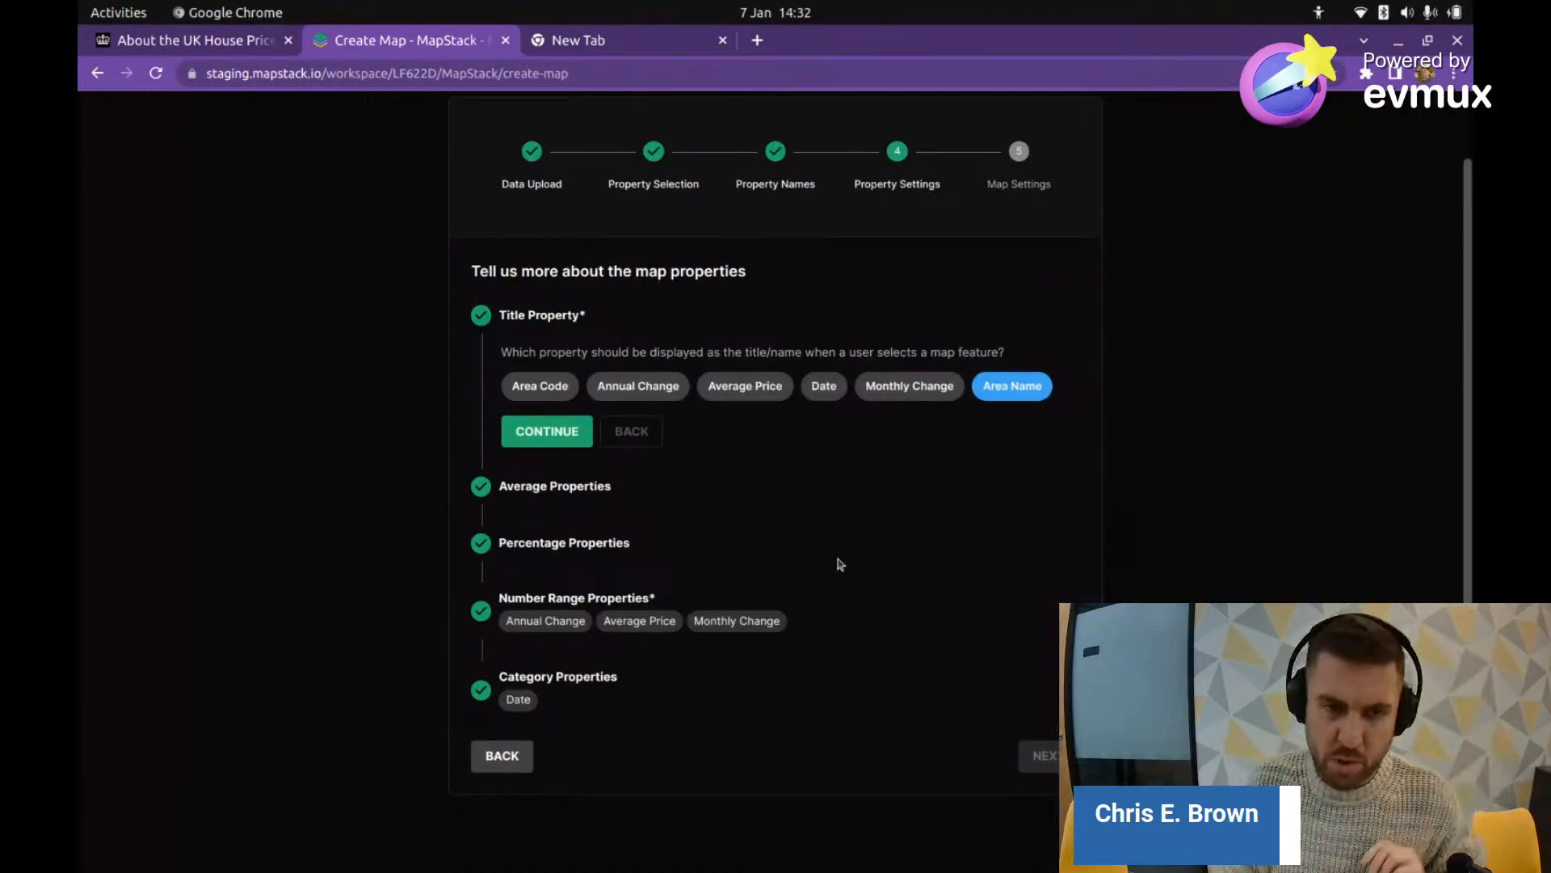
Step: Set Area Name as title, Average Price as average, and both Change fields as percentages
click(539, 443)
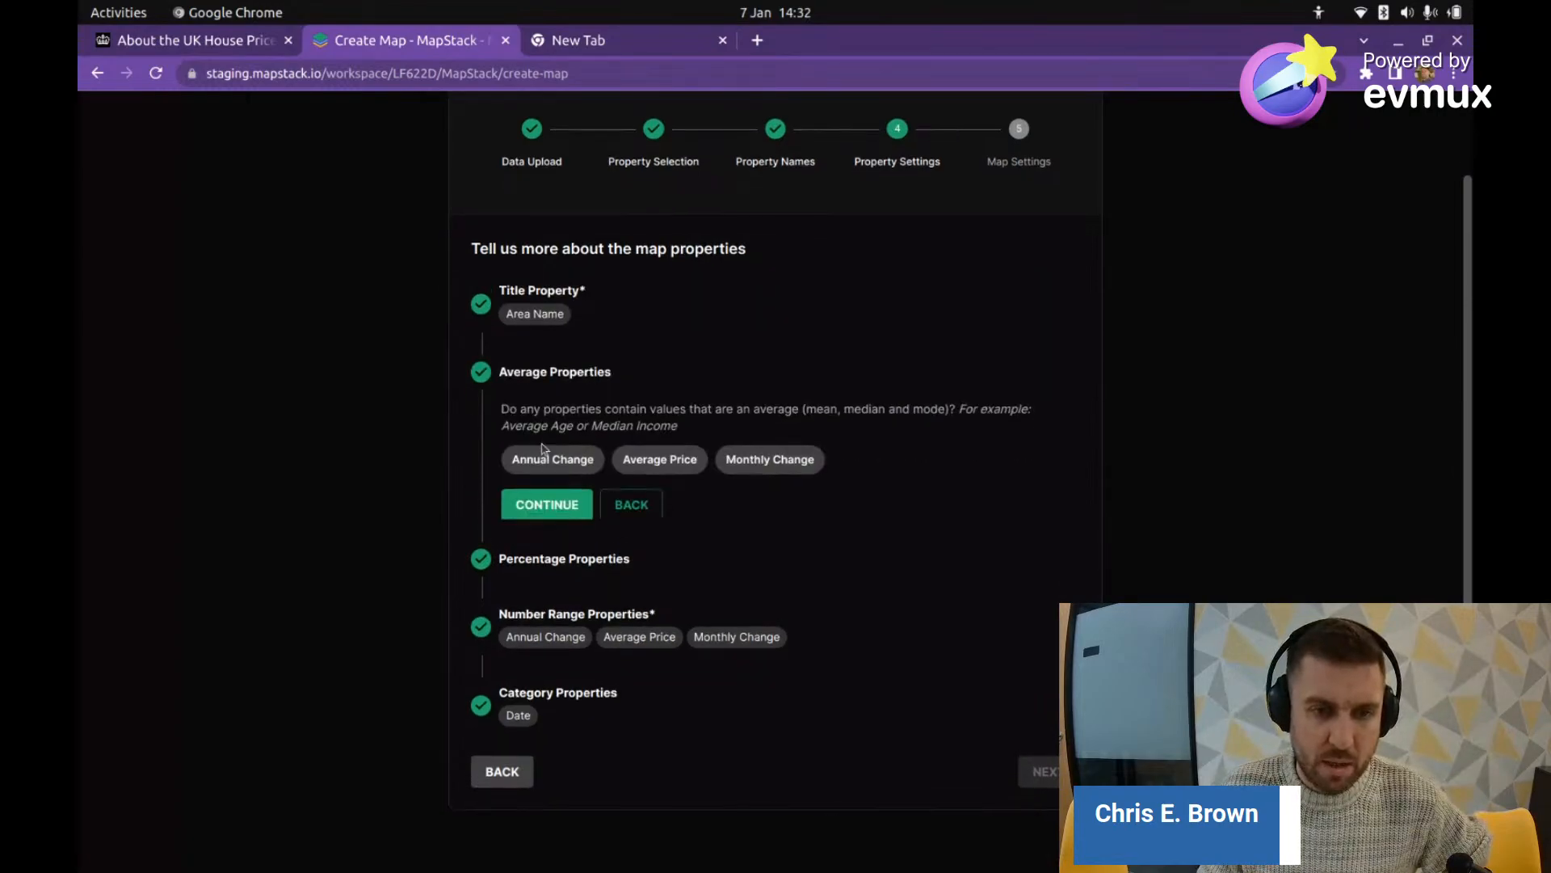
click(660, 460)
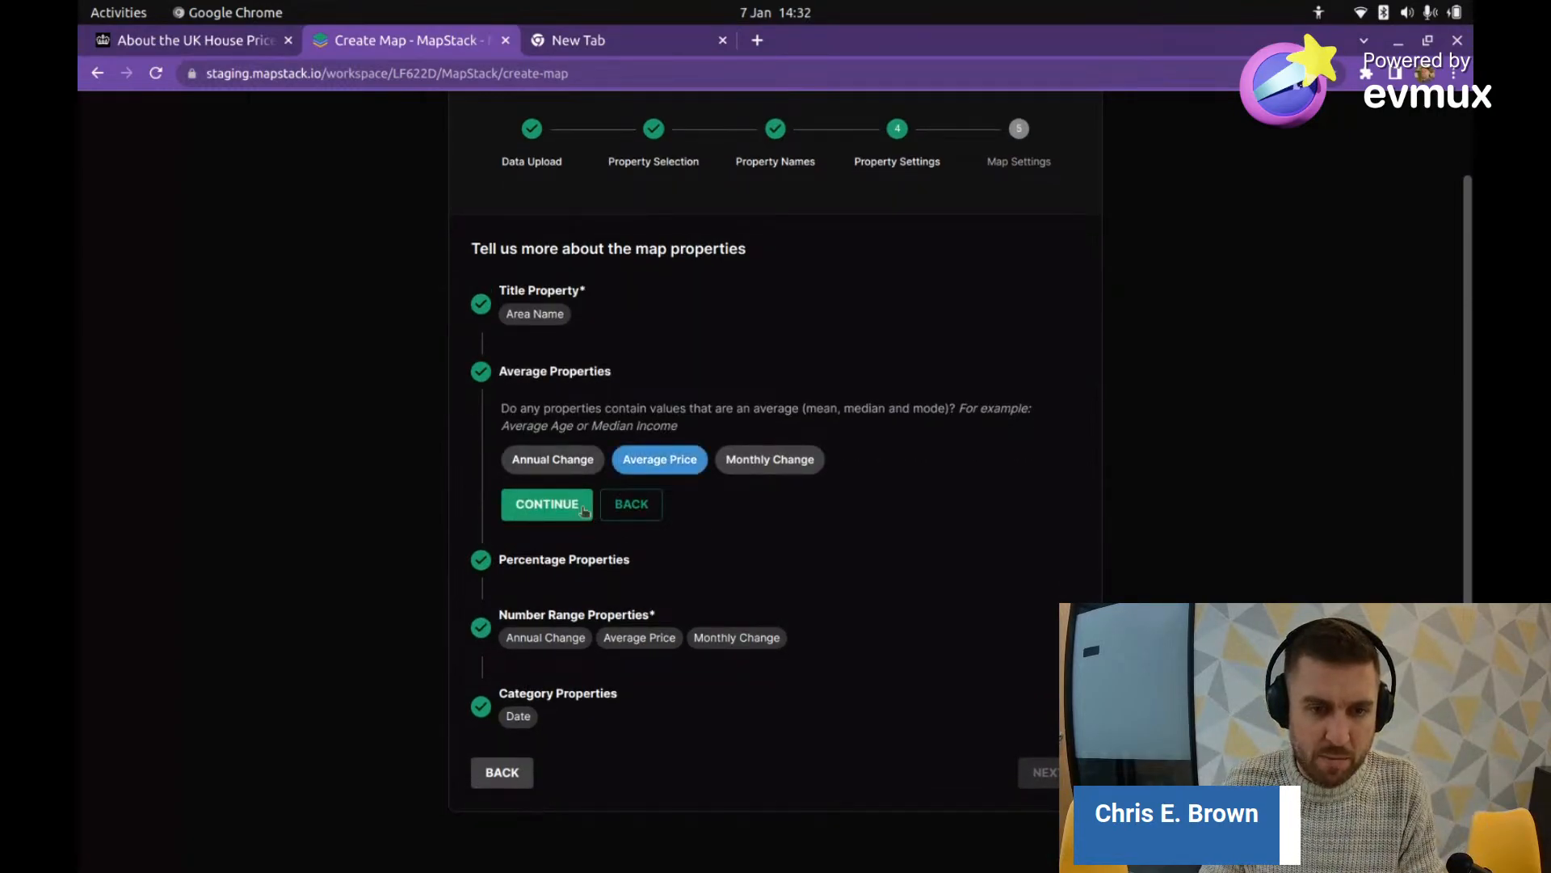
click(582, 509)
click(553, 502)
click(667, 502)
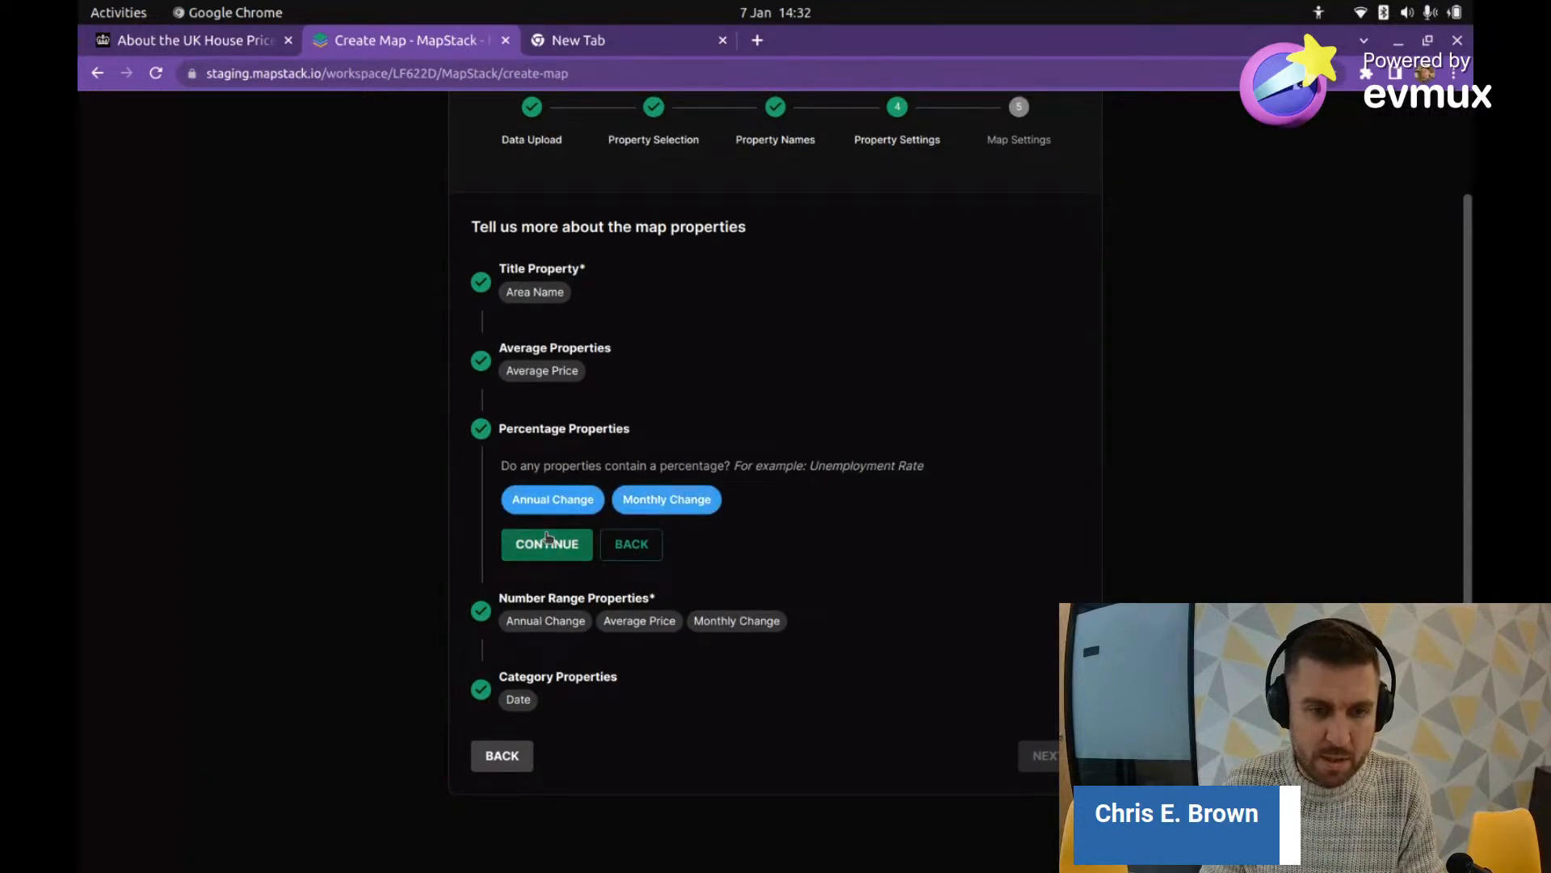
click(548, 547)
Step: Accept the number range properties and remove Date from the category properties
click(547, 622)
click(519, 668)
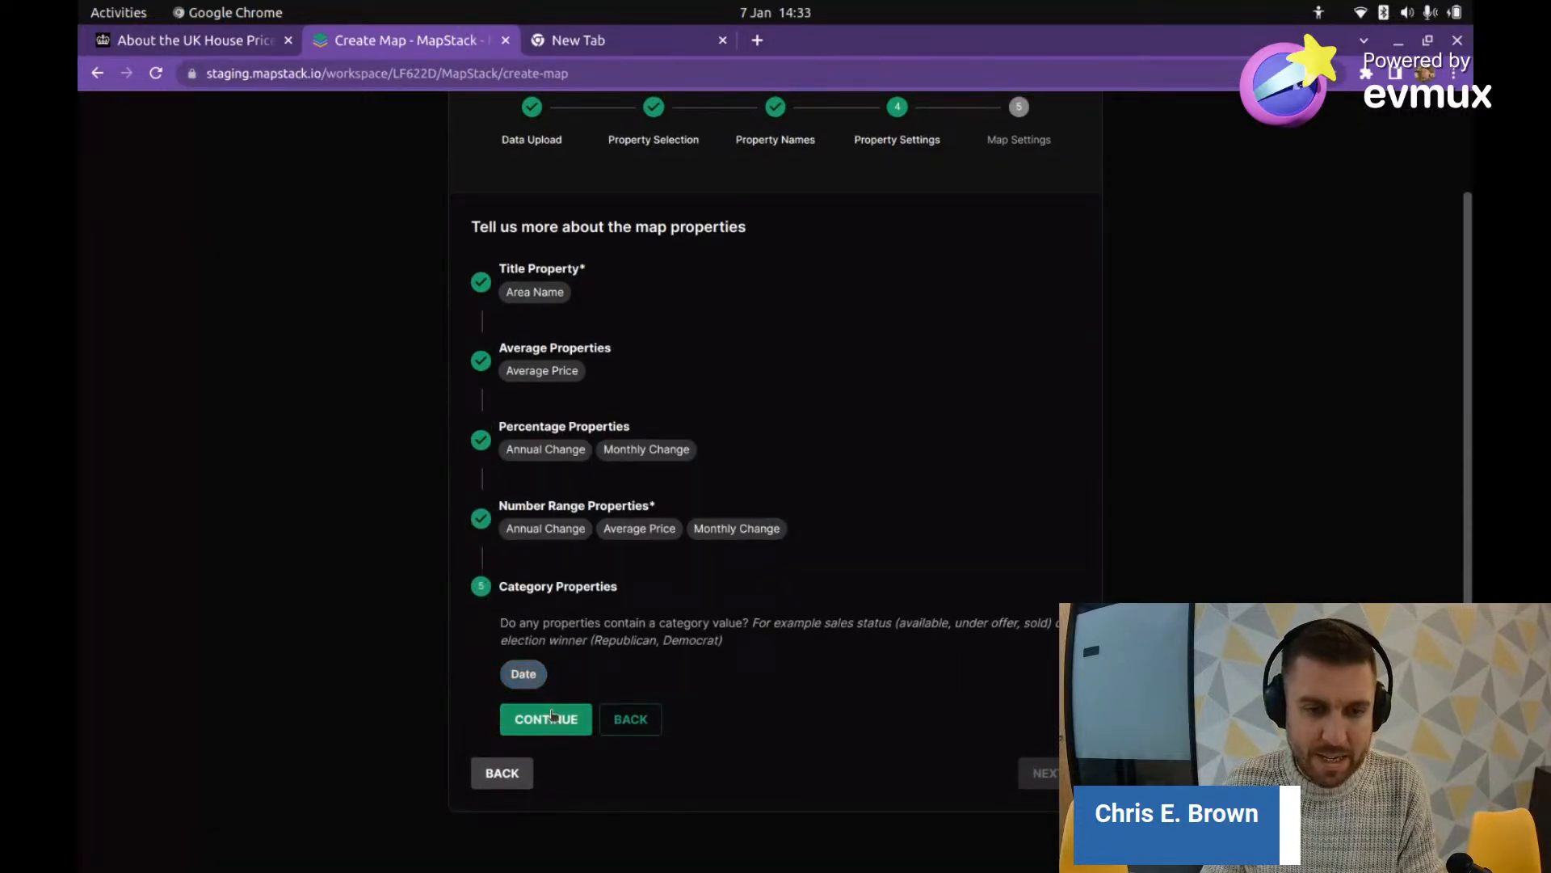
click(544, 717)
click(1039, 755)
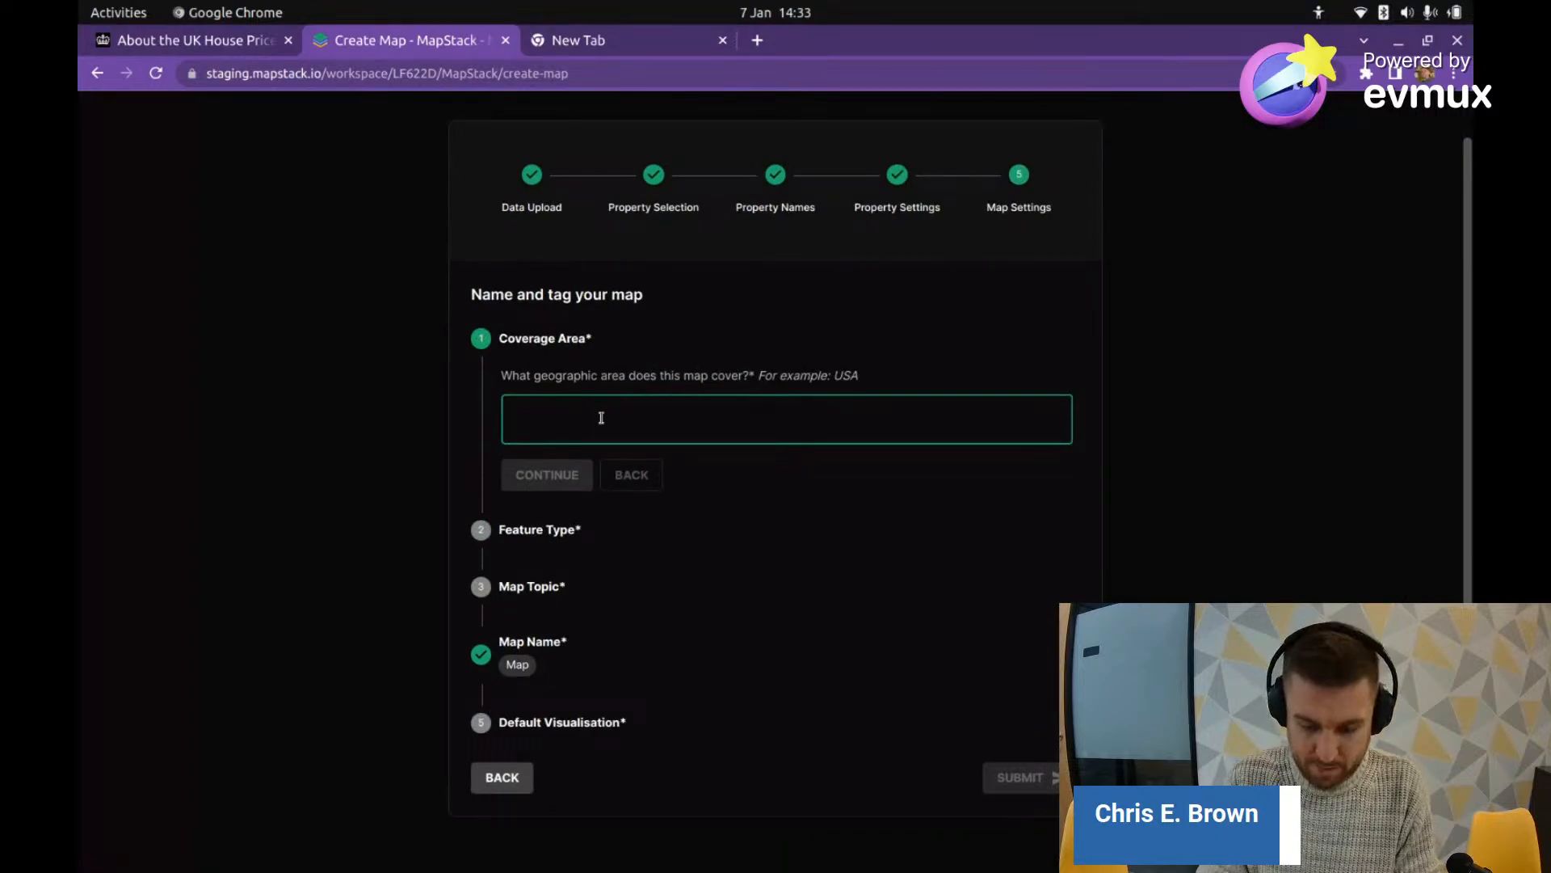
Step: Enter UK as coverage area, Area as feature type, and Property Price as map topic
text(UK)
key(Return)
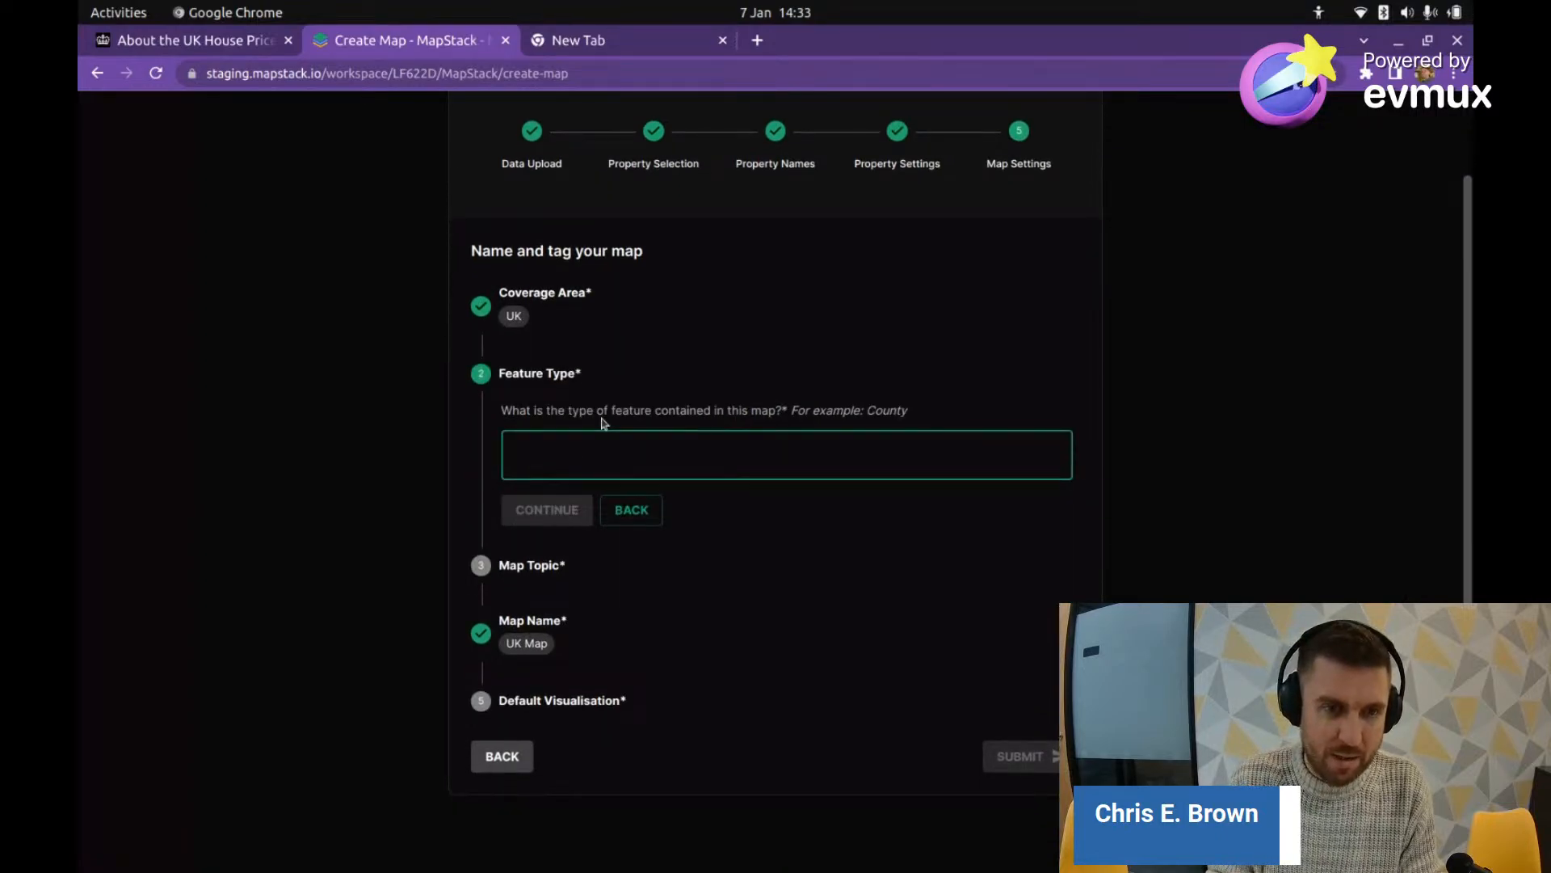
text(A)
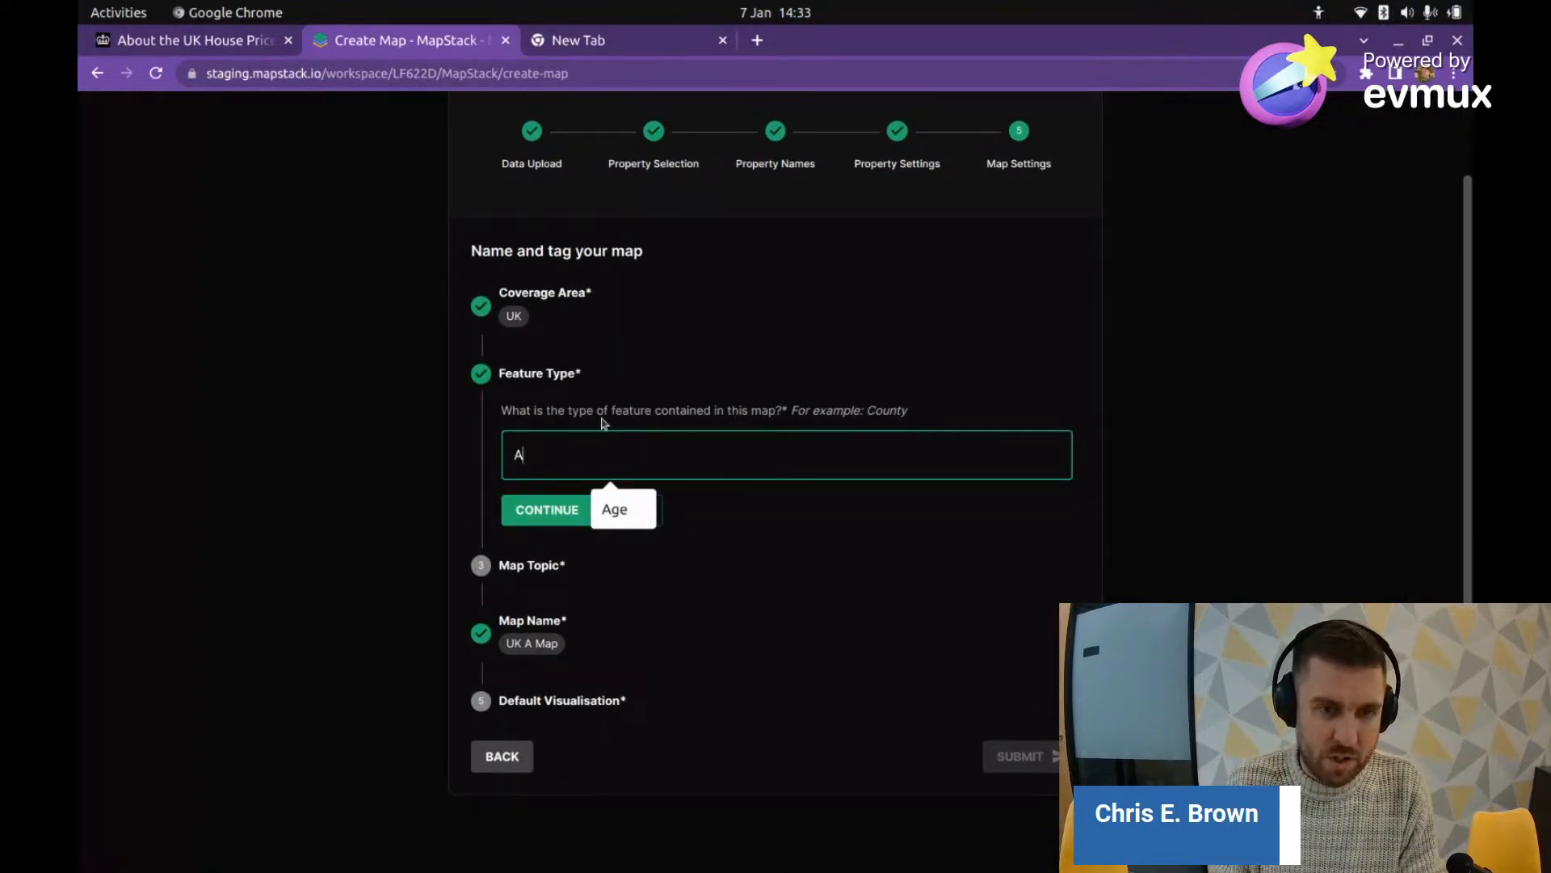
text(rea)
key(Return)
text(Ptop)
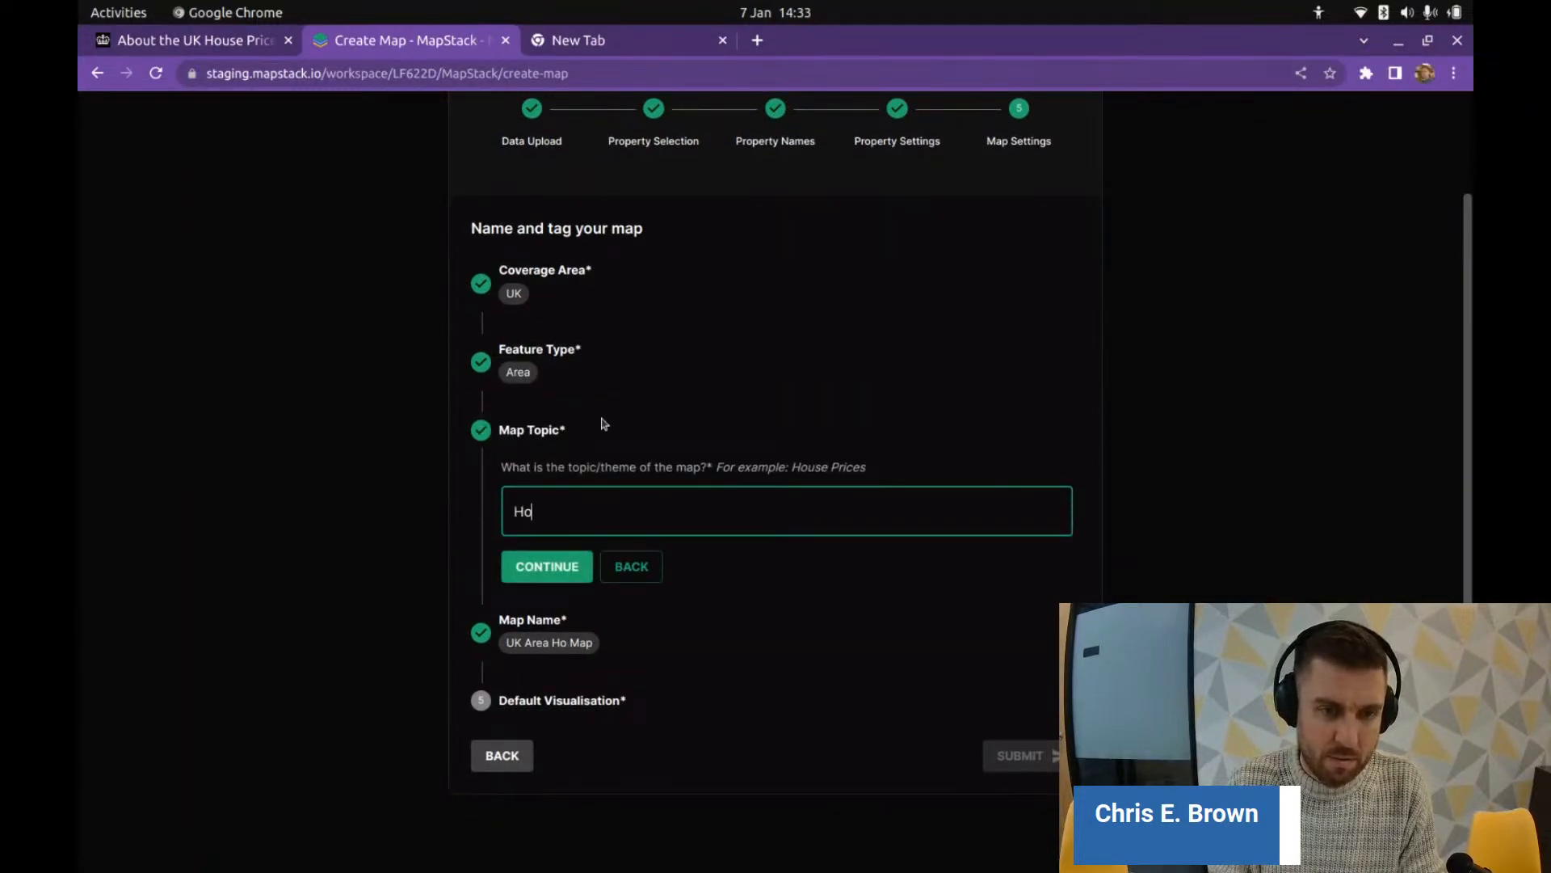
key(BackSpace)
key(BackSpace)
key(BackSpace)
key(BackSpace)
text(Ptrop)
key(BackSpace)
key(BackSpace)
key(BackSpace)
key(BackSpace)
text(ropery)
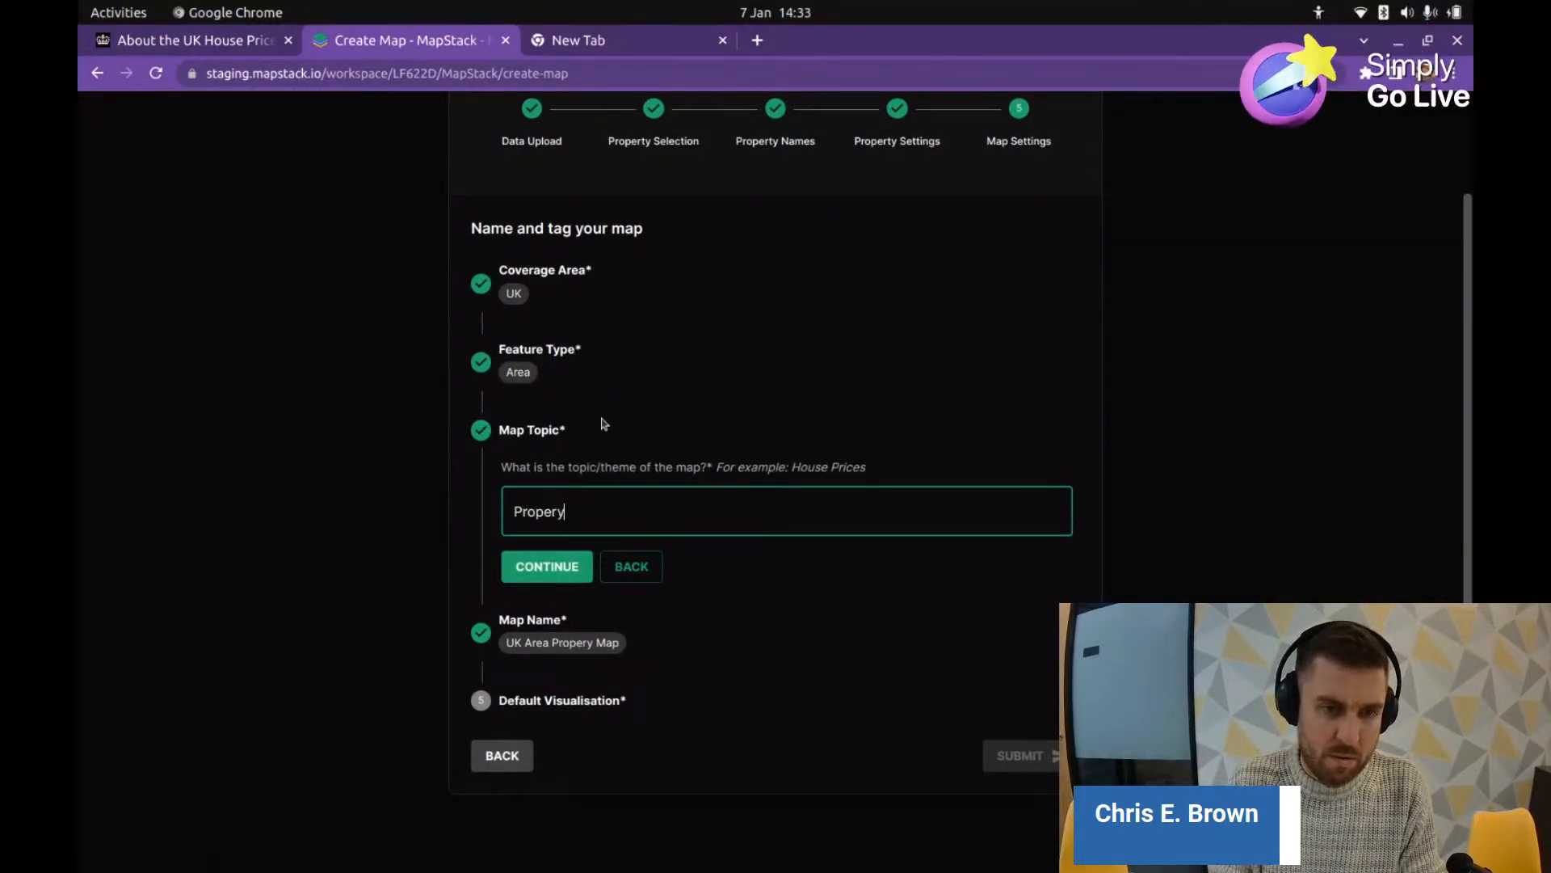
key(BackSpace)
text(ty Prei)
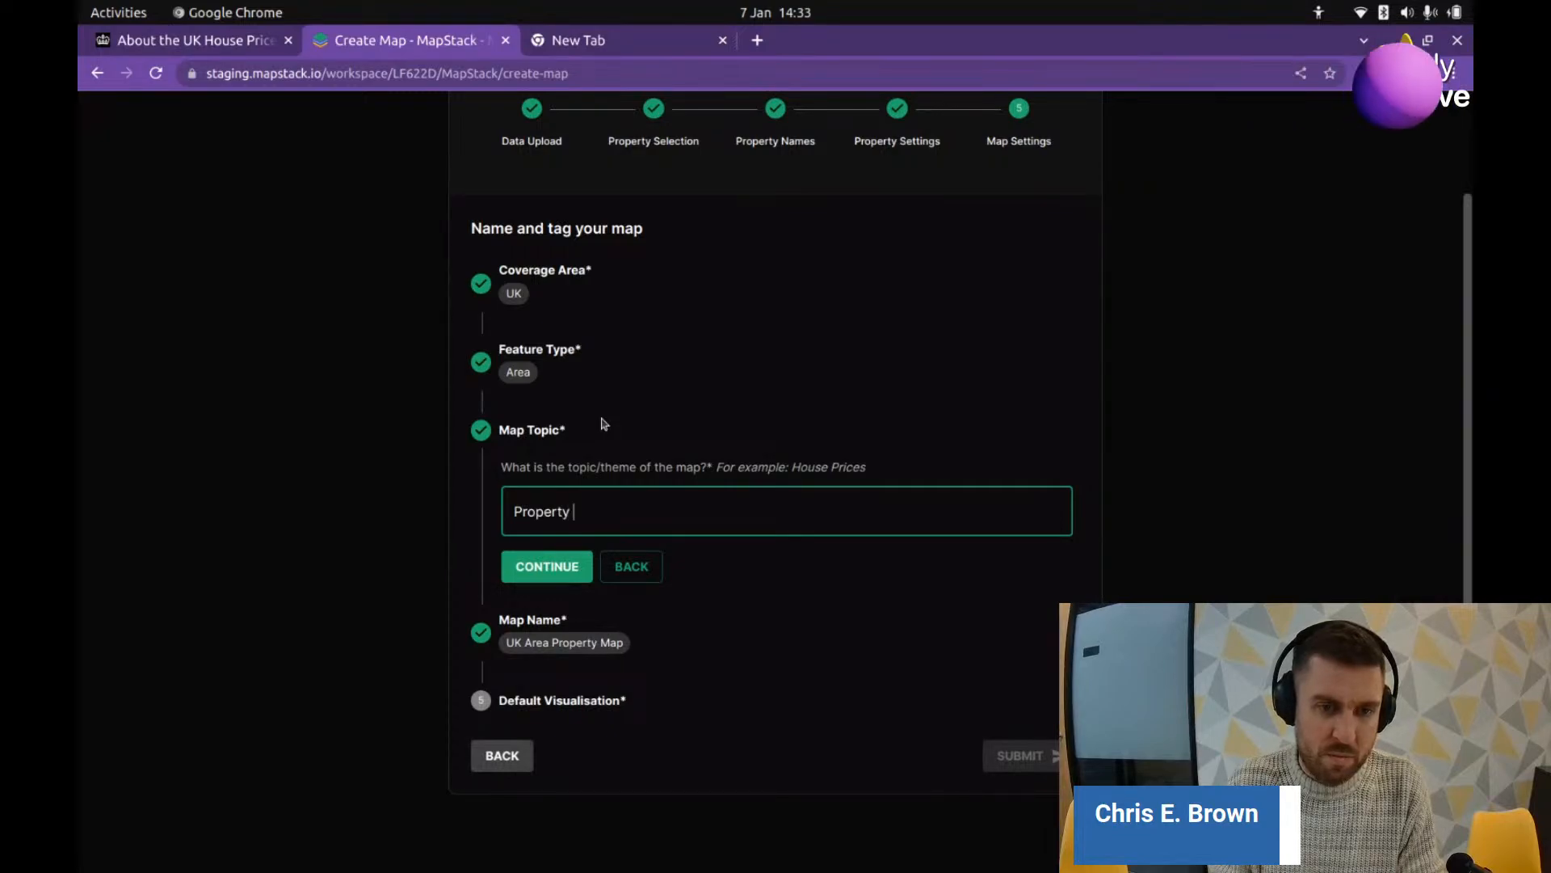
key(BackSpace)
key(BackSpace)
text(ice)
key(Tab)
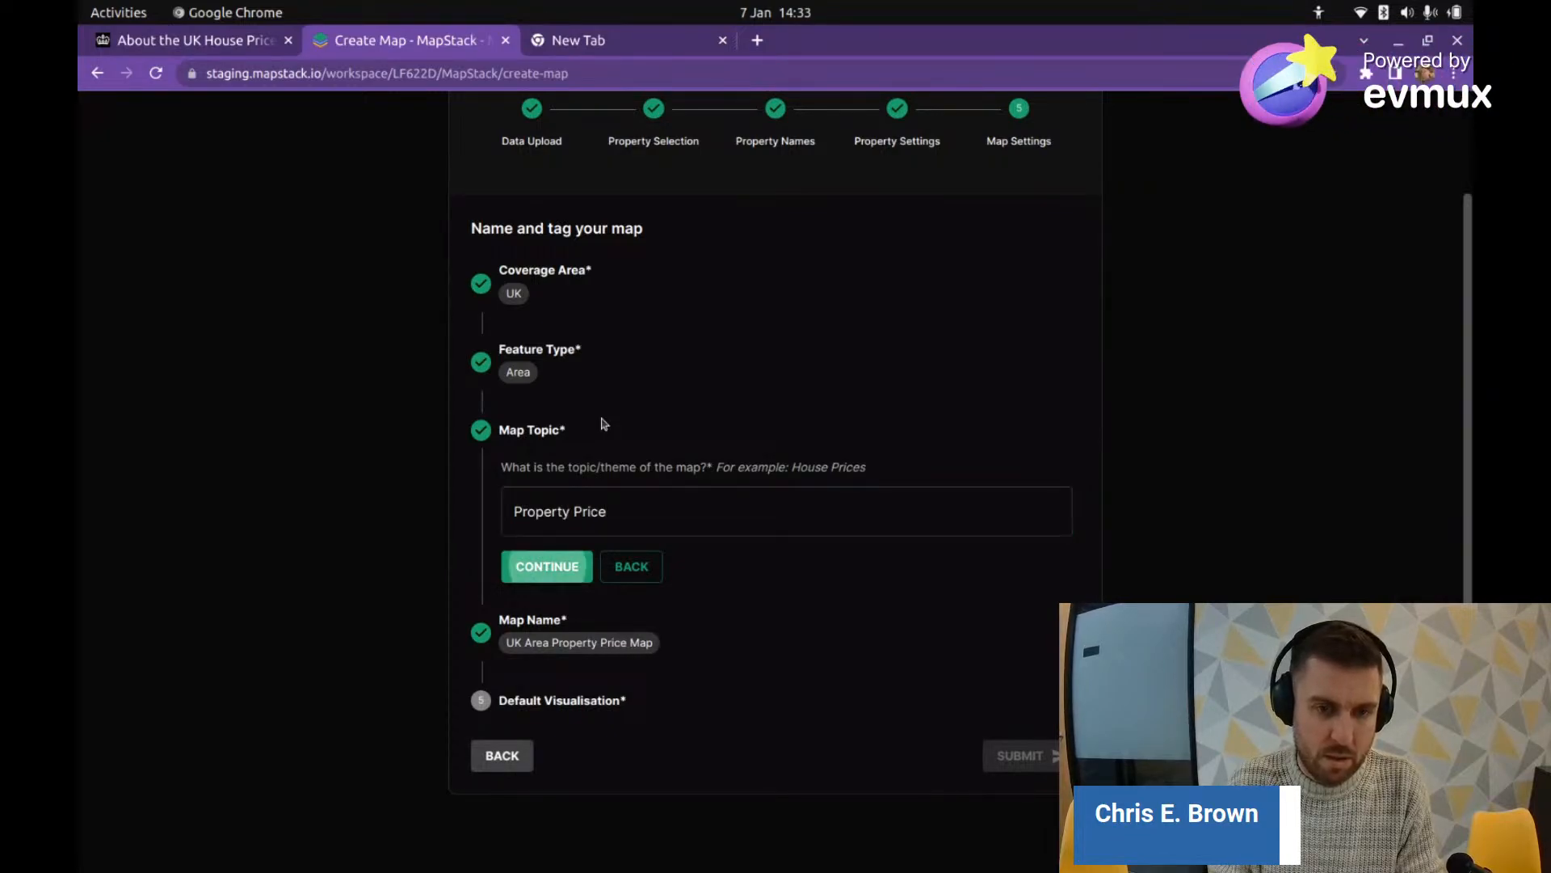
key(Return)
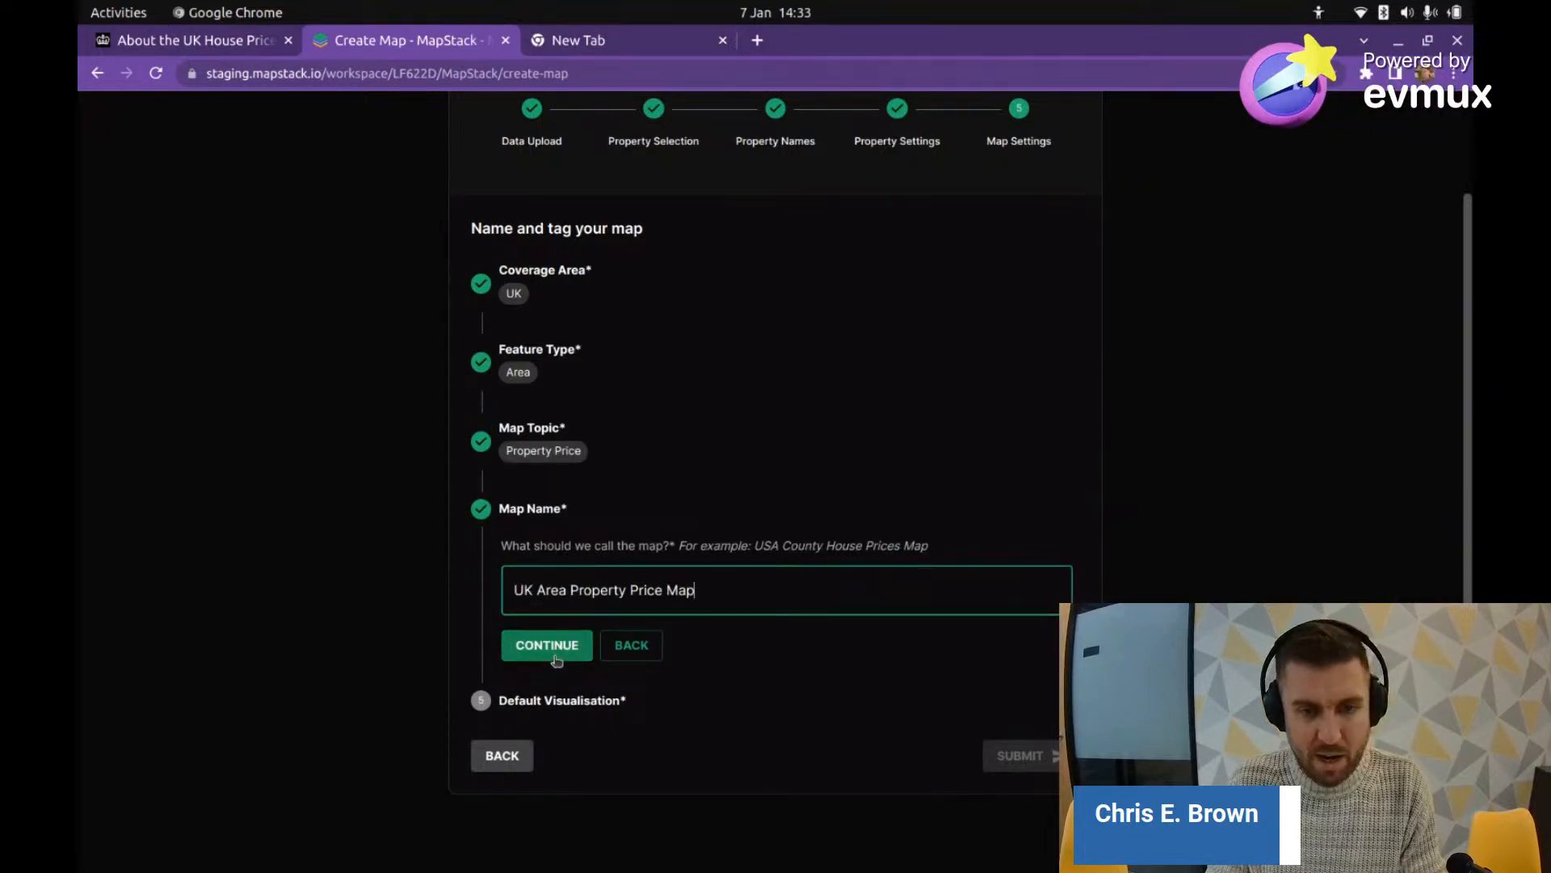
Step: Accept the name UK Area Property Price Map and make Average Price the default visualisation
click(562, 657)
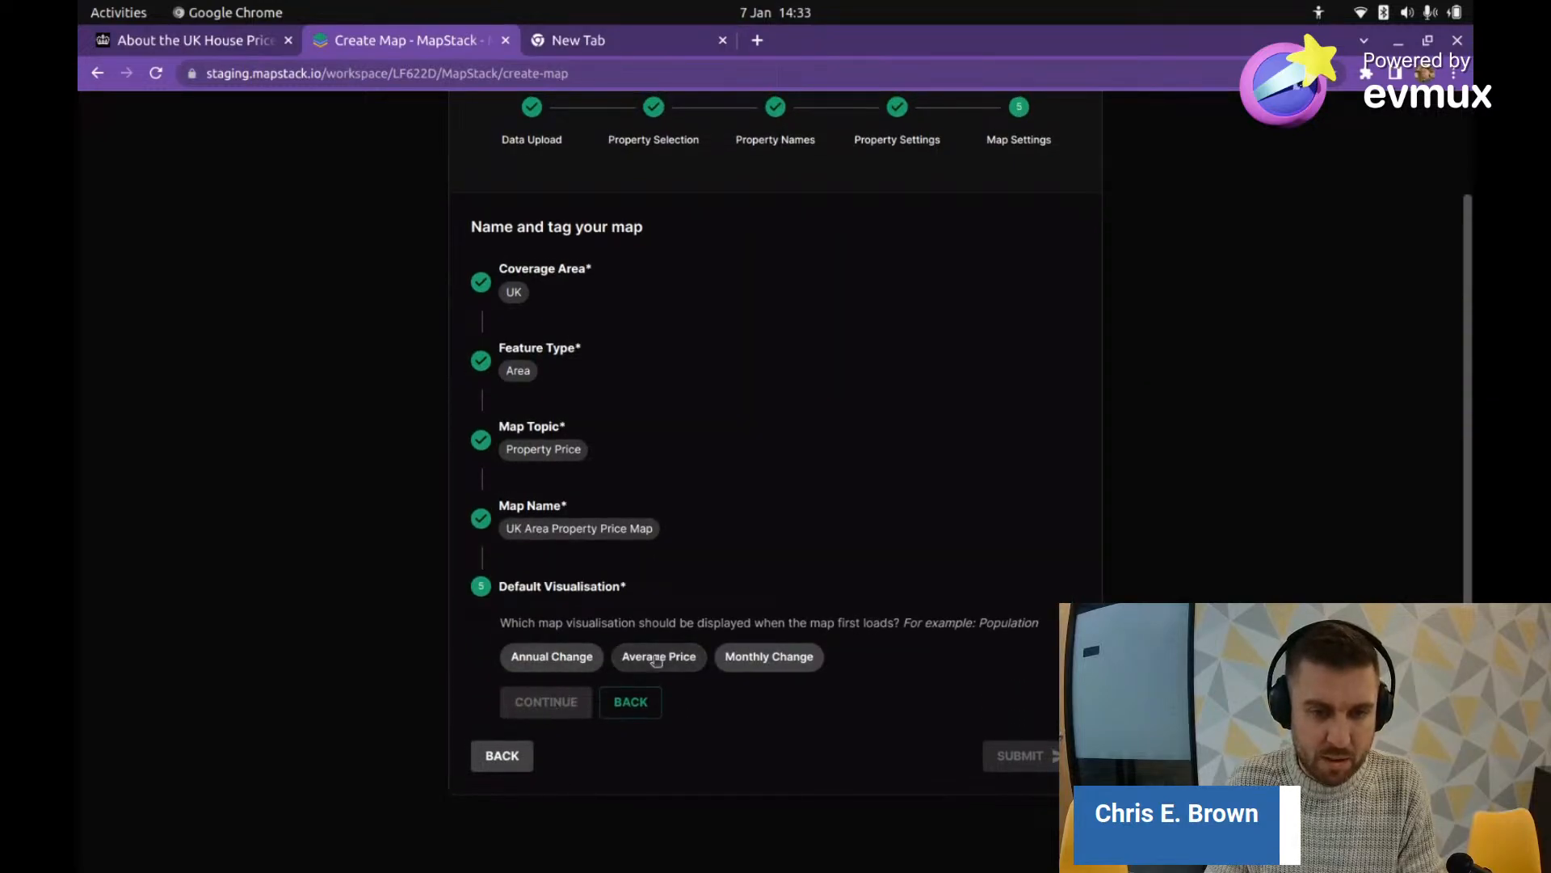
click(653, 659)
click(554, 699)
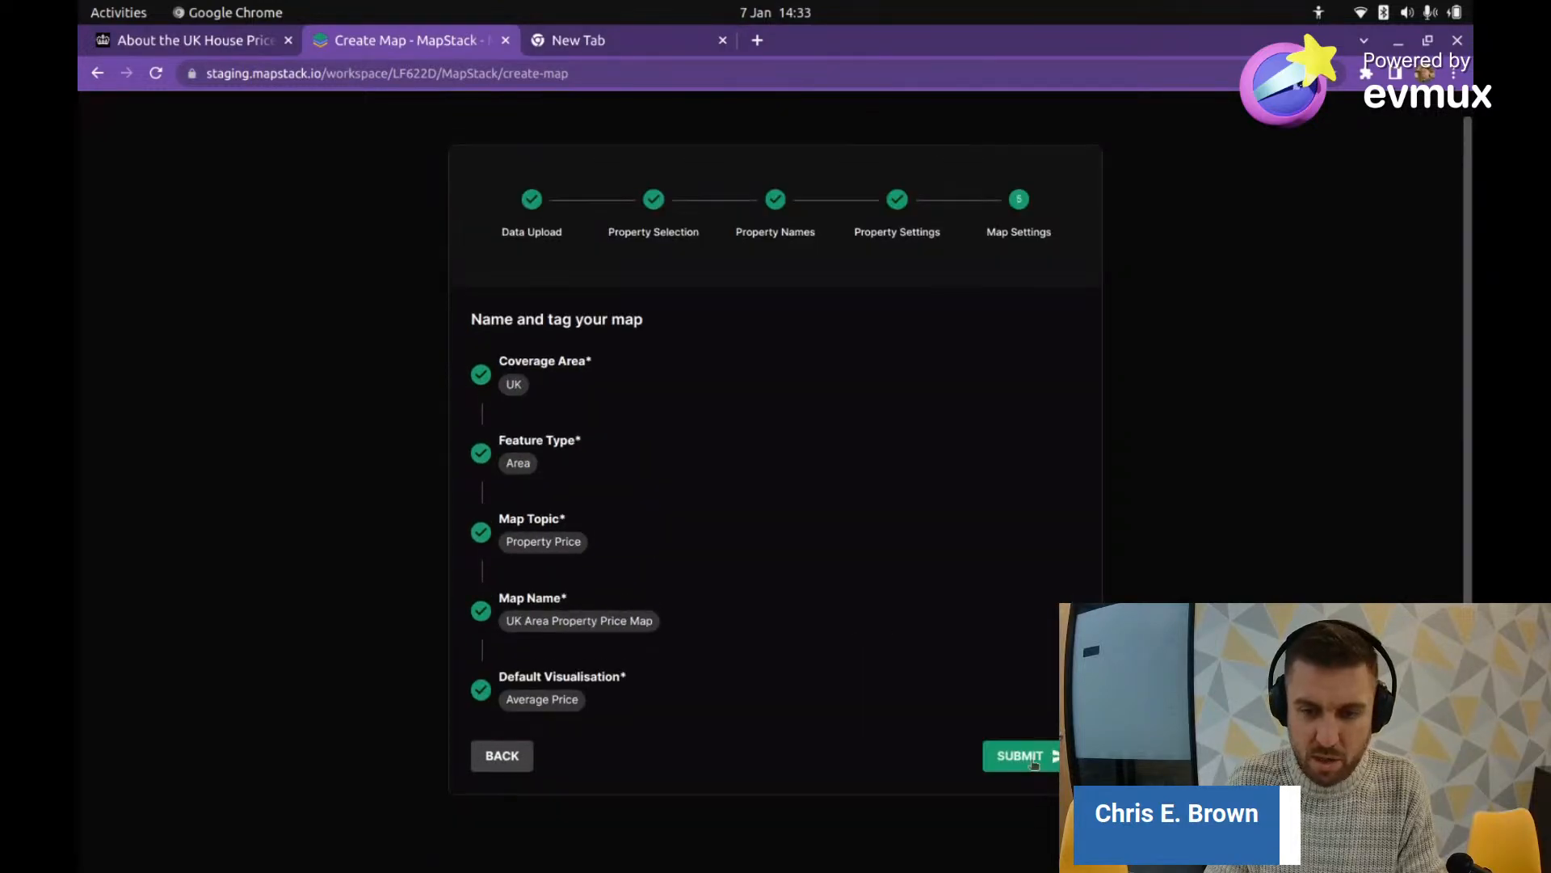
Step: Submit the settings to create and save the map
click(1048, 756)
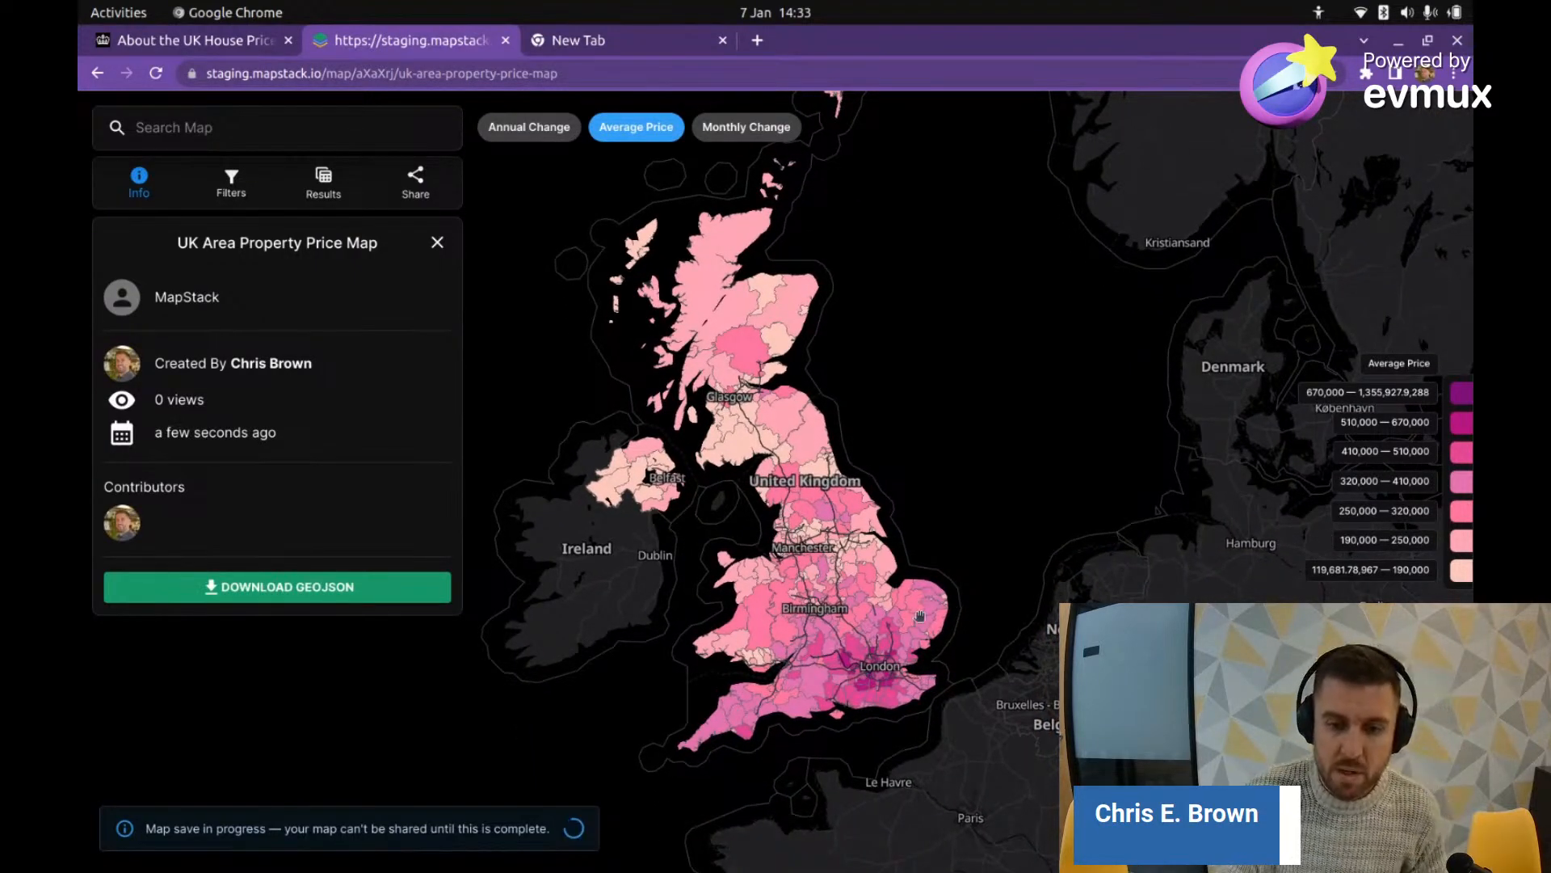
scroll(843, 699, up, 5)
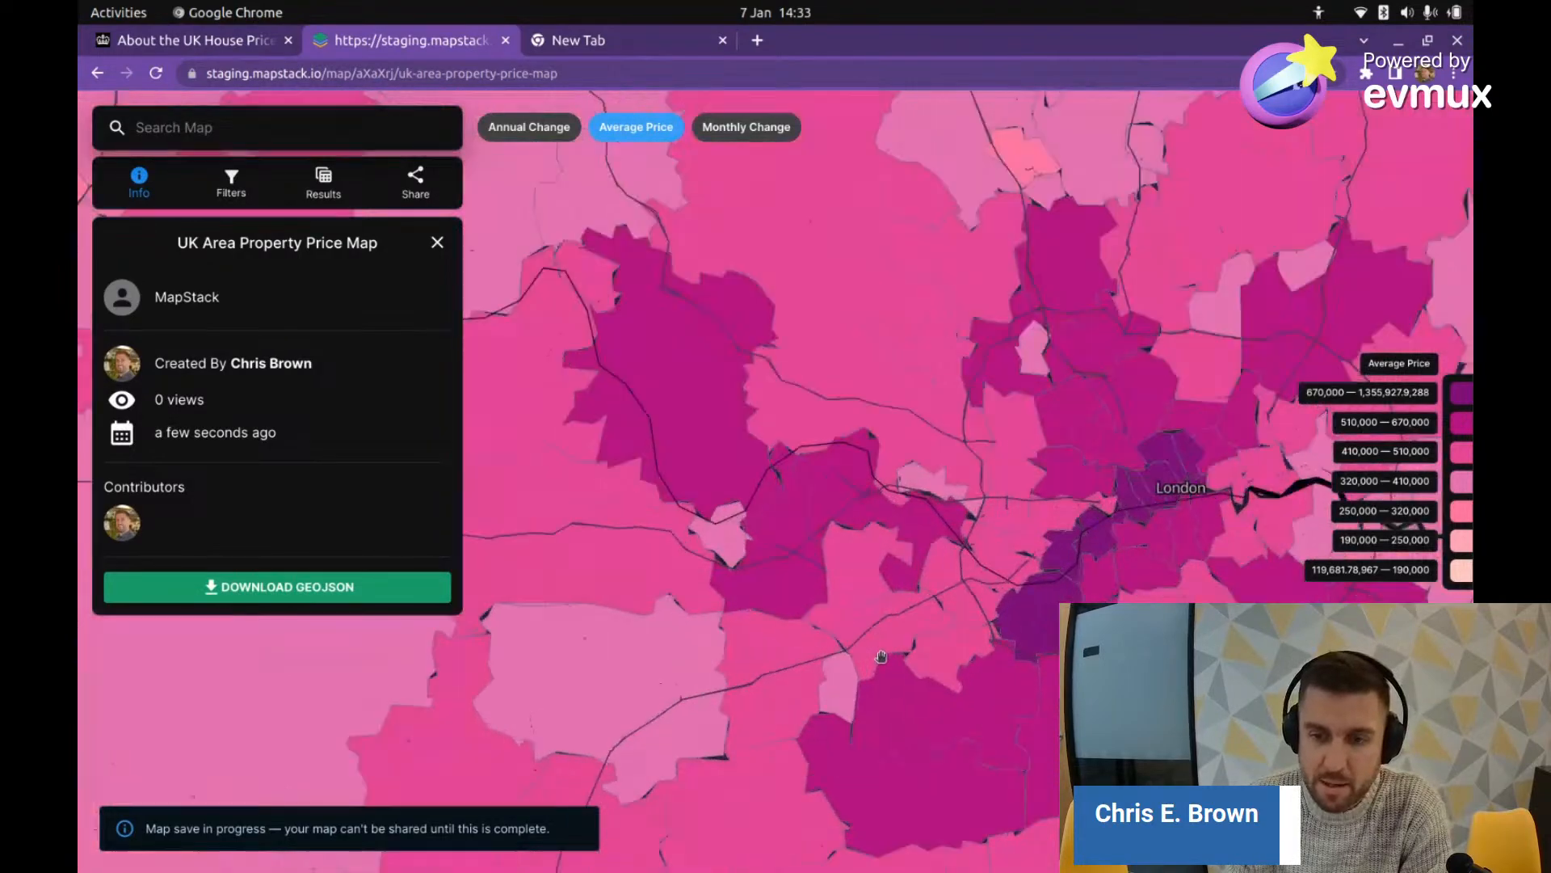
scroll(883, 653, down, 5)
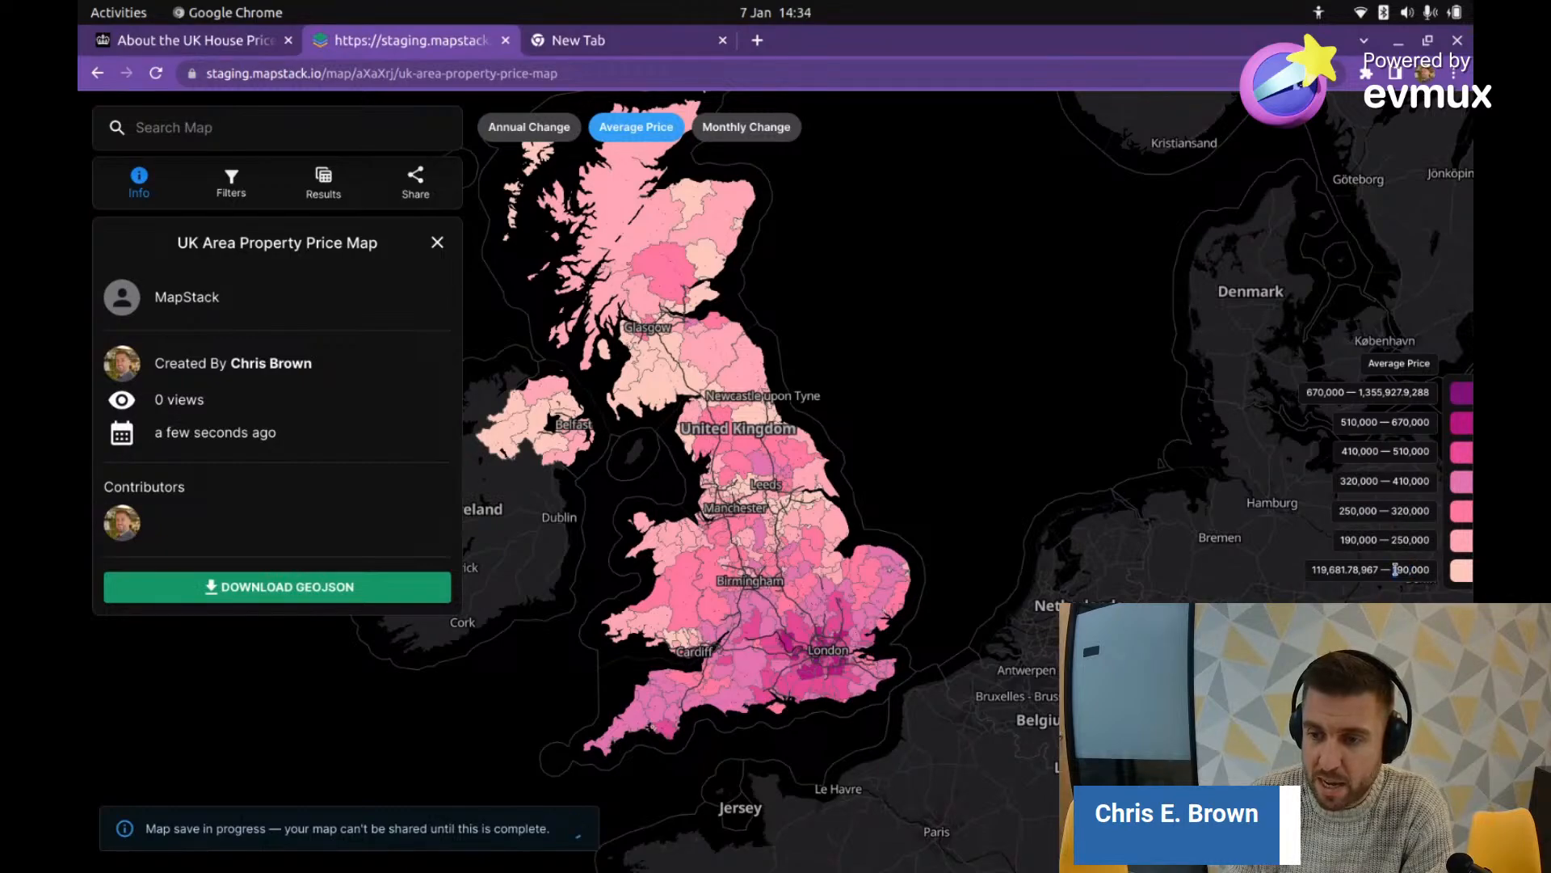
Step: Inspect the legend's 190,000, lowest and highest price values, then close the info panel
drag(1395, 569, 1434, 574)
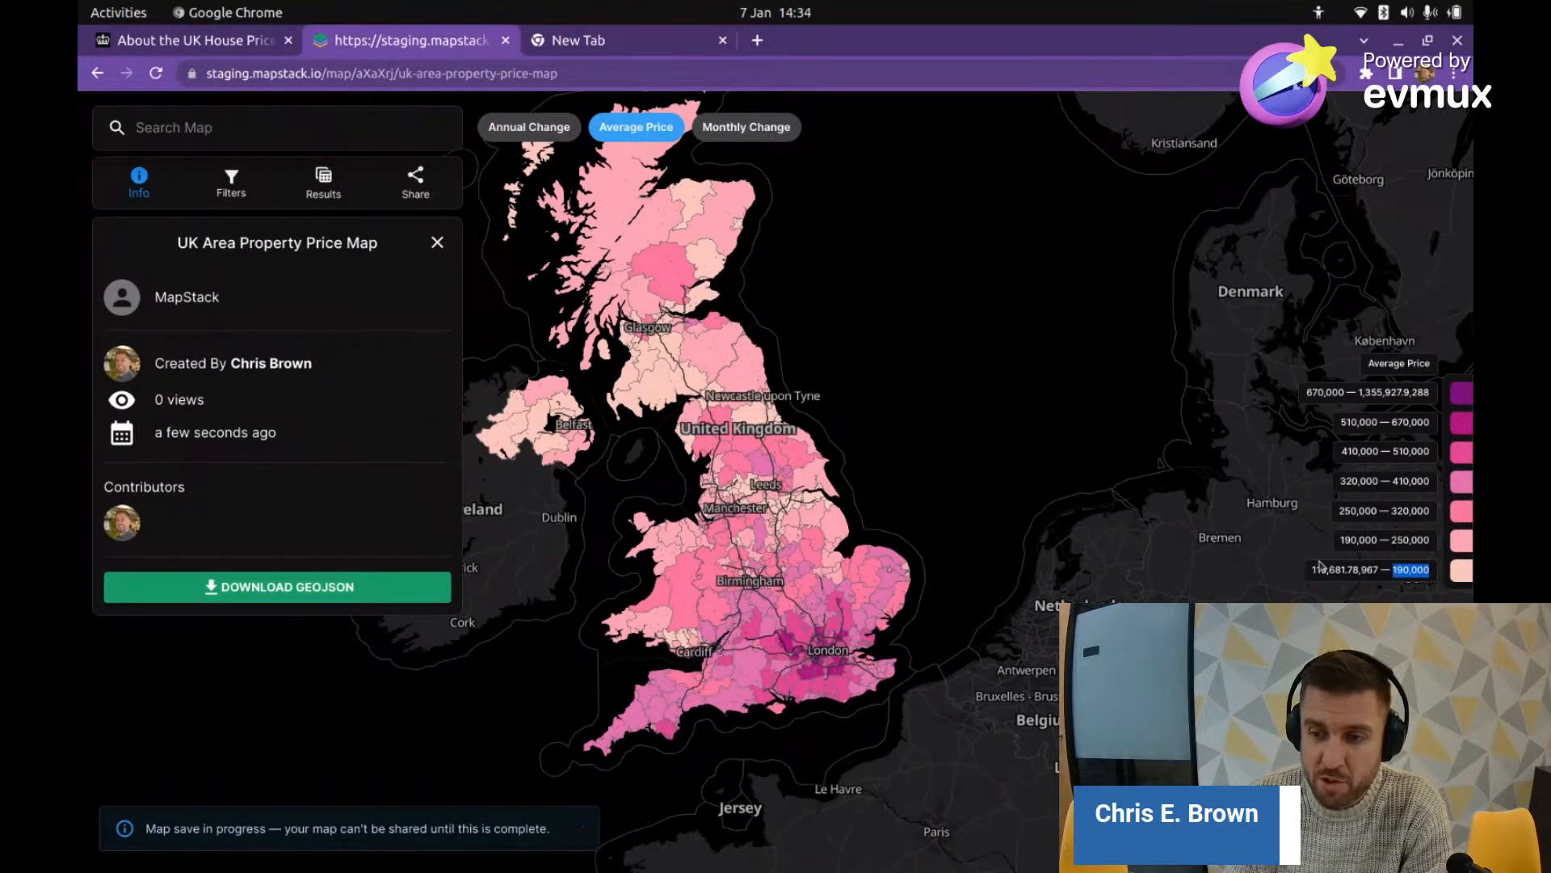
drag(1311, 569, 1343, 569)
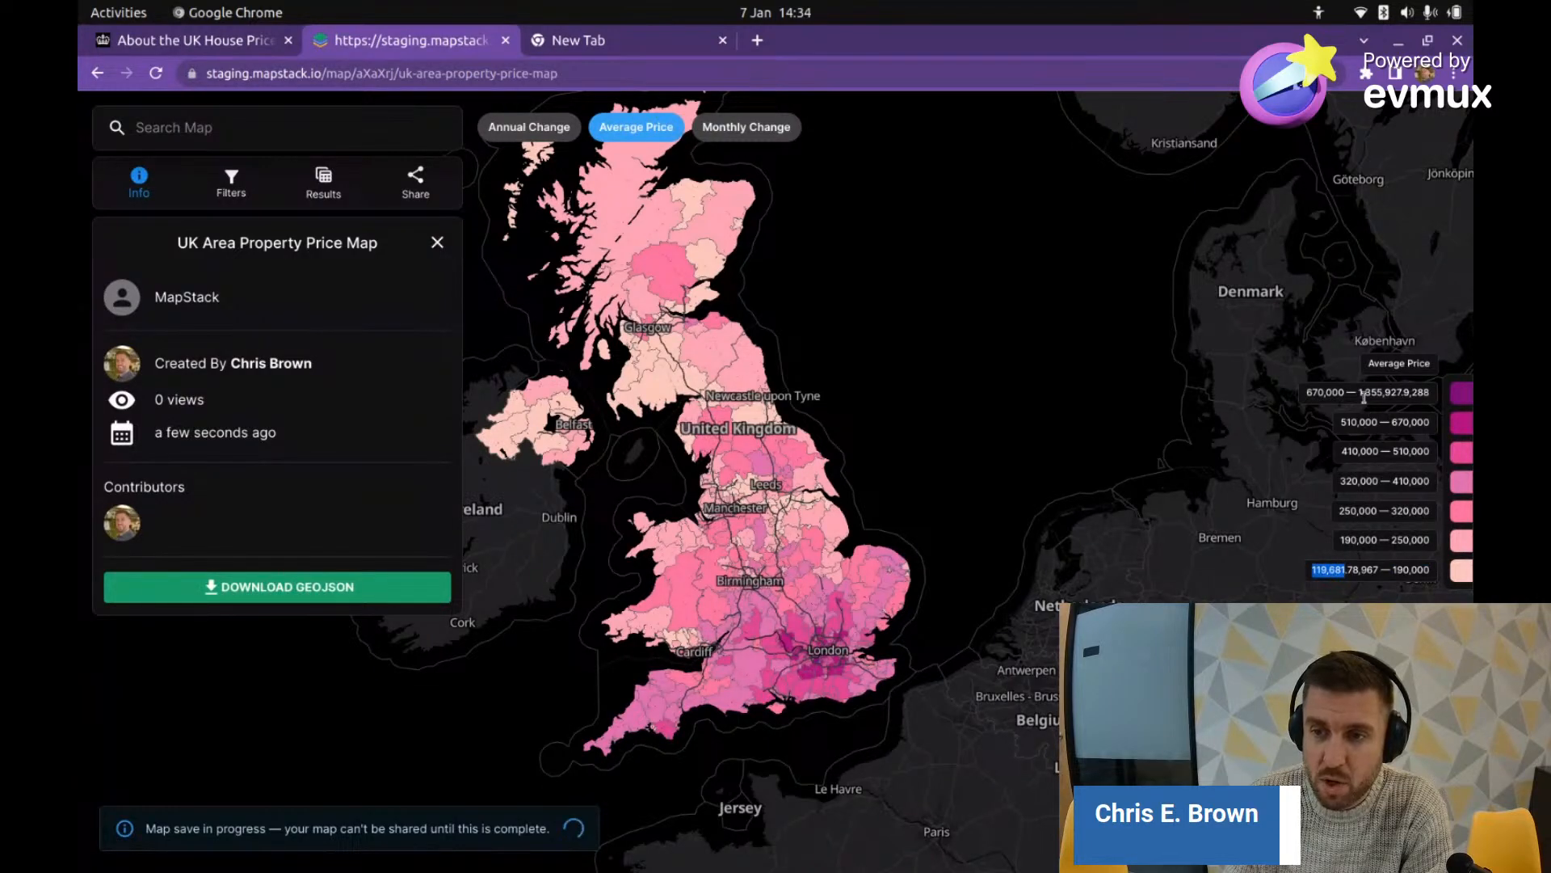
drag(1363, 398, 1412, 397)
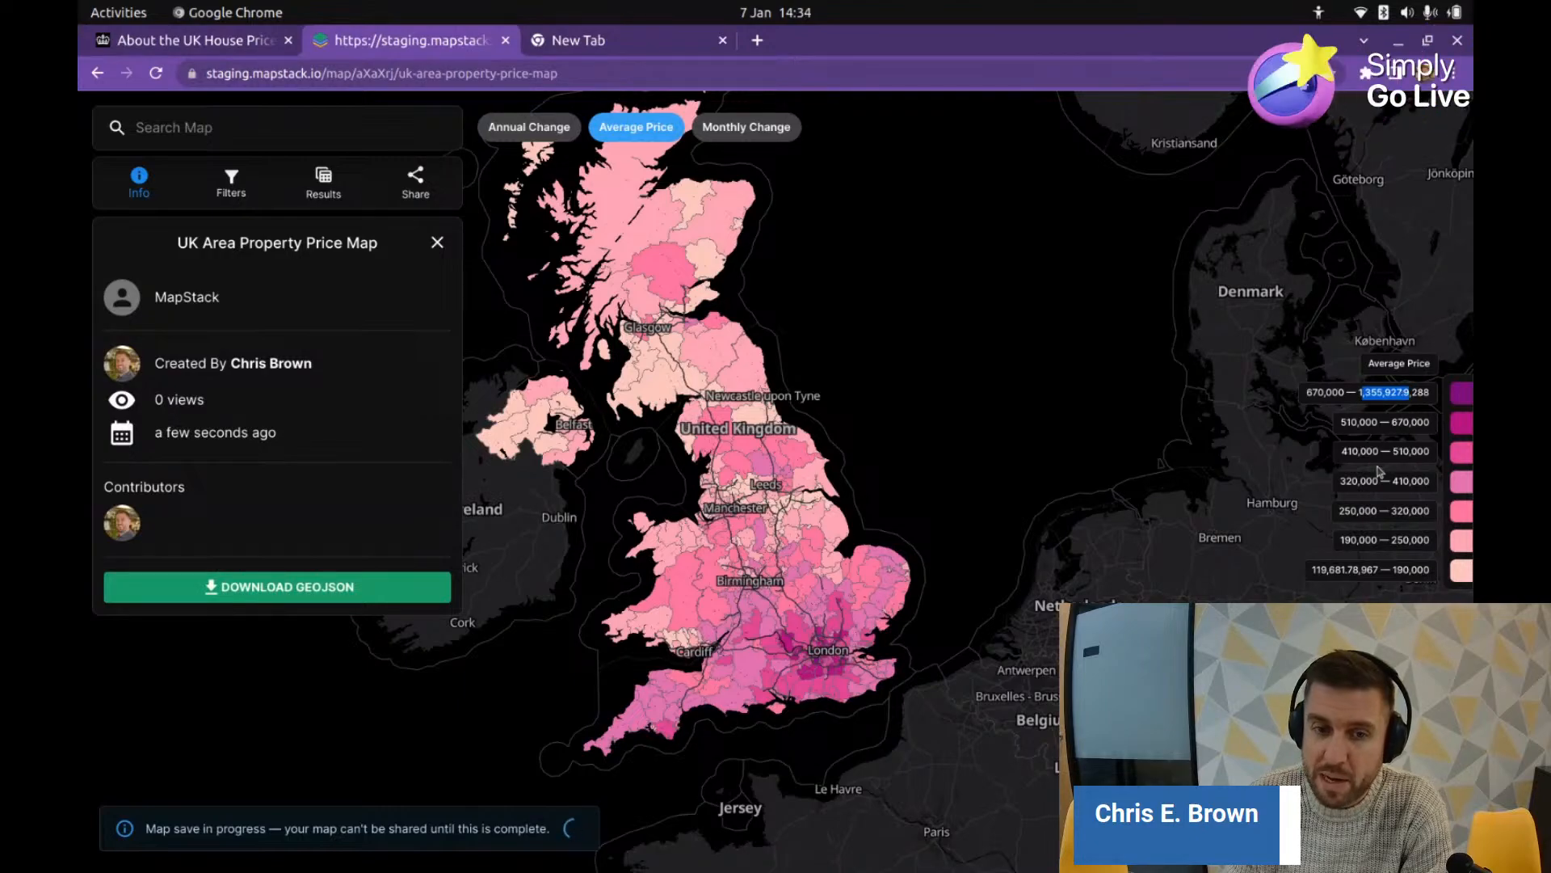
drag(736, 634, 813, 665)
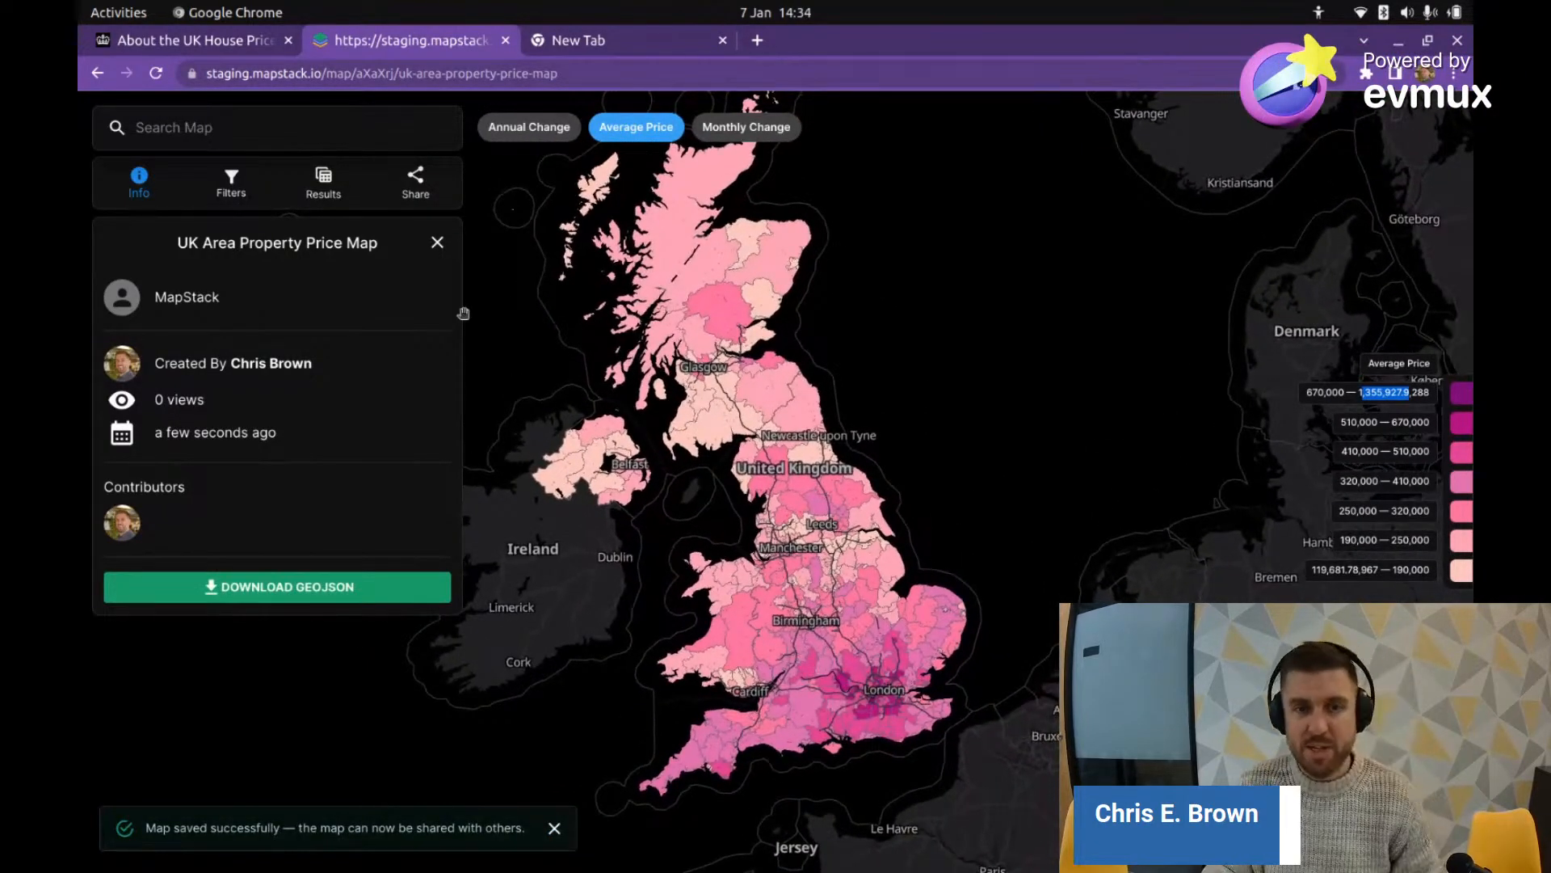
click(437, 244)
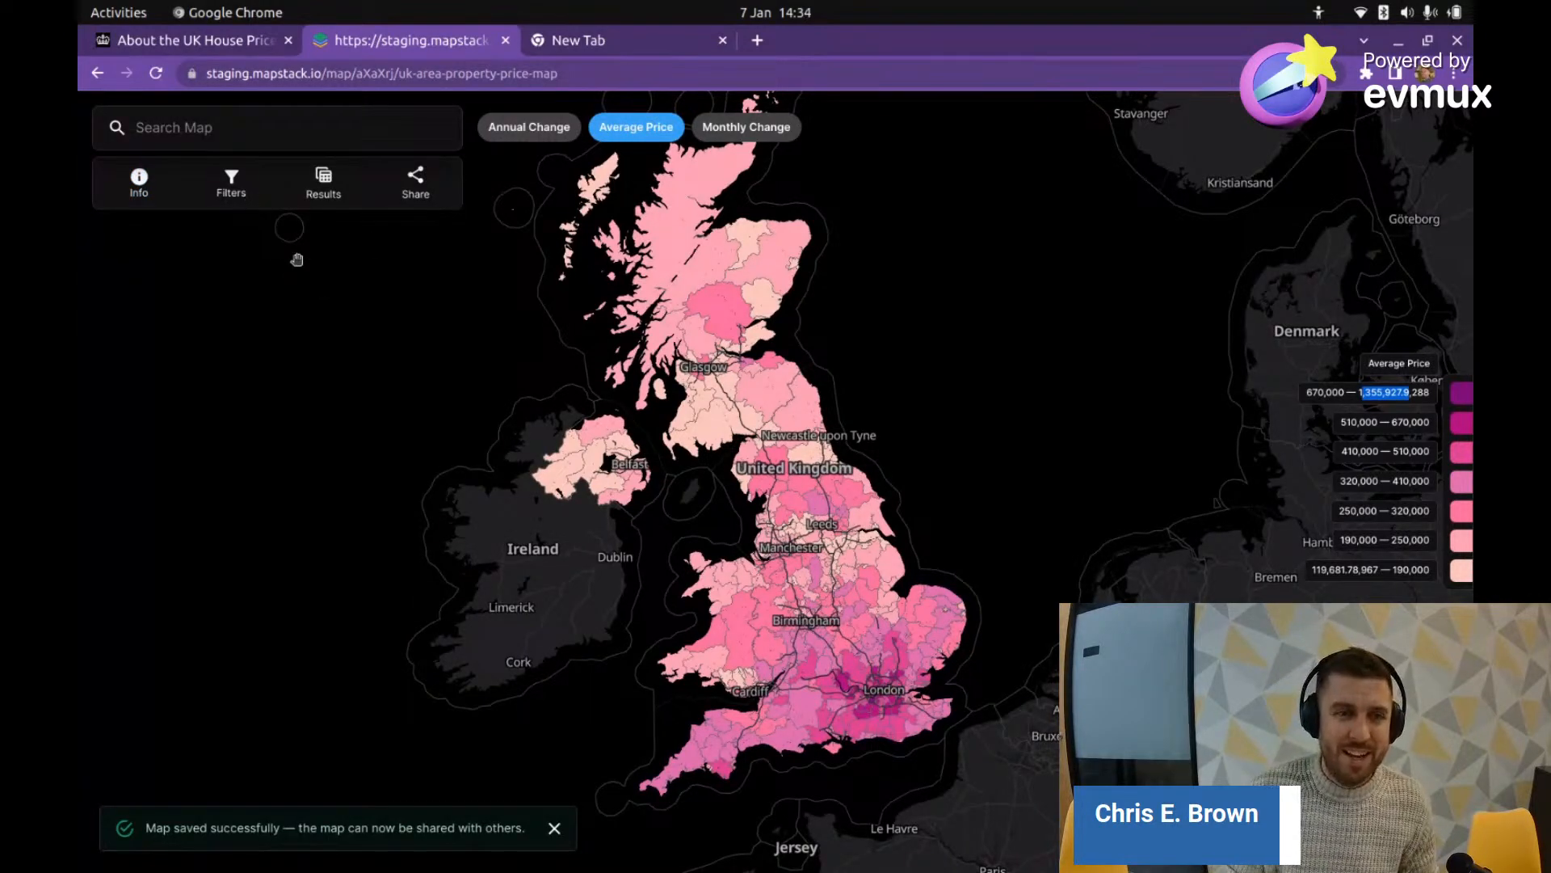
Step: Filter the map to areas with Average Price less than 130000
click(231, 186)
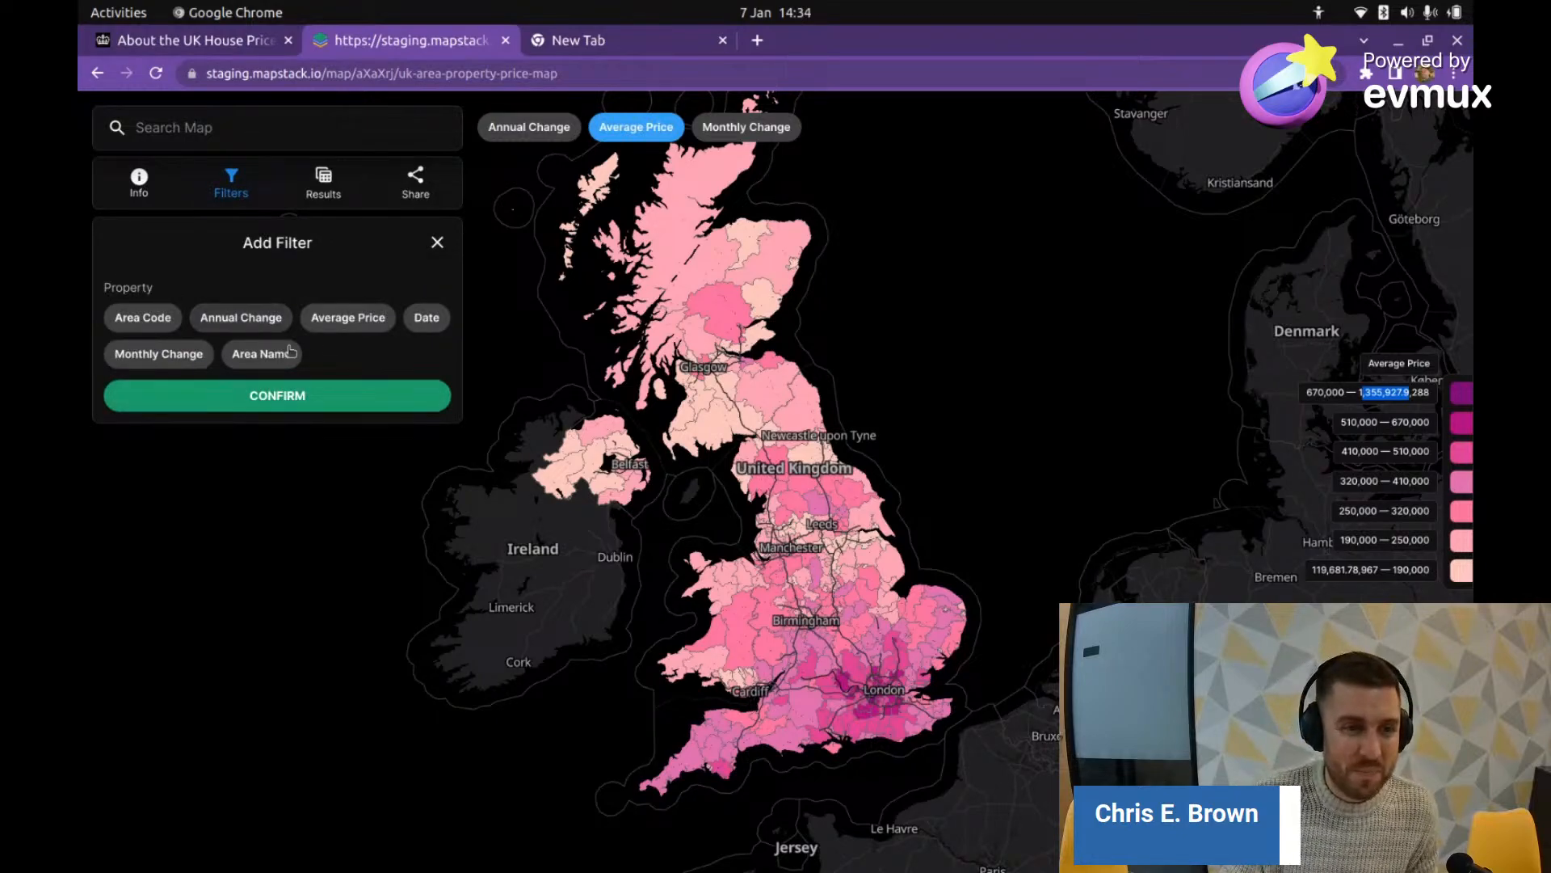
click(348, 318)
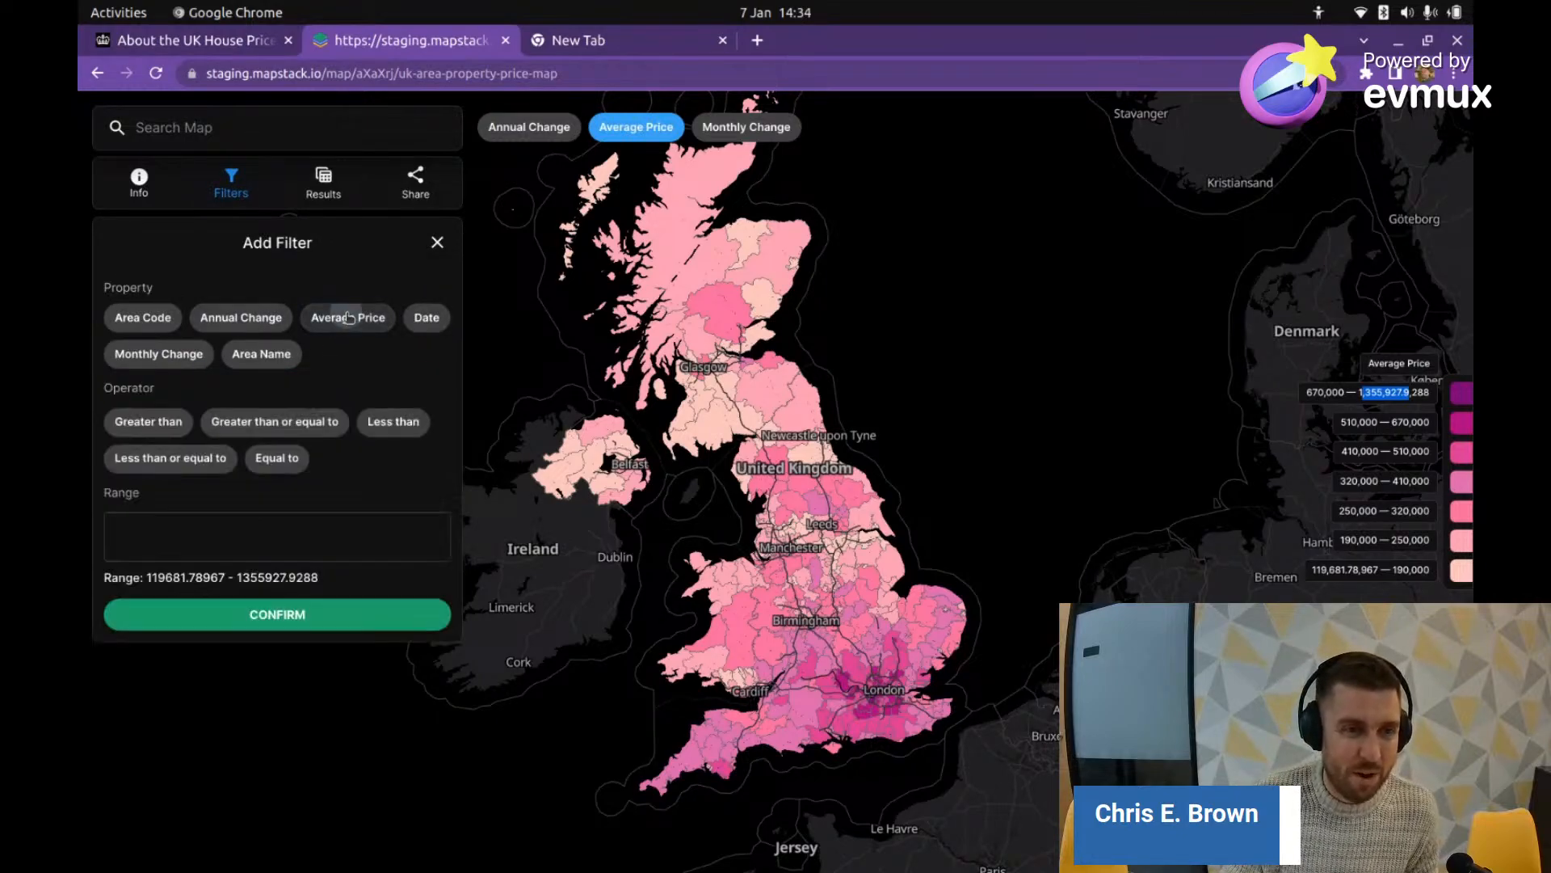
click(153, 426)
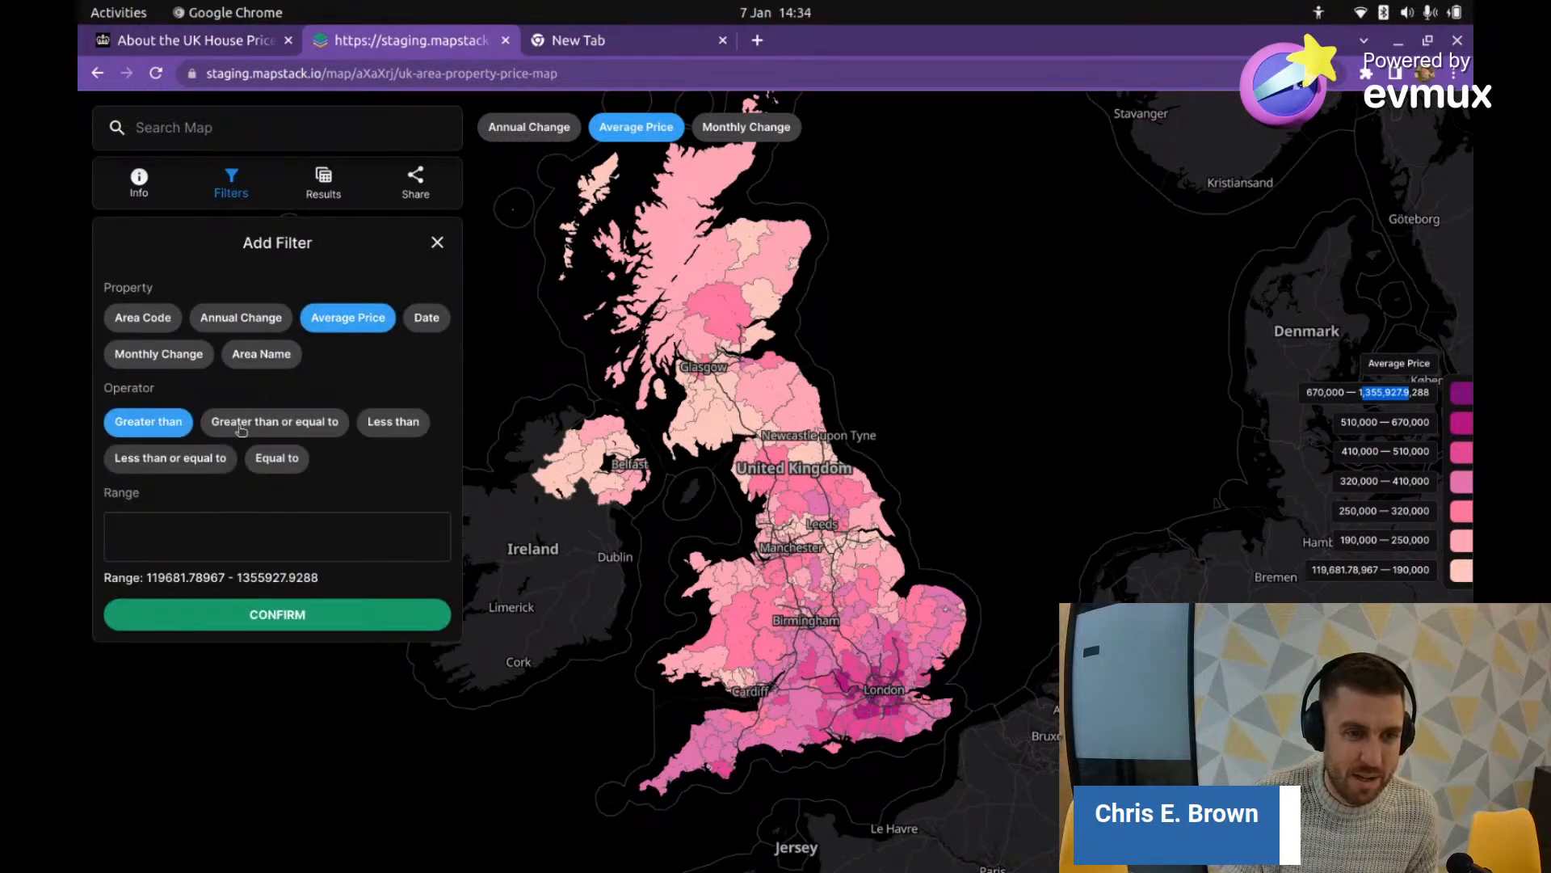
click(369, 431)
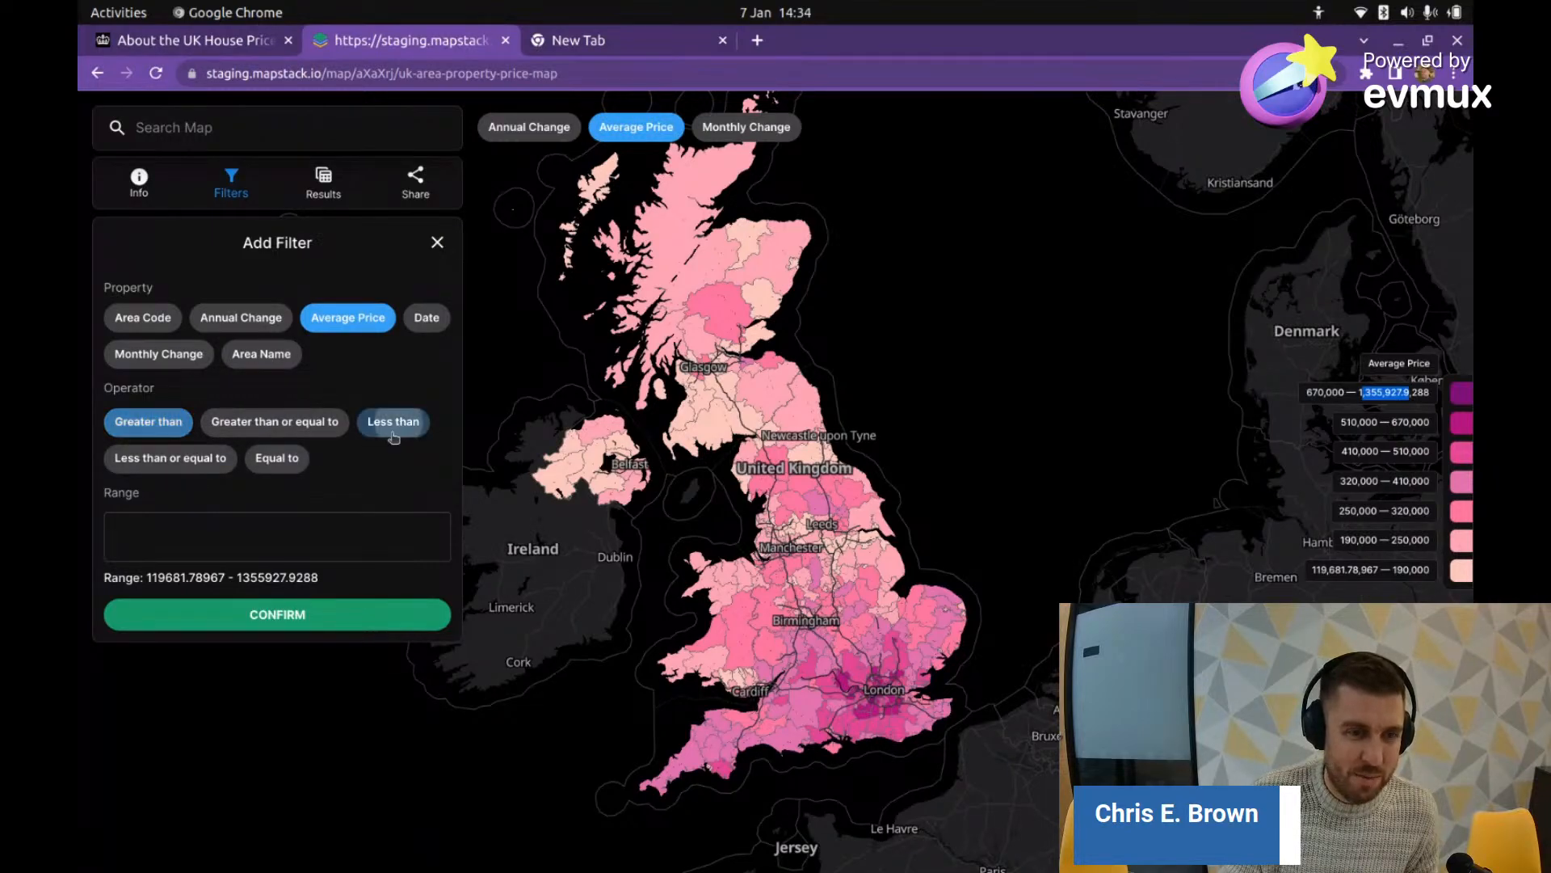
click(329, 534)
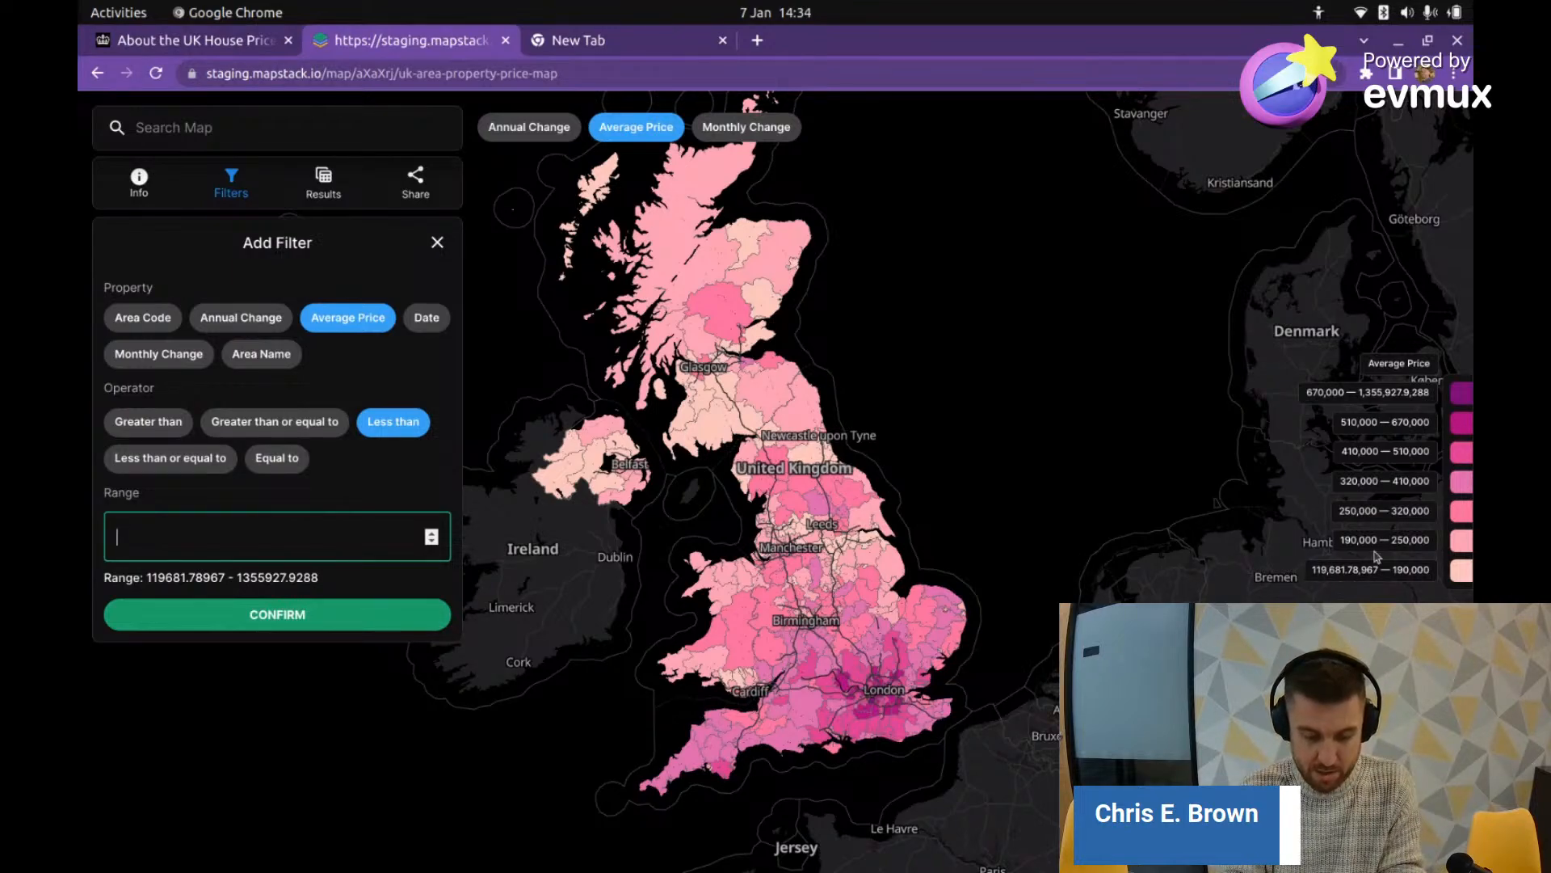
text(130)
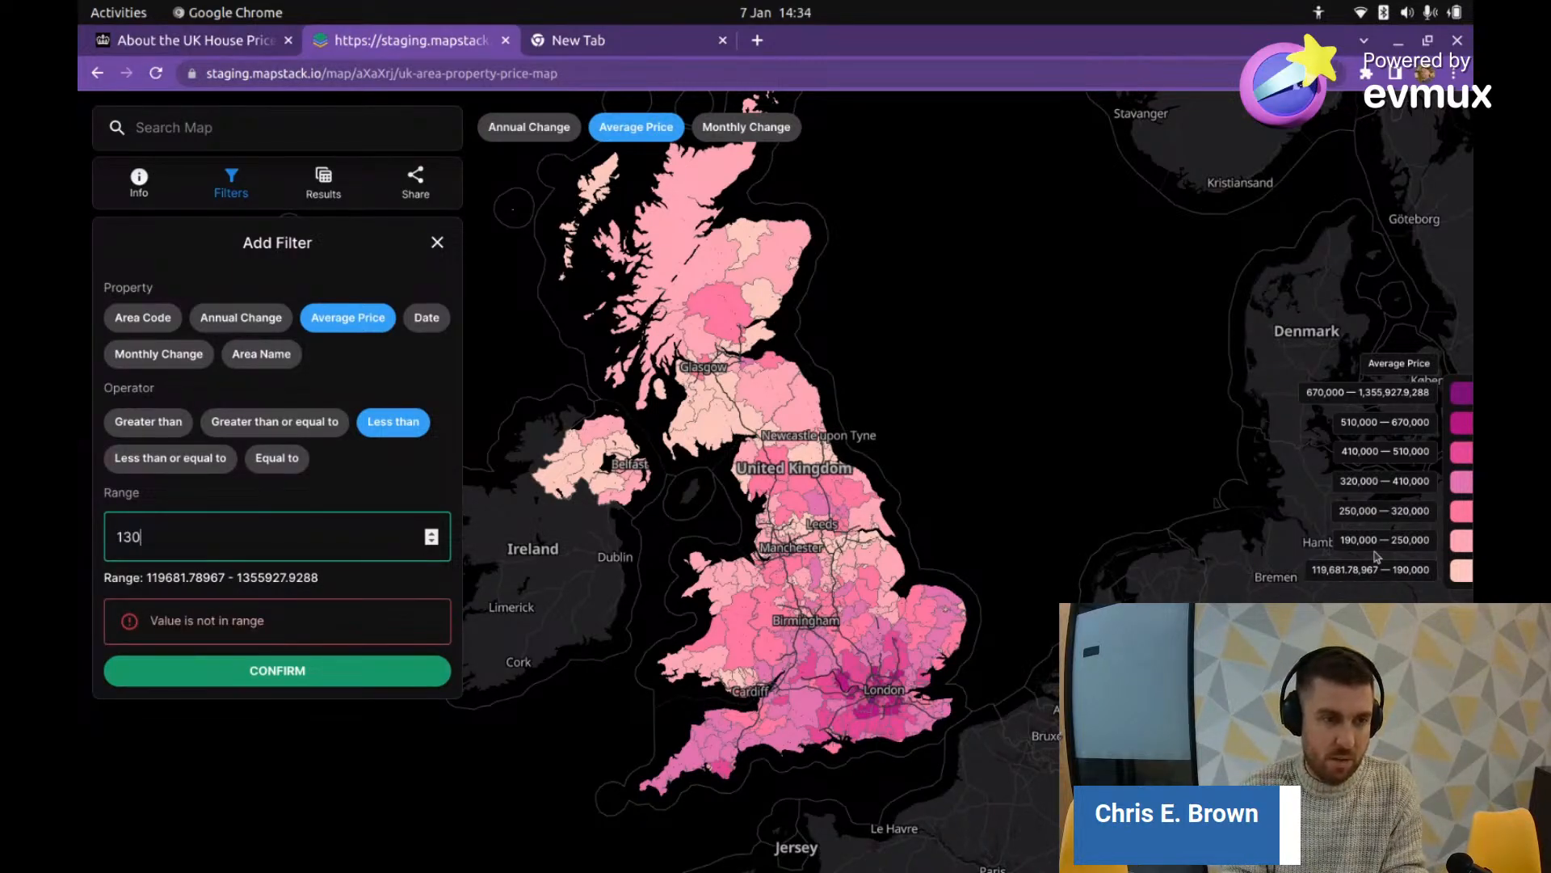
text(000)
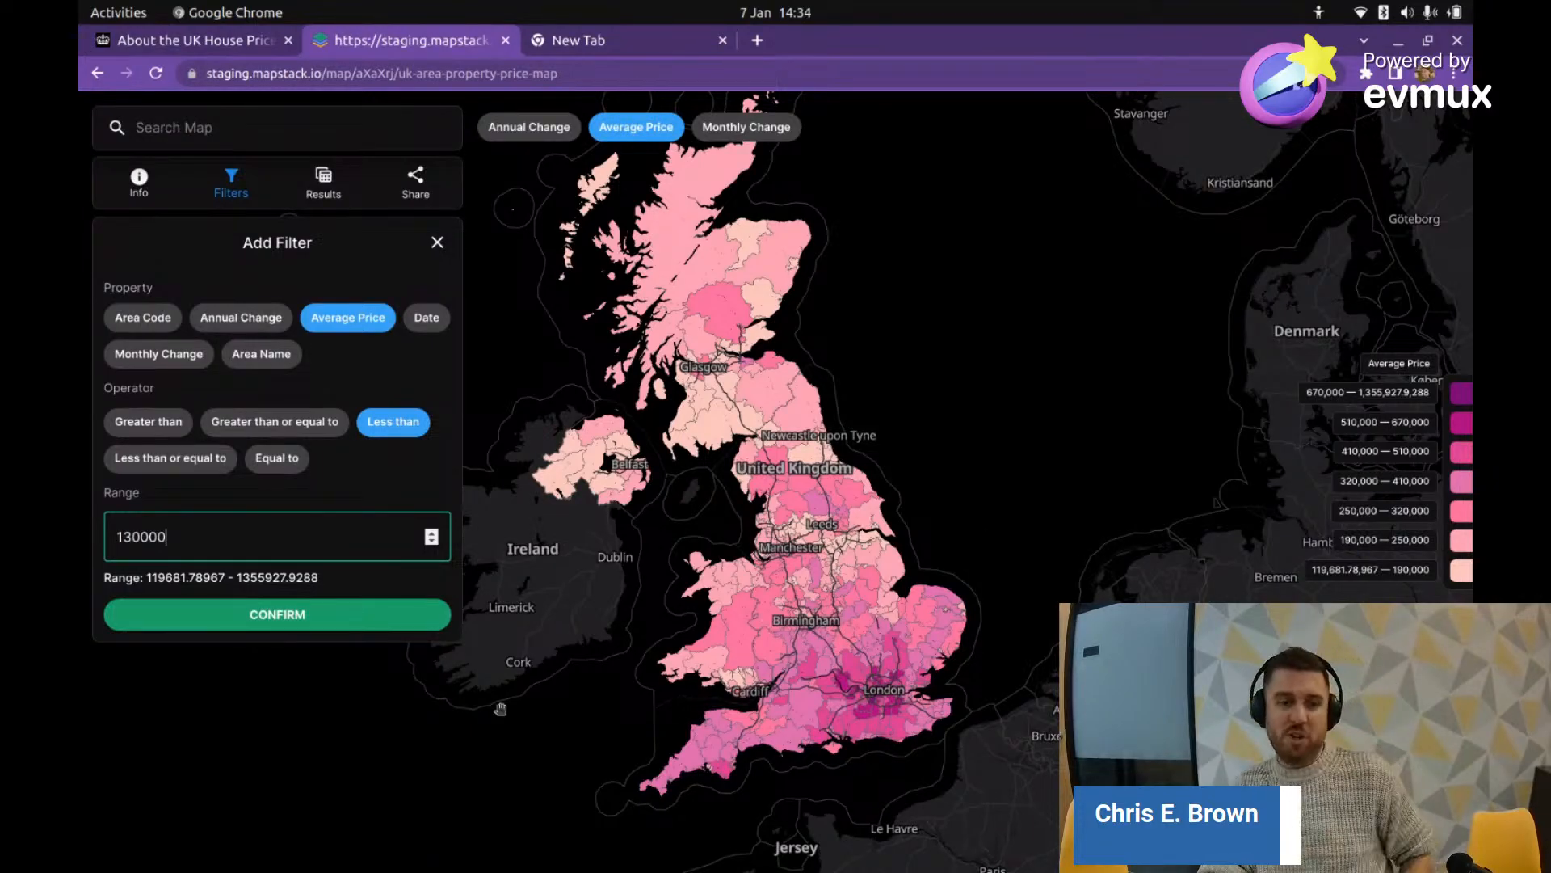
click(359, 616)
click(323, 386)
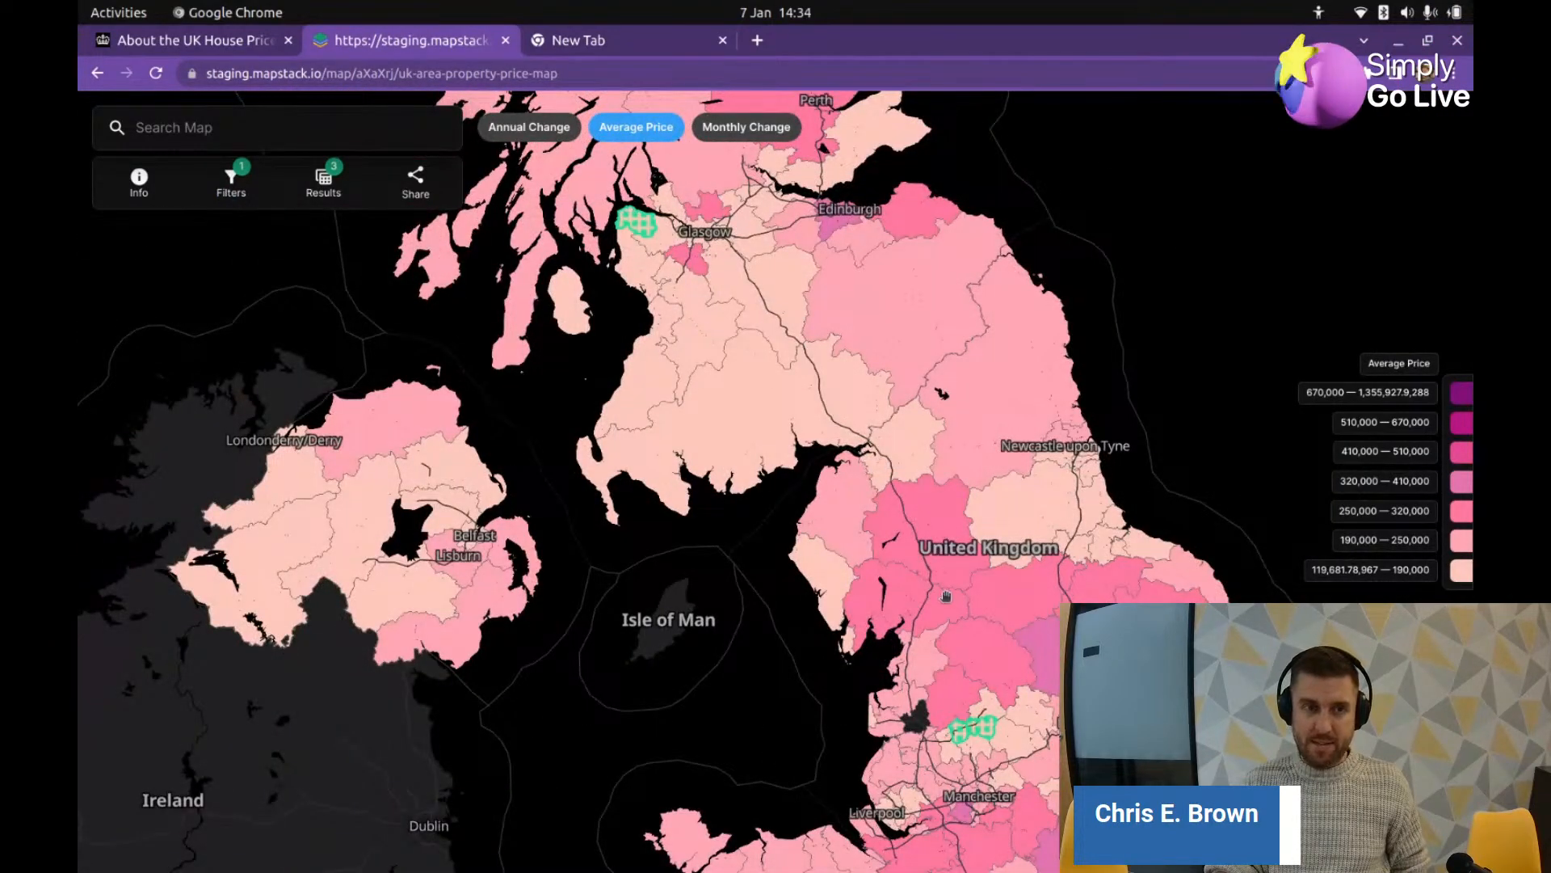
Step: Review the filtered results in an expanded table view
click(323, 178)
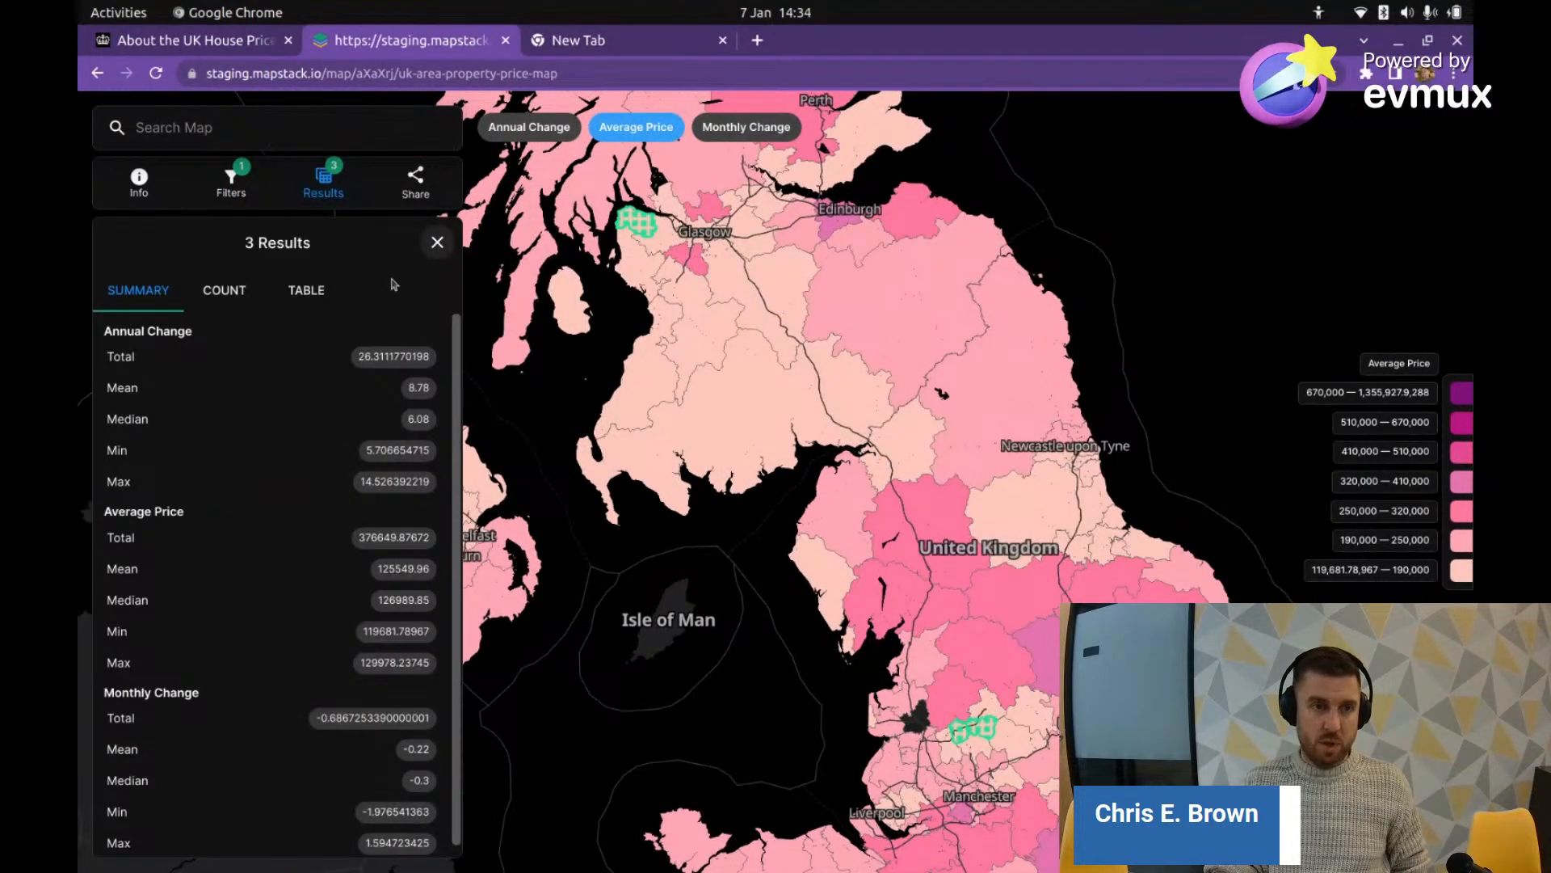
click(312, 293)
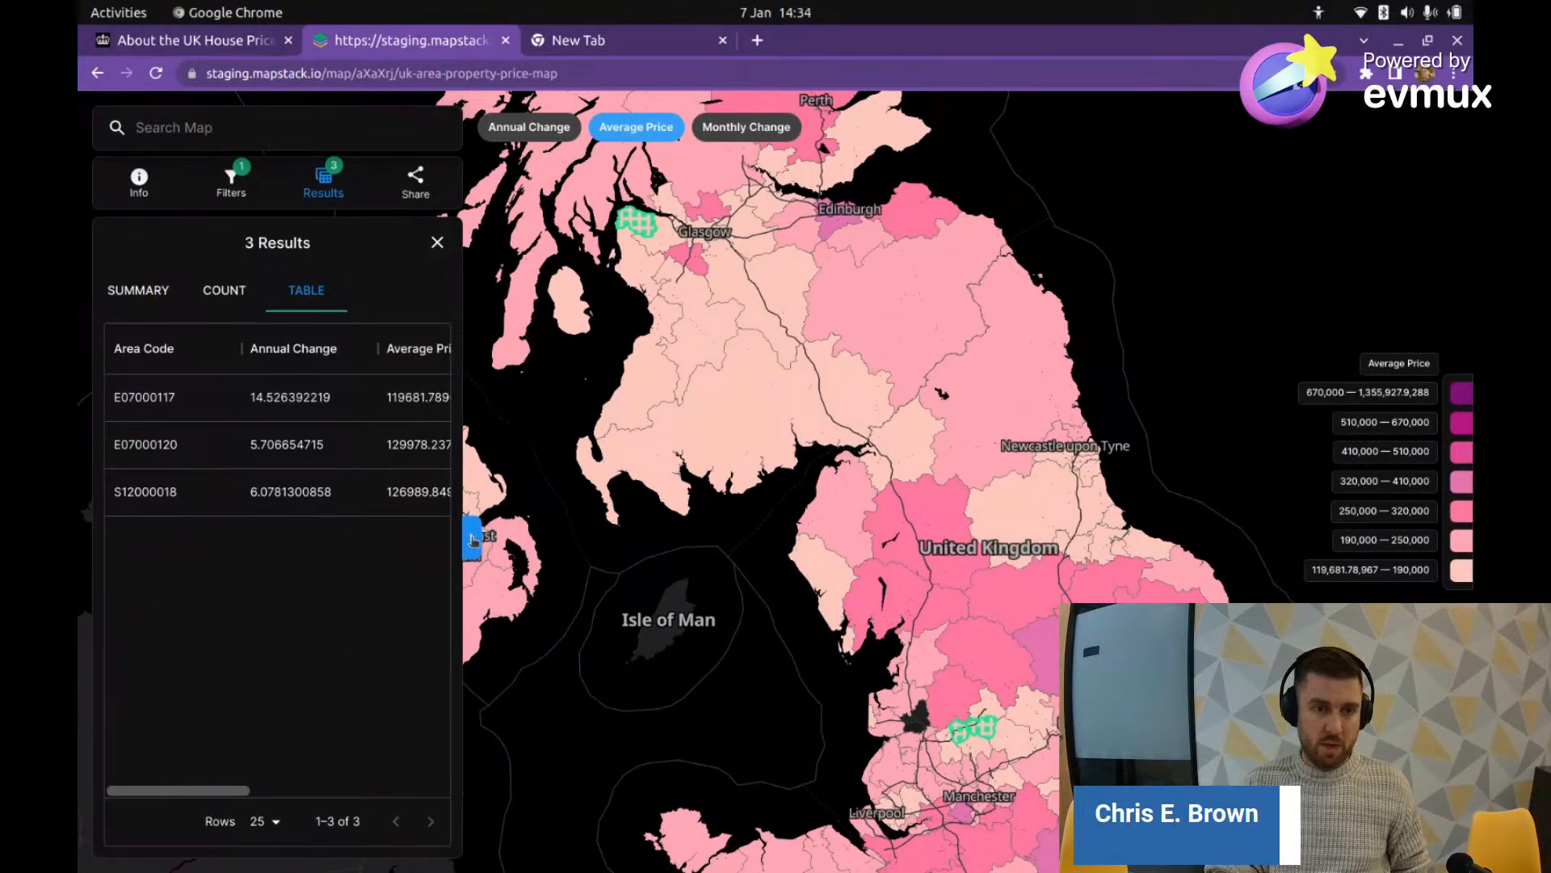
click(472, 538)
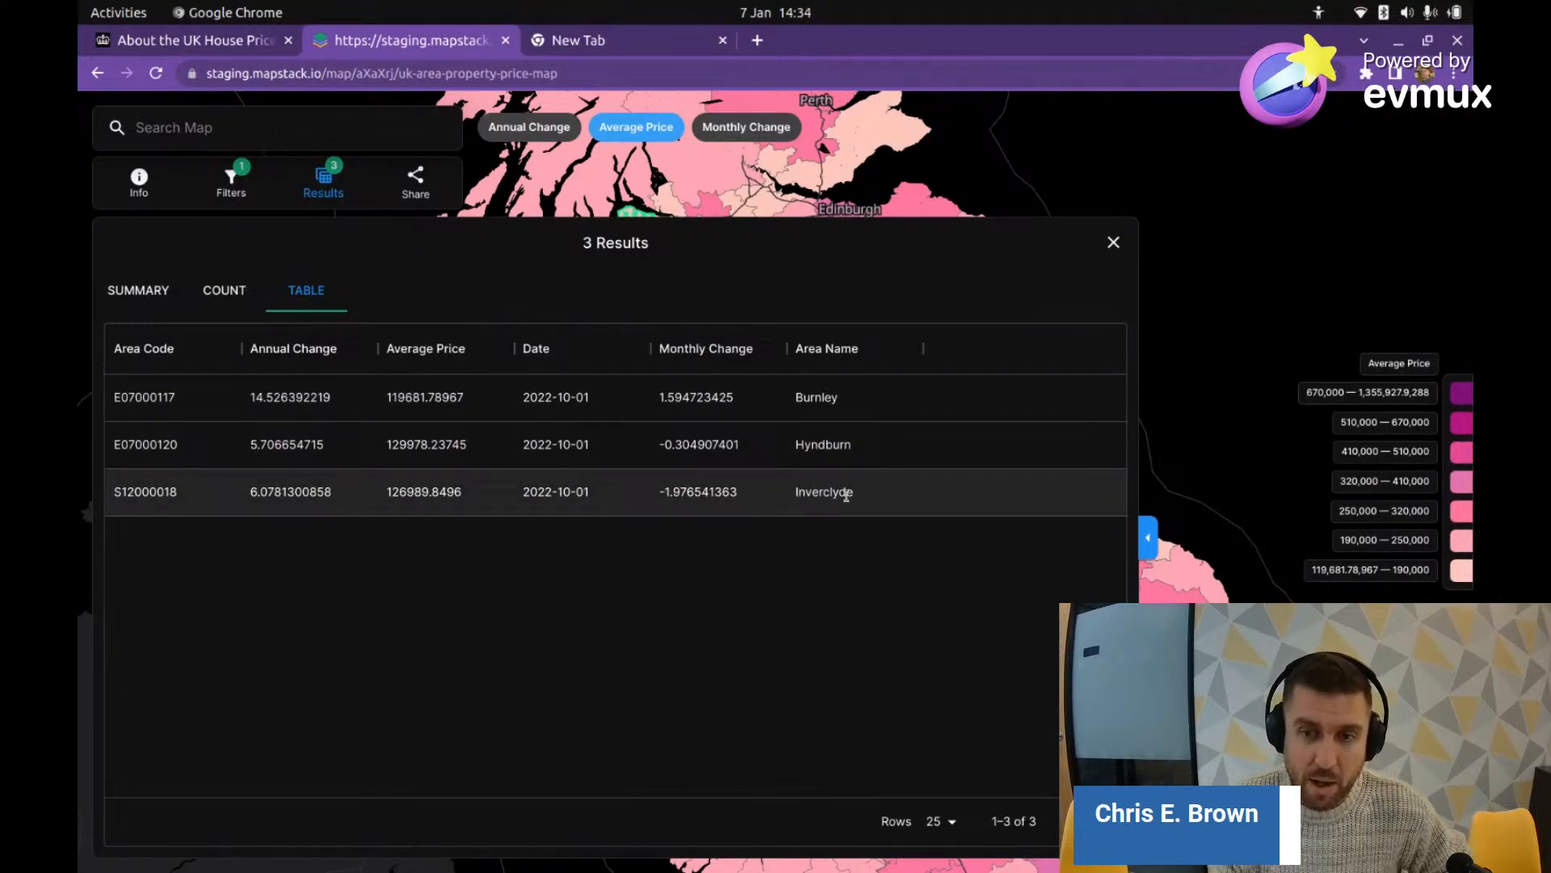
click(1113, 242)
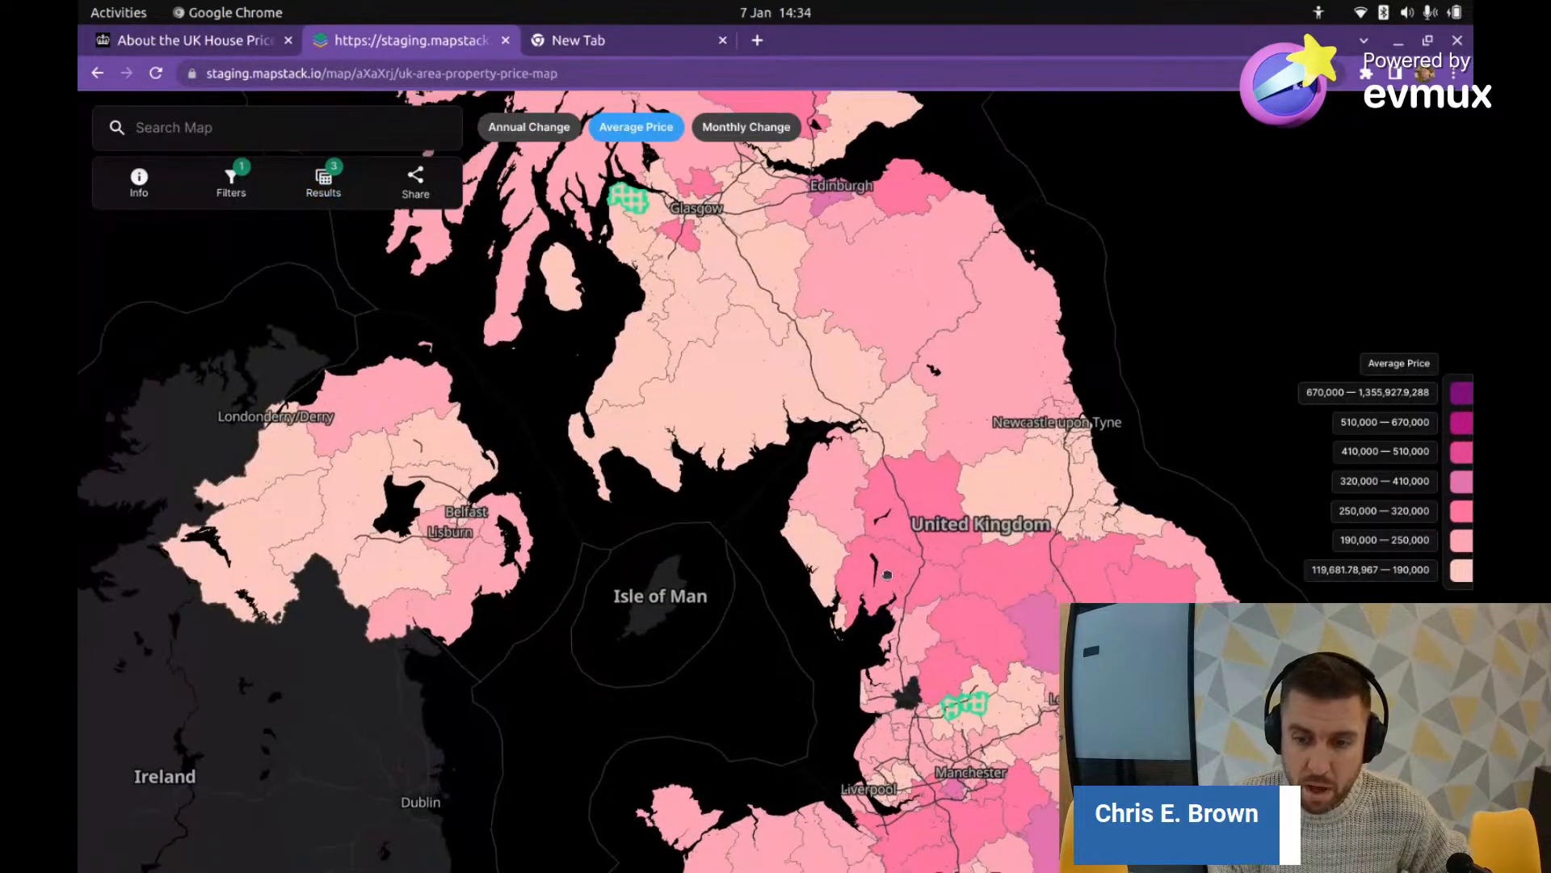
Step: Open Burnley's details and highlight its average price of 119681.78967
scroll(763, 367, up, 3)
scroll(770, 390, up, 3)
scroll(770, 390, up, 3)
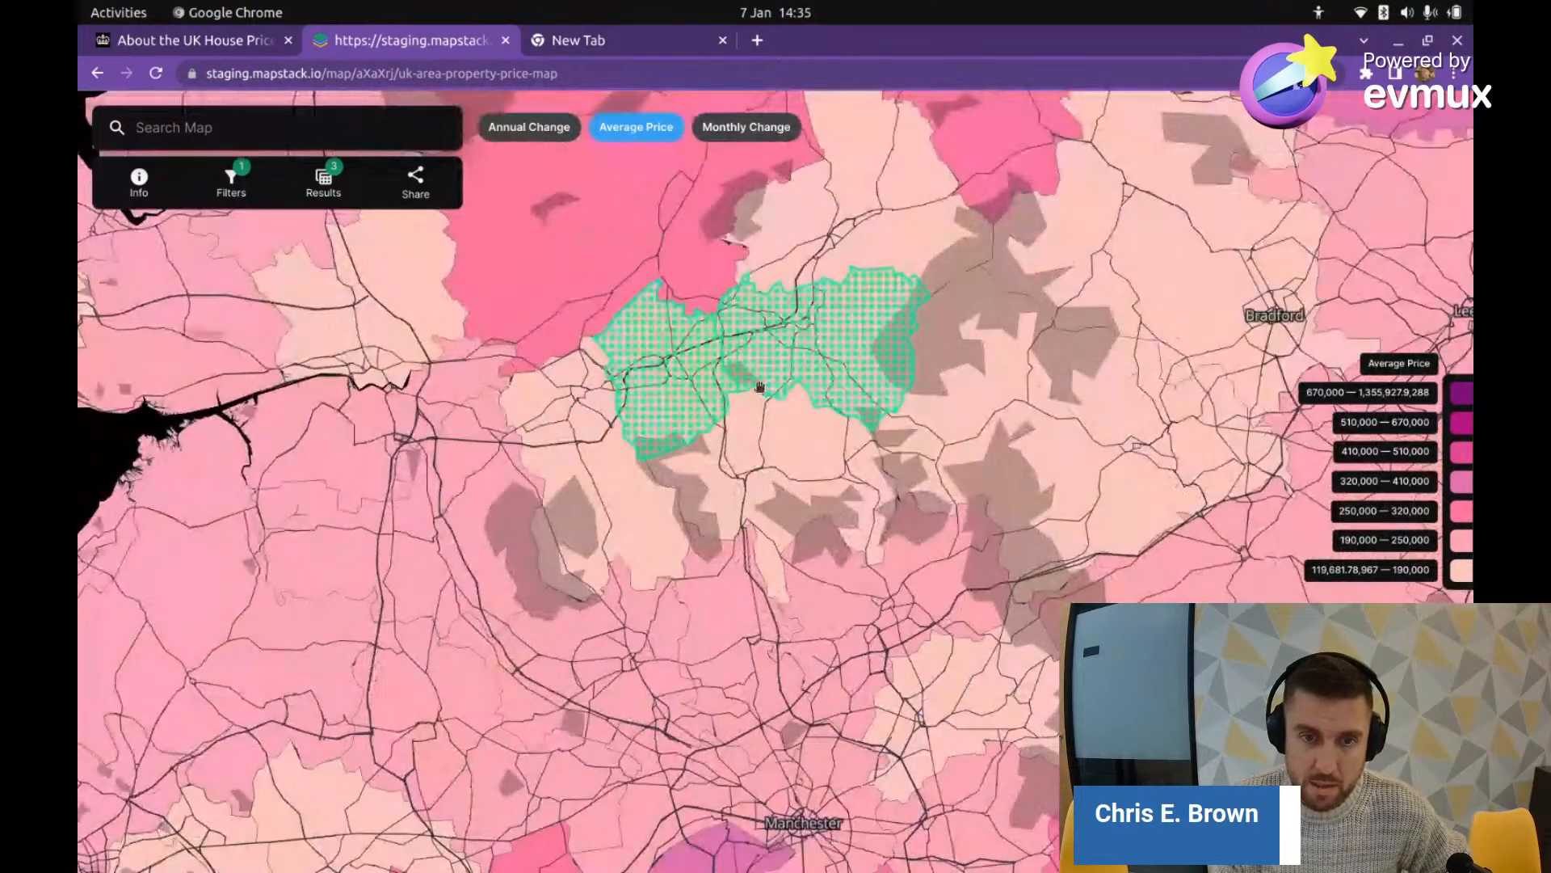
click(785, 347)
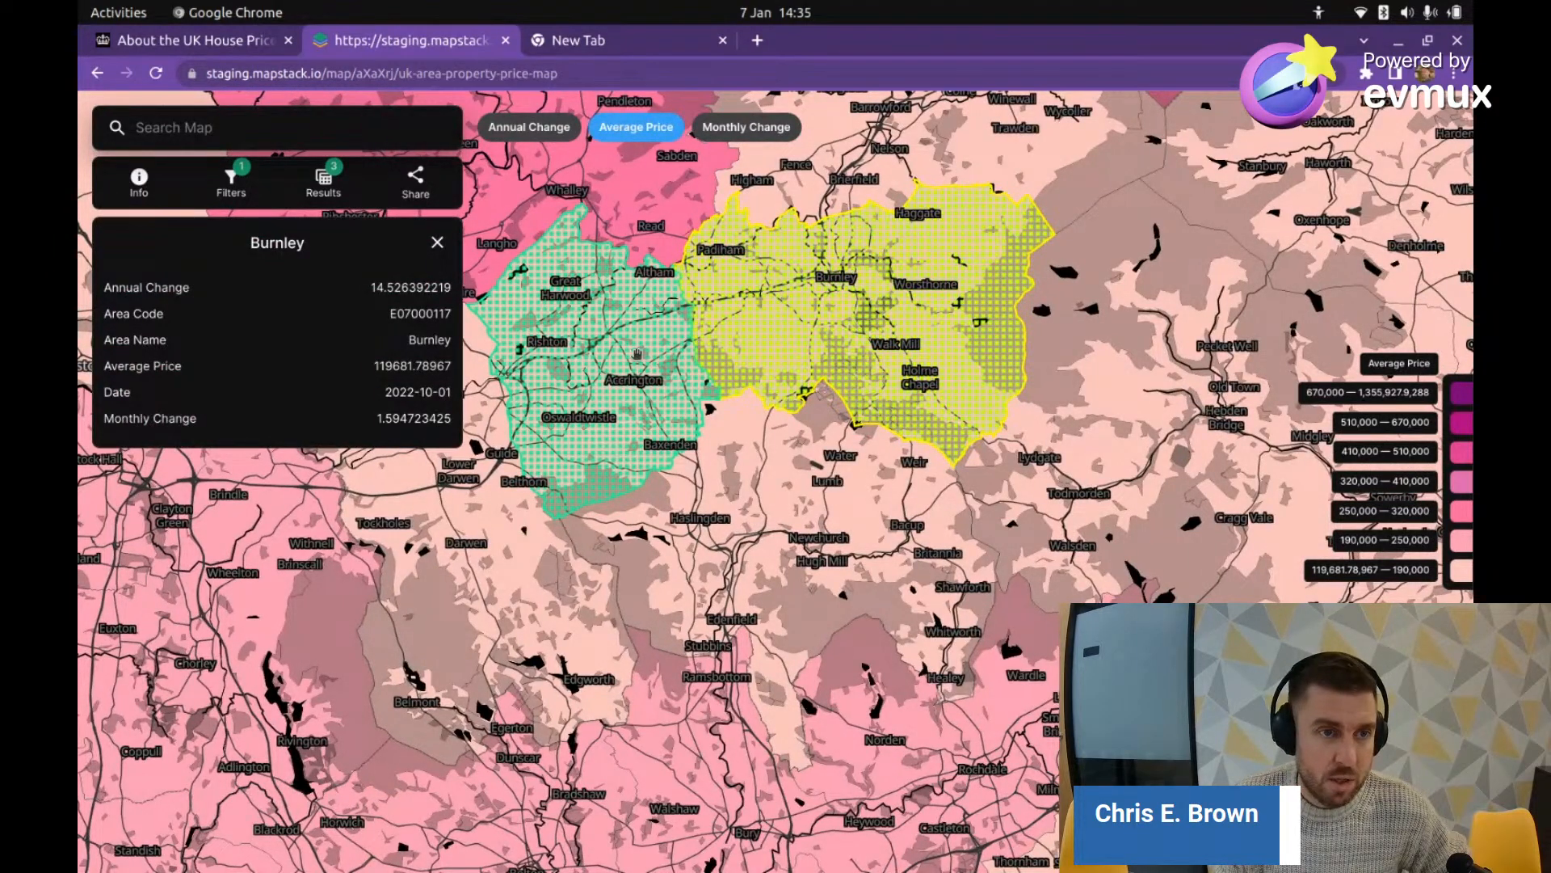
click(639, 357)
click(793, 333)
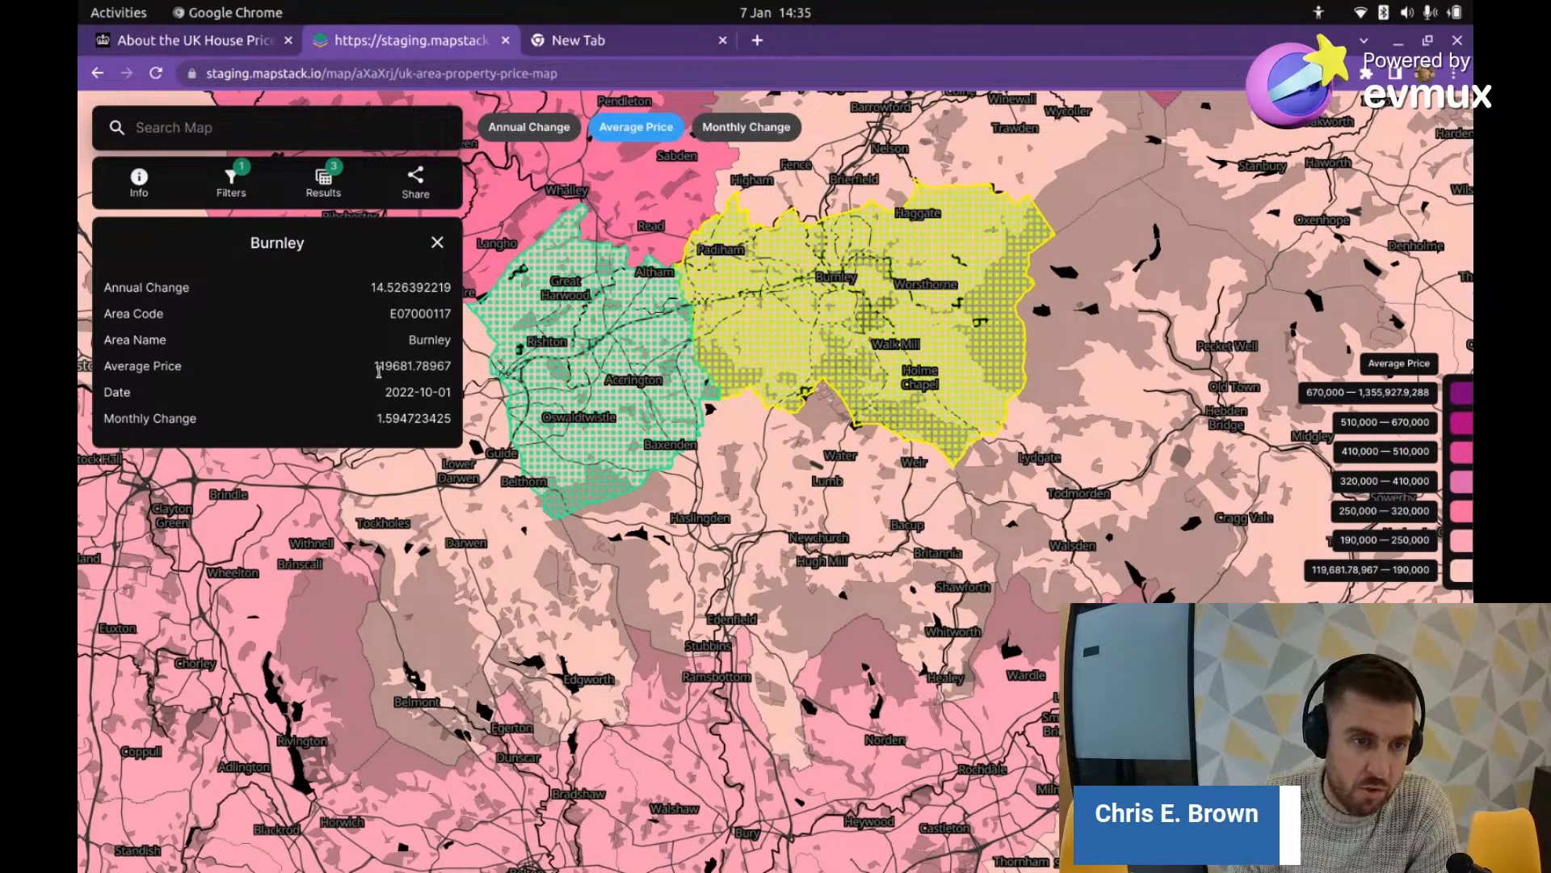
drag(375, 368, 419, 365)
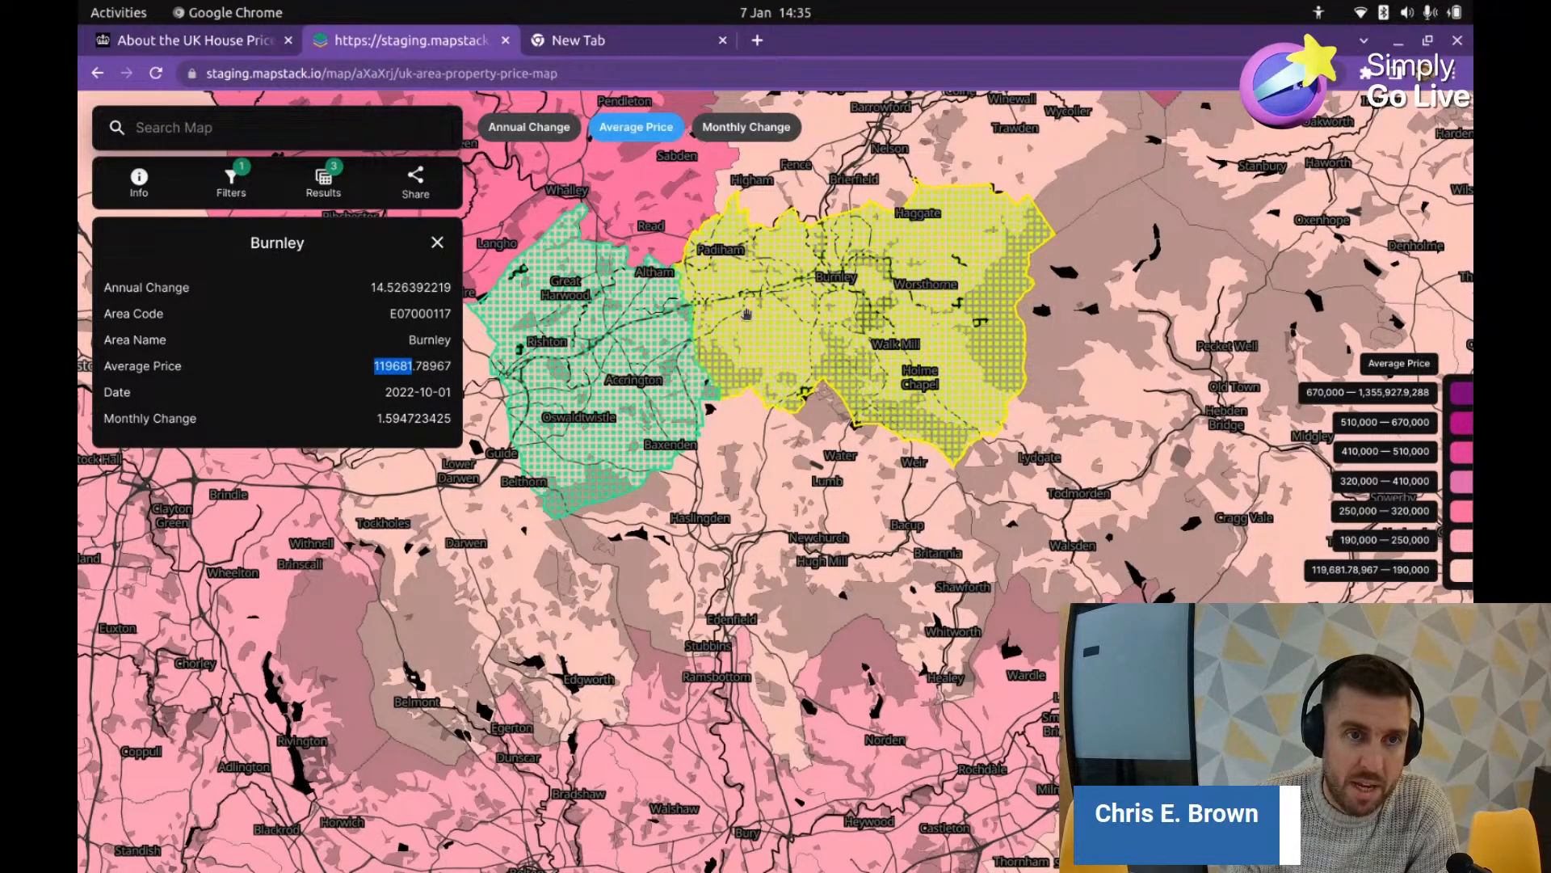
Step: Open Google Maps in the new browser tab
click(614, 41)
click(473, 71)
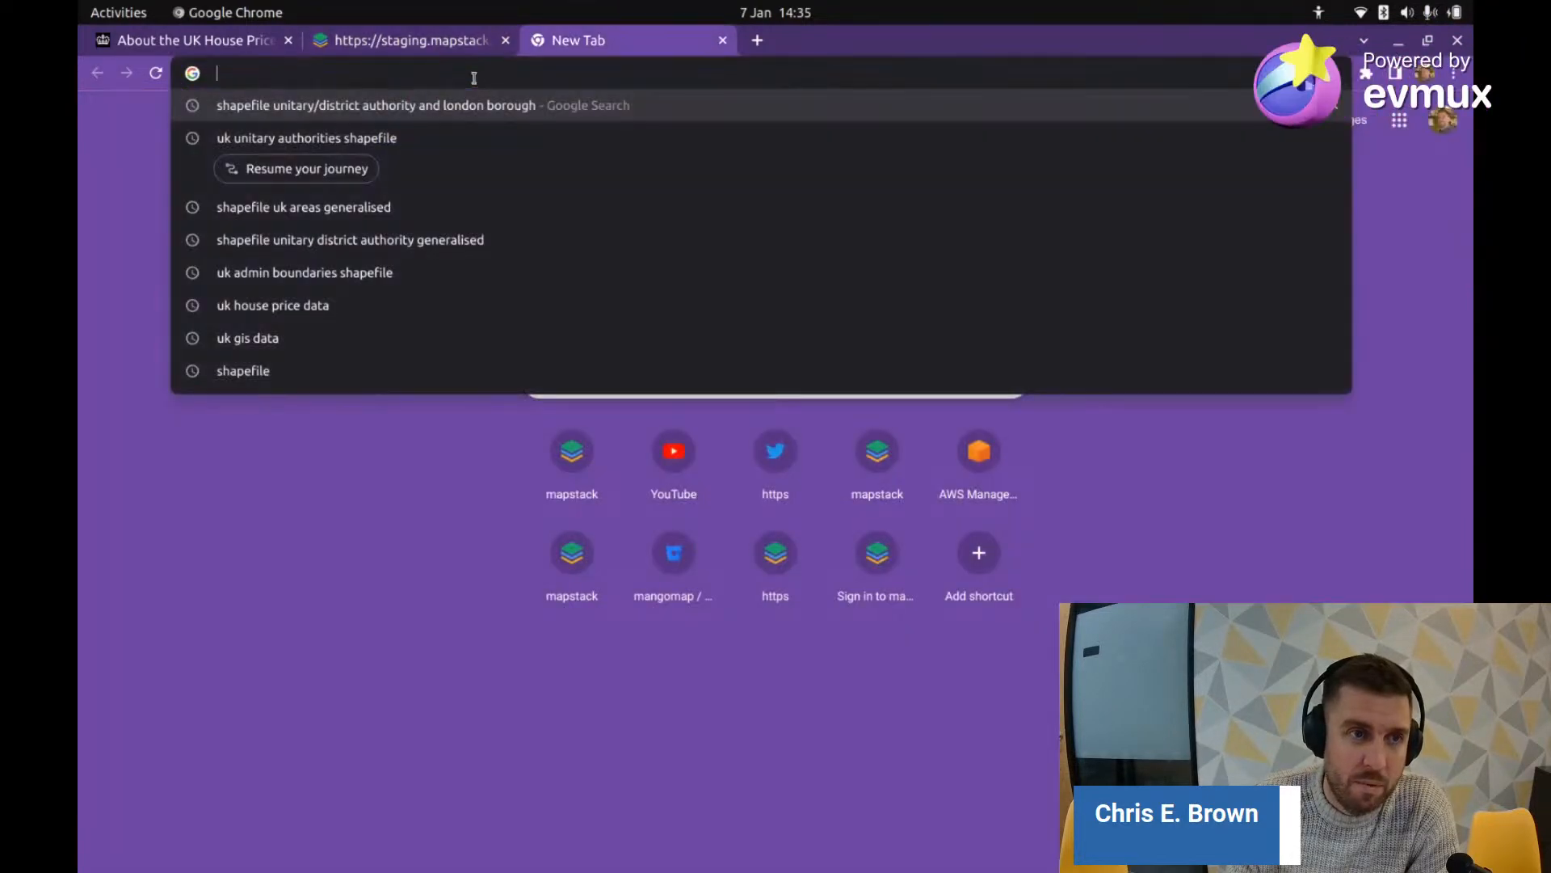
text(map)
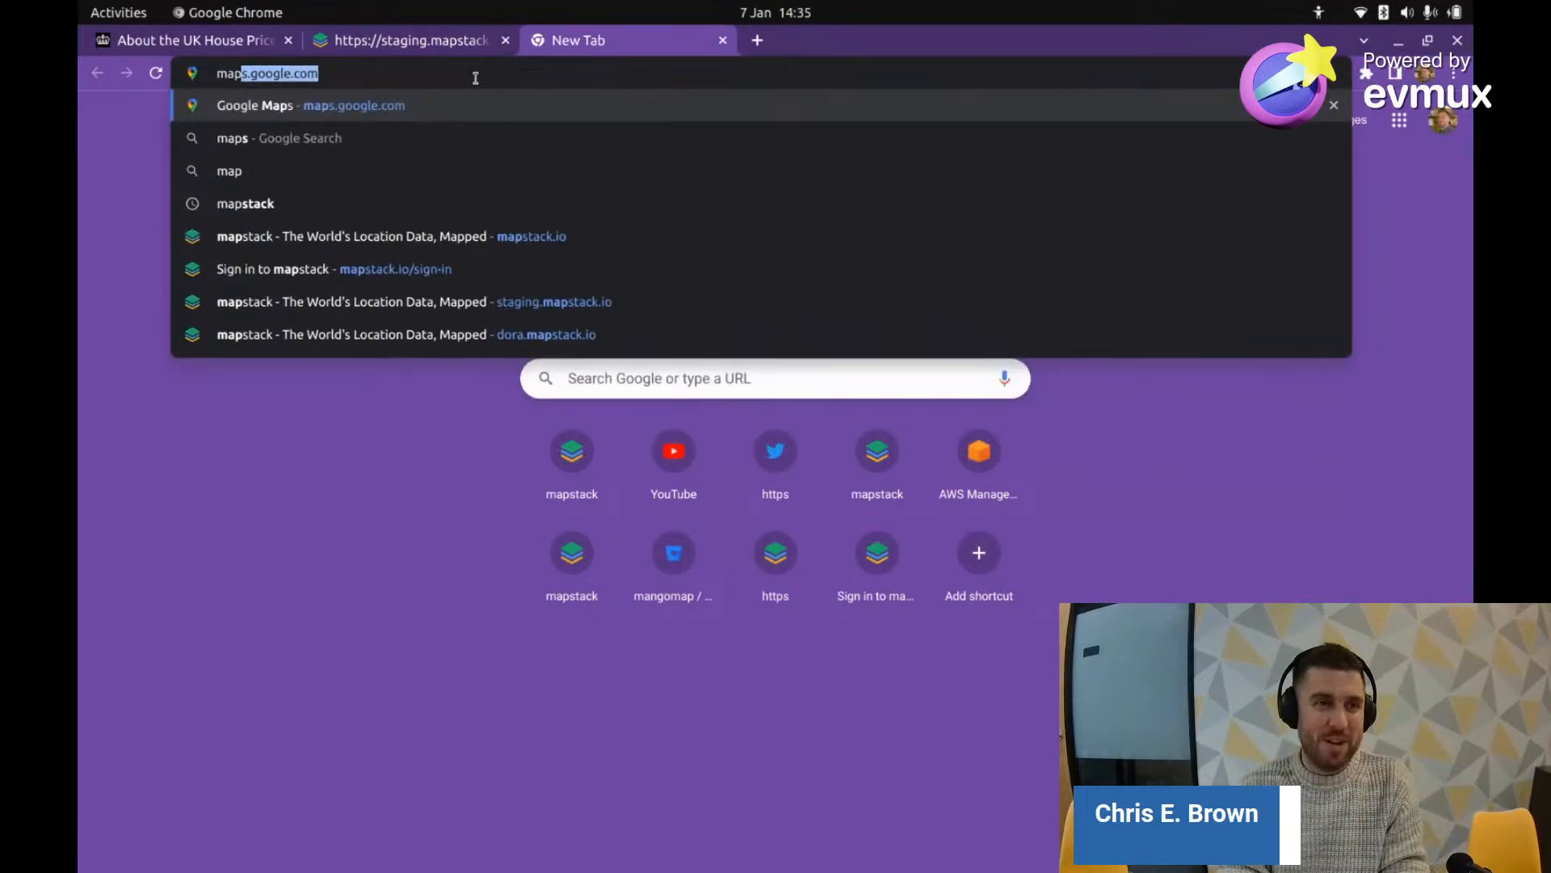
key(Return)
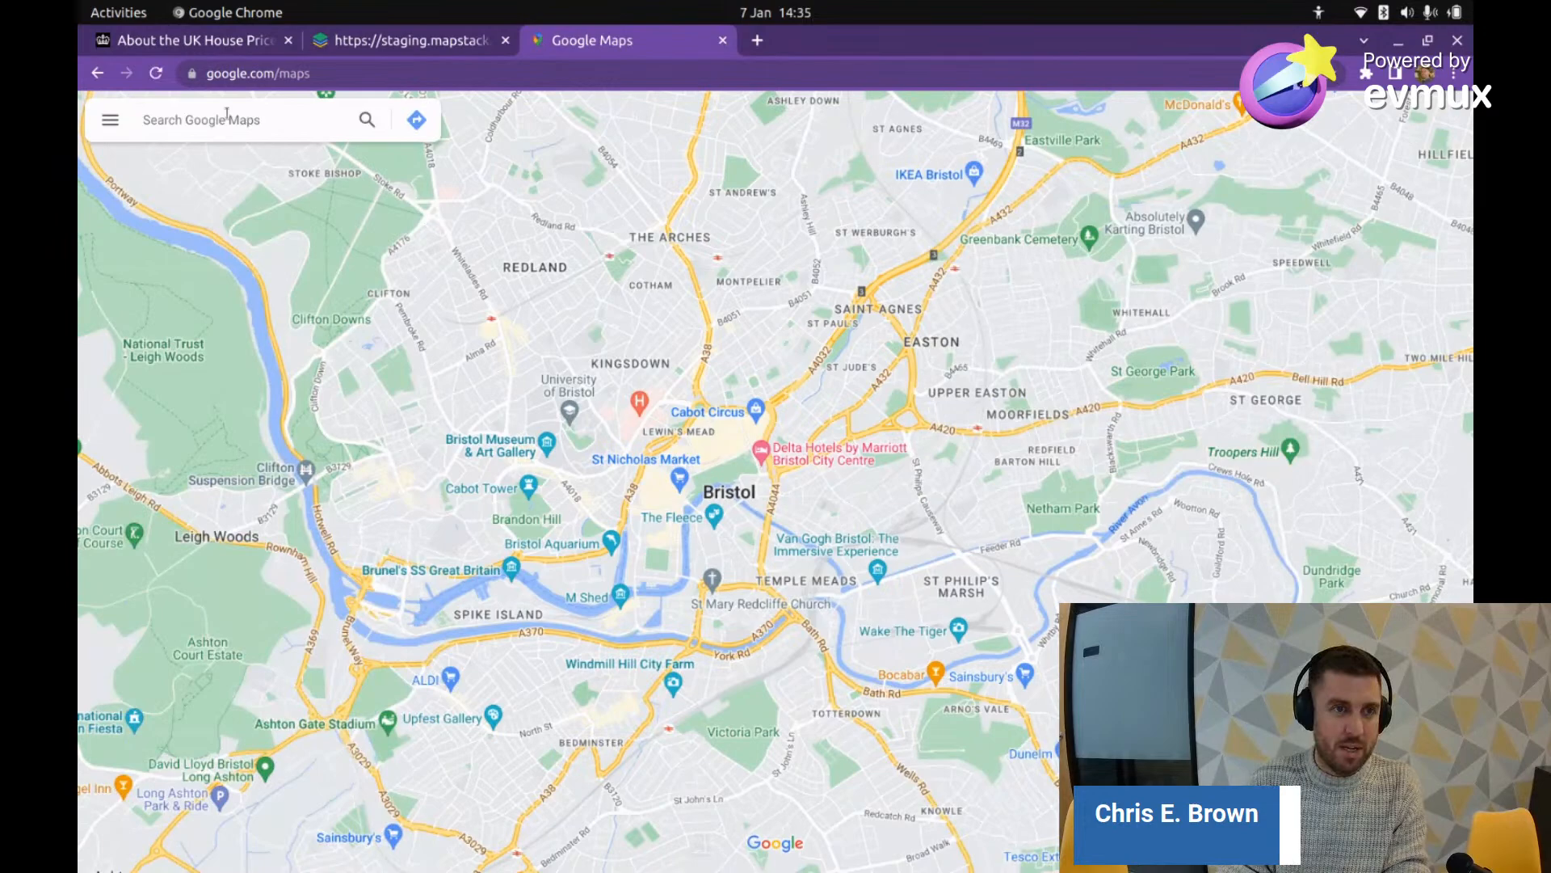
Step: Search for Burnley and zoom into its terraced streets with Street View coverage showing
click(226, 114)
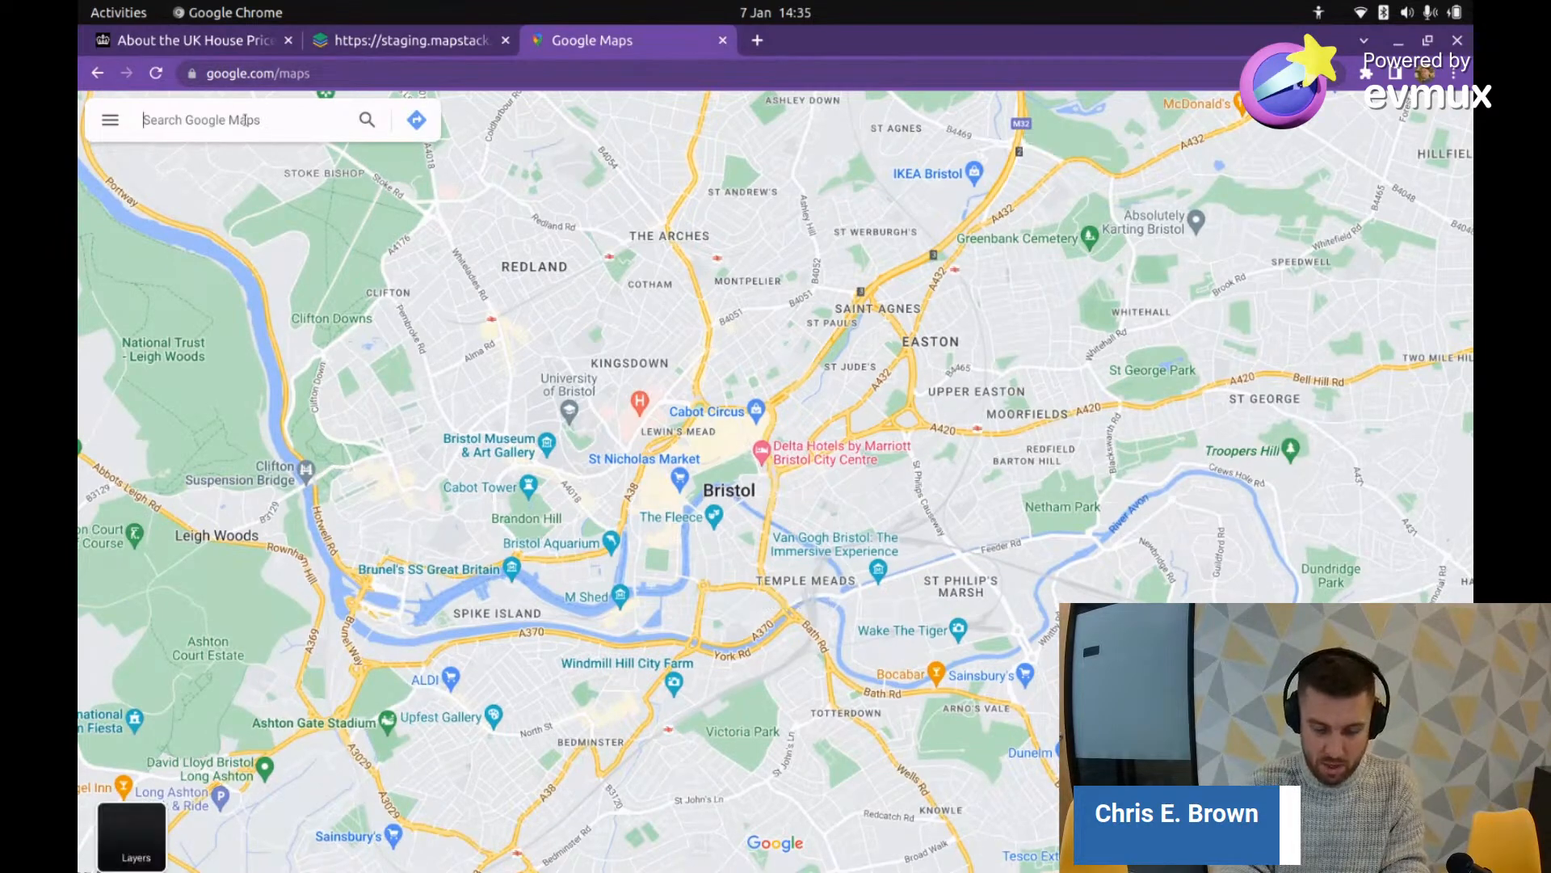
text(burnley)
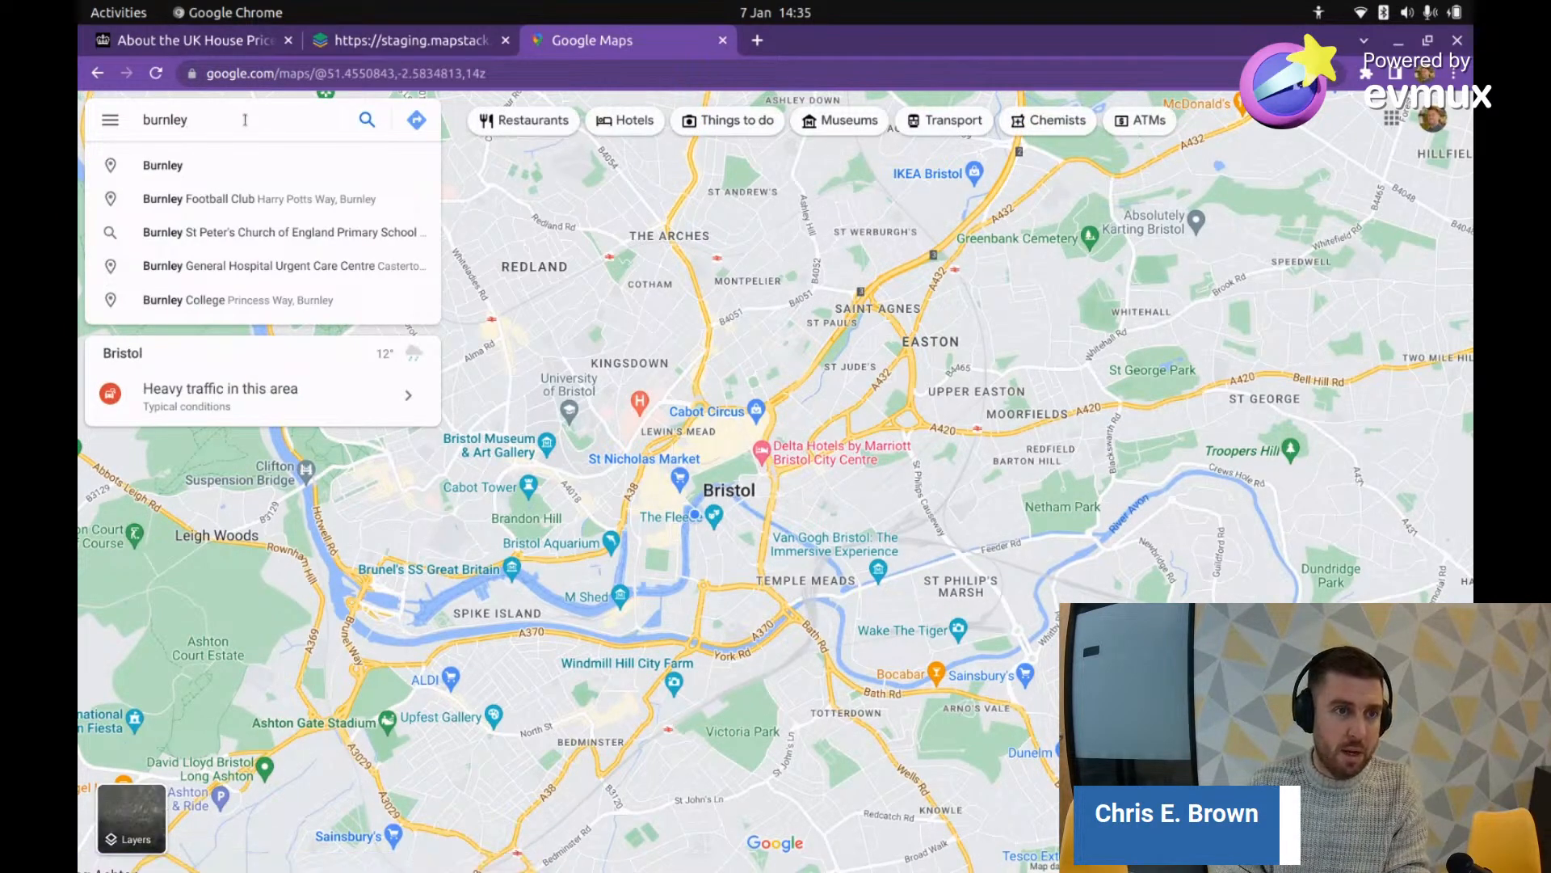
click(143, 172)
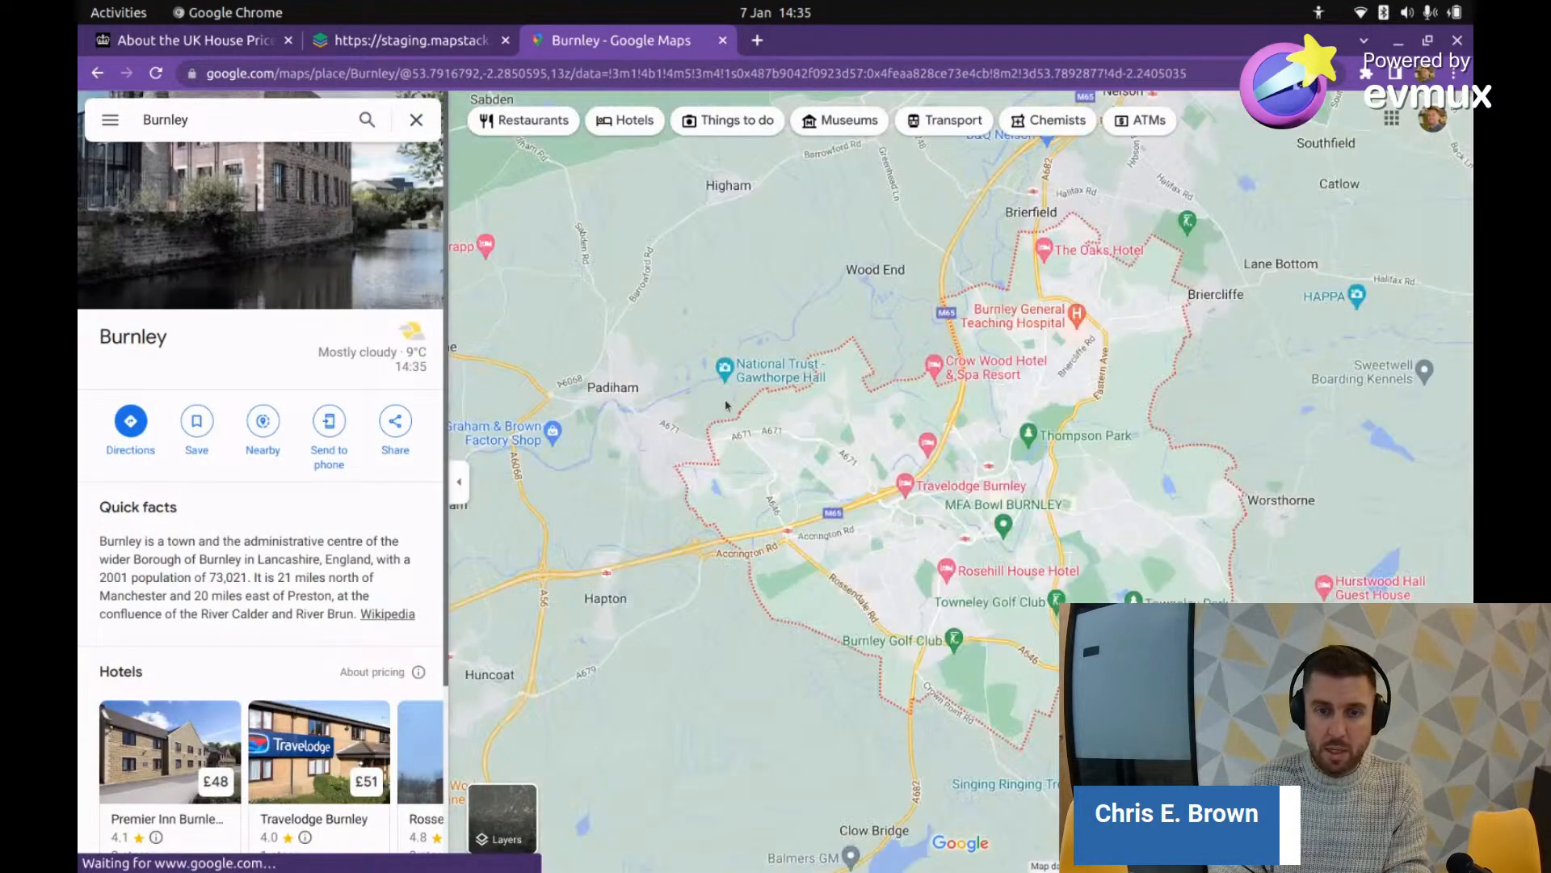
scroll(905, 554, up, 5)
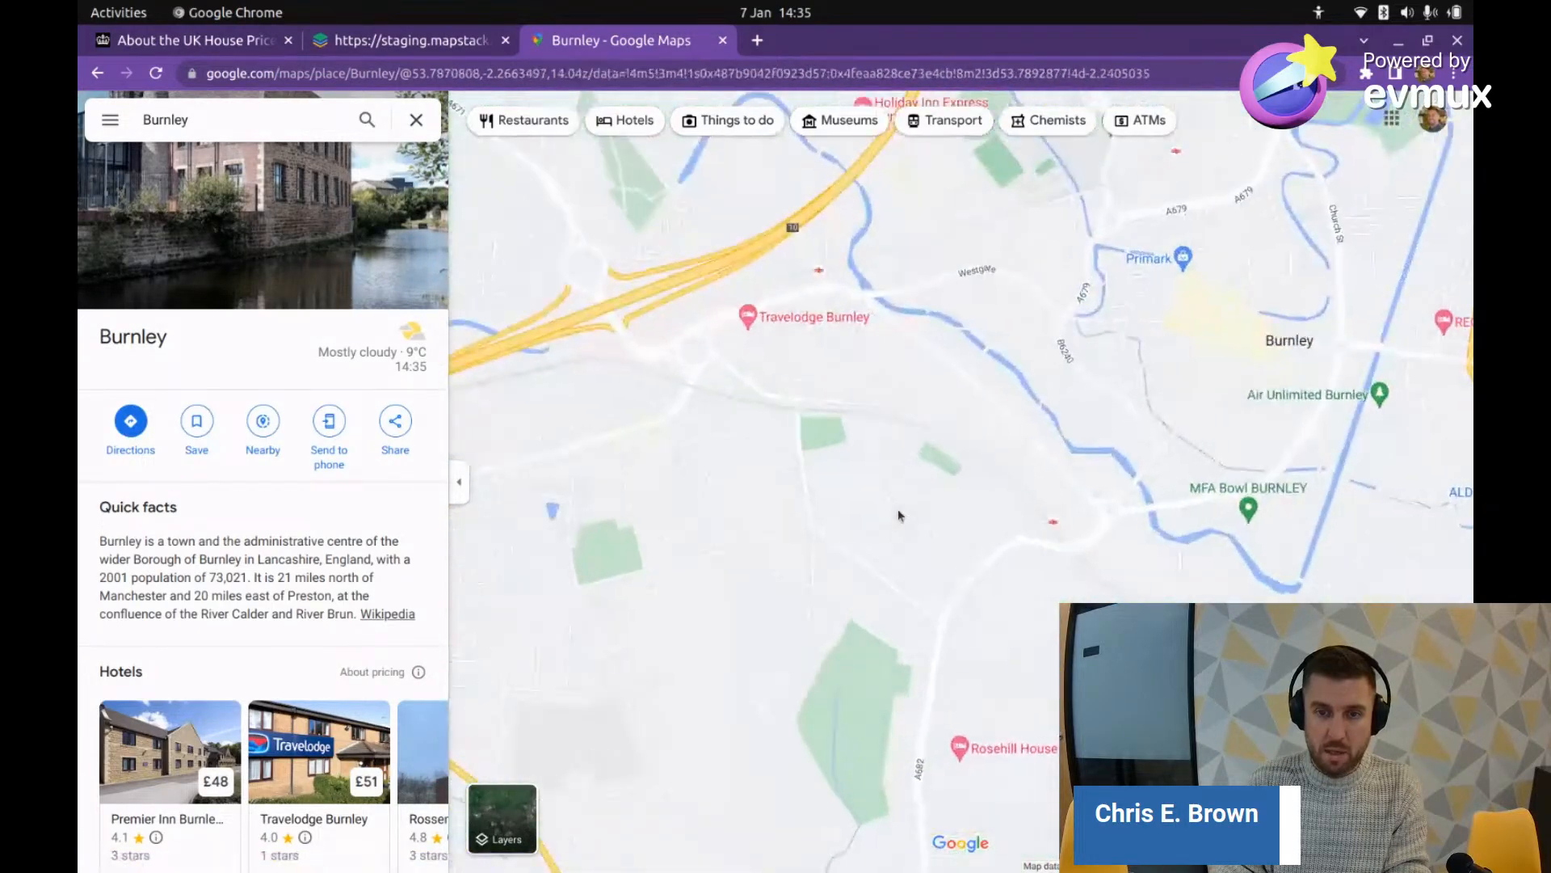
drag(864, 556, 937, 527)
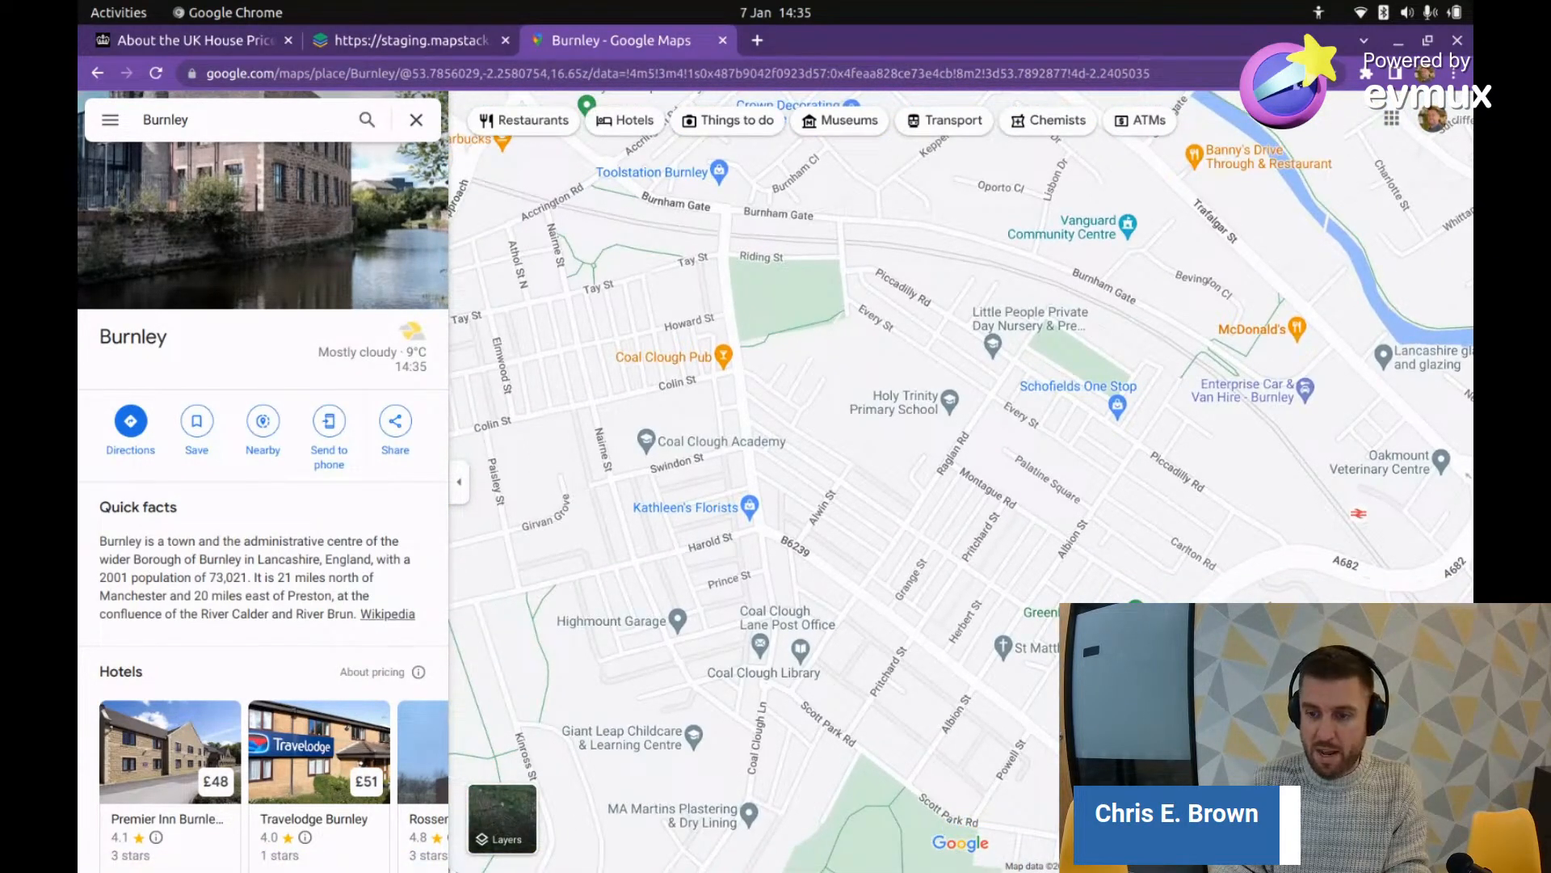
drag(1450, 780, 911, 511)
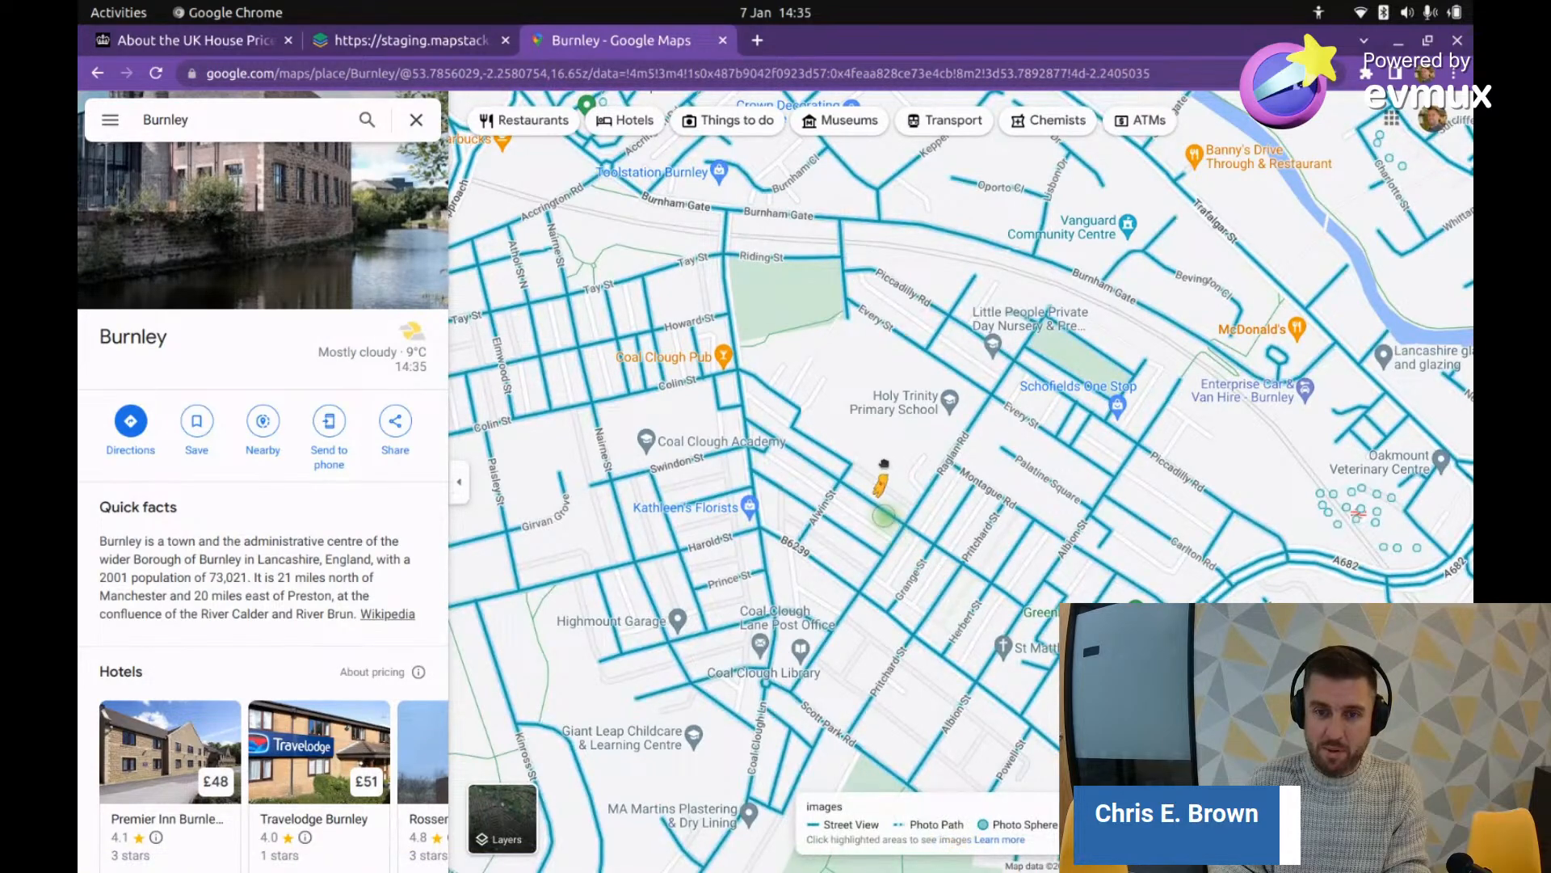
drag(873, 452, 873, 454)
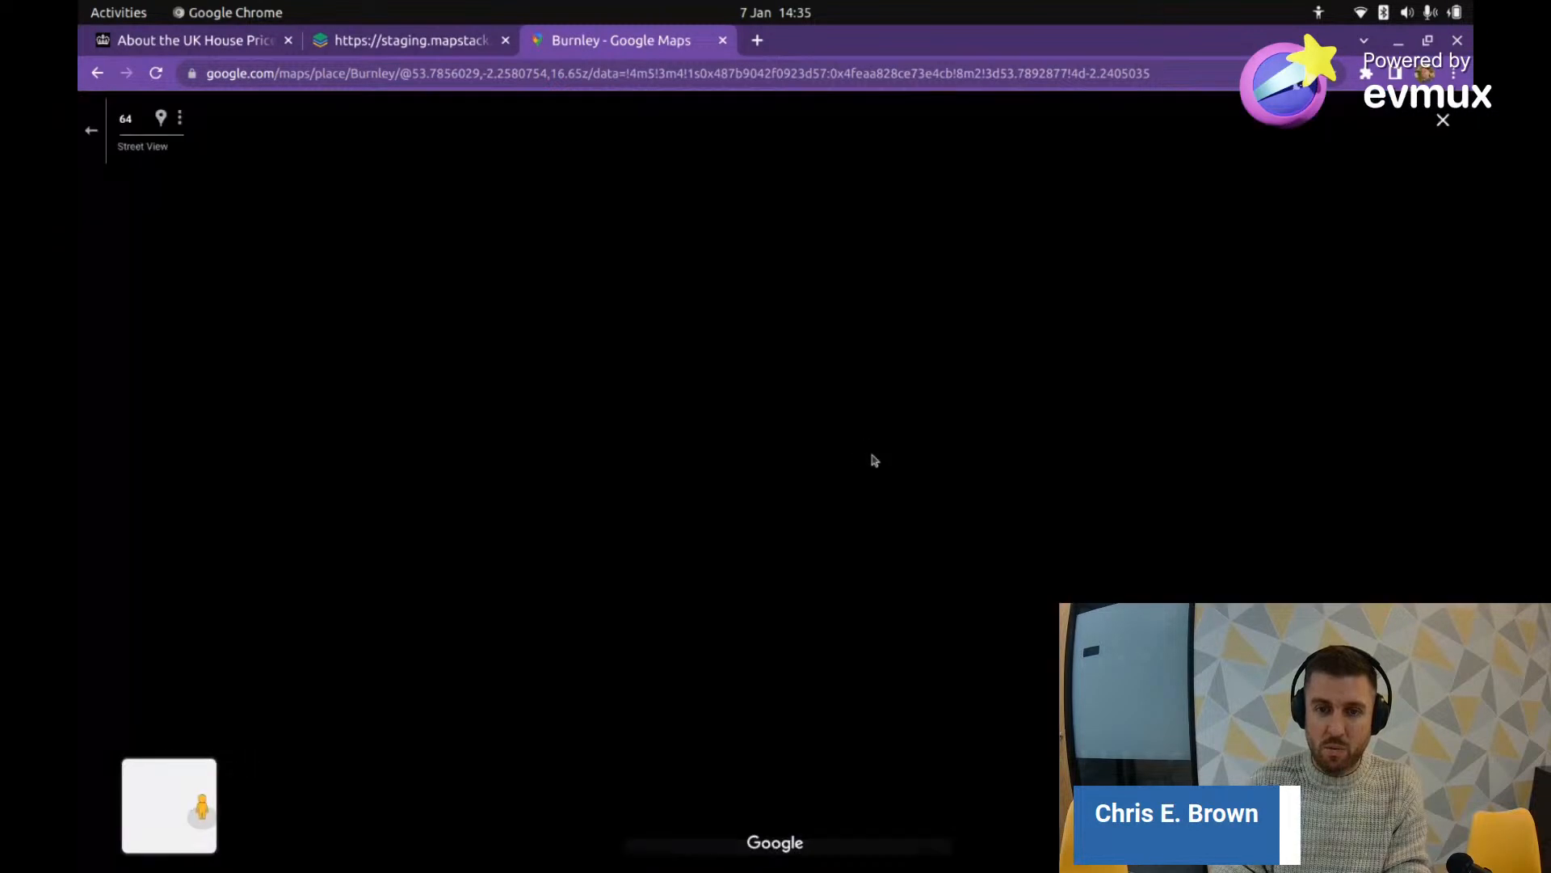
drag(755, 439, 753, 489)
drag(1211, 457, 1022, 462)
click(1022, 462)
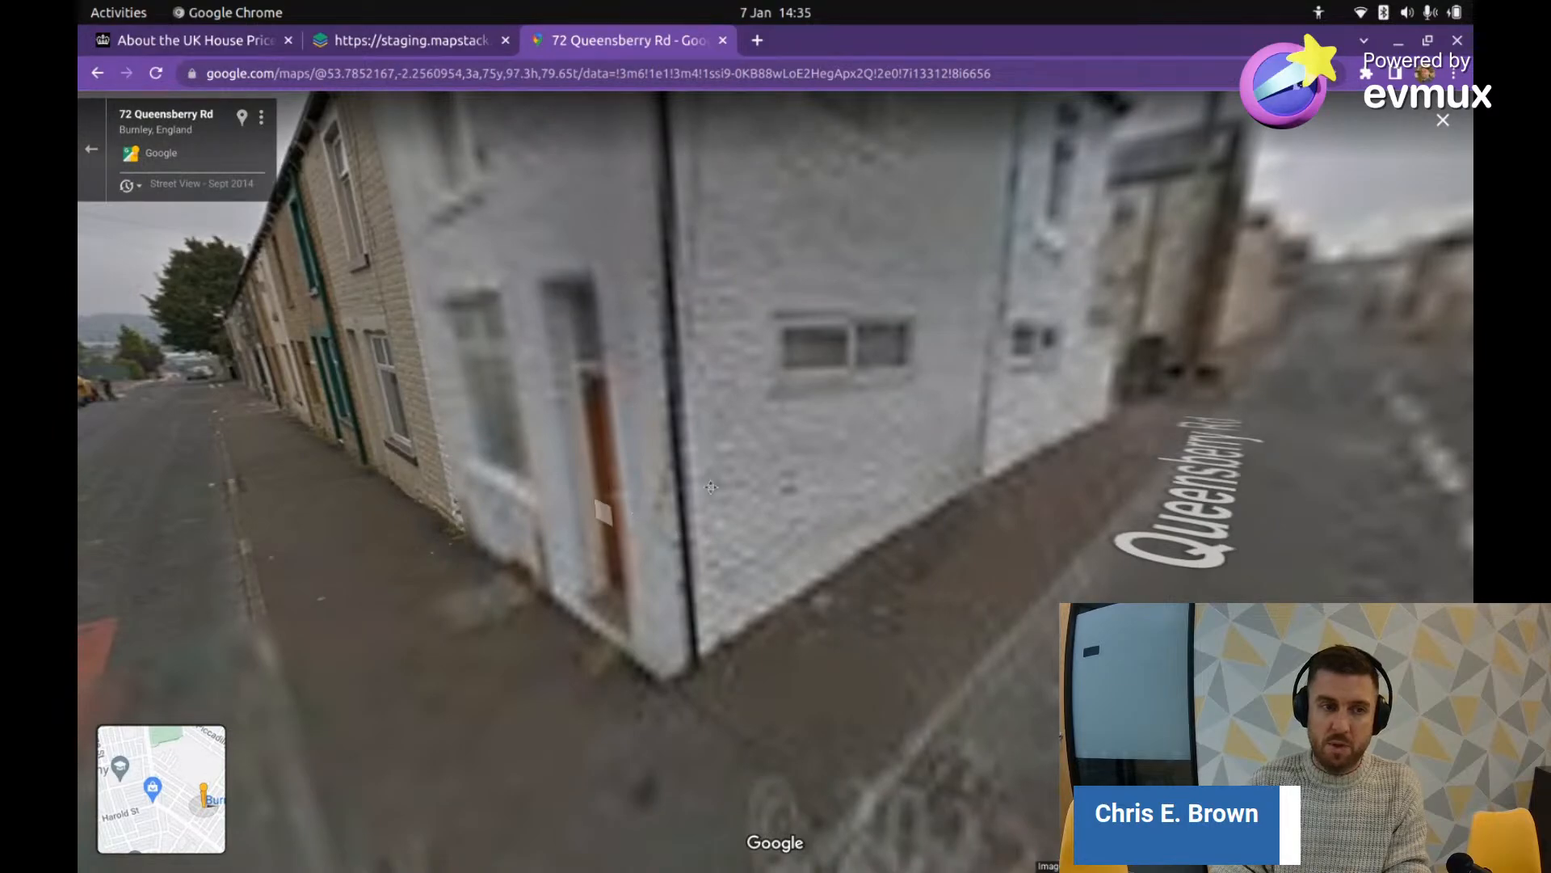
drag(711, 488, 562, 497)
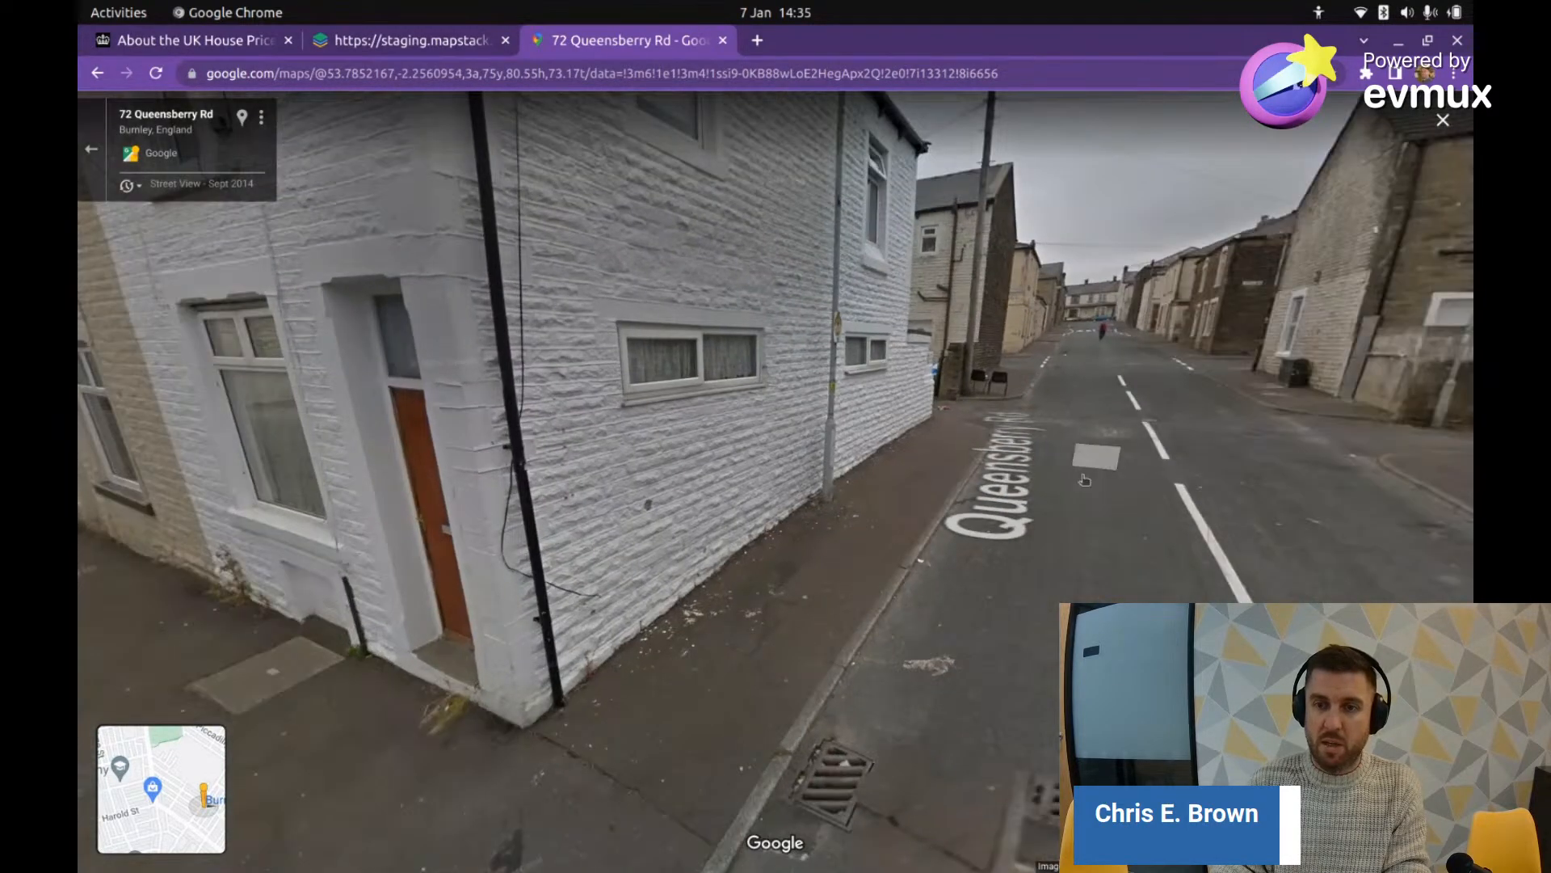
drag(1085, 480, 937, 453)
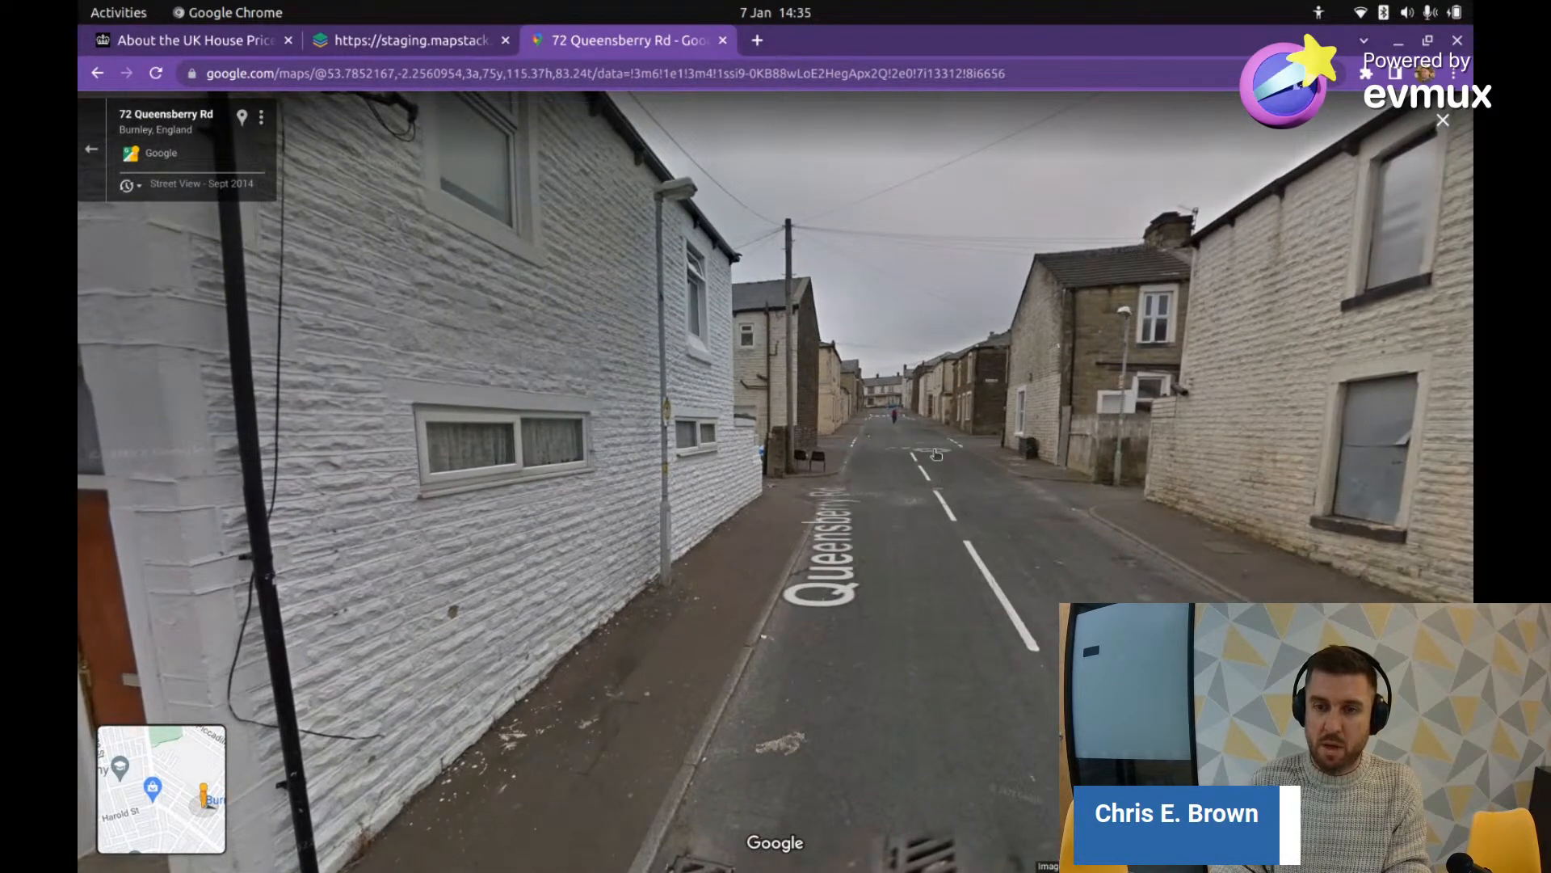
click(936, 454)
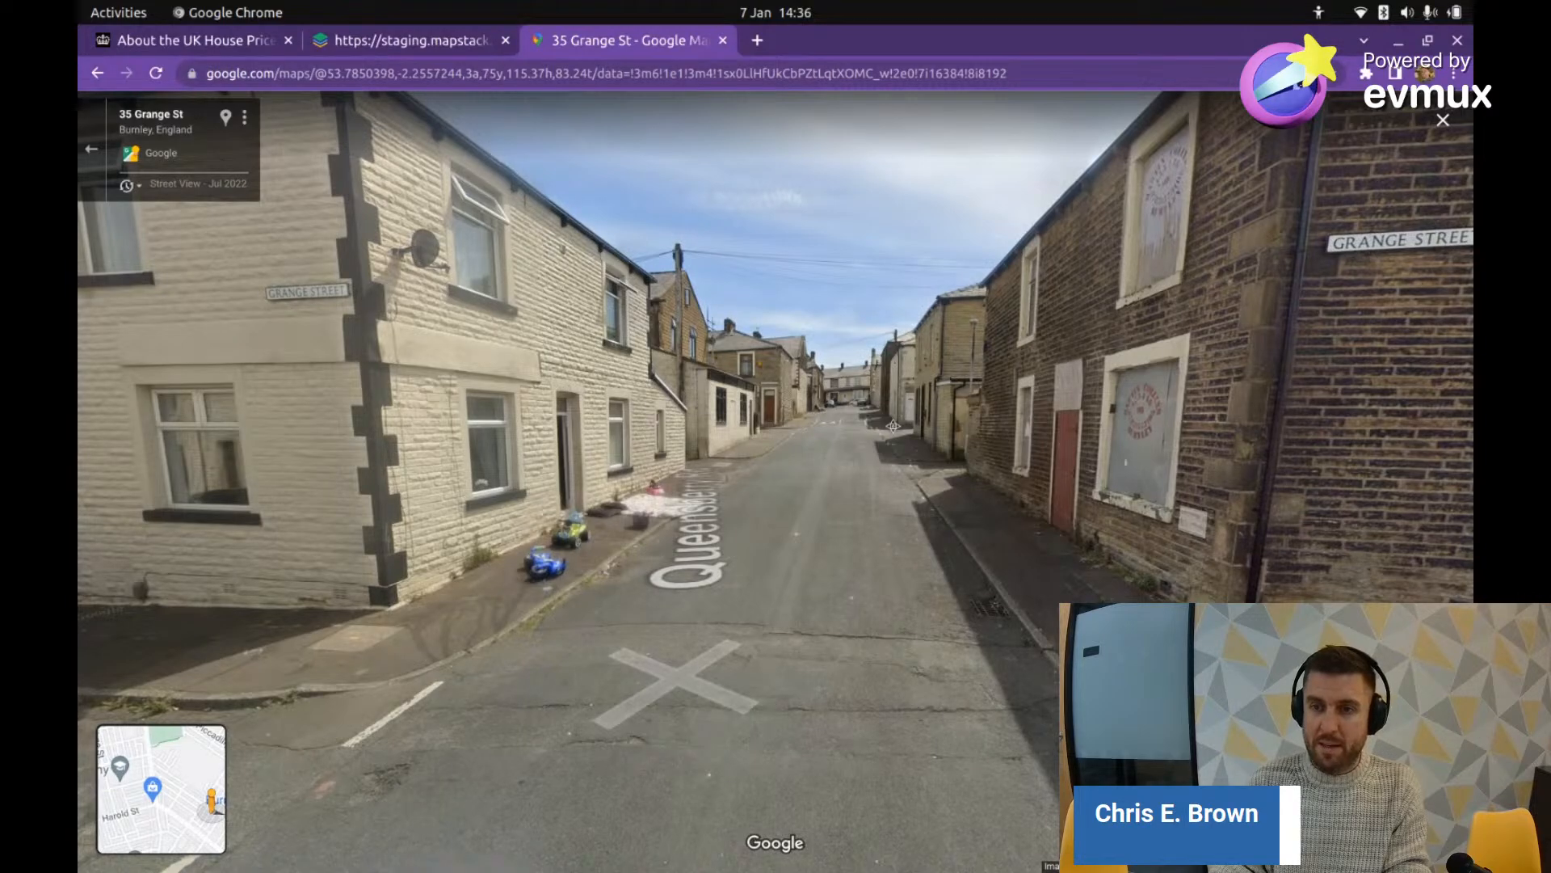
drag(893, 426, 612, 417)
click(612, 418)
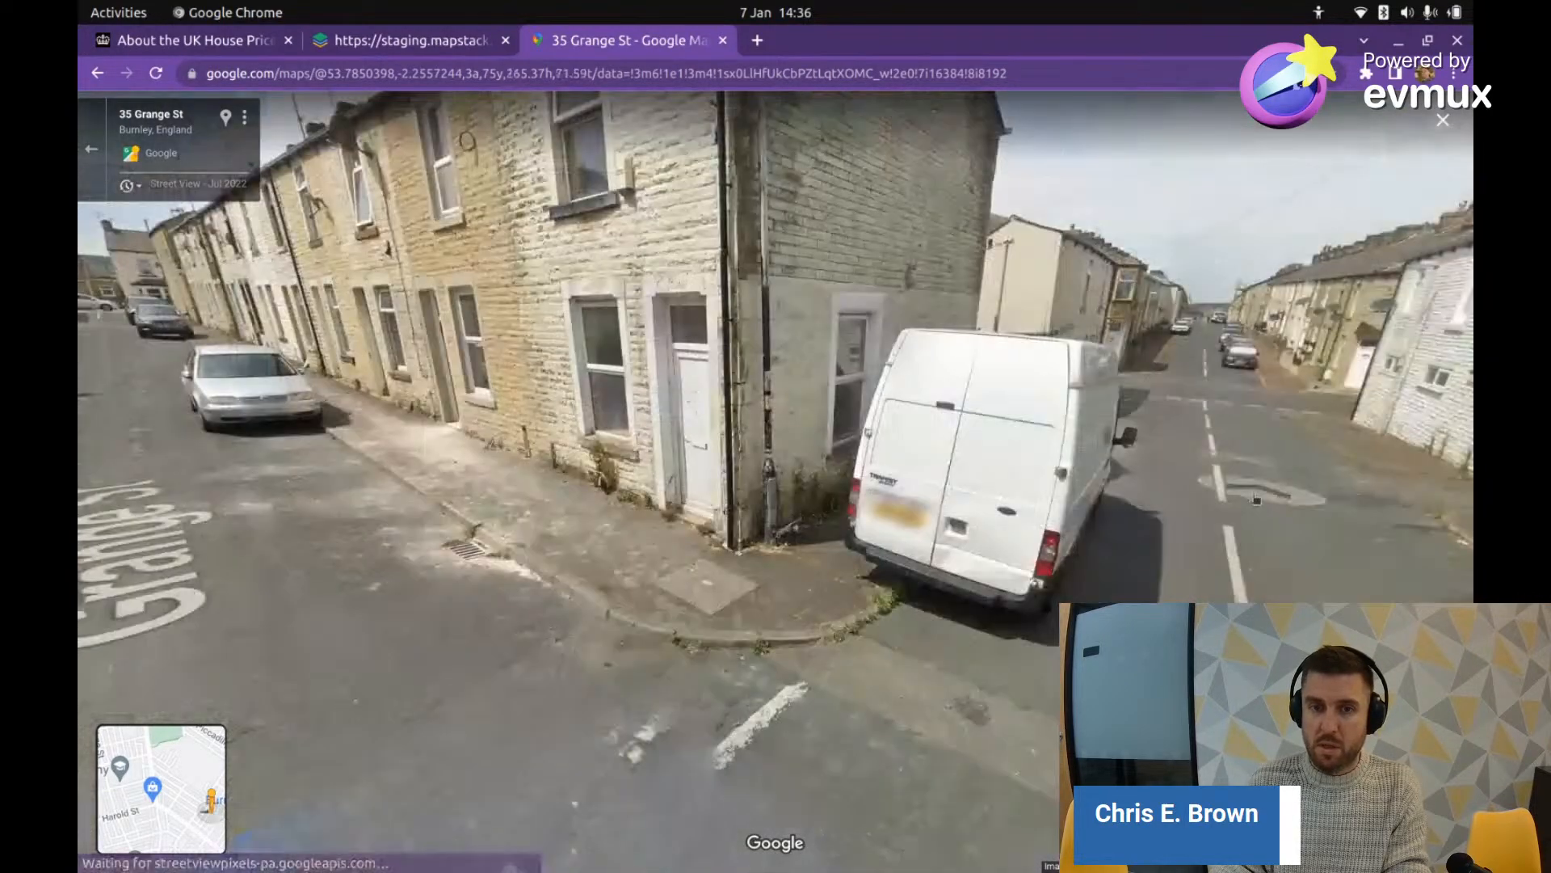
click(1104, 422)
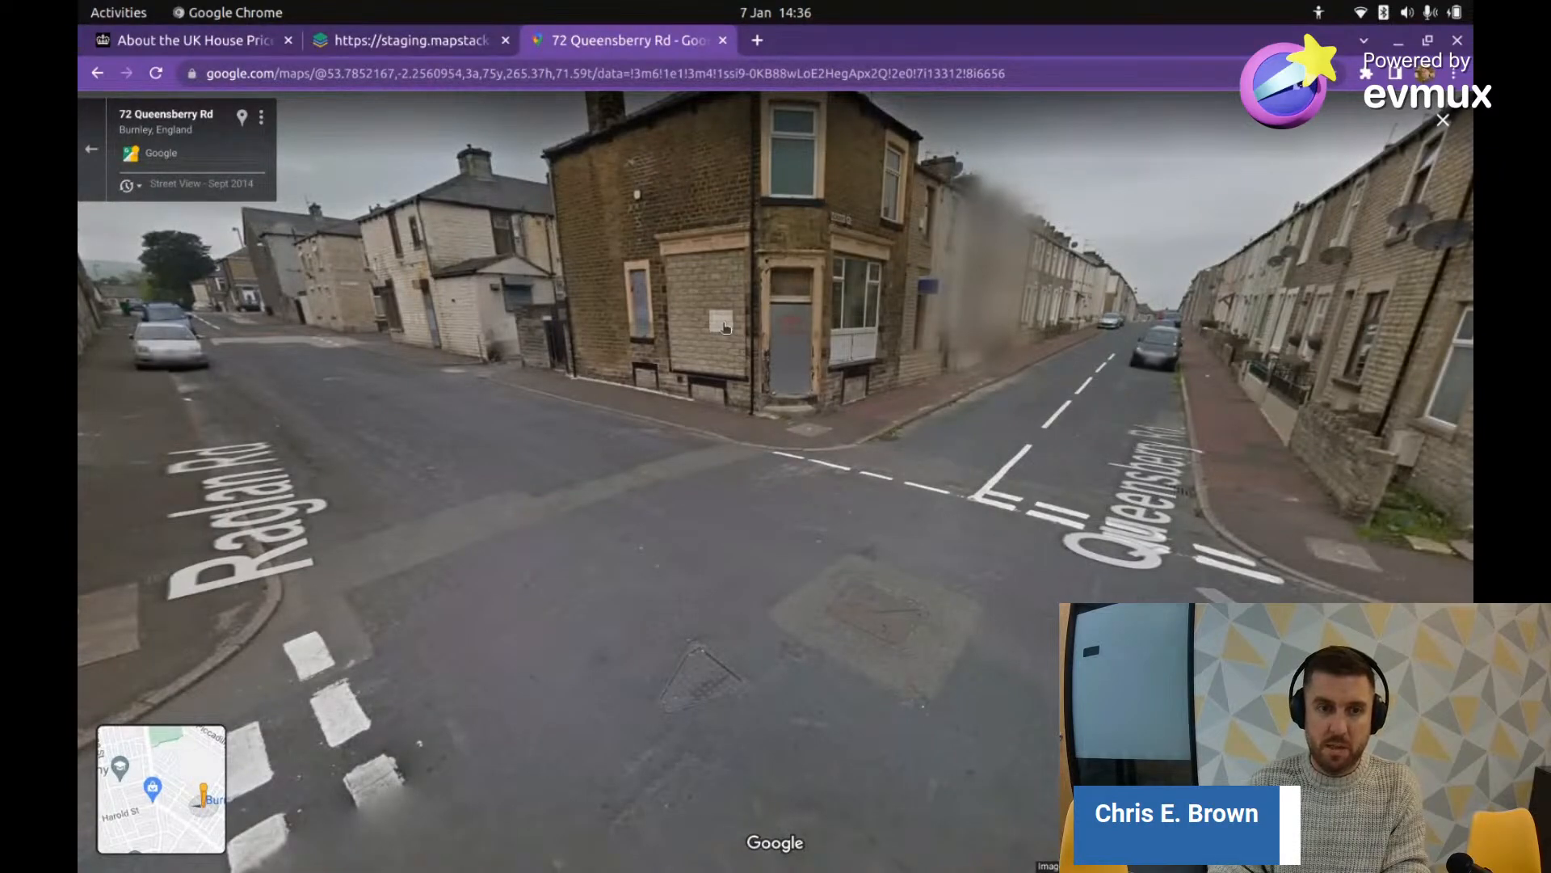
drag(724, 327, 1008, 359)
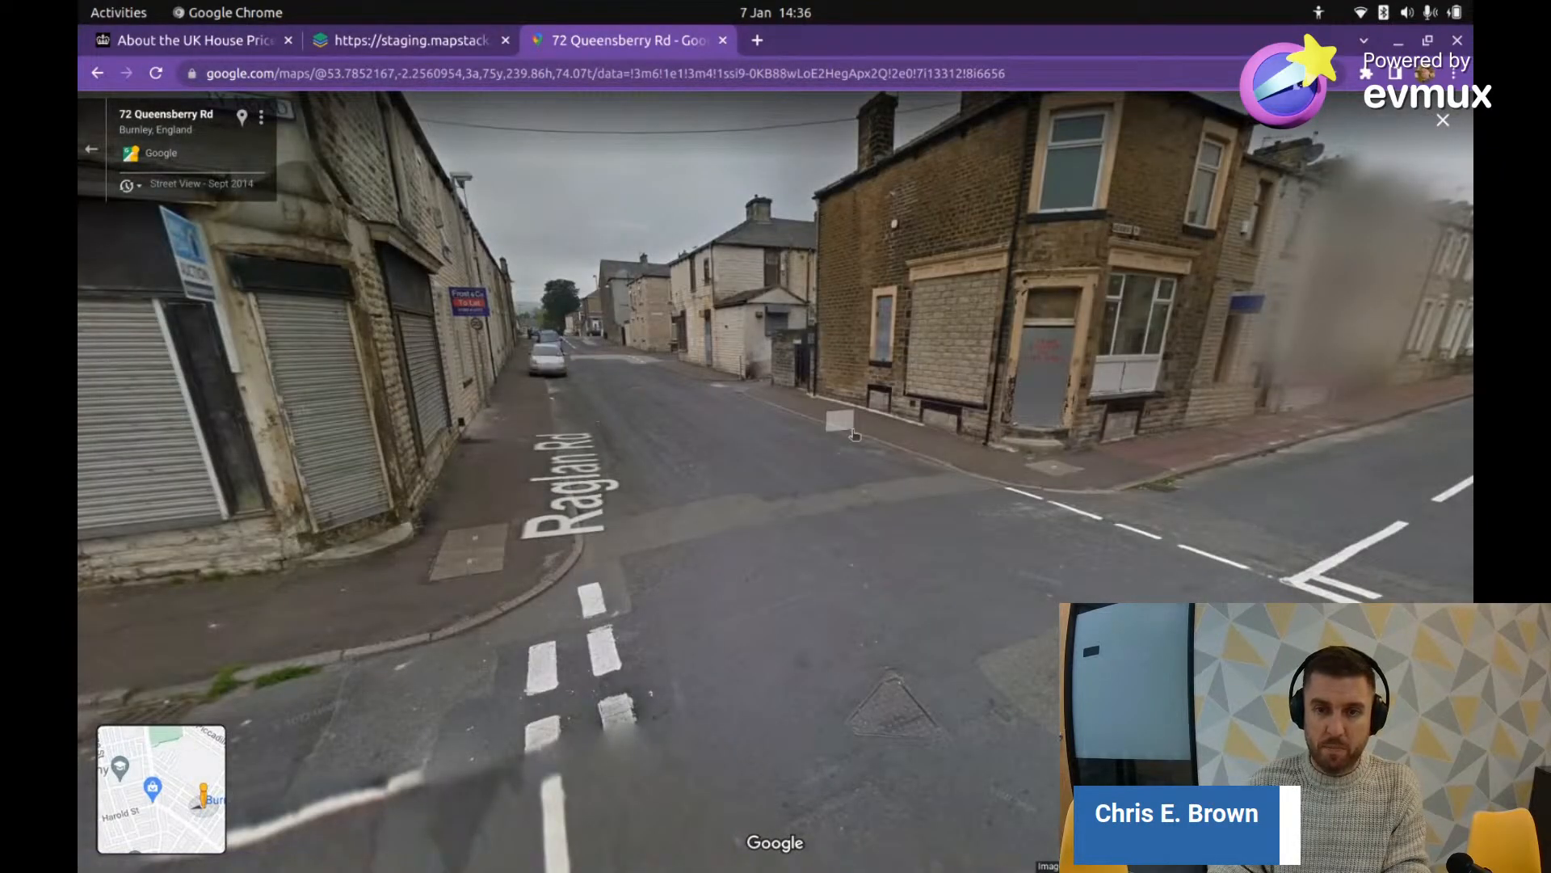
drag(853, 435, 611, 473)
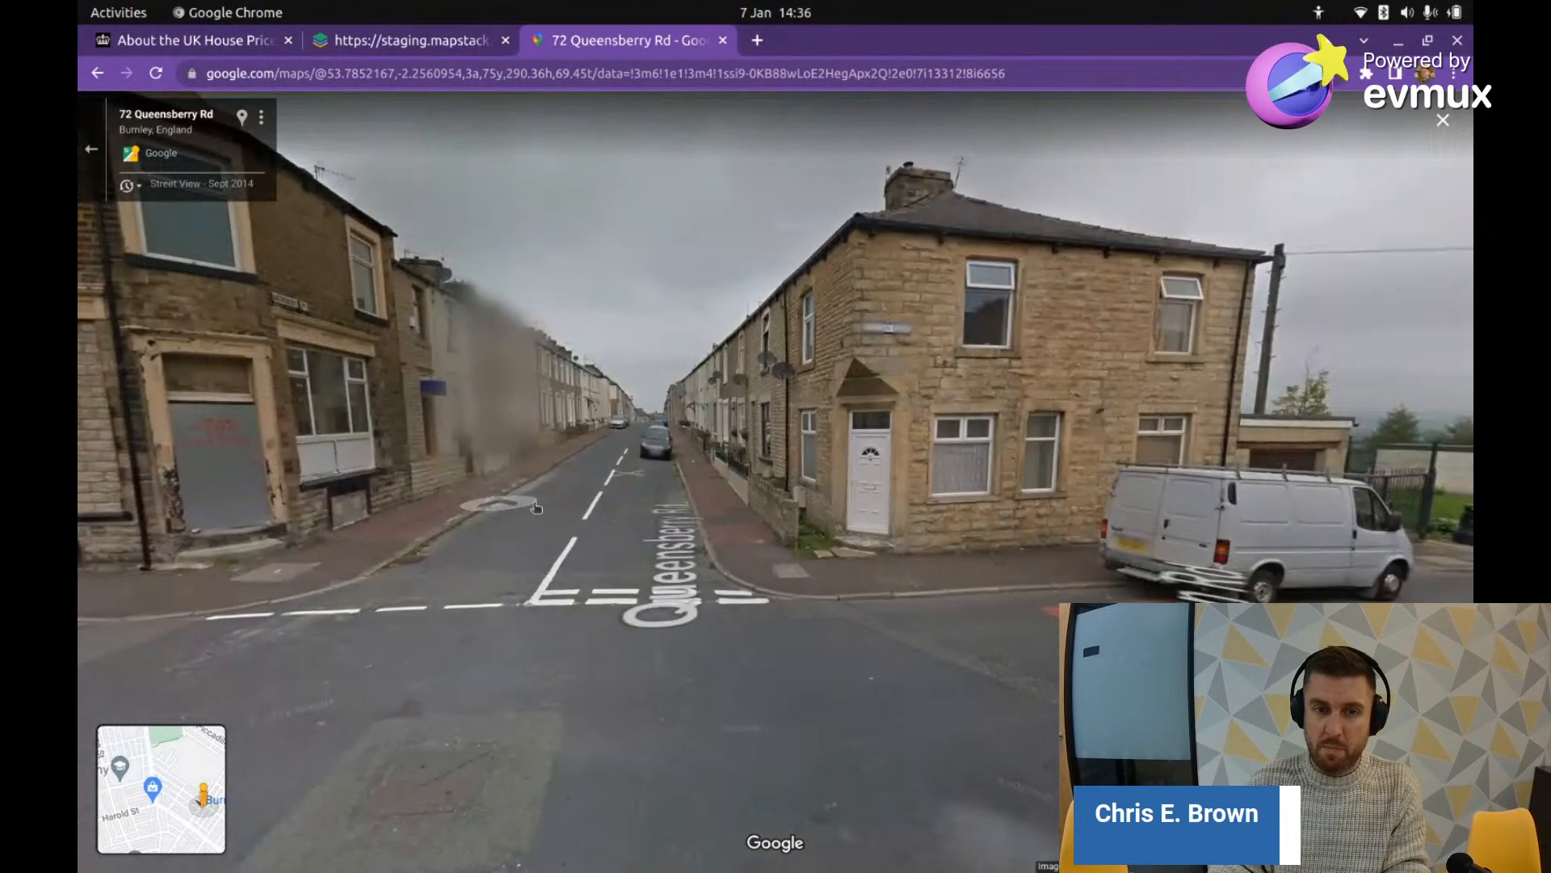
click(612, 472)
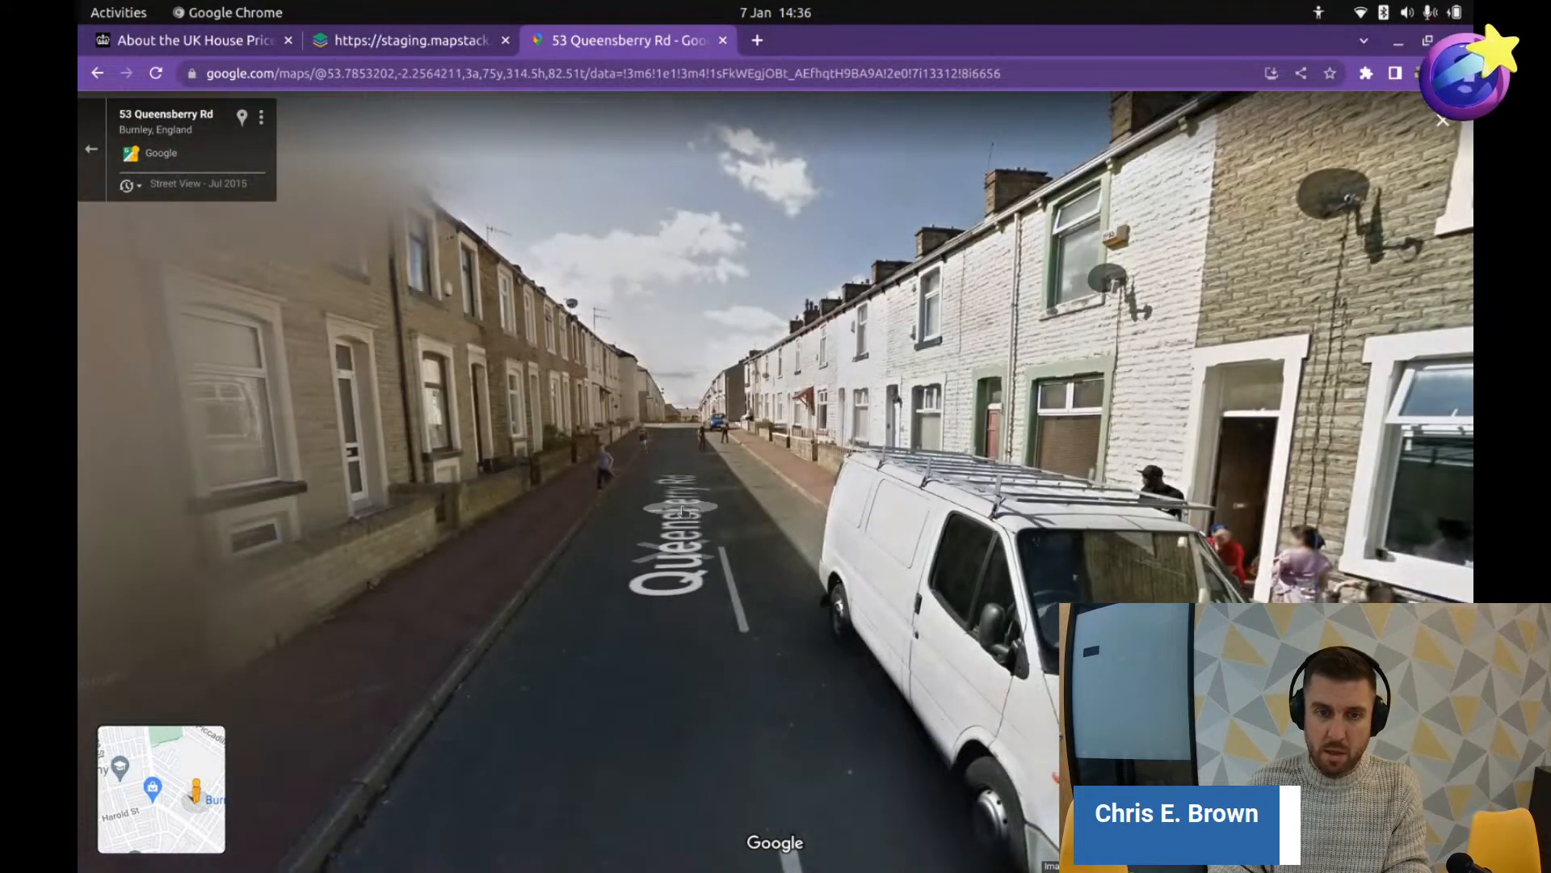
click(682, 509)
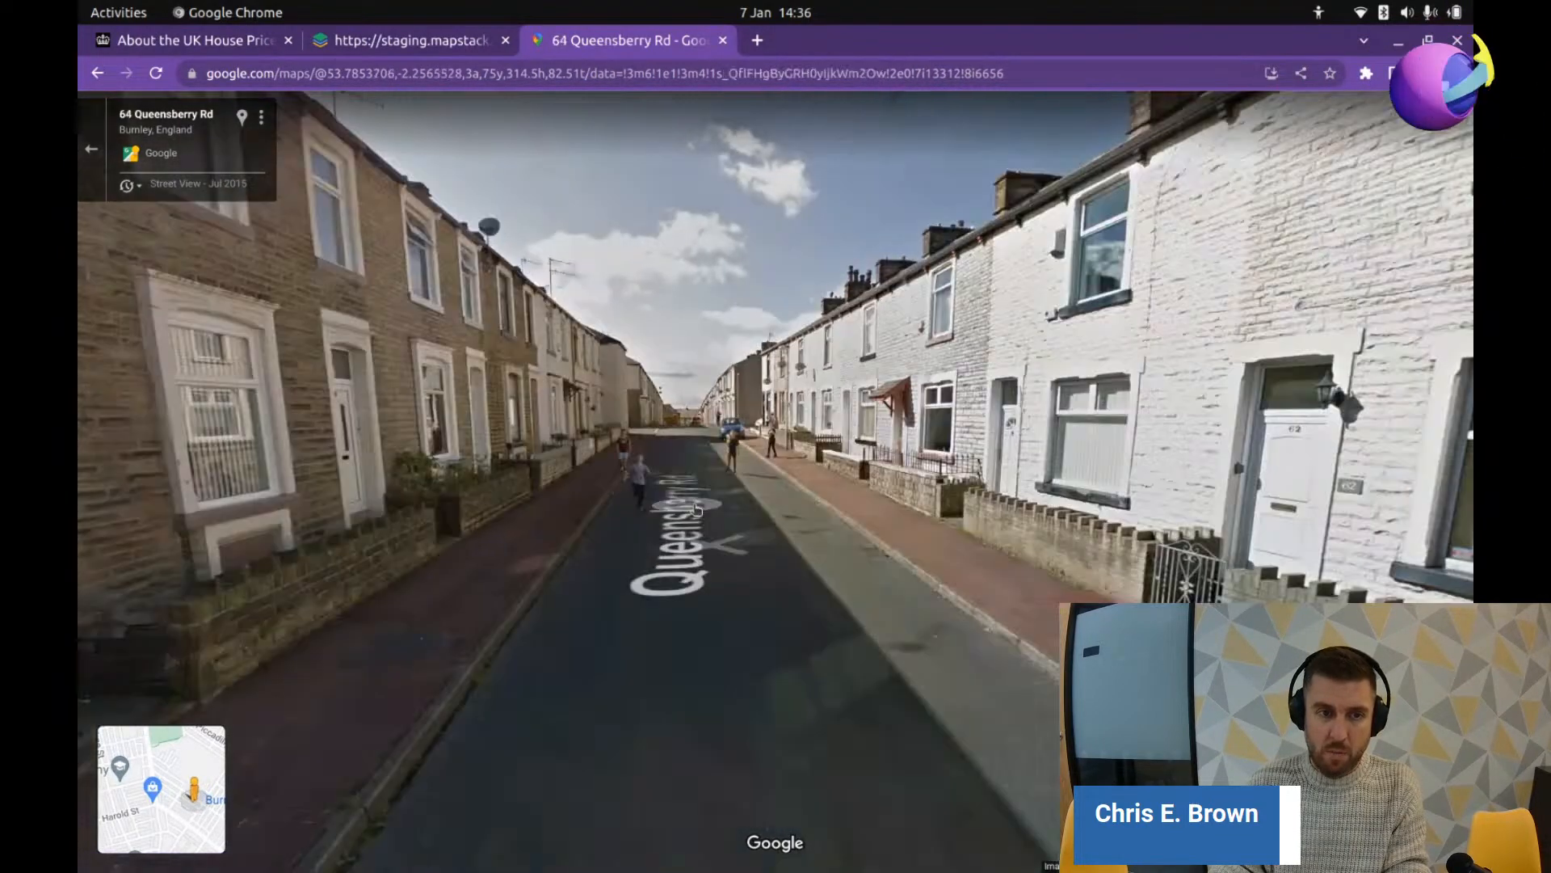
Step: Close the Google Maps tab and pan the MapStack map north to Scotland
click(722, 40)
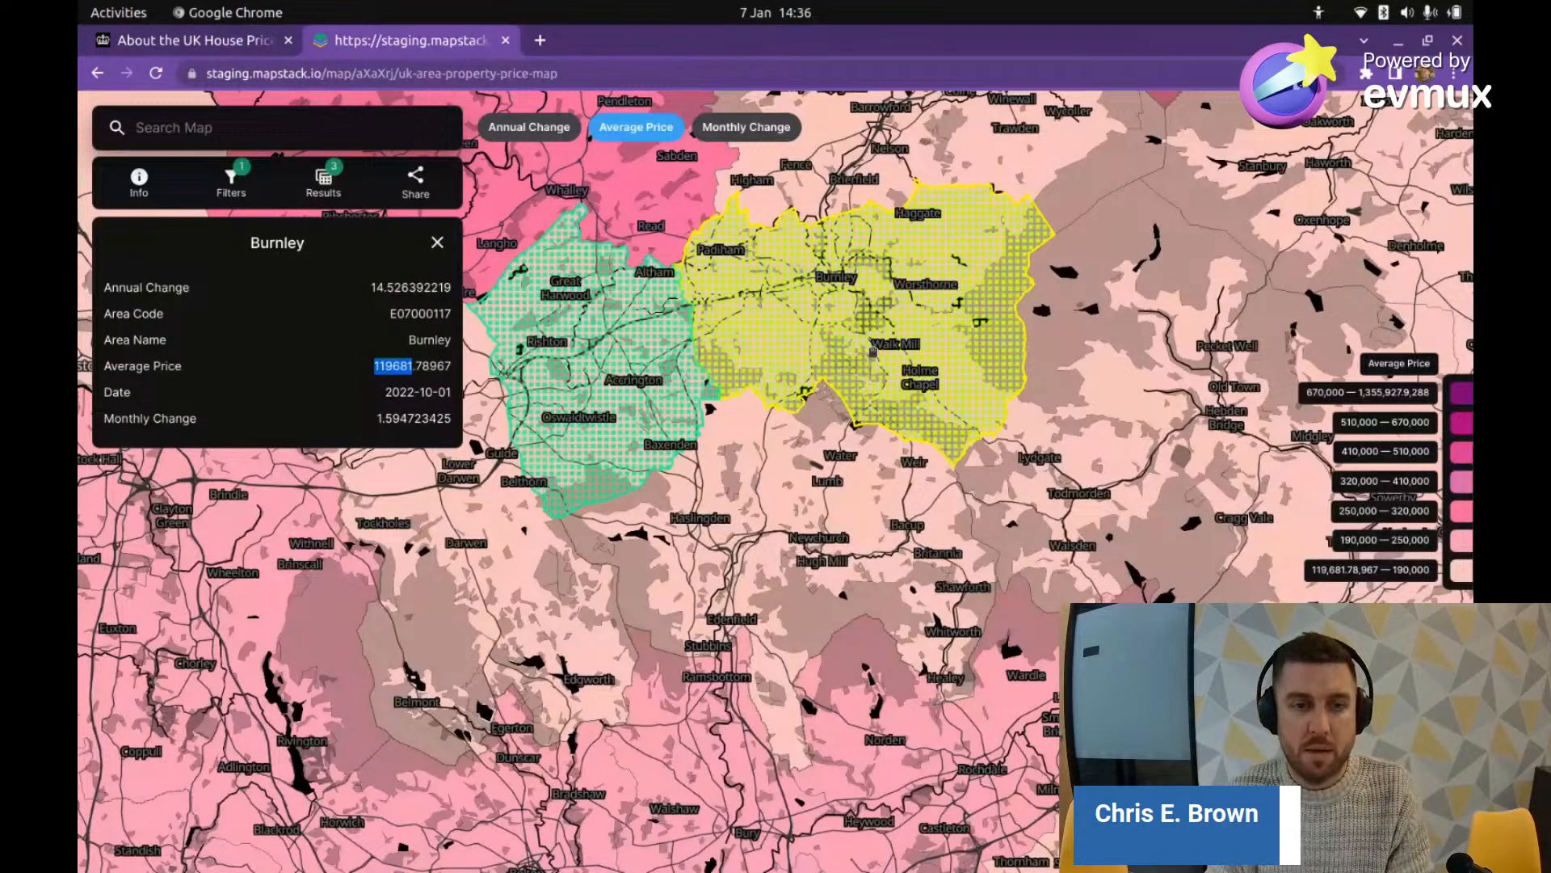
scroll(883, 429, down, 5)
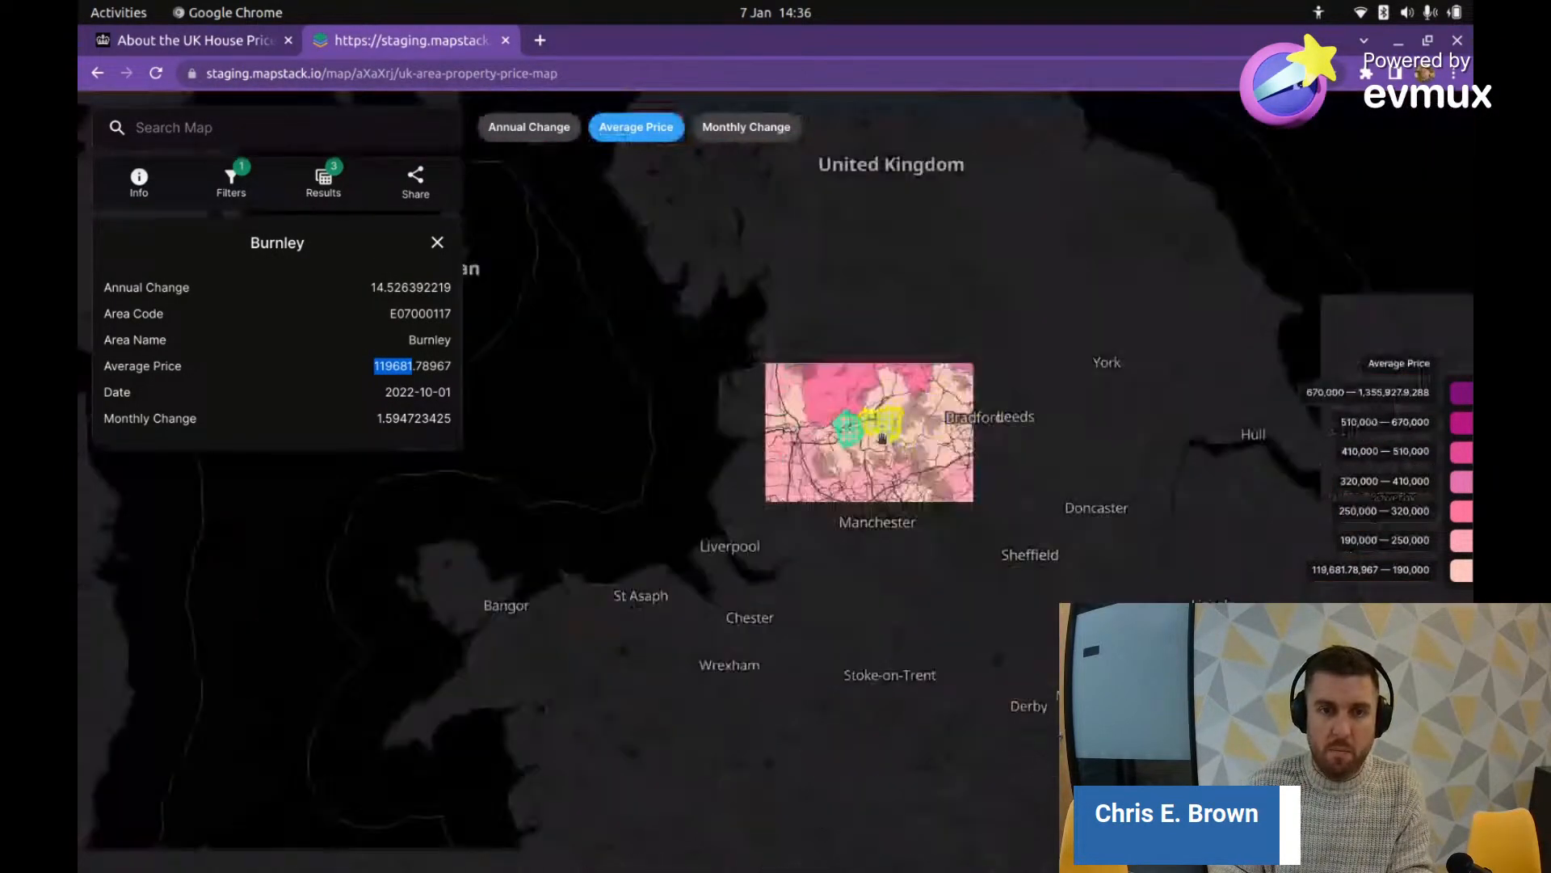
drag(800, 288, 1018, 634)
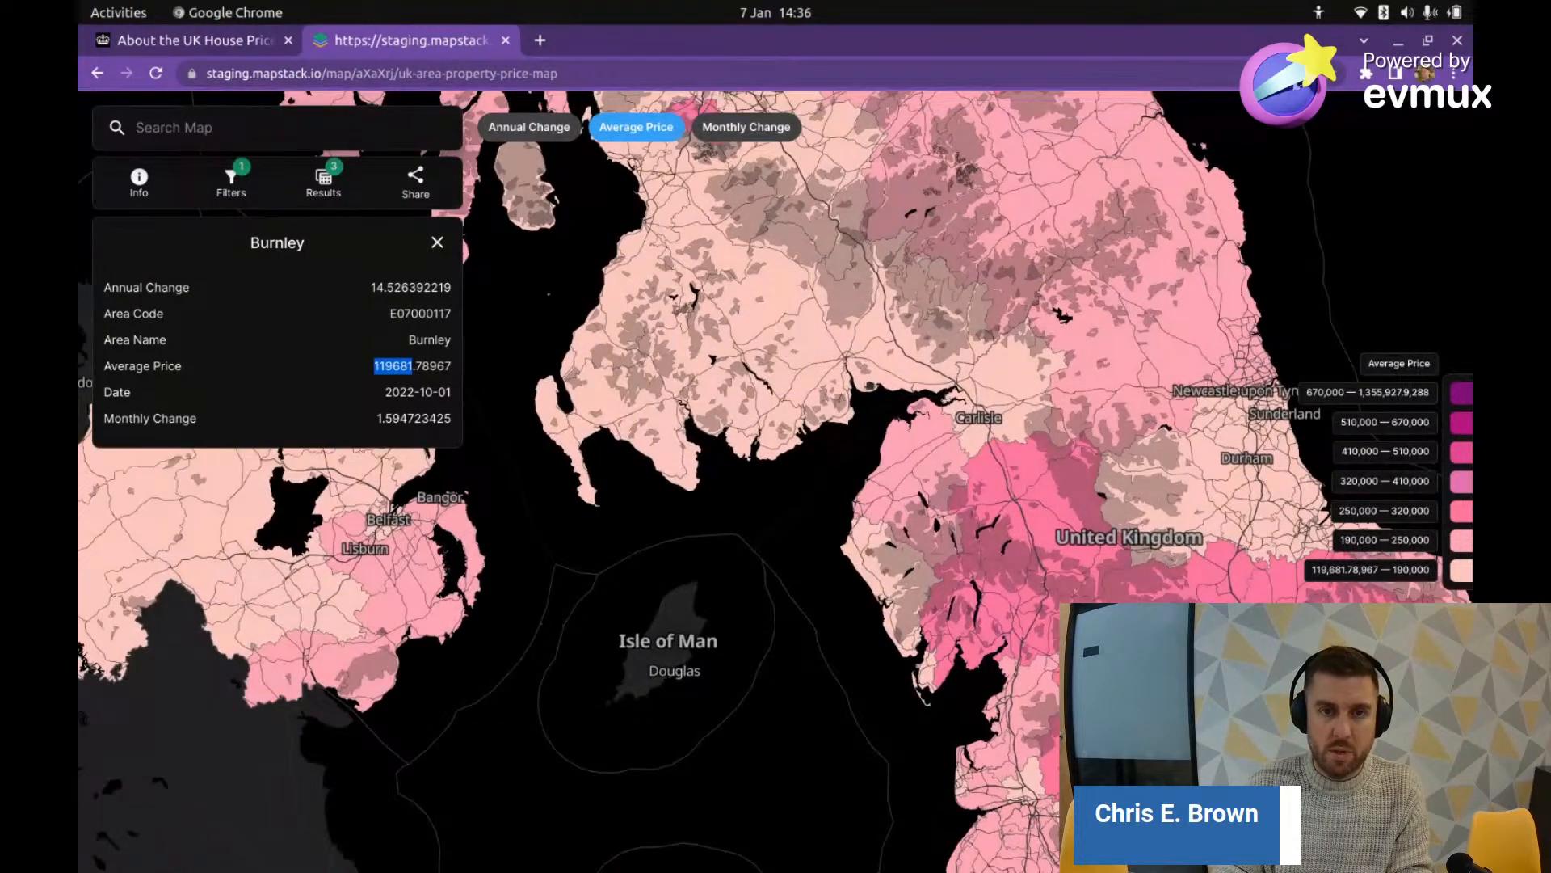
drag(630, 105, 809, 350)
Step: Inspect Inverclyde's price details, close its card, and highlight the top price band's upper value
click(803, 360)
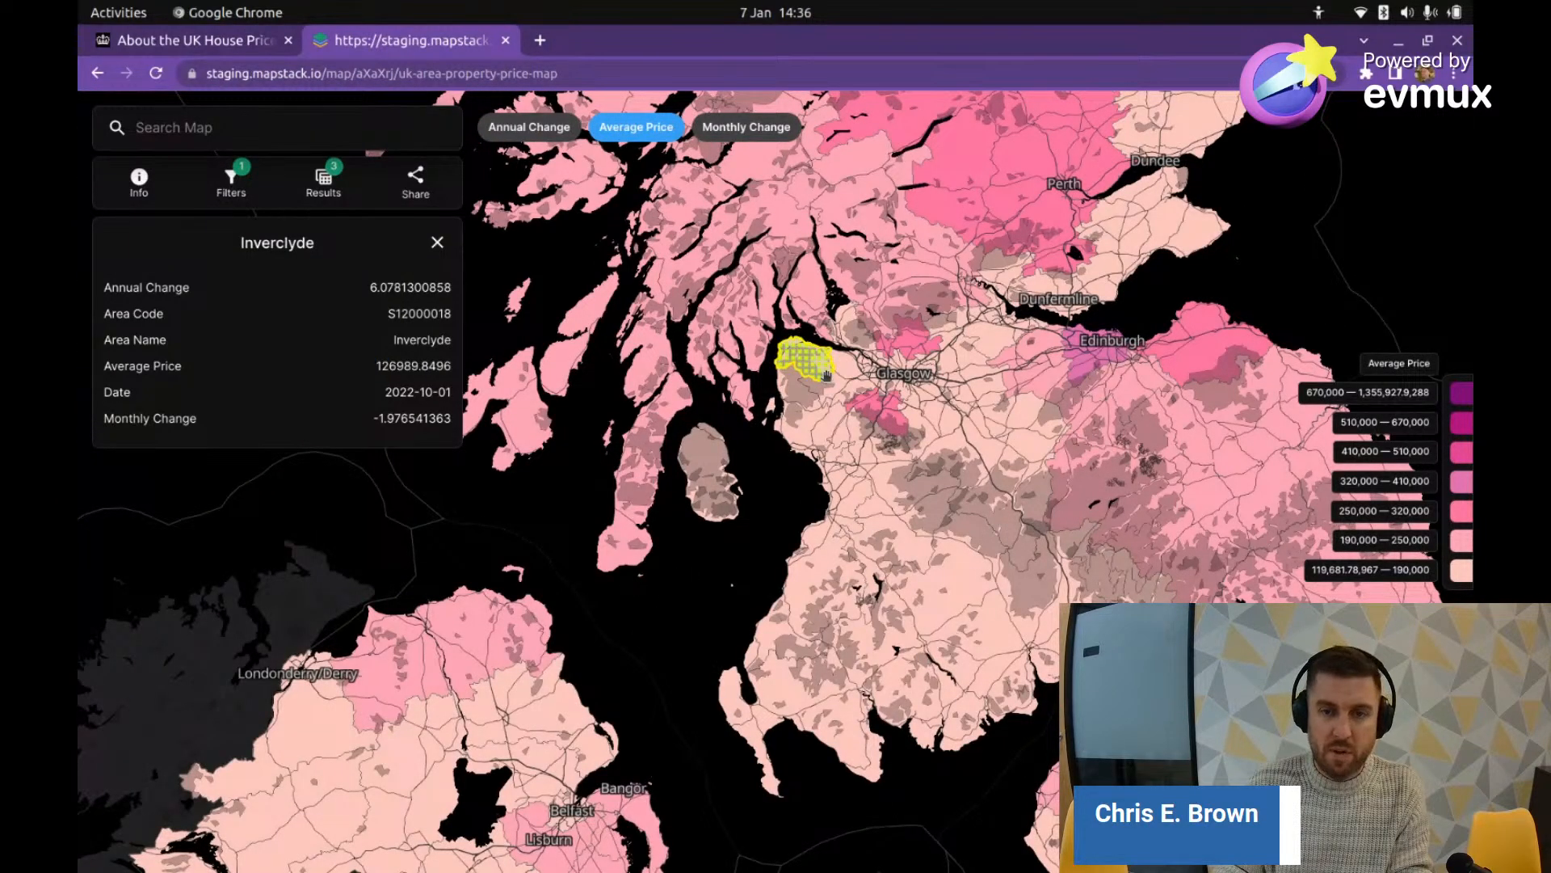
scroll(826, 373, up, 6)
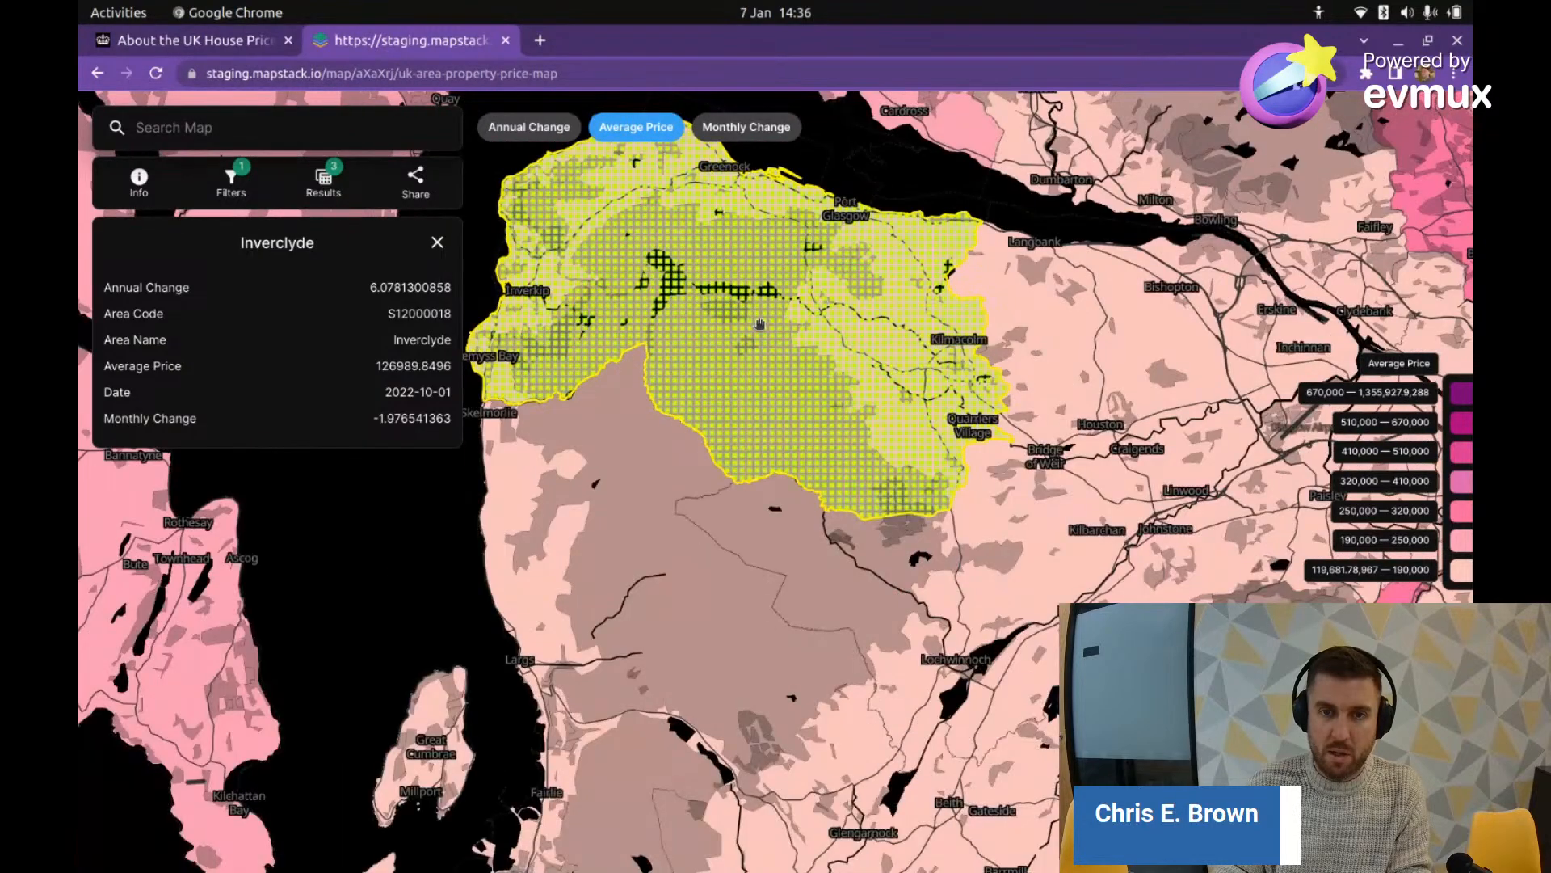
scroll(794, 336, down, 4)
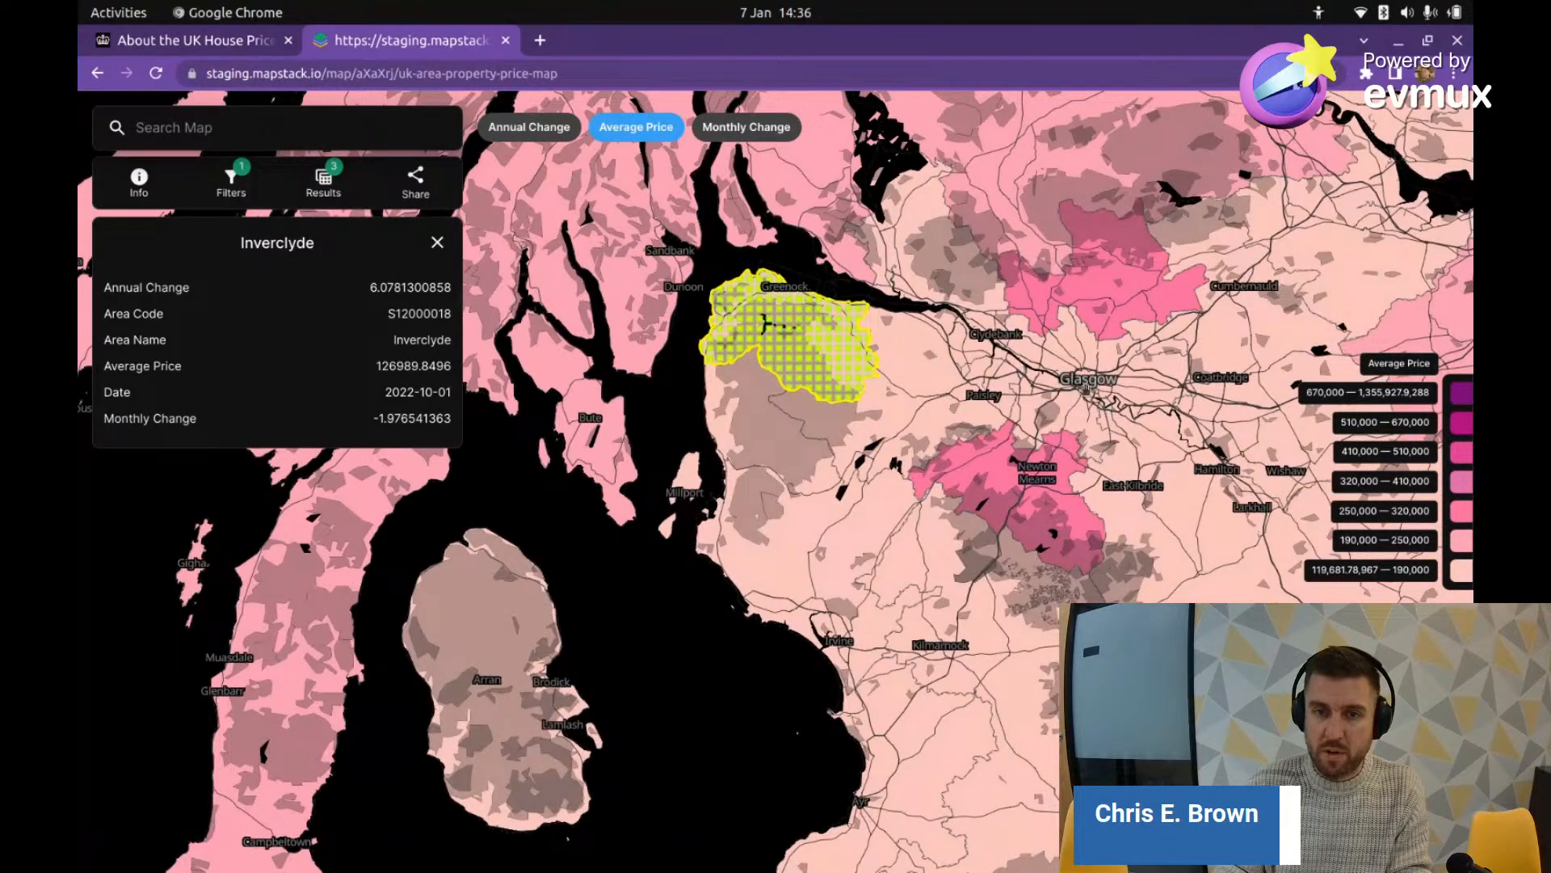
scroll(759, 585, down, 3)
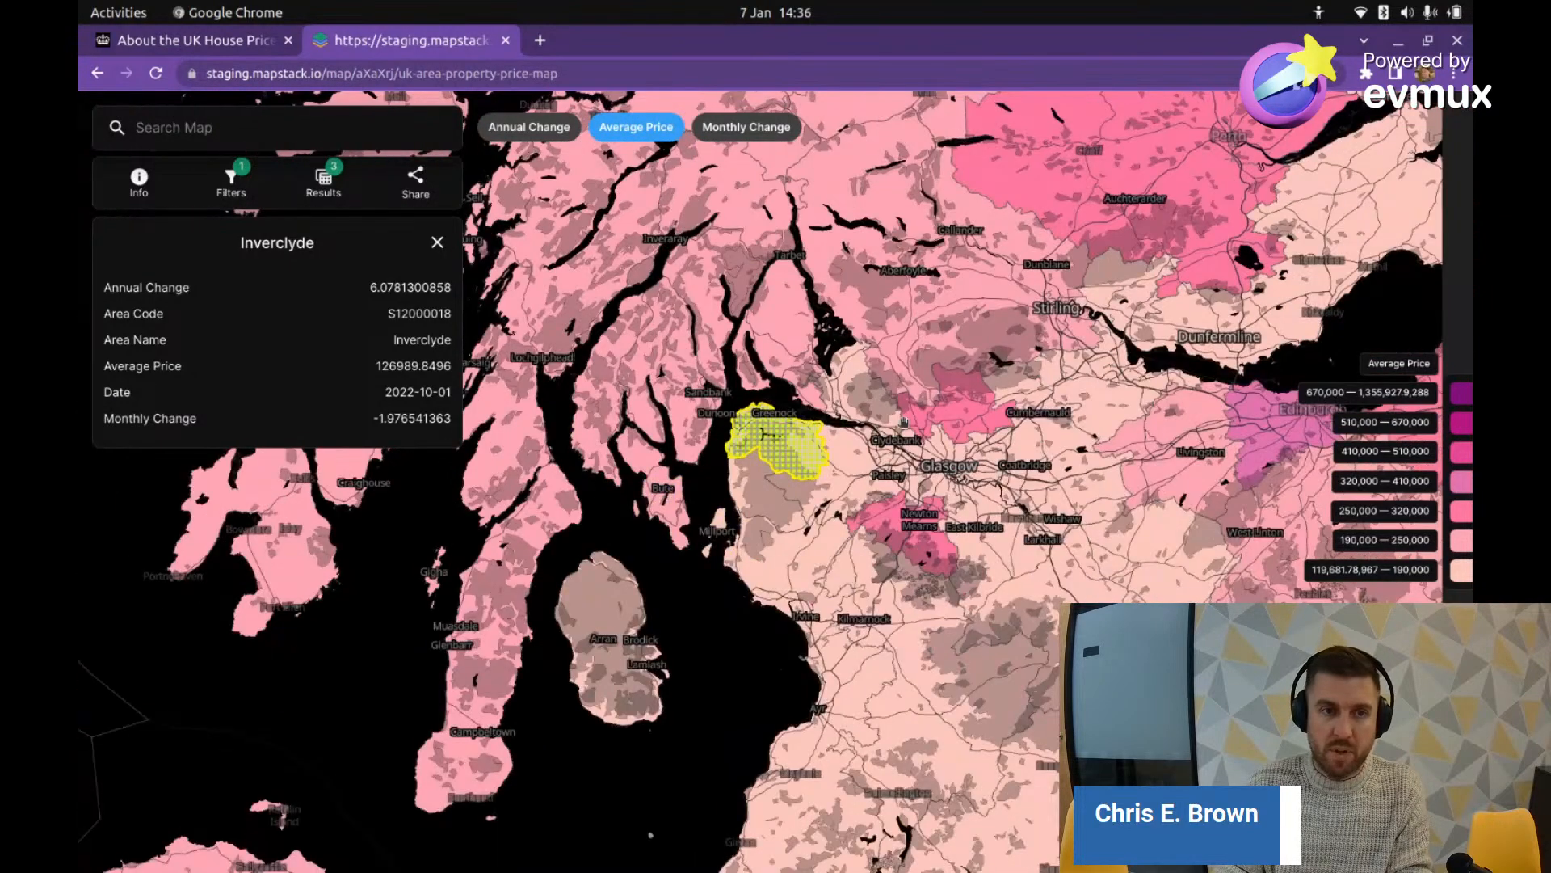
click(437, 242)
scroll(770, 366, down, 3)
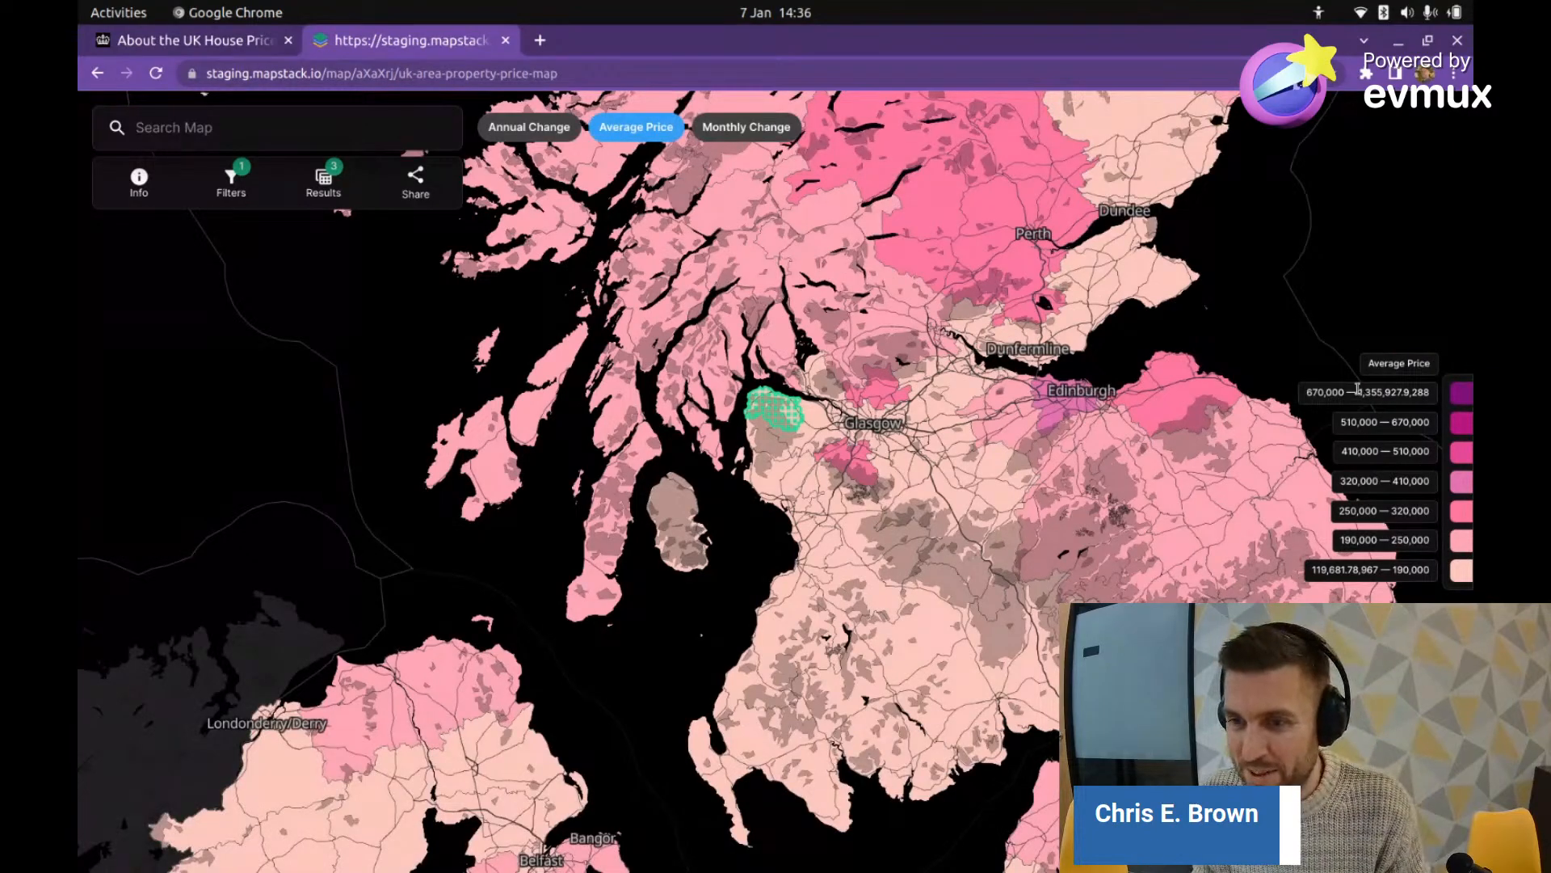
drag(1358, 391, 1395, 393)
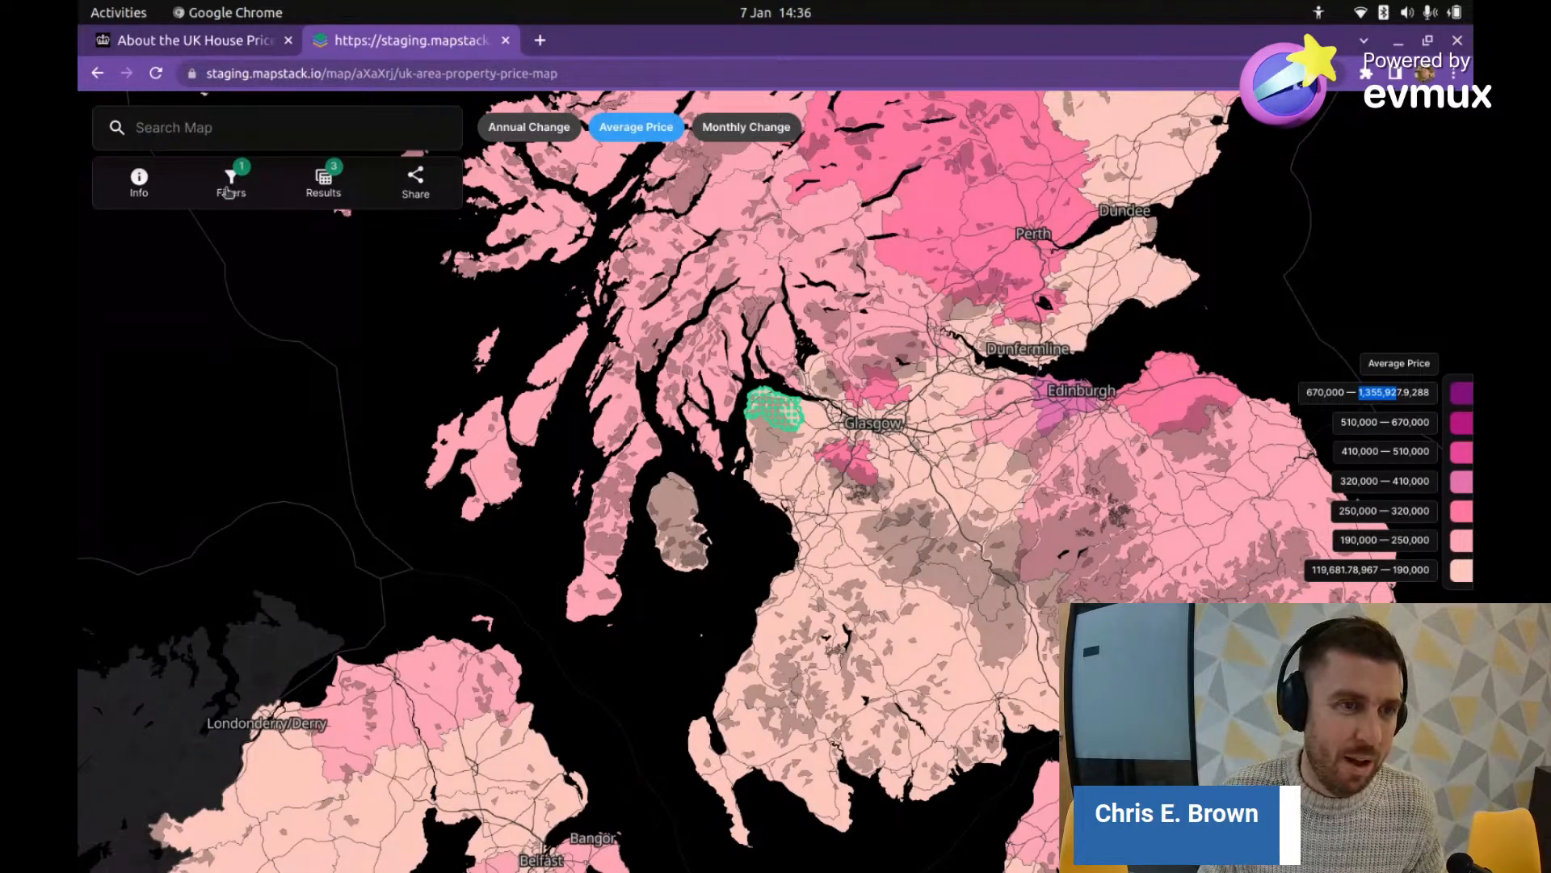
Step: Change the Average Price filter to greater than 1300000 and apply it to the map
click(246, 202)
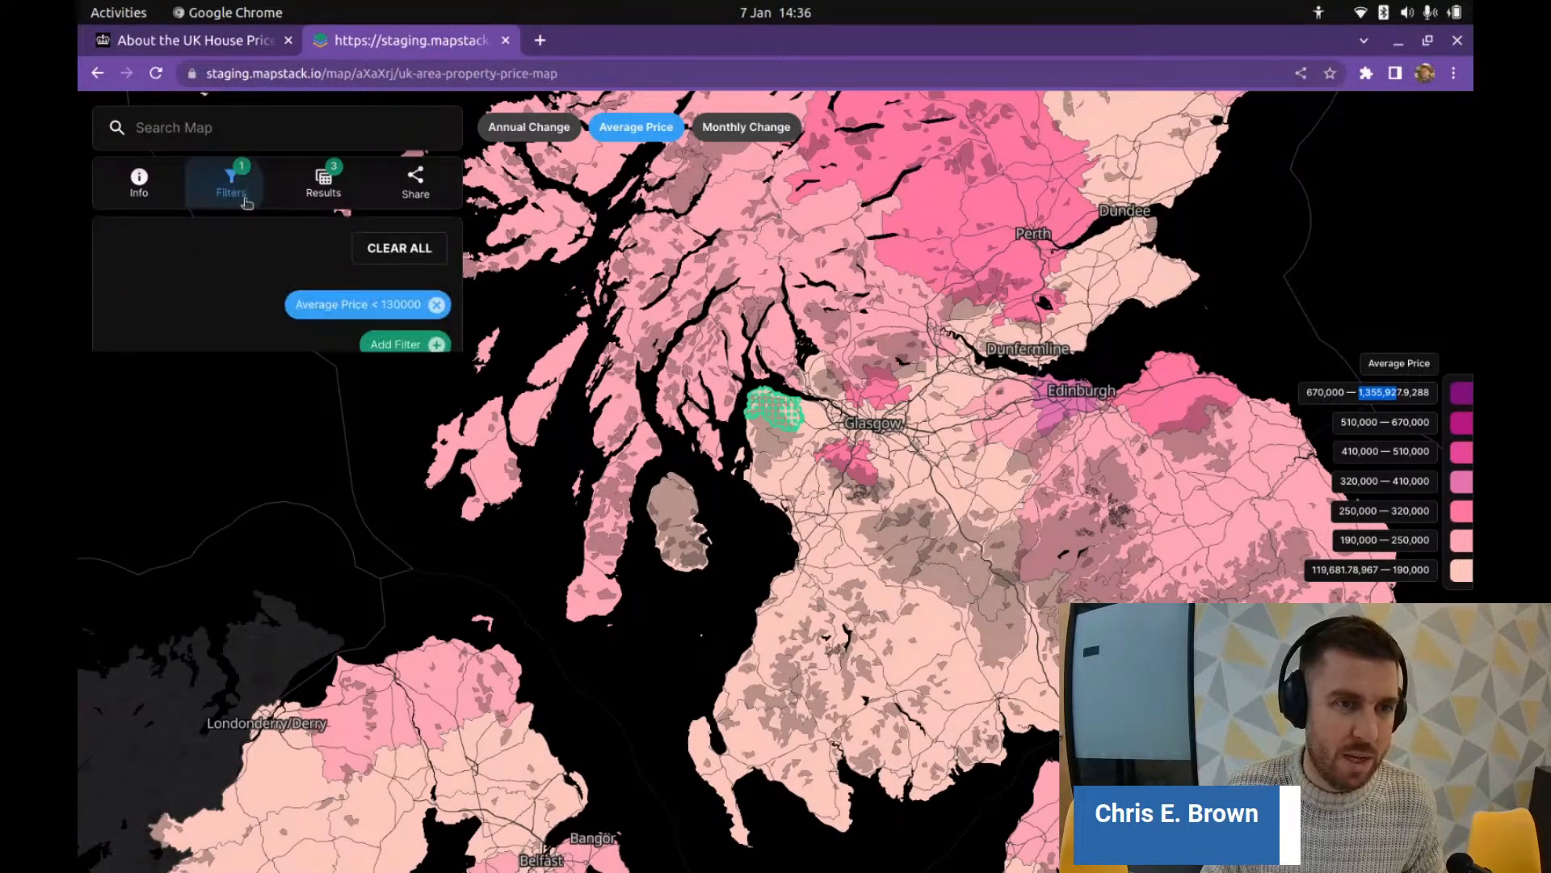
click(402, 307)
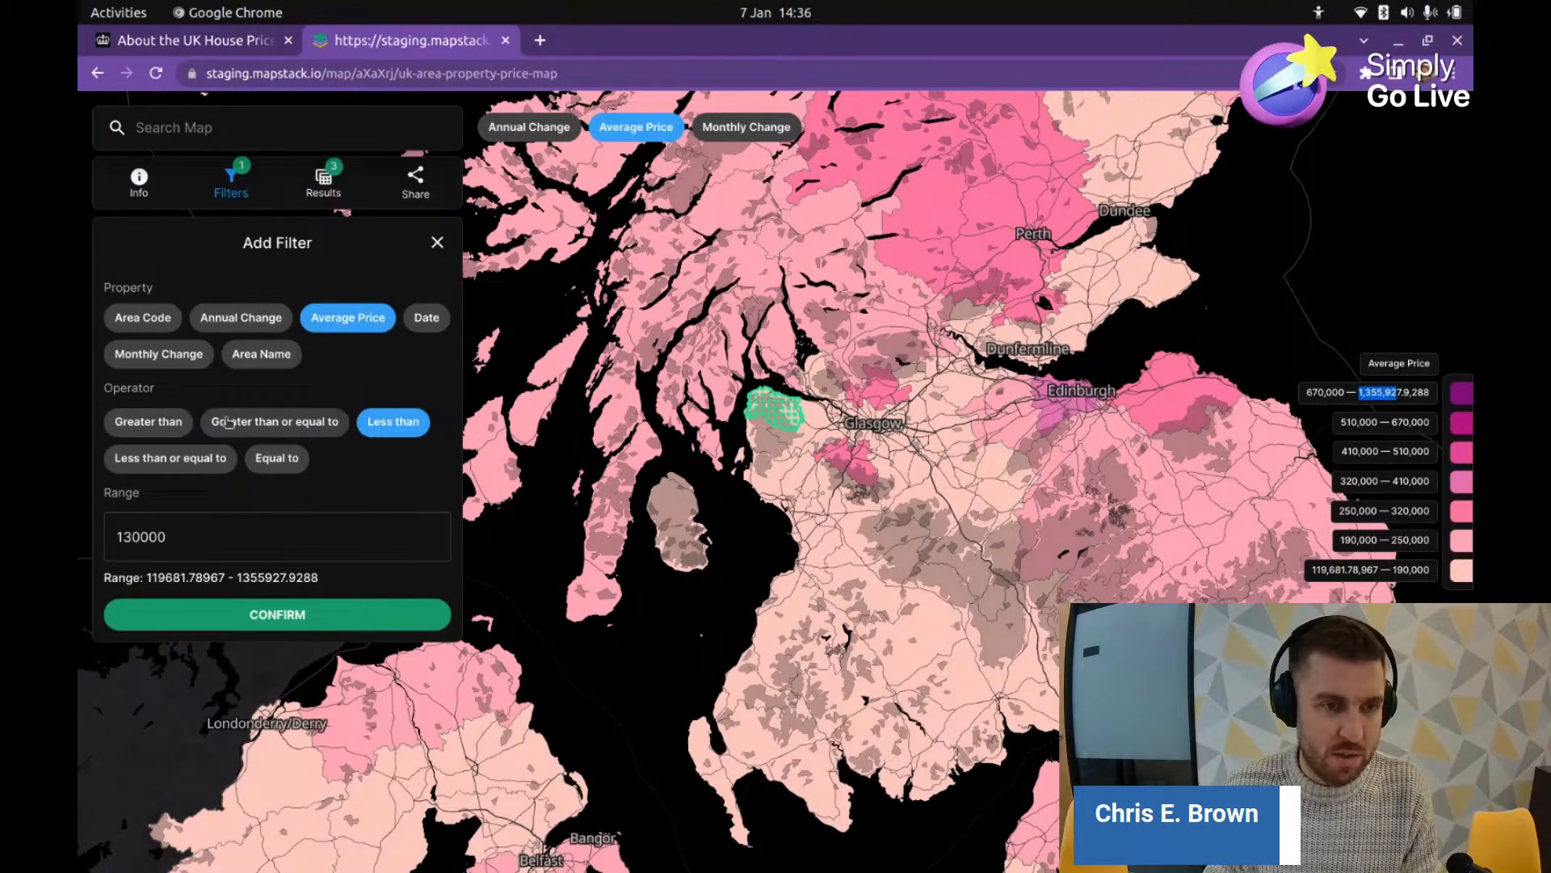
click(148, 422)
click(181, 538)
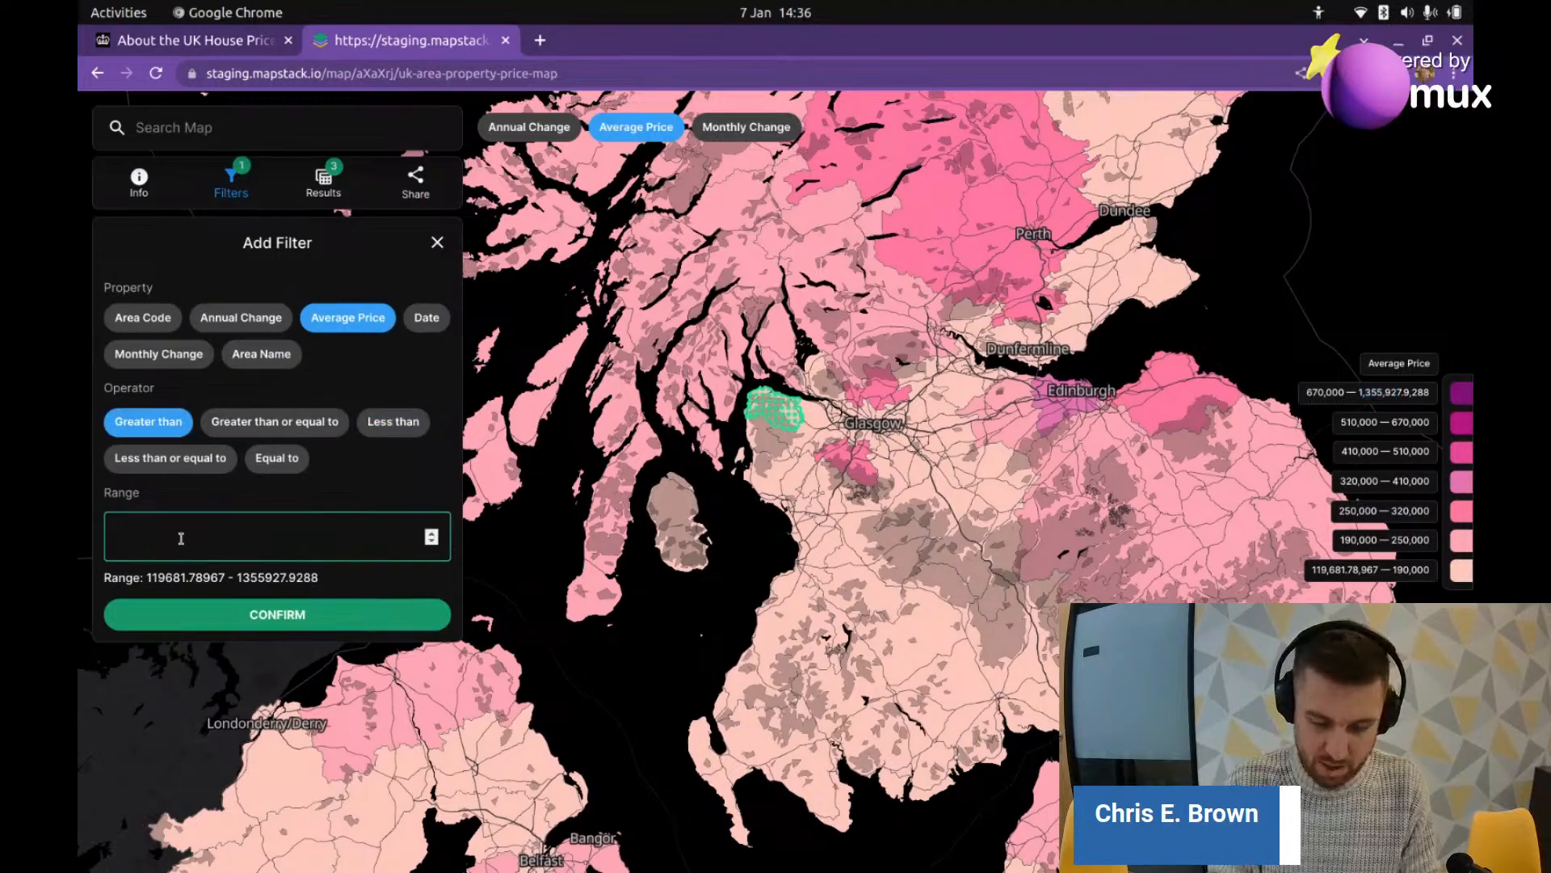
text(1300)
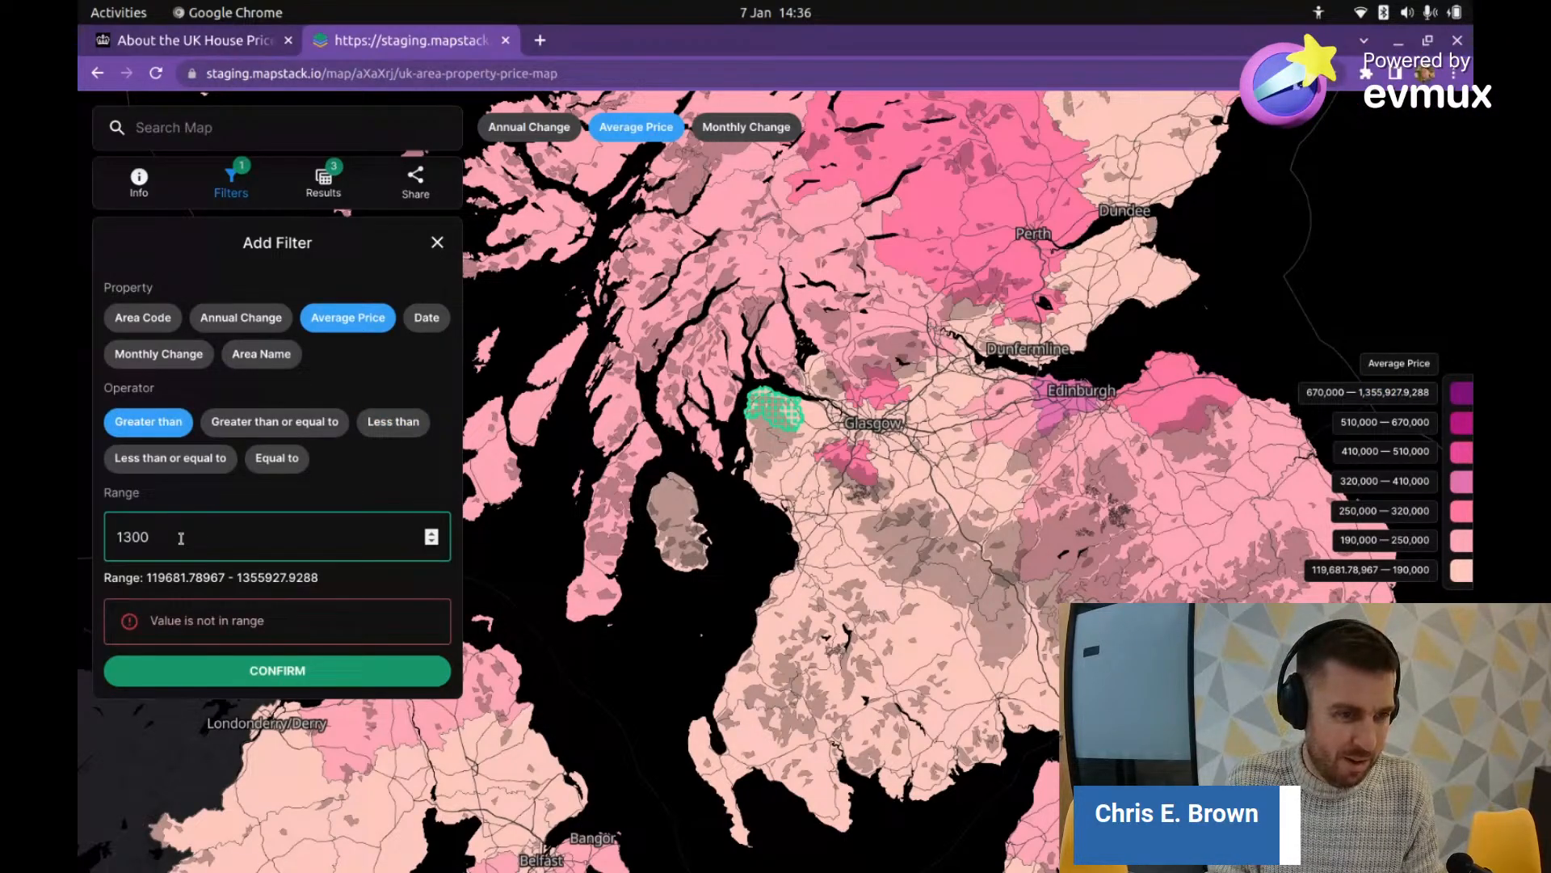
text(000)
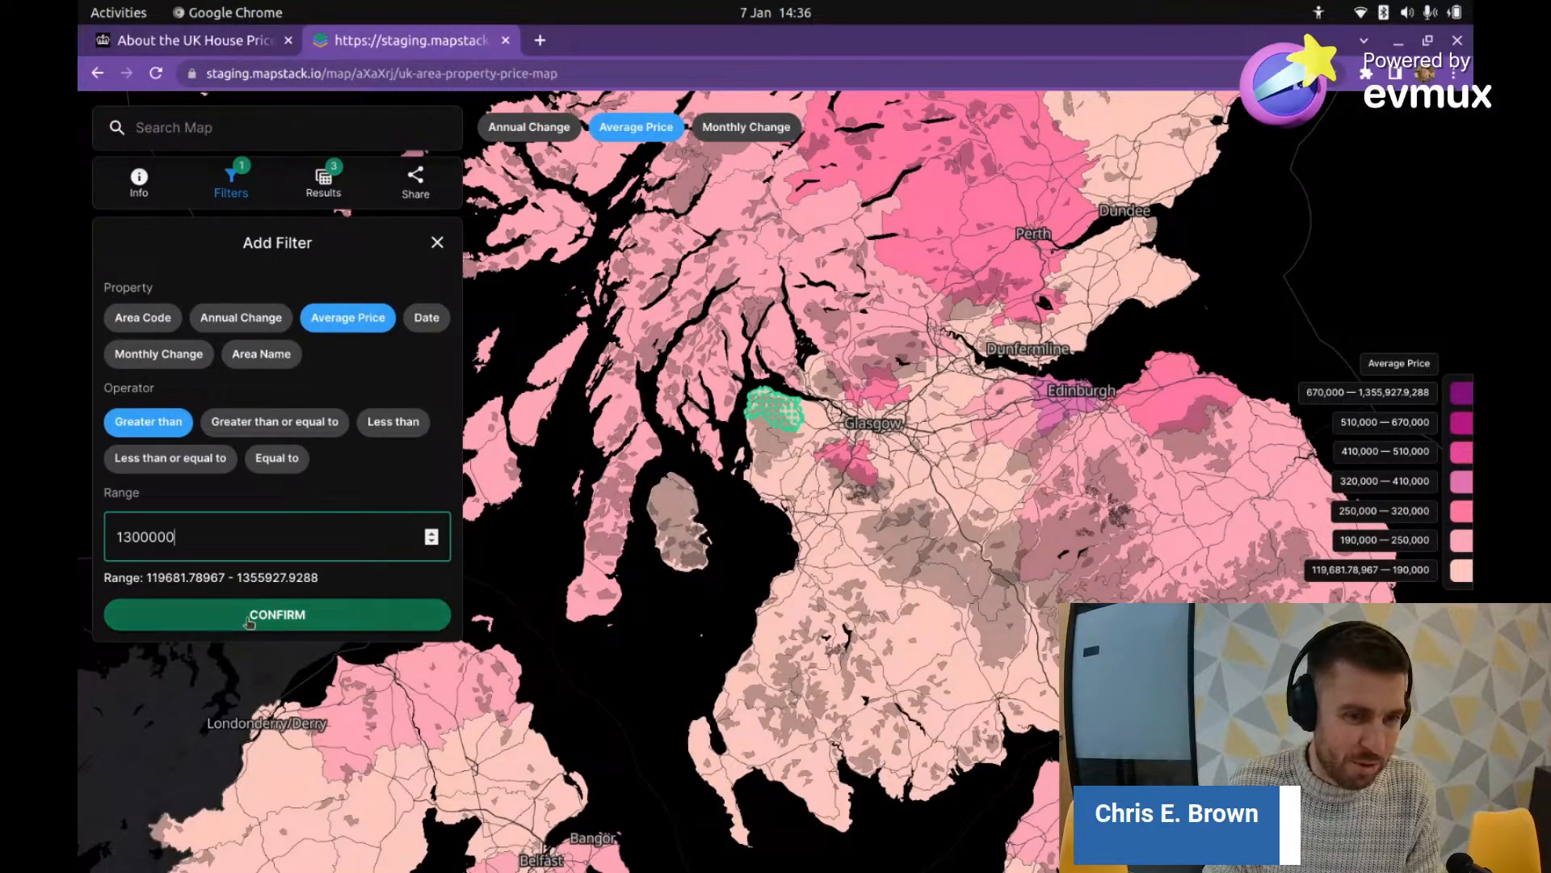
click(251, 621)
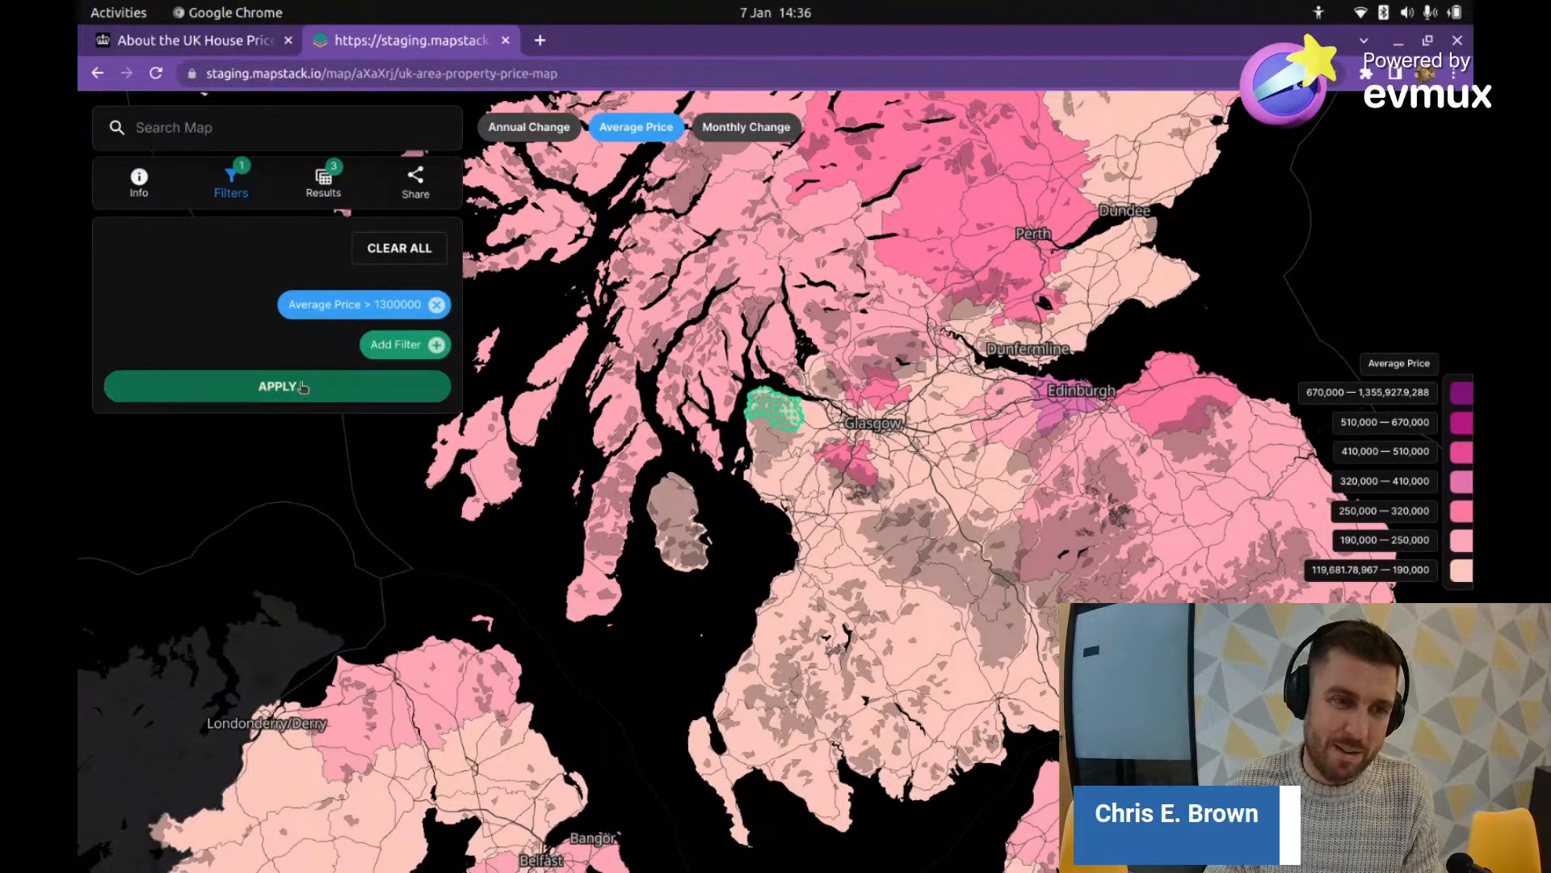
click(299, 386)
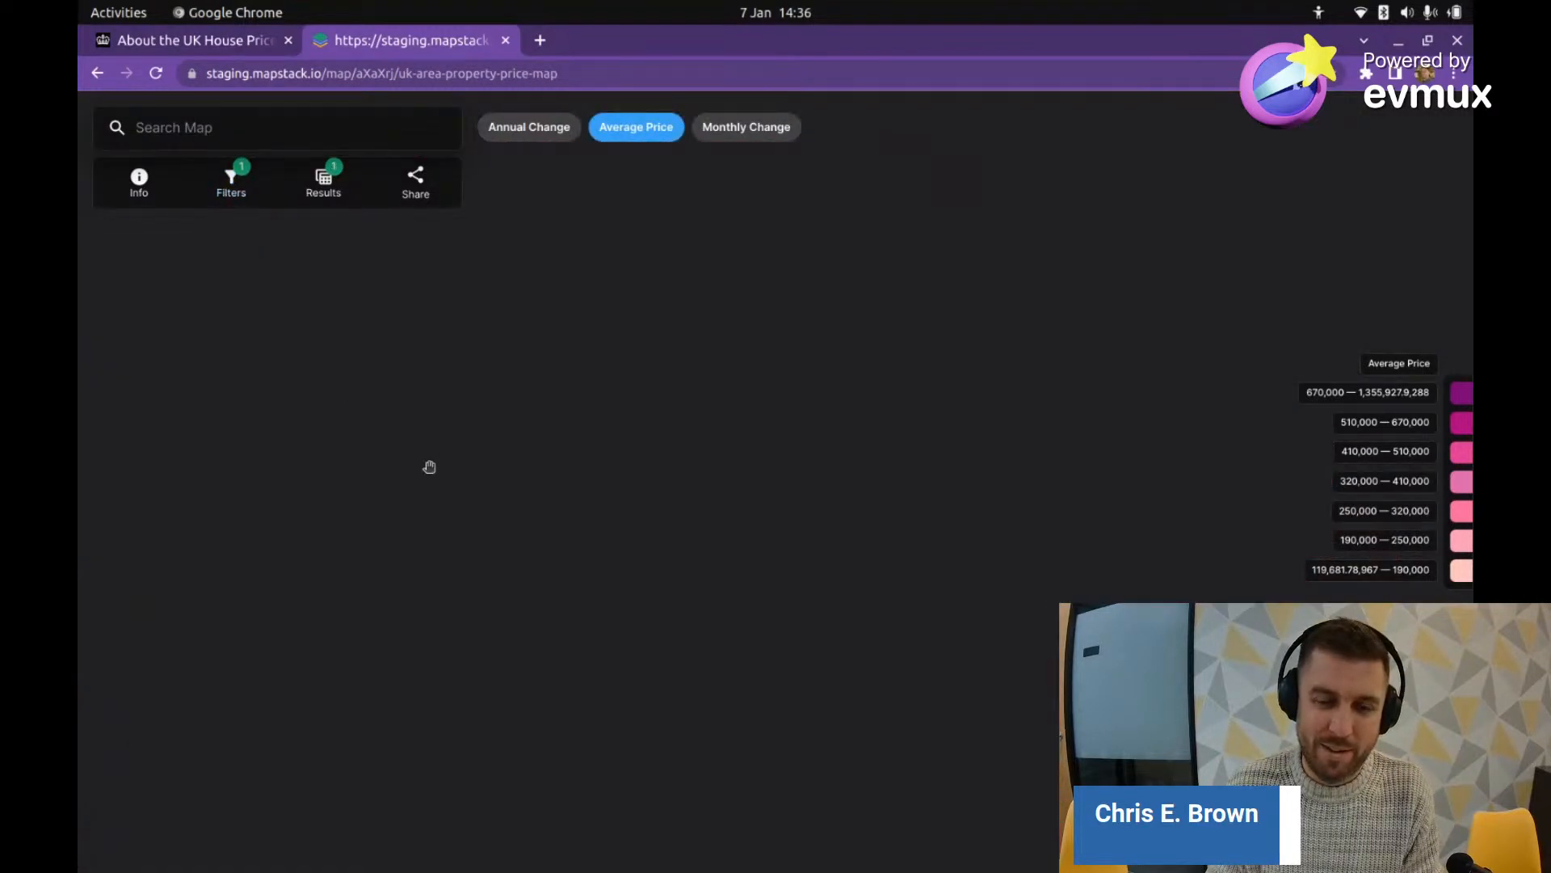
Step: Show Kensington and Chelsea's details (Average Price 1355927.9288), then open a new browser tab
scroll(708, 563, down, 3)
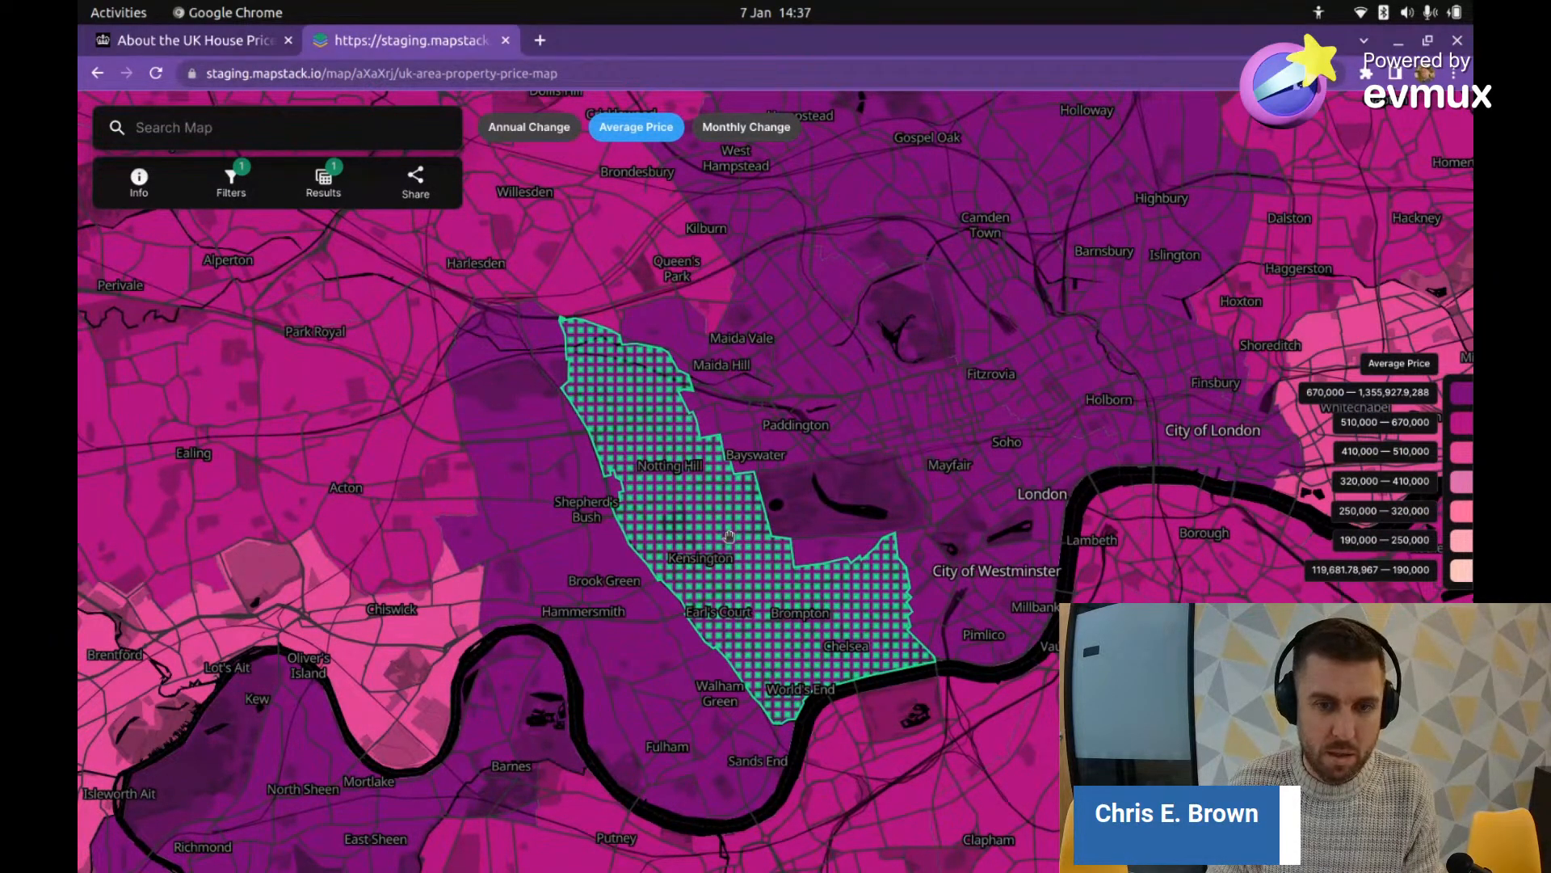
click(729, 535)
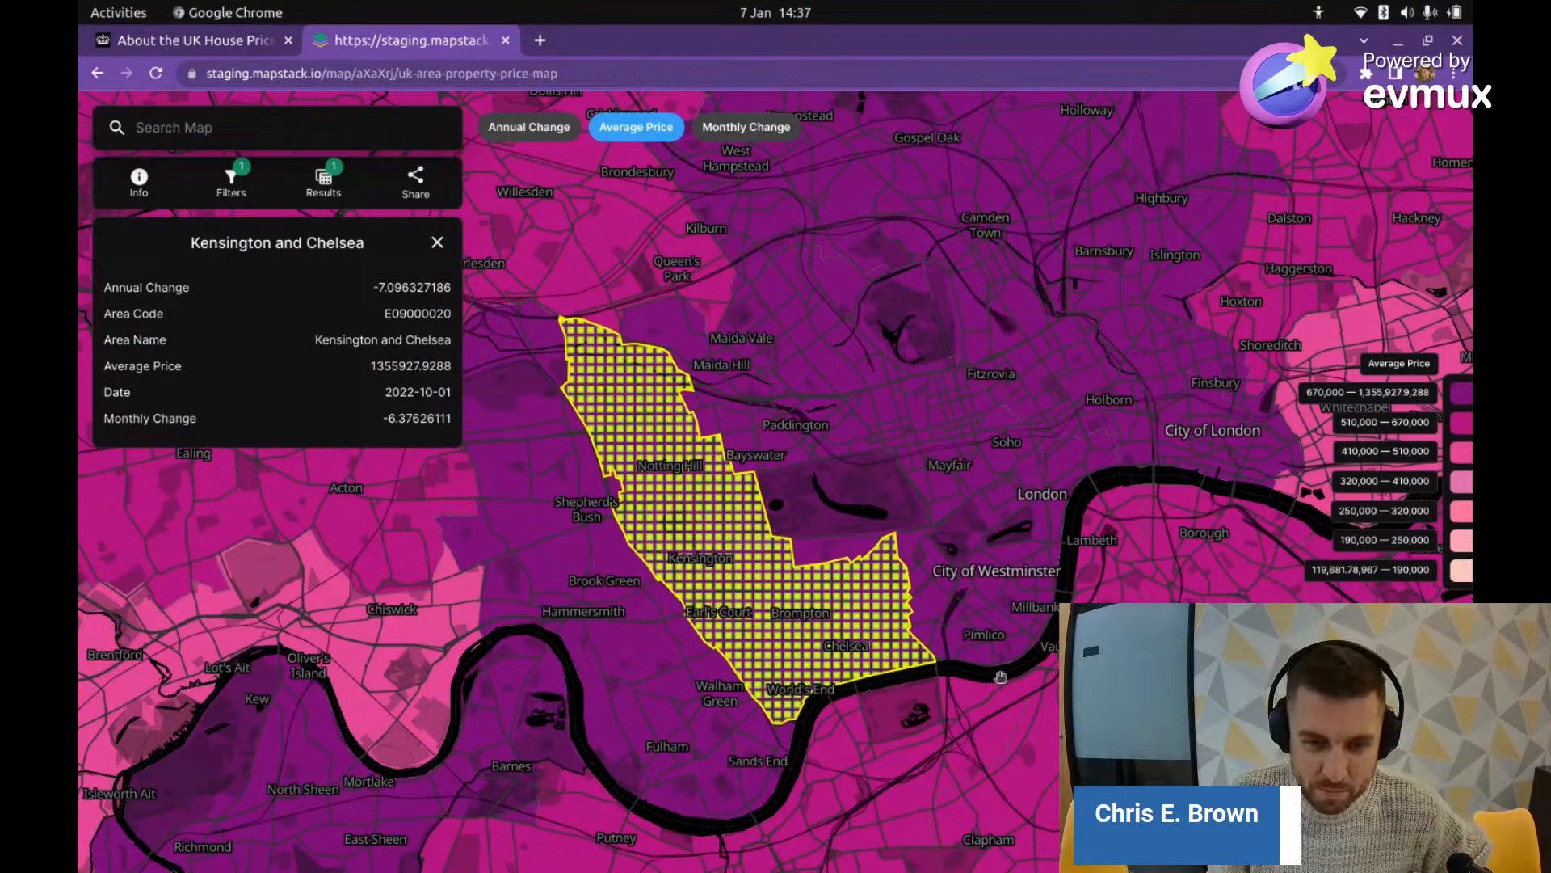
scroll(811, 556, up, 5)
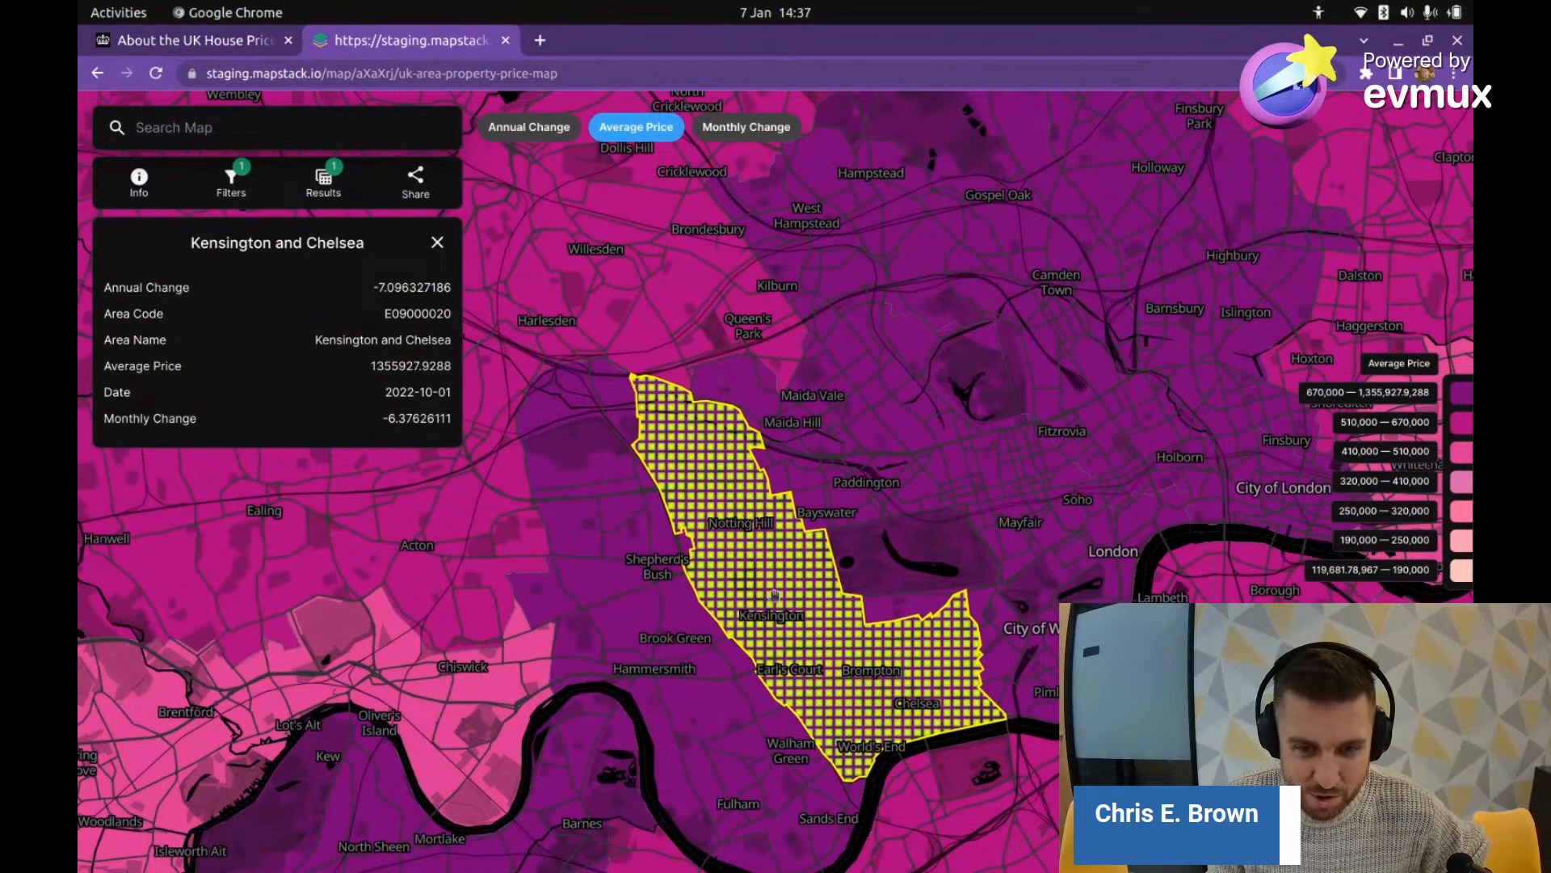
scroll(777, 597, down, 5)
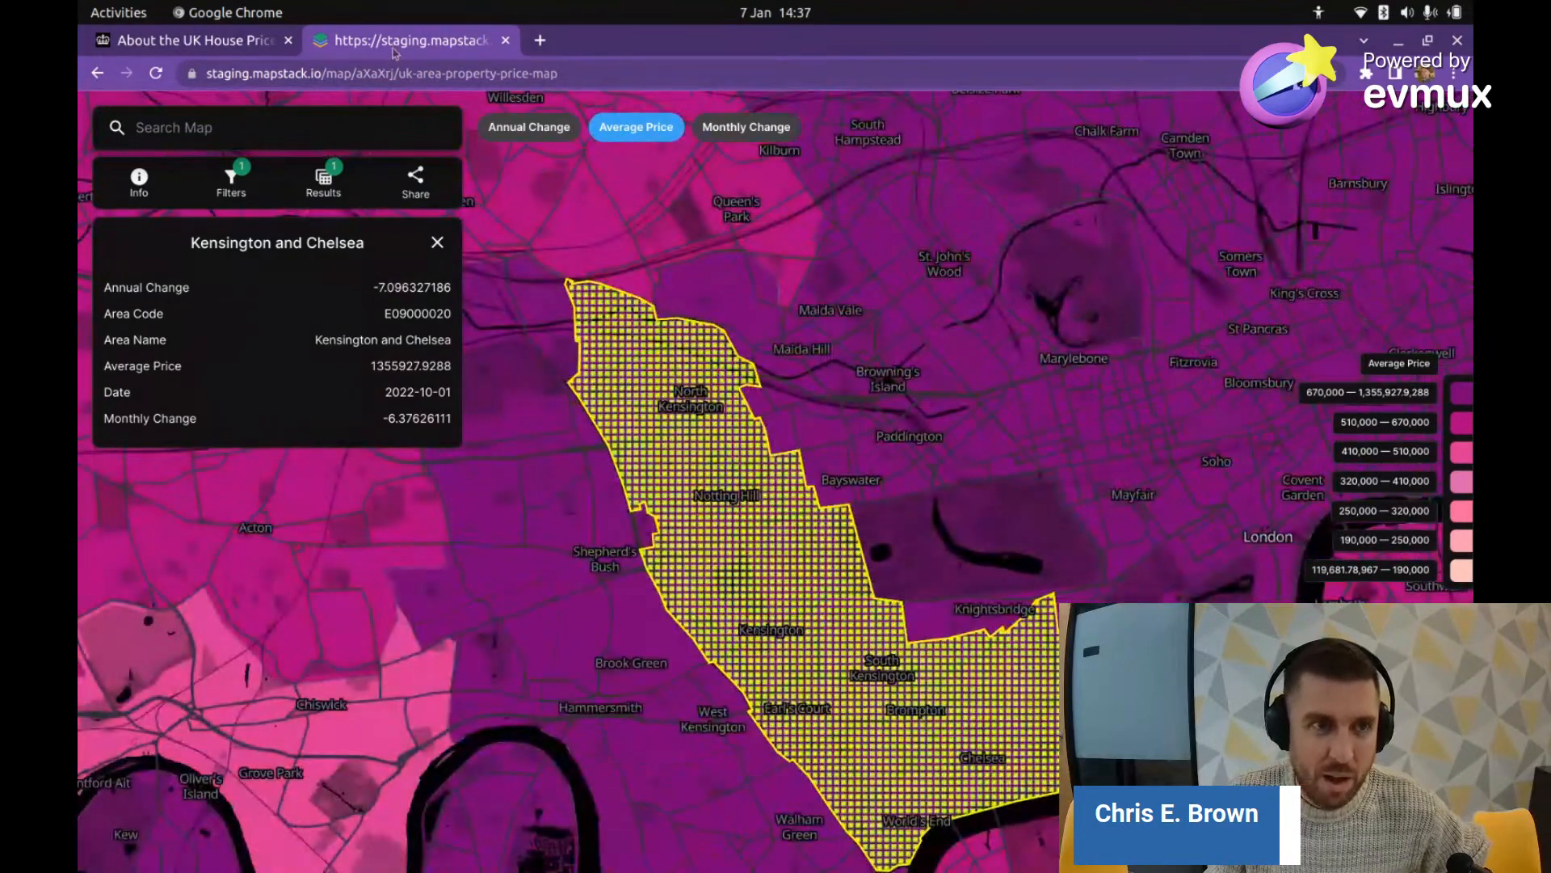
drag(868, 656, 811, 579)
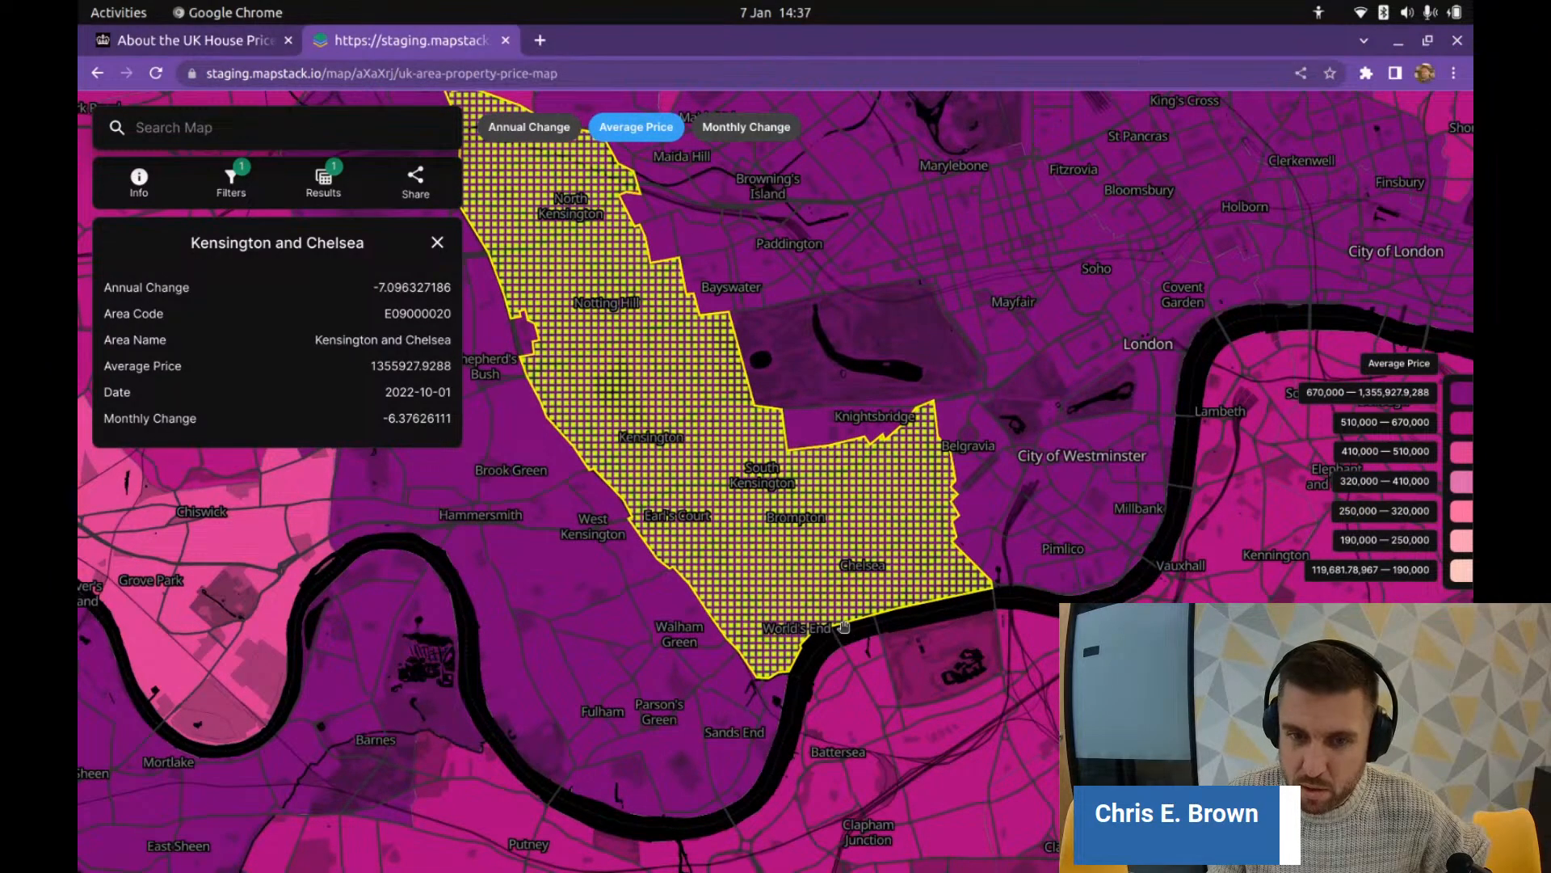
scroll(825, 556, down, 2)
scroll(800, 536, up, 2)
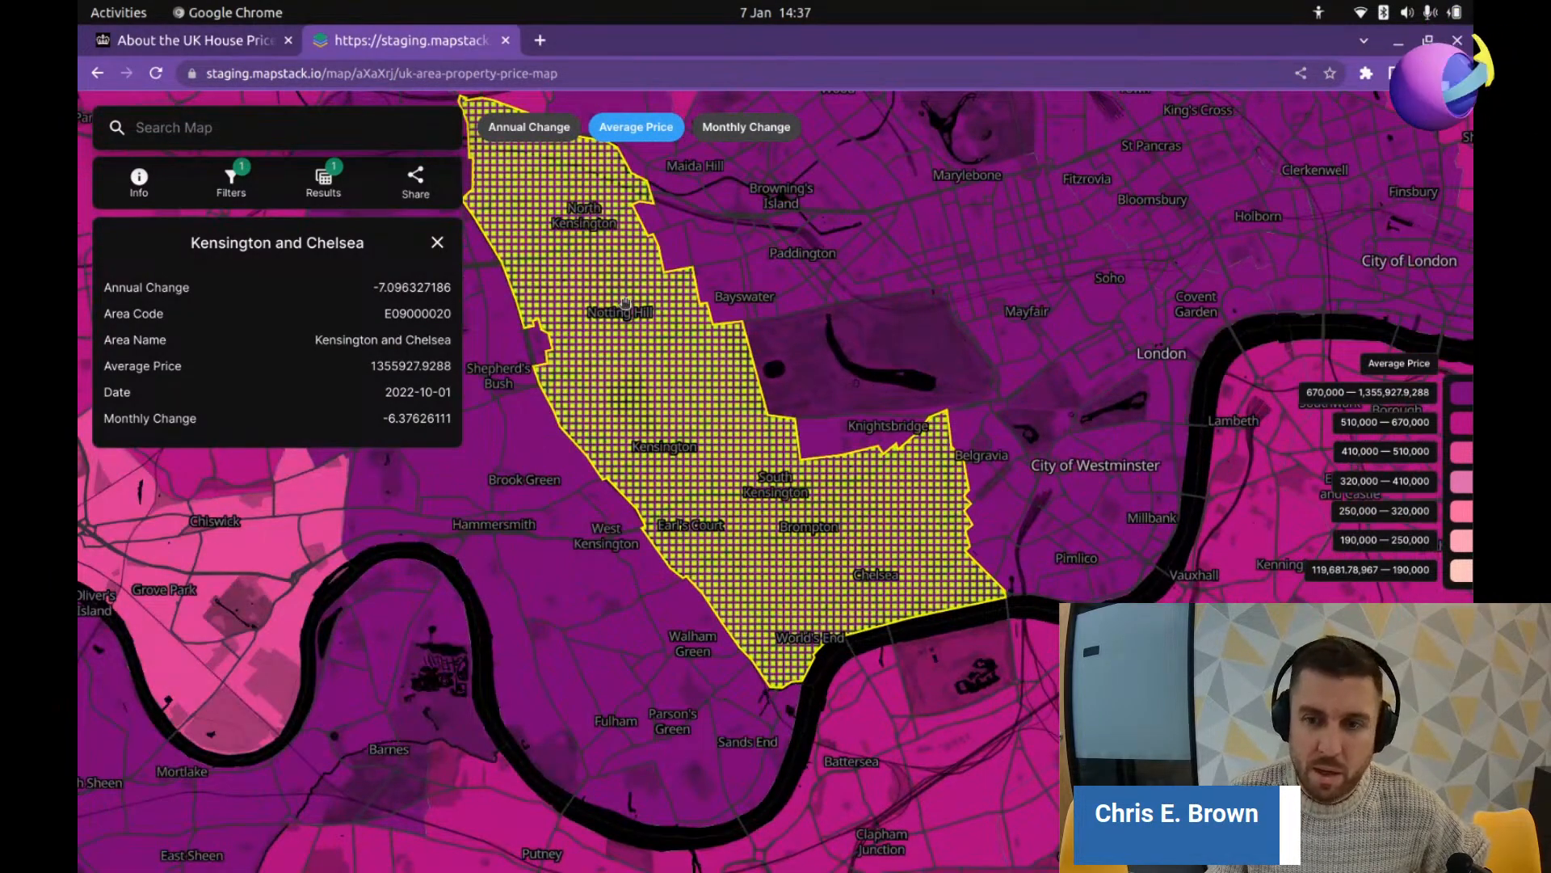
drag(677, 402, 639, 381)
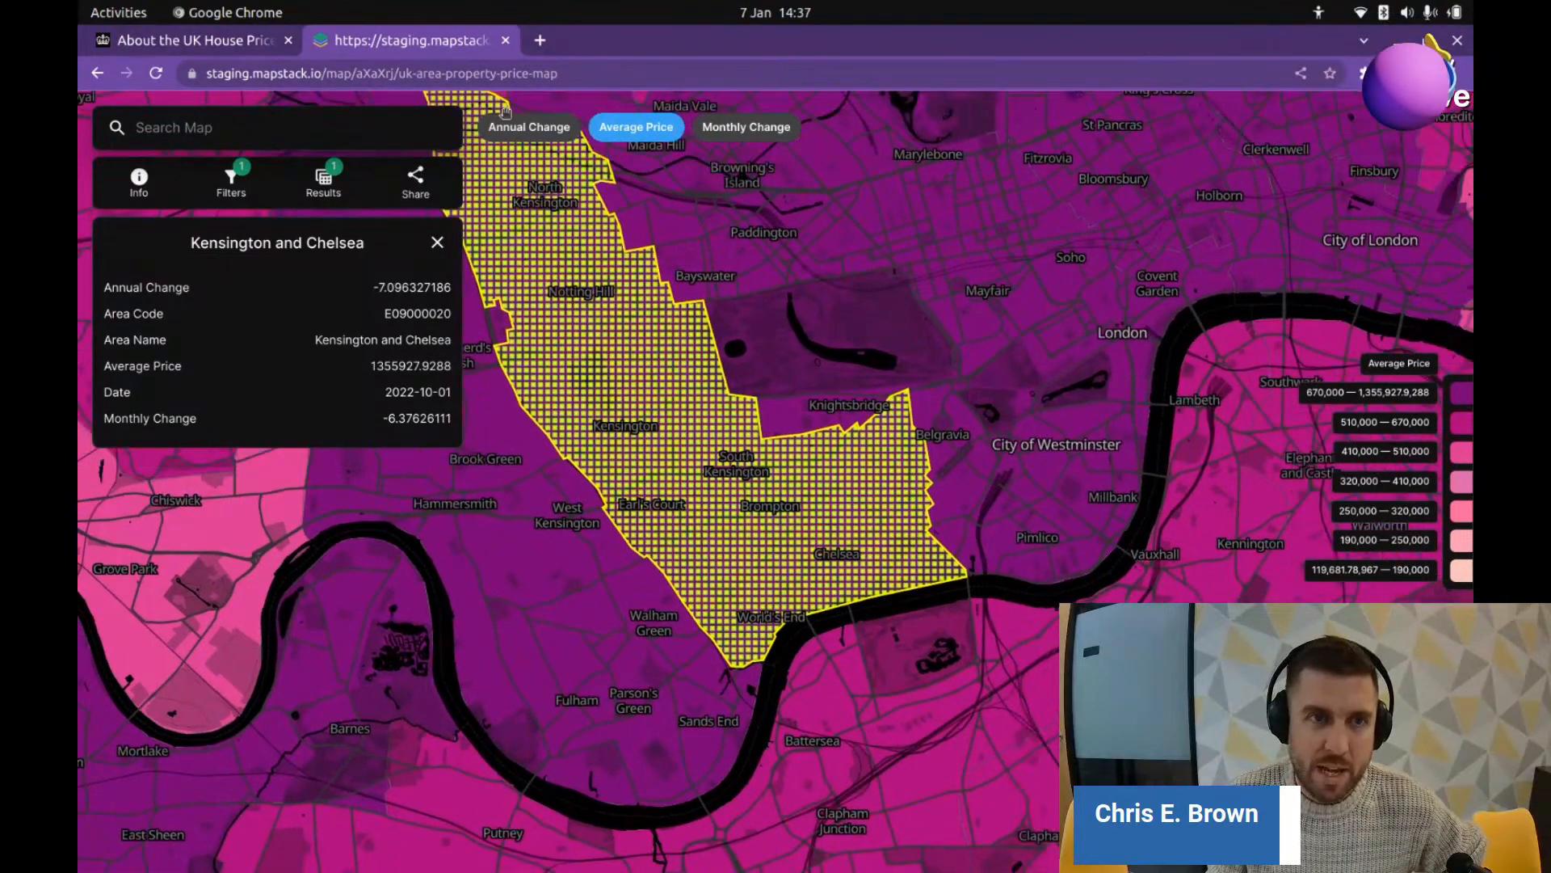
click(548, 43)
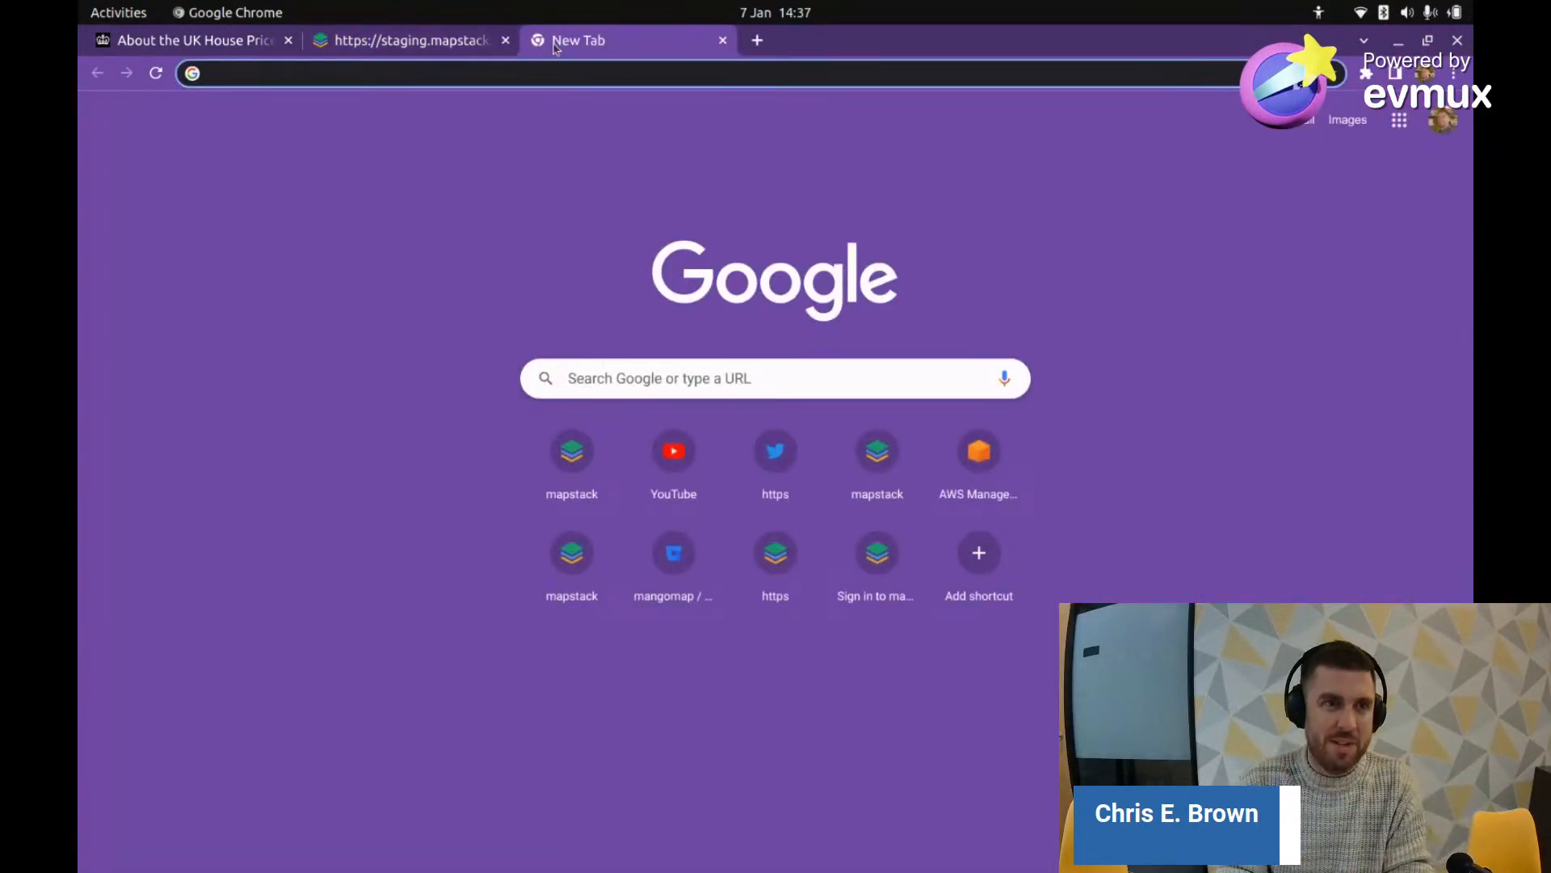
Step: In Google Maps, search 'chelsea and' and select the Royal Borough of Kensington and Chelsea
text(map)
key(Return)
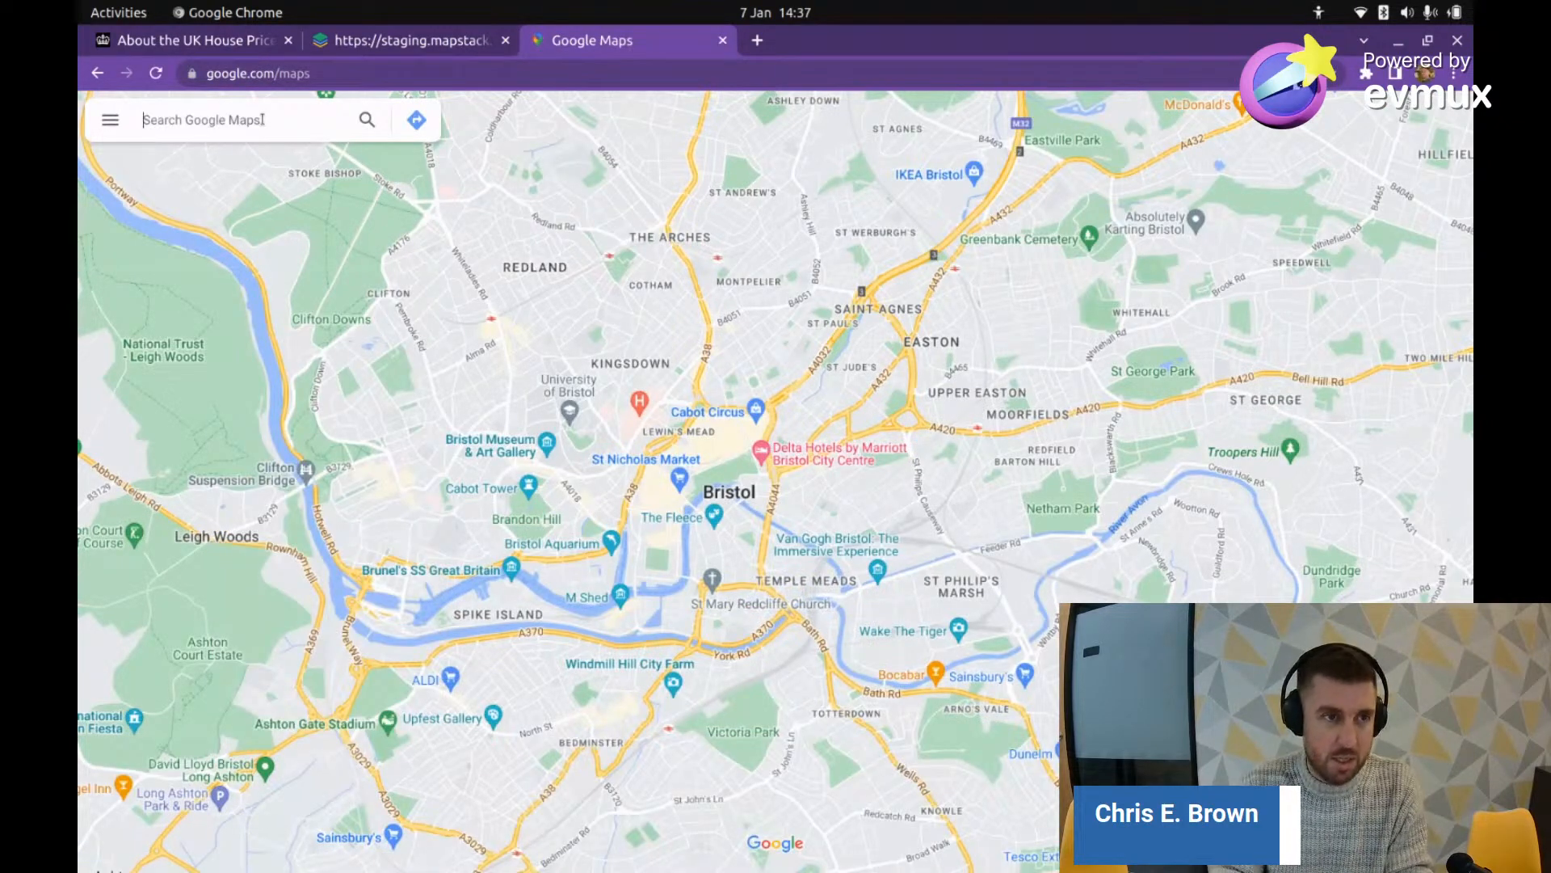
text(chelsea a)
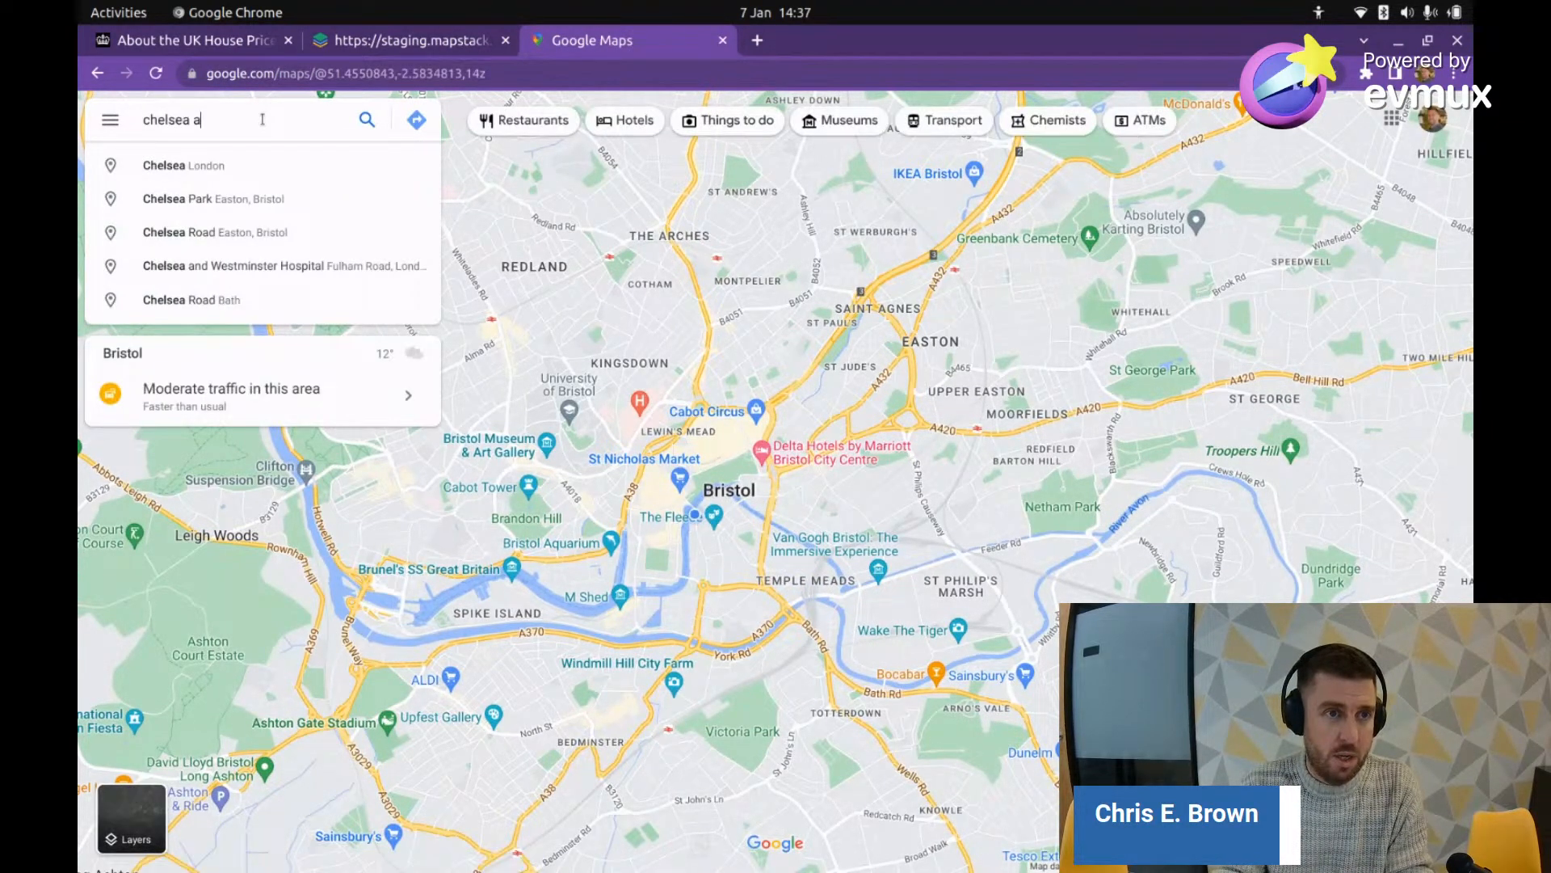
text(nd)
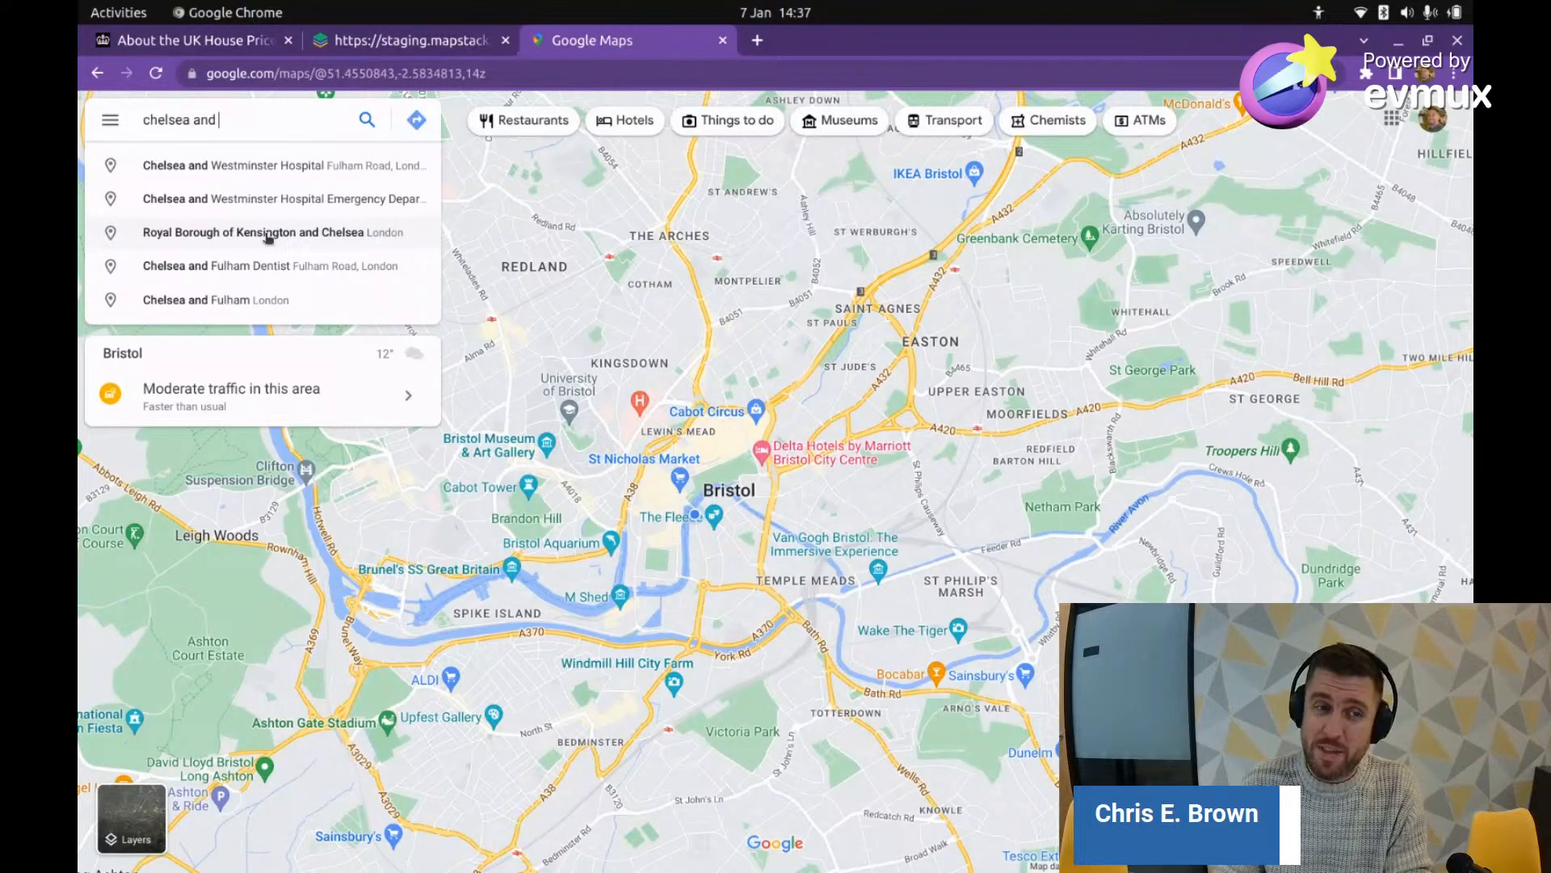
click(268, 235)
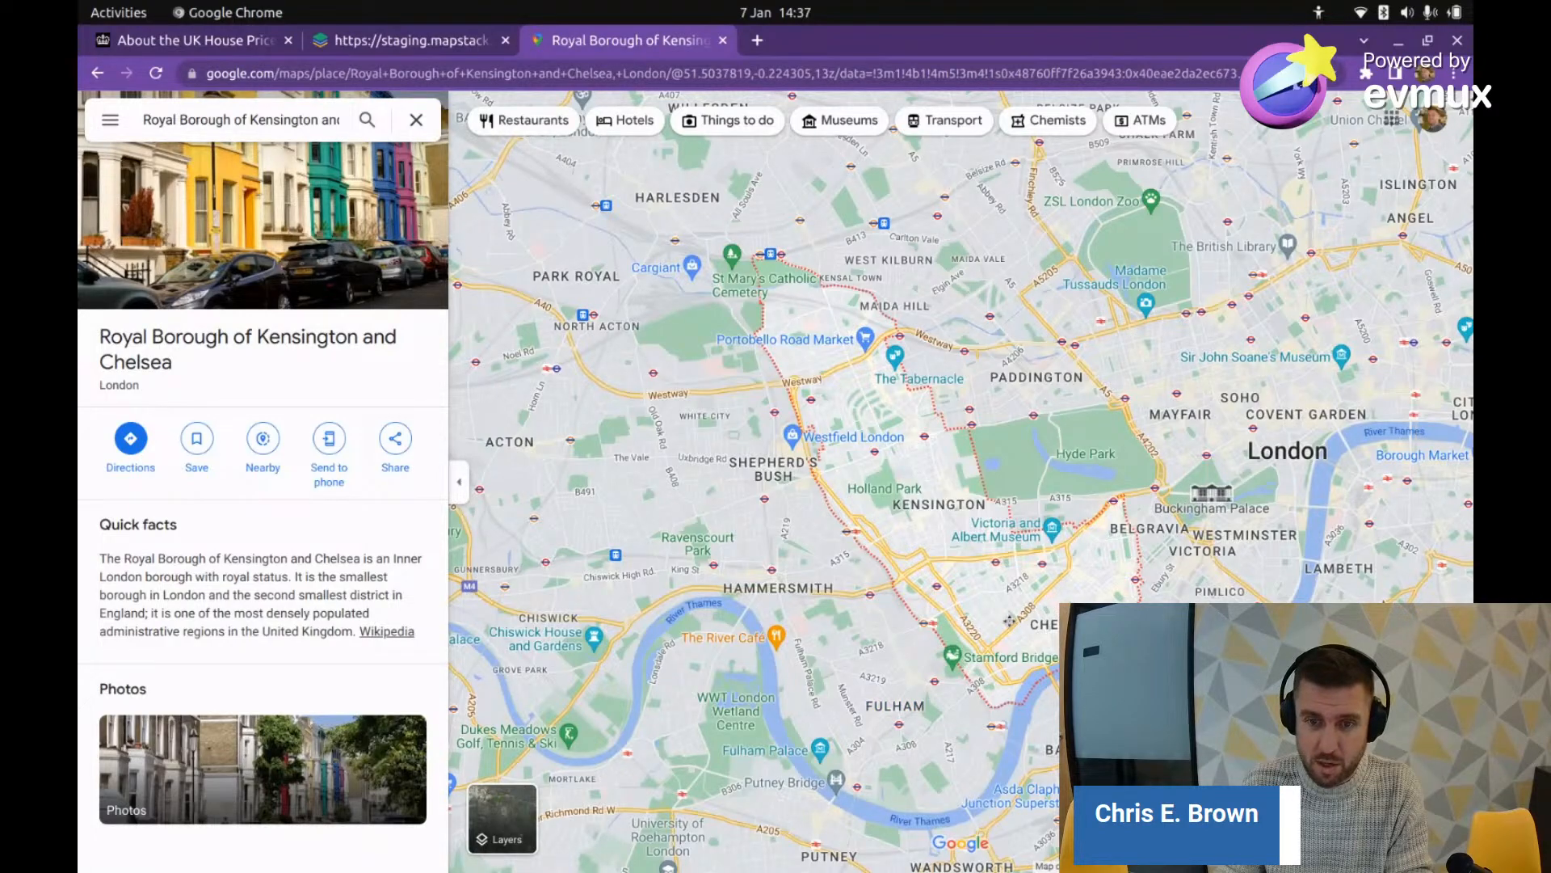
Step: Zoom into the South Kensington streets and drop into Street View at The Boltons
drag(1009, 620, 982, 625)
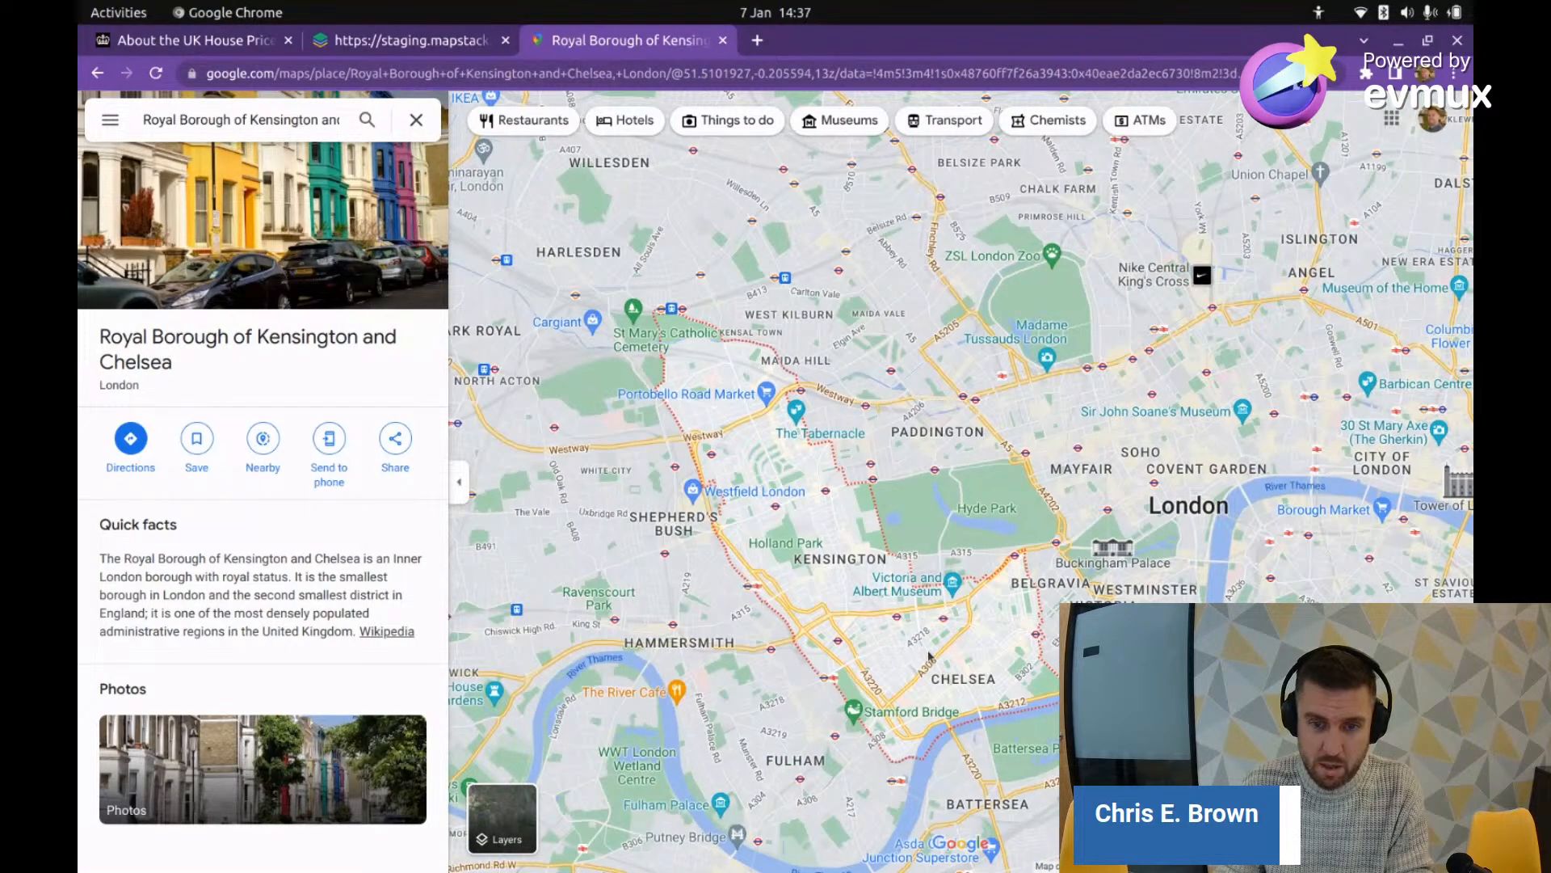
scroll(929, 656, up, 5)
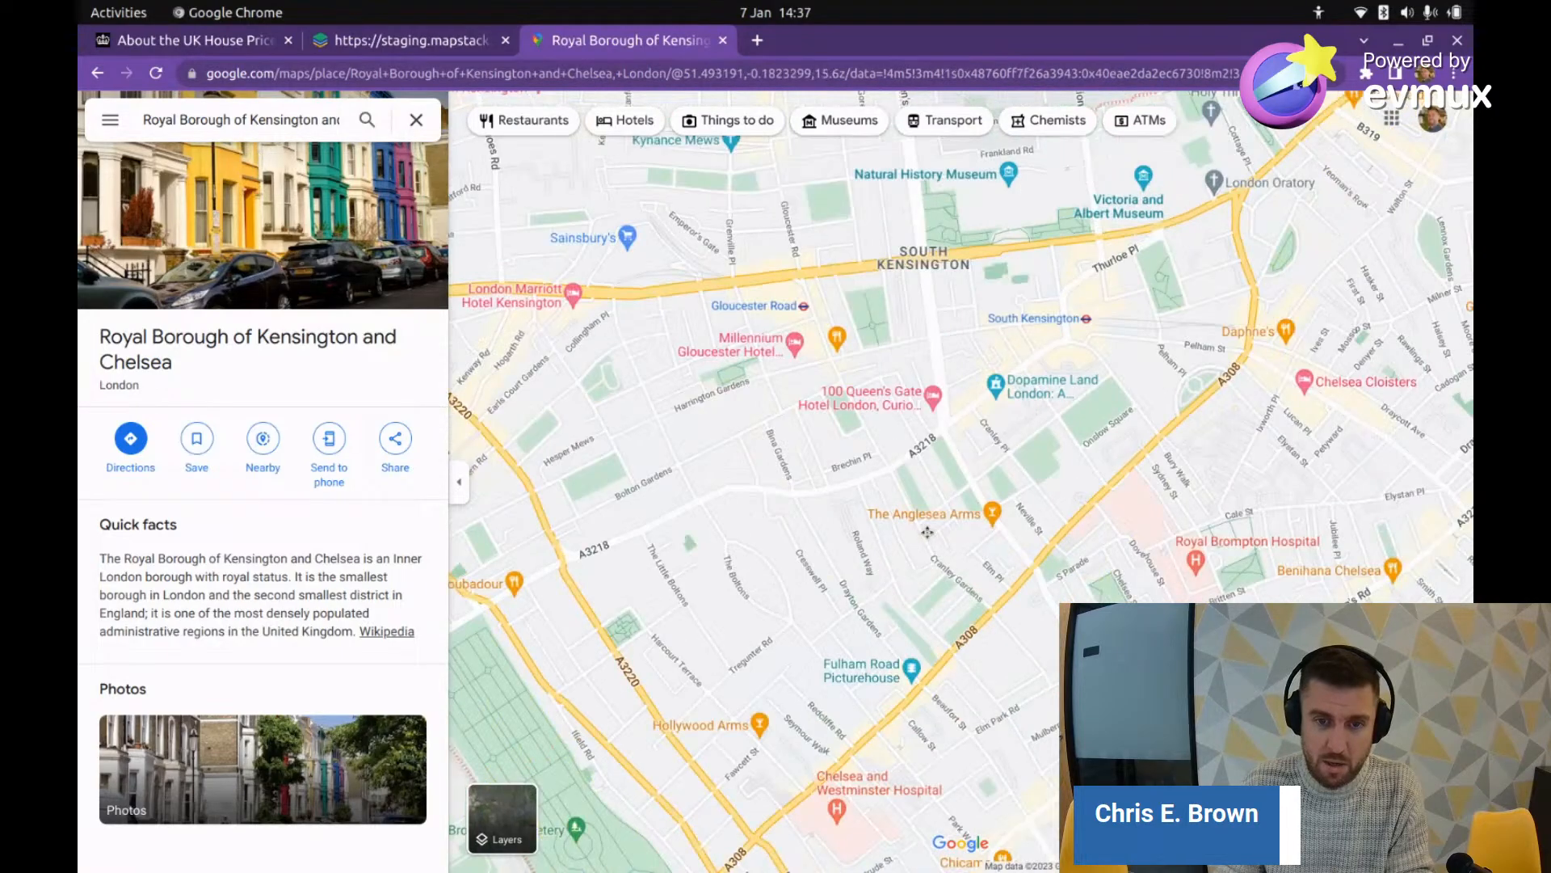
drag(927, 532, 981, 477)
drag(1450, 836, 1012, 491)
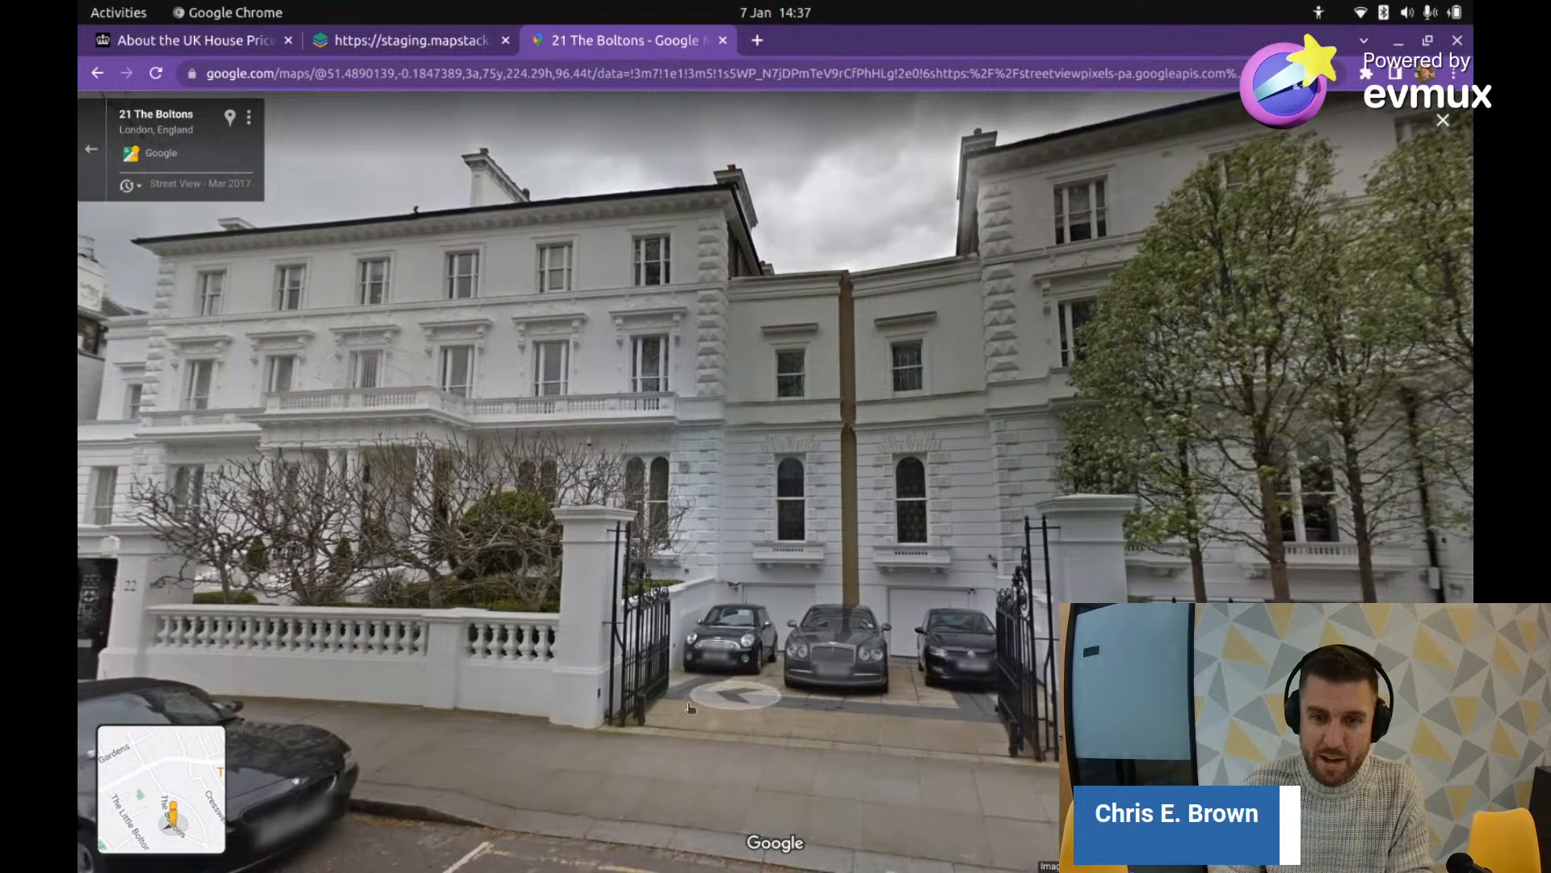
drag(733, 698, 1082, 646)
click(609, 620)
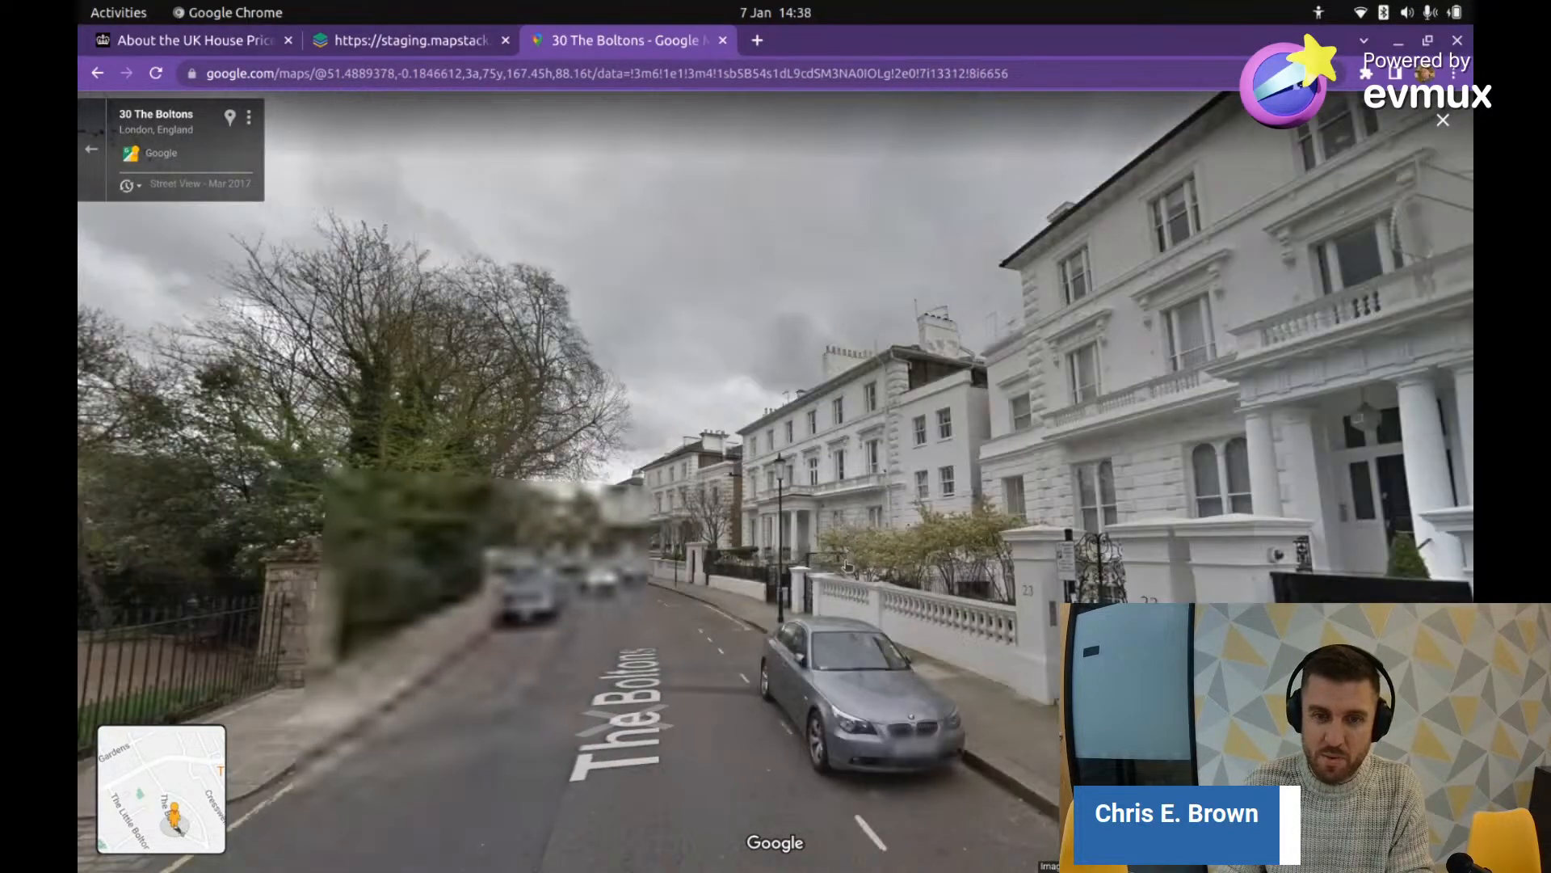
click(753, 477)
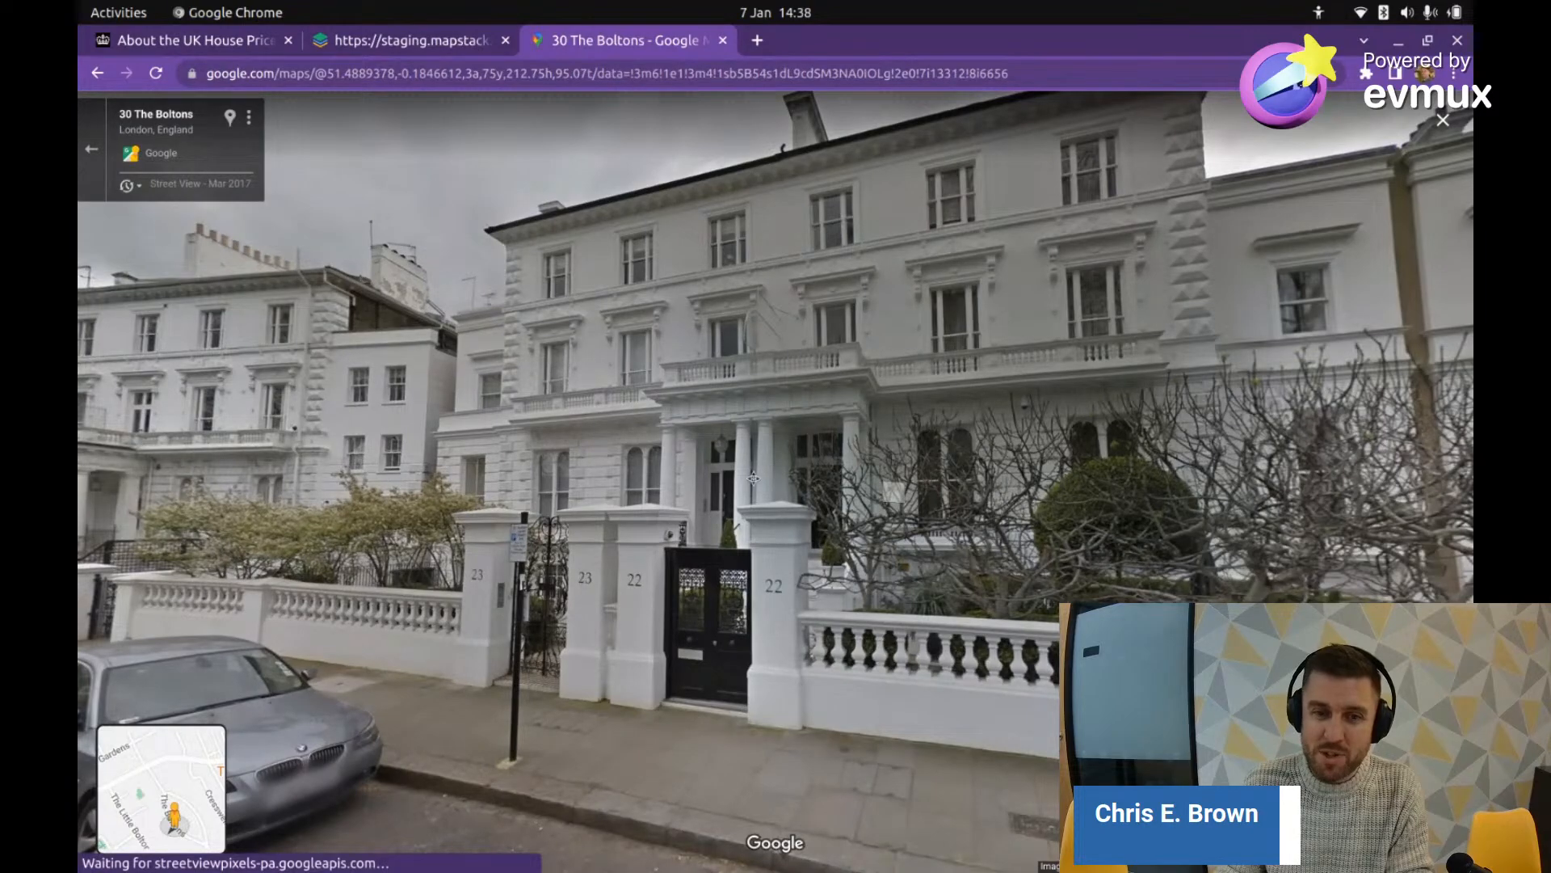
drag(753, 477, 929, 400)
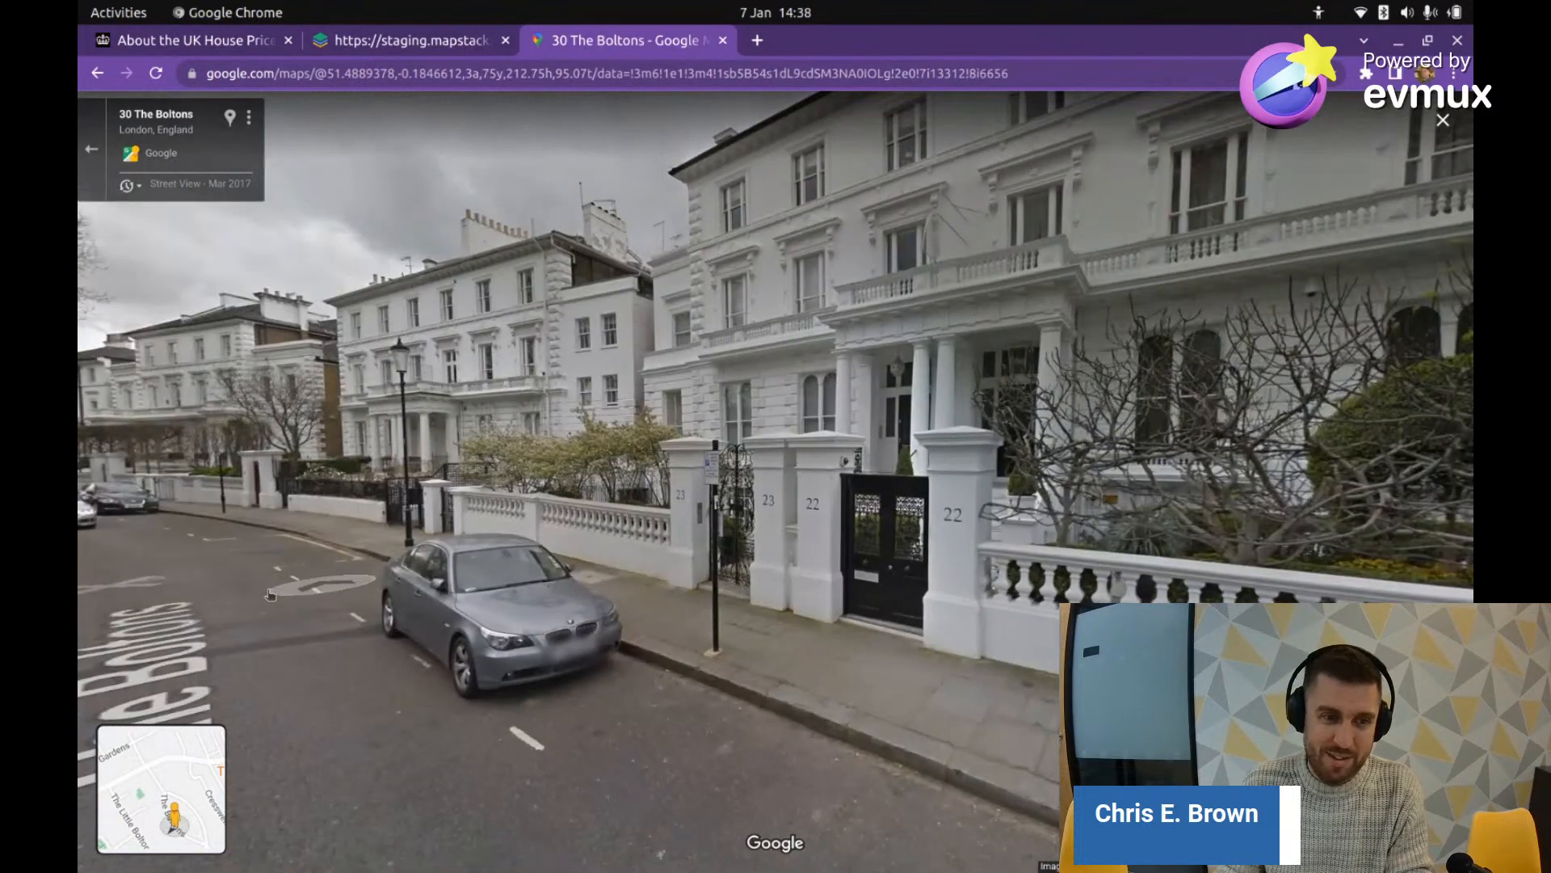
click(210, 599)
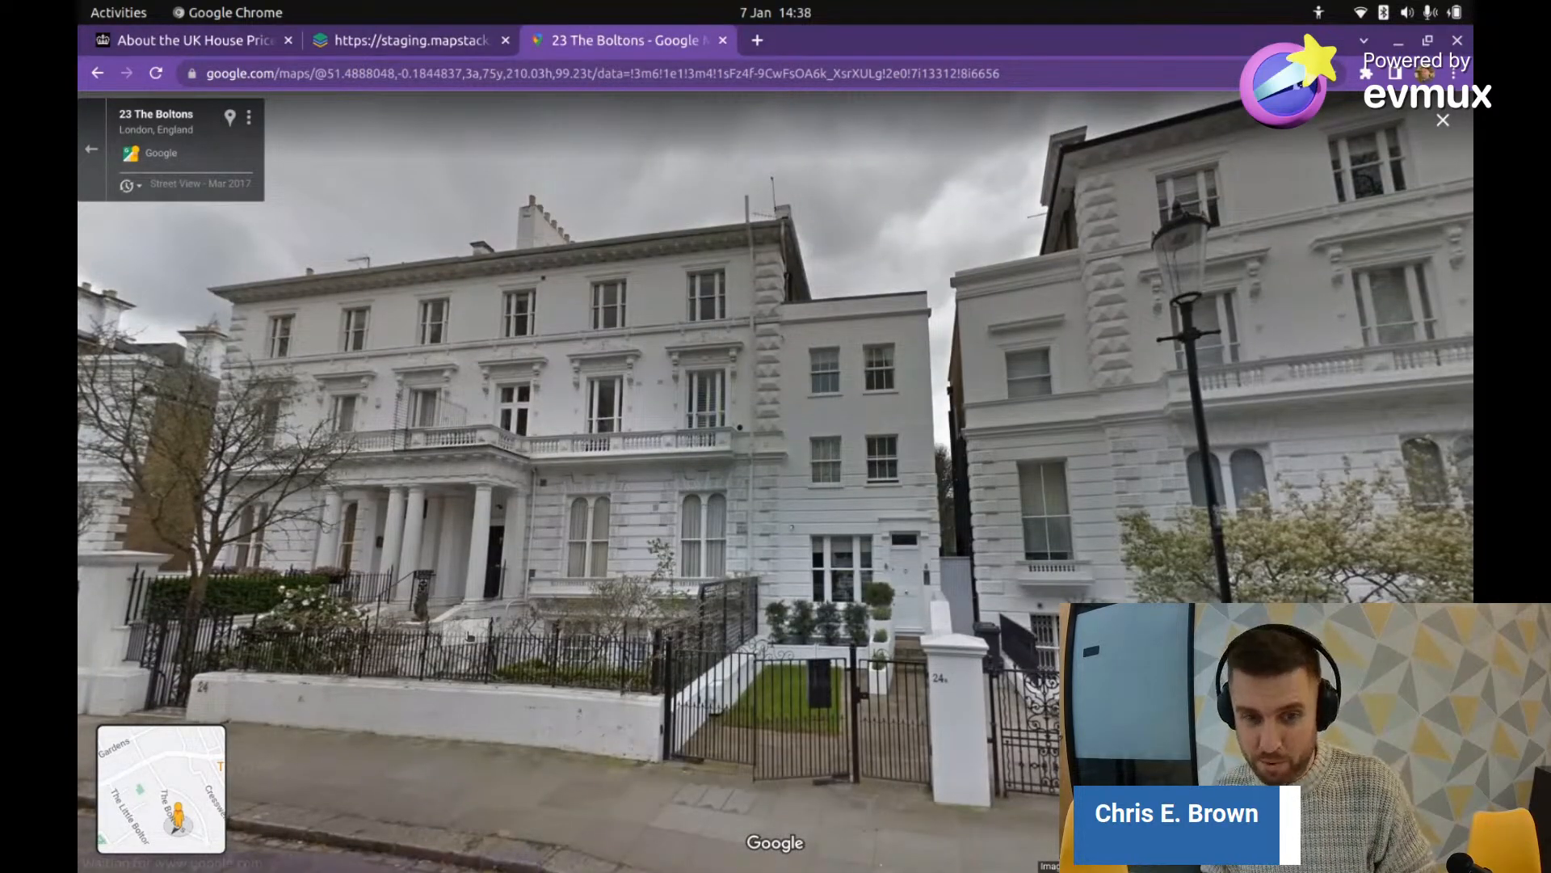
click(417, 620)
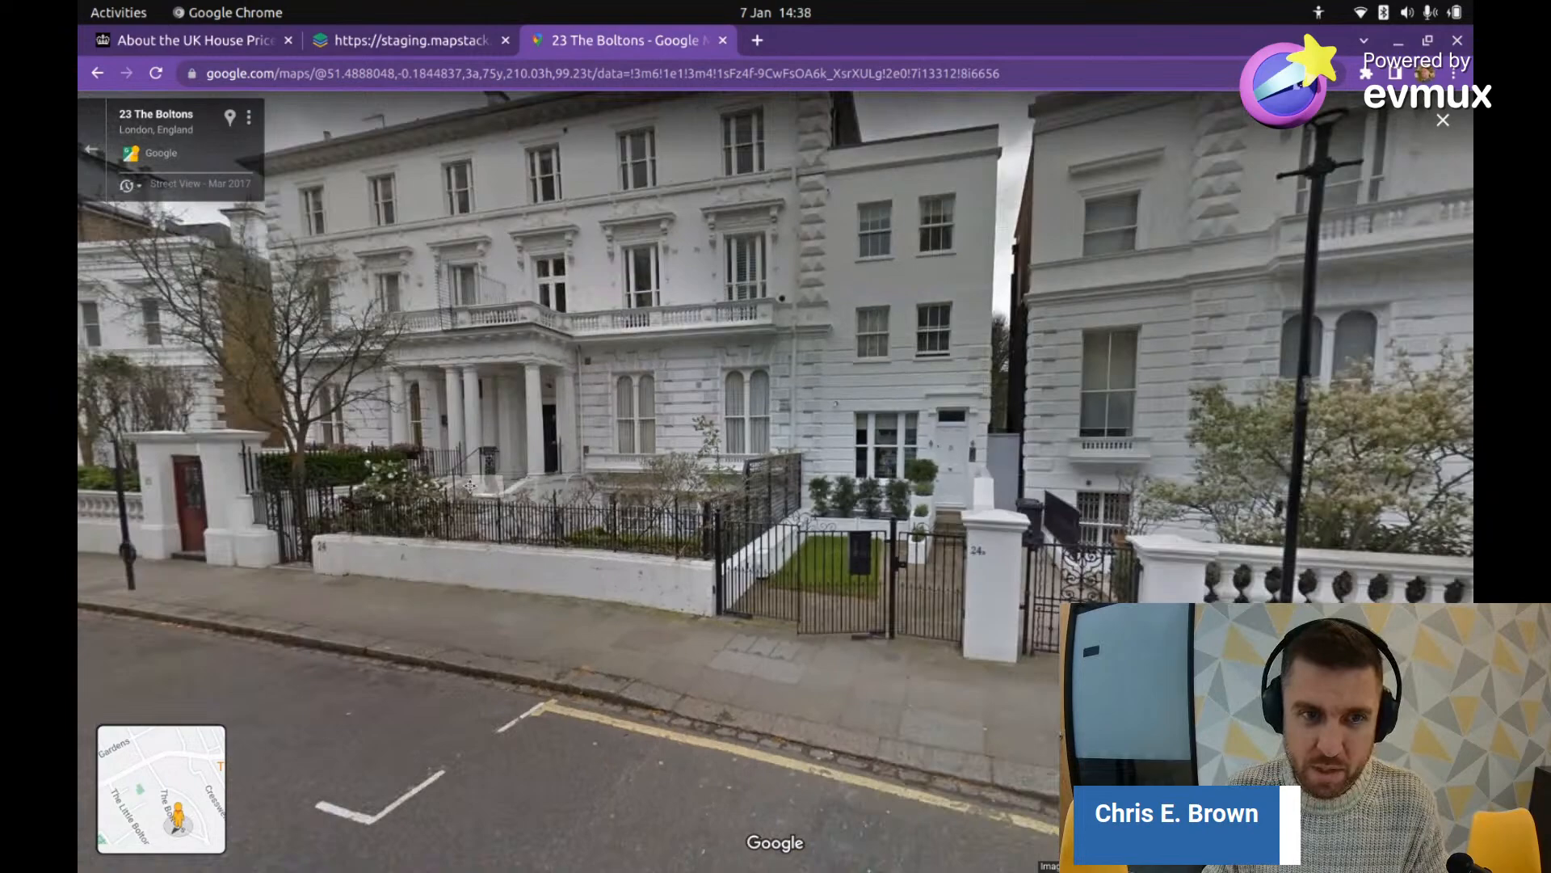
drag(471, 486, 407, 563)
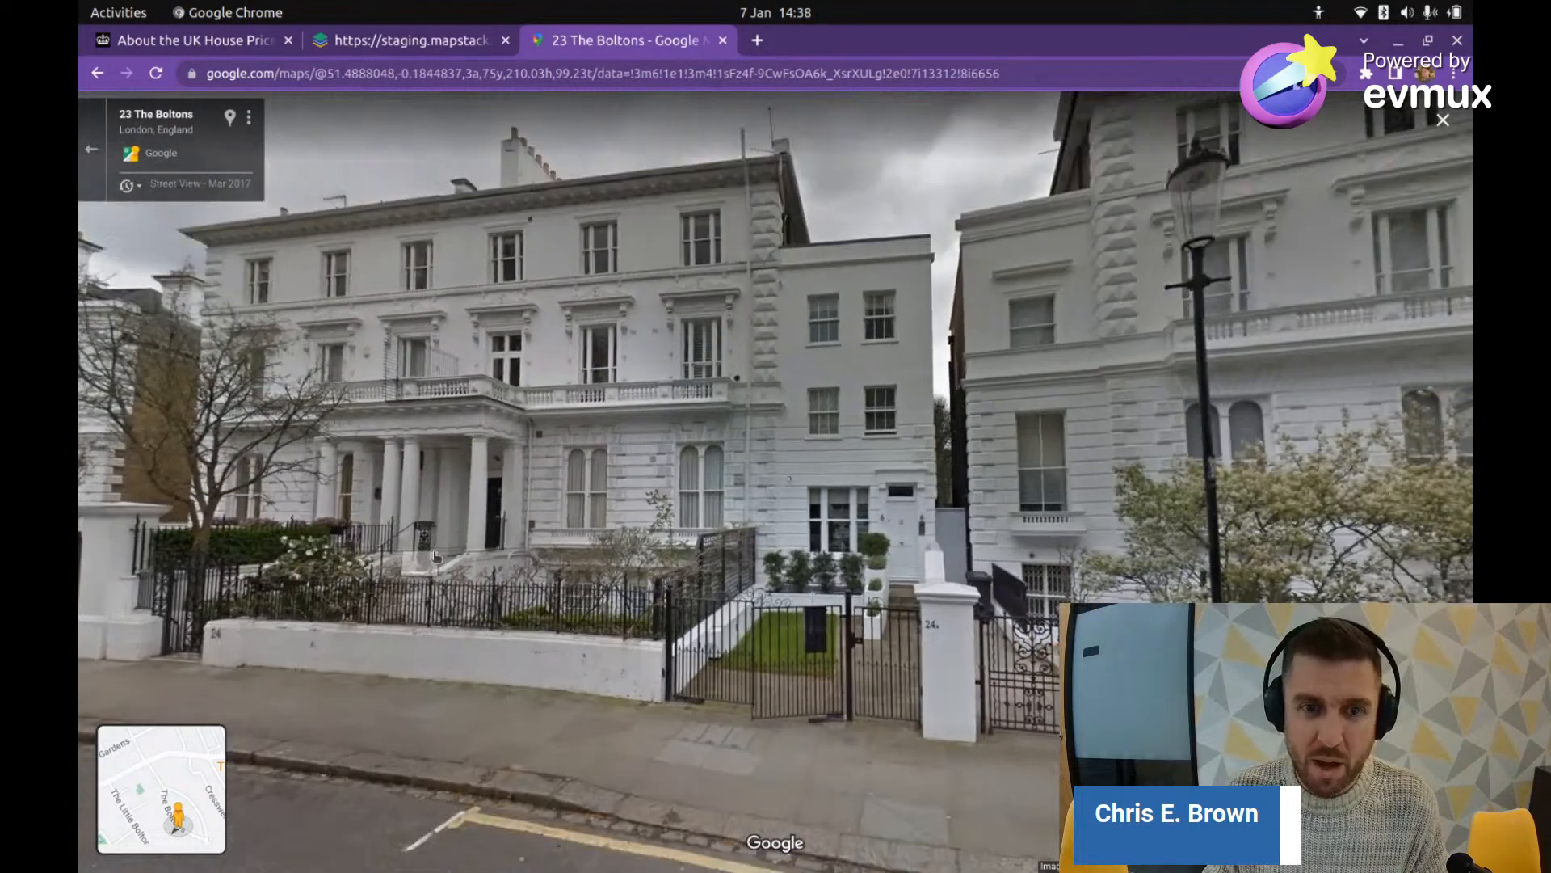
drag(704, 407, 570, 284)
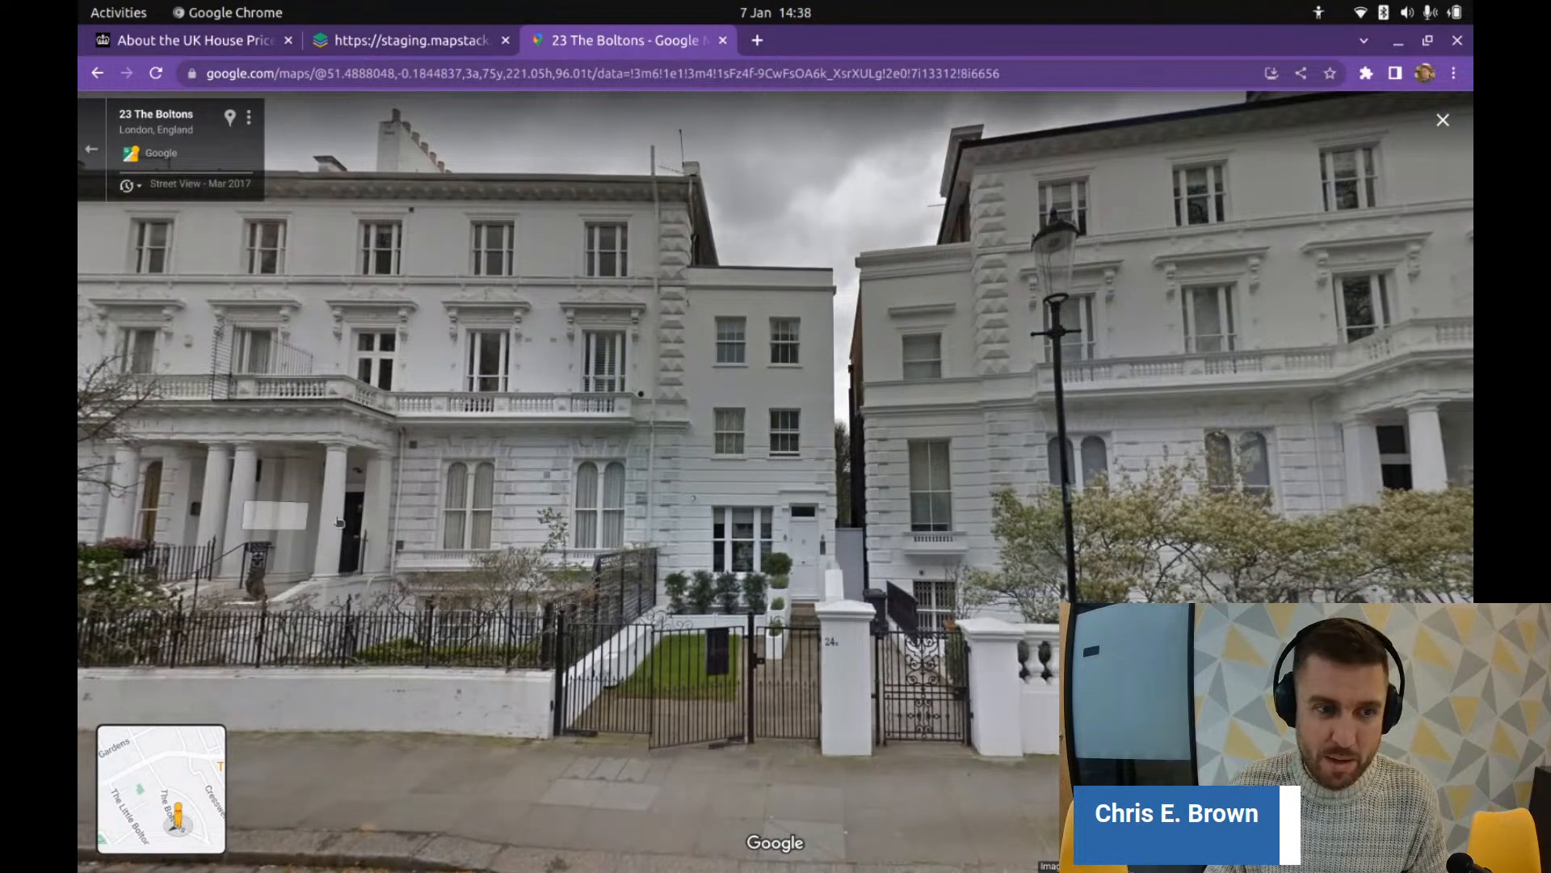
drag(337, 521, 525, 493)
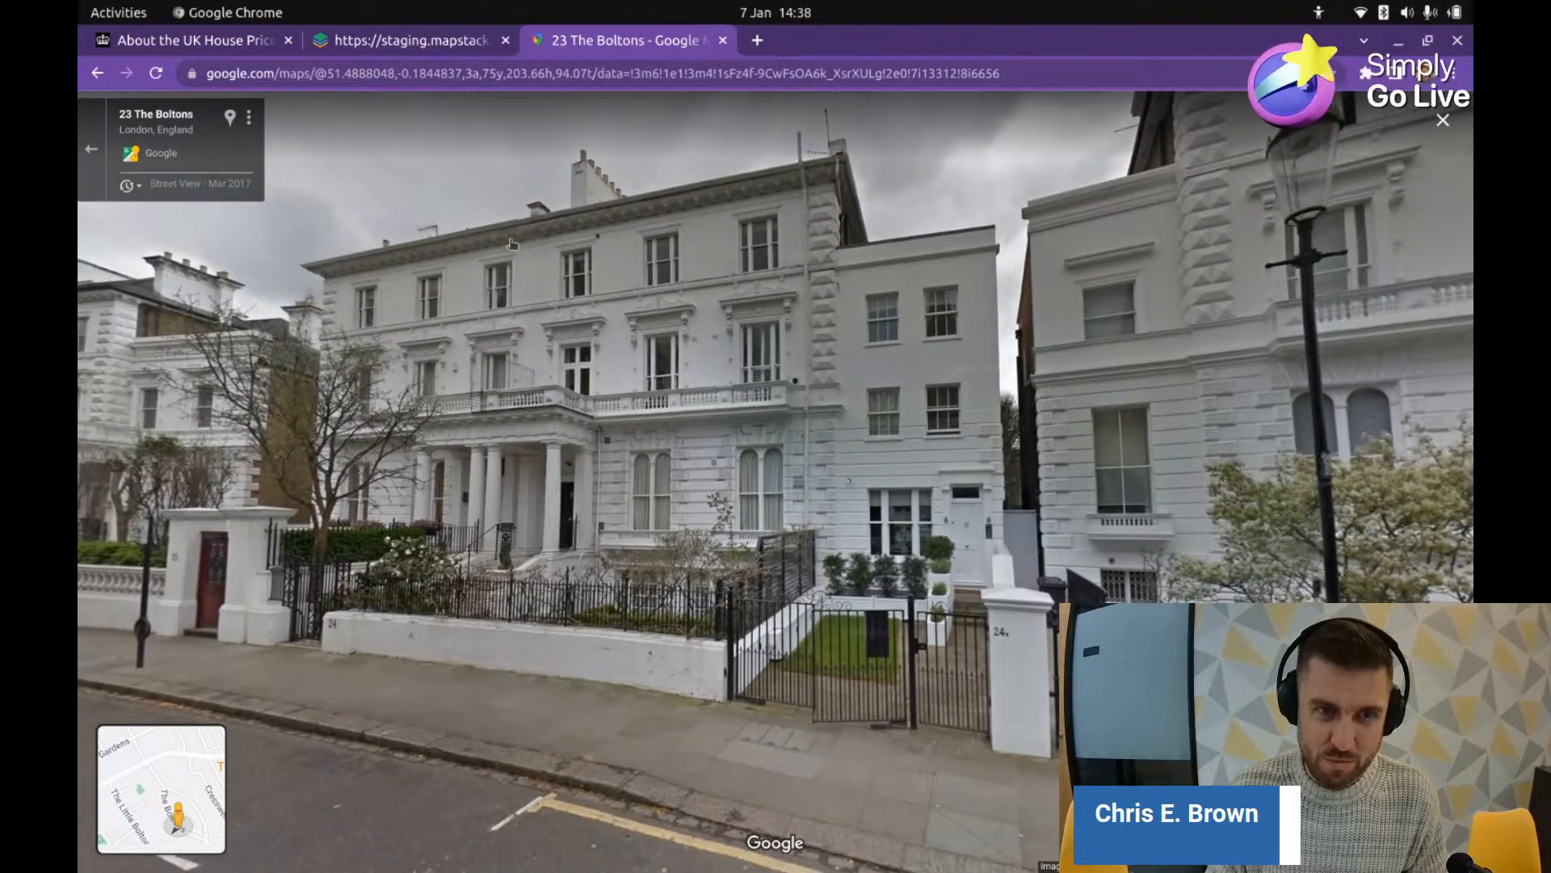
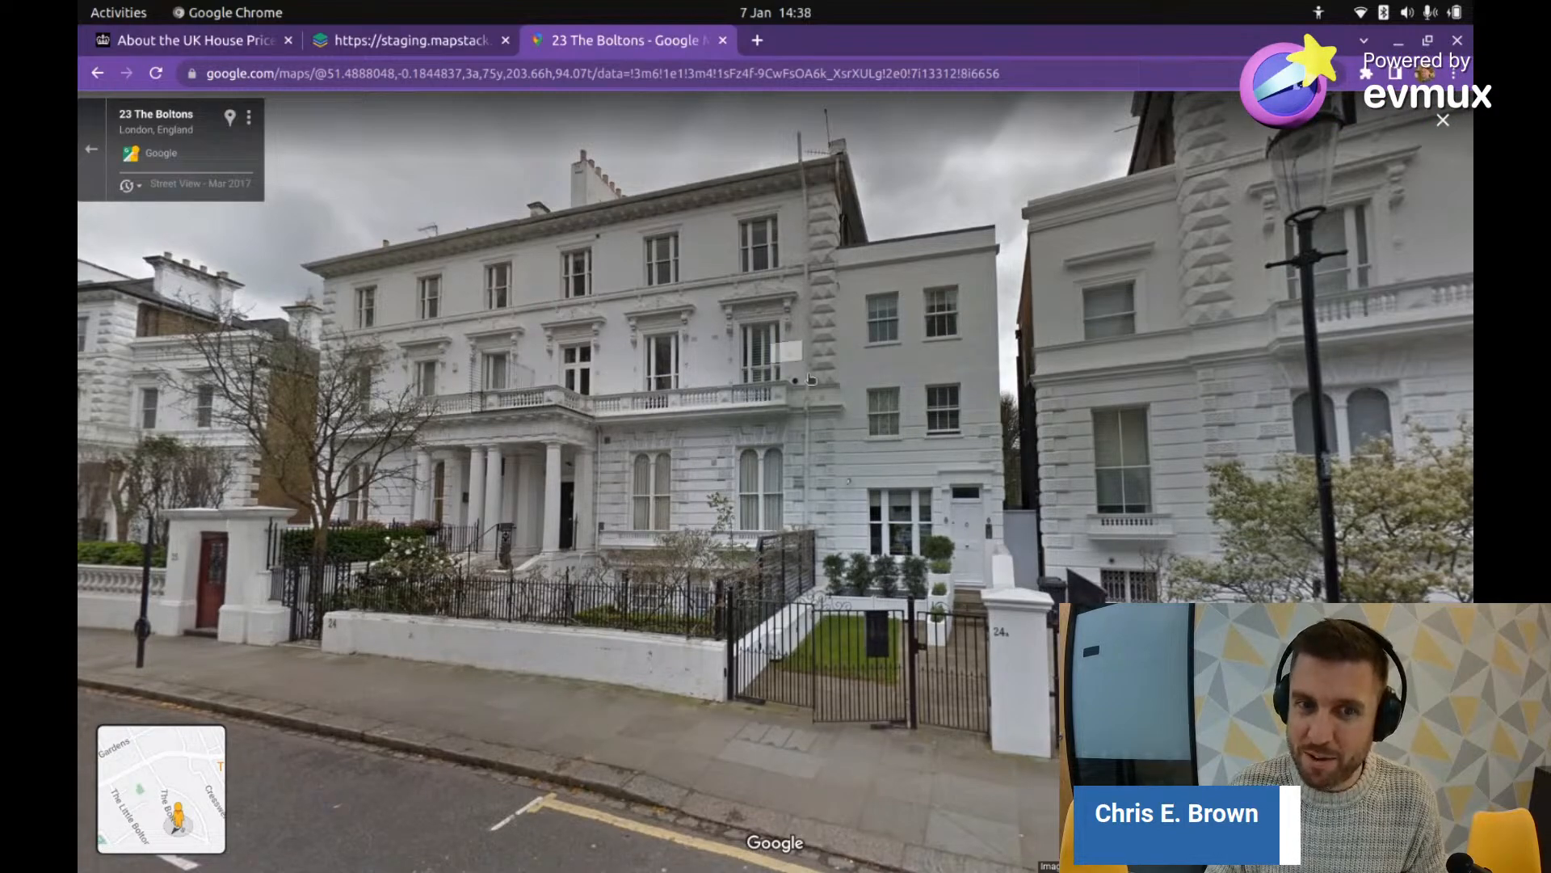
drag(283, 498, 773, 501)
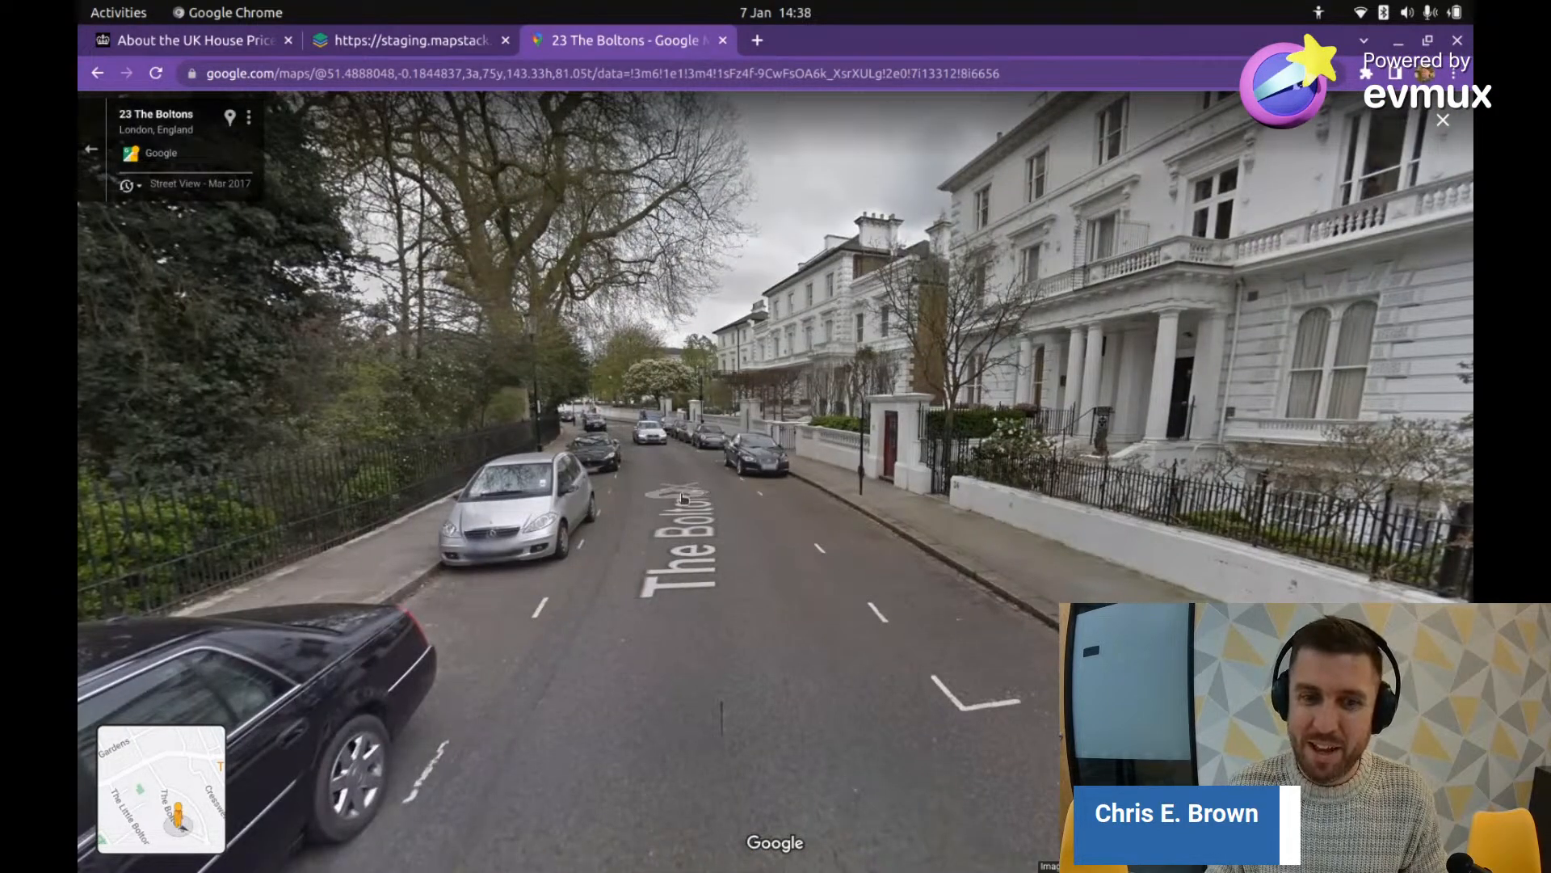
scroll(683, 497, up, 3)
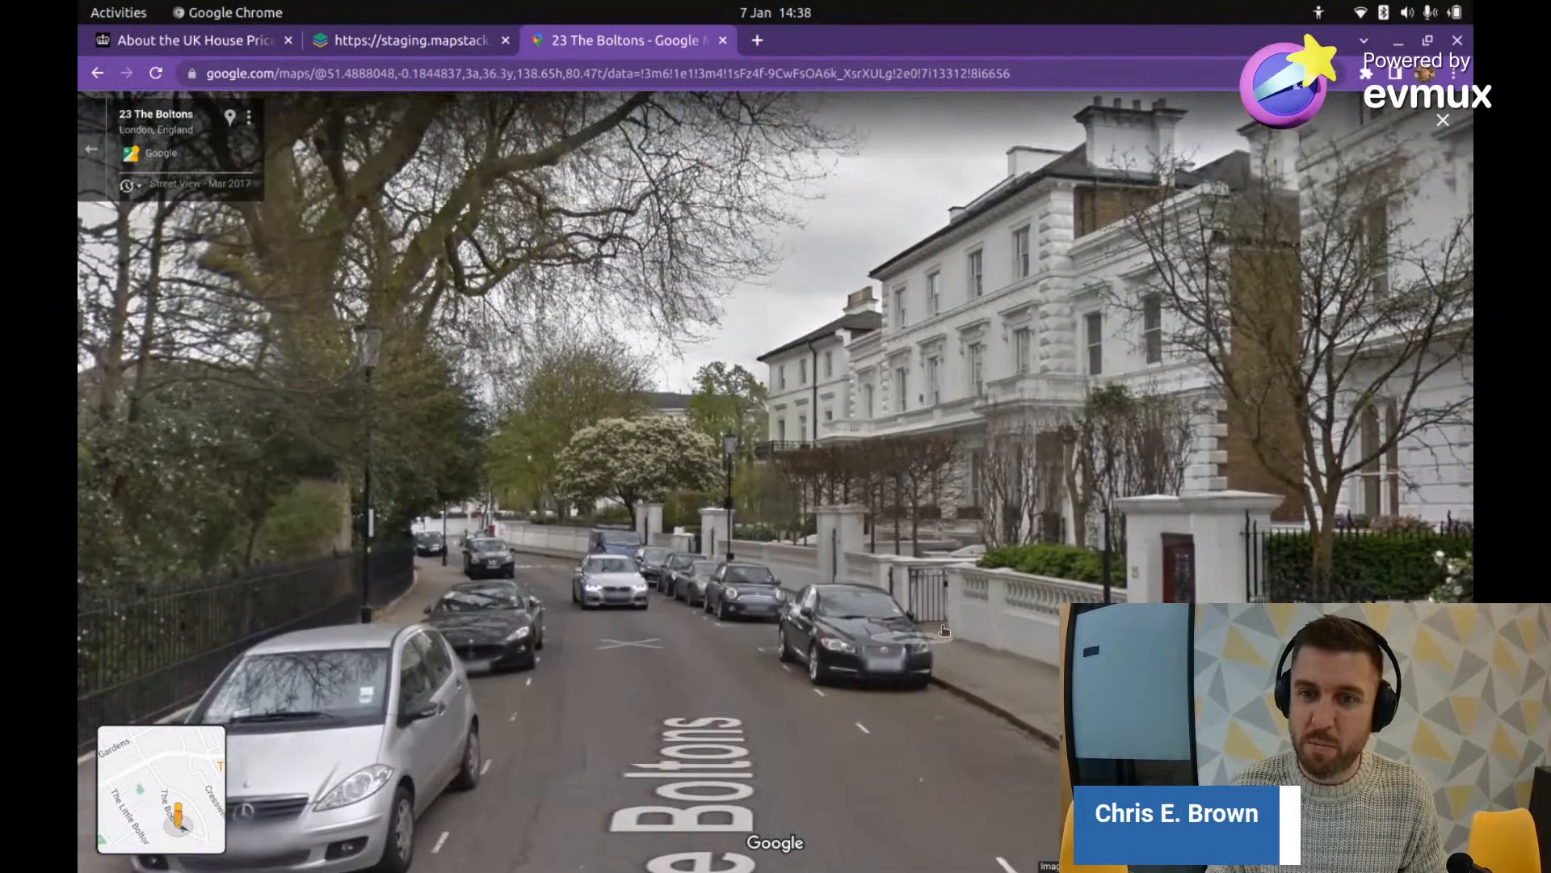
click(944, 630)
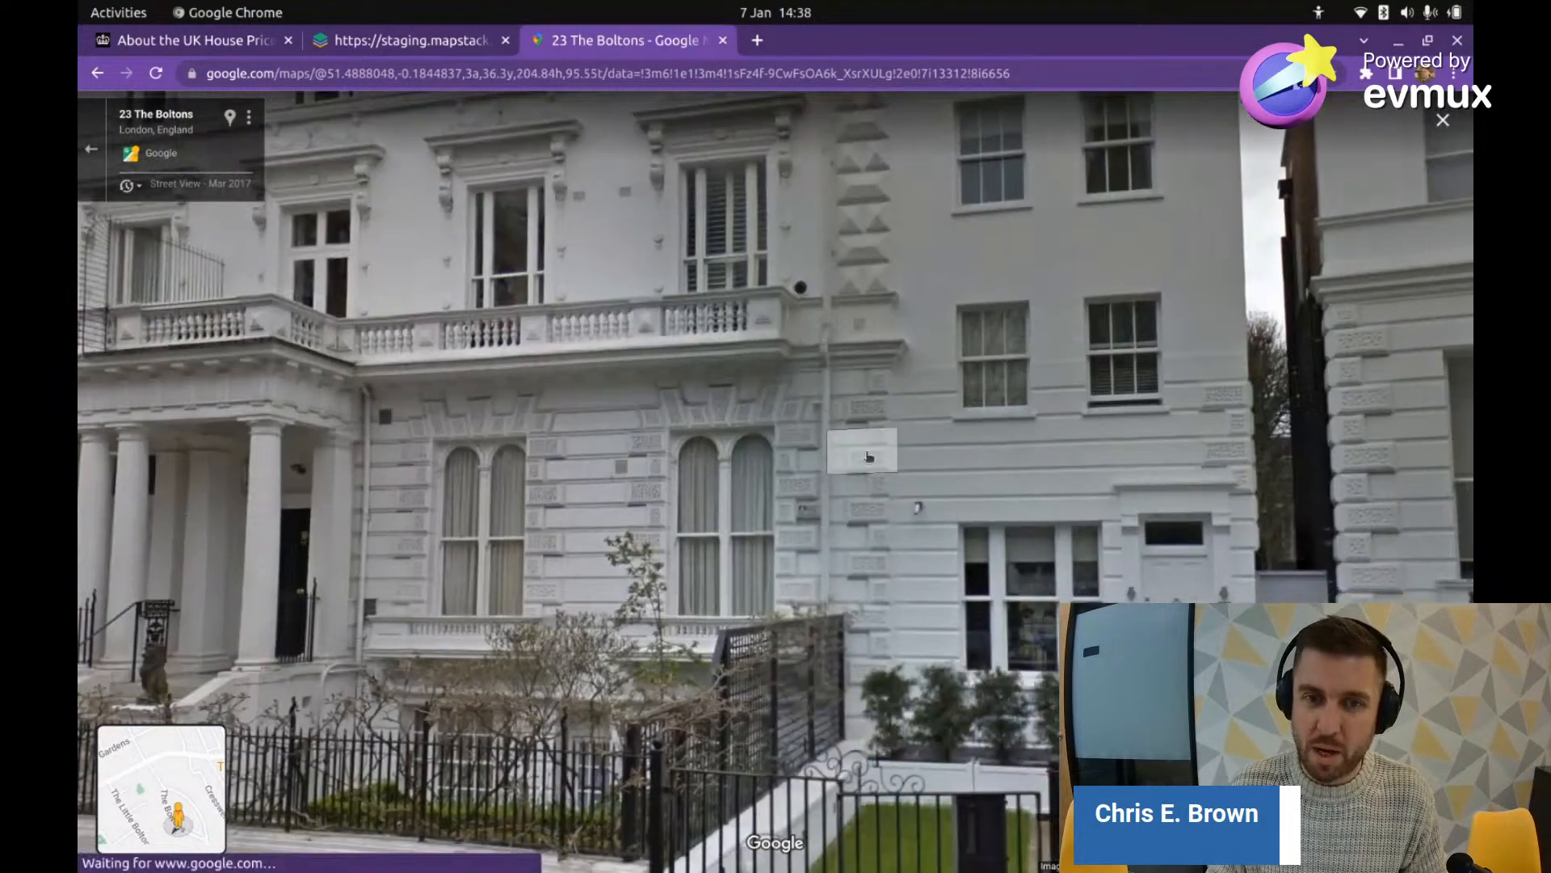
scroll(867, 456, down, 3)
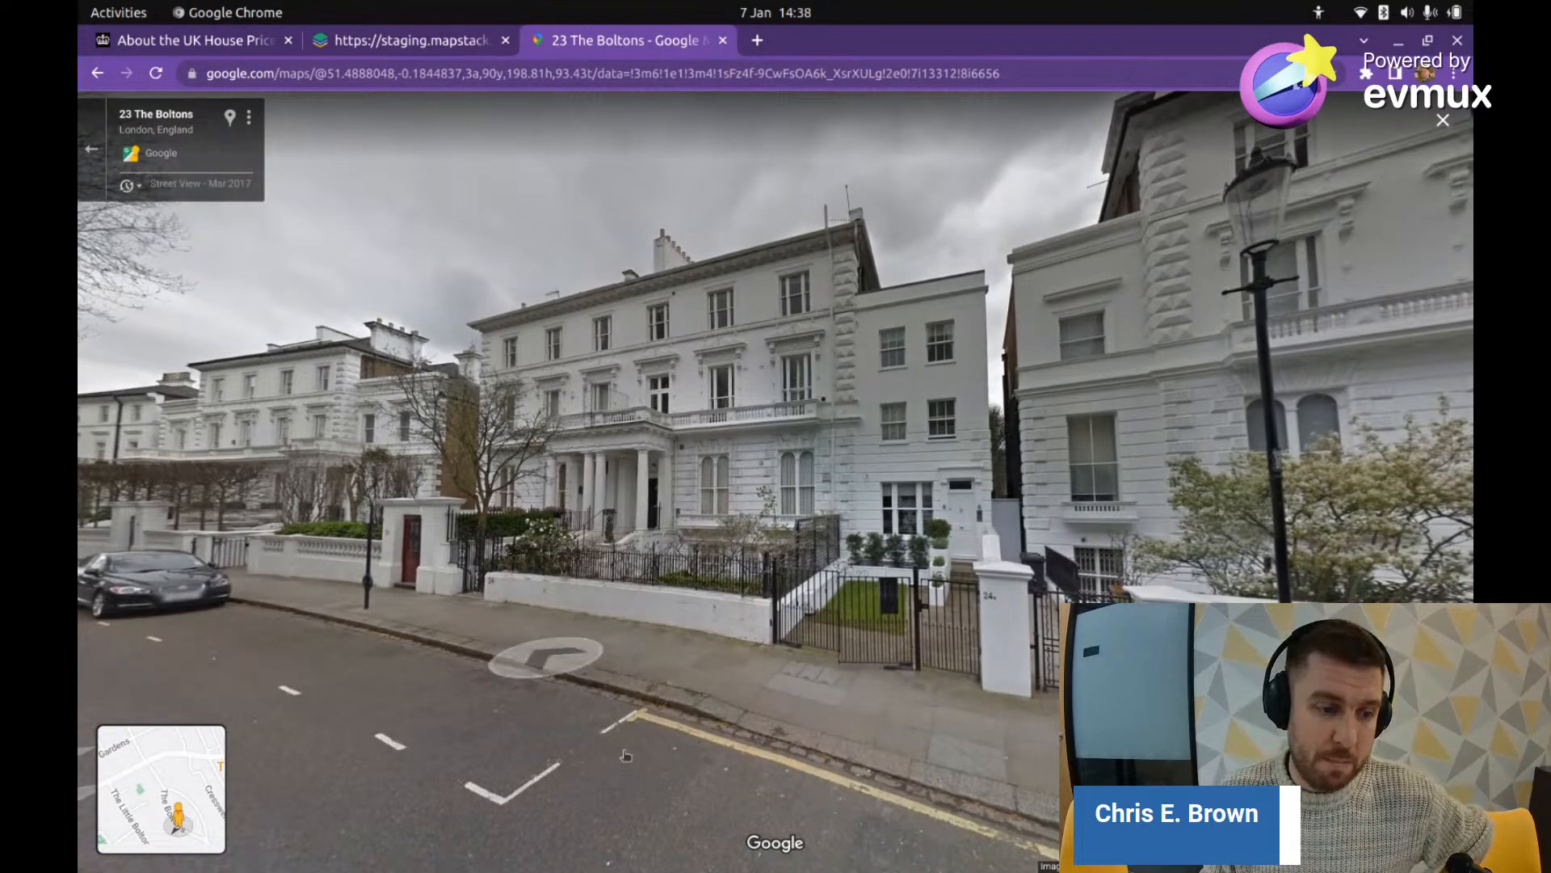
click(92, 149)
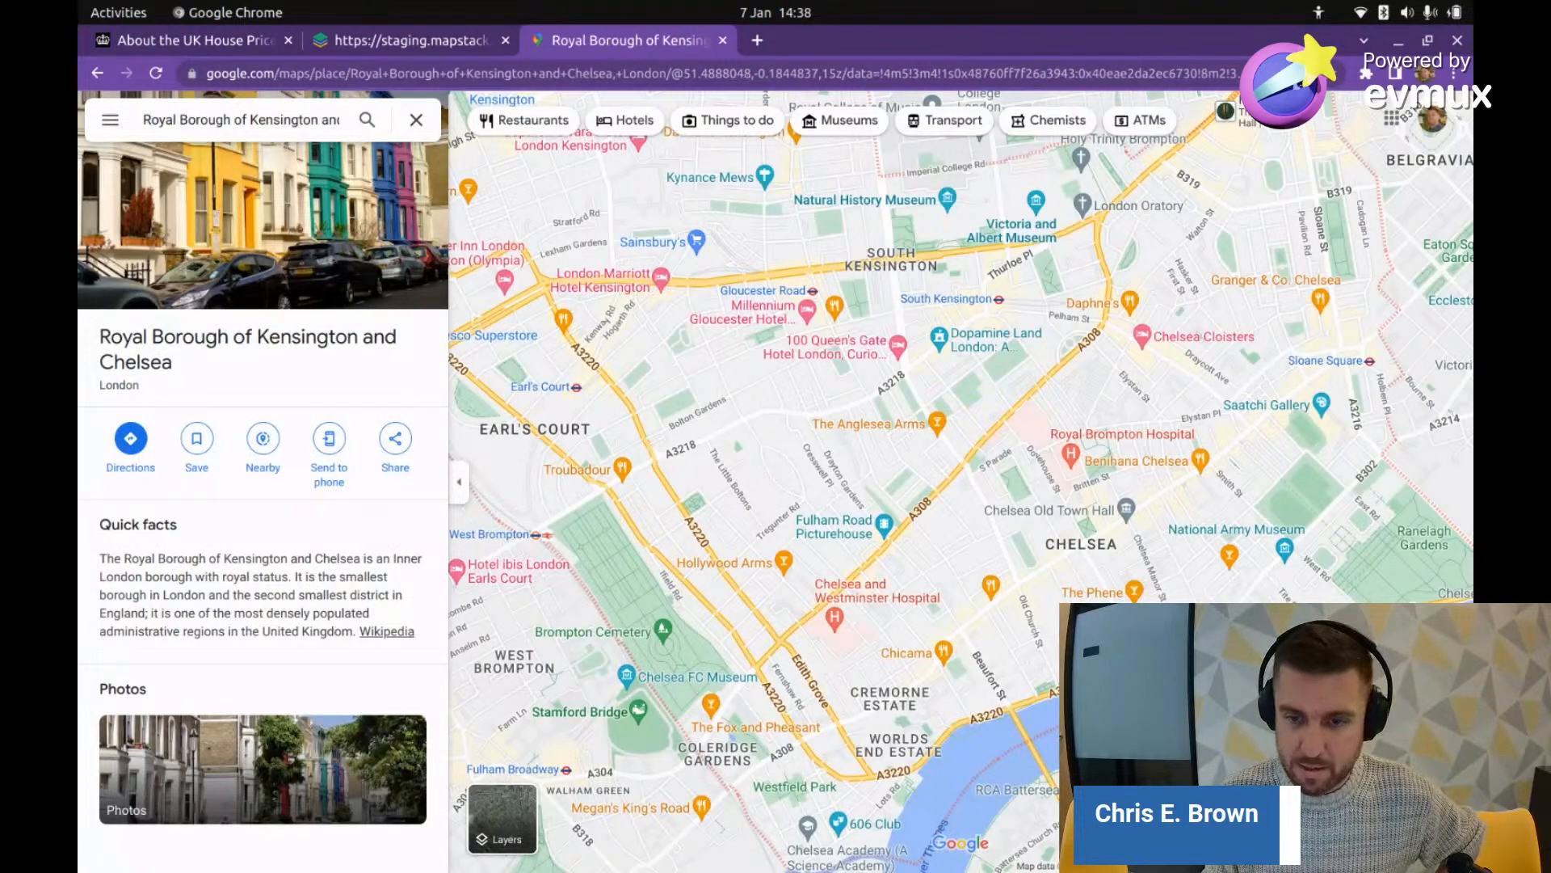
Step: Drop into Street View on Seymour Walk and look along its brick and white house fronts
click(1451, 767)
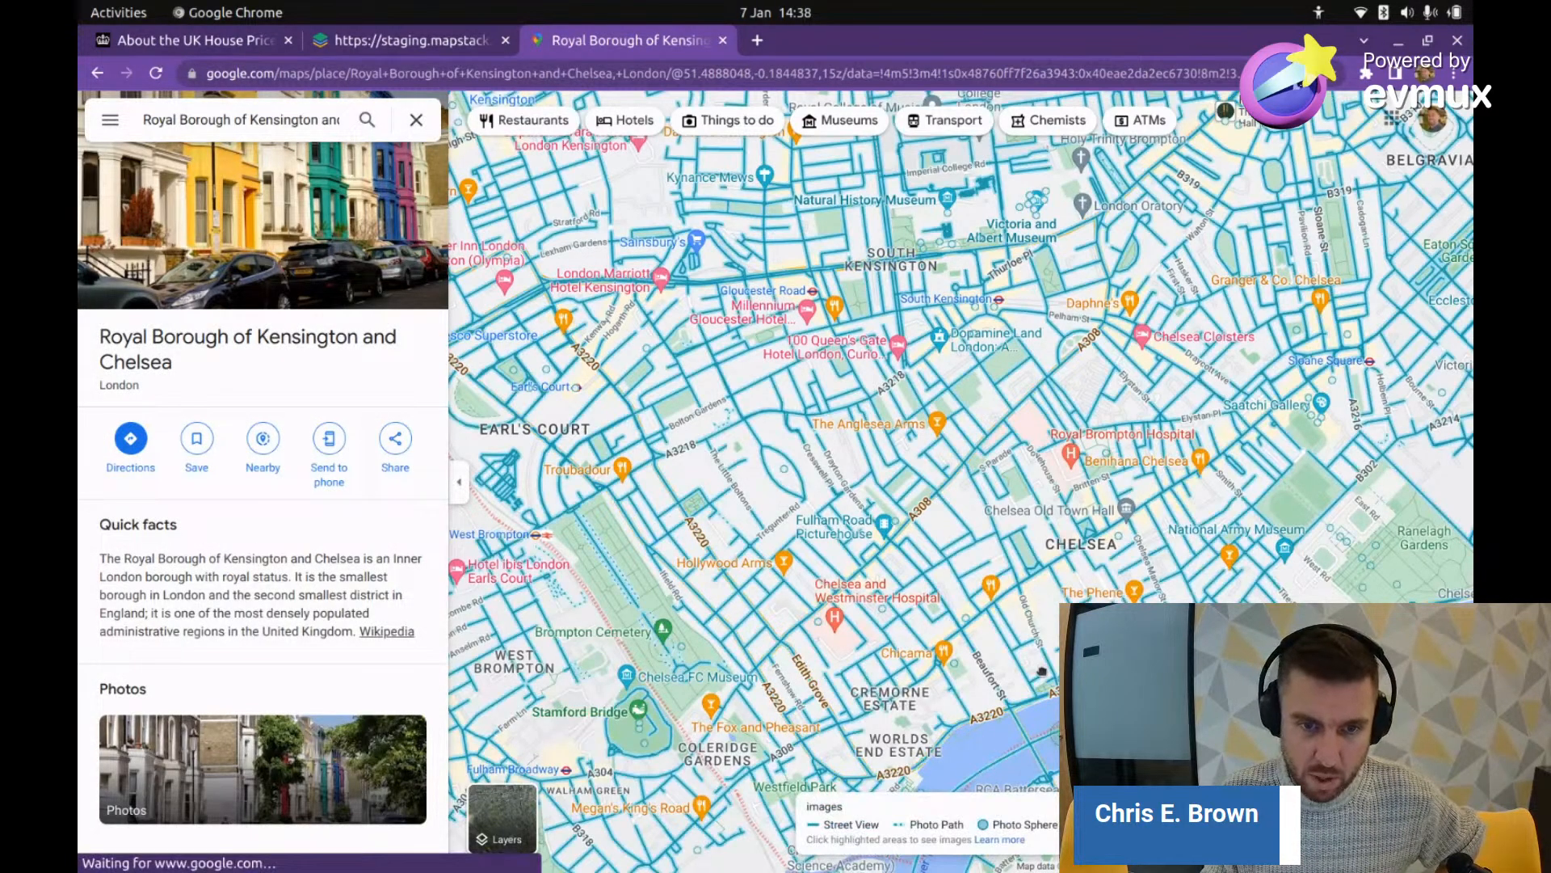
drag(797, 503, 798, 506)
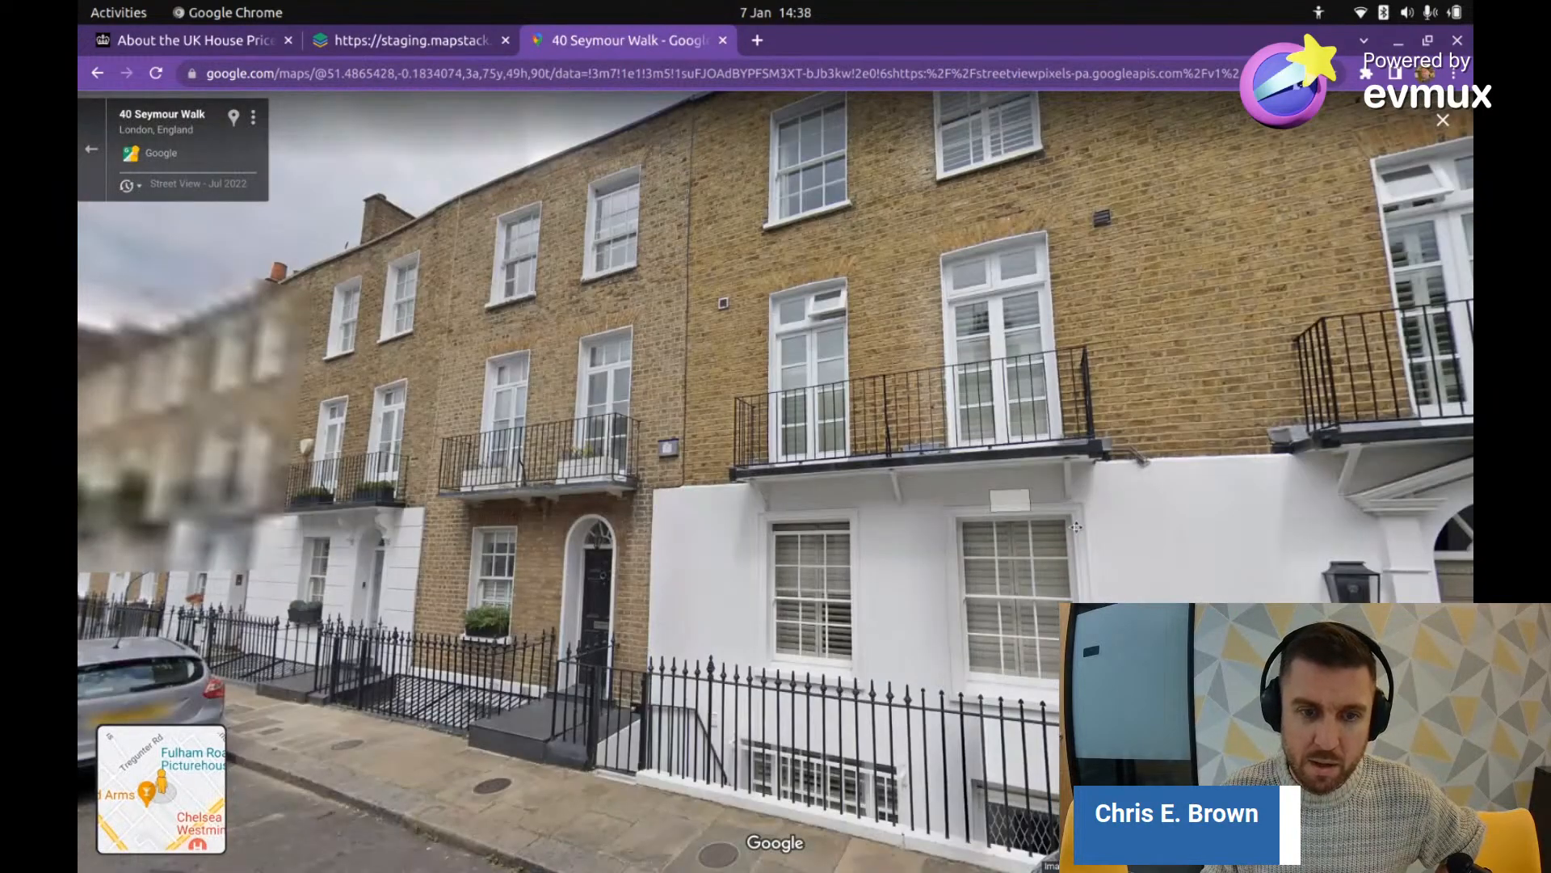
drag(1076, 526, 1221, 485)
drag(581, 484, 340, 501)
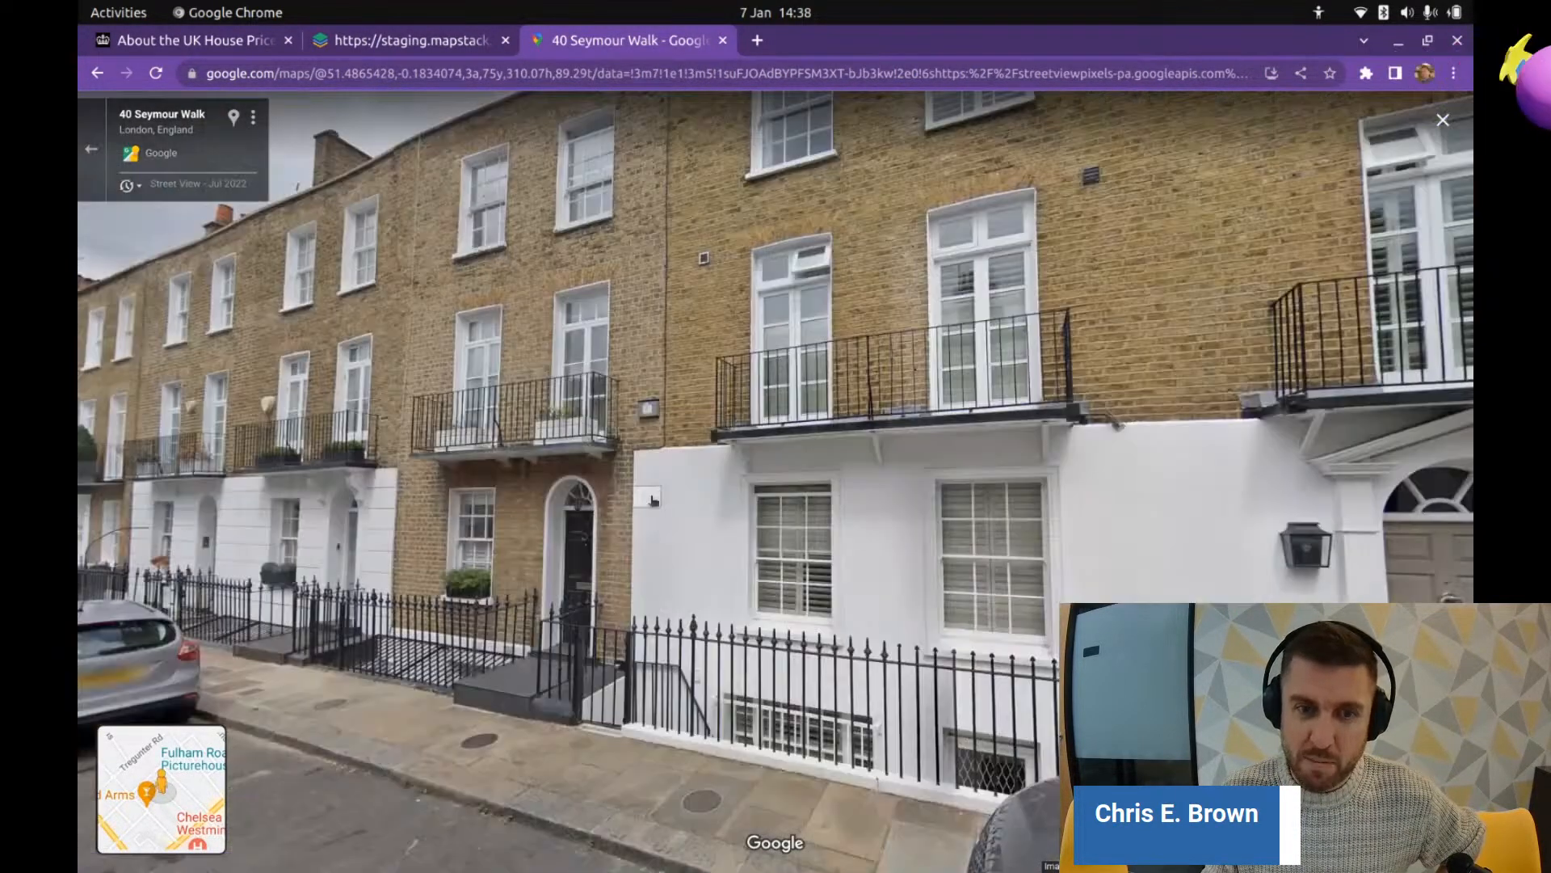
drag(1341, 385, 833, 341)
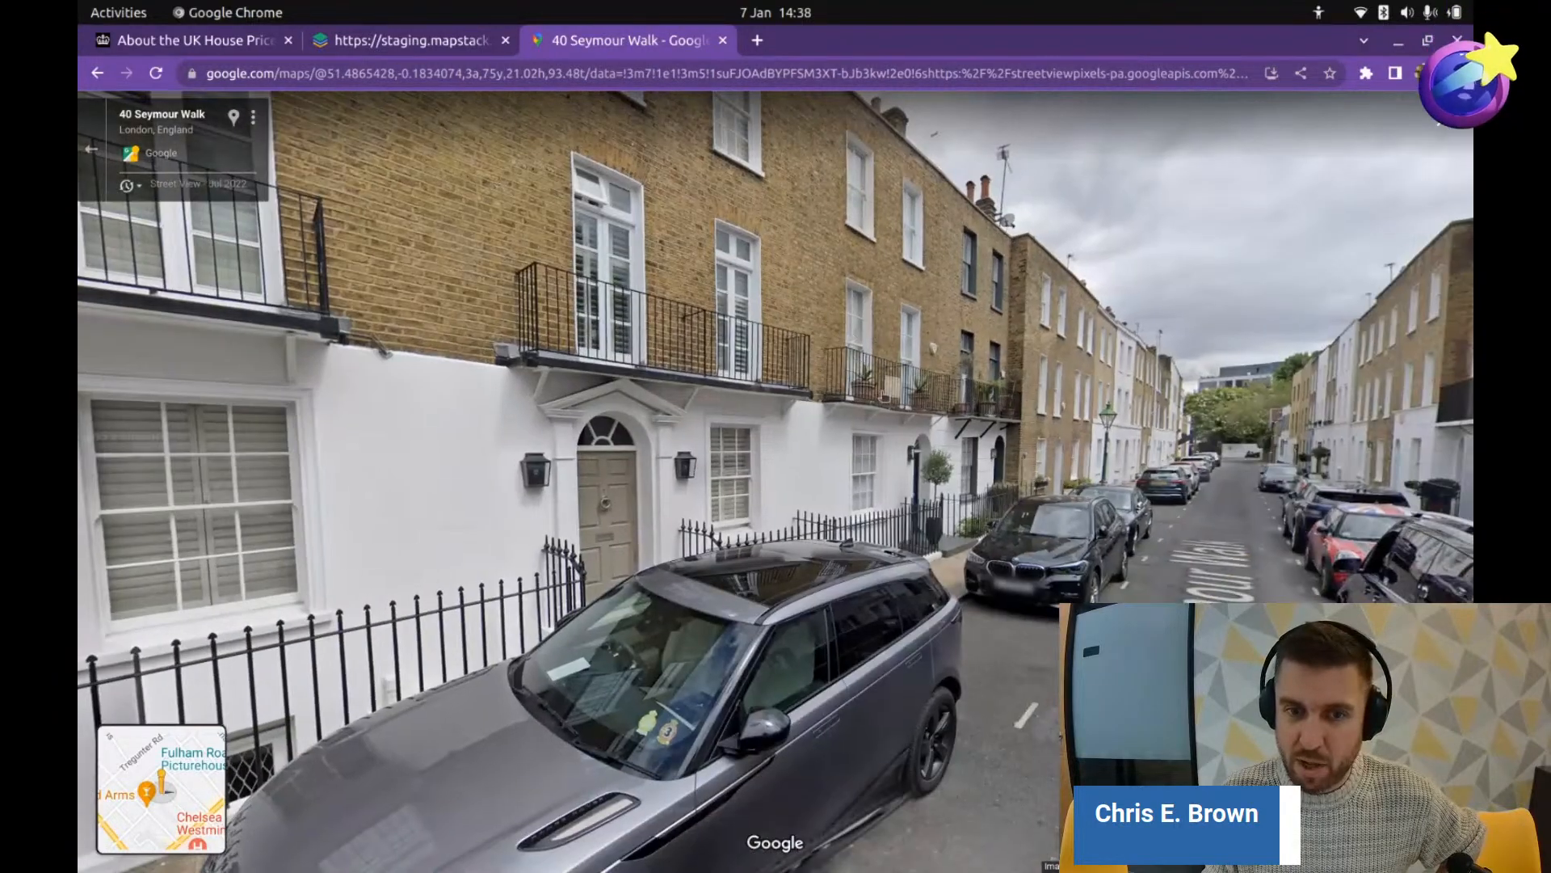
drag(1226, 499, 1056, 526)
click(1097, 488)
click(1056, 526)
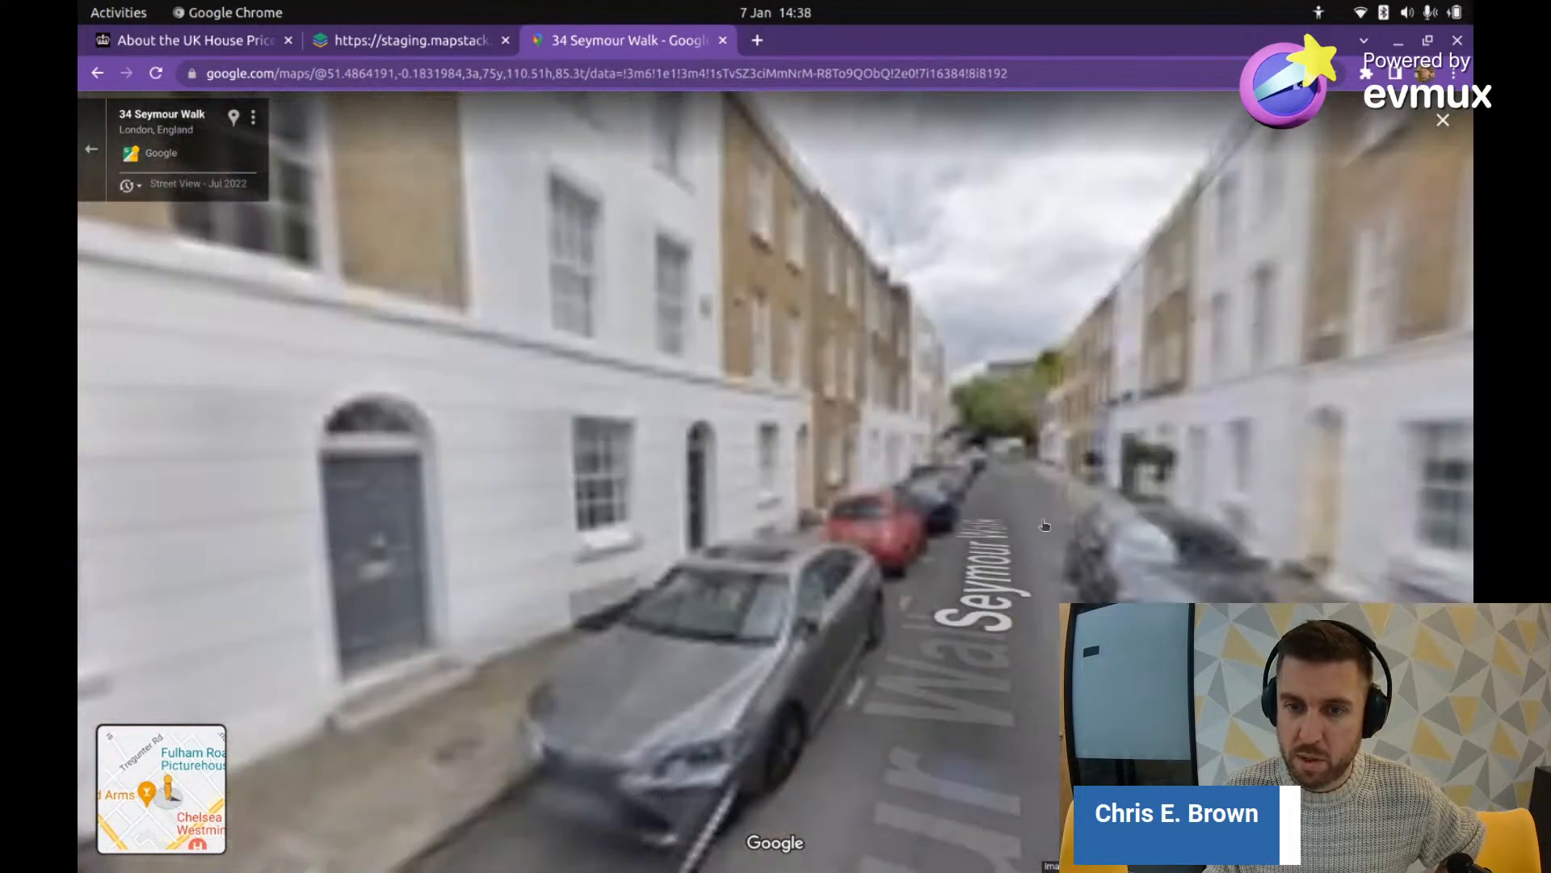
click(1034, 519)
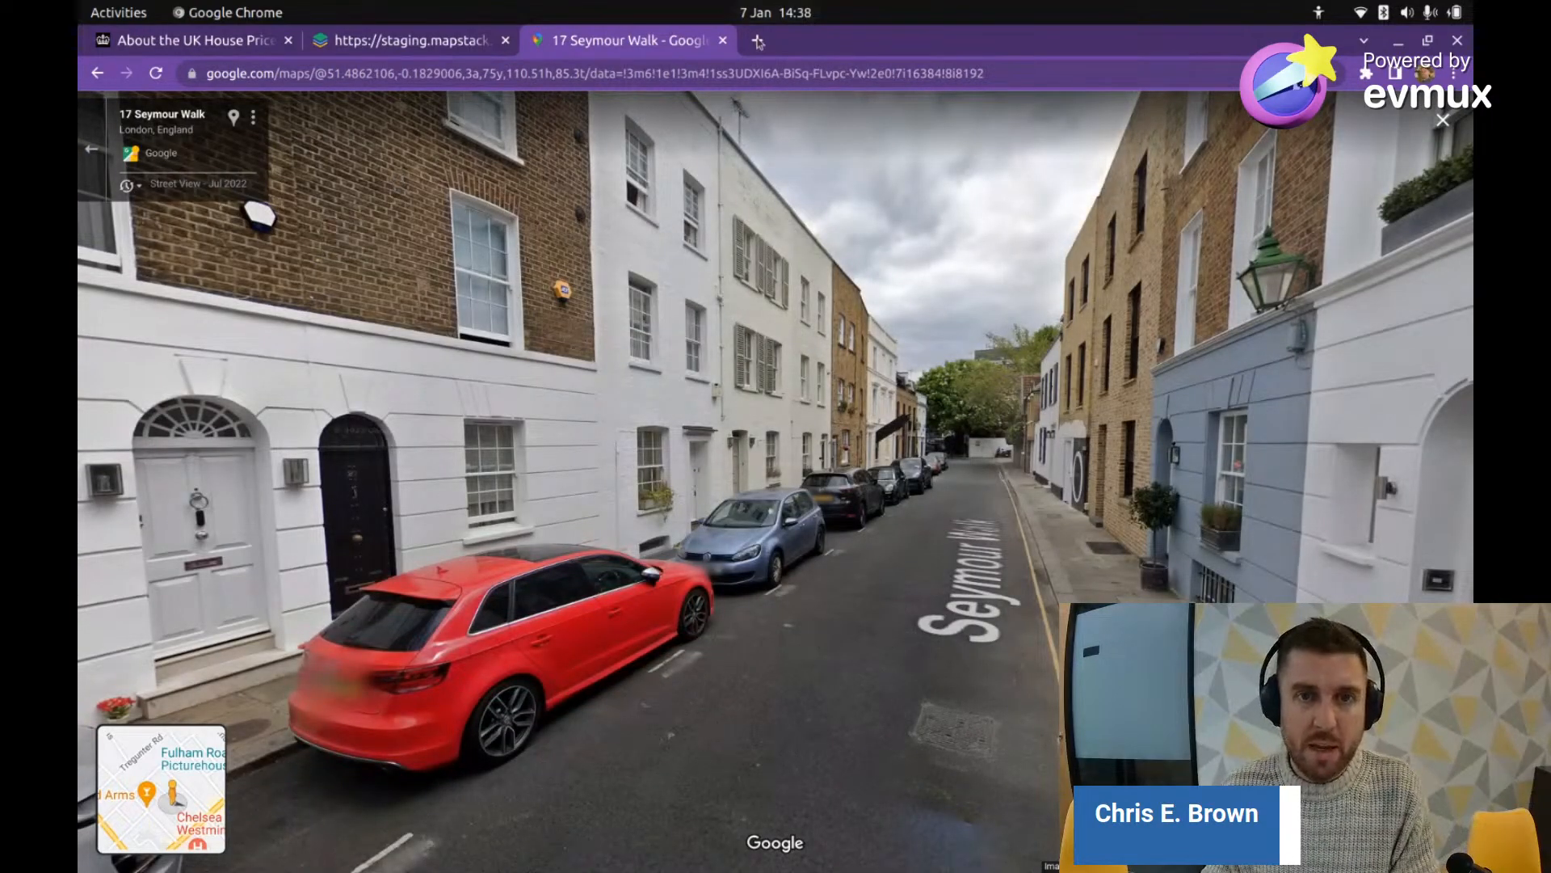
click(723, 41)
Step: Zoom out to southern England and close the Kensington and Chelsea details card
scroll(821, 388, down, 10)
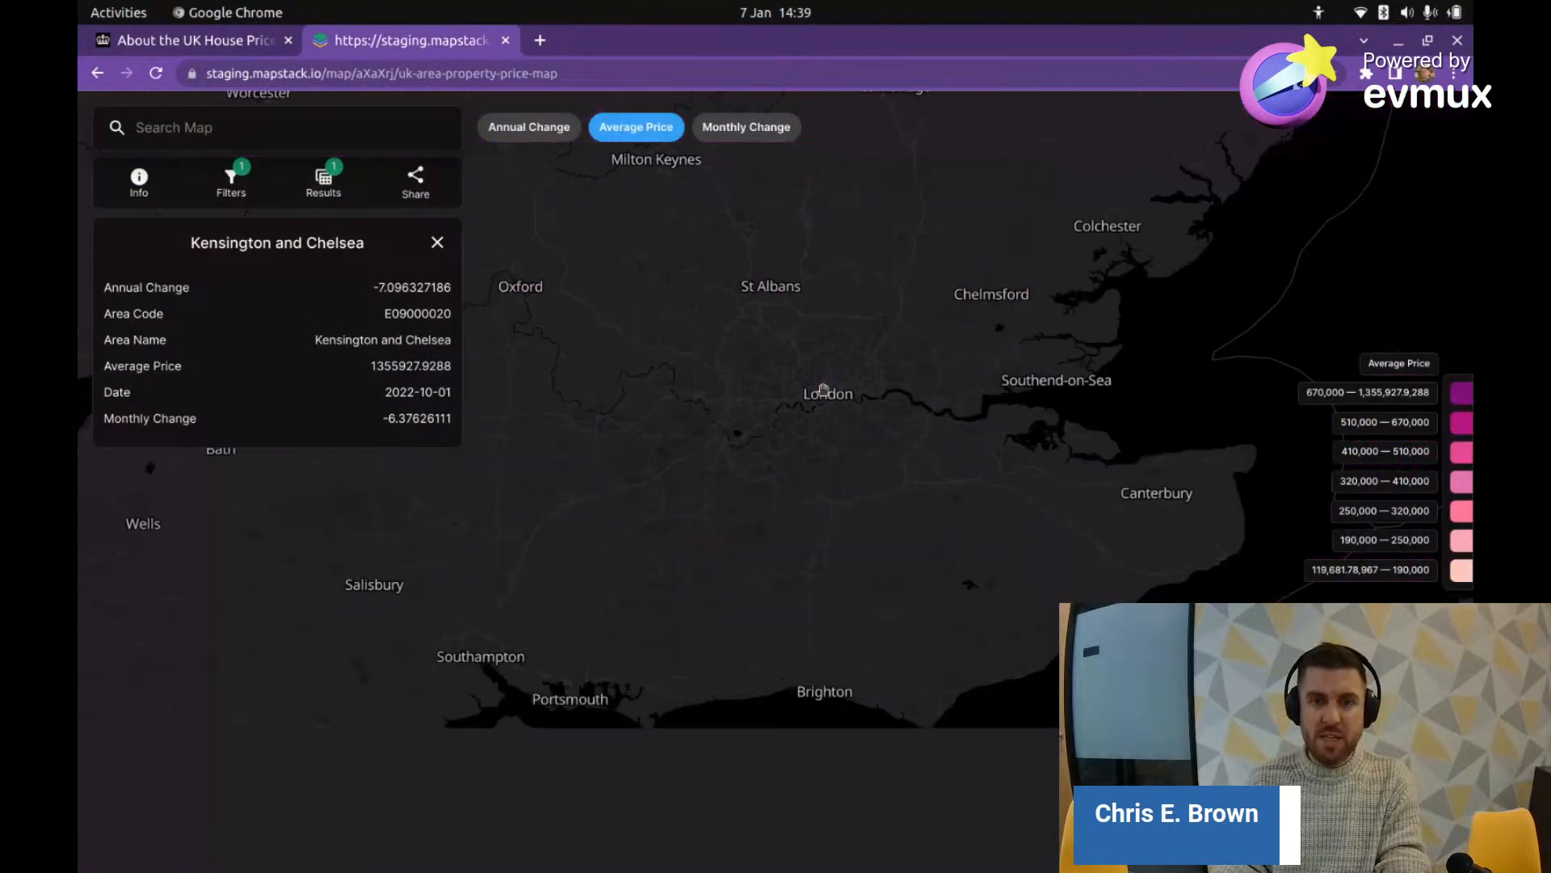
drag(812, 392, 983, 630)
scroll(984, 630, down, 5)
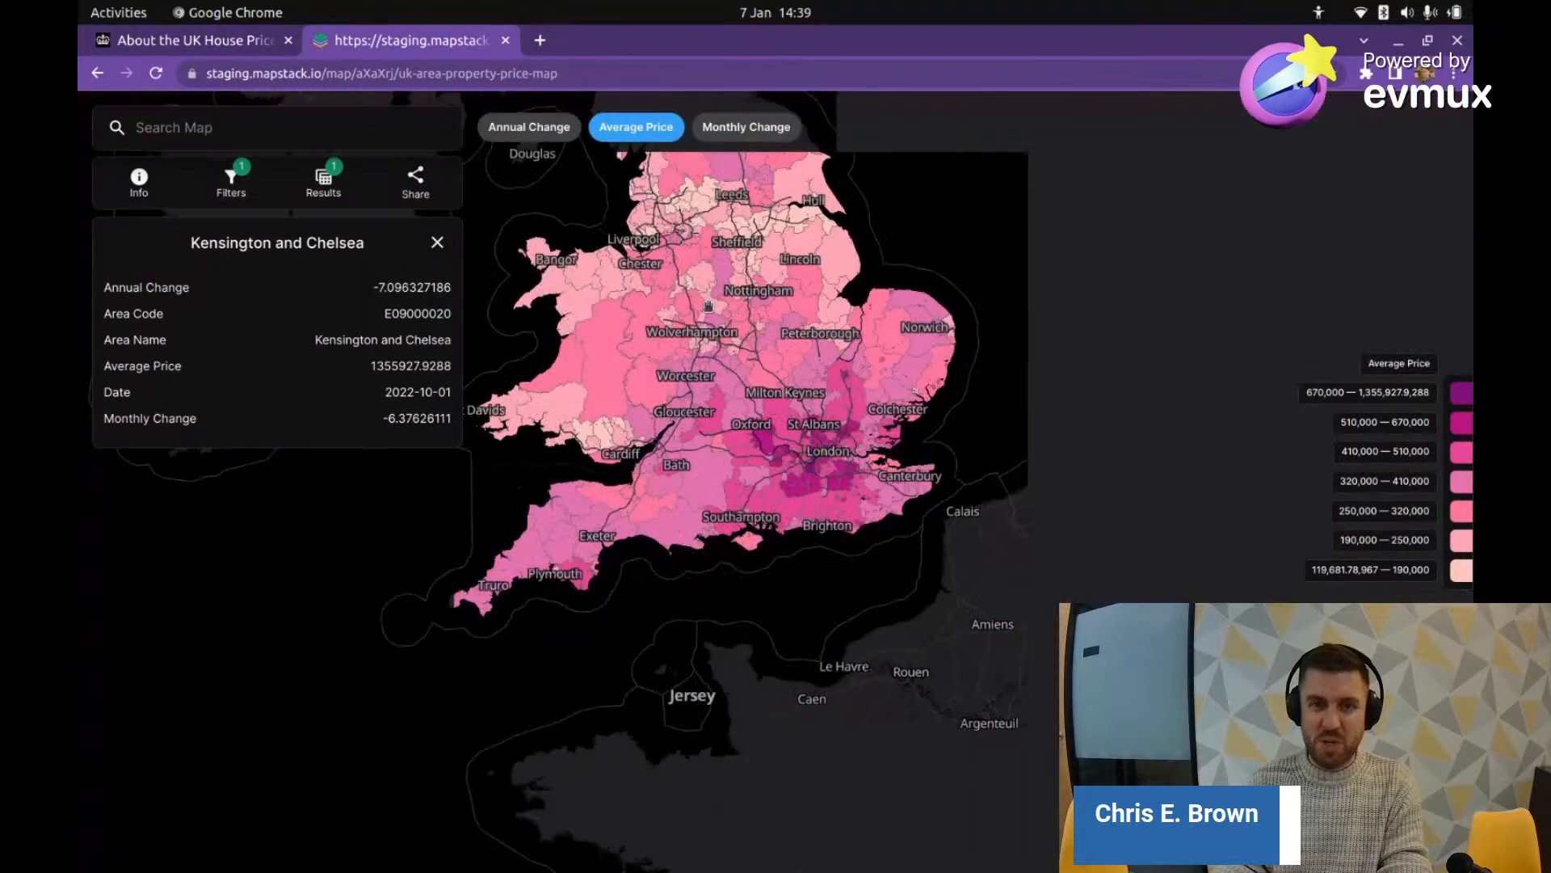
drag(768, 370, 769, 430)
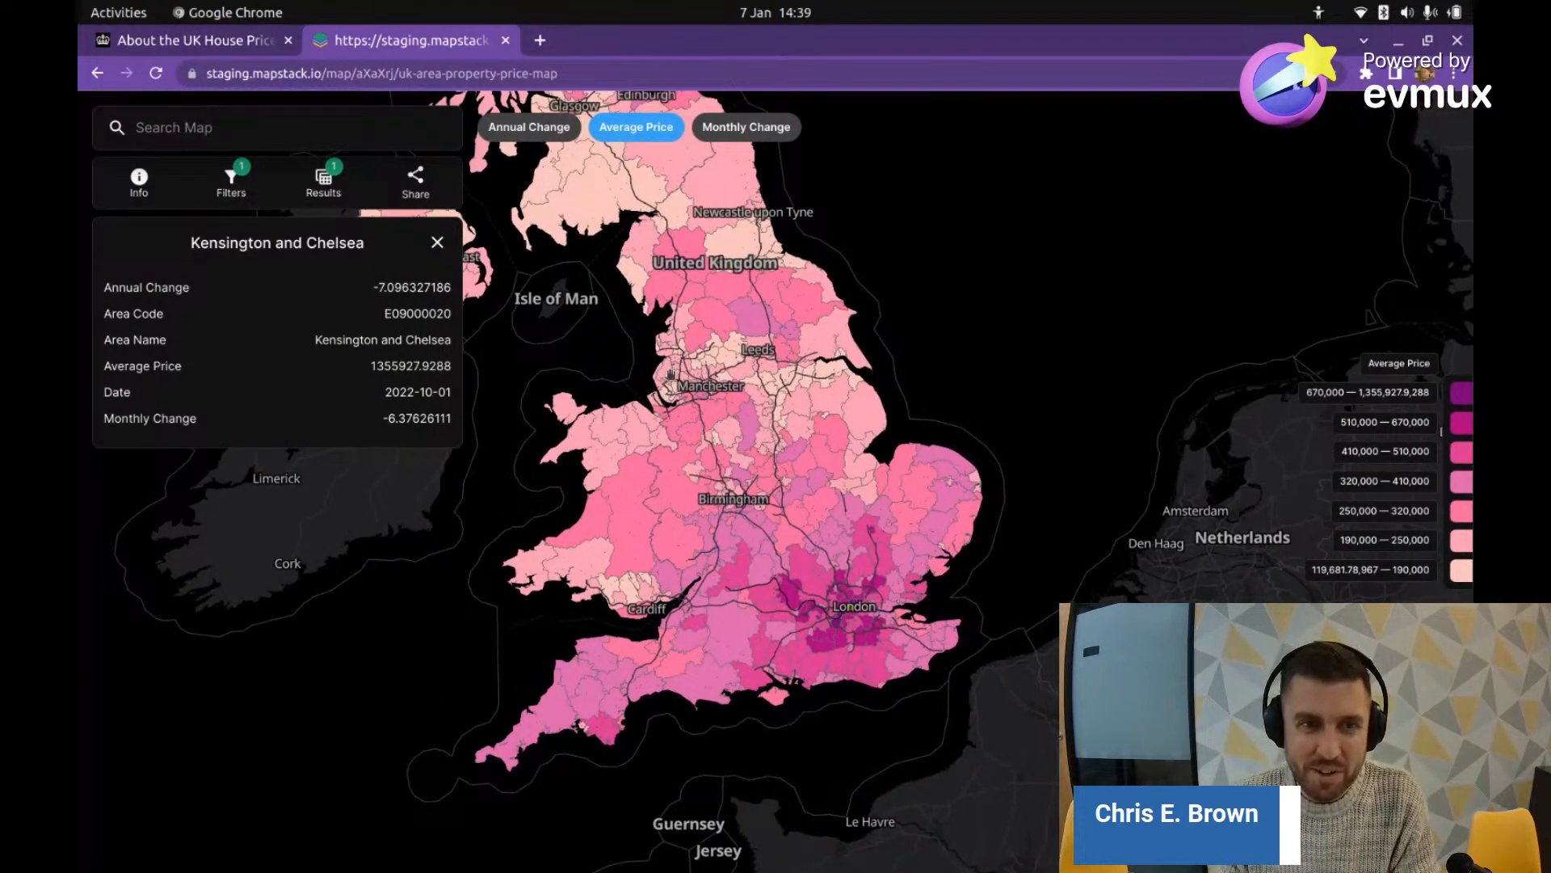
click(437, 243)
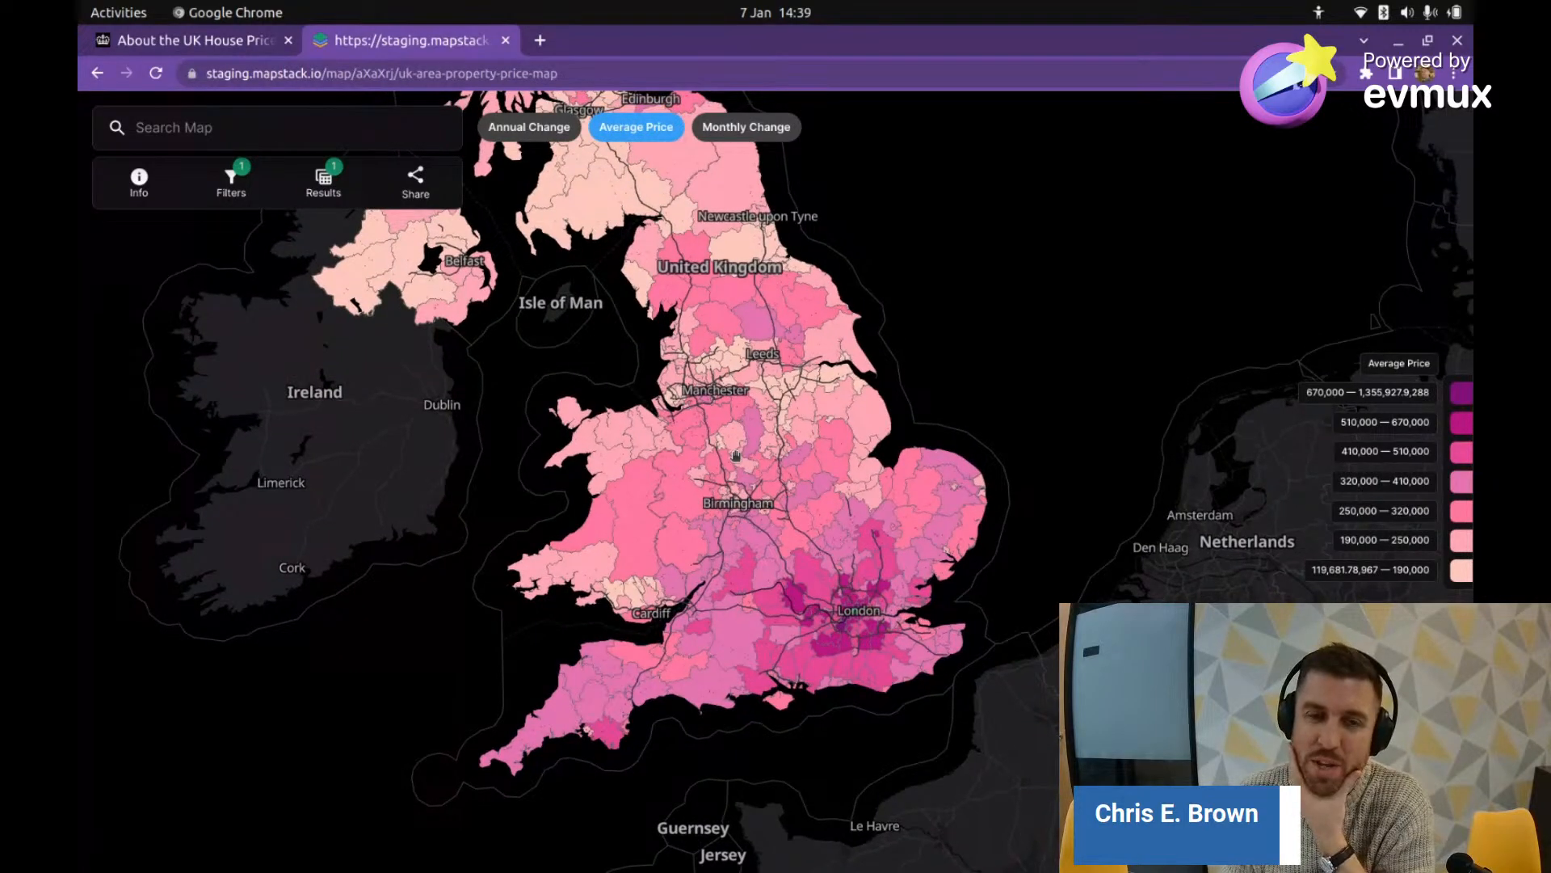
Step: Pan across Scotland, Wales, Ireland and back to London on the Average Price map
scroll(774, 434, down, 3)
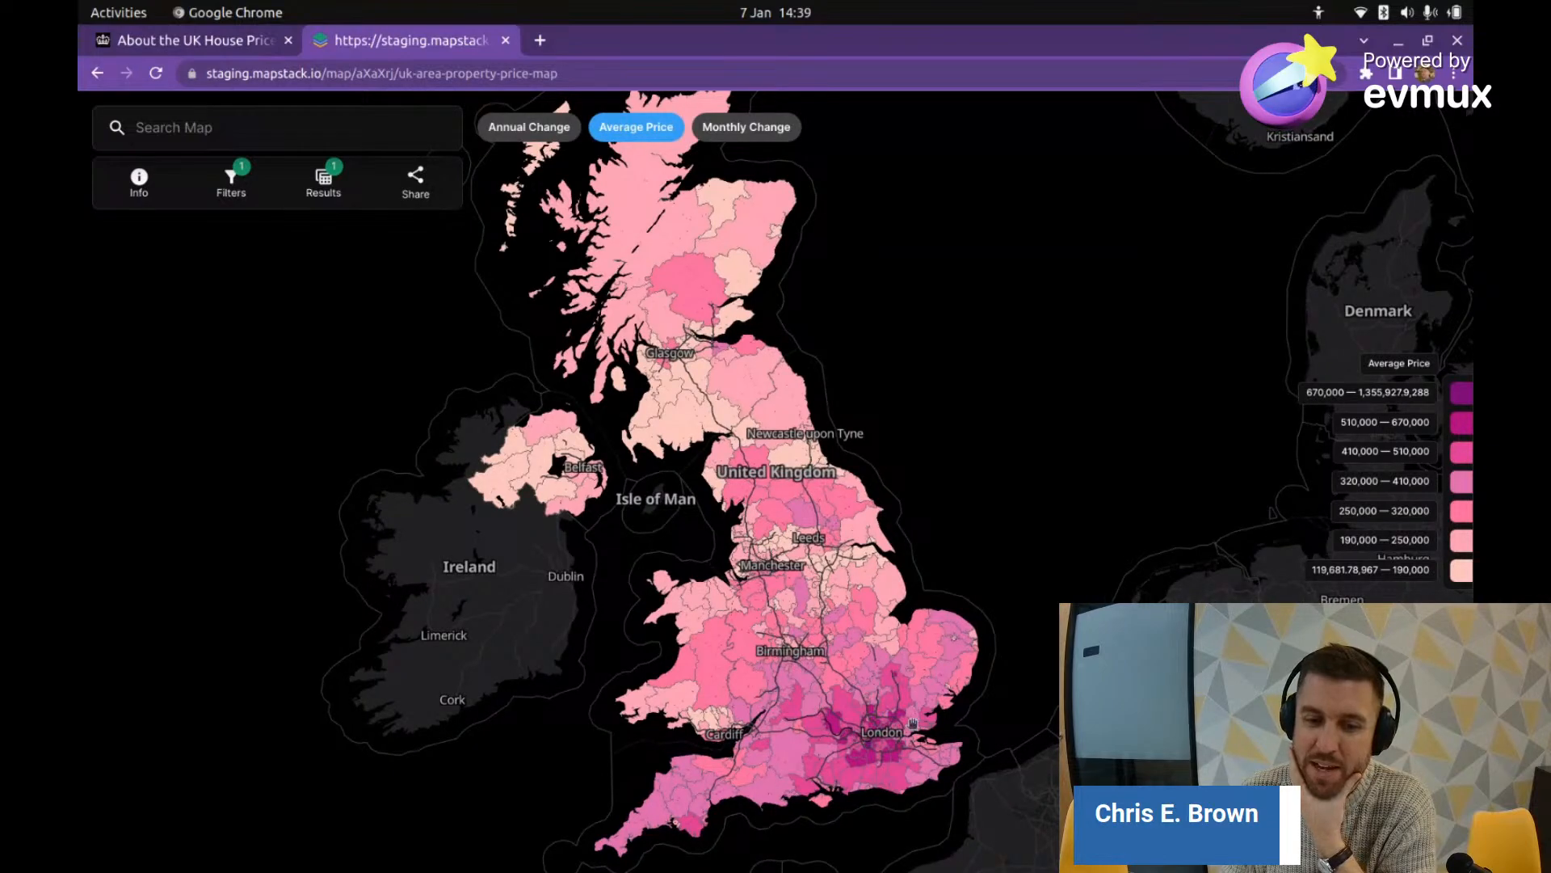
scroll(859, 710, up, 2)
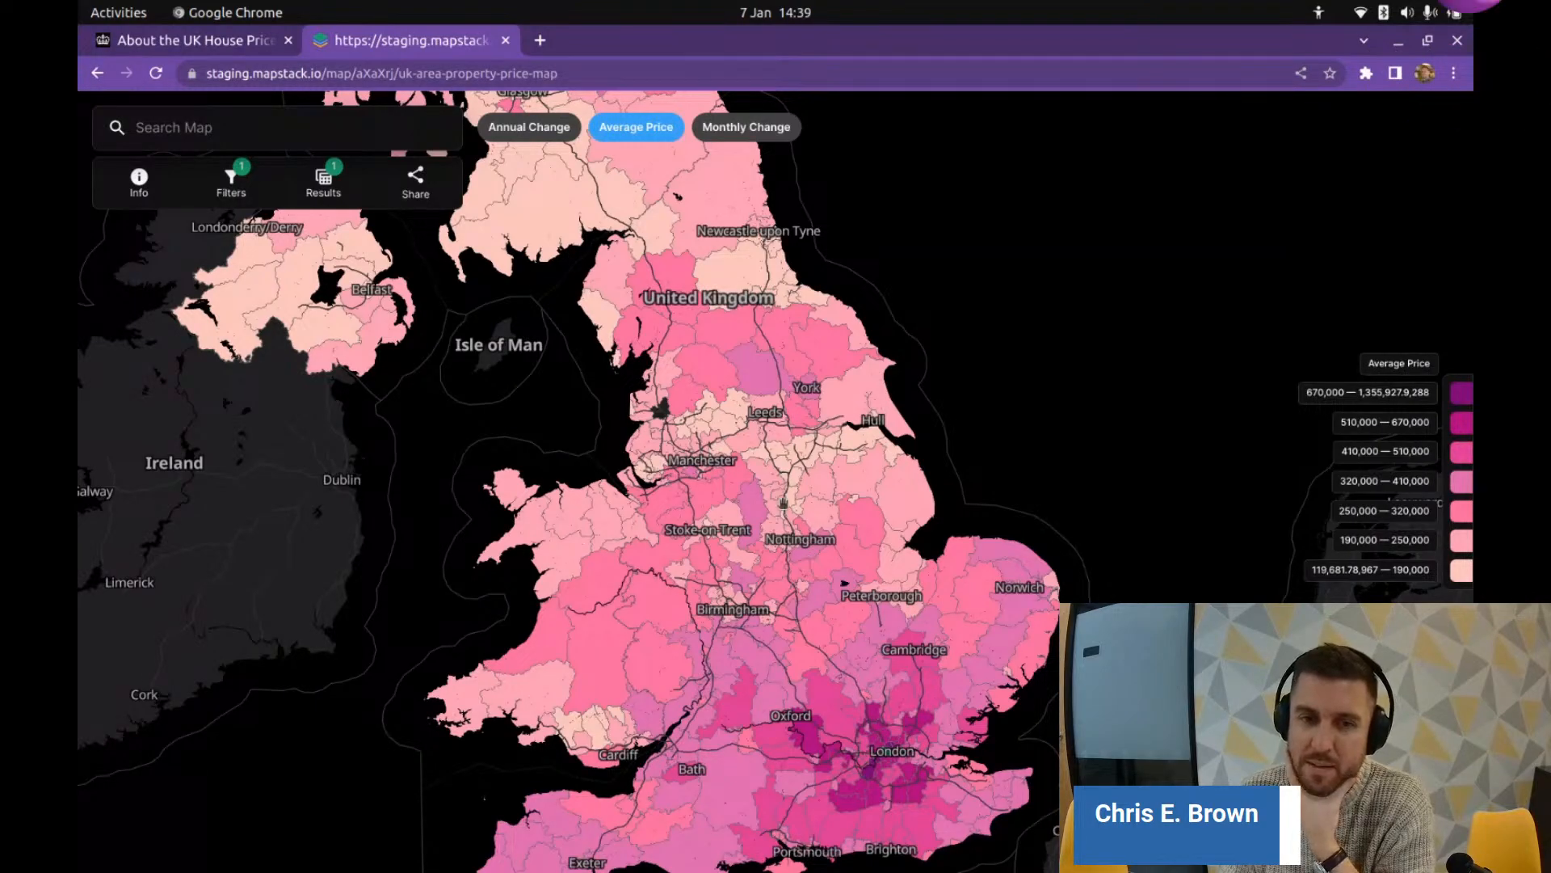
drag(747, 338, 752, 300)
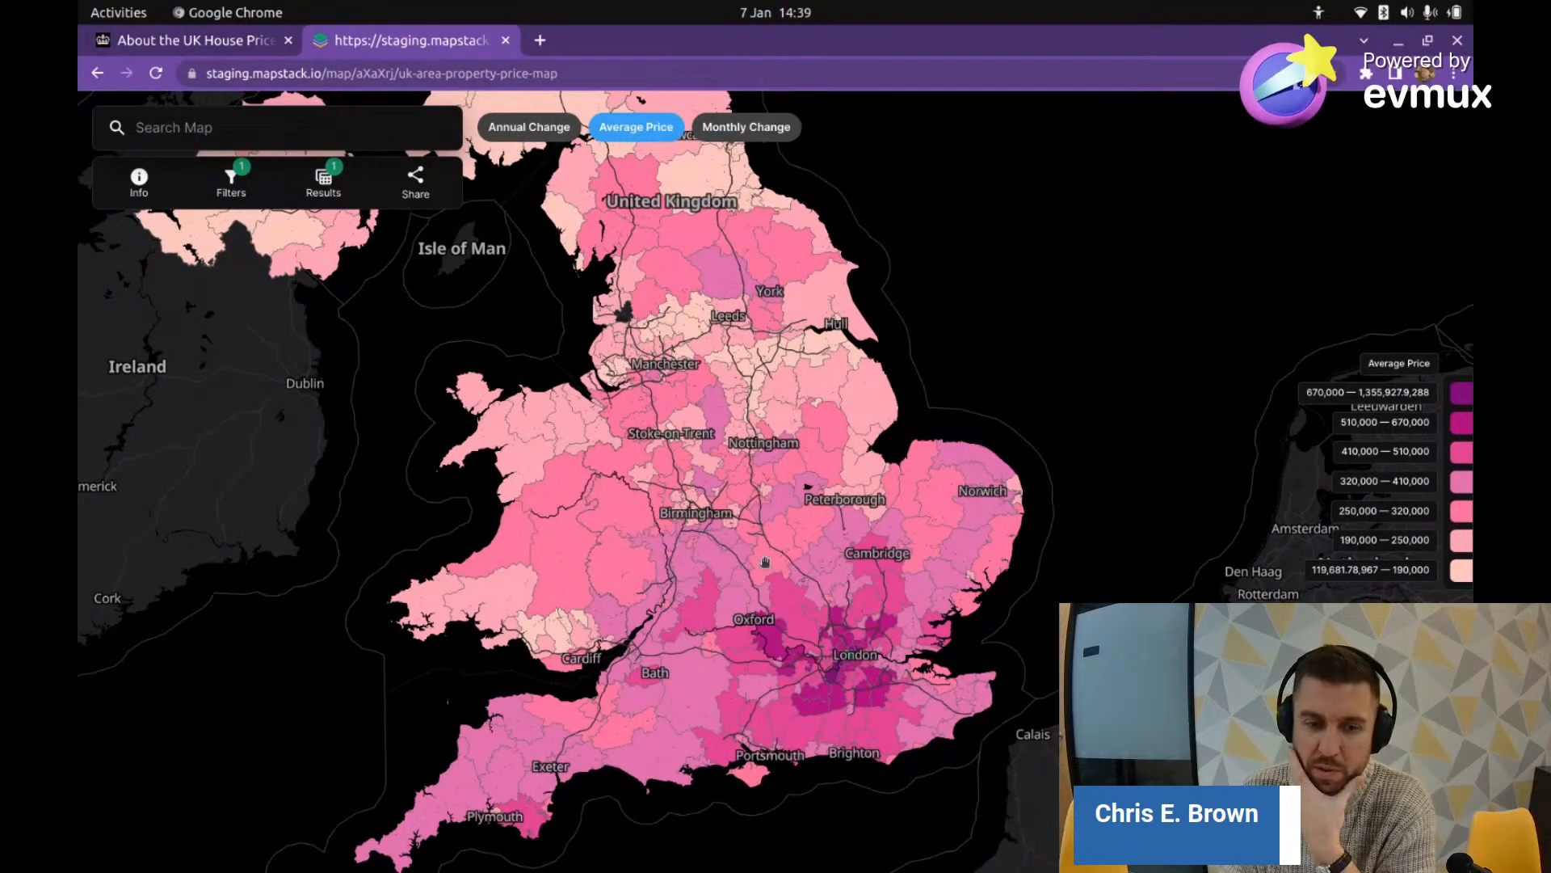
drag(688, 634, 833, 554)
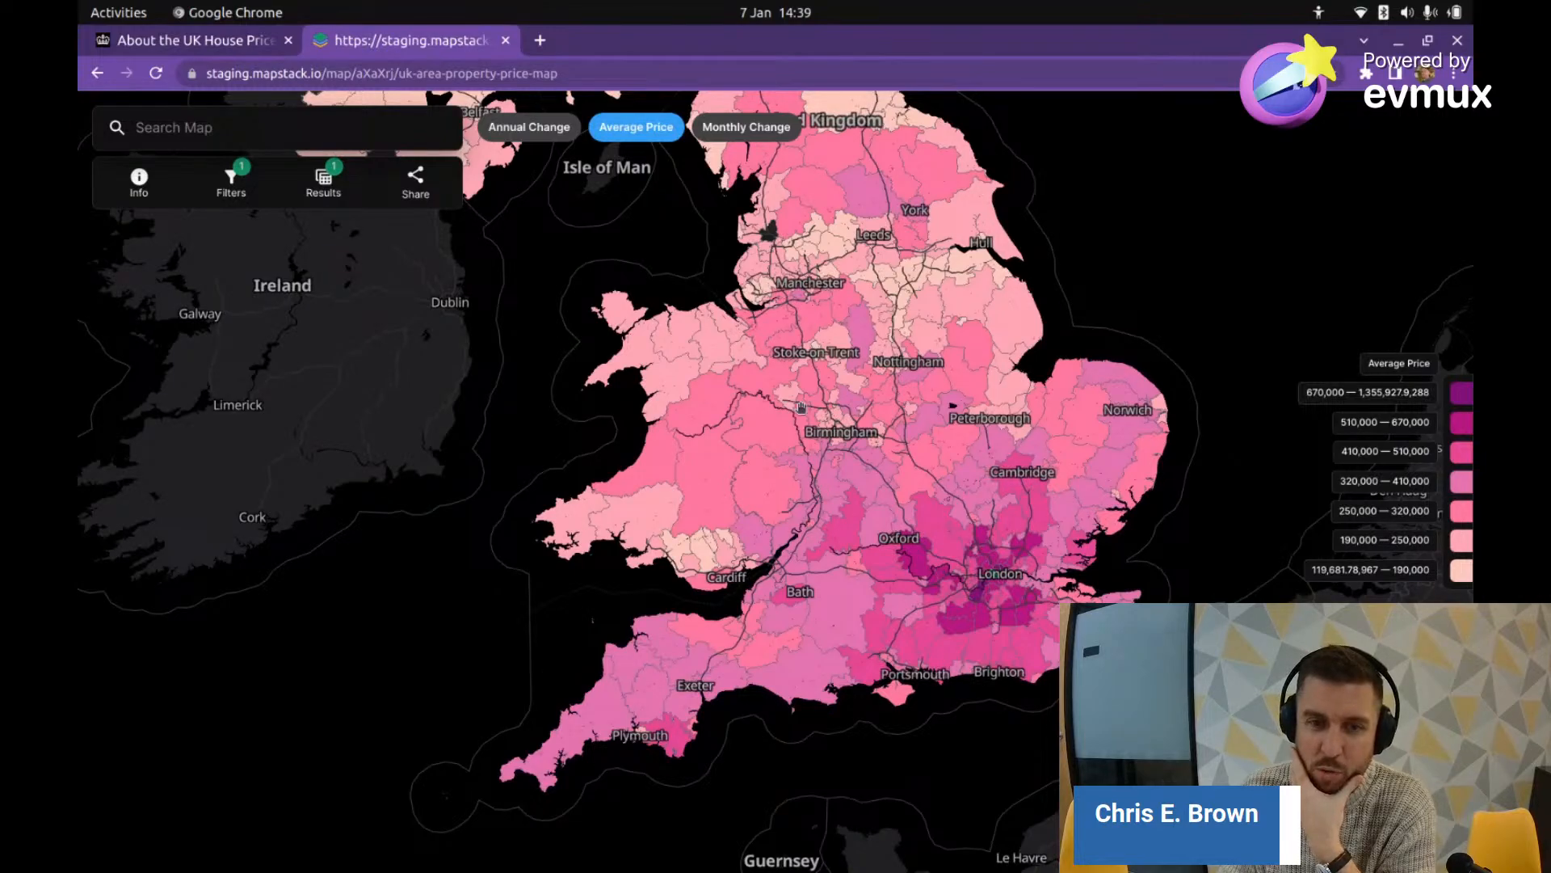
drag(875, 328, 843, 634)
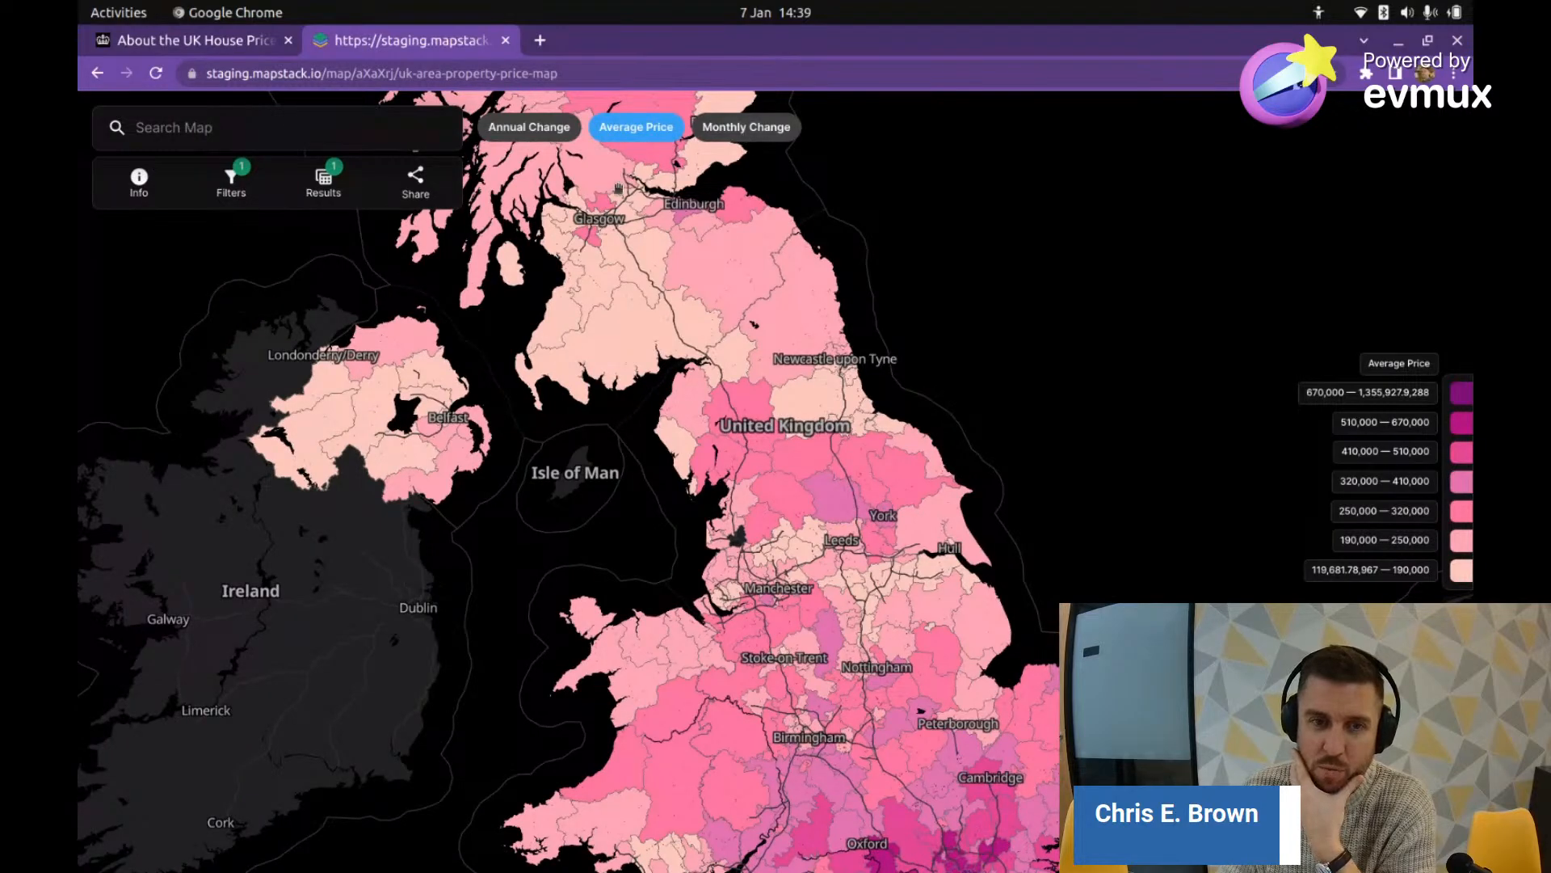
drag(1000, 764, 920, 619)
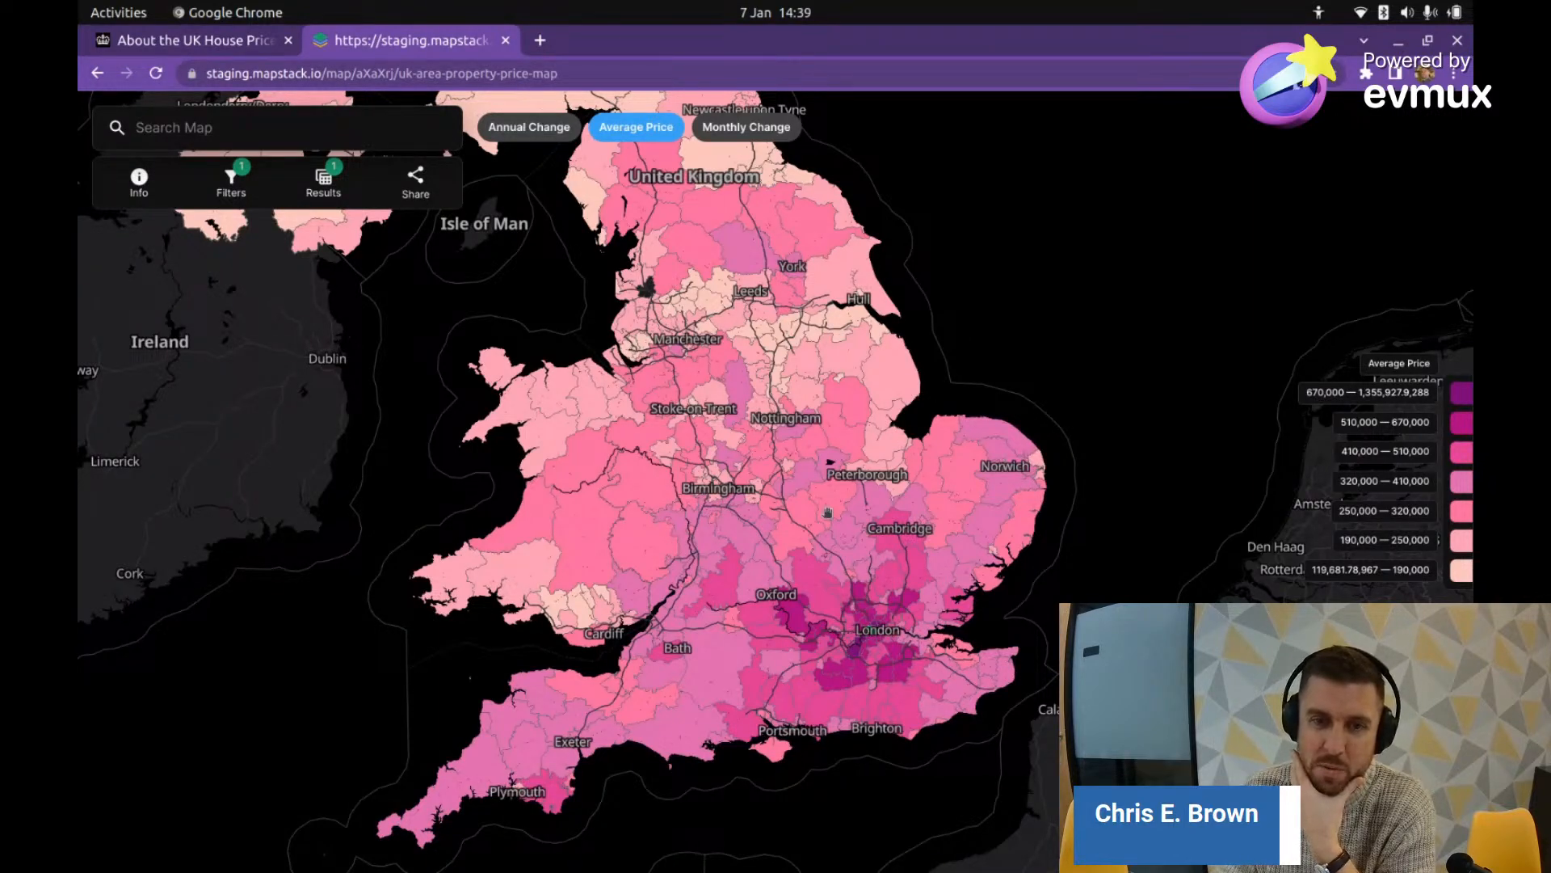
scroll(816, 611, up, 2)
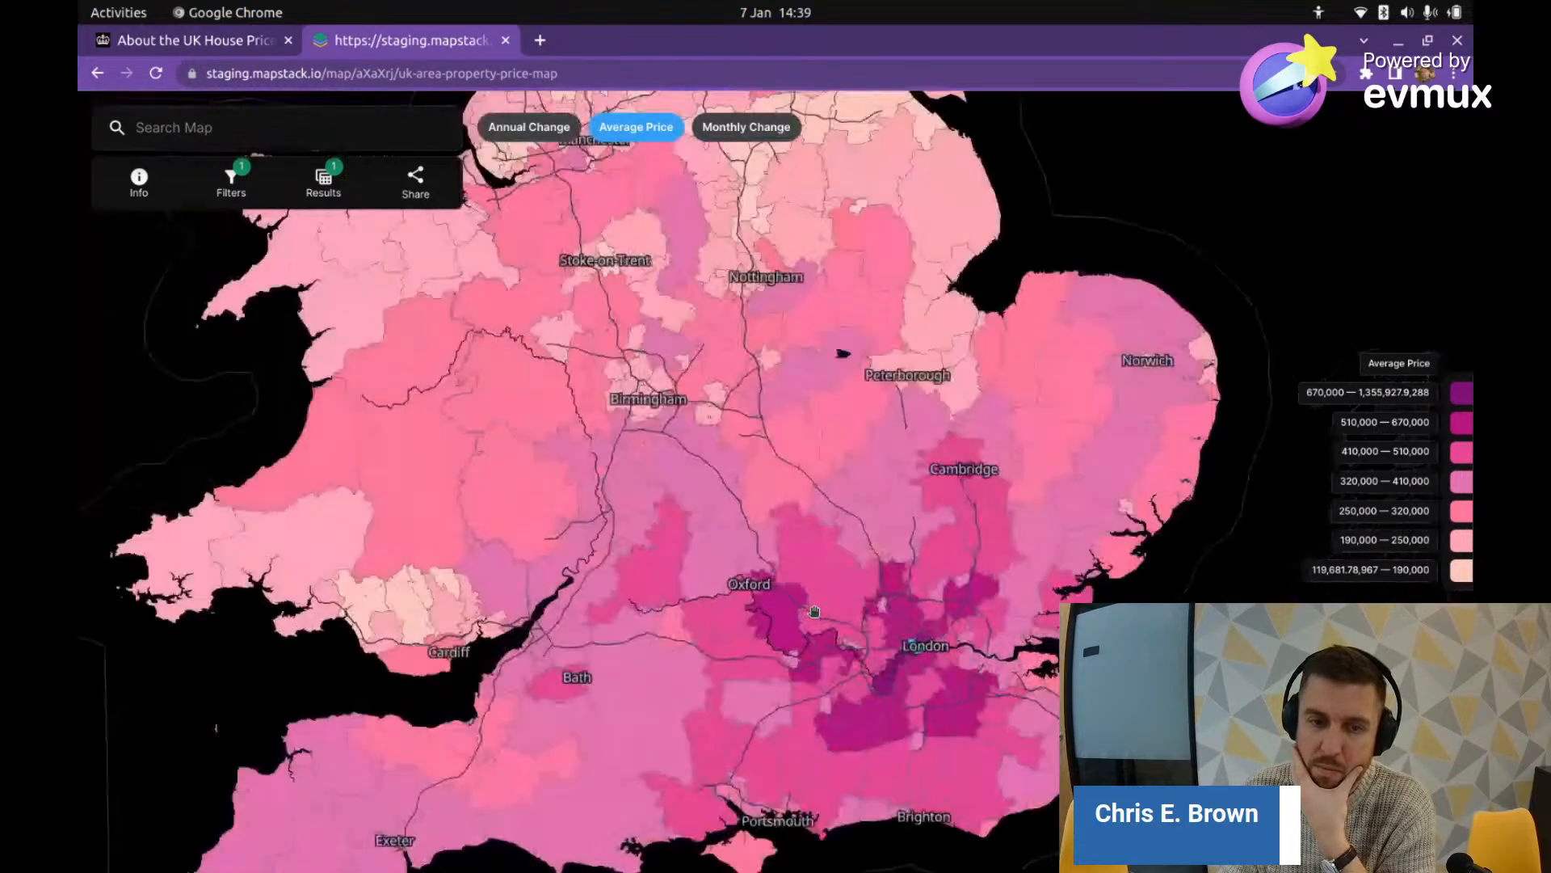
scroll(726, 623, down, 2)
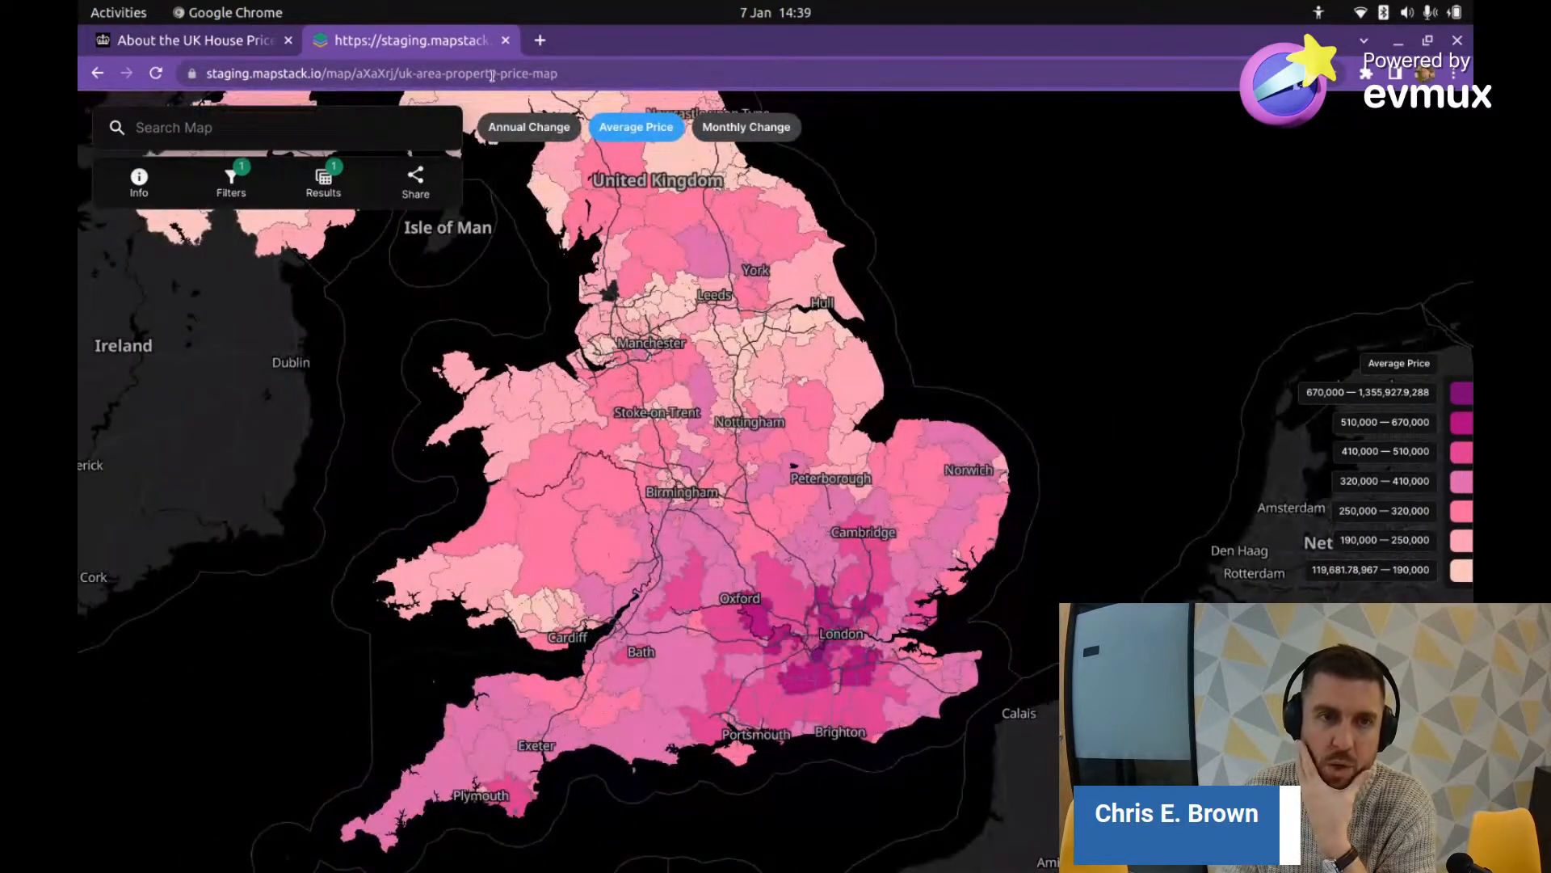
Step: Switch the map to the Annual Change layer and select the top legend value
click(534, 139)
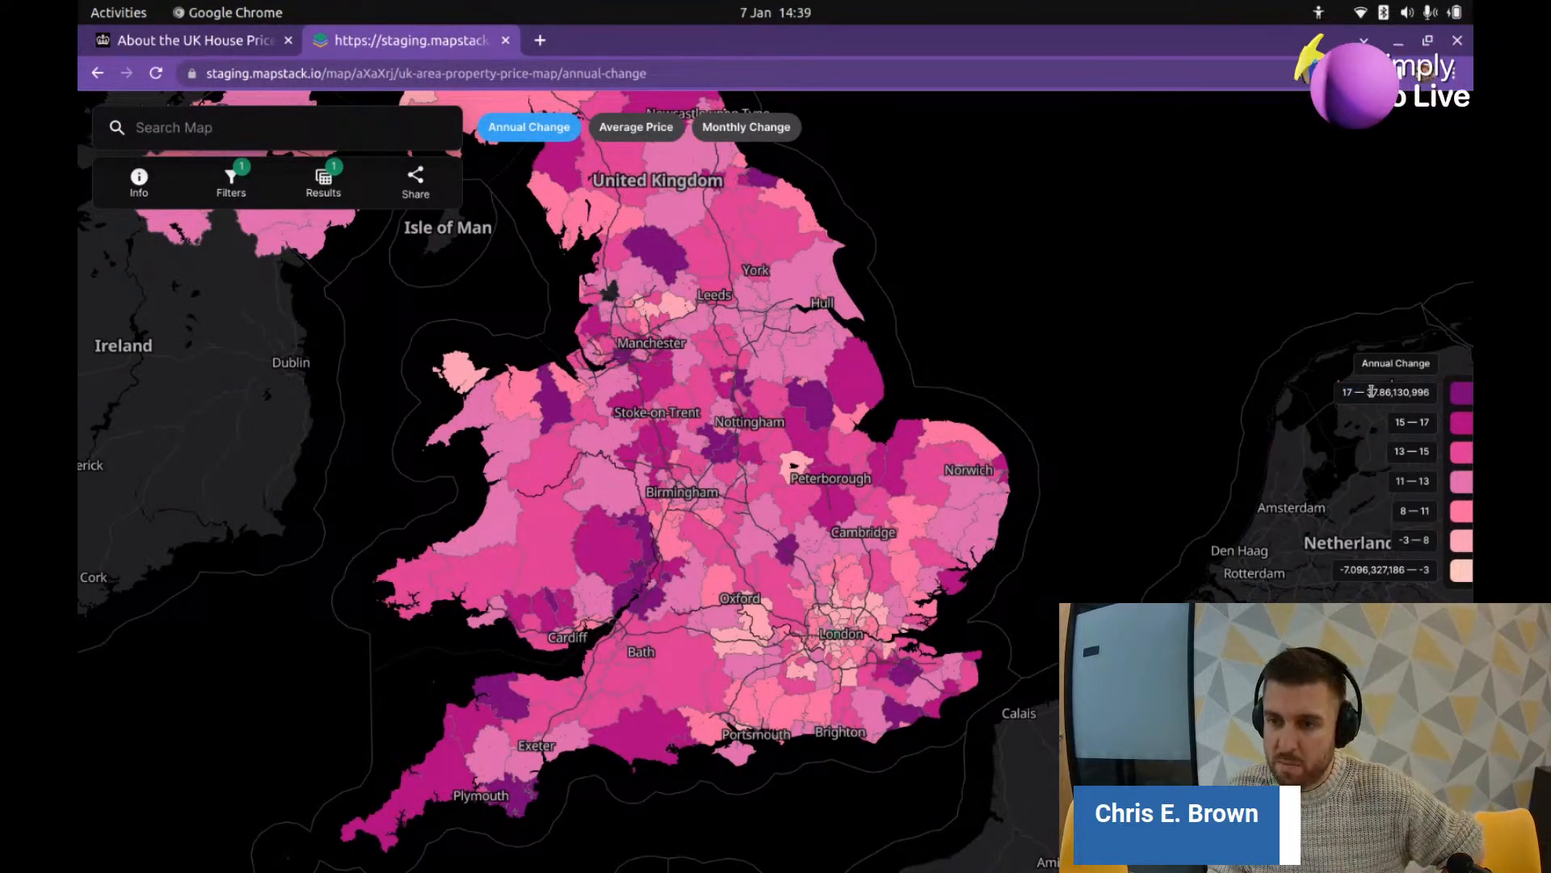
double_click(1368, 392)
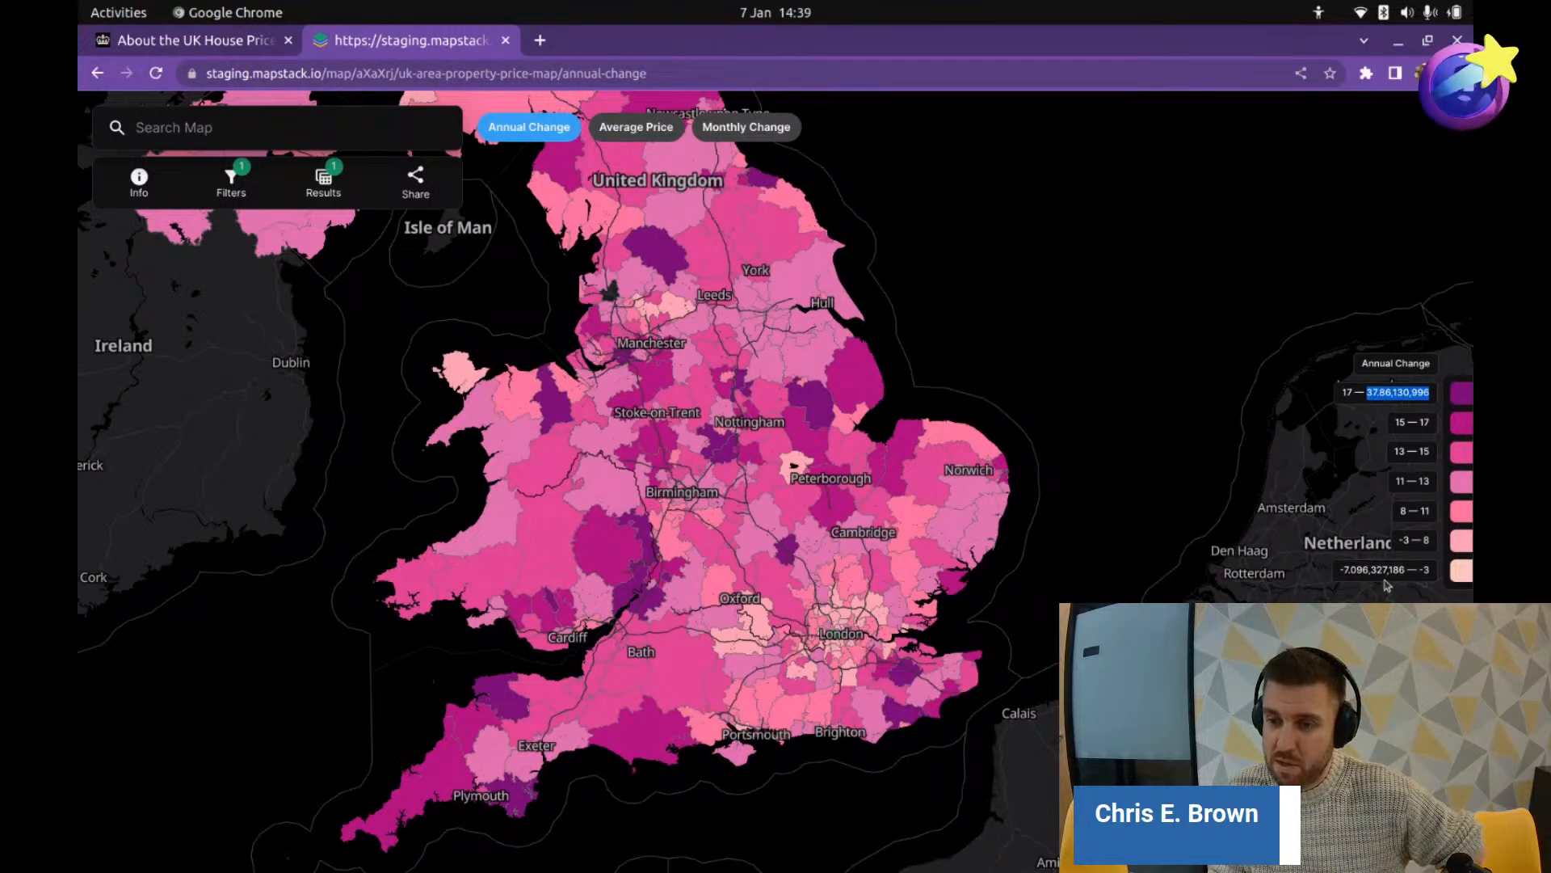
scroll(708, 600, down, 2)
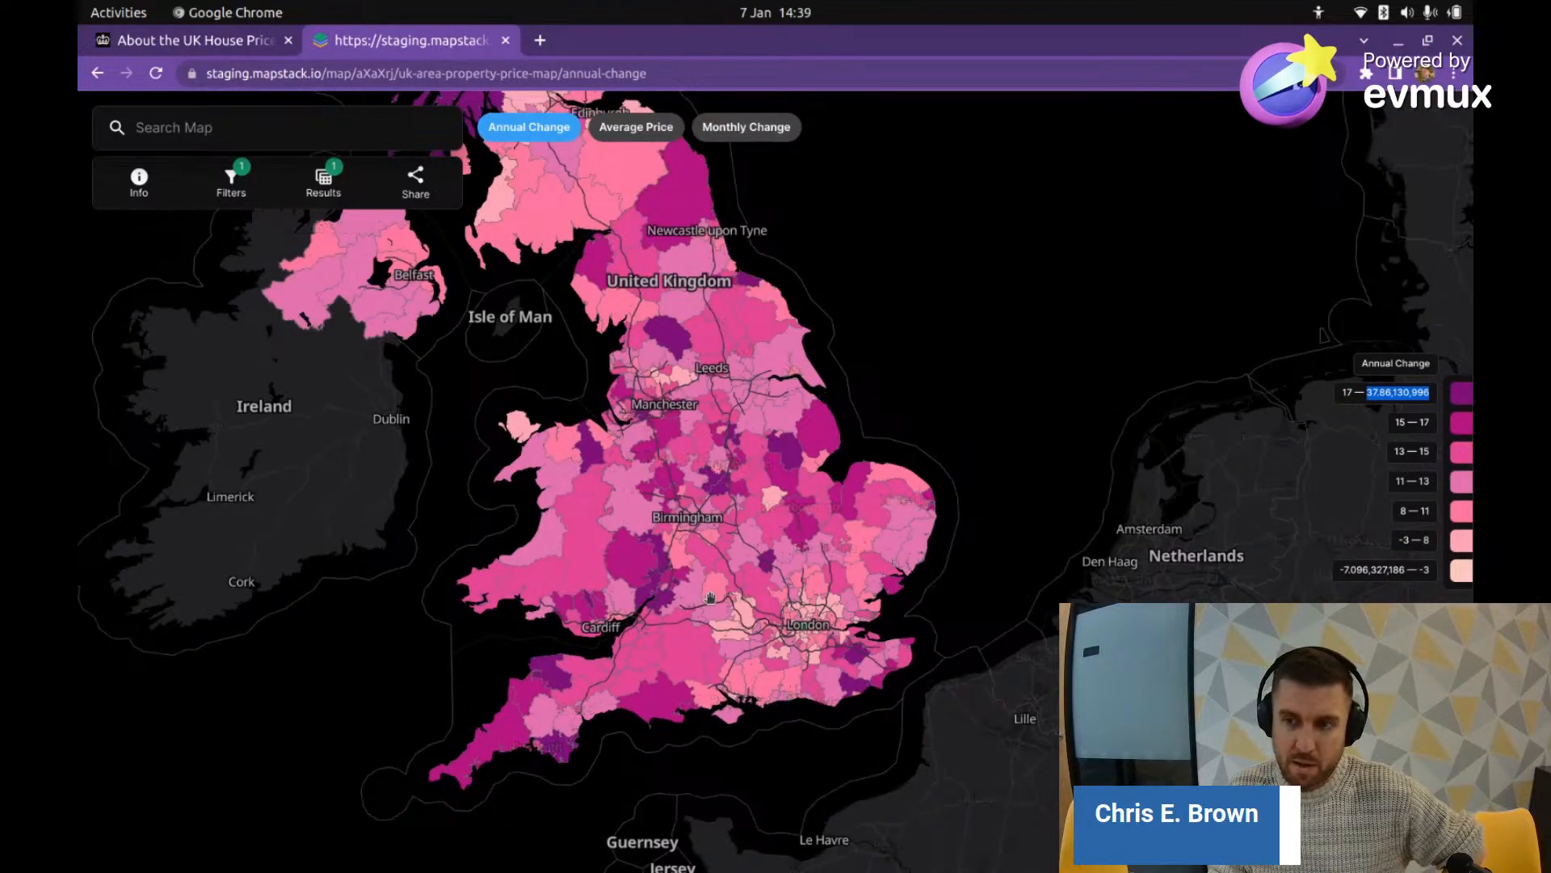
scroll(712, 599, up, 2)
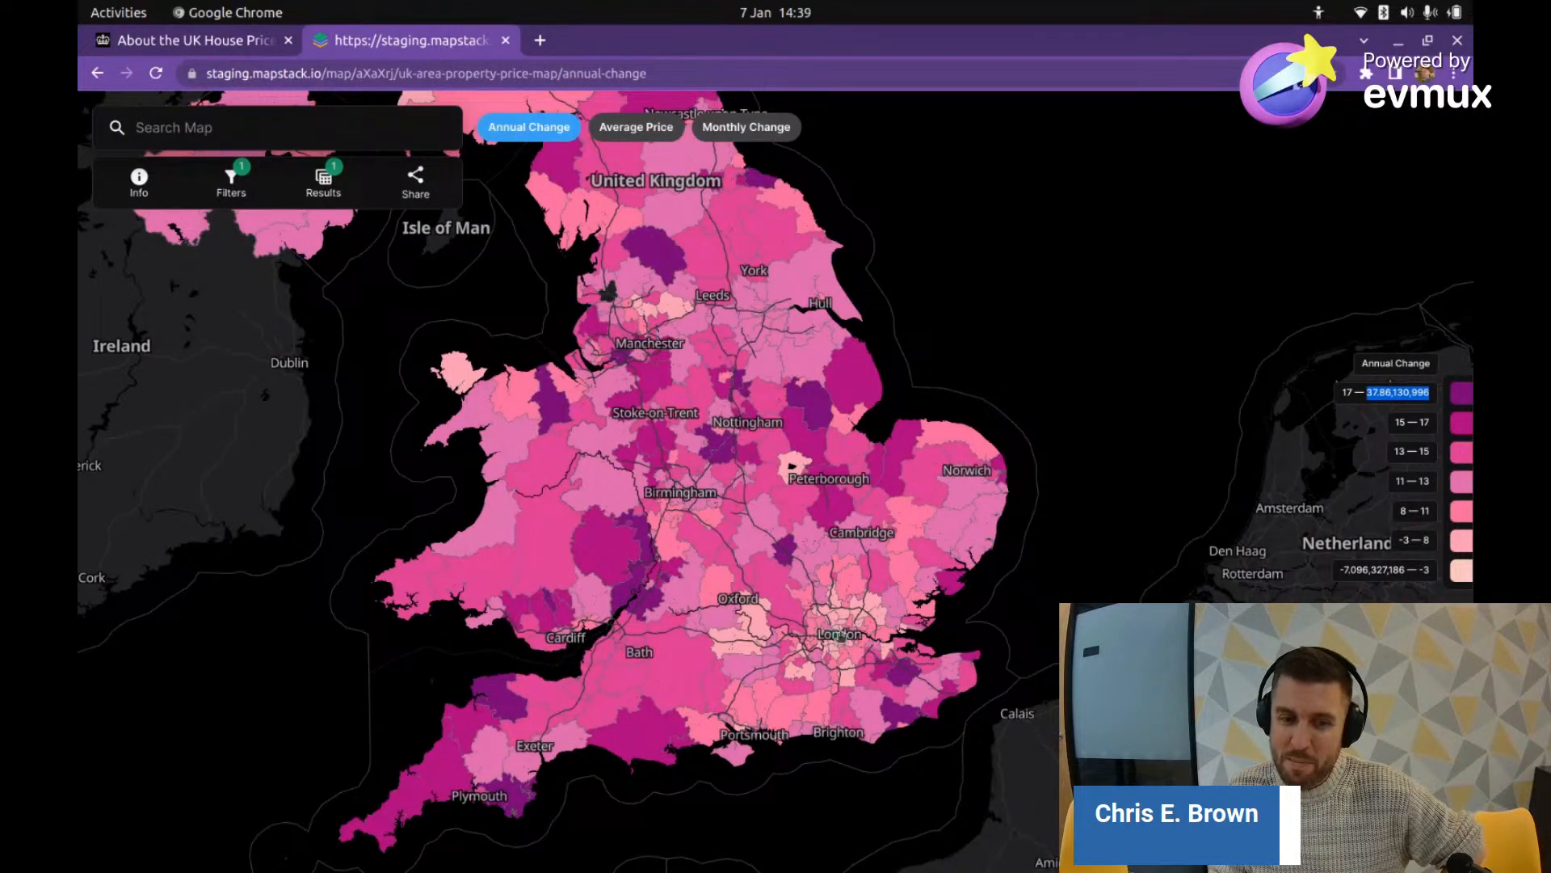
Step: Zoom in on west London with Kensington and Chelsea centred
scroll(840, 636, up, 2)
drag(583, 566, 575, 523)
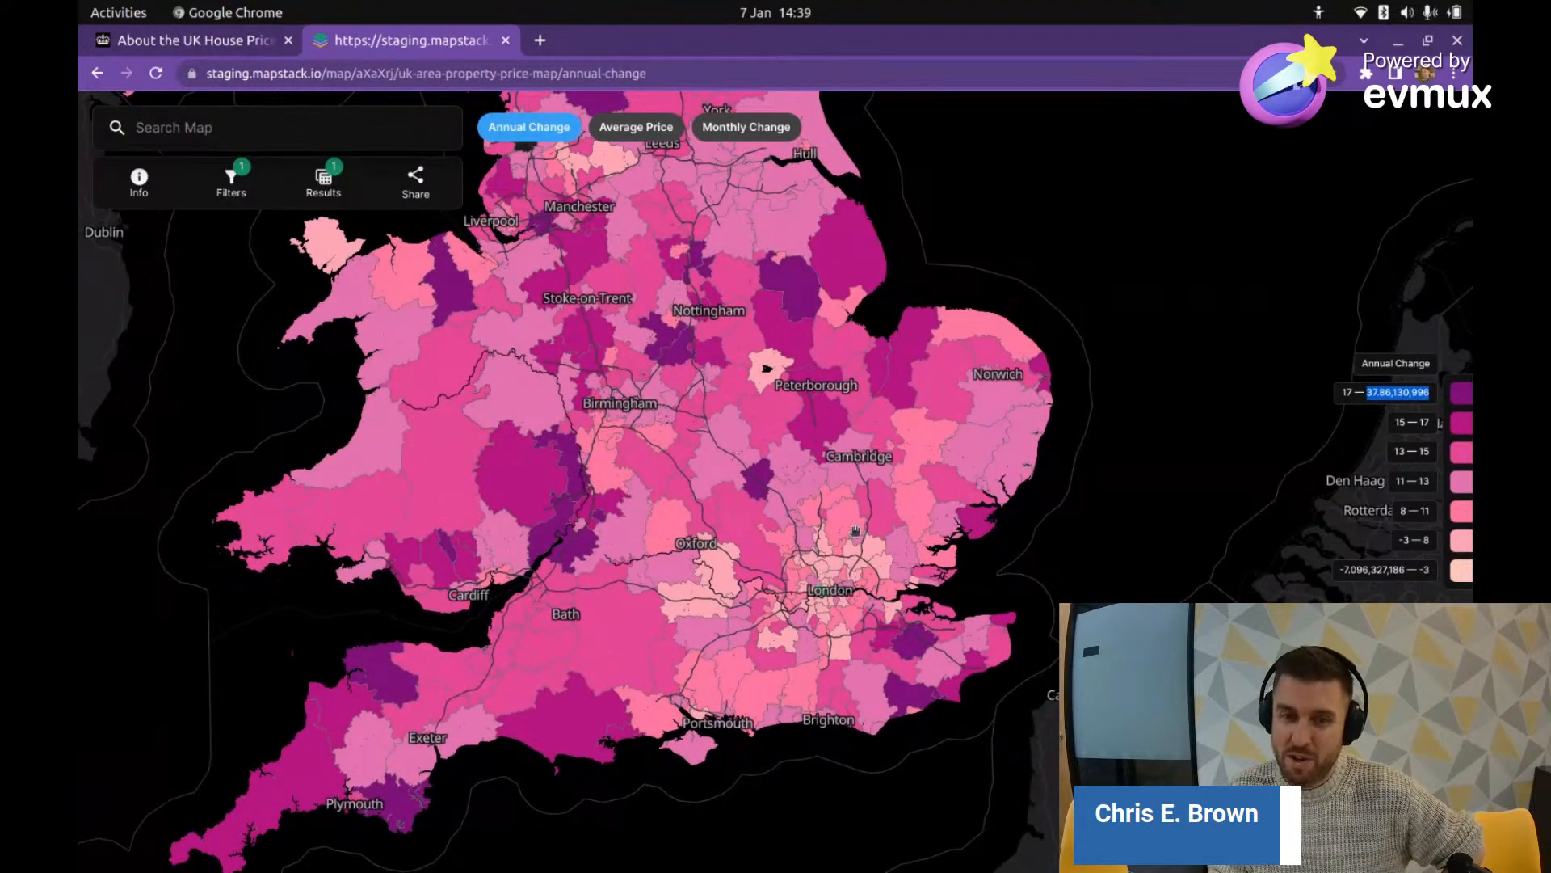
scroll(824, 620, up, 3)
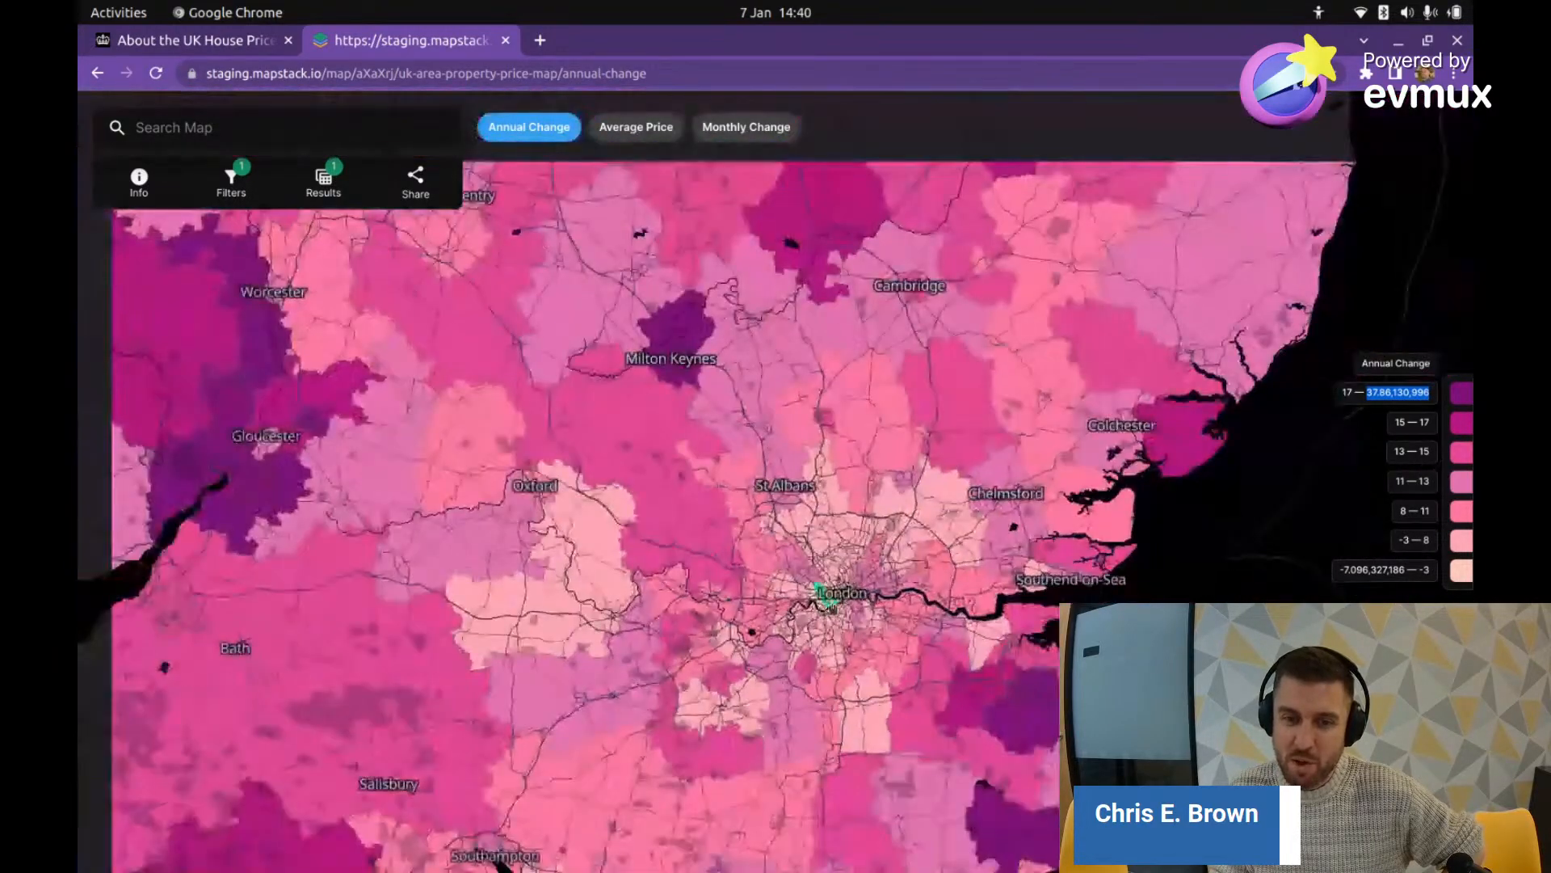
scroll(862, 594, up, 2)
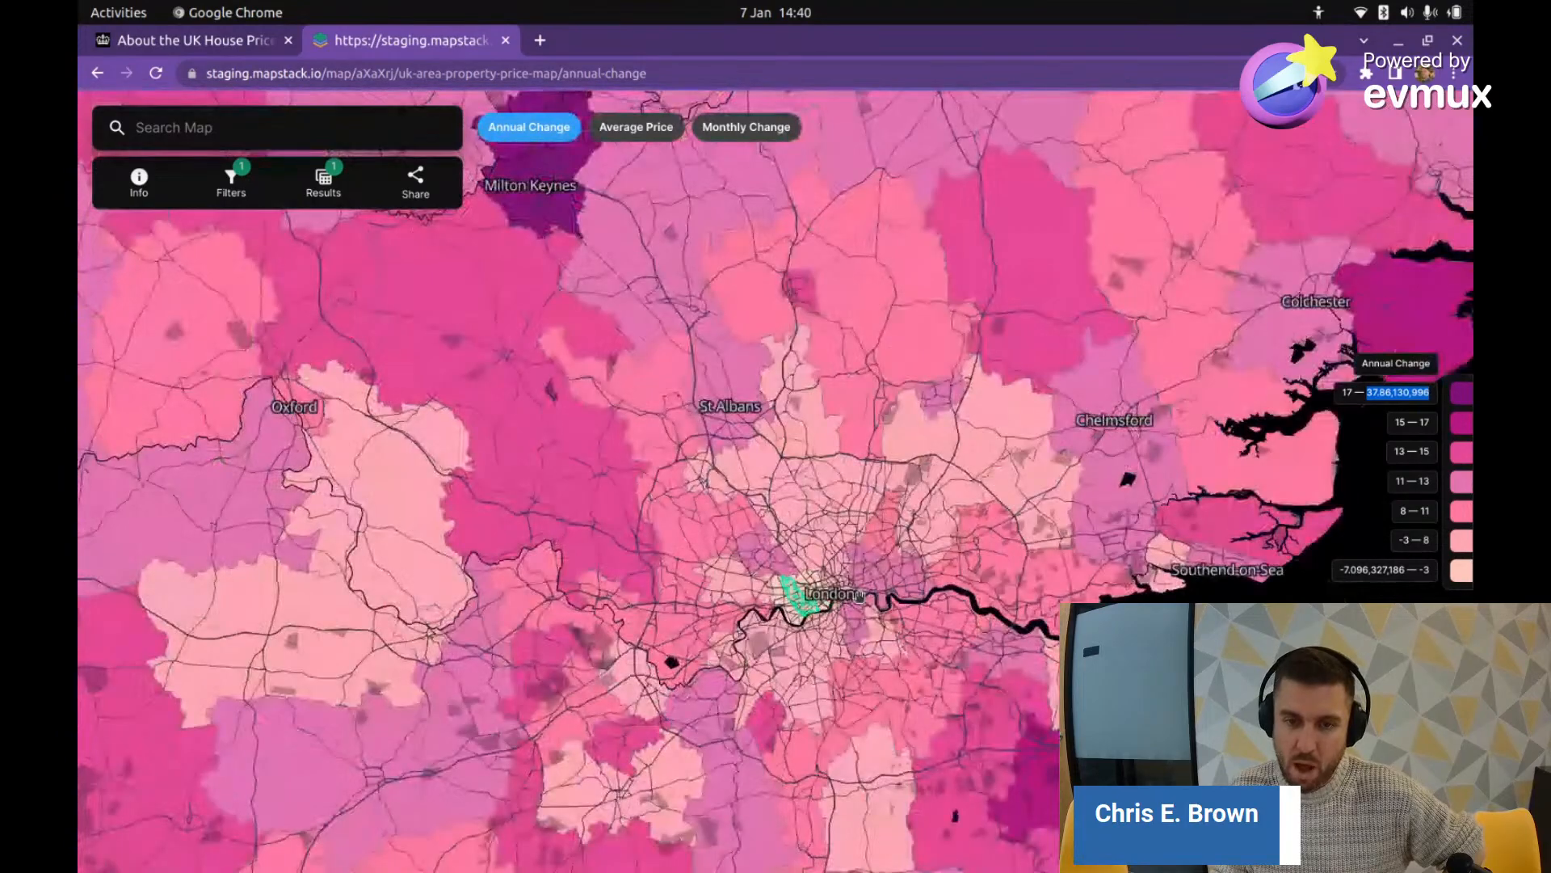
scroll(854, 604, down, 2)
scroll(854, 603, down, 3)
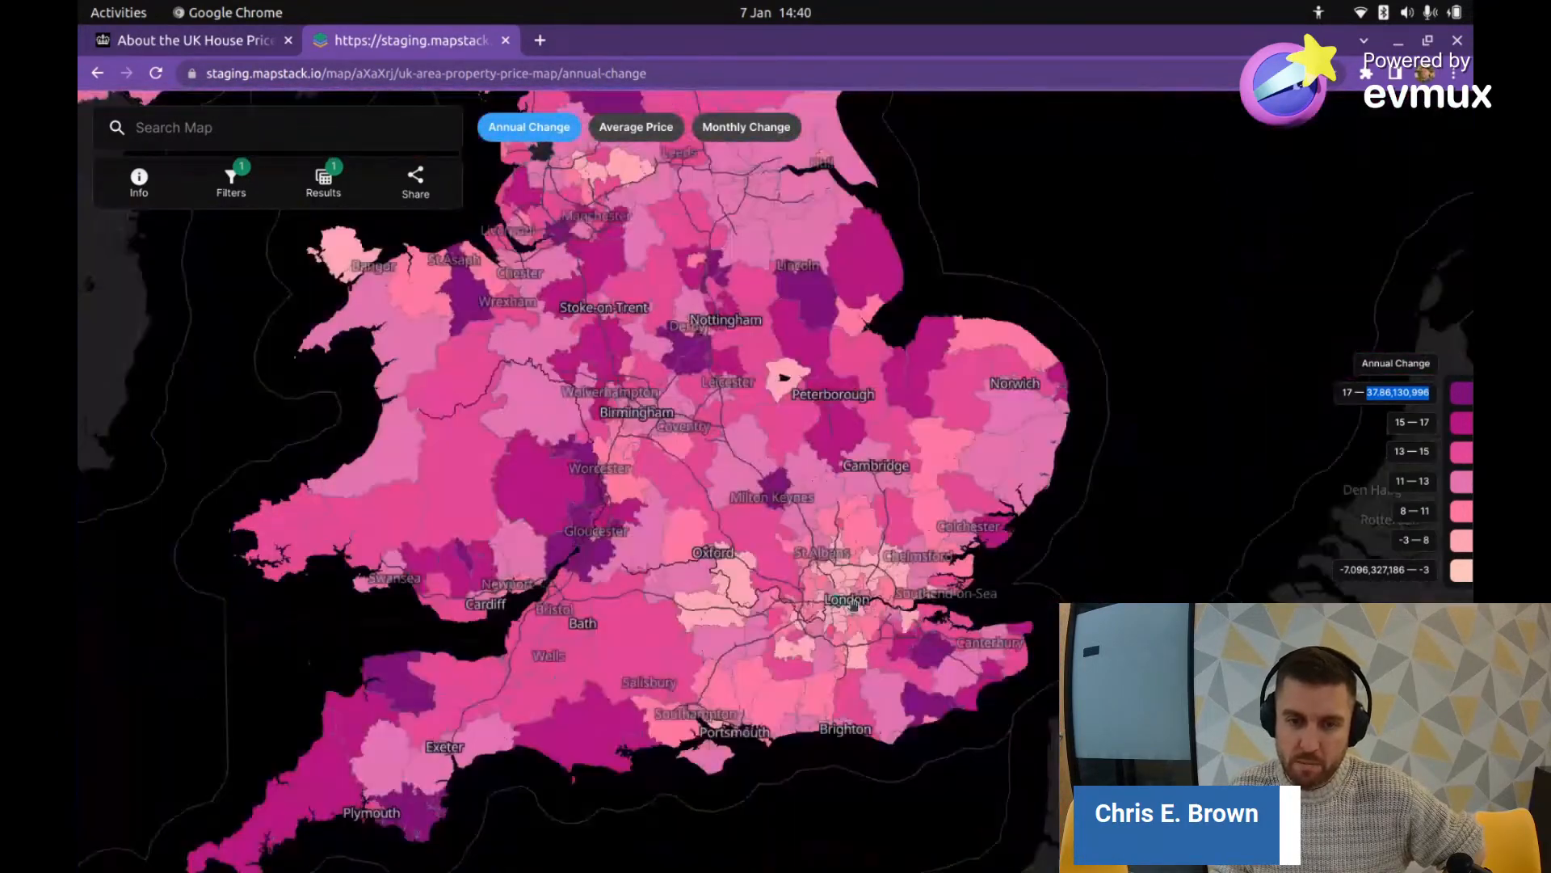
scroll(852, 598, up, 3)
scroll(852, 596, up, 5)
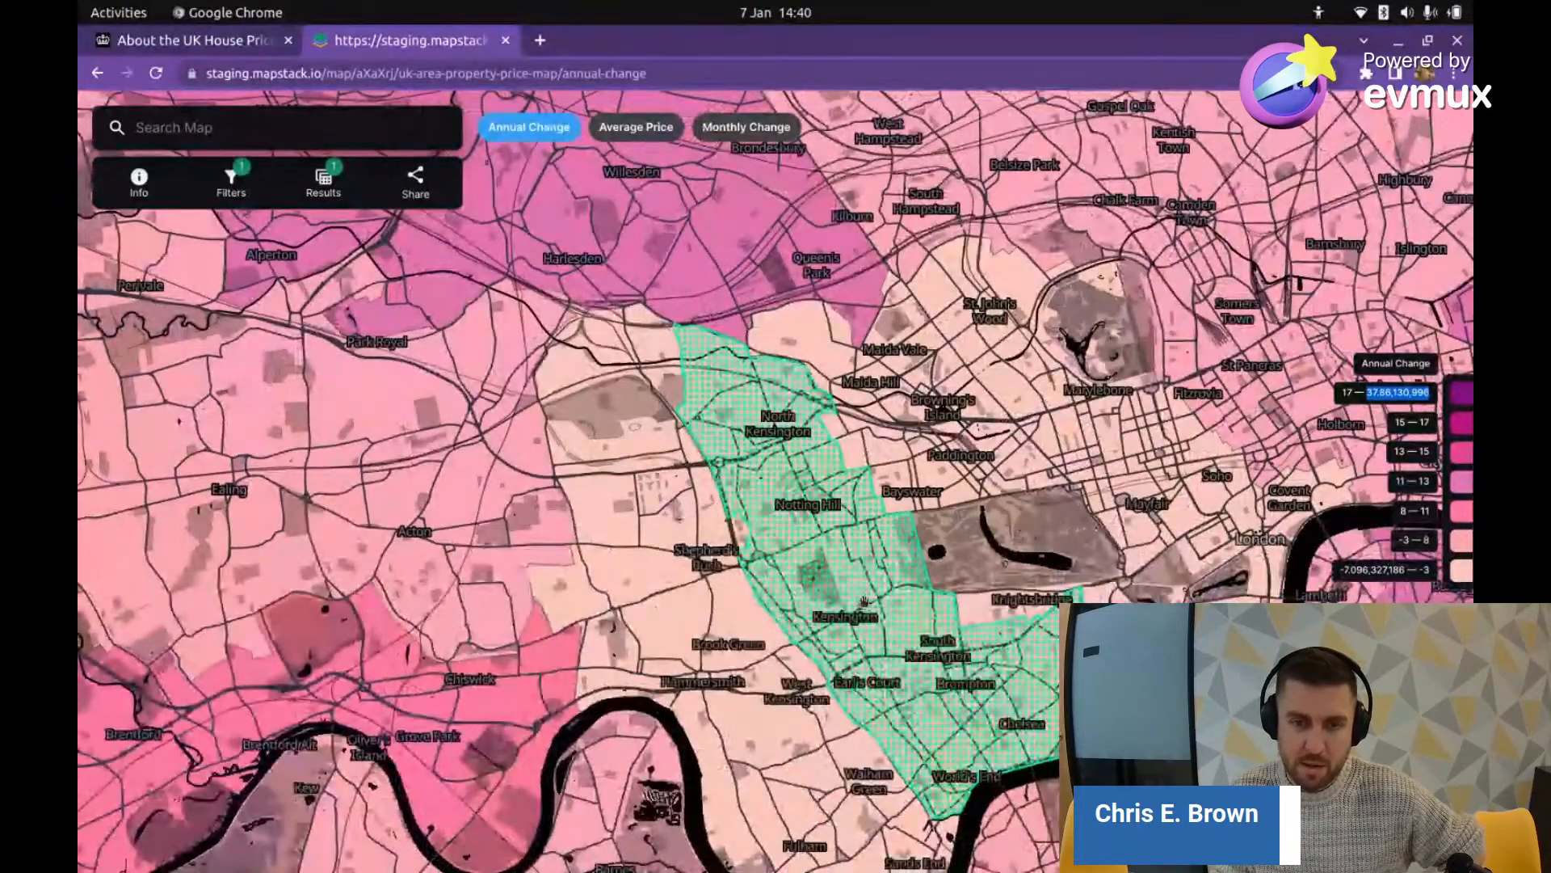
Step: Open Kensington and Chelsea's details and highlight annual change -7.096327186 and average price 1355927.9288
click(836, 547)
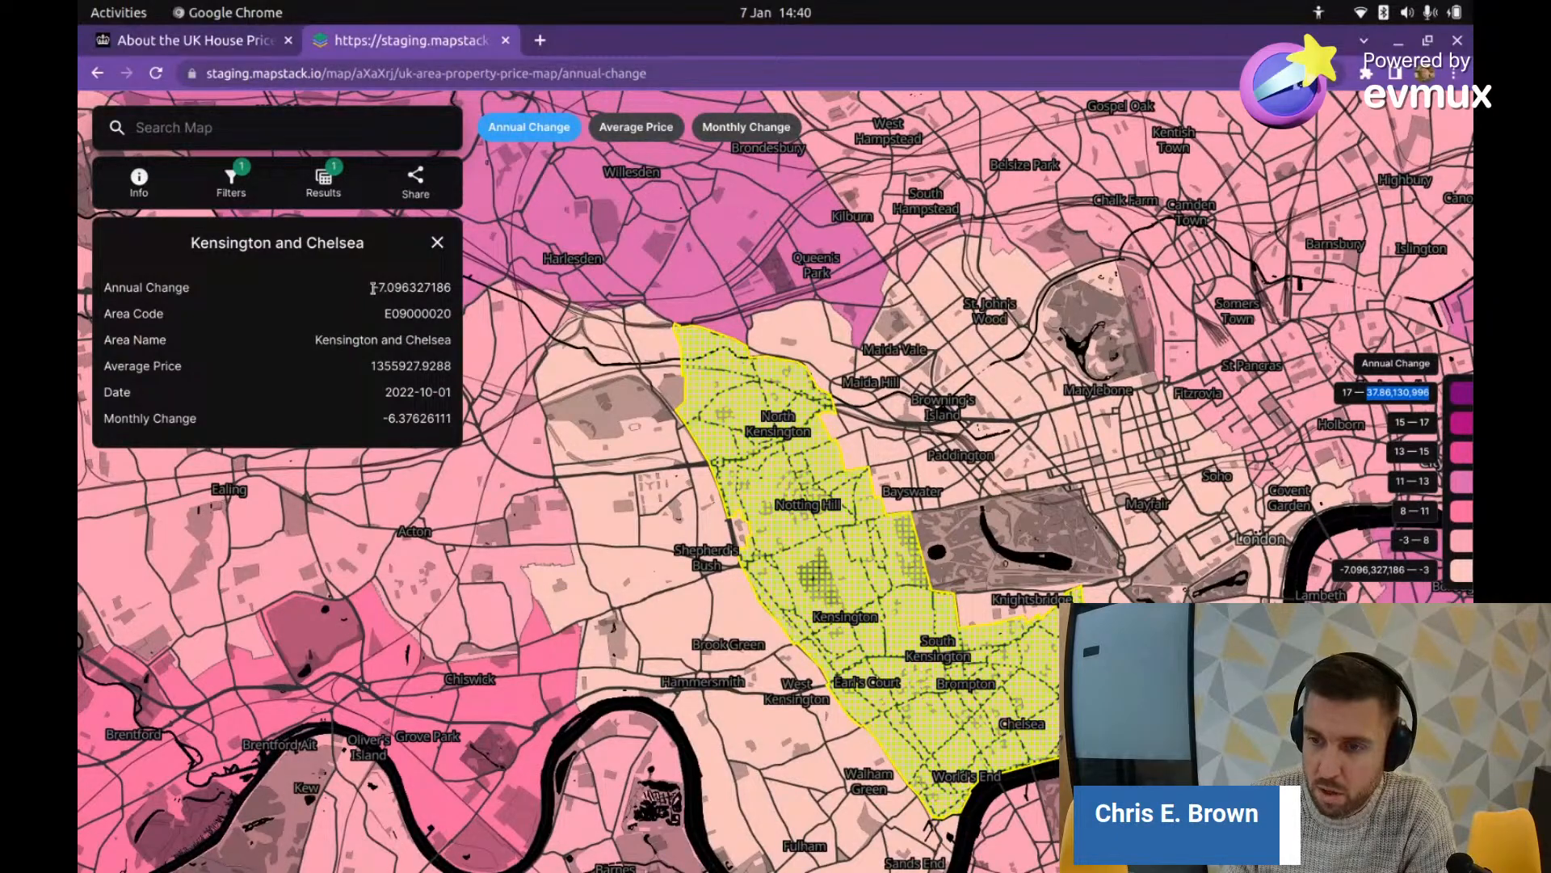
drag(374, 288, 413, 287)
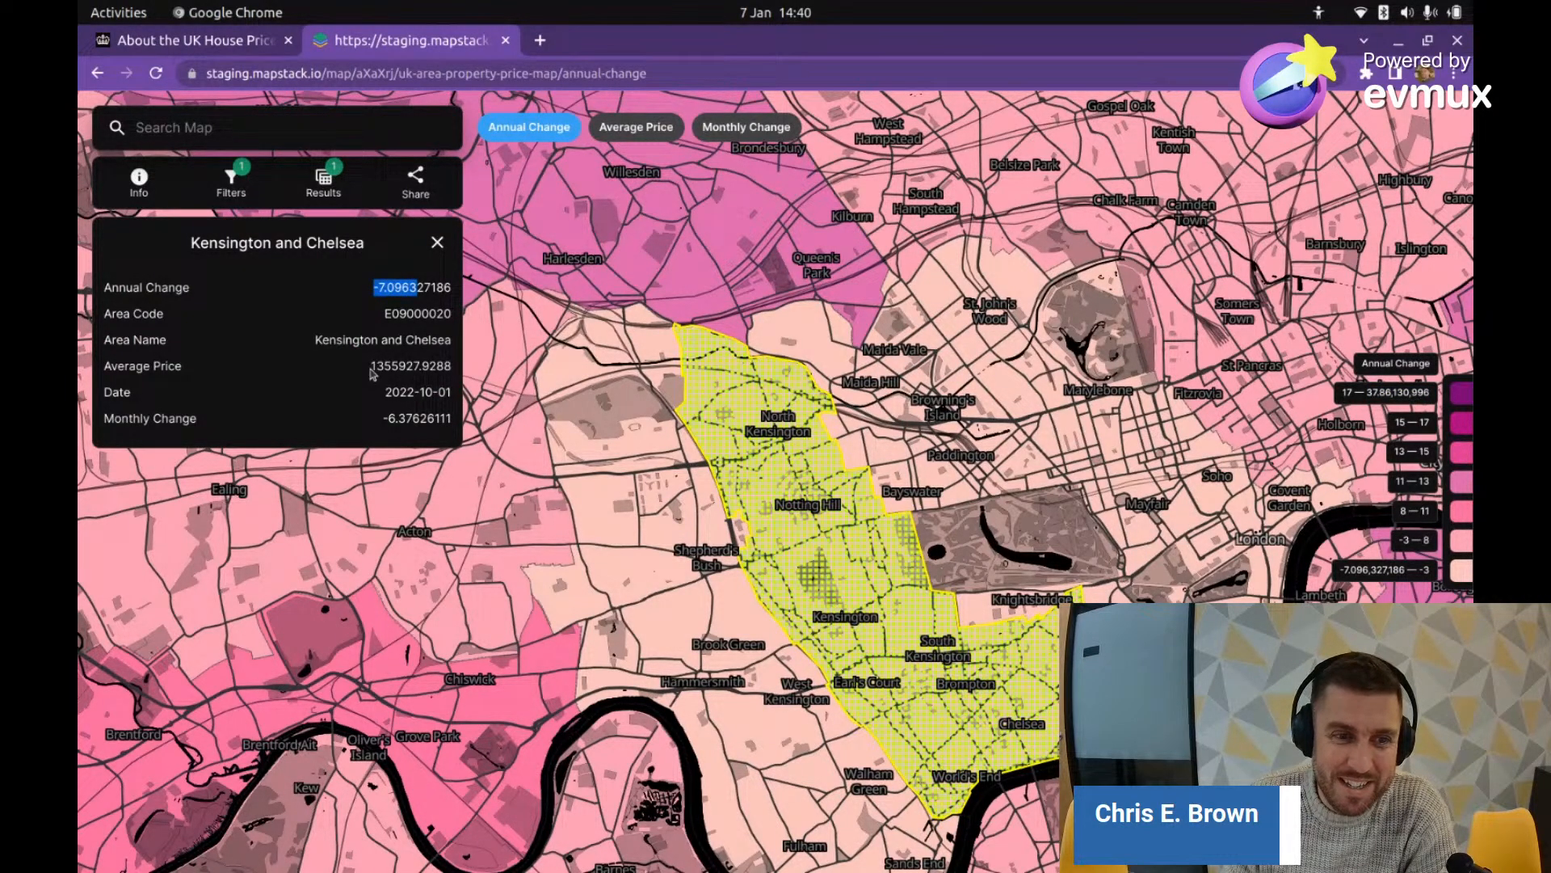
drag(371, 366, 414, 366)
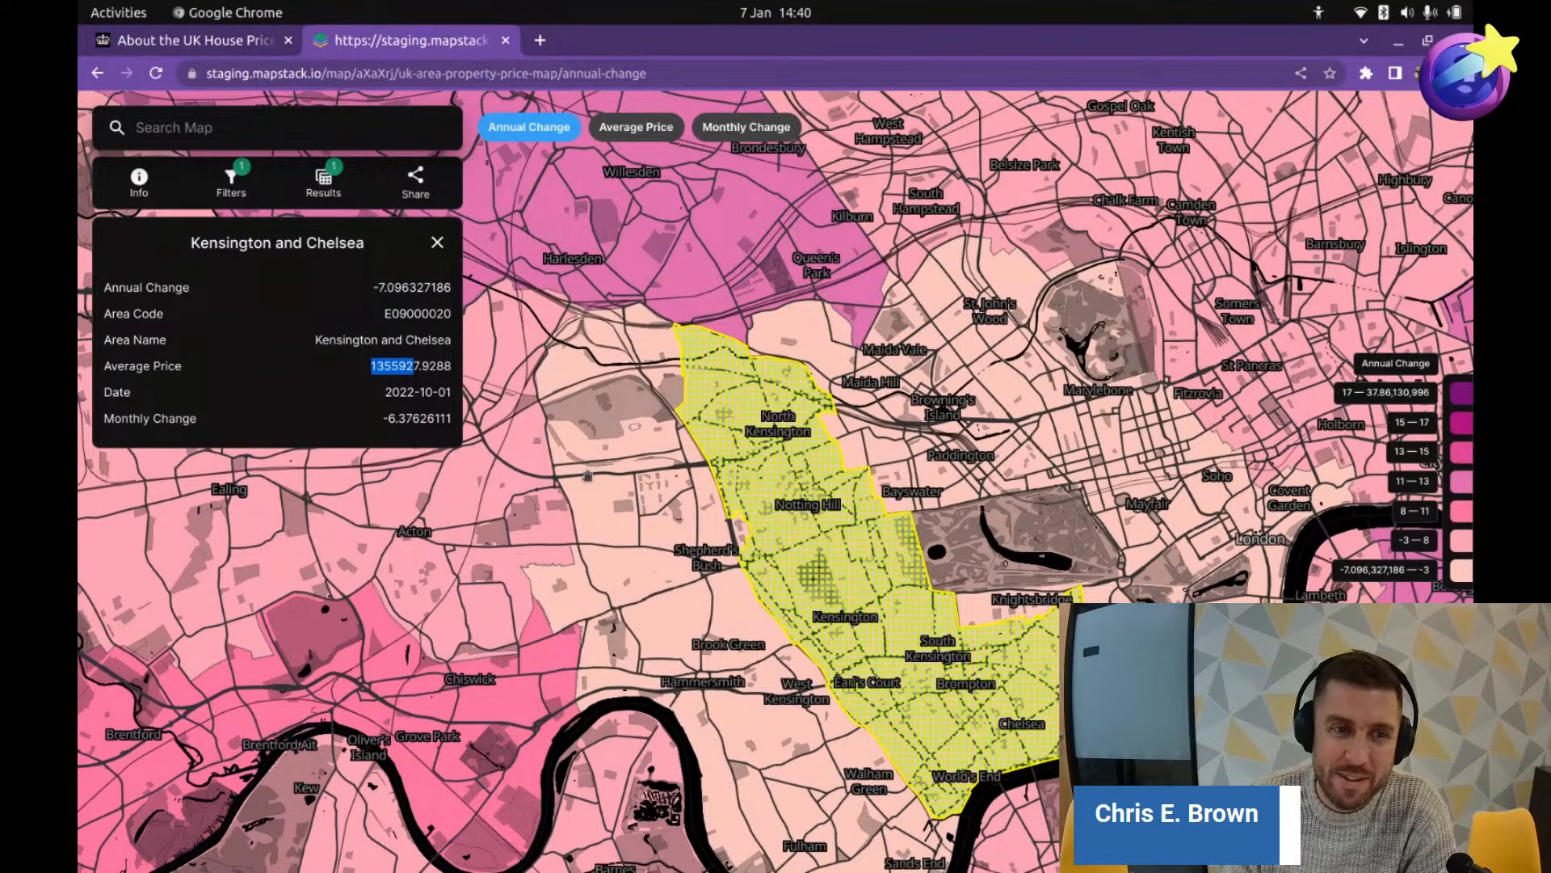
drag(374, 288, 454, 294)
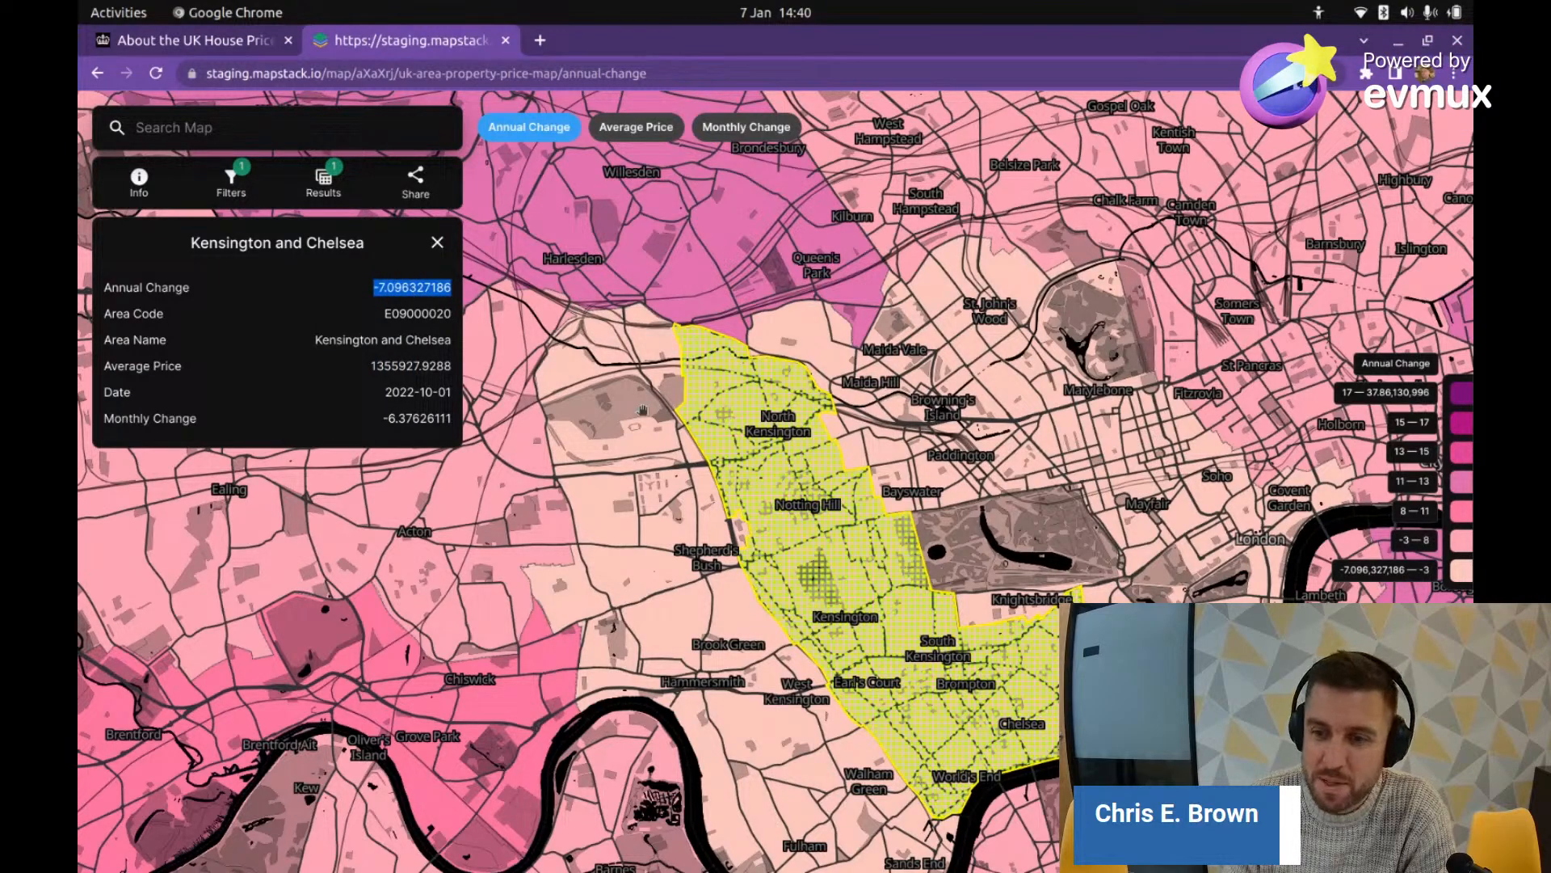
Step: Zoom out from London to show the south coast on the Annual Change map
scroll(768, 574, down, 5)
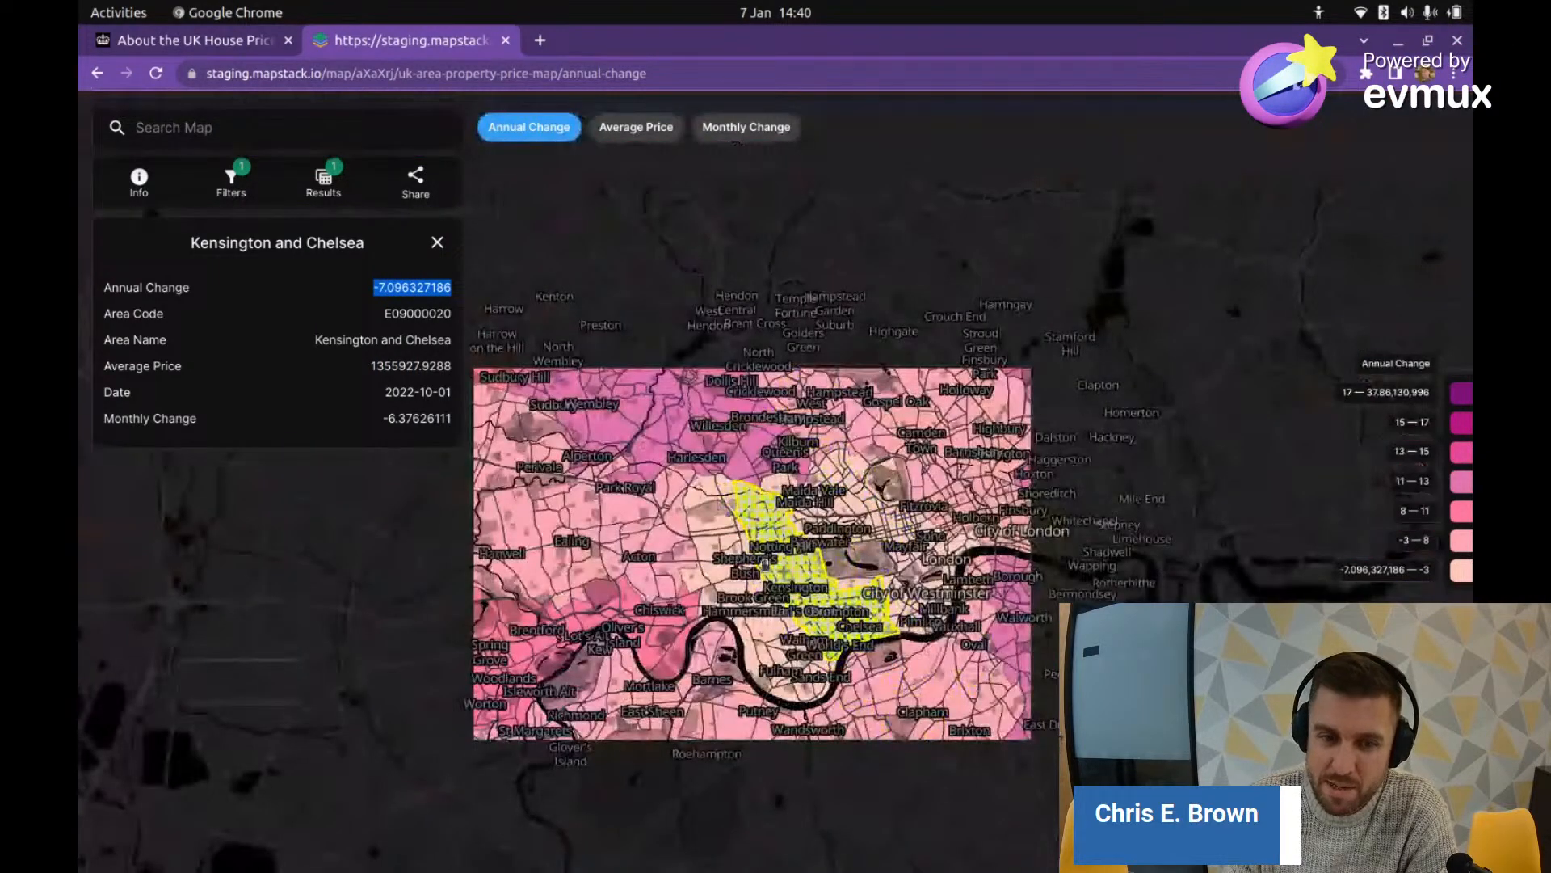
scroll(771, 604, down, 5)
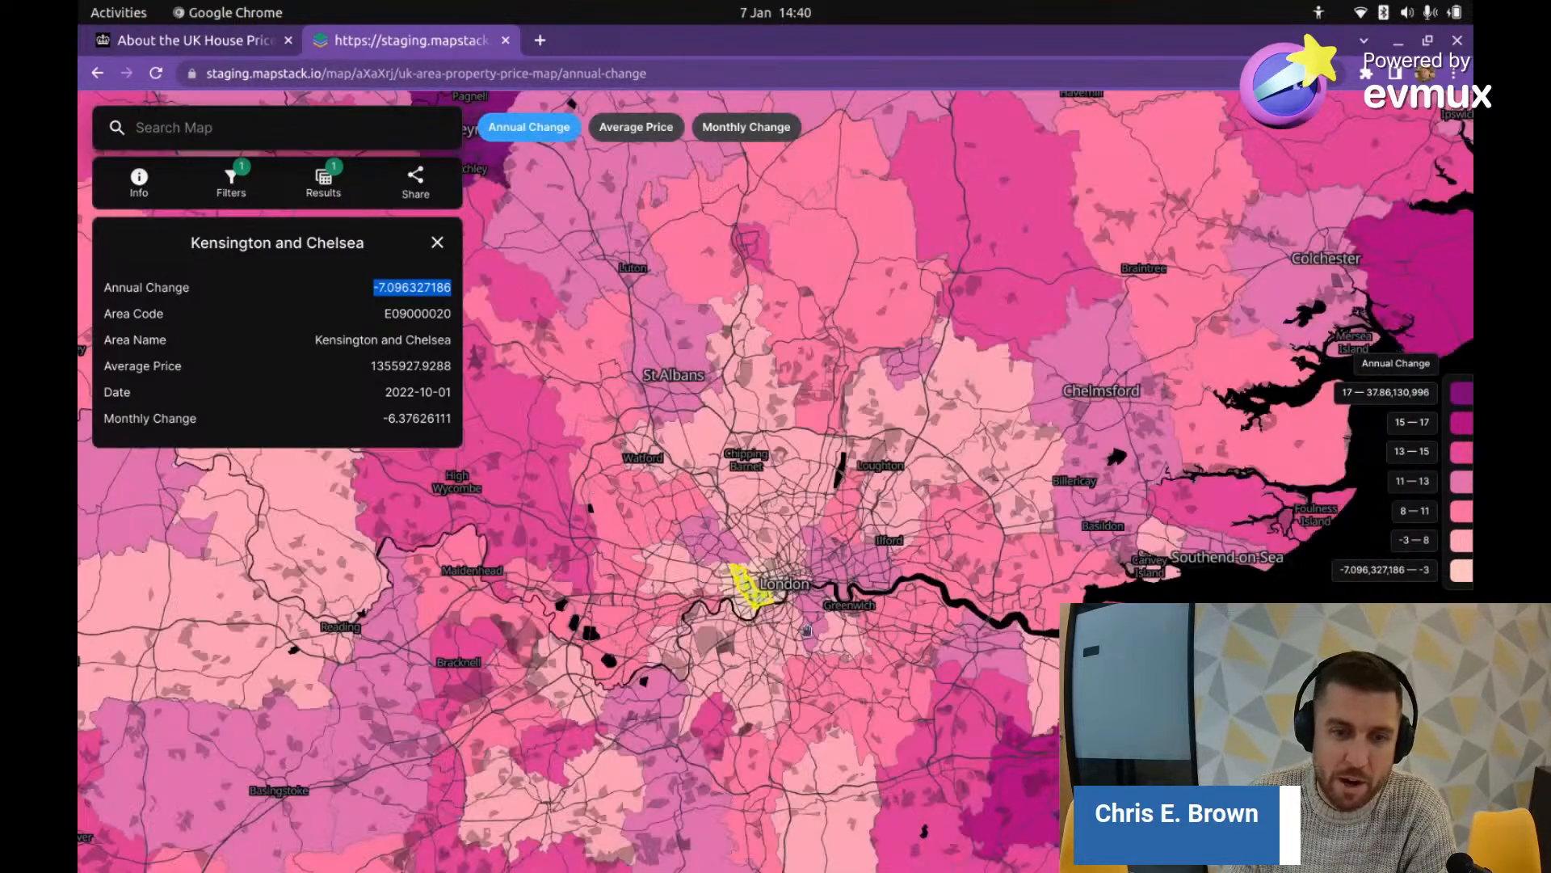
scroll(806, 629, down, 3)
drag(806, 629, 917, 545)
scroll(1013, 502, down, 2)
scroll(917, 546, down, 1)
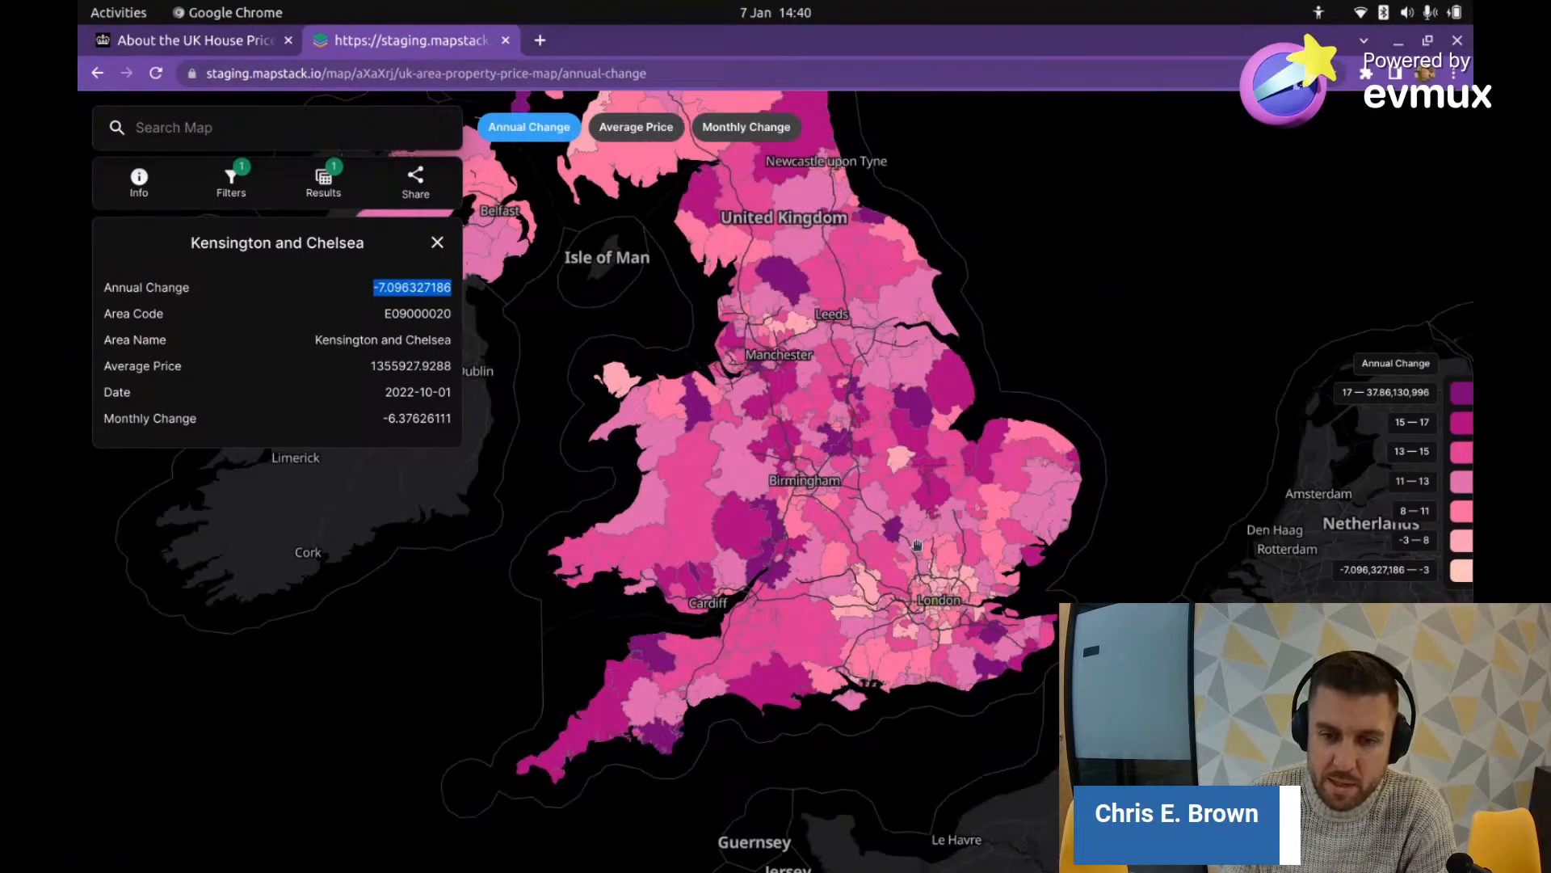
scroll(917, 546, up, 2)
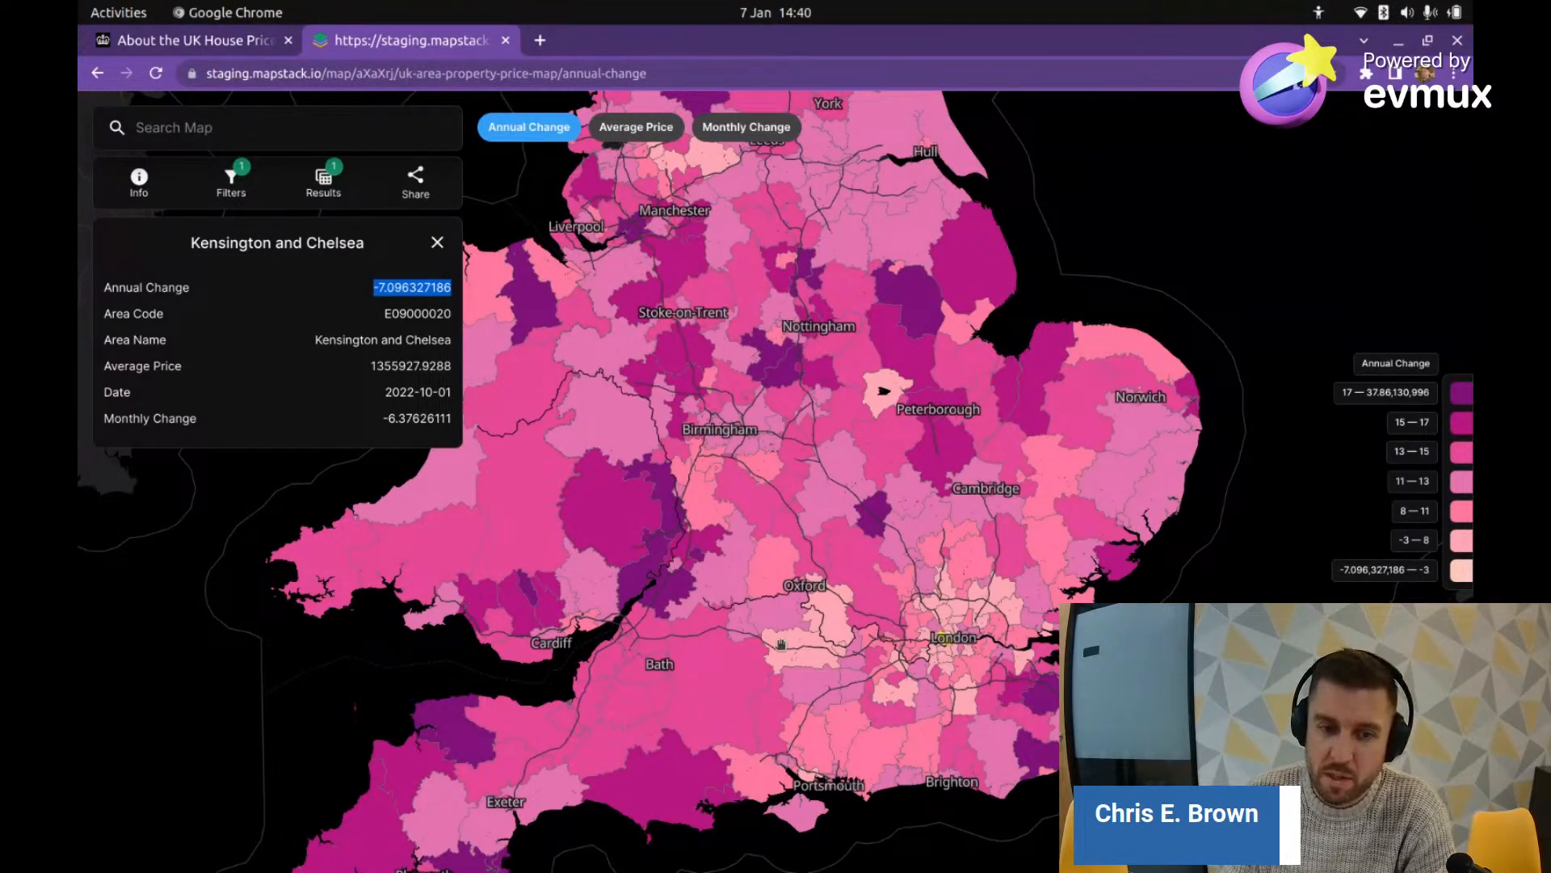
drag(778, 667, 834, 580)
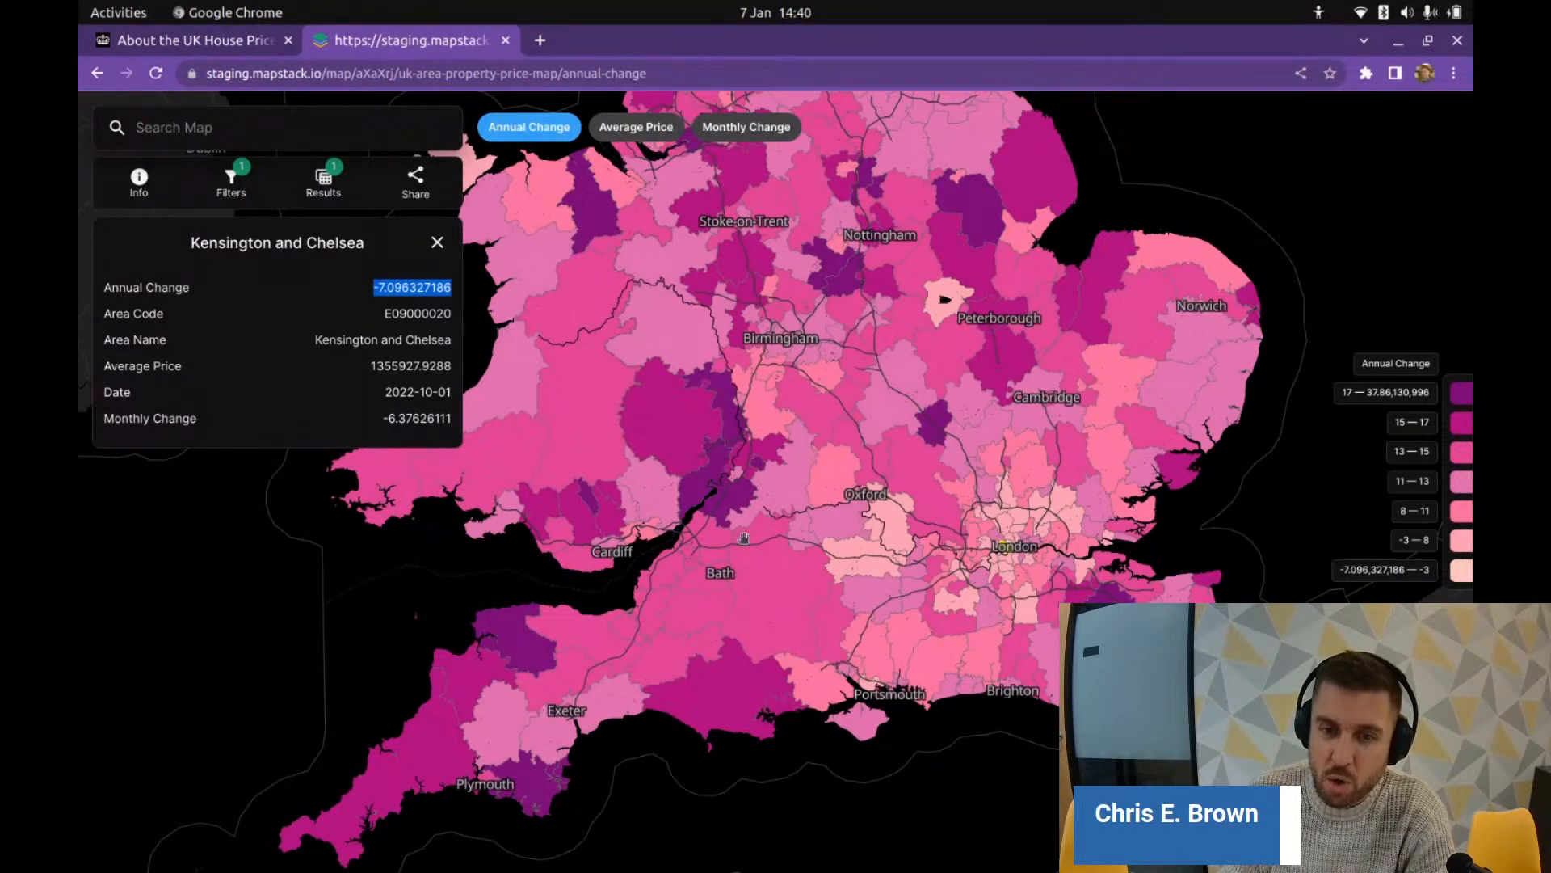
Step: Pan north through northern England to bring Scotland and Shetland into view
drag(942, 312, 942, 585)
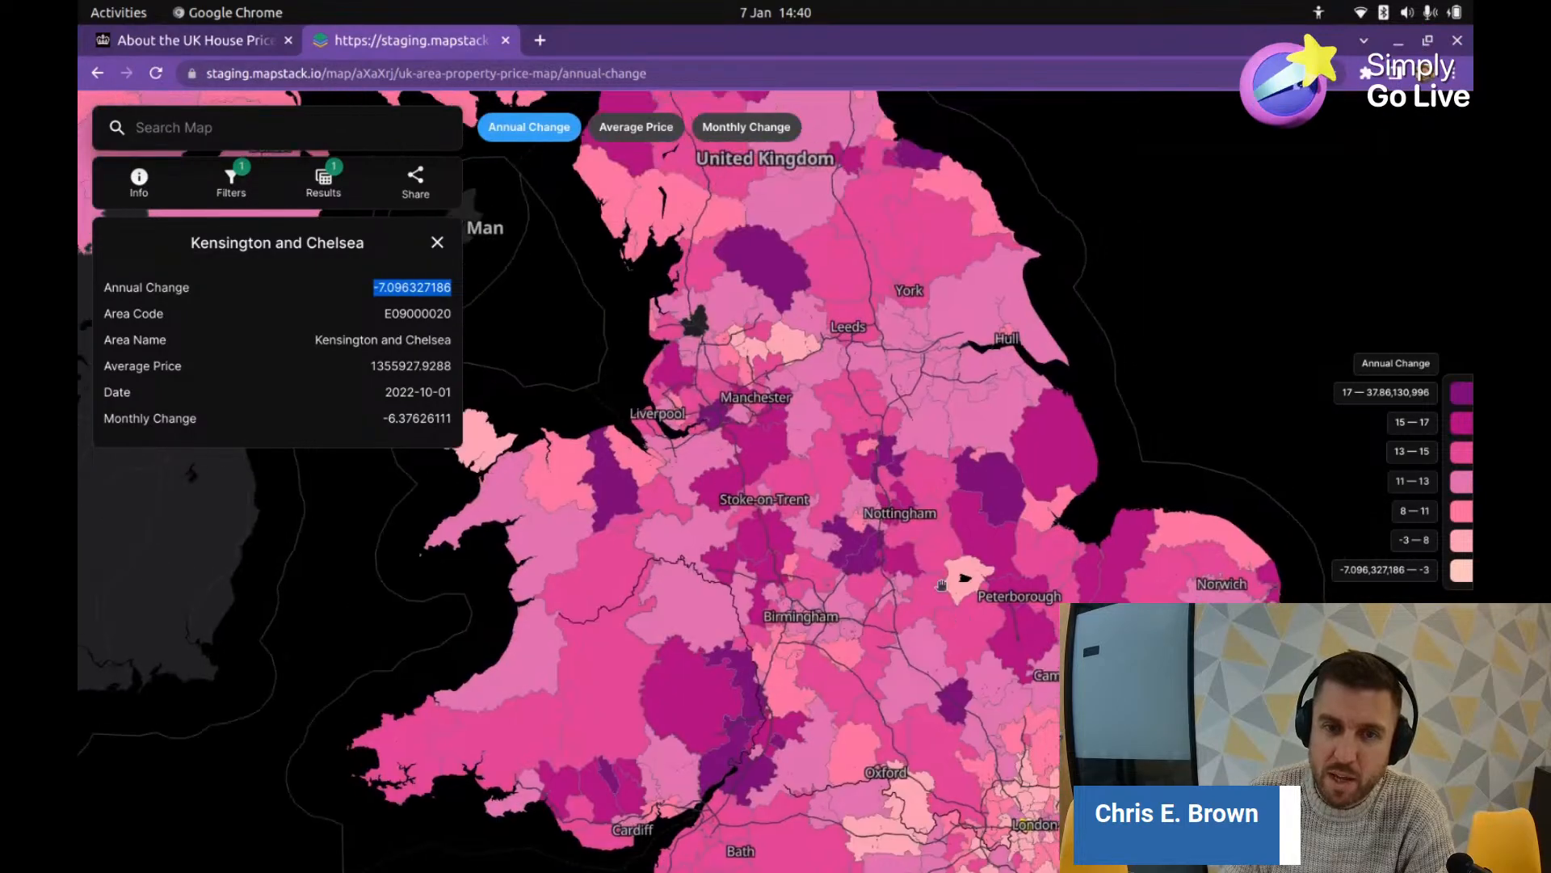
scroll(832, 456, down, 3)
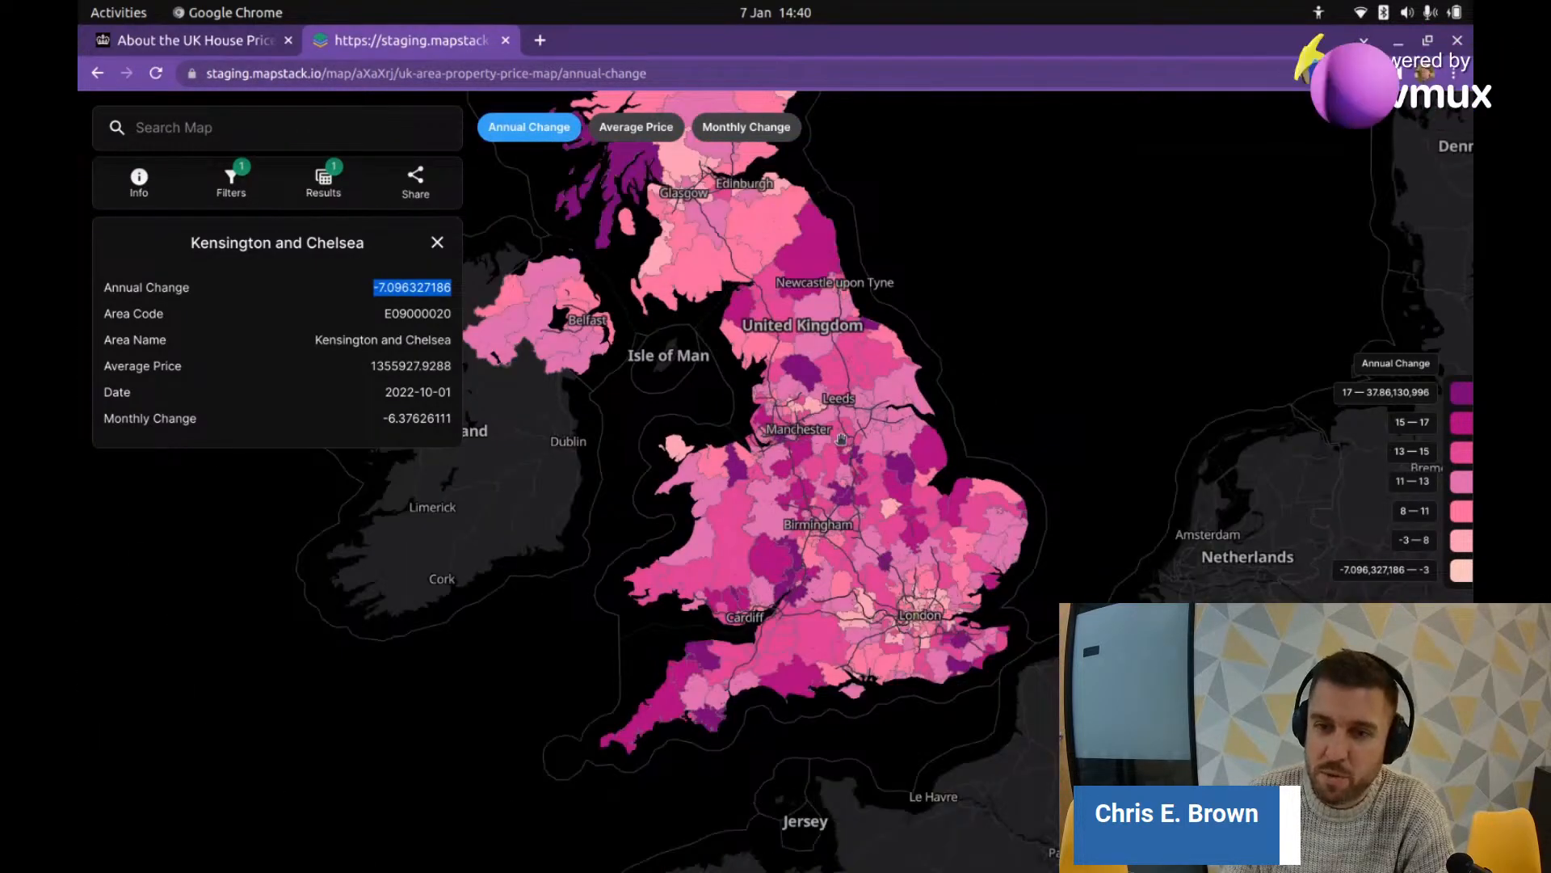
drag(825, 339, 897, 594)
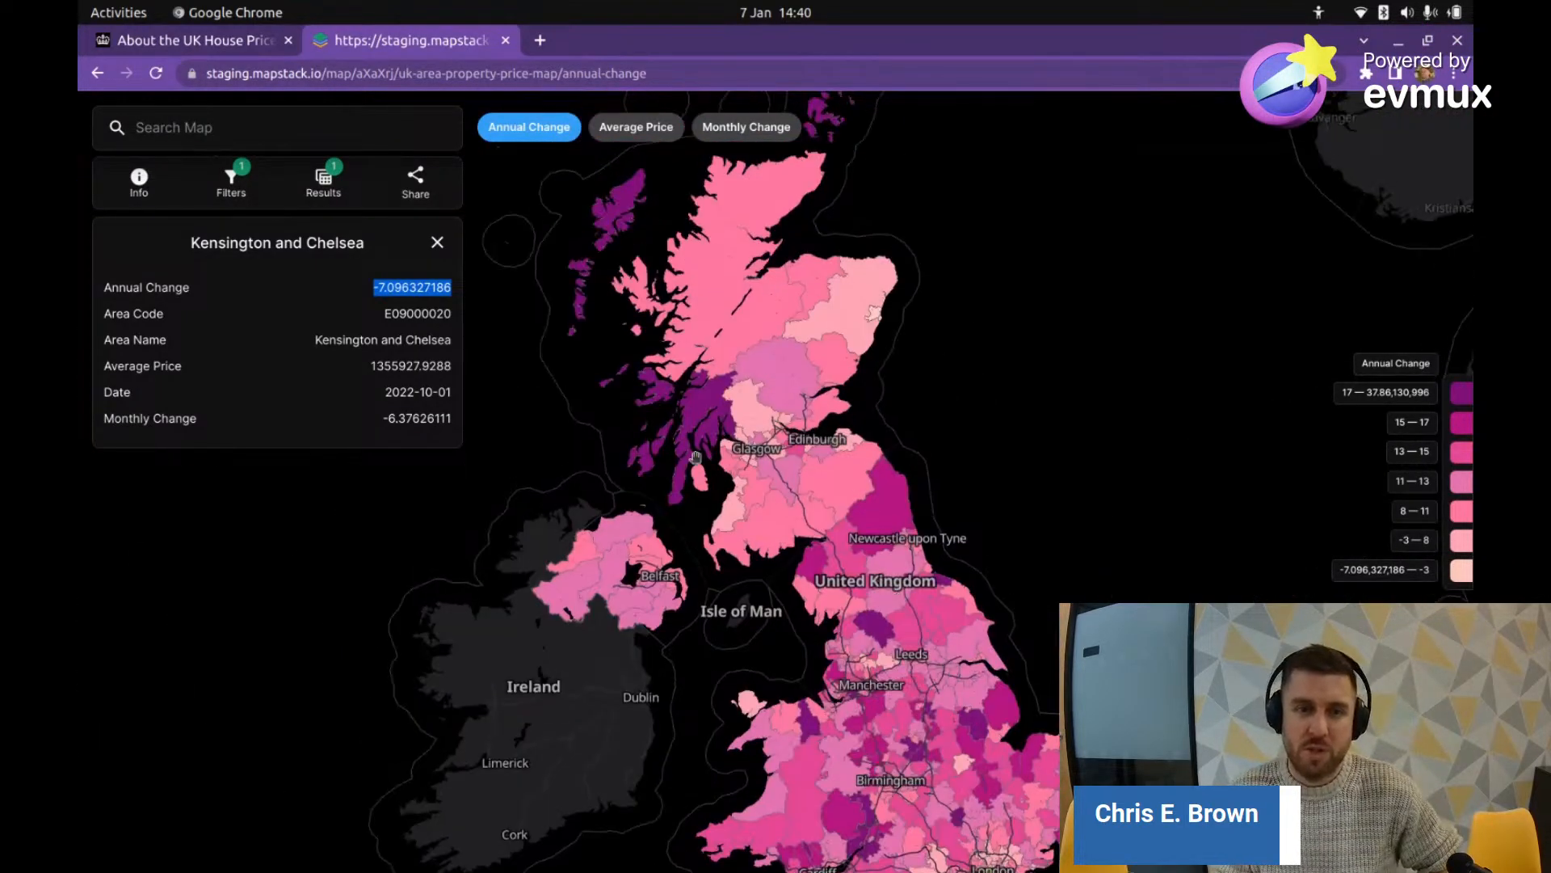
scroll(727, 404, down, 2)
drag(785, 161, 735, 372)
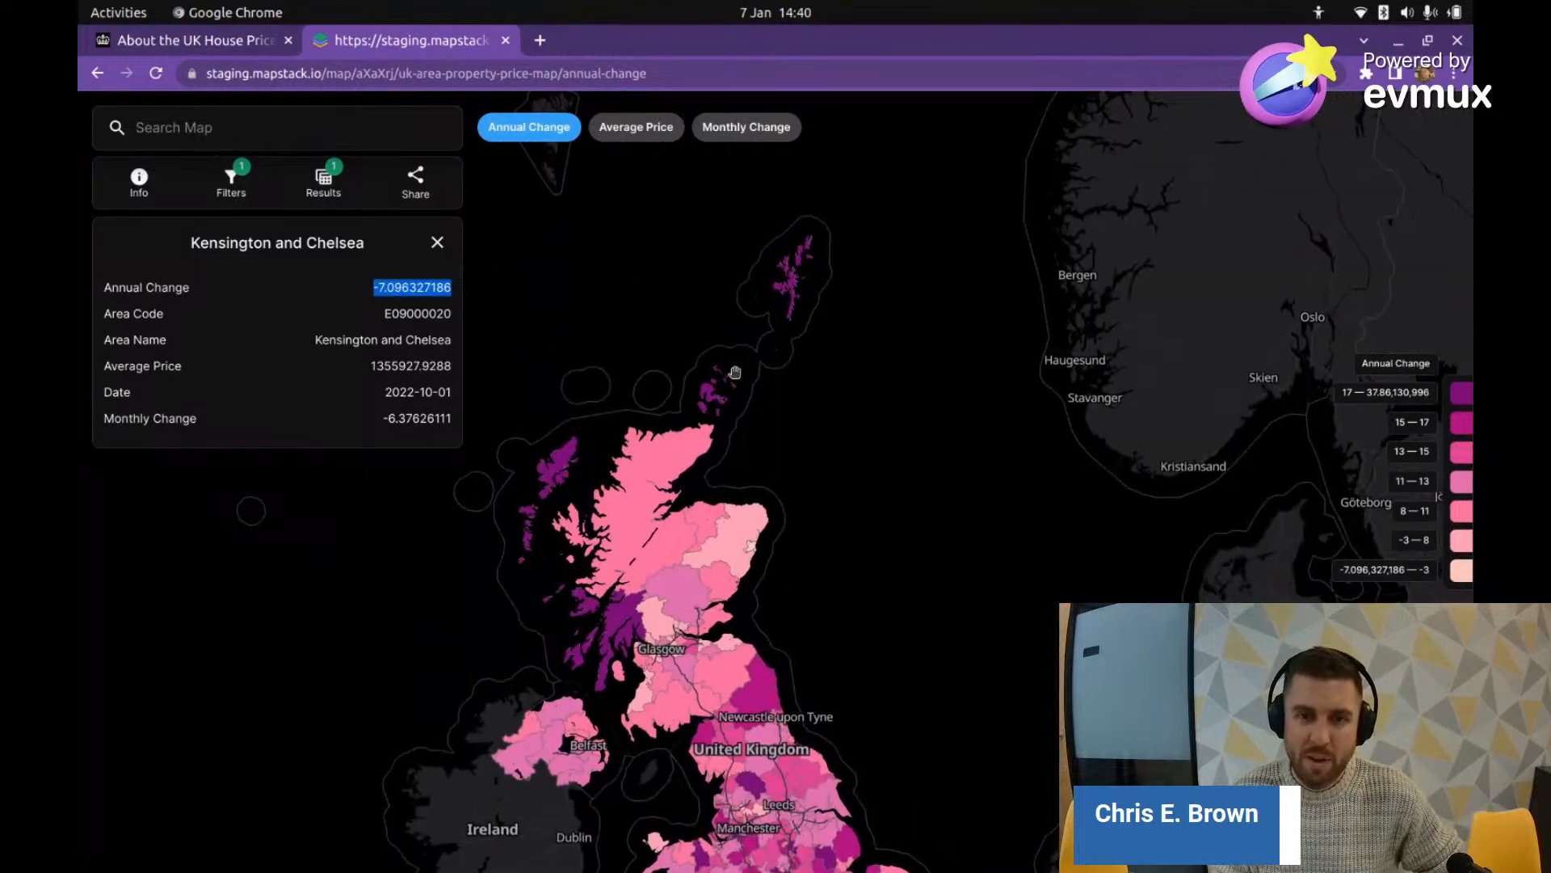
Step: Open the Shetland Islands details (annual change 18.293316115), then pan back to England, Wales and Ireland
click(790, 288)
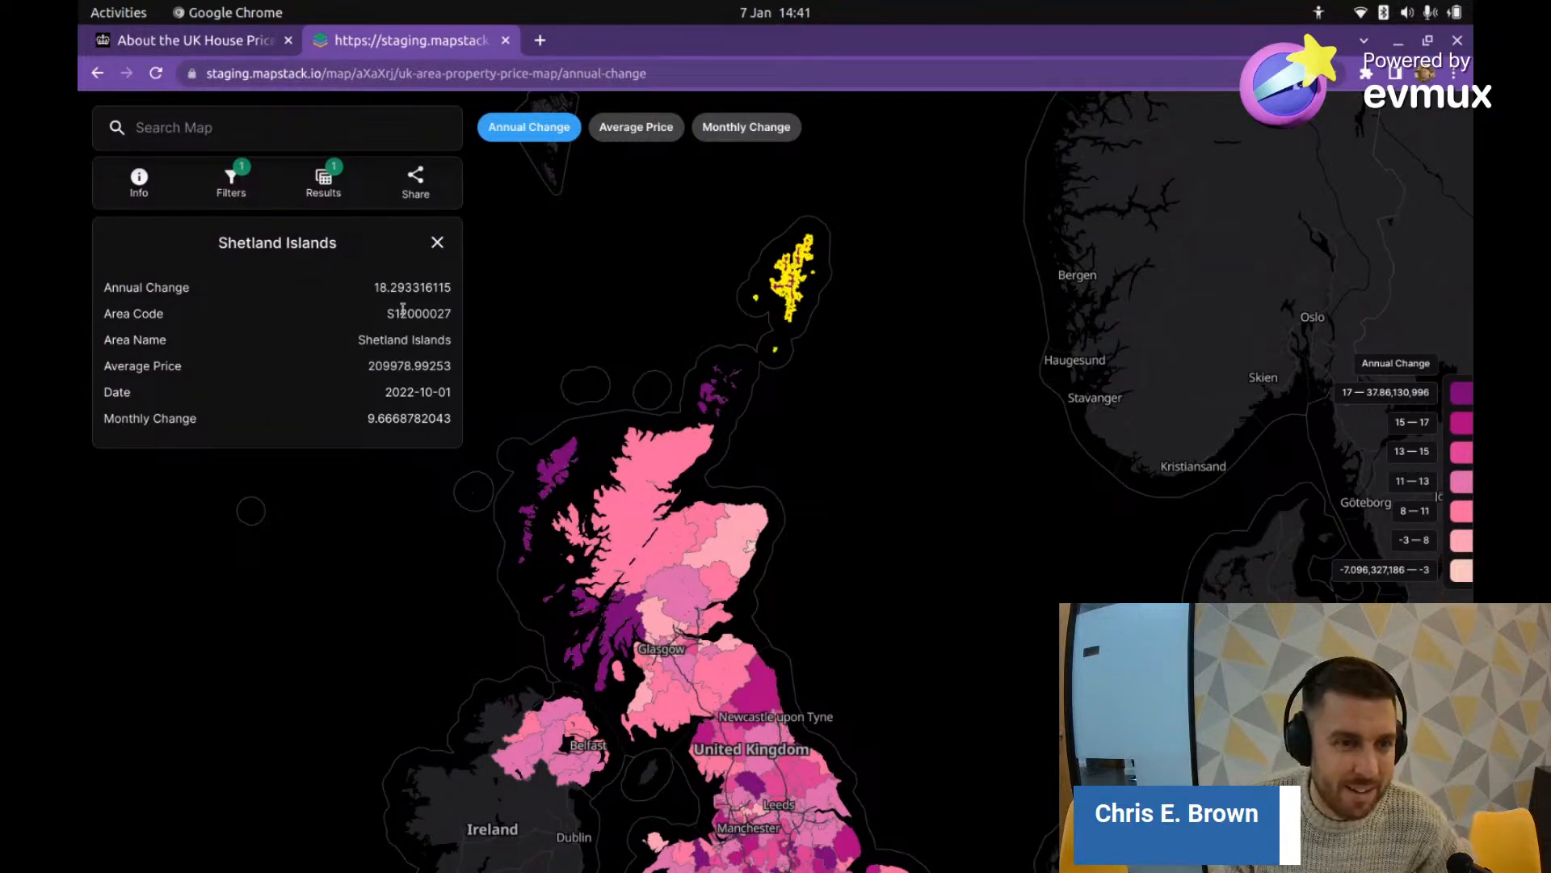
scroll(787, 283, up, 5)
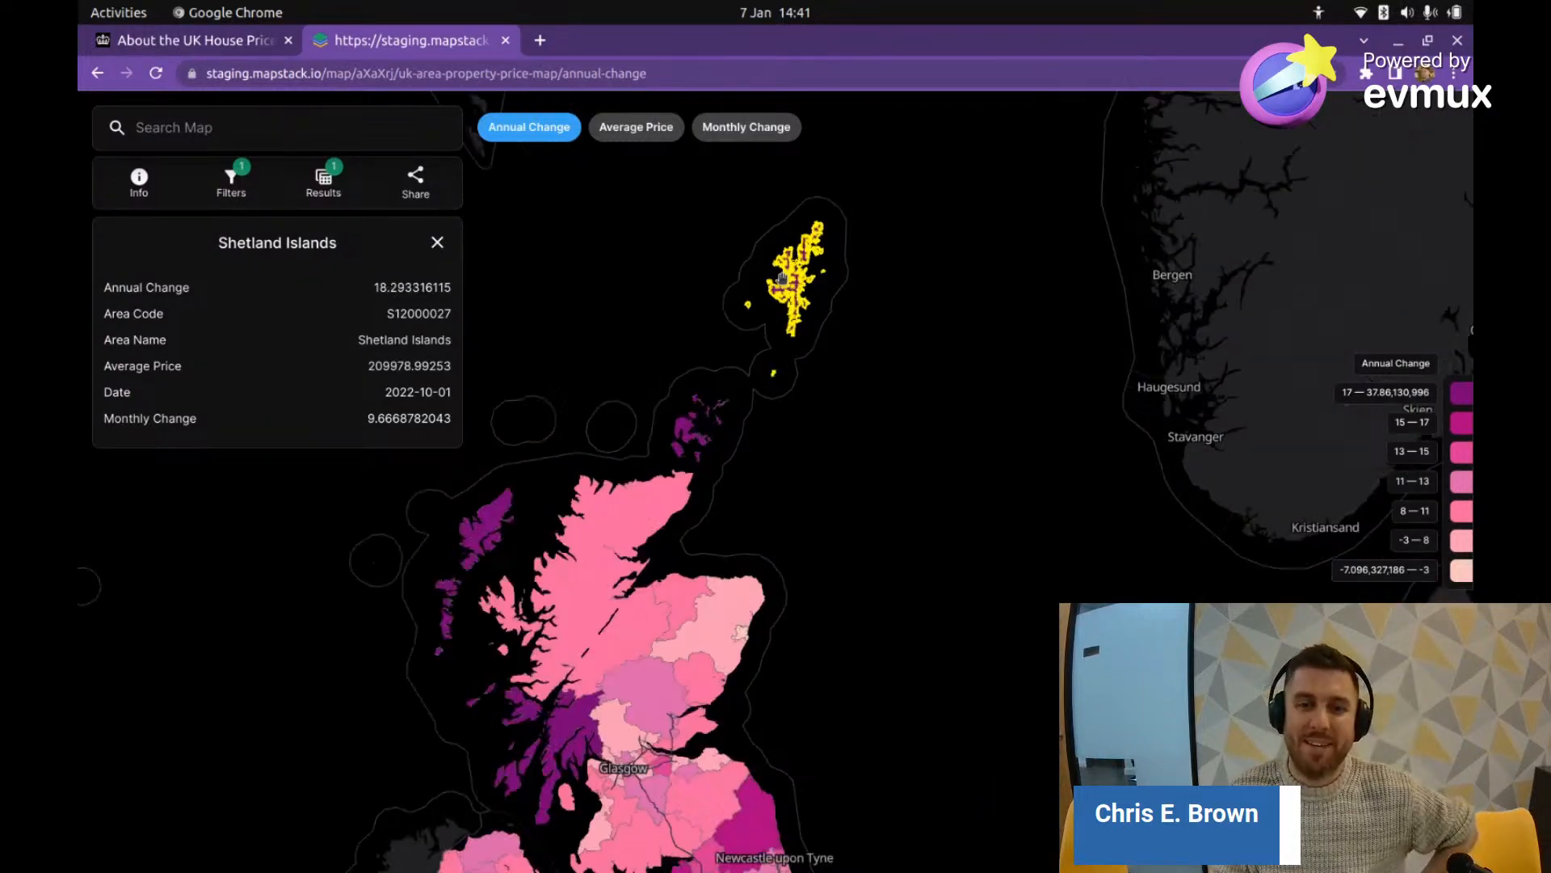
scroll(809, 284, down, 3)
scroll(767, 435, up, 3)
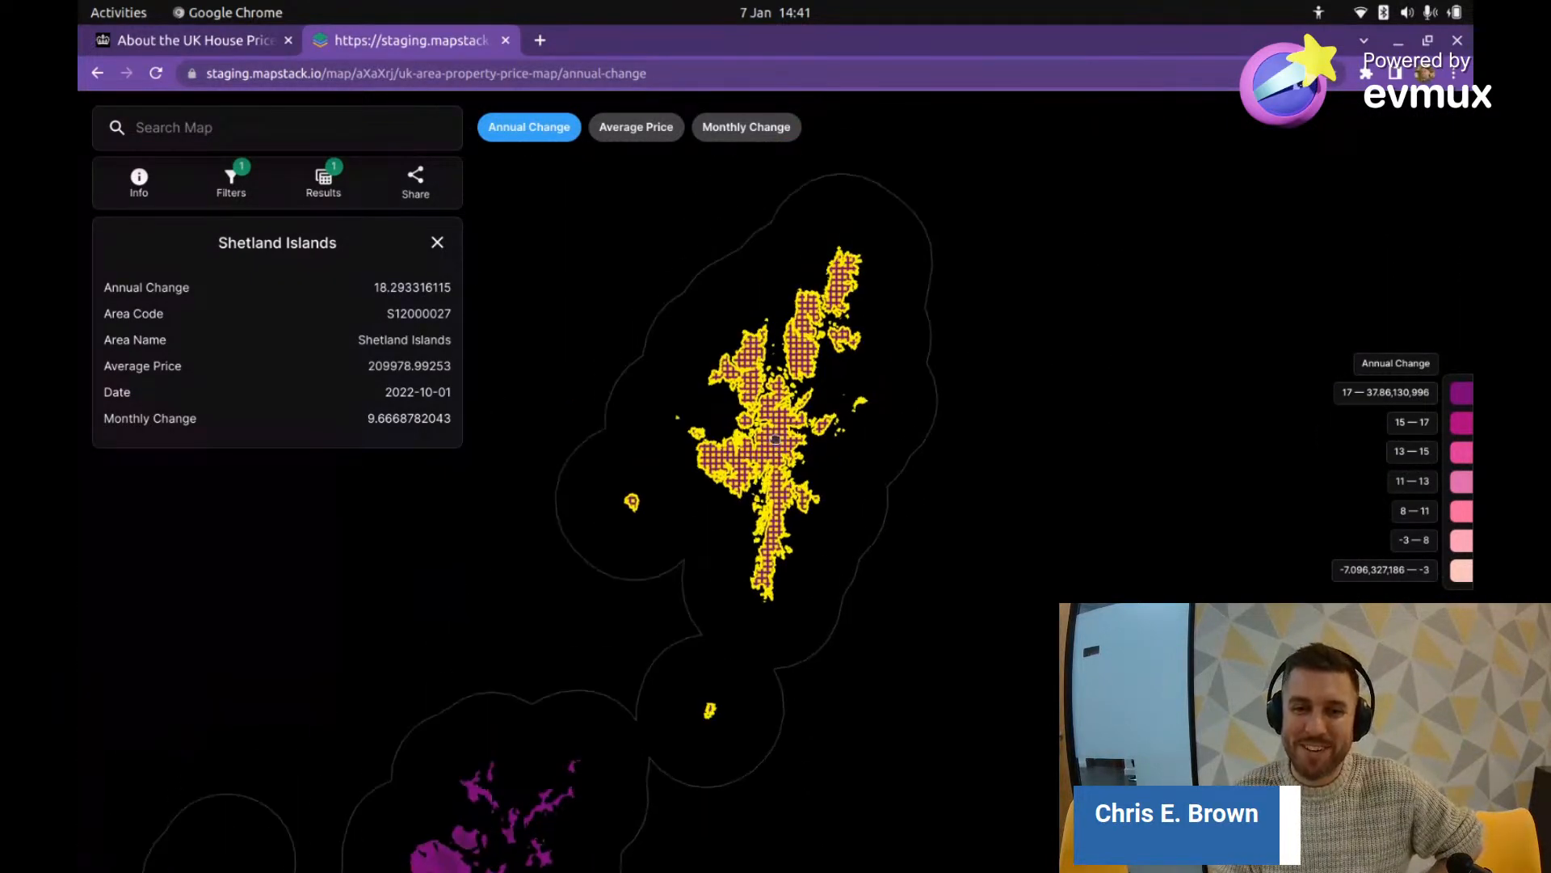
scroll(767, 434, down, 5)
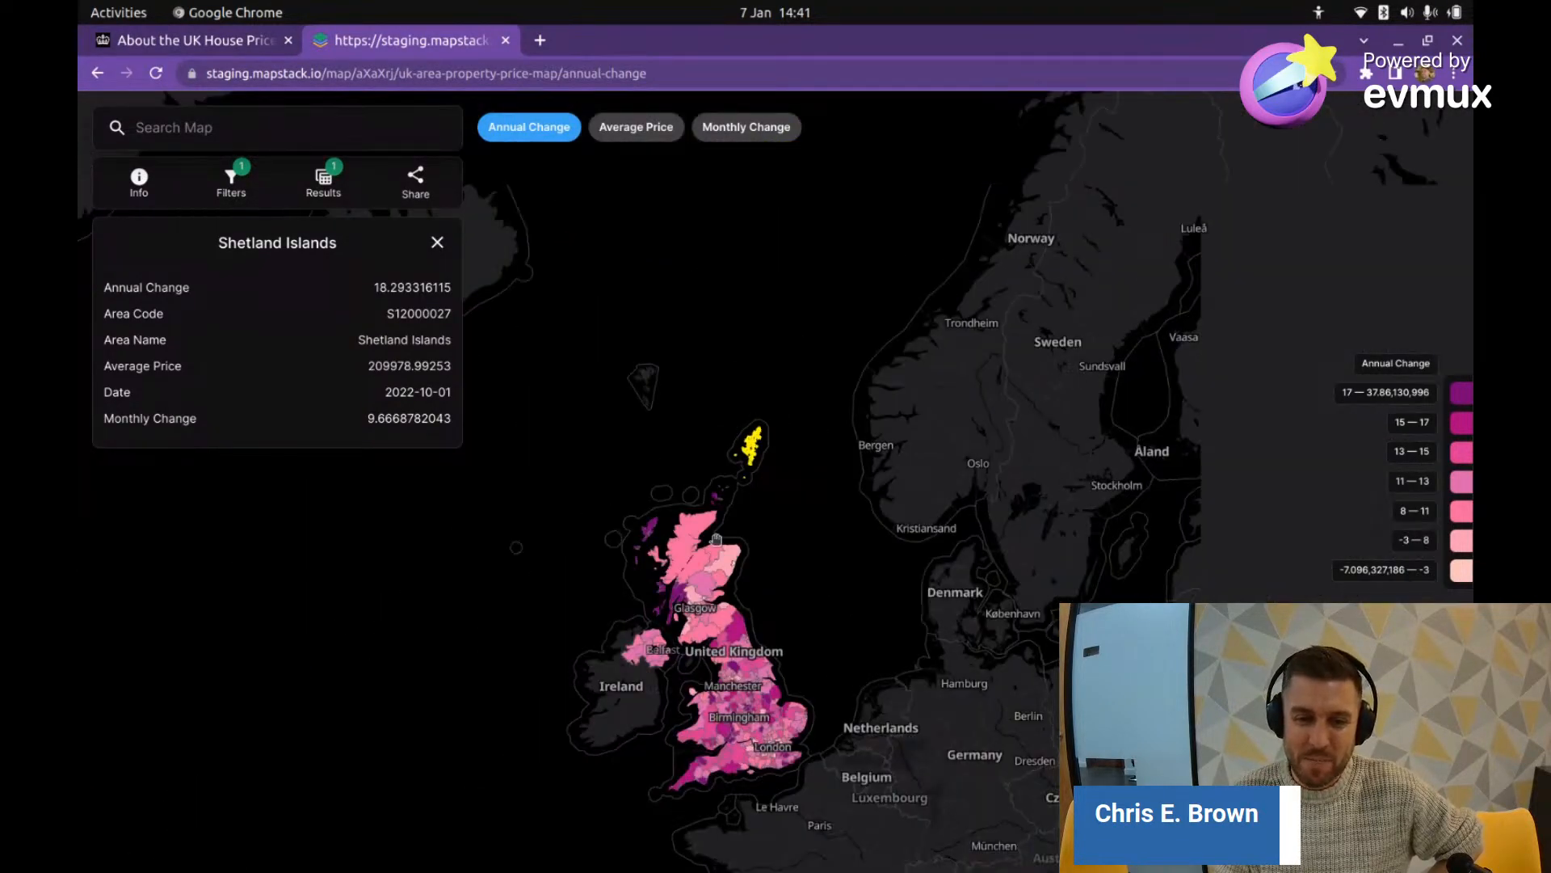
scroll(752, 468, up, 2)
drag(758, 572, 782, 400)
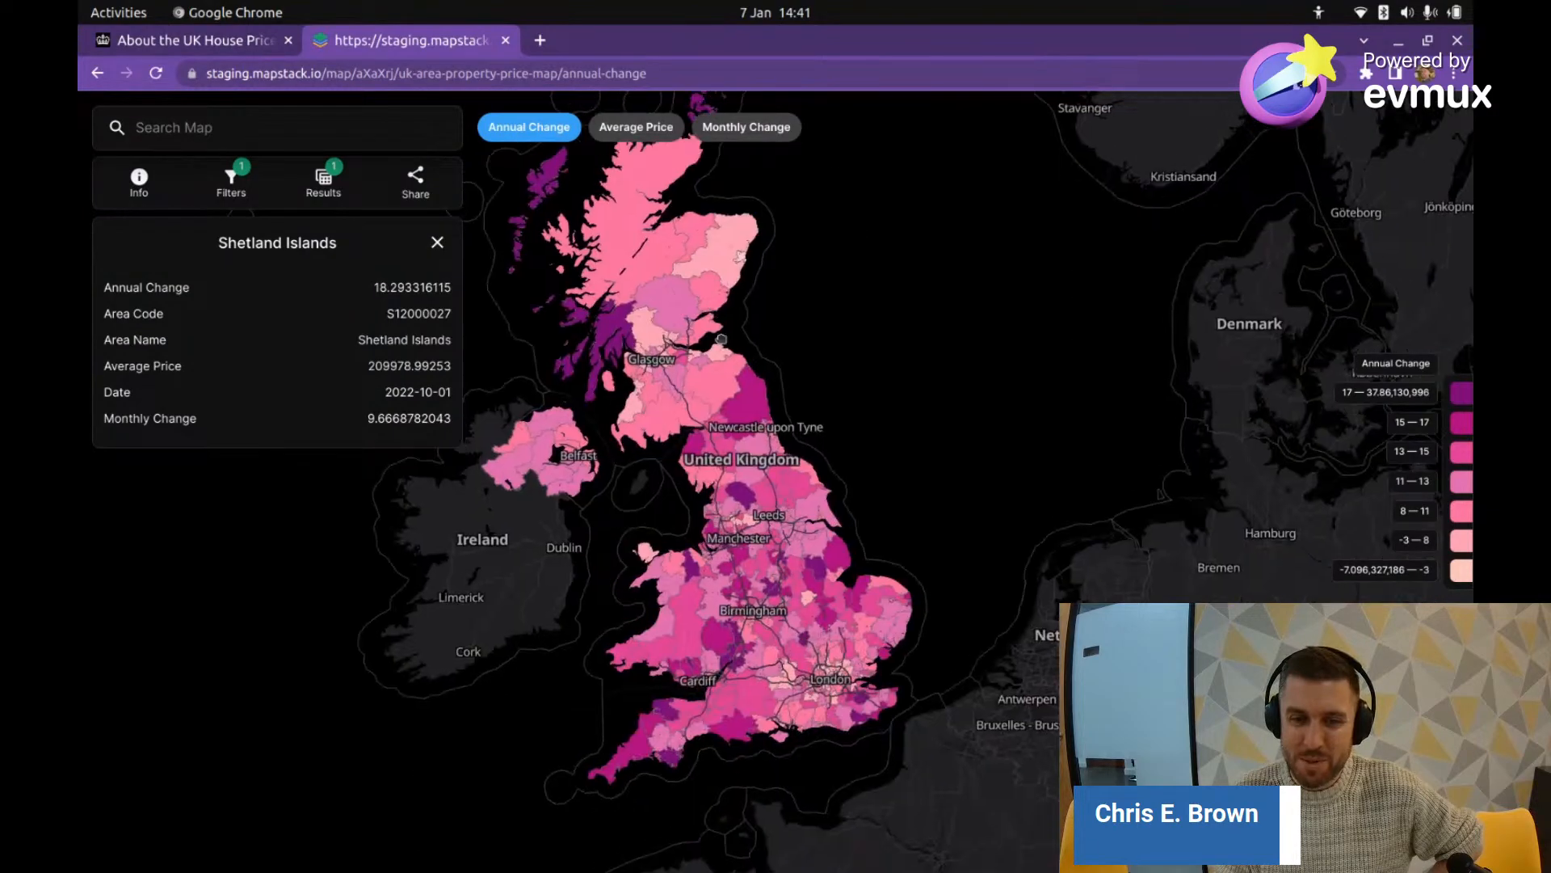
Step: Recolour the map by Monthly Change, look across England, then return to the workspace maps list
click(742, 125)
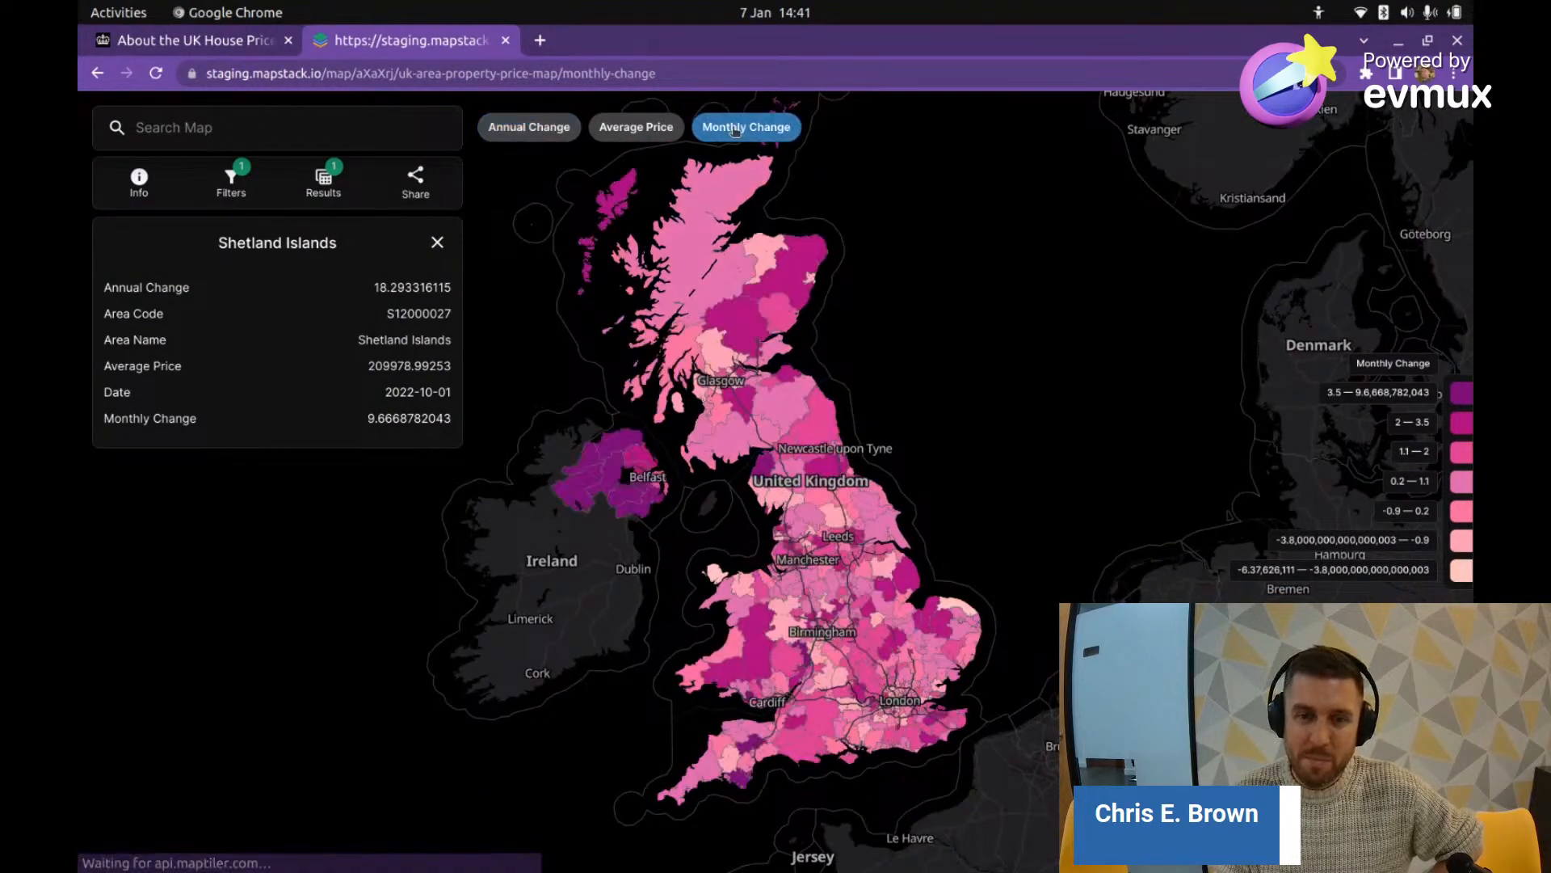
drag(771, 630, 752, 576)
scroll(854, 630, up, 2)
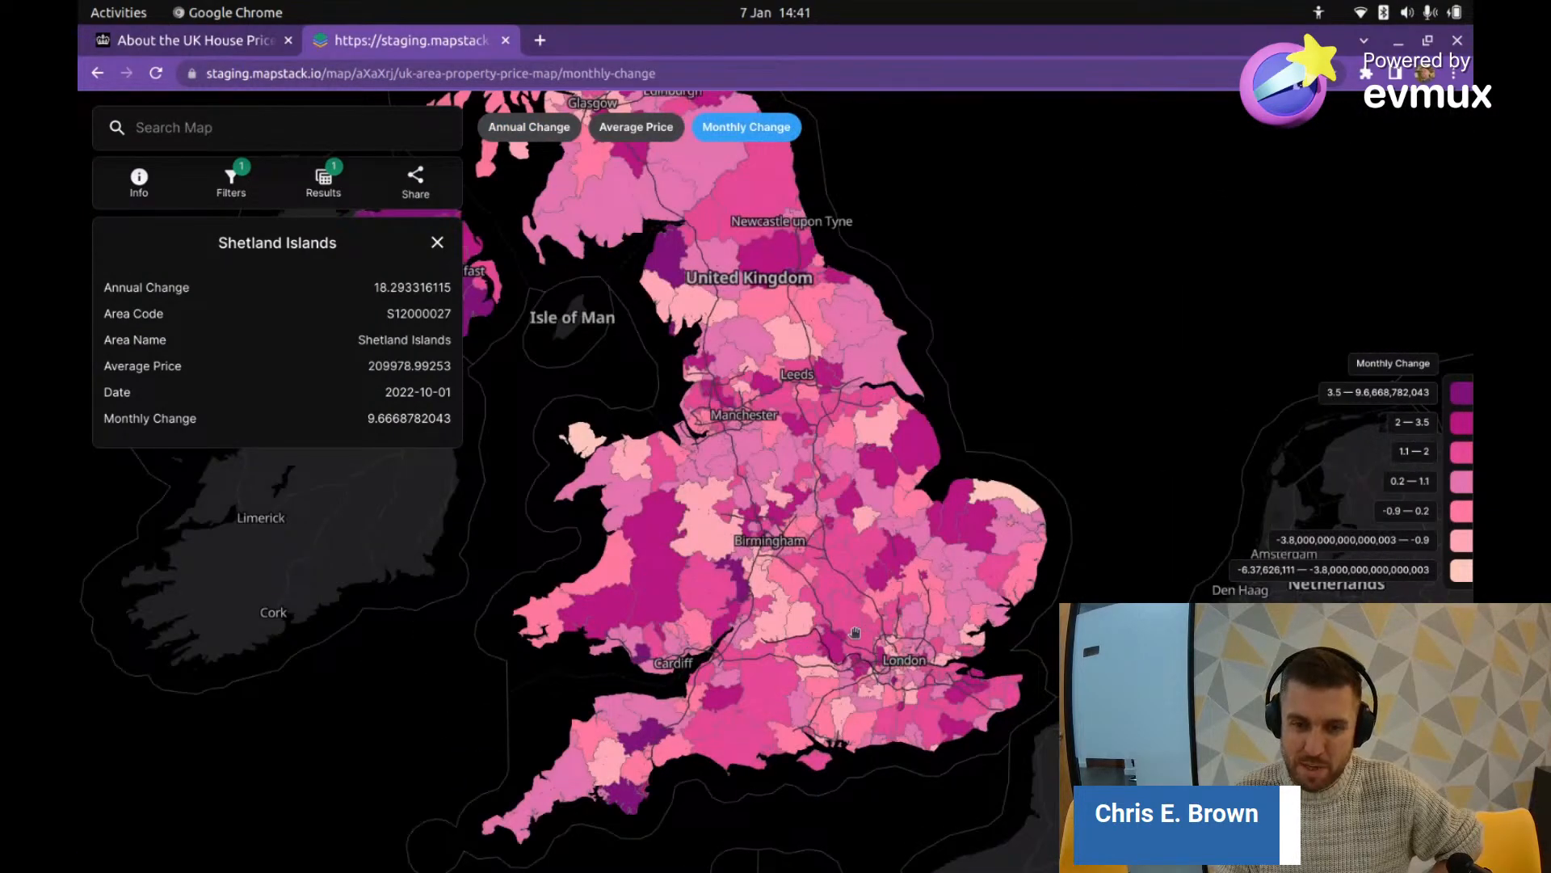
scroll(854, 630, down, 3)
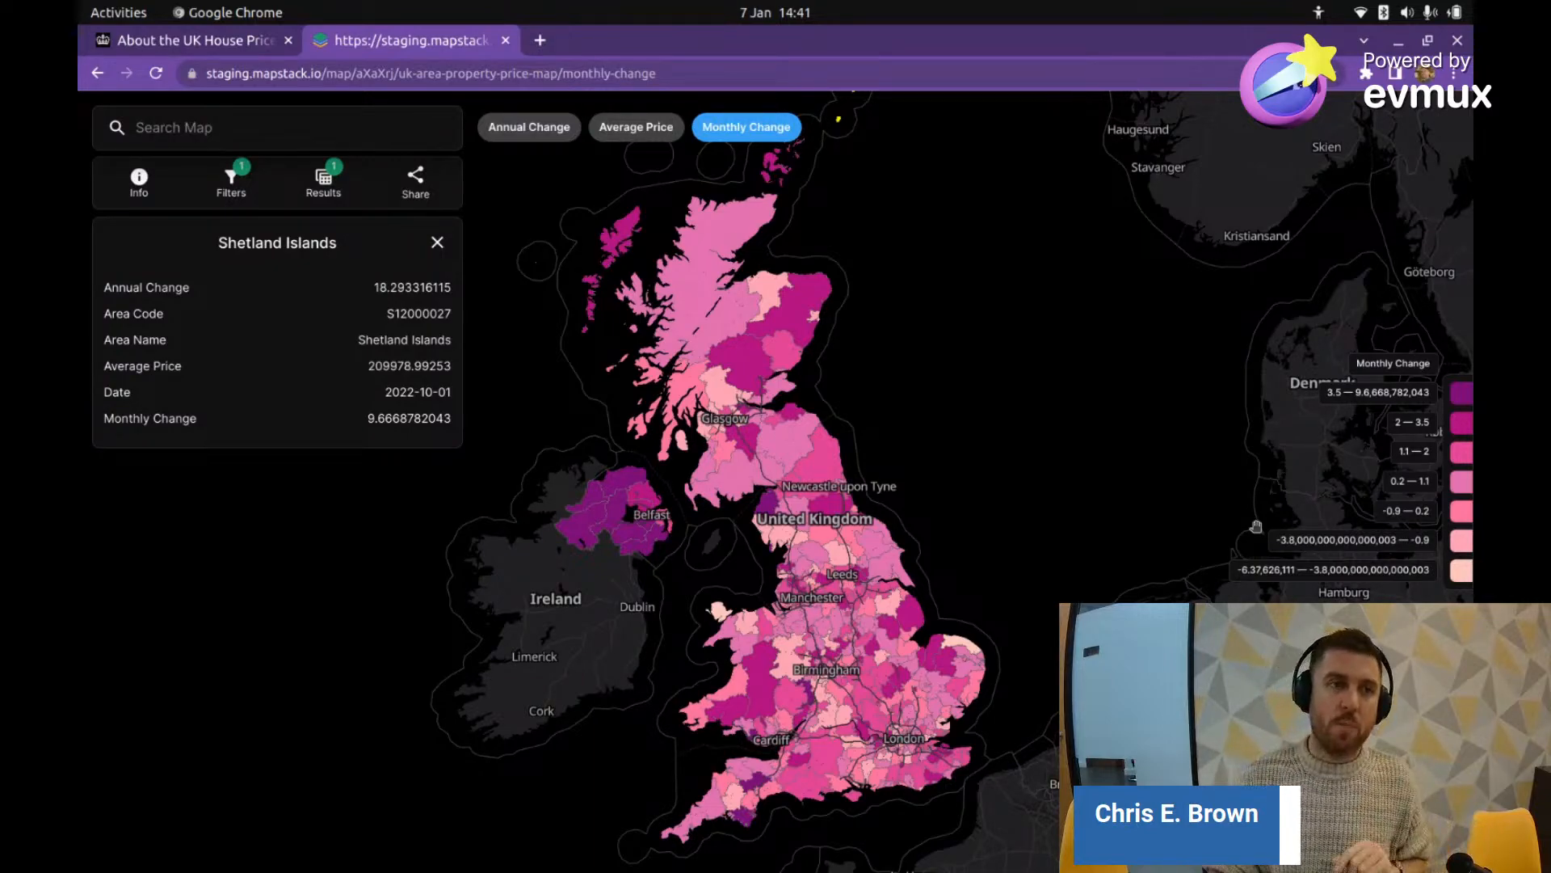
click(98, 72)
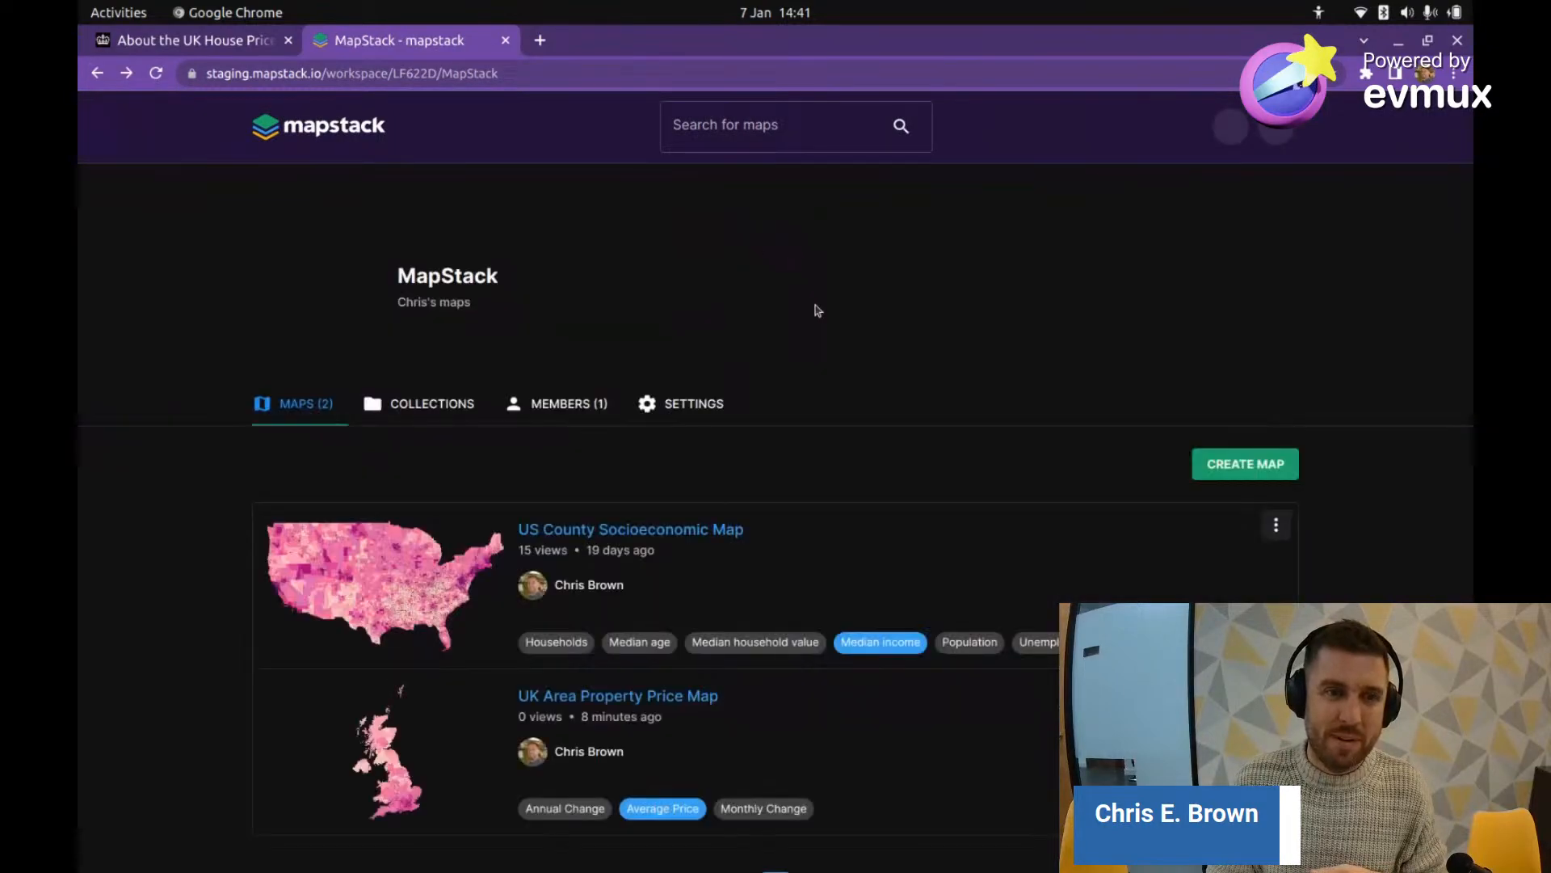
Step: Inspect the full workspace web address, leaving it unchanged
scroll(814, 312, down, 3)
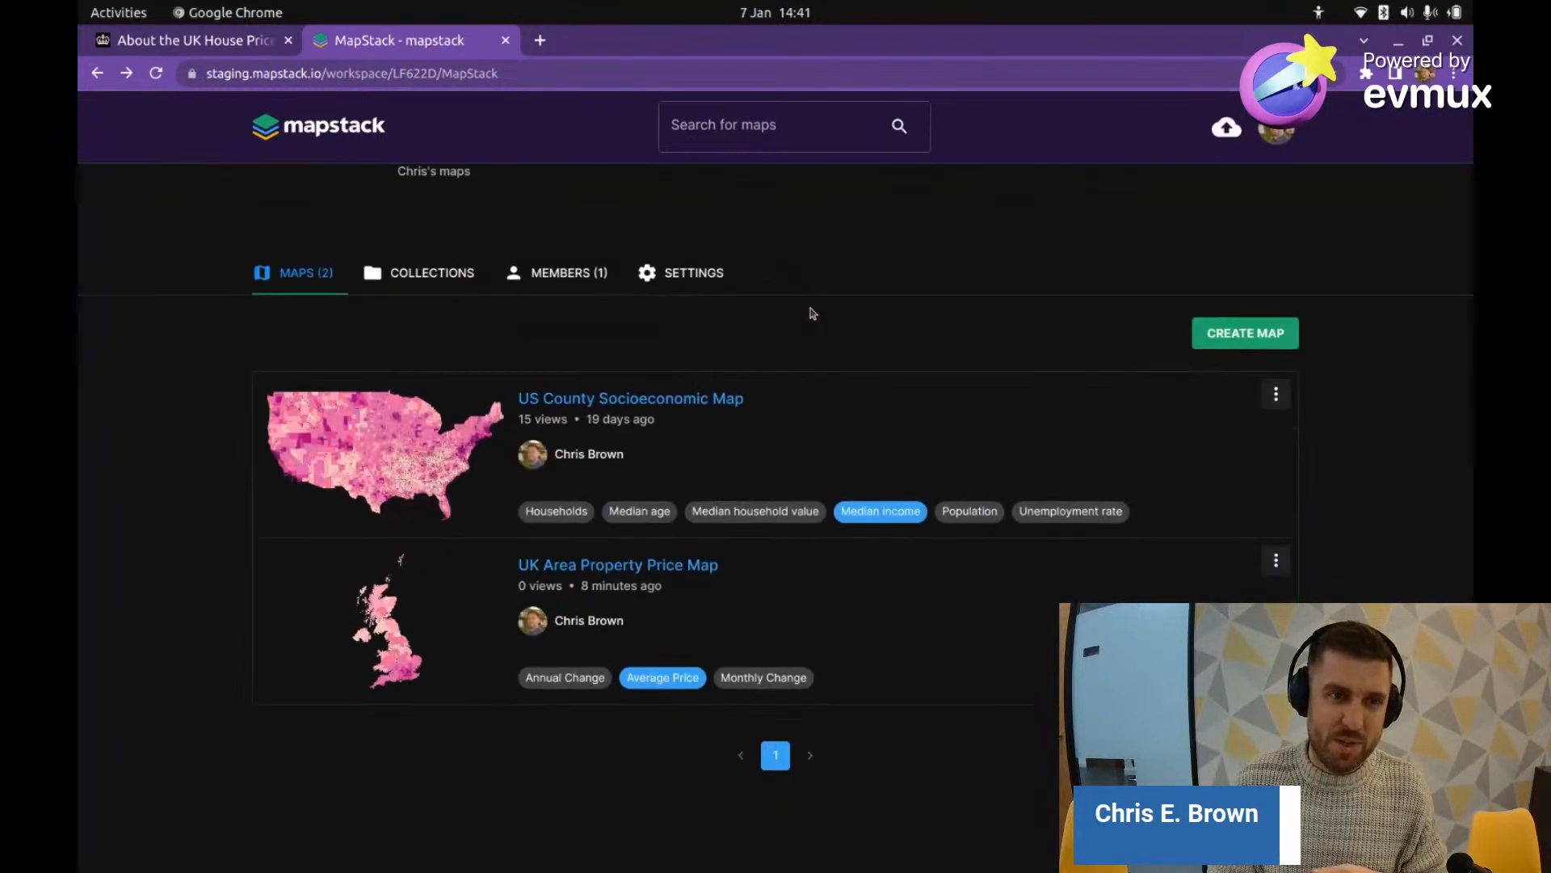
click(256, 77)
click(263, 78)
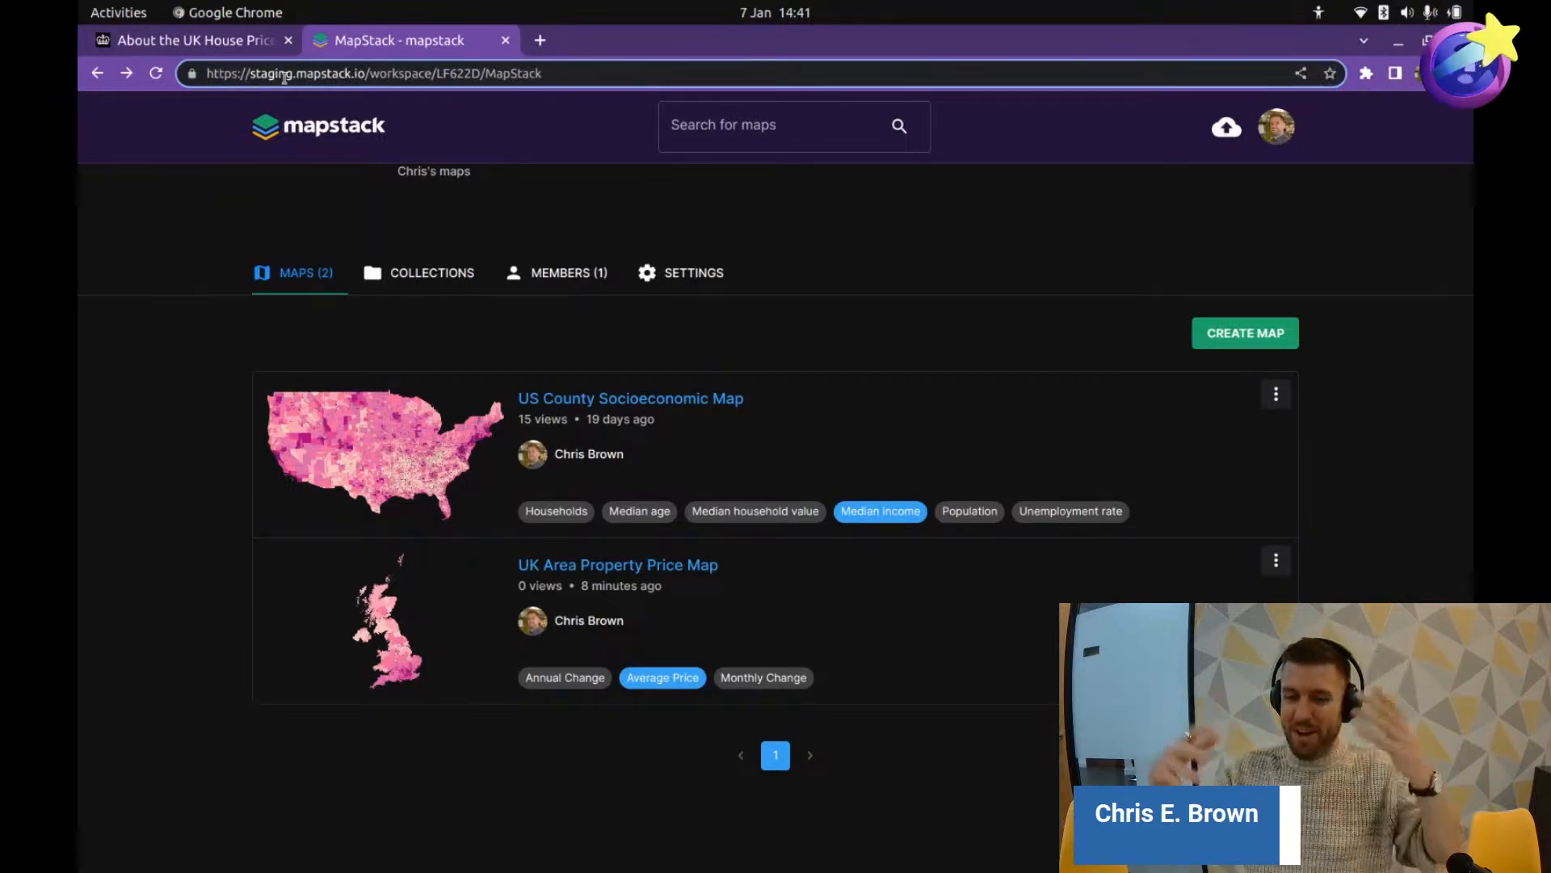
click(173, 420)
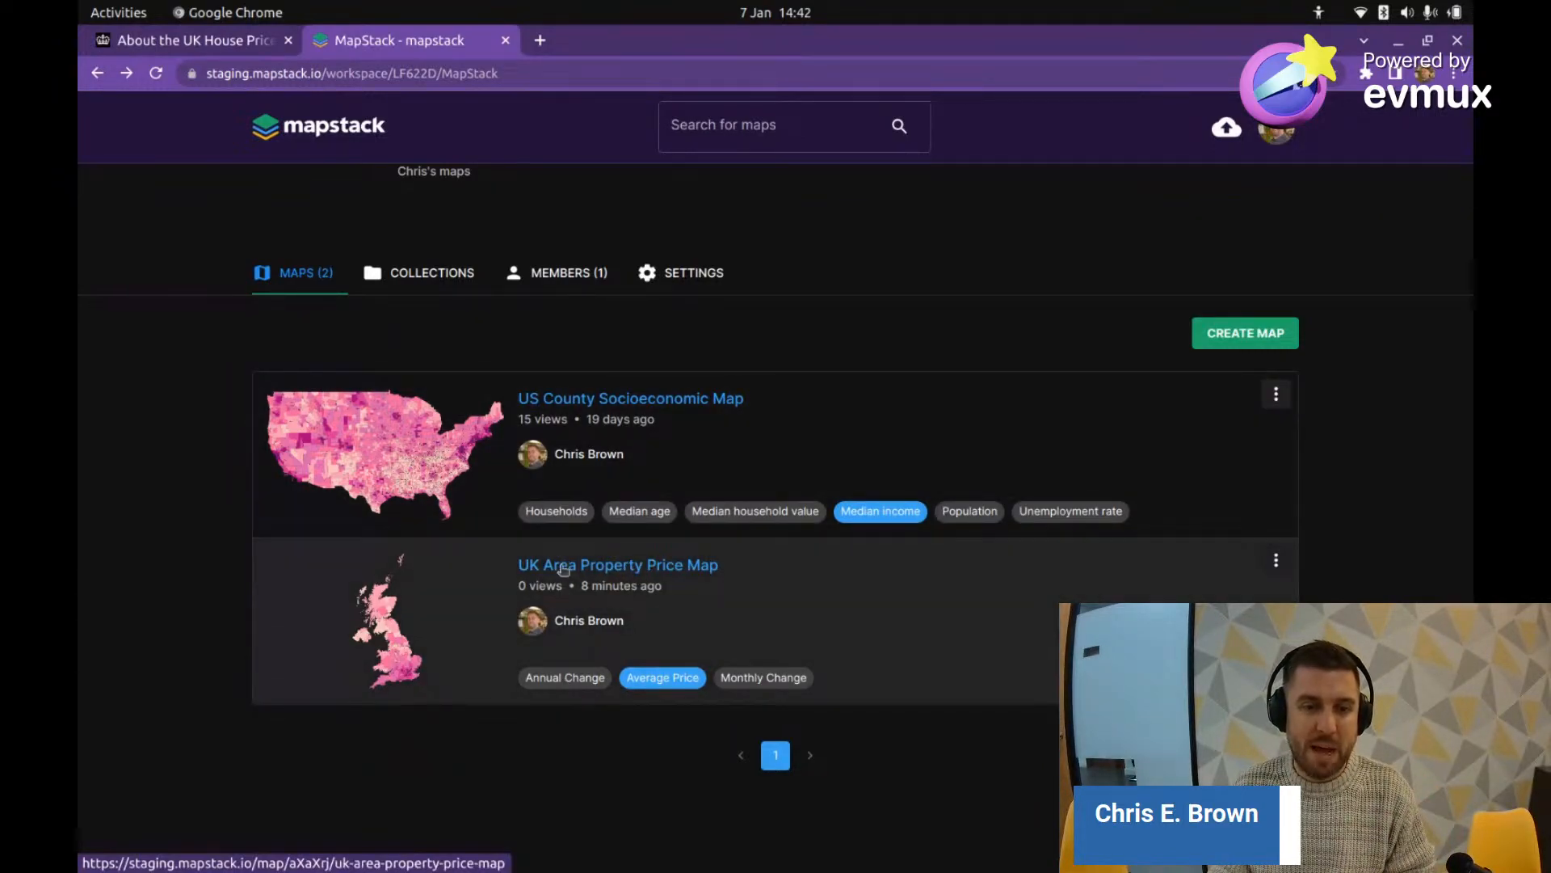
Step: Open the UK Area Property Price Map, go back from the error and reload the workspace list
click(563, 569)
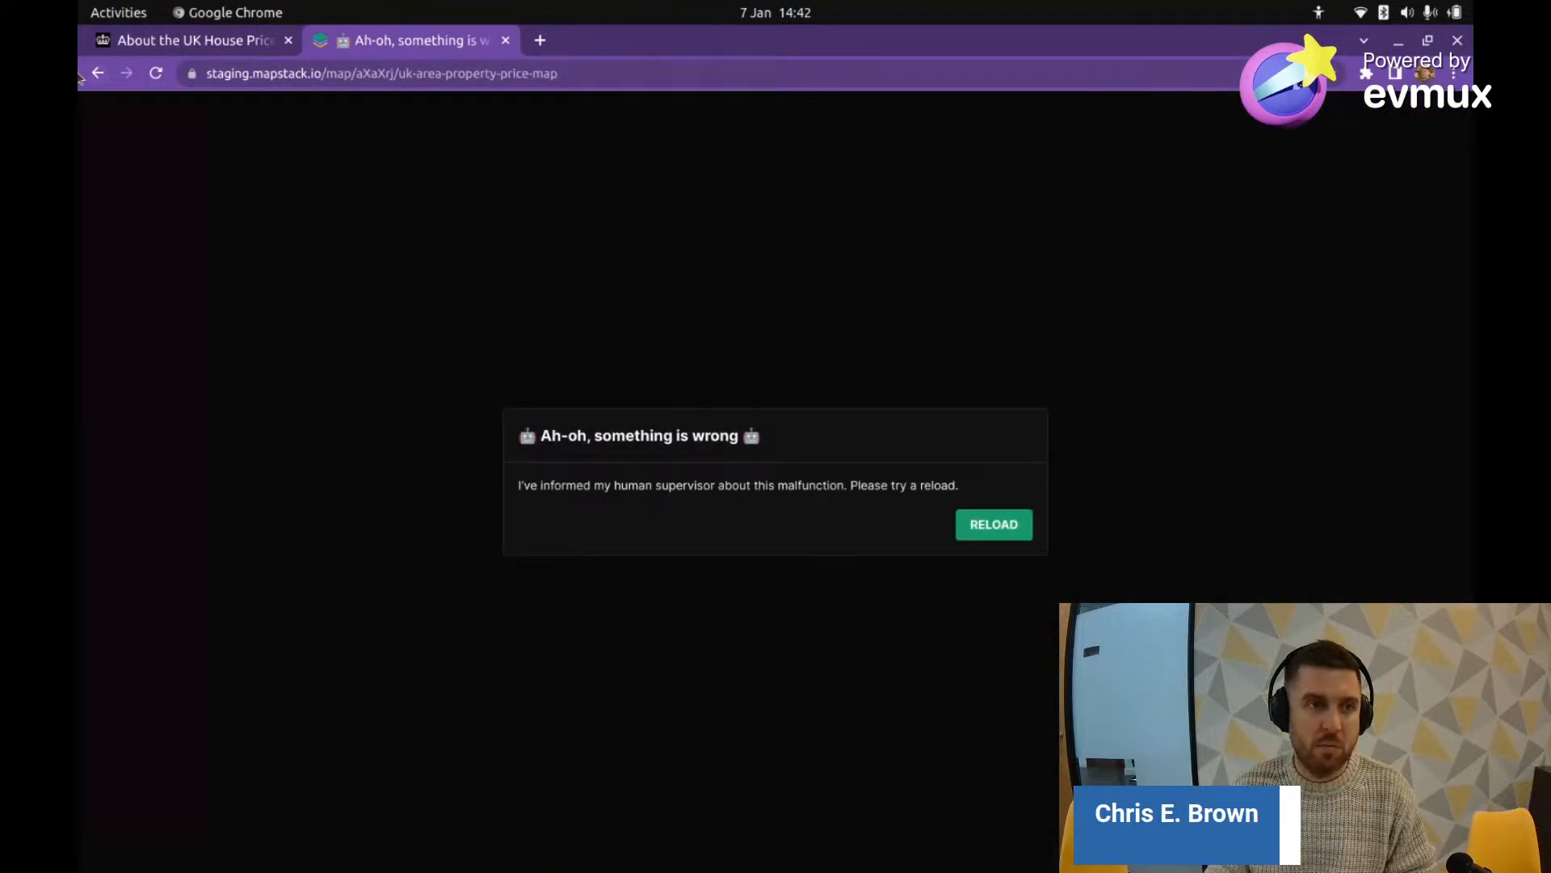
click(98, 72)
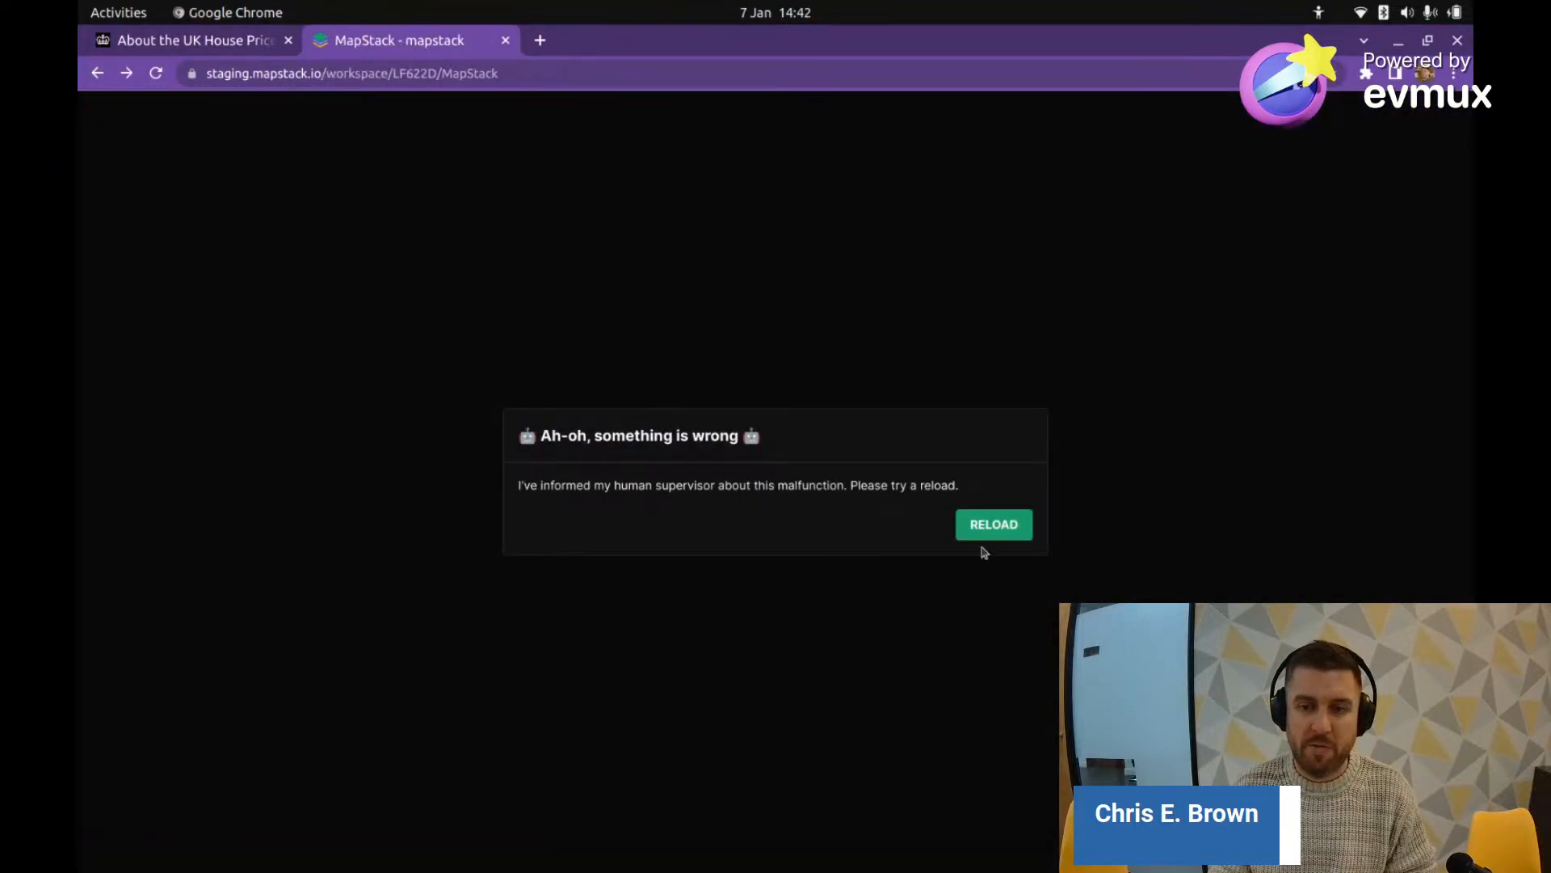
click(990, 526)
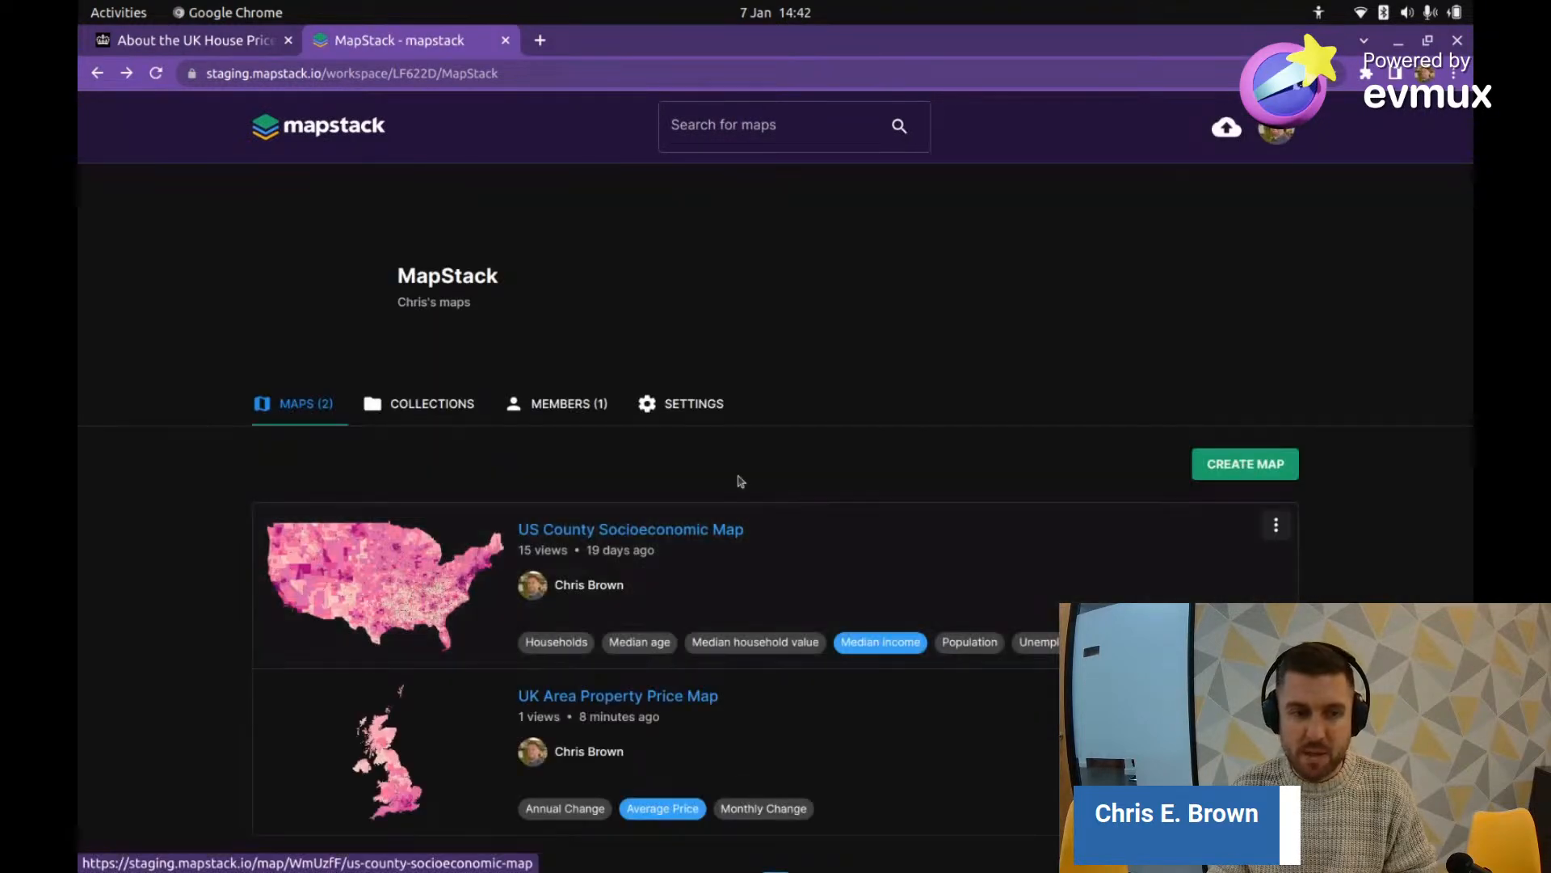
scroll(751, 501, down, 2)
scroll(652, 574, up, 2)
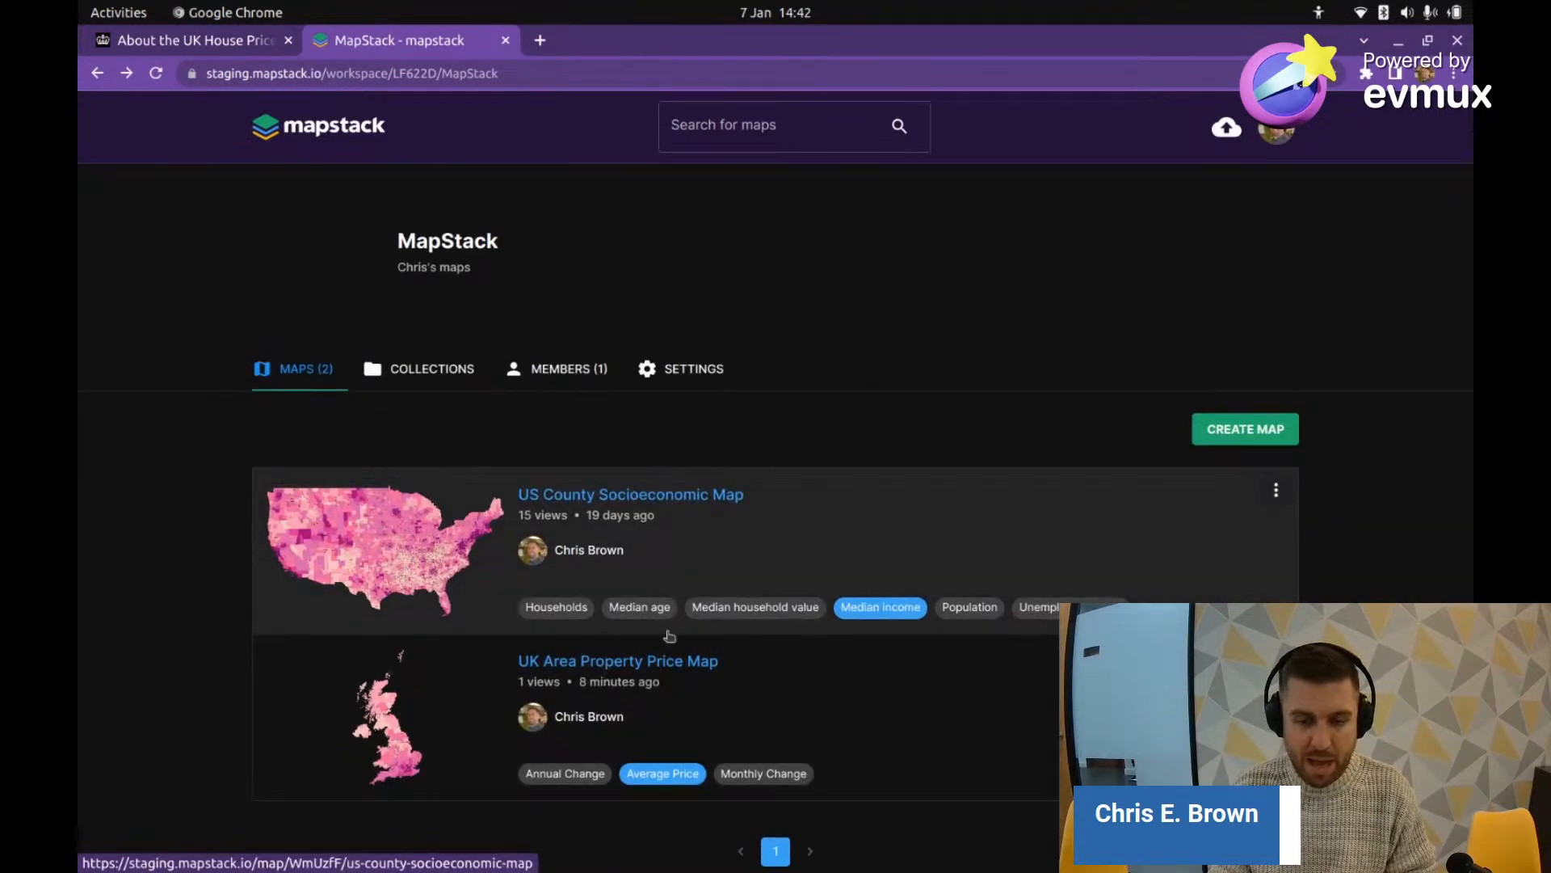
Step: In a new tab, search Google for 'uk house prices by area map'
click(540, 40)
text(uk)
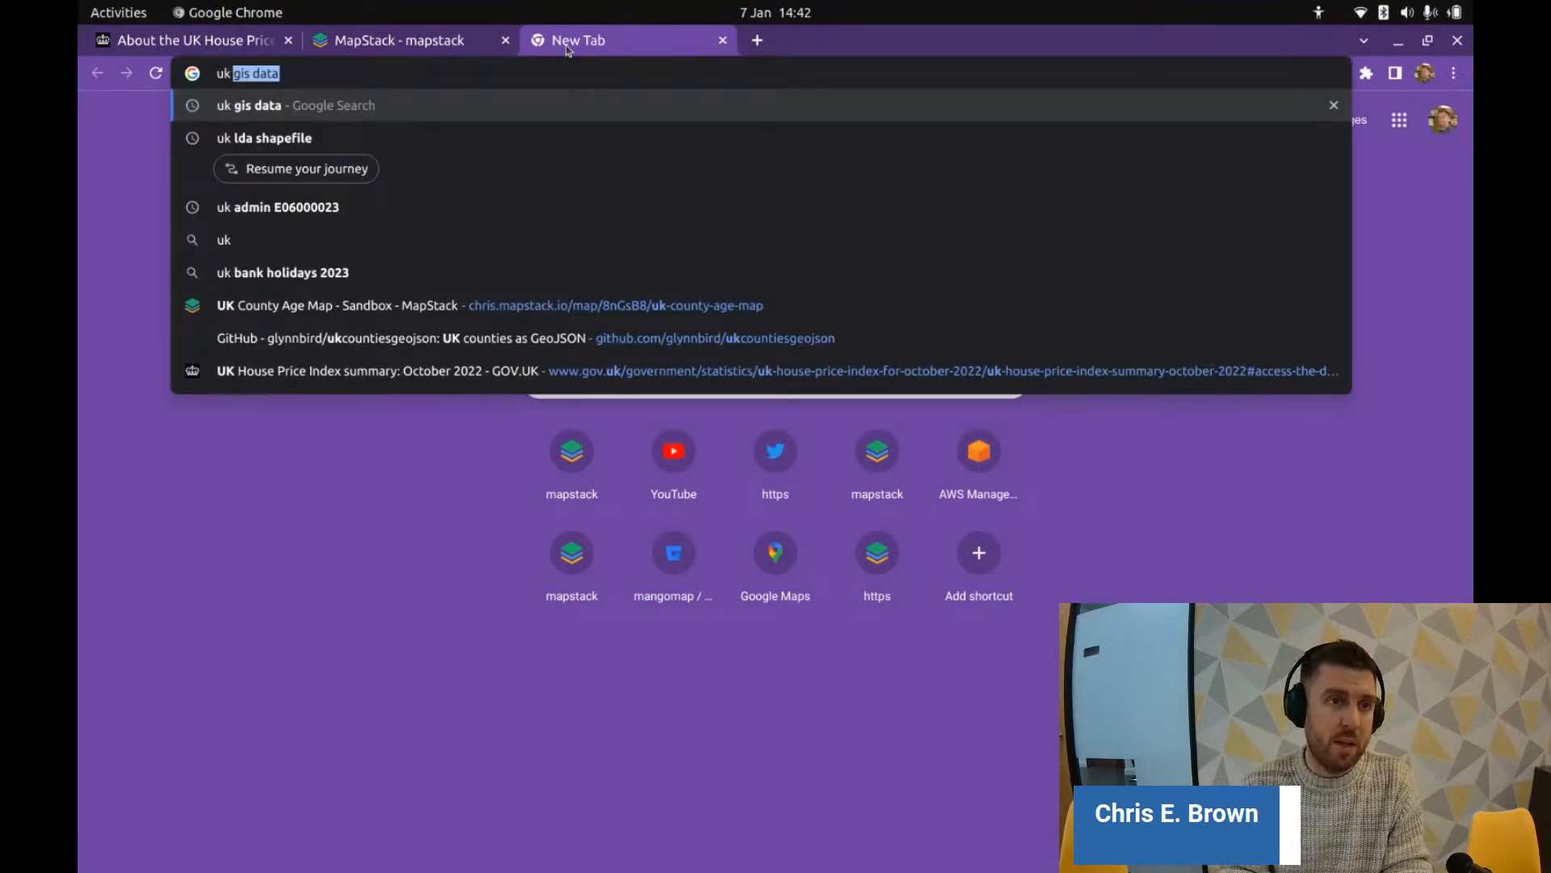
text( house)
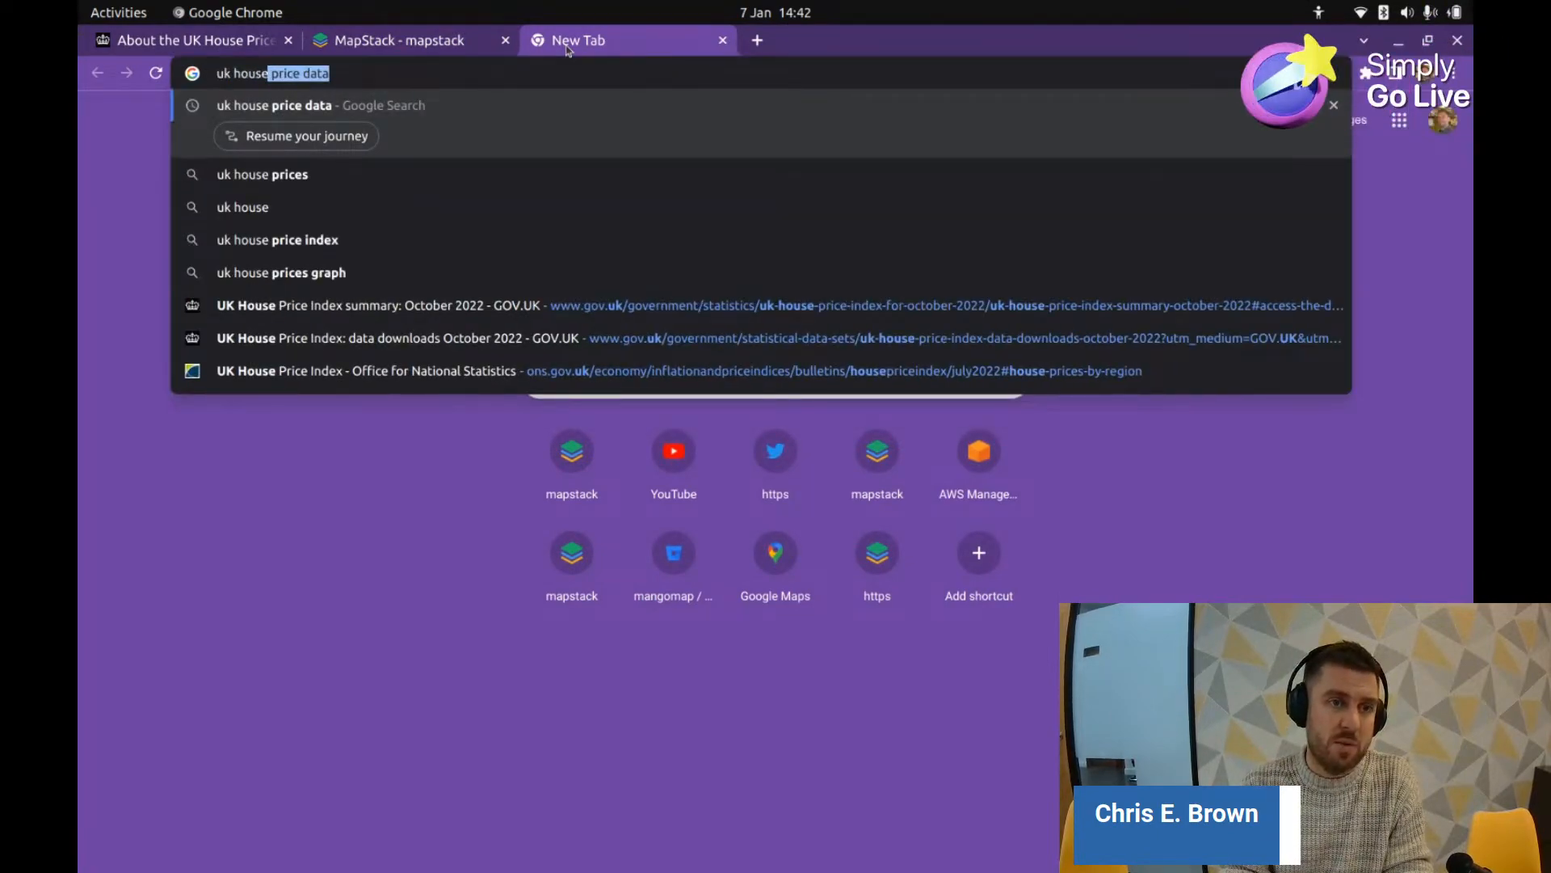
text( prices by )
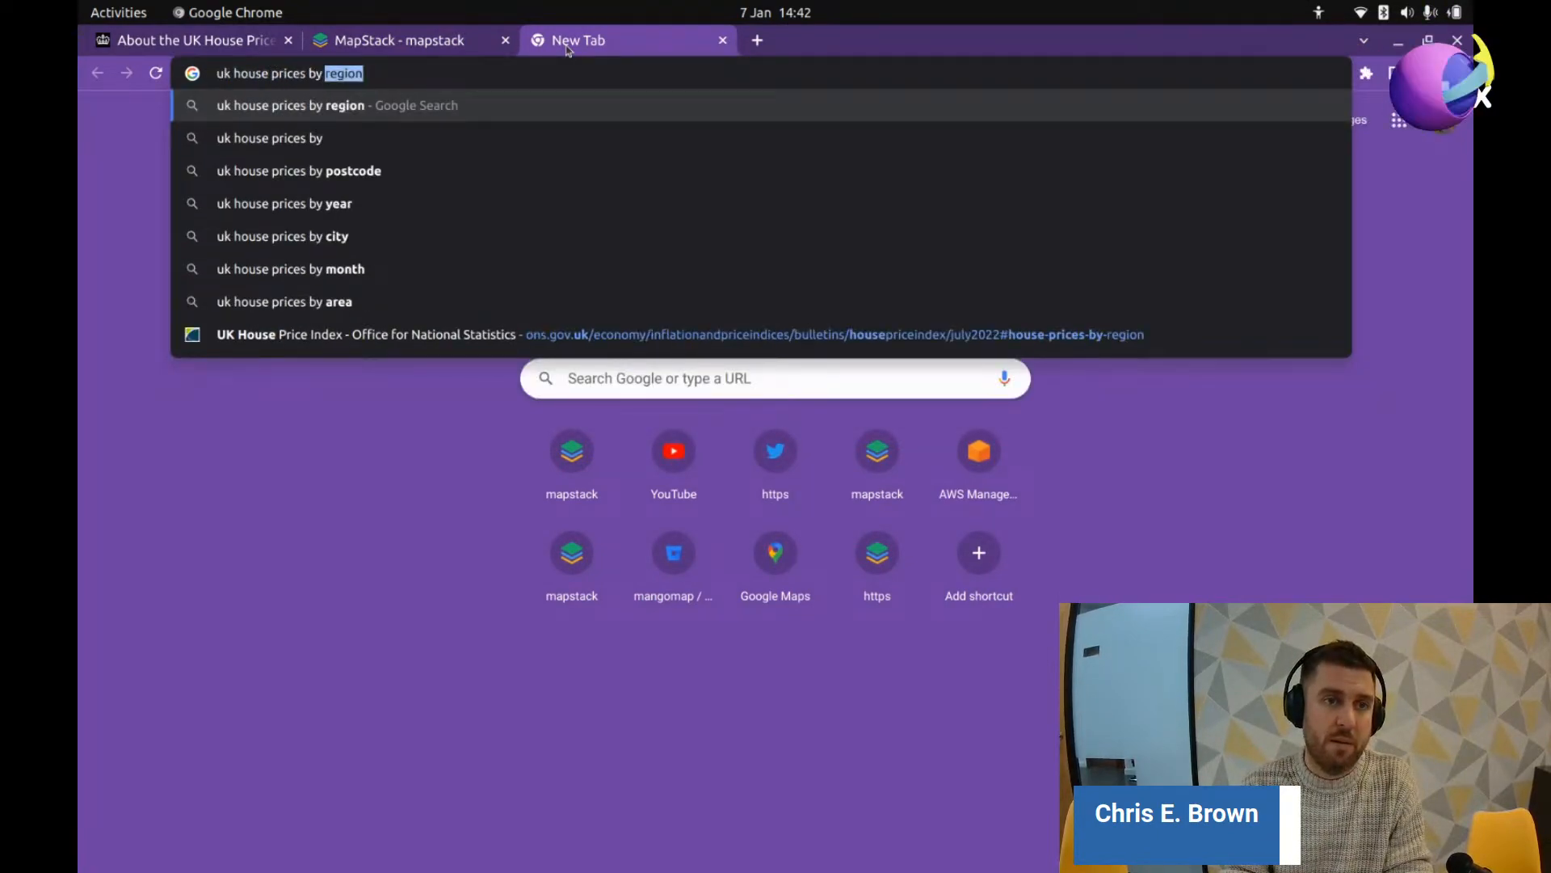
text(area map)
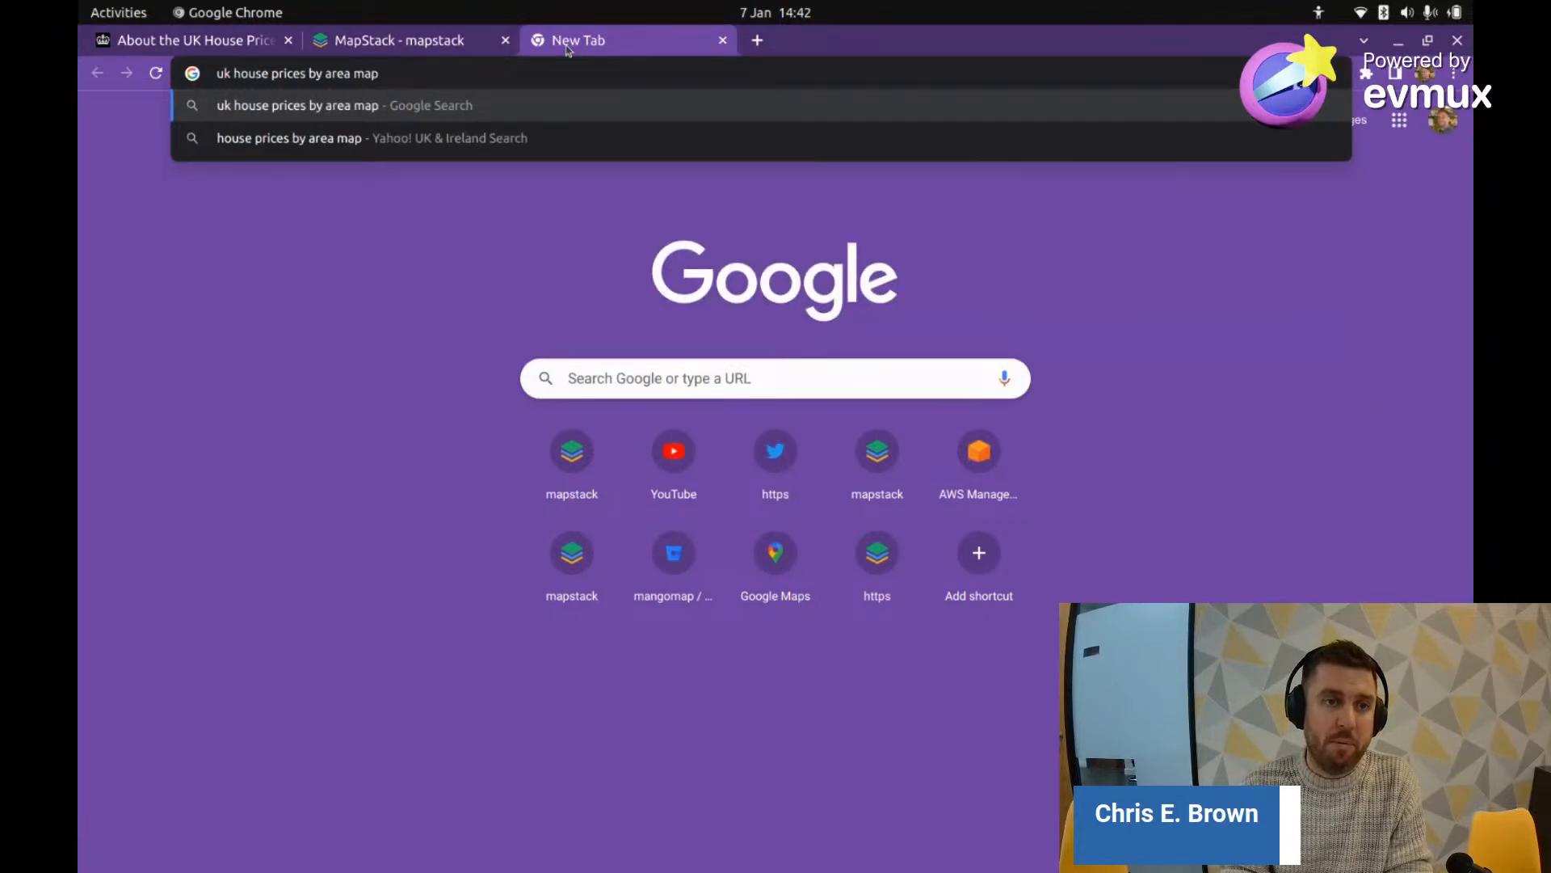
key(Return)
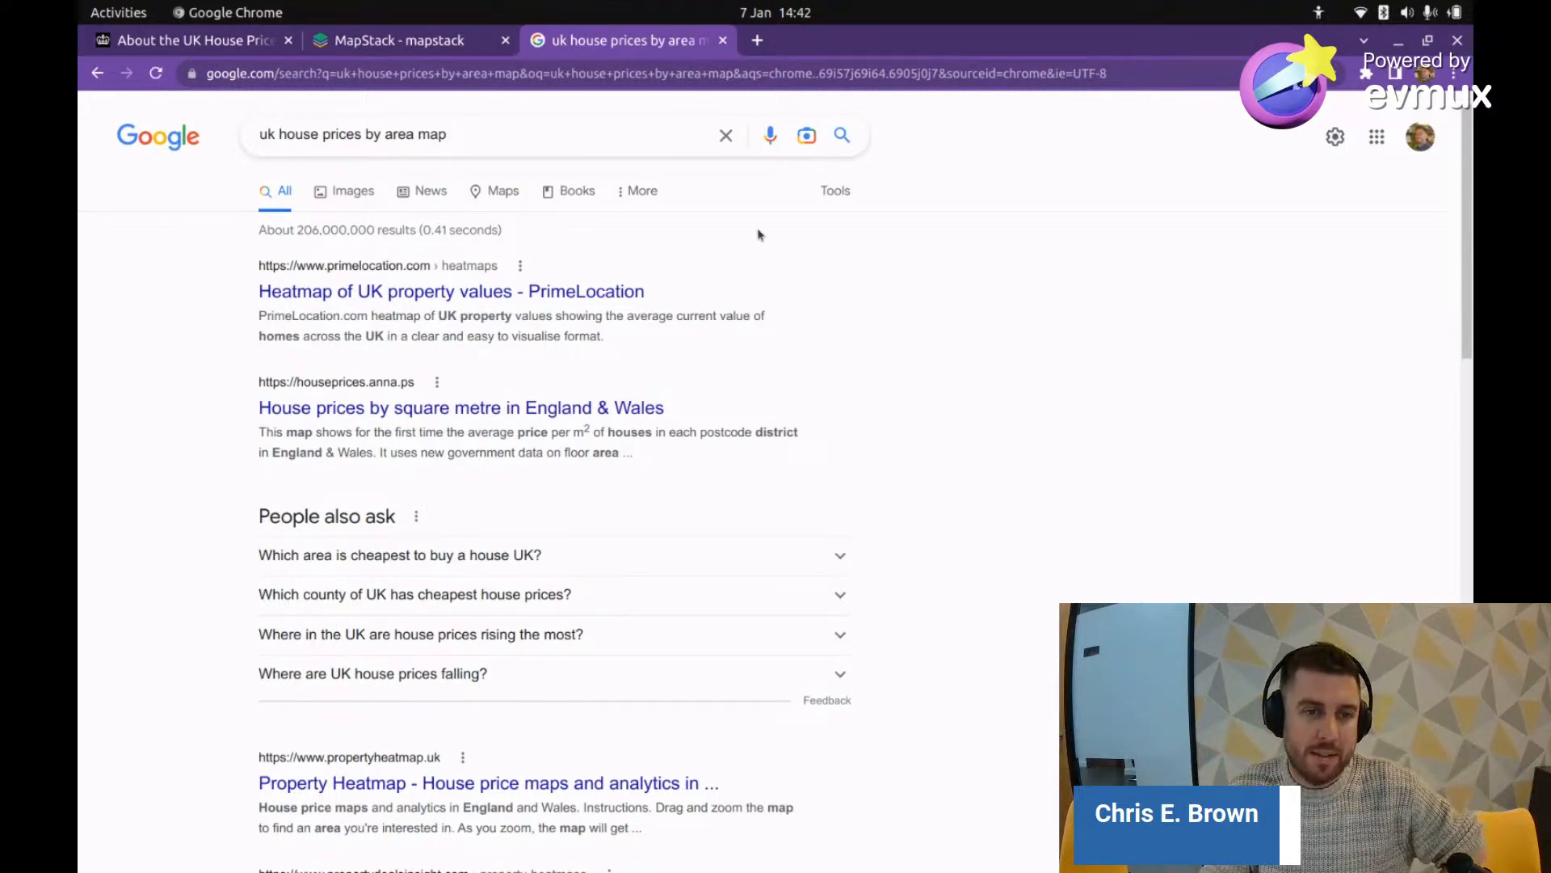
Step: Open PrimeLocation's UK property values heatmap and zoom into England
click(390, 291)
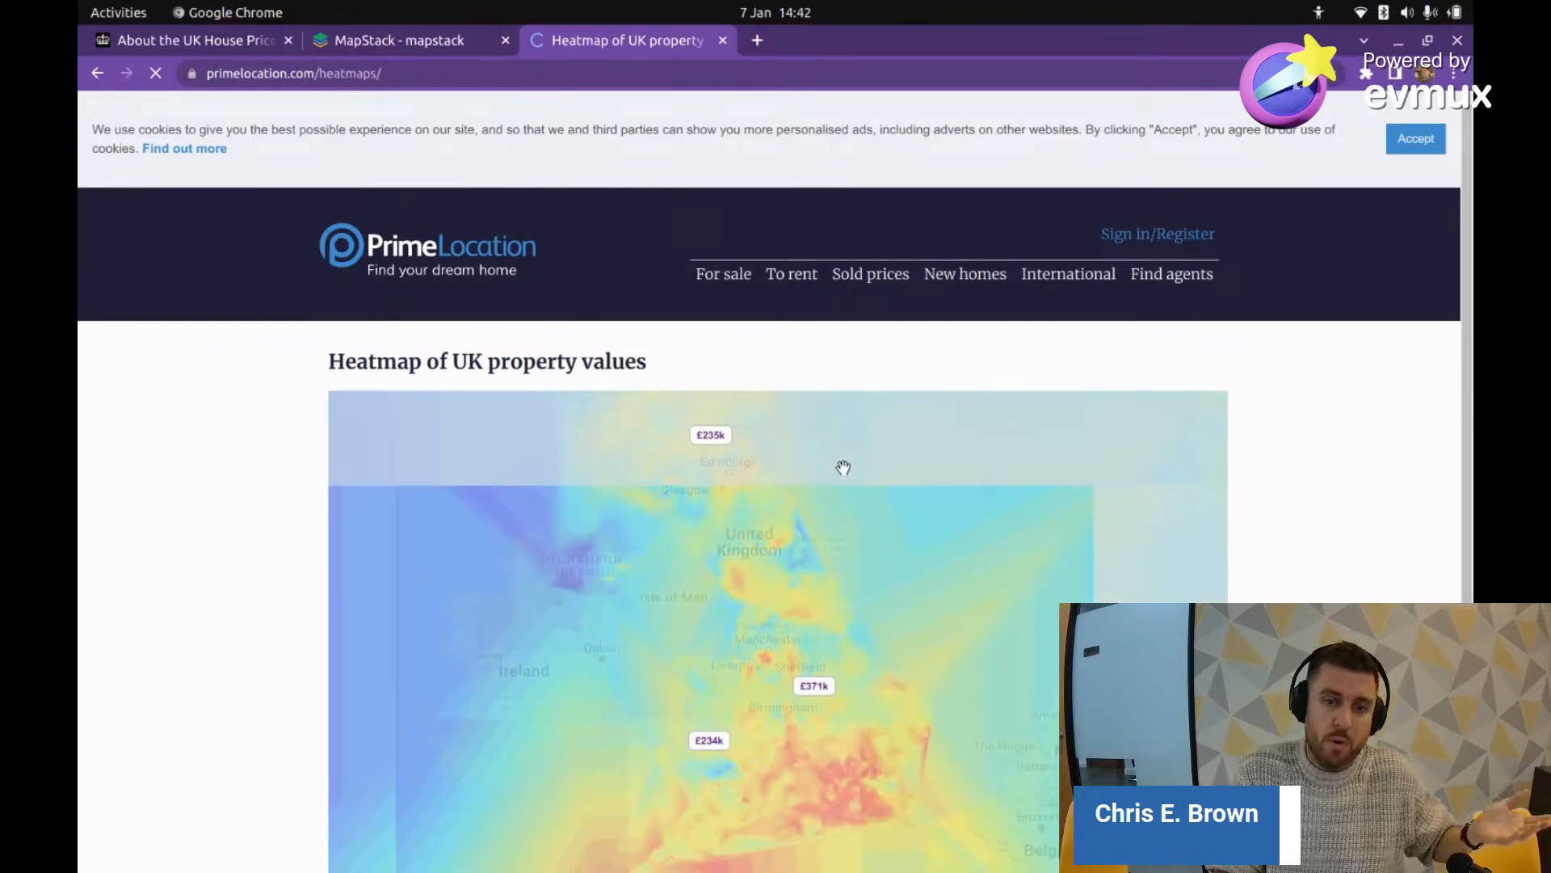
scroll(1373, 524, down, 2)
scroll(1373, 523, down, 3)
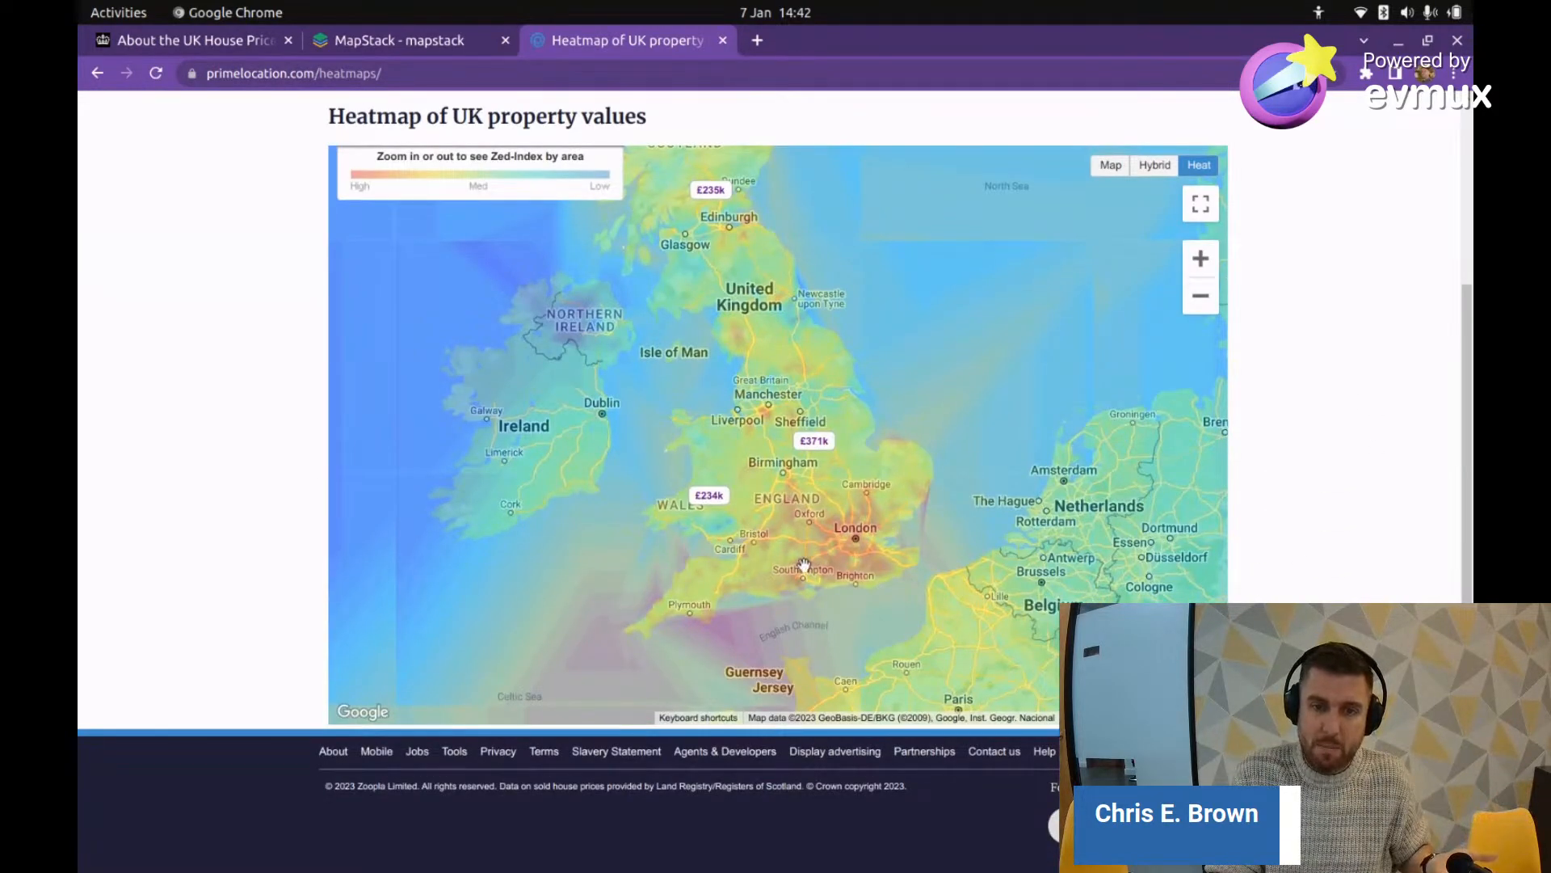
scroll(848, 539, up, 2)
scroll(849, 543, down, 3)
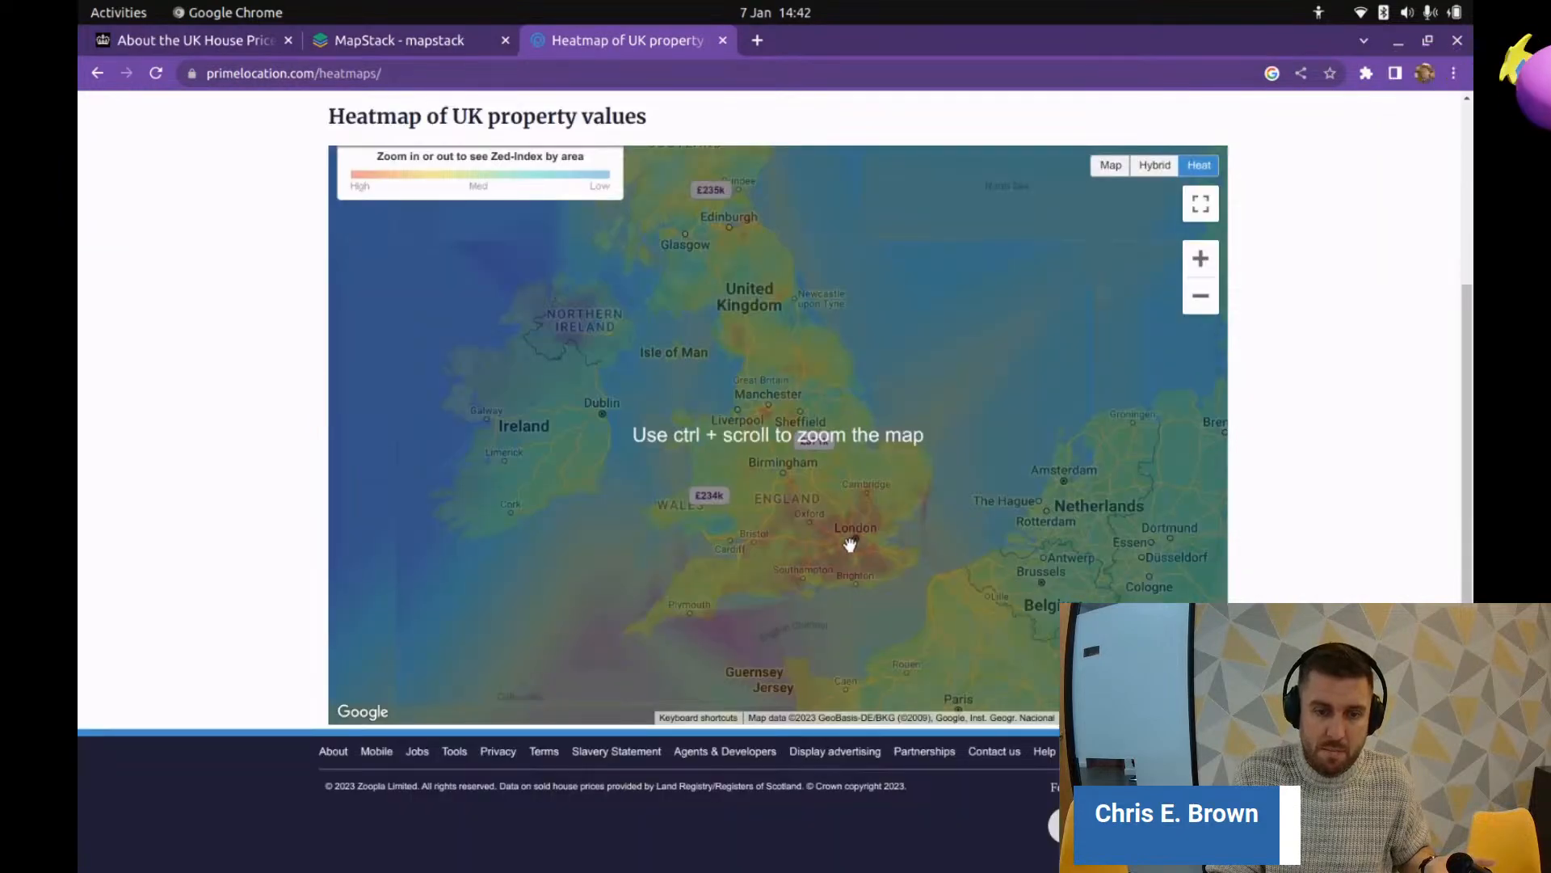
scroll(837, 525, up, 2)
scroll(832, 527, down, 2)
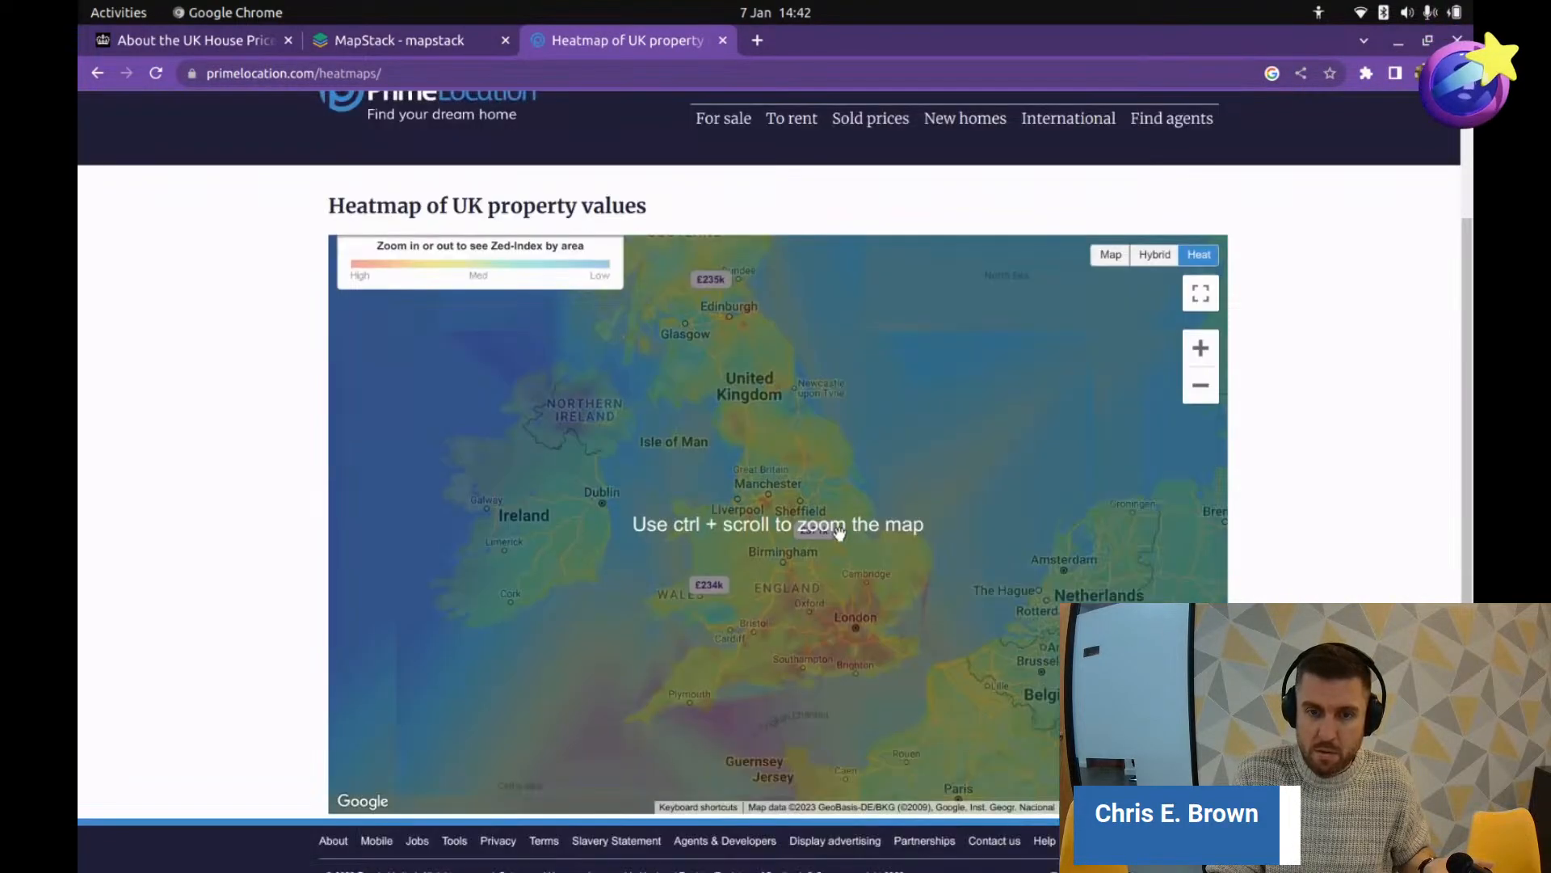
scroll(745, 515, up, 2)
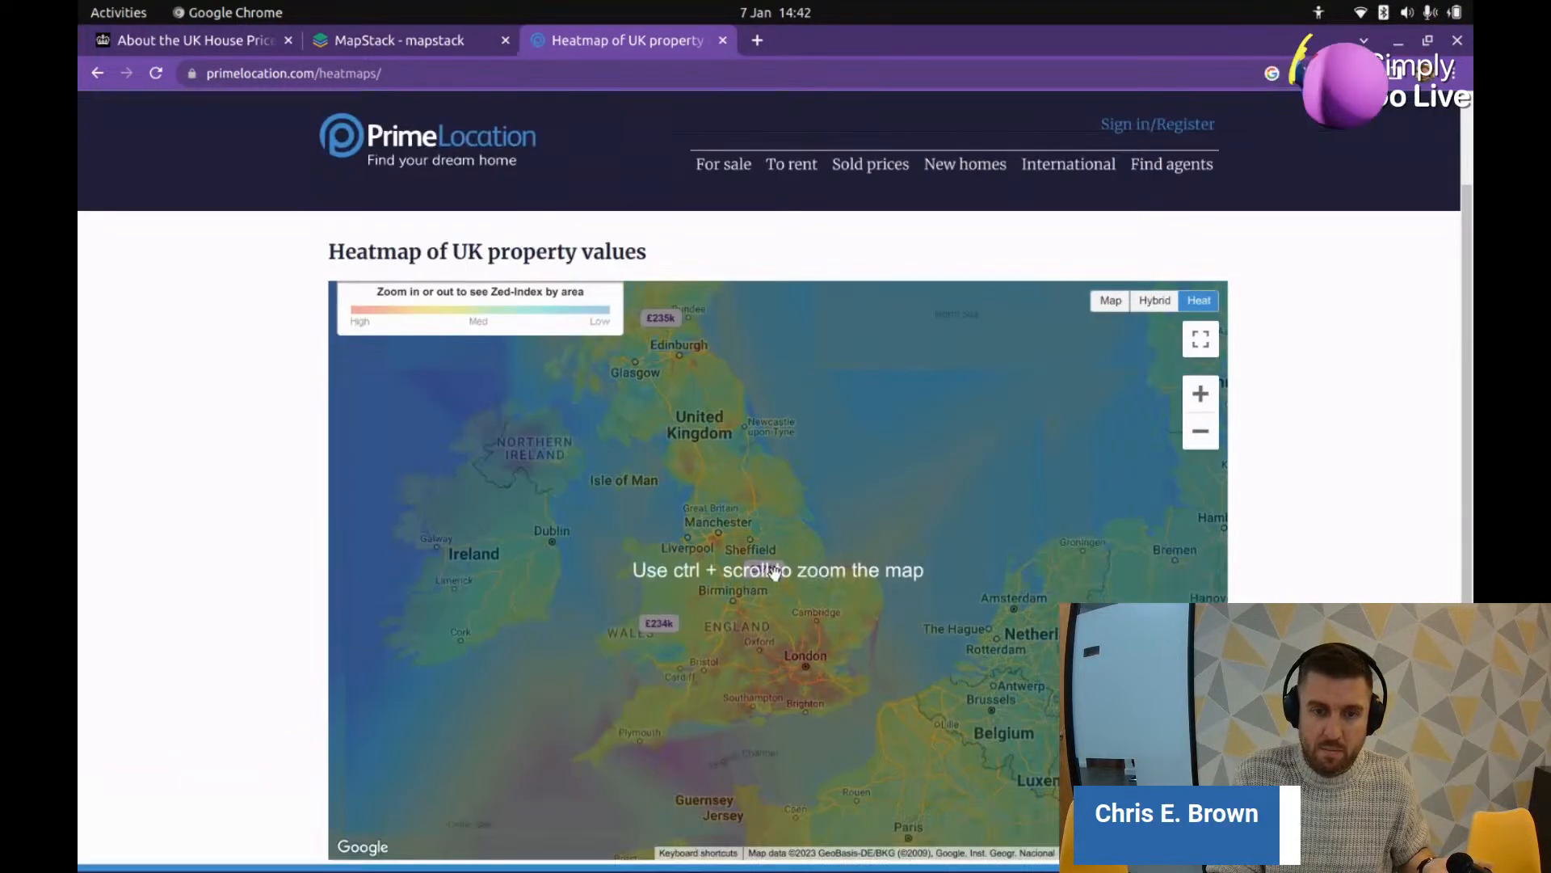
scroll(744, 530, down, 3)
scroll(739, 528, up, 1)
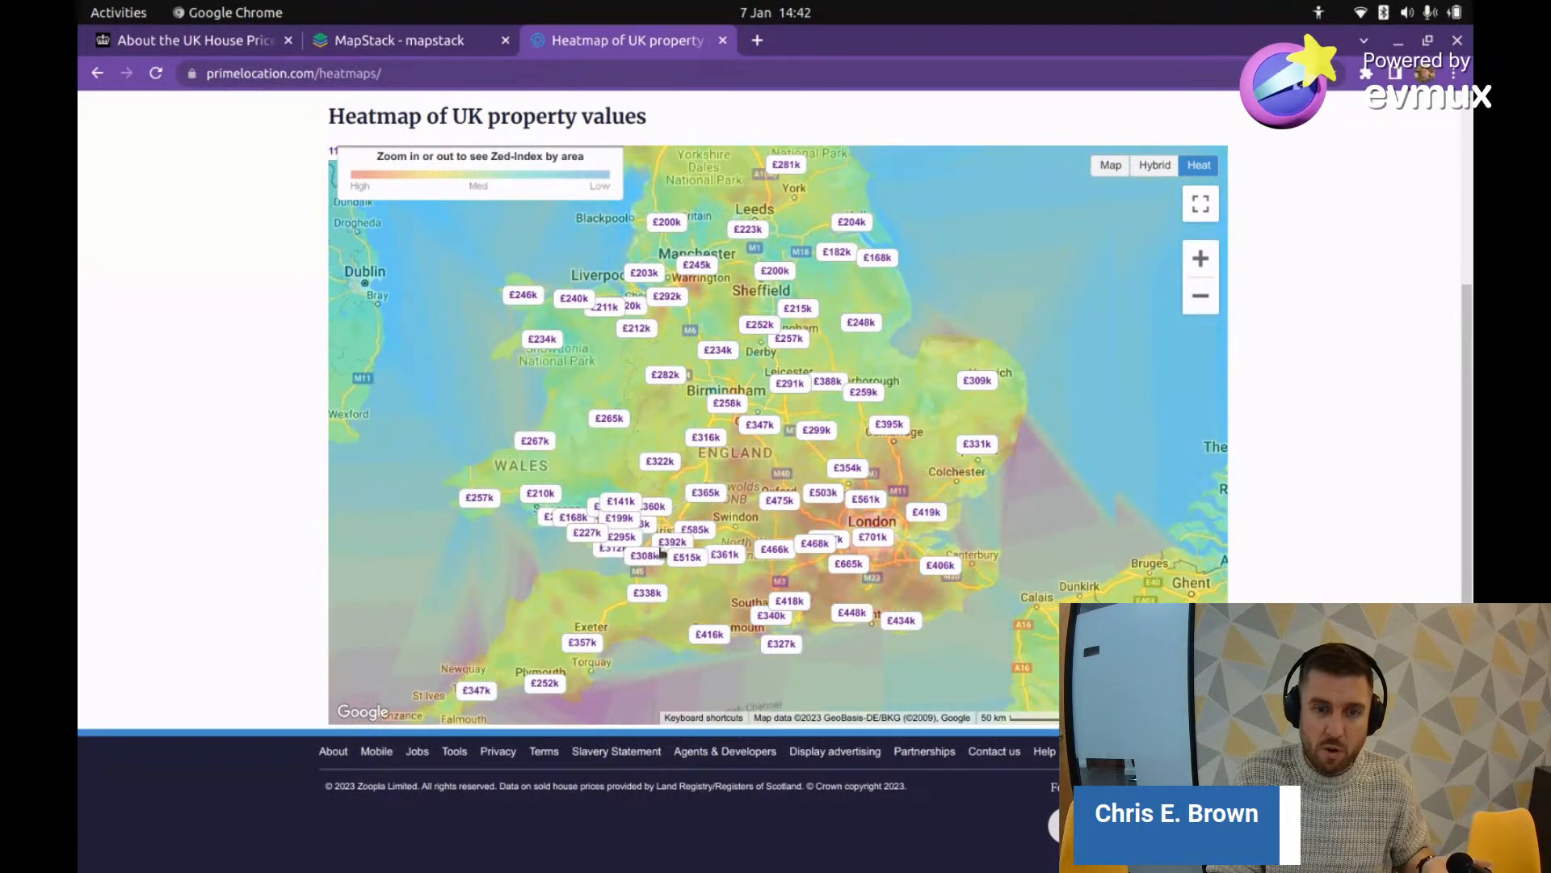
Step: Show the £515k value details for Bath & N E Somerset, then return to the MapStack maps list
click(675, 559)
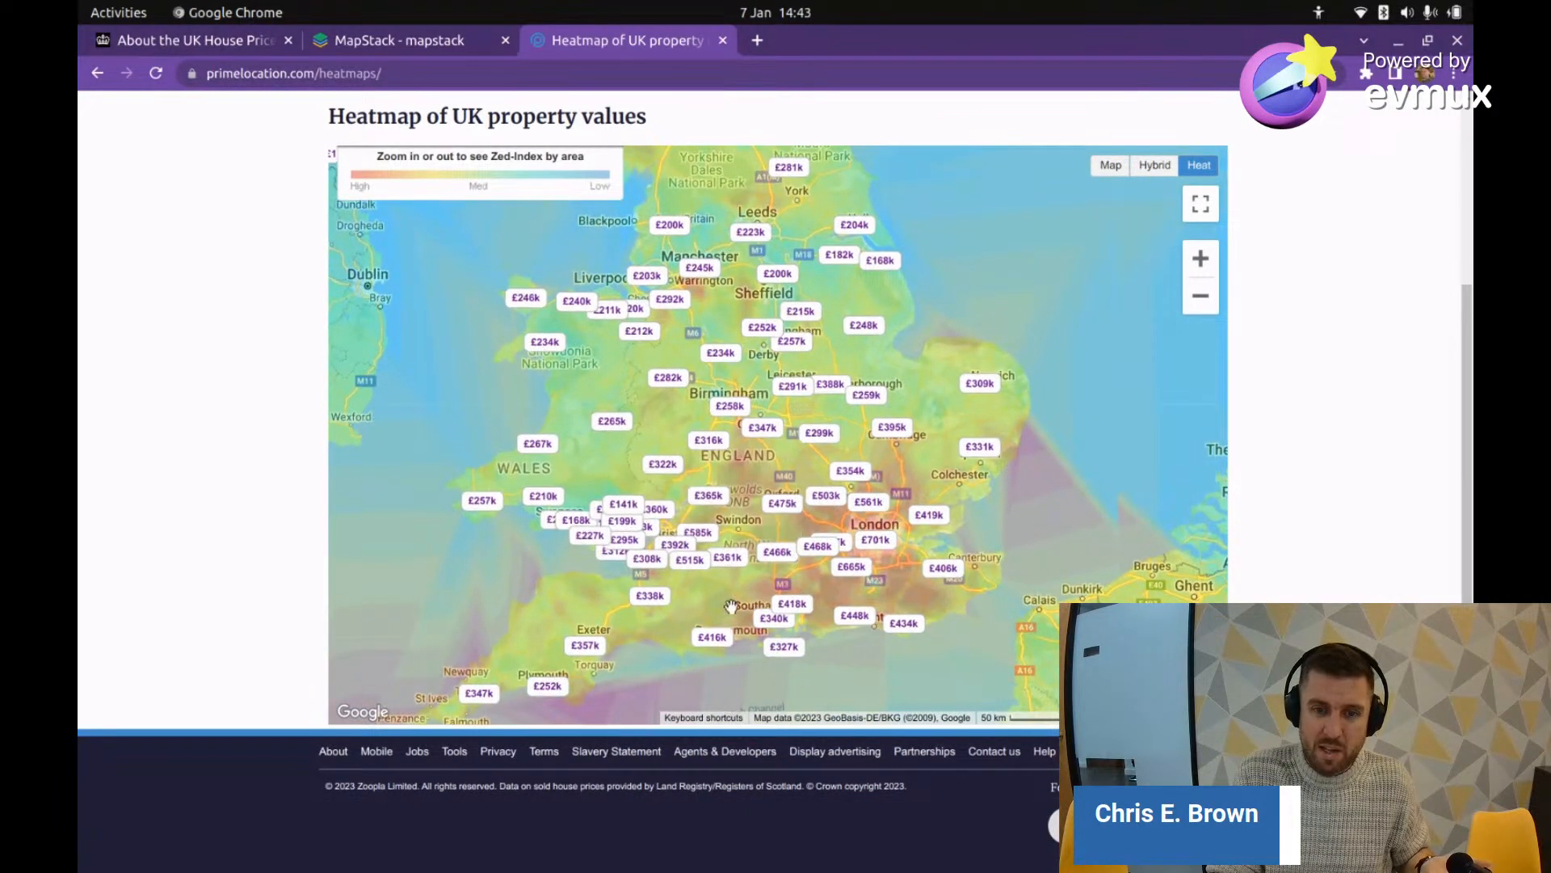
scroll(732, 602, up, 1)
scroll(875, 551, up, 2)
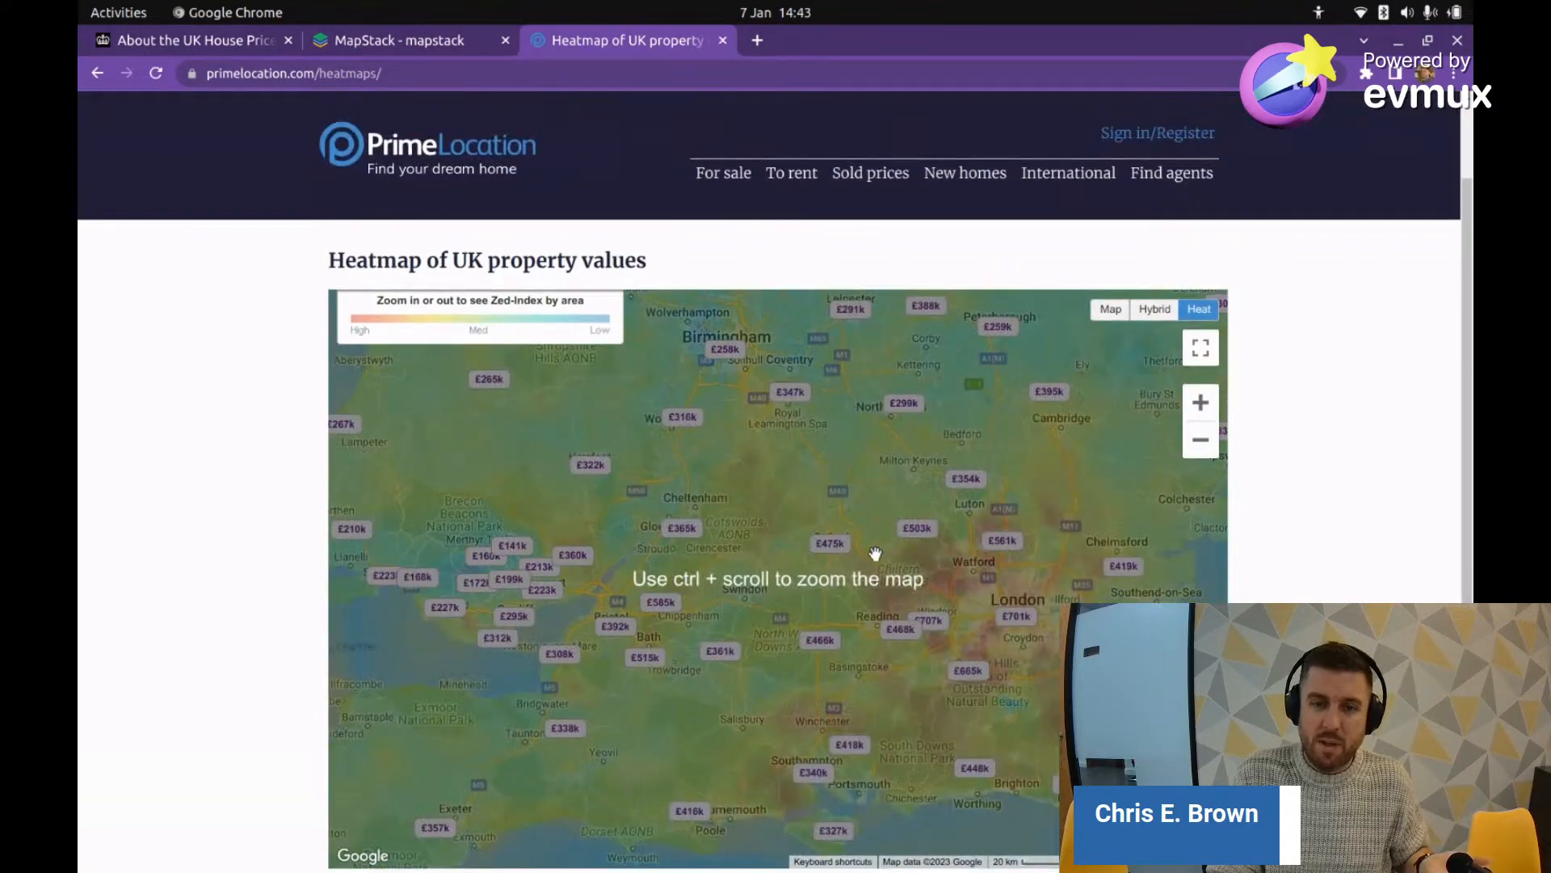
scroll(876, 554, down, 2)
click(401, 45)
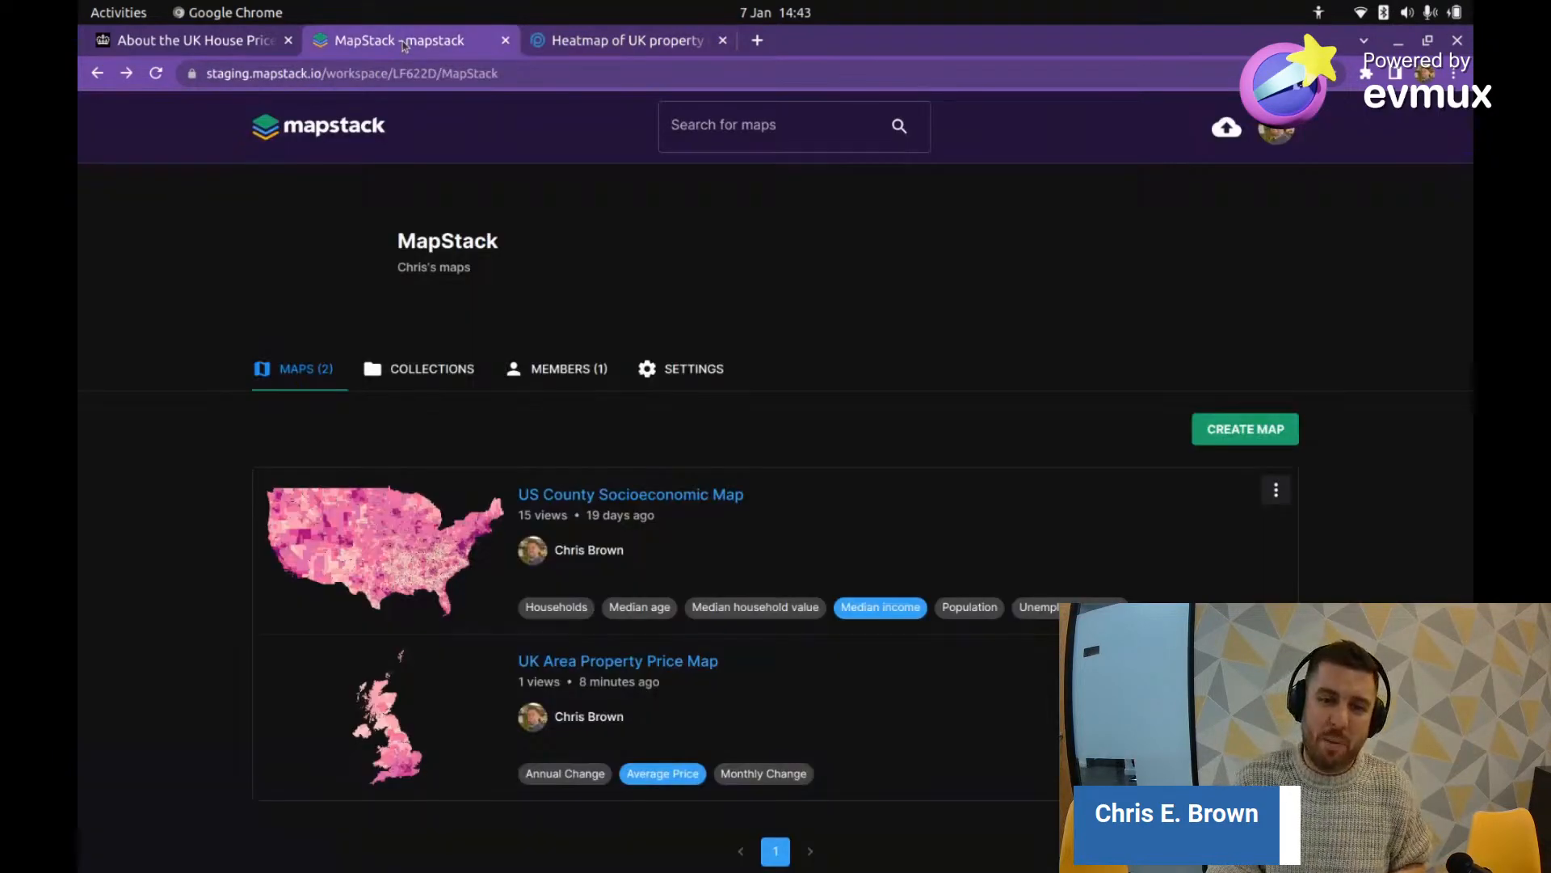
scroll(577, 592, down, 2)
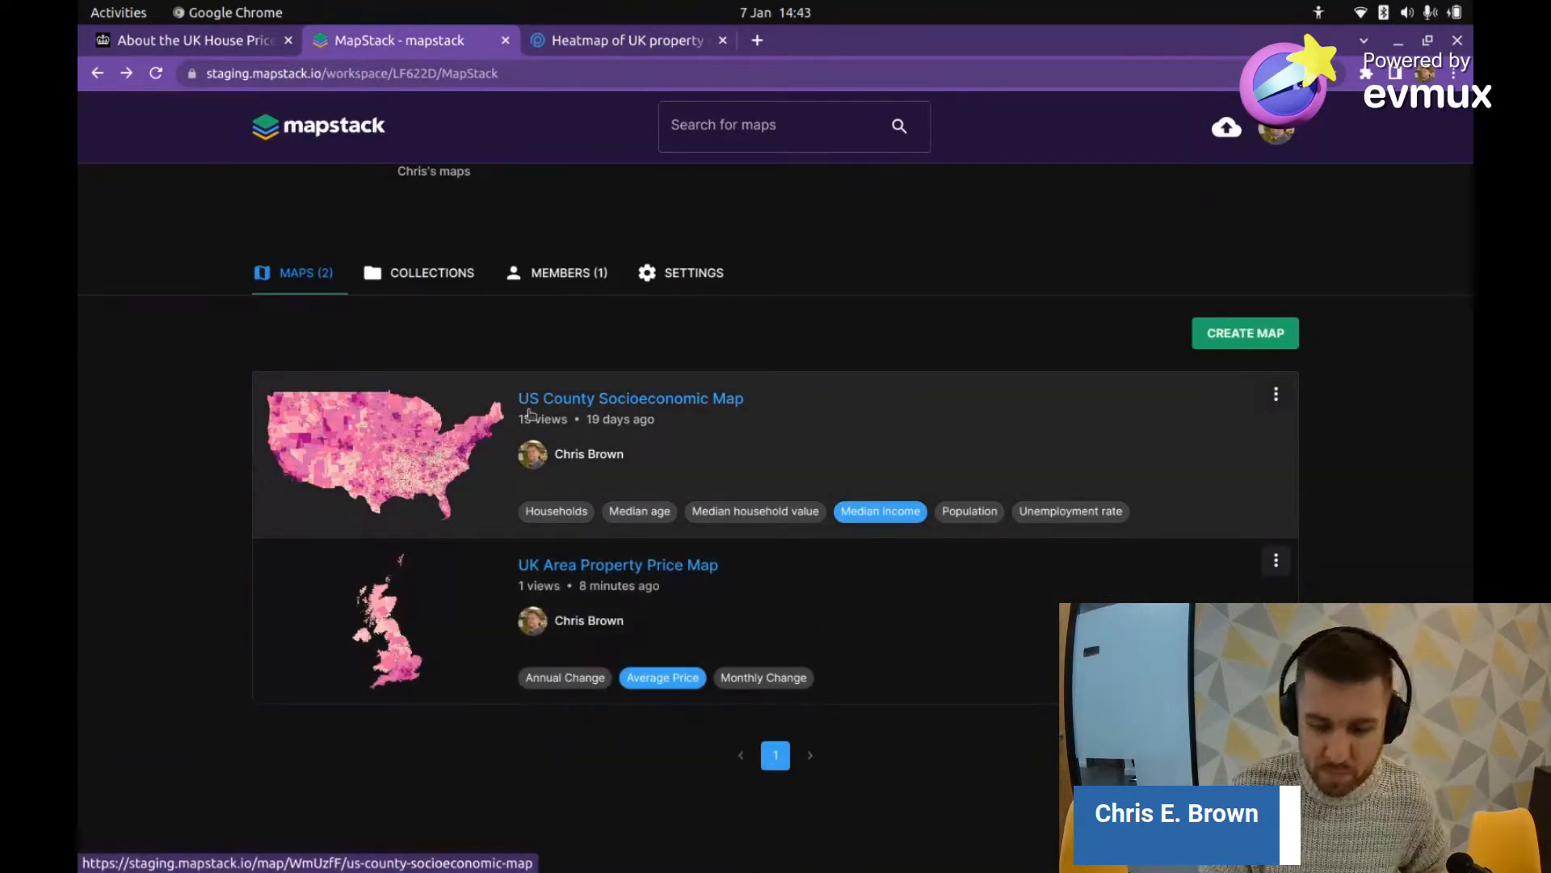